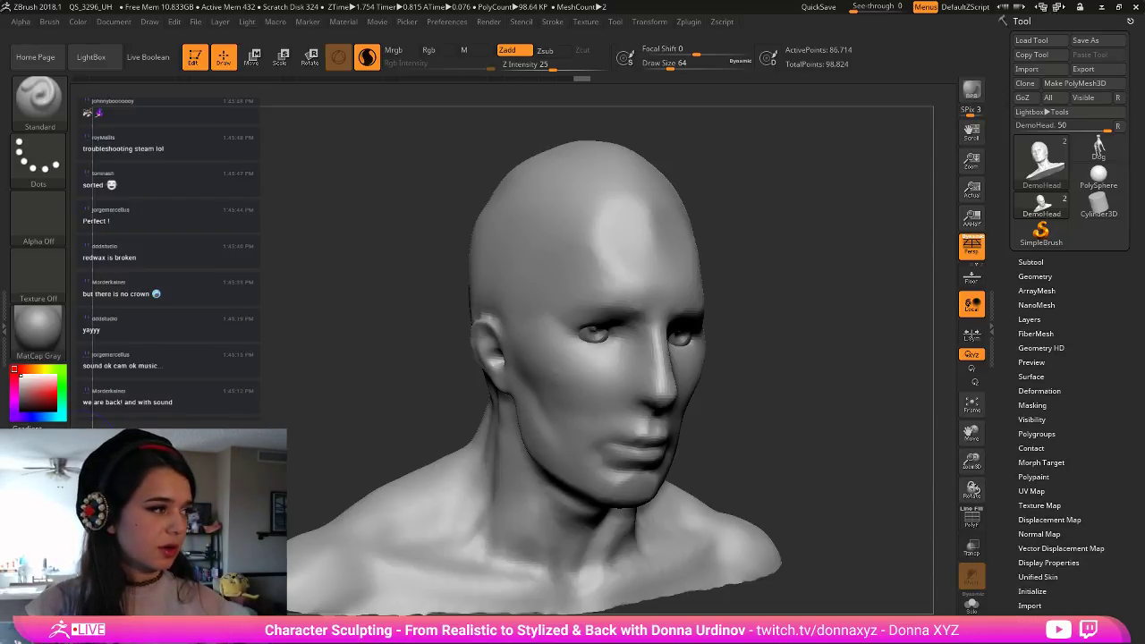
- Place the "Angel Faces" clipping and the black-and-white profile photo beside the head model and keep both always on top
drag(0, 181, 880, 193)
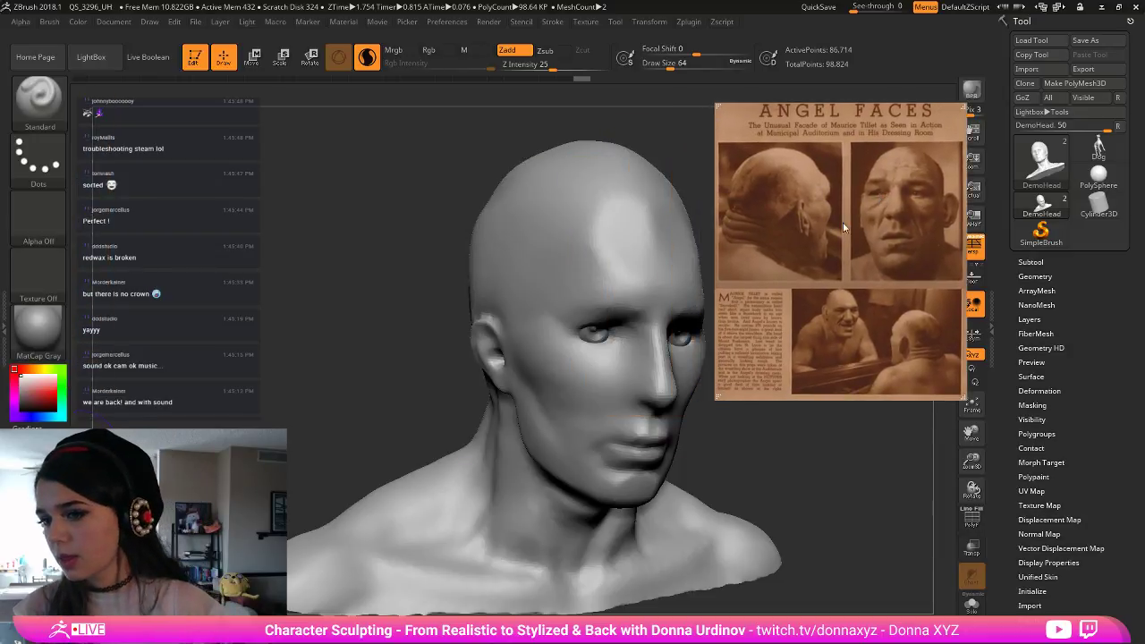
right_click(864, 207)
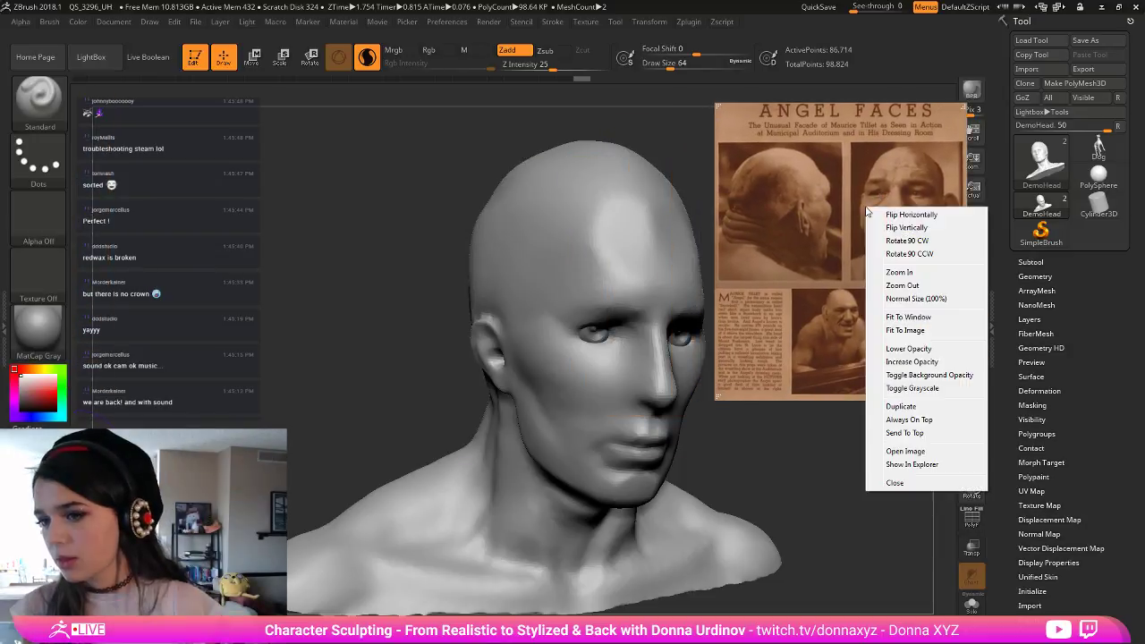
click(925, 418)
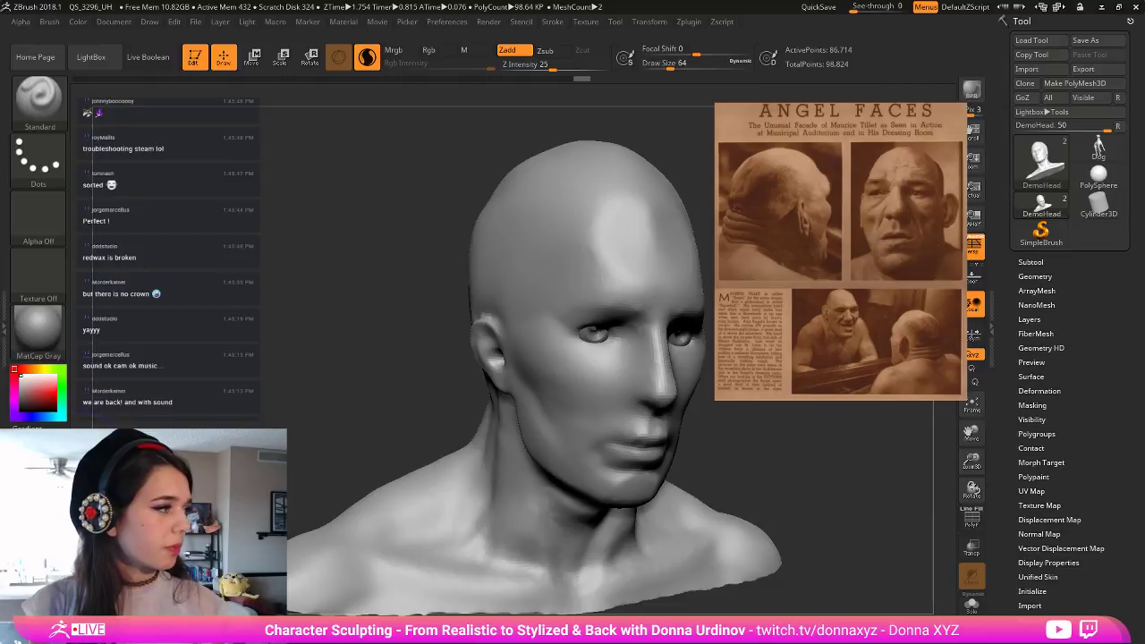
drag(0, 380, 847, 460)
right_click(859, 470)
click(914, 399)
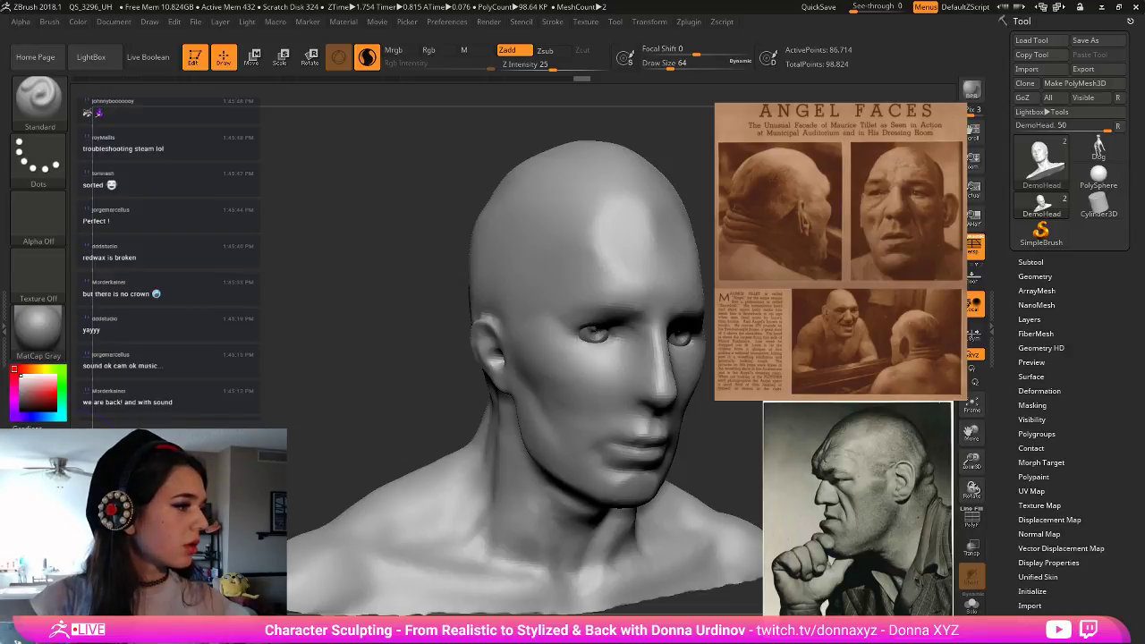
- Add the photo of the bald man with a woman, keep it always on top, and crop it to his face above the other references
key(ctrl+v)
drag(475, 235, 482, 233)
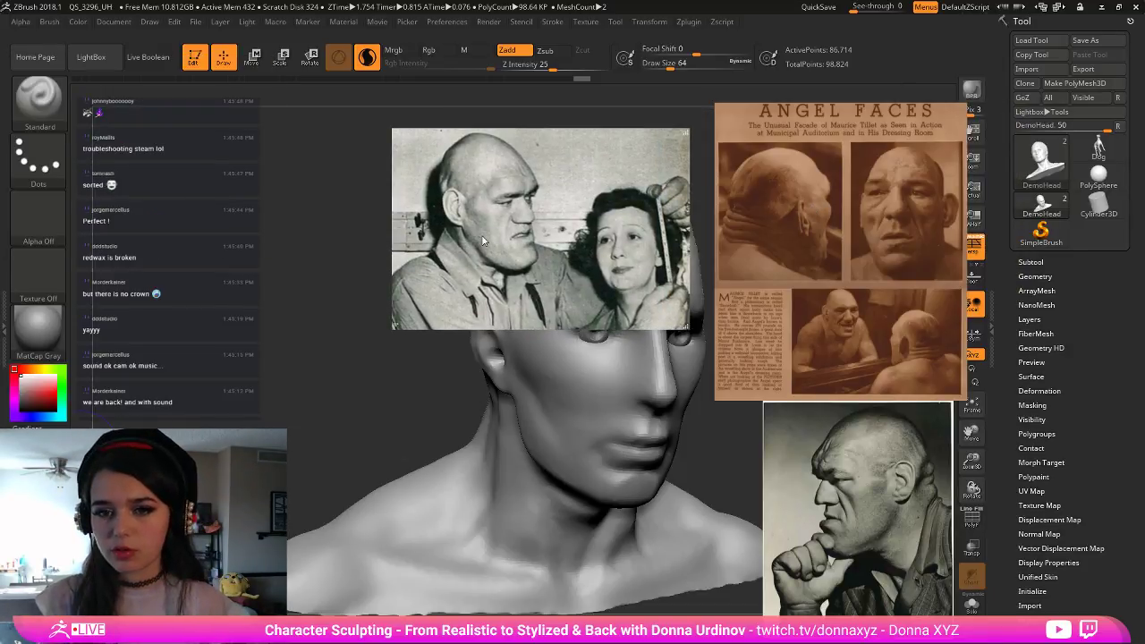
right_click(482, 235)
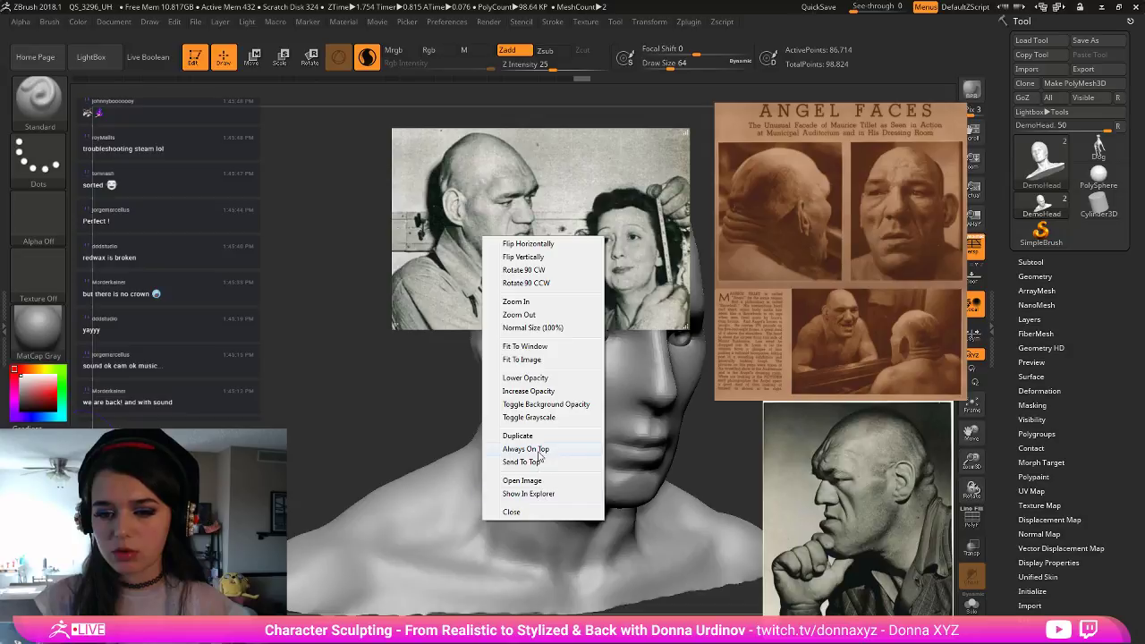
click(539, 450)
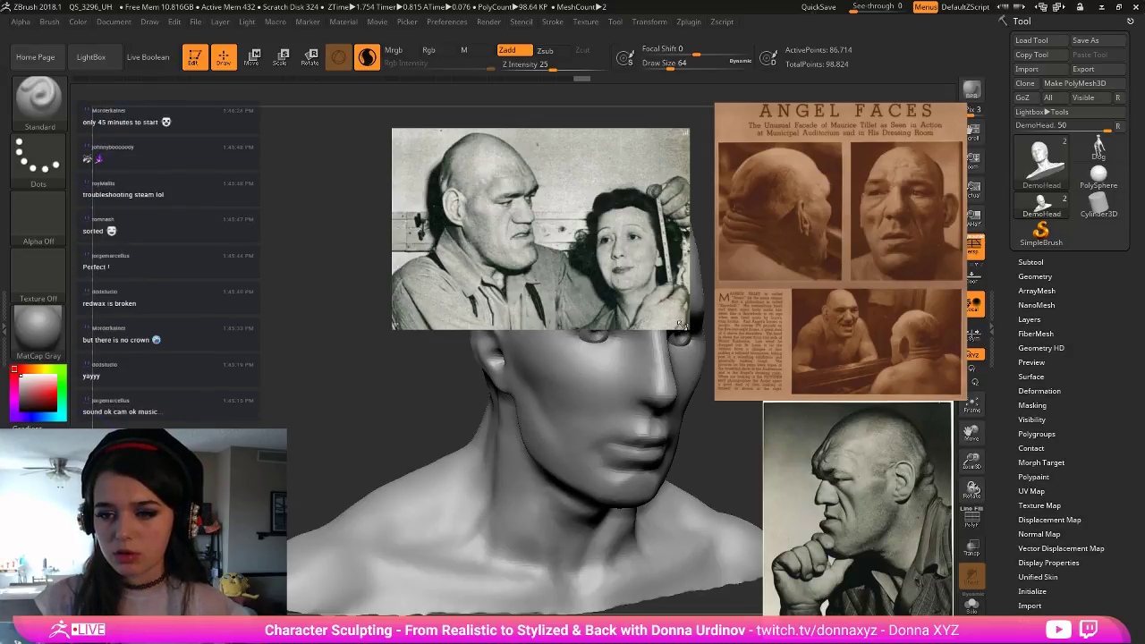
ctrl+drag(683, 327, 569, 288)
ctrl+drag(397, 286, 862, 205)
- Zoom the black-and-white profile photo in on the face and resize its window, moving the "Angel Faces" clipping out of the way
drag(862, 265, 772, 293)
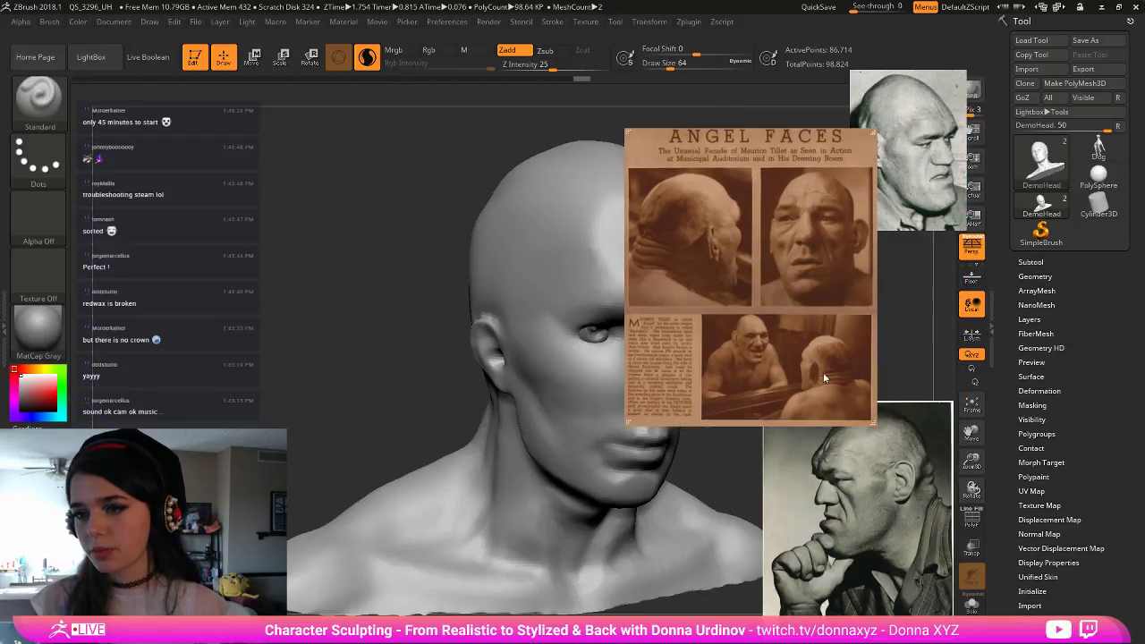
click(878, 446)
ctrl+drag(897, 474, 913, 540)
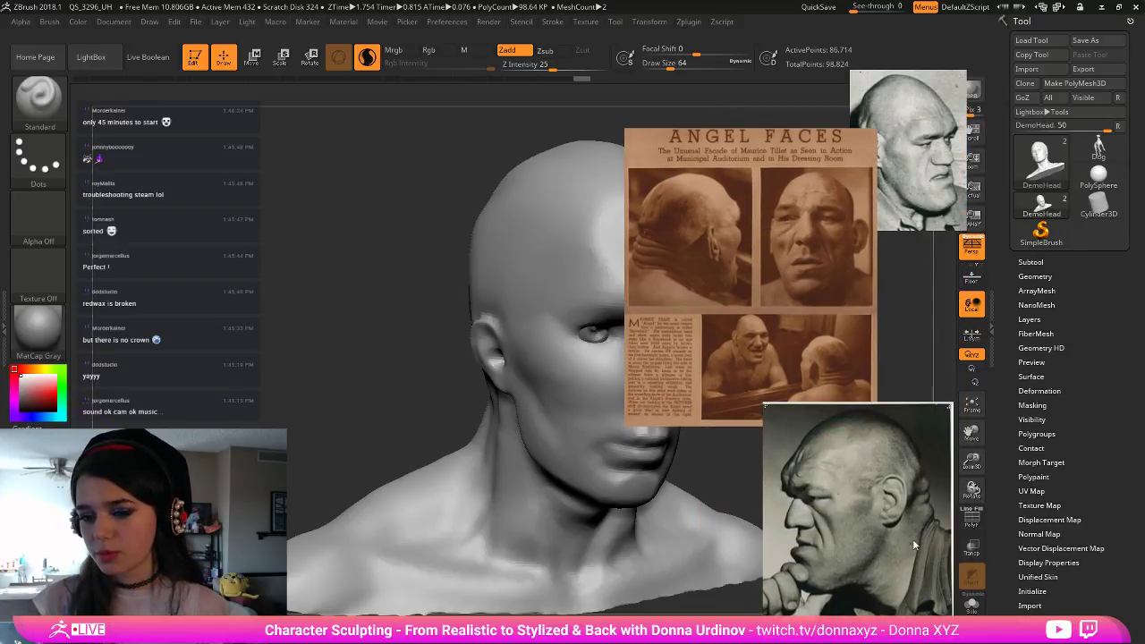
drag(950, 405, 958, 440)
mouse_move(897, 506)
mouse_down()
mouse_move(940, 497)
mouse_move(902, 496)
mouse_up()
- Move the "Angel Faces" clipping back beside the head model and zoom it in on the front-facing portrait
drag(740, 290, 814, 297)
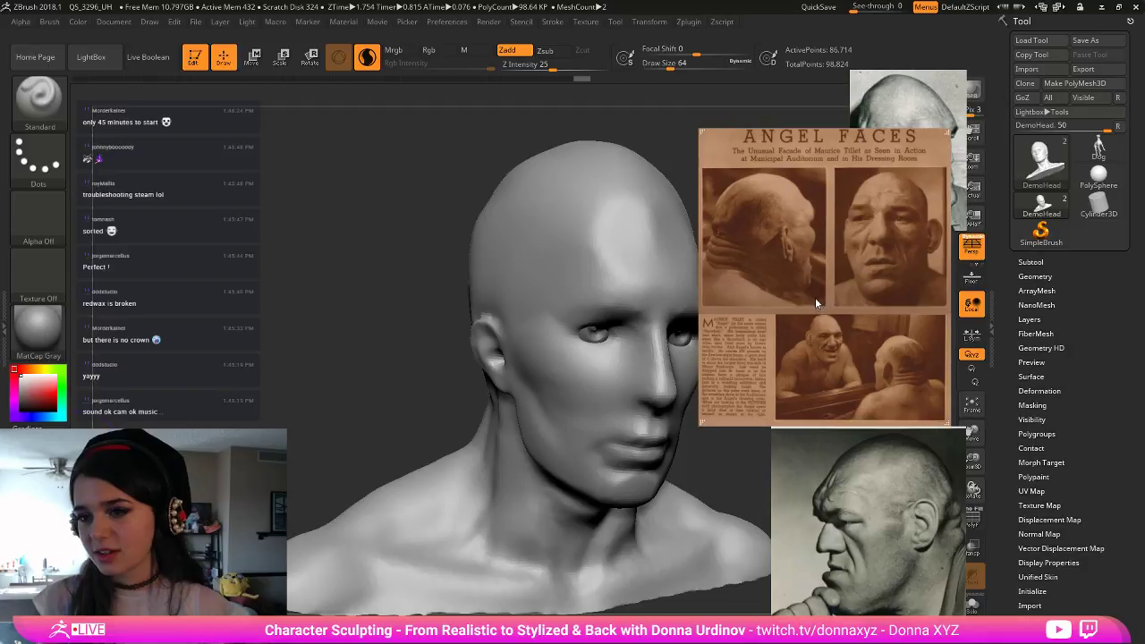
scroll(832, 265, up, 3)
middle_drag(832, 265, 737, 349)
scroll(837, 299, up, 3)
middle_drag(837, 299, 748, 345)
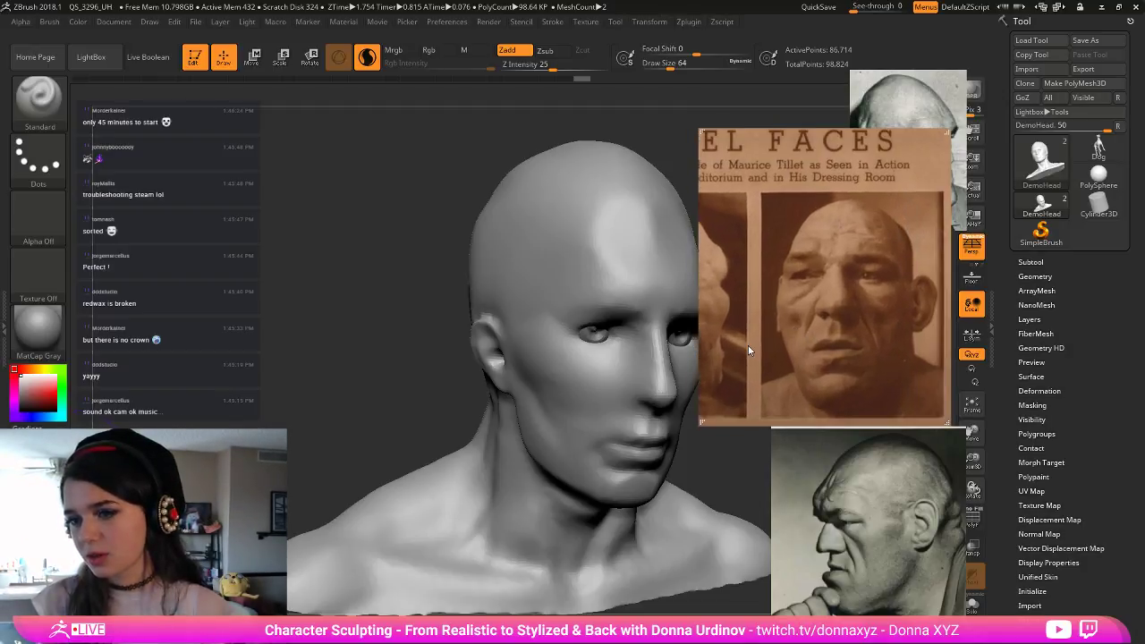
- Crop the "Angel Faces" window to the front-facing portrait and stack it between the two black-and-white photos
drag(749, 350, 828, 386)
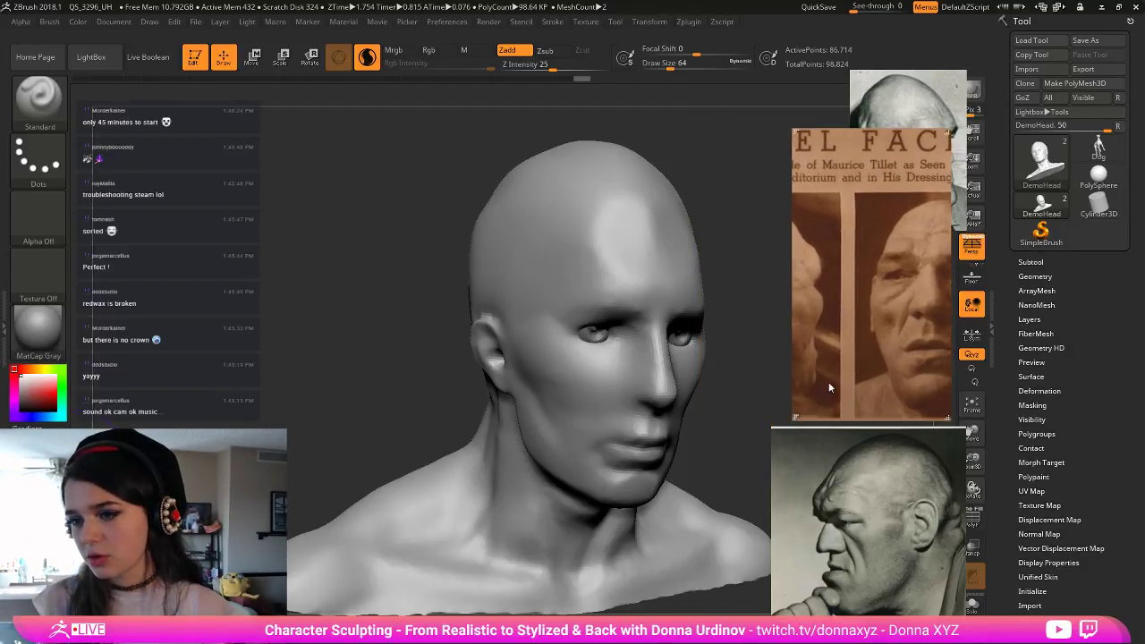
middle_drag(828, 387, 792, 338)
drag(794, 131, 762, 186)
middle_drag(834, 316, 875, 242)
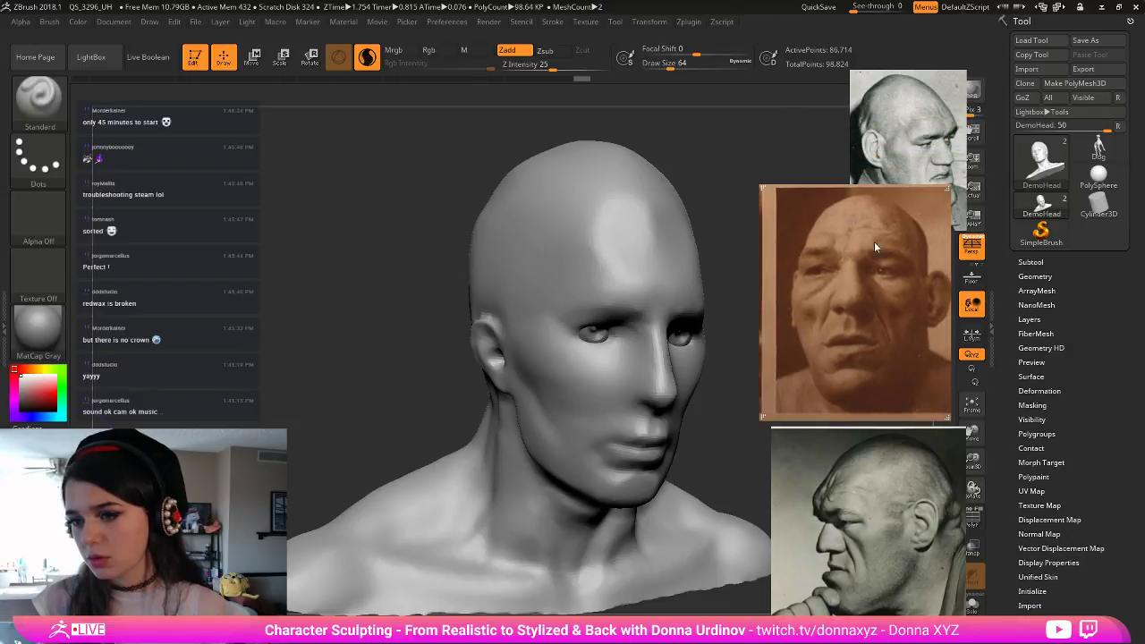
drag(875, 242, 887, 280)
mouse_move(918, 156)
mouse_down()
mouse_move(856, 163)
mouse_move(908, 160)
mouse_up()
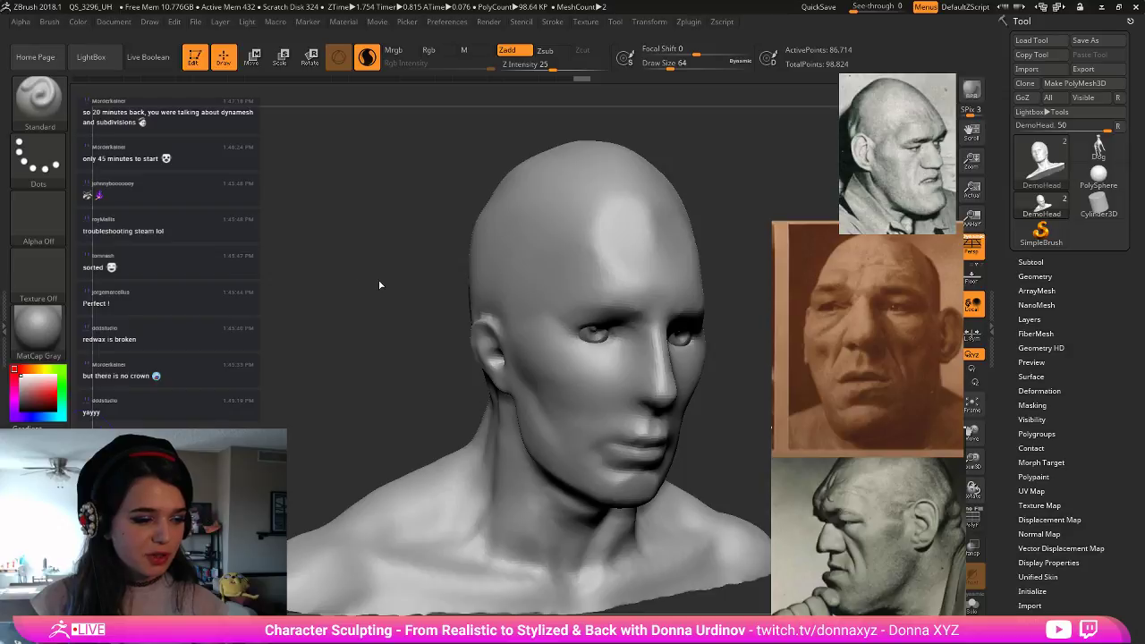
- Load the custom user interface configuration from the file donnaUrdinov_03_UI.cfg on the Desktop
drag(413, 313, 460, 315)
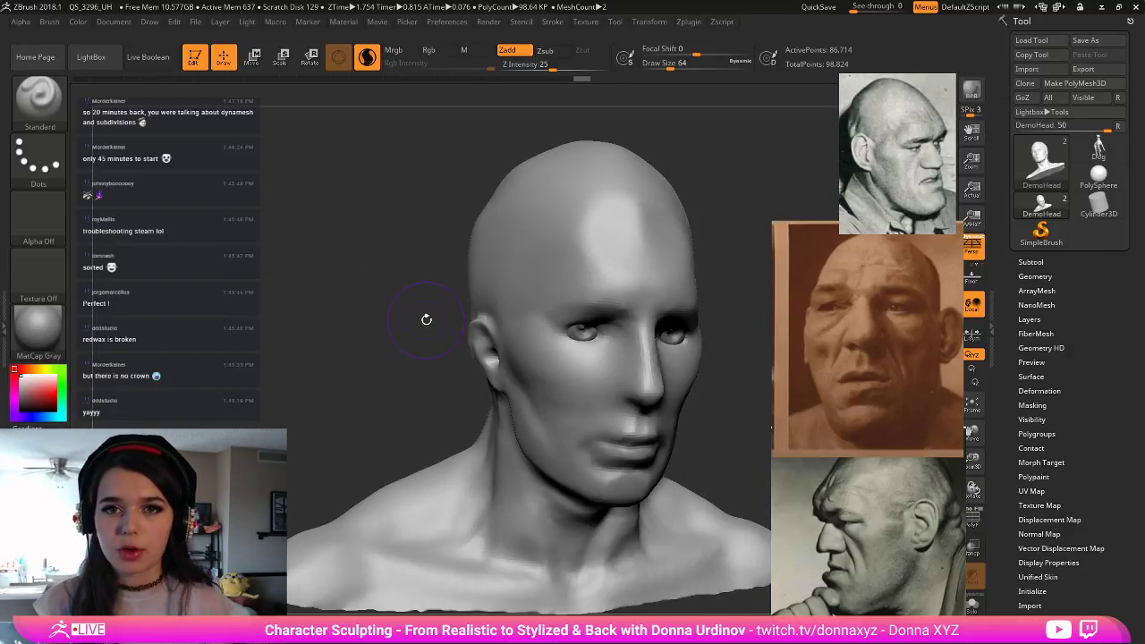
click(452, 21)
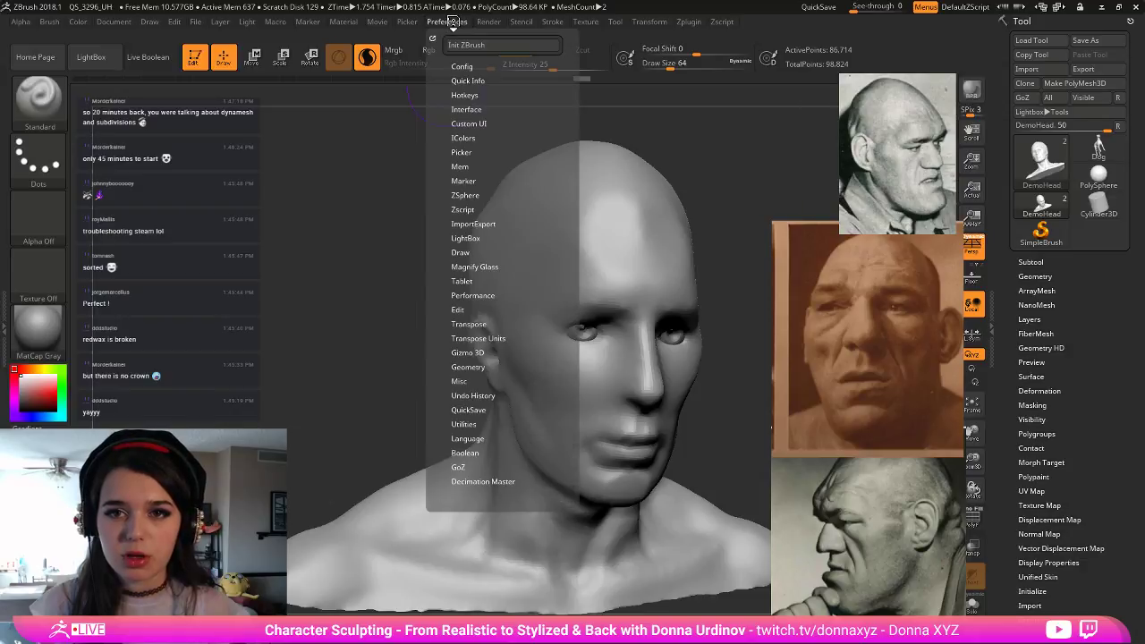
click(461, 66)
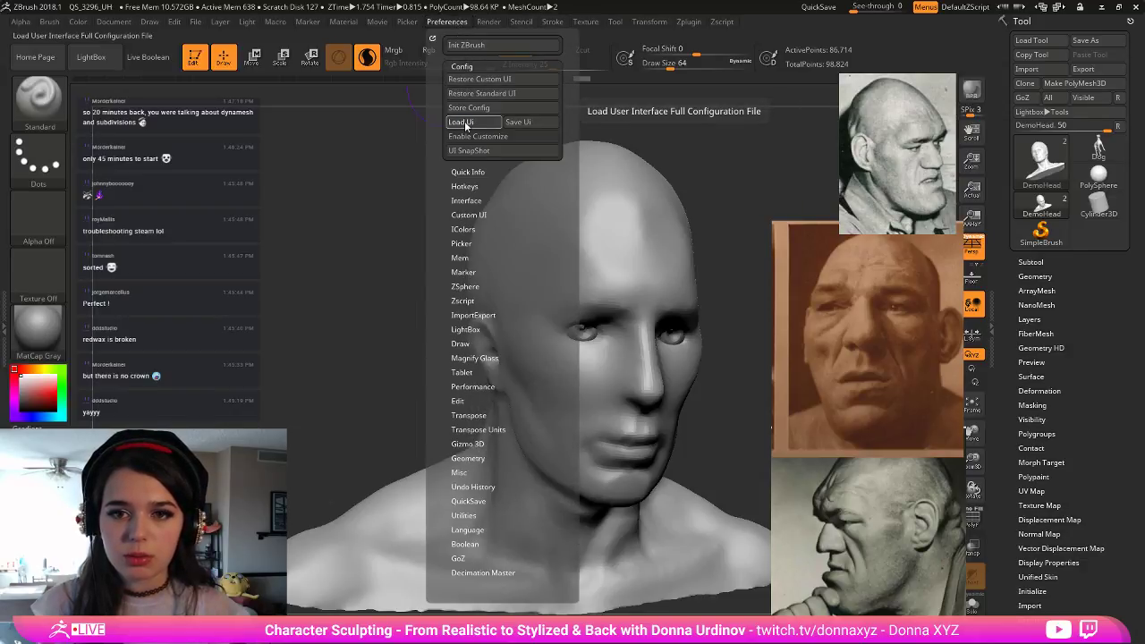
click(462, 122)
drag(402, 96, 318, 98)
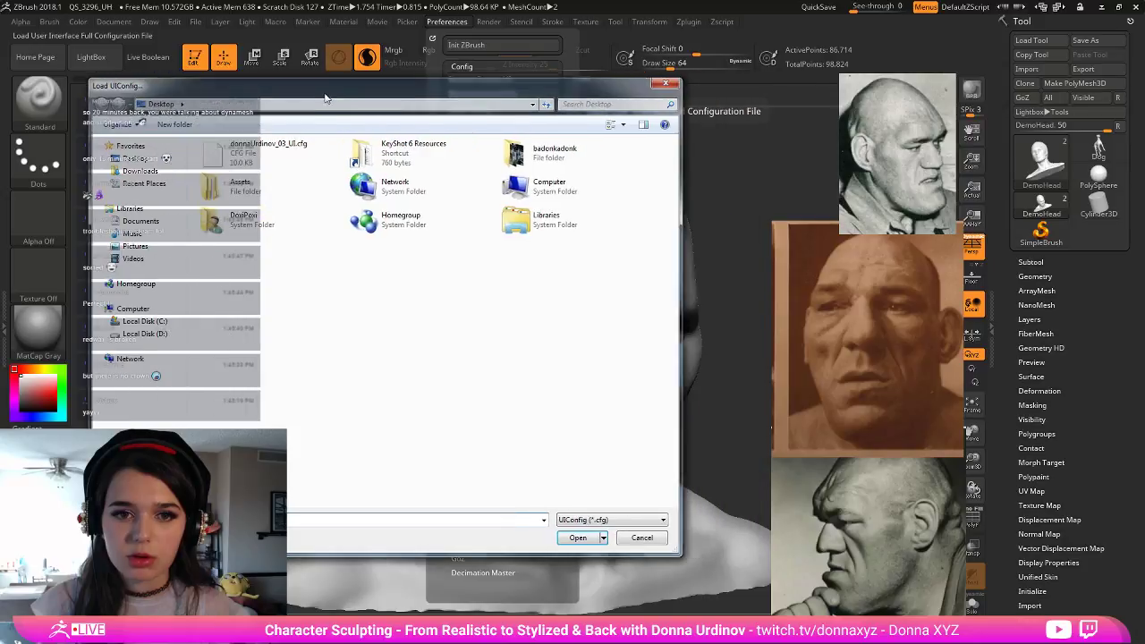
click(260, 150)
click(574, 539)
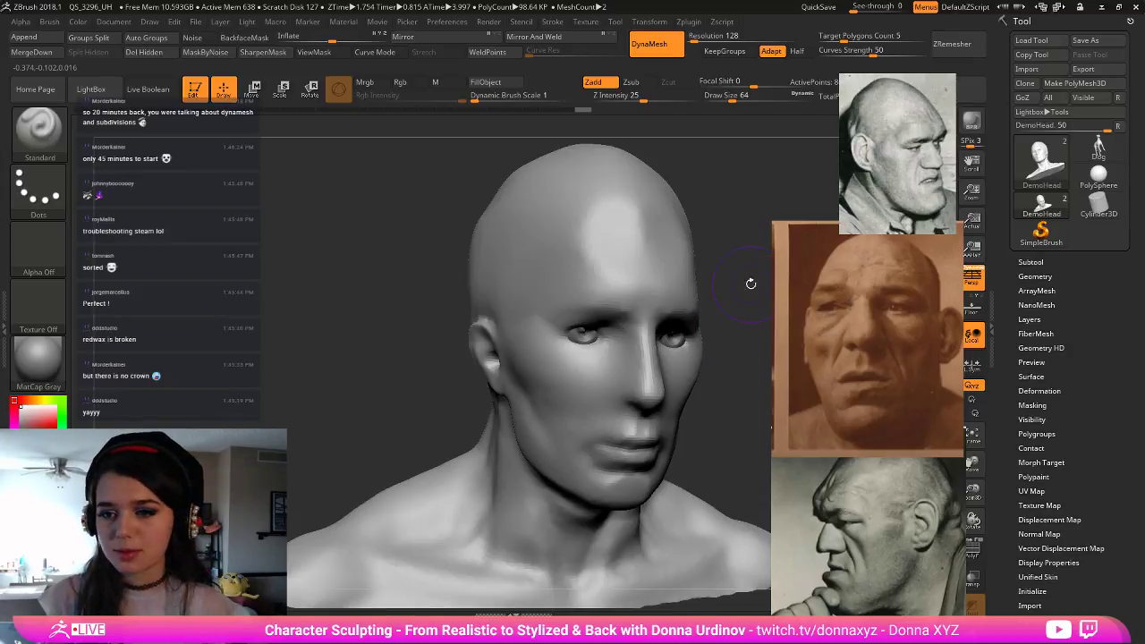
- Check the head's DynaMesh settings and its lowest subdivision level, and divide the mesh up to subdivision level 3
mouse_move(750, 283)
shift+mouse_down()
mouse_move(706, 247)
mouse_move(706, 337)
shift+mouse_up()
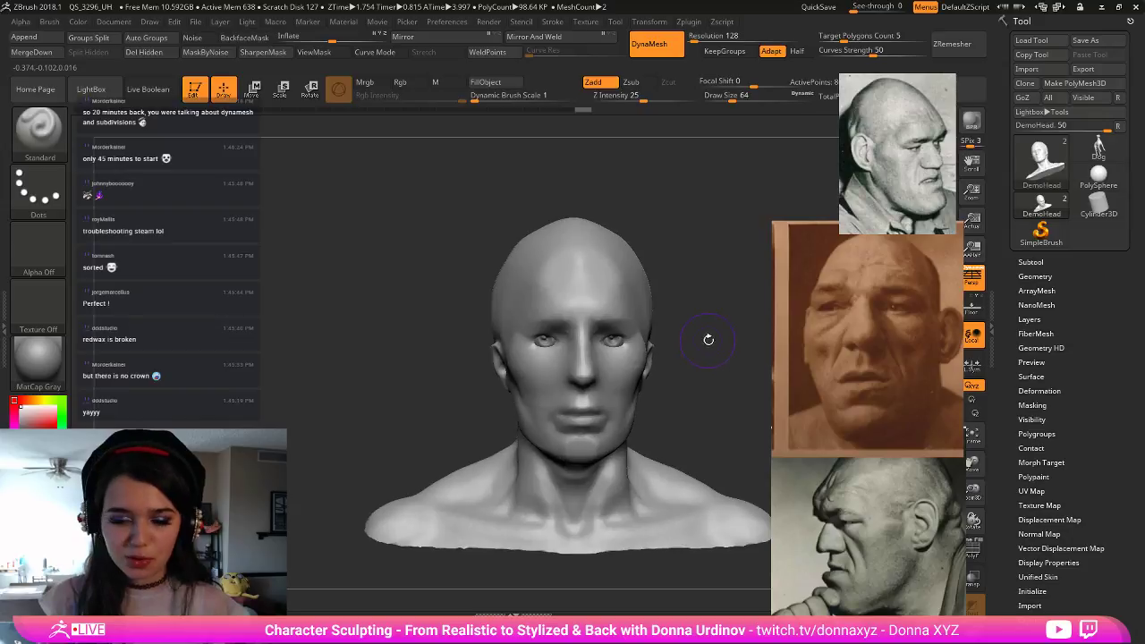
drag(733, 276, 729, 270)
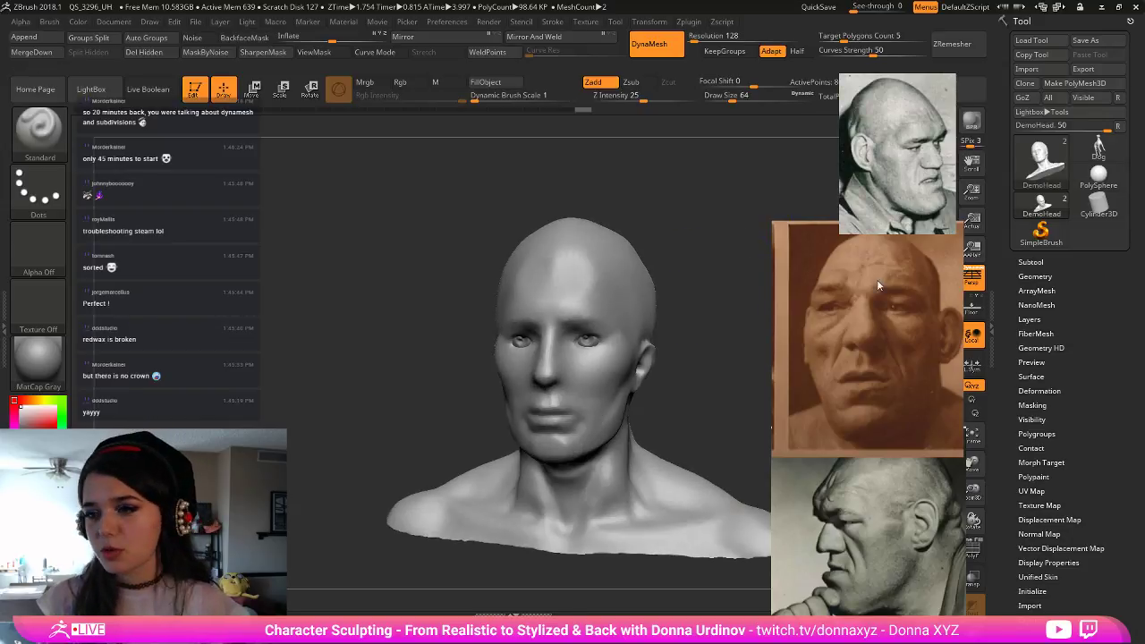
click(1032, 276)
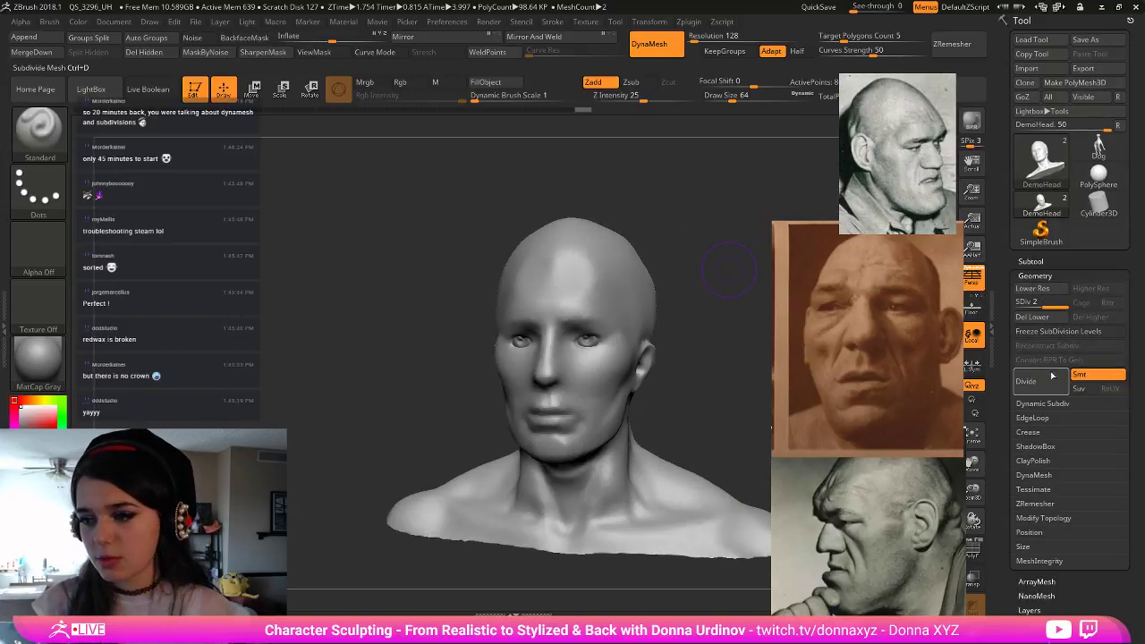
shift+click(604, 281)
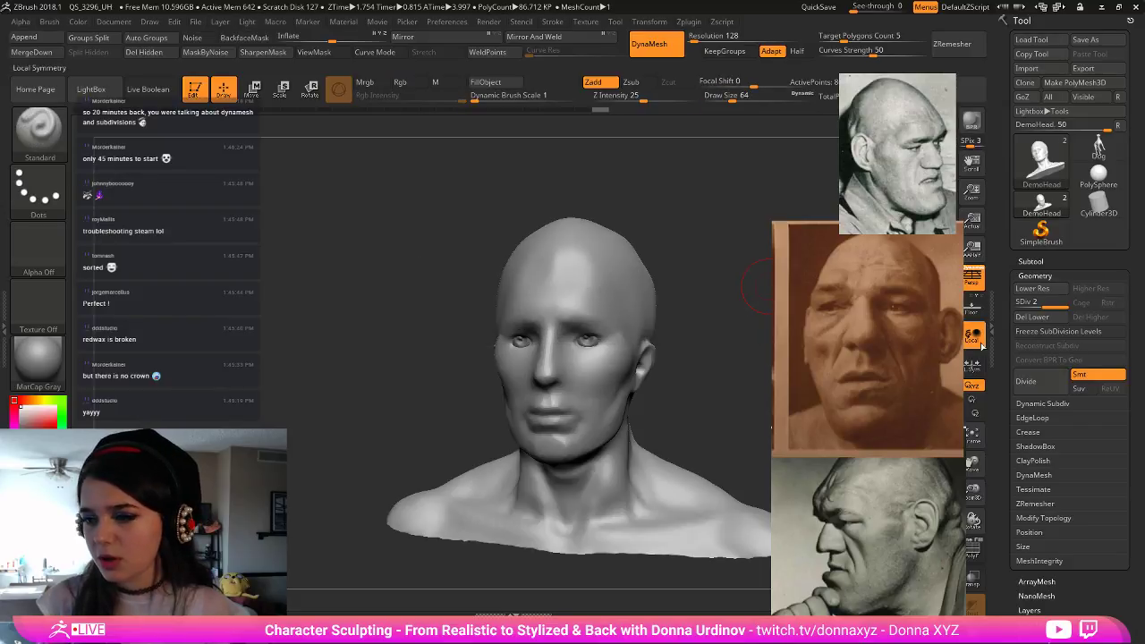
click(1033, 475)
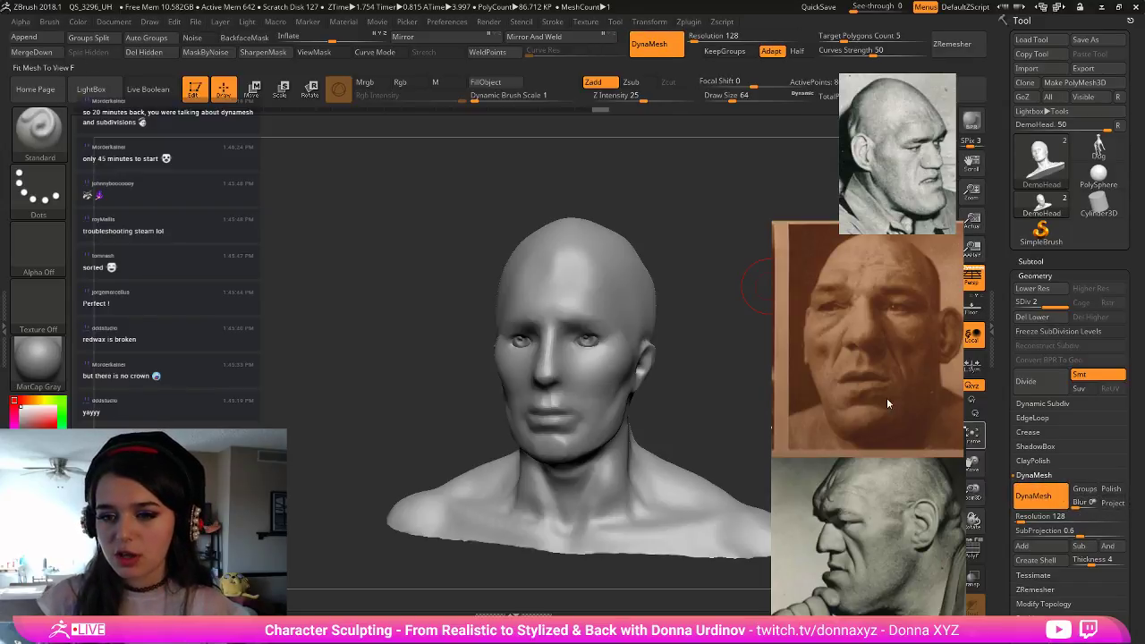
key(shift+d)
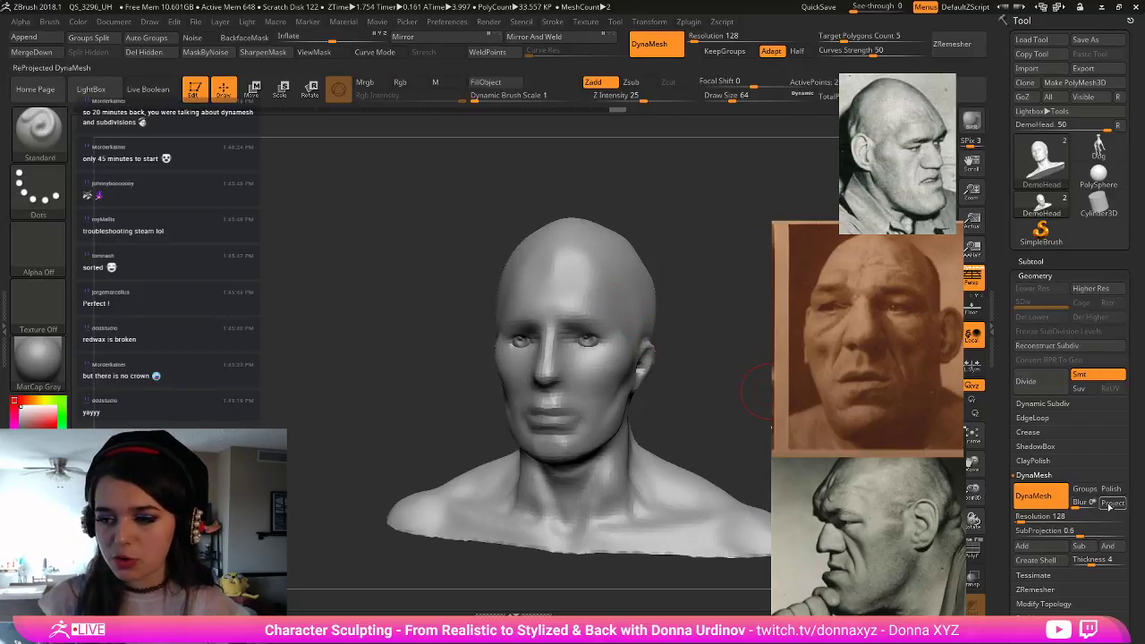
drag(694, 339, 737, 340)
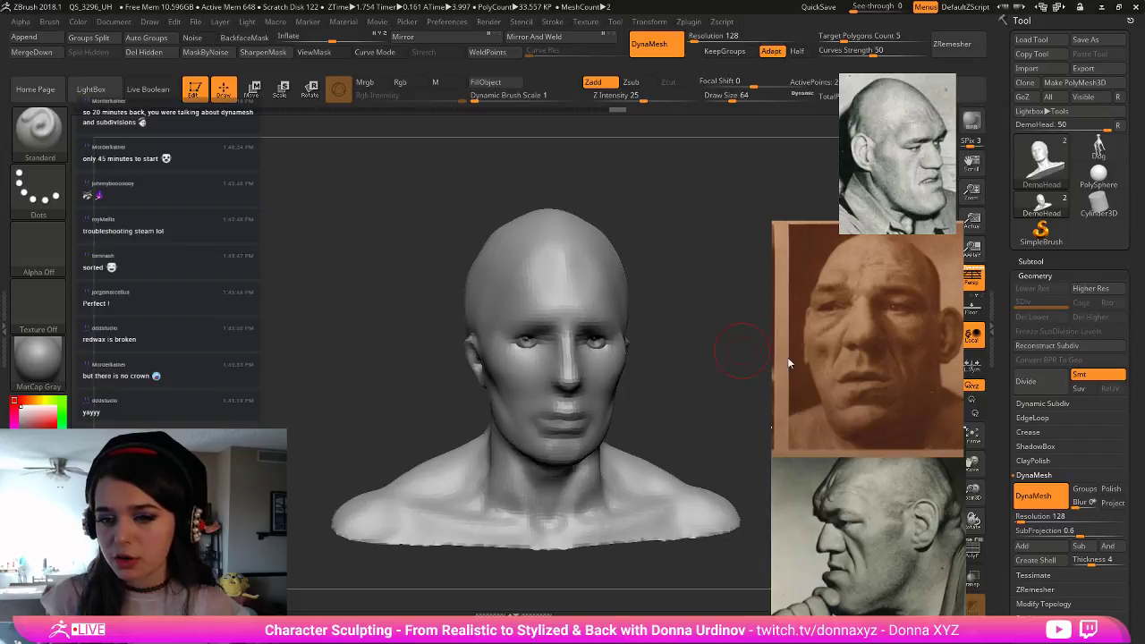
click(1022, 381)
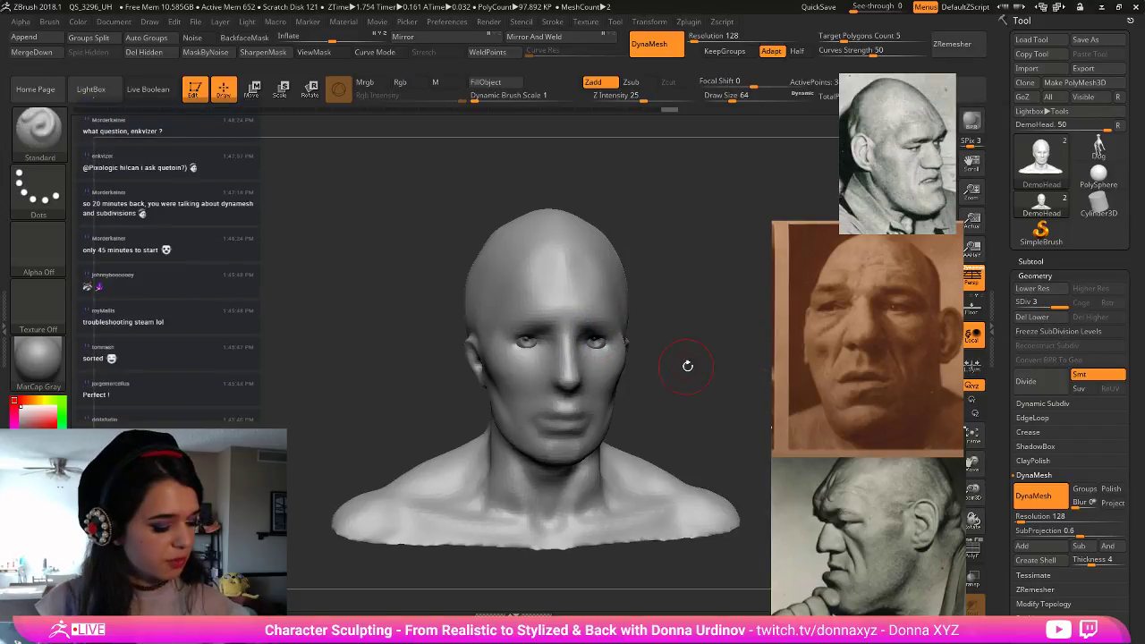
- Examine the head model's silhouette from the front, both profiles and above against the reference photos
drag(707, 334, 697, 381)
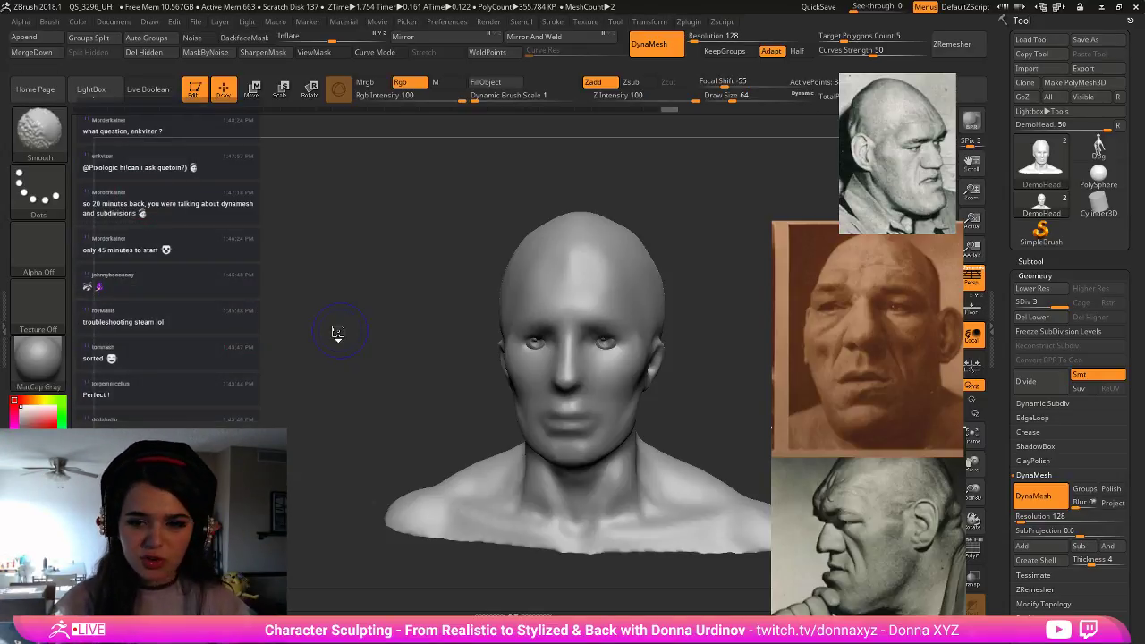
shift+drag(337, 332, 322, 331)
drag(395, 319, 241, 310)
key(shift)
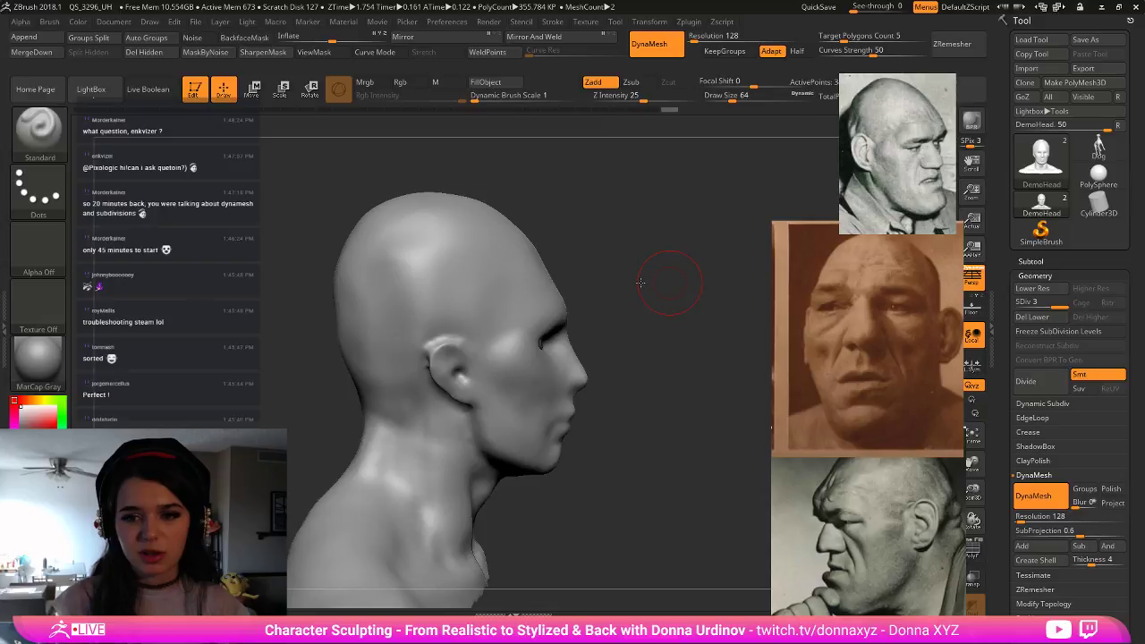
shift+drag(640, 282, 608, 284)
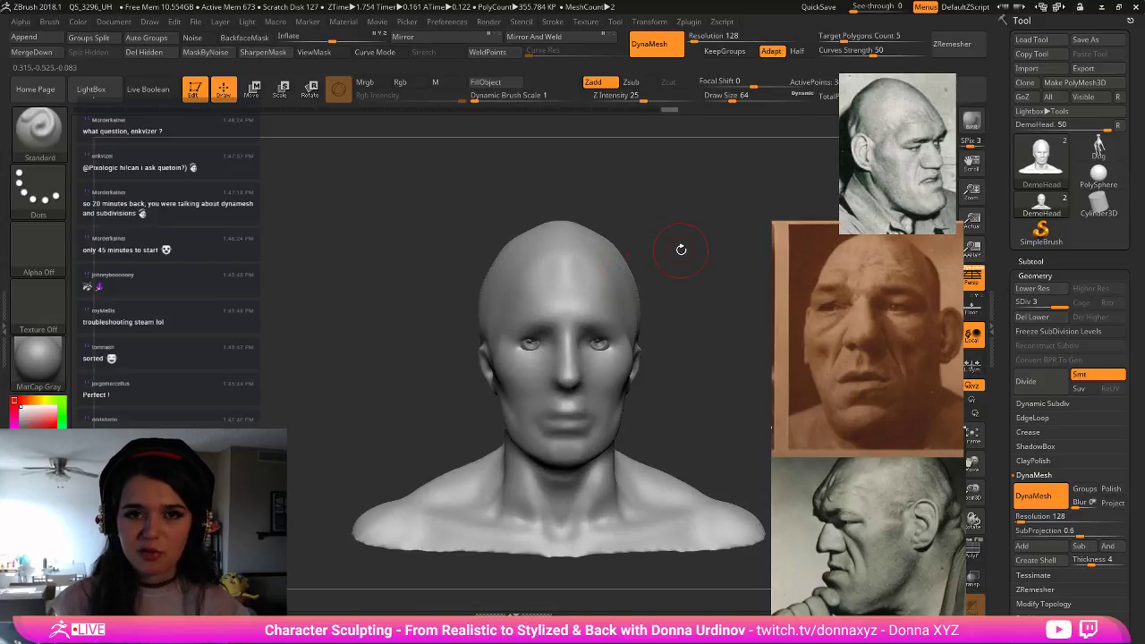
shift+drag(712, 245, 661, 248)
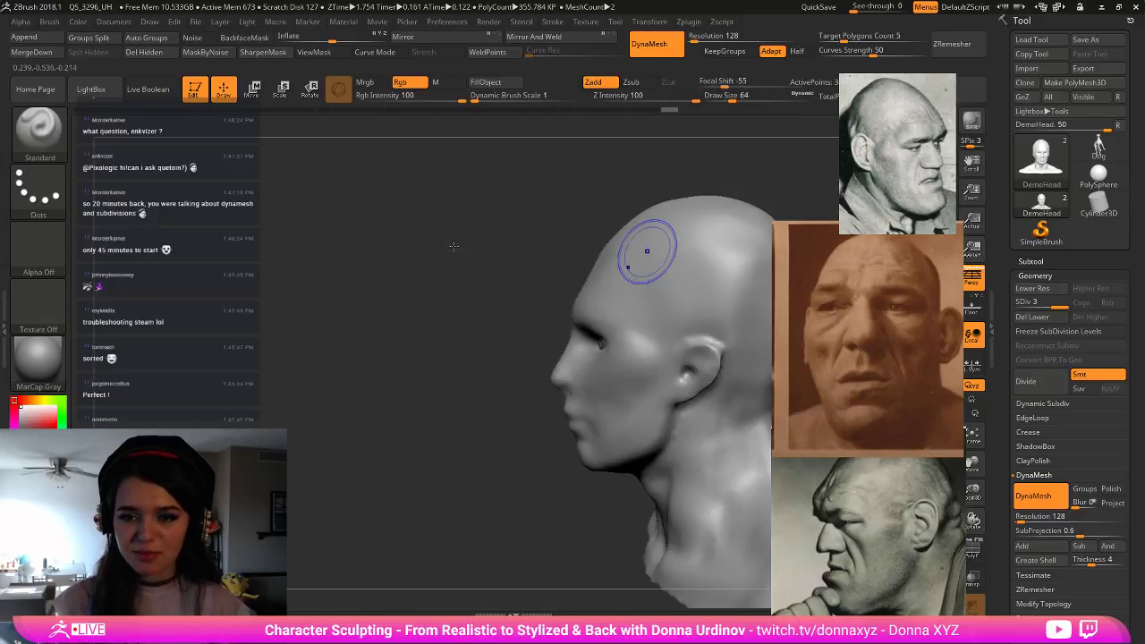
shift+drag(544, 289, 540, 379)
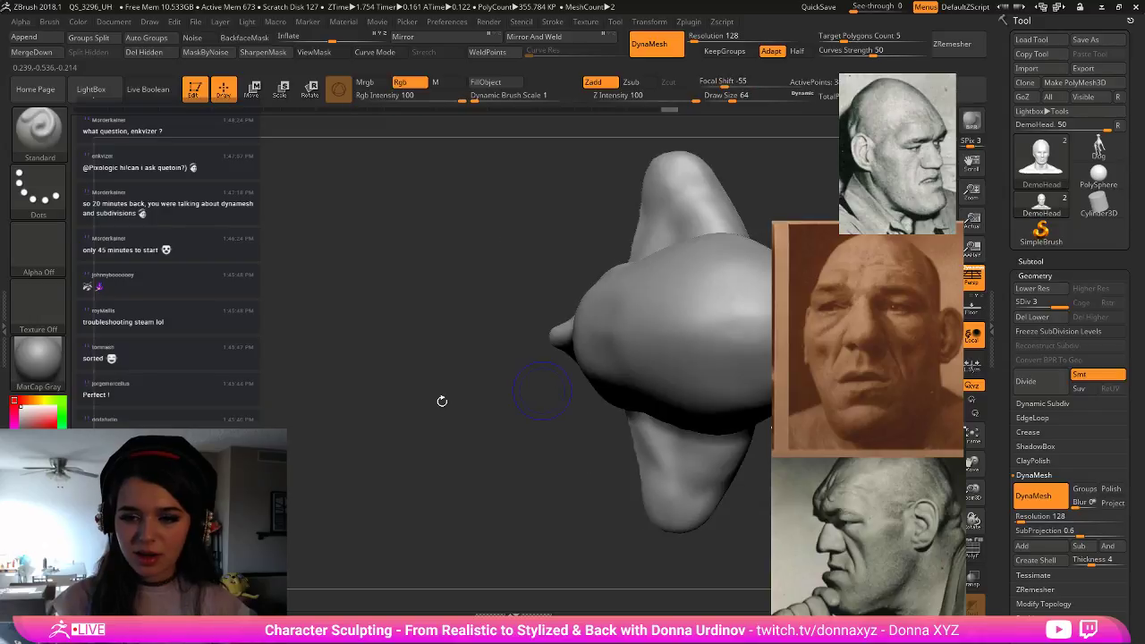
alt+drag(441, 402, 288, 424)
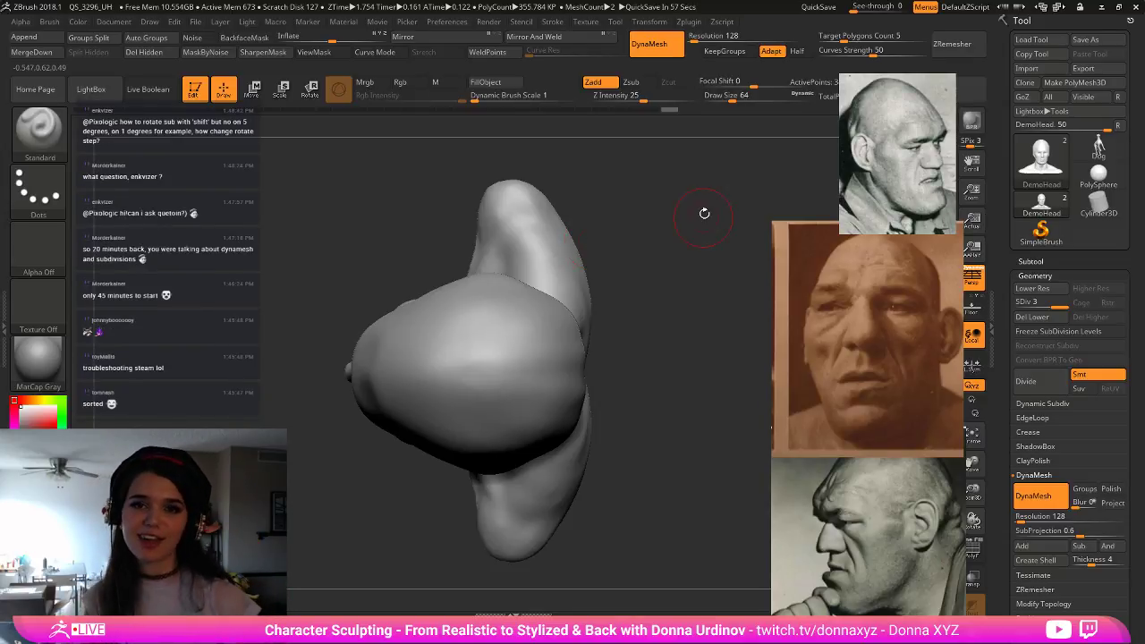
mouse_move(657, 304)
mouse_down()
mouse_move(644, 414)
mouse_move(621, 360)
mouse_up()
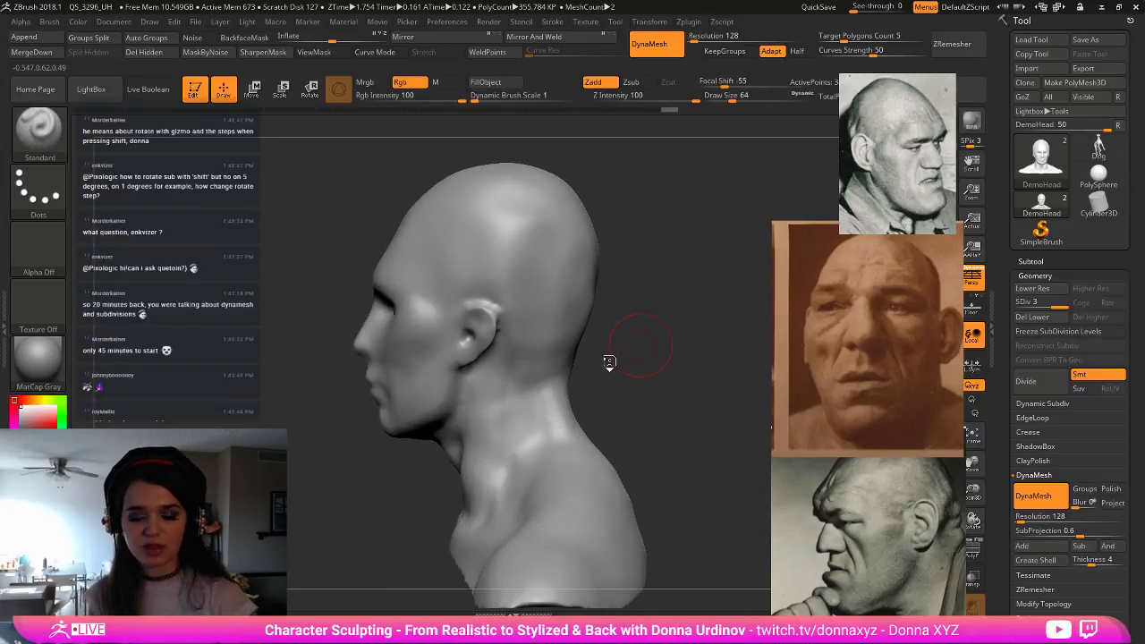
- Select the Standard brush for sculpting on the head in profile view
key(b)
key(s)
key(t)
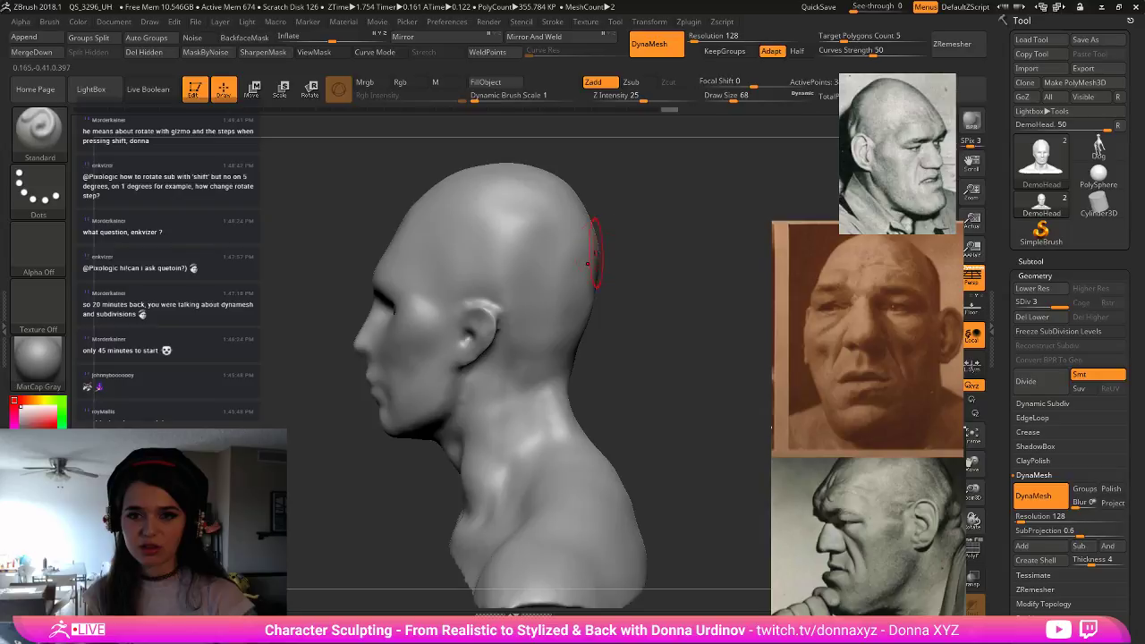
- Enlarge the Standard brush to a draw size of 120
key(bracketright)
key(b)
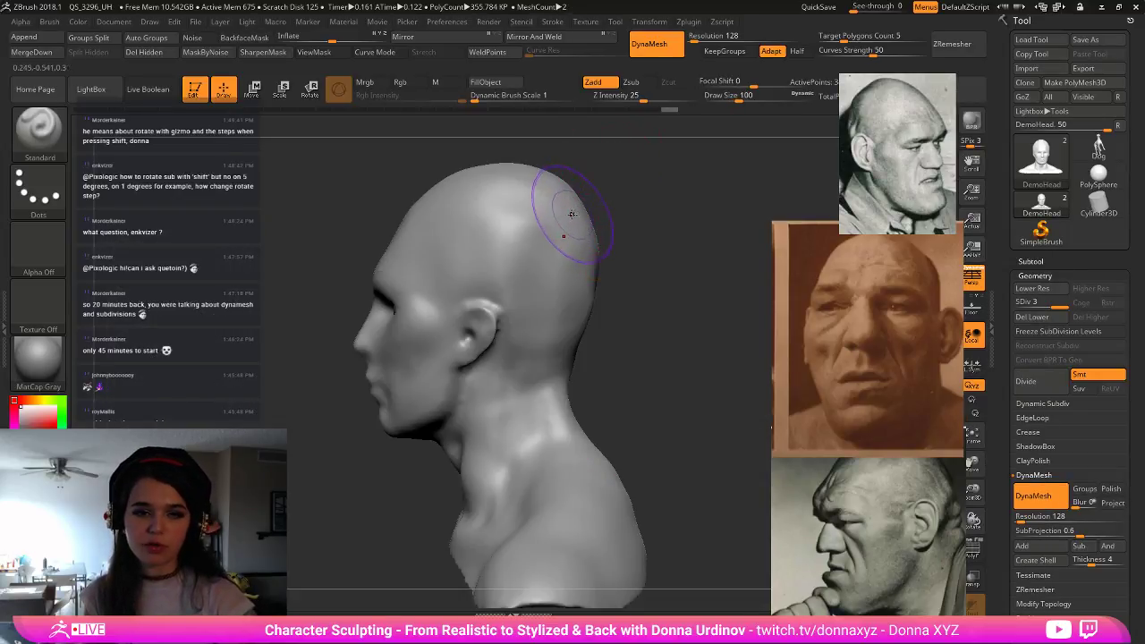
key(bracketright)
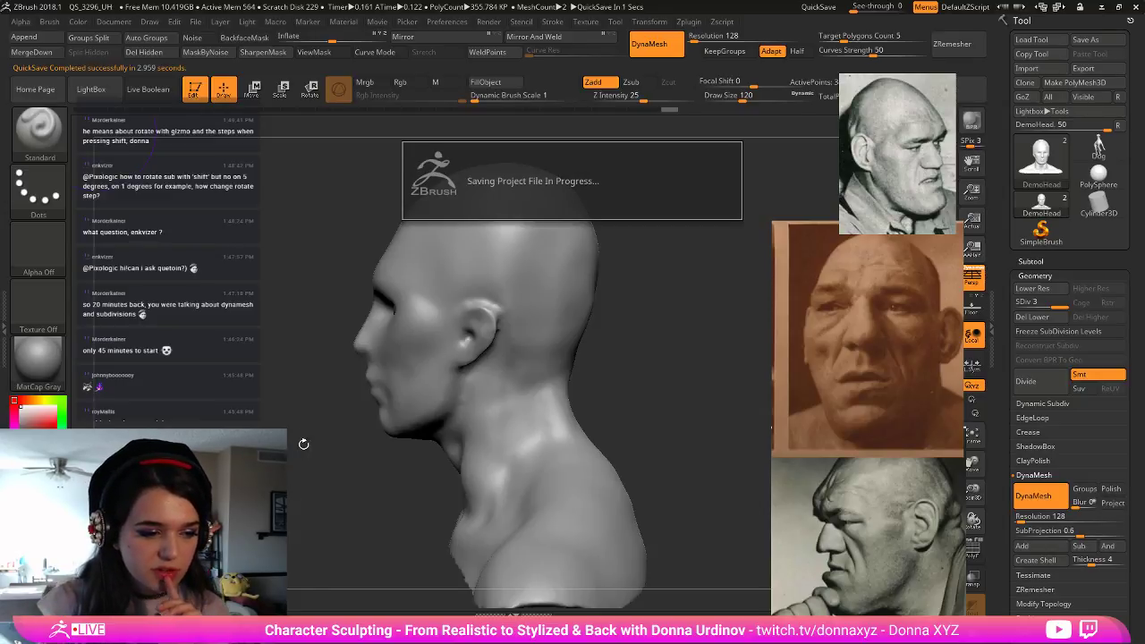
- Activate the Rotate gizmo on the bust seen from above and switch off perspective
drag(299, 442, 306, 447)
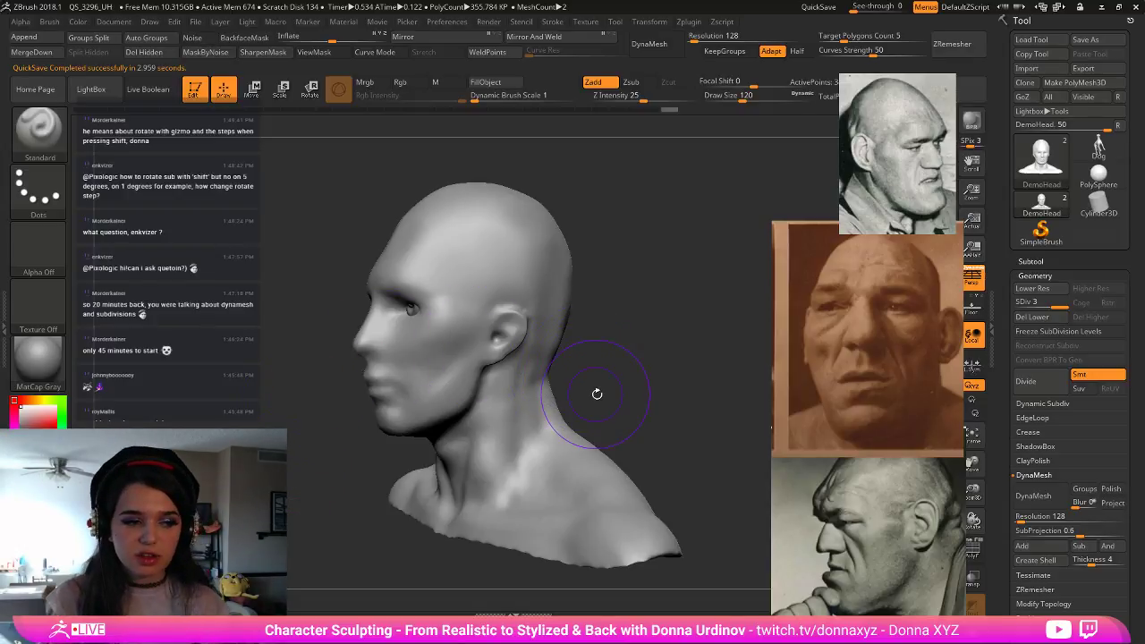
drag(594, 390, 537, 339)
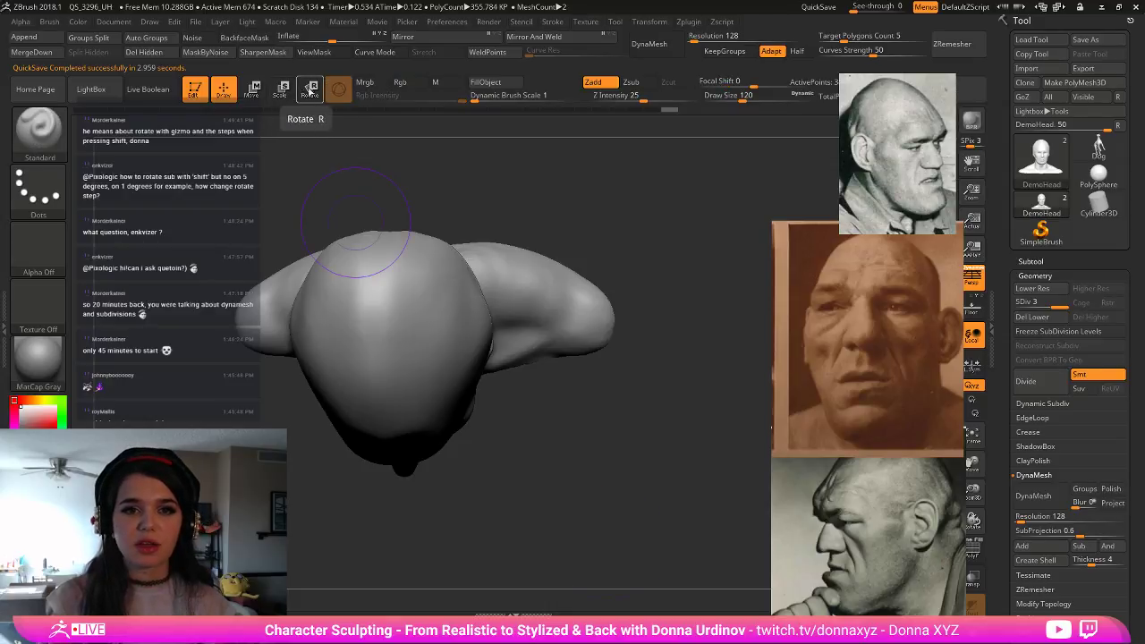
click(310, 89)
click(973, 281)
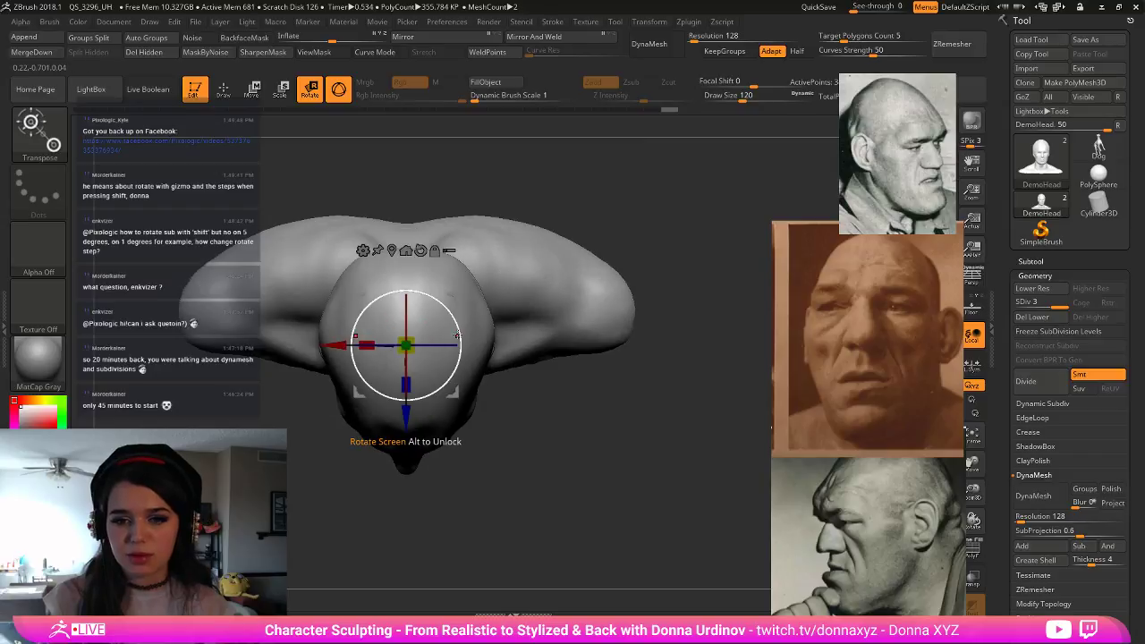
- Try rotating the bust from above with the gizmo in snapped 5-degree increments, through -15 to -25 degrees
drag(458, 319, 469, 350)
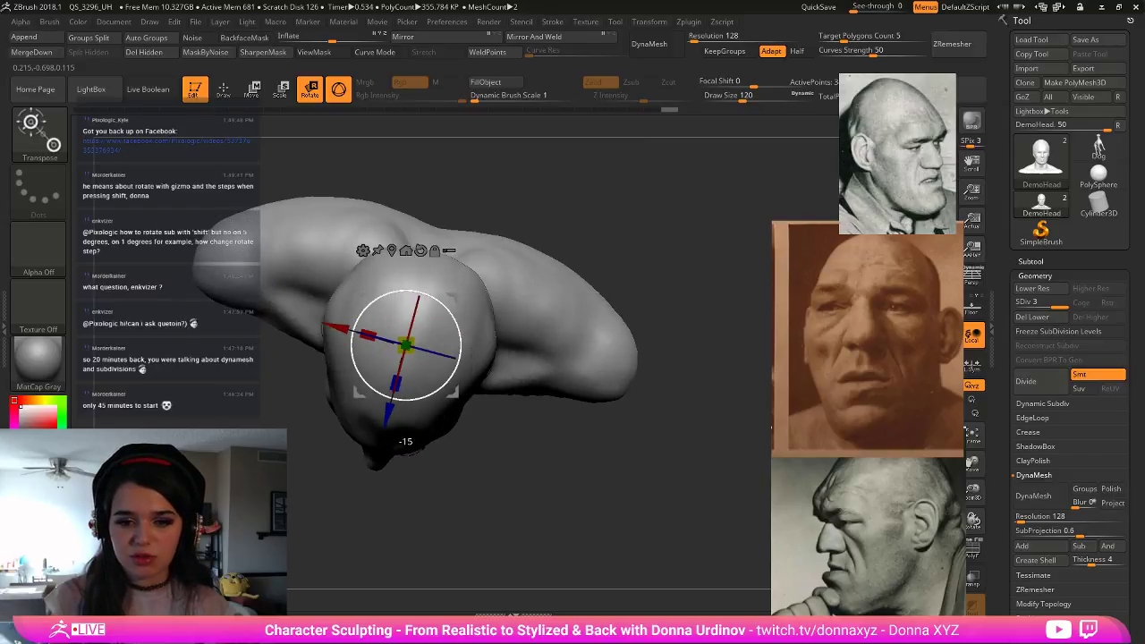
drag(349, 360, 455, 298)
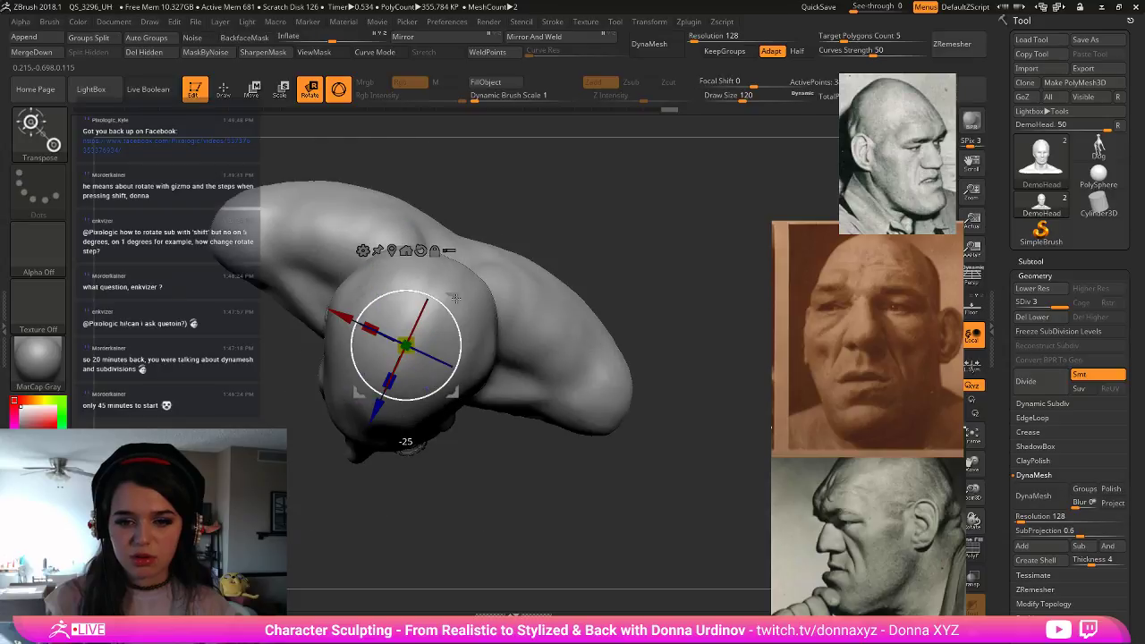
drag(456, 298, 497, 299)
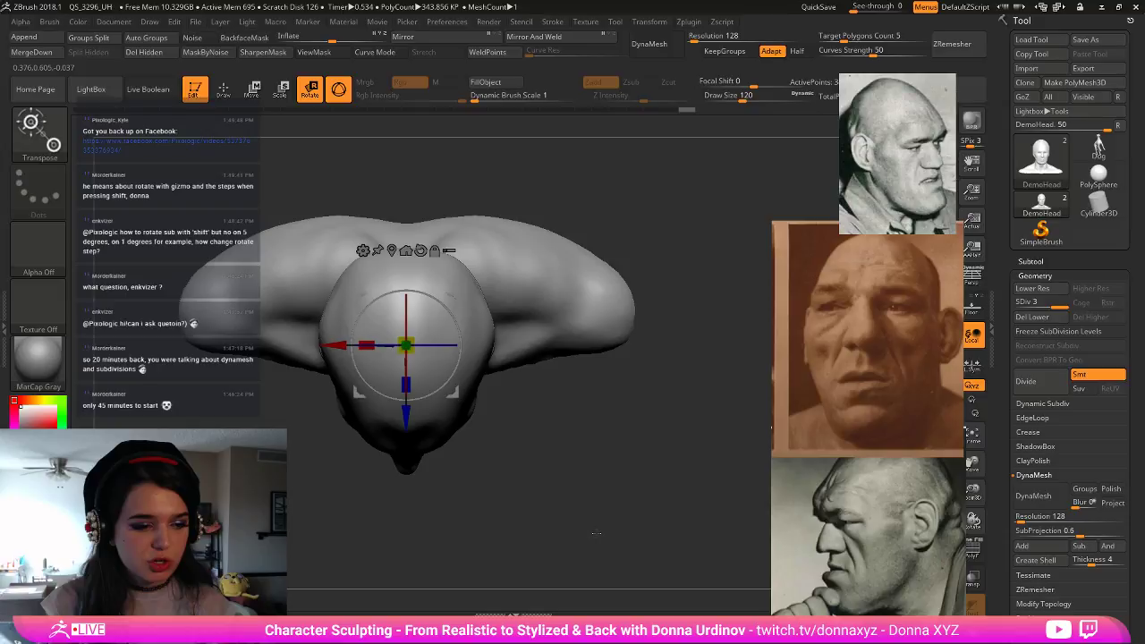
- Bring the head back to a roughly frontal view and return from the Rotate gizmo to Draw mode
drag(596, 534, 588, 433)
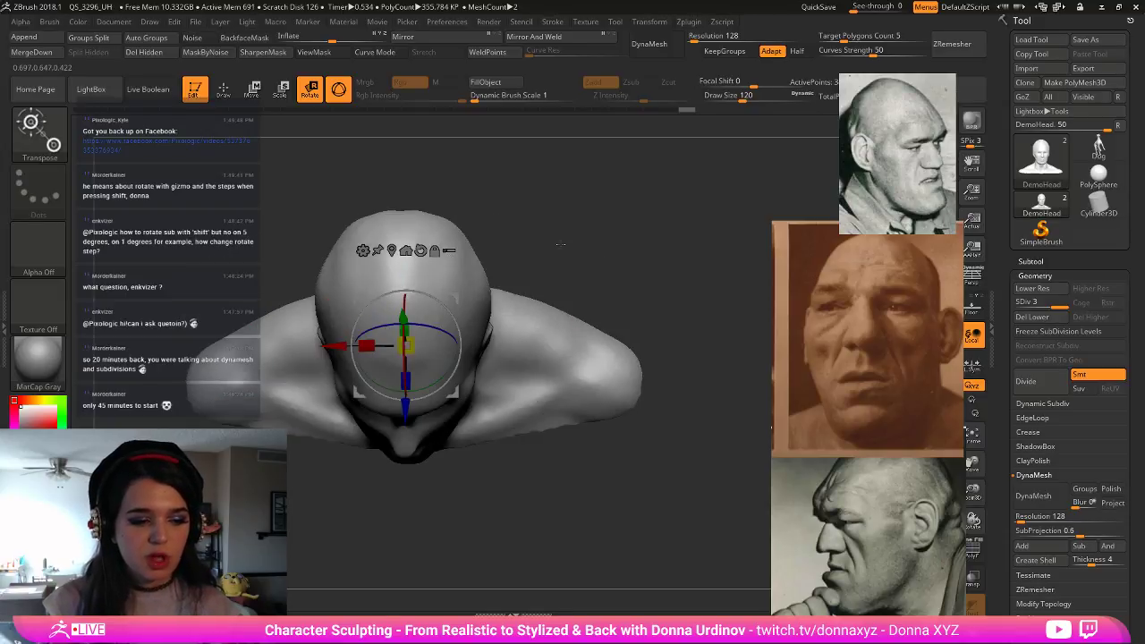
mouse_move(546, 259)
mouse_down()
mouse_move(544, 213)
mouse_move(553, 276)
mouse_up()
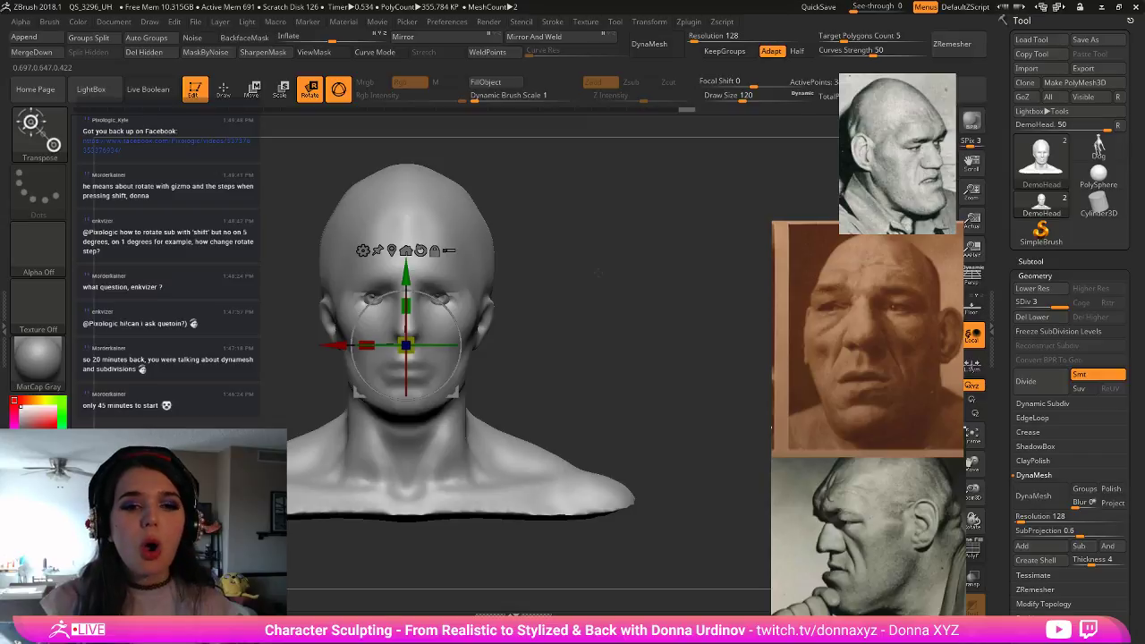
alt+drag(597, 272, 647, 273)
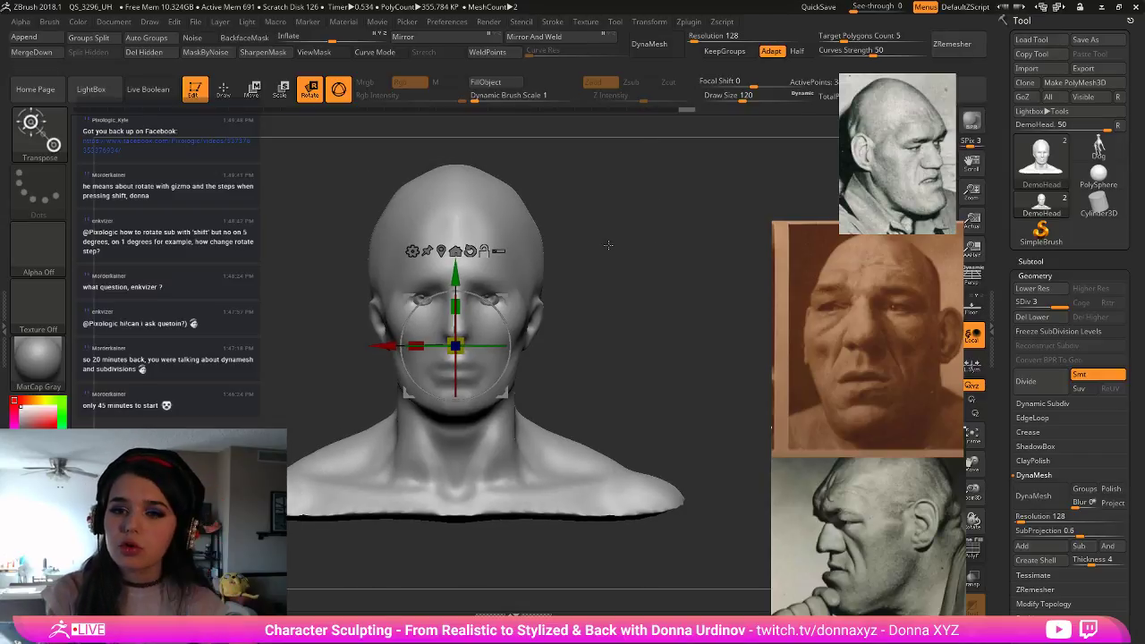
mouse_move(615, 261)
mouse_down()
mouse_move(626, 286)
mouse_move(626, 265)
mouse_up()
key(b)
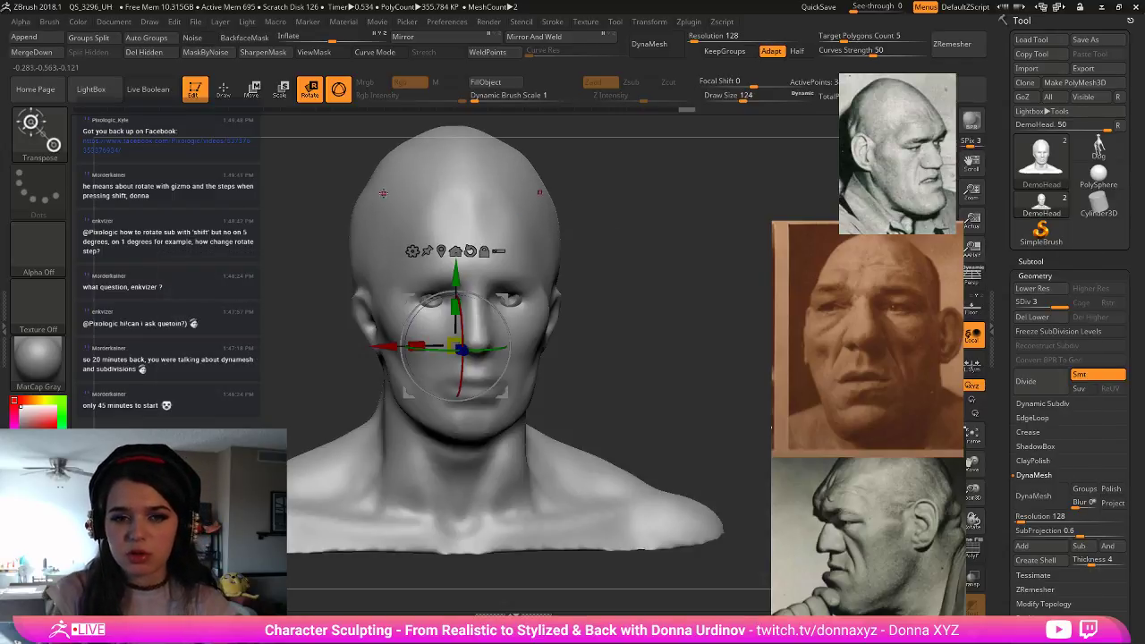
click(222, 90)
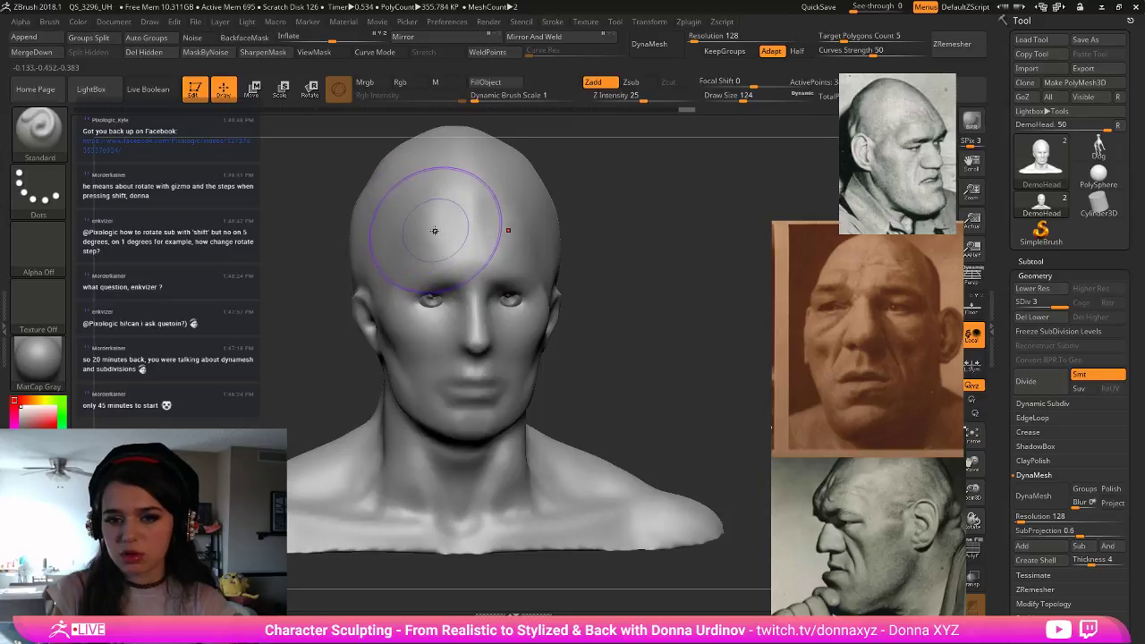
- Drop the head to subdivision level 1 and select the Move brush
key(shift+d)
key(shift+d)
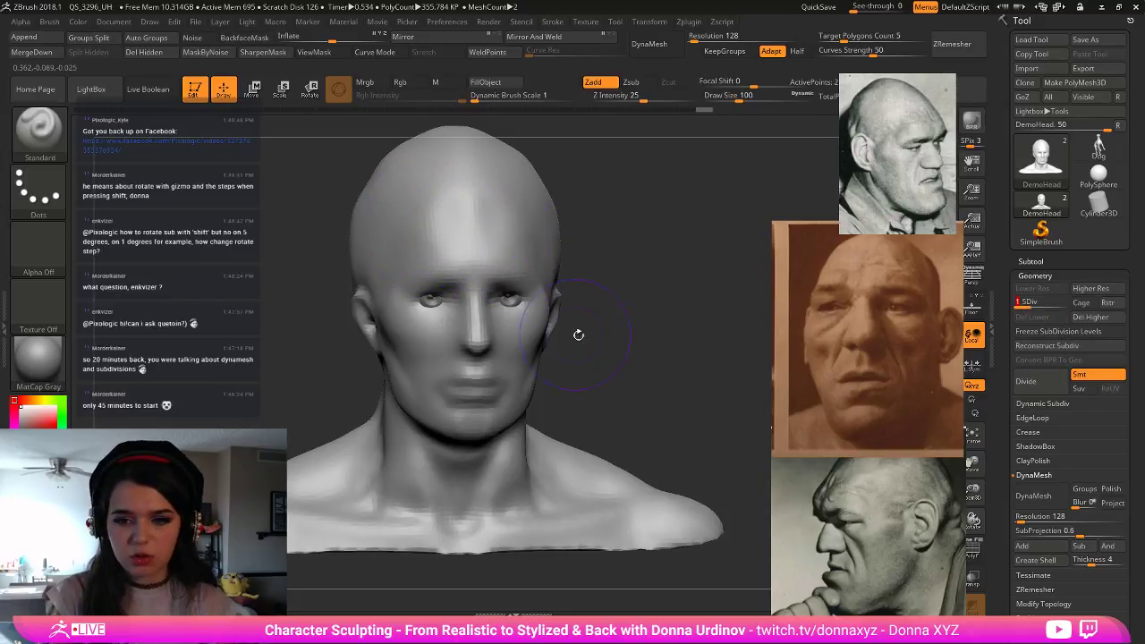
key(b)
key(m)
key(v)
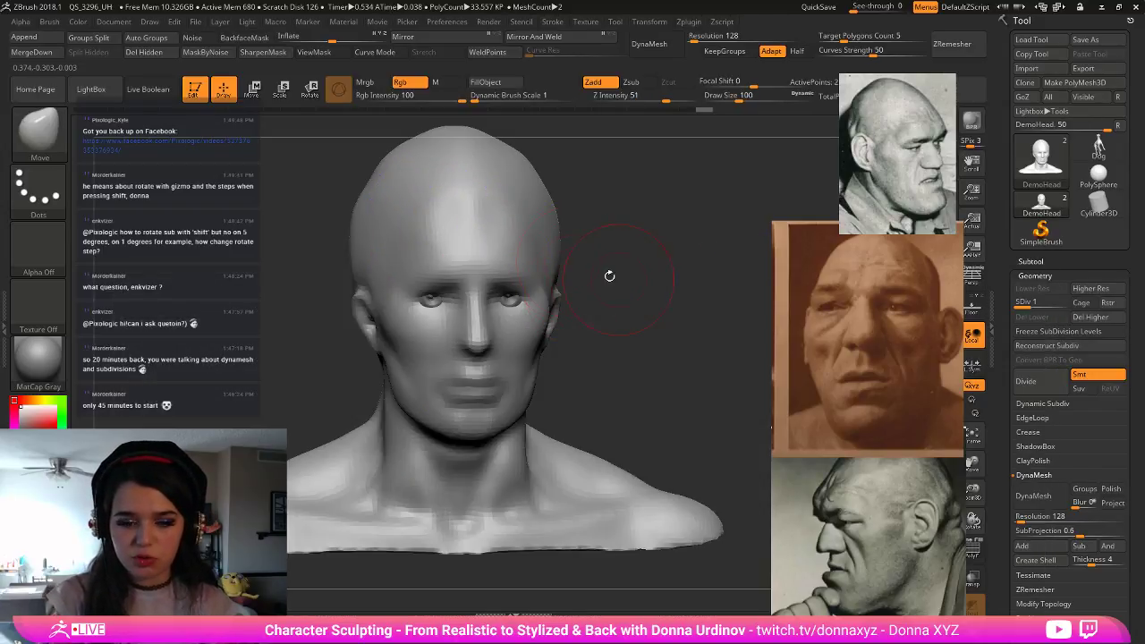
- Reshape the nostrils with the Move brush at a draw size of 52
drag(623, 277, 601, 269)
key(bracketleft)
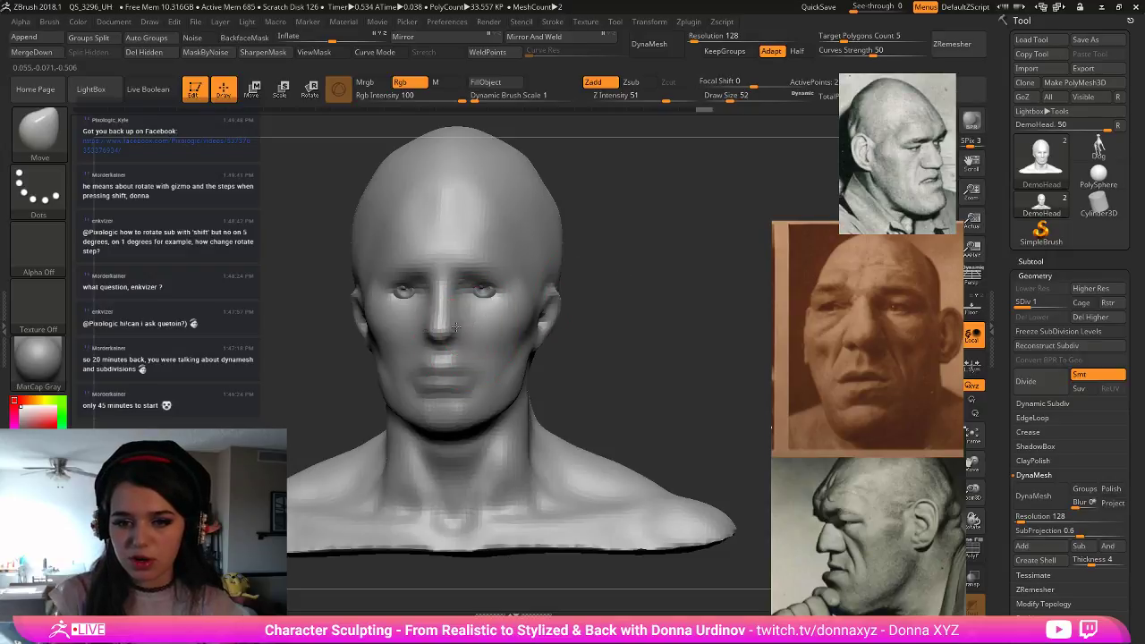
drag(454, 332, 466, 310)
- Set the Move brush's draw size to 104 and shift the sepia frontal reference photo slightly higher
key(bracketright)
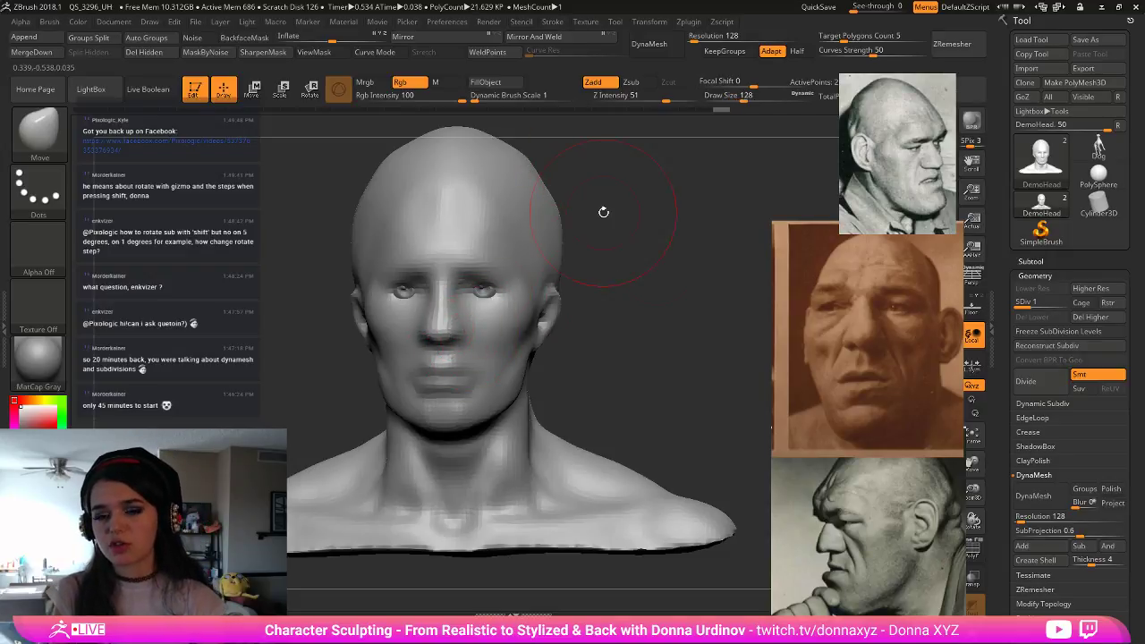
key(space)
mouse_move(663, 347)
mouse_down()
mouse_move(647, 335)
mouse_move(657, 345)
mouse_up()
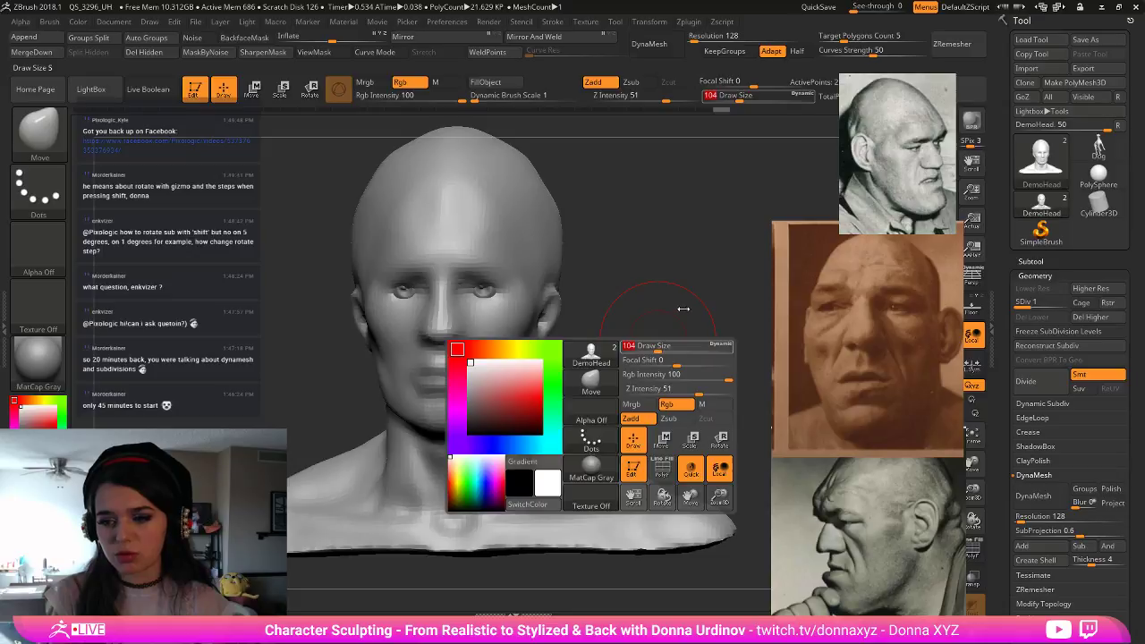
drag(865, 424, 839, 392)
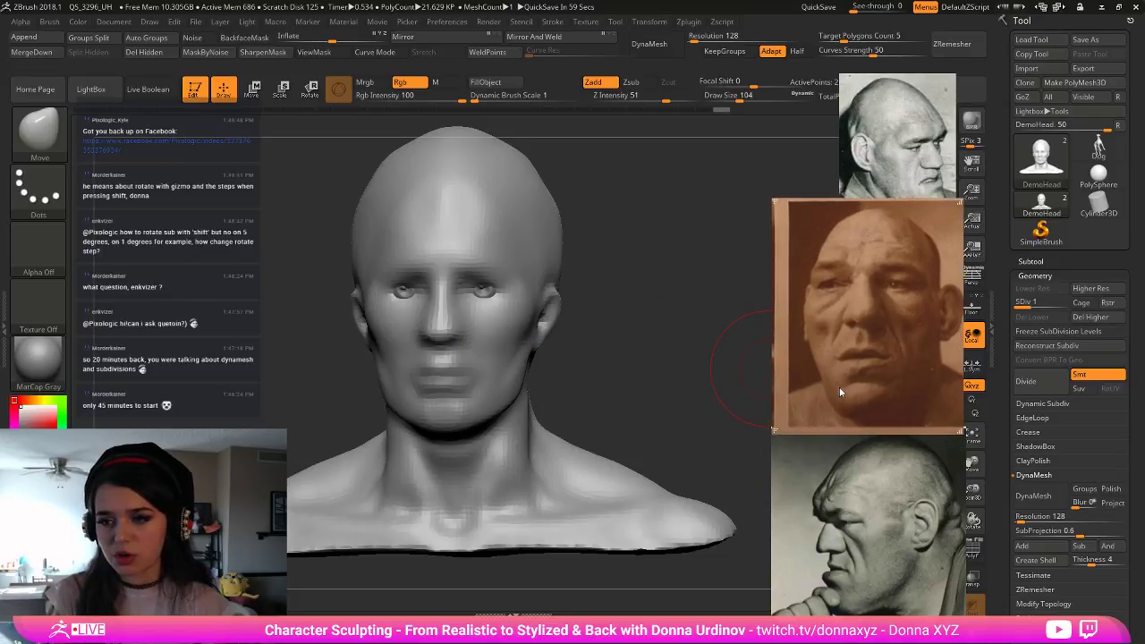
- Push in the sides of the skull above the ears with the Move brush at a draw size of 164
drag(661, 308, 592, 326)
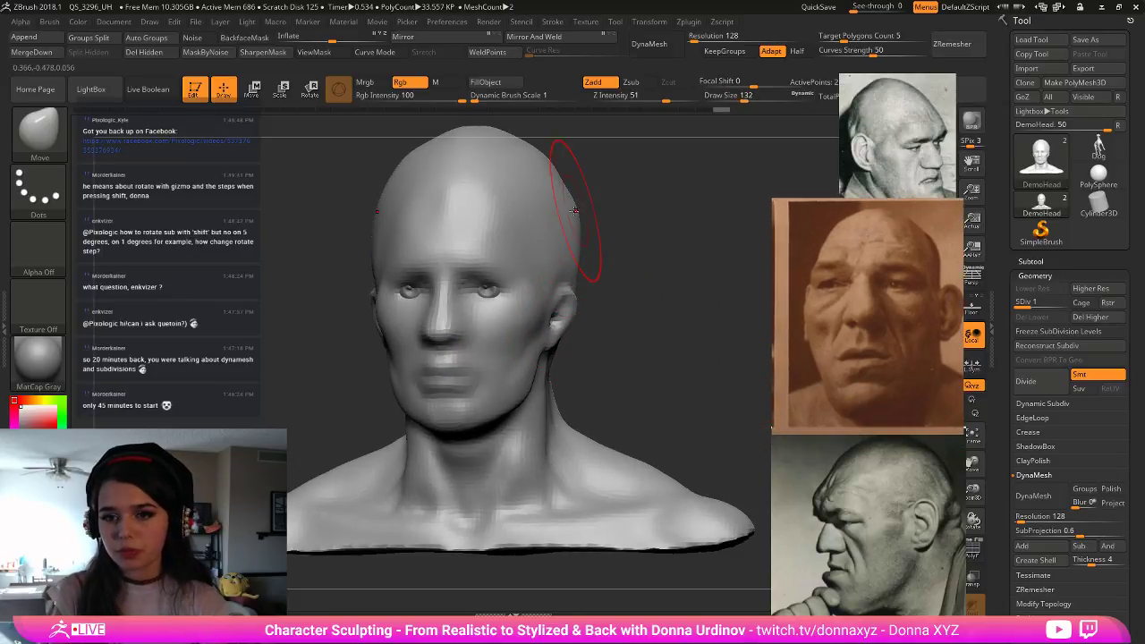
key(bracketright)
key(bracketright)
drag(576, 223, 560, 218)
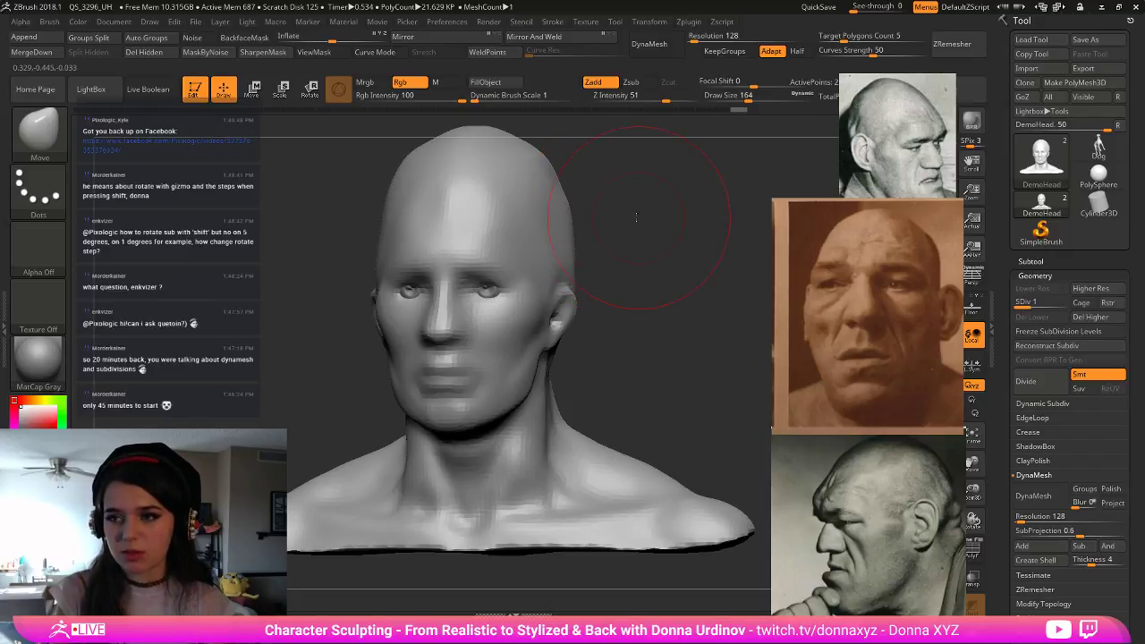
mouse_move(633, 216)
mouse_down()
mouse_move(519, 211)
mouse_move(579, 204)
mouse_up()
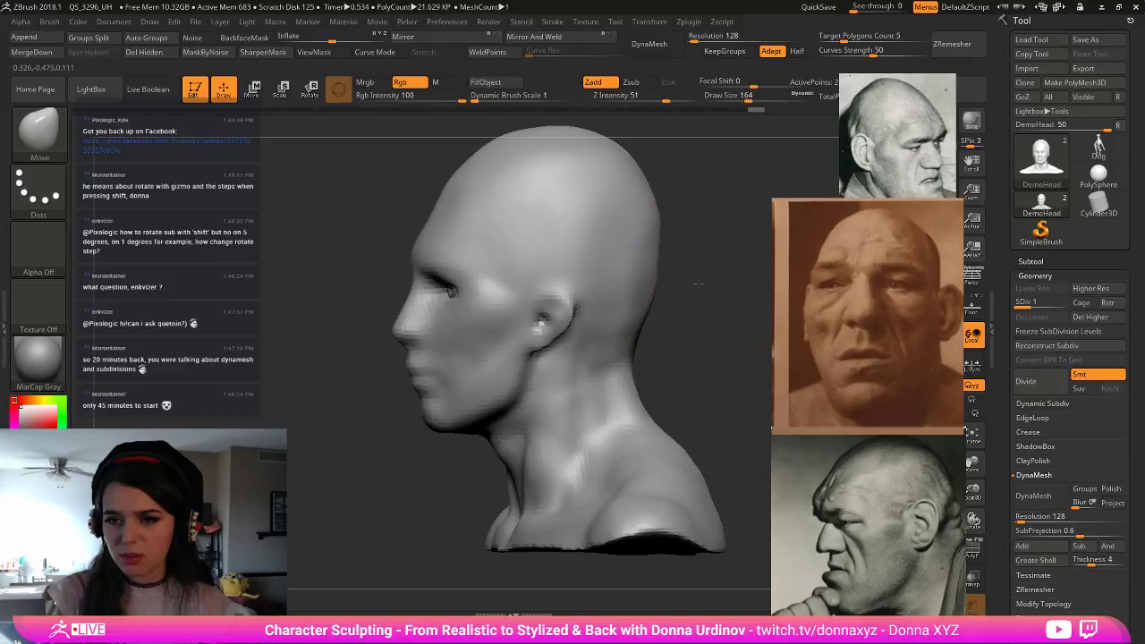
drag(697, 284, 582, 236)
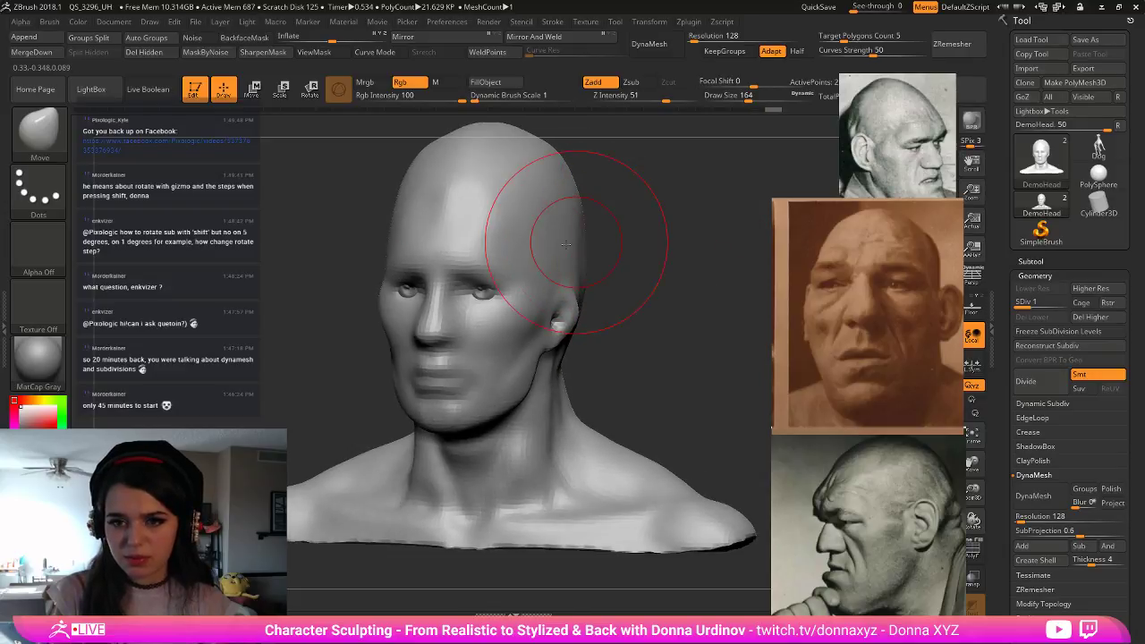
- Push in the back of the skull in profile with the Move brush at a draw size of 212, and smooth it
mouse_move(650, 249)
alt+mouse_down()
mouse_move(629, 314)
mouse_move(556, 309)
alt+mouse_up()
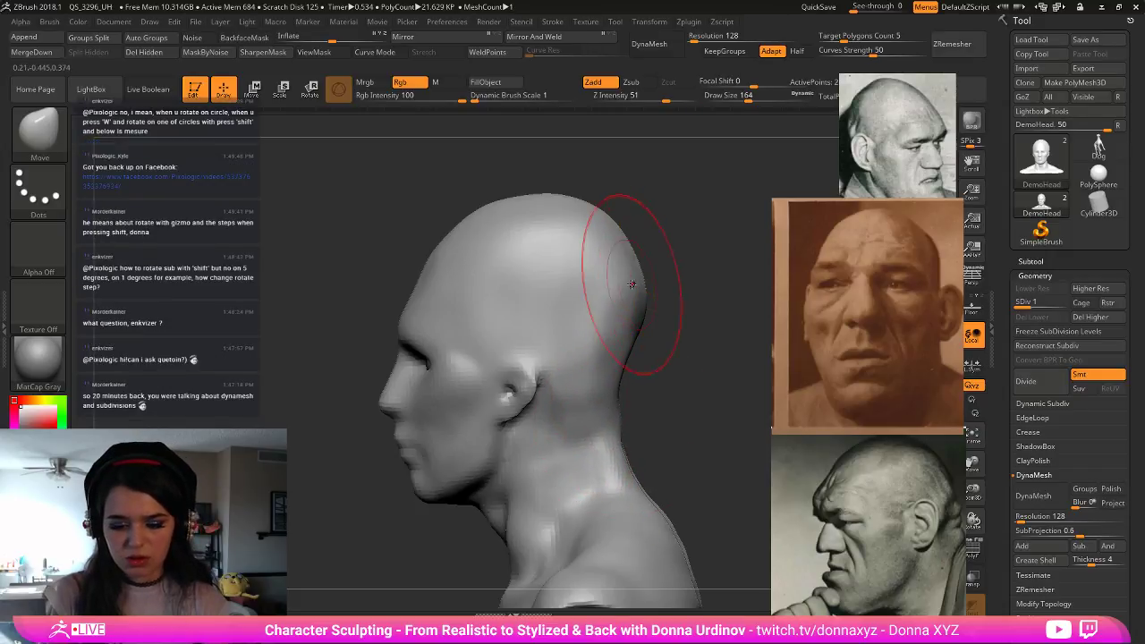
key(])
drag(624, 244, 612, 258)
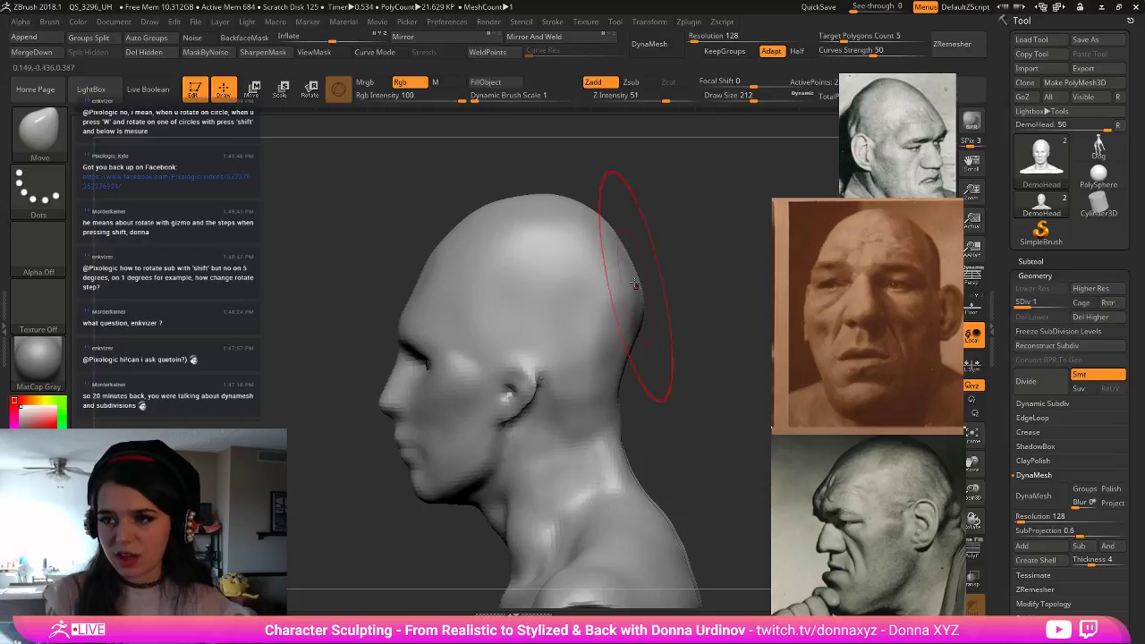
key(shift)
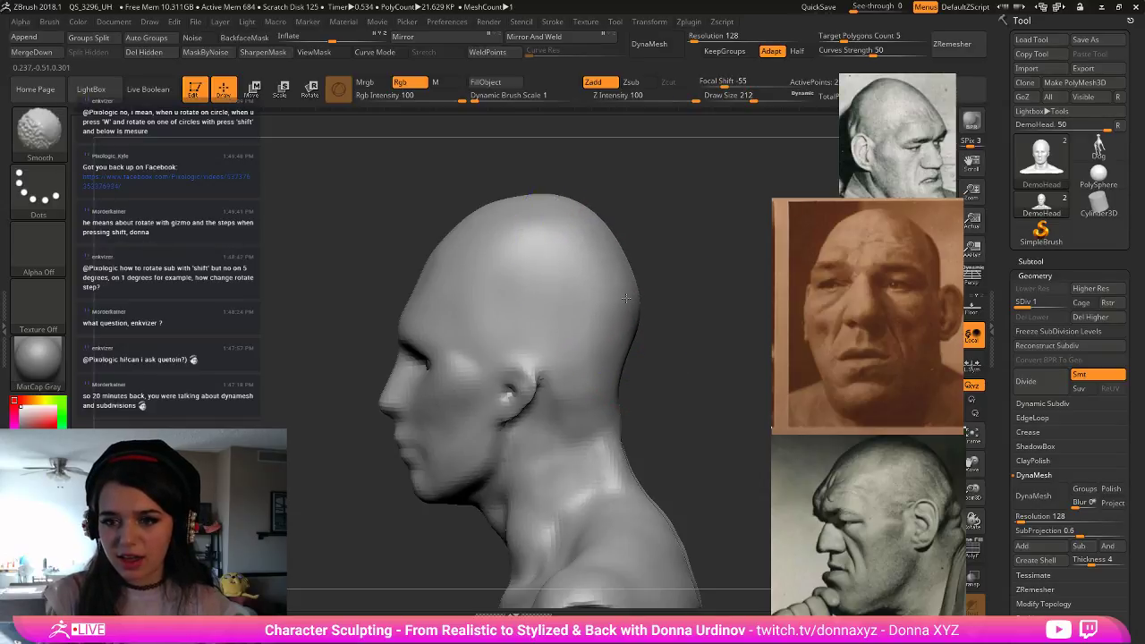
shift+drag(626, 298, 581, 226)
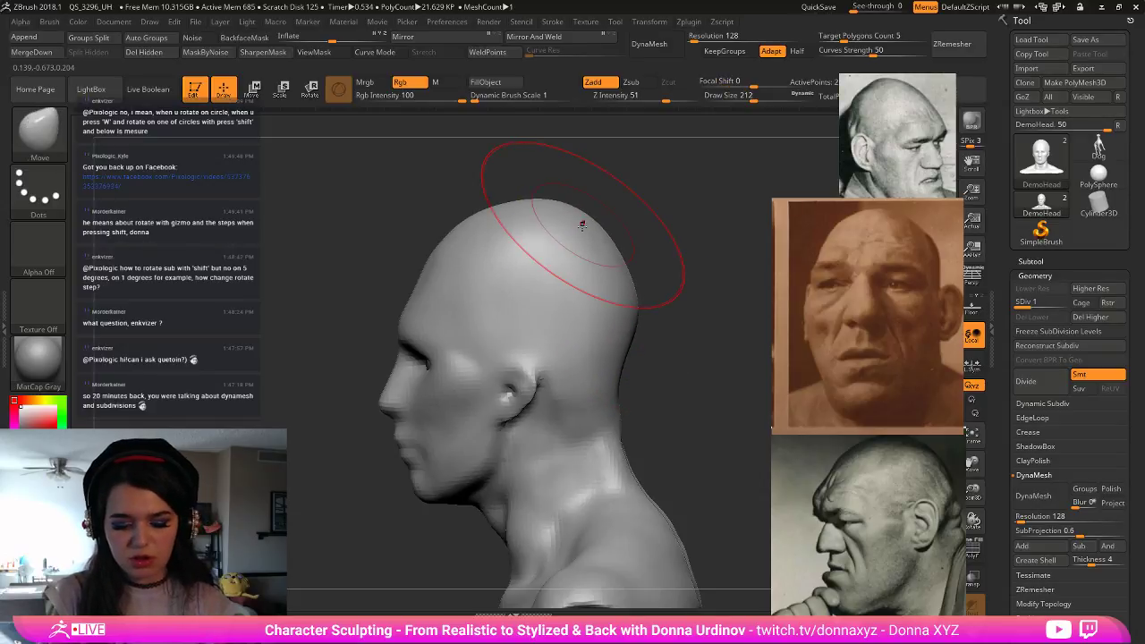
- Polish flatter planes onto the forehead and upper skull with the hPolish brush at a draw size of 120
key(b)
key(h)
key(p)
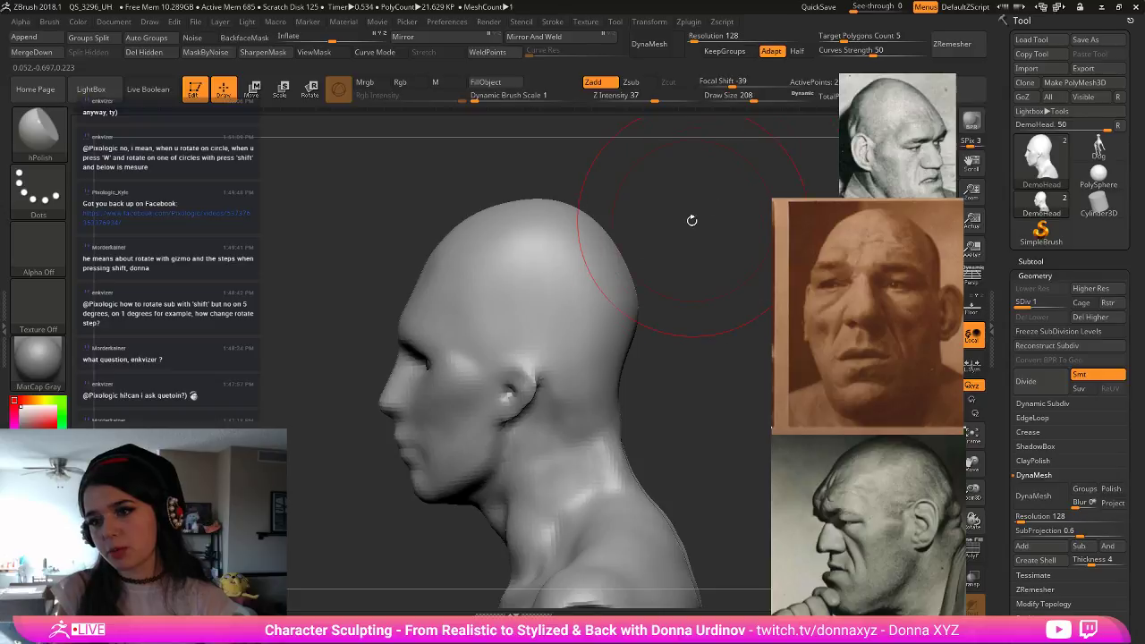
mouse_move(689, 223)
mouse_down()
mouse_move(499, 223)
mouse_move(512, 259)
mouse_move(475, 251)
mouse_up()
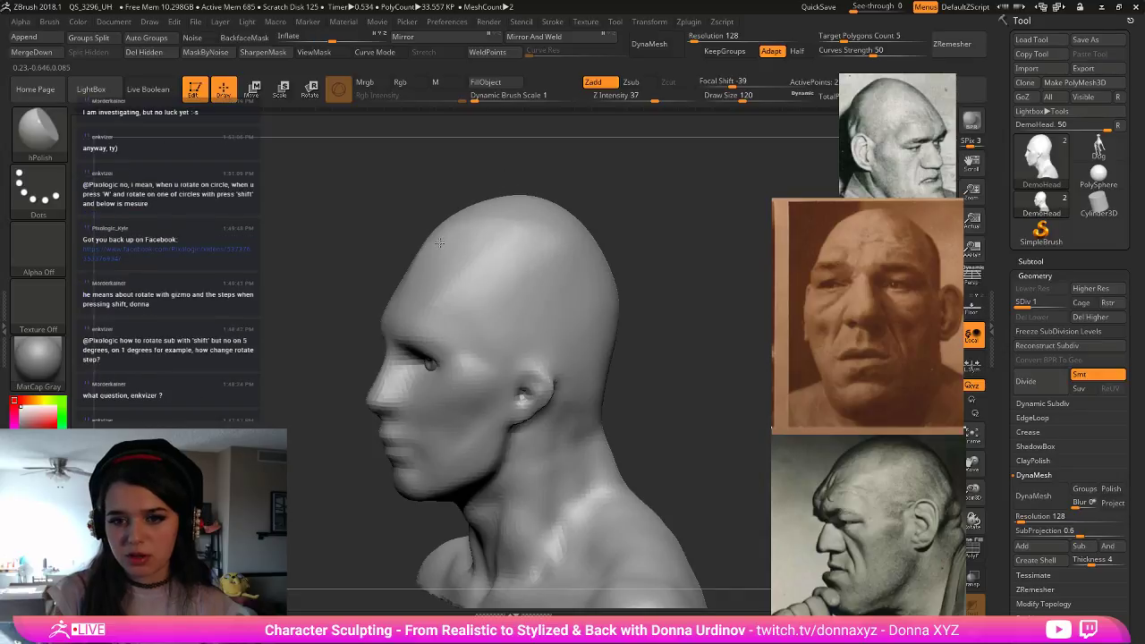
- Polish the planes on the side and back of the skull with hPolish, reducing the draw size to 92
drag(641, 322, 666, 293)
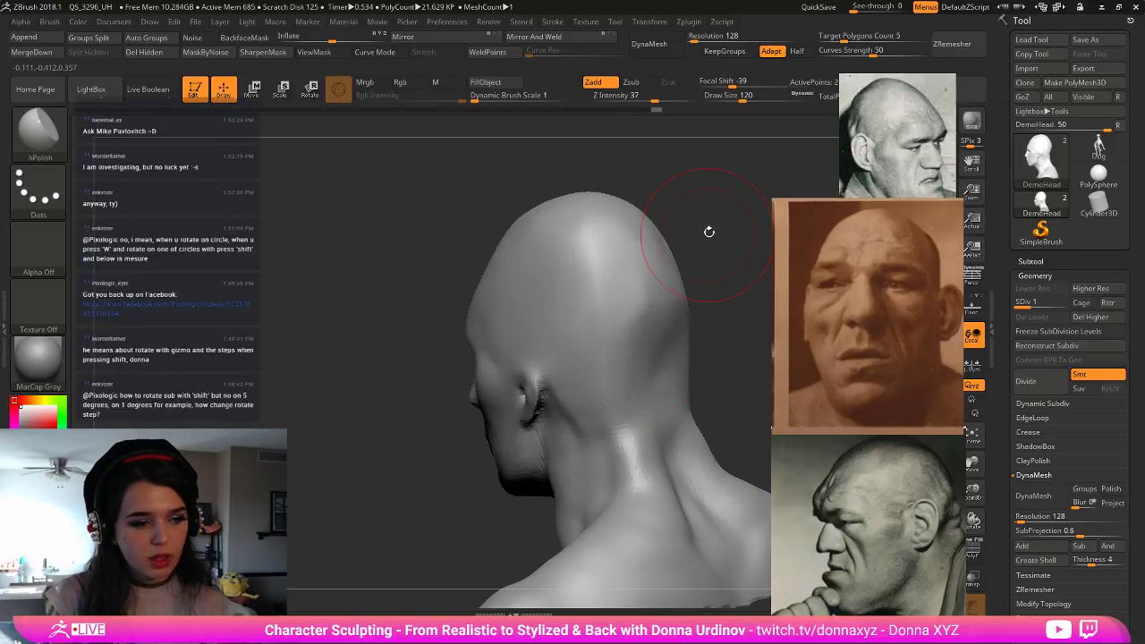
drag(707, 230, 617, 295)
key([)
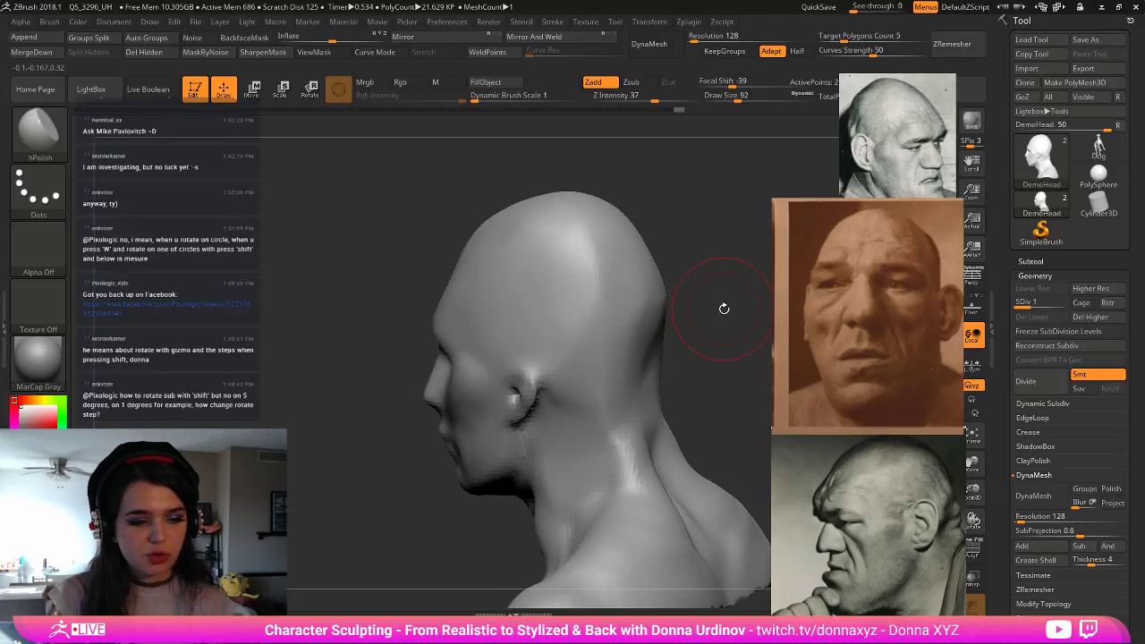
drag(722, 270, 743, 273)
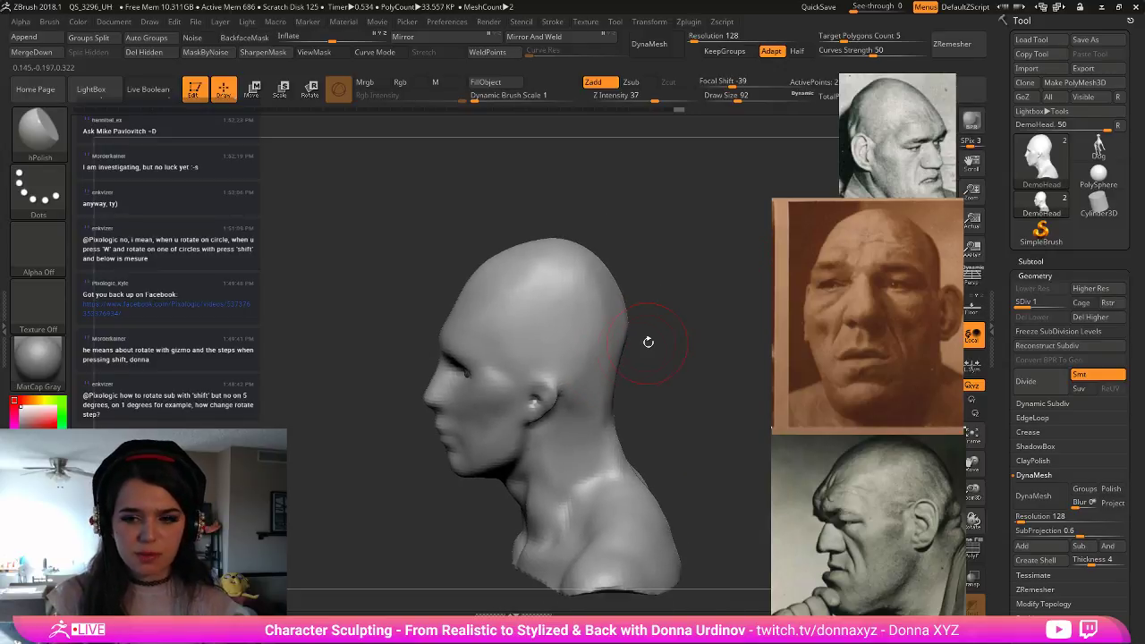
- Examine the head from the front as a black silhouette by swapping the active color
shift+drag(639, 353, 658, 359)
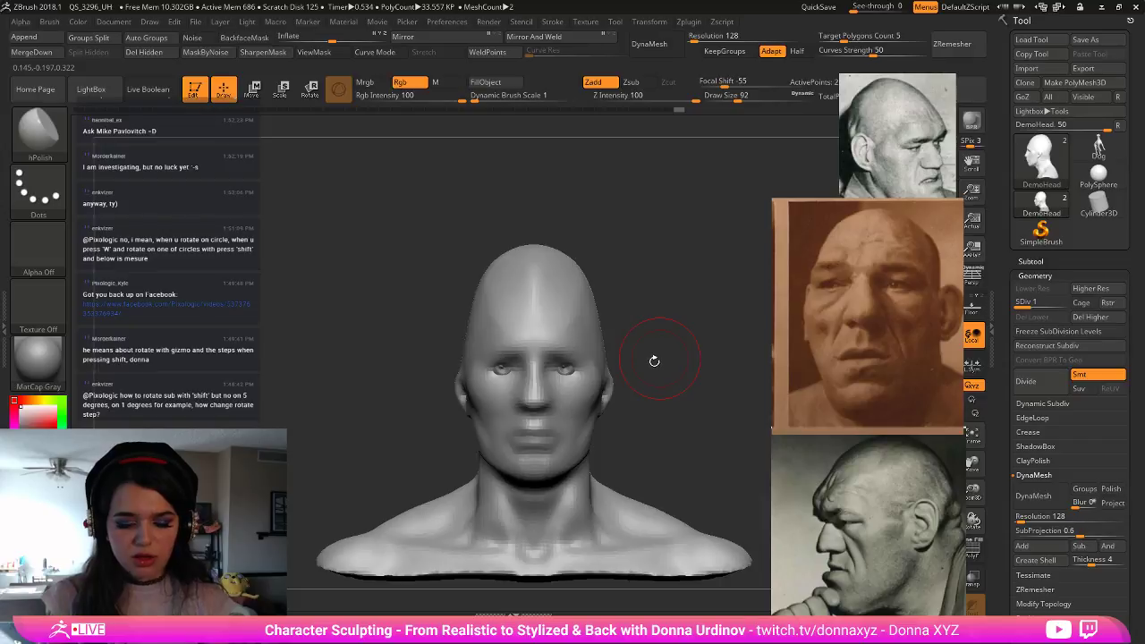
key(v)
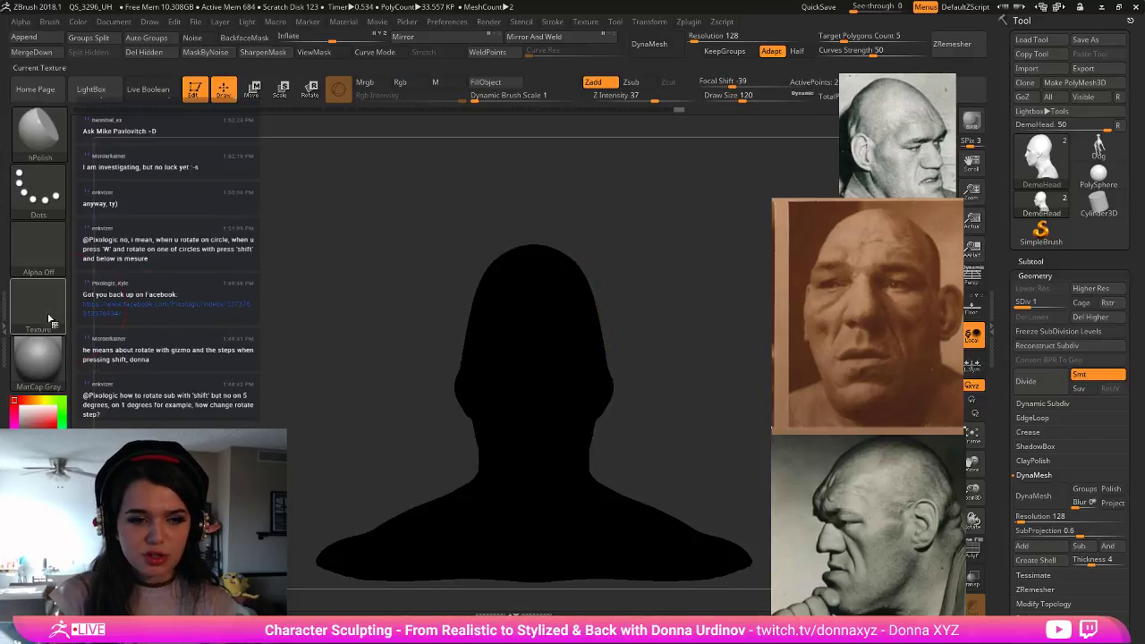
key(ctrl+f)
- Lower the crown of the skull in a three-quarter view with the Move brush at a draw size of 192
key(b)
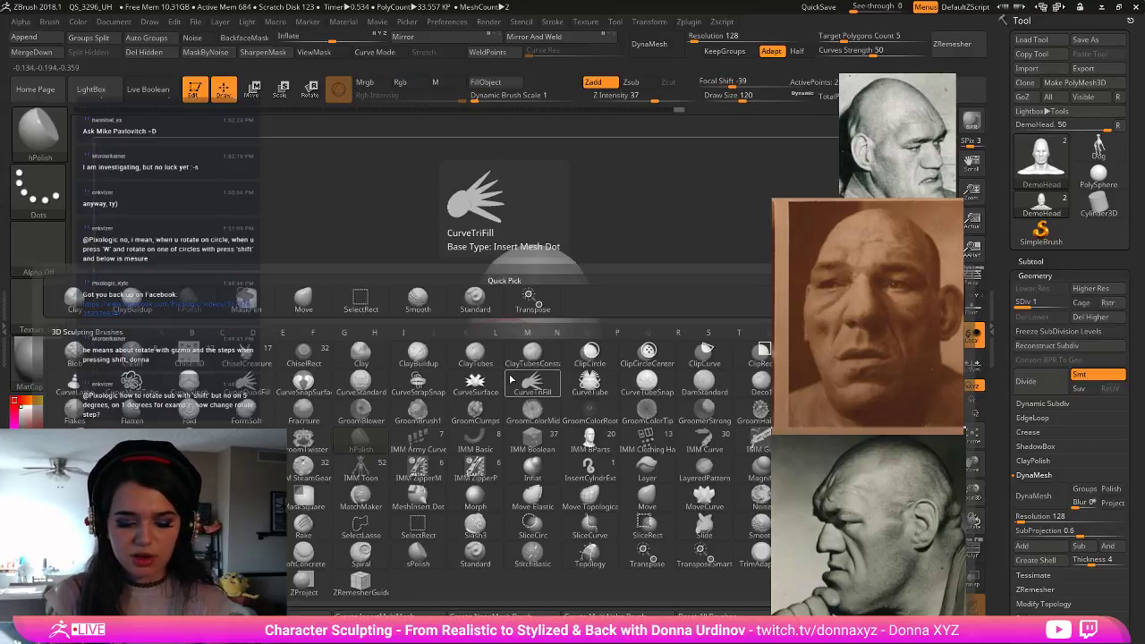
drag(636, 248, 628, 253)
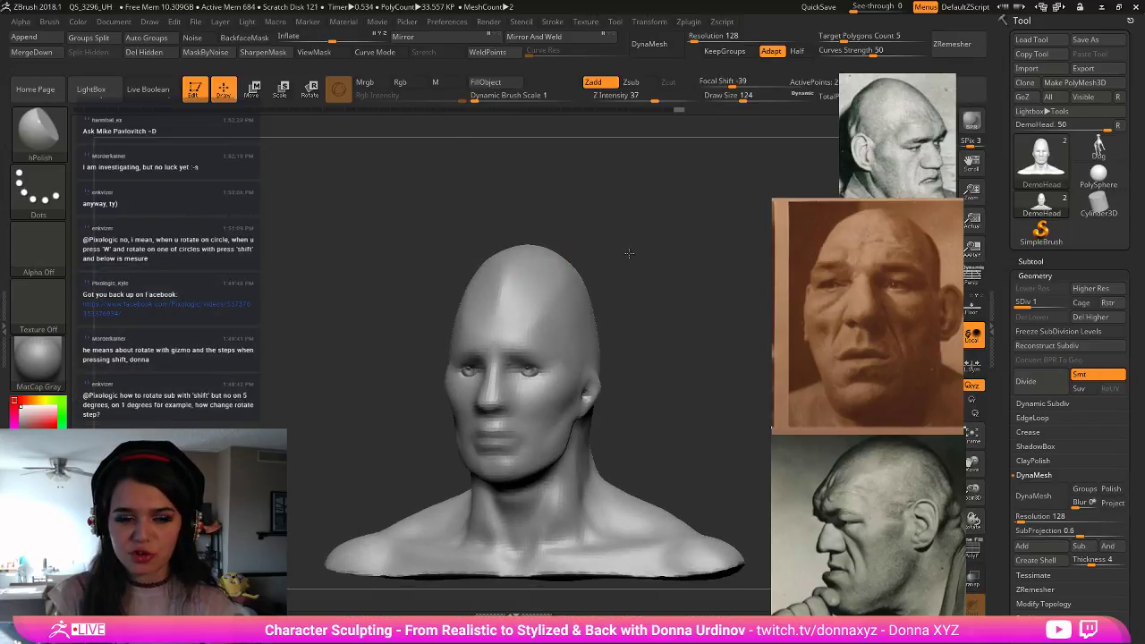
key(bracketright)
key(b)
key(m)
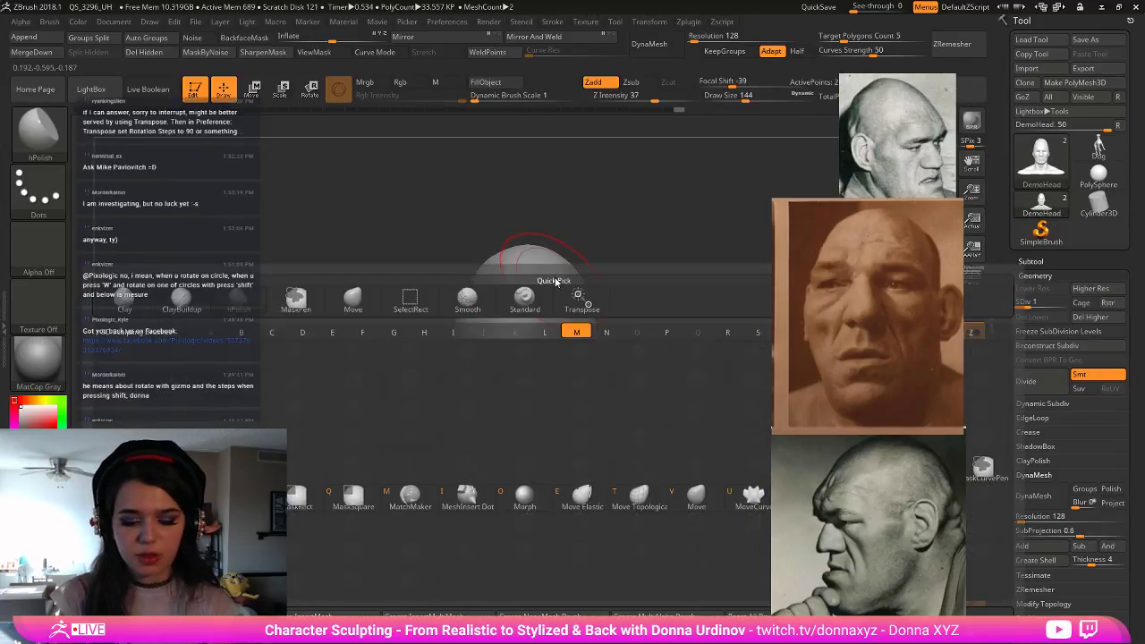
key(v)
key(bracketright)
key(bracketright)
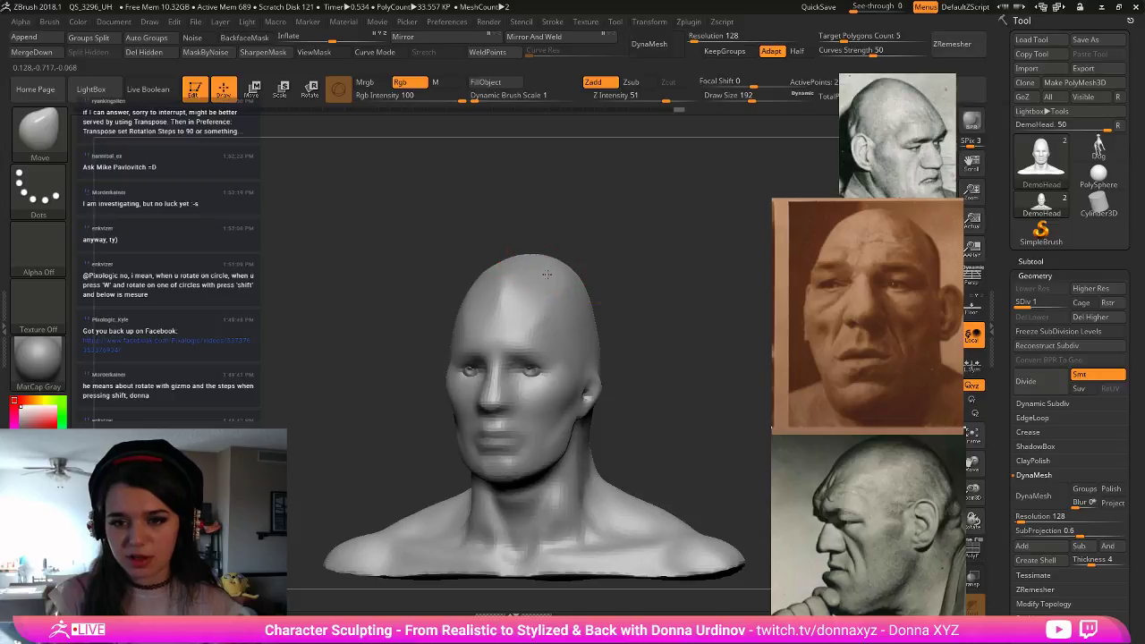
mouse_move(561, 276)
mouse_down()
mouse_move(562, 290)
mouse_move(564, 272)
mouse_up()
- Turn on perspective for the viewport and reduce the camera's angle of view
click(973, 278)
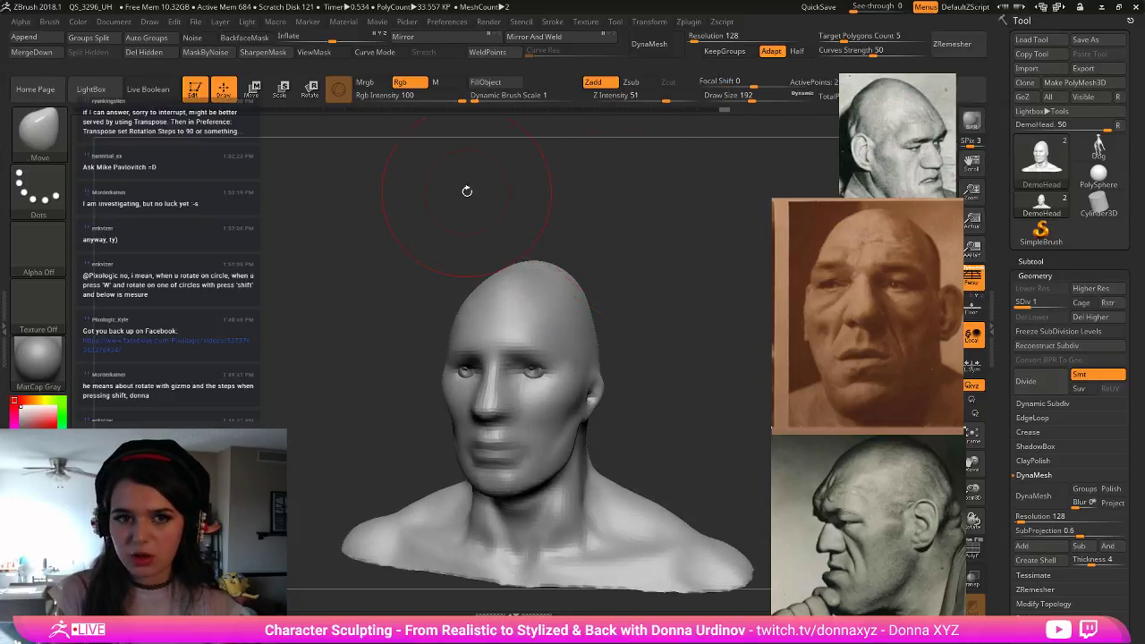
click(114, 21)
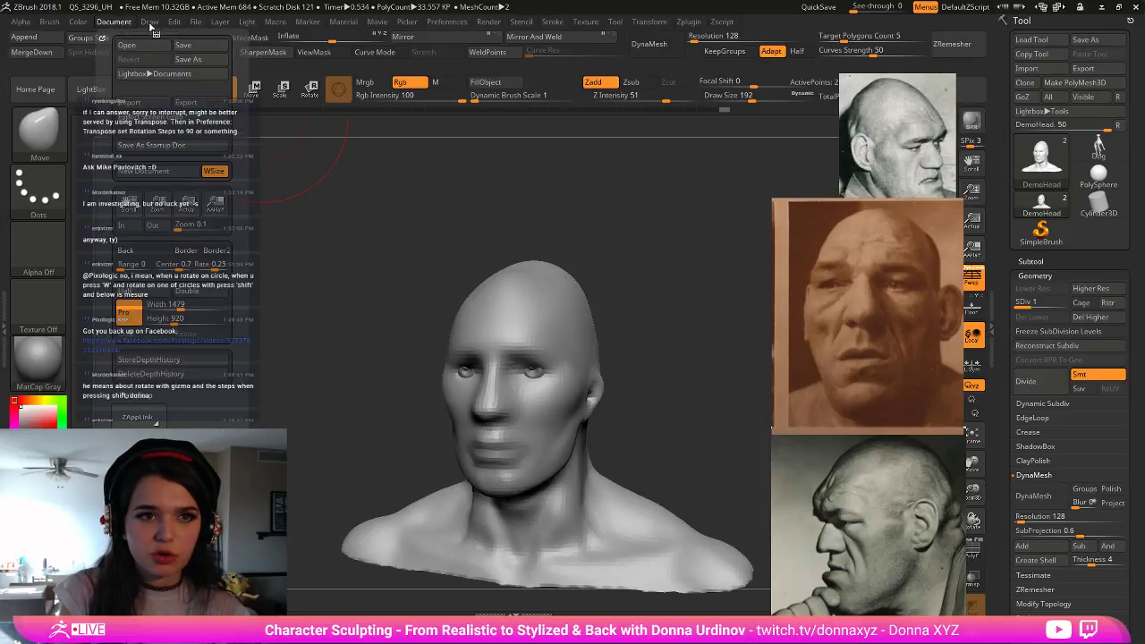
click(149, 22)
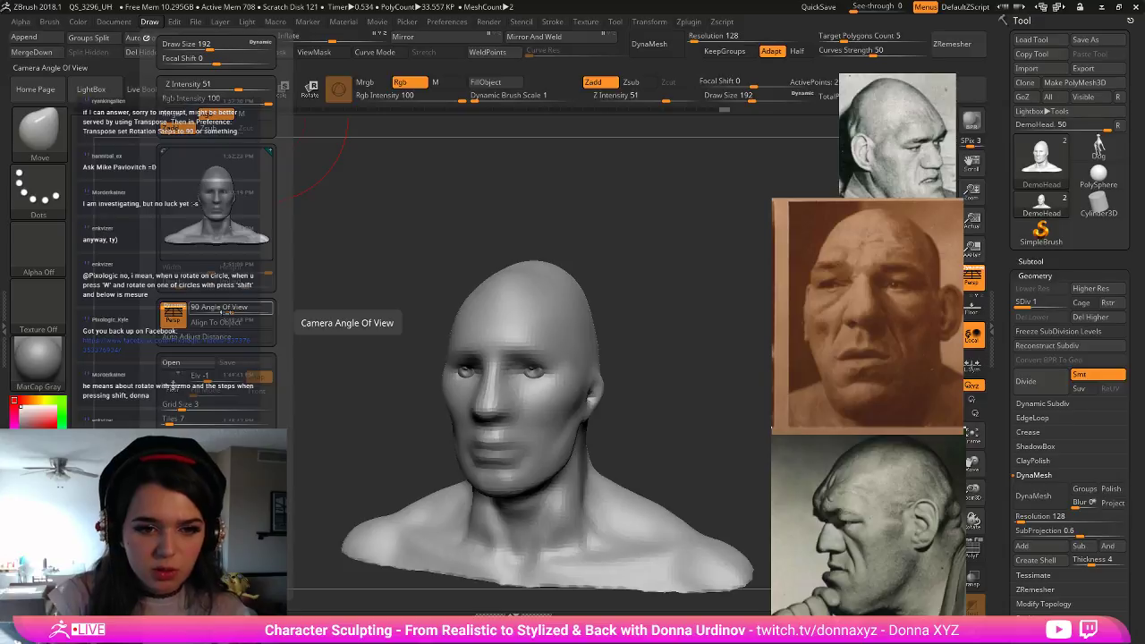
drag(225, 310, 208, 311)
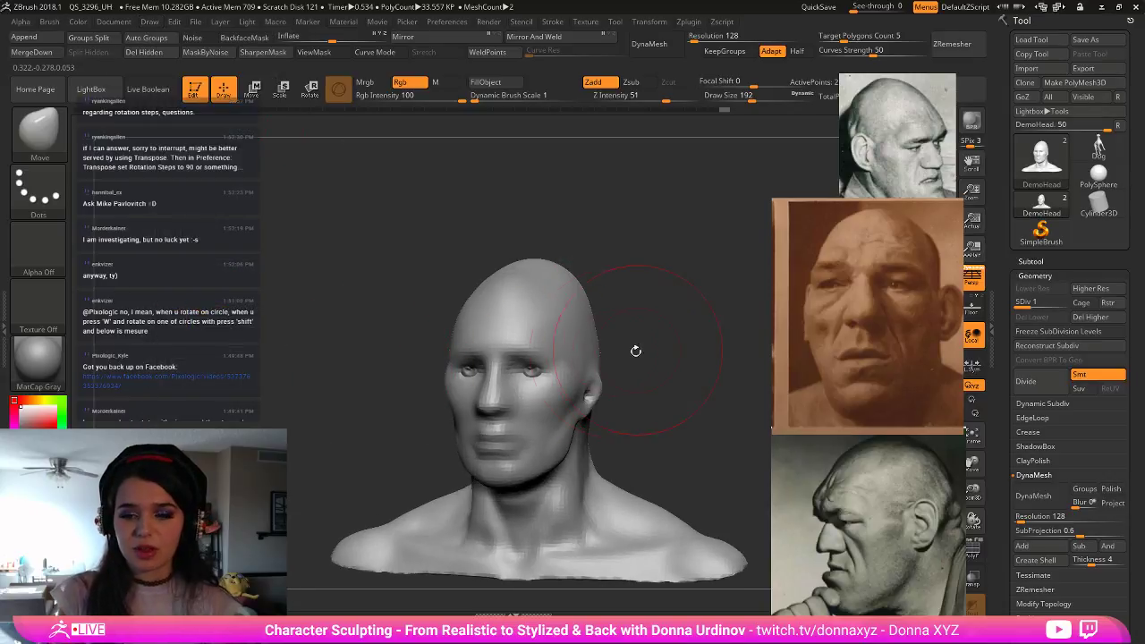
- Round out the crown and back of the skull with the Move brush, reducing the draw size to 116, and smooth the back
mouse_move(634, 350)
mouse_down()
mouse_move(581, 331)
mouse_move(551, 301)
mouse_up()
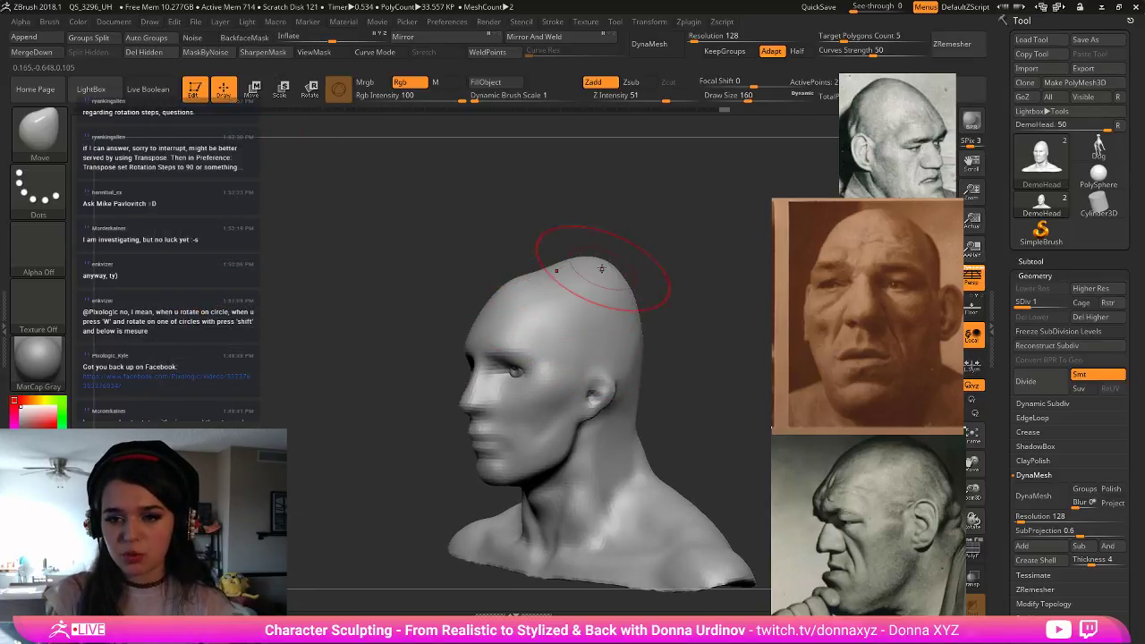
drag(680, 256, 633, 252)
key(bracketleft)
key(bracketleft)
key(bracketleft)
key(bracketleft)
mouse_move(547, 280)
mouse_down()
mouse_move(543, 268)
mouse_move(592, 261)
mouse_move(635, 282)
mouse_up()
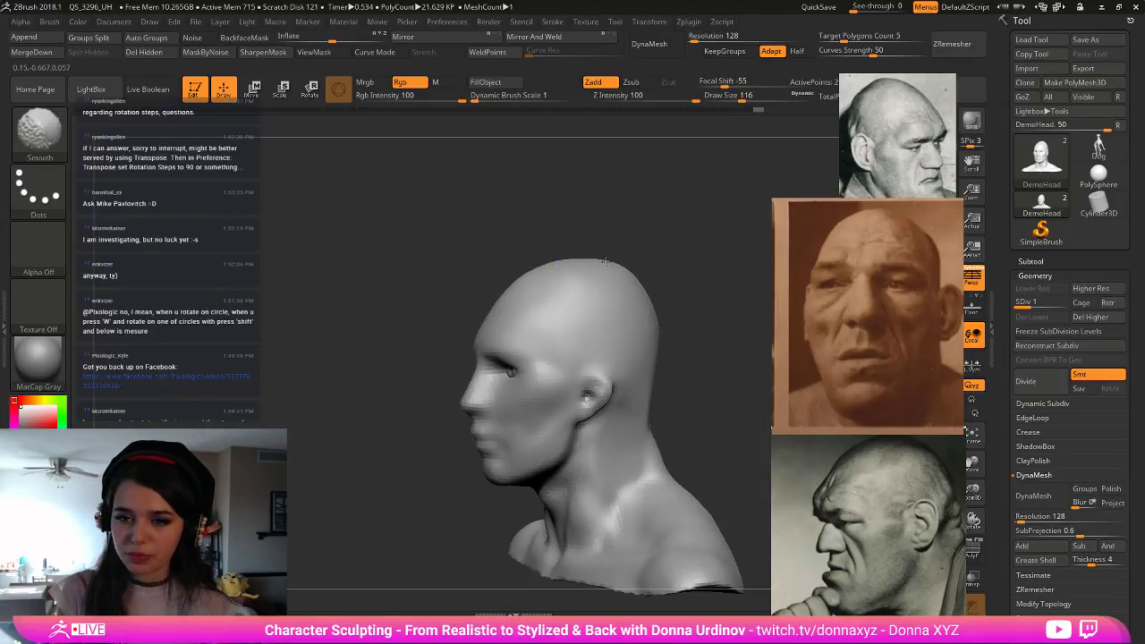
shift+drag(656, 326, 646, 328)
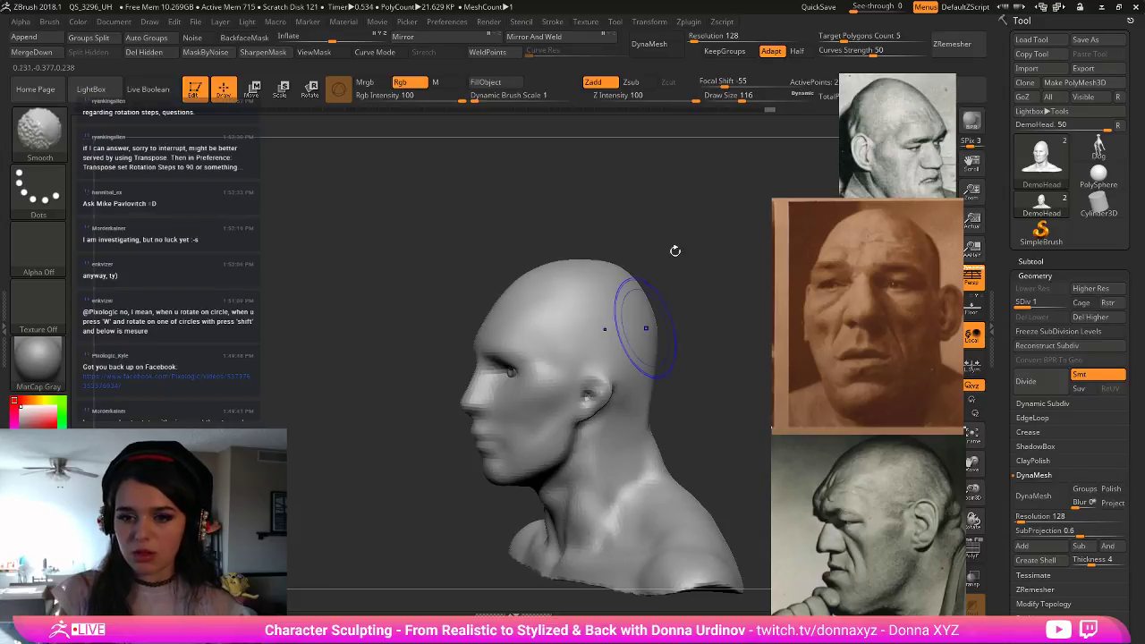
- Push in the bridge of the nose in profile with the Move brush at a draw size of 64
mouse_move(674, 251)
mouse_down()
mouse_move(705, 248)
mouse_move(667, 250)
mouse_up()
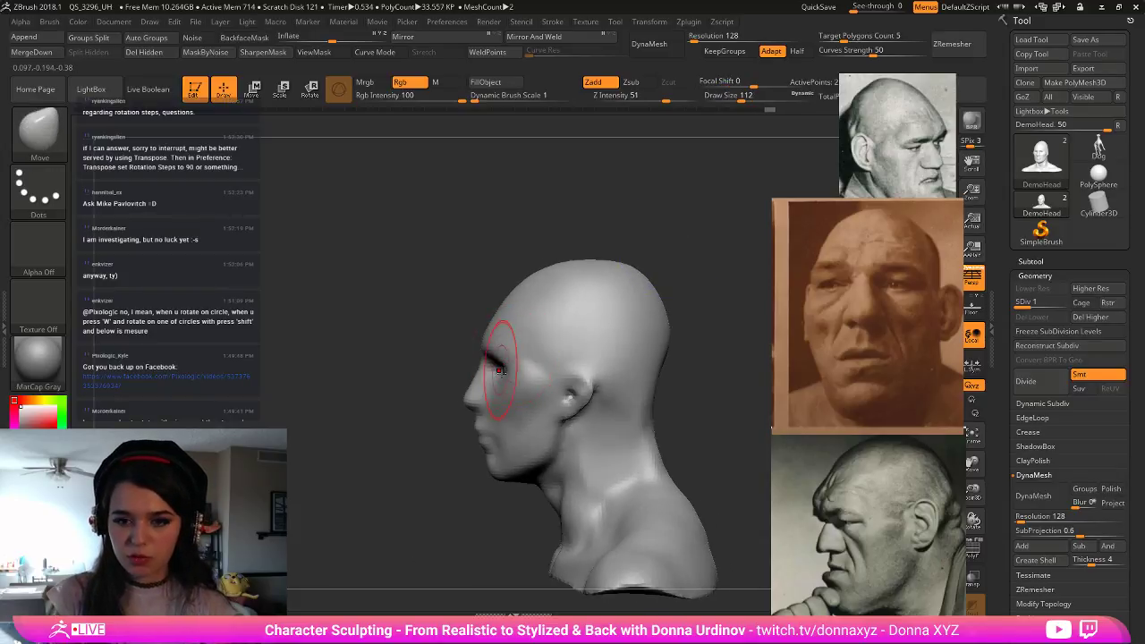
key(bracketleft)
key(bracketleft)
key(bracketleft)
key(bracketleft)
key(bracketleft)
drag(474, 368, 481, 372)
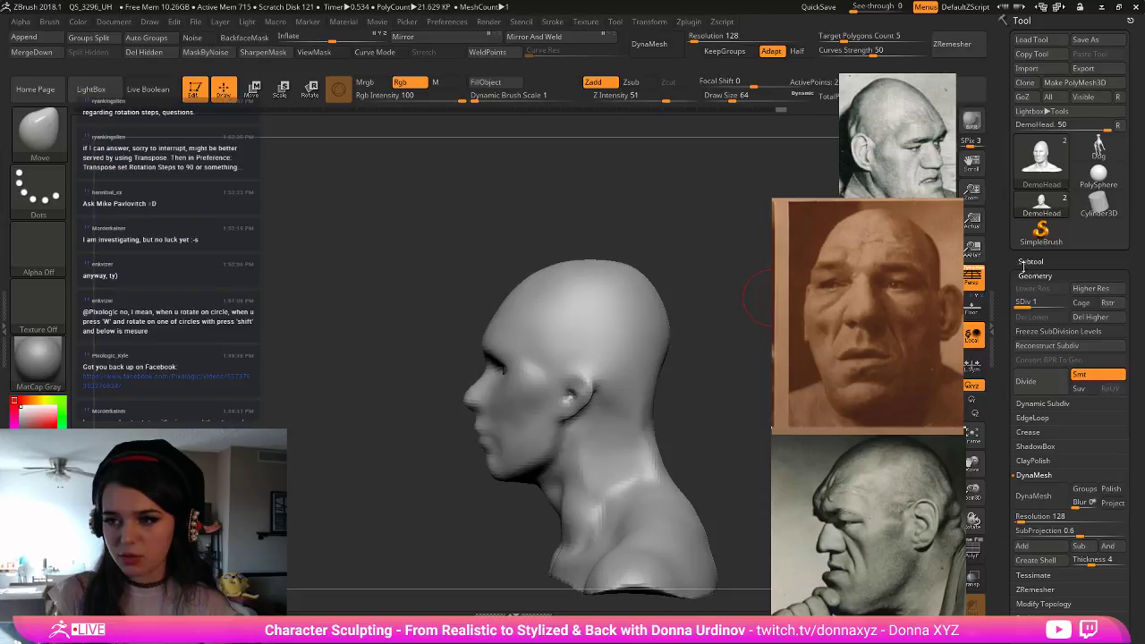
- Hide the eyes subtool and keep DemoHead as the active subtool
click(1030, 262)
click(1119, 303)
click(1054, 293)
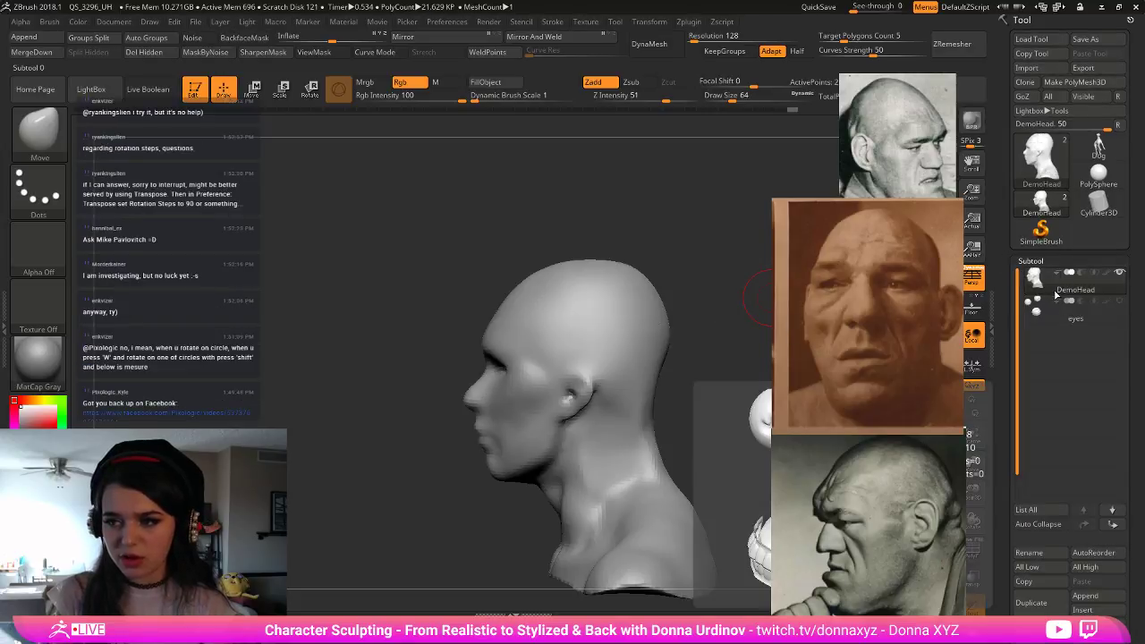
- Push back the nose and upper lip and pull the chin forward with the Move brush at draw sizes of 120 and 140
key(bracketright)
key(bracketright)
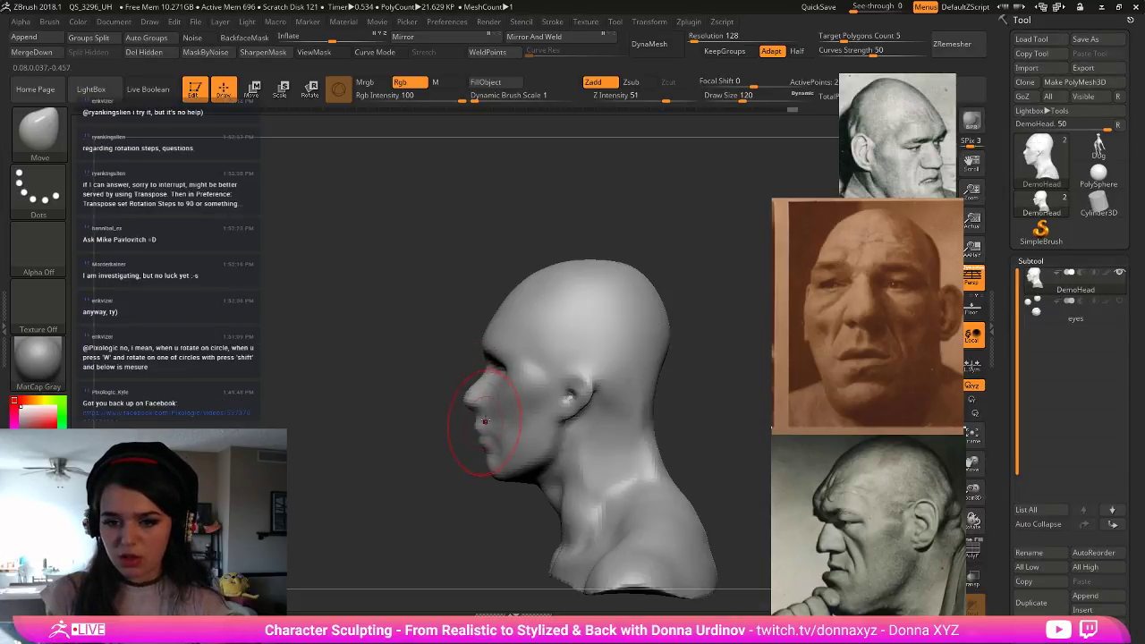
drag(474, 409, 487, 419)
drag(492, 478, 472, 474)
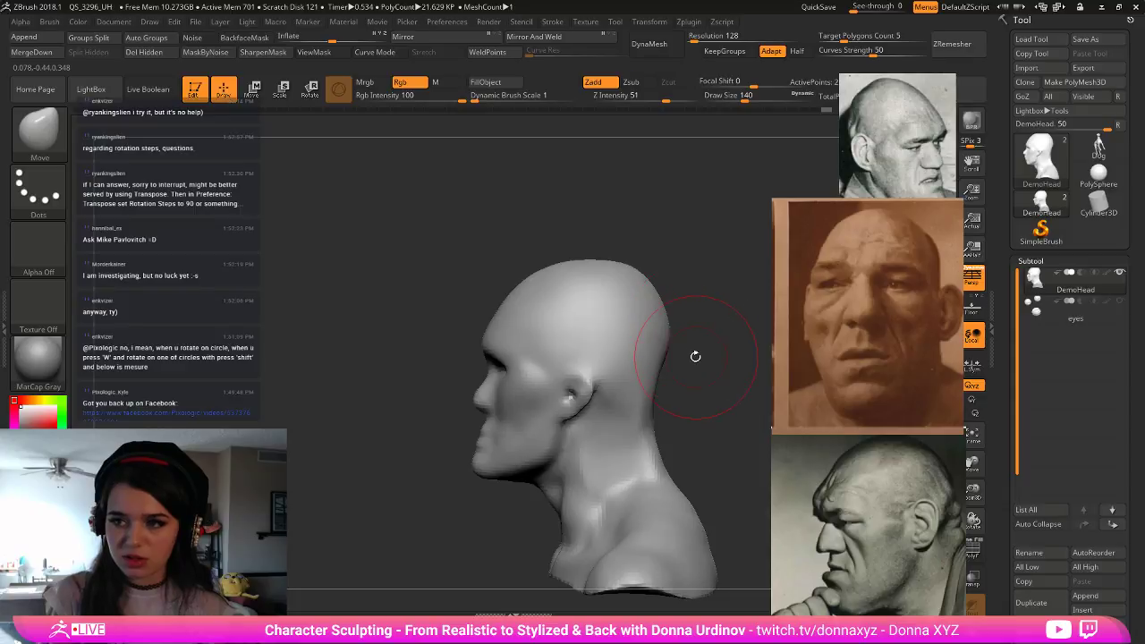
mouse_move(693, 355)
mouse_down()
mouse_move(714, 356)
mouse_move(697, 357)
mouse_up()
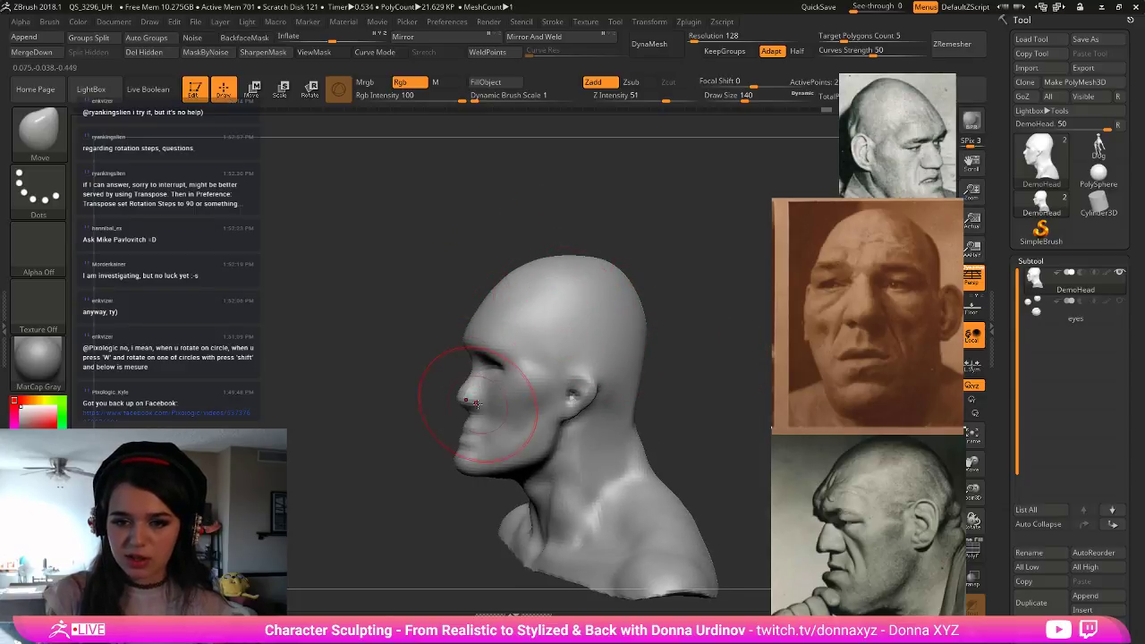
drag(411, 432, 474, 394)
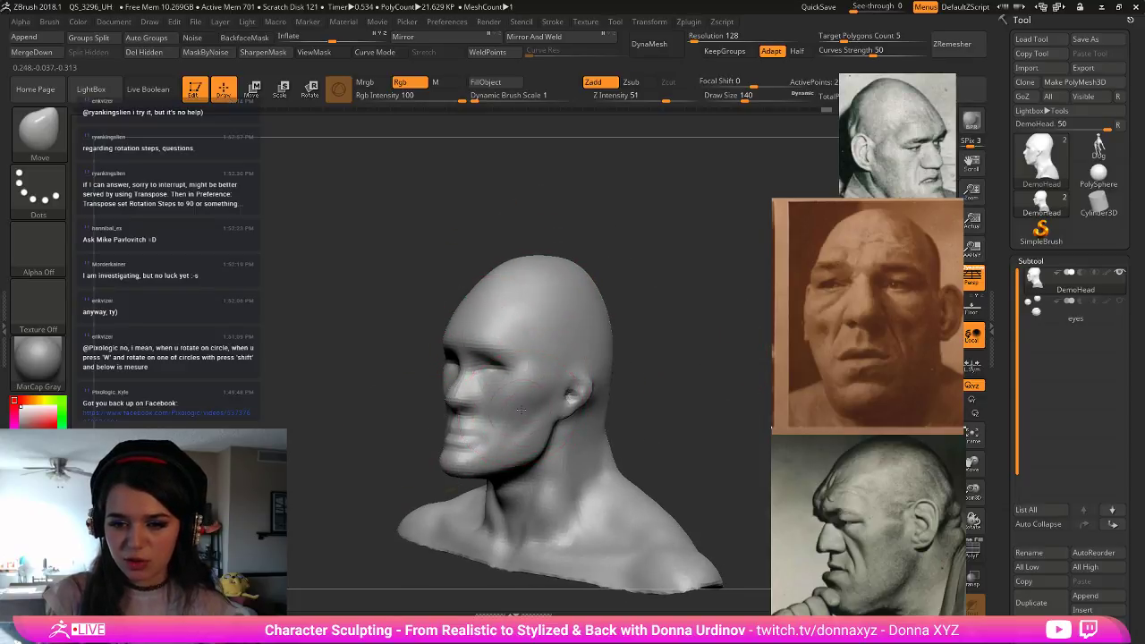
- Refine the bridge and tip of the nose in profile with the Move brush at draw sizes of 44 and 56
drag(691, 361, 537, 384)
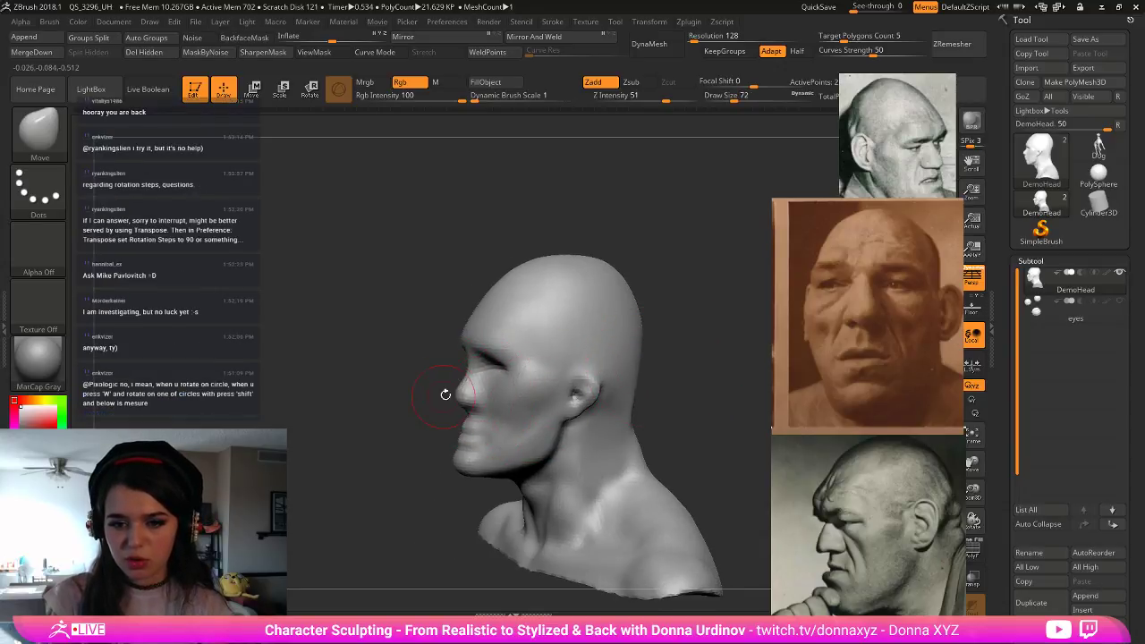
drag(444, 394, 468, 382)
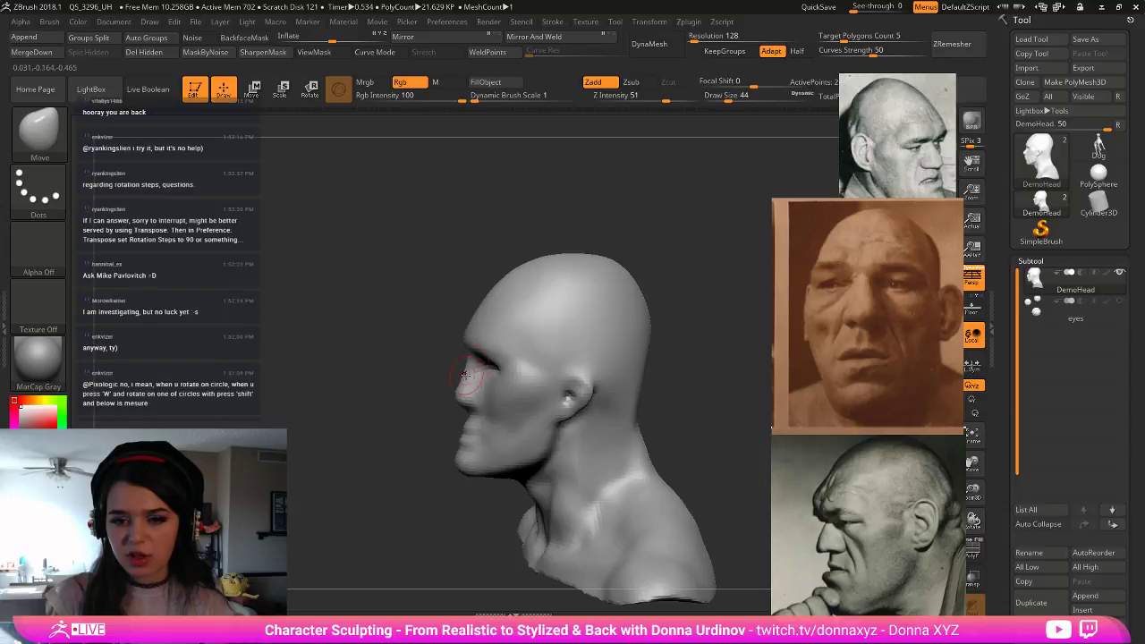
drag(448, 371, 456, 400)
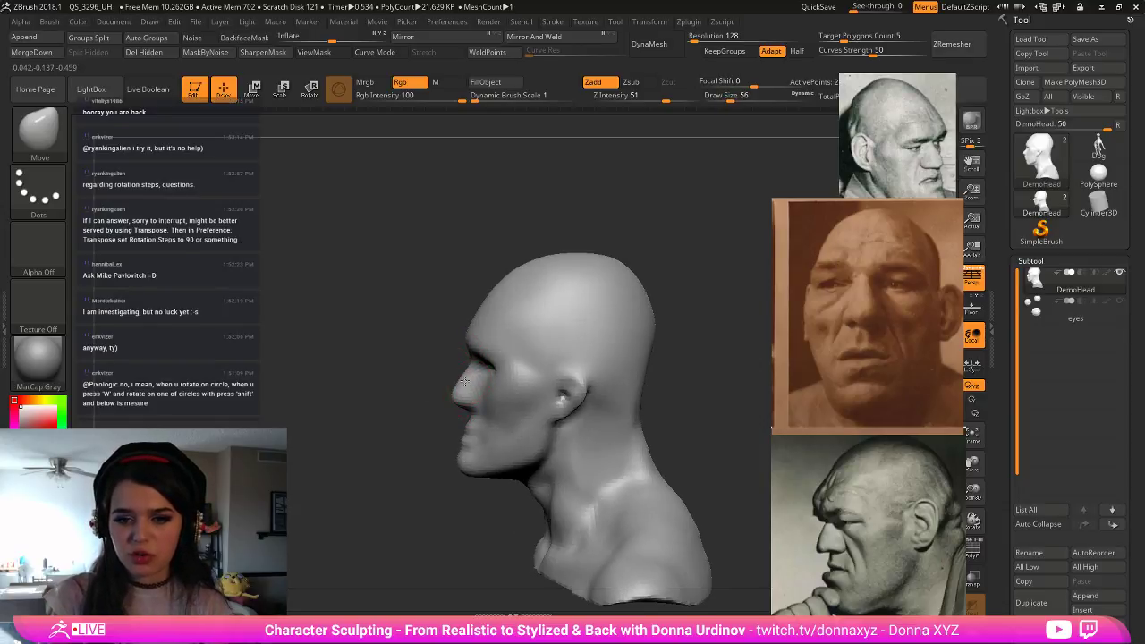
drag(406, 414, 480, 404)
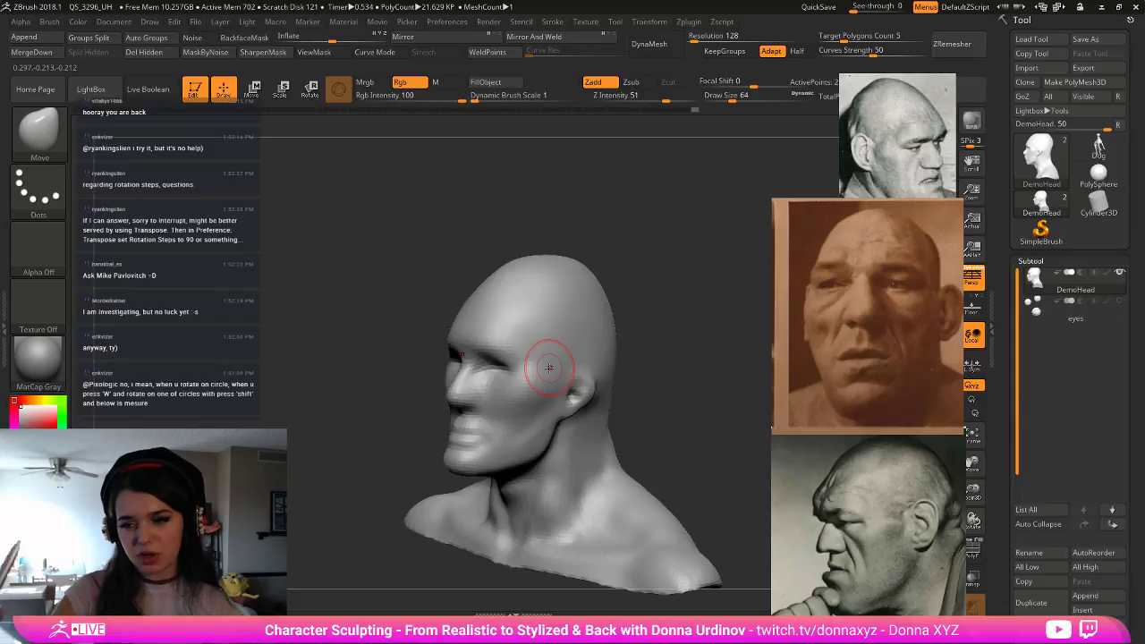
- Flatten the crown and push in the back of the skull with the Move brush at a draw size of 168, and smooth it
drag(666, 319, 681, 322)
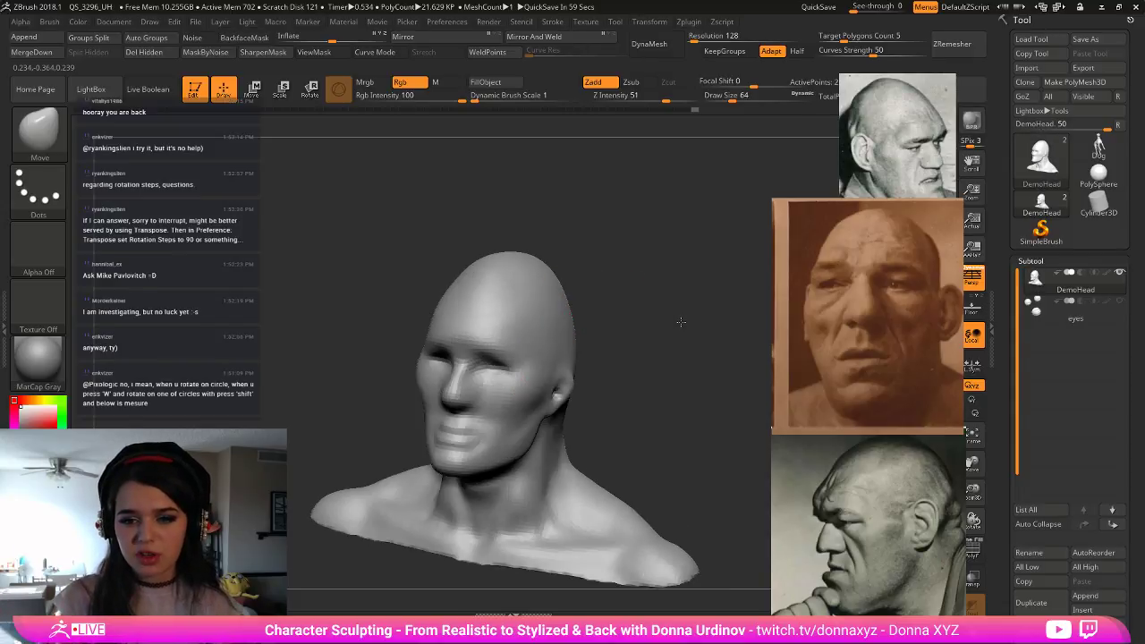
key(bracketright)
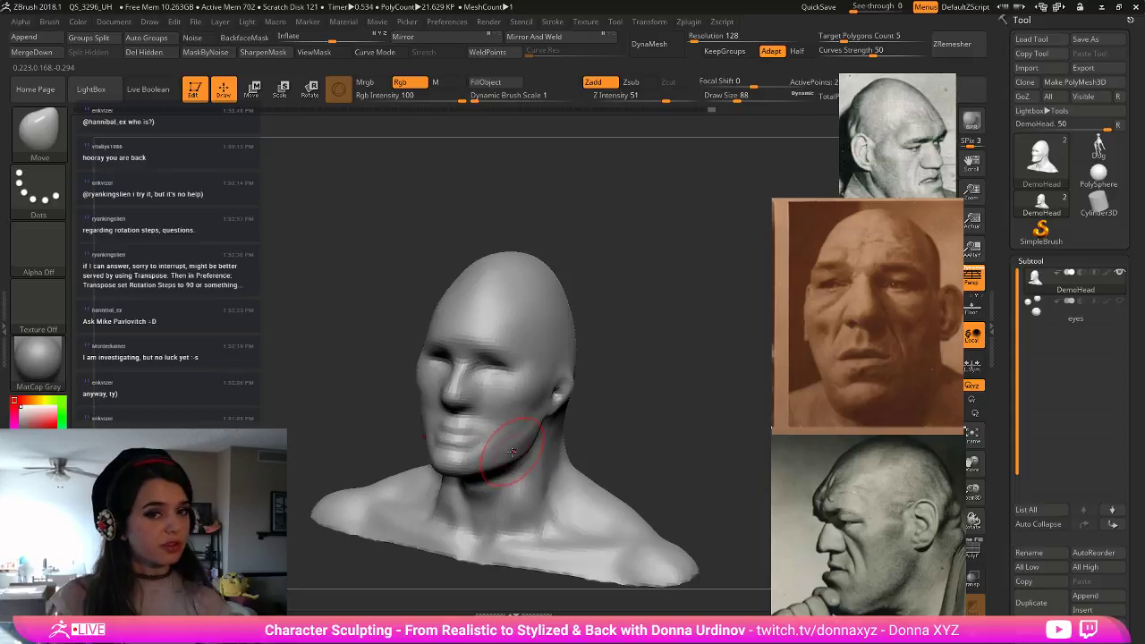
drag(632, 366, 659, 351)
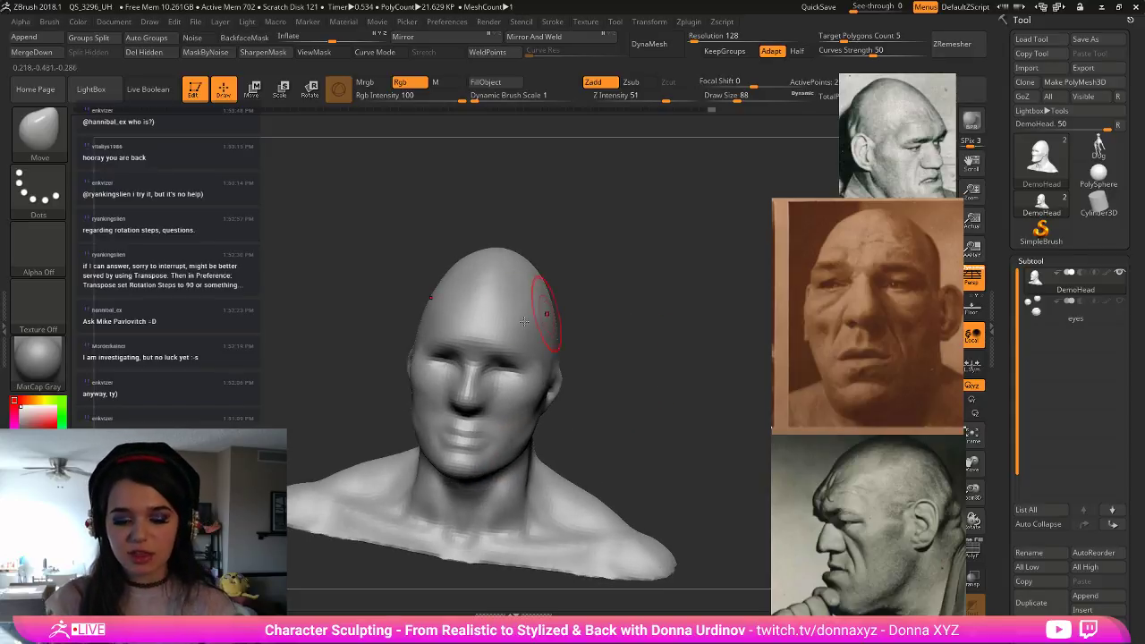
key(bracketright)
key(bracketright)
key(bracketright)
key(bracketright)
mouse_move(514, 254)
mouse_down()
mouse_move(496, 270)
mouse_move(577, 259)
mouse_up()
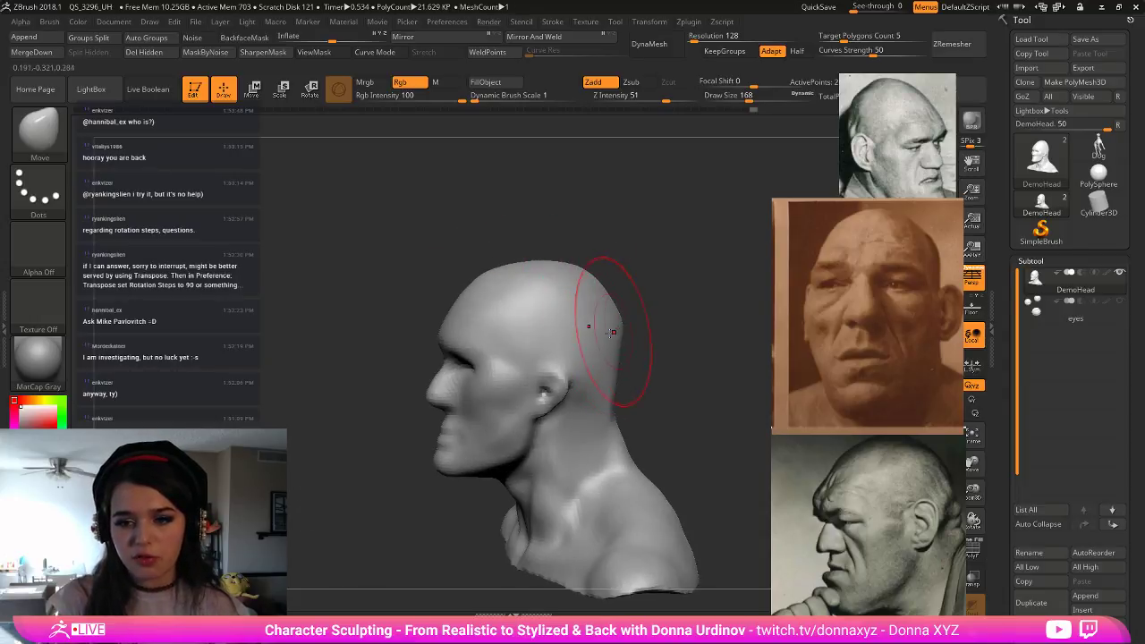
mouse_move(665, 323)
mouse_down()
mouse_move(659, 313)
mouse_move(613, 330)
mouse_move(591, 285)
mouse_up()
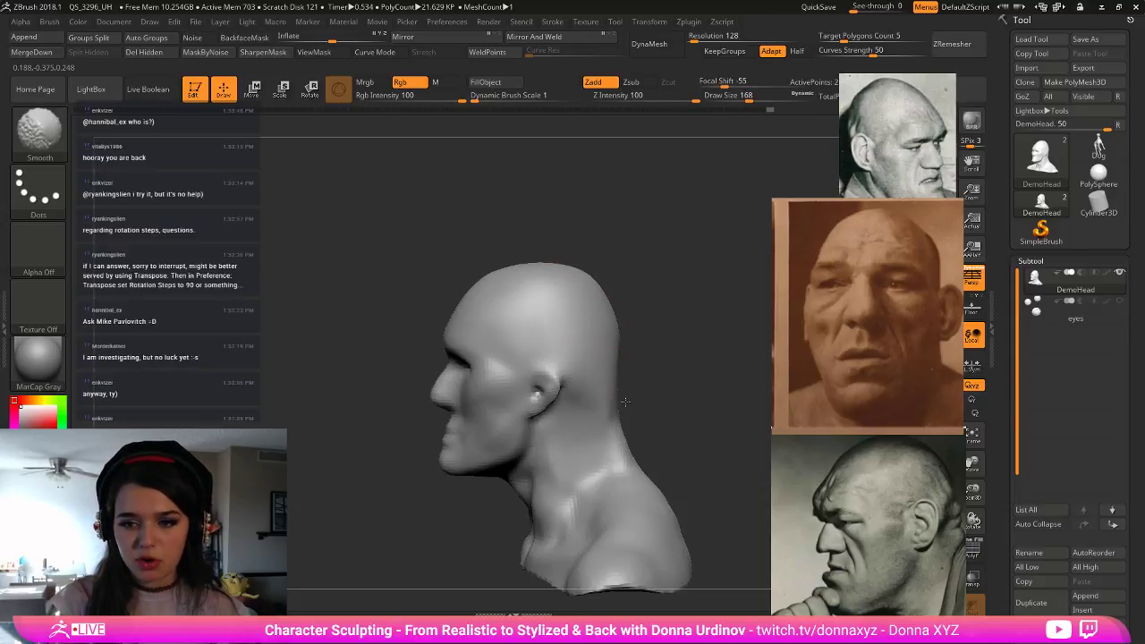
- Reshape the side of the jaw in a three-quarter view with the Move brush at a draw size of 80
drag(671, 388, 567, 405)
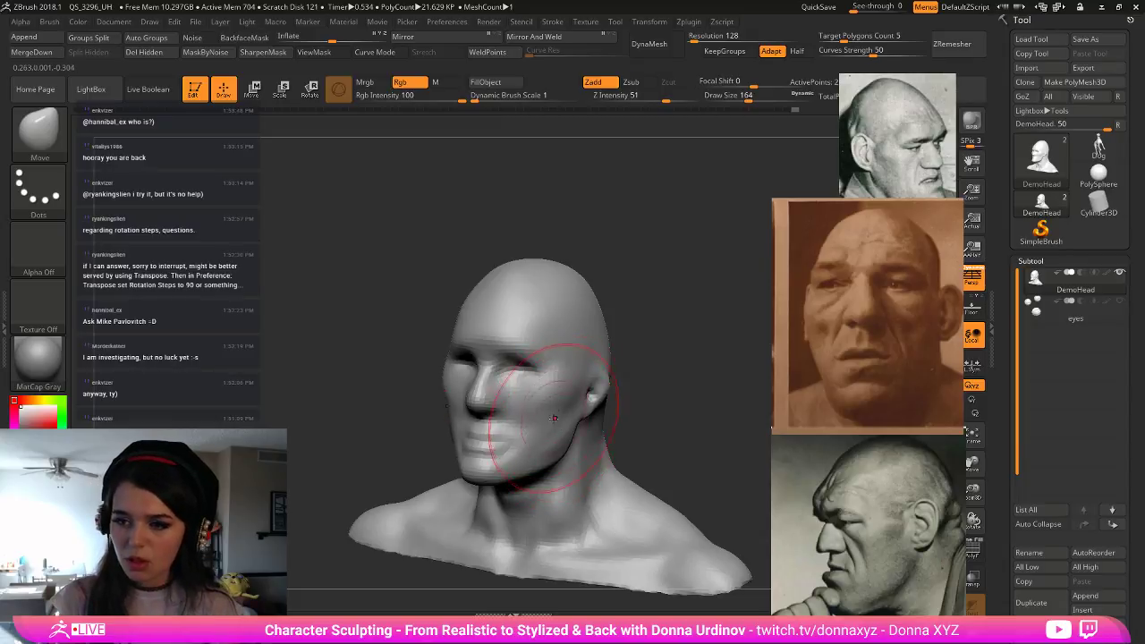
key([)
key([)
key([)
key([)
drag(562, 432, 560, 419)
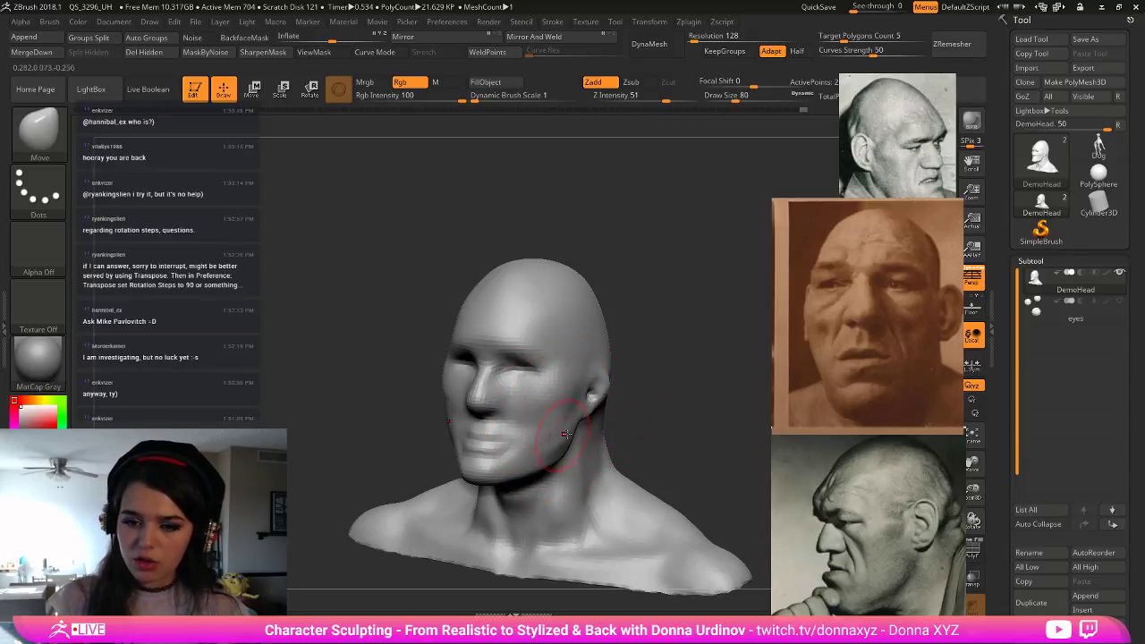
- Carve the line between the lips from the front with the DamStandard brush at a draw size of 36
drag(642, 422, 664, 417)
key(b)
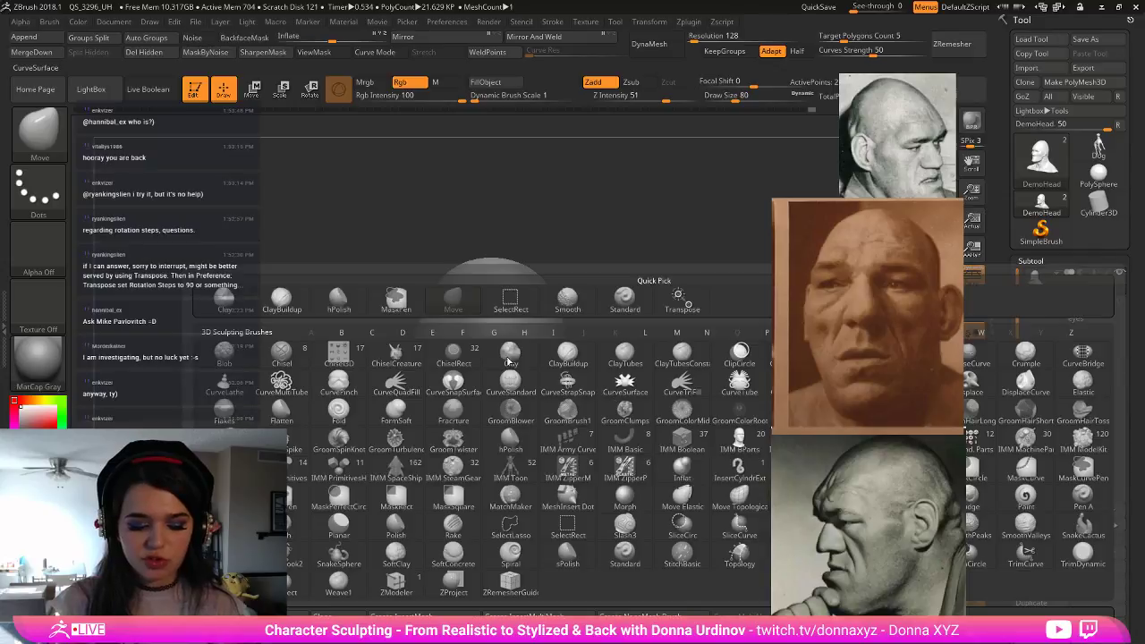
key(b)
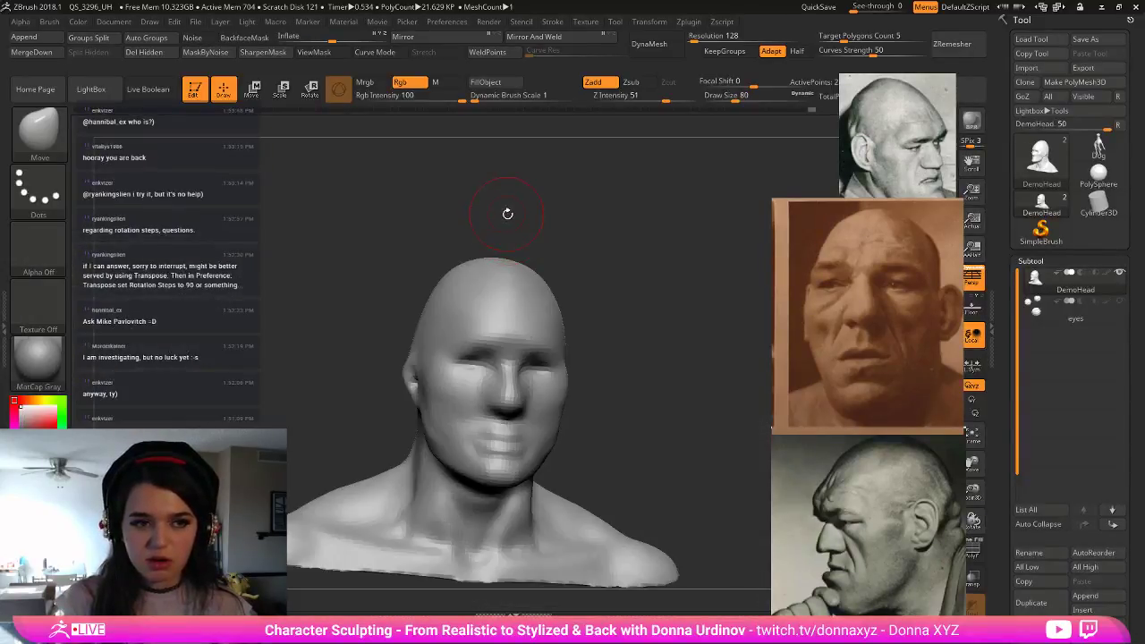
key(b)
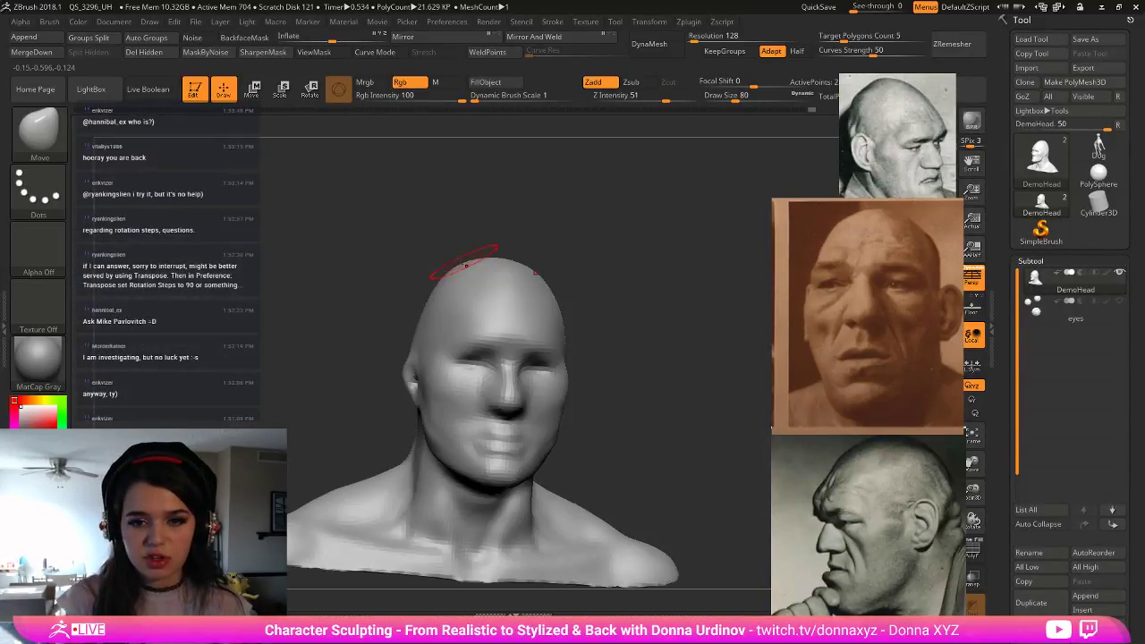
drag(648, 260, 607, 272)
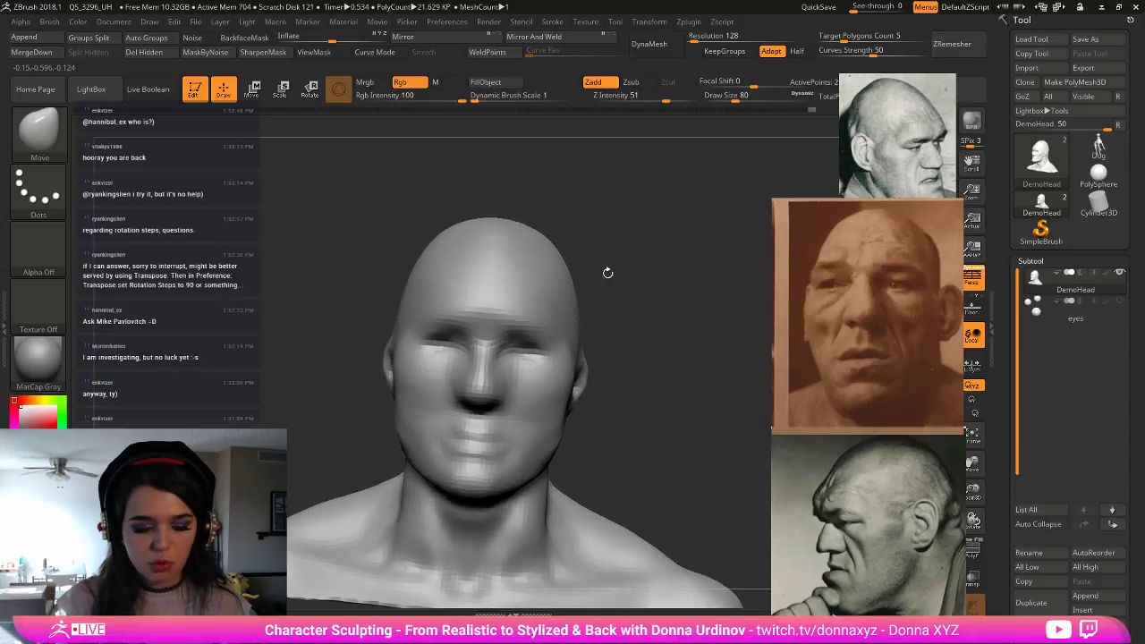
key(b)
key(s)
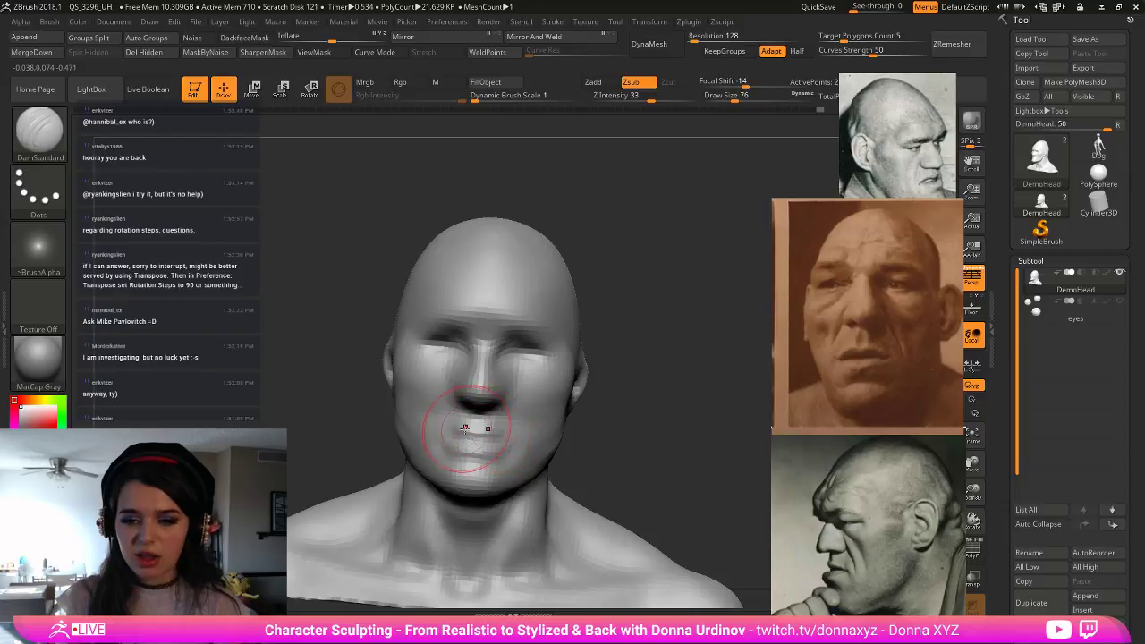
key([)
key(bracketleft)
key(bracketleft)
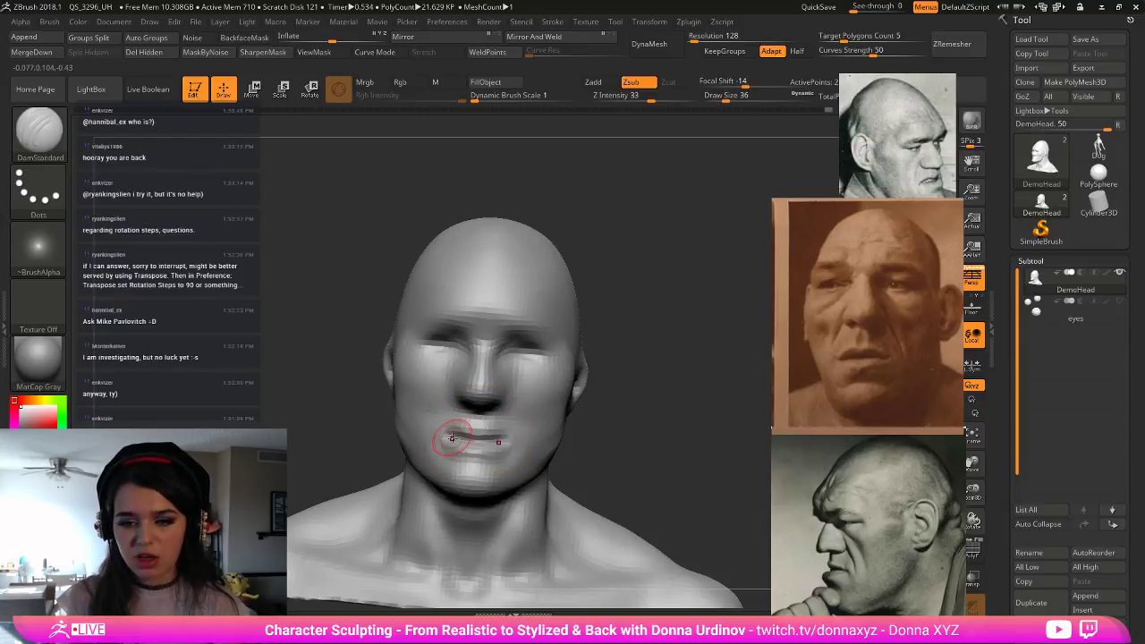
- Deepen the mouth corners and carve the nasolabial folds with the DamStandard brush at a draw size of 28
drag(659, 424, 679, 433)
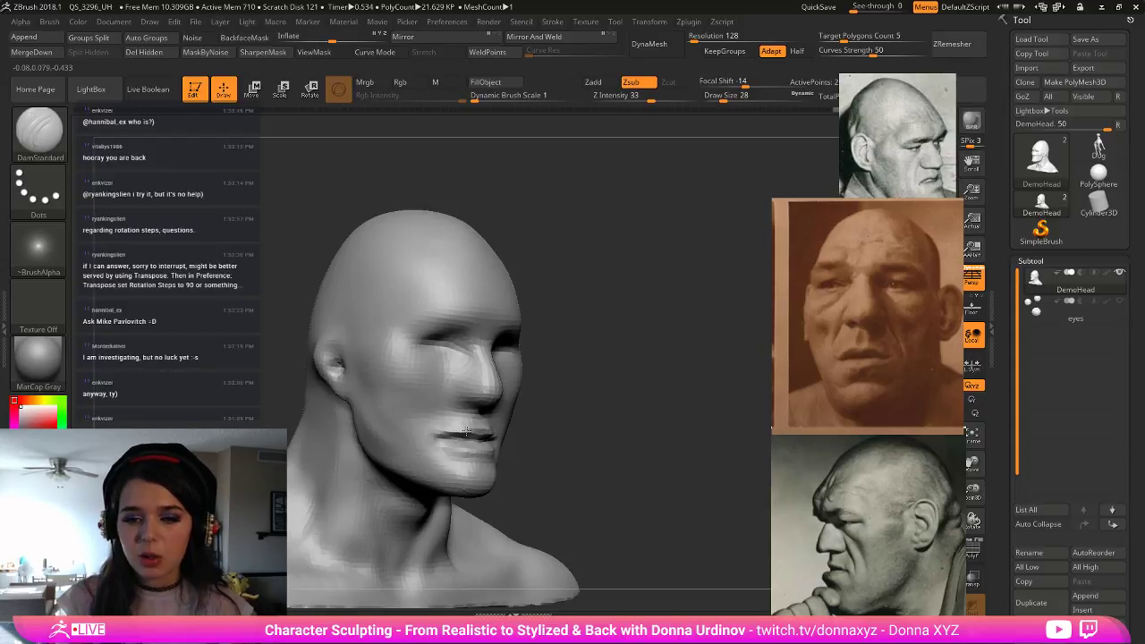
drag(598, 413, 496, 411)
mouse_move(666, 415)
mouse_down()
mouse_move(492, 409)
mouse_move(514, 436)
mouse_up()
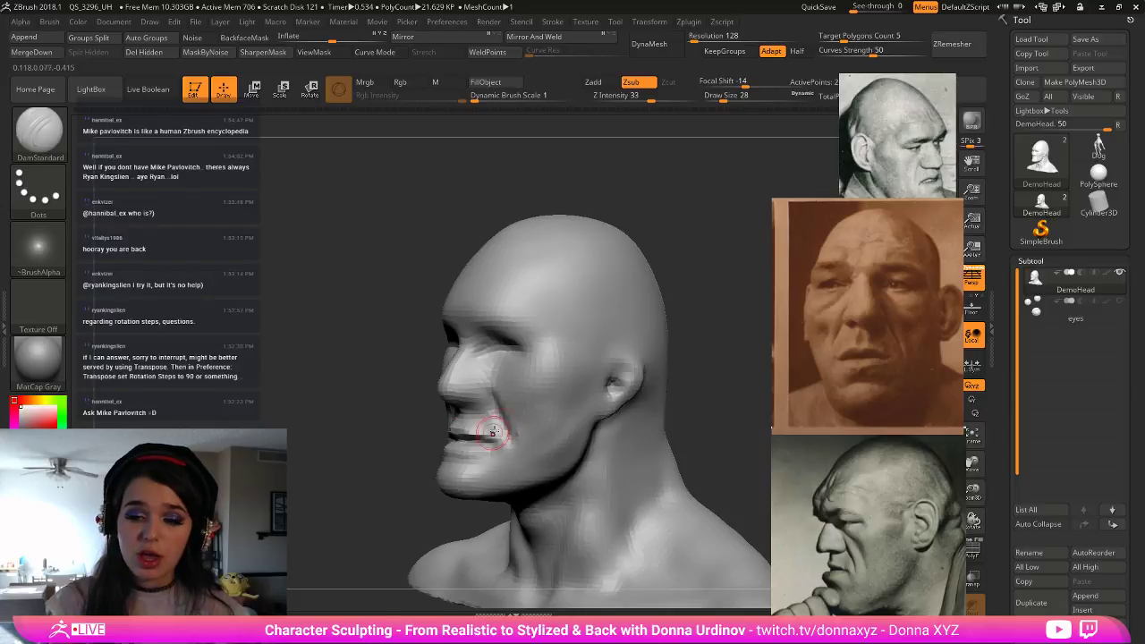
- Flatten the planes around the upper lip and the side of the nose with the hPolish brush at a draw size of 28
key(b)
key(h)
key(p)
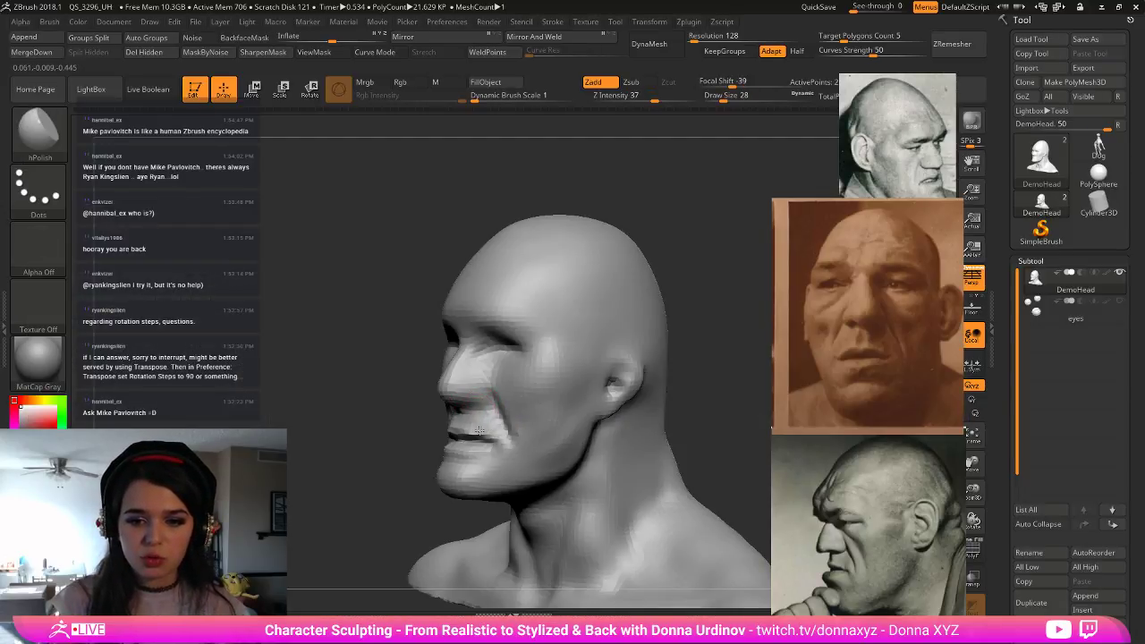
drag(492, 430, 497, 438)
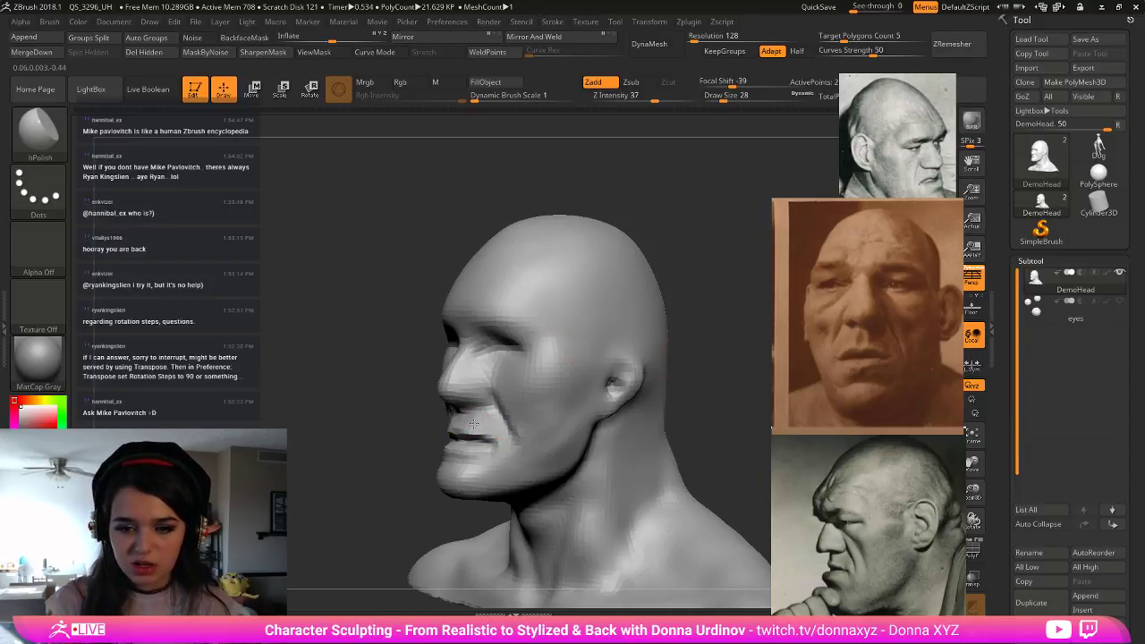
mouse_move(470, 387)
mouse_down()
mouse_move(485, 390)
mouse_move(454, 388)
mouse_move(477, 370)
mouse_up()
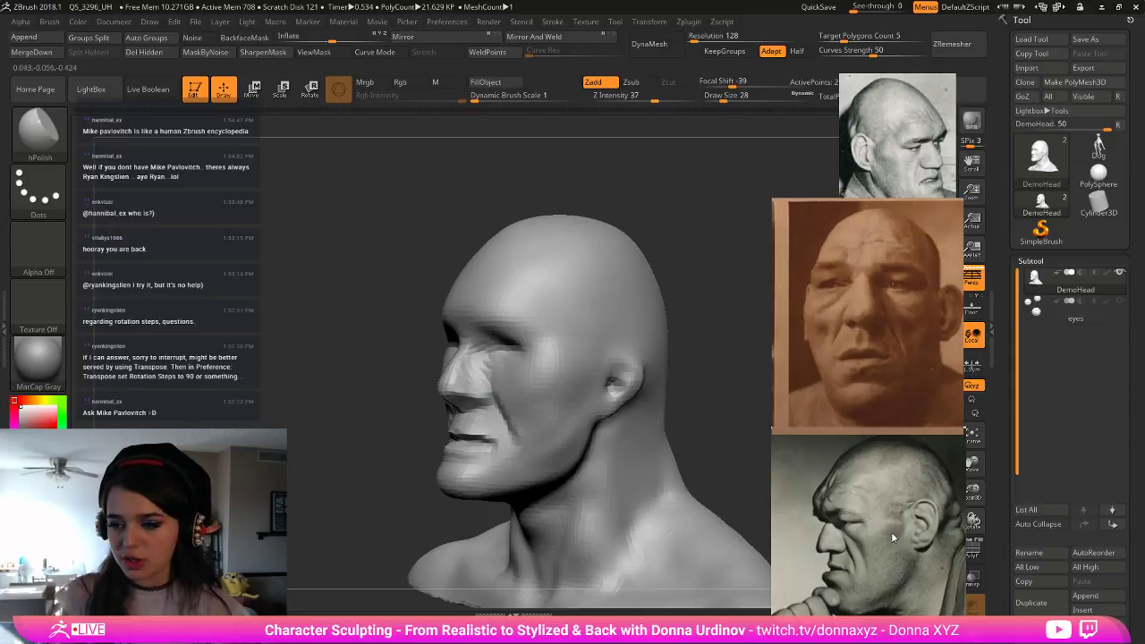
- Divide the head mesh to subdivision level 2 and smooth the cheeks beside the mouth
scroll(1047, 542, down, 5)
click(1034, 566)
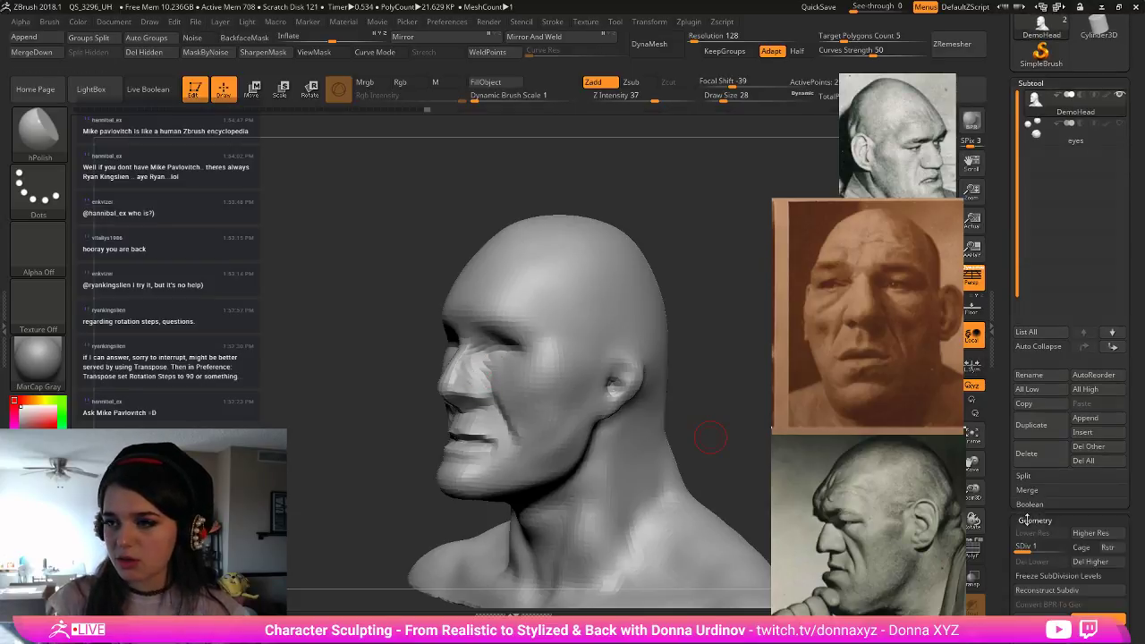
key(ctrl+d)
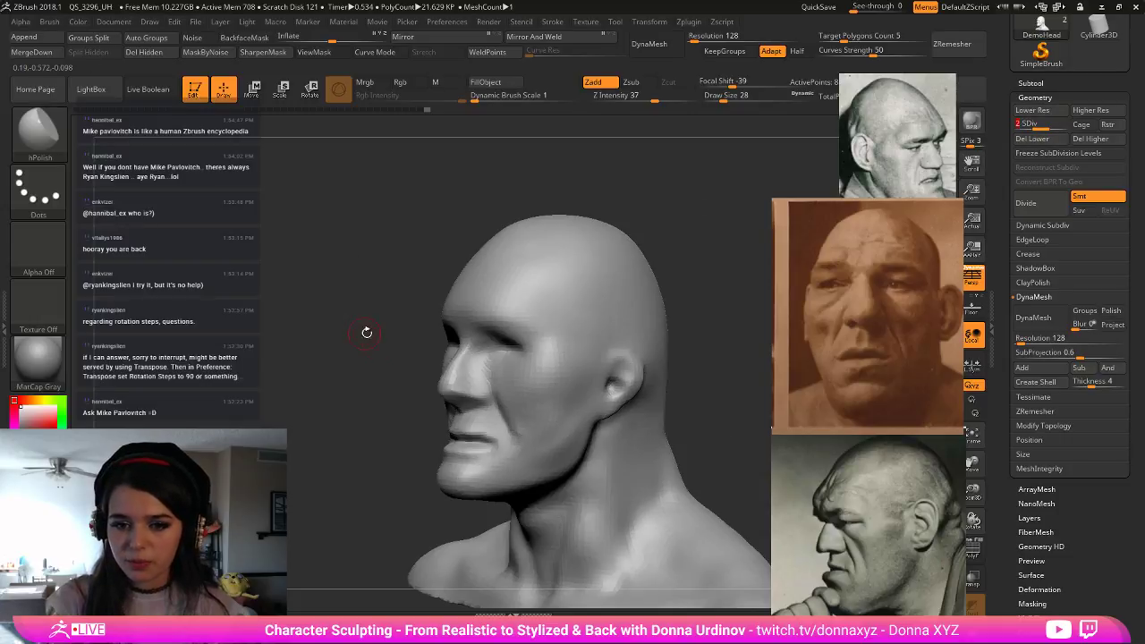
shift+drag(347, 368, 378, 365)
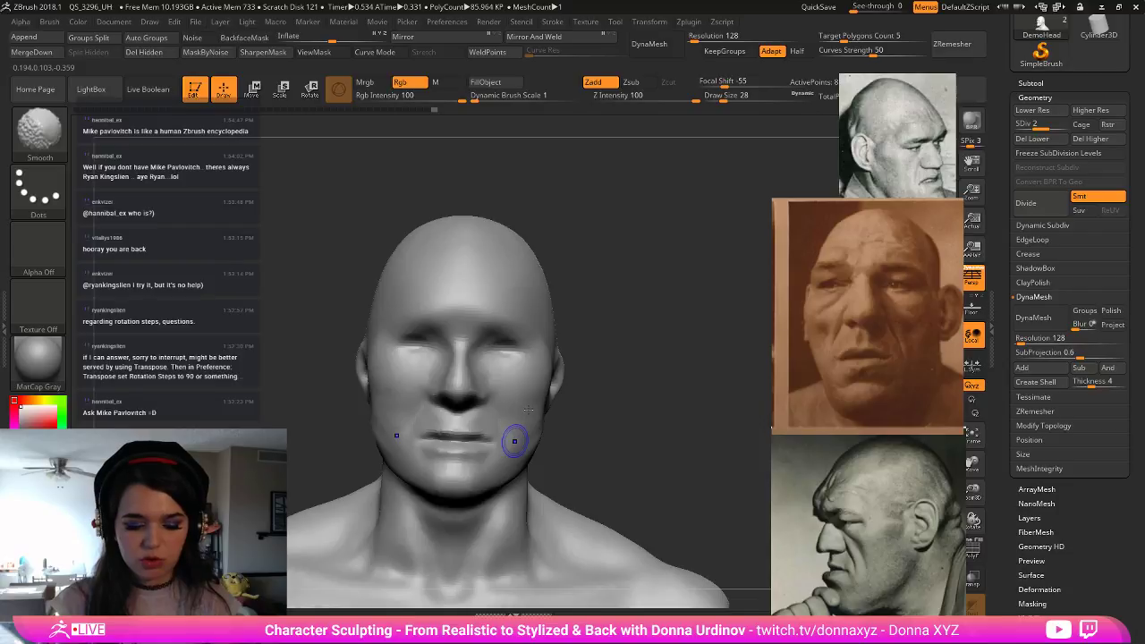
key(b)
key(b)
key(v)
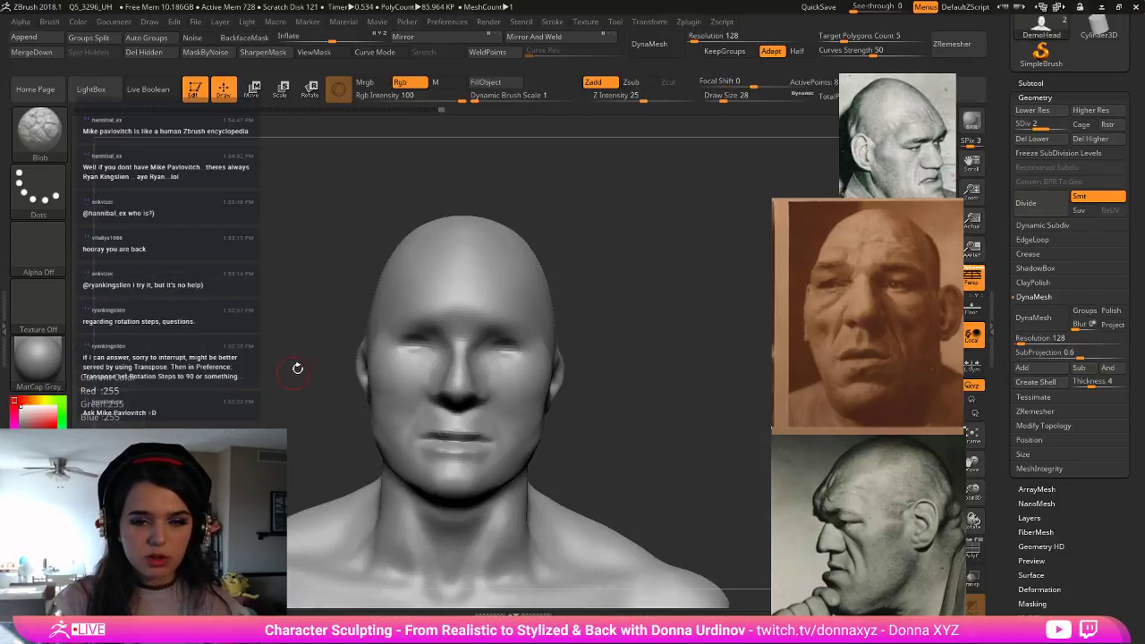
- Build up the brow ridges above the eyes with the ClayBuildup brush at a draw size of 48
key(b)
key(b)
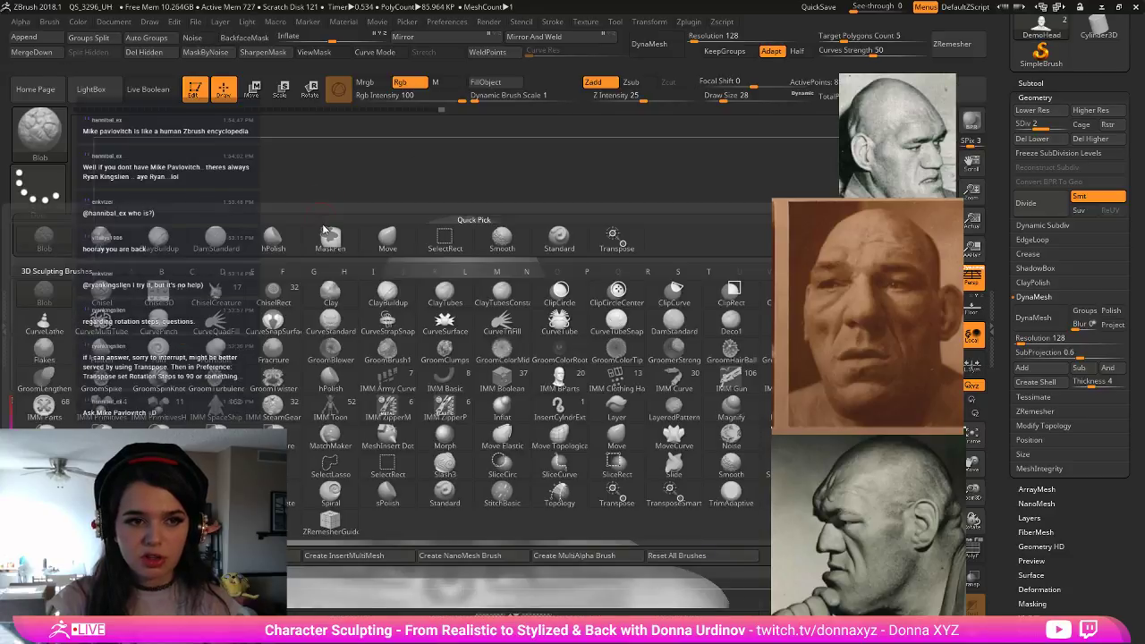
key(c)
key(b)
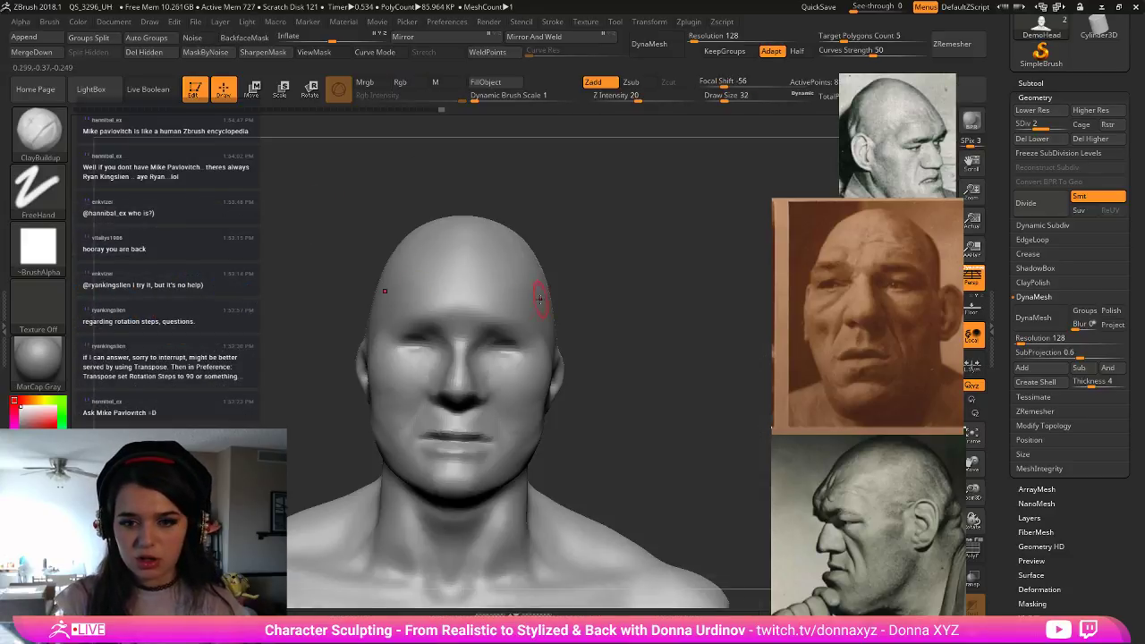
mouse_move(650, 320)
mouse_down()
mouse_move(378, 328)
mouse_move(435, 318)
mouse_up()
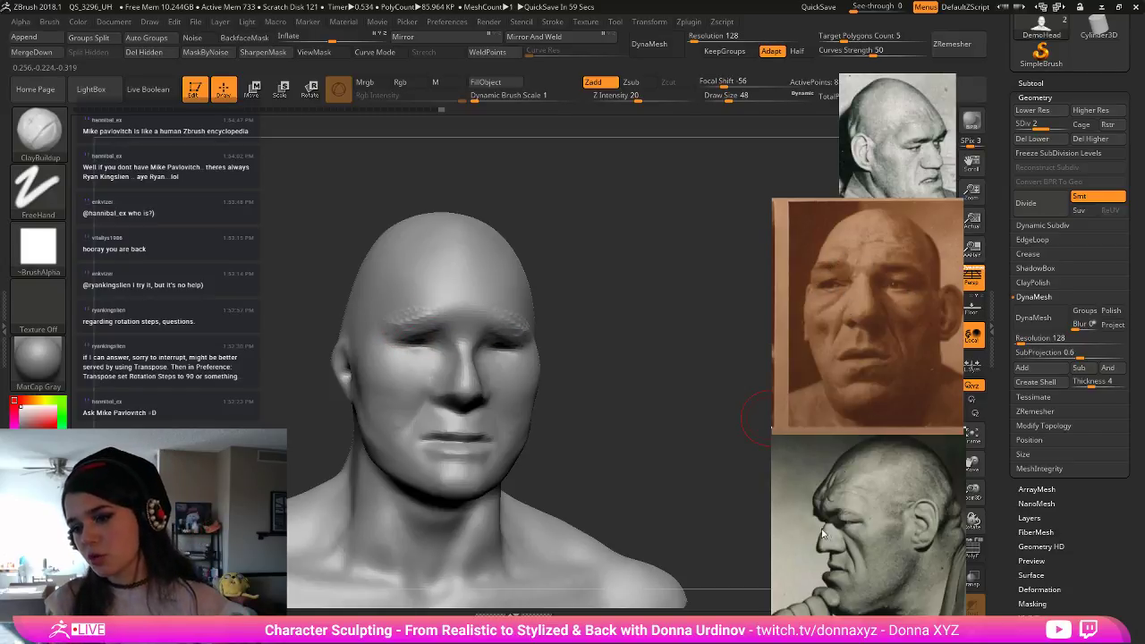
- Add volume to the tip and underside of the nose with the ClayBuildup brush at a draw size of 48
mouse_move(634, 349)
mouse_down()
mouse_move(452, 351)
mouse_move(468, 373)
mouse_move(462, 356)
mouse_move(441, 391)
mouse_move(470, 399)
mouse_up()
drag(603, 360, 605, 310)
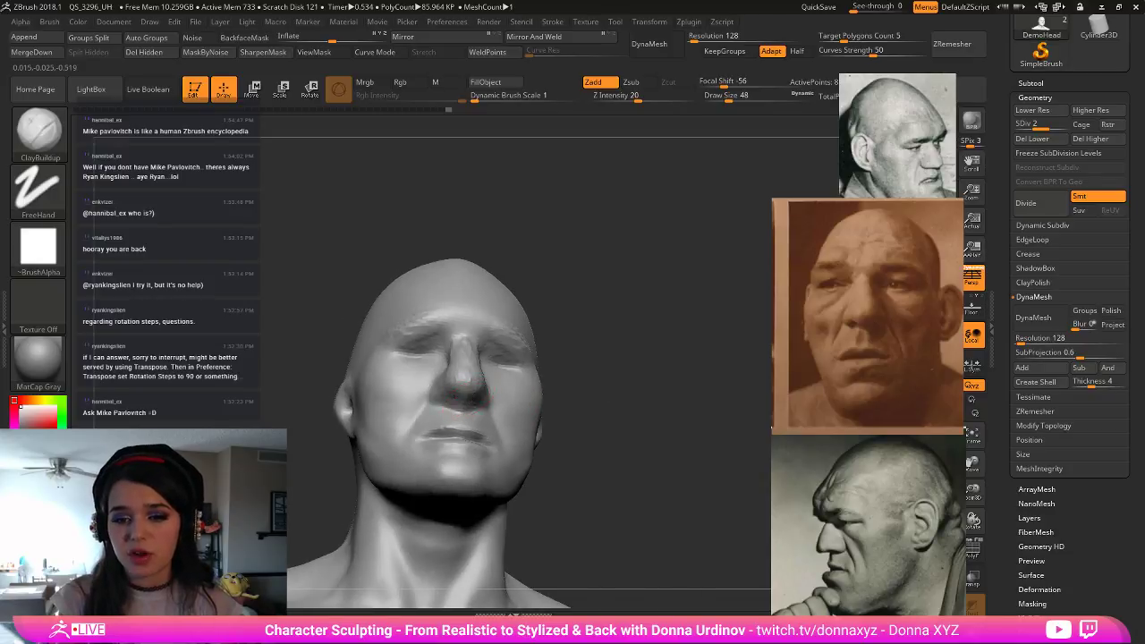
drag(454, 410, 465, 403)
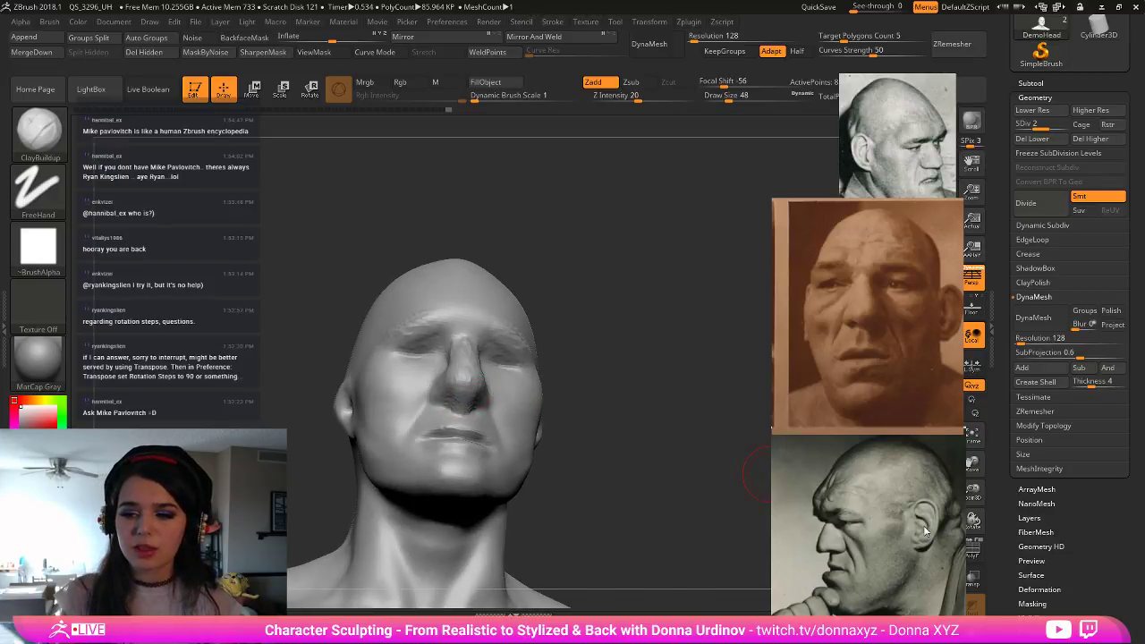
- Build up the nose bridge, inner eye area and brow in three-quarter and side views with ClayBuildup
mouse_move(664, 307)
mouse_down()
mouse_move(572, 340)
mouse_move(483, 335)
mouse_up()
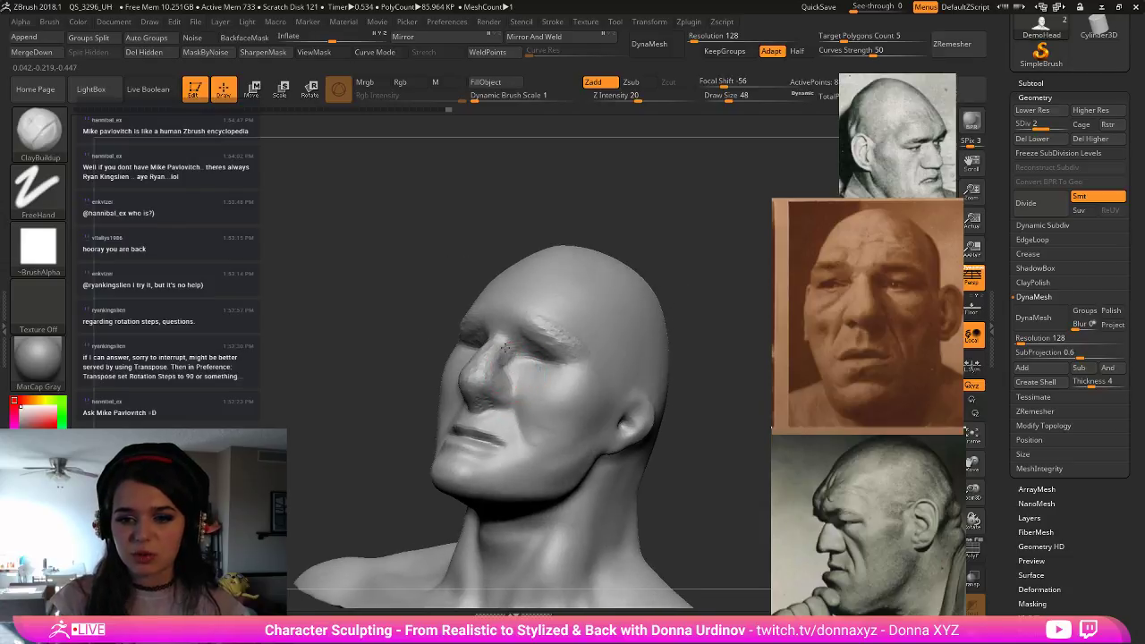
drag(718, 282, 527, 335)
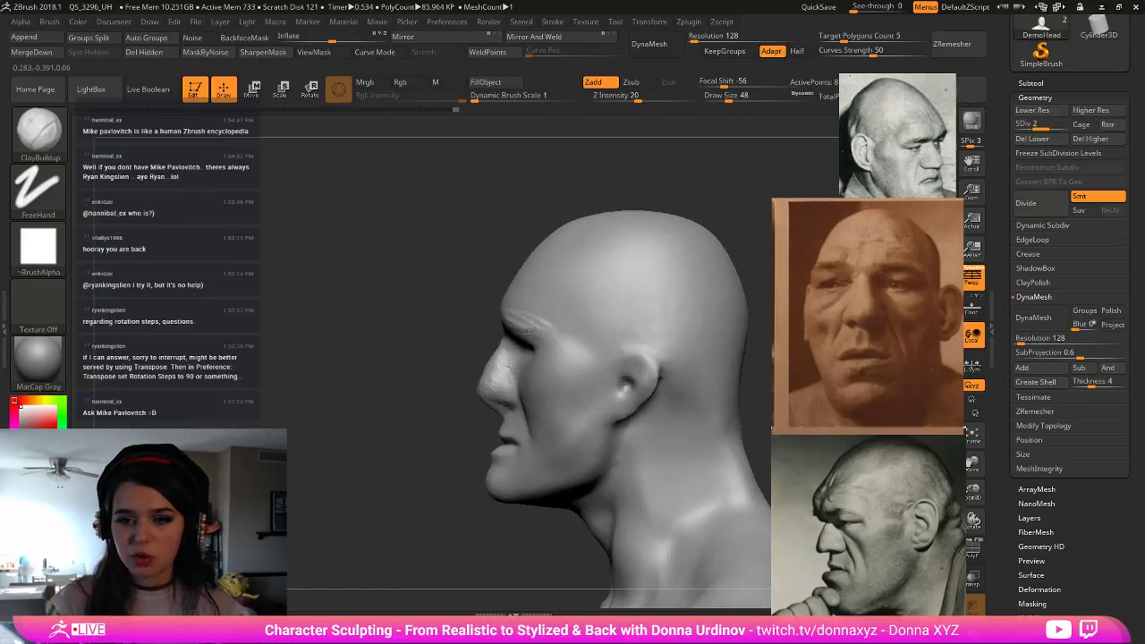
mouse_move(437, 314)
mouse_down()
mouse_move(541, 332)
mouse_move(525, 339)
mouse_up()
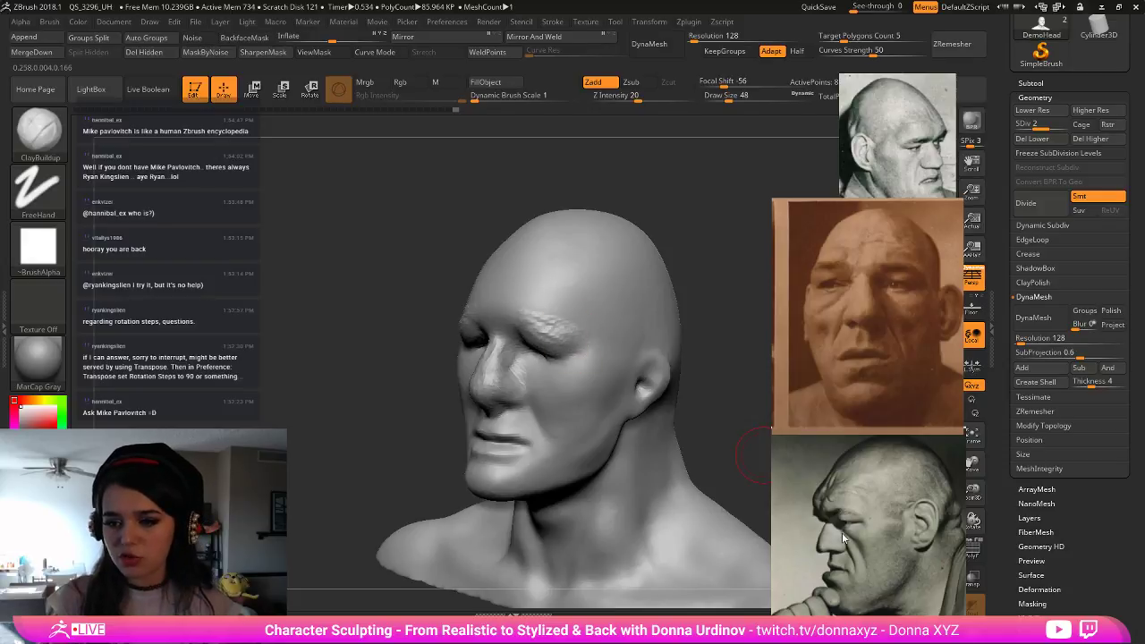
- Add eyelid volume inside both eye sockets from a low front view with ClayBuildup at draw sizes of 20 and 16
mouse_move(674, 195)
mouse_down()
mouse_move(545, 324)
mouse_move(552, 349)
mouse_up()
key(bracketleft)
key(bracketleft)
key(bracketleft)
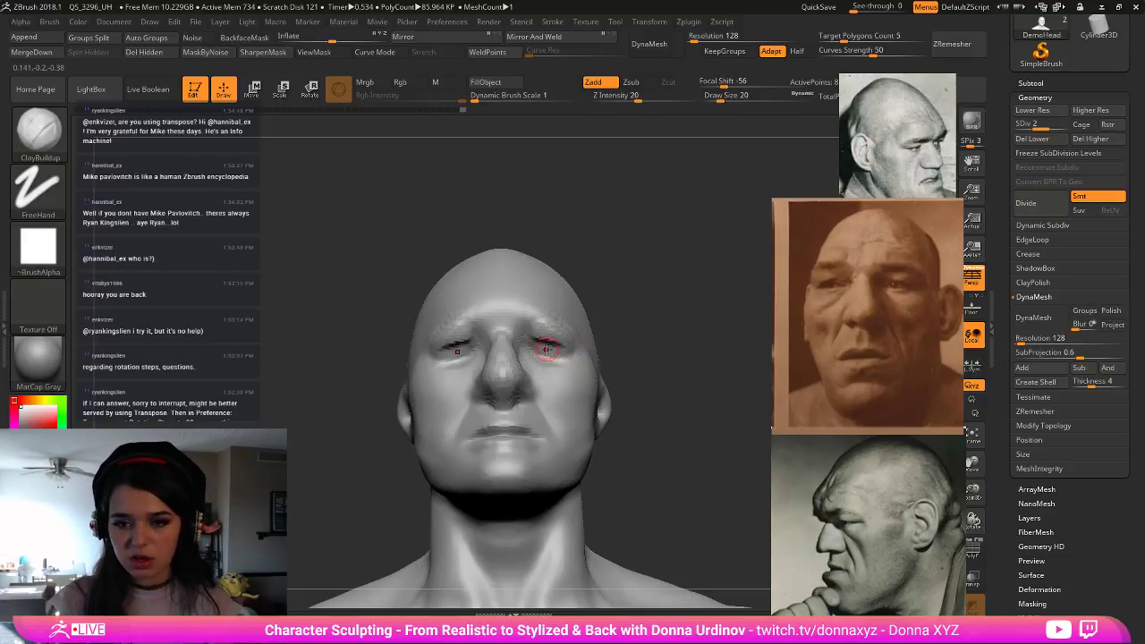
key(bracketleft)
drag(543, 352, 552, 345)
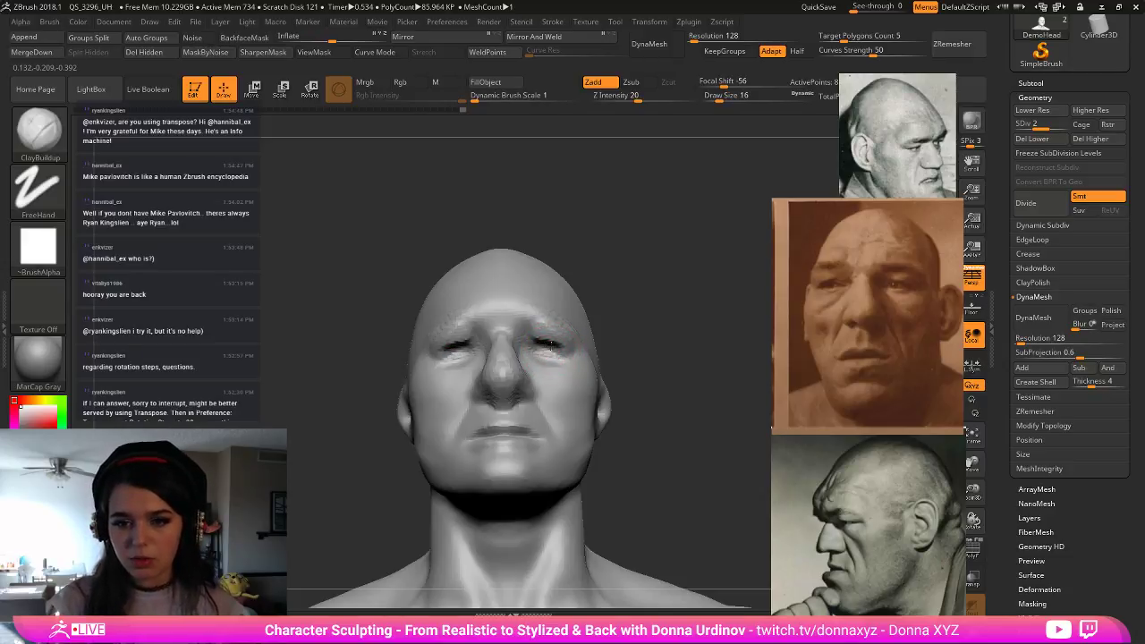
- Smooth the eyelids and the rough clay strokes on the brow ridges at a draw size of 16
mouse_move(654, 253)
mouse_down()
mouse_move(590, 336)
mouse_move(706, 322)
mouse_up()
key(shift)
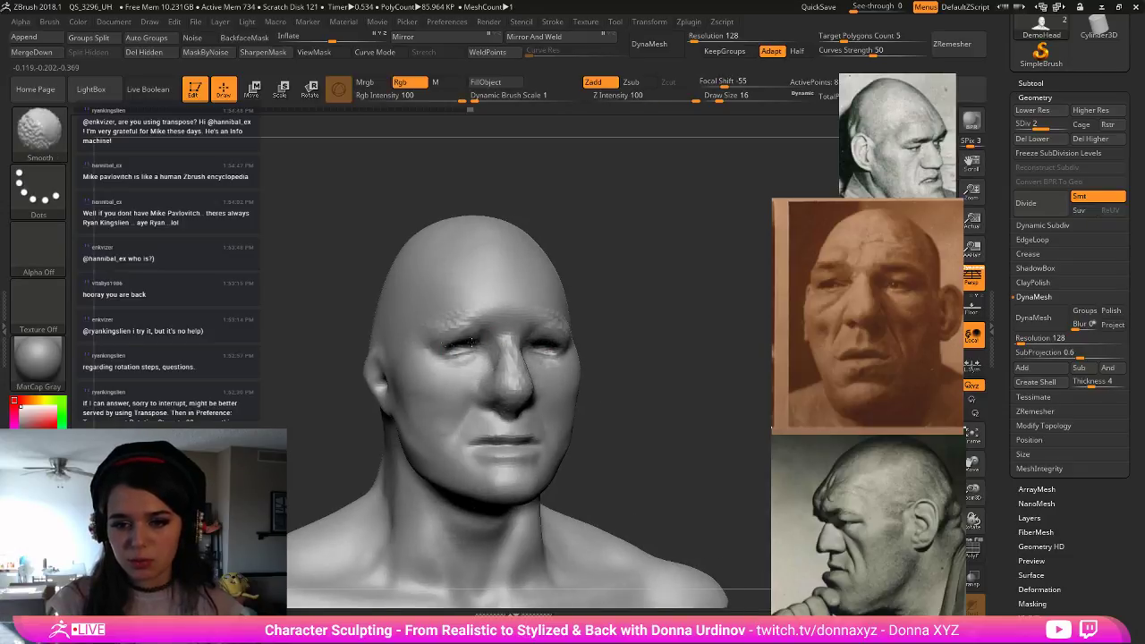
shift+drag(470, 341, 448, 359)
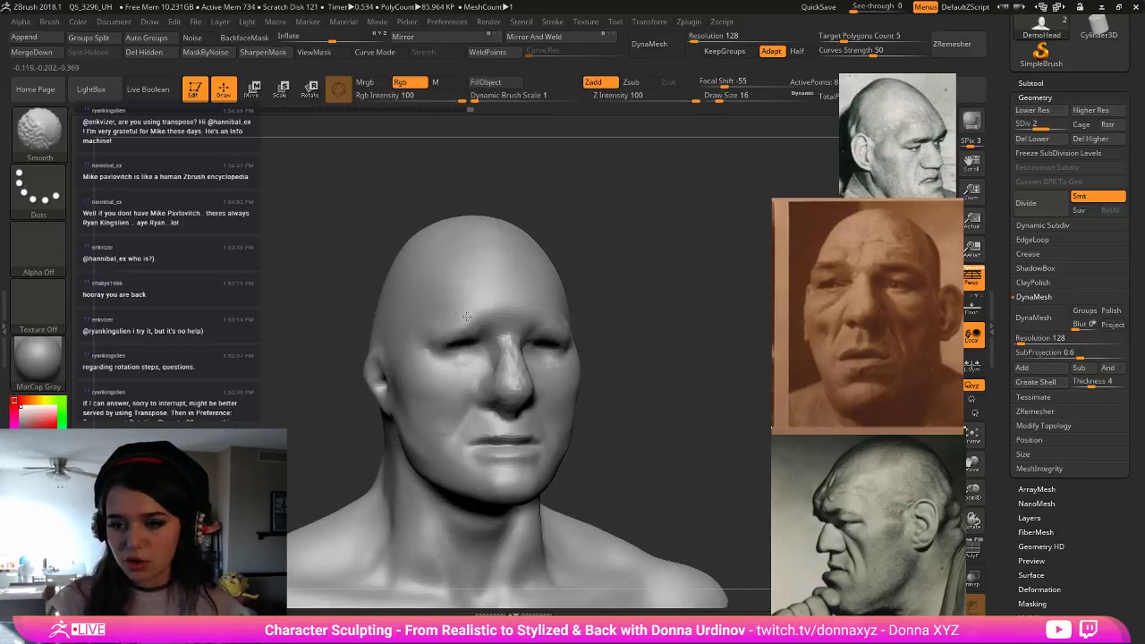
shift+drag(466, 316, 428, 320)
- Build up the brow muscles and V-shaped frown forms on the lower forehead with ClayBuildup at a draw size of 56
drag(658, 293, 581, 291)
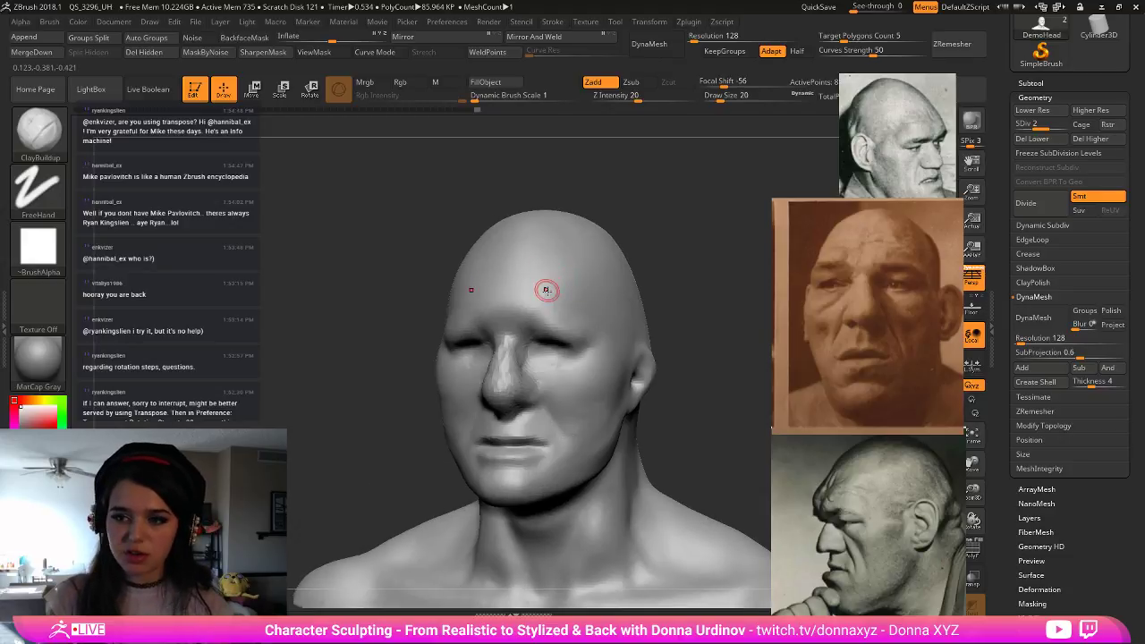
key(bracketright)
key(bracketright)
key(bracketright)
mouse_move(540, 310)
mouse_down()
mouse_move(525, 317)
mouse_move(560, 310)
mouse_move(576, 320)
mouse_up()
drag(521, 289, 551, 287)
mouse_move(483, 304)
mouse_down()
mouse_move(535, 299)
mouse_move(515, 282)
mouse_move(547, 270)
mouse_up()
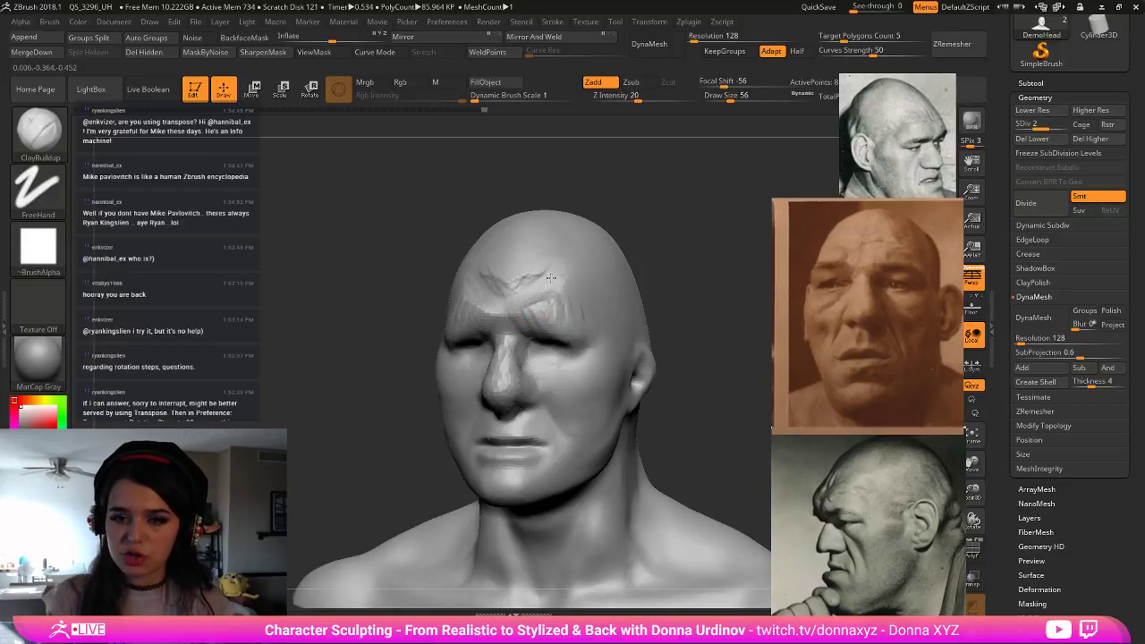
mouse_move(472, 283)
mouse_down()
mouse_move(553, 252)
mouse_move(505, 291)
mouse_up()
- Extend the clay strokes from the side of the forehead up to the crown with ClayBuildup at draw sizes of 56 and 80
drag(665, 205, 767, 417)
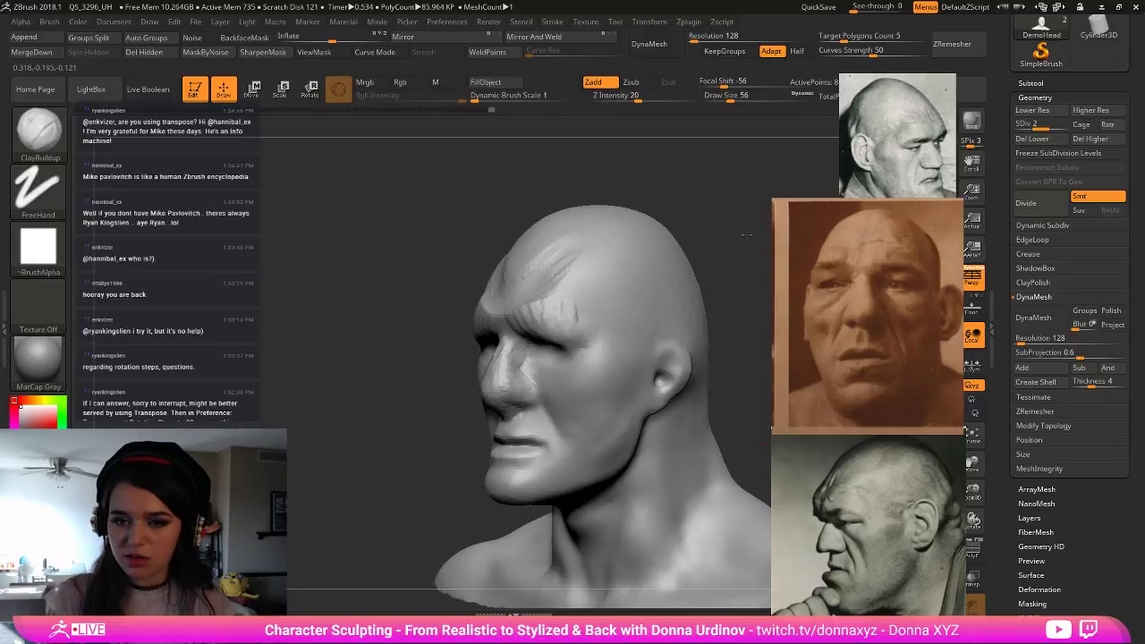
drag(746, 235, 755, 240)
mouse_move(529, 300)
mouse_down()
mouse_move(521, 309)
mouse_move(567, 264)
mouse_move(532, 250)
mouse_move(559, 247)
mouse_move(599, 272)
mouse_up()
key(bracketright)
key(bracketright)
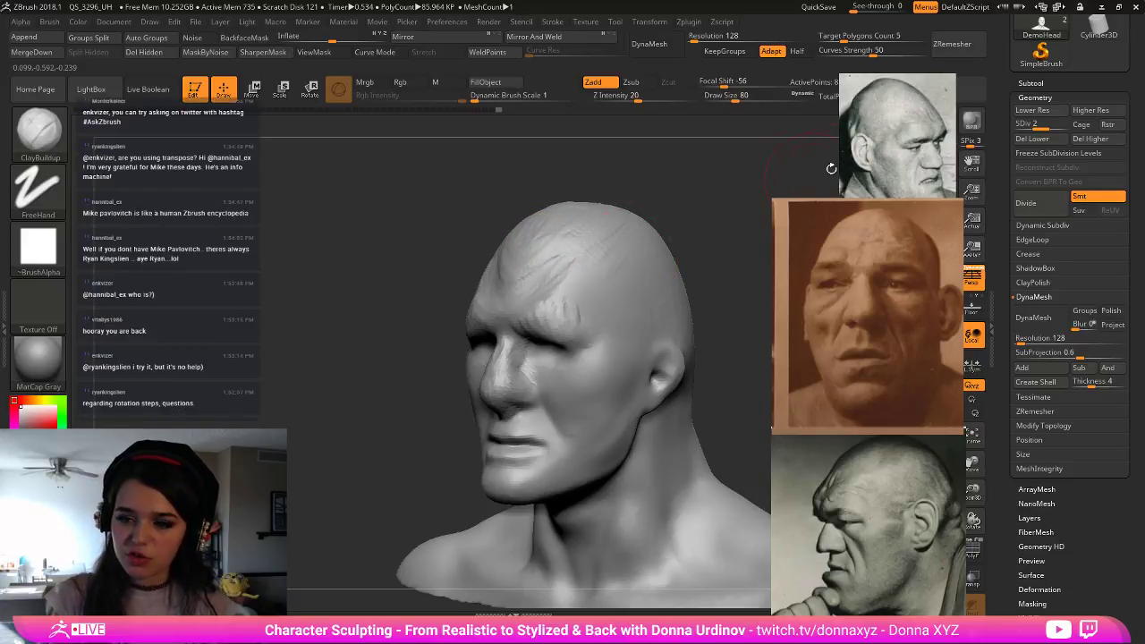
drag(699, 182, 709, 222)
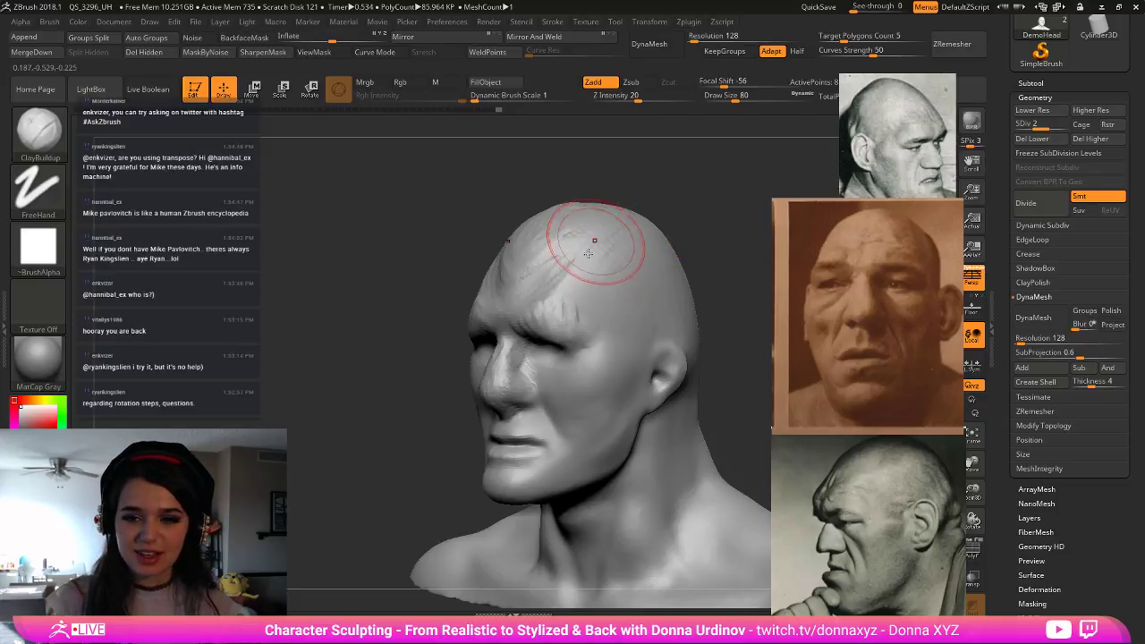
- Build up the temples, cheekbones and sides of the jaw with ClayBuildup at a draw size of 80
drag(712, 225, 707, 229)
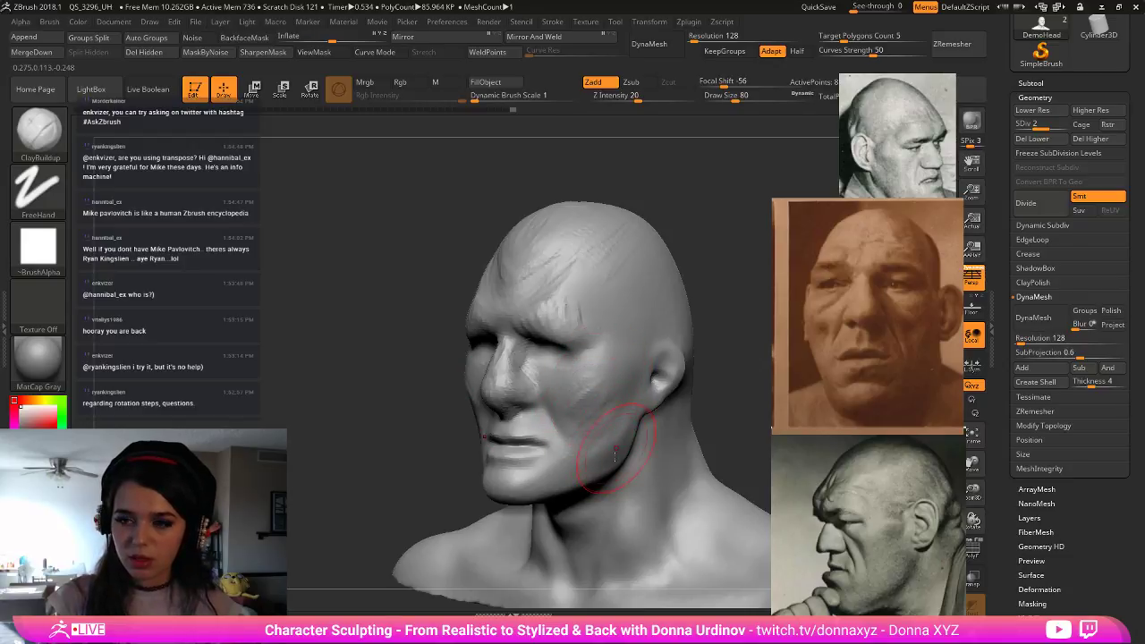
drag(692, 268, 603, 370)
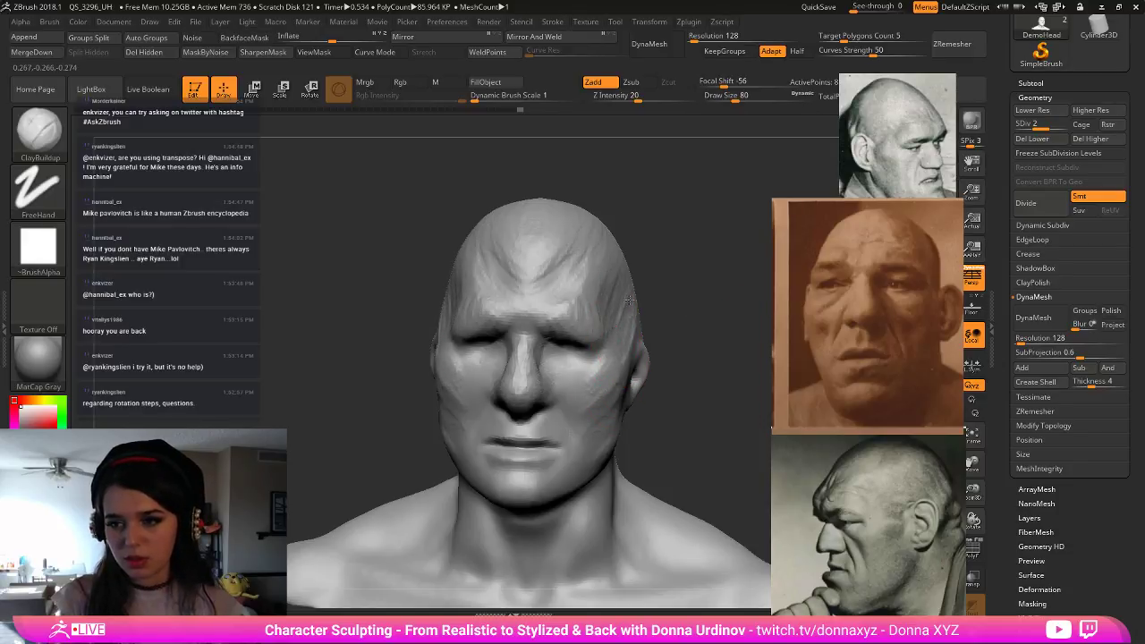
drag(685, 291, 653, 322)
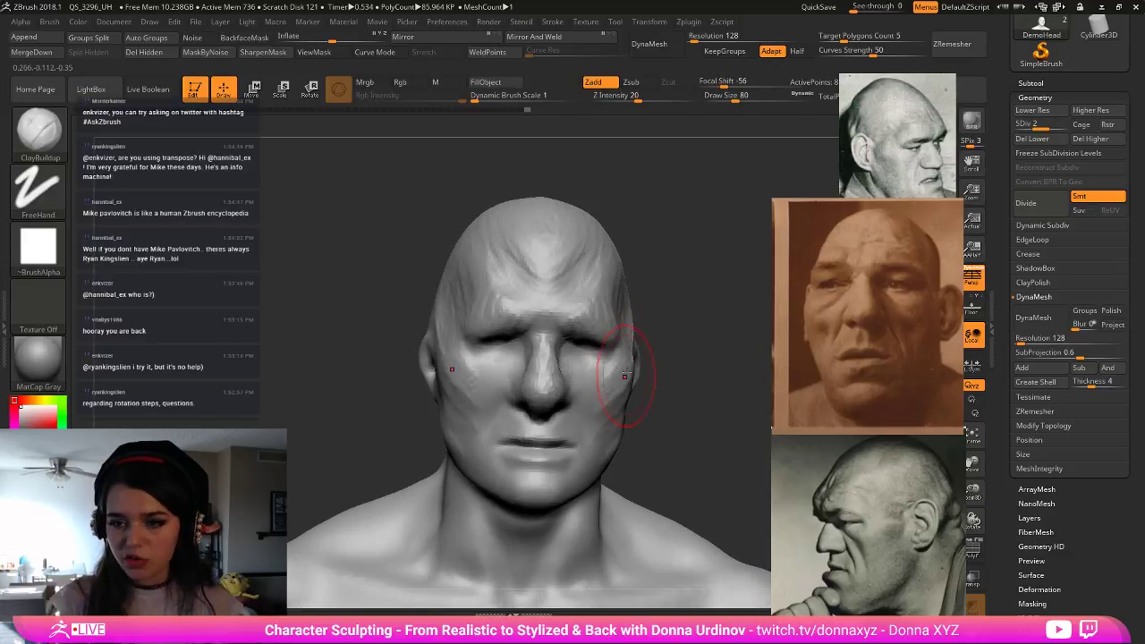
- Build up the nostril wings and the cheek beside the nose with ClayBuildup at draw sizes between 12 and 32
drag(660, 283, 603, 343)
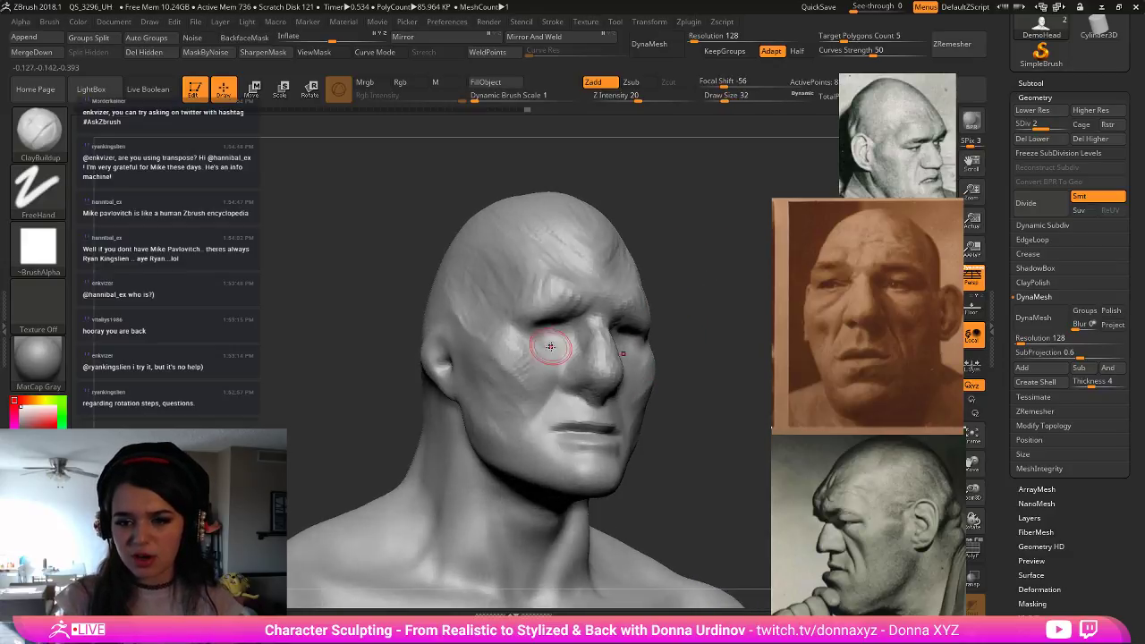
mouse_move(565, 378)
mouse_down()
mouse_move(565, 388)
mouse_move(569, 373)
mouse_up()
key([)
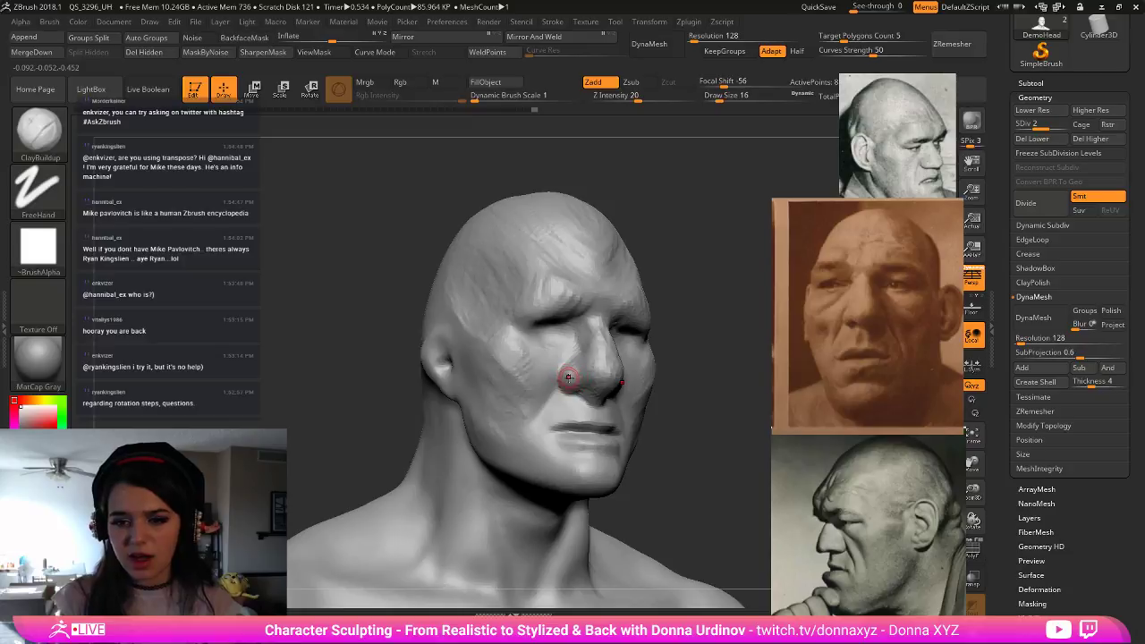
key(b)
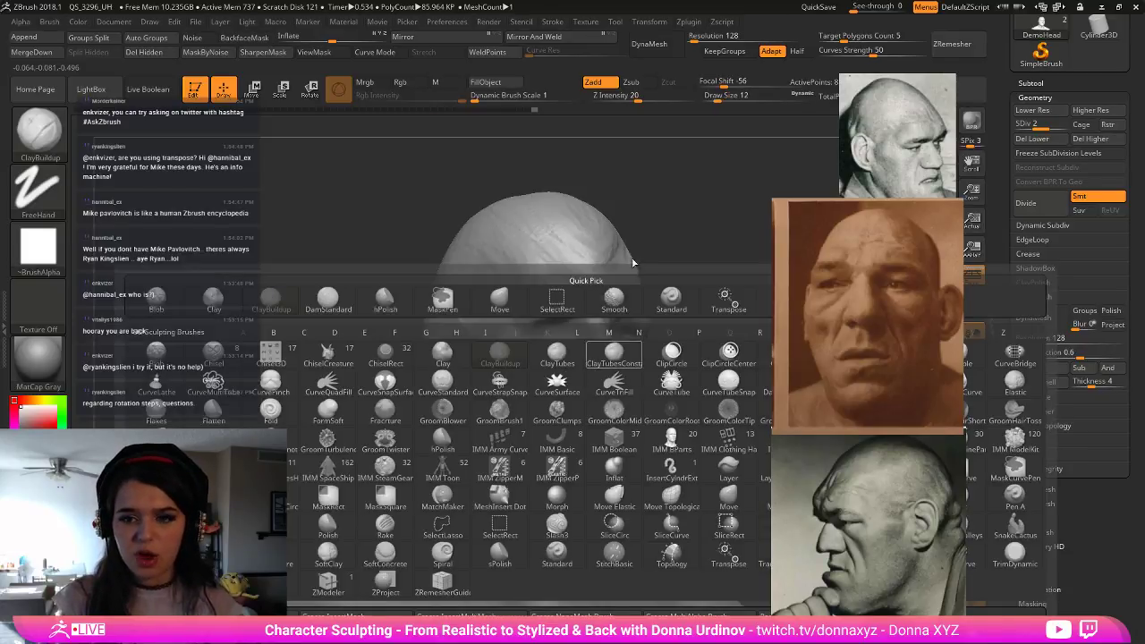
drag(676, 220, 696, 190)
key(])
key(])
key(])
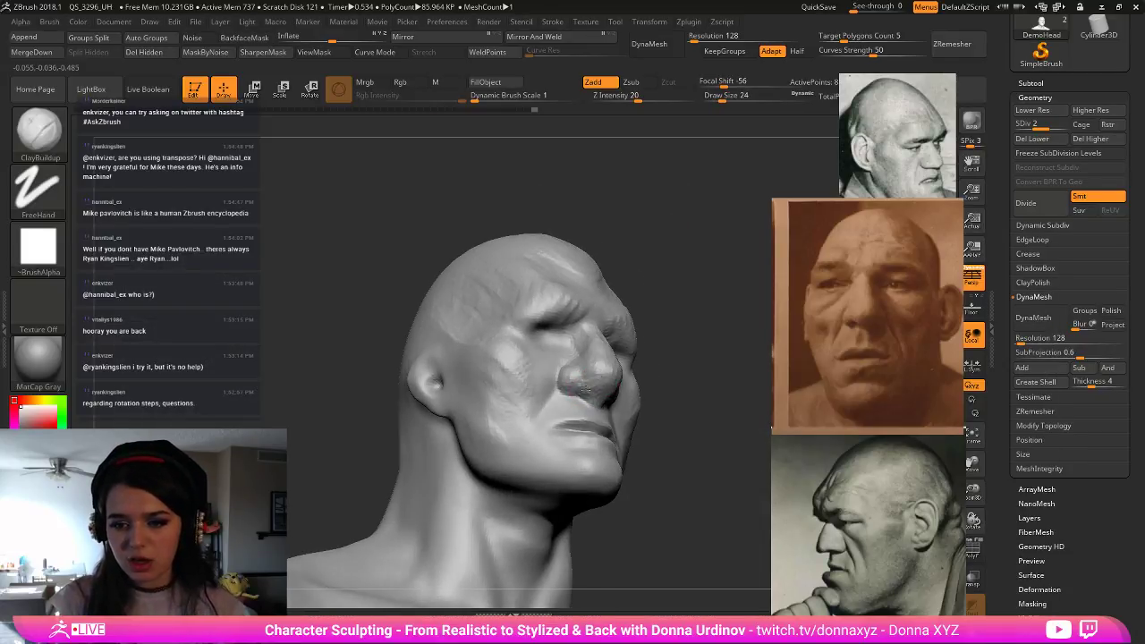
- Carve the philtrum below the nose and the crease under the lower lip with DamStandard at a draw size of 24
key(b)
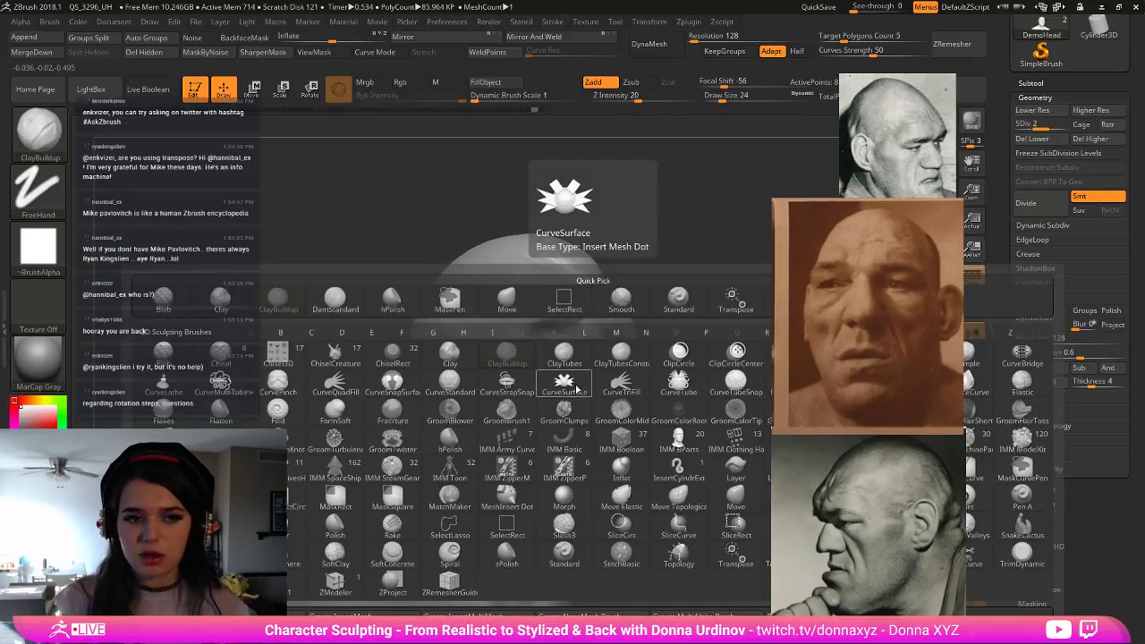
key(Escape)
key(b)
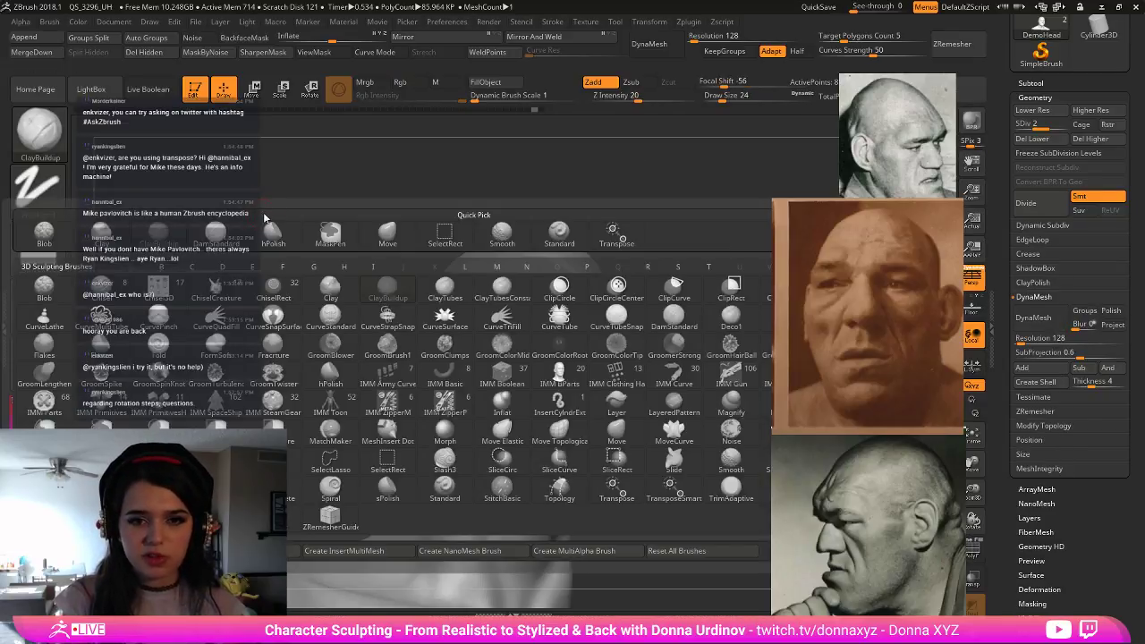
key(Escape)
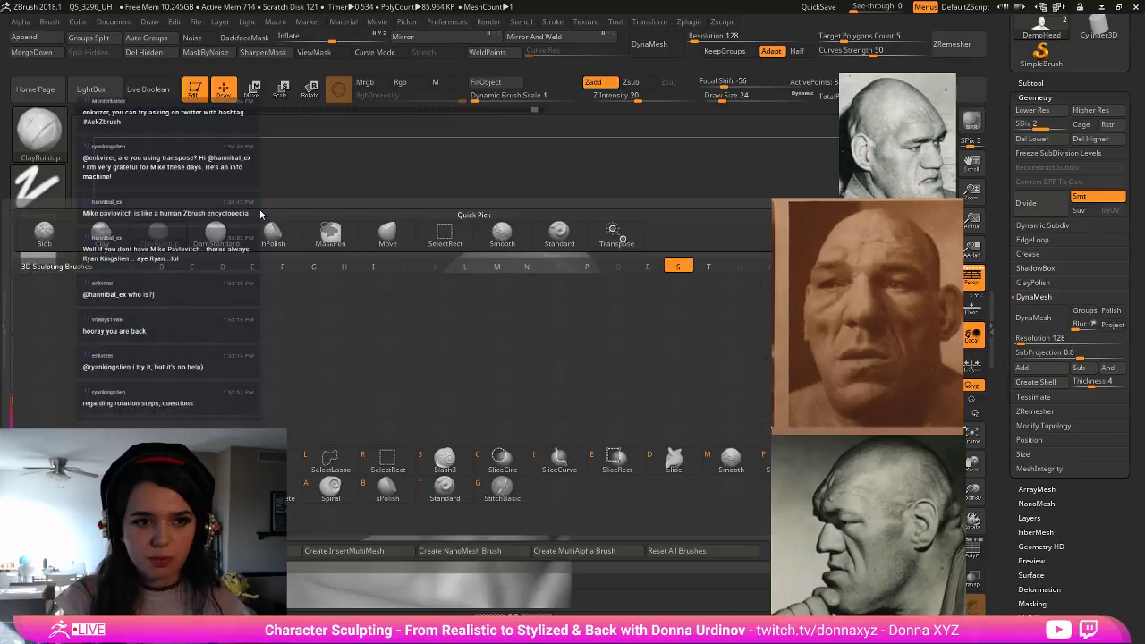
key(b)
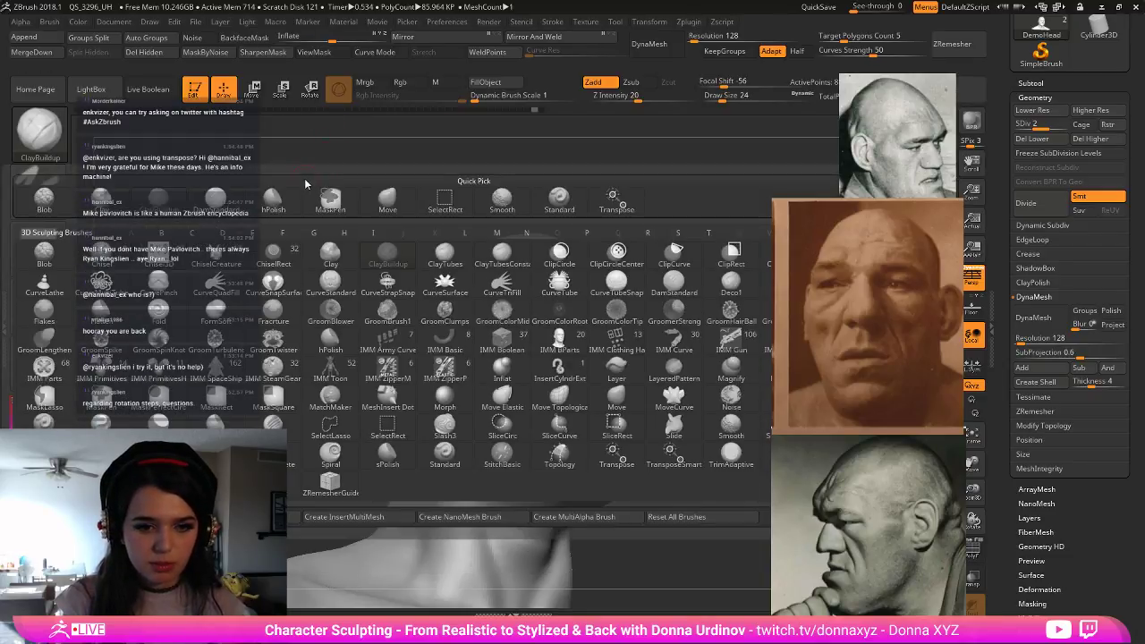
key(d)
key(s)
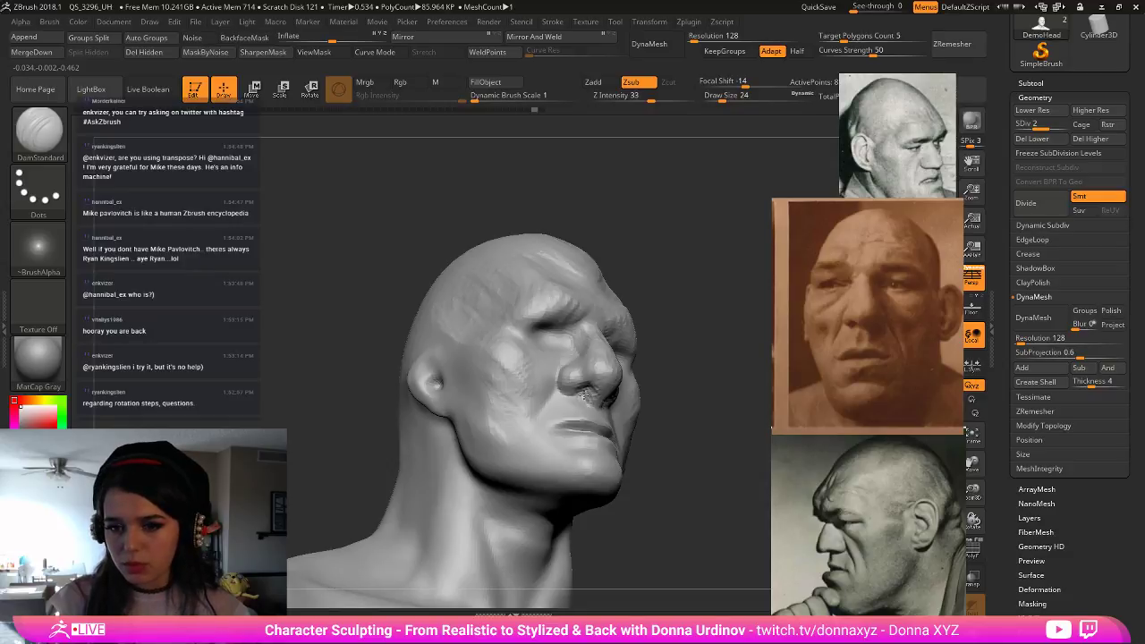
mouse_move(689, 380)
mouse_down()
mouse_move(604, 433)
mouse_move(563, 424)
mouse_move(595, 412)
mouse_up()
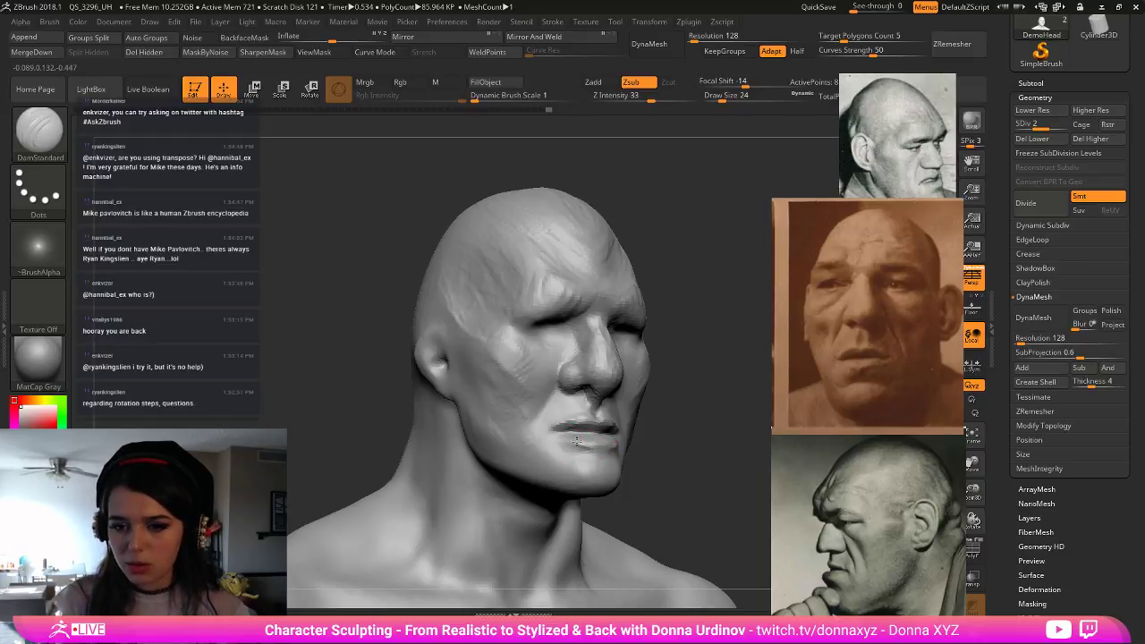
drag(600, 461, 615, 457)
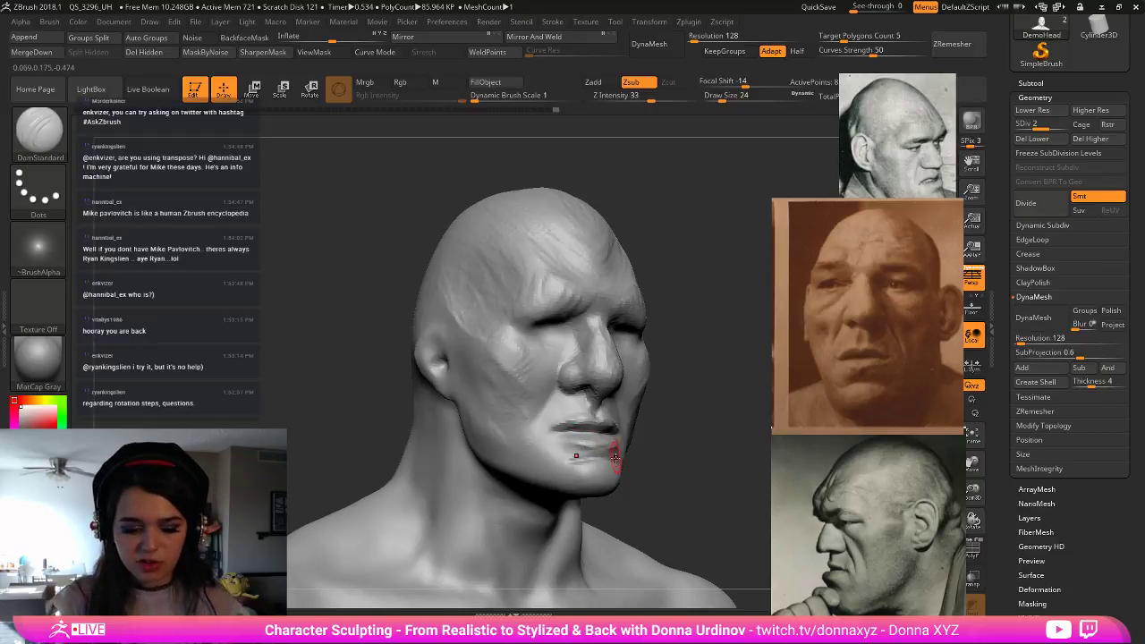
- Pull the chin and lower jawline downward with the Move brush at draw sizes of 28, 76 and 100
key(b)
key(Escape)
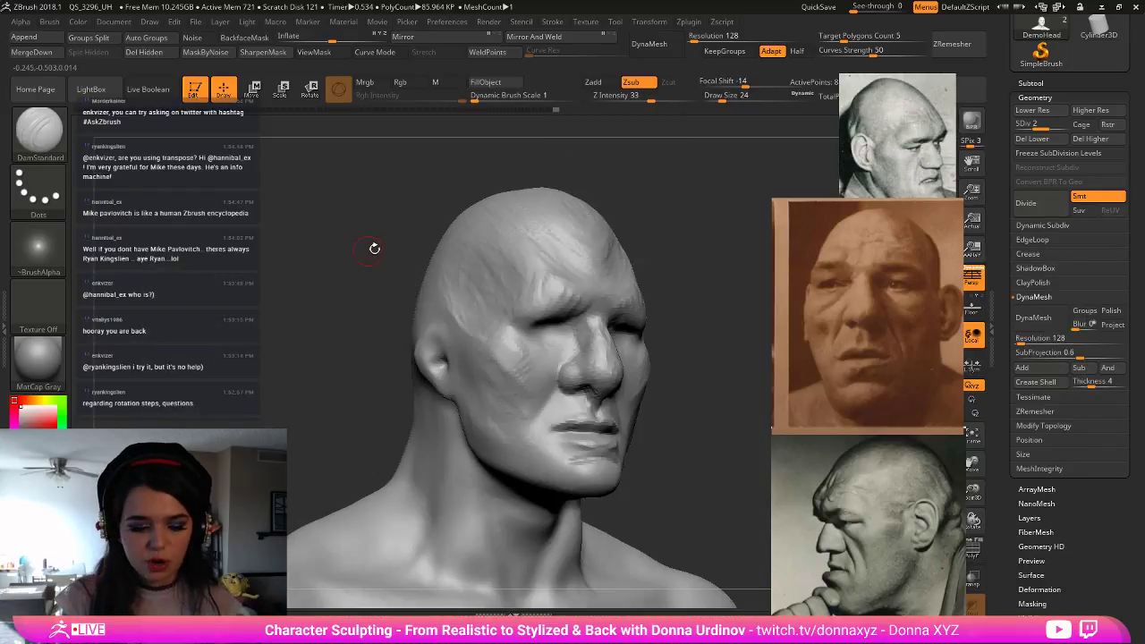
key(b)
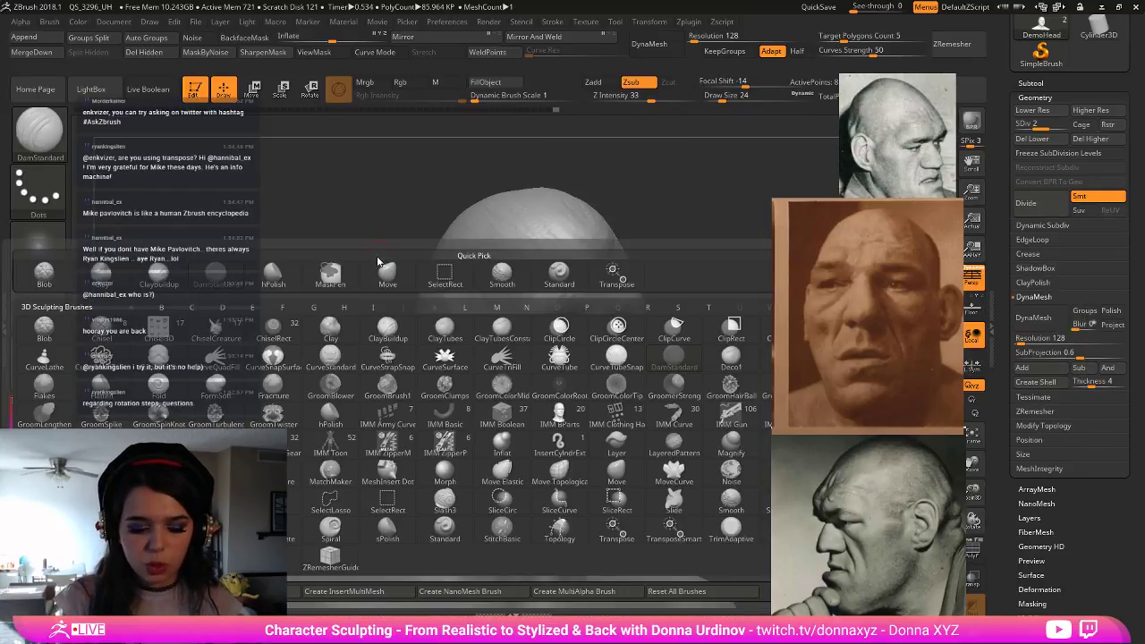
key(Escape)
key(b)
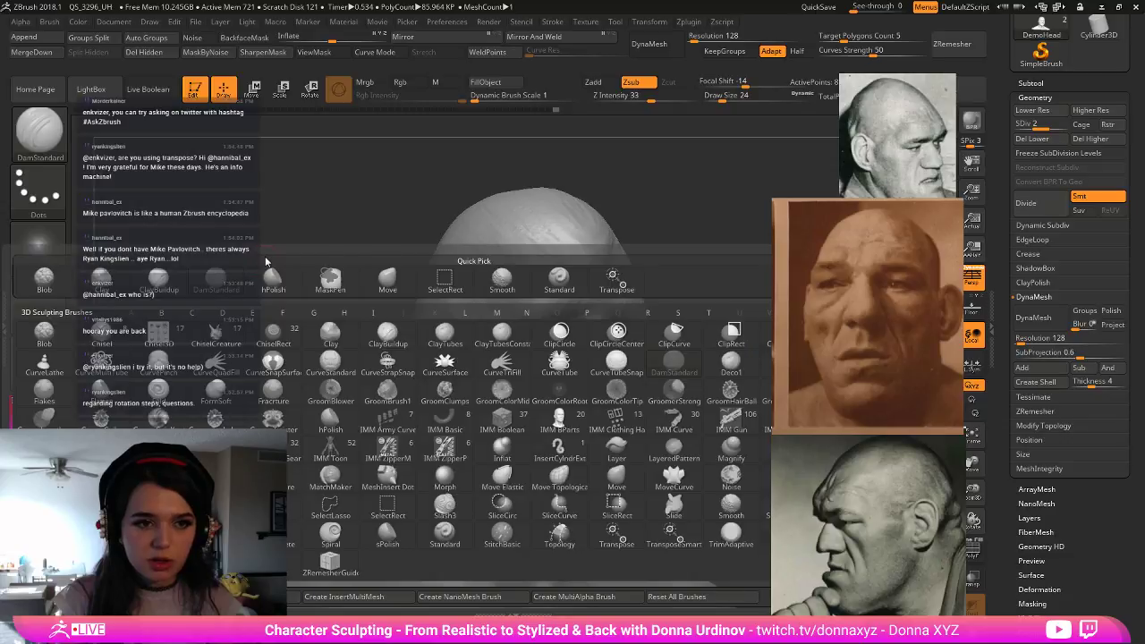
key(m)
key(v)
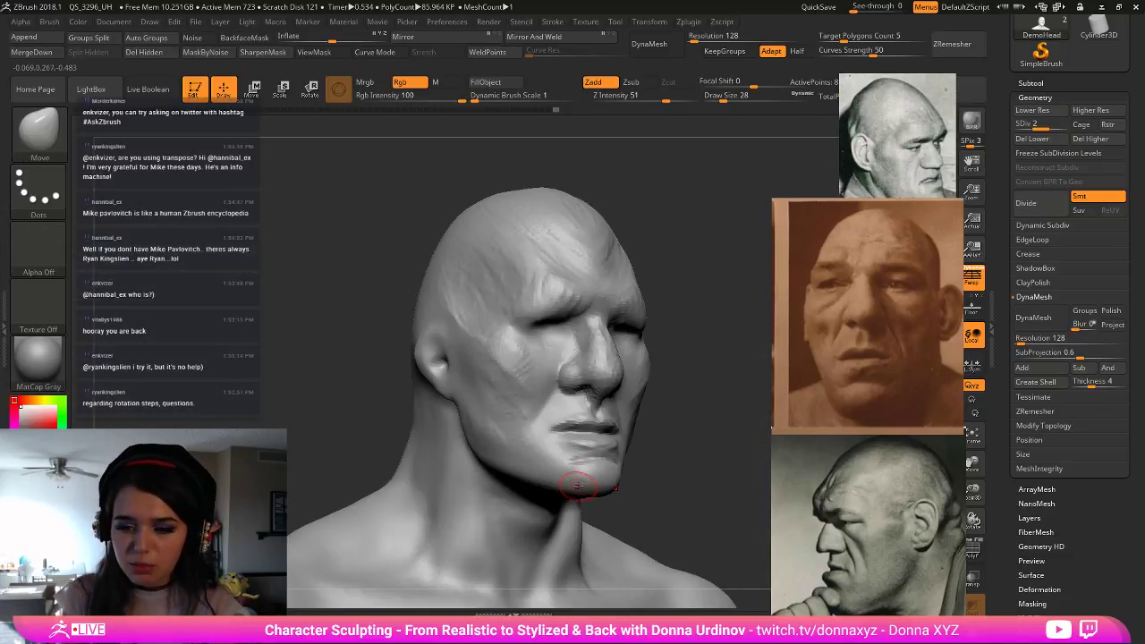
mouse_move(579, 489)
mouse_down()
mouse_move(582, 504)
mouse_move(575, 493)
mouse_up()
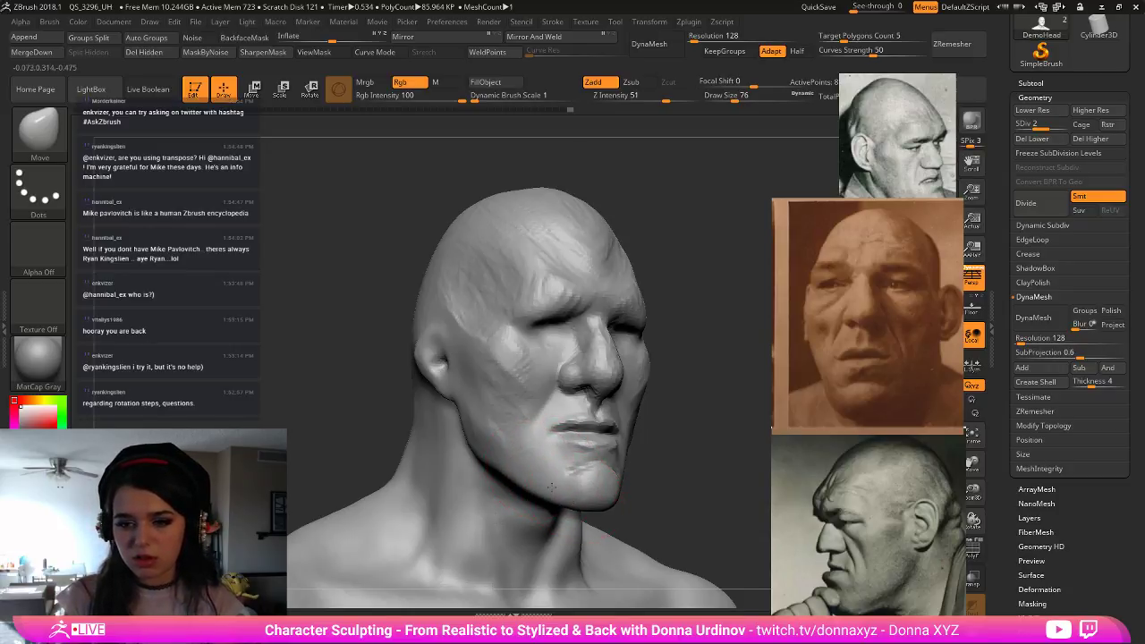
mouse_move(514, 466)
mouse_down()
mouse_move(469, 457)
mouse_move(495, 475)
mouse_up()
key(bracketright)
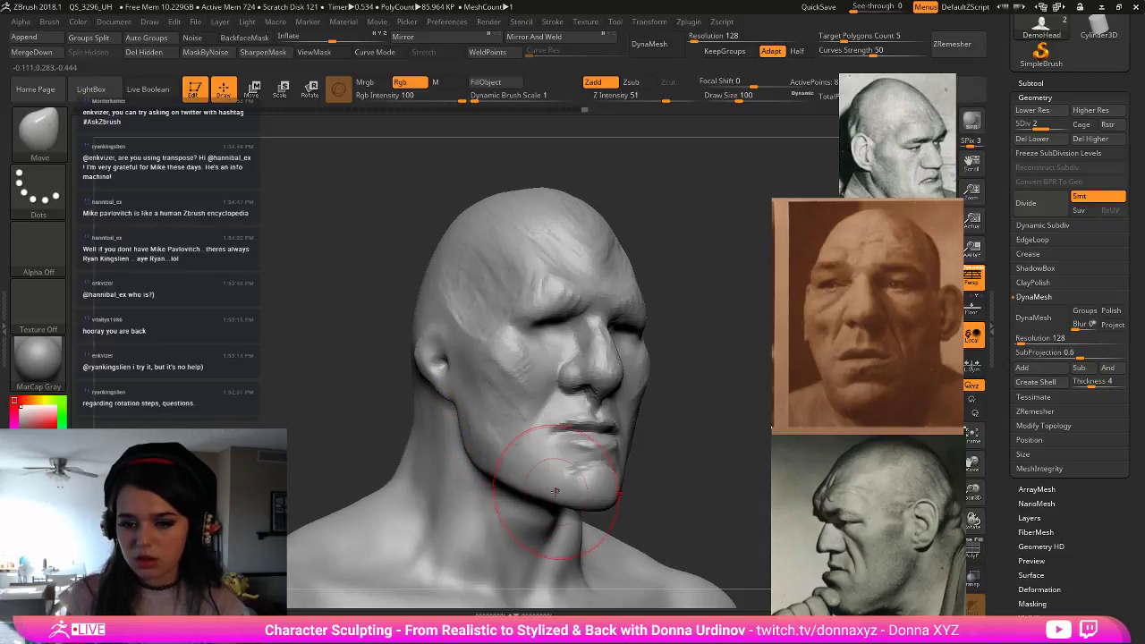
drag(558, 491, 554, 506)
- Shift the reference photos down so more of the uppermost three-quarter portrait shows beside the sculpt
drag(675, 468, 573, 470)
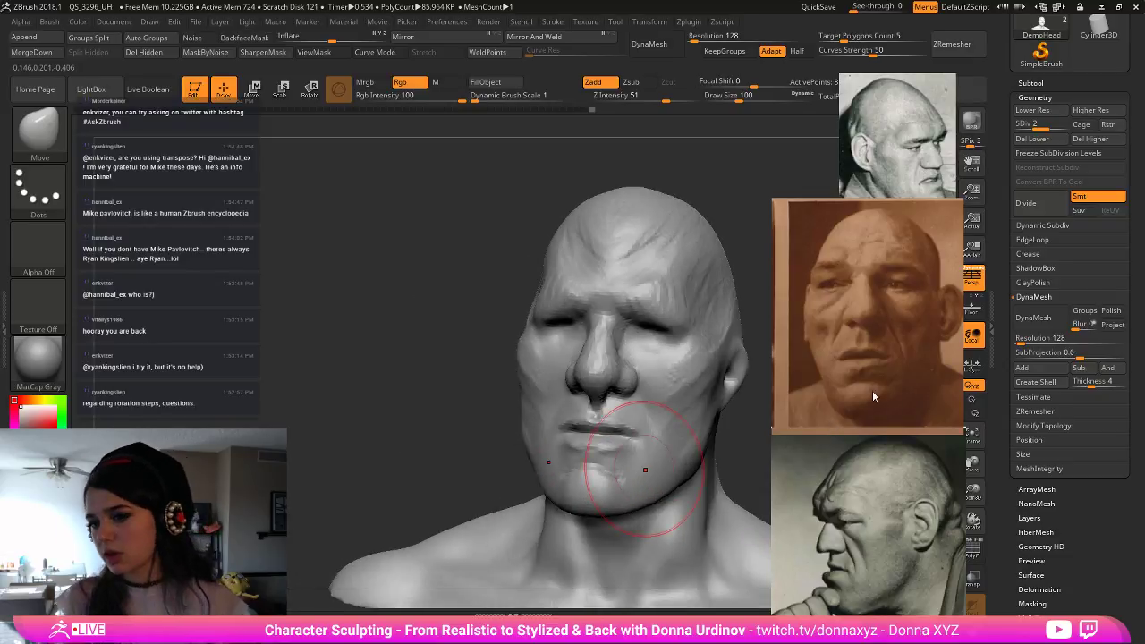
drag(919, 306, 921, 343)
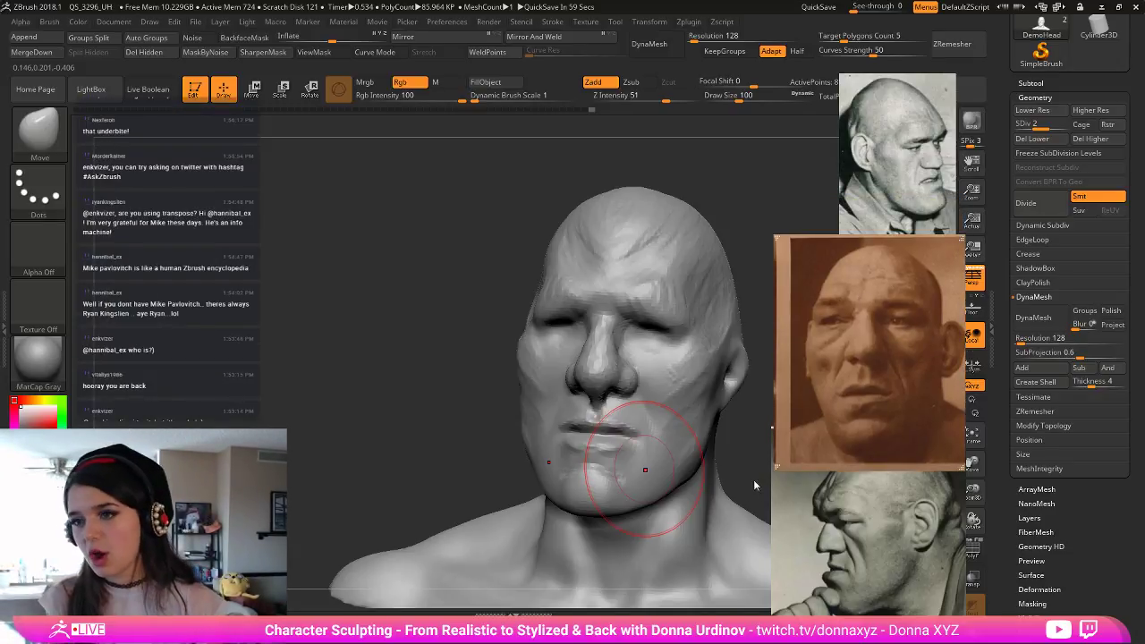
drag(753, 479, 761, 452)
- Refine the chin and the jawline beside it with the Move brush at draw sizes of 76 and 52
alt+drag(440, 389, 277, 350)
key([)
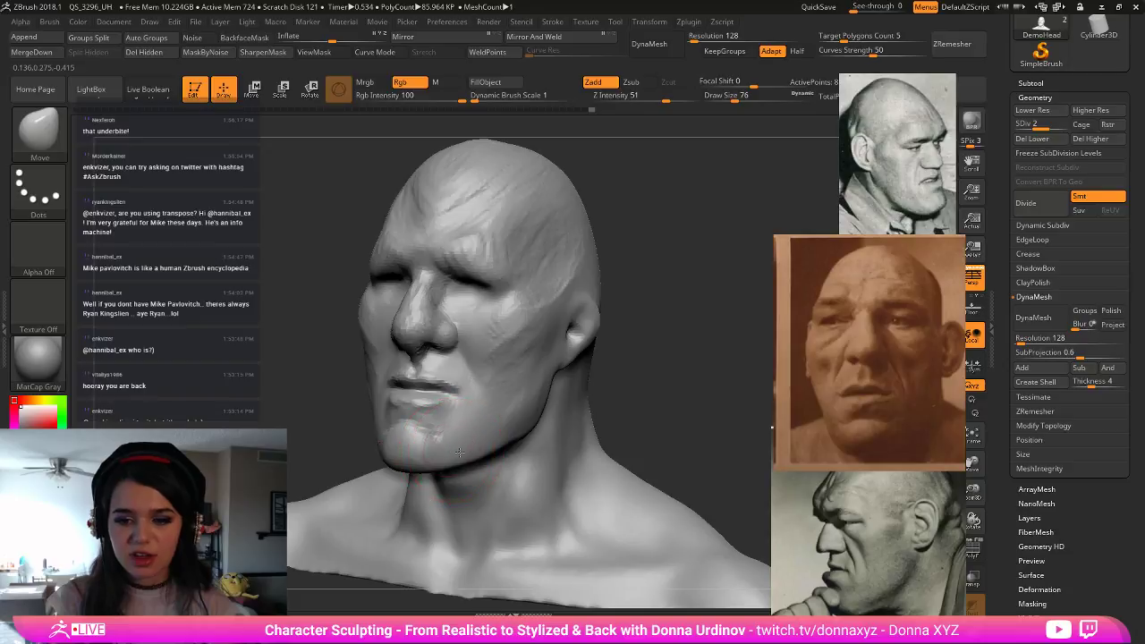
drag(456, 452, 461, 454)
key([)
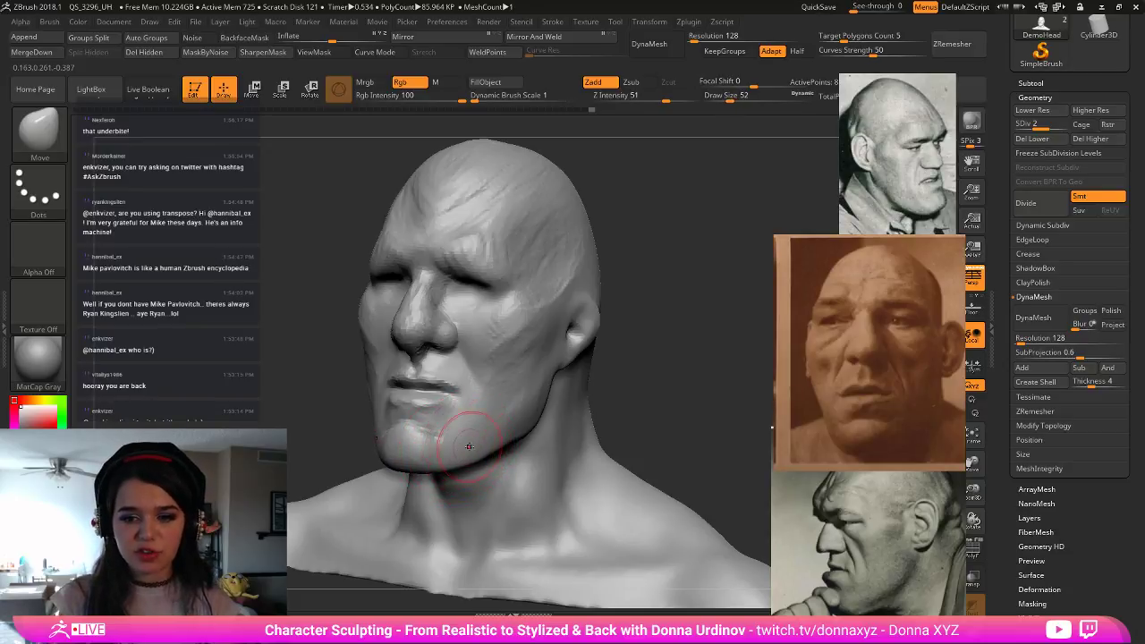
mouse_move(530, 430)
shift+mouse_down()
mouse_move(510, 461)
mouse_move(527, 426)
shift+mouse_up()
- Push the ear and the rear of the jaw backward in profile with the Move brush at a draw size of 128
drag(660, 393, 519, 430)
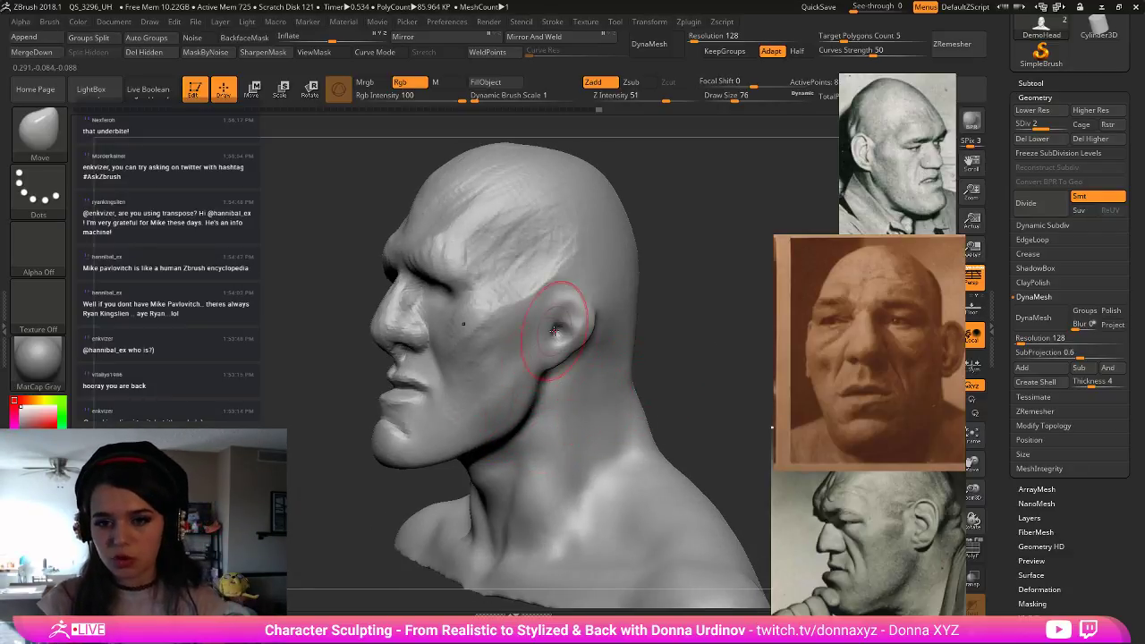
key(])
key(])
key(])
key(])
key(])
key(])
key(])
drag(552, 346, 555, 352)
drag(514, 398, 524, 396)
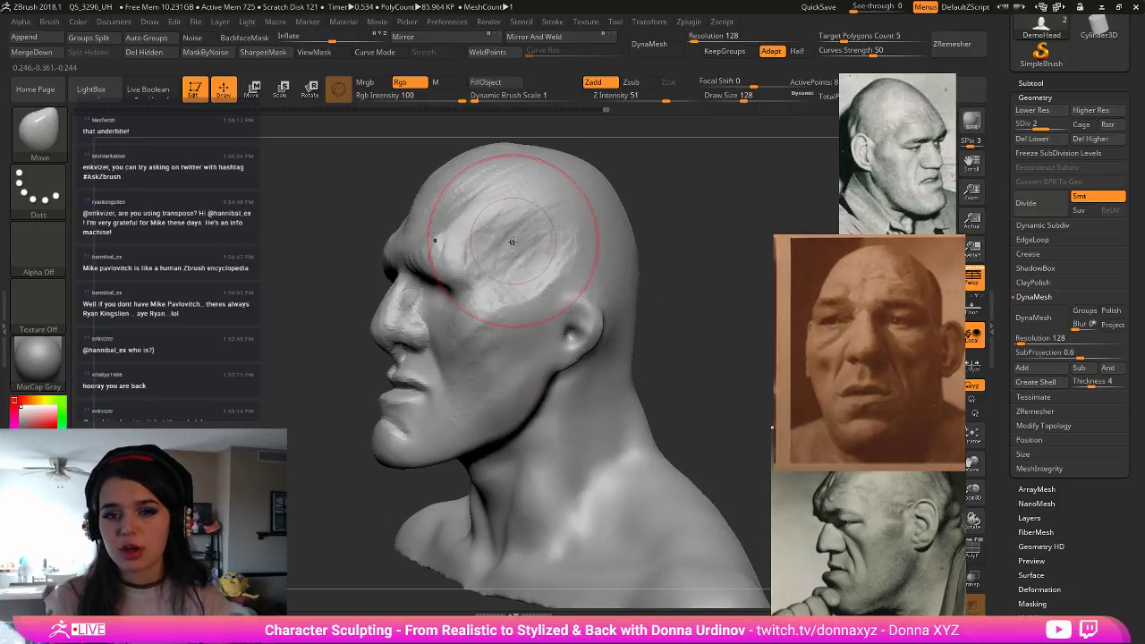
- Adjust the base of the nose in profile with the Move brush at a draw size of 26
key([)
key([)
key([)
key([)
key([)
key([)
key([)
key([)
key(bracketleft)
key(bracketleft)
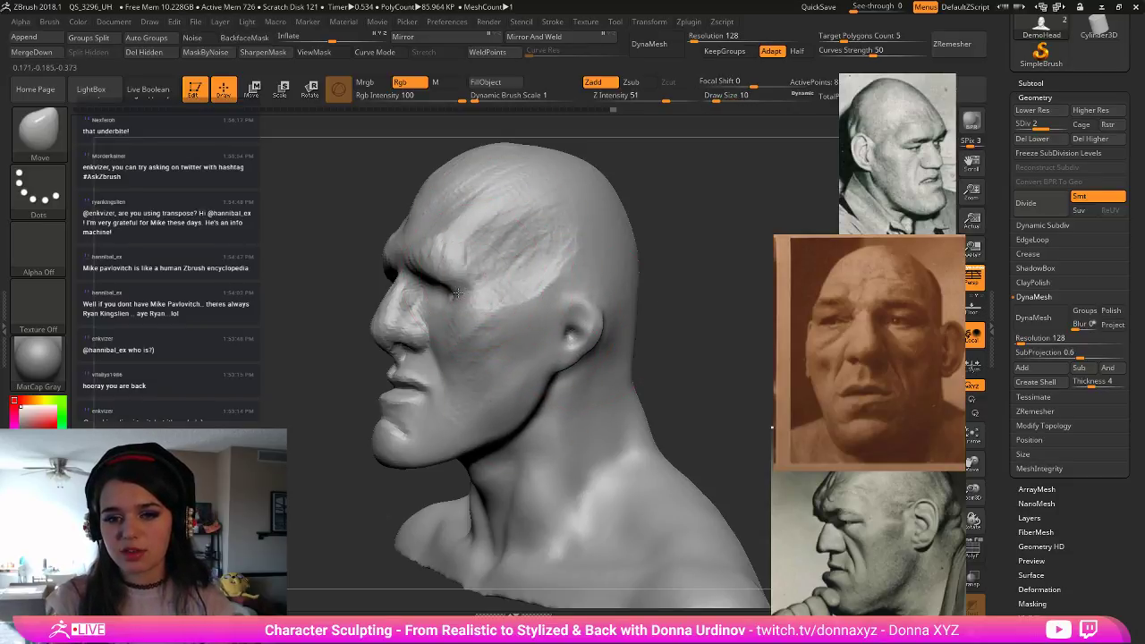
key(bracketright)
key(bracketright)
key(bracketright)
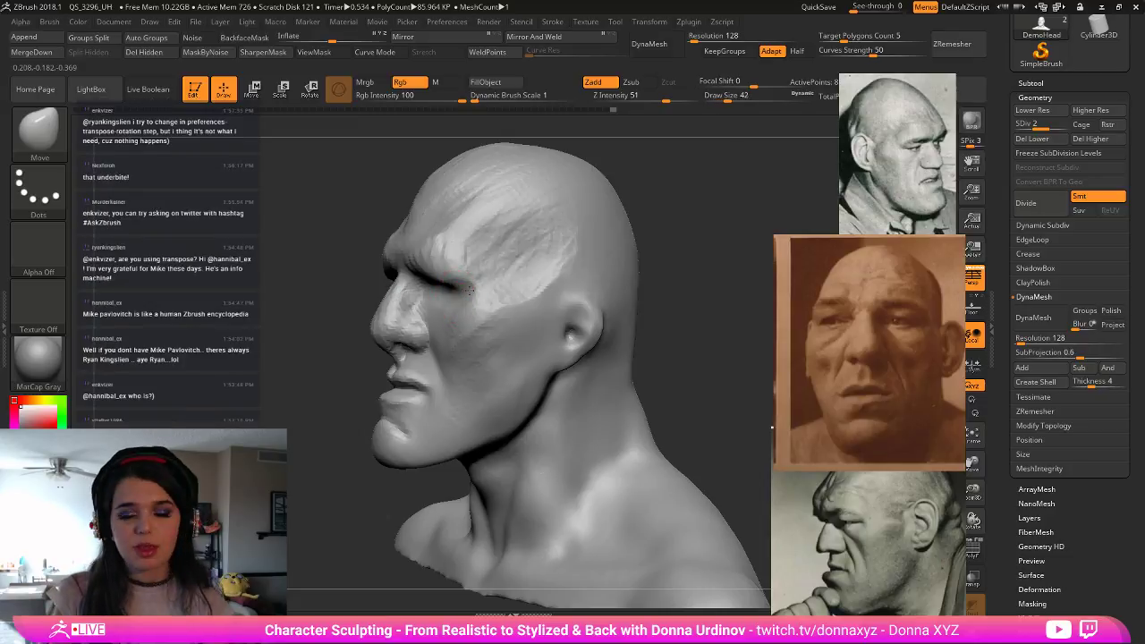
key(bracketright)
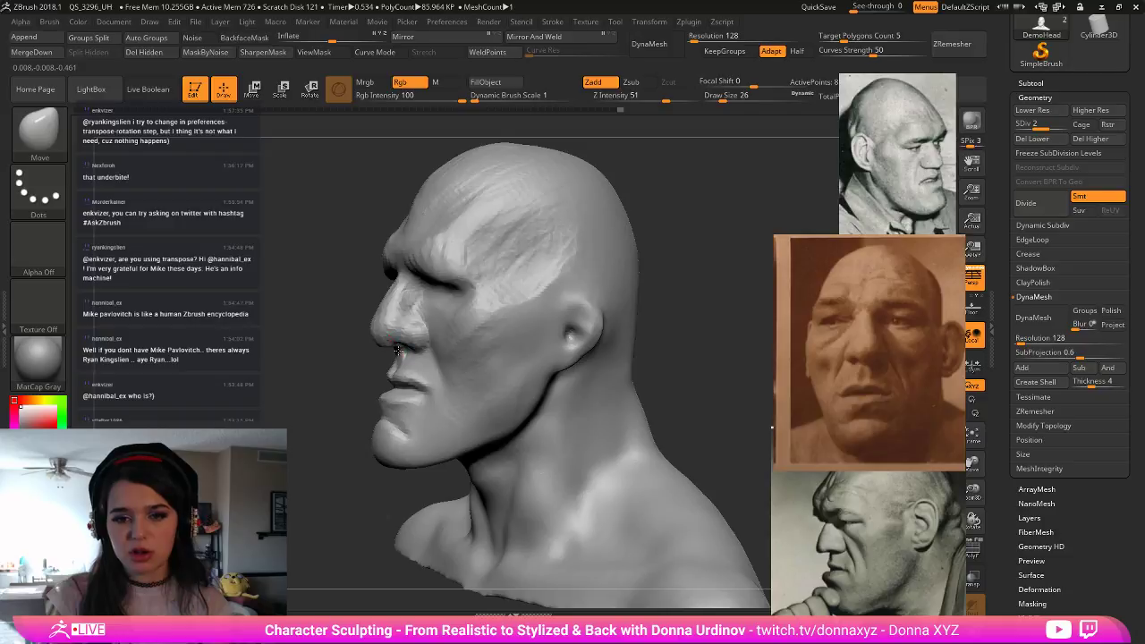
drag(398, 349, 400, 353)
- Reshape the lower lip and chin in profile with the Move brush at draw sizes of 62 and 70
key(])
drag(317, 399, 335, 369)
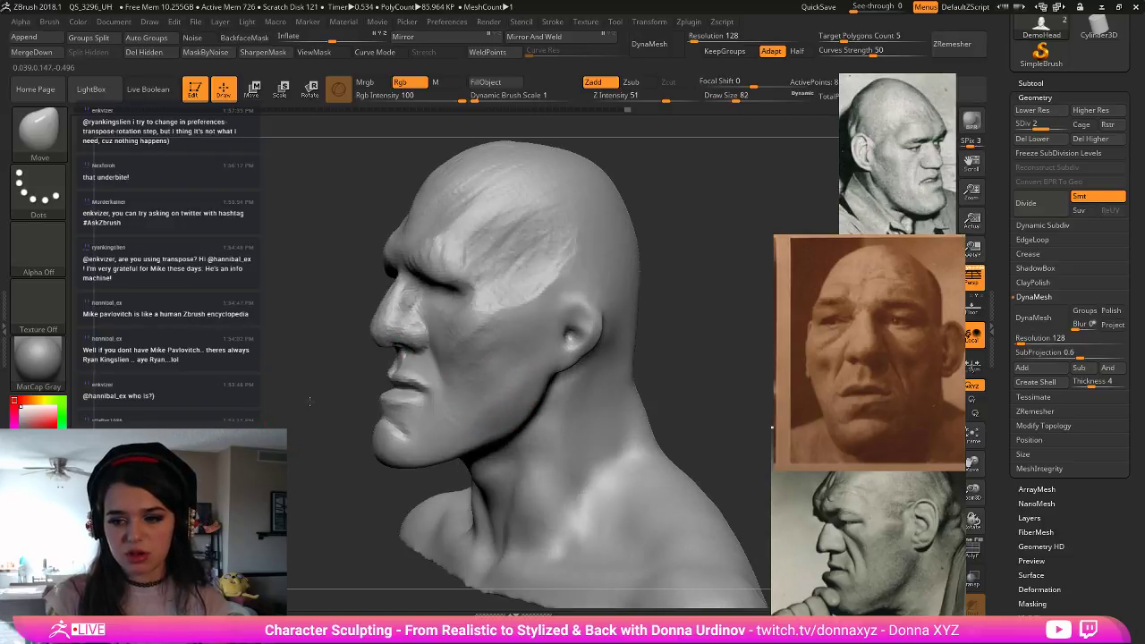
key([)
key([)
drag(379, 416, 388, 419)
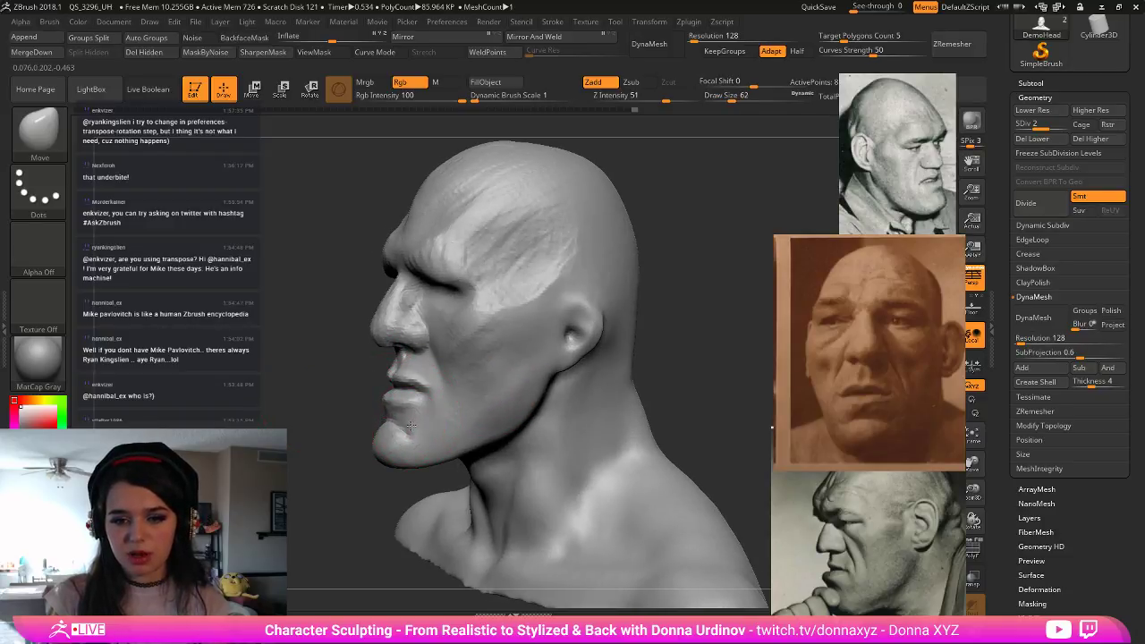
key([)
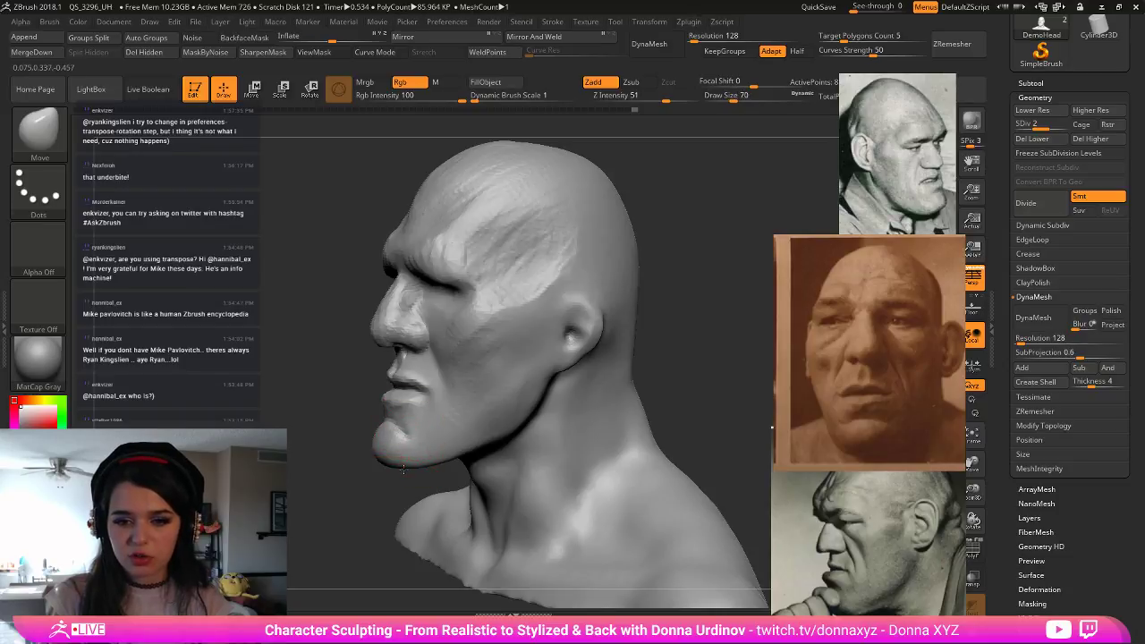
key(])
mouse_move(365, 478)
mouse_down()
mouse_move(441, 485)
mouse_move(514, 466)
mouse_move(432, 487)
mouse_up()
- Slim the sides of the jaw and chin from the front with the Move brush at a draw size of 82
drag(642, 284, 593, 404)
drag(298, 462, 577, 474)
drag(672, 419, 631, 425)
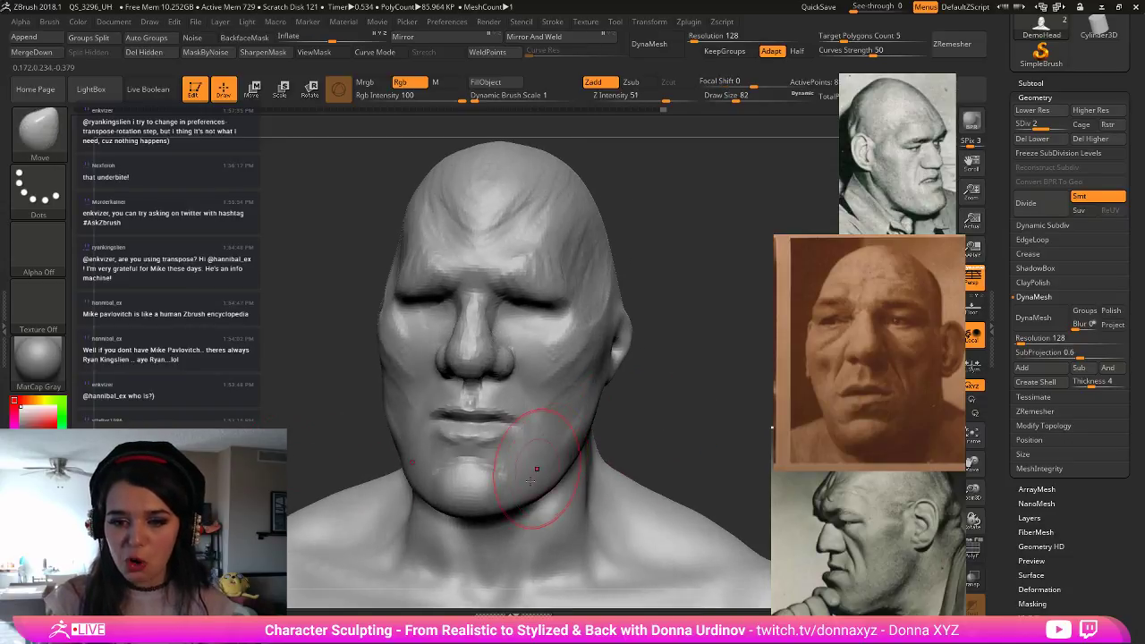
drag(553, 482, 544, 482)
mouse_move(584, 422)
mouse_down()
mouse_move(571, 434)
mouse_move(580, 418)
mouse_move(577, 427)
mouse_up()
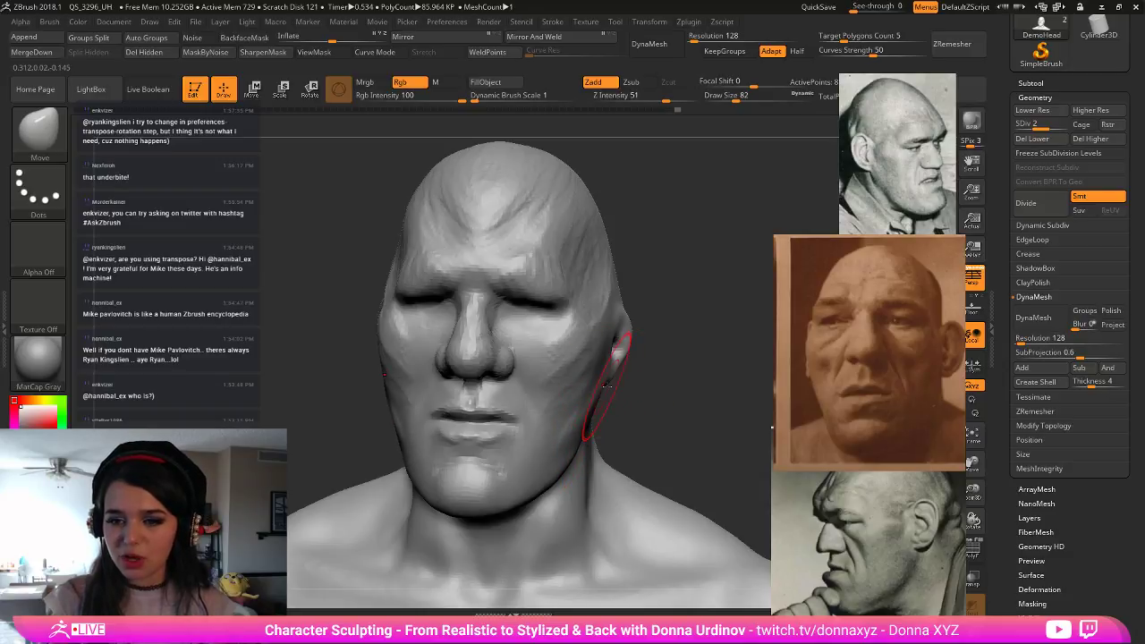
drag(606, 384, 601, 383)
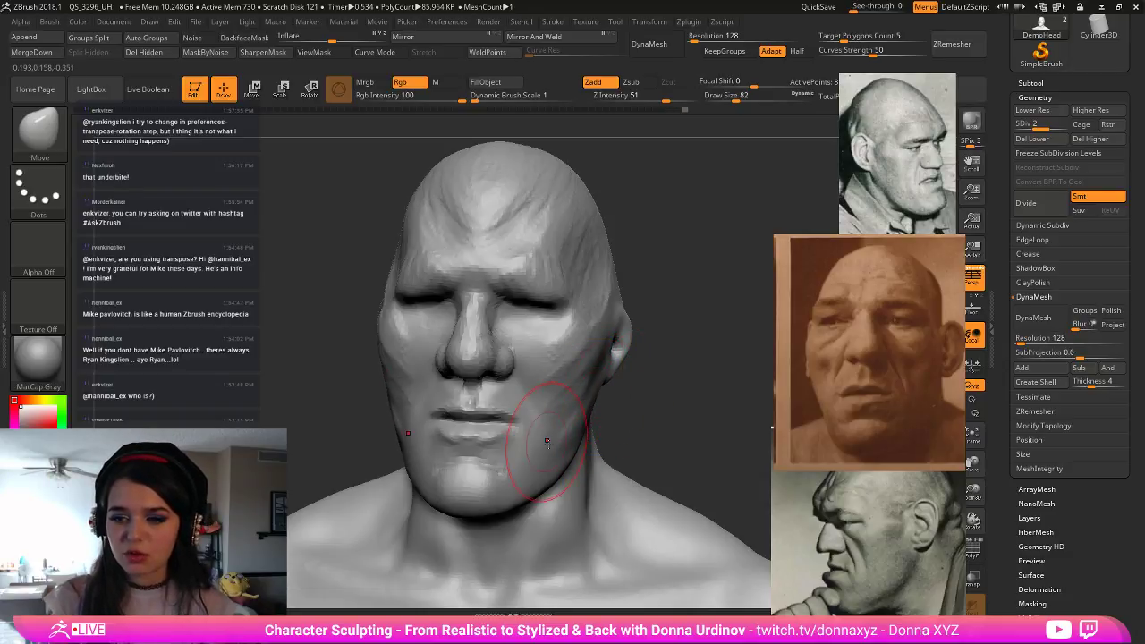
drag(527, 502, 517, 485)
- Smooth the clay strokes on the cheeks, forehead, nose and mouth area at a draw size of 82
shift+drag(583, 383, 581, 376)
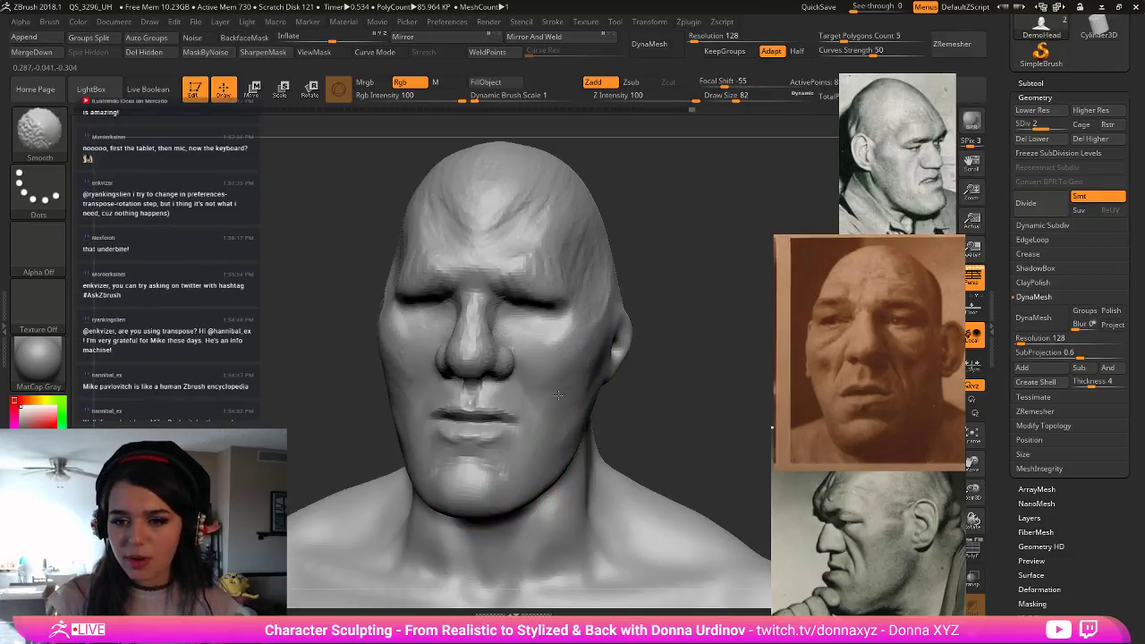
shift+drag(527, 239, 498, 212)
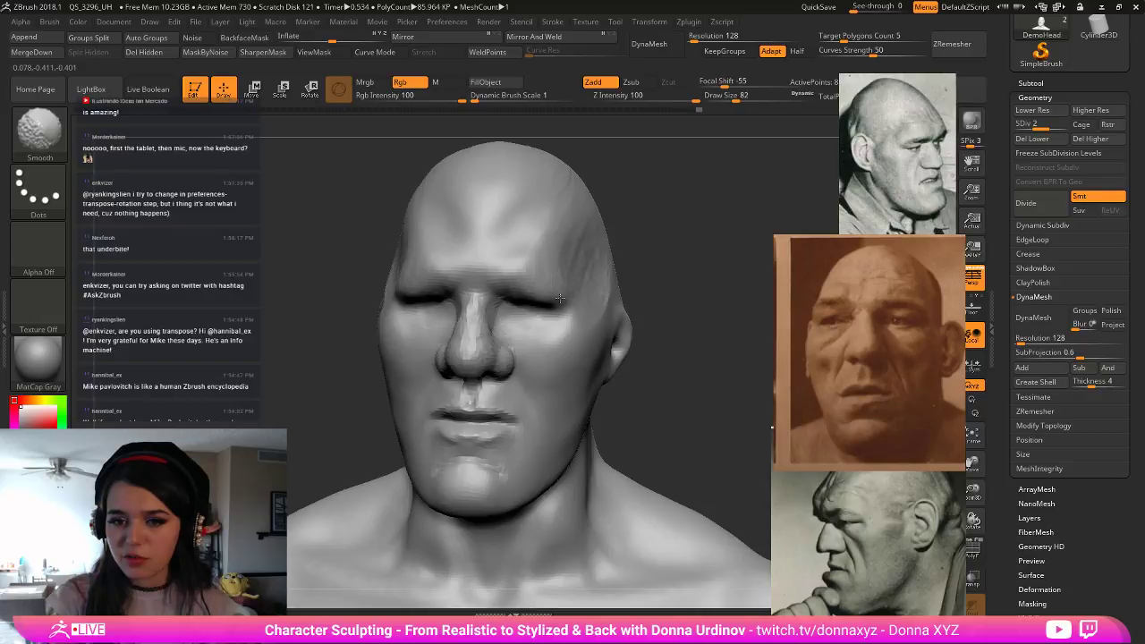
mouse_move(483, 304)
shift+mouse_down()
mouse_move(524, 358)
mouse_move(524, 444)
shift+mouse_up()
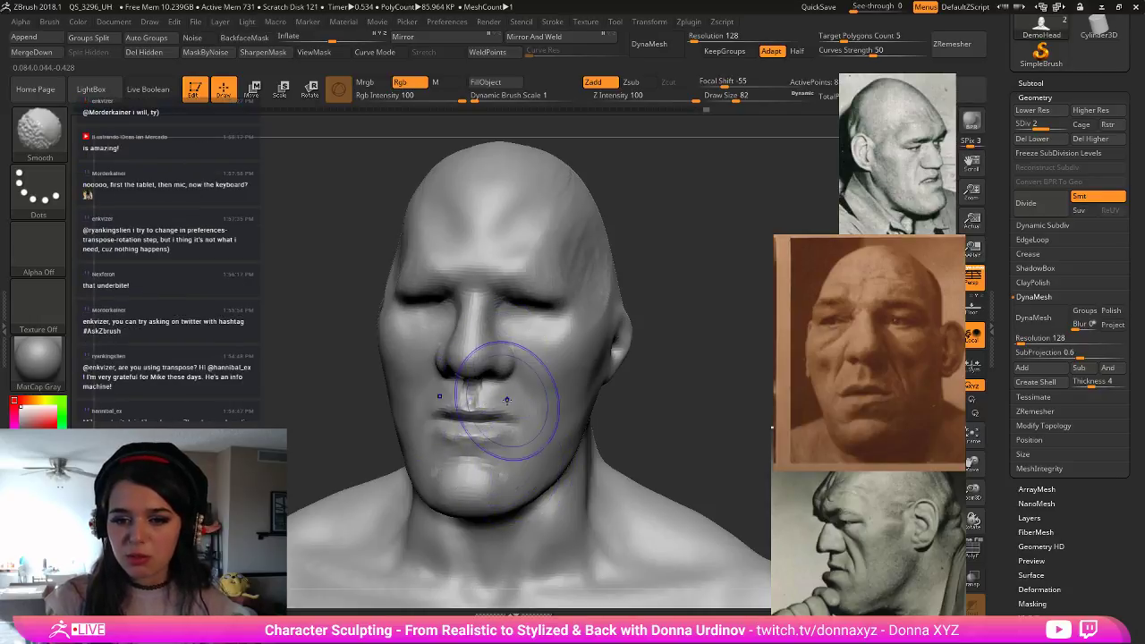
- Mask the ears in profile with the MaskPen brush at a draw size of 22 and invert the mask
mouse_move(698, 366)
alt+mouse_down()
mouse_move(636, 319)
mouse_move(558, 308)
mouse_move(586, 275)
mouse_move(555, 292)
mouse_move(564, 336)
alt+mouse_up()
key(bracketleft)
key(bracketleft)
key(bracketleft)
key(bracketleft)
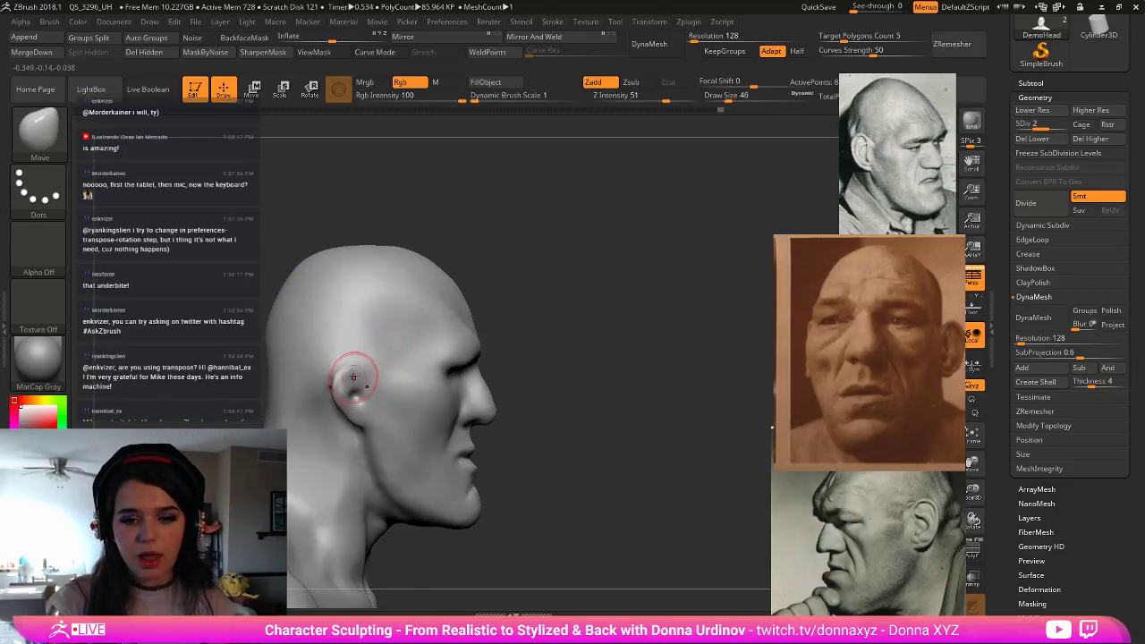
key(bracketleft)
key(bracketleft)
key(bracketleft)
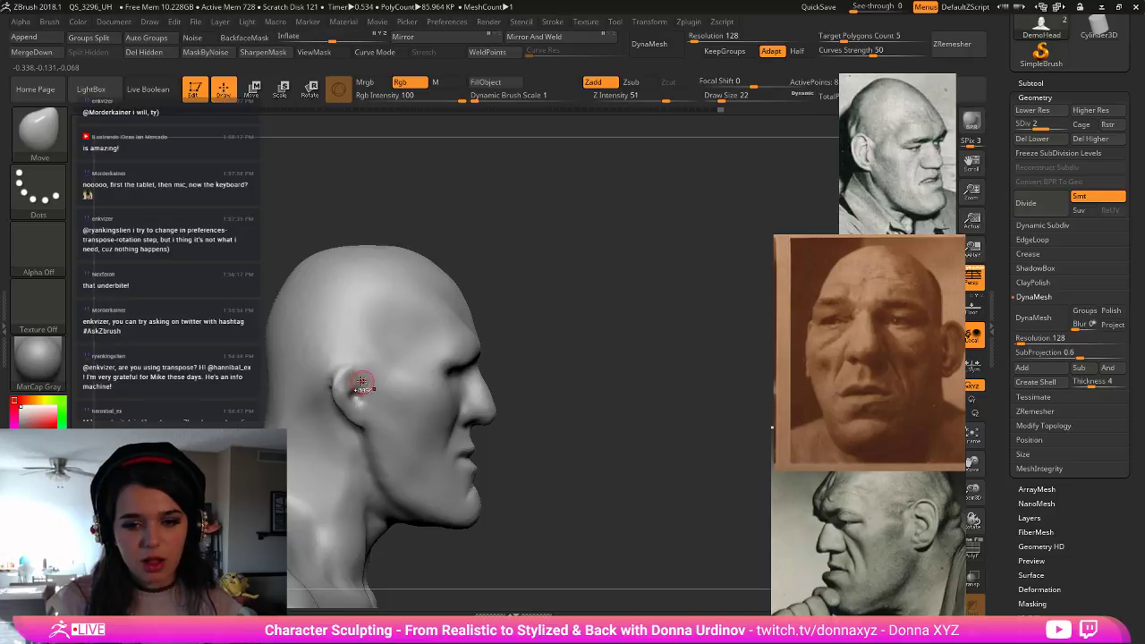
mouse_move(360, 383)
ctrl+mouse_down()
mouse_move(340, 391)
mouse_move(357, 398)
mouse_move(357, 367)
ctrl+mouse_up()
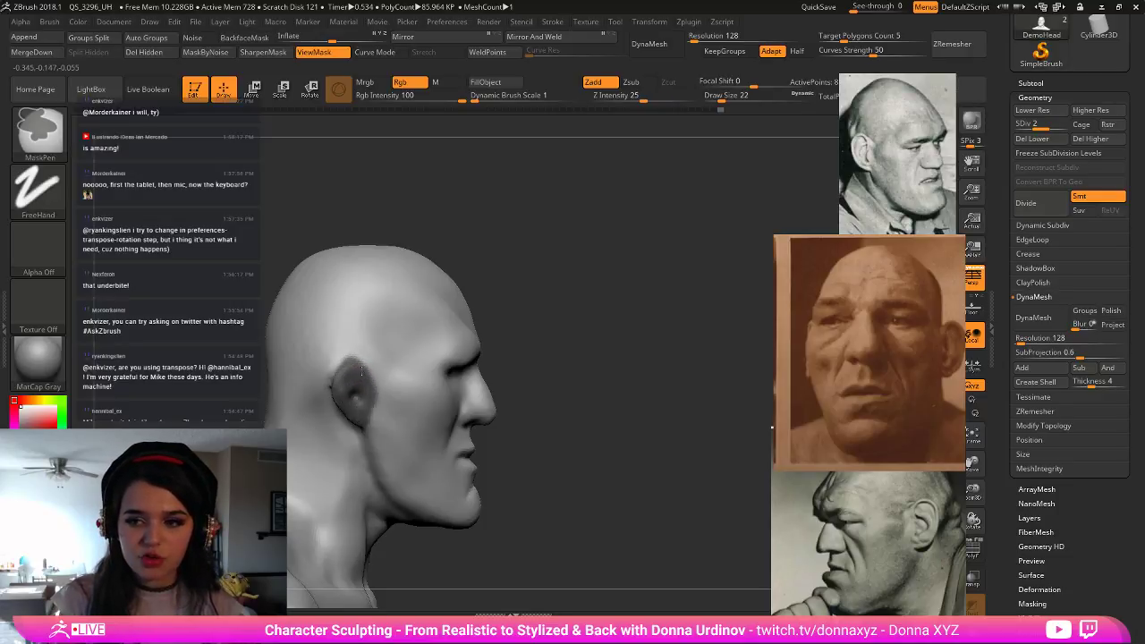
ctrl+click(565, 322)
- Enlarge the ears and pull them outward with the Move brush at draw sizes between 42 and 74
drag(565, 322, 538, 326)
key(b)
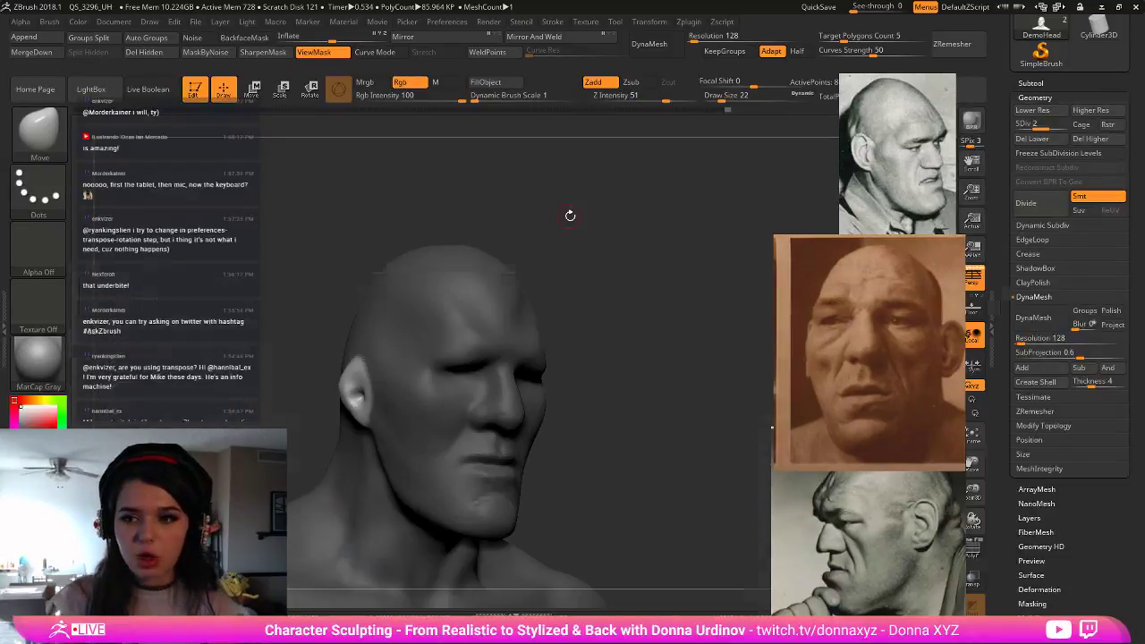
drag(574, 224, 537, 341)
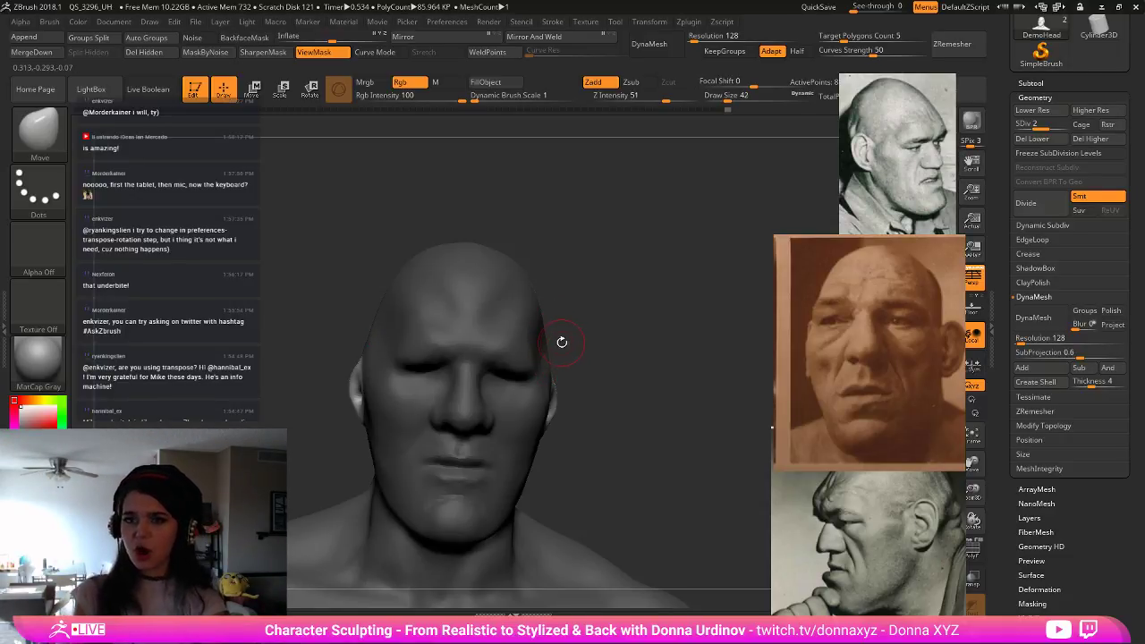
mouse_move(588, 318)
mouse_down()
mouse_move(552, 393)
mouse_move(571, 374)
mouse_move(546, 397)
mouse_move(555, 431)
mouse_move(545, 435)
mouse_up()
drag(570, 377, 575, 372)
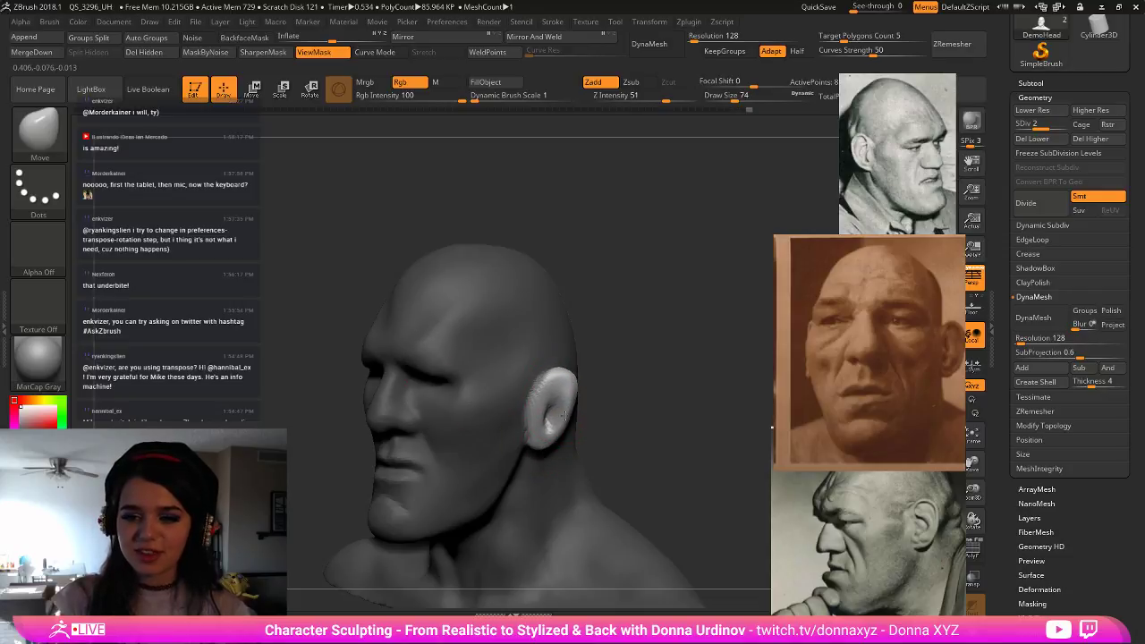
mouse_move(564, 415)
mouse_down()
mouse_move(603, 407)
mouse_move(549, 413)
mouse_move(592, 413)
mouse_move(574, 411)
mouse_up()
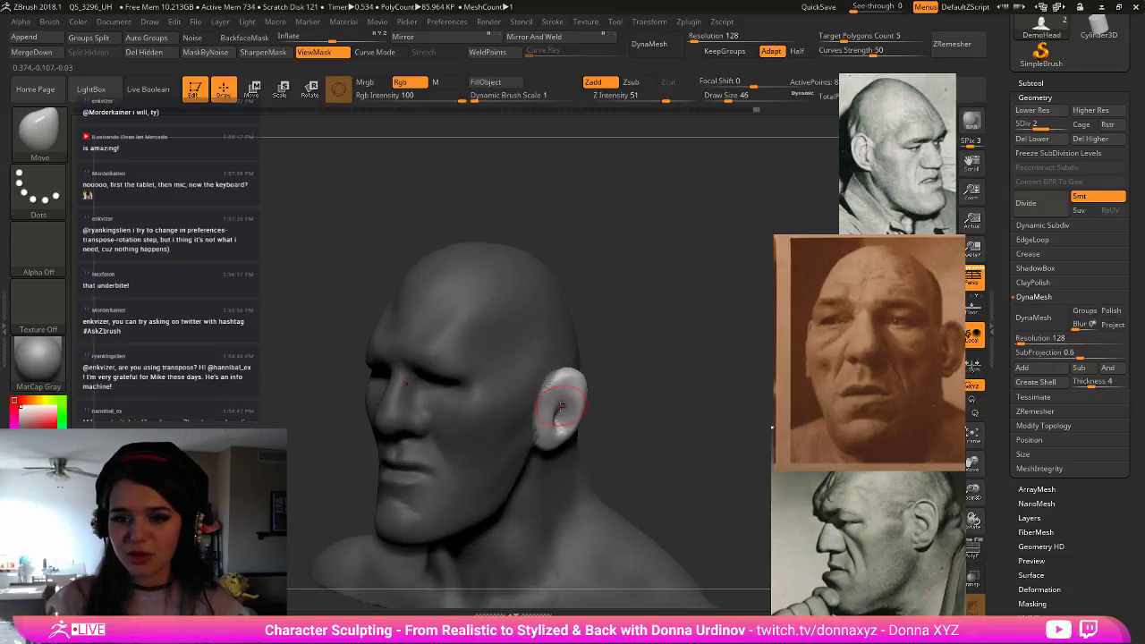
mouse_move(652, 373)
mouse_down()
mouse_move(554, 408)
mouse_move(686, 385)
mouse_up()
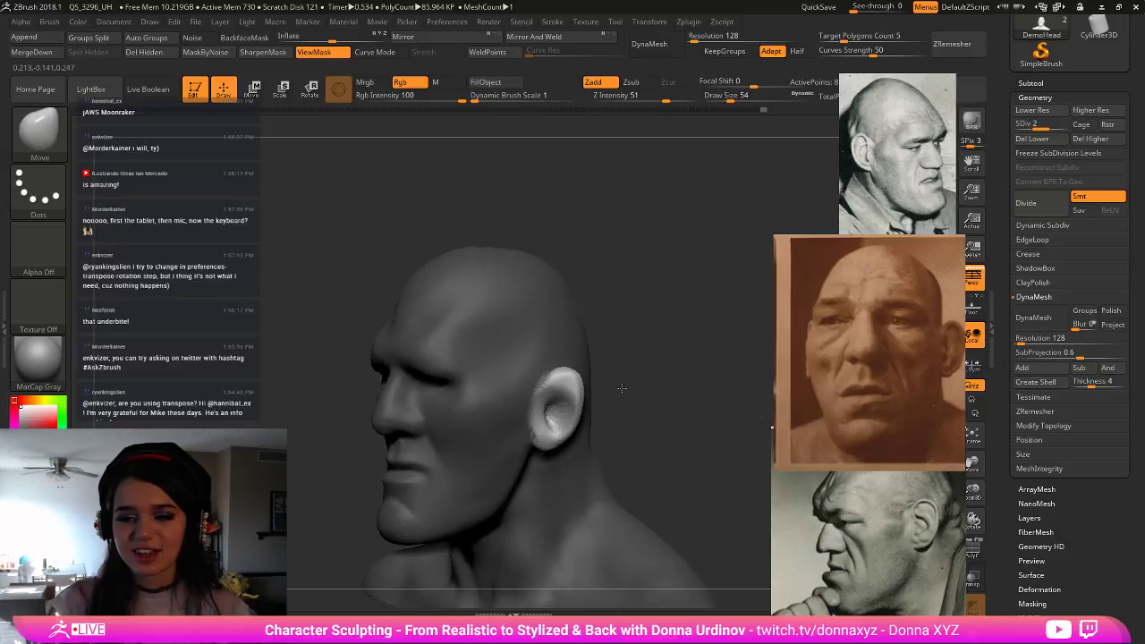
drag(543, 419, 552, 413)
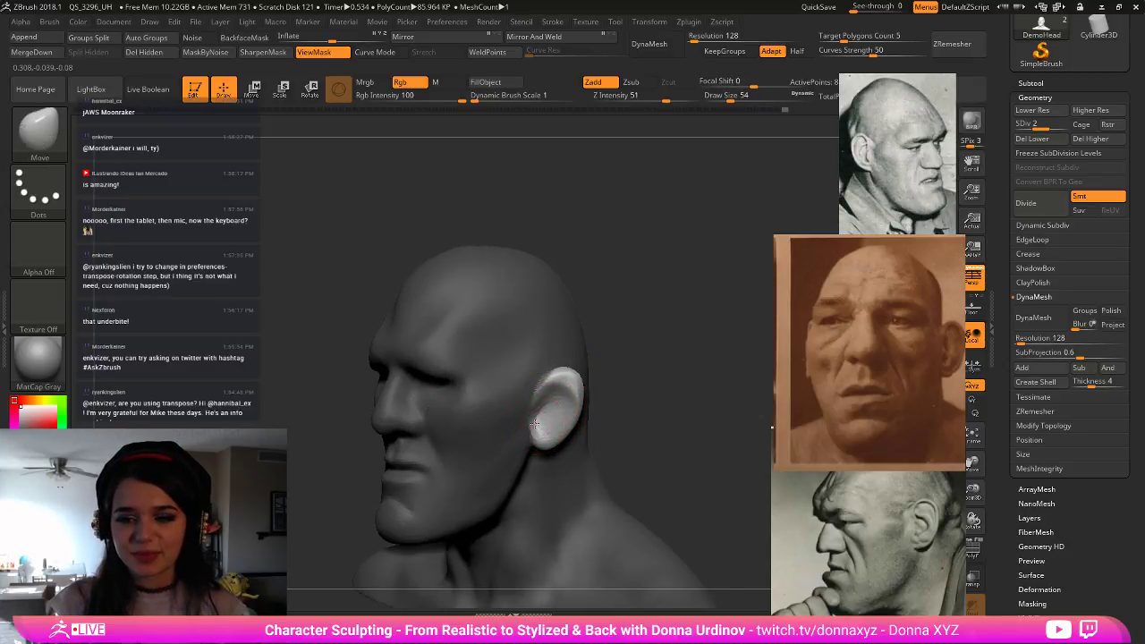
- Adjust the upper edge of the ears from behind with the Move brush at a draw size of 54
drag(663, 360, 473, 358)
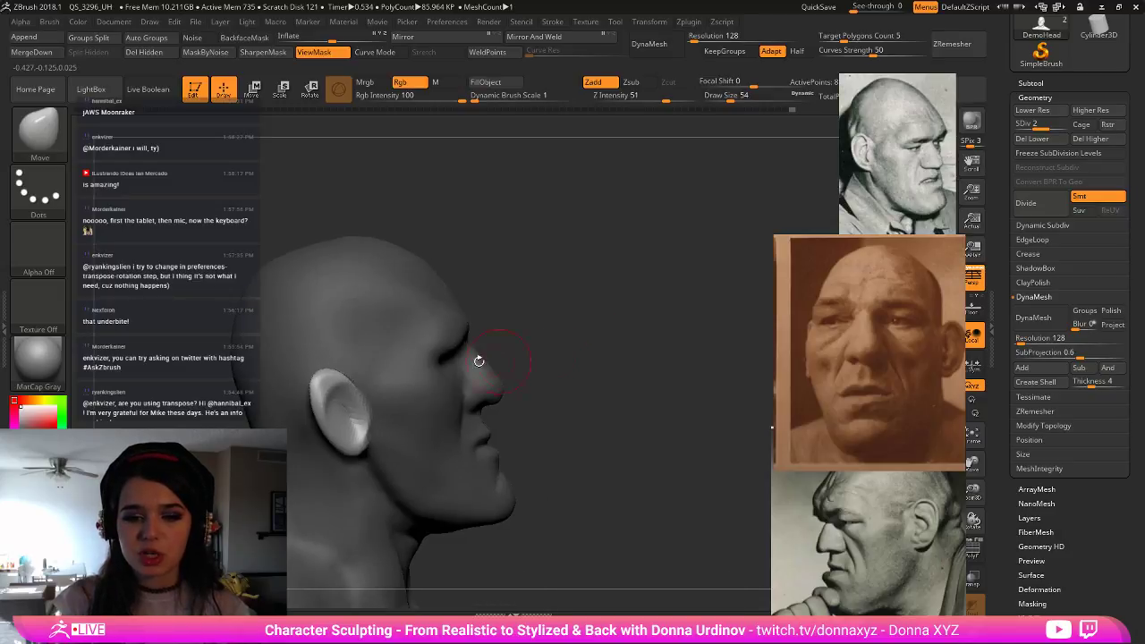
drag(577, 313, 498, 319)
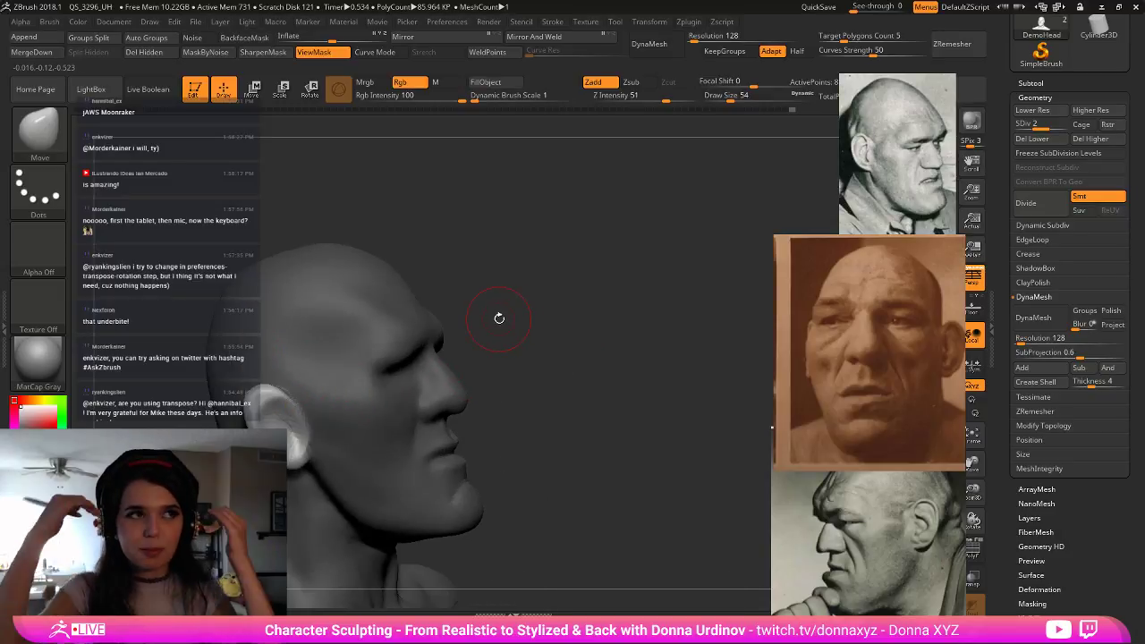
mouse_move(629, 314)
mouse_down()
mouse_move(575, 357)
mouse_move(579, 383)
mouse_move(643, 274)
mouse_move(638, 260)
mouse_move(375, 344)
mouse_up()
drag(378, 285, 381, 348)
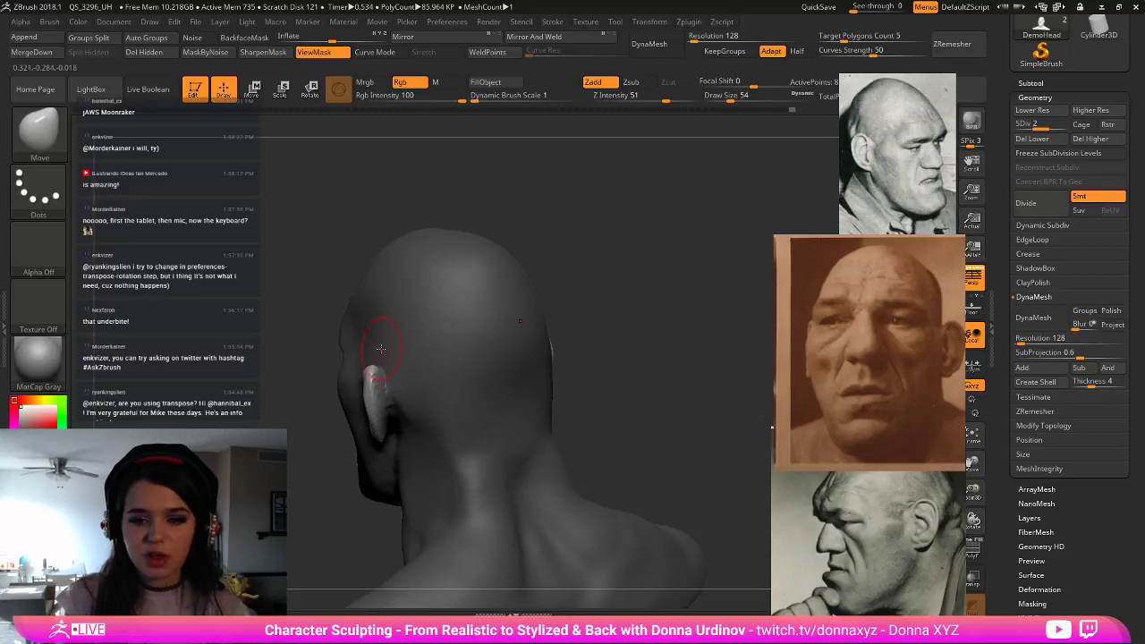
- Invert the mask back onto the ears, make them a separate polygroup, and check it in the polyframe display
drag(669, 317, 662, 330)
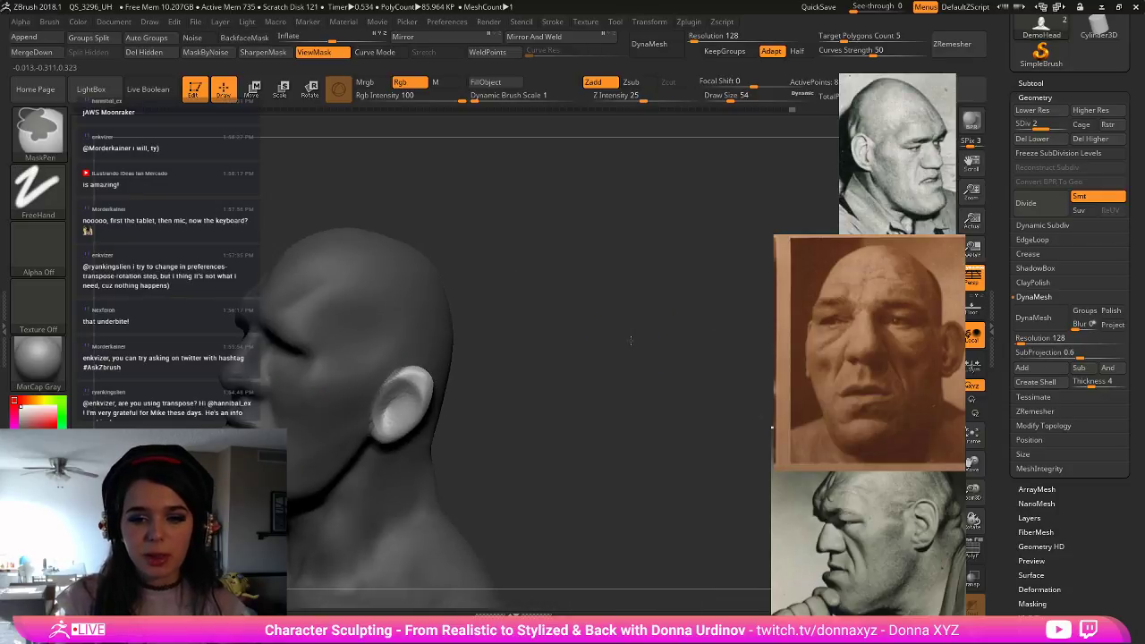
ctrl+click(623, 339)
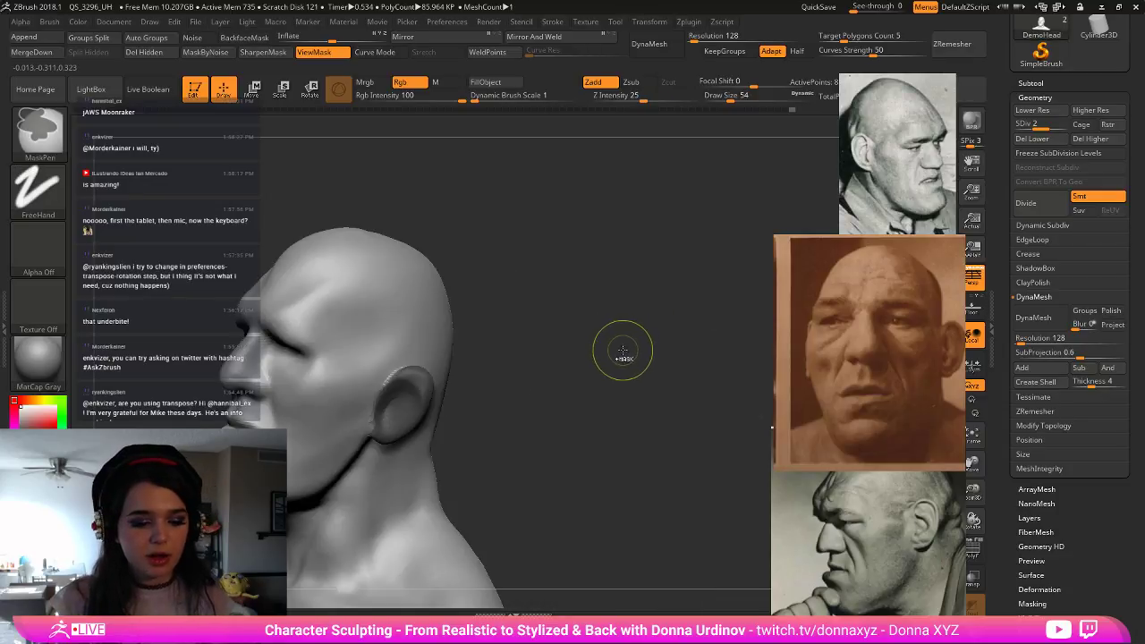
click(976, 550)
click(976, 550)
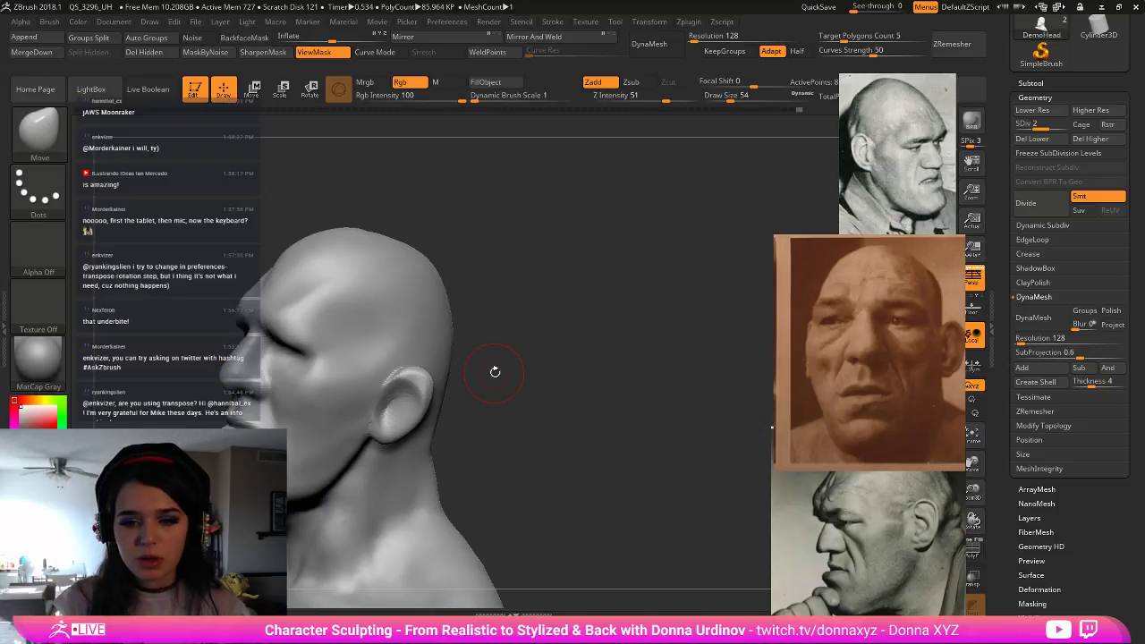
- Paint a mask over the lower lip with the MaskPen at a draw size of 14, and switch masking to MaskLasso
mouse_move(495, 371)
mouse_down()
mouse_move(540, 385)
mouse_move(510, 388)
mouse_move(659, 373)
mouse_up()
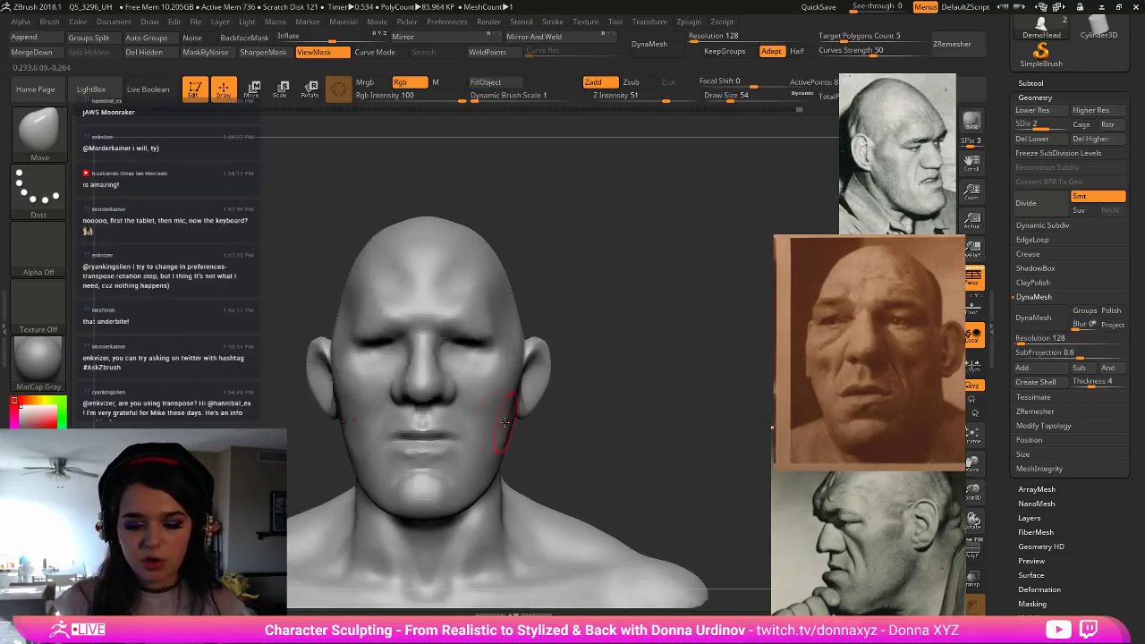
key(bracketleft)
key(bracketleft)
key(bracketleft)
key(bracketleft)
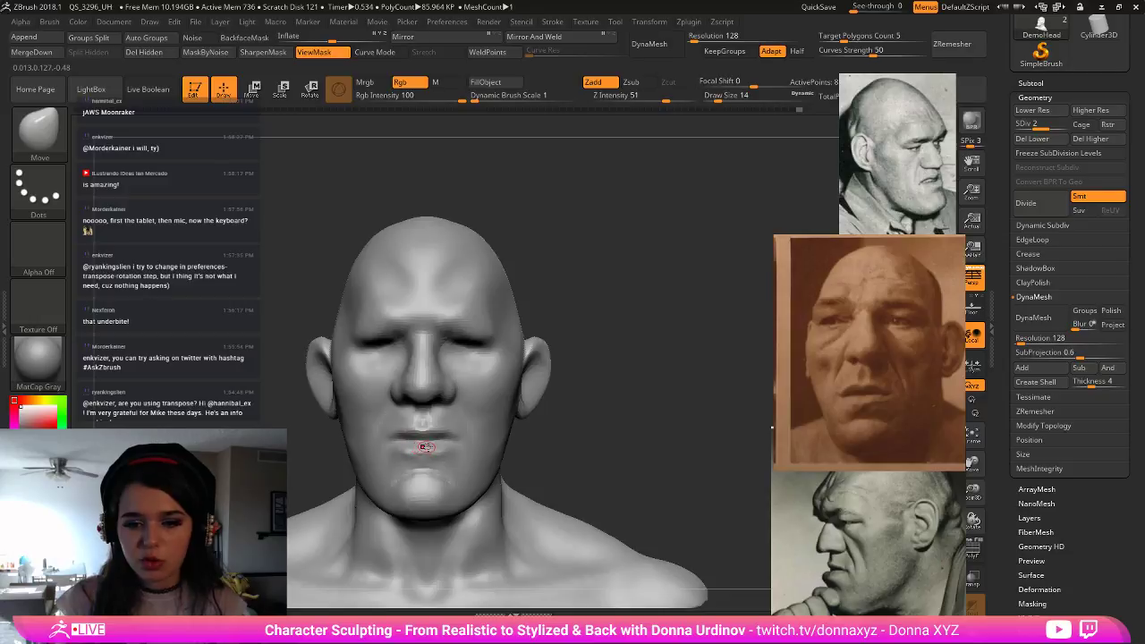
ctrl+click(59, 136)
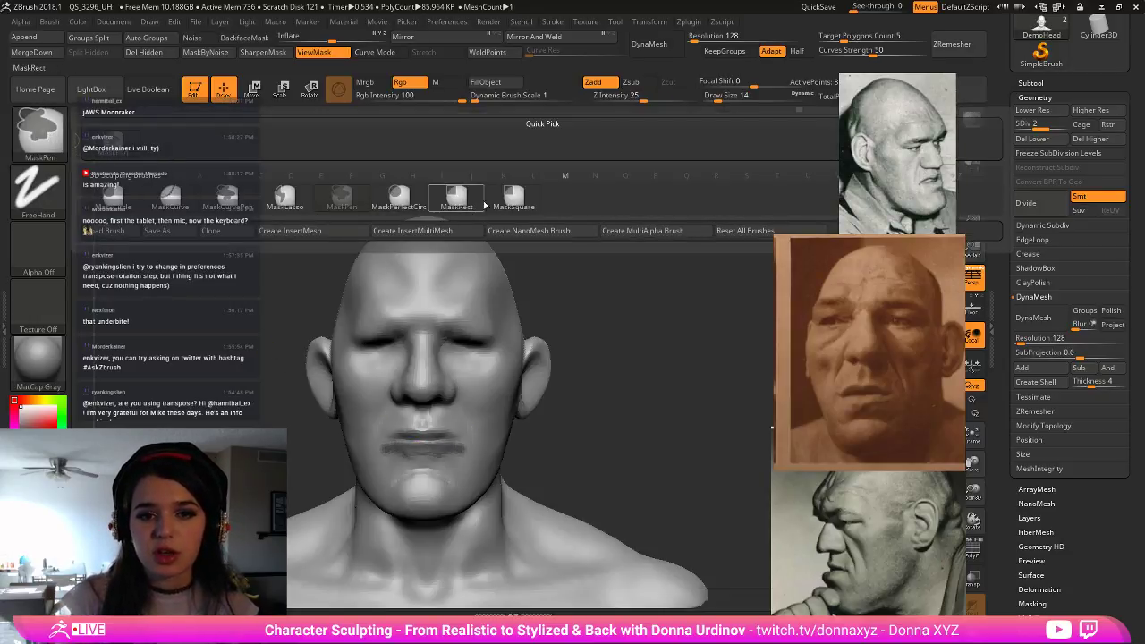
click(284, 195)
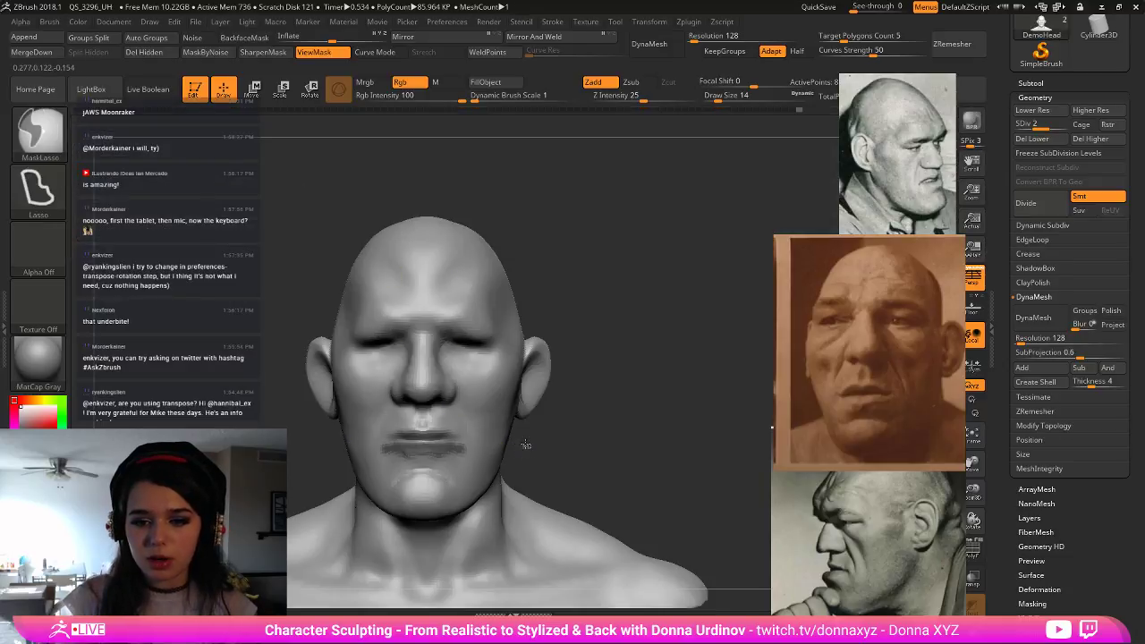
- Extend the mask with MaskLasso from the mouth line down over the jaw, chin, neck and shoulders
mouse_move(436, 438)
ctrl+mouse_down()
mouse_move(340, 436)
mouse_move(536, 514)
ctrl+mouse_up()
mouse_move(335, 444)
ctrl+mouse_down()
mouse_move(347, 506)
mouse_move(504, 456)
mouse_move(576, 474)
mouse_move(612, 367)
ctrl+mouse_up()
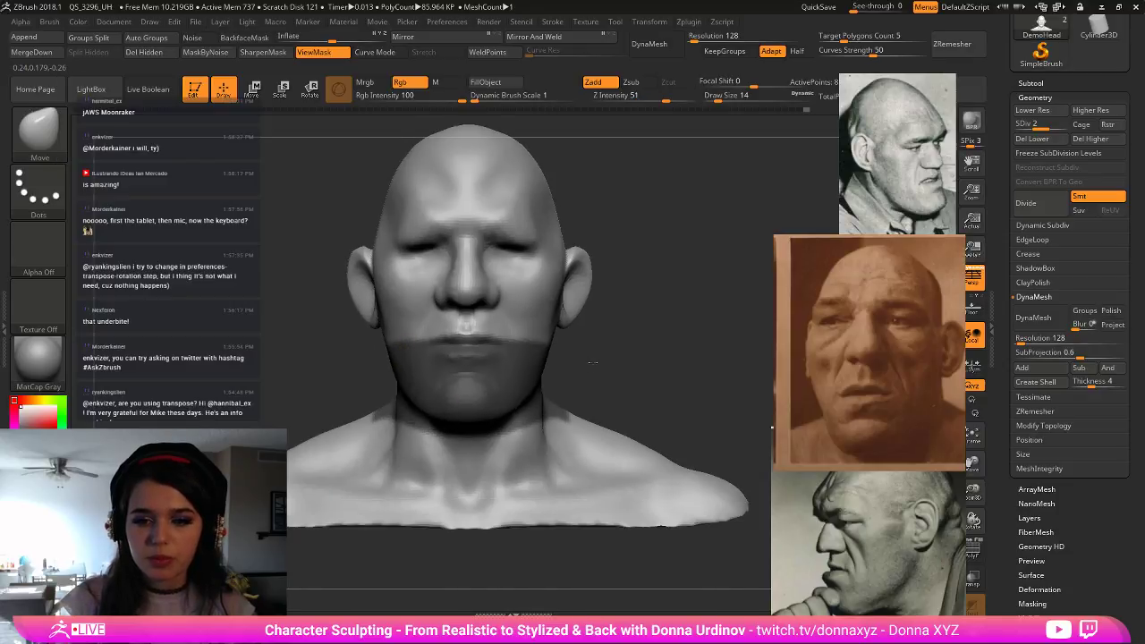
mouse_move(406, 340)
ctrl+mouse_down()
mouse_move(447, 356)
mouse_move(350, 351)
mouse_move(463, 325)
mouse_move(373, 327)
mouse_move(378, 340)
mouse_move(458, 330)
mouse_move(491, 289)
mouse_move(474, 295)
mouse_move(572, 300)
mouse_move(582, 357)
ctrl+mouse_up()
mouse_move(325, 383)
ctrl+mouse_down()
mouse_move(472, 587)
mouse_move(756, 433)
mouse_move(640, 417)
mouse_move(643, 427)
ctrl+mouse_up()
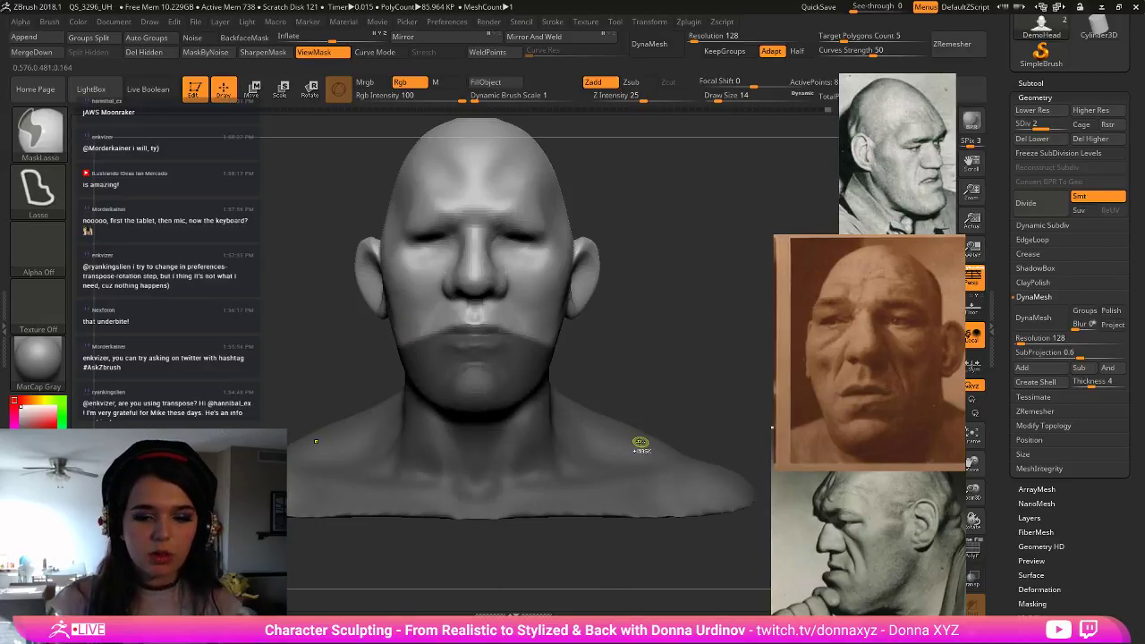
- Make the masked jaw, neck and shoulders a separate polygroup and check it in the polyframe display
key(ctrl+w)
click(979, 554)
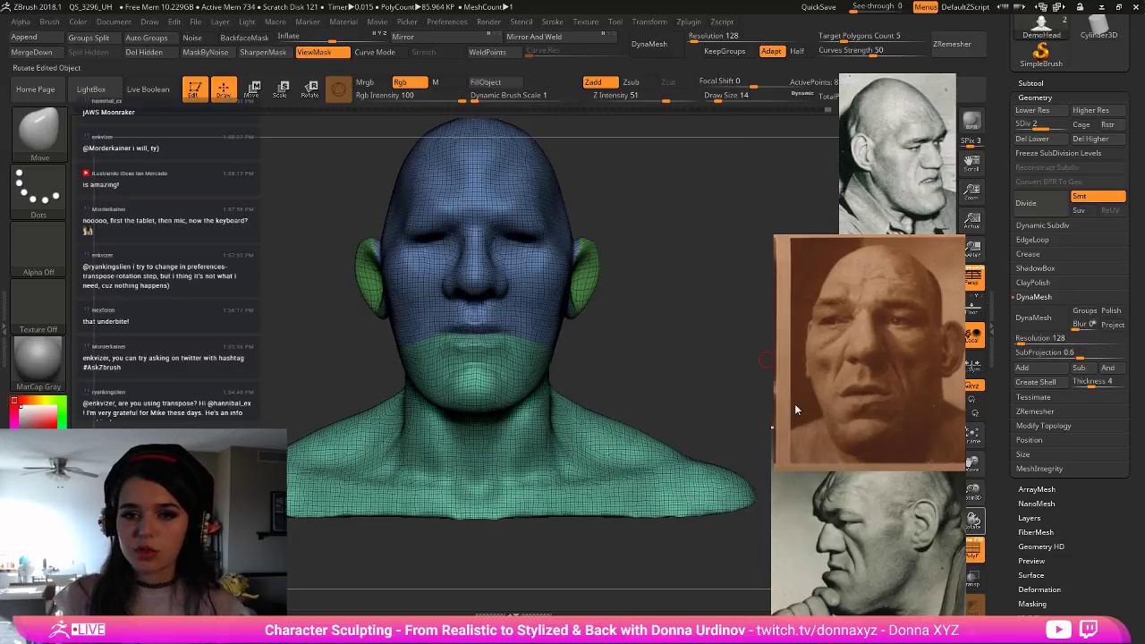
mouse_move(692, 372)
mouse_down()
mouse_move(608, 332)
mouse_move(645, 377)
mouse_move(864, 479)
mouse_up()
click(978, 554)
- Flatten the cheeks beside the nose with the hPolish brush at a draw size of 22
mouse_move(593, 331)
mouse_down()
mouse_move(555, 340)
mouse_move(583, 354)
mouse_up()
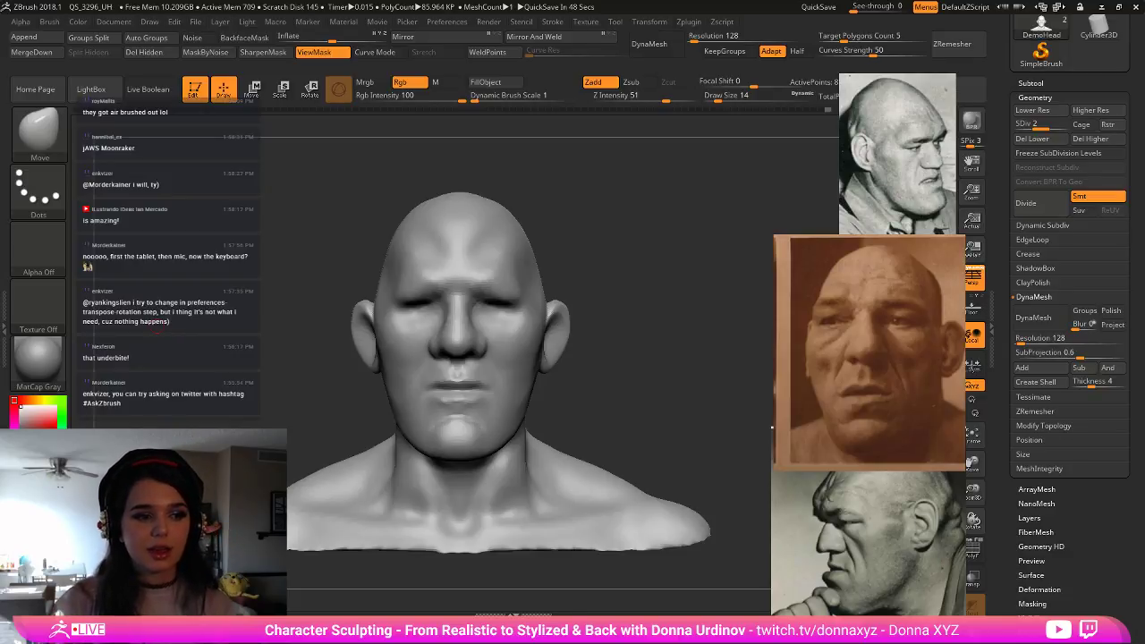
mouse_move(646, 319)
mouse_down()
mouse_move(618, 332)
mouse_move(639, 328)
mouse_move(630, 342)
mouse_up()
key(b)
key(h)
key(p)
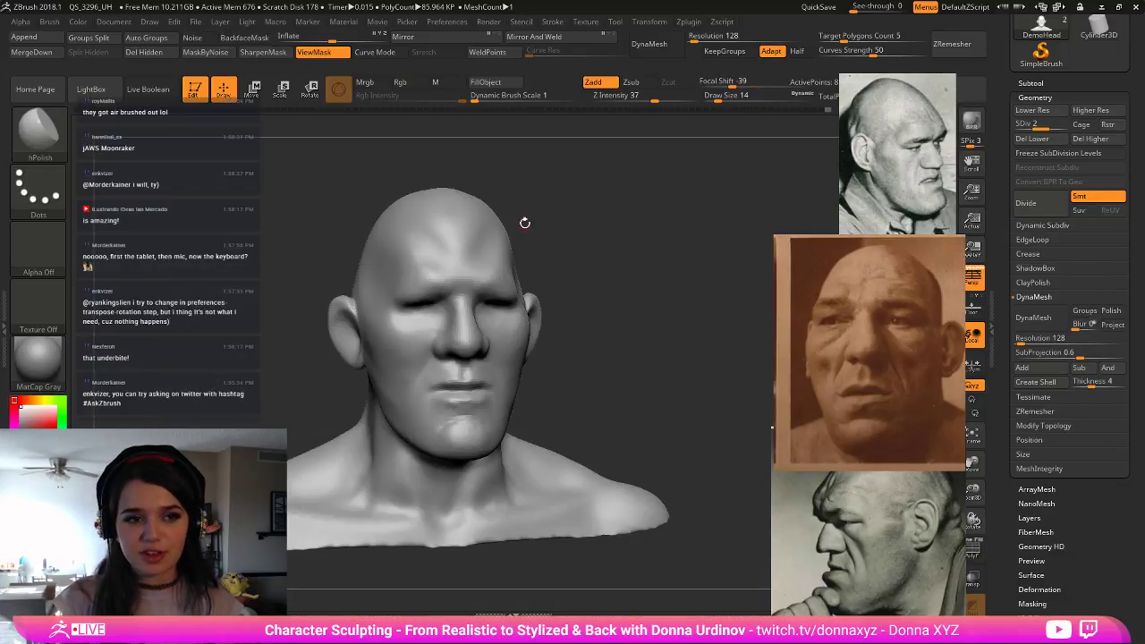
drag(644, 353, 473, 373)
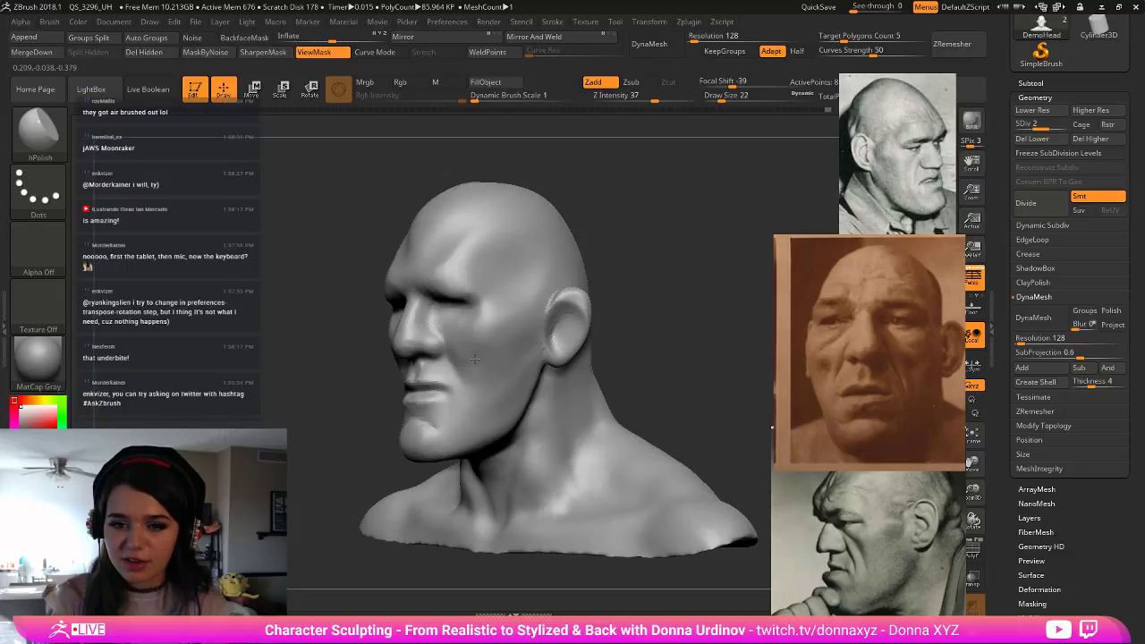
key(b)
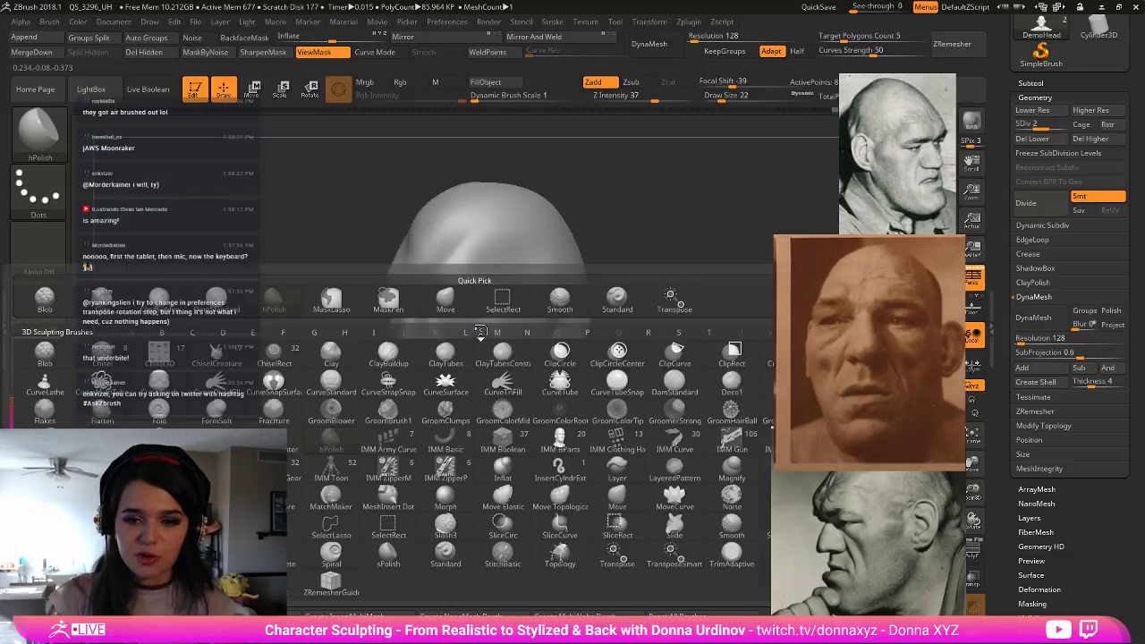
key(Escape)
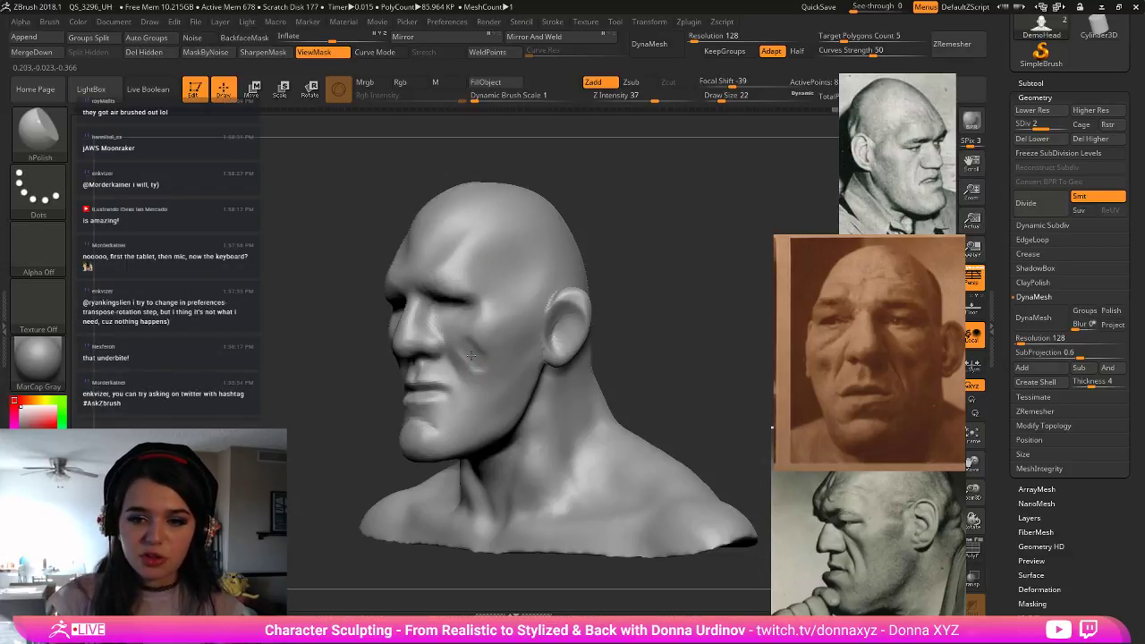
- Build up the cheek folds beside the mouth with ClayBuildup at a draw size of 26 and smooth them at 30
key(b)
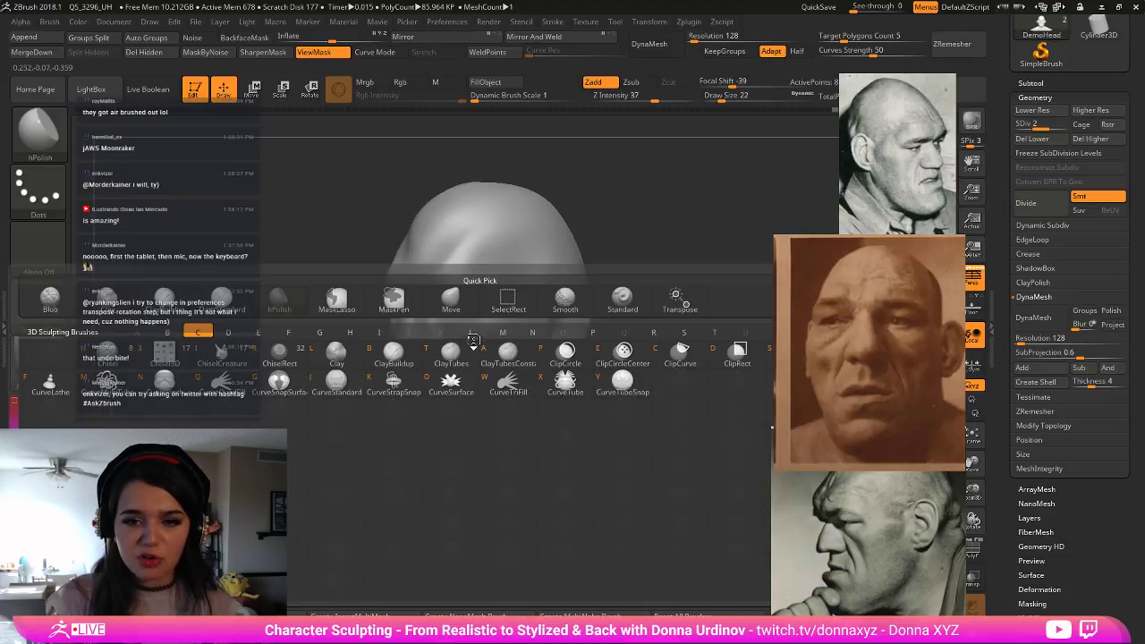
key(b)
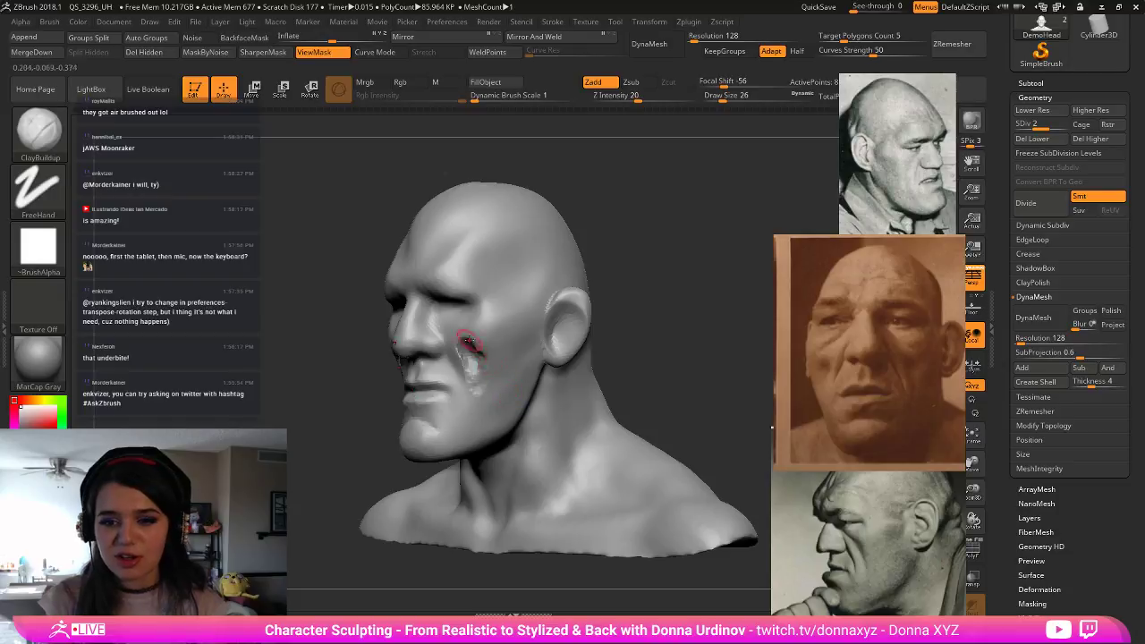
key(shift)
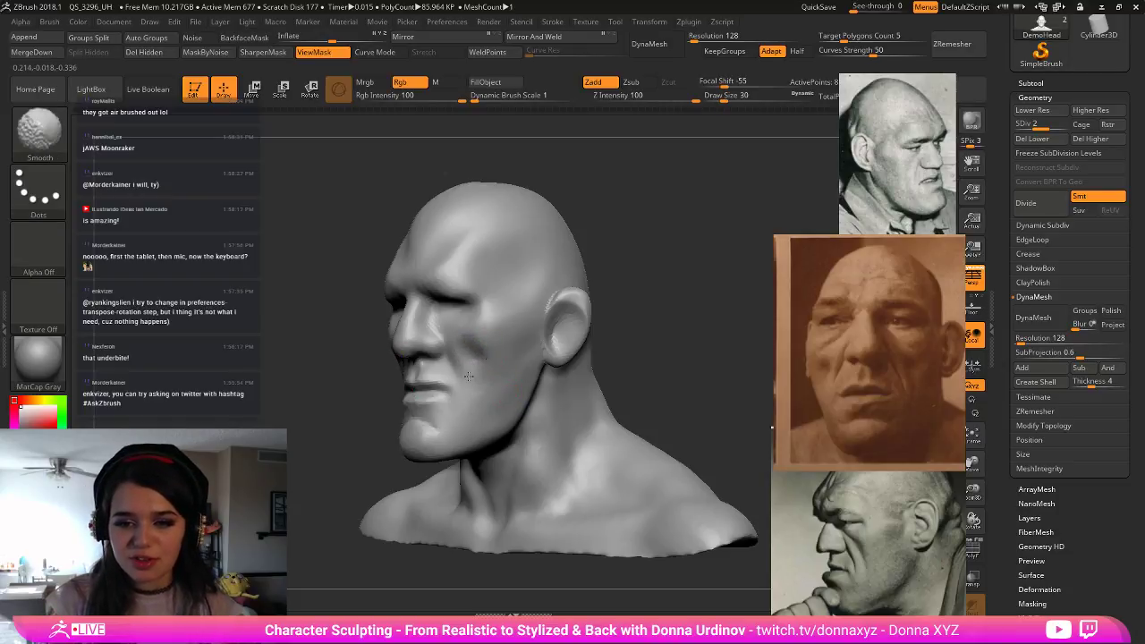
mouse_move(468, 375)
shift+mouse_down()
mouse_move(486, 369)
mouse_move(469, 353)
shift+mouse_up()
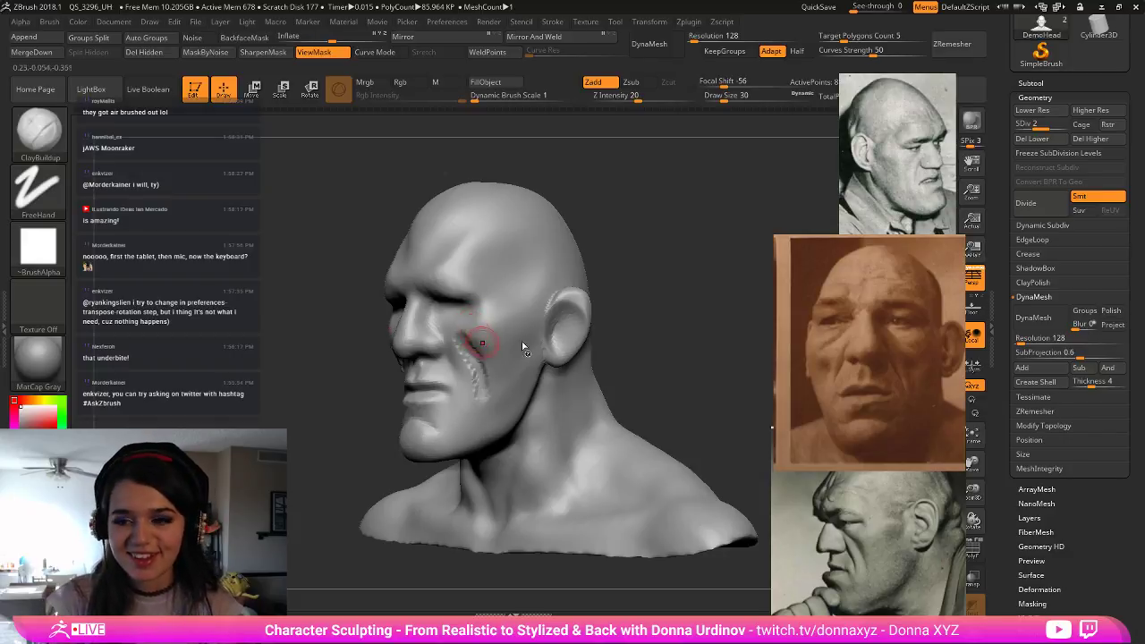
- Build up the cheekbones, under-eye areas, cheek folds and brow ridge with ClayBuildup at a draw size of 42
drag(666, 272, 729, 275)
drag(449, 331, 488, 327)
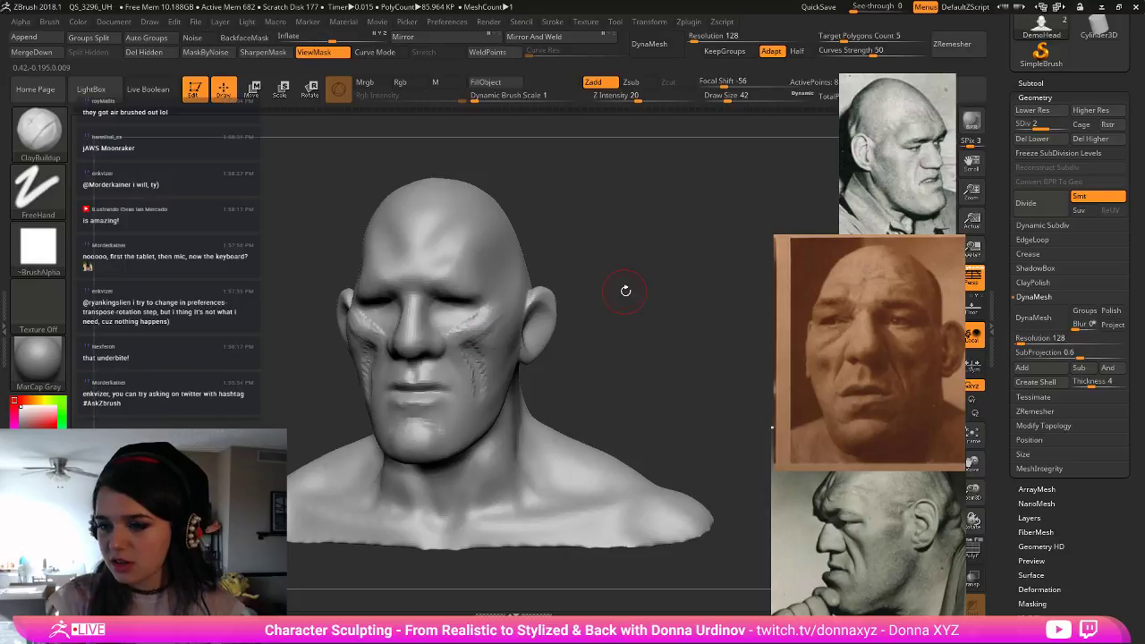
drag(625, 288, 684, 287)
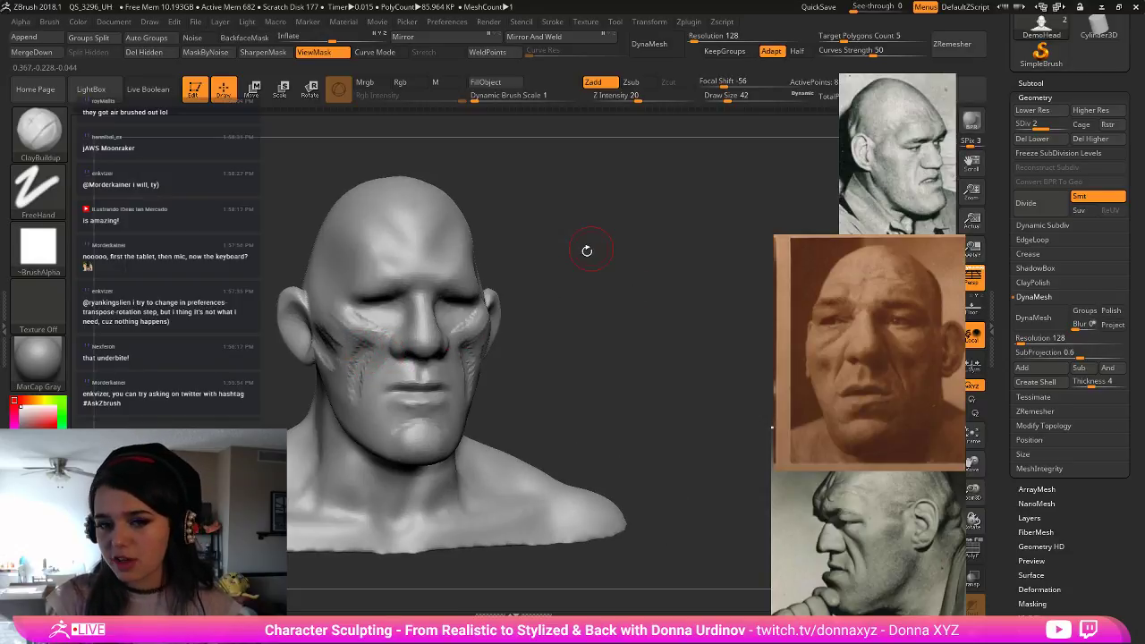
drag(585, 251, 576, 179)
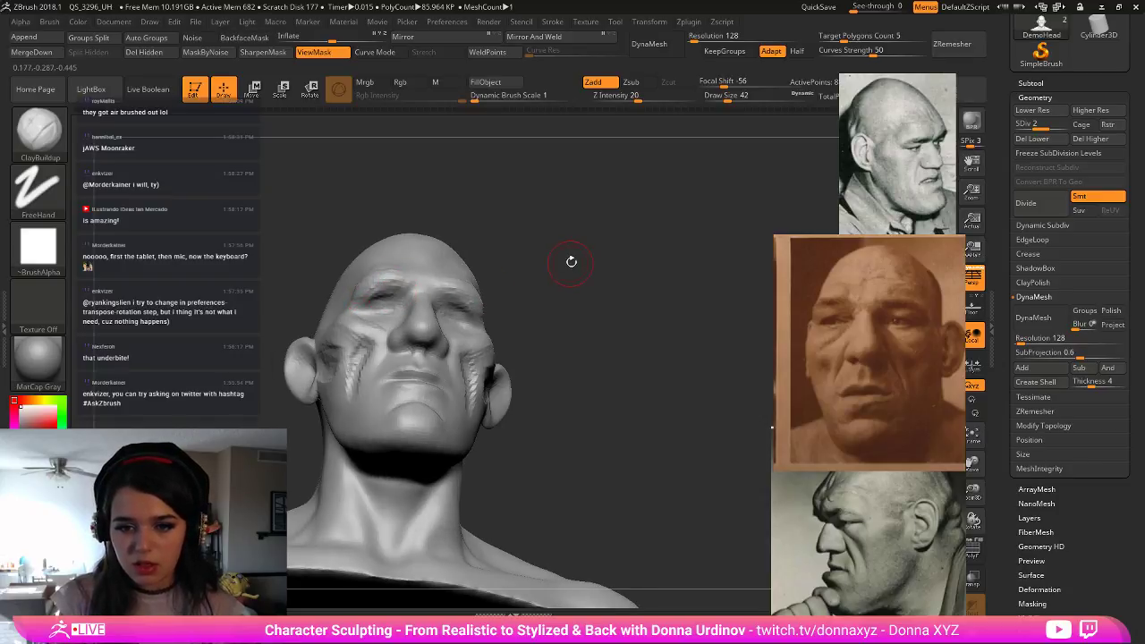
mouse_move(569, 259)
mouse_down()
mouse_move(464, 309)
mouse_move(470, 324)
mouse_up()
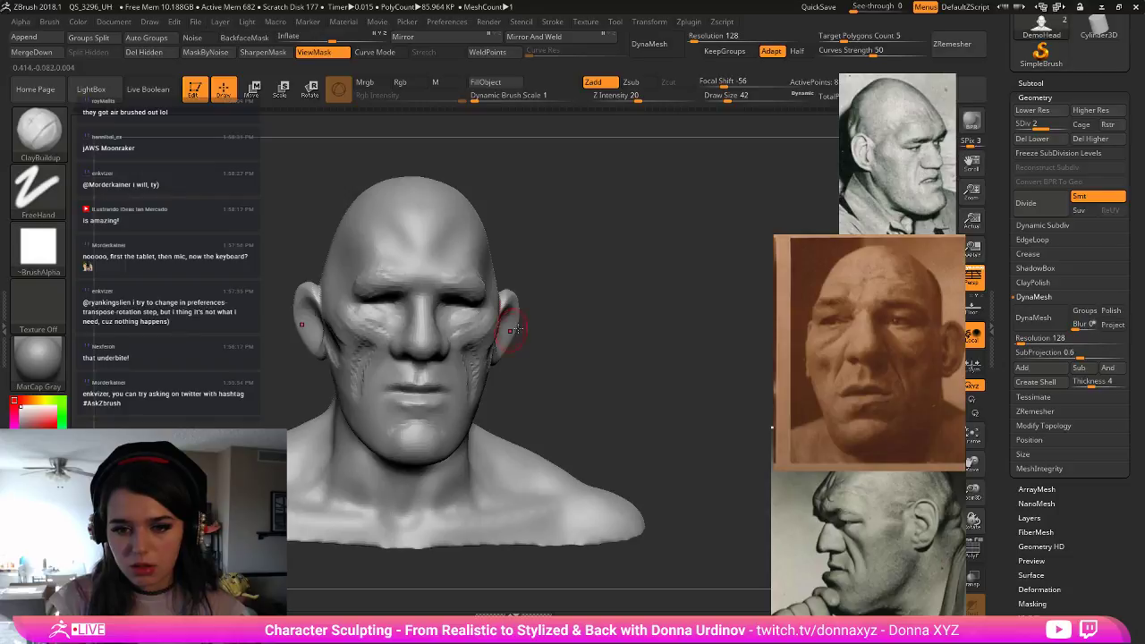
- Build up the temples with ClayBuildup at a draw size of 42 and the area around the mouth at 26
drag(560, 317, 510, 319)
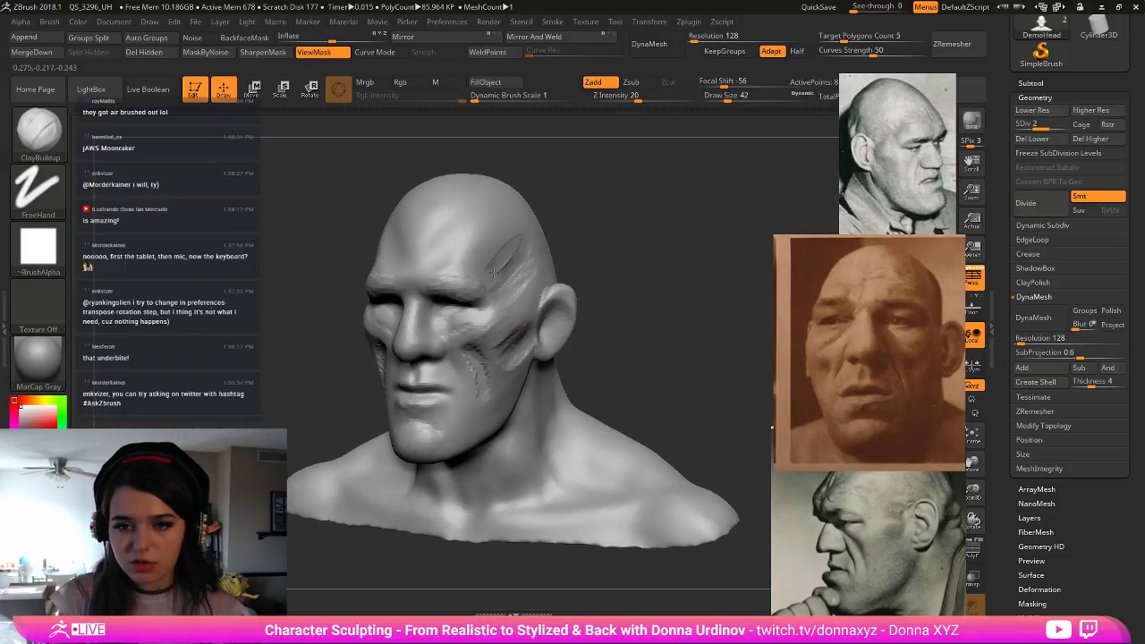
drag(618, 223, 435, 411)
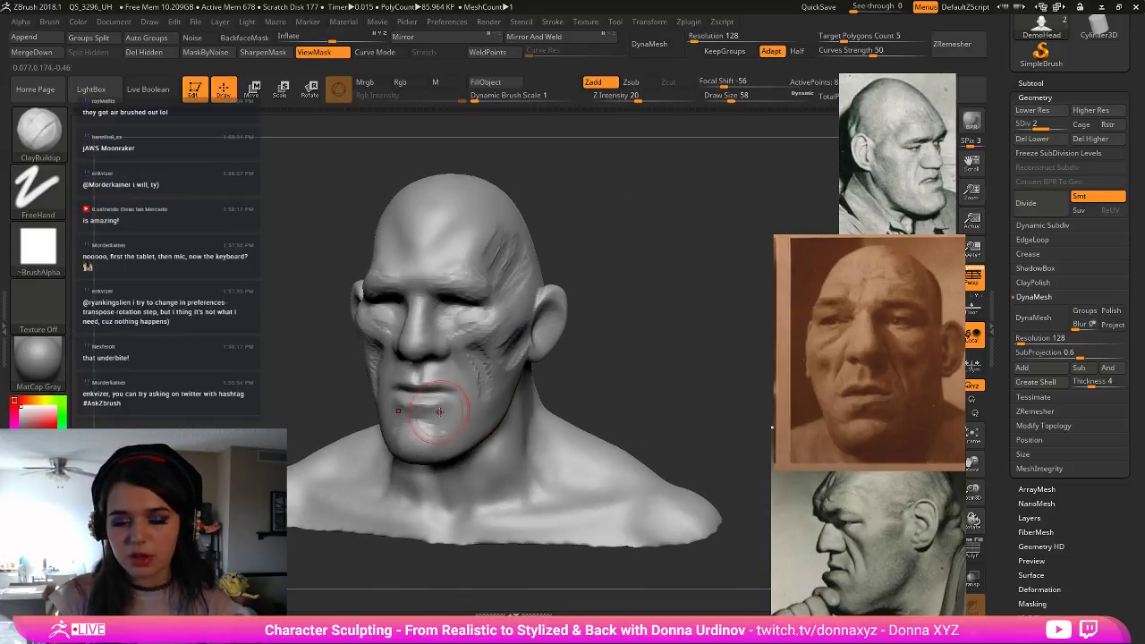
key([)
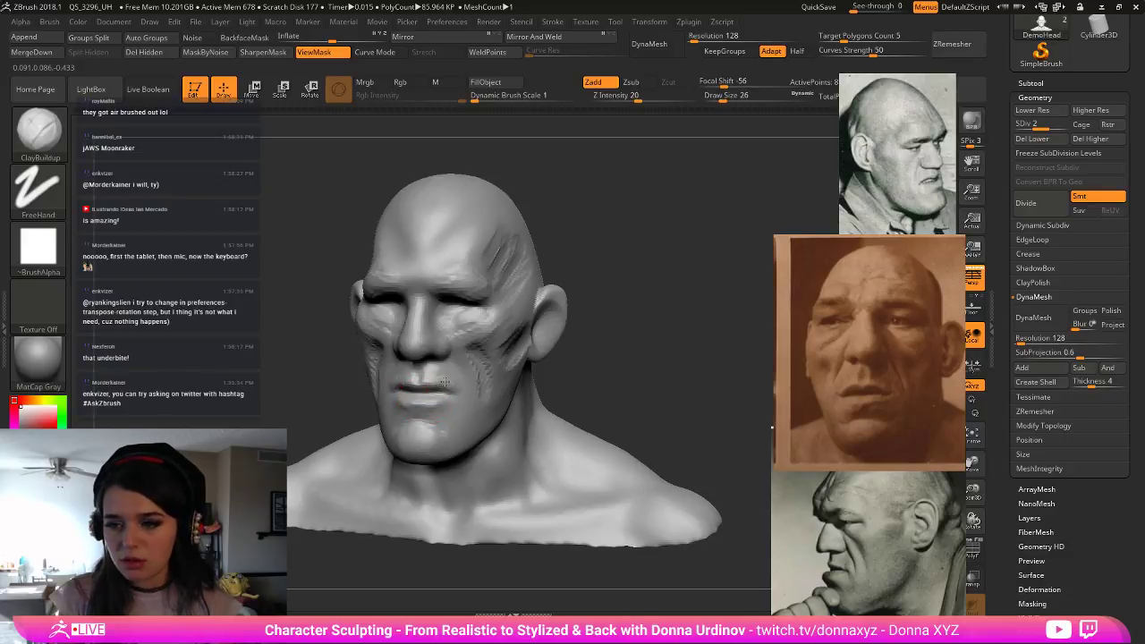
mouse_move(649, 383)
mouse_down()
mouse_move(666, 386)
mouse_move(544, 388)
mouse_up()
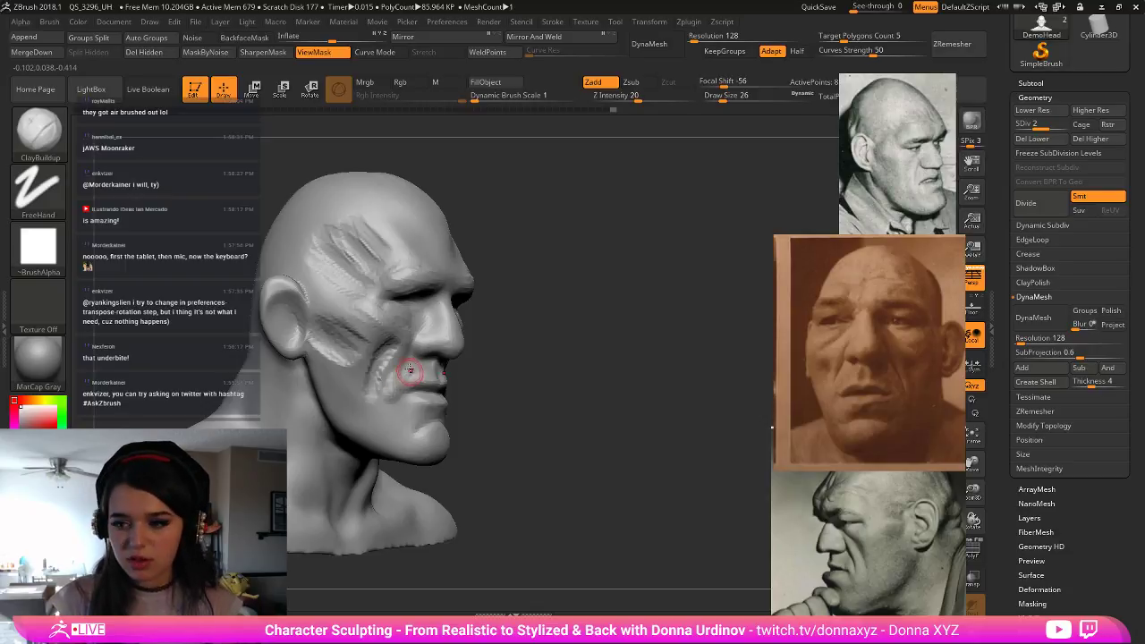
- Carve the folds running from the nose down past the mouth with DamStandard at a draw size of 38
key(b)
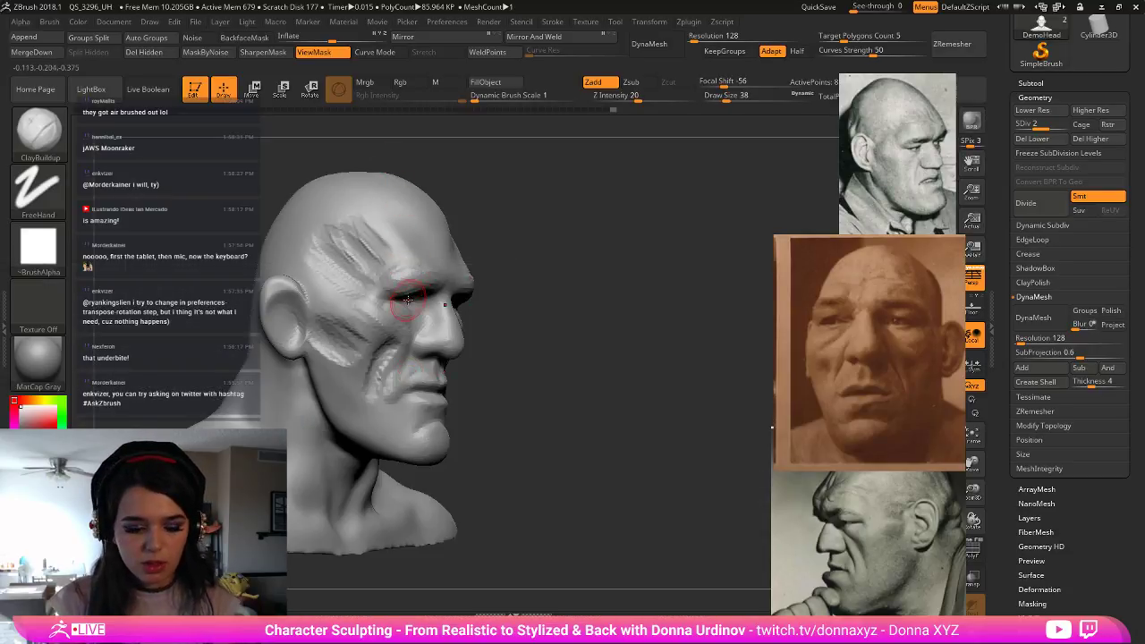
key(b)
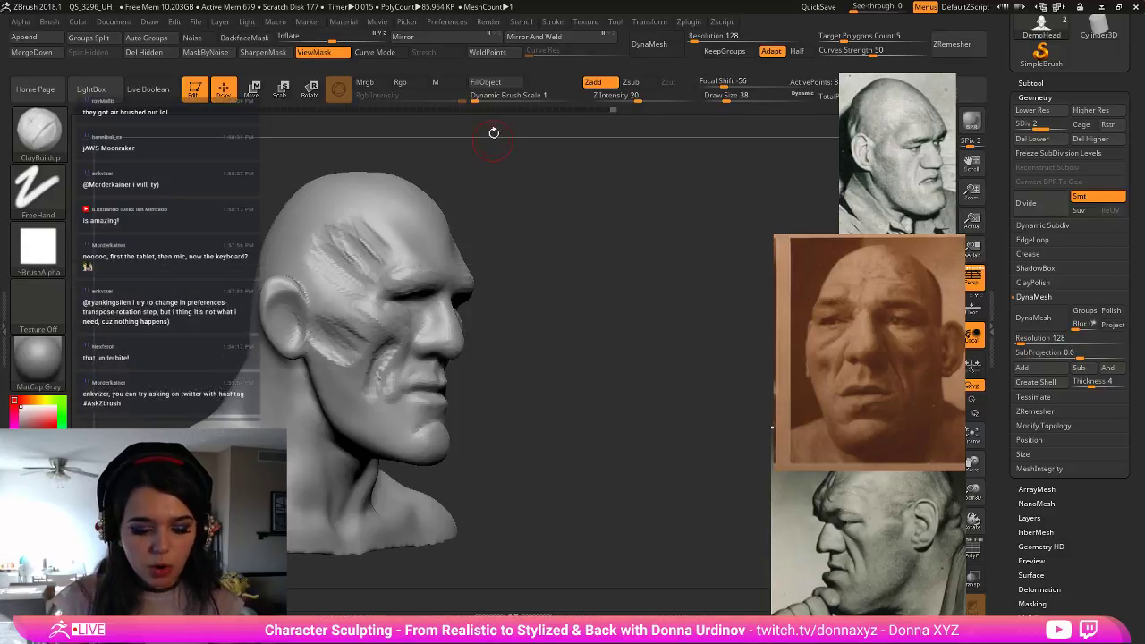
key(b)
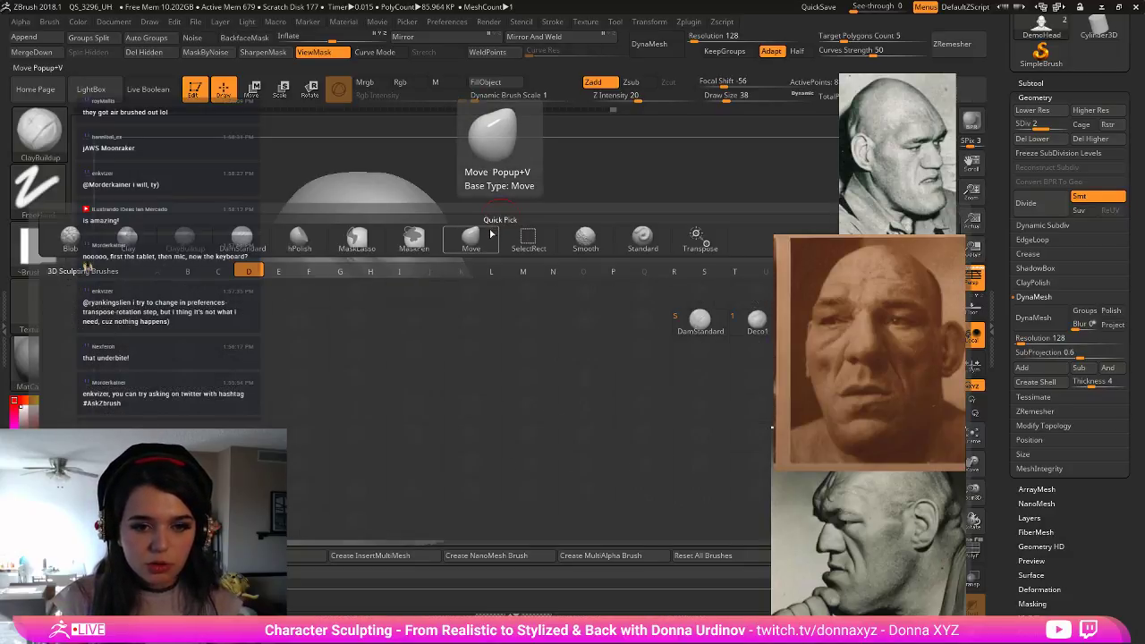
key(s)
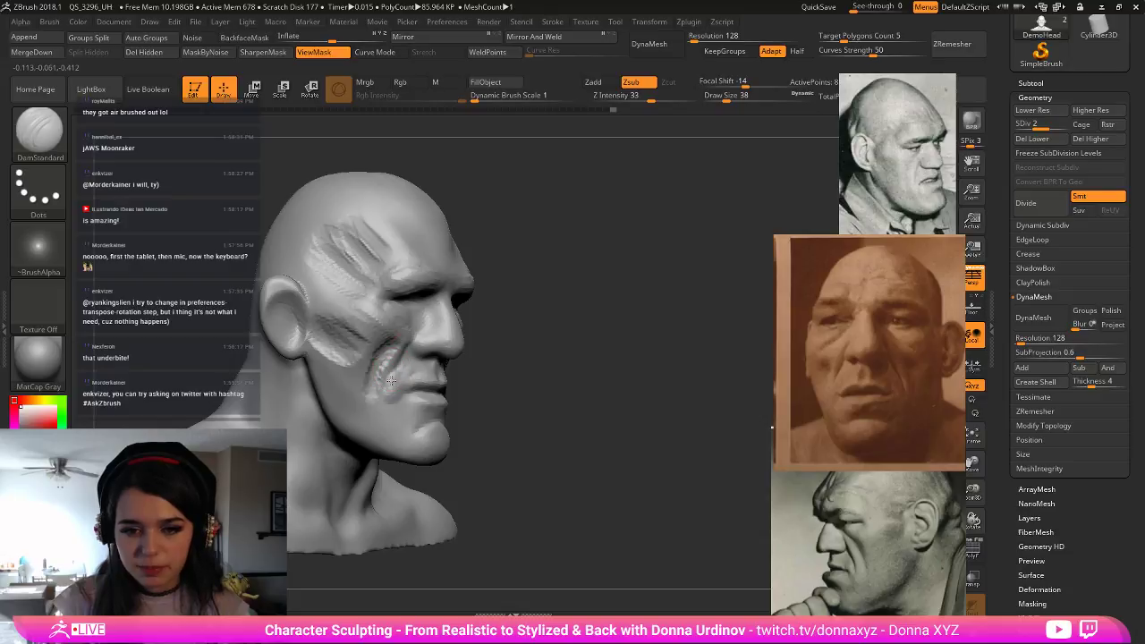
drag(406, 348, 384, 396)
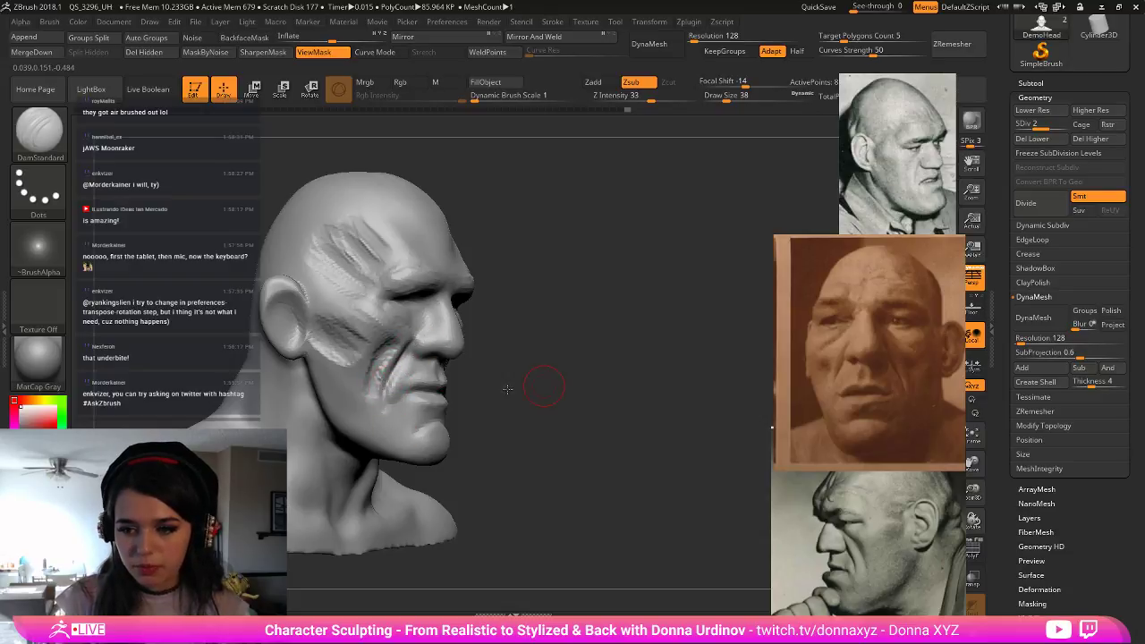
- Smooth the clay strokes on the temples, cheeks and outer brow at a draw size of 38
mouse_move(568, 369)
mouse_down()
mouse_move(438, 380)
mouse_move(461, 353)
mouse_move(453, 345)
mouse_move(523, 369)
mouse_move(501, 369)
mouse_up()
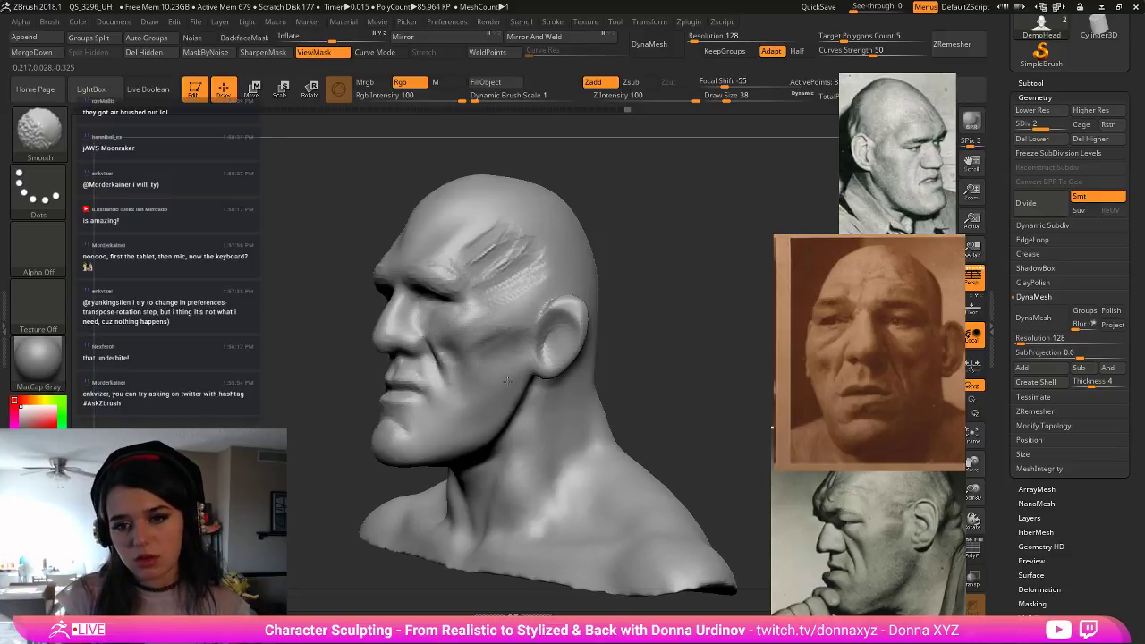
shift+drag(527, 277, 507, 254)
shift+drag(438, 274, 435, 288)
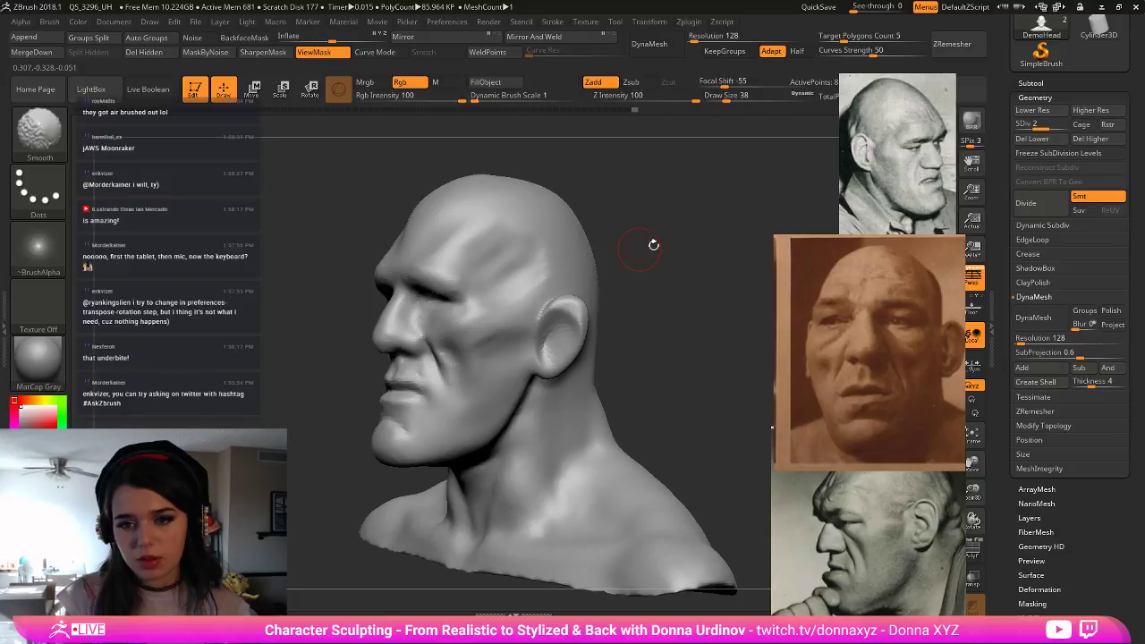
drag(654, 245, 705, 252)
mouse_move(525, 251)
mouse_down()
mouse_move(517, 270)
mouse_move(529, 261)
mouse_up()
key(ctrl+z)
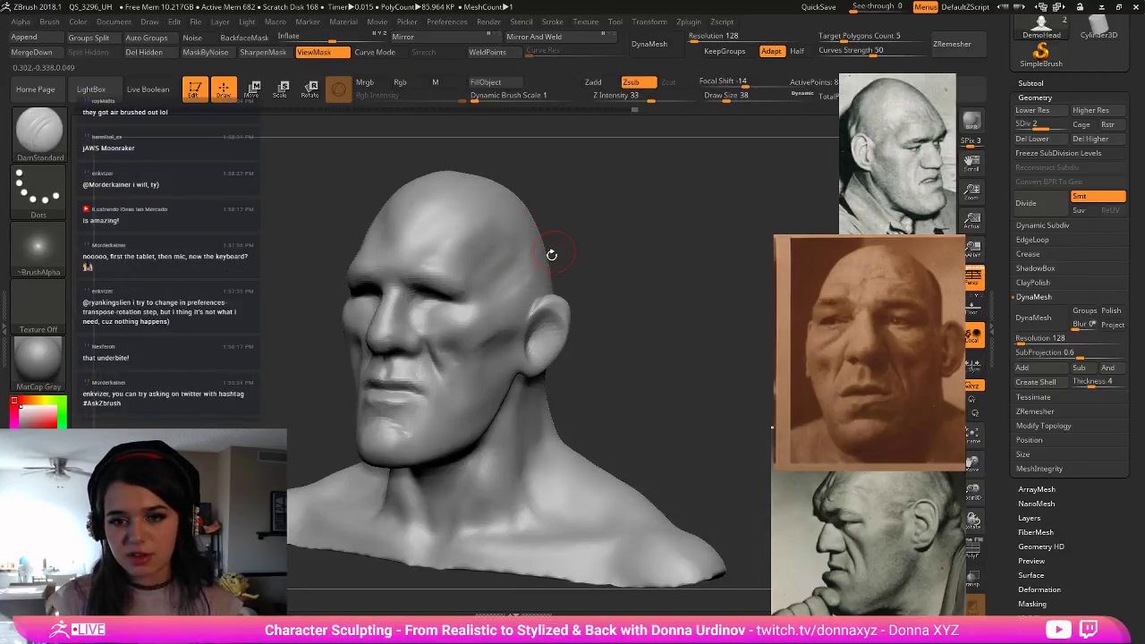
- Flatten the temple planes on the sides of the head with the hPolish brush at a draw size of 38
key(b)
key(h)
key(p)
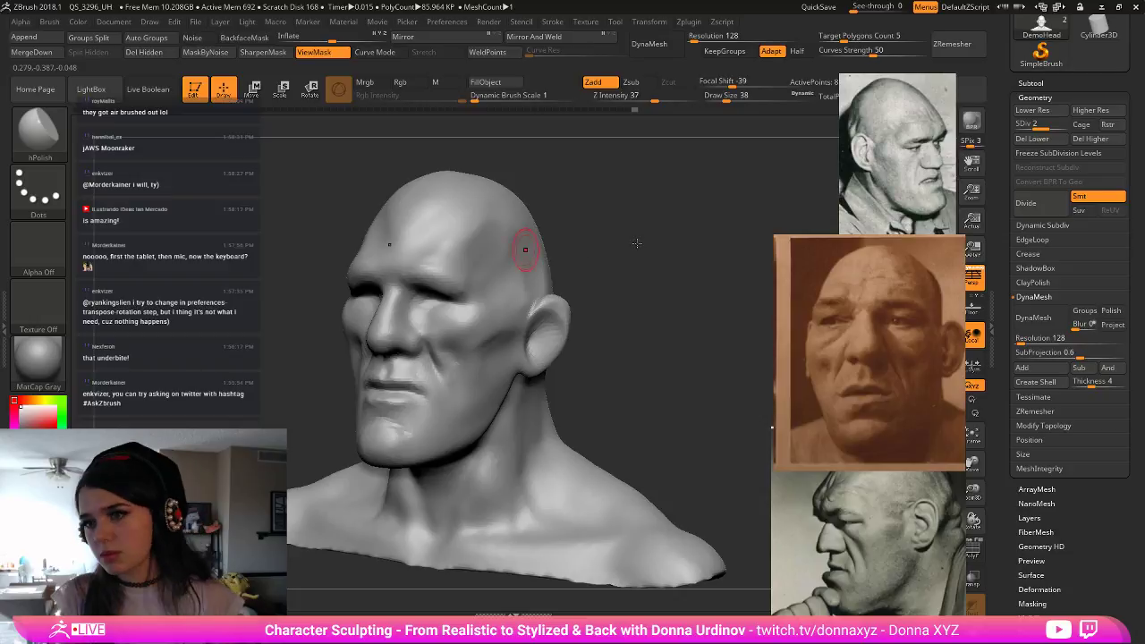
drag(644, 244, 468, 271)
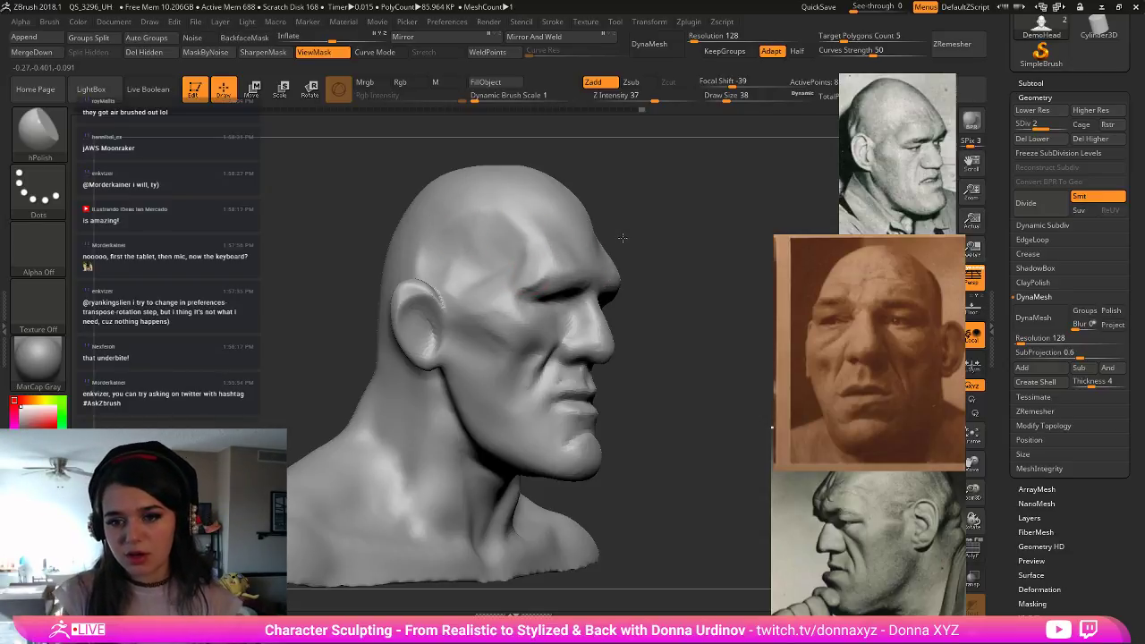
drag(679, 278, 669, 279)
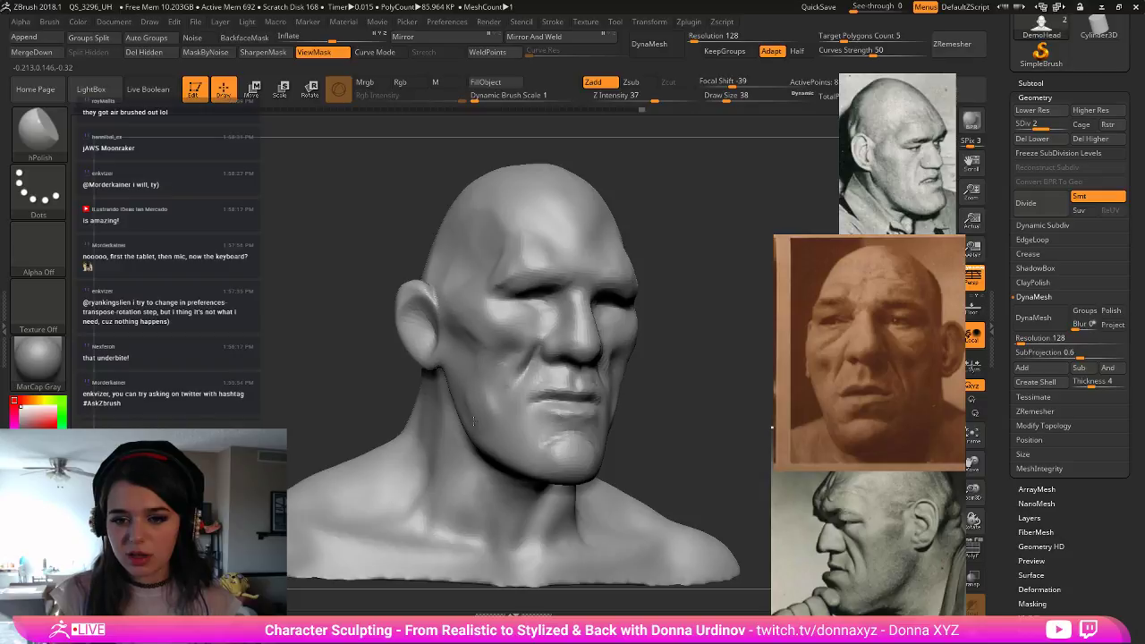
- Flatten the side of the jaw and lower cheek with hPolish at a draw size of 58
key(bracketright)
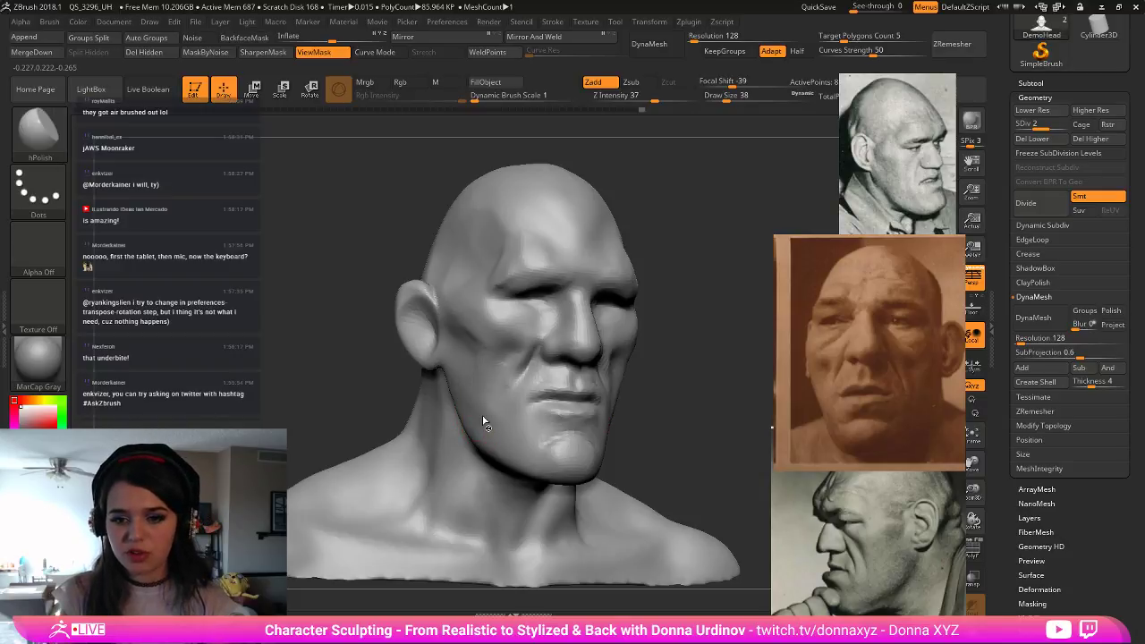
drag(483, 419, 468, 401)
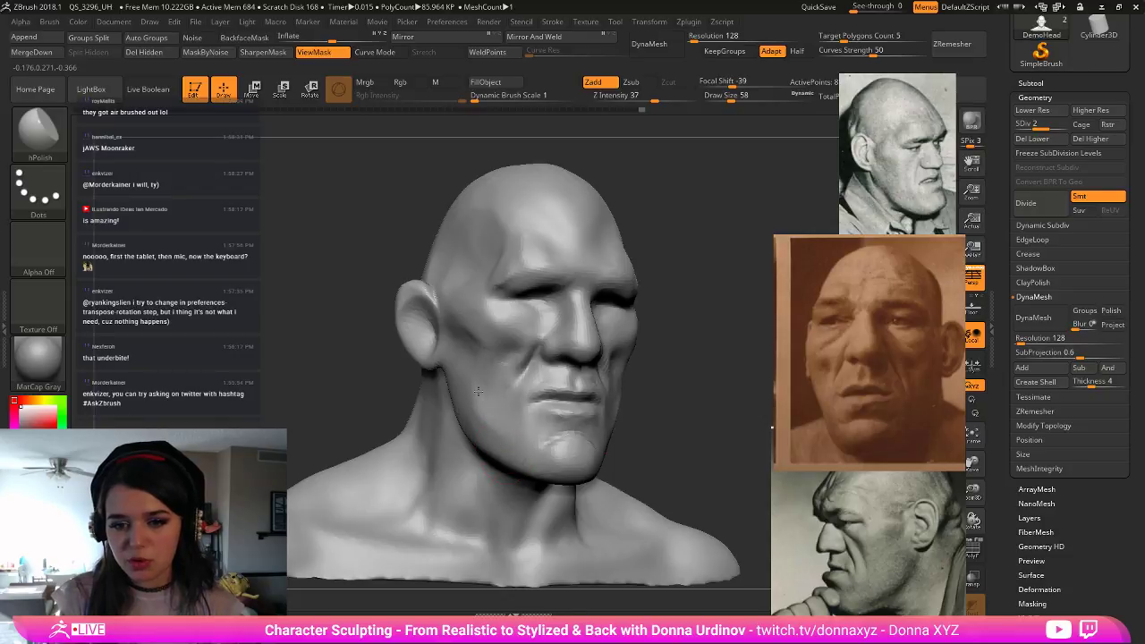
drag(686, 434, 601, 437)
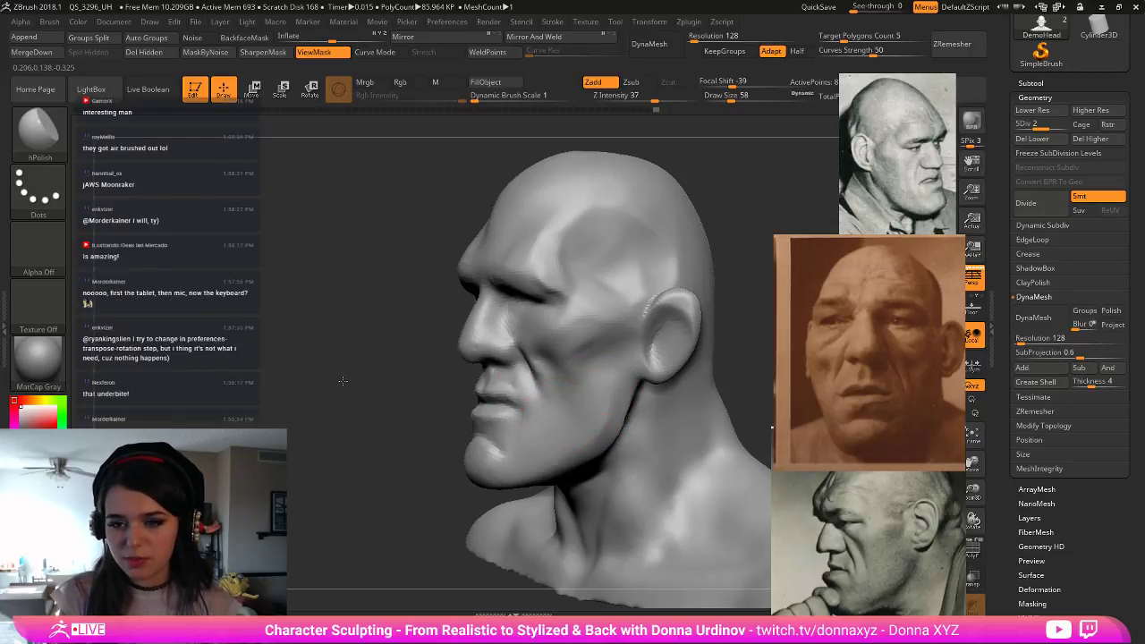
- Pull the rear corner of the jaw below the ear backwards with the Move brush at a draw size of 158
alt+drag(341, 376, 253, 345)
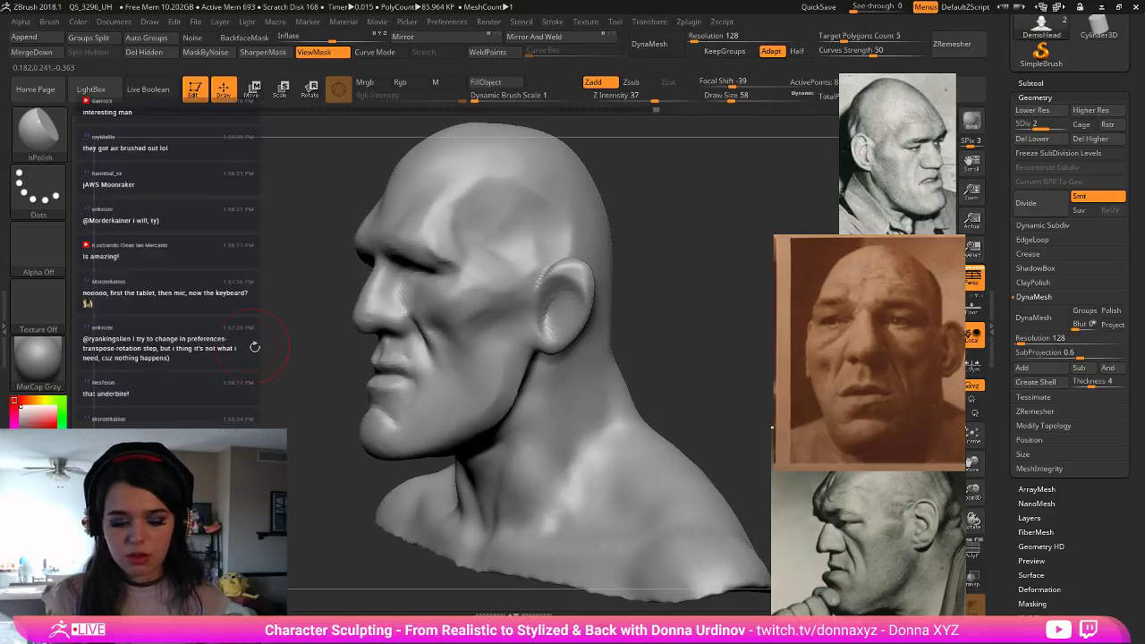
key(b)
key(m)
key(t)
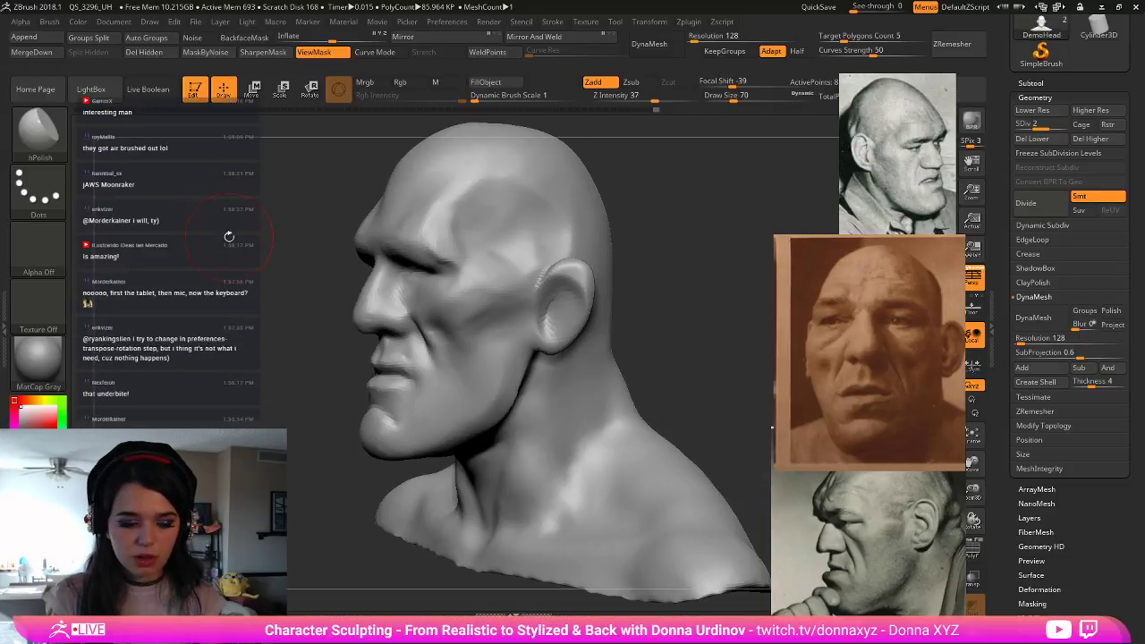
key(b)
key(m)
key(v)
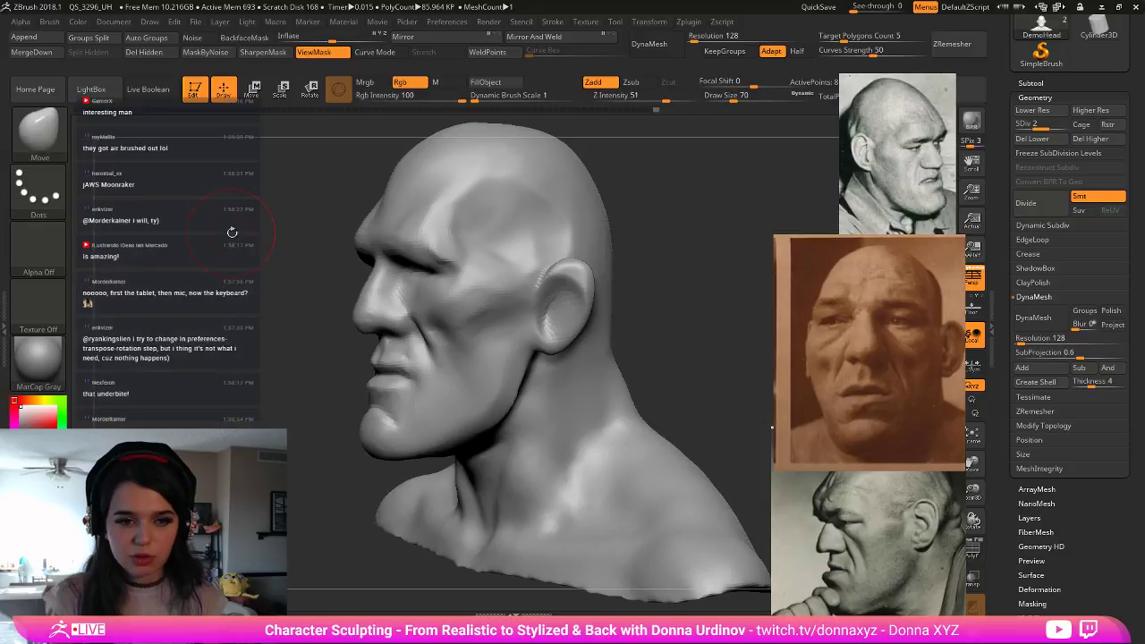
key(bracketright)
key(bracketright)
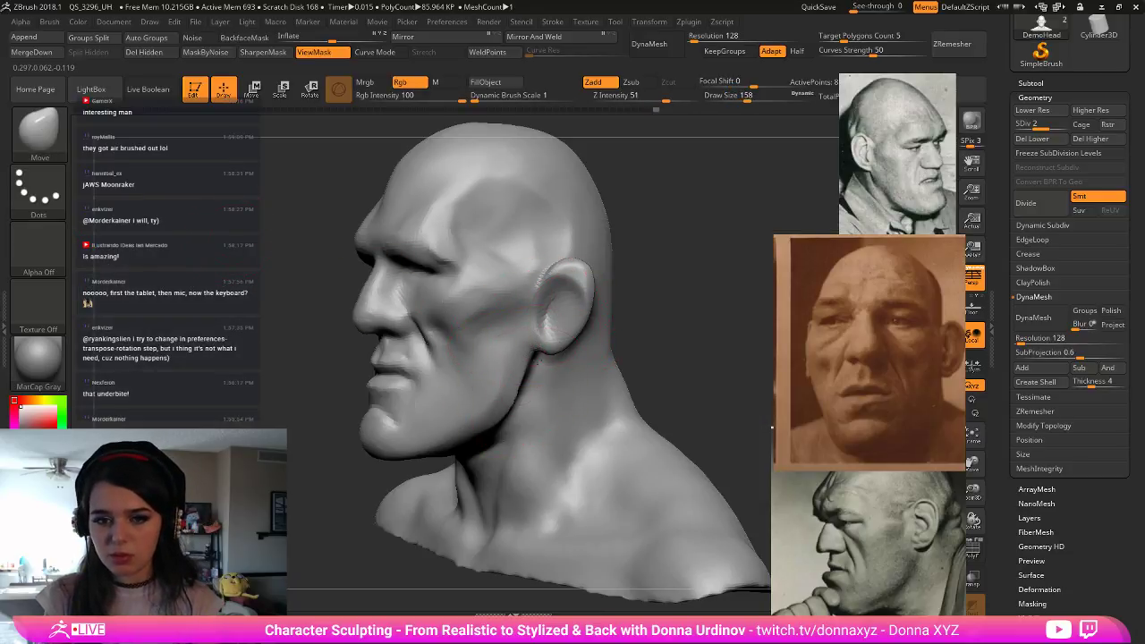
drag(532, 354, 552, 354)
drag(698, 300, 673, 299)
- Lasso-mask the upper cranium from the brow line up, invert the mask to leave the cranium free, and soften its edge
key(bracketright)
key(bracketright)
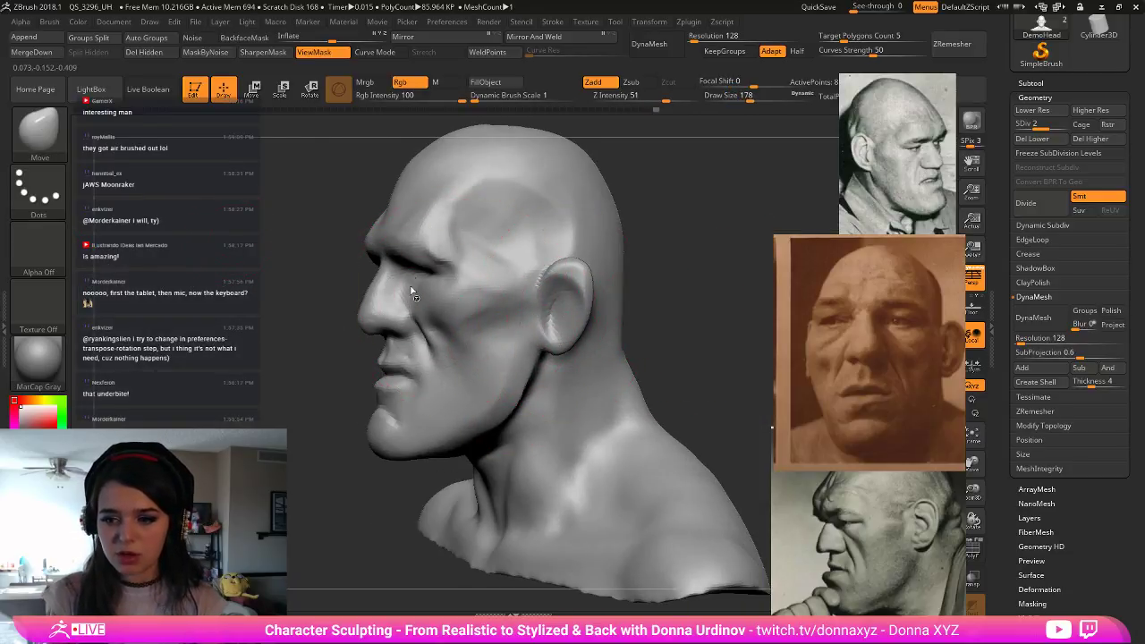
mouse_move(414, 262)
mouse_down()
mouse_move(426, 234)
mouse_move(422, 245)
mouse_move(487, 188)
mouse_move(362, 214)
mouse_move(383, 254)
mouse_move(394, 234)
mouse_up()
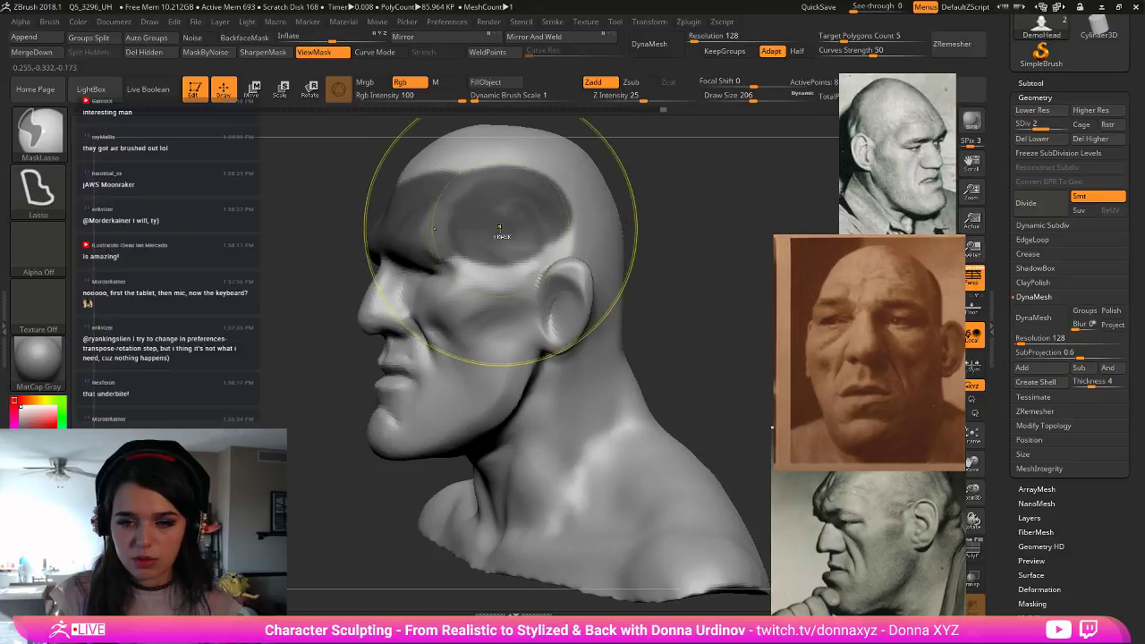
mouse_move(637, 170)
ctrl+mouse_down()
mouse_move(488, 134)
mouse_move(393, 214)
mouse_move(648, 166)
mouse_move(639, 179)
ctrl+mouse_up()
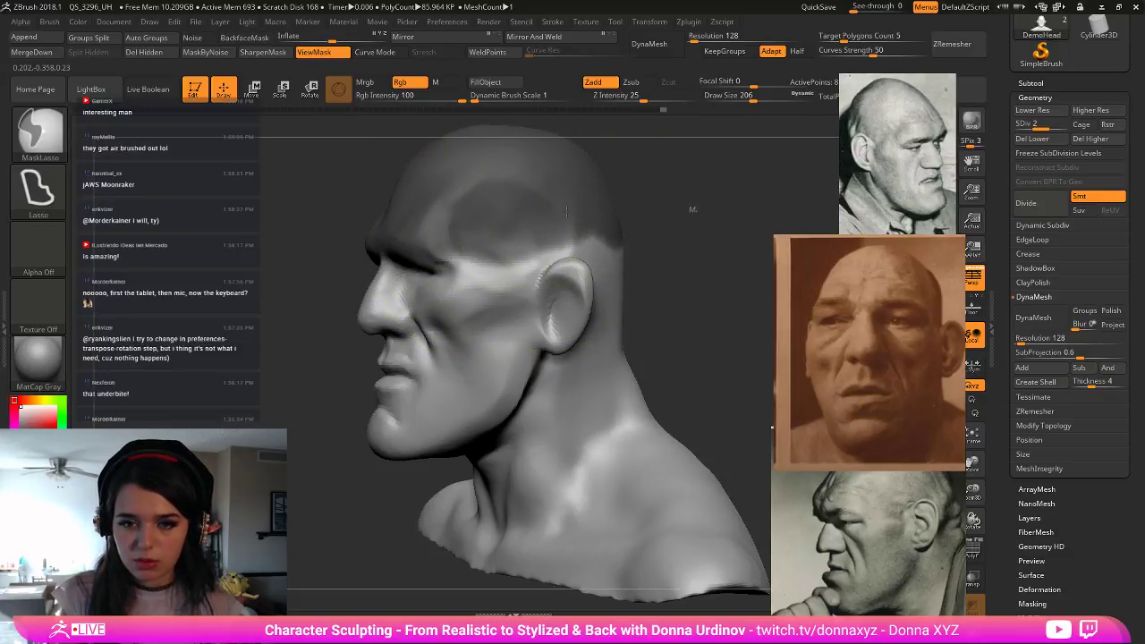
key(ctrl+i)
ctrl+click(531, 219)
mouse_move(439, 232)
ctrl+alt+mouse_down()
mouse_move(485, 258)
mouse_move(545, 223)
ctrl+alt+mouse_up()
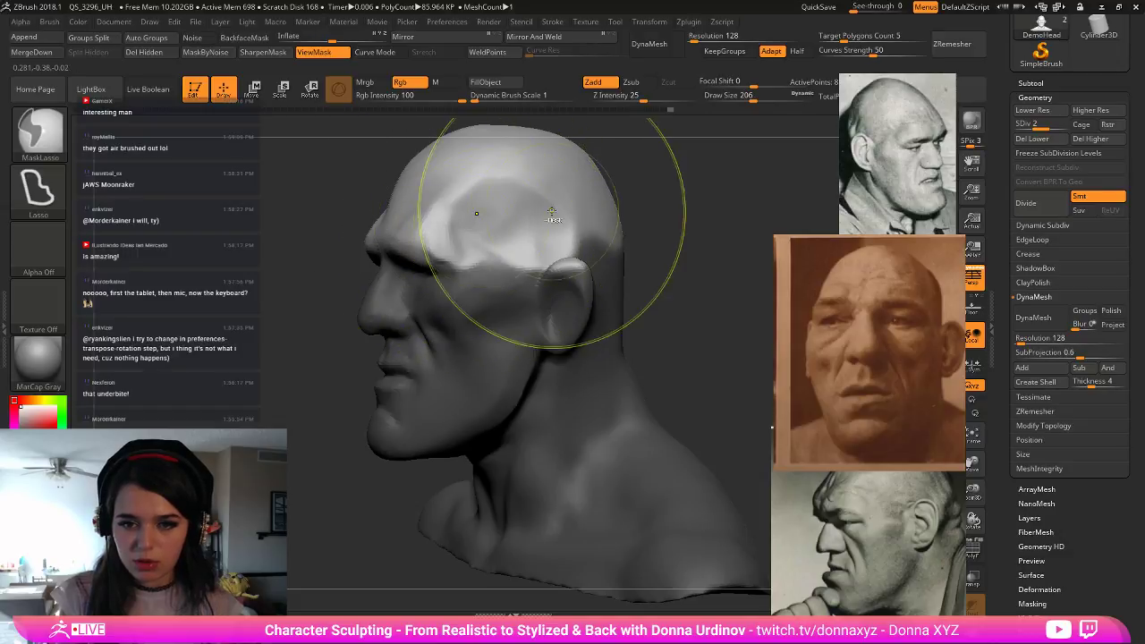
ctrl+click(535, 205)
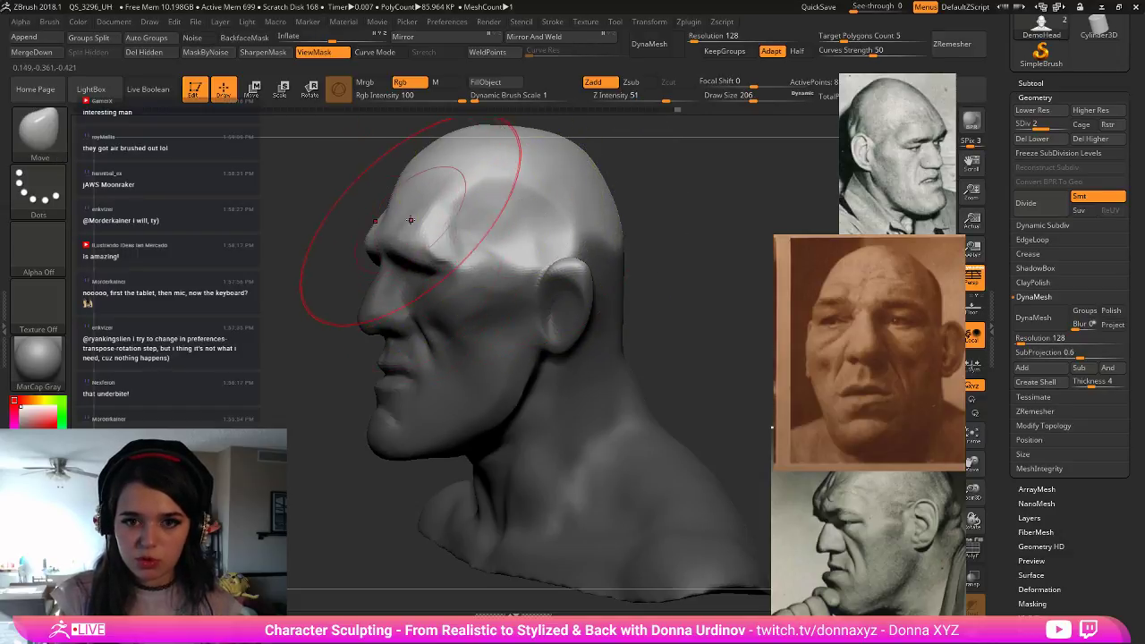
- Reshape the unmasked brow and forehead with the Move brush at a draw size of 206 and raise the crown at 254
mouse_move(410, 222)
mouse_down()
mouse_move(398, 216)
mouse_move(387, 251)
mouse_move(322, 305)
mouse_up()
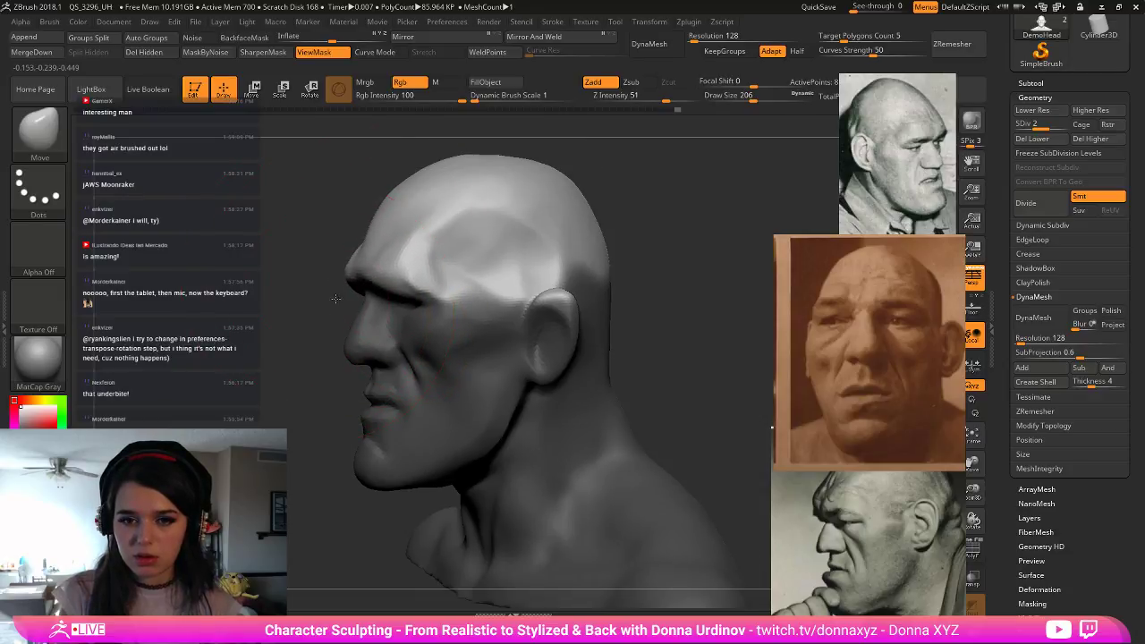
alt+drag(694, 278, 646, 260)
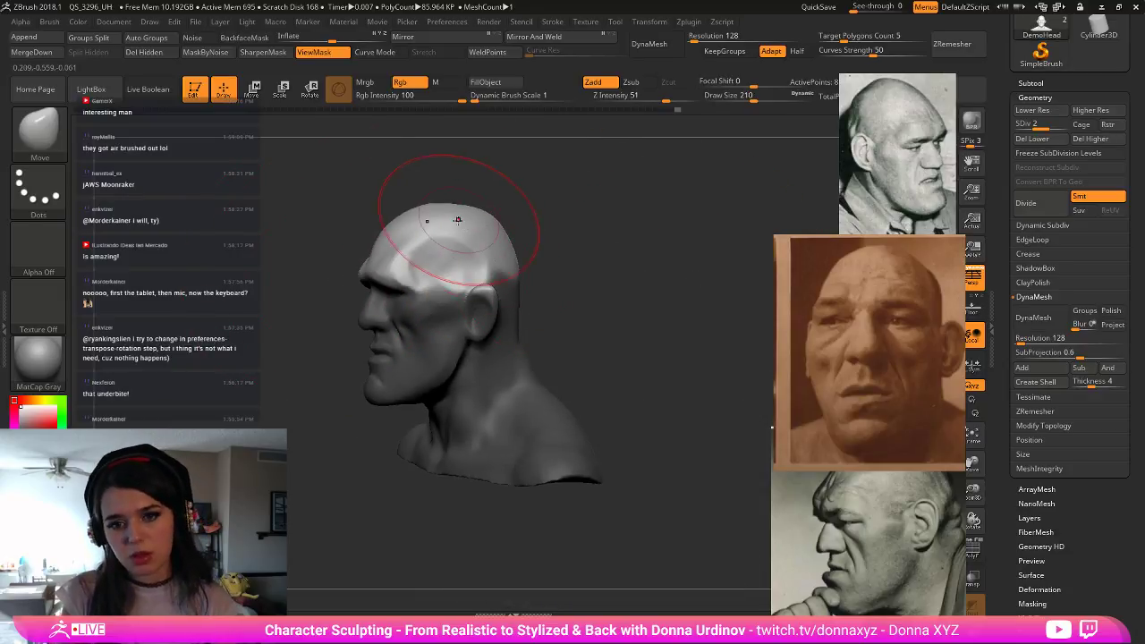
key(bracketright)
key(bracketright)
key(bracketright)
key(bracketright)
key(bracketright)
mouse_move(463, 208)
mouse_down()
mouse_move(465, 196)
mouse_move(508, 224)
mouse_up()
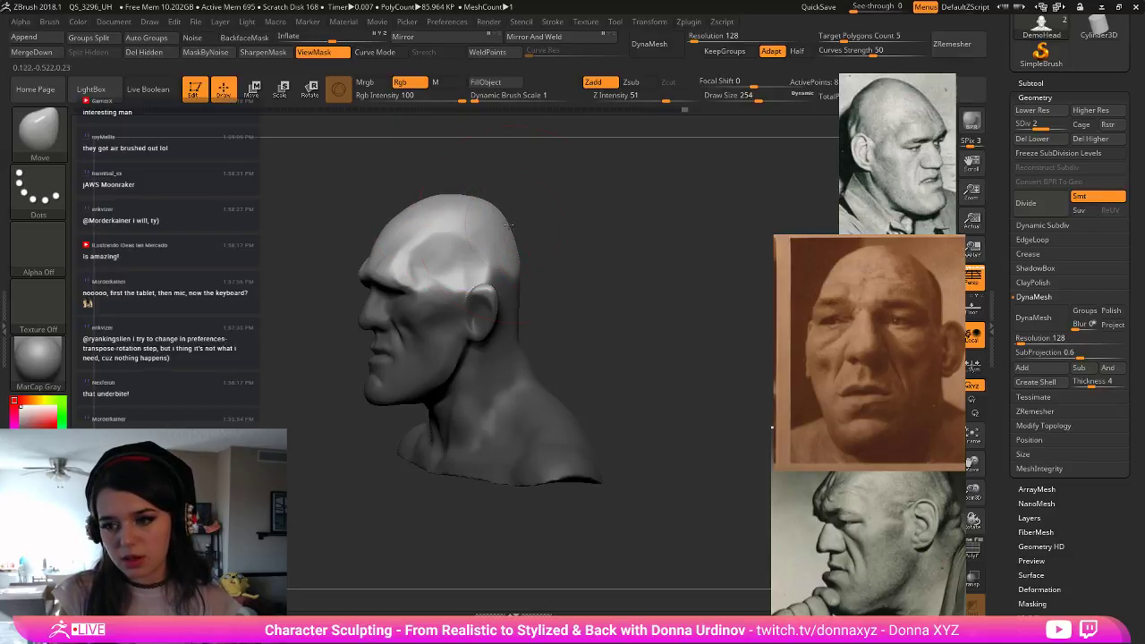
- Move the sepia reference photo up to uncover the profile photo below it, and turn off the mask display
drag(862, 367, 832, 293)
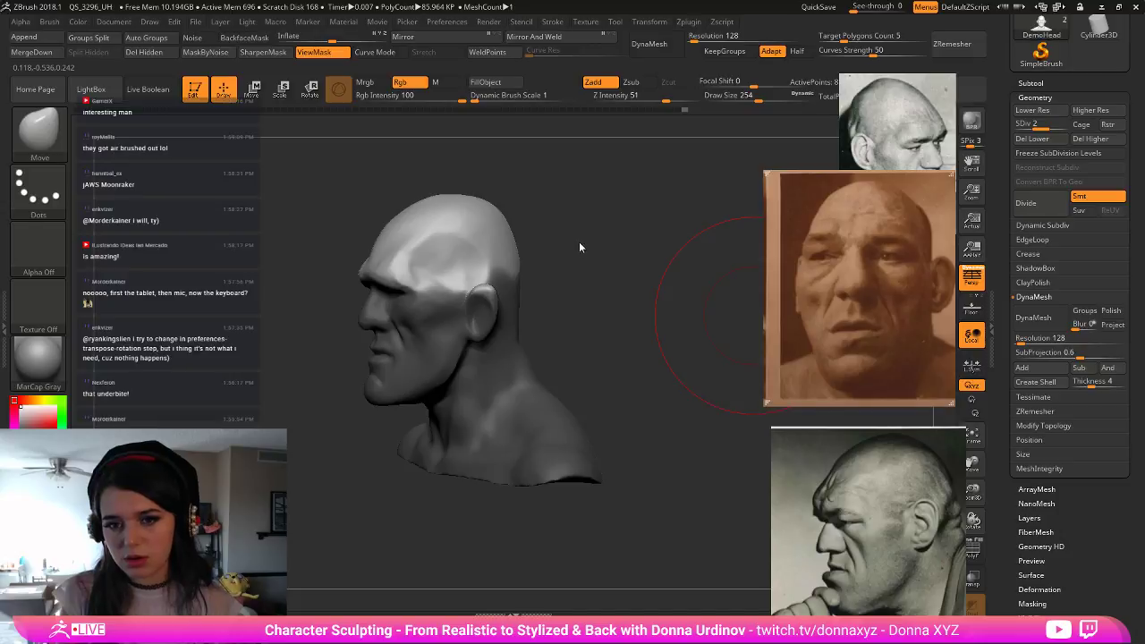
drag(578, 246, 561, 249)
key(ctrl+h)
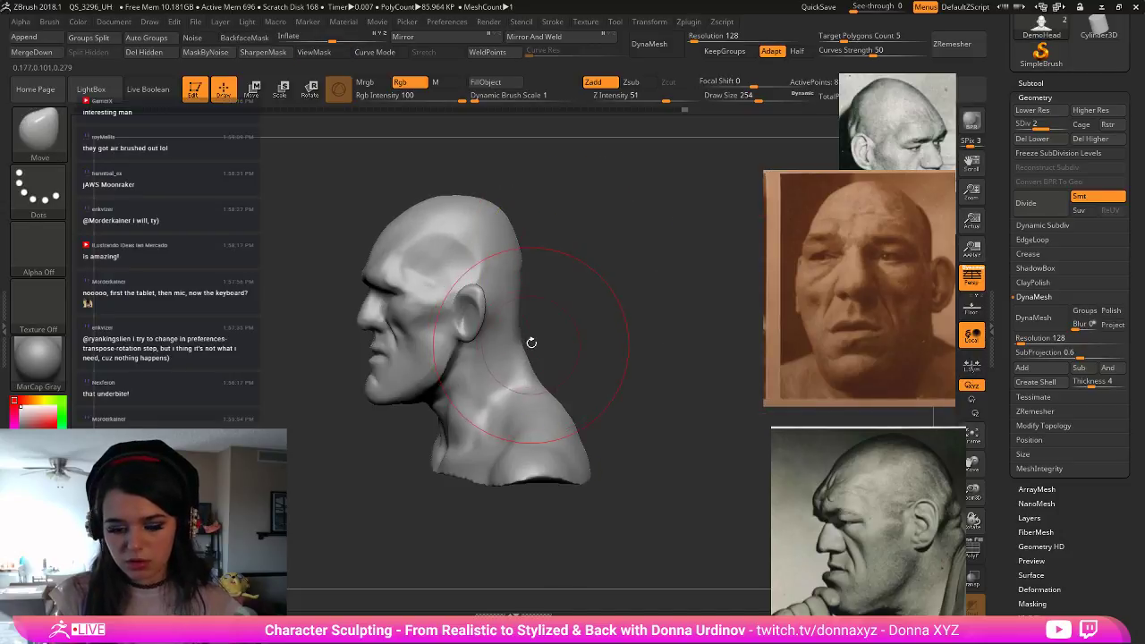
- Reshape the back of the neck in profile with the Move brush at a draw size of 194, and reduce the size to 138
key(bracketleft)
key(bracketleft)
key(bracketleft)
drag(521, 351, 525, 337)
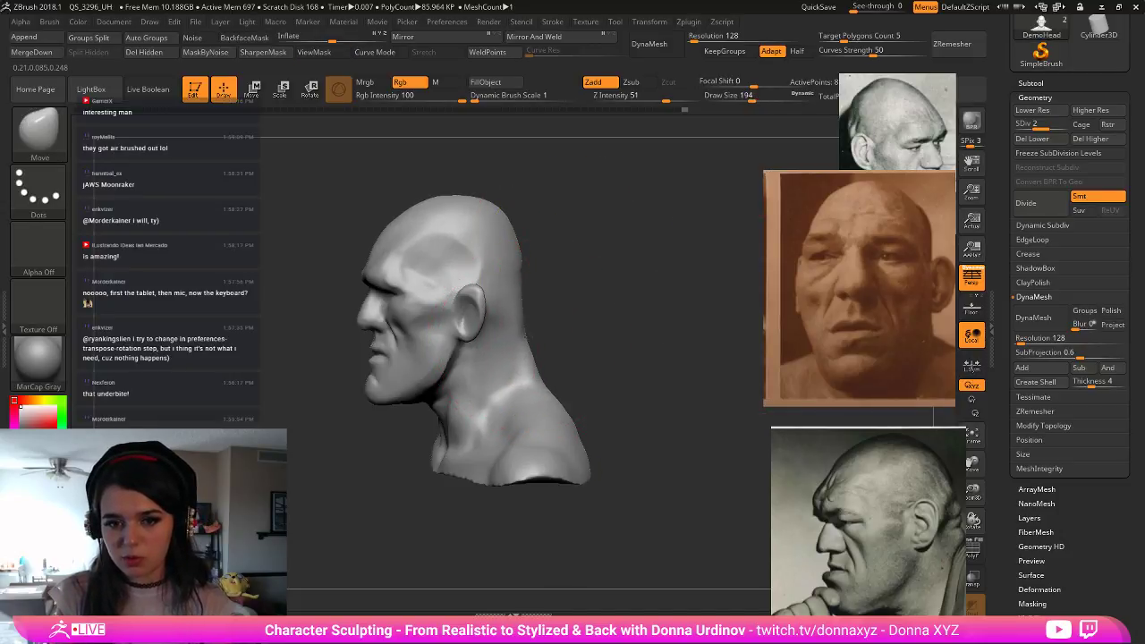
key(bracketleft)
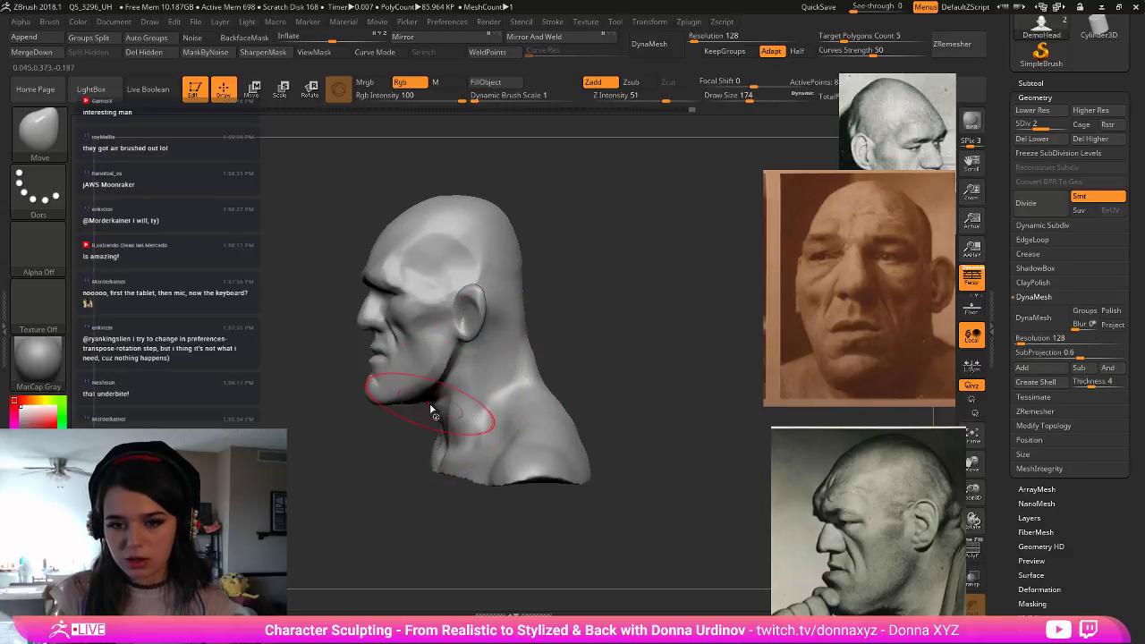
key(bracketleft)
drag(608, 327, 579, 323)
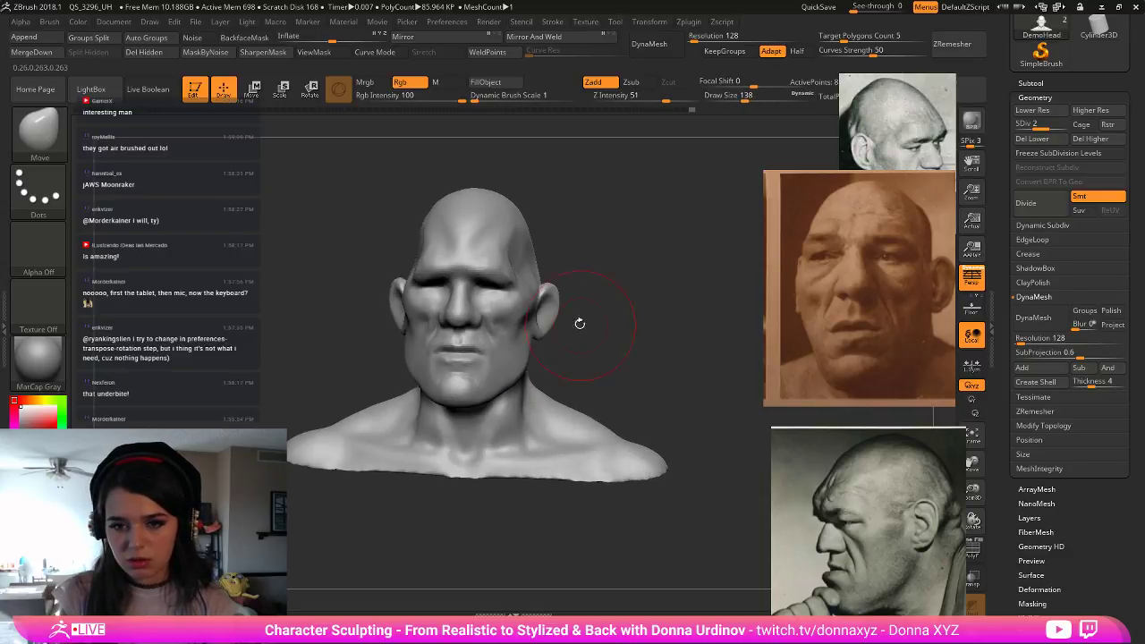
- Pull in the temples and jaw corners with the Move brush at a draw size of about 150, and reduce the size to 106
key(bracketright)
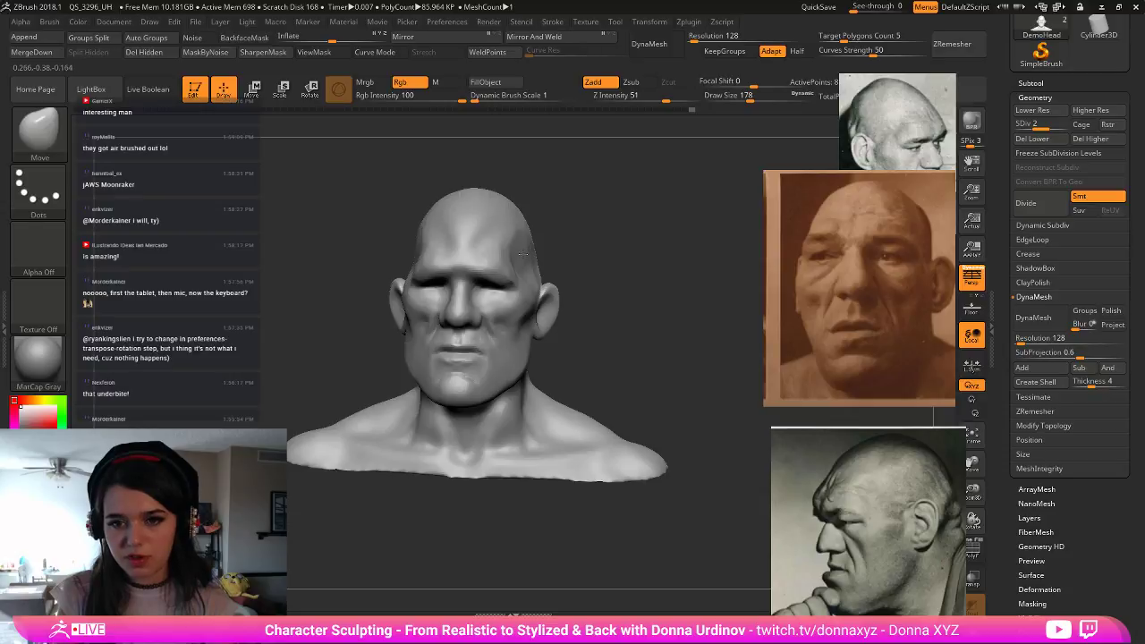
key(bracketleft)
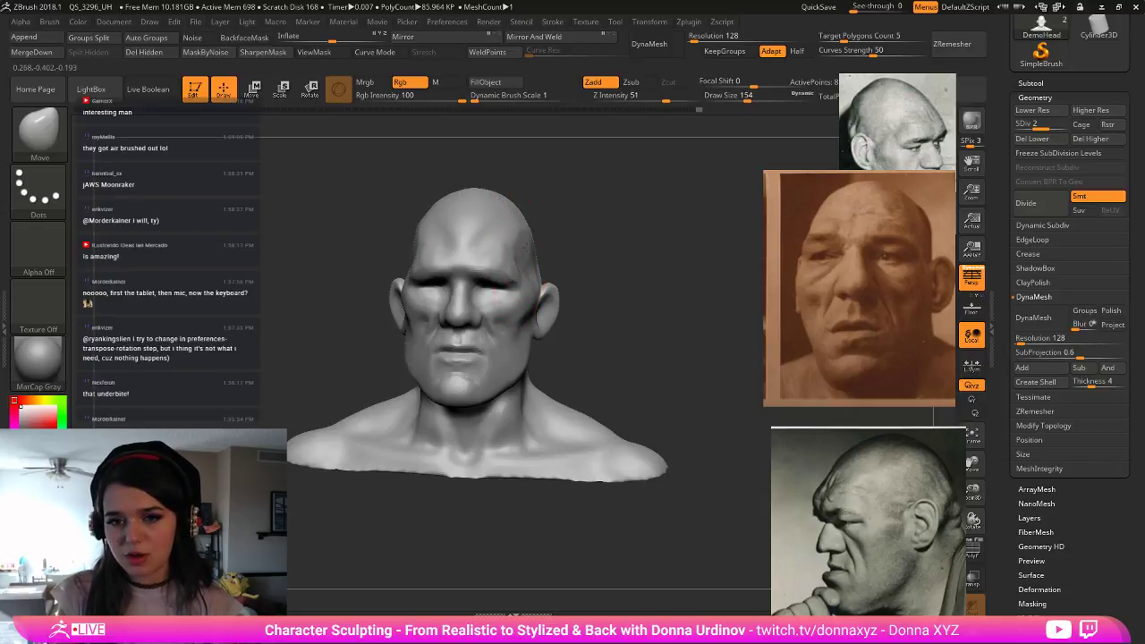
key(bracketleft)
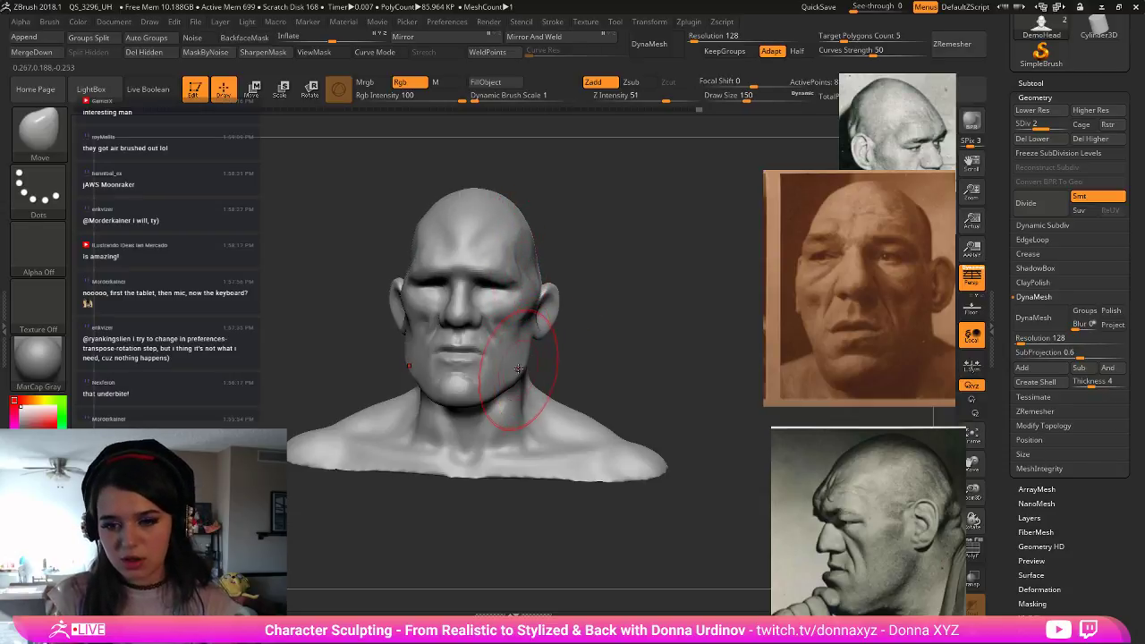
drag(518, 369, 512, 376)
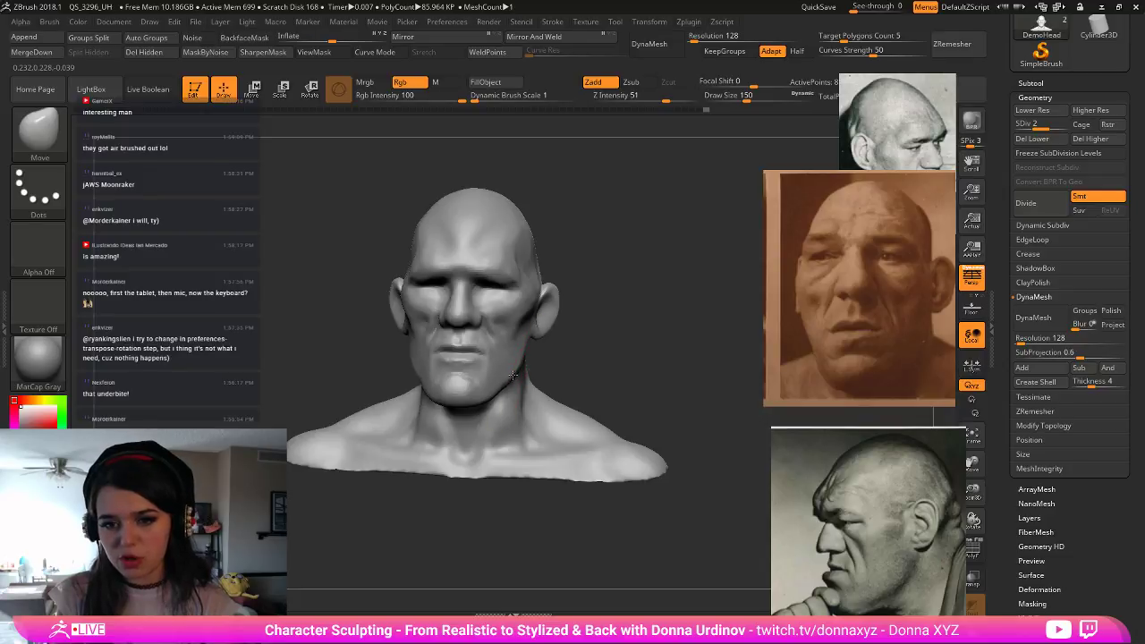
mouse_move(605, 373)
mouse_down()
mouse_move(631, 339)
mouse_move(557, 352)
mouse_up()
key(bracketleft)
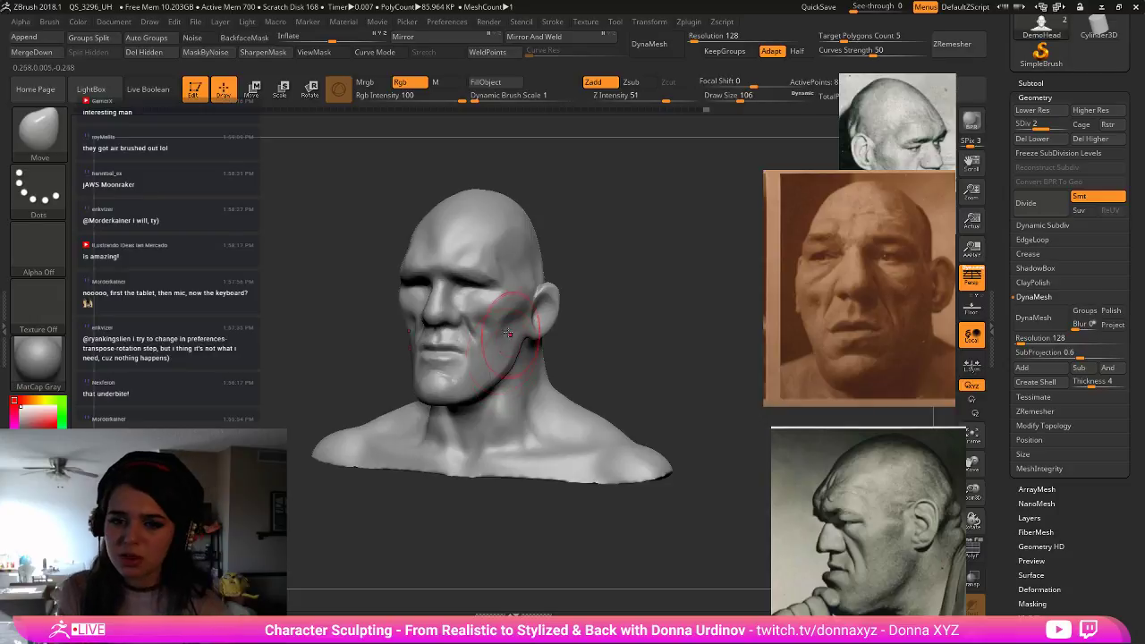
- Flatten the areas below both eyes and along the cheek with the hPolish brush at a draw size of 46
key(b)
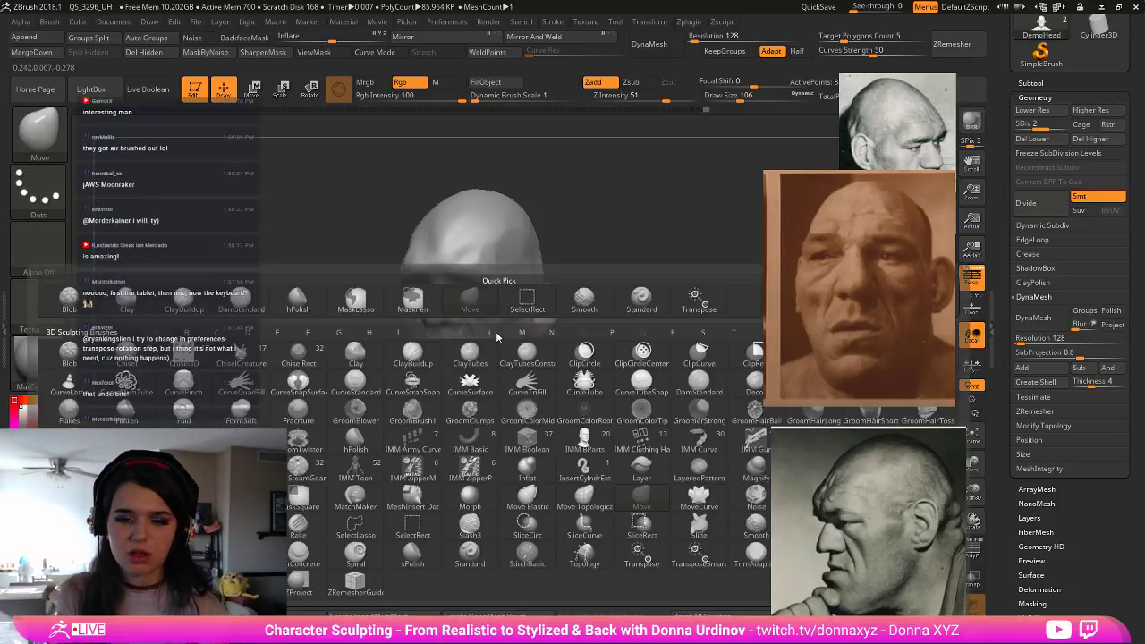
key(h)
key(p)
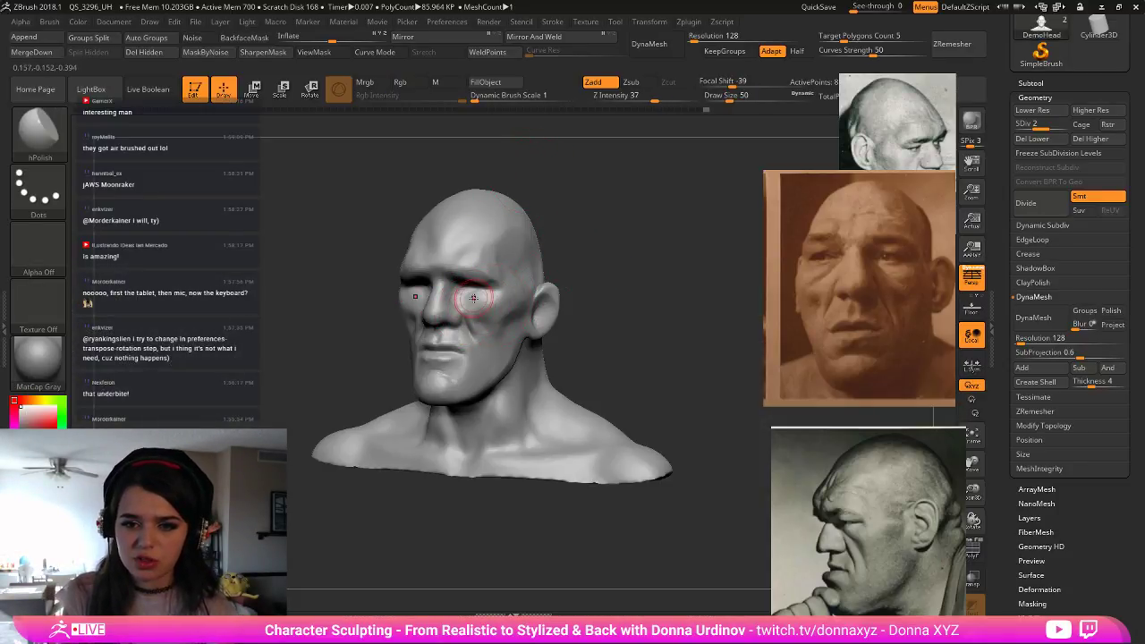
key(bracketleft)
mouse_move(473, 297)
mouse_down()
mouse_move(465, 304)
mouse_move(482, 301)
mouse_up()
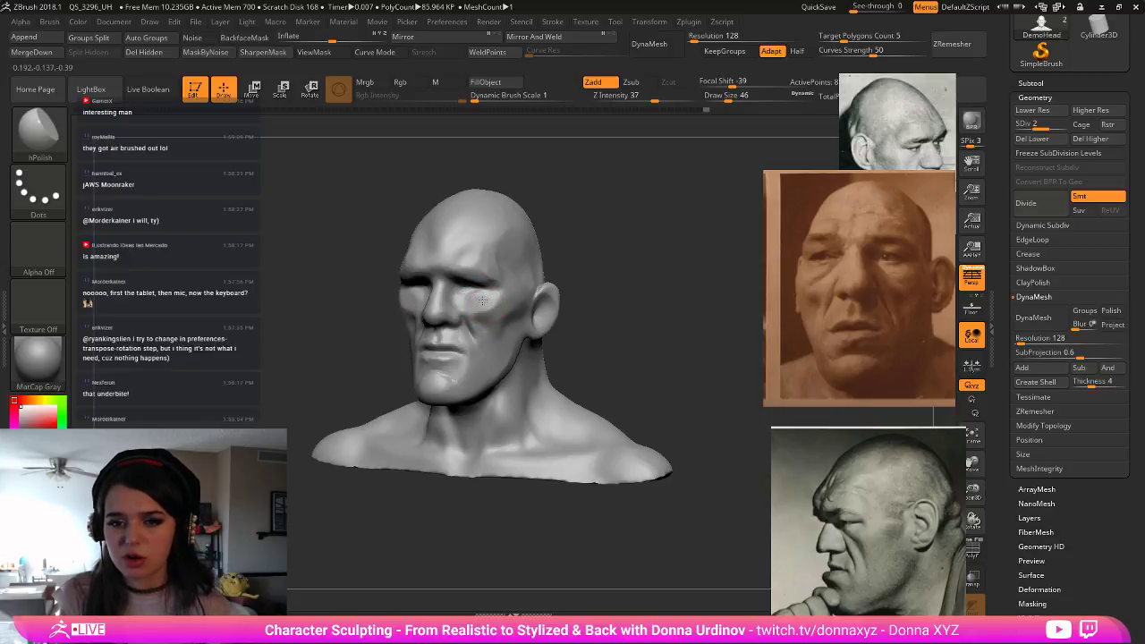
drag(620, 249, 720, 247)
mouse_move(411, 301)
mouse_down()
mouse_move(406, 310)
mouse_move(443, 337)
mouse_up()
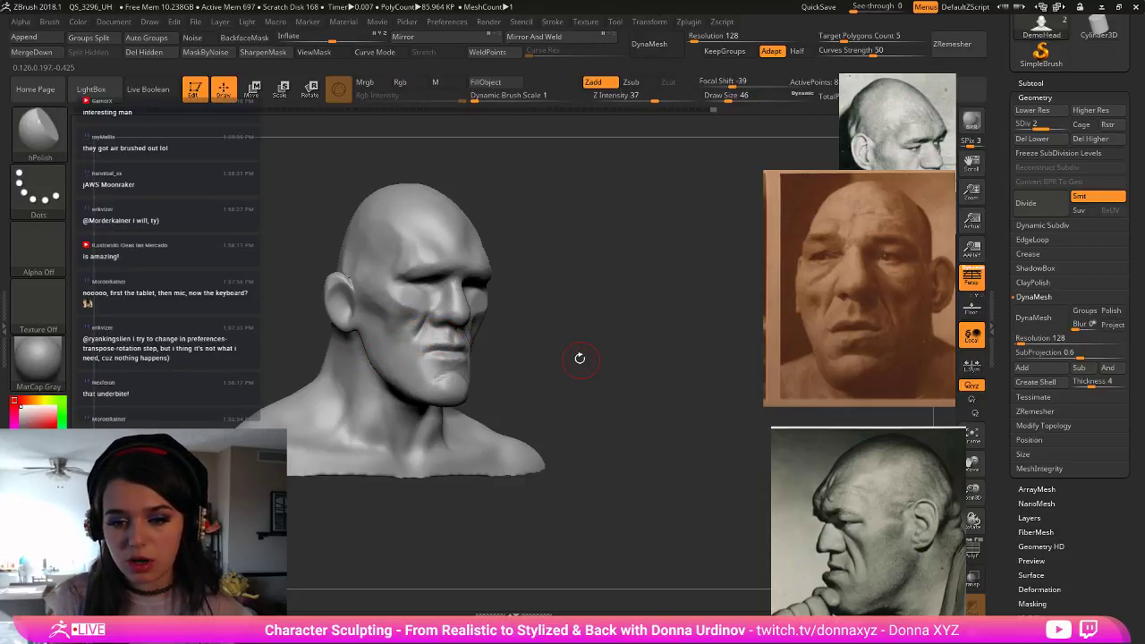
- Carve the lower cheeks beside the mouth with the DamStandard brush at a draw size of 50
drag(579, 358, 595, 358)
key(b)
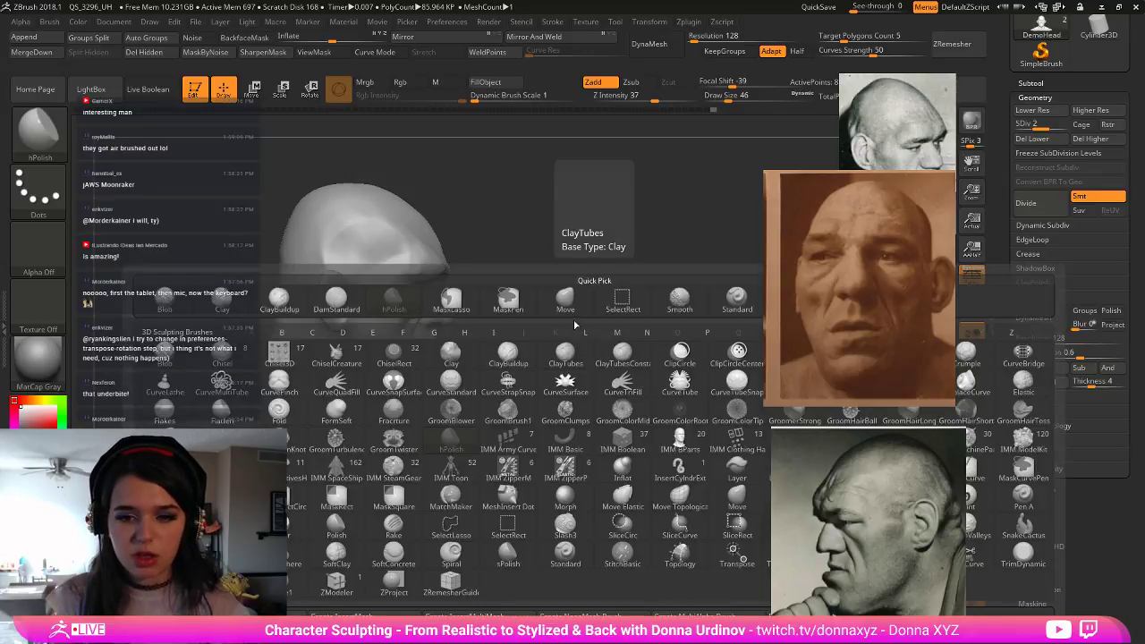
key(b)
key(d)
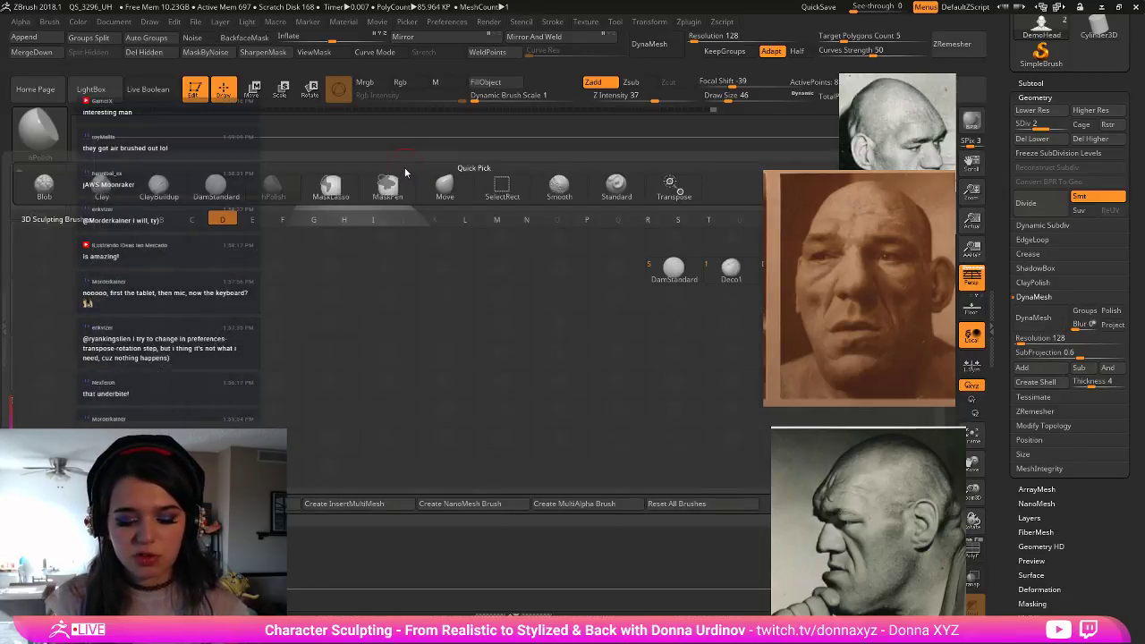
key(s)
mouse_move(494, 345)
mouse_down()
mouse_move(431, 380)
mouse_move(445, 382)
mouse_up()
drag(523, 371, 483, 368)
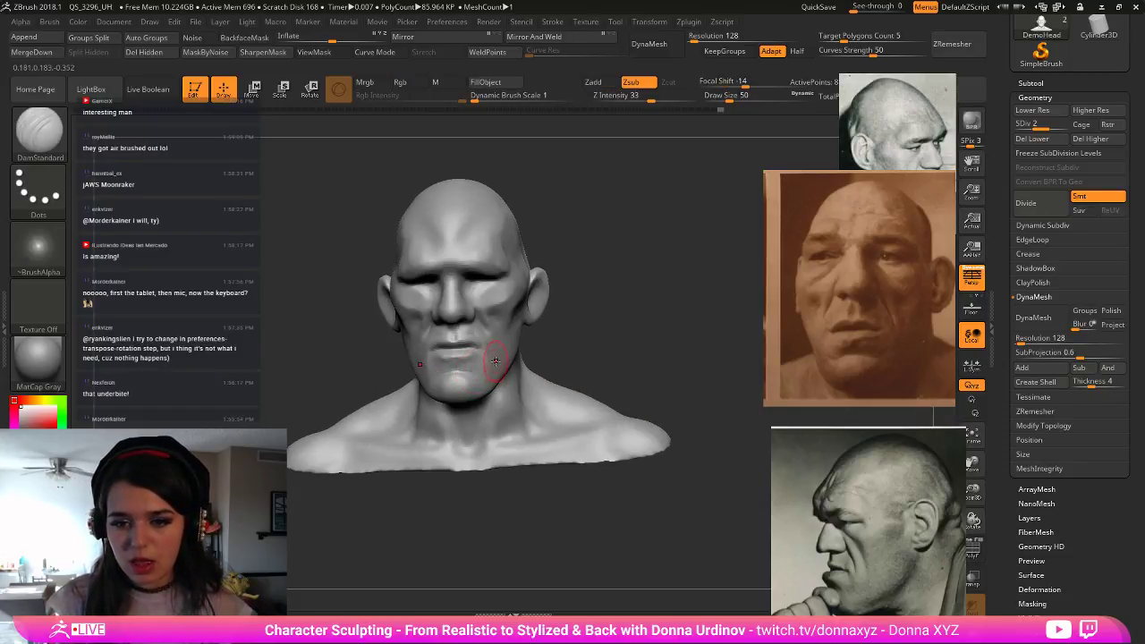
- Carve the folds running from the nose past the mouth corners with DamStandard at a draw size of 22, and smooth them
drag(597, 319, 436, 350)
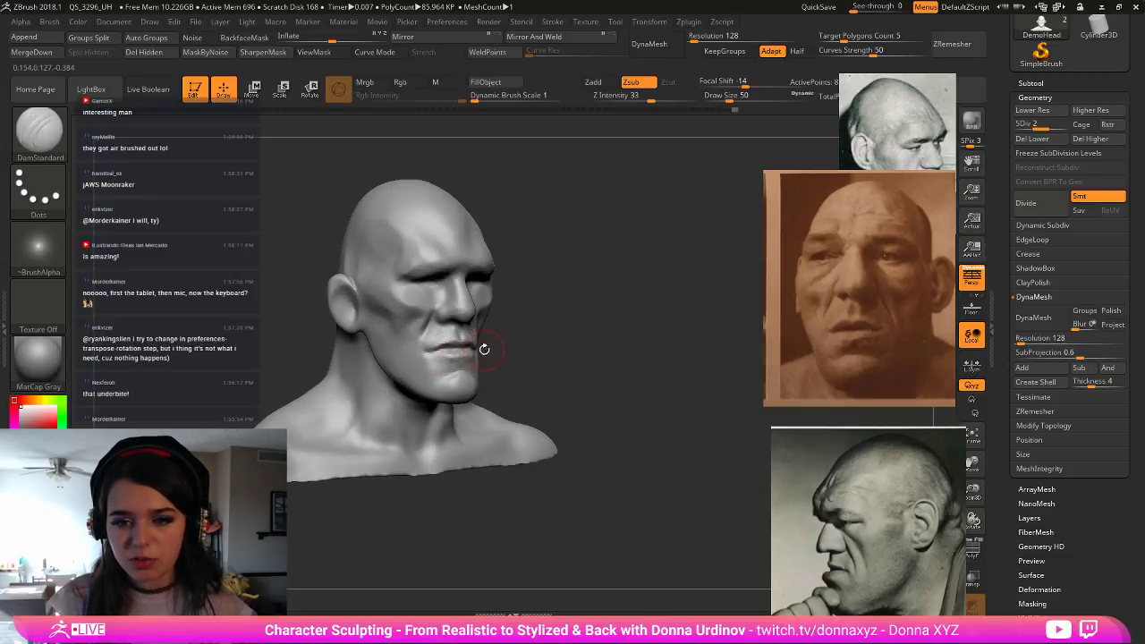
key([)
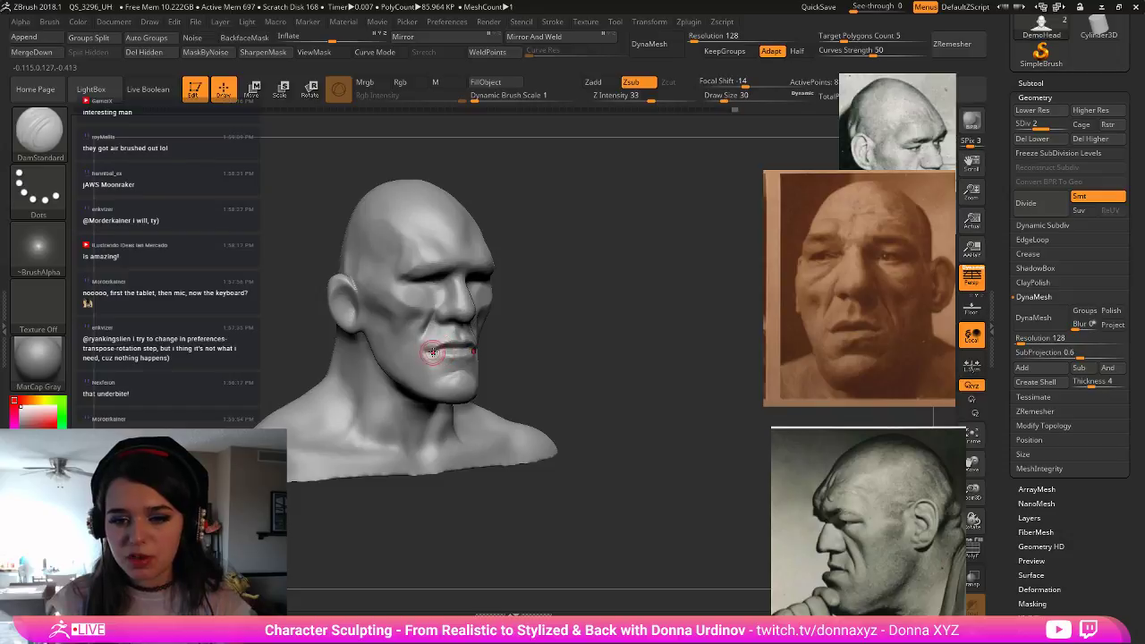
mouse_move(431, 353)
mouse_down()
mouse_move(460, 351)
mouse_move(417, 340)
mouse_move(426, 312)
mouse_up()
key(ctrl+z)
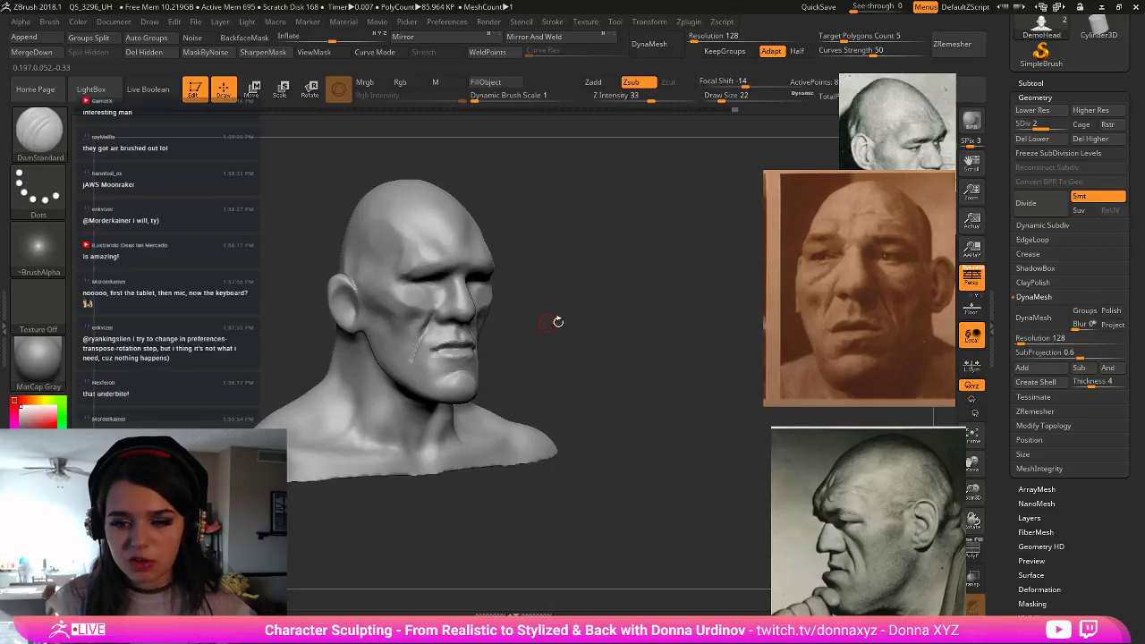
drag(557, 321, 487, 330)
key(shift)
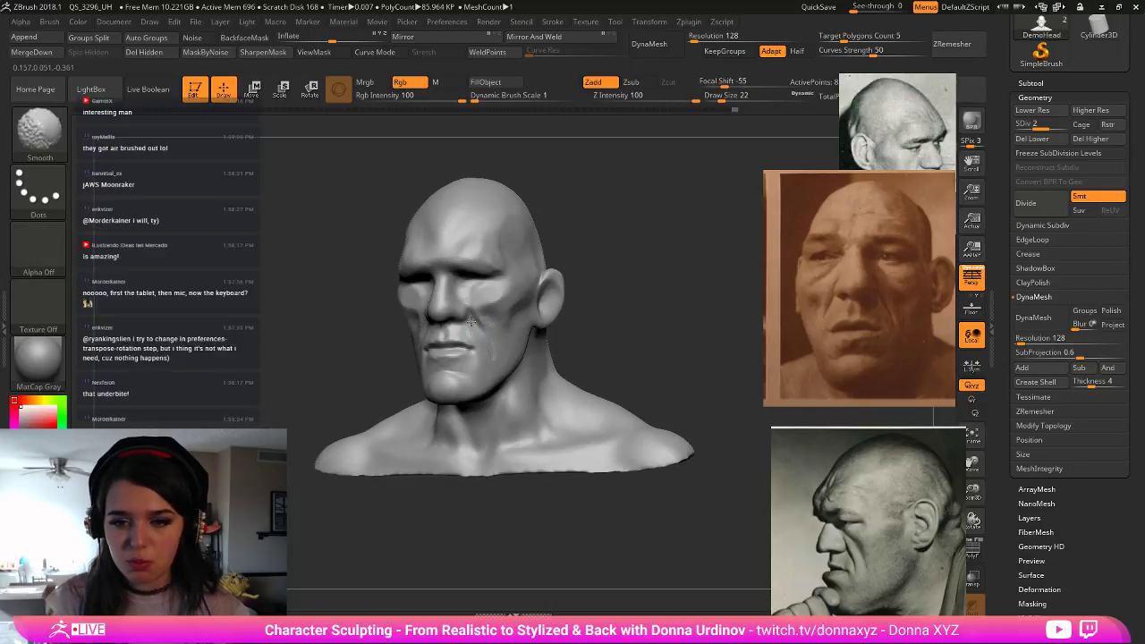
- Cut creases beneath the brows at the eyes with DamStandard at a draw size of 22, and smooth them
drag(617, 313, 564, 316)
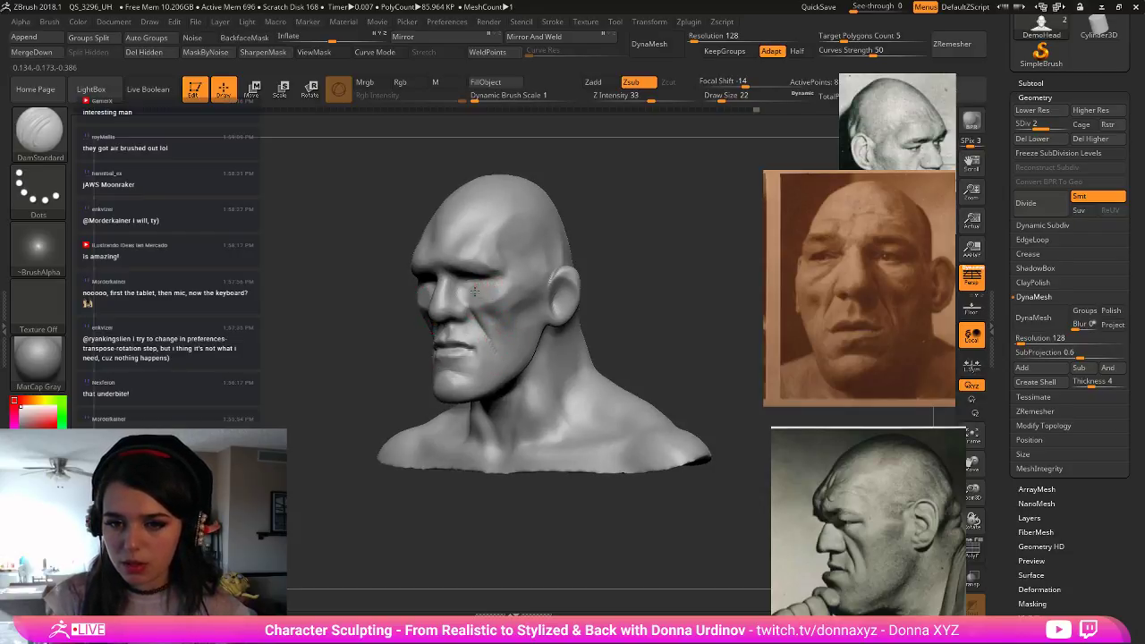
drag(469, 285, 486, 283)
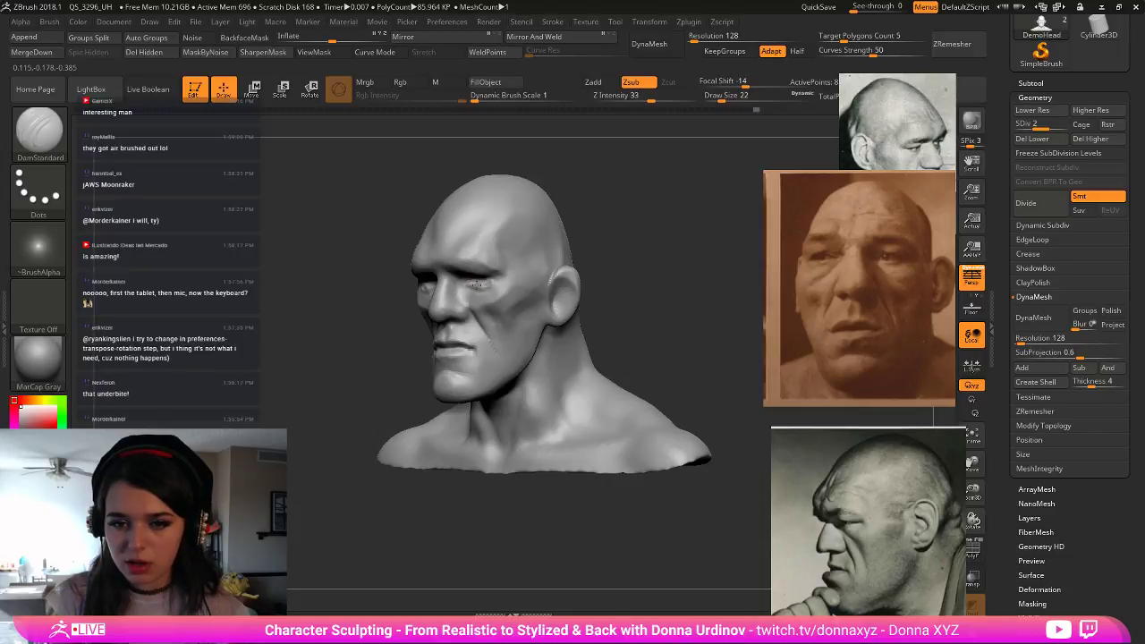
drag(616, 241, 501, 283)
key(shift)
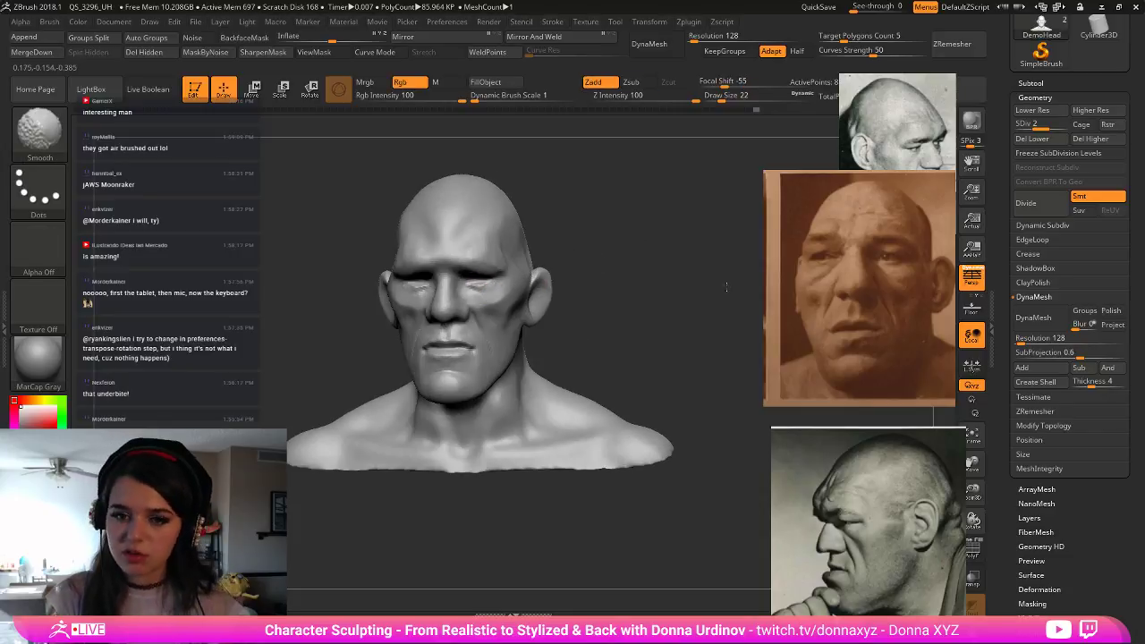
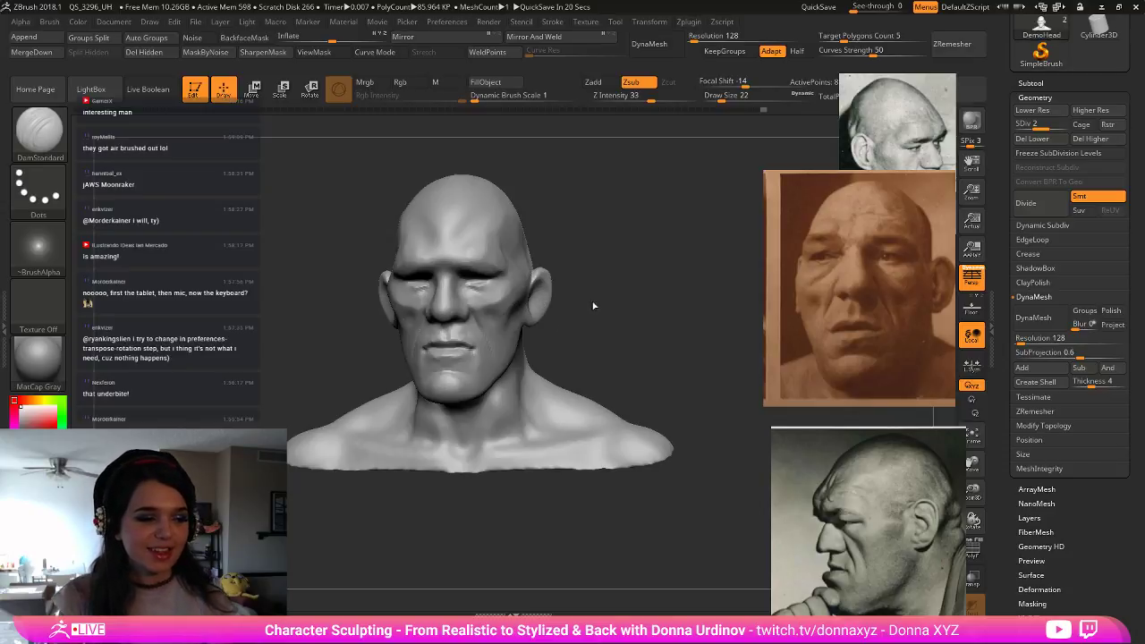
- Make the eyes subtool visible and active, and turn the head to profile
mouse_move(615, 273)
mouse_down()
mouse_move(634, 279)
mouse_move(617, 293)
mouse_move(647, 335)
mouse_up()
key(b)
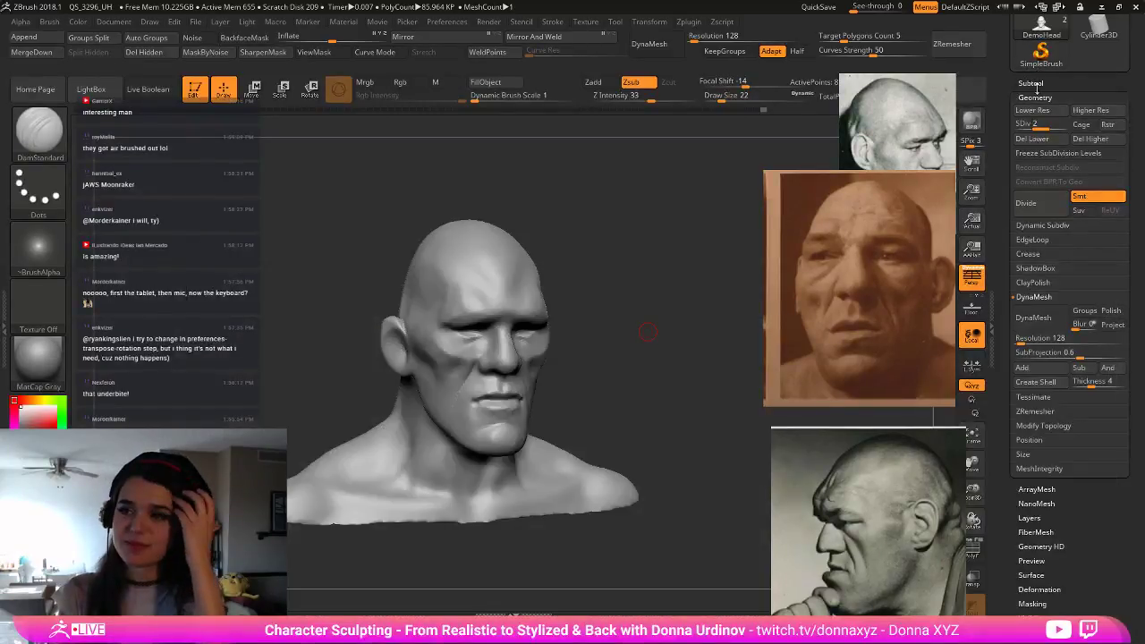
click(1032, 83)
mouse_move(1112, 135)
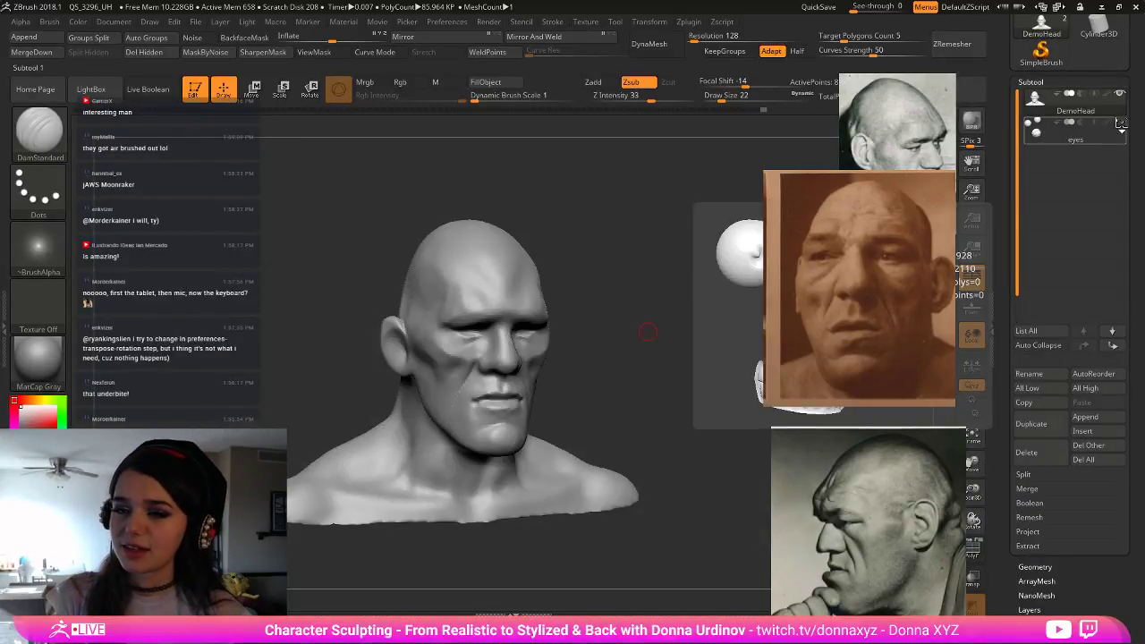
click(1090, 141)
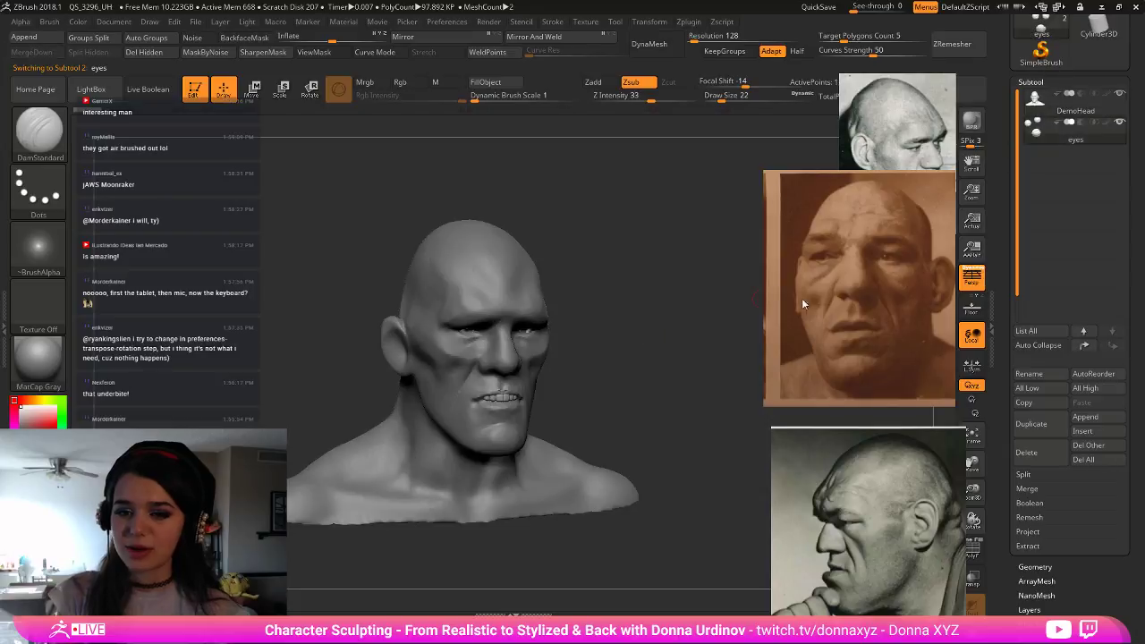
drag(569, 214, 613, 209)
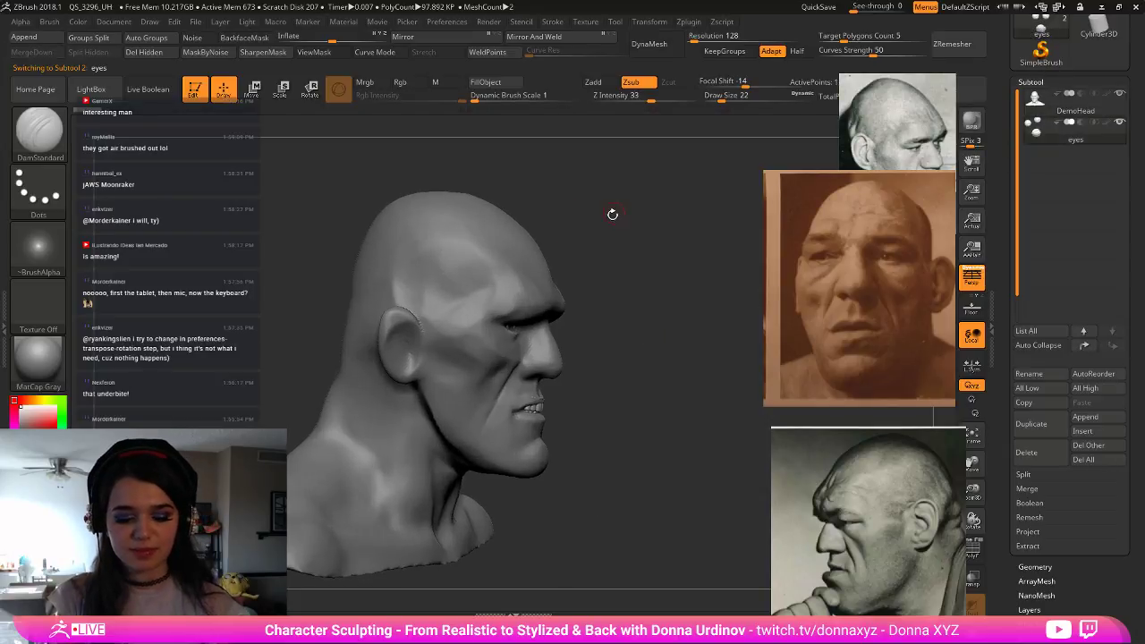
- Switch to the Move brush and check how the eyeballs sit in their sockets from the front and in profile
key(b)
key(m)
key(v)
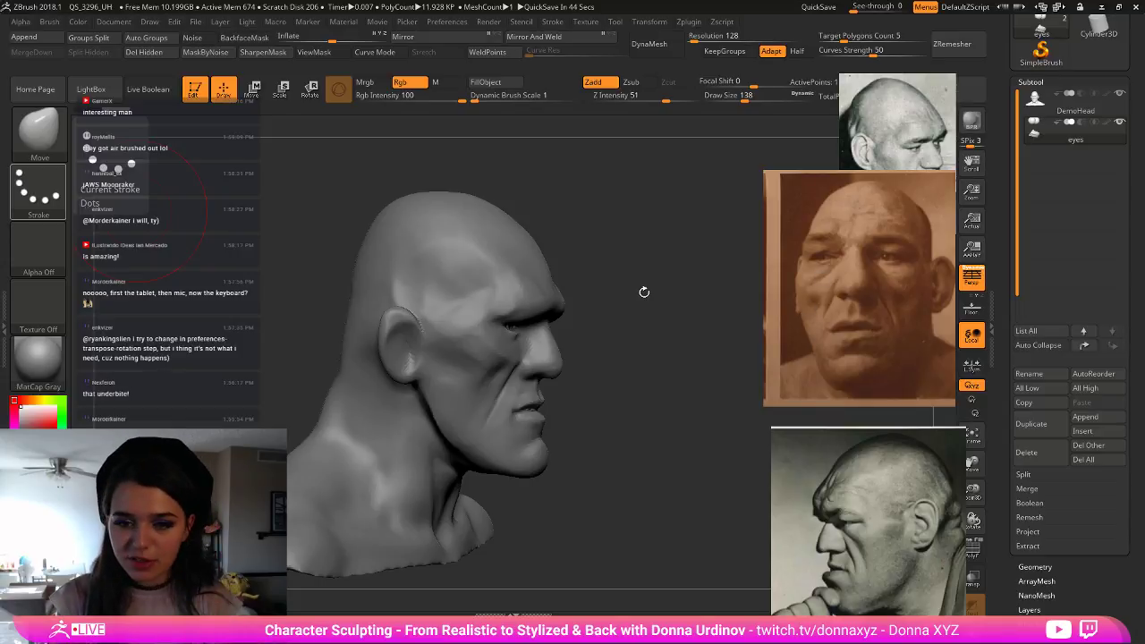
drag(644, 292, 404, 347)
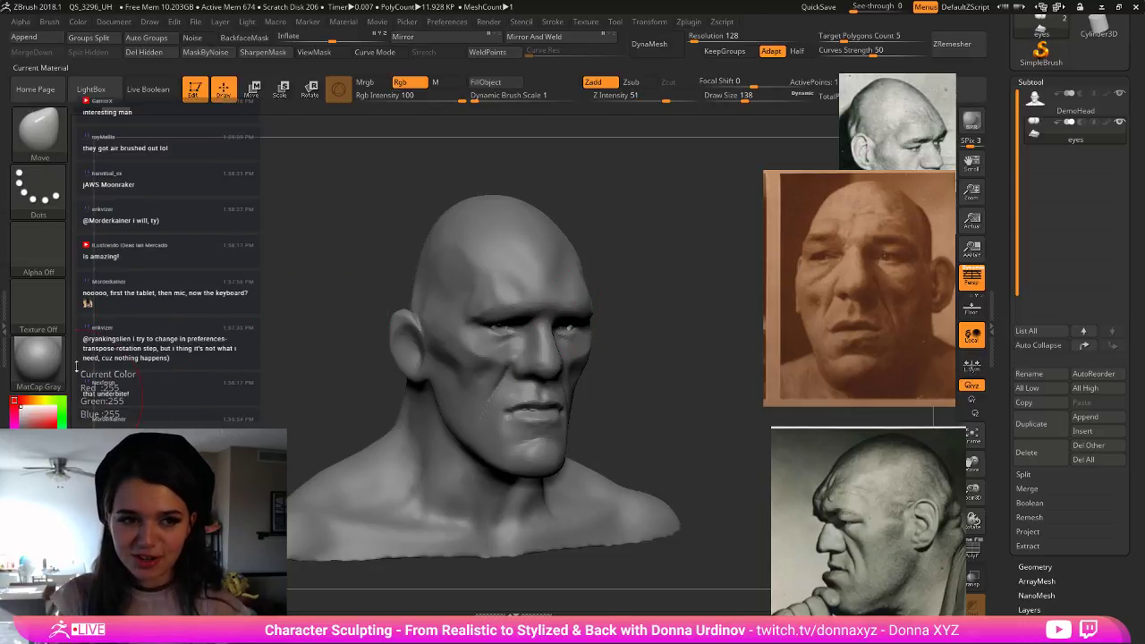
mouse_move(672, 302)
mouse_down()
mouse_move(546, 303)
mouse_move(617, 307)
mouse_up()
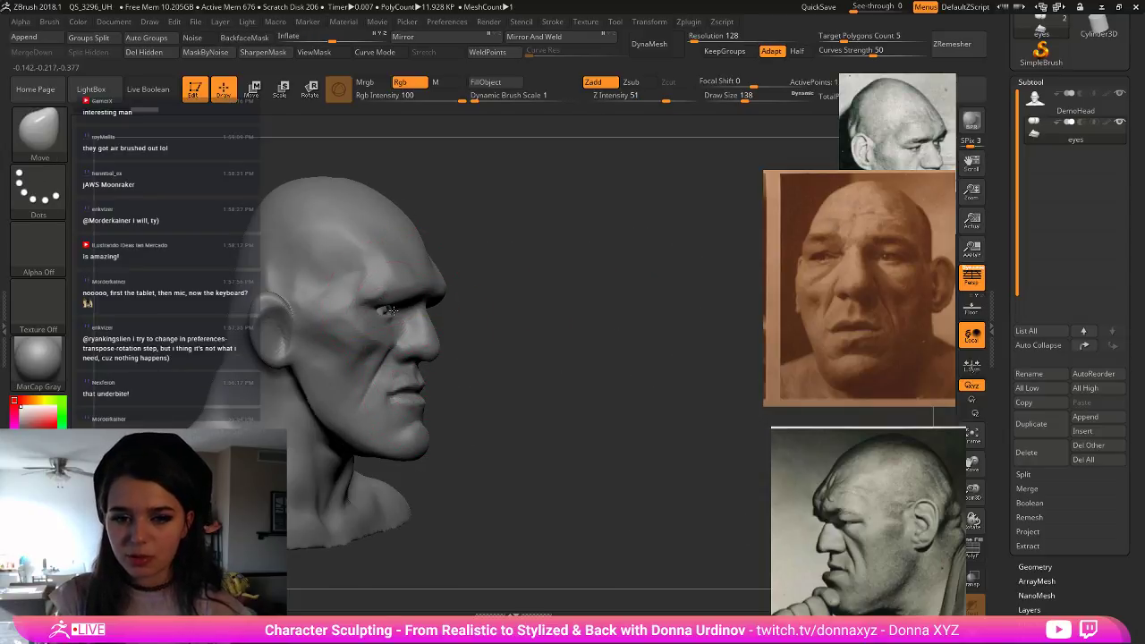
key(ctrl+z)
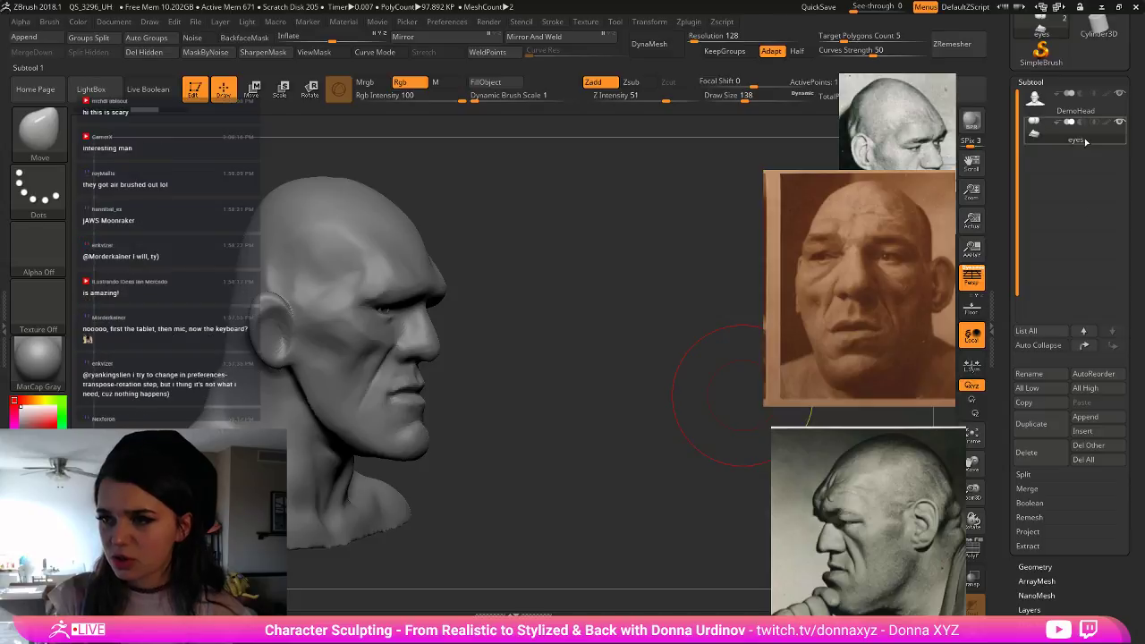
- Append a sphere as a new subtool, make it active, and scale it down uniformly to smaller than the head
click(1082, 418)
click(627, 417)
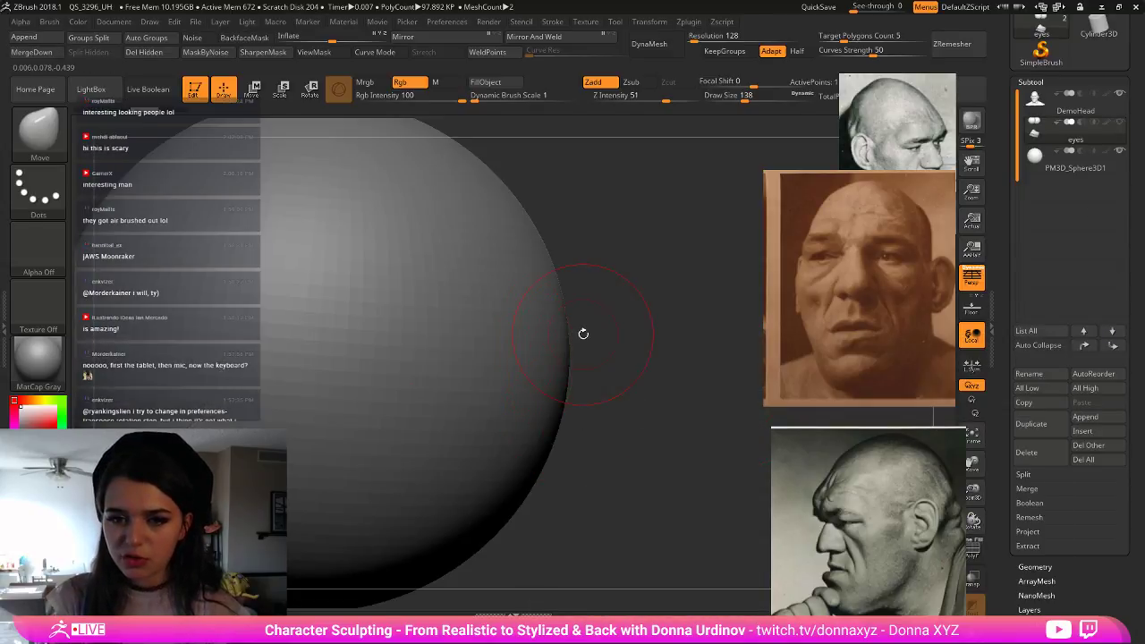
alt+click(445, 274)
key(r)
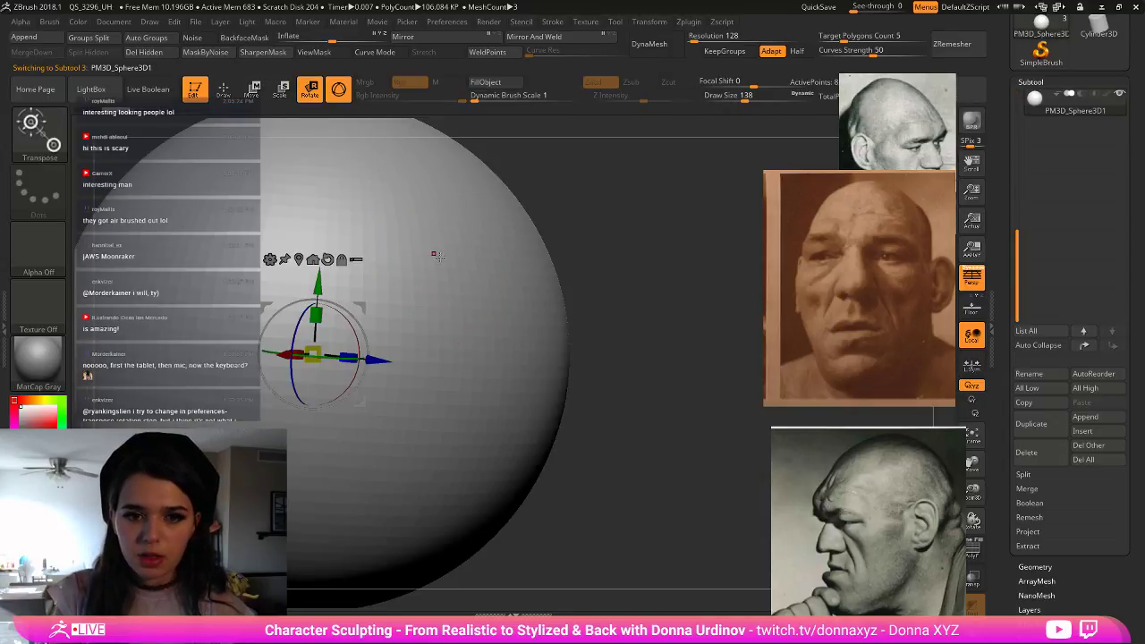
drag(312, 352, 393, 331)
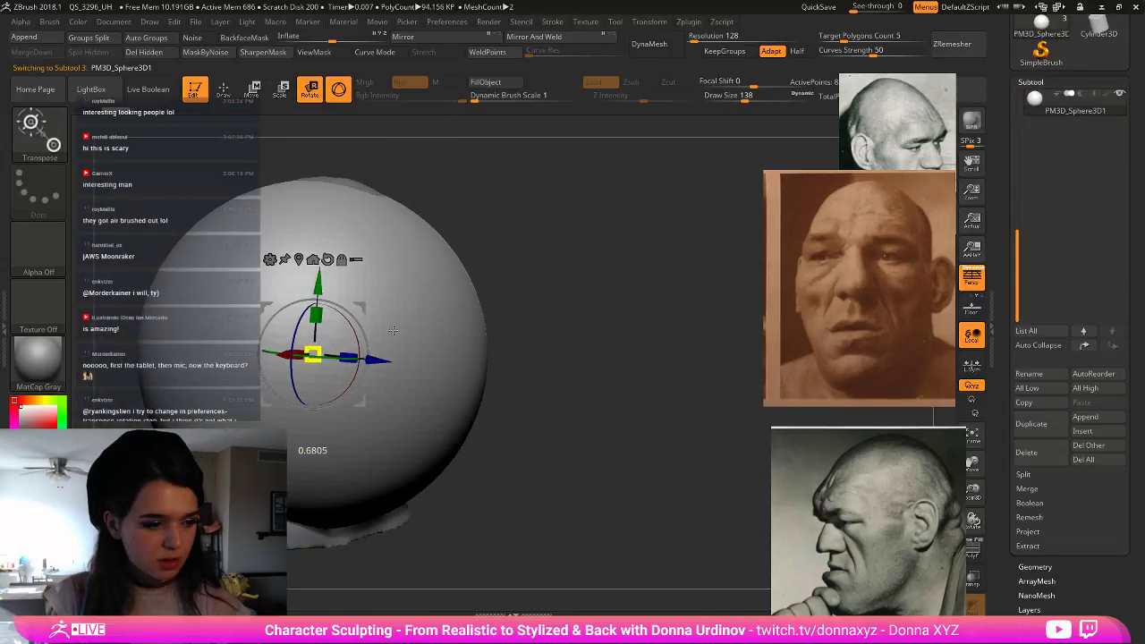
drag(313, 353, 168, 269)
- Move the sphere out to the head's right side, raise it beside the eye, and scale it down, checking its placement in profile and front views
shift+drag(523, 318, 358, 336)
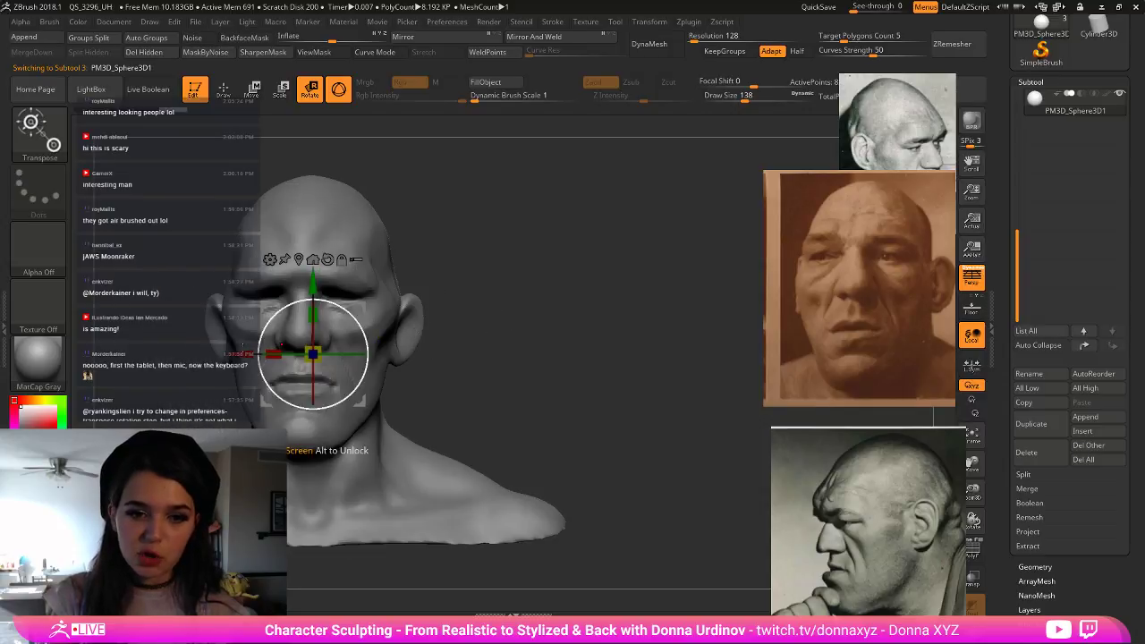
drag(242, 352, 183, 352)
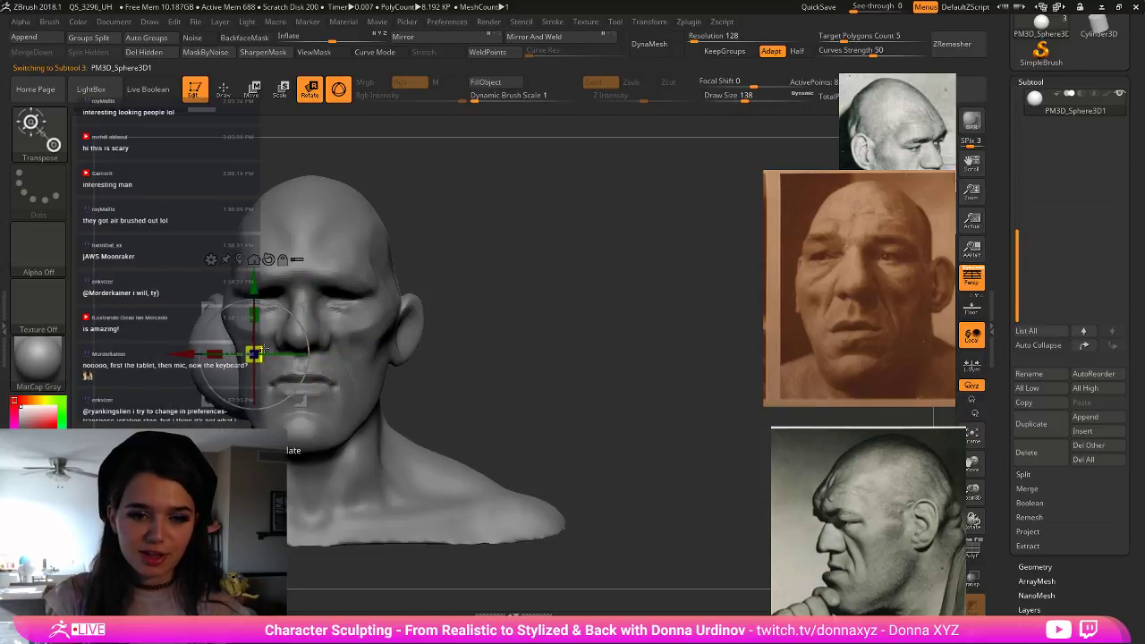
drag(257, 352, 220, 328)
shift+drag(458, 317, 622, 325)
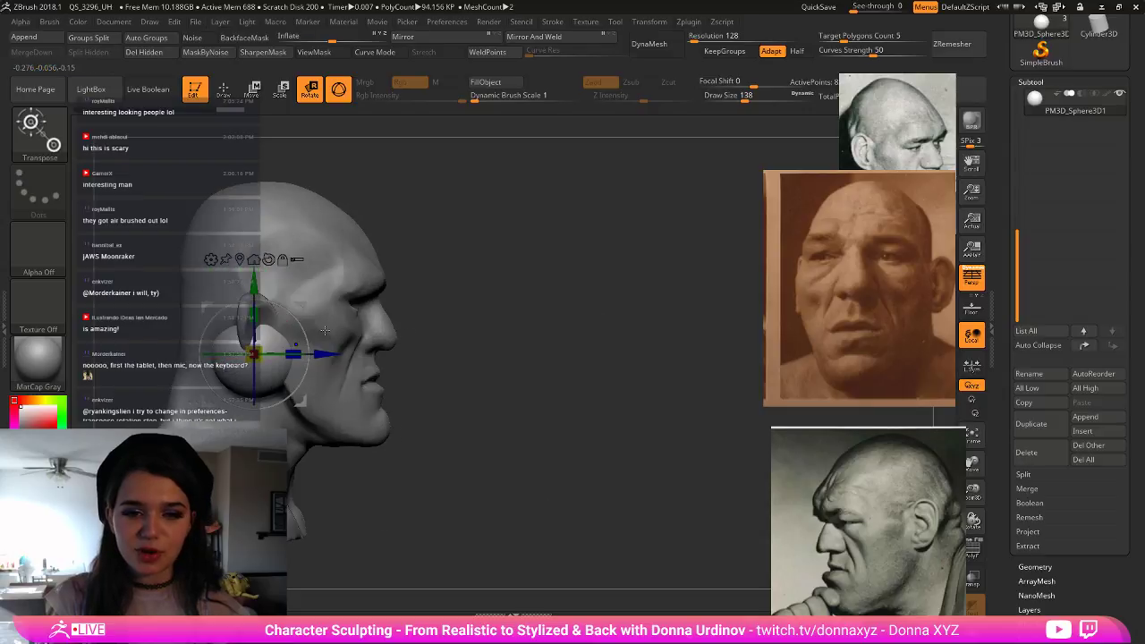
drag(299, 318, 490, 337)
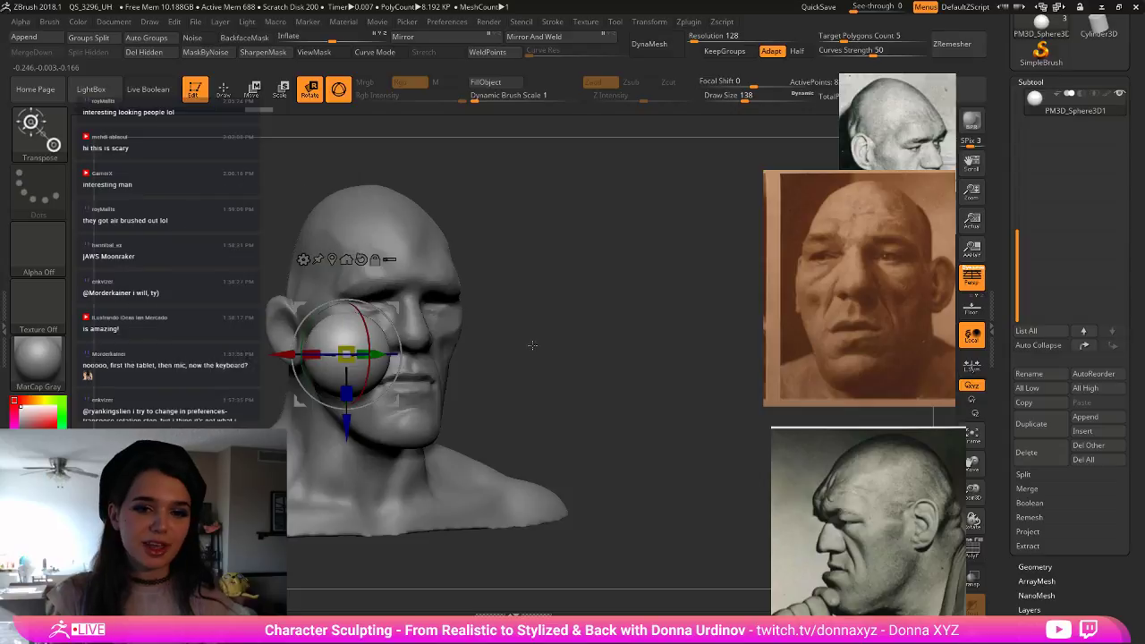
drag(345, 427, 346, 363)
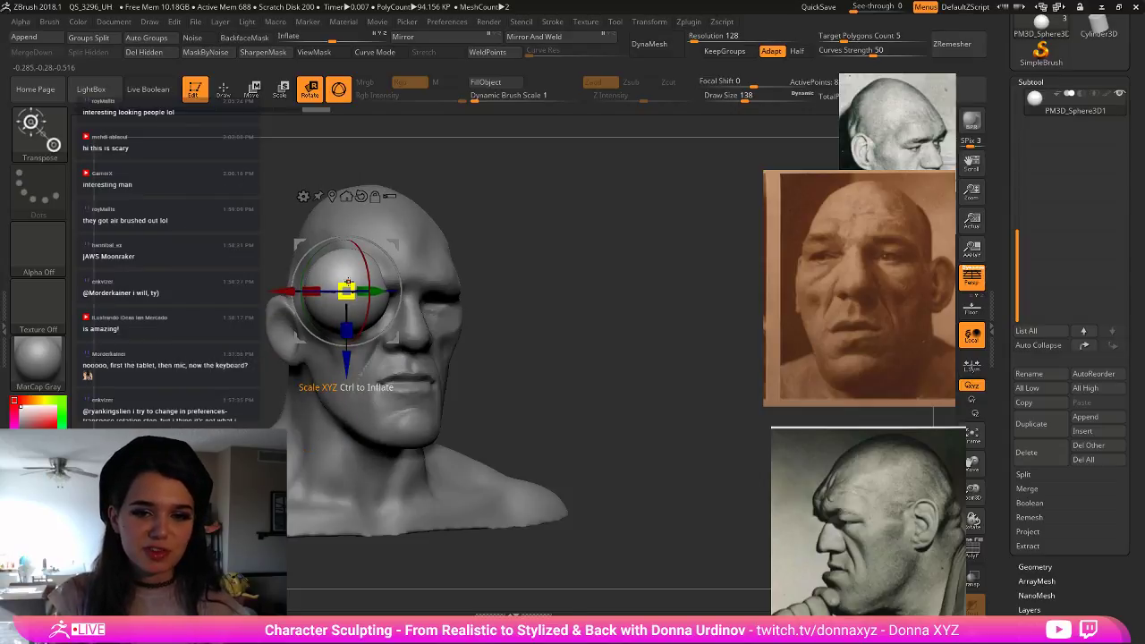
drag(348, 284, 321, 289)
alt+drag(589, 365, 580, 327)
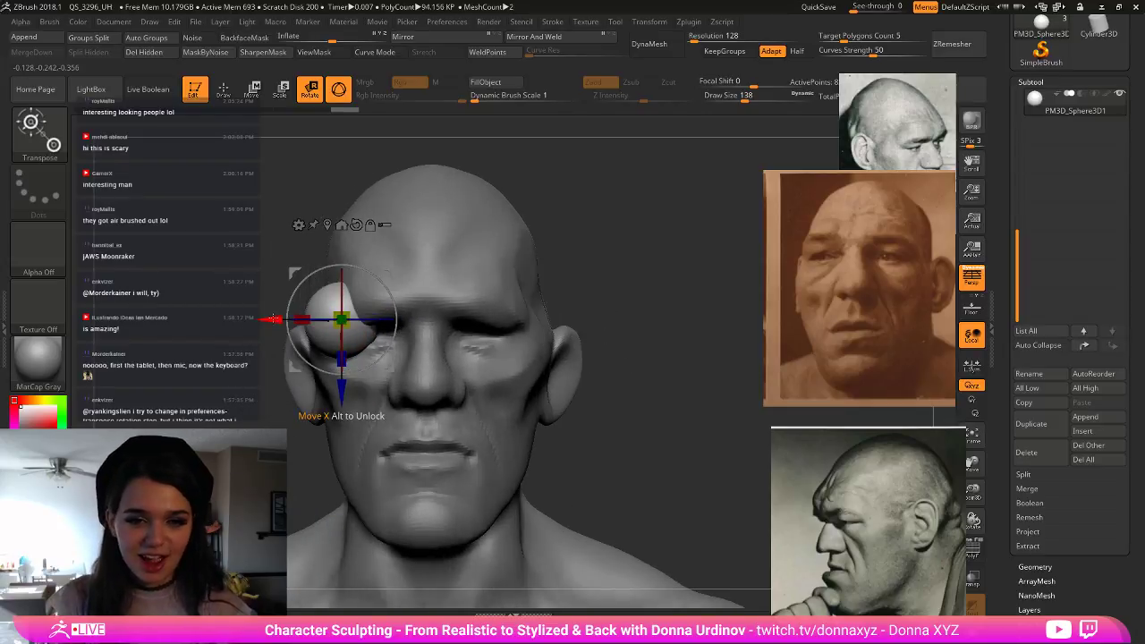
- Seat the sphere in the head's right eye socket and duplicate it into the other socket with Mirror And Weld
drag(274, 318, 314, 320)
drag(386, 384, 381, 422)
drag(310, 347, 302, 347)
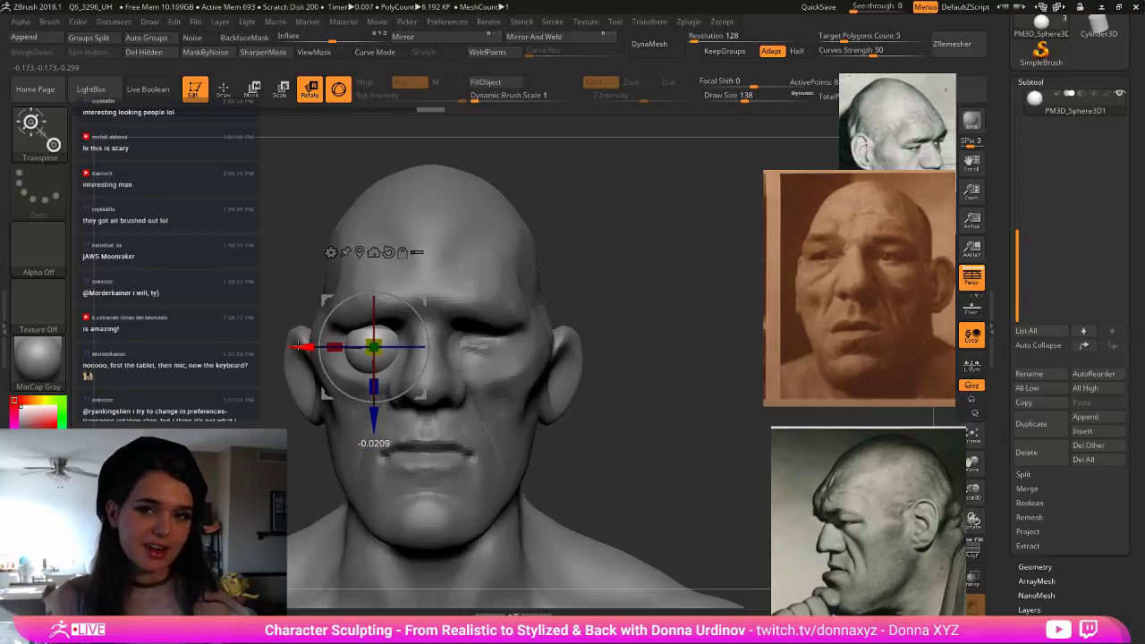
click(539, 38)
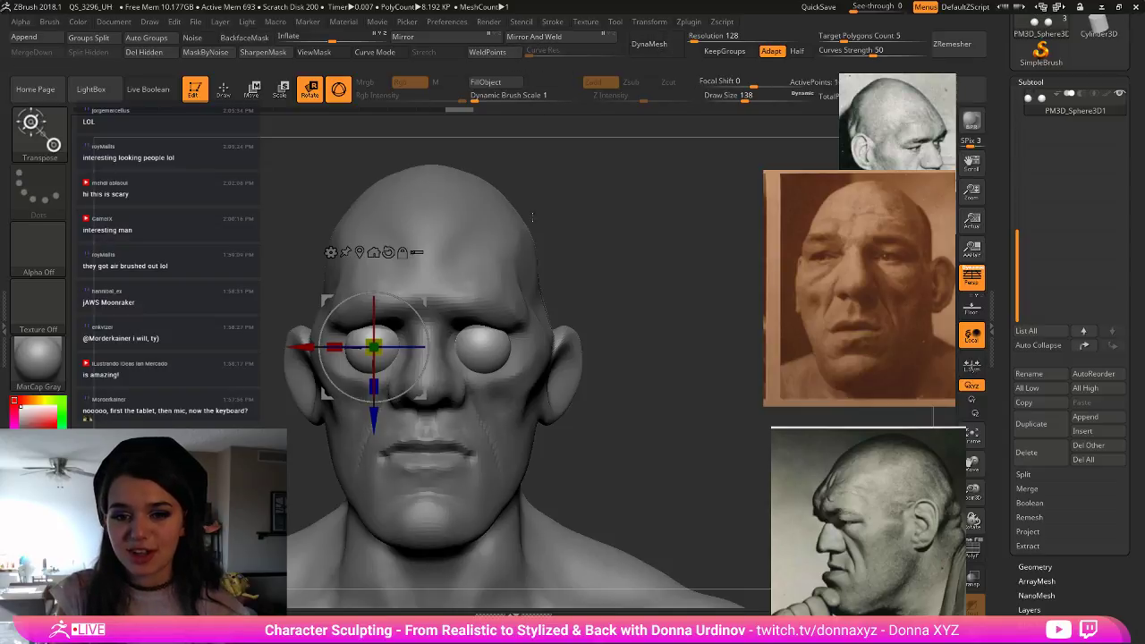
- Raise the eyeballs slightly and push them deeper into their sockets in profile, and check them from the front
drag(694, 335, 809, 336)
drag(373, 421, 373, 414)
drag(446, 340, 438, 340)
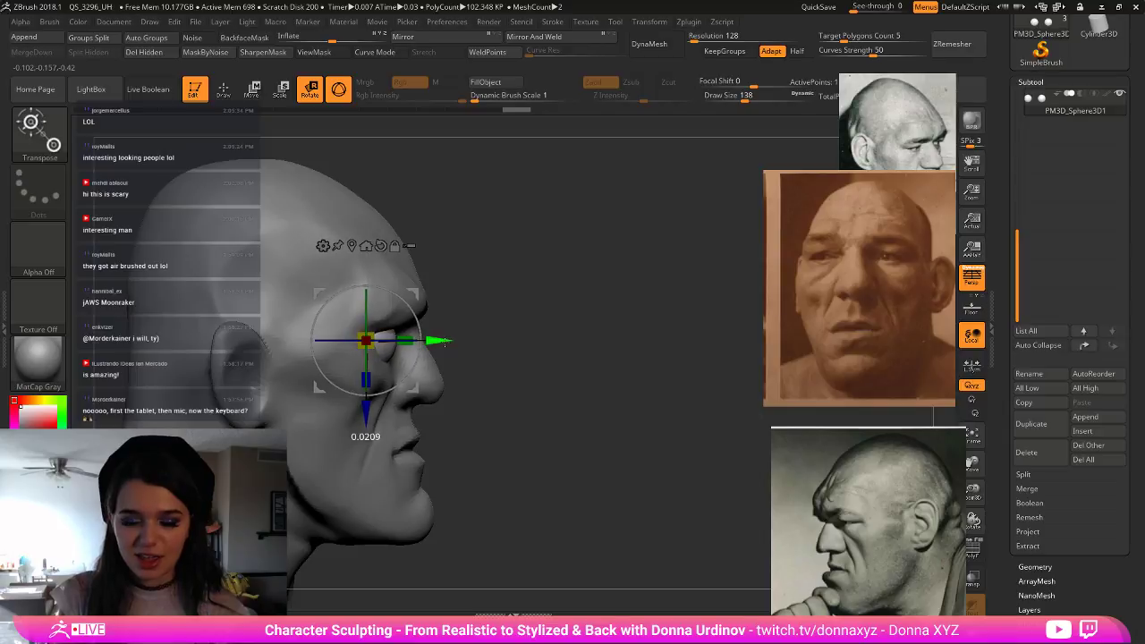
drag(897, 488, 788, 486)
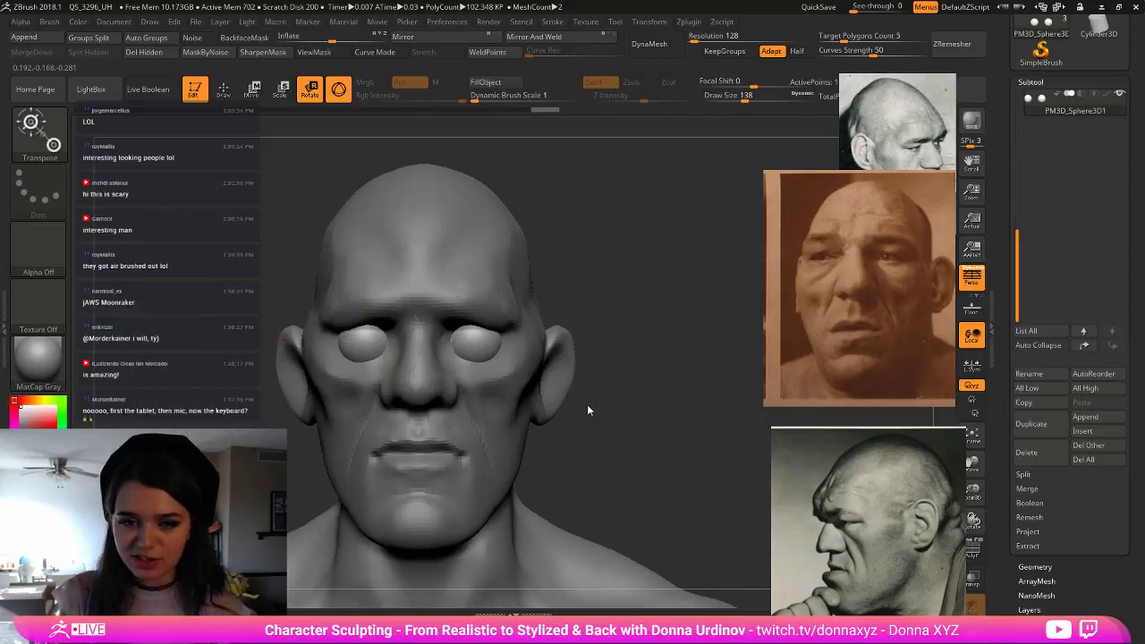
- Turn on local symmetry and scale both eyeballs down slightly about their own centres
alt+drag(587, 405, 500, 379)
drag(367, 329, 368, 335)
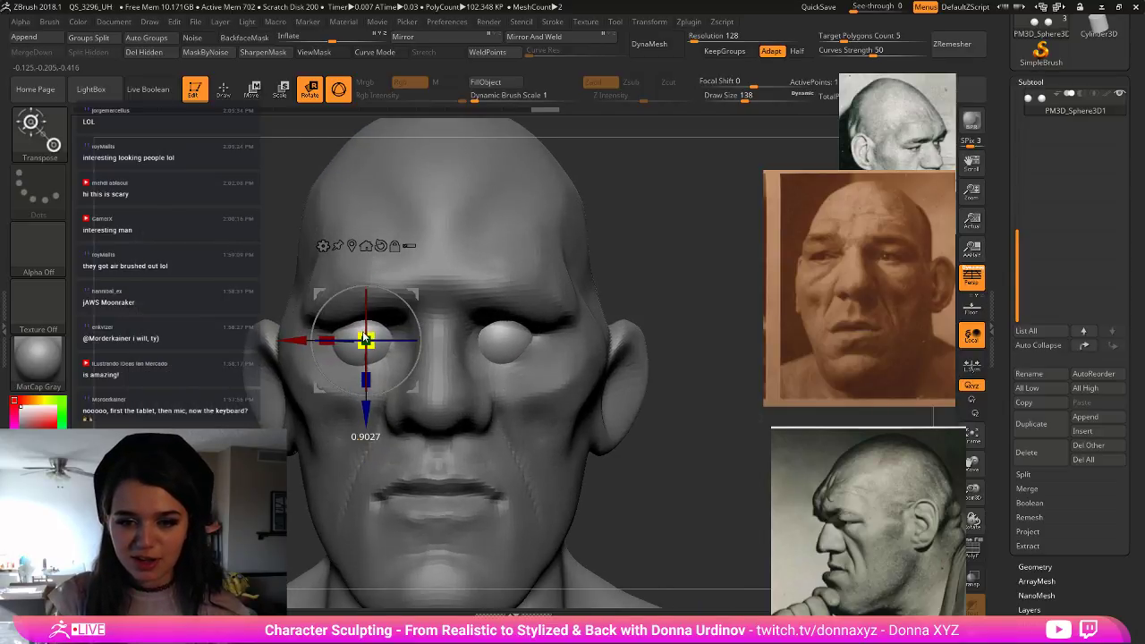
key(ctrl+z)
drag(960, 518, 937, 498)
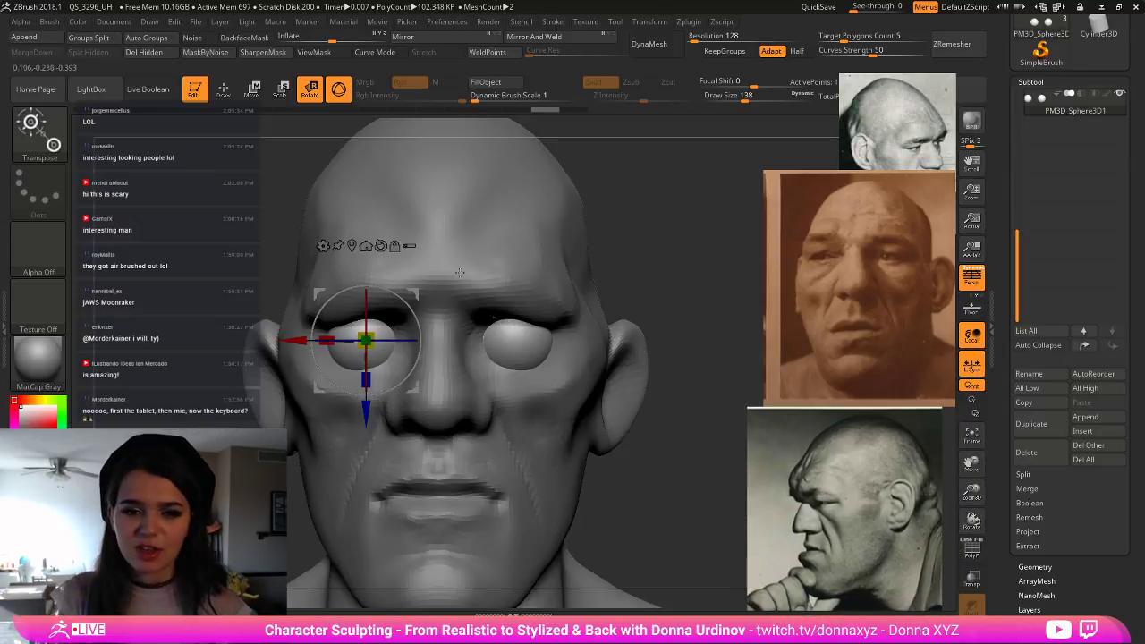
drag(366, 339, 396, 338)
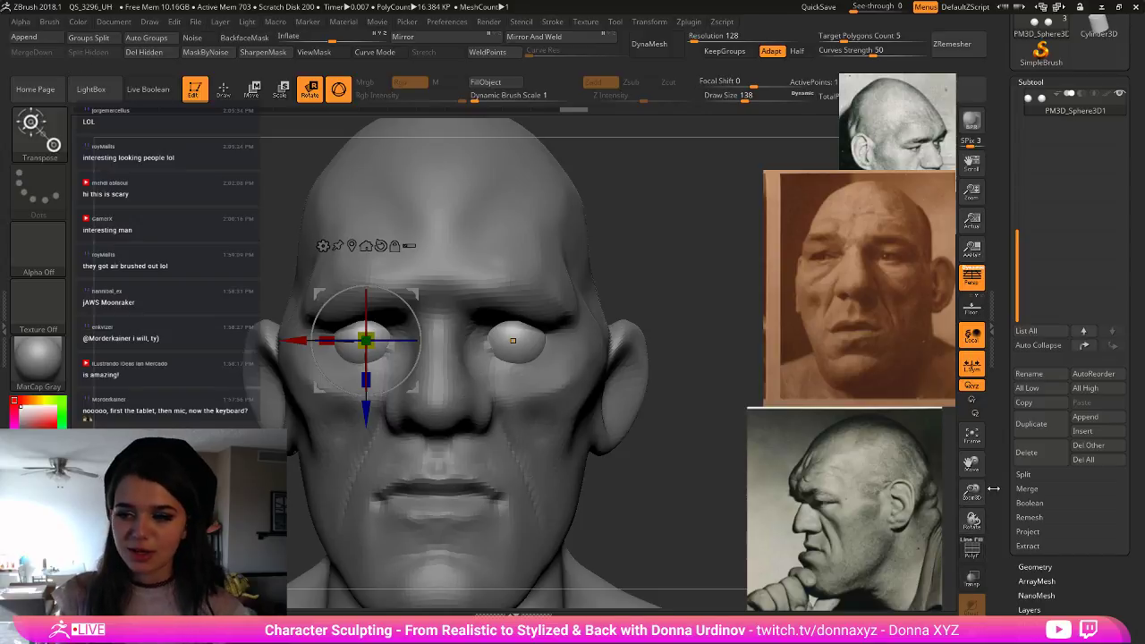
drag(657, 424, 704, 426)
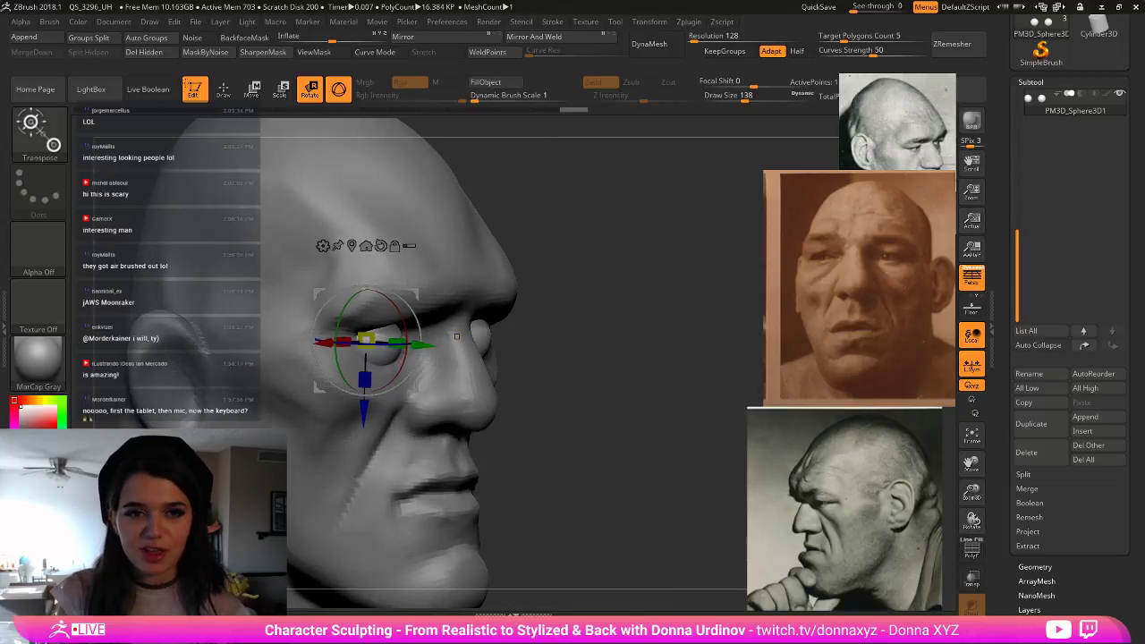
- Return to Draw mode with the Move brush and reduce the draw size to 14
click(220, 95)
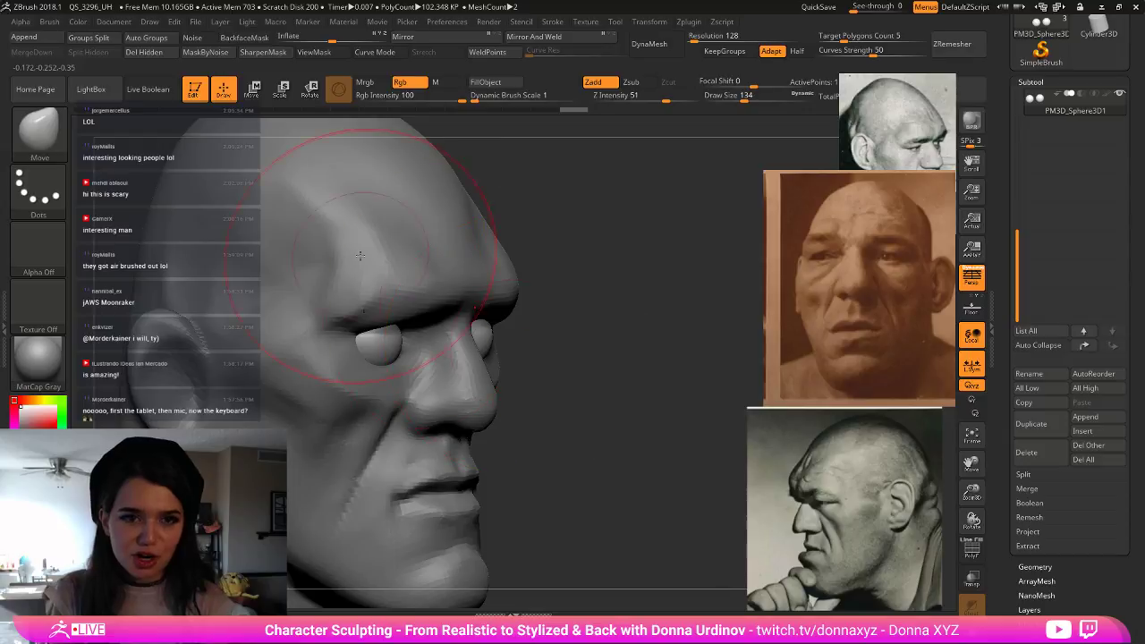
key(bracketleft)
key(bracketleft)
key(bracketleft)
key(bracketleft)
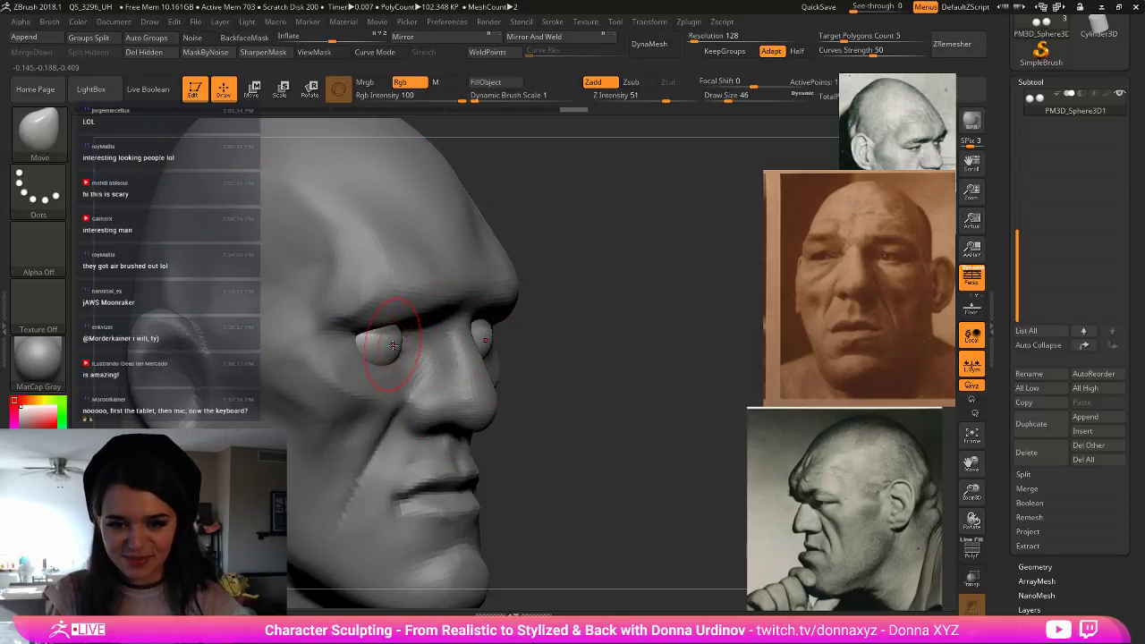
key(bracketleft)
key(bracketleft)
key(bracketleft)
key(bracketleft)
- Show the head in profile with transparency on and perspective off, ready to transform the eyeballs with the gizmo
drag(617, 333, 661, 333)
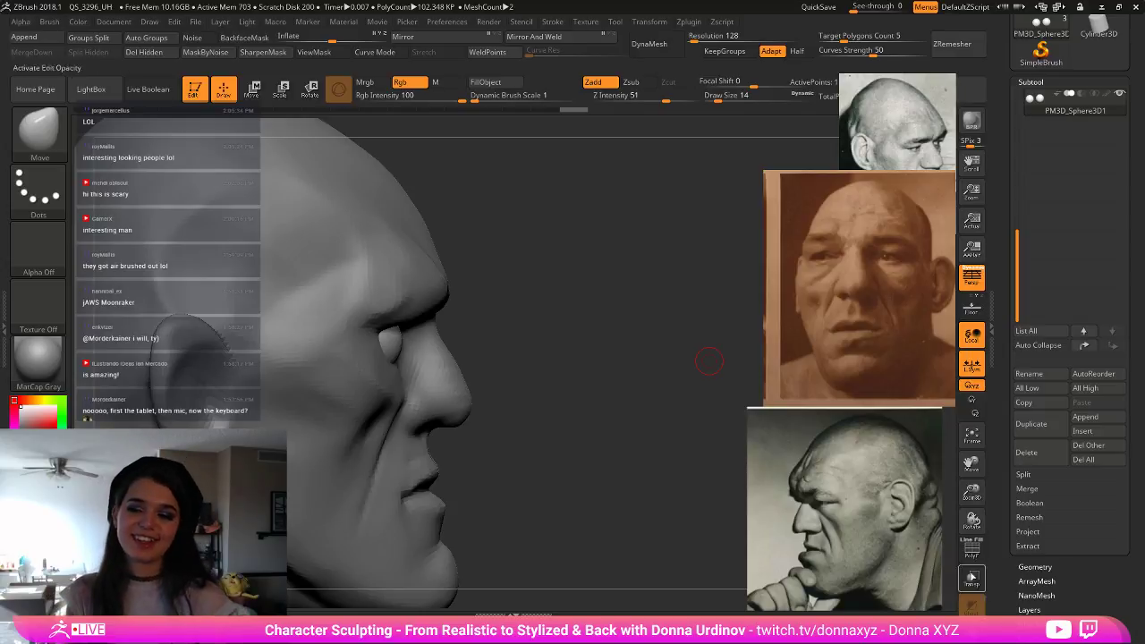
click(971, 579)
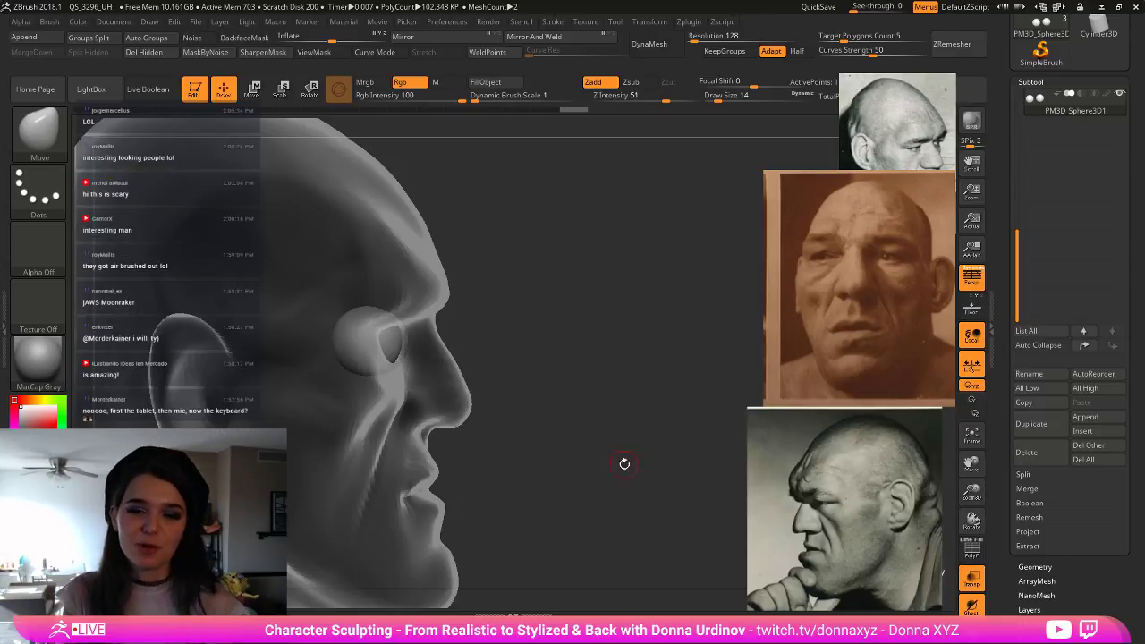
mouse_move(566, 290)
mouse_down()
mouse_move(474, 286)
mouse_move(484, 231)
mouse_move(572, 288)
mouse_up()
click(264, 94)
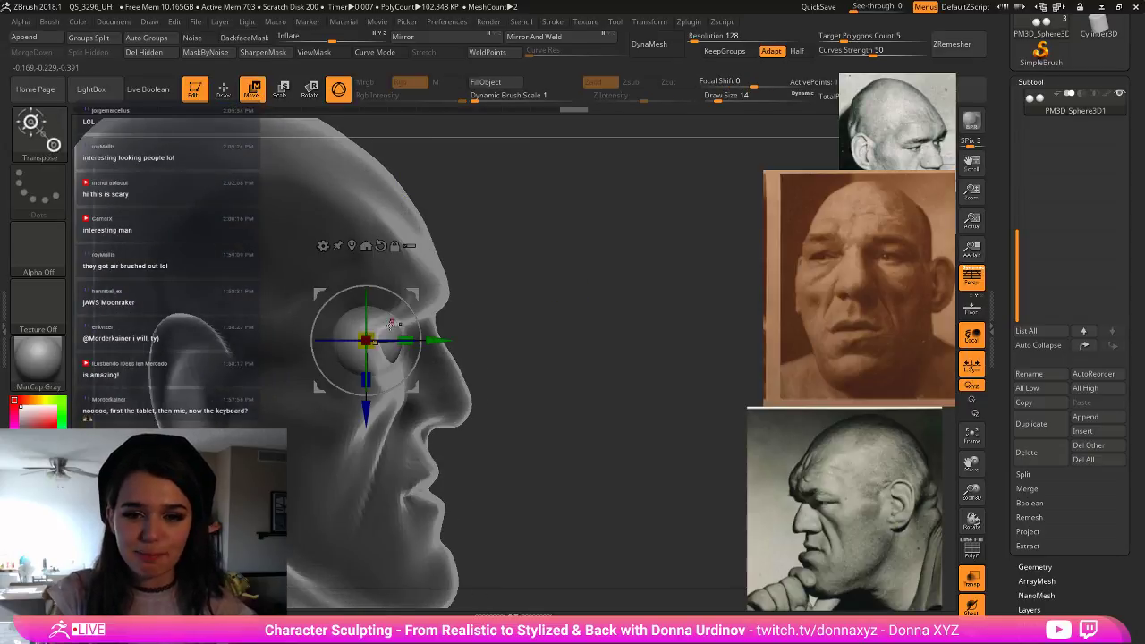
key(p)
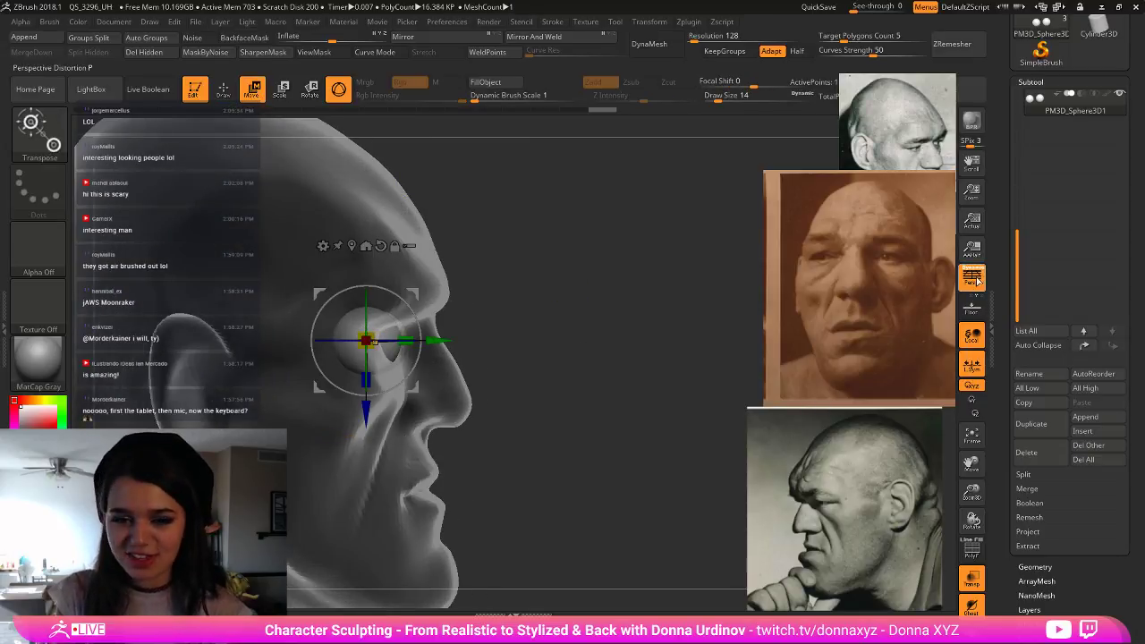
- Nudge the eyeballs forward in profile, fine-tune their size and spacing from the front, and turn off transparency
drag(430, 340, 435, 340)
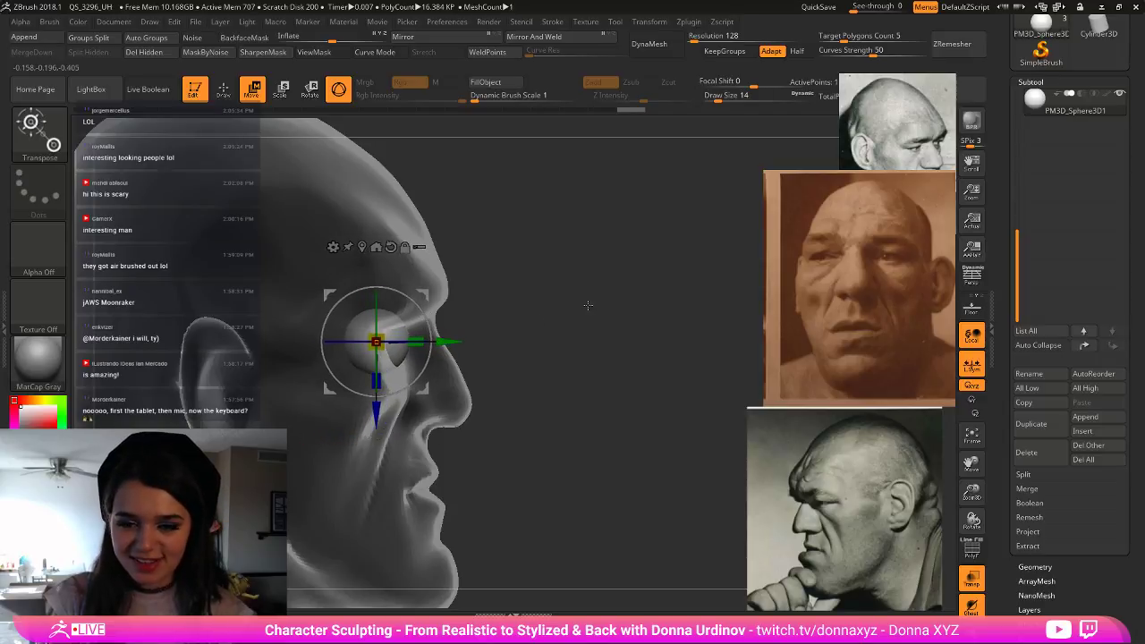
drag(579, 304, 535, 309)
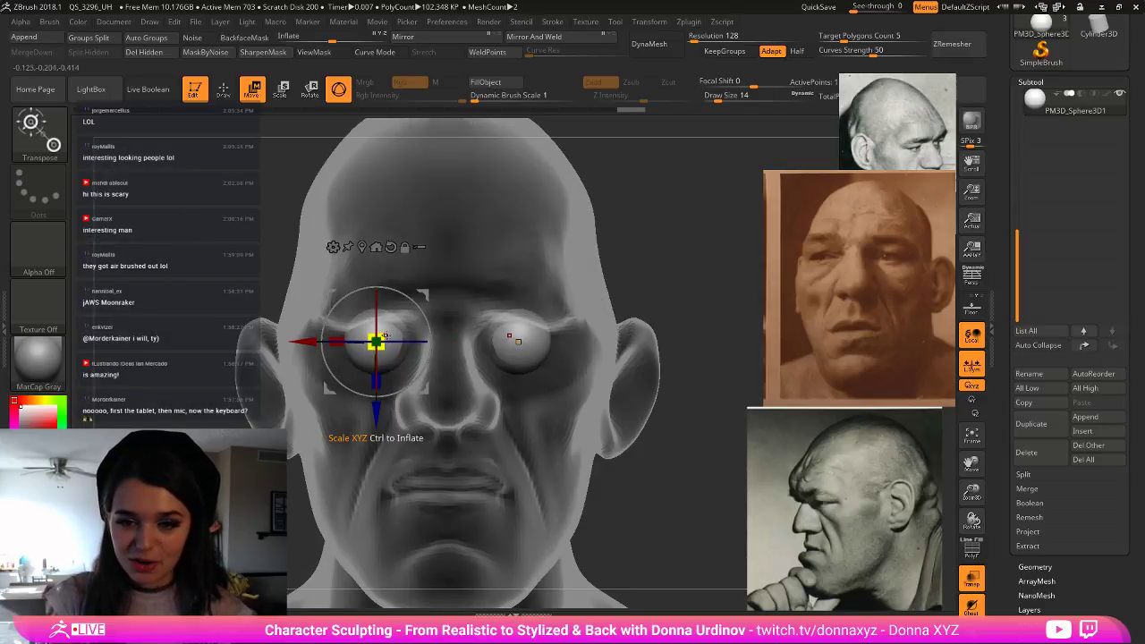
mouse_move(379, 340)
mouse_down()
mouse_move(399, 333)
mouse_move(369, 336)
mouse_up()
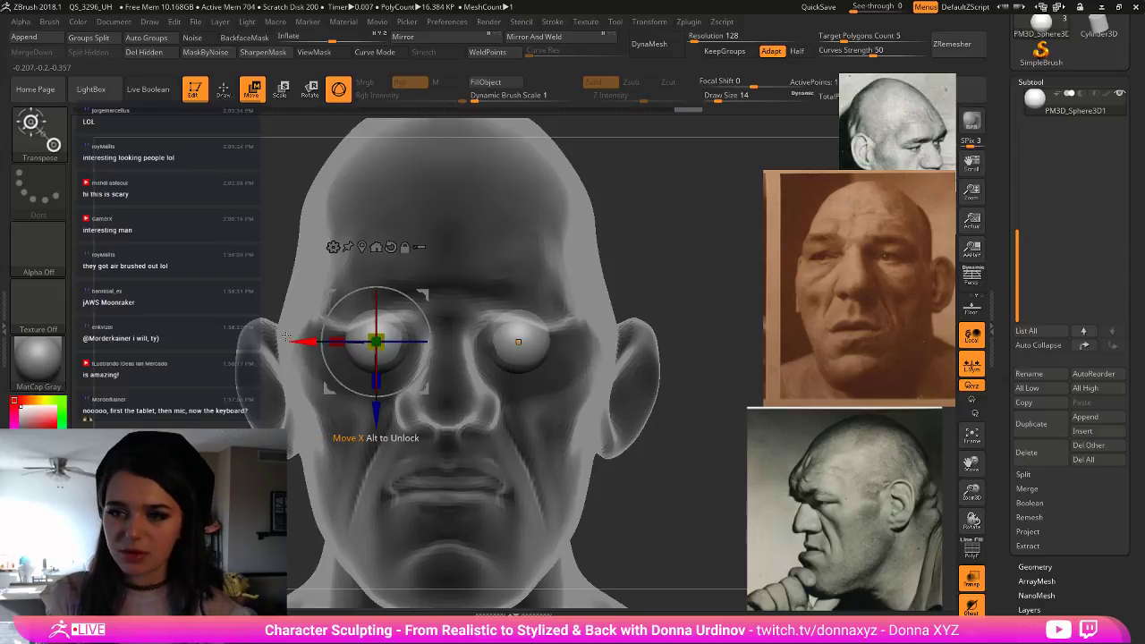
drag(297, 343, 300, 343)
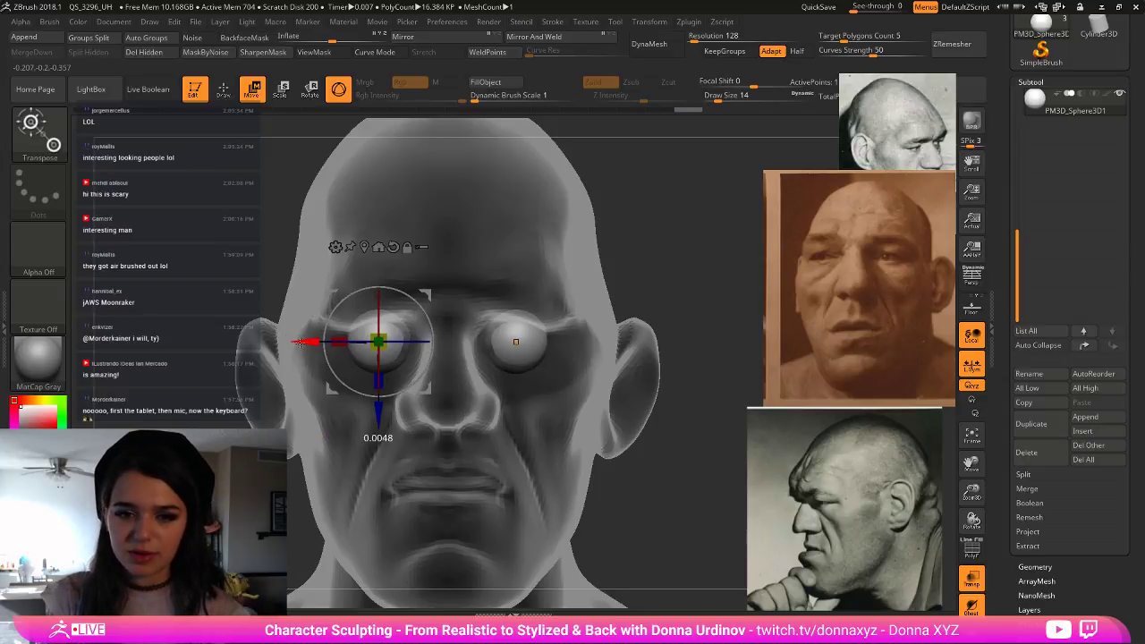
click(223, 88)
click(972, 580)
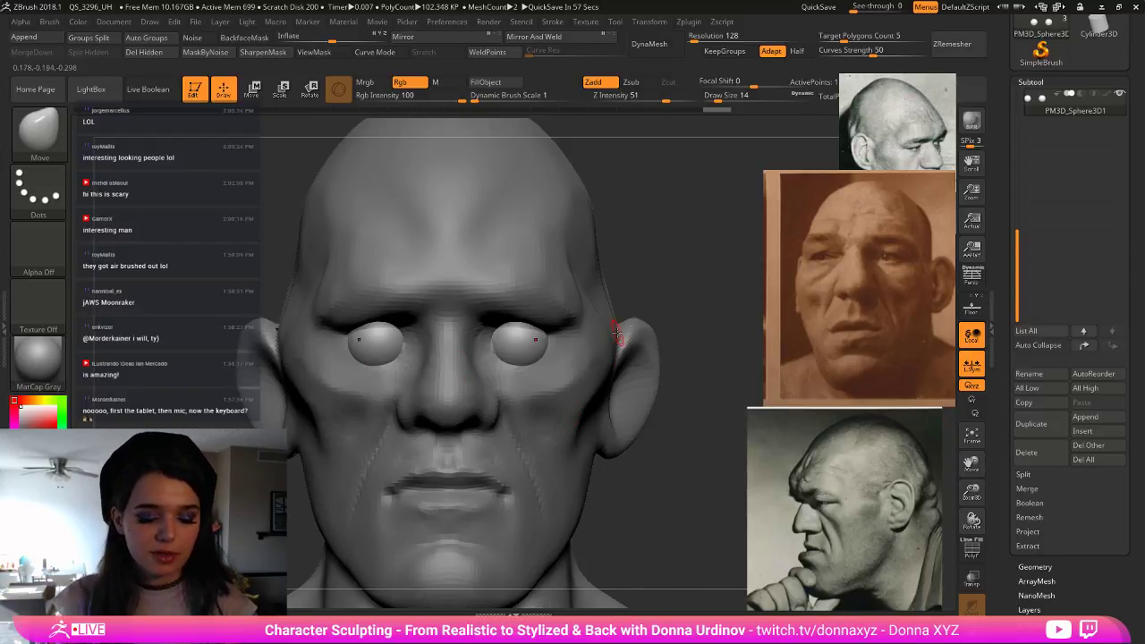
- Change the material to ToyPlastic and keep the brush on the Rgb channel for the eyeballs
key(b)
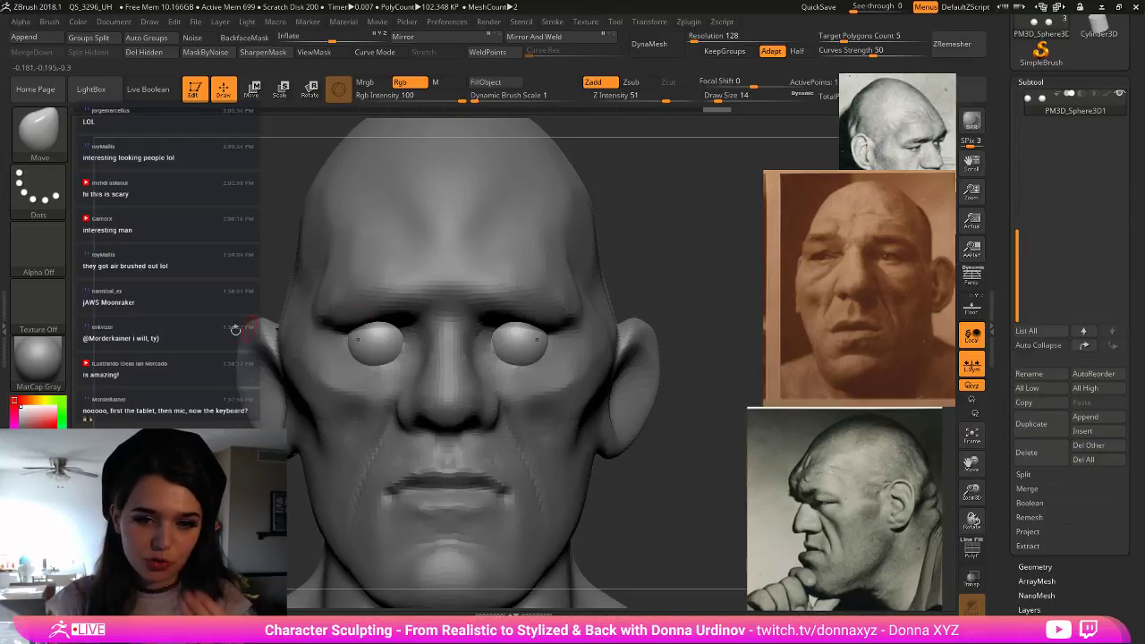
alt+drag(673, 261, 694, 291)
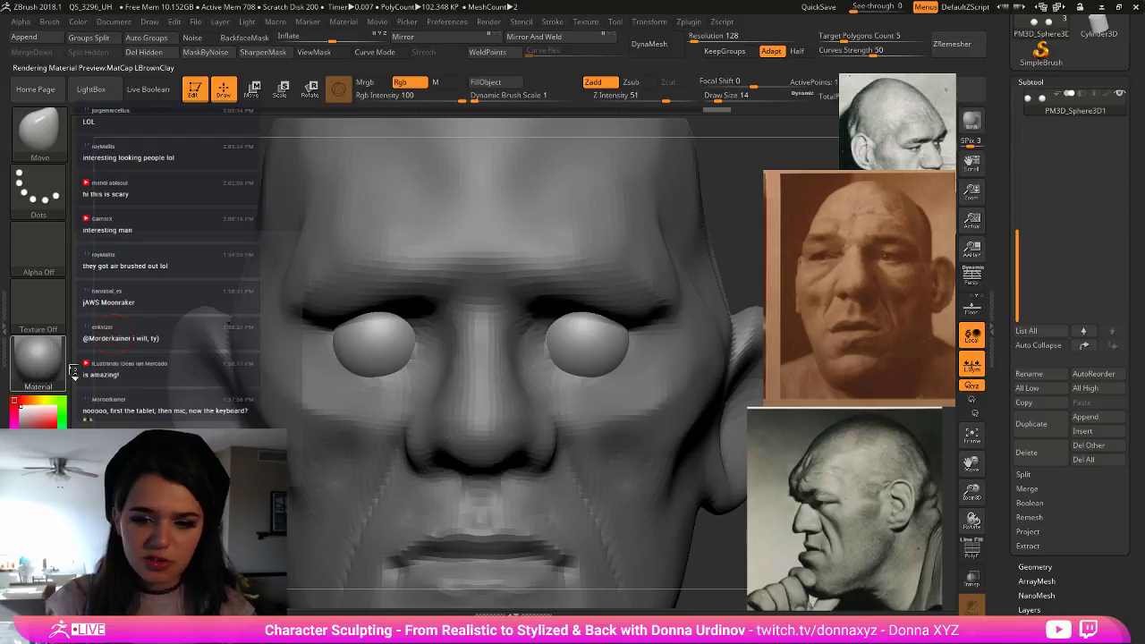
click(47, 359)
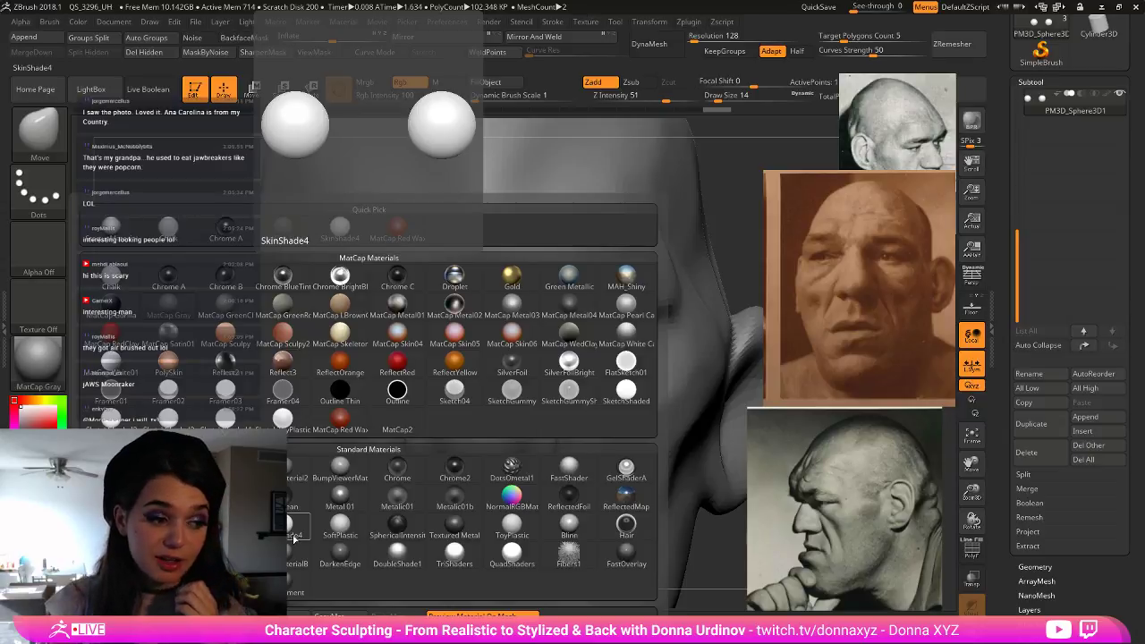
click(519, 533)
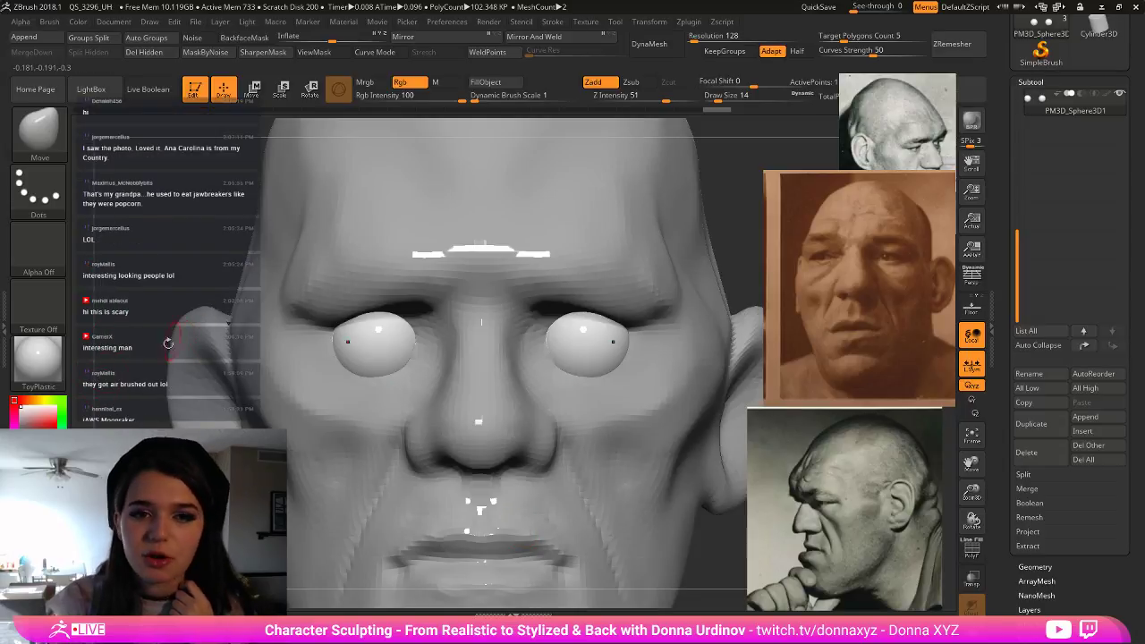
click(439, 82)
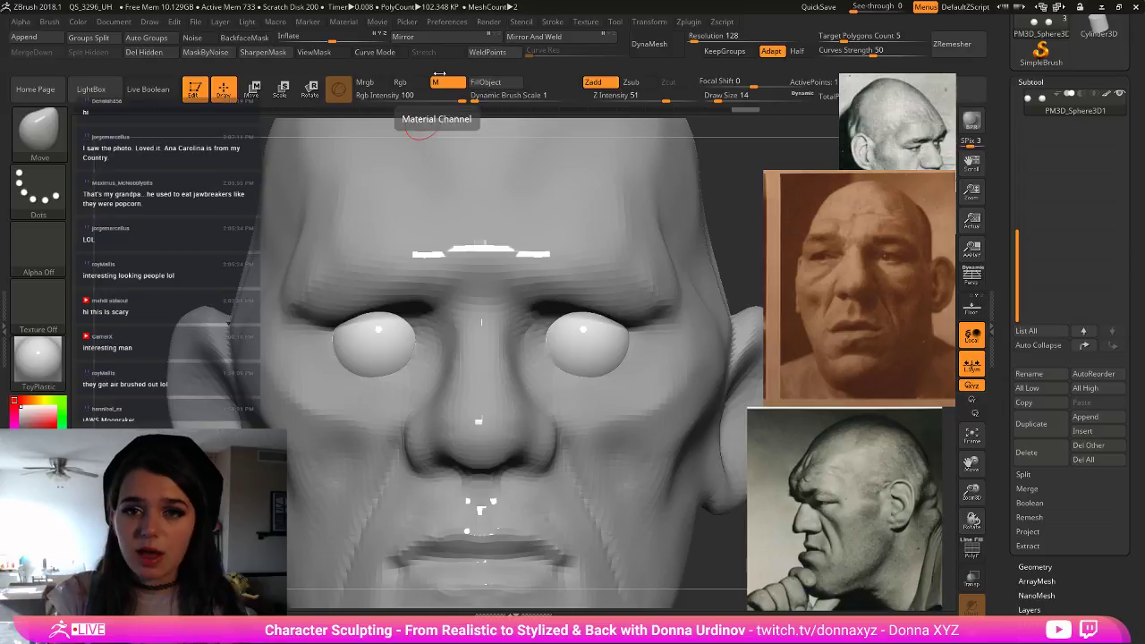
click(400, 83)
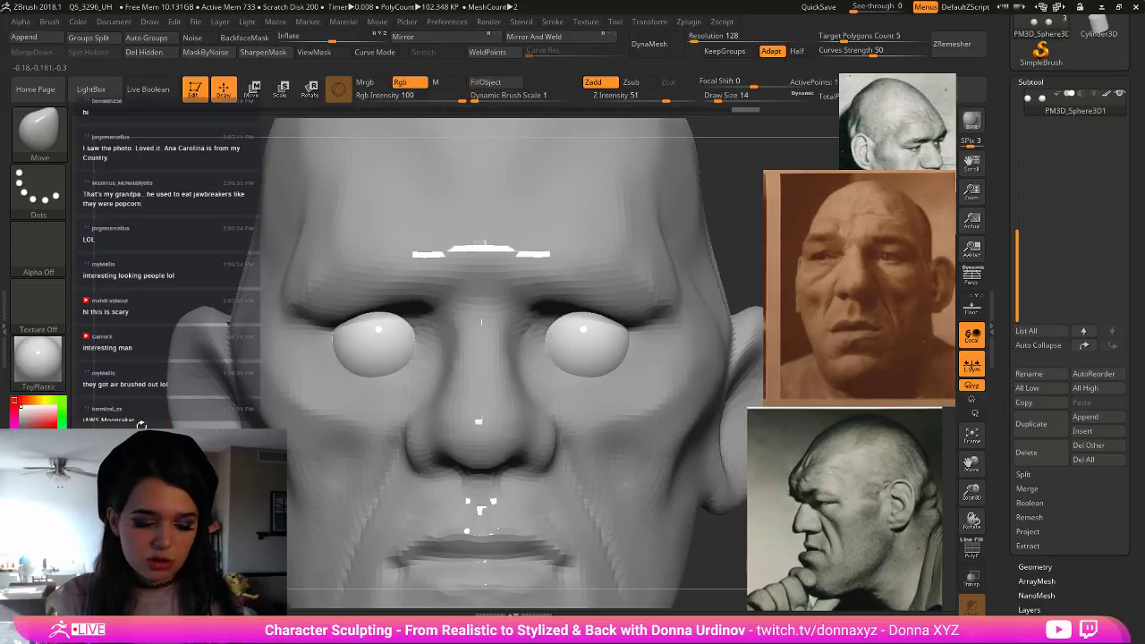
- Switch to the Standard brush, remove the test bump from the eyeballs, and enable Rgb colour painting
key(b)
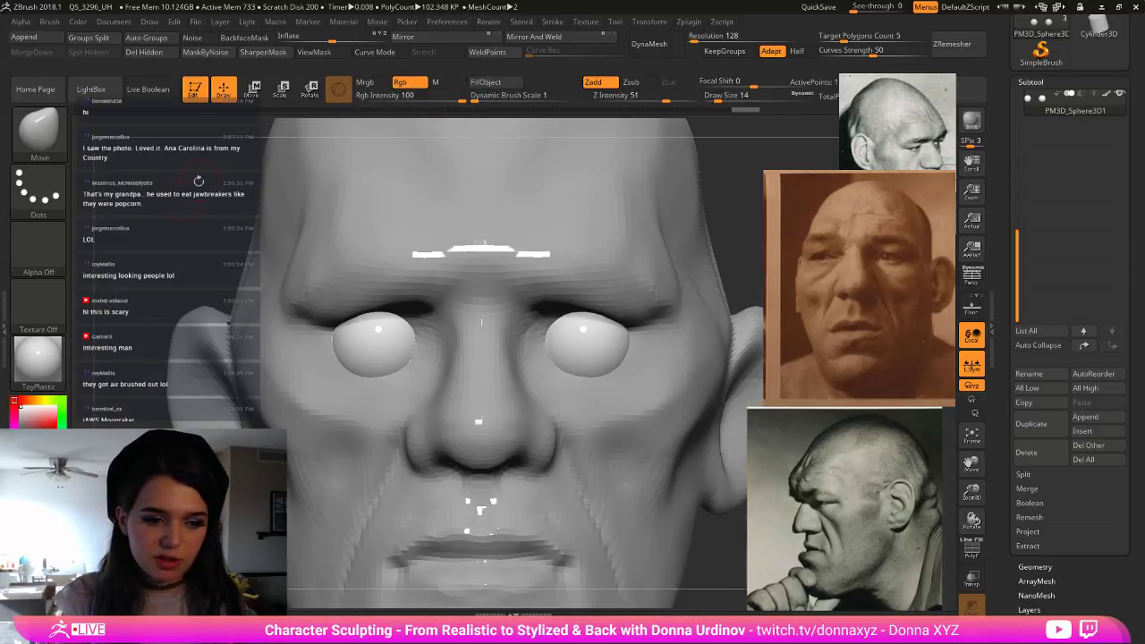
key(b)
key(s)
key(t)
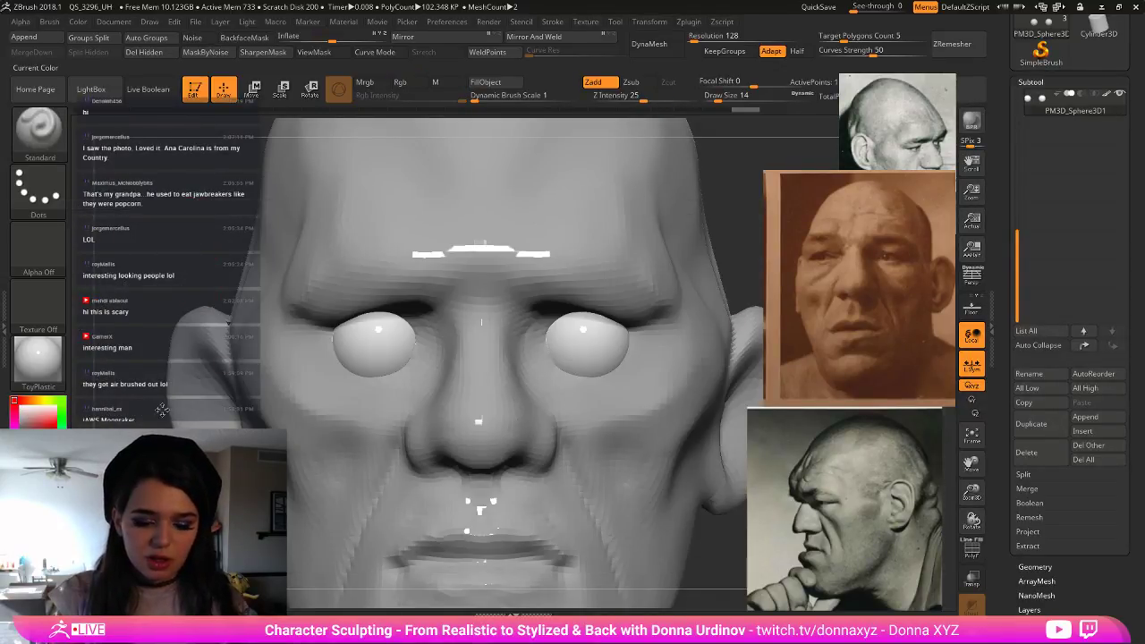
key([)
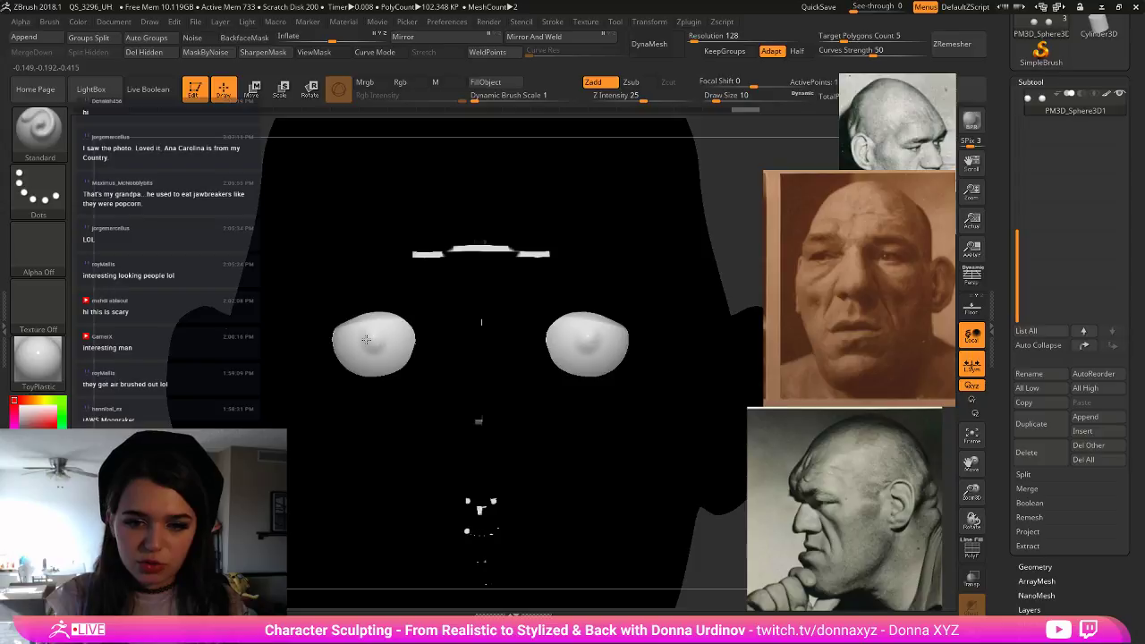
key(ctrl)
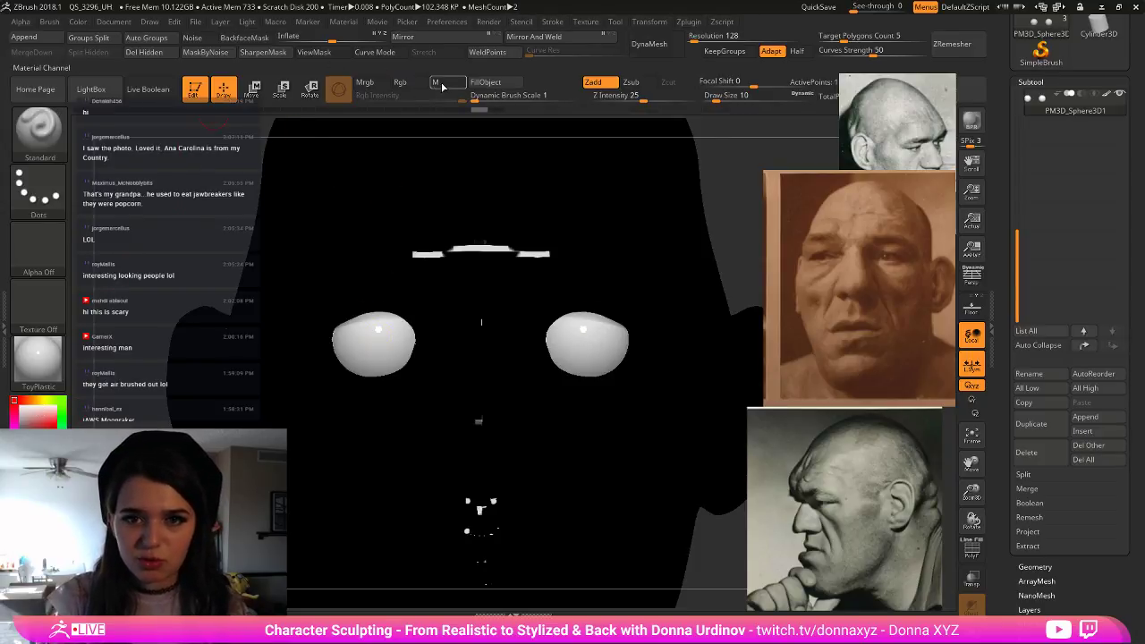
click(399, 81)
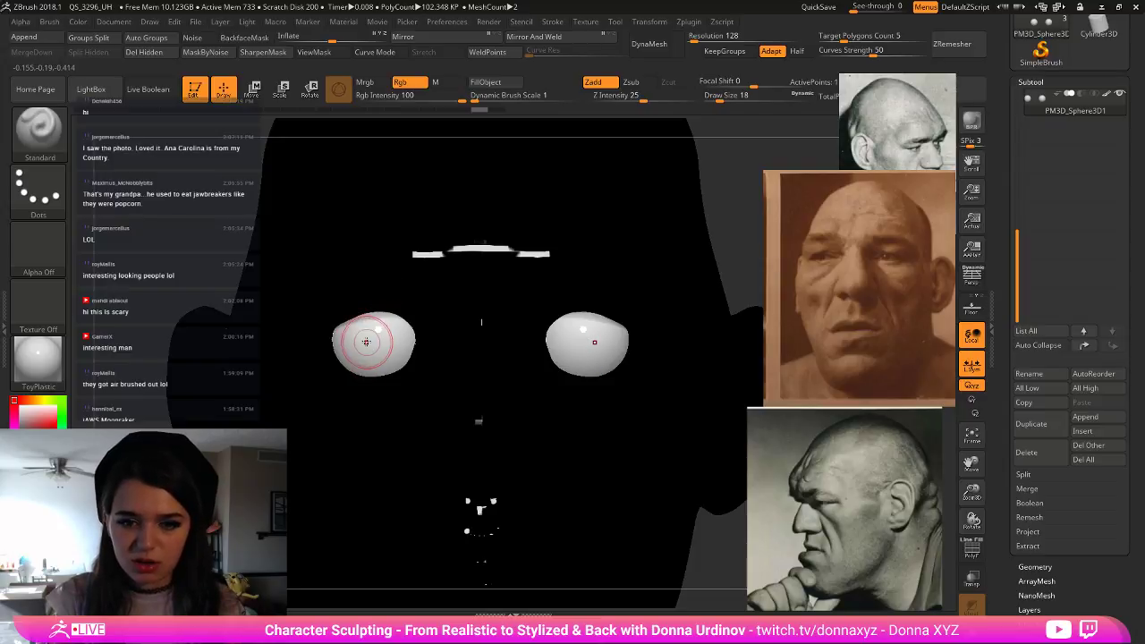
- Undo the first dark spot and paint a small dark centre on both eyeballs at draw size 10 with Zadd off
key([)
drag(372, 343, 367, 338)
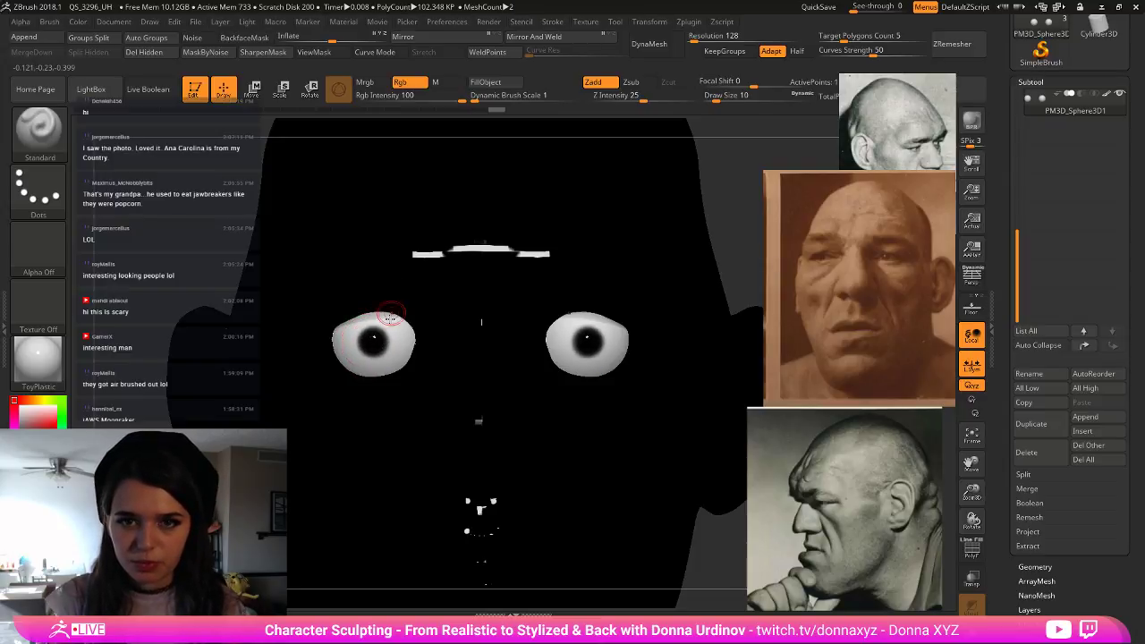
key(ctrl+z)
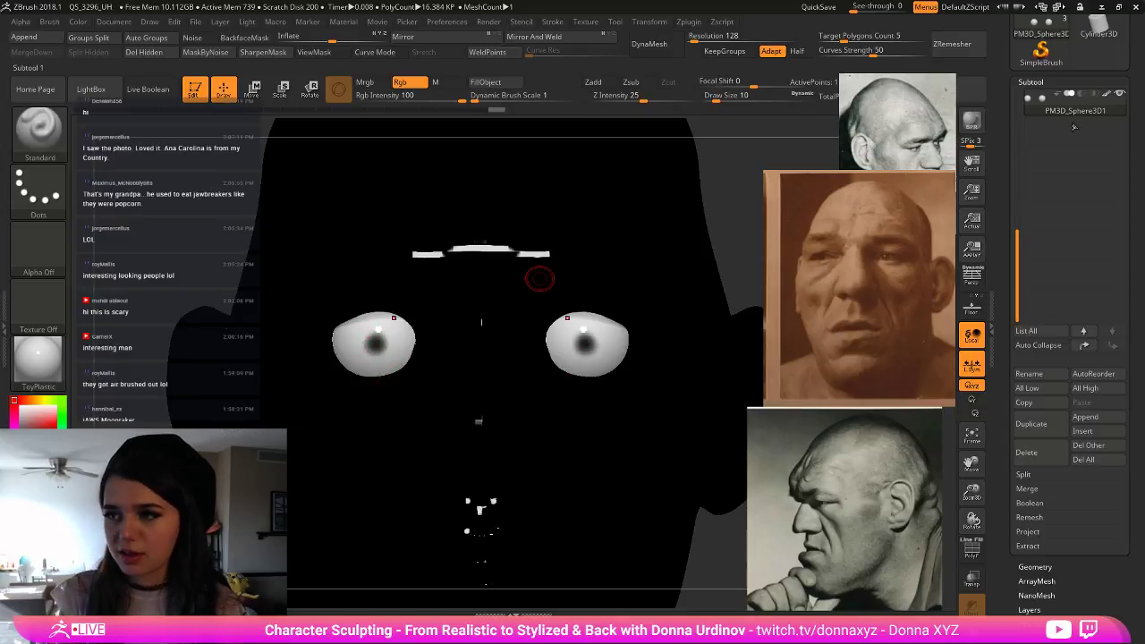
- Turn off the polypaint display on DemoHead and enlarge the dark irises on both eyeballs at draw size 14
drag(1013, 237, 1015, 116)
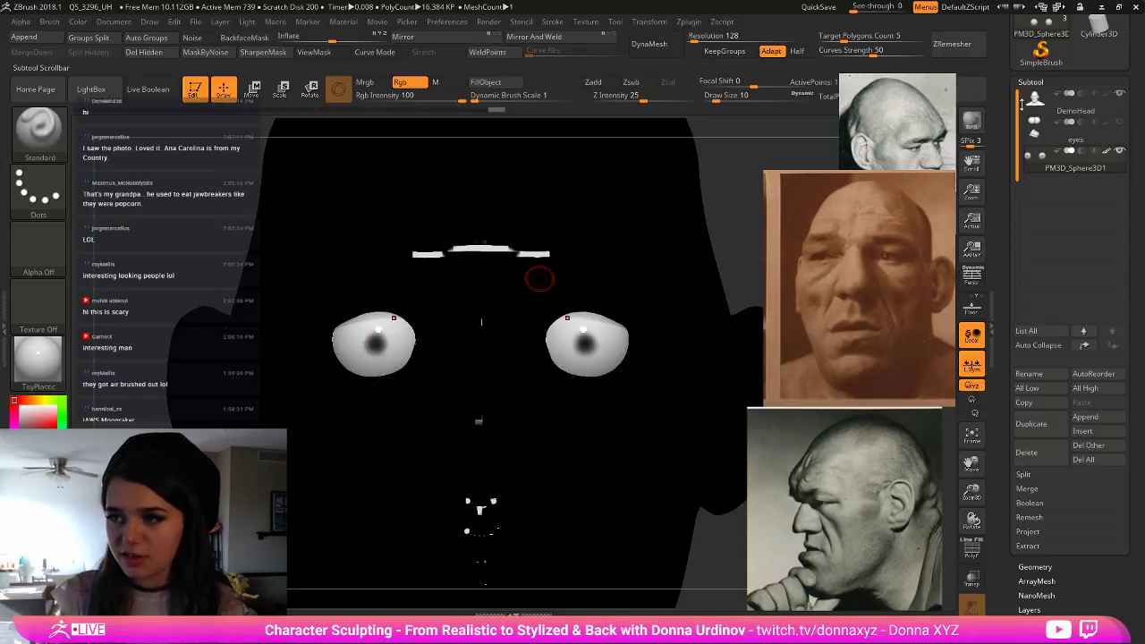
click(1108, 99)
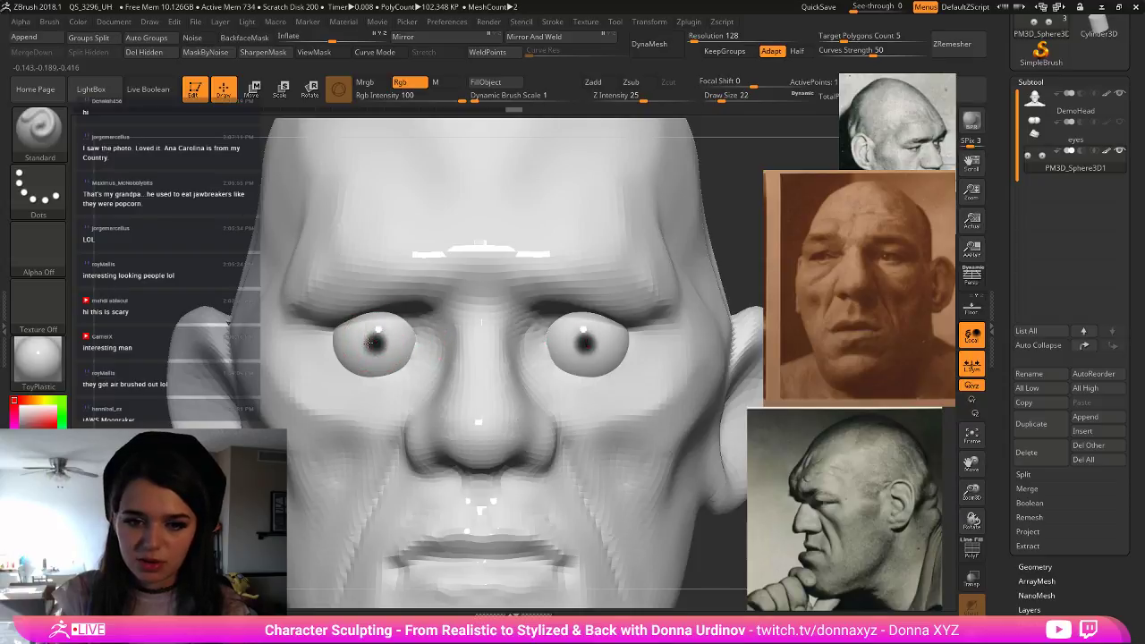
key(bracketleft)
drag(369, 343, 377, 345)
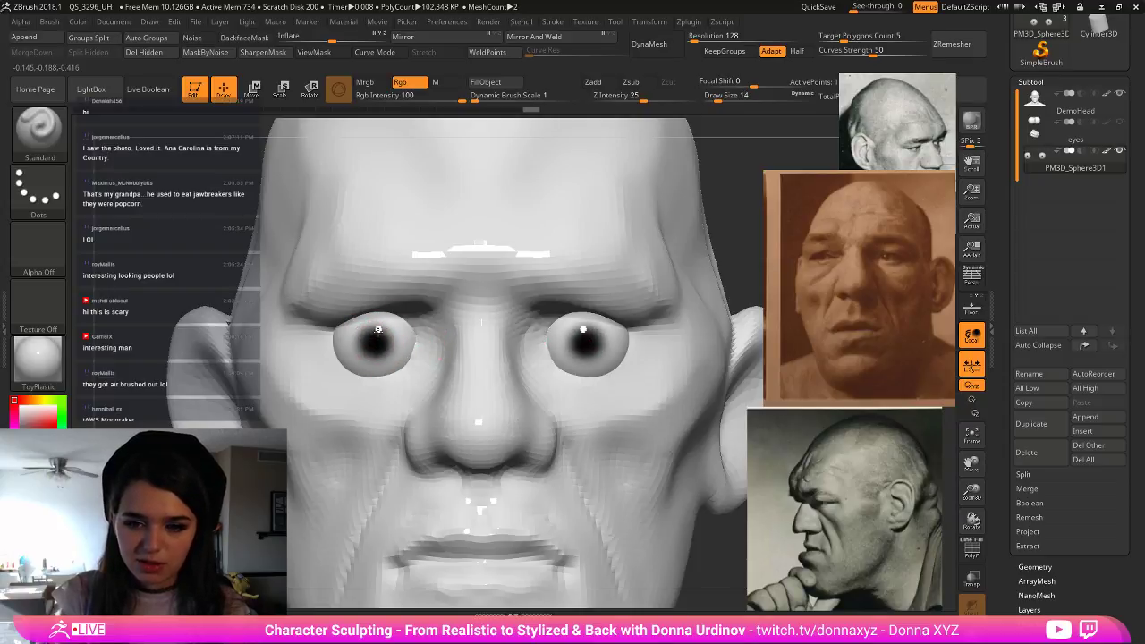
- Isolate the eyeballs in Solo mode, touch up the dark irises, and subdivide the mesh to level 3
click(972, 606)
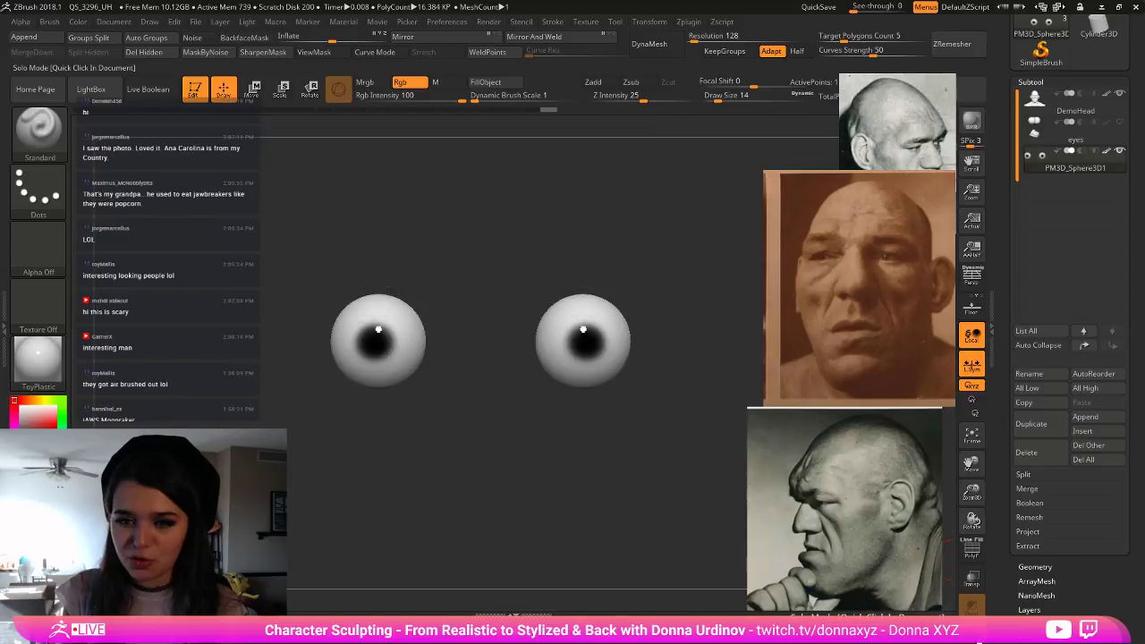
mouse_move(465, 390)
alt+mouse_down()
mouse_move(499, 413)
mouse_move(478, 425)
alt+mouse_up()
mouse_move(367, 354)
mouse_down()
mouse_move(362, 336)
mouse_move(367, 376)
mouse_move(404, 311)
mouse_move(366, 378)
mouse_up()
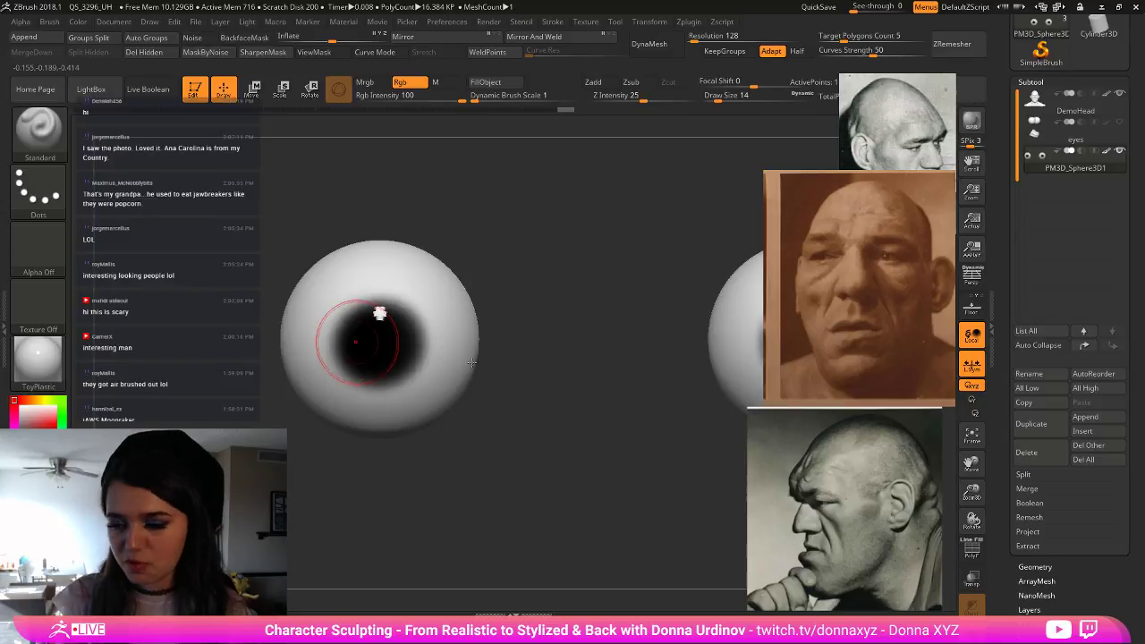
click(1035, 567)
click(1048, 202)
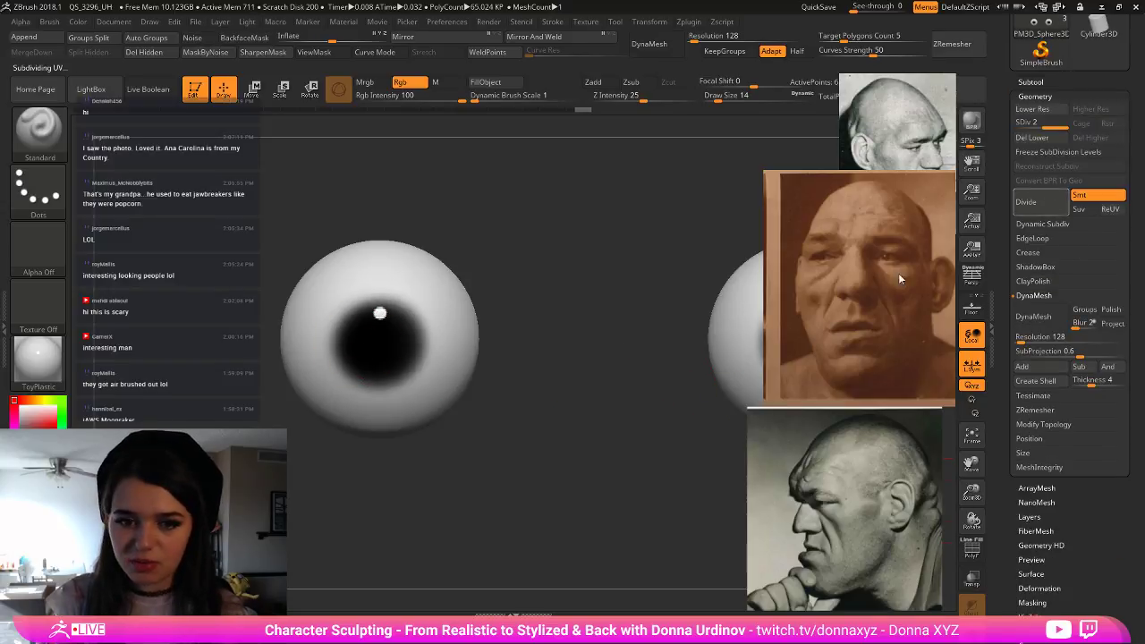
click(1042, 210)
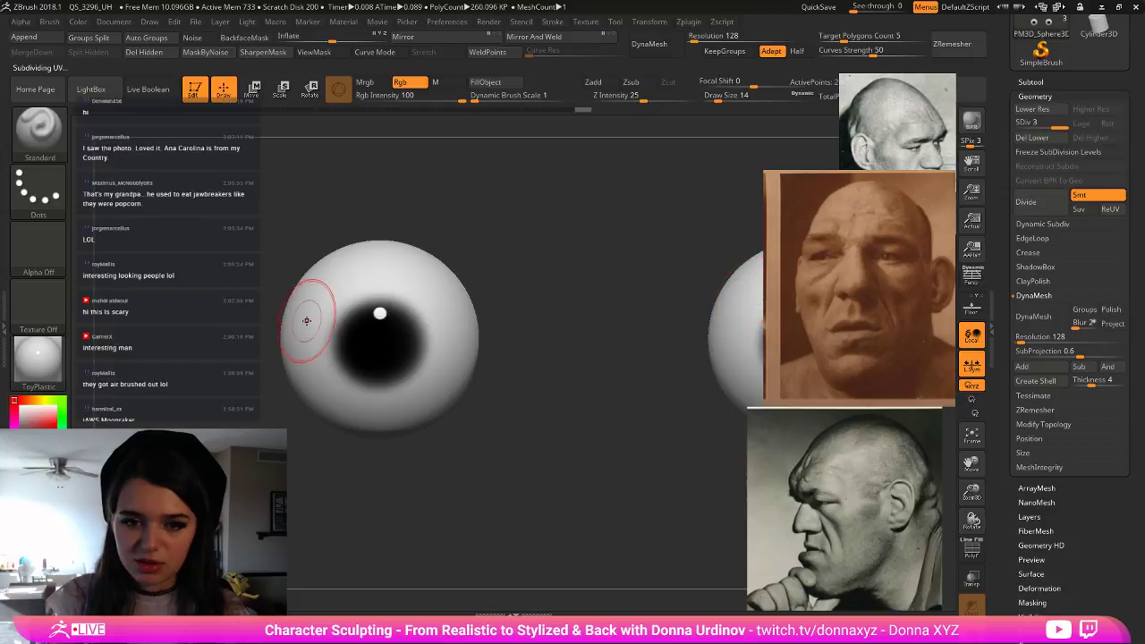
- Choose a dark reddish-brown colour and paint it inside the black rim of the irises
click(23, 399)
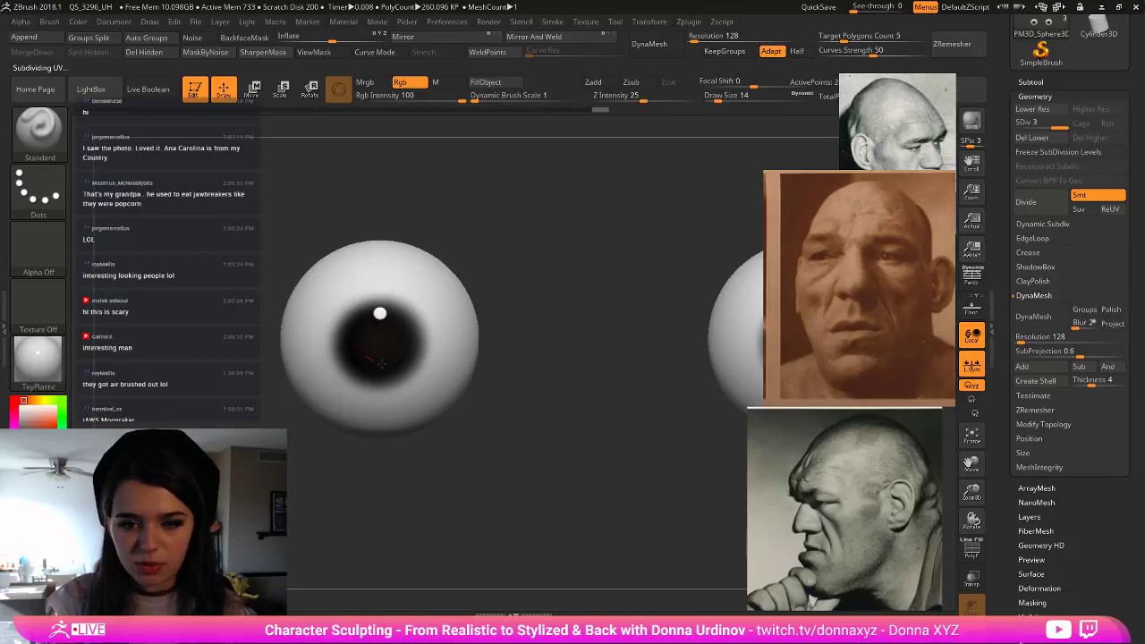
click(29, 426)
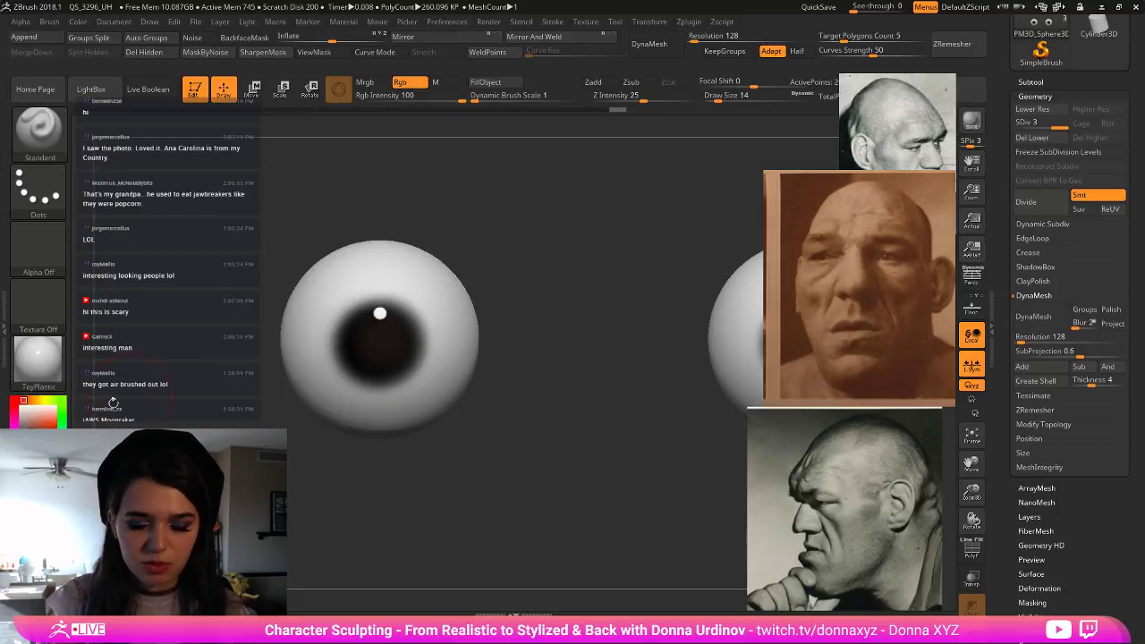
drag(382, 340, 388, 320)
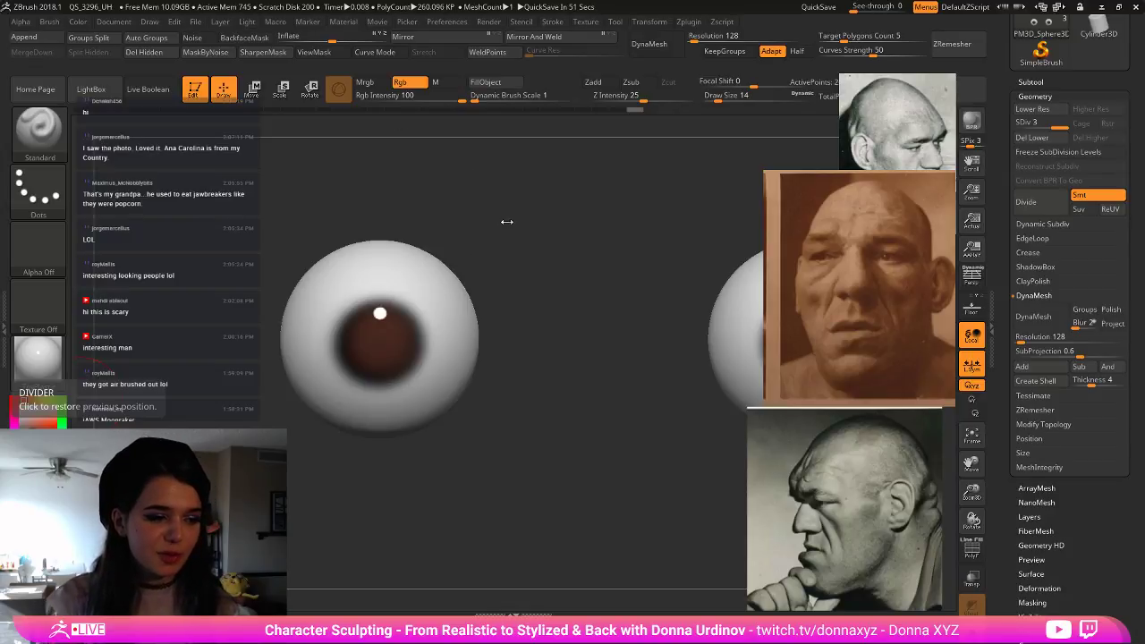
- Paint a small black pupil at the centre of each iris with a draw size between 3 and 5
mouse_move(522, 226)
mouse_down()
mouse_move(506, 227)
mouse_move(525, 226)
mouse_up()
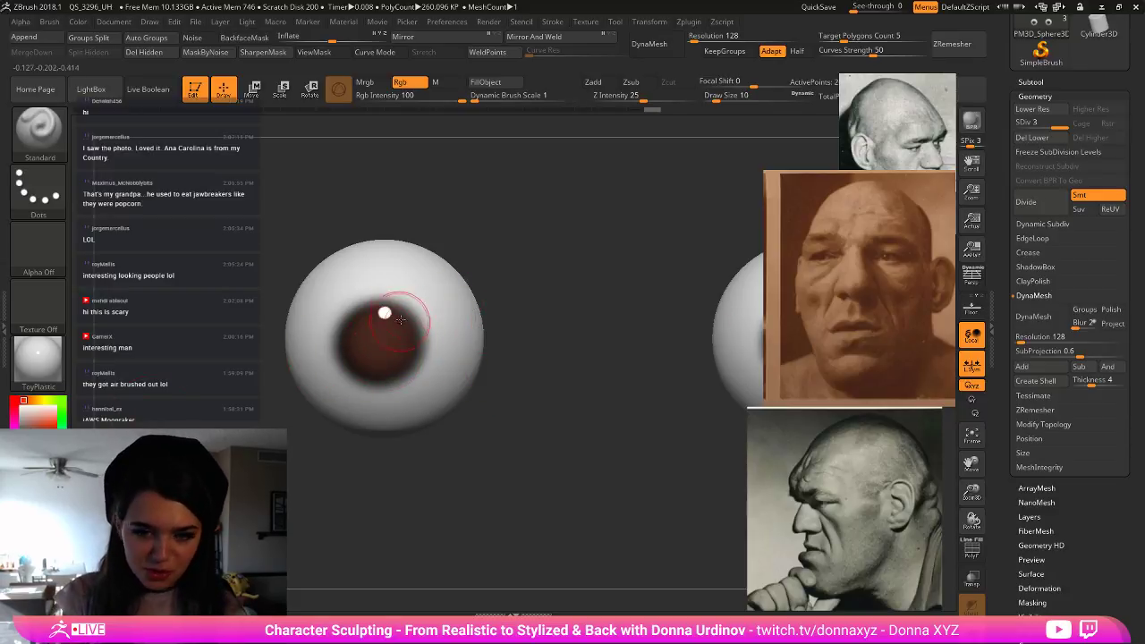
key(bracketleft)
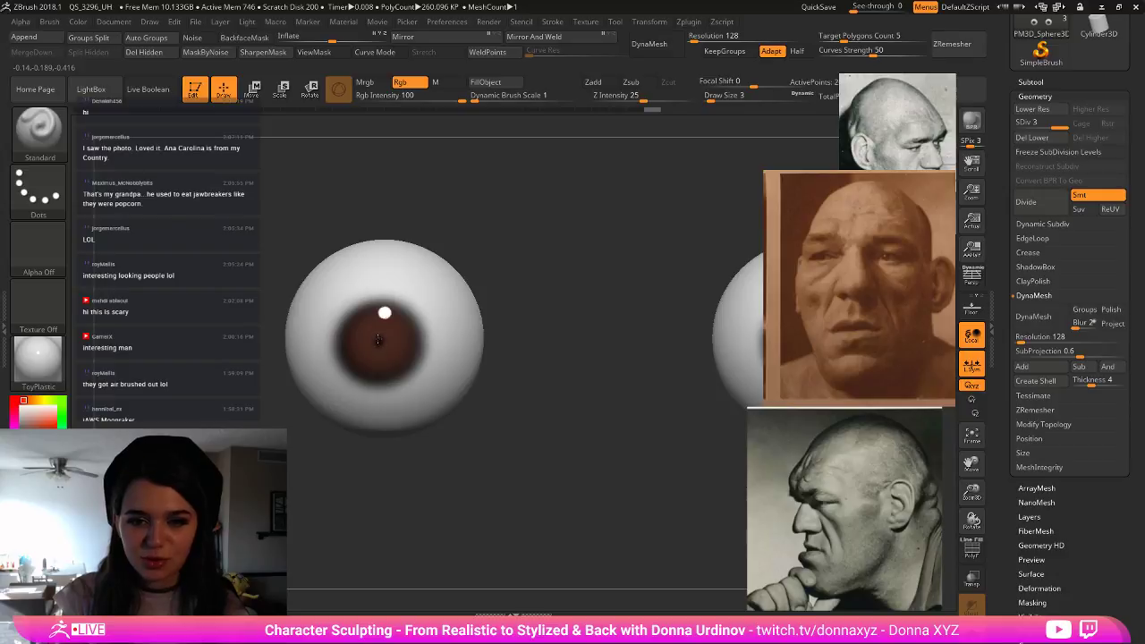
key(bracketright)
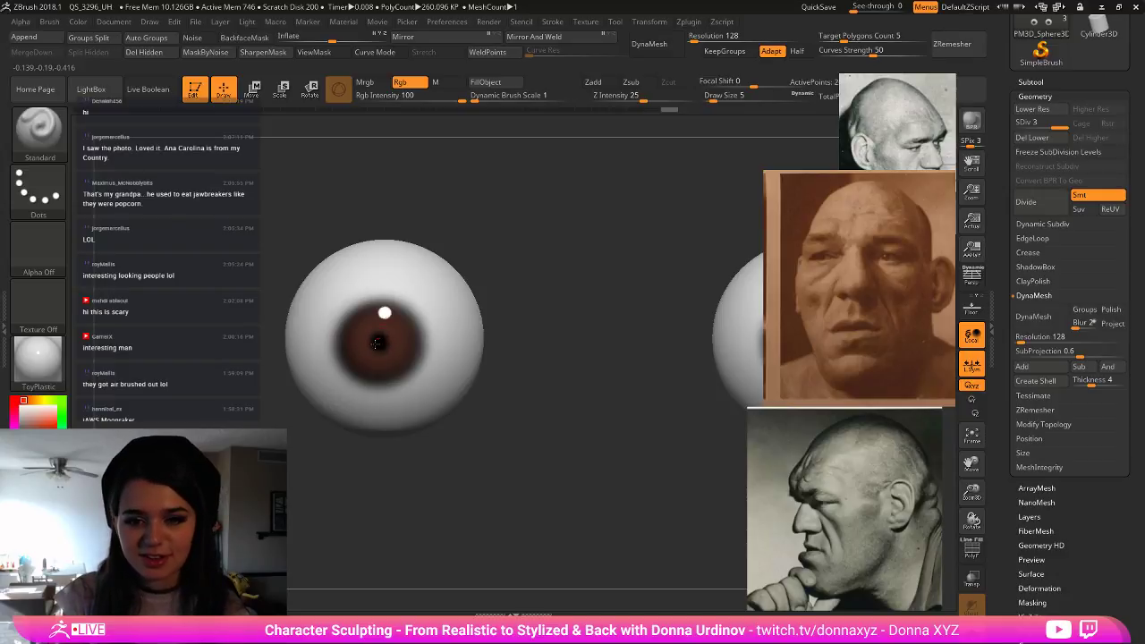
- Shade the eyeball whites with a soft grey band around the irises, using draw sizes between 18 and 30
key(bracketright)
key(bracketright)
key(bracketright)
key(bracketright)
key(bracketright)
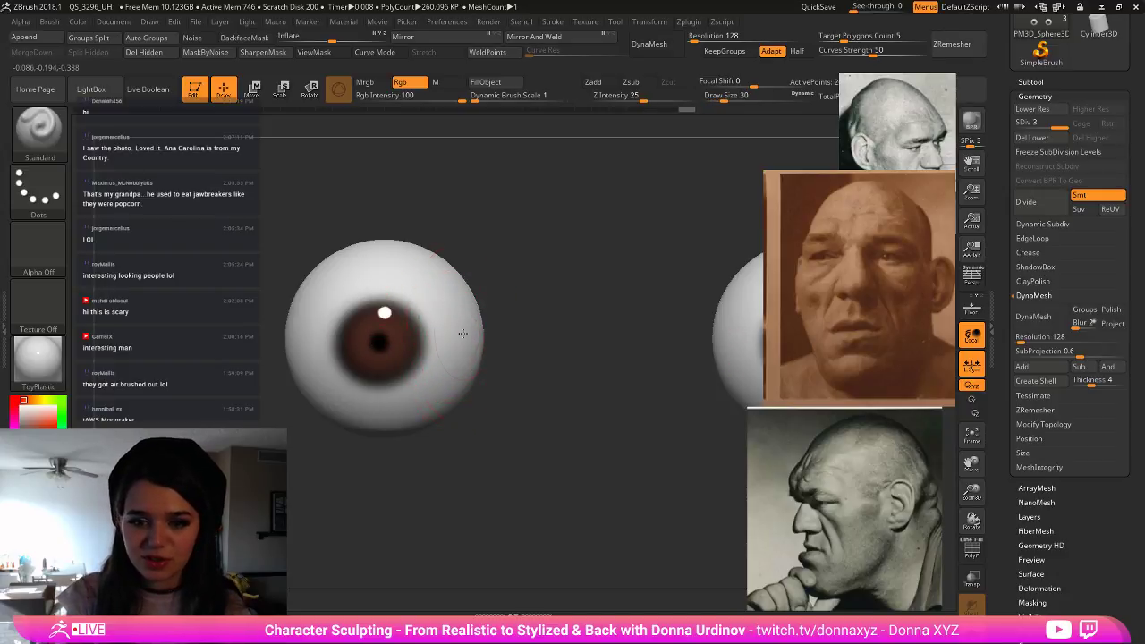
drag(463, 333, 366, 304)
key(bracketleft)
drag(459, 332, 358, 308)
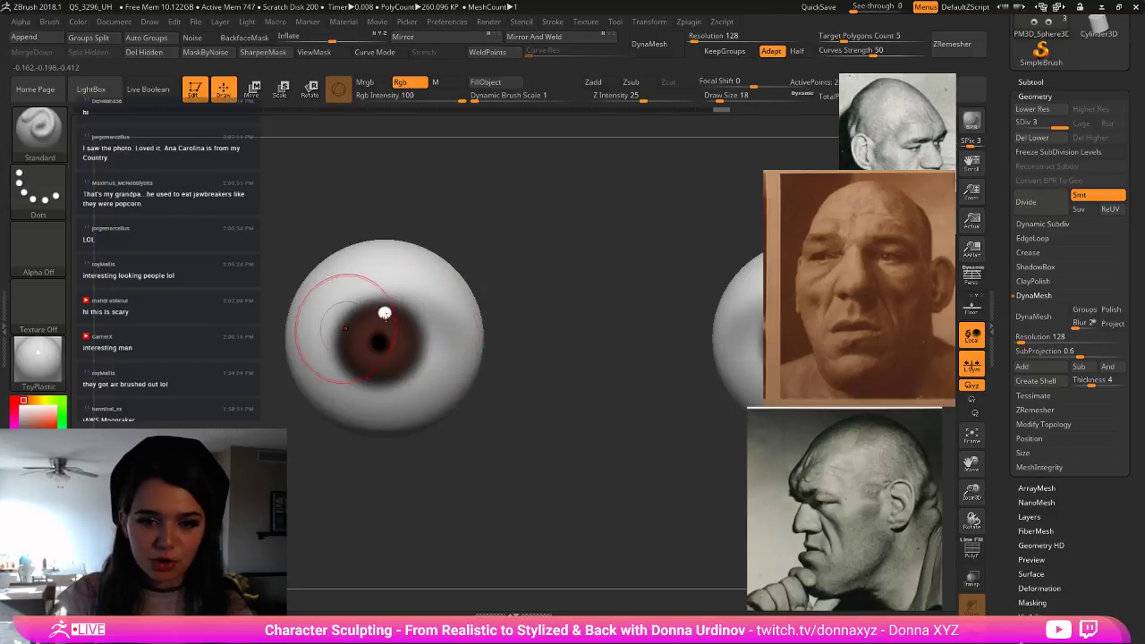
key(bracketright)
key(bracketright)
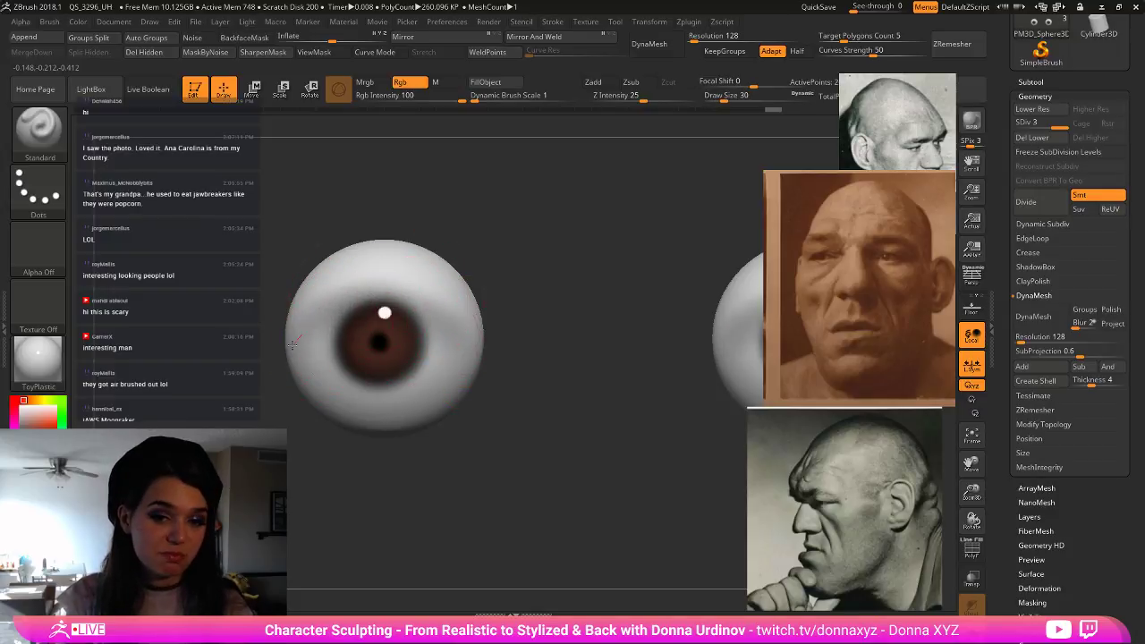
- Darken the shading above the irises at draw size 10, then raise the draw size to 18
key(bracketleft)
key(bracketleft)
key(bracketleft)
key(bracketleft)
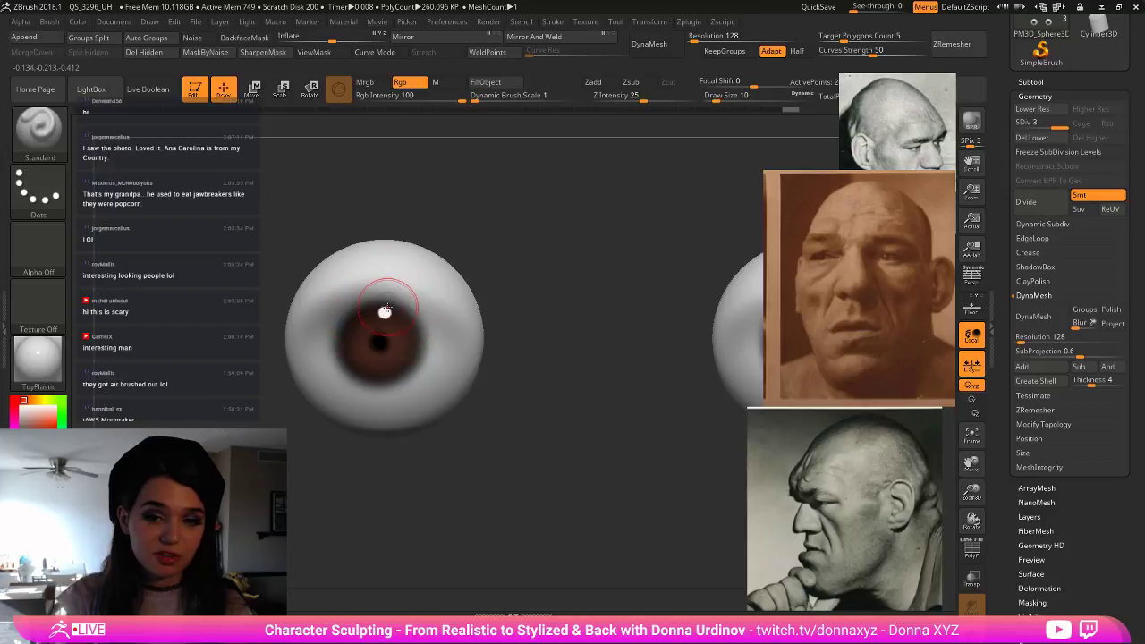
key(bracketright)
key(bracketright)
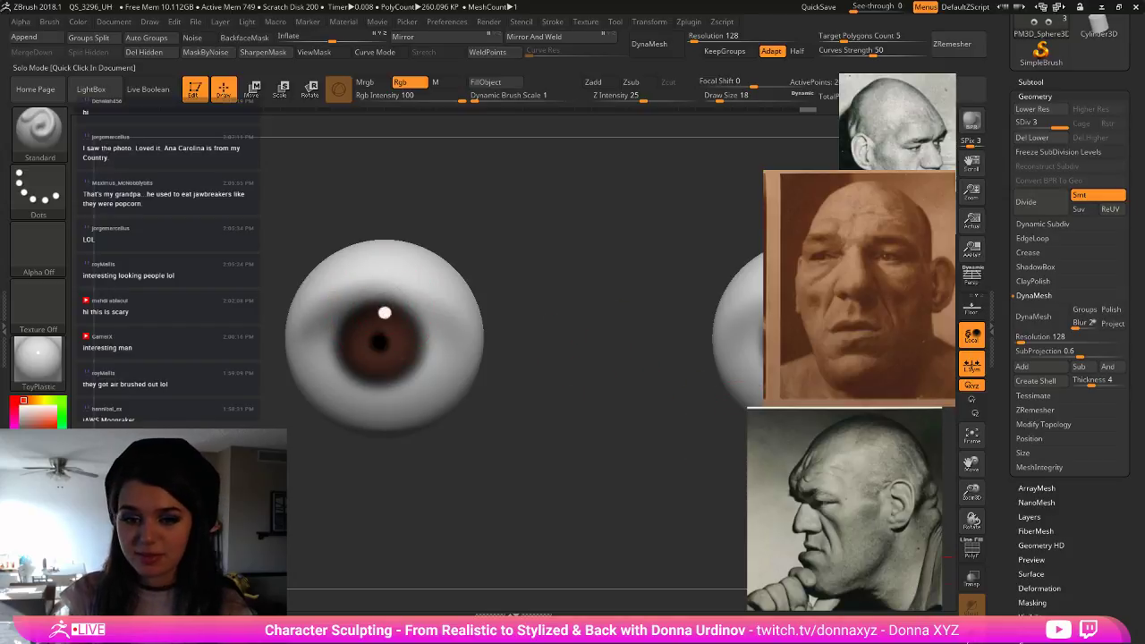
- Leave Solo mode to bring the head back and deepen the shadow across the upper irises at draw size 10
click(972, 633)
key(bracketright)
key(bracketright)
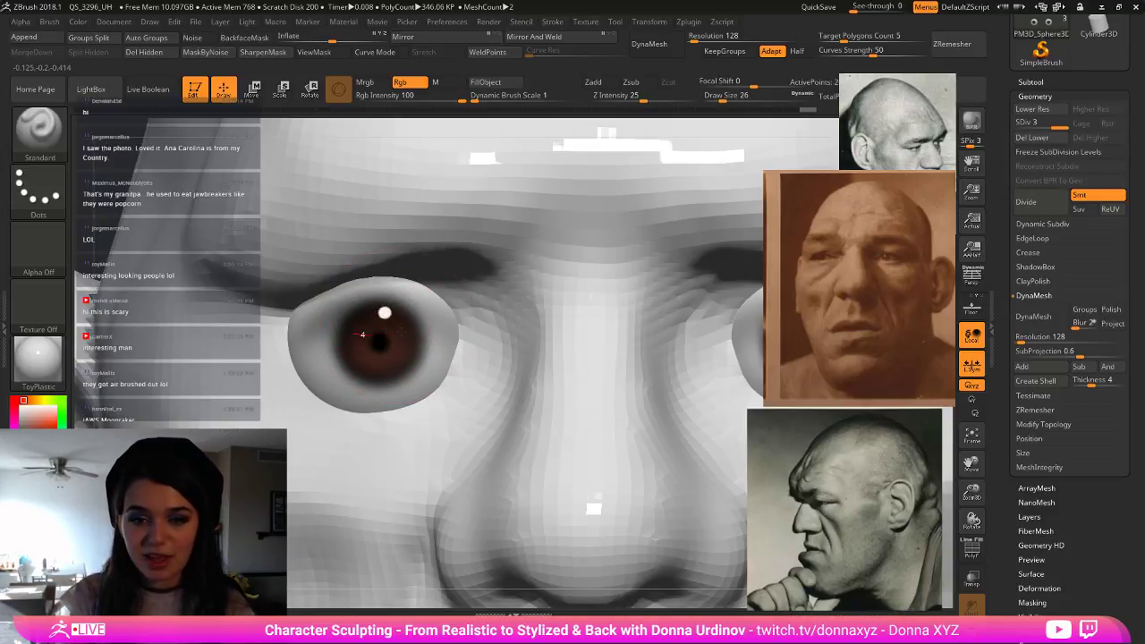
key(bracketleft)
key(bracketleft)
key(bracketleft)
key(bracketleft)
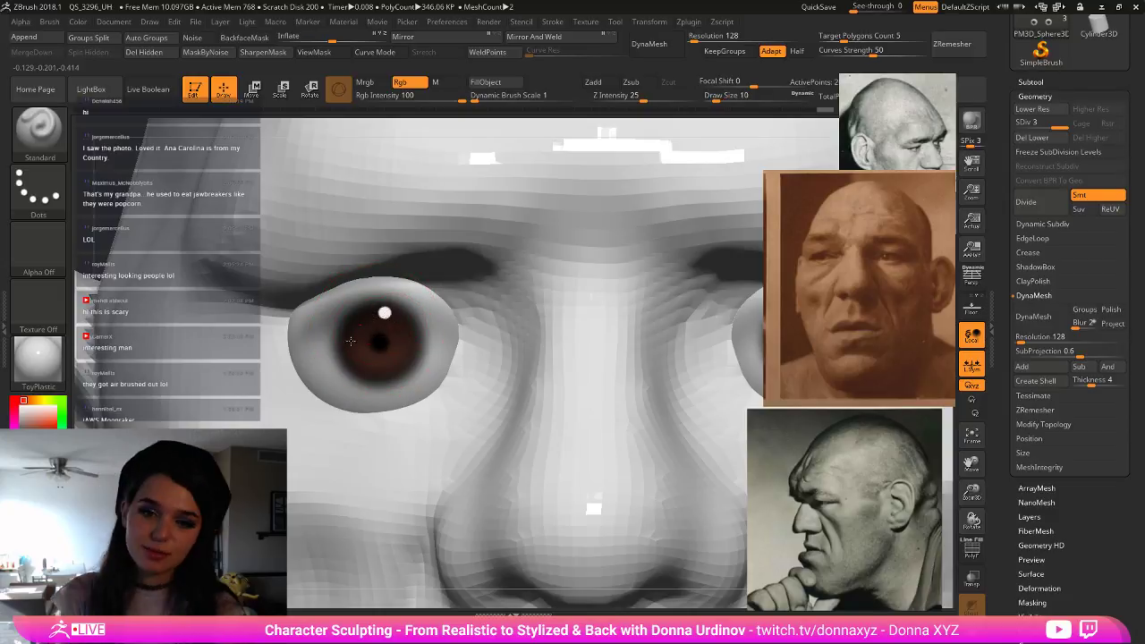
- Pick a lighter brown colour and paint it into the irises around the pupils at draw size 8
click(27, 400)
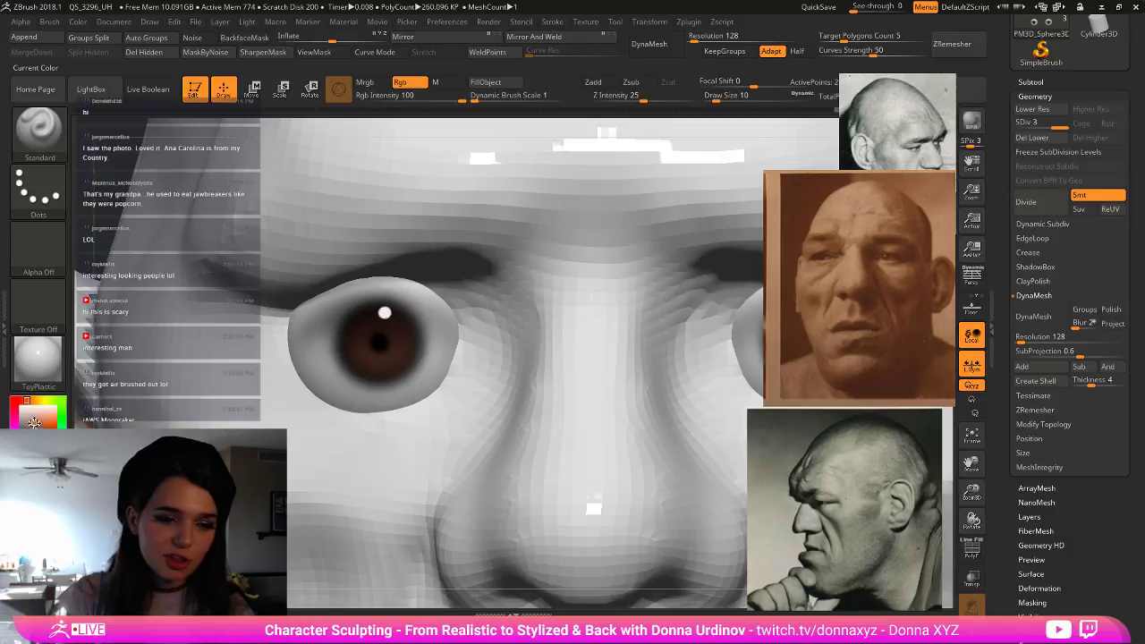
key(bracketleft)
drag(366, 339, 354, 343)
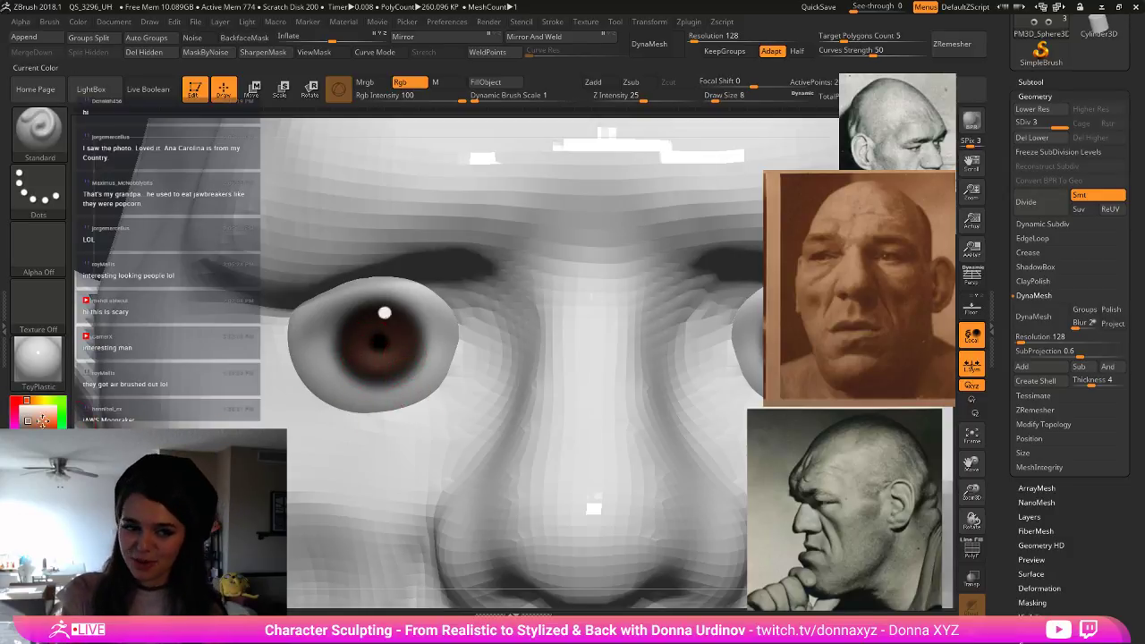
- Adjust the brown colour and blend more tone into the irises around the pupils, using draw sizes 6 and 7
click(39, 435)
key(bracketright)
mouse_move(365, 313)
mouse_down()
mouse_move(356, 335)
mouse_move(362, 317)
mouse_move(409, 361)
mouse_up()
key(bracketleft)
key(bracketleft)
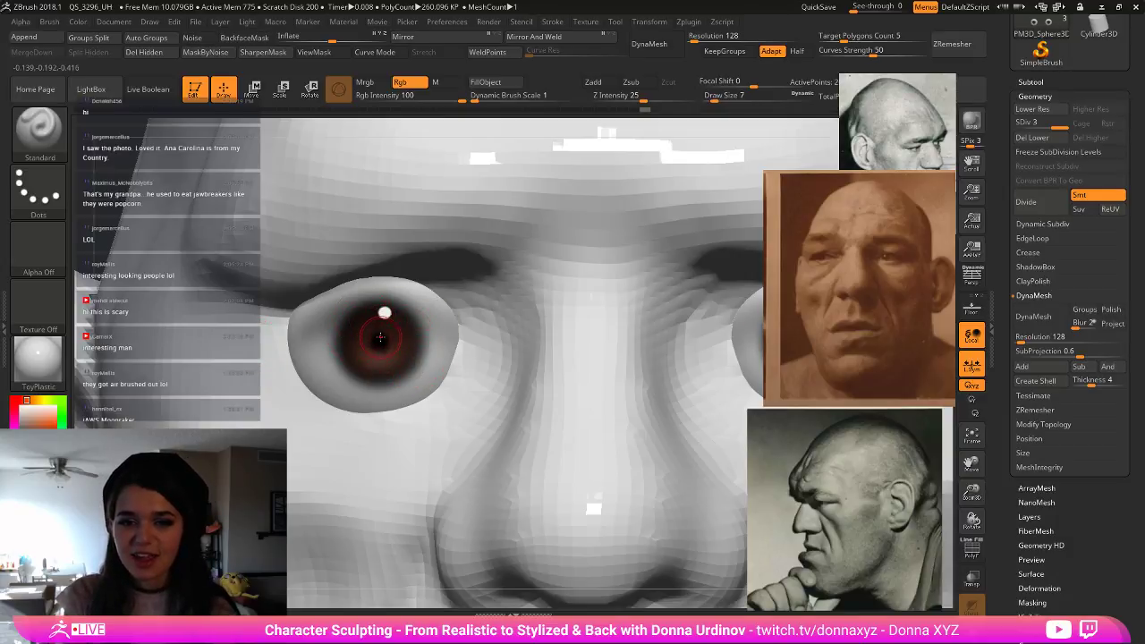
drag(391, 342, 387, 346)
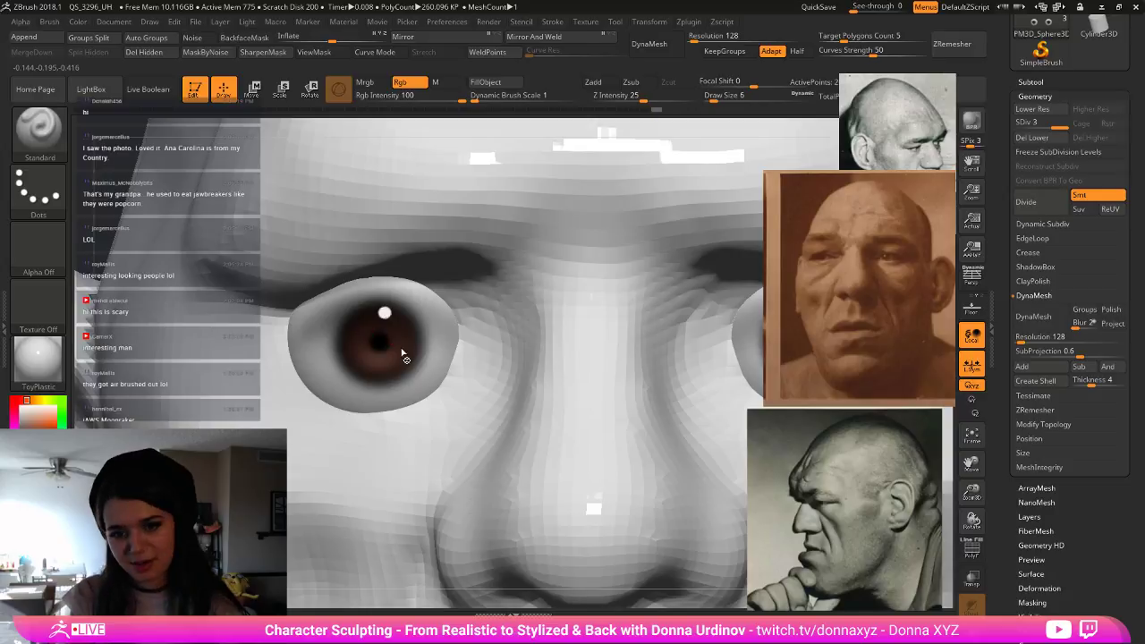
- Set the draw size to 22, check the eyes on the full head, then isolate and frame the eyeballs in Solo mode
key(bracketright)
key(bracketright)
key(bracketright)
key(bracketright)
key(bracketright)
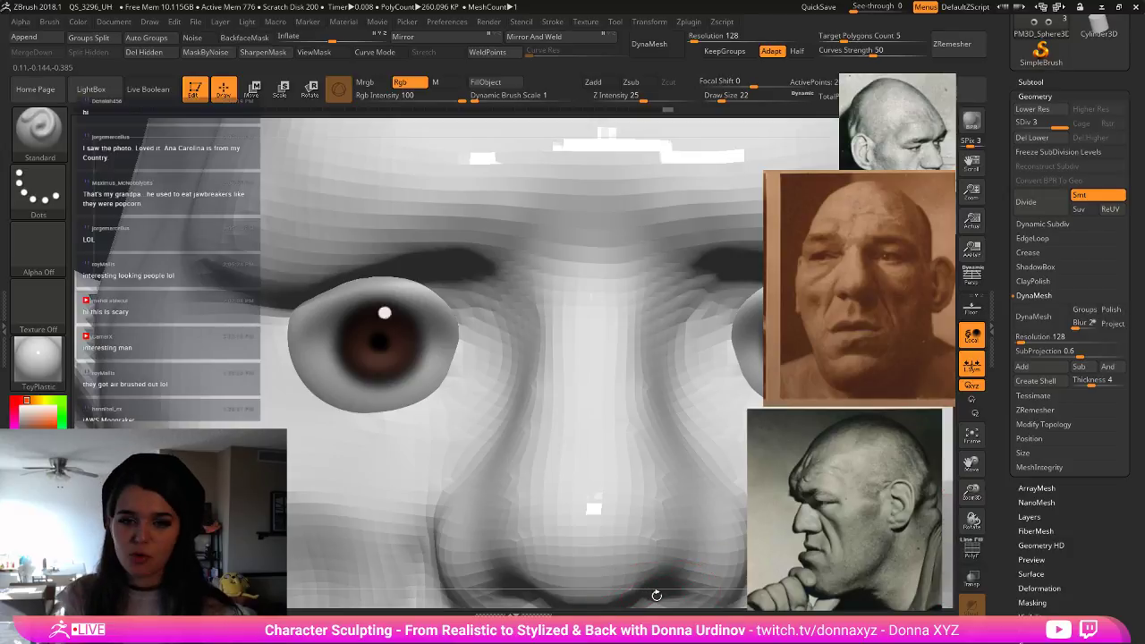
key(f)
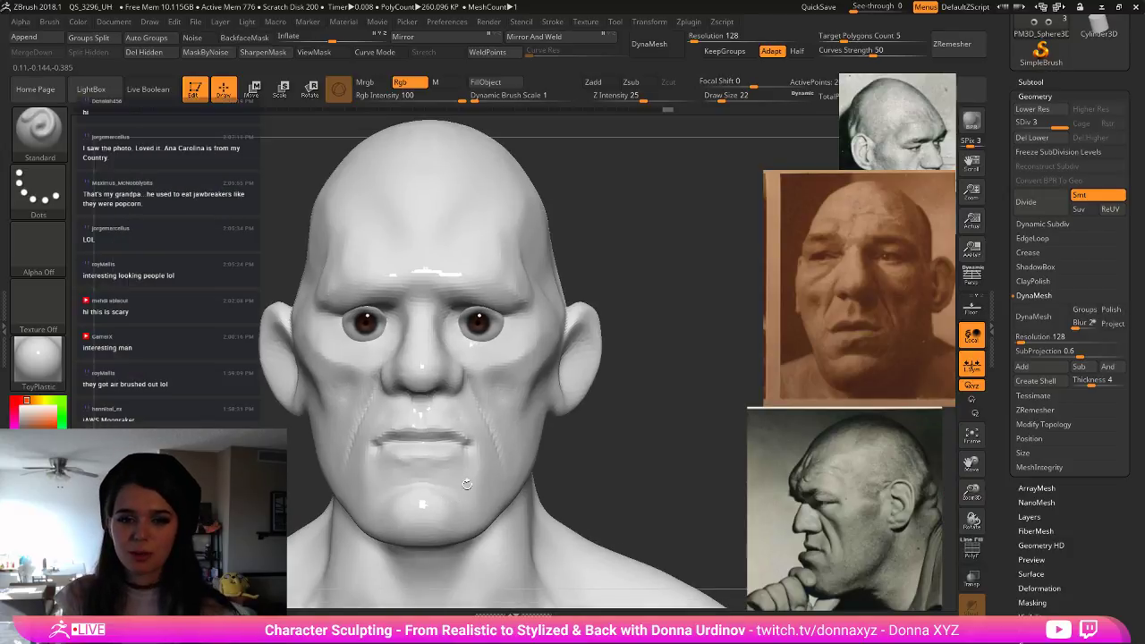
click(971, 364)
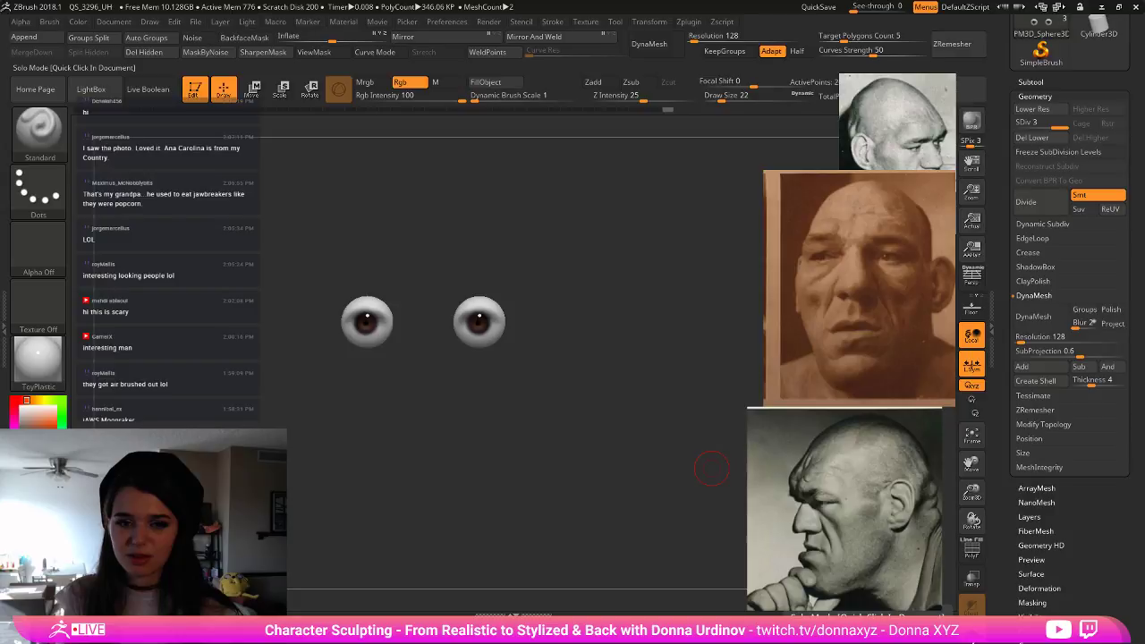
key(f)
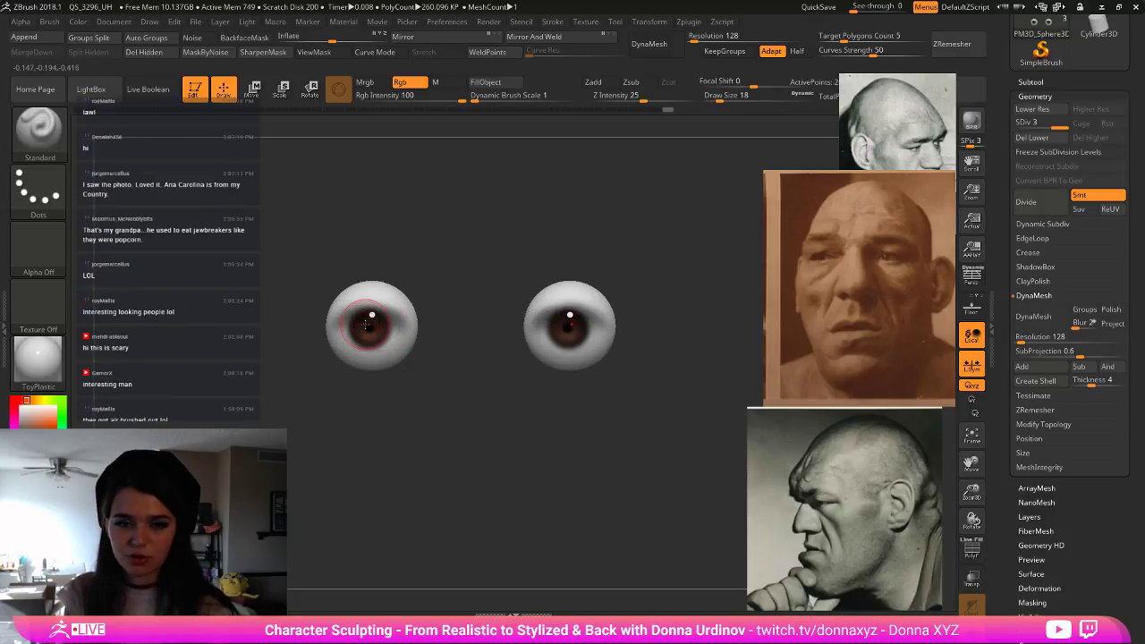
- Mask the irises, invert the mask, scale the irises slightly with the transform gizmo, and clear the mask
key(ctrl)
mouse_move(368, 328)
ctrl+mouse_down()
mouse_move(368, 342)
mouse_move(383, 319)
mouse_move(386, 328)
ctrl+mouse_up()
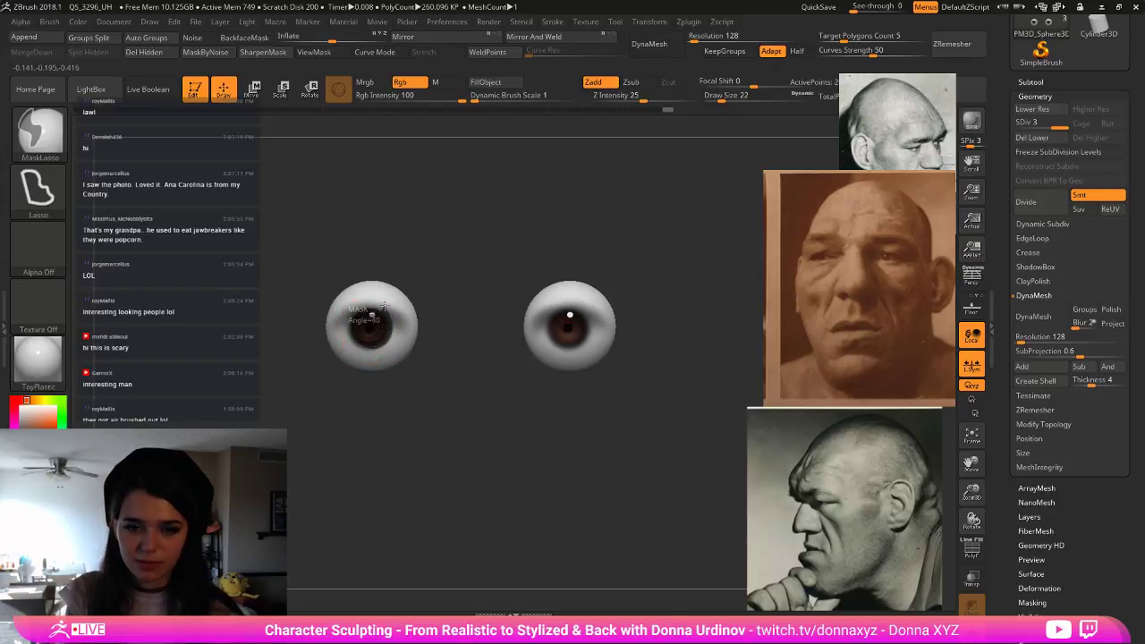
key(ctrl+h)
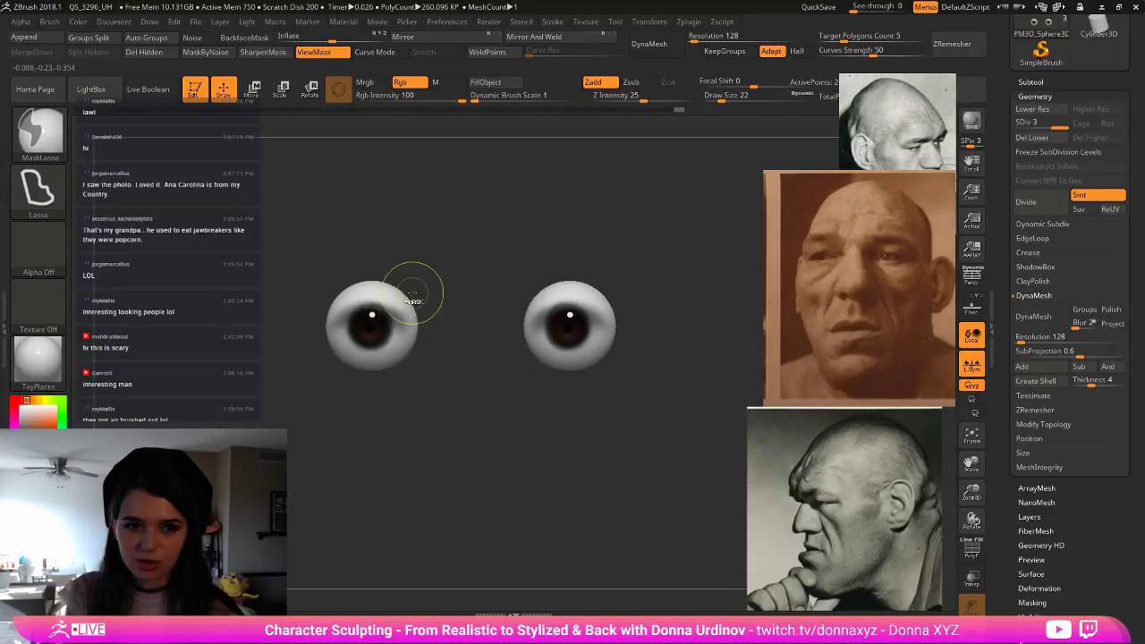
ctrl+click(276, 131)
key(e)
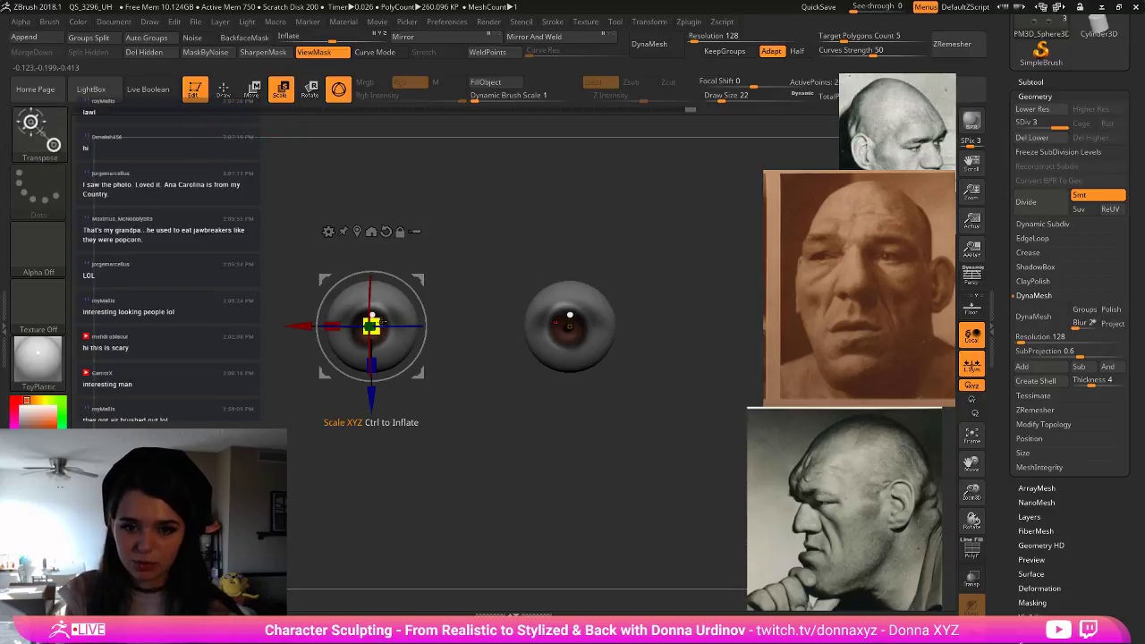
drag(373, 325, 366, 330)
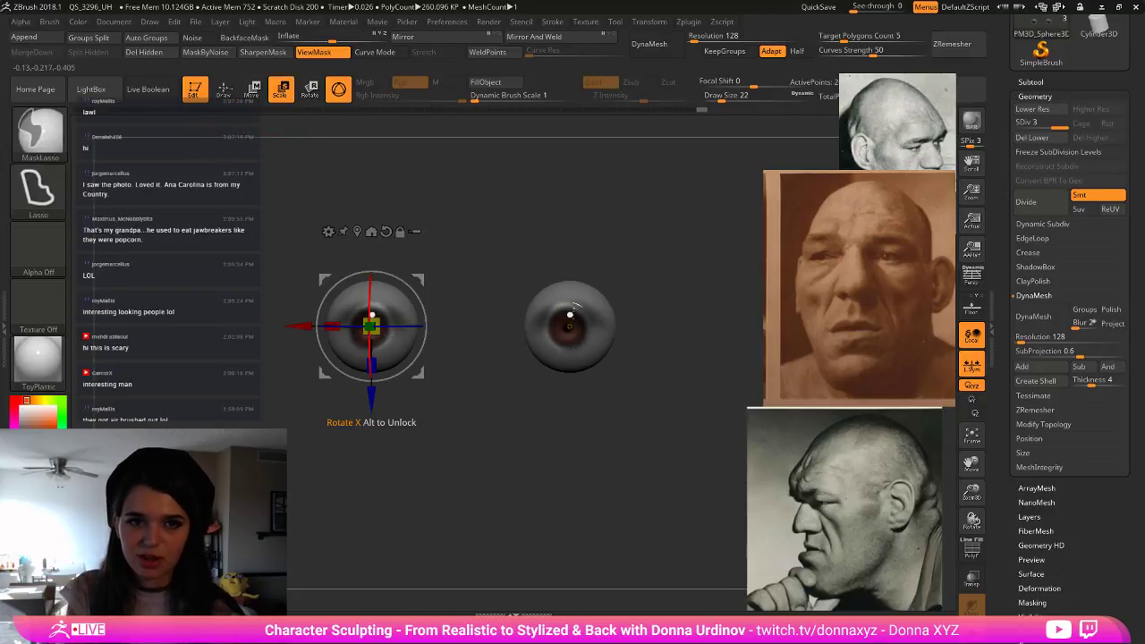
key(q)
ctrl+drag(475, 309, 485, 368)
- Pick white and paint over the outer sides of the eyeballs beside the irises at draw size 18
key(b)
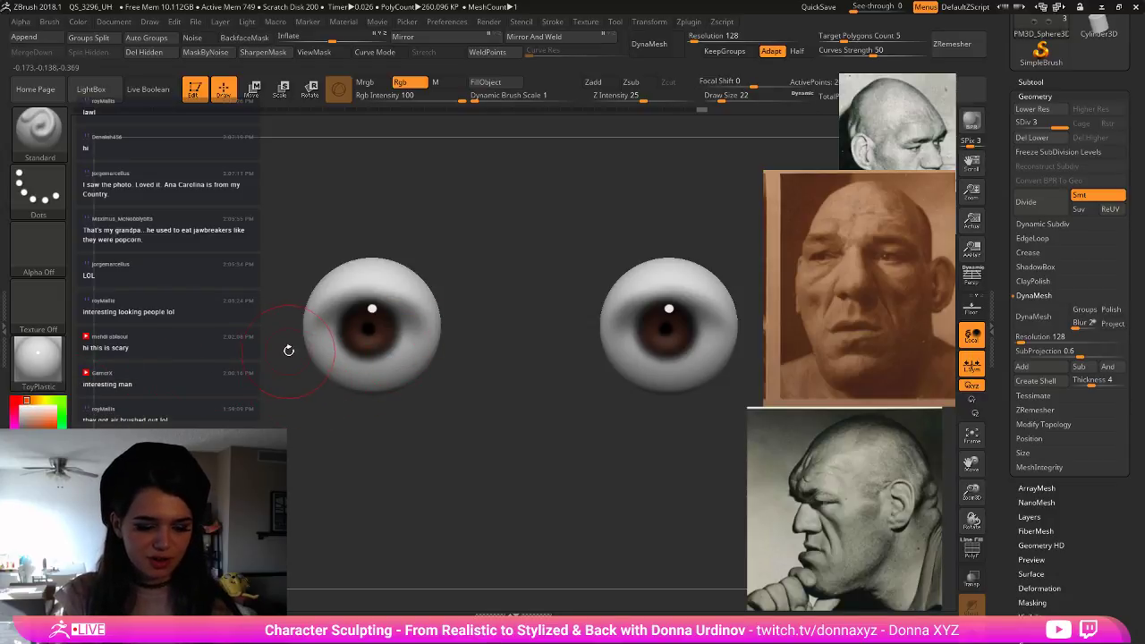
key(b)
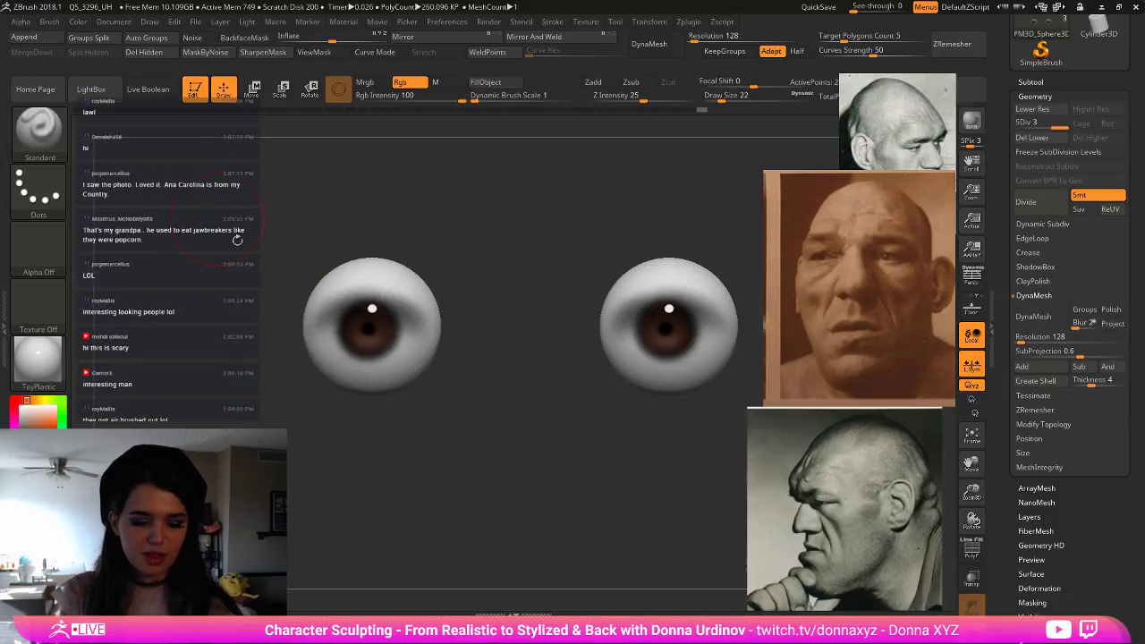
key(b)
key(bracketleft)
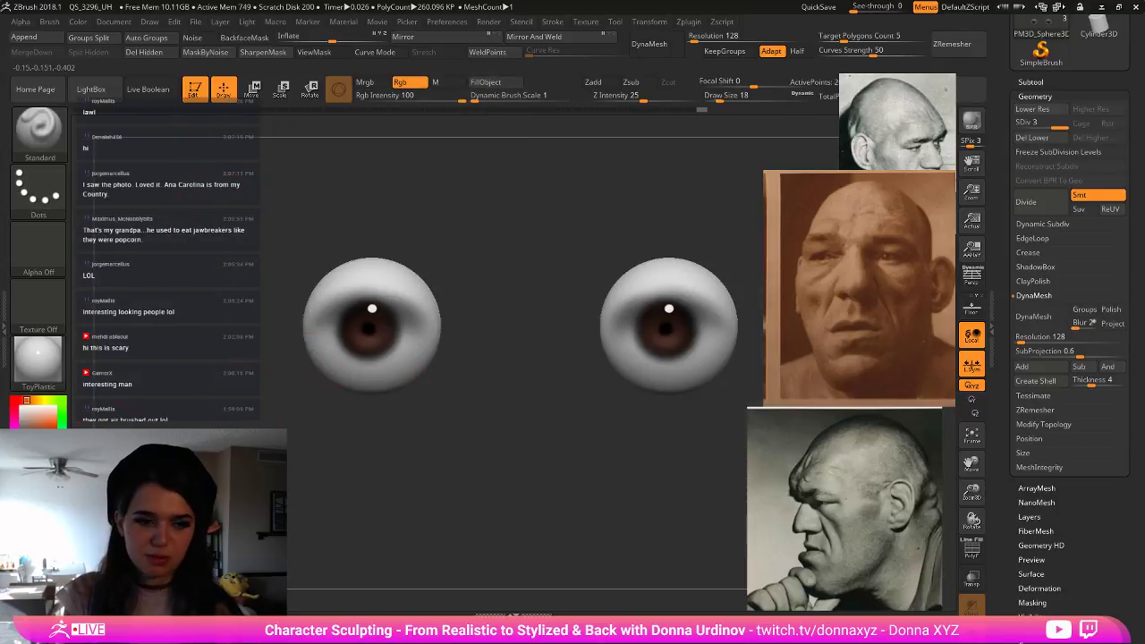
click(22, 406)
drag(519, 313, 538, 314)
key(bracketleft)
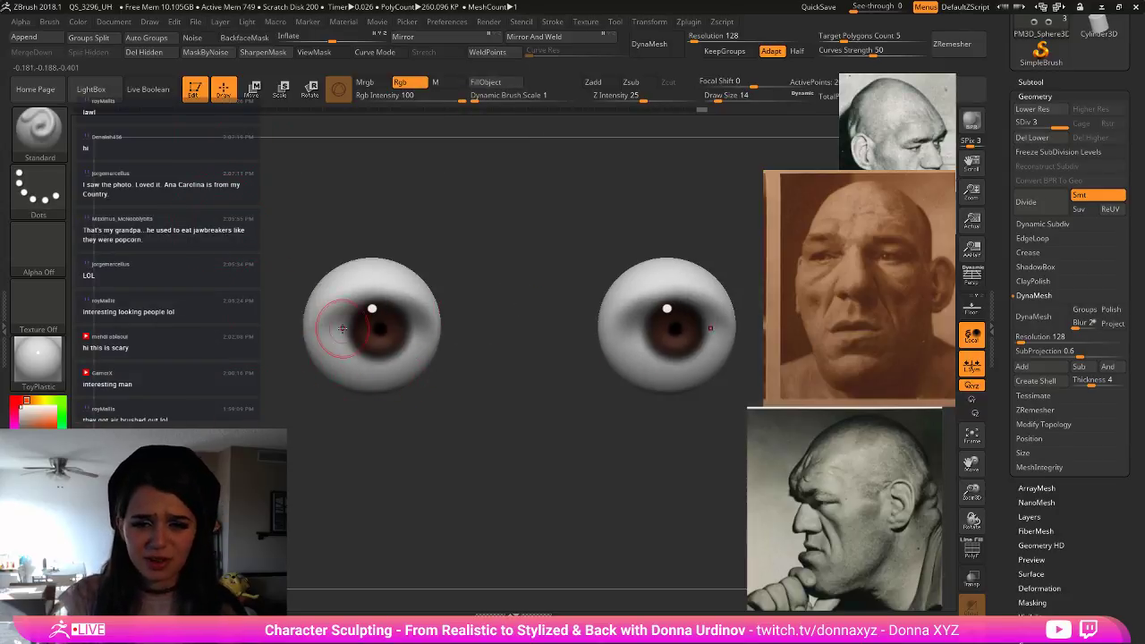
key(bracketleft)
key(bracketright)
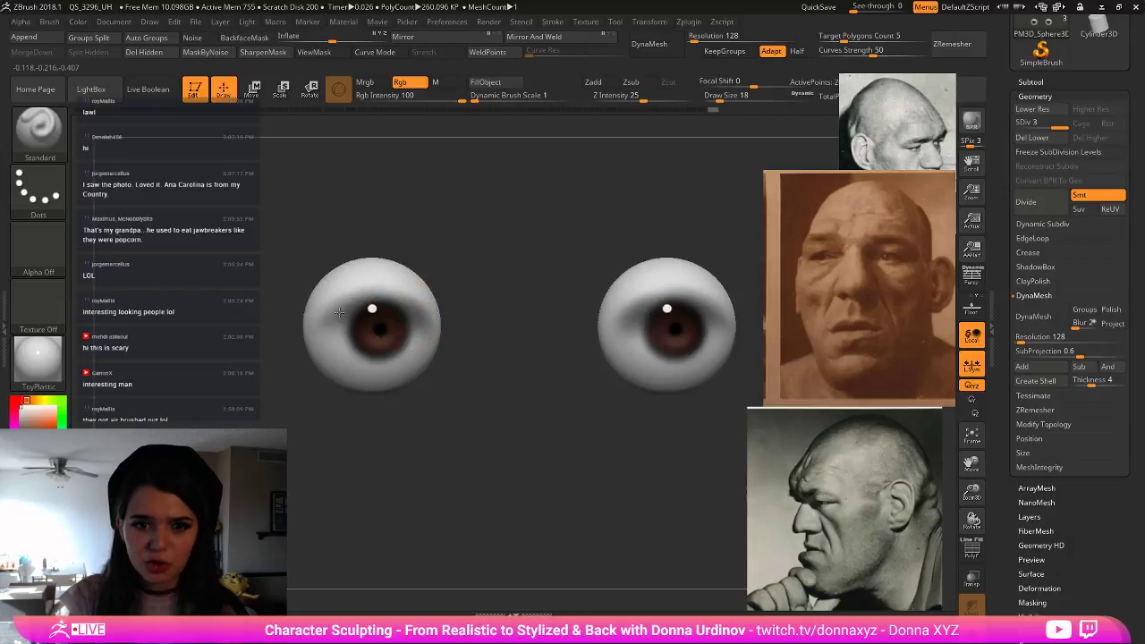
drag(336, 351, 325, 332)
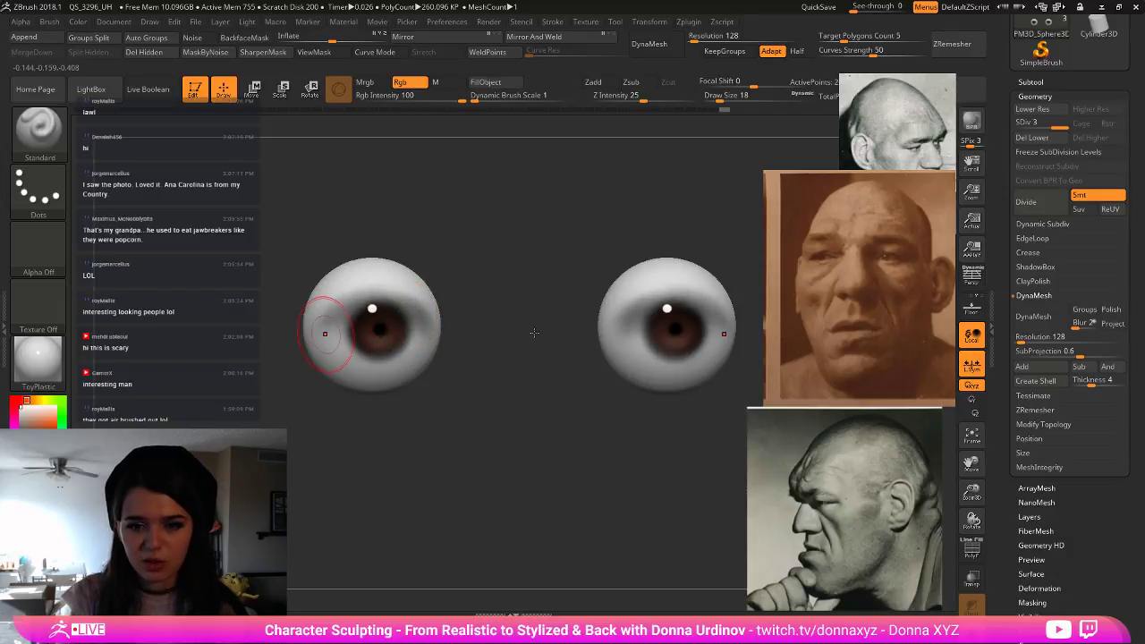
- Clean up the shading on the inner sides of the eyeballs and above the irises, finishing at draw size 14
drag(523, 323, 503, 325)
key(bracketleft)
key(bracketleft)
drag(422, 349, 445, 323)
drag(560, 276, 537, 275)
key(bracketright)
drag(356, 308, 377, 309)
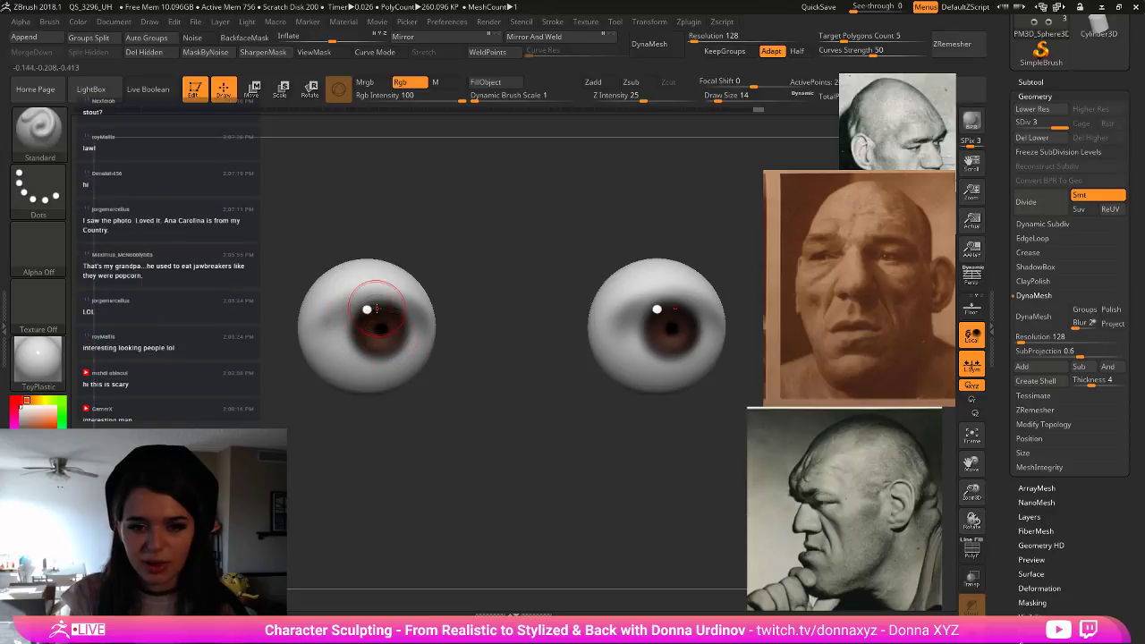
- Tidy the lower and side edges of the irises with white, using draw sizes between 7 and 10
drag(493, 297, 487, 284)
key(bracketleft)
drag(389, 328, 355, 340)
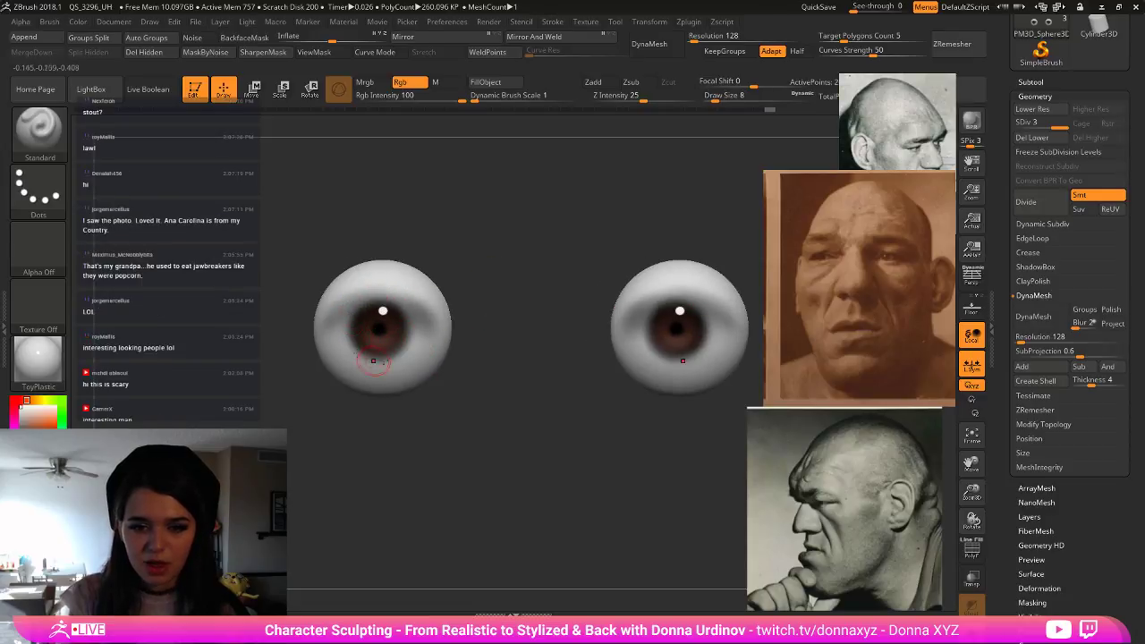
key(bracketleft)
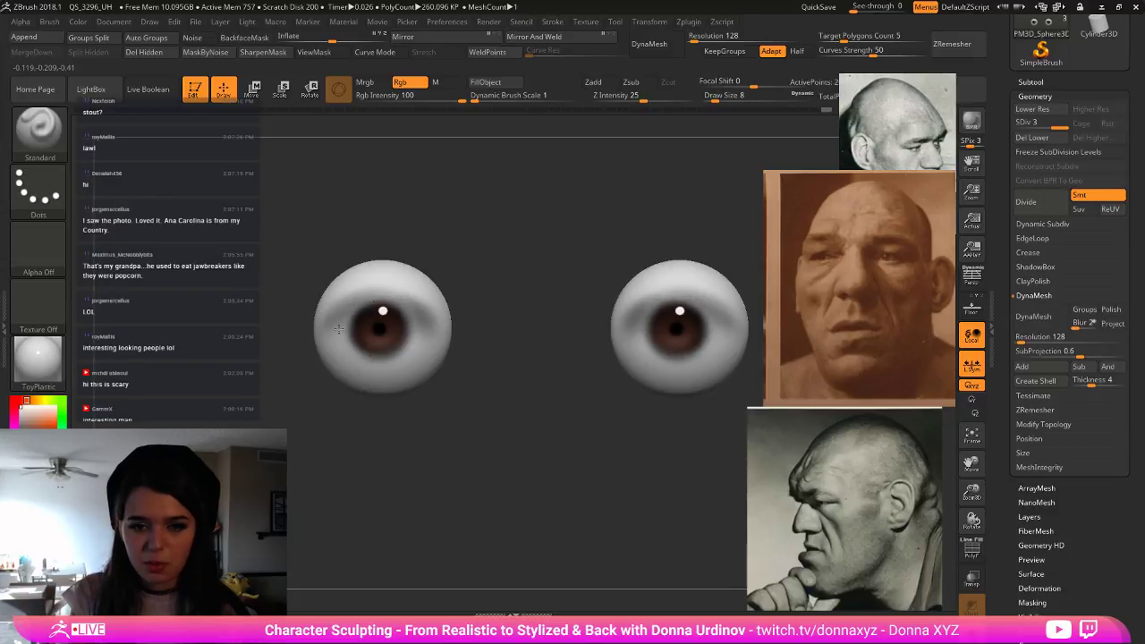
key(bracketright)
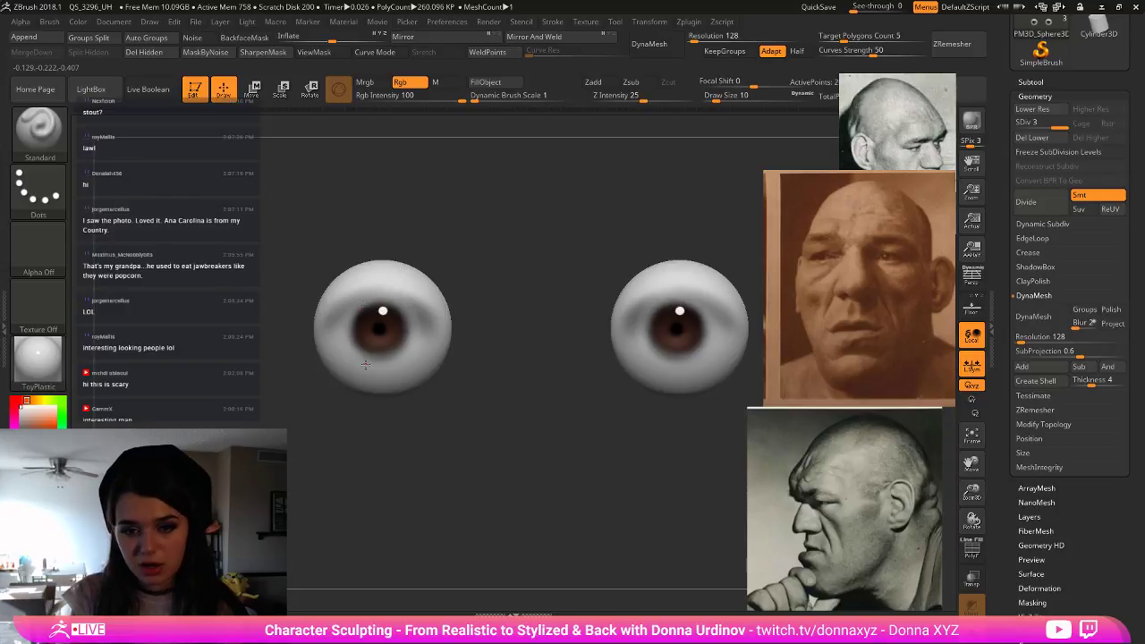
key(bracketleft)
key(bracketleft)
key(bracketleft)
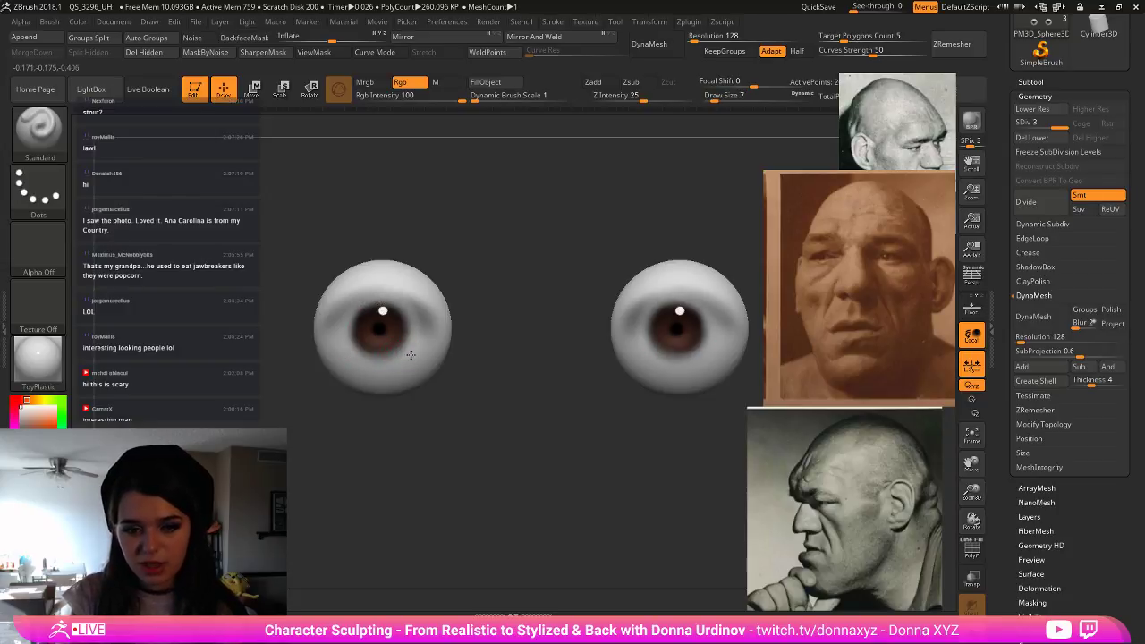
key(bracketright)
key(bracketright)
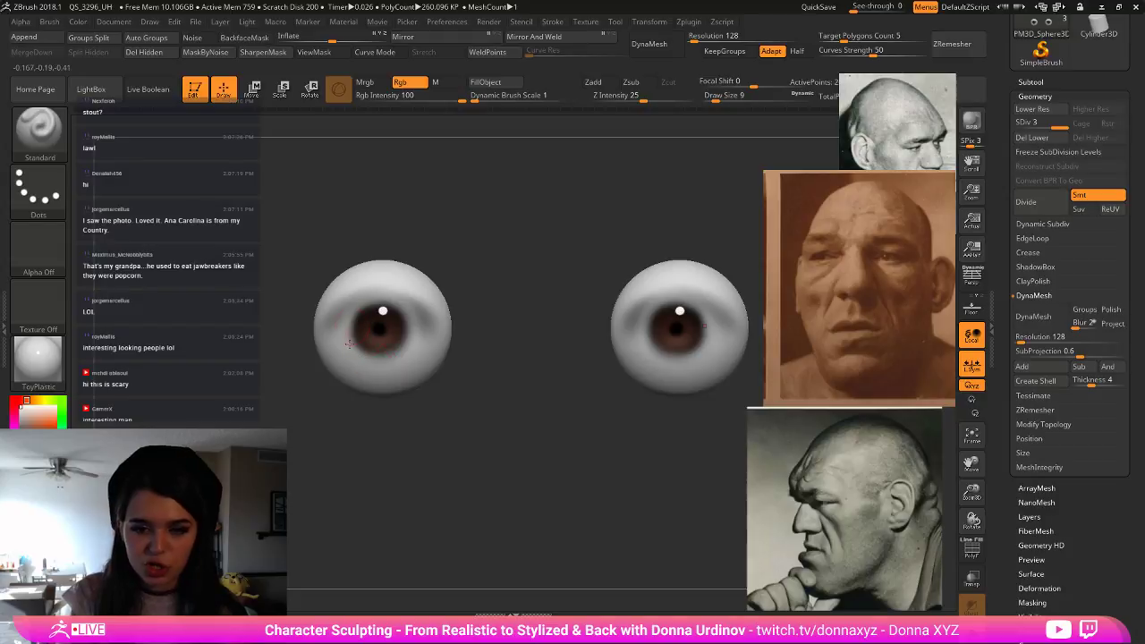
- Pick black and repaint the pupils using draw sizes 6 and 4
click(22, 425)
key(bracketleft)
key(bracketleft)
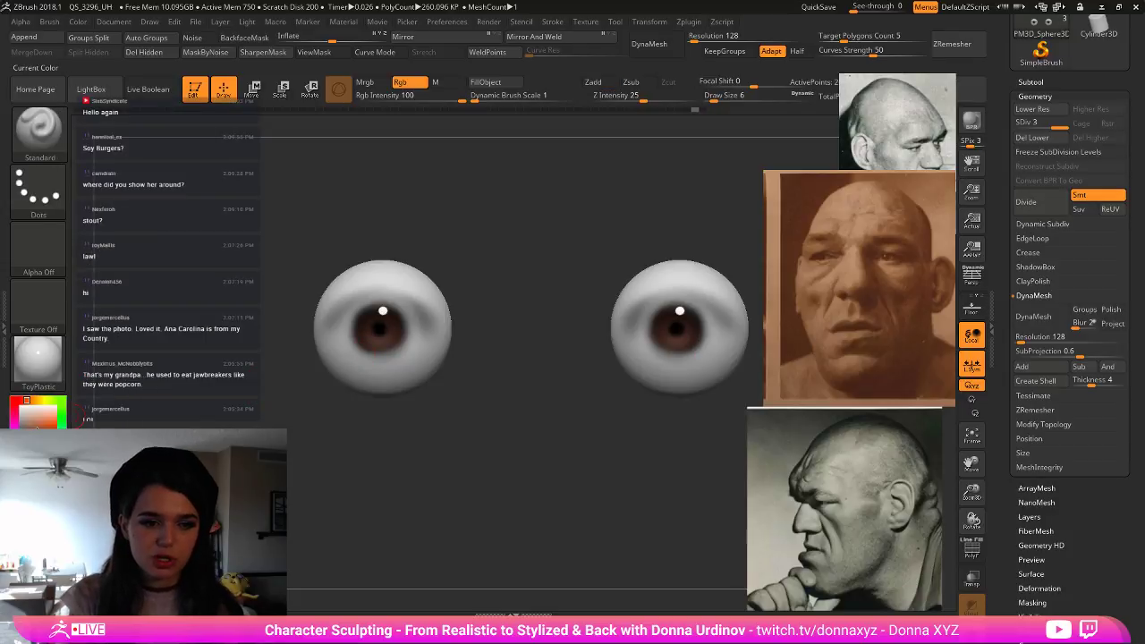
drag(373, 331, 391, 324)
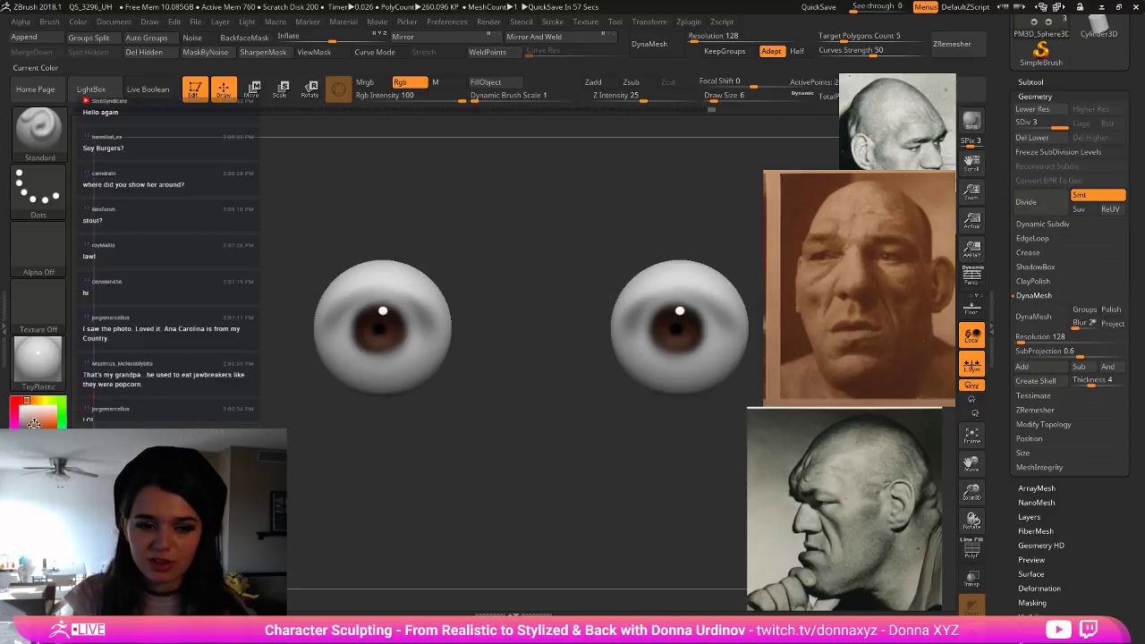
key(bracketleft)
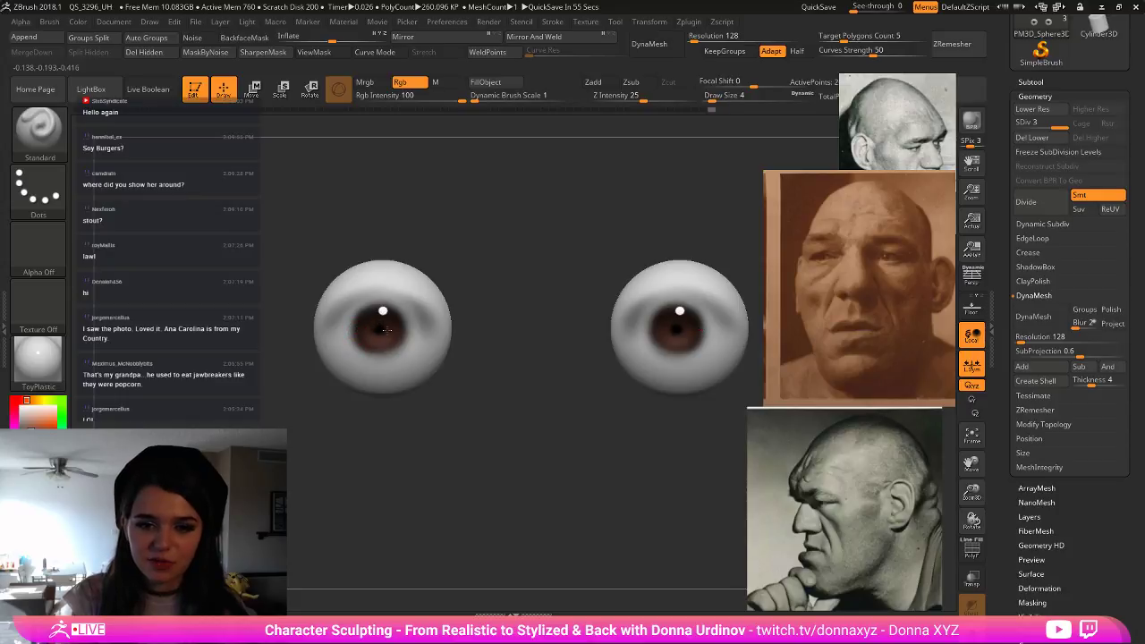
key(bracketright)
- Pick a dark brown tone and refine the pupils and iris rims, using draw sizes 7, 2 and 5
click(30, 425)
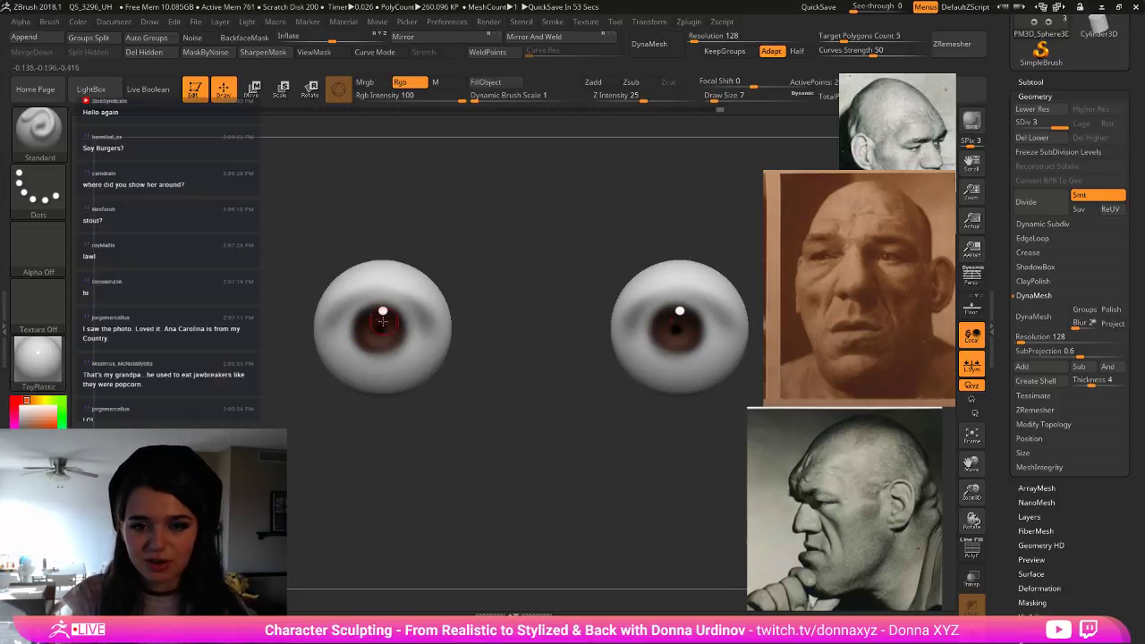
key(bracketleft)
key(bracketleft)
key(bracketleft)
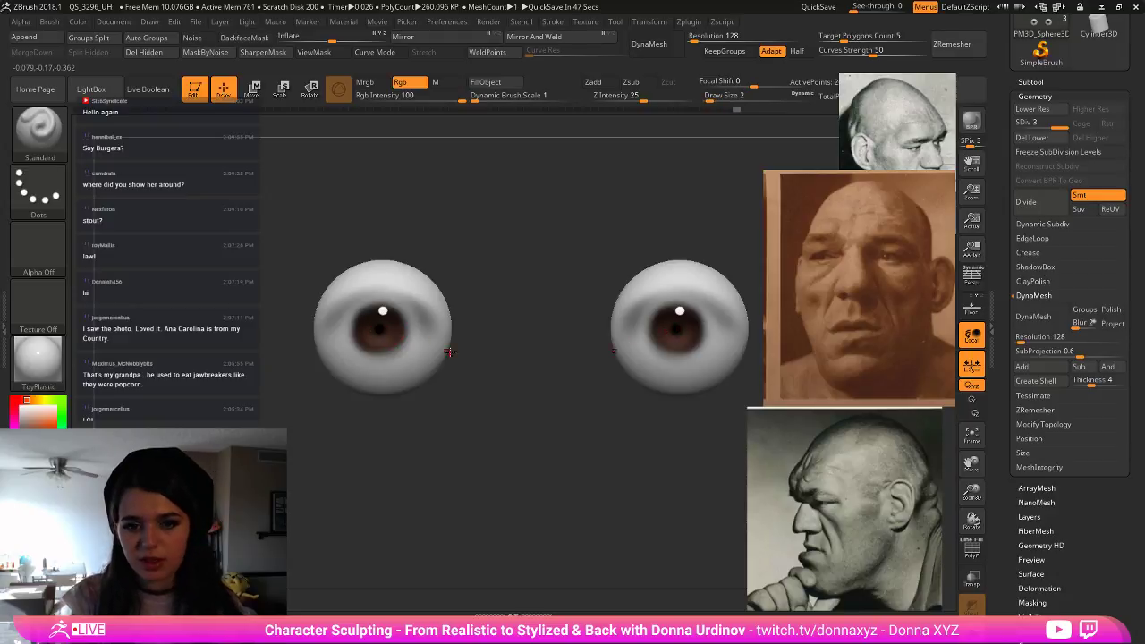
key(bracketright)
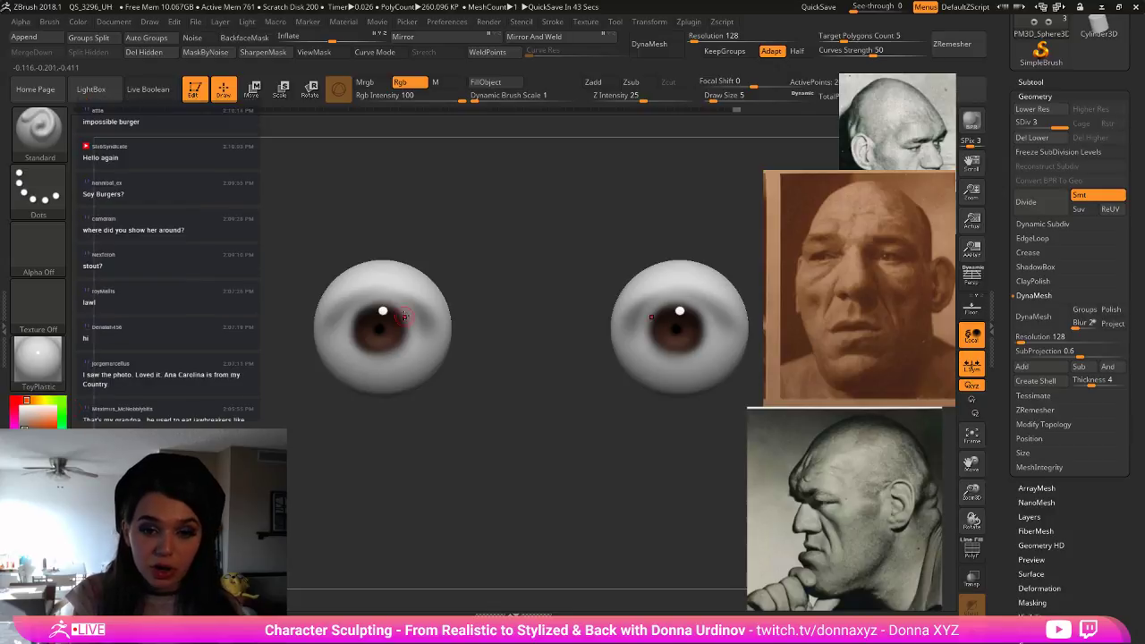
- Paint white around the sides and tops of the irises at draw sizes 9 and 10
key(bracketright)
key(bracketright)
key(bracketright)
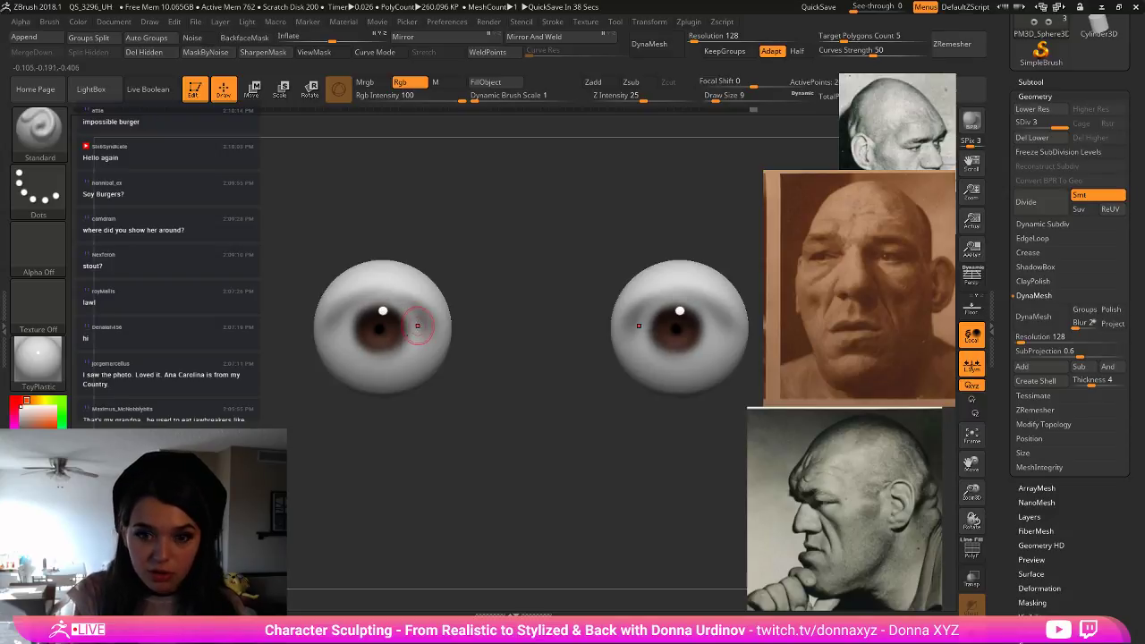
key(bracketright)
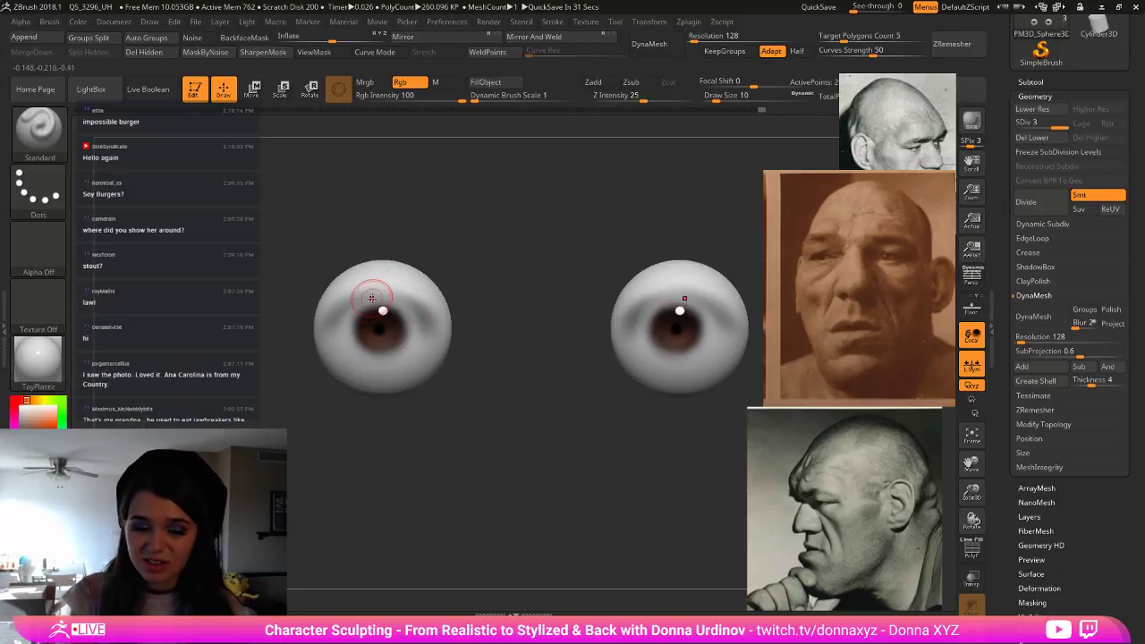
drag(216, 383, 235, 390)
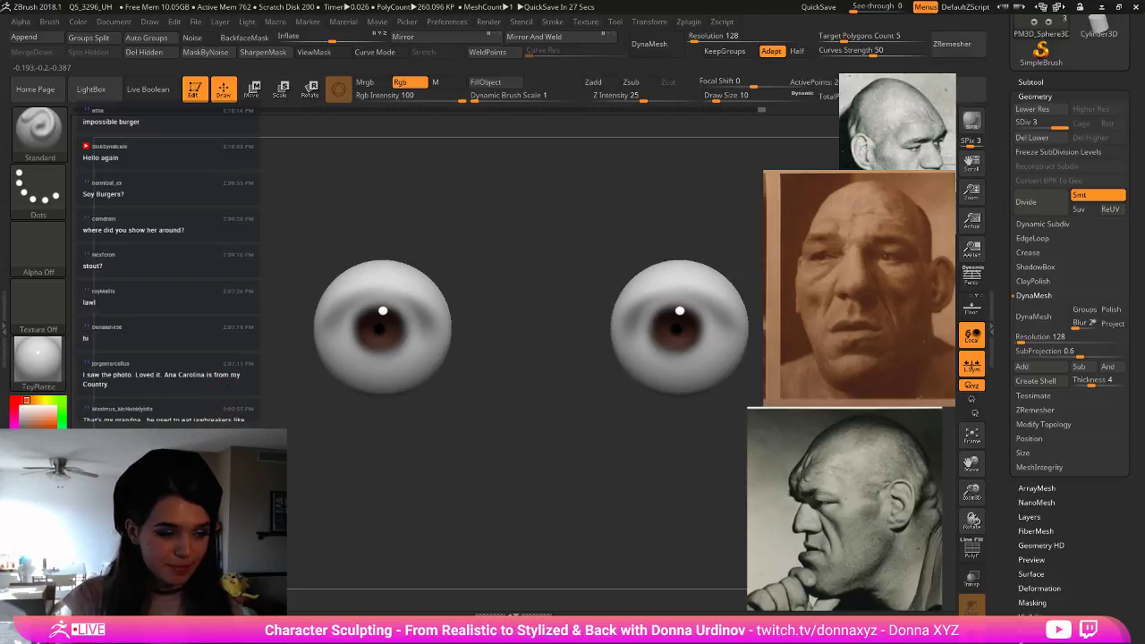
- Trim the lower iris edges with white at draw sizes 6 and 3, and leave Solo mode to bring the head back
key([)
drag(379, 329, 377, 338)
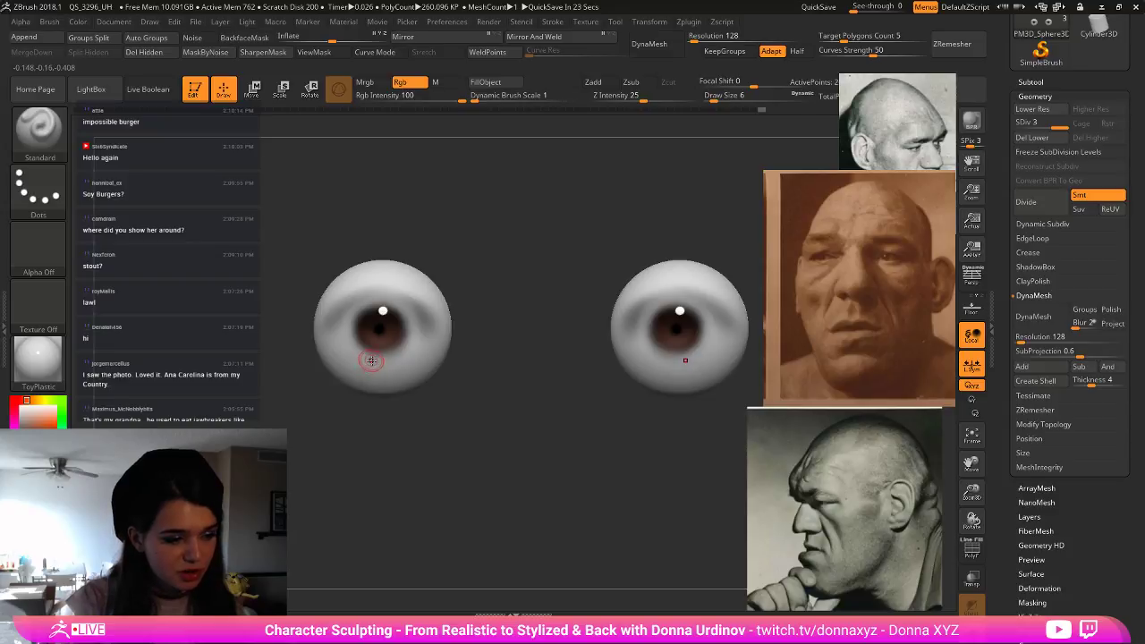
drag(427, 256, 424, 256)
key(bracketleft)
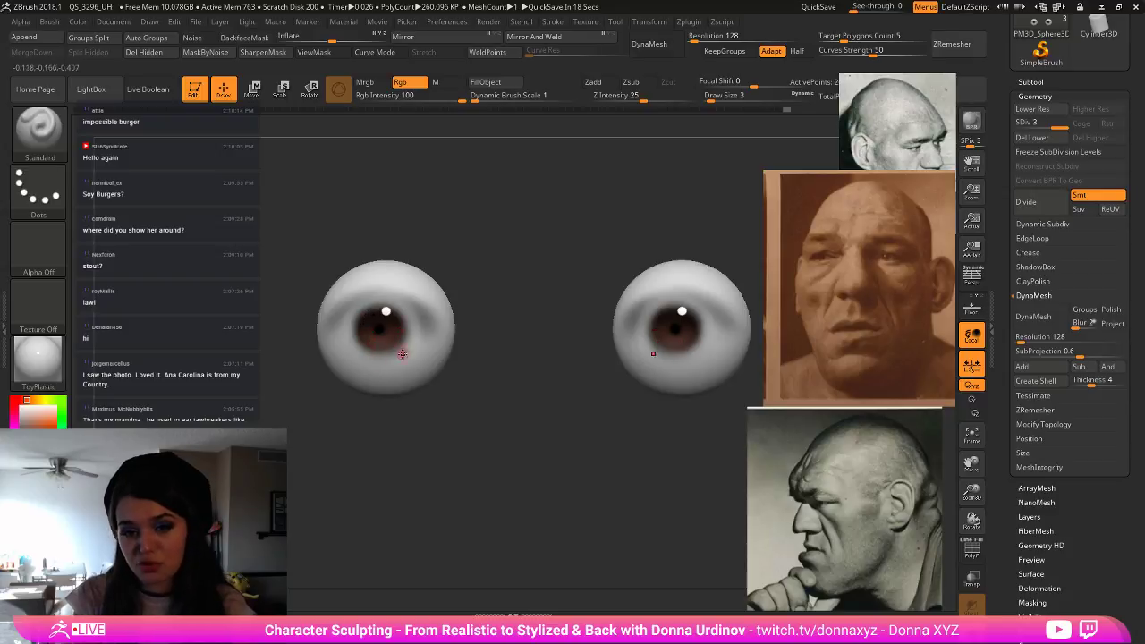
click(722, 443)
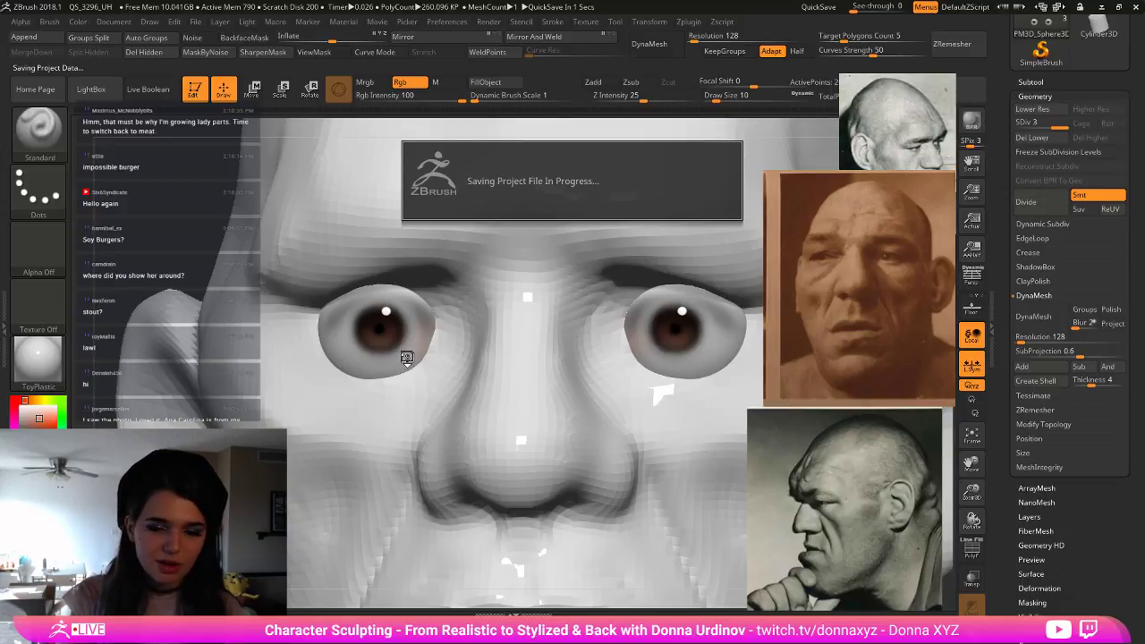
- Try painting a strong red tint over the inner corners of the eyeballs at draw size 10, and undo the strokes
drag(403, 341, 404, 341)
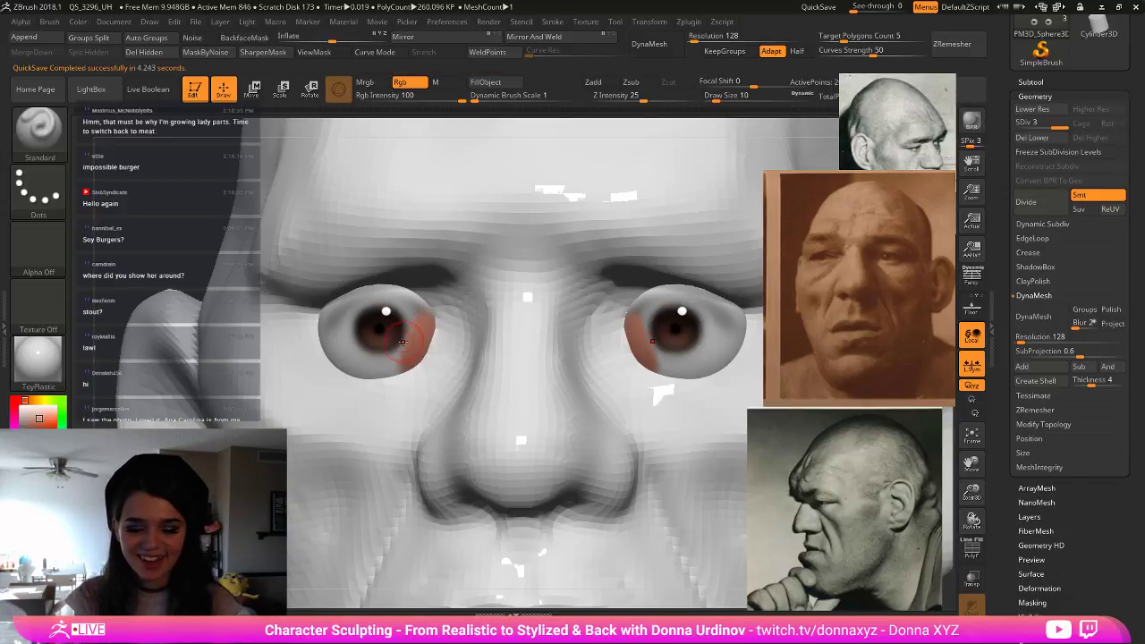
drag(345, 363, 347, 343)
key(ctrl+z)
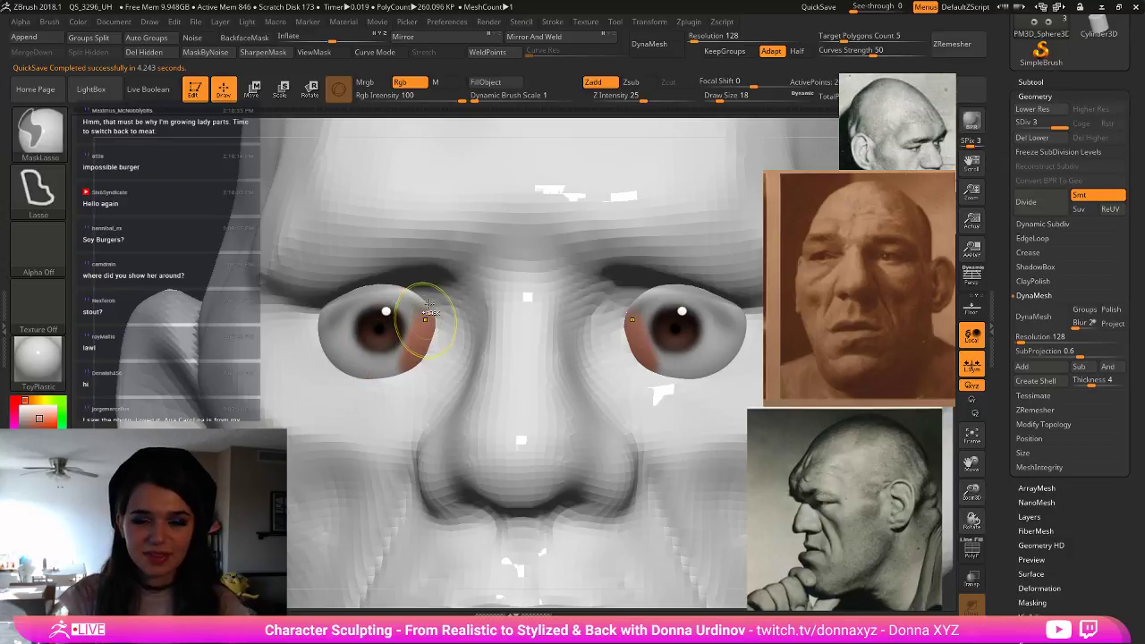
key(ctrl+z)
- Tint the inner corners of the eyeballs a soft pinkish red at draw size 14
key([)
drag(414, 354, 410, 363)
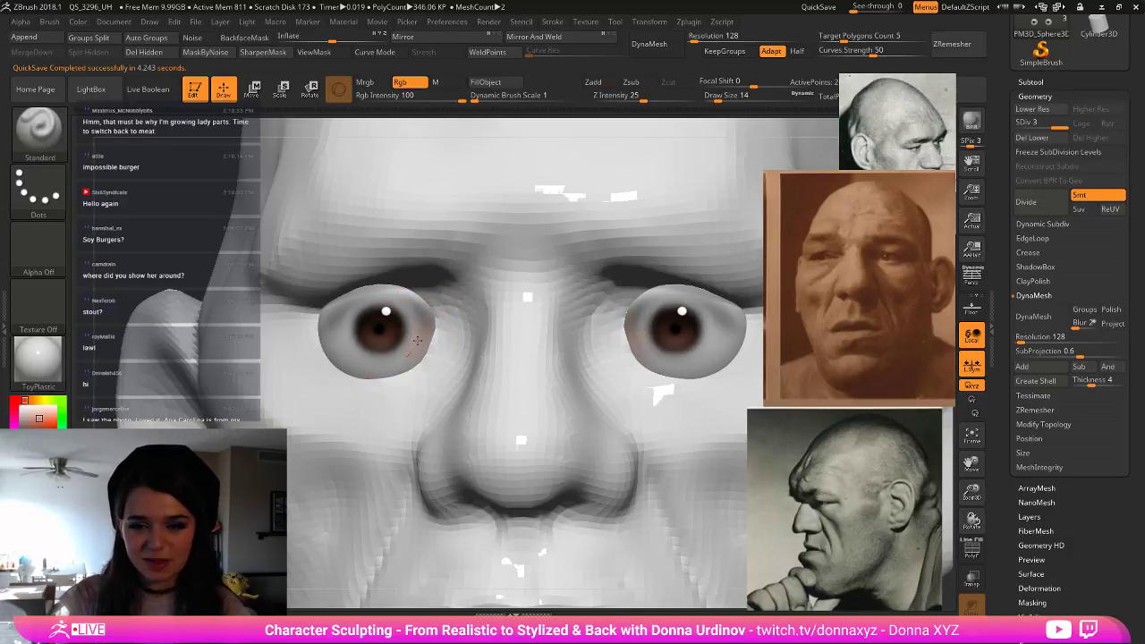
drag(409, 299, 419, 318)
- Paint the same reddish tint into the outer corners of the eyeballs at draw size 22, and reduce the draw size to 10
key(])
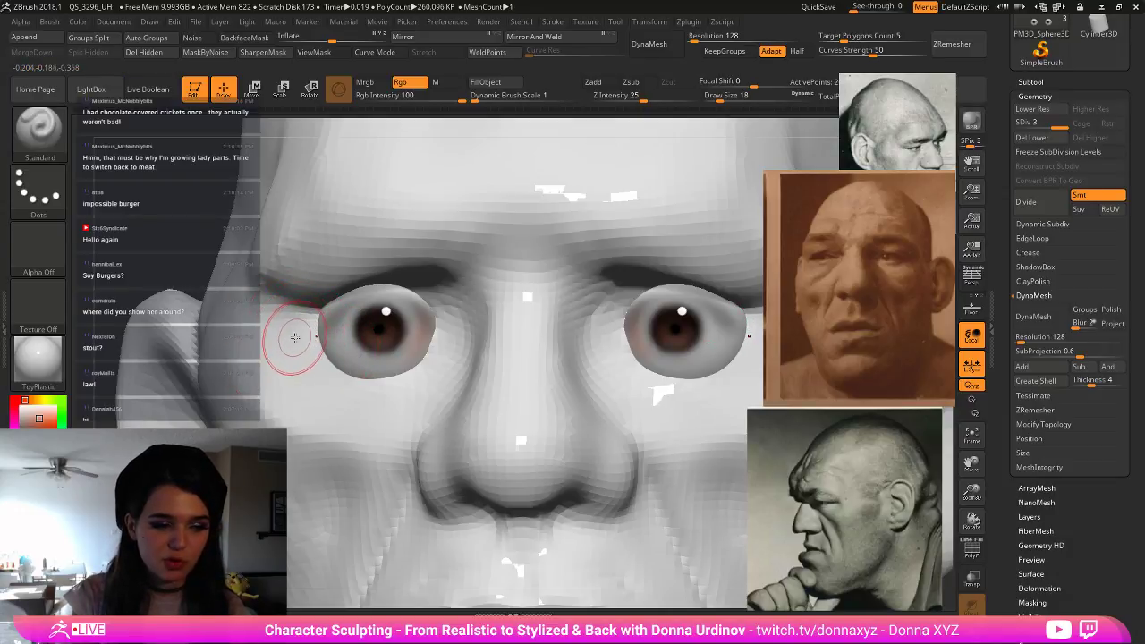
key(bracketright)
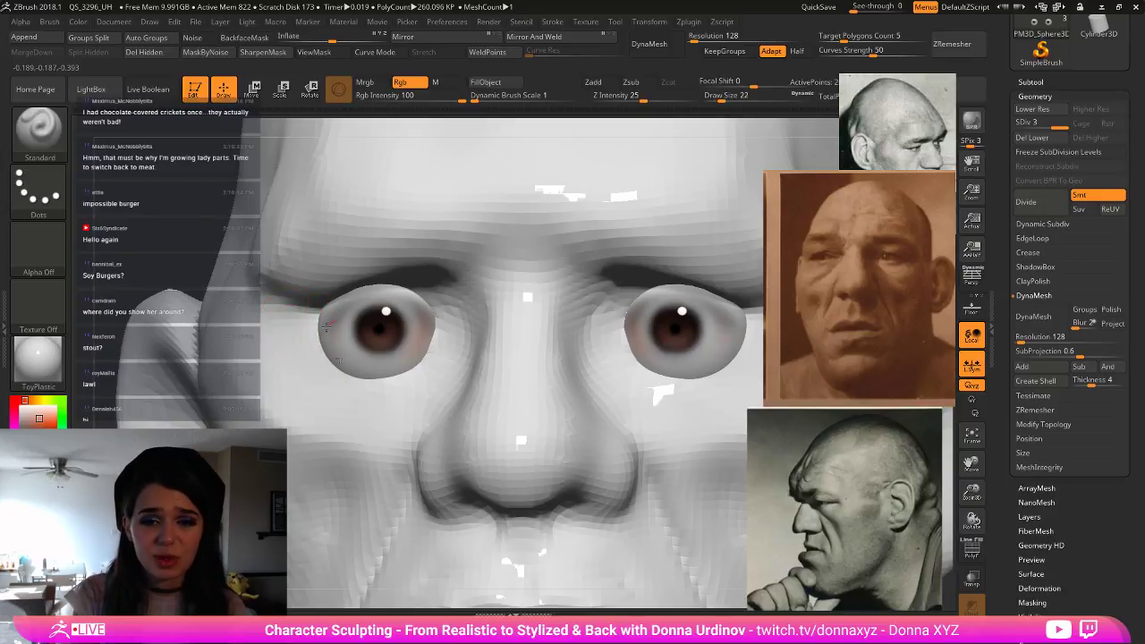
key(bracketleft)
key(bracketleft)
key(bracketleft)
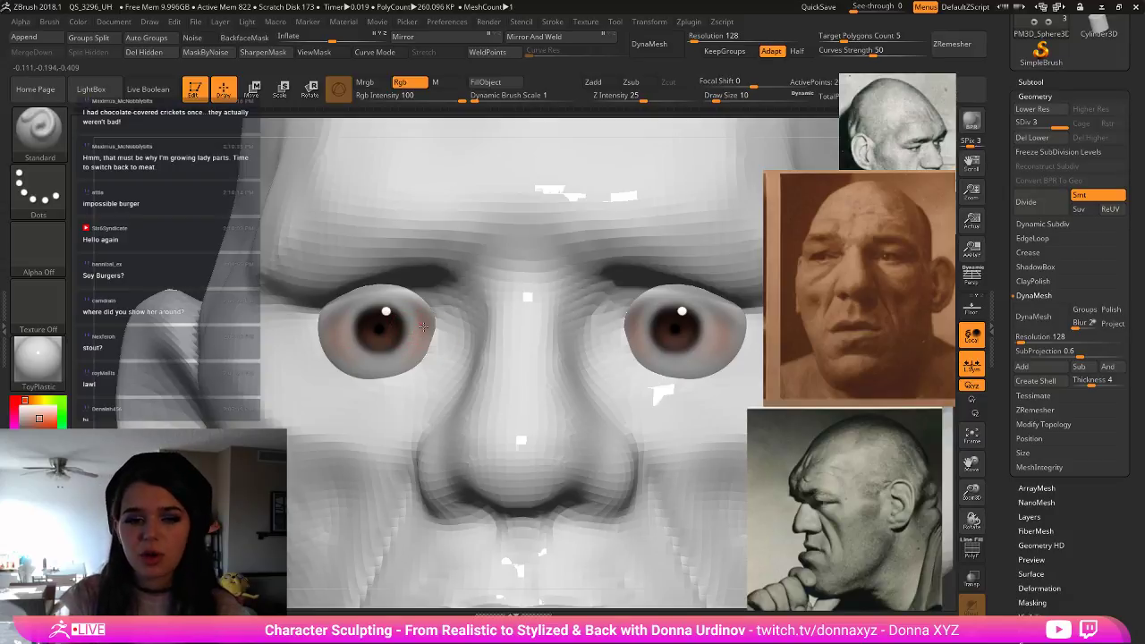
- Deepen the inner corners of the eyeballs with a stronger red at draw size 18, and tint their lower outer edges at draw size 10
click(48, 422)
key(bracketright)
key(bracketright)
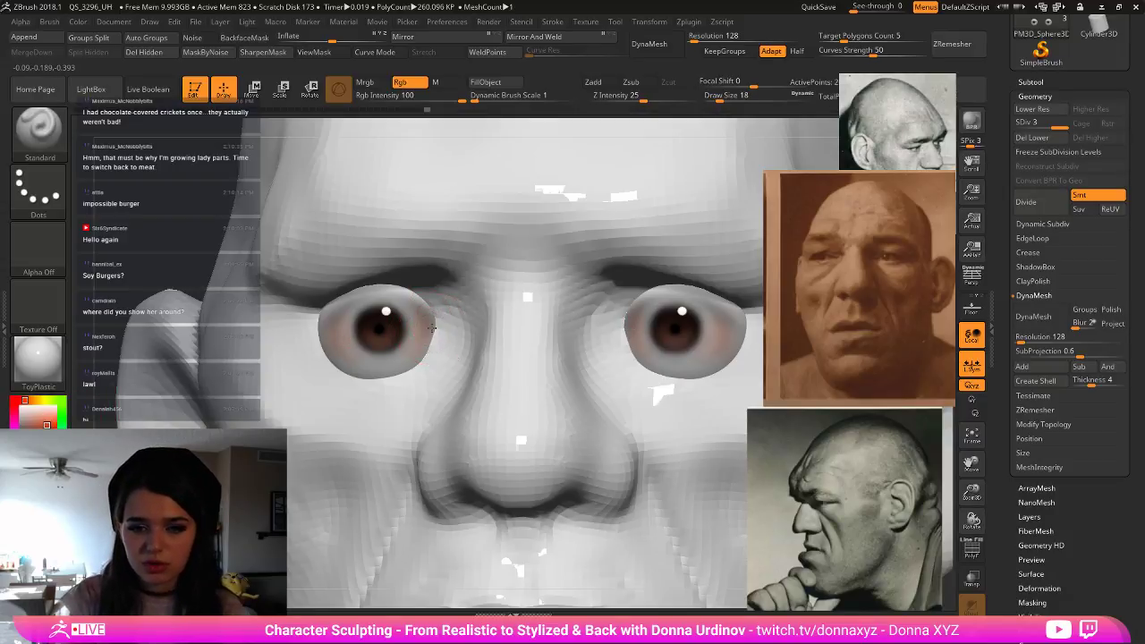
key(bracketleft)
key(bracketleft)
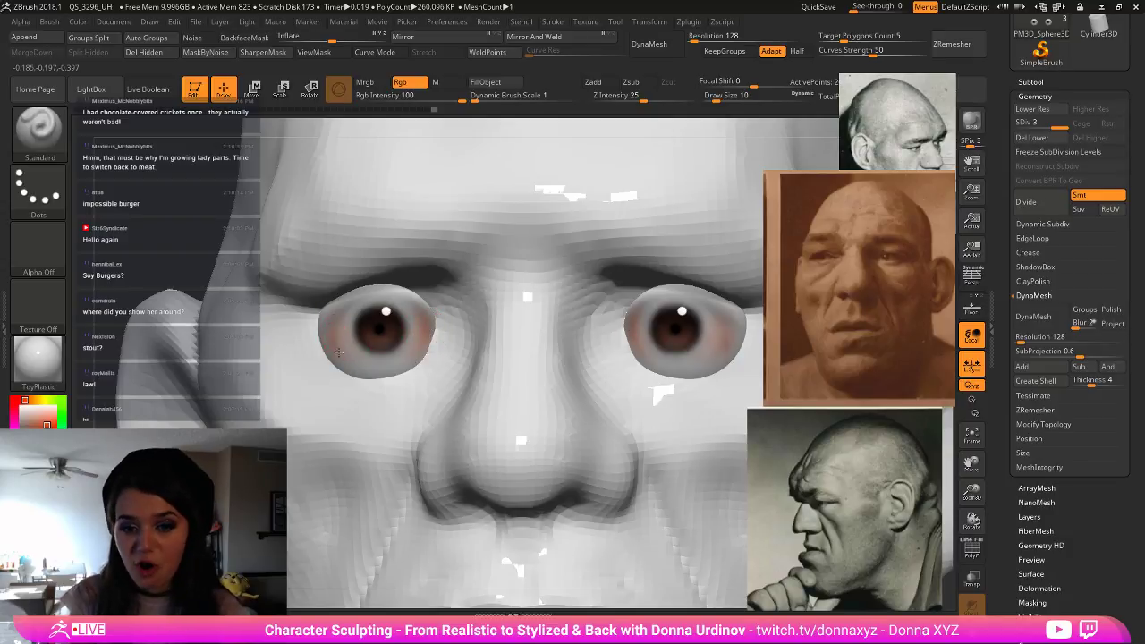
drag(338, 352, 357, 359)
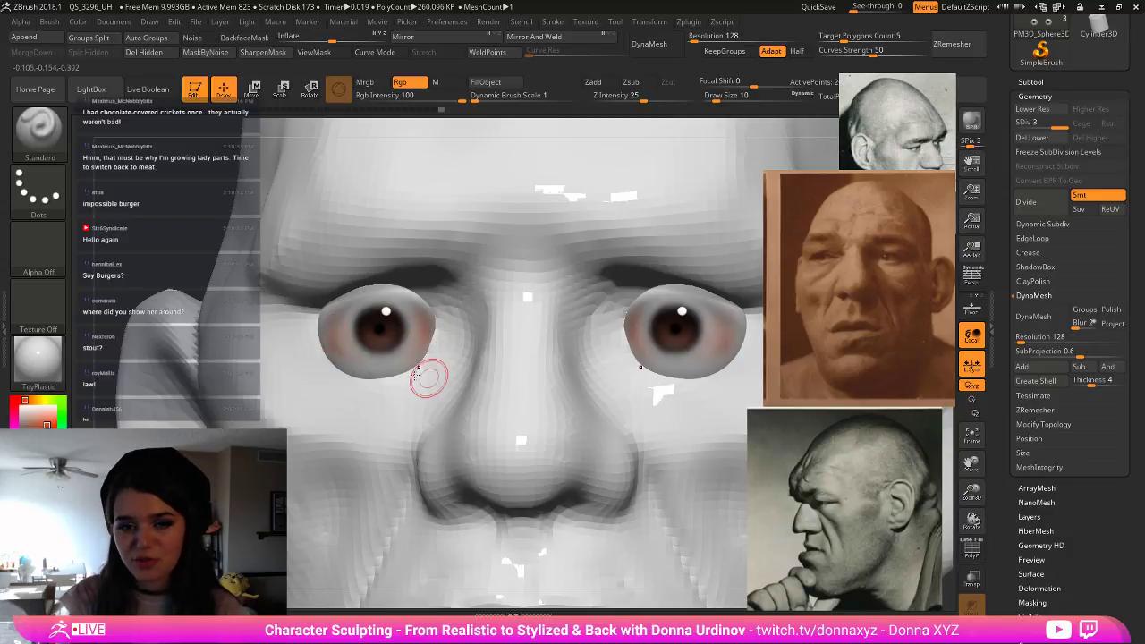
- Make the PM3D_Sphere3D1 subtool active, frame it, and rotate the eyeballs by about 4.8 degrees with the transform gizmo
click(1028, 81)
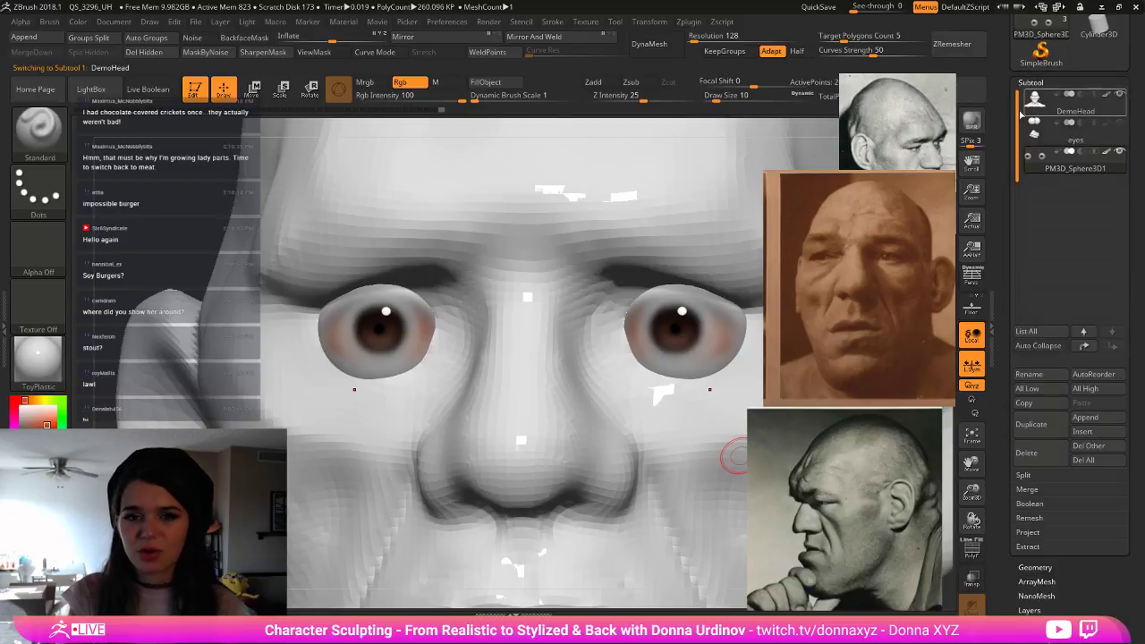
click(1047, 168)
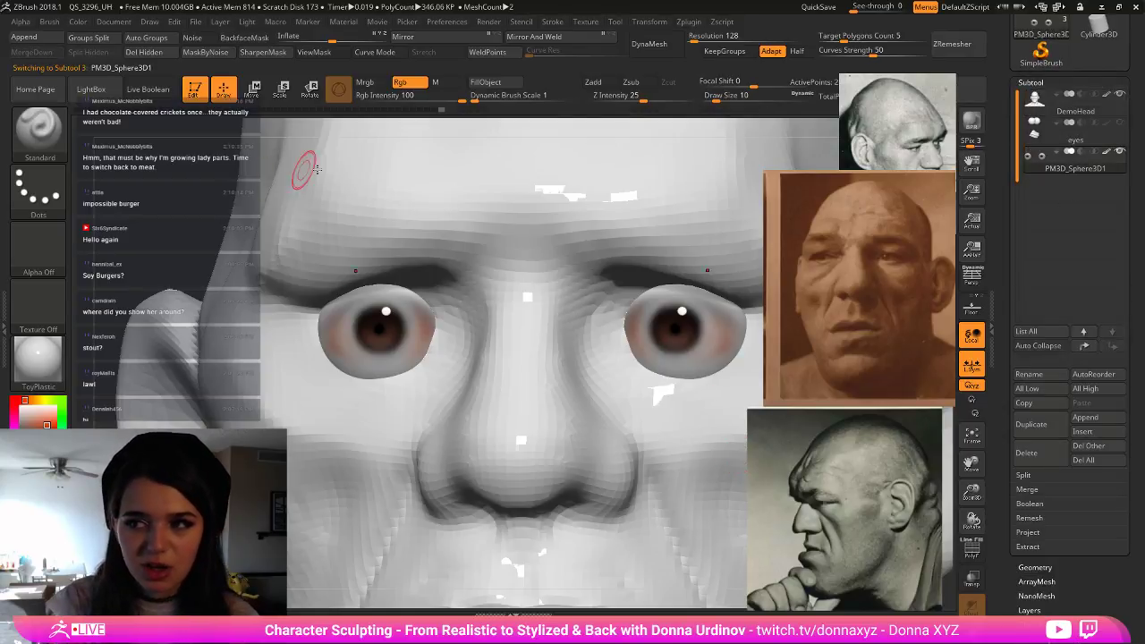
key(f)
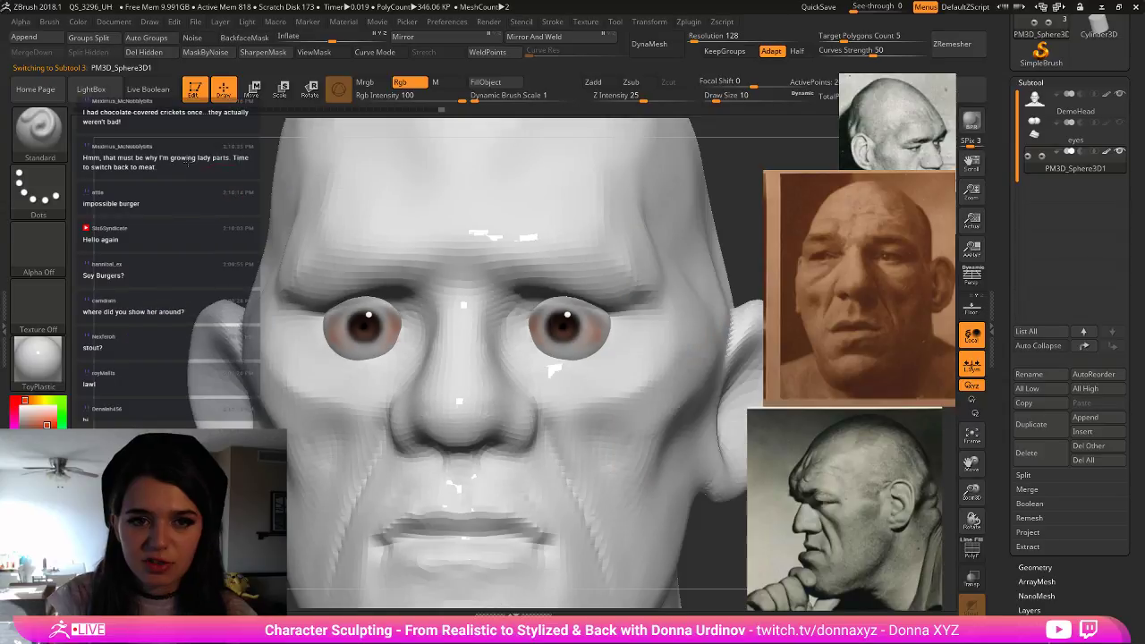
key(w)
drag(370, 314, 393, 319)
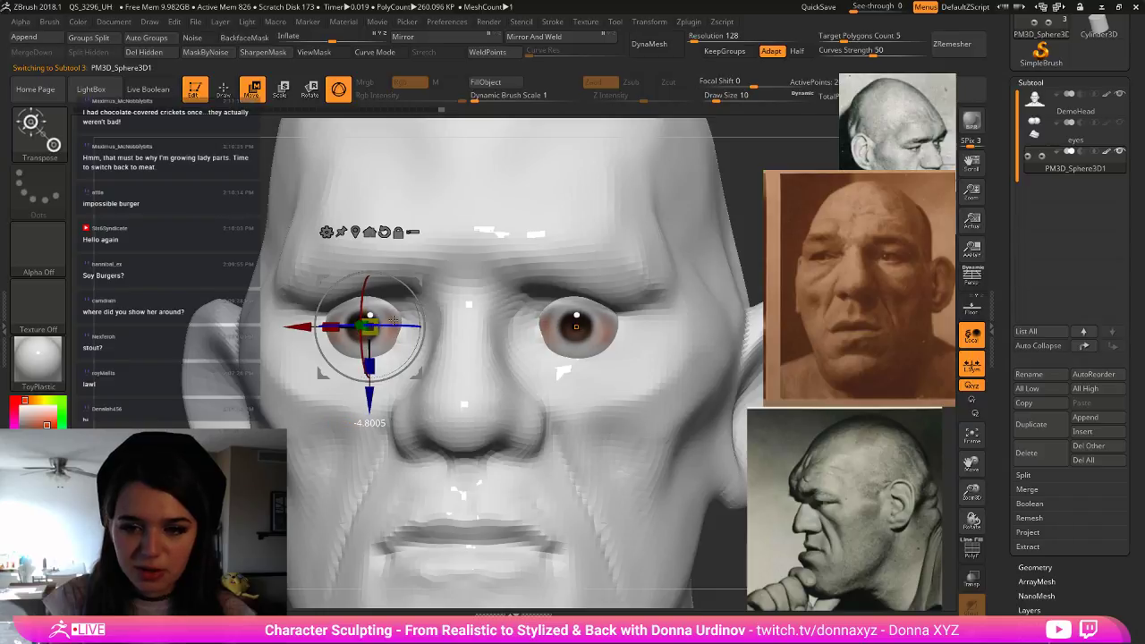
- Build up the upper eyelids over both eyes on the DemoHead subtool with the ClayBuildup brush
click(229, 88)
click(1036, 100)
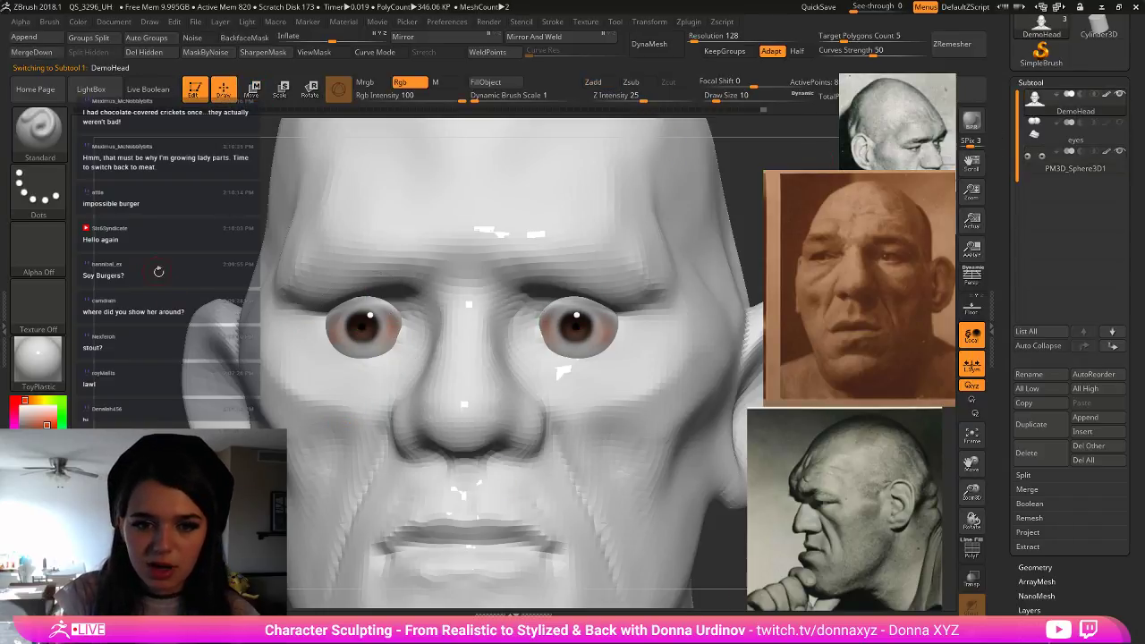
drag(151, 258, 125, 261)
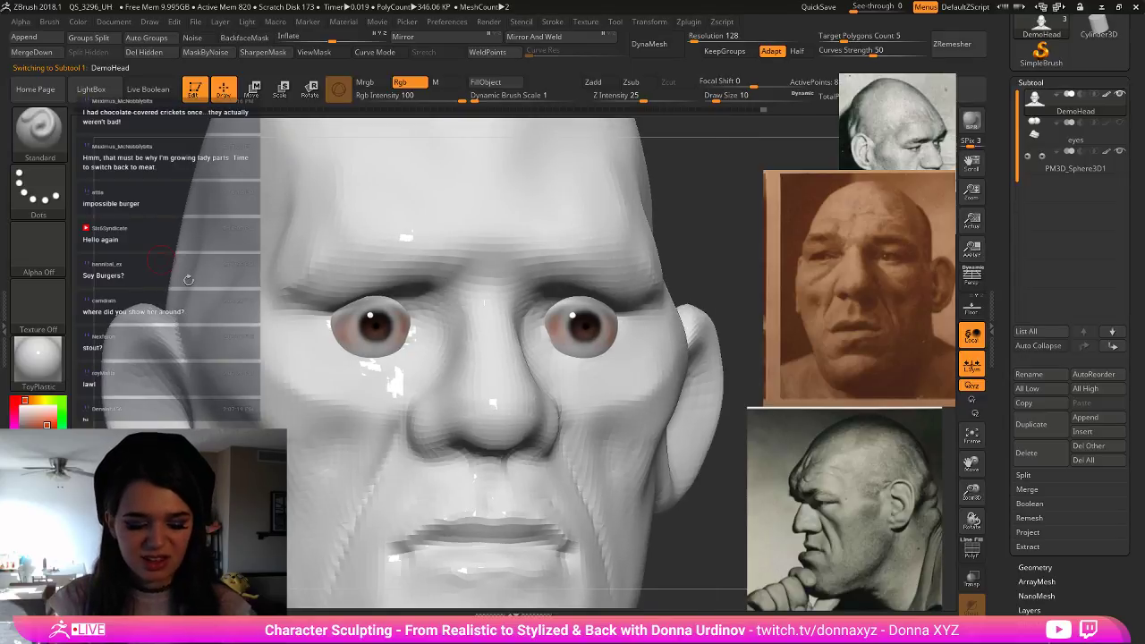
key(b)
key(b)
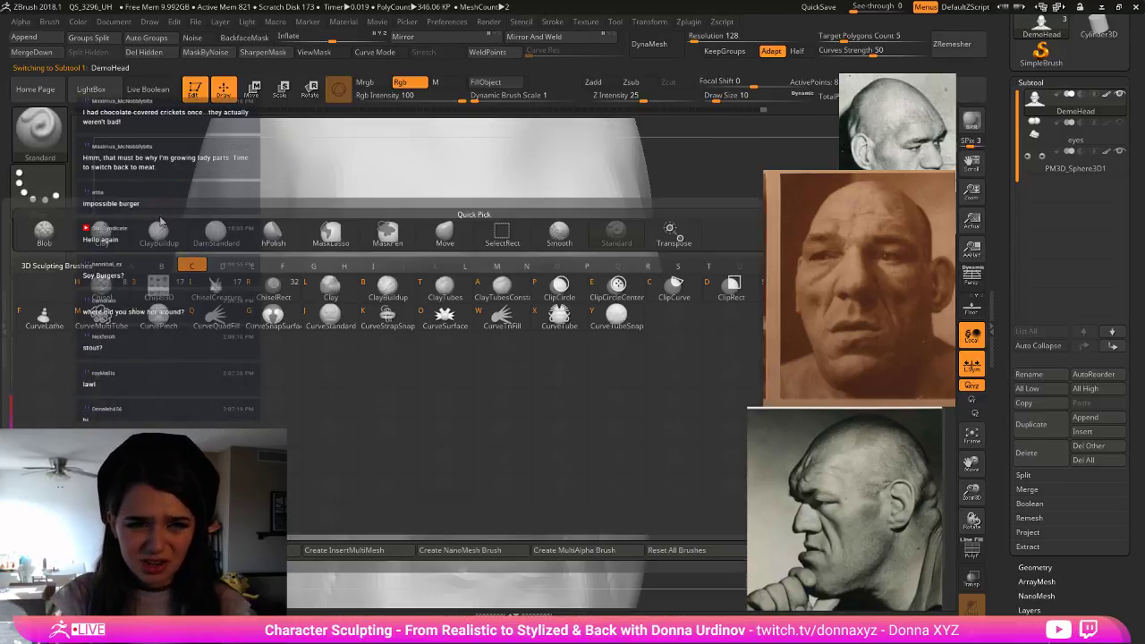
key(b)
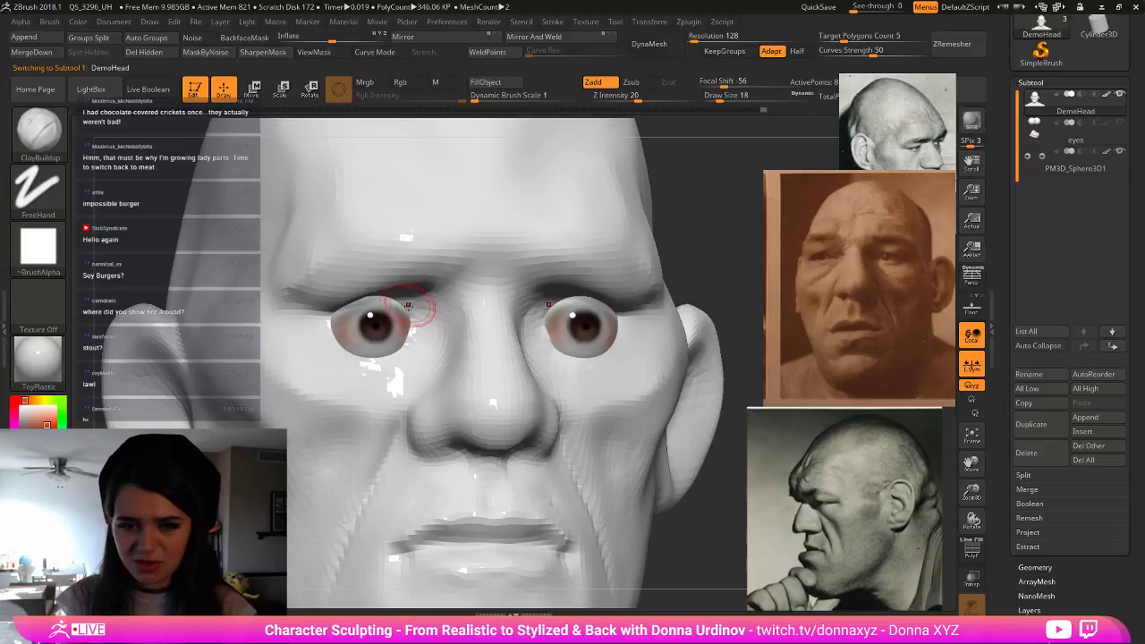
drag(413, 299, 346, 305)
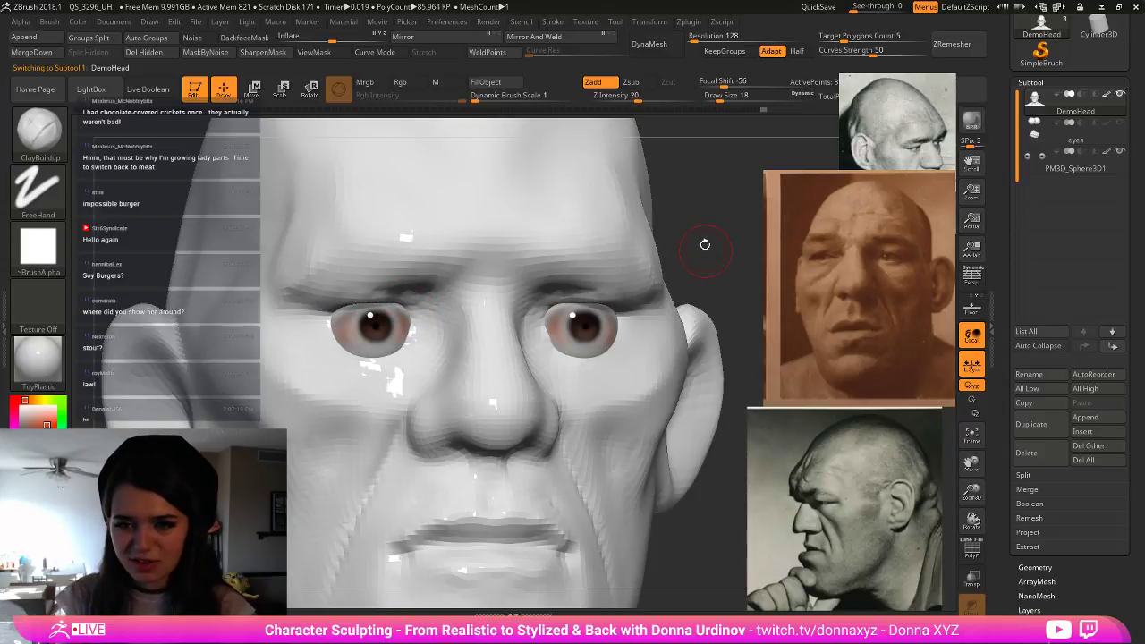
drag(705, 244, 694, 203)
drag(373, 293, 328, 315)
mouse_move(392, 287)
mouse_down()
mouse_move(337, 308)
mouse_move(418, 295)
mouse_up()
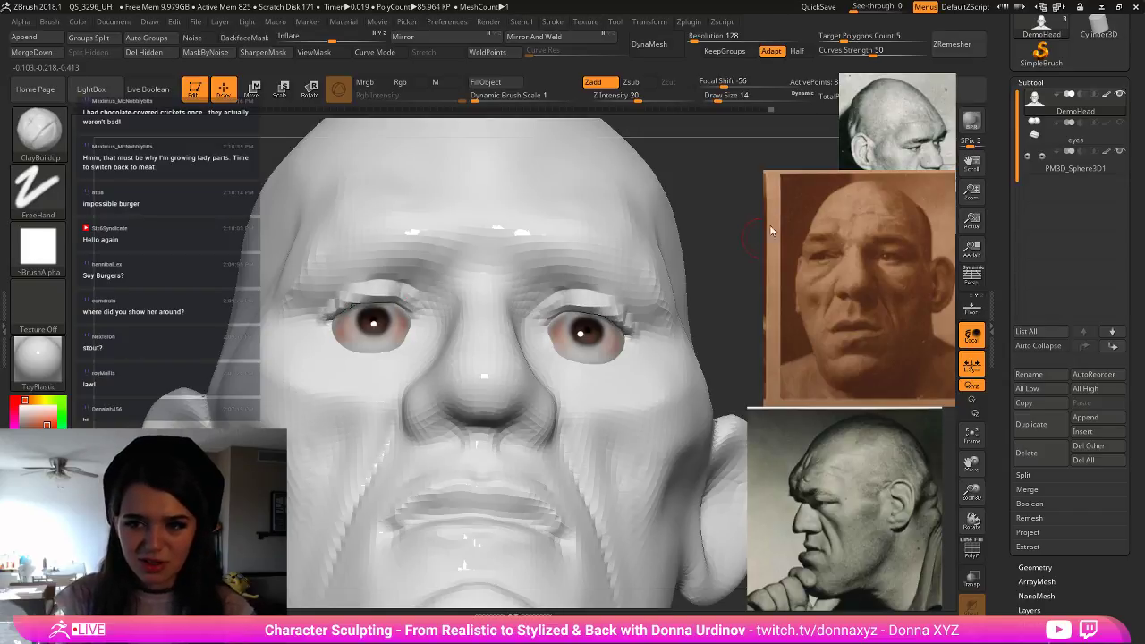
- Build up the lower eyelids with ClayBuildup and raise the head to subdivision level 3
drag(727, 223, 723, 304)
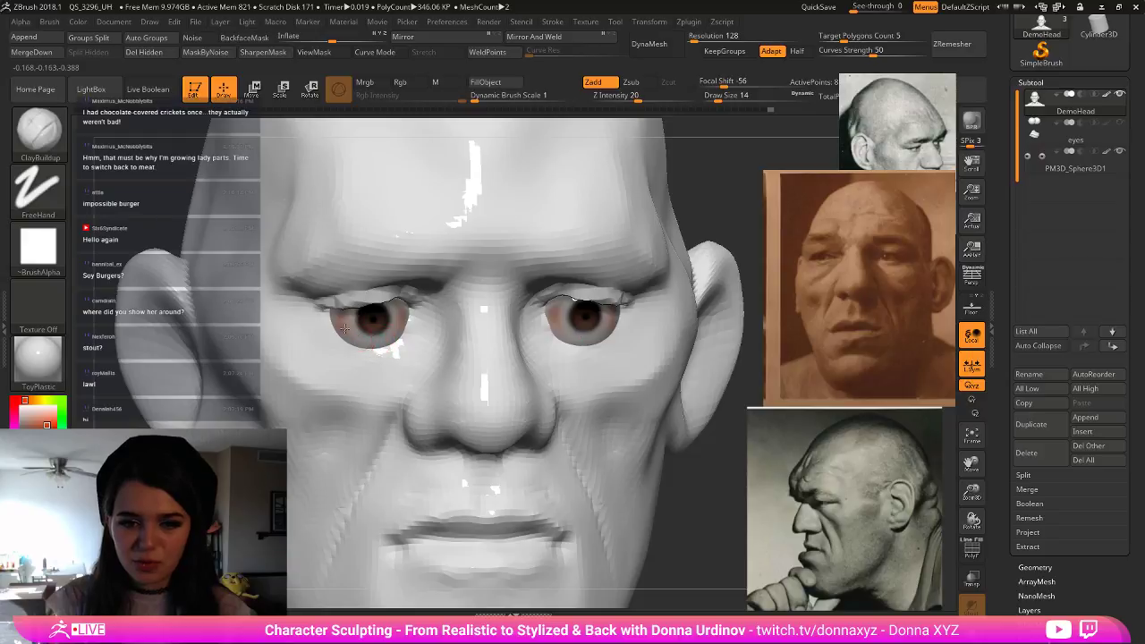
mouse_move(339, 338)
mouse_down()
mouse_move(388, 344)
mouse_move(415, 322)
mouse_up()
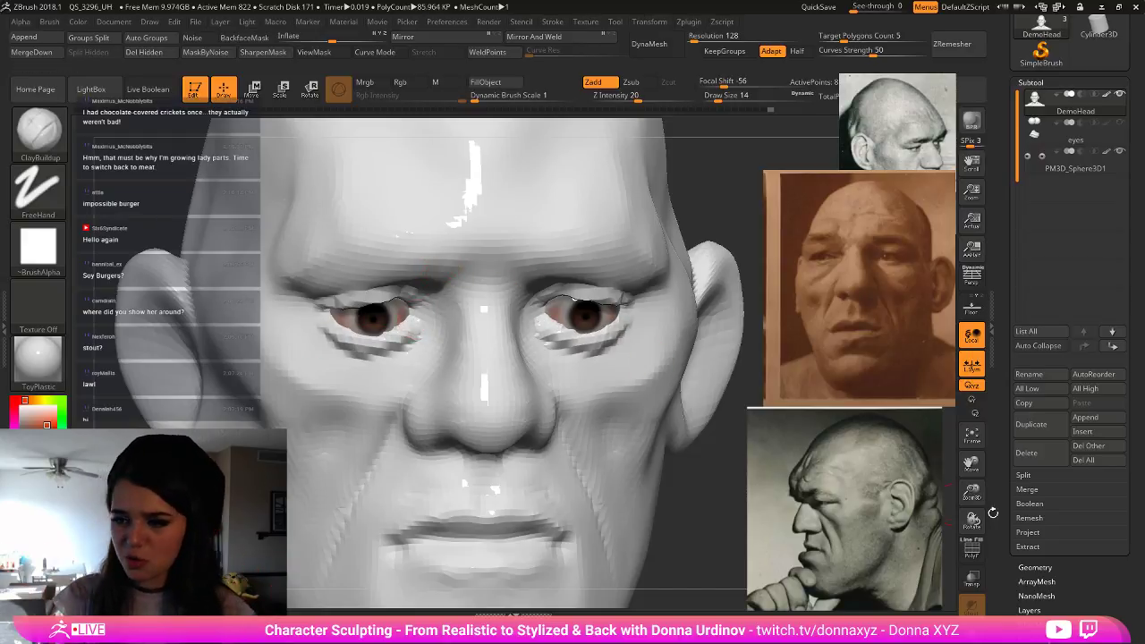
click(1034, 568)
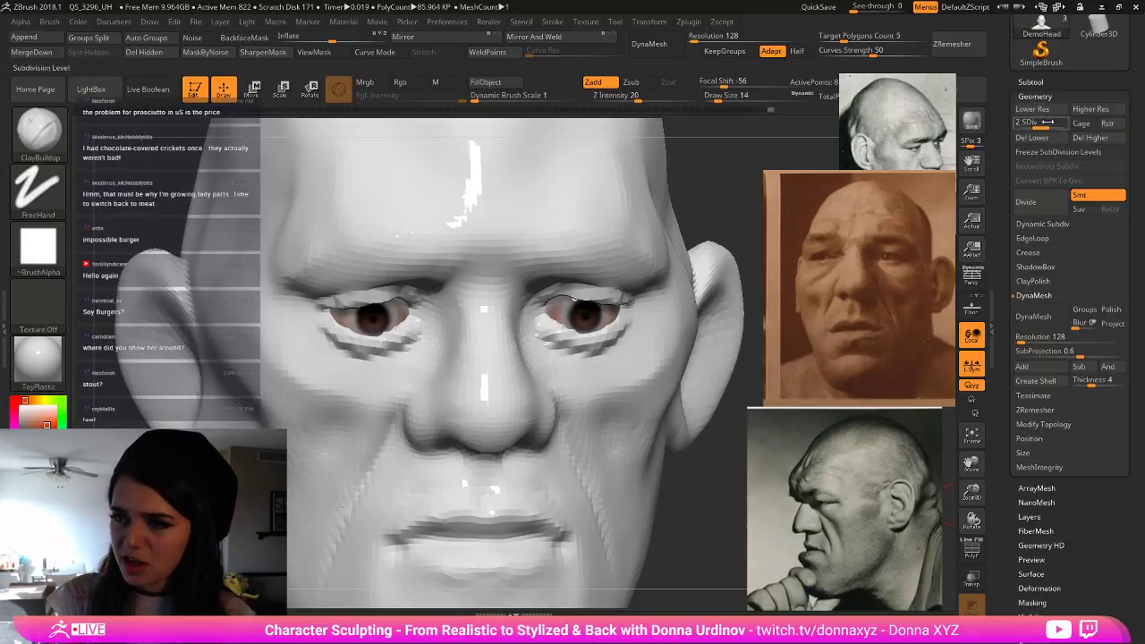
key(d)
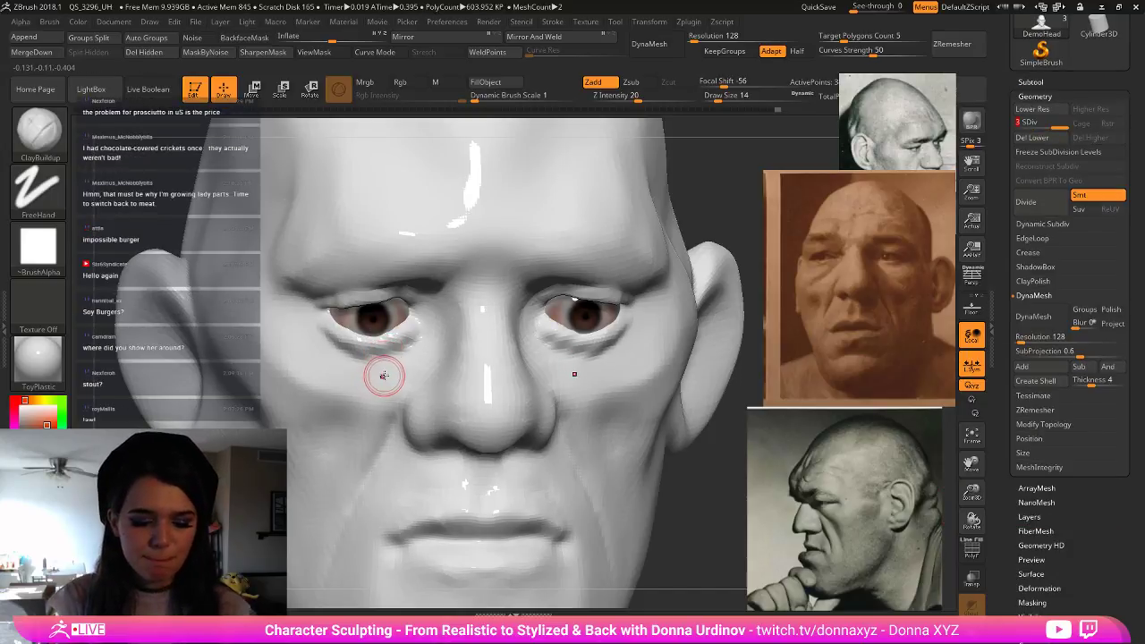
- Carve the lower eyelid line beneath the eyes with the DamStandard brush
key(b)
click(386, 357)
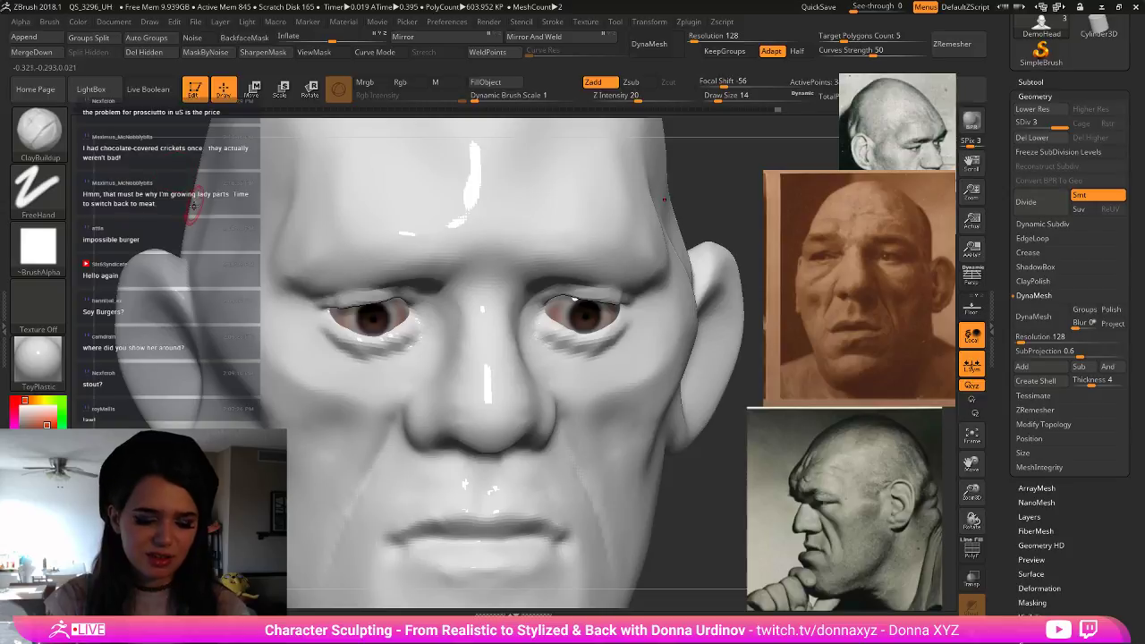
key(b)
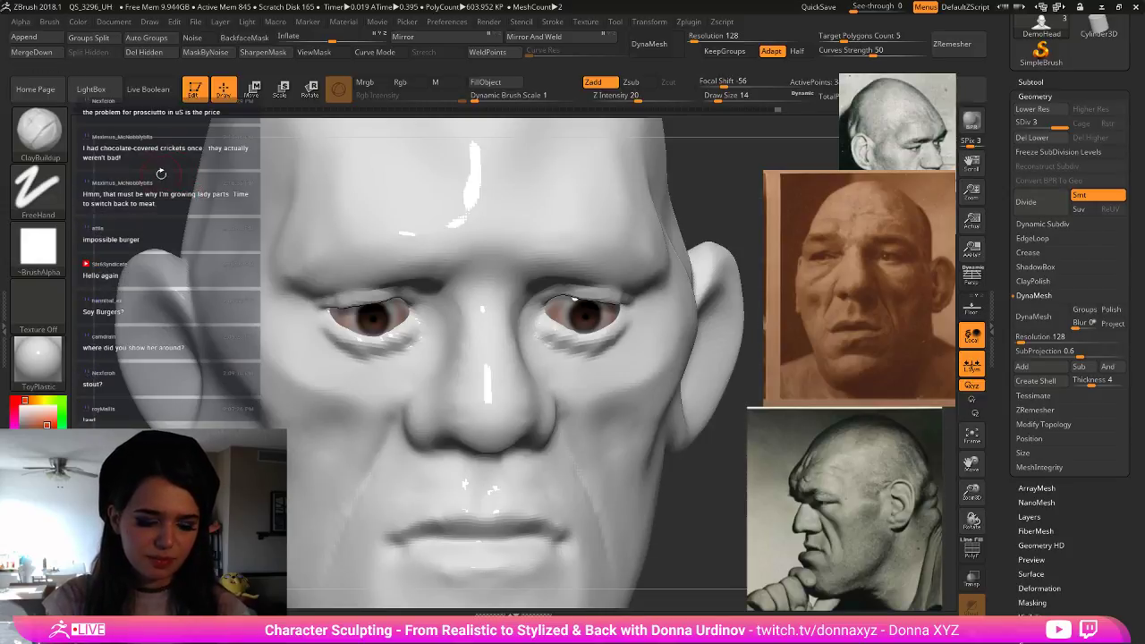
key(b)
key(d)
key(s)
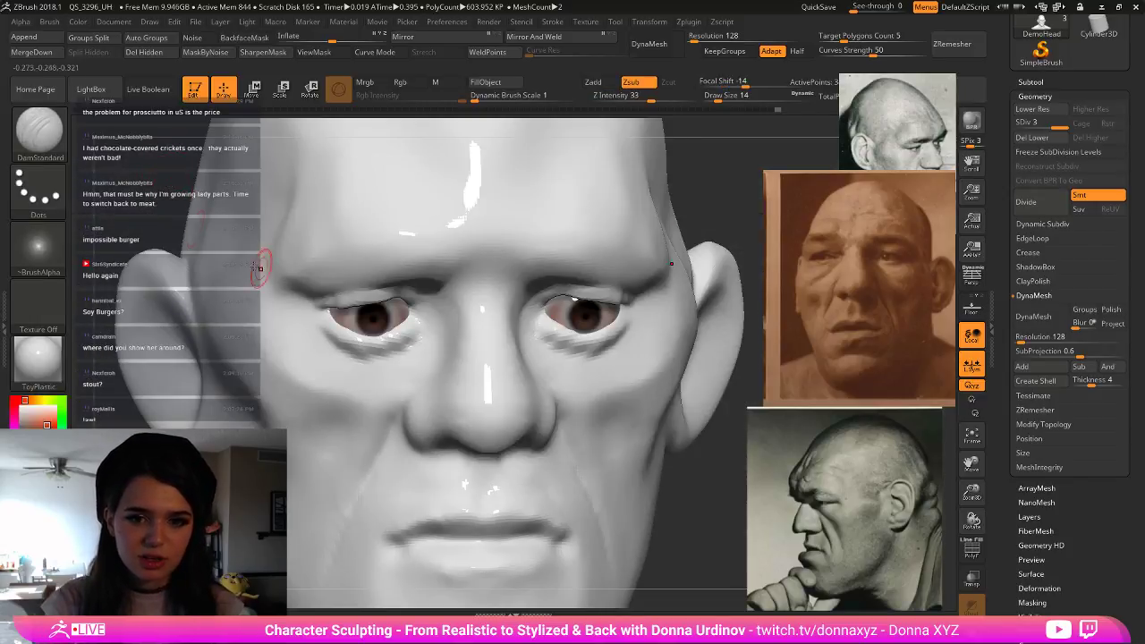
mouse_move(324, 325)
mouse_down()
mouse_move(380, 344)
mouse_move(417, 330)
mouse_up()
- Carve the upper eyelid creases and refine the lids and inner eye corners with DamStandard and Smooth
drag(733, 184, 726, 165)
mouse_move(417, 311)
mouse_down()
mouse_move(383, 297)
mouse_move(338, 310)
mouse_up()
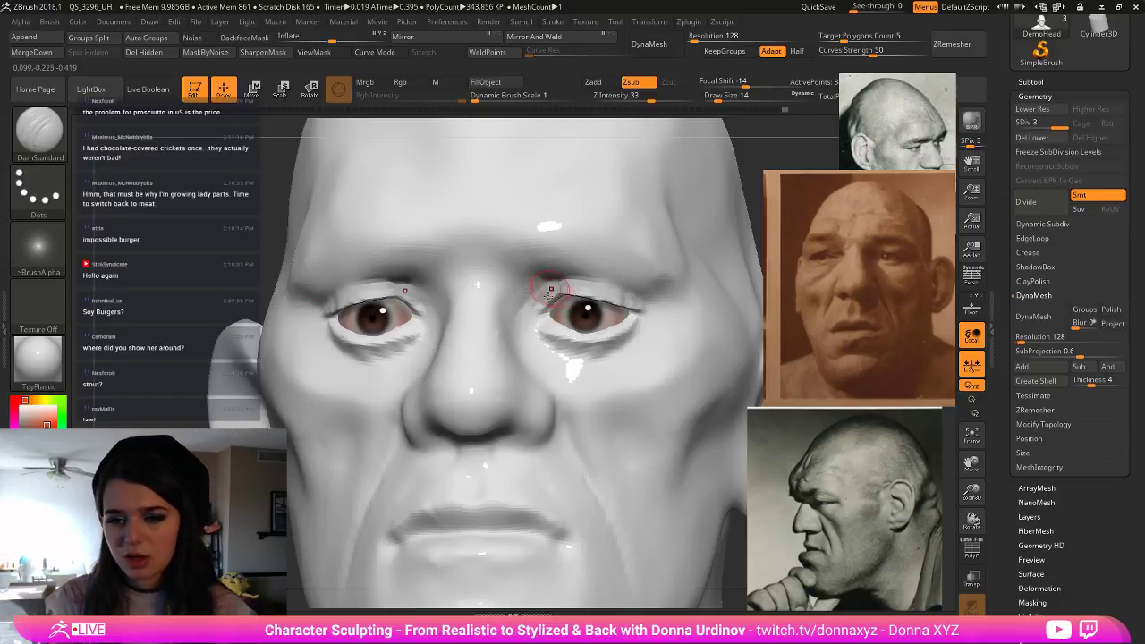
mouse_move(540, 305)
mouse_down()
mouse_move(547, 286)
mouse_move(623, 288)
mouse_move(581, 281)
mouse_move(637, 292)
mouse_move(592, 286)
mouse_move(625, 302)
mouse_move(571, 296)
mouse_move(547, 334)
mouse_move(586, 341)
mouse_up()
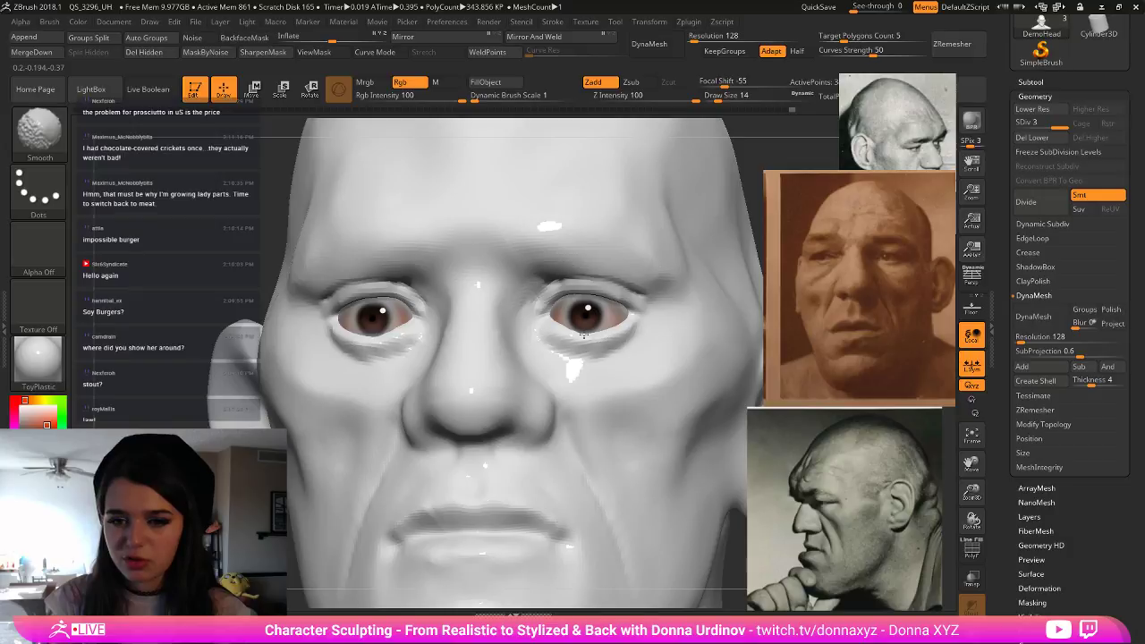
mouse_move(552, 299)
mouse_down()
mouse_move(542, 316)
mouse_move(581, 293)
mouse_move(629, 311)
mouse_move(630, 292)
mouse_move(594, 280)
mouse_move(567, 281)
mouse_move(536, 306)
mouse_up()
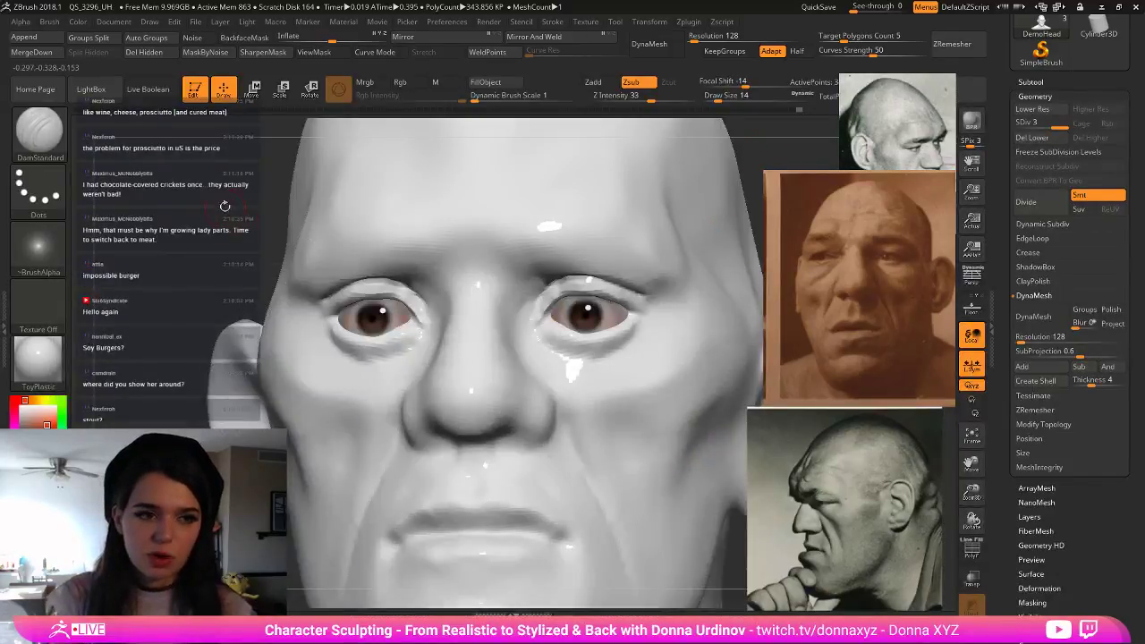
- Choose the hPolish brush and subdivide the head to level 4
drag(225, 205, 240, 223)
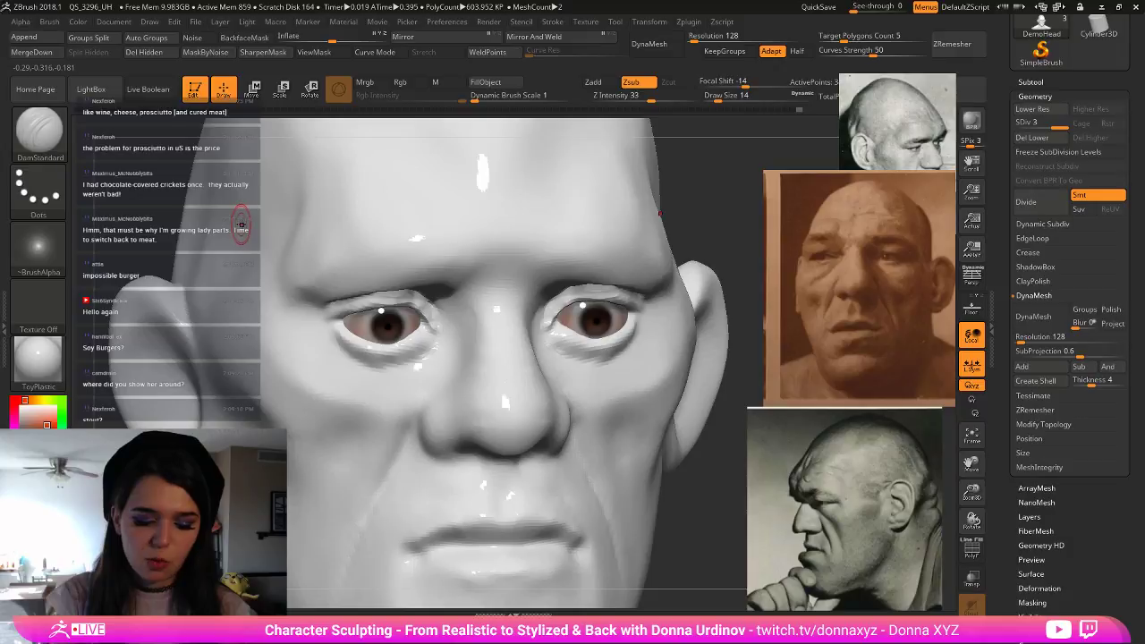
key(b)
key(h)
key(p)
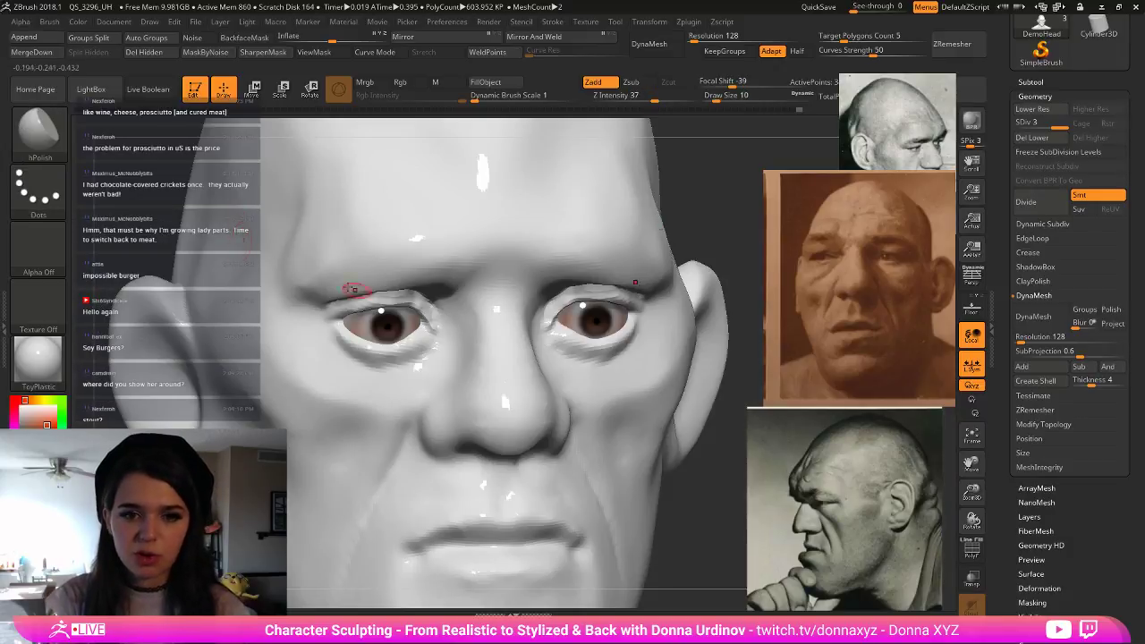
key(ctrl+d)
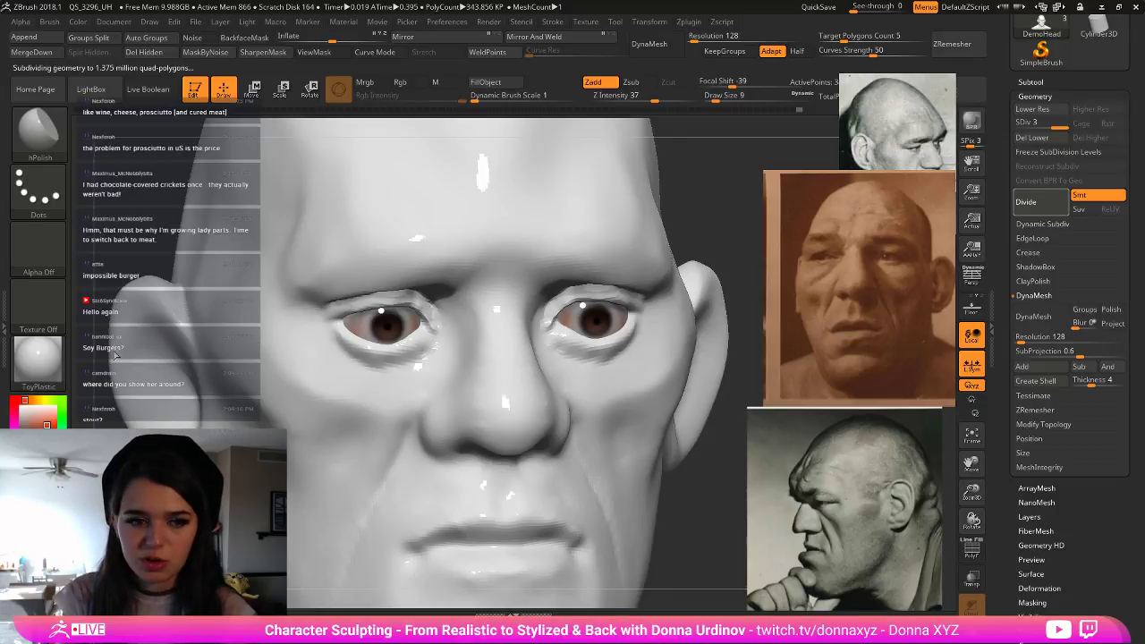
- Change the material to StartupMaterial and adjust the active colour
click(38, 357)
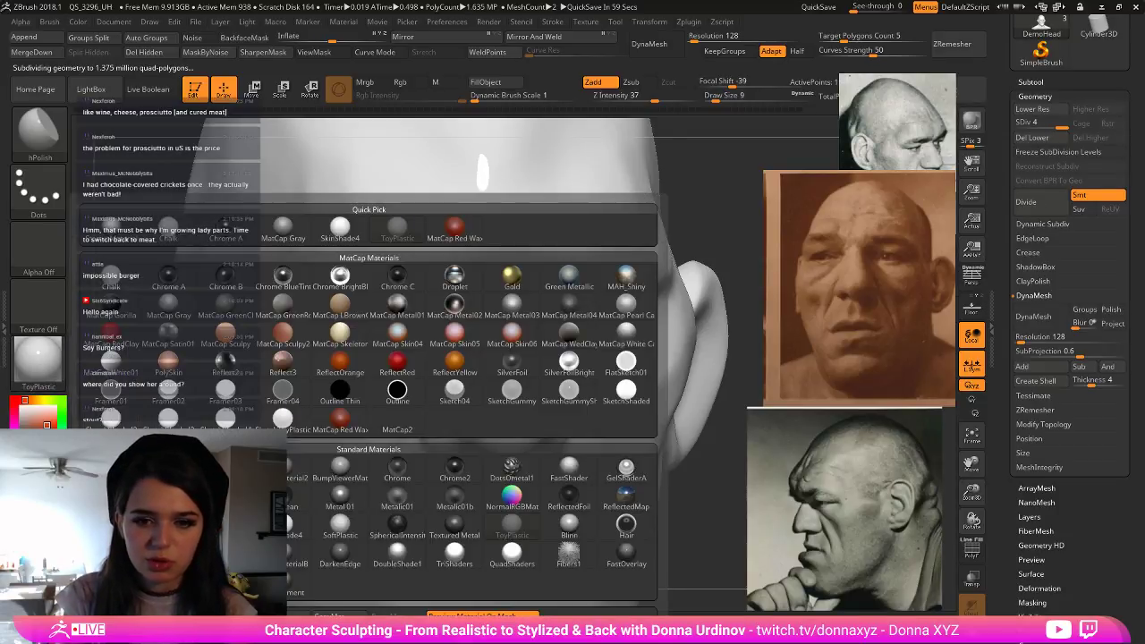
click(110, 228)
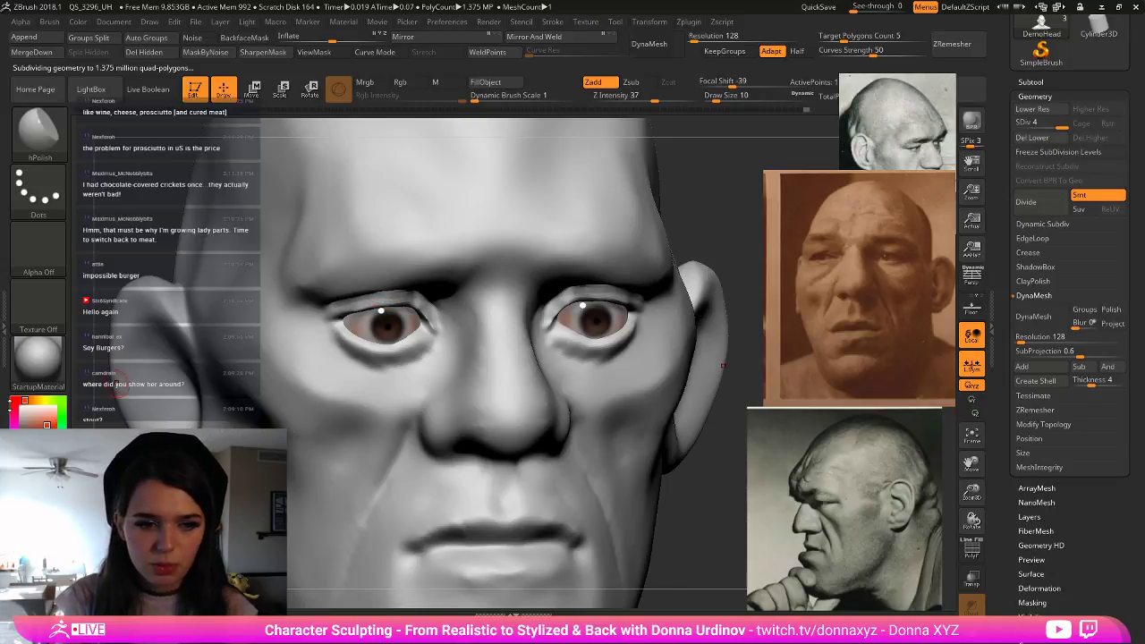
drag(770, 214, 828, 182)
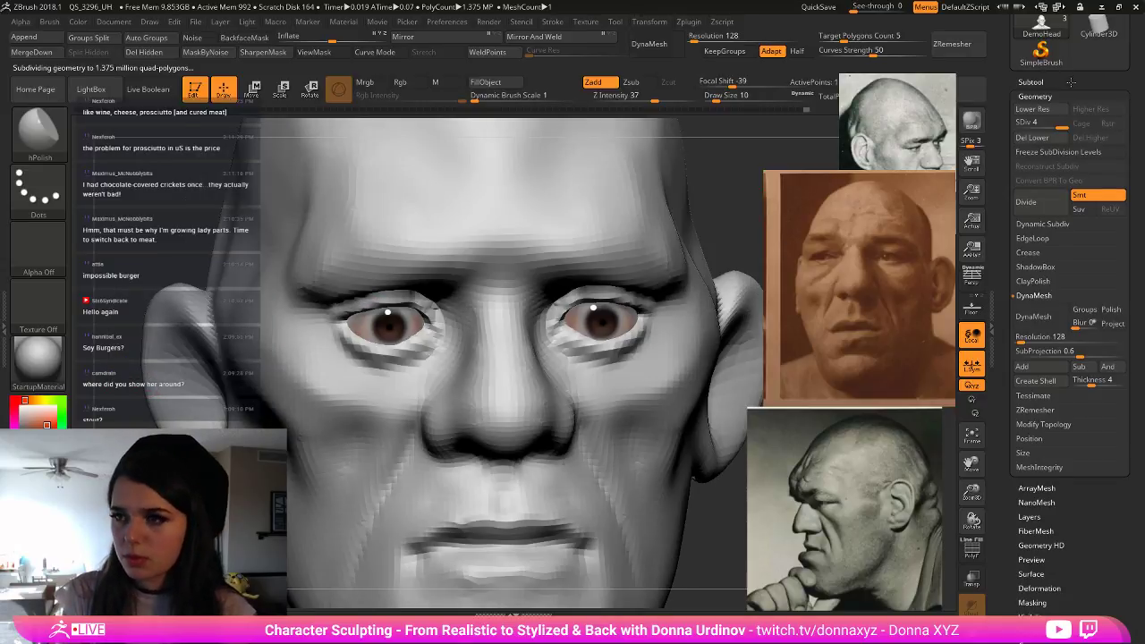
click(1070, 81)
click(36, 418)
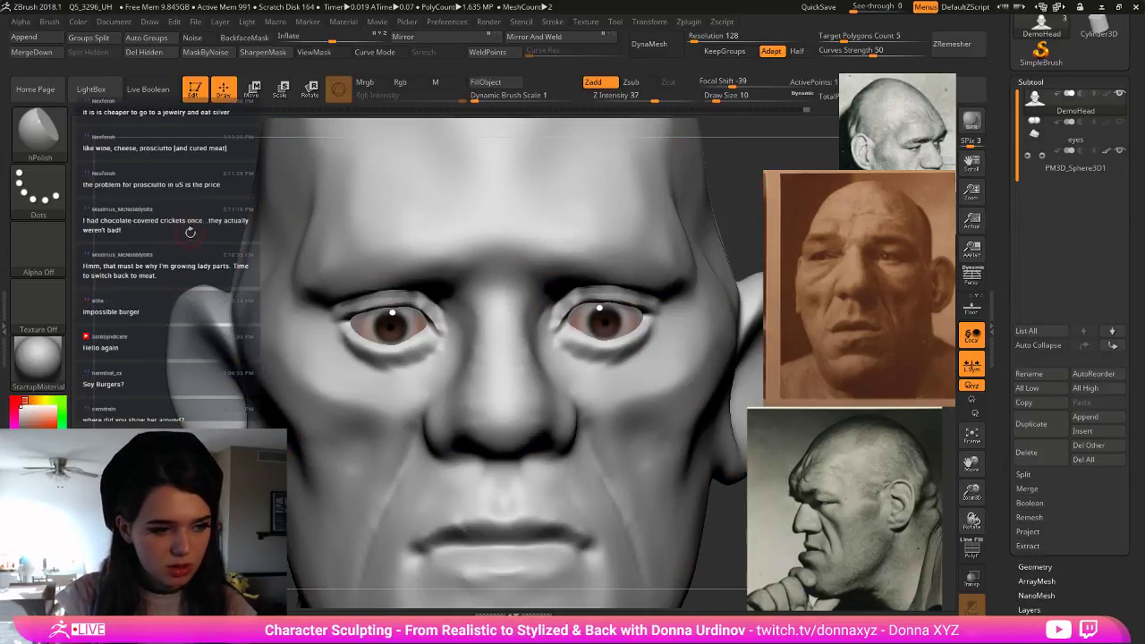
- Flatten and clean up the eyelid surfaces around the eyes with the hPolish brush
drag(190, 232, 195, 234)
key(ctrl+shift+z)
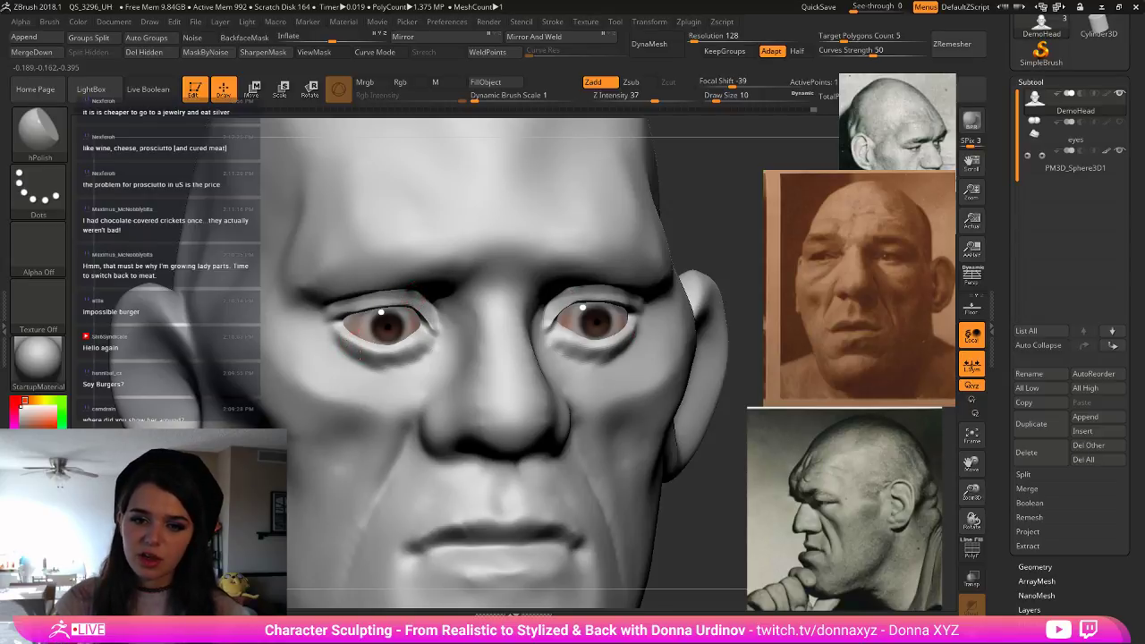
drag(343, 341, 401, 355)
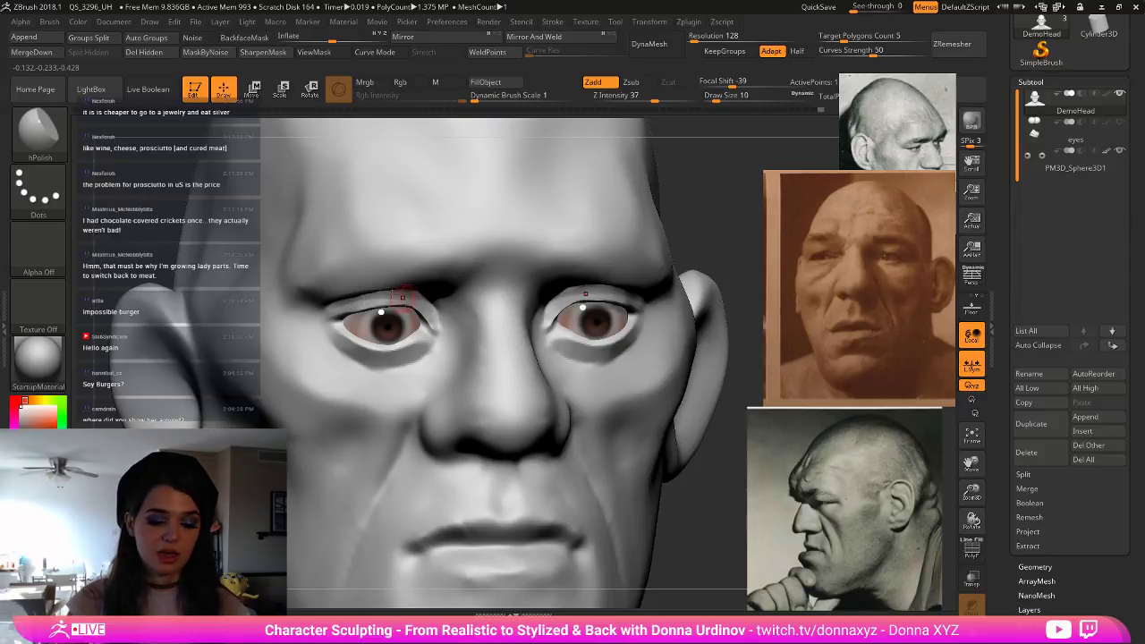
- Reshape the outer eye corners with the Move brush at draw size 22
key(b)
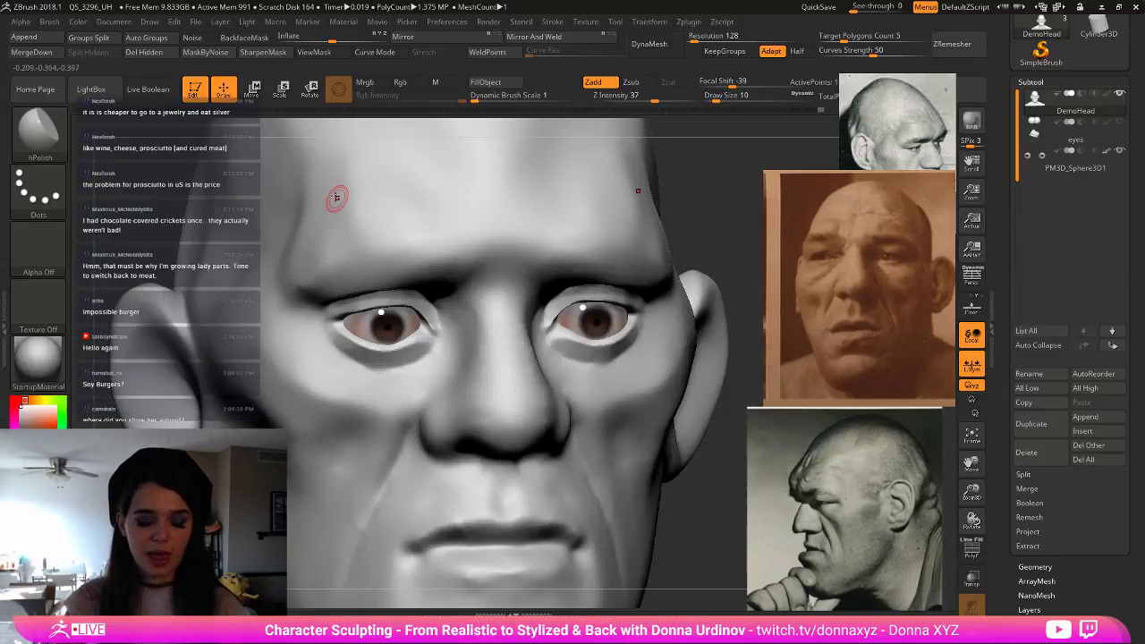
key(b)
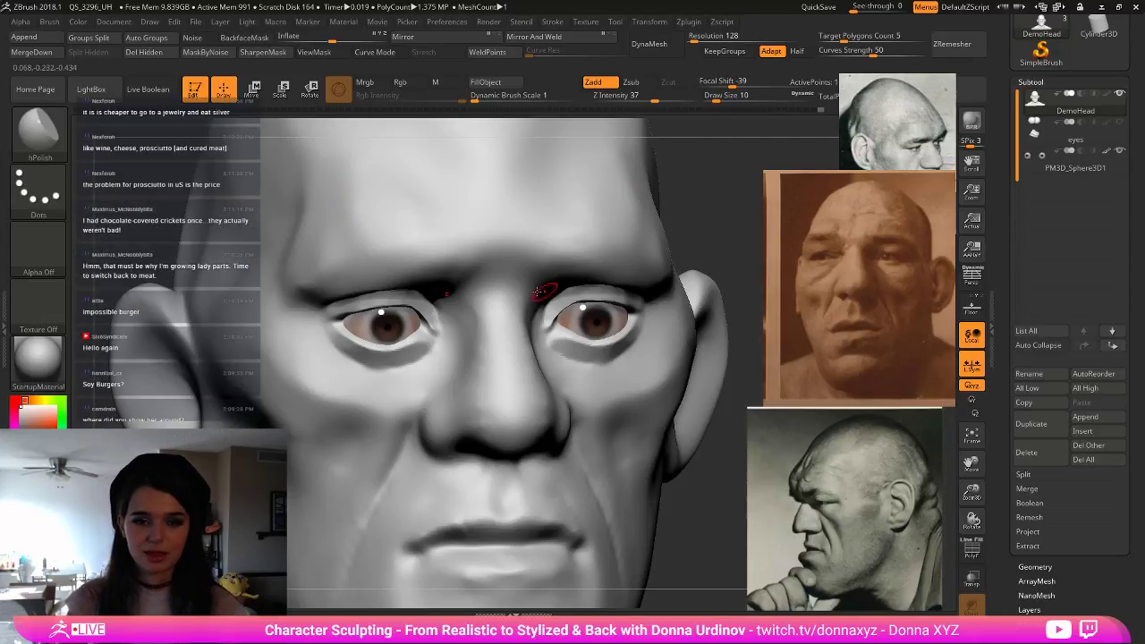
key(b)
key(m)
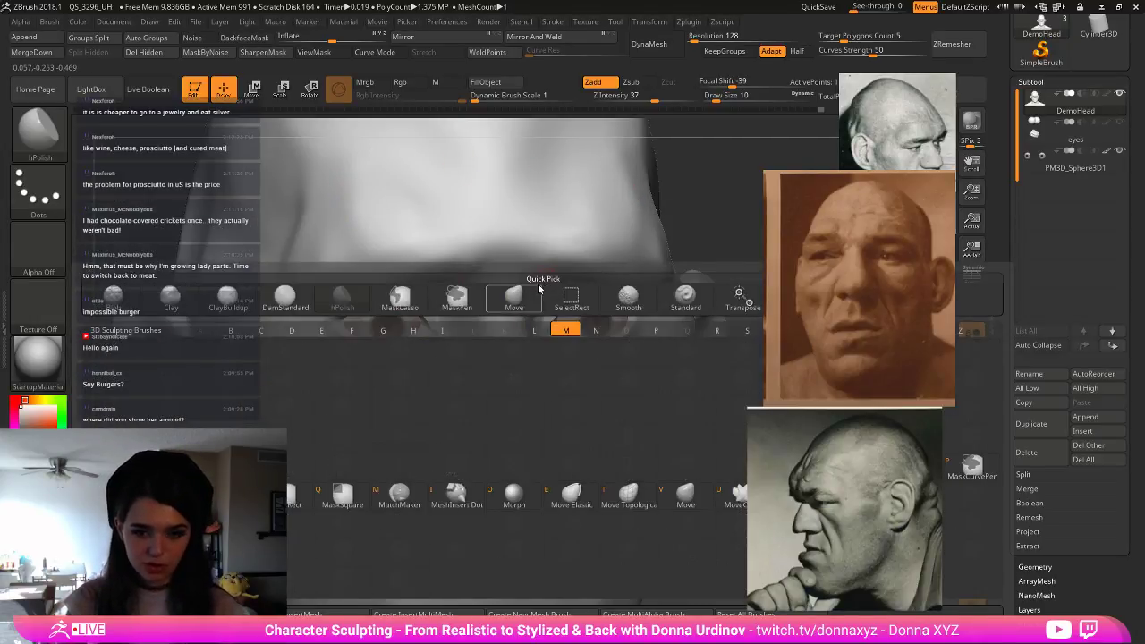
key(c)
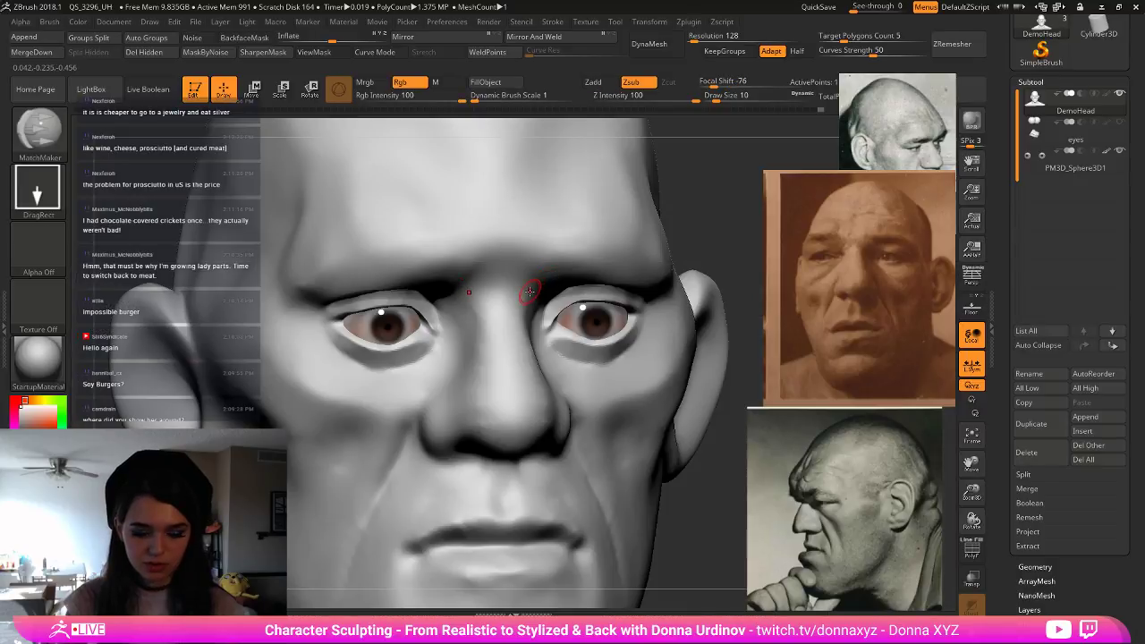
key(b)
key(m)
key(v)
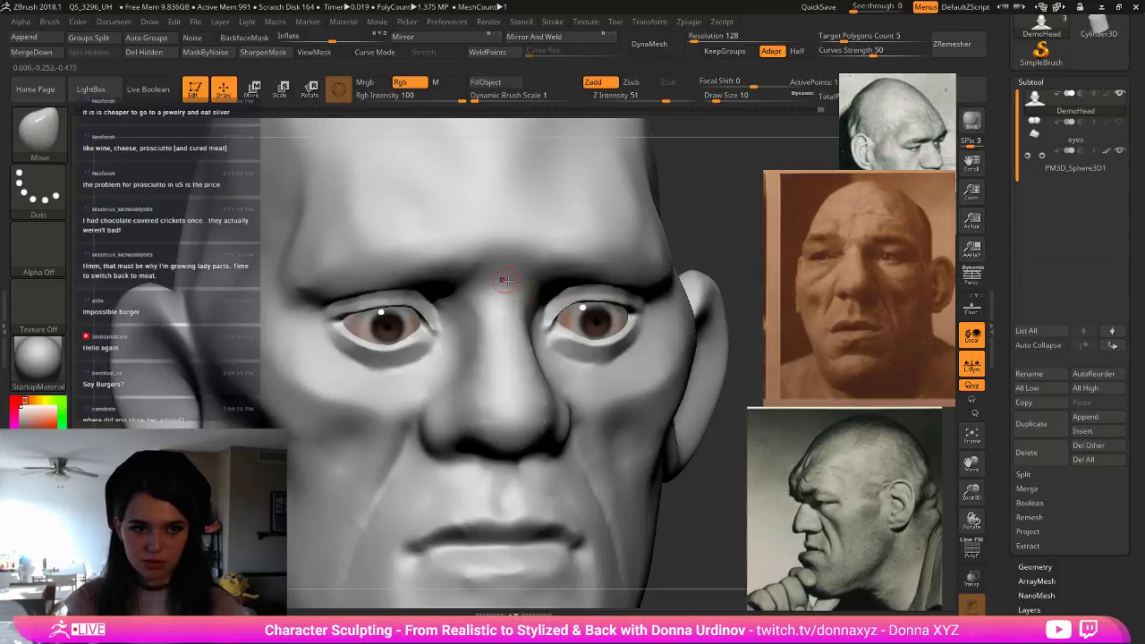
key(bracketright)
drag(336, 315, 342, 322)
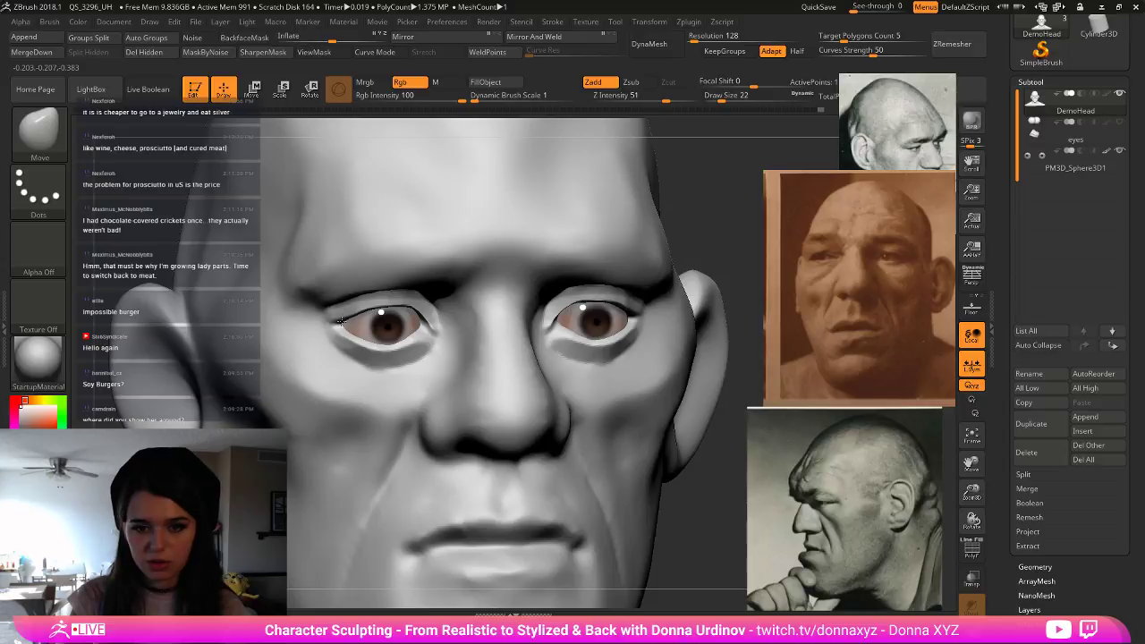
- Shift the PM3D_Sphere3D1 eyeballs slightly upward in the front view of the head
alt+drag(718, 235, 605, 191)
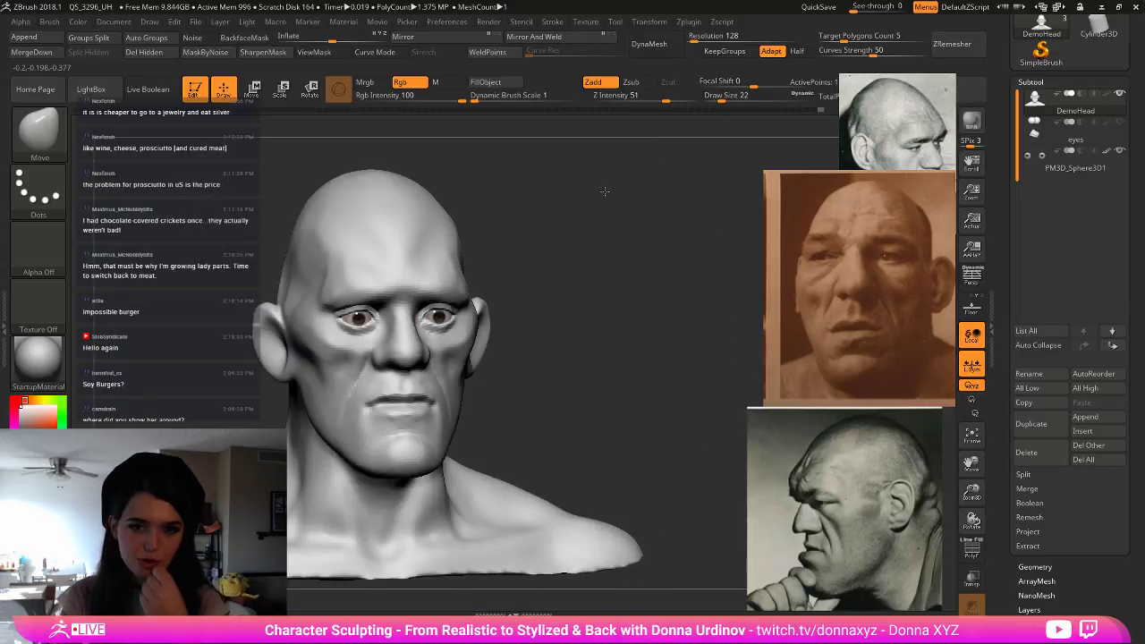
shift+drag(574, 252, 563, 247)
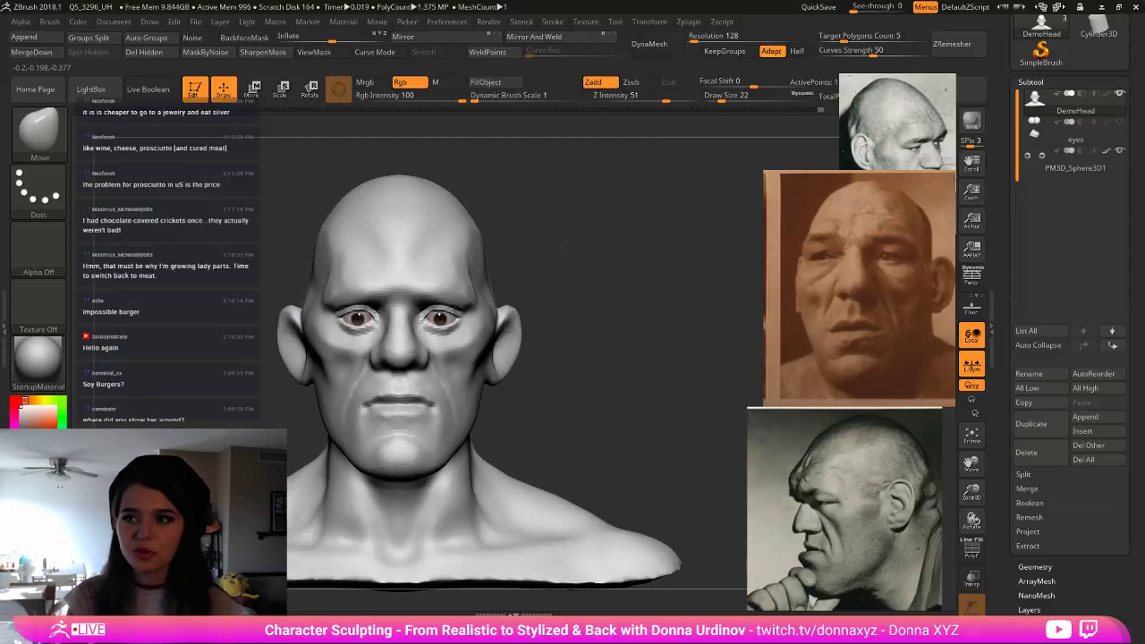
click(1061, 168)
click(251, 89)
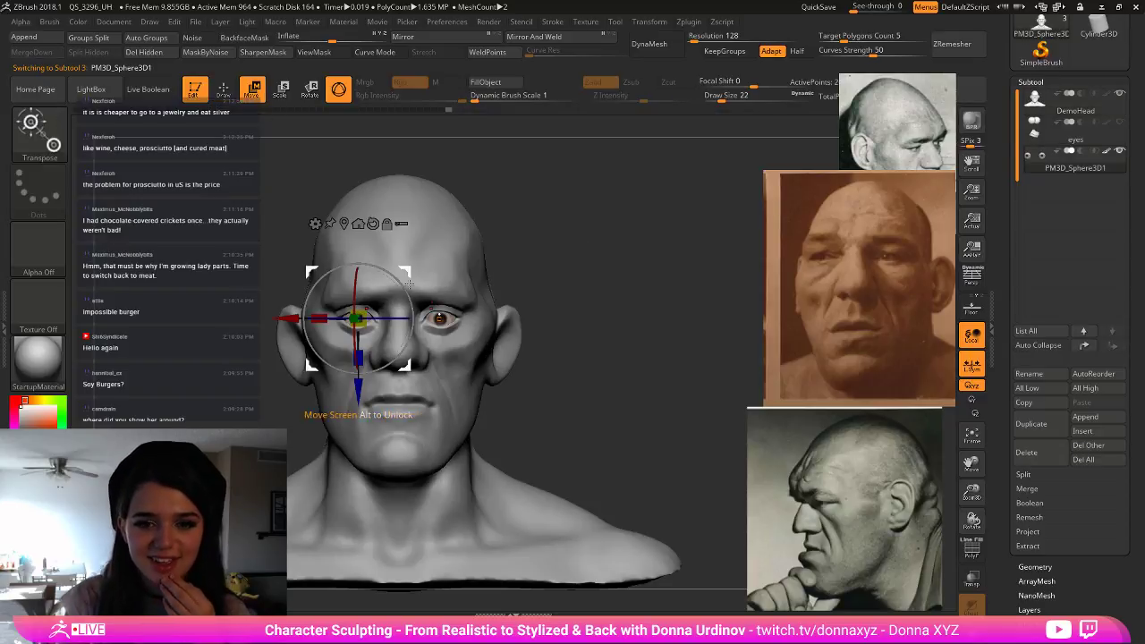
drag(357, 395, 357, 392)
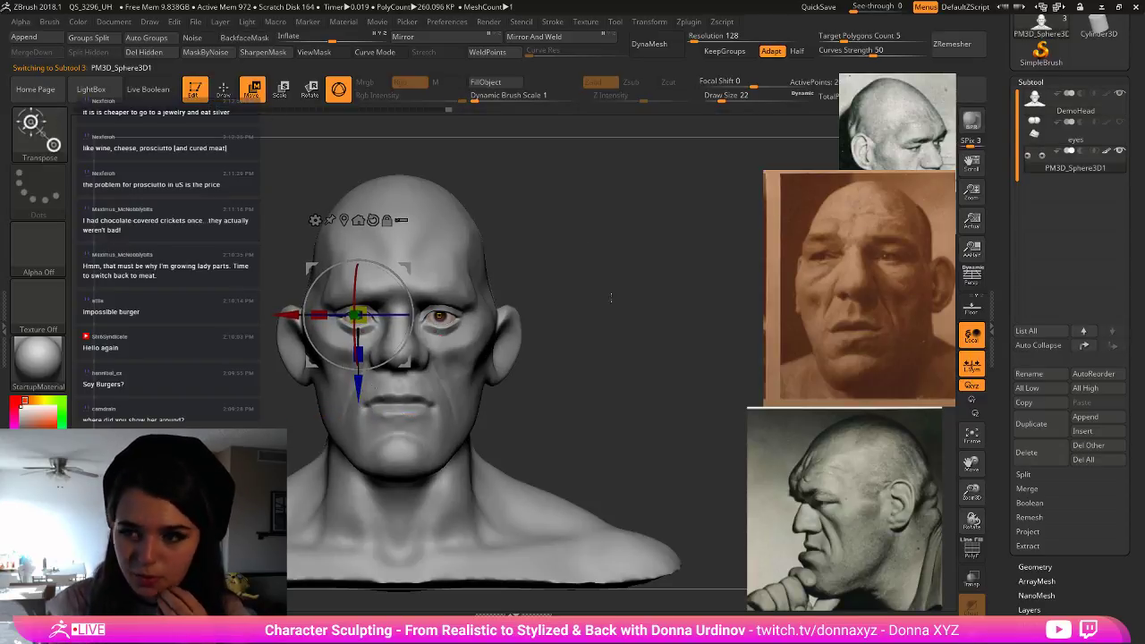
- Make DemoHead the active subtool and adjust the eyelid shapes with the Move brush at draw sizes between 14 and 30
click(1041, 105)
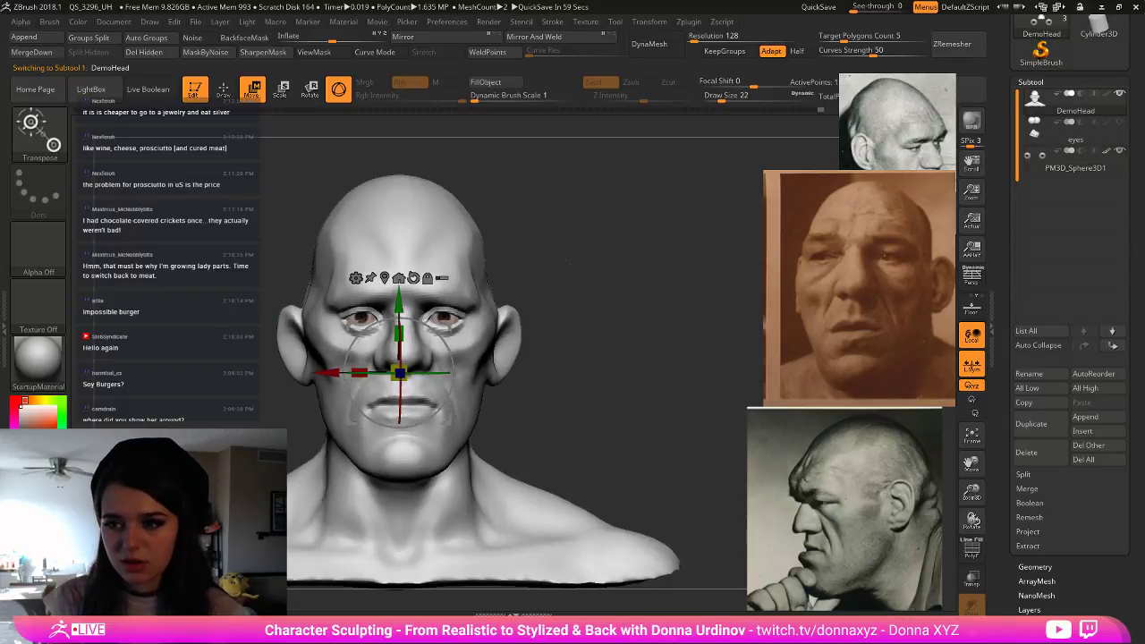
scroll(575, 268, up, 2)
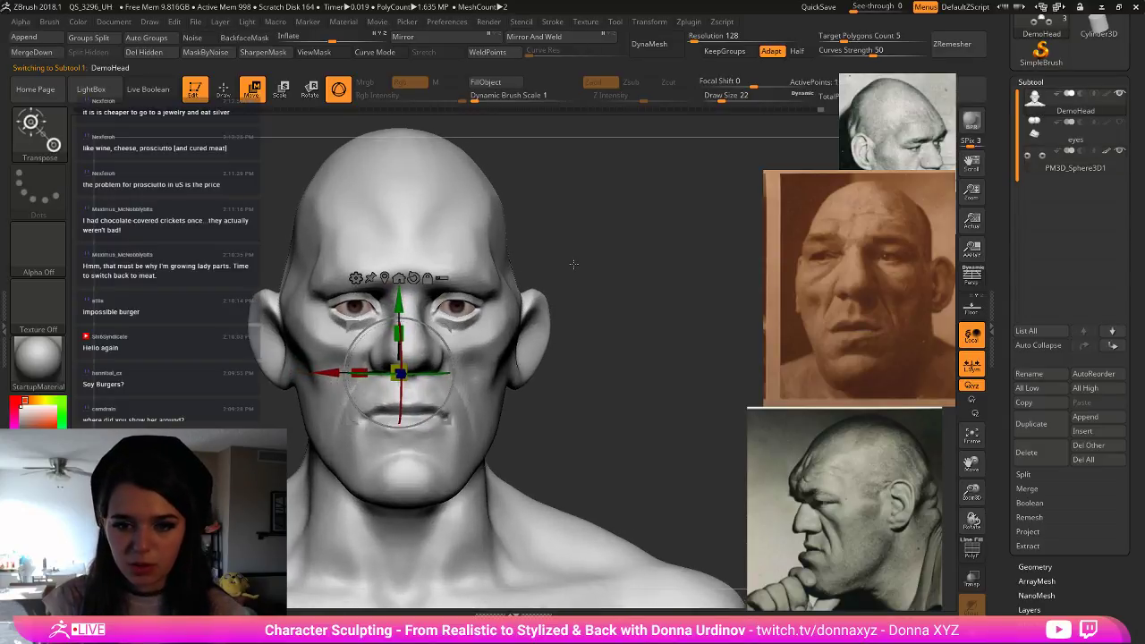
shift+drag(584, 262, 596, 252)
key(b)
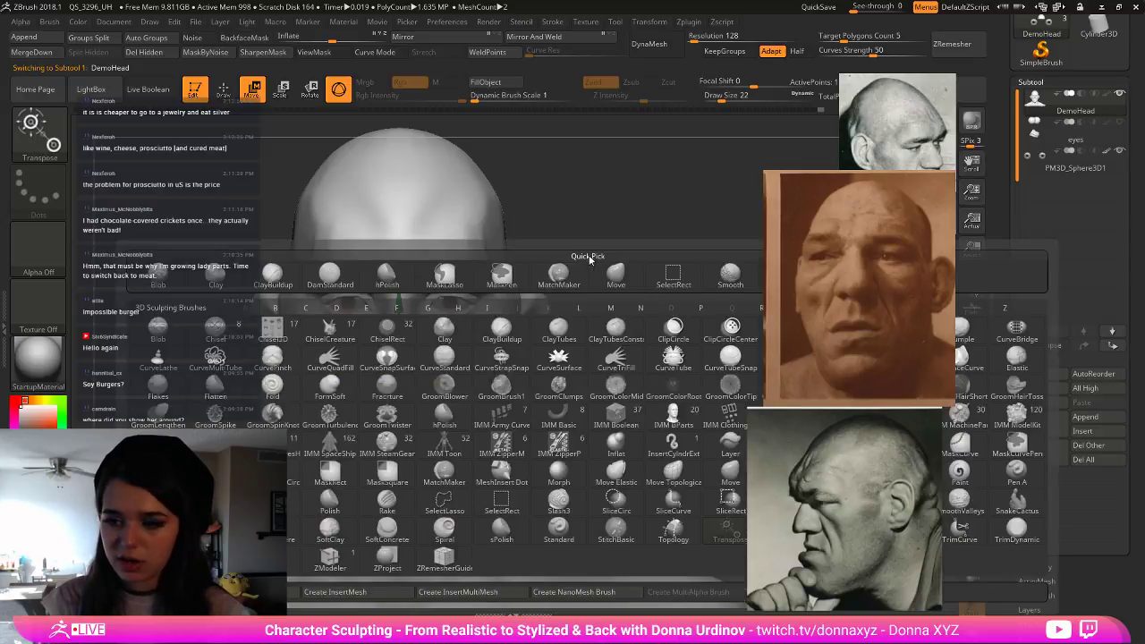
key(m)
key(v)
key(bracketleft)
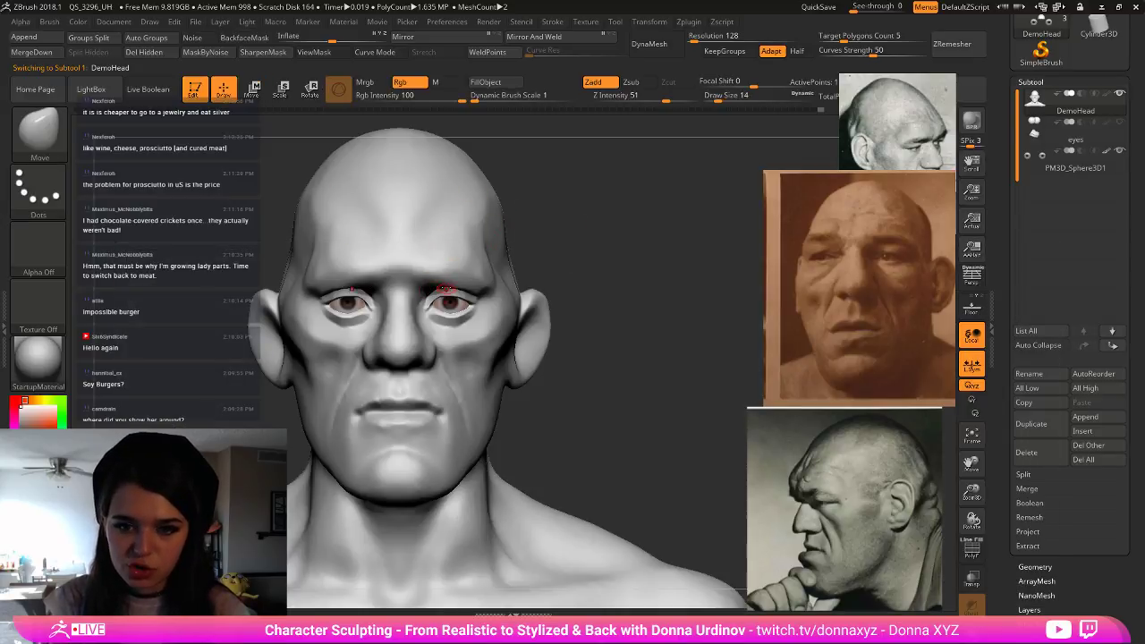
key(bracketleft)
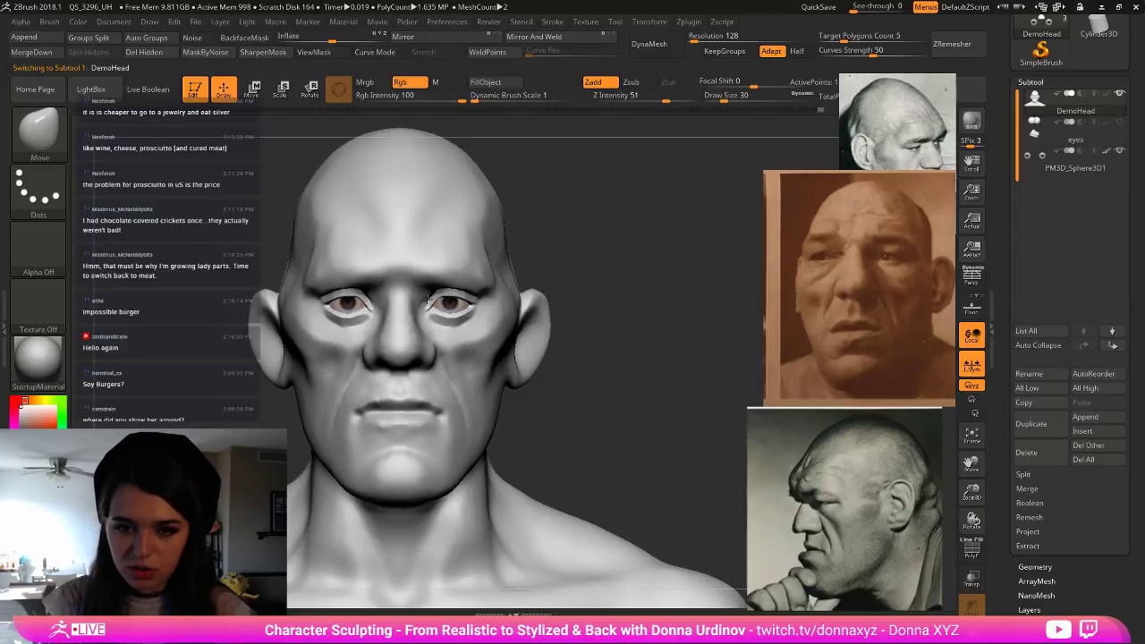
drag(571, 241, 501, 249)
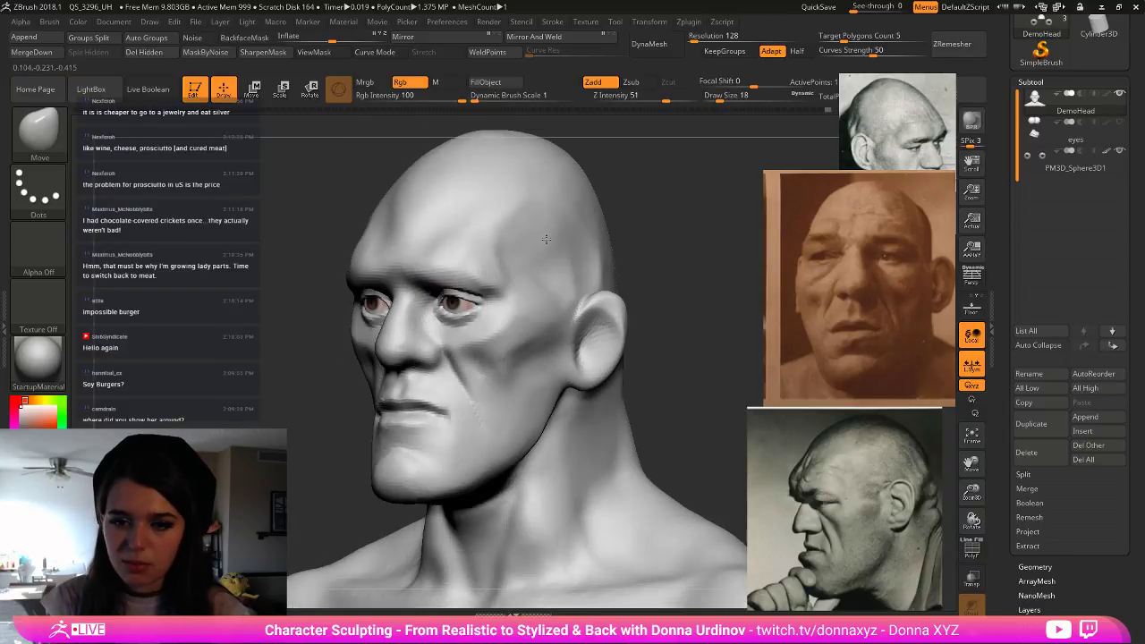
key(bracketright)
drag(694, 197, 726, 191)
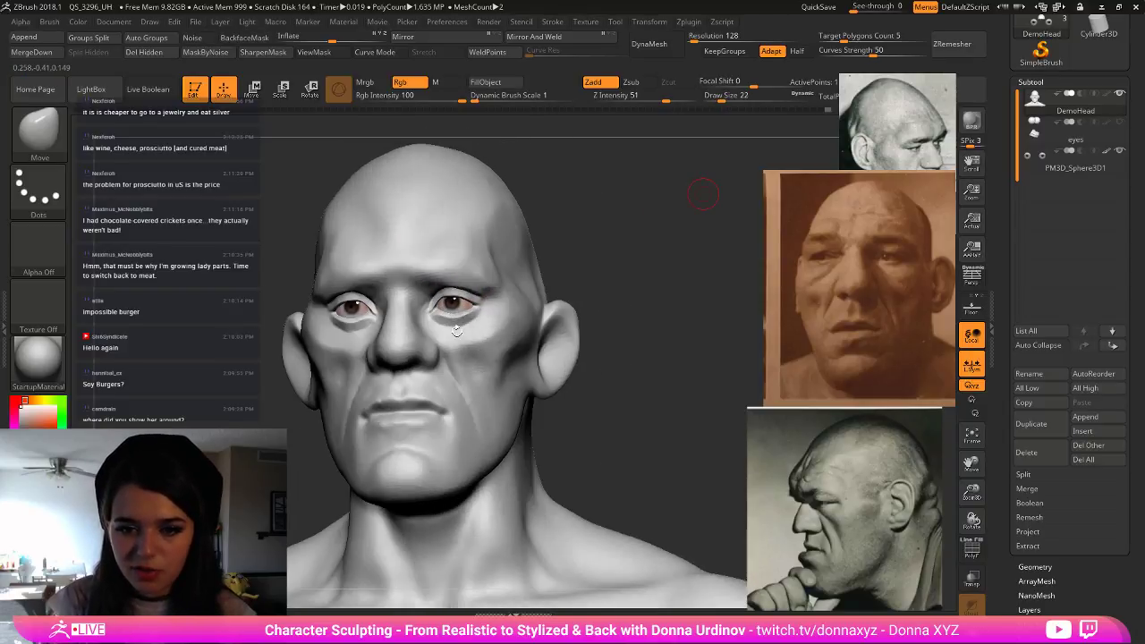
- Try to mask the eyelids by hand with the MaskLasso brush, then clear that mask
key(ctrl)
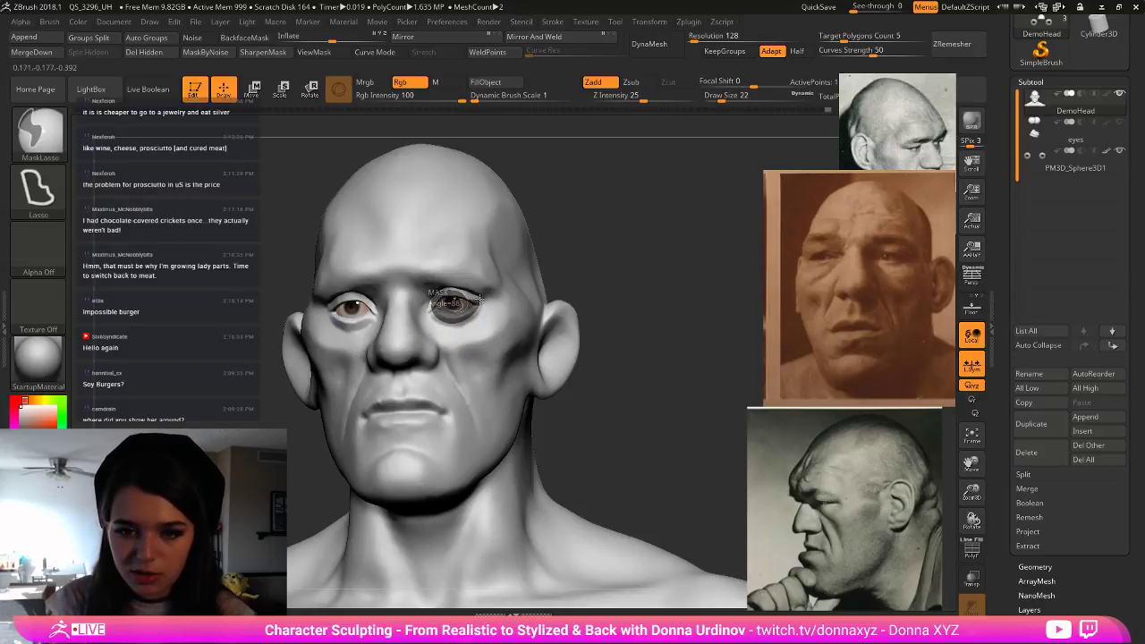
ctrl+drag(447, 290, 435, 307)
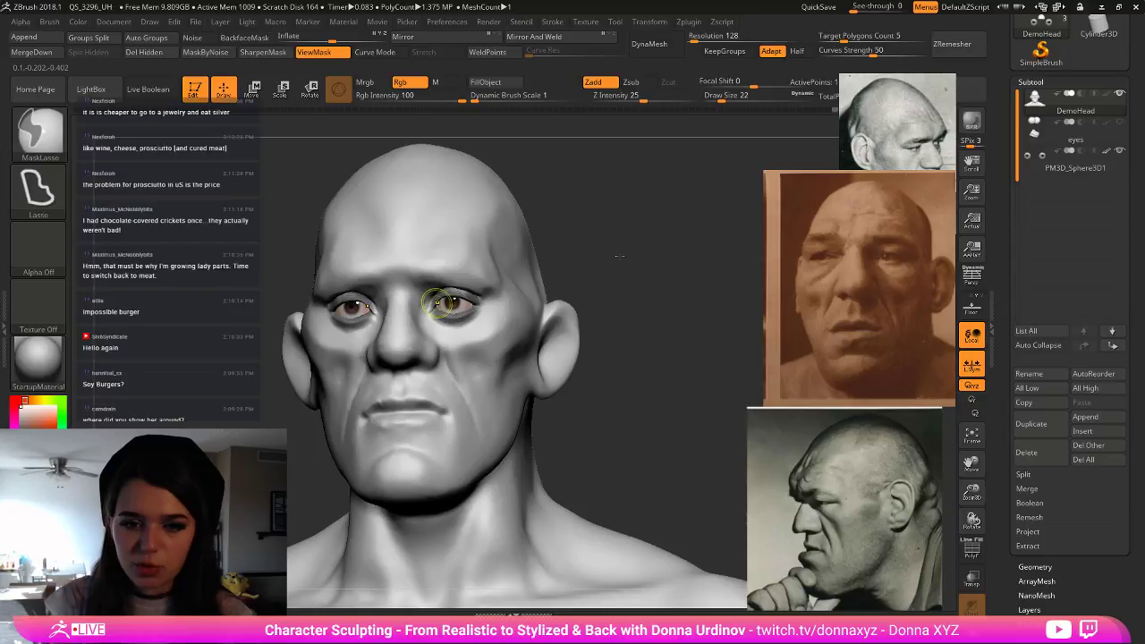
drag(615, 256, 688, 245)
key(ctrl)
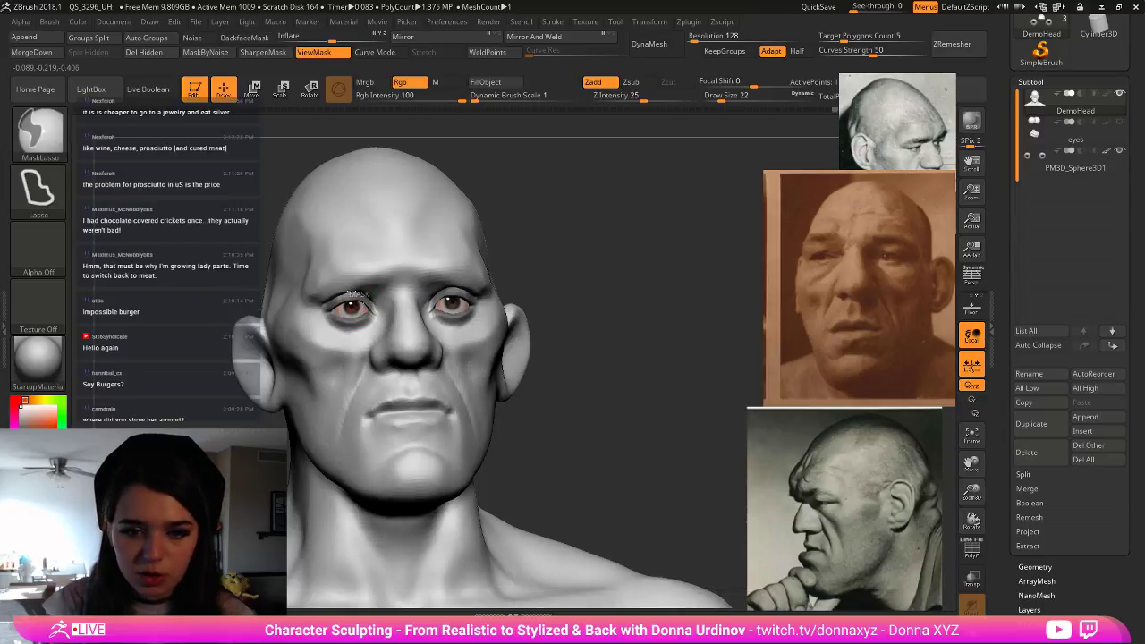
mouse_move(342, 296)
ctrl+mouse_down()
mouse_move(322, 311)
mouse_move(382, 328)
mouse_move(377, 306)
mouse_move(345, 296)
ctrl+mouse_up()
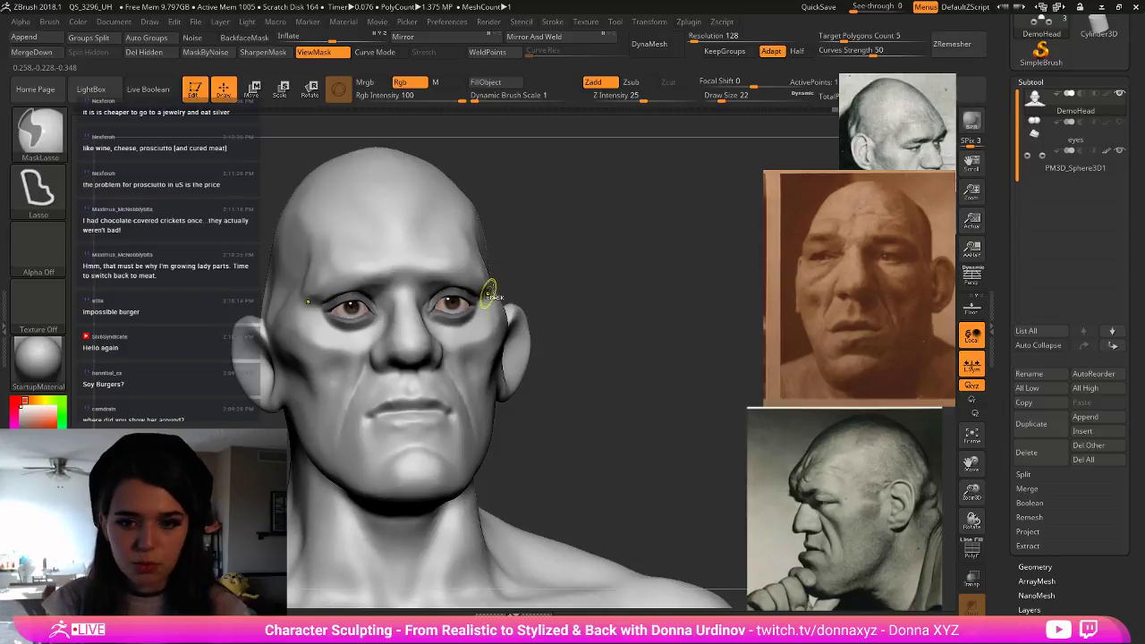
ctrl+drag(545, 288, 590, 271)
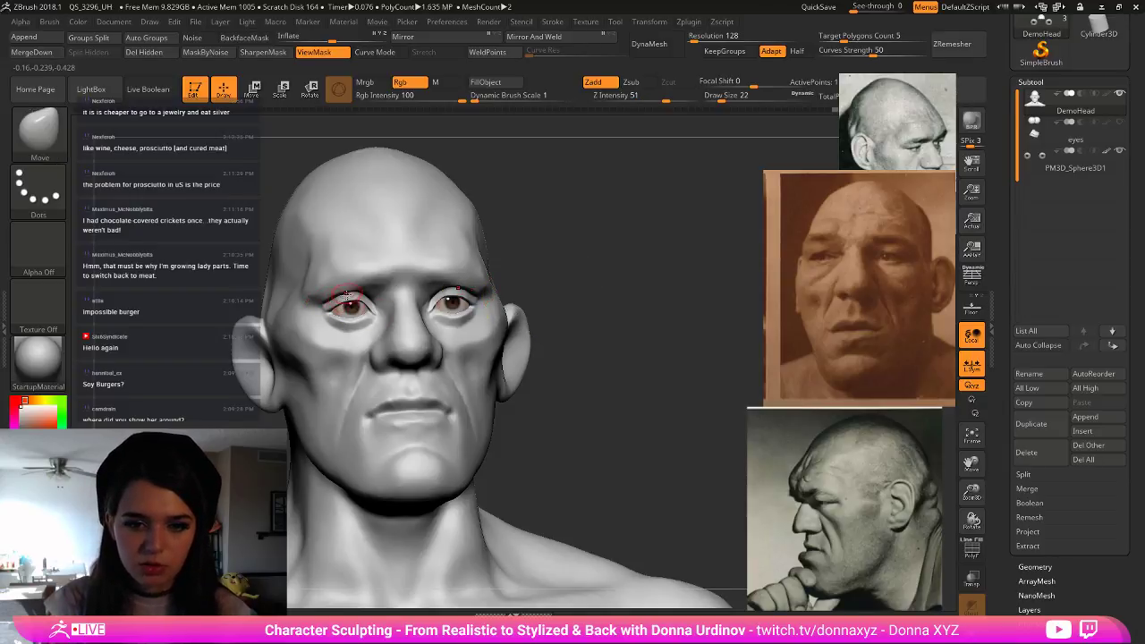
- Isolate the eyelid area by masking the rest of the head, then invert the mask to protect only the eyelids
click(252, 89)
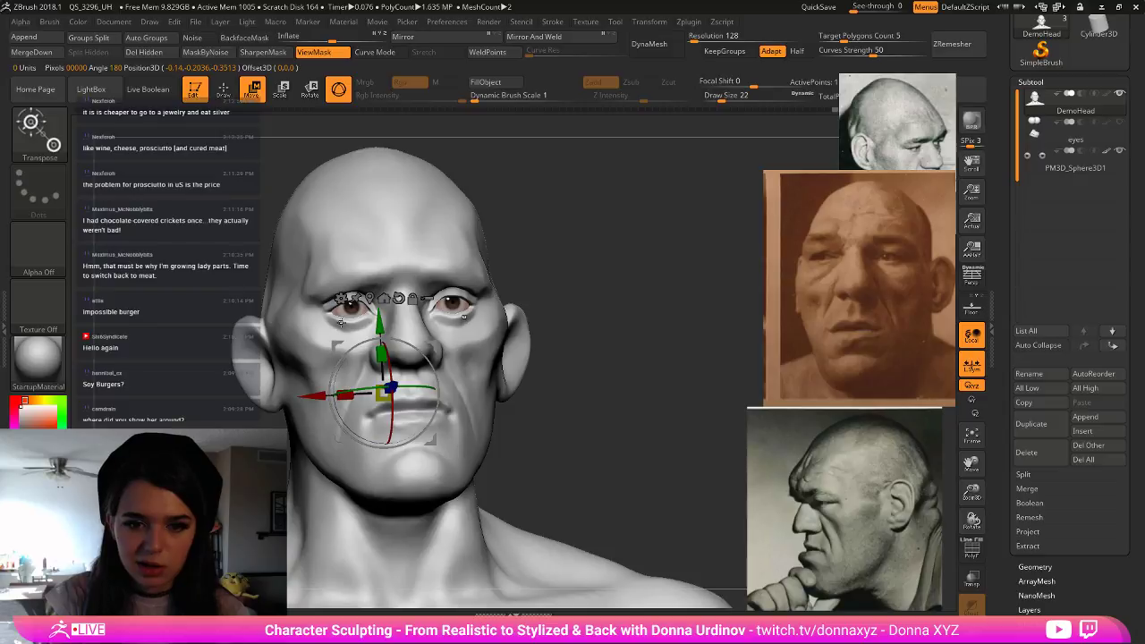
ctrl+click(349, 333)
key(q)
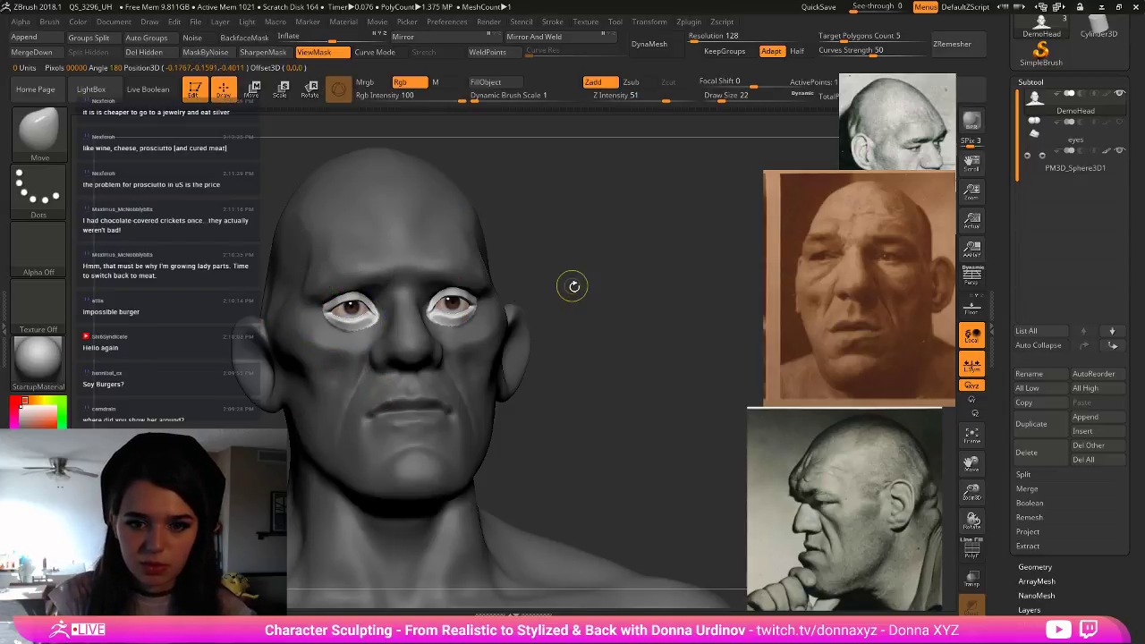
ctrl+drag(572, 282, 570, 285)
key(b)
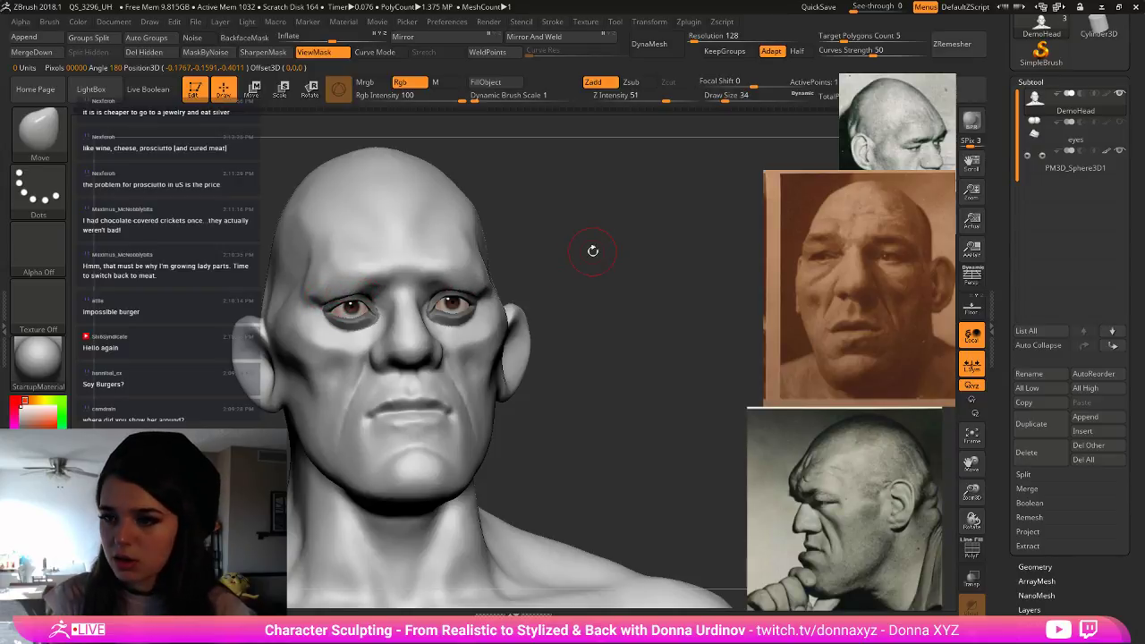
- Reshape the skin folds above the masked eyelids with the Move brush at draw sizes 26 to 30
drag(592, 251, 494, 303)
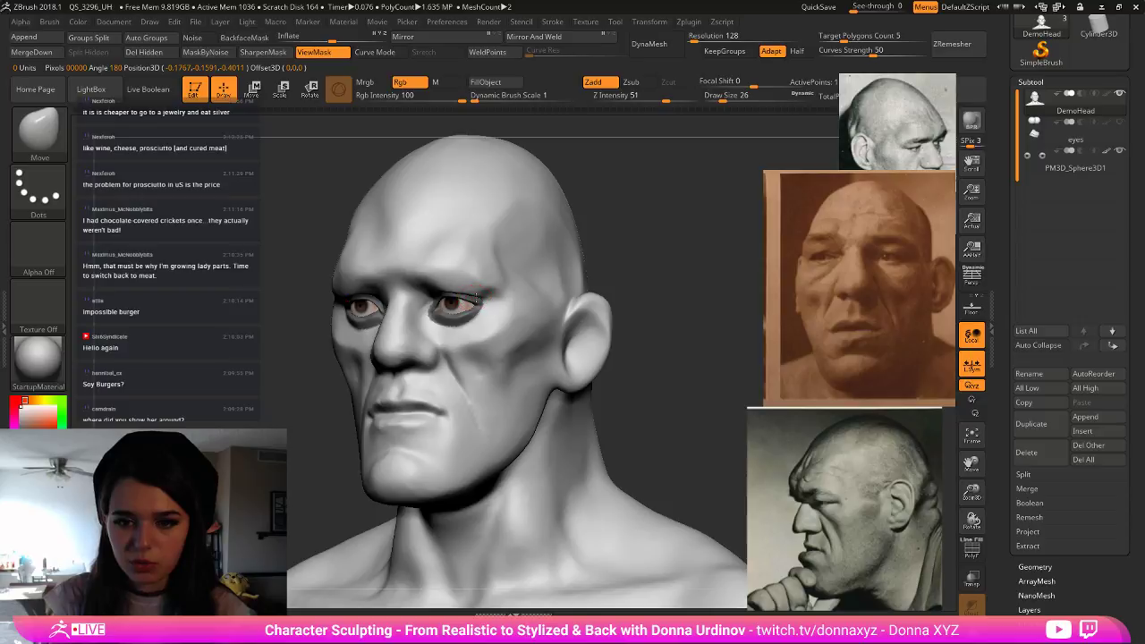
drag(608, 253, 601, 257)
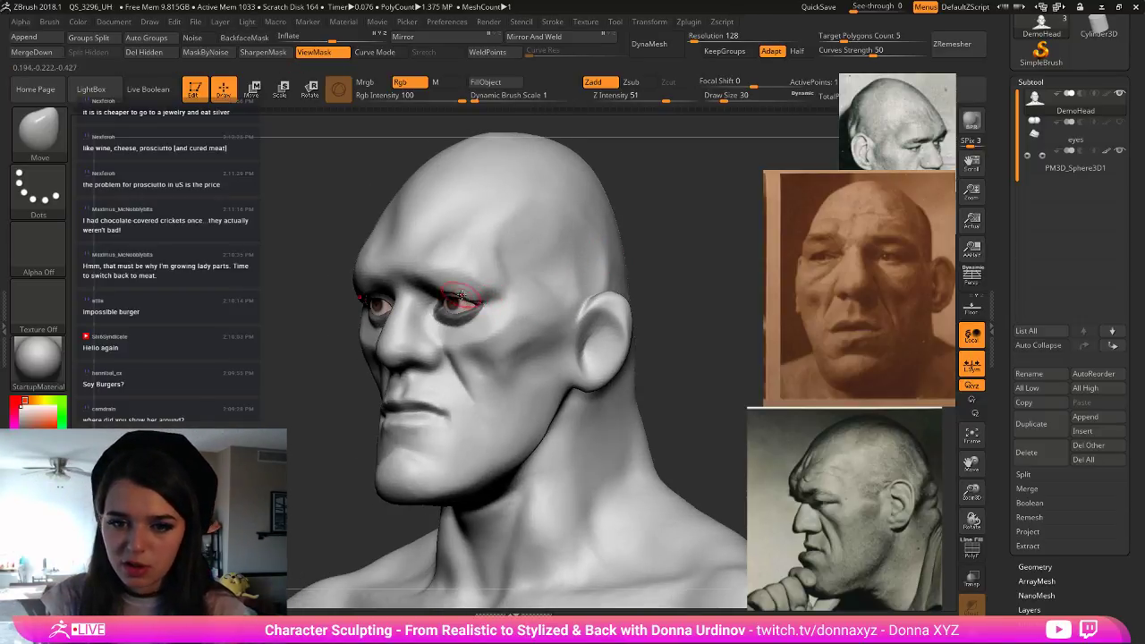
key(bracketright)
drag(450, 293, 453, 299)
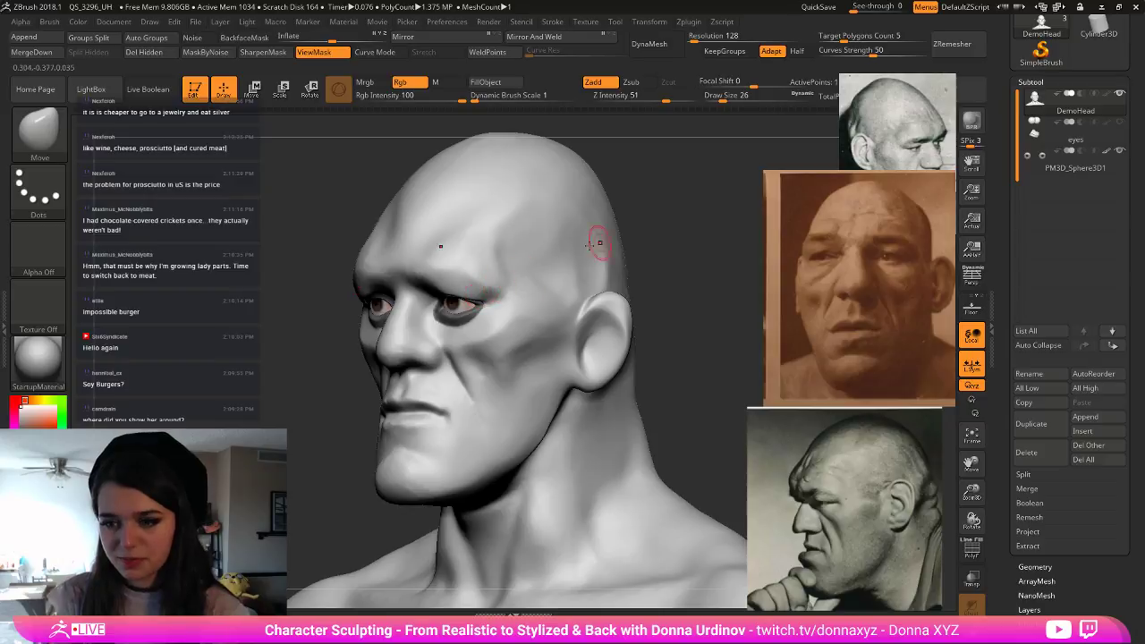
drag(626, 233, 696, 235)
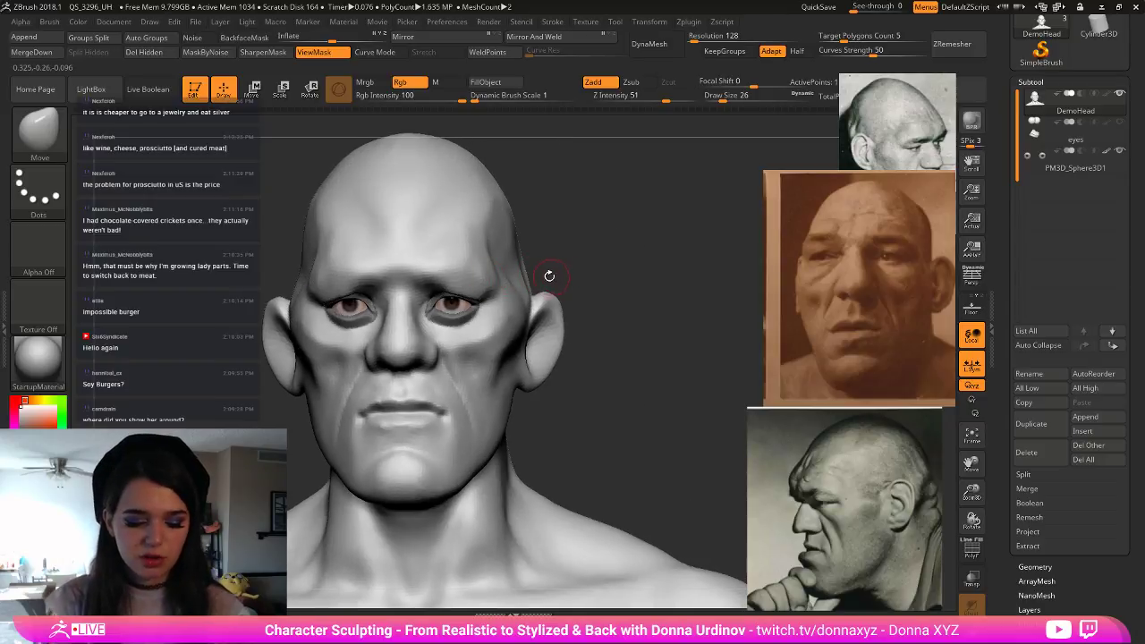
key(b)
mouse_move(583, 169)
mouse_down()
mouse_move(603, 182)
mouse_move(572, 171)
mouse_up()
drag(354, 278, 348, 295)
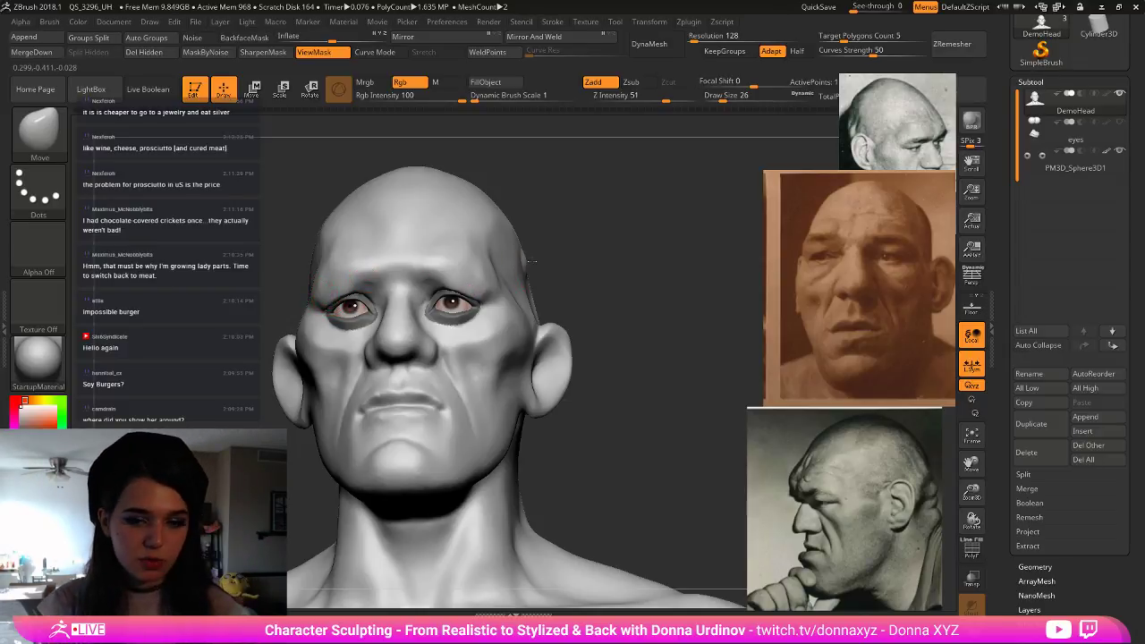
drag(582, 266, 575, 278)
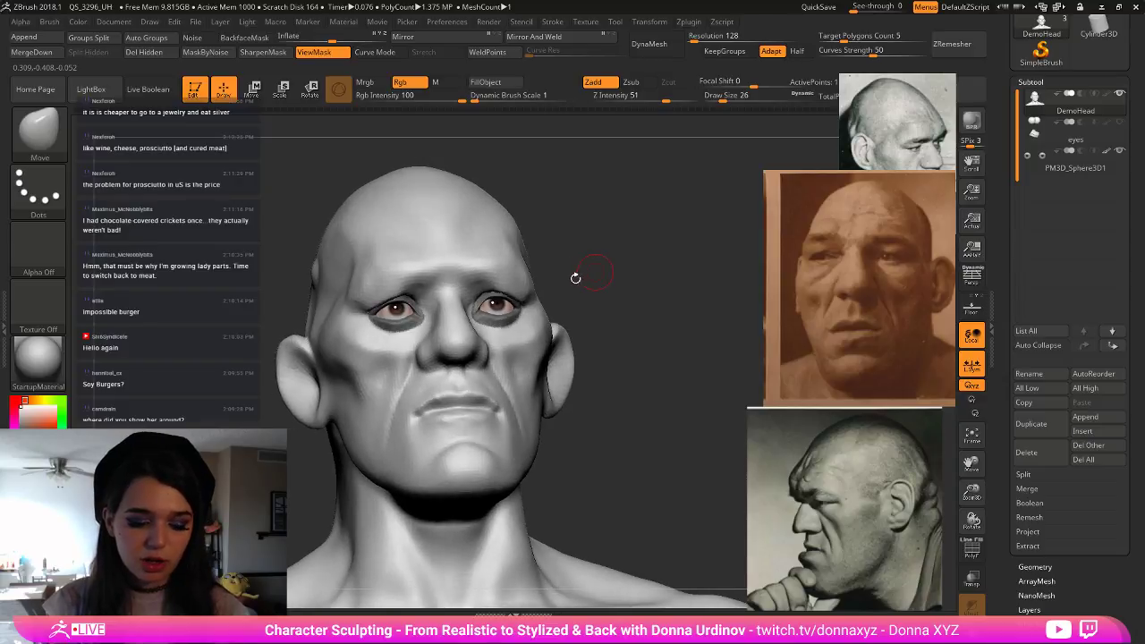
- Build up the folds above the upper eyelids with the ClayBuildup brush at Z Intensity 20 and draw size 26, then smooth them
key(b)
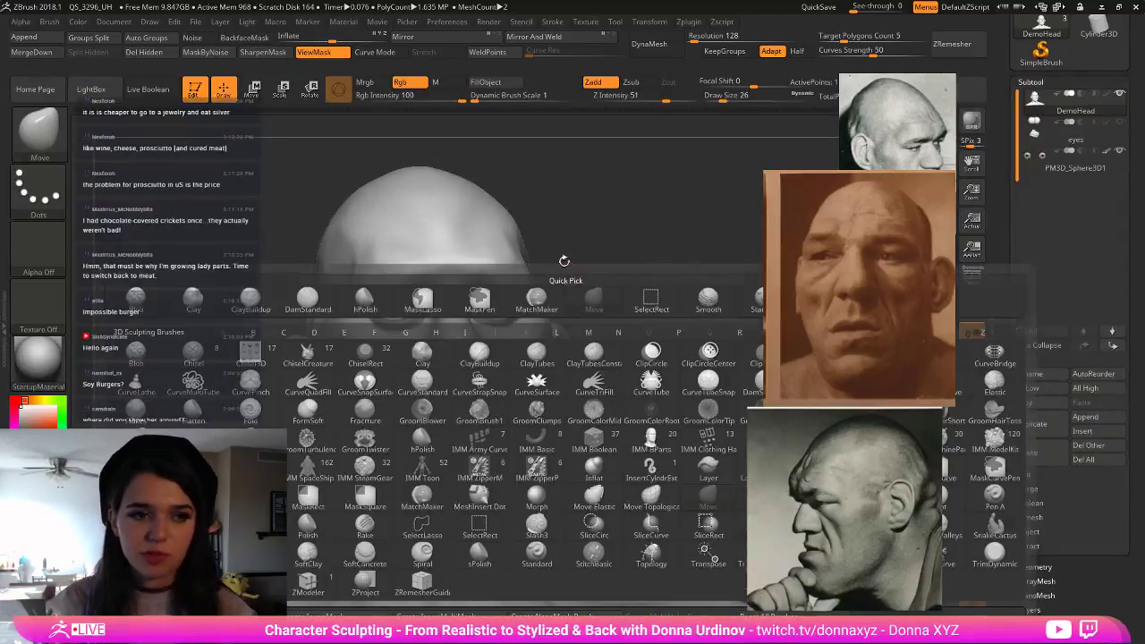
key(b)
key(c)
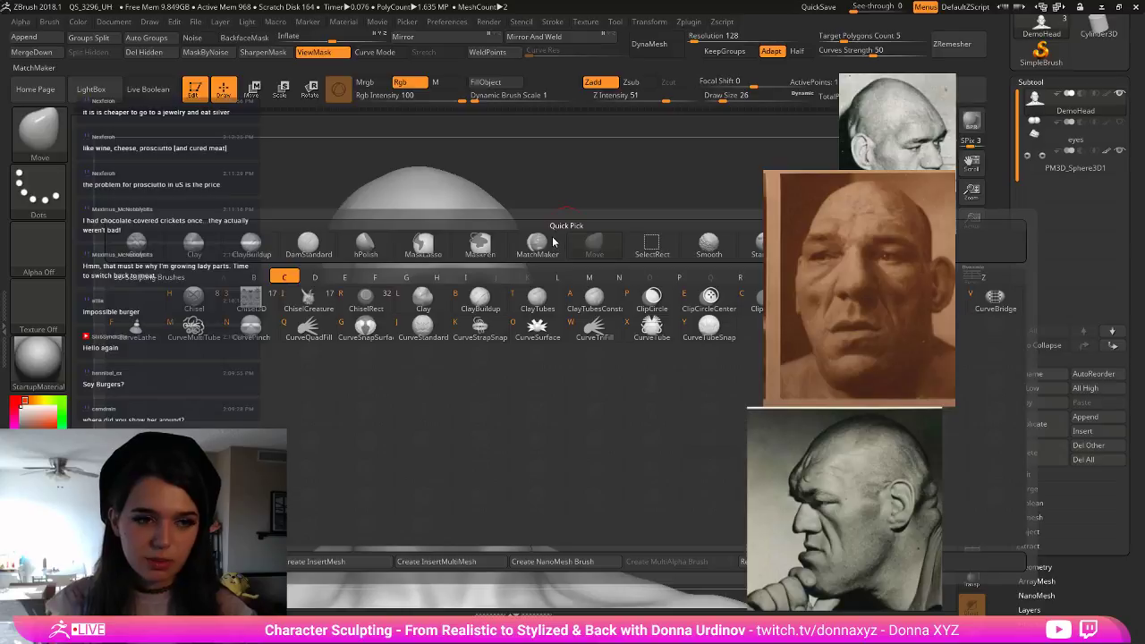
key(b)
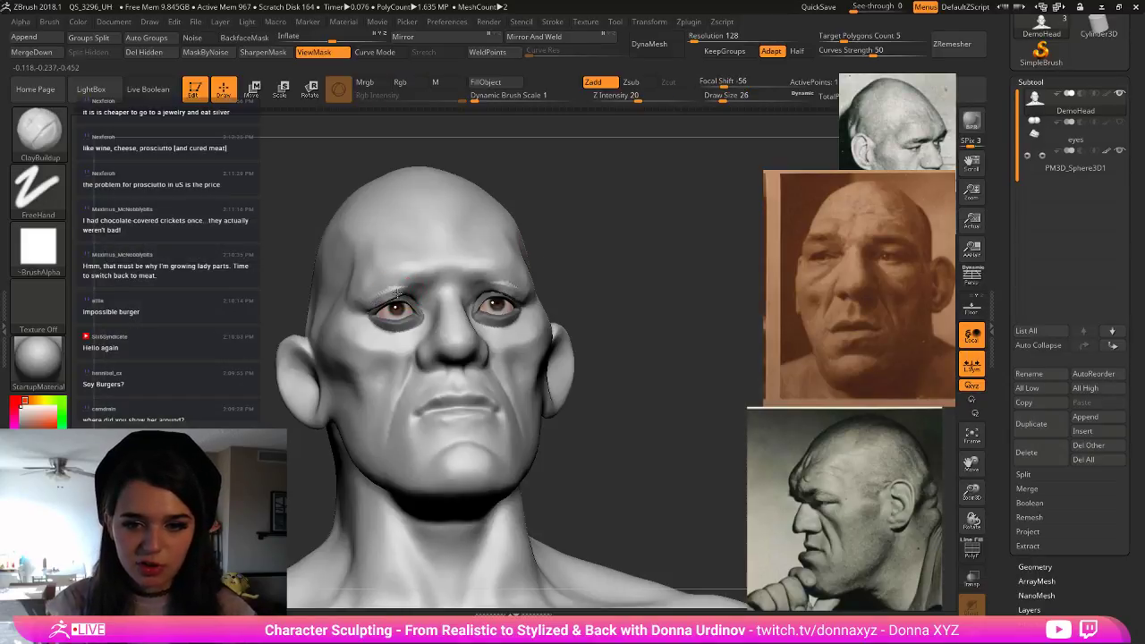
mouse_move(402, 292)
mouse_down()
mouse_move(415, 286)
mouse_move(374, 285)
mouse_move(423, 284)
mouse_move(401, 296)
mouse_up()
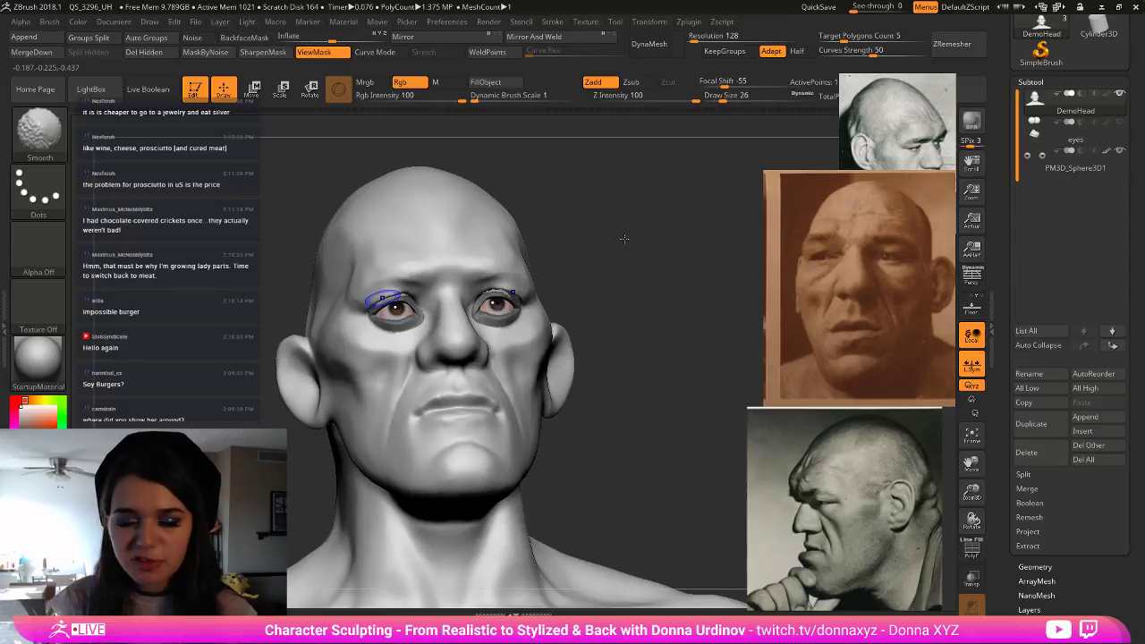
drag(625, 239, 555, 242)
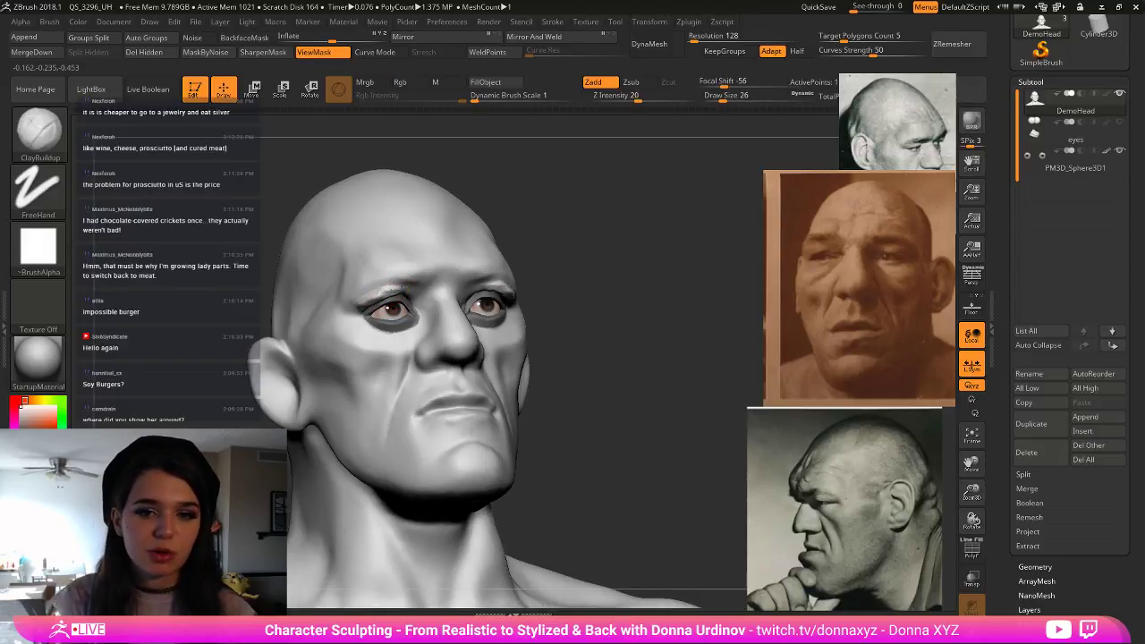
shift+drag(381, 287, 360, 298)
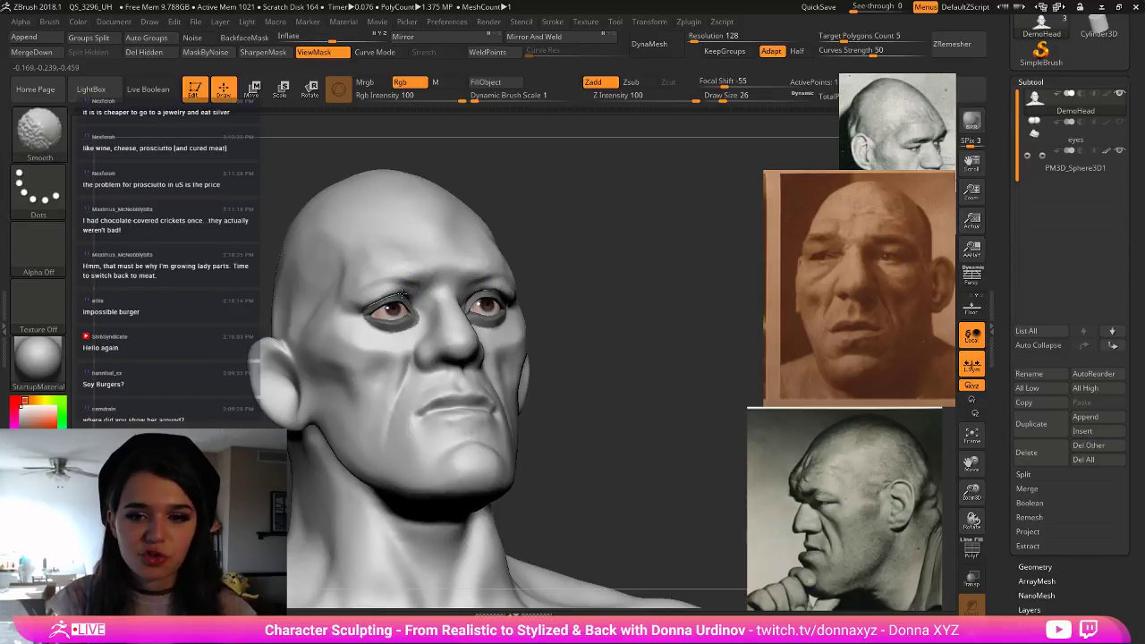
- Add clay to the eyelid folds near the outer eye corners and smooth the strokes into the brow
drag(585, 269, 501, 269)
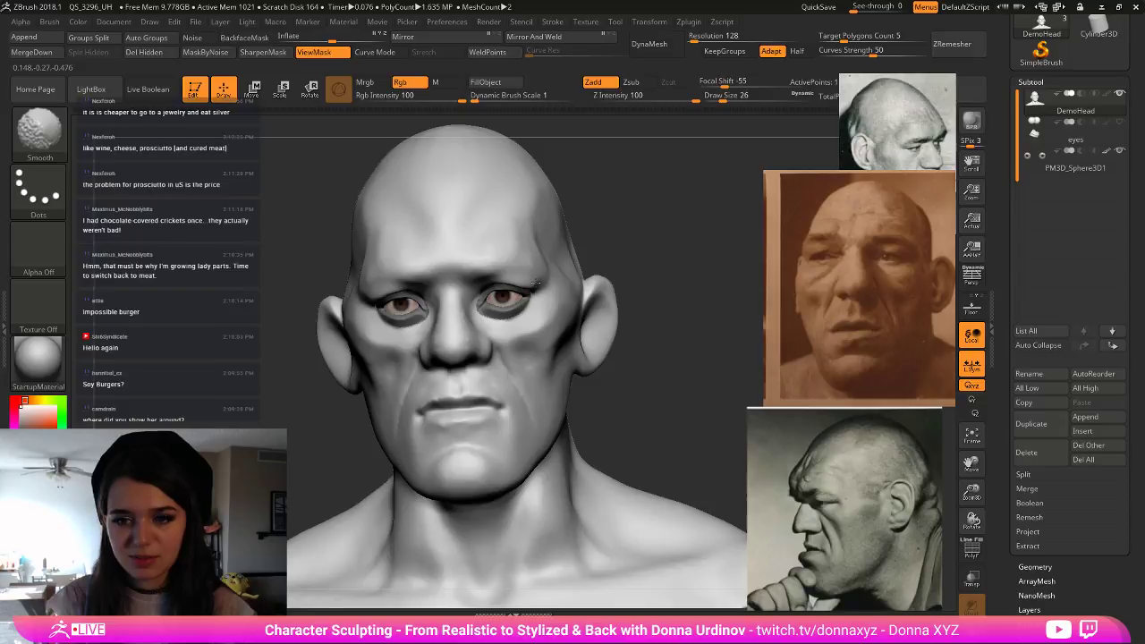
drag(638, 251, 707, 254)
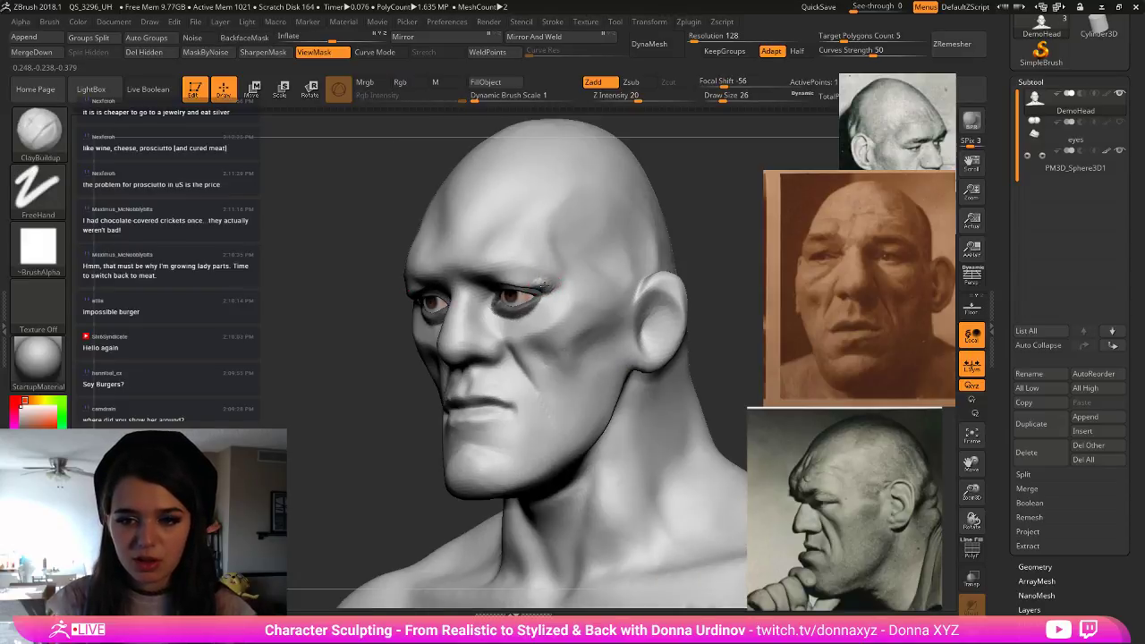
key(shift)
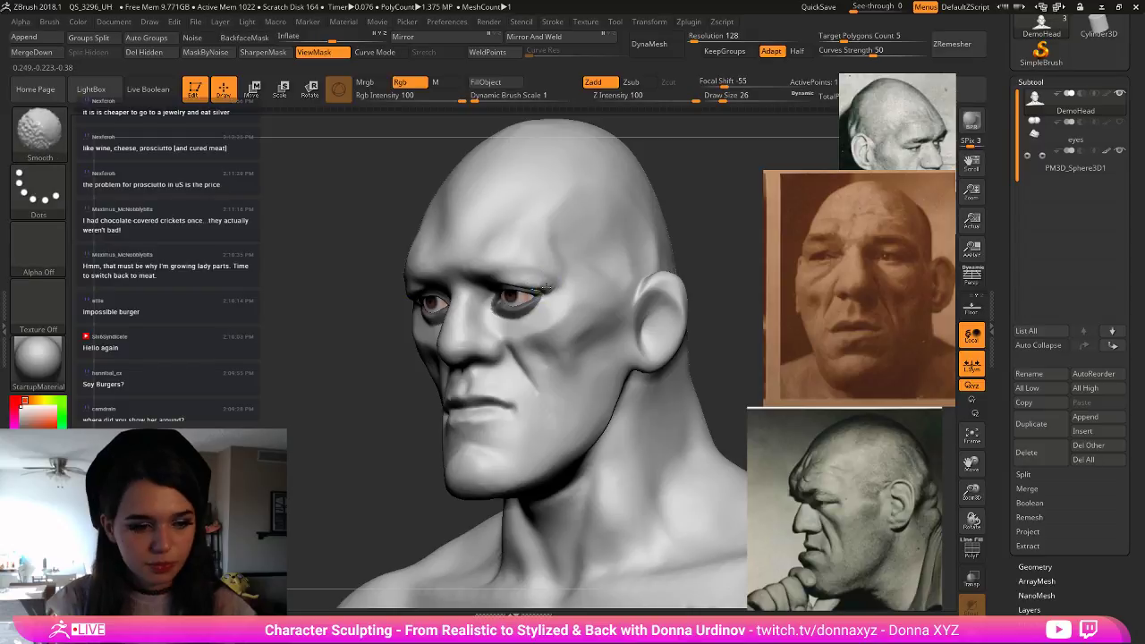
shift+drag(544, 288, 535, 283)
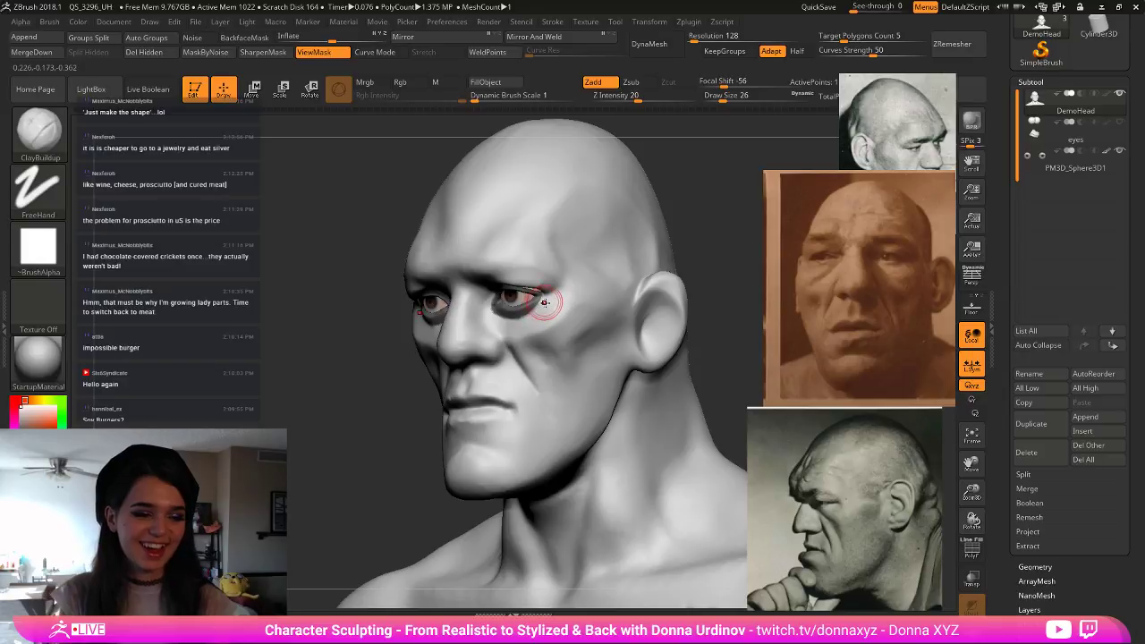
- Flatten the folds above the eyes with the hPolish brush at draw size 26 and clear the eyelid mask
key(b)
key(h)
key(p)
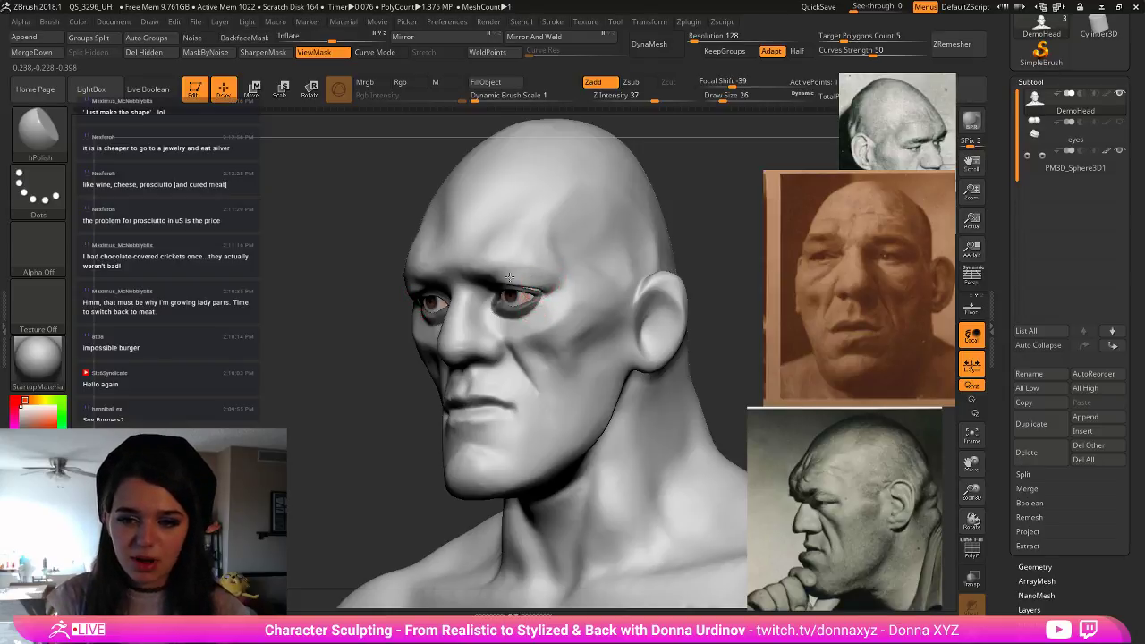
drag(730, 227, 673, 257)
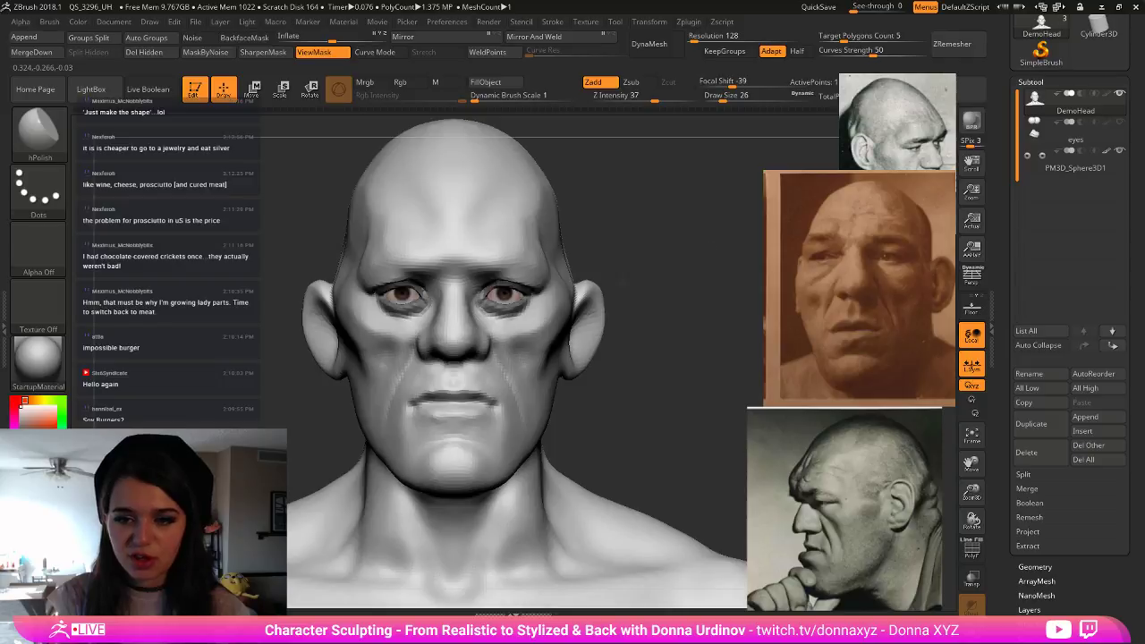
key(ctrl)
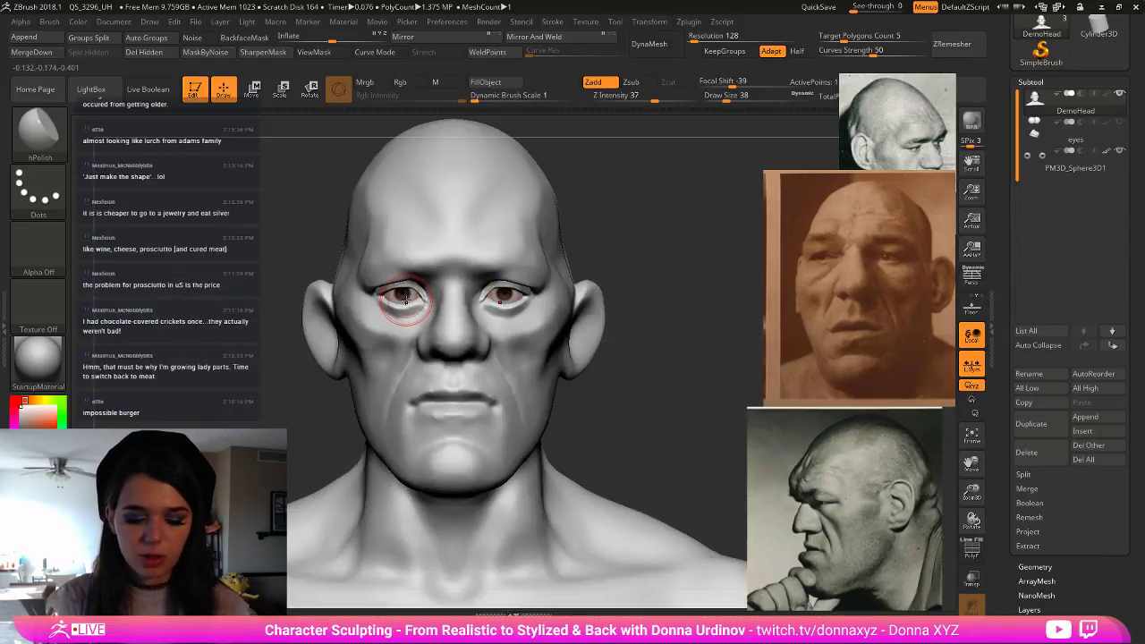
key(b)
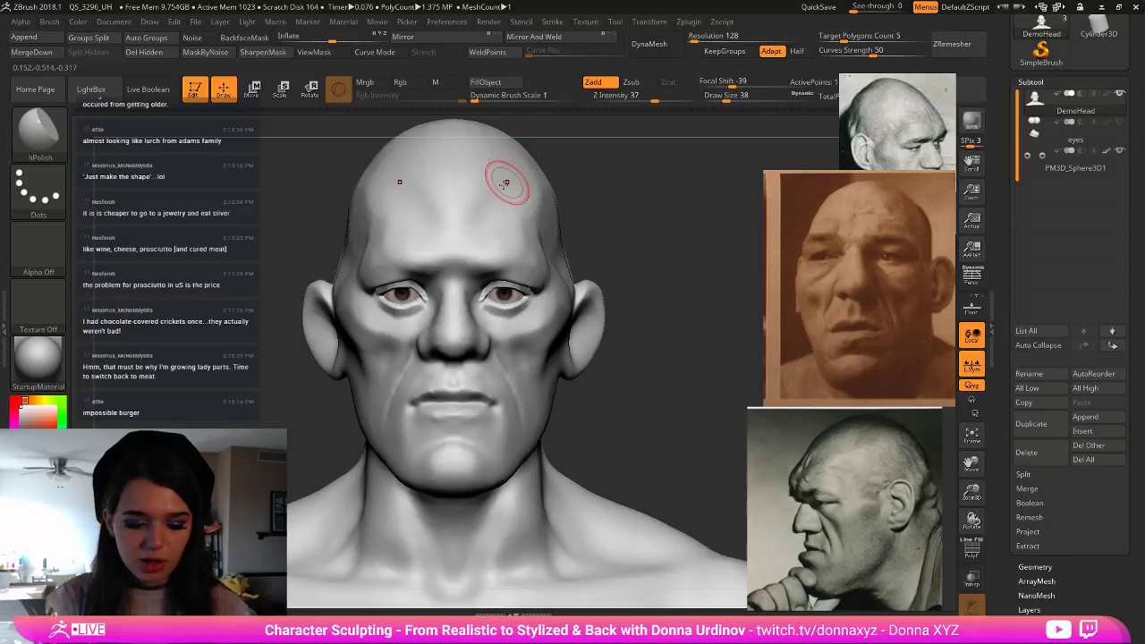
- Adjust the upper eyelid shape in front view with the Move brush at a small draw size, then set the draw size to 54
key(b)
key(m)
key(v)
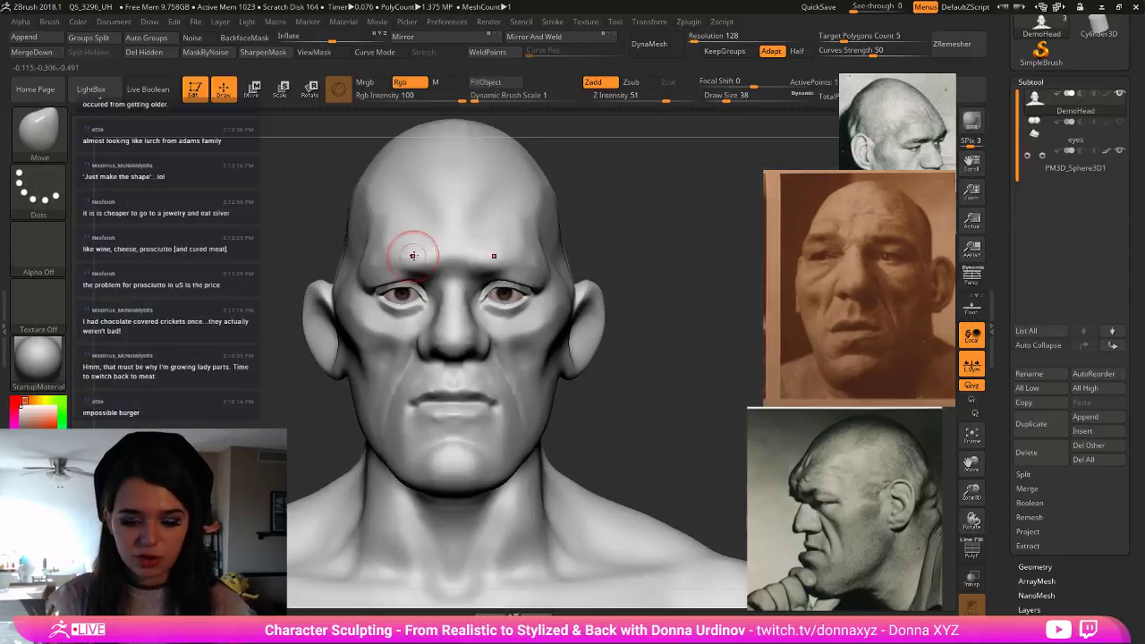
key(bracketleft)
key(bracketleft)
drag(401, 285, 380, 286)
key(bracketright)
key(bracketright)
key(bracketright)
- Select the PM3D_Sphere3D1 eyeball subtool, isolate it and frame the eyeballs in draw mode
click(1040, 168)
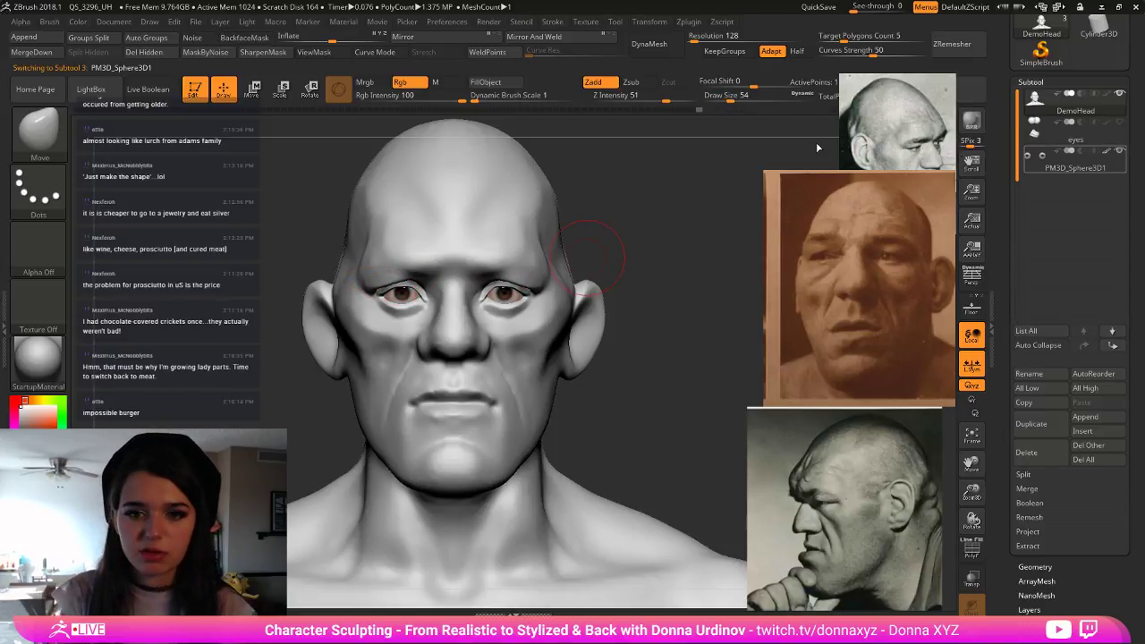
click(254, 91)
drag(408, 369, 409, 364)
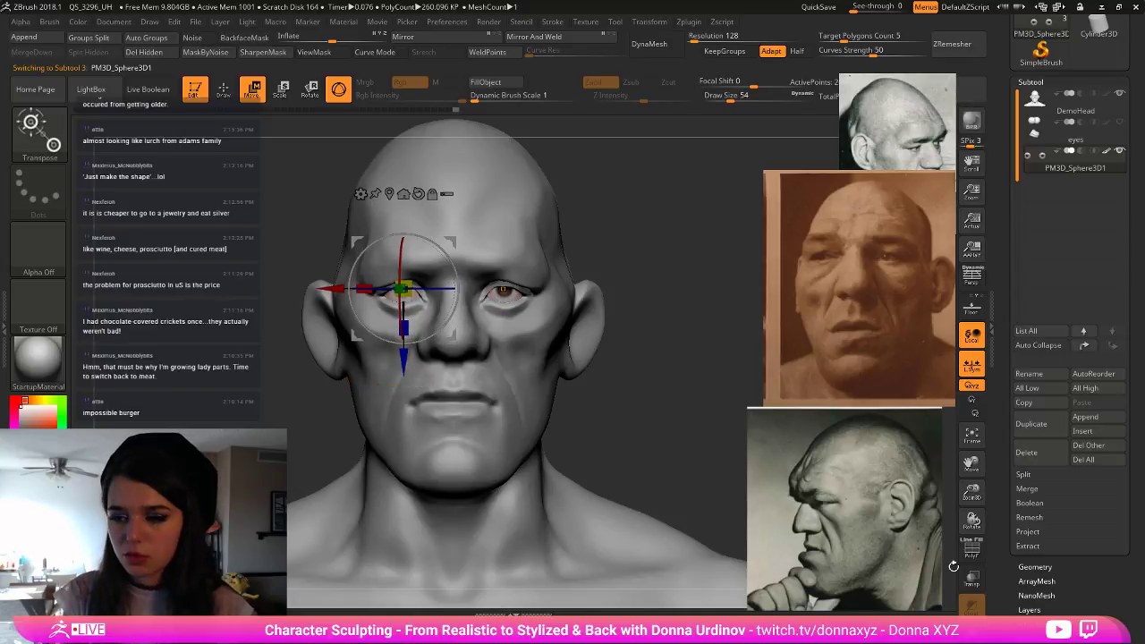
click(974, 639)
key(f)
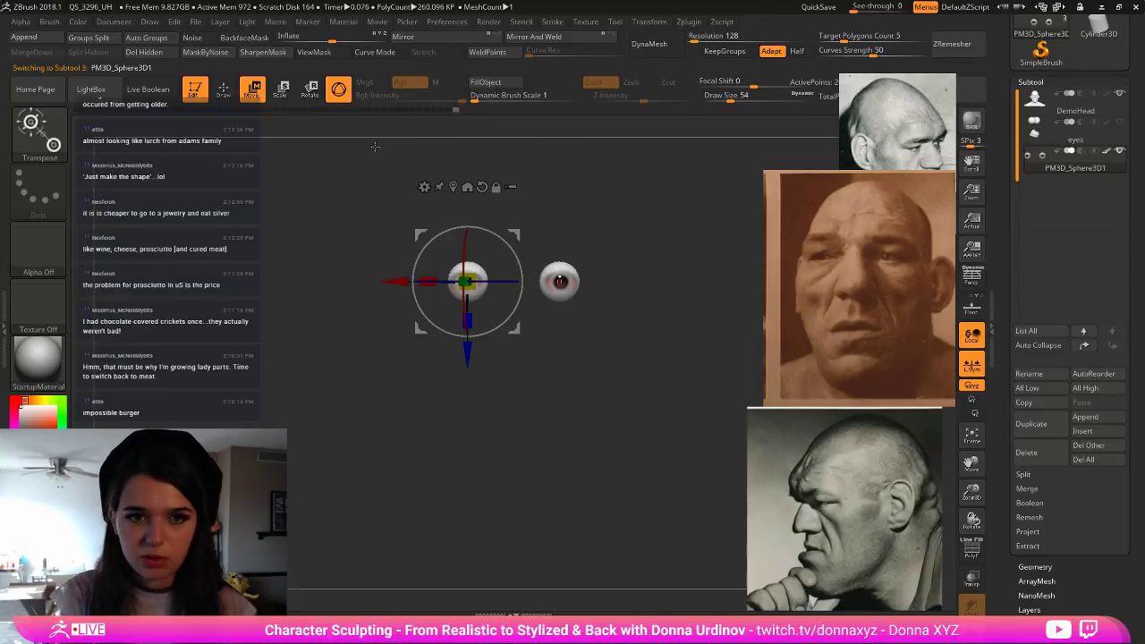
key(f)
key(q)
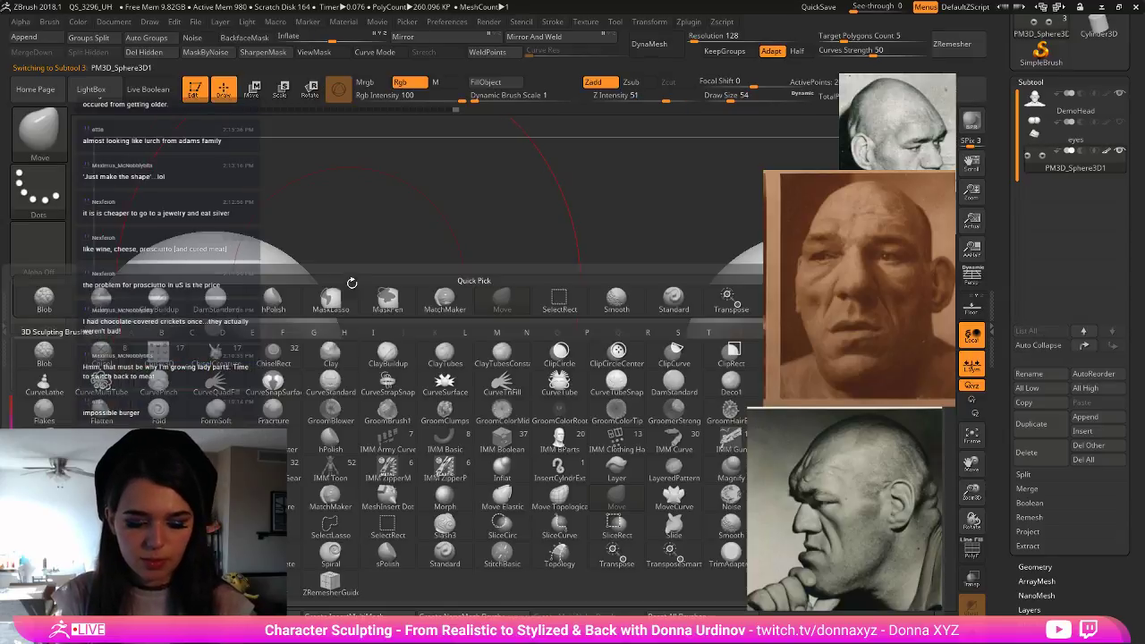
- Bulge the iris area of the eyeballs with the Inflat brush at Z Intensity 10 and draw sizes 14 to 22
key(b)
key(n)
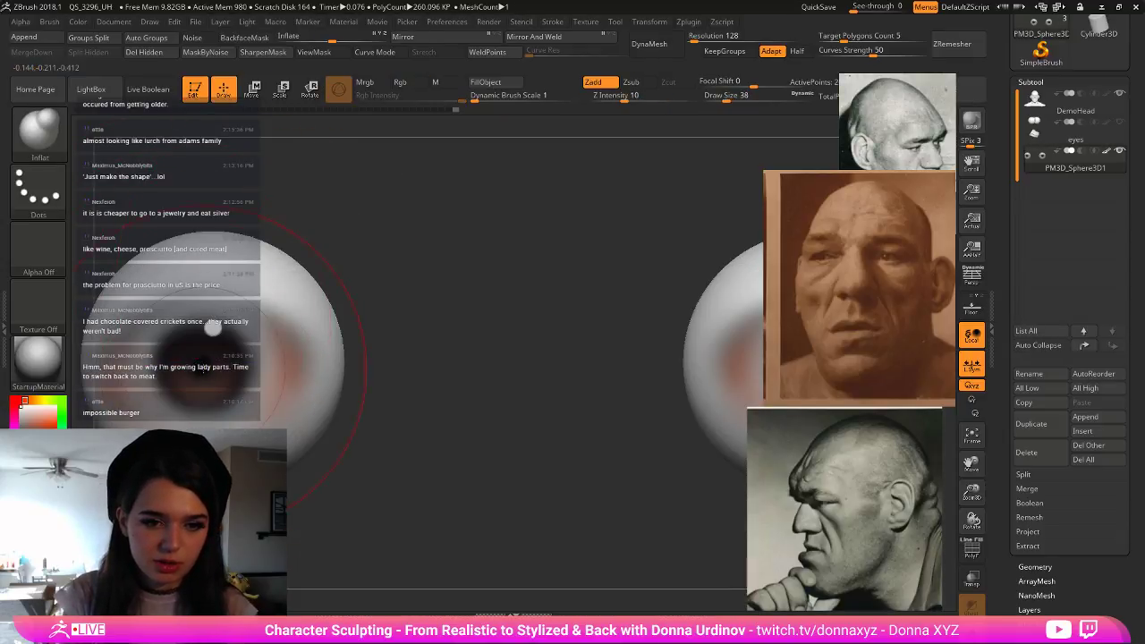
key(bracketleft)
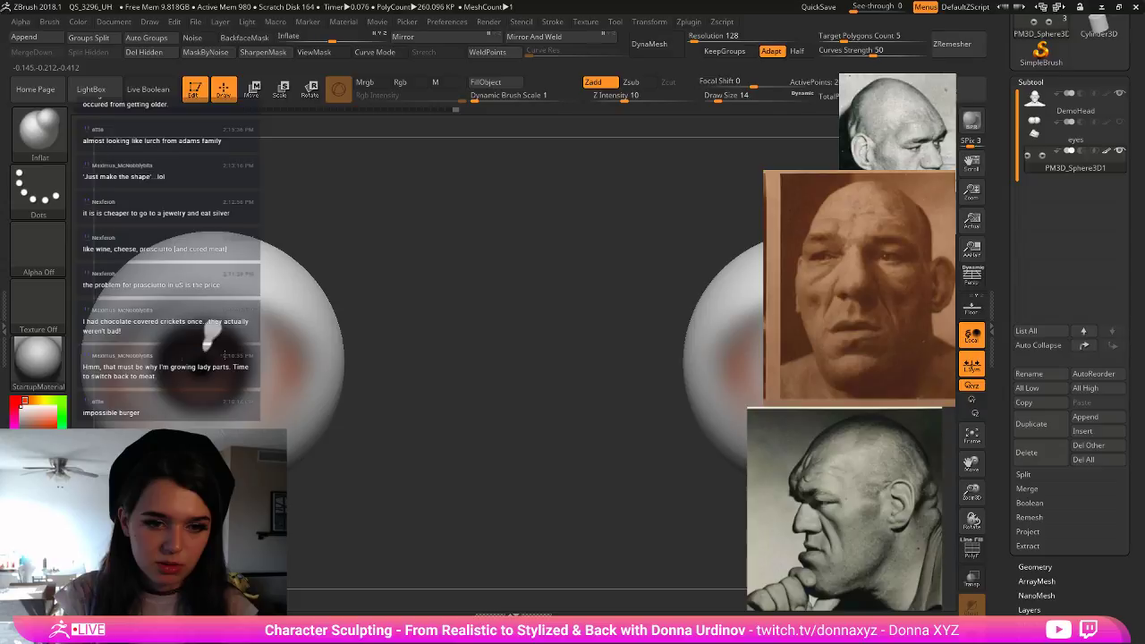
drag(451, 322, 483, 327)
drag(366, 351, 271, 352)
key(bracketright)
key(bracketright)
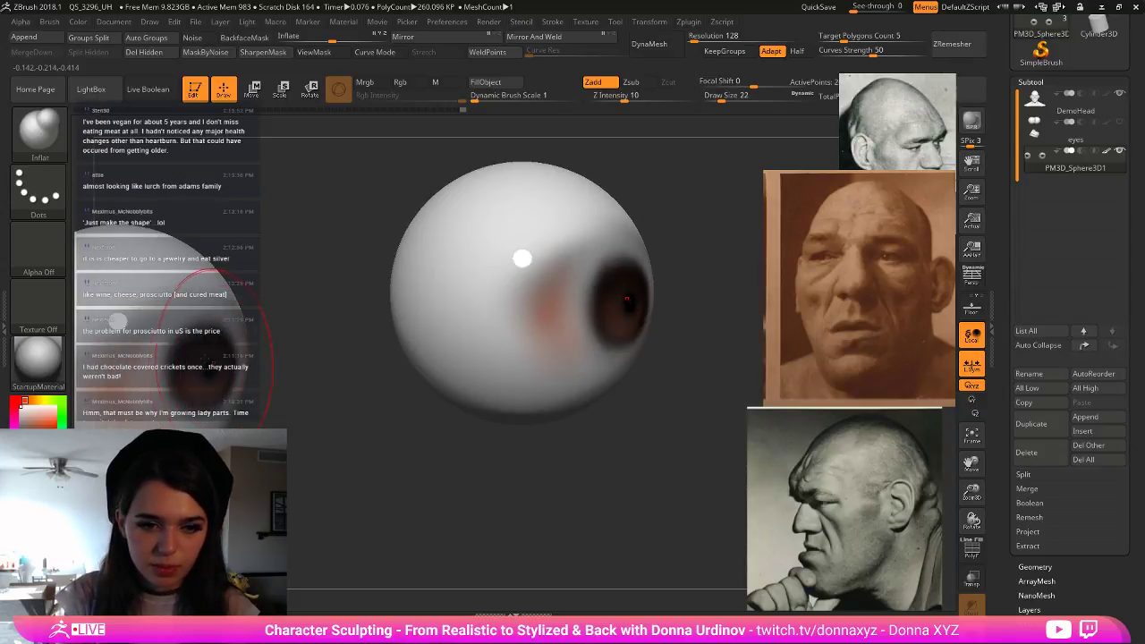
- Hide the eyeball paint, refine and smooth the cornea bulge at draw size 10, and show the paint again
click(1107, 152)
key(bracketleft)
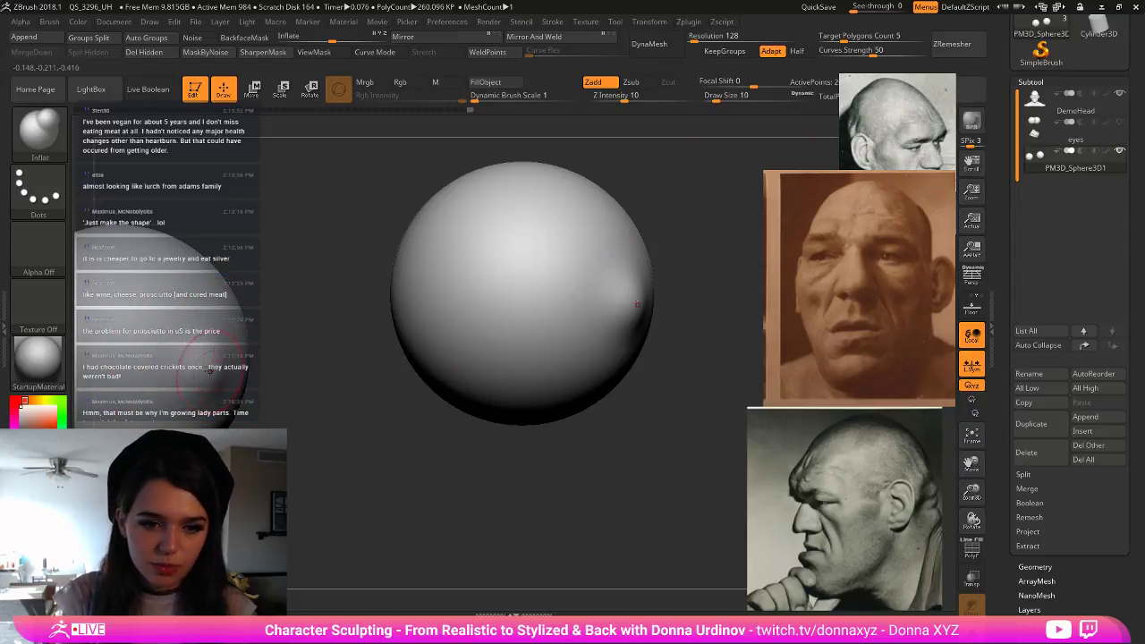
key(shift)
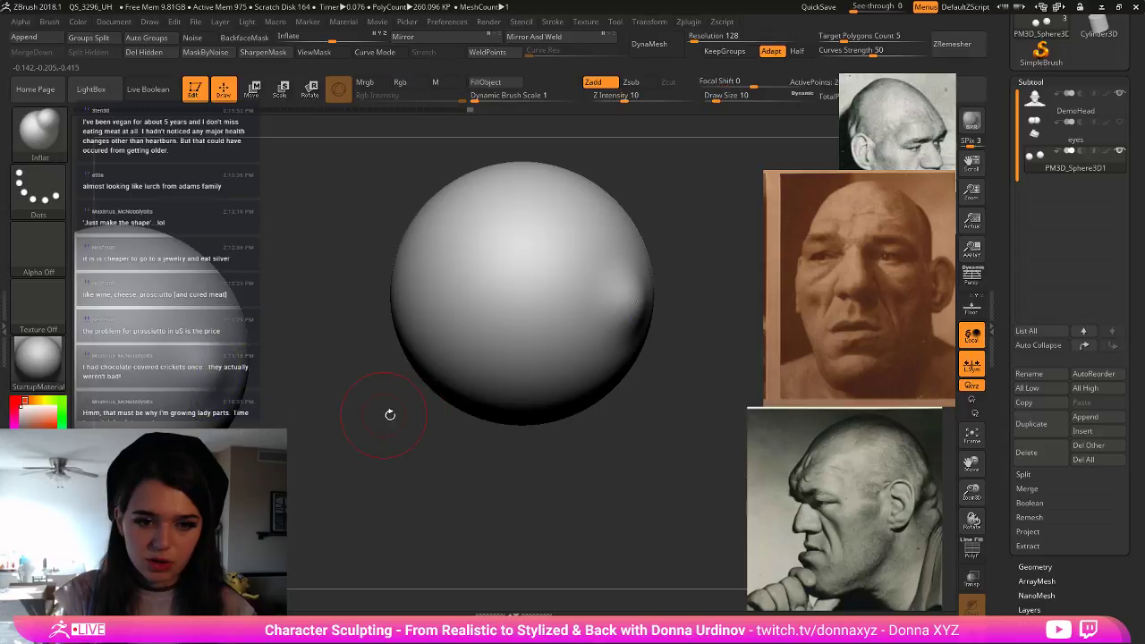
click(1117, 155)
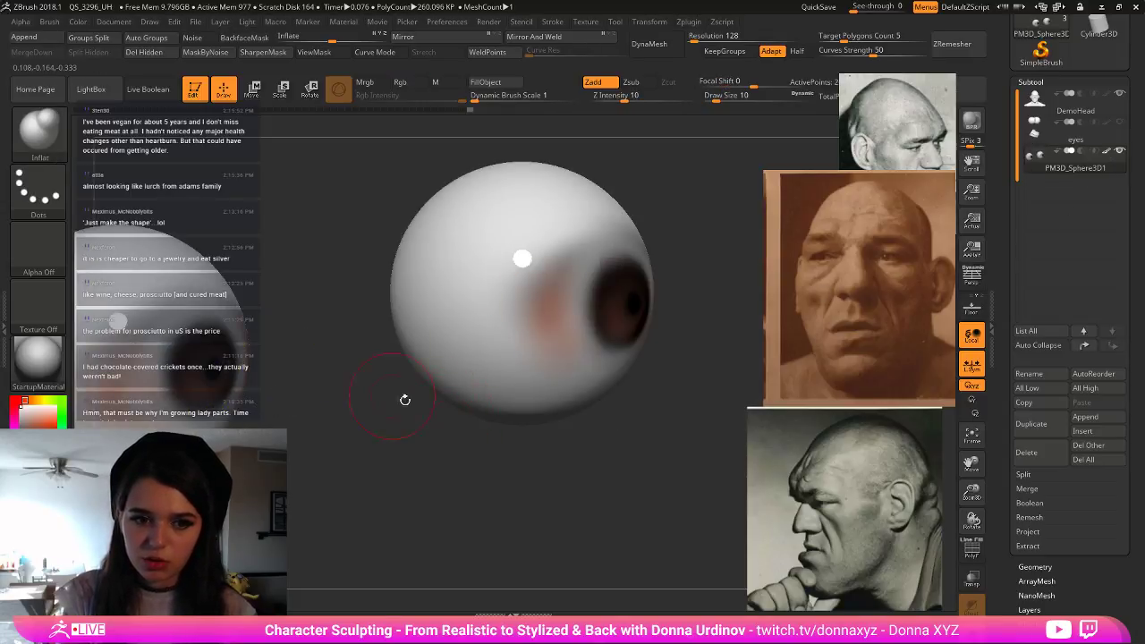
- Show the full head with the eyeballs again, select the DemoHead subtool and bring the rear profile reference photo into view
alt+drag(329, 412, 329, 358)
shift+drag(514, 372, 653, 423)
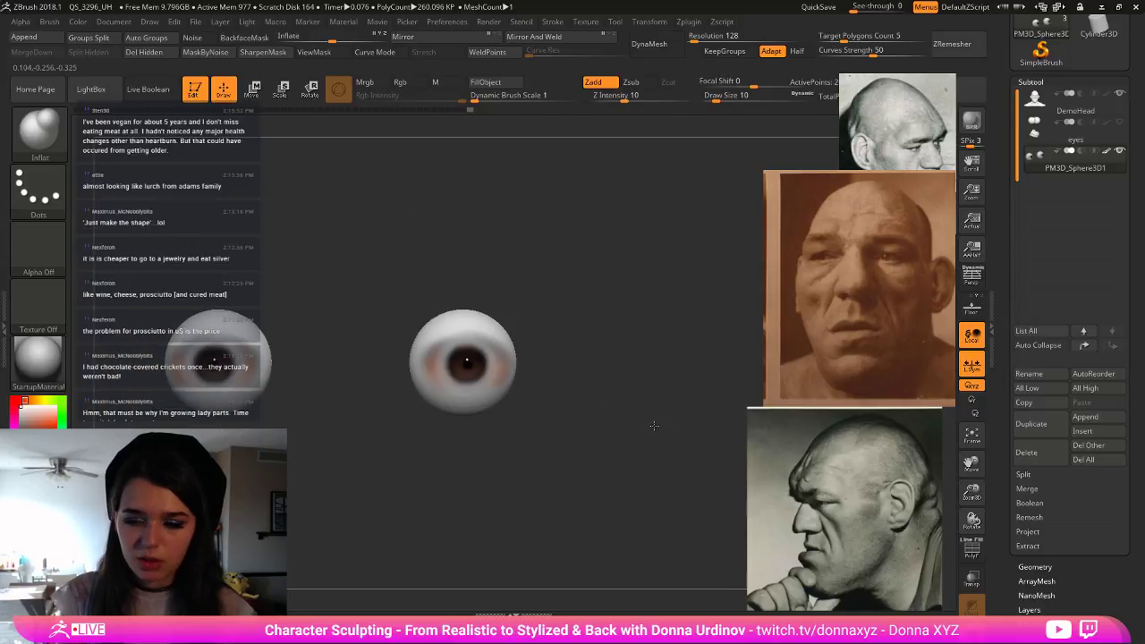
click(633, 415)
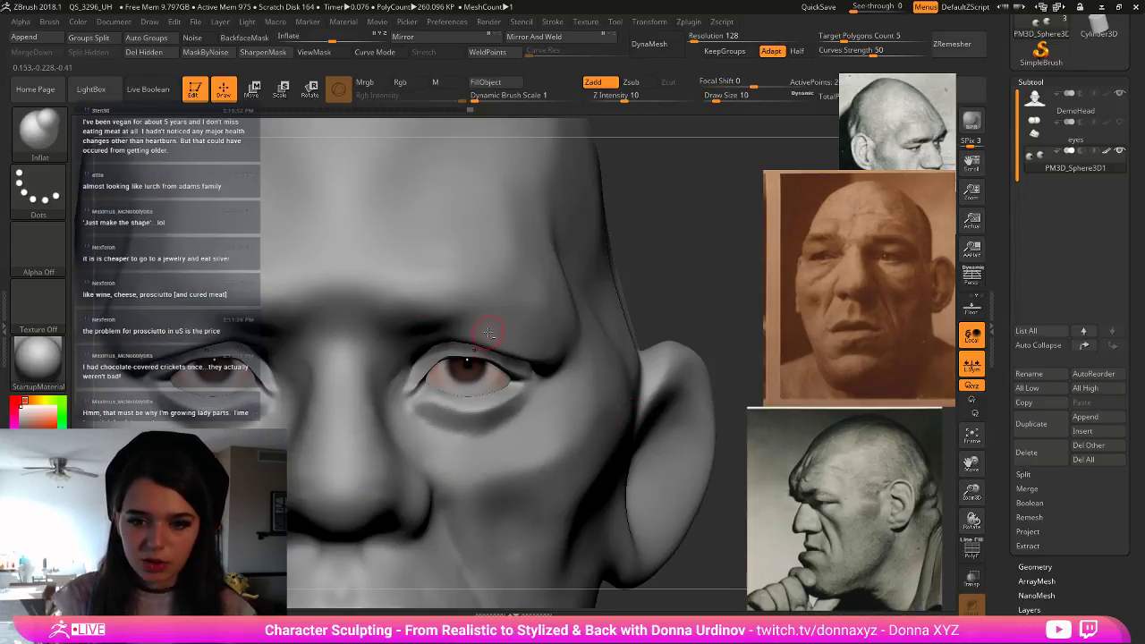
alt+click(490, 337)
middle_drag(841, 283, 864, 300)
scroll(864, 301, down, 5)
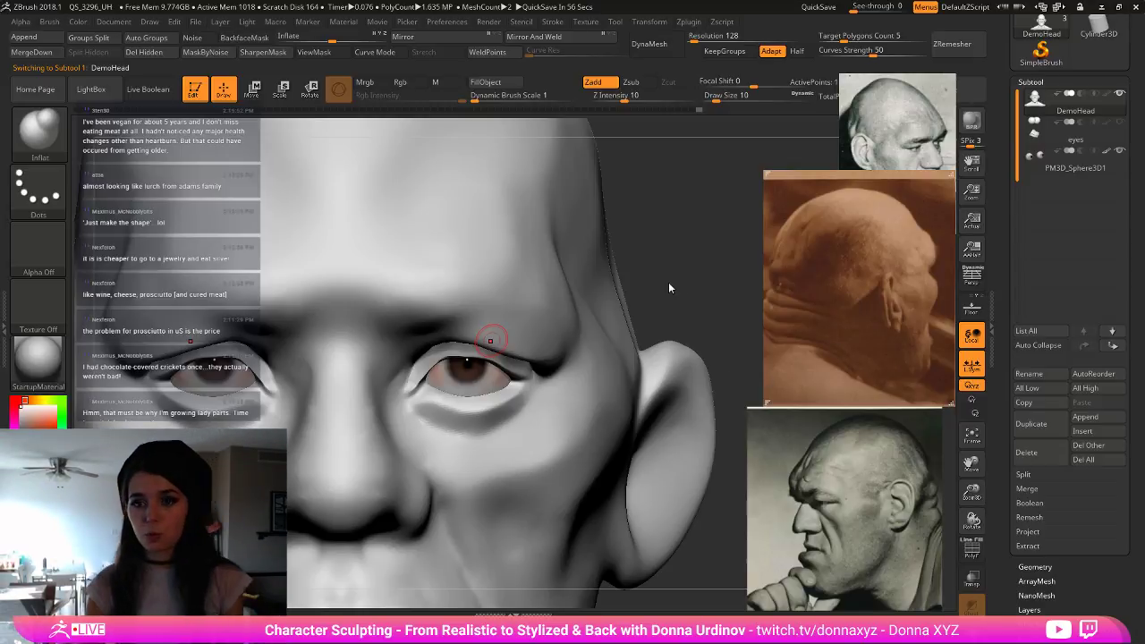
- Examine the head in profile against the reference photo, showing the polyframe briefly to check its mesh and polygroups
mouse_move(703, 282)
mouse_down()
mouse_move(624, 276)
mouse_move(555, 252)
mouse_up()
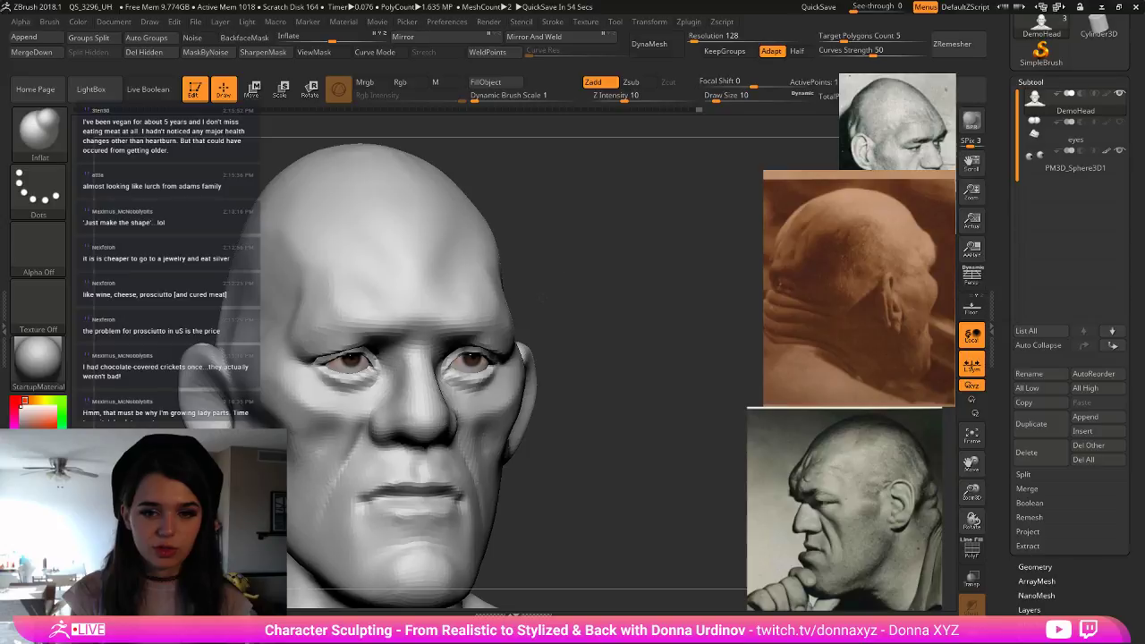
mouse_move(561, 297)
mouse_down()
mouse_move(614, 302)
mouse_move(626, 291)
mouse_up()
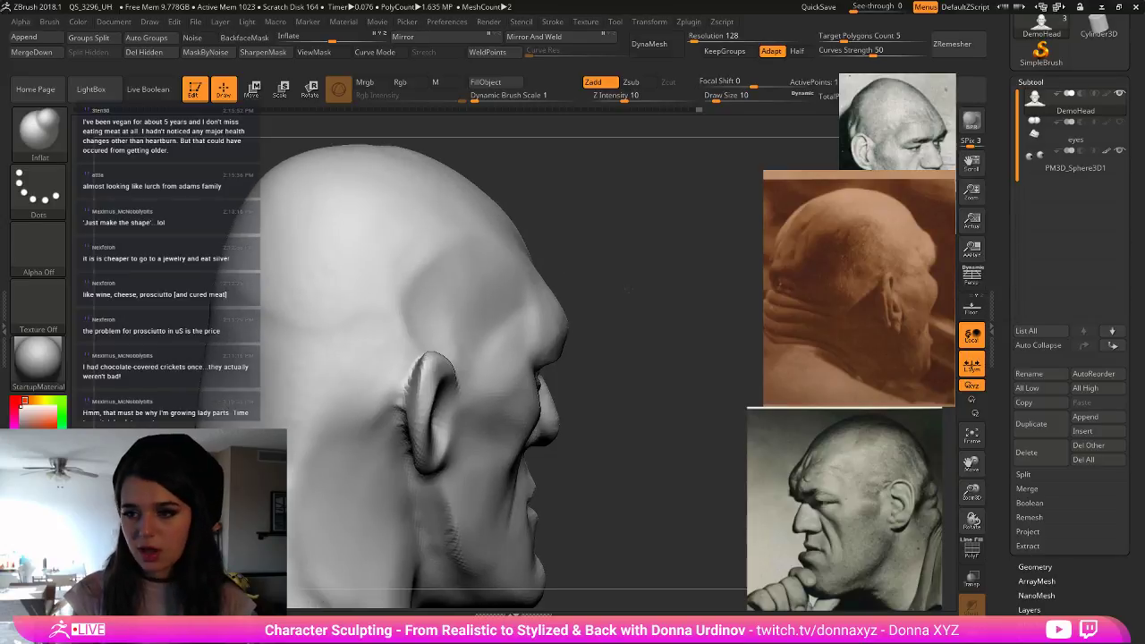
mouse_move(595, 252)
mouse_down()
mouse_move(577, 283)
mouse_move(617, 298)
mouse_move(543, 257)
mouse_move(536, 277)
mouse_up()
key(b)
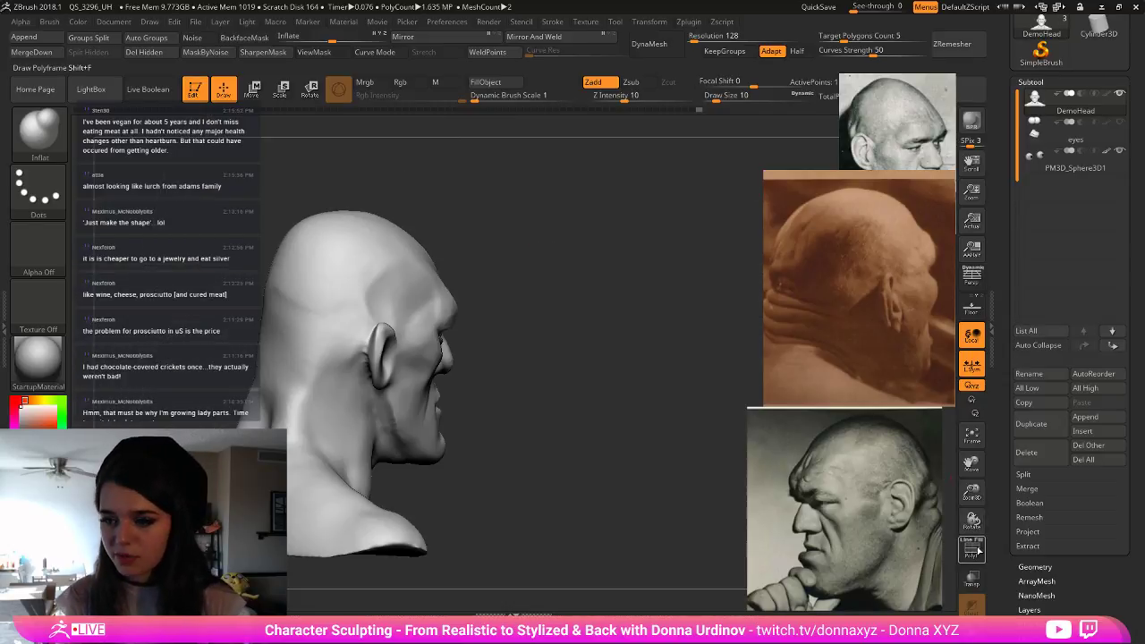
click(975, 553)
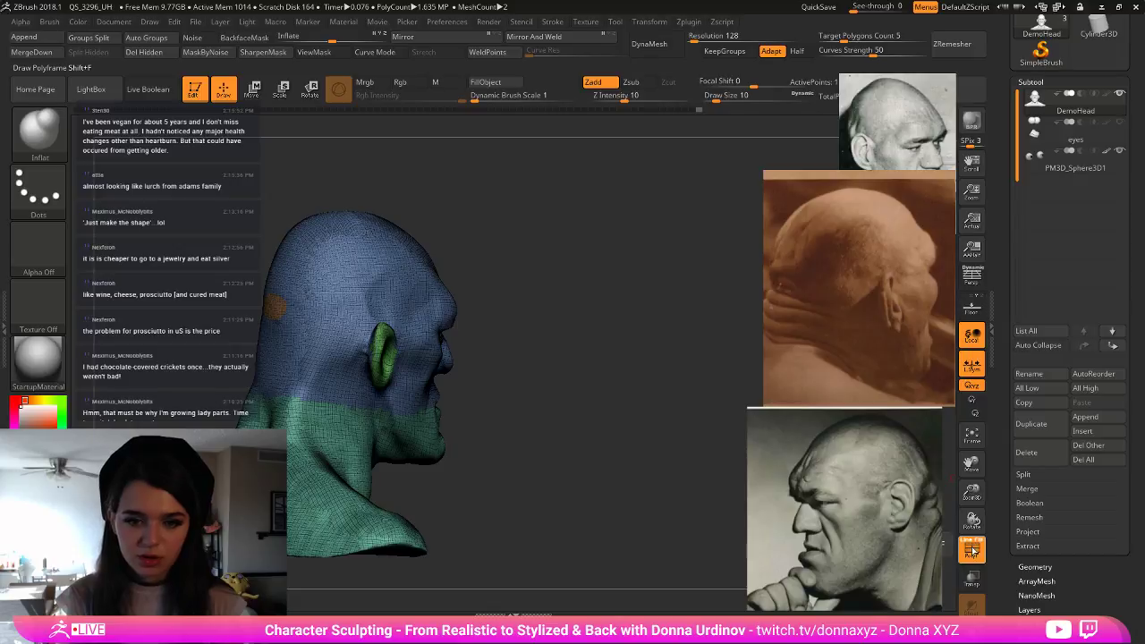
click(972, 550)
- Lower DemoHead to subdivision level 1 and rework the back of the head and neck with the Move brush at draw size 154
key(b)
key(m)
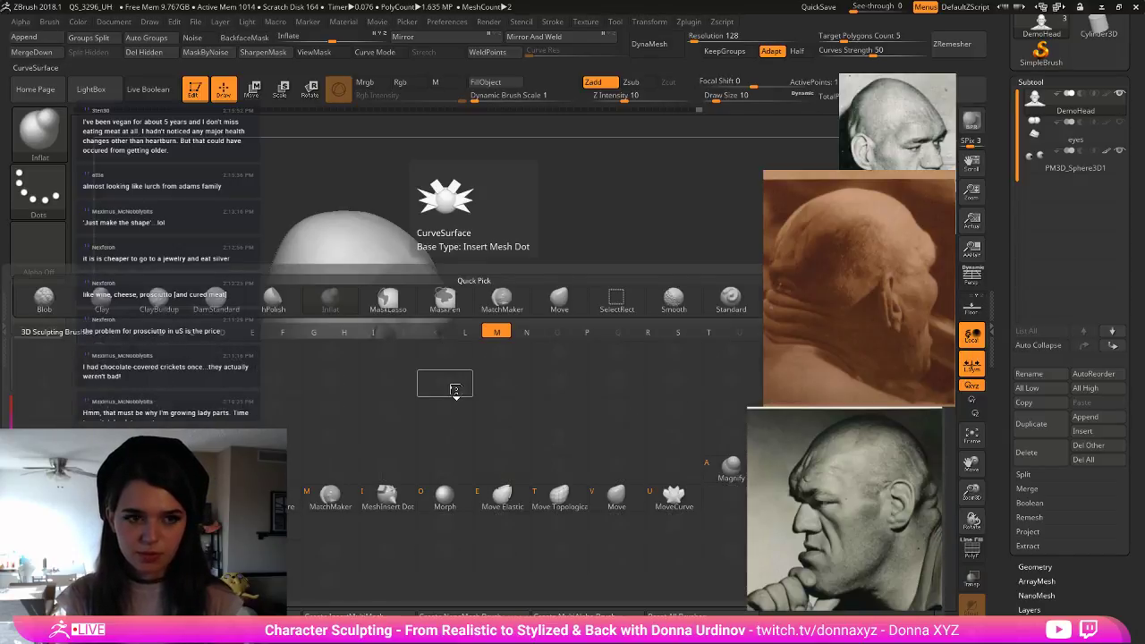
key(v)
click(725, 97)
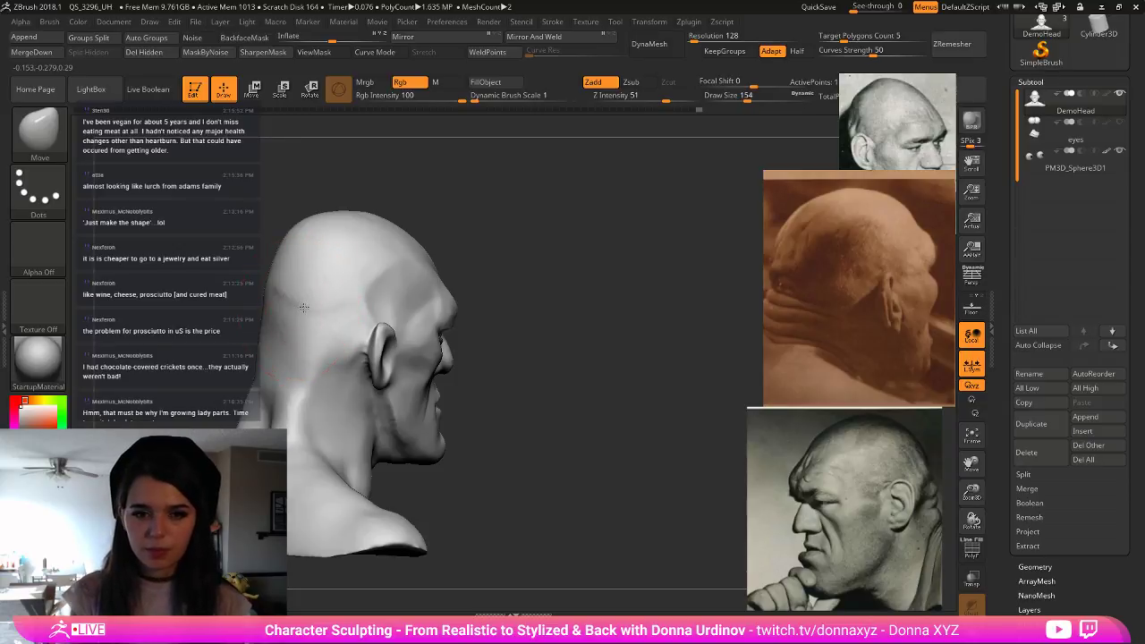
click(1034, 566)
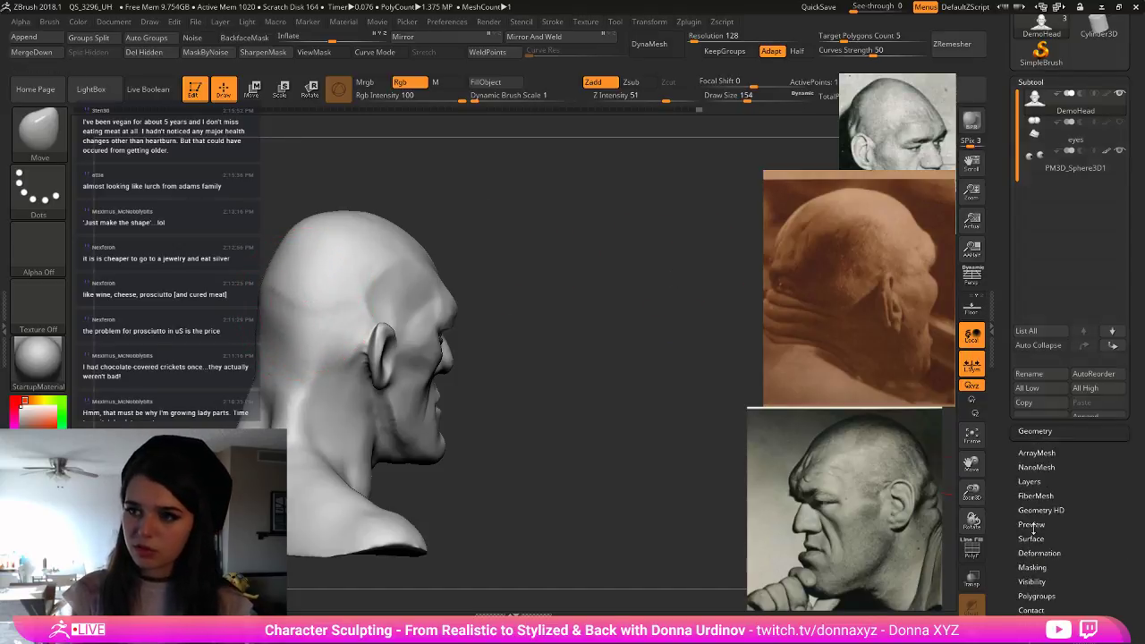
click(1027, 120)
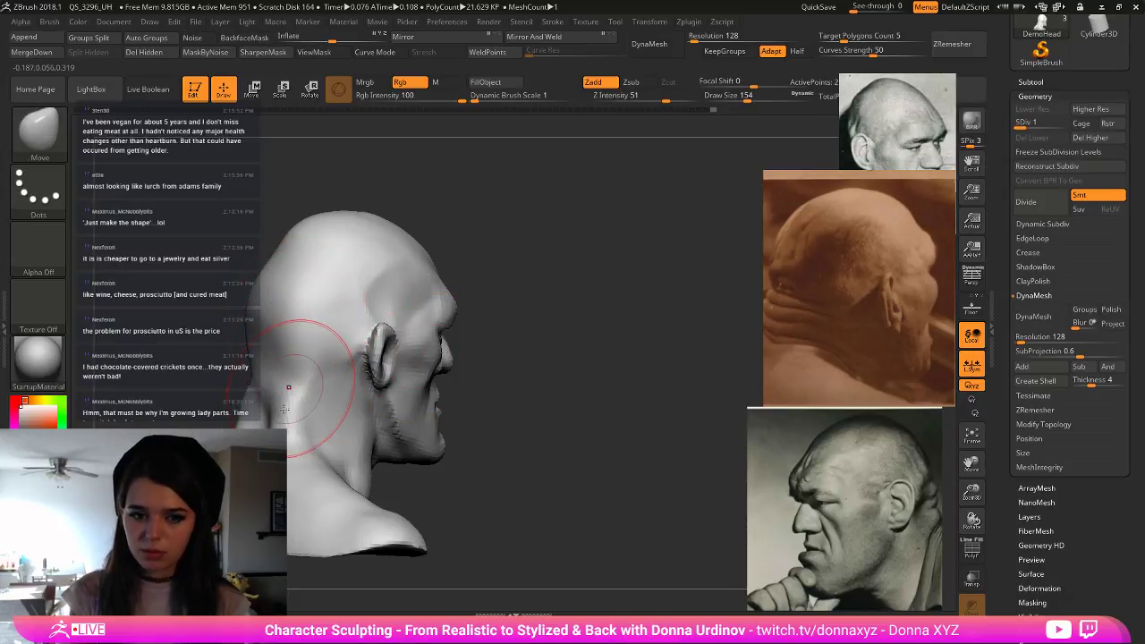
key(shift)
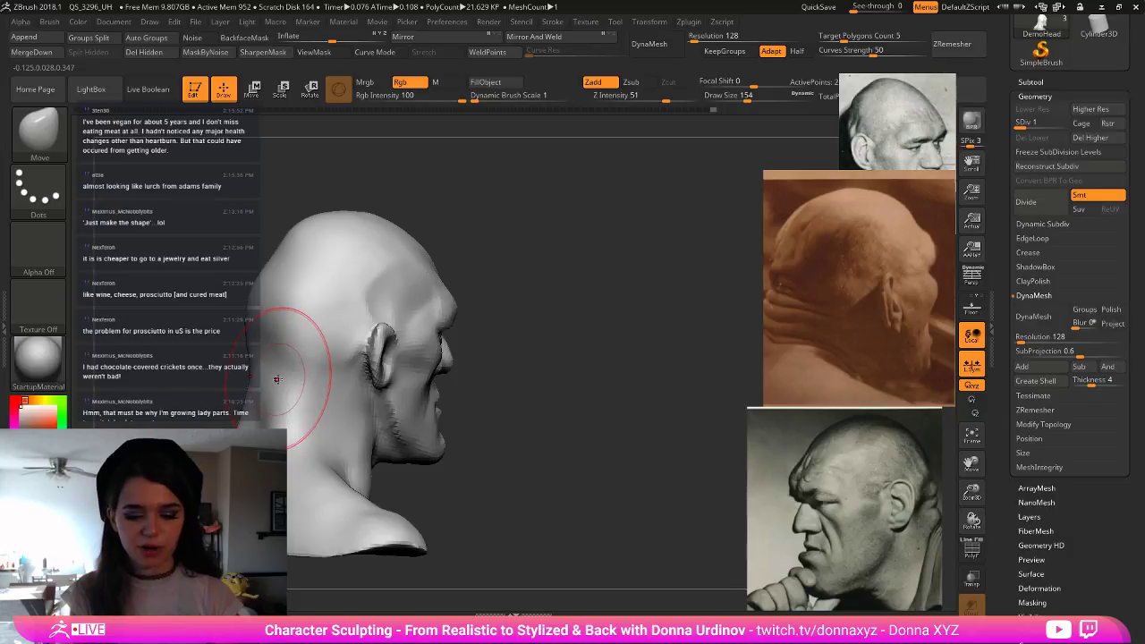
- Reshape the cranium in profile and three-quarter views with the Move brush at draw size 114
key(bracketleft)
key(bracketleft)
key(bracketleft)
key(bracketleft)
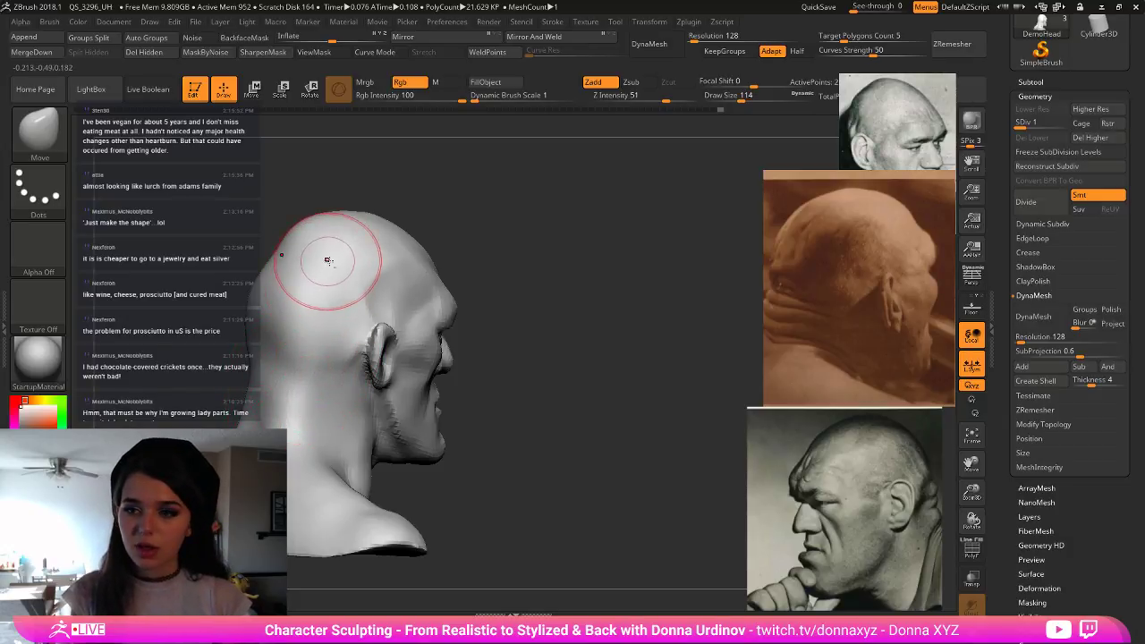
drag(331, 264, 295, 260)
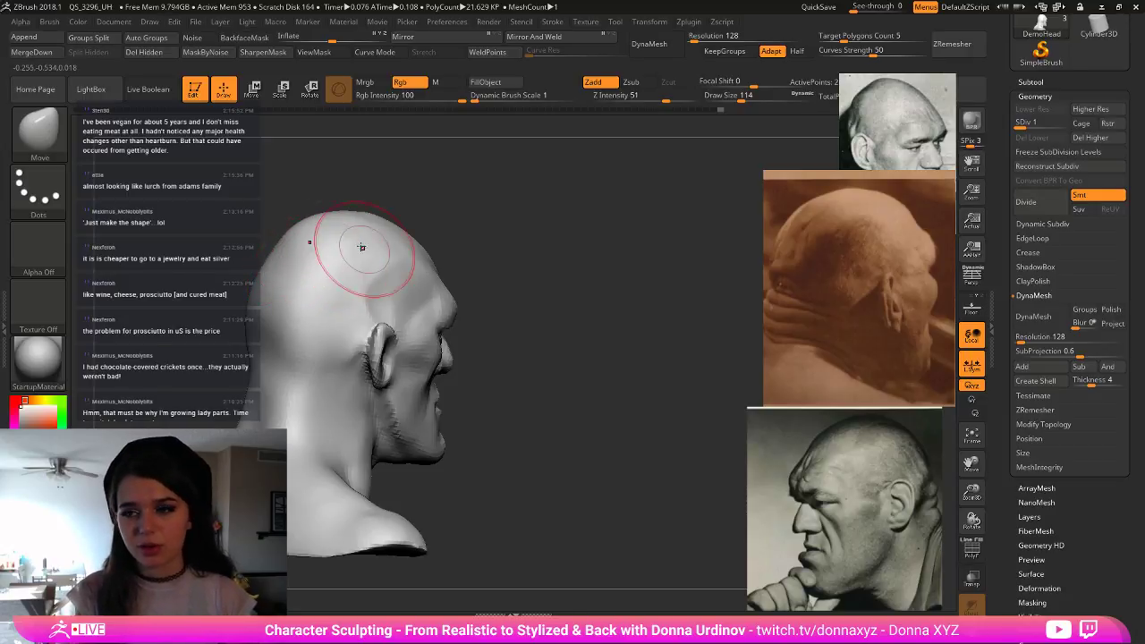
drag(498, 264, 259, 271)
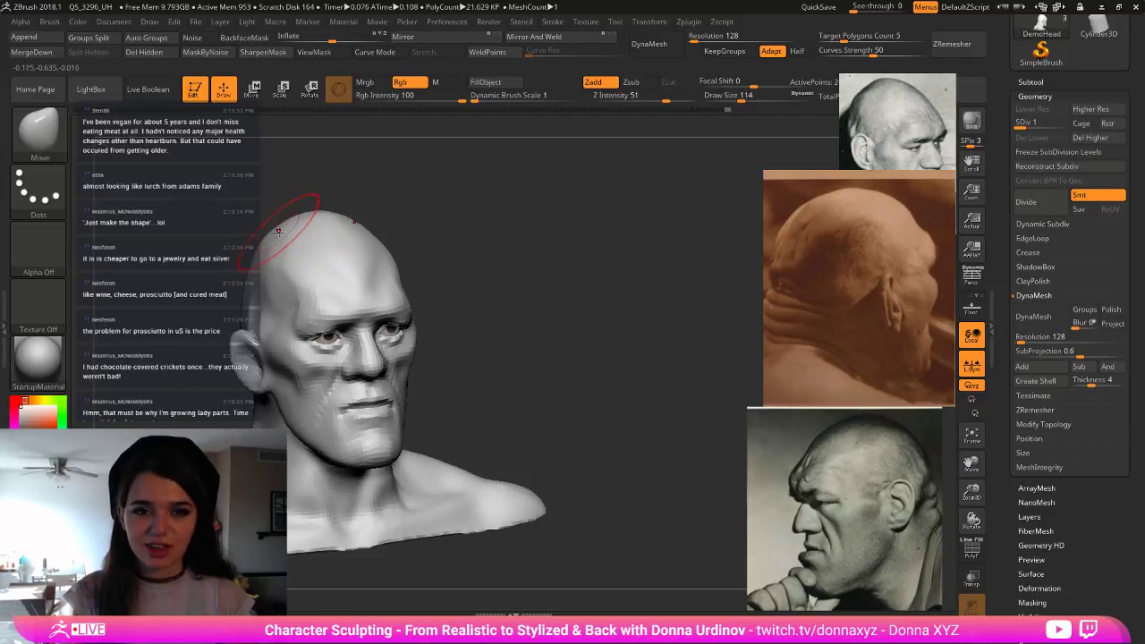
mouse_move(429, 235)
mouse_down()
mouse_move(507, 274)
mouse_move(506, 290)
mouse_move(535, 306)
mouse_move(518, 313)
mouse_move(533, 314)
mouse_up()
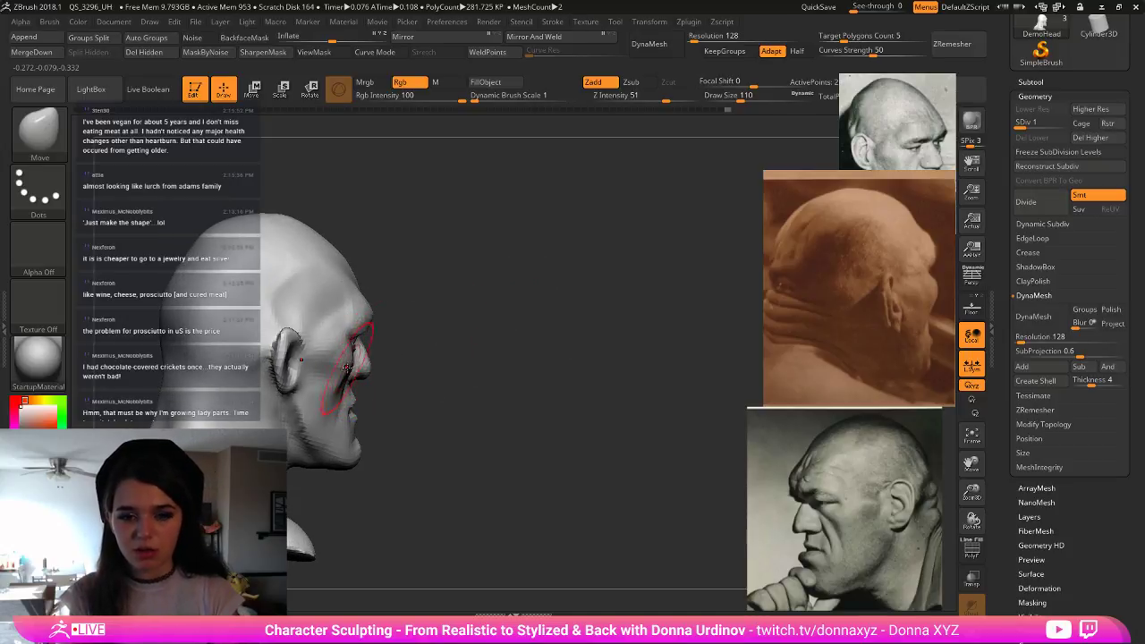
- Reshape the cheeks and lower face in near-profile view with the Move brush at draw size 82
key([)
key([)
key([)
drag(349, 378, 339, 403)
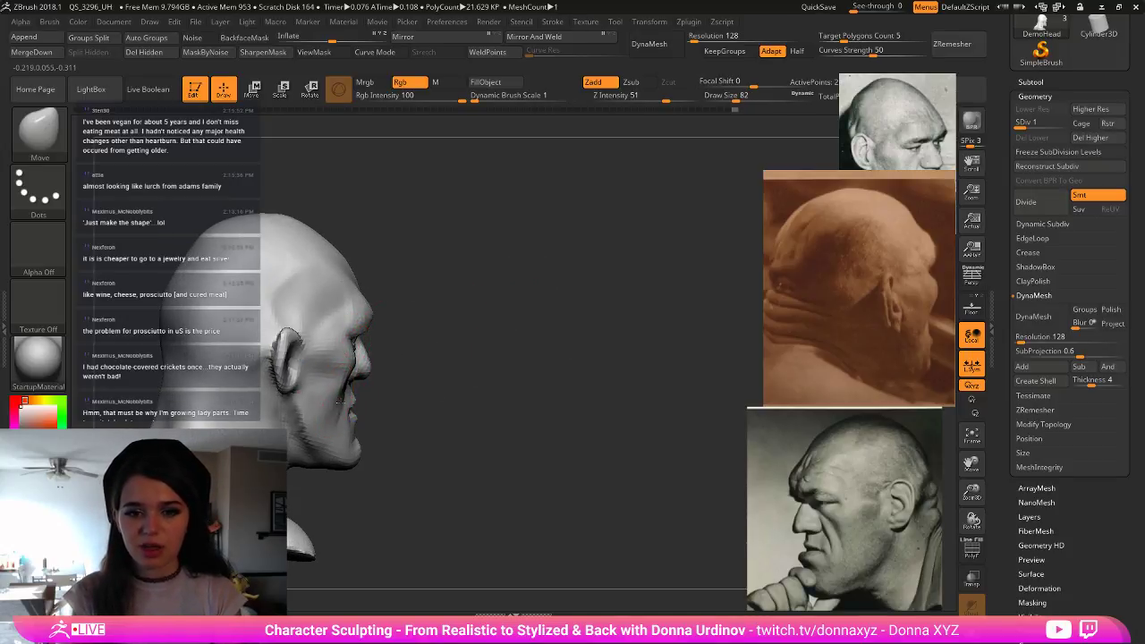
drag(427, 342, 406, 345)
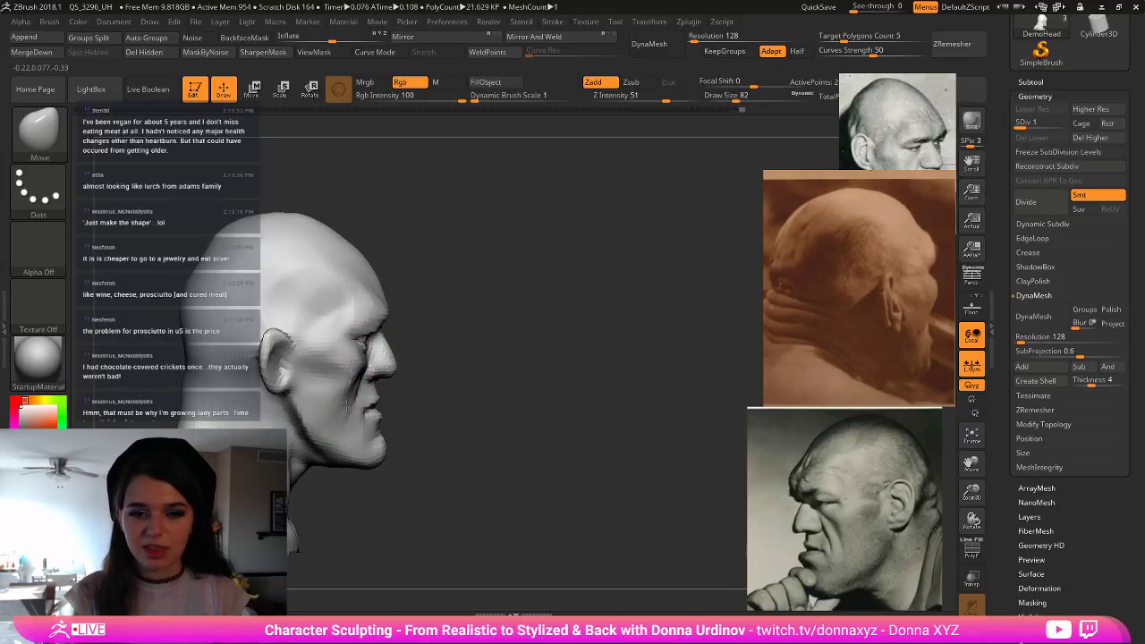
drag(458, 340, 485, 343)
drag(466, 342, 459, 339)
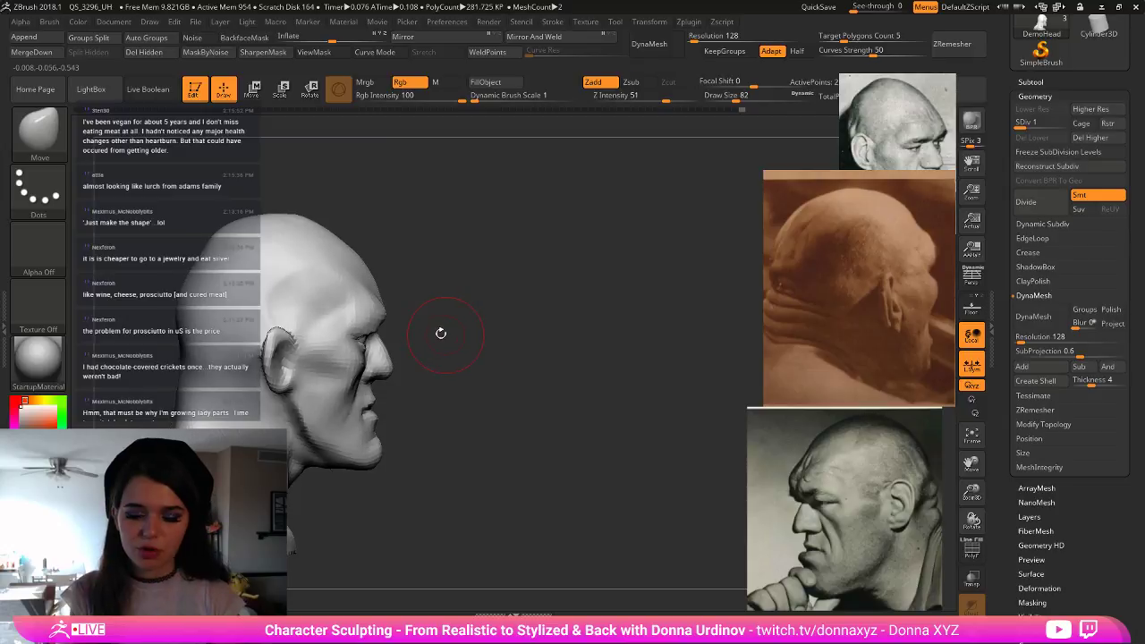
- Refine the forehead and crown profile with the Move brush at draw sizes 82 to 102, comparing versions by undoing and redoing
drag(422, 275, 409, 276)
key([)
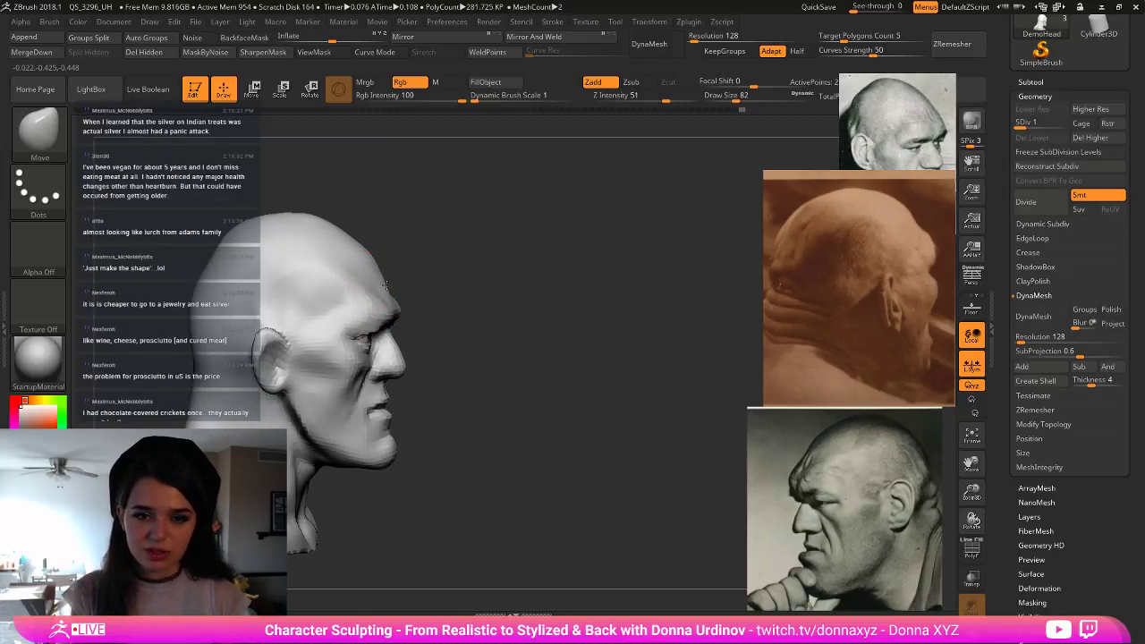
key(ctrl+shift+z)
key(bracketright)
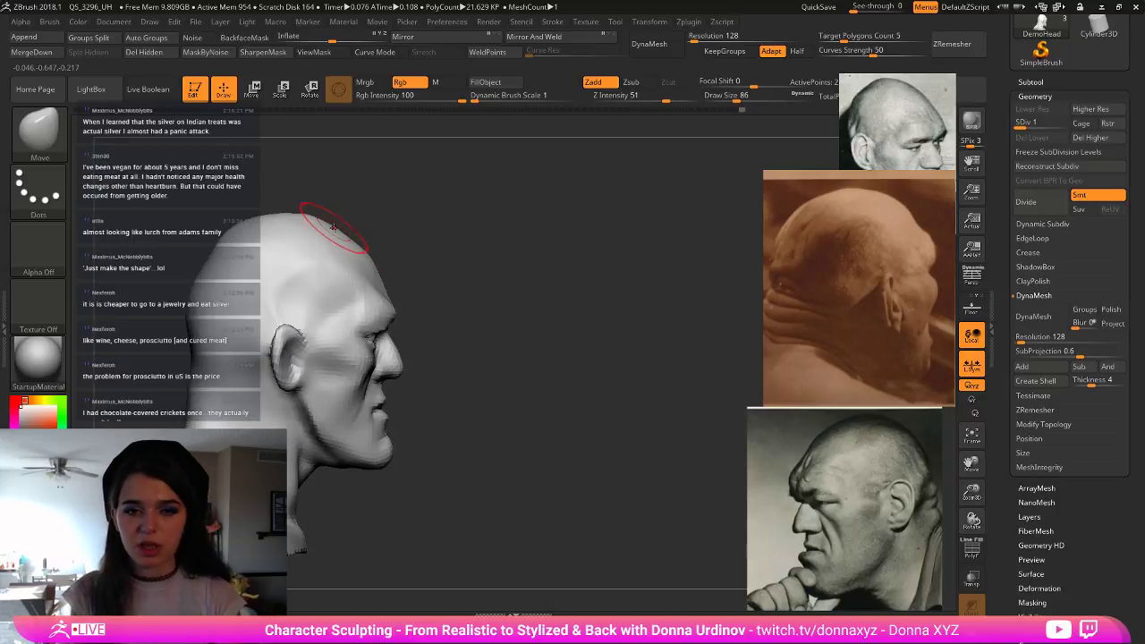
key(ctrl+z)
key(shift)
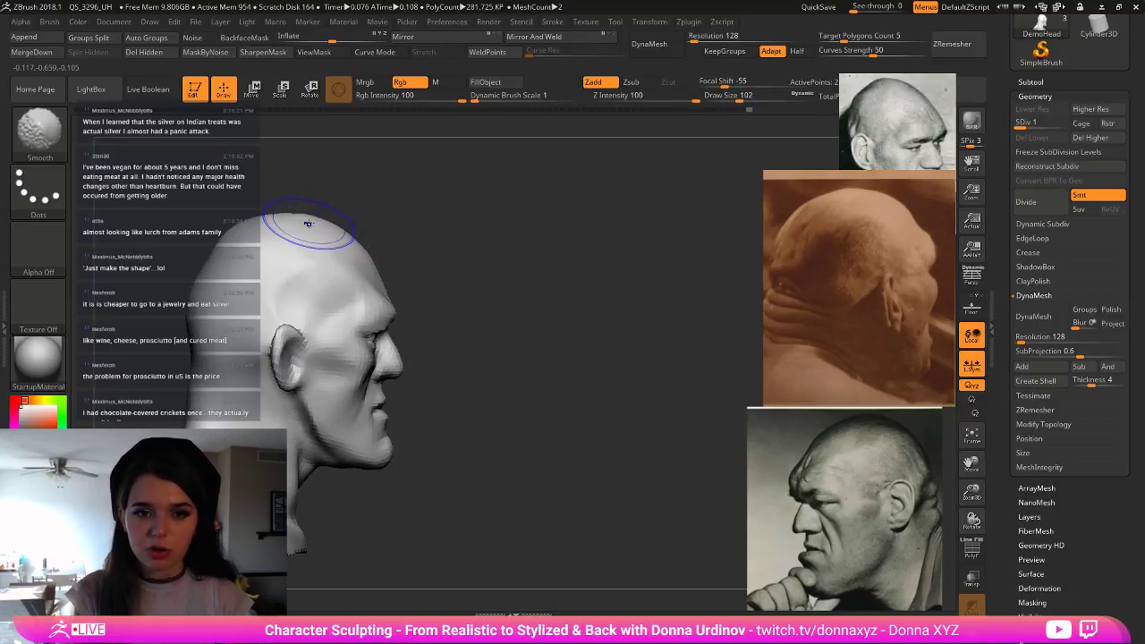
key(ctrl+shift+z)
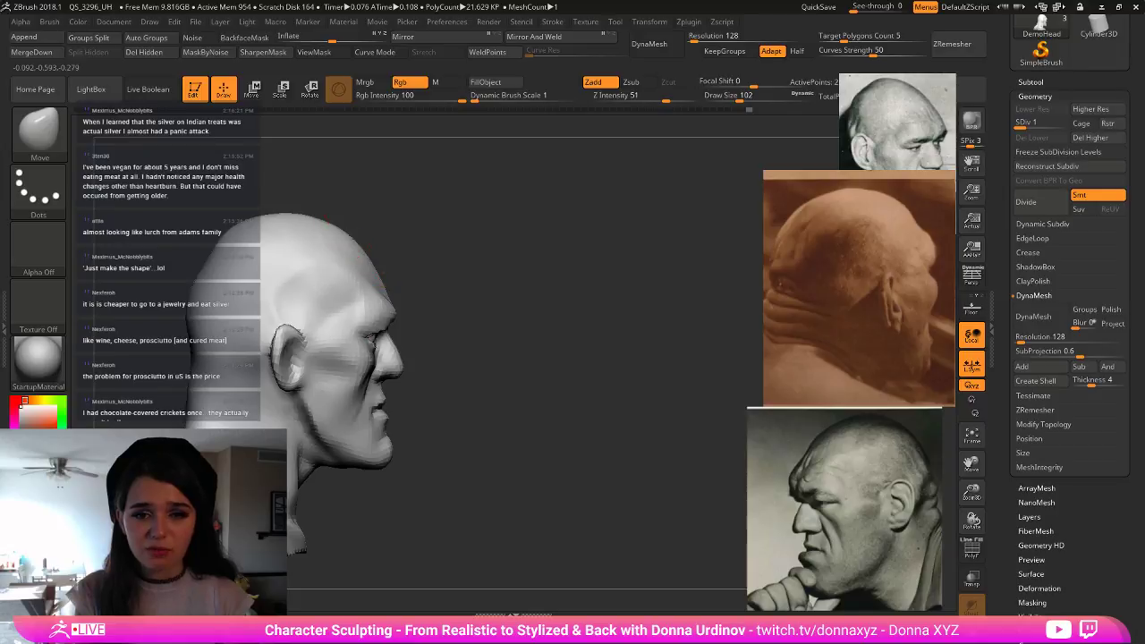
drag(430, 249, 366, 248)
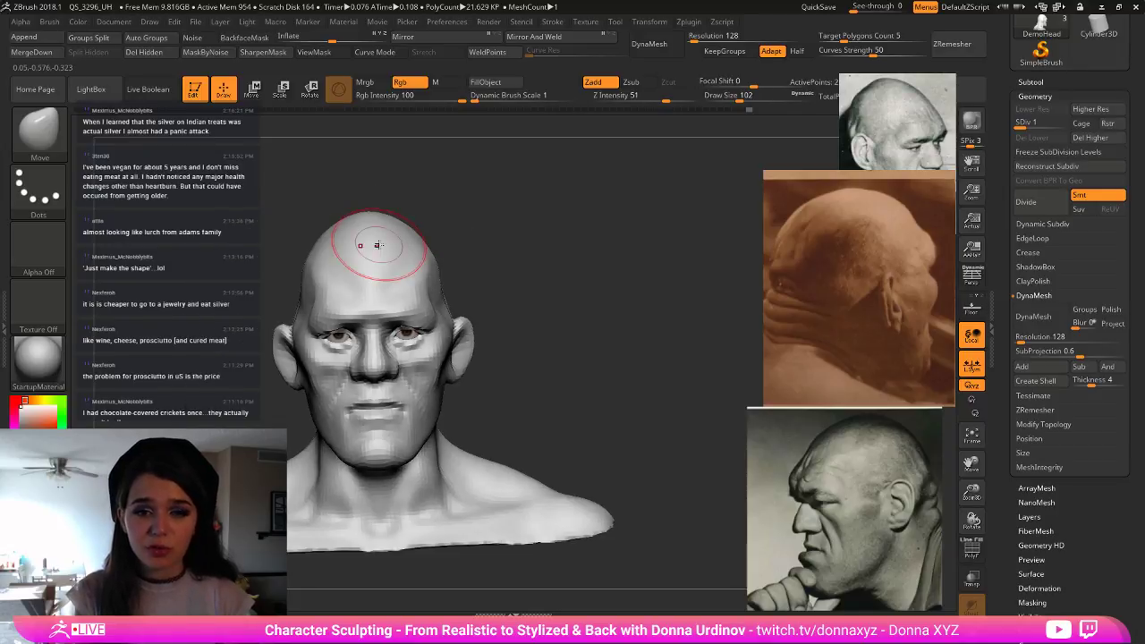
- Reshape the cheek beside the nose in profile view with the Move brush at draw sizes 86 to 70
drag(467, 219, 367, 246)
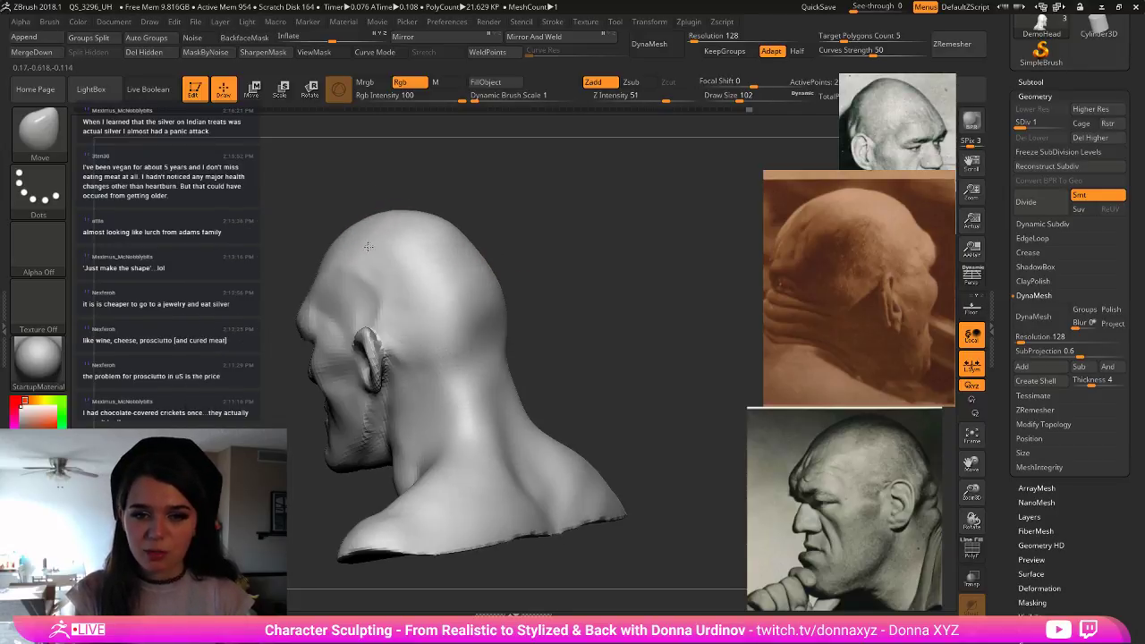
key(ctrl+z)
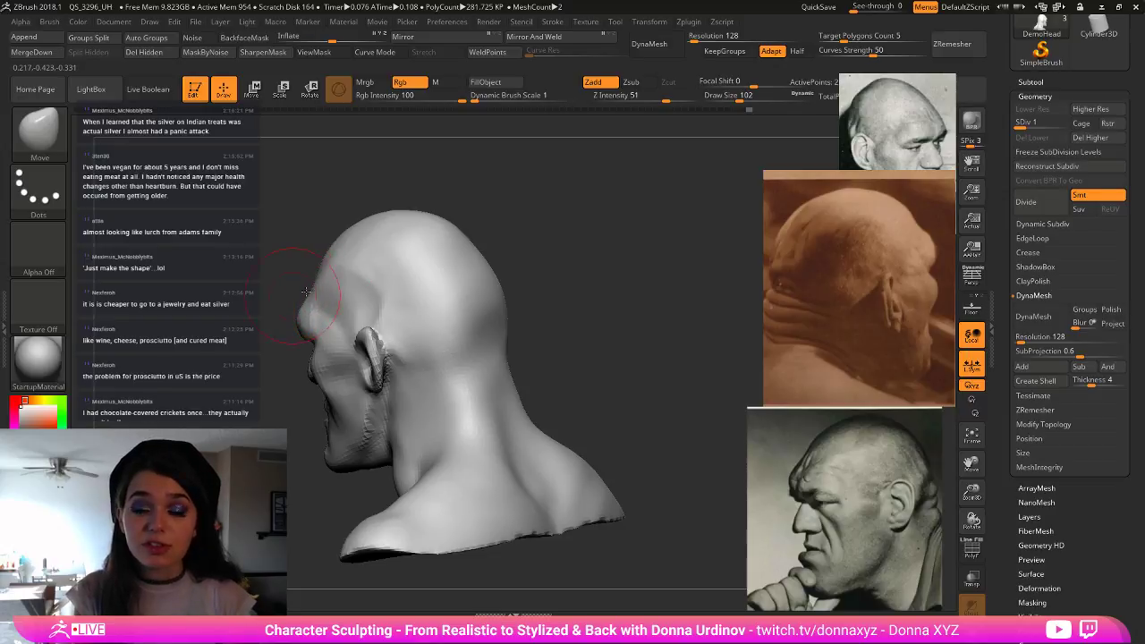
drag(226, 338, 368, 317)
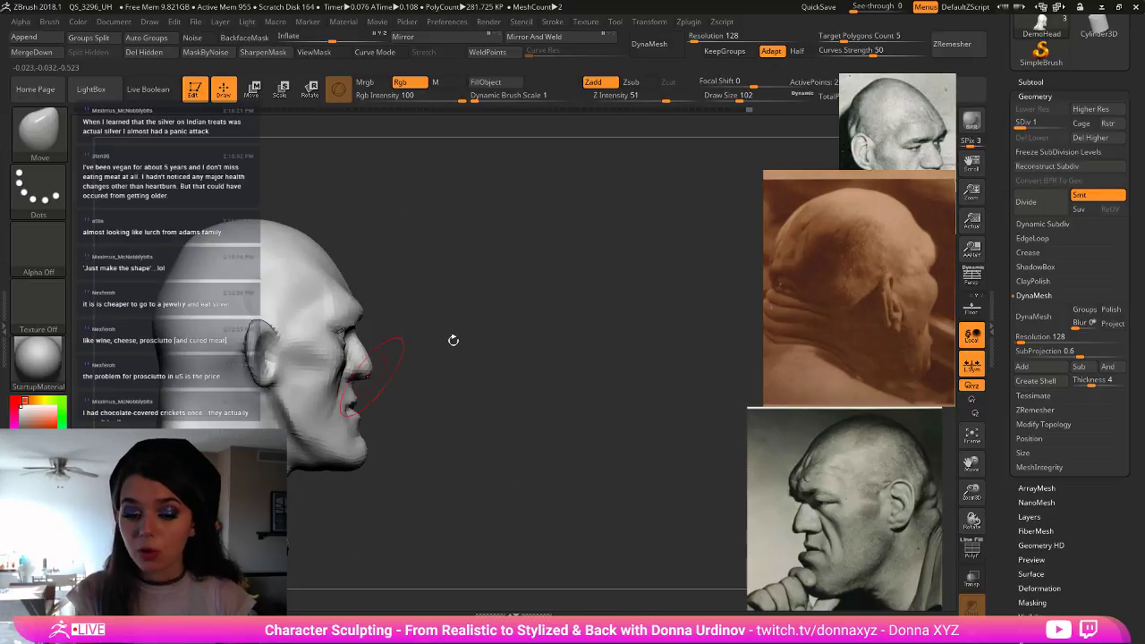
key(bracketleft)
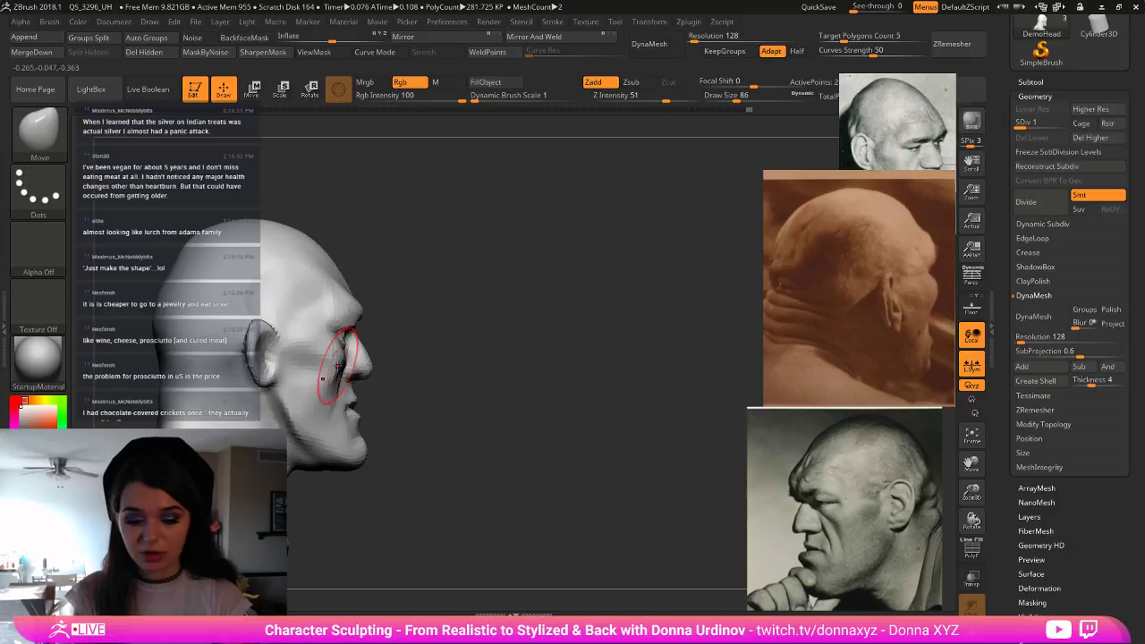
key(bracketleft)
mouse_move(337, 366)
mouse_down()
mouse_move(324, 400)
mouse_move(334, 378)
mouse_up()
mouse_move(416, 327)
mouse_down()
mouse_move(435, 325)
mouse_move(427, 335)
mouse_up()
key(ctrl+z)
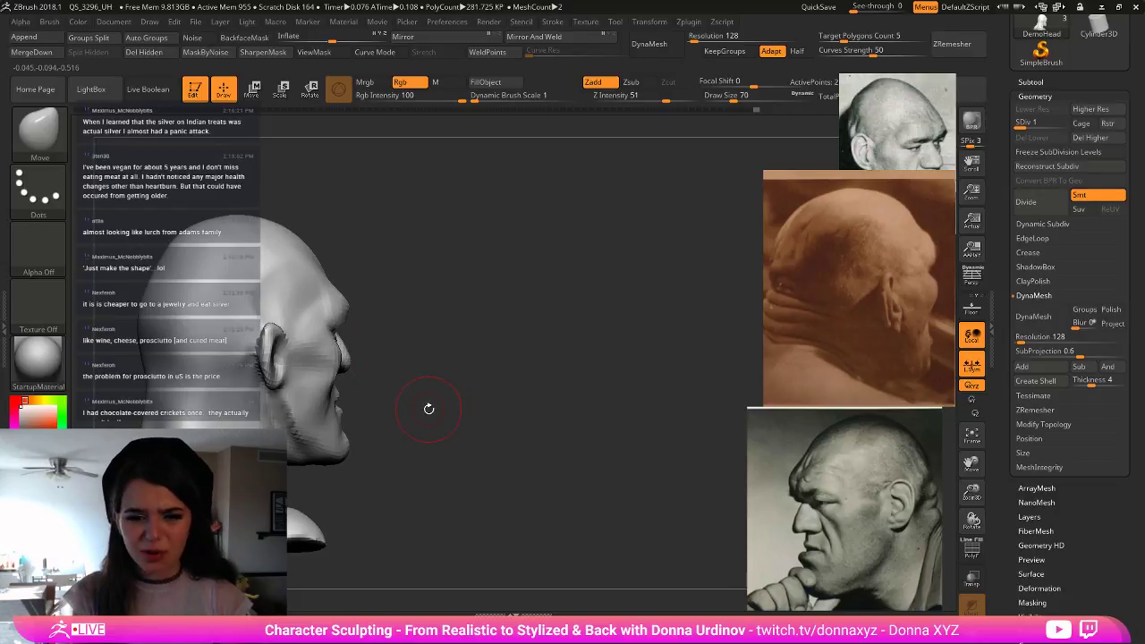
- Turn on perspective and adjust the jaw profile with the Move brush at draw sizes 70 to 86, comparing with the sepia profile photo
key(bracketright)
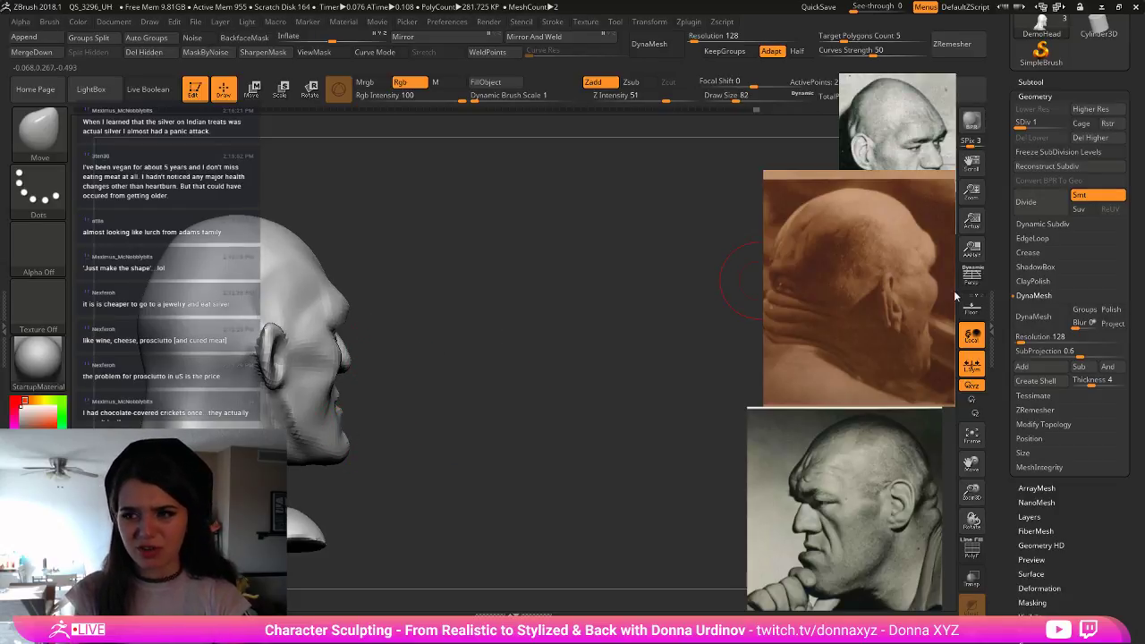
click(971, 276)
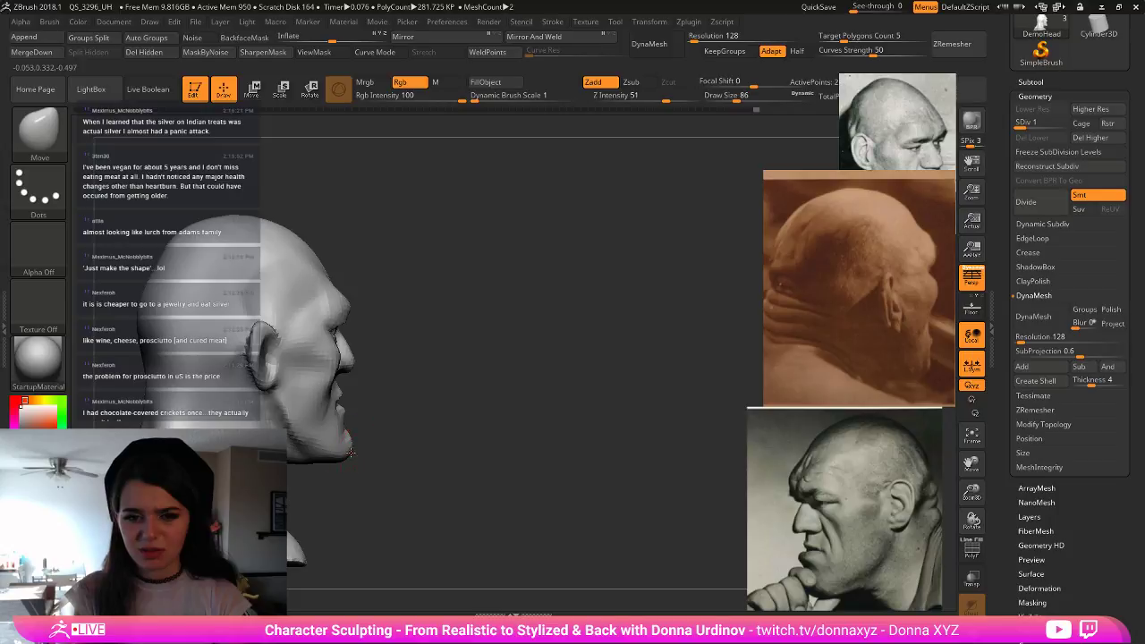
key(bracketright)
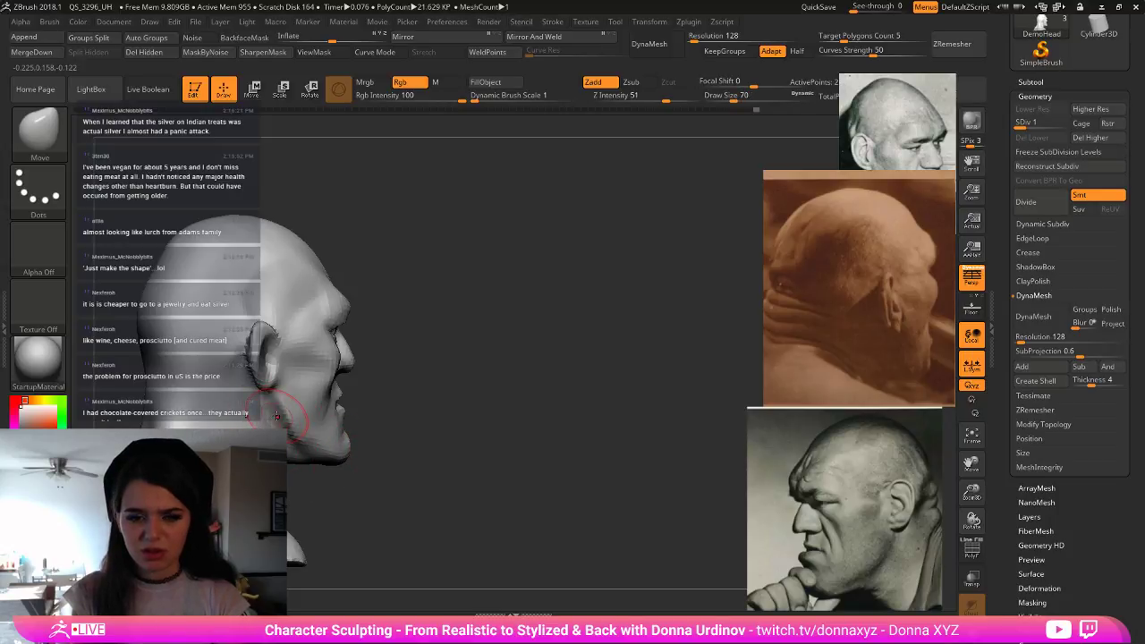
mouse_move(867, 310)
mouse_down()
mouse_move(824, 337)
mouse_move(830, 318)
mouse_move(887, 320)
mouse_up()
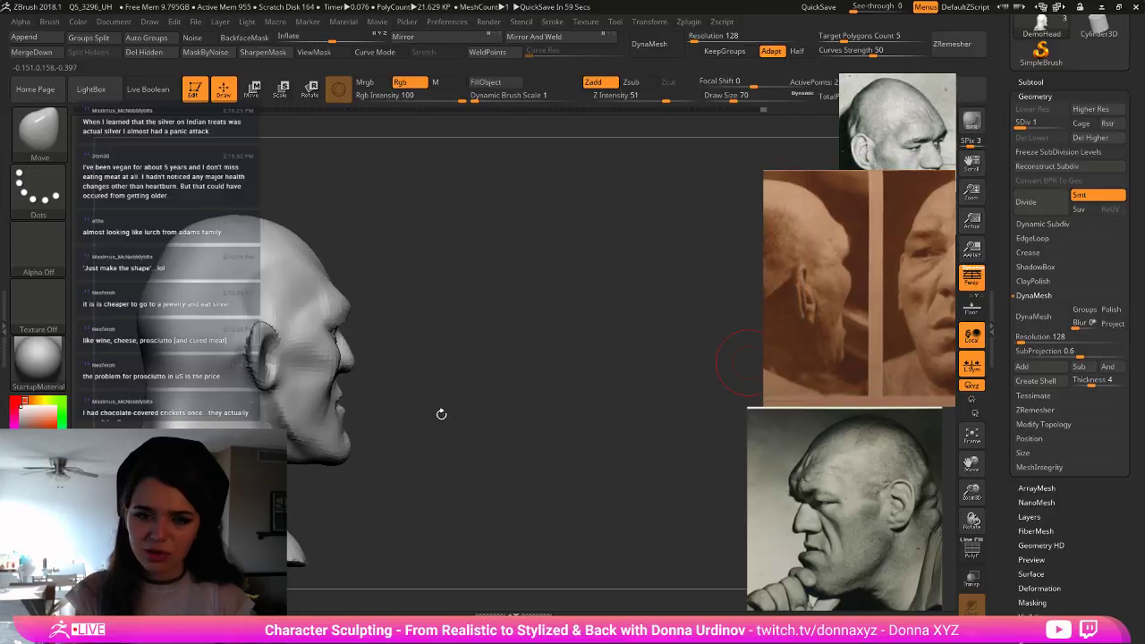
mouse_move(441, 414)
mouse_down()
mouse_move(420, 420)
mouse_move(465, 415)
mouse_move(407, 438)
mouse_up()
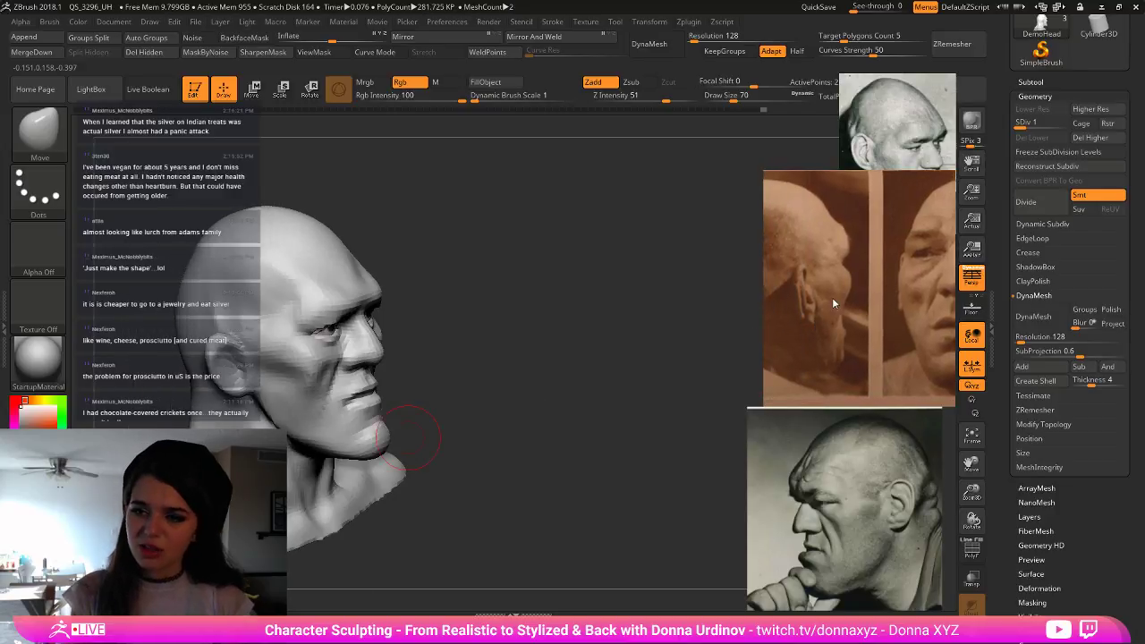
- Show the sepia mirror photo as reference and rework the chin and lower face with the Move brush at draw sizes 82 to 126
scroll(836, 293, down, 4)
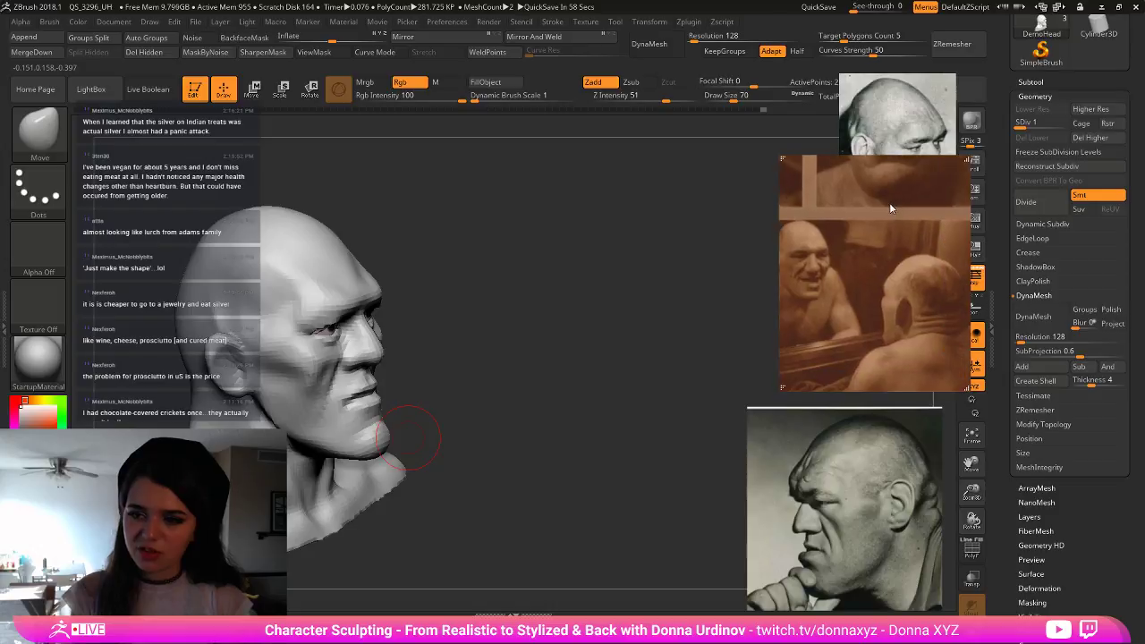
scroll(889, 232, down, 2)
mouse_move(518, 380)
mouse_down()
mouse_move(507, 392)
mouse_move(574, 386)
mouse_up()
drag(444, 354, 447, 354)
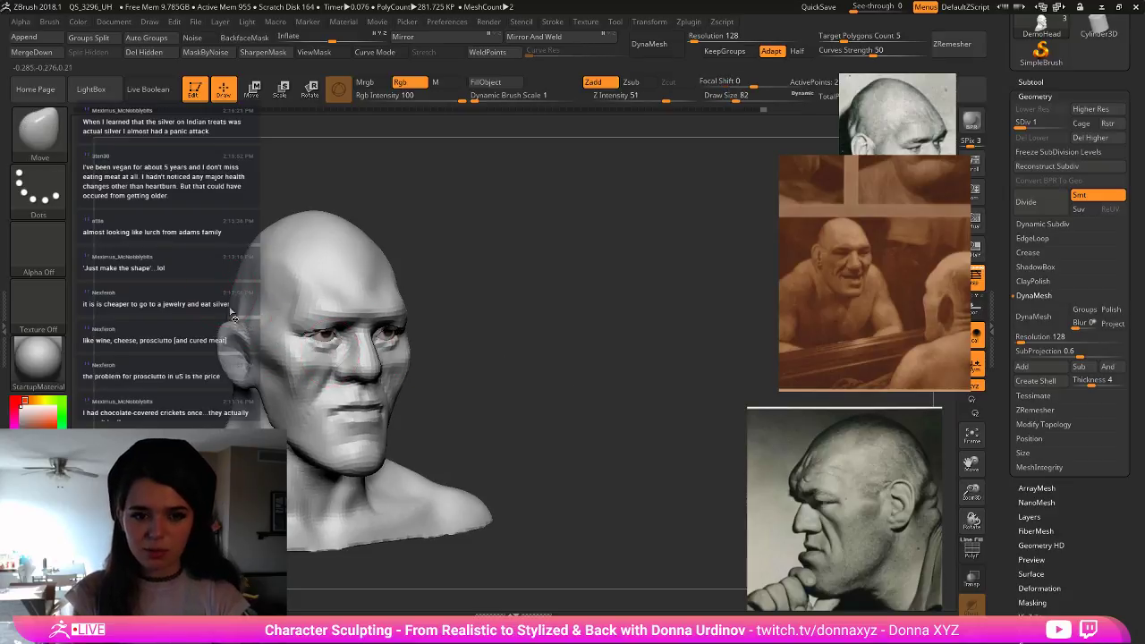
drag(174, 332, 209, 313)
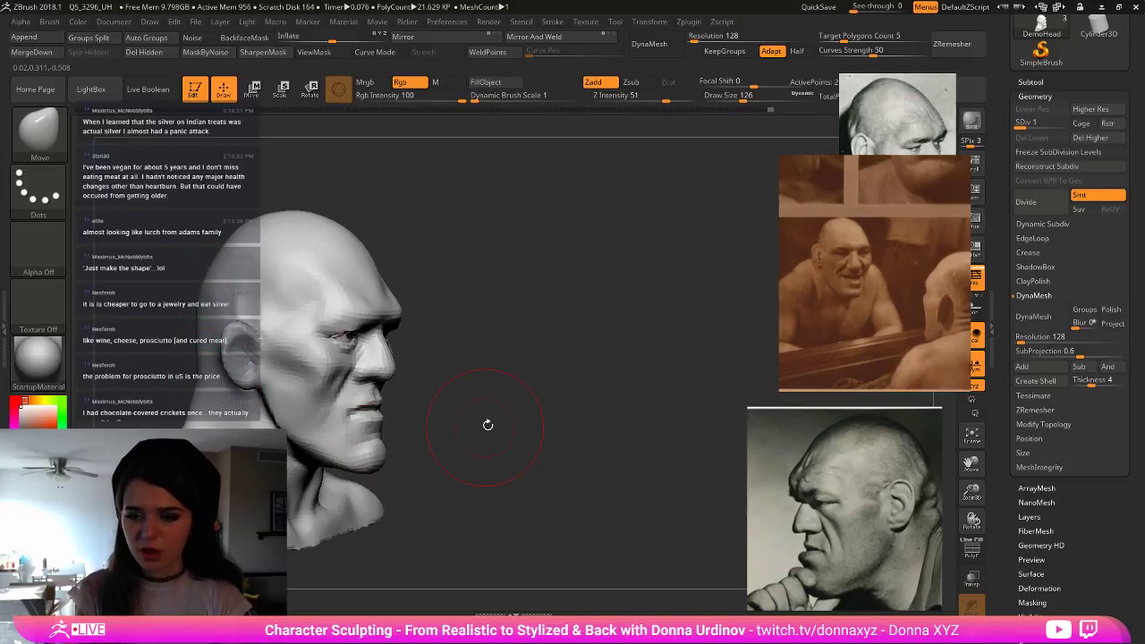
mouse_move(434, 408)
mouse_down()
mouse_move(396, 403)
mouse_move(464, 408)
mouse_up()
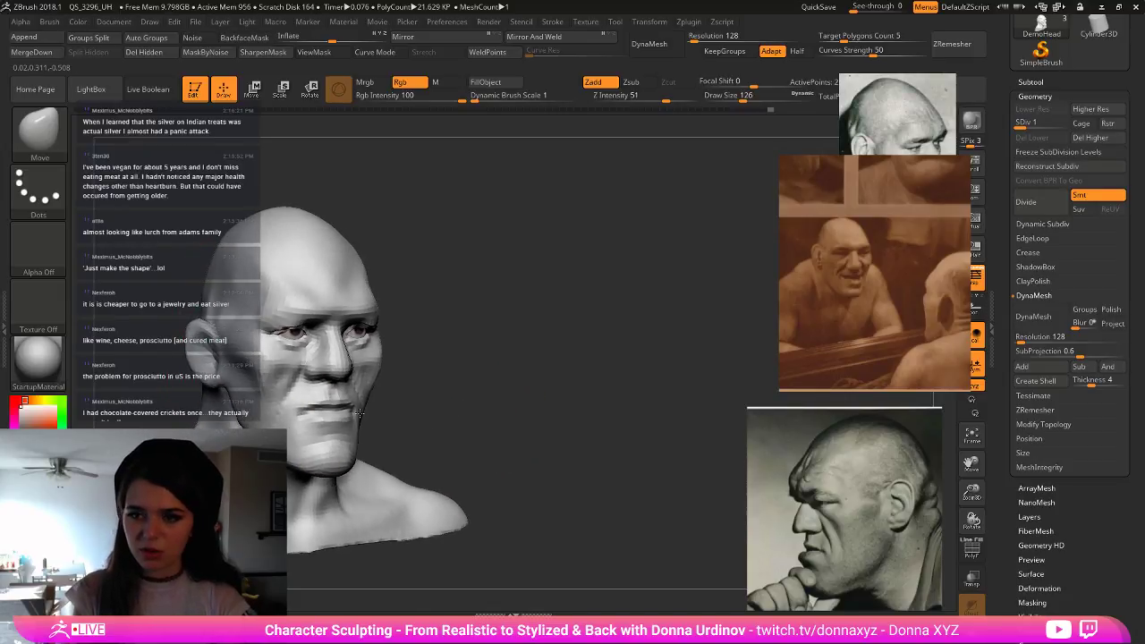
- Refine the chin and jawline with the Move brush at draw size 82, comparing versions by undoing and redoing
key(ctrl+z)
drag(288, 449, 295, 453)
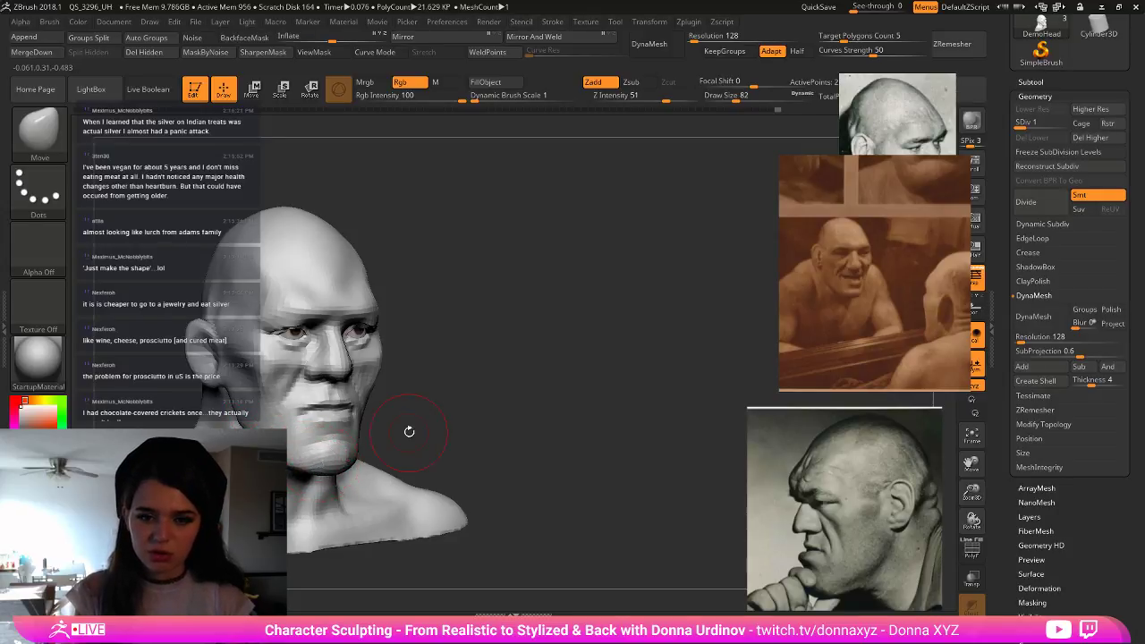
mouse_move(409, 430)
mouse_down()
mouse_move(383, 435)
mouse_move(370, 466)
mouse_up()
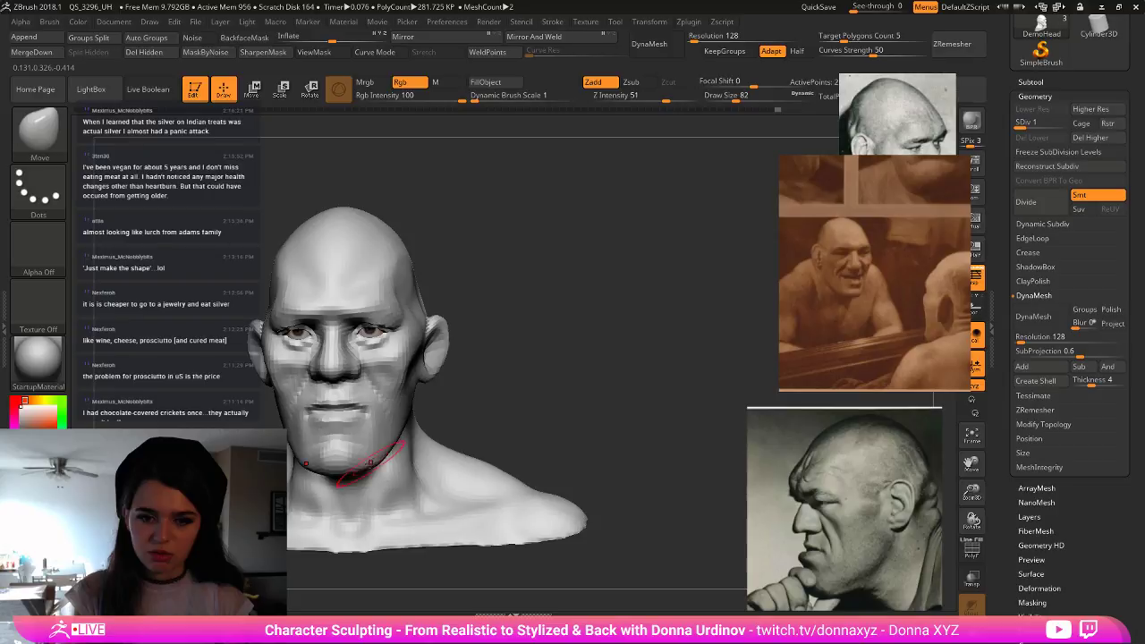
key(ctrl+shift+z)
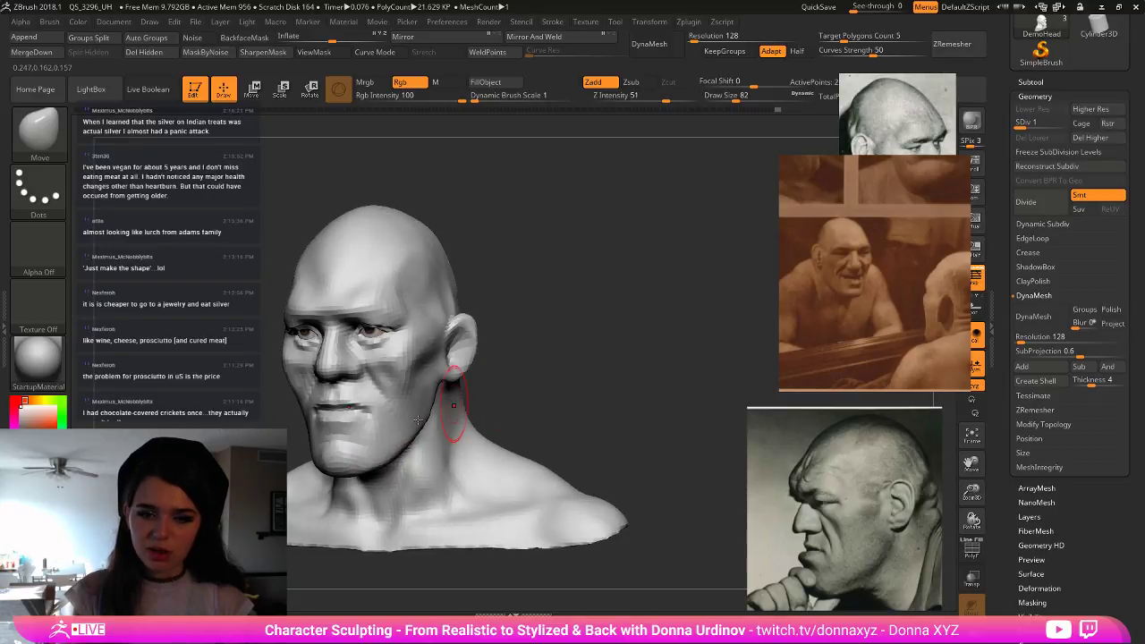
key(ctrl+z)
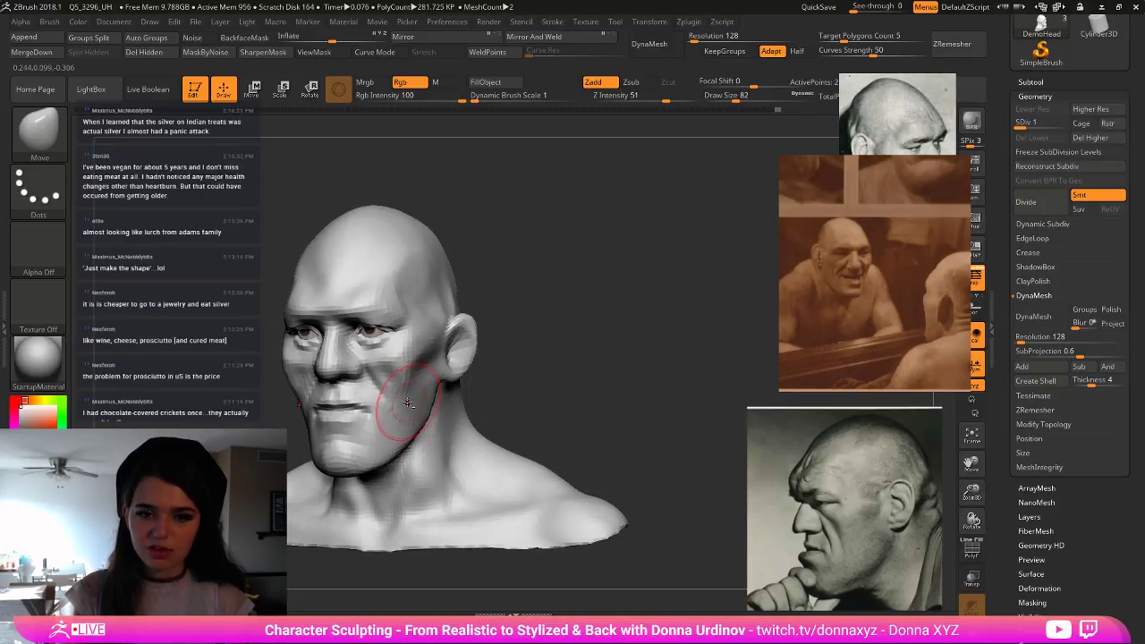
key(ctrl+shift+z)
key(ctrl+z)
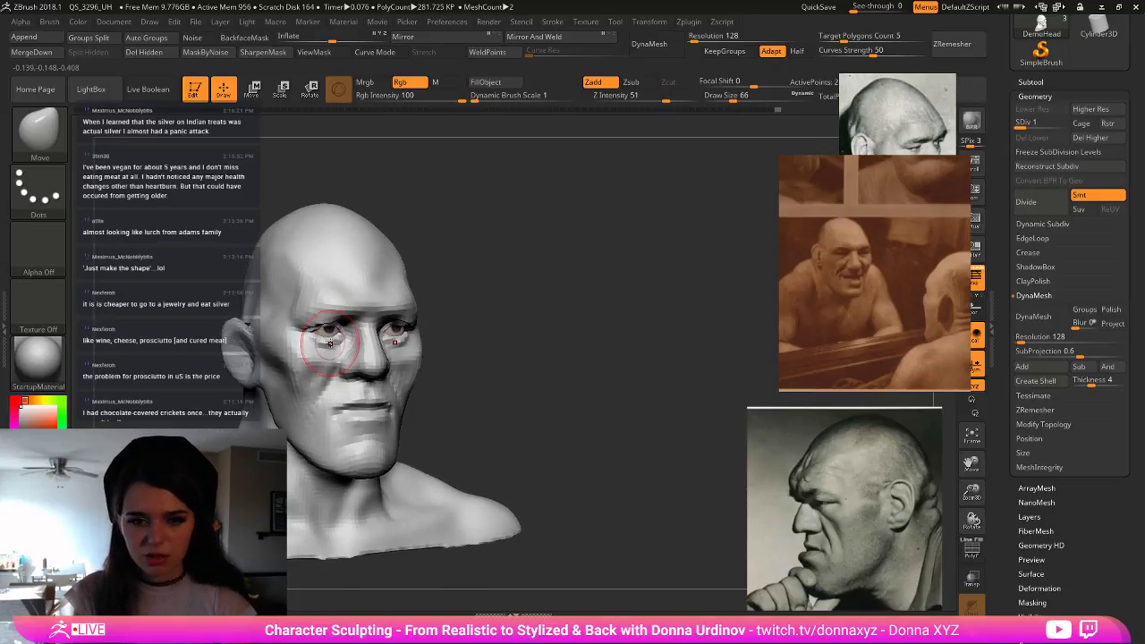
key(ctrl+shift+z)
- Adjust the area just below the eyes with the Move brush at draw sizes 26 to 42, checking it in profile and front views
key([)
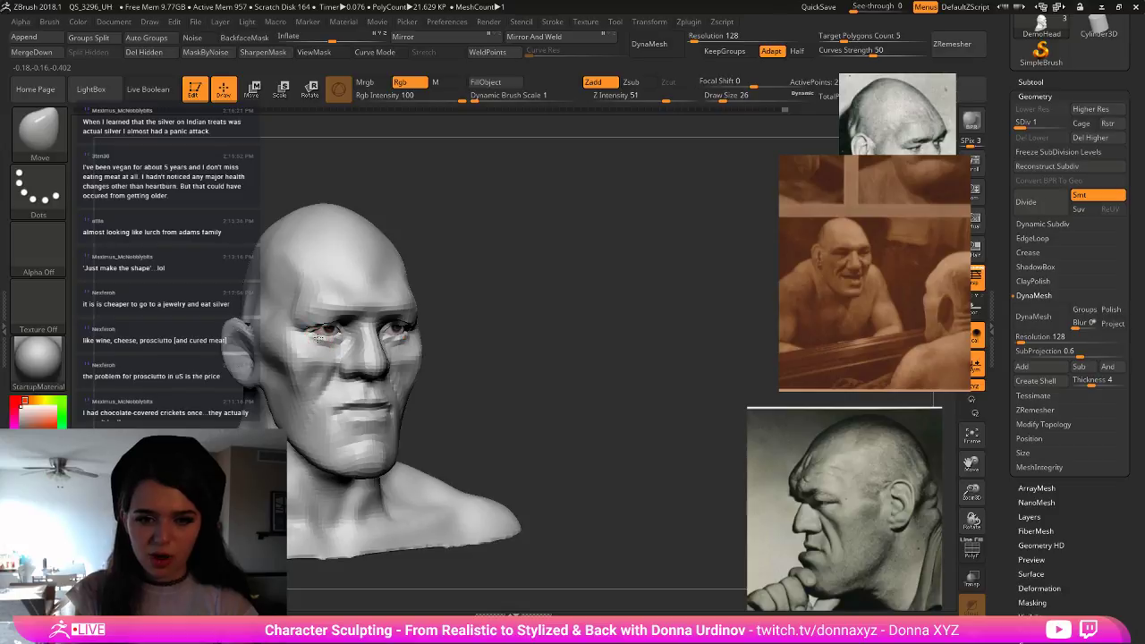
drag(342, 343, 339, 339)
drag(511, 289, 329, 333)
key(bracketright)
key(bracketright)
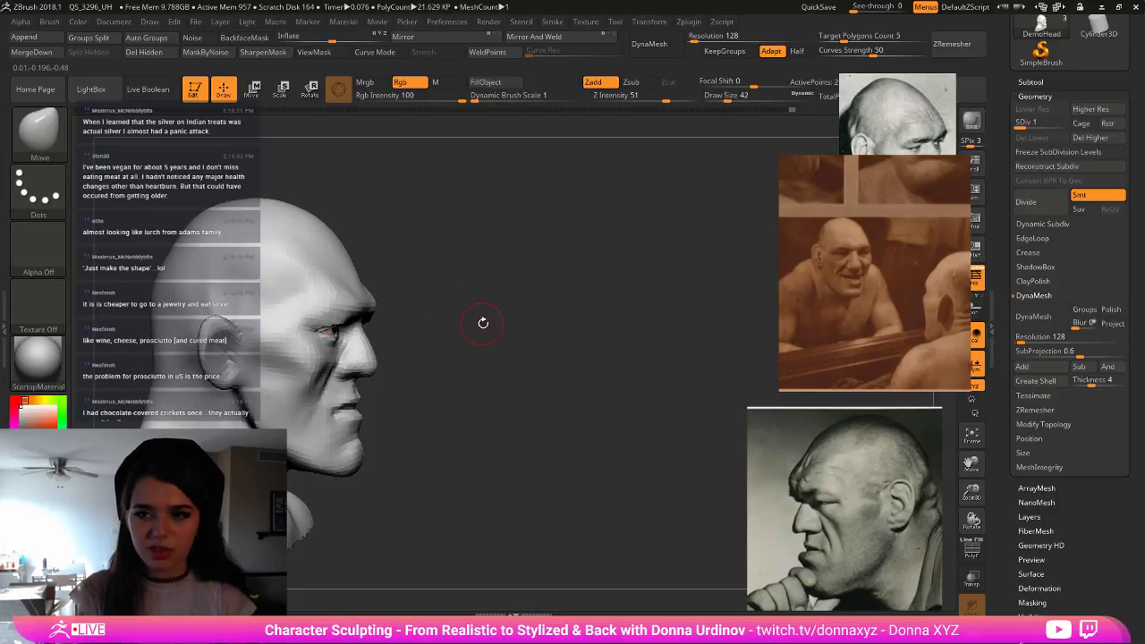
drag(483, 323, 428, 321)
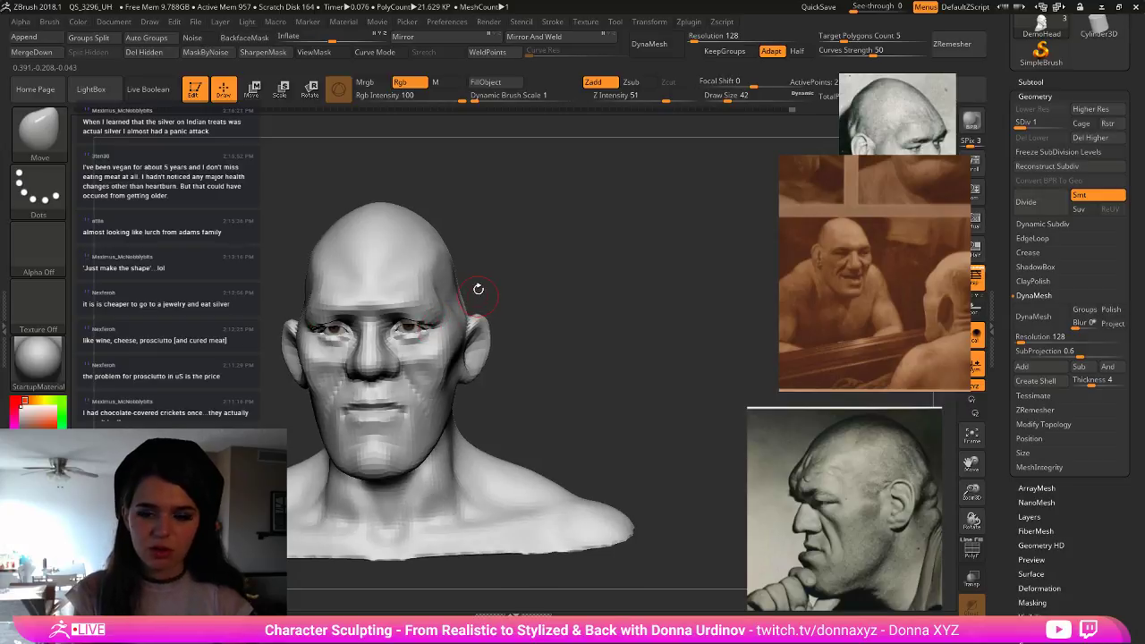
- Carve the creases under the eyes with the DamStandard brush at draw size 42 and raise DemoHead to subdivision level 2
key(b)
key(d)
key(s)
drag(504, 203, 532, 222)
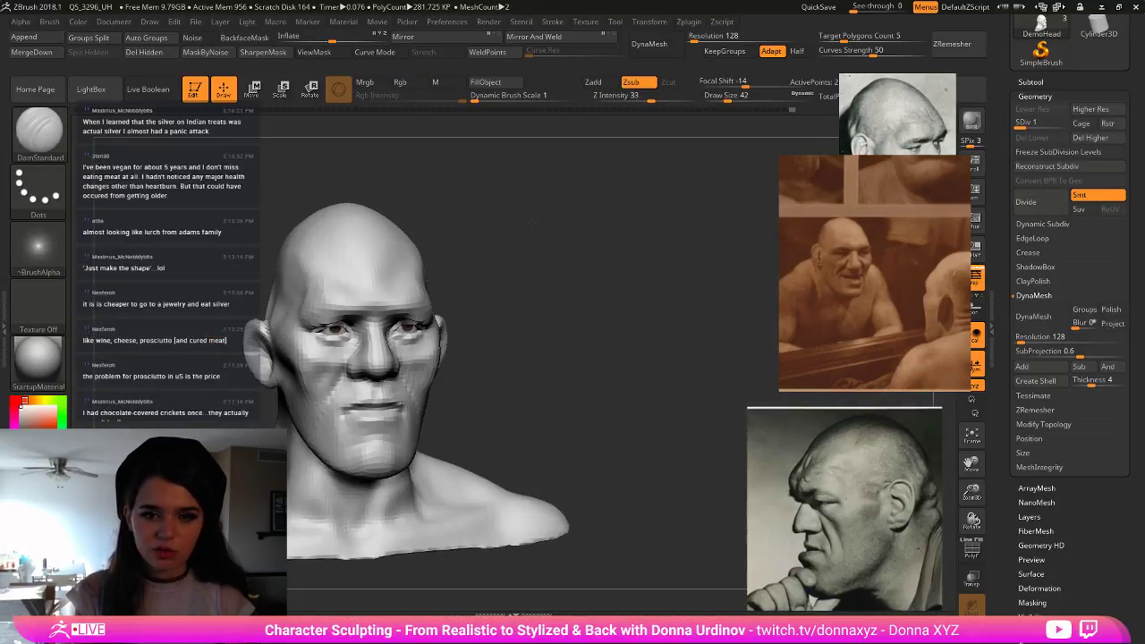
drag(347, 345, 330, 351)
key(ctrl+d)
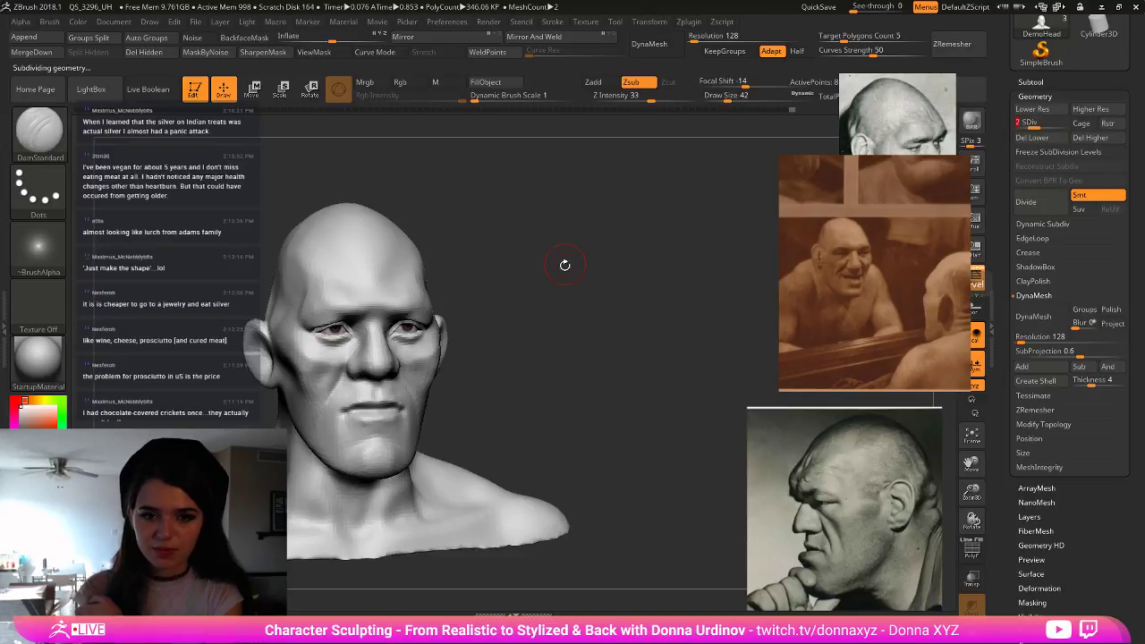
mouse_move(552, 277)
mouse_down()
mouse_move(559, 289)
mouse_move(546, 276)
mouse_up()
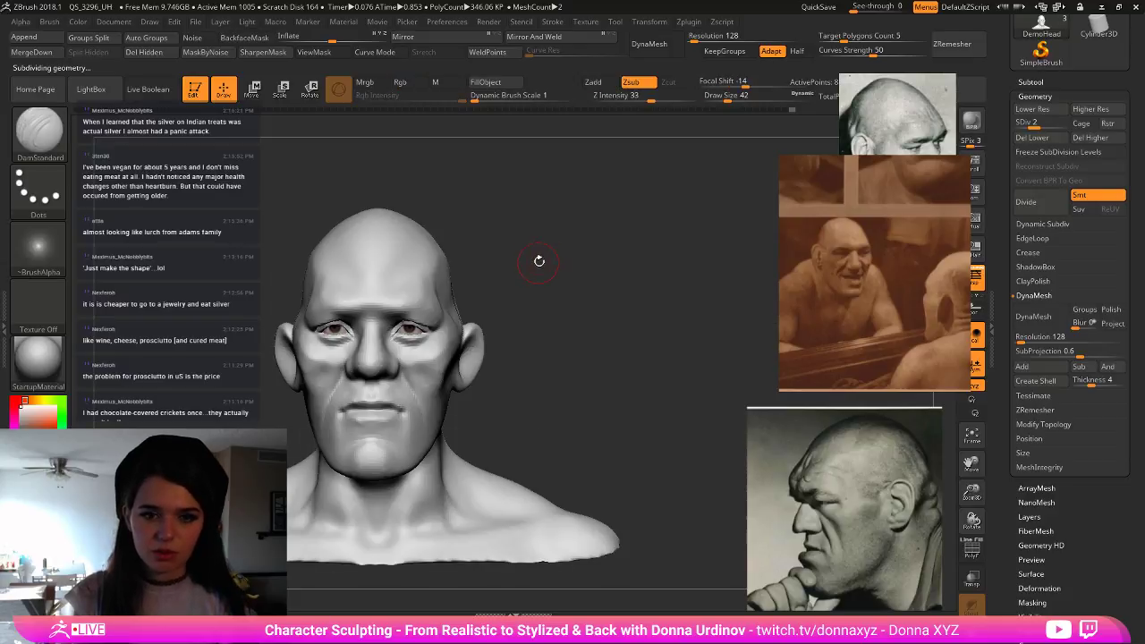
drag(525, 241, 532, 249)
key(b)
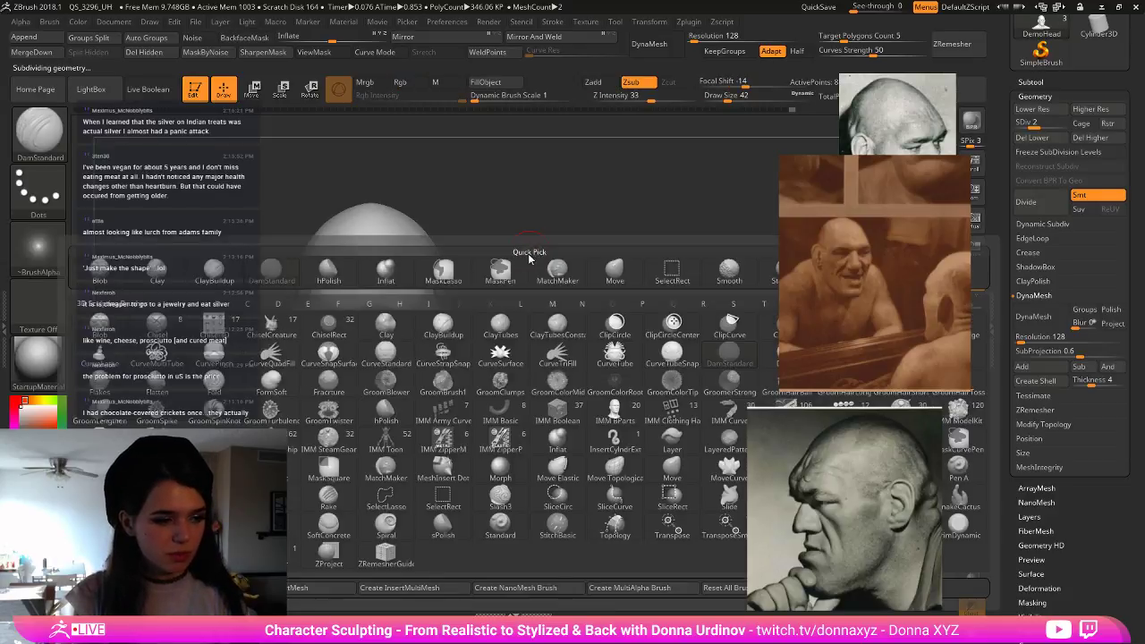
click(548, 196)
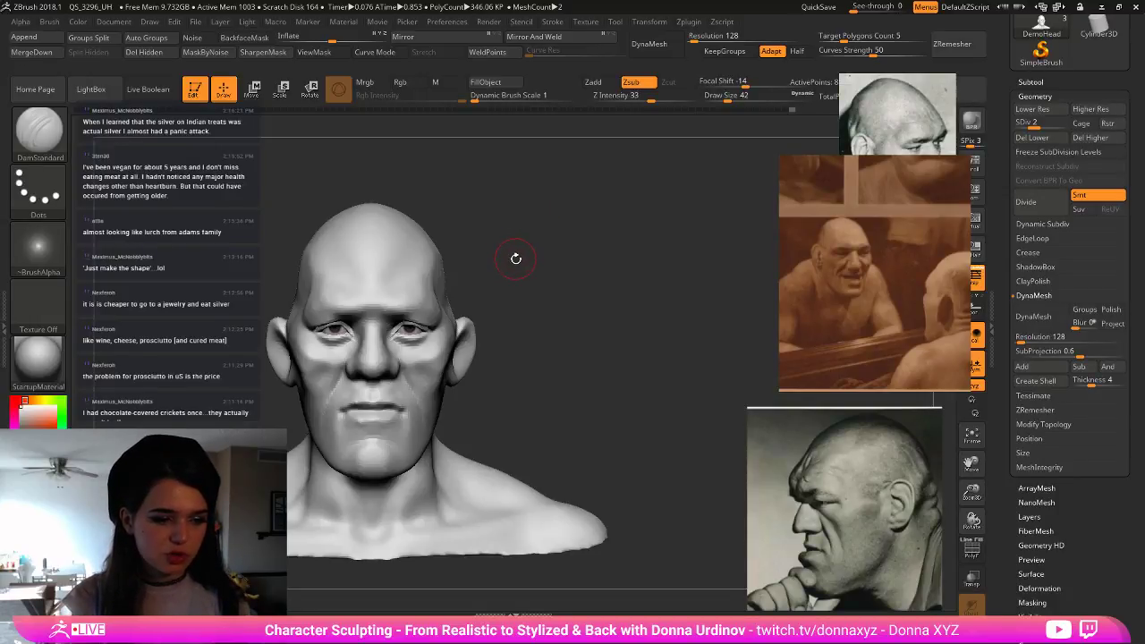
- Reshape the lower eyelids toward the inner corners in front view with the Move brush at draw sizes 22 to 26
mouse_move(515, 259)
mouse_down()
mouse_move(535, 266)
mouse_move(535, 279)
mouse_up()
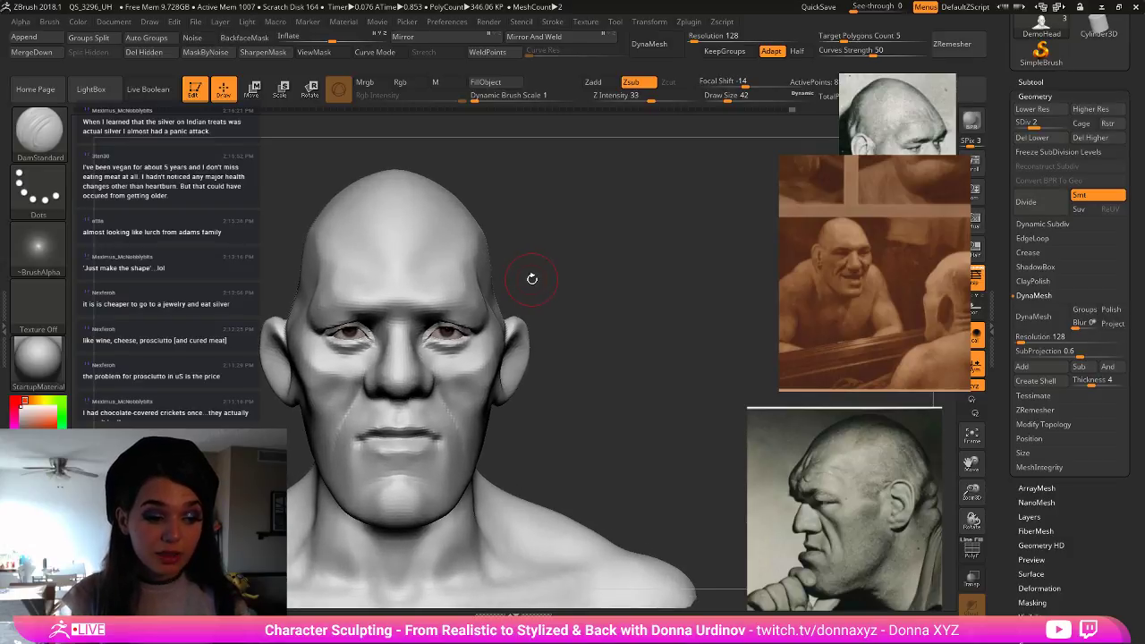
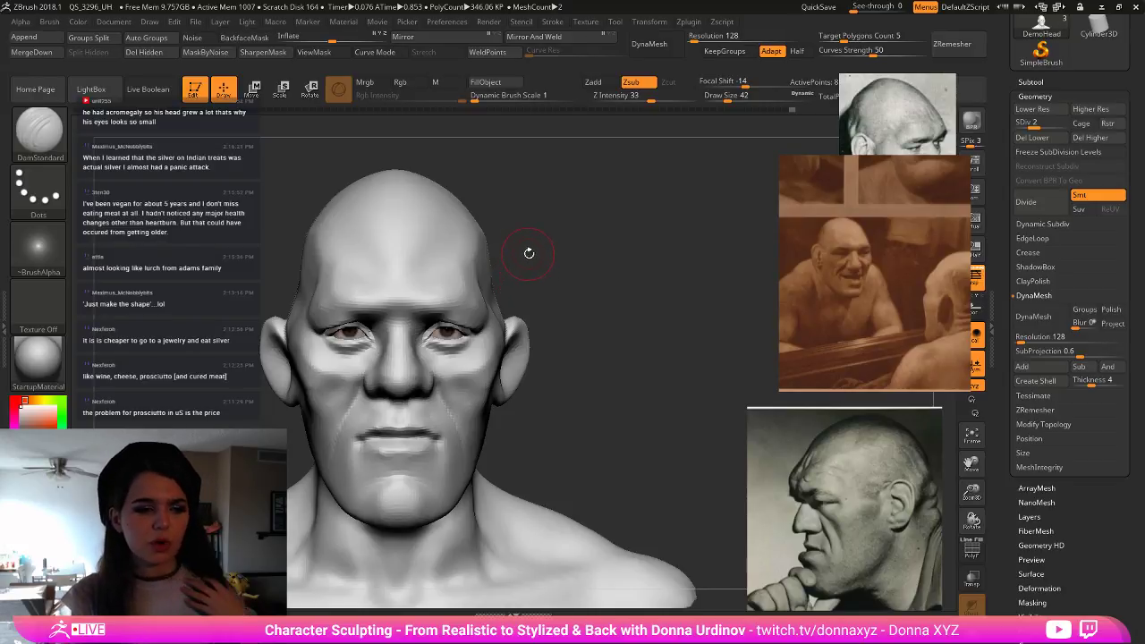
key([)
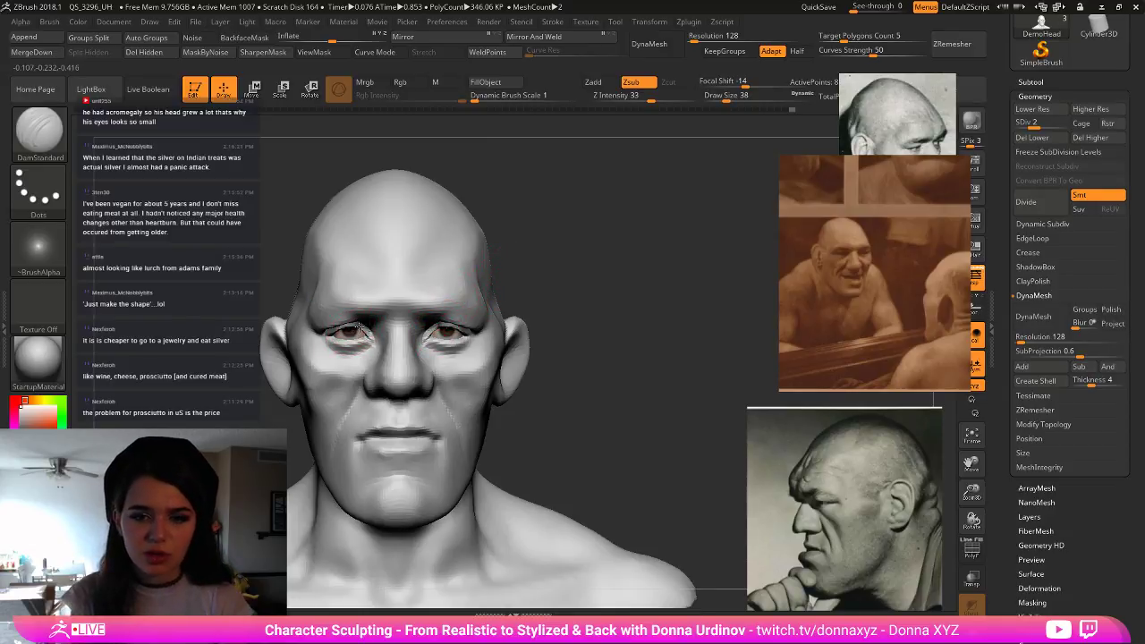
key(b)
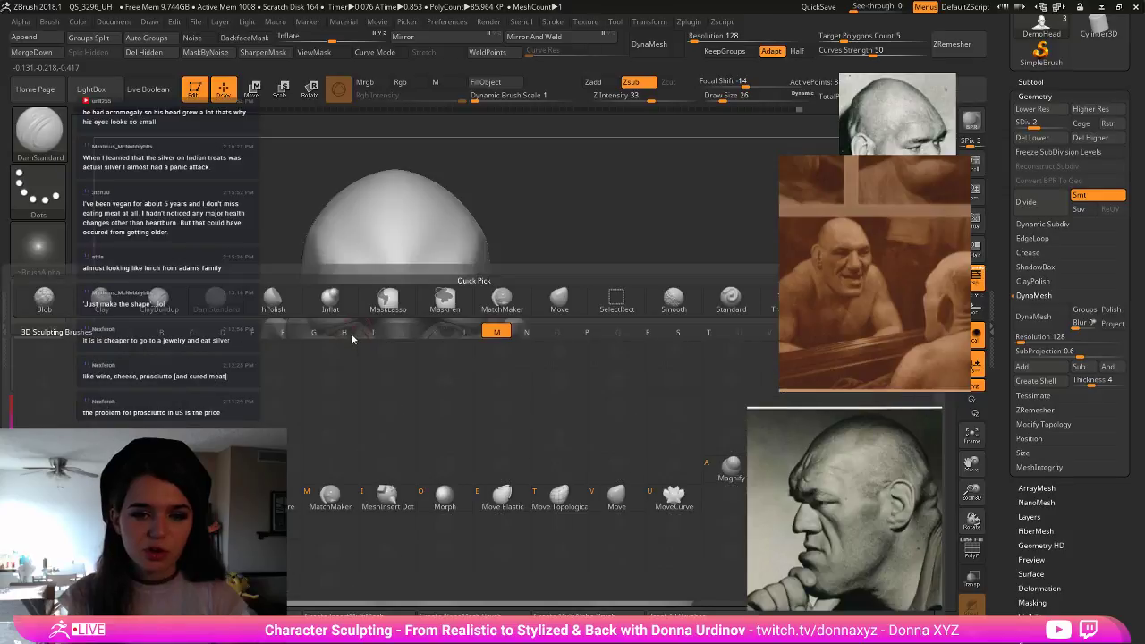
key(m)
key(v)
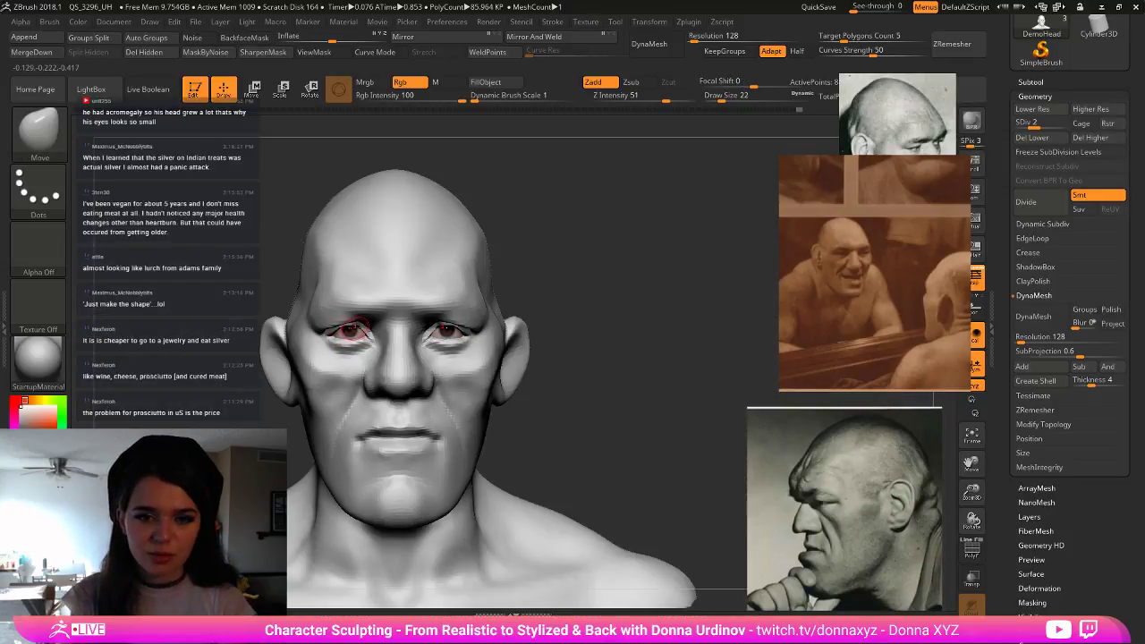
key(])
key(])
key(])
mouse_move(349, 345)
mouse_down()
mouse_move(368, 340)
mouse_move(337, 348)
mouse_move(367, 340)
mouse_up()
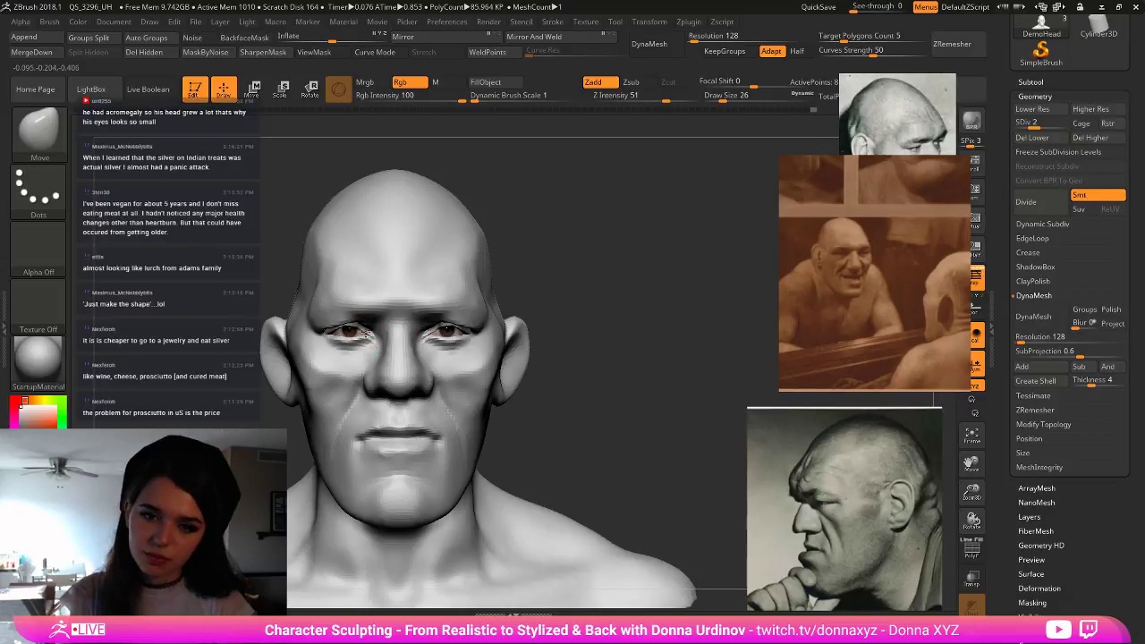
- Adjust the upper eyelids from the inner to the outer corners with the Move brush at draw size 26
key([)
key([)
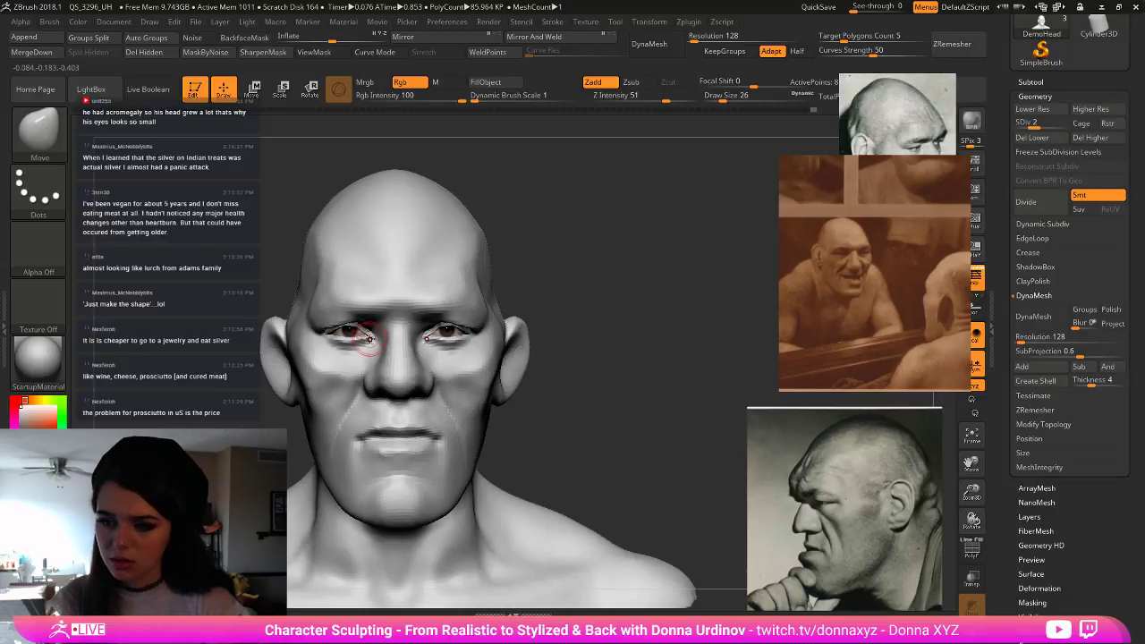
drag(369, 332, 324, 330)
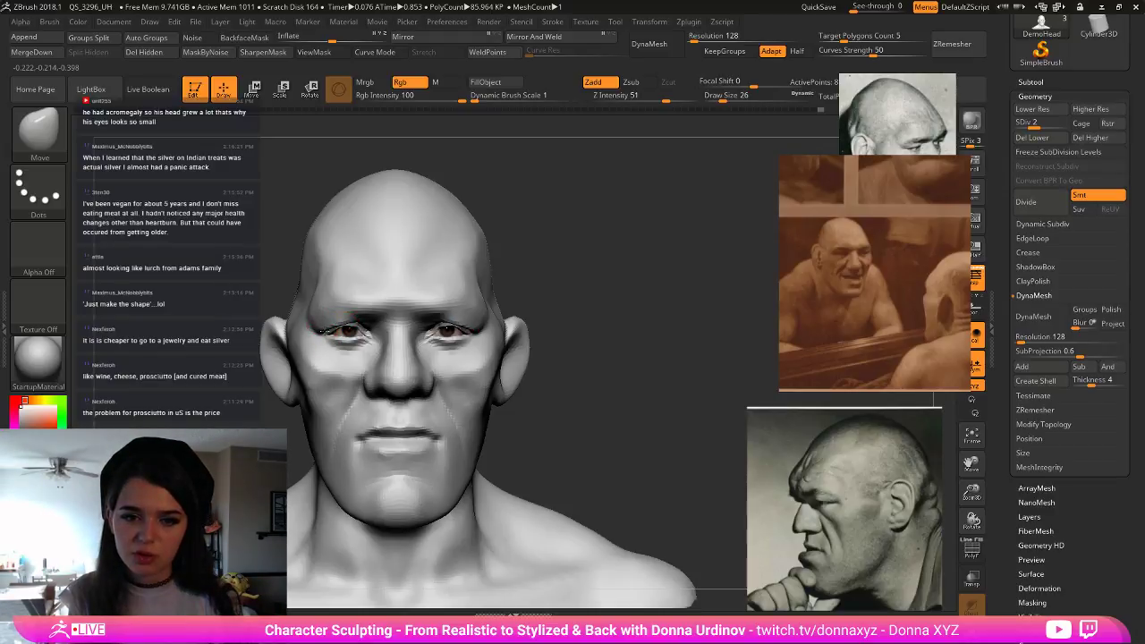
- Smooth the upper eyelids in three-quarter view at draw size 26 and open the Subtool list
drag(576, 259, 483, 268)
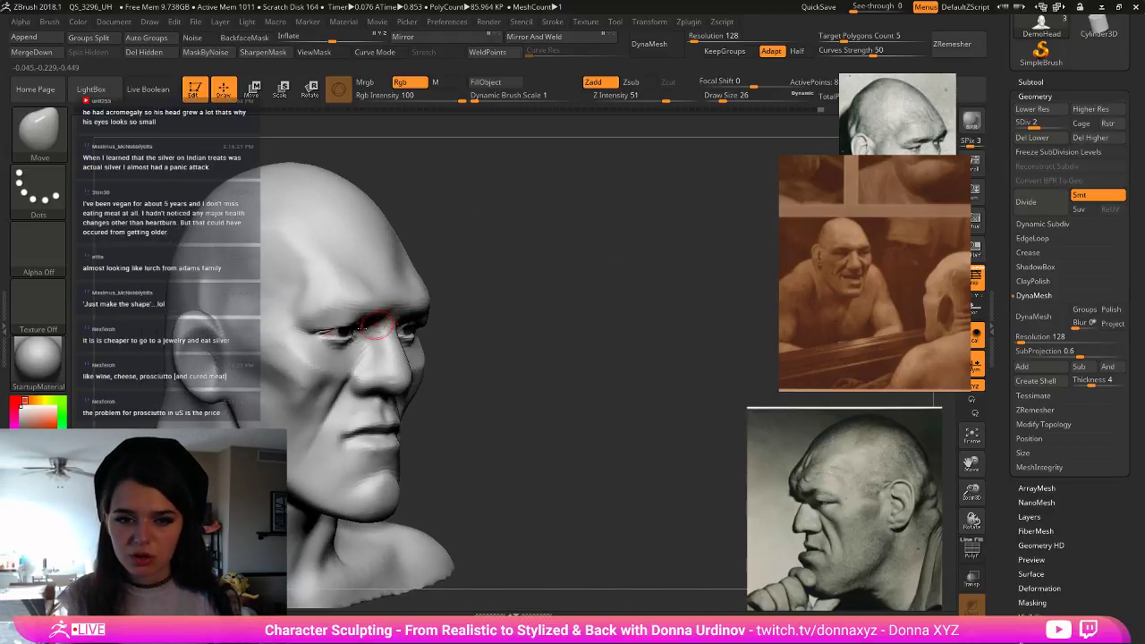
shift+drag(344, 323, 324, 327)
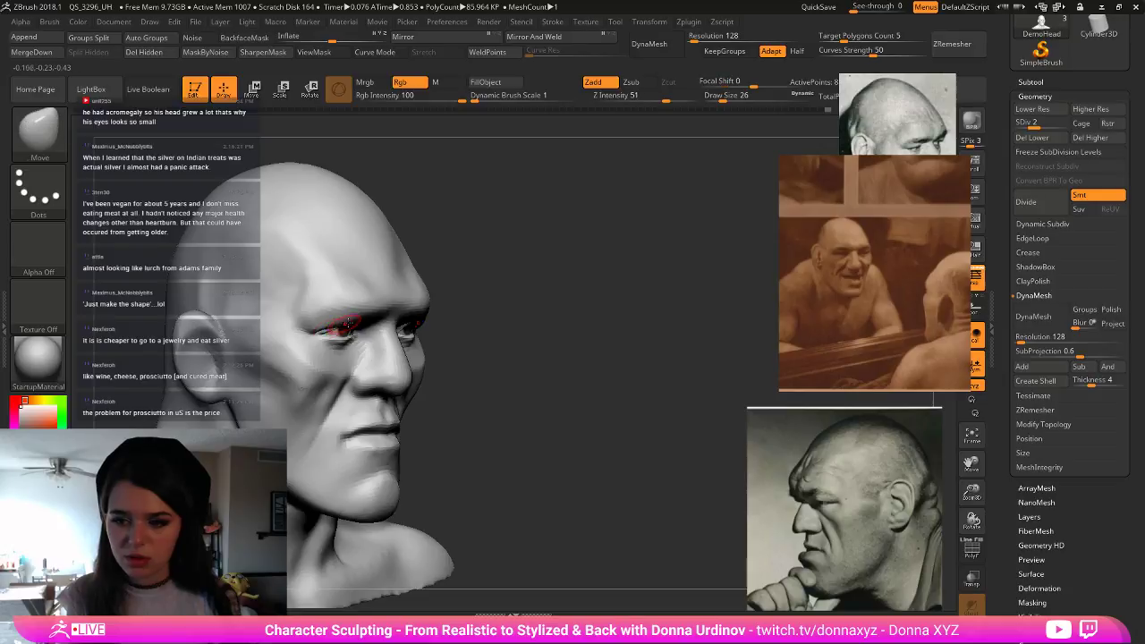
click(1033, 83)
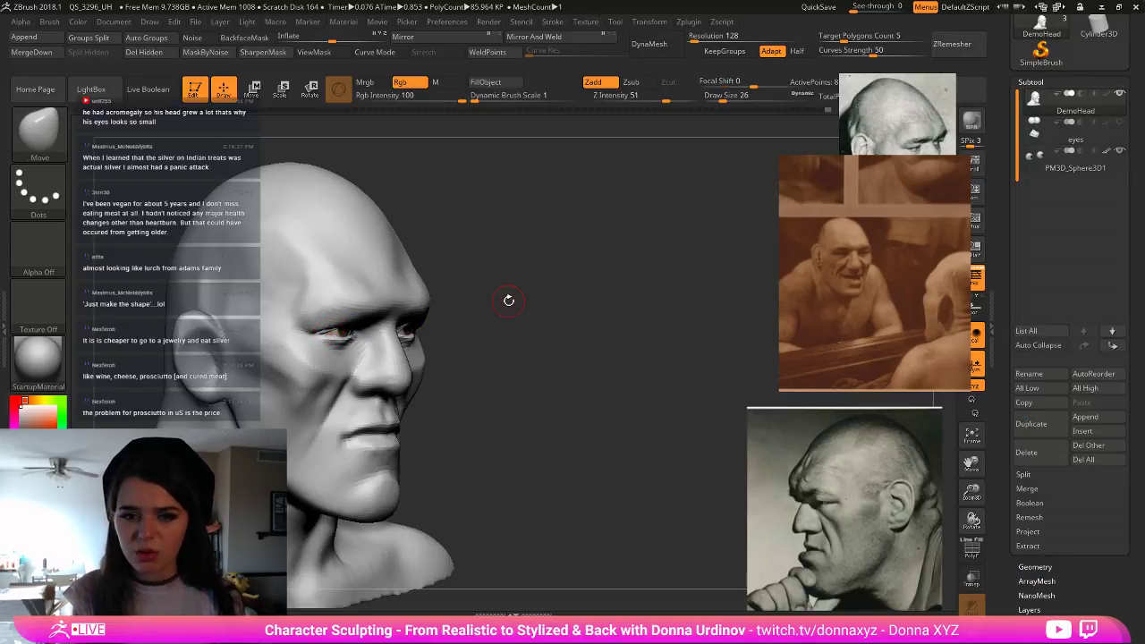
drag(508, 301, 494, 297)
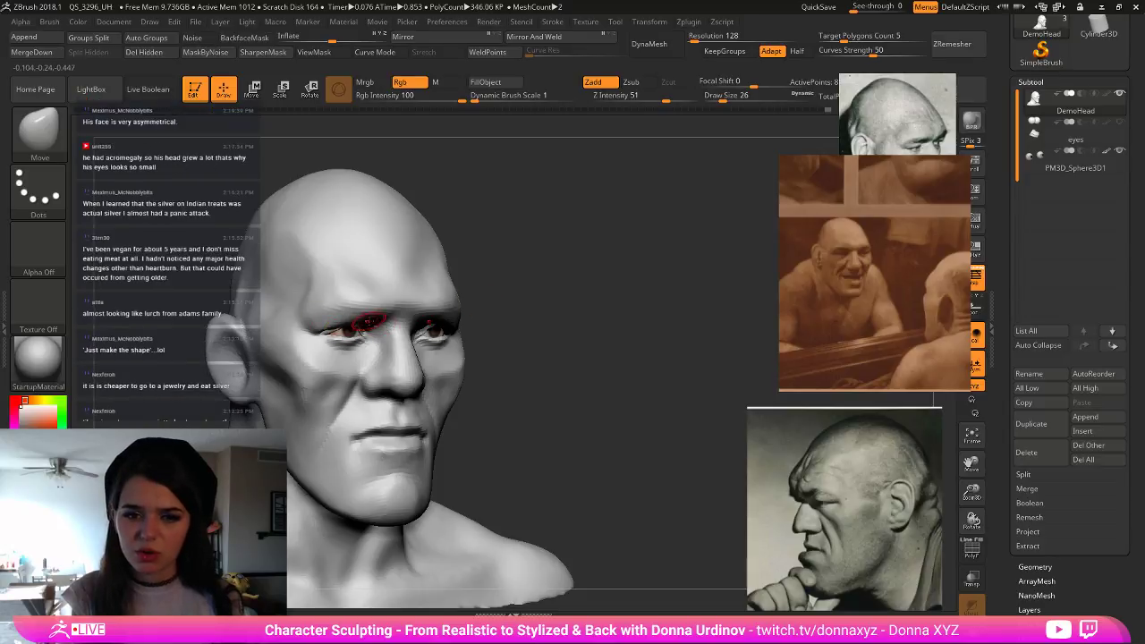
drag(520, 277, 488, 263)
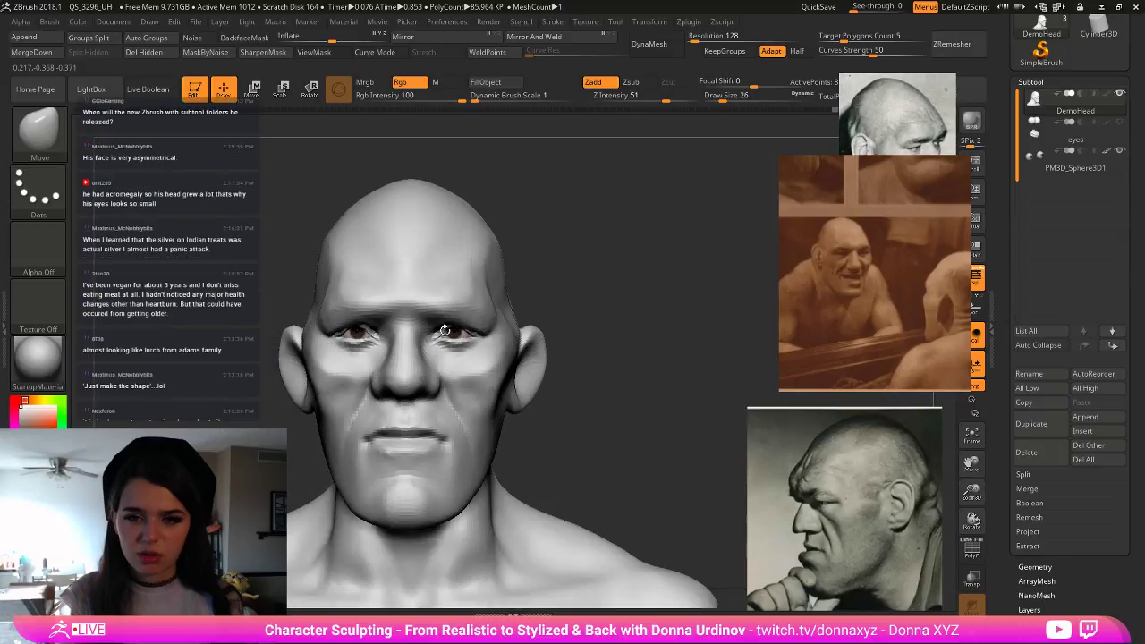
- Nudge the area between the inner eye corners and the brow upward with the Move brush at draw size 38
key(bracketleft)
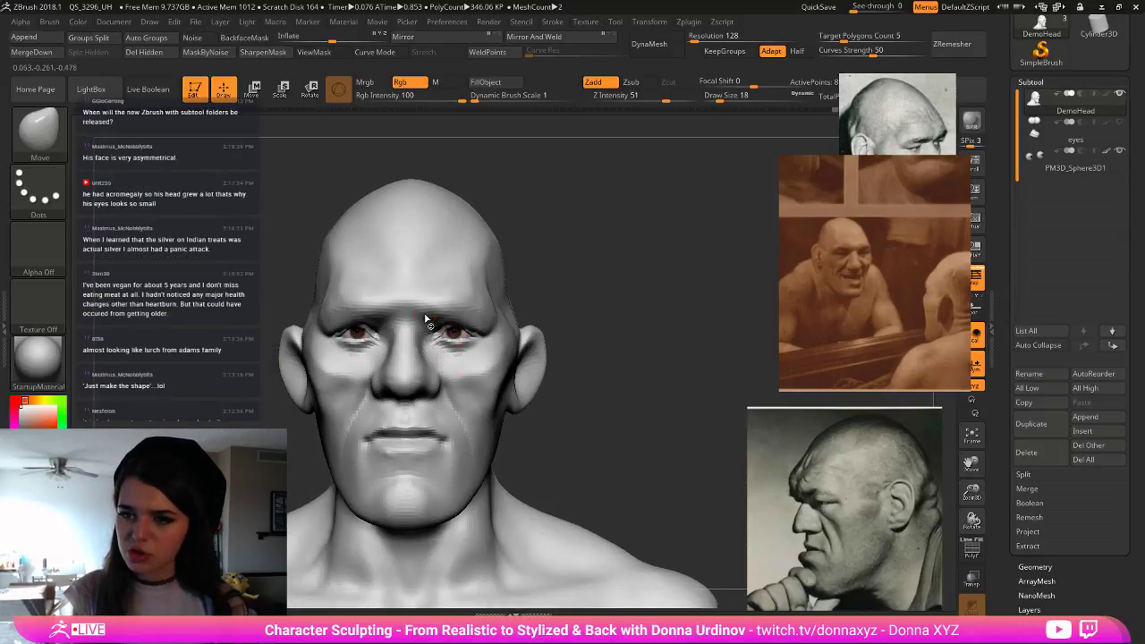
key(bracketright)
key(bracketright)
drag(545, 271, 583, 271)
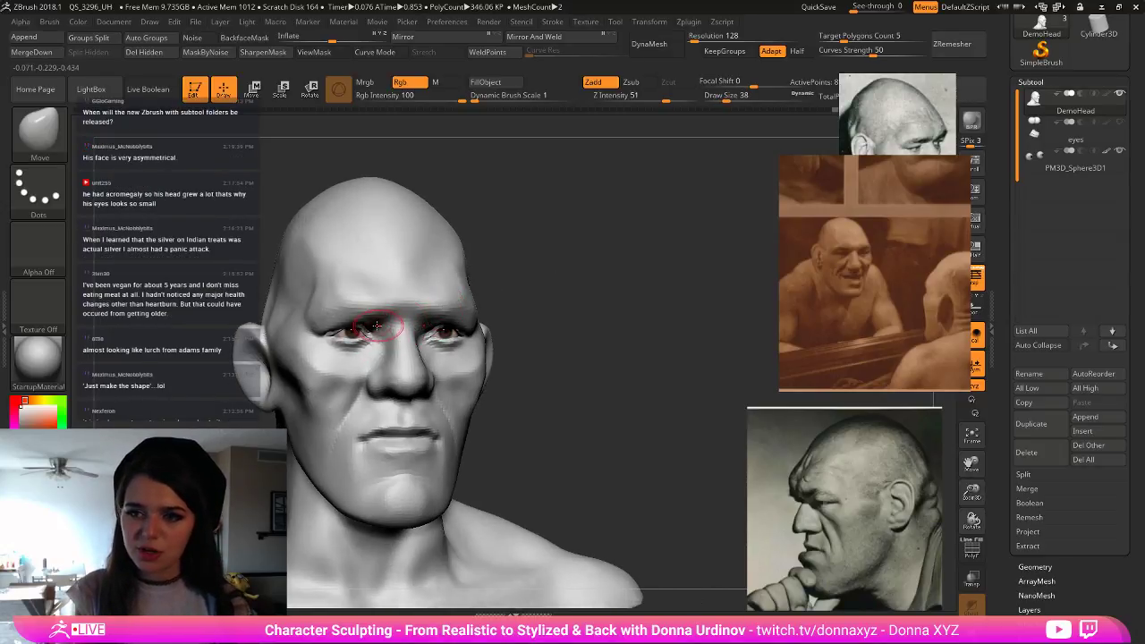
drag(377, 325, 384, 319)
key(bracketleft)
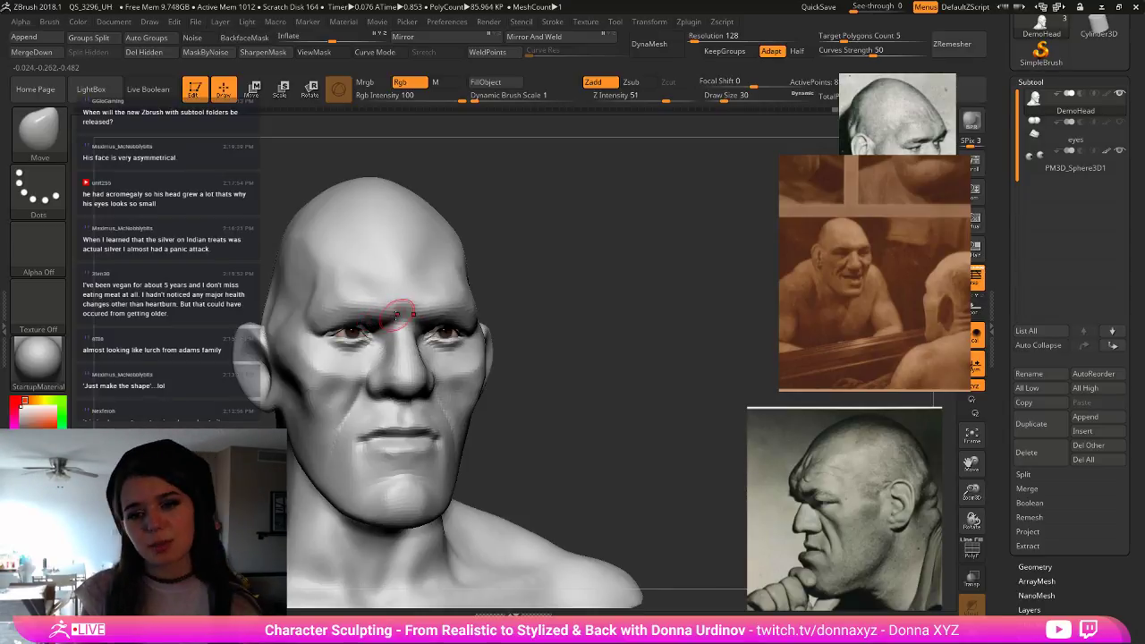
- Smooth the cheeks below the eyes at draw size 42, checking them in three-quarter view
key(bracketright)
key(bracketright)
key(bracketright)
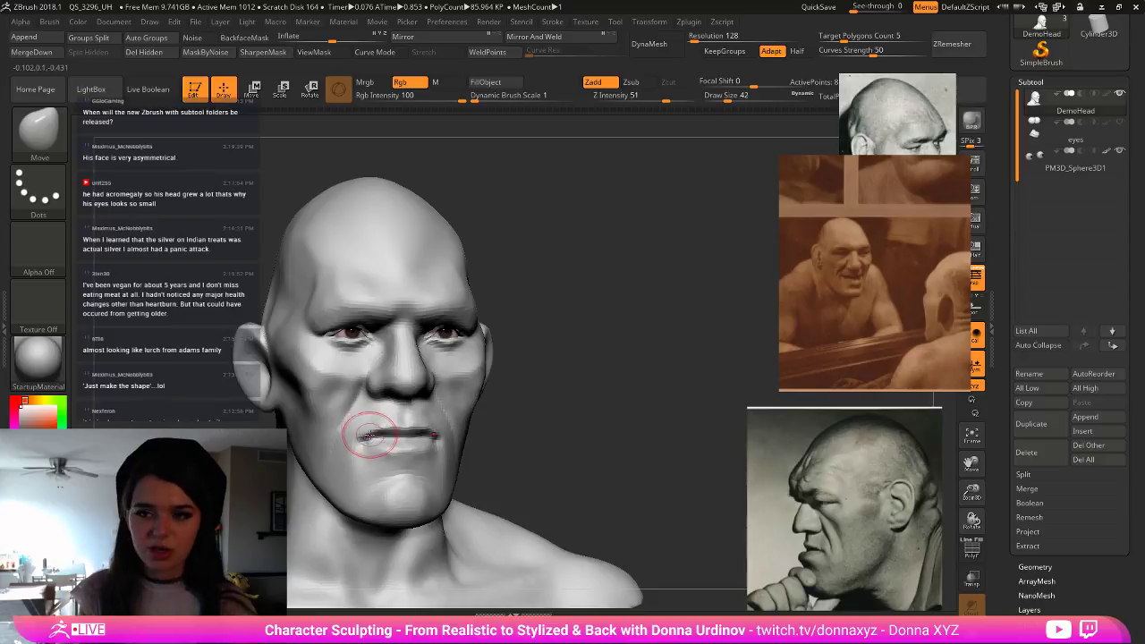
shift+drag(329, 359, 323, 394)
drag(537, 344, 609, 341)
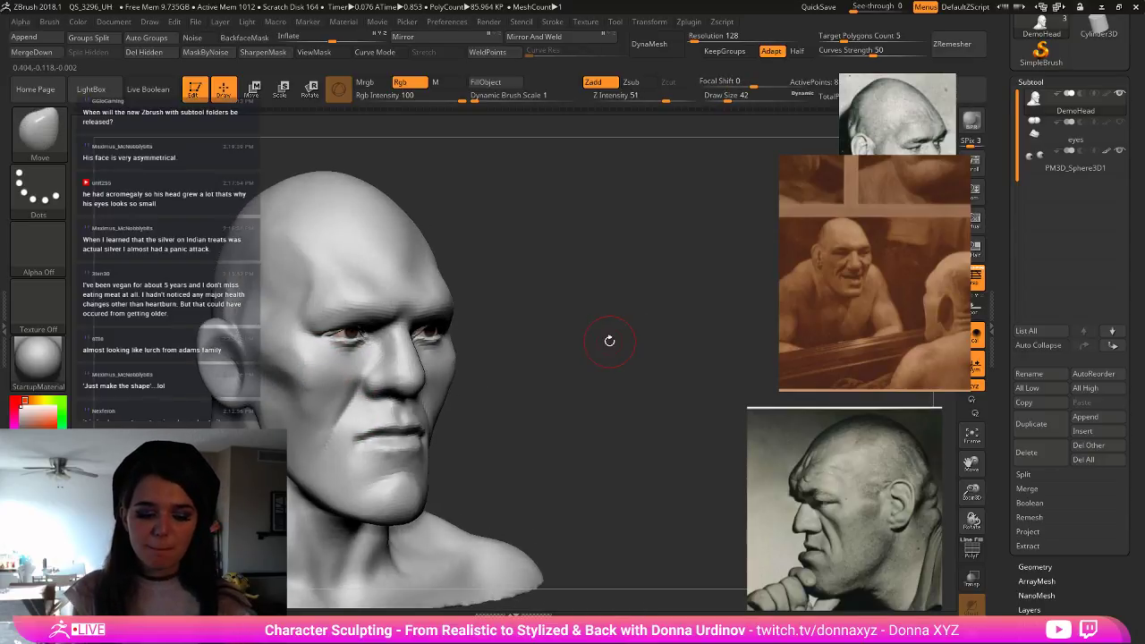
key(b)
key(h)
key(p)
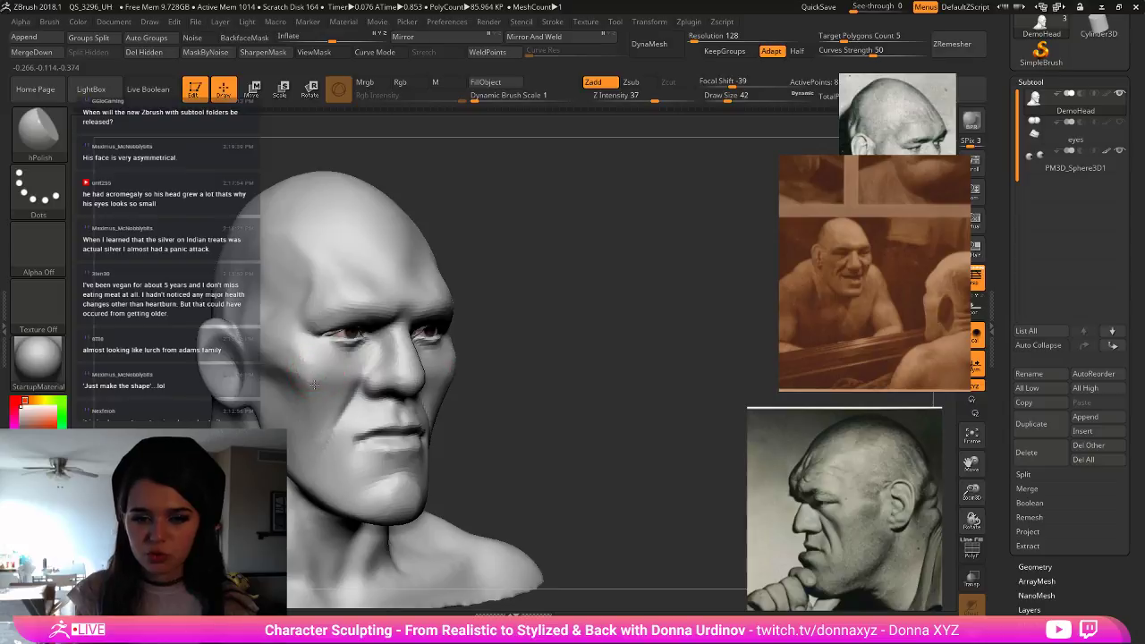
drag(556, 323, 503, 330)
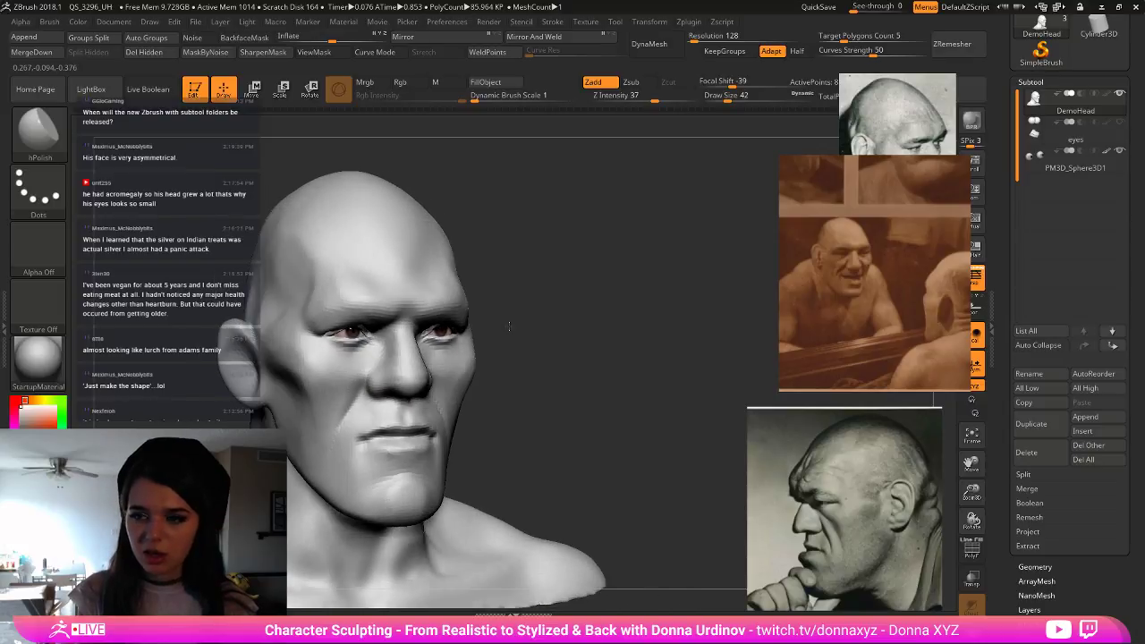
- Build up the cheek folds diagonally from beside the nose toward the jaw with the ClayBuildup brush at draw size 42
key(b)
key(c)
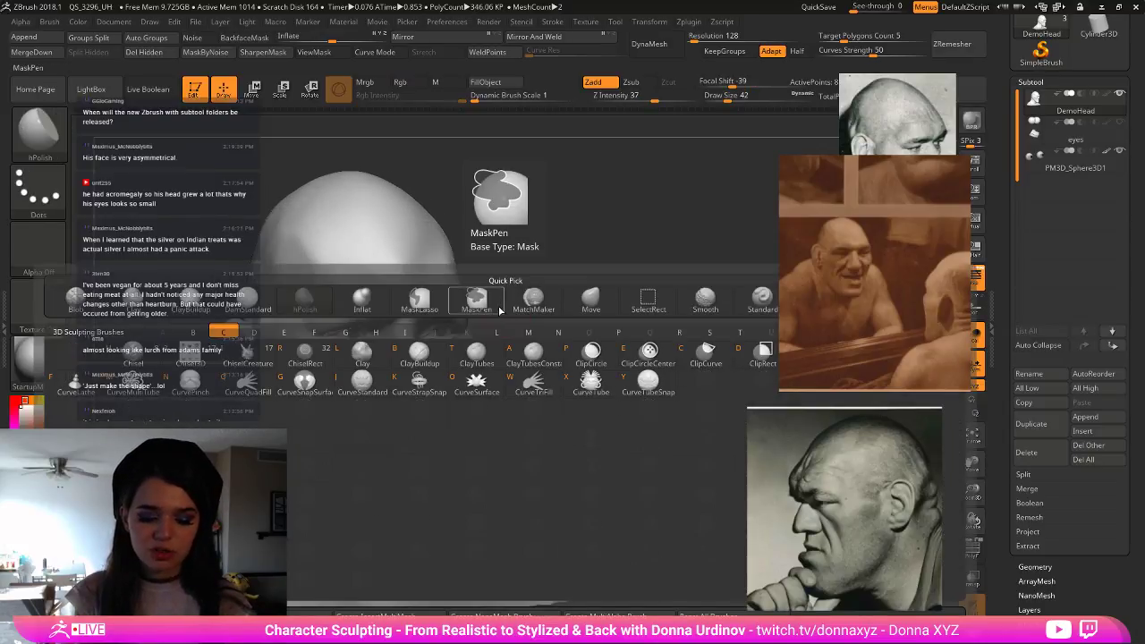
key(b)
mouse_move(351, 395)
mouse_down()
mouse_move(335, 440)
mouse_move(352, 391)
mouse_move(321, 431)
mouse_move(306, 429)
mouse_up()
drag(515, 344, 429, 353)
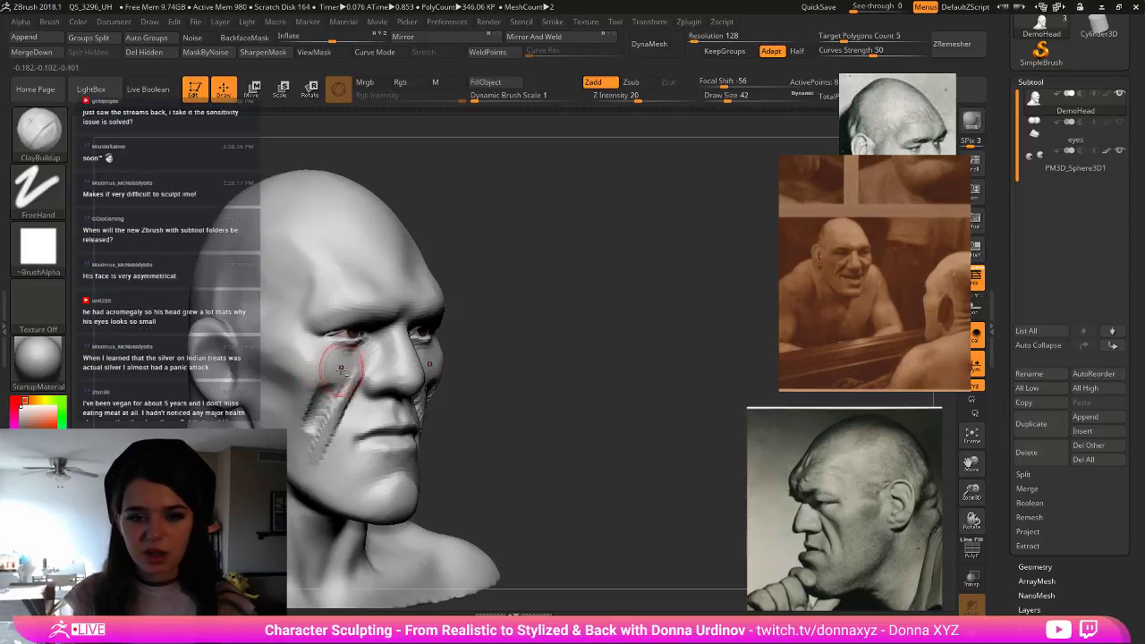
- Add volume over the cheekbones and under the eyes with the ClayBuildup brush, reducing the draw size to 26
mouse_move(309, 366)
mouse_down()
mouse_move(336, 361)
mouse_move(311, 347)
mouse_move(311, 366)
mouse_move(339, 384)
mouse_up()
key([)
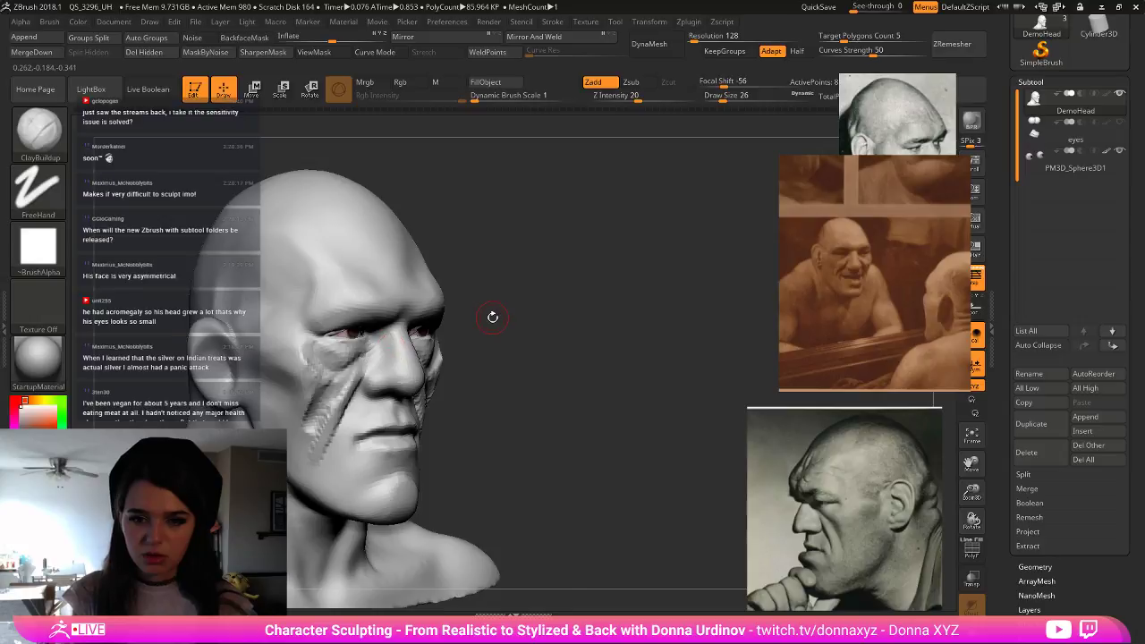
mouse_move(492, 316)
mouse_down()
mouse_move(537, 322)
mouse_move(465, 340)
mouse_up()
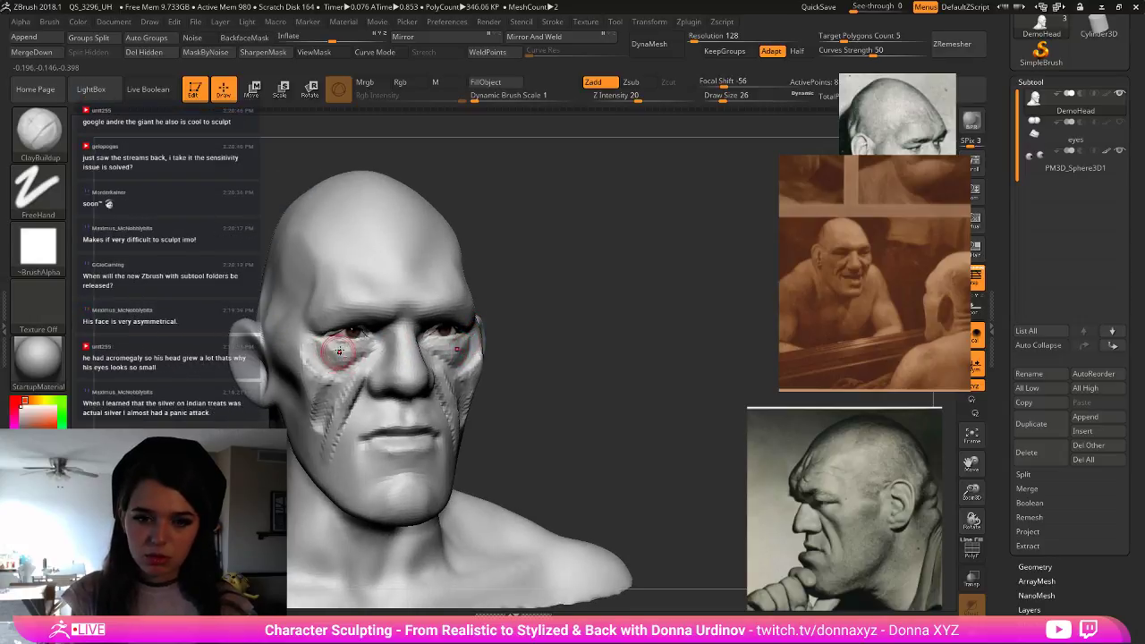
drag(338, 362, 365, 366)
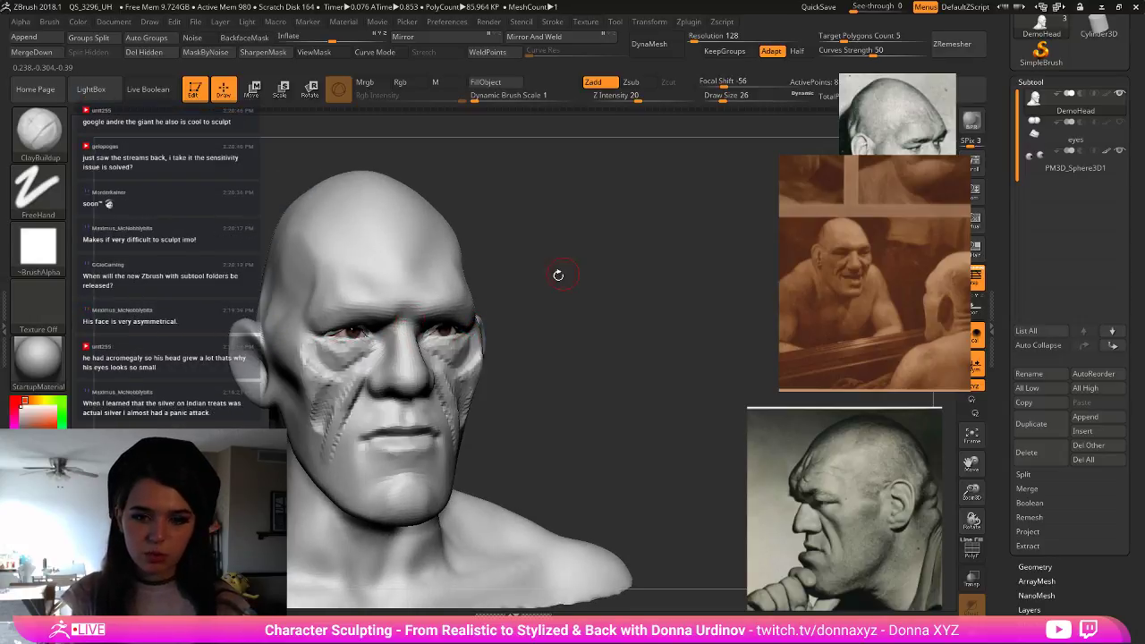
- Adjust the nostril wings and the area around the eyes with the Move brush at draw sizes 30 to 46
key(b)
key(m)
key(v)
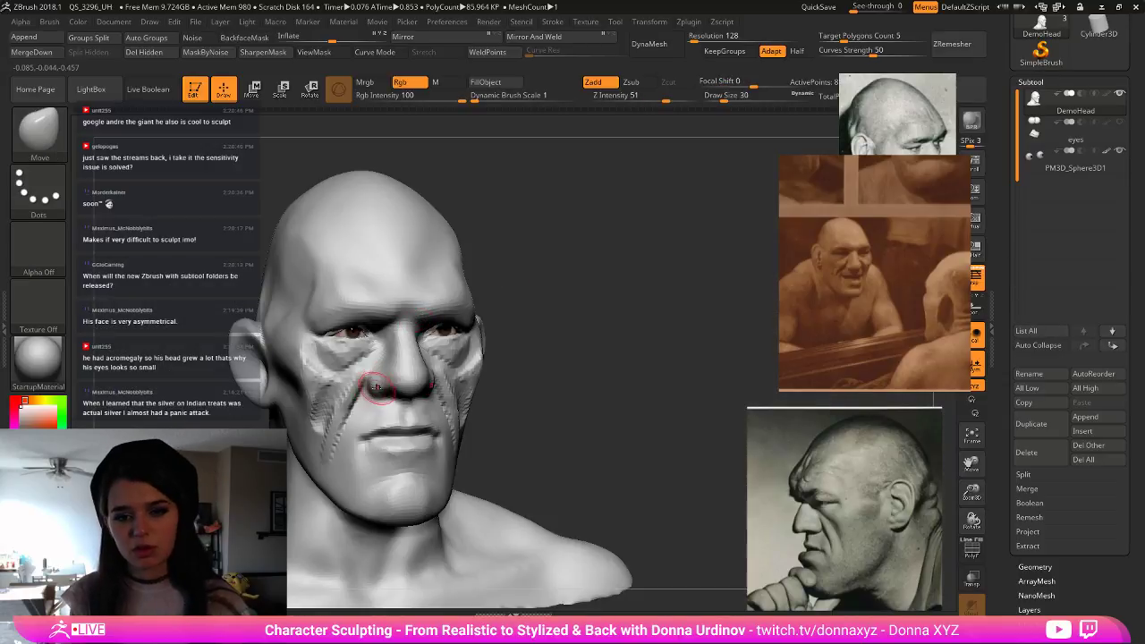
drag(363, 391, 373, 384)
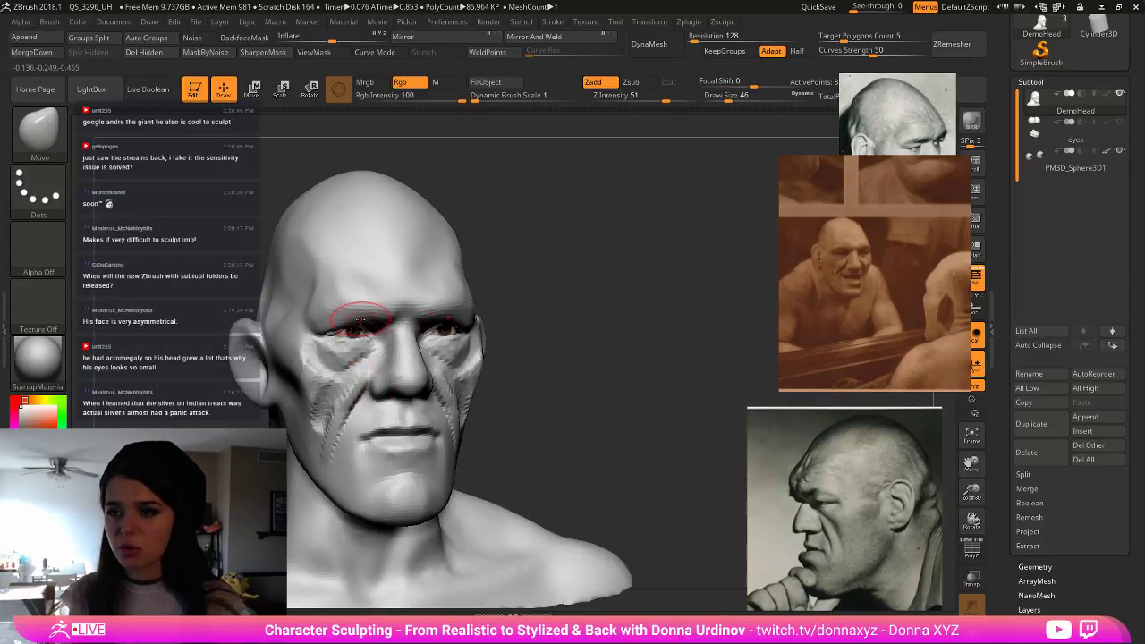
key([)
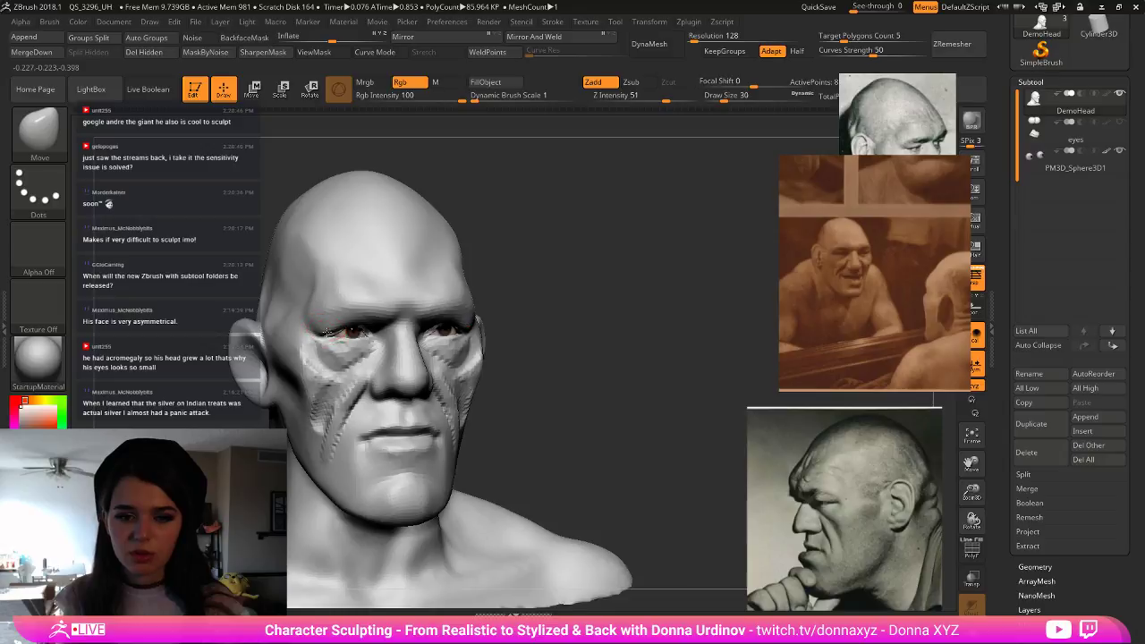
- Reshape the outer brows with the Move brush at draw sizes 46 to 90 and check them in front view
key(bracketright)
key(bracketright)
key(bracketright)
key(bracketright)
key(bracketright)
key(bracketright)
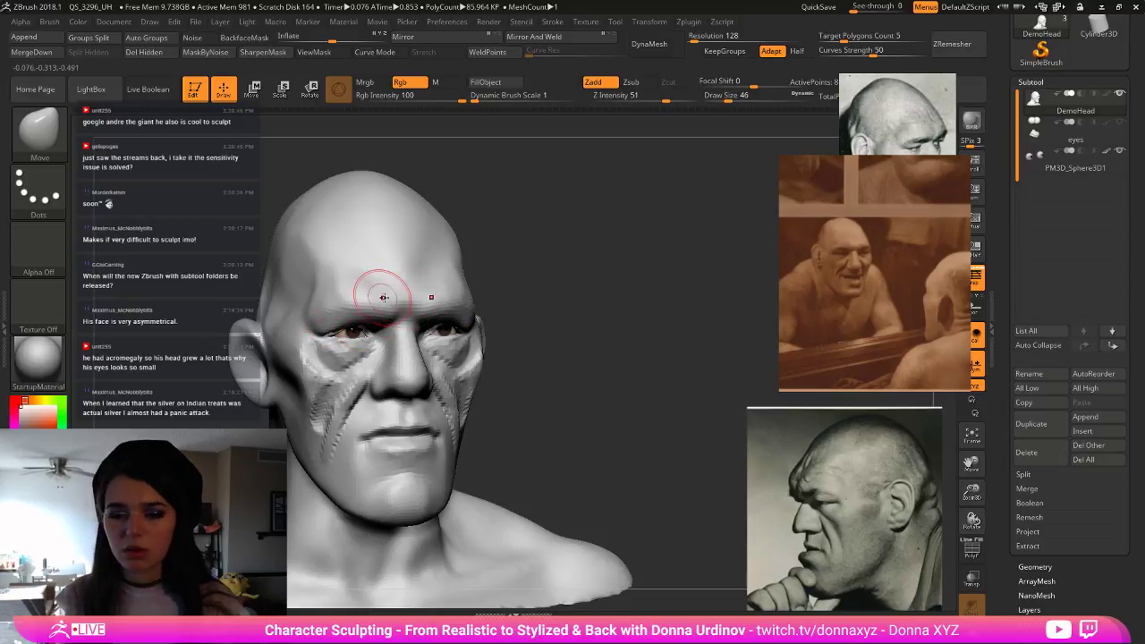
drag(317, 304, 321, 302)
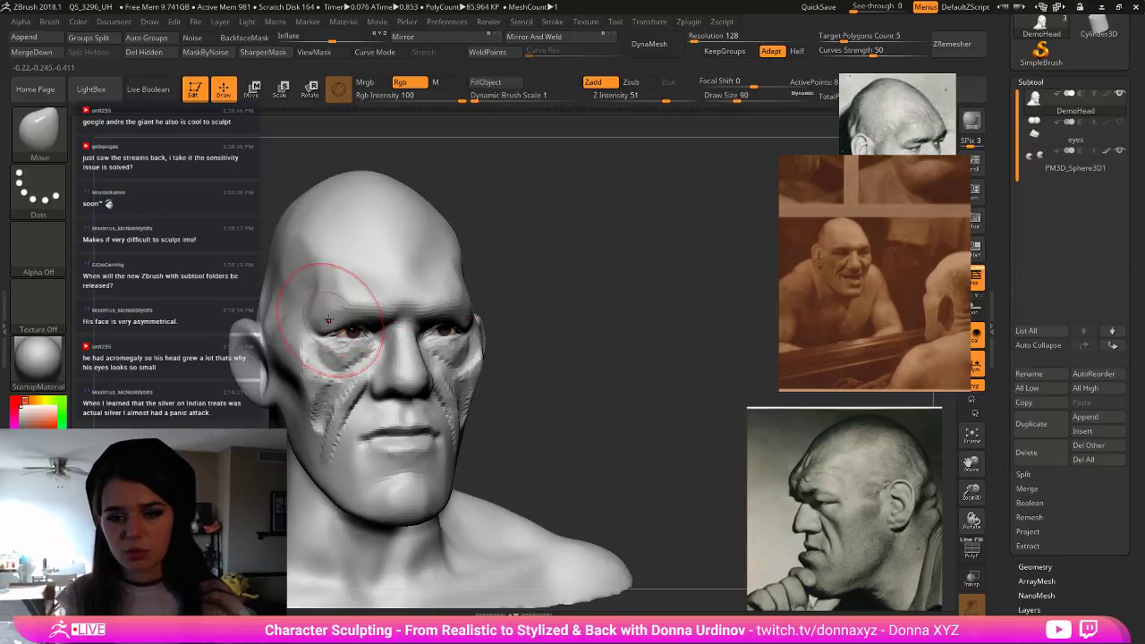
drag(542, 271, 501, 273)
key(bracketleft)
key(bracketleft)
key(bracketleft)
key(bracketleft)
key(bracketleft)
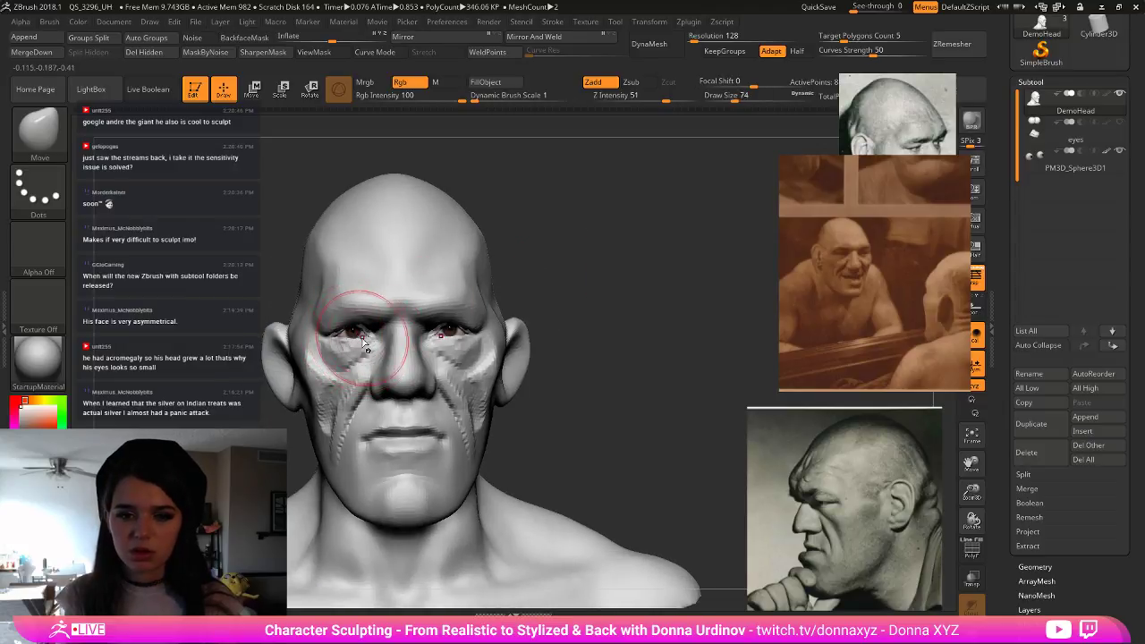
- Select the PM3D_Sphere3D1 subtool and slightly adjust its scale with the transform gizmo in front view
click(1037, 169)
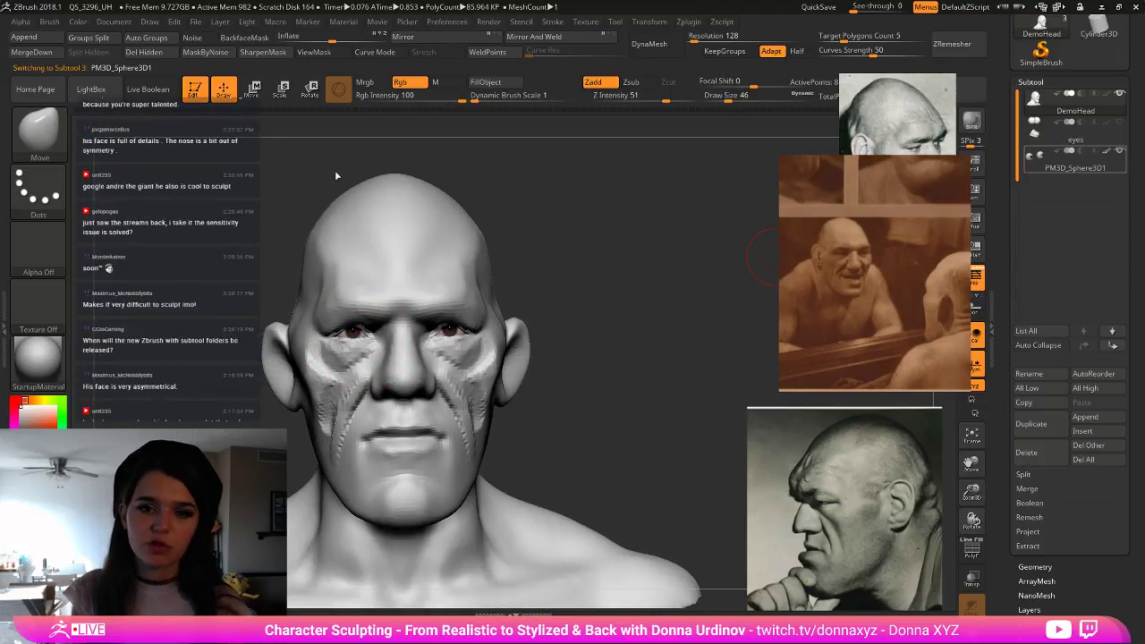
click(278, 90)
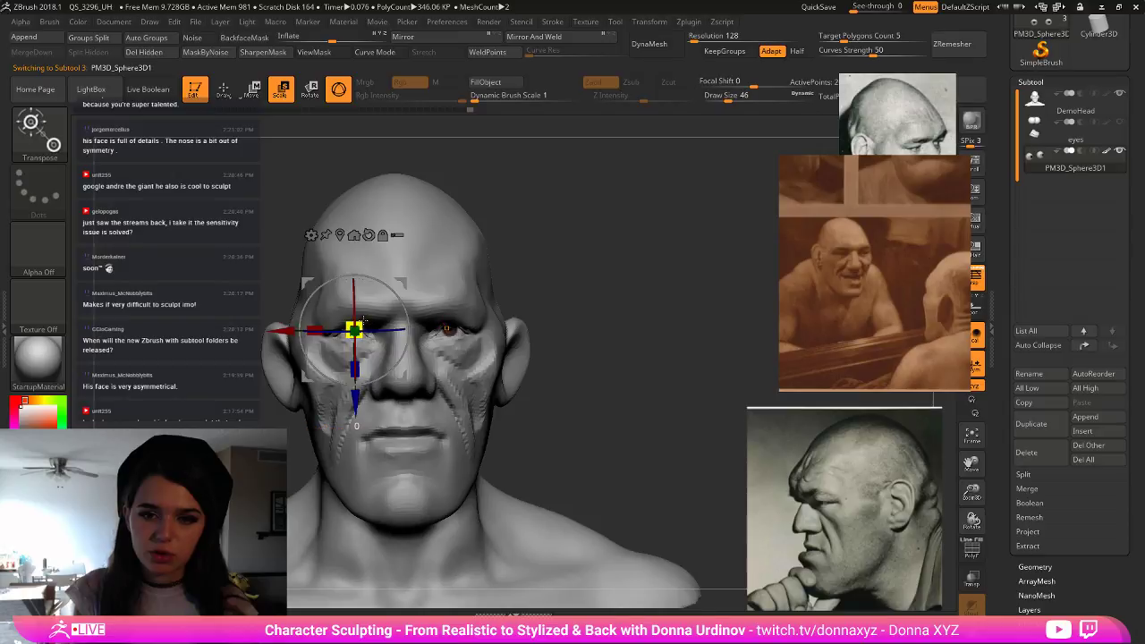
drag(361, 323, 361, 324)
drag(283, 331, 283, 331)
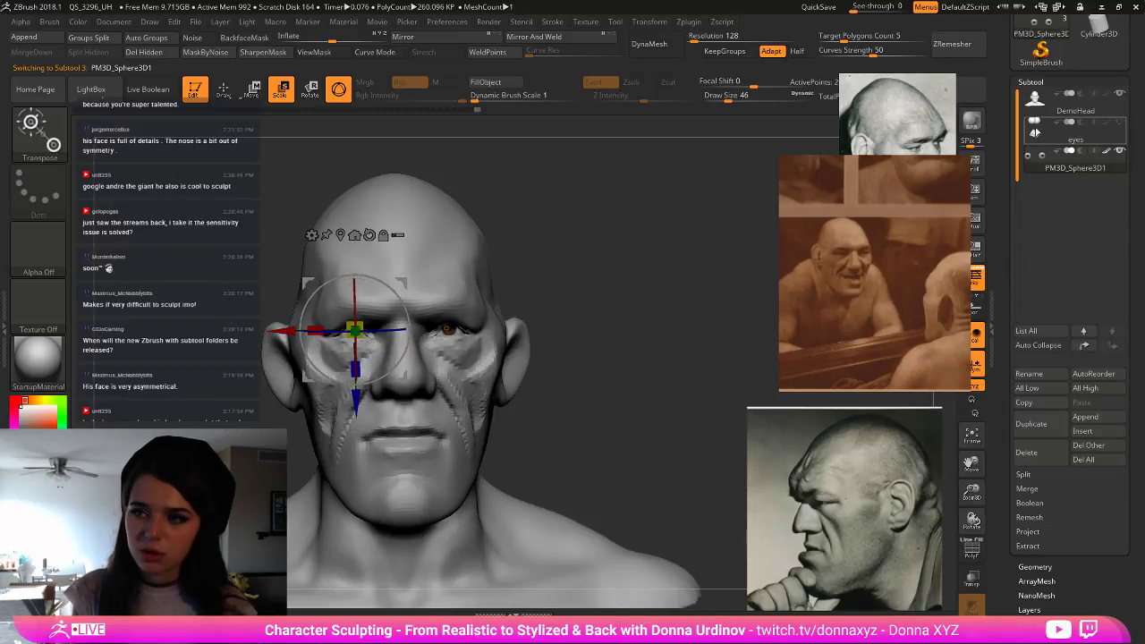
- Return to the DemoHead subtool with the Move brush and shift the sepia reference photo down to uncover the upper portrait
click(1034, 109)
drag(574, 292, 563, 294)
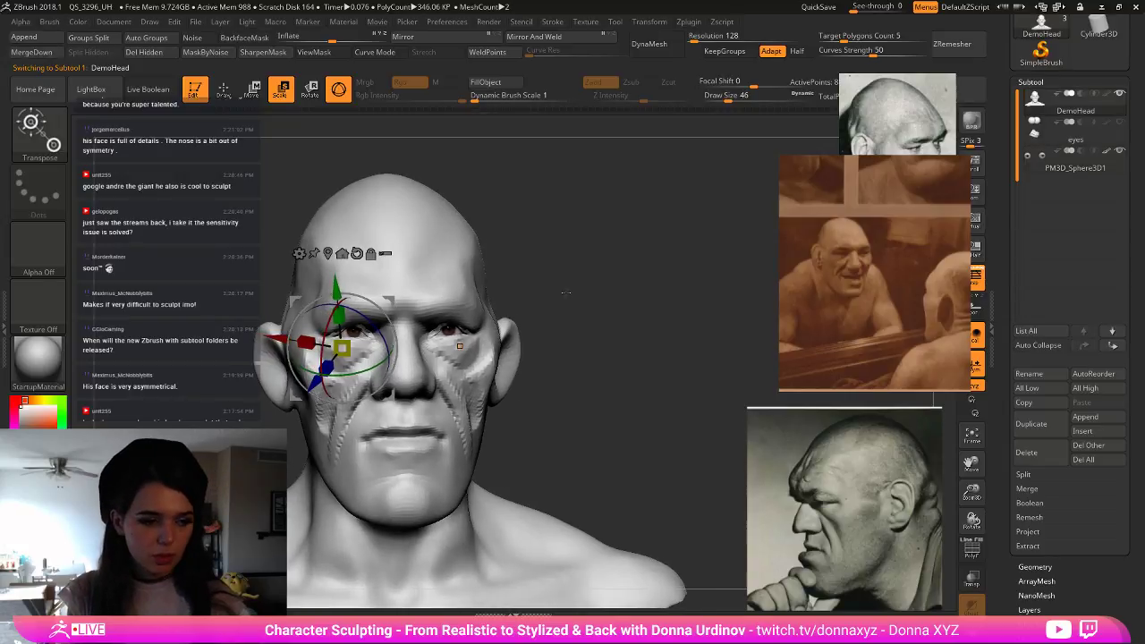
key(b)
key(m)
key(v)
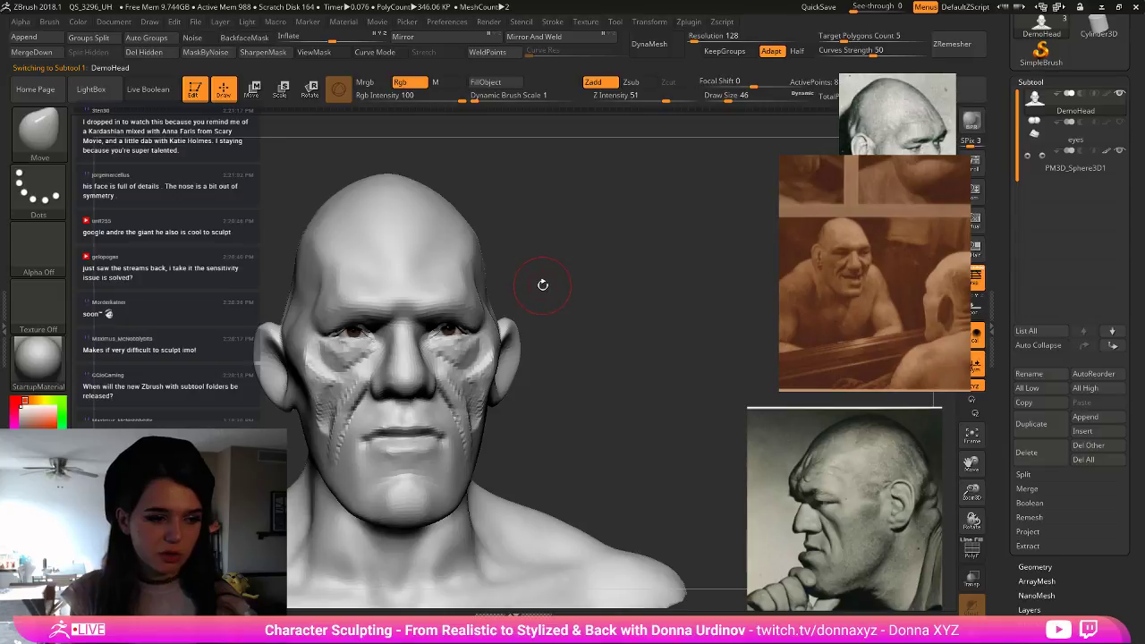
drag(567, 287, 590, 289)
drag(940, 281, 911, 367)
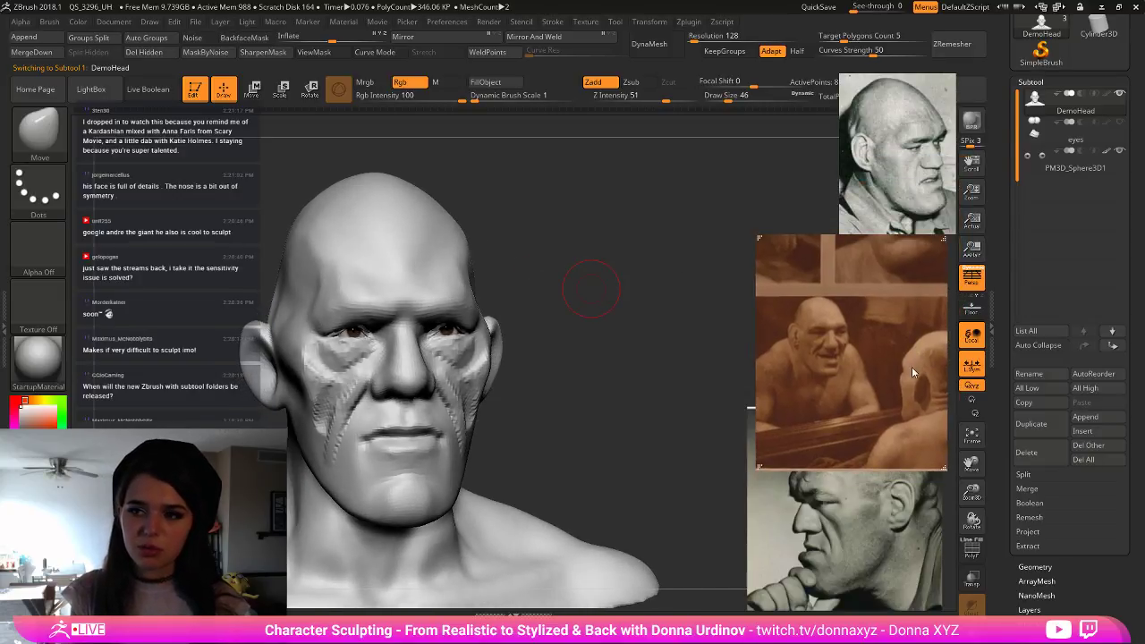
- Adjust the lower jaw and jawline in three-quarter view with the Move brush at draw sizes 62 to 78
drag(608, 286, 549, 314)
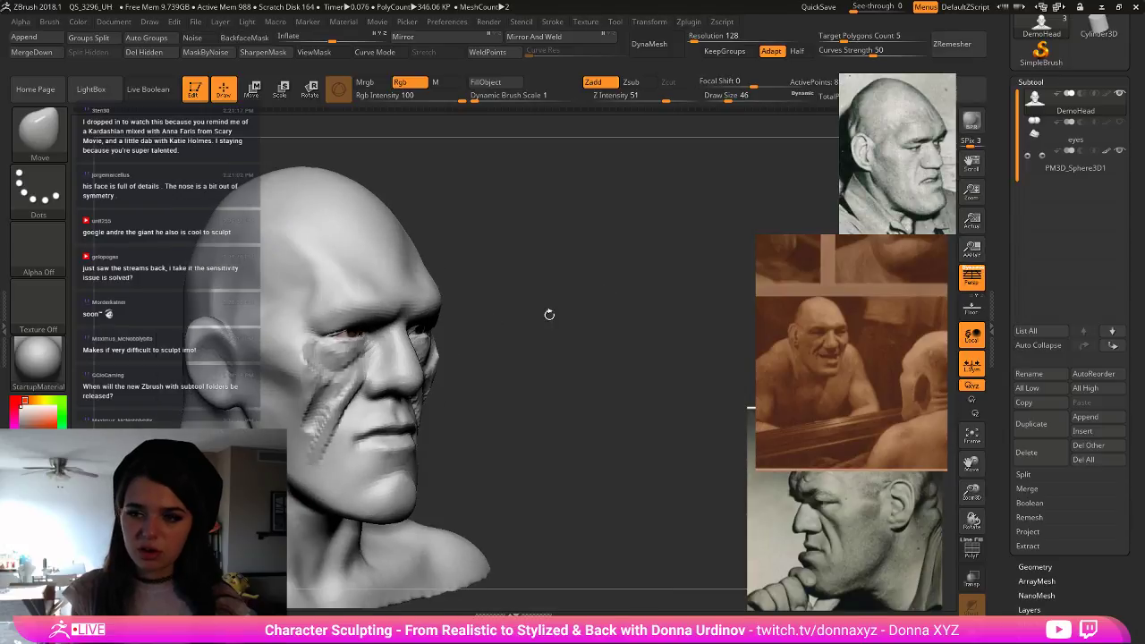
key(bracketright)
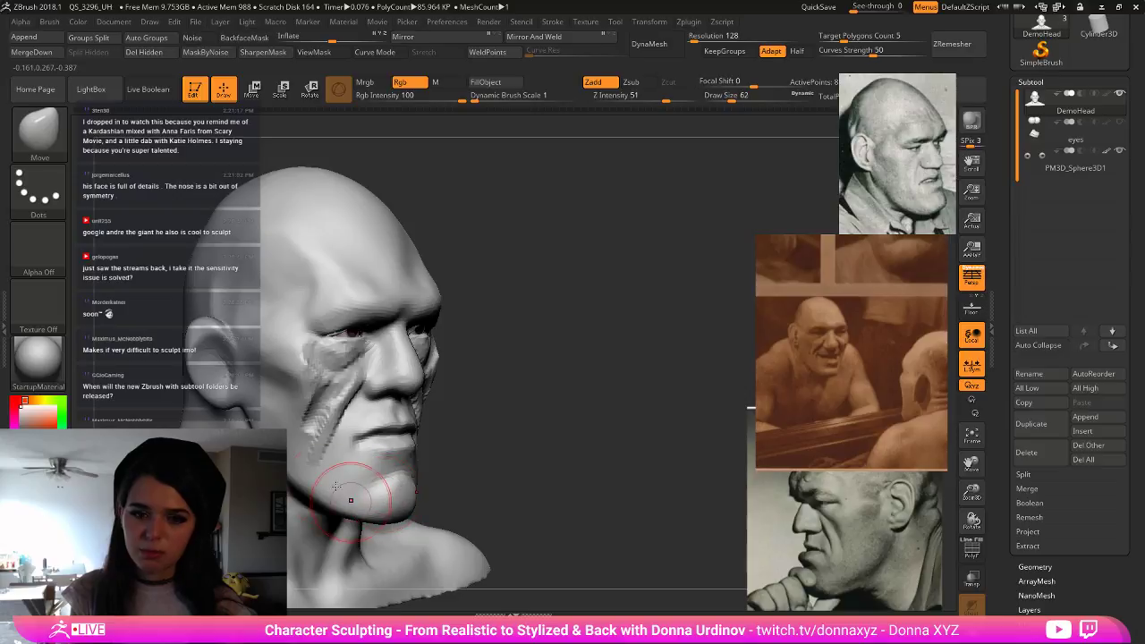
key(bracketright)
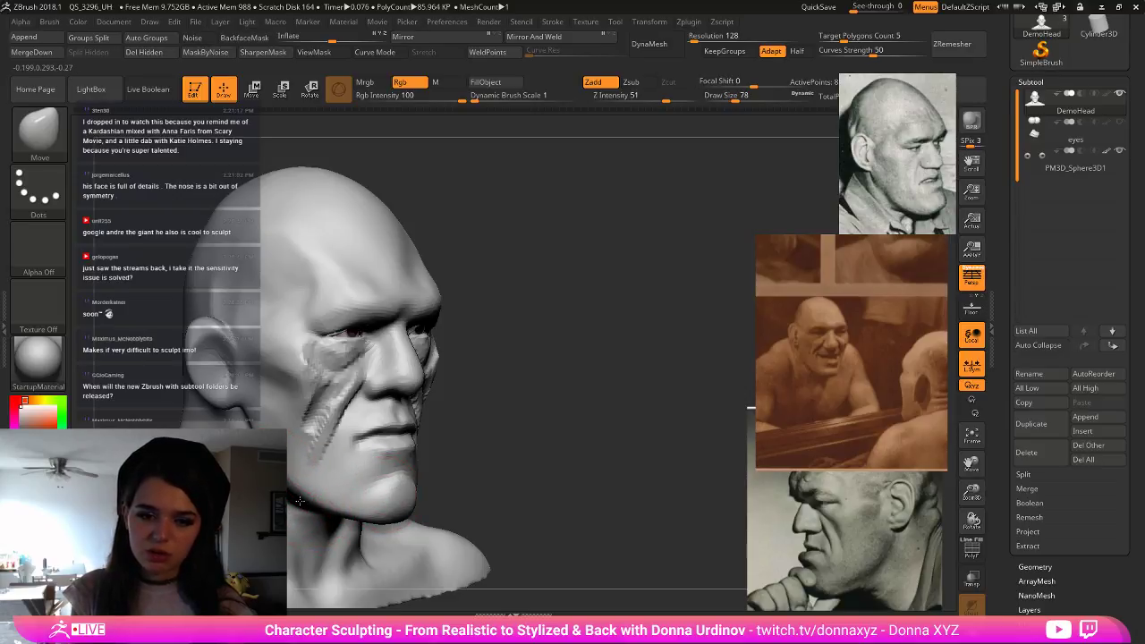
- Build up the jawline from a low side view with the ClayBuildup brush, reducing the draw size to 54
drag(567, 402, 554, 346)
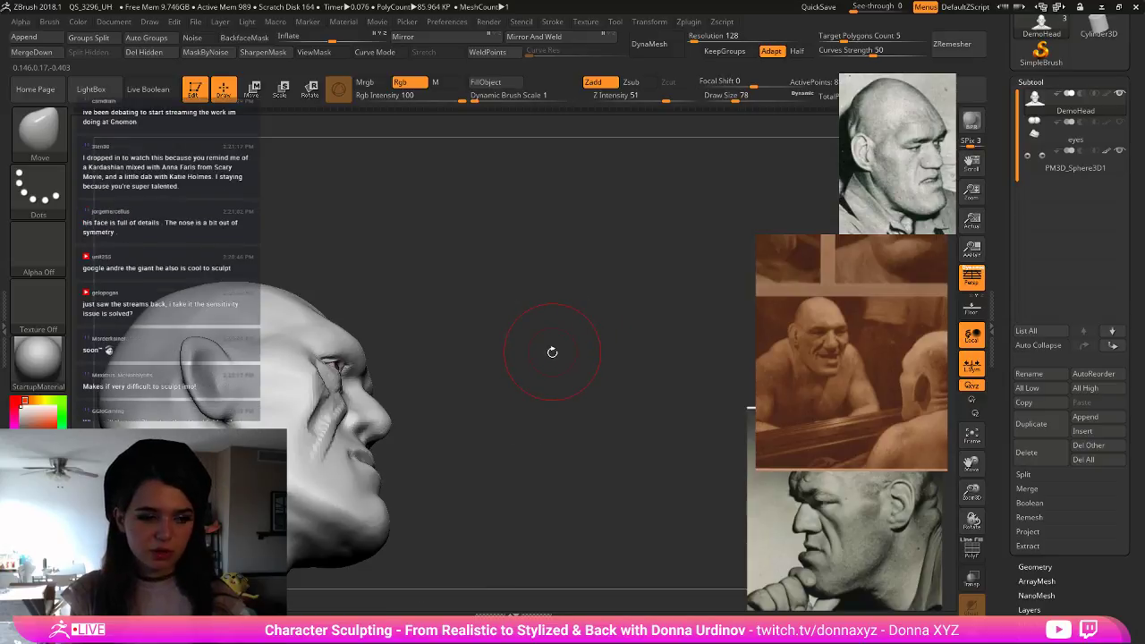
key(b)
key(c)
key(b)
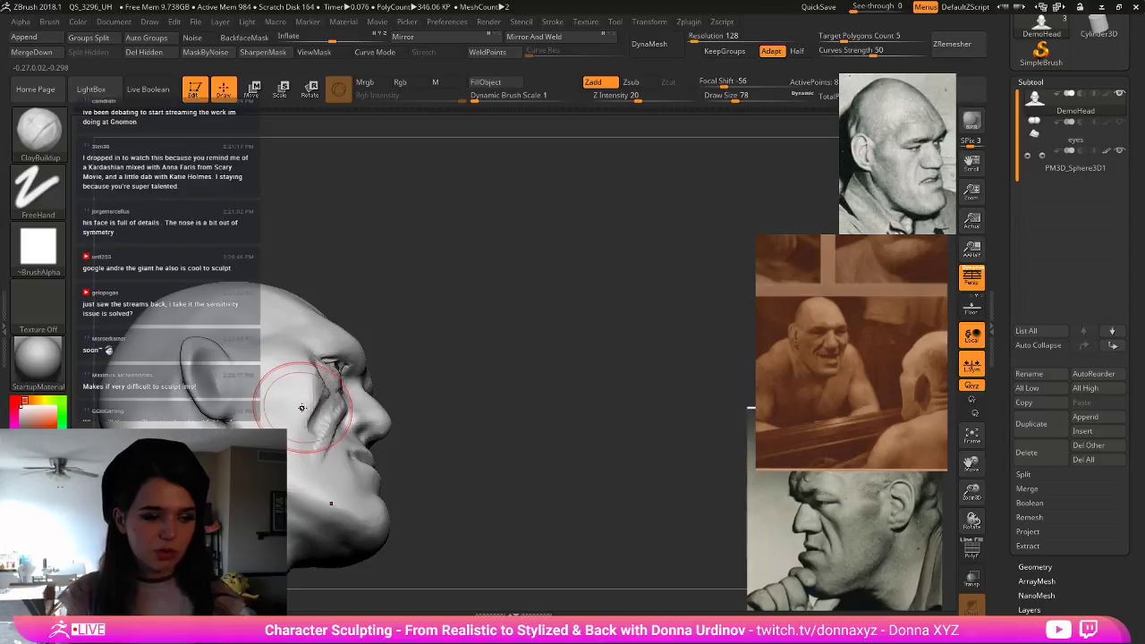
key(bracketleft)
key(bracketleft)
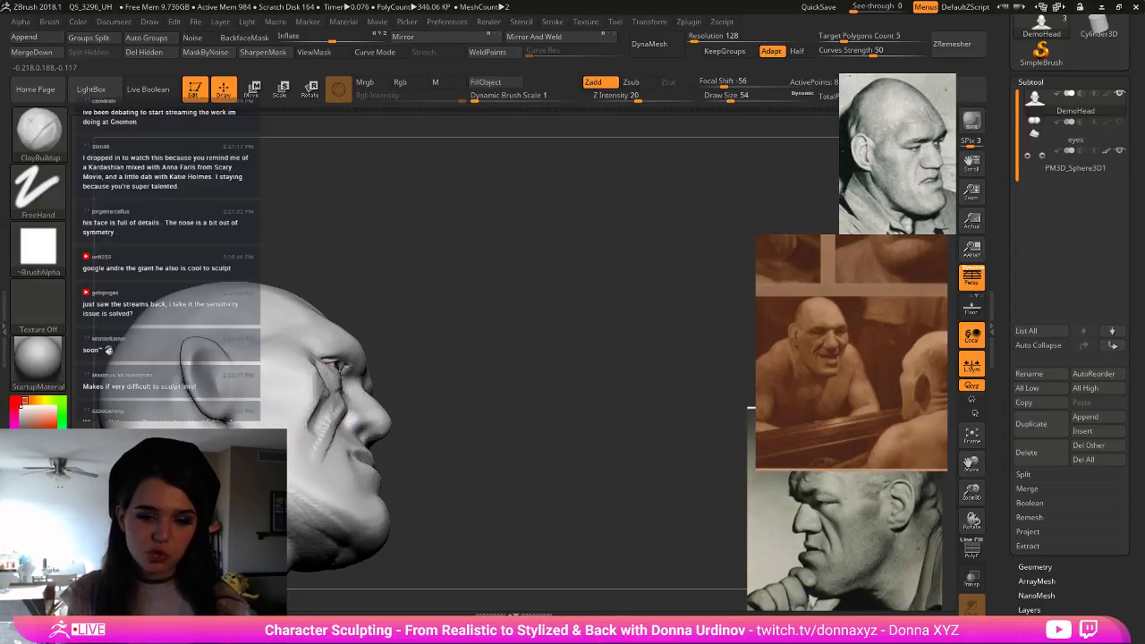
- Build up the underside of the jaw and chin with the ClayBuildup brush at draw size 54 and smooth the strokes
key(shift)
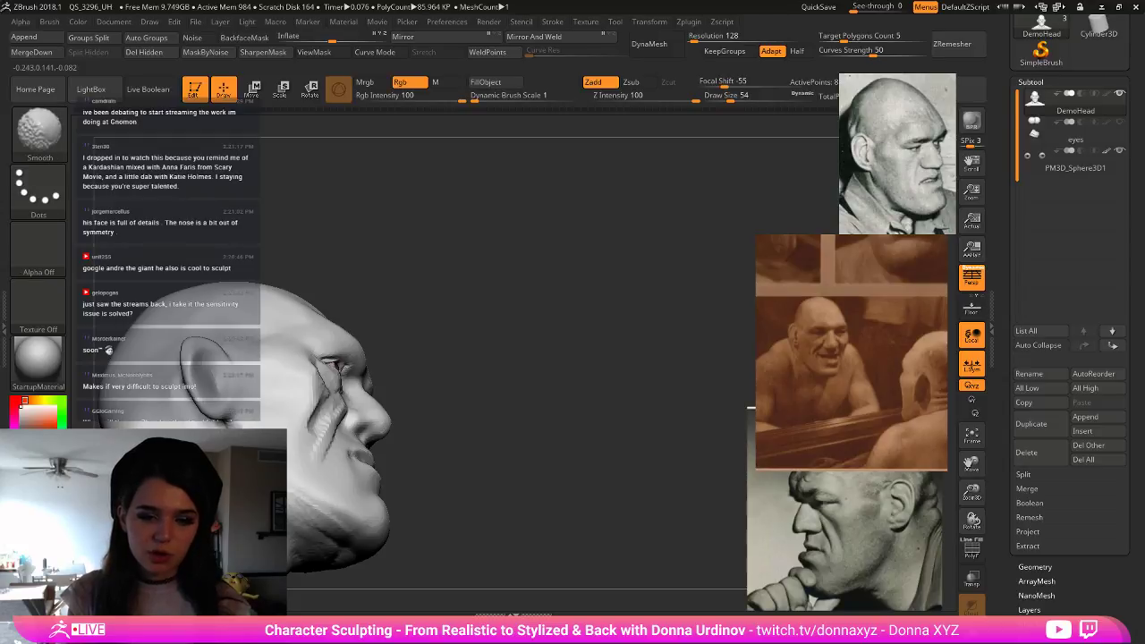
drag(485, 468, 306, 480)
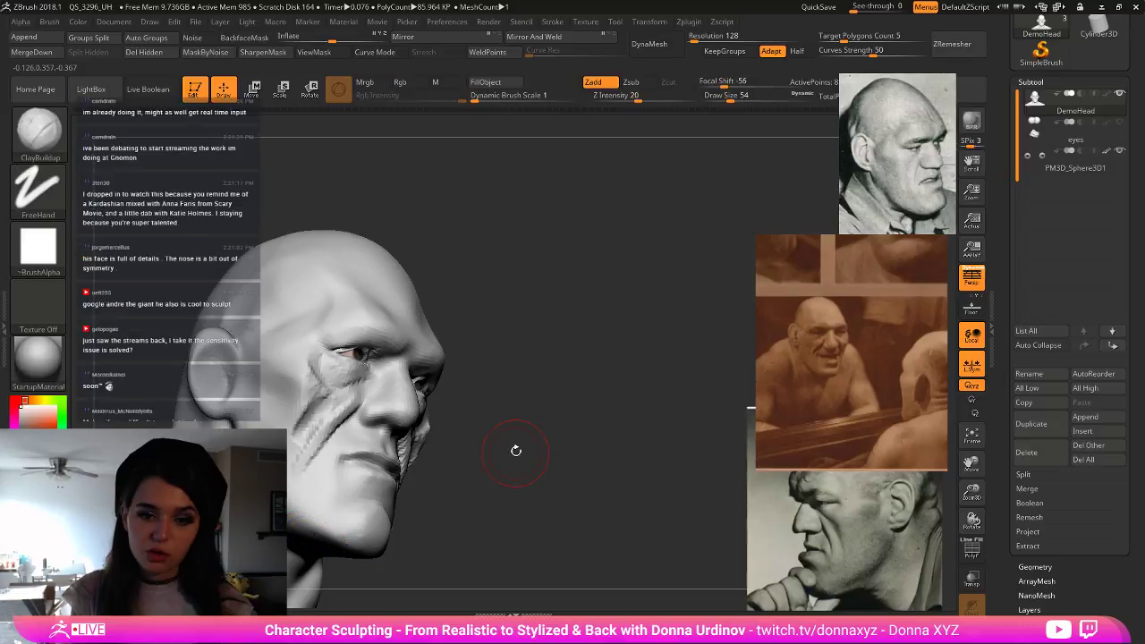
mouse_move(519, 455)
mouse_down()
mouse_move(559, 361)
mouse_move(365, 403)
mouse_up()
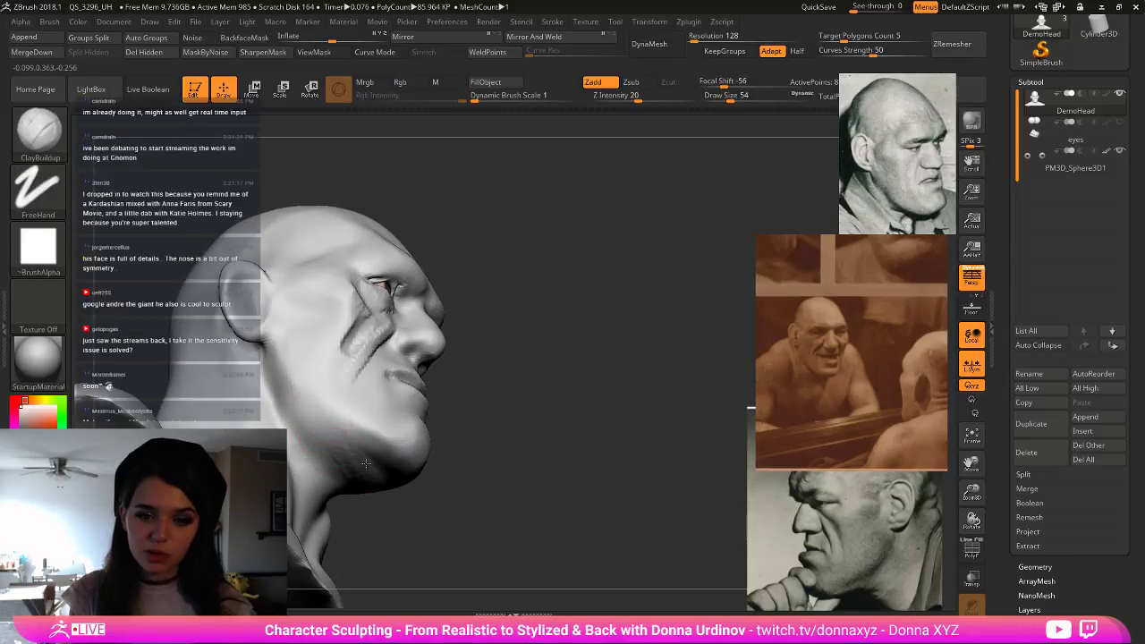
mouse_move(362, 483)
mouse_down()
mouse_move(325, 431)
mouse_move(328, 482)
mouse_up()
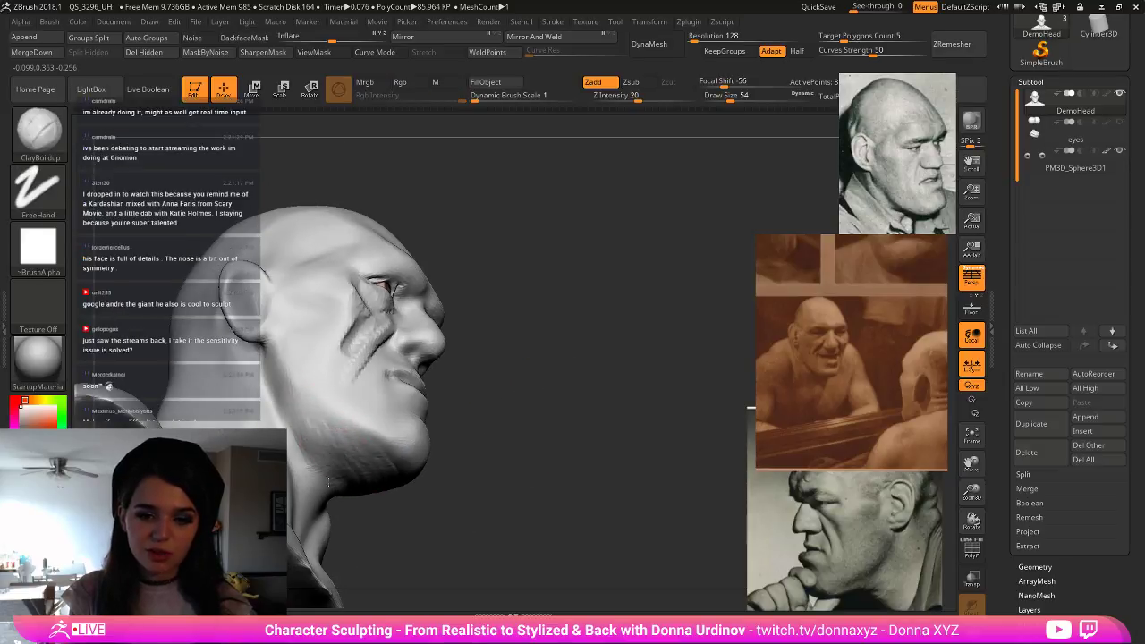
mouse_move(303, 441)
mouse_down()
mouse_move(269, 384)
mouse_move(284, 424)
mouse_move(336, 450)
mouse_move(356, 479)
mouse_up()
key(shift)
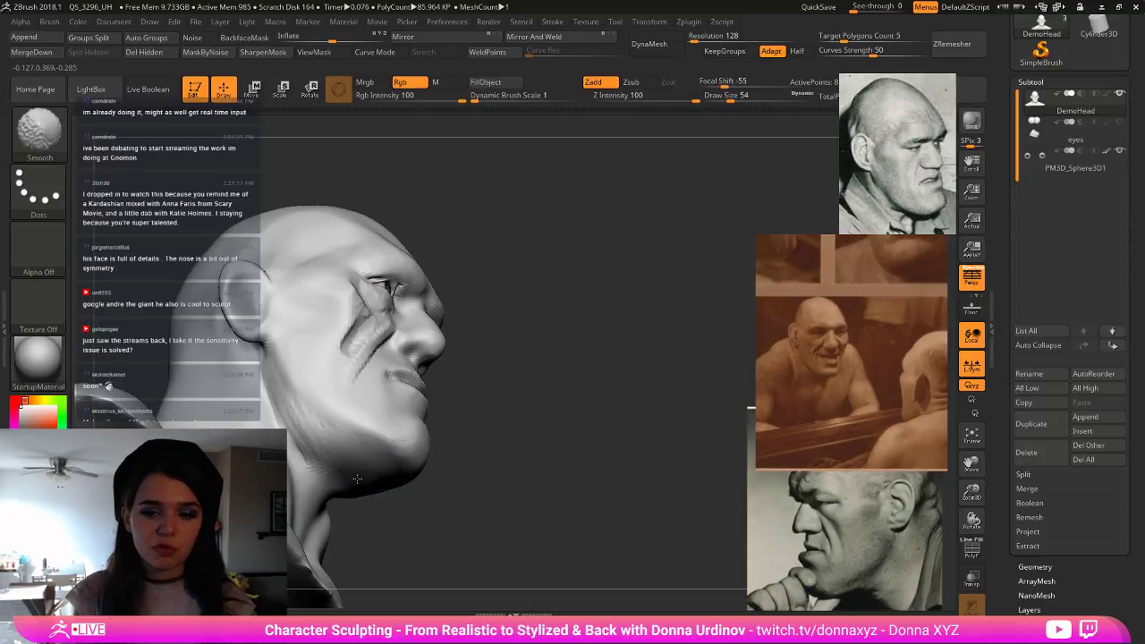
- Add volume along the jaw's edge from below the ear to the chin with ClayBuildup and smooth it in
mouse_move(524, 383)
mouse_down()
mouse_move(510, 422)
mouse_move(491, 408)
mouse_up()
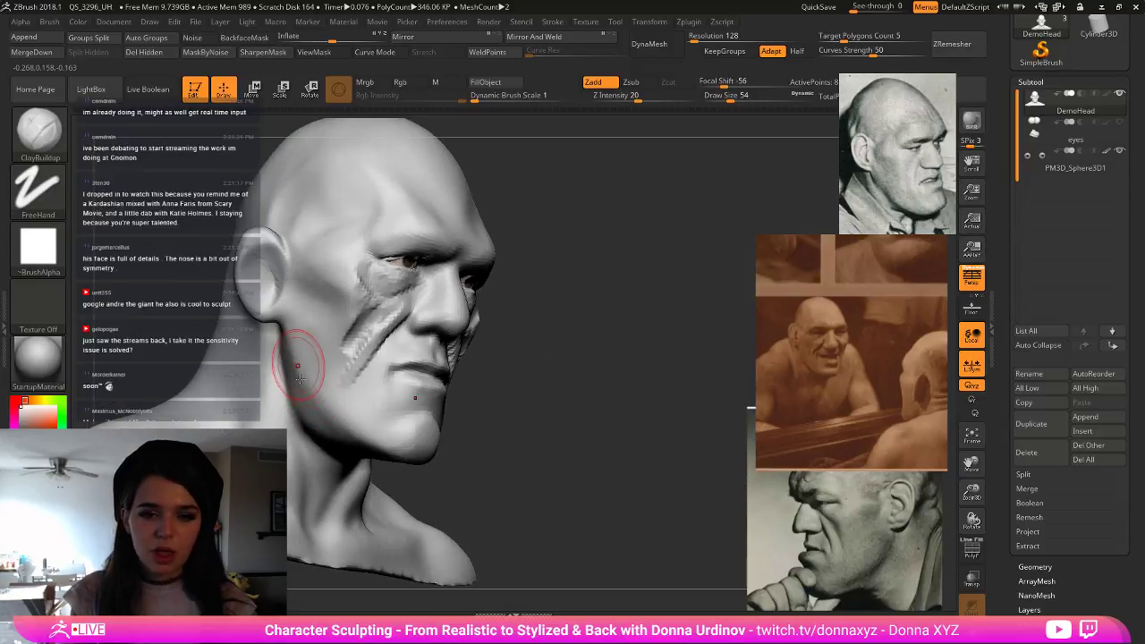
drag(300, 348, 282, 345)
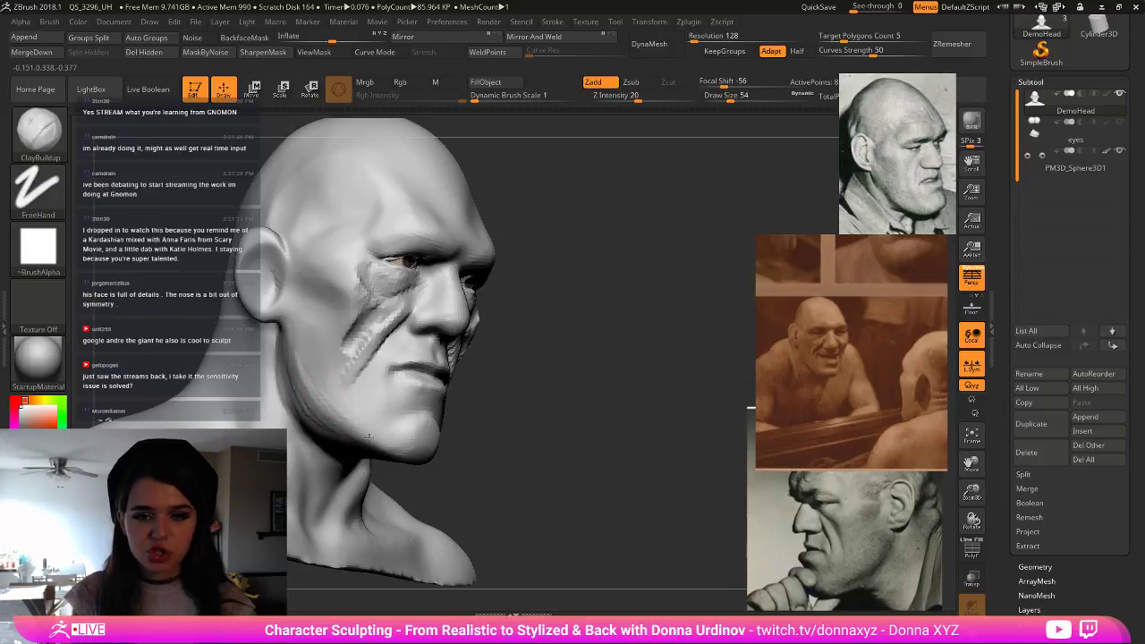
mouse_move(514, 420)
mouse_down()
mouse_move(384, 451)
mouse_move(368, 468)
mouse_up()
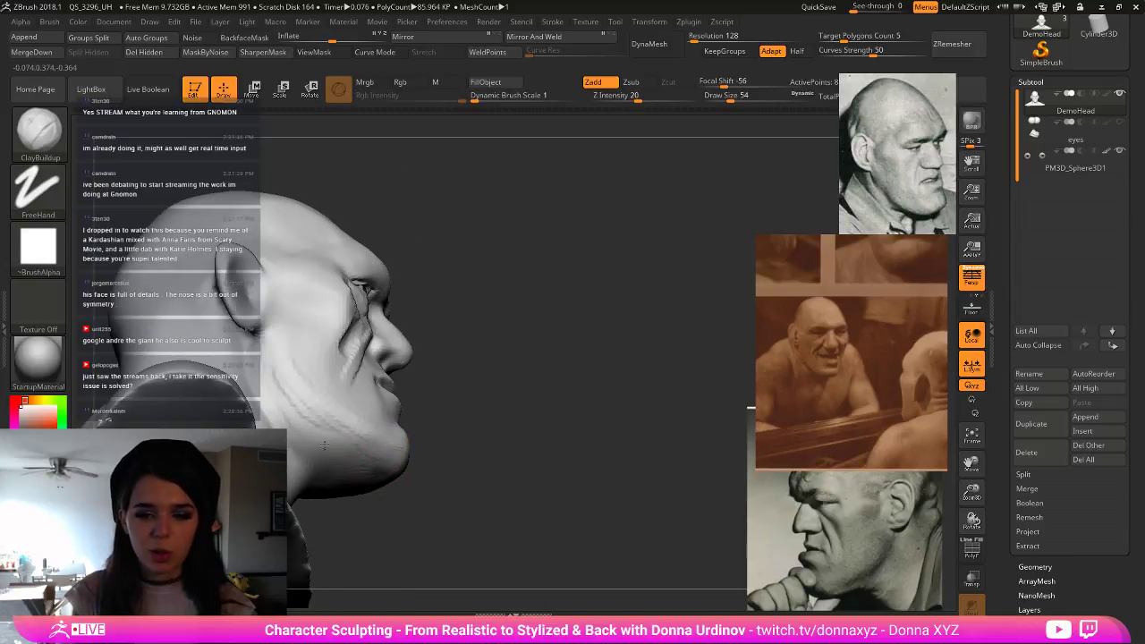
mouse_move(460, 423)
mouse_down()
mouse_move(439, 473)
mouse_move(398, 480)
mouse_up()
shift+drag(345, 452, 356, 432)
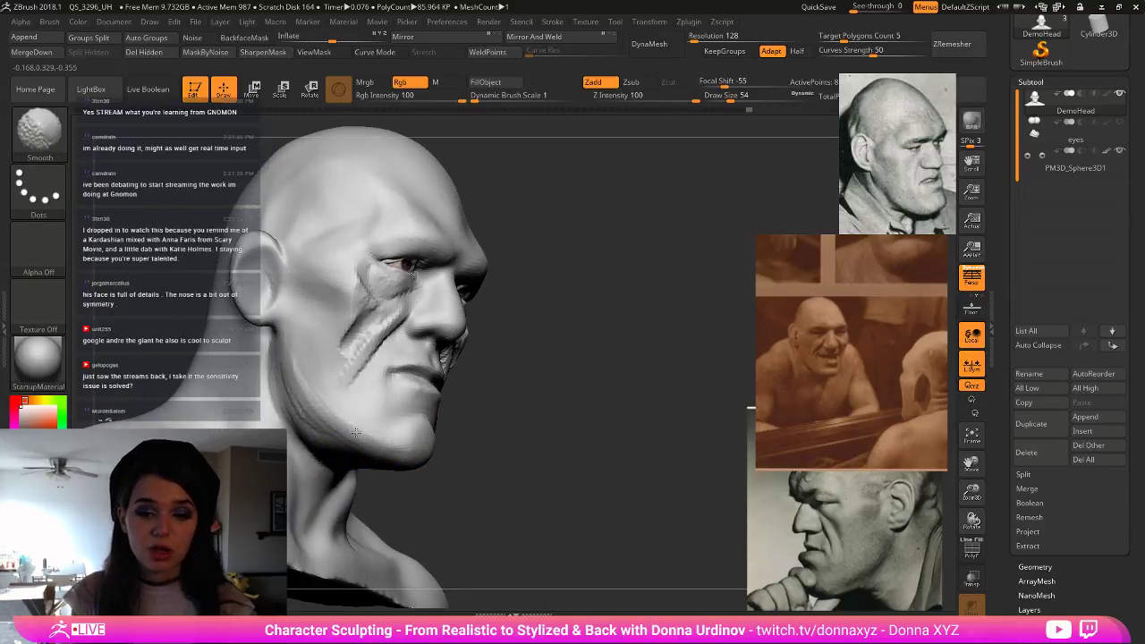
shift+drag(288, 403, 309, 392)
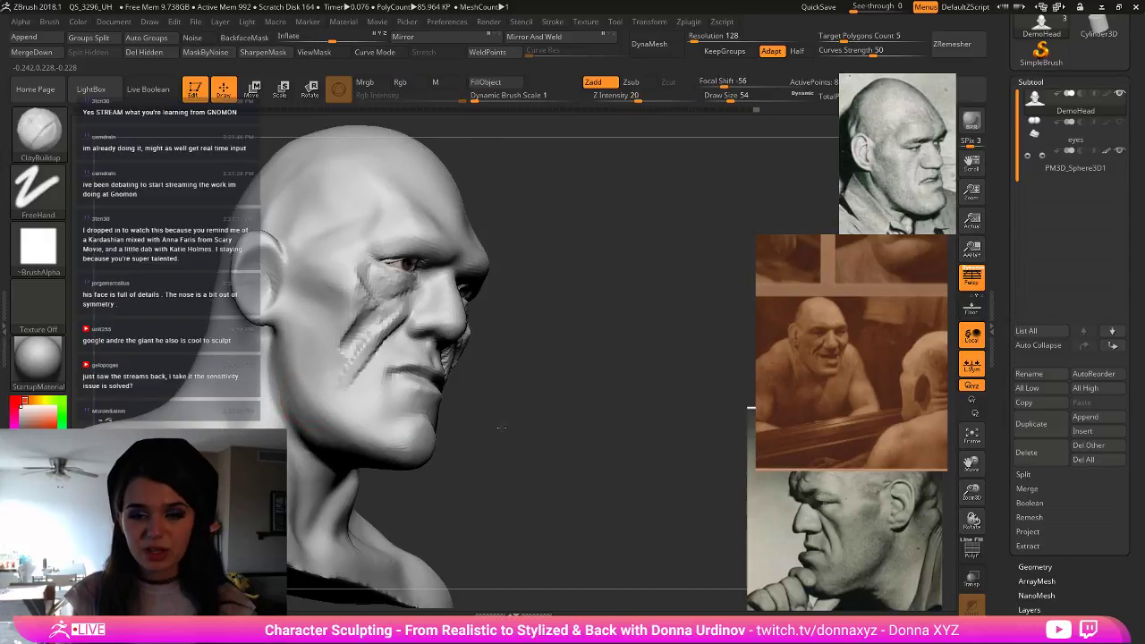
- Smooth the rough clay strokes on the cheek folds and beneath the eyes, checking both sides of the face
drag(467, 440, 408, 428)
mouse_move(345, 322)
shift+mouse_down()
mouse_move(391, 298)
mouse_move(375, 349)
mouse_move(366, 279)
shift+mouse_up()
mouse_move(575, 322)
mouse_down()
mouse_move(527, 308)
mouse_move(549, 276)
mouse_move(532, 291)
mouse_up()
drag(641, 269, 617, 269)
mouse_move(565, 295)
mouse_down()
mouse_move(571, 263)
mouse_move(510, 324)
mouse_up()
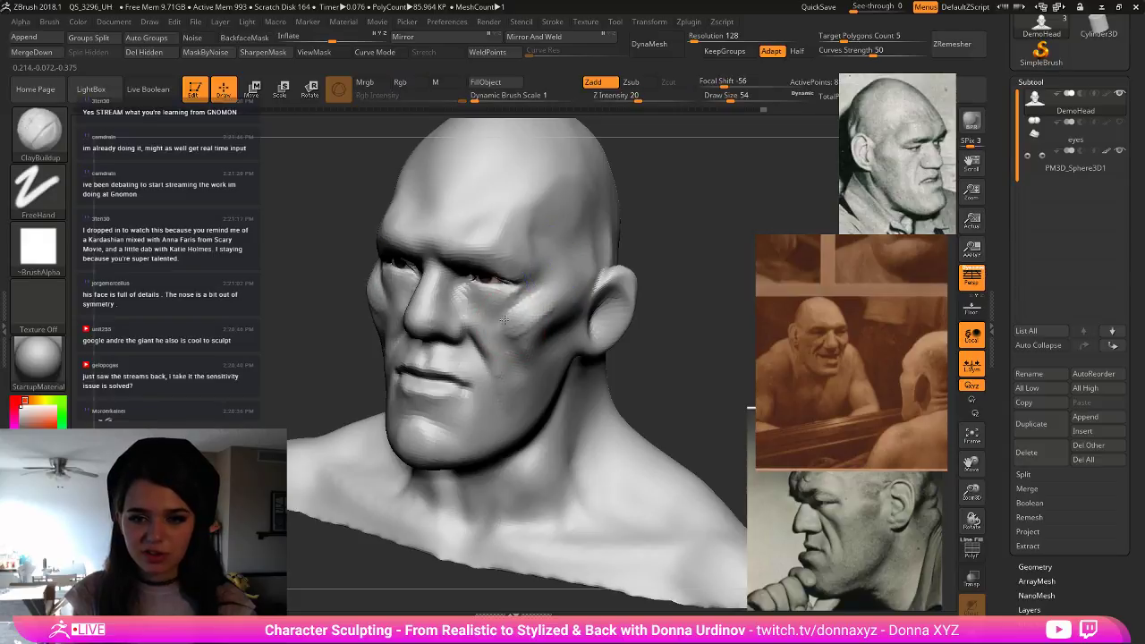
- Carve the creases under the eyes with the DamStandard brush at draw size 26
key(b)
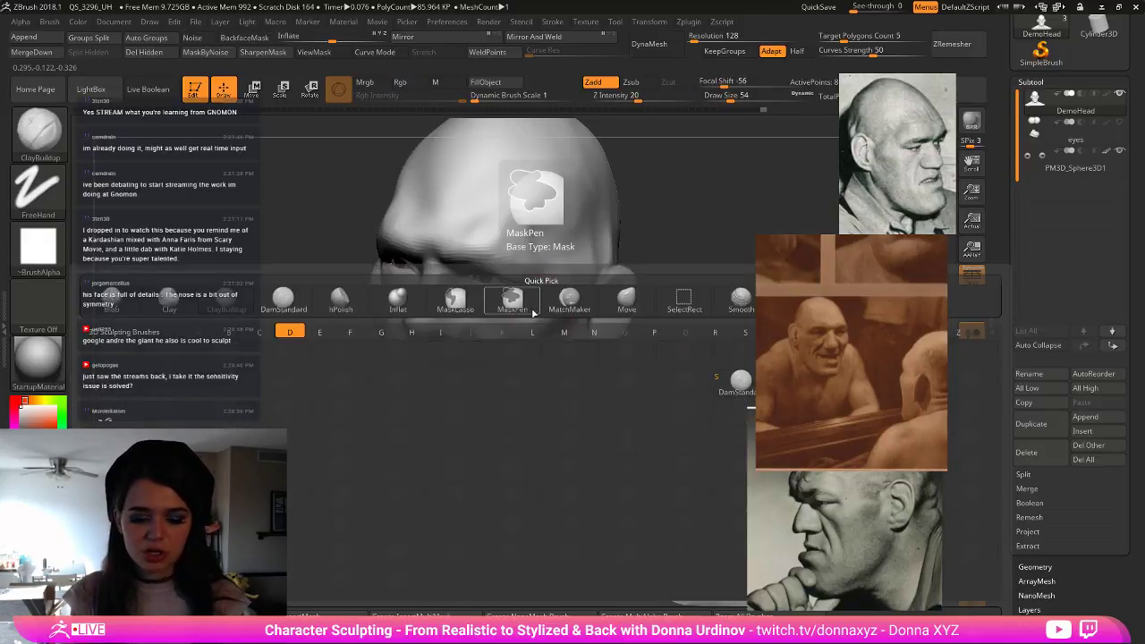
key(d)
key(s)
key([)
mouse_move(472, 292)
mouse_down()
mouse_move(495, 314)
mouse_move(488, 298)
mouse_move(502, 298)
mouse_up()
mouse_move(646, 258)
mouse_down()
mouse_move(697, 295)
mouse_move(733, 393)
mouse_up()
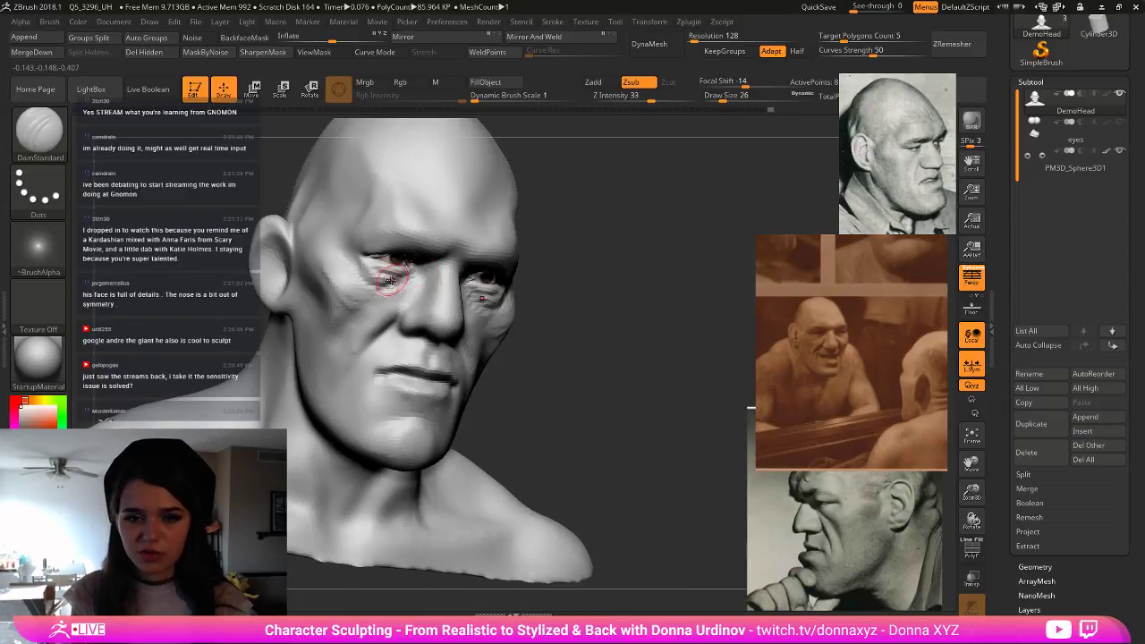
- Take the DemoHead mesh up to subdivision level 3 and face it from the front
click(1031, 566)
click(1048, 124)
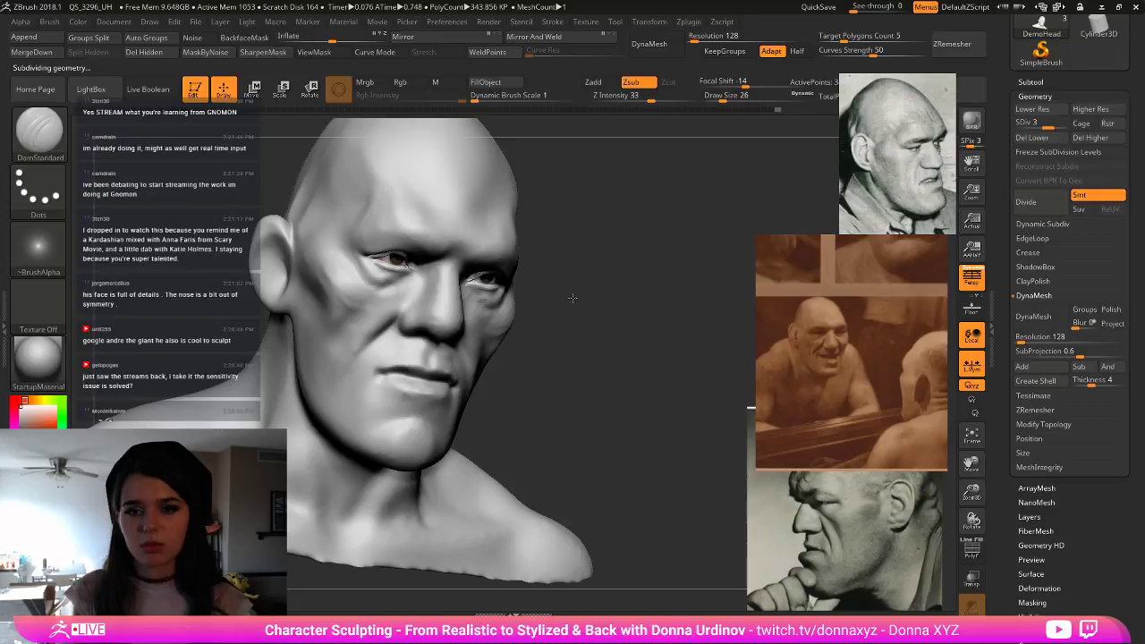
drag(571, 297, 484, 261)
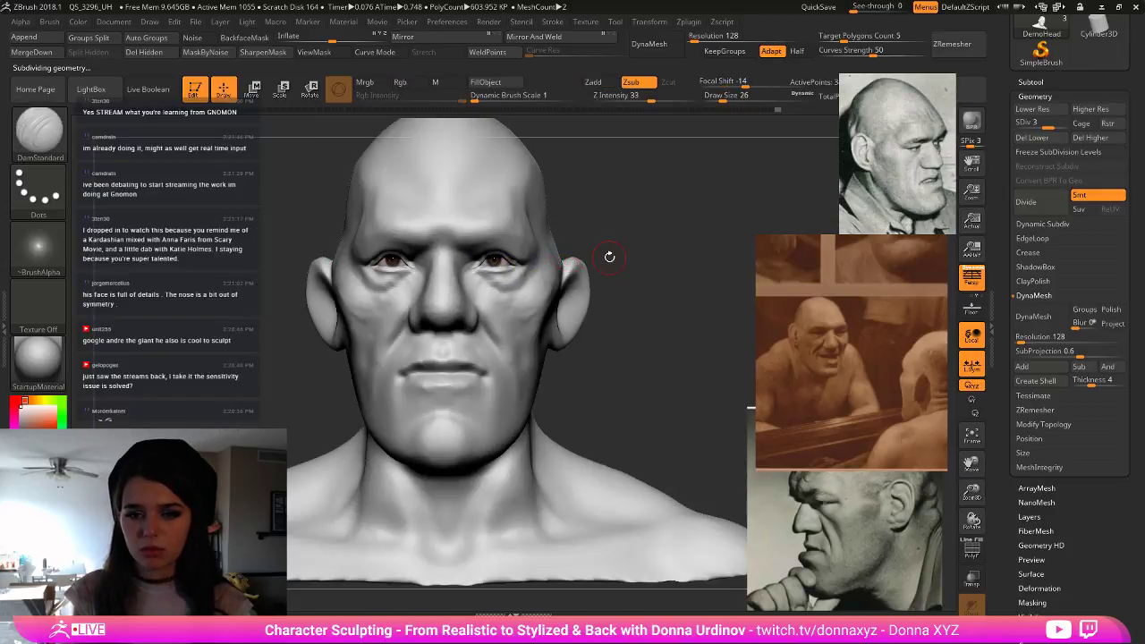
drag(608, 257, 610, 262)
- Pull the upper eyelids slightly down over the eyes with the Move brush, reducing the draw size to 30
key(b)
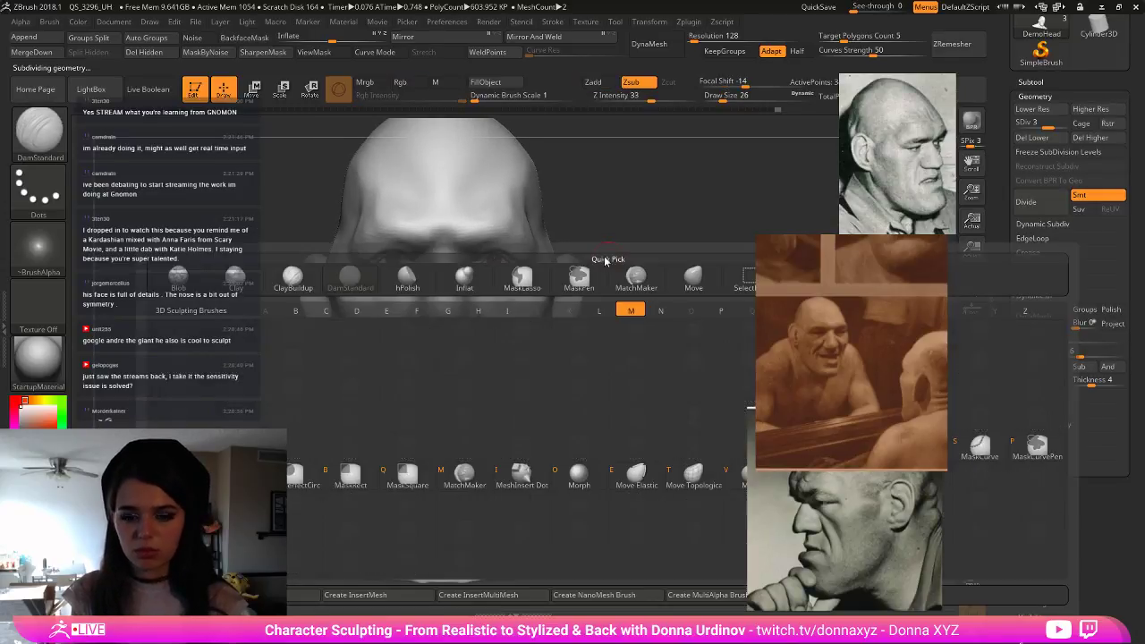
key(m)
key(v)
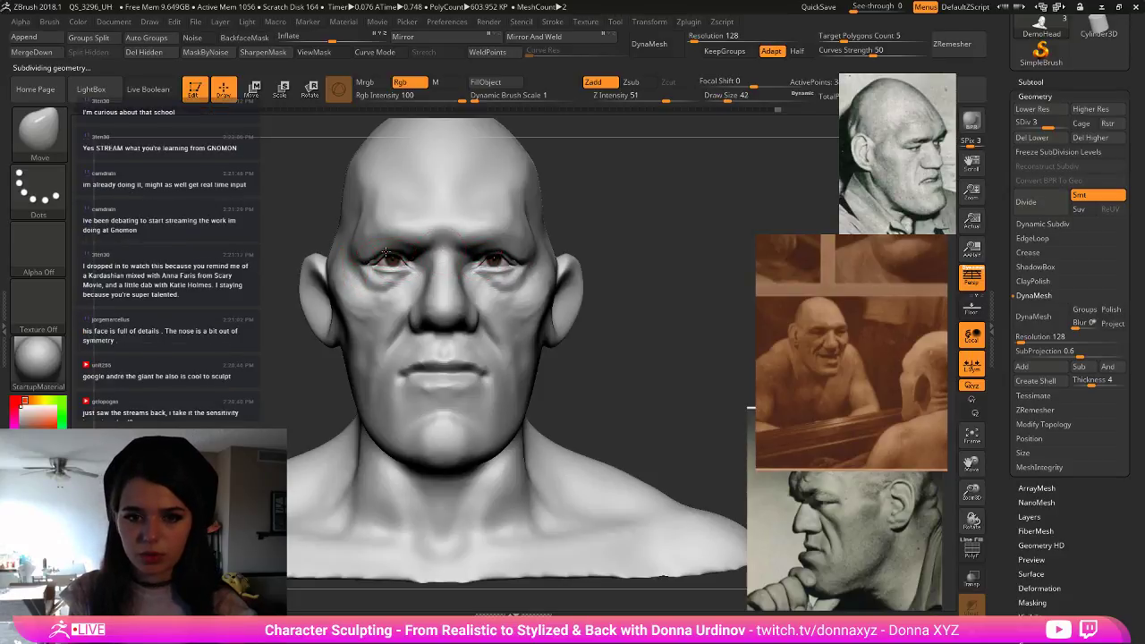
drag(385, 253, 387, 258)
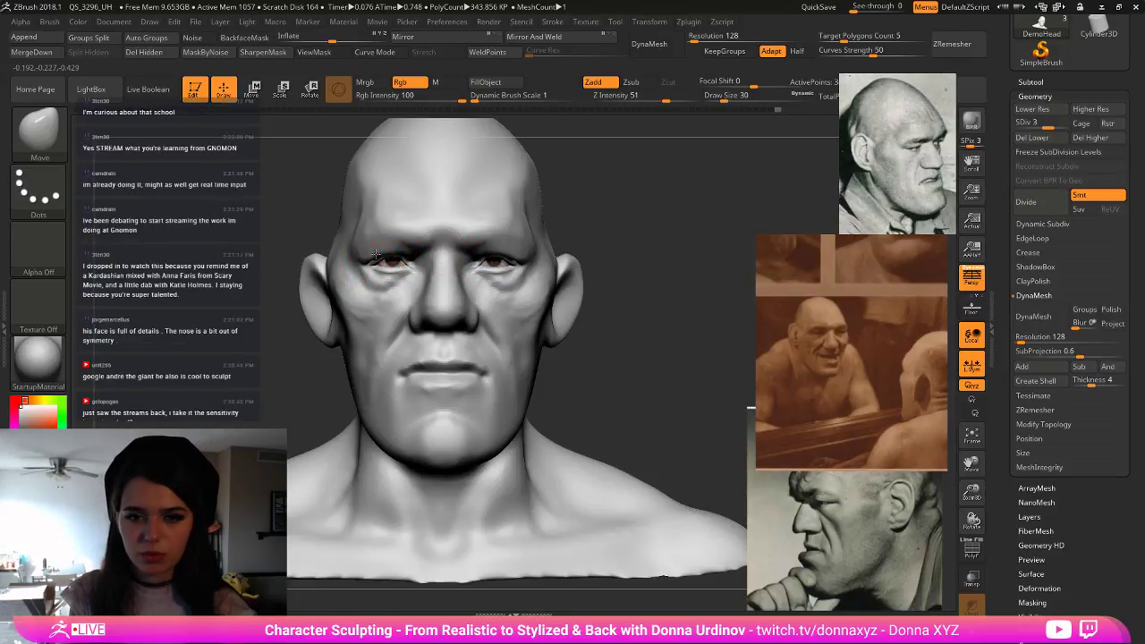
- Adjust the mouth area, back of the neck and cheek in side view with the Move brush at draw size 50
drag(602, 251, 644, 244)
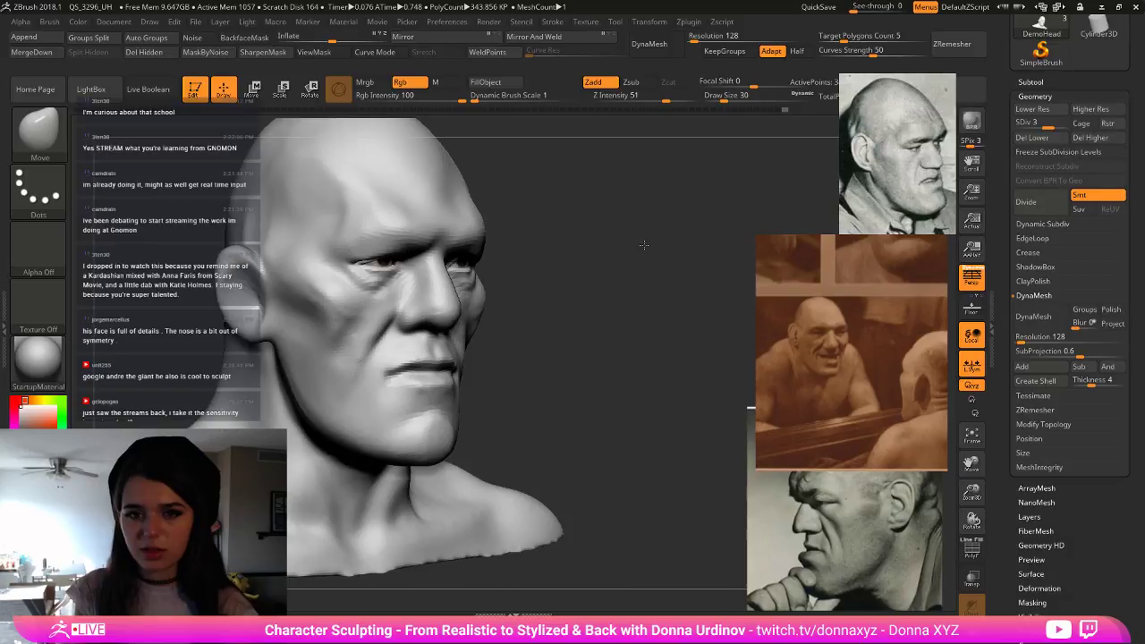
mouse_move(464, 255)
mouse_down()
mouse_move(590, 278)
mouse_move(694, 237)
mouse_move(586, 300)
mouse_up()
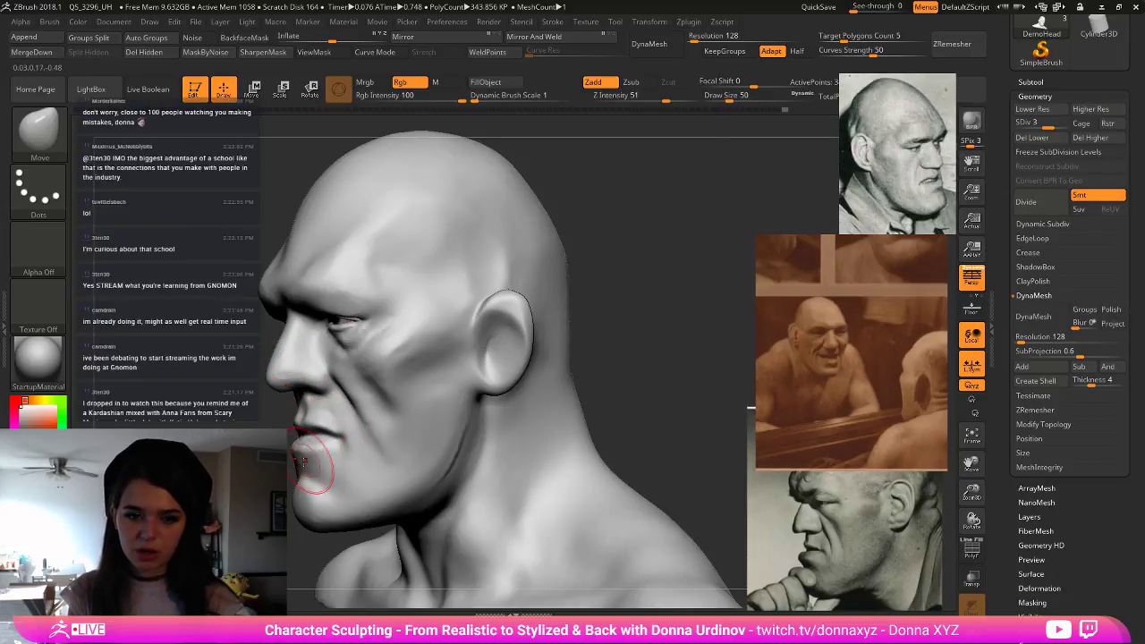
key(])
drag(331, 457, 321, 454)
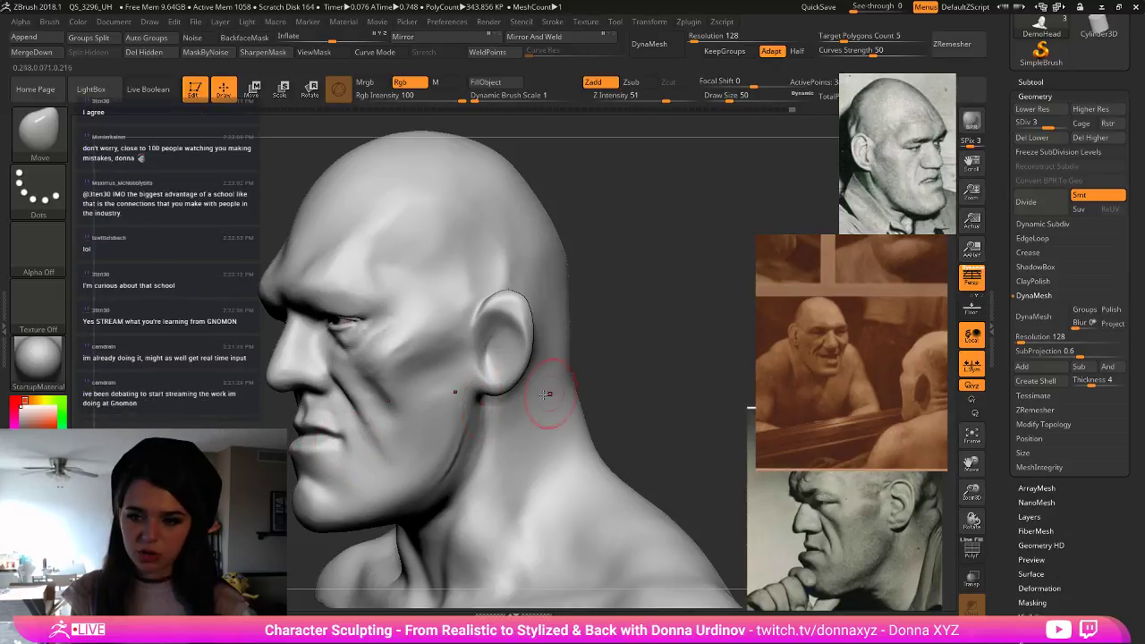
drag(600, 393, 590, 390)
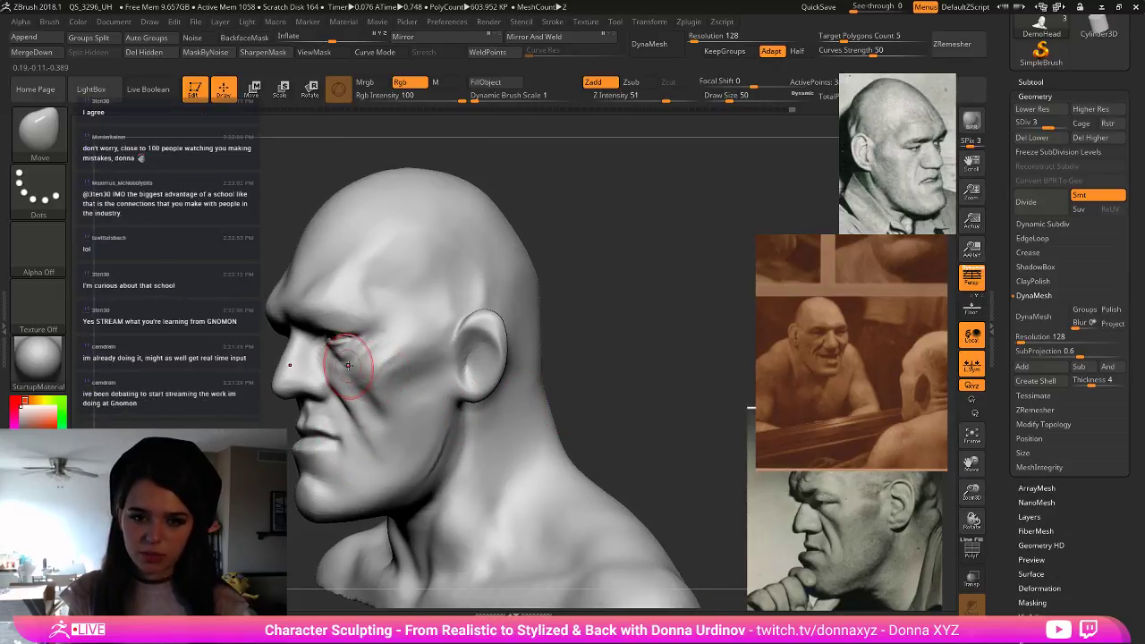
drag(349, 366, 343, 369)
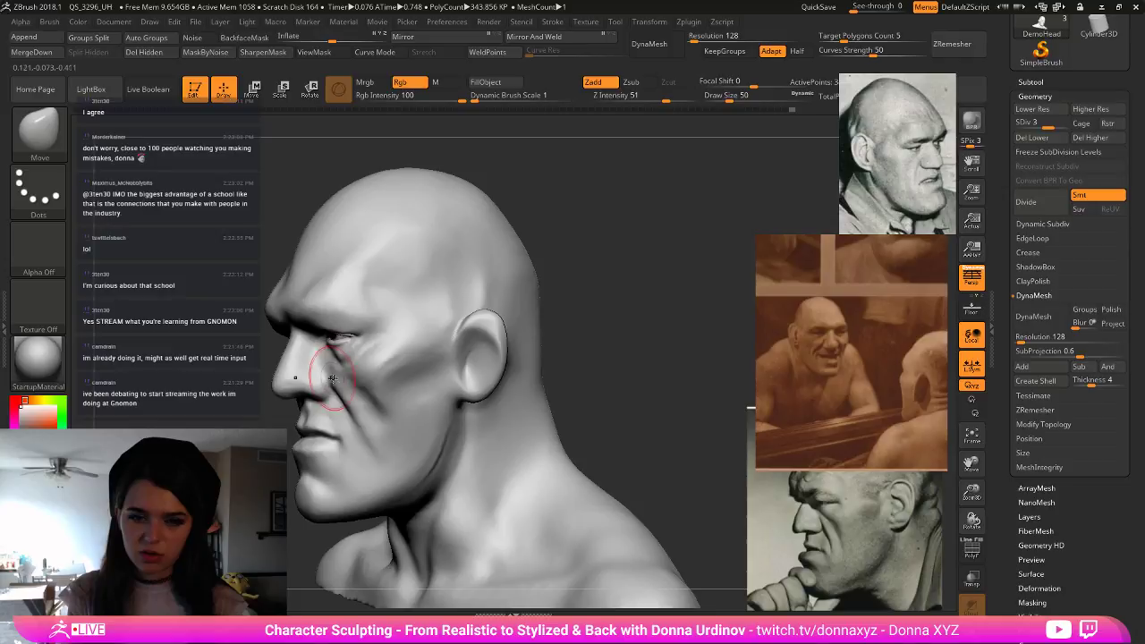
- Carve the cheek fold and the hollows around the cheekbone with the DamStandard brush at draw size 50
key(b)
key(d)
key(s)
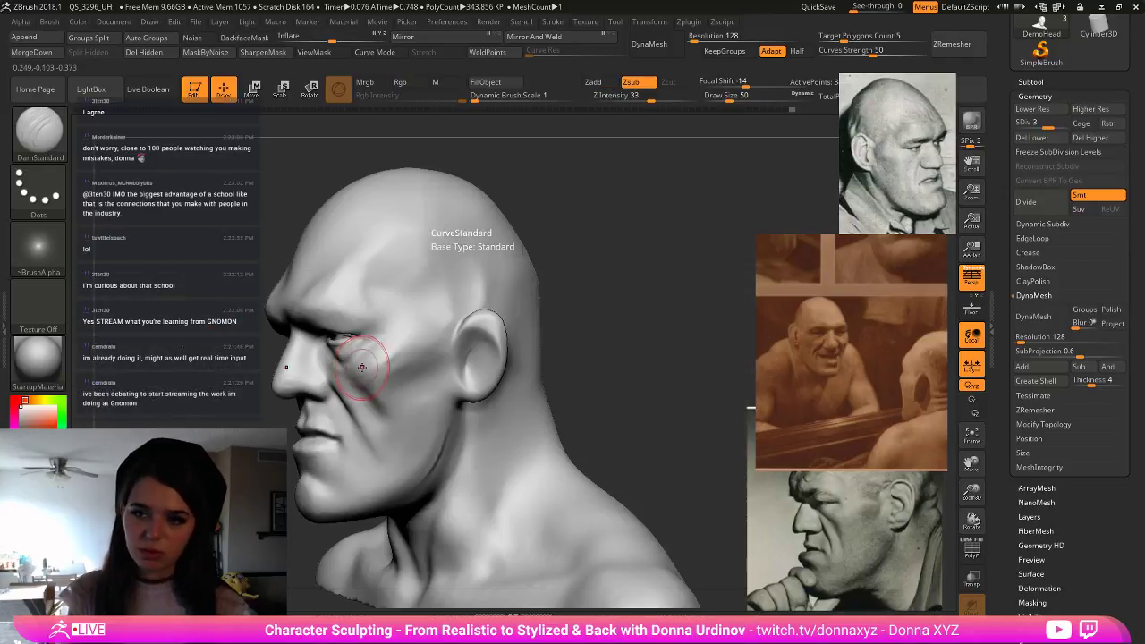
mouse_move(350, 385)
mouse_down()
mouse_move(340, 371)
mouse_move(362, 393)
mouse_up()
drag(447, 360, 418, 383)
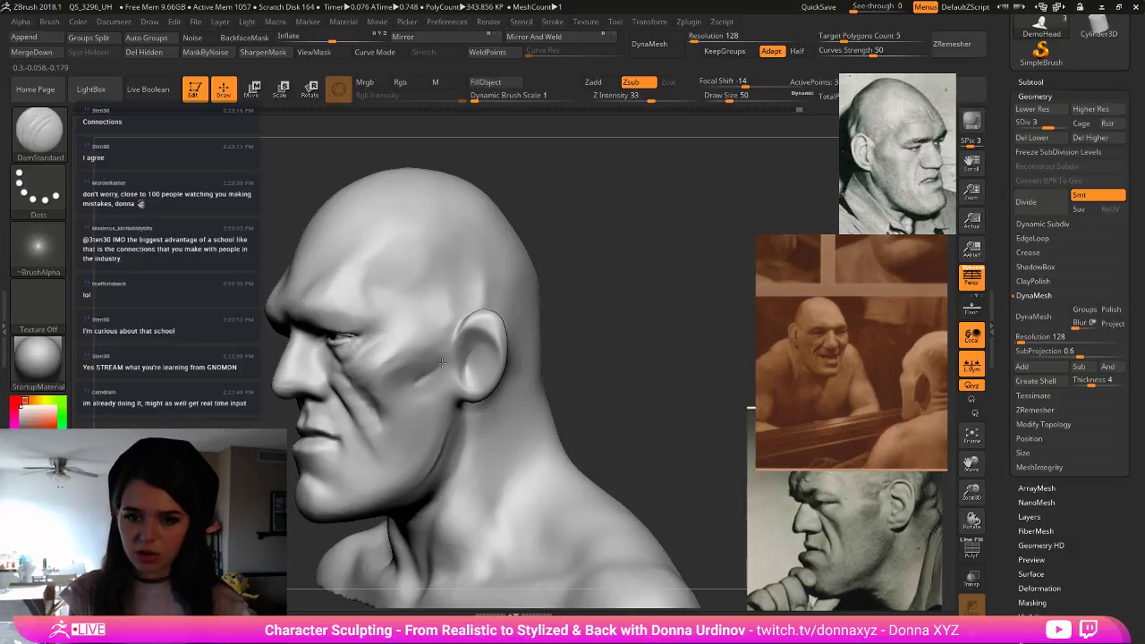
drag(450, 345, 398, 350)
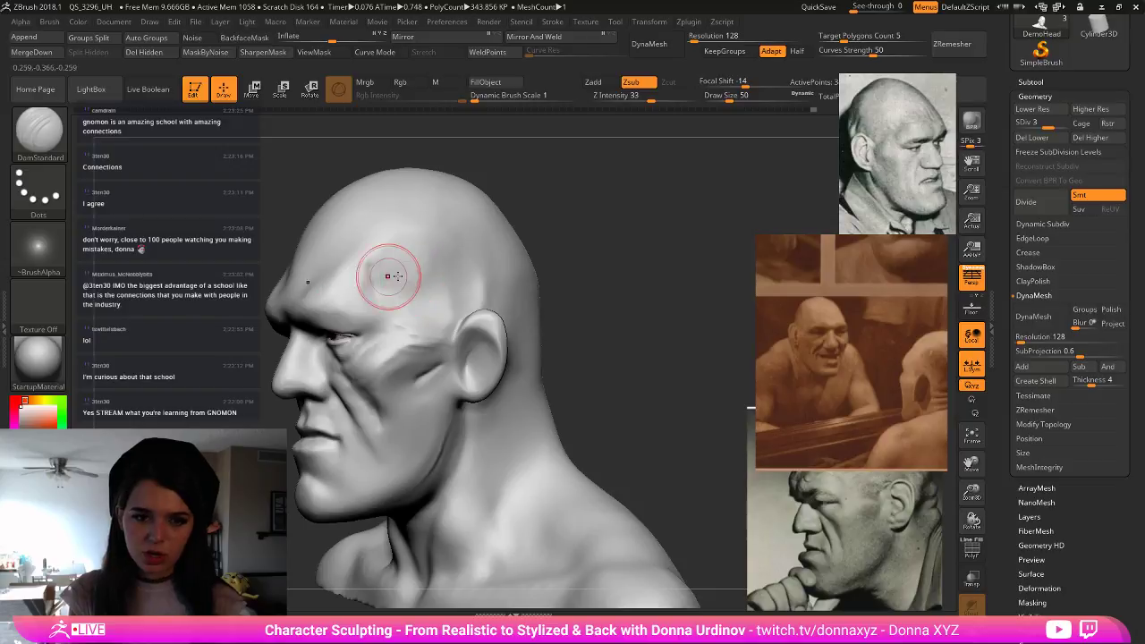
key(b)
key(h)
key(p)
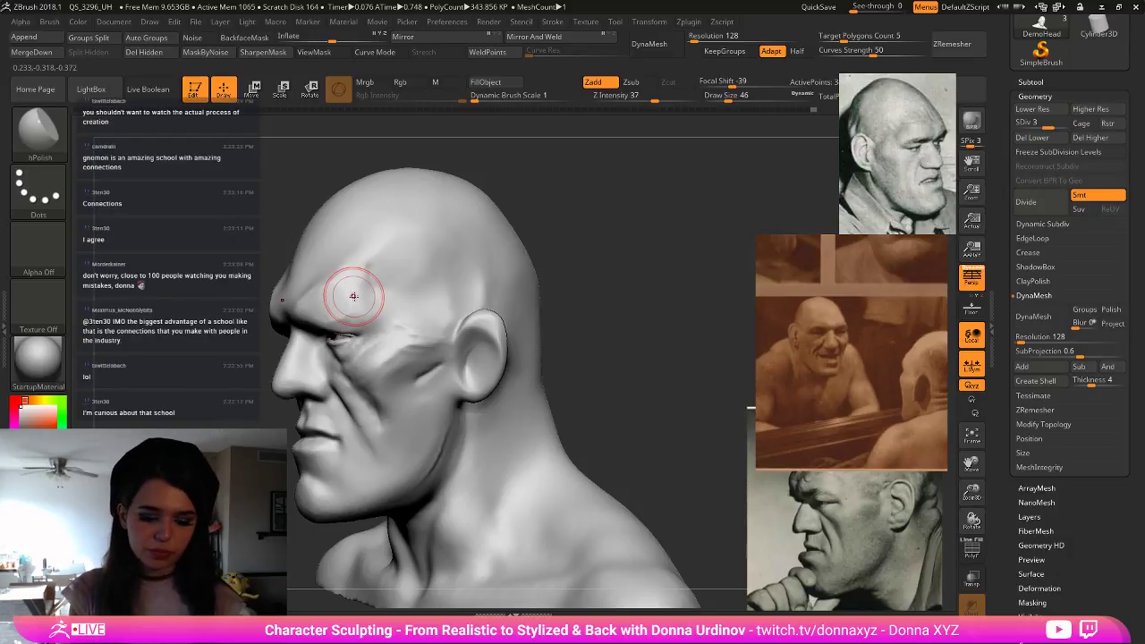
- Switch to the ClayBuildup brush and shift the sepia reference photo up to uncover the lower profile portrait
key(b)
key(c)
key(b)
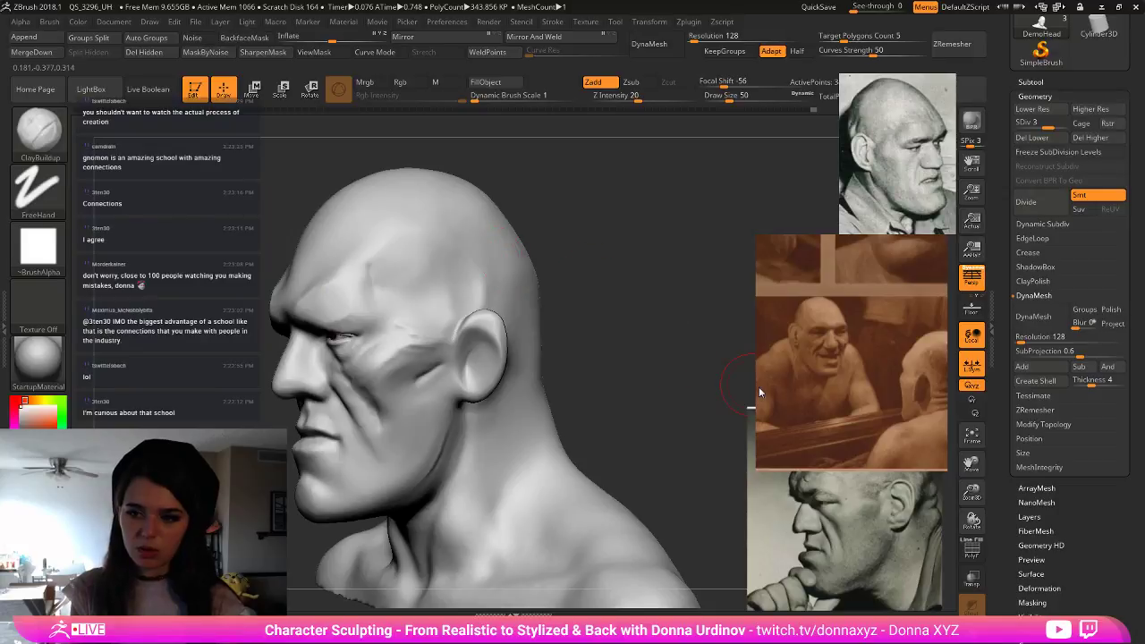
drag(759, 392, 741, 316)
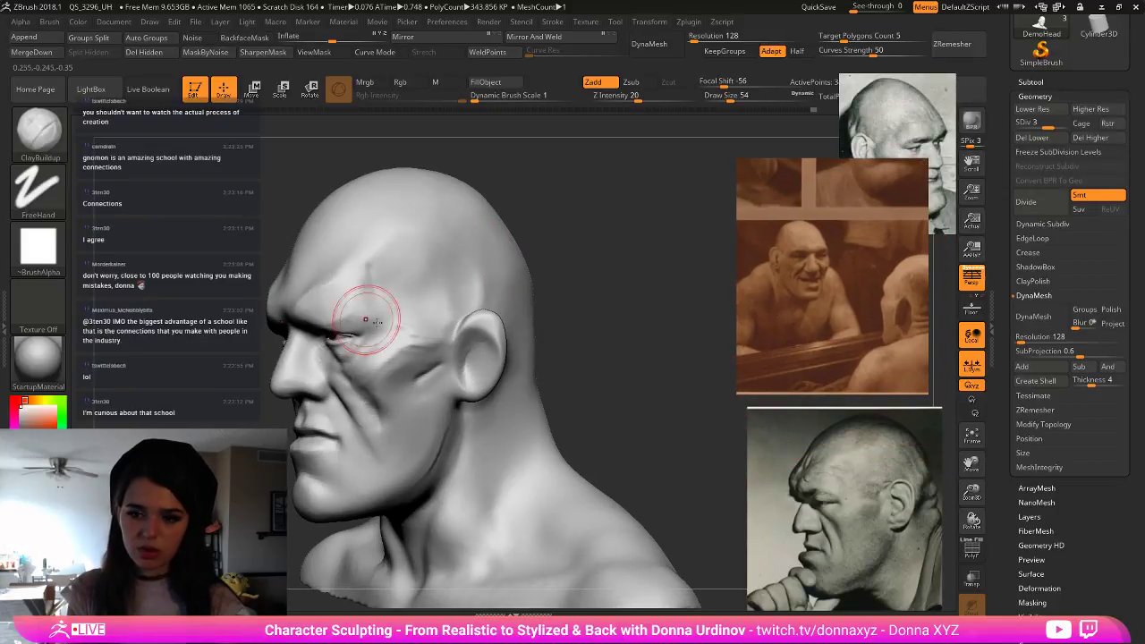
- Build up the brow ridge and its slope toward the temple with ClayBuildup at draw sizes 66 and 58, smoothing the strokes
key(bracketright)
key(bracketright)
key(bracketright)
drag(308, 292, 311, 302)
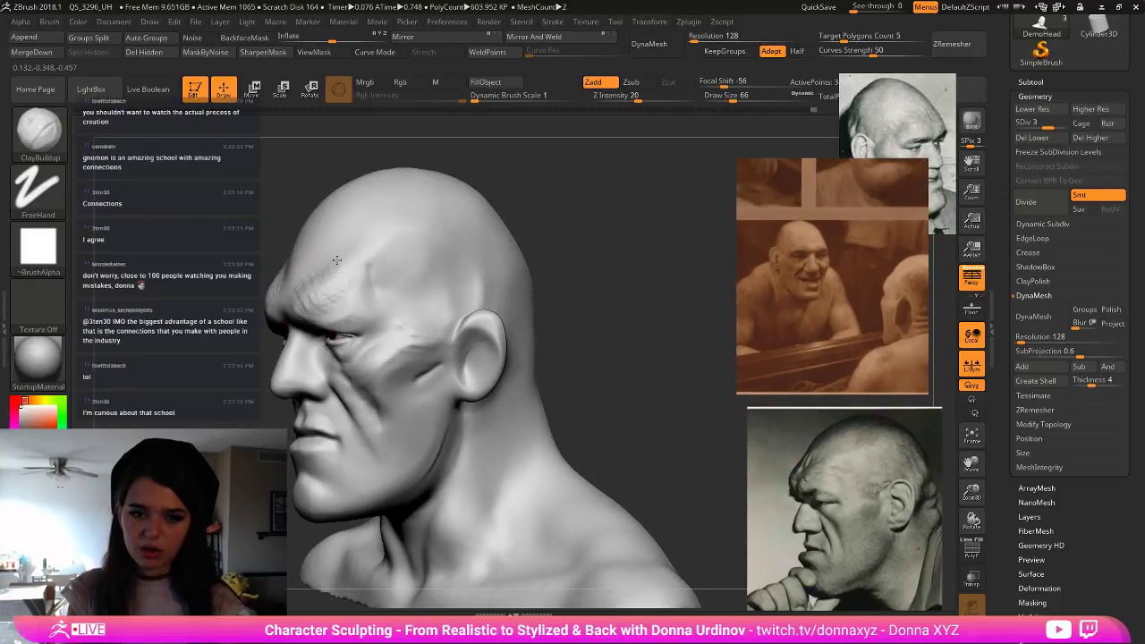
key([)
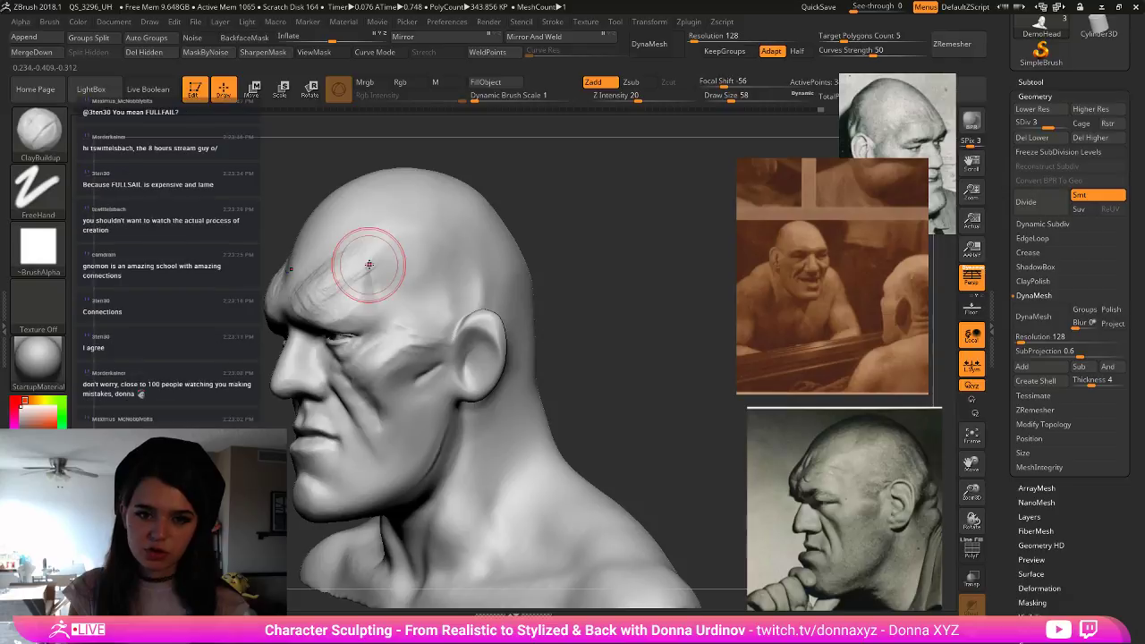
key(shift)
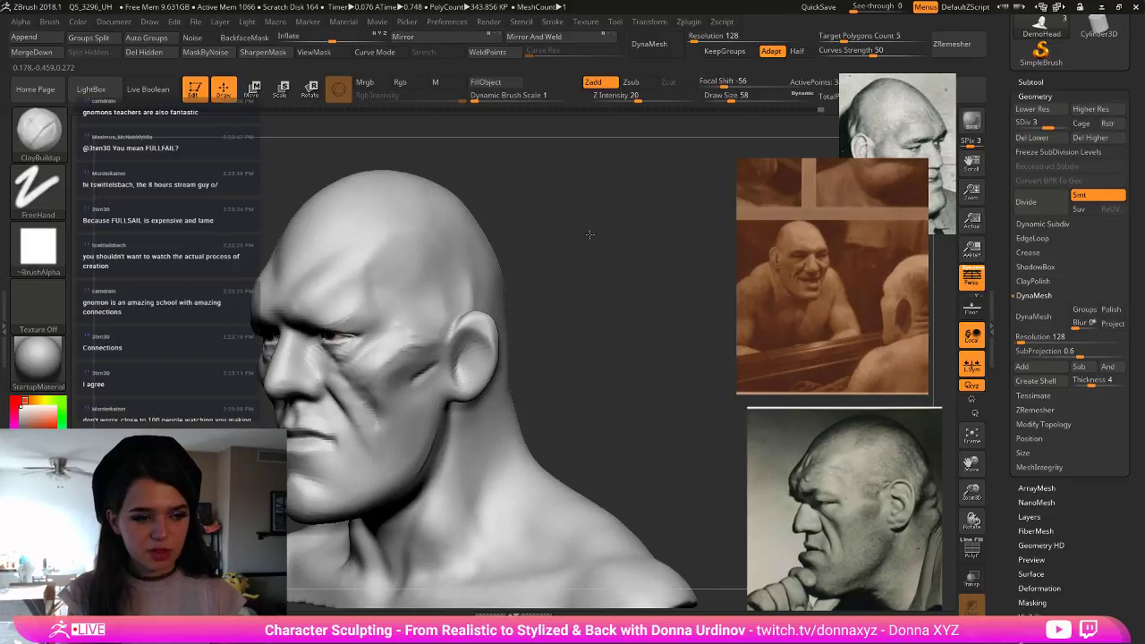
- Flatten the brow planes with the hPolish brush at draw size 58 and refine the eye and cheekbone area at 22
key(b)
click(369, 260)
drag(333, 265, 326, 295)
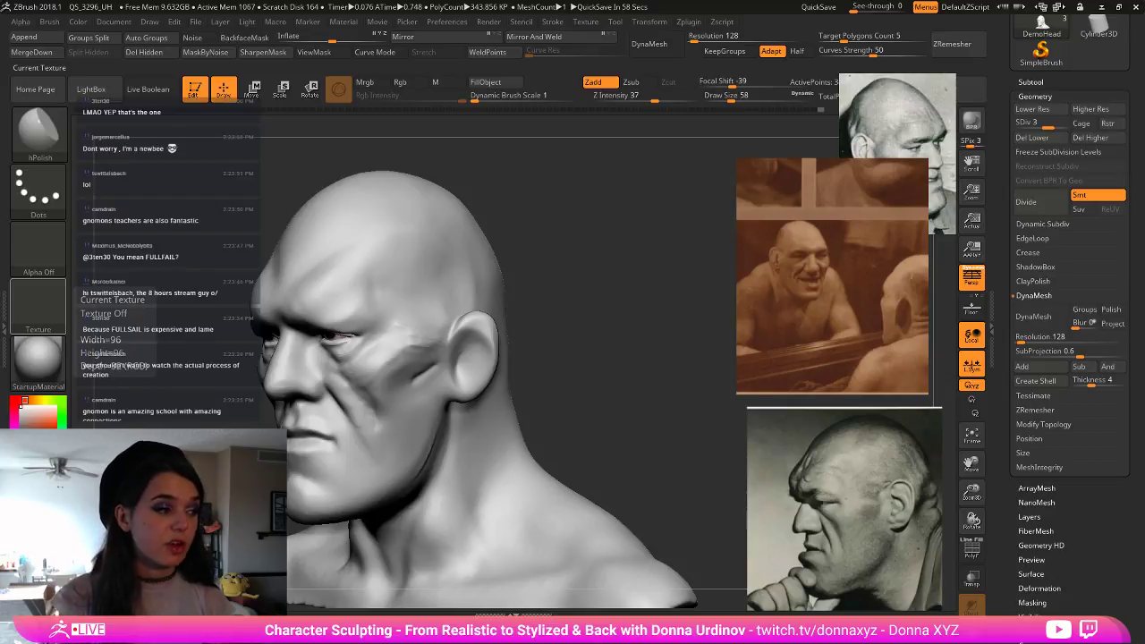
mouse_move(606, 243)
mouse_down()
mouse_move(555, 281)
mouse_move(618, 259)
mouse_up()
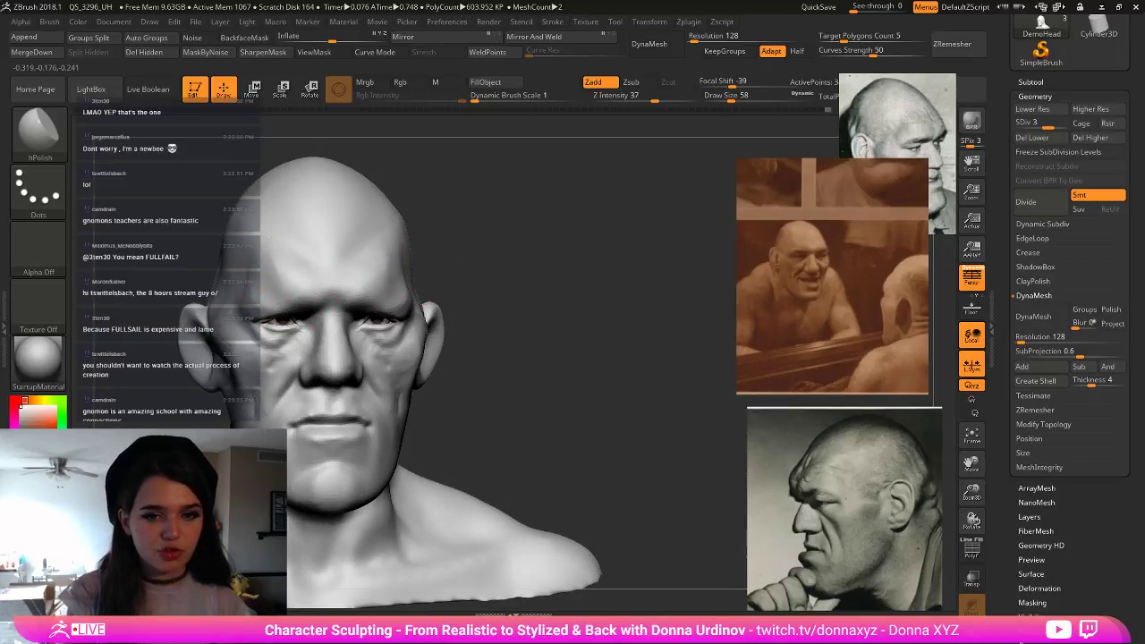
mouse_move(542, 321)
mouse_down()
mouse_move(541, 311)
mouse_move(340, 358)
mouse_up()
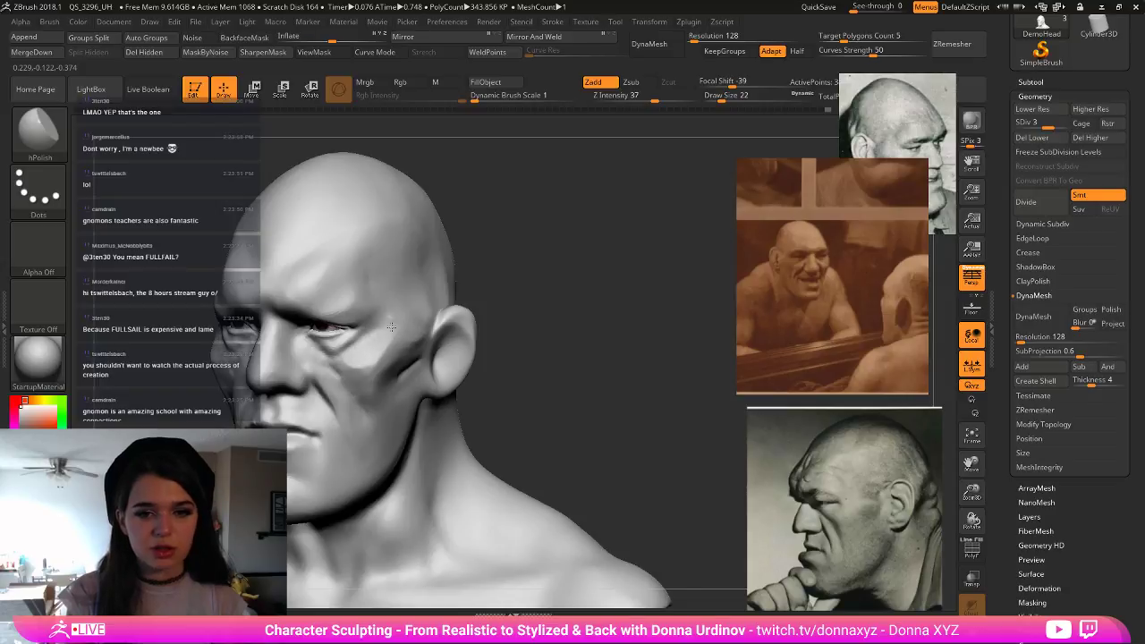
- Finish polishing beneath the eye, and carve the lower-lid crease with the DamStandard brush at draw size 22, smoothing the strokes
mouse_move(392, 327)
mouse_down()
mouse_move(351, 346)
mouse_move(350, 336)
mouse_up()
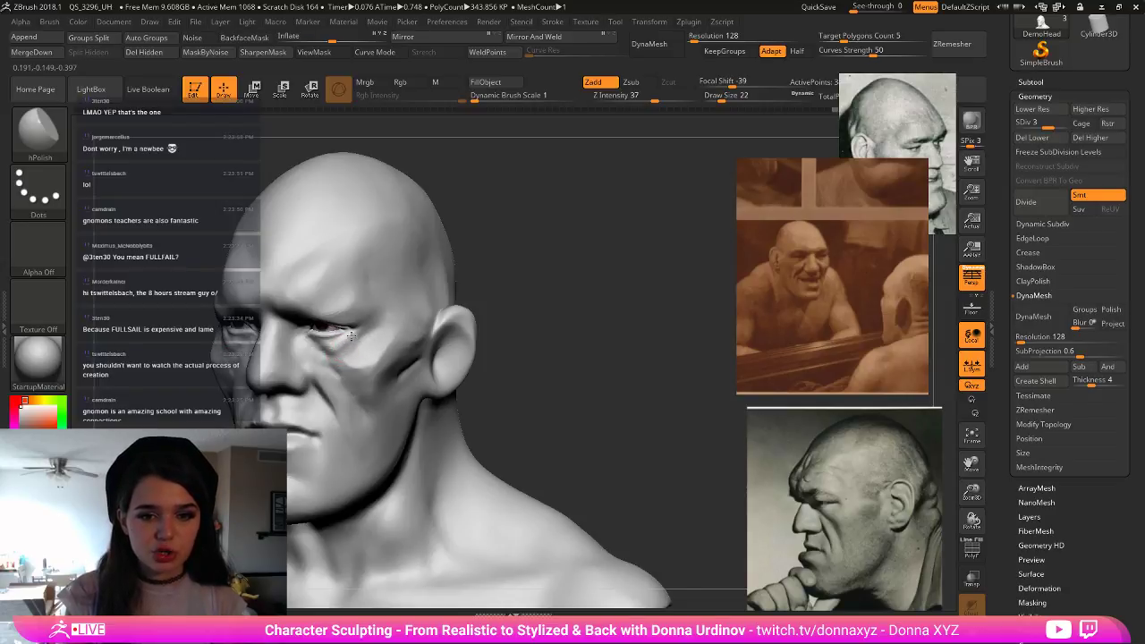
key(b)
key(d)
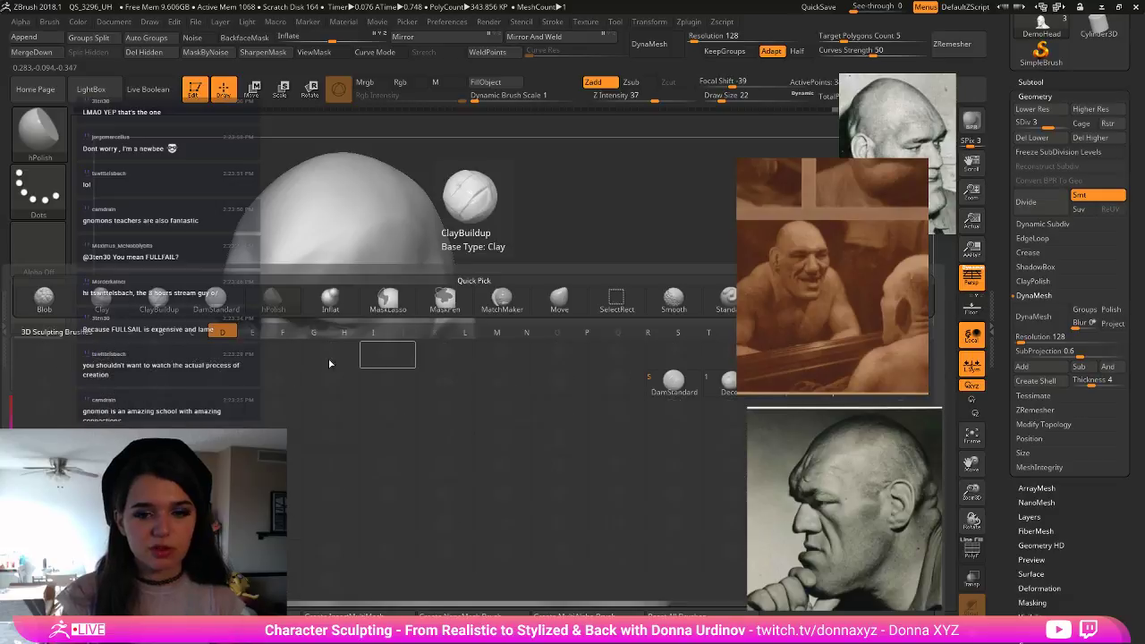
key(s)
mouse_move(315, 344)
mouse_down()
mouse_move(352, 358)
mouse_move(342, 344)
mouse_move(368, 336)
mouse_move(339, 358)
mouse_up()
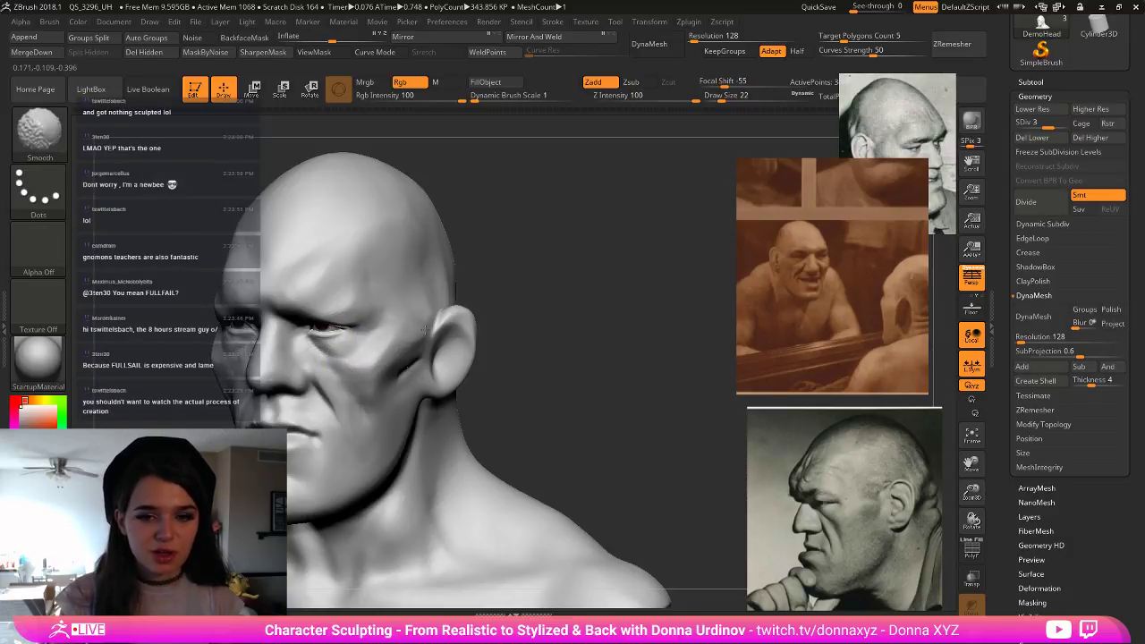
- Build up the inner brow and the fold above the upper eyelid with the ClayBuildup brush at draw size 18
drag(588, 307, 481, 274)
key(b)
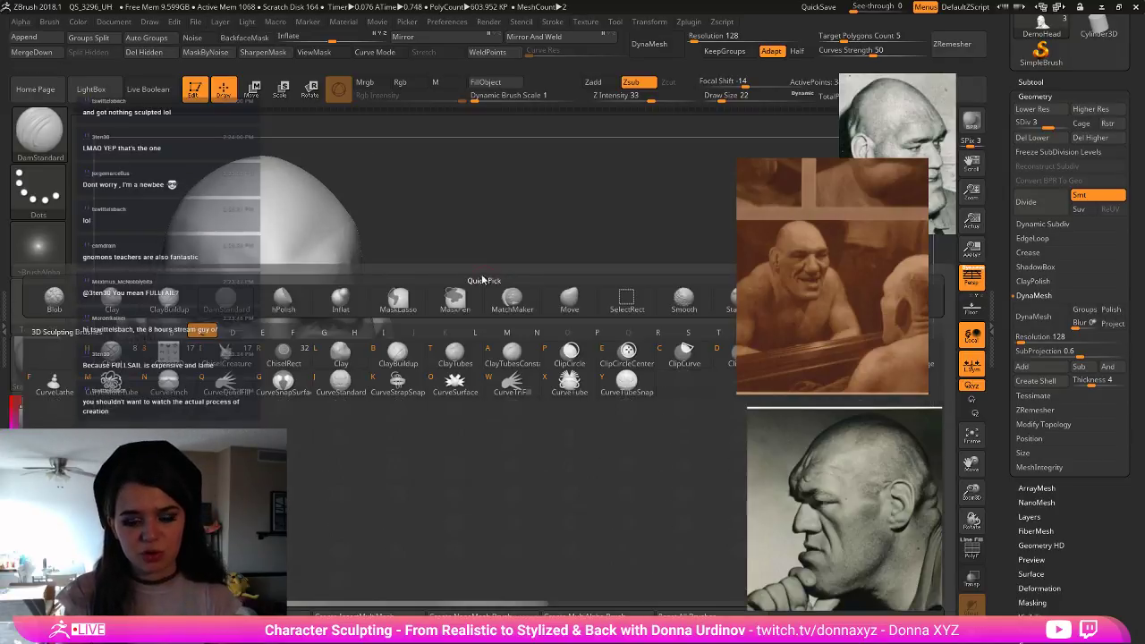
key(c)
key(b)
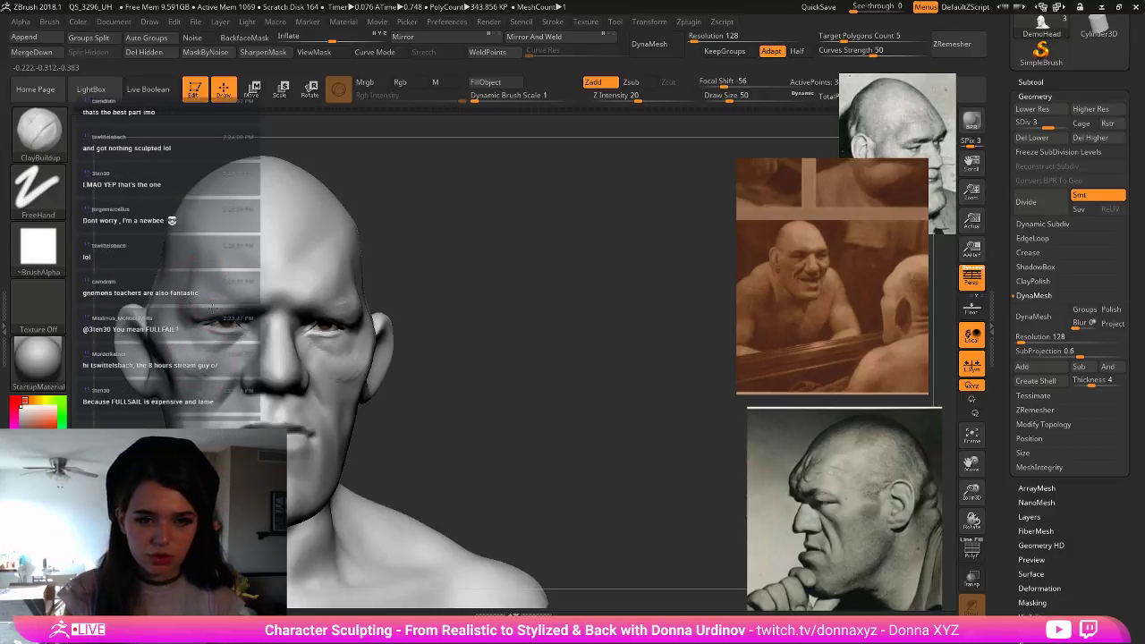
key([)
key([)
key([)
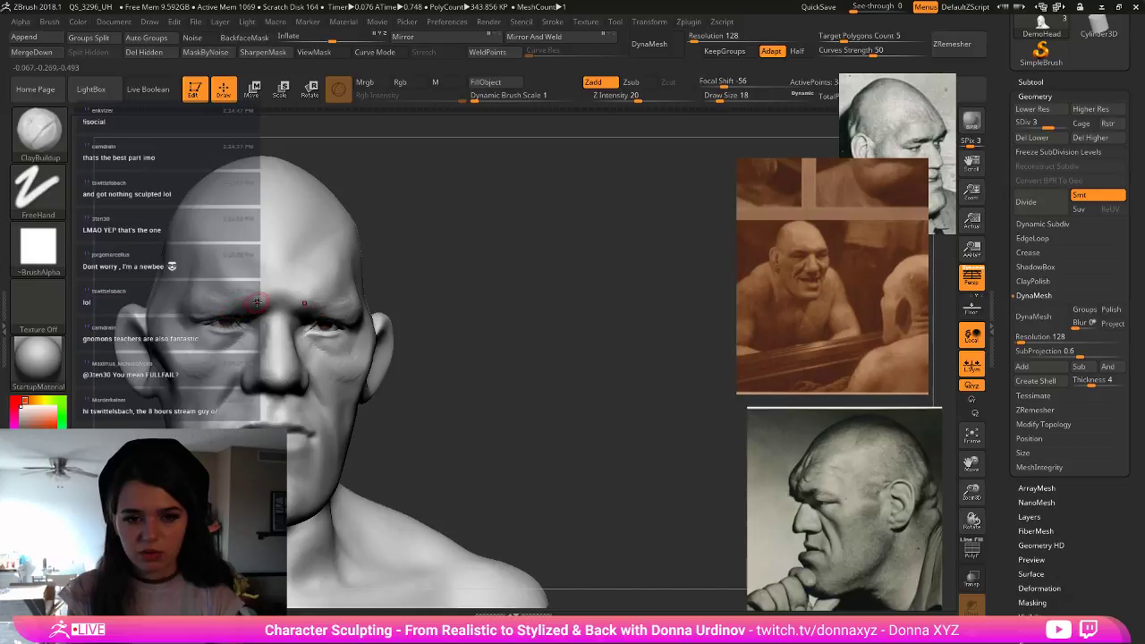
key(bracketleft)
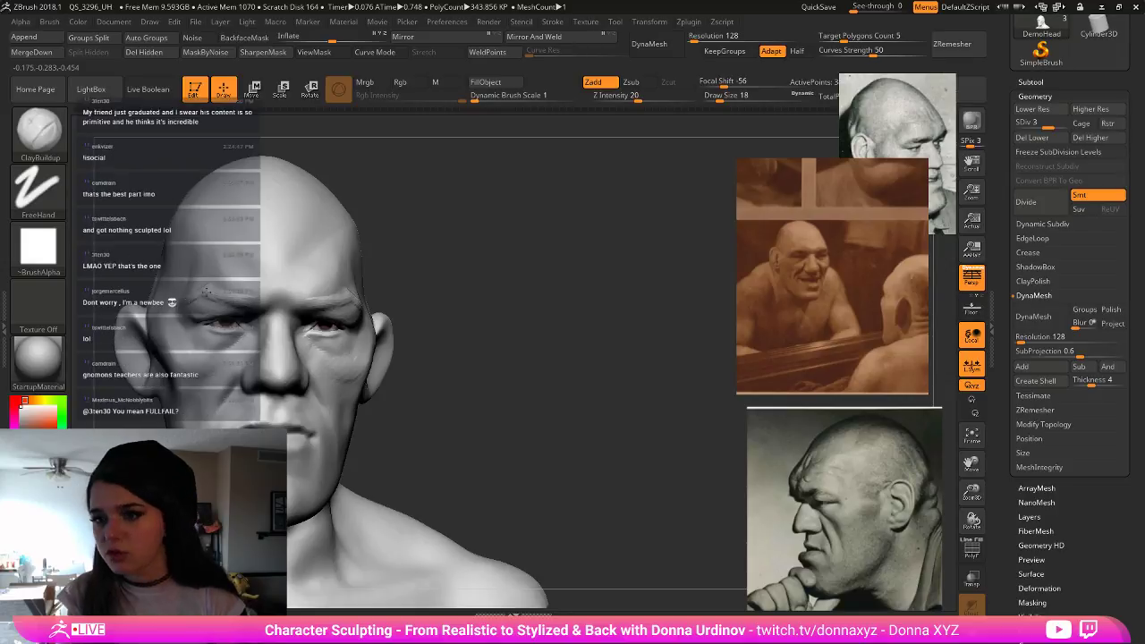
- Extend the ClayBuildup strokes over the outer brow and smooth them into the temple
drag(447, 262, 197, 292)
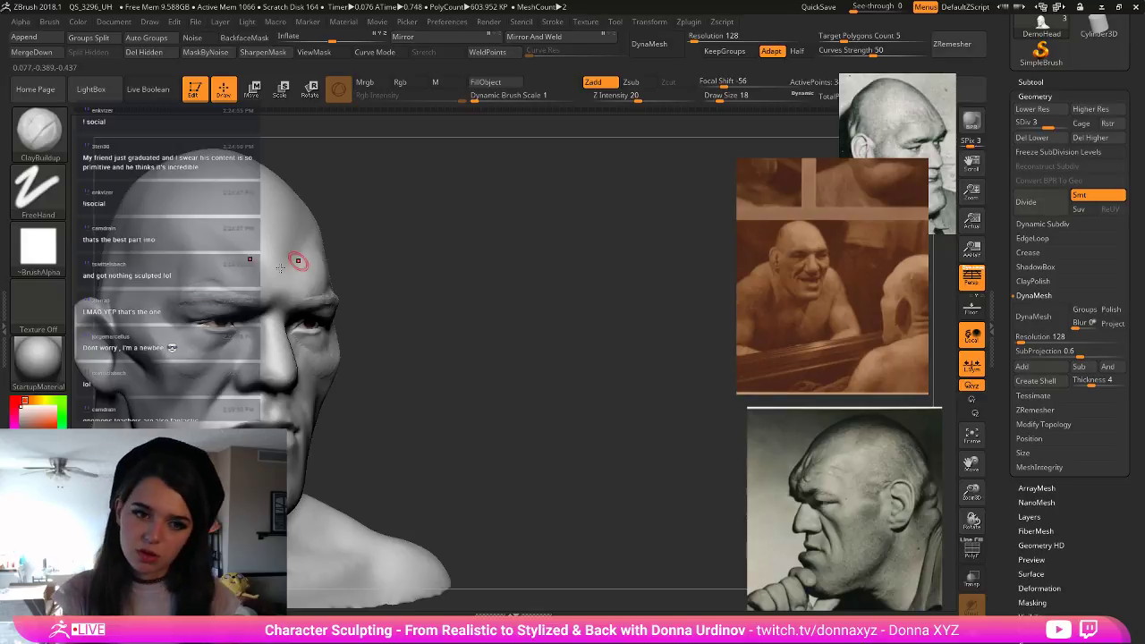
mouse_move(465, 263)
mouse_down()
mouse_move(506, 292)
mouse_move(577, 268)
mouse_up()
drag(280, 236, 276, 230)
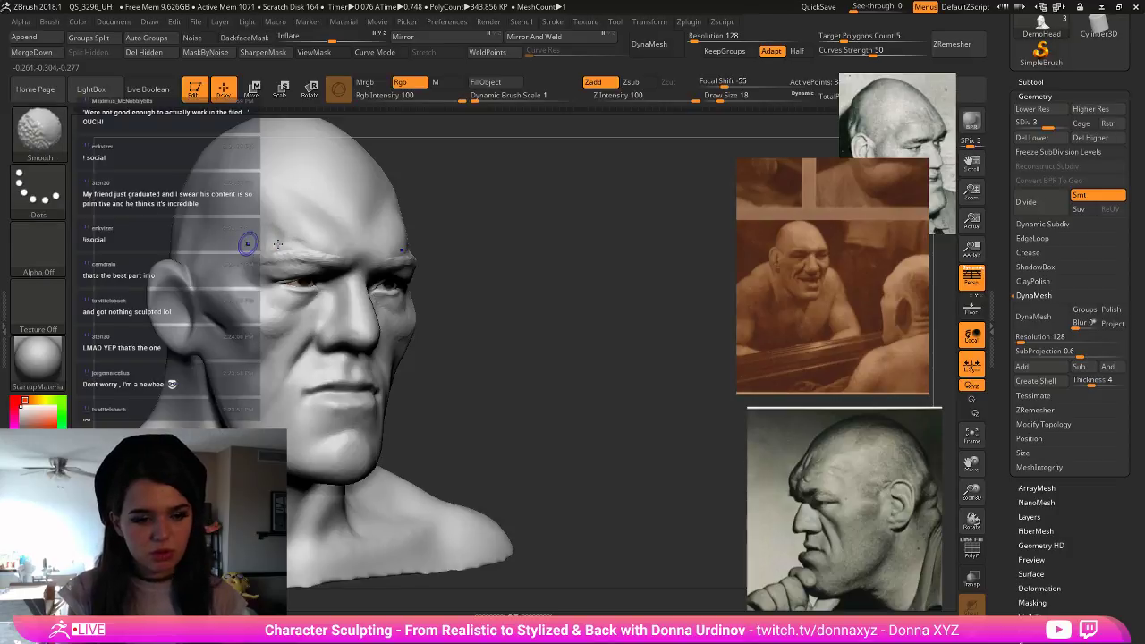
- Carve the crease around the nostril wing with the DamStandard brush at draw size 18 and smooth its transition into the cheek
drag(567, 274, 642, 273)
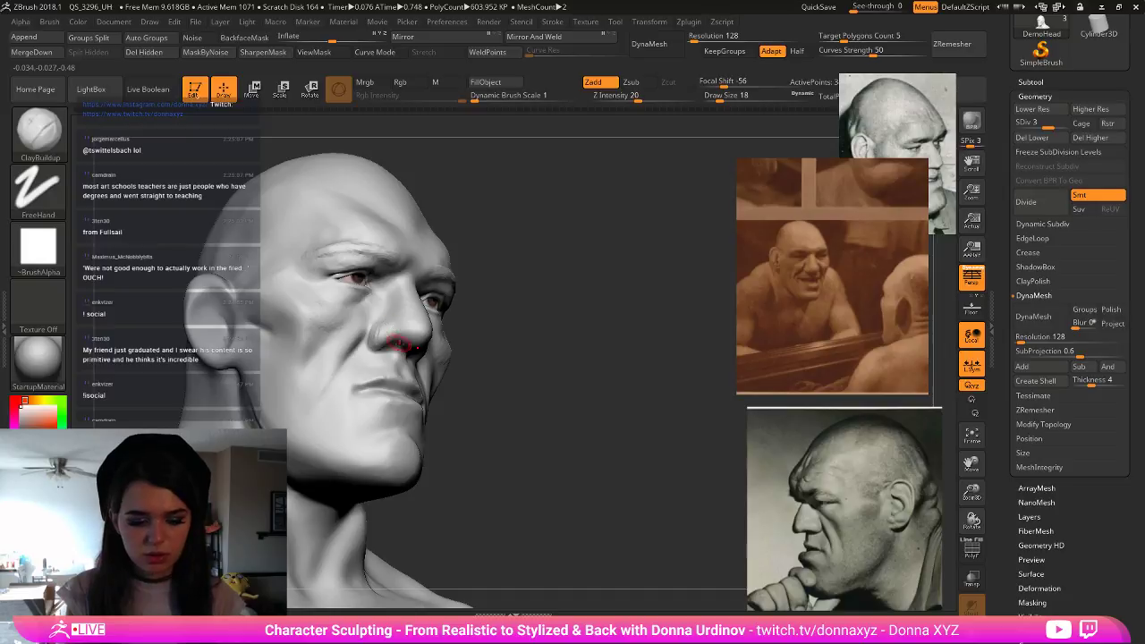
key(b)
key(d)
key(s)
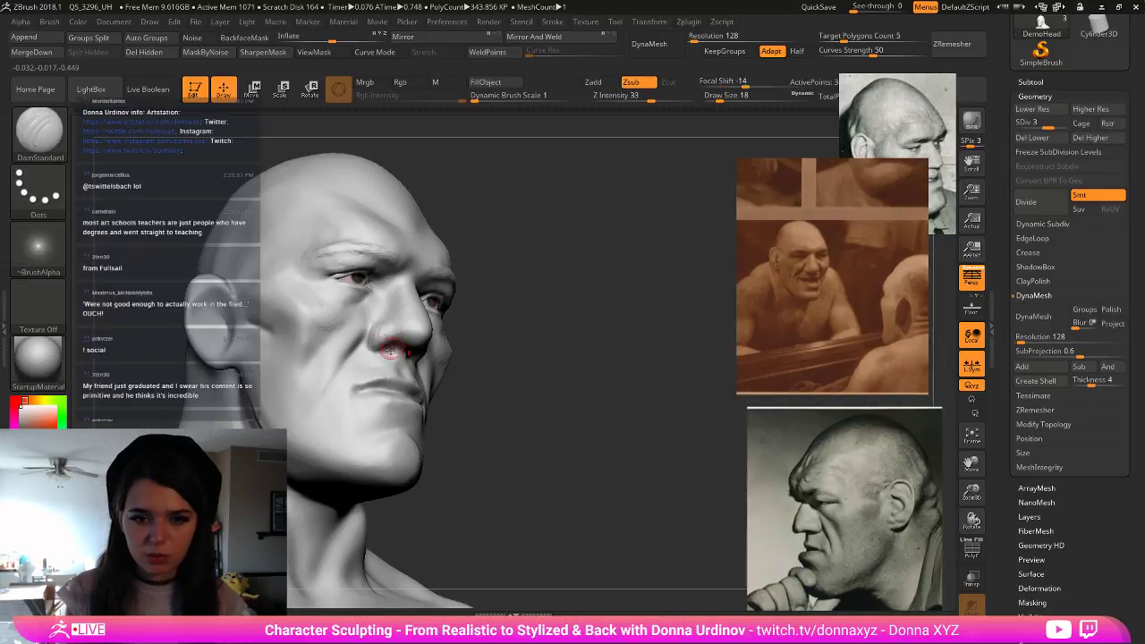
drag(524, 288, 400, 341)
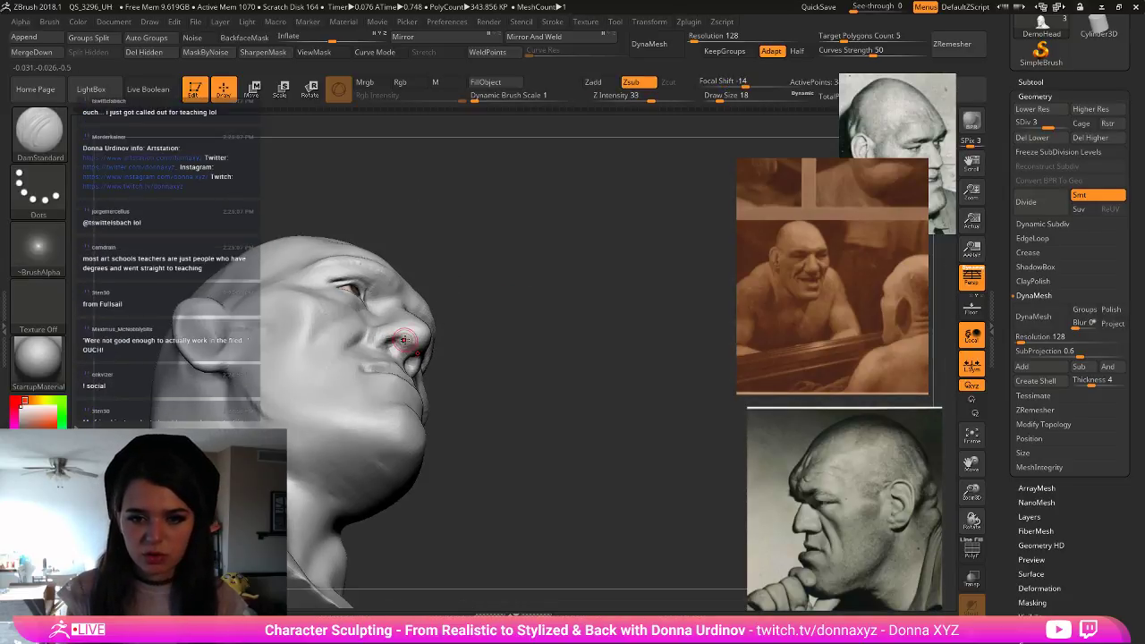
drag(523, 279, 513, 359)
drag(373, 325, 380, 354)
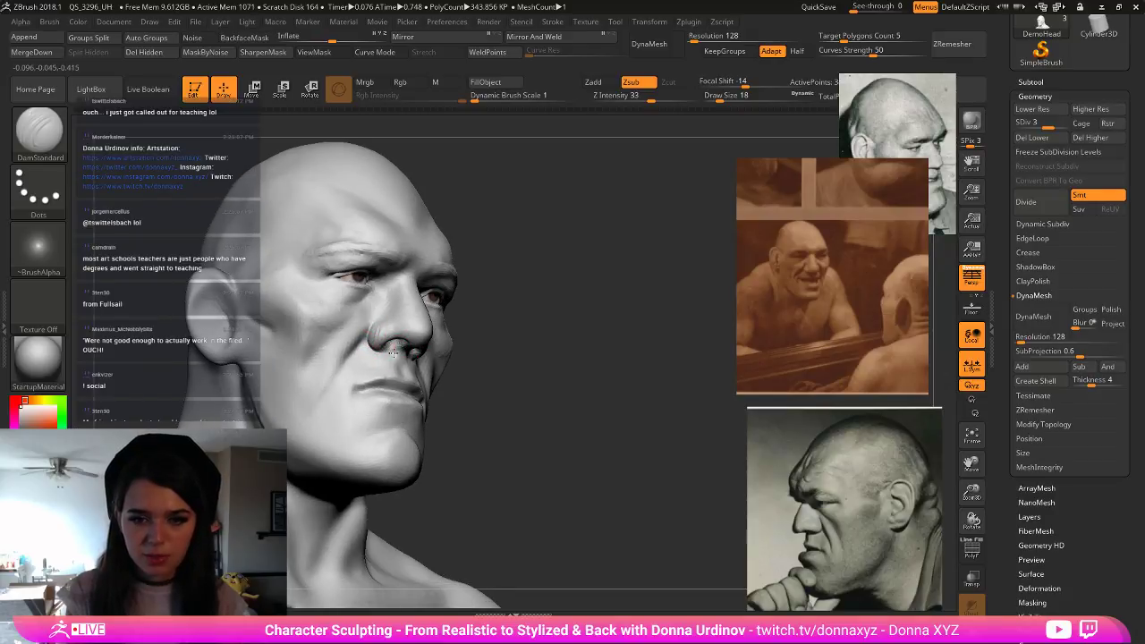
shift+right_drag(437, 348, 440, 325)
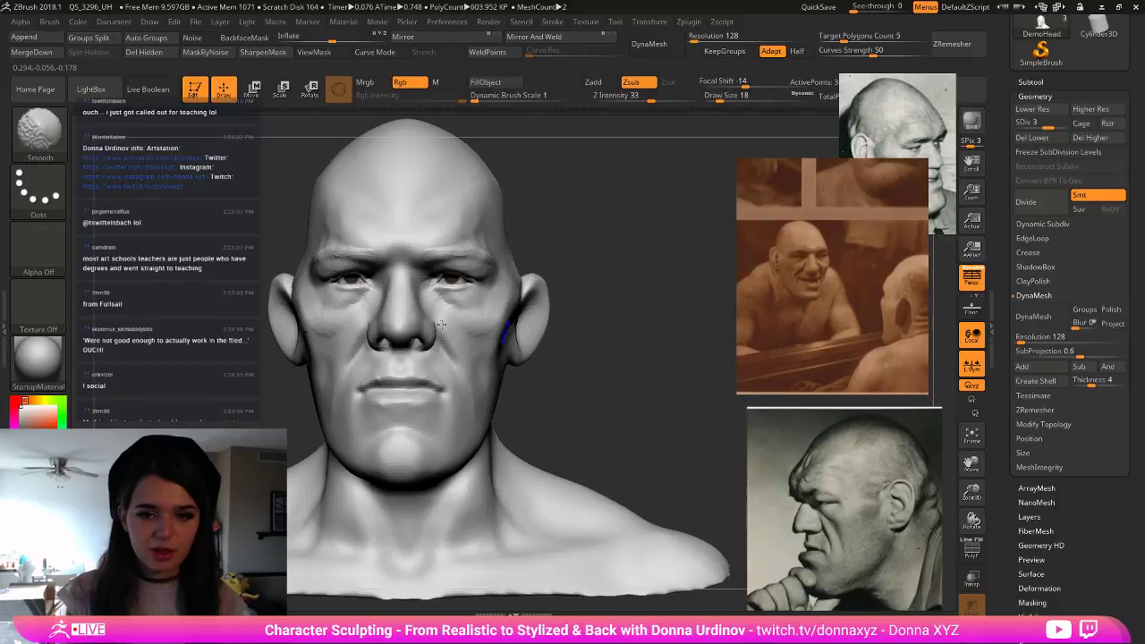
shift+drag(432, 324, 440, 348)
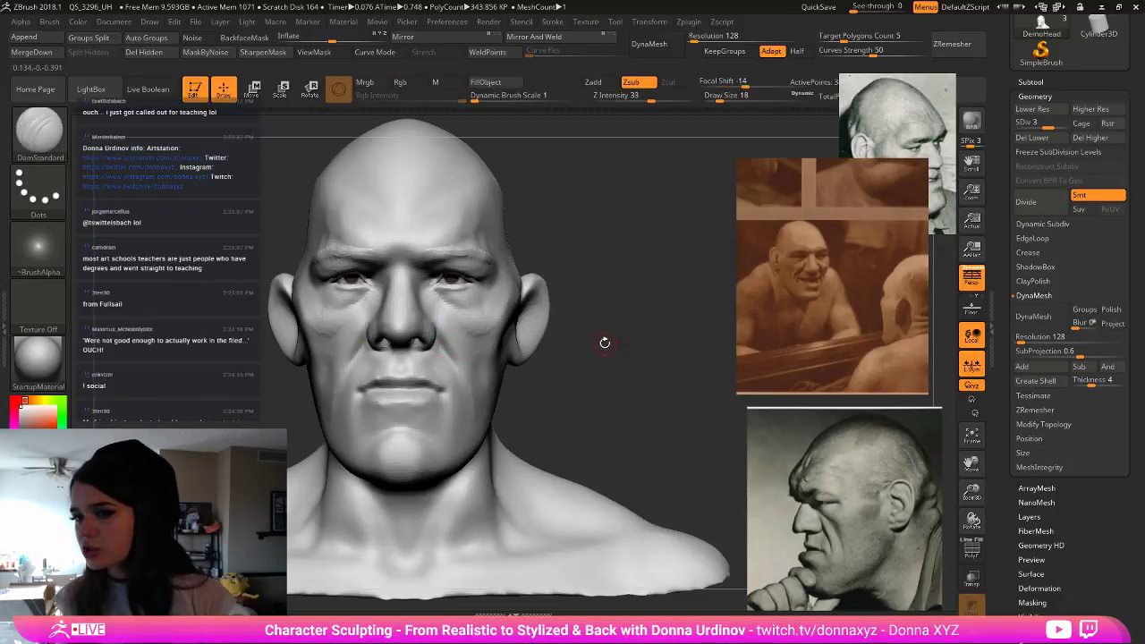
- Reposition the sepia reference to show the frontal portrait and swell the cheek folds using the Inflat brush at draw size 38
drag(892, 352, 849, 344)
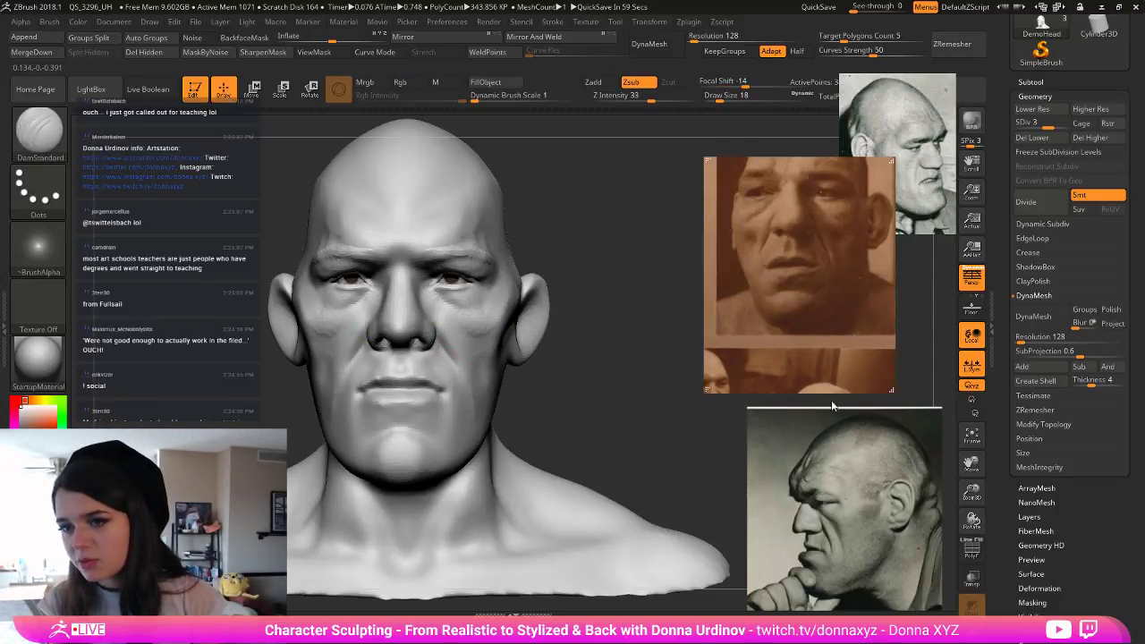
drag(585, 362, 584, 370)
key(b)
key(i)
key(n)
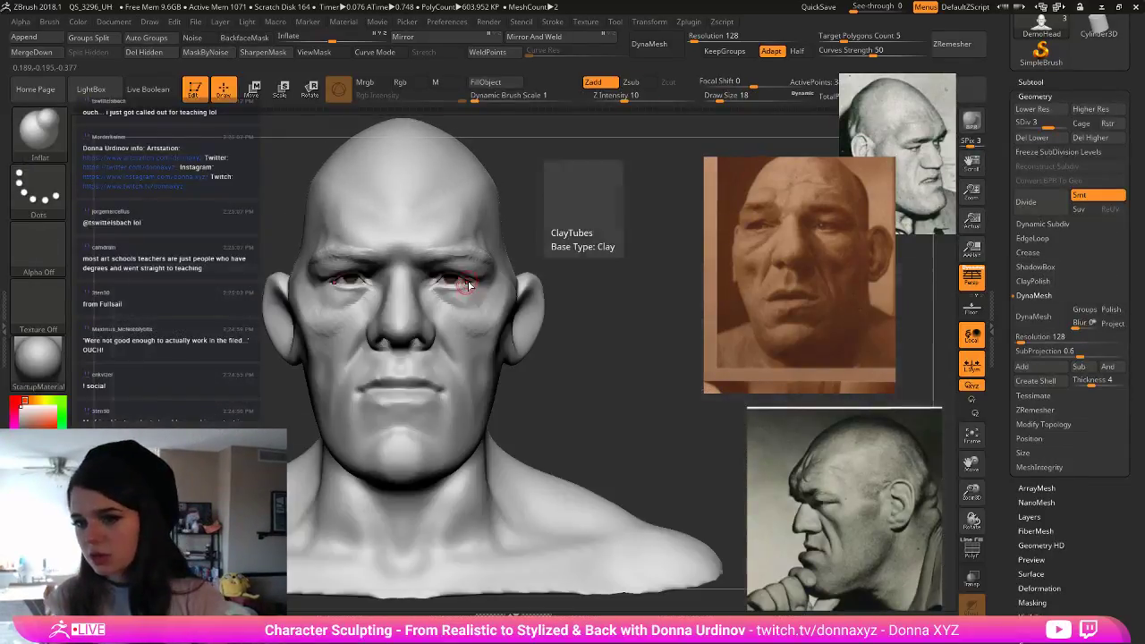
key(bracketright)
key(bracketright)
key(bracketright)
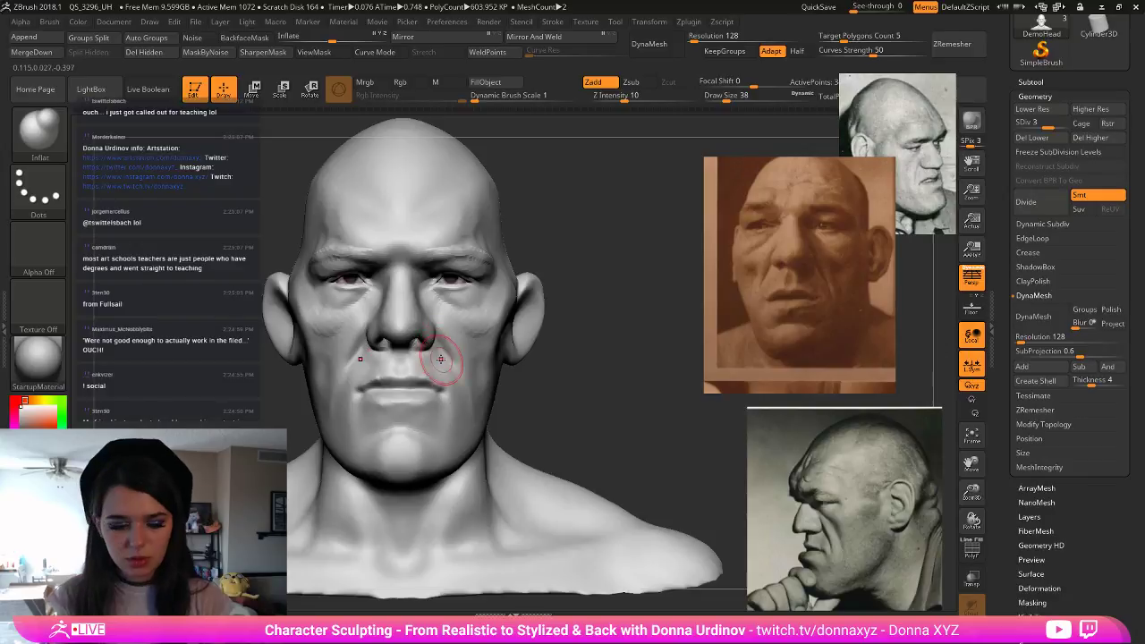
- Flatten the planes beside the nose and across the cheek with the hPolish brush at draw sizes 34 and 26, smoothing the strokes
key(b)
key(h)
key(p)
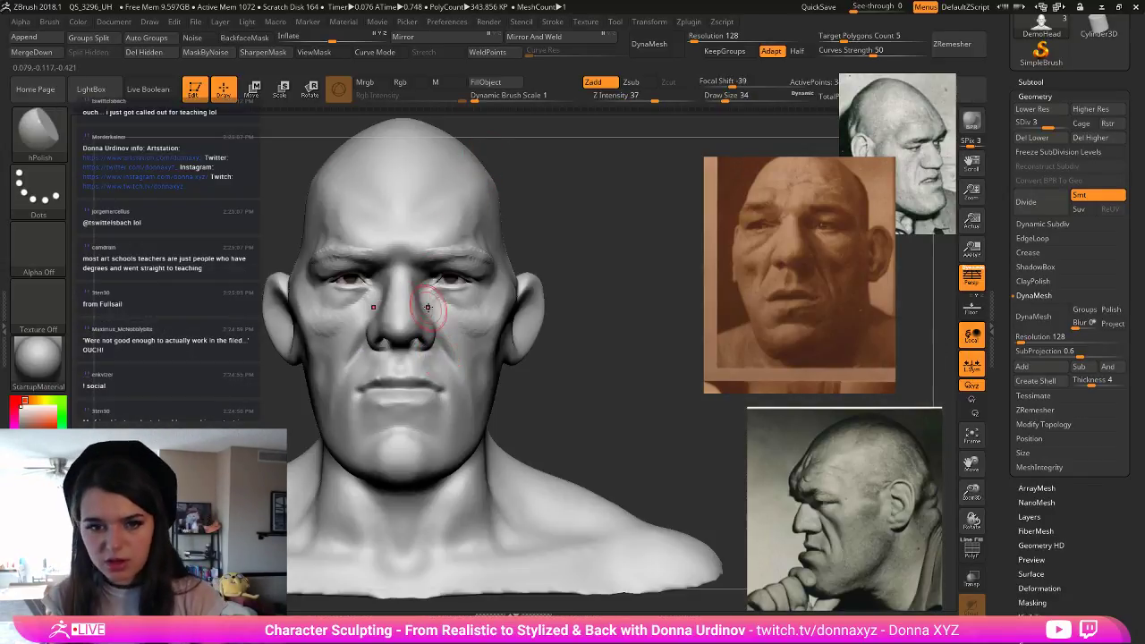
drag(557, 349, 395, 336)
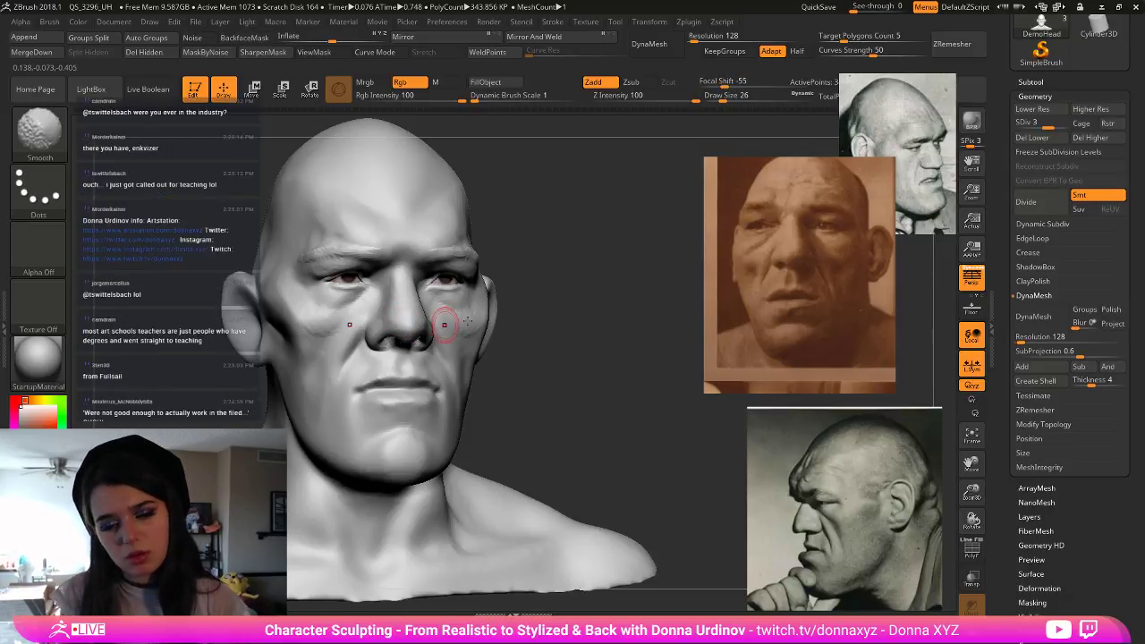
- Inflate the nostril wings and underside of the nose with the Inflat brush at draw sizes 26 and 46
drag(566, 293, 544, 258)
key(b)
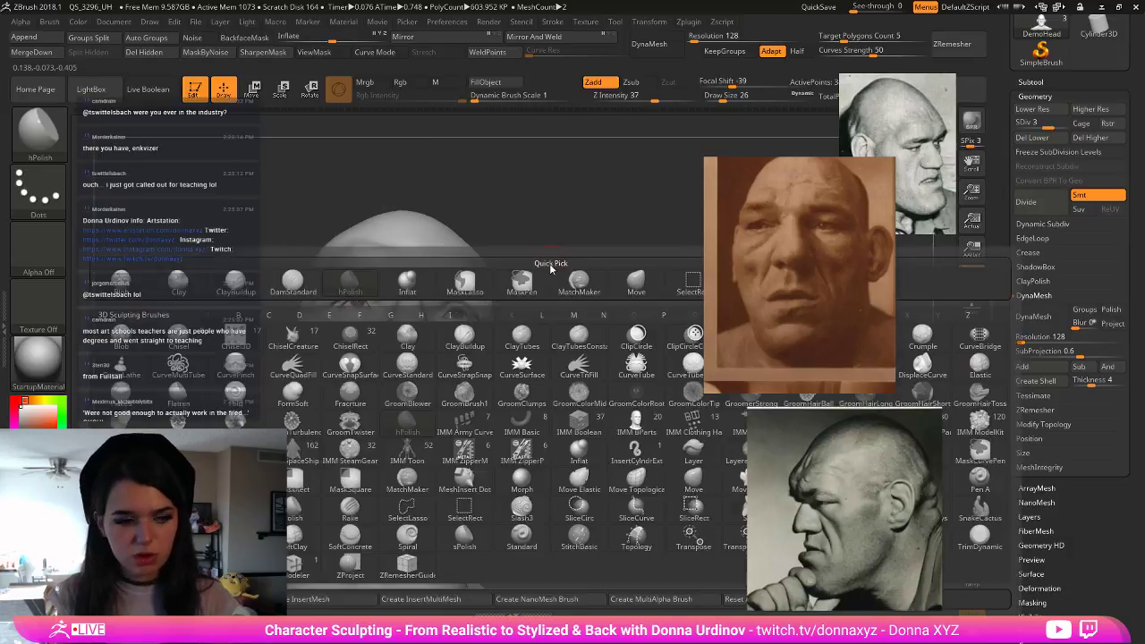
key(i)
key(n)
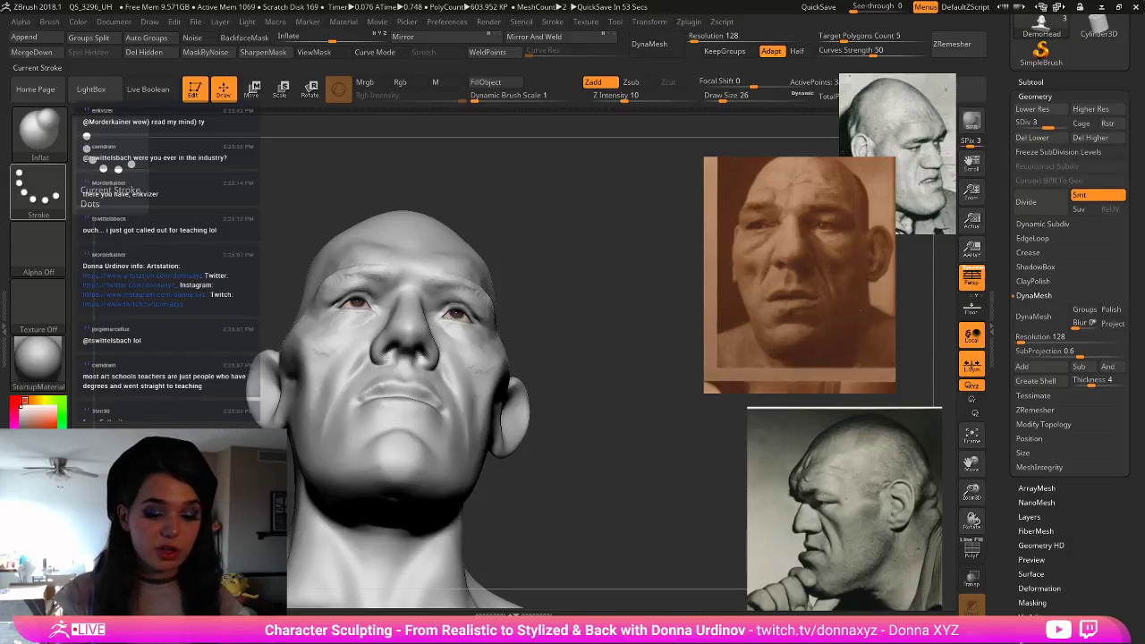
mouse_move(581, 268)
mouse_down()
mouse_move(456, 309)
mouse_move(393, 362)
mouse_up()
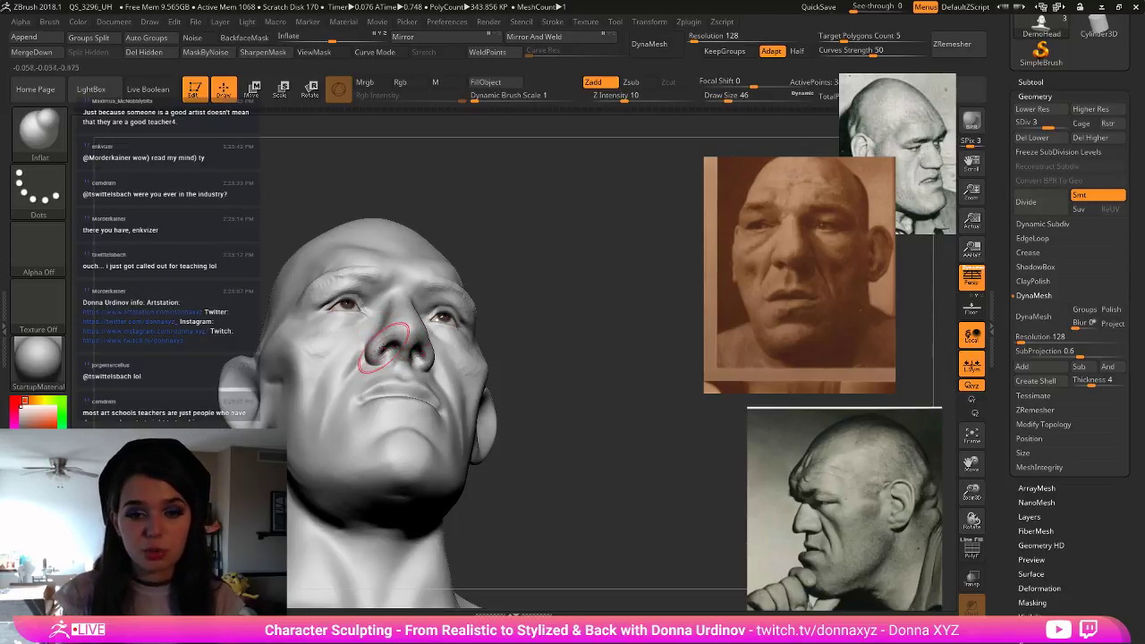
shift+drag(486, 322, 573, 340)
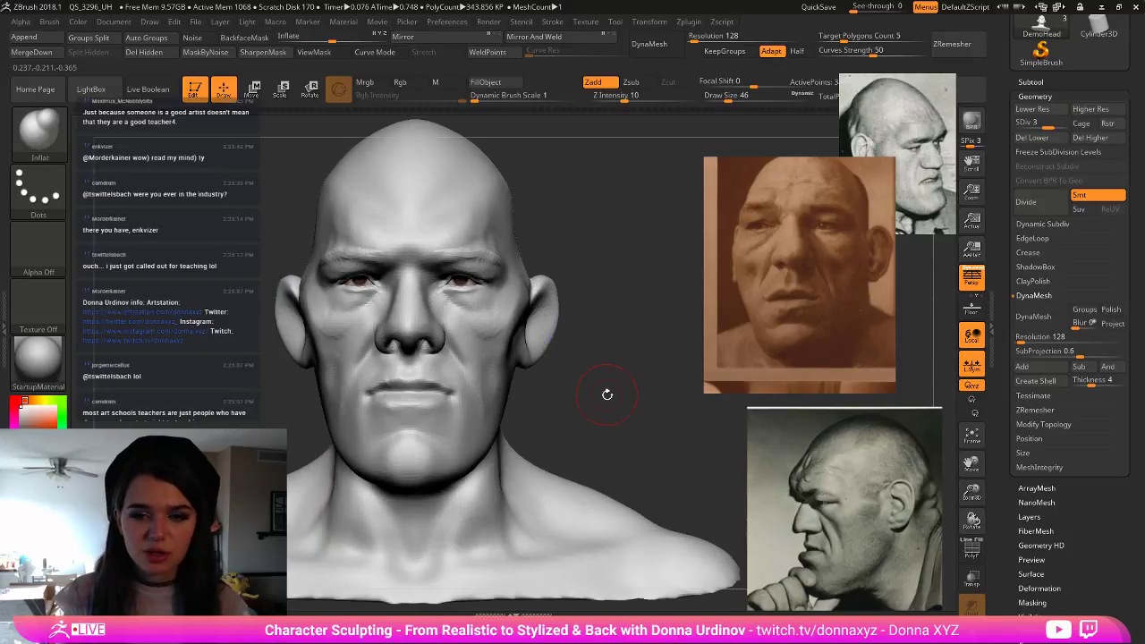
- Reshape the nostrils and nose tip with the Move brush at draw sizes 30, 22 and 14
drag(606, 396, 586, 393)
key(b)
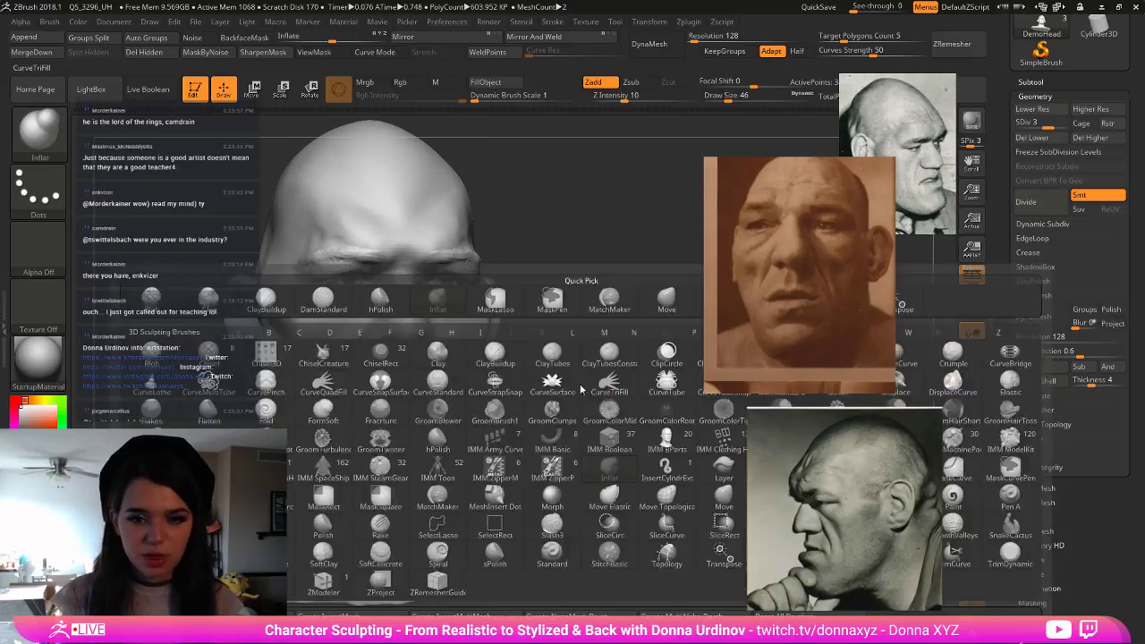
key(m)
key(v)
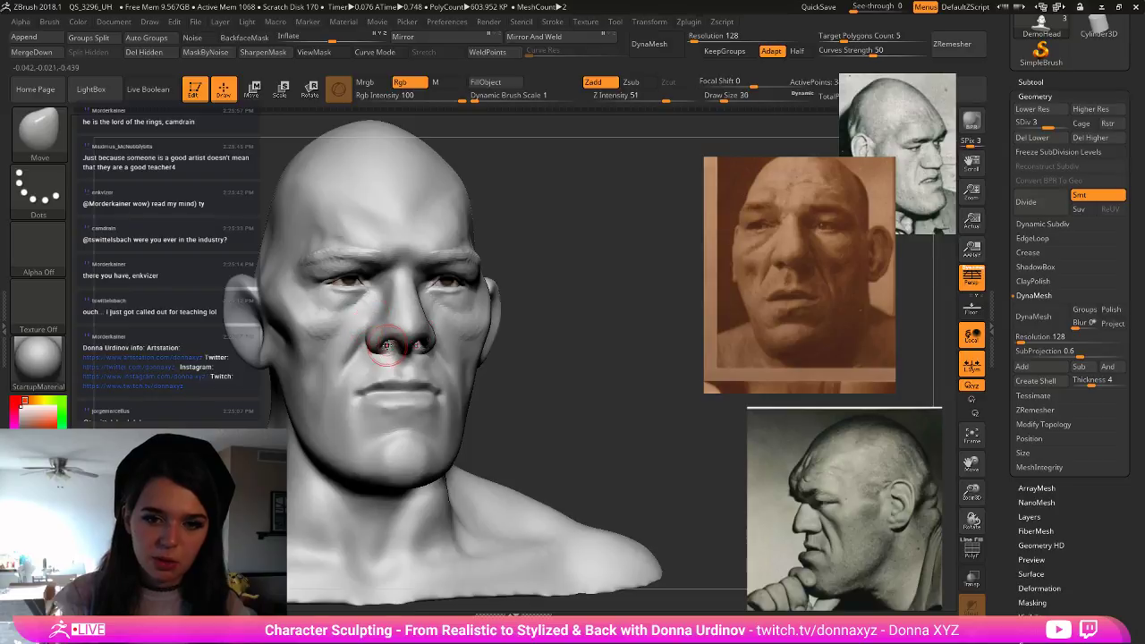
drag(583, 215, 597, 148)
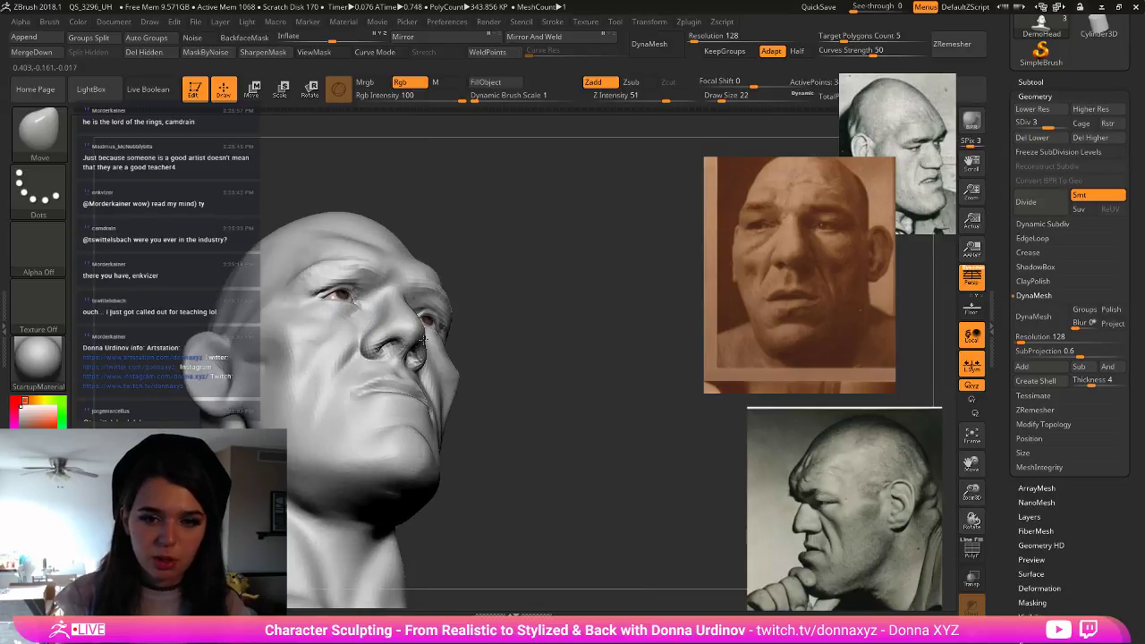
key([)
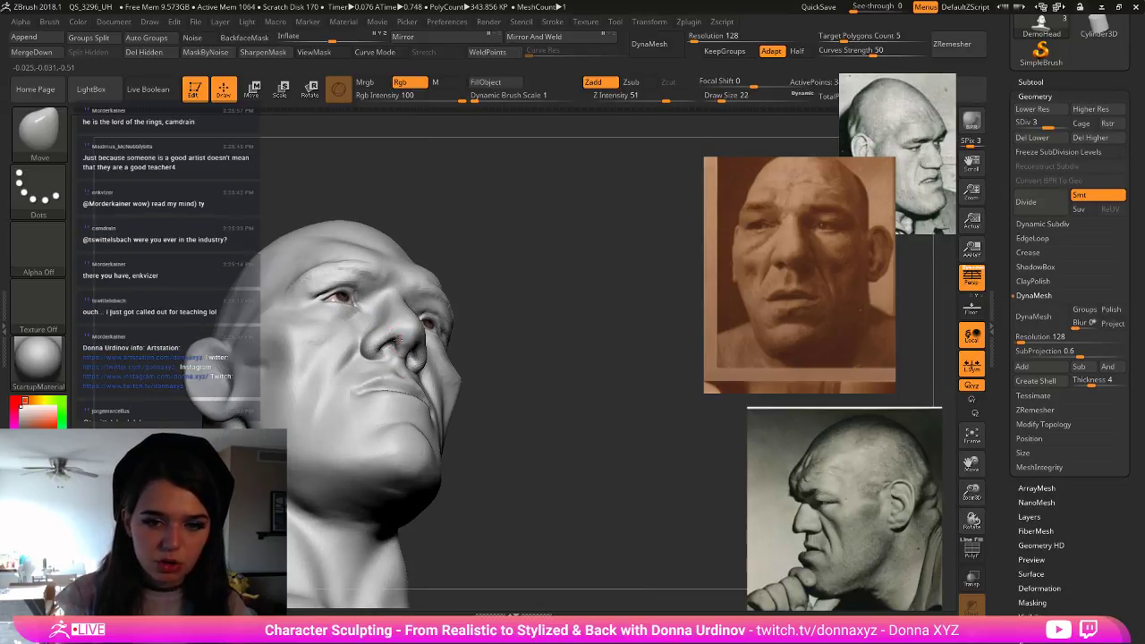
right_drag(509, 290, 392, 355)
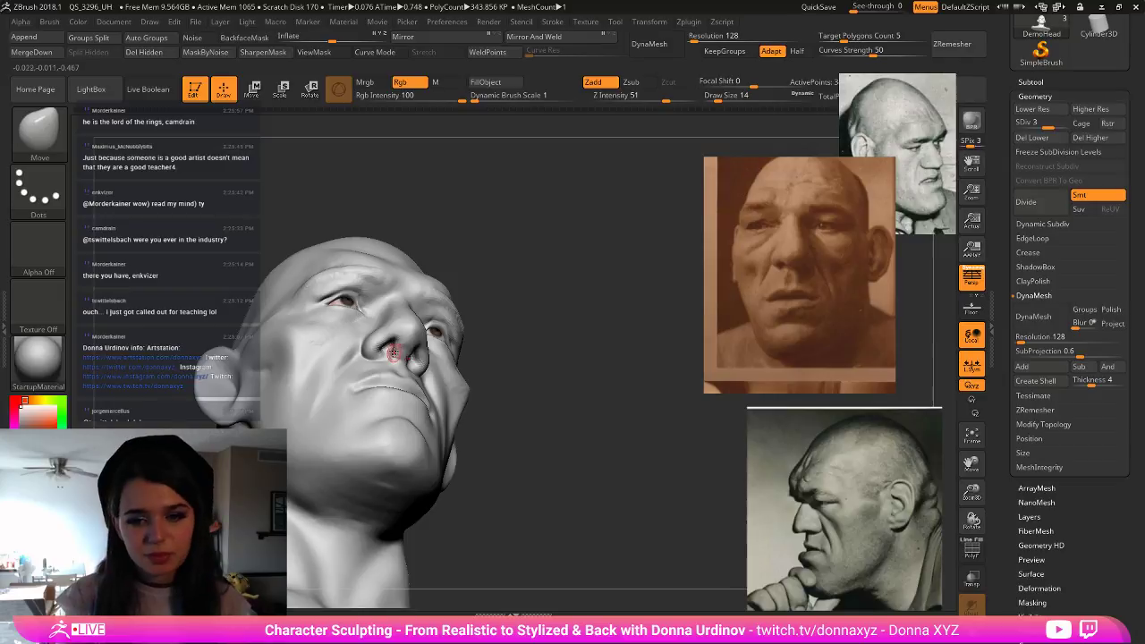
key(shift)
mouse_move(433, 338)
shift+right_down()
mouse_move(536, 314)
mouse_move(525, 369)
shift+right_up()
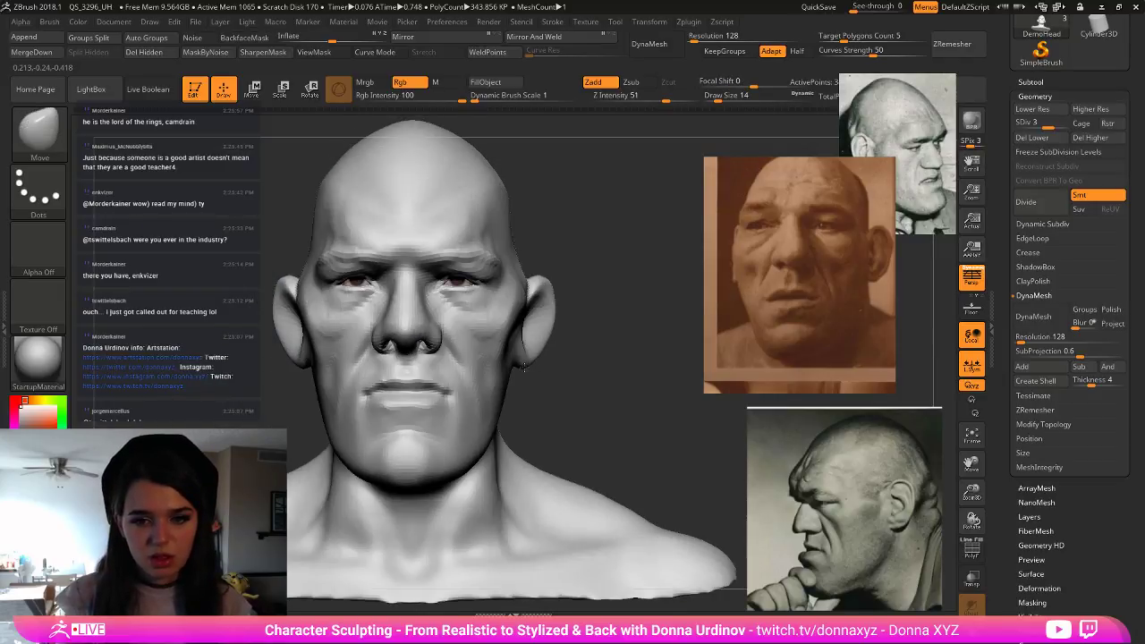
- Adjust the nose tip and nose bridge near the inner eye corners with the Move brush at draw sizes 22, 38 and 26
right_drag(598, 379, 585, 361)
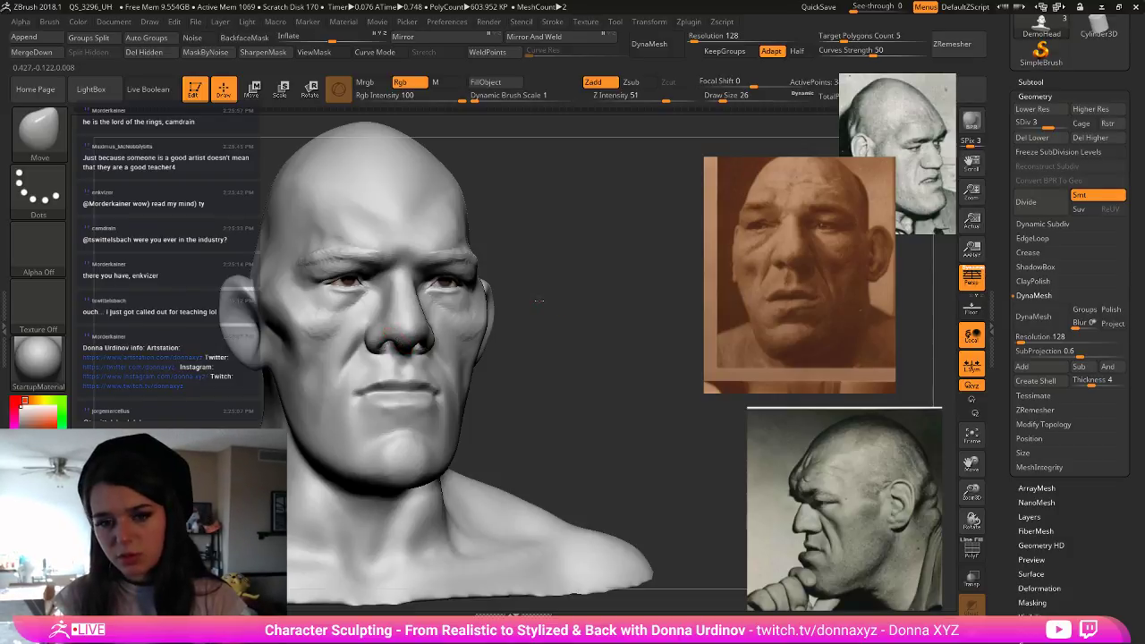
shift+drag(542, 300, 510, 304)
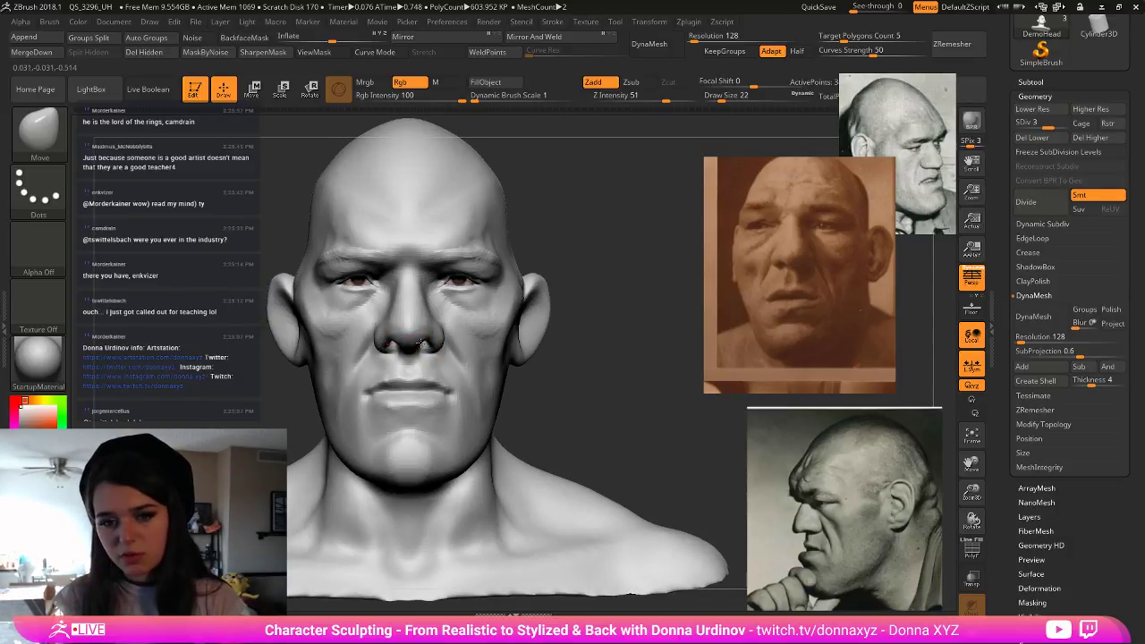
key(])
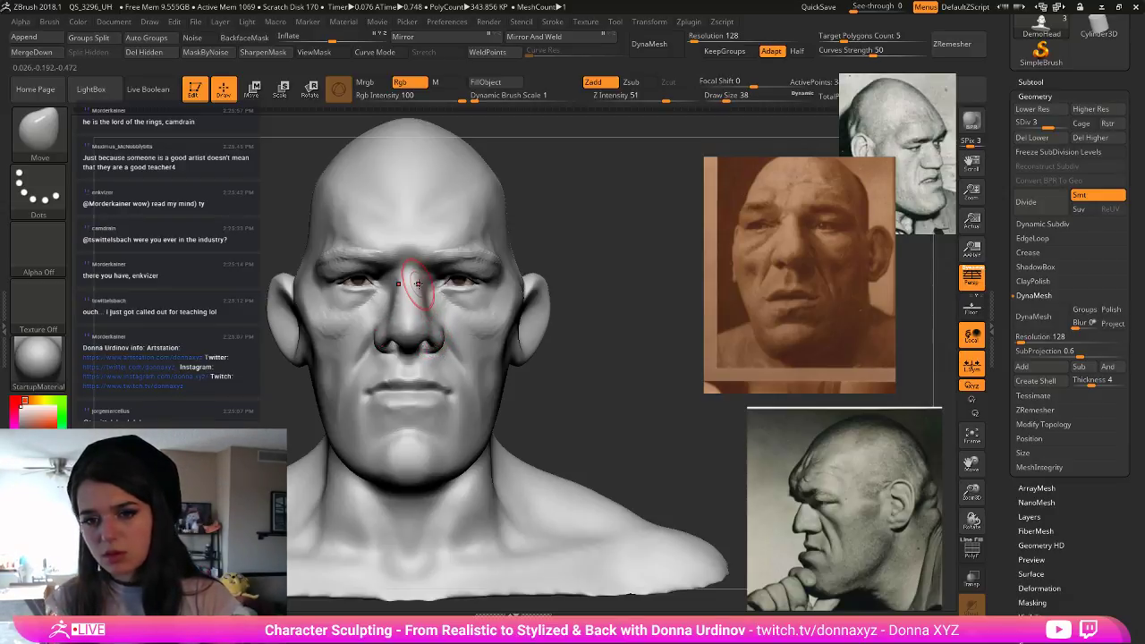
key([)
drag(423, 285, 418, 283)
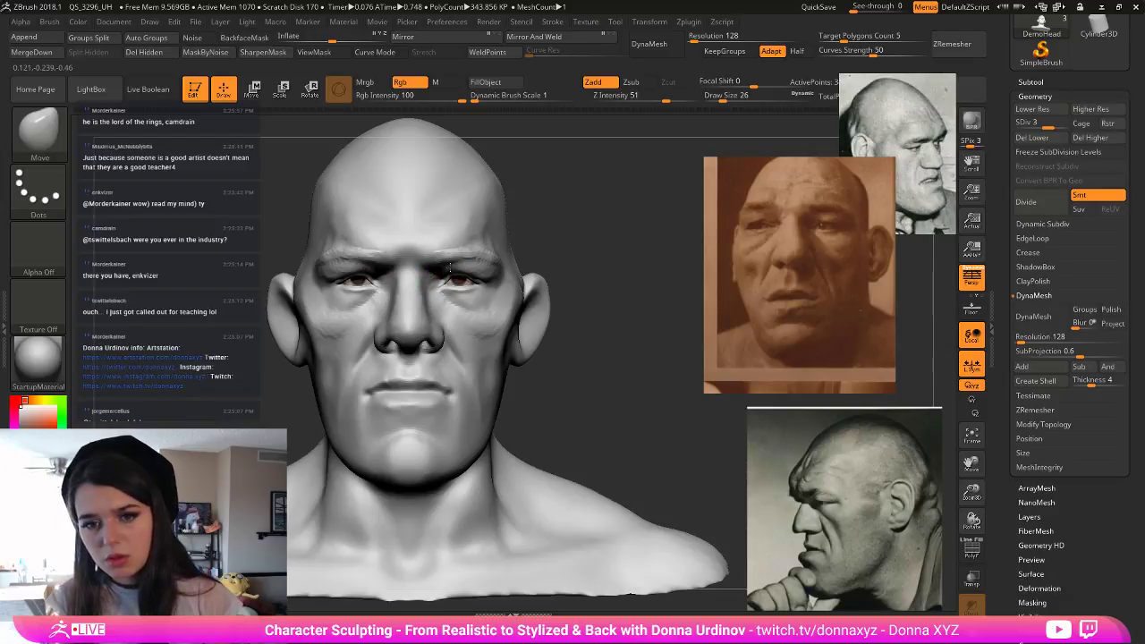
- Turn off perspective distortion and reshape the nose and mouth profile from the side with the Move brush at draw size 182
mouse_move(587, 256)
mouse_down()
mouse_move(606, 259)
mouse_move(503, 214)
mouse_move(466, 254)
mouse_move(536, 275)
mouse_up()
key(bracketright)
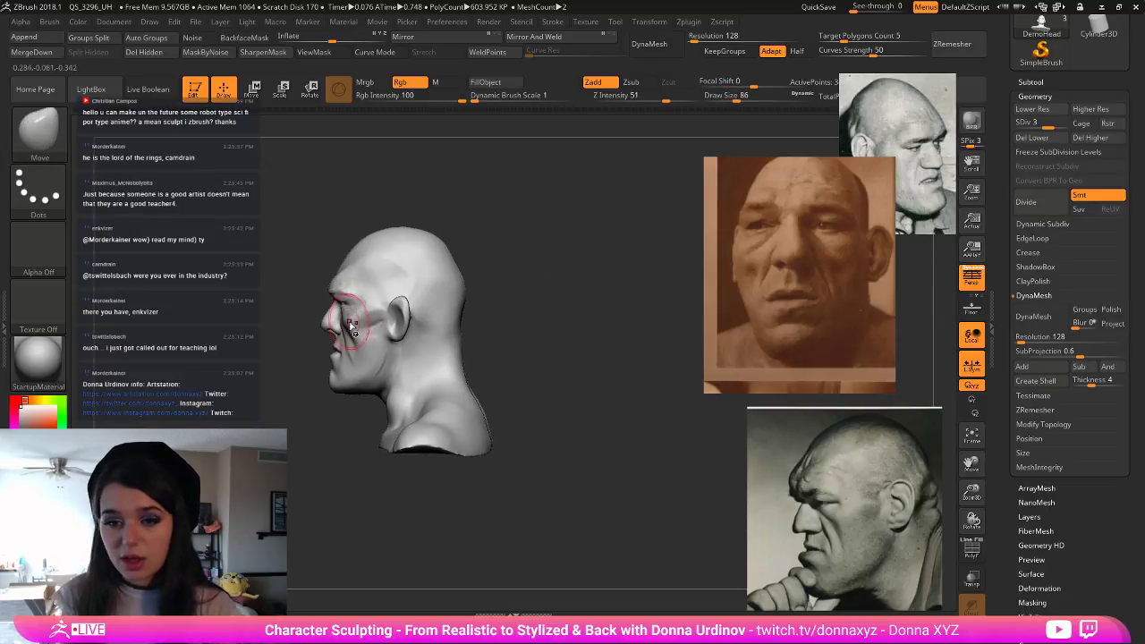
key(bracketright)
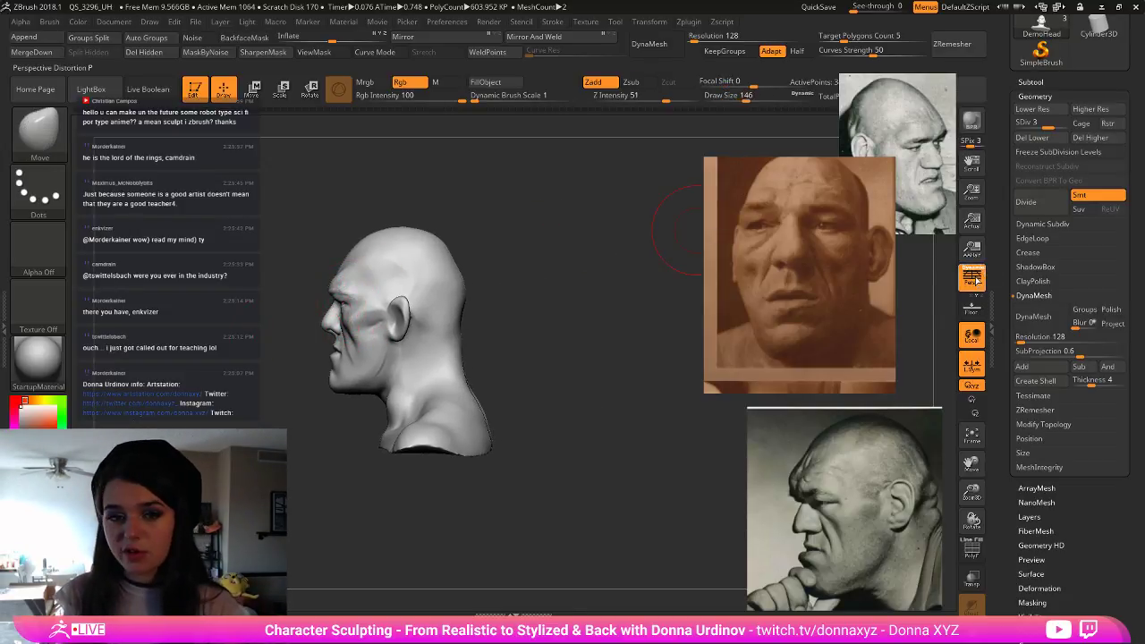
click(972, 278)
mouse_move(553, 309)
alt+mouse_down()
mouse_move(575, 315)
mouse_move(541, 327)
alt+mouse_up()
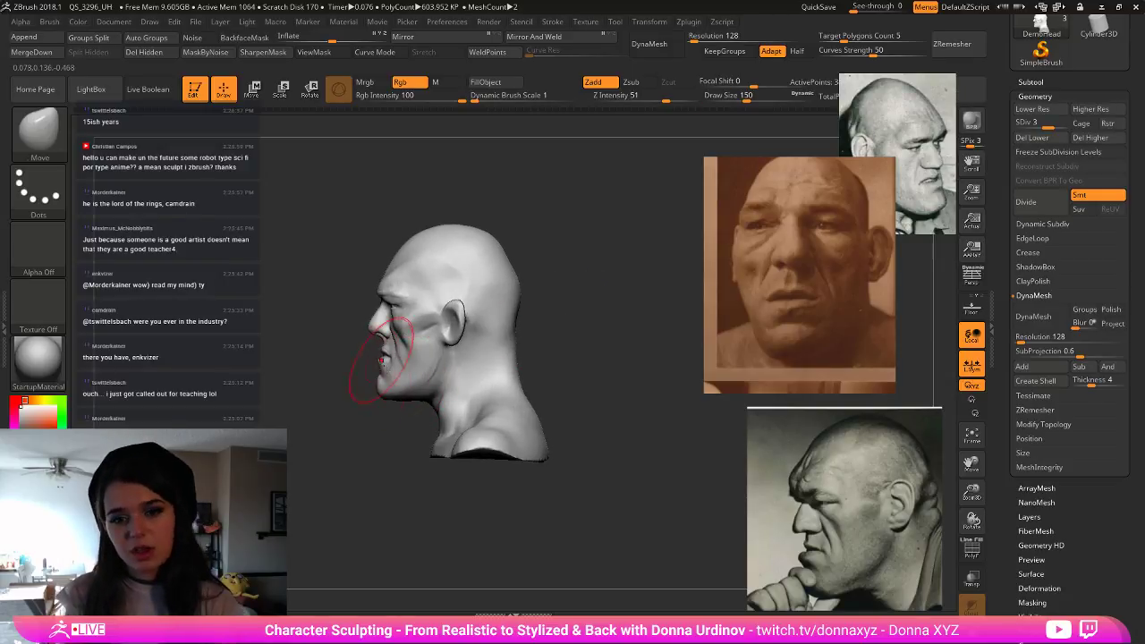
key(bracketright)
drag(375, 339, 385, 339)
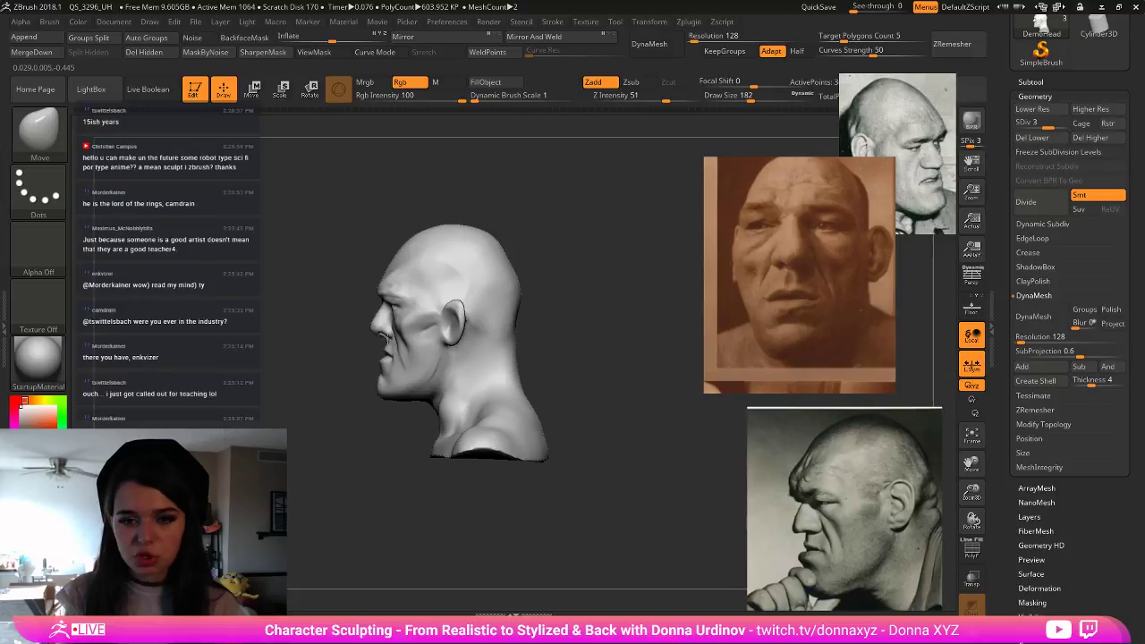
- Reshape the forehead, crown and back of the skull with the Move brush at draw sizes 134, 202 and 158
key(bracketleft)
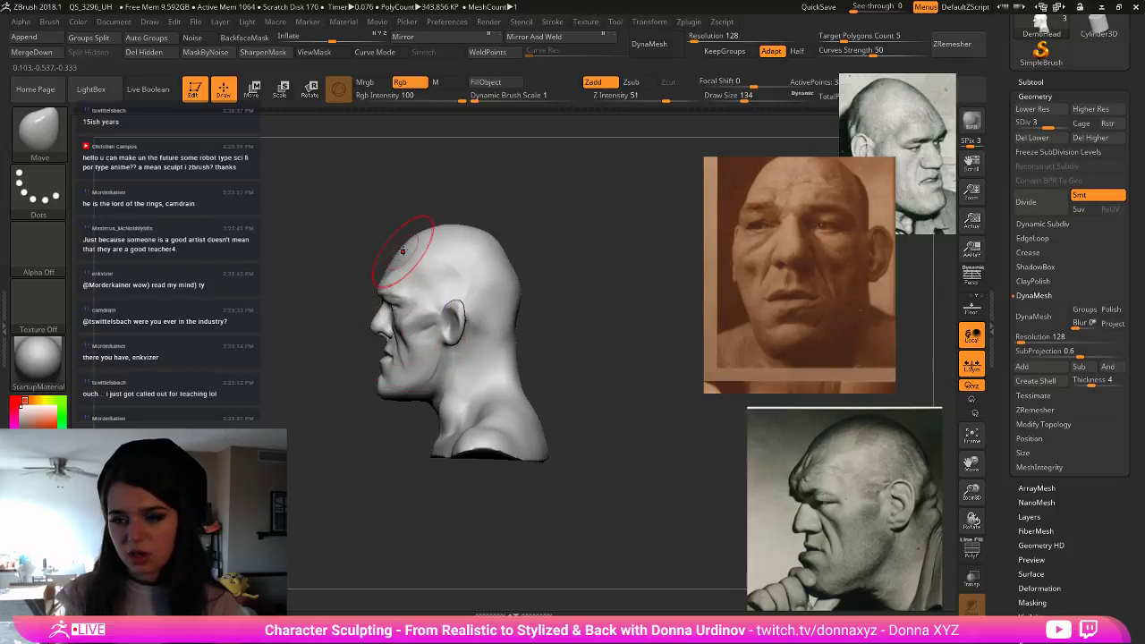
key(bracketright)
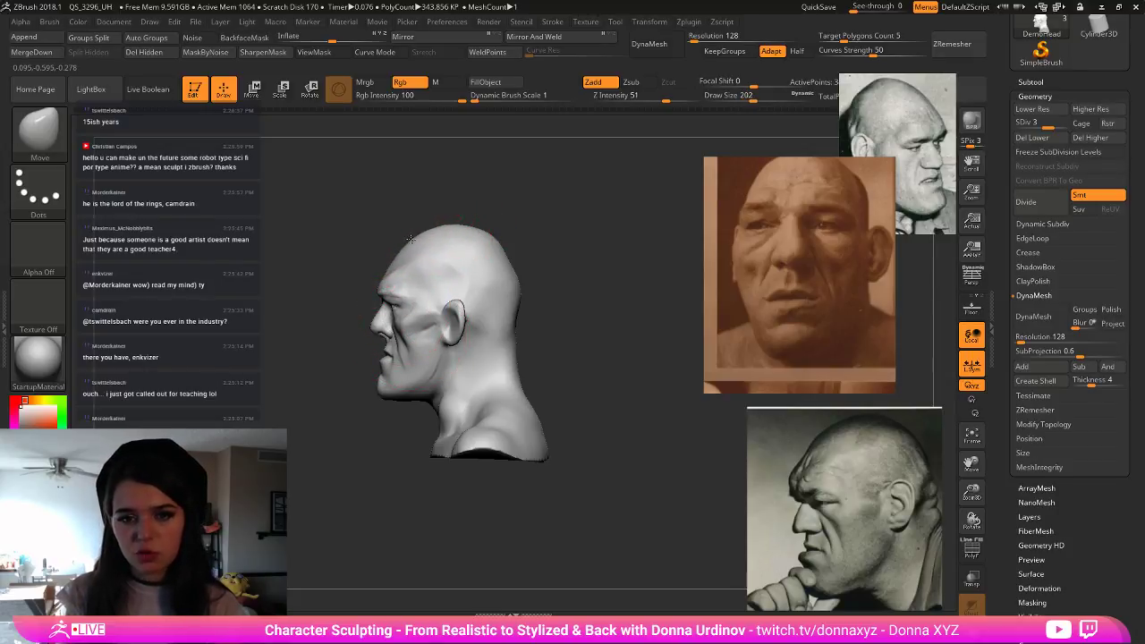
key(bracketleft)
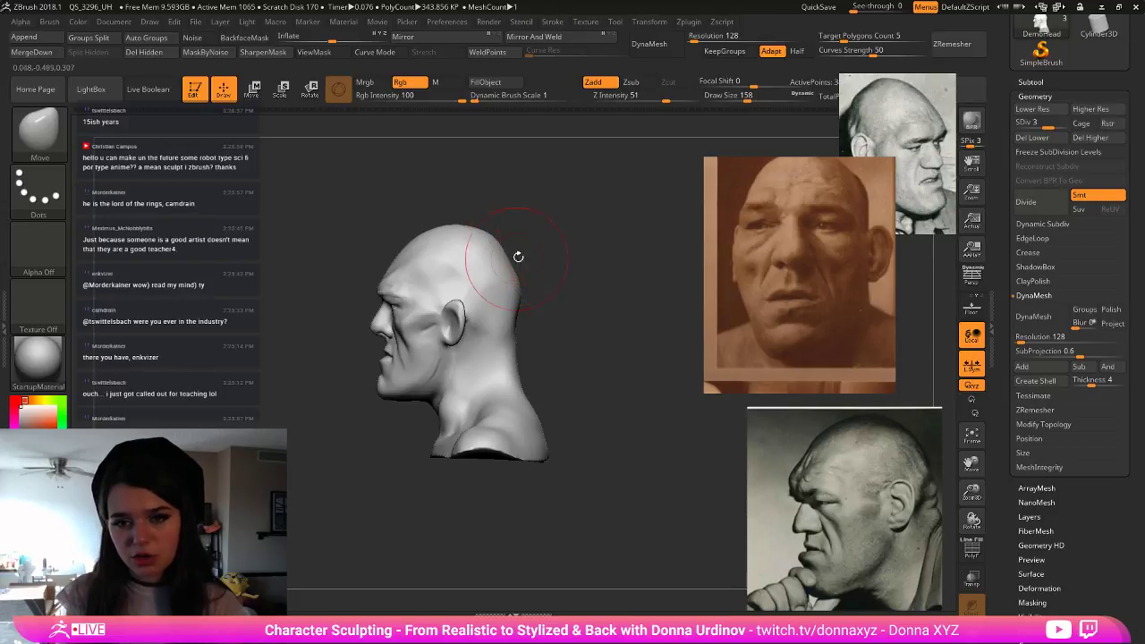
drag(517, 298, 606, 295)
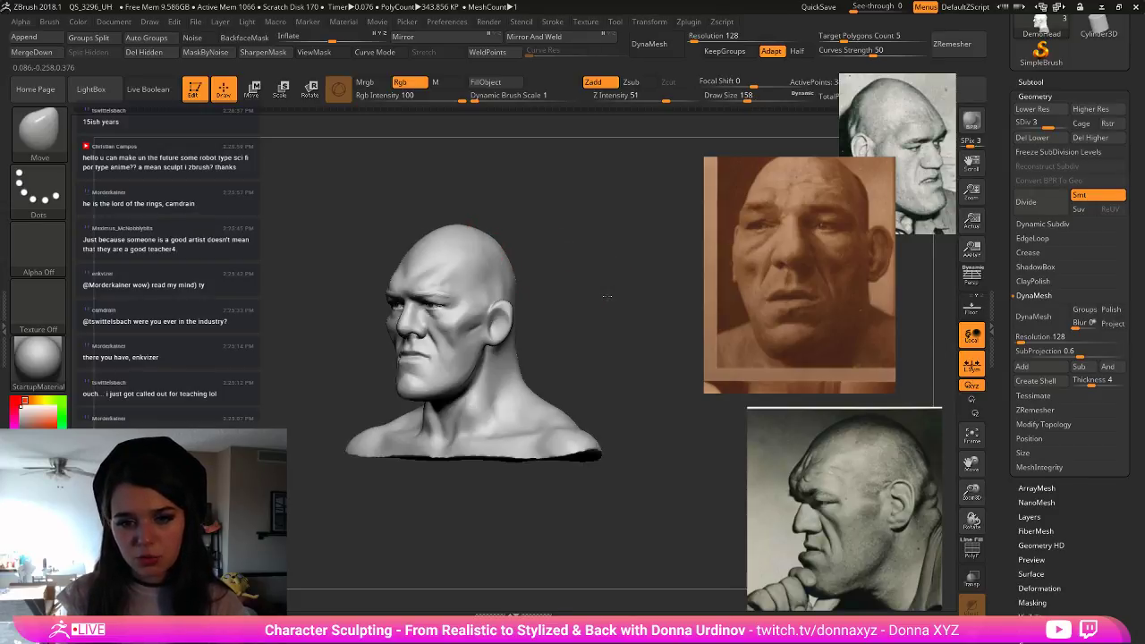
- Set the Move brush's draw size to 98 and shift the sepia reference image to show the smiling half-length portrait
key(bracketleft)
key(bracketleft)
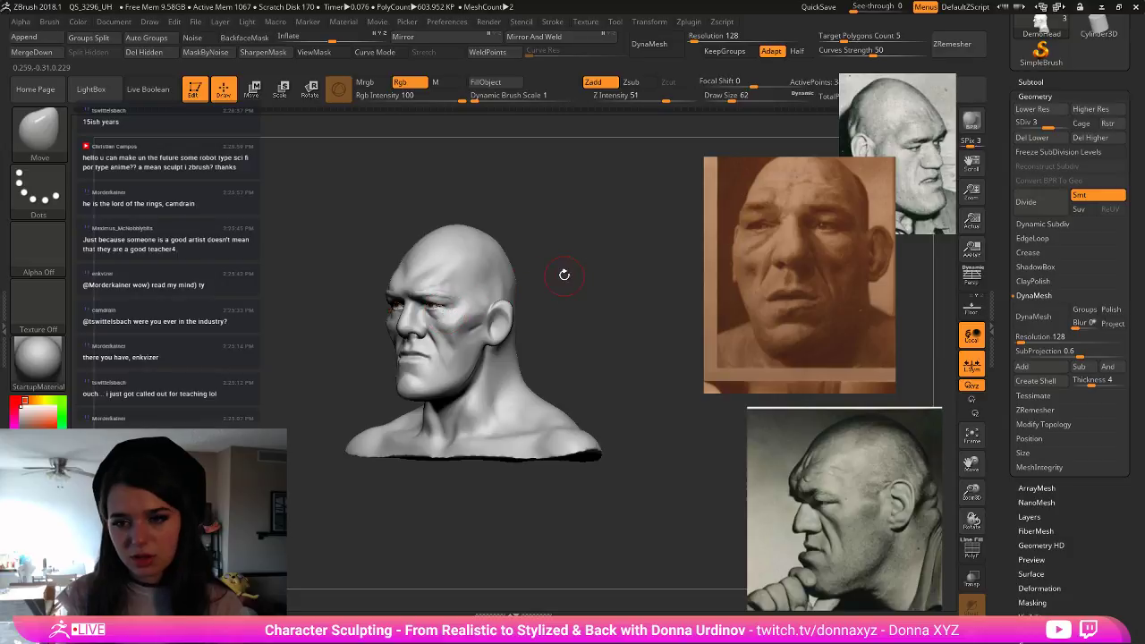
key(bracketright)
key(bracketright)
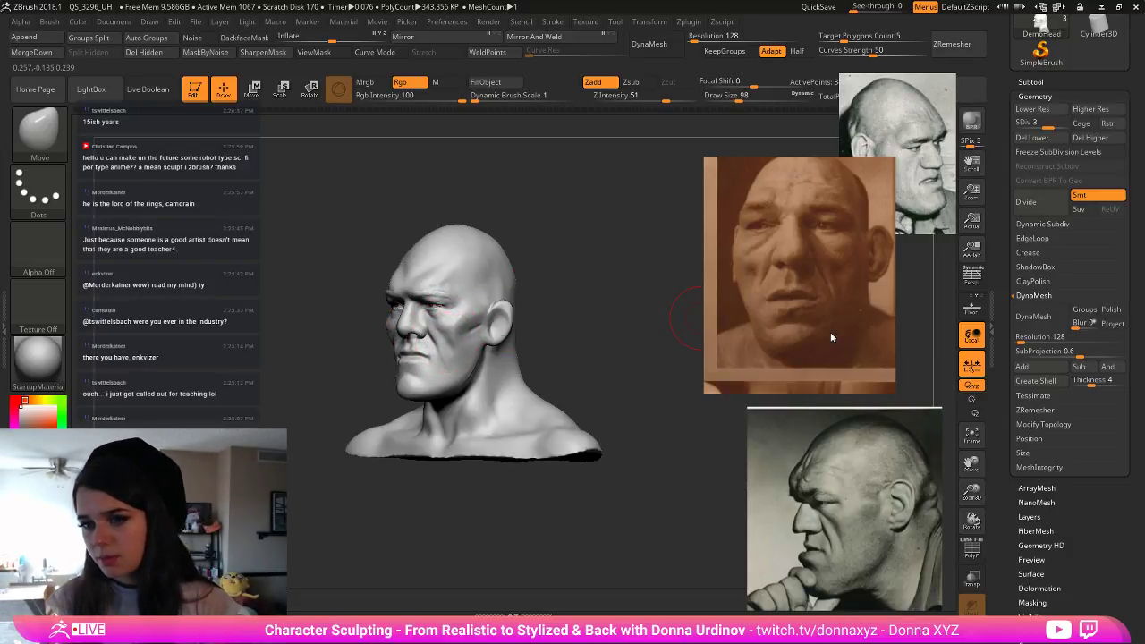
drag(838, 329, 816, 328)
middle_drag(816, 328, 739, 270)
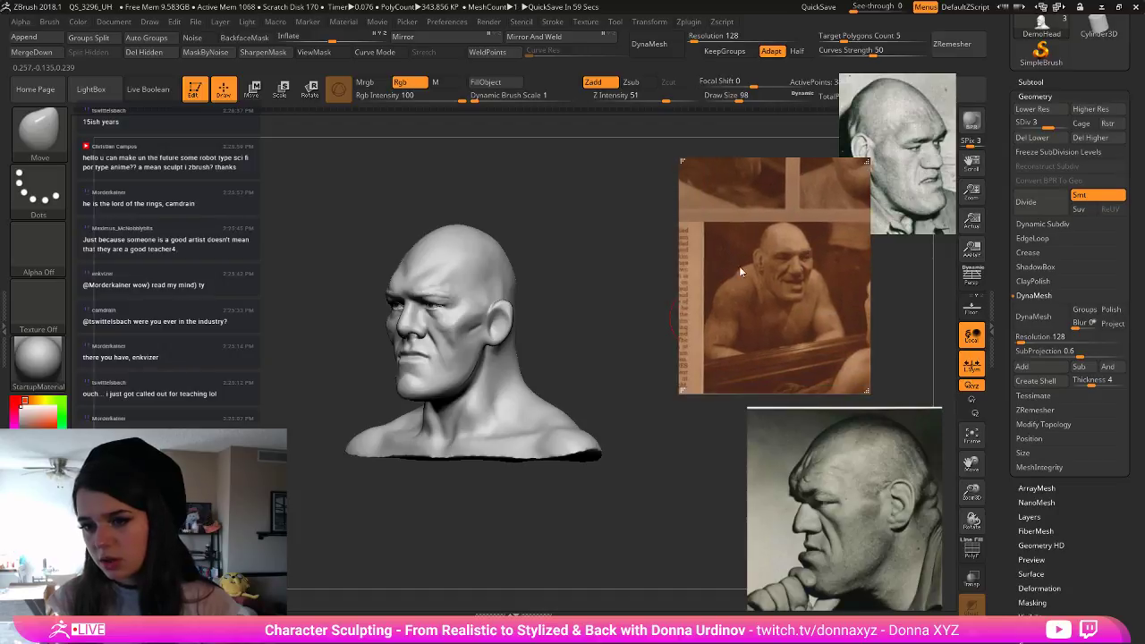
- Adjust the cheeks from several angles with the Move brush at draw sizes 98, 94 and 74
drag(589, 310, 486, 319)
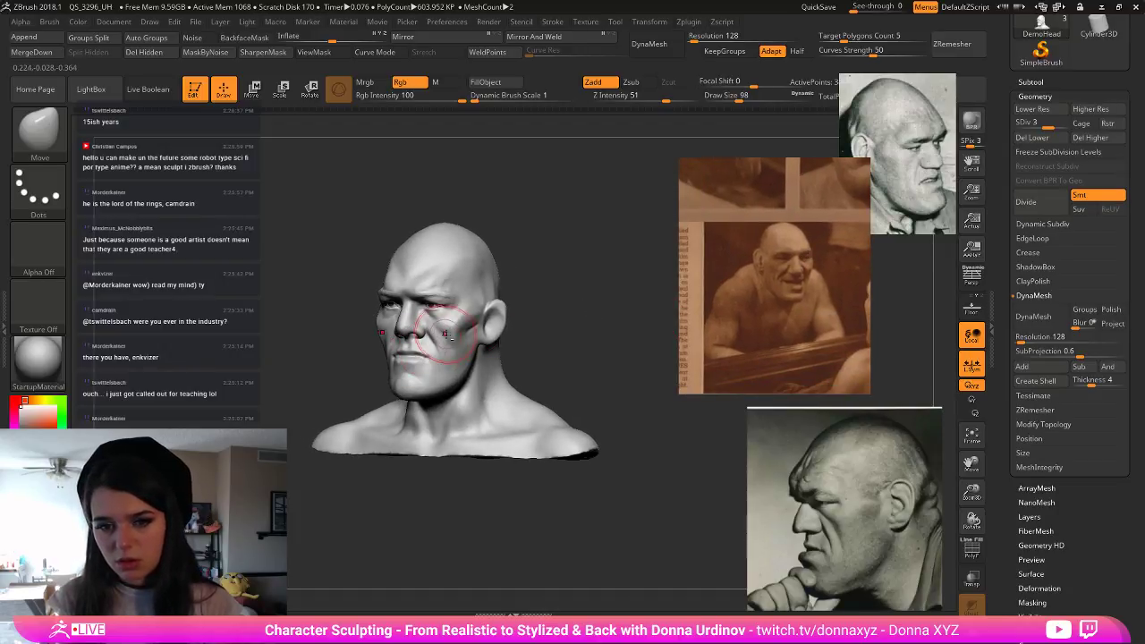
drag(542, 281, 520, 362)
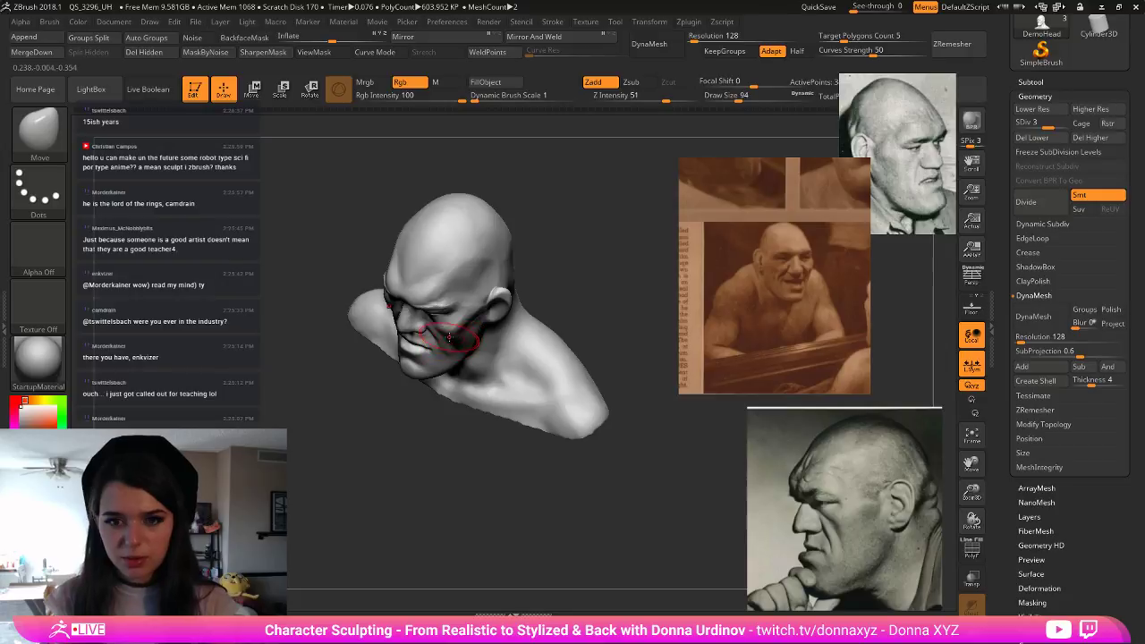
drag(605, 256, 624, 213)
drag(547, 308, 583, 318)
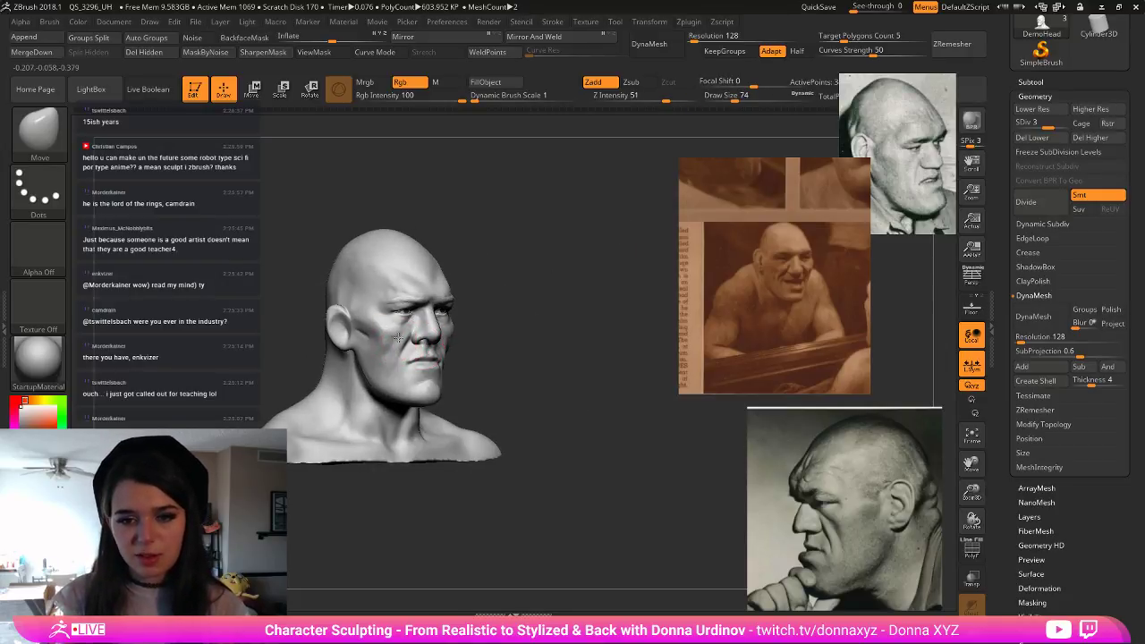
key(ctrl)
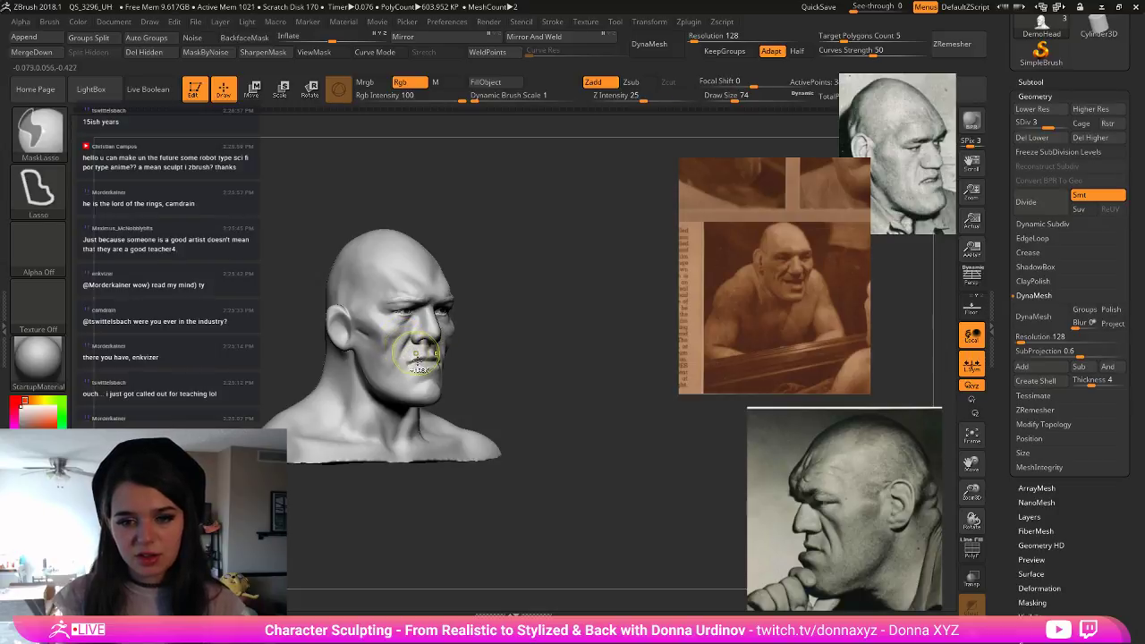
mouse_move(530, 335)
right_down()
mouse_move(396, 349)
mouse_move(527, 314)
mouse_move(503, 307)
right_up()
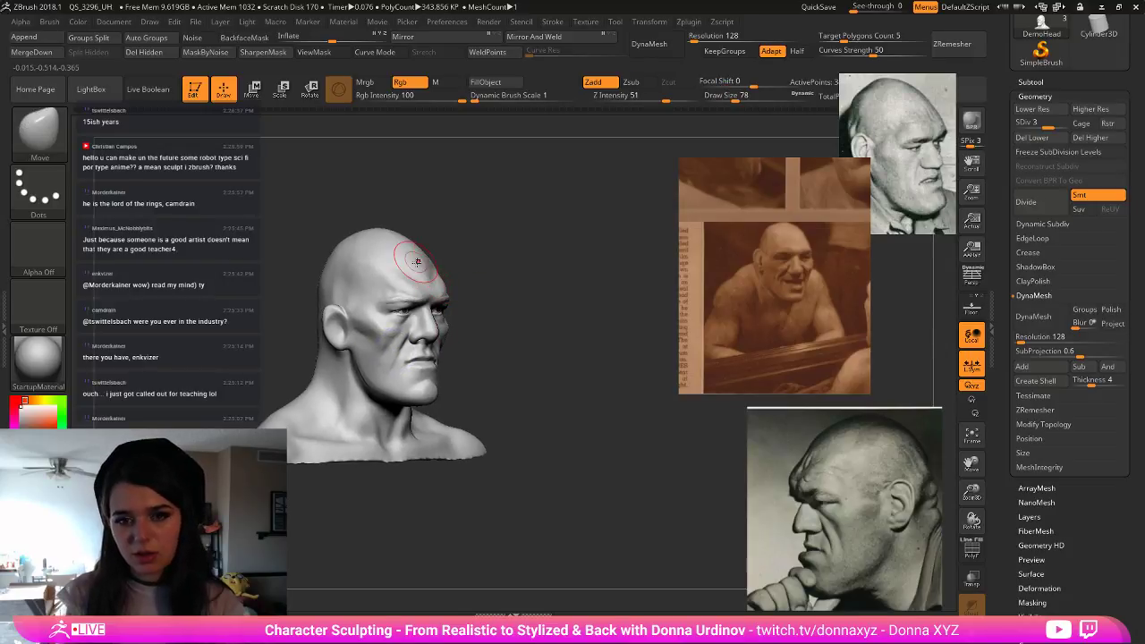
- Reshape the upper forehead and top of the head with the Move brush at draw size 118
key(bracketright)
drag(391, 236, 394, 234)
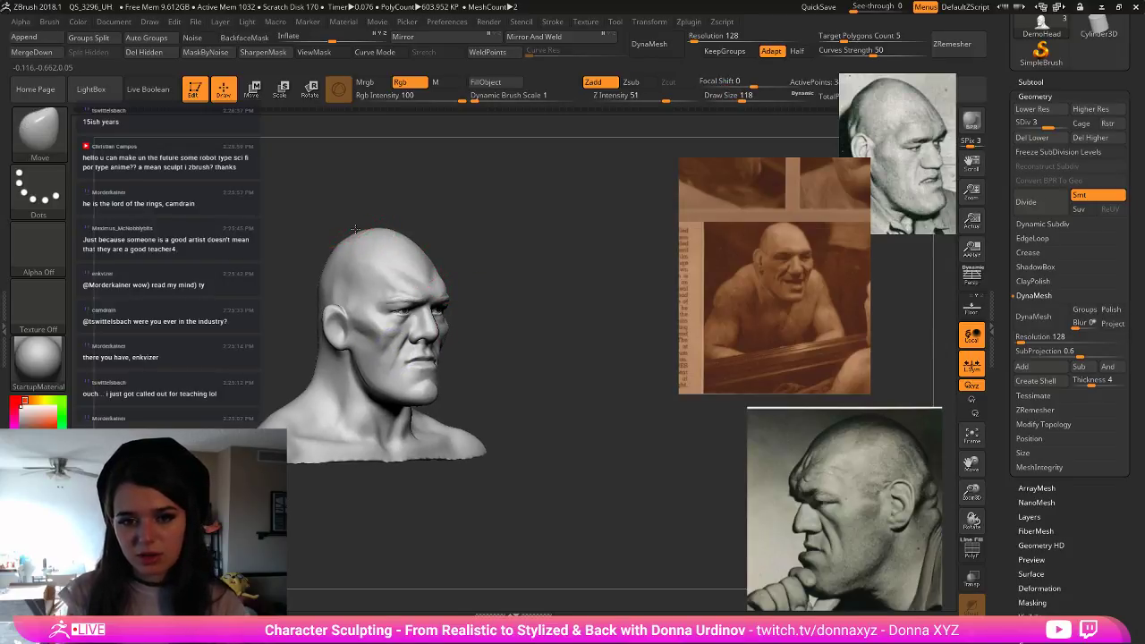
mouse_move(340, 239)
right_down()
mouse_move(520, 224)
mouse_move(420, 297)
right_up()
- Flatten the planes around the cheekbones with the hPolish brush at draw sizes 70 and 46
key(bracketleft)
key(bracketleft)
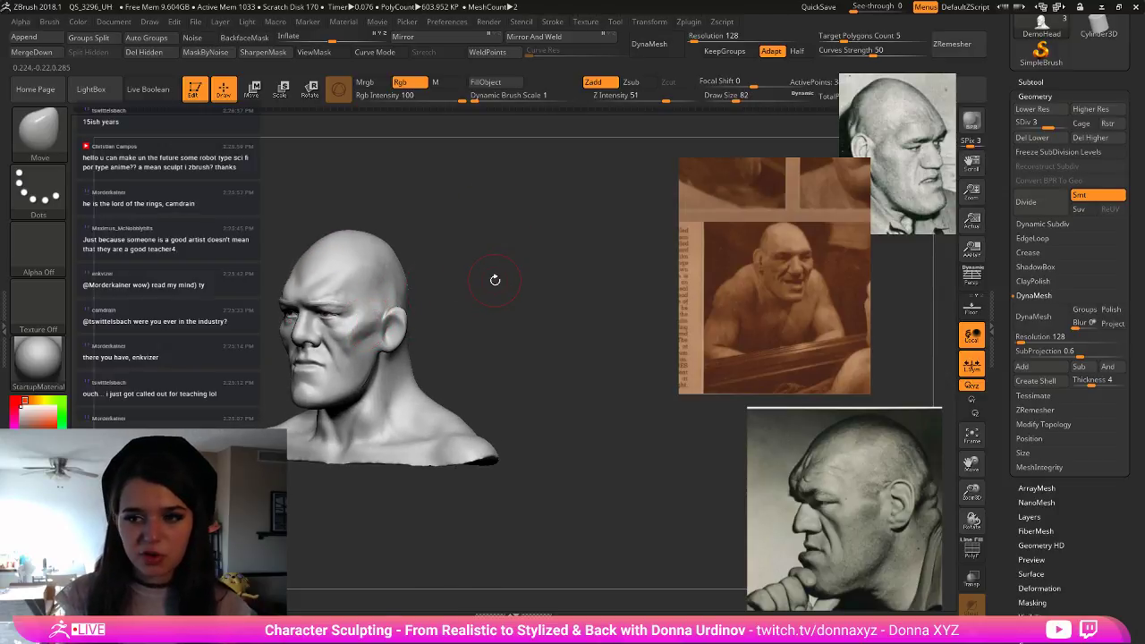
ctrl+right_drag(492, 281, 514, 284)
key(b)
key(h)
key(p)
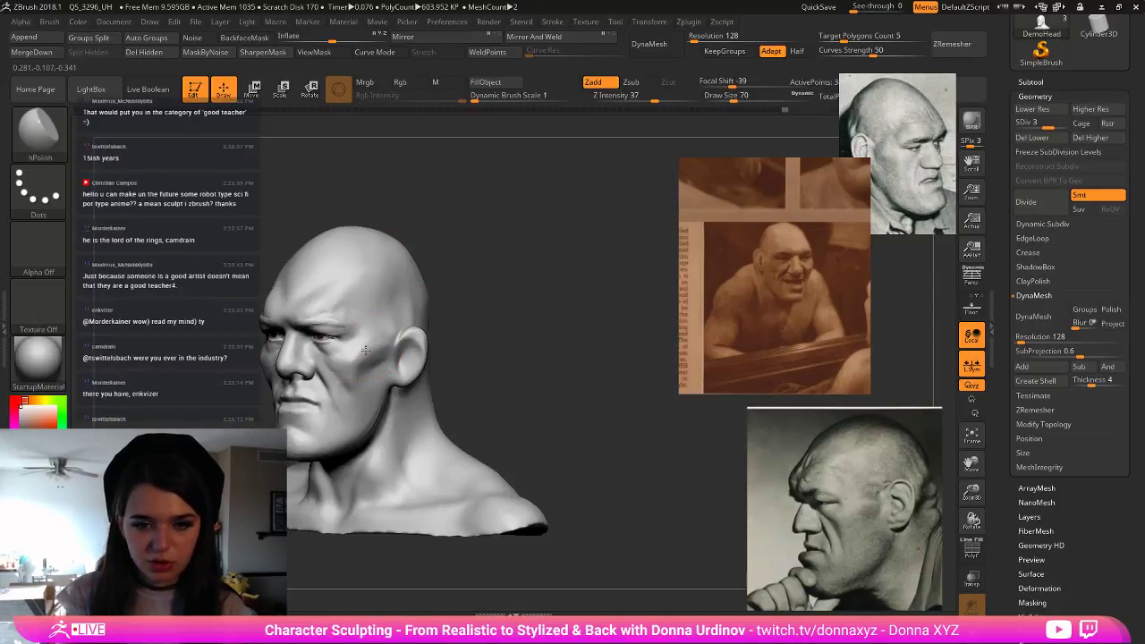
mouse_move(498, 294)
mouse_down()
mouse_move(463, 338)
mouse_move(480, 291)
mouse_move(516, 283)
mouse_move(518, 299)
mouse_up()
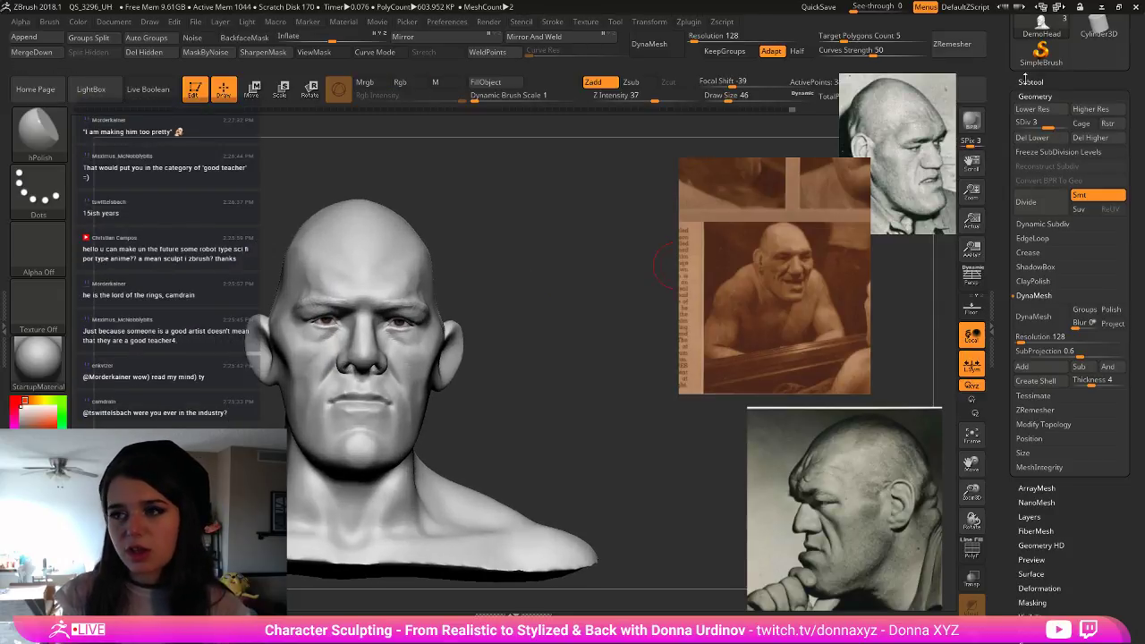
- Select the PM3D_Sphere3D1 subtool, shift it down about 0.0093 units in the eyes, and return to drawing mode
click(1027, 81)
click(1035, 157)
click(255, 95)
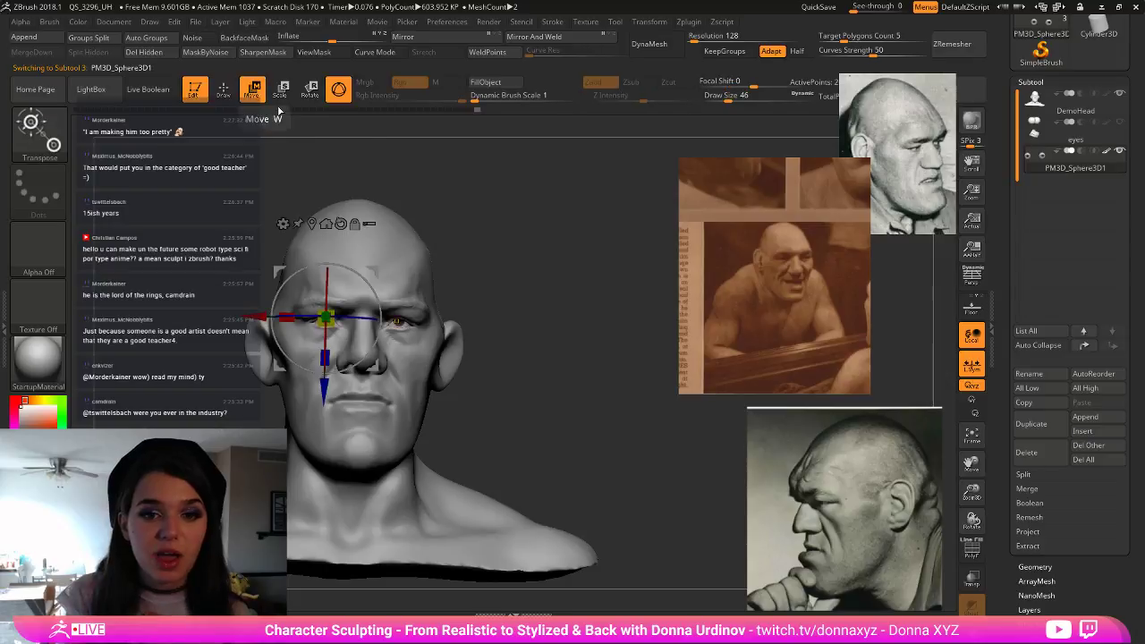
drag(324, 387, 324, 398)
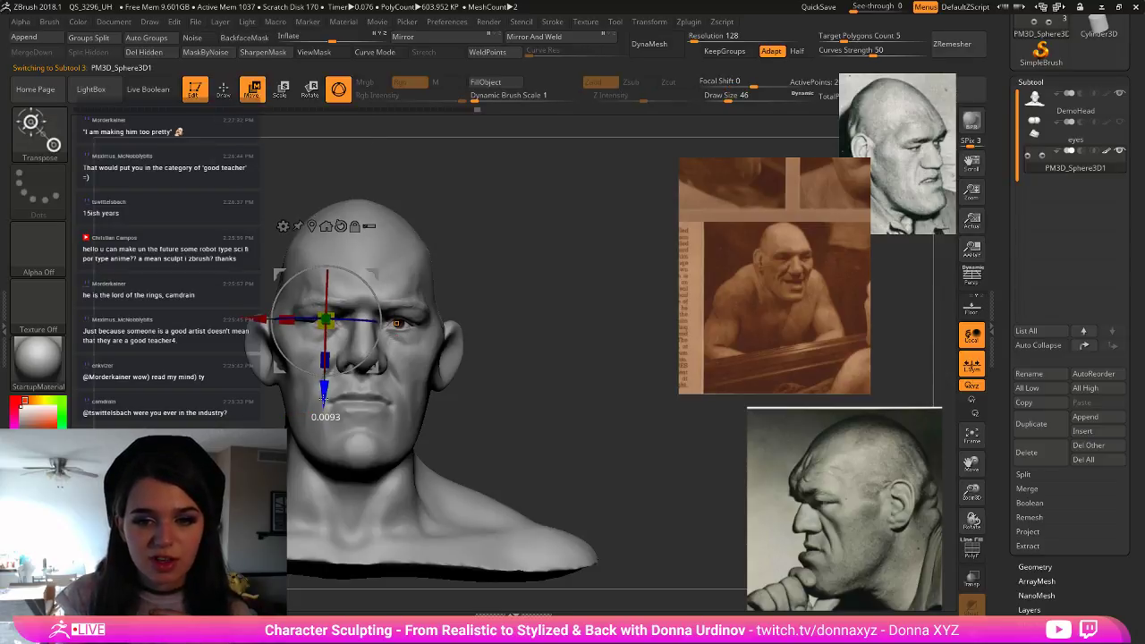
key(q)
- Make DemoHead the active subtool and reshape the area below the mouth with the Move brush at draw size 54
drag(539, 275, 530, 298)
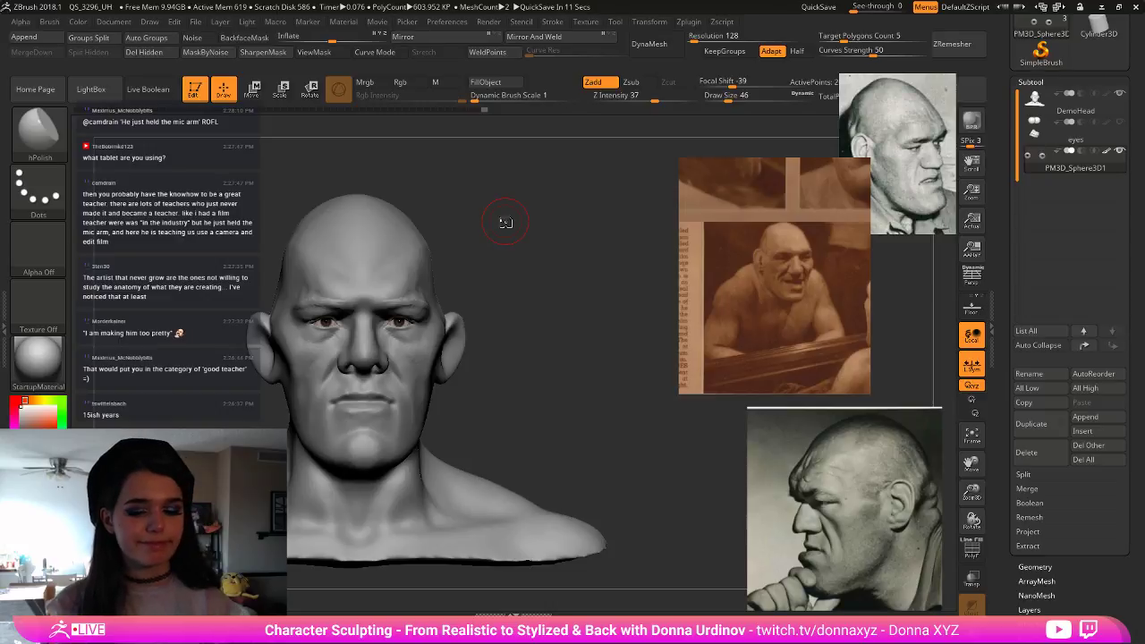
drag(528, 362, 578, 388)
key(b)
key(m)
key(v)
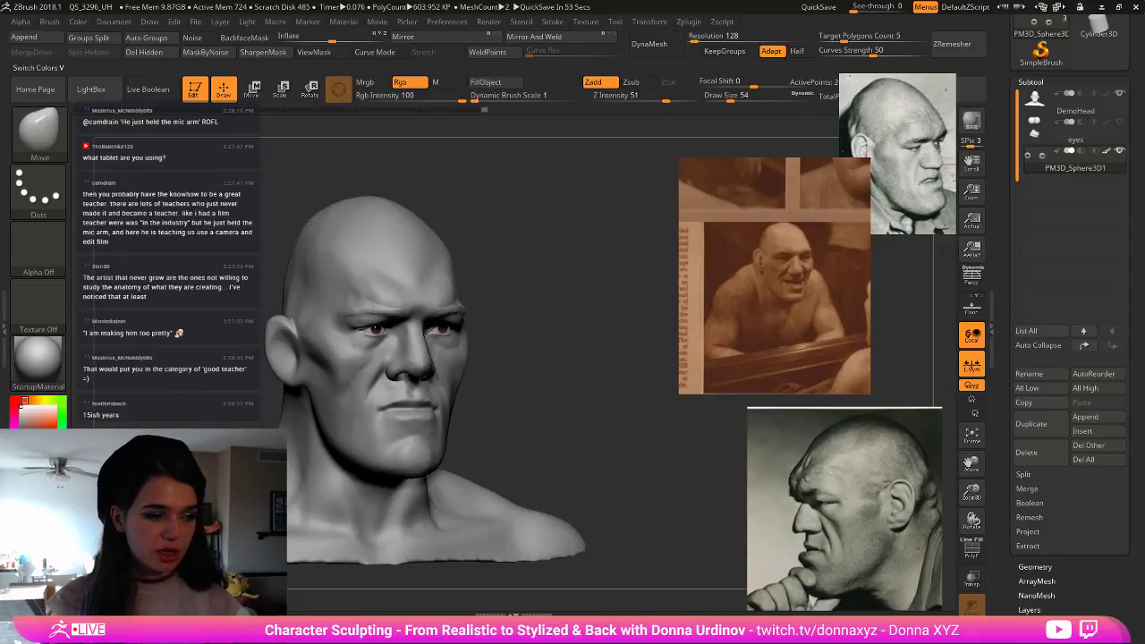
drag(611, 403, 590, 371)
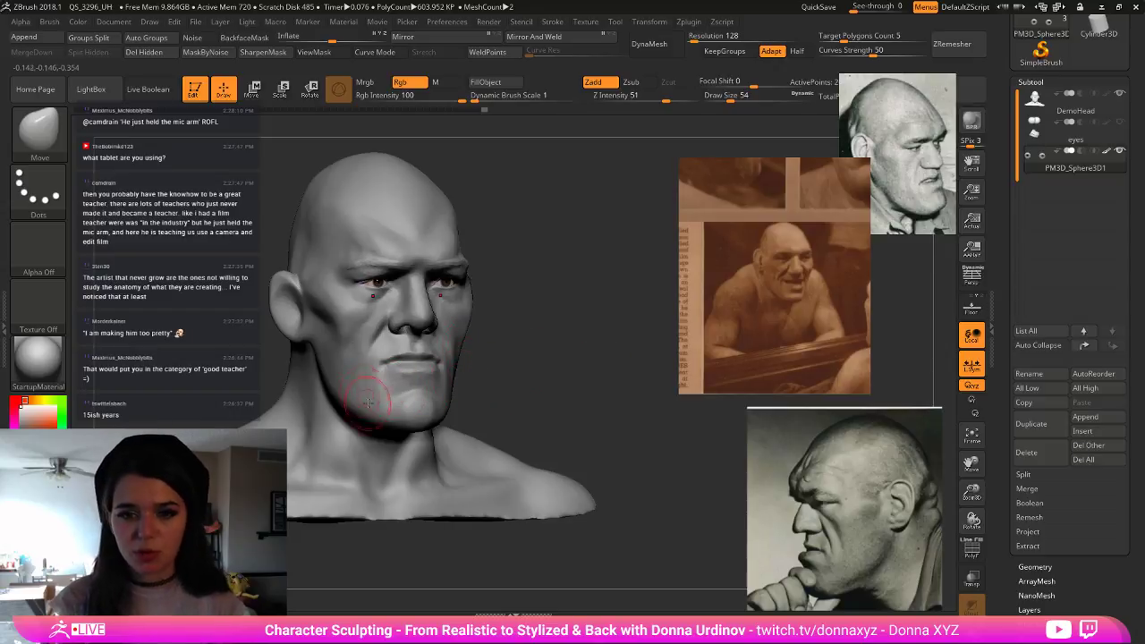
alt+click(406, 377)
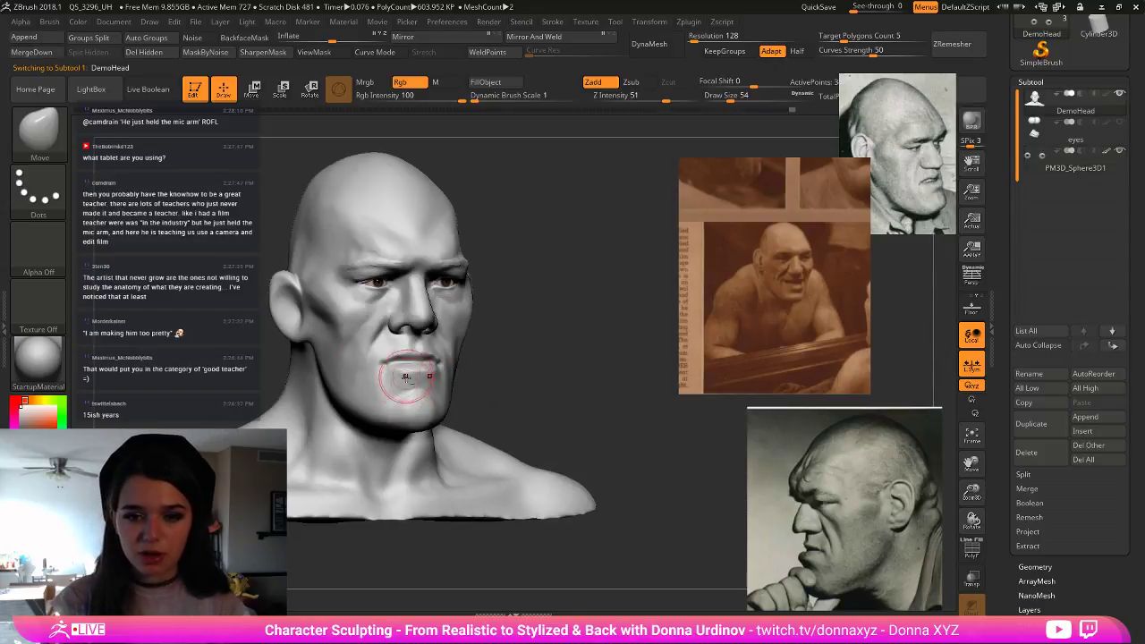
drag(395, 382, 391, 395)
- Build up the folds between the mouth corners and the chin with the ClayBuildup brush at draw size 58
mouse_move(596, 343)
mouse_down()
mouse_move(372, 379)
mouse_move(382, 376)
mouse_up()
key(b)
key(c)
key(b)
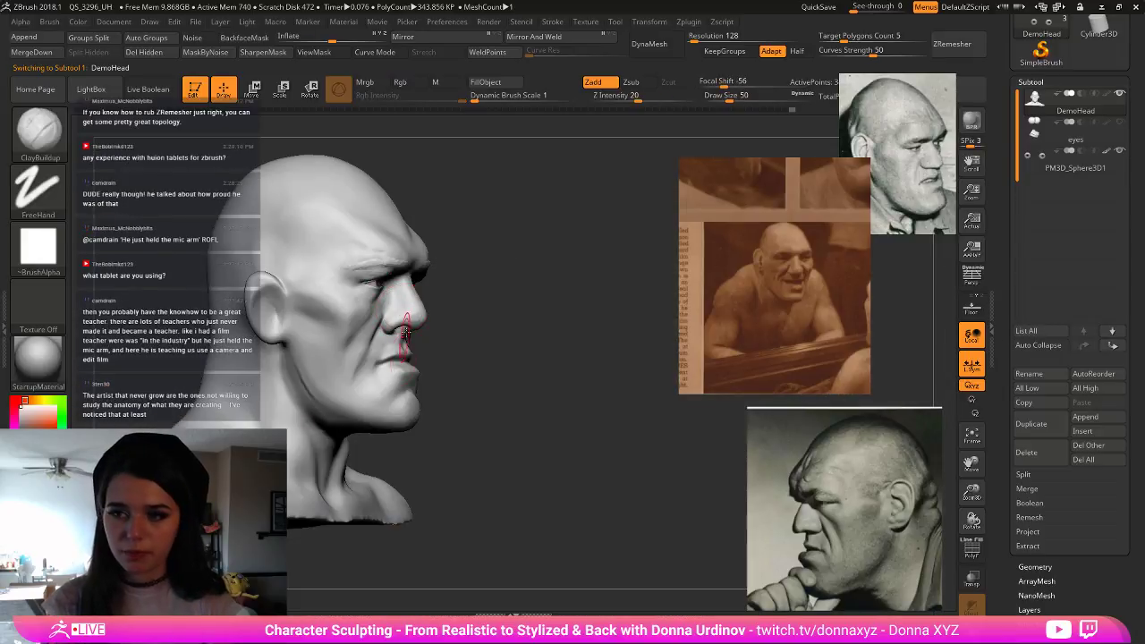
key(bracketright)
mouse_move(362, 381)
mouse_down()
mouse_move(360, 371)
mouse_move(362, 407)
mouse_up()
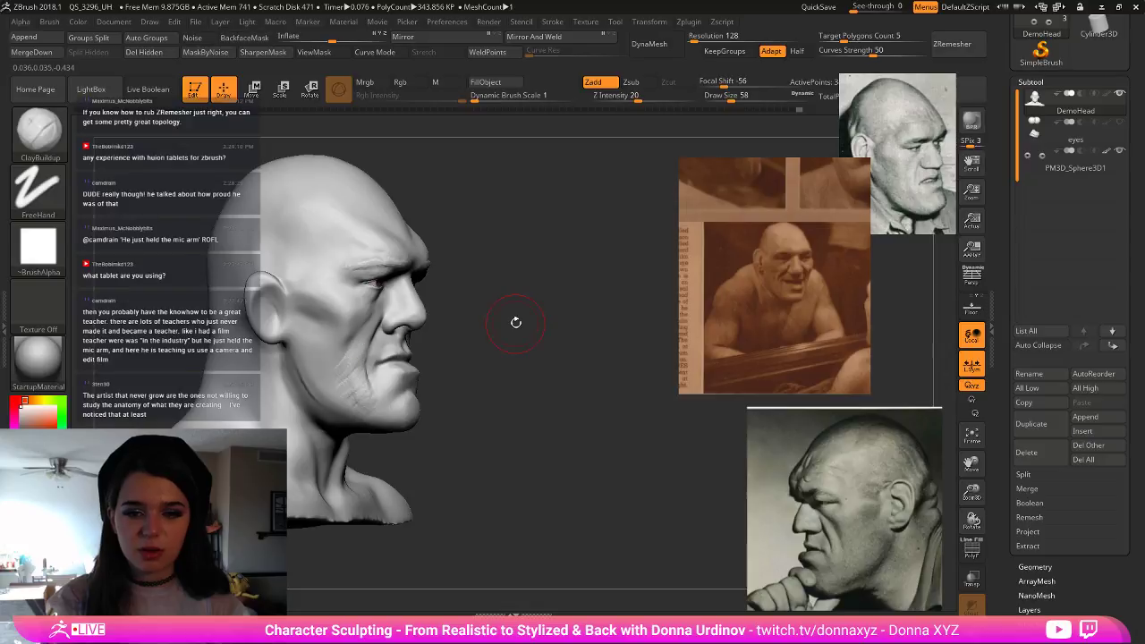
mouse_move(516, 323)
mouse_down()
mouse_move(366, 401)
mouse_move(364, 378)
mouse_move(373, 405)
mouse_up()
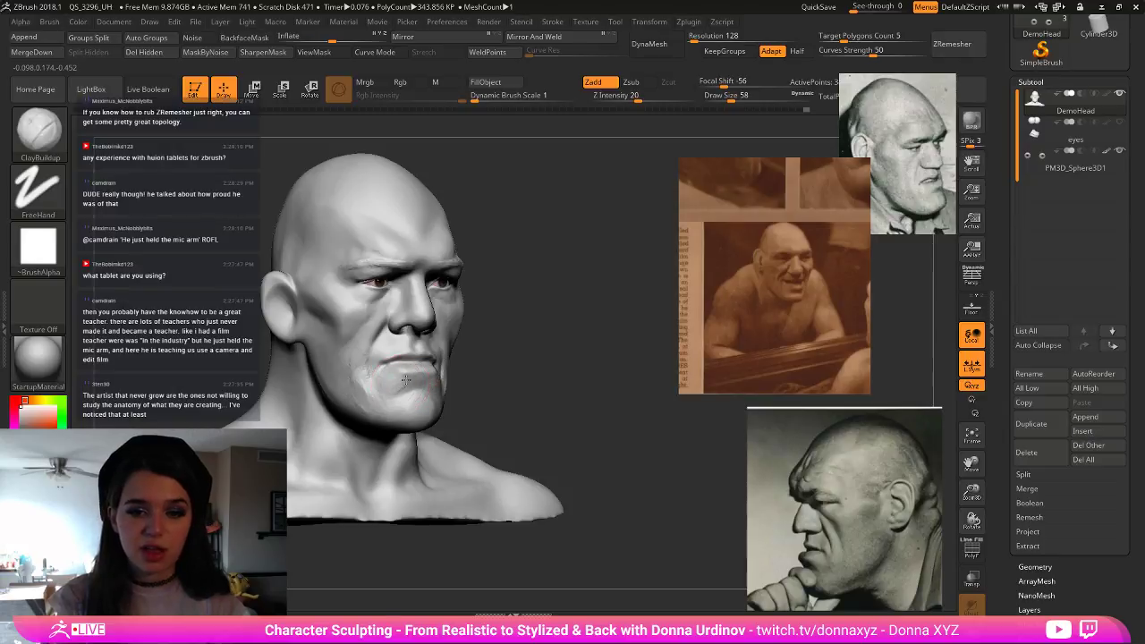
- Add volume to the lips and the area beneath the nose with the ClayBuildup brush at draw sizes 26 and 18
drag(516, 354, 406, 364)
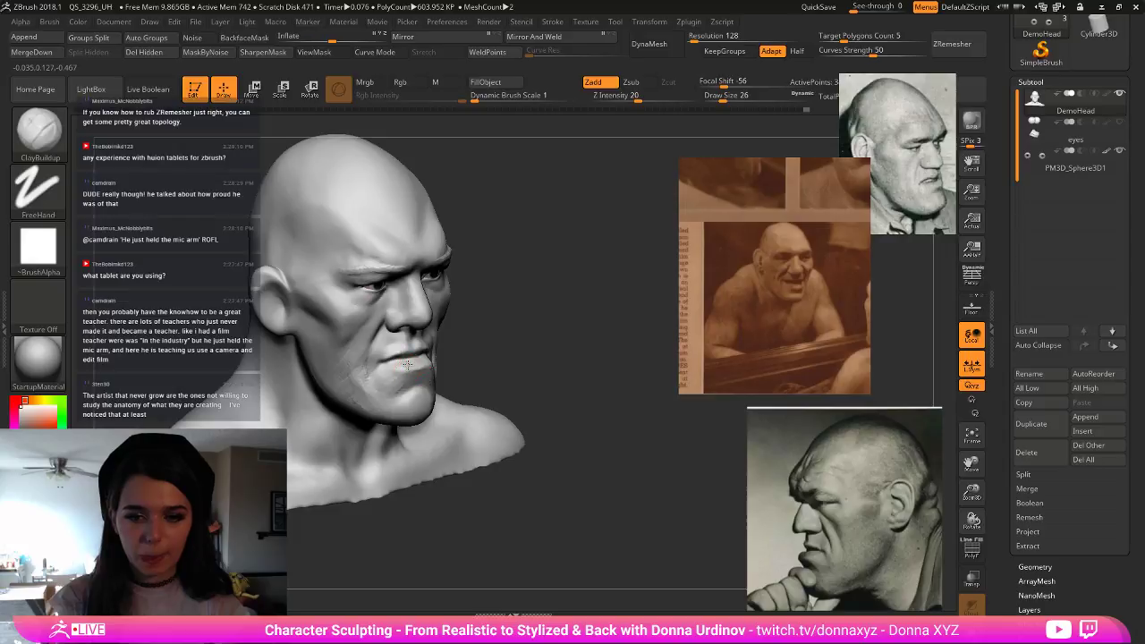
drag(508, 333, 407, 362)
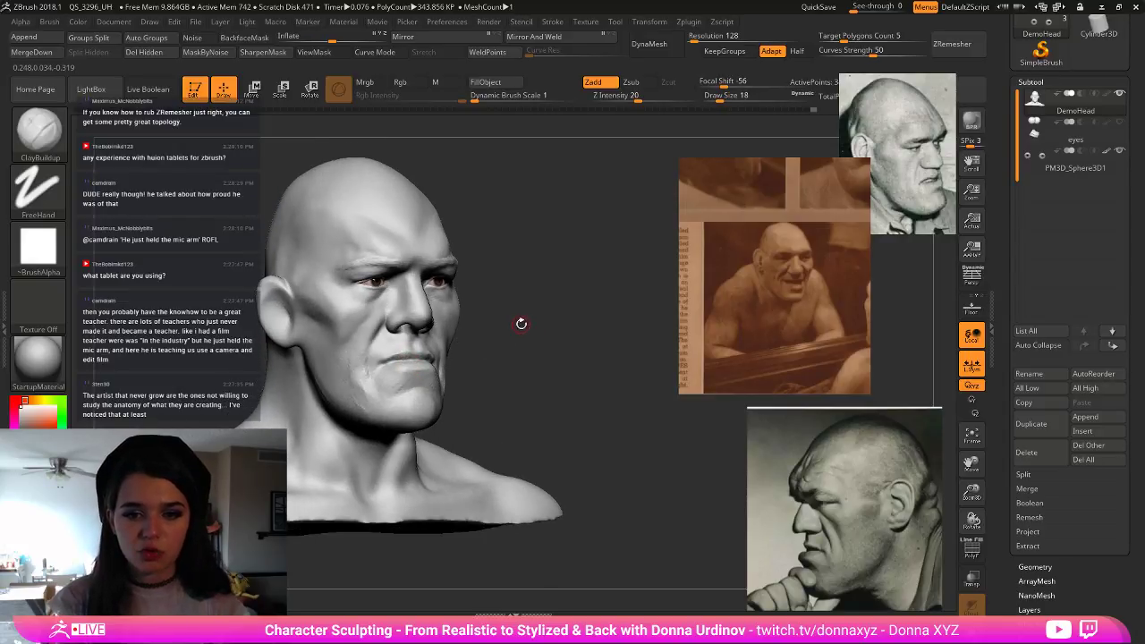
drag(522, 322, 408, 339)
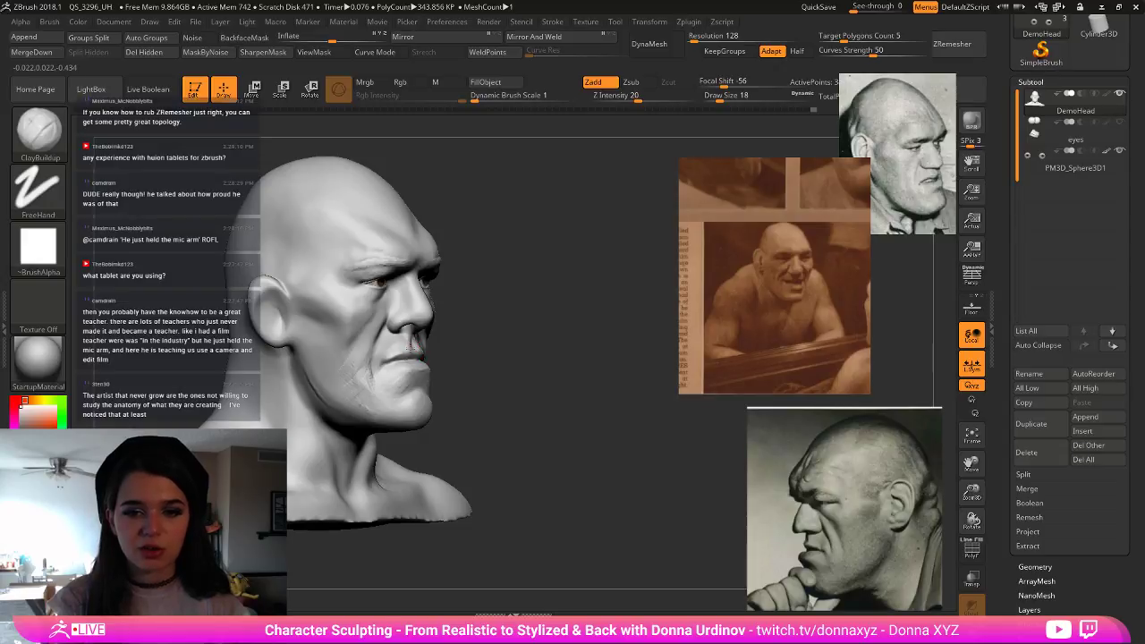
drag(485, 327, 398, 356)
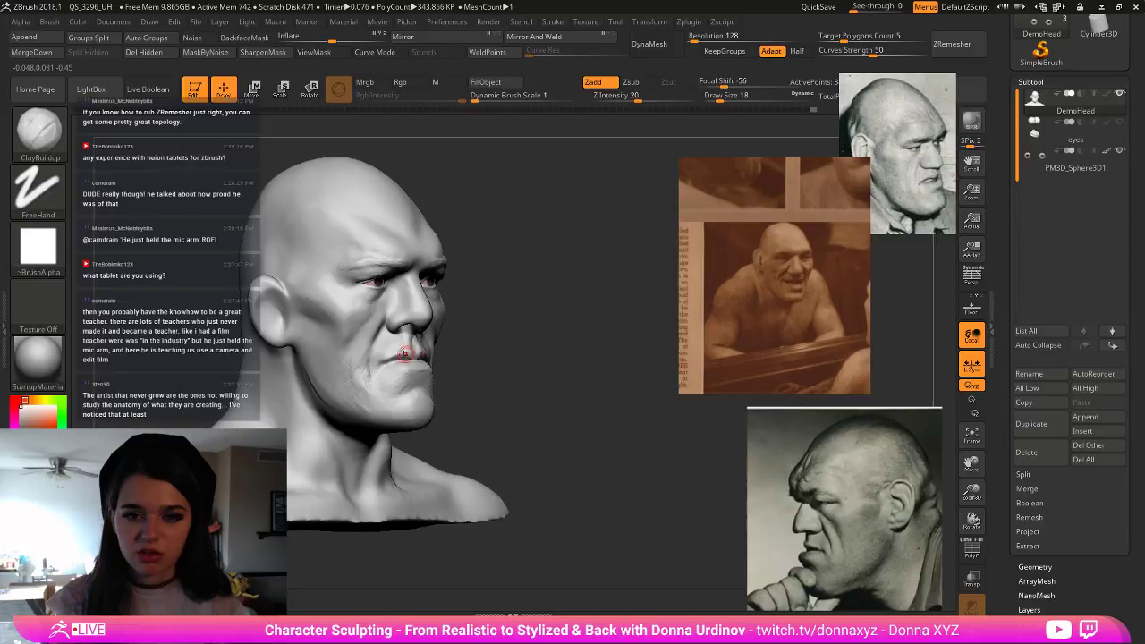
drag(504, 265, 501, 289)
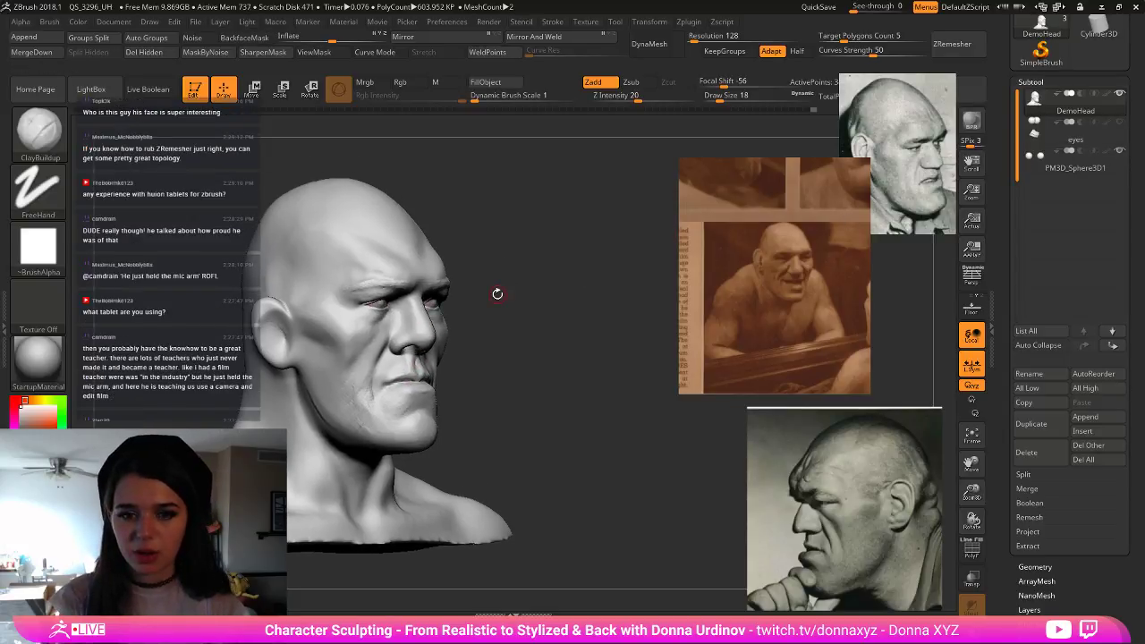
drag(507, 289, 613, 259)
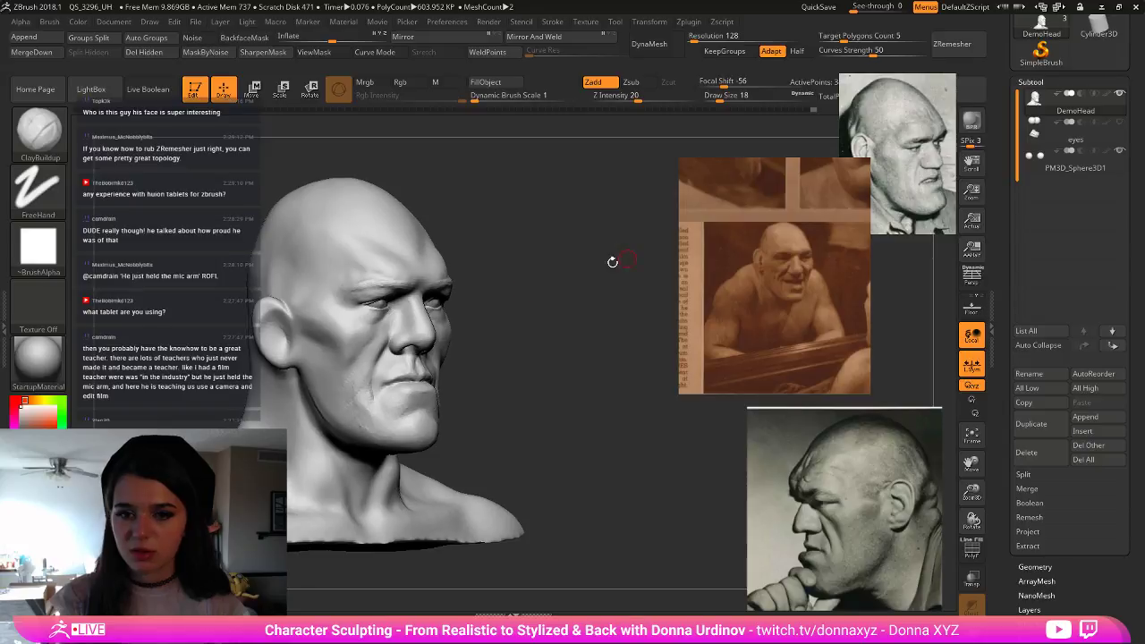
click(1070, 170)
key(shift)
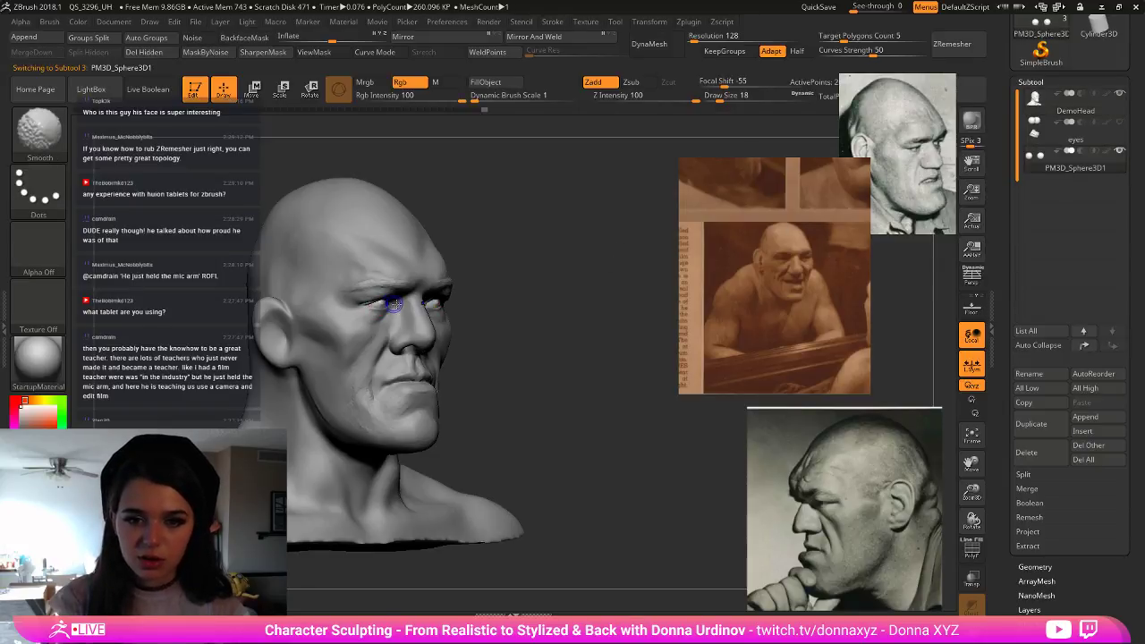
drag(566, 310, 563, 318)
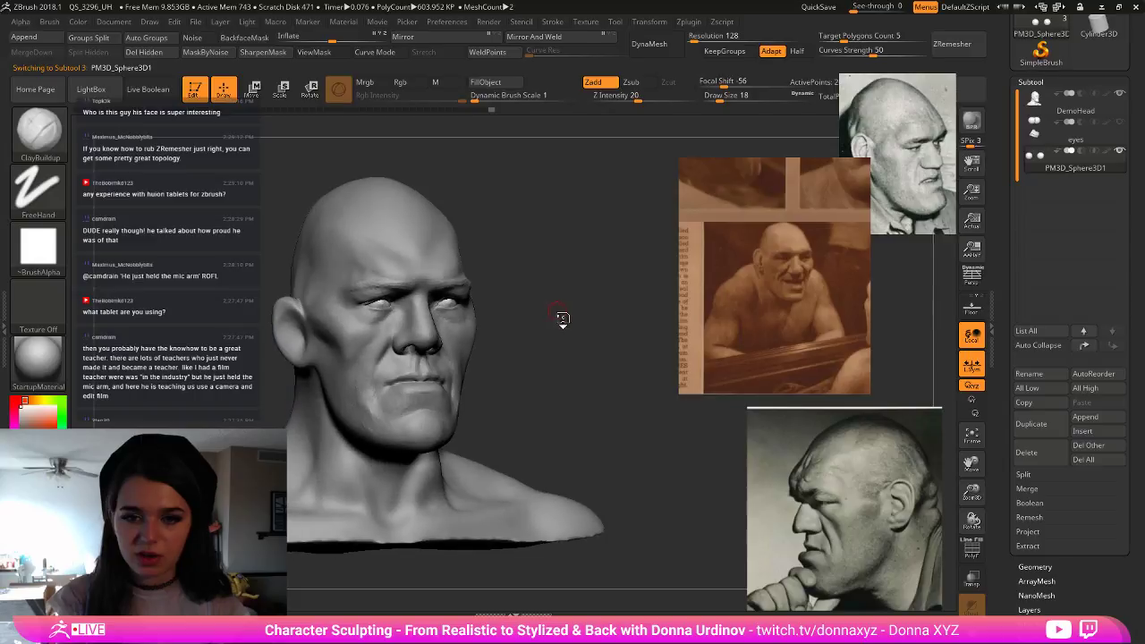
key(ctrl+z)
click(1073, 108)
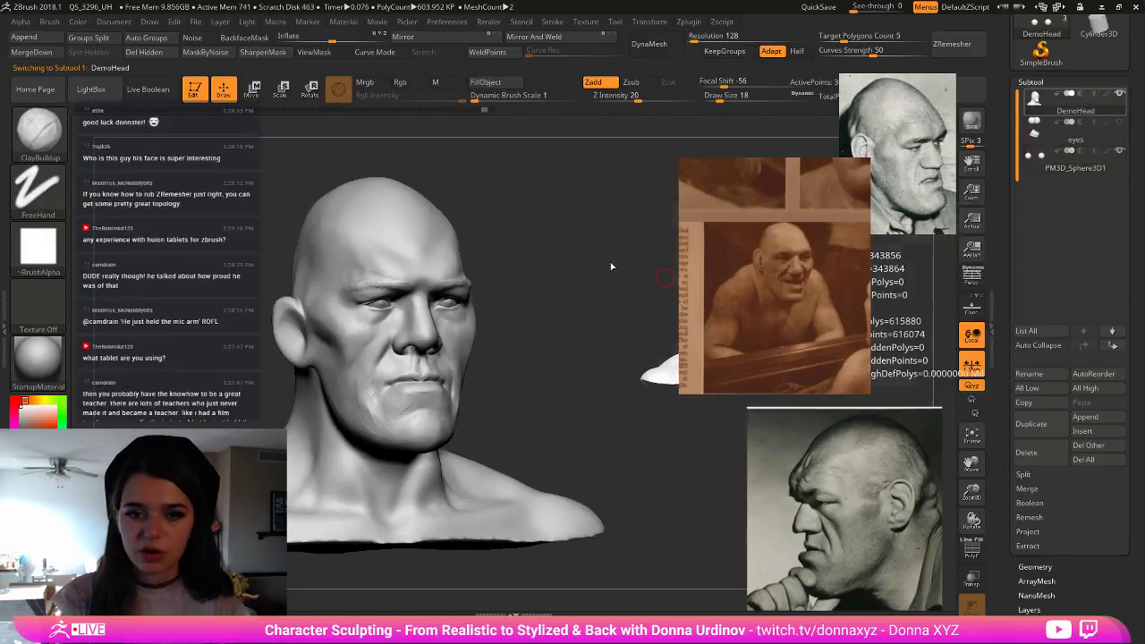
- Sculpt the cheek below the eye on DemoHead with the ClayBuildup brush at draw size 78
drag(611, 266, 570, 282)
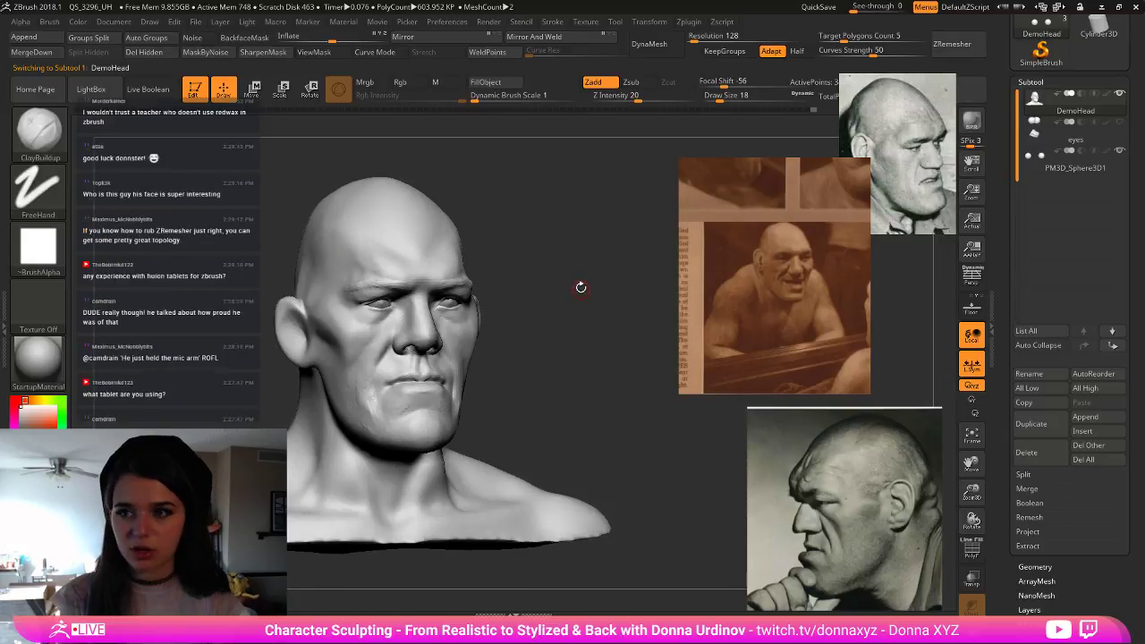
key(b)
key(])
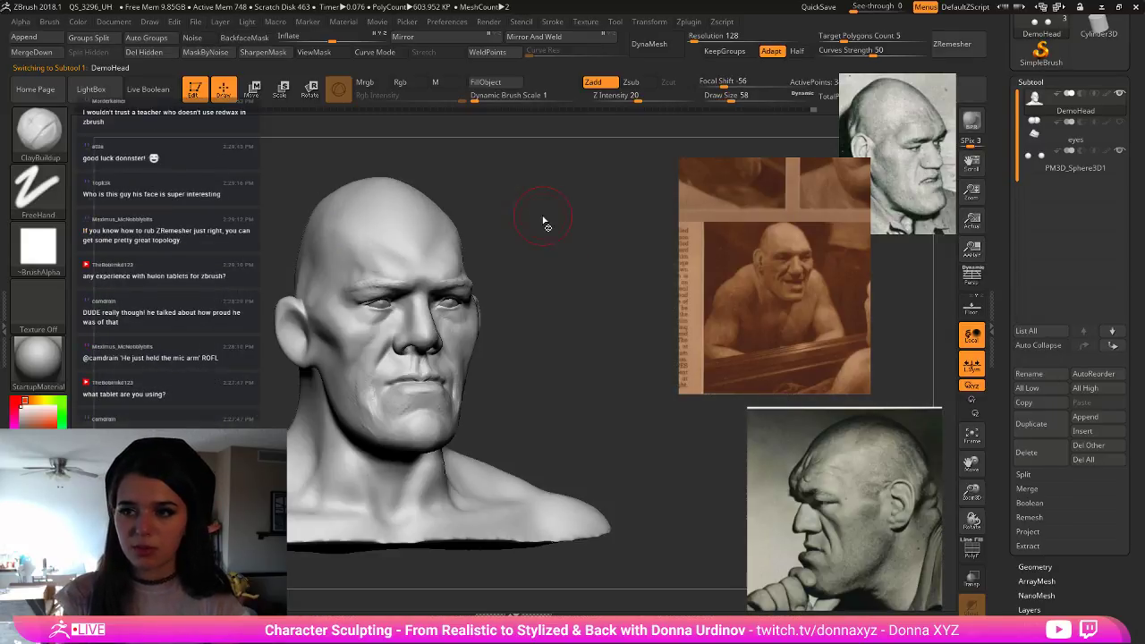
drag(543, 223, 601, 229)
key(])
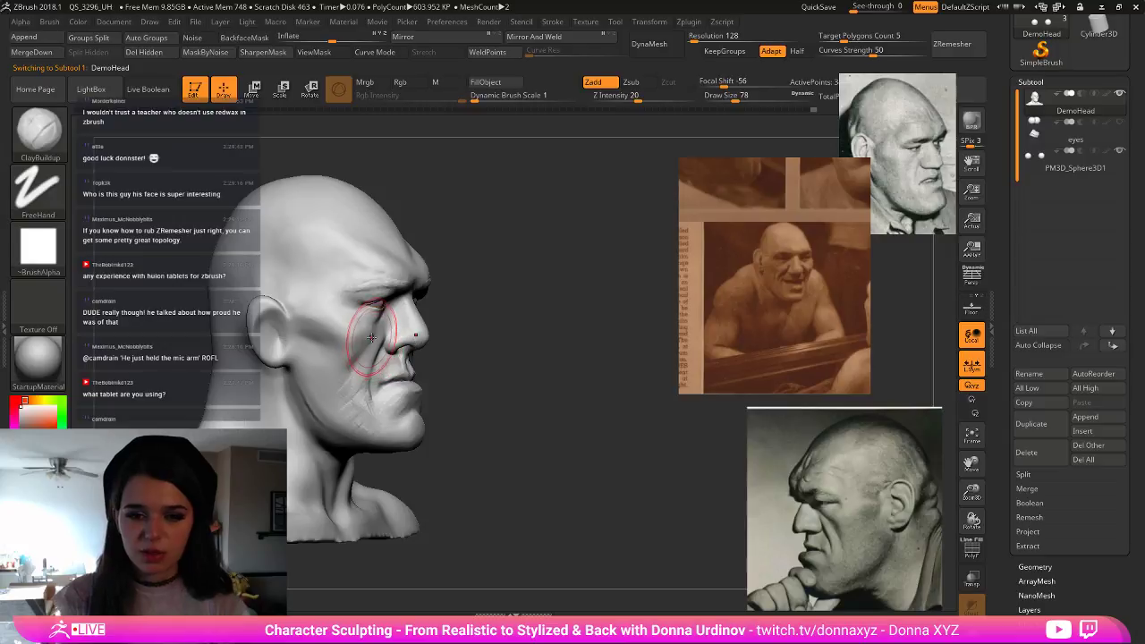
drag(388, 333, 378, 348)
- Choose the Move brush for the cheek and set its draw size to 42
key(b)
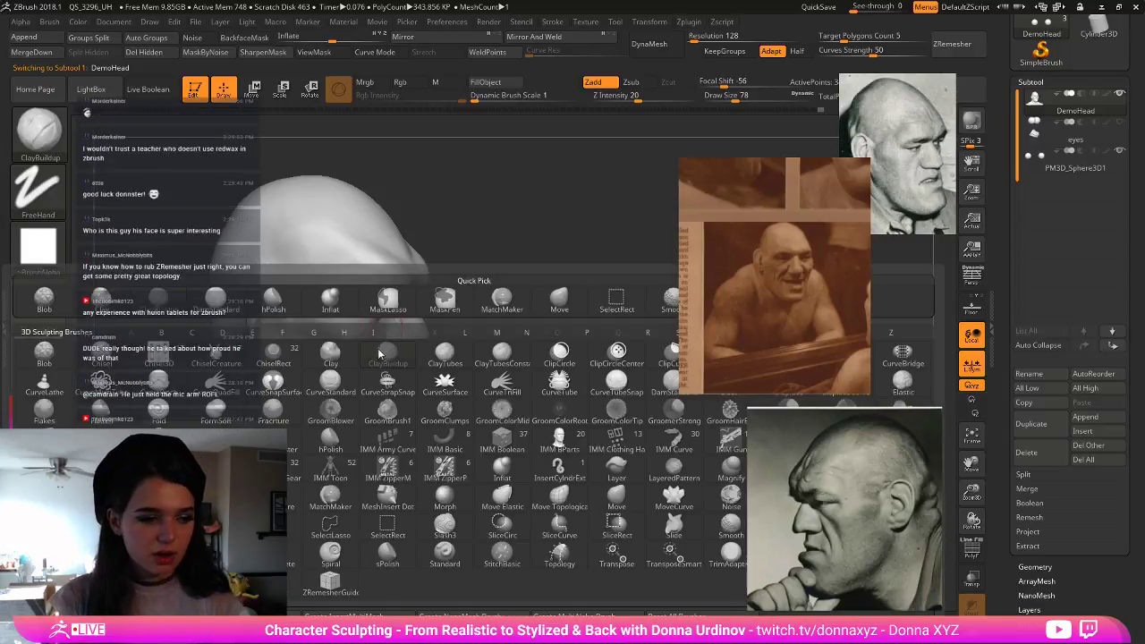
key(m)
key(v)
key(bracketleft)
key(bracketleft)
key(bracketleft)
key(bracketleft)
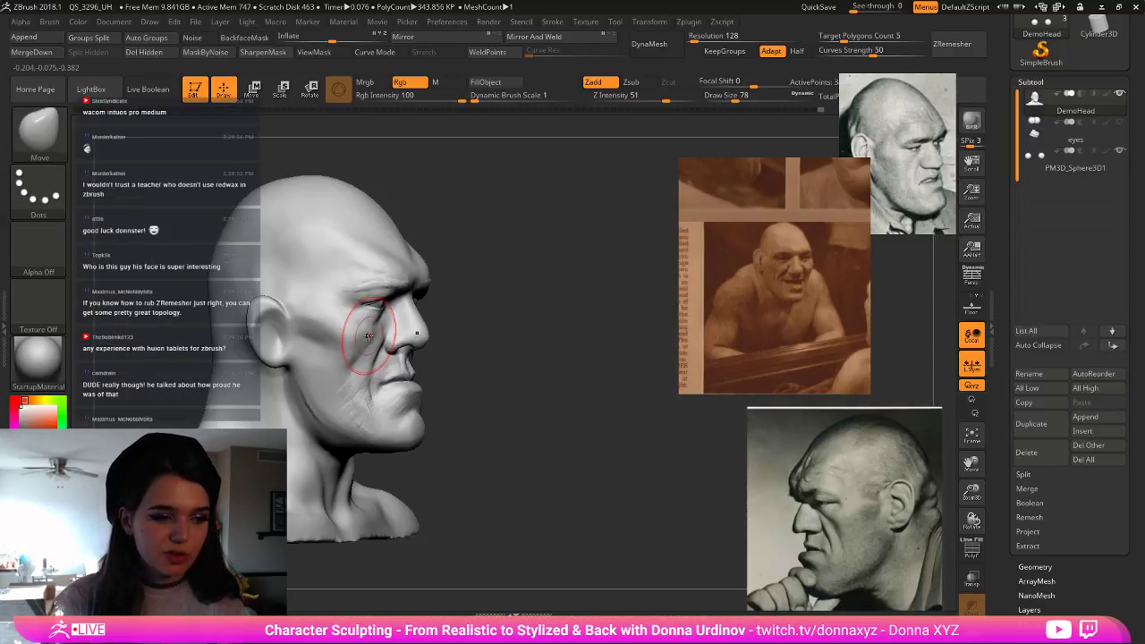
key(bracketright)
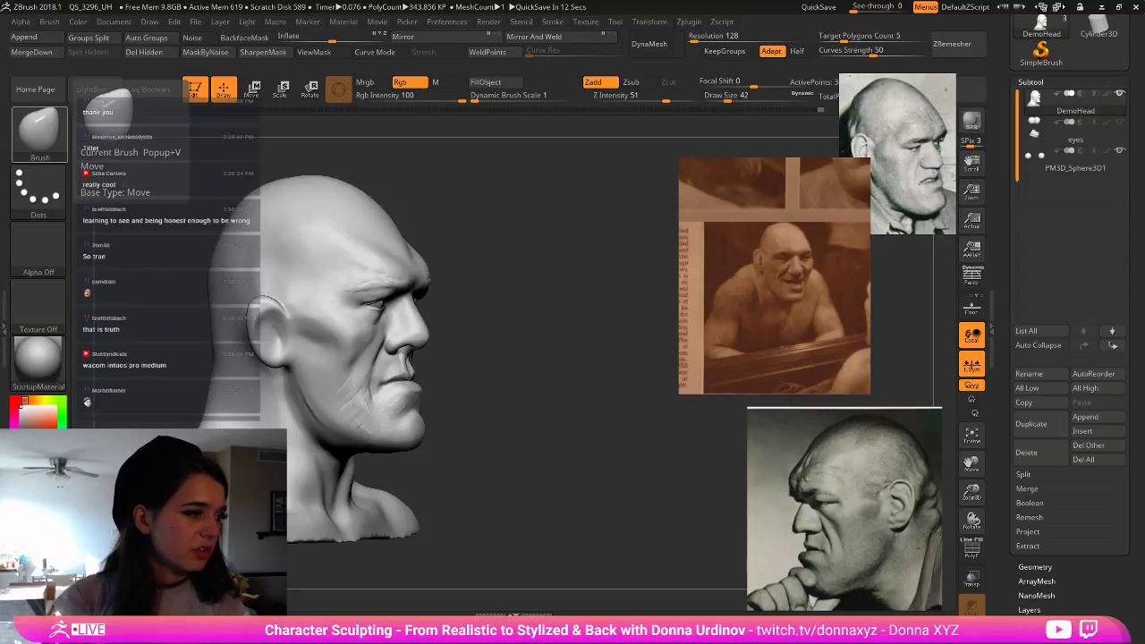
- Switch to the browser and look through the Maurice Tillet image results for further facial reference photos
drag(347, 186, 338, 194)
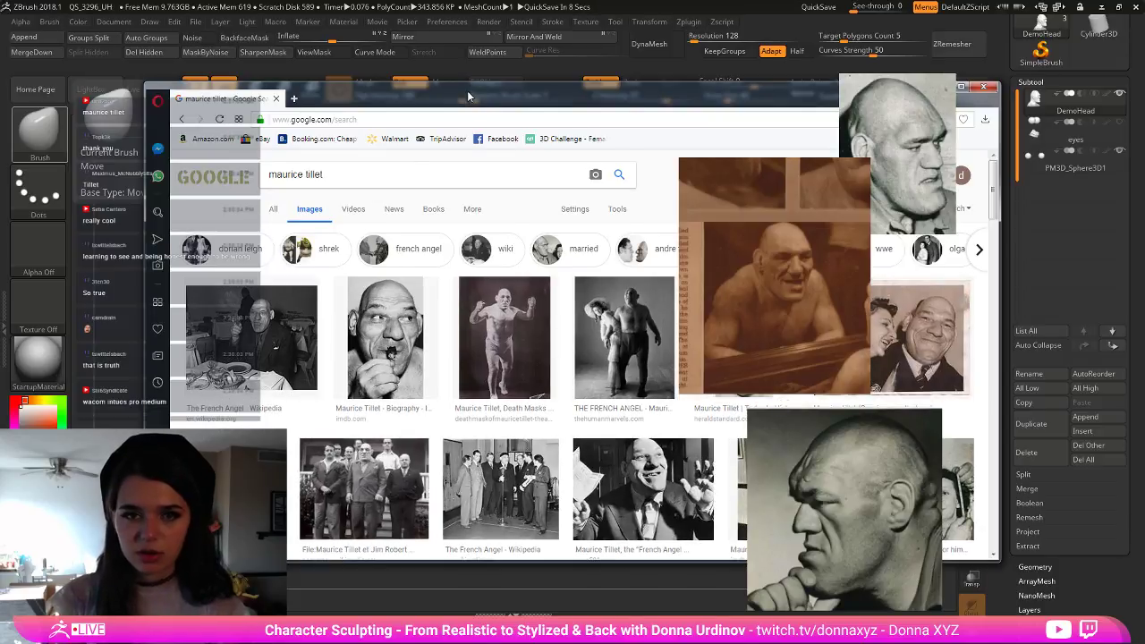
drag(471, 97, 476, 45)
scroll(534, 274, down, 1)
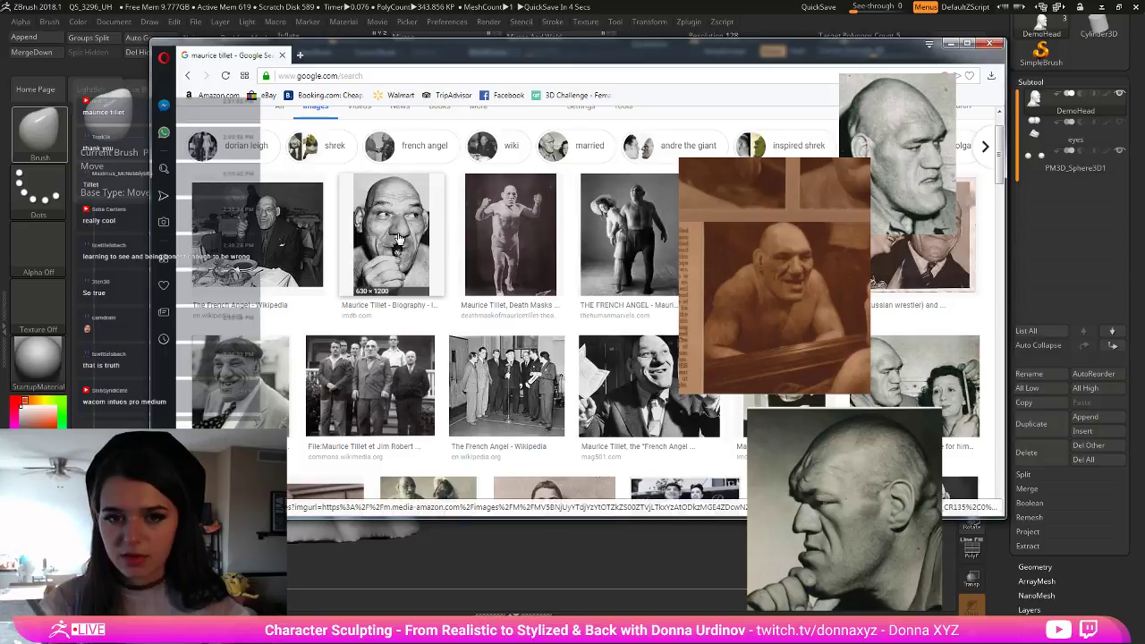
scroll(401, 228, down, 3)
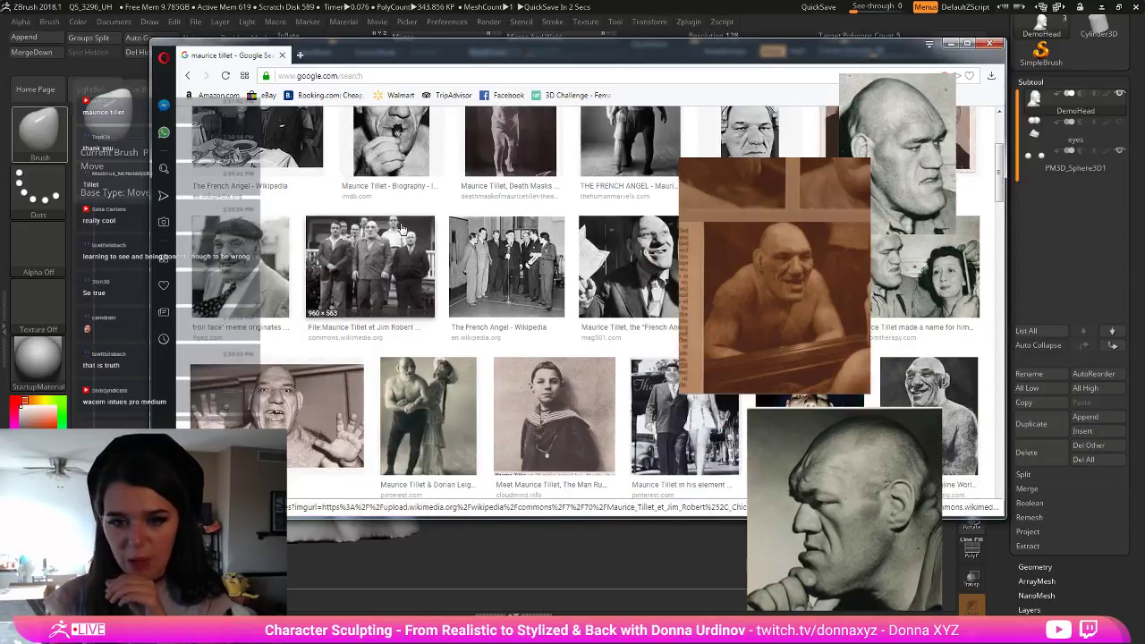
scroll(403, 226, down, 1)
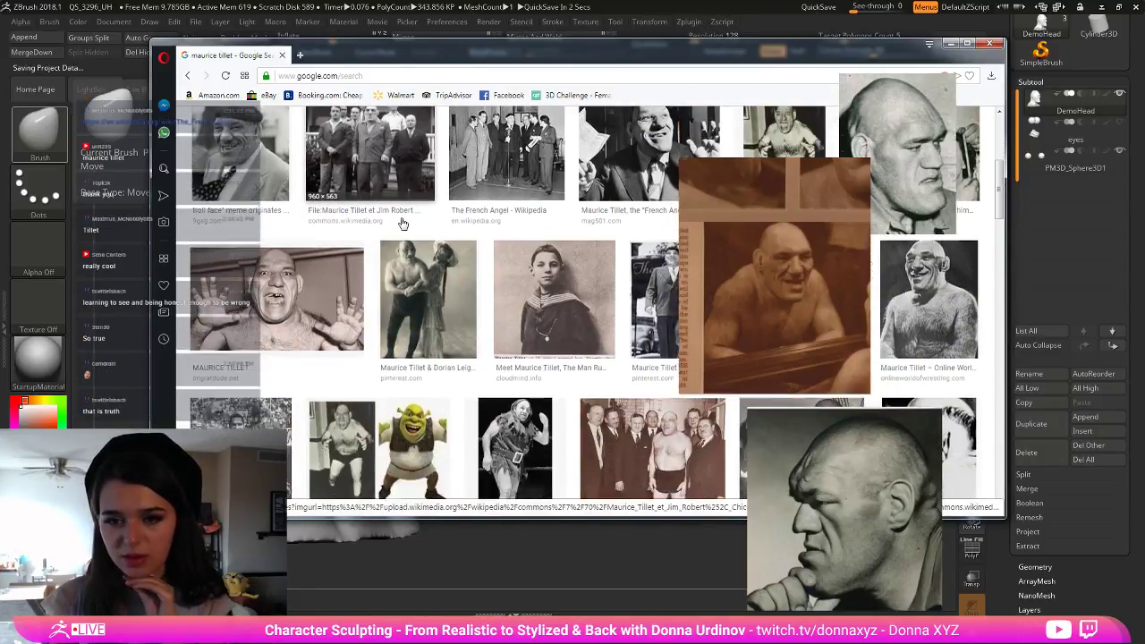
scroll(402, 222, down, 2)
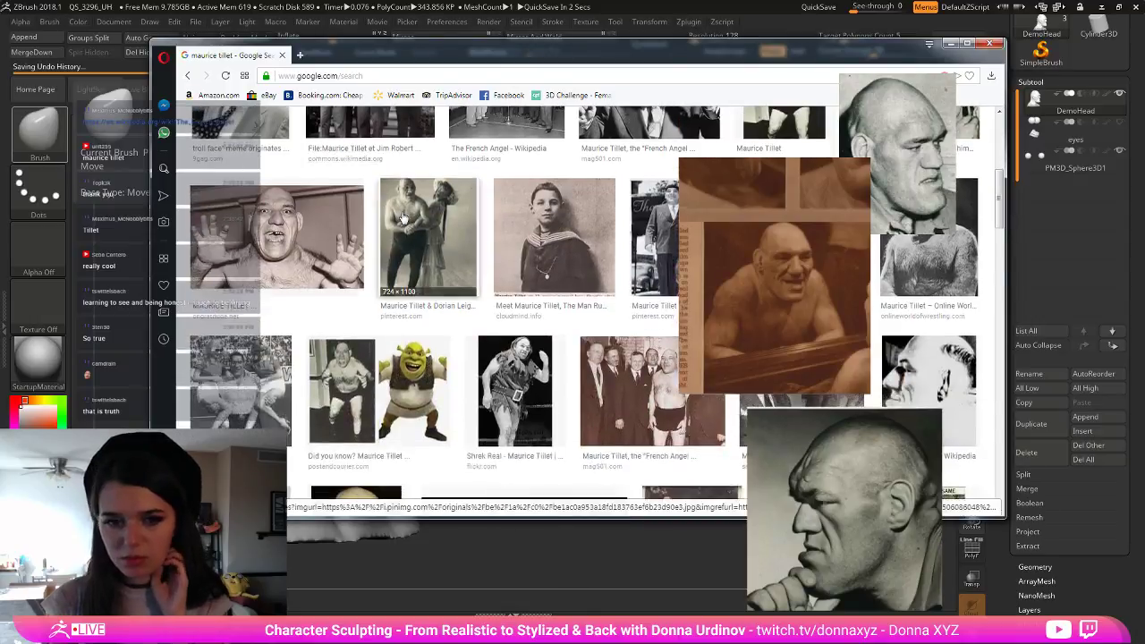
scroll(403, 216, down, 1)
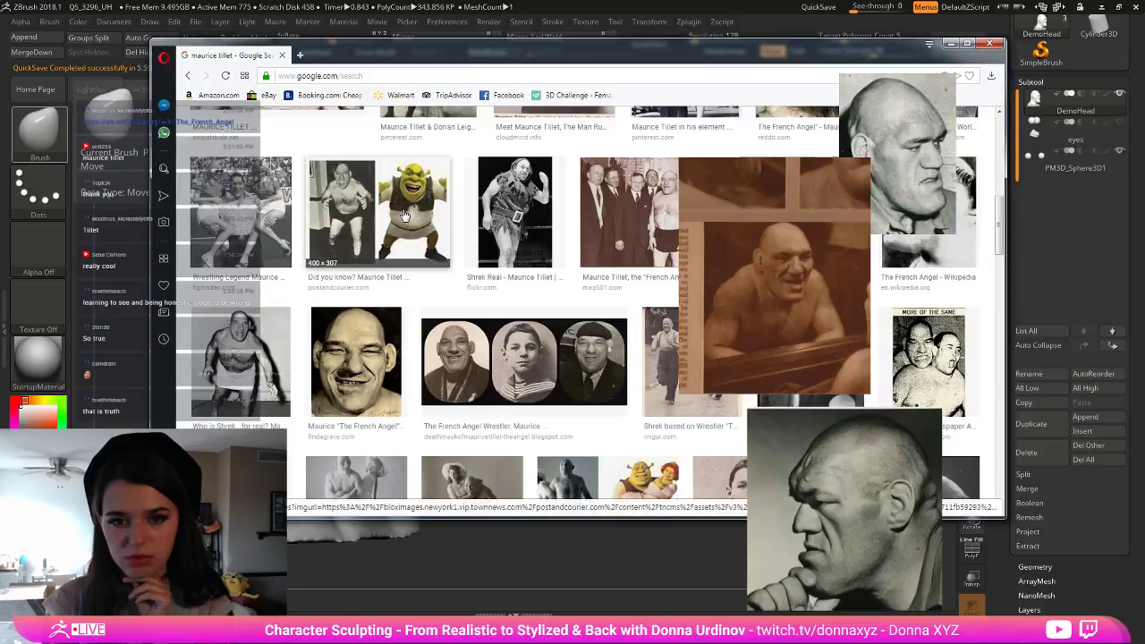
scroll(398, 219, down, 1)
- Enlarge the frontal smiling portrait of Maurice "The French Angel" Tillet, scan more results, and return to the sculpt
click(382, 293)
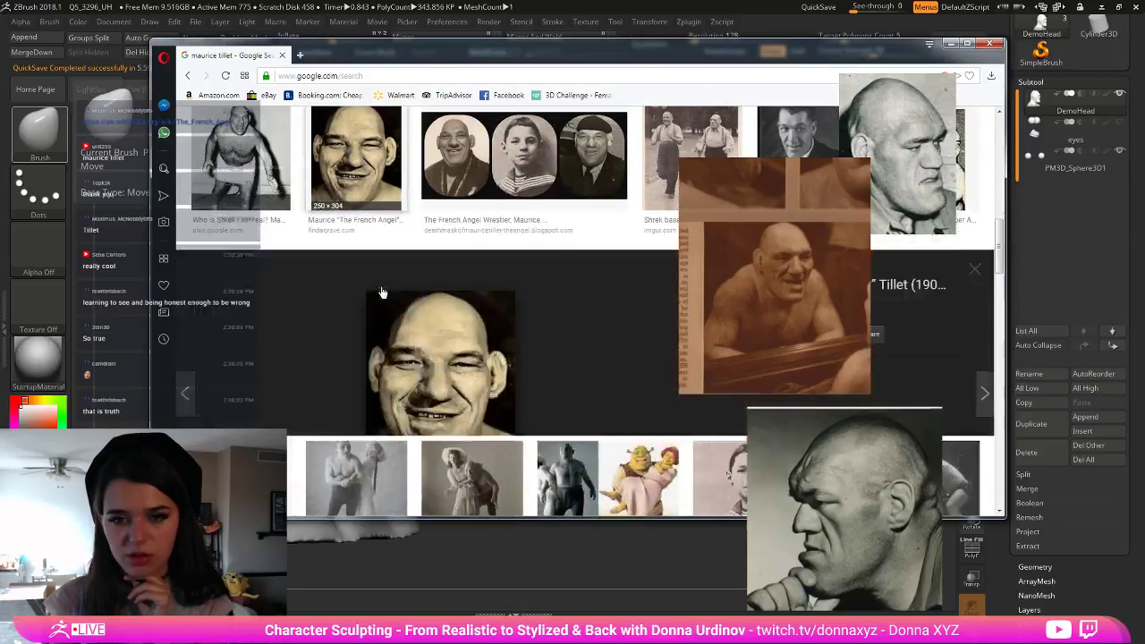
scroll(497, 276, down, 10)
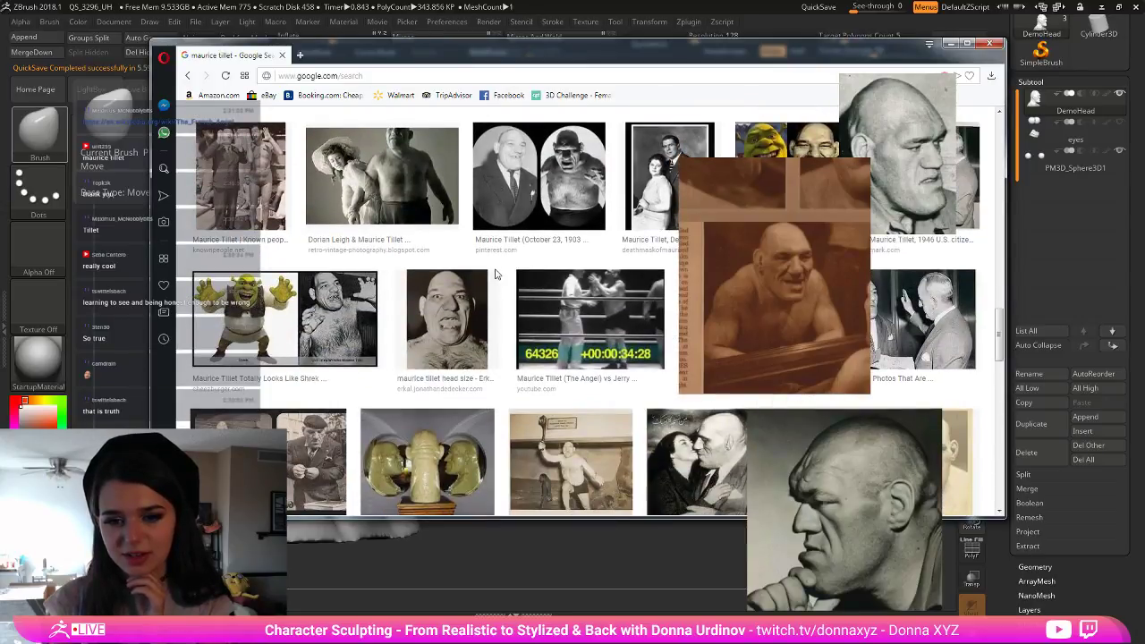
scroll(494, 273, up, 8)
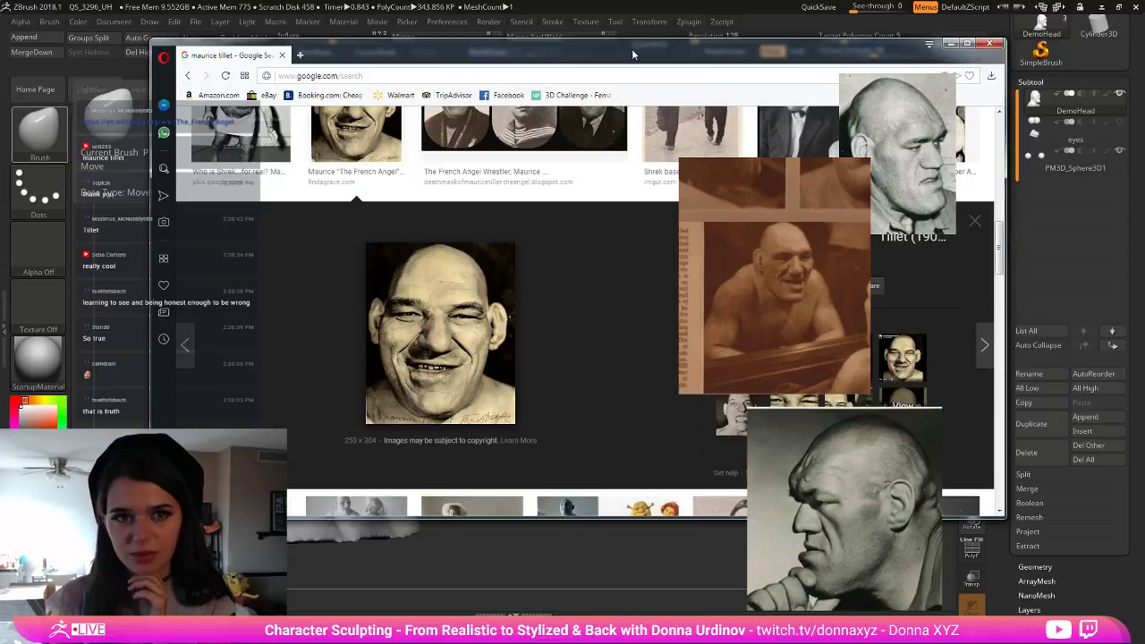
drag(633, 54, 0, 110)
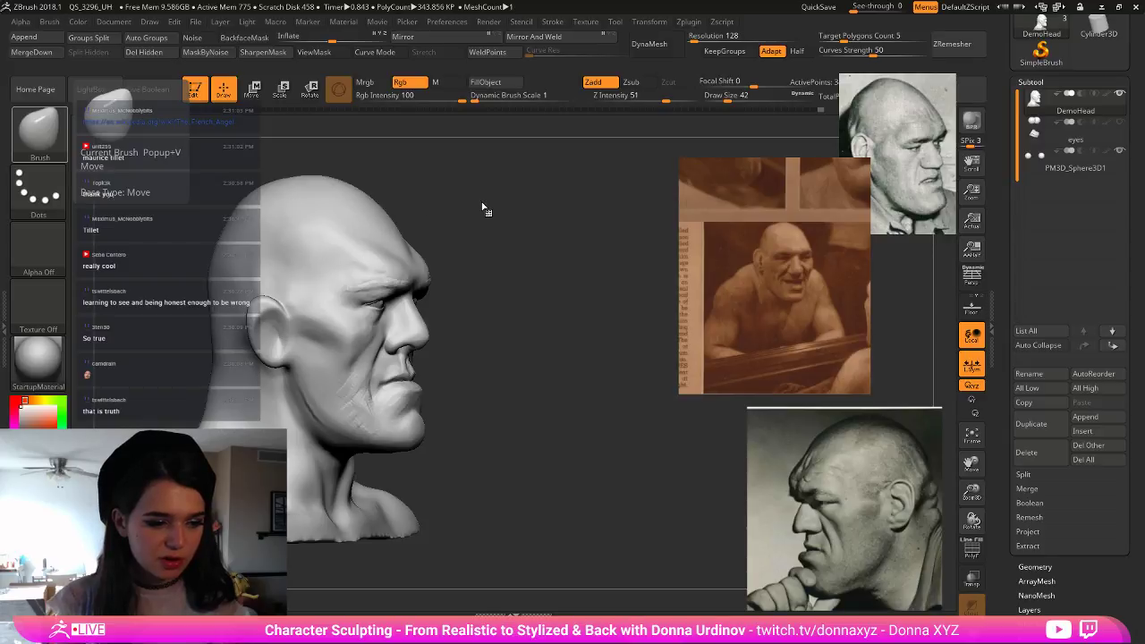
drag(487, 206, 505, 202)
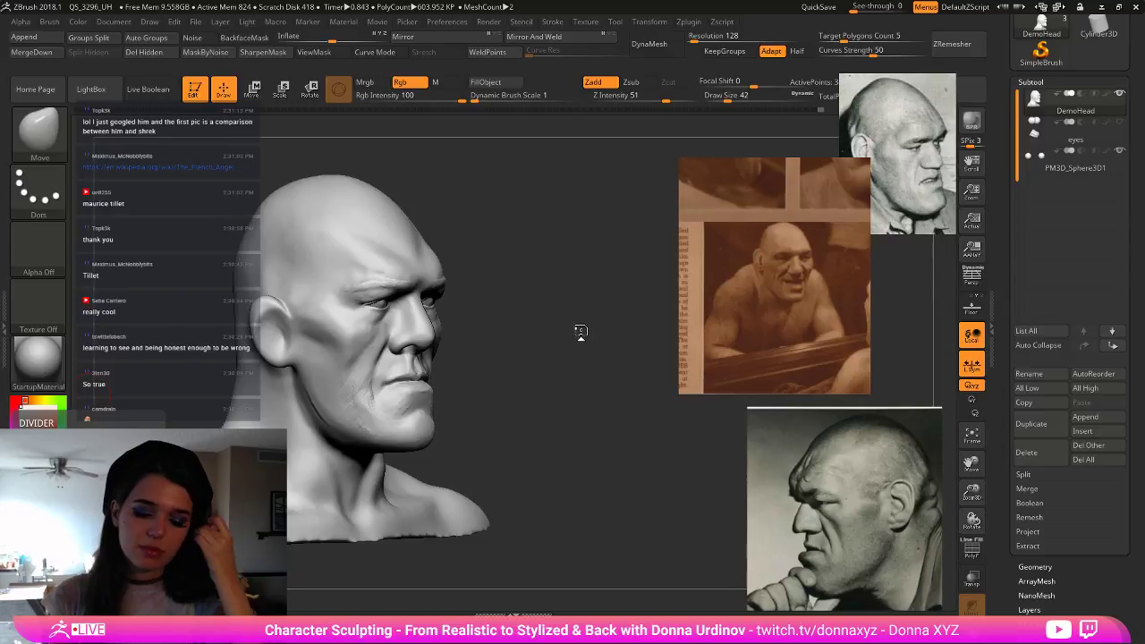
drag(580, 333, 586, 370)
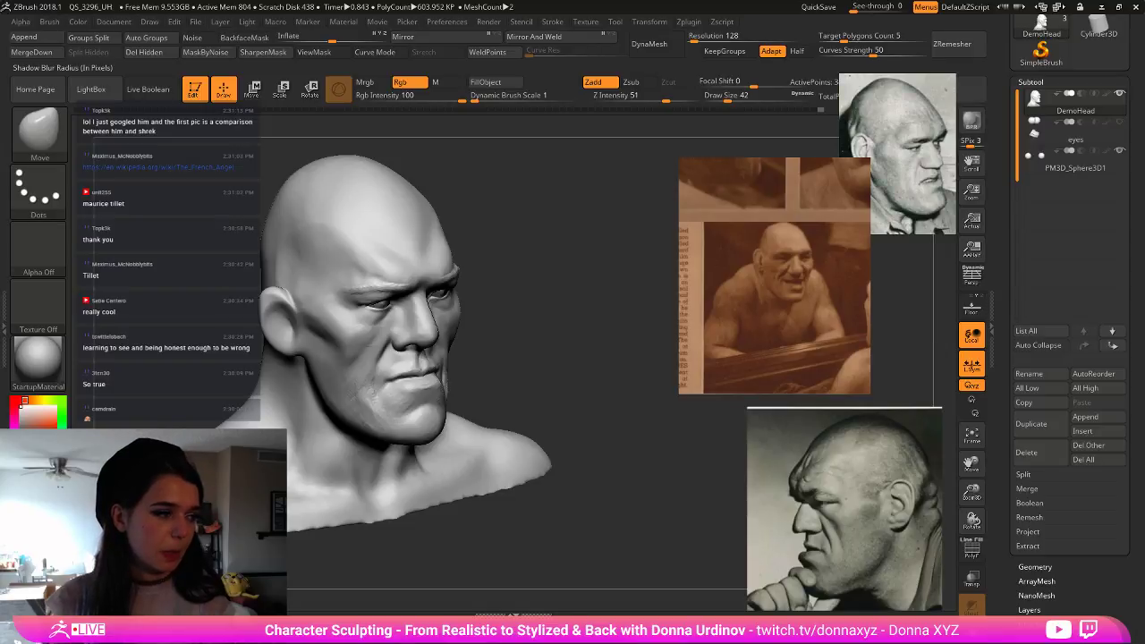
shift+drag(563, 294, 567, 298)
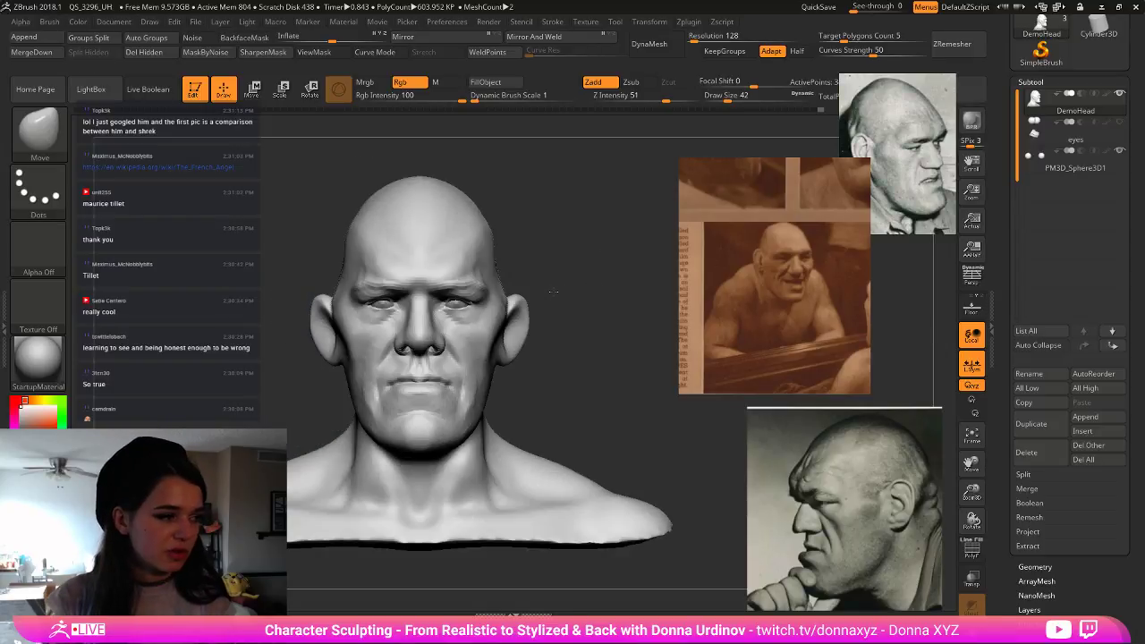
key(b)
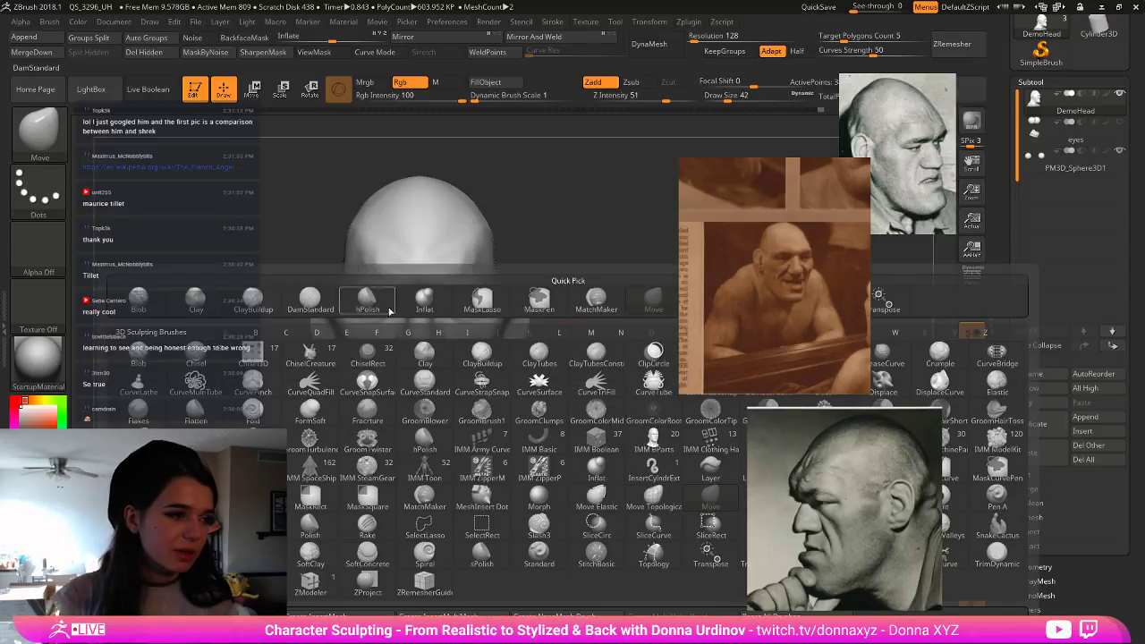
key(Escape)
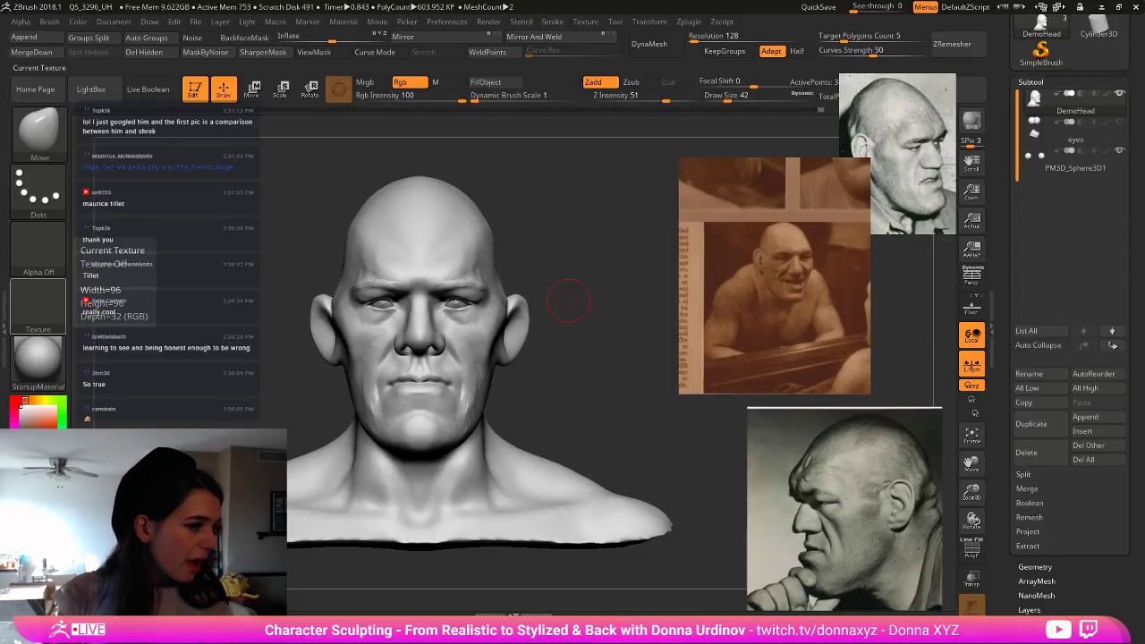
- Reshape the outer brow and forehead above the eyes with the Move brush at draw sizes 50 and 62
drag(594, 337, 614, 236)
mouse_move(619, 281)
mouse_down()
mouse_move(614, 260)
mouse_move(572, 257)
mouse_move(578, 264)
mouse_move(435, 225)
mouse_up()
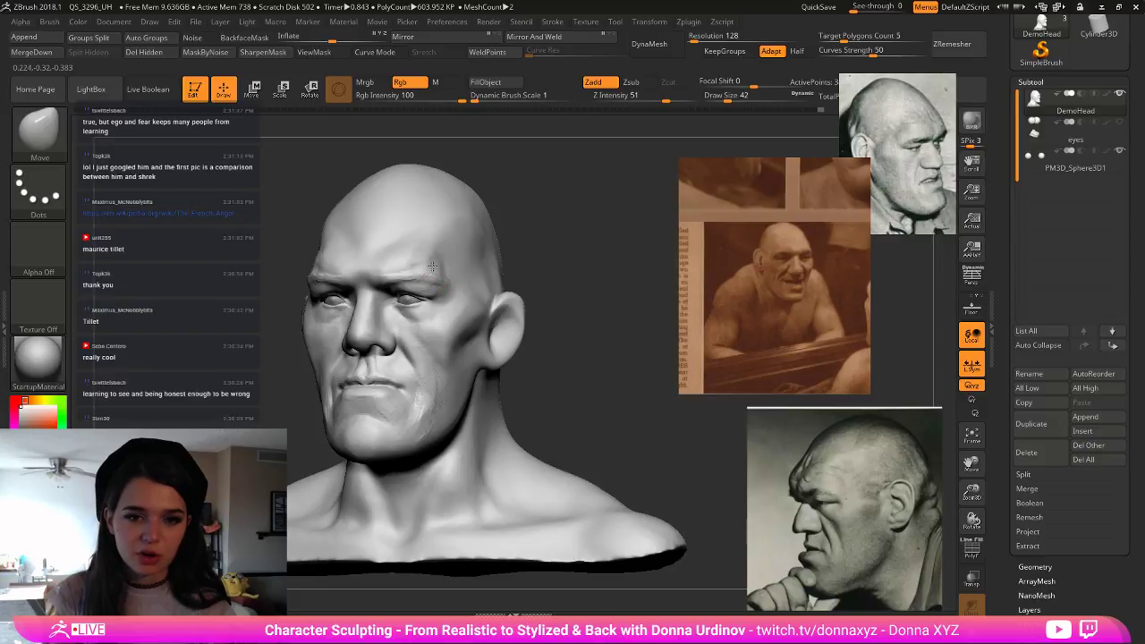
drag(432, 266, 427, 258)
key(bracketright)
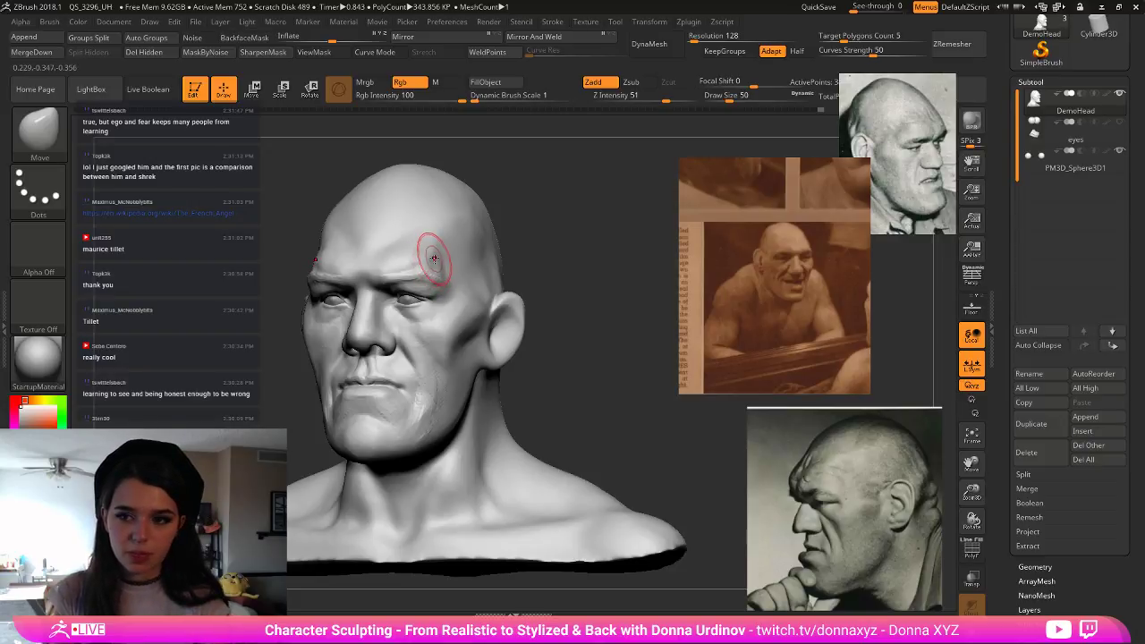
key(bracketright)
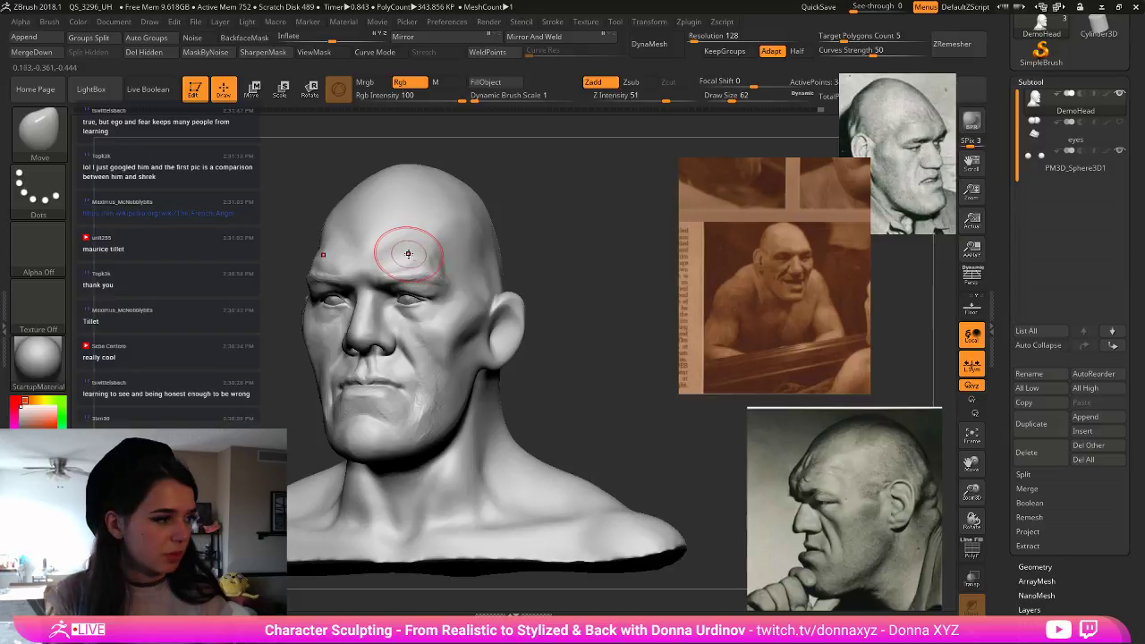
- Smooth the fold between the cheek and the mouth corner, and reduce the draw size to 50
drag(558, 210, 573, 202)
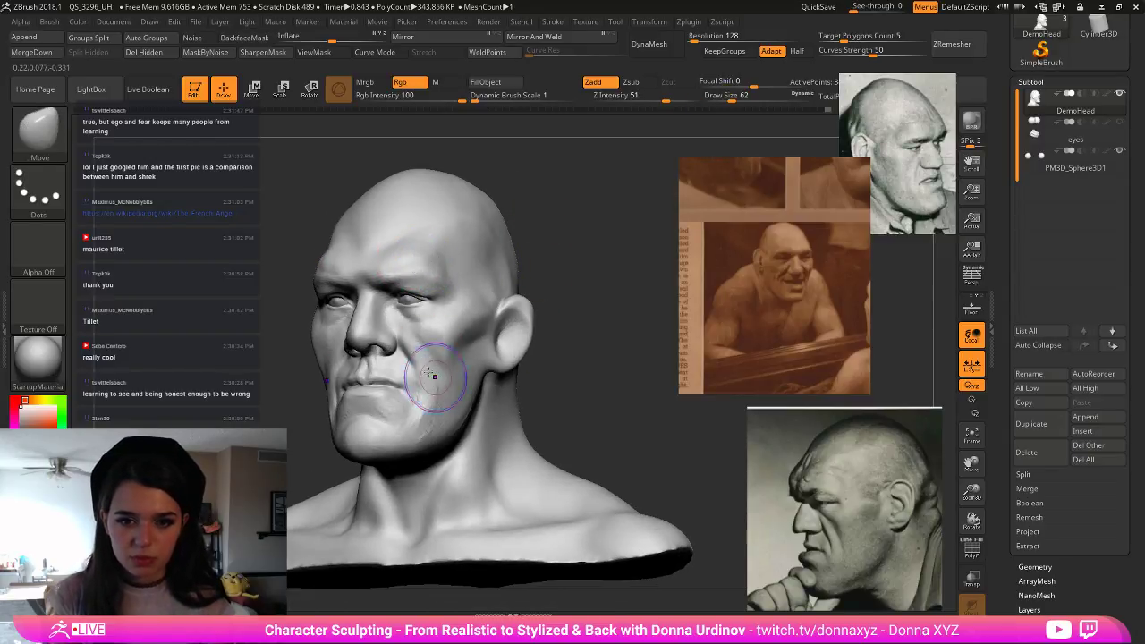
shift+drag(434, 376, 398, 408)
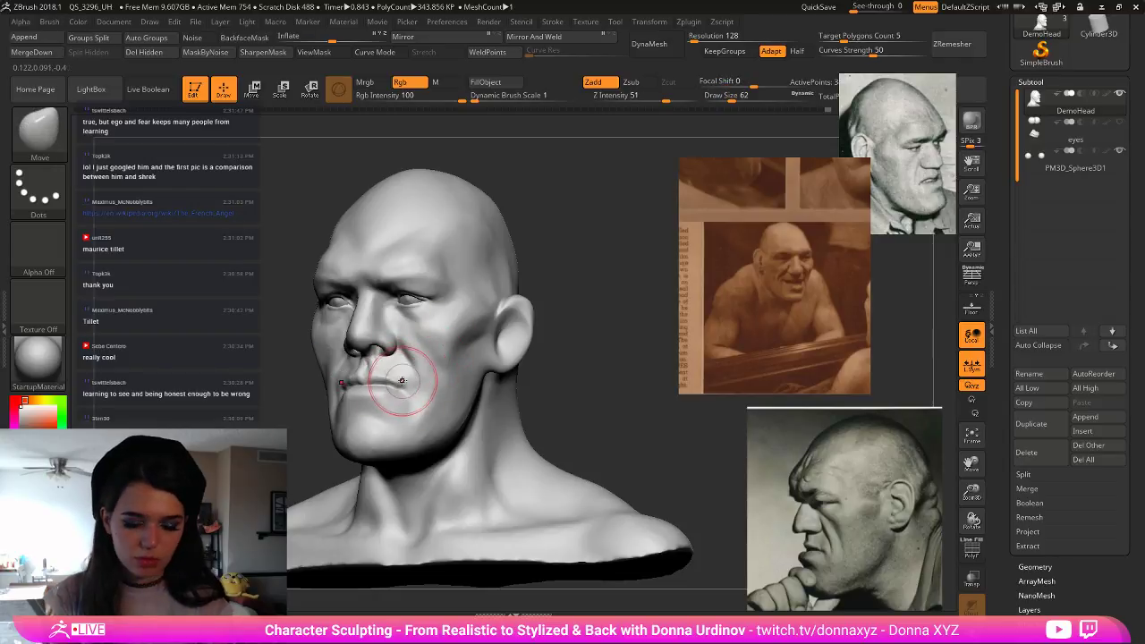
key(bracketleft)
key(bracketleft)
- Choose the DamStandard brush for the eye creases and reduce its draw size to 26
key(b)
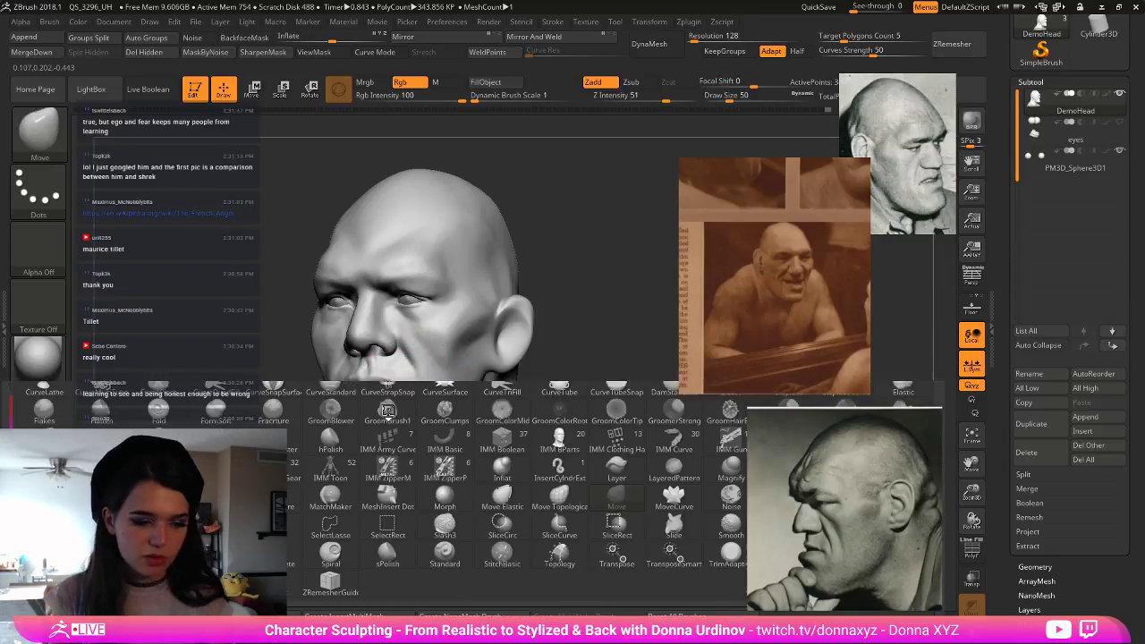
key(d)
key(s)
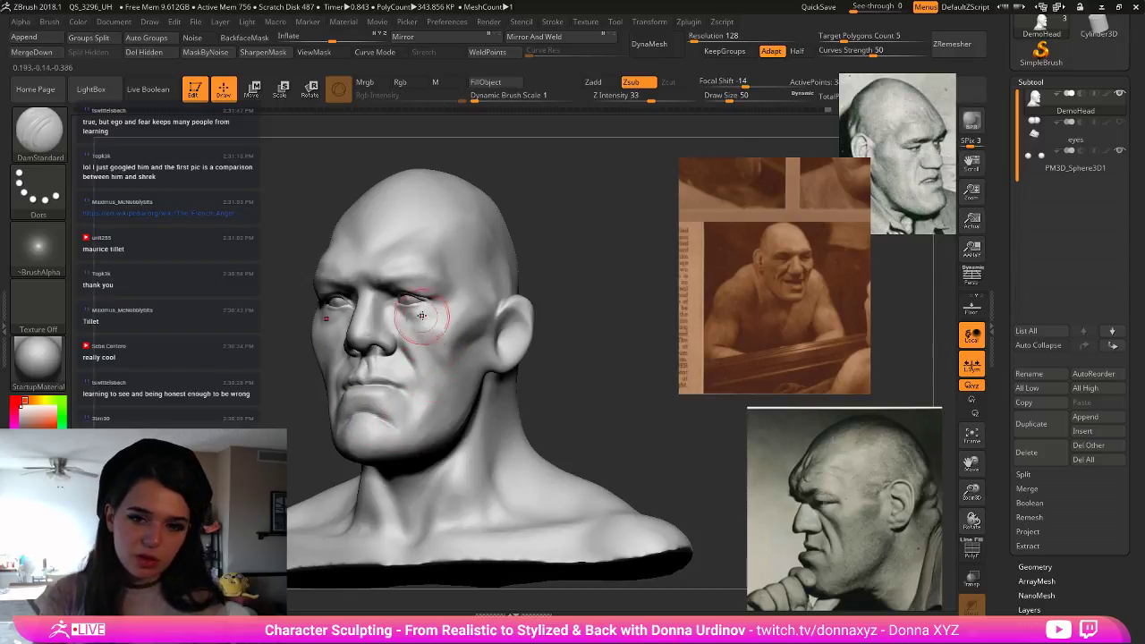
key(bracketleft)
key(bracketleft)
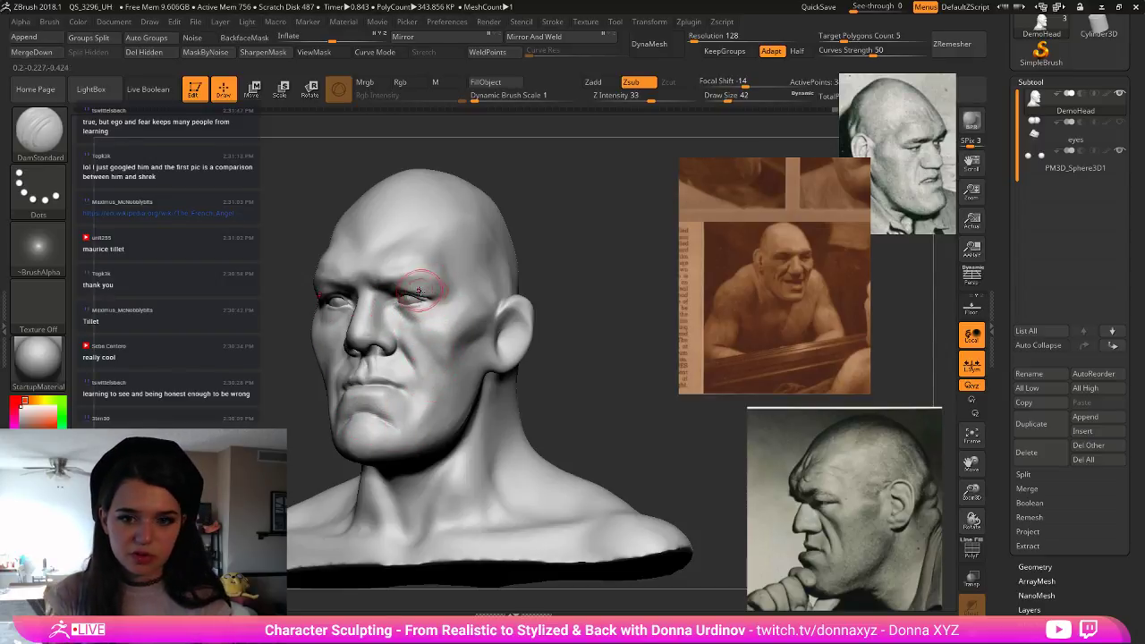
key(bracketleft)
- Refine the inner eye corners and lower lids with the Move Topological brush at draw sizes 18, 14 and 22
key(b)
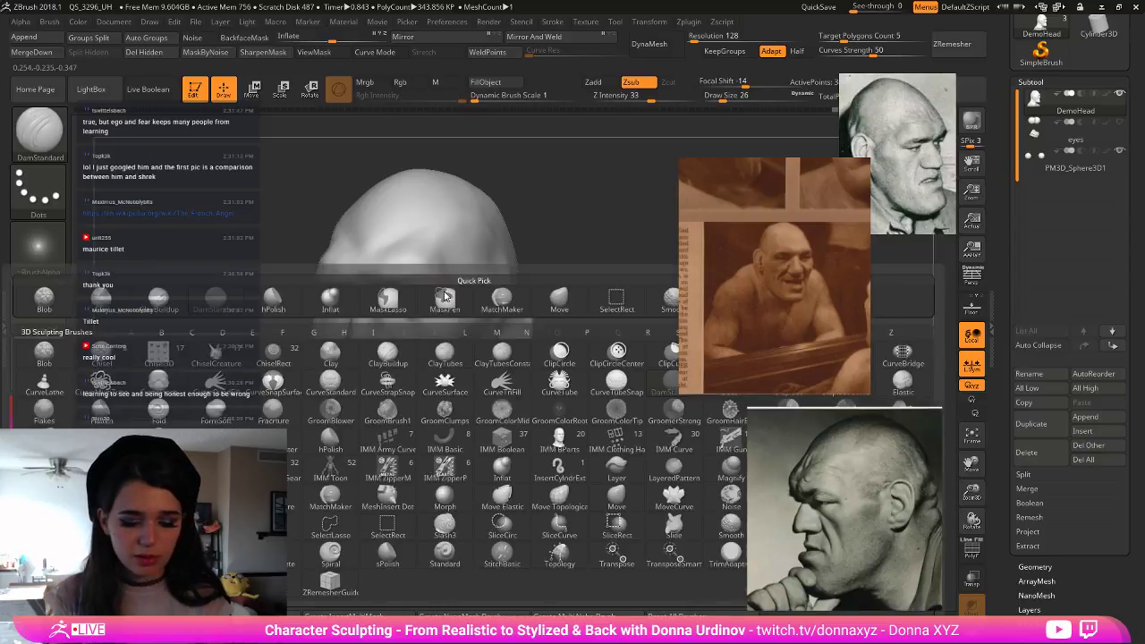
key(m)
key(t)
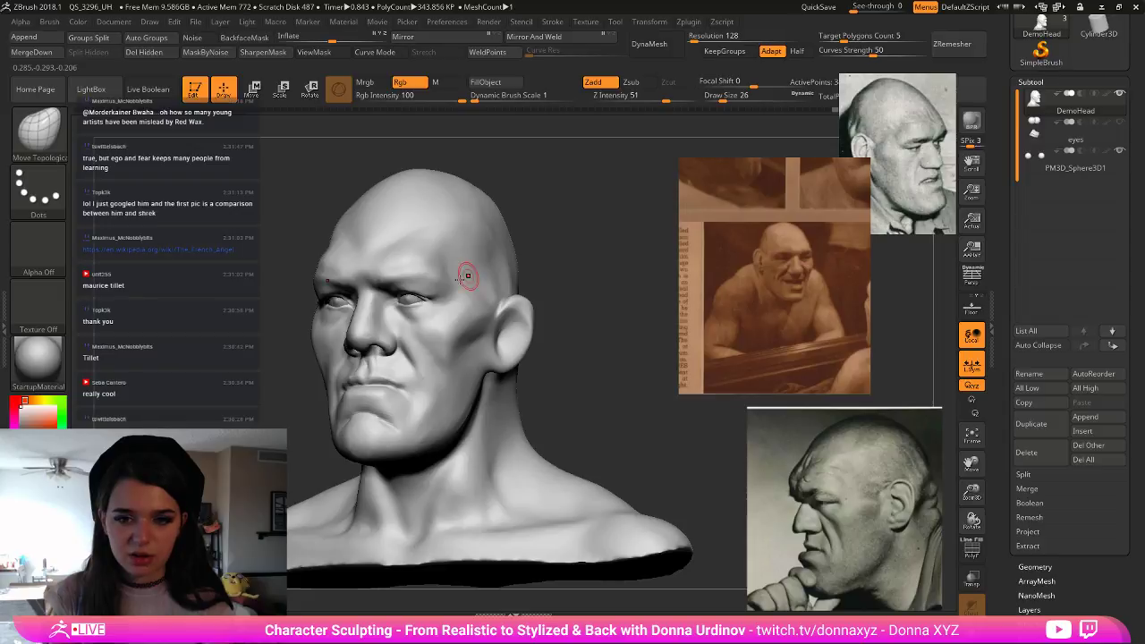
drag(575, 231, 629, 238)
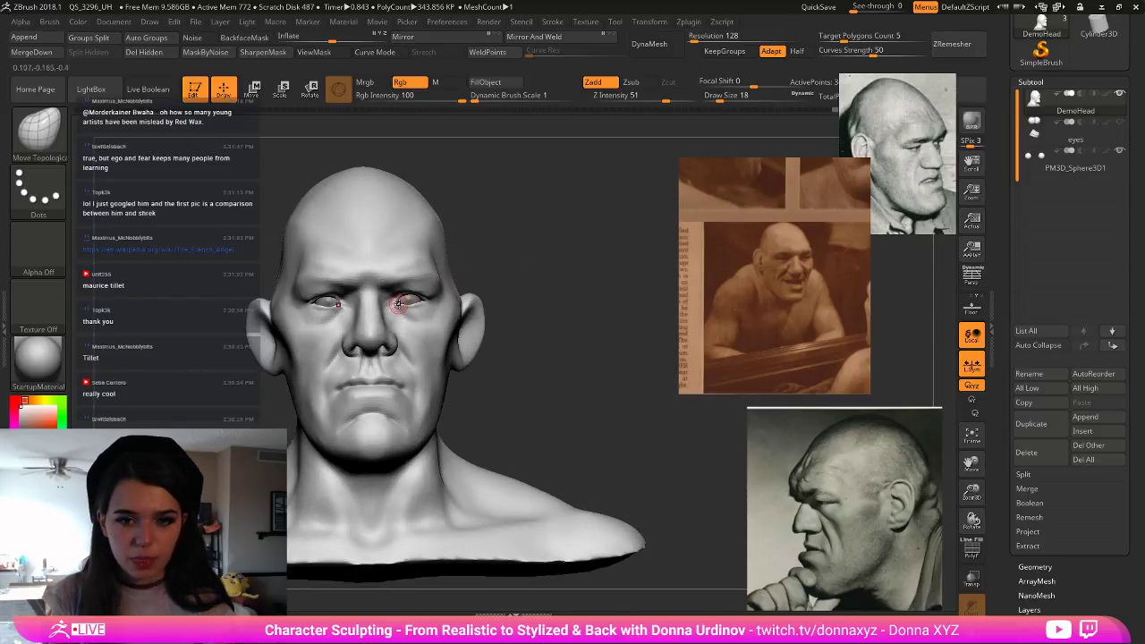
shift+drag(397, 302, 401, 302)
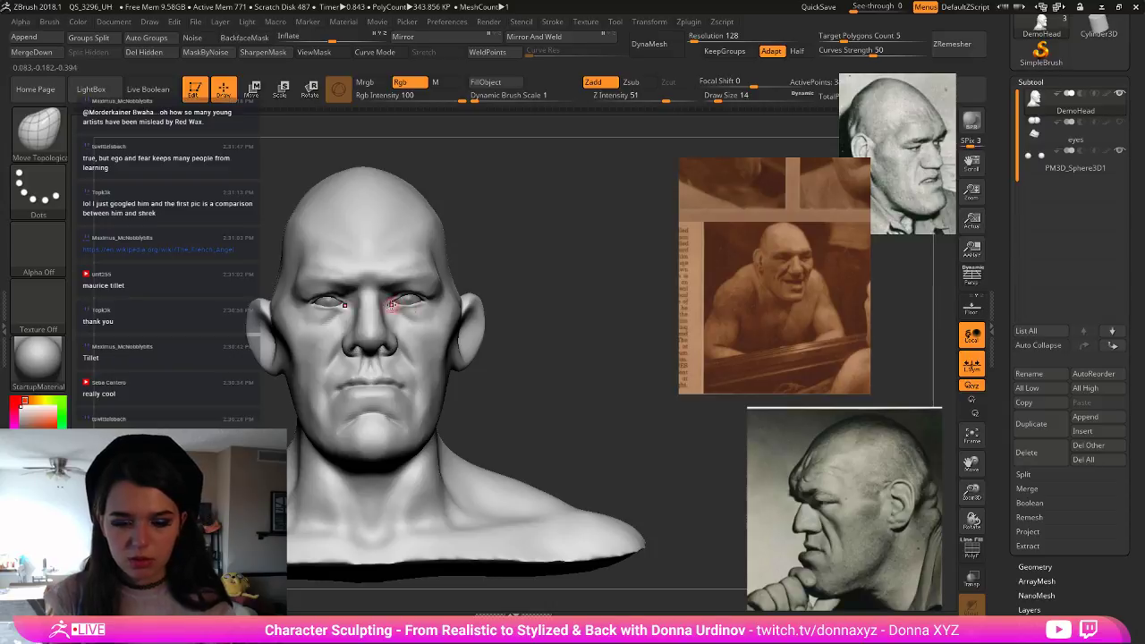
key(bracketleft)
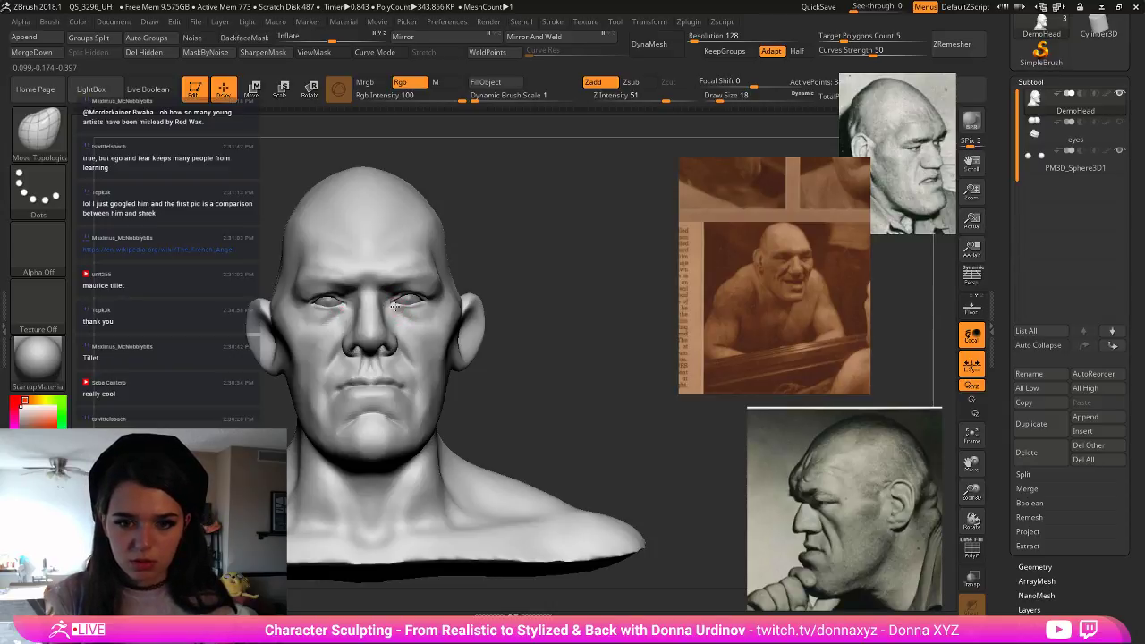
key(bracketright)
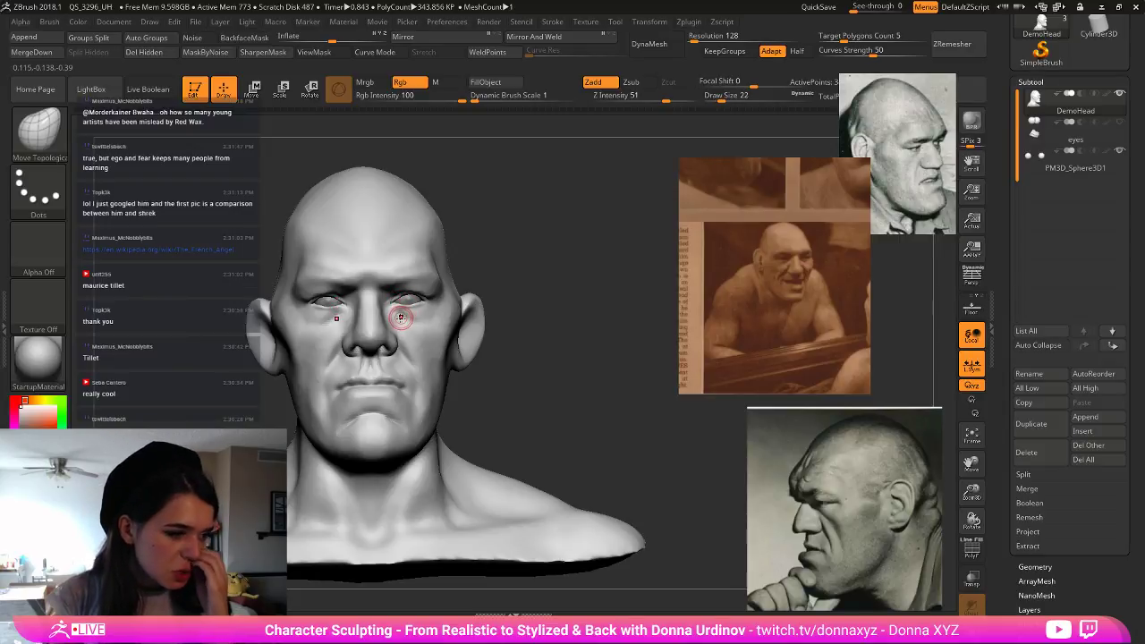
key(bracketright)
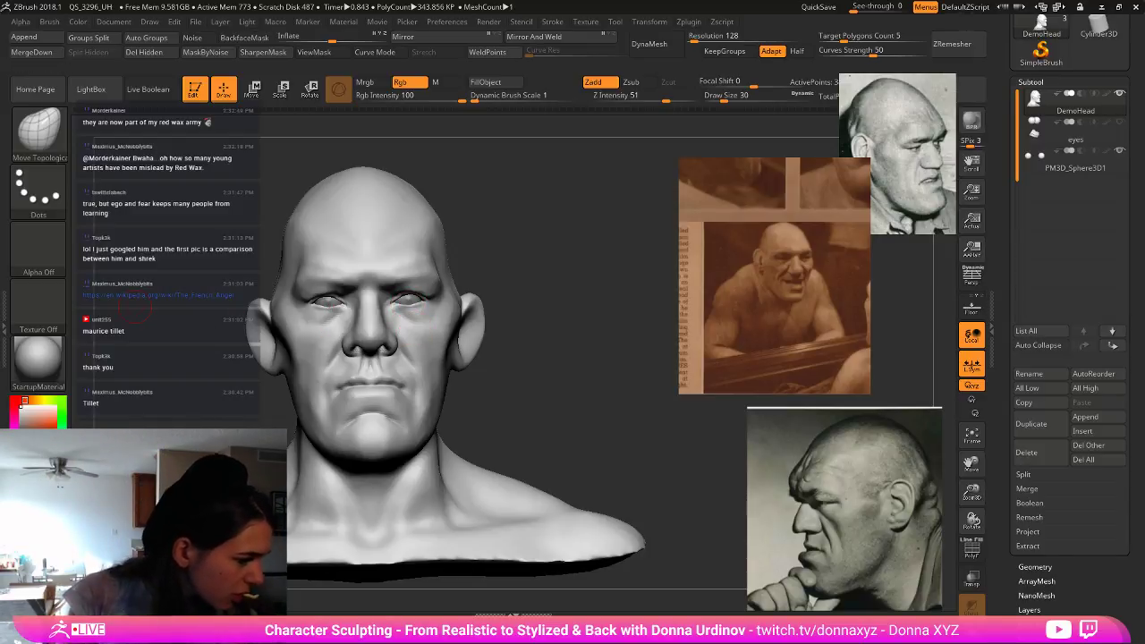
- Reshape the upper eyelids and their inner ends near the nose with Move Topological at draw sizes 38, 26 and 22
mouse_move(551, 288)
mouse_down()
mouse_move(577, 288)
mouse_move(567, 288)
mouse_up()
key(bracketright)
key(bracketright)
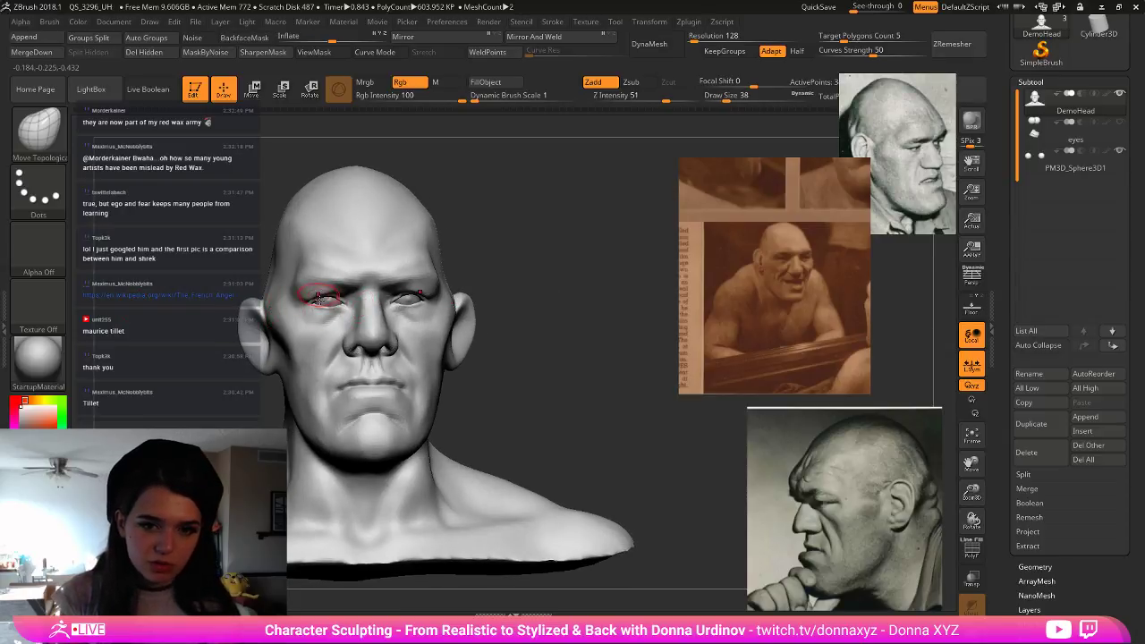
drag(318, 300, 320, 299)
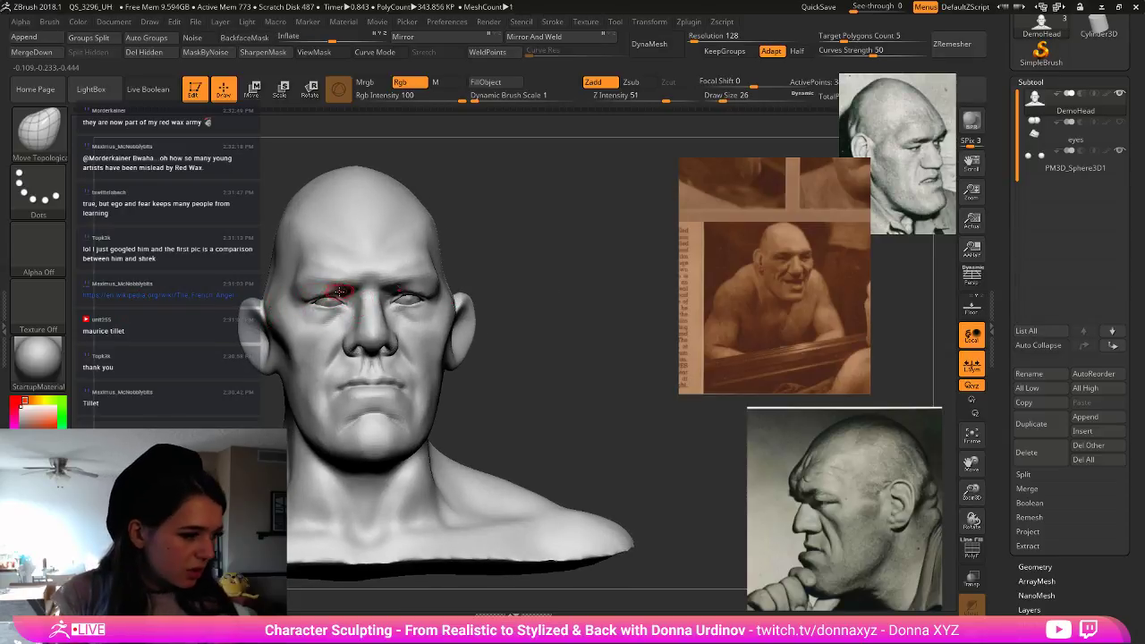
key(bracketleft)
drag(343, 290, 344, 295)
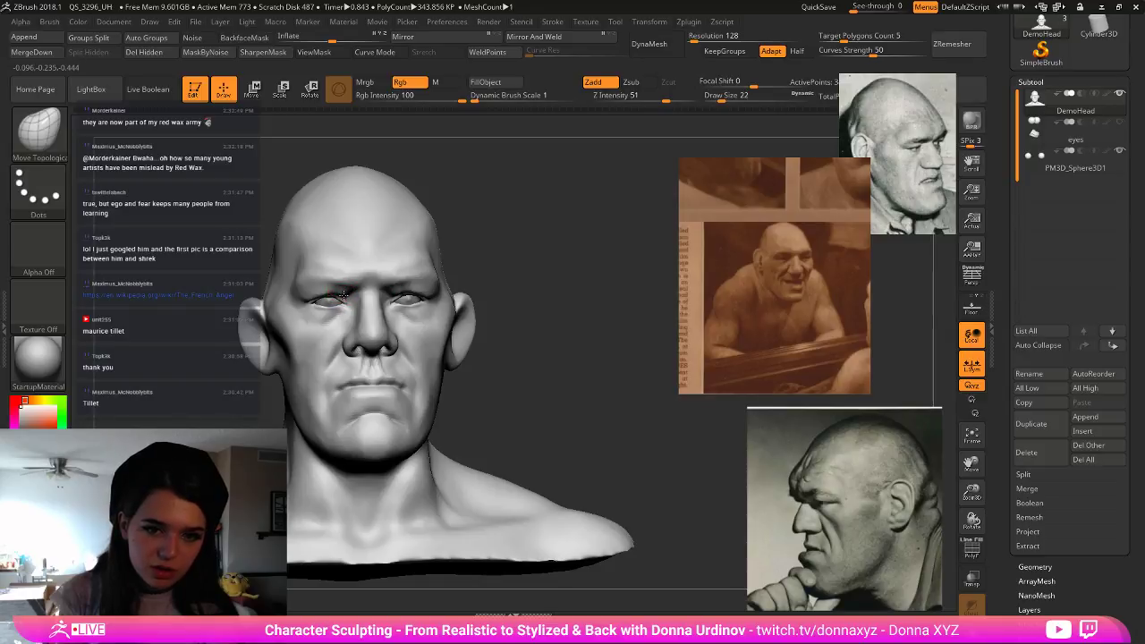
key(bracketleft)
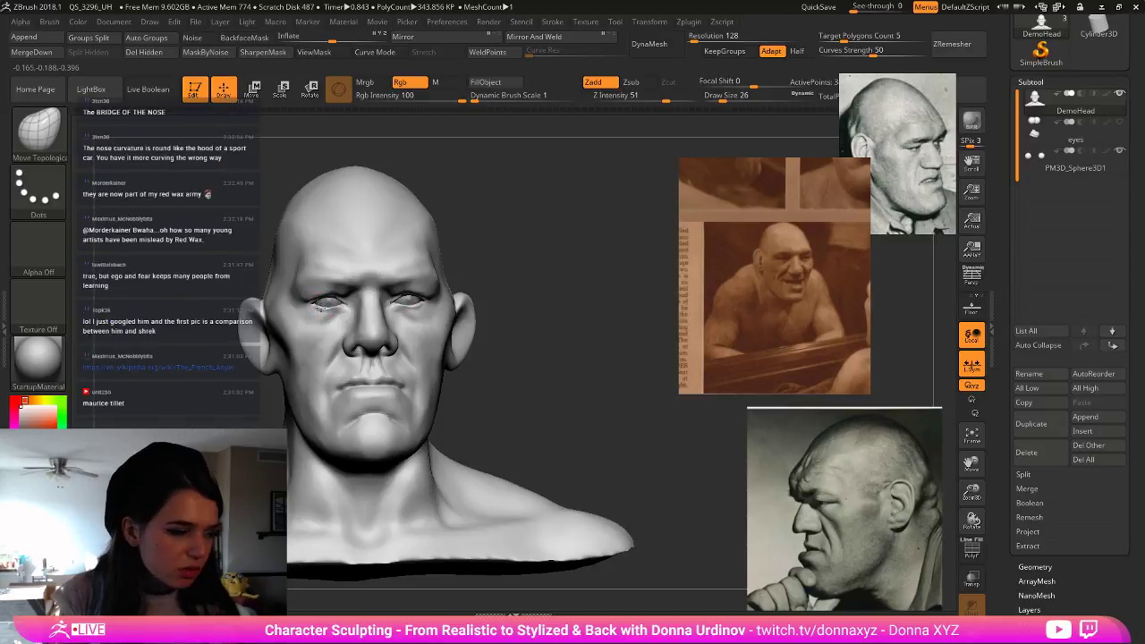
- Try to shift the lower eyelids at draw size 34 and undo the stroke
key(bracketright)
key(bracketright)
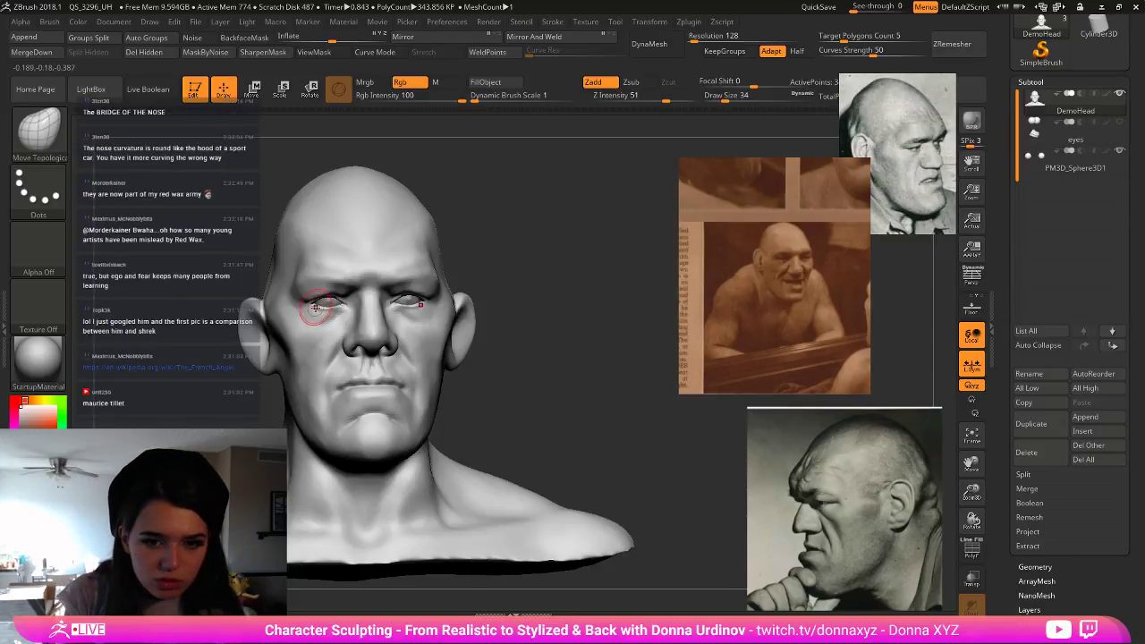
key(ctrl+z)
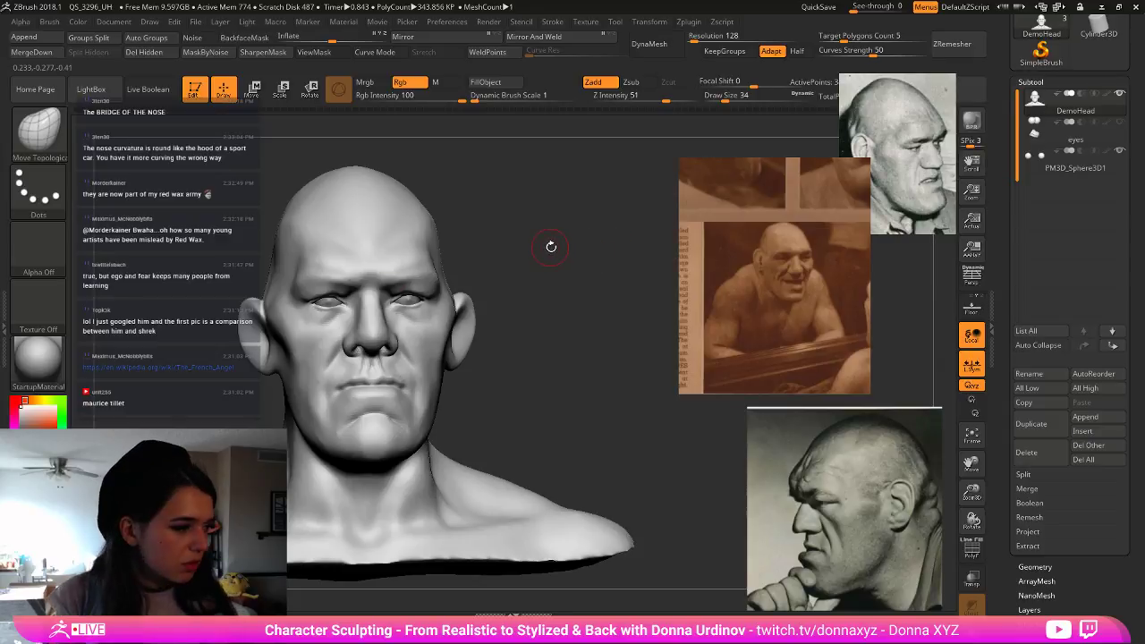
- Build up bags and wrinkles beneath both eyes with the ClayBuildup brush at draw sizes 18 and 30
drag(550, 247, 560, 263)
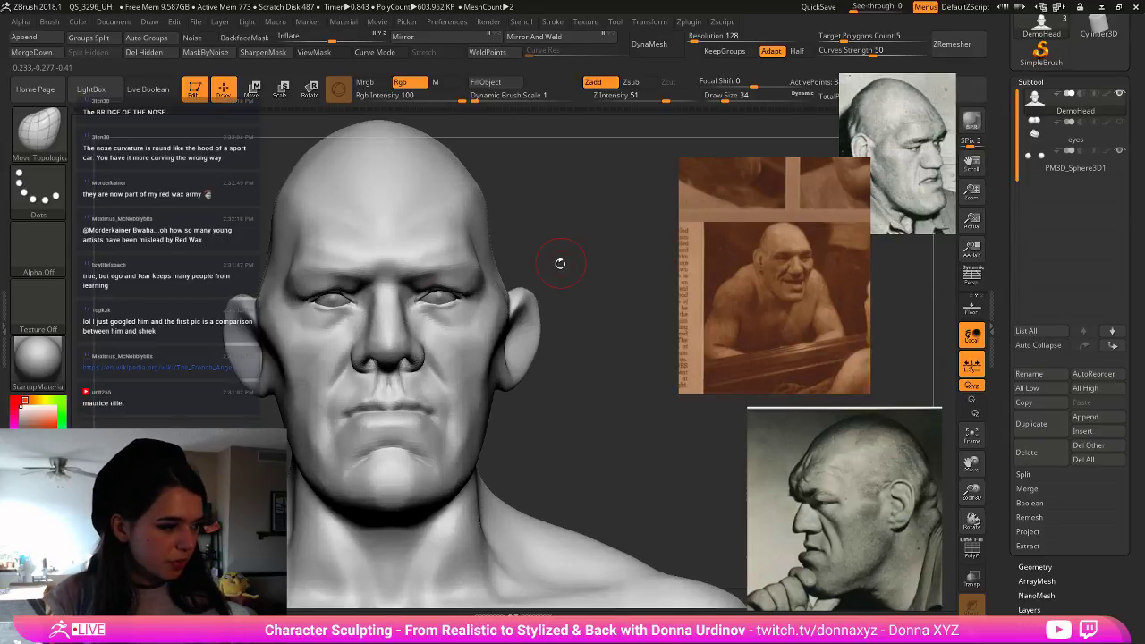
key(b)
key(c)
key(b)
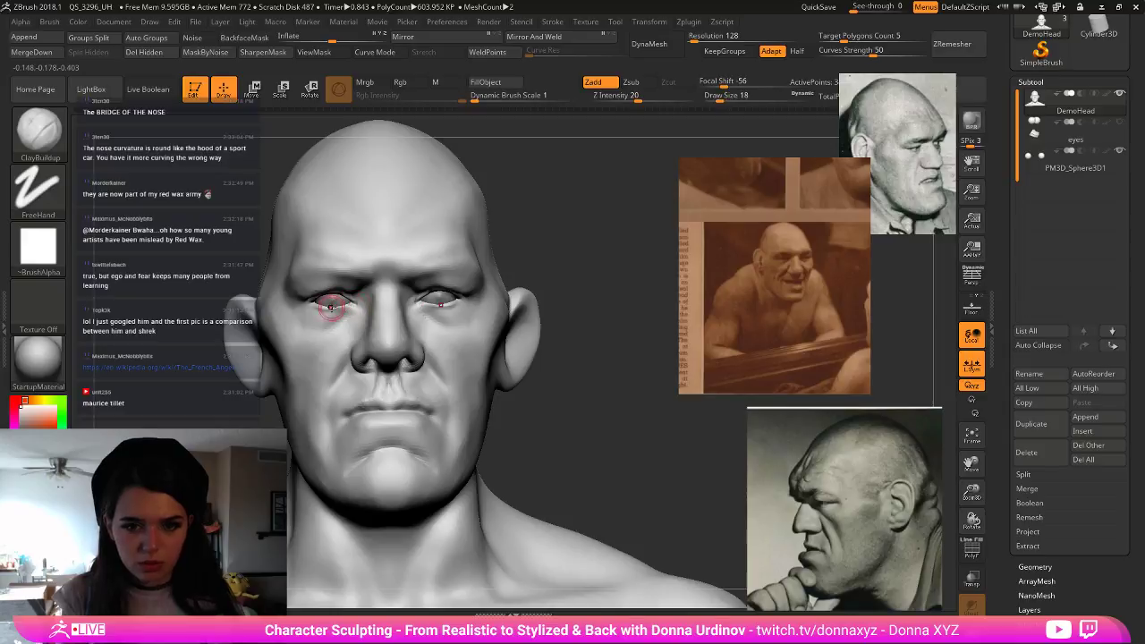
mouse_move(344, 304)
mouse_down()
mouse_move(313, 338)
mouse_move(323, 321)
mouse_move(309, 321)
mouse_move(332, 330)
mouse_move(299, 315)
mouse_move(295, 334)
mouse_move(290, 318)
mouse_move(301, 312)
mouse_move(311, 336)
mouse_move(312, 314)
mouse_move(346, 320)
mouse_up()
key(])
key(])
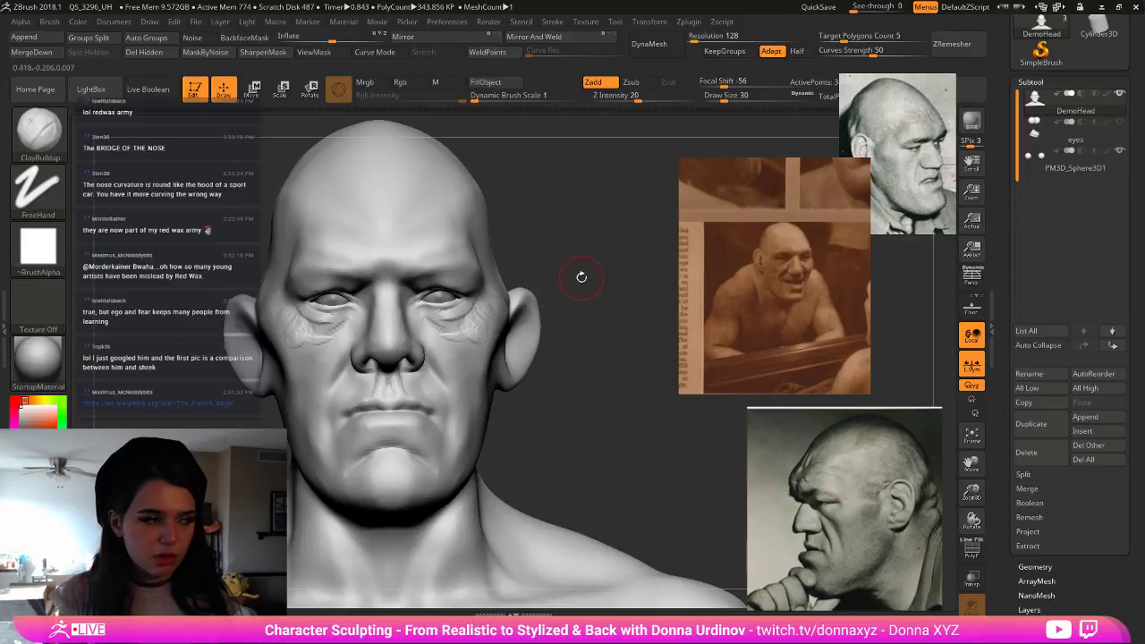
- Adjust the sides of the nose with the Move brush at draw size 38 and reduce the size to 34
key(b)
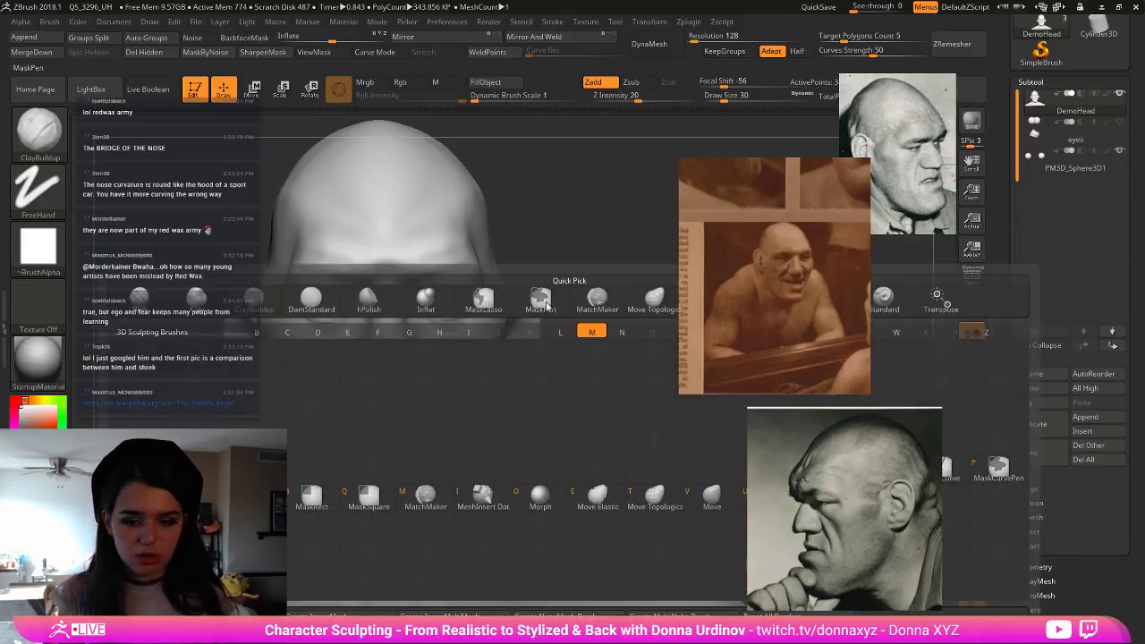
key(m)
key(v)
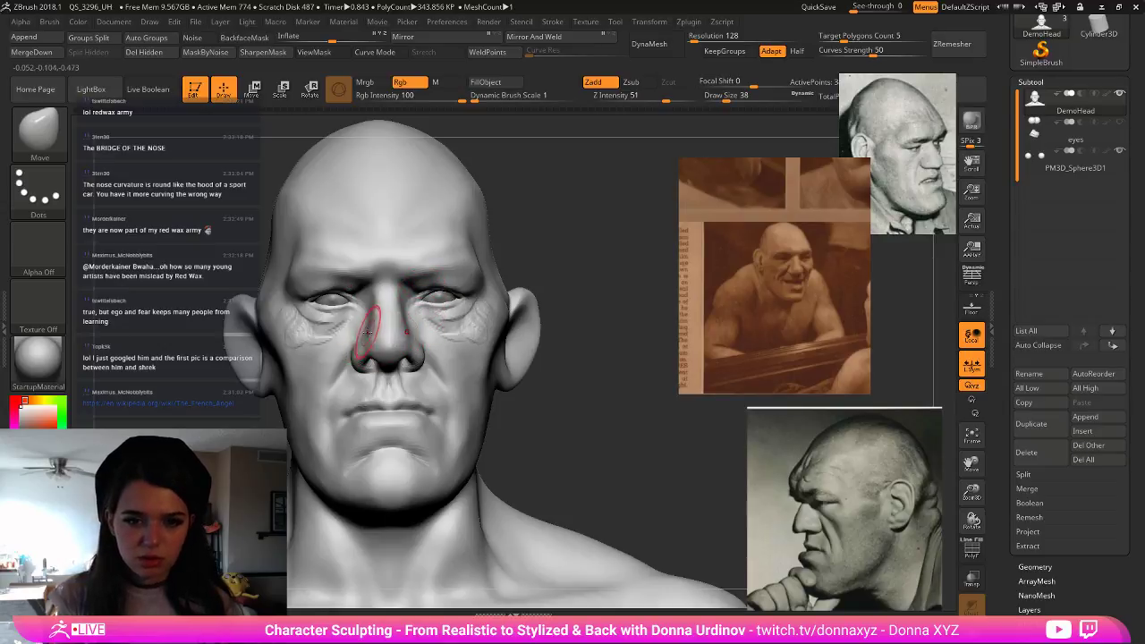
drag(365, 339, 363, 332)
key(bracketleft)
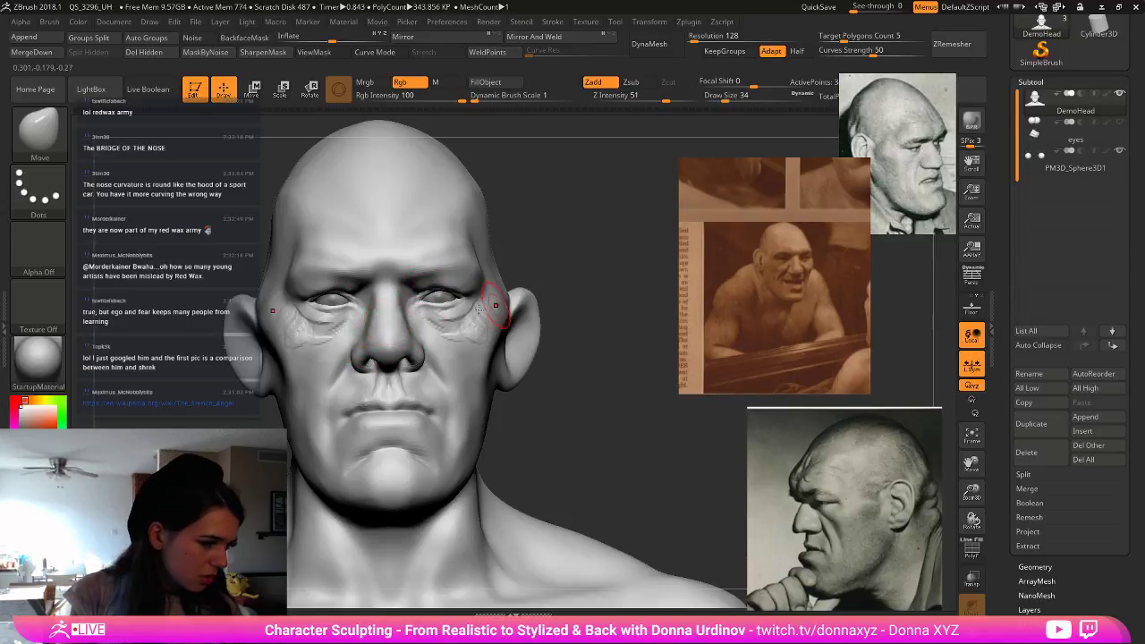
- Pull the nose tip slightly downward in profile at draw size 38 and refine the nostril edge at draw size 18
drag(576, 267, 630, 266)
key(bracketright)
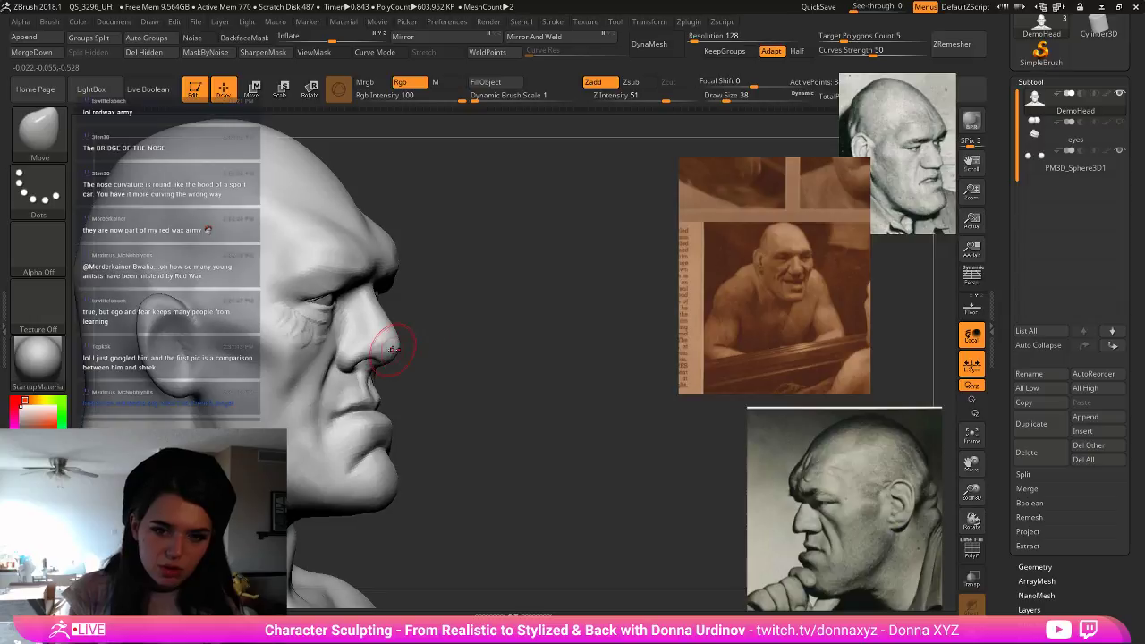
drag(392, 354, 393, 359)
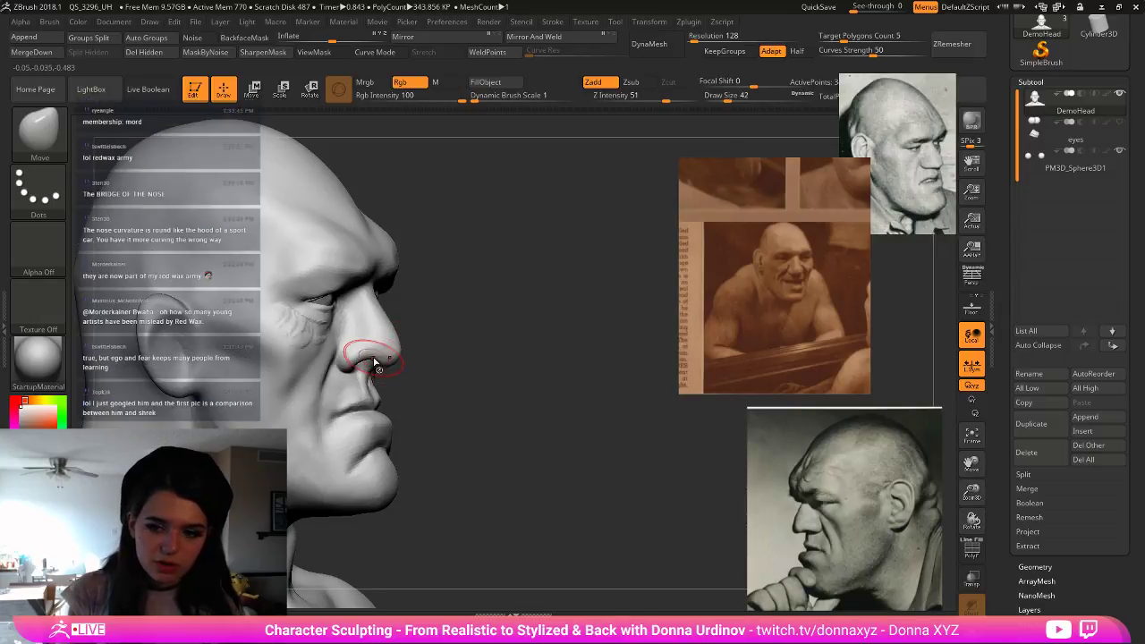
key([)
key([)
key([)
key([)
key([)
key([)
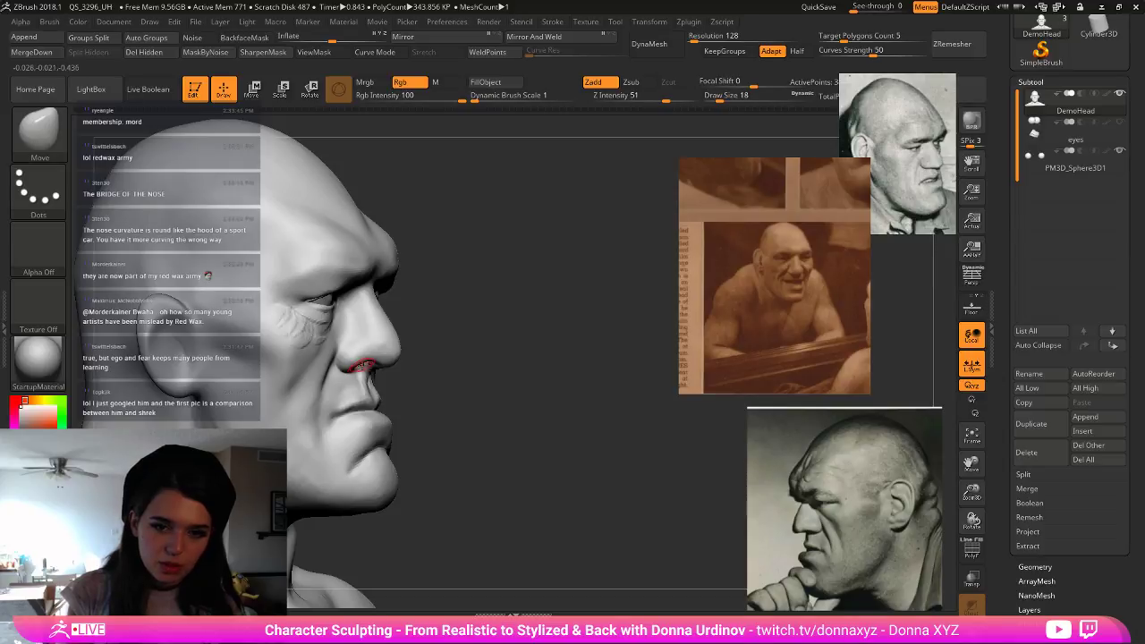
- Pull the bridge of the nose outward in profile with the Move brush at about draw size 34
key(bracketright)
key(bracketright)
key(bracketright)
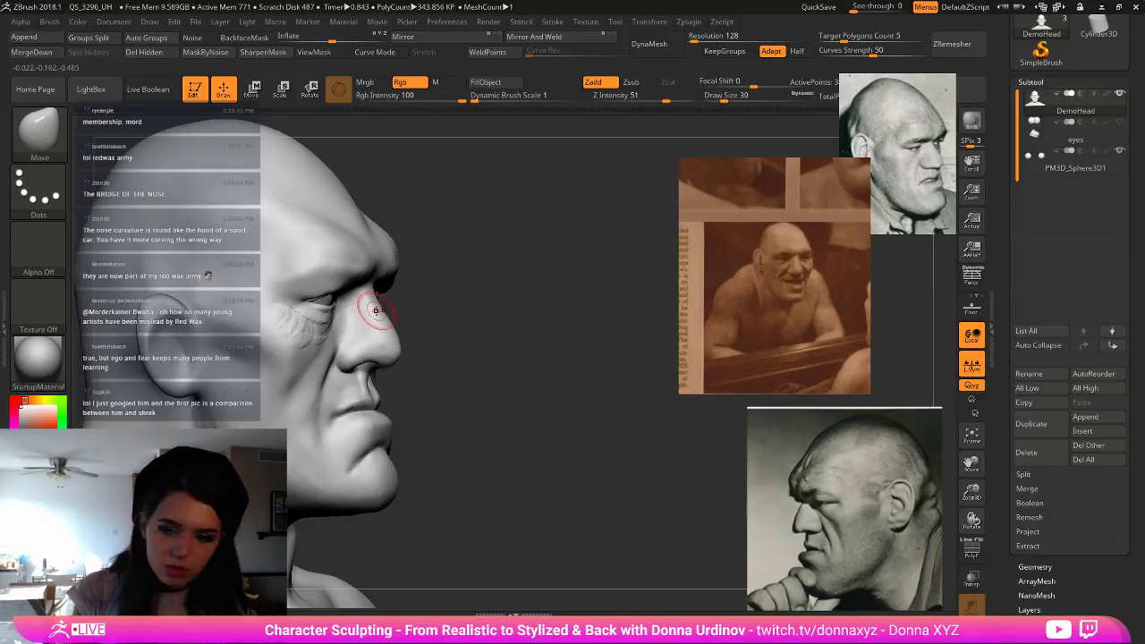
key(bracketright)
mouse_move(370, 309)
mouse_down()
mouse_move(439, 307)
mouse_move(386, 319)
mouse_up()
key(bracketright)
key(bracketright)
key(bracketright)
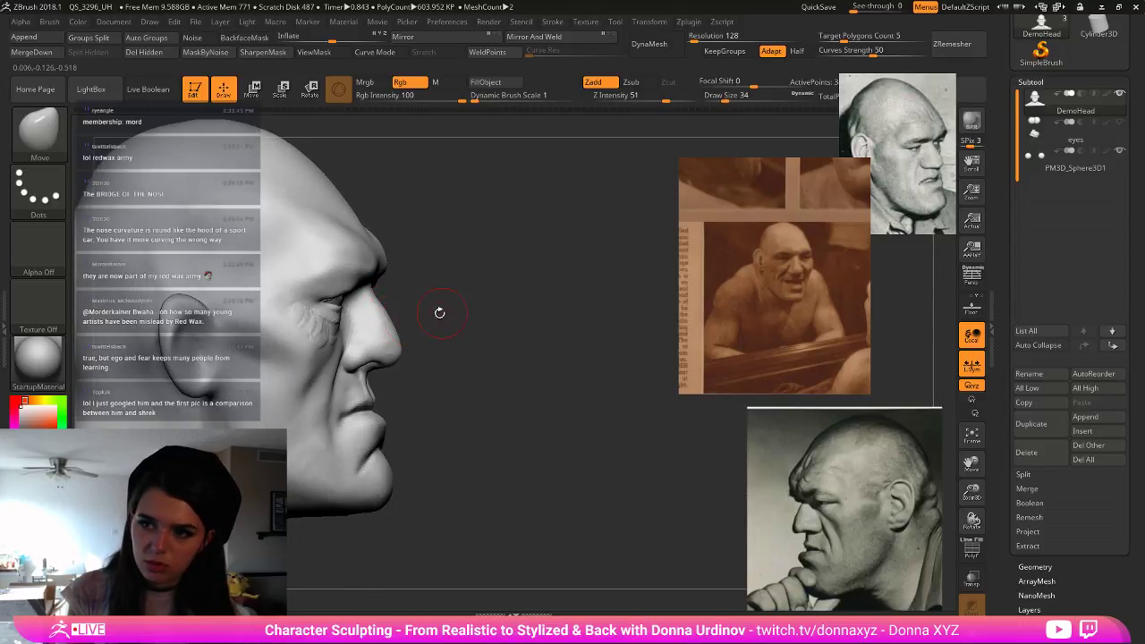
- Nudge the root of the nose between the eyes slightly inward to refine the bridge transition
drag(473, 310, 450, 313)
key(bracketleft)
key(bracketleft)
drag(379, 300, 377, 299)
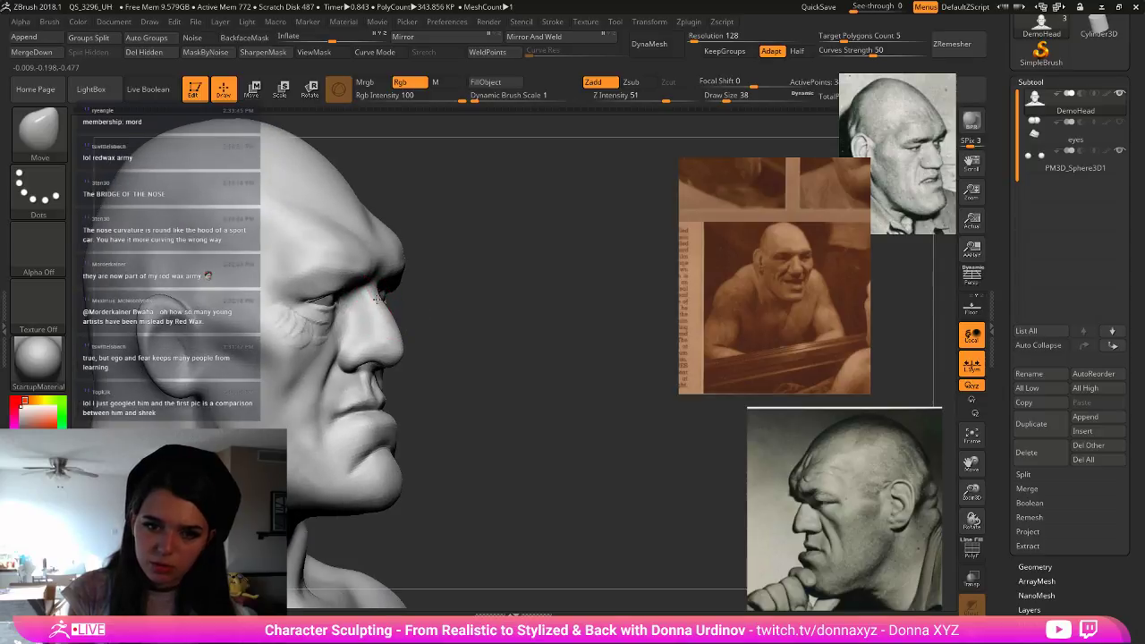
- Reshape the forehead and temples with the Move brush at draw sizes 58 and 78, checking them from profile and front
key(bracketright)
key(bracketright)
key(bracketright)
key(bracketright)
key(bracketright)
key(bracketright)
key(bracketright)
key(bracketright)
key(bracketright)
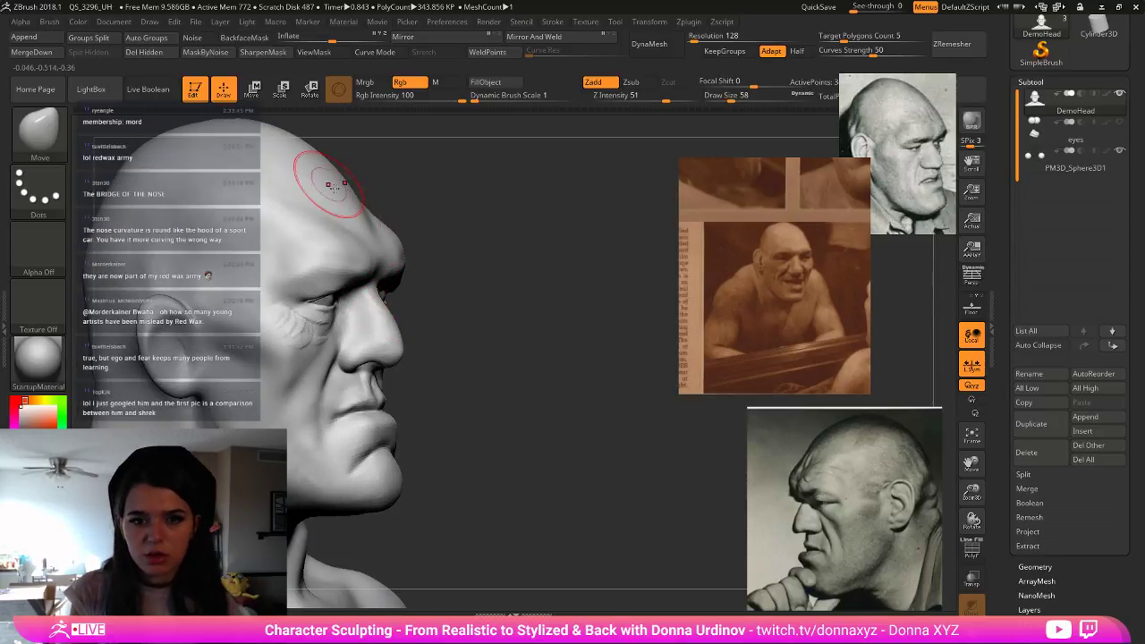
key(bracketright)
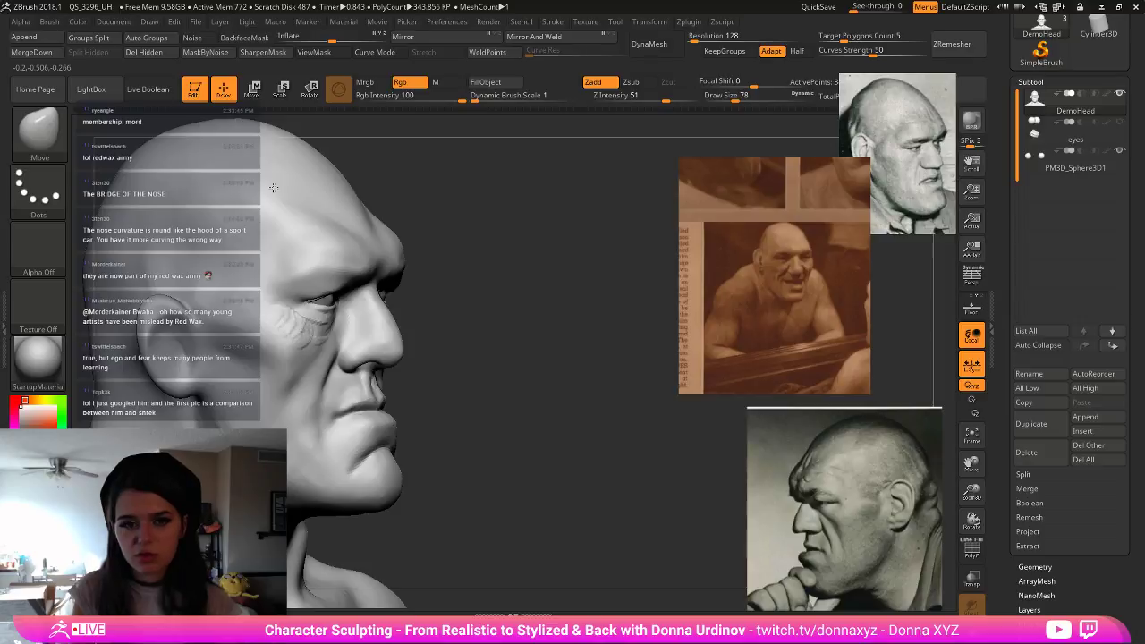
drag(454, 181, 344, 204)
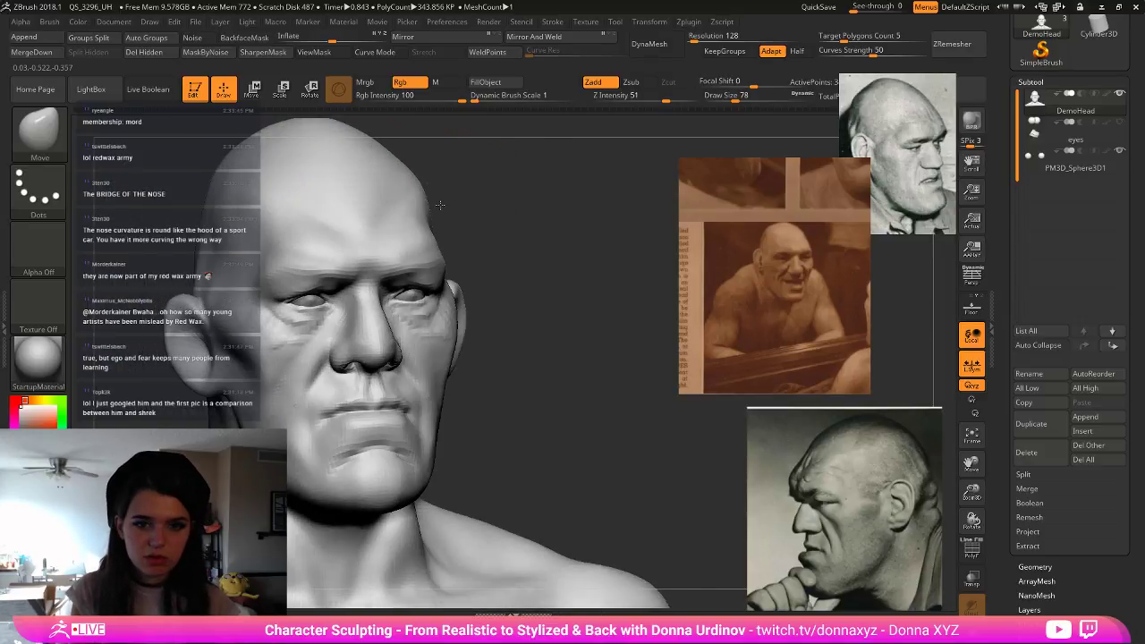
mouse_move(440, 205)
mouse_down()
mouse_move(461, 220)
mouse_move(523, 215)
mouse_up()
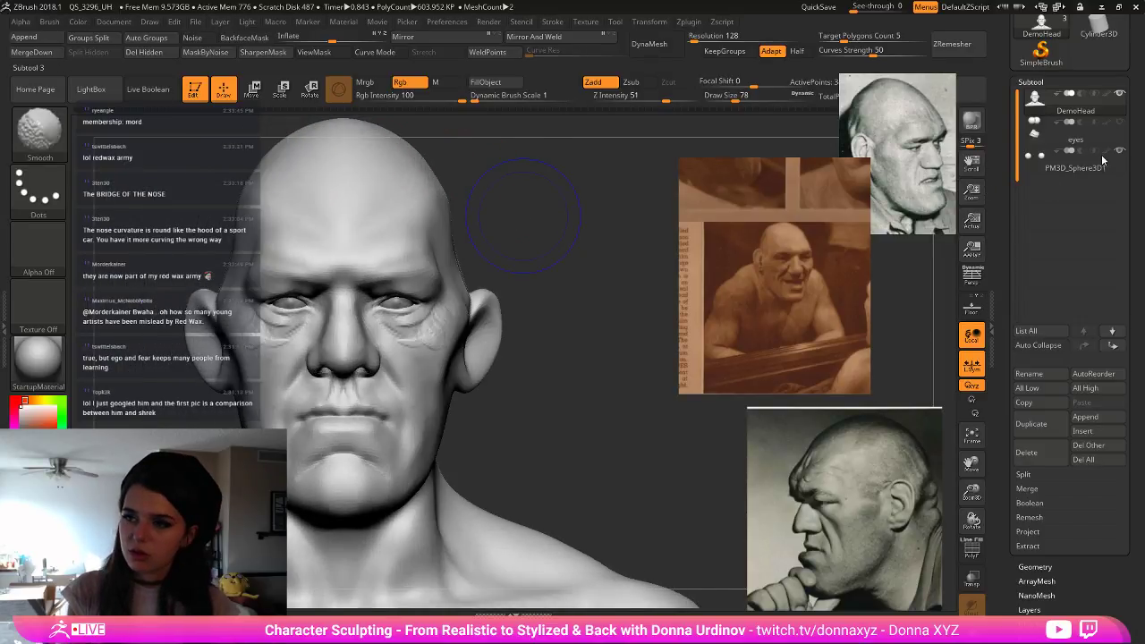
- Select the PM3D_Sphere3D1 eyeballs and reposition them in the sockets with small vertical and sideways gizmo moves
click(1051, 169)
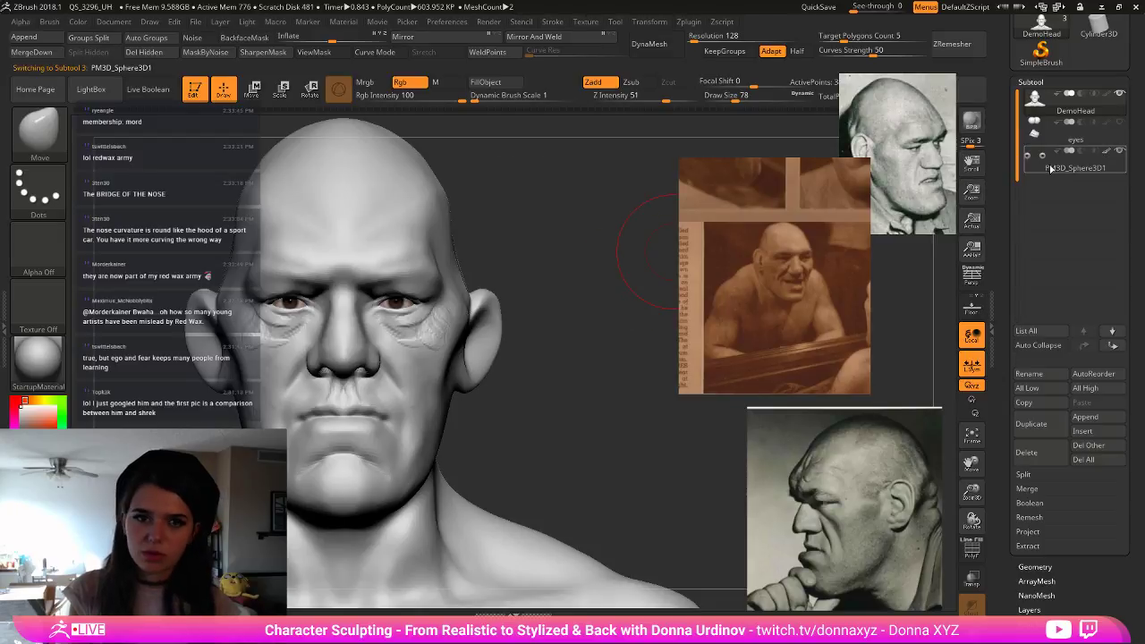
key(w)
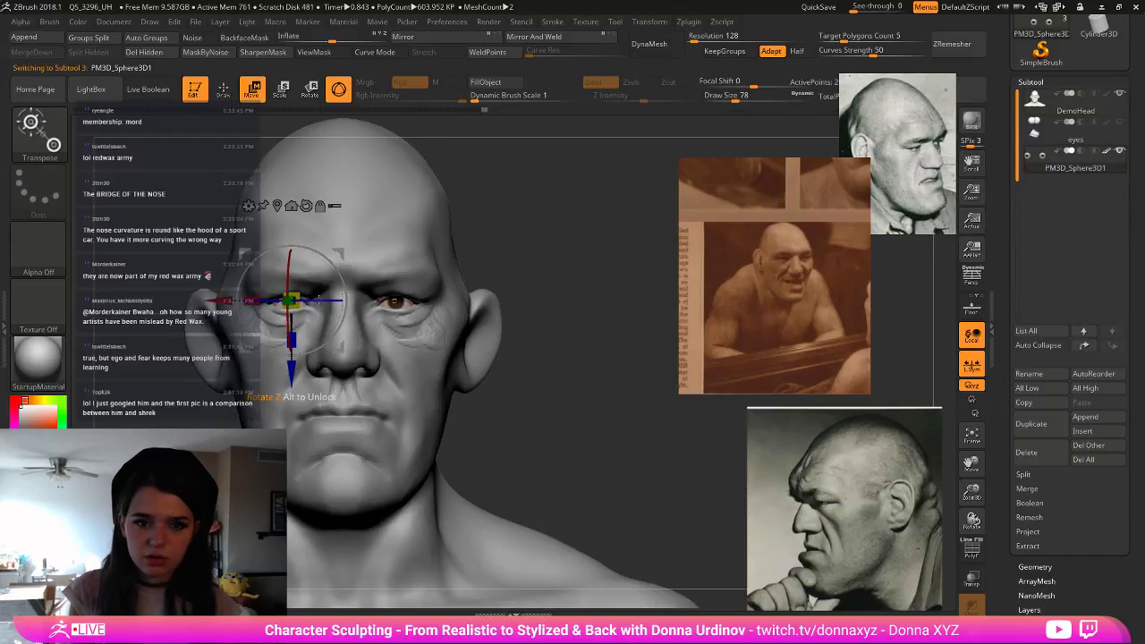
drag(290, 354, 291, 367)
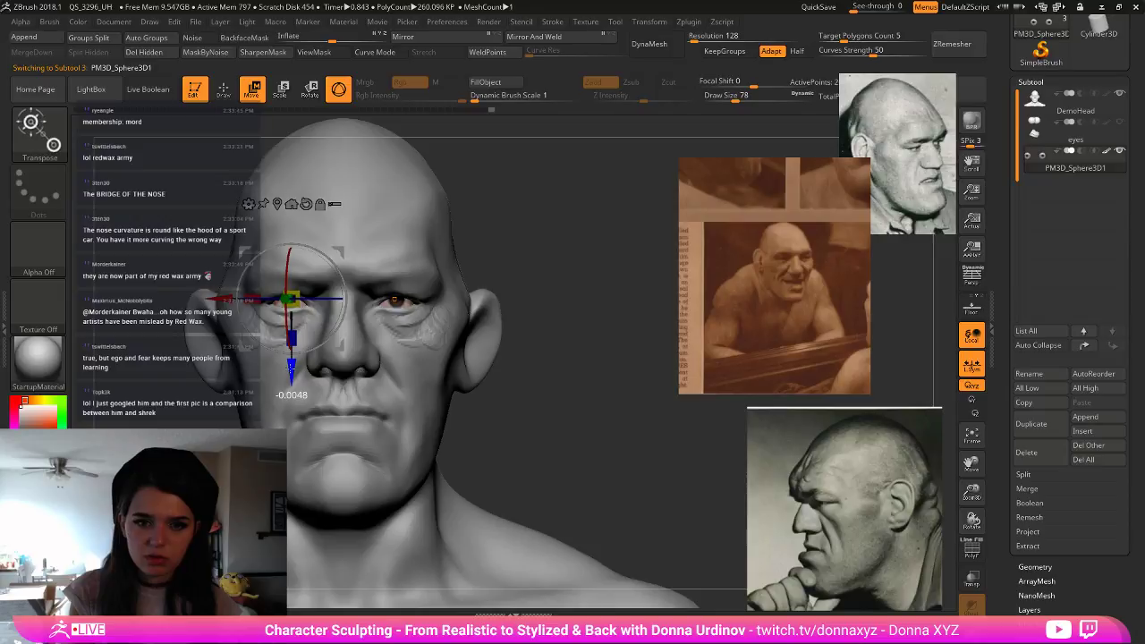
key(q)
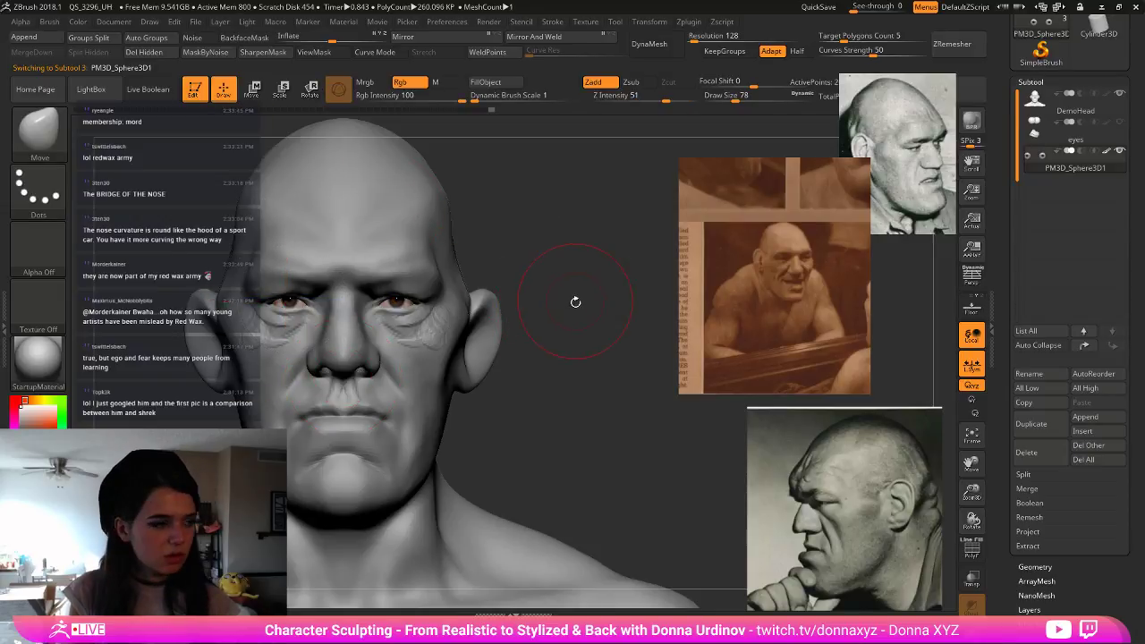
key(w)
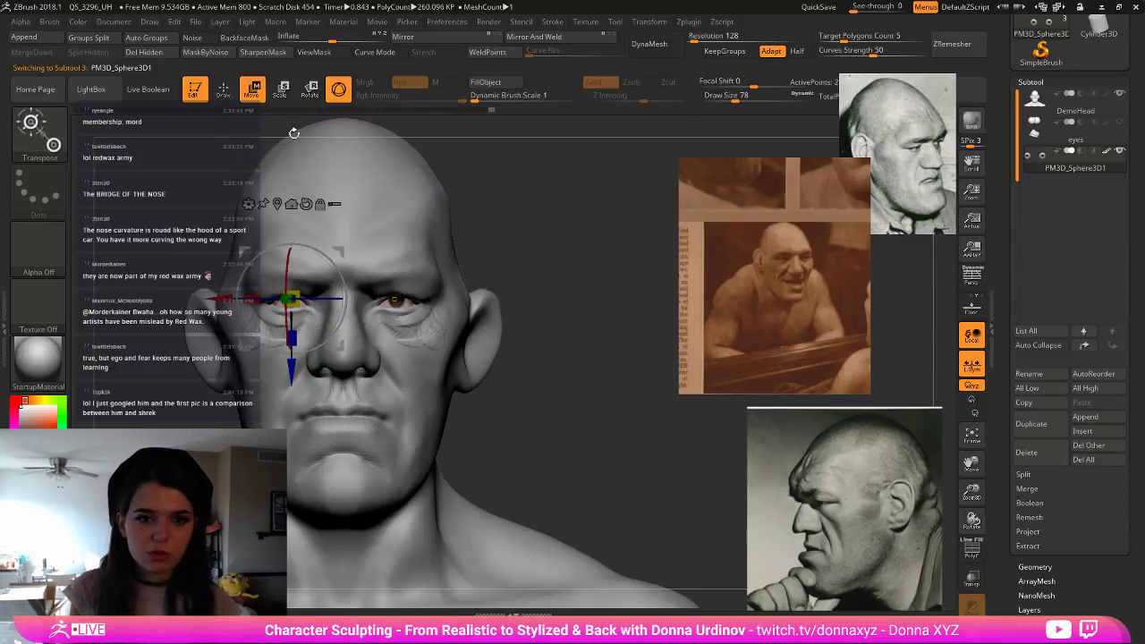
drag(289, 376, 292, 381)
drag(227, 300, 225, 299)
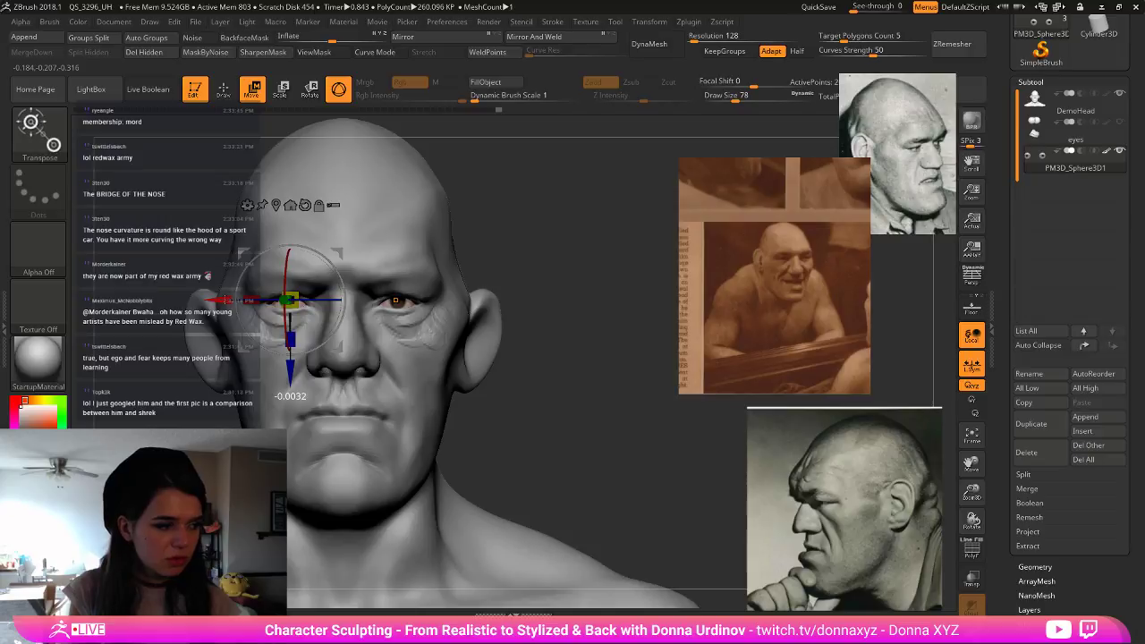
- Nudge the eyeballs slightly upward in their sockets along the gizmo's Z axis
key(q)
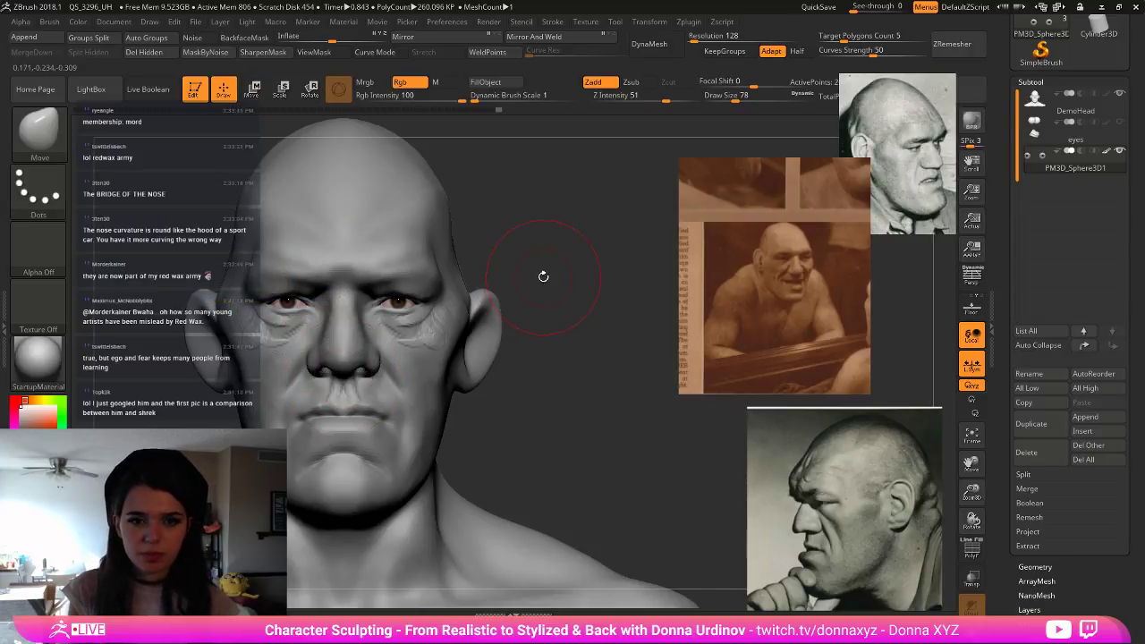
click(254, 98)
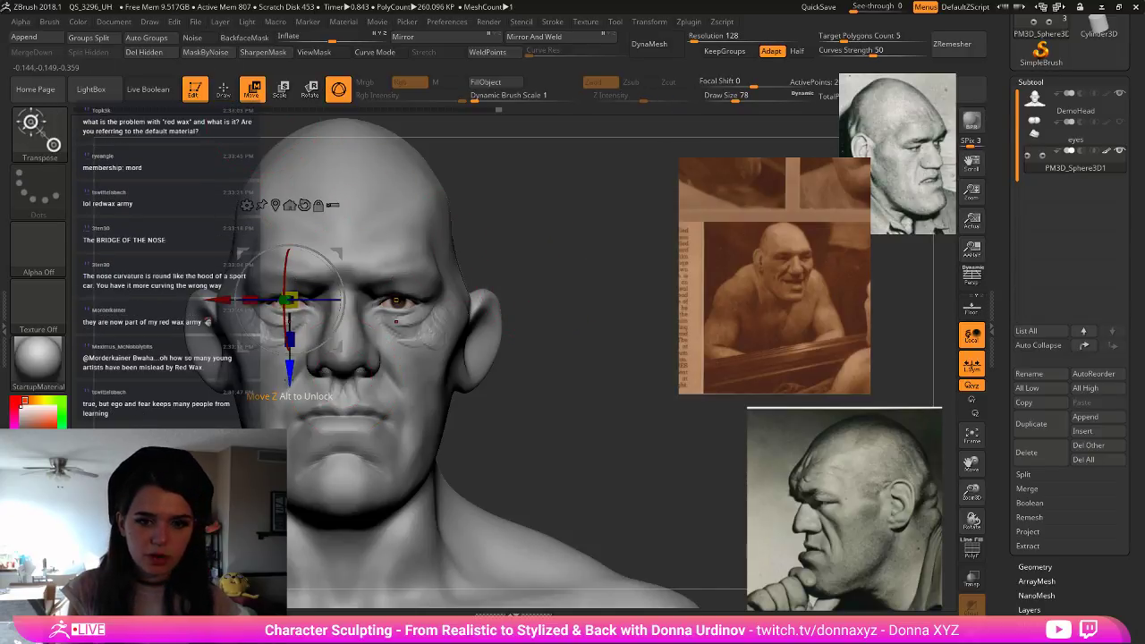
drag(290, 374, 290, 372)
key(q)
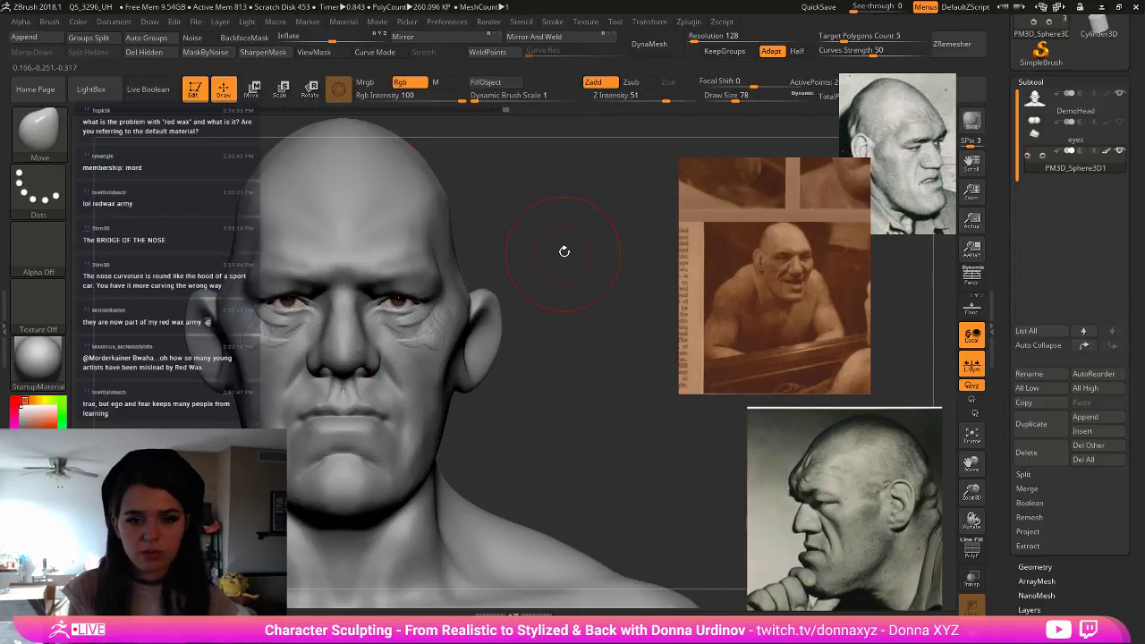
- Select the DemoHead subtool and build up the folds between the brows and upper eyelids with ClayBuildup at draw size 18
mouse_move(564, 254)
mouse_down()
mouse_move(537, 270)
mouse_move(429, 286)
mouse_up()
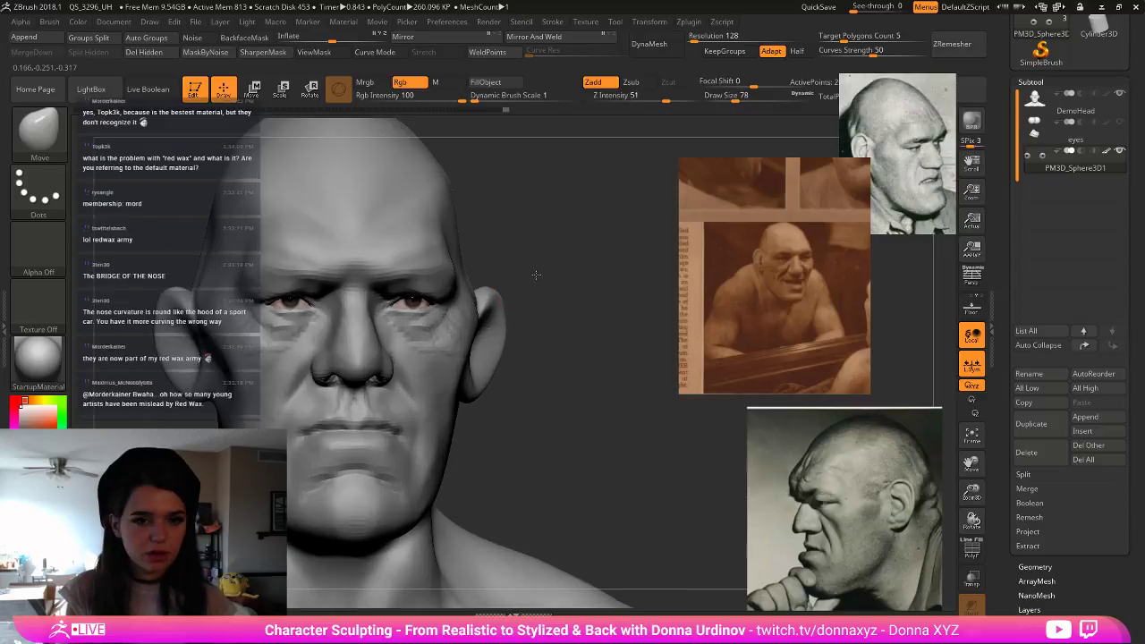
key(b)
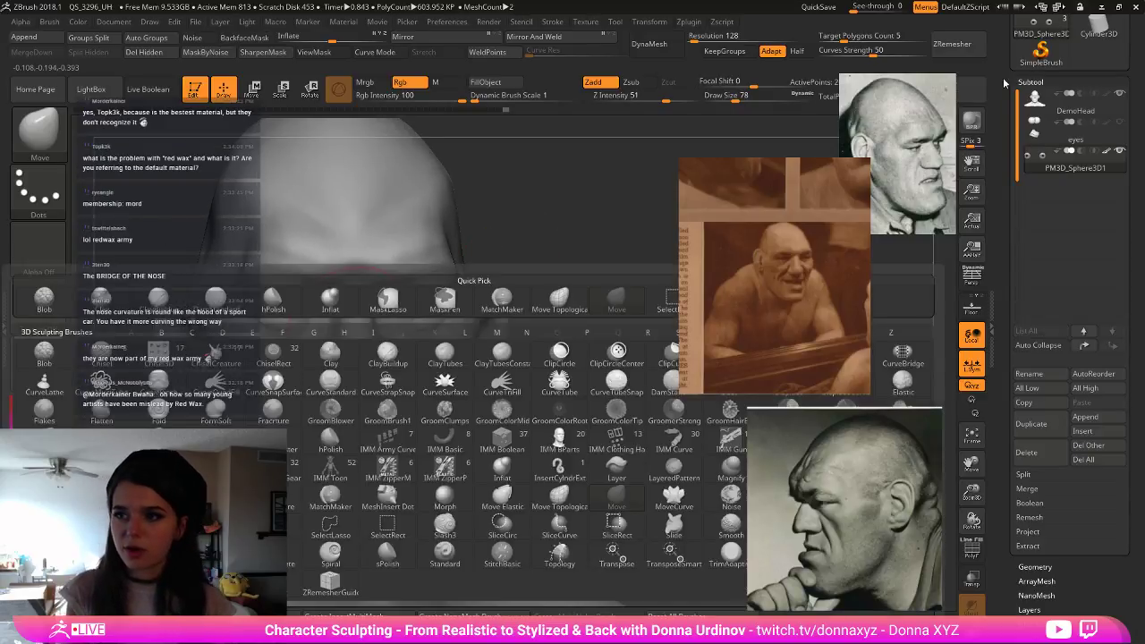
key(m)
key(v)
alt+click(354, 320)
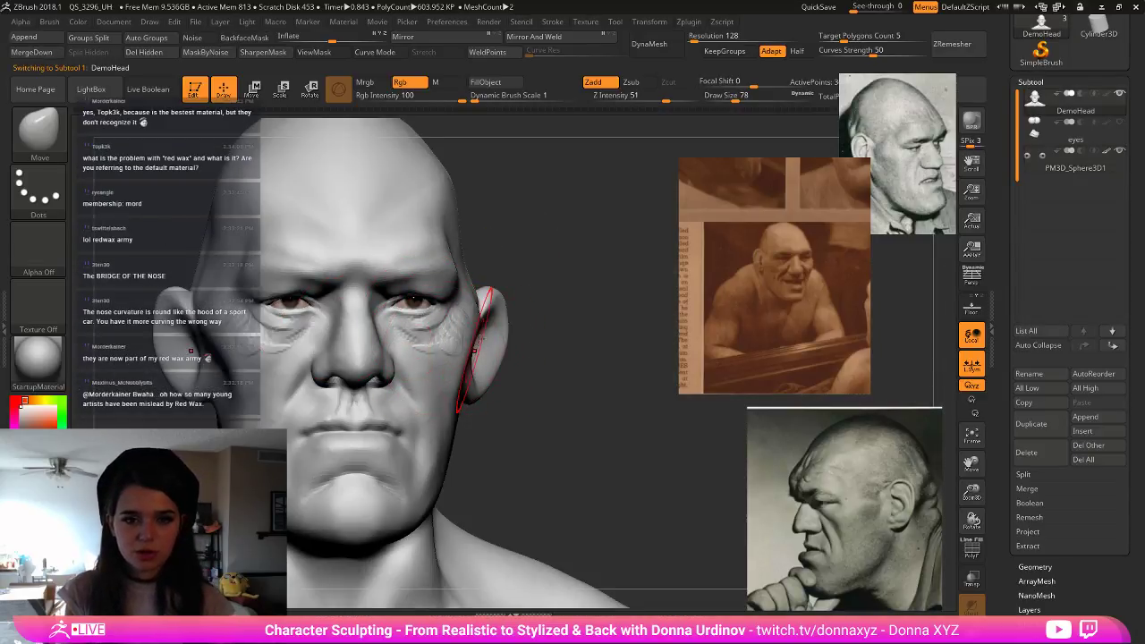
key(b)
key(b)
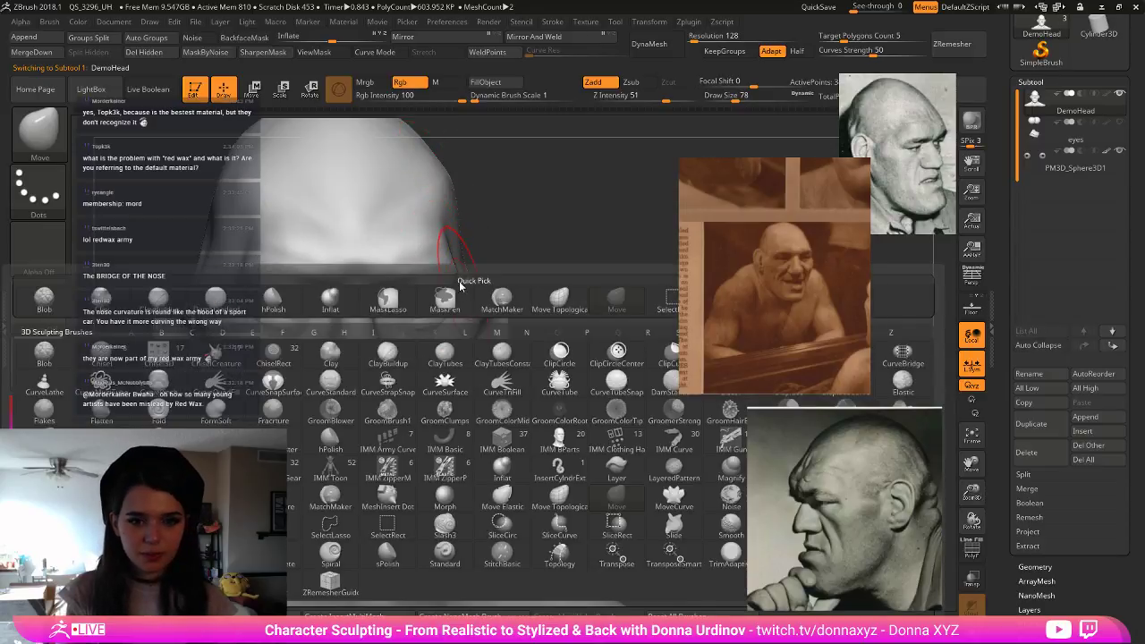
key(c)
key(b)
key(bracketleft)
key(bracketleft)
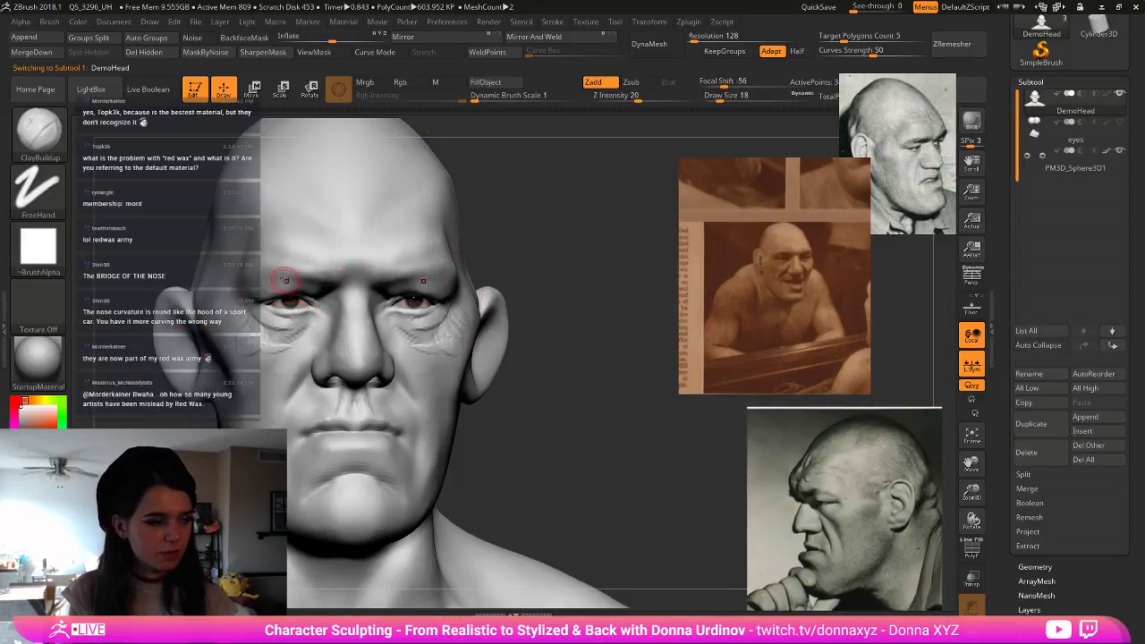
mouse_move(288, 275)
mouse_down()
mouse_move(310, 279)
mouse_move(262, 268)
mouse_up()
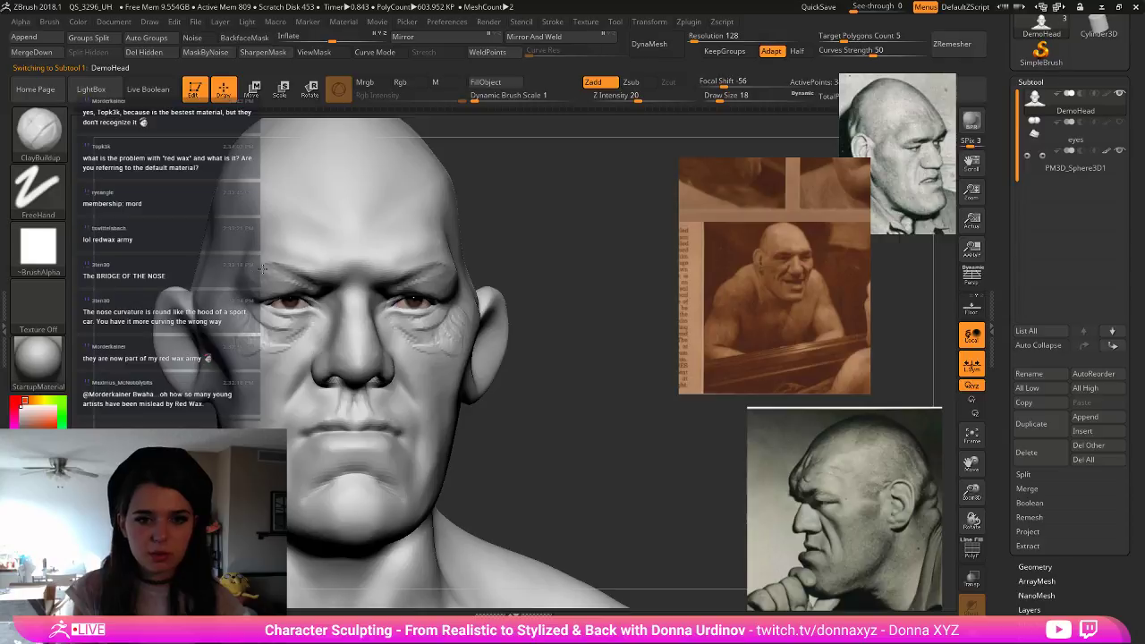
- Build up the outer brow ridges and lower forehead with ClayBuildup at draw sizes 22 to 62, and smooth the strokes
key(bracketright)
key(bracketright)
key(bracketright)
key(bracketright)
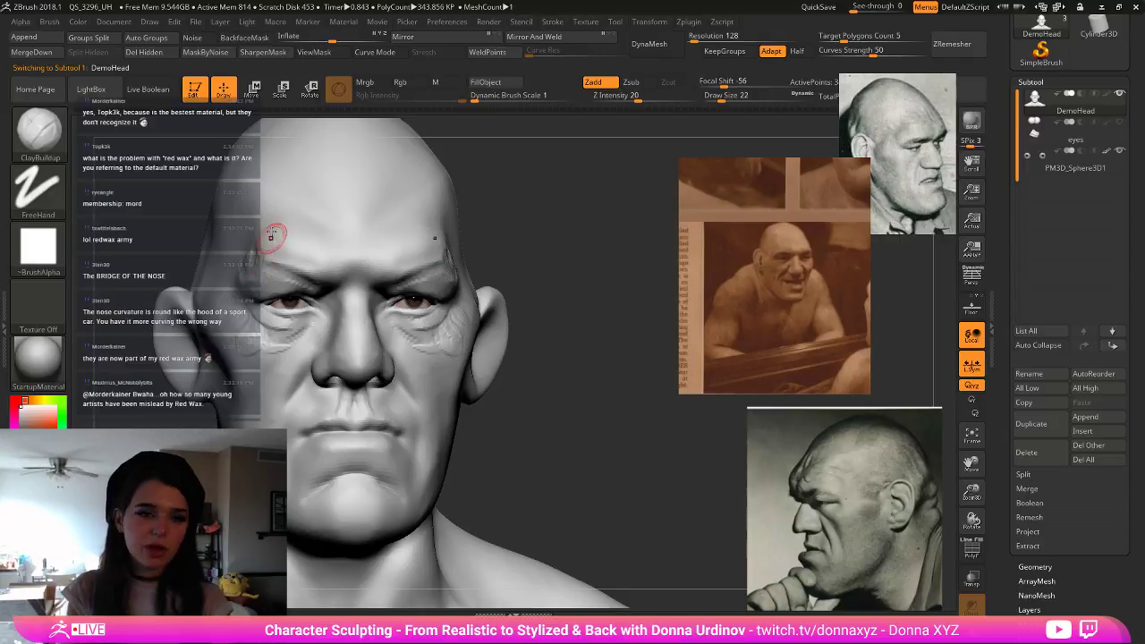
key(bracketright)
drag(242, 261, 242, 275)
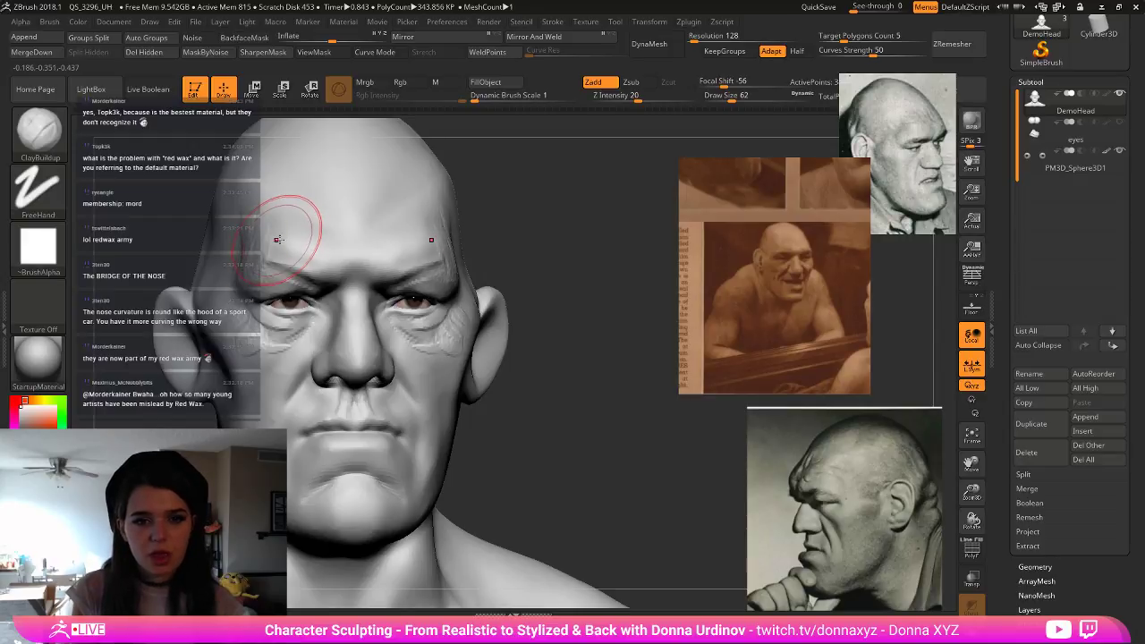
key(shift)
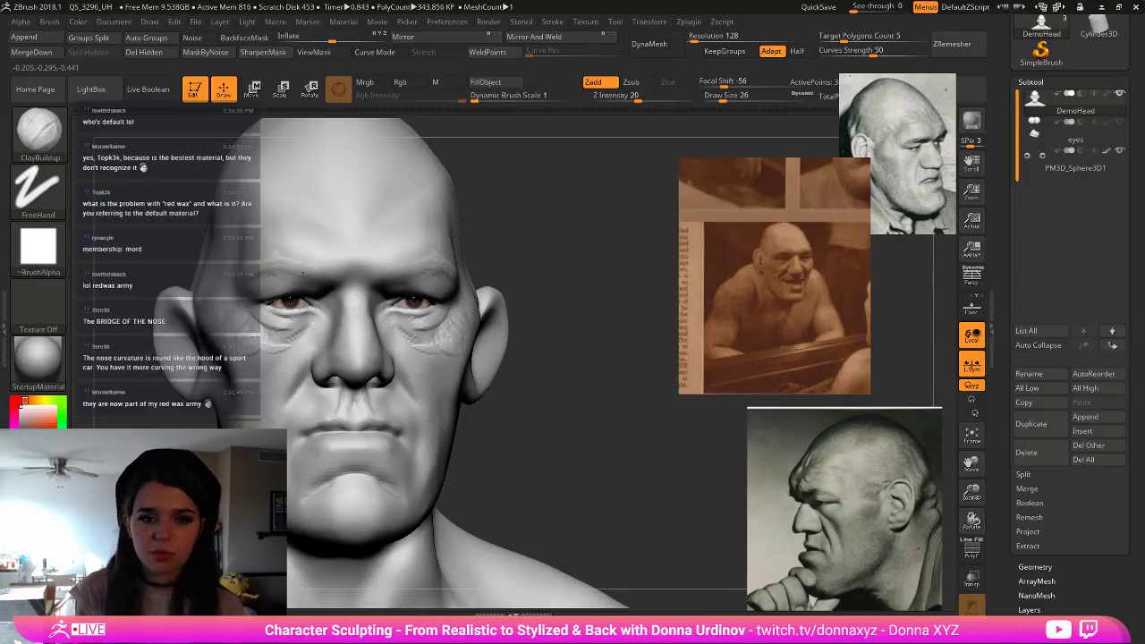
- Refine the volume of the inner brows with ClayBuildup at draw sizes 34 and 22
key(bracketright)
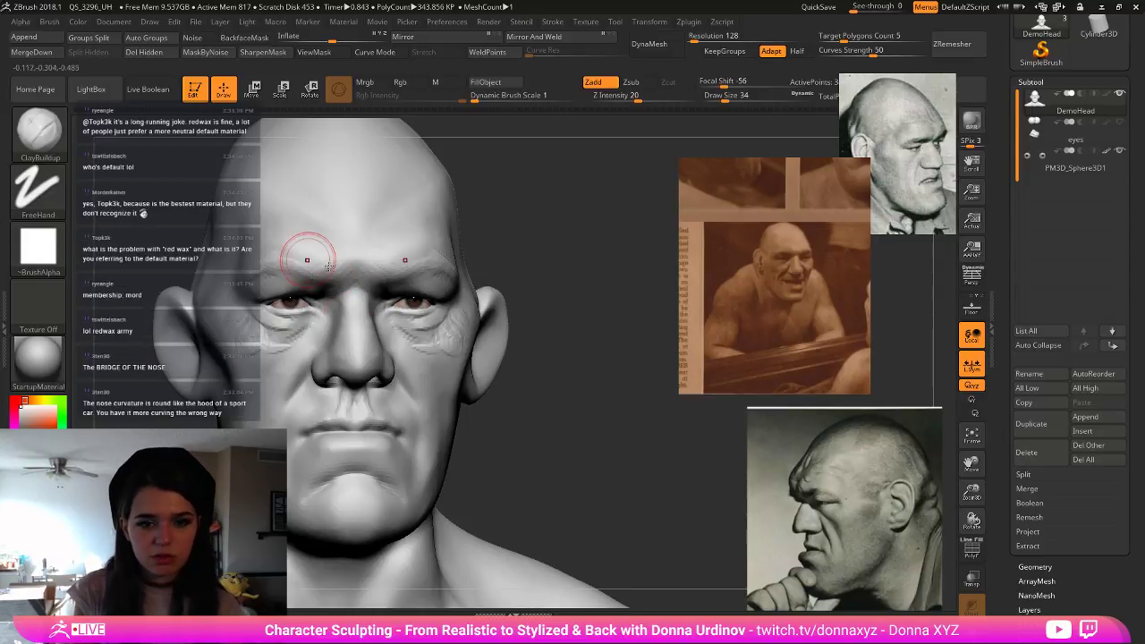
key(bracketleft)
key(bracketleft)
key(bracketleft)
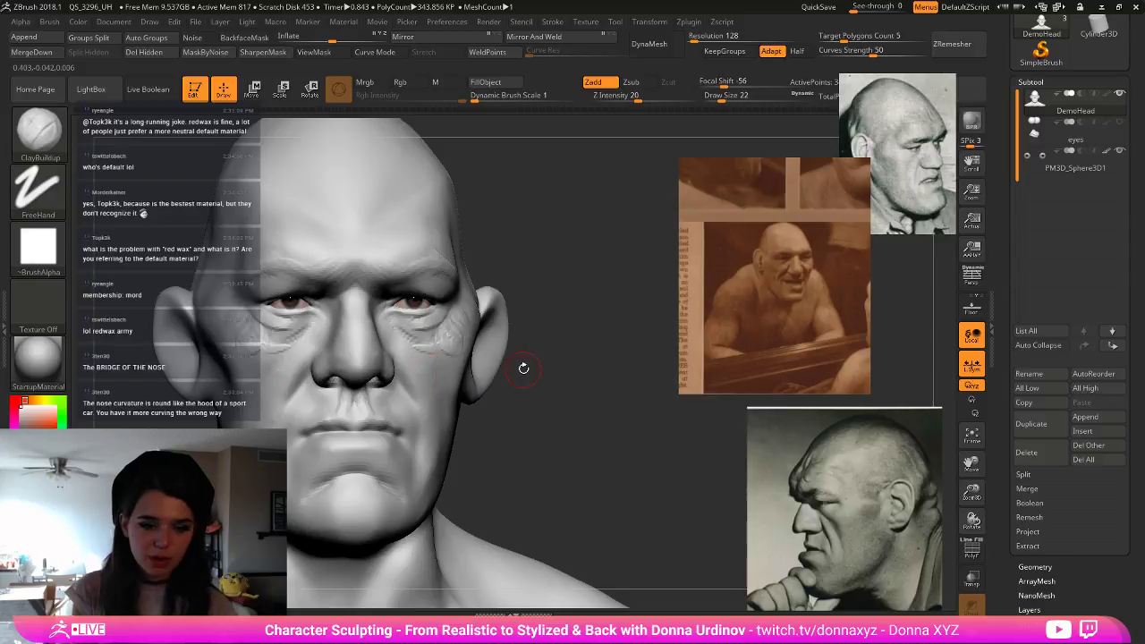
- Nudge the nostril wings slightly inward with the Move brush
key(b)
key(m)
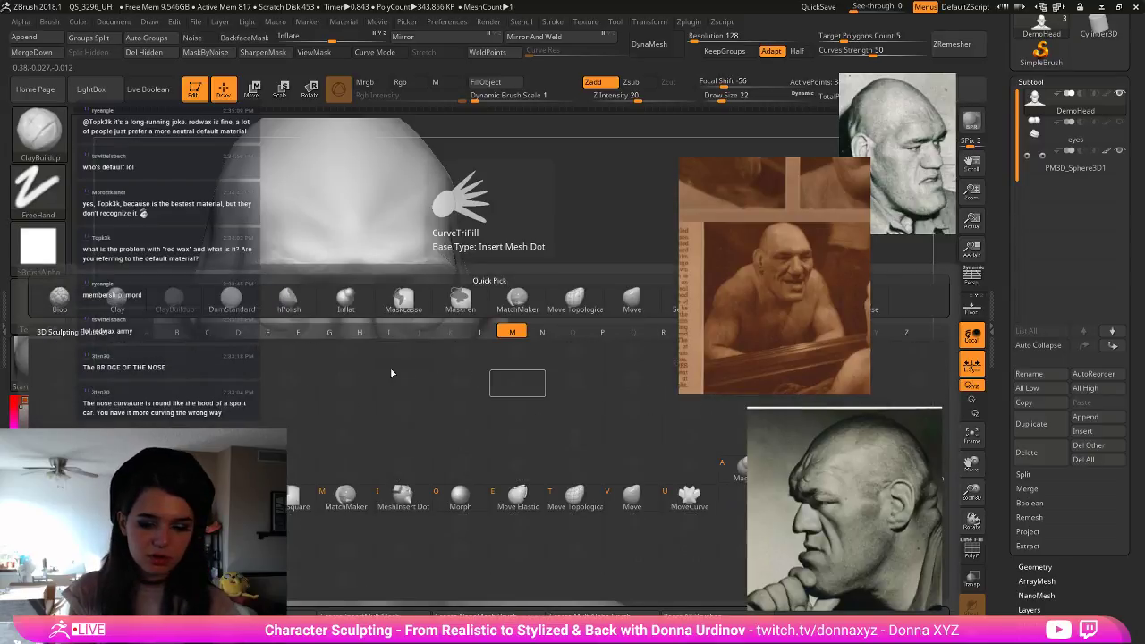
key(v)
drag(321, 385, 325, 388)
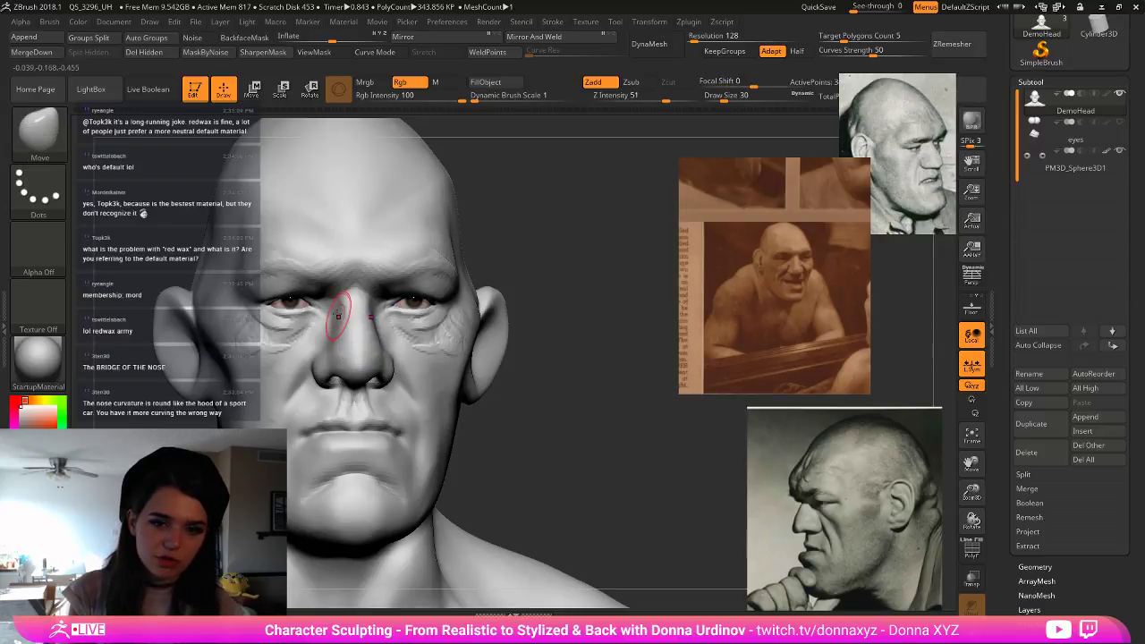
key(ctrl)
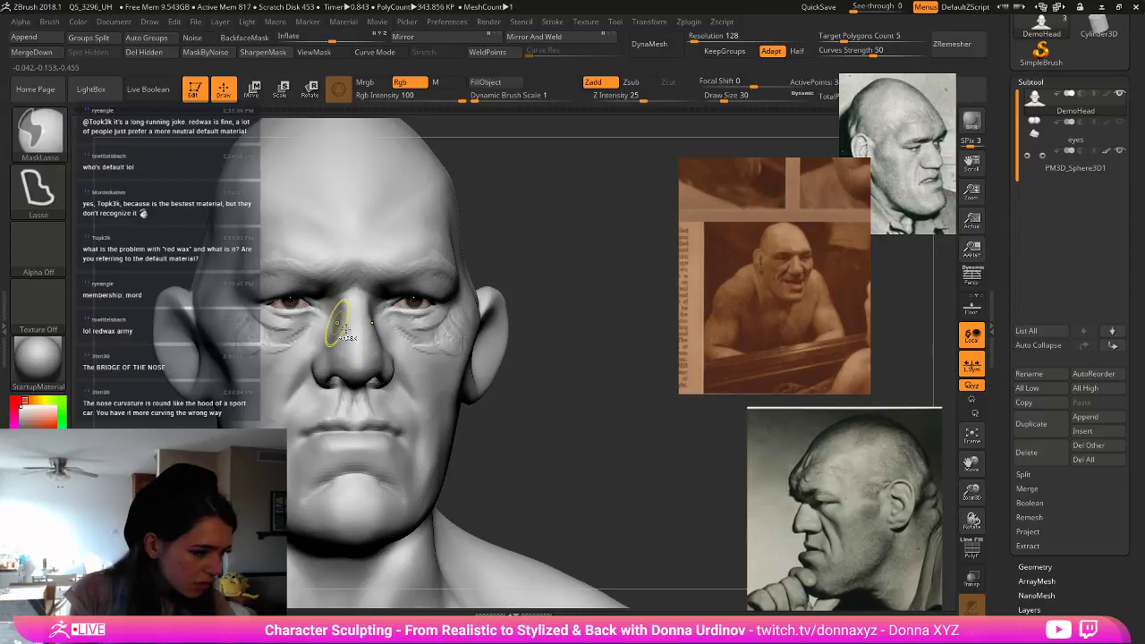
- Build up the root of the nose and the nasolabial folds beside the nostrils with ClayBuildup at draw size 30
key(b)
key(c)
key(b)
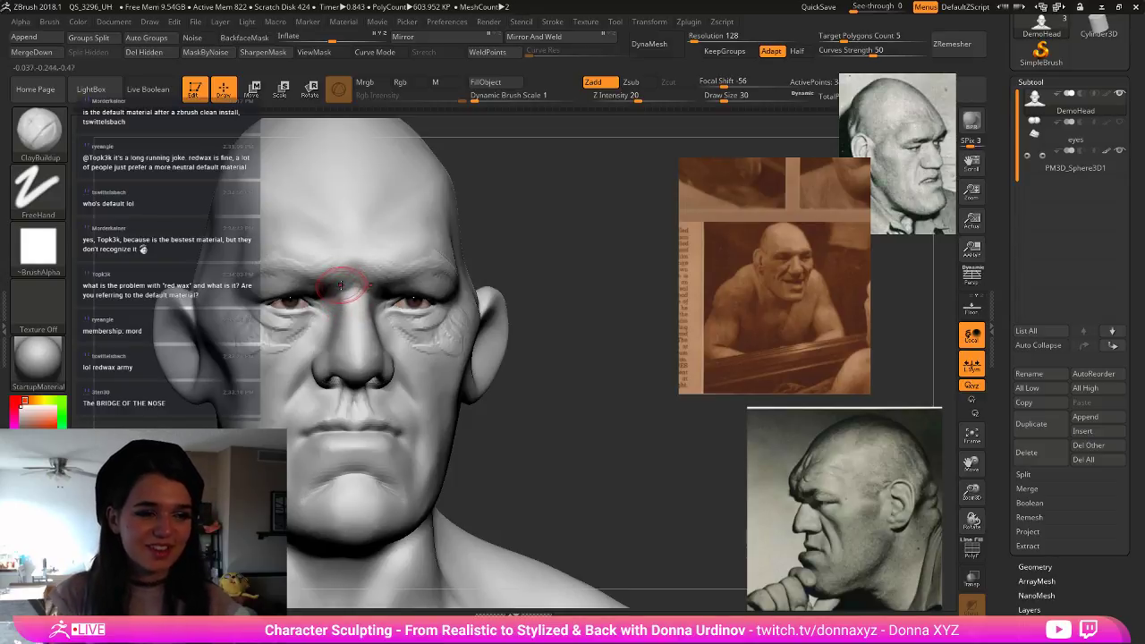
drag(554, 196, 544, 195)
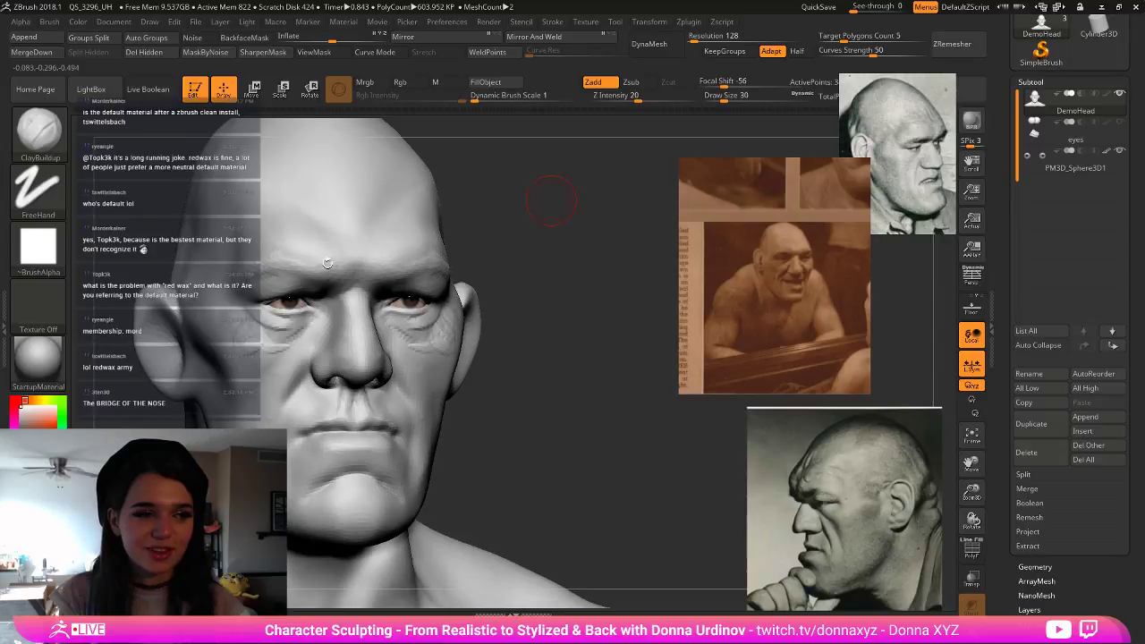
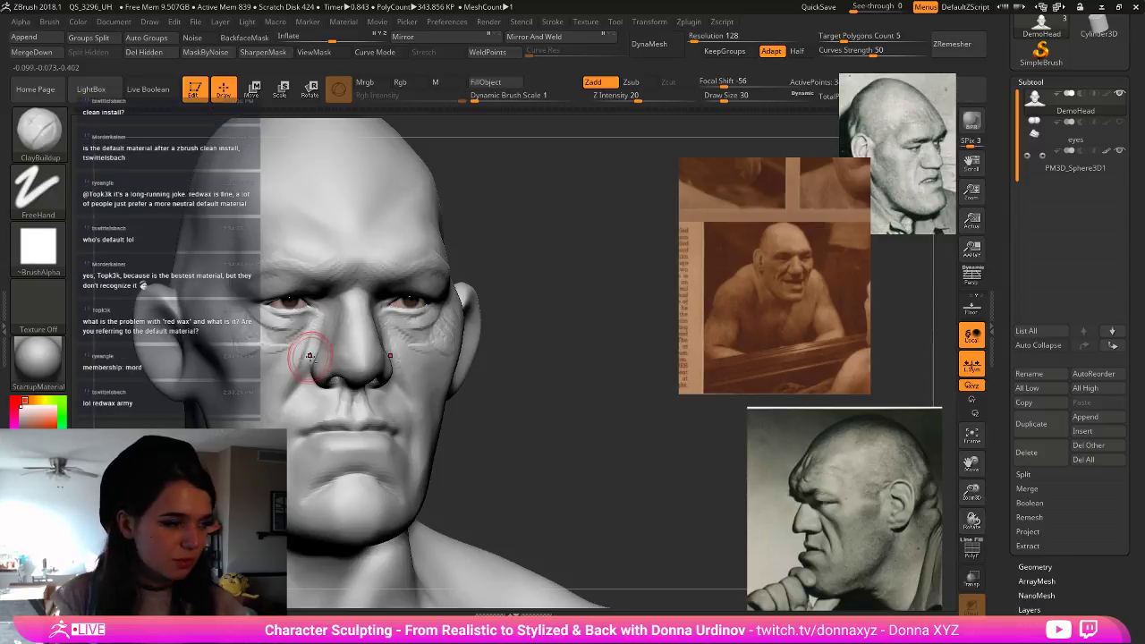
drag(304, 362, 305, 358)
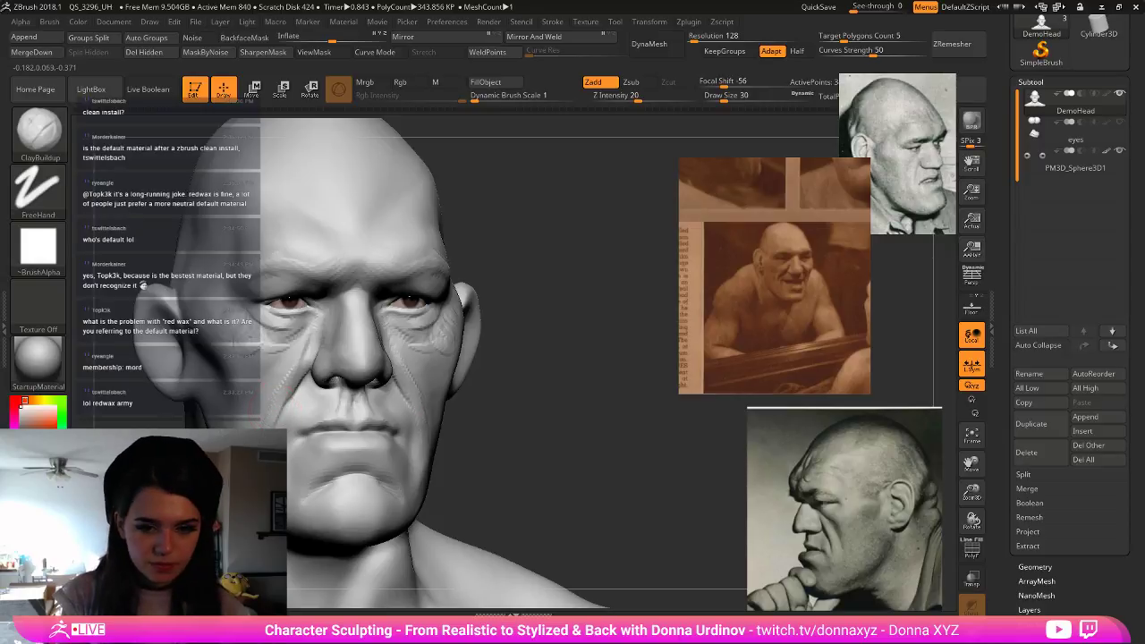
- Carve the nasolabial folds with DamStandard at draw size 22, smooth them, and deepen the mouth corners and lower-lip creases
key(b)
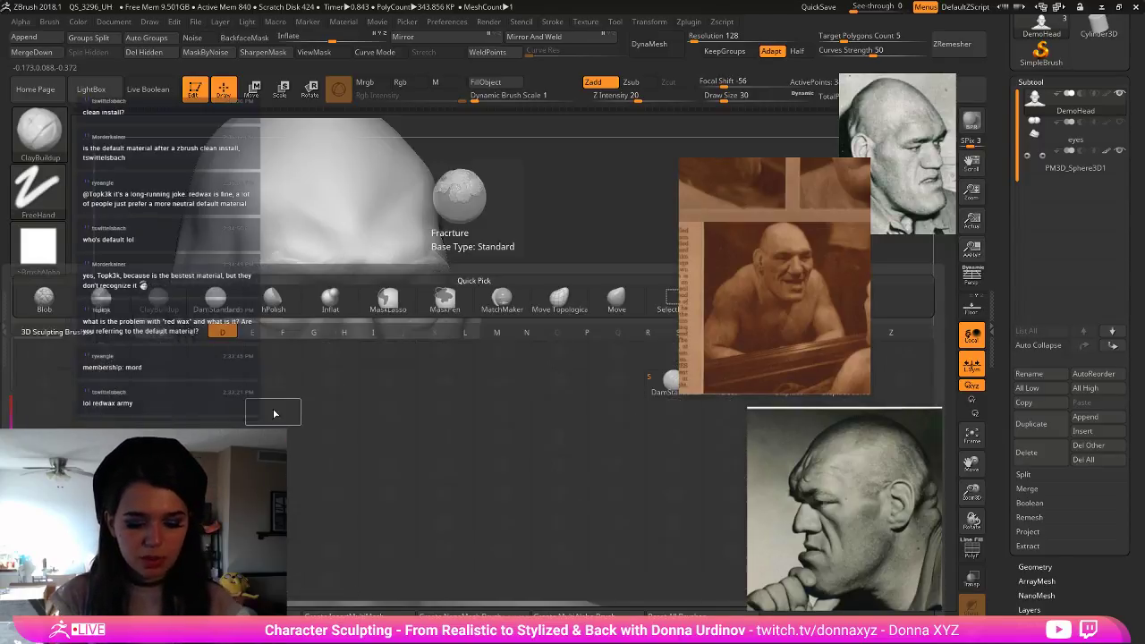
key(d)
key(s)
drag(291, 395, 281, 418)
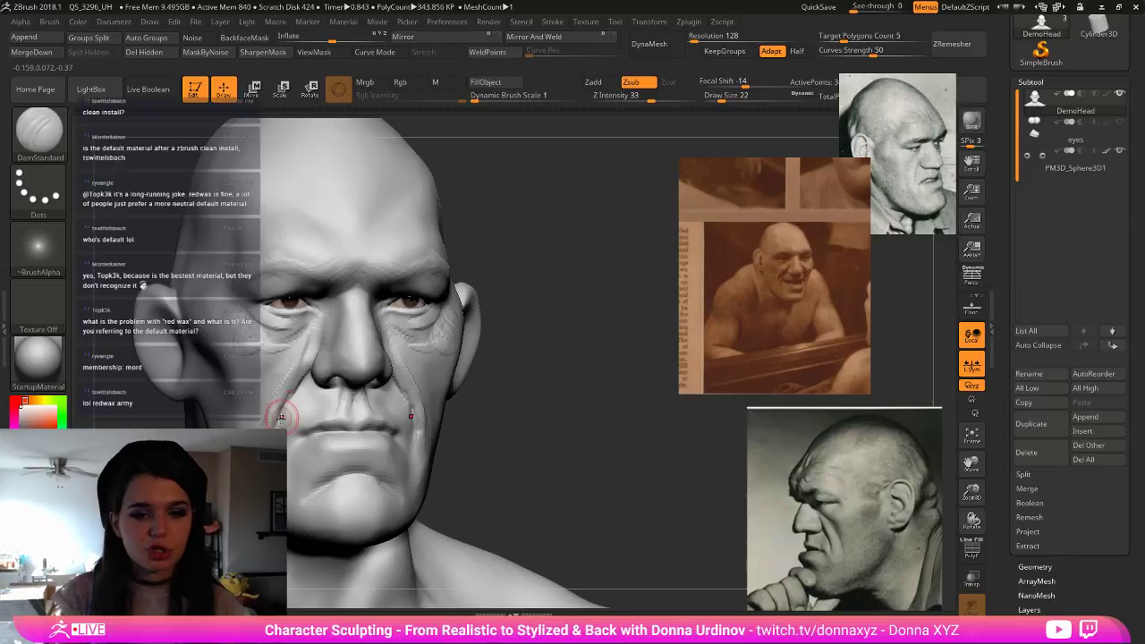
key(shift)
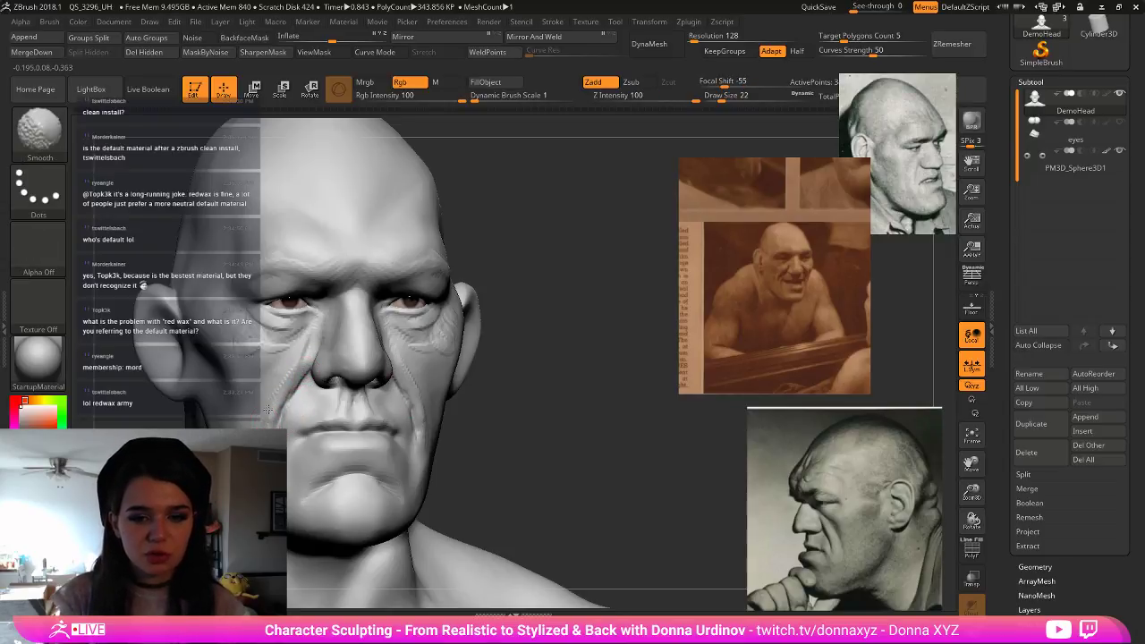
shift+drag(289, 379, 299, 375)
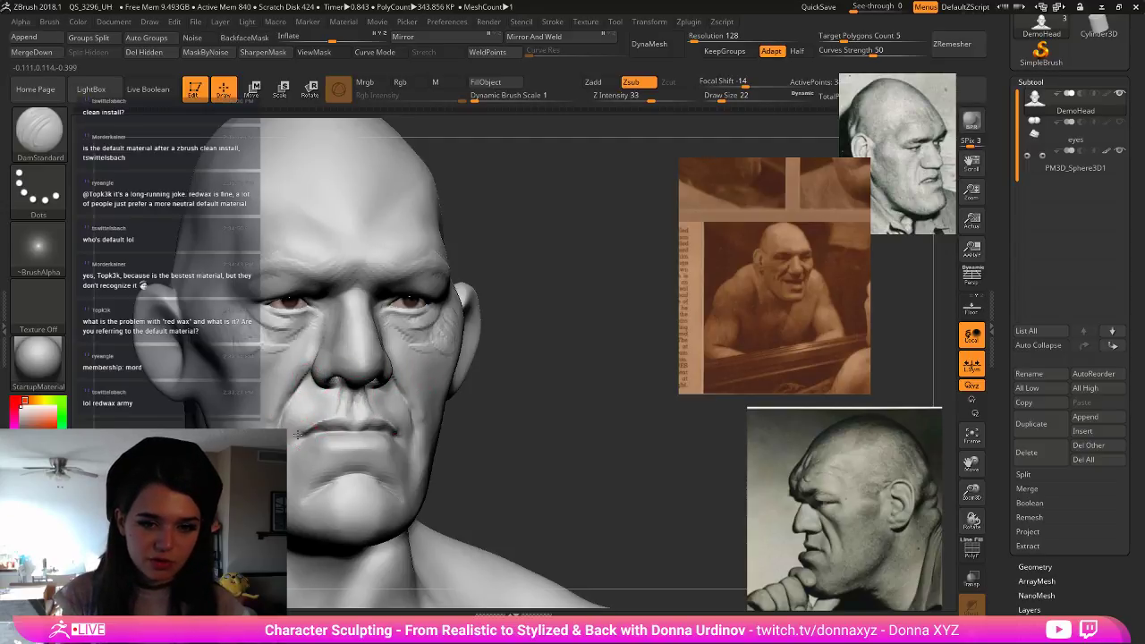
drag(309, 432, 297, 436)
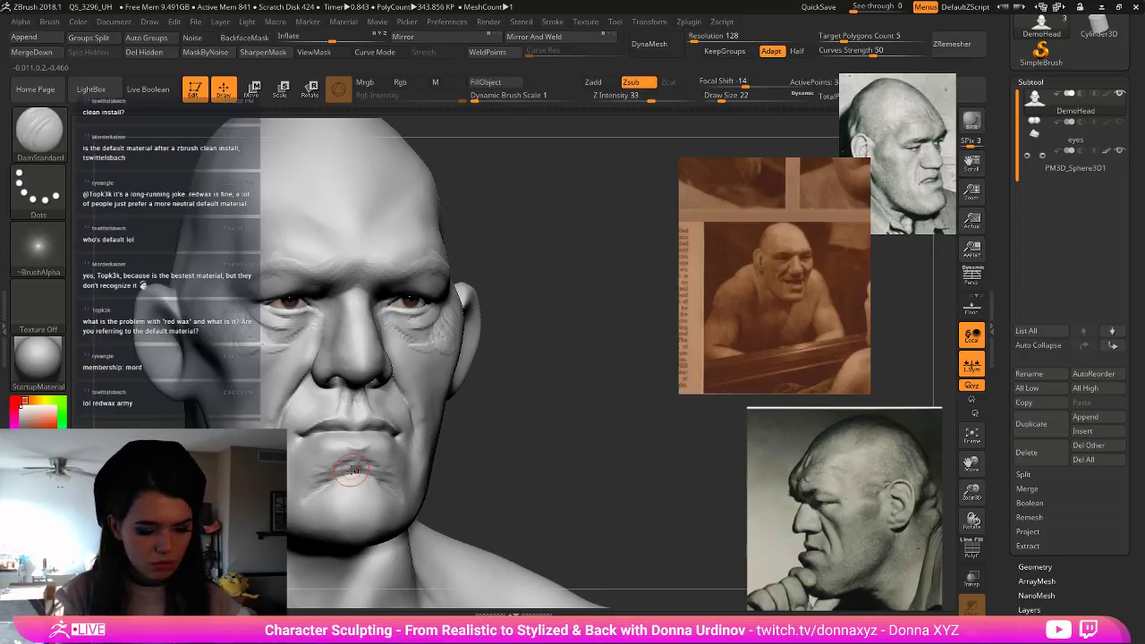
- Reshape the underside of the chin with the Move brush and smooth the jaw area at draw size 82
key(b)
key(m)
key(v)
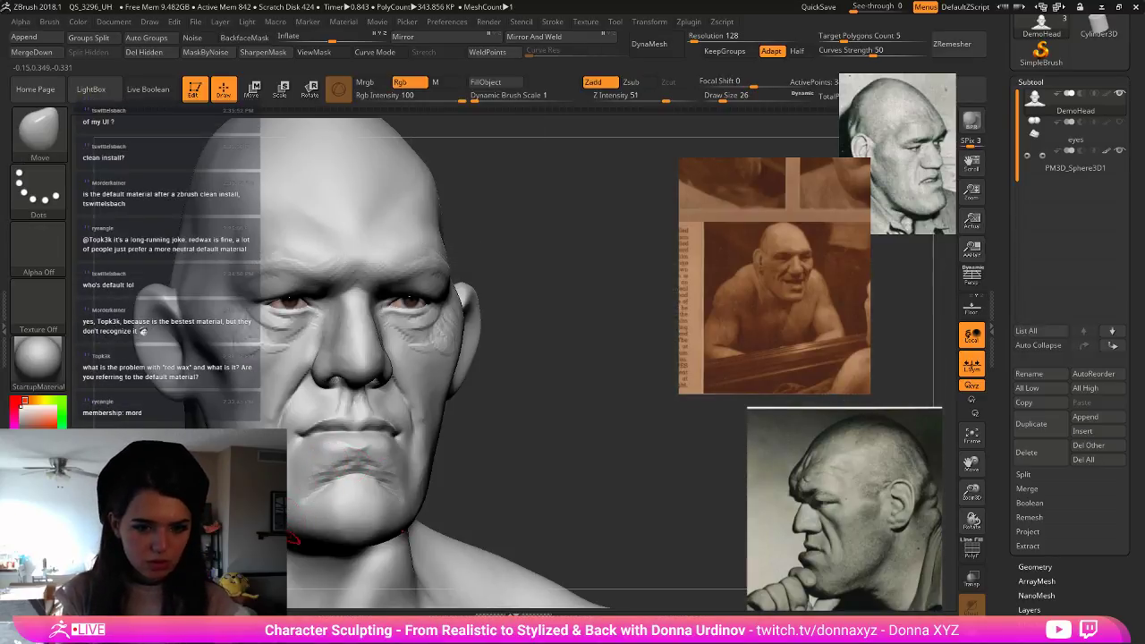
key(])
drag(358, 546, 371, 552)
mouse_move(546, 356)
mouse_down()
mouse_move(553, 344)
mouse_move(371, 460)
mouse_move(330, 494)
mouse_move(372, 482)
mouse_move(336, 502)
mouse_move(343, 509)
mouse_up()
shift+drag(230, 383, 297, 440)
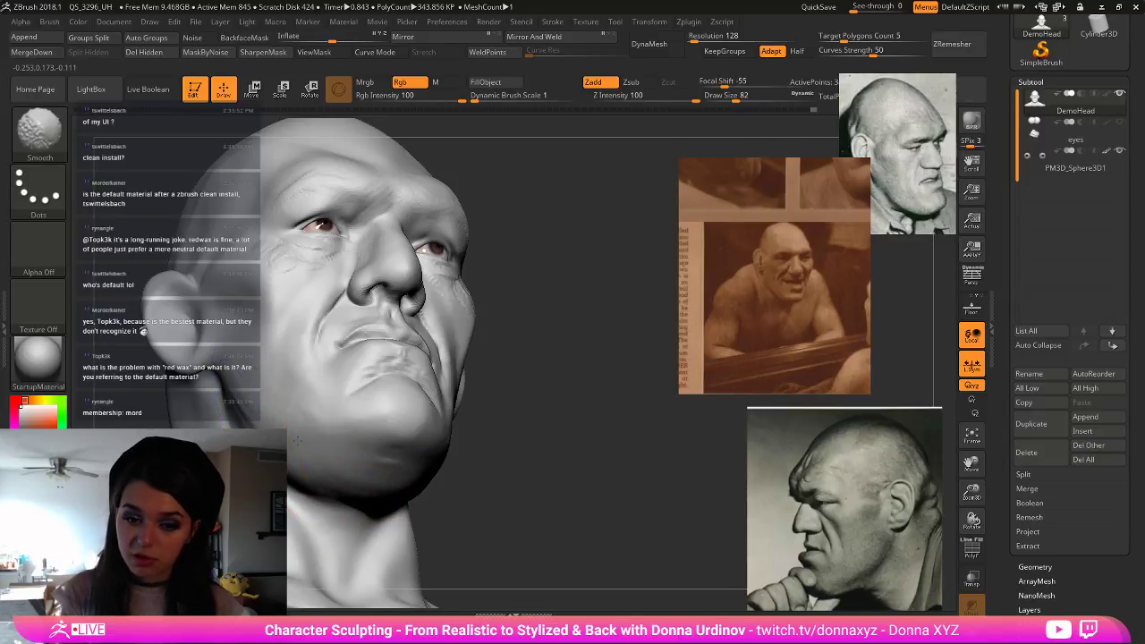
drag(537, 421, 526, 456)
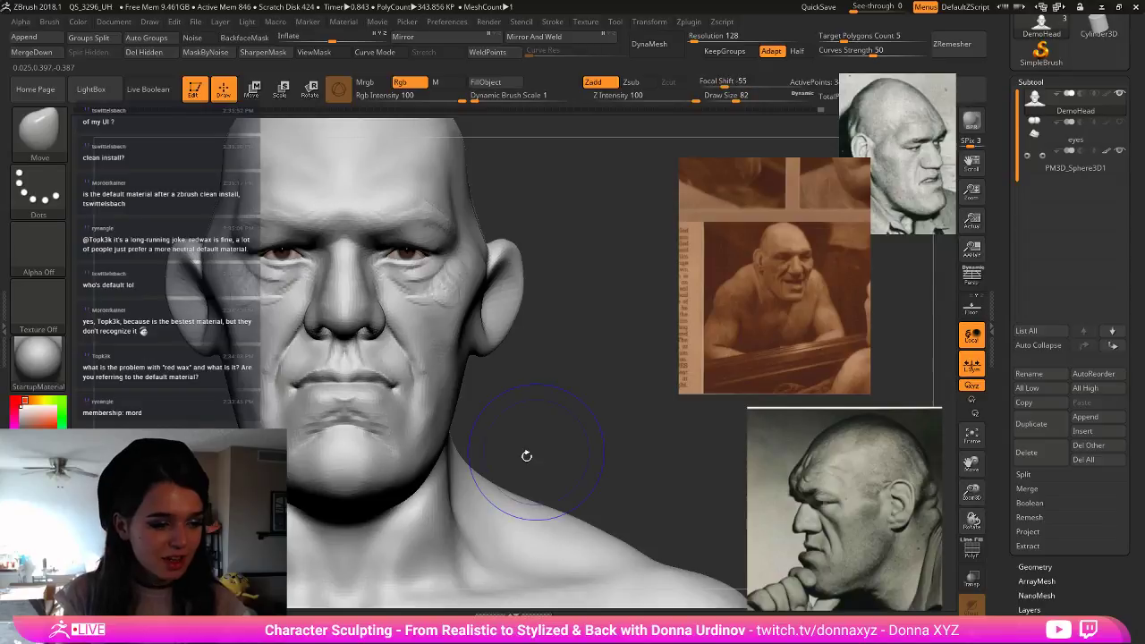
key(shift)
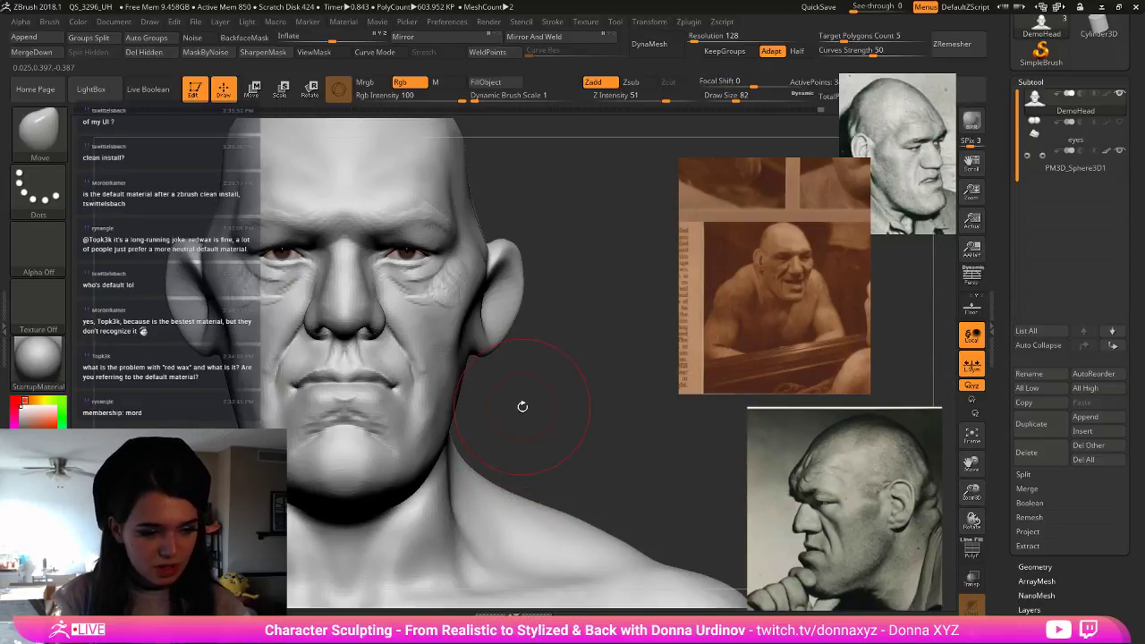
drag(553, 363, 504, 366)
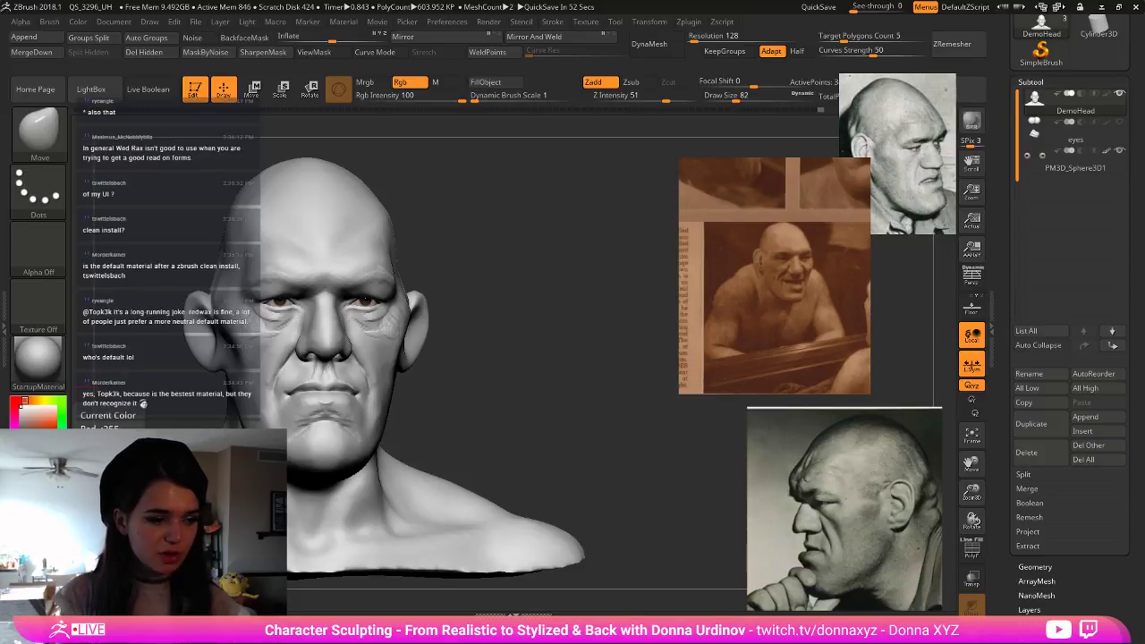
- Shift the sepia reference photo down so it overlaps the lower black-and-white portrait
drag(526, 320, 549, 323)
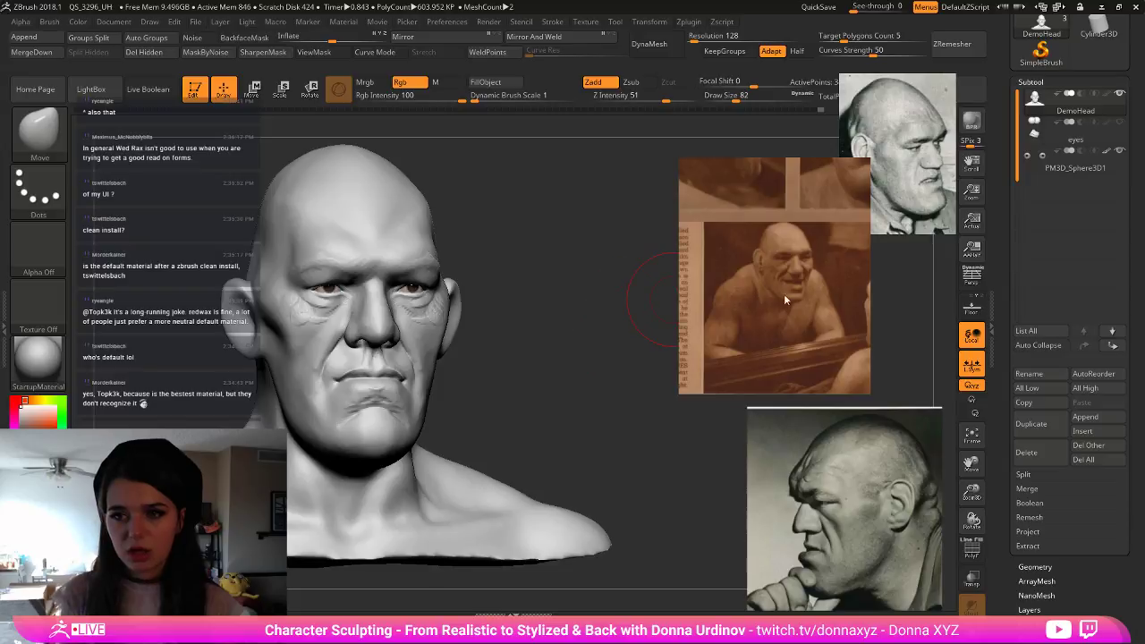
drag(784, 301, 779, 370)
drag(554, 323, 499, 316)
- Pull the ear outward and slightly down with the Move brush at draw size 62
key(bracketleft)
key(bracketleft)
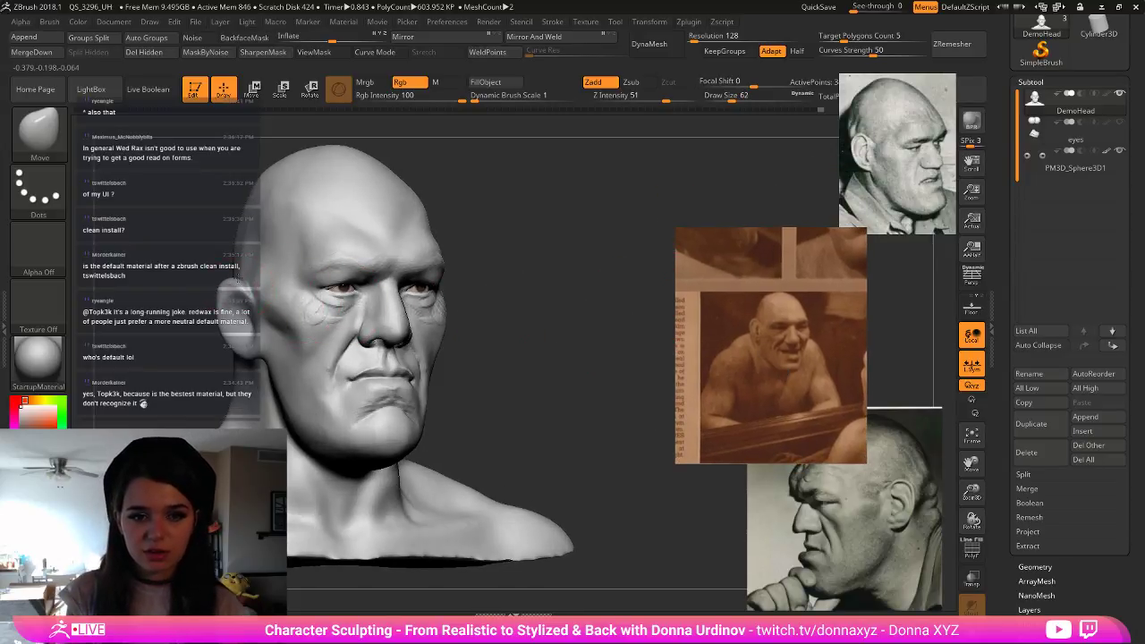
mouse_move(234, 291)
mouse_down()
mouse_move(236, 280)
mouse_move(214, 310)
mouse_up()
key(bracketright)
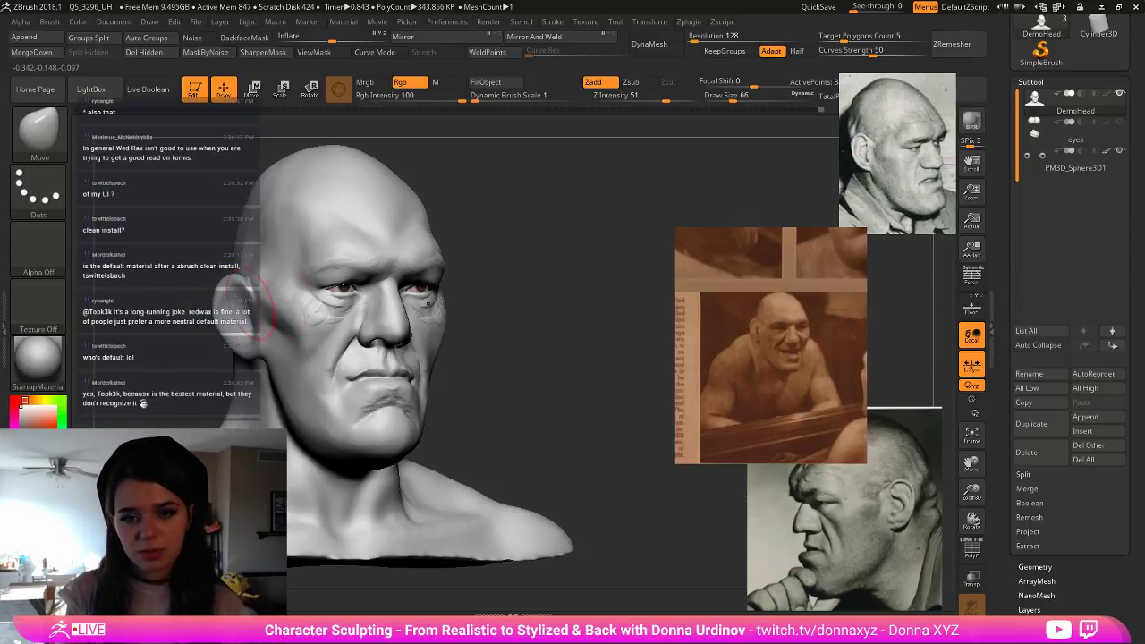
- Nudge the cheek below the outer eye toward the nose with the Move brush at draw size 78
key(bracketleft)
key(bracketleft)
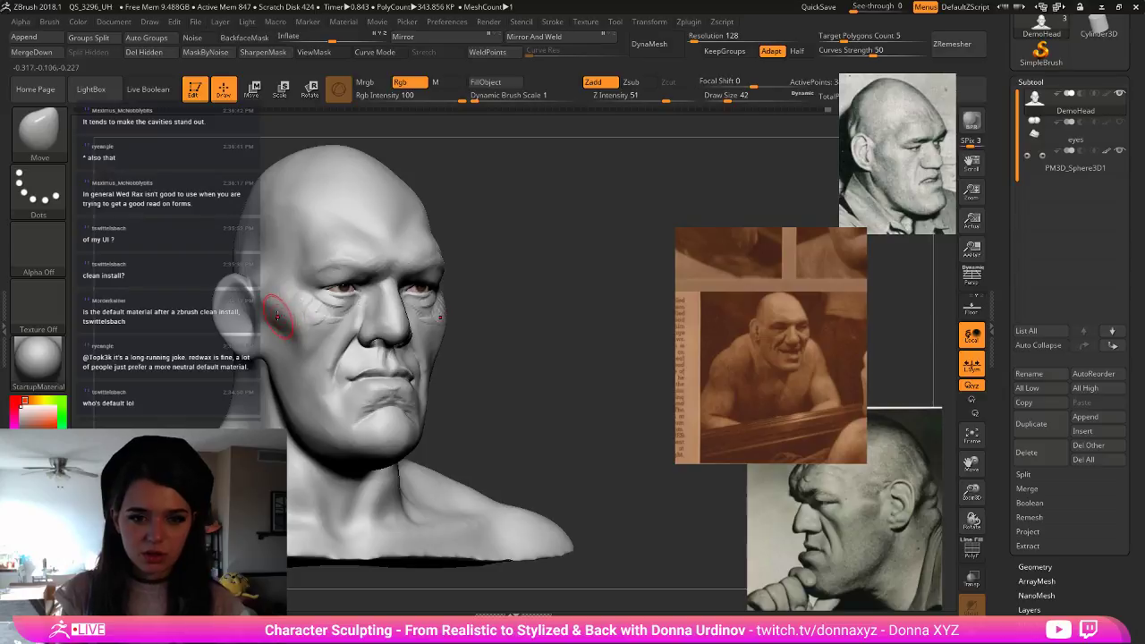
key(])
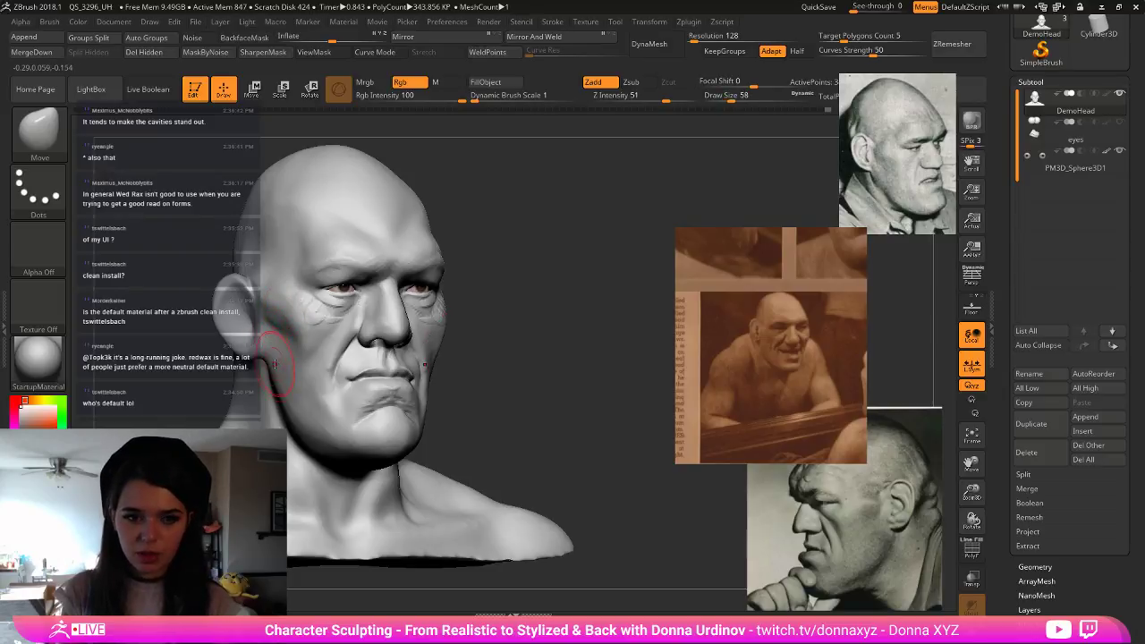
key(])
key(])
key(])
key(])
key(])
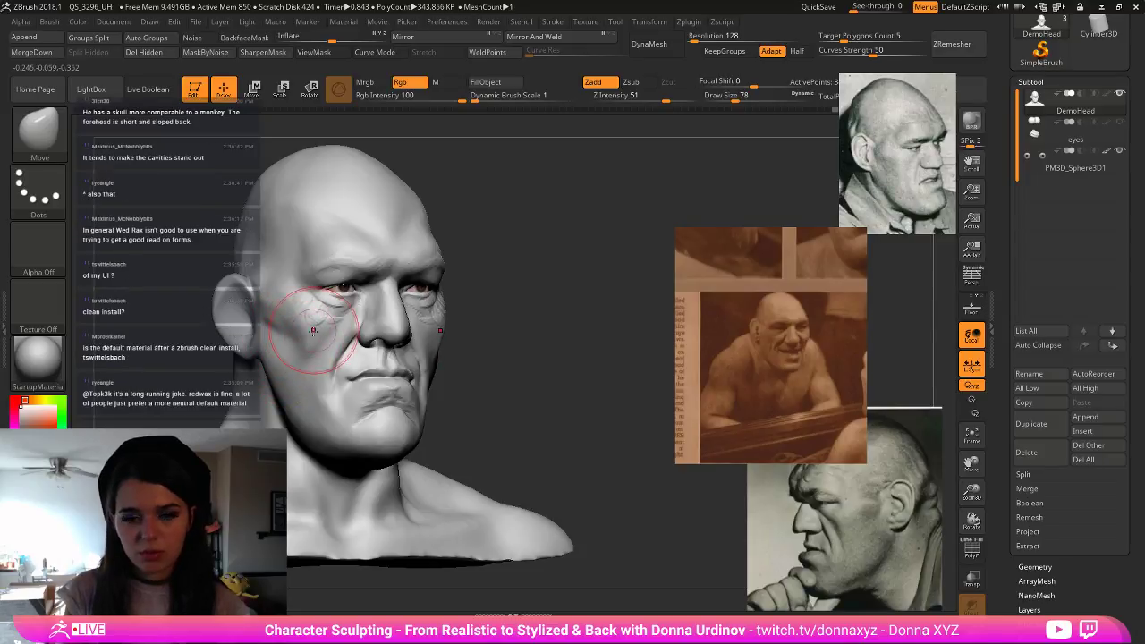
drag(316, 327, 326, 327)
- Check the head in profile, and push the side of the face beside the earlobe inward with a draw size of about 90
drag(487, 306, 604, 301)
drag(477, 291, 319, 269)
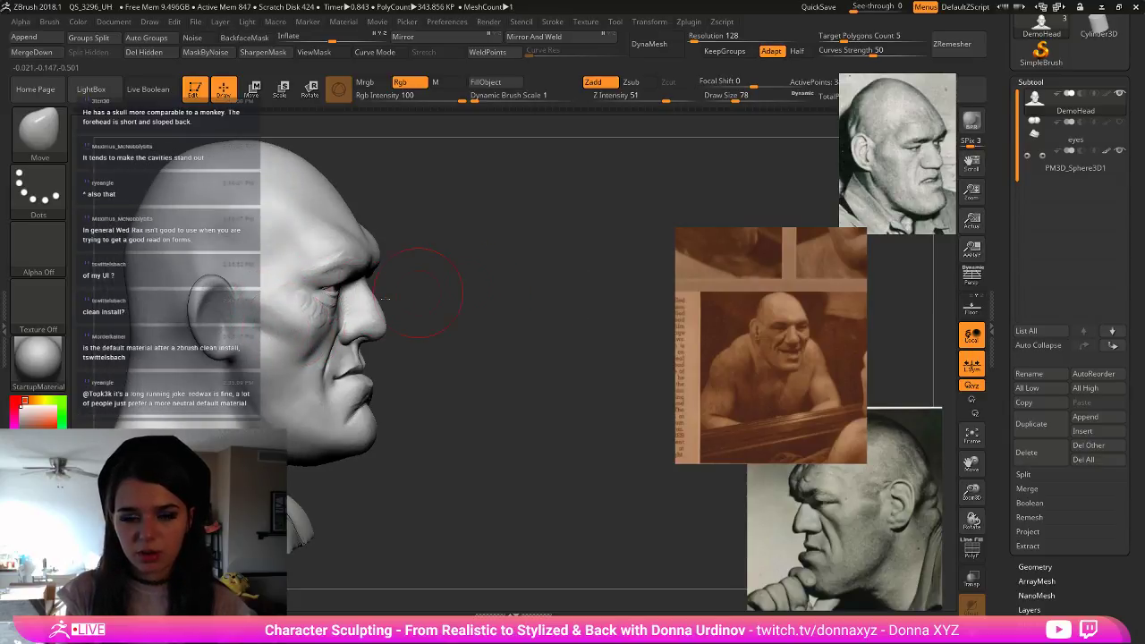
mouse_move(310, 324)
mouse_down()
mouse_move(442, 319)
mouse_move(473, 279)
mouse_up()
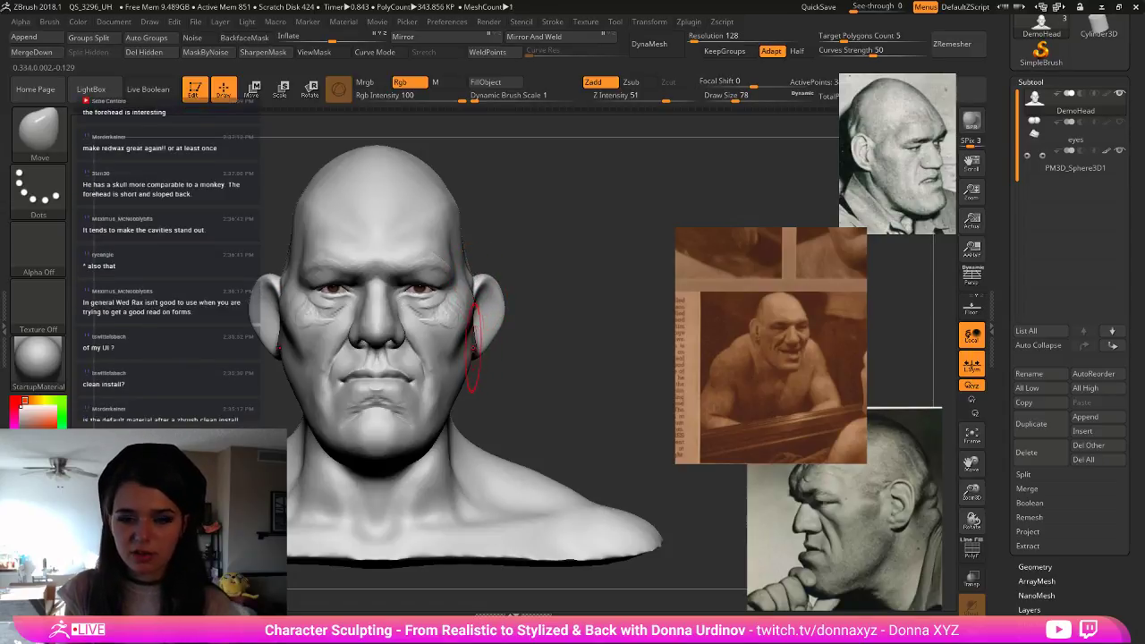
key(bracketright)
drag(473, 356, 458, 363)
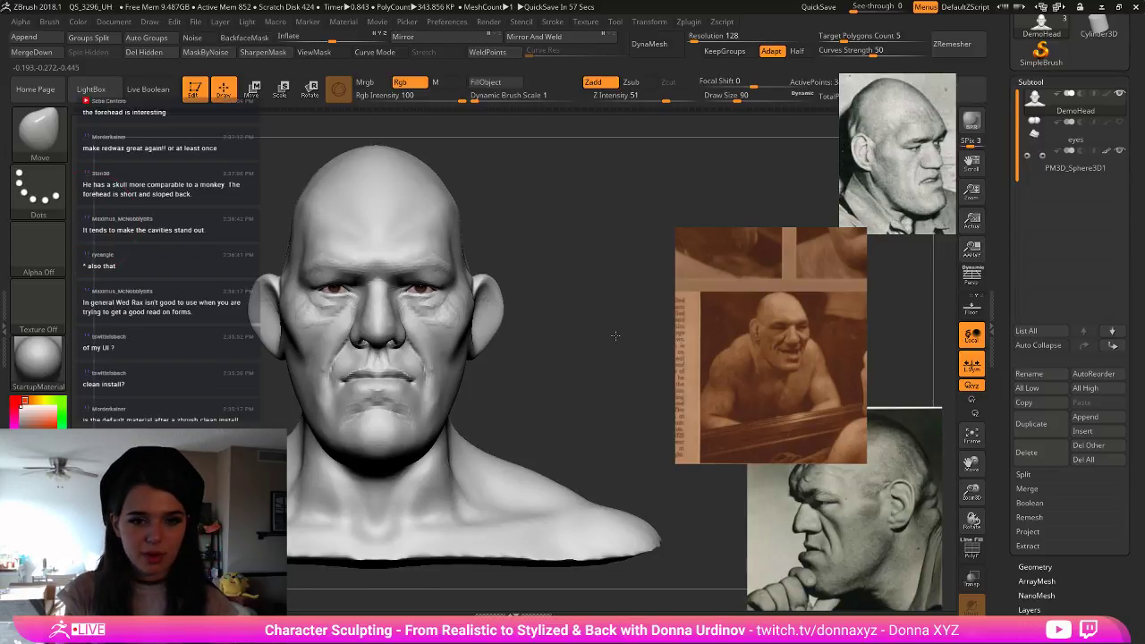
- Flatten the cheekbone and side of the face in front of the ear using the hPolish brush at draw size 62
drag(610, 334, 555, 335)
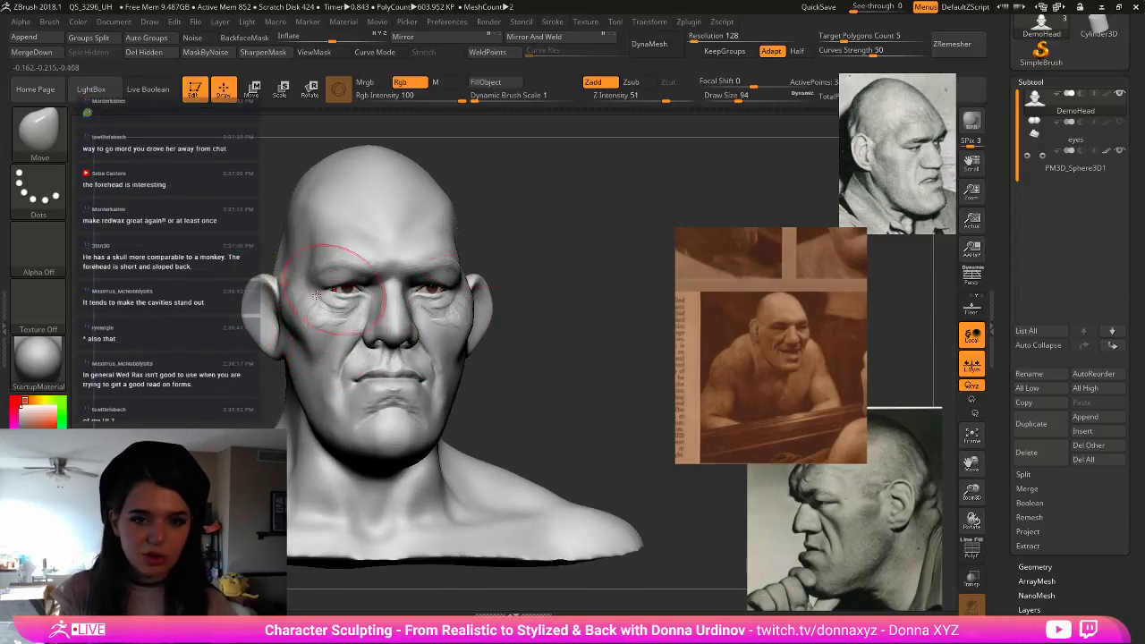
drag(567, 241, 556, 242)
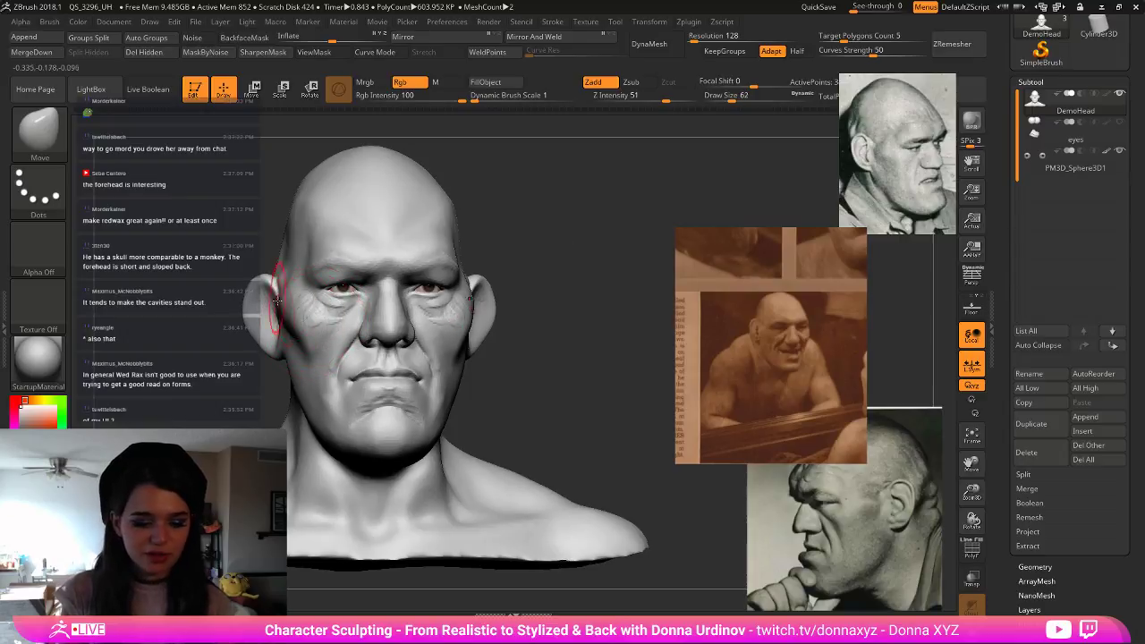
key(b)
key(h)
key(p)
drag(193, 183, 289, 328)
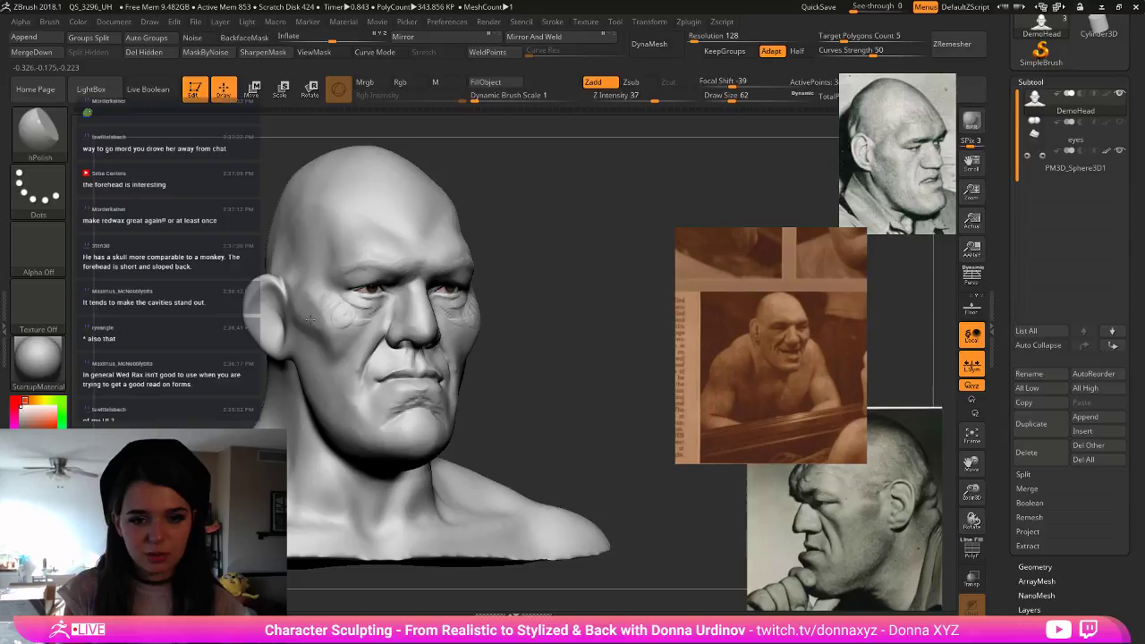
shift+drag(557, 276, 541, 283)
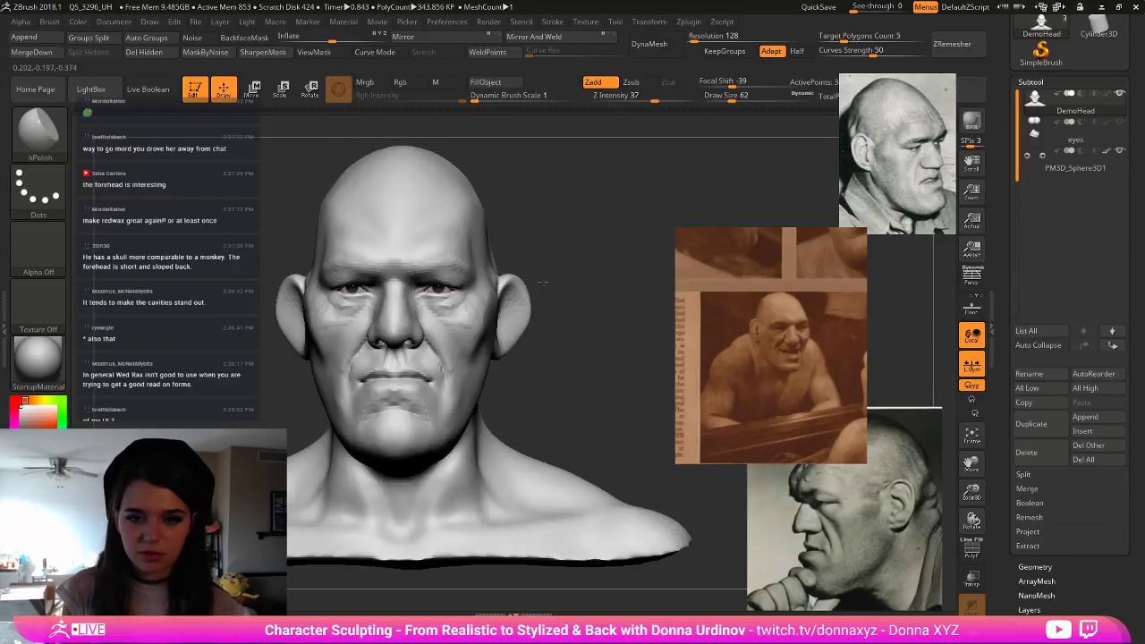
drag(563, 240, 517, 253)
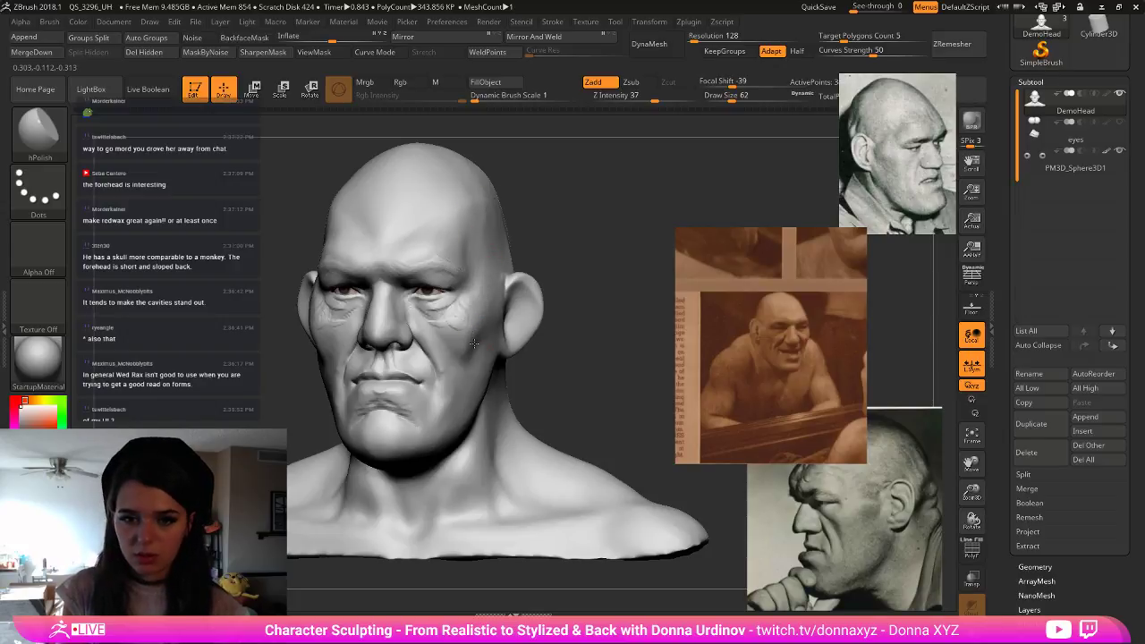
shift+drag(582, 237, 535, 283)
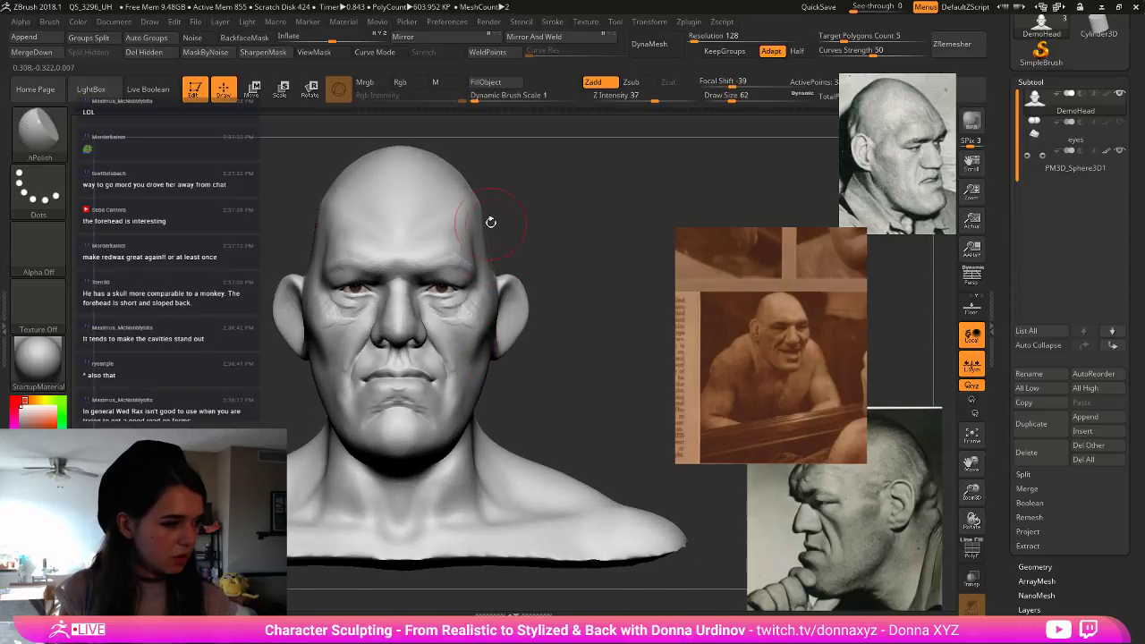
- Polish the outer end of the brow ridge near the temple with hPolish at draw size 34
mouse_move(485, 217)
mouse_down()
mouse_move(491, 229)
mouse_move(542, 229)
mouse_move(521, 229)
mouse_up()
drag(344, 261, 350, 275)
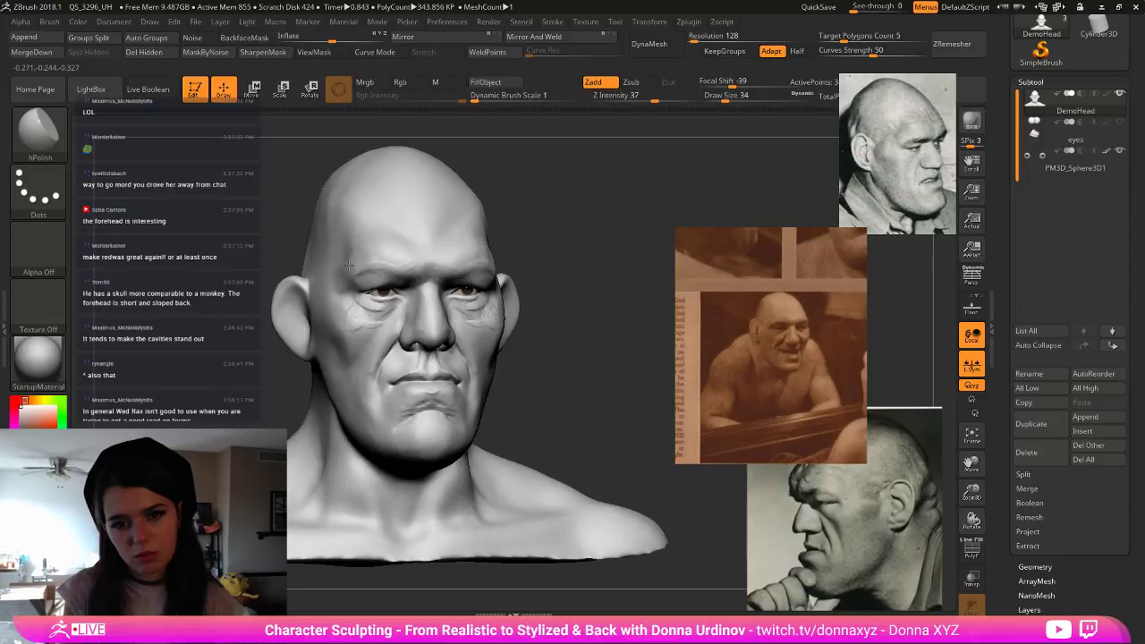
key(bracketleft)
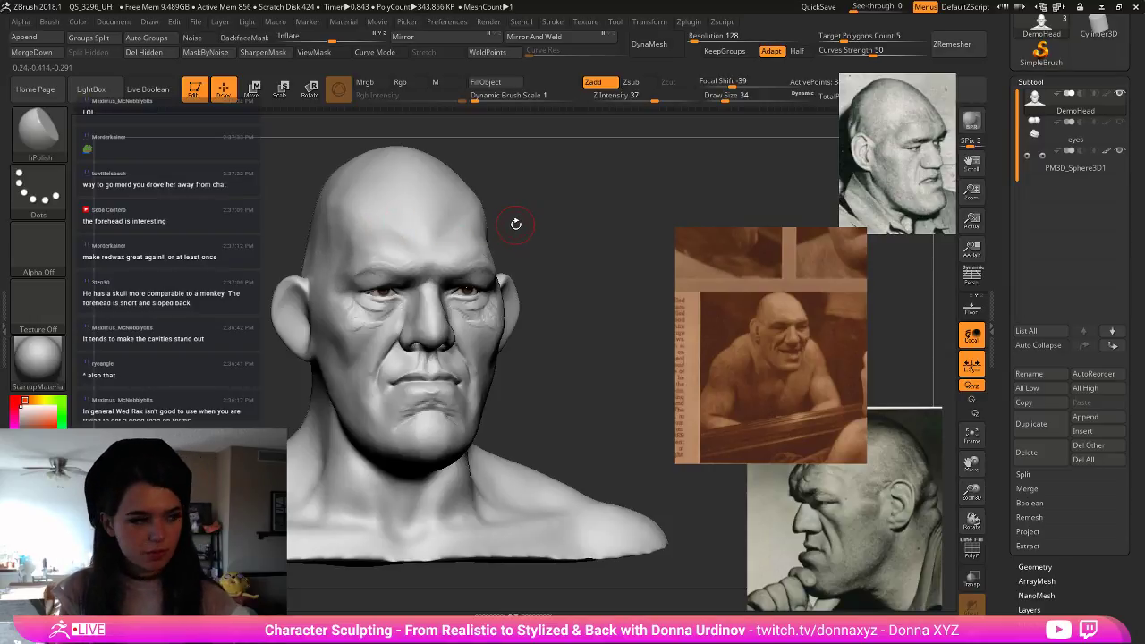
- Switch to the Move brush and push the front of the cheek beside the nose backward in profile view
key(b)
key(m)
key(v)
key(bracketright)
key(bracketright)
key(bracketright)
key(bracketright)
key(bracketright)
key(bracketright)
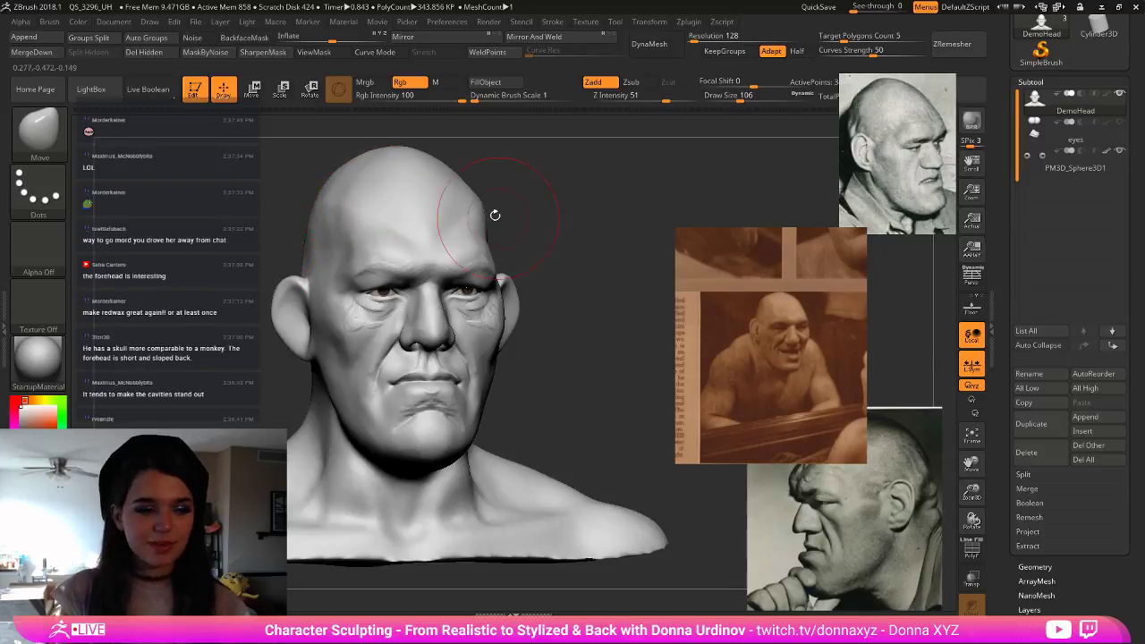
mouse_move(569, 213)
mouse_down()
mouse_move(527, 209)
mouse_move(520, 224)
mouse_up()
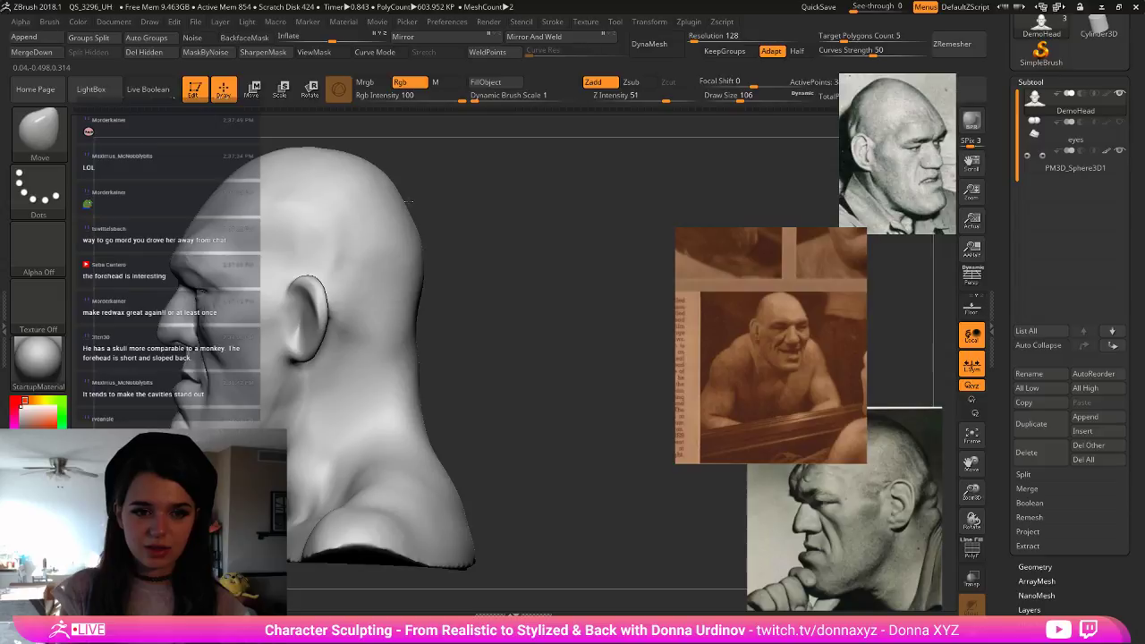
alt+drag(620, 244, 693, 246)
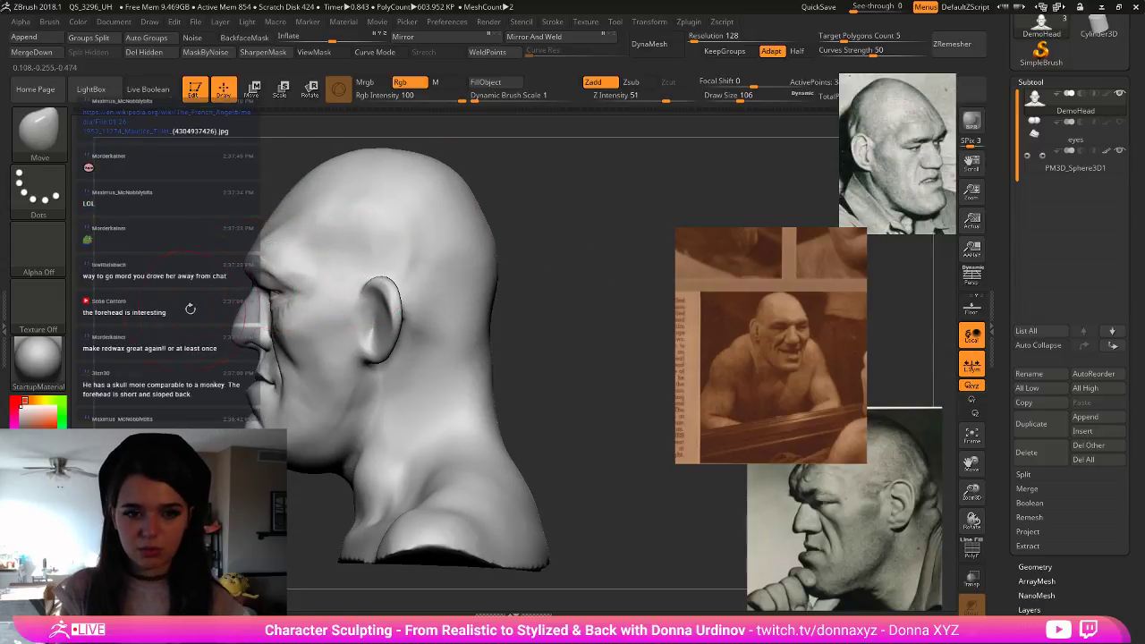
alt+drag(562, 312, 618, 317)
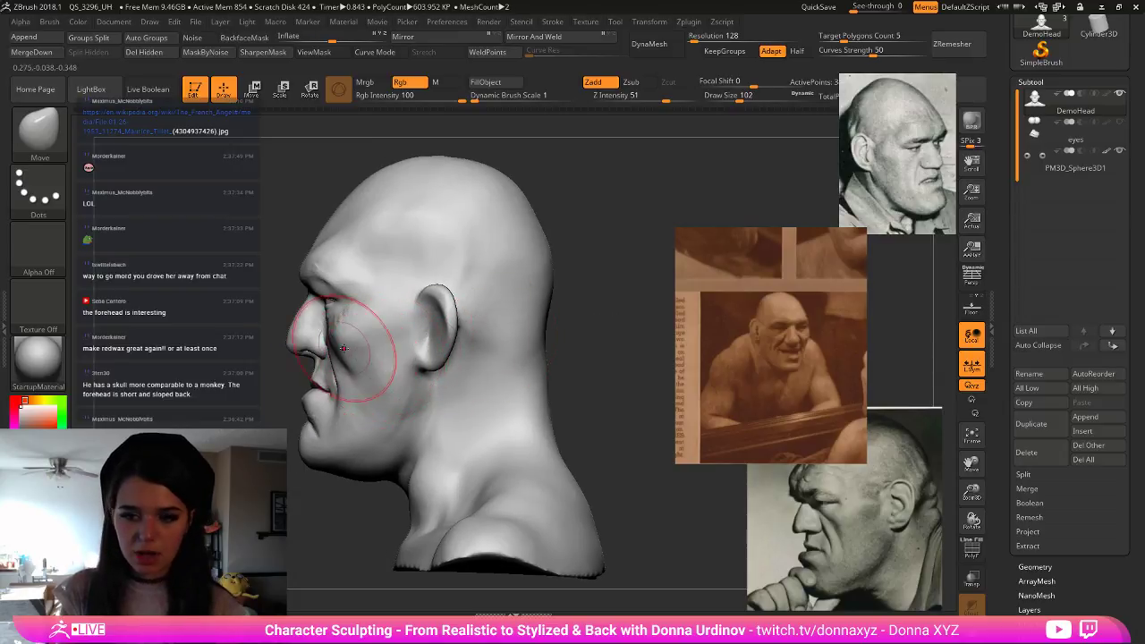
key(bracketleft)
drag(321, 339, 336, 340)
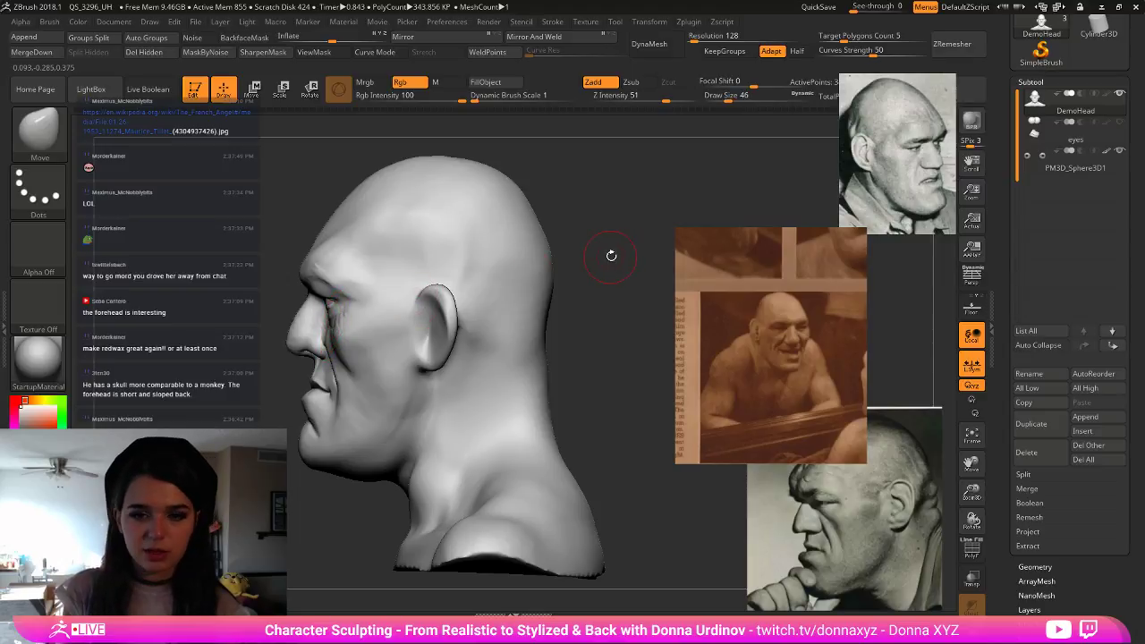
- Pull the area beneath the eye forward and up with the Move brush at draw size 50, and reduce the brush to 34
drag(613, 254, 590, 261)
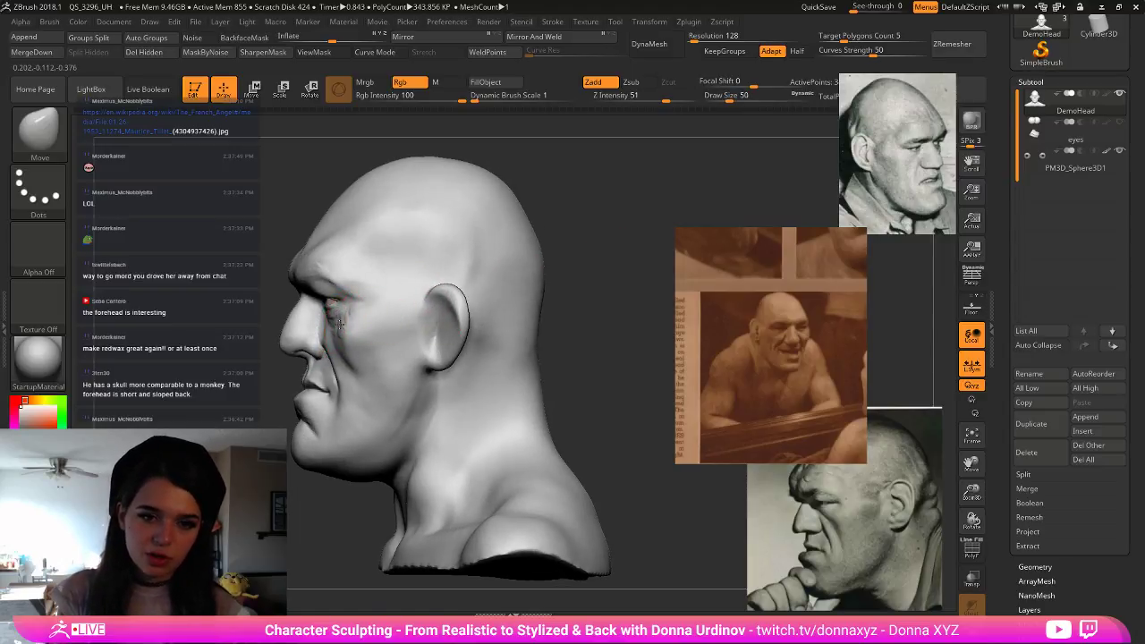
mouse_move(338, 323)
mouse_down()
mouse_move(331, 306)
mouse_move(312, 304)
mouse_up()
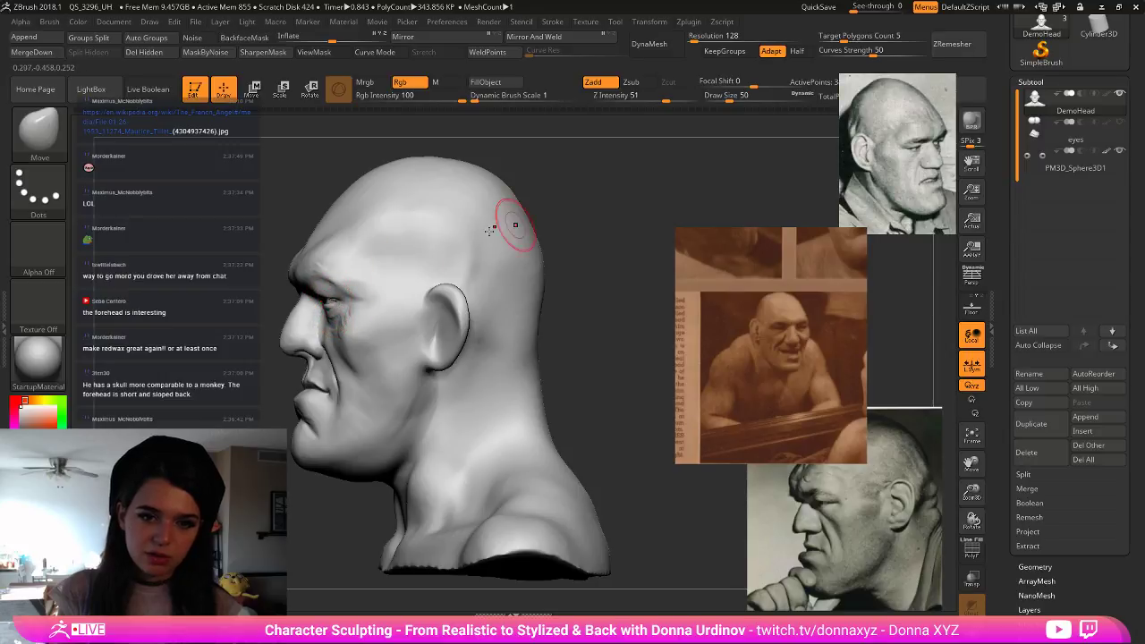
drag(593, 206, 546, 211)
key(bracketleft)
key(bracketleft)
key(bracketleft)
key(bracketleft)
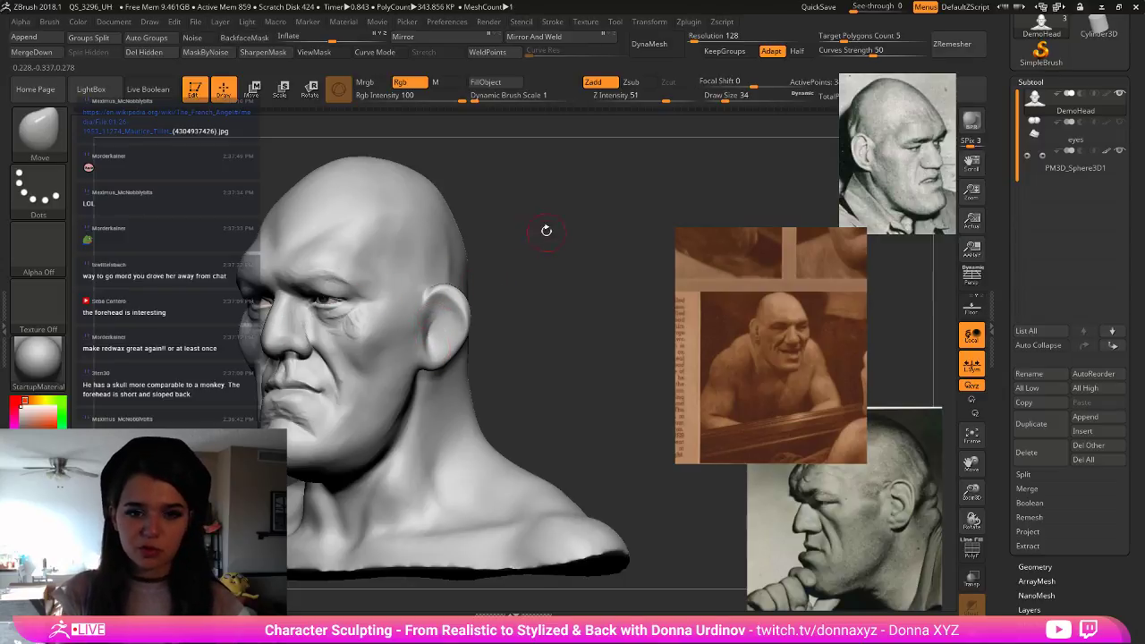
- Flatten the cheek from below the cheekbone toward the jaw with the hPolish brush at draw size 46
mouse_move(545, 229)
mouse_down()
mouse_move(554, 237)
mouse_move(537, 252)
mouse_up()
key(b)
key(h)
key(p)
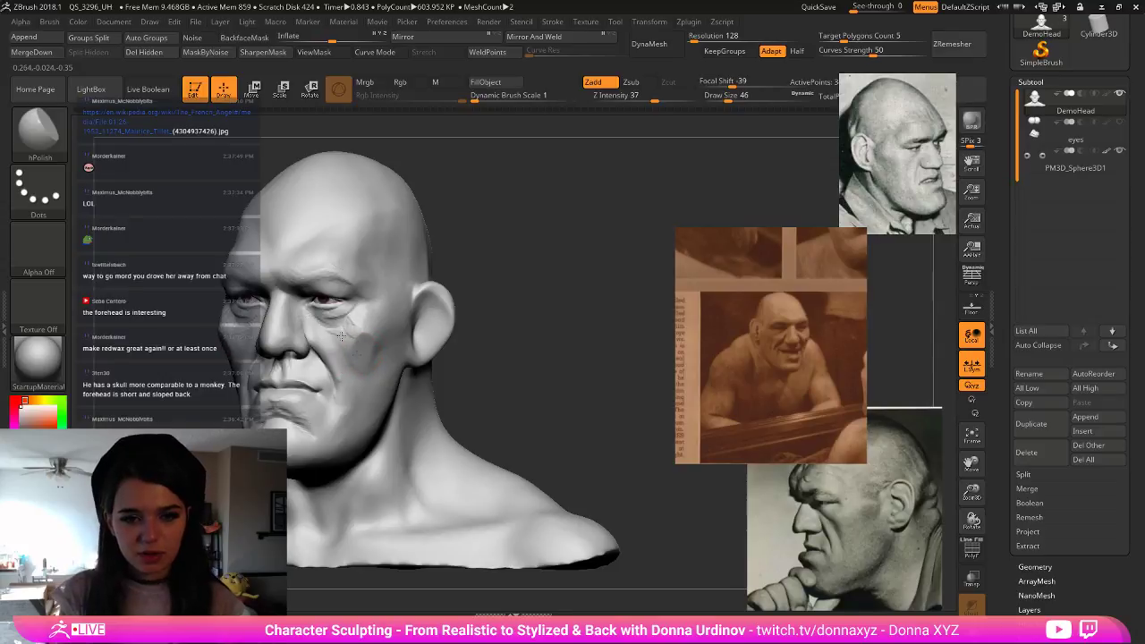
mouse_move(379, 338)
mouse_down()
mouse_move(396, 328)
mouse_move(357, 333)
mouse_move(373, 329)
mouse_move(351, 385)
mouse_up()
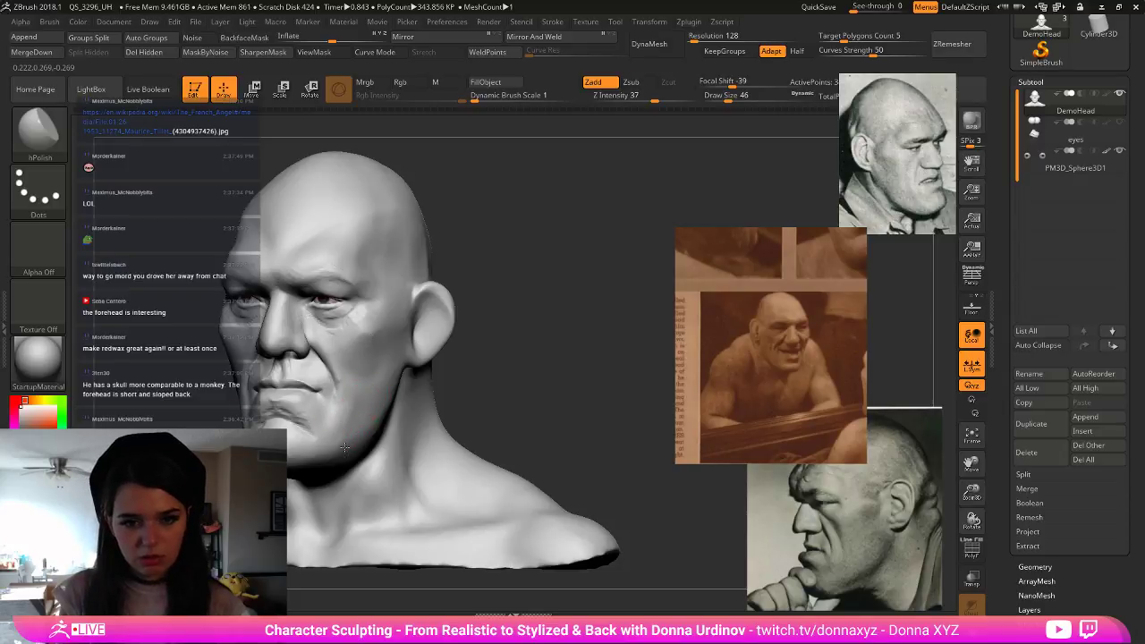
- Polish the upper cheek just below the eye bag from the front with hPolish at draw size 22
drag(533, 350, 475, 376)
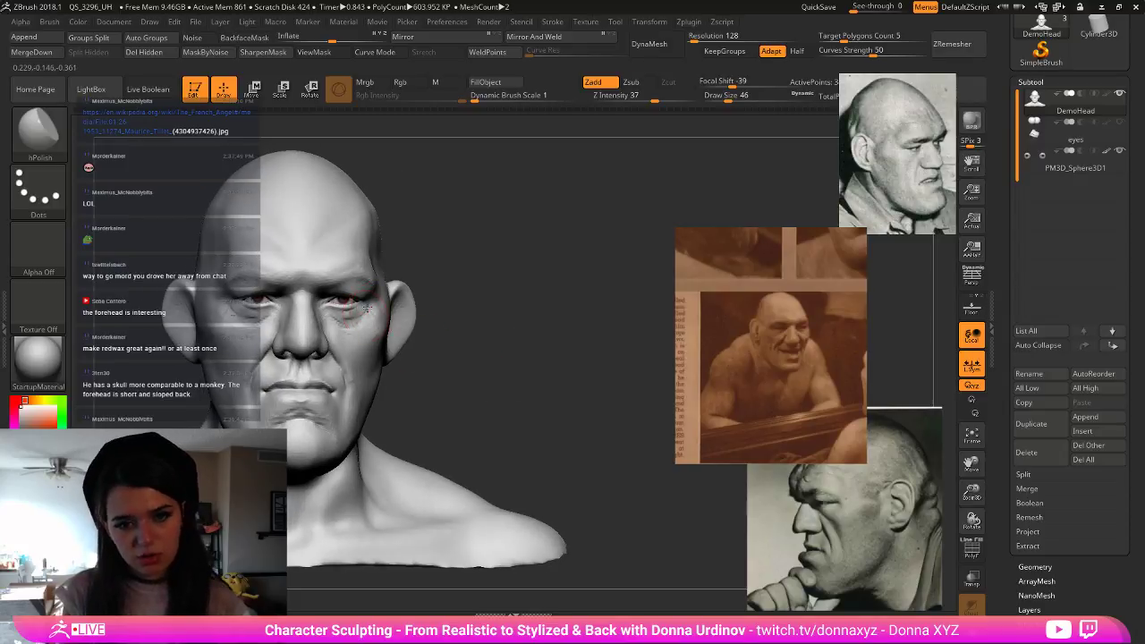
key(bracketleft)
key(bracketleft)
drag(258, 334, 255, 336)
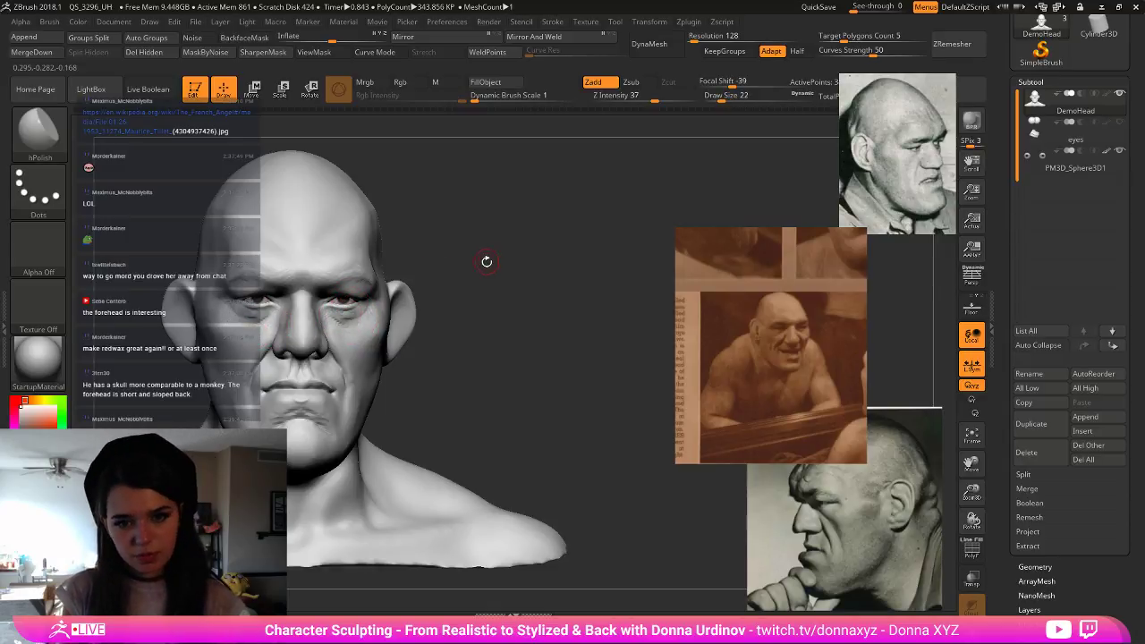
- Raise the lower eyelids near their inner corners with the Move brush at draw size 30
drag(486, 261, 380, 264)
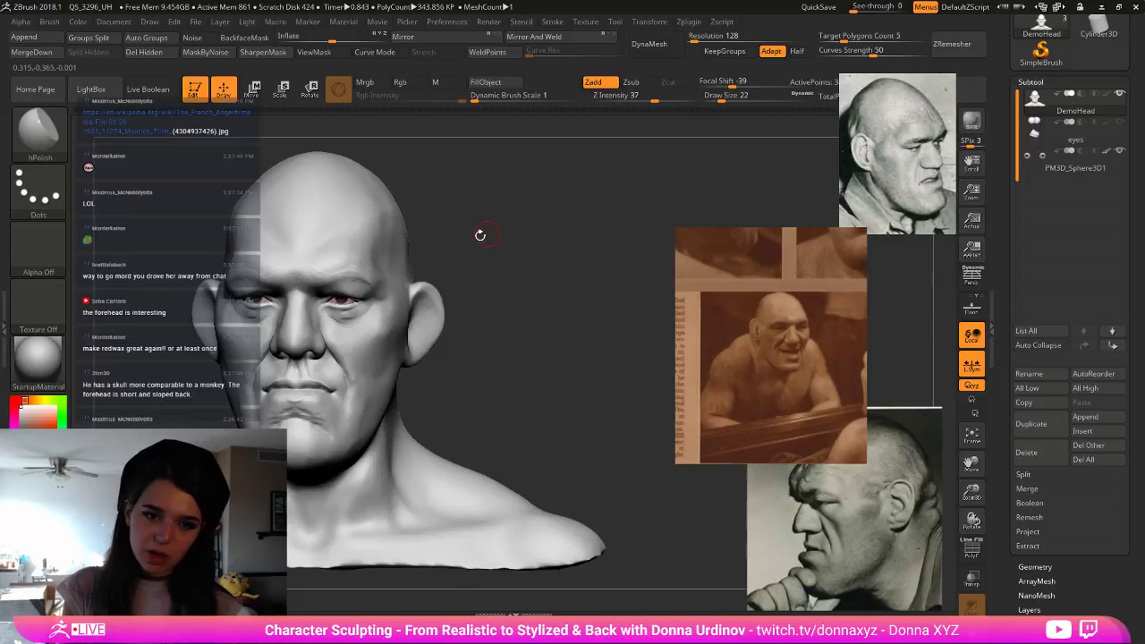
key(b)
key(m)
key(v)
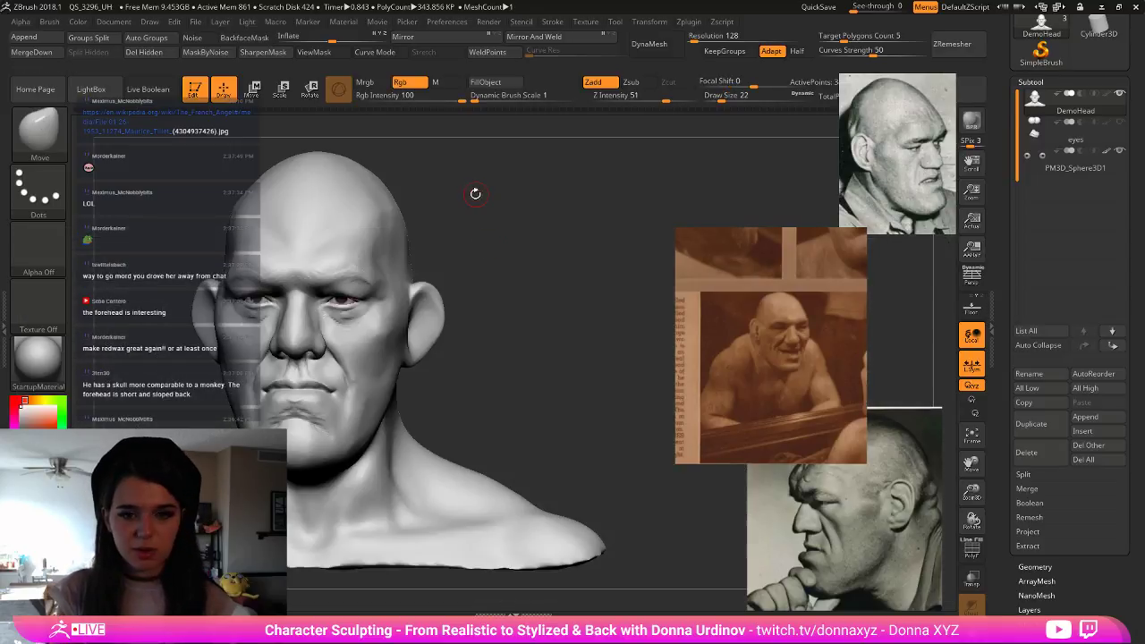
drag(473, 192, 477, 203)
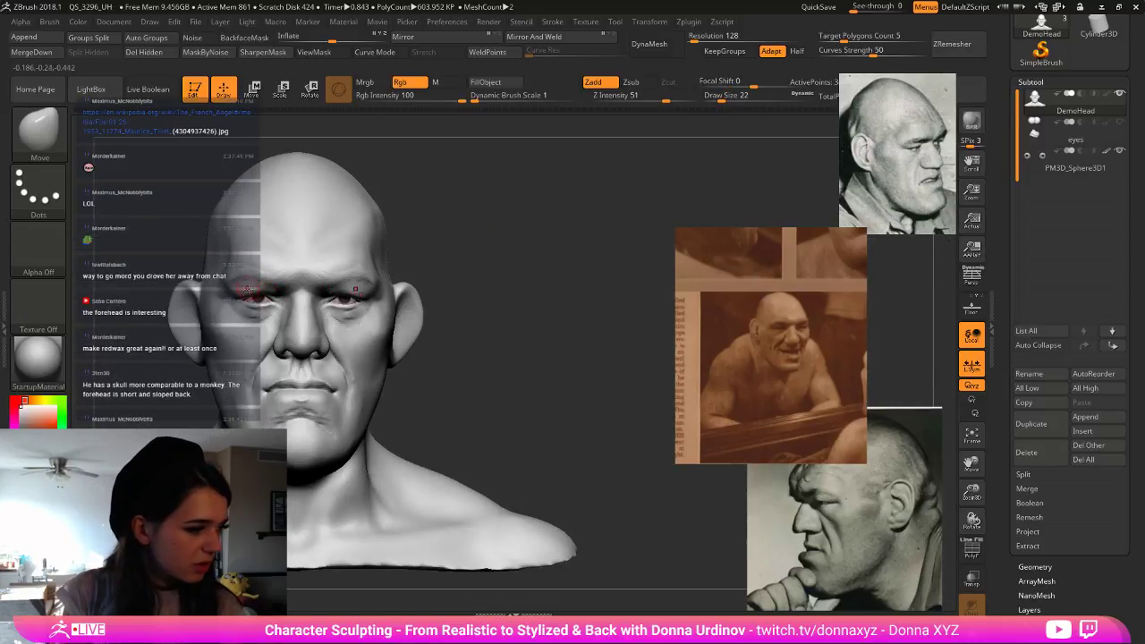
key(bracketright)
drag(272, 306, 273, 302)
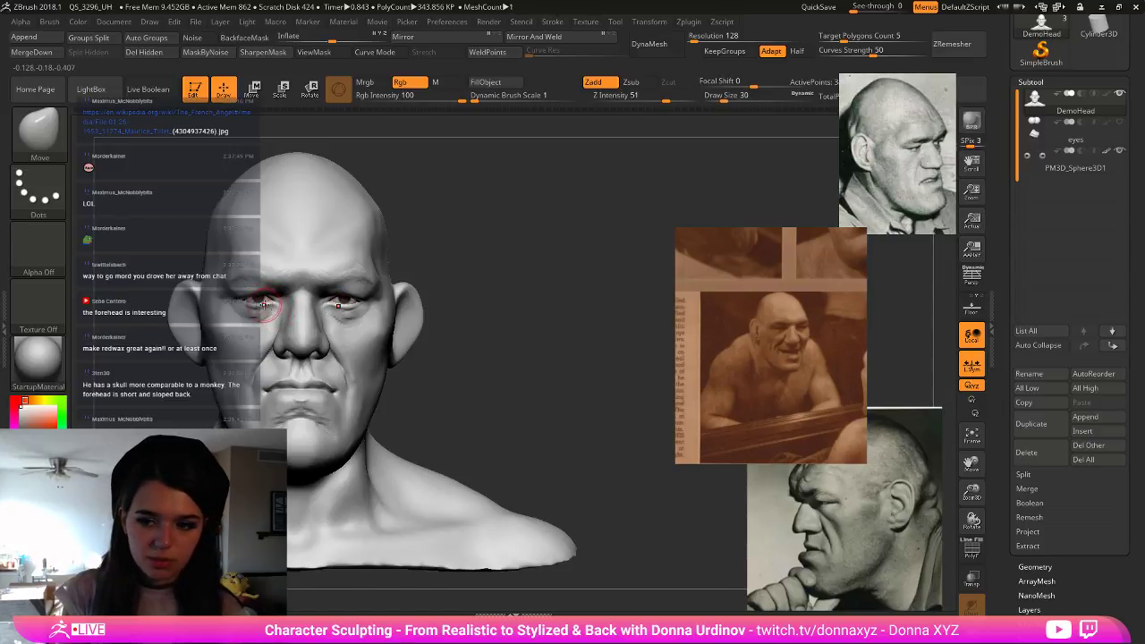
- Try a small mask stroke on the fold beside the nose, and undo it
key(bracketleft)
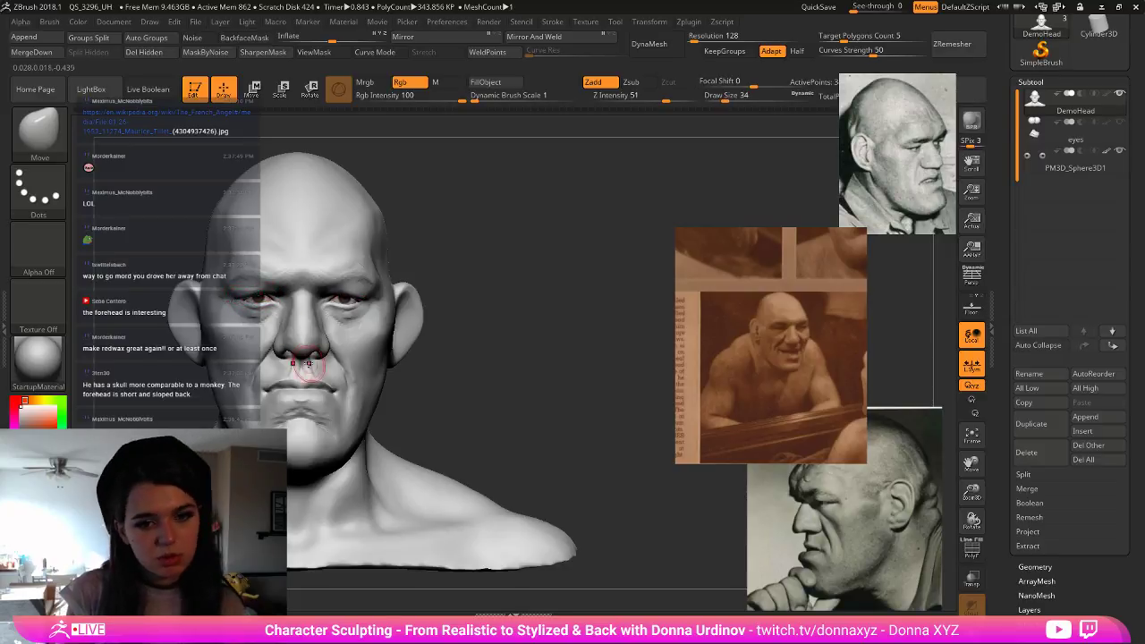
ctrl+drag(268, 348, 279, 355)
key(ctrl+z)
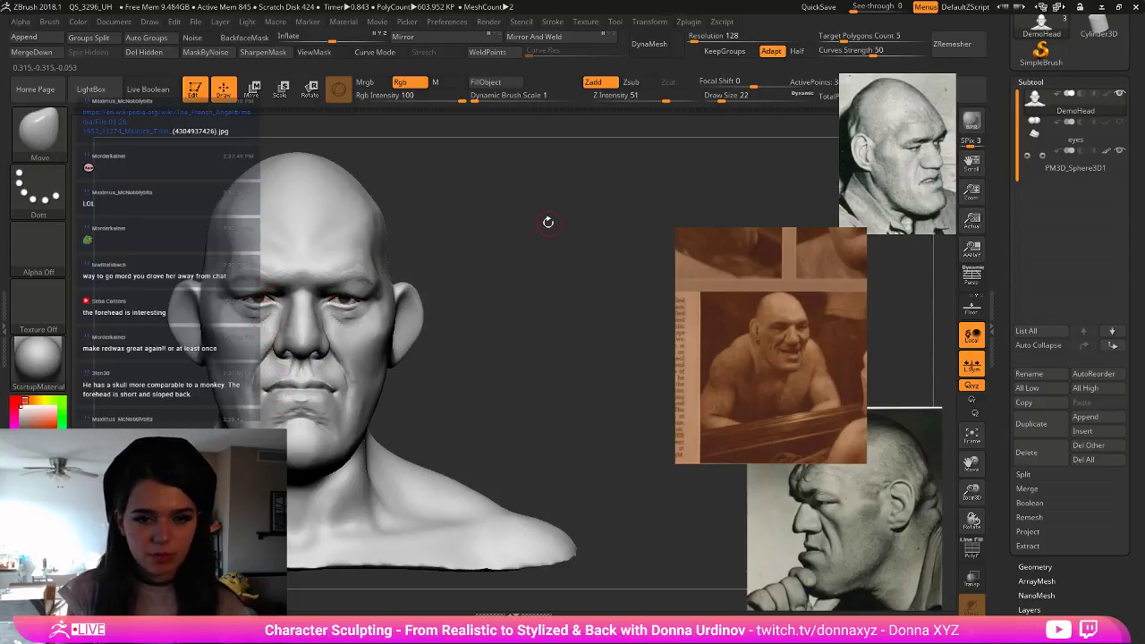
- Carve the crease where the inner brow meets the nose bridge with the DamStandard brush at draw size 18
drag(547, 223, 530, 194)
key(b)
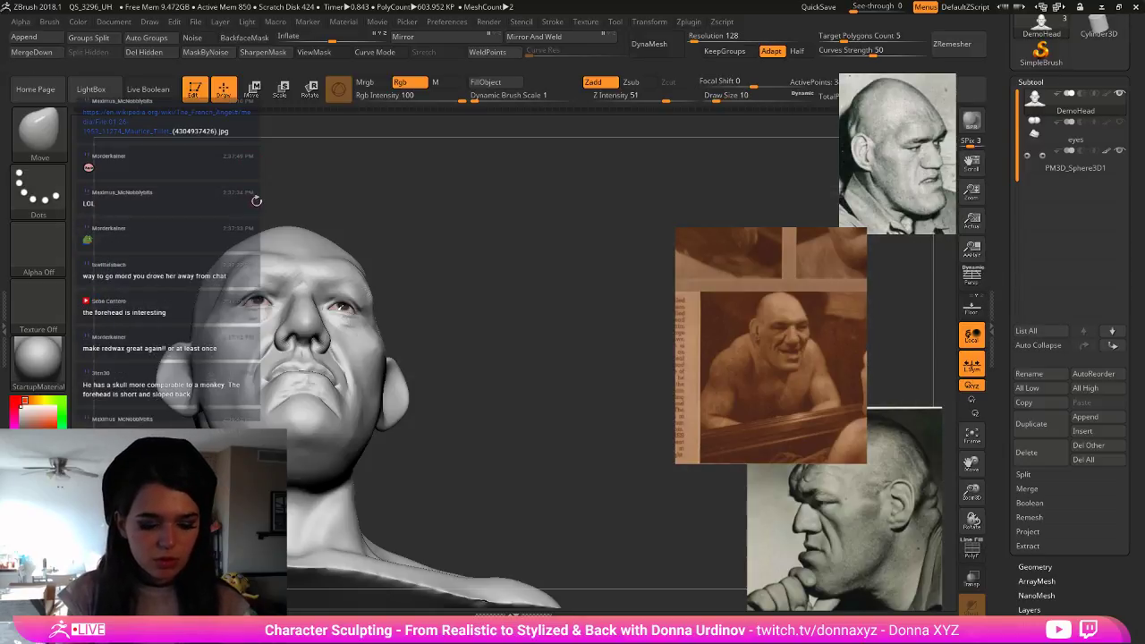
key(b)
key(d)
key(s)
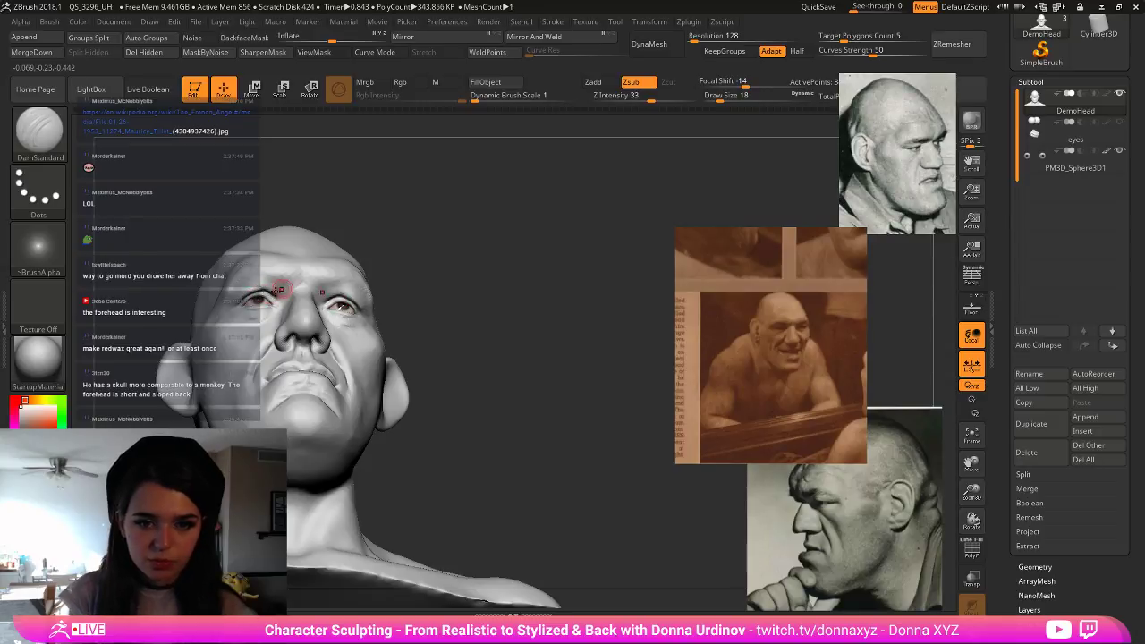
shift+drag(408, 254, 422, 301)
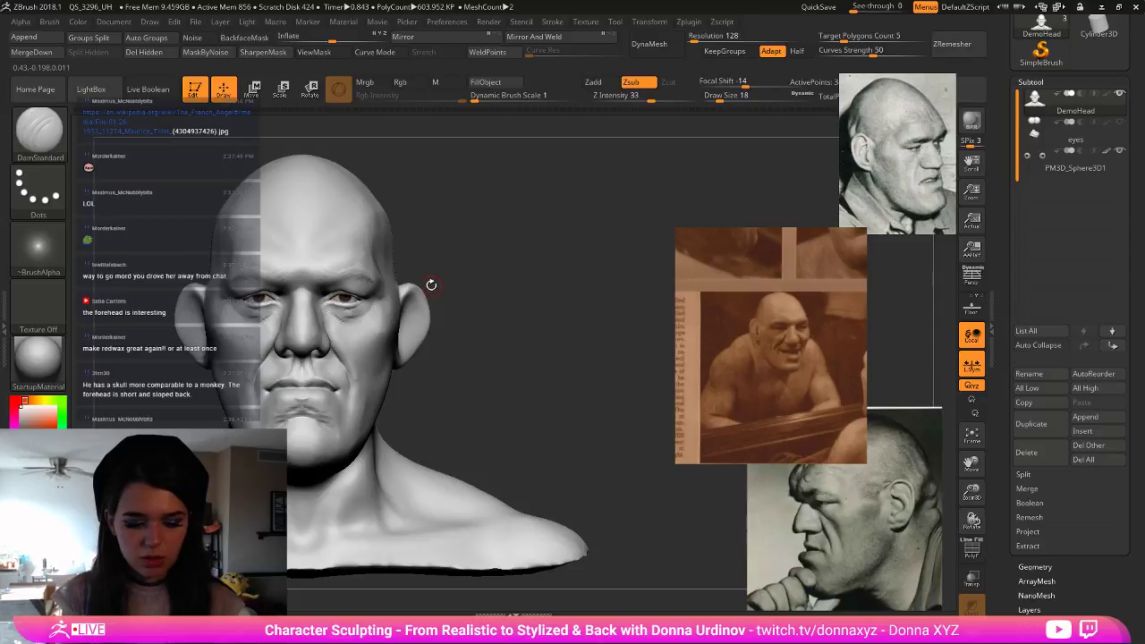
- Pull the fold of the upper eyelids slightly upward with the Move Topological brush at draw size 34
key(b)
key(i)
key(n)
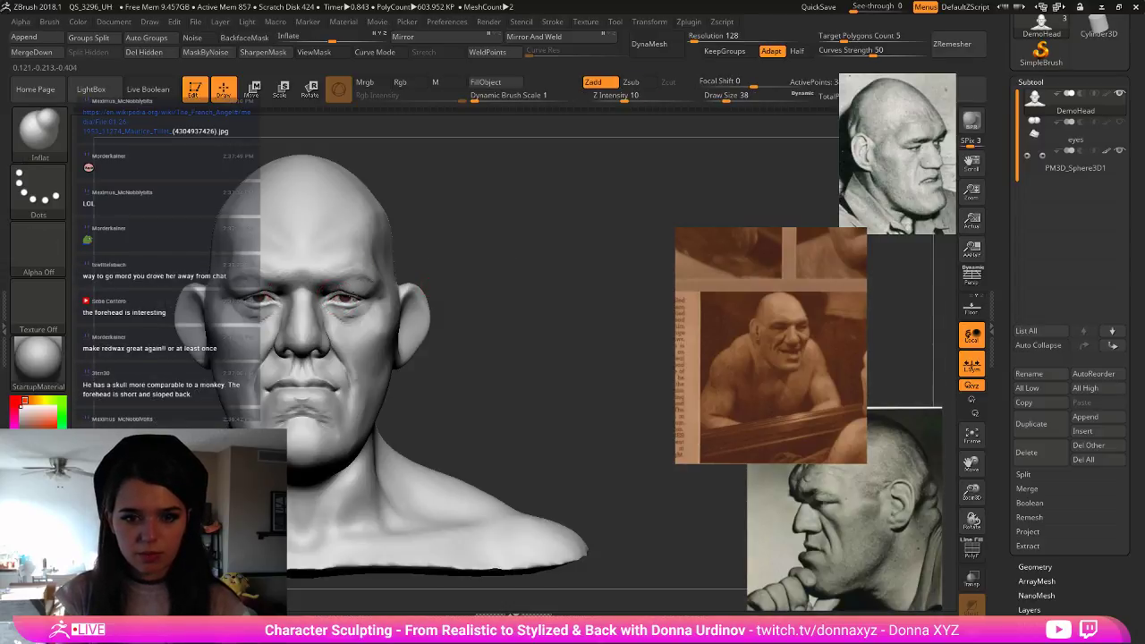
key(b)
key(m)
key(t)
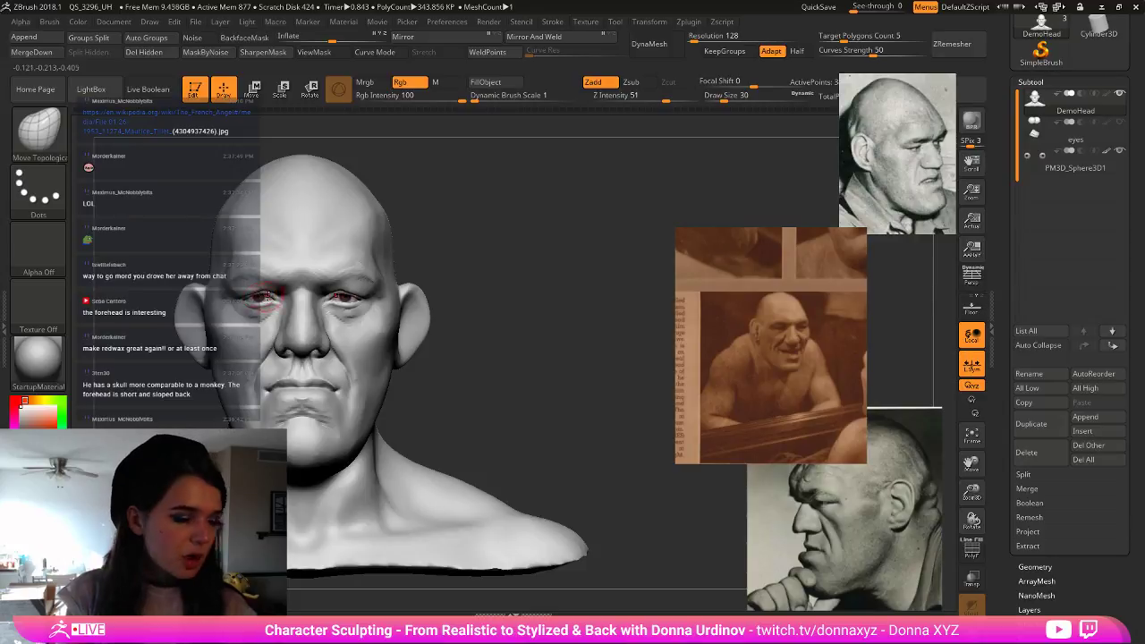
key(])
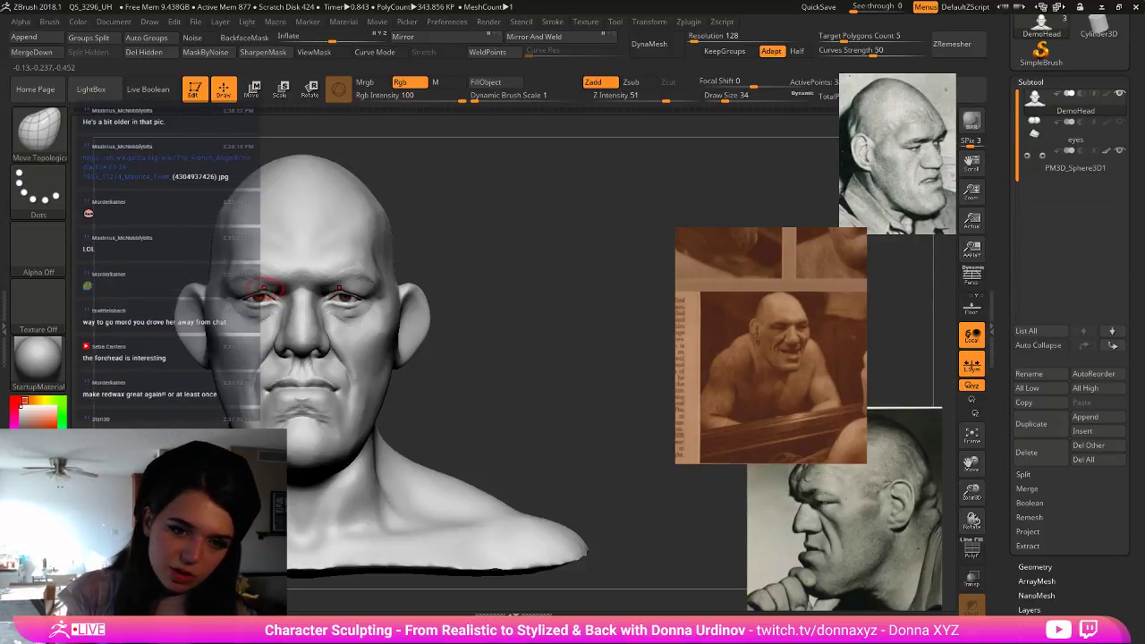
drag(265, 288, 264, 283)
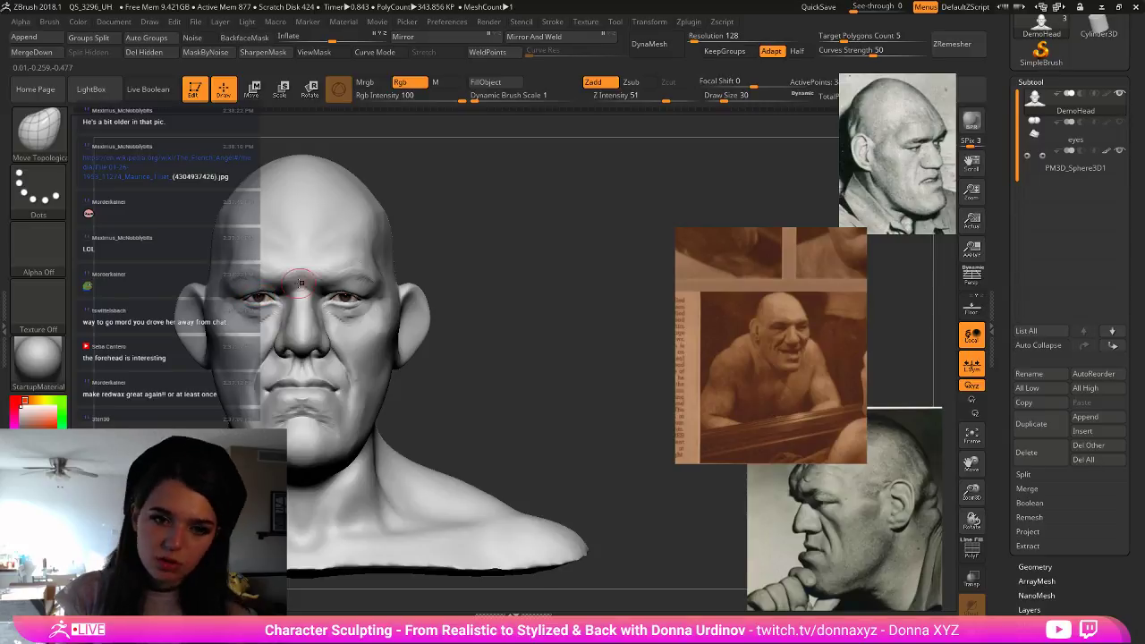
- Adjust the upper eyelids from a low view with the Move Topological brush at draw size 14
mouse_move(502, 269)
mouse_down()
mouse_move(404, 249)
mouse_move(402, 171)
mouse_up()
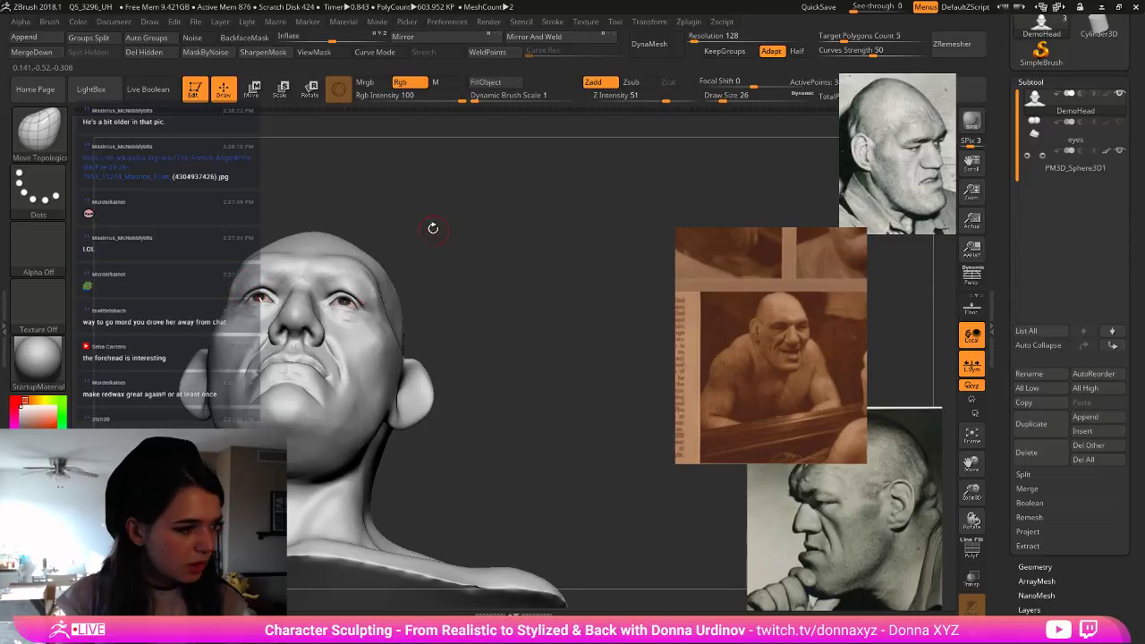
drag(432, 225, 463, 268)
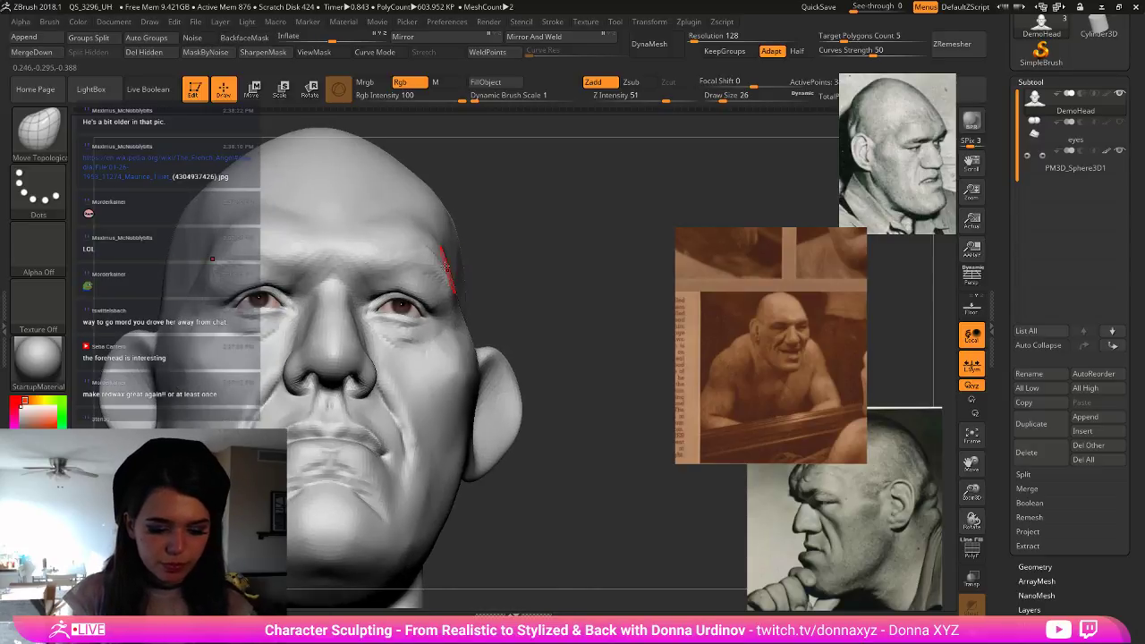
key(b)
key(m)
key(t)
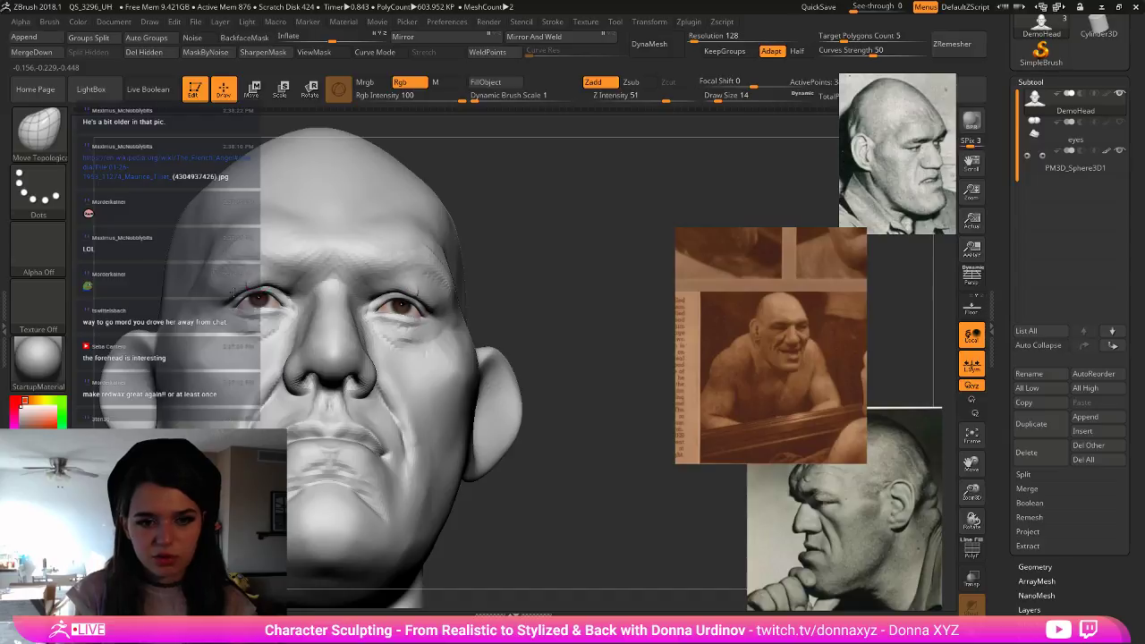
key(b)
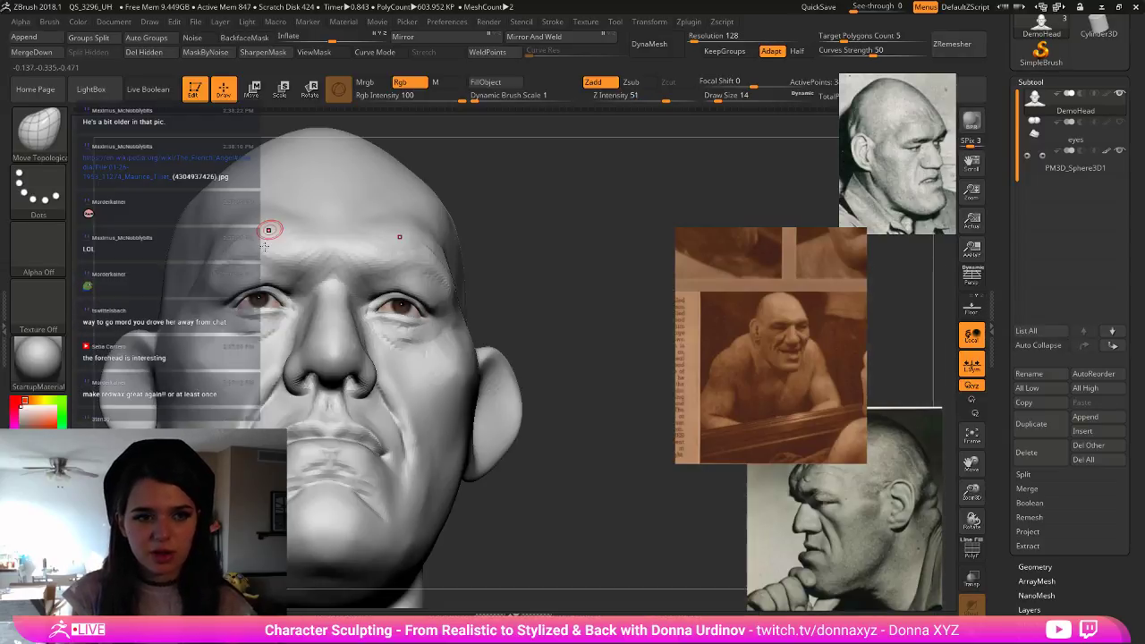
- Add clay between the upper eyelids and the brow with the ClayBuildup brush, raising its draw size to 22
key(b)
key(c)
key(b)
key(bracketright)
key(bracketright)
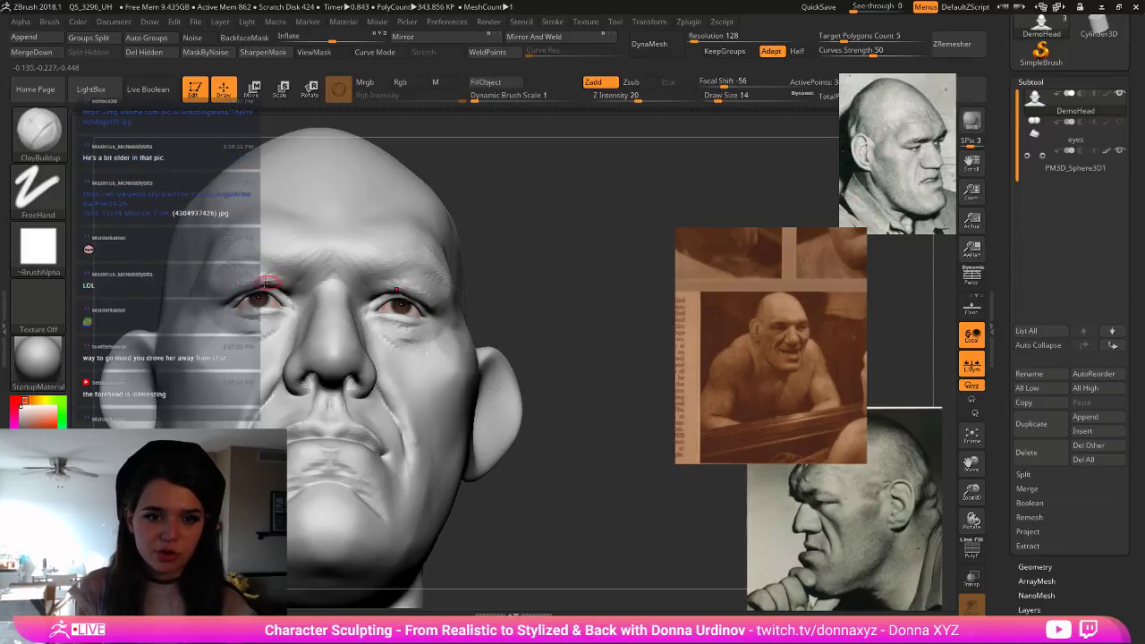
key(])
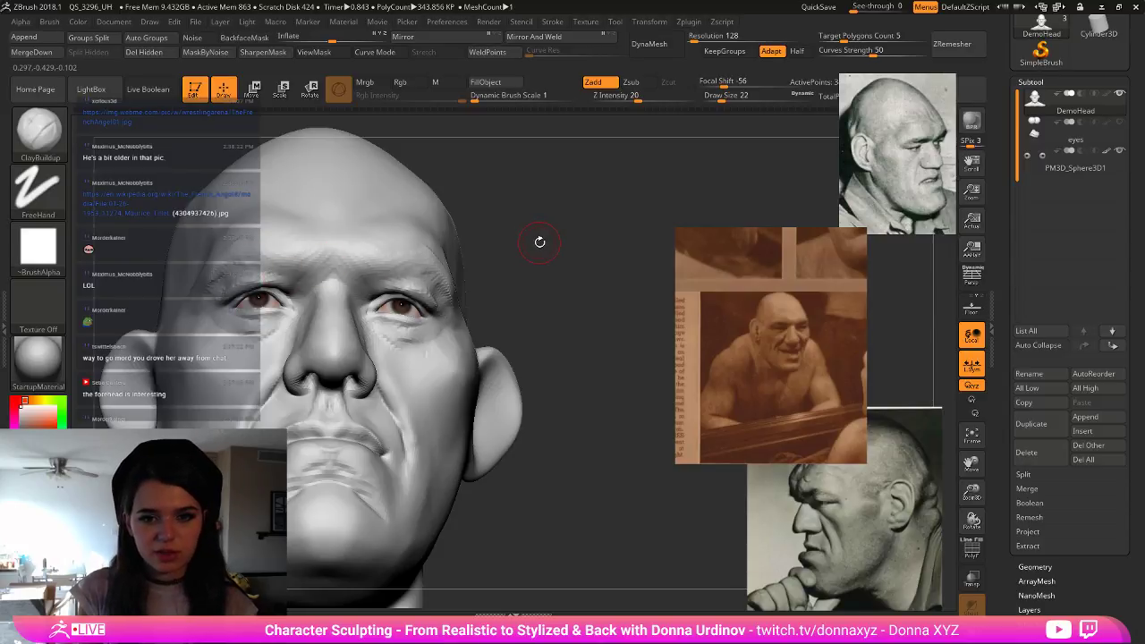
- Build up and smooth the brow ridge from its outer end to the nose bridge with ClayBuildup at draw size 22
drag(540, 242, 224, 268)
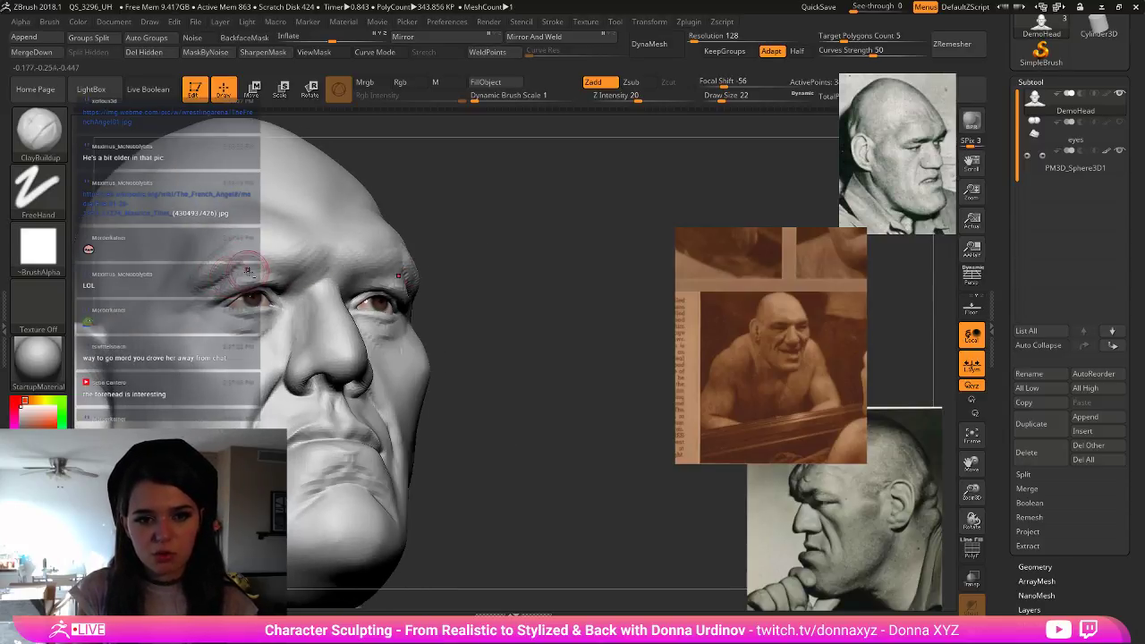
key(shift)
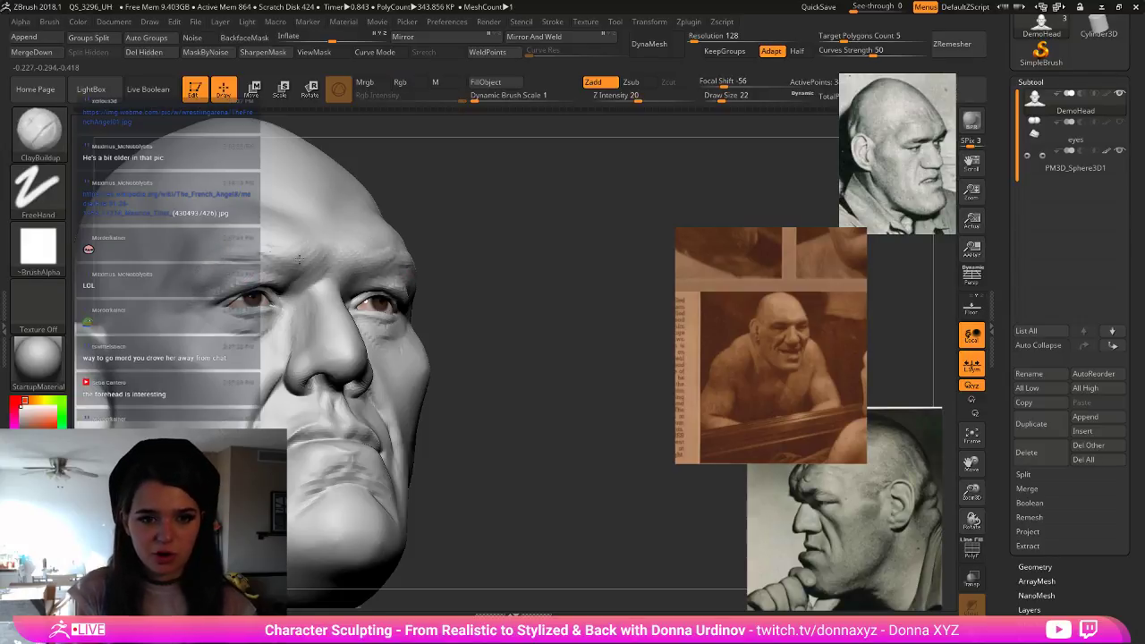
alt+drag(499, 282, 467, 295)
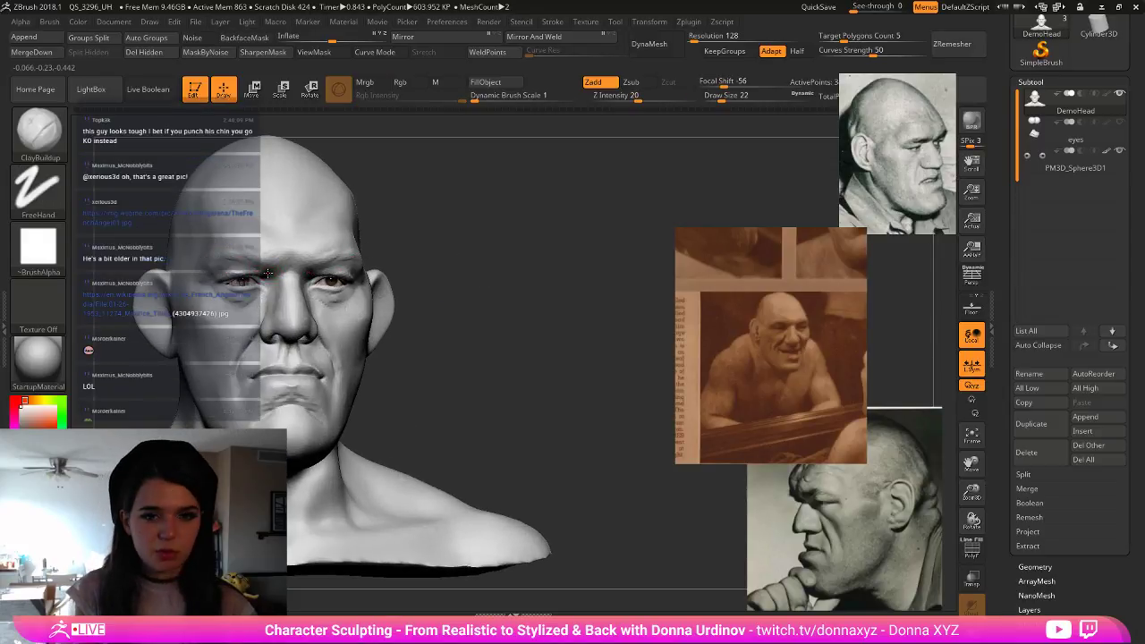
drag(475, 218, 474, 163)
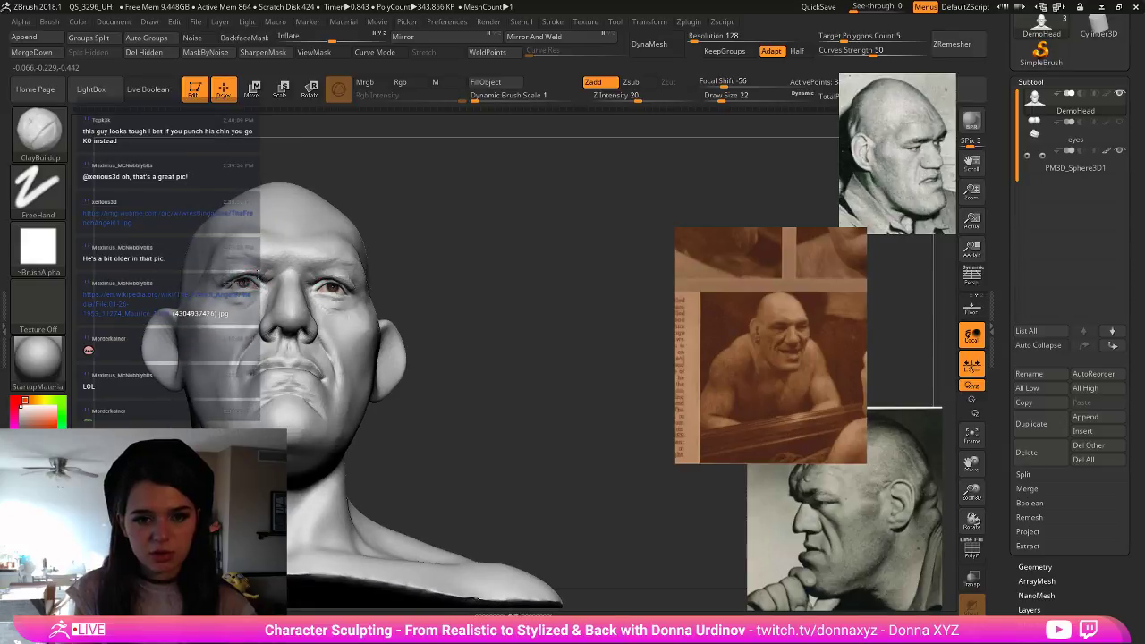
drag(491, 230, 351, 261)
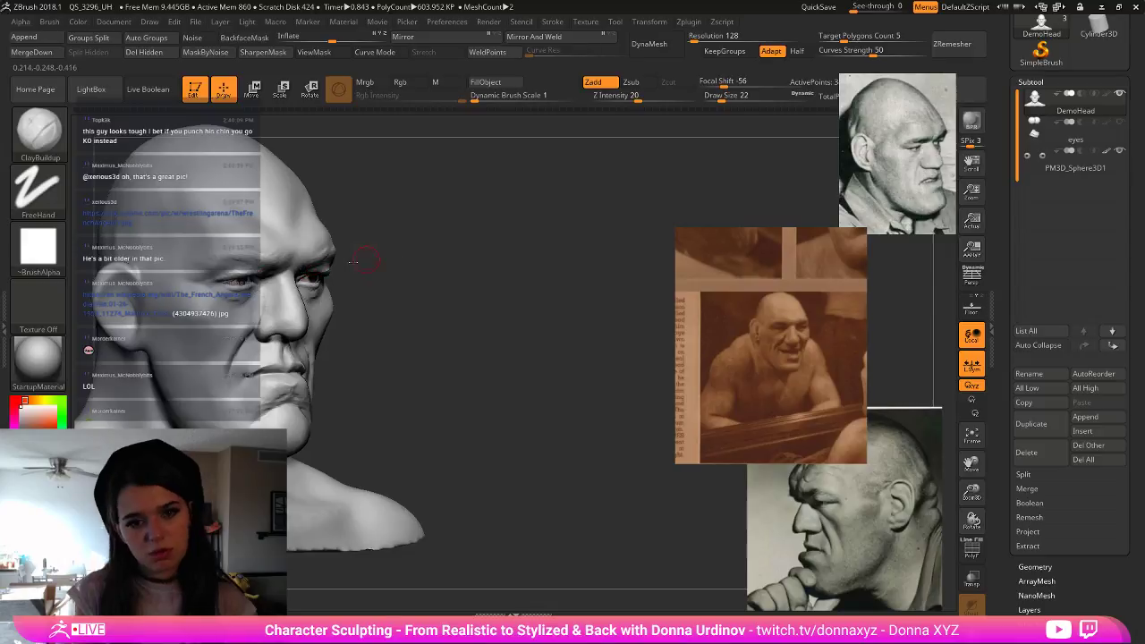
drag(442, 280, 421, 282)
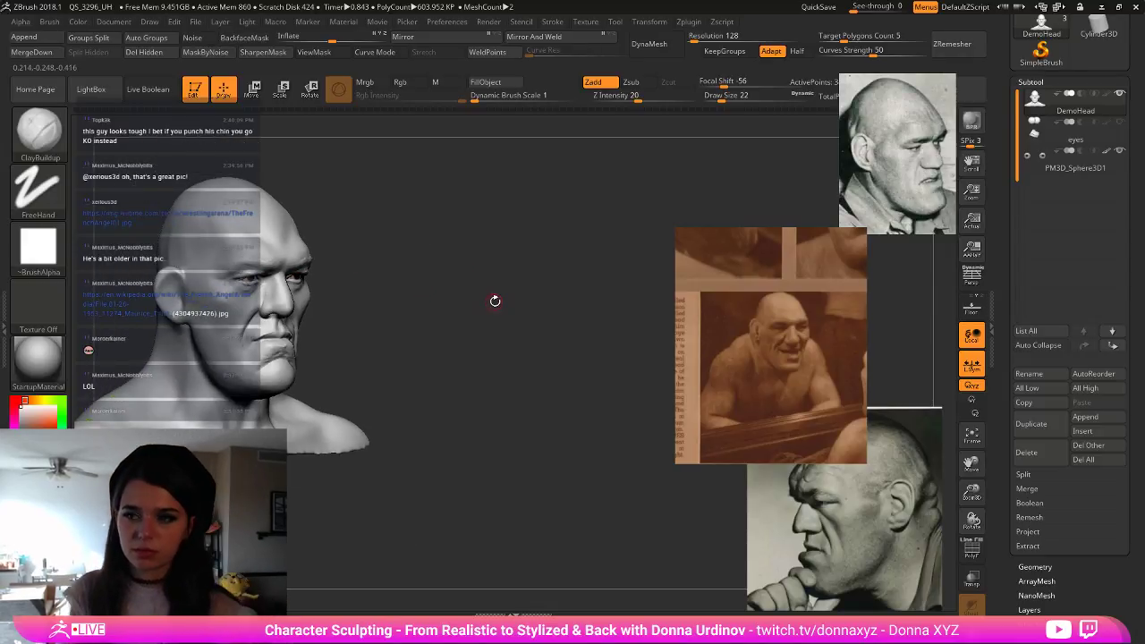
- Build up the temple and the area in front of the ear with ClayBuildup at draw size 54, and smooth it
mouse_move(462, 299)
alt+mouse_down()
mouse_move(551, 294)
mouse_move(541, 329)
alt+mouse_up()
key(bracketright)
key(bracketright)
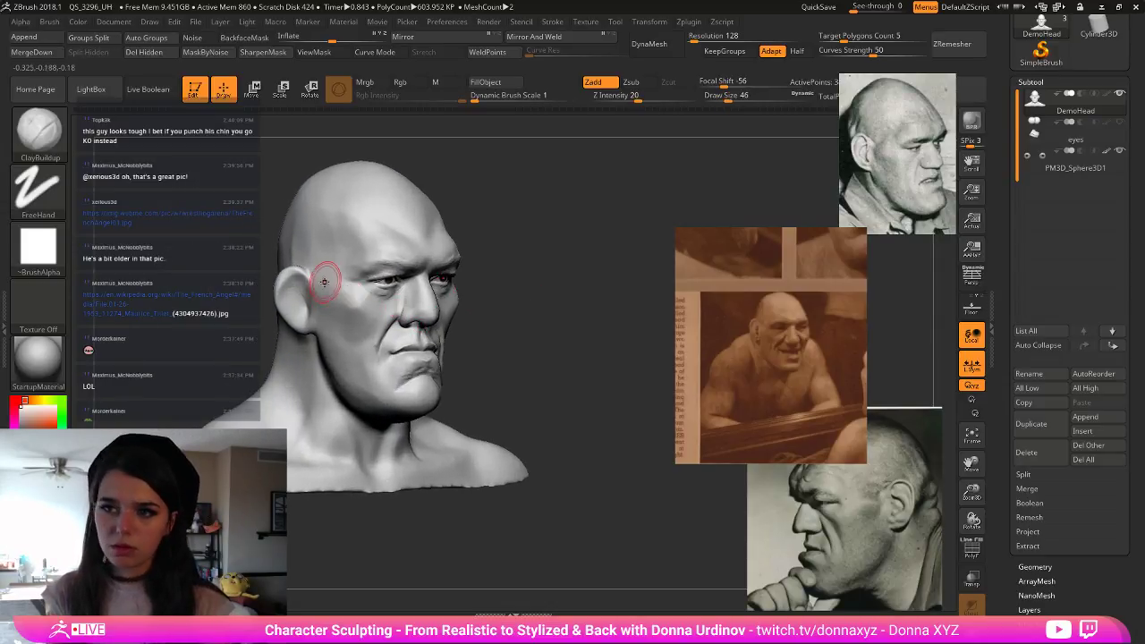
key(bracketright)
mouse_move(357, 258)
mouse_down()
mouse_move(367, 246)
mouse_move(358, 253)
mouse_up()
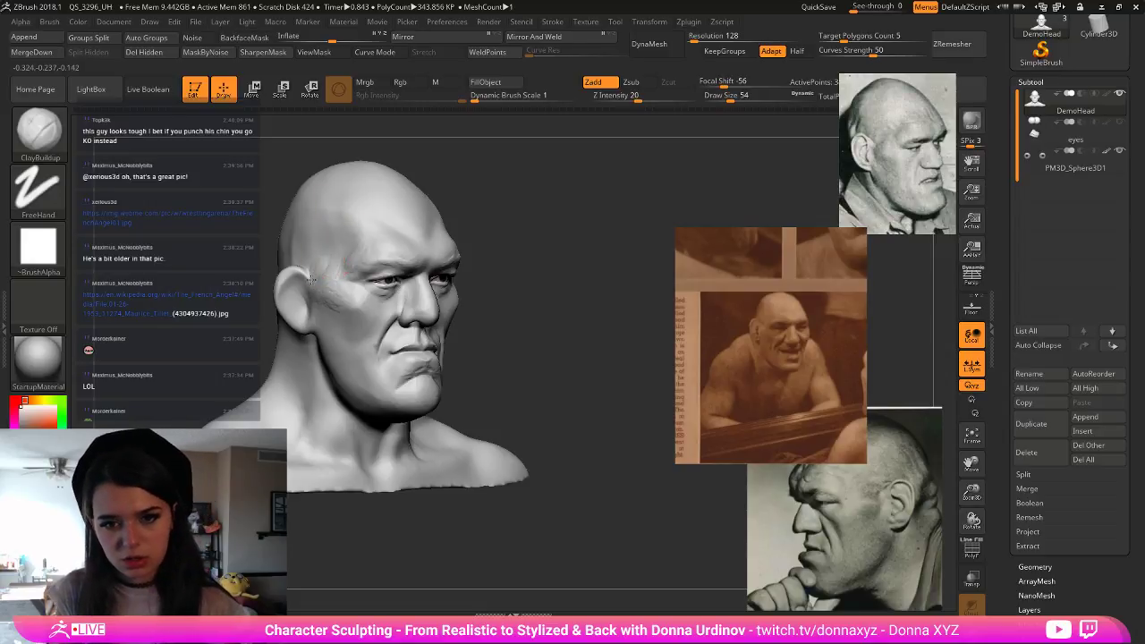
mouse_move(575, 268)
mouse_down()
mouse_move(544, 296)
mouse_move(336, 276)
mouse_up()
mouse_move(508, 228)
mouse_down()
mouse_move(453, 237)
mouse_move(497, 254)
mouse_move(454, 243)
mouse_move(481, 288)
mouse_up()
key(shift)
mouse_move(574, 229)
mouse_down()
mouse_move(594, 211)
mouse_move(537, 211)
mouse_move(508, 225)
mouse_up()
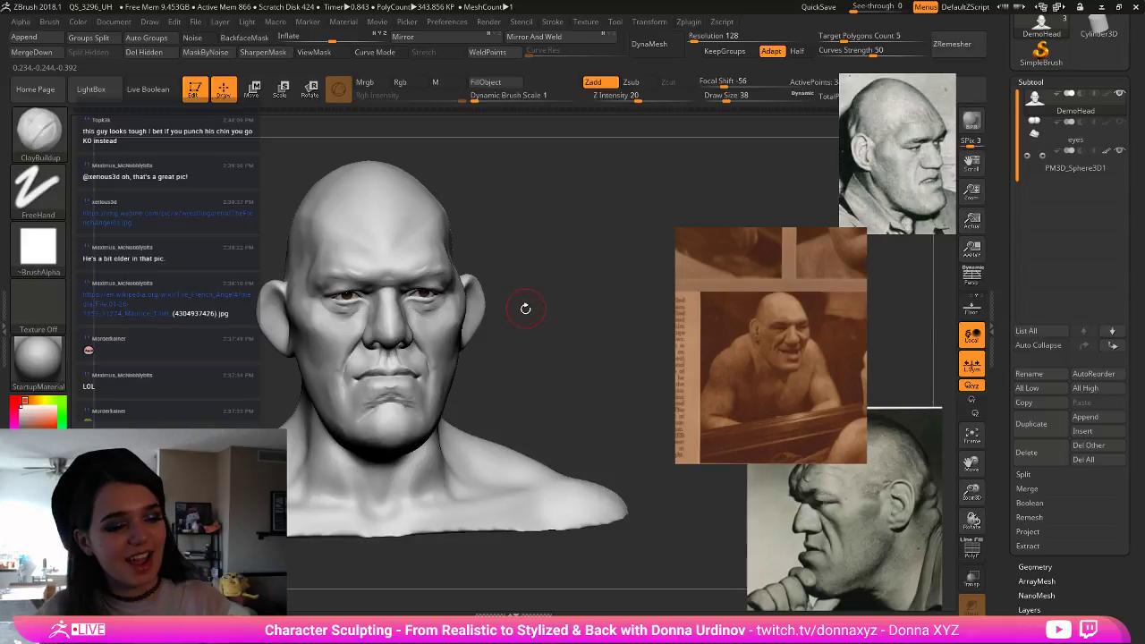
- Carve the hollow inside the ear's outer rim with the ClayBuildup brush at draw size 22
mouse_move(561, 332)
mouse_down()
mouse_move(539, 312)
mouse_move(581, 325)
mouse_move(516, 327)
mouse_up()
key([)
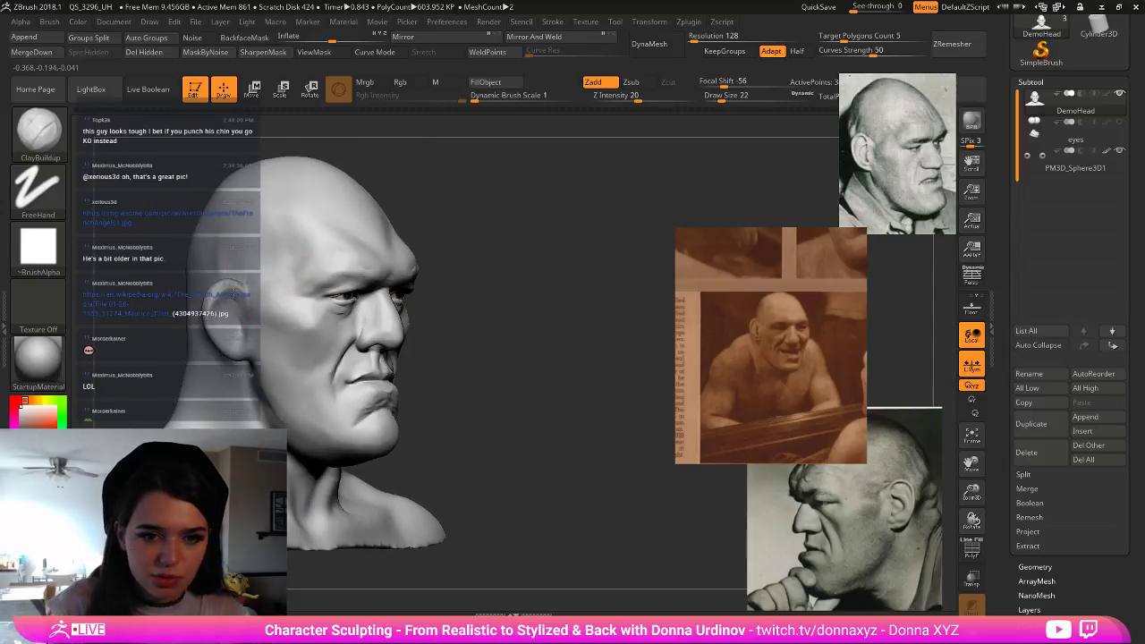
drag(226, 285, 236, 292)
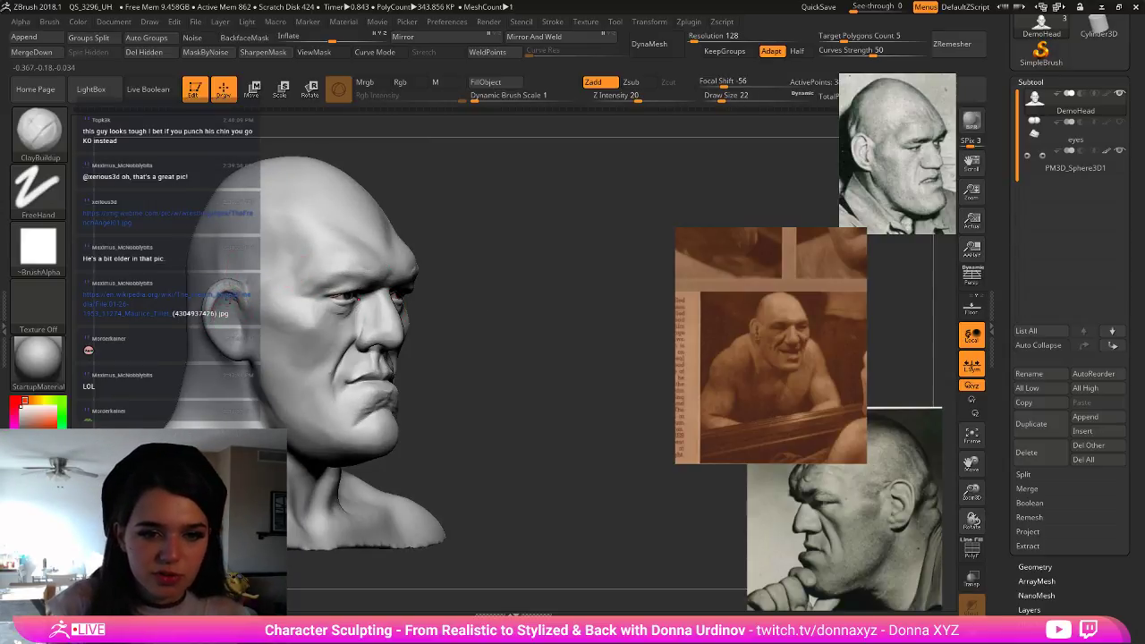
drag(494, 236, 549, 227)
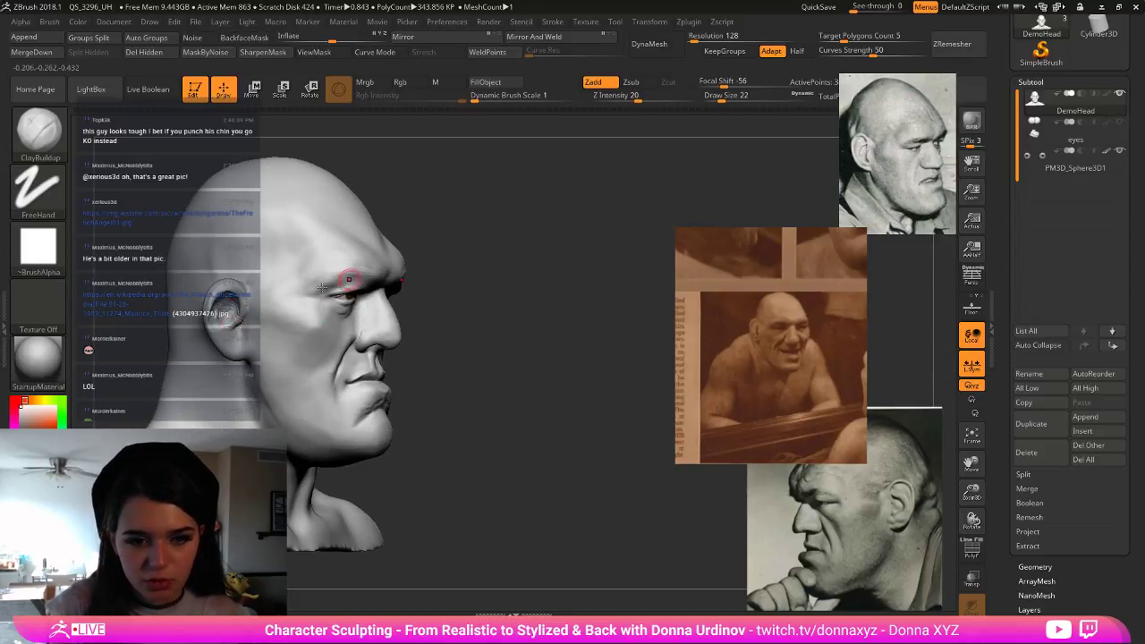
drag(549, 189, 490, 197)
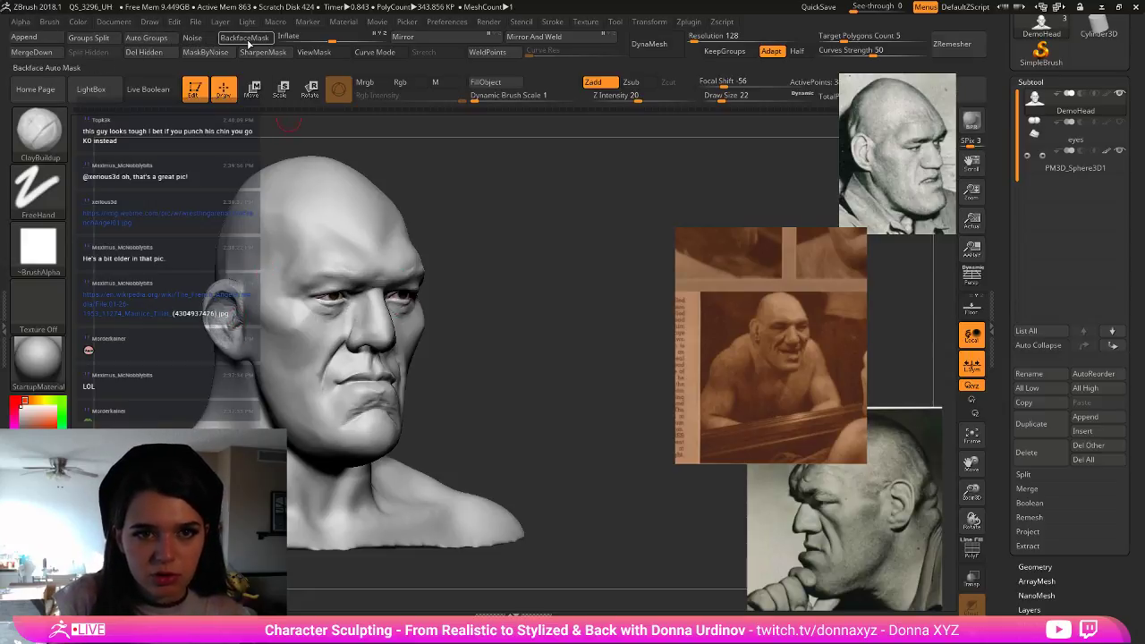
- Turn on backface masking, and try a ClayBuildup stroke on the lower inner ear before undoing it
click(244, 41)
drag(110, 263, 186, 259)
right_drag(223, 327, 238, 331)
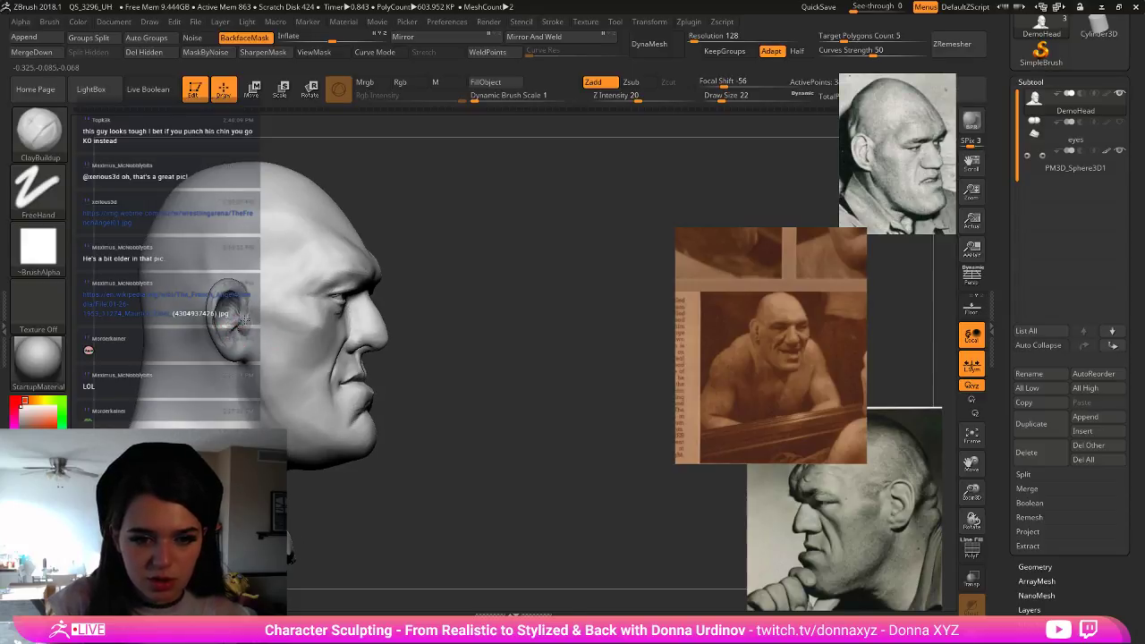
key(ctrl+z)
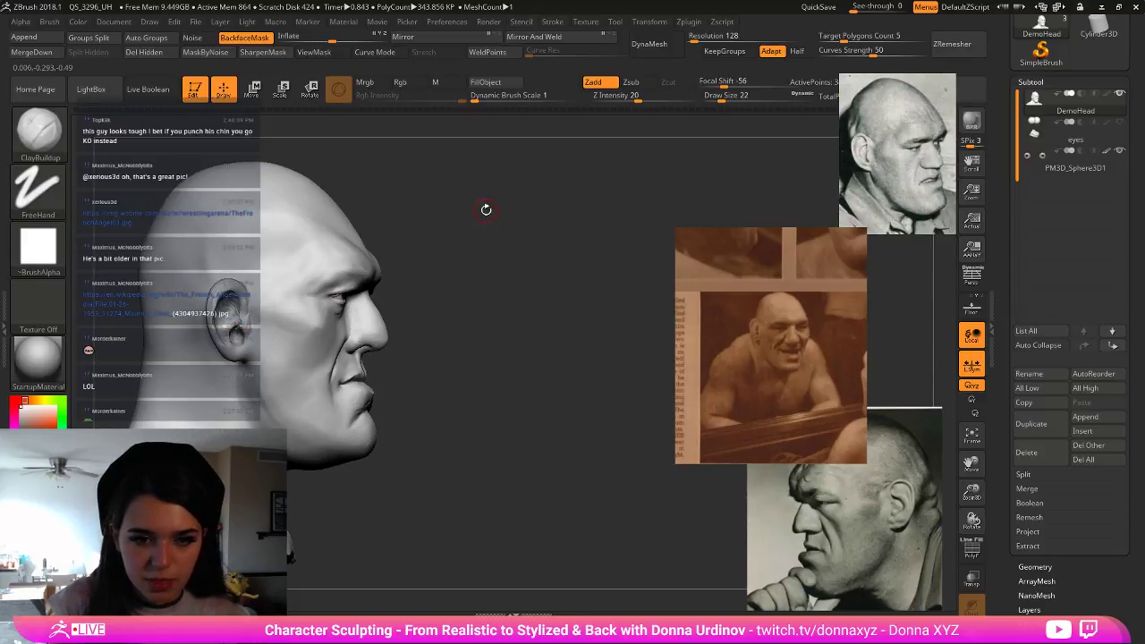
- Refine the ear's rim and inner folds with ClayBuildup at draw size 22, smoothing between strokes
drag(485, 209, 388, 215)
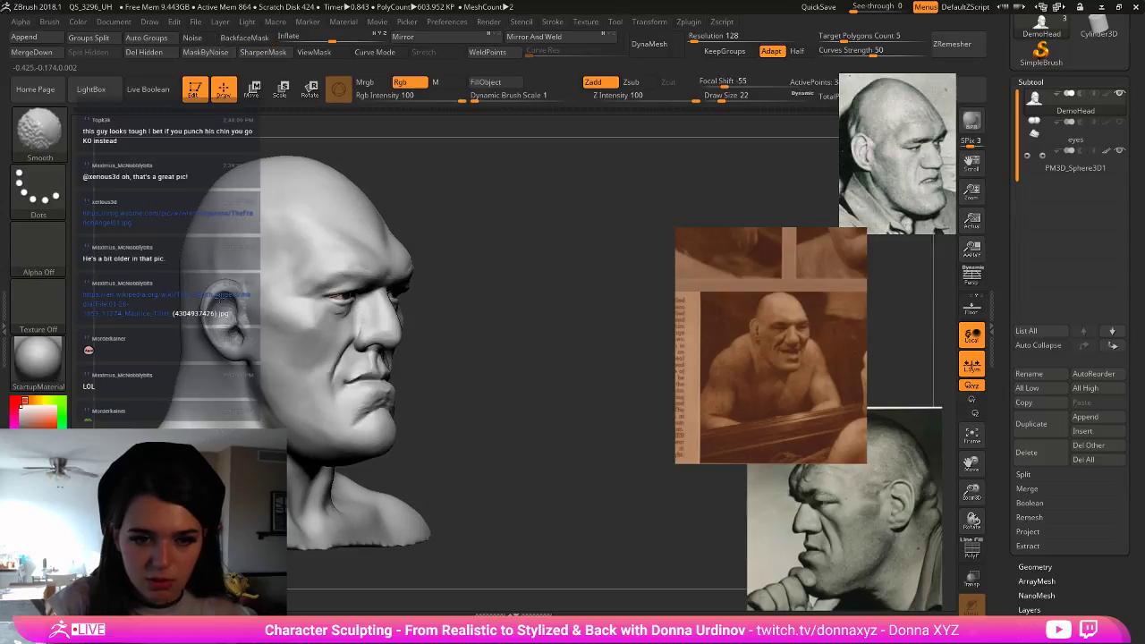
key(ctrl+z)
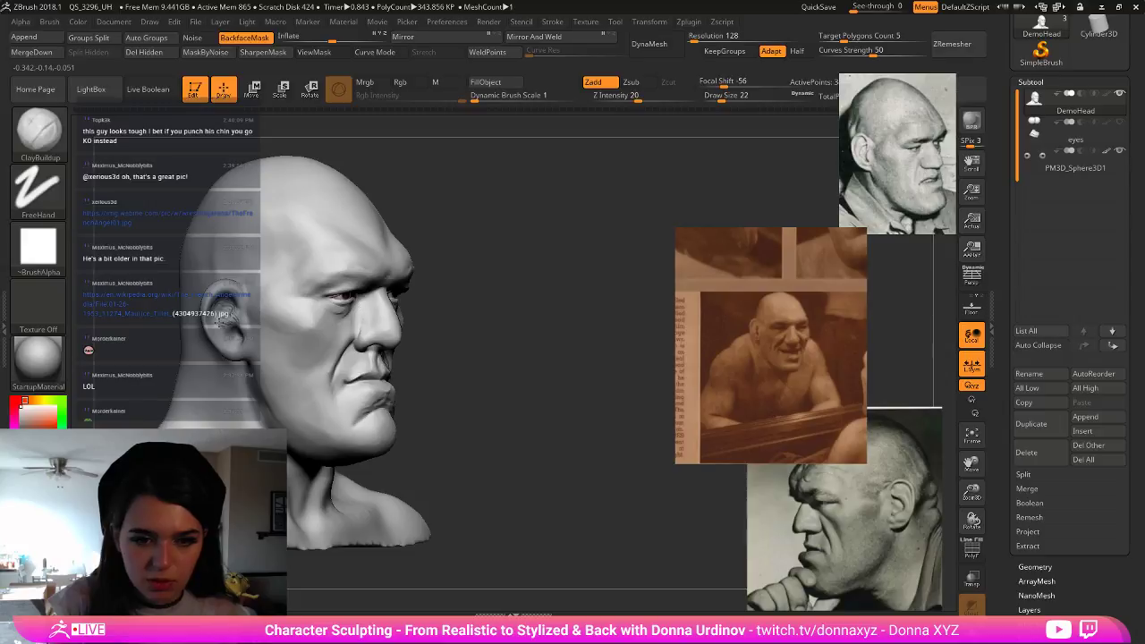
drag(485, 186, 258, 320)
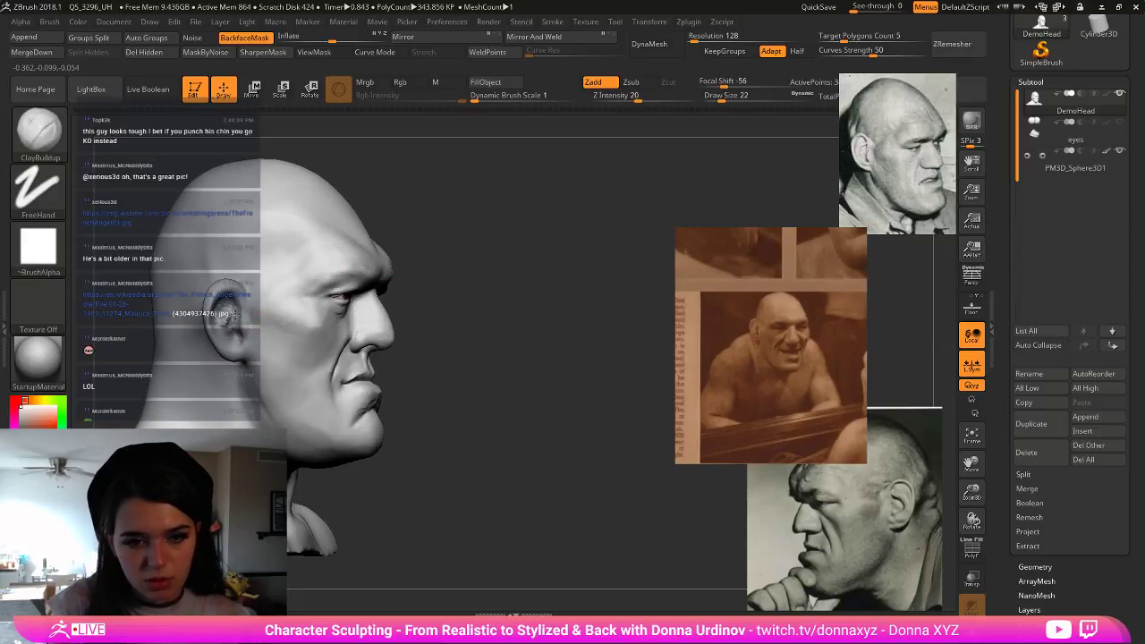
key(shift)
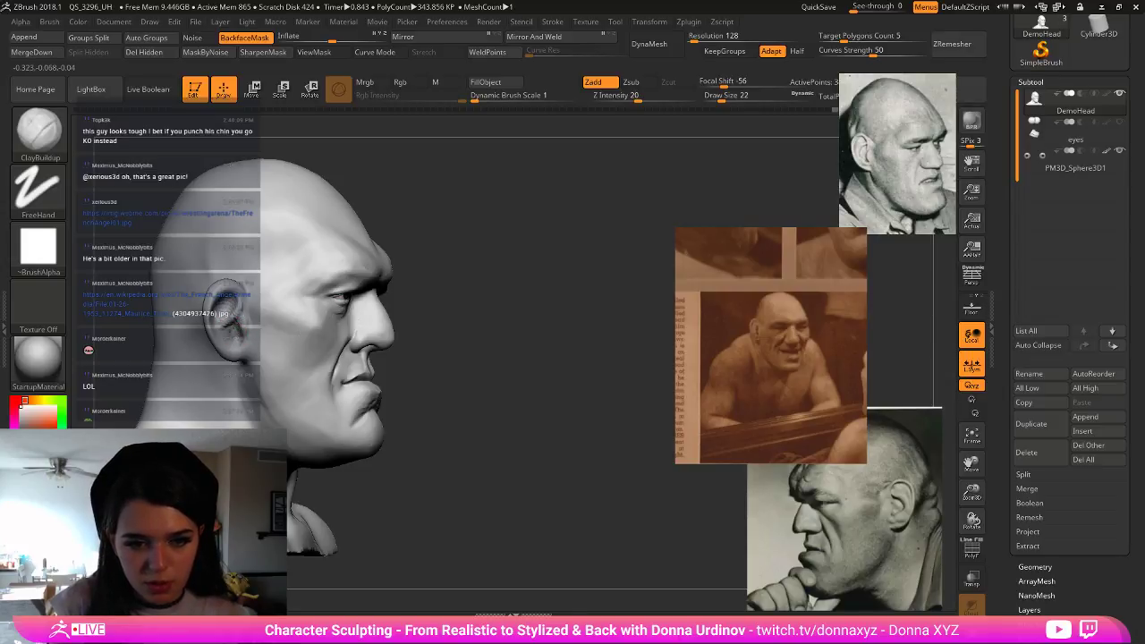
drag(504, 224, 308, 304)
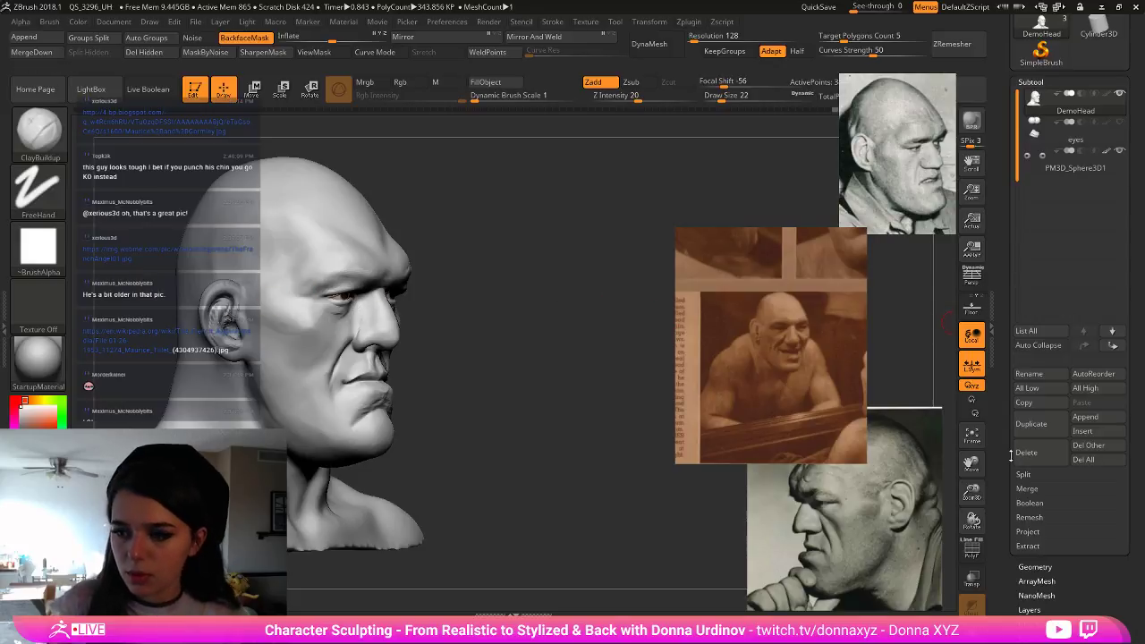
- Subdivide the head mesh to subdivision level 4 for finer ear detail
click(1034, 566)
key(ctrl+d)
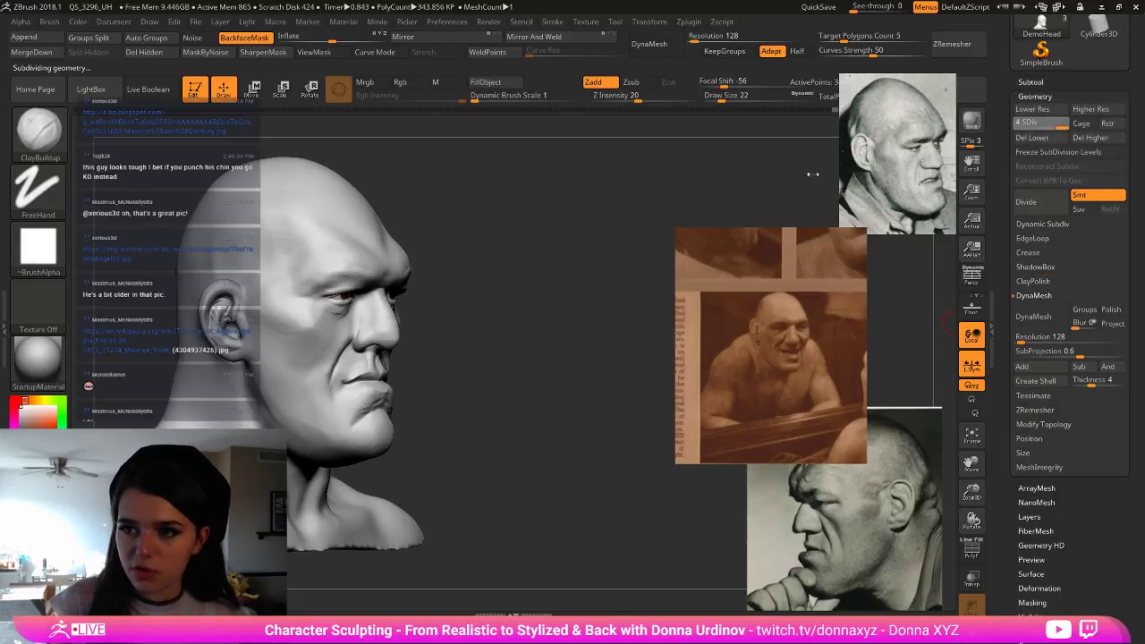
key(shift)
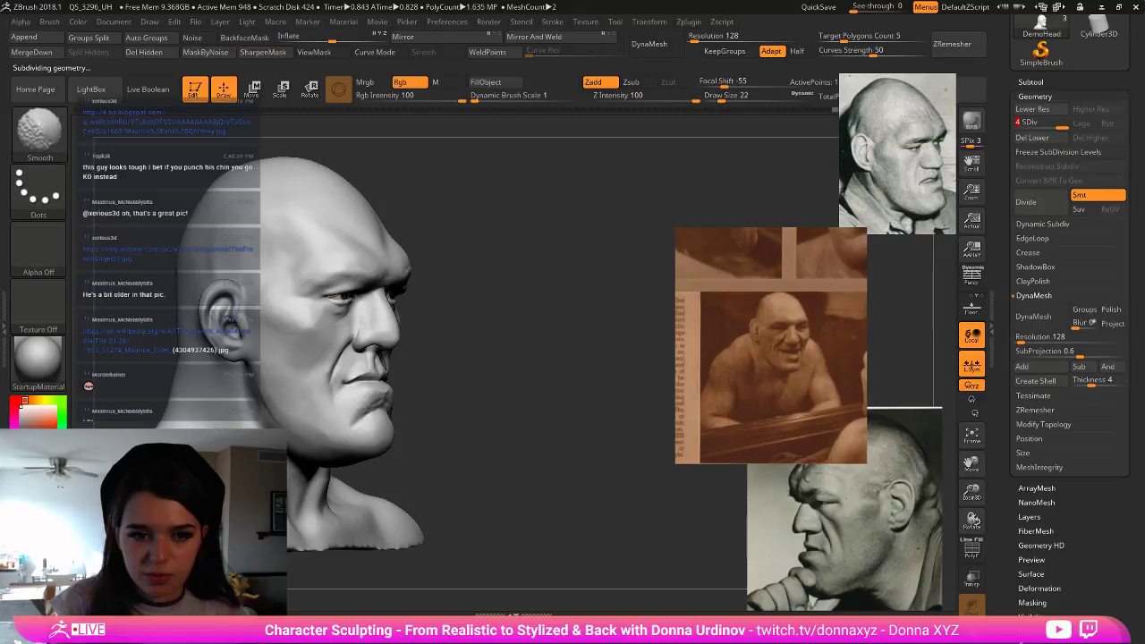
- Build up the small flap at the front of the ear canal with ClayBuildup at draw size 22
mouse_move(555, 256)
alt+mouse_down()
mouse_move(581, 261)
mouse_move(577, 309)
alt+mouse_up()
key([)
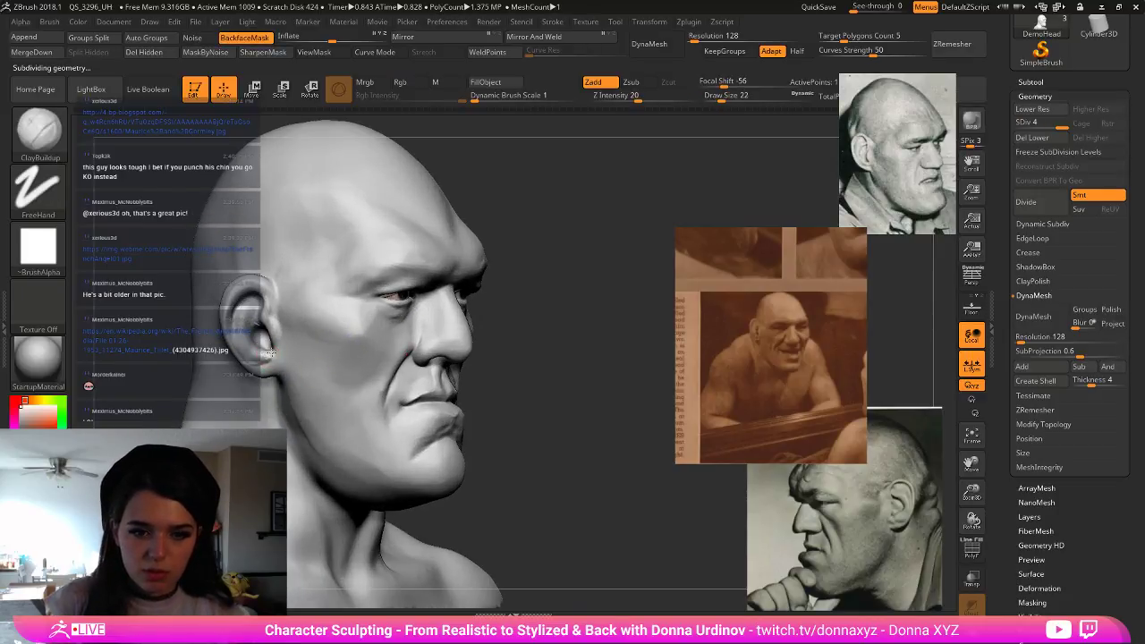
key(])
key(])
mouse_move(279, 336)
mouse_down()
mouse_move(276, 327)
mouse_move(278, 338)
mouse_up()
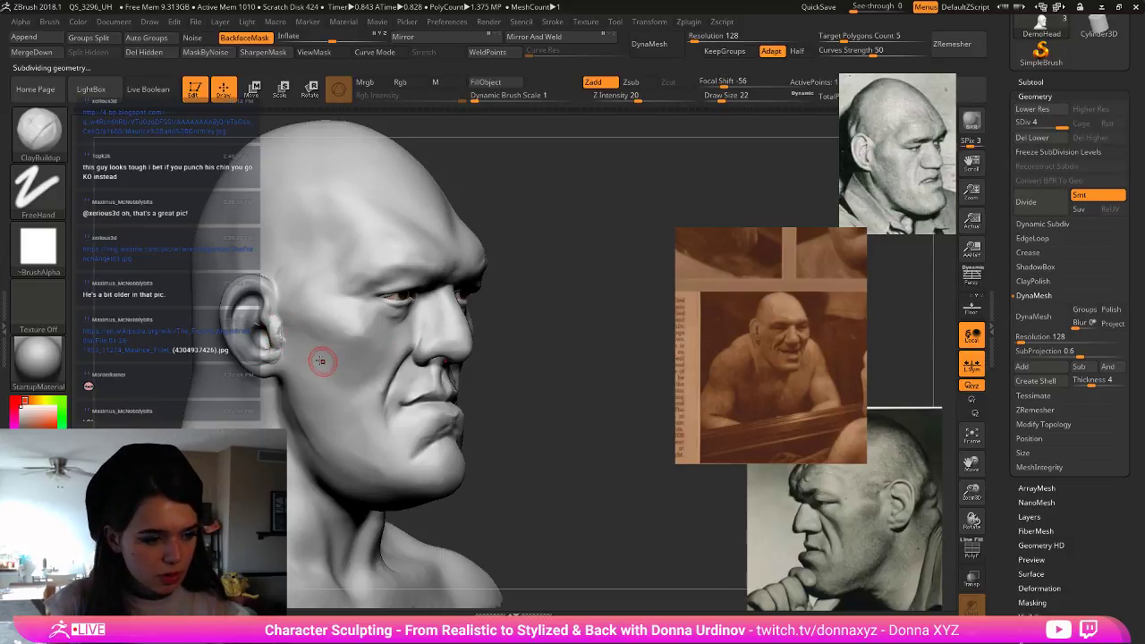
- Switch to the Move brush for the inner ear and shift the sepia reference photo clear of the face
key(b)
key(m)
key(v)
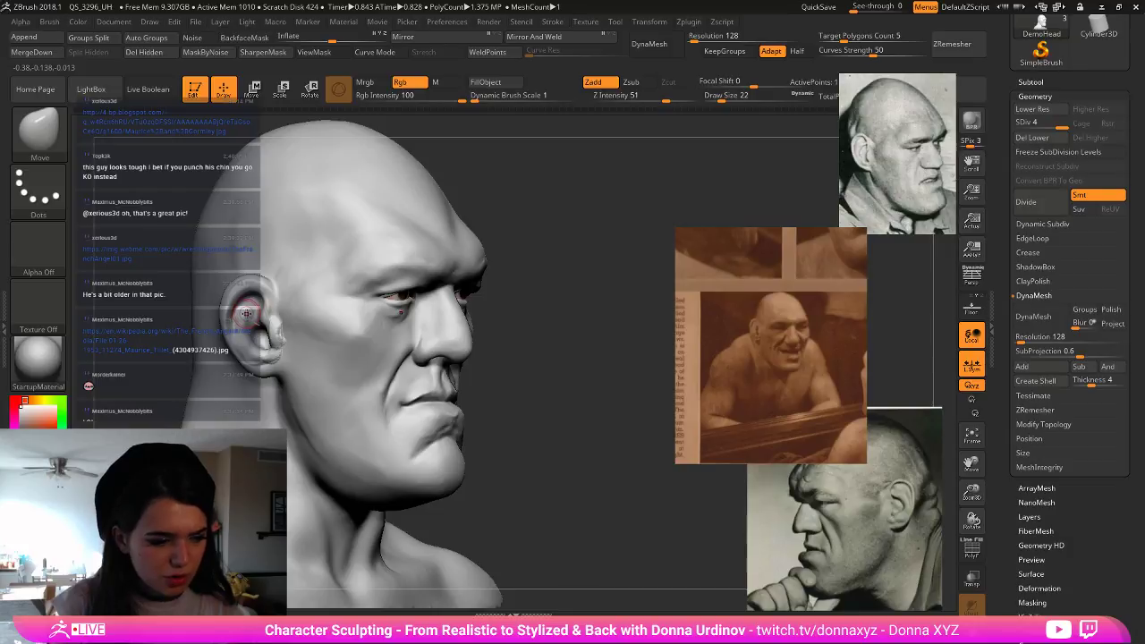
drag(543, 360, 825, 379)
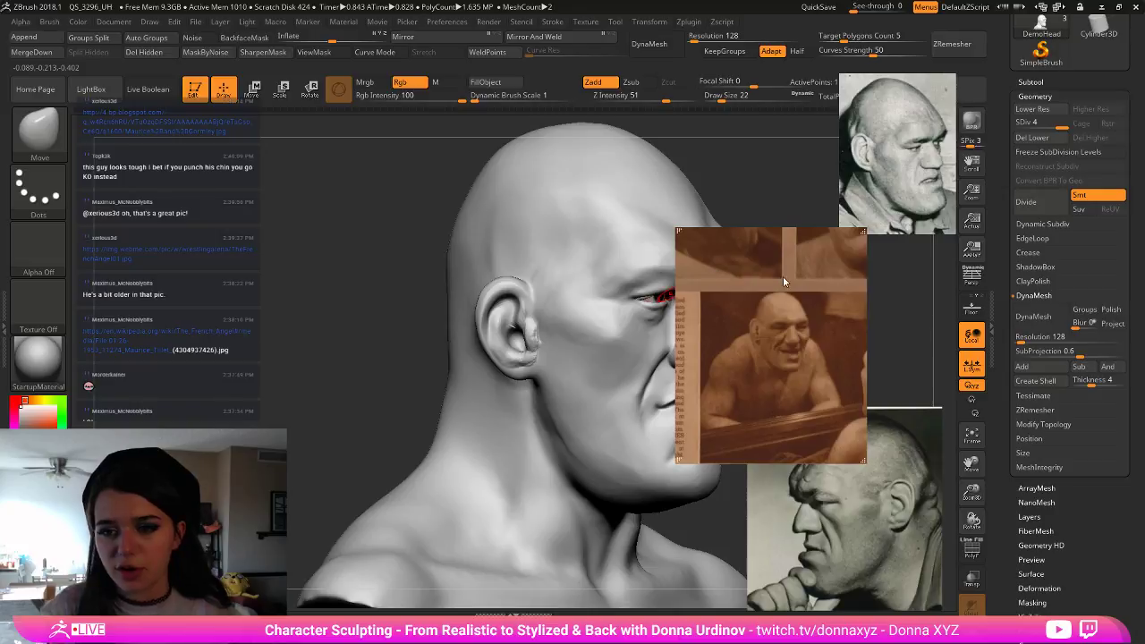
drag(782, 281, 912, 295)
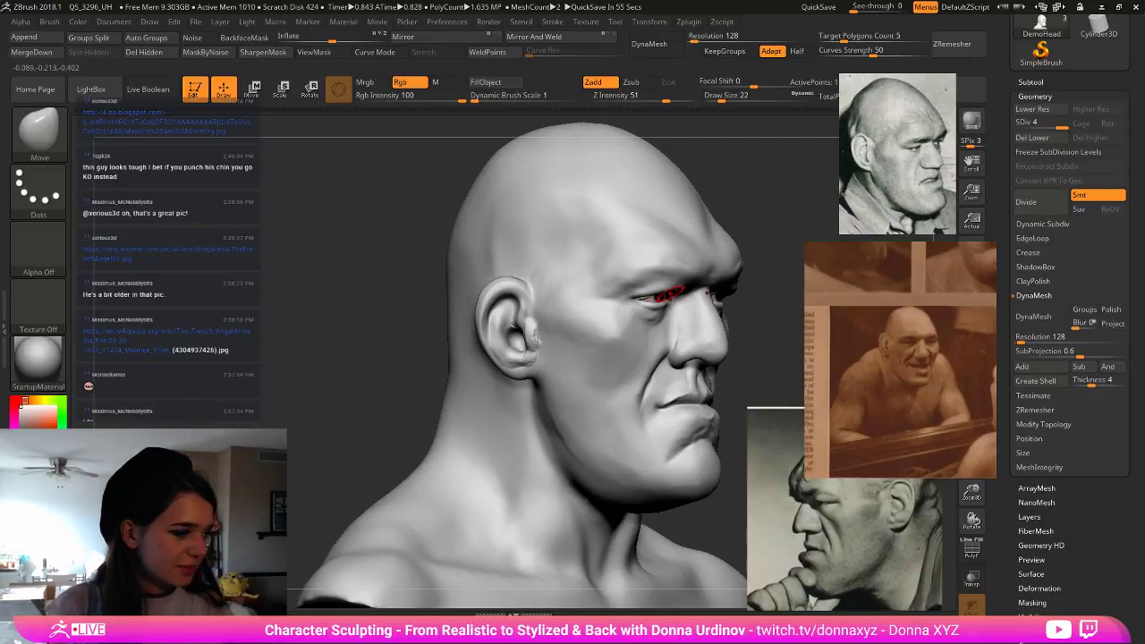
- Reshape the front flap and inner ear with the Move brush at draw size 26, smoothing the result
drag(341, 320, 510, 357)
key(b)
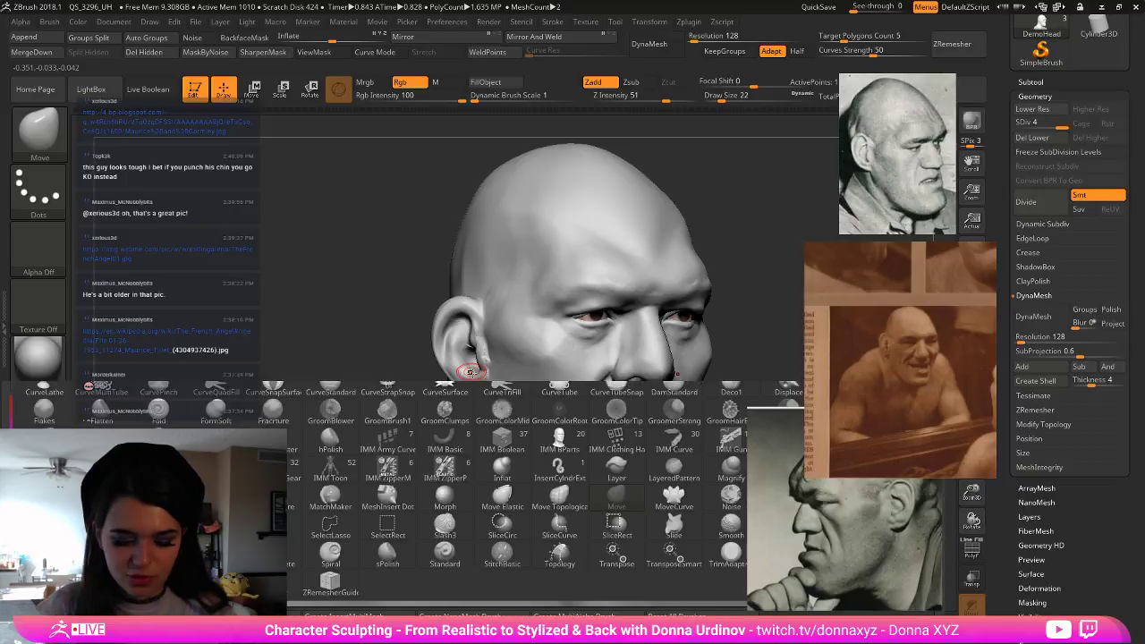
click(489, 338)
key(bracketright)
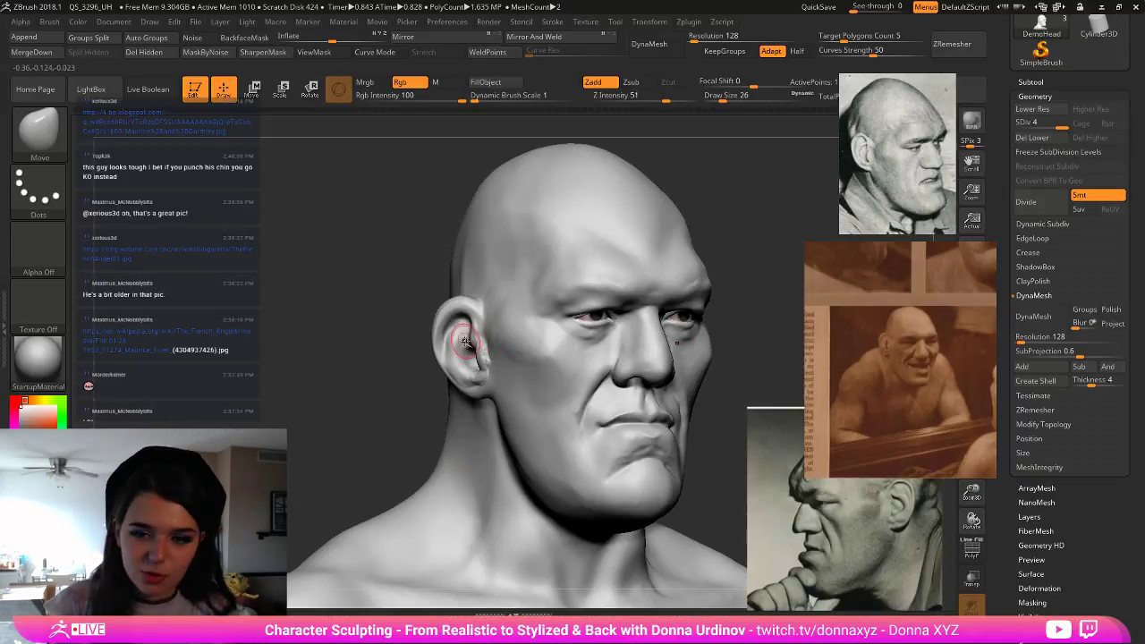
drag(474, 360, 476, 356)
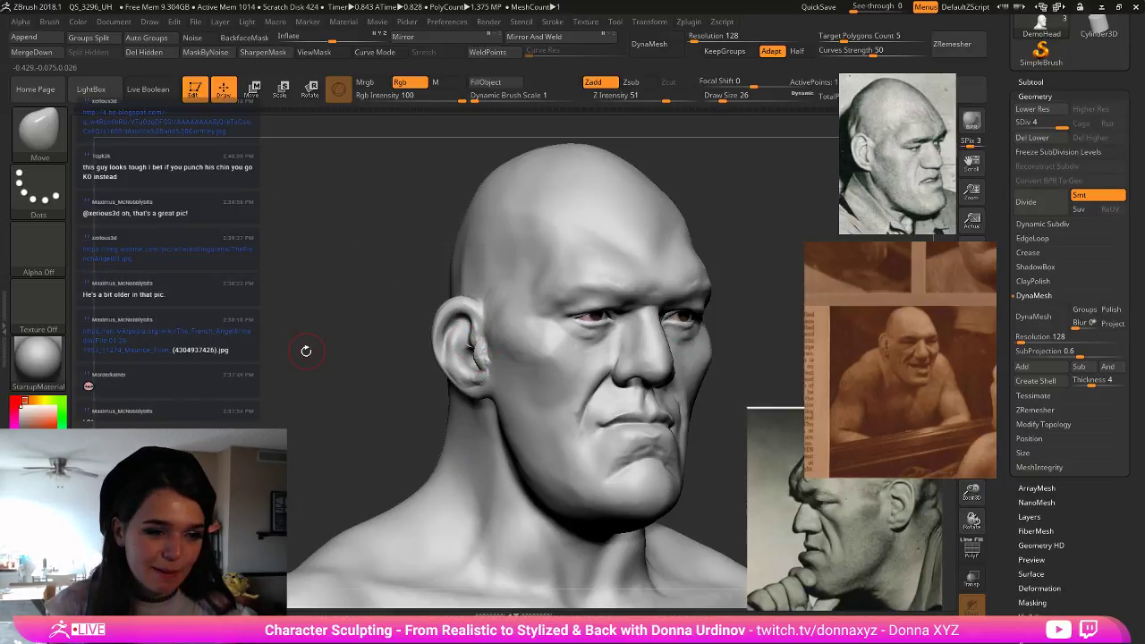
drag(305, 350, 470, 355)
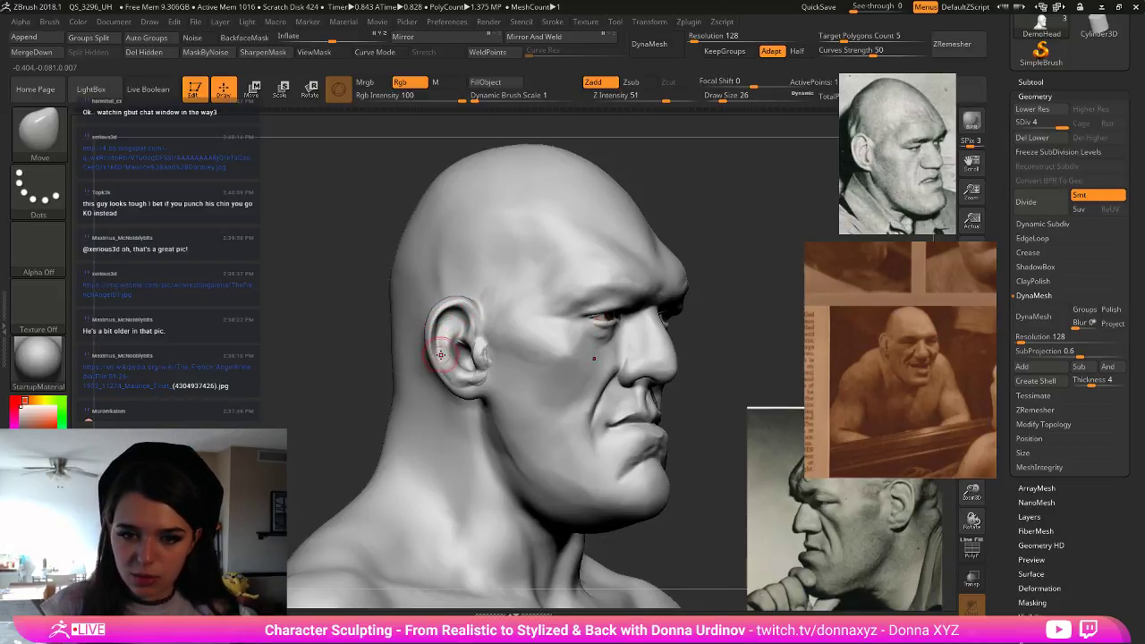
key(shift)
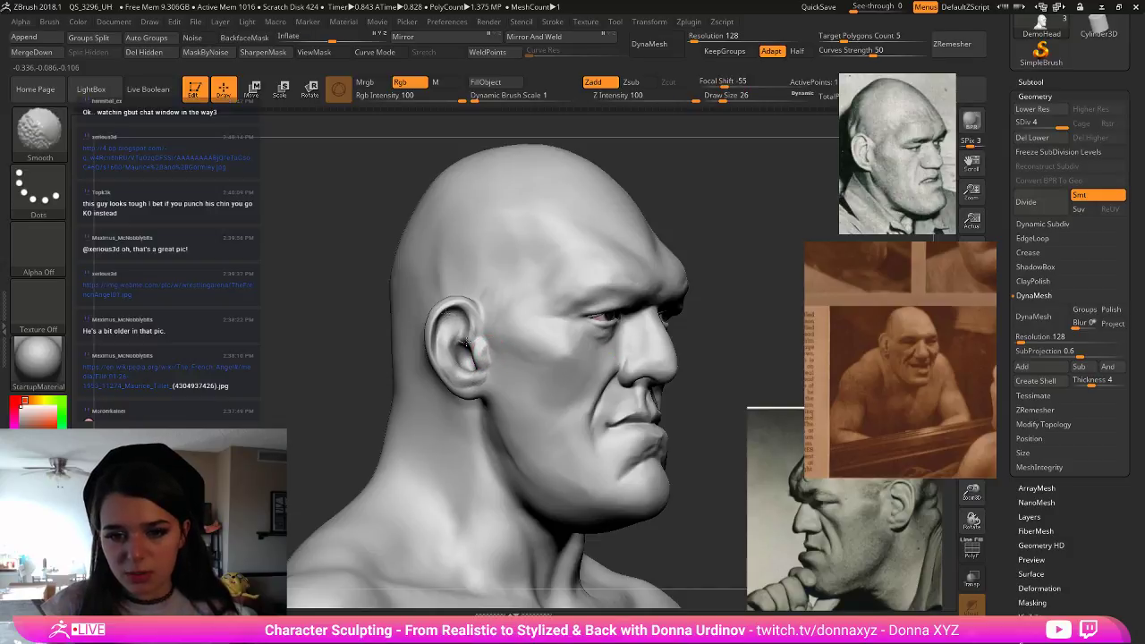
- Carve the creases of the upper inner ear with the DamStandard brush at draw size 26
key(b)
key(d)
key(s)
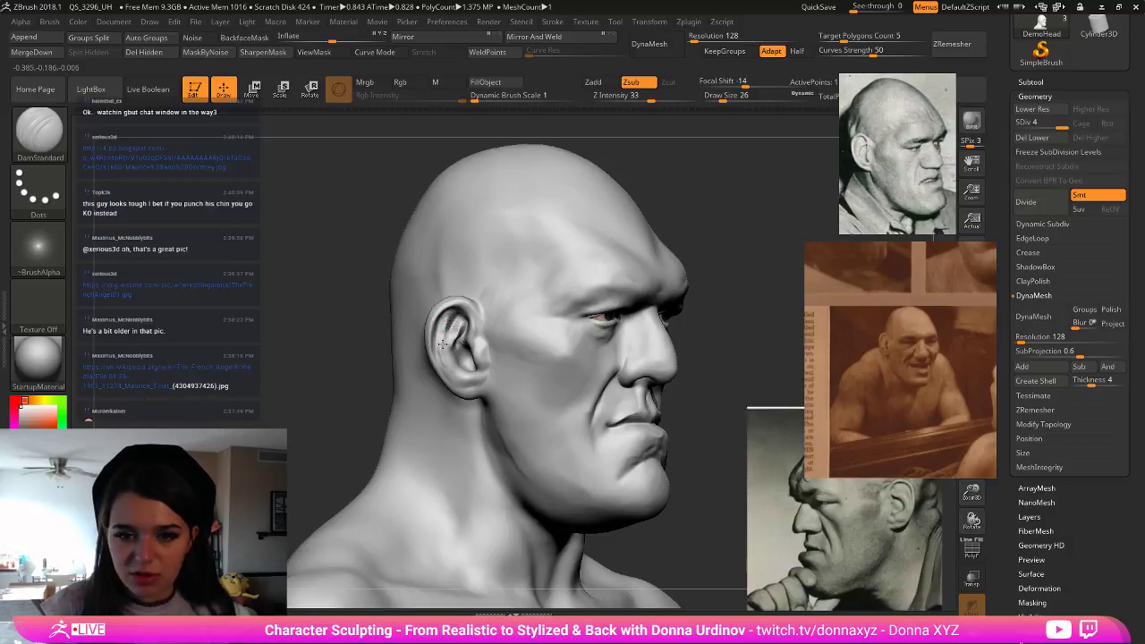
- Try flattening the ear's upper inner folds with the hPolish brush at draw size 26, then undo the last changes
key(b)
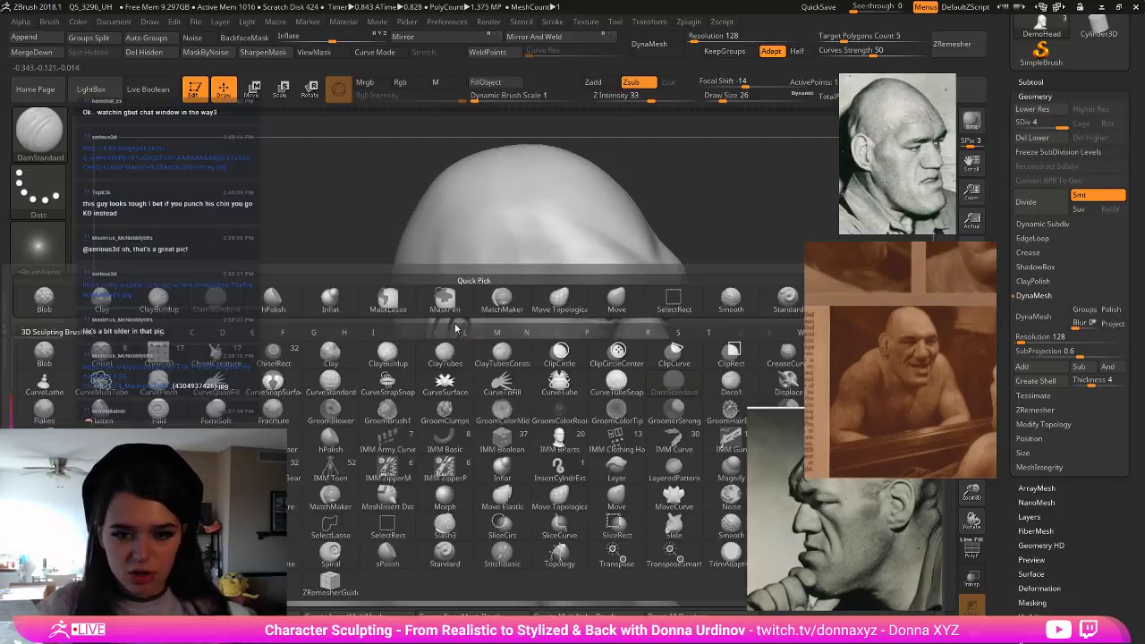
key(h)
key(p)
key(ctrl+z)
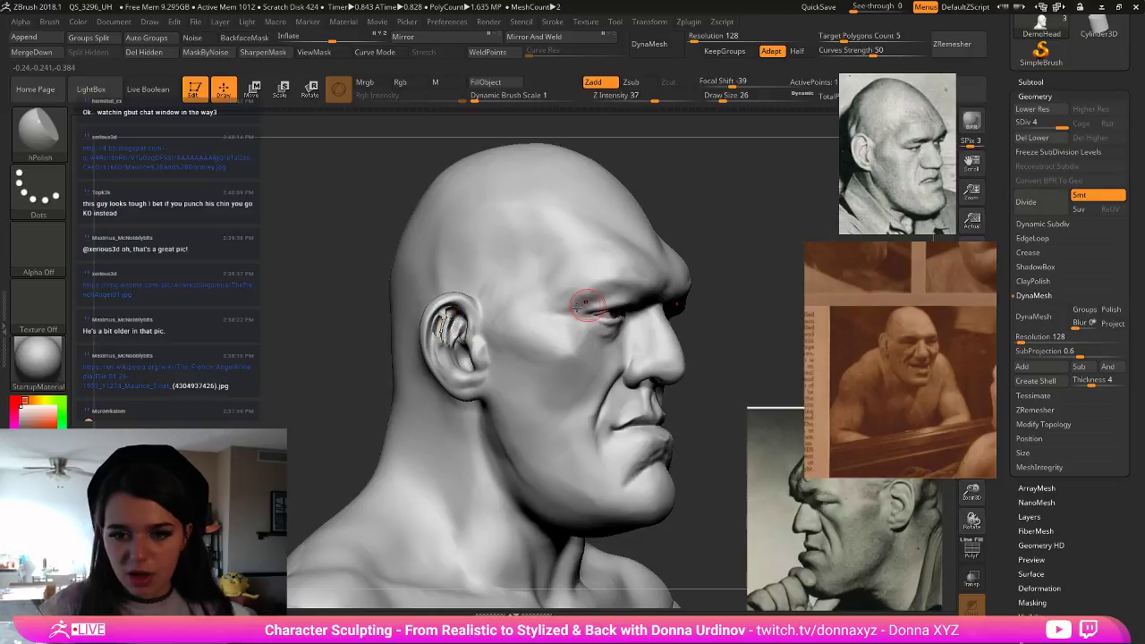
key(ctrl+z)
drag(742, 301, 728, 294)
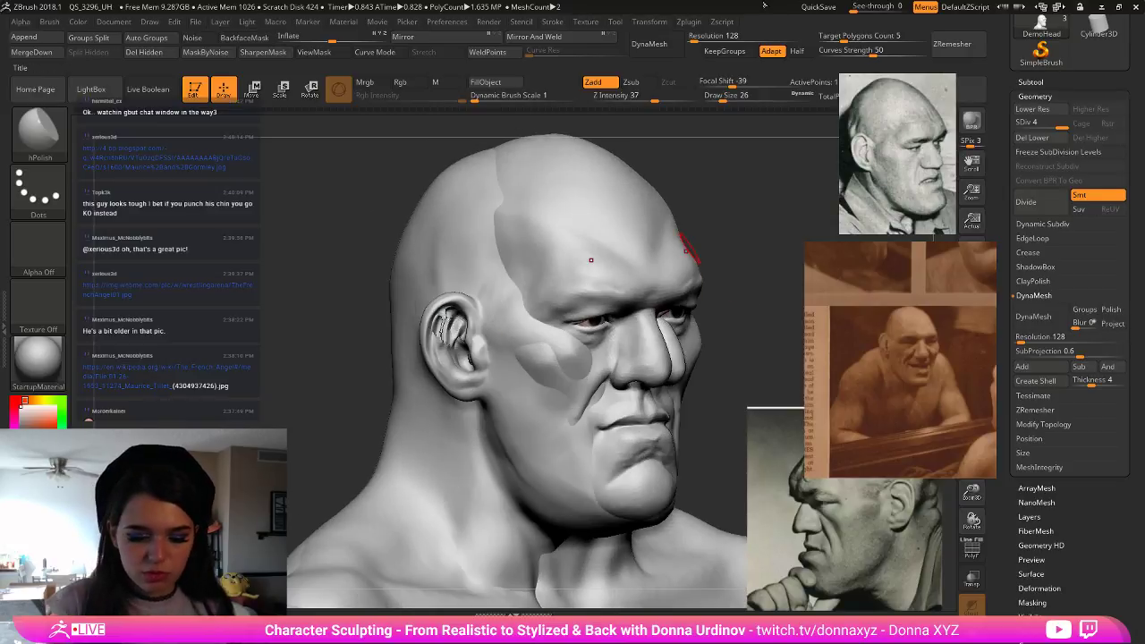
key(ctrl+z)
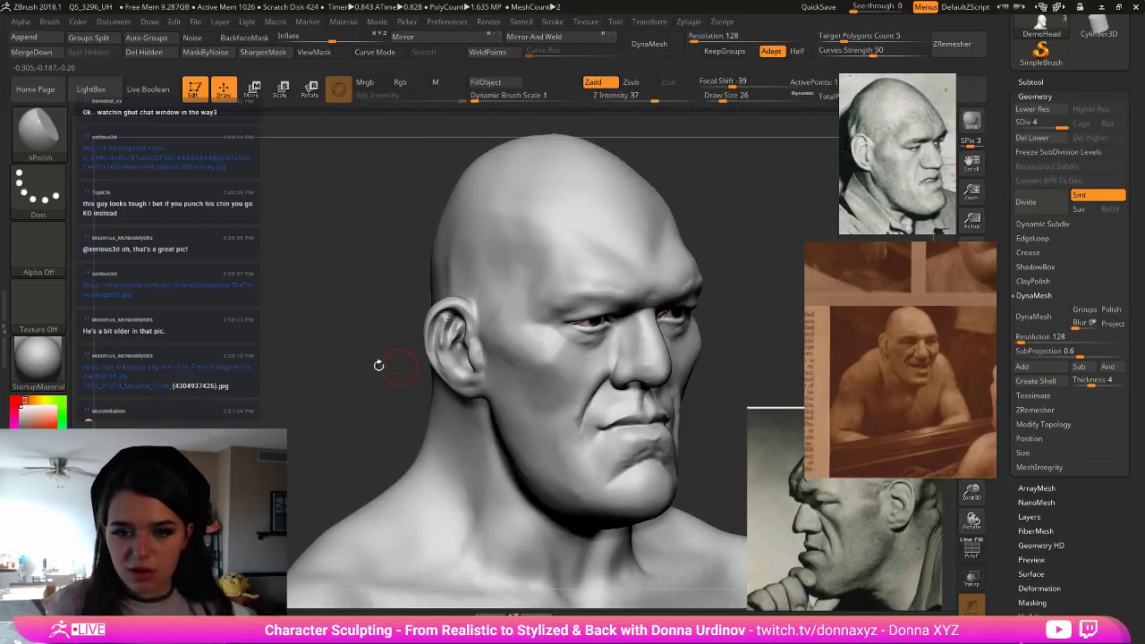
- Build up the ear's upper inner fold down towards the ear canal with ClayBuildup at draw size 18
drag(378, 365, 358, 361)
key(b)
key(c)
key(b)
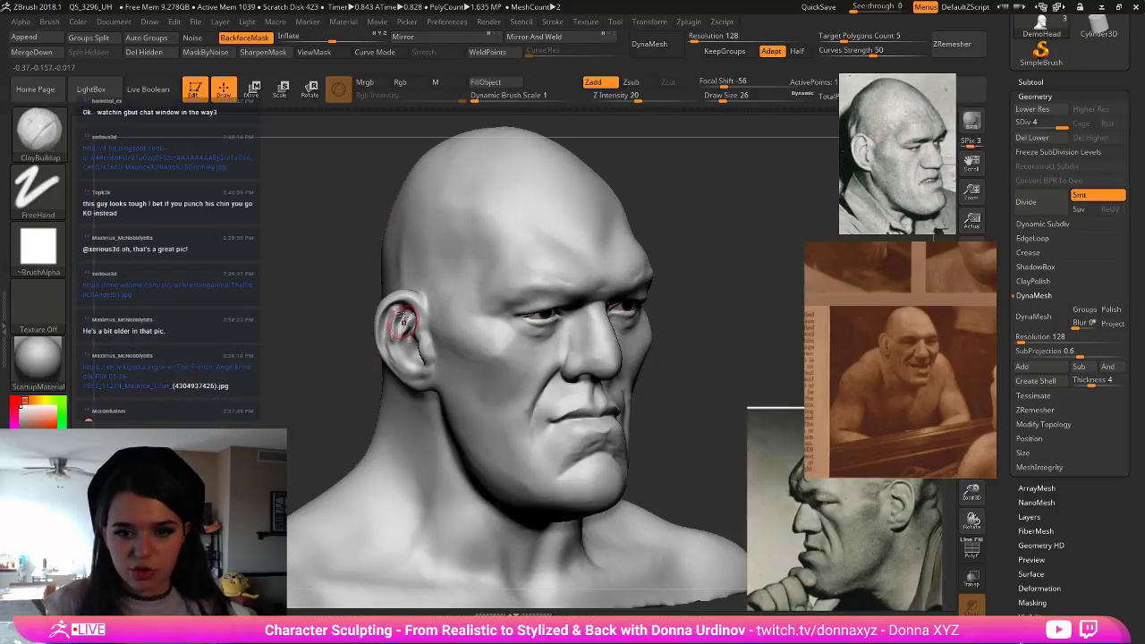
key(bracketleft)
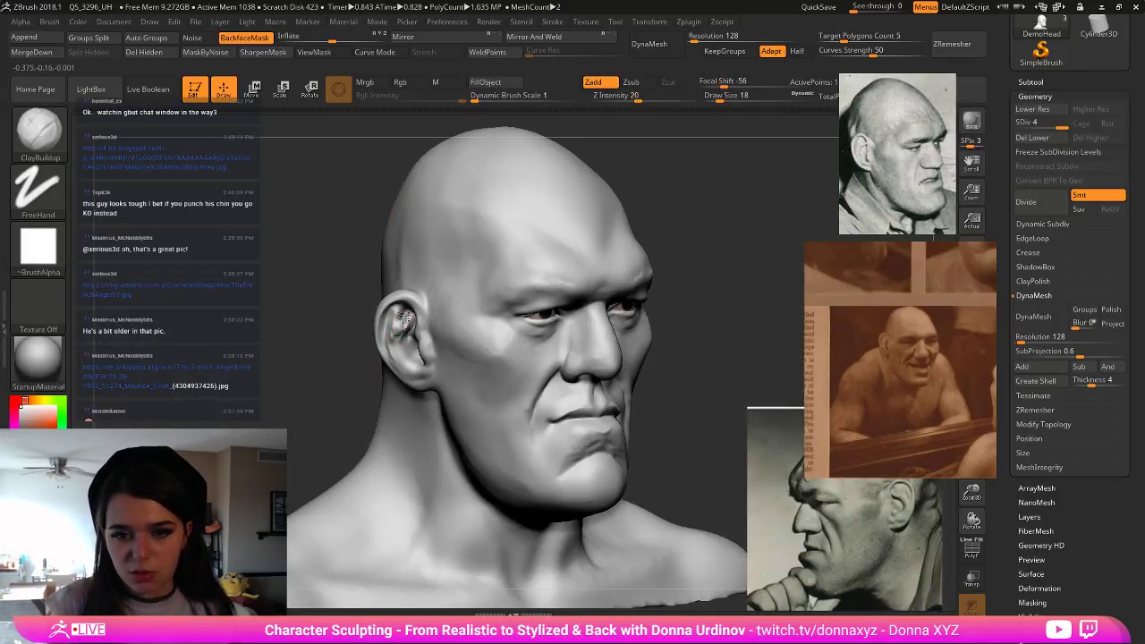
mouse_move(404, 318)
mouse_down()
mouse_move(399, 362)
mouse_move(412, 353)
mouse_up()
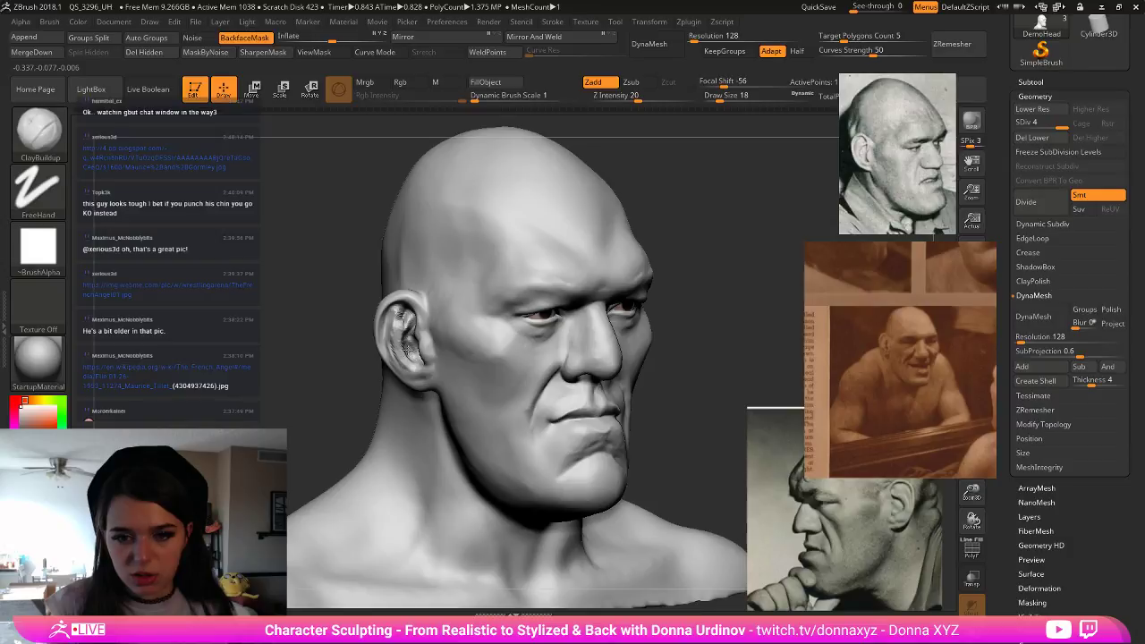
- Shape the bowl around the ear canal with ClayBuildup at draw size 18 and smooth the inner folds
drag(286, 350, 302, 347)
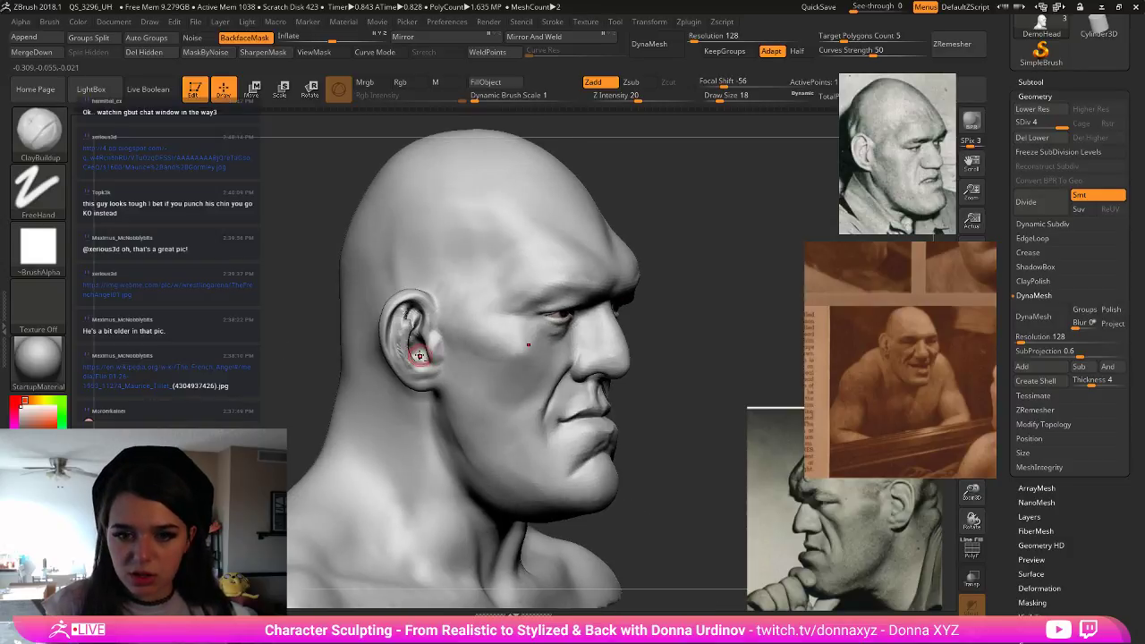
drag(419, 355, 414, 337)
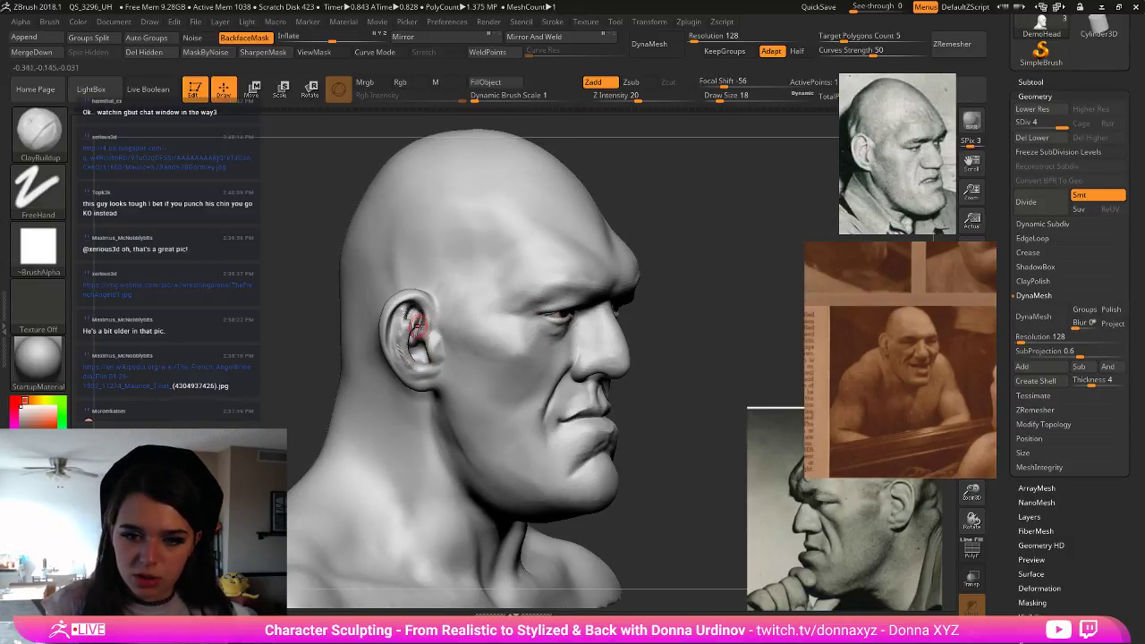
key(shift)
shift+drag(414, 317, 406, 355)
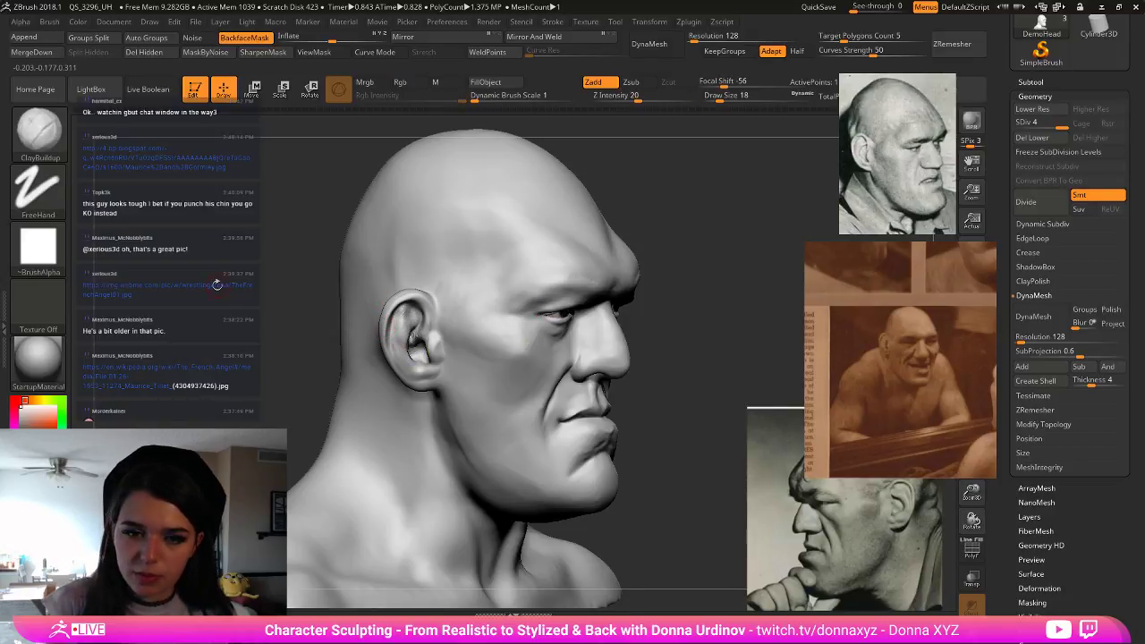
- Add volume to the earlobe with the ClayBuildup brush at draw size 26
drag(217, 284, 185, 283)
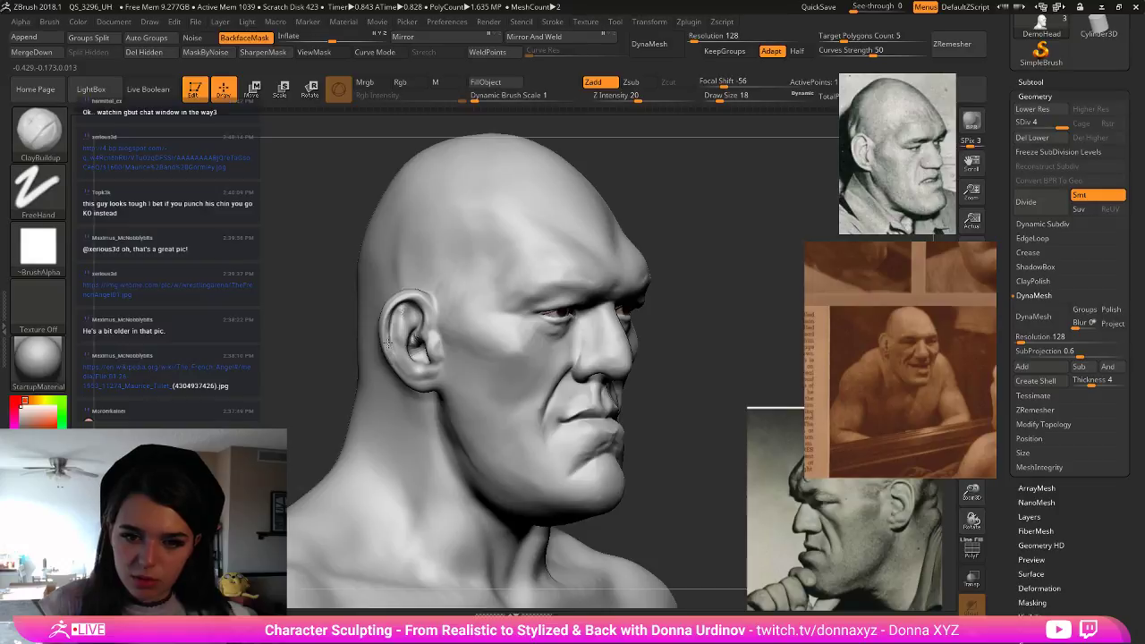
key(bracketright)
mouse_move(429, 381)
mouse_down()
mouse_move(420, 376)
mouse_move(432, 387)
mouse_up()
- Sharpen the creases from the inner ear down to the lobe with DamStandard at draw size 26
key(b)
key(d)
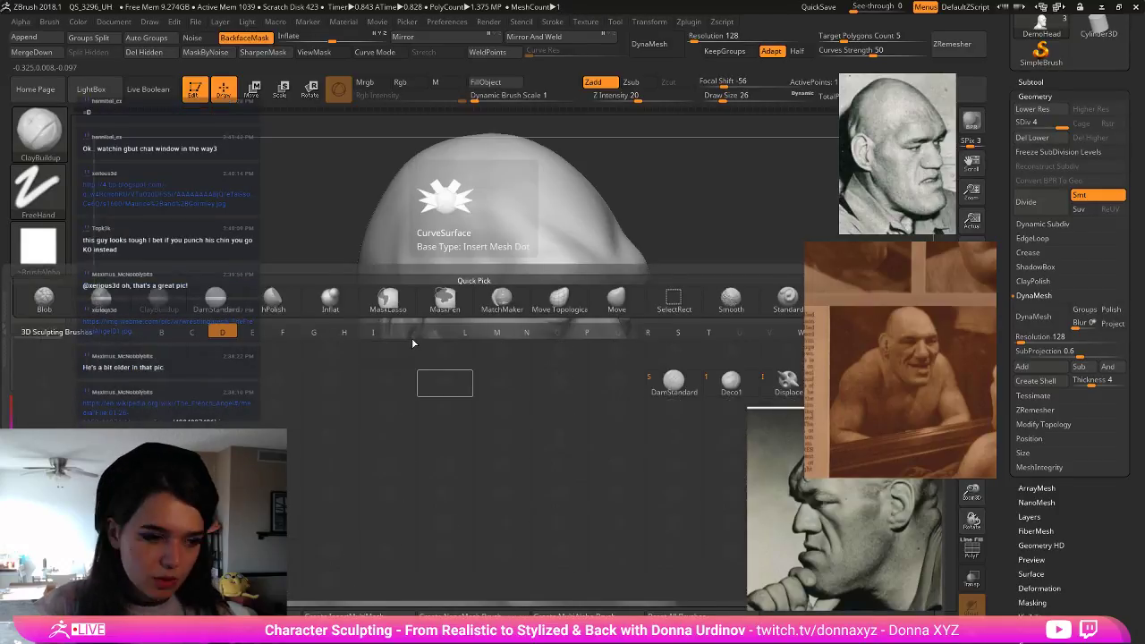
key(s)
drag(412, 334, 435, 367)
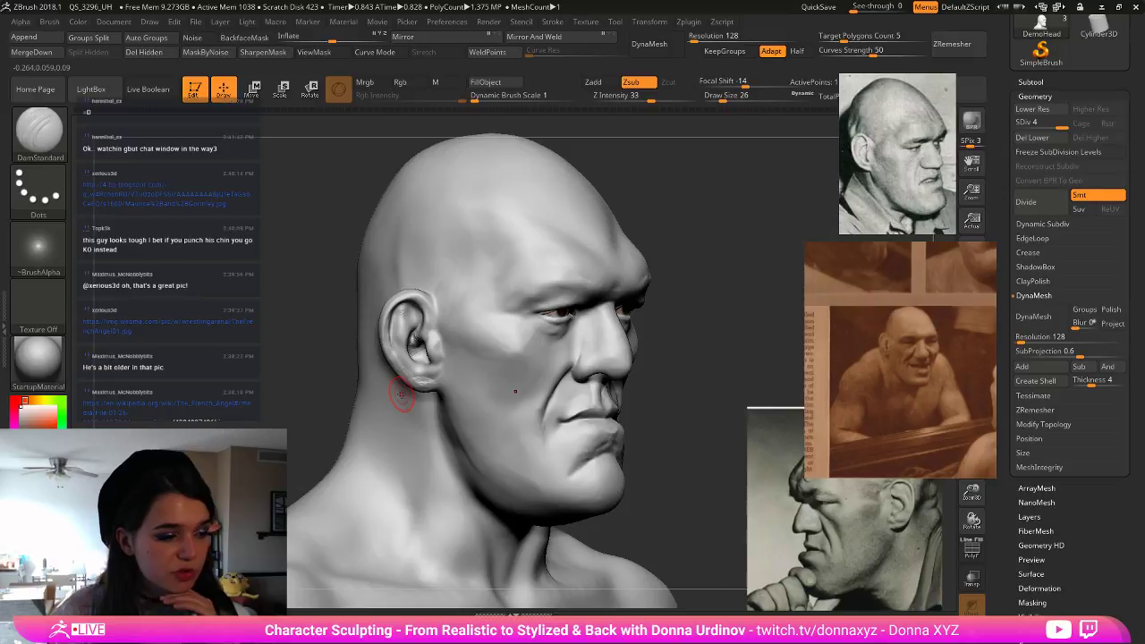
- Check the bust from several angles and smooth the ear's outer back rim
drag(183, 344, 138, 376)
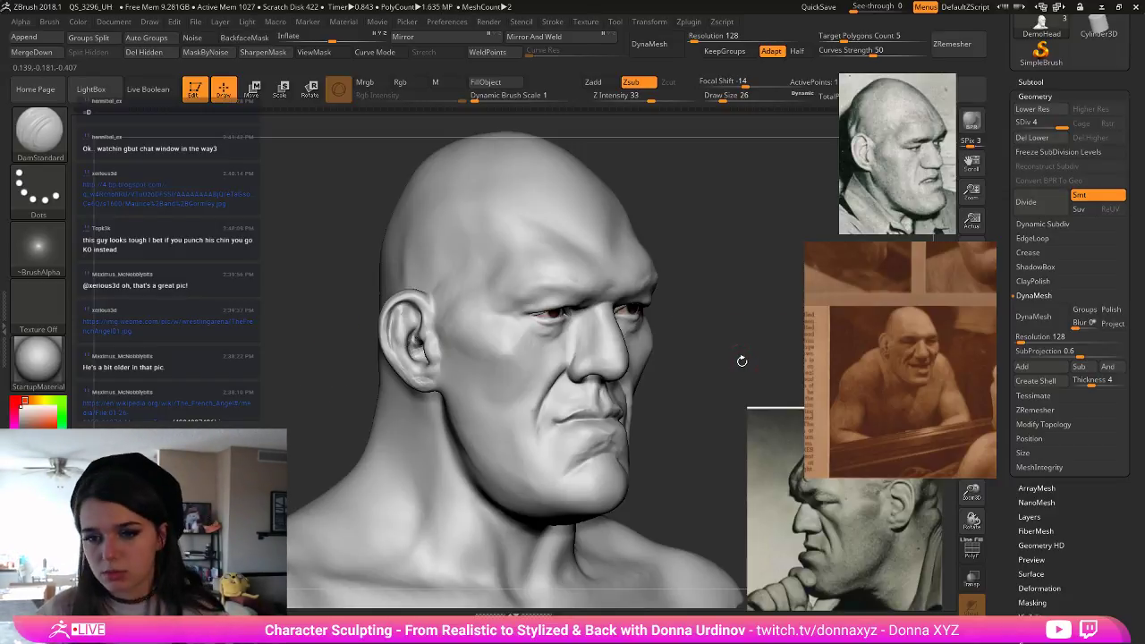
mouse_move(742, 360)
mouse_down()
mouse_move(687, 344)
mouse_move(689, 359)
mouse_move(702, 314)
mouse_up()
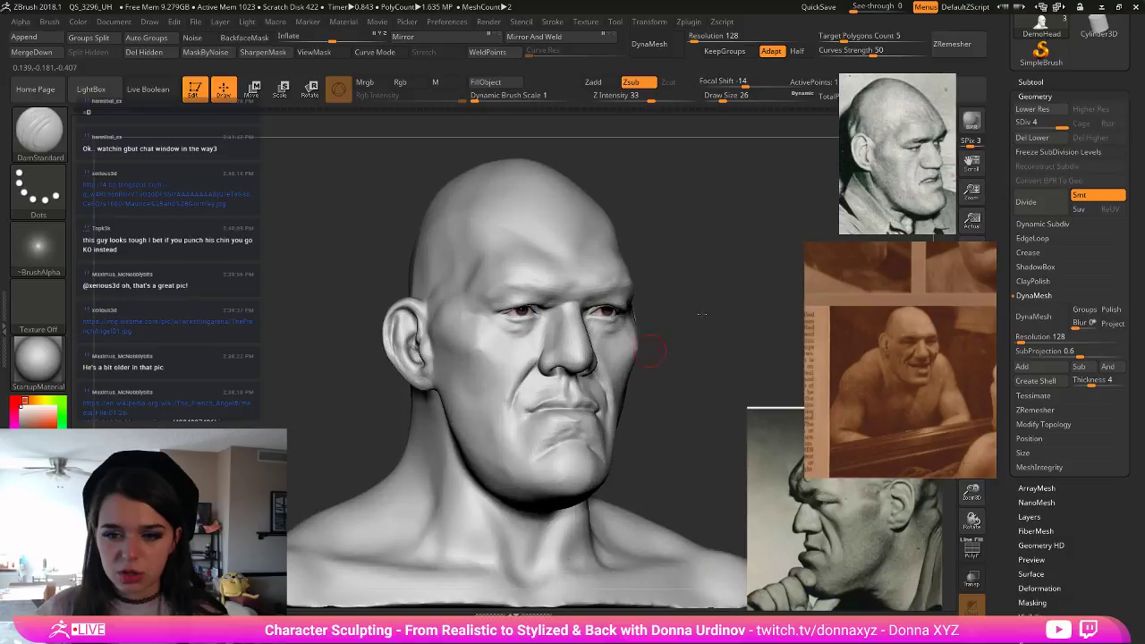
mouse_move(650, 351)
mouse_down()
mouse_move(714, 322)
mouse_move(660, 287)
mouse_up()
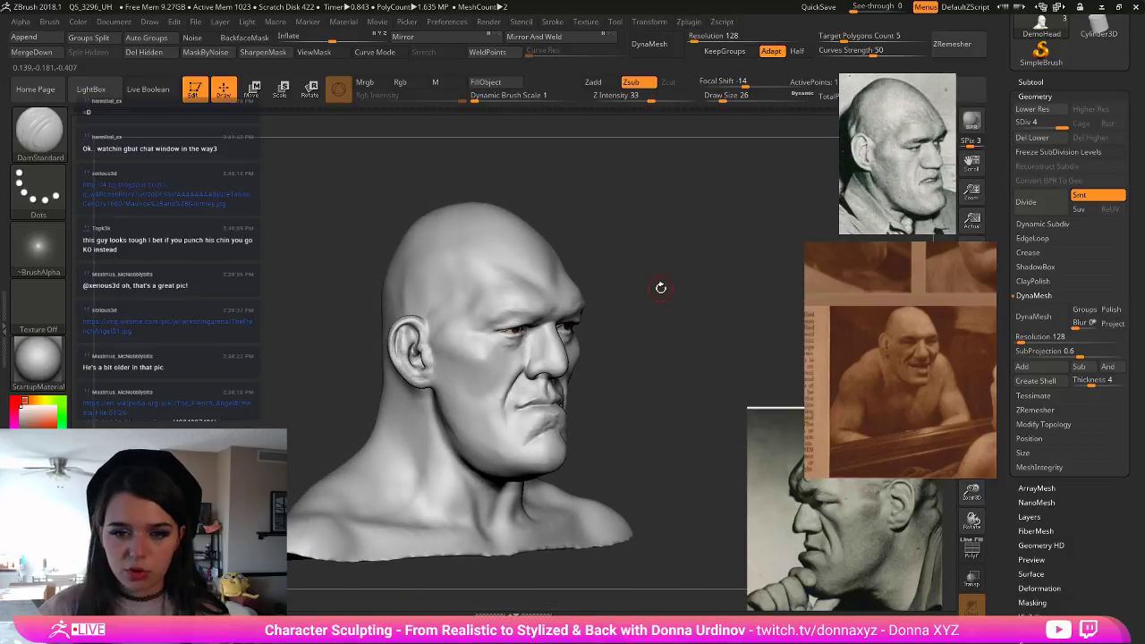
drag(644, 244, 656, 299)
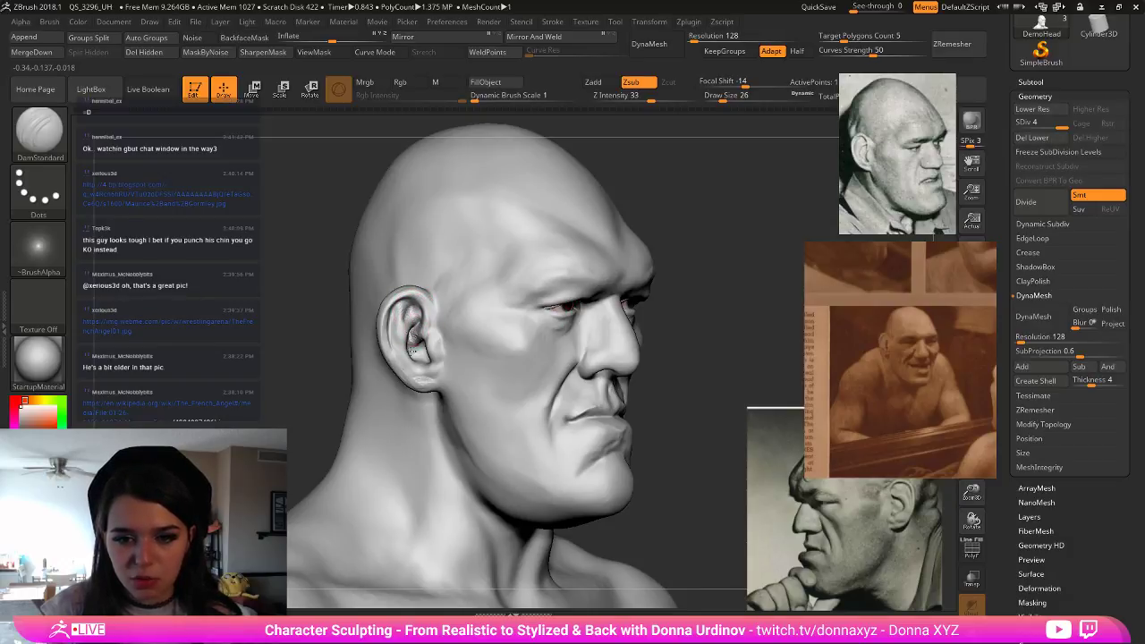
key(shift)
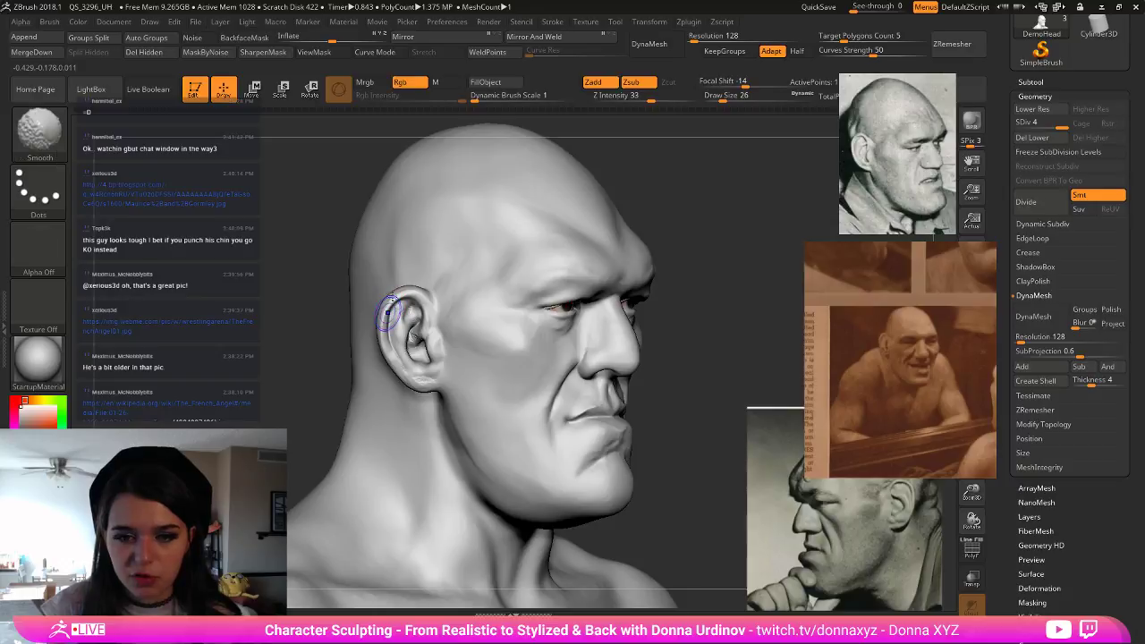
shift+drag(388, 313, 388, 342)
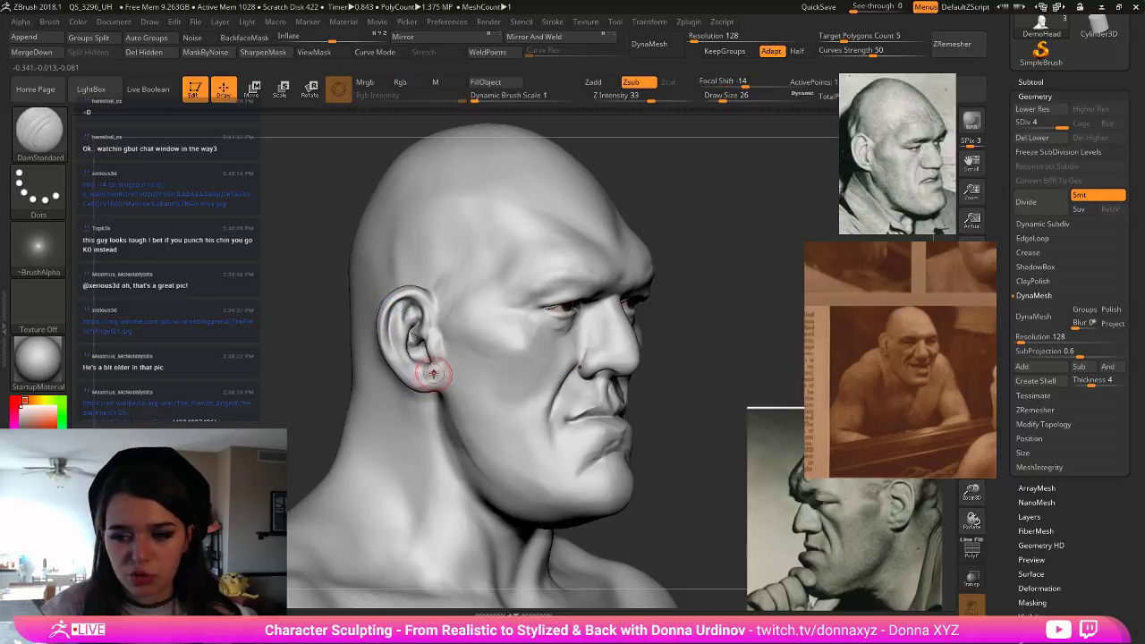
- Deepen the ear canal area, inner folds and rim creases with DamStandard, reducing the draw size to 22
mouse_move(415, 373)
mouse_down()
mouse_move(425, 371)
mouse_move(415, 364)
mouse_up()
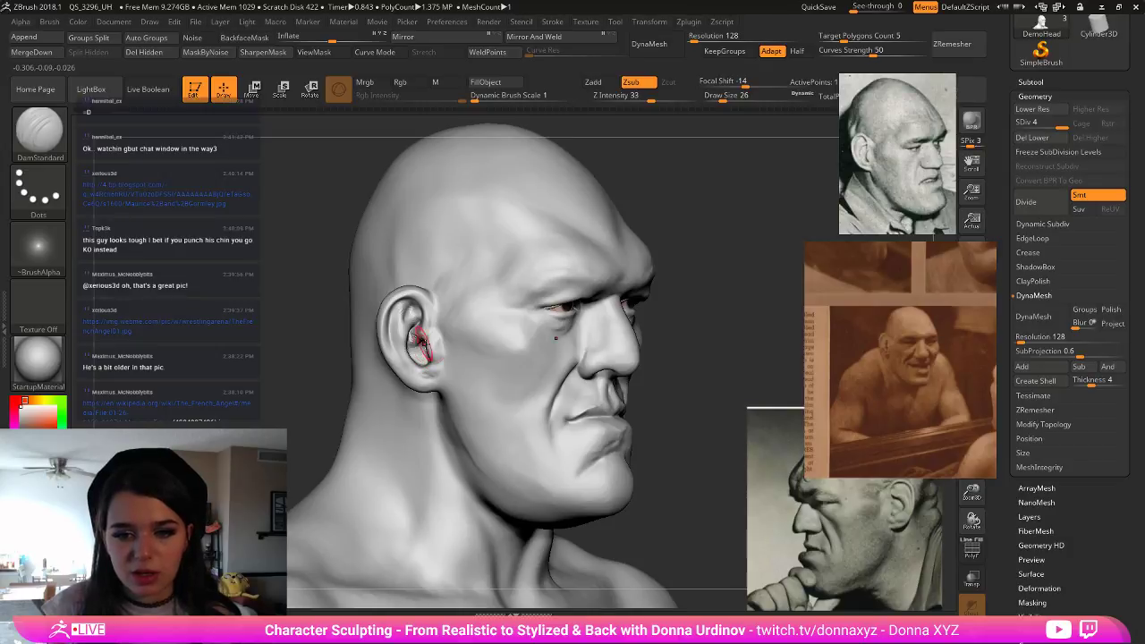
mouse_move(713, 327)
mouse_down()
mouse_move(420, 324)
mouse_move(424, 311)
mouse_up()
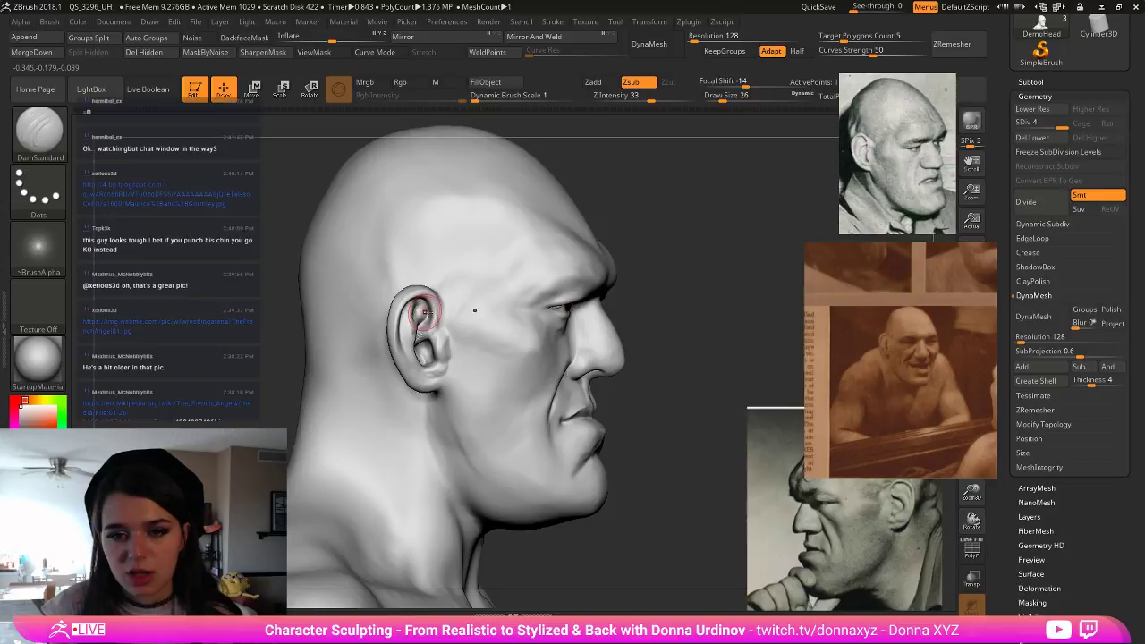
drag(726, 227, 480, 277)
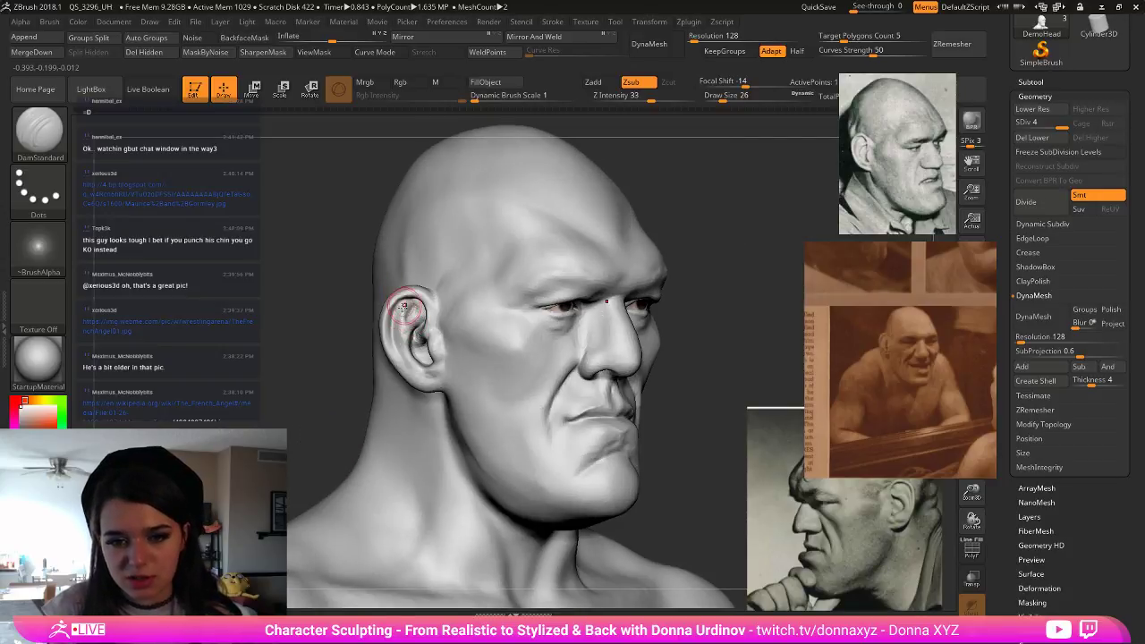
mouse_move(408, 302)
mouse_down()
mouse_move(395, 326)
mouse_move(420, 377)
mouse_move(388, 341)
mouse_up()
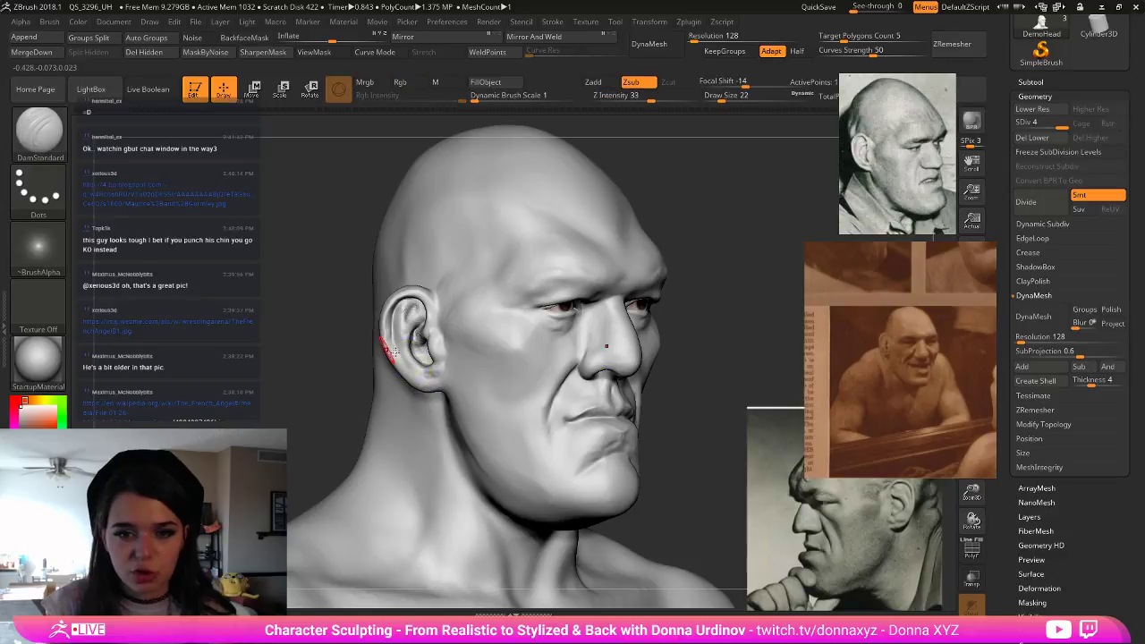
- Change the bust's material to Green Metallic
click(41, 367)
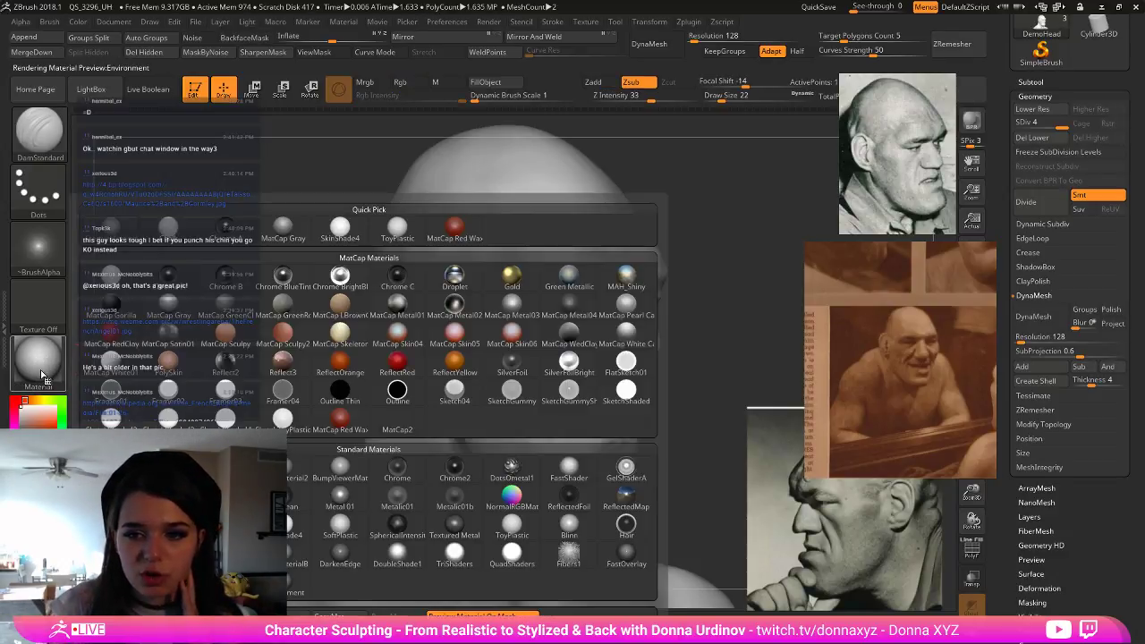
click(578, 281)
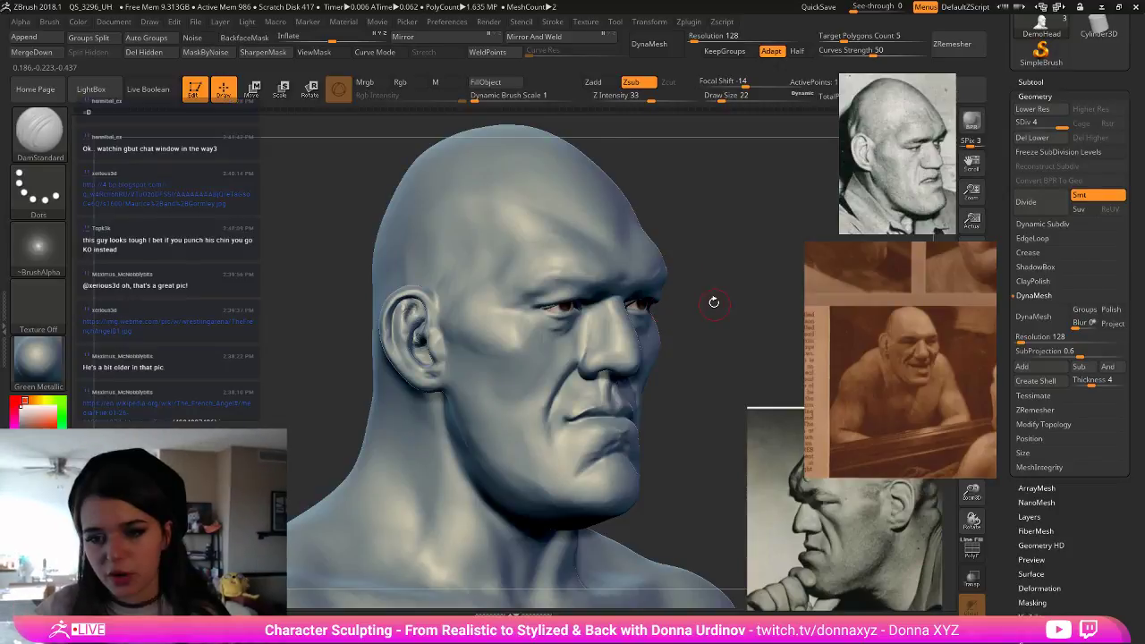
alt+drag(713, 299, 697, 268)
mouse_move(698, 292)
mouse_down()
mouse_move(623, 292)
mouse_move(619, 310)
mouse_move(657, 320)
mouse_up()
- Flatten the cheek planes beside the nose with the hPolish brush at draw size 34
key(b)
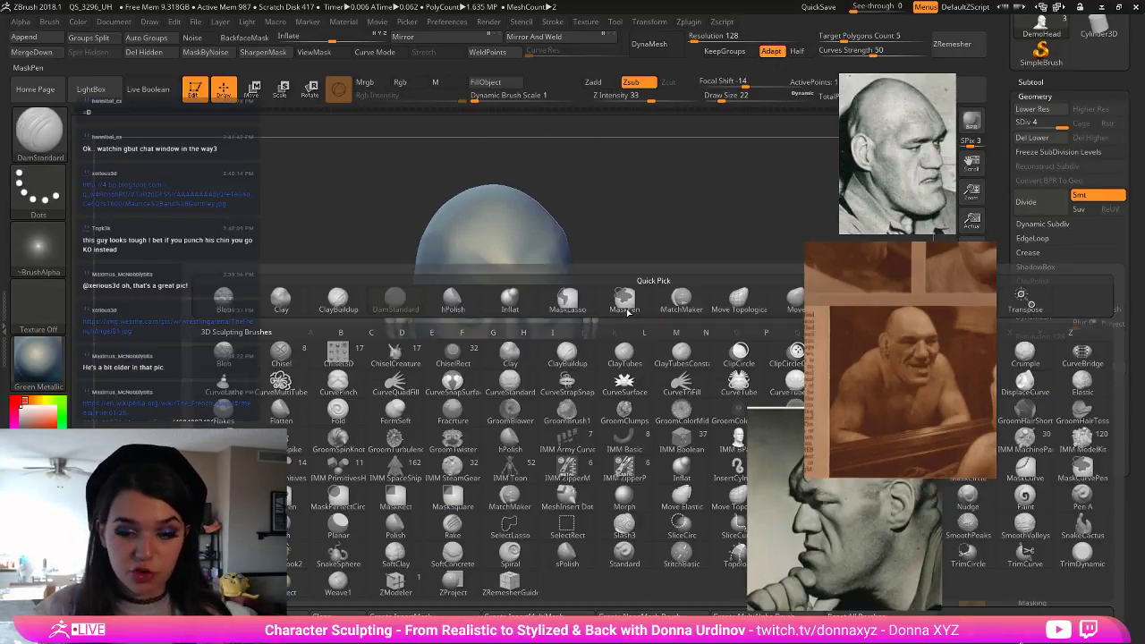
key(h)
key(p)
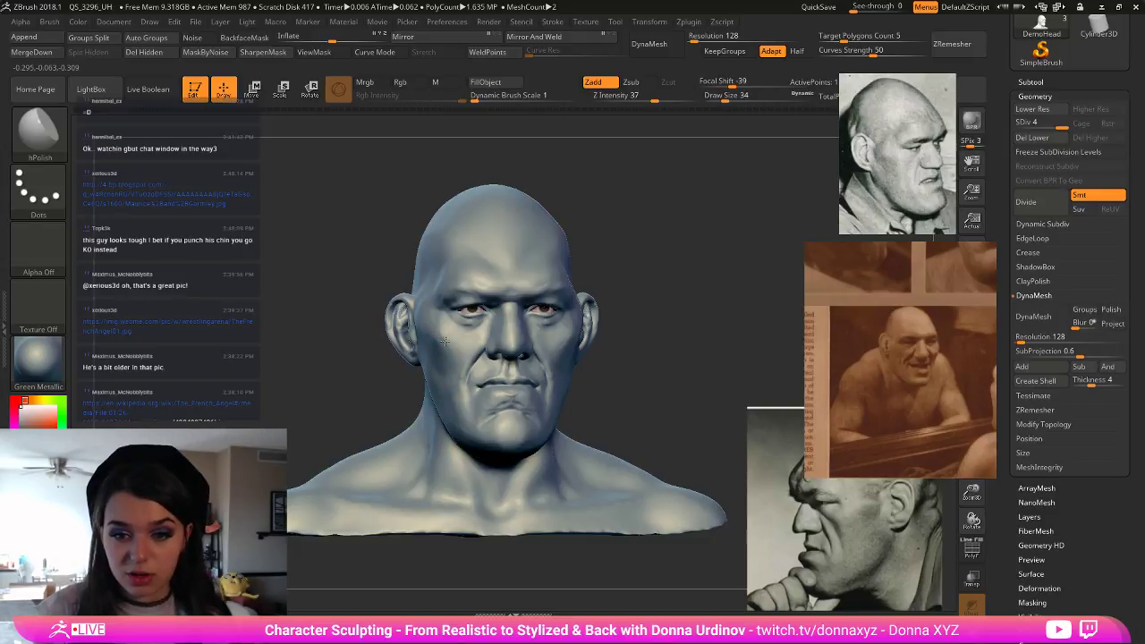
drag(695, 322, 696, 320)
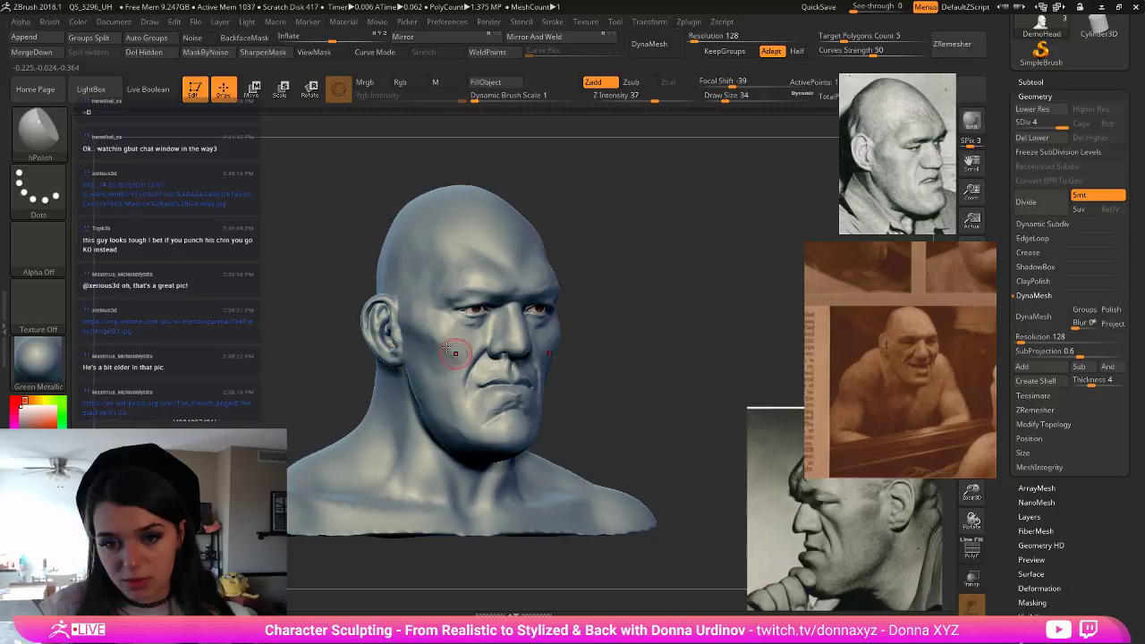
key(b)
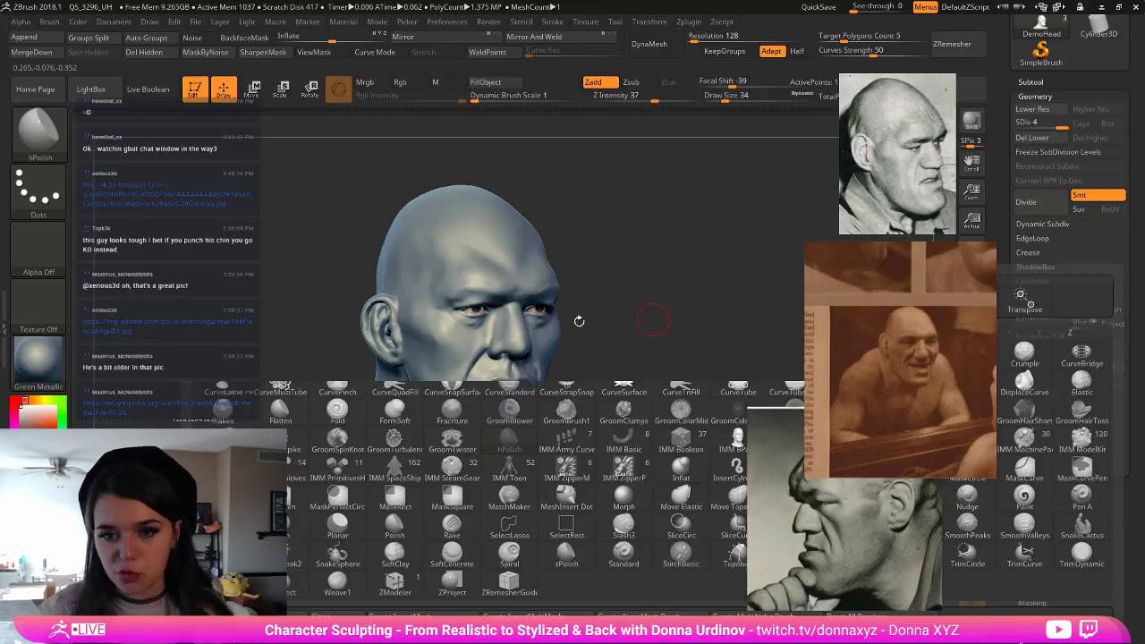
key(h)
key(p)
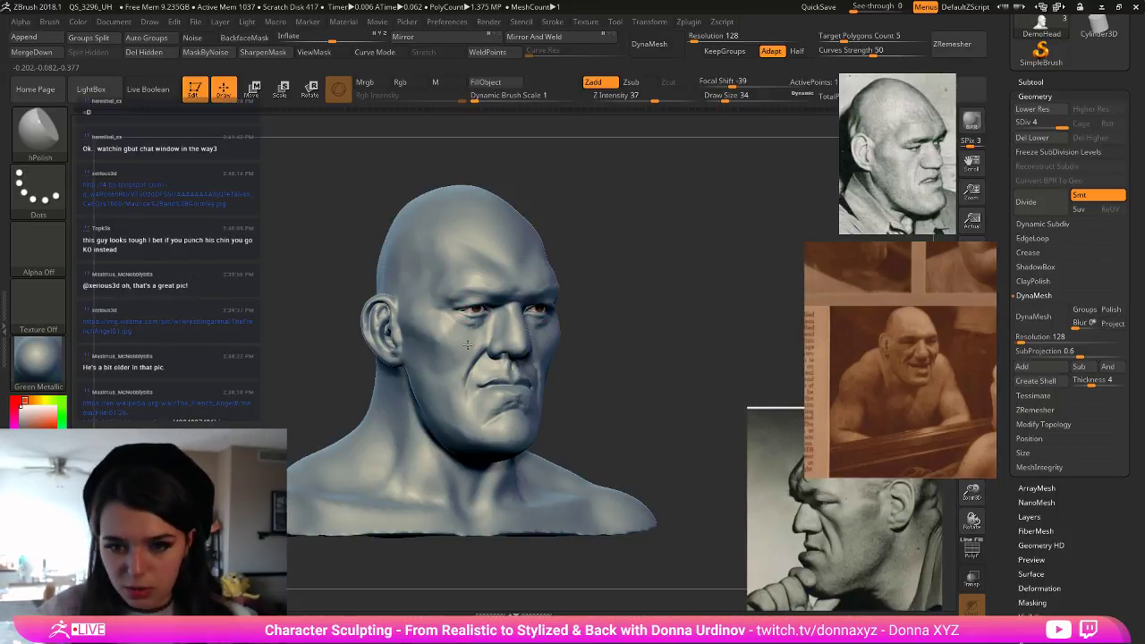
- Build up the cheek folds and the area under the eyes with ClayBuildup, reducing the draw size to 22
key(b)
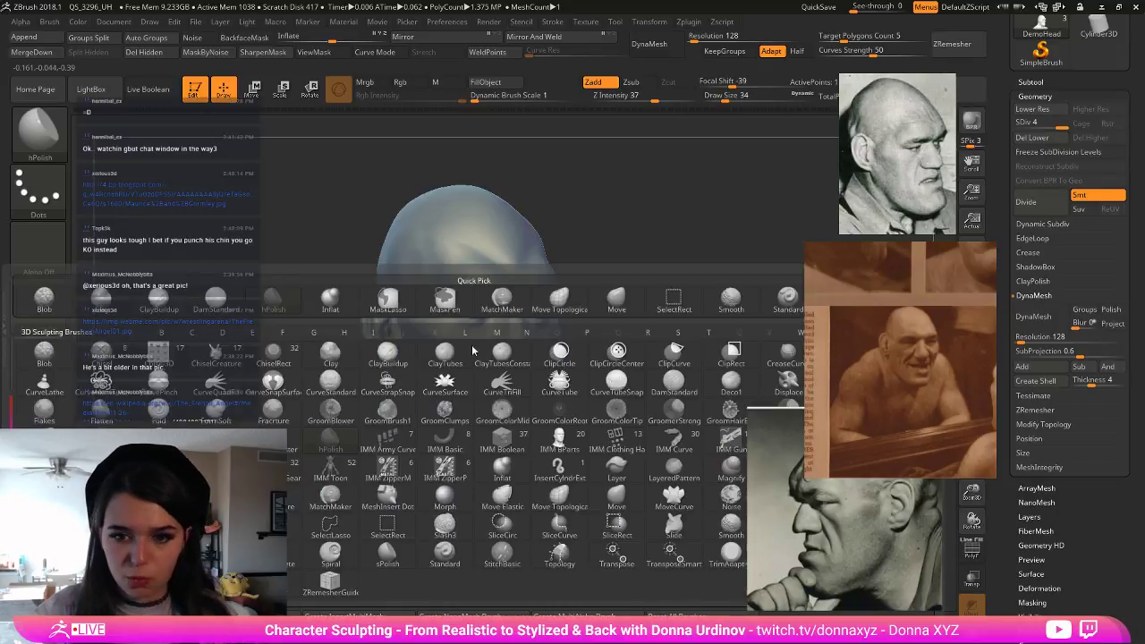
key(c)
key(b)
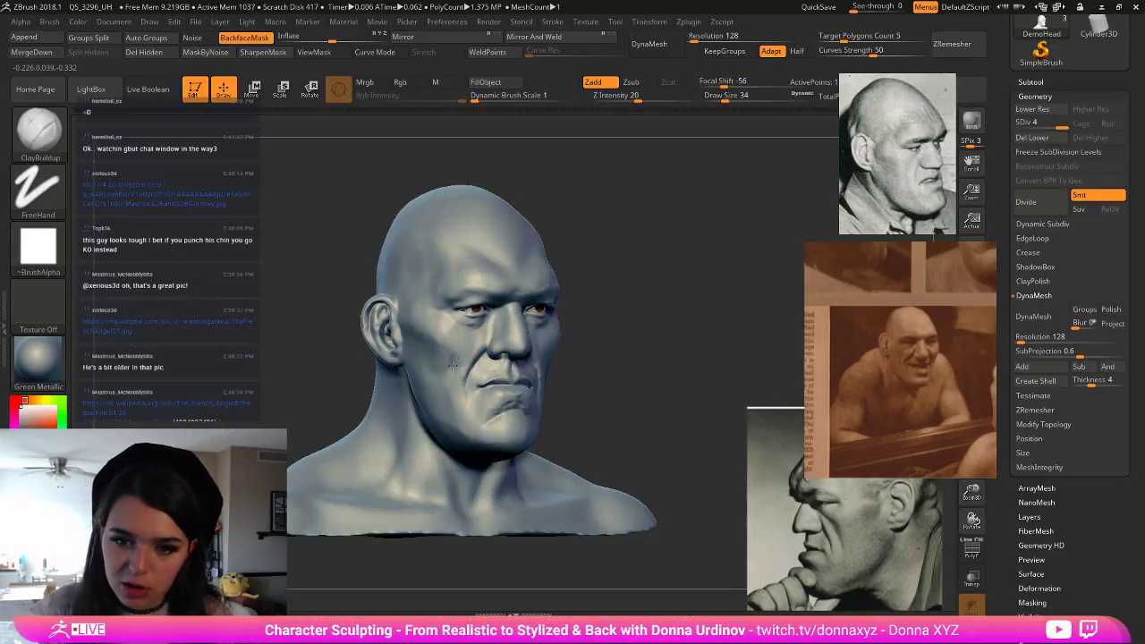
mouse_move(454, 350)
mouse_down()
mouse_move(467, 338)
mouse_move(457, 334)
mouse_move(474, 330)
mouse_up()
key(bracketleft)
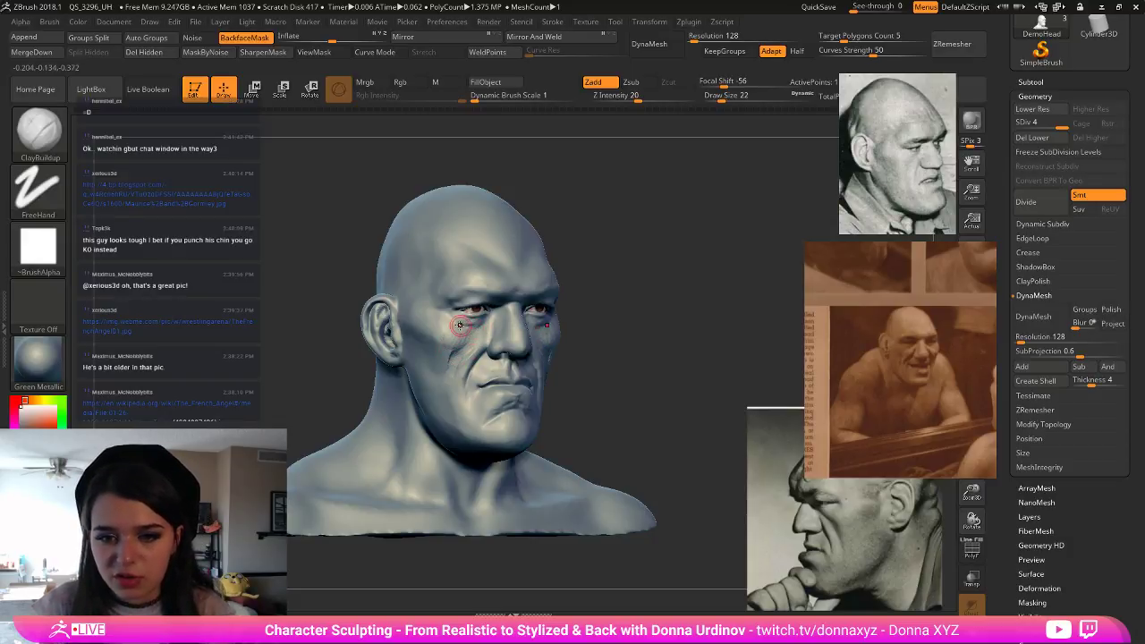
drag(459, 321, 456, 317)
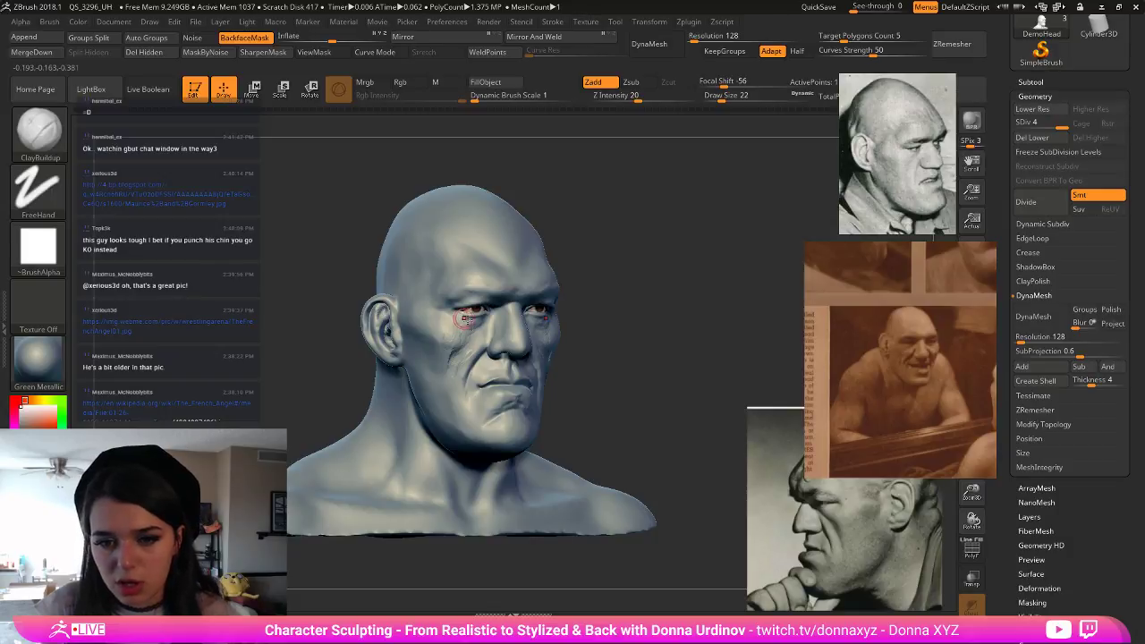
- Nudge the lower eyelids into shape from a low angle with the Move brush, reducing the draw size to 26
mouse_move(664, 296)
mouse_down()
mouse_move(655, 225)
mouse_move(684, 278)
mouse_up()
drag(685, 234, 683, 248)
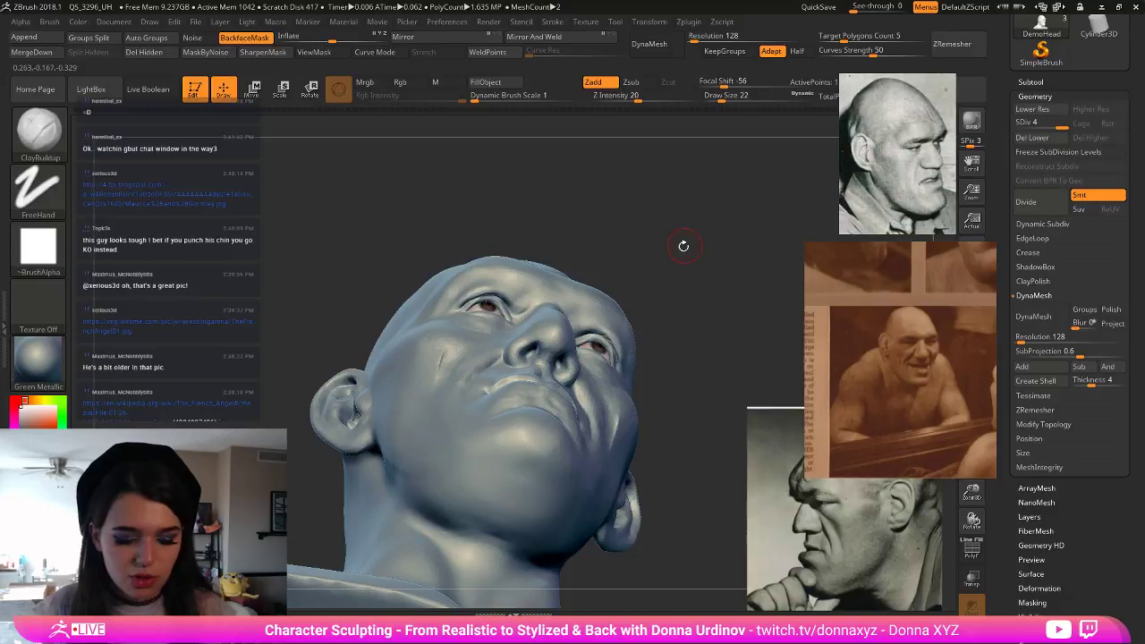
key(b)
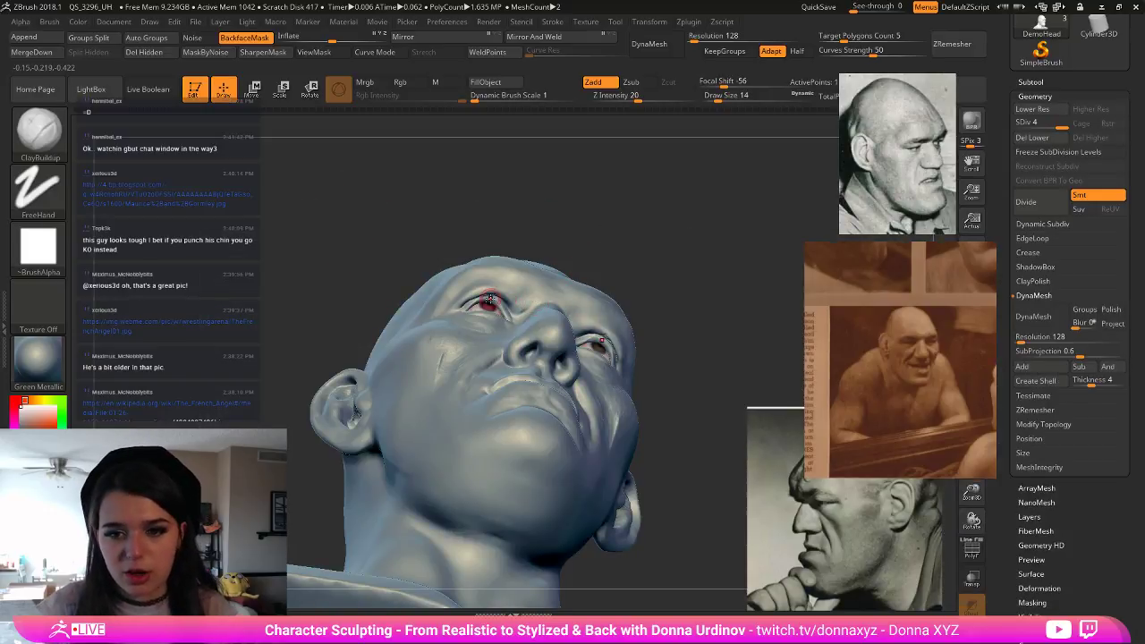
key(bracketright)
key(bracketright)
key(bracketright)
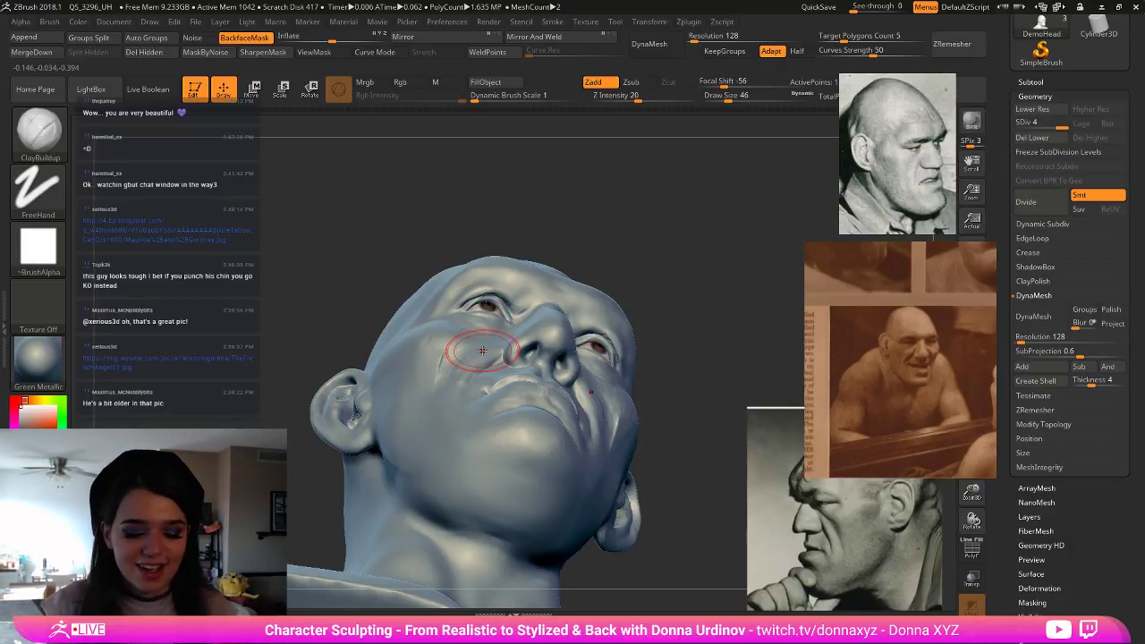
key(b)
key(m)
key(v)
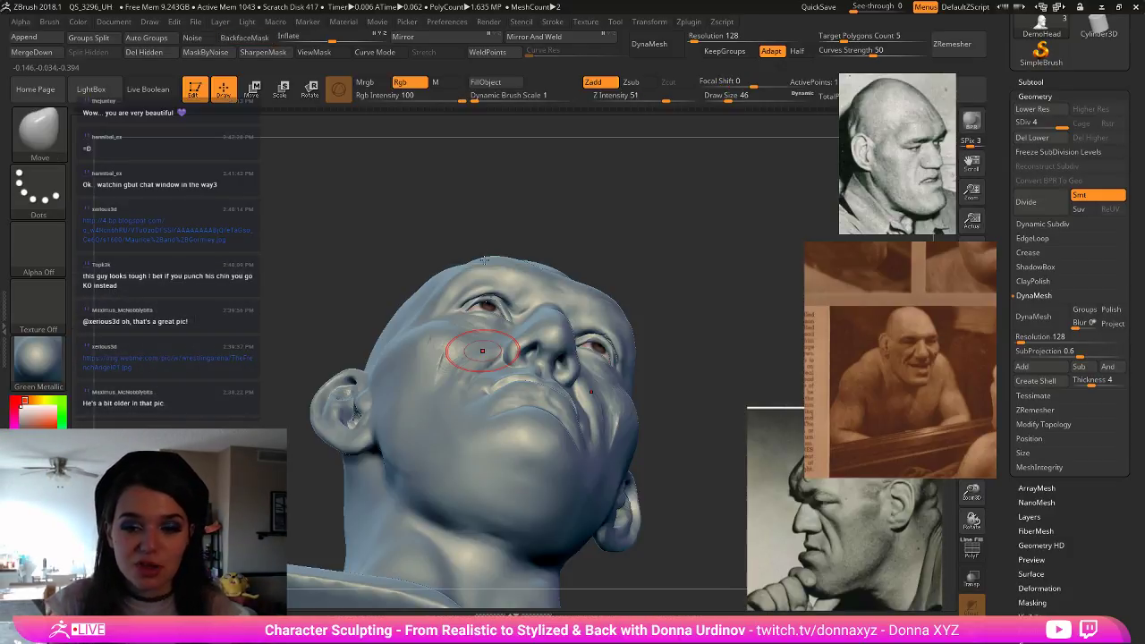
drag(629, 238, 629, 265)
drag(629, 277, 631, 258)
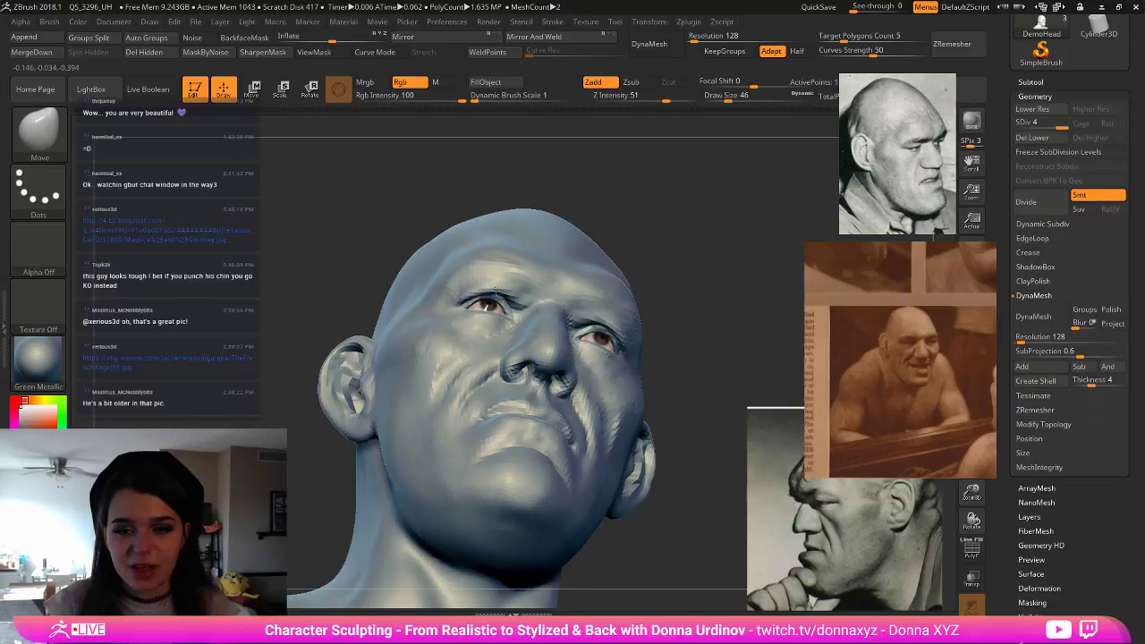
key(bracketleft)
key(bracketleft)
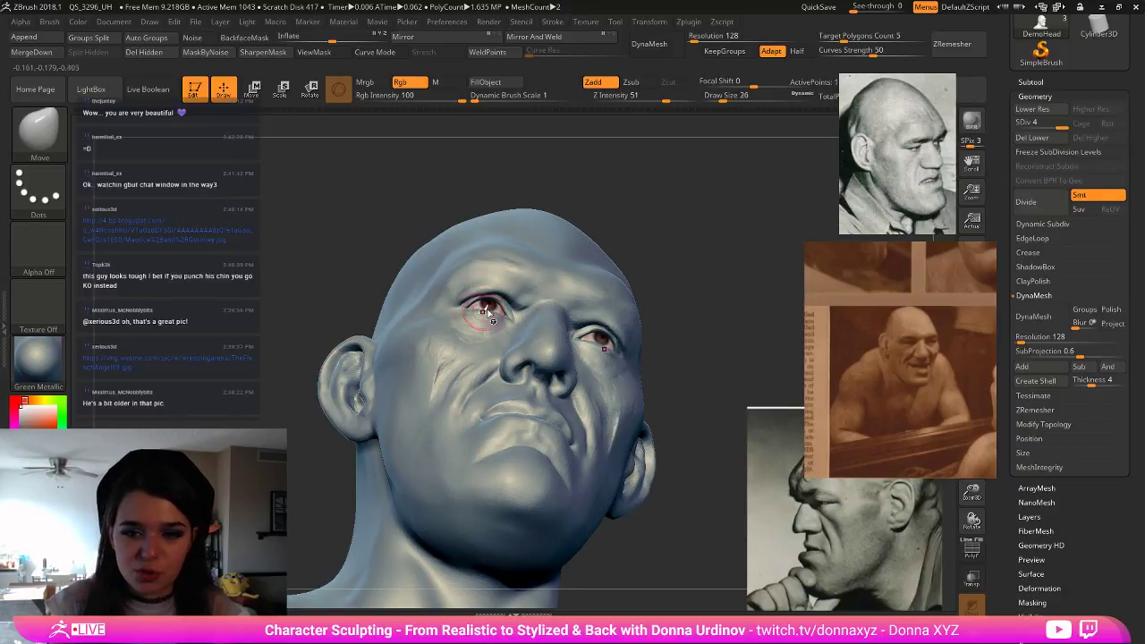
key(bracketleft)
key(bracketleft)
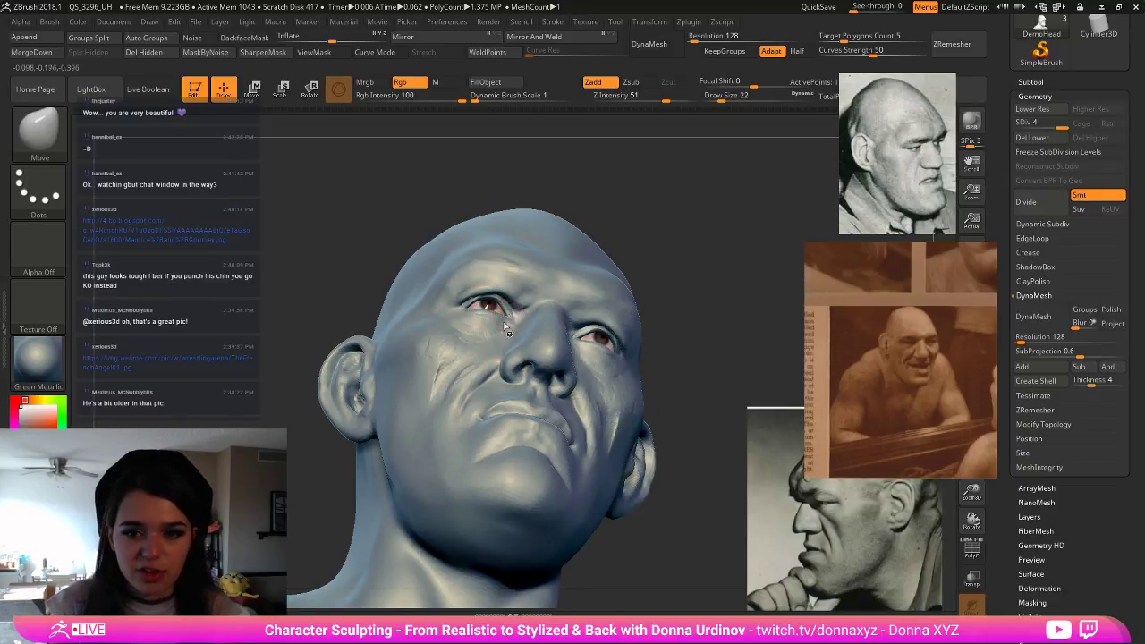
key(bracketleft)
key(bracketright)
key(bracketright)
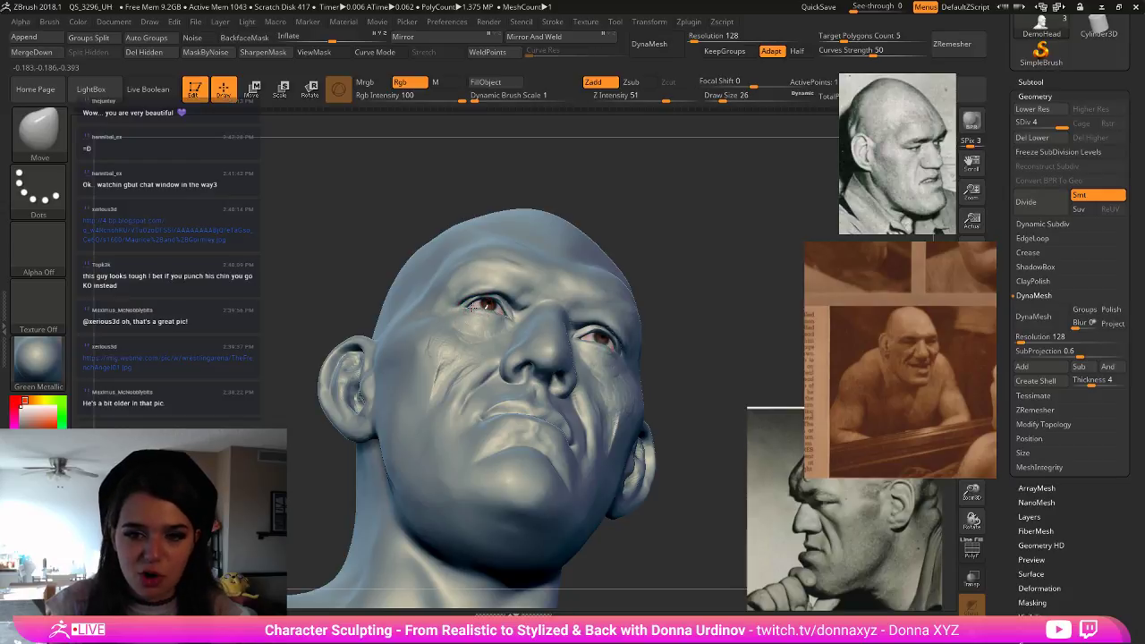
- Refine the lower eyelid line from the front with the Move brush at draw sizes from 18 to 30
drag(645, 210, 726, 334)
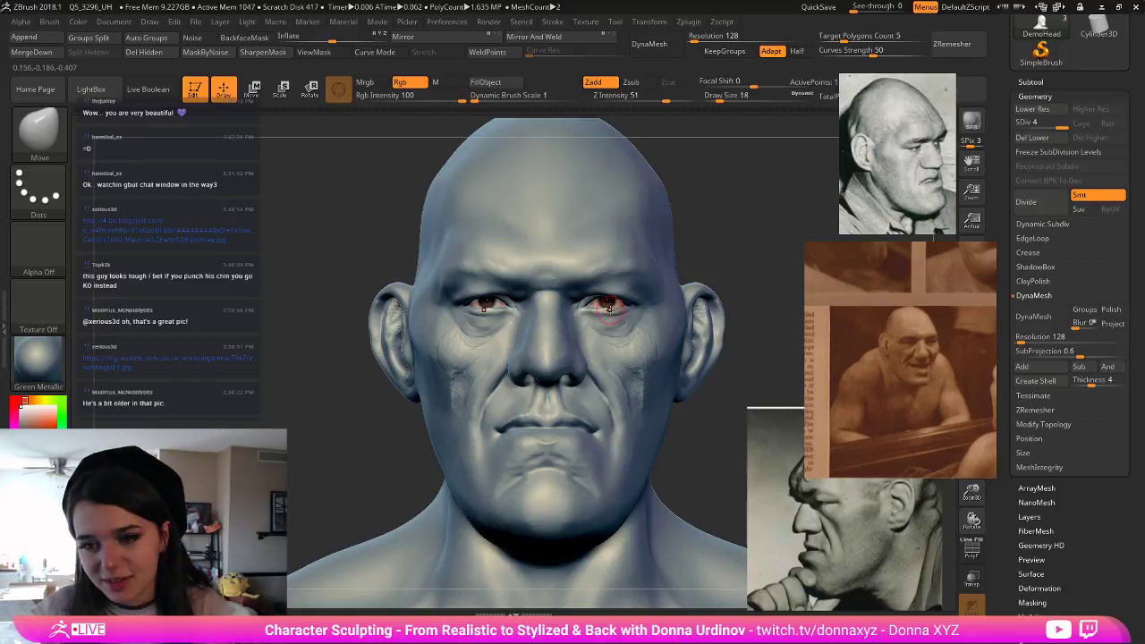
key(bracketleft)
drag(619, 316, 624, 312)
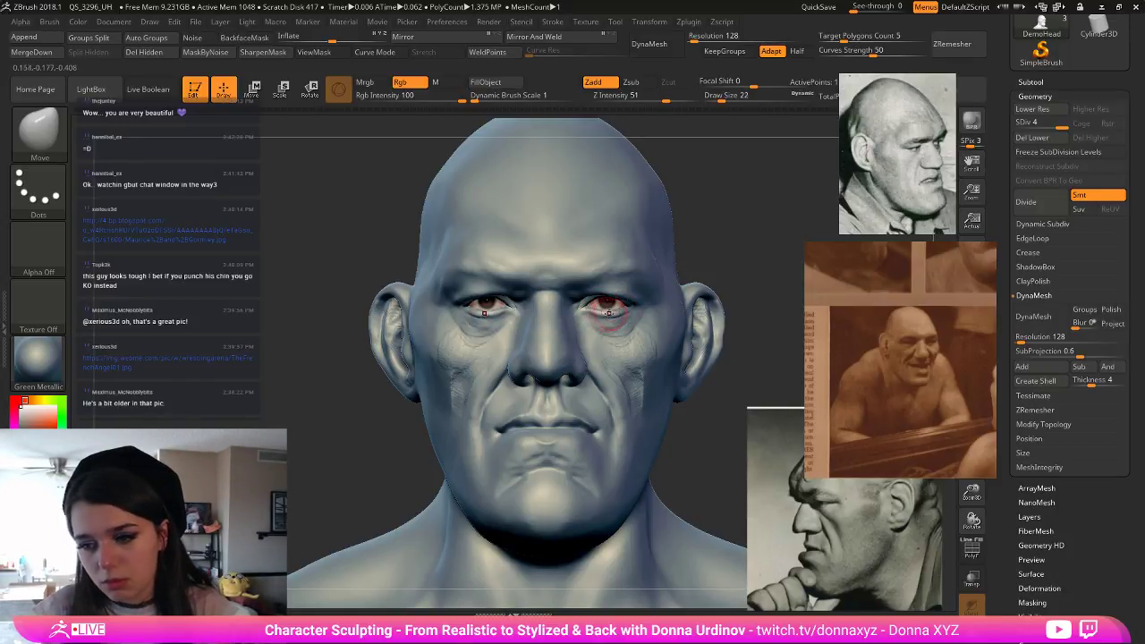
key(bracketright)
key(bracketright)
key(bracketright)
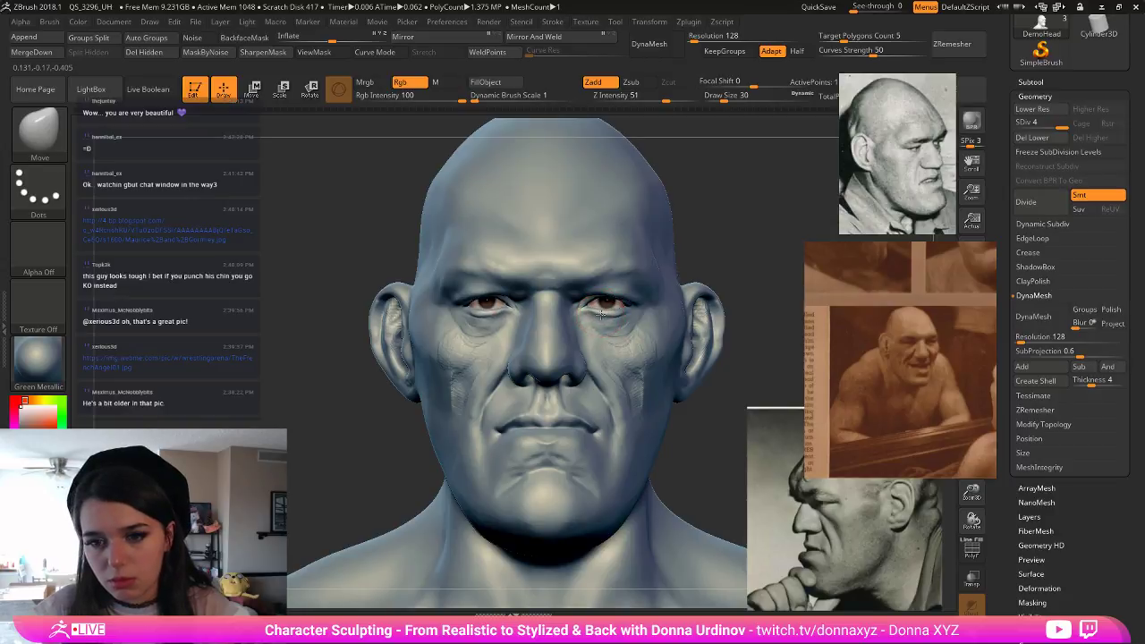
key(b)
key(Escape)
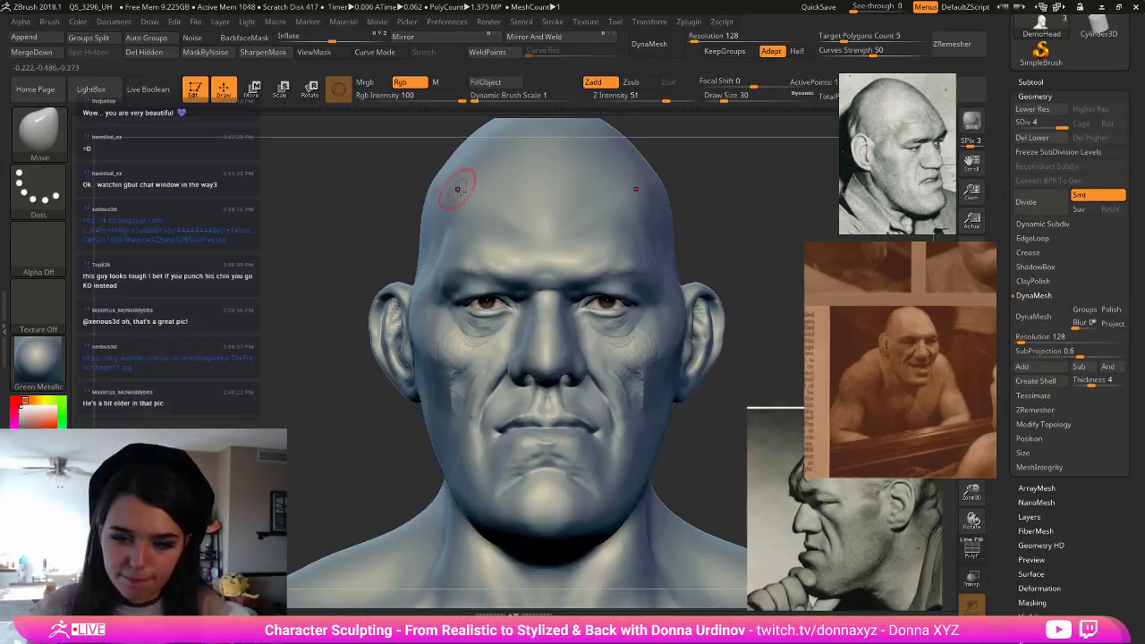
- Add fine volume beneath the eyes with the ClayBuildup brush at draw size 14
key(bracketleft)
key(bracketleft)
key(bracketleft)
key(bracketleft)
key(b)
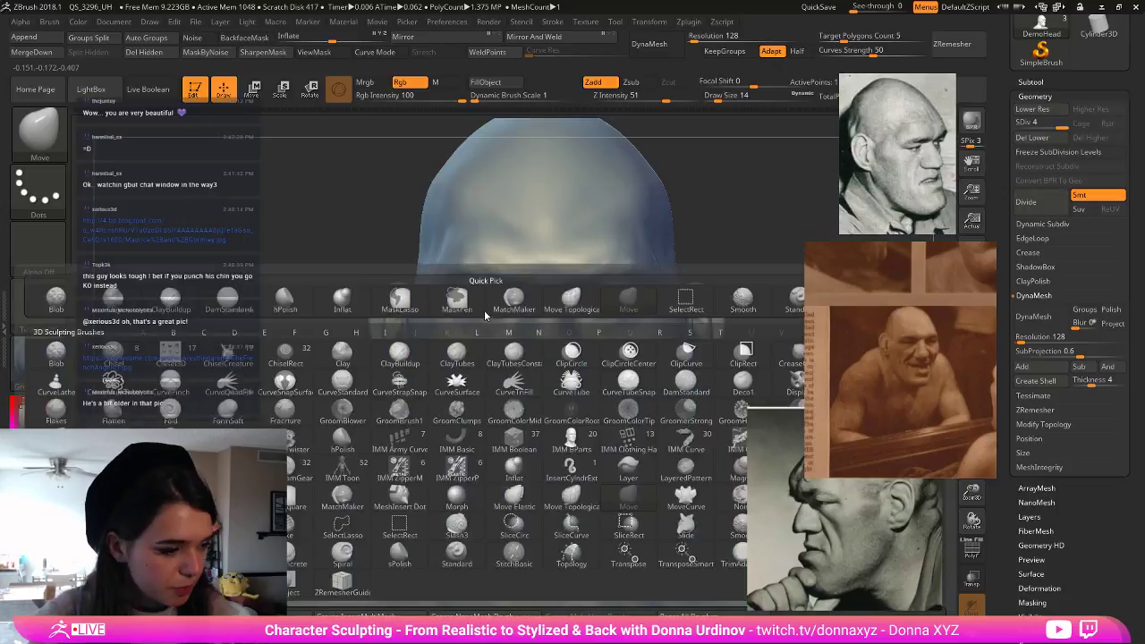
key(c)
key(b)
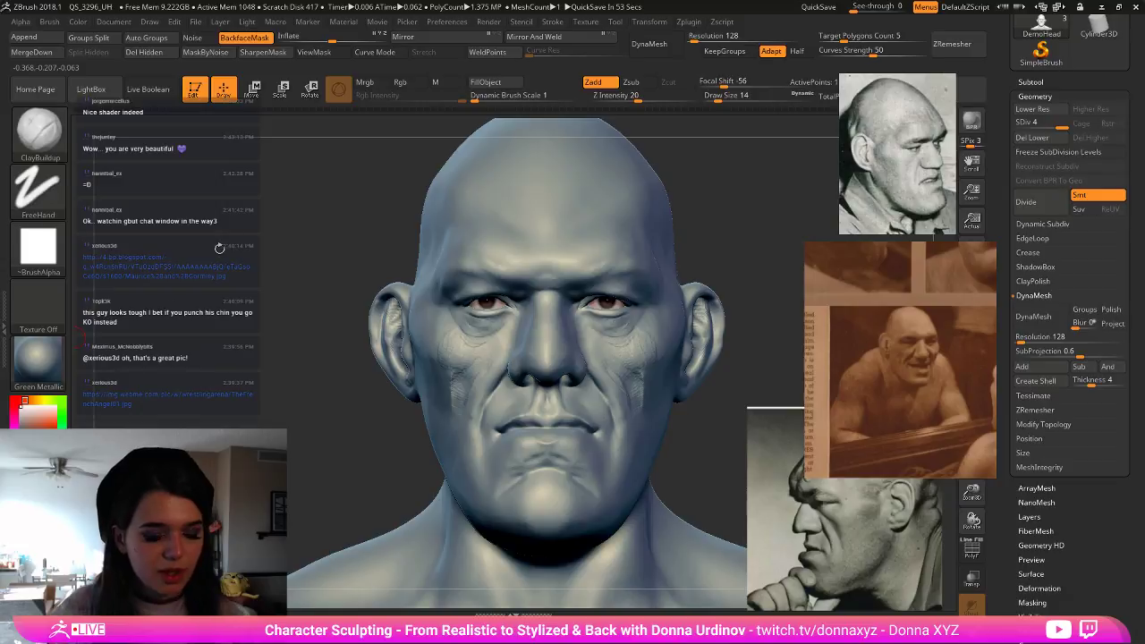
drag(224, 262, 248, 264)
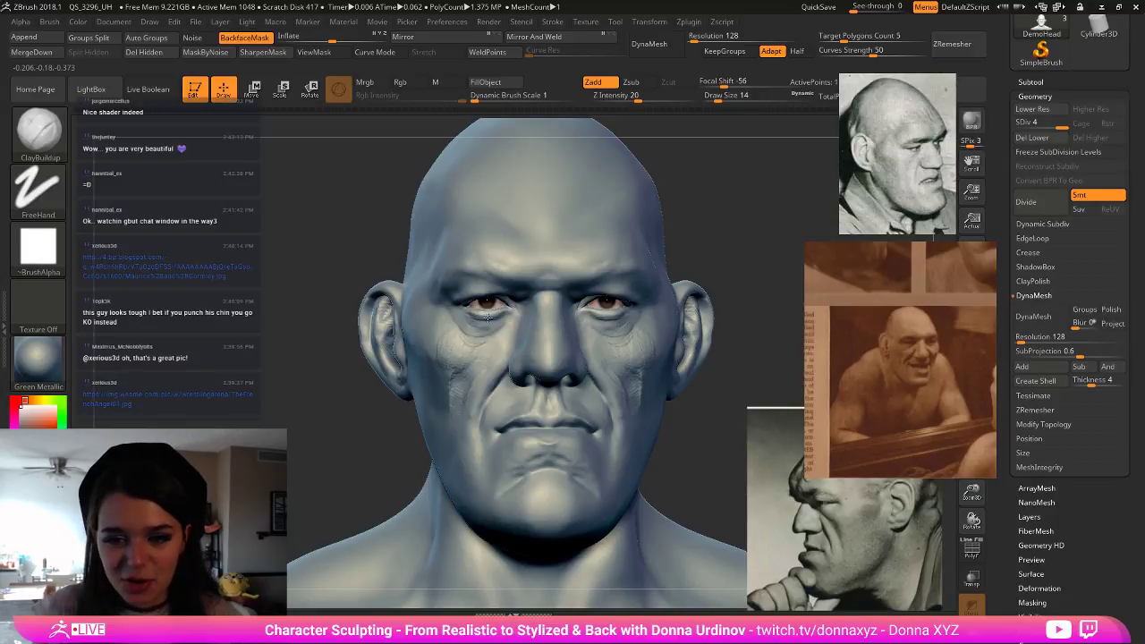
- Flatten the lower eyelids with the hPolish brush at draw size 14
key(b)
key(h)
key(p)
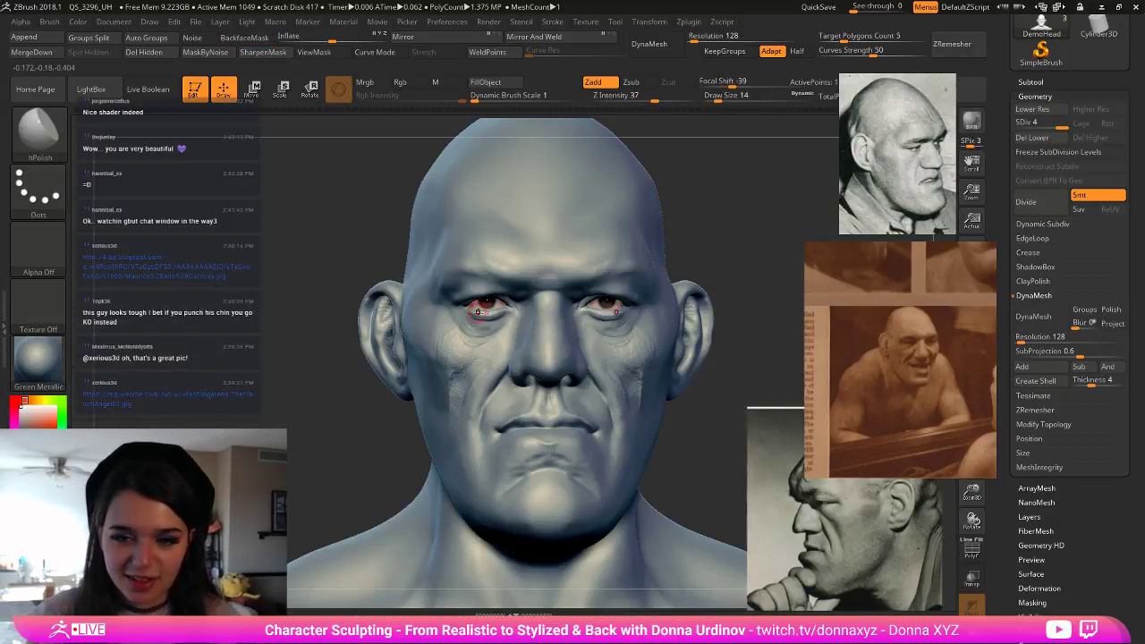
drag(482, 315, 488, 316)
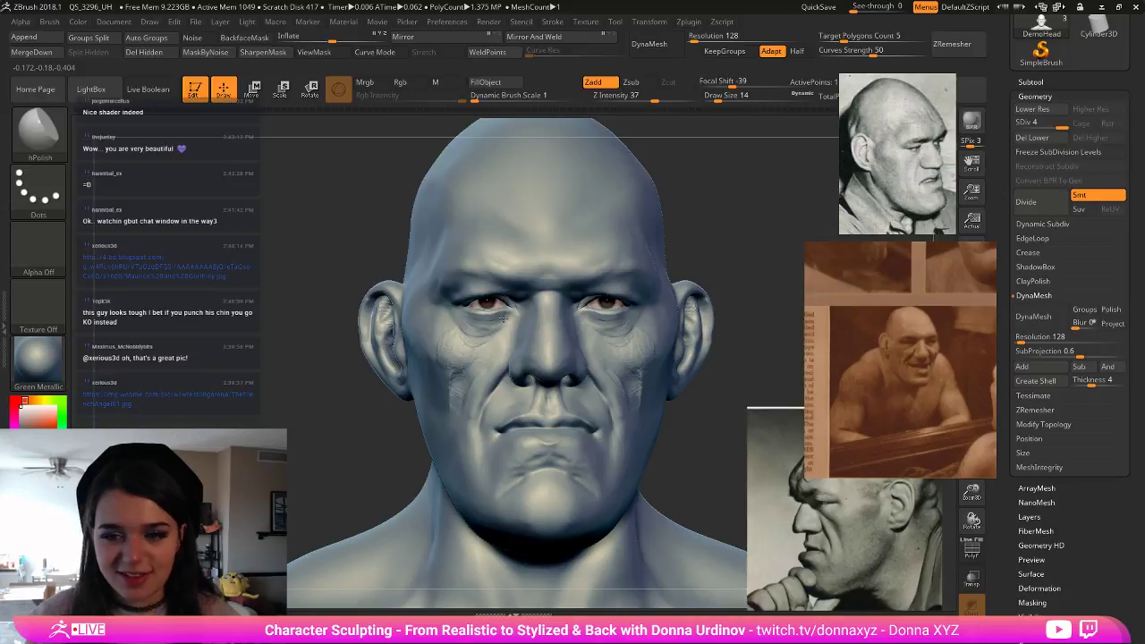
- Carve the crease beneath the lower eyelids with DamStandard at draw size 14
key(b)
key(d)
key(s)
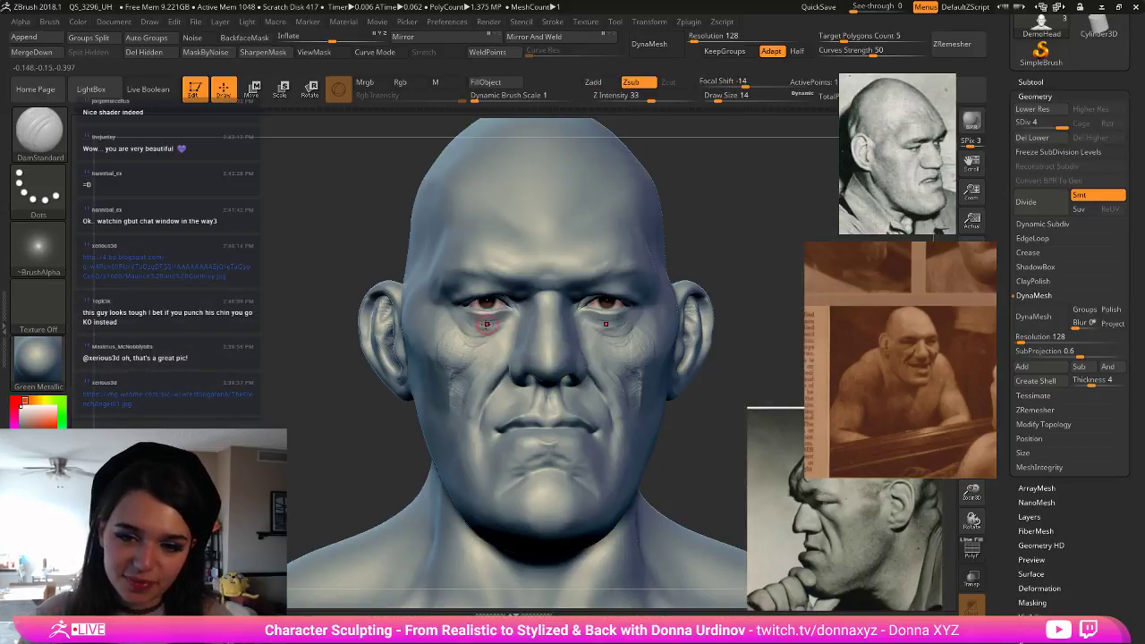
drag(470, 315, 506, 312)
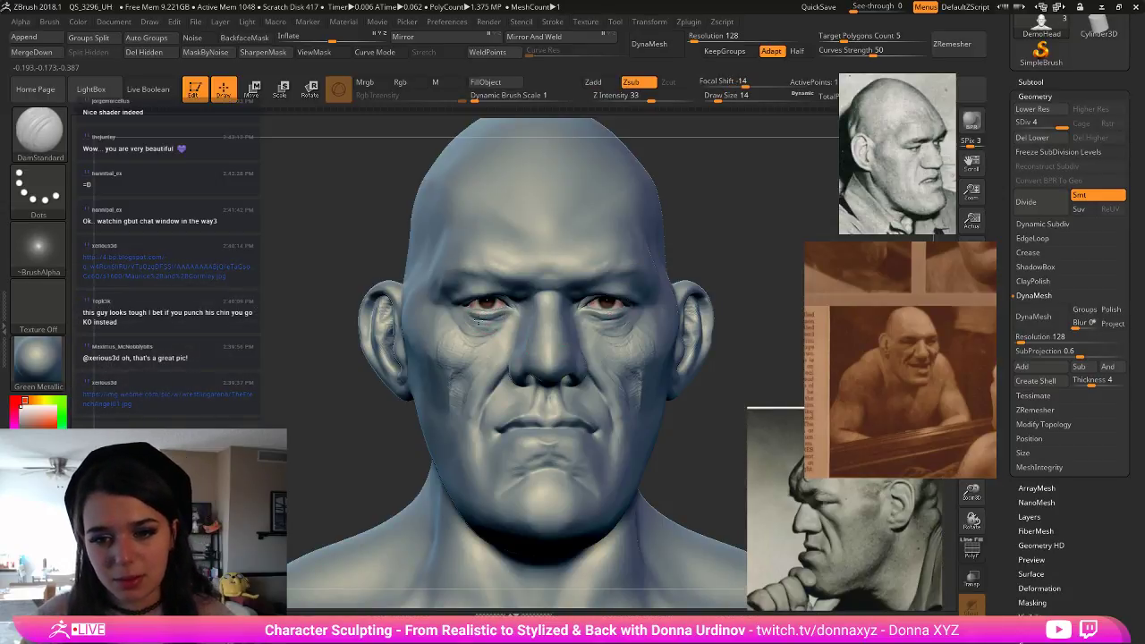
- Refine the cheek creases below the eye bags with DamStandard at draw size 34 and check the front view
key(f)
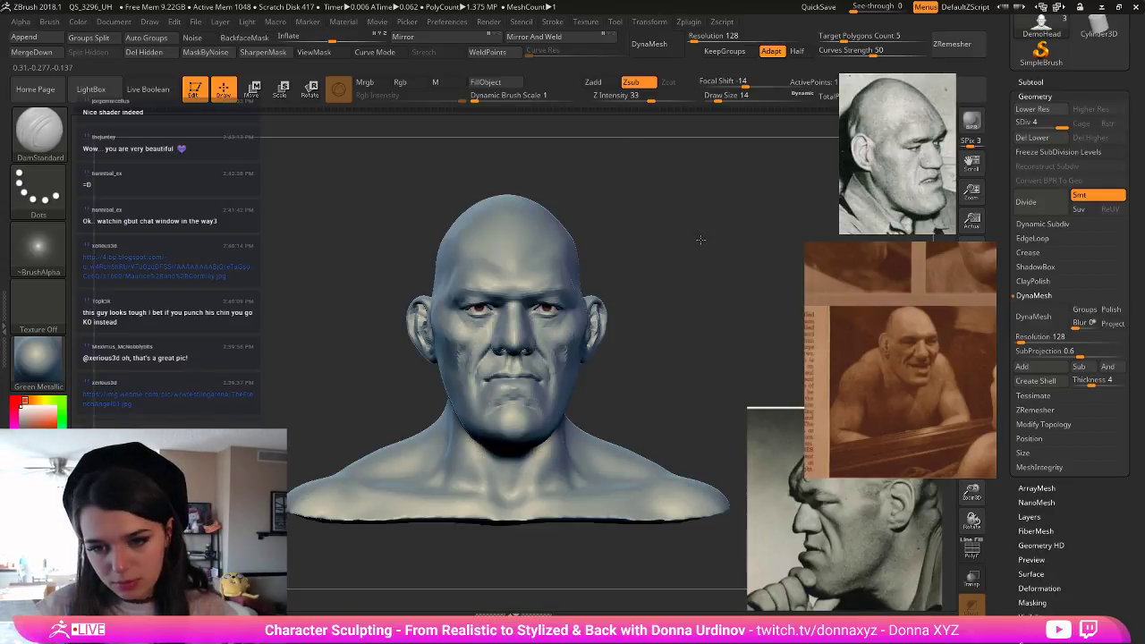
drag(703, 241, 667, 328)
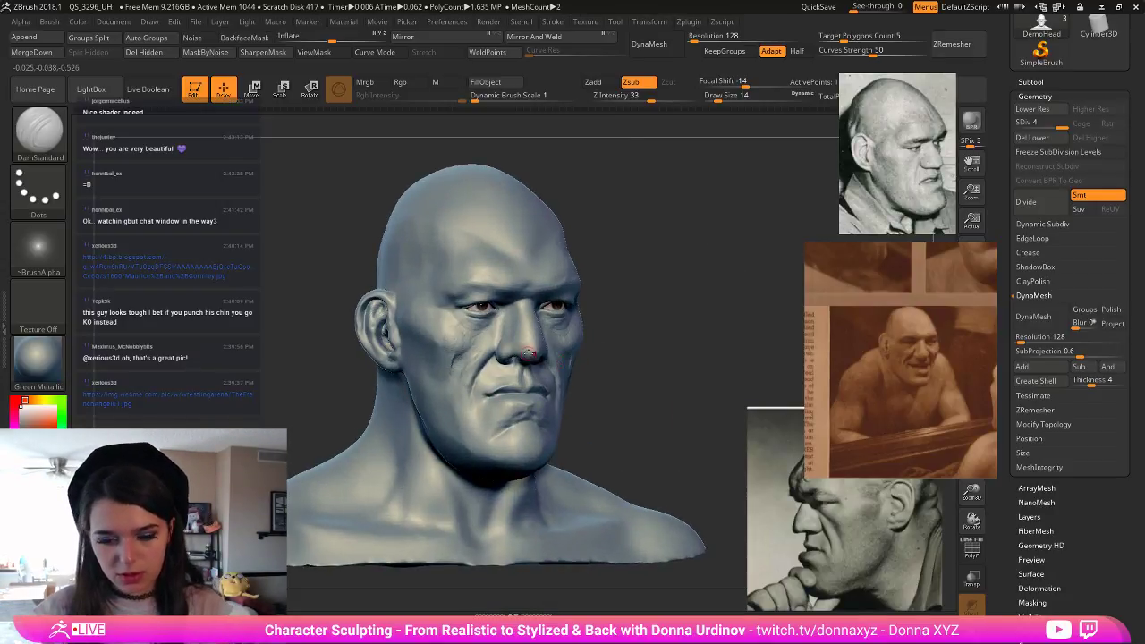
key(bracketright)
mouse_move(460, 337)
mouse_down()
mouse_move(477, 340)
mouse_move(445, 341)
mouse_up()
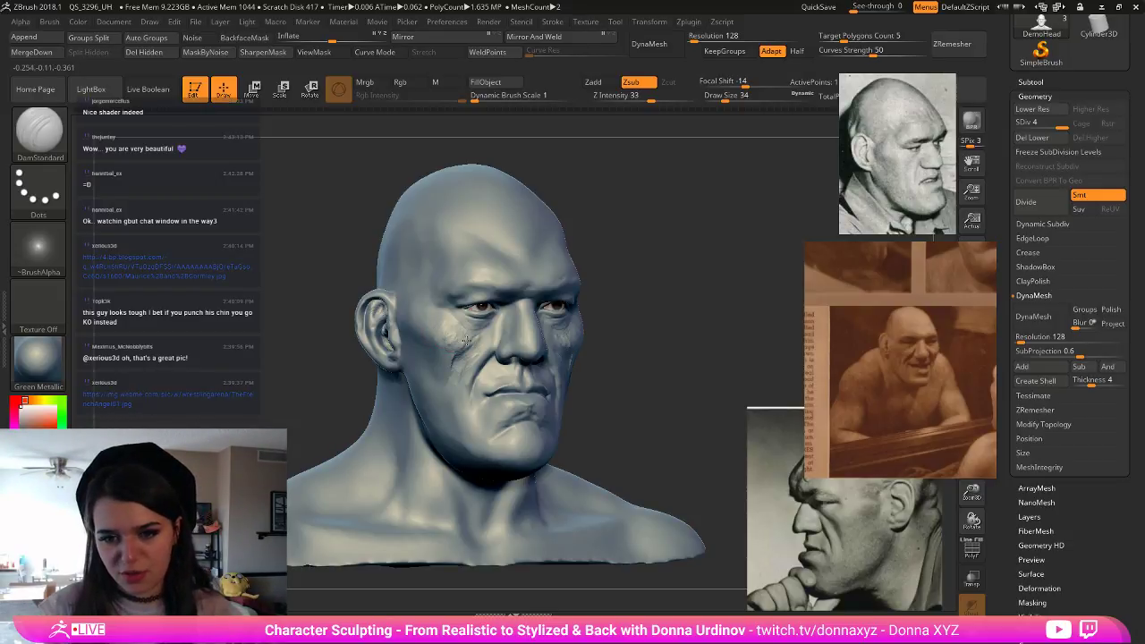
shift+drag(687, 331, 601, 336)
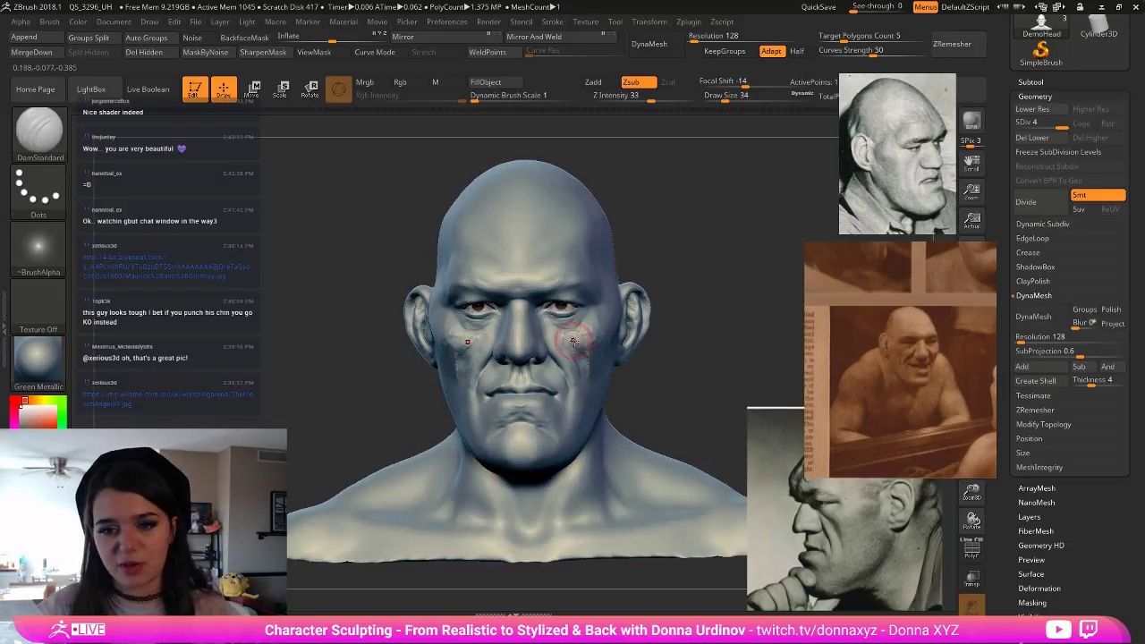
key(ctrl)
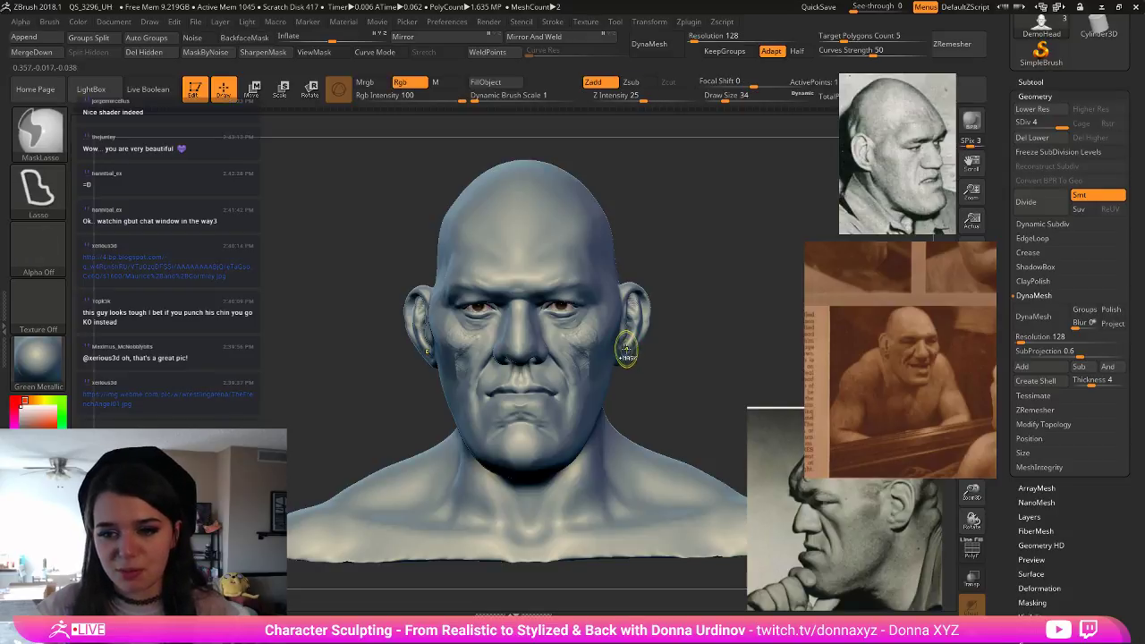
- Carve a frown crease in the forehead above the nose bridge with DamStandard at draw size 34 and smooth it
drag(680, 361, 706, 362)
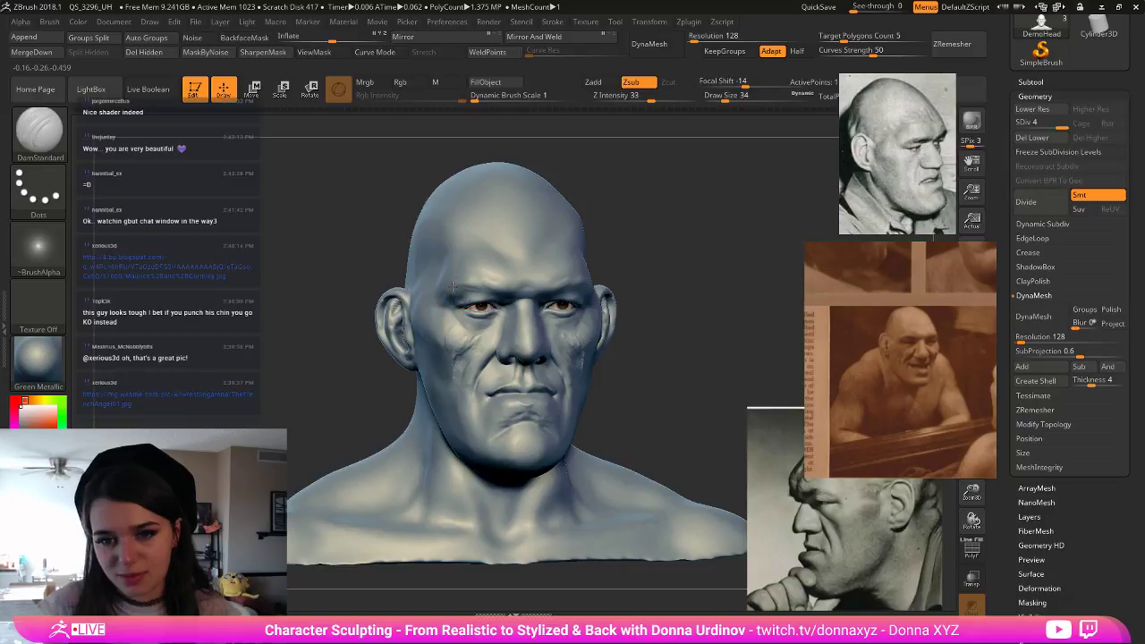
key(shift)
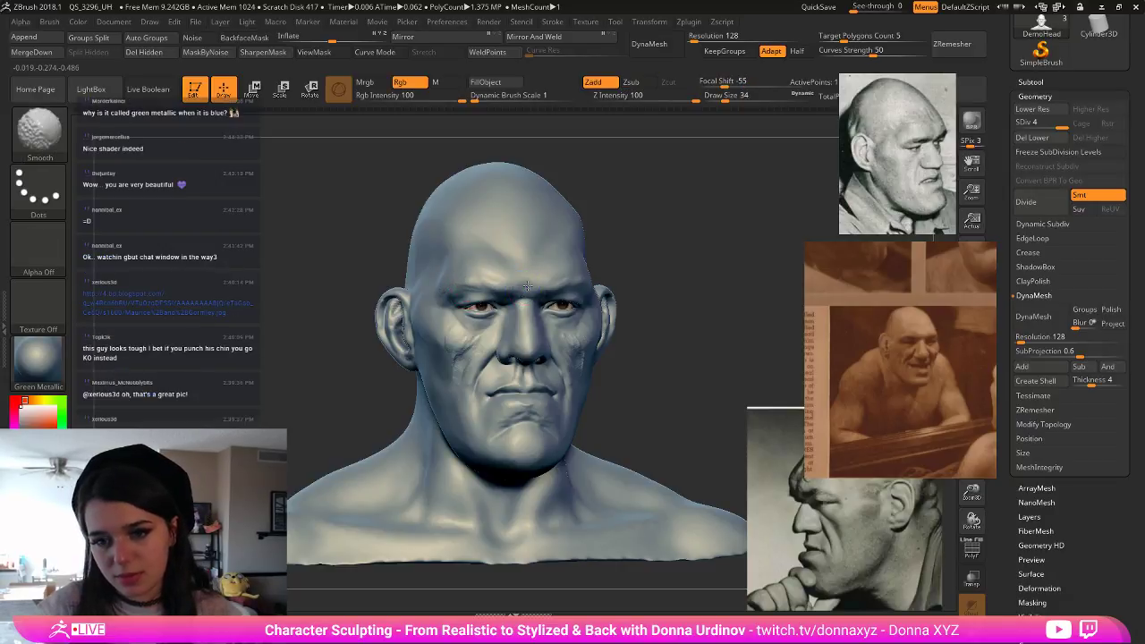
drag(683, 264, 708, 265)
drag(524, 245, 523, 261)
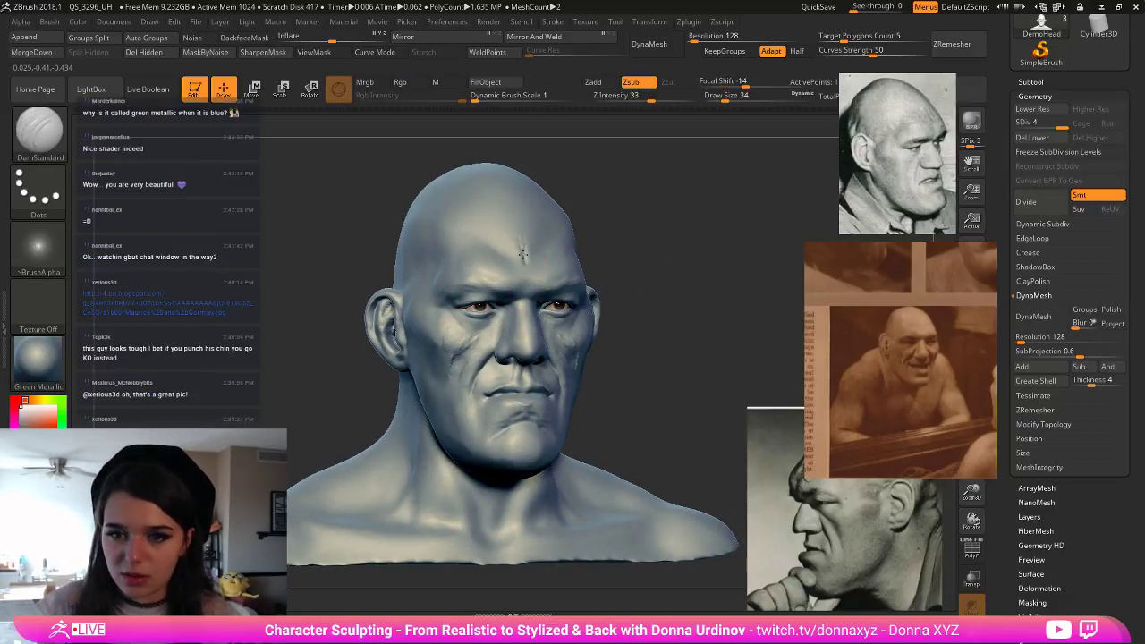
key(shift)
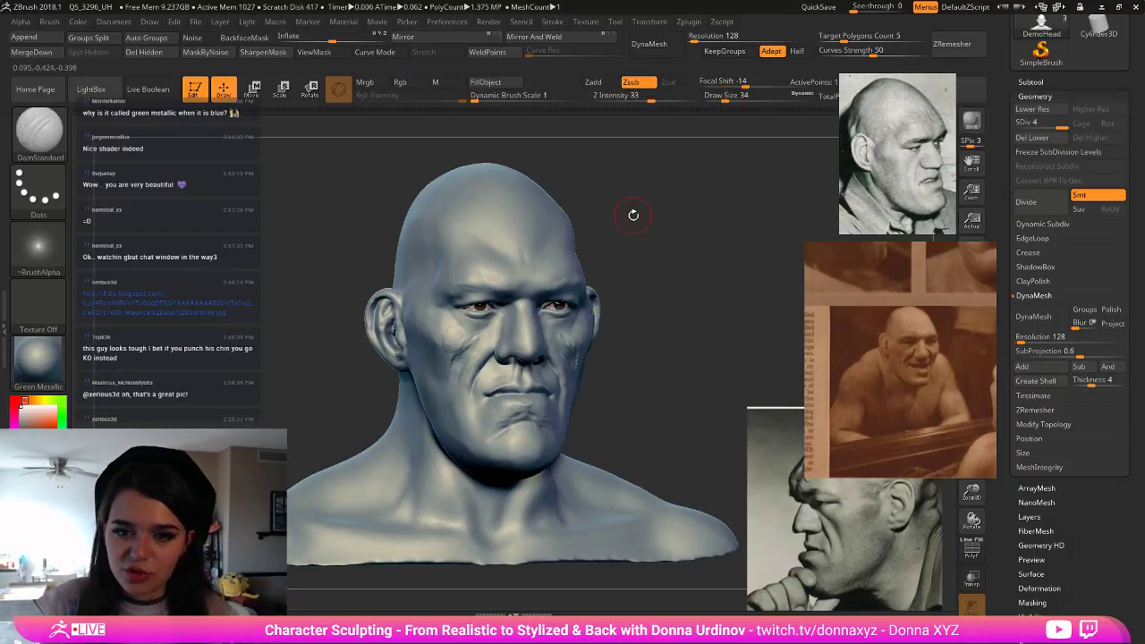
- Carve creases into the cheeks below the cheekbones with DamStandard at draw size 34 and soften them
drag(628, 220, 421, 295)
shift+drag(385, 331, 382, 347)
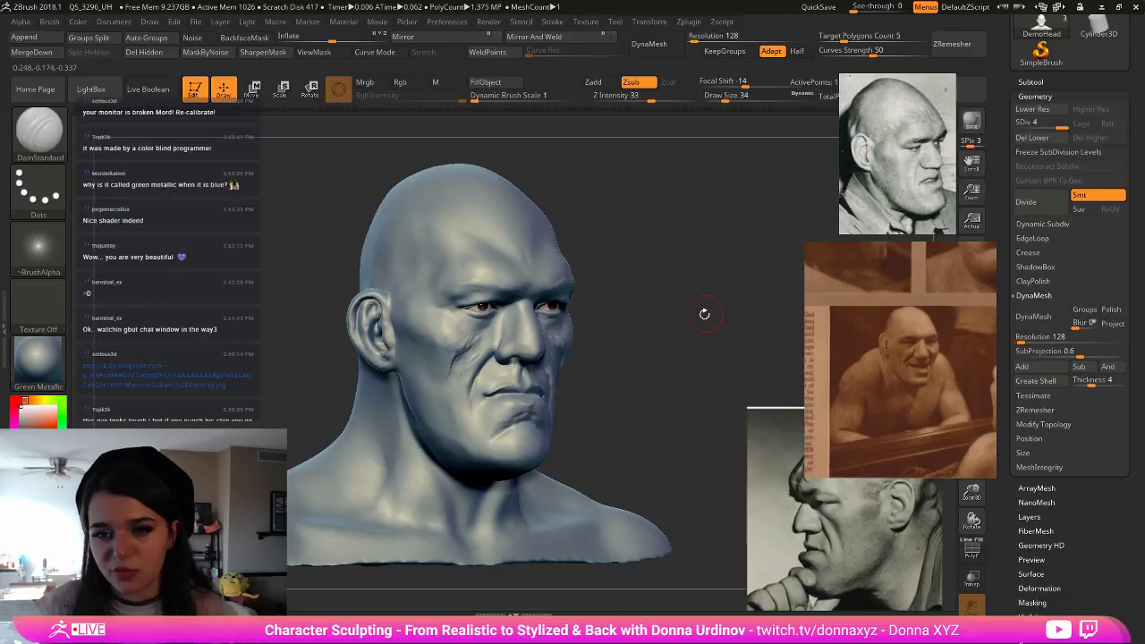
drag(705, 314, 688, 317)
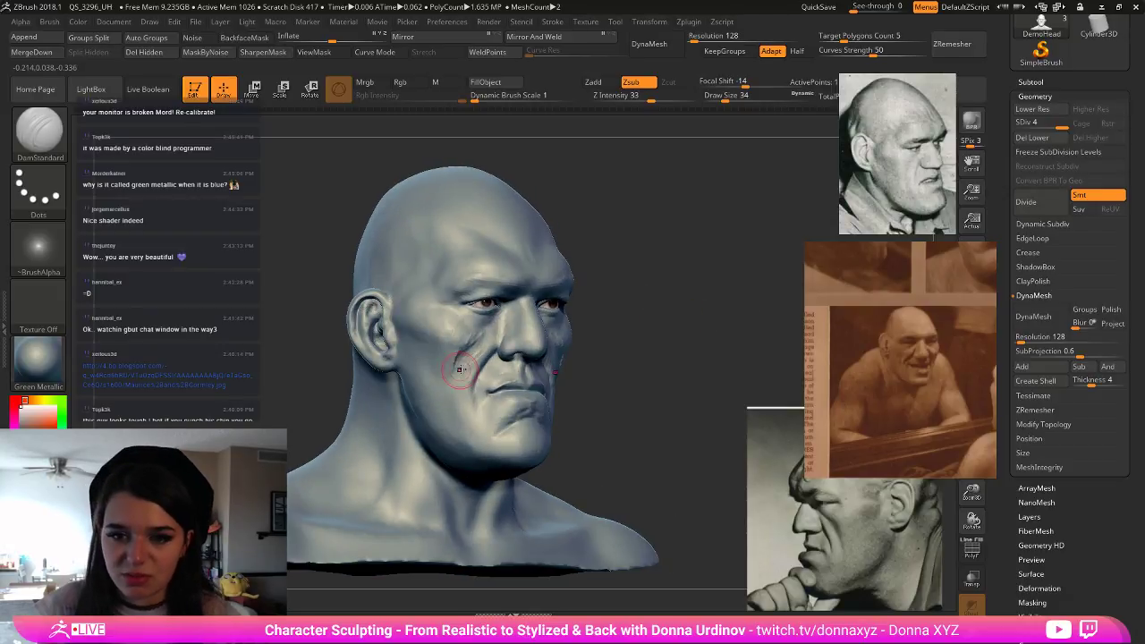
mouse_move(456, 390)
mouse_down()
mouse_move(453, 410)
mouse_move(457, 364)
mouse_move(423, 355)
mouse_up()
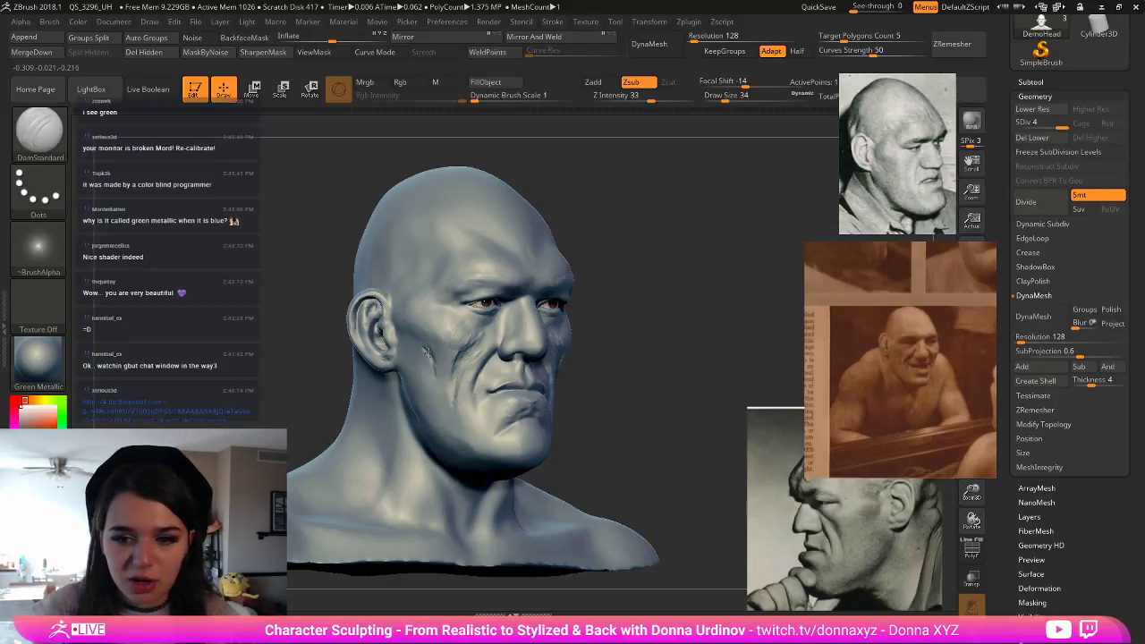
key(shift)
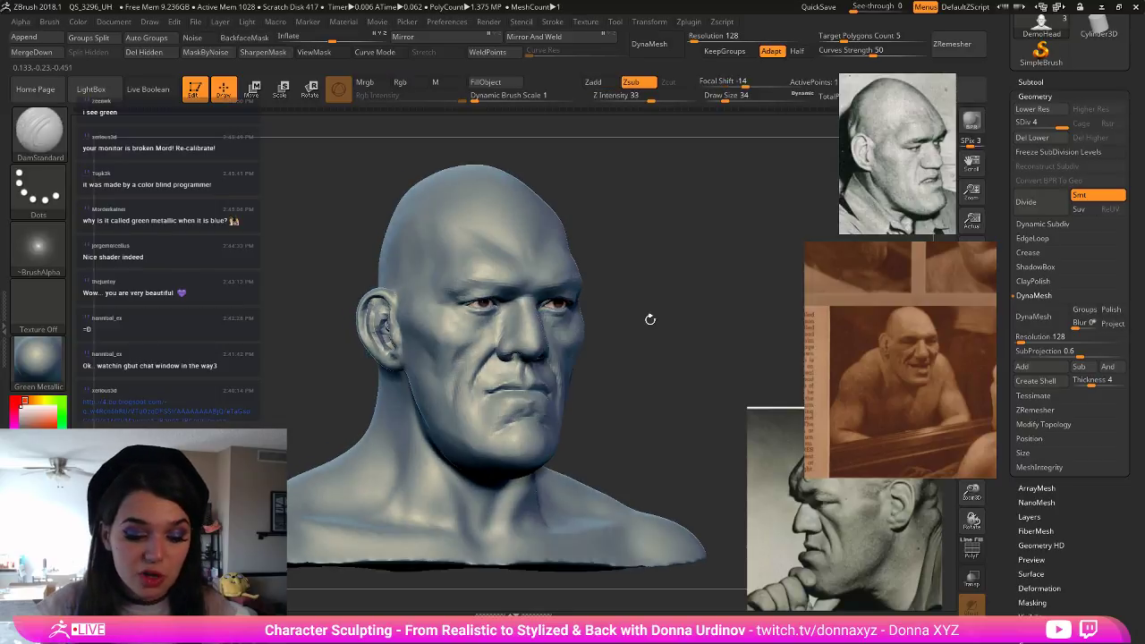
- Build up volume on the lower cheeks and beside the mouth with the ClayBuildup brush at draw size 42
key(b)
key(b)
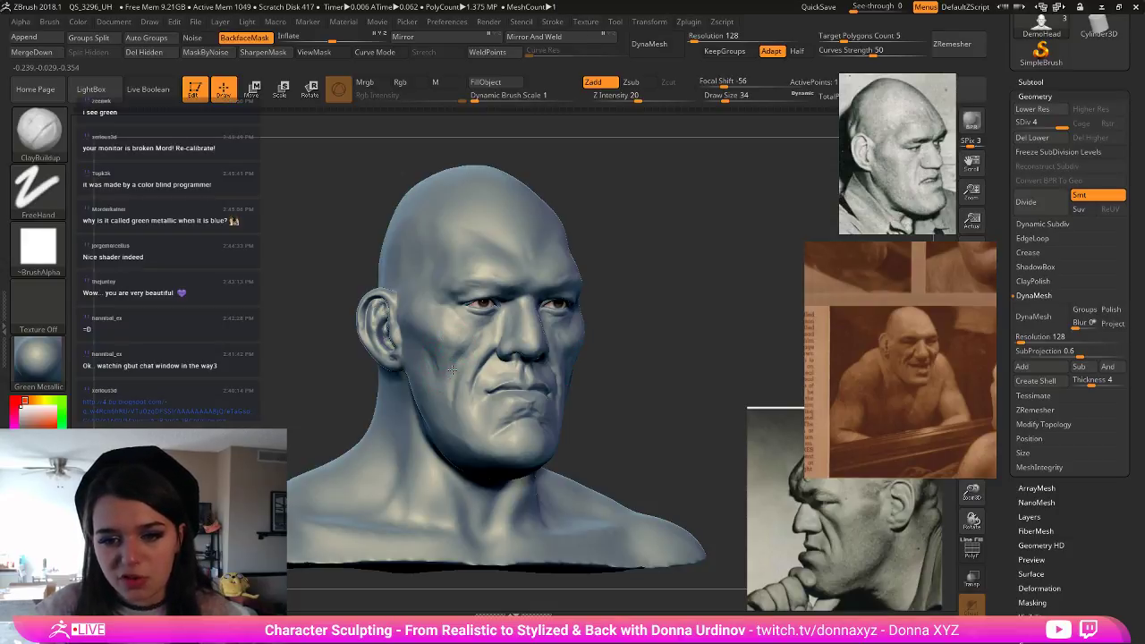
drag(672, 354, 587, 372)
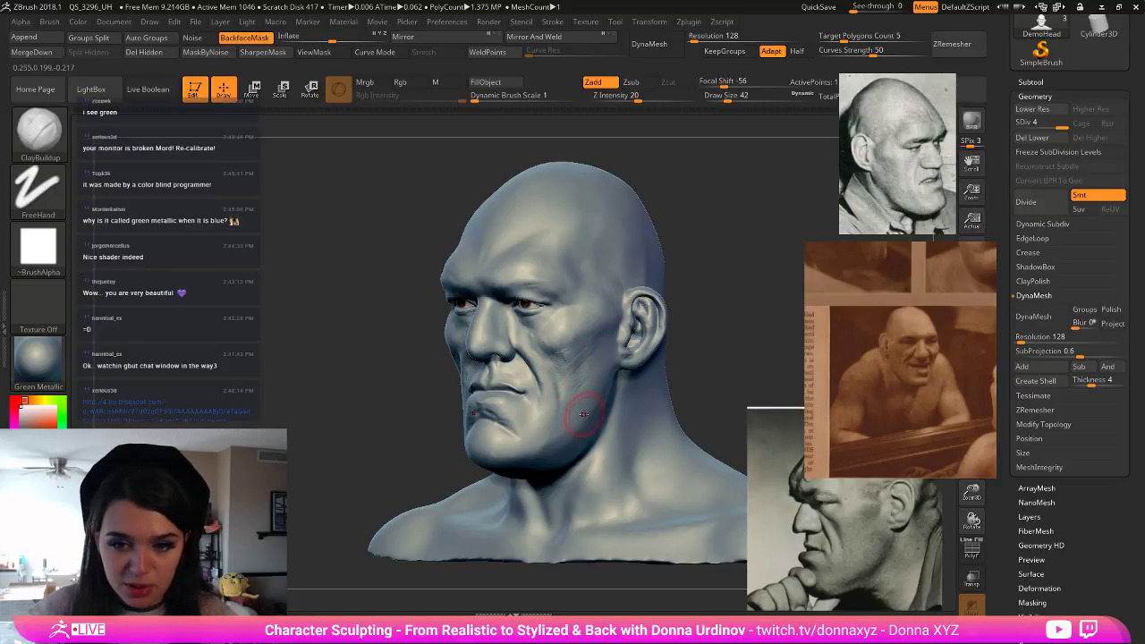
drag(718, 343, 541, 355)
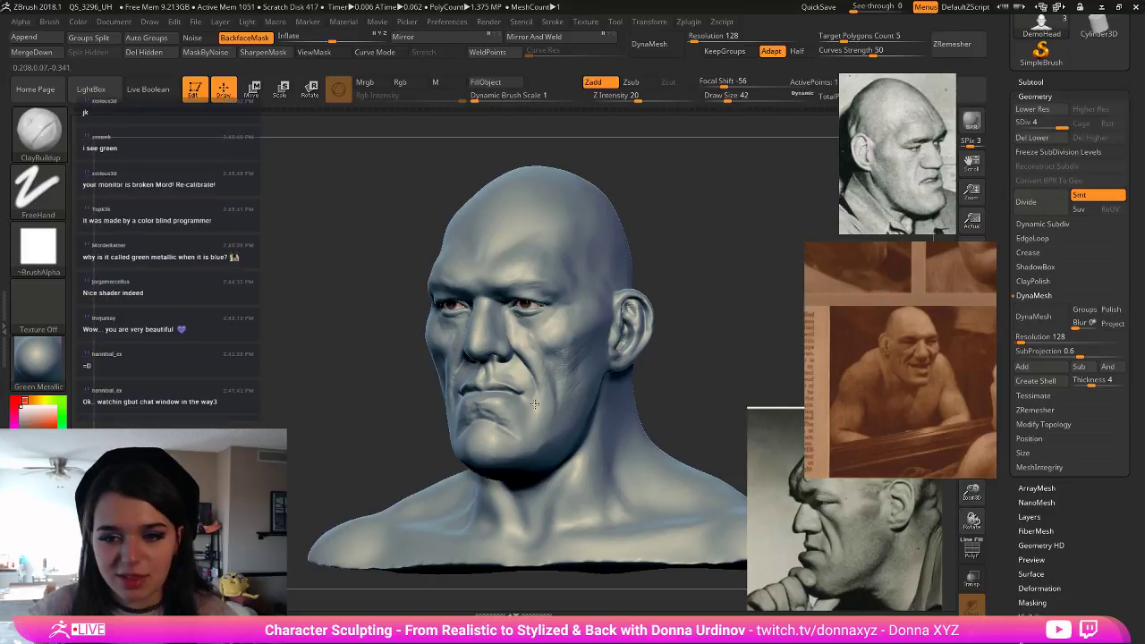
mouse_move(544, 363)
mouse_down()
mouse_move(668, 347)
mouse_move(617, 324)
mouse_move(634, 316)
mouse_move(641, 327)
mouse_up()
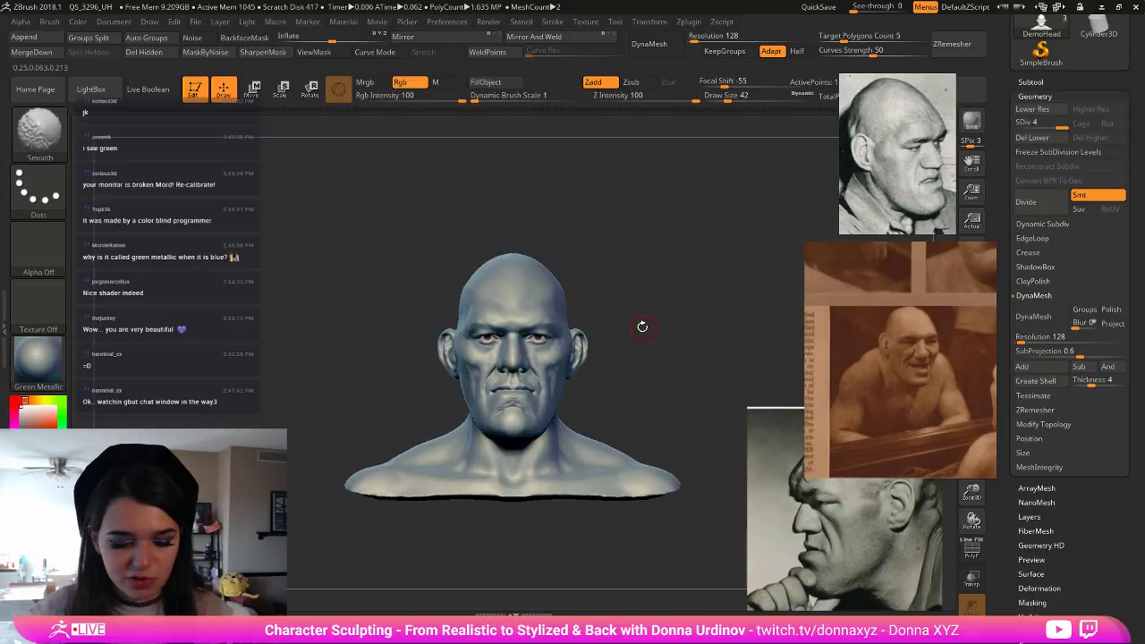
- Adjust the shape of the cheeks with the Move brush at draw size 42 and smooth the lower cheeks
key(b)
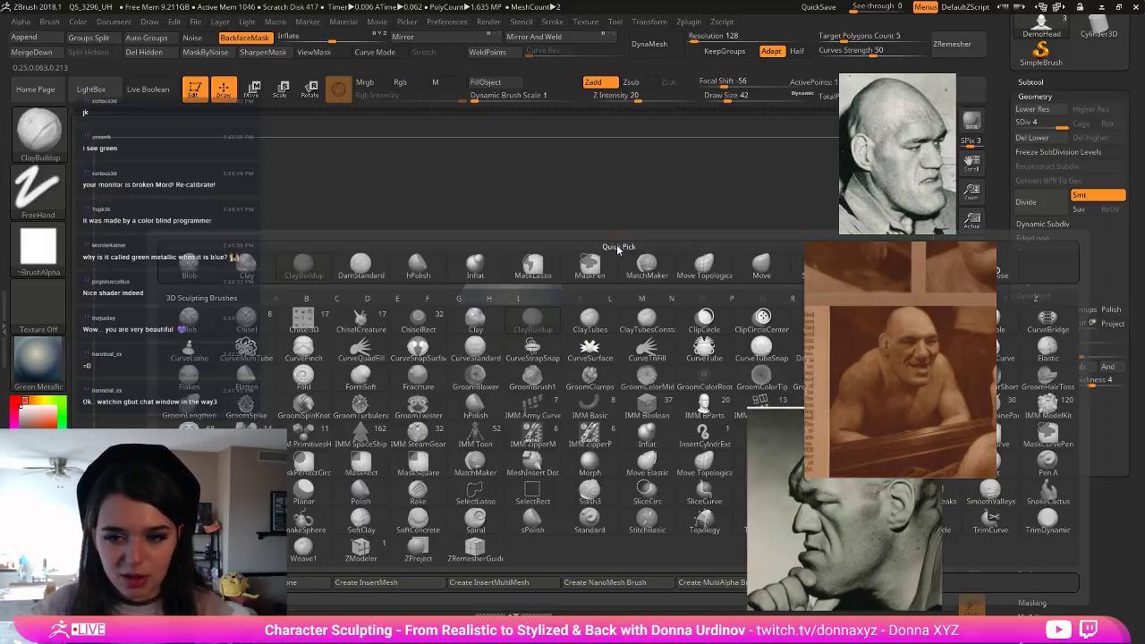
key(m)
key(v)
drag(633, 222, 631, 238)
key(f)
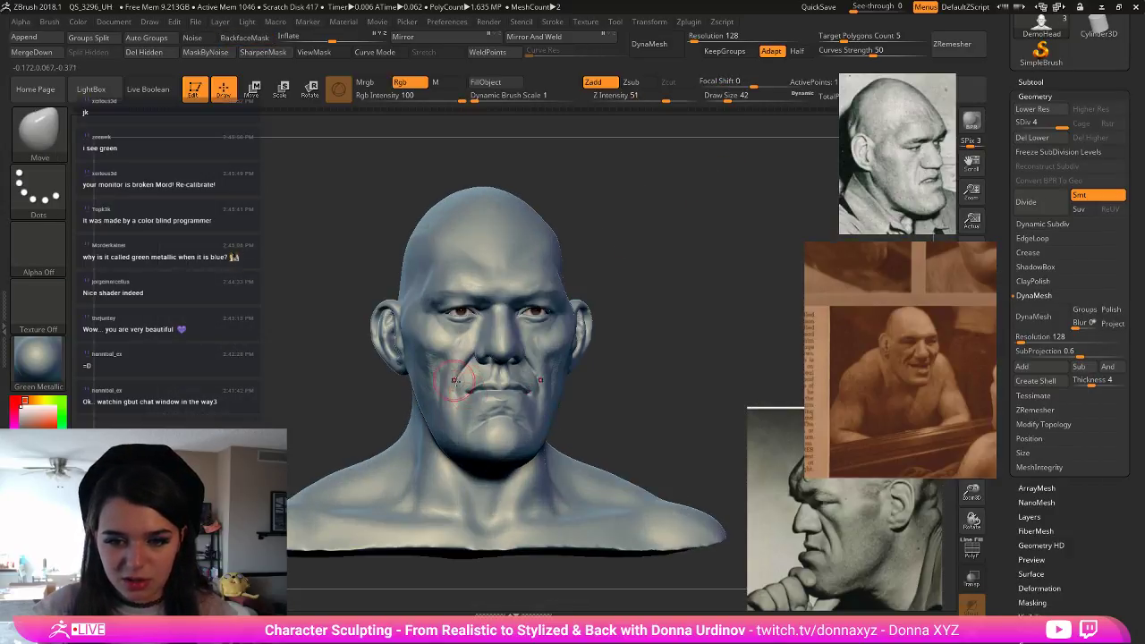
key(ctrl)
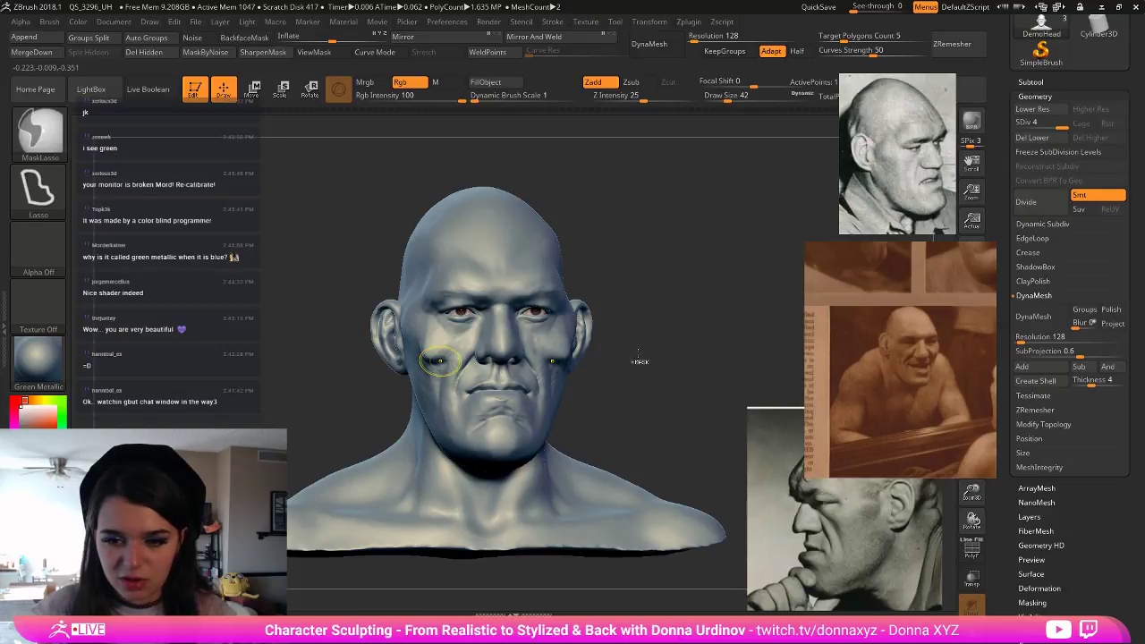
drag(641, 362, 552, 338)
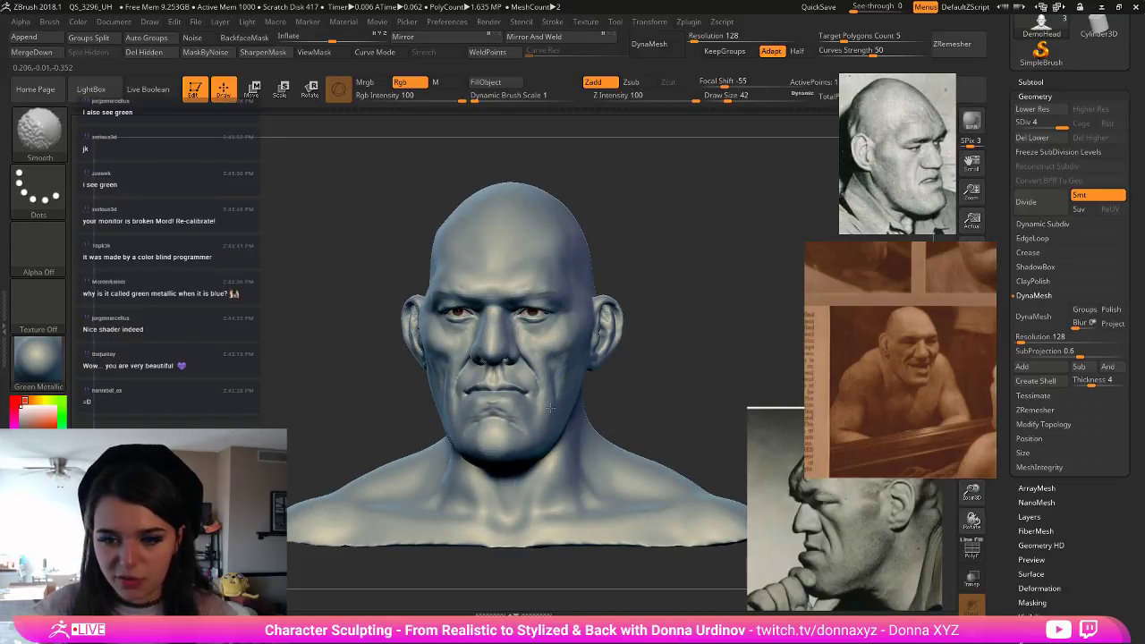
mouse_move(710, 340)
alt+mouse_down()
mouse_move(674, 313)
mouse_move(544, 364)
alt+mouse_up()
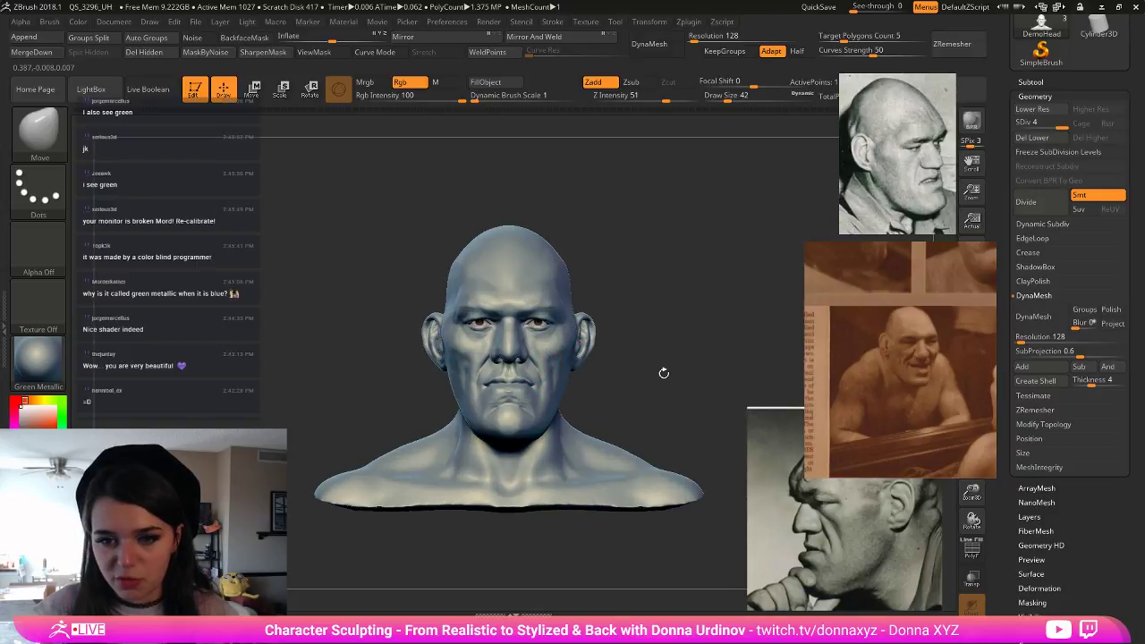
- Nudge the lips near the mouth corners with the Move brush at a reduced draw size of 22
drag(661, 371, 597, 374)
key(bracketleft)
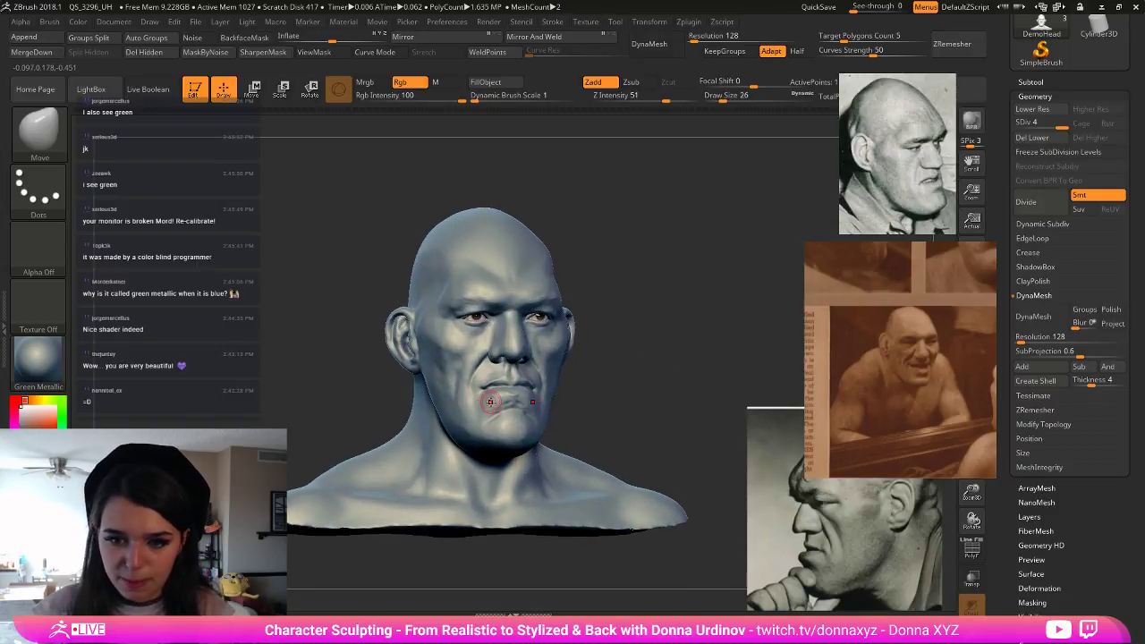
drag(493, 388, 492, 390)
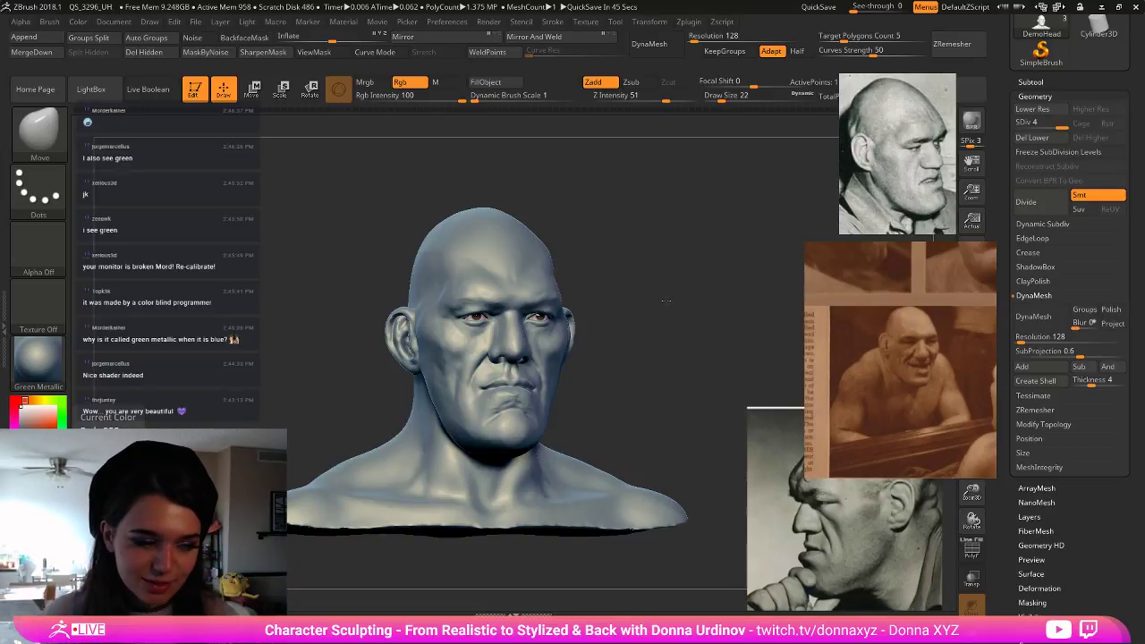
shift+drag(666, 301, 662, 317)
mouse_move(667, 266)
alt+mouse_down()
mouse_move(642, 288)
mouse_move(645, 299)
mouse_move(662, 294)
mouse_move(653, 286)
mouse_move(635, 298)
mouse_move(641, 307)
alt+mouse_up()
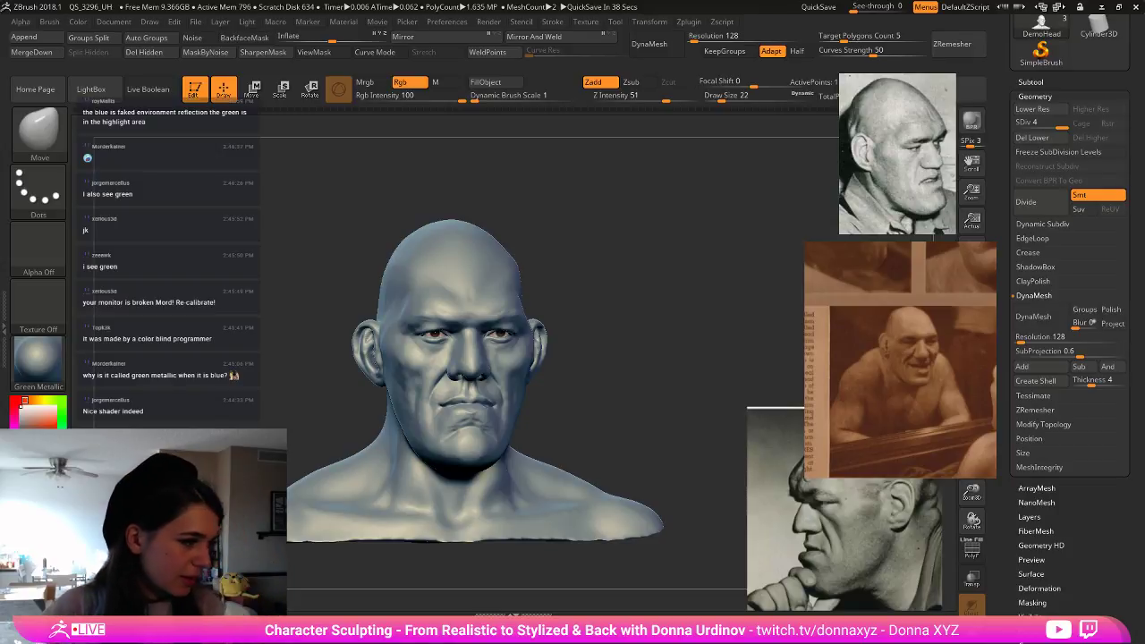
- Inflate the tip and underside of the nose with the Inflat brush at draw size 50
mouse_move(659, 313)
mouse_down()
mouse_move(644, 306)
mouse_move(669, 286)
mouse_move(694, 287)
mouse_up()
key(b)
key(m)
key(v)
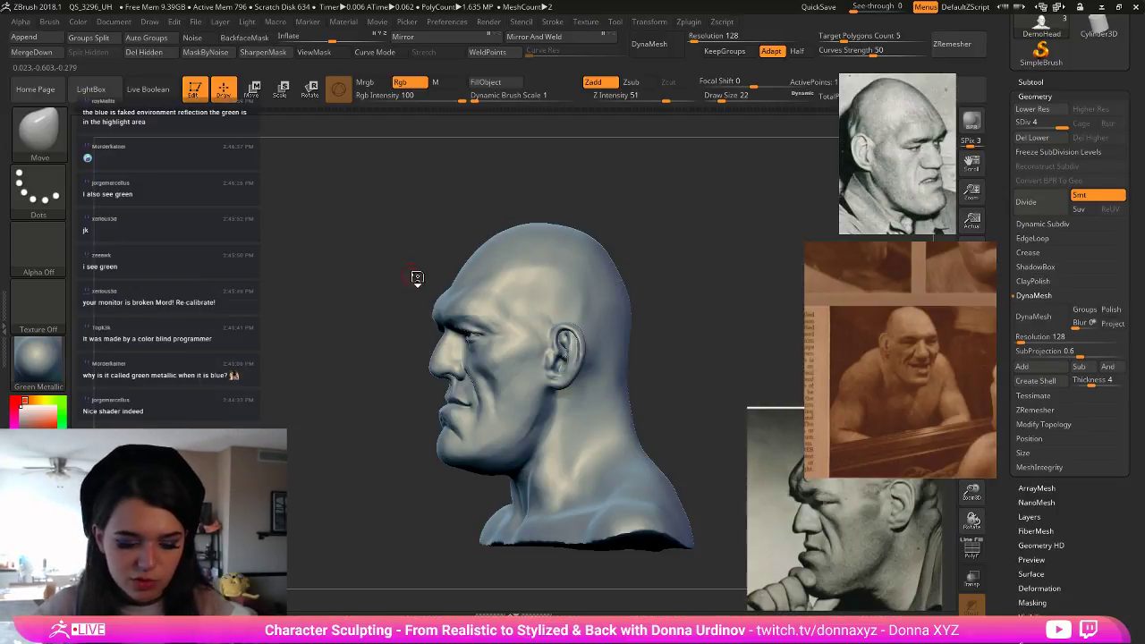
key(b)
key(i)
key(n)
mouse_move(417, 286)
mouse_down()
mouse_move(306, 285)
mouse_move(386, 261)
mouse_up()
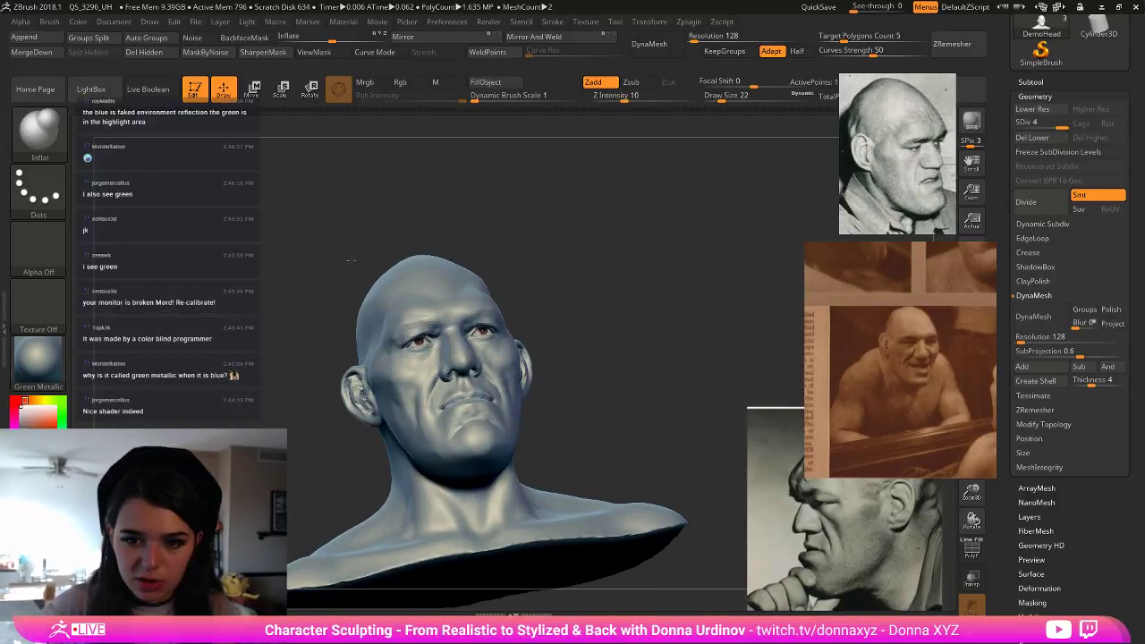
drag(594, 312, 620, 267)
key(bracketright)
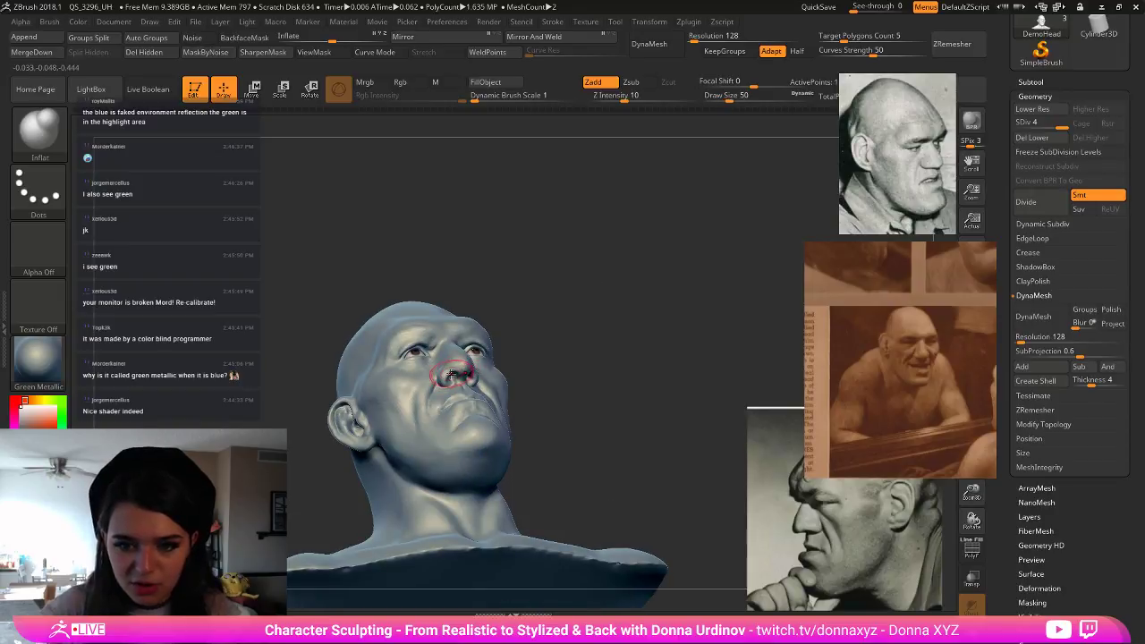
drag(451, 375, 451, 377)
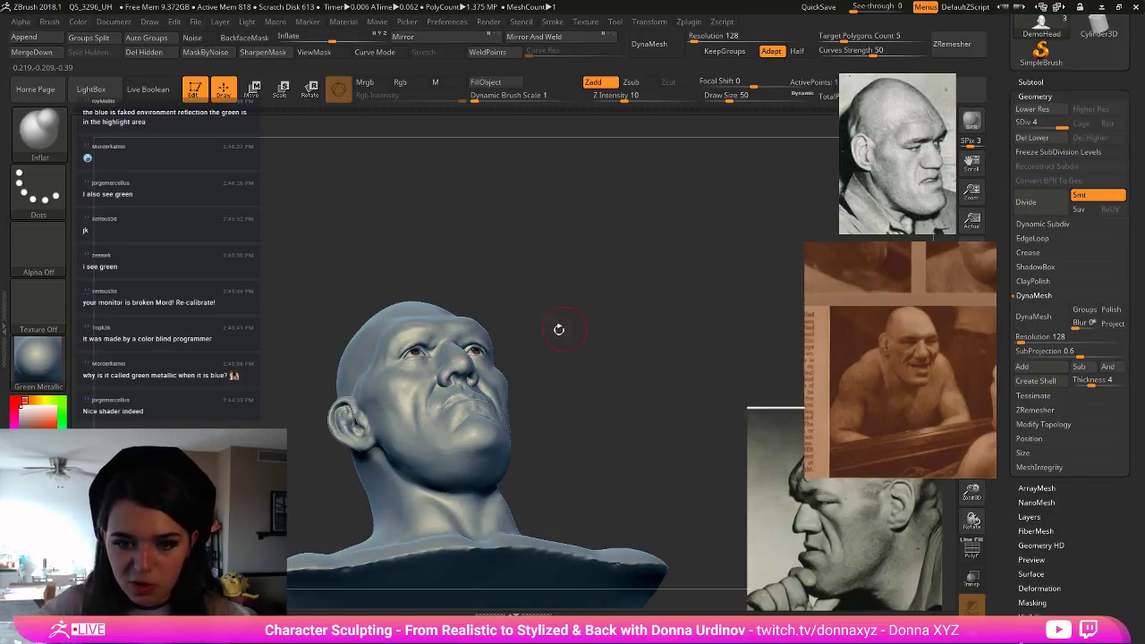
mouse_move(557, 328)
shift+mouse_down()
mouse_move(617, 362)
mouse_move(666, 327)
mouse_move(634, 325)
shift+mouse_up()
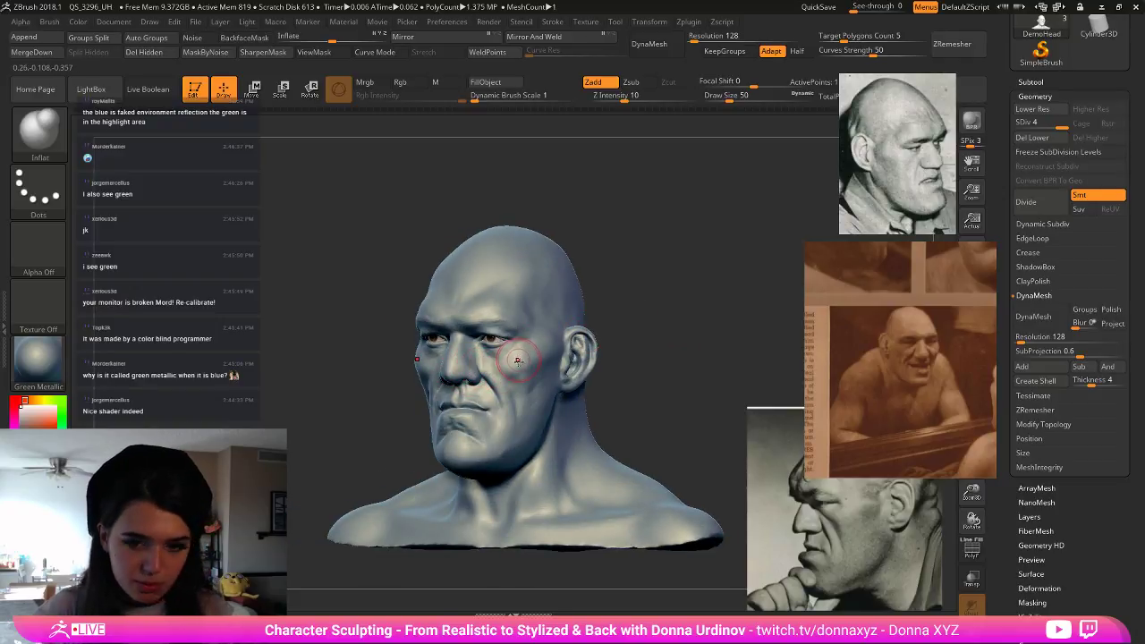
- Reshape the nose tip and nostrils with the Move brush, reducing the draw size to 34 for finer adjustments
key(b)
key(m)
key(v)
drag(707, 294, 453, 380)
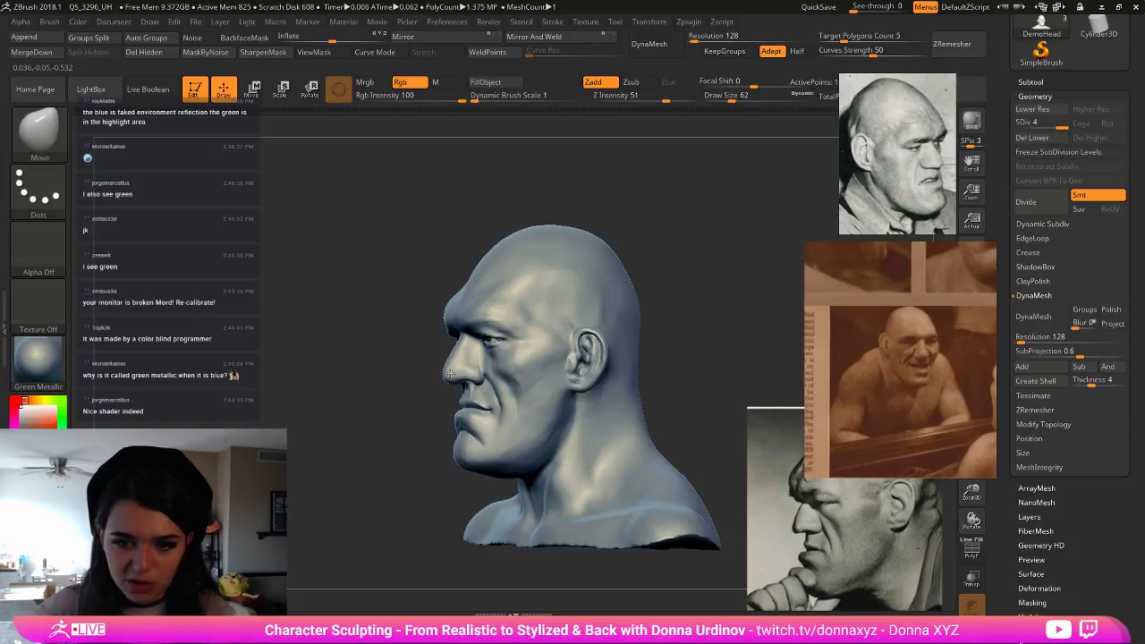
drag(417, 370, 483, 373)
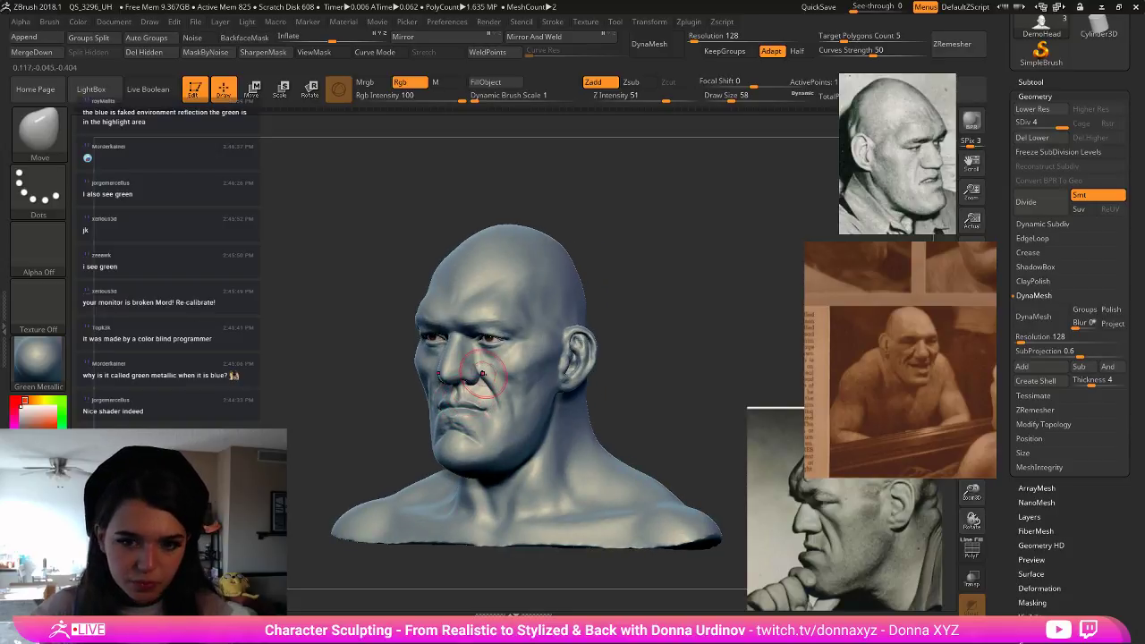
key(bracketleft)
key(bracketleft)
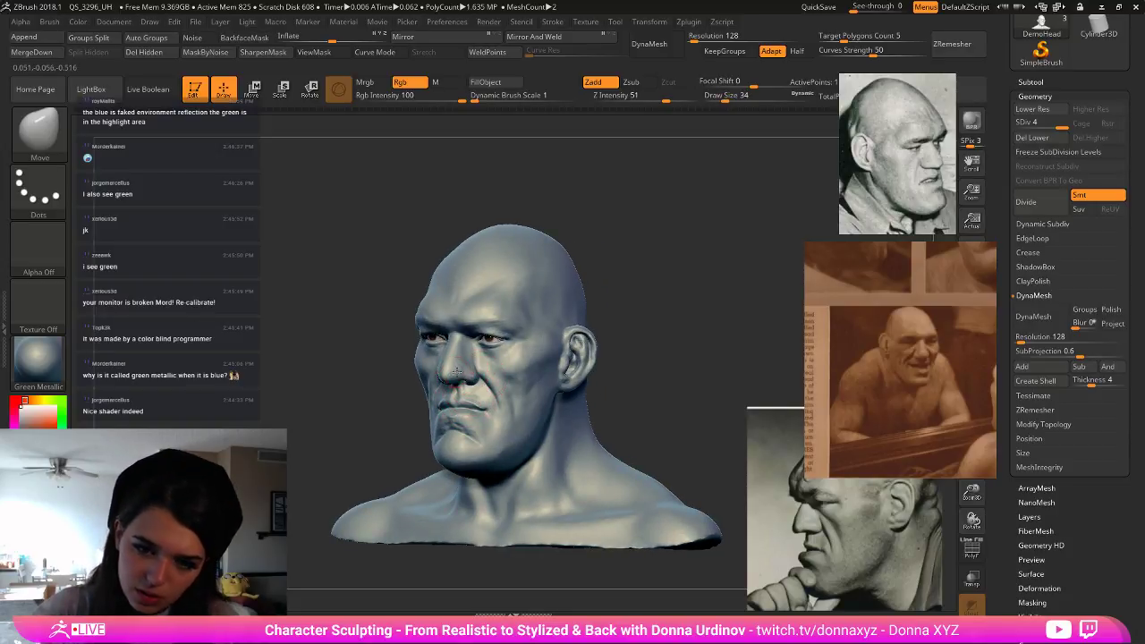
drag(453, 377, 443, 377)
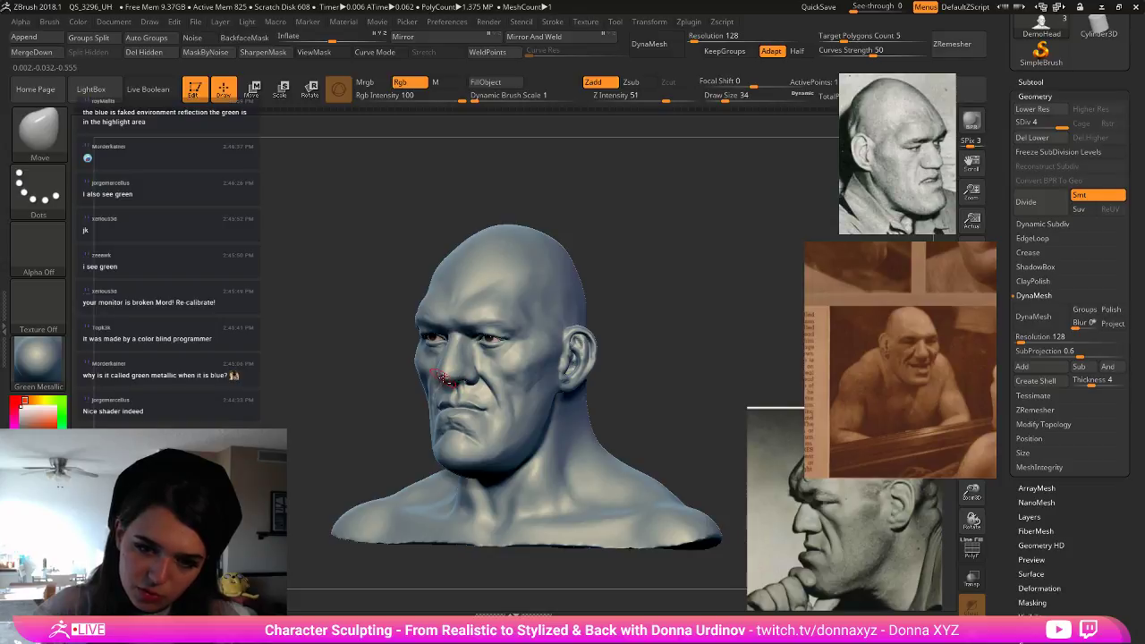
- Flatten the planes of the nose tip and nostrils with the hPolish brush at draw size 34
drag(647, 331, 603, 347)
key(b)
key(h)
key(p)
drag(557, 249, 542, 216)
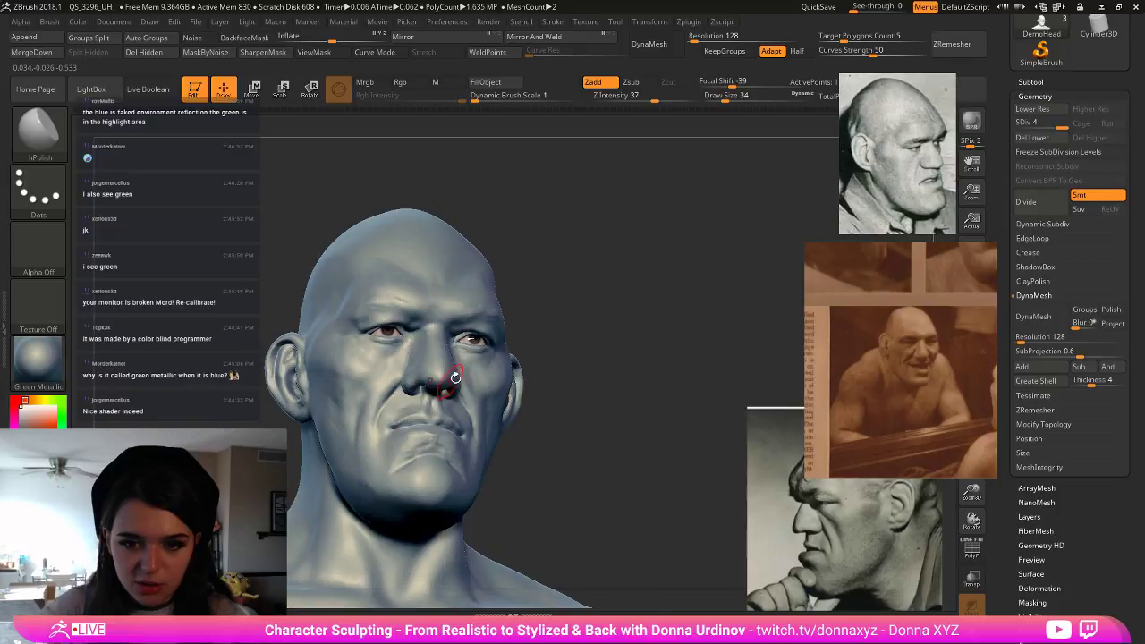
drag(453, 378, 438, 387)
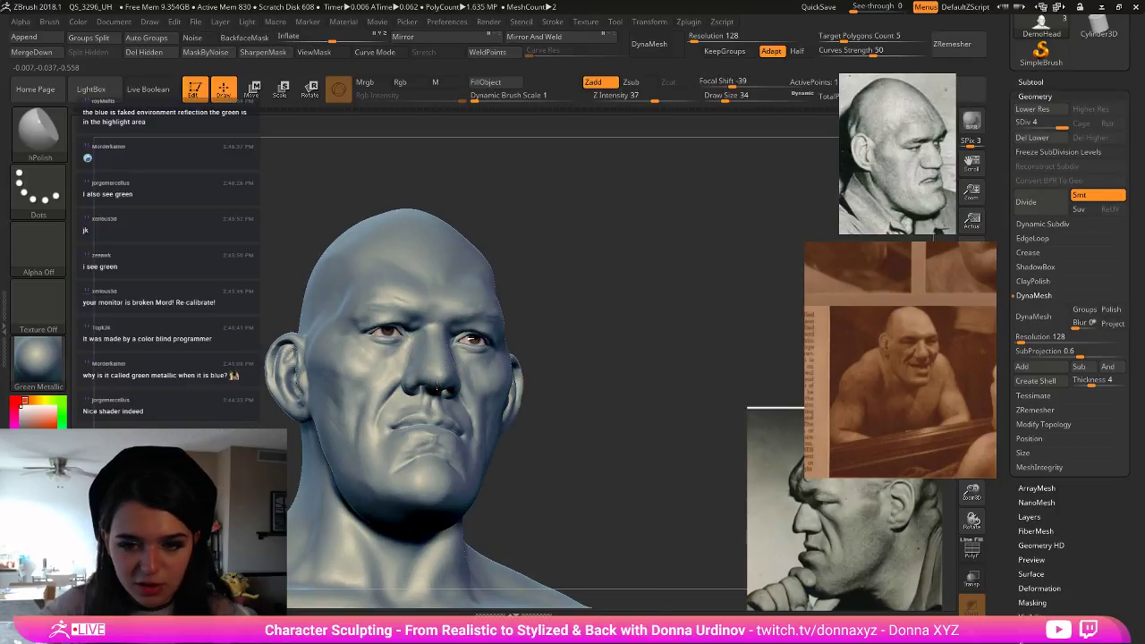
drag(554, 333, 589, 375)
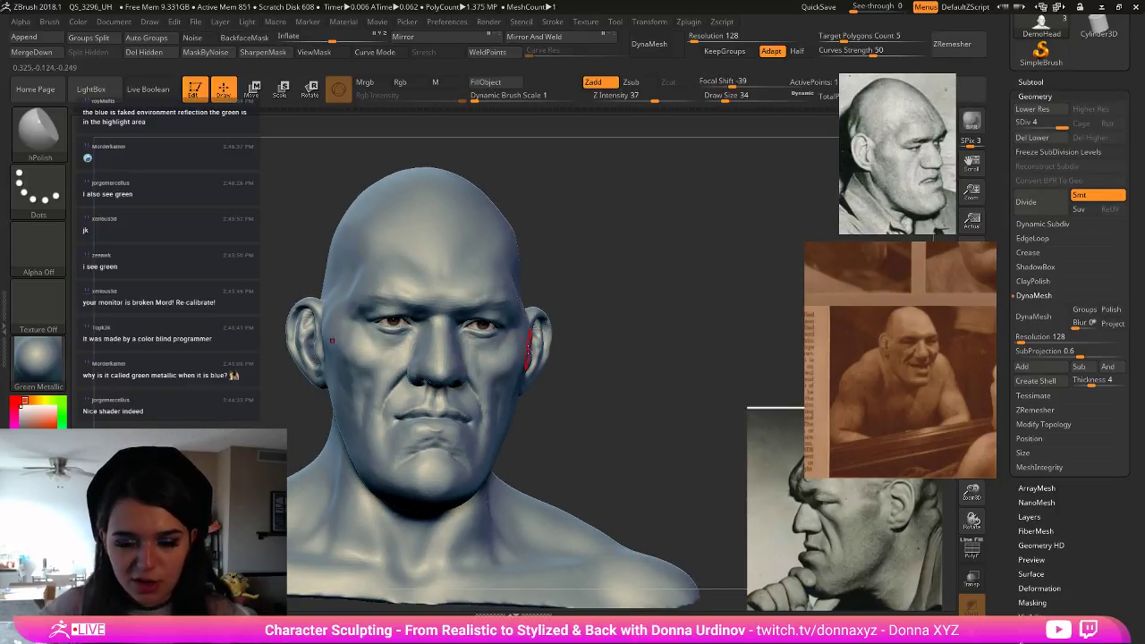
drag(642, 297, 624, 301)
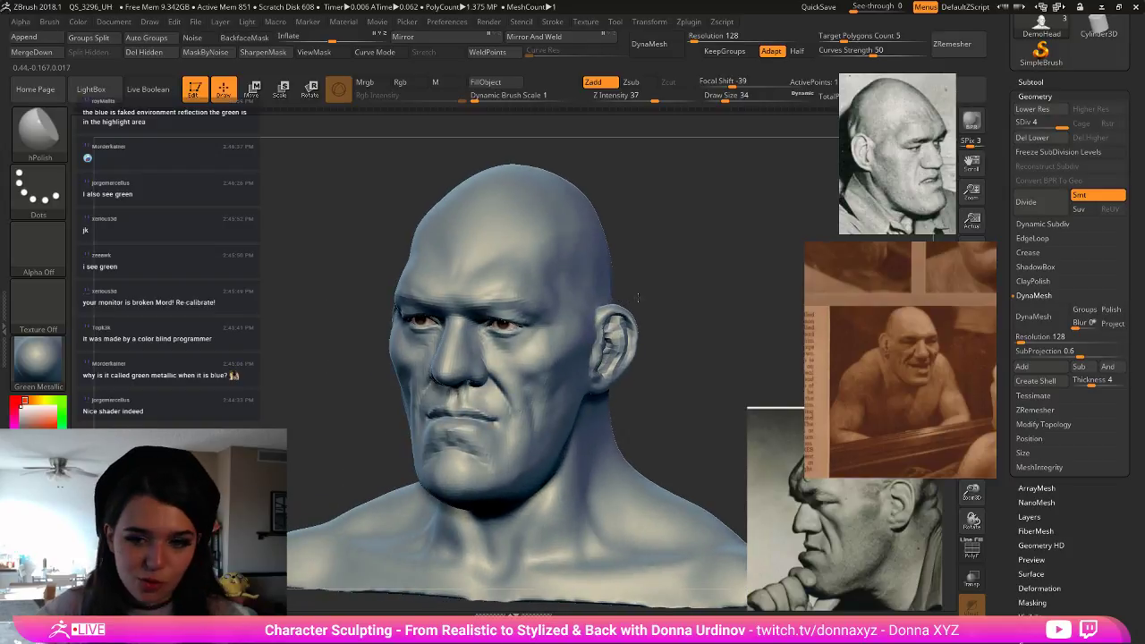
- Carve the crease running from under the eye into the cheek with the DamStandard brush at draw size 34
right_drag(638, 297, 607, 288)
key(b)
key(d)
key(s)
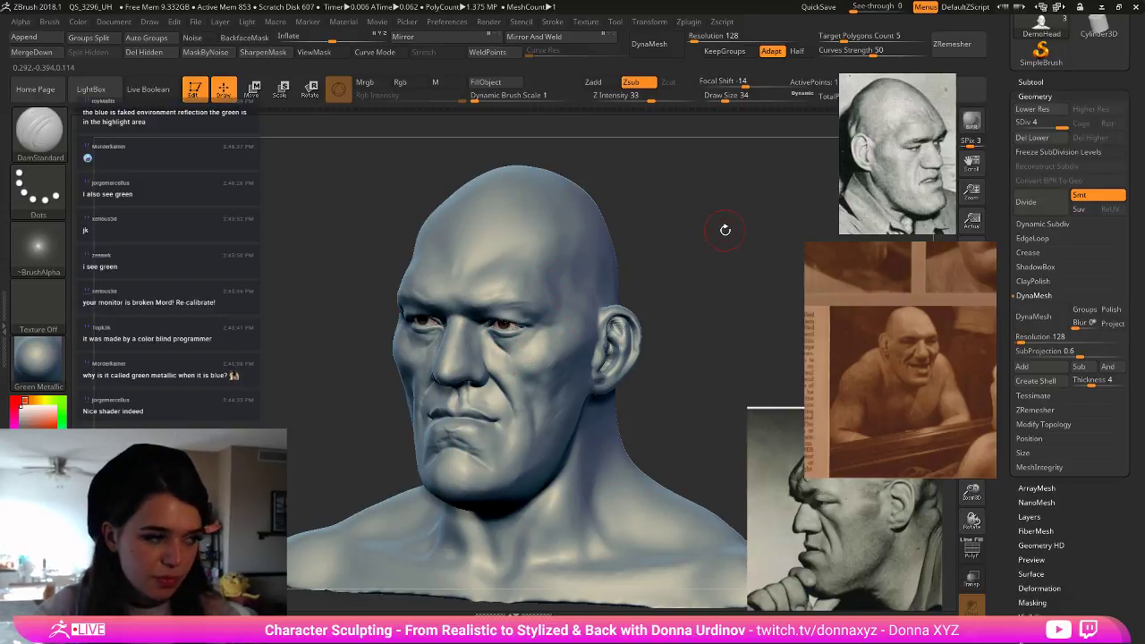
right_drag(724, 230, 472, 319)
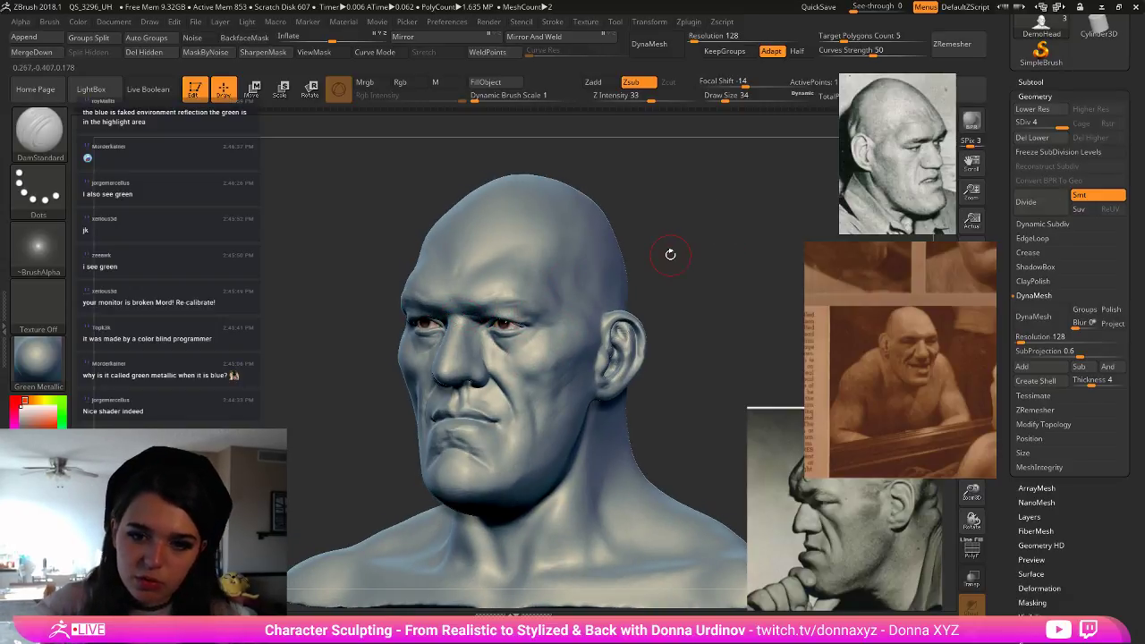
right_drag(670, 256, 459, 319)
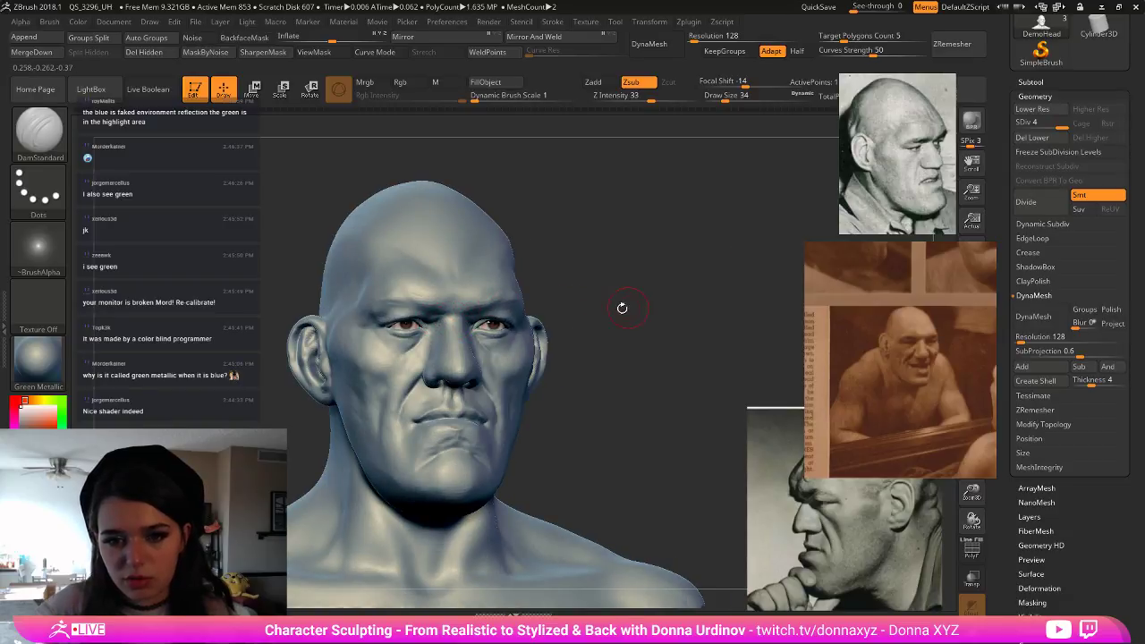
drag(623, 309, 646, 296)
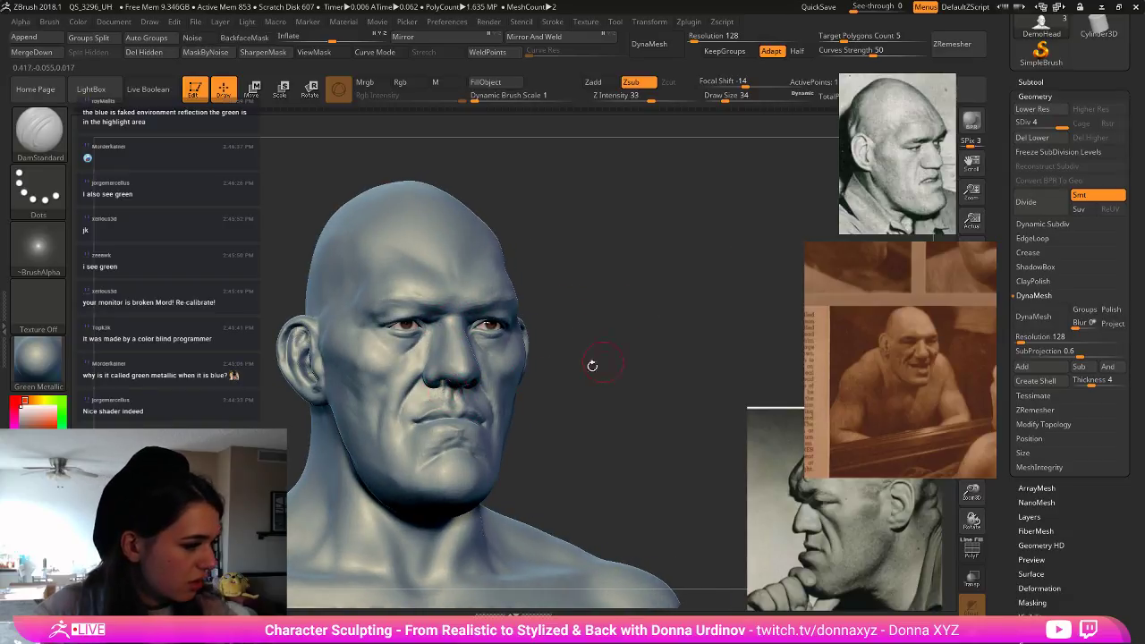
mouse_move(659, 335)
right_down()
mouse_move(615, 339)
mouse_move(541, 400)
right_up()
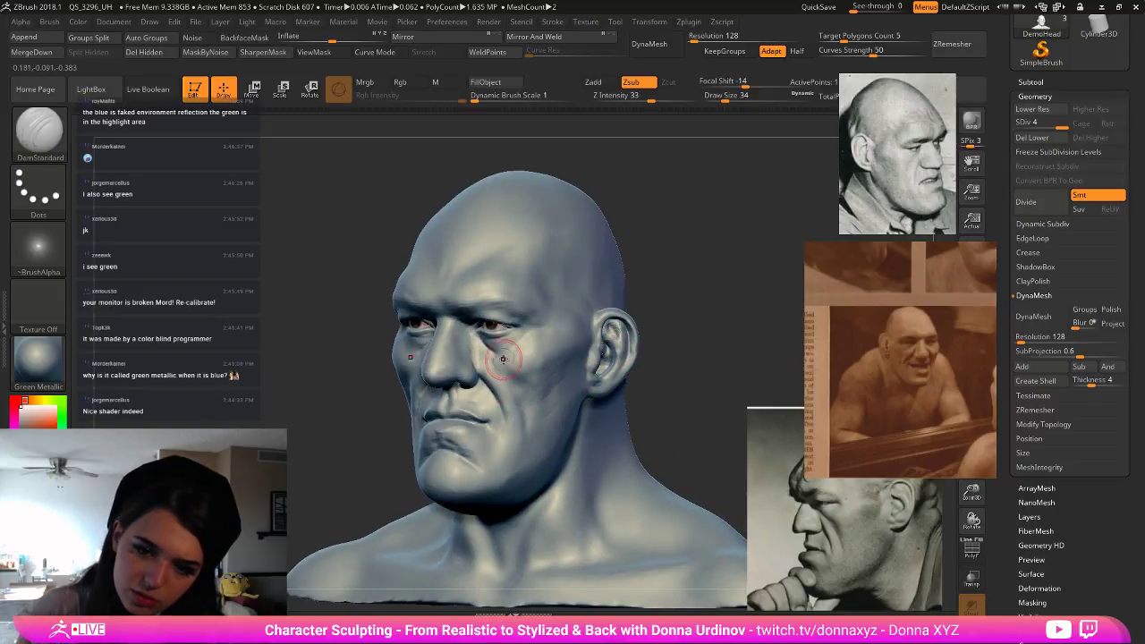
drag(512, 359, 512, 367)
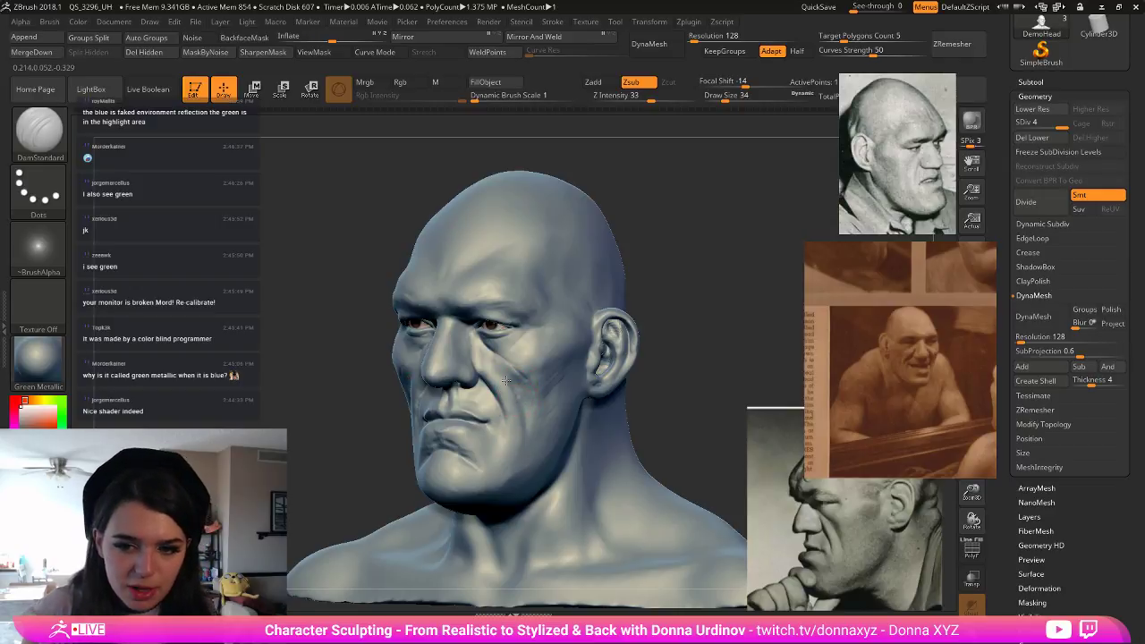
- Polish the edges of the cheek crease below the eye with the hPolish brush, reducing the draw size to 18
key(b)
key(h)
key(p)
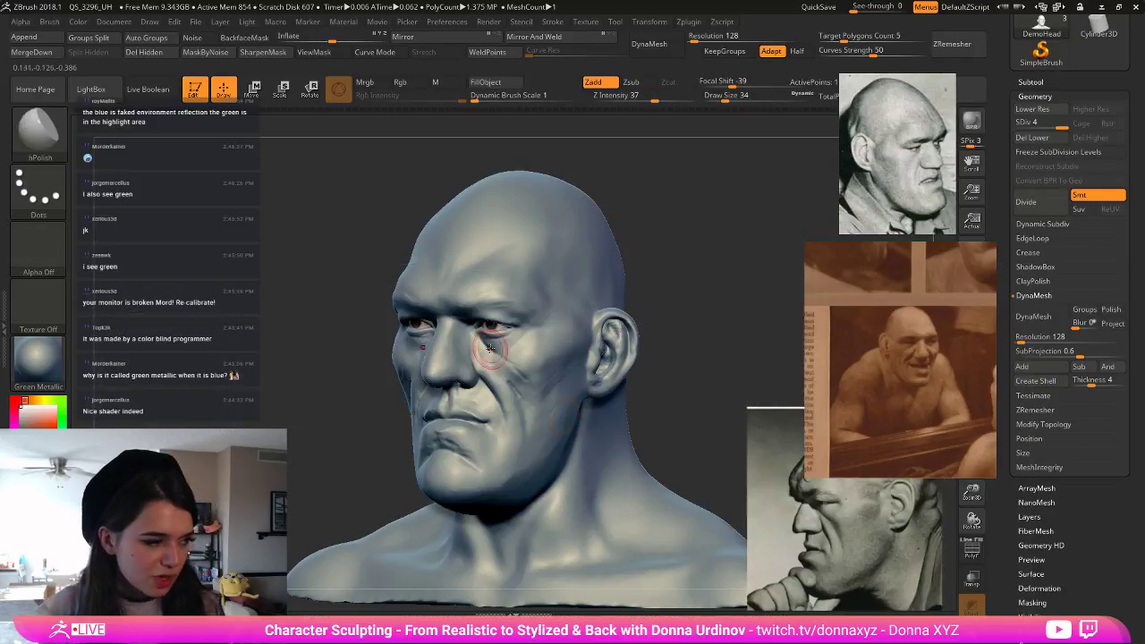
key([)
key([)
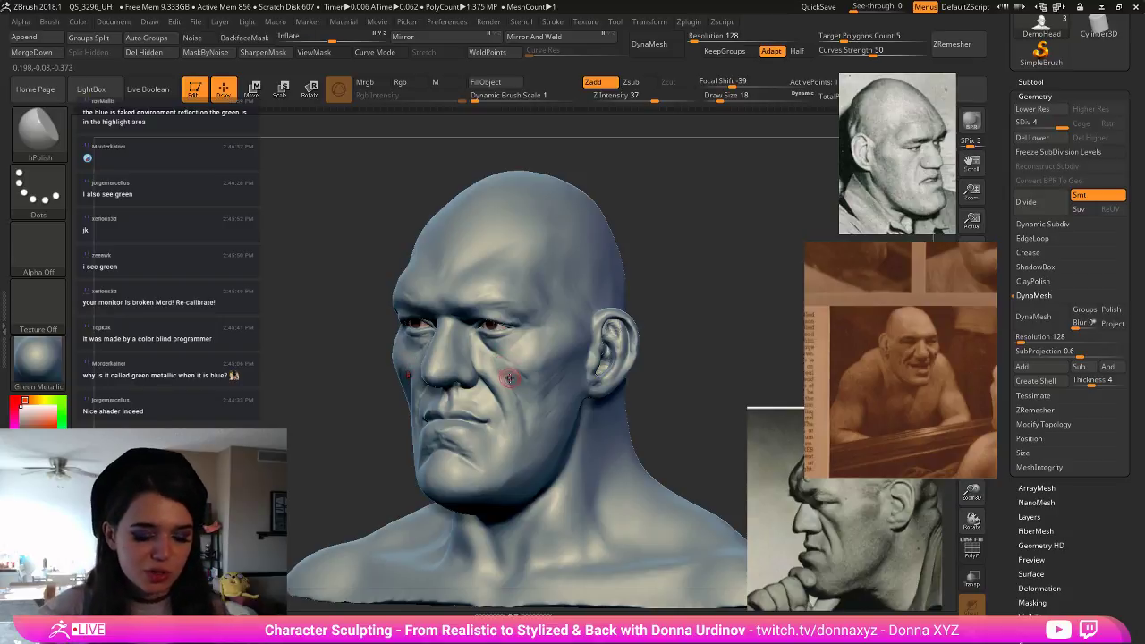
- Build up the cheek between the nose and the under-eye crease with the ClayBuildup brush at draw size 34
key(b)
key(c)
key(b)
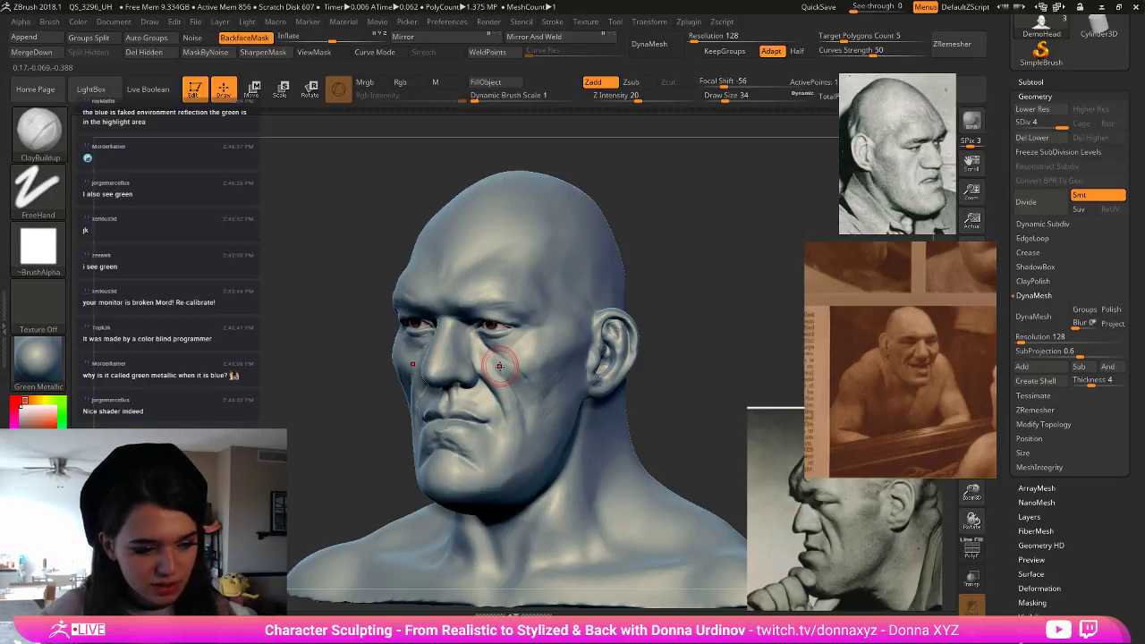
drag(659, 234, 654, 251)
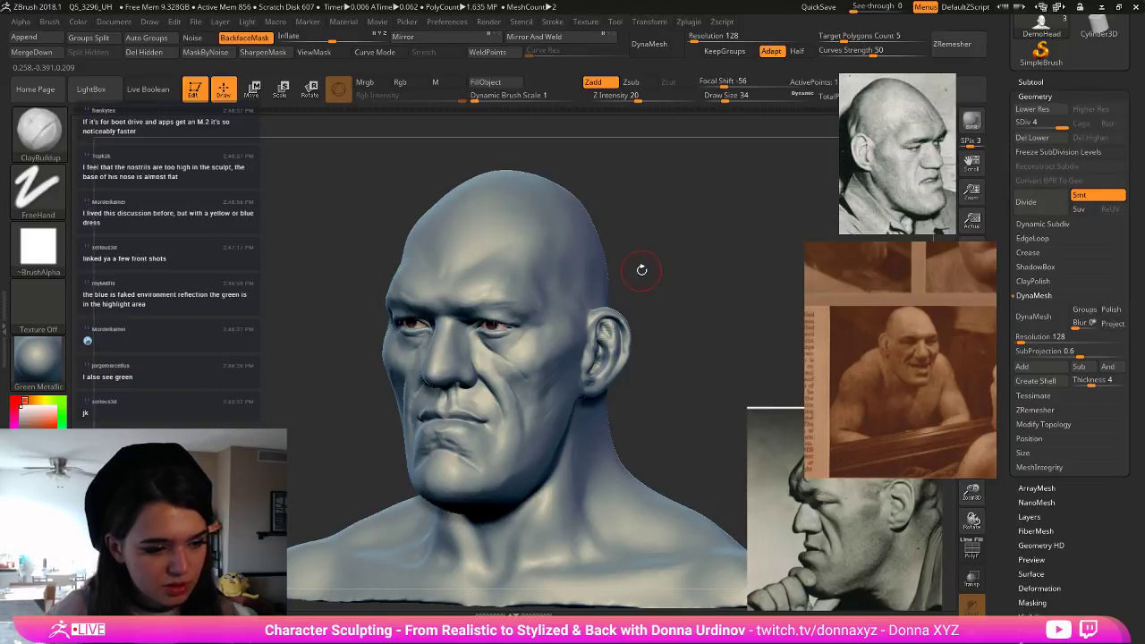
shift+drag(693, 243, 703, 244)
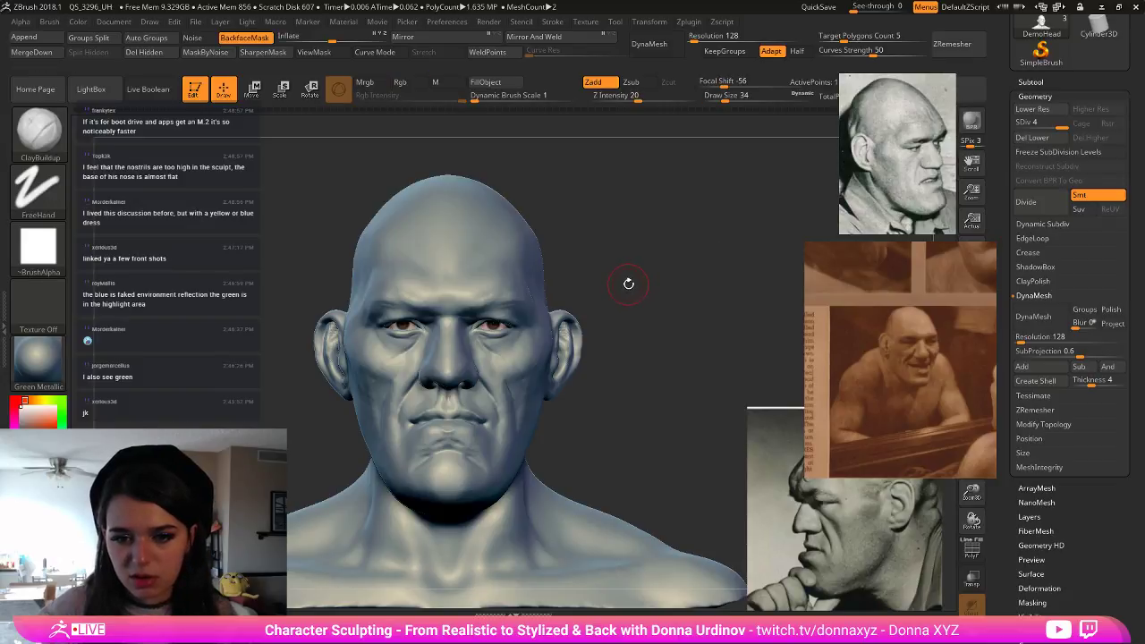
- Reshape the base and wings of the nostrils with the Move brush, reducing the draw size from 34 to 22
key(b)
key(m)
key(v)
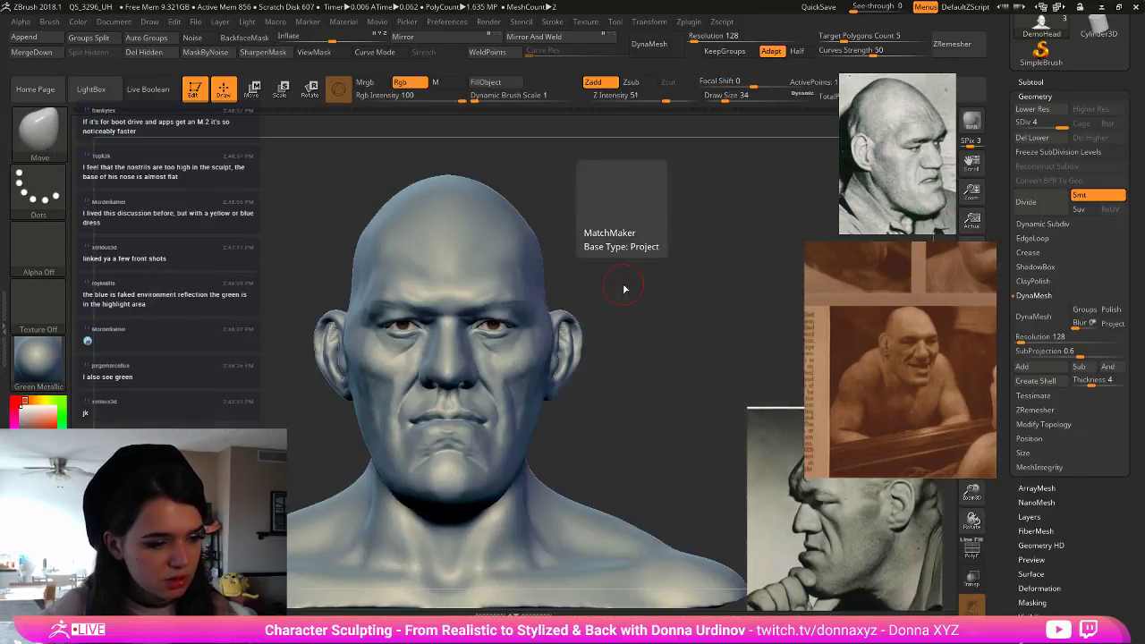
mouse_move(666, 259)
mouse_down()
mouse_move(669, 273)
mouse_move(654, 266)
mouse_move(572, 322)
mouse_move(447, 373)
mouse_up()
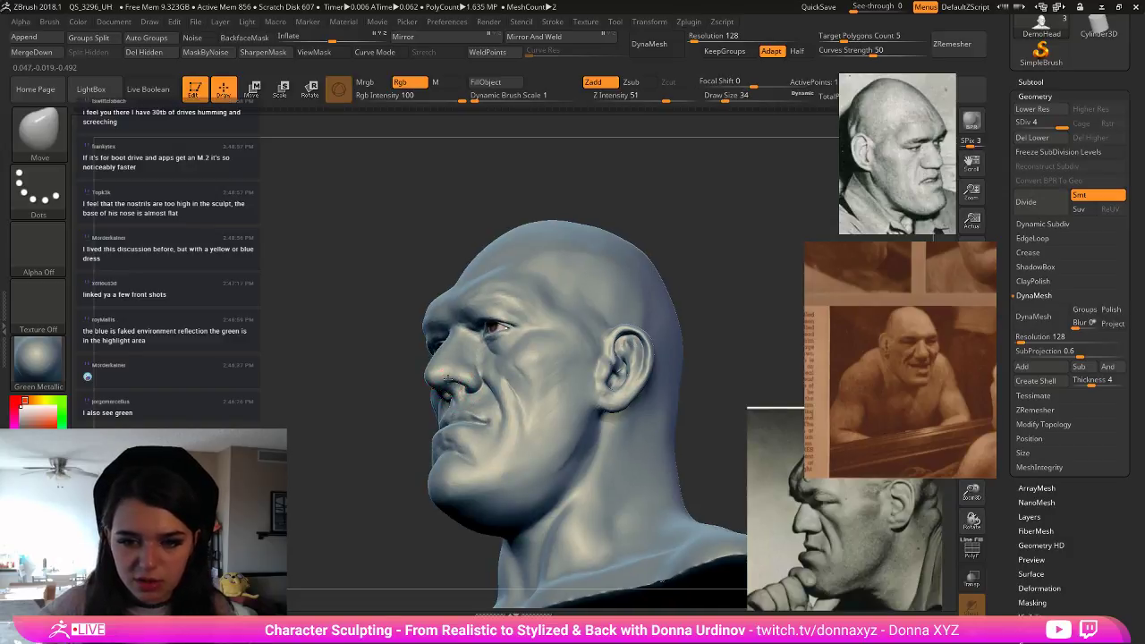
drag(445, 379, 466, 381)
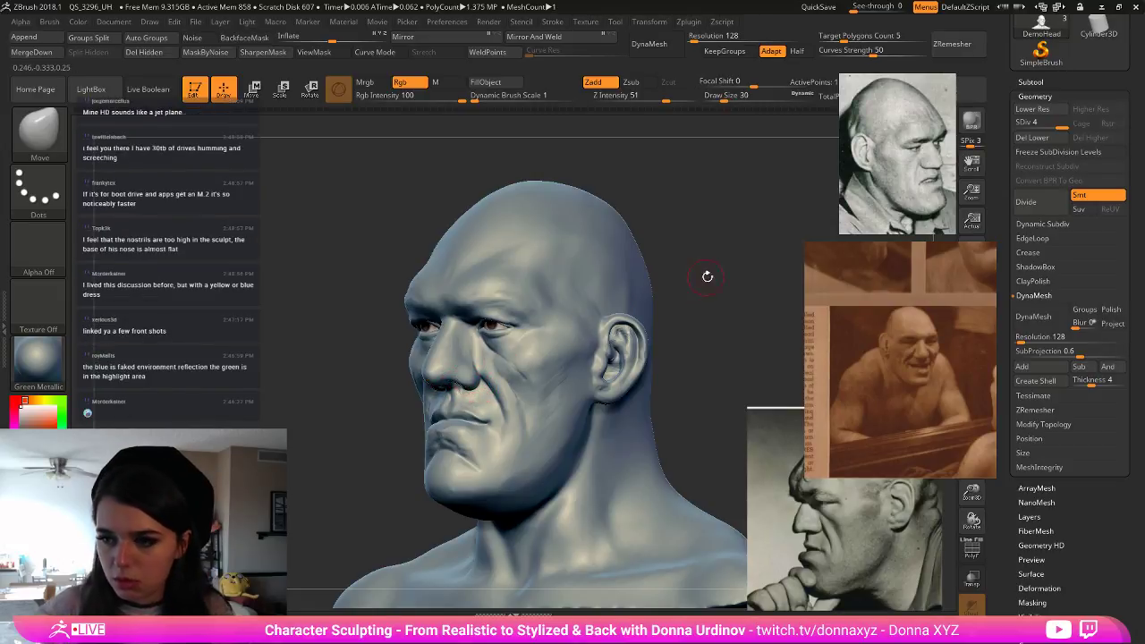
mouse_move(706, 277)
mouse_down()
mouse_move(722, 282)
mouse_move(653, 316)
mouse_move(659, 332)
mouse_up()
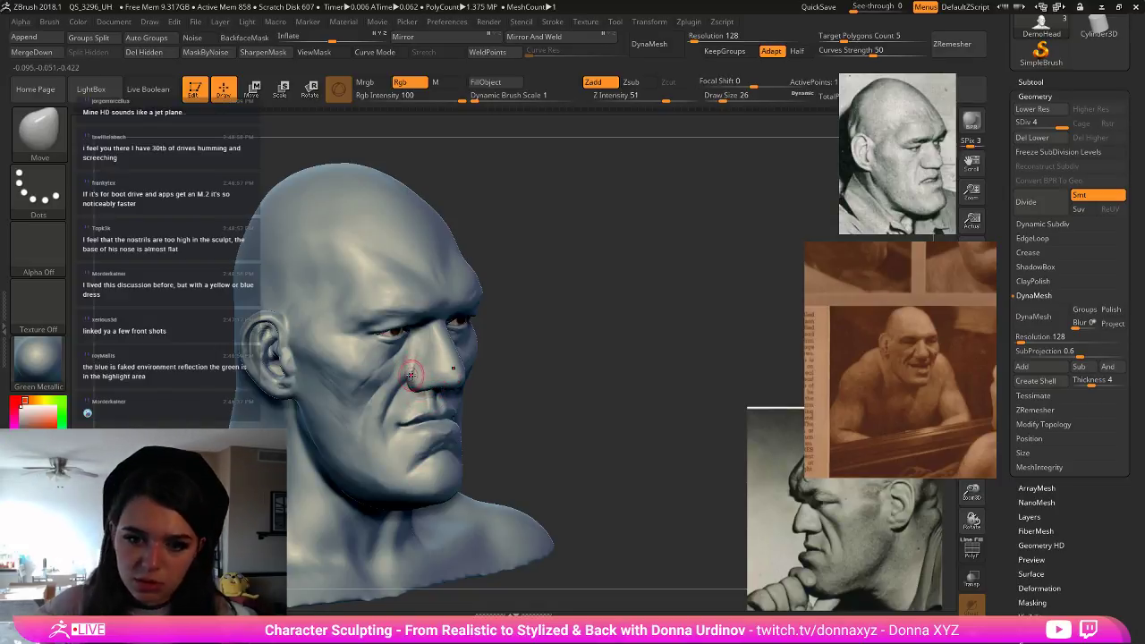
key(bracketleft)
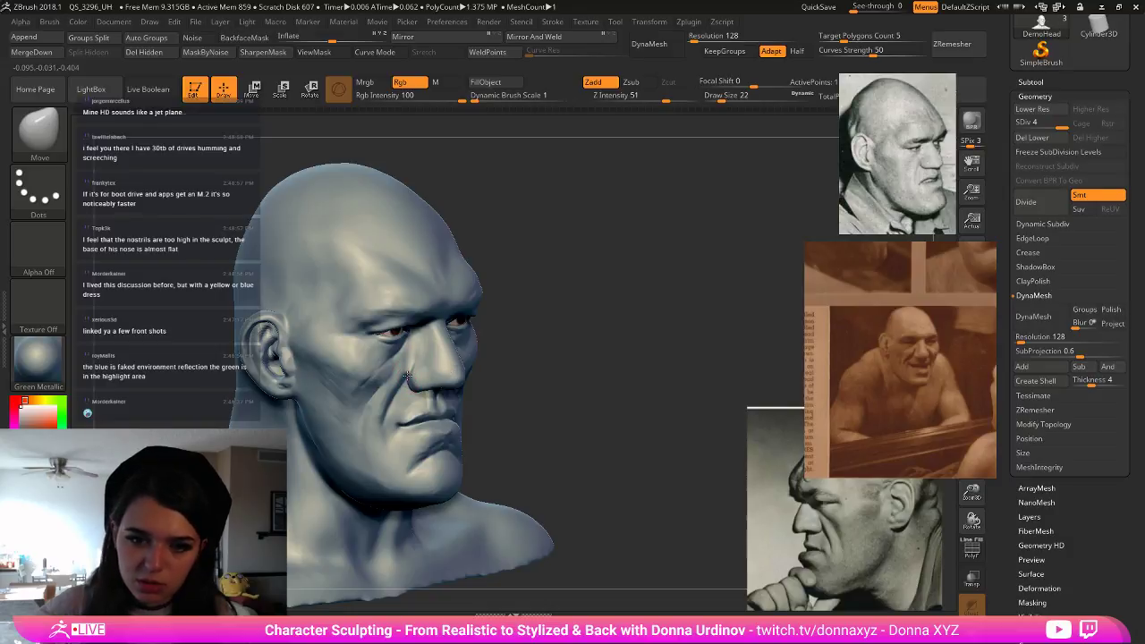
drag(407, 375, 418, 363)
- Adjust the facial proportions from front and three-quarter views with the Move brush at draw sizes between 30 and 38
key(bracketright)
mouse_move(562, 317)
mouse_down()
mouse_move(564, 292)
mouse_move(497, 297)
mouse_up()
drag(632, 358, 625, 357)
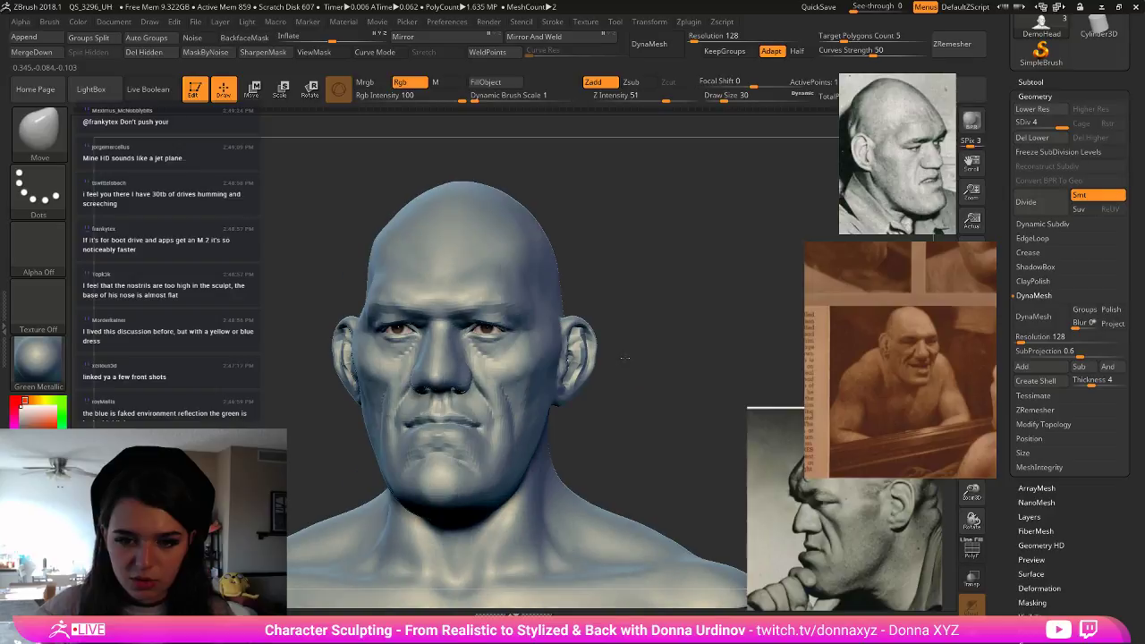
key(bracketright)
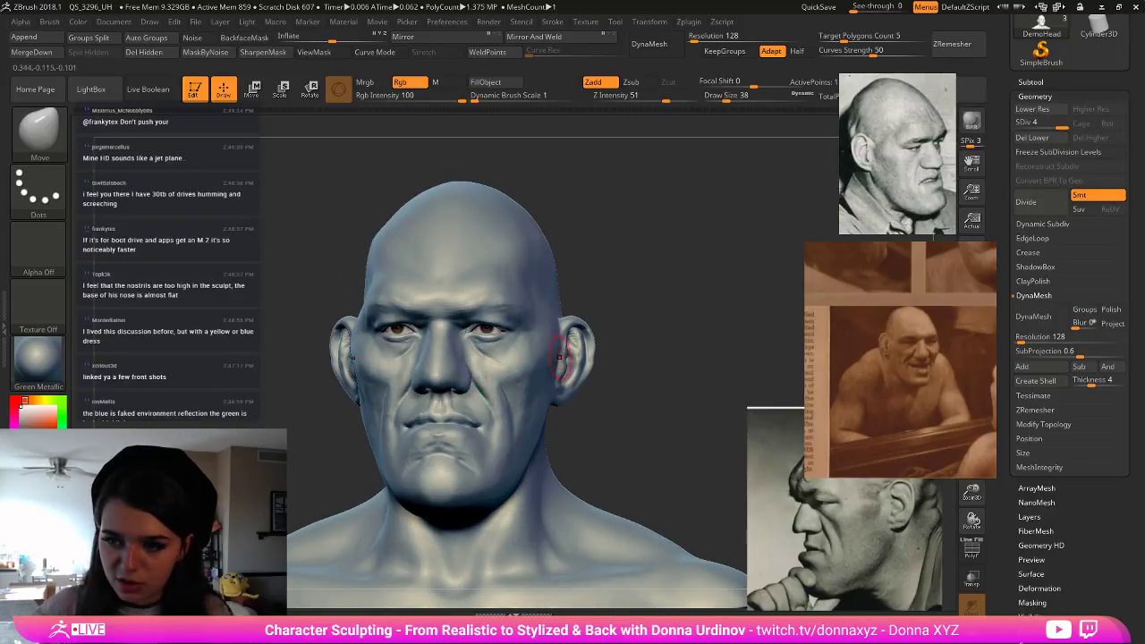
drag(661, 310, 458, 367)
key(bracketleft)
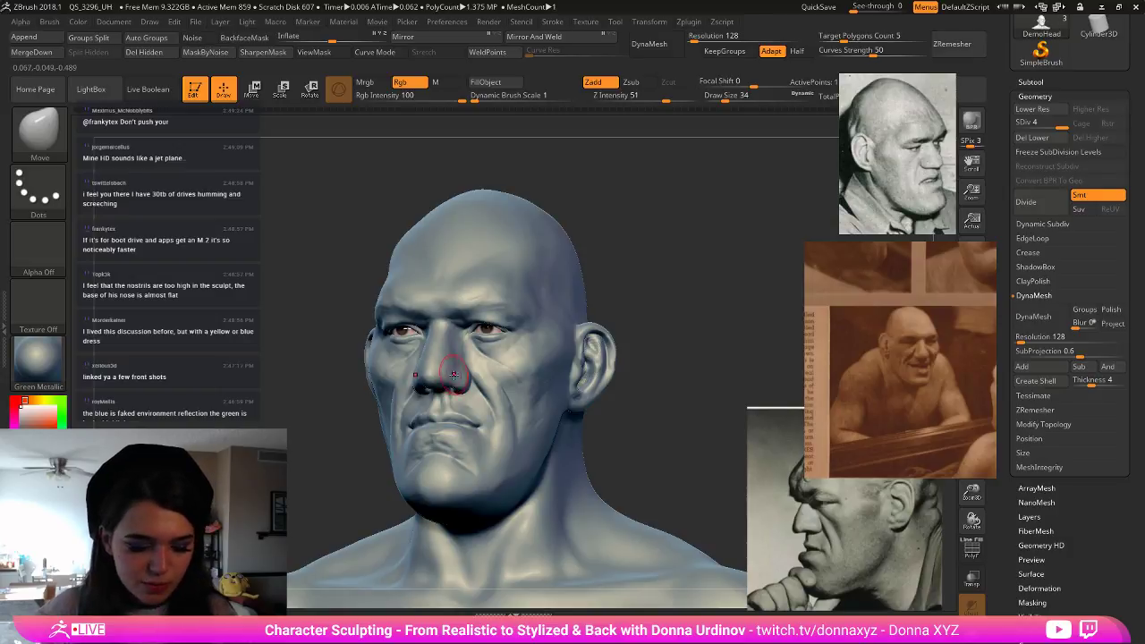
- Build up the sides and tip of the nose with the ClayBuildup brush at draw size 34
key(b)
key(c)
key(b)
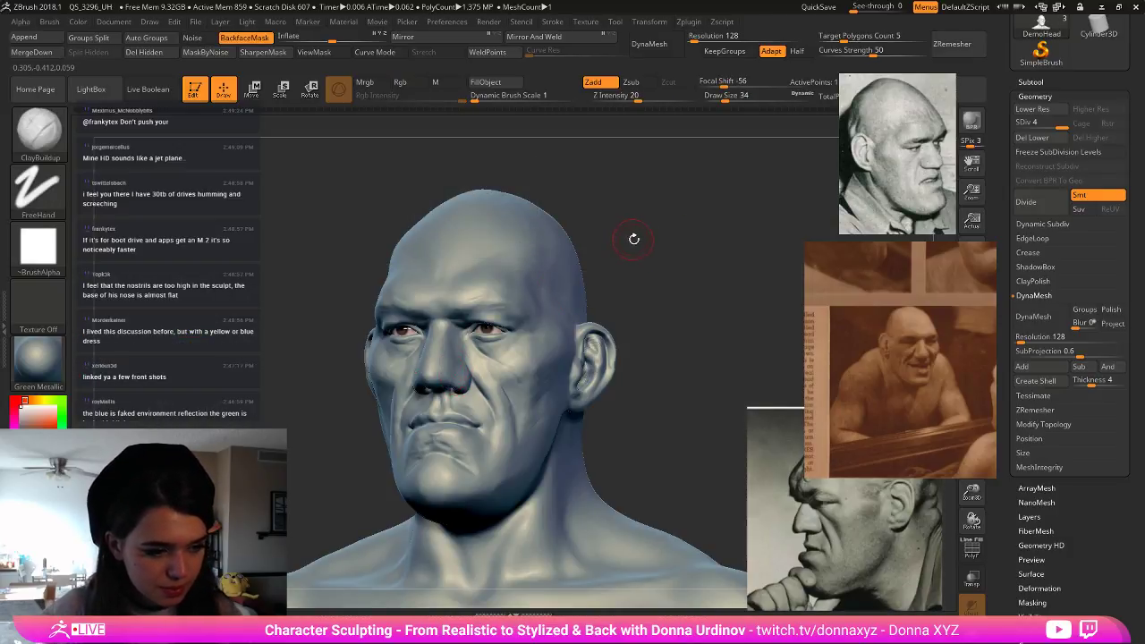
drag(633, 239, 483, 372)
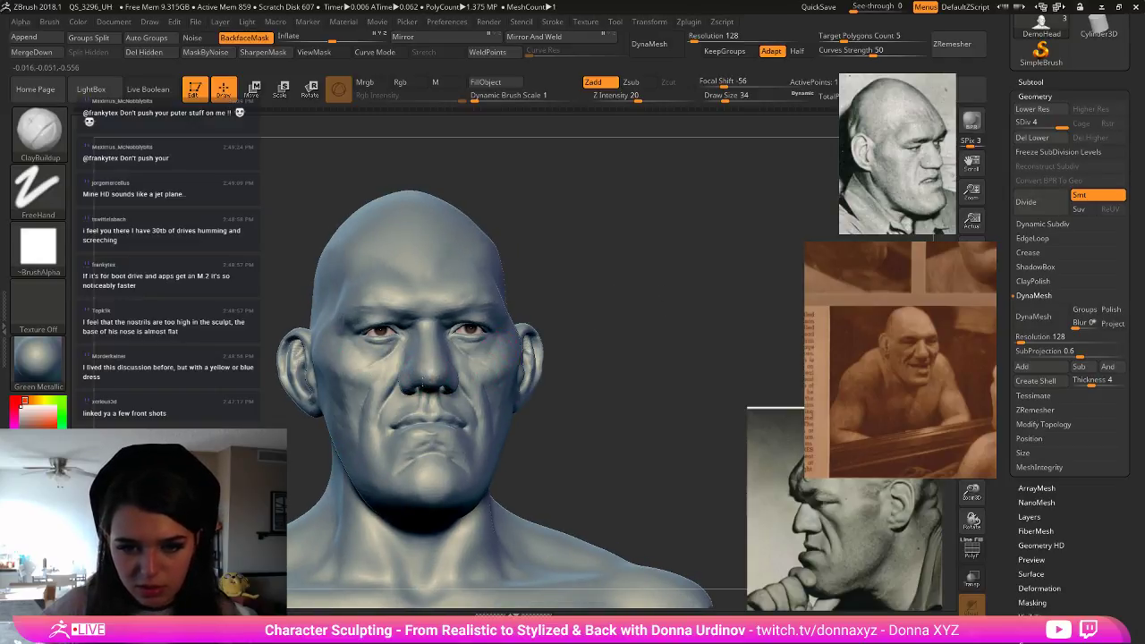
drag(573, 283, 427, 387)
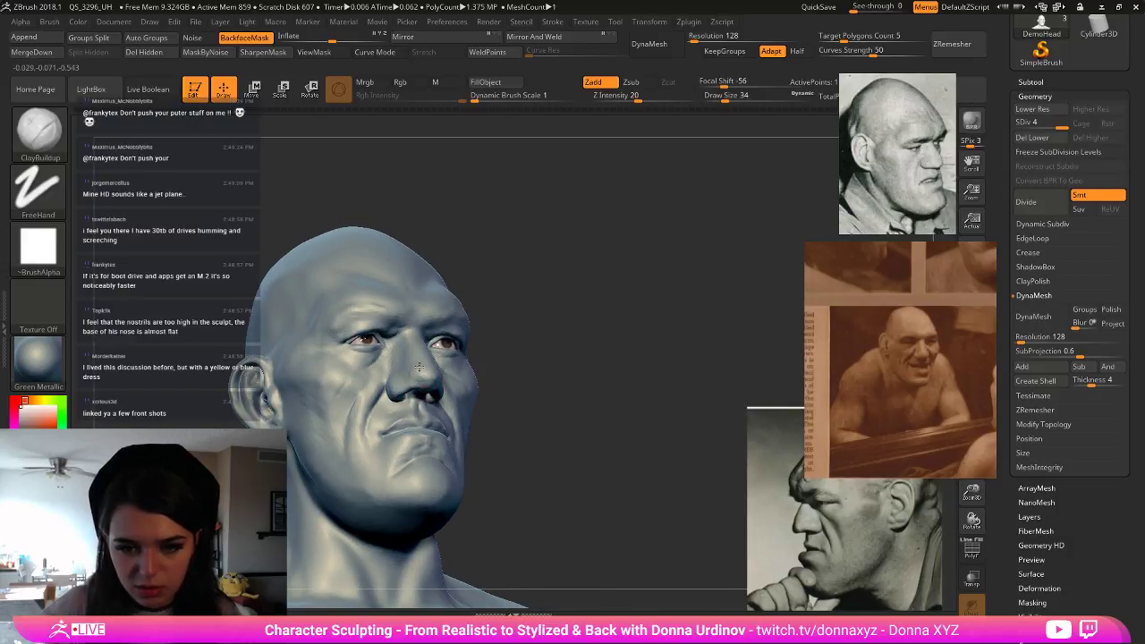
drag(549, 296, 405, 363)
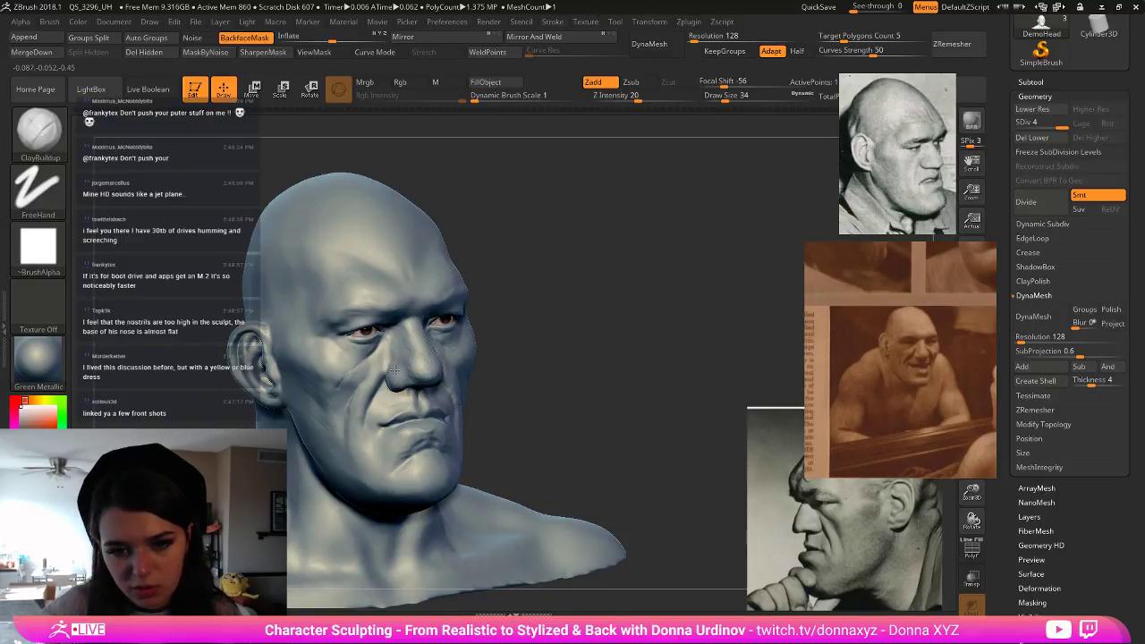
- Add volume to the nose underside and nostril wings with the ClayBuildup brush, reducing the draw size to 18
mouse_move(639, 324)
mouse_down()
mouse_move(582, 330)
mouse_move(604, 339)
mouse_move(625, 299)
mouse_up()
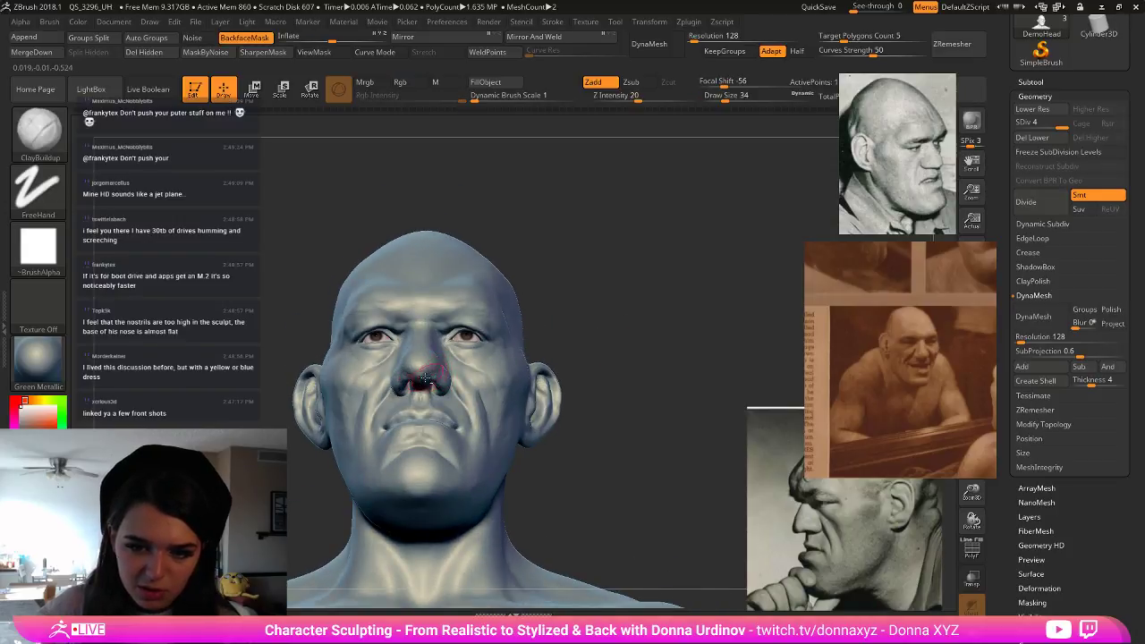
drag(428, 373, 434, 372)
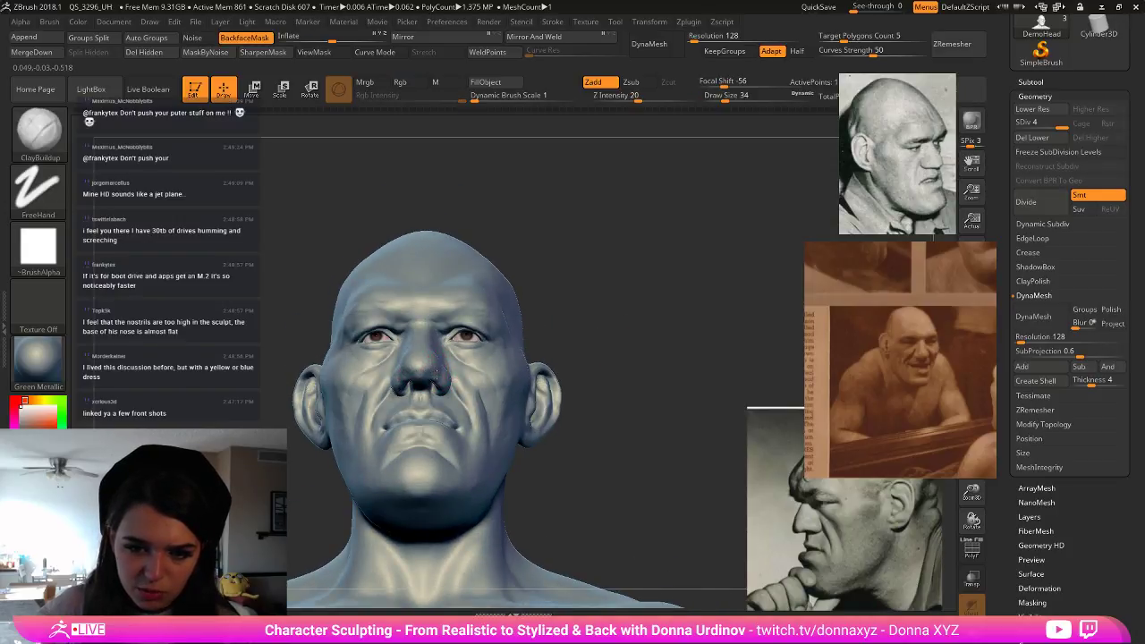
mouse_move(542, 323)
mouse_down()
mouse_move(589, 324)
mouse_move(626, 351)
mouse_move(608, 357)
mouse_move(609, 341)
mouse_move(441, 378)
mouse_up()
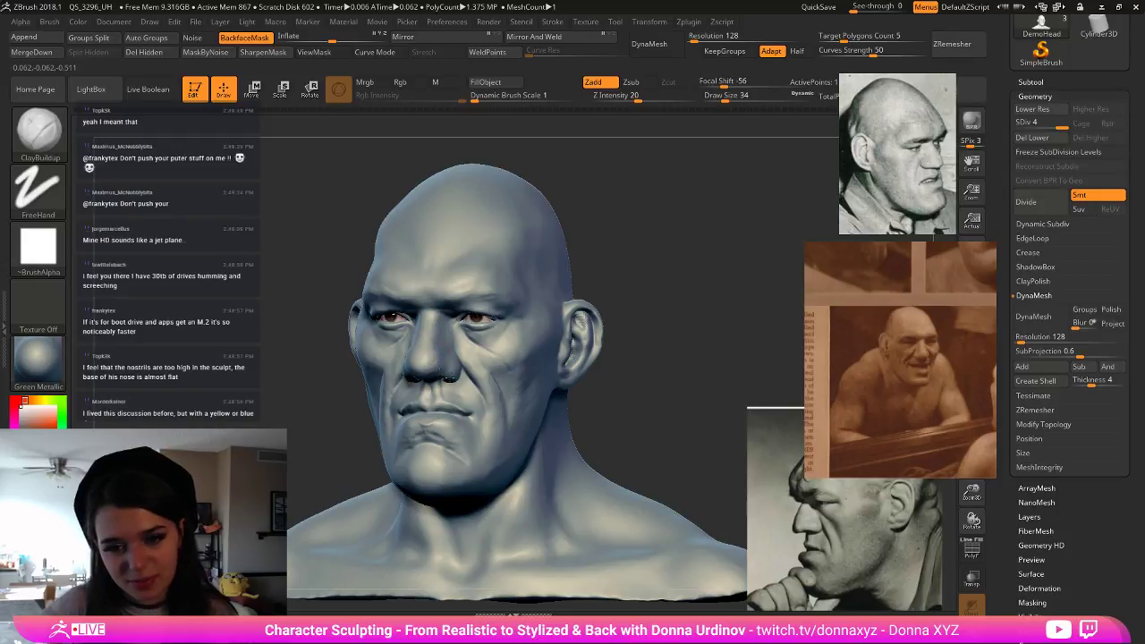
drag(616, 324, 474, 369)
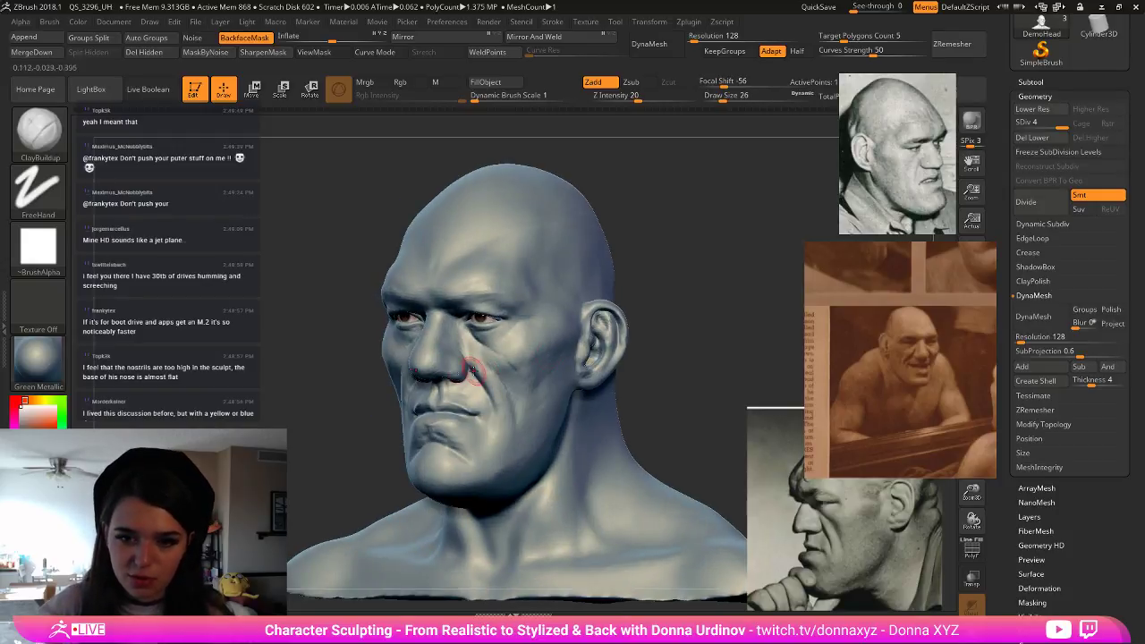
drag(641, 268, 427, 378)
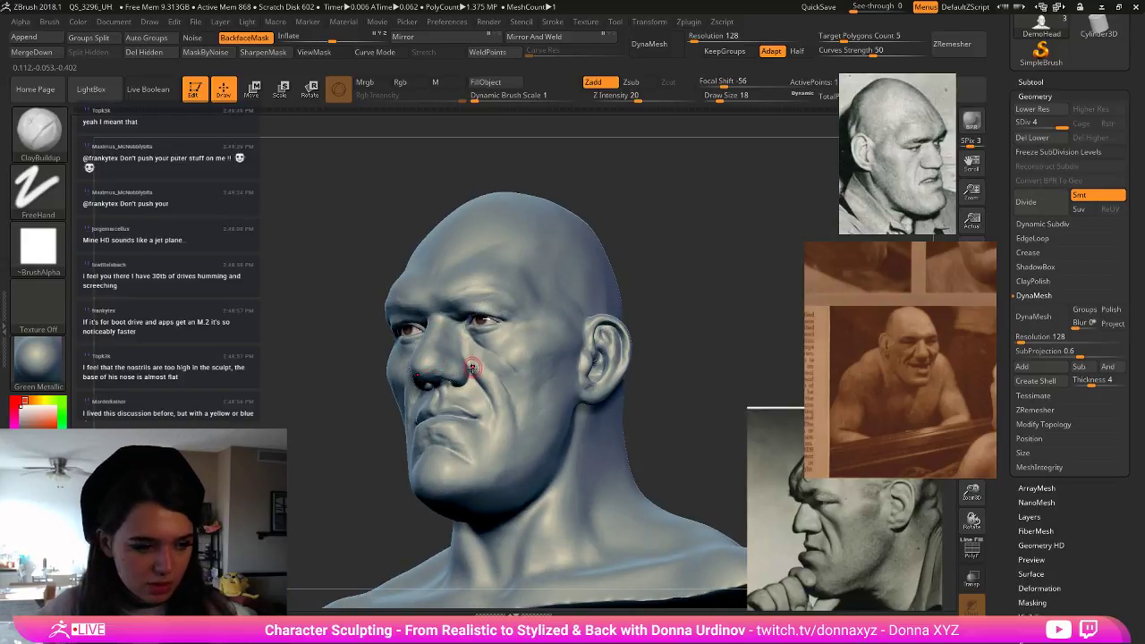
- Reshape the nose tip and base with the Move brush at an enlarged draw size of 46
key(b)
key(m)
key(v)
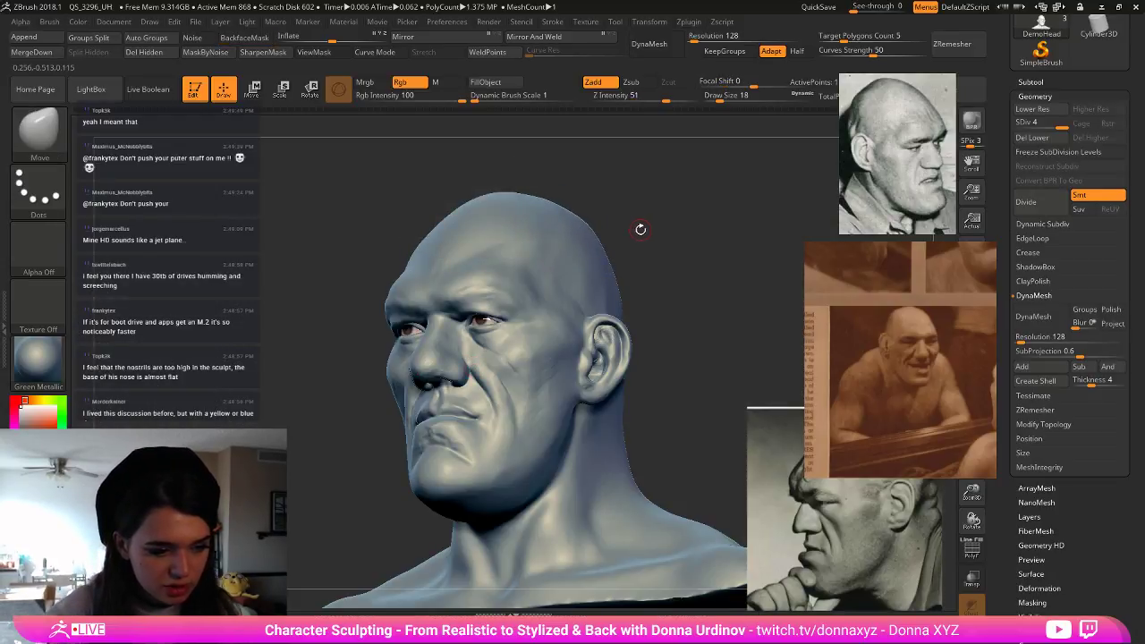
drag(664, 204, 665, 246)
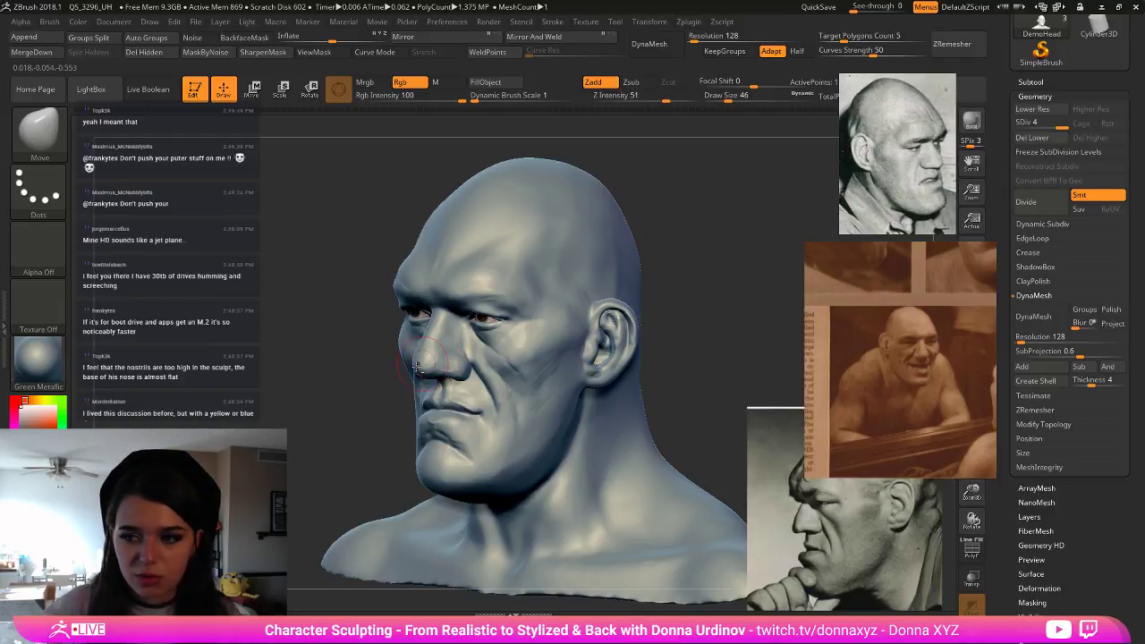
drag(332, 391, 411, 391)
key(ctrl)
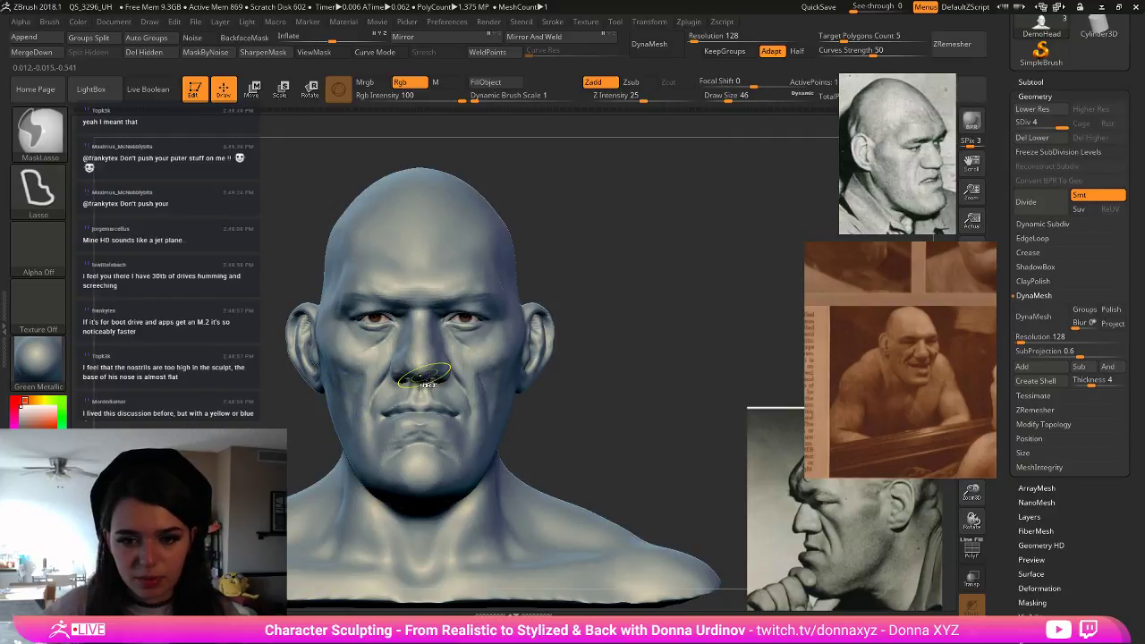
drag(493, 317, 572, 321)
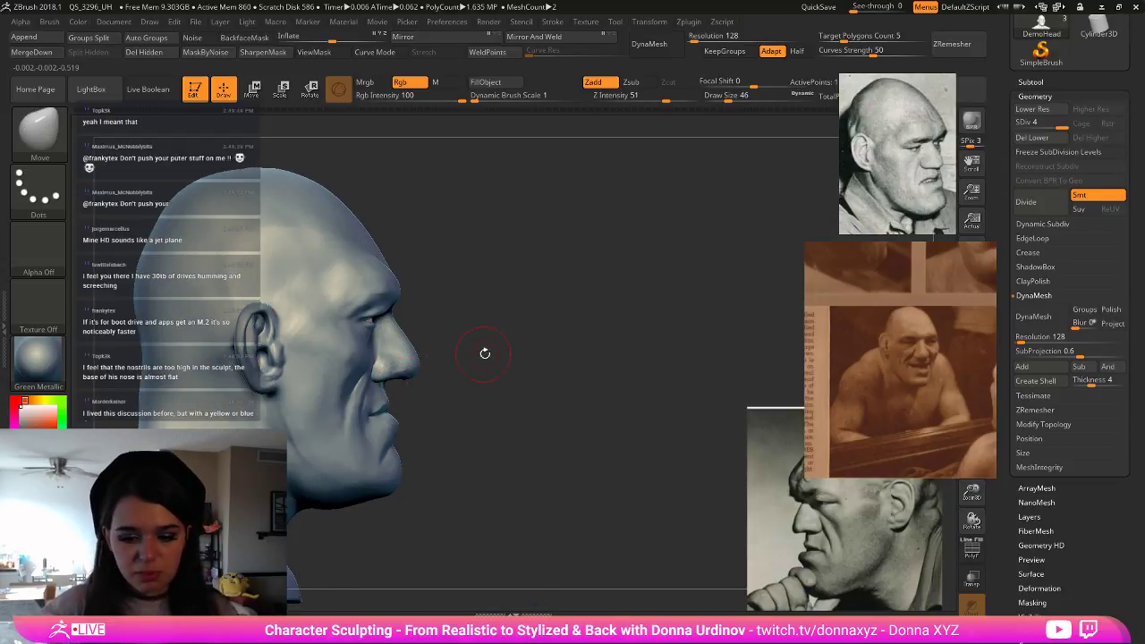
- Refine the nostril wing and side of the nose with the Move brush at draw sizes 22 to 26, smoothing the surface
drag(481, 347, 419, 364)
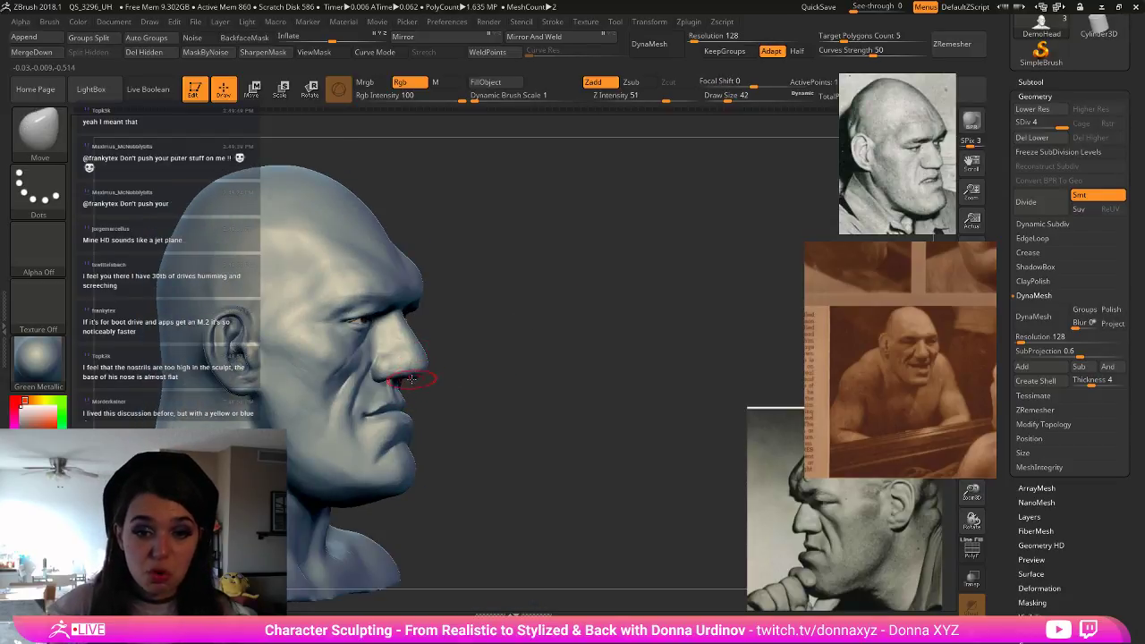
key(bracketleft)
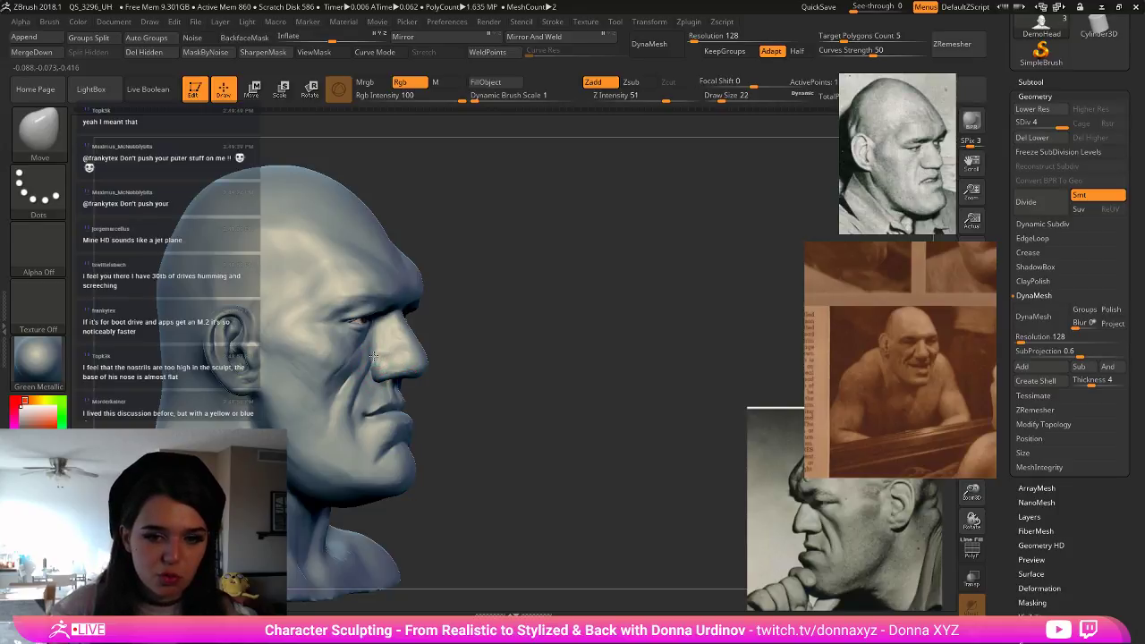
key(bracketleft)
key(bracketleft)
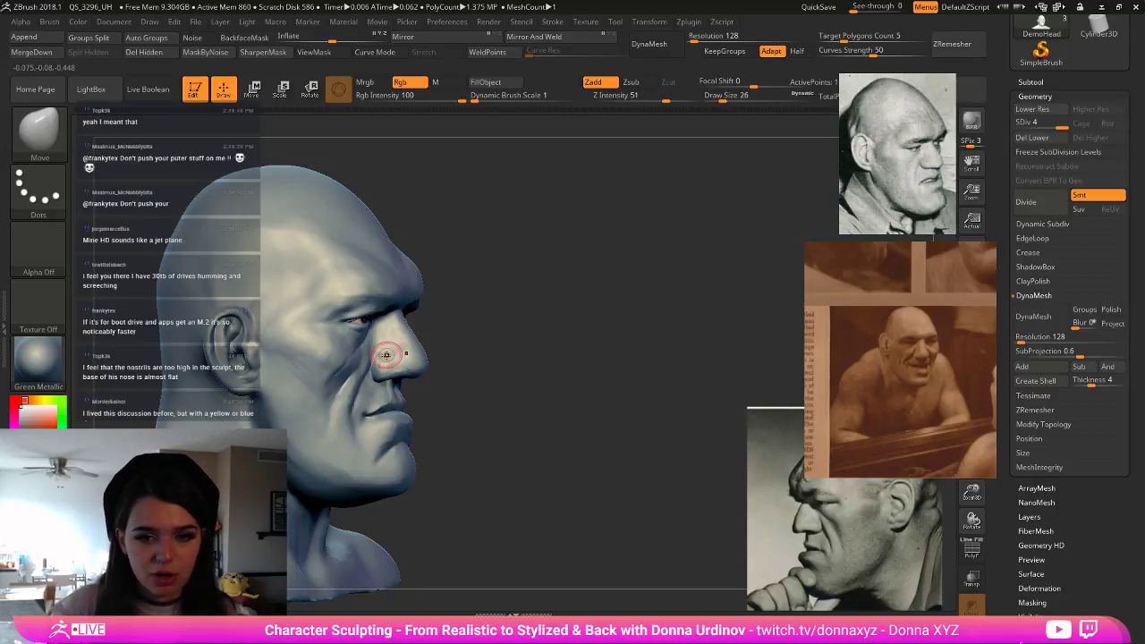
key(shift)
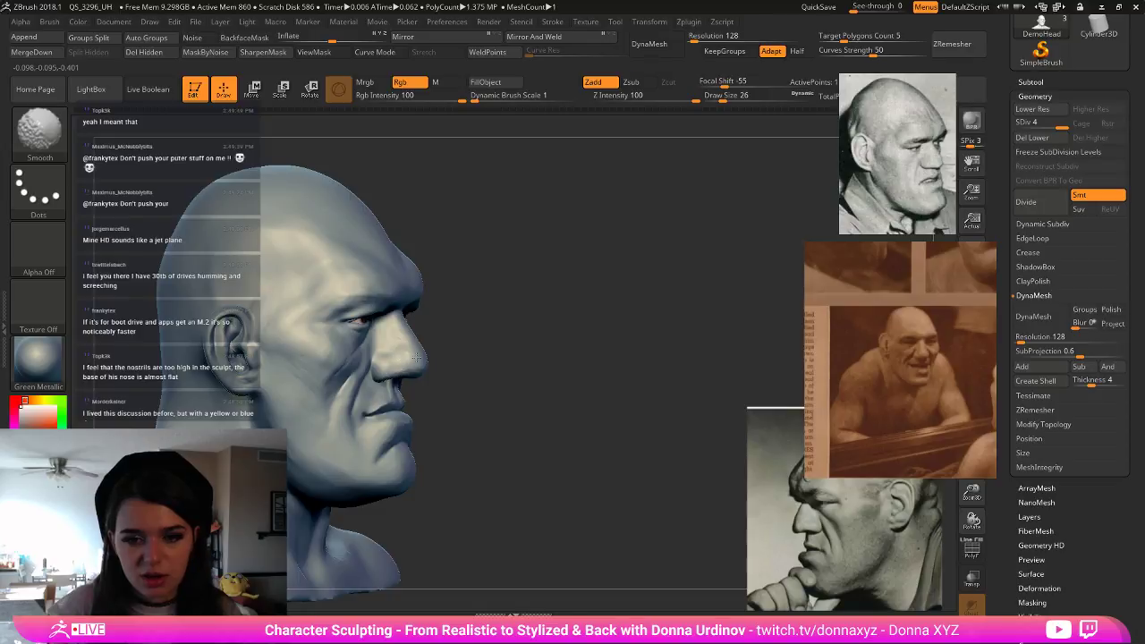
drag(490, 315, 379, 324)
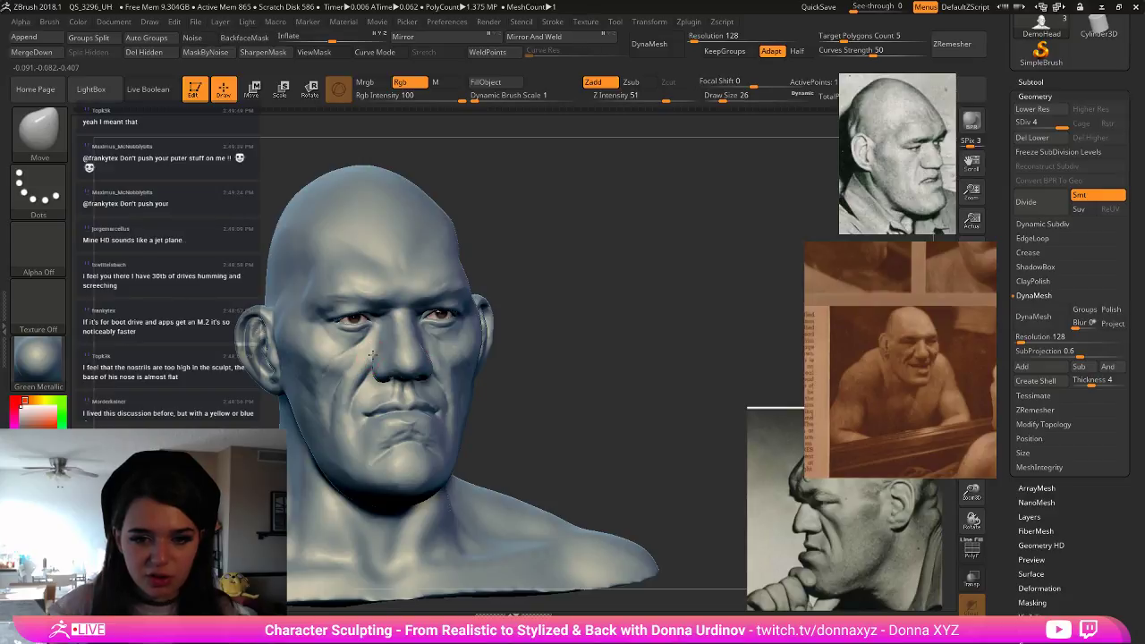
mouse_move(542, 321)
mouse_down()
mouse_move(588, 326)
mouse_move(585, 292)
mouse_up()
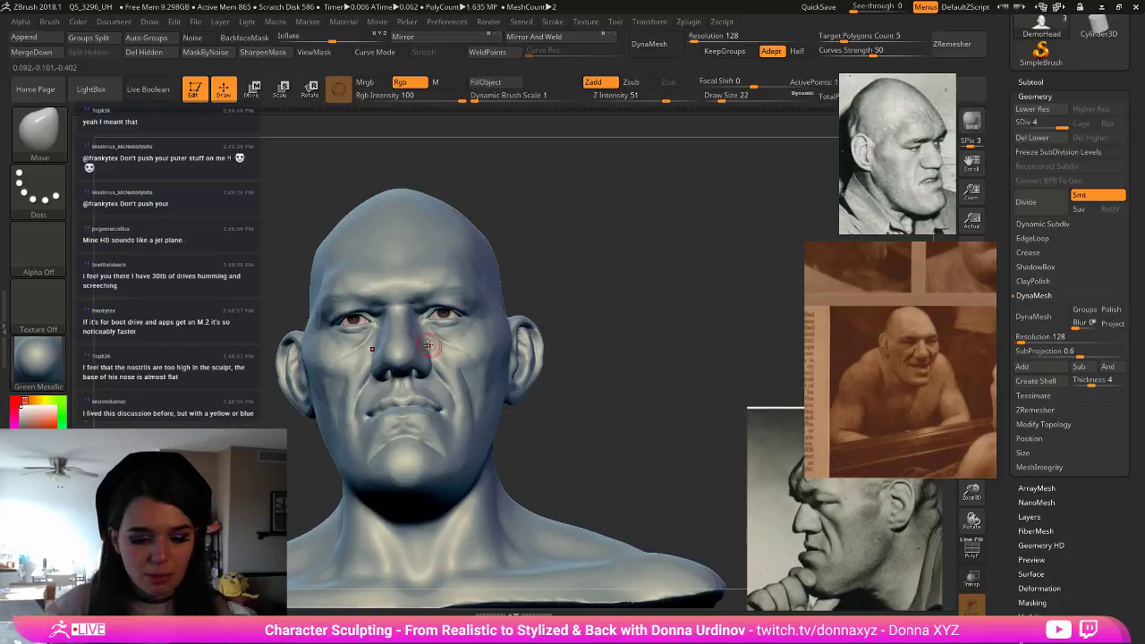
- Flatten the planes of the nose tip and underside with the hPolish brush at draw size 22
key(b)
key(h)
key(p)
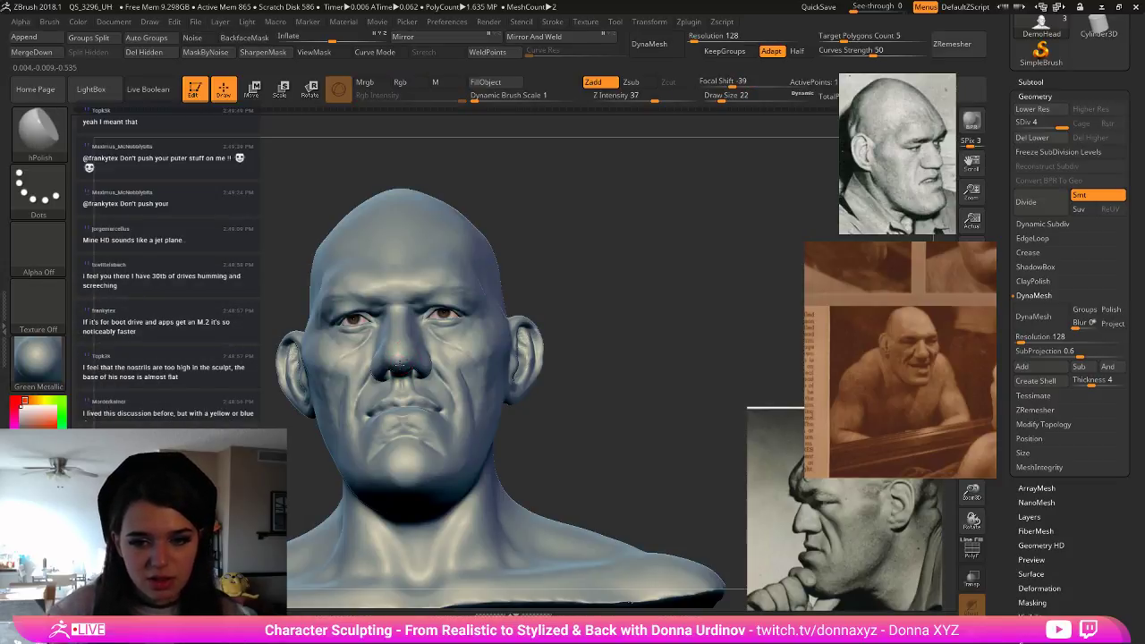
mouse_move(578, 278)
mouse_down()
mouse_move(586, 368)
mouse_move(546, 357)
mouse_move(571, 338)
mouse_up()
- Adjust the head shape from profile and three-quarter views with the Move brush at draw size 50
key(b)
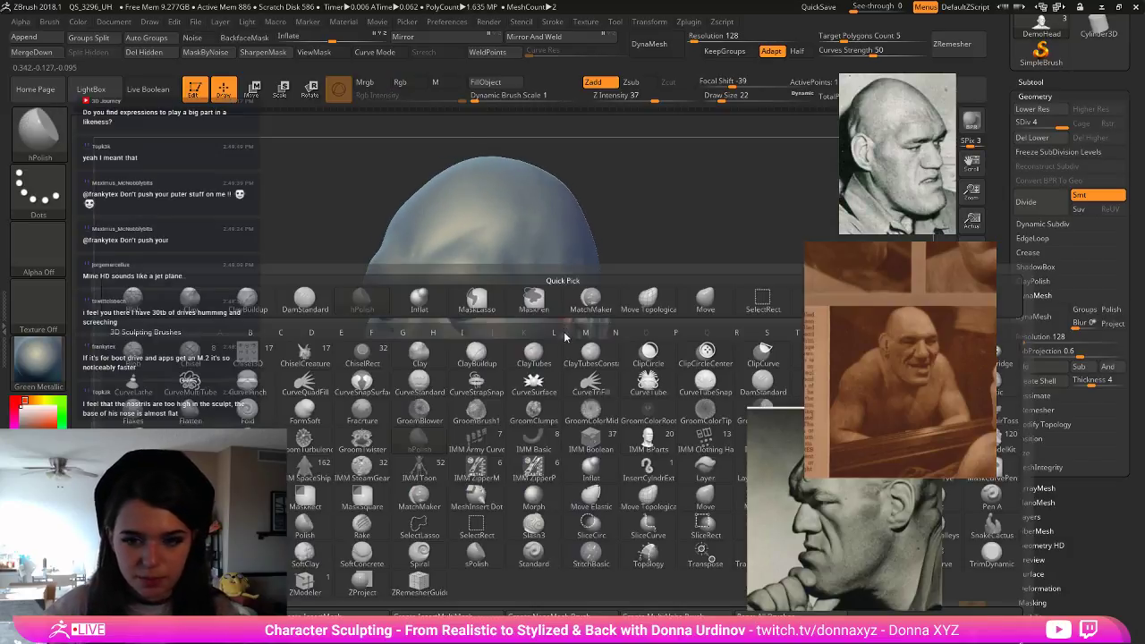
key(m)
key(v)
shift+drag(645, 234, 643, 238)
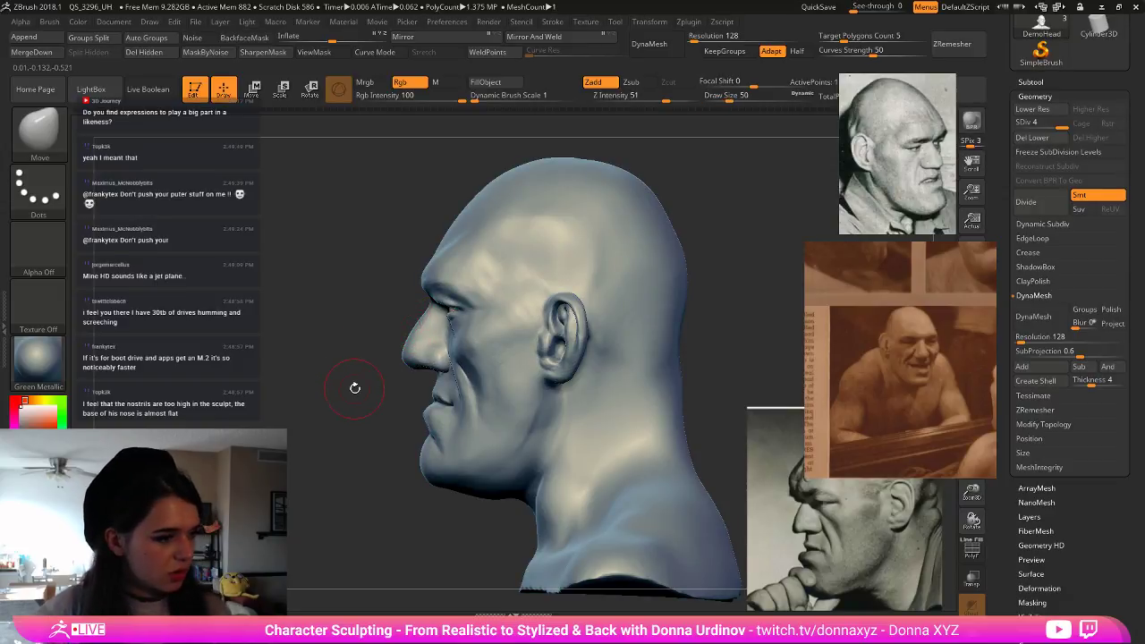
mouse_move(352, 388)
alt+mouse_down()
mouse_move(374, 390)
mouse_move(297, 424)
mouse_move(296, 399)
alt+mouse_up()
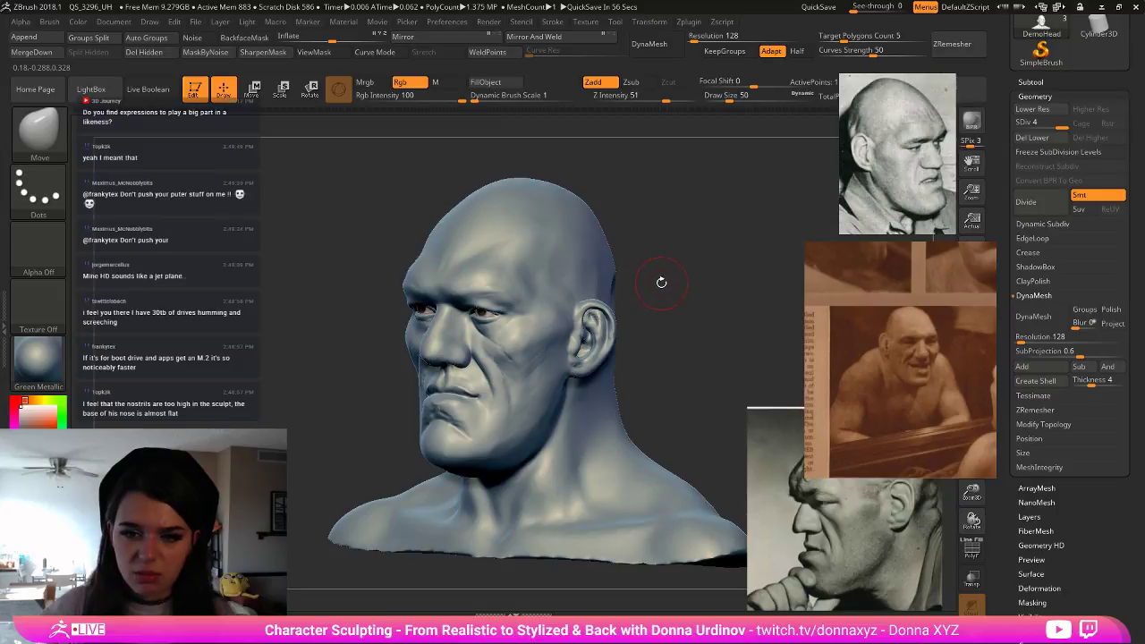
drag(661, 283, 610, 328)
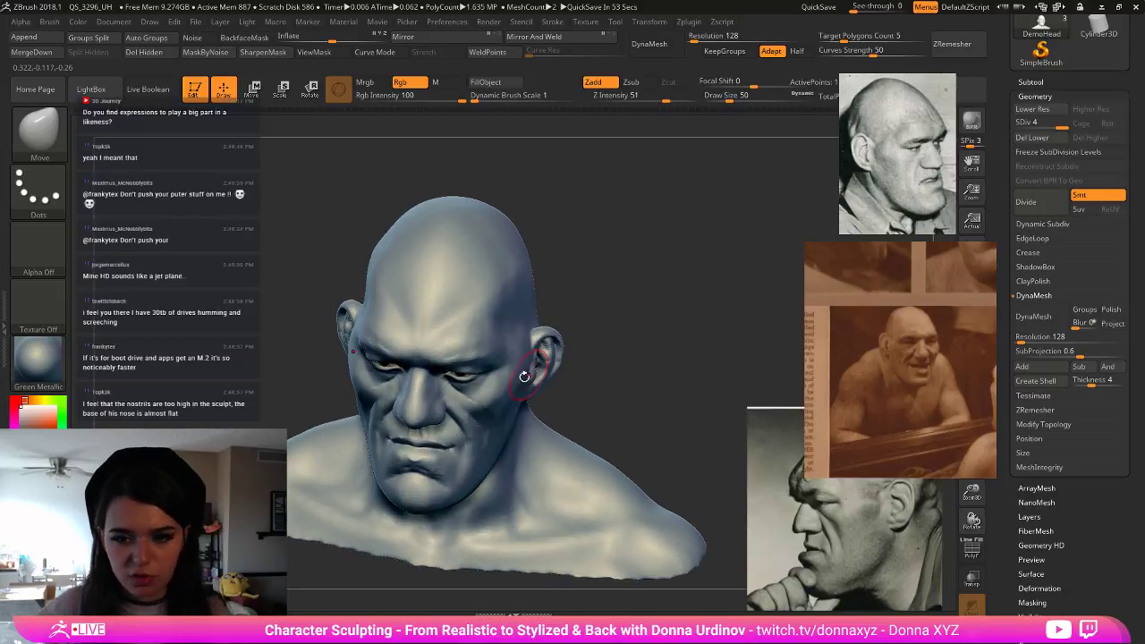
- Reshape the side and back of the skull with the Move brush at draw size 90, bringing the ear-side reference photo into view
key(bracketright)
key(bracketright)
key(bracketright)
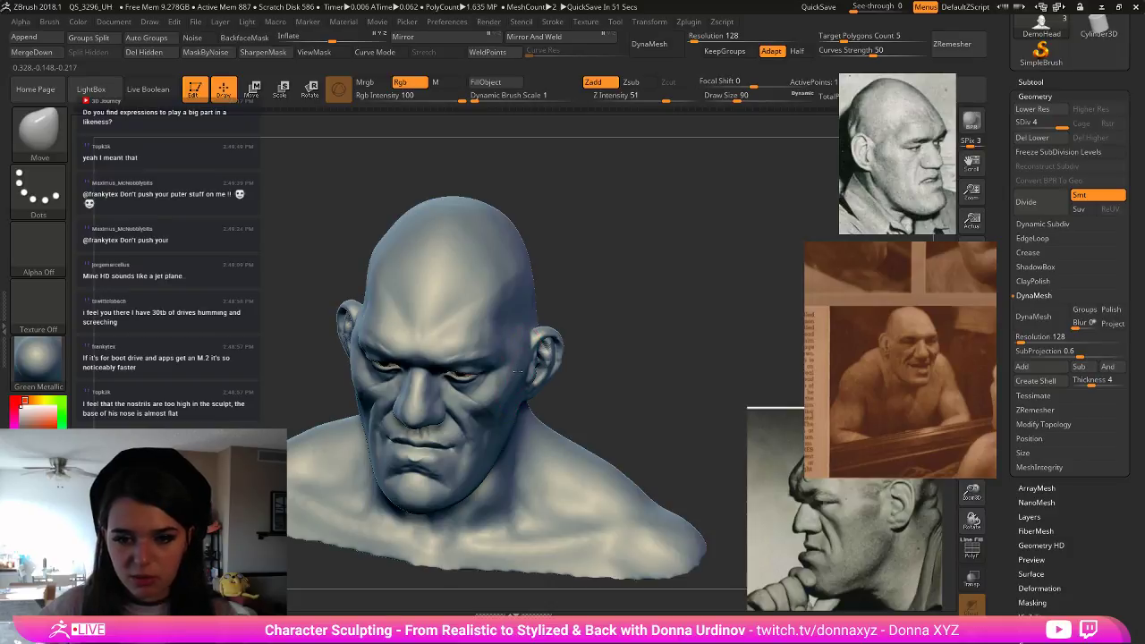
middle_drag(879, 355, 925, 403)
middle_drag(840, 313, 905, 400)
drag(624, 369, 628, 383)
key(ctrl)
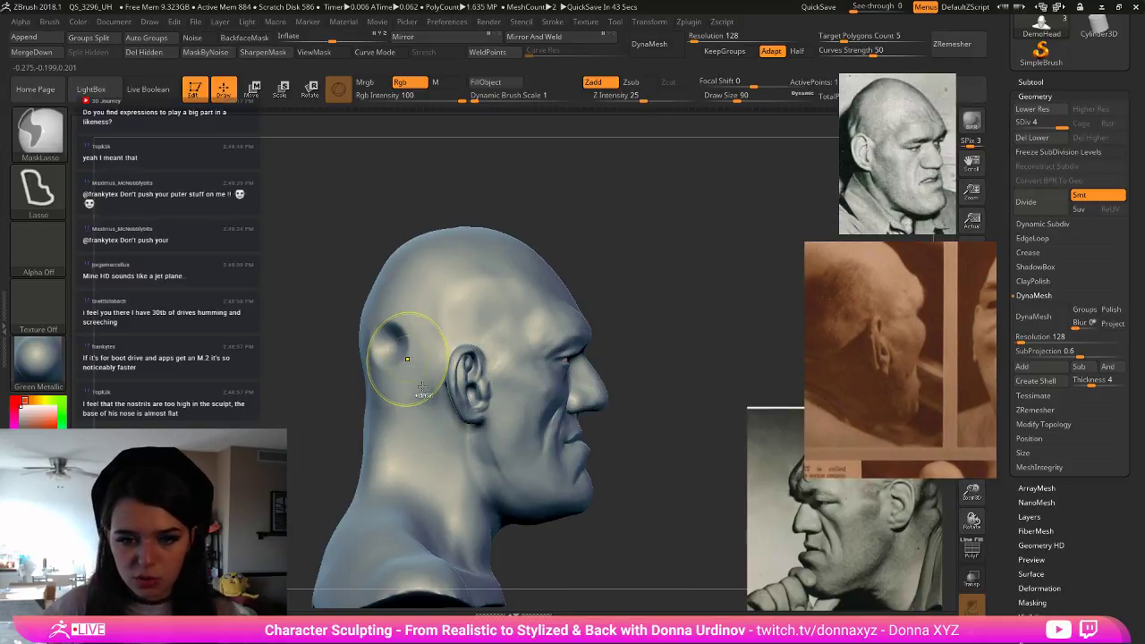
key(ctrl)
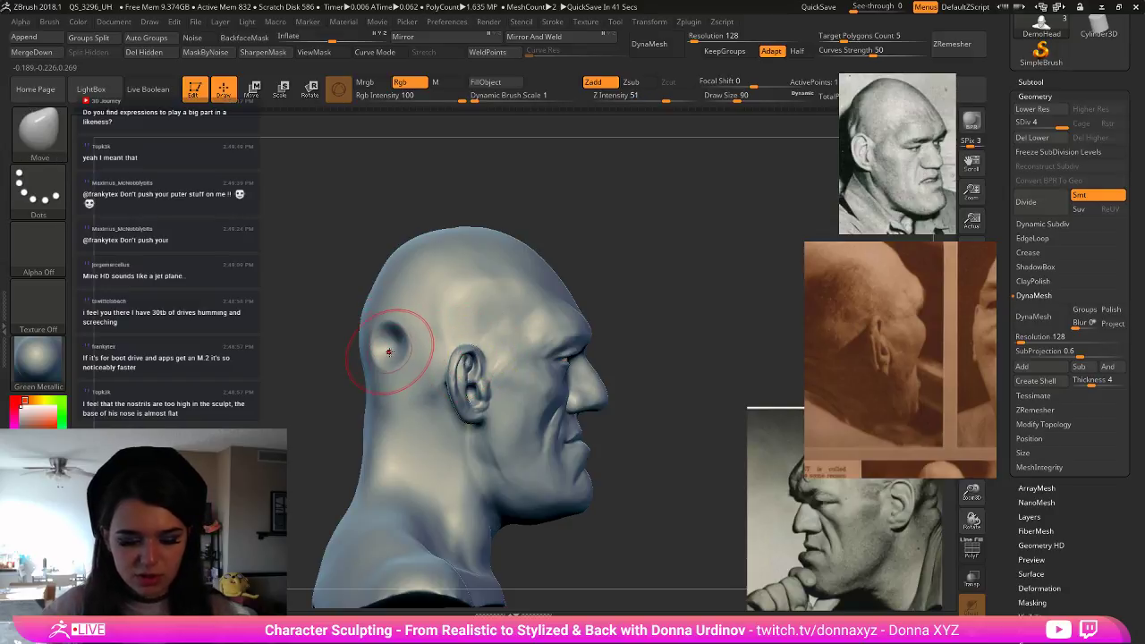
key(b)
key(h)
key(p)
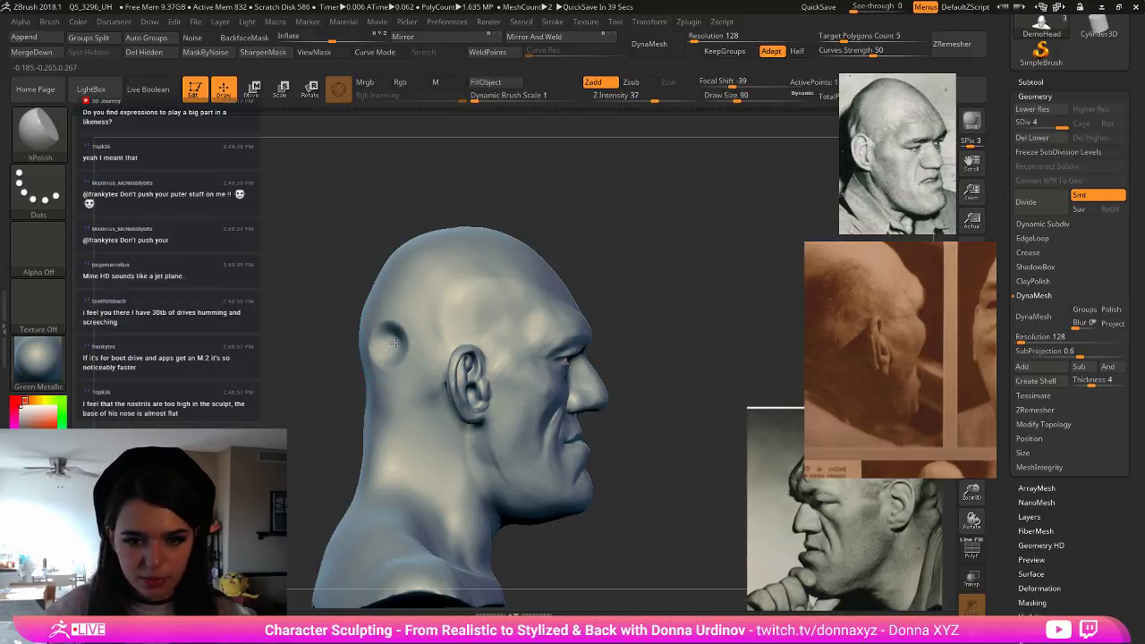
key(ctrl)
- Lower the mesh to subdivision level 1 and even out the dent behind the ear with the ClayBuildup and Smooth brushes at draw size 90
key(shift+d)
key(shift+d)
key(shift+d)
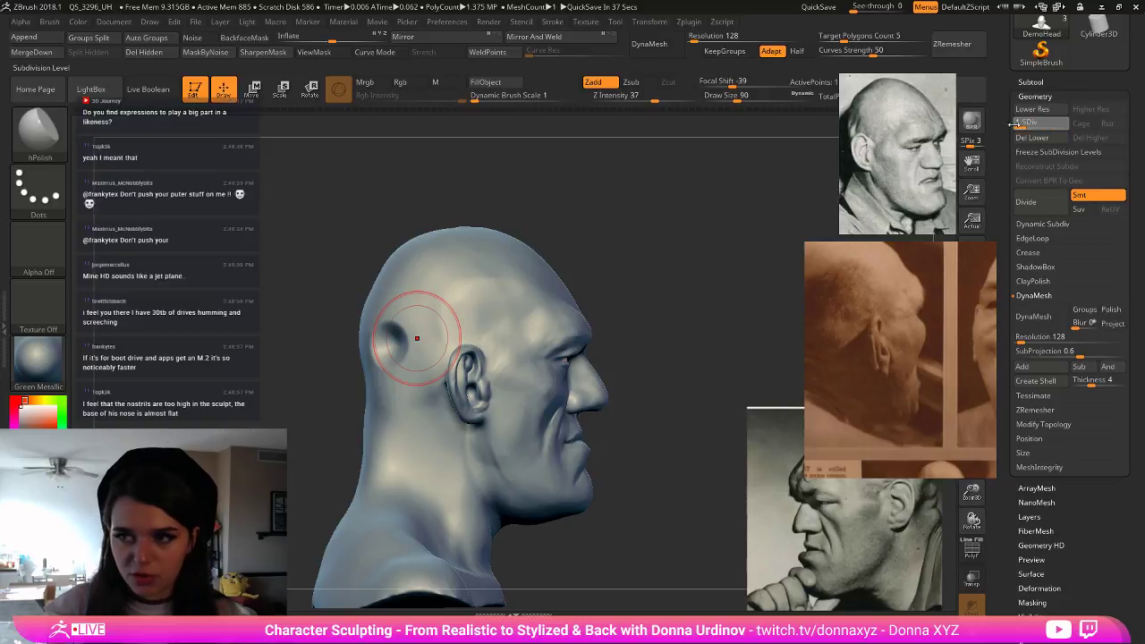
key(b)
key(c)
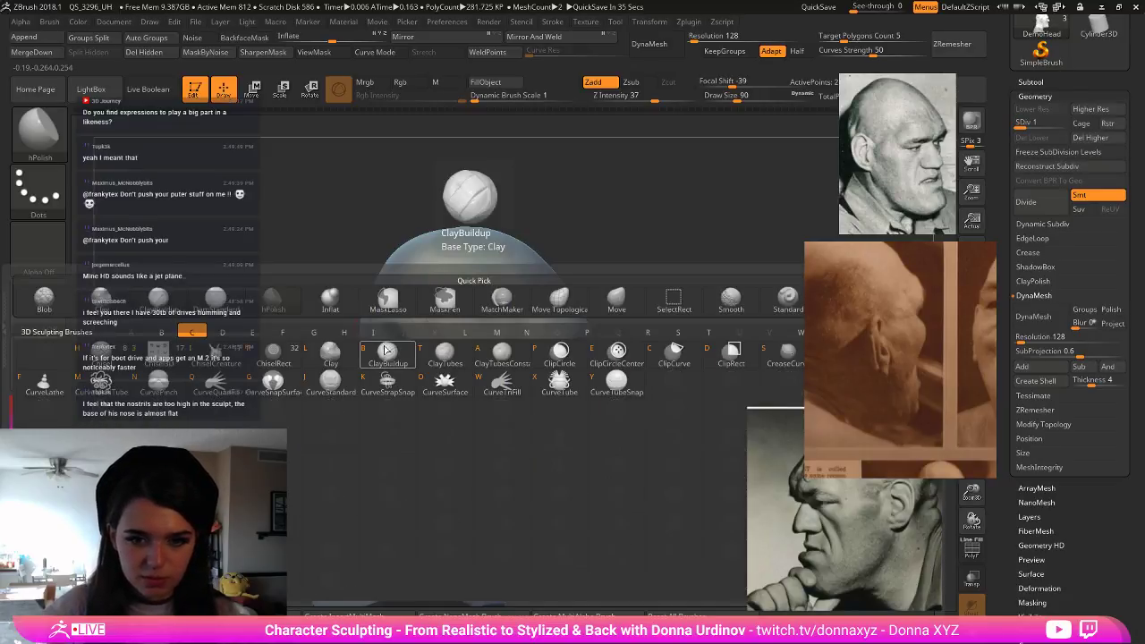
key(b)
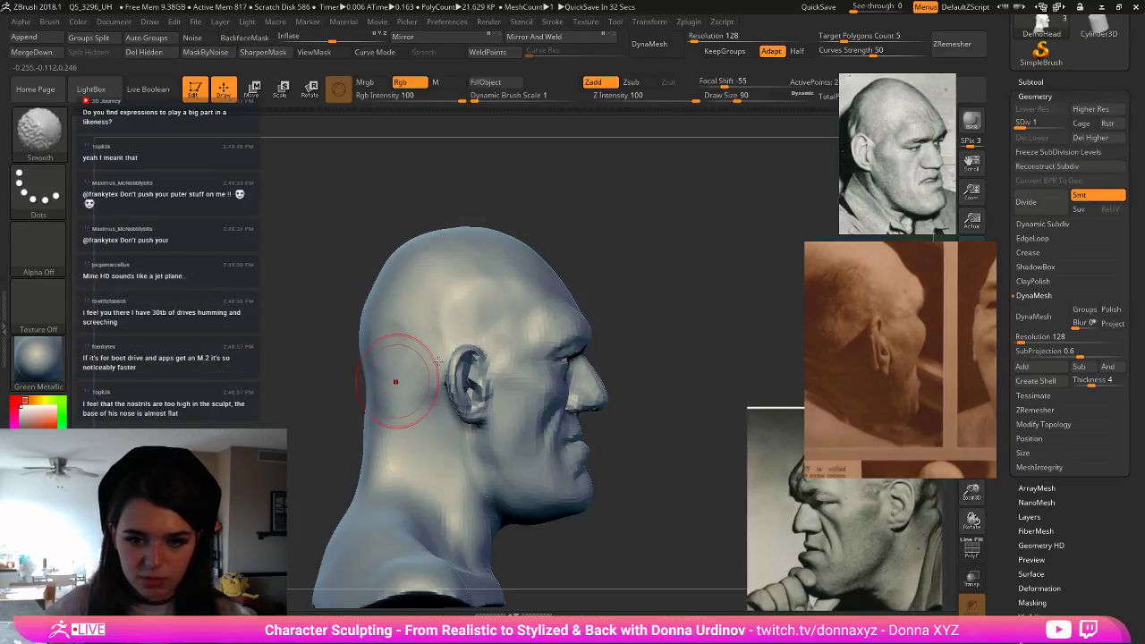
- Raise the mesh to subdivision level 3 and smooth the back of the skull
key(d)
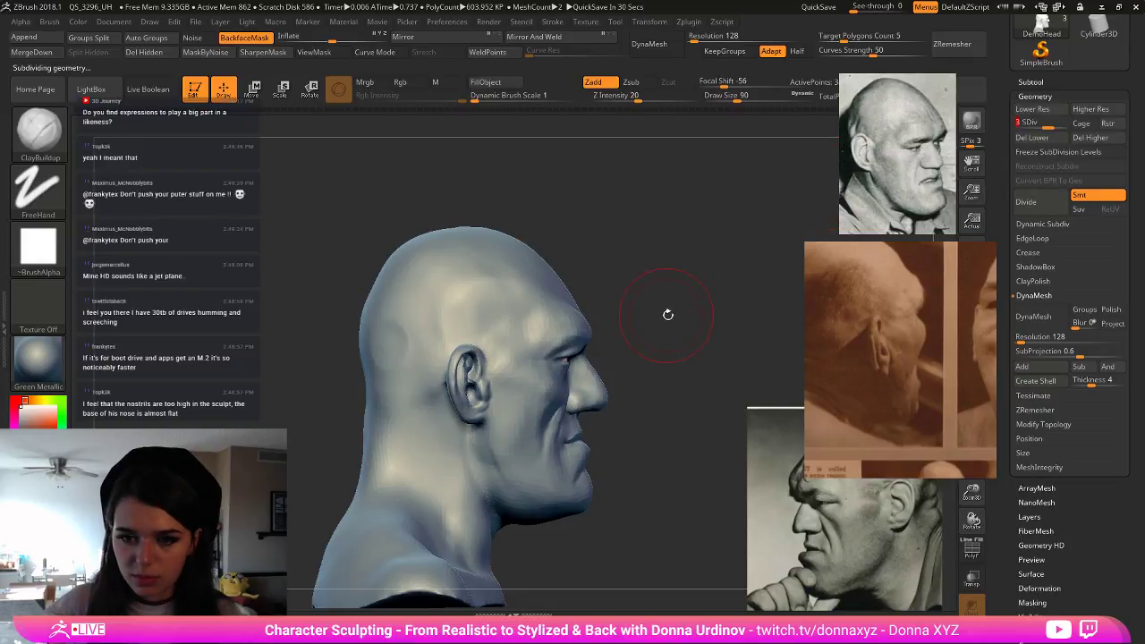
drag(667, 312, 664, 316)
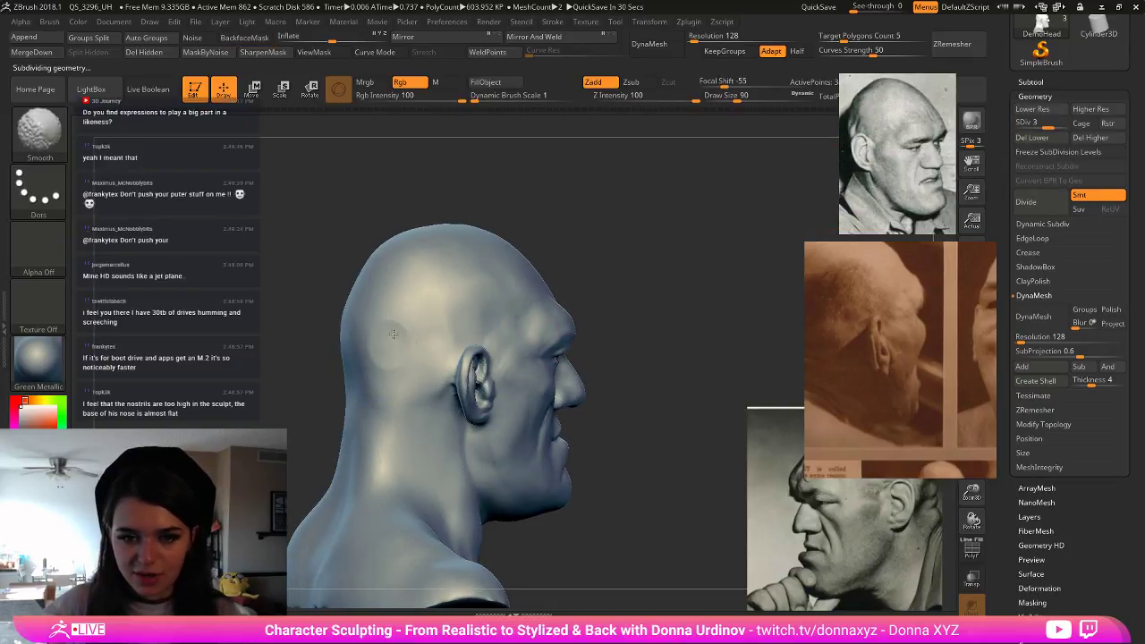
mouse_move(685, 257)
mouse_down()
mouse_move(616, 257)
mouse_move(626, 271)
mouse_move(572, 329)
mouse_move(493, 347)
mouse_up()
- Reshape the brow ridge and forehead from rear and three-quarter views with the Move brush at draw sizes between 54 and 74
key(b)
key(m)
key(v)
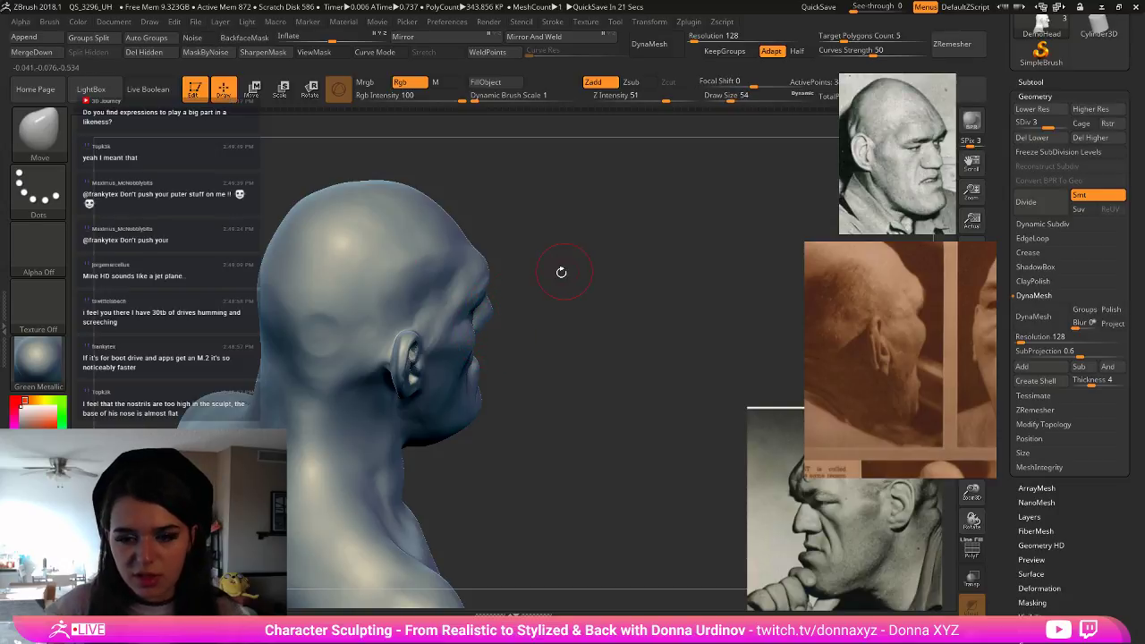
shift+drag(560, 272, 492, 322)
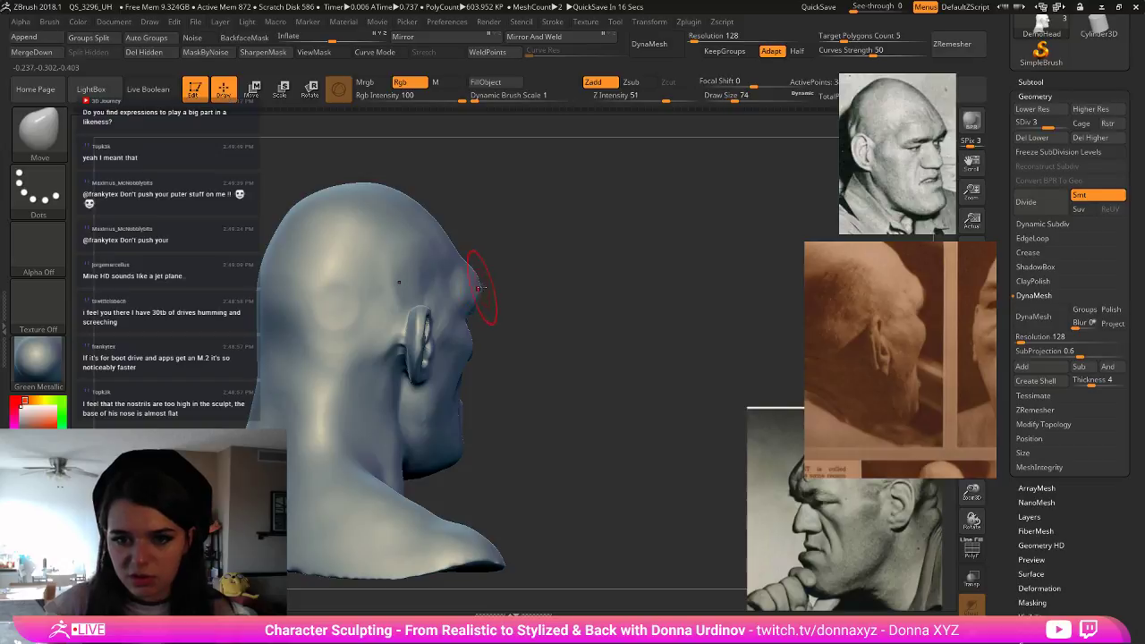
mouse_move(502, 291)
mouse_down()
mouse_move(486, 277)
mouse_move(506, 289)
mouse_move(565, 271)
mouse_move(528, 278)
mouse_up()
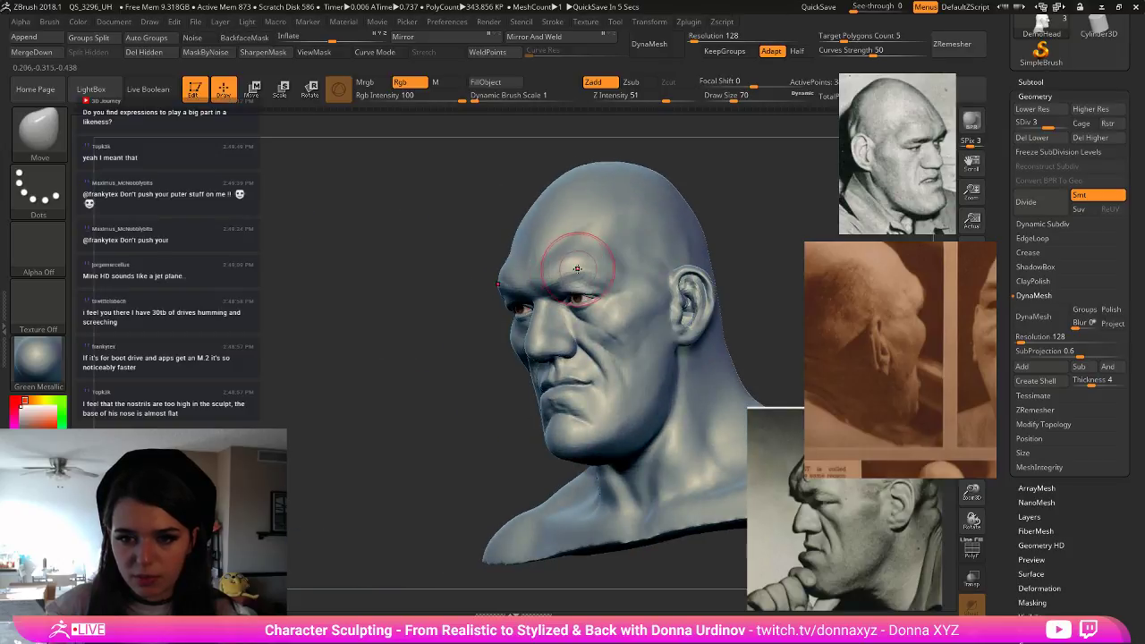
drag(432, 318, 570, 349)
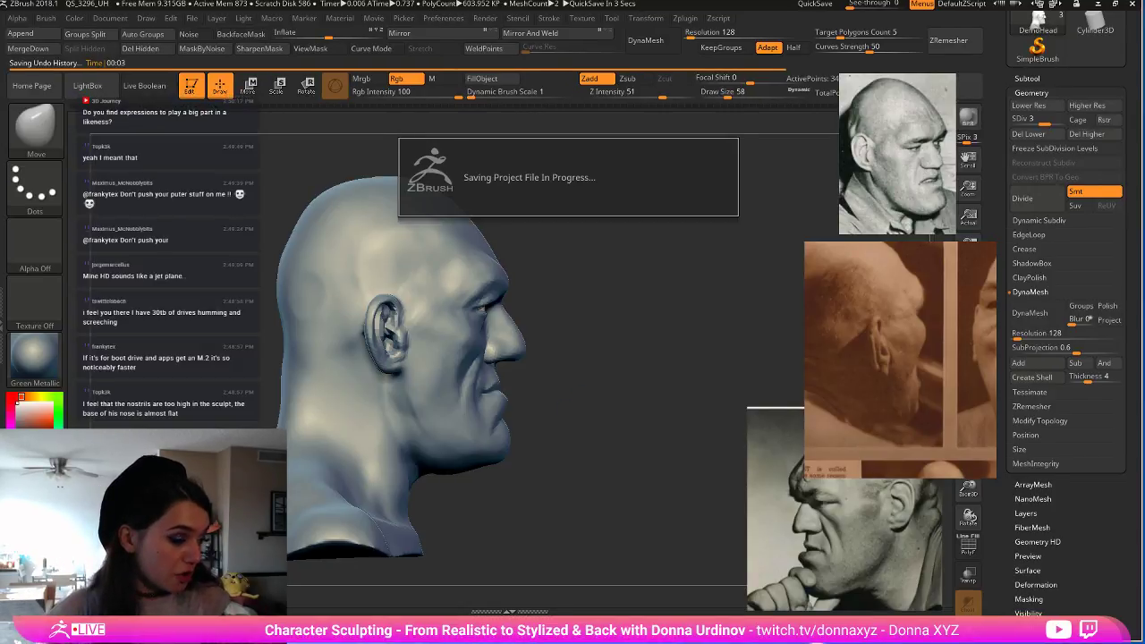
- Adjust the brow line above the eyes from the front with the Move brush at draw sizes between 26 and 38
drag(549, 332, 585, 340)
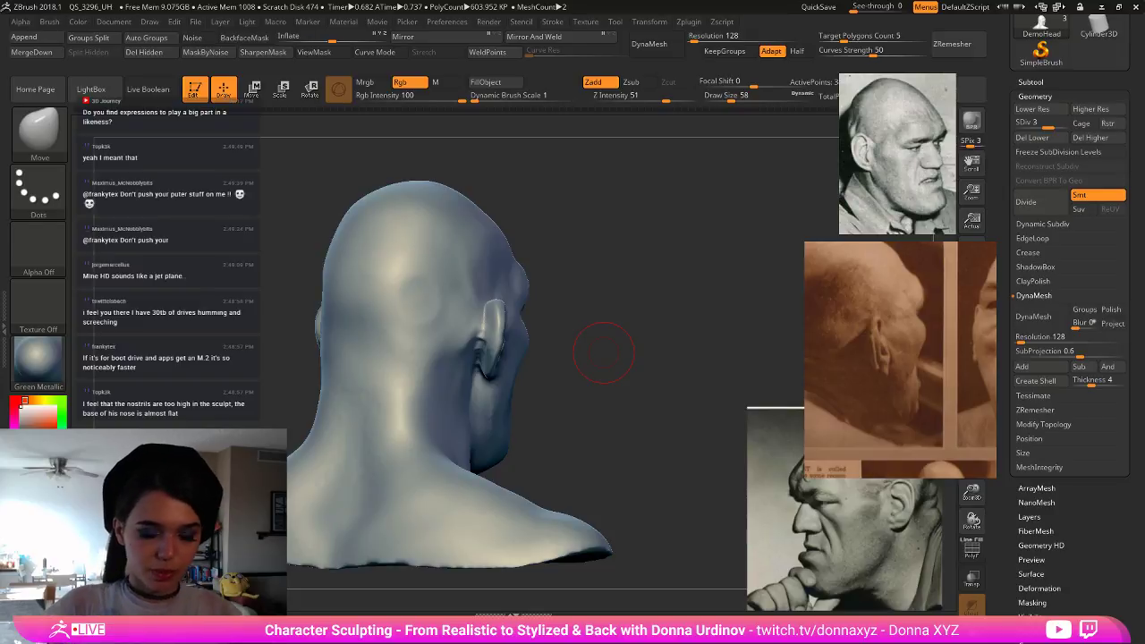
mouse_move(596, 384)
mouse_down()
mouse_move(698, 353)
mouse_move(649, 373)
mouse_up()
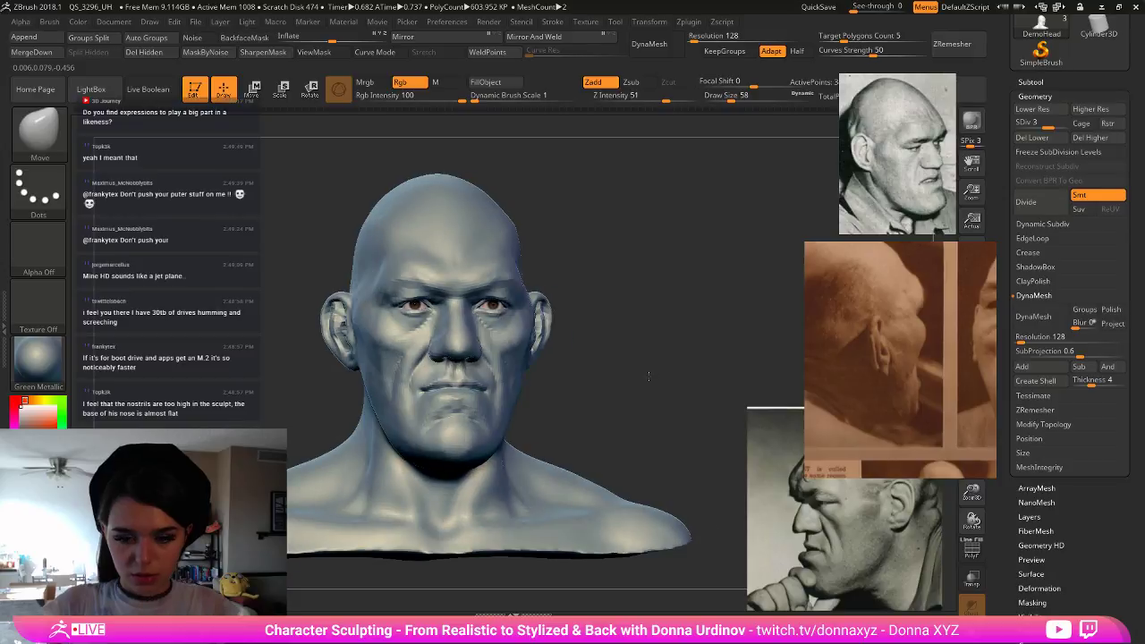
key(bracketleft)
key(bracketleft)
drag(416, 281, 418, 287)
key(bracketleft)
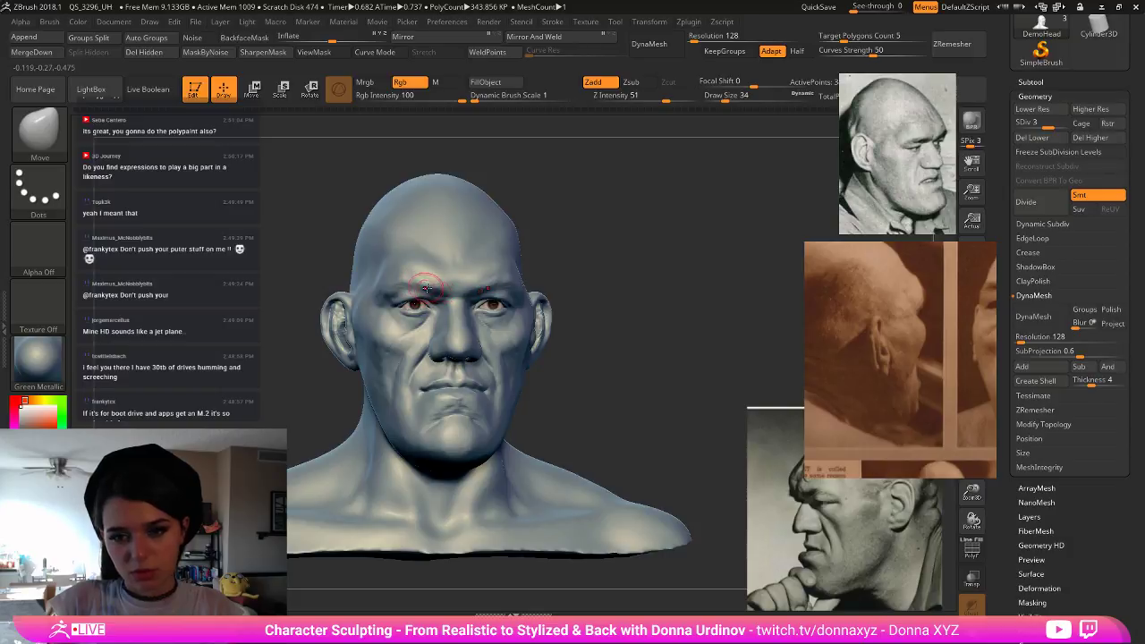
key(bracketright)
key(bracketright)
drag(428, 287, 408, 285)
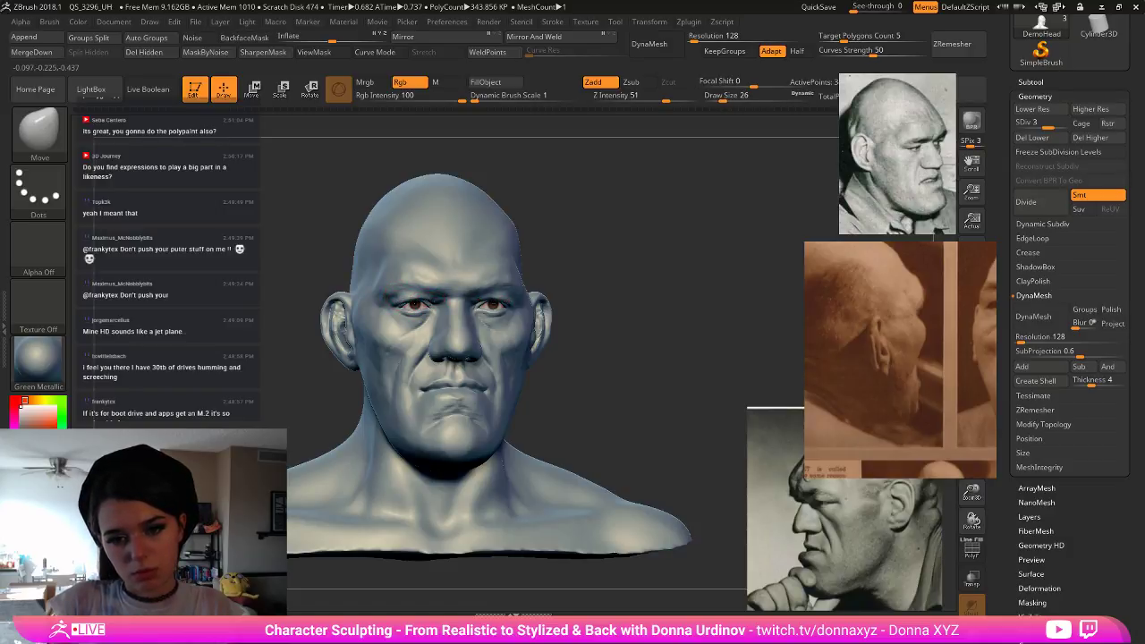
key(bracketright)
key(bracketright)
key(bracketright)
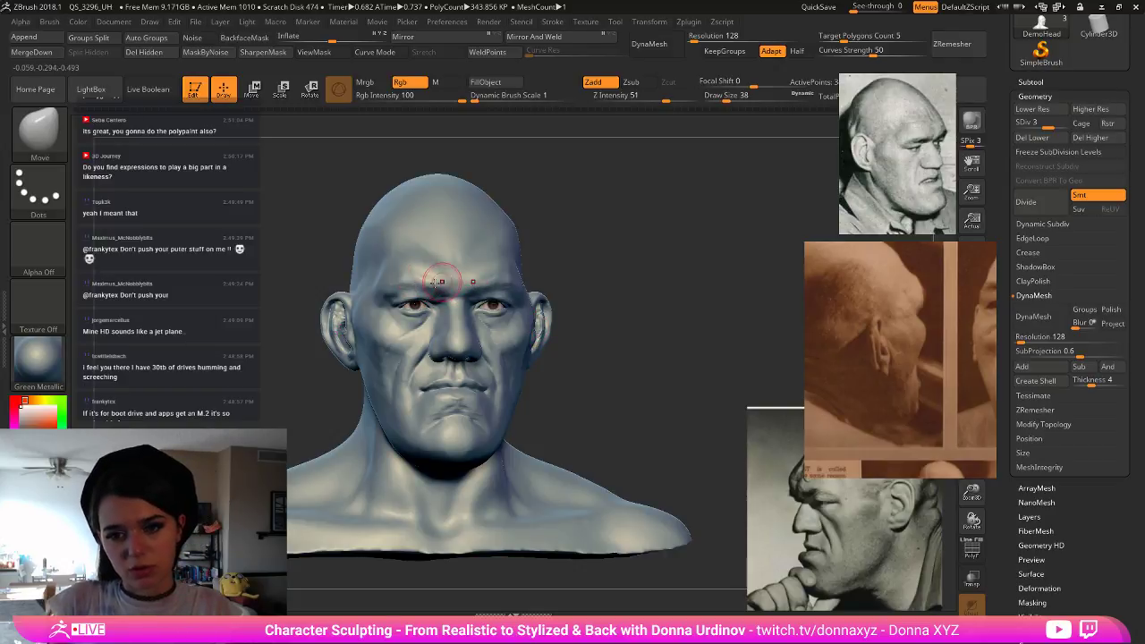
- Reposition the black-and-white portrait reference and compare the current sculpt with an earlier state in the undo history
drag(922, 146, 925, 226)
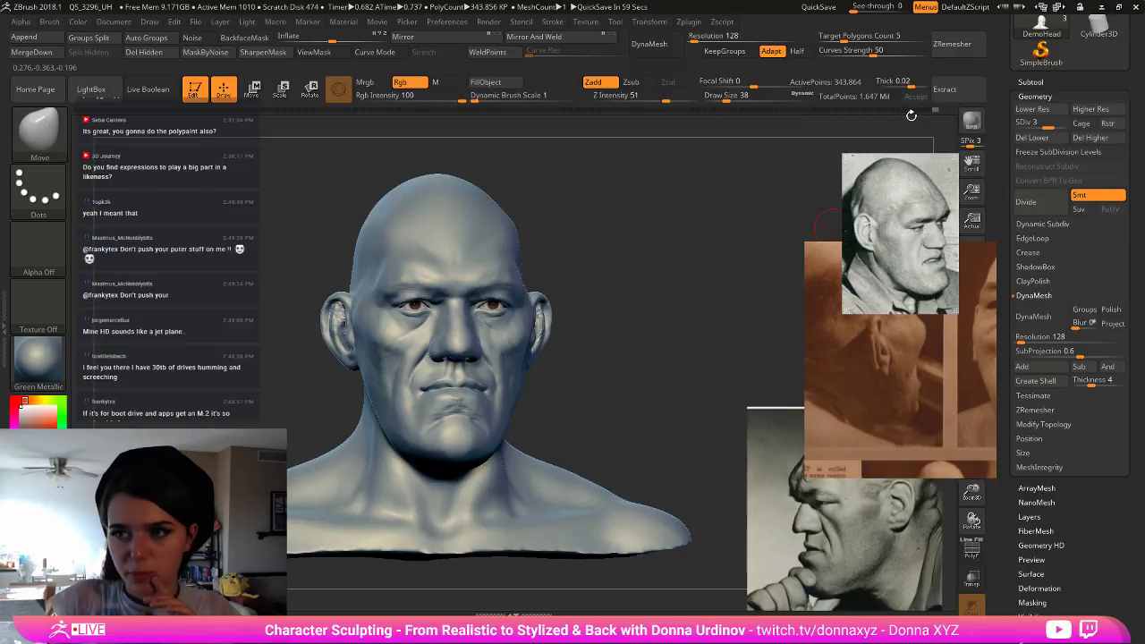
click(910, 110)
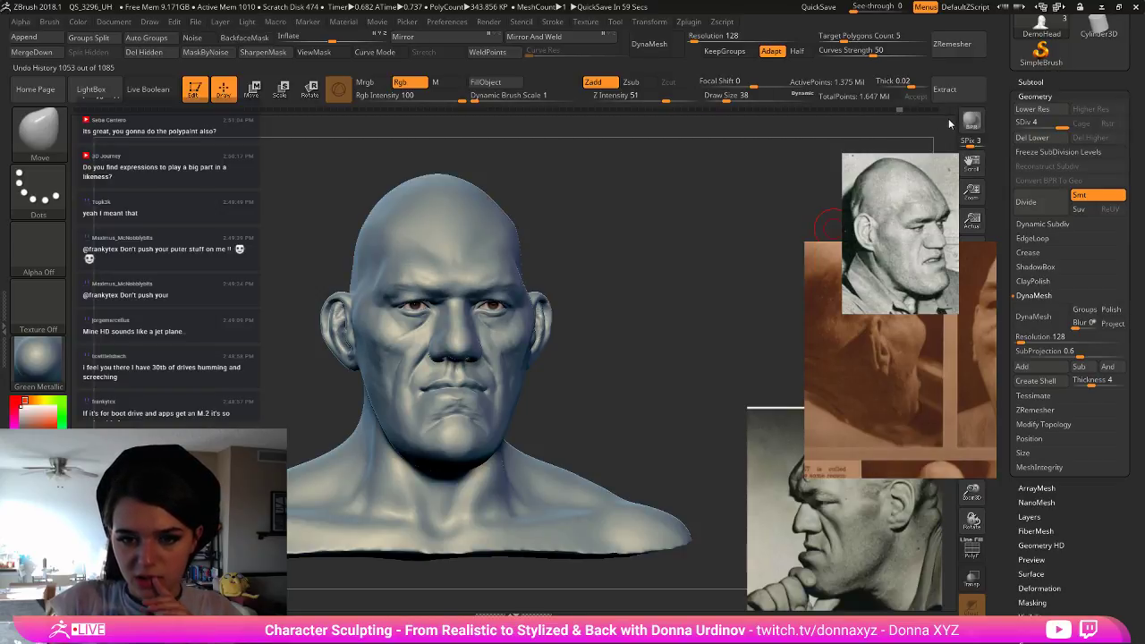
key(shift+d)
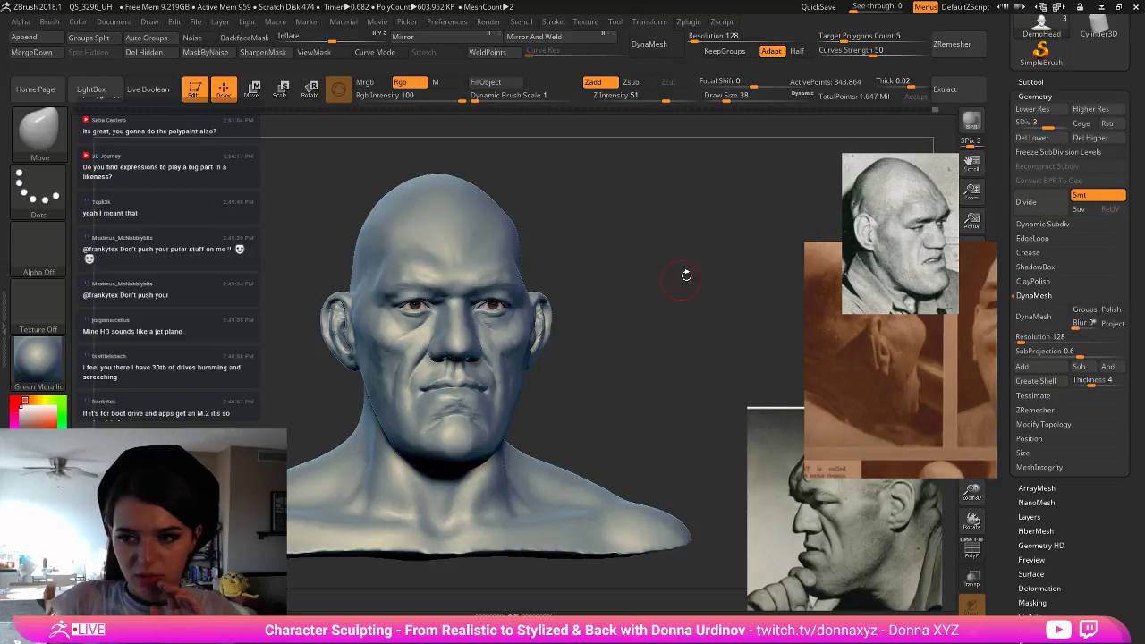
- Bring the close-up face photo into view in the sepia reference and compare it with the head at a slight three-quarter angle
drag(668, 290, 669, 290)
middle_drag(957, 396, 832, 403)
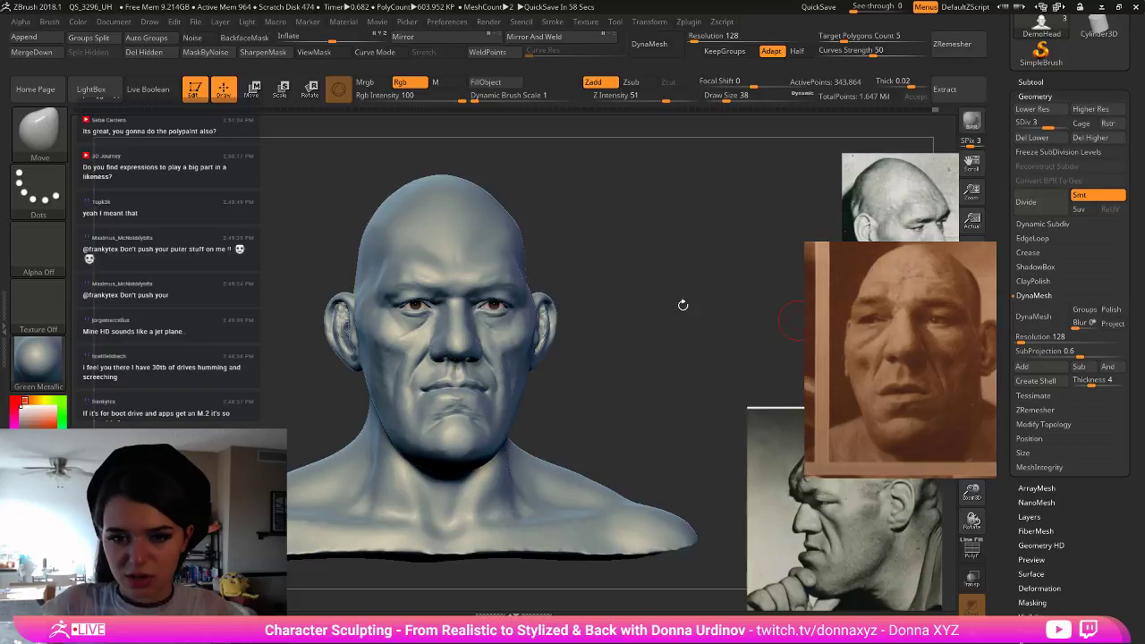
drag(682, 304, 651, 304)
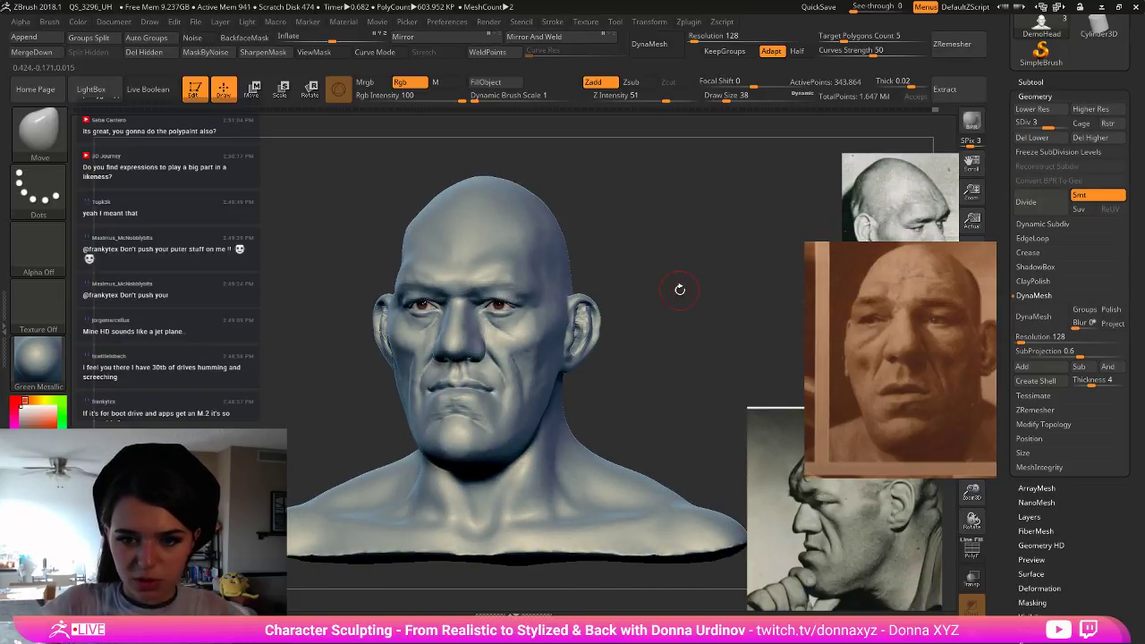
shift+drag(679, 288, 602, 276)
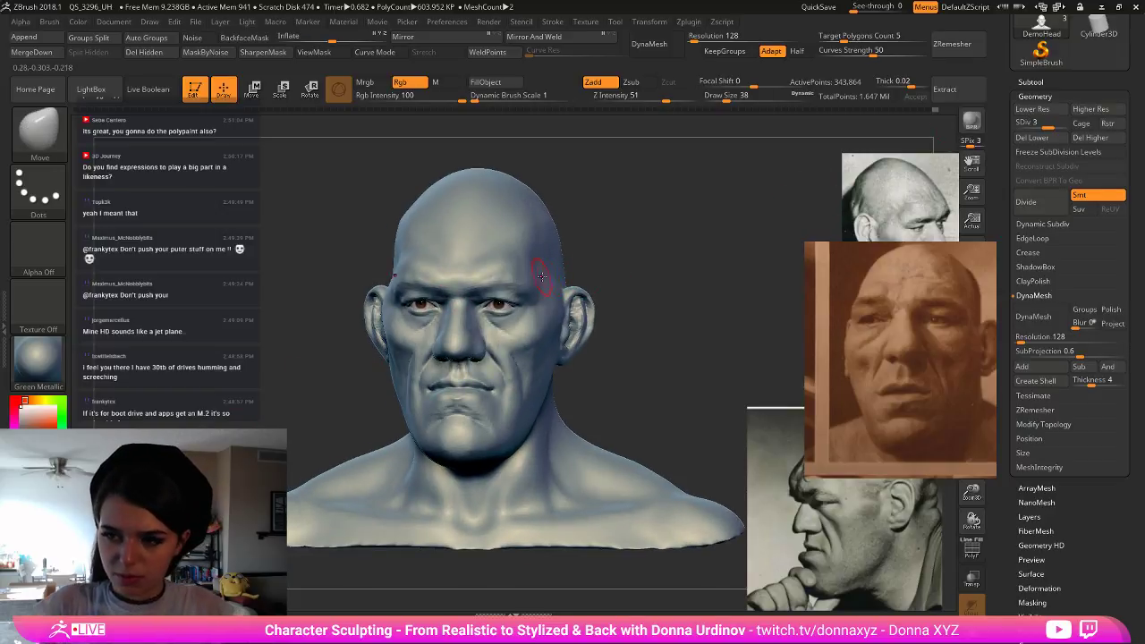
- Refine the brow and temple shapes from front and three-quarter views with the Move brush at draw sizes 54 and 50
key(])
key(])
drag(471, 274, 473, 280)
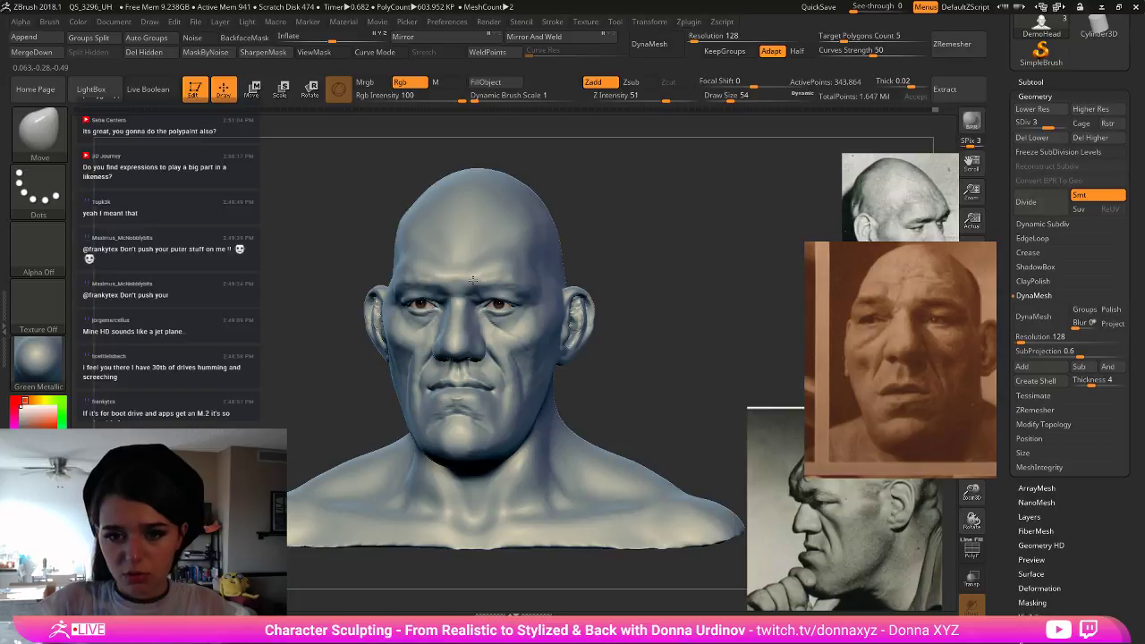
drag(623, 244, 612, 214)
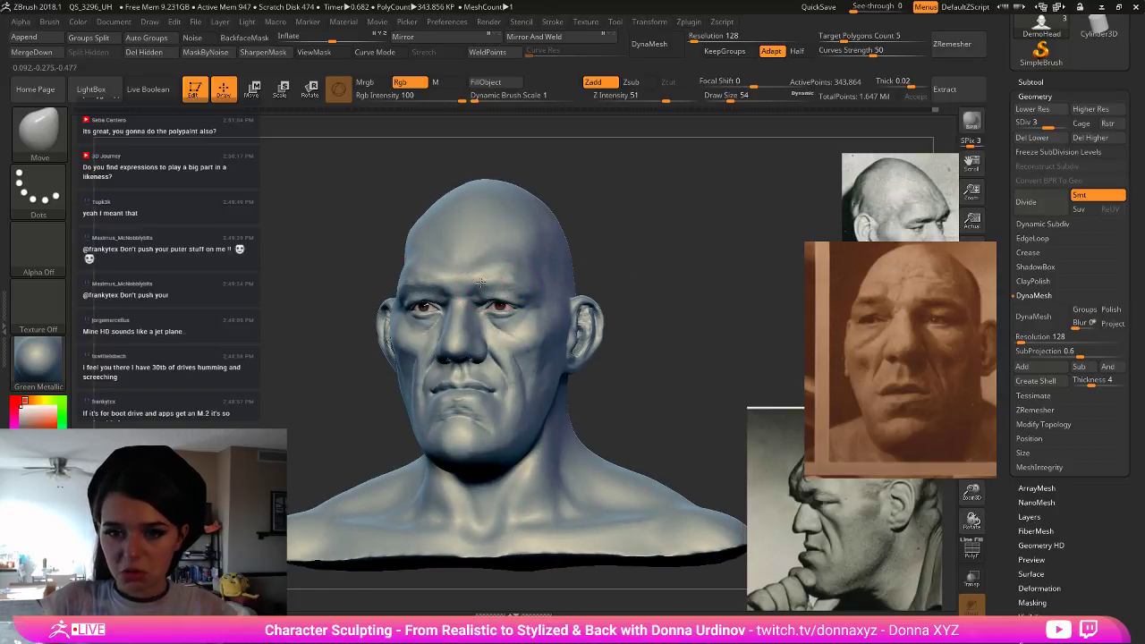
drag(642, 253, 628, 286)
key(ctrl)
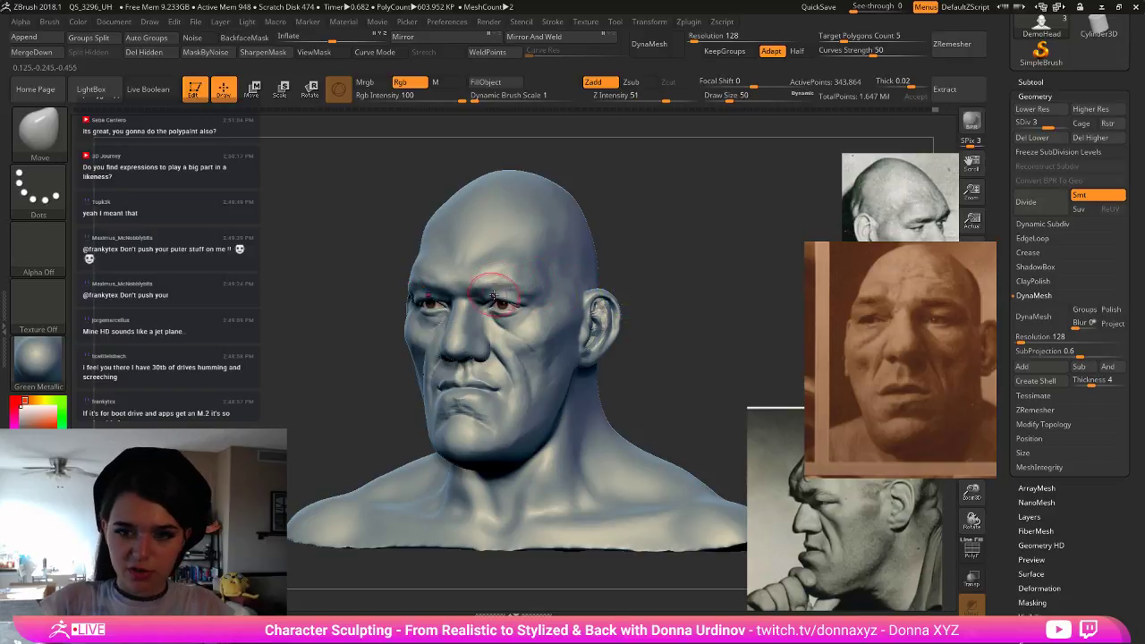
mouse_move(685, 241)
mouse_down()
mouse_move(672, 260)
mouse_move(650, 260)
mouse_move(669, 255)
mouse_move(662, 259)
mouse_up()
key(])
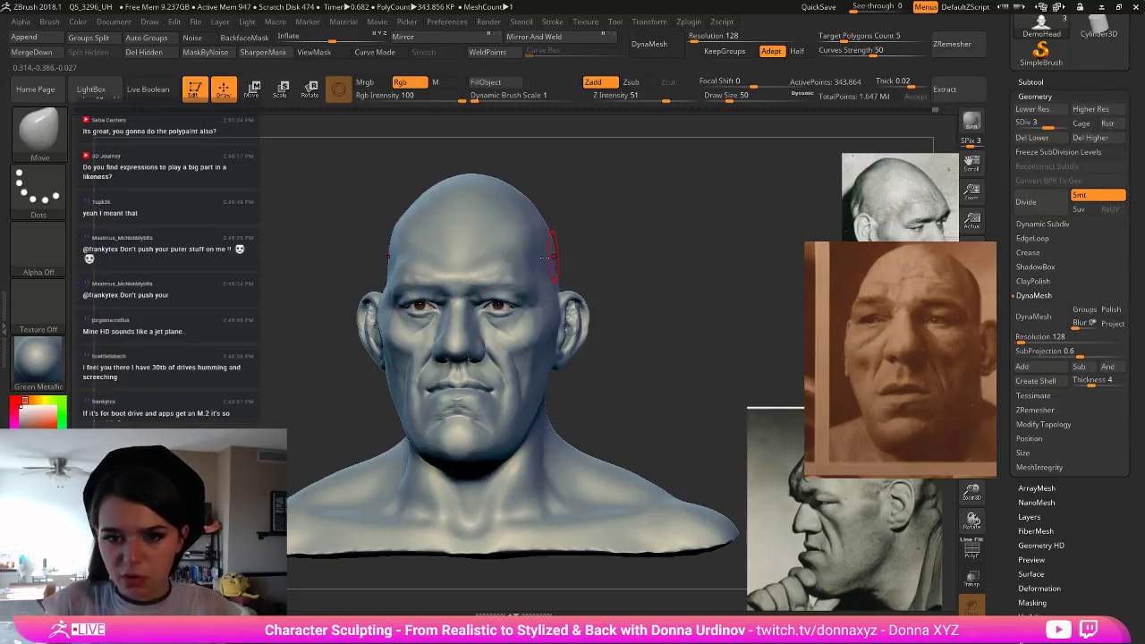
alt+drag(637, 242, 679, 228)
- Try to carve creases above both eyes with the DamStandard brush at draw size 26
key(b)
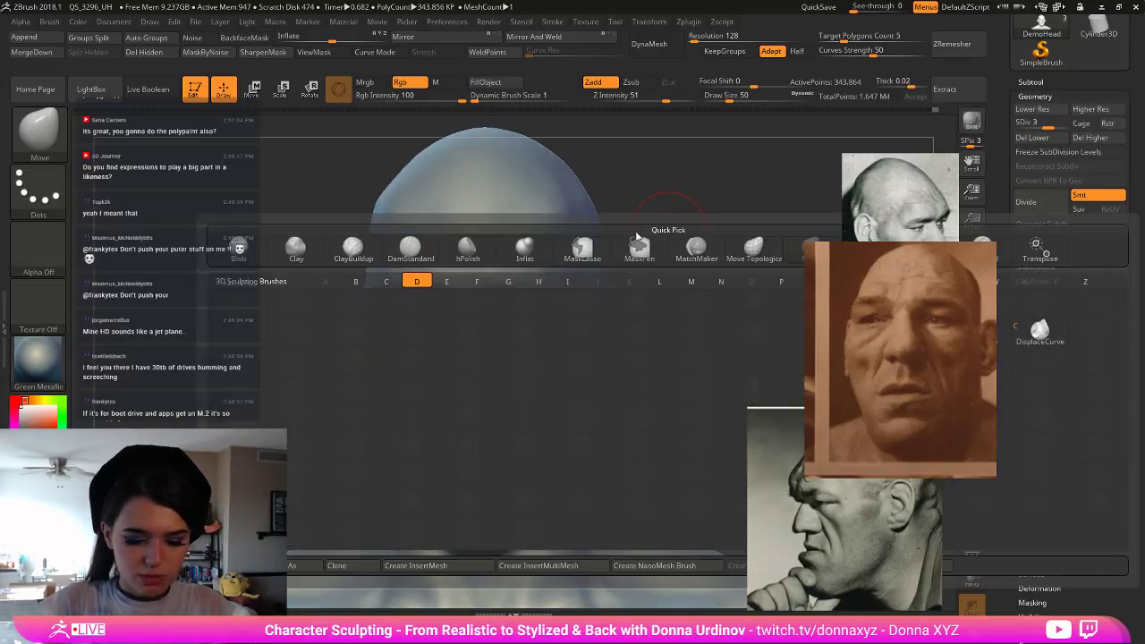
key(d)
key(s)
drag(266, 283, 273, 249)
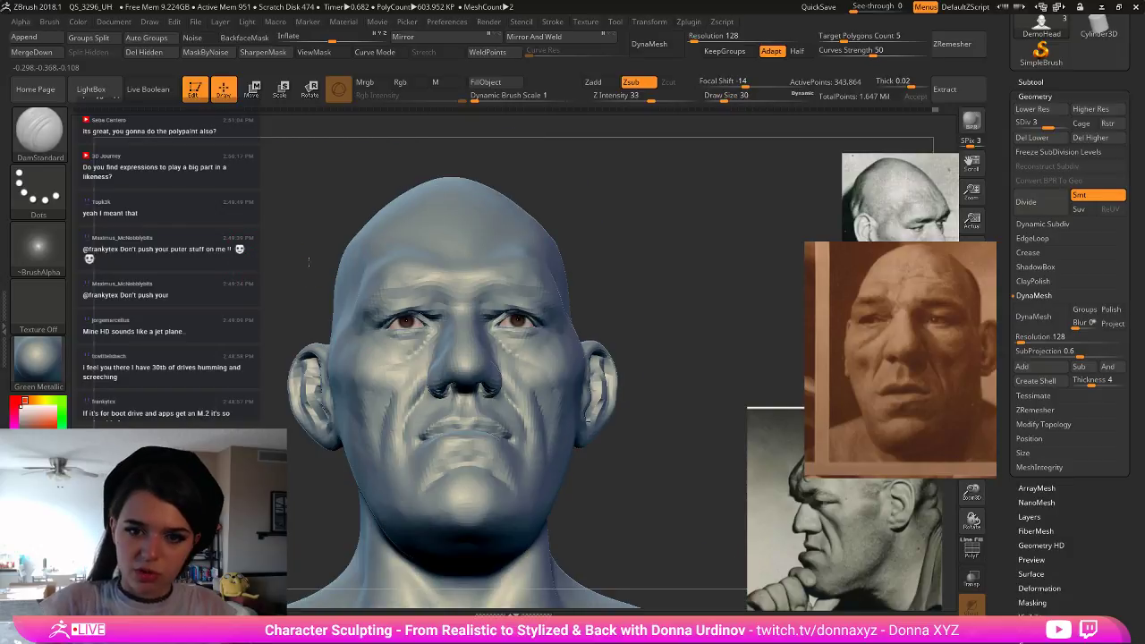
key(bracketleft)
key(bracketright)
drag(406, 292, 431, 305)
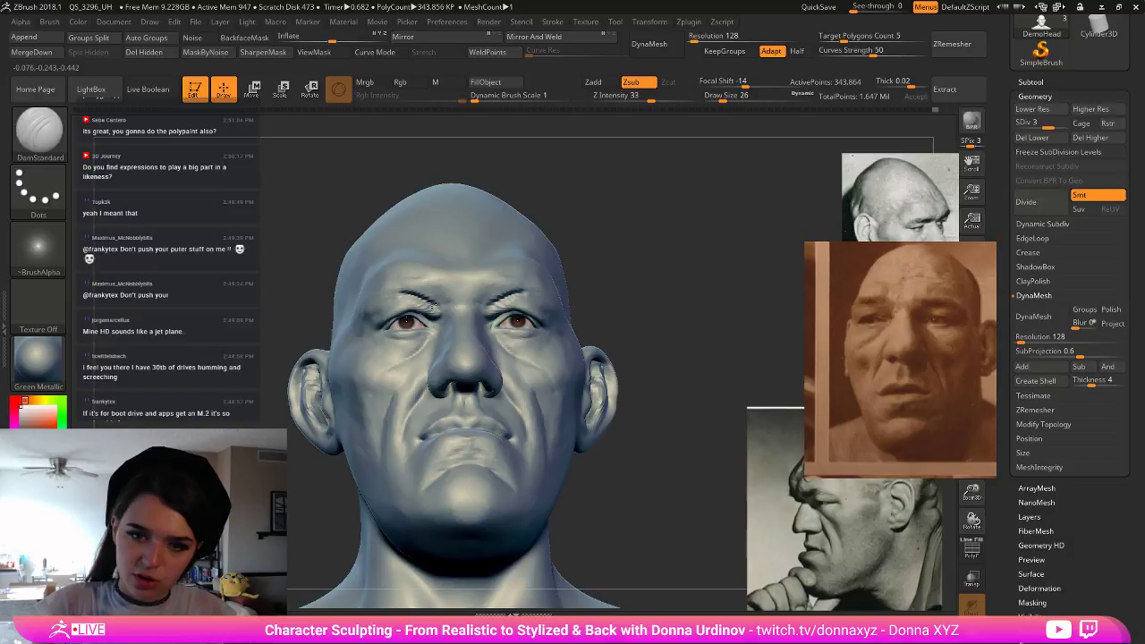
key(ctrl+z)
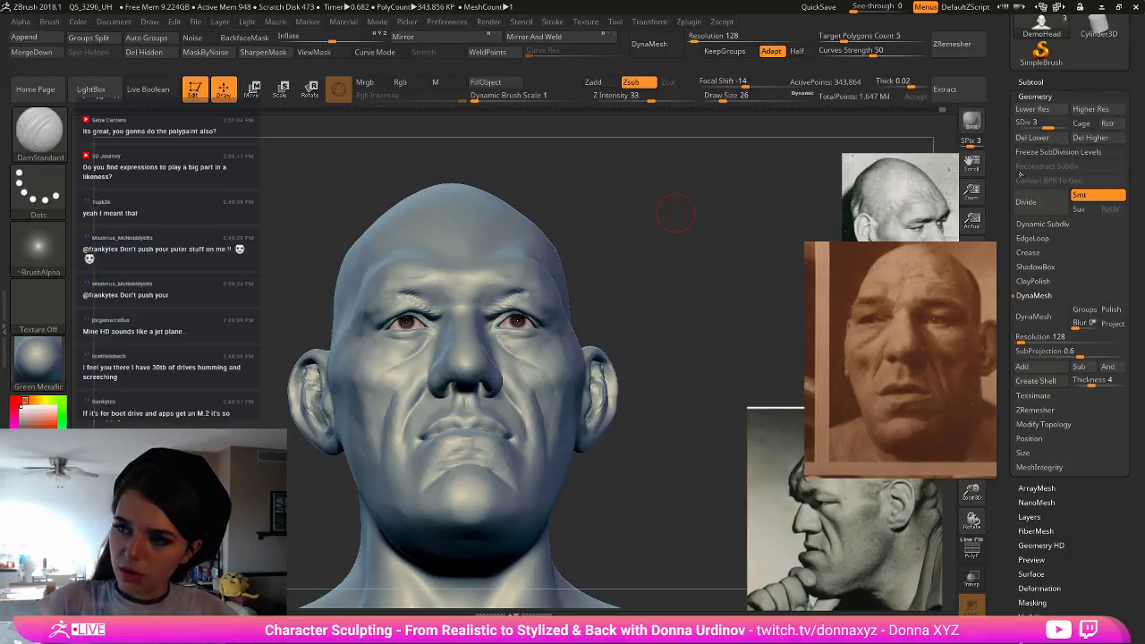
- Raise the head to subdivision level 4 and smooth the brow above the eyes at draw size 26
drag(1046, 126, 1065, 126)
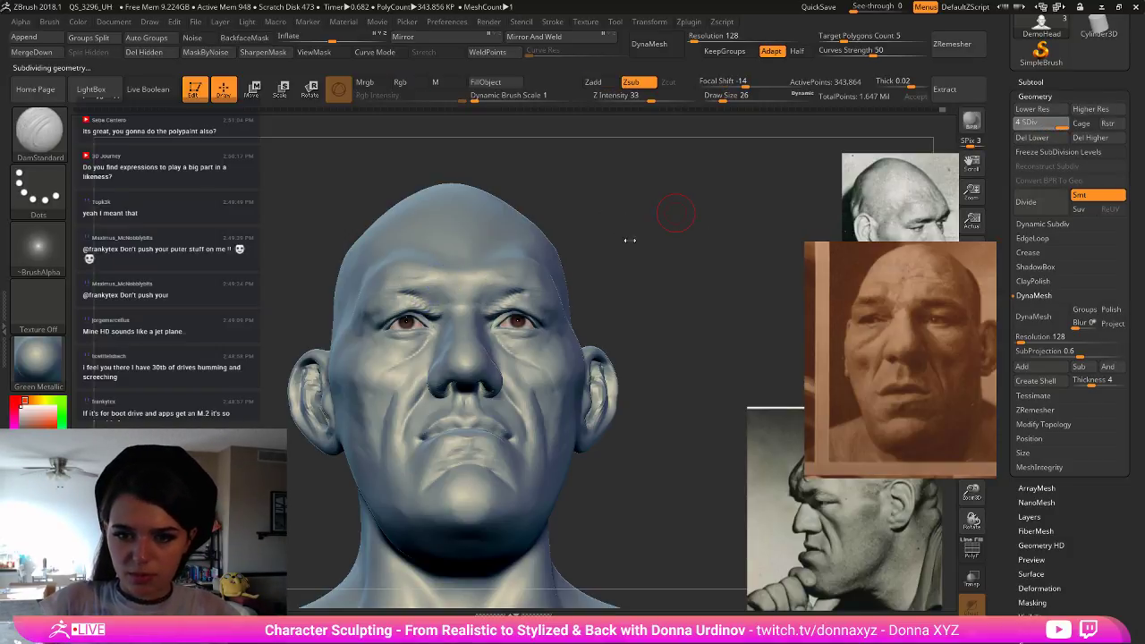
drag(636, 237, 634, 304)
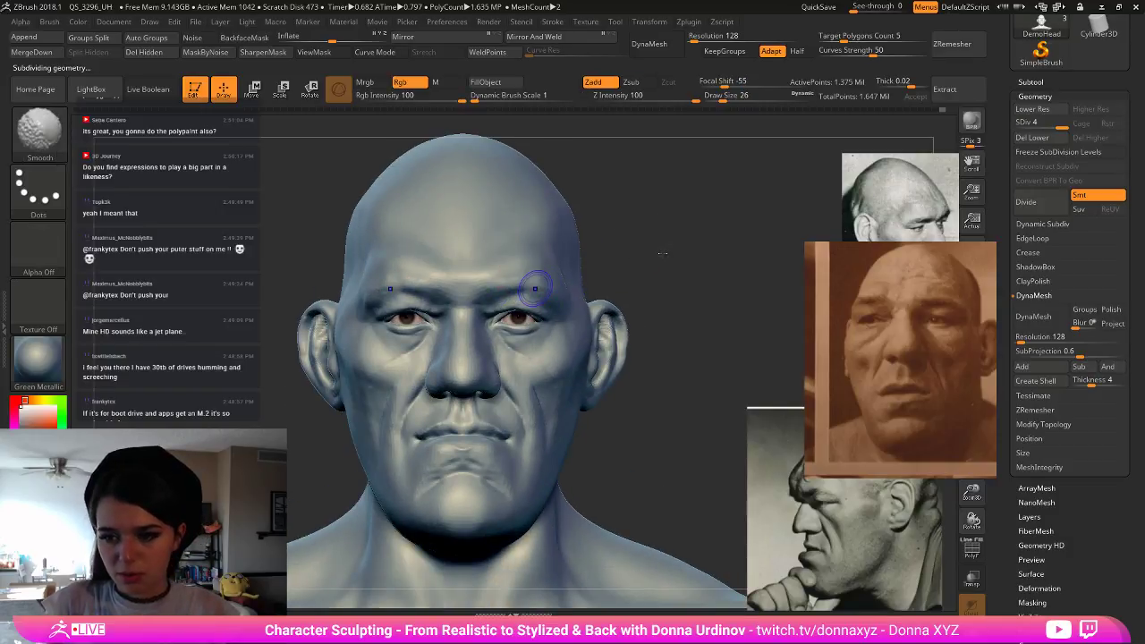
drag(659, 250, 649, 250)
- Build up the brow area above the eyes with the ClayBuildup brush at draw sizes from 26 down to 18
key(b)
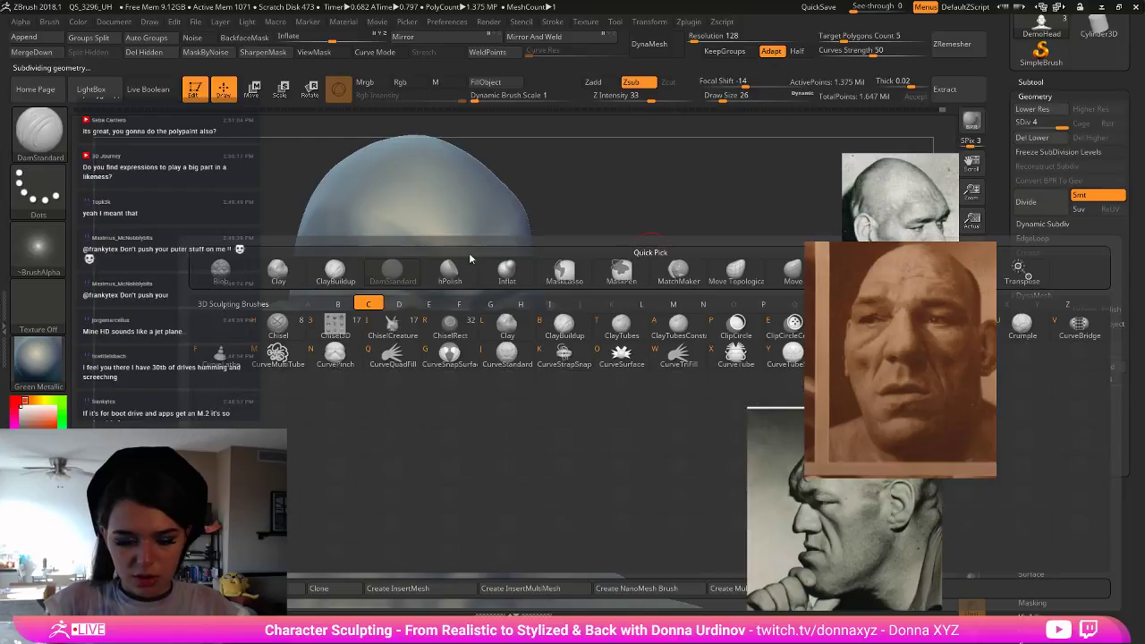
key(c)
key(b)
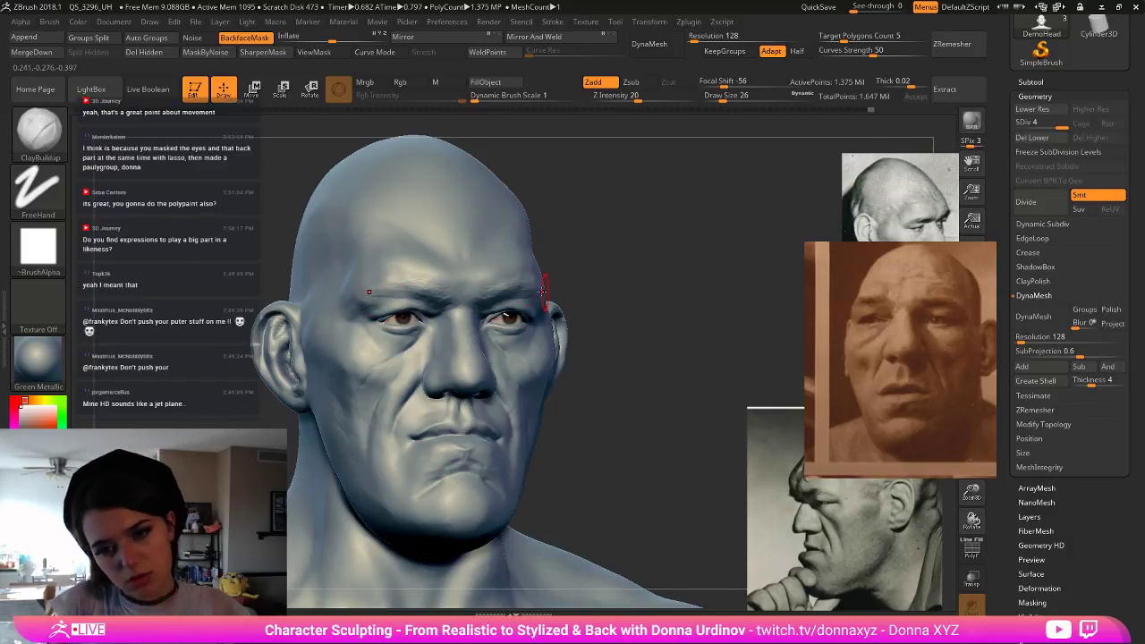
mouse_move(593, 276)
alt+mouse_down()
mouse_move(542, 260)
mouse_move(537, 269)
mouse_move(546, 255)
mouse_move(594, 271)
mouse_move(447, 273)
alt+mouse_up()
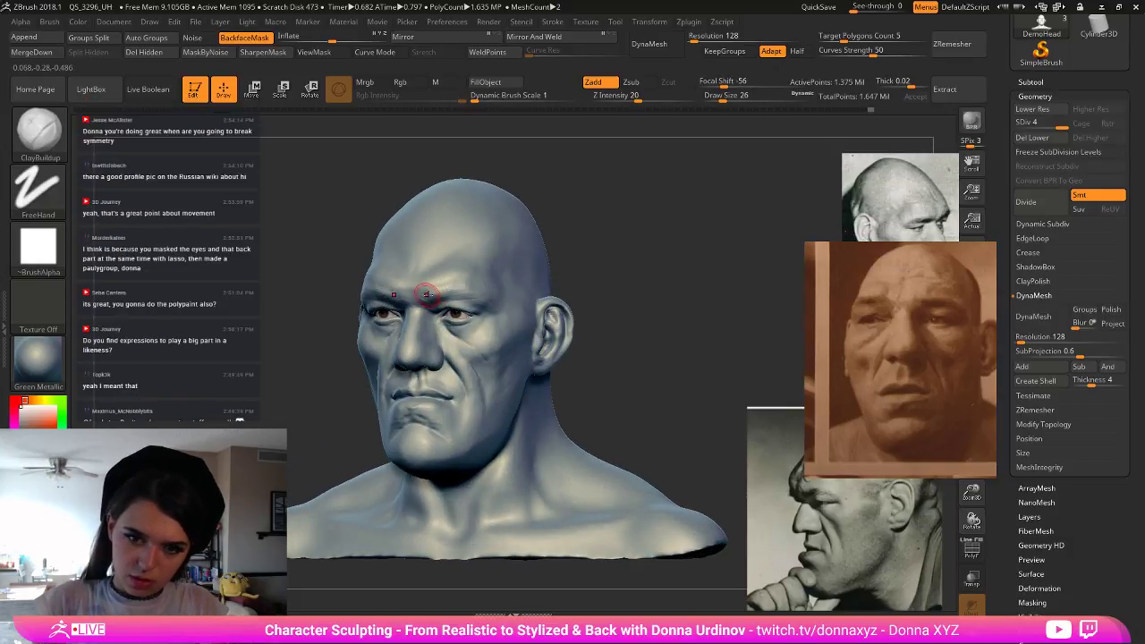
key(bracketleft)
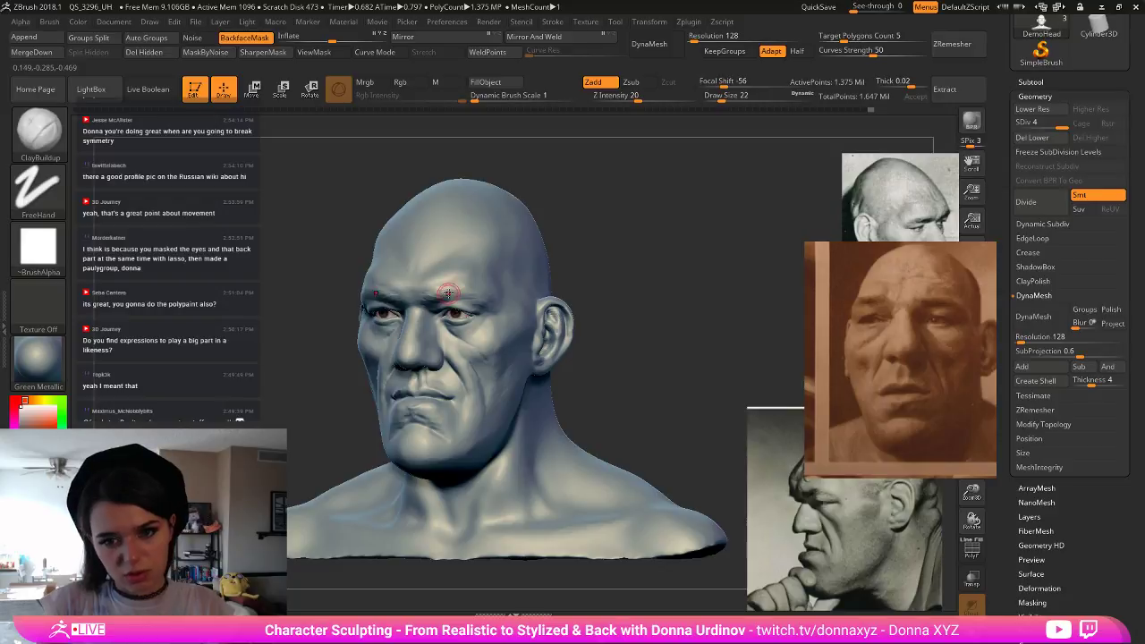
drag(652, 286, 747, 284)
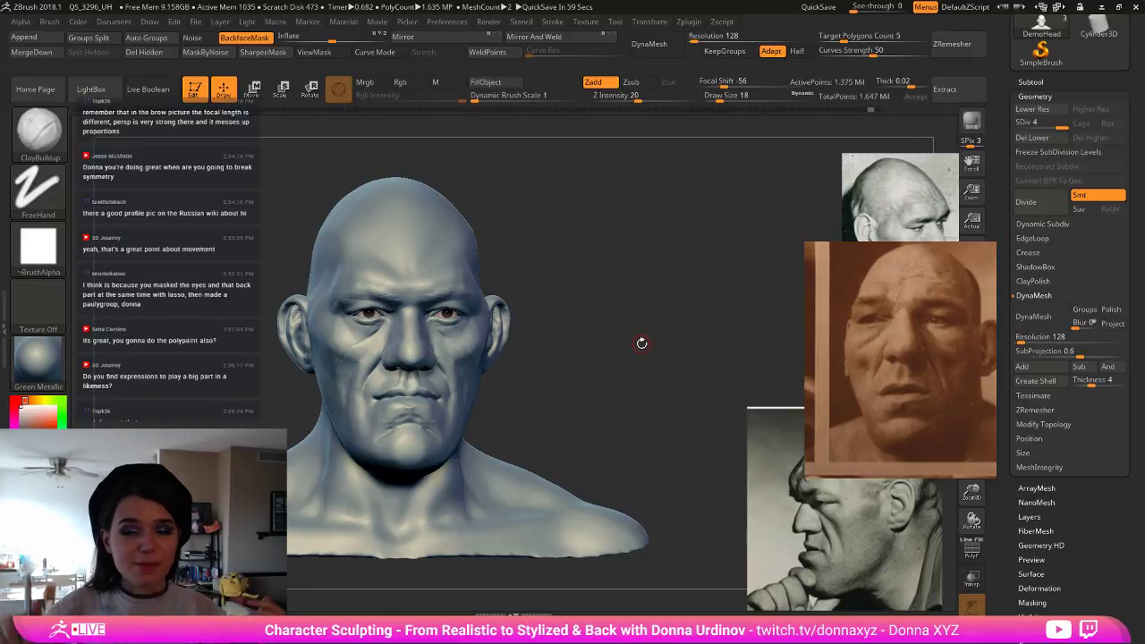
drag(652, 344, 655, 348)
key(ctrl)
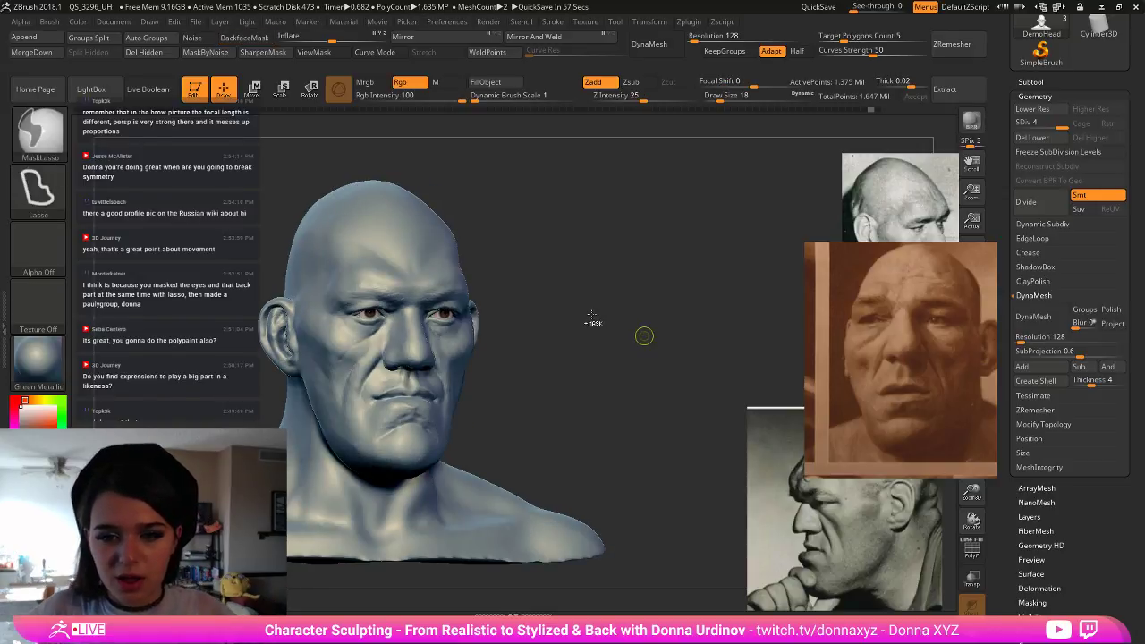
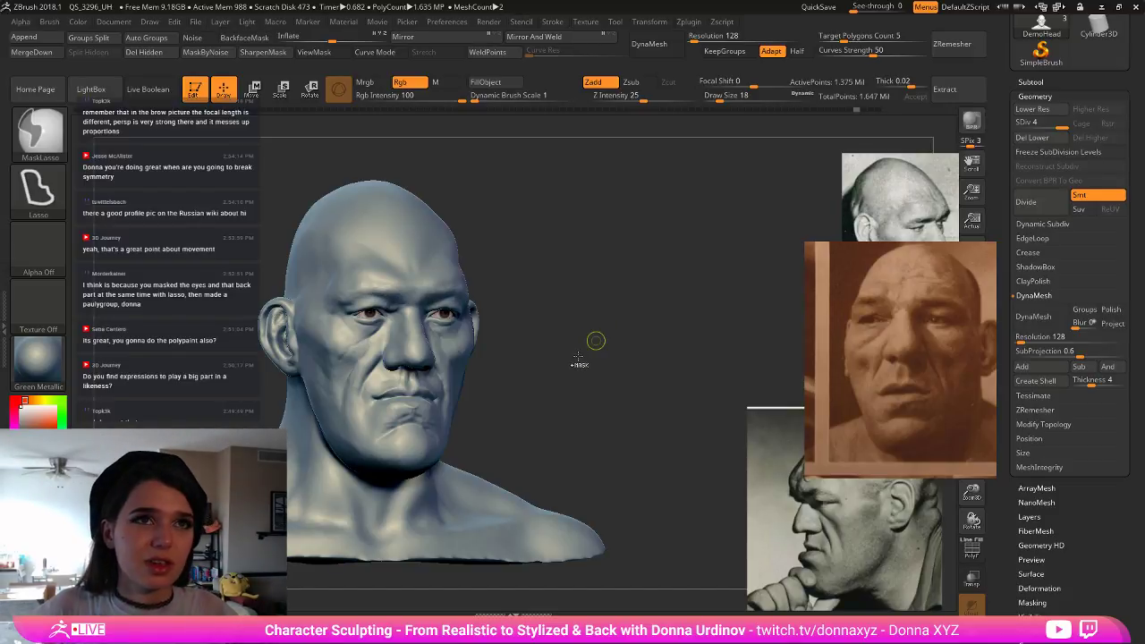
- Return the head to subdivision level 3 and define the folds above the inner eyes with DamStandard at draw size 18
key(ctrl+z)
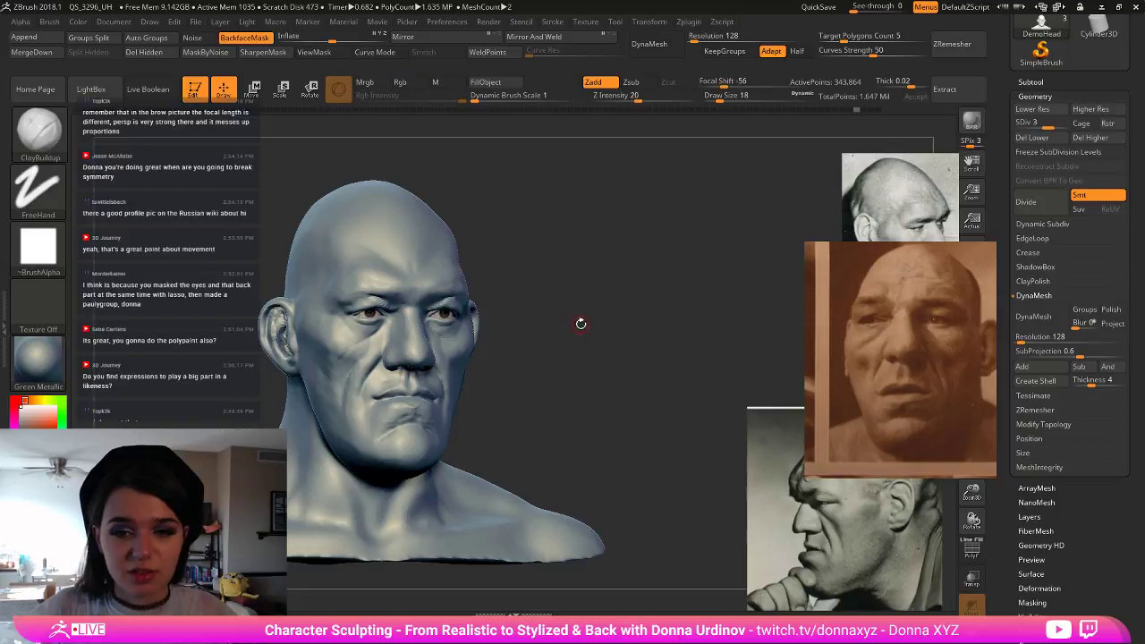
key(ctrl)
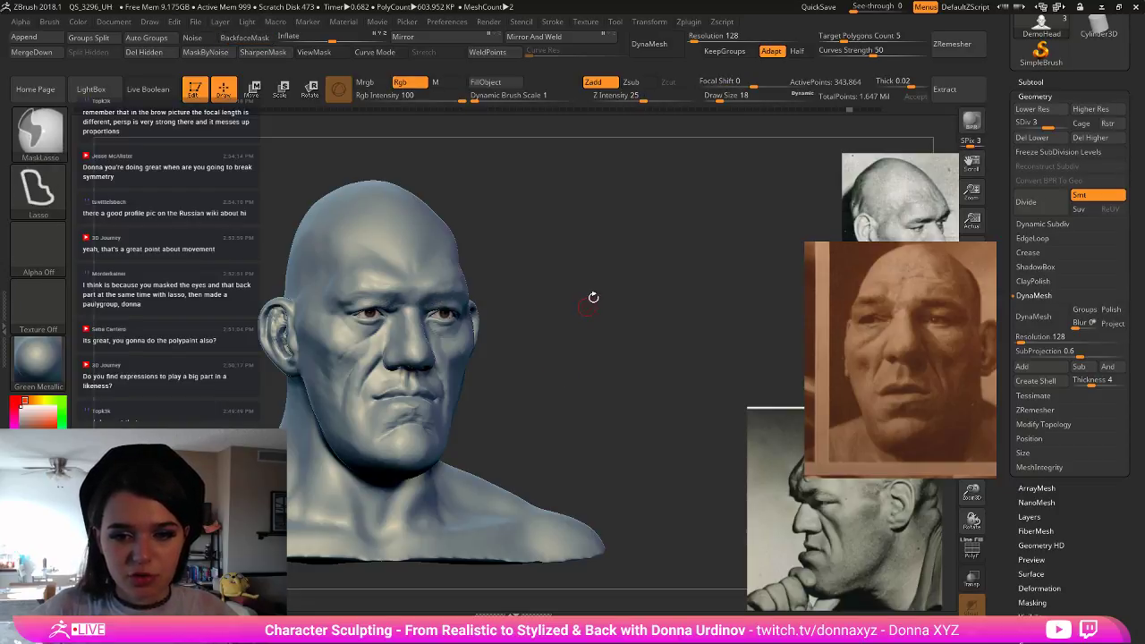
mouse_move(593, 298)
mouse_down()
mouse_move(586, 286)
mouse_move(654, 269)
mouse_up()
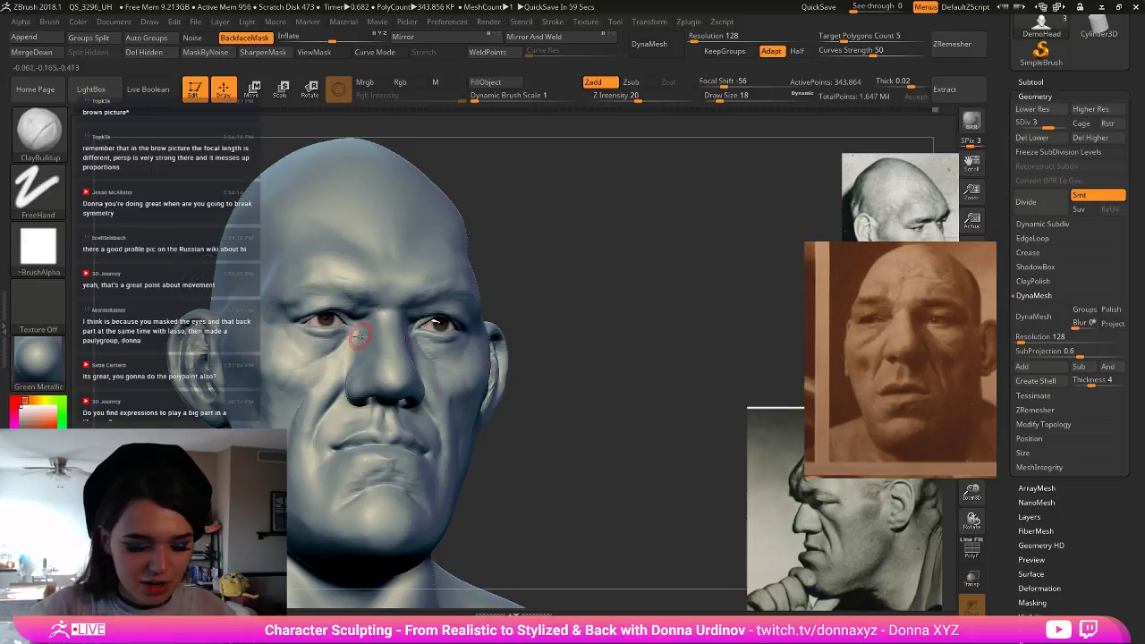
key(b)
key(d)
key(s)
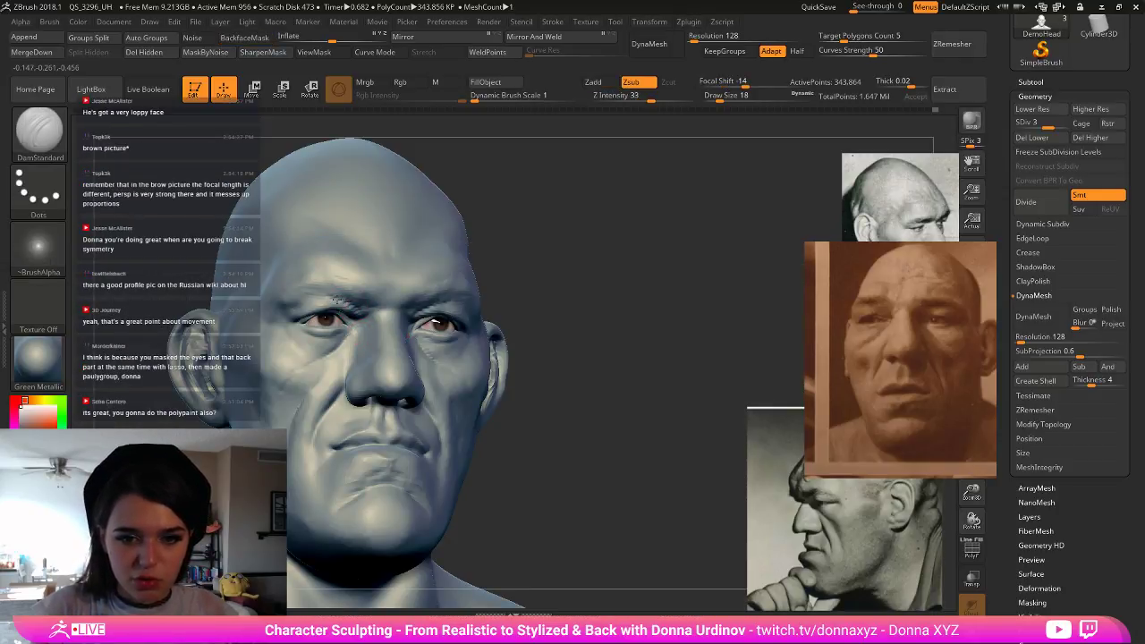
key(shift)
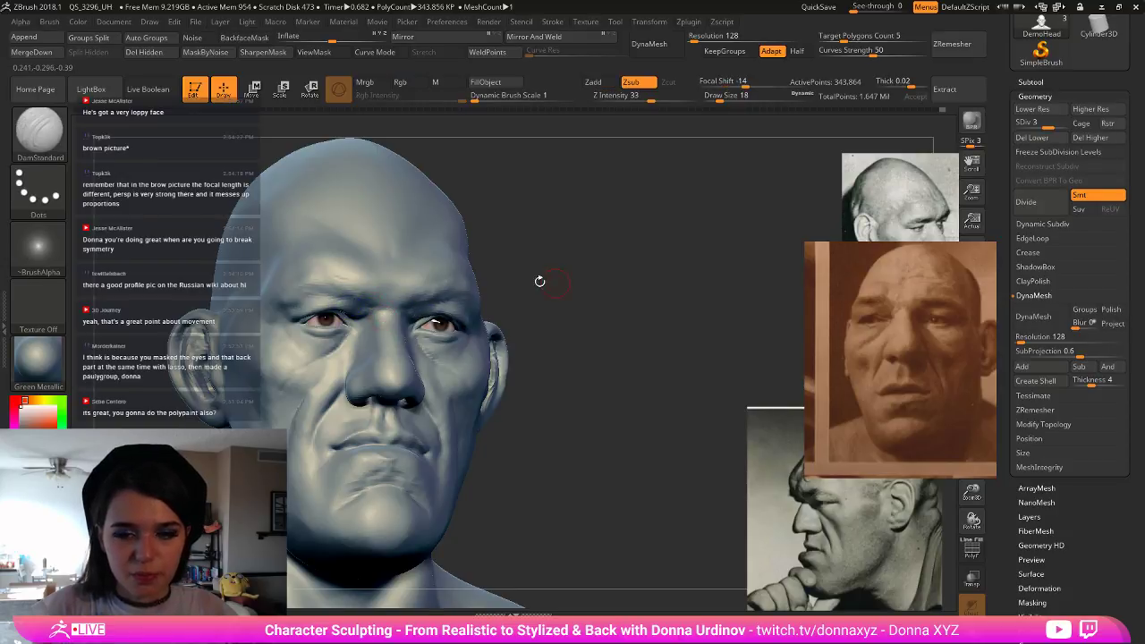
- Switch the bust's material to StartupMaterial and frame the head in a three-quarter view
mouse_move(617, 319)
alt+mouse_down()
mouse_move(560, 273)
mouse_move(547, 319)
mouse_move(582, 324)
mouse_move(629, 392)
alt+mouse_up()
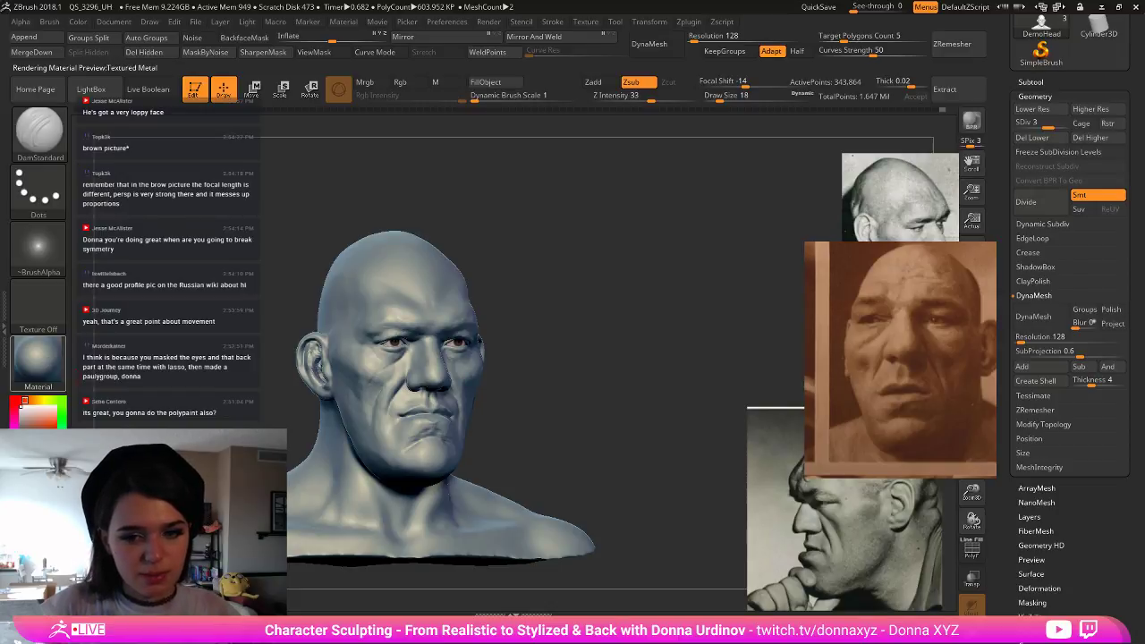
alt+drag(677, 325, 805, 295)
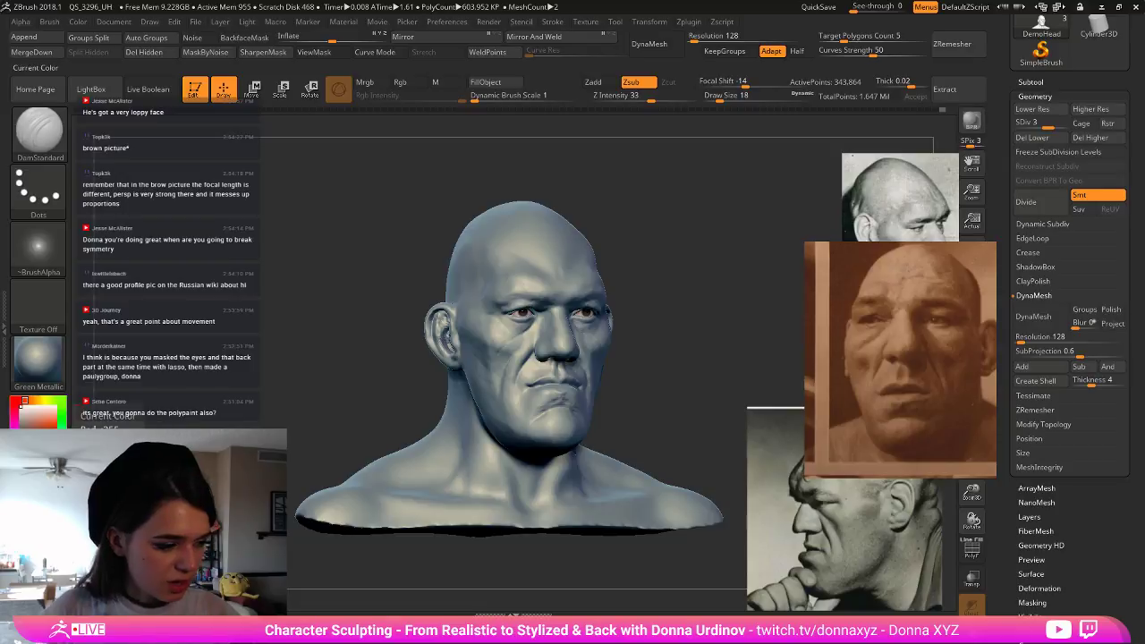
click(56, 345)
click(357, 225)
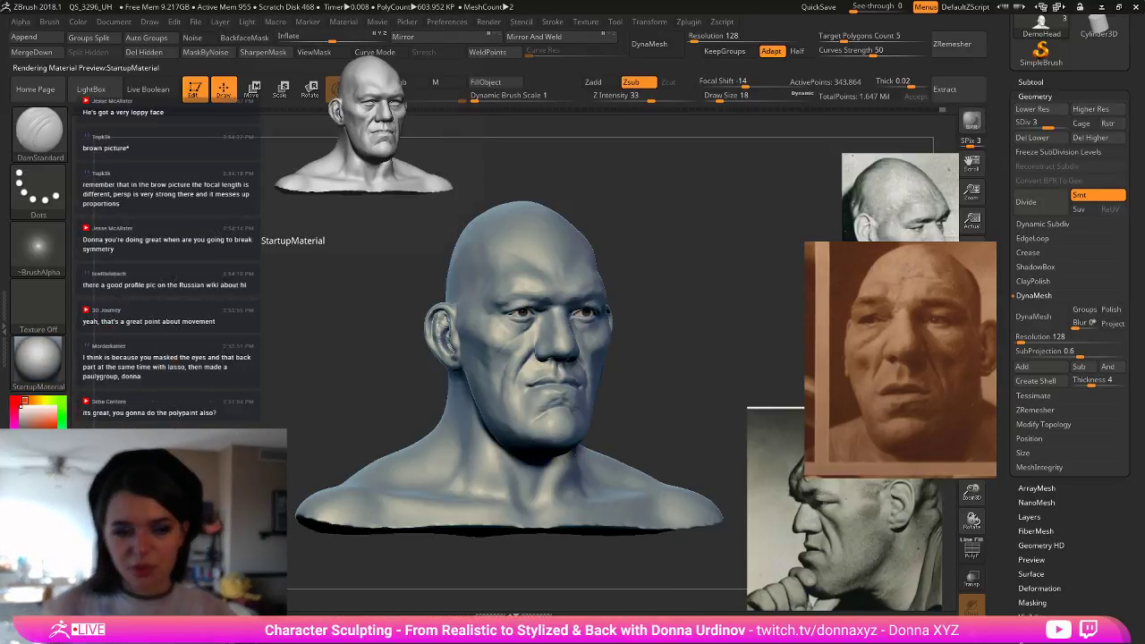
drag(671, 366, 674, 371)
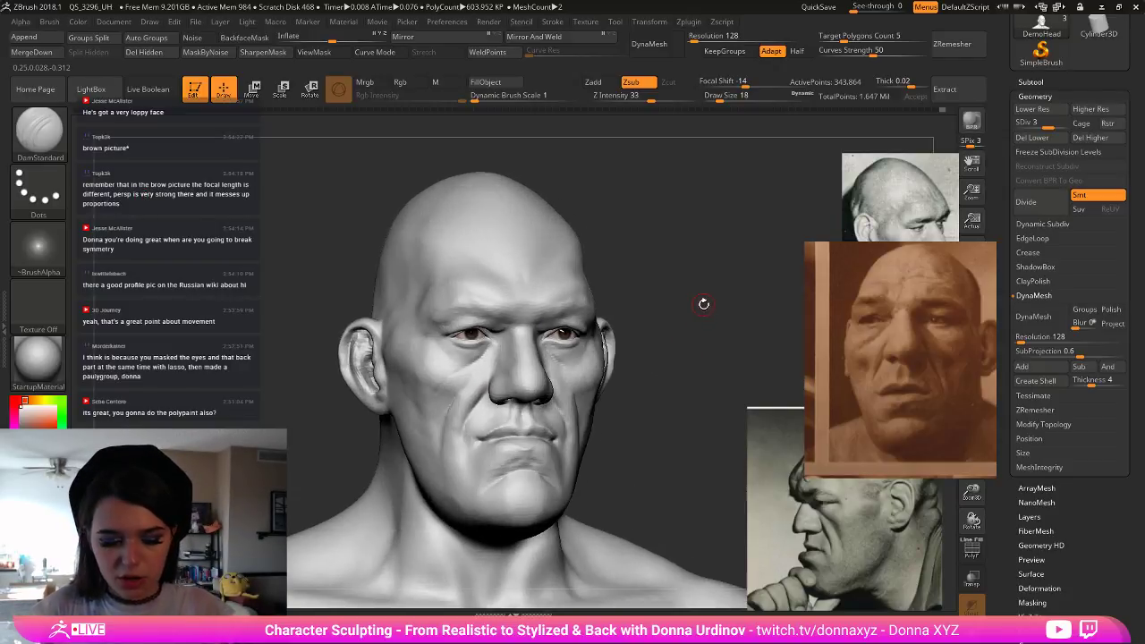
- Flatten the planes of the temples and forehead sides with the hPolish brush at draw sizes 46 and 34
key(b)
click(469, 298)
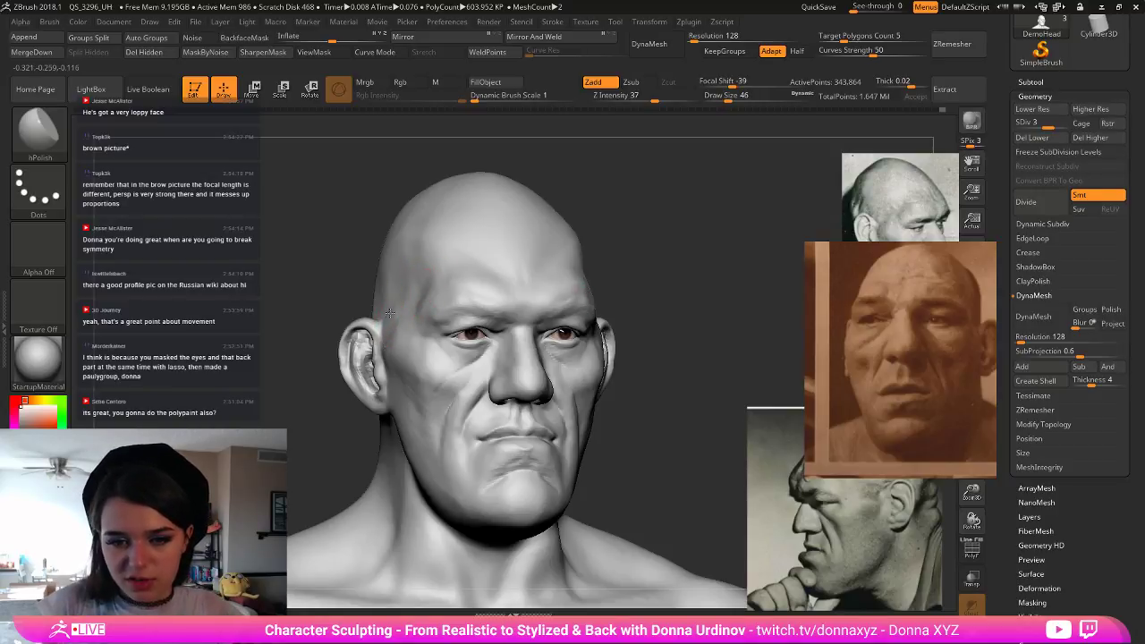
drag(425, 276, 419, 307)
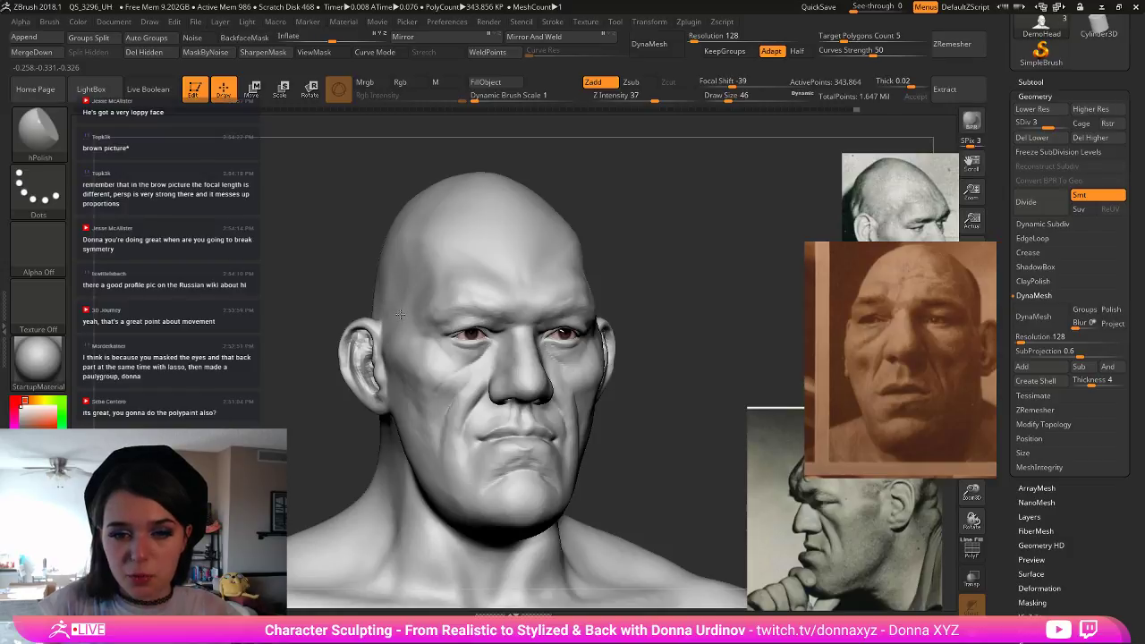
drag(639, 192, 593, 243)
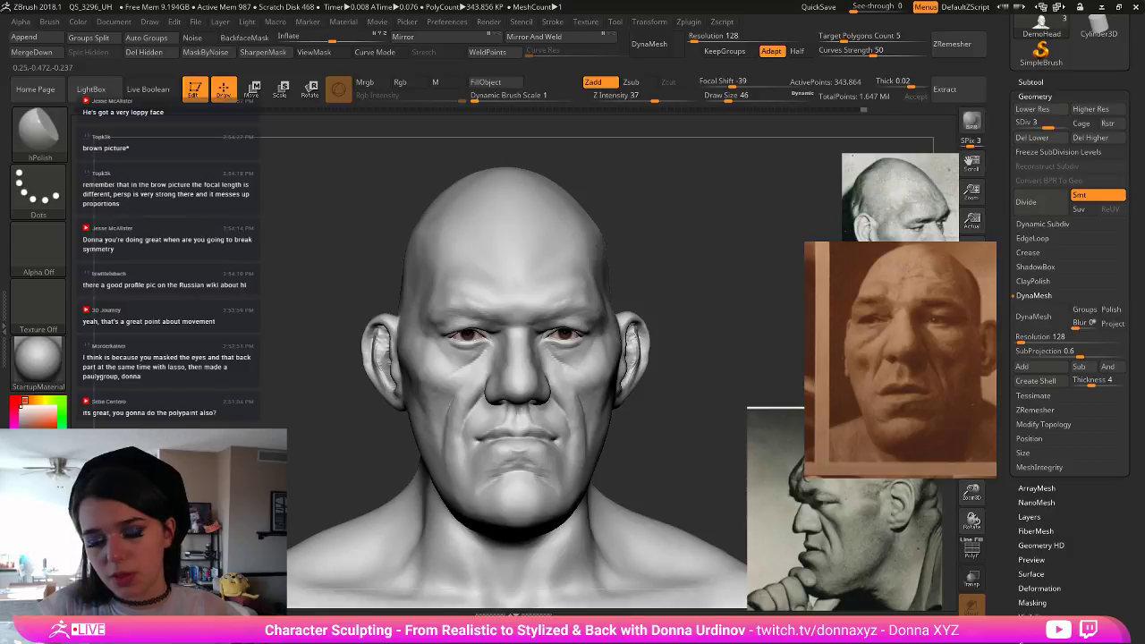
drag(666, 224, 610, 240)
key(bracketleft)
key(bracketleft)
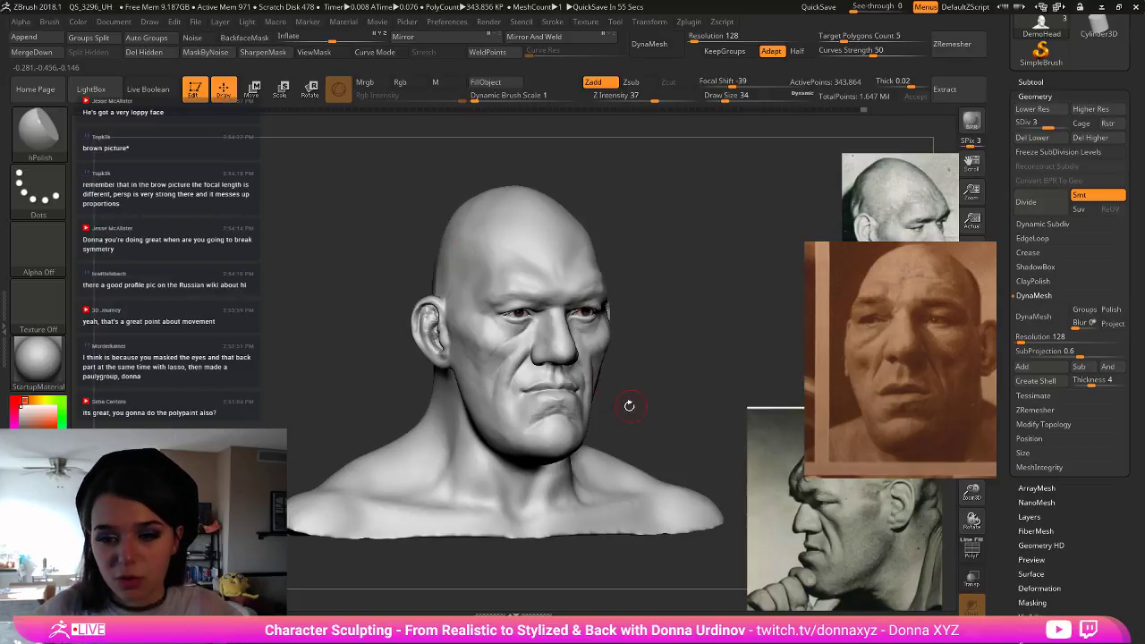
- Polish the planes below the lower lip with the hPolish brush at draw size 22
drag(653, 390, 666, 399)
key(bracketleft)
key(bracketleft)
key(bracketleft)
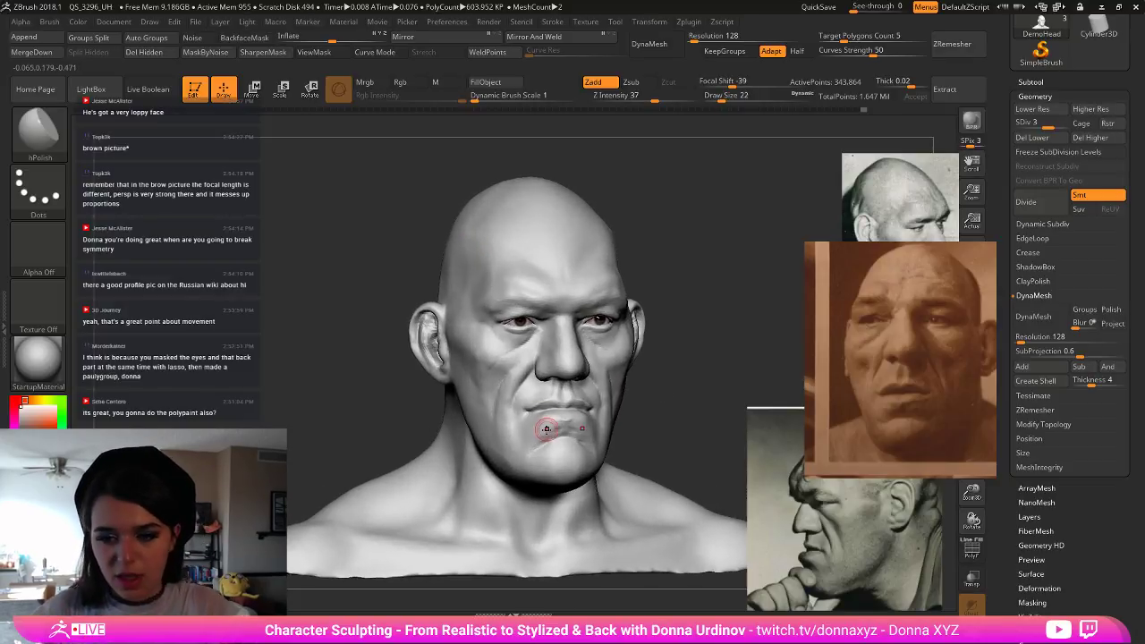
drag(547, 429, 550, 432)
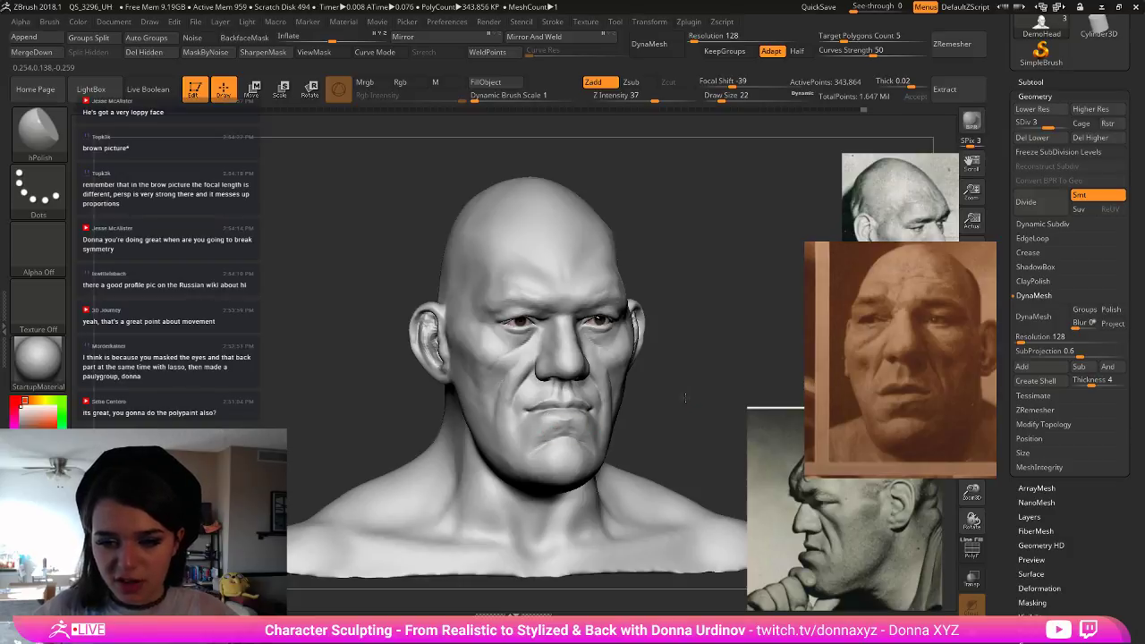
drag(682, 398, 653, 356)
key(b)
key(bracketleft)
key(bracketleft)
key(bracketleft)
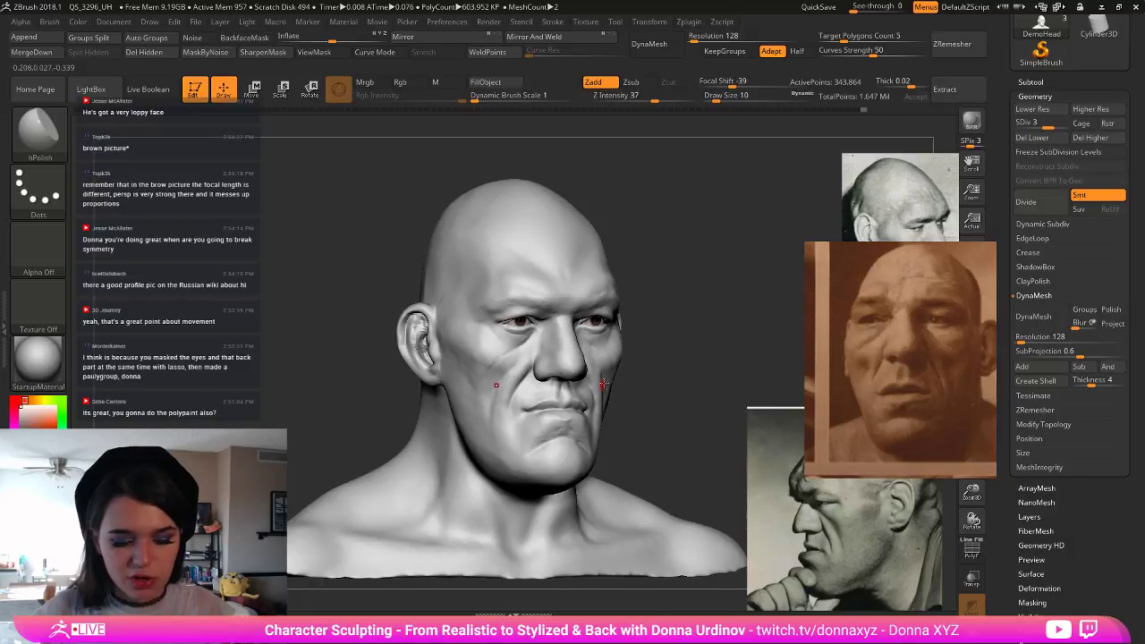
key(b)
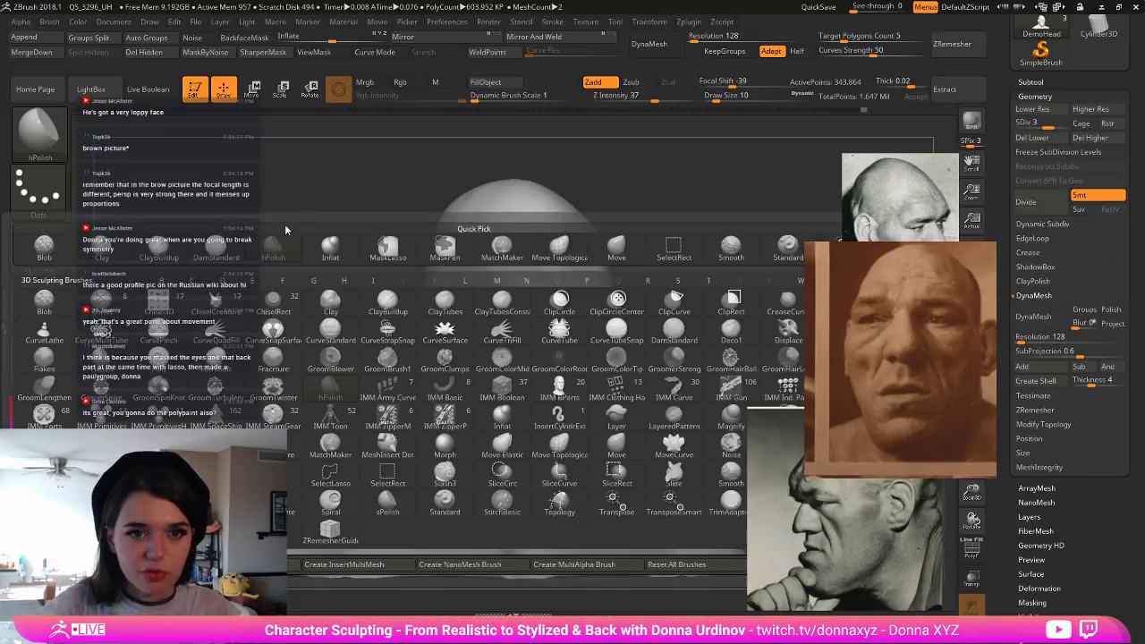
click(285, 230)
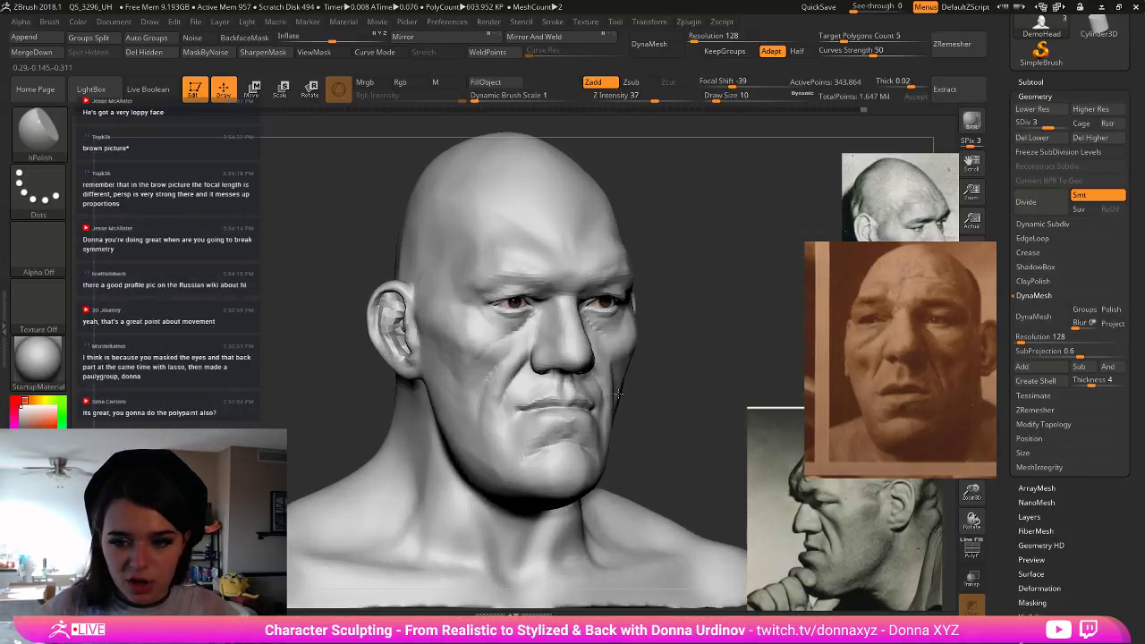
drag(618, 394, 575, 392)
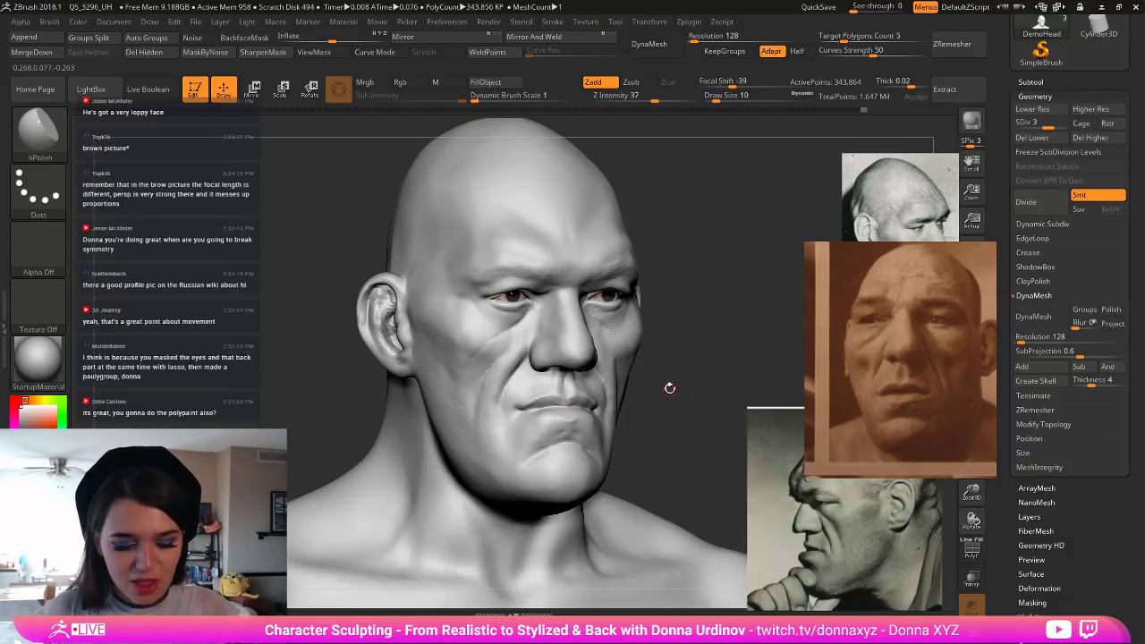
key(b)
key(d)
key(s)
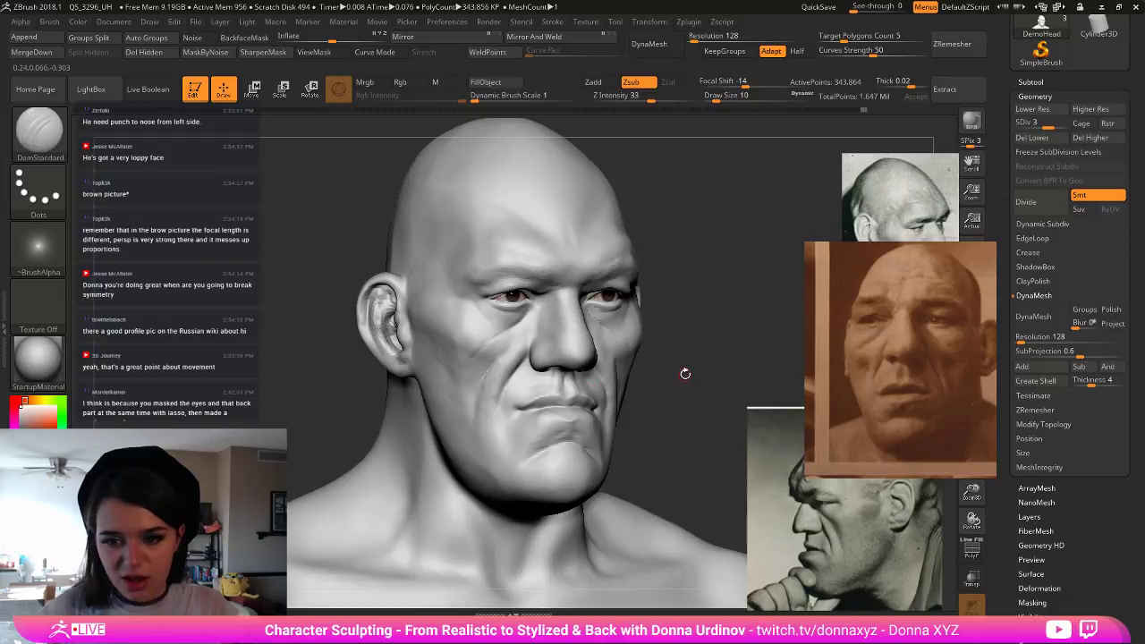
drag(685, 373, 541, 412)
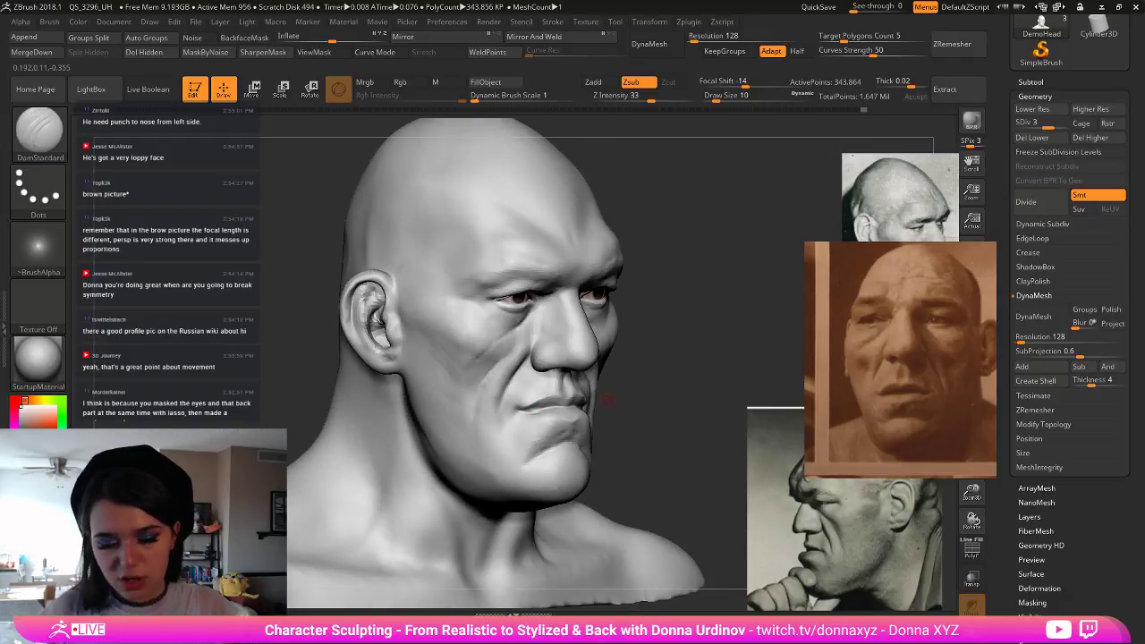
key(ctrl)
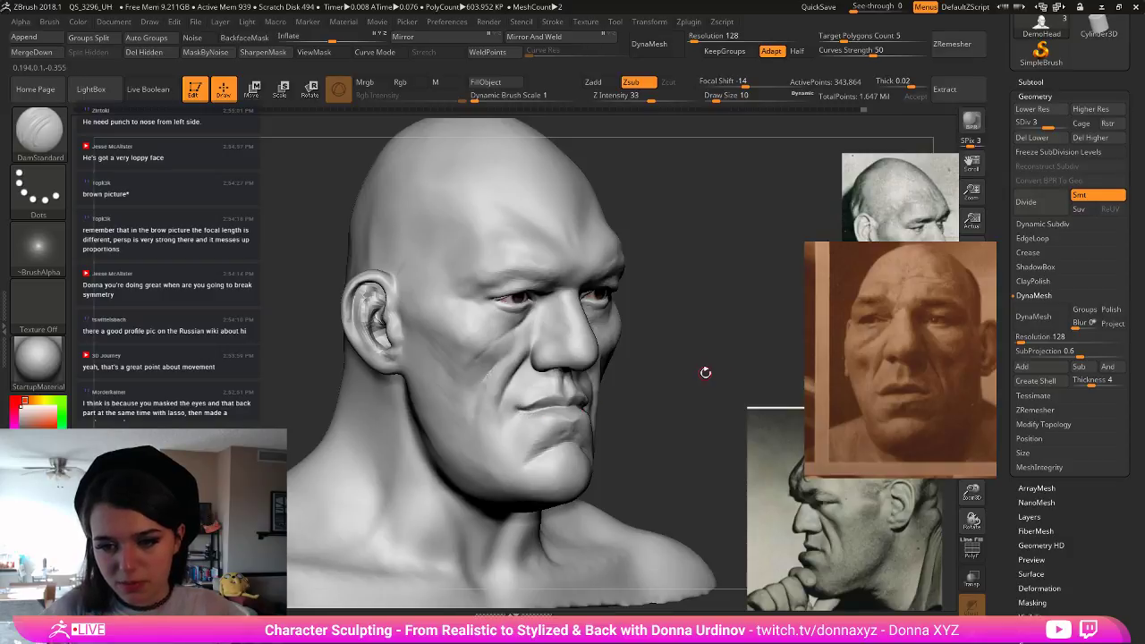
mouse_move(706, 371)
mouse_down()
mouse_move(617, 386)
mouse_move(537, 438)
mouse_up()
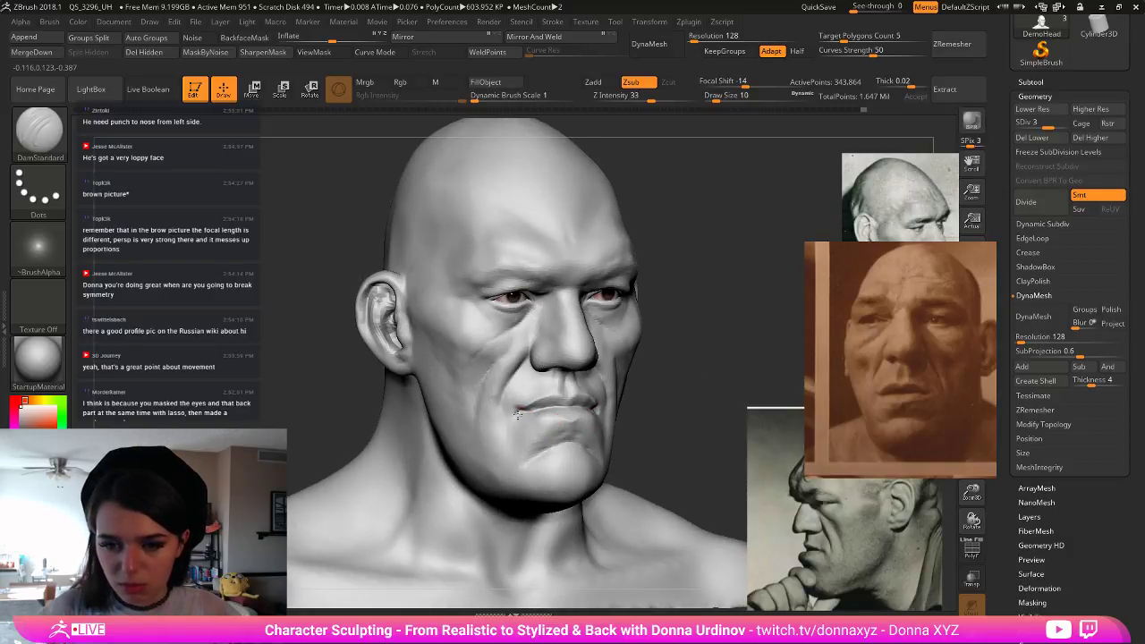
- Build up the skin folds beside the mouth corners with the ClayBuildup brush at draw size 30
key(b)
key(c)
key(b)
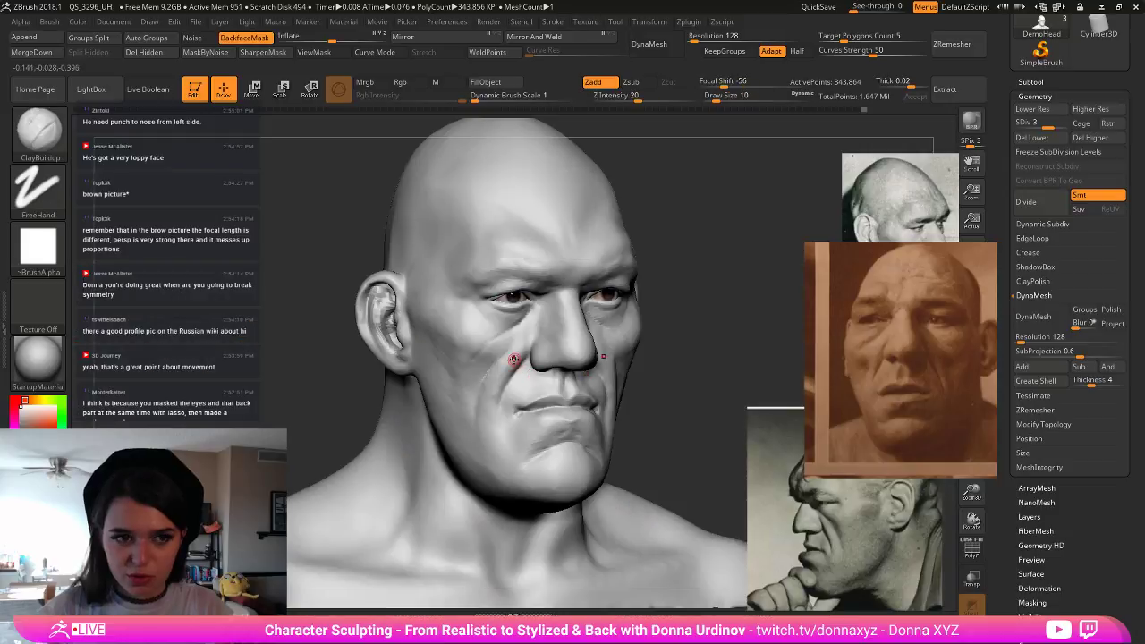
key(bracketright)
key(bracketright)
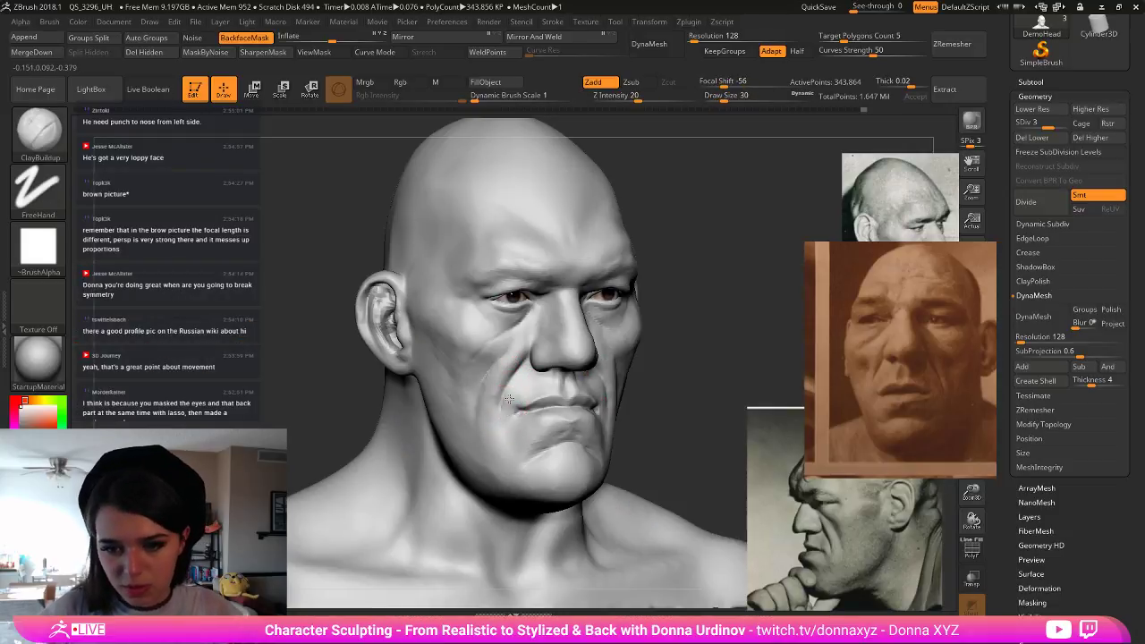
drag(508, 398, 504, 441)
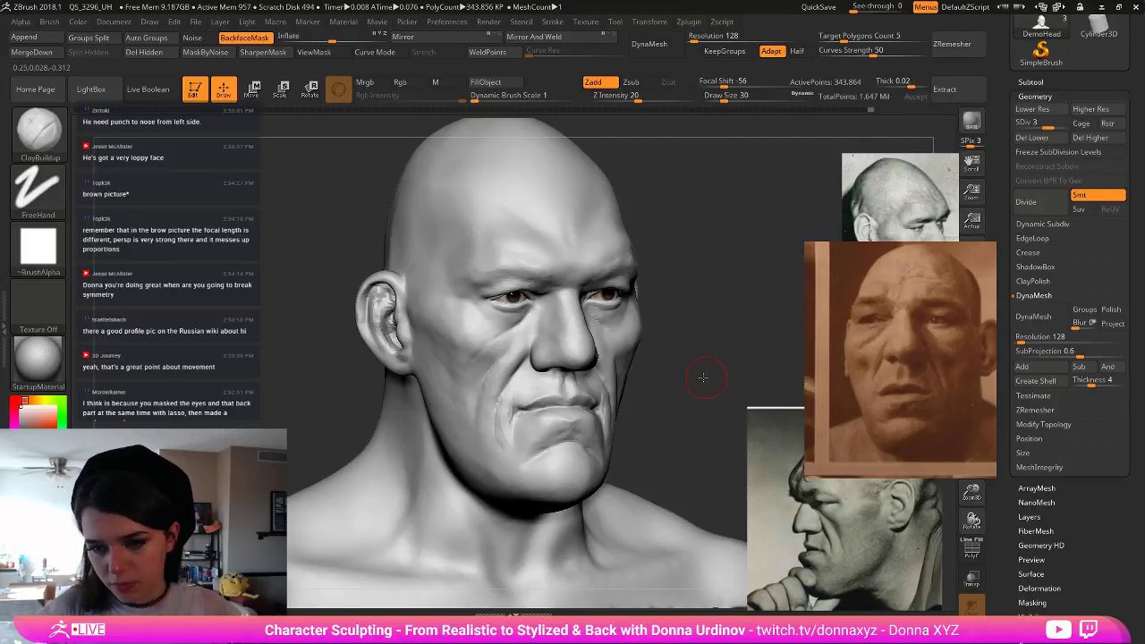
mouse_move(703, 378)
mouse_down()
mouse_move(631, 379)
mouse_move(646, 479)
mouse_up()
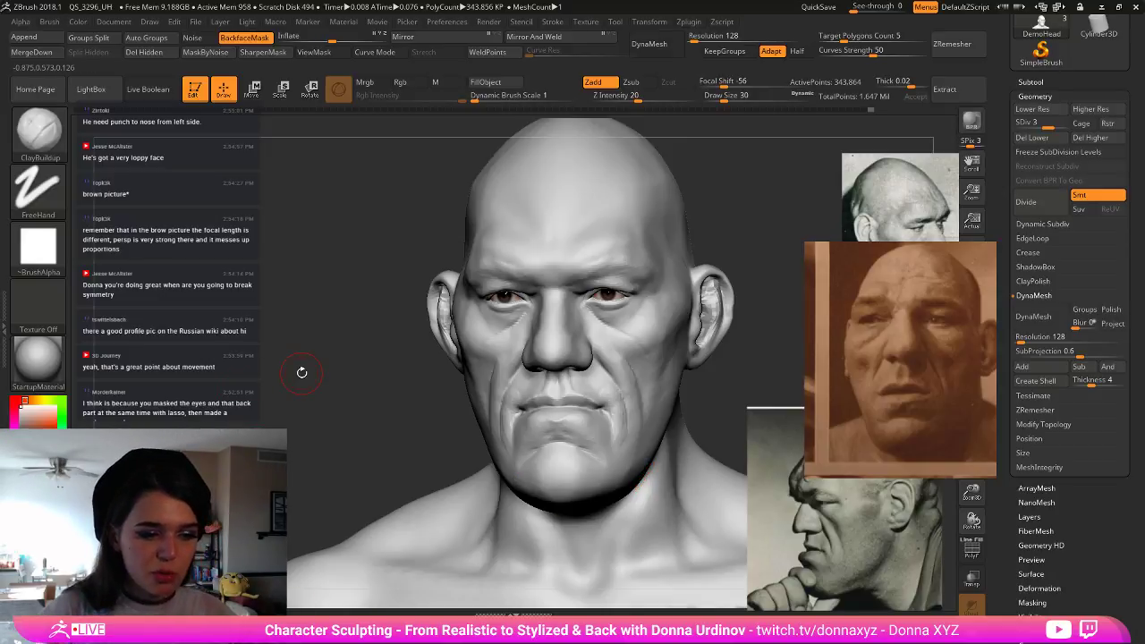
drag(280, 408, 536, 385)
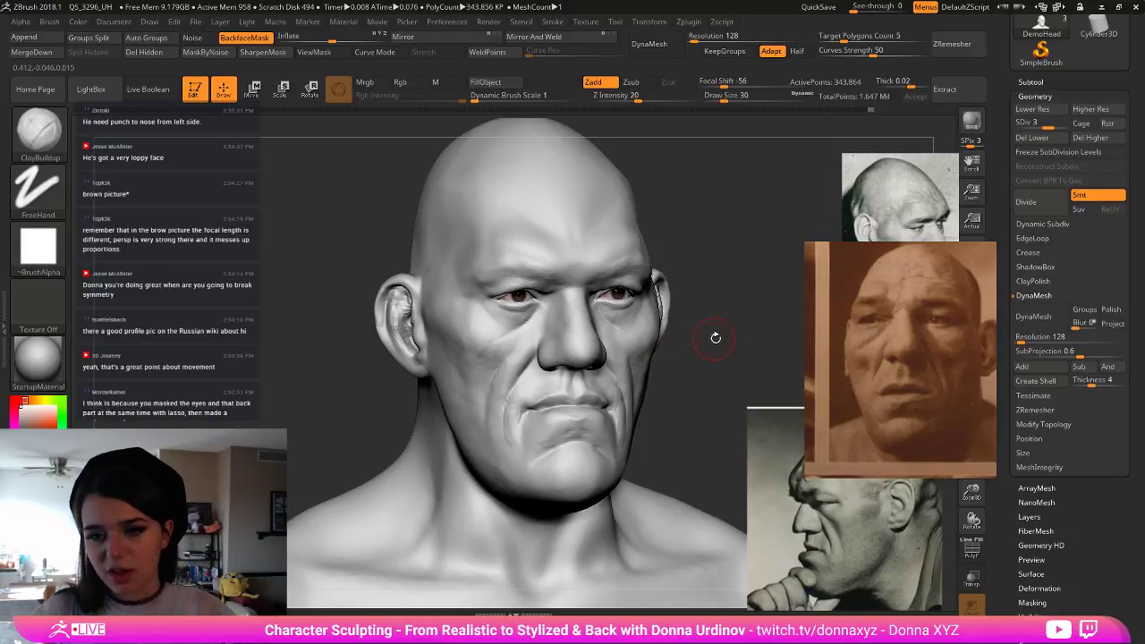
drag(716, 337, 767, 337)
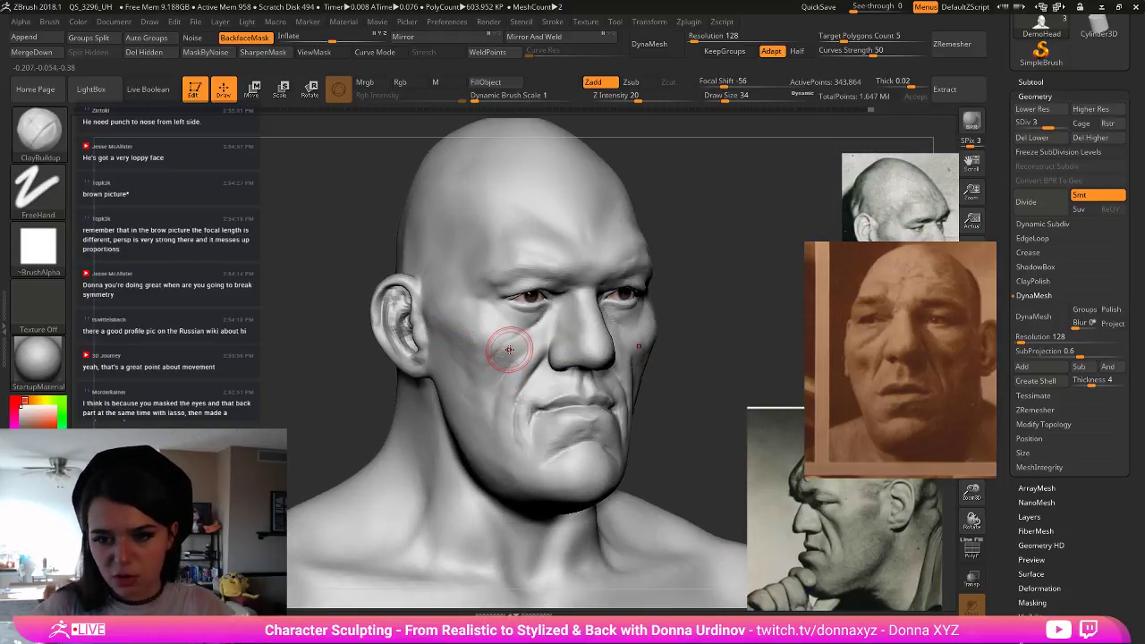
drag(499, 370, 497, 372)
key(b)
key(m)
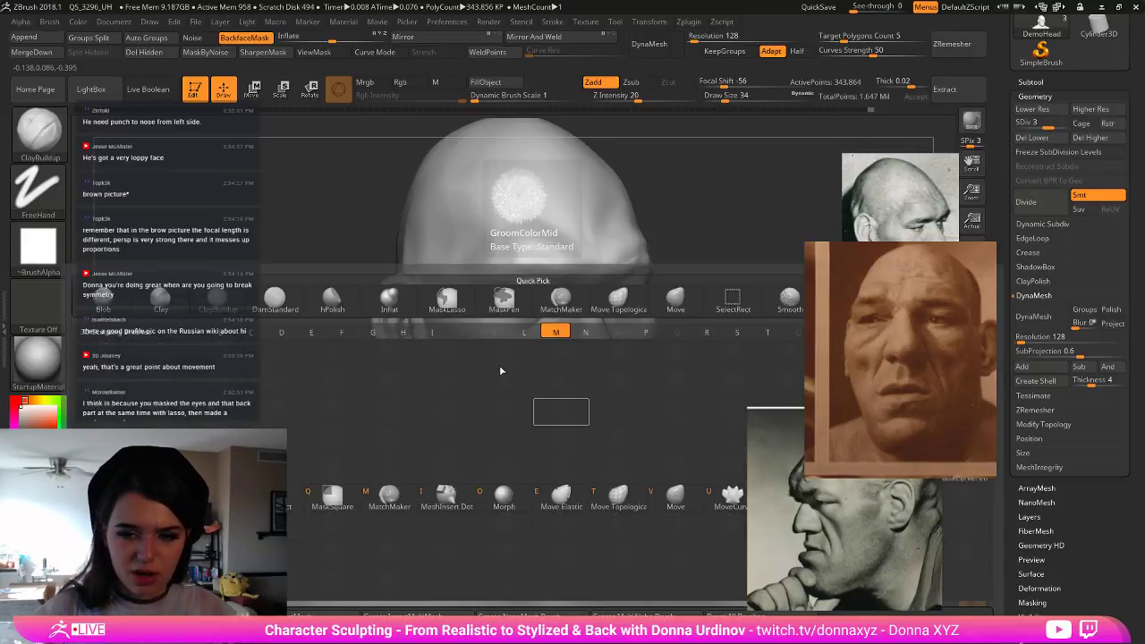
key(v)
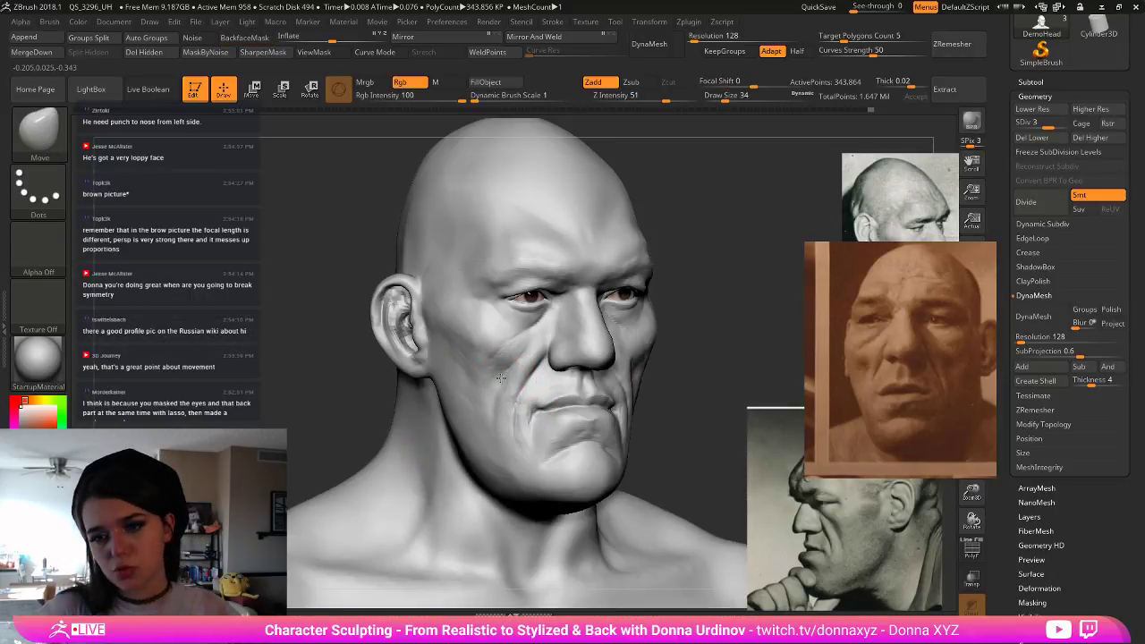
drag(692, 424, 679, 435)
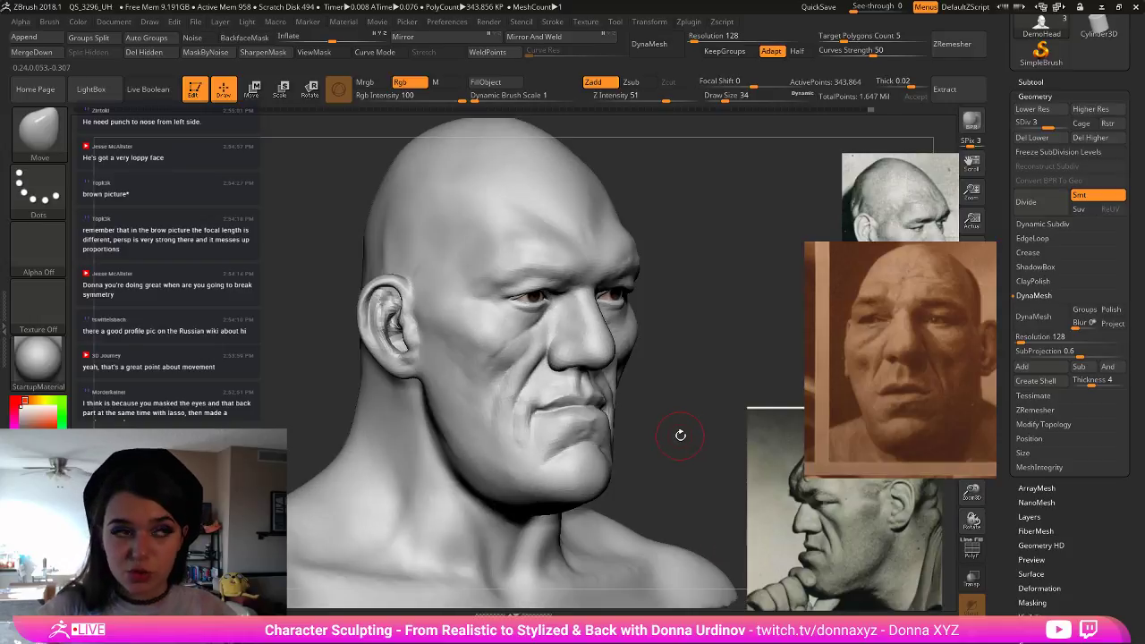
- Build up the side of the jaw below the ear with ClayBuildup at draw size 54 and smooth the strokes
key(b)
key(c)
key(b)
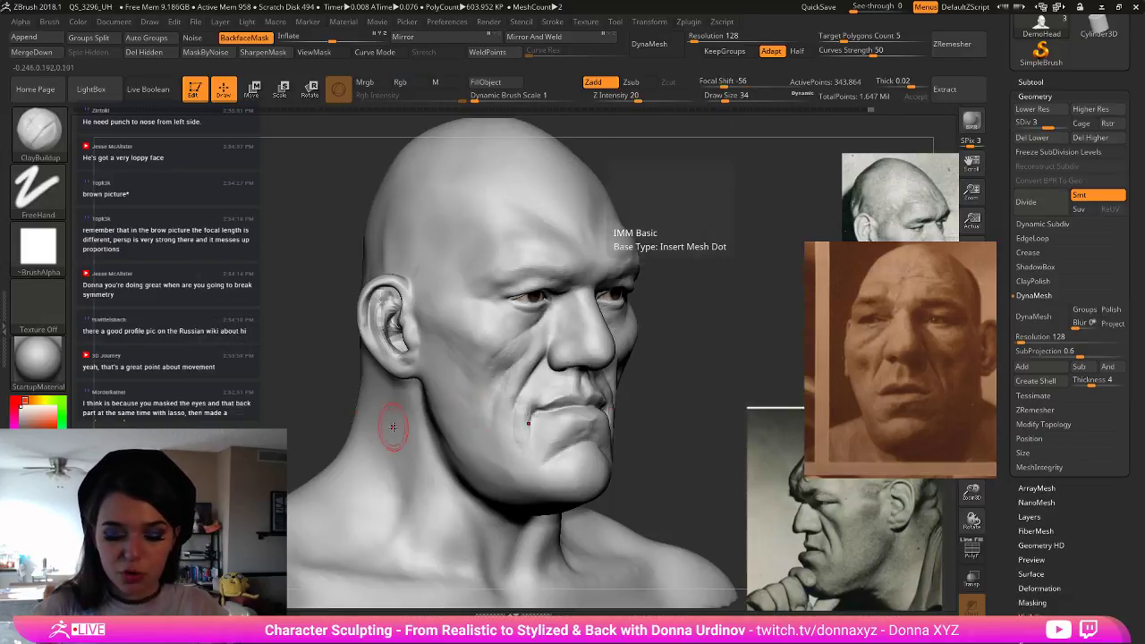
drag(249, 416, 268, 412)
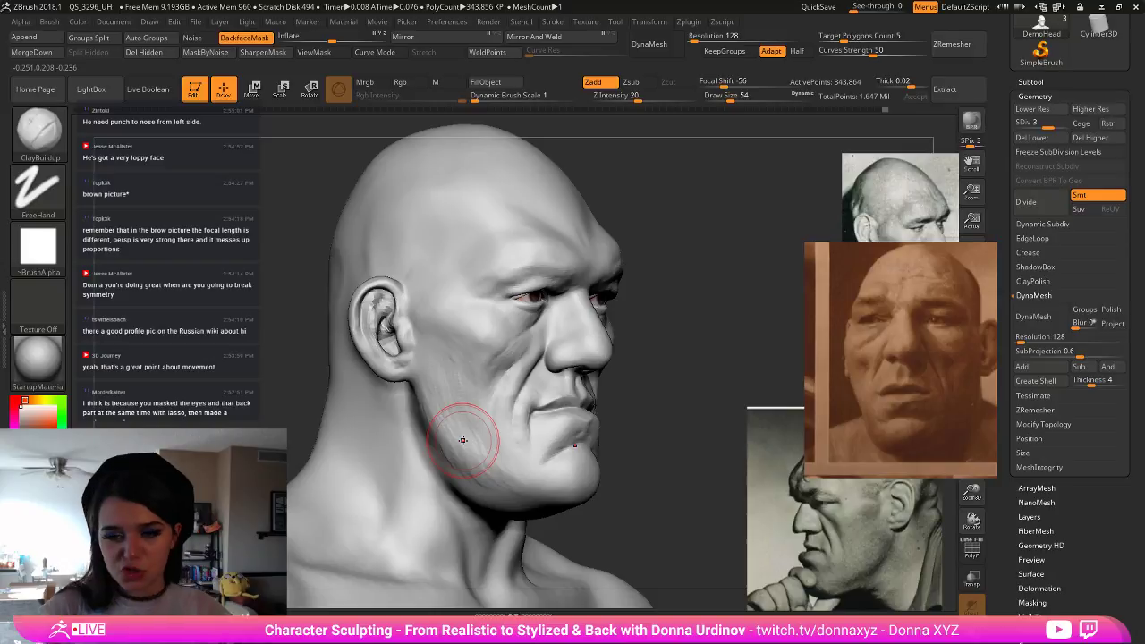
drag(686, 371, 735, 371)
drag(420, 409, 436, 447)
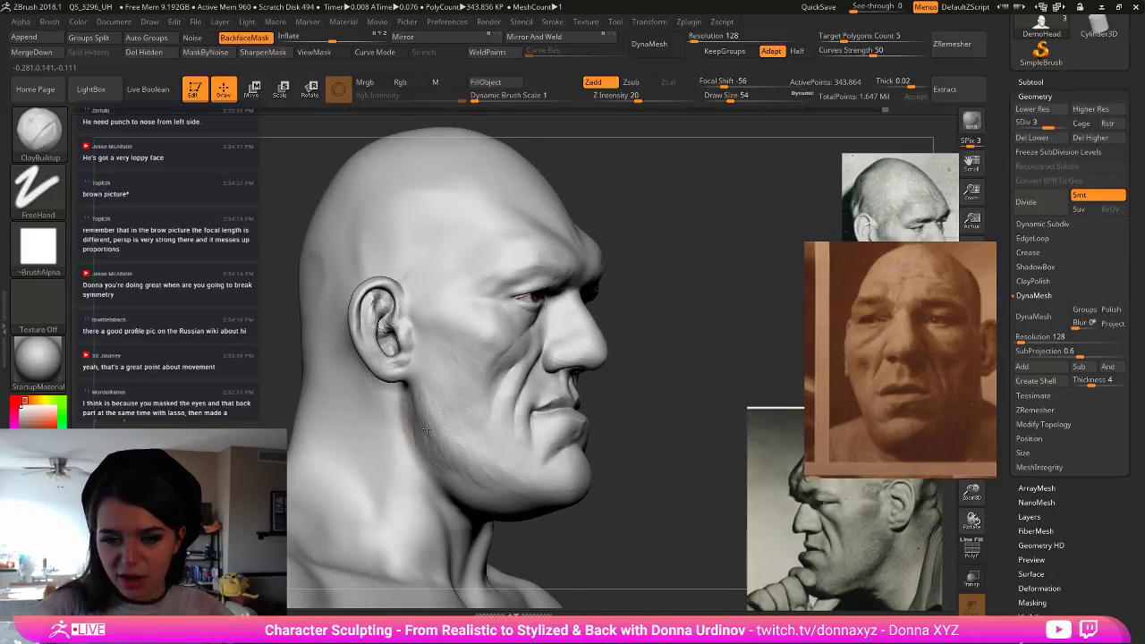
key(shift)
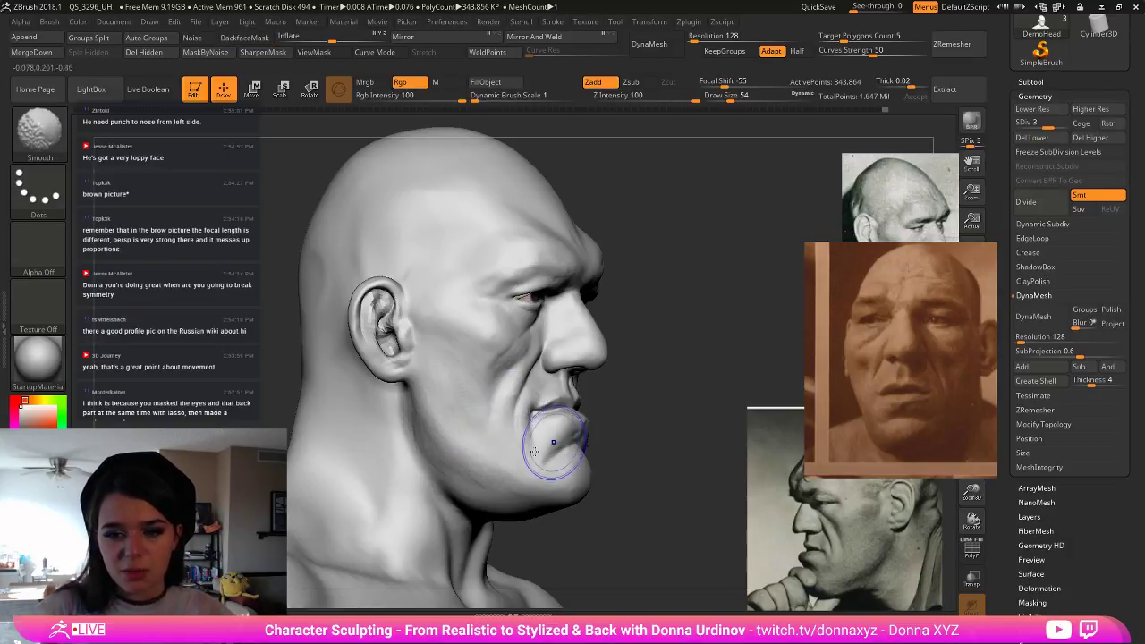
mouse_move(667, 402)
mouse_down()
mouse_move(728, 385)
mouse_move(665, 363)
mouse_move(695, 364)
mouse_move(667, 349)
mouse_up()
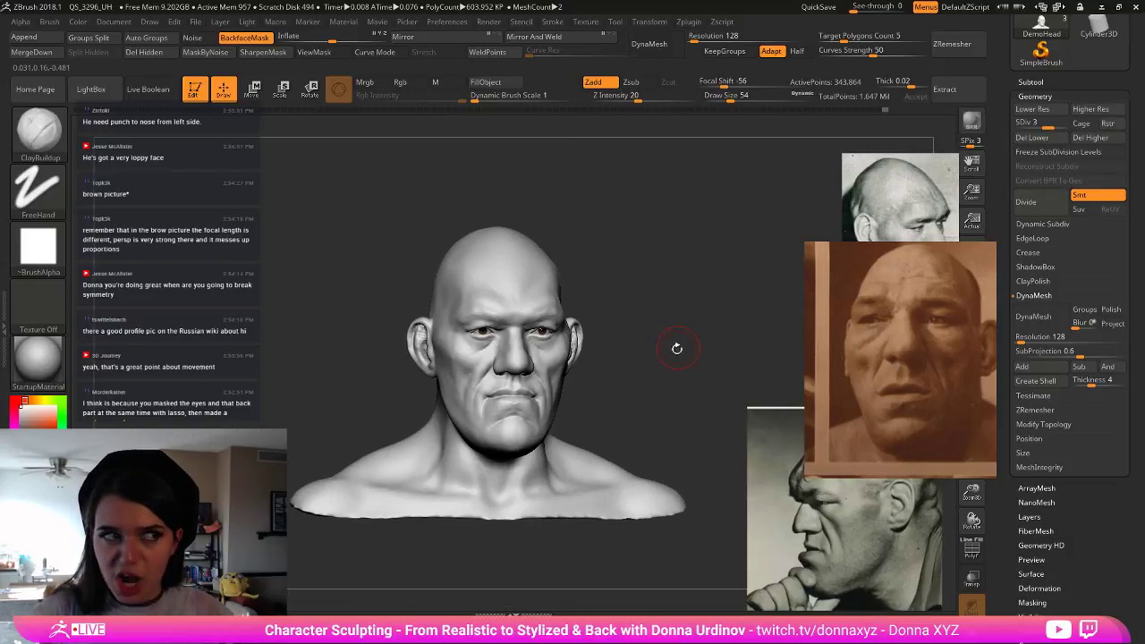
- Deepen the upper eyelid creases with DamStandard at draw size 18 and smooth them toward the outer eye corners
key(b)
key(d)
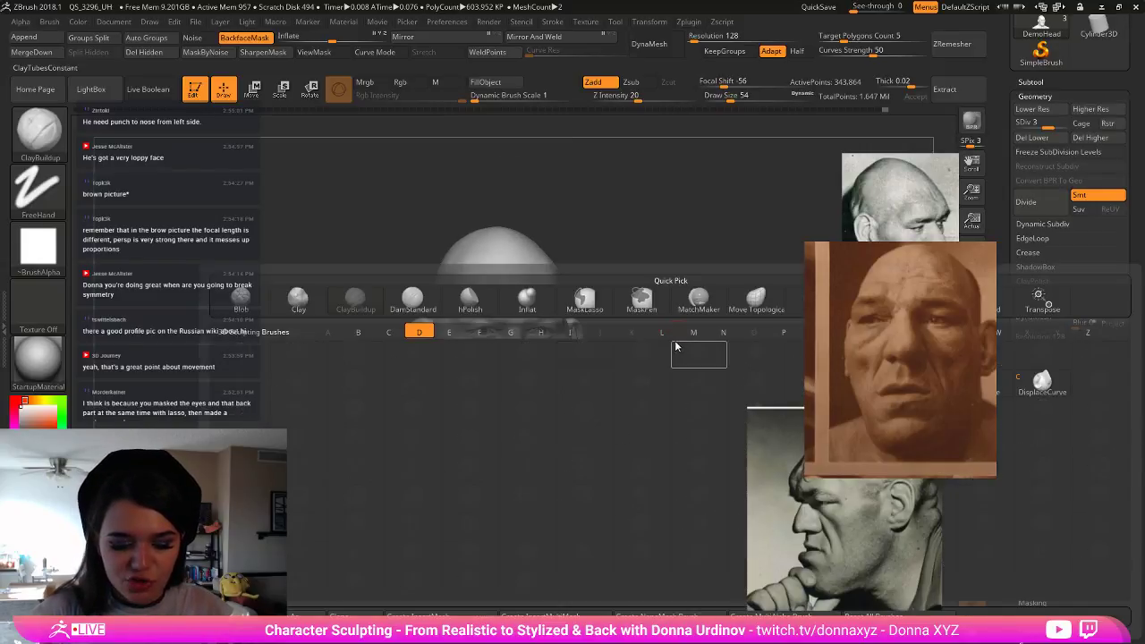
key(s)
key(bracketleft)
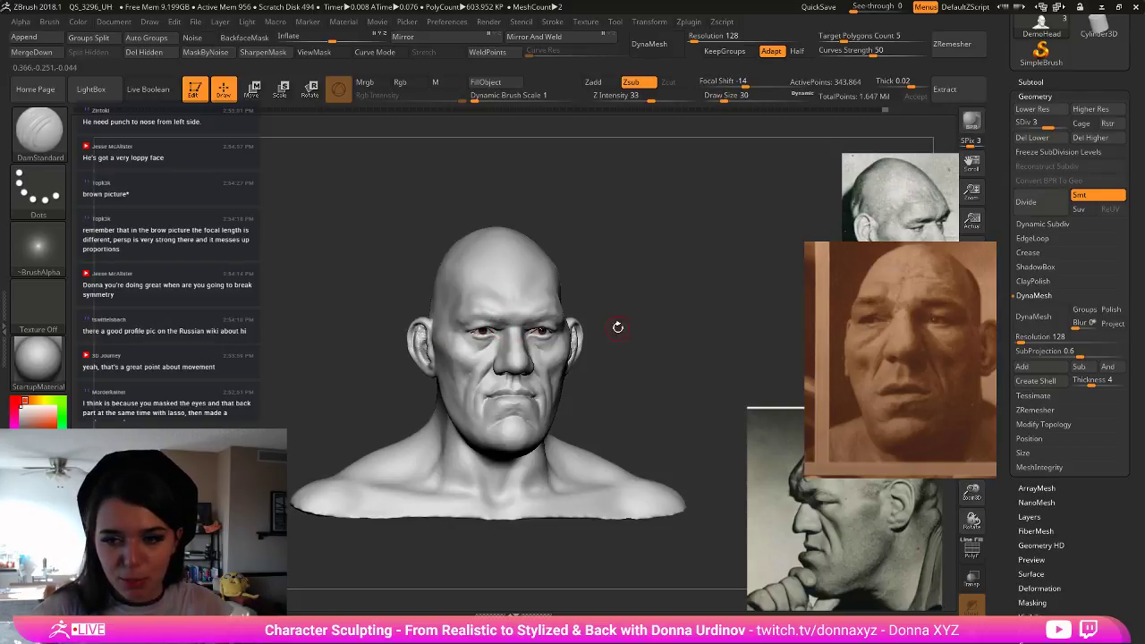
mouse_move(666, 332)
alt+mouse_down()
mouse_move(626, 345)
mouse_move(691, 381)
mouse_move(690, 361)
mouse_move(621, 314)
mouse_move(472, 293)
alt+mouse_up()
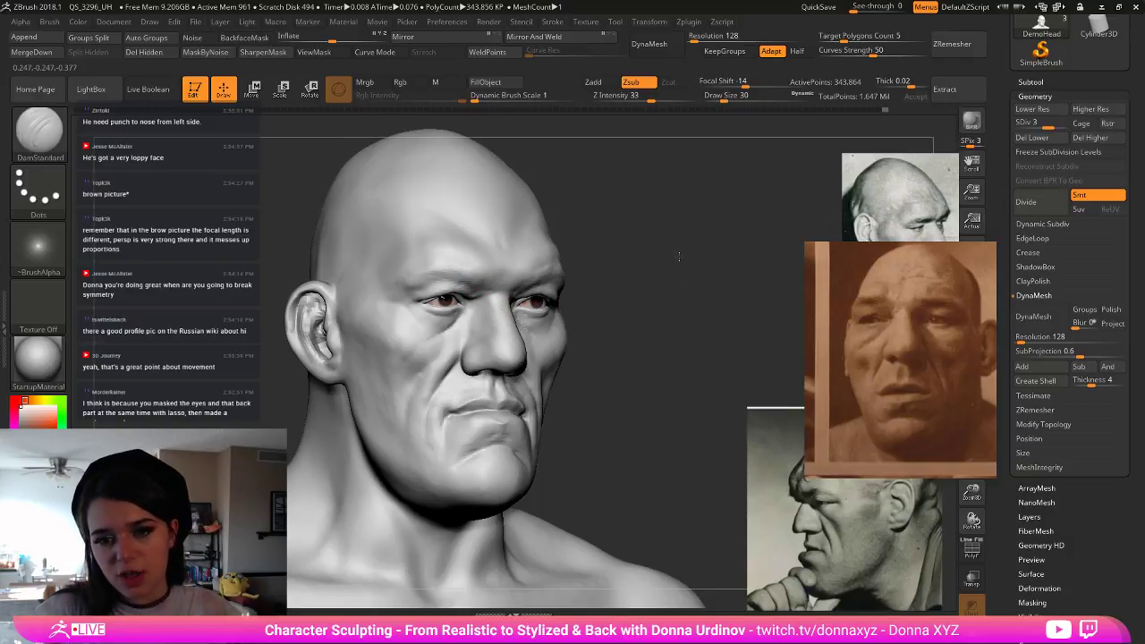
drag(679, 257, 418, 295)
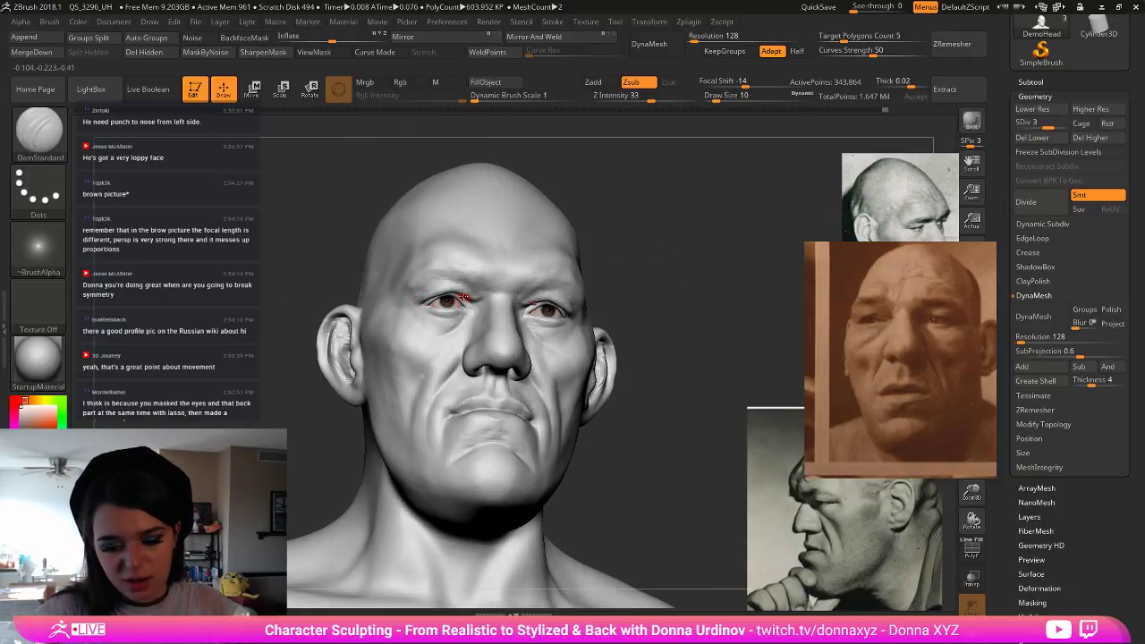
key(])
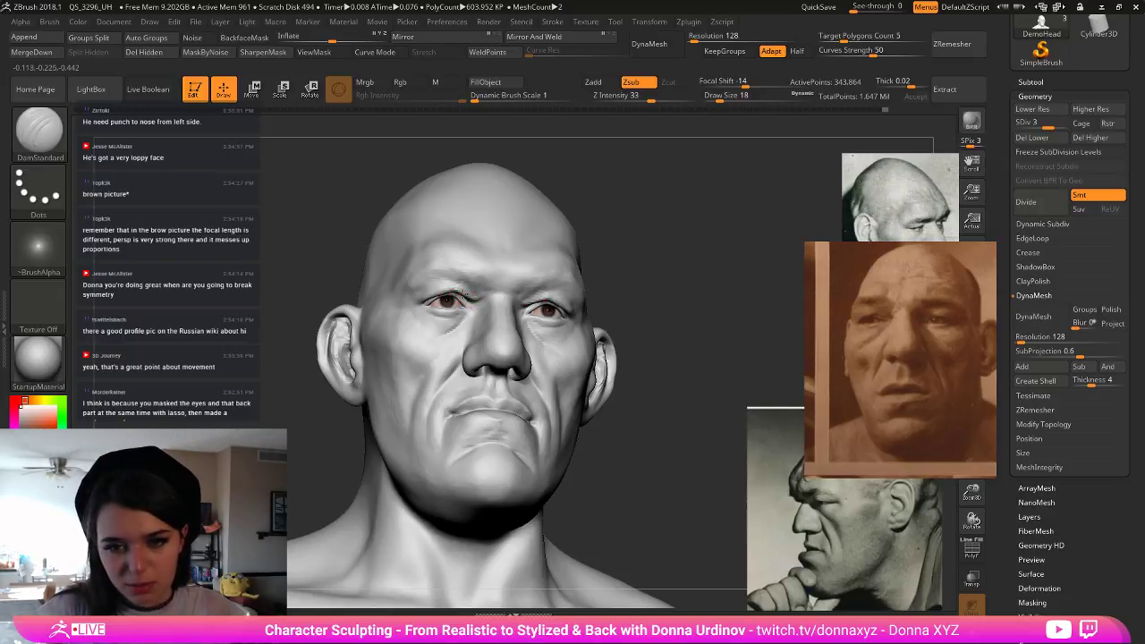
key(shift)
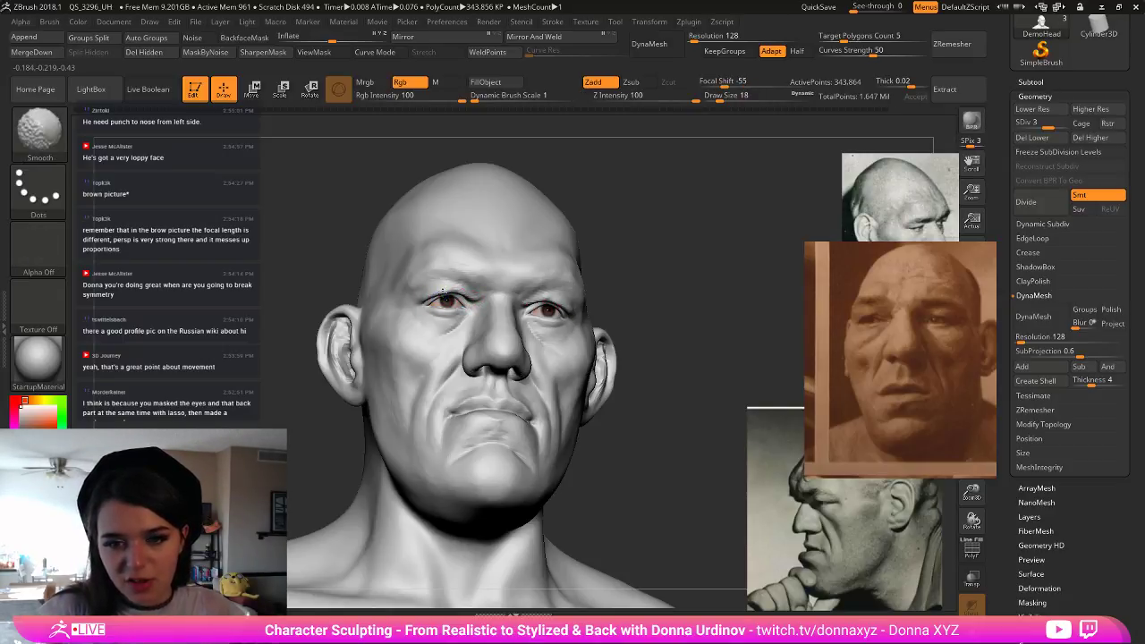
mouse_move(689, 270)
mouse_down()
mouse_move(668, 291)
mouse_move(665, 258)
mouse_up()
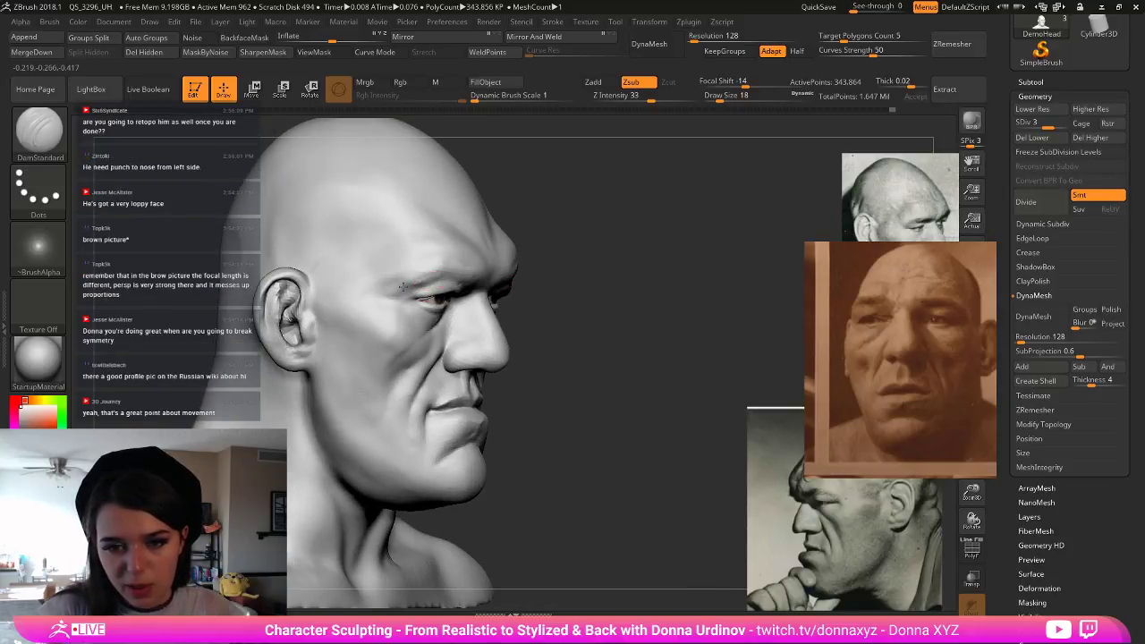
key(shift)
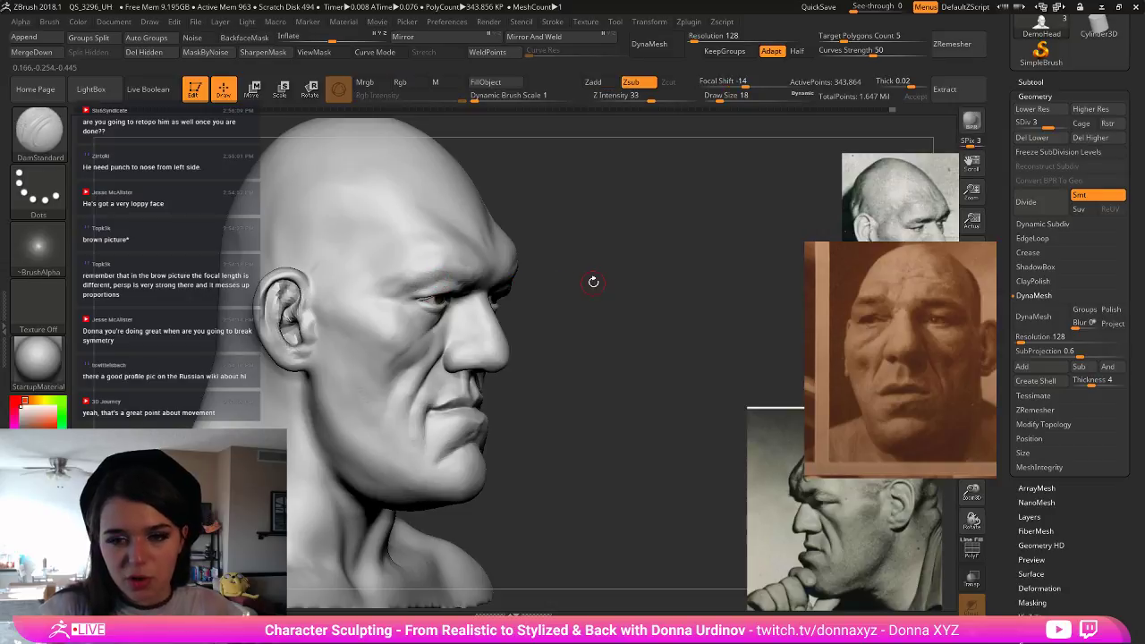
- Define the creases between the inner brows and the upper eyelids with DamStandard at draw size 22
drag(592, 276, 599, 289)
key(b)
key(d)
key(s)
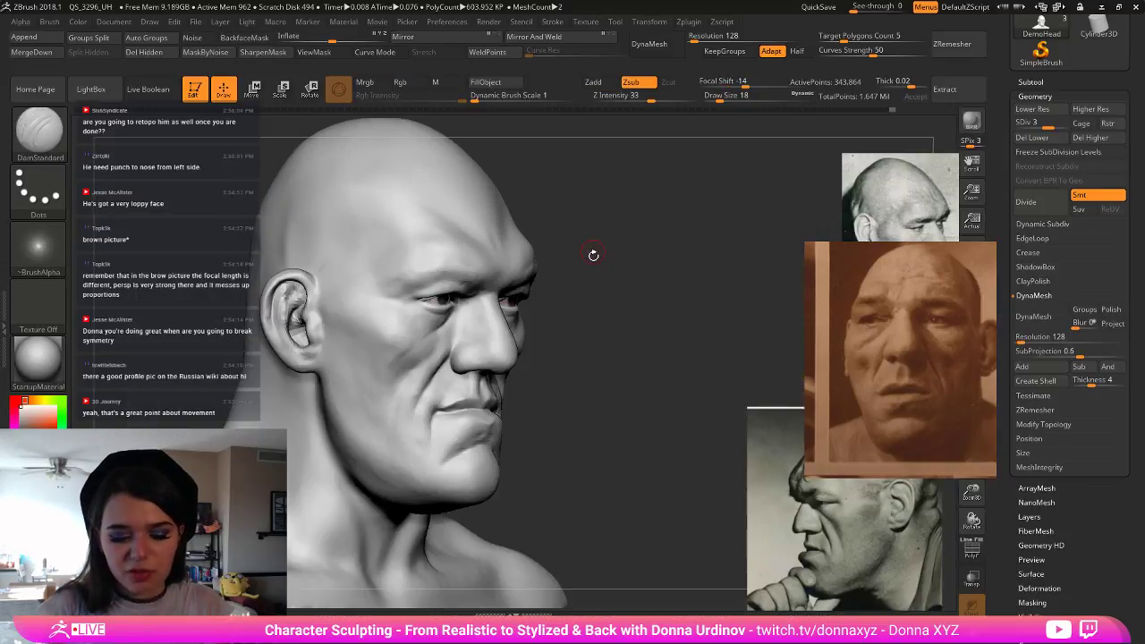
key(])
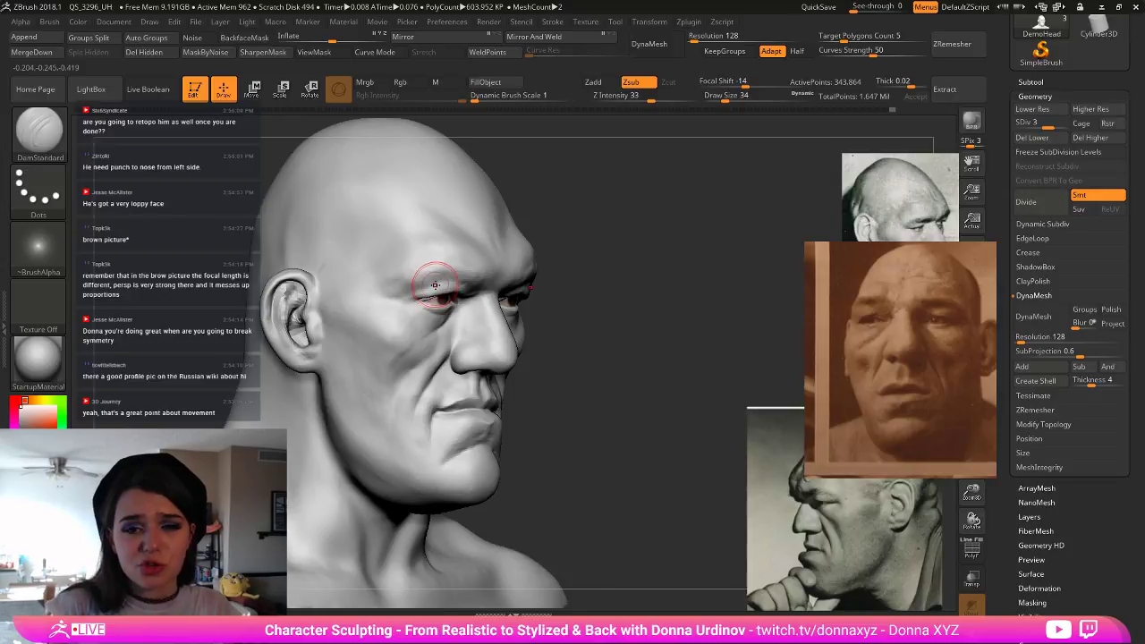
key(bracketleft)
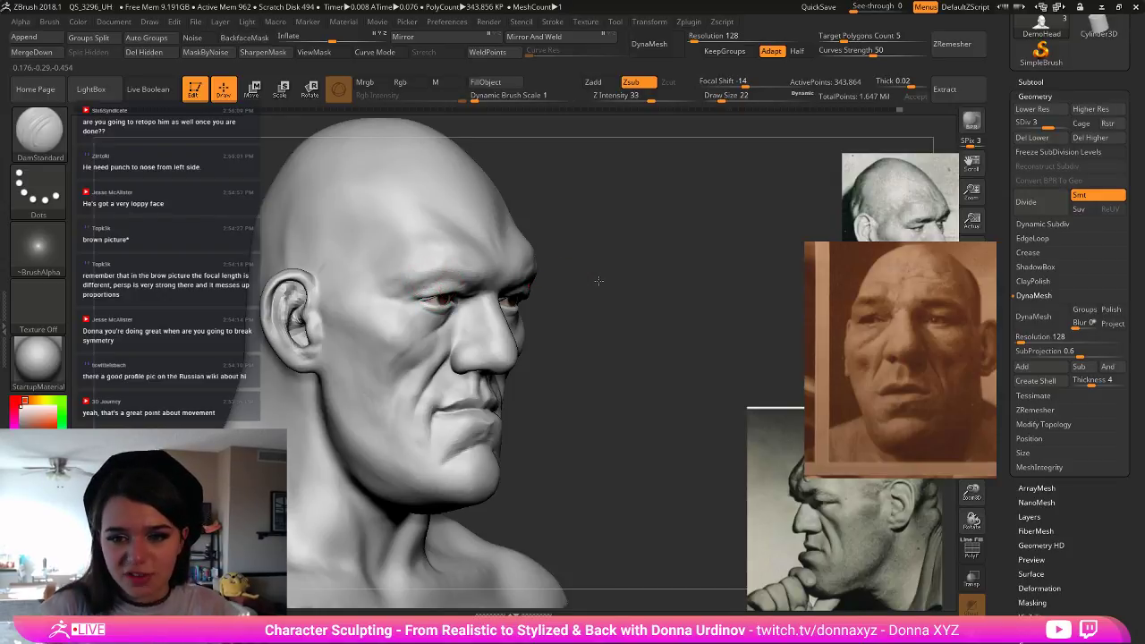
shift+drag(599, 281, 477, 274)
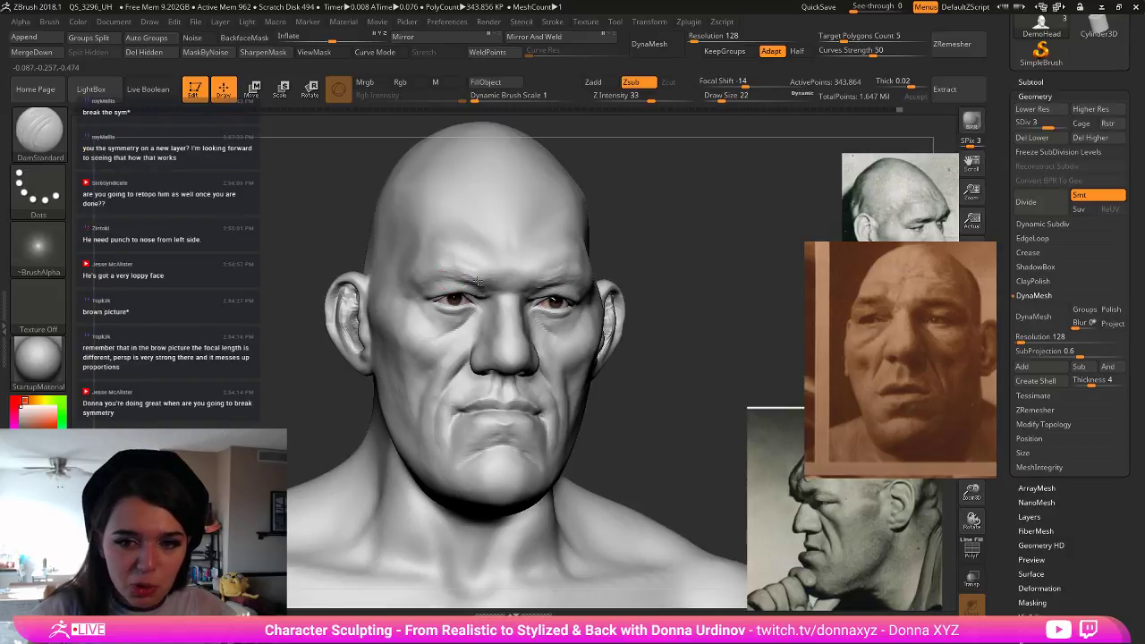
drag(675, 262, 663, 255)
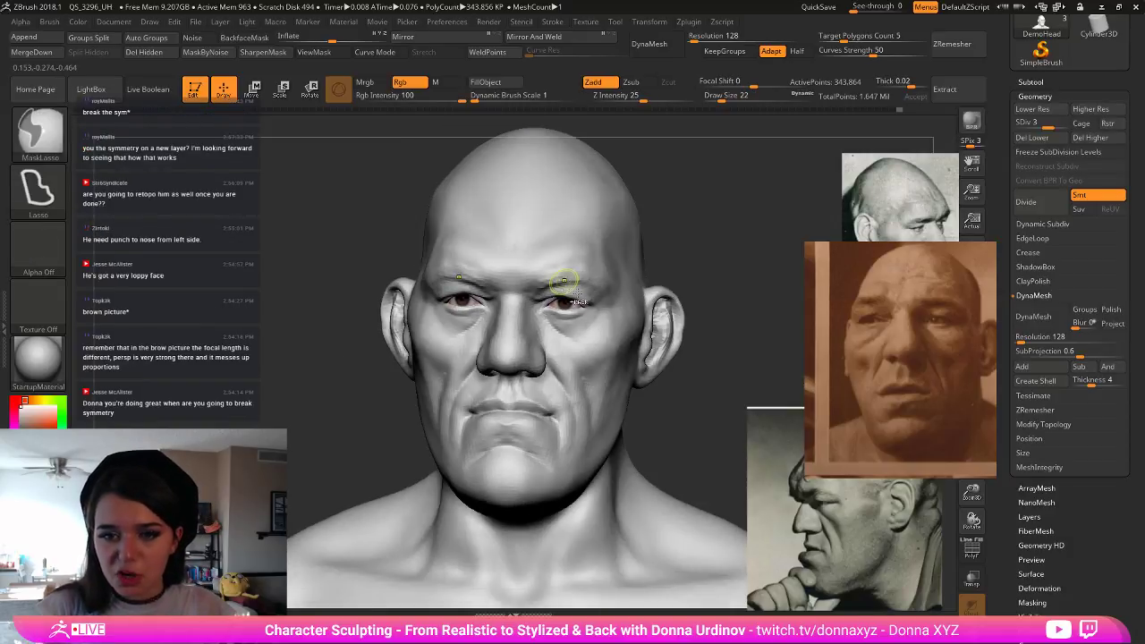
- Smooth the creases between the inner brows and the upper eyelids and around the inner eye corners
shift+drag(560, 281, 581, 287)
key(shift)
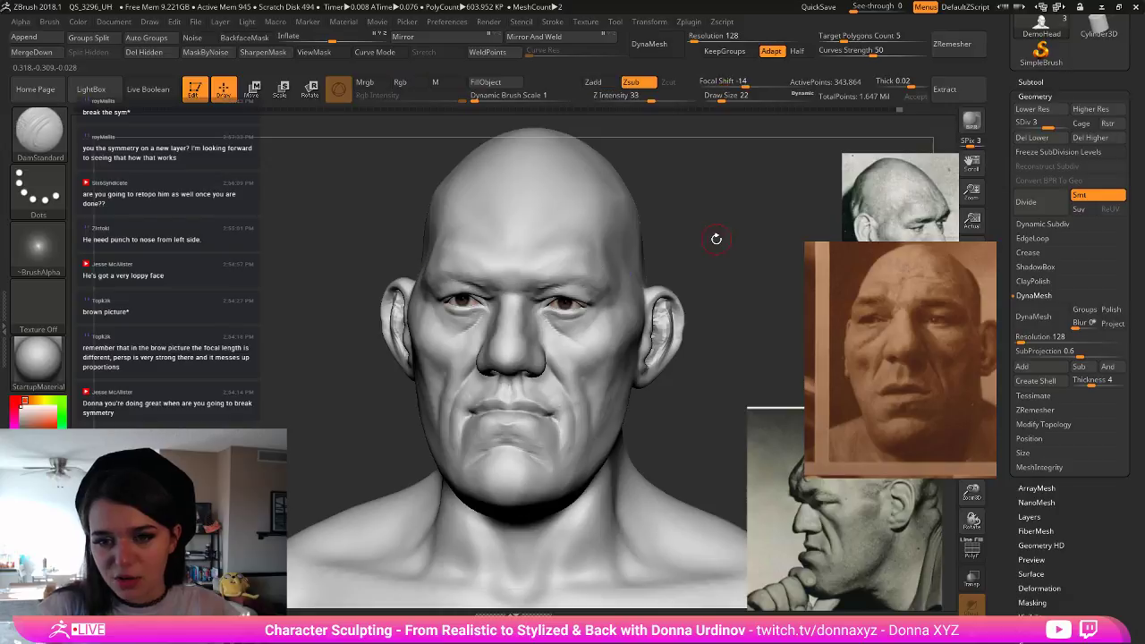
drag(718, 238, 760, 239)
key(shift)
shift+drag(483, 306, 495, 318)
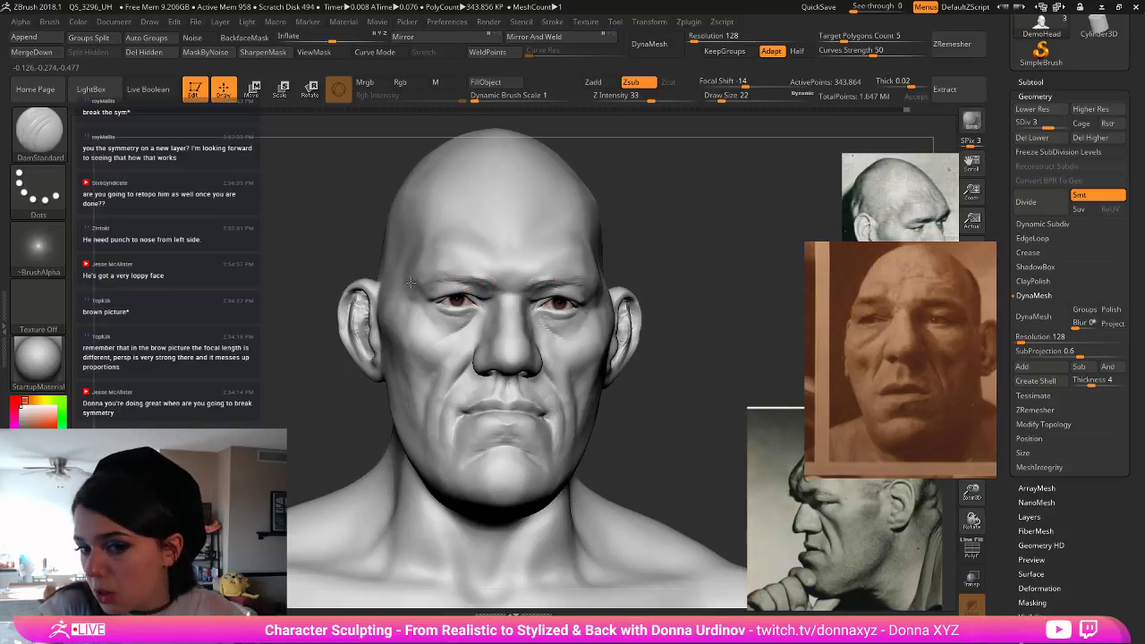
drag(692, 247, 694, 252)
shift+drag(466, 298, 526, 286)
- Pull the middle of the bust's lower chest edge downward with the Move brush
key(f)
drag(640, 295, 617, 291)
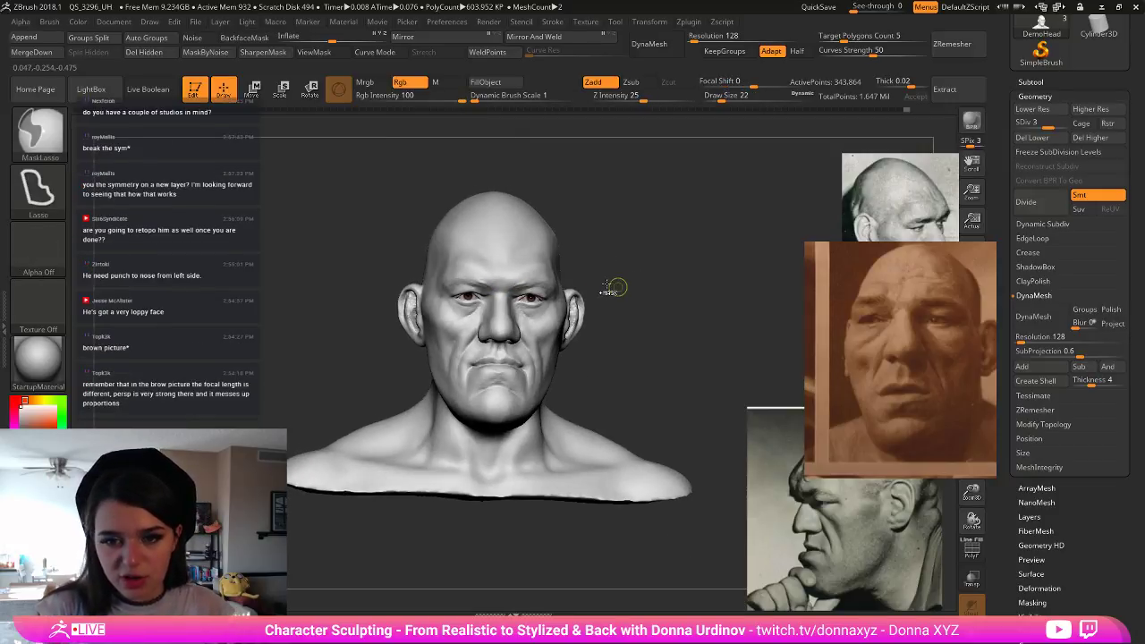
mouse_move(614, 285)
mouse_down()
mouse_move(628, 275)
mouse_move(653, 285)
mouse_up()
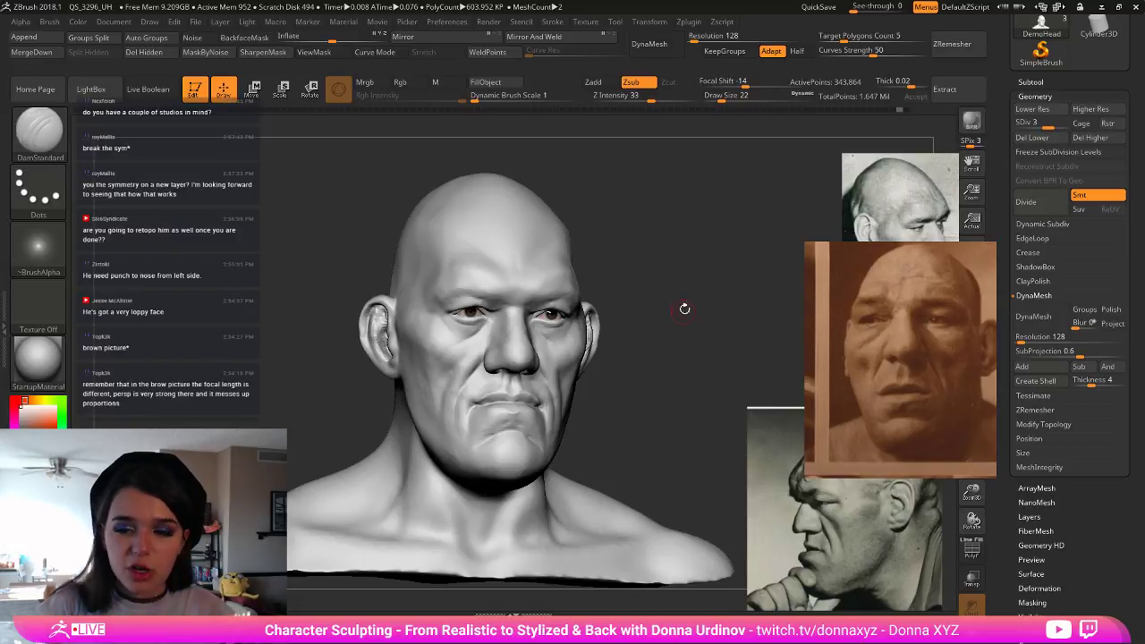
alt+drag(695, 307, 637, 313)
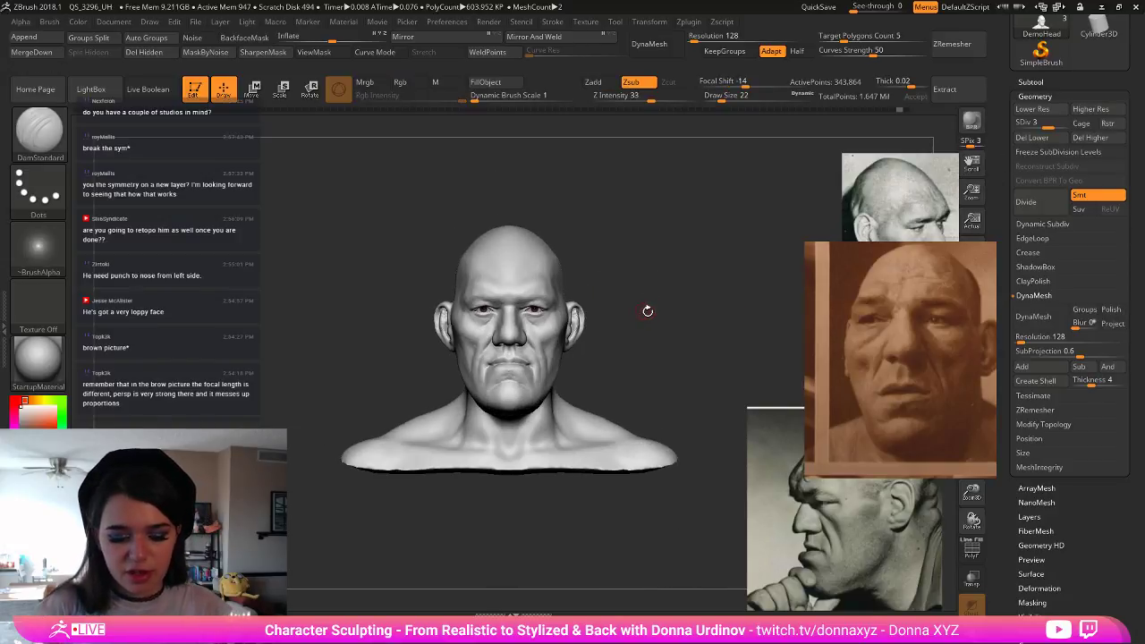
key(b)
key(m)
key(v)
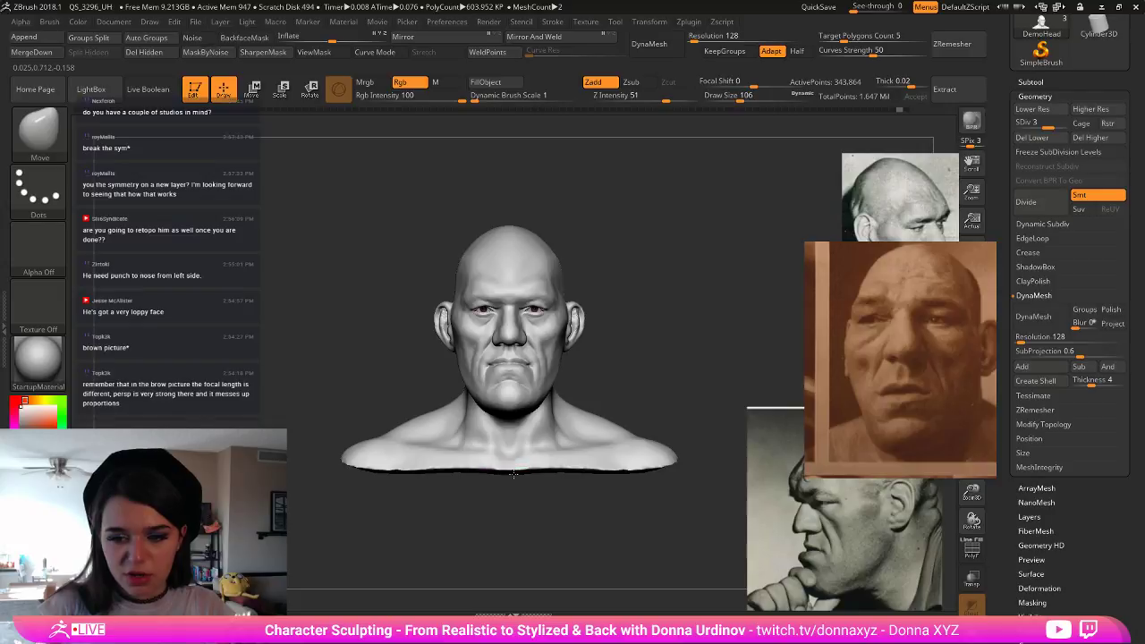
mouse_move(513, 474)
mouse_down()
mouse_move(552, 501)
mouse_move(587, 477)
mouse_move(588, 488)
mouse_up()
key(bracketright)
mouse_move(512, 484)
mouse_down()
mouse_move(511, 499)
mouse_move(525, 466)
mouse_up()
- Extend the bust's lower edge into a rounded curve toward the shoulders with the Move brush at draw size 134
key(bracketleft)
key(bracketleft)
key(bracketleft)
key(bracketleft)
key(bracketleft)
key(bracketleft)
key(bracketleft)
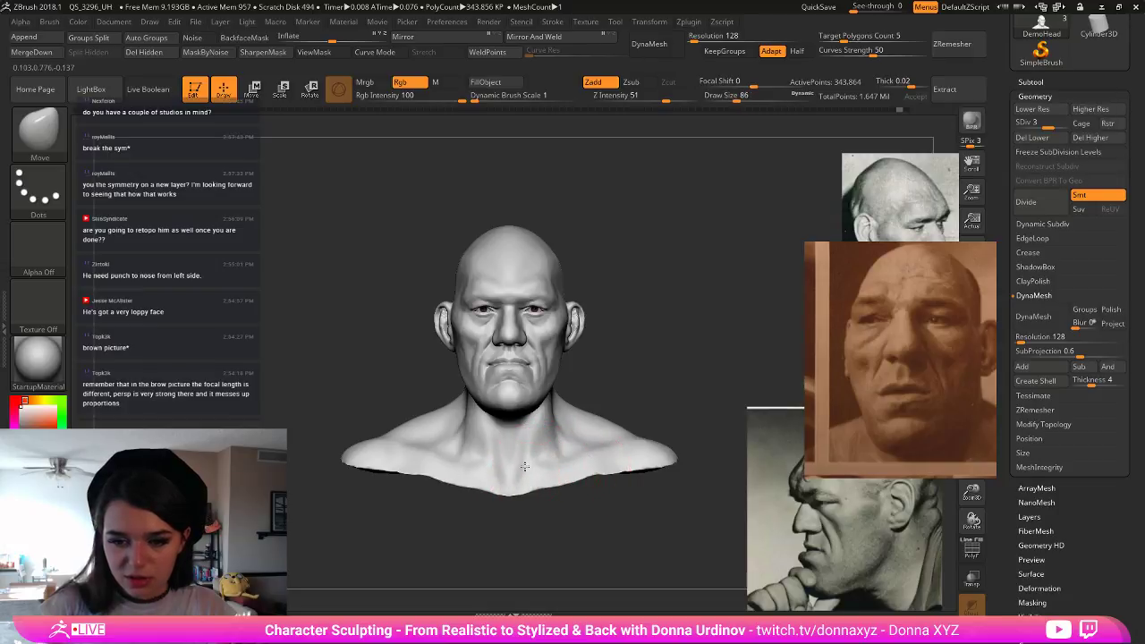
key(])
key(])
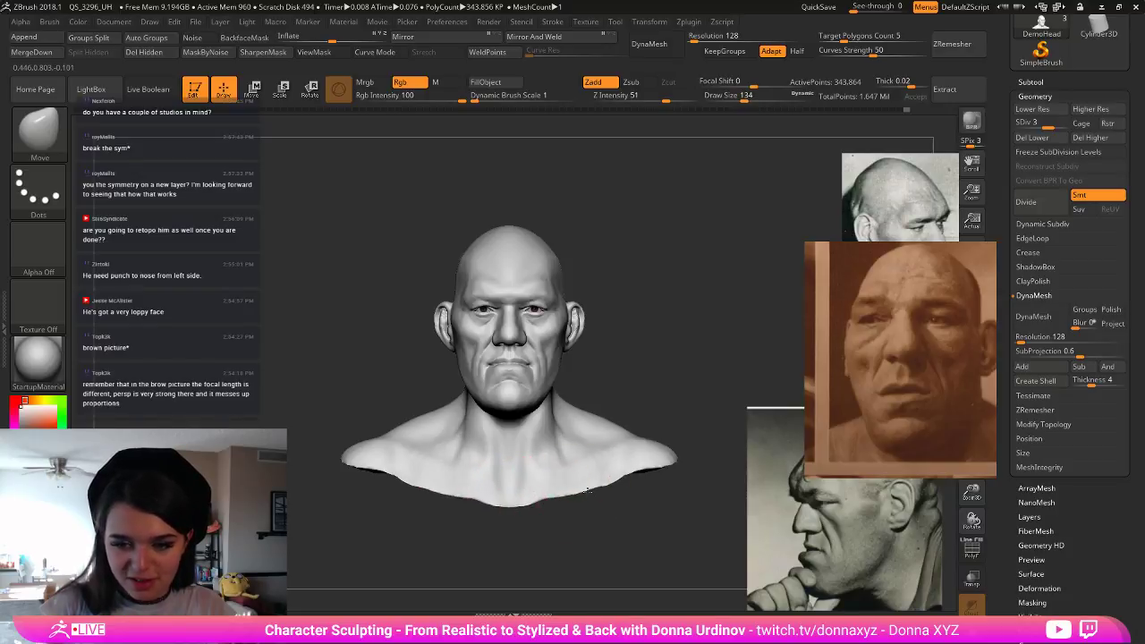
drag(651, 470, 621, 481)
- Build up the collarbone area at the base of the neck with the ClayBuildup brush
drag(681, 412, 660, 399)
key(b)
key(c)
key(b)
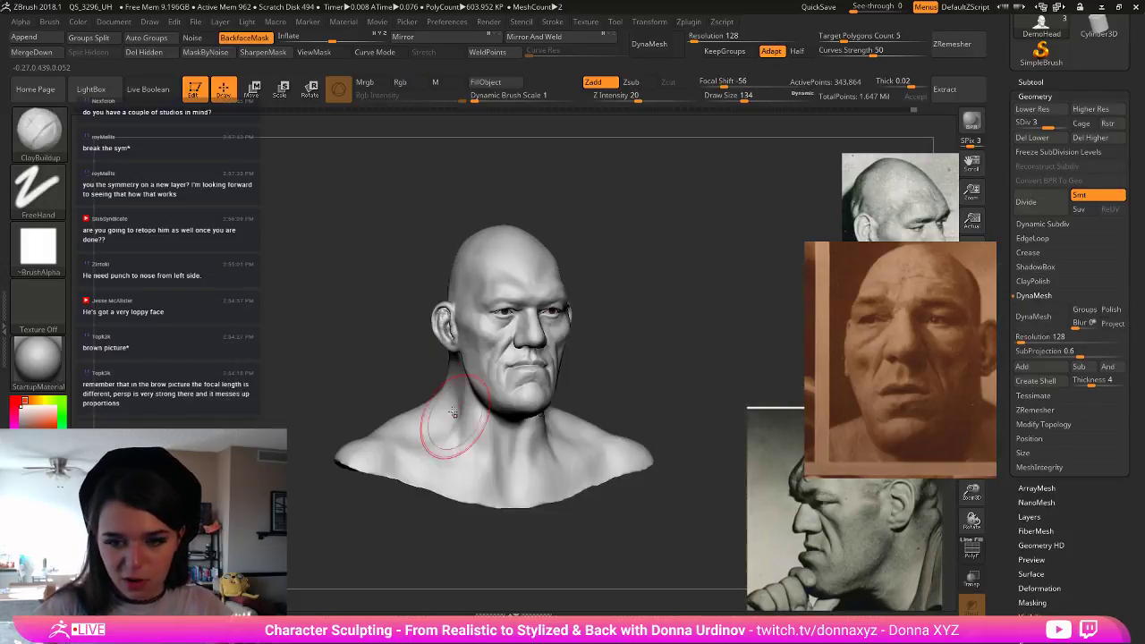
mouse_move(499, 493)
mouse_down()
mouse_move(490, 472)
mouse_move(476, 479)
mouse_move(468, 468)
mouse_move(503, 469)
mouse_move(479, 483)
mouse_move(509, 499)
mouse_move(453, 465)
mouse_move(478, 472)
mouse_up()
key(bracketleft)
- Build up the neck muscle running from behind the ear to the collarbone with ClayBuildup at draw size 98
drag(656, 367, 671, 360)
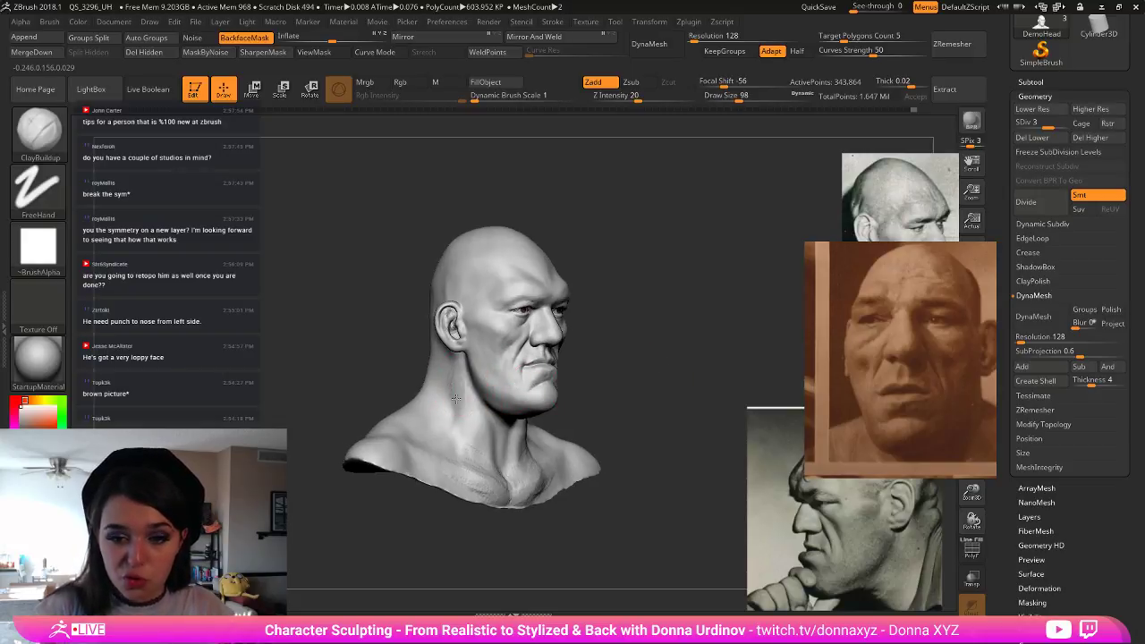
drag(494, 438, 504, 454)
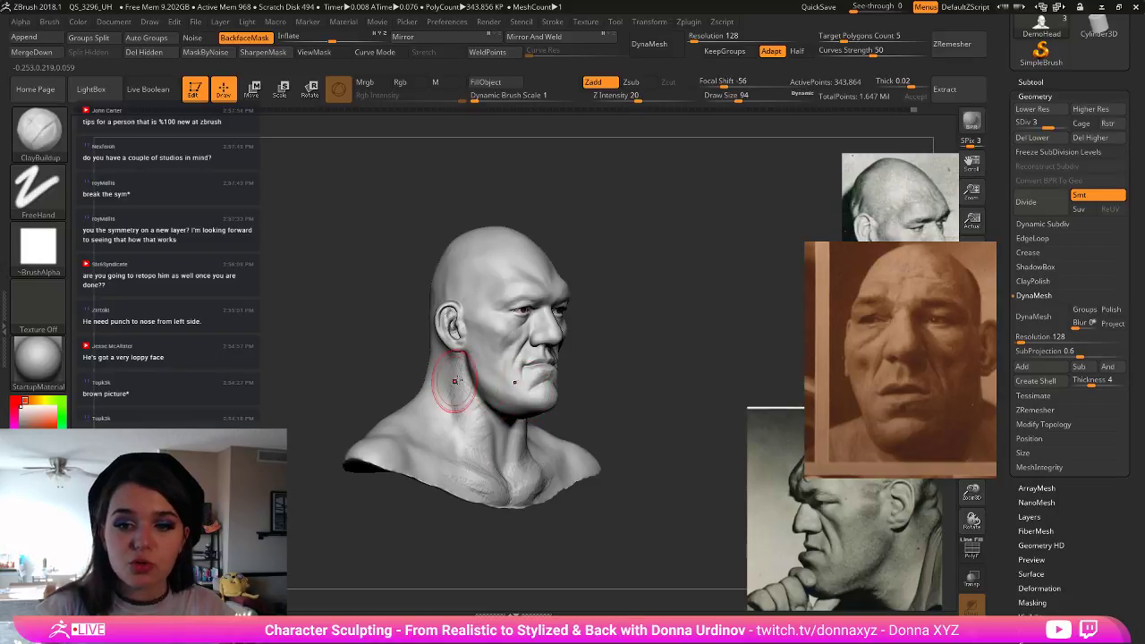
drag(452, 367, 445, 374)
drag(475, 415, 476, 426)
drag(599, 414, 708, 386)
drag(456, 365, 456, 367)
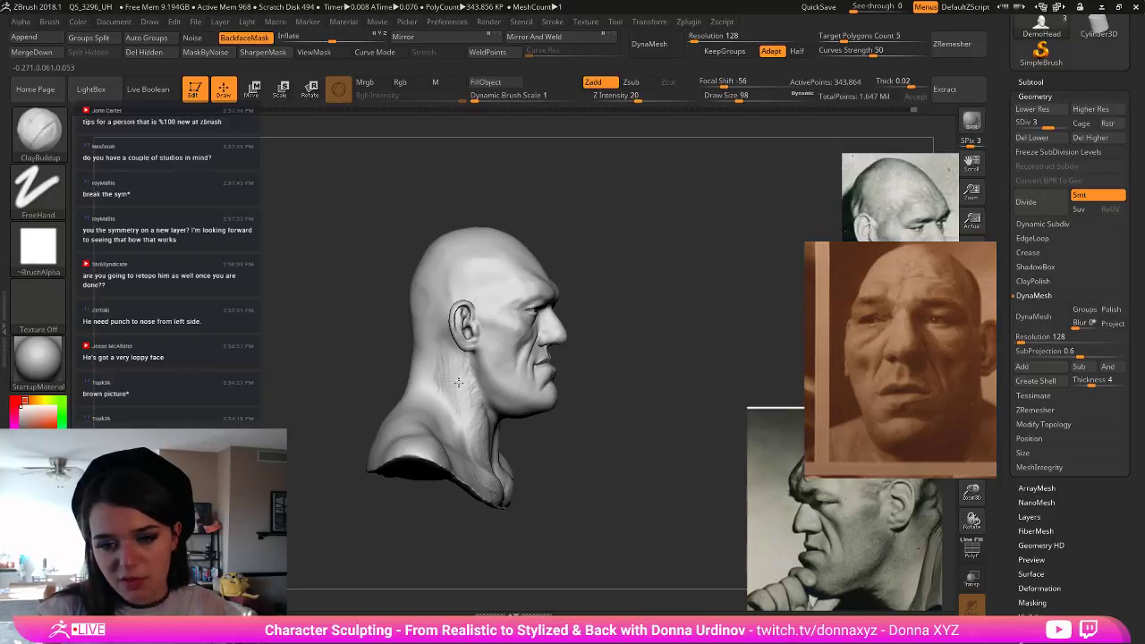
- Add clay along the lower neck muscle and smooth the neck and collarbone strokes at draw size 82
mouse_move(585, 437)
mouse_down()
mouse_move(508, 435)
mouse_move(492, 470)
mouse_up()
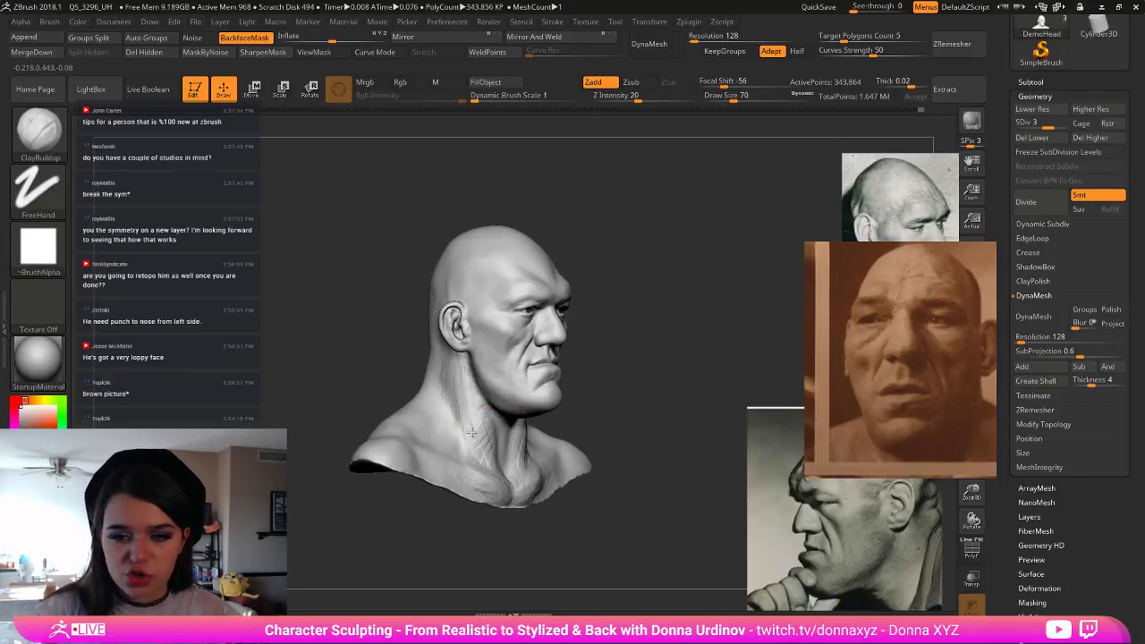
key(bracketright)
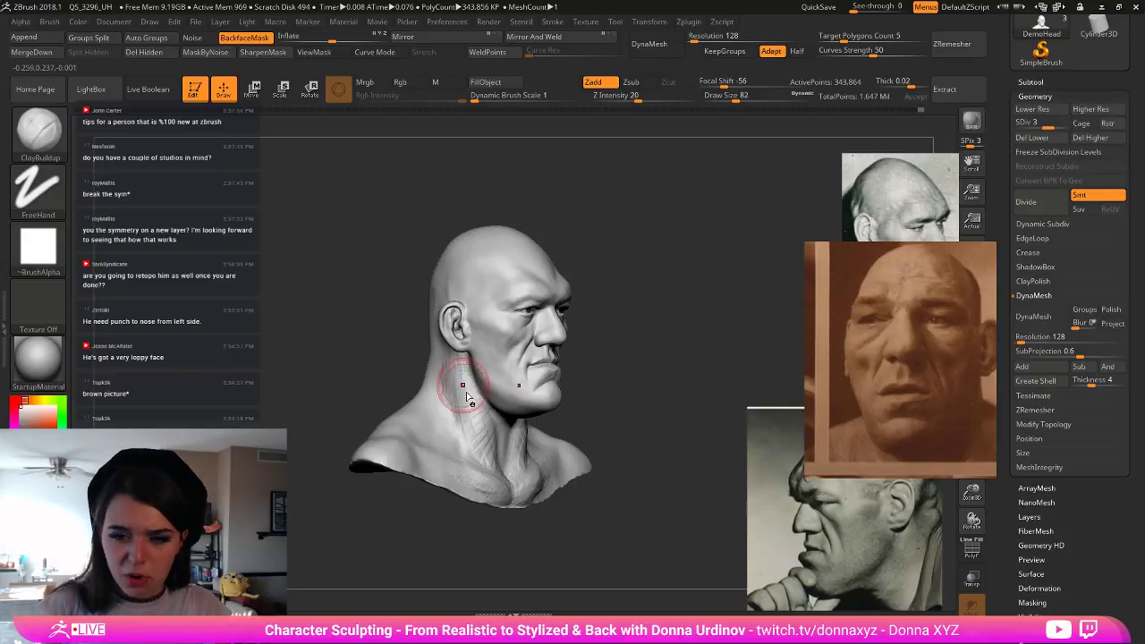
key(shift)
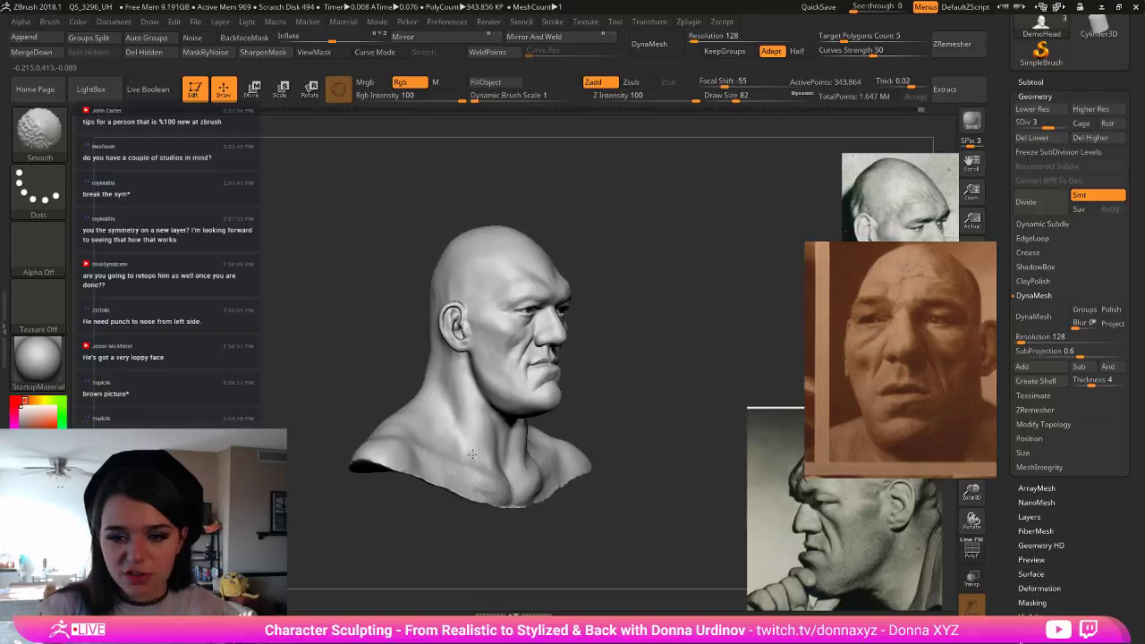
shift+drag(472, 454, 491, 472)
- Define the neck tendons and the pit of the throat with ClayBuildup at draw size 42 and smooth them
drag(637, 395, 593, 391)
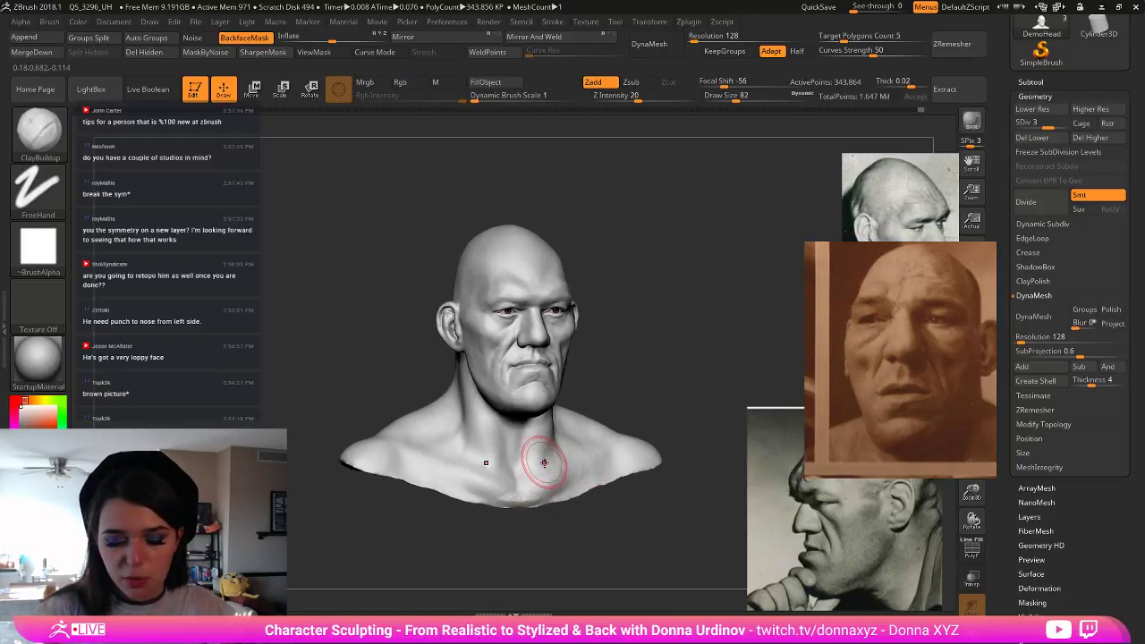
key(bracketleft)
key(bracketleft)
key(bracketleft)
key(bracketleft)
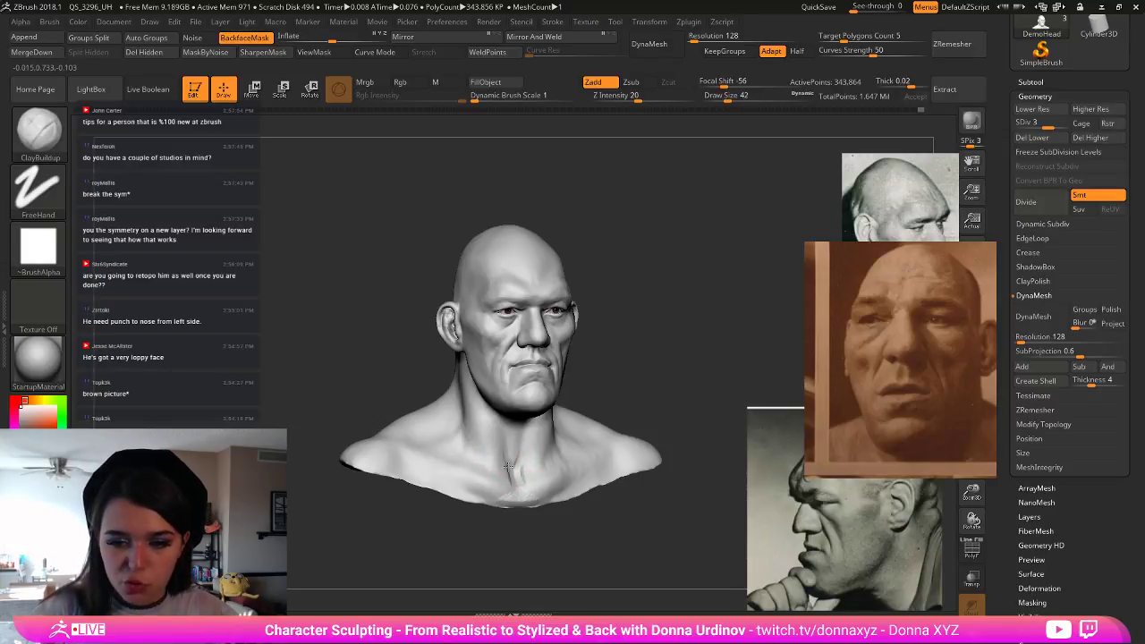
drag(662, 390, 604, 389)
drag(511, 470, 503, 457)
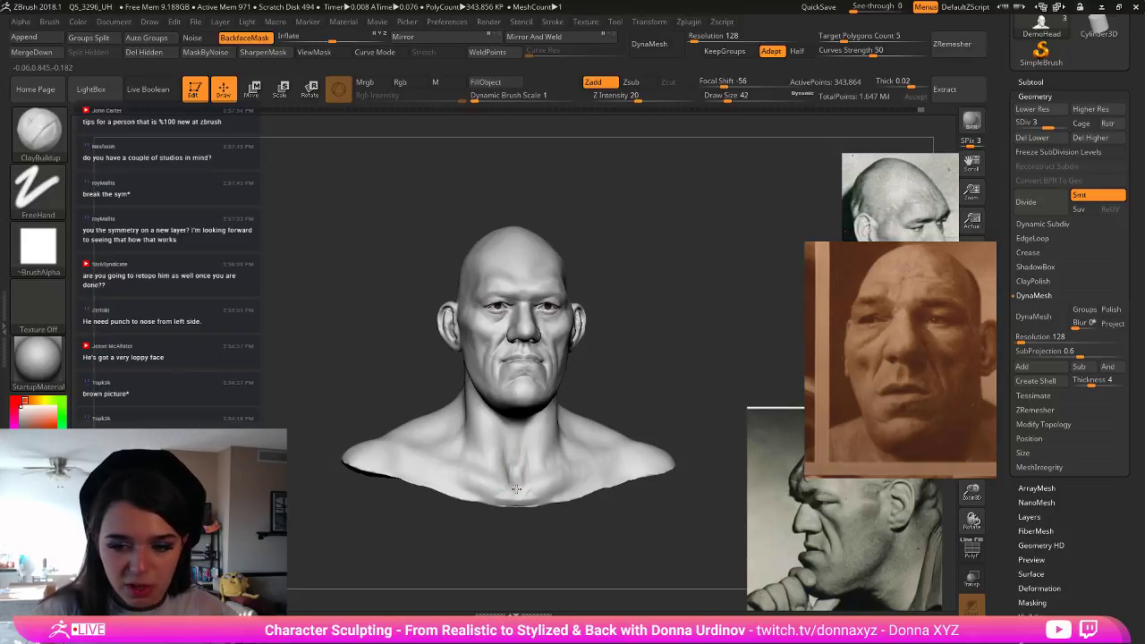
key(shift)
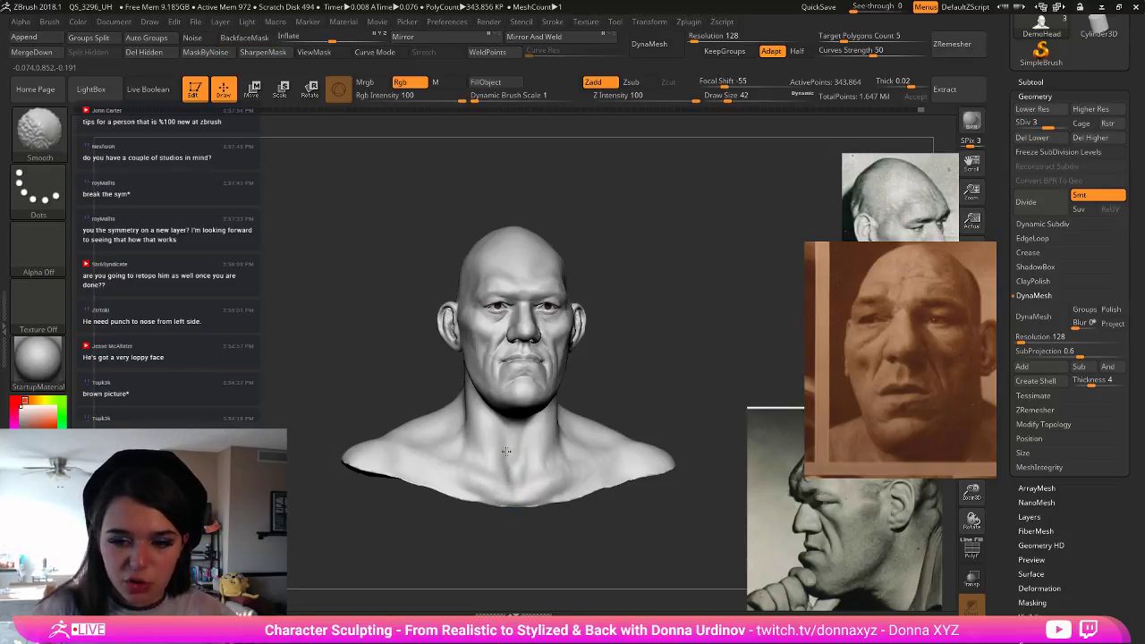
- Build up the collarbones and upper chest toward the shoulders with ClayBuildup at draw size 62
drag(674, 380, 628, 414)
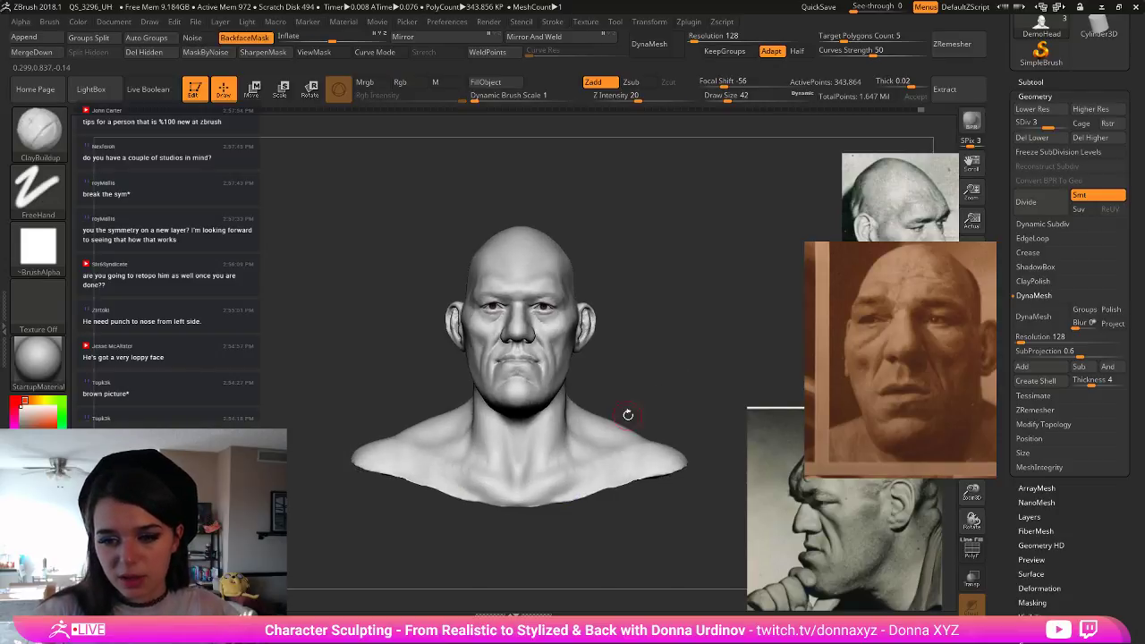
mouse_move(569, 486)
mouse_down()
mouse_move(549, 493)
mouse_move(559, 499)
mouse_up()
key(])
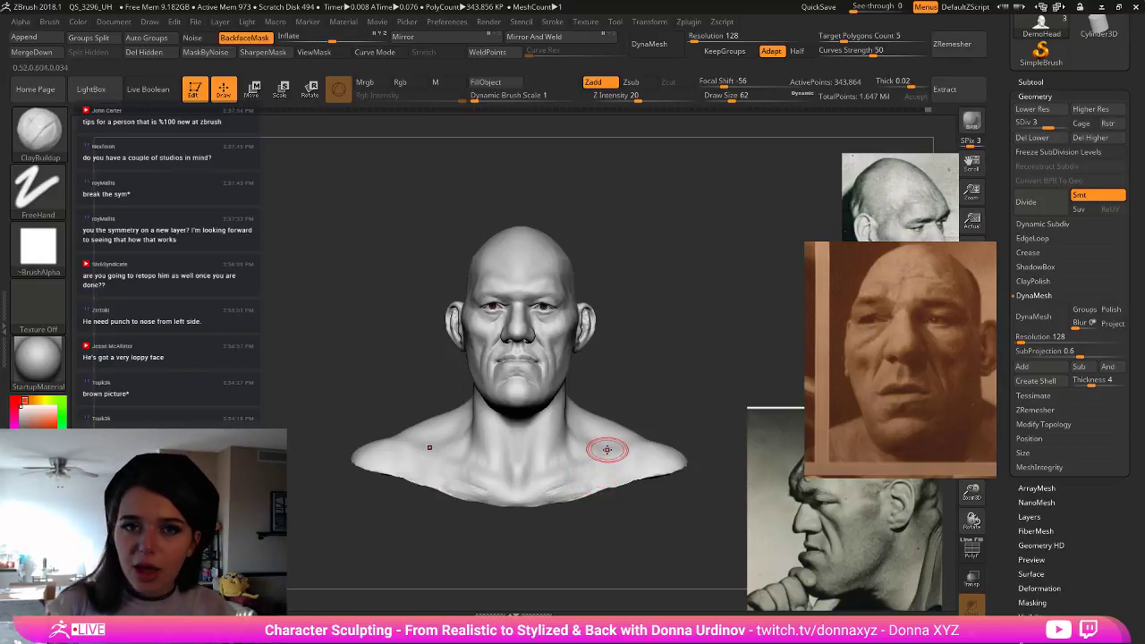
drag(609, 365, 583, 476)
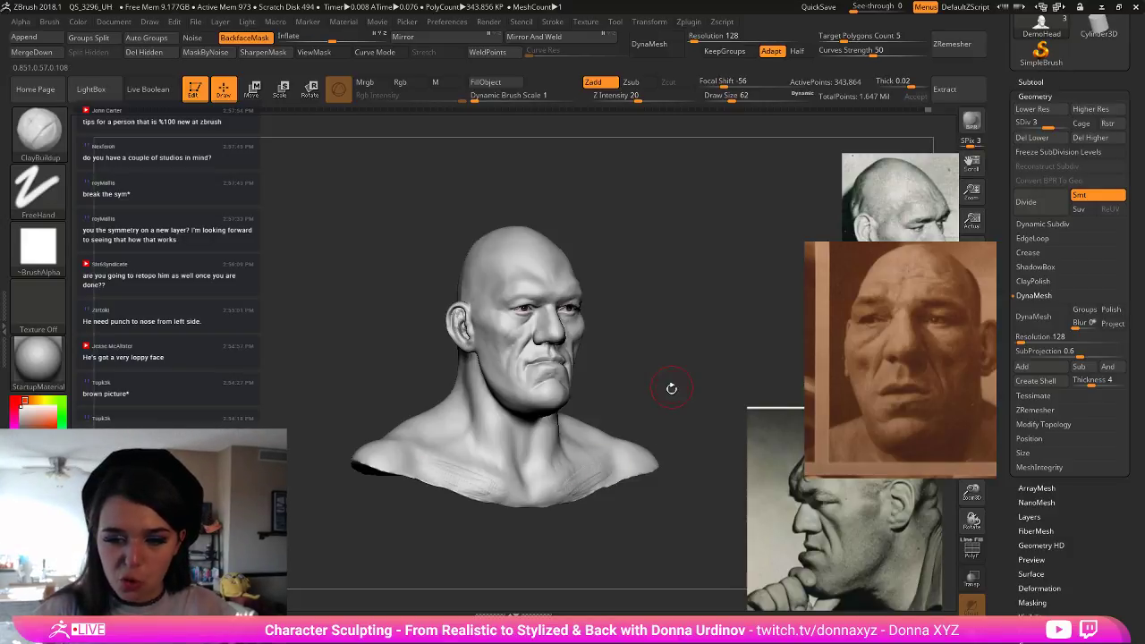
drag(670, 388, 653, 442)
- Carve the collarbone outlines with DamStandard at draw size 62 and smooth the collarbone and chest strokes
key(b)
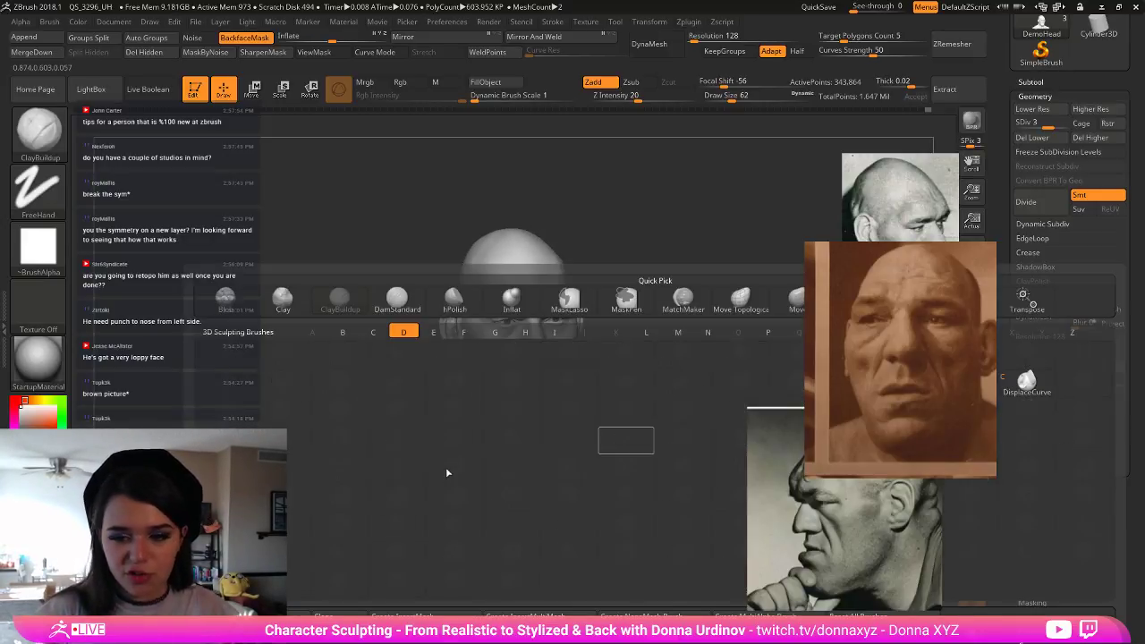
key(d)
key(s)
drag(414, 471, 417, 468)
drag(540, 483, 552, 472)
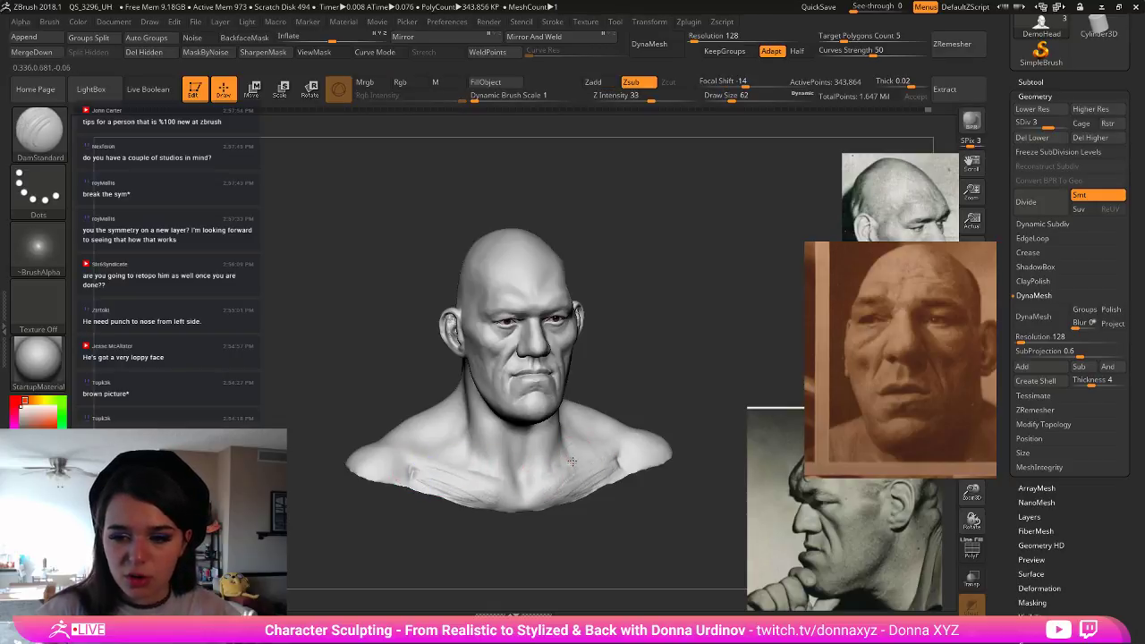
drag(476, 446, 491, 502)
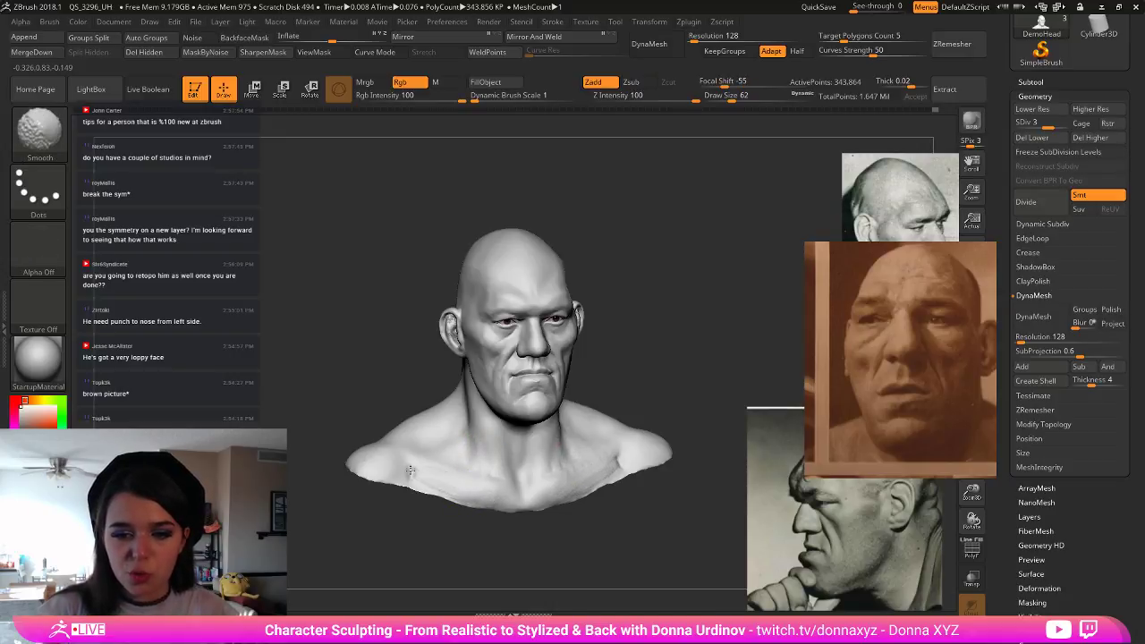
shift+drag(411, 472, 419, 475)
drag(703, 379, 715, 395)
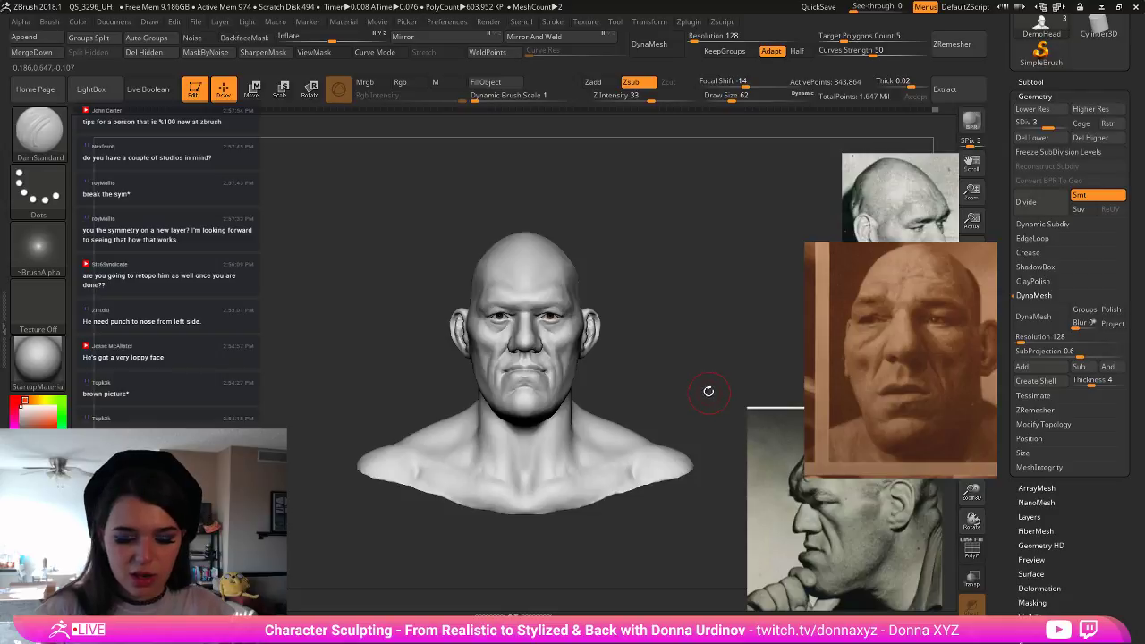
key(b)
key(h)
key(p)
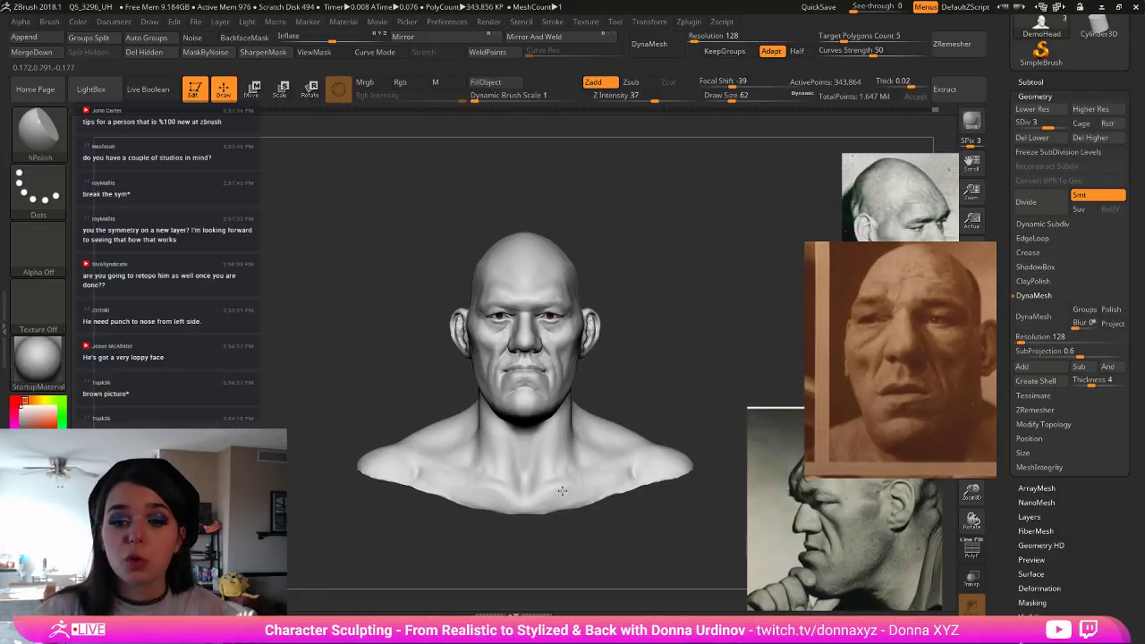
- Build up the inner ends of the collarbones and the front of the throat with ClayBuildup at draw size 54
key(b)
key(c)
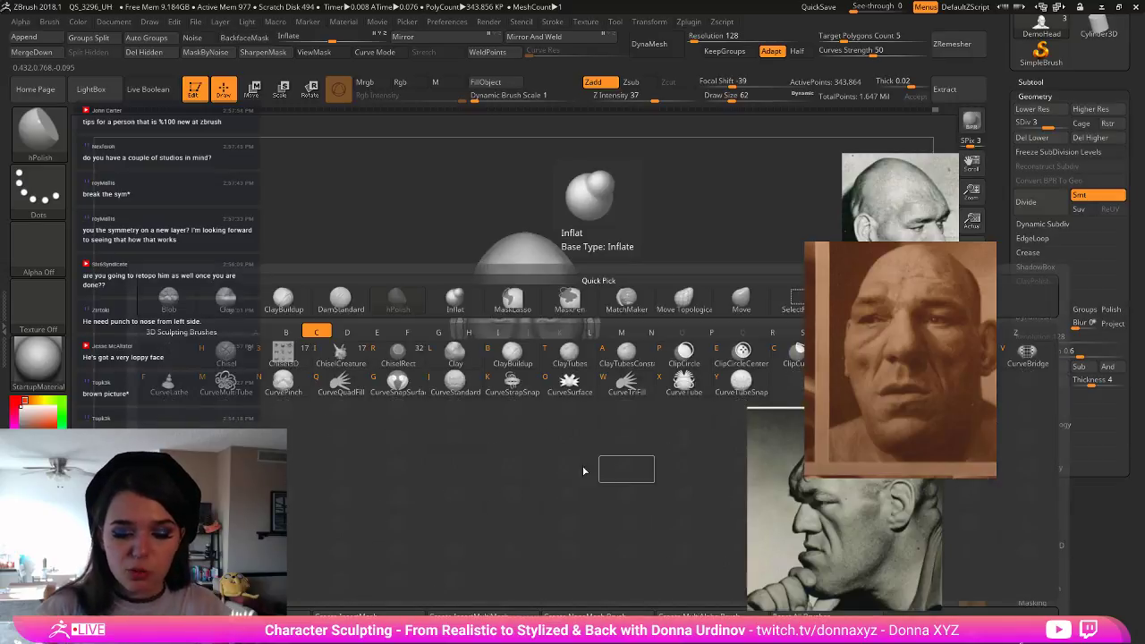
key(b)
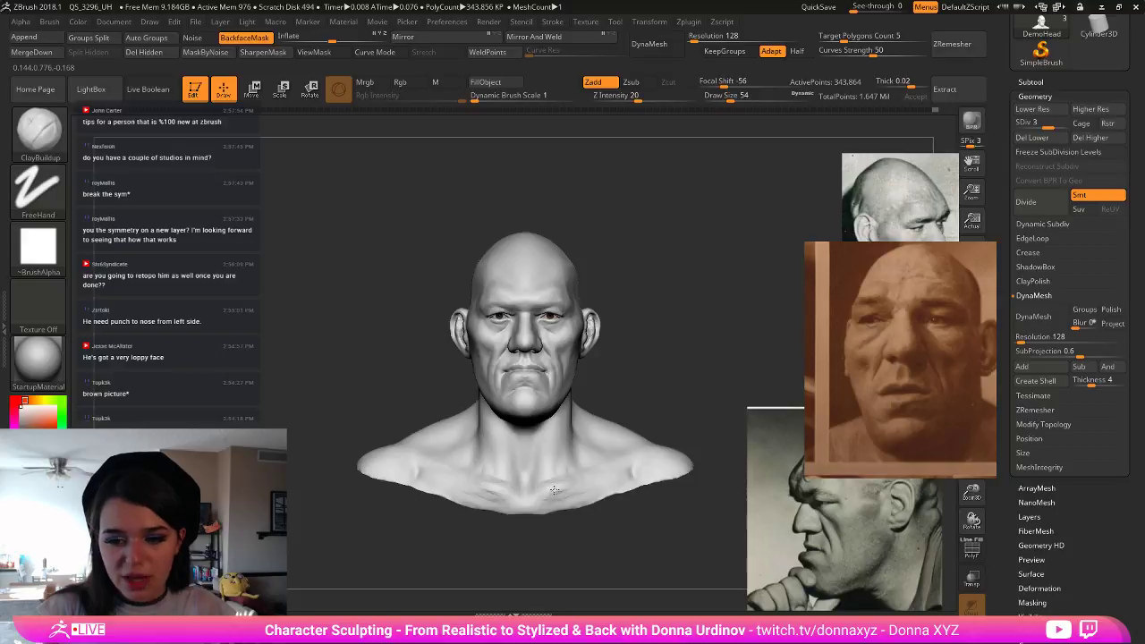
mouse_move(529, 497)
mouse_down()
mouse_move(544, 489)
mouse_move(498, 436)
mouse_move(520, 436)
mouse_up()
- Shape the throat beneath the chin and between the neck muscles with ClayBuildup at draw size 54 and smooth it
drag(670, 379, 760, 380)
drag(534, 447, 522, 442)
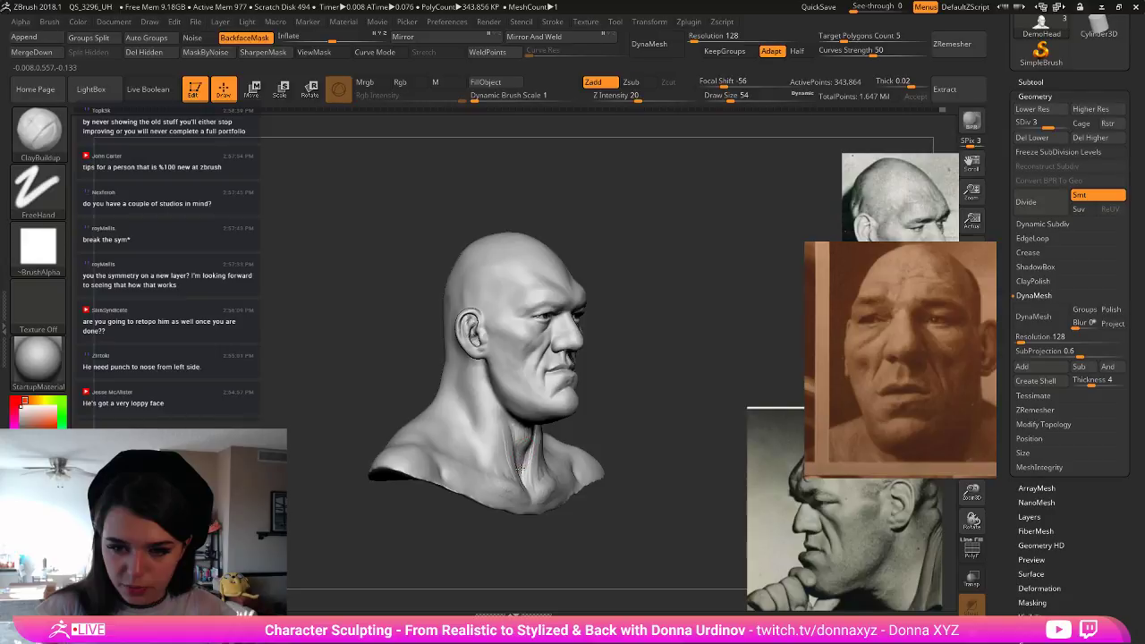
drag(512, 424, 511, 418)
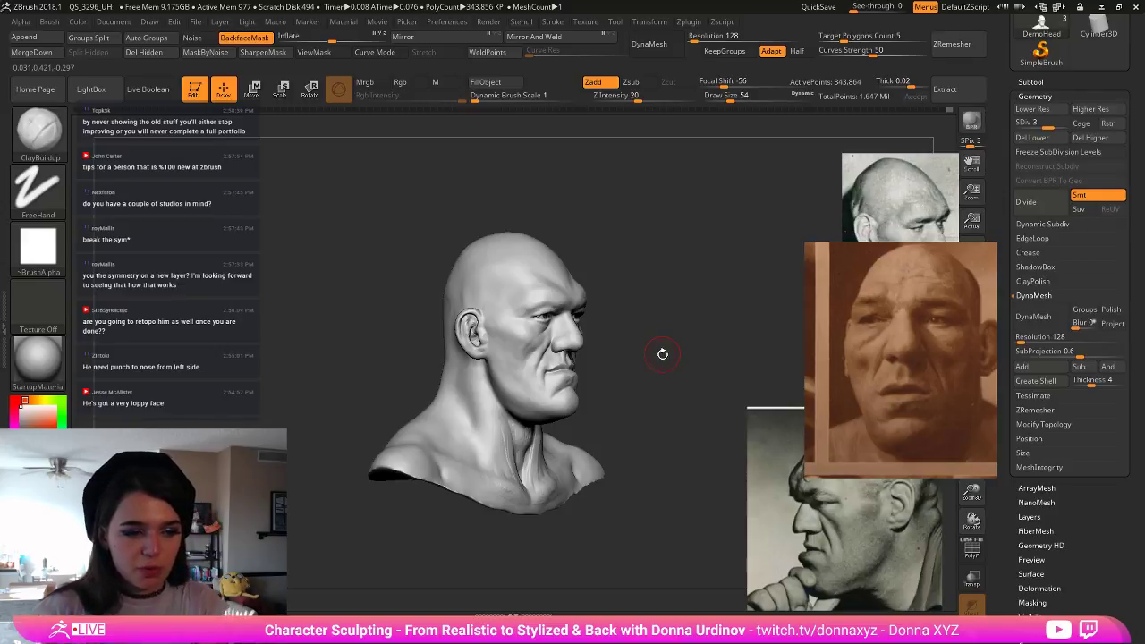
drag(662, 353, 642, 354)
shift+drag(526, 431, 520, 437)
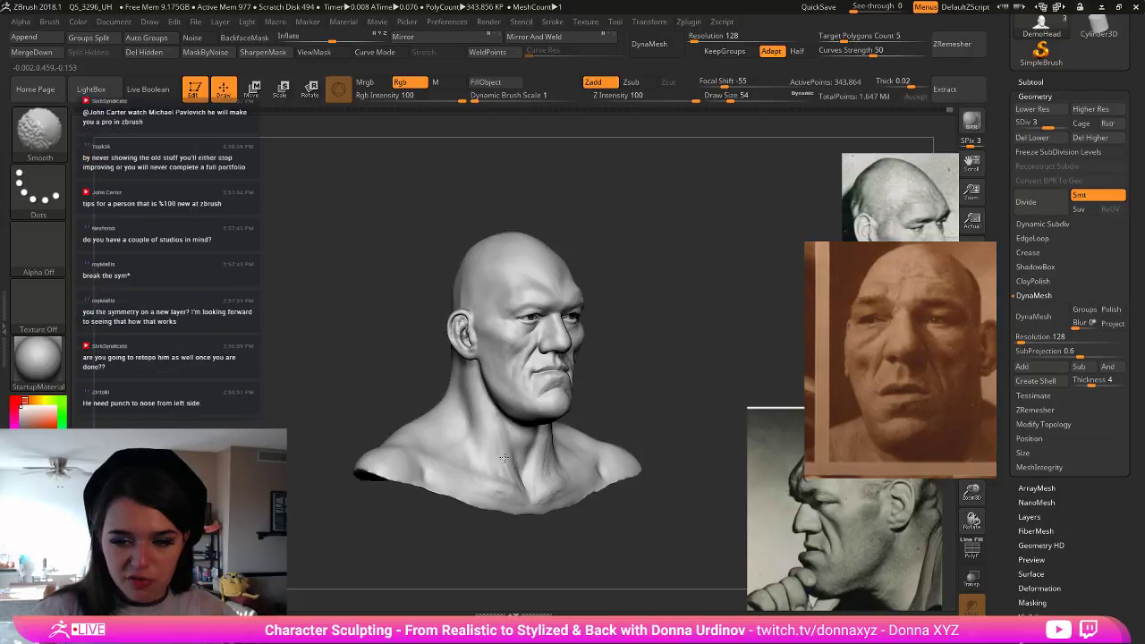
- Build up the collarbones and the hollows above them with ClayBuildup at draw size 54 and smooth the strokes
mouse_move(666, 447)
mouse_down()
mouse_move(633, 466)
mouse_move(548, 469)
mouse_up()
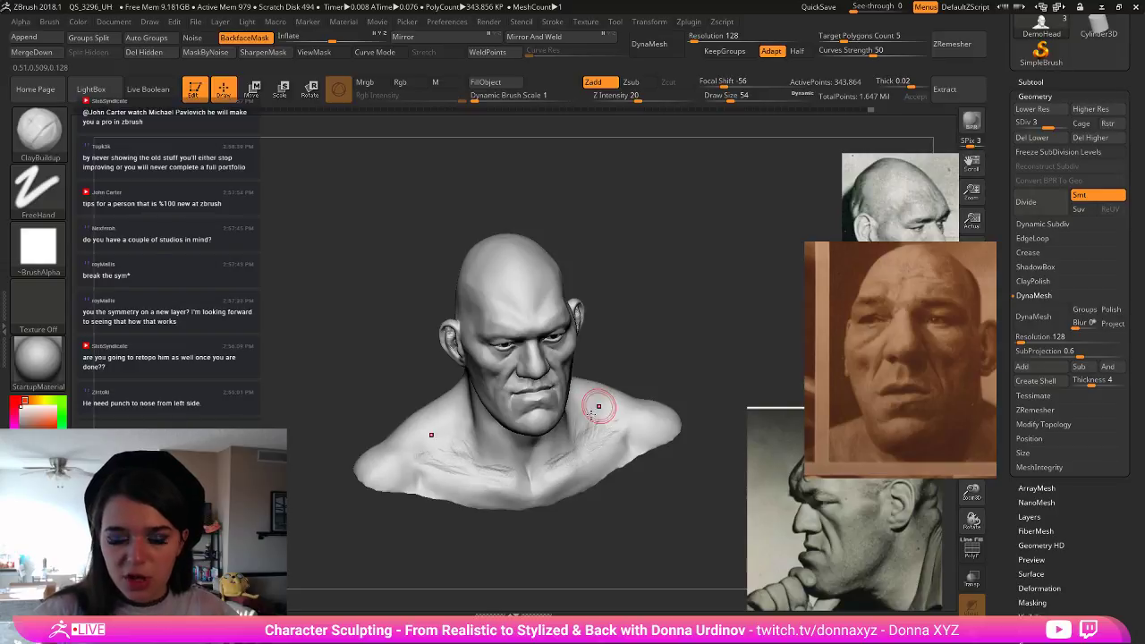
right_drag(598, 407, 468, 450)
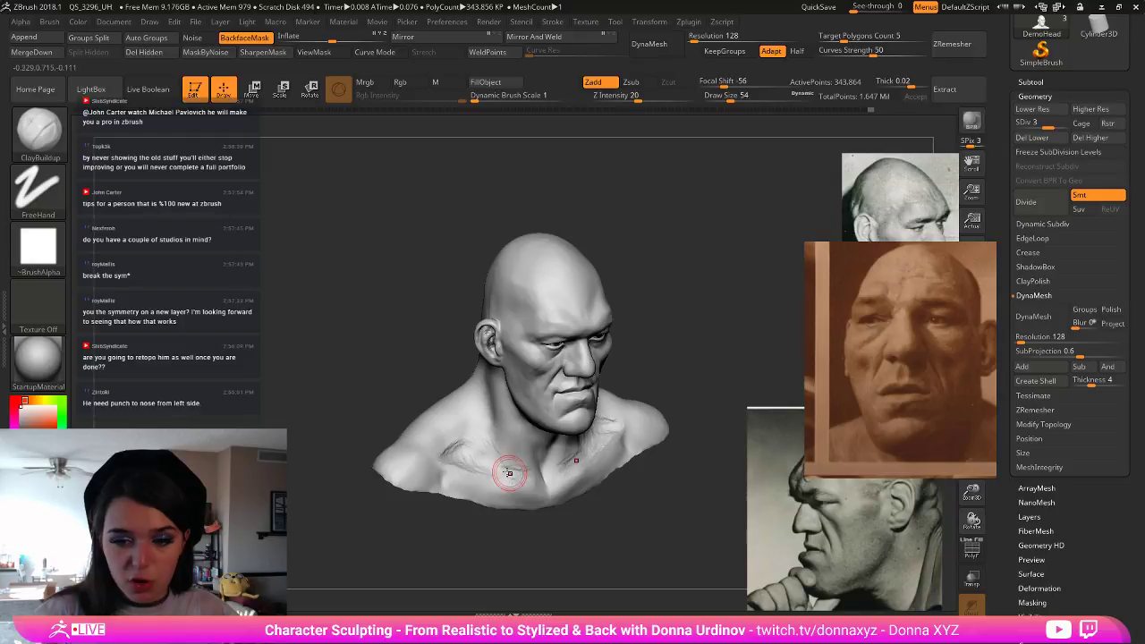
key(shift)
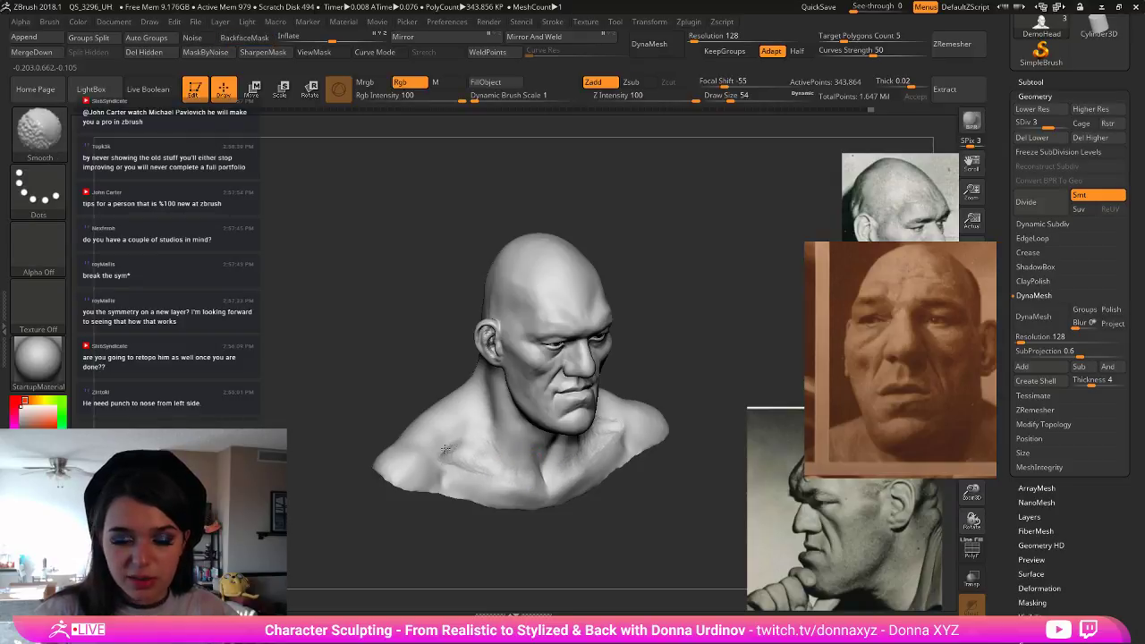
shift+drag(701, 334, 696, 423)
- Build up the lower neck muscles and throat with ClayBuildup at draw sizes 30 to 54 and smooth them
key(p)
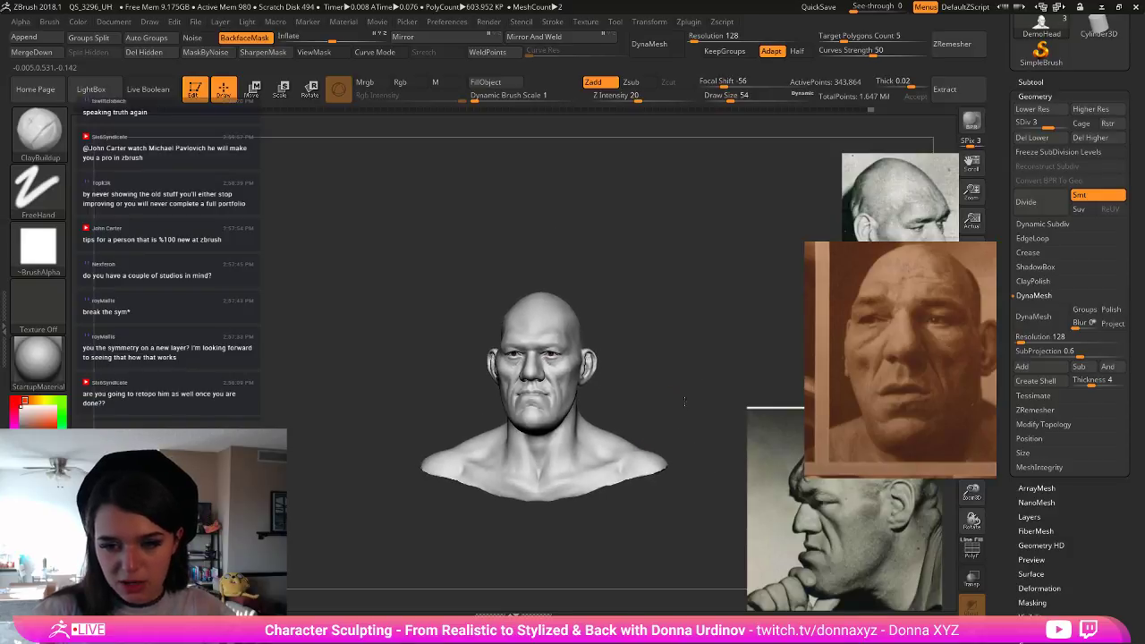
drag(688, 385, 705, 397)
key(p)
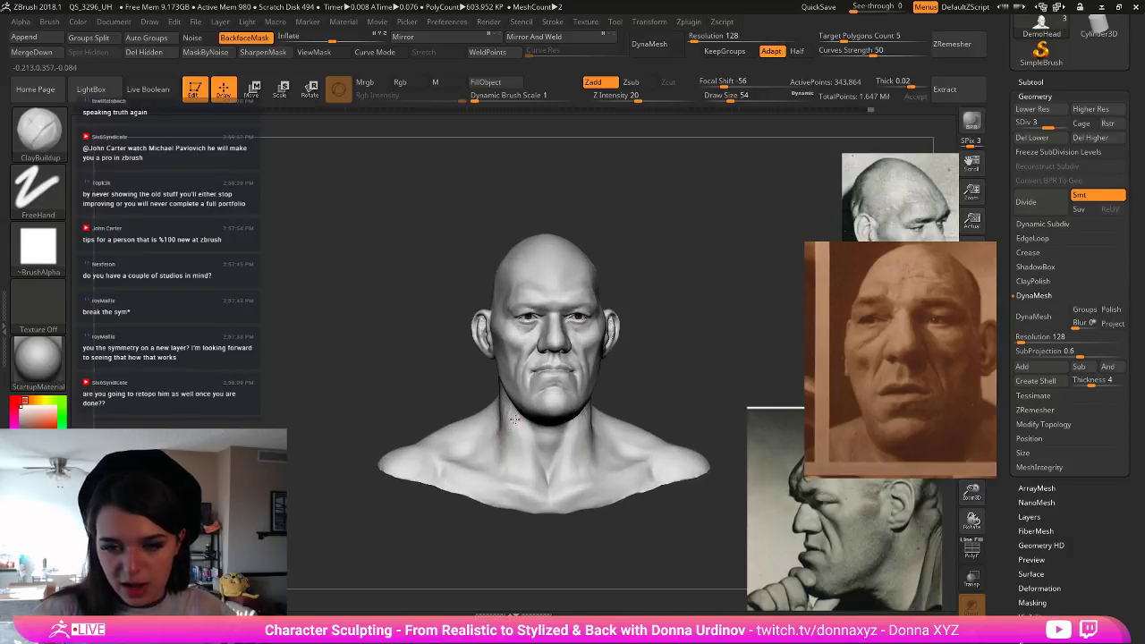
drag(535, 486, 533, 462)
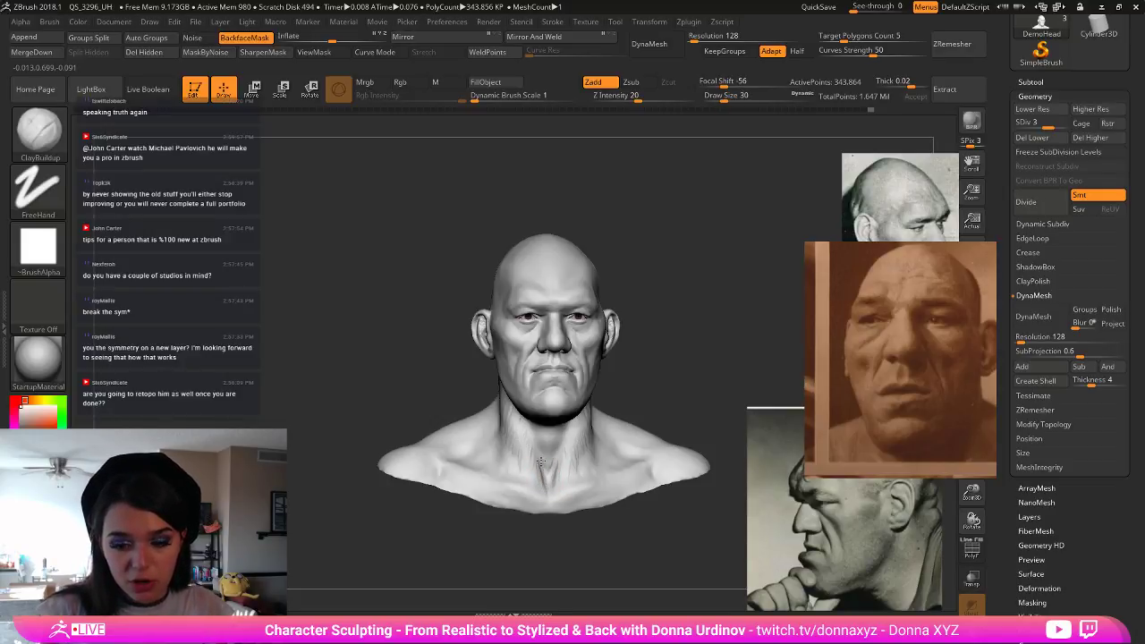
key(bracketright)
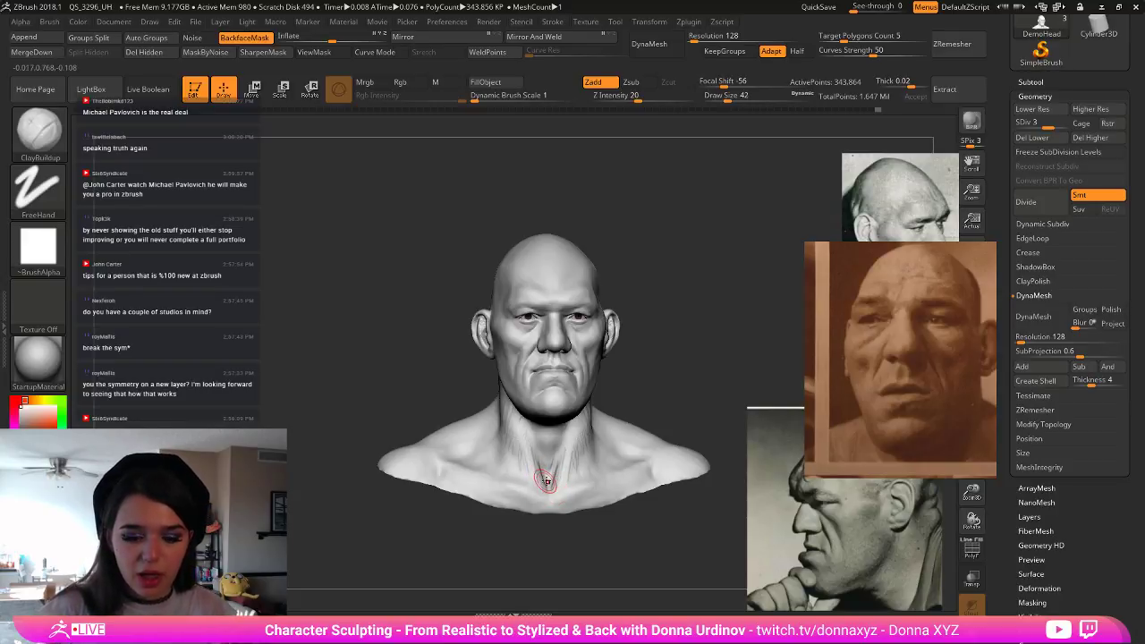
key(bracketright)
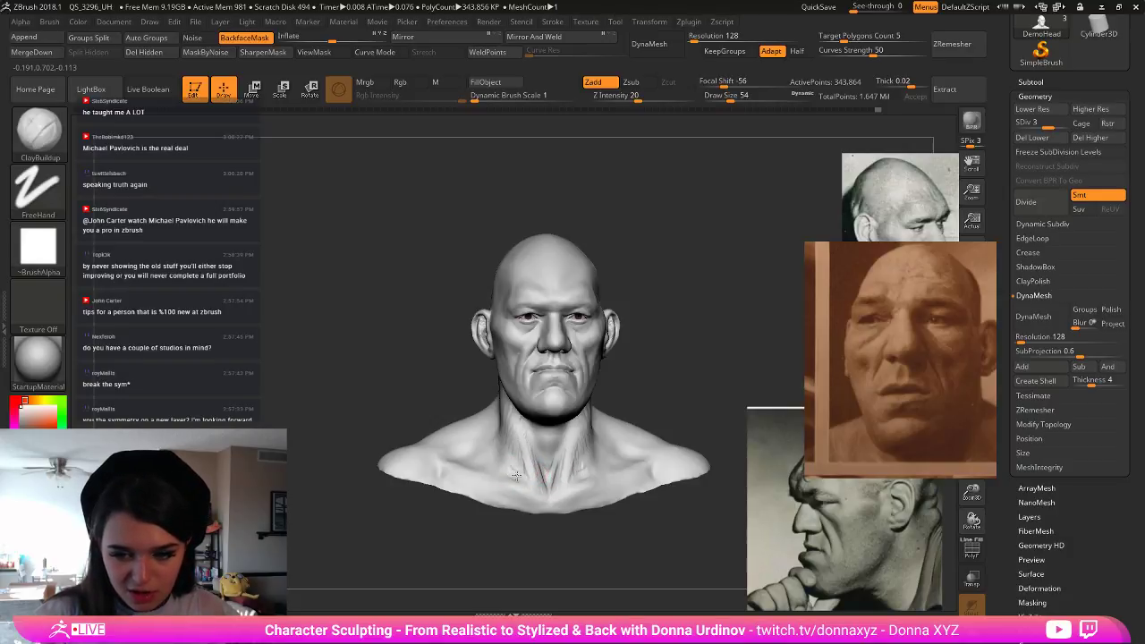
drag(644, 403, 702, 404)
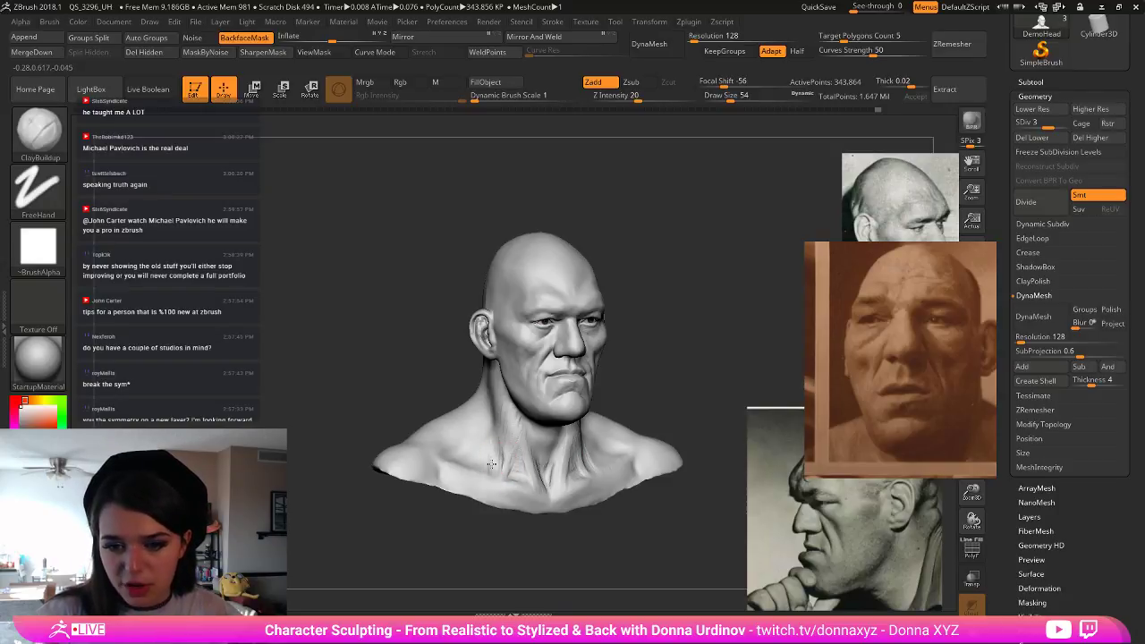
key(shift)
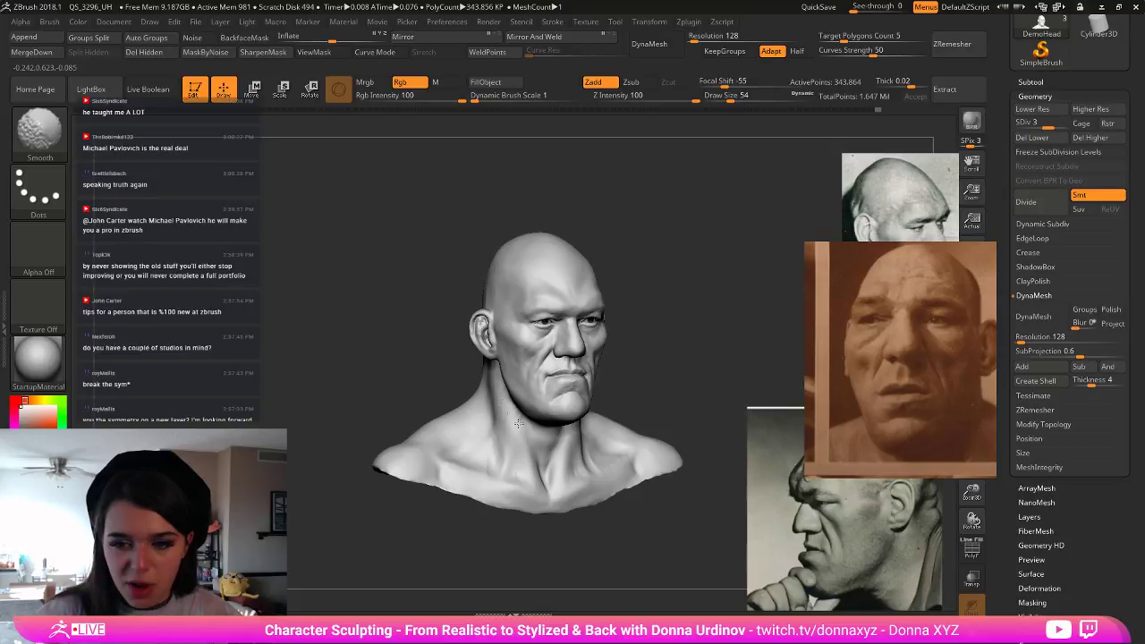
shift+drag(518, 423, 501, 463)
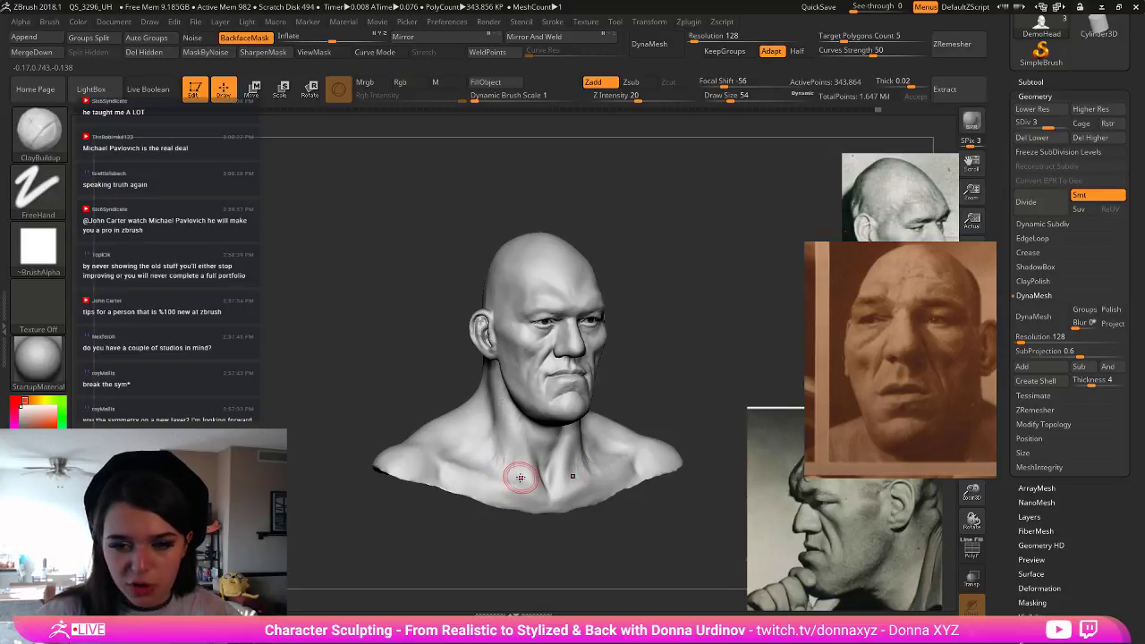
- Build up the upper chest with ClayBuildup and carve the inner collarbone ends with DamStandard at draw size 54, smoothing both
shift+drag(664, 396, 608, 471)
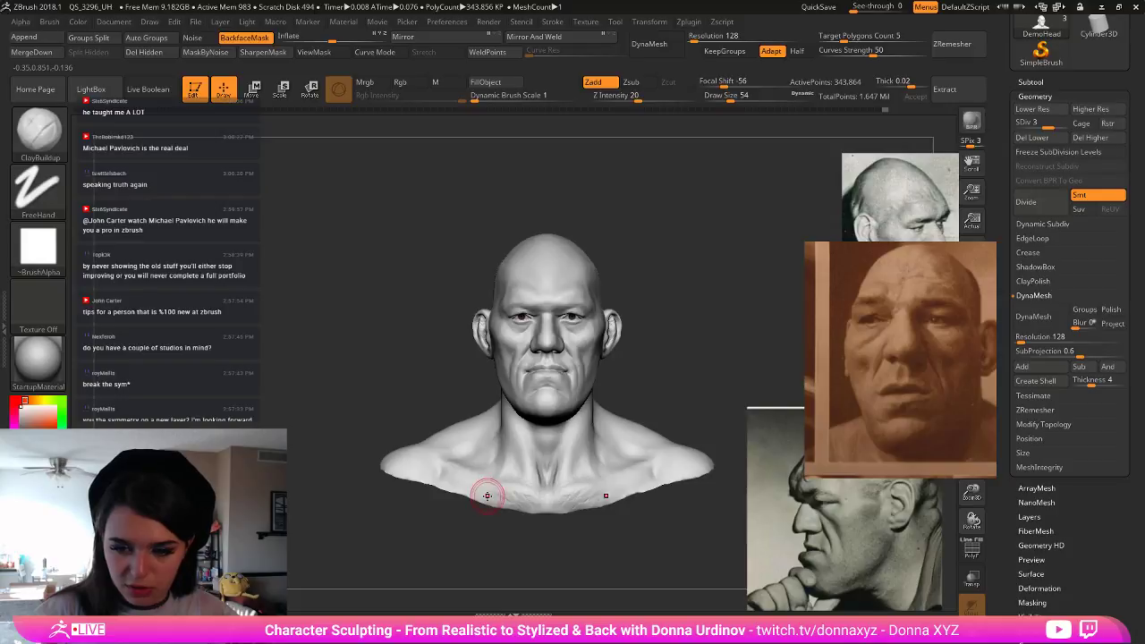
key(shift)
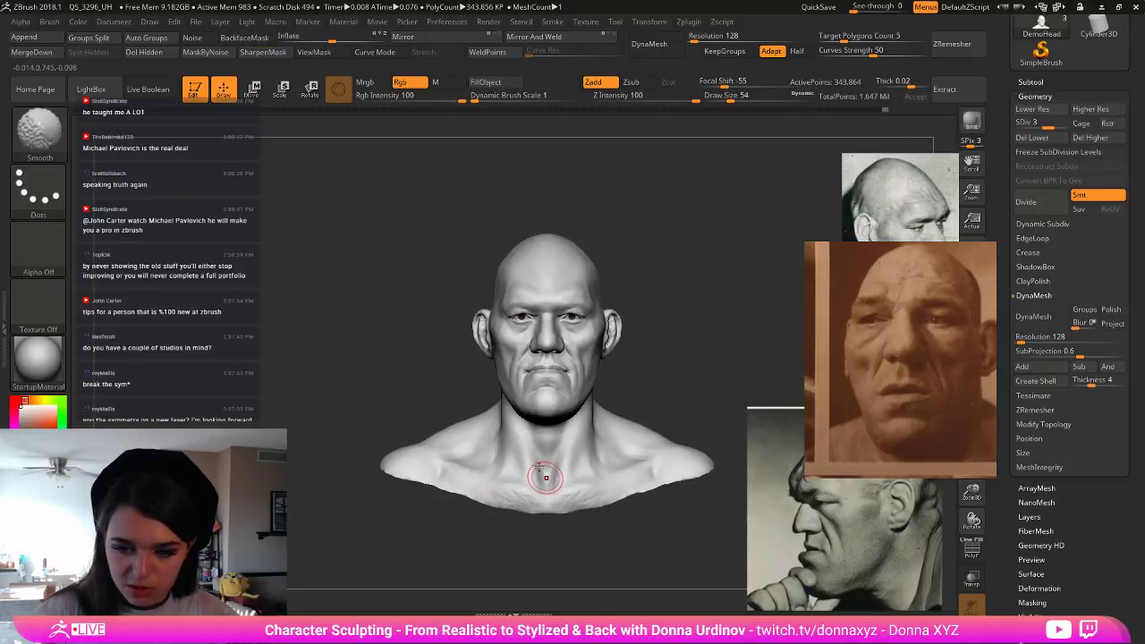
key(b)
key(d)
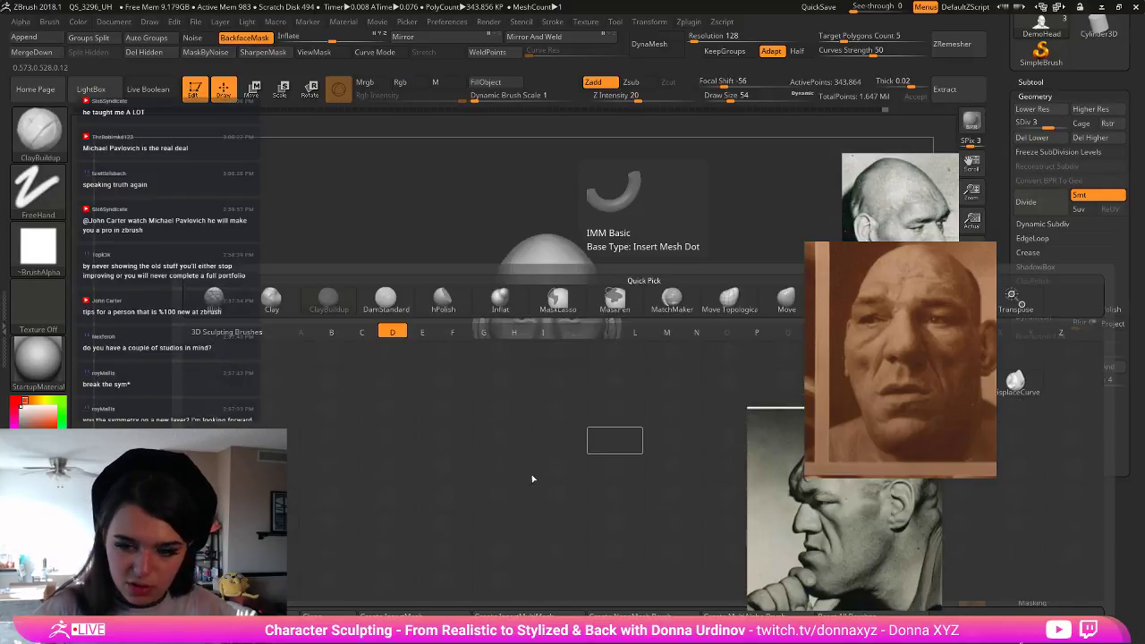
key(s)
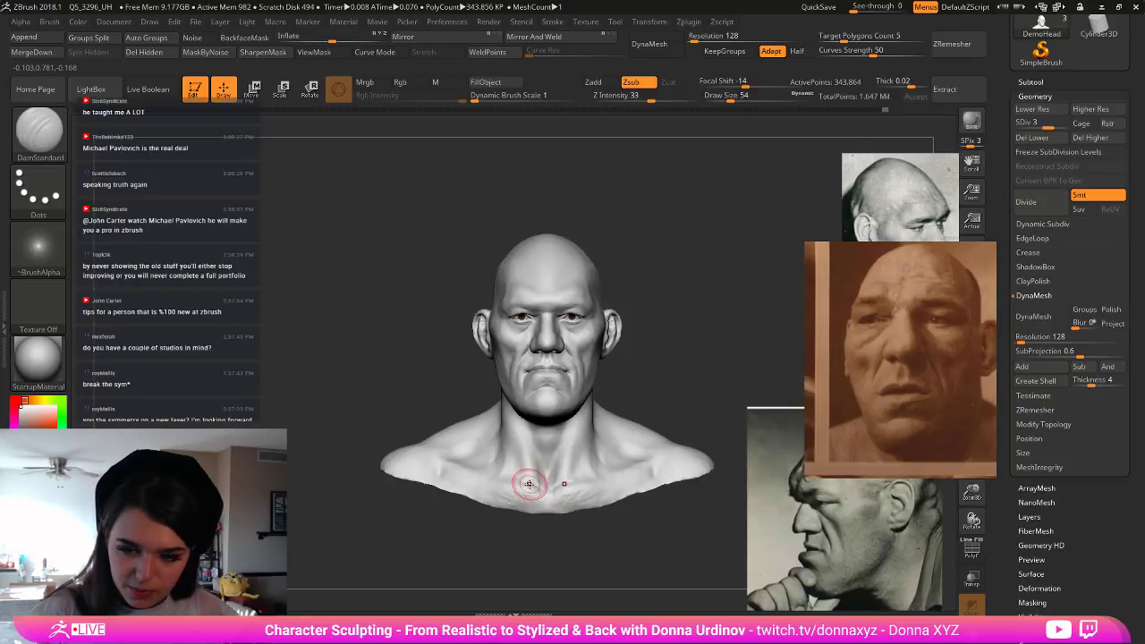
key(shift)
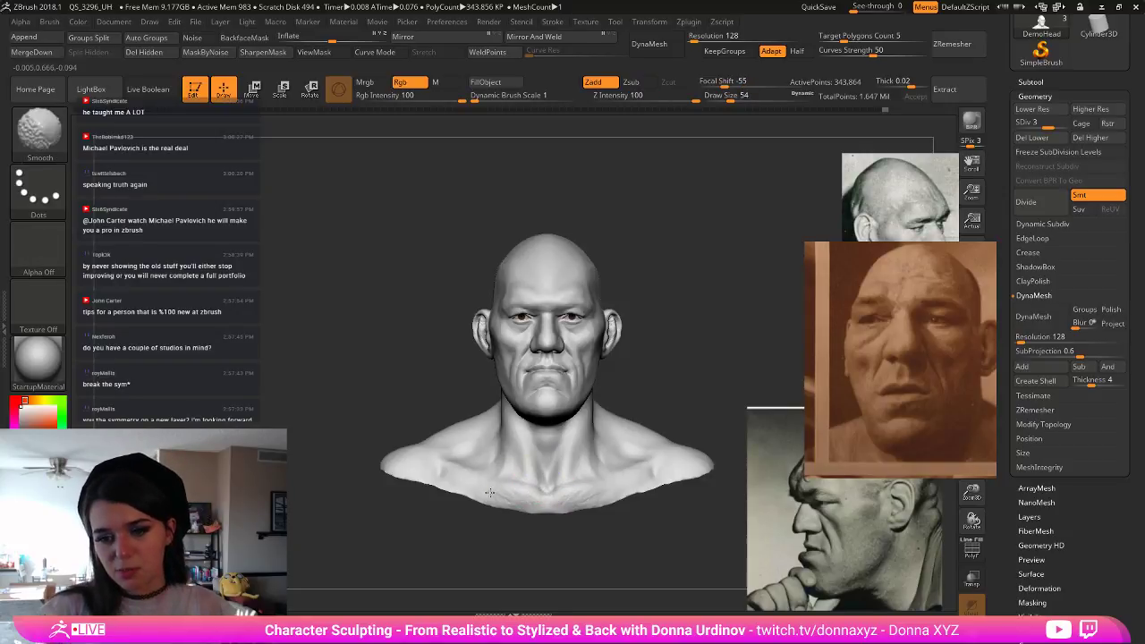
shift+drag(490, 492, 581, 494)
- Subdivide the bust mesh to subdivision level 4
drag(650, 395, 675, 397)
alt+drag(642, 384, 602, 372)
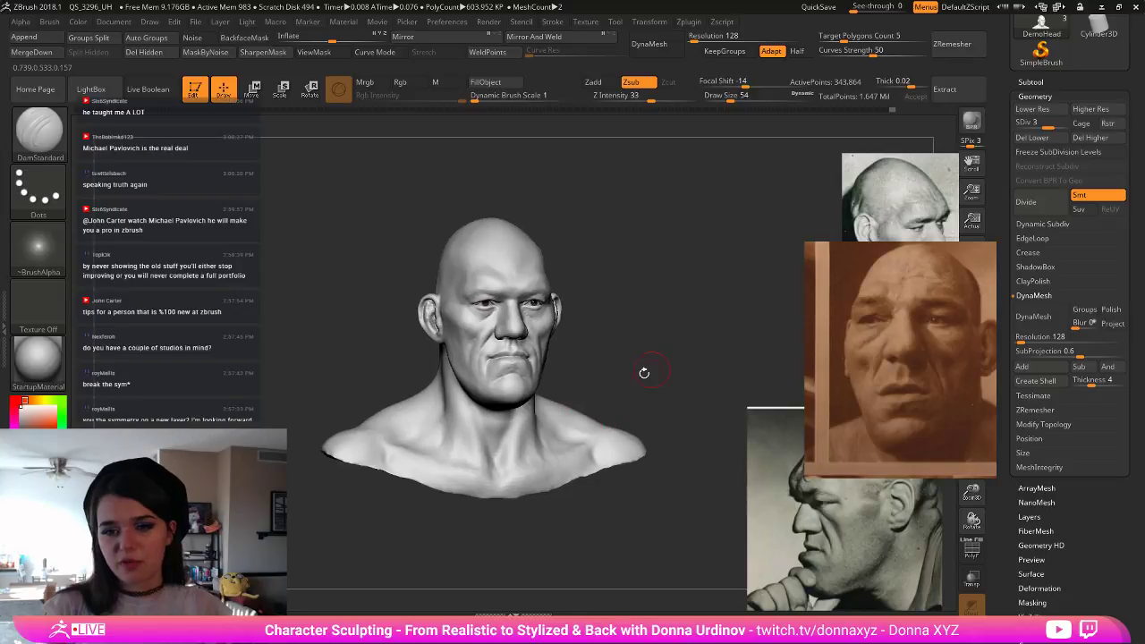
drag(1048, 512, 1043, 491)
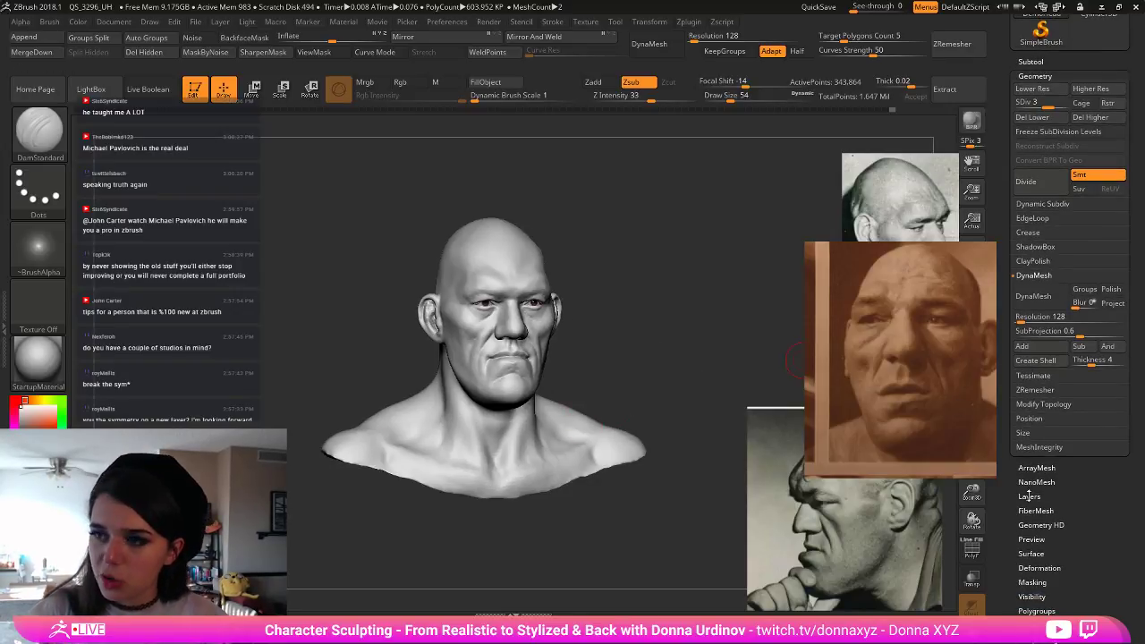
click(1030, 495)
click(1034, 77)
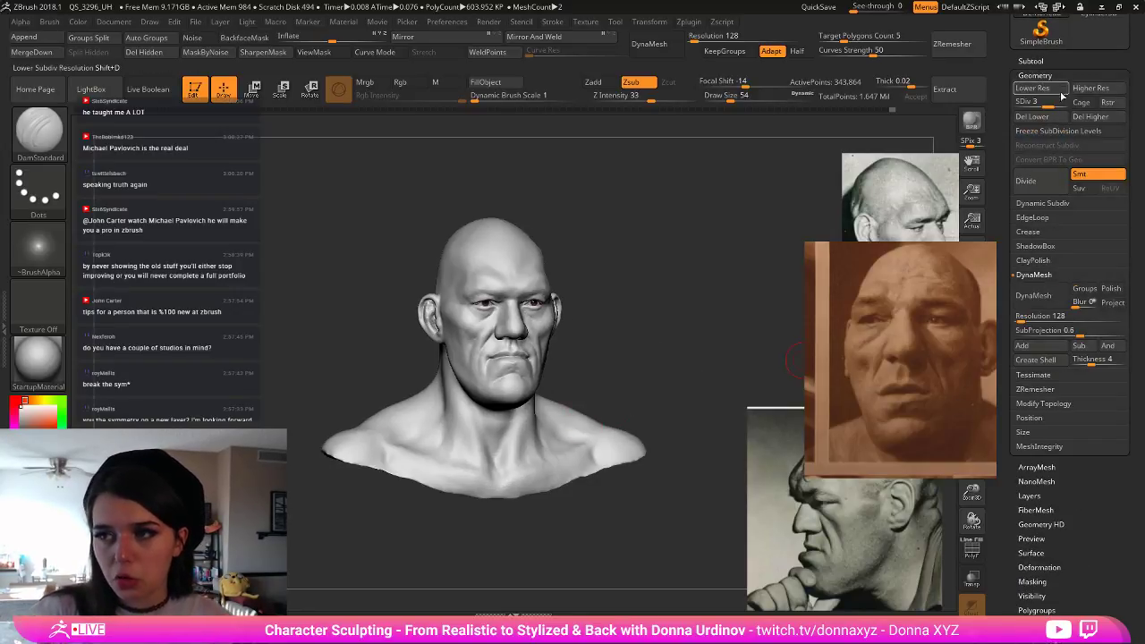
key(ctrl+d)
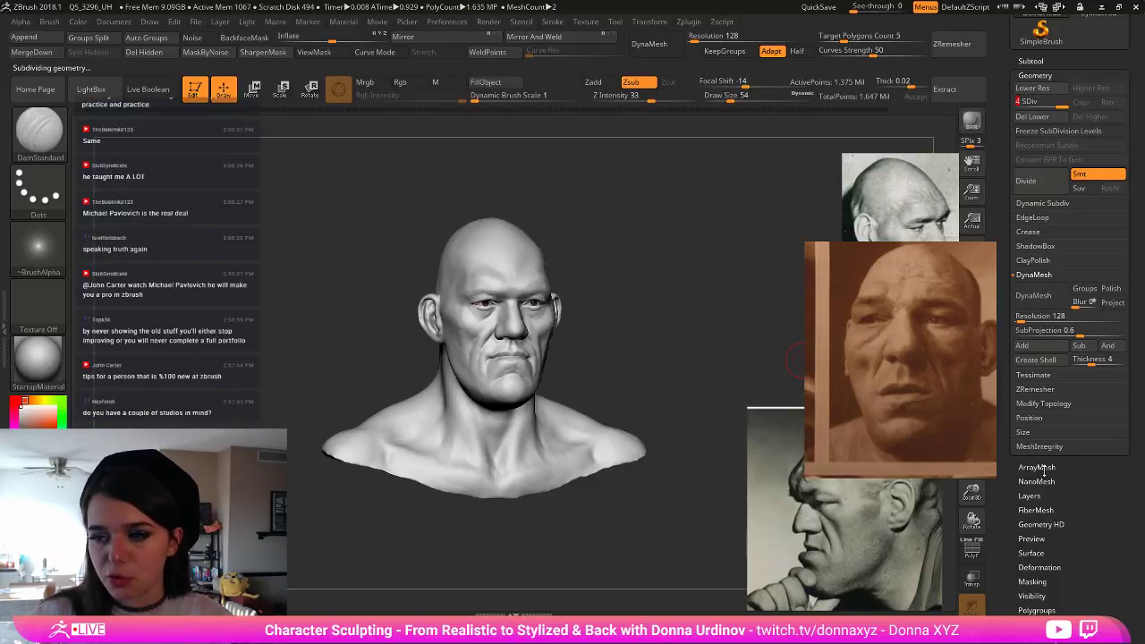
- Add a new sculpting layer to the bust and rename it baseLayer
click(1030, 494)
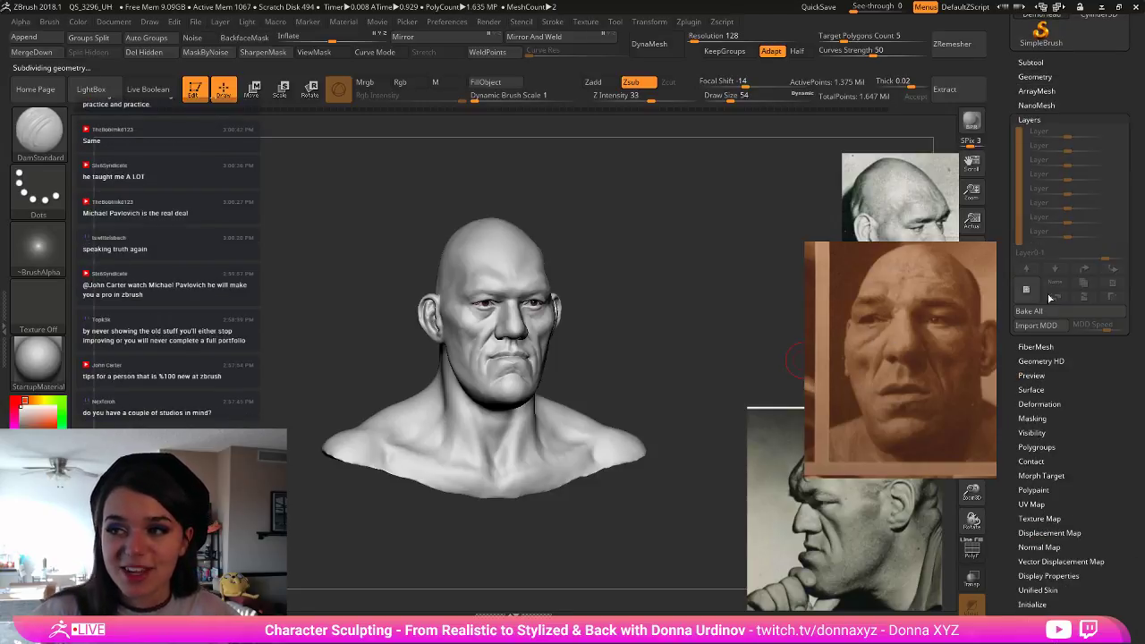
click(1027, 293)
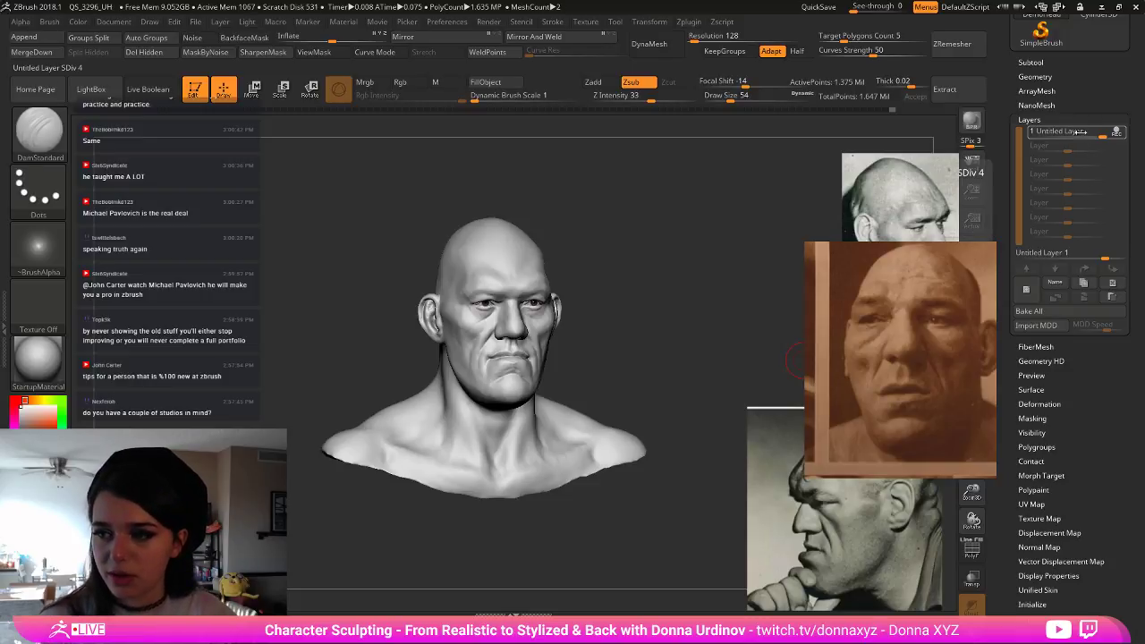
click(1061, 132)
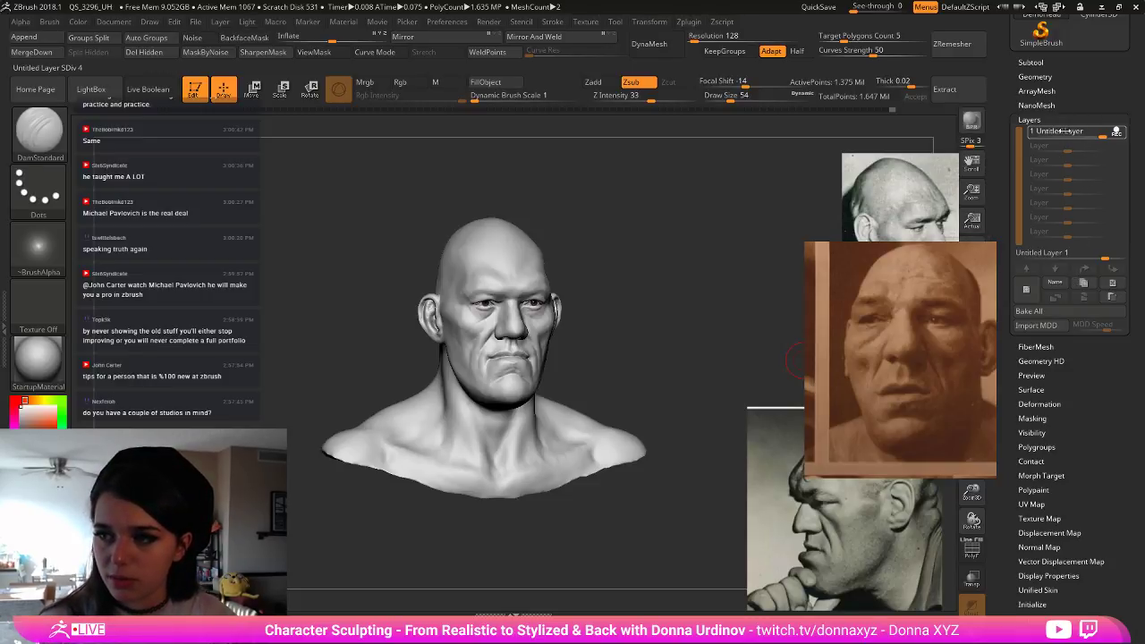
click(1055, 280)
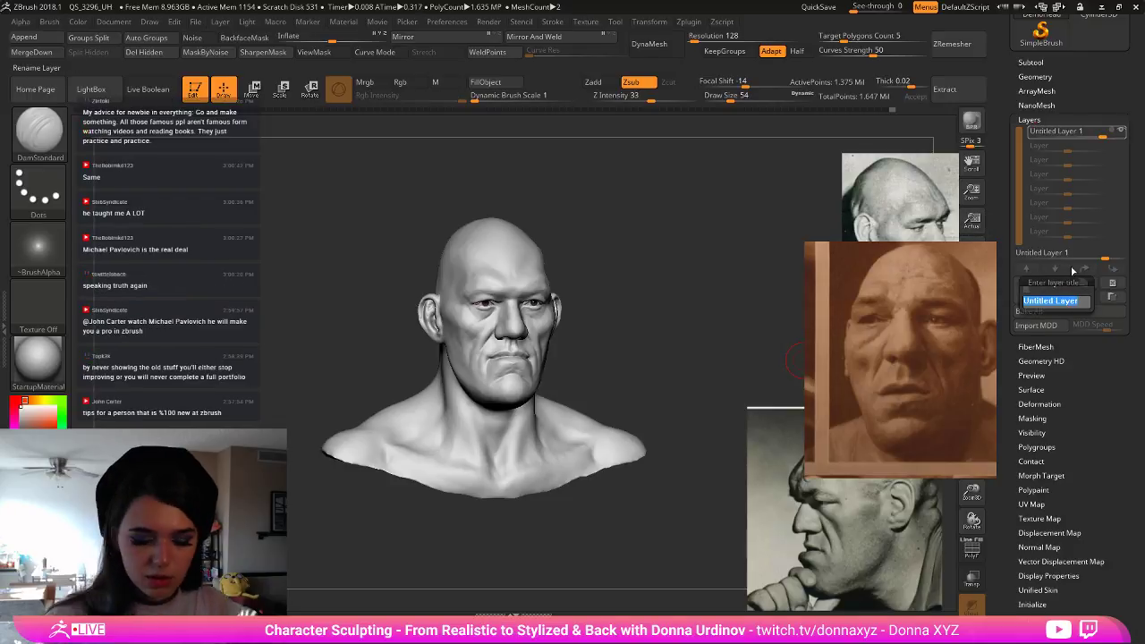
text(bas)
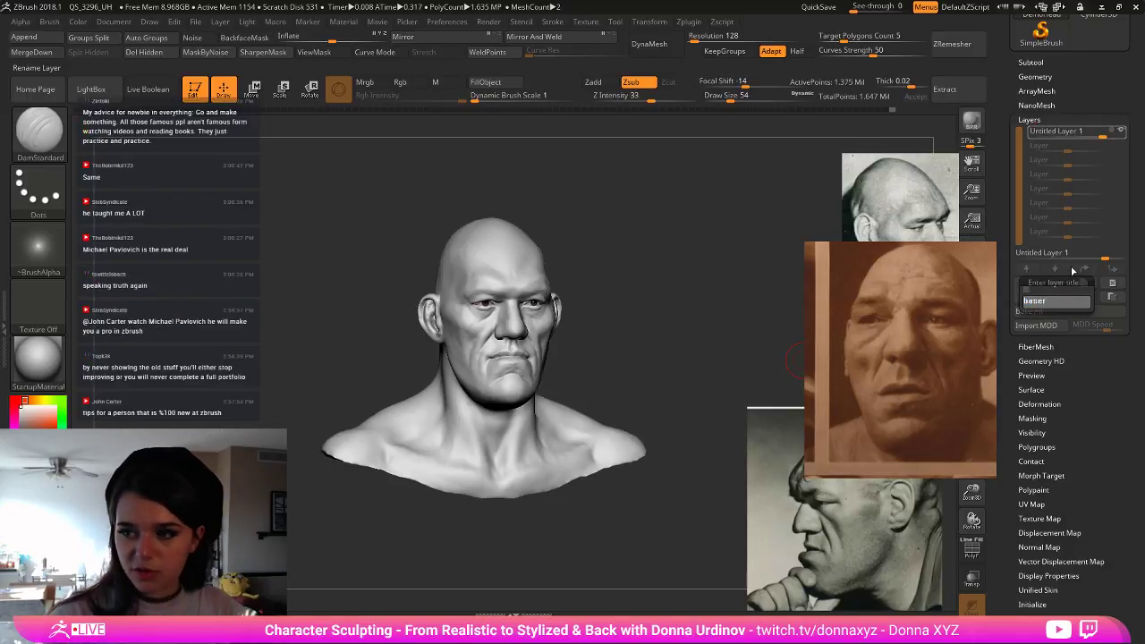
key(BackSpace)
key(BackSpace)
key(BackSpace)
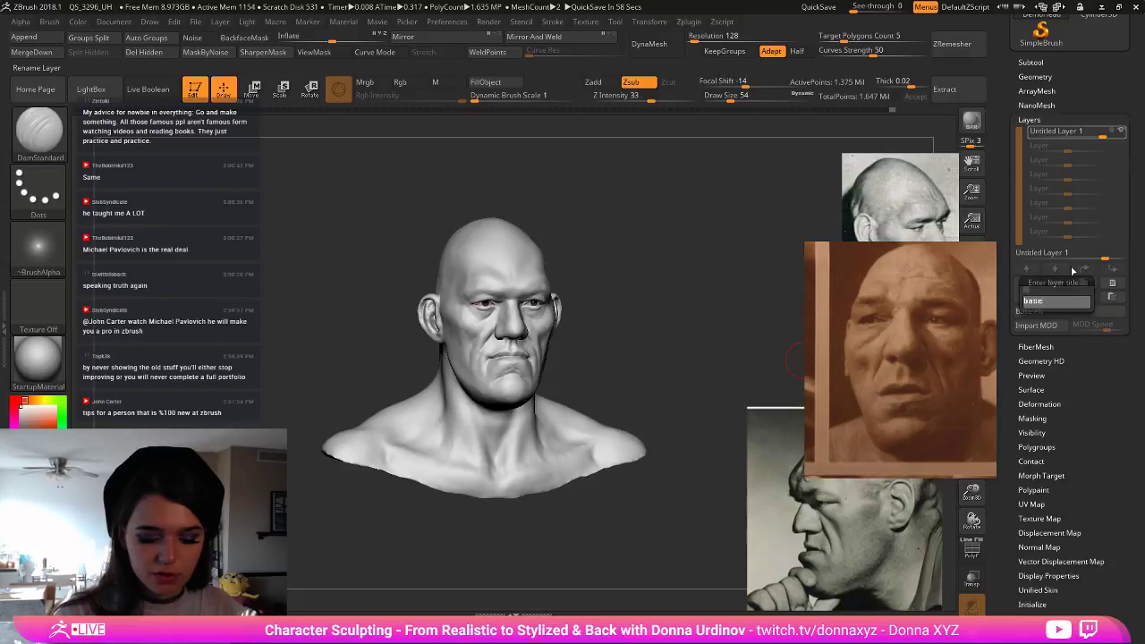
text(base)
key(Return)
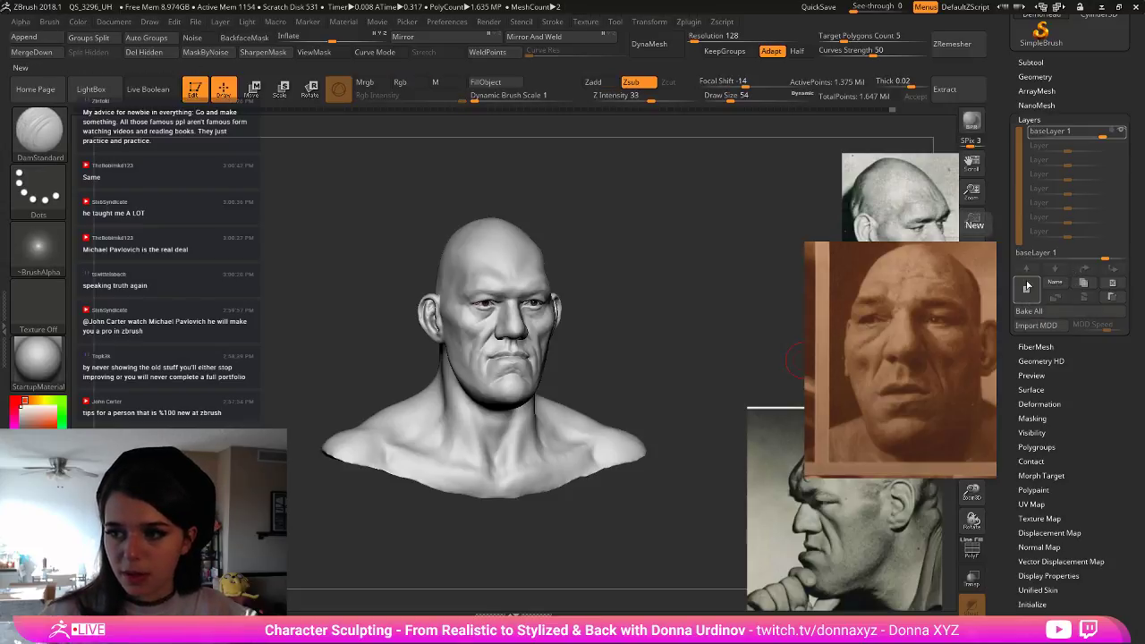
- Add a second sculpting layer and rename it symmetryLayer
click(1025, 297)
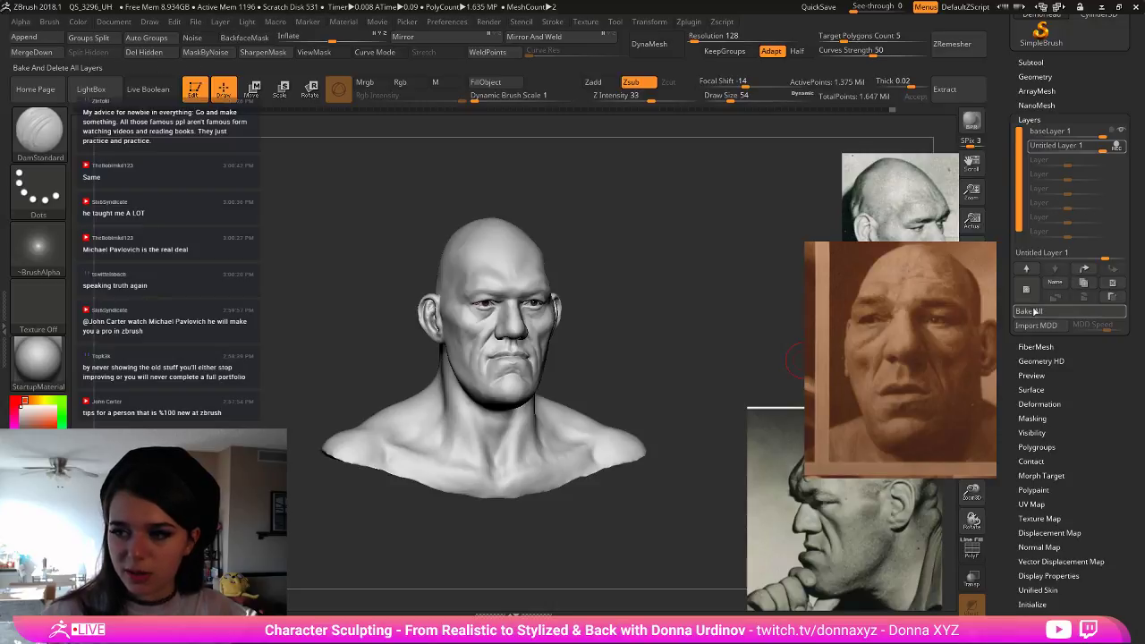
click(1064, 284)
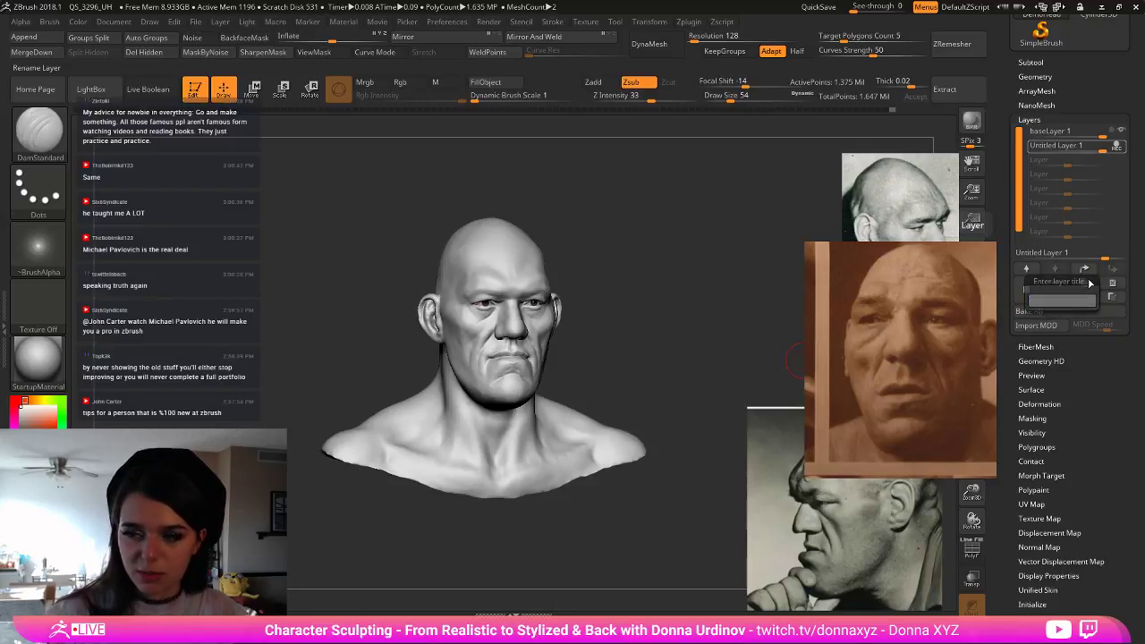
text(symmetry)
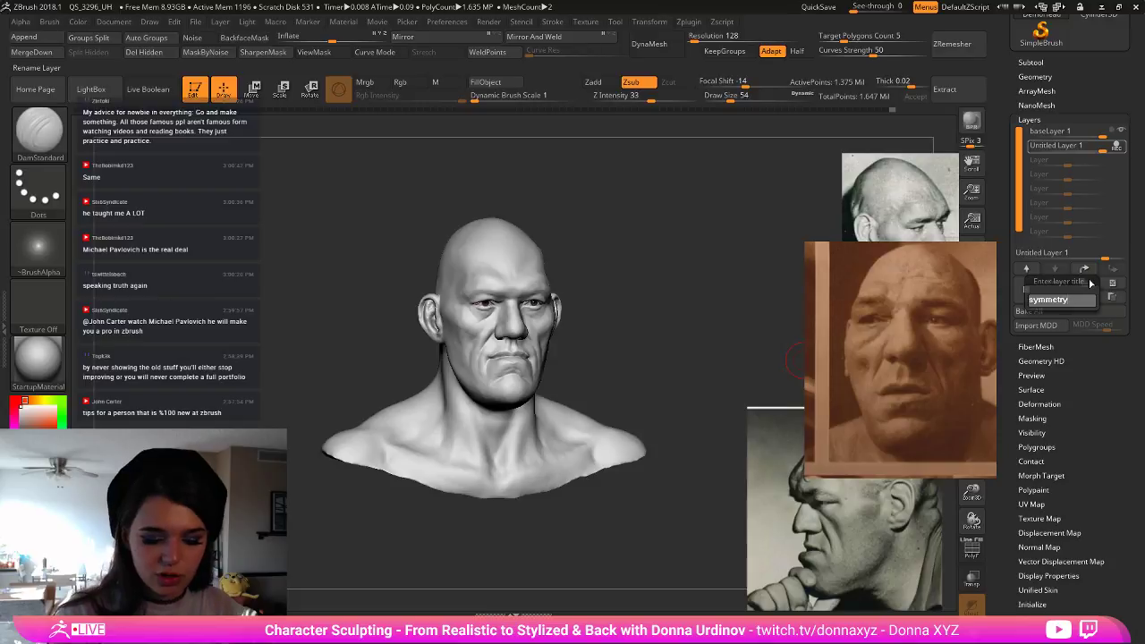
text(Layer)
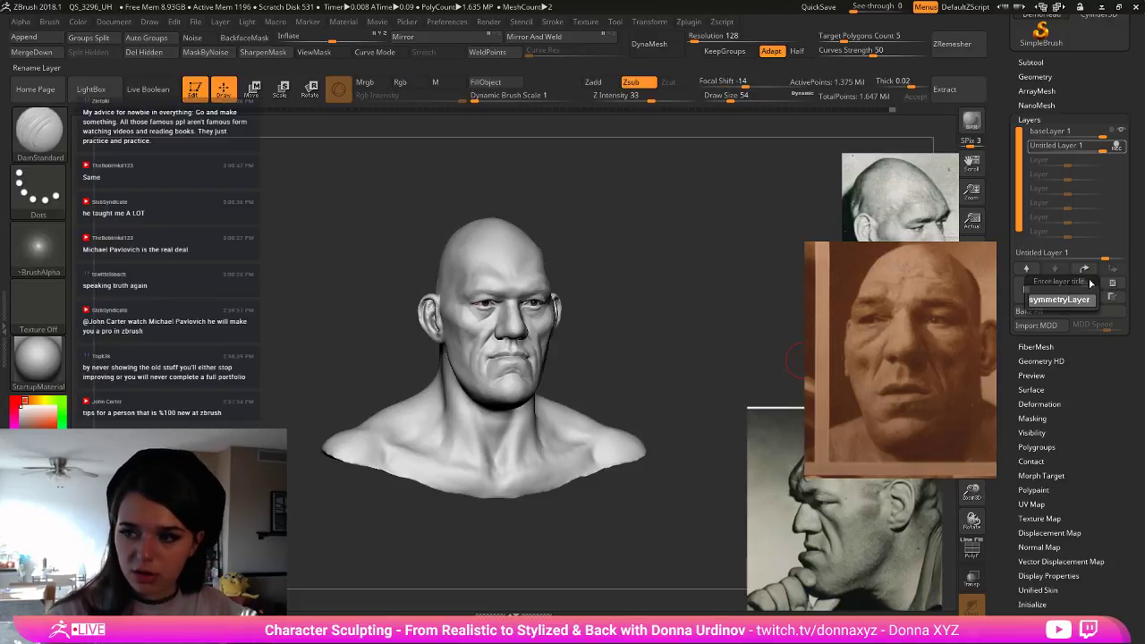
key(Return)
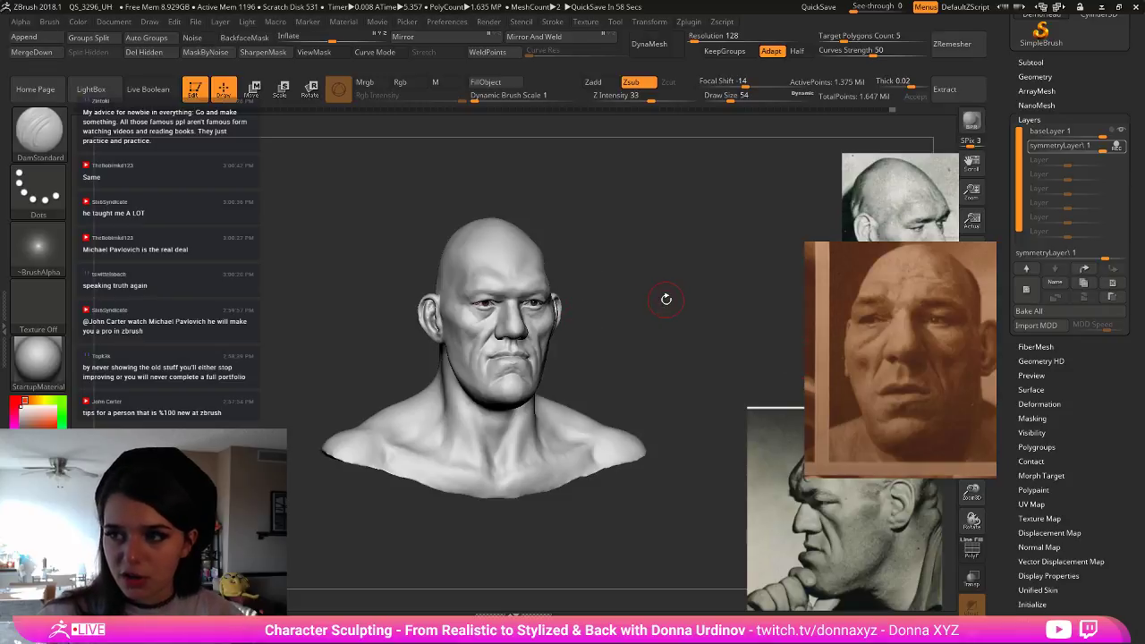
- Examine the face from the front and slightly turned views against the reference photos for asymmetries in the chin, mouth and nose
alt+drag(666, 299, 644, 320)
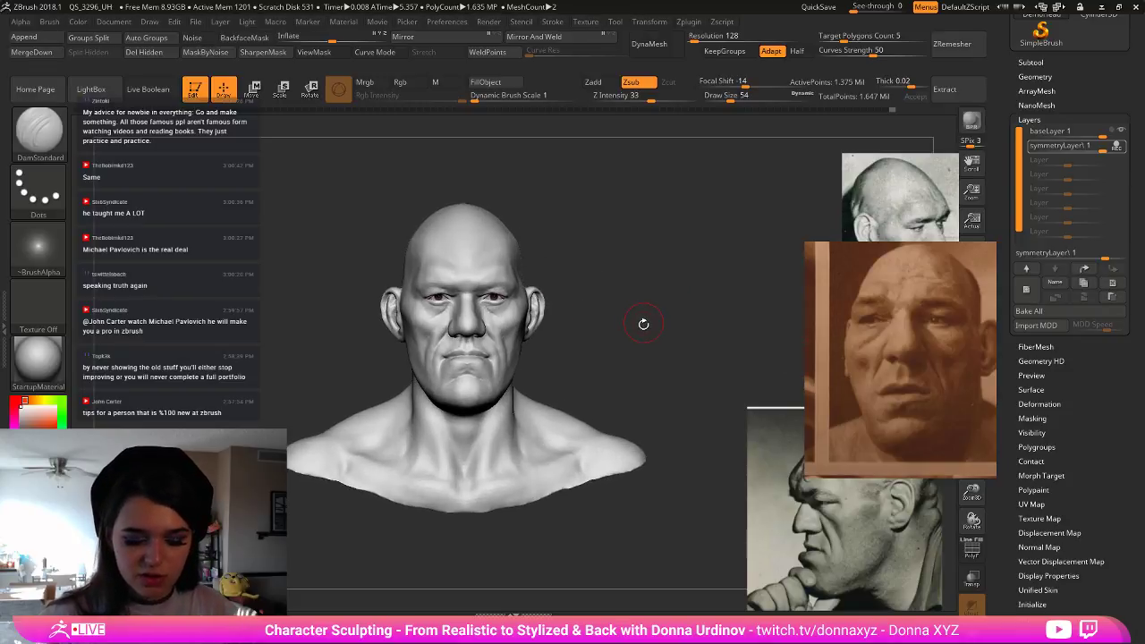
key(b)
key(d)
key(s)
key(bracketright)
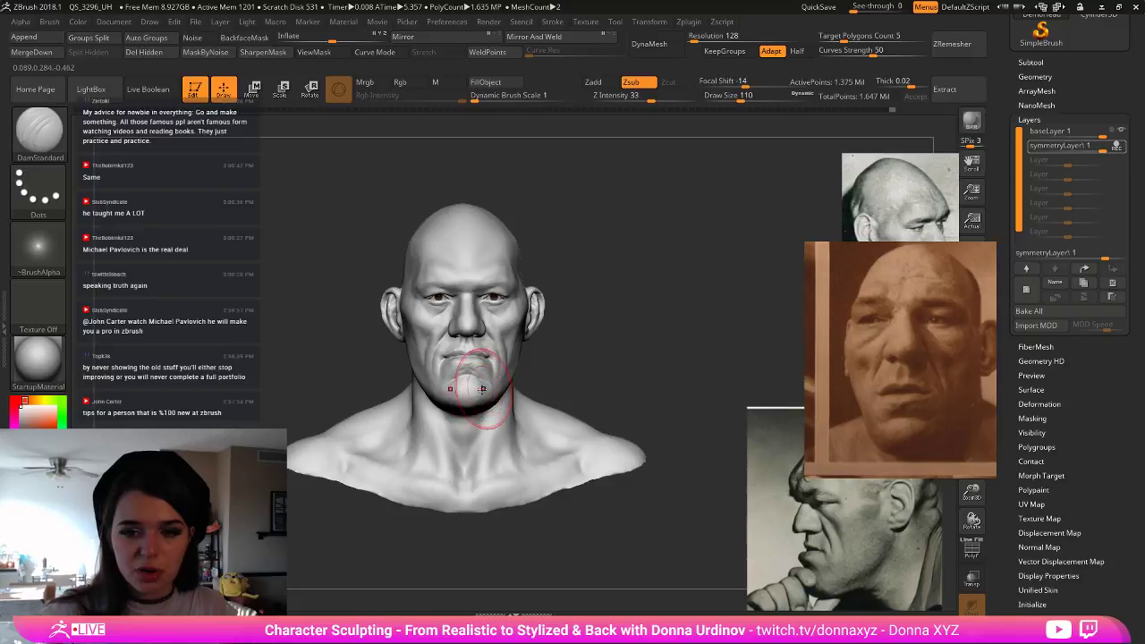
key(bracketleft)
key(bracketleft)
key(bracketleft)
key(bracketleft)
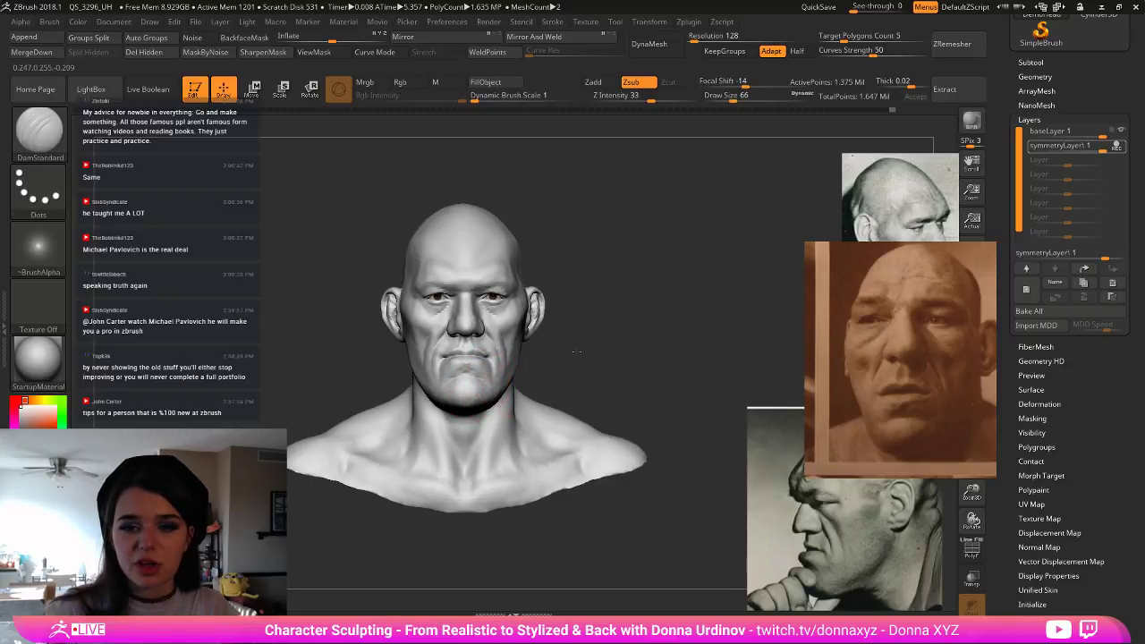
drag(577, 351, 570, 357)
key(bracketright)
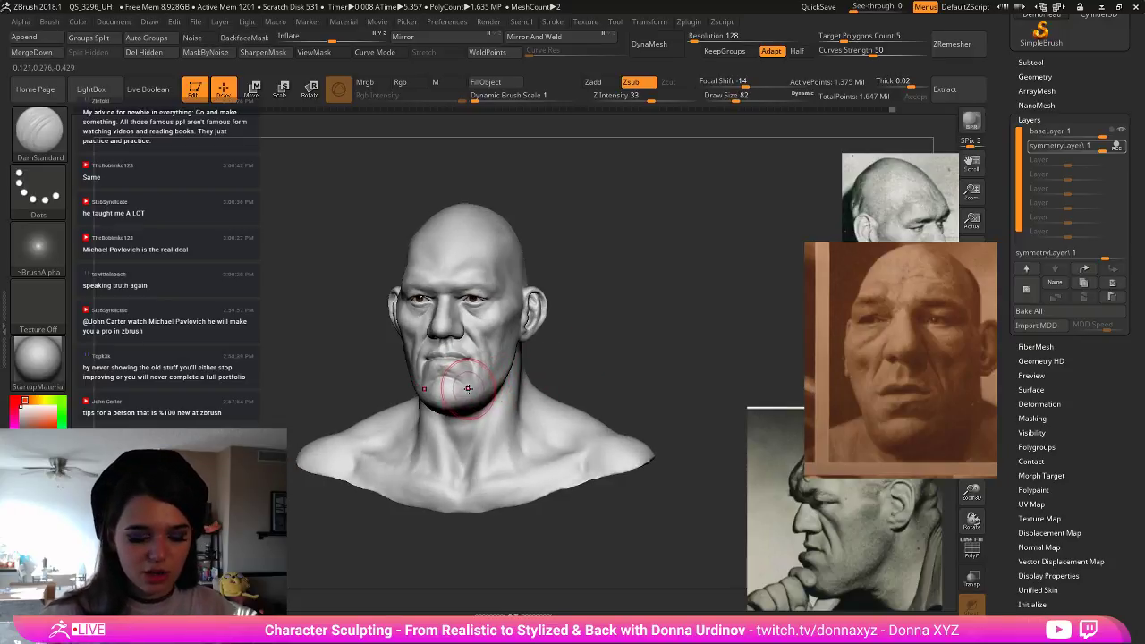
mouse_move(614, 357)
mouse_down()
mouse_move(571, 314)
mouse_move(601, 347)
mouse_move(575, 352)
mouse_up()
key(bracketright)
key(bracketleft)
key(bracketleft)
key(bracketleft)
key(bracketleft)
key(bracketleft)
key(bracketleft)
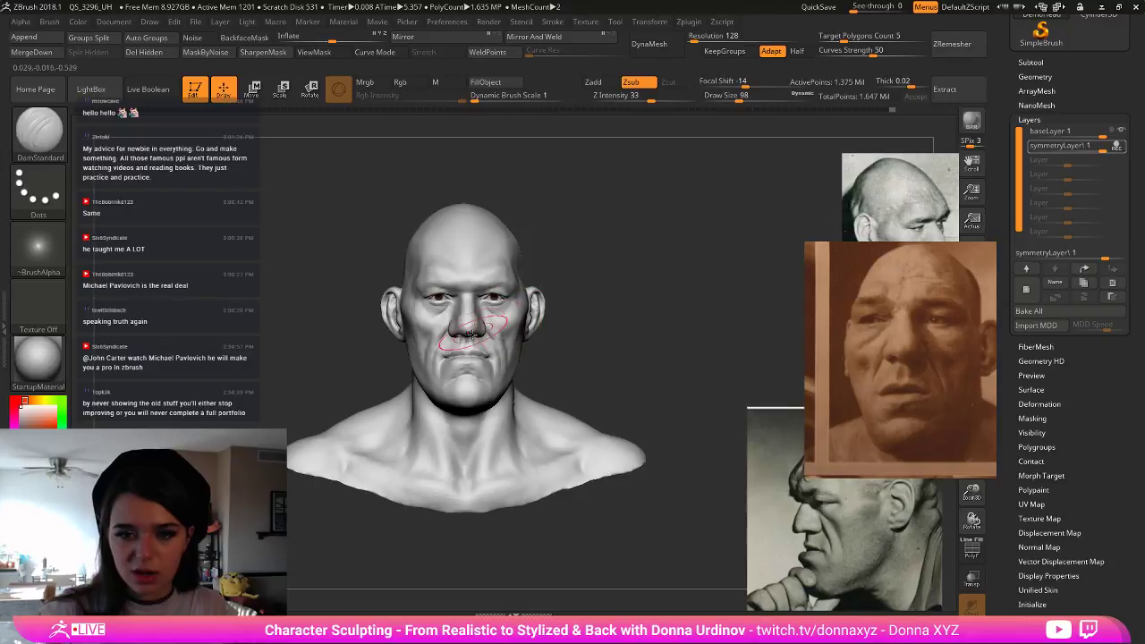
mouse_move(608, 289)
mouse_down()
mouse_move(594, 290)
mouse_move(601, 258)
mouse_move(575, 280)
mouse_up()
key(bracketright)
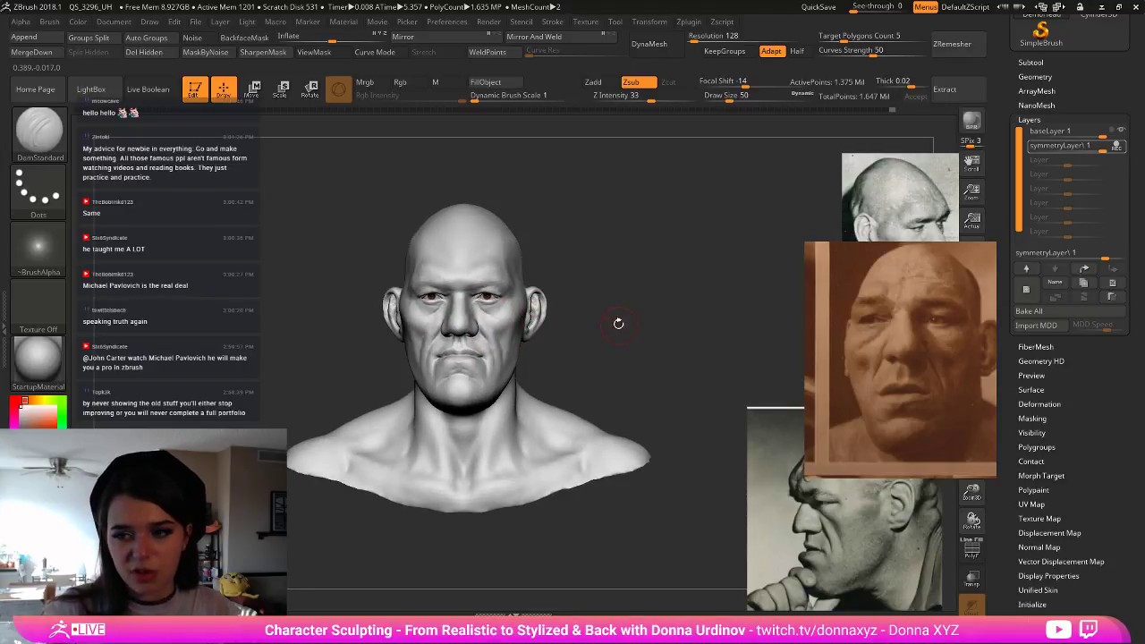
- Work the fold from the nose wing toward the mouth corner with the DamStandard brush at draw size 82
drag(618, 322, 670, 320)
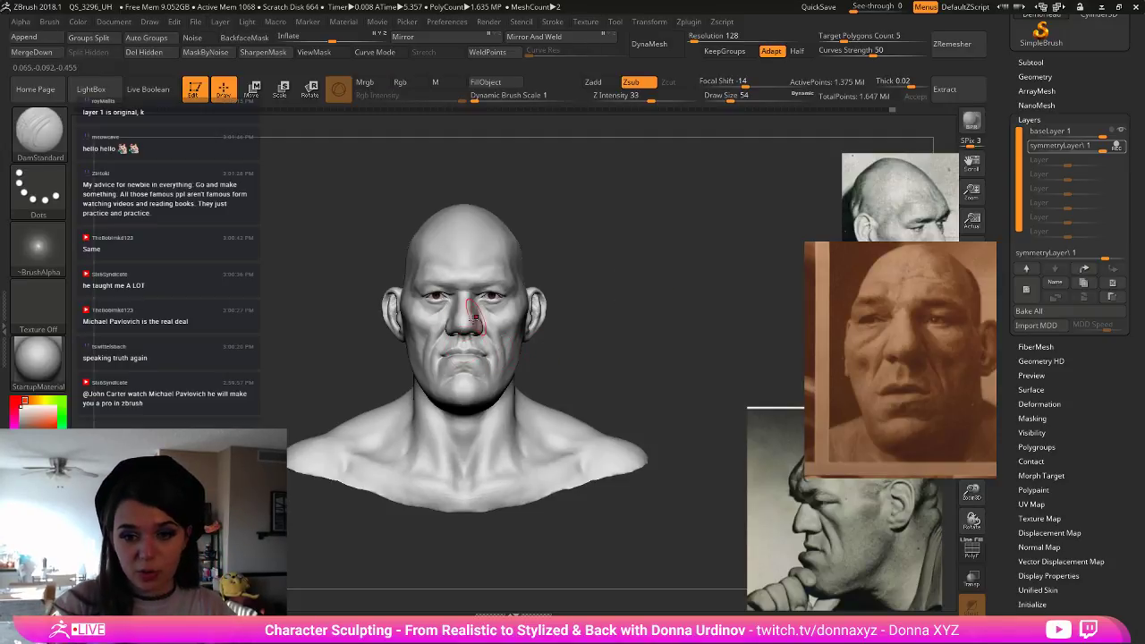
key(bracketright)
key(bracketright)
key(bracketright)
key(bracketright)
key([)
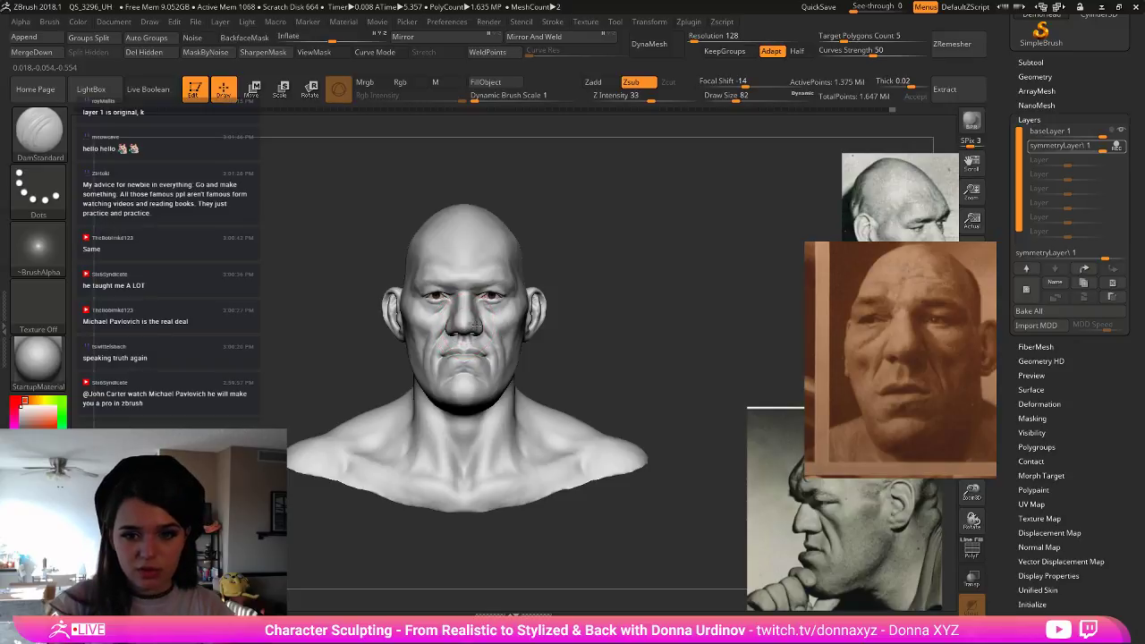
drag(476, 328, 493, 352)
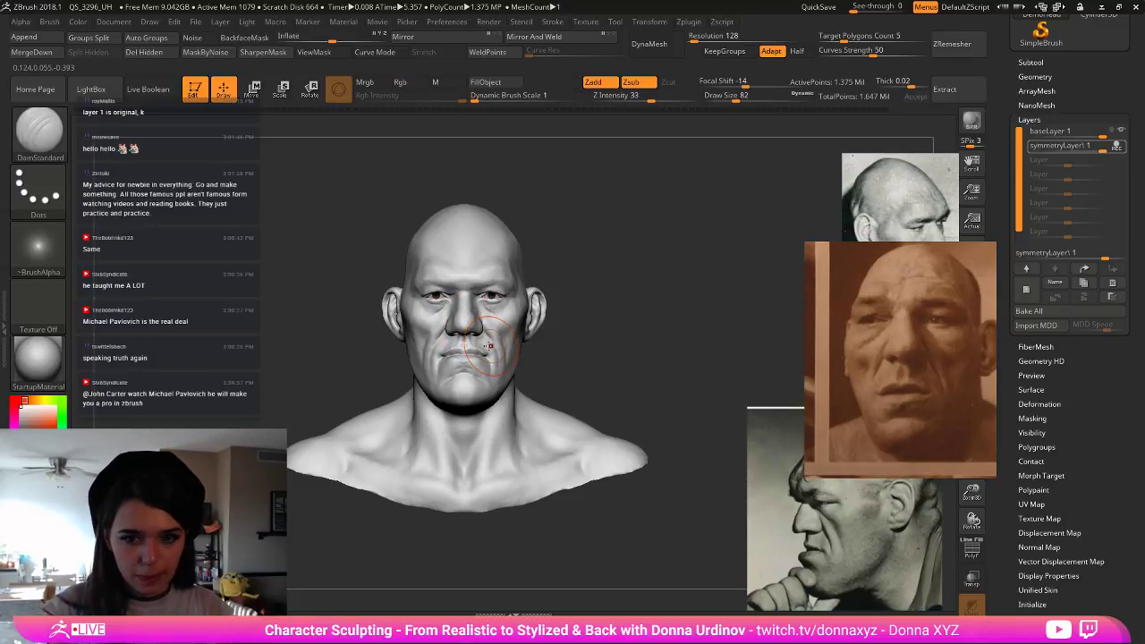
- Switch to the Move brush and adjust the nose and cheek contour at draw size 66
key(b)
key(m)
key(v)
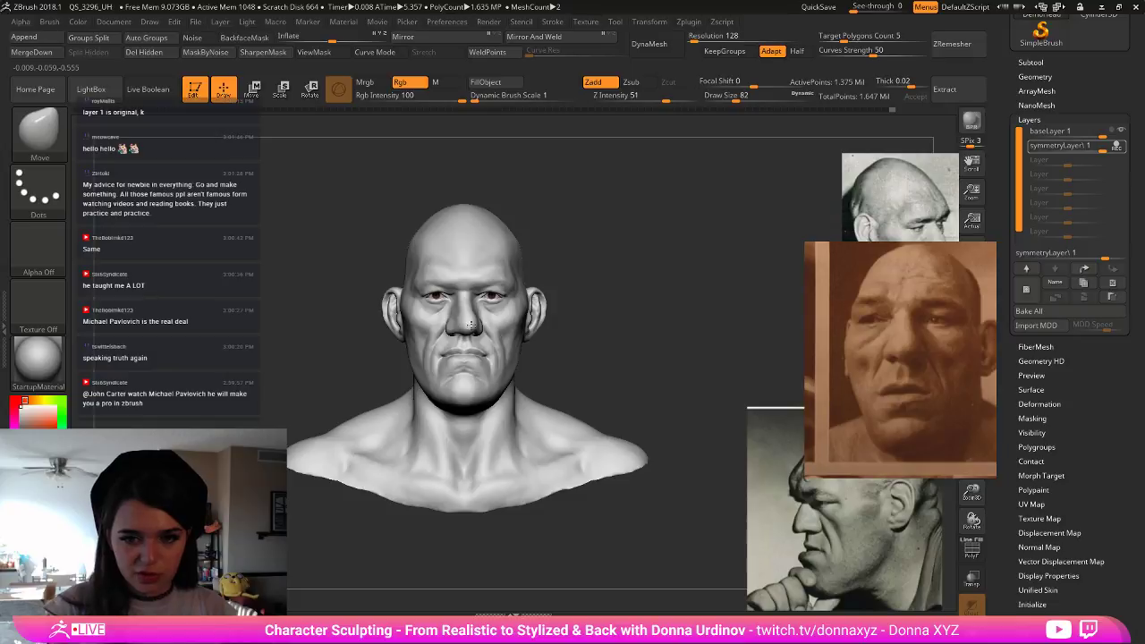
key([)
key([)
key([)
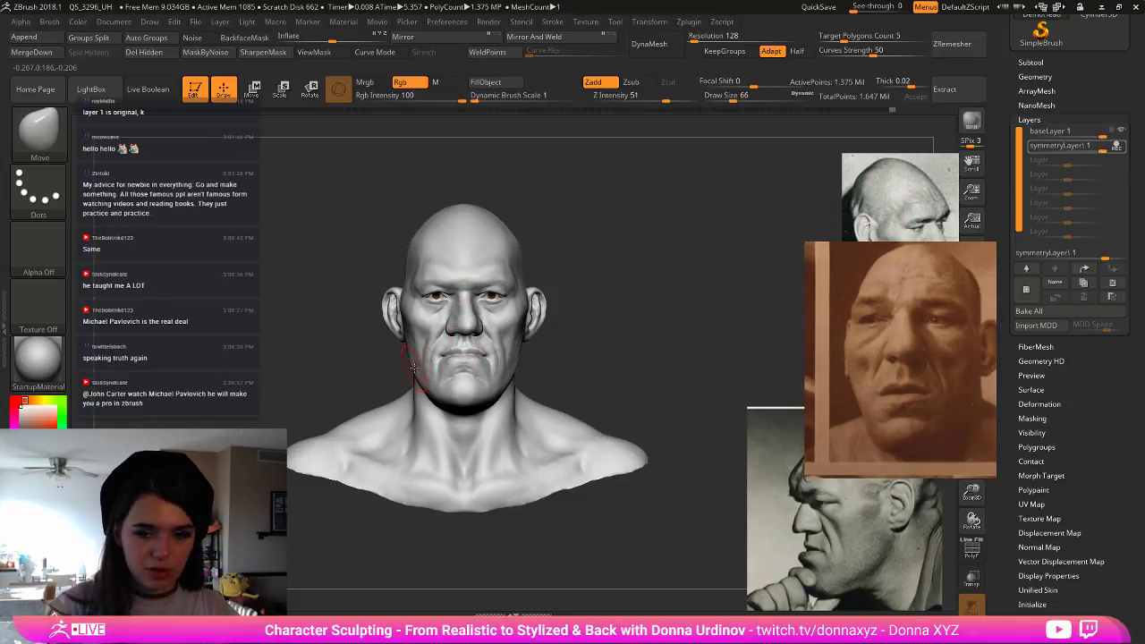
- Reshape the mouth corners and lower cheeks with the Move brush at draw sizes 78 and 90, checking from several angles
key(])
key(])
key(])
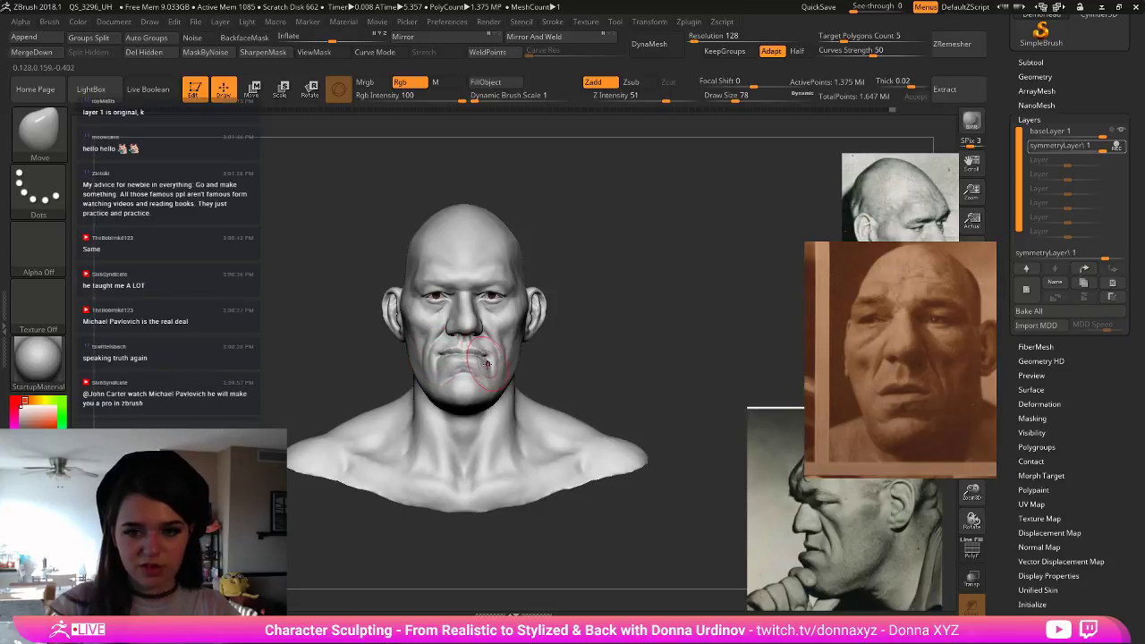
key(])
key(])
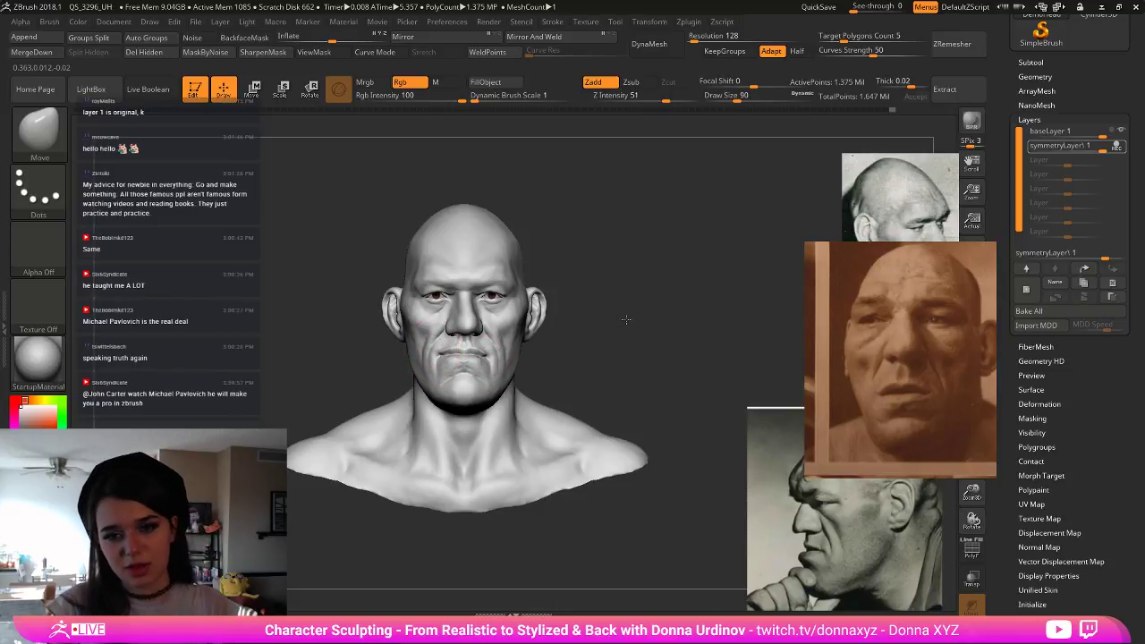
drag(626, 320, 695, 322)
drag(546, 343, 450, 358)
shift+drag(594, 319, 567, 315)
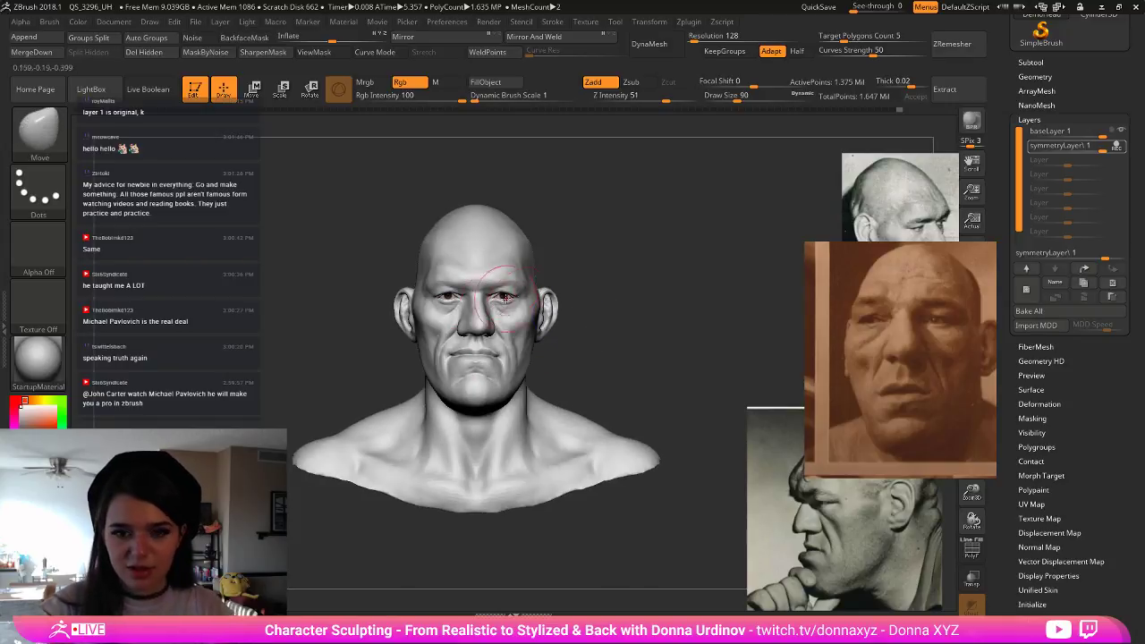
- Adjust the inner eye corners and lower eyelids with the Move brush at draw sizes 30 and 18
key([)
key([)
key([)
key([)
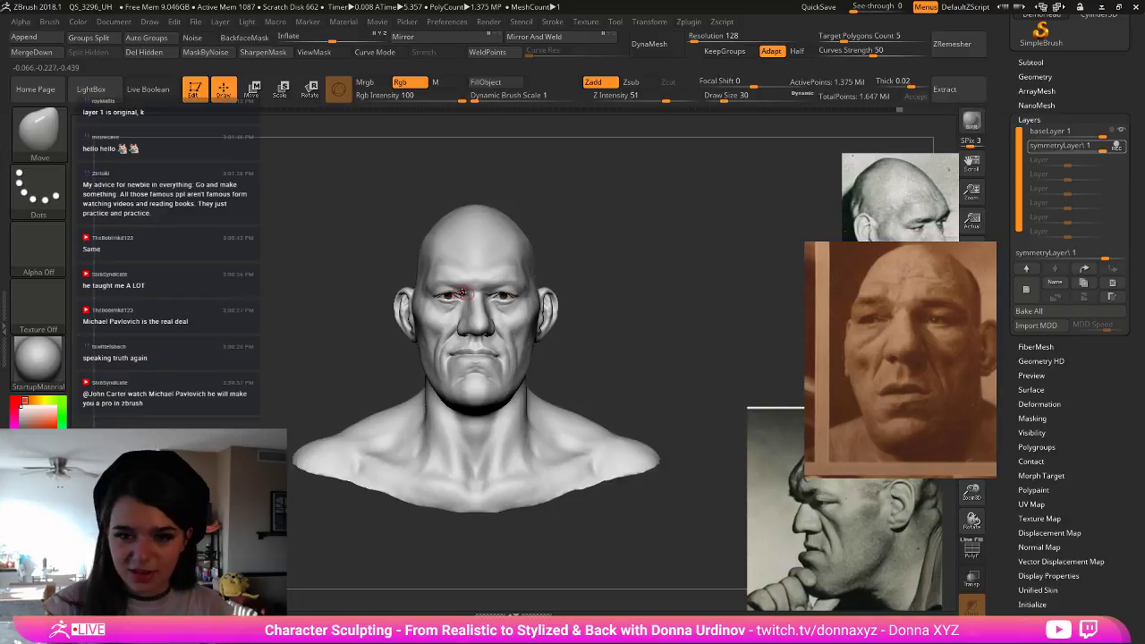
alt+drag(636, 265, 648, 302)
key([)
key([)
key([)
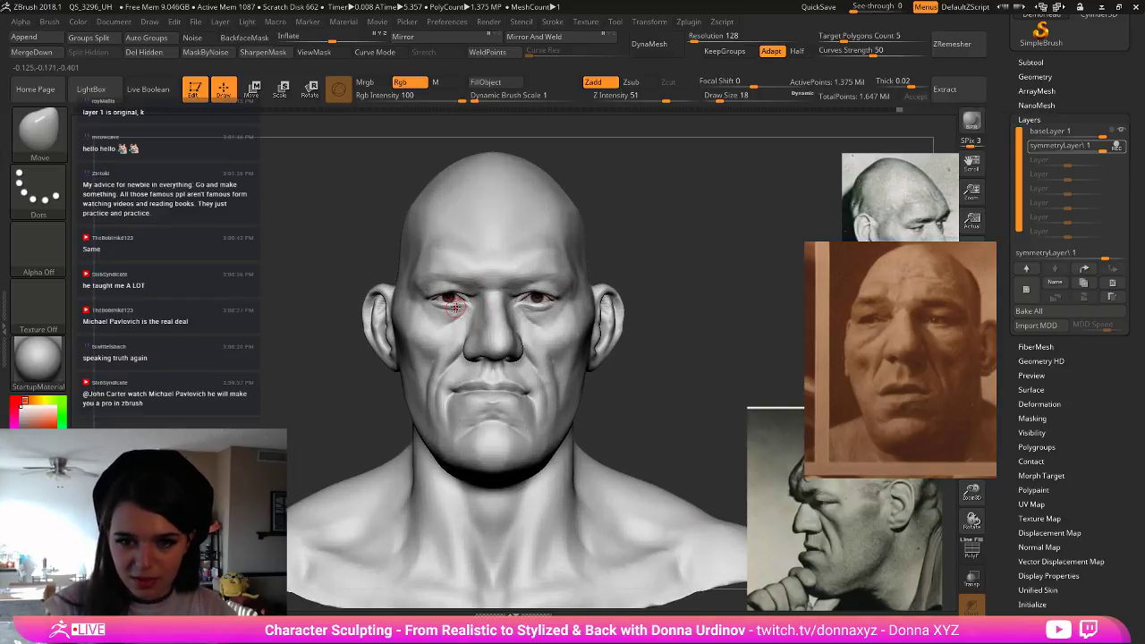
- Shape the eyelids and outer brow area with the Move brush at draw sizes 26 to 46
key(])
key(])
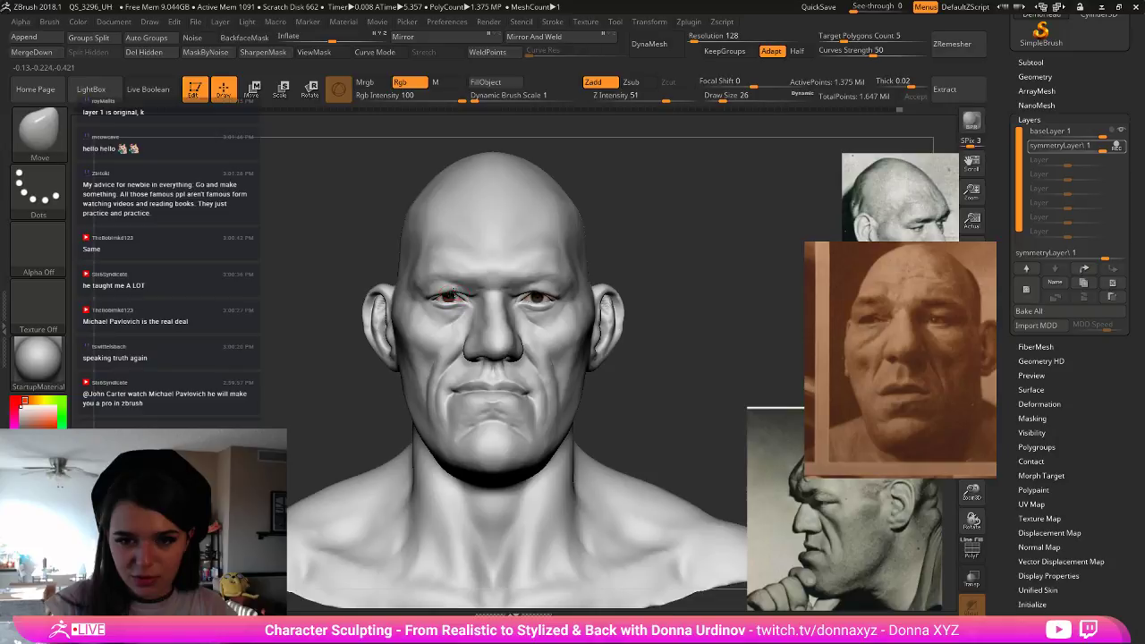
key(])
key(])
key(])
key(])
key(])
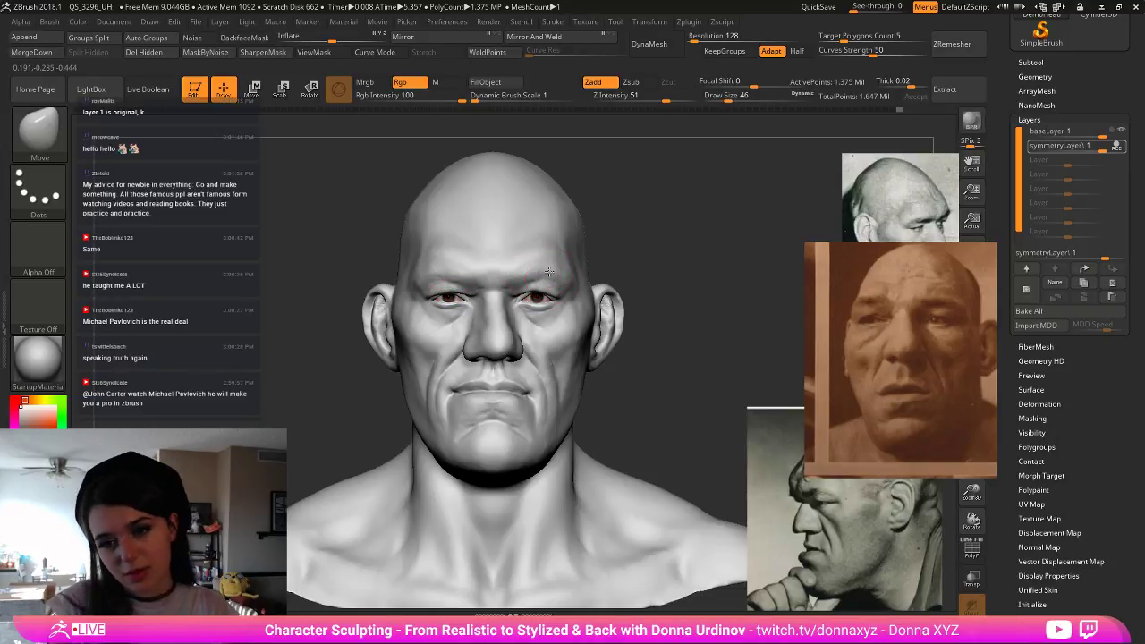
key([)
key([)
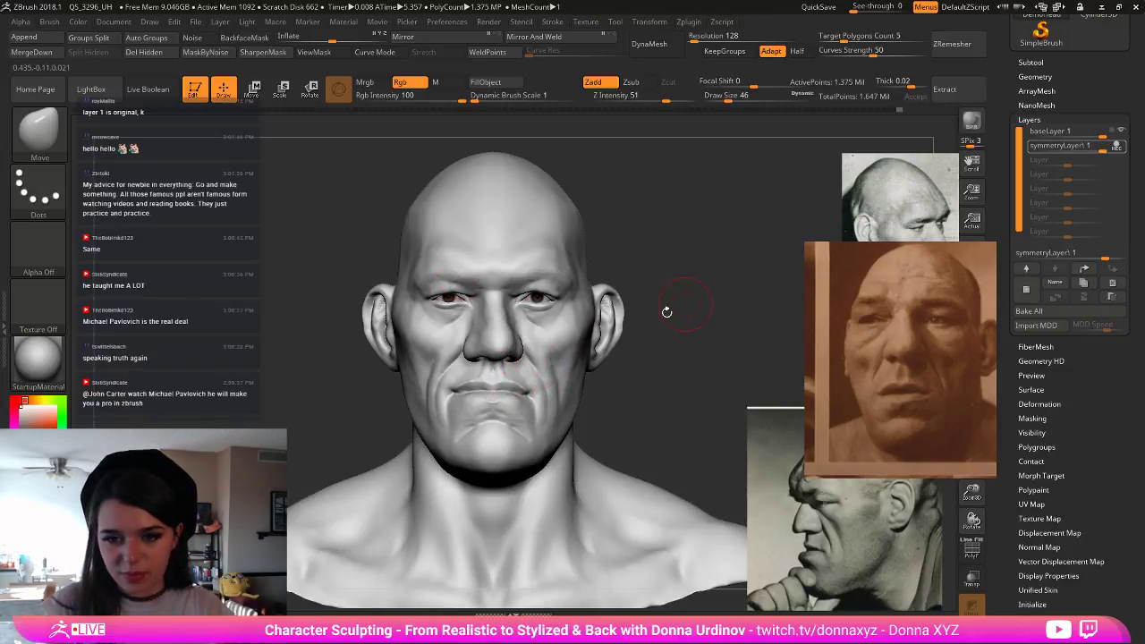
- Refine the nostrils and base of the nose from below with the Move brush at draw size 22
drag(697, 295, 704, 190)
key([)
key(bracketleft)
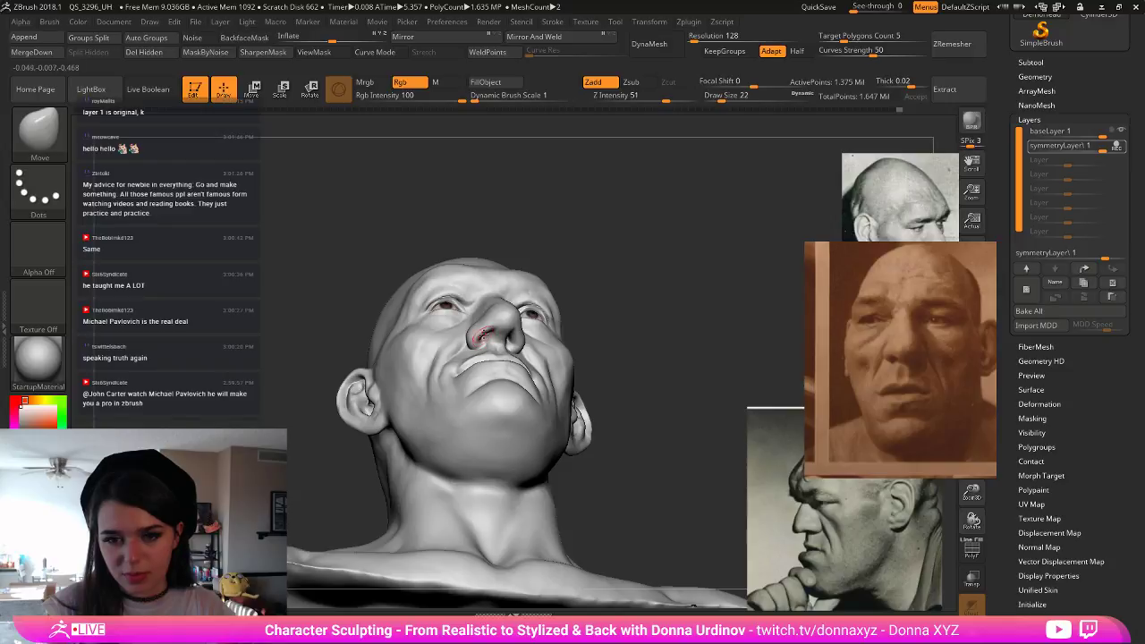
drag(510, 339, 513, 340)
drag(608, 304, 576, 306)
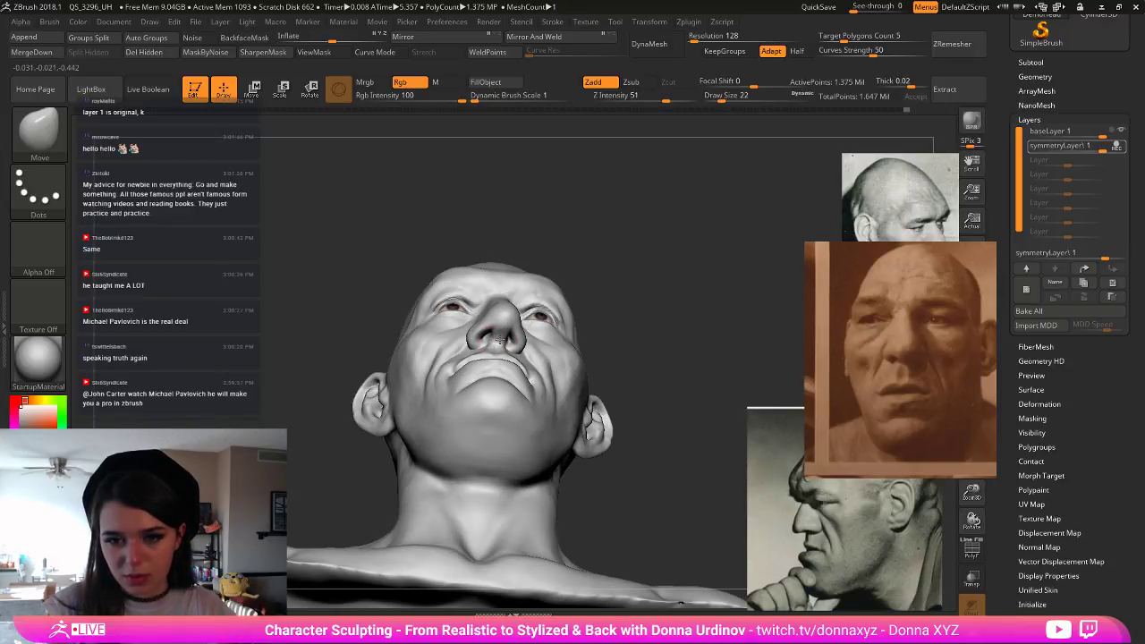
key(bracketleft)
shift+drag(646, 295, 644, 358)
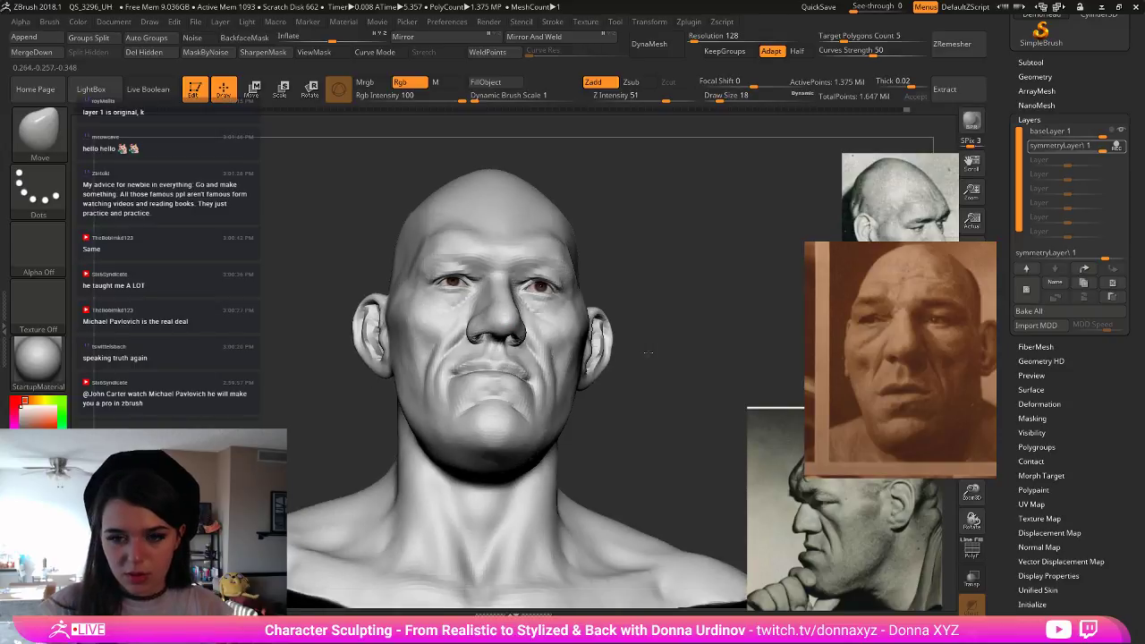
- Reshape the ears from the upper rim to the lobes with the Move brush at draw sizes 34 and 26
key(bracketright)
key(bracketright)
key(bracketright)
key(bracketright)
key(bracketright)
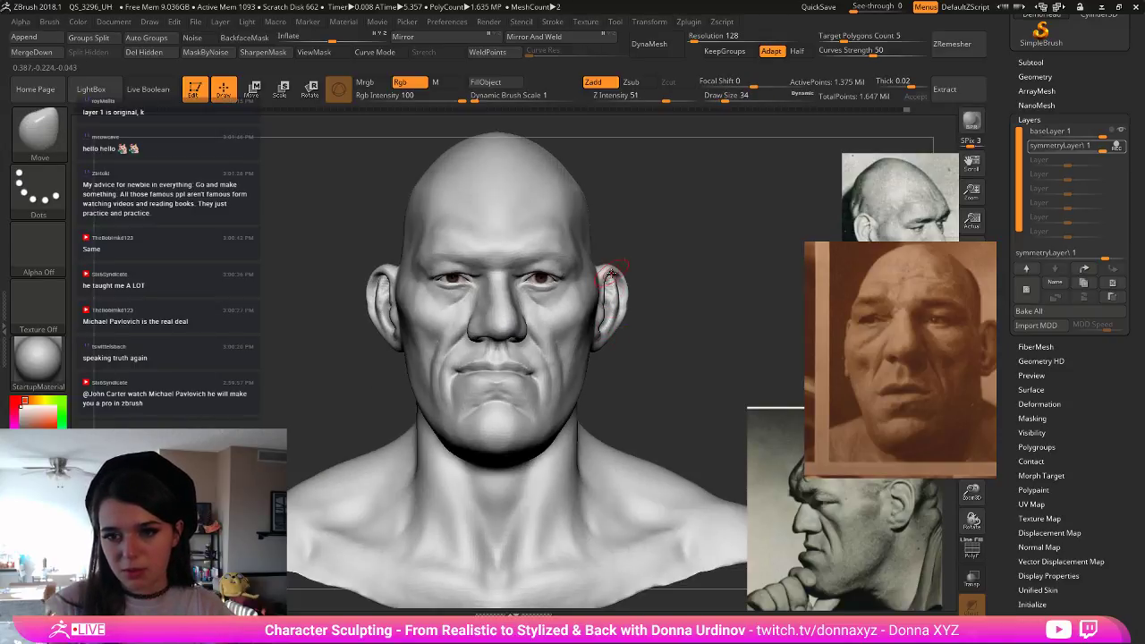
key(bracketleft)
key(bracketleft)
key(bracketleft)
key(bracketleft)
key(bracketleft)
key(bracketleft)
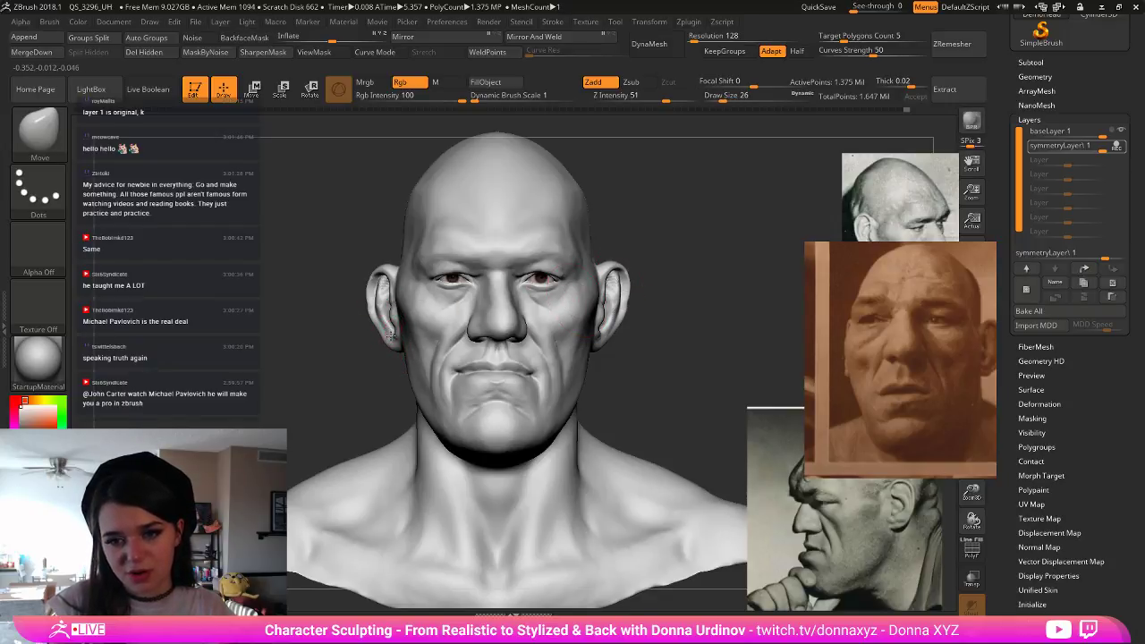
- Adjust the broad proportions of the nose and mouth area with the Move brush enlarged to draw size 90
key(bracketright)
key(bracketright)
key(bracketright)
key(bracketright)
key(bracketright)
key(bracketright)
key(bracketright)
key(bracketright)
key(bracketright)
key(bracketright)
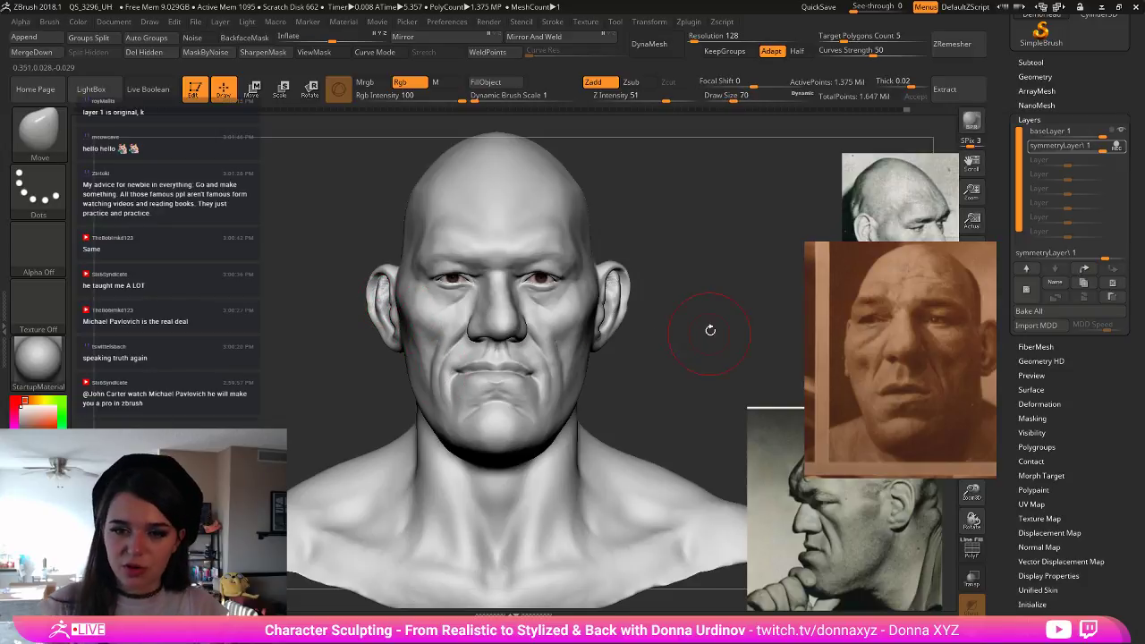
alt+drag(703, 331, 657, 286)
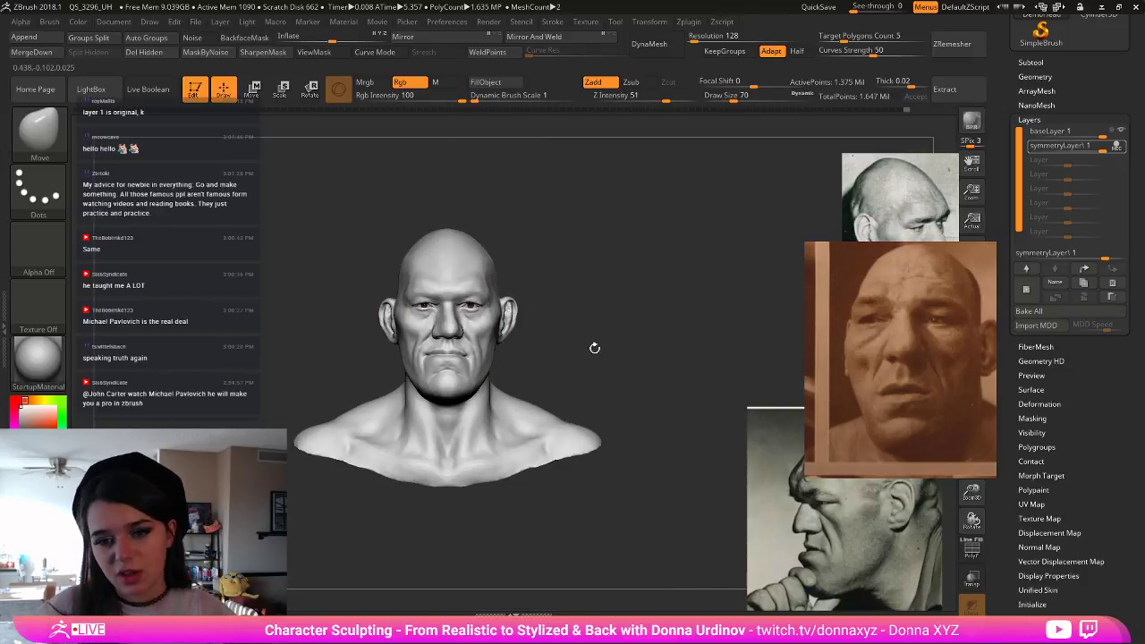
mouse_move(595, 347)
mouse_down()
mouse_move(621, 350)
mouse_move(602, 350)
mouse_move(601, 367)
mouse_up()
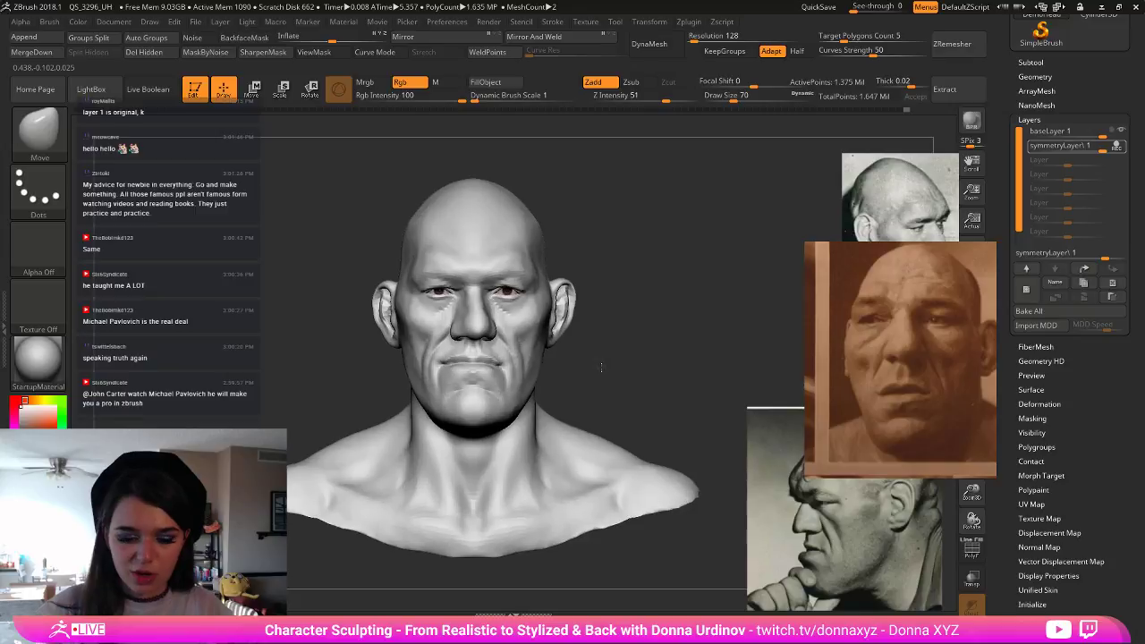
key(bracketright)
key(bracketright)
key(bracketright)
key(bracketright)
key(bracketright)
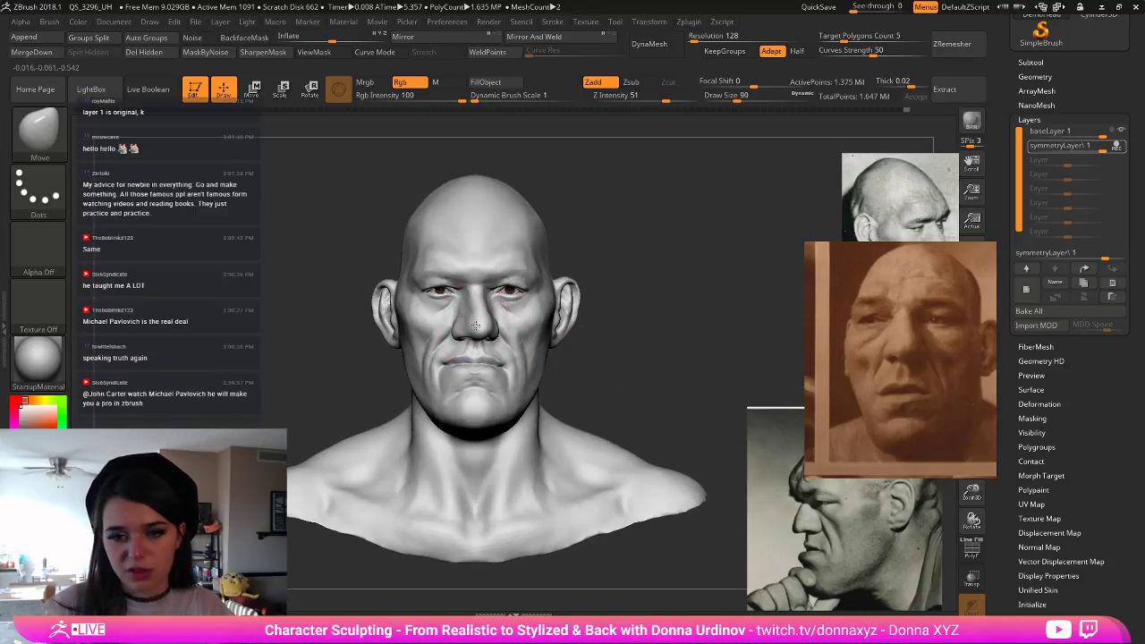
key(bracketleft)
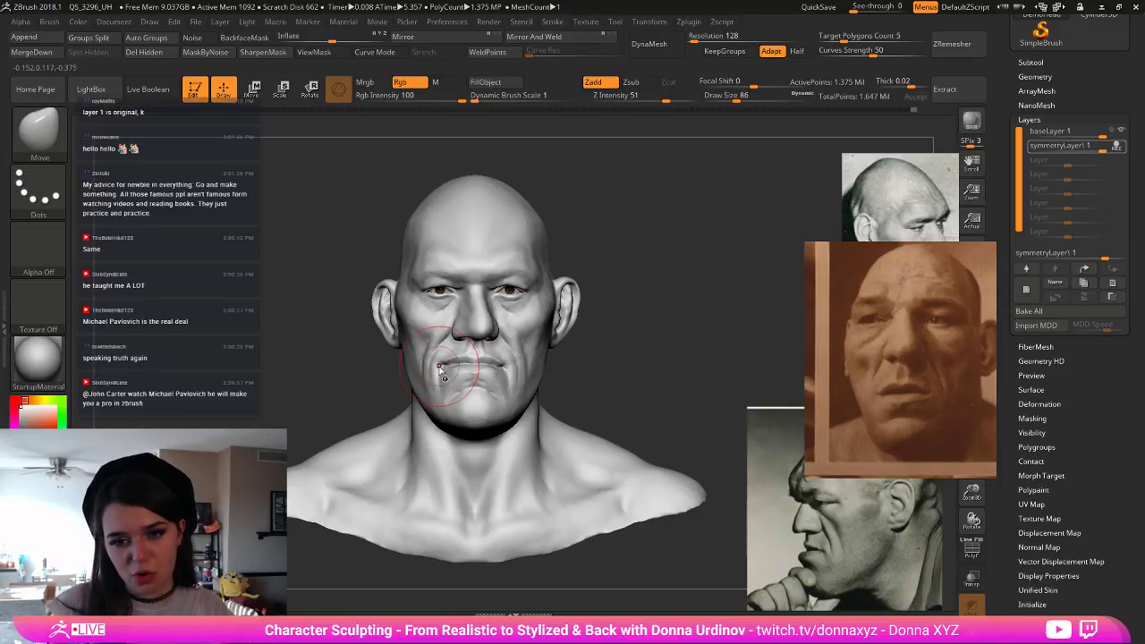
- Adjust the area under the eyes and the lower lids with the Move brush at draw sizes 42 and 30
key(bracketleft)
key(bracketleft)
key(bracketleft)
key(bracketleft)
key(bracketleft)
key(bracketleft)
key(bracketleft)
key(bracketleft)
key(bracketleft)
key(bracketleft)
key(bracketleft)
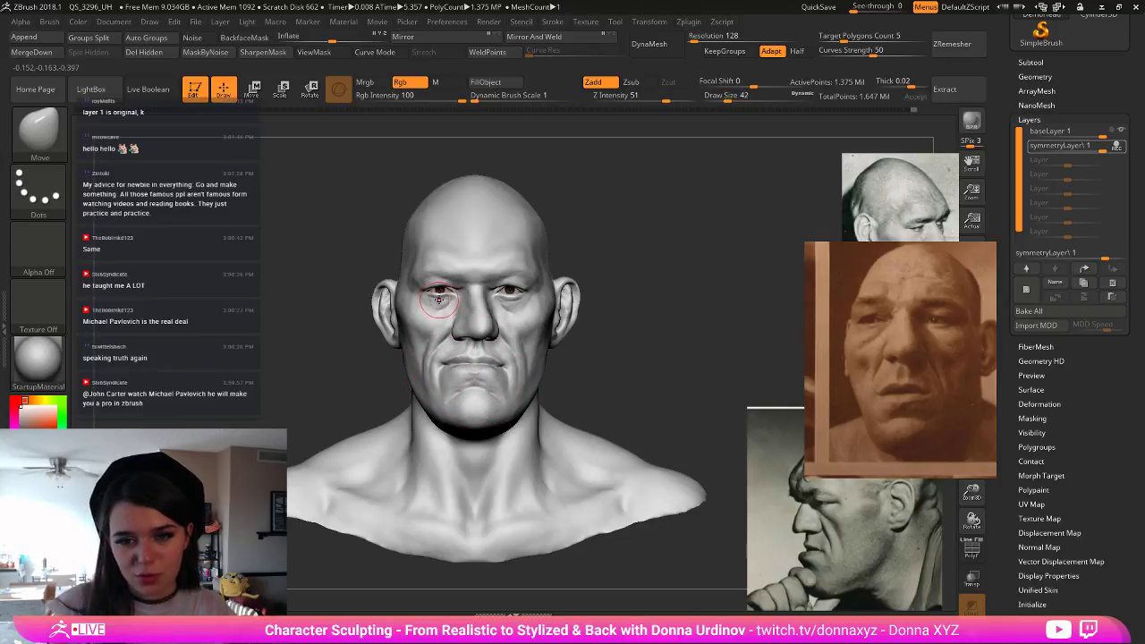
key(bracketright)
key(bracketright)
key(bracketright)
key(bracketright)
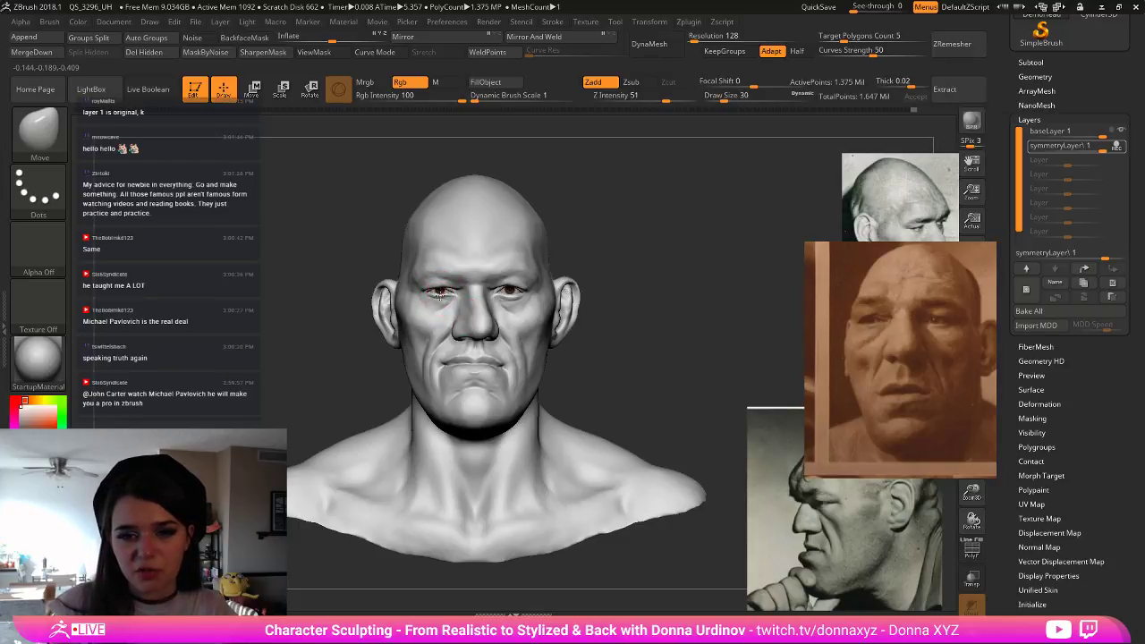
- Refine the lower eyelids and eye bags from three-quarter and front views with the Move brush at draw size 30
drag(662, 288, 756, 289)
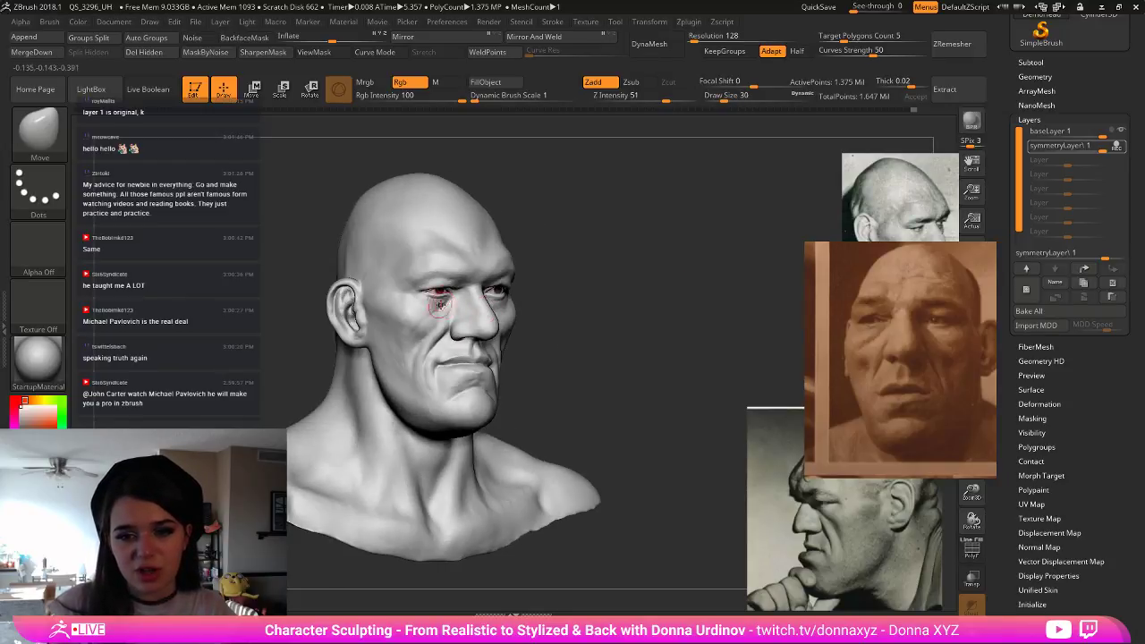
key(bracketleft)
key(bracketleft)
drag(617, 262, 529, 254)
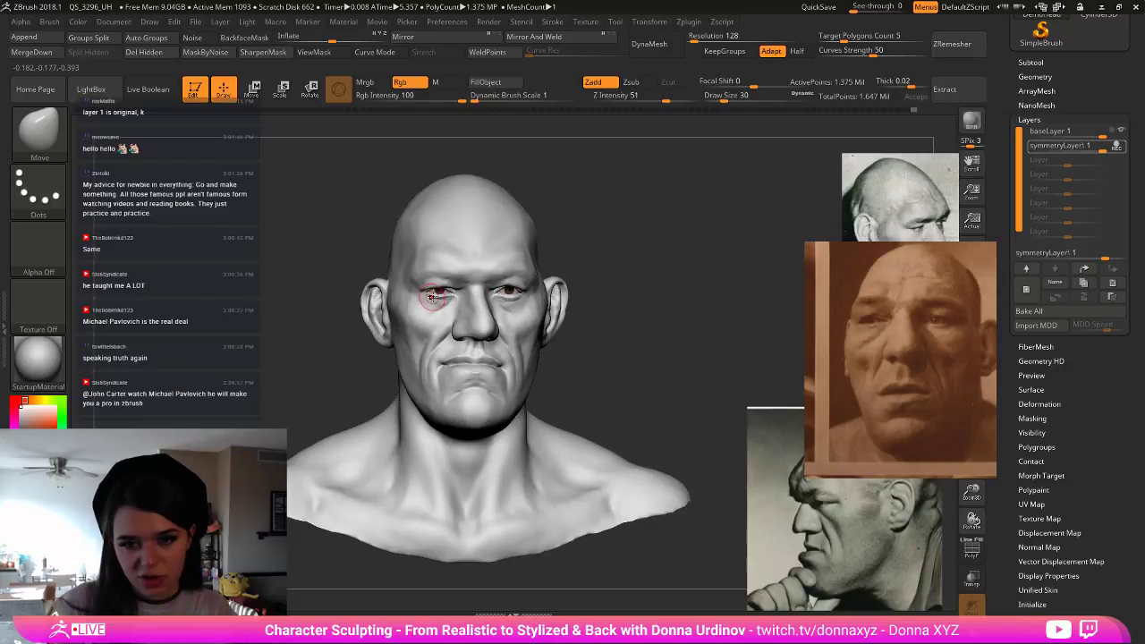
key(bracketleft)
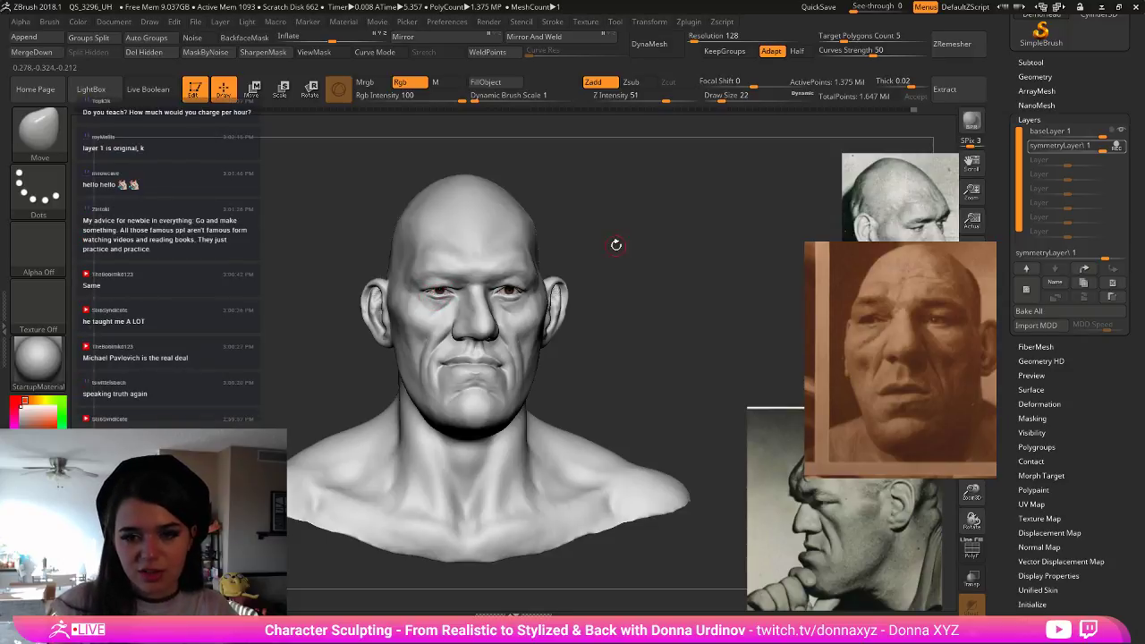
- Adjust the side of the cheek with the Move brush at draw size 58 and the upper eyelids at size 38
drag(631, 242, 575, 263)
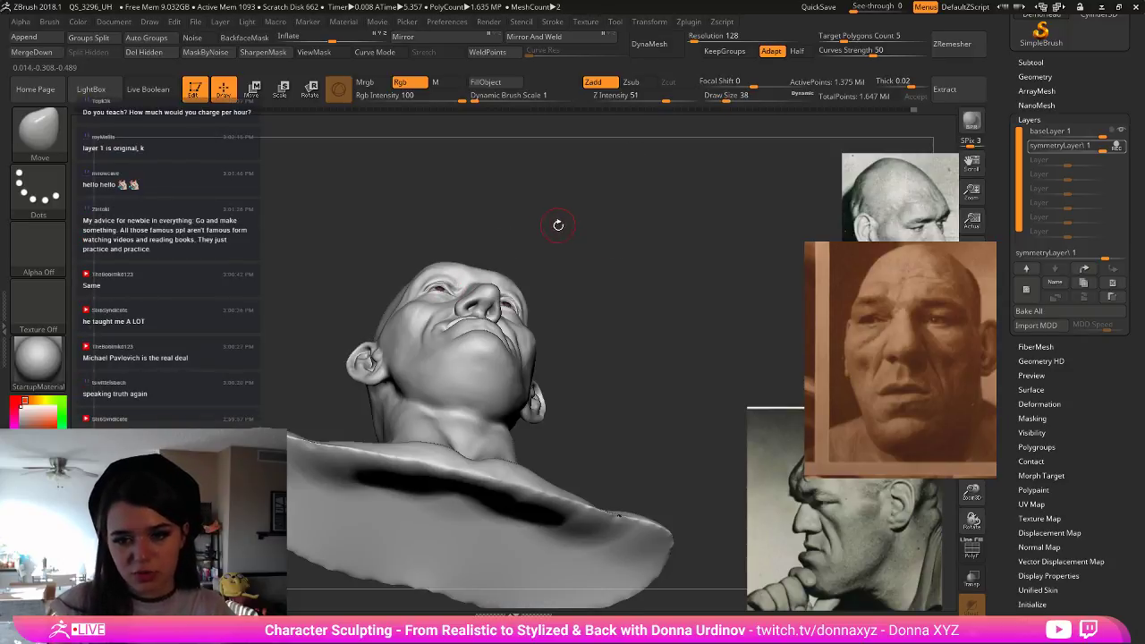
drag(557, 224, 586, 284)
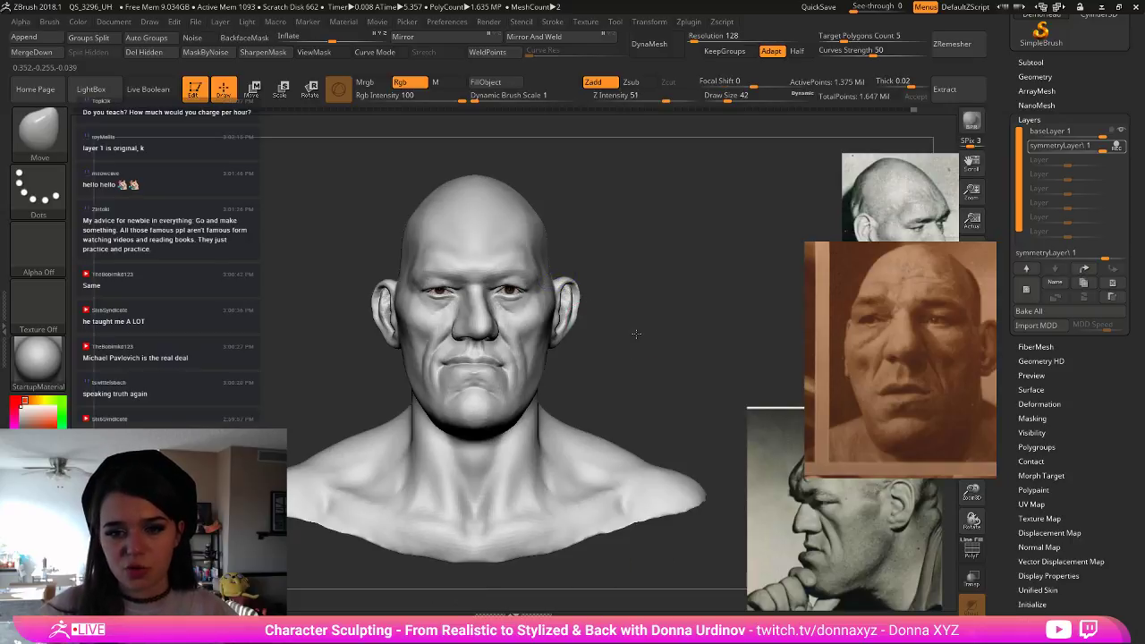
alt+drag(636, 333, 637, 336)
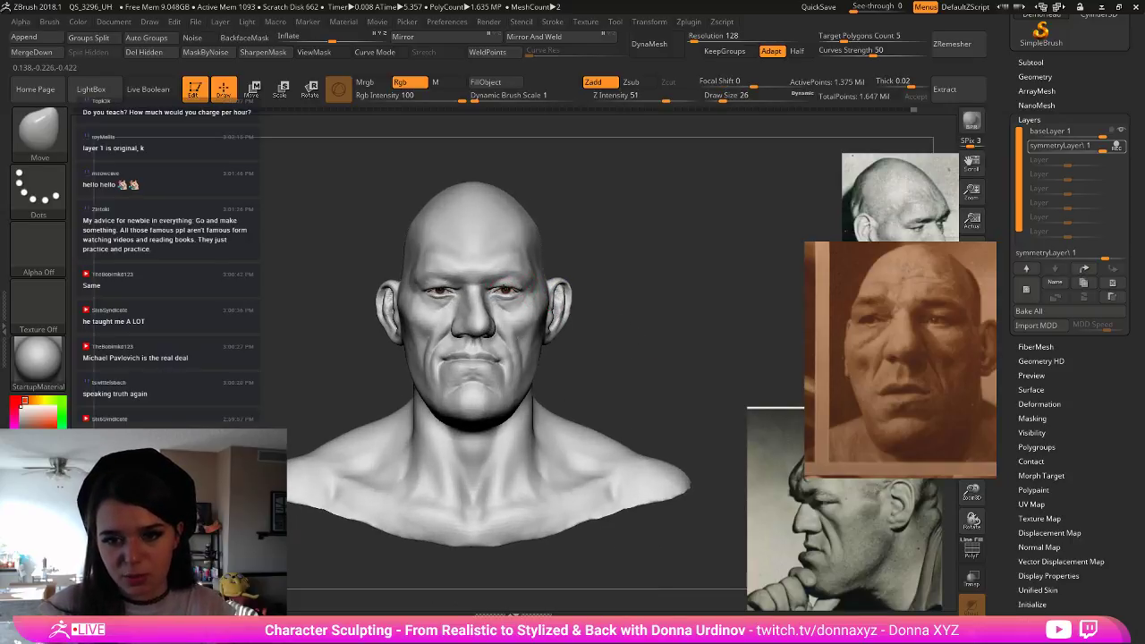
key(bracketright)
key(bracketright)
key(bracketright)
key(bracketright)
key(bracketright)
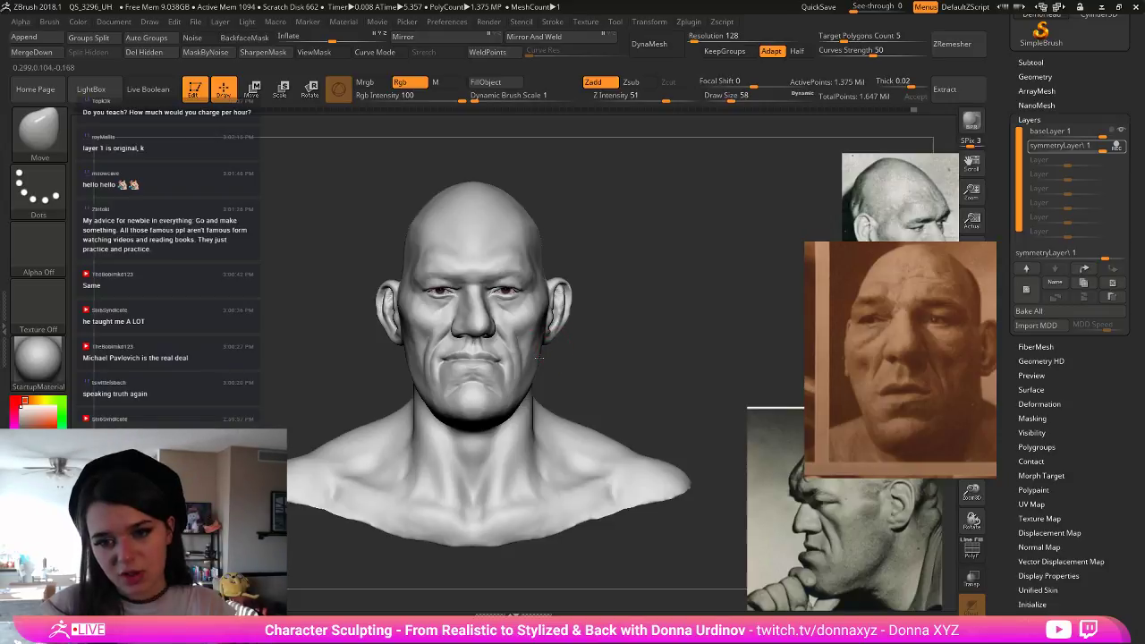
key(bracketleft)
key(bracketleft)
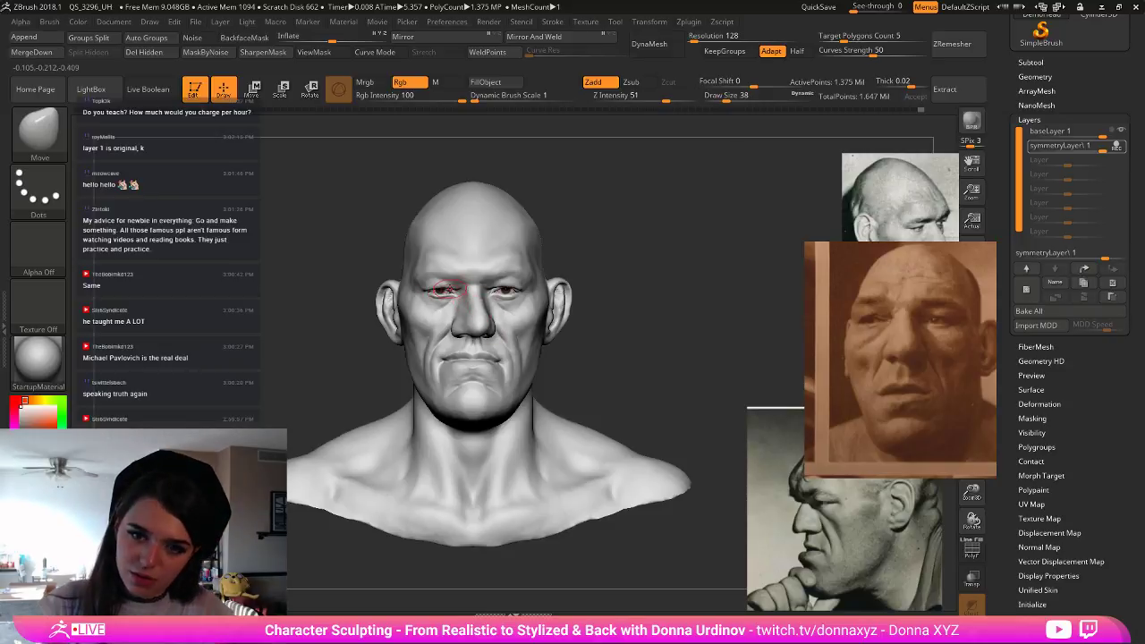
- Pull the chin slightly downward with the Move brush at draw size 118
key(bracketright)
key(bracketright)
key(bracketright)
key(bracketright)
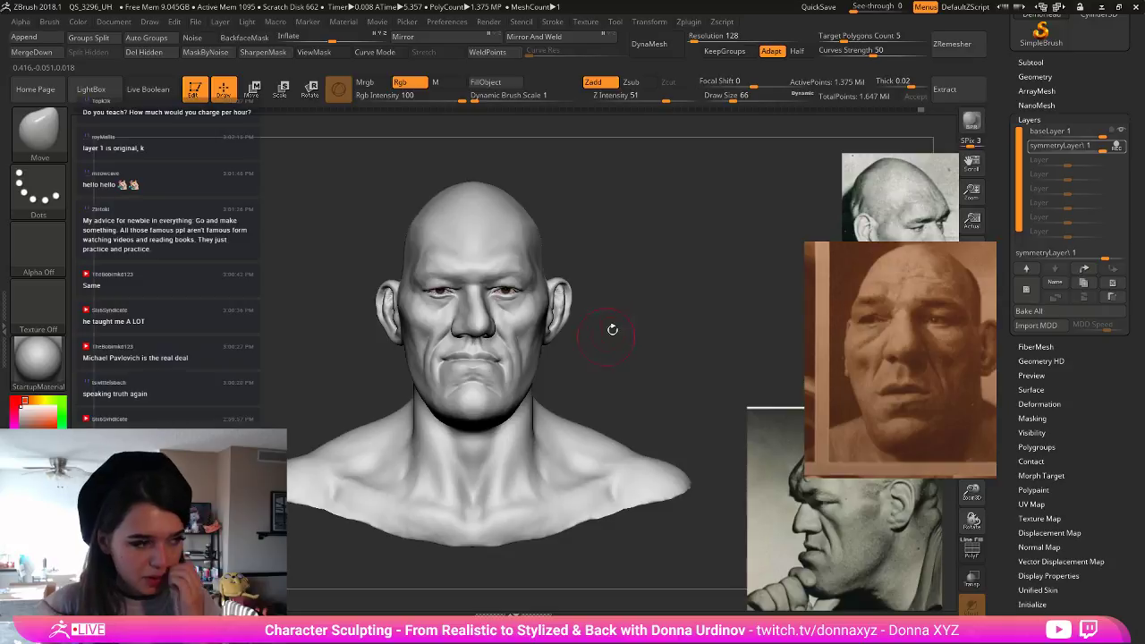
key(bracketright)
key(bracketright)
key(bracketright)
key(bracketright)
key(bracketright)
drag(481, 402, 482, 414)
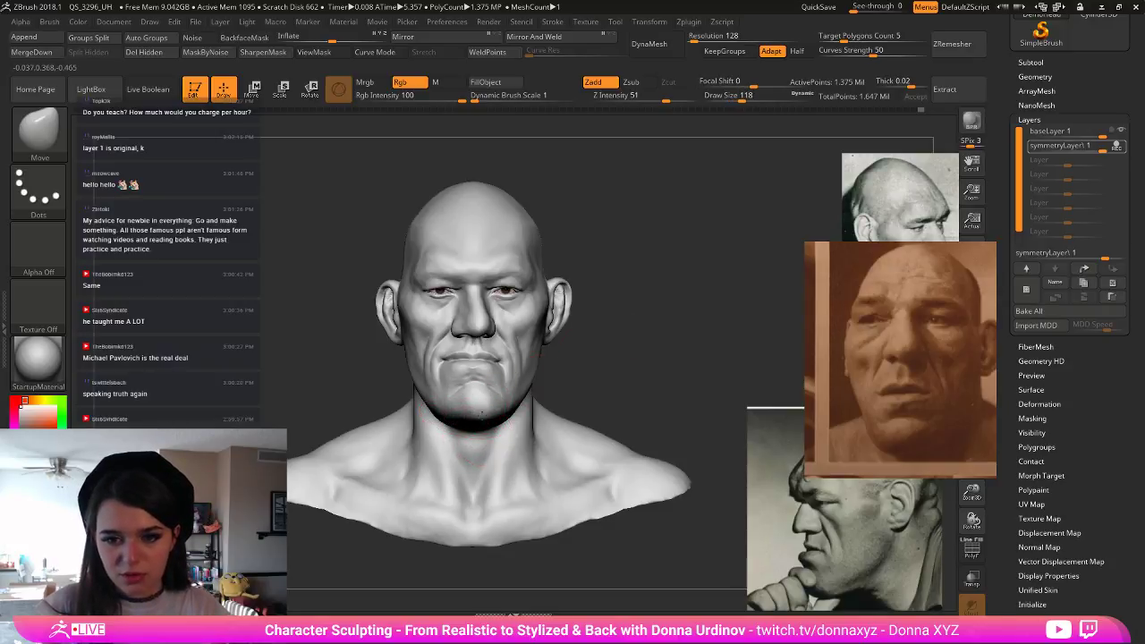
- Turn off recording on the symmetry layer and lower its intensity to 0.8584
key(bracketleft)
key(bracketleft)
key(bracketleft)
key(bracketleft)
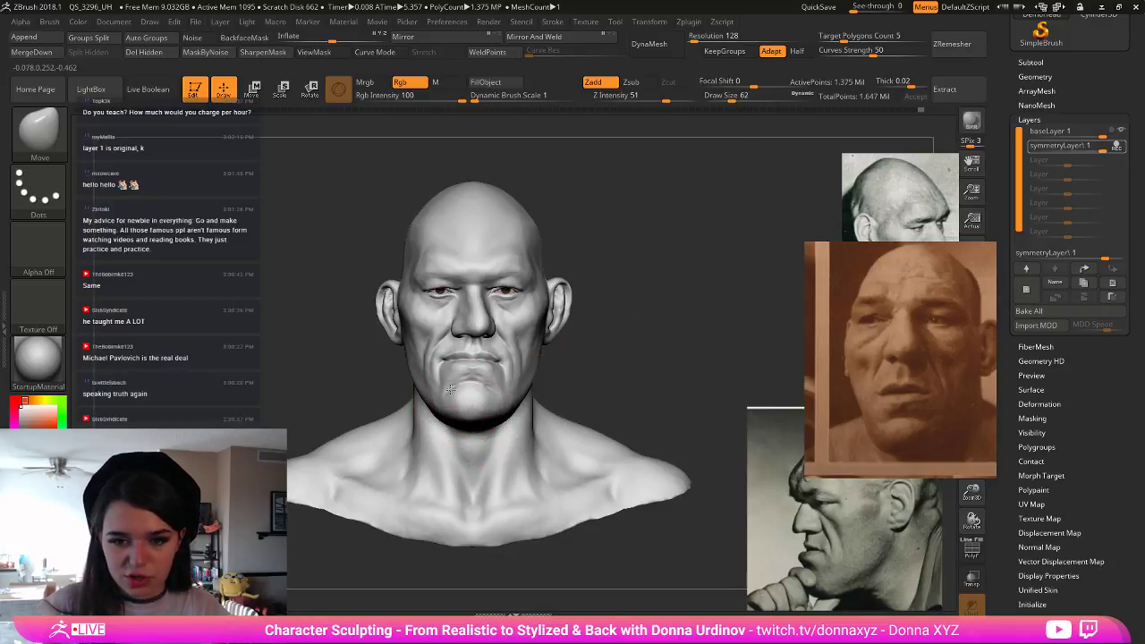
key(bracketleft)
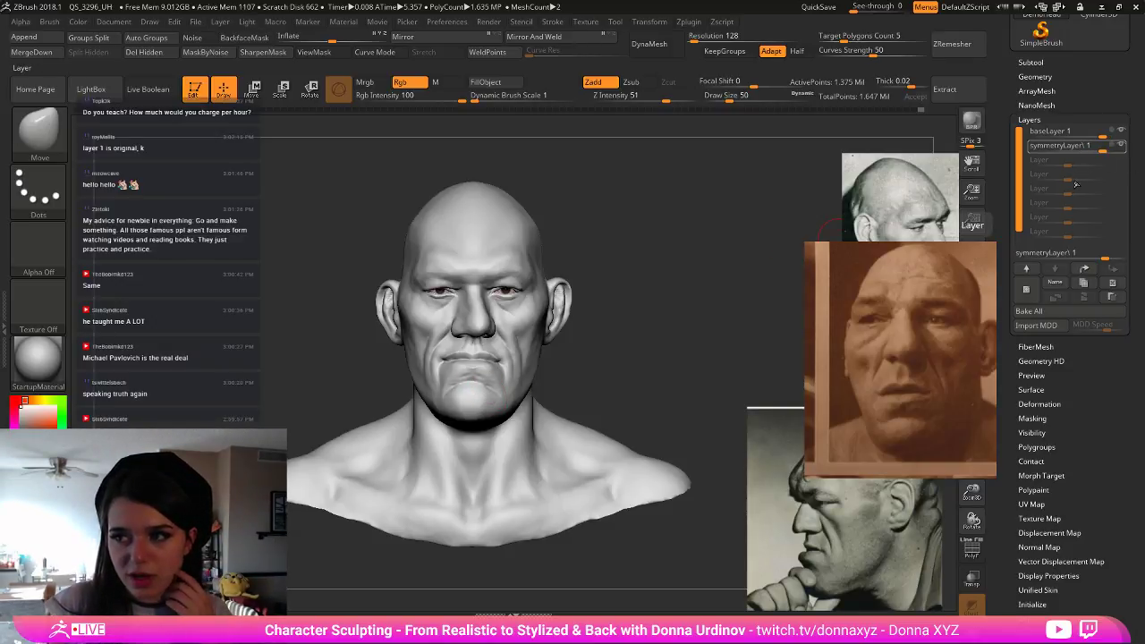
click(1116, 145)
mouse_move(1101, 149)
mouse_down()
mouse_move(1077, 150)
mouse_move(1090, 150)
mouse_up()
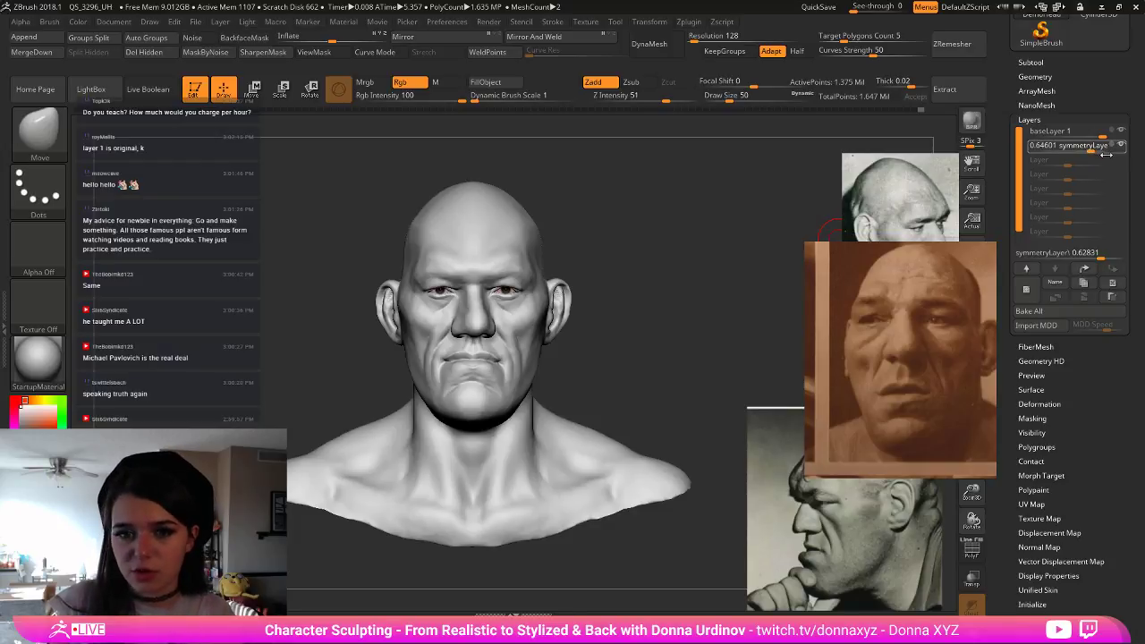
drag(1103, 154, 1097, 150)
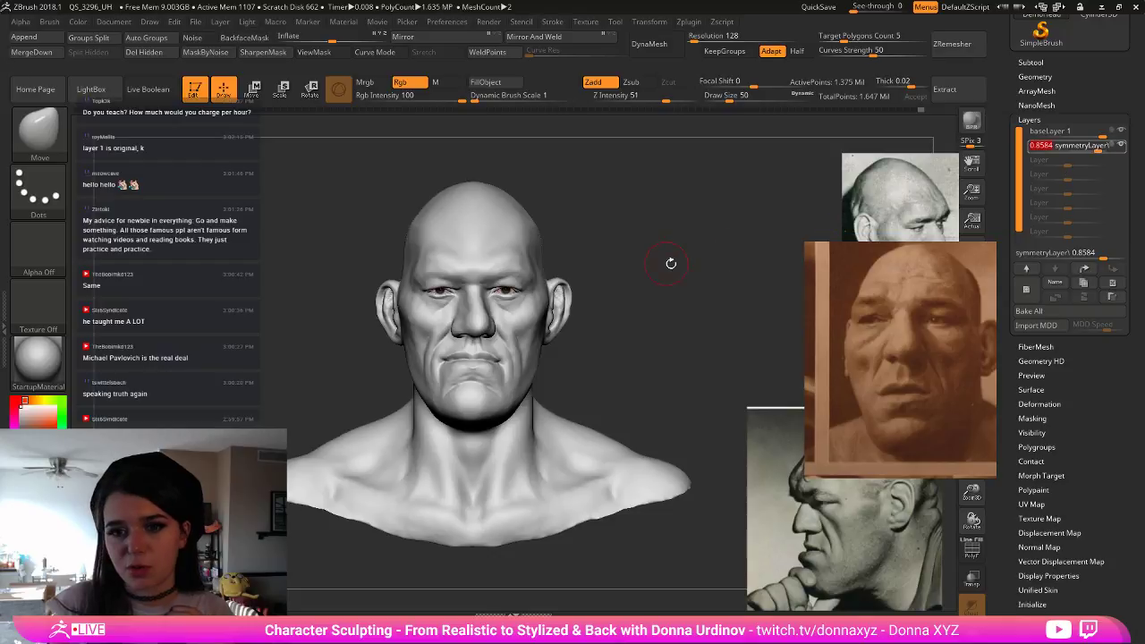
- Switch to the DamStandard brush and reduce its draw size to 8
mouse_move(649, 275)
mouse_down()
mouse_move(667, 289)
mouse_move(654, 325)
mouse_up()
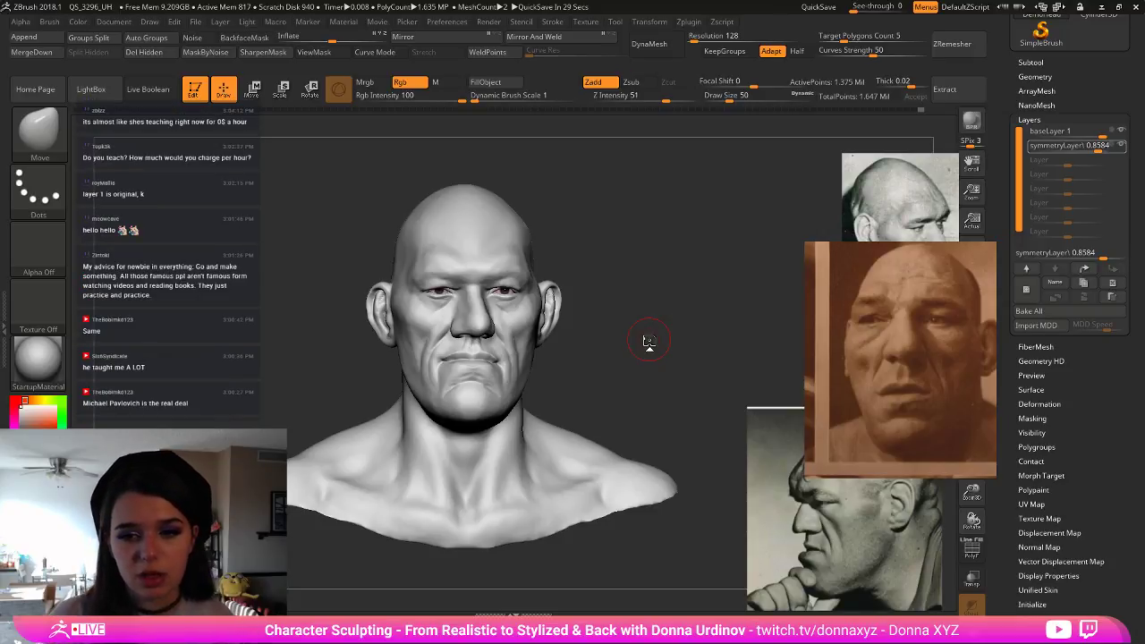
mouse_move(664, 395)
mouse_down()
mouse_move(677, 360)
mouse_move(656, 411)
mouse_up()
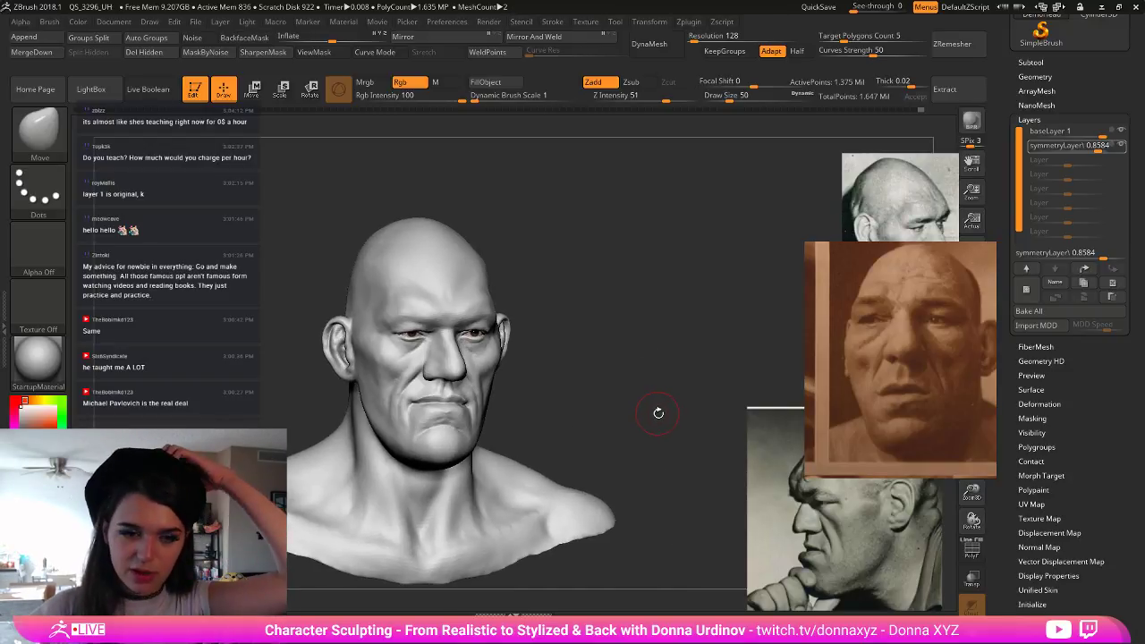
mouse_move(597, 387)
mouse_down()
mouse_move(603, 380)
mouse_move(604, 390)
mouse_up()
key(b)
key(d)
key(s)
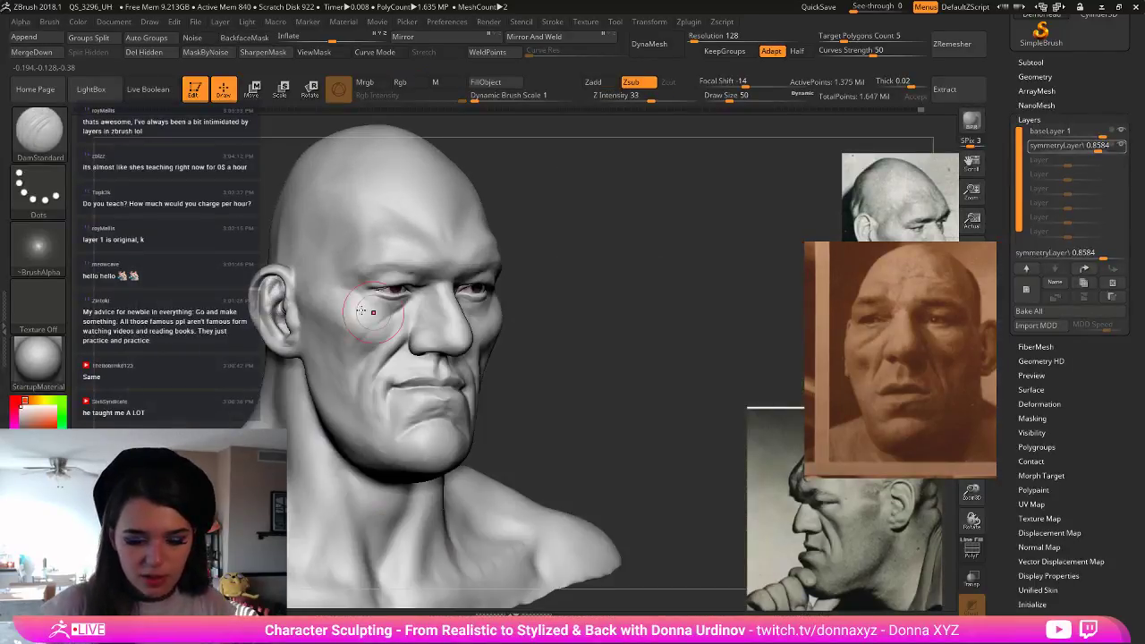
key(bracketleft)
key(bracketleft)
key(bracketleft)
key(bracketleft)
drag(526, 254, 558, 225)
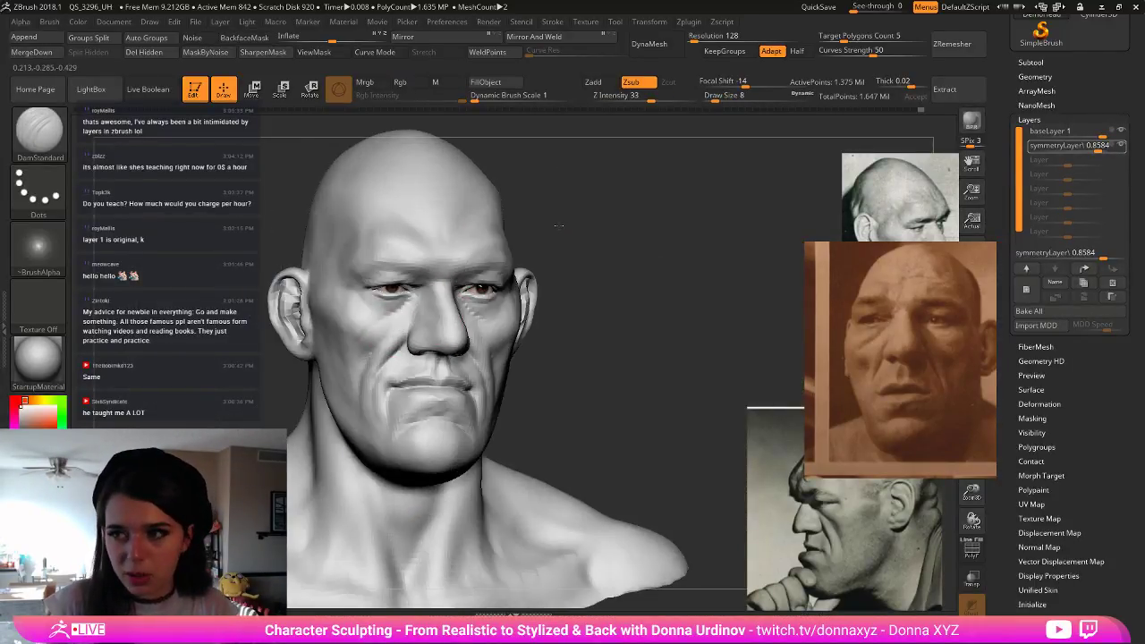
- Add a new sculpting layer and name it wrinkleLayer
click(1026, 290)
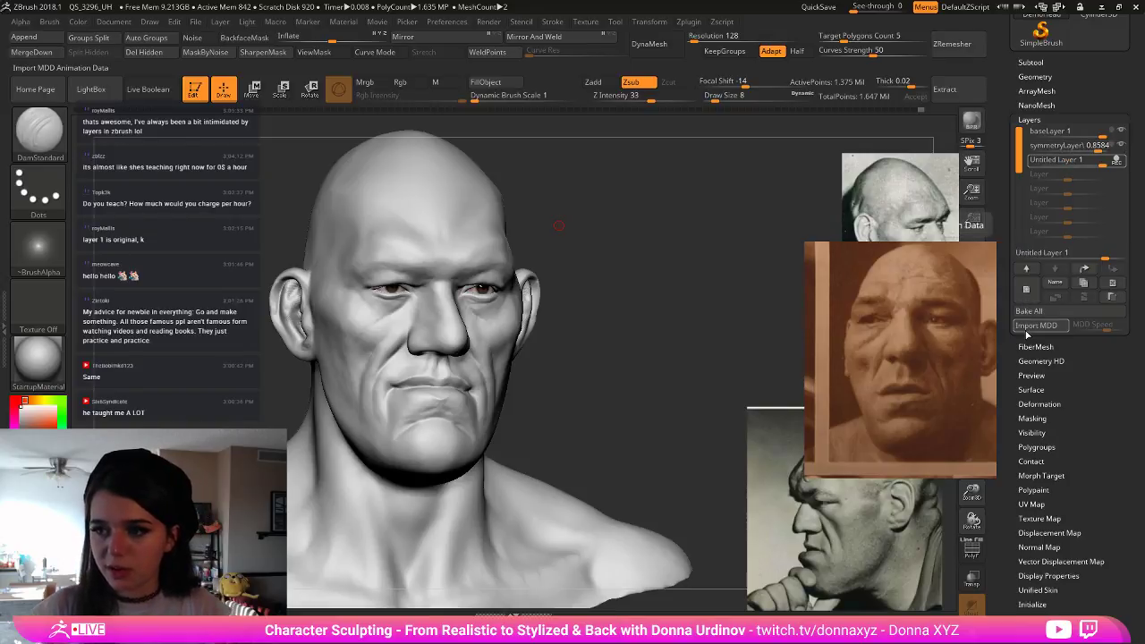
click(1063, 283)
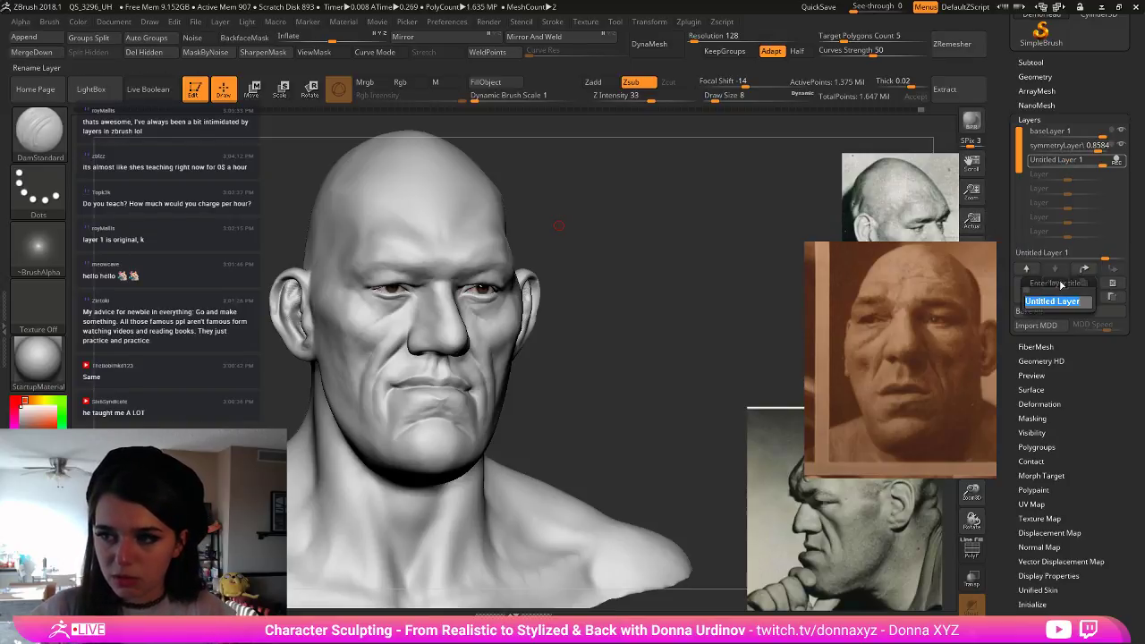
text(wrinkl)
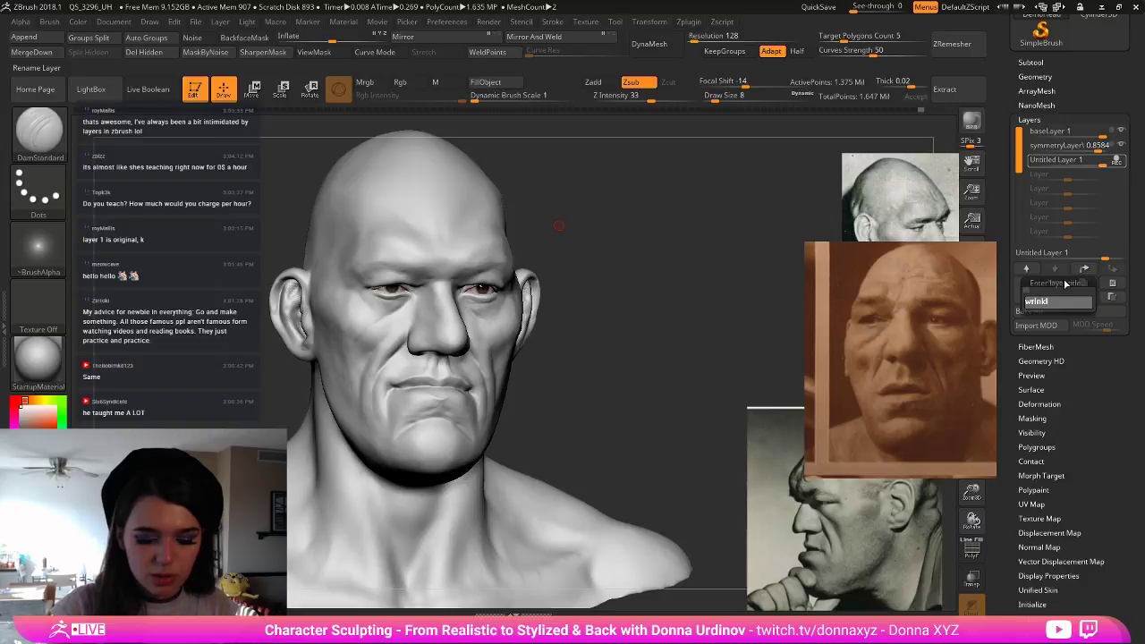
text(eLayer)
key(Return)
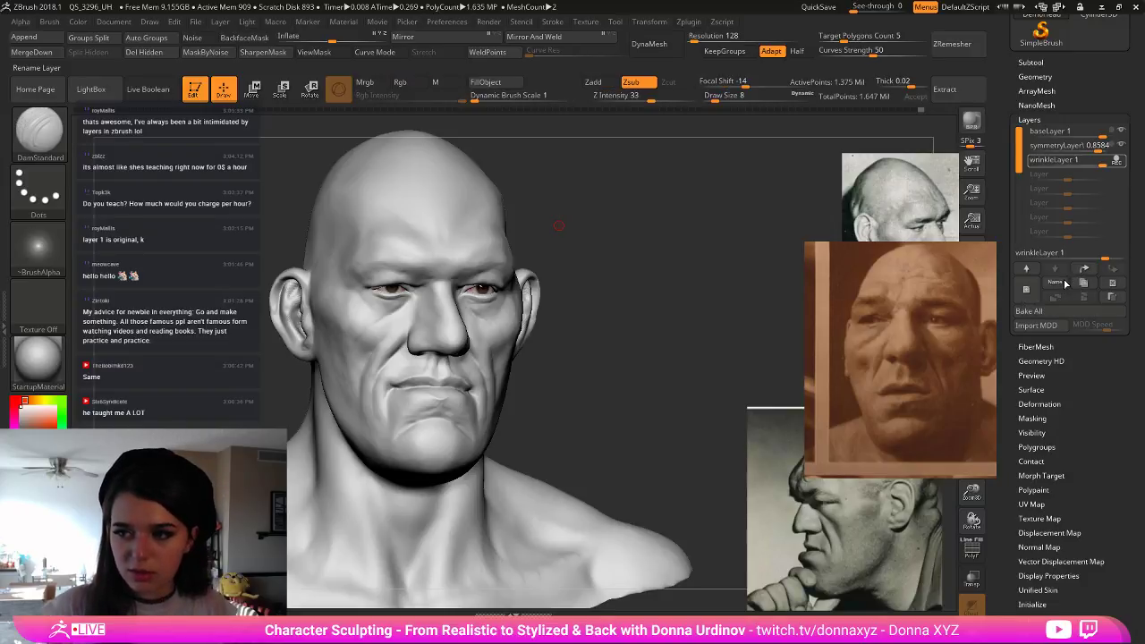
- Carve vertical frown lines between the eyebrows with the DamStandard brush at draw size 22
drag(629, 244, 537, 236)
key(])
key(])
drag(435, 266, 435, 214)
alt+drag(623, 252, 623, 297)
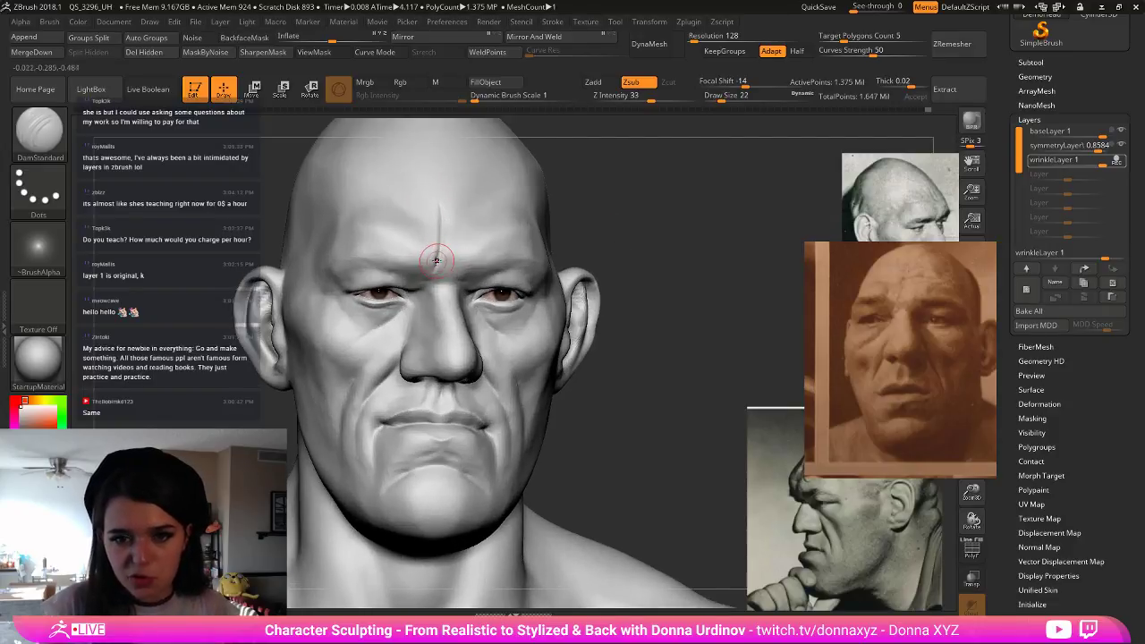
drag(437, 274, 446, 234)
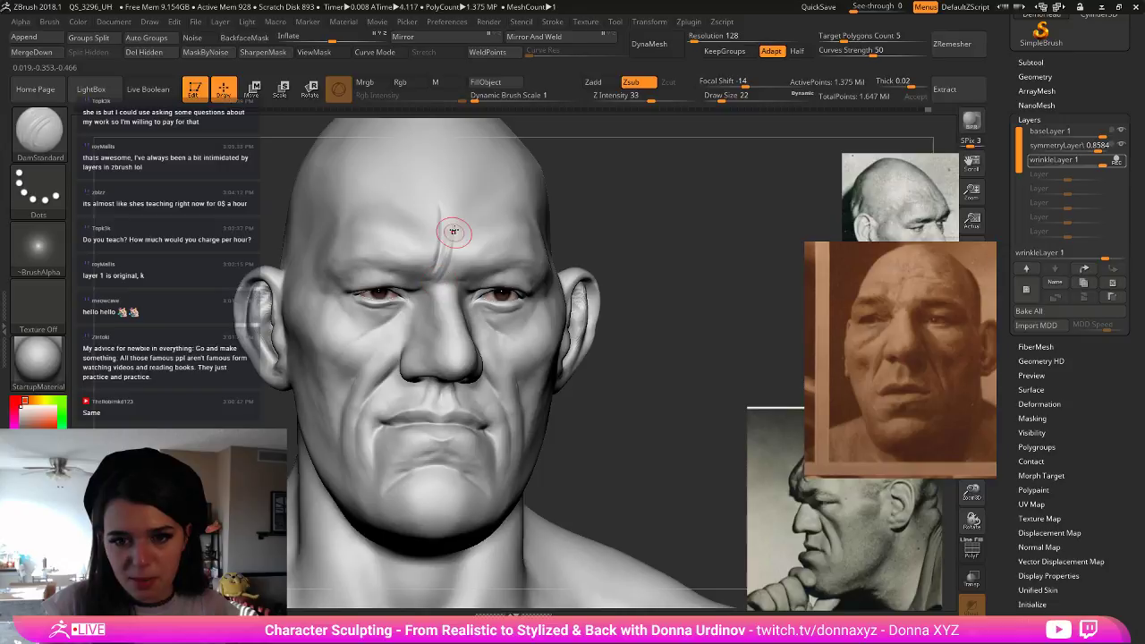
drag(444, 288, 438, 212)
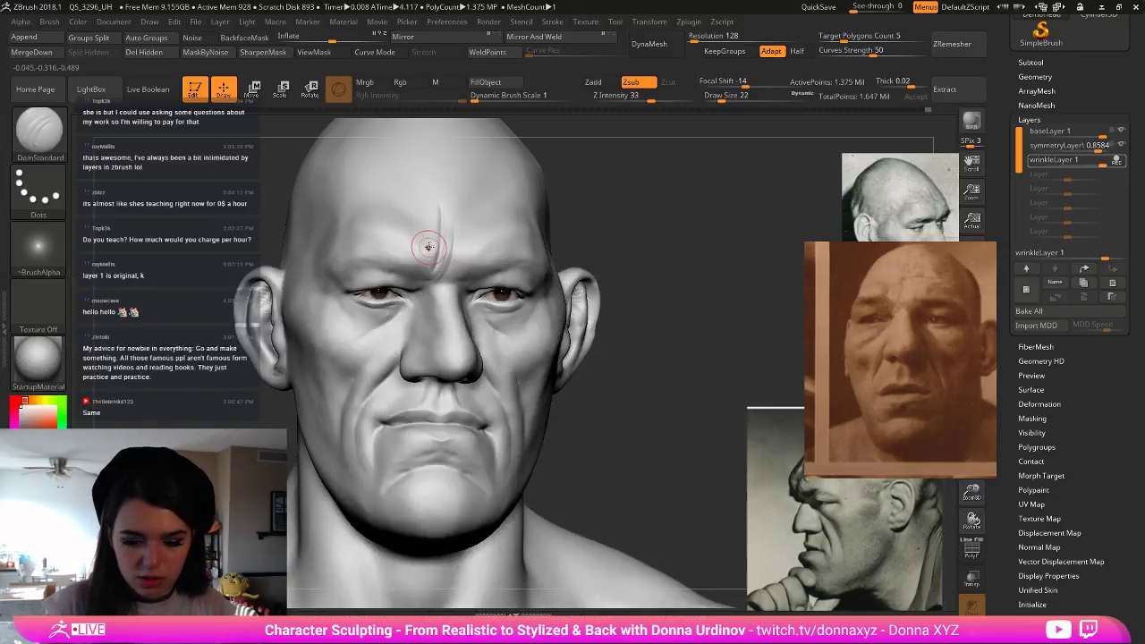
- Sharpen the frown lines above the nose bridge with a finer DamStandard stroke
key([)
key([)
drag(437, 269, 442, 218)
key(])
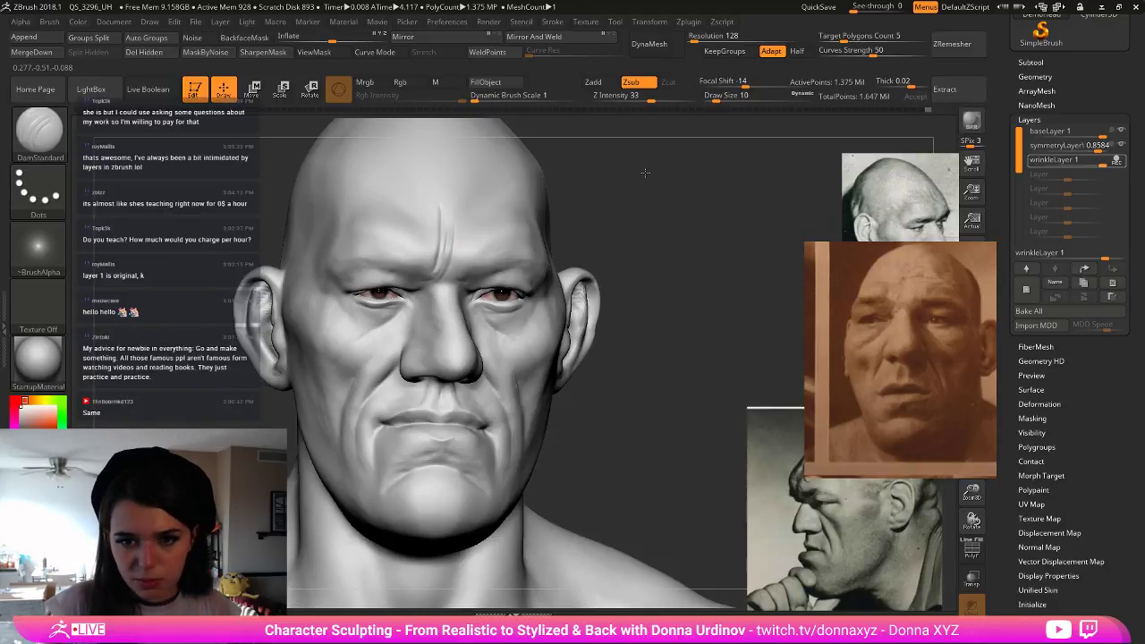
- Build up the skin beside the frown lines using the Standard brush with Rgb off, Zadd on and draw sizes 10 and 18
drag(645, 173, 716, 176)
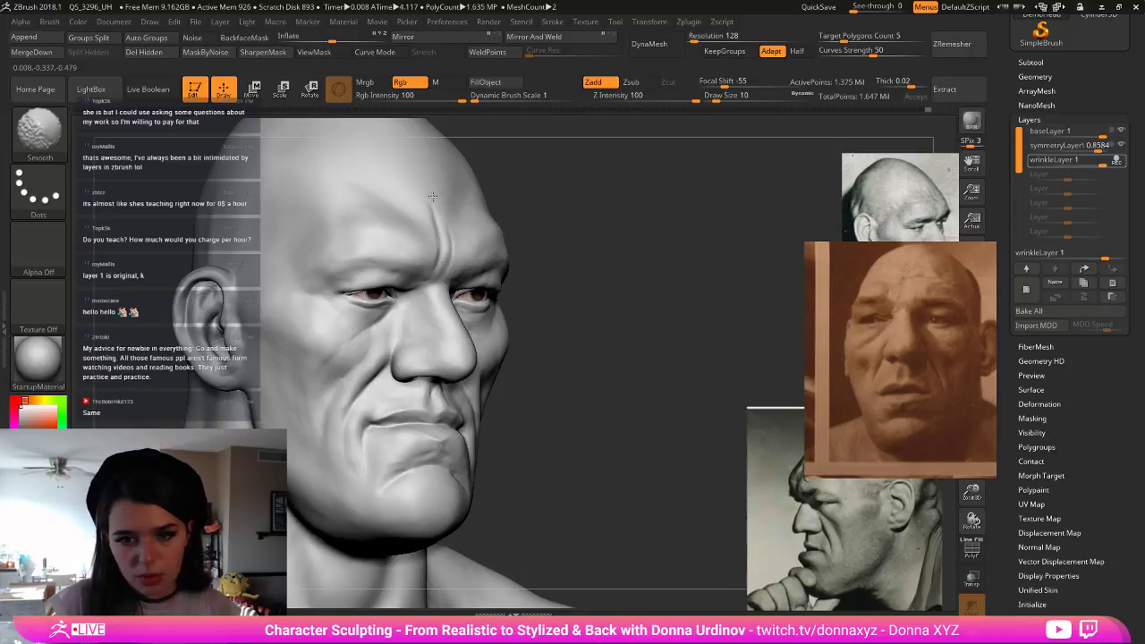
key(b)
key(s)
key(t)
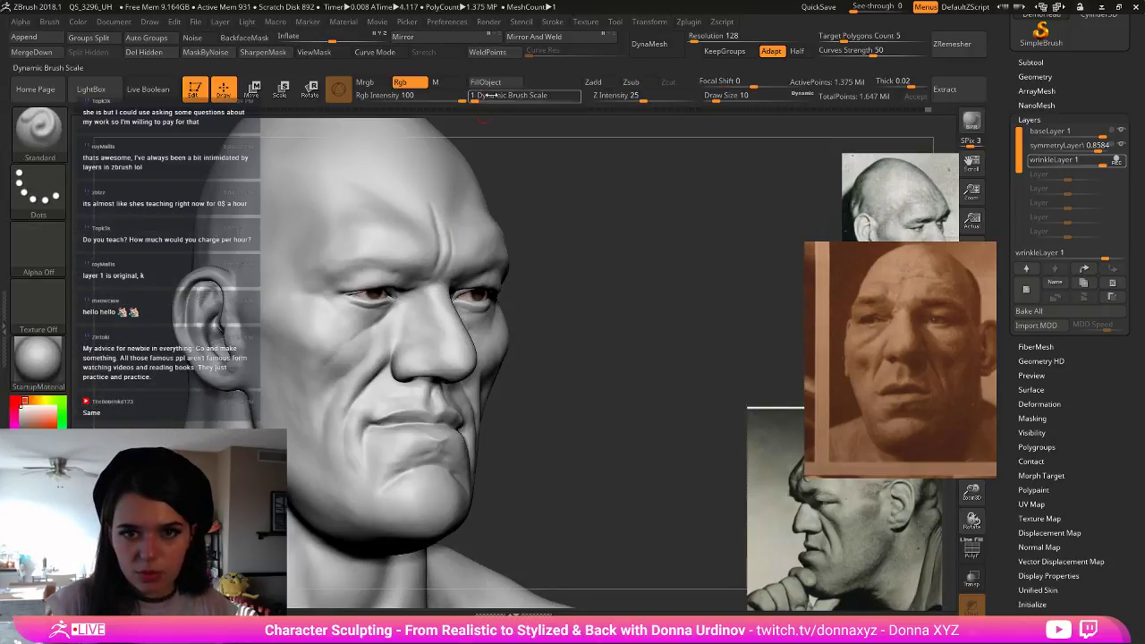
click(400, 81)
click(593, 81)
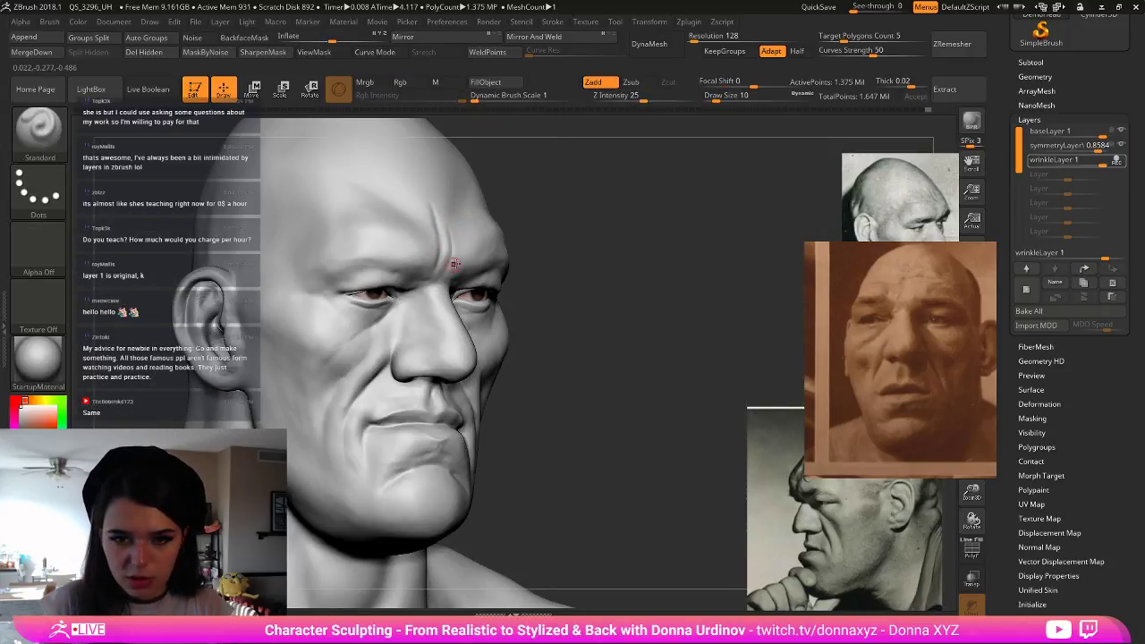
drag(435, 264, 452, 227)
drag(534, 210, 506, 213)
key(bracketright)
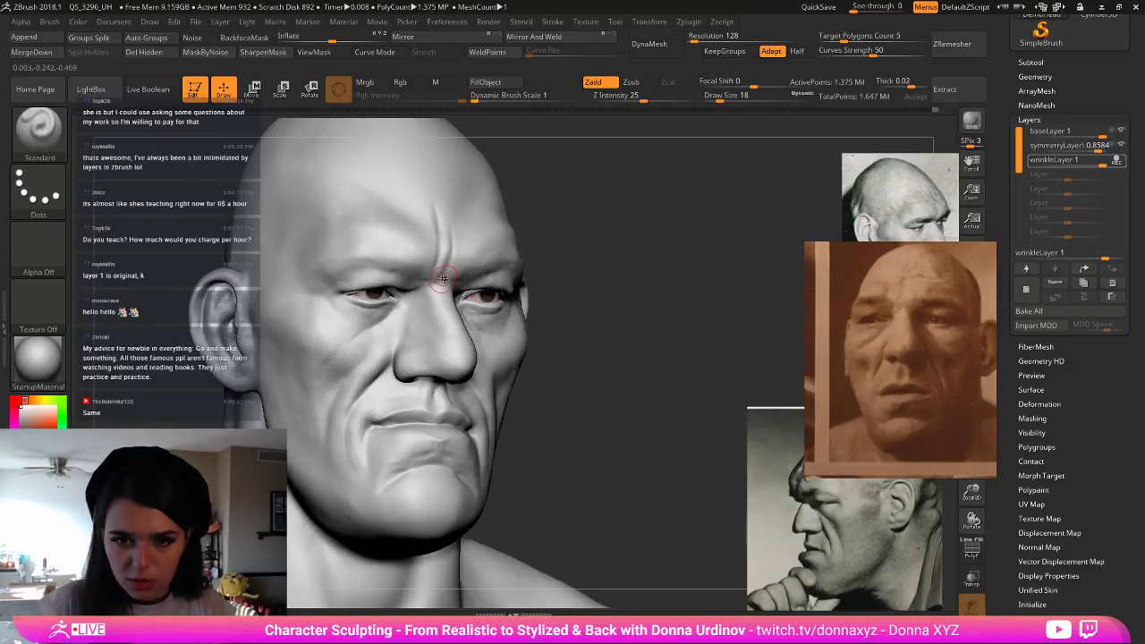
drag(442, 278, 455, 243)
- Add smaller frown folds on the lower forehead with the Standard brush at draw size 14 and soften them by smoothing
key(bracketright)
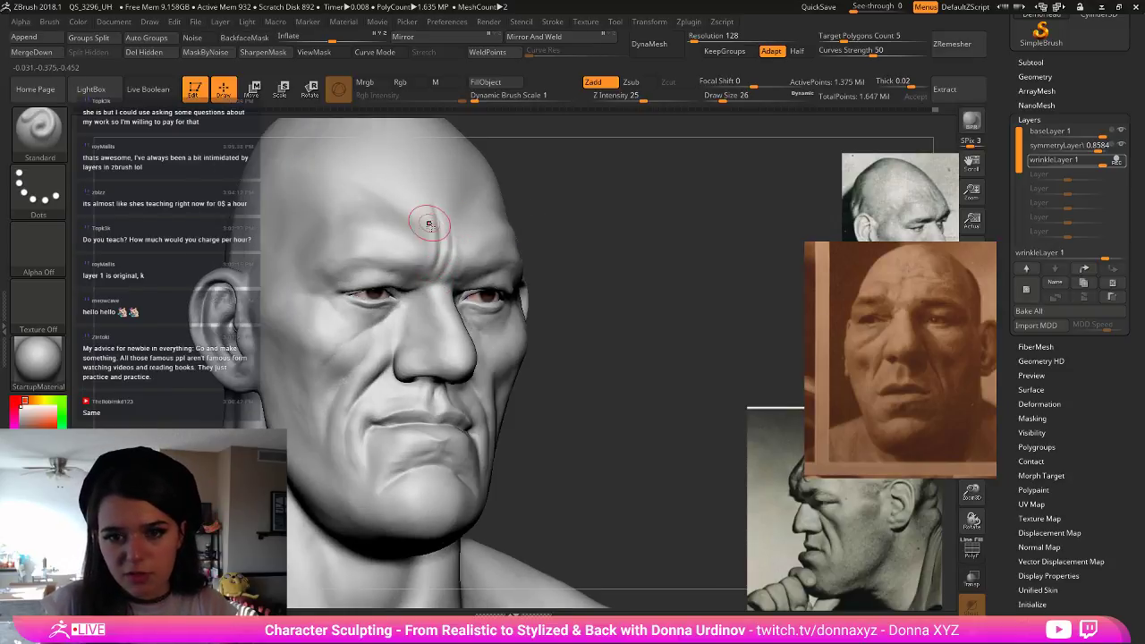
key(bracketleft)
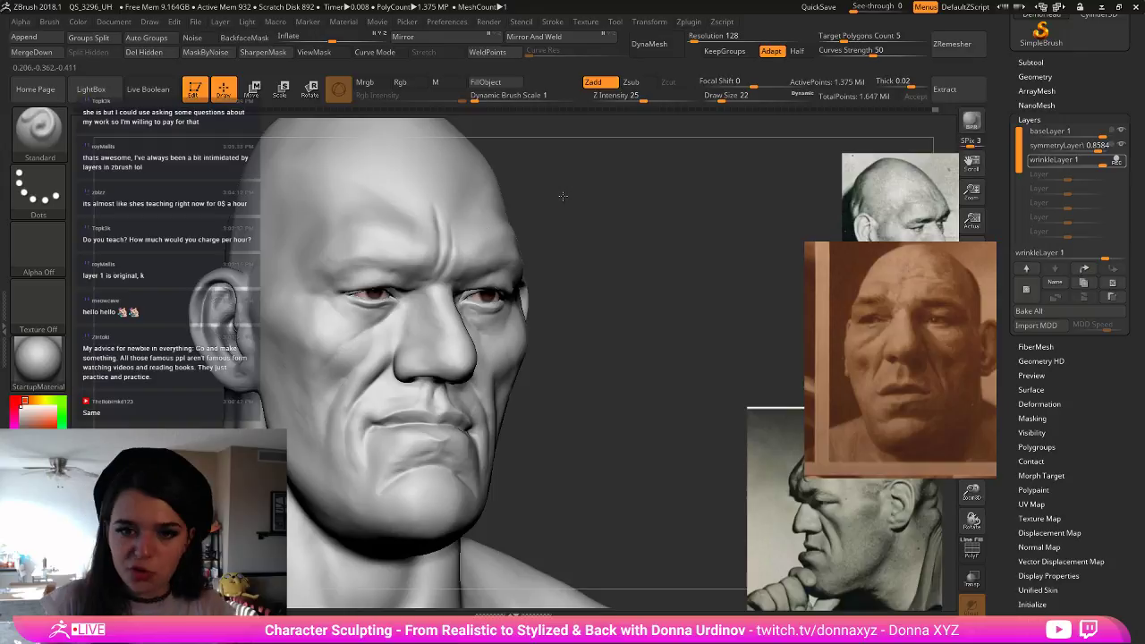
mouse_move(562, 195)
mouse_down()
mouse_move(447, 242)
mouse_move(454, 204)
mouse_up()
key([)
key([)
drag(621, 195, 585, 199)
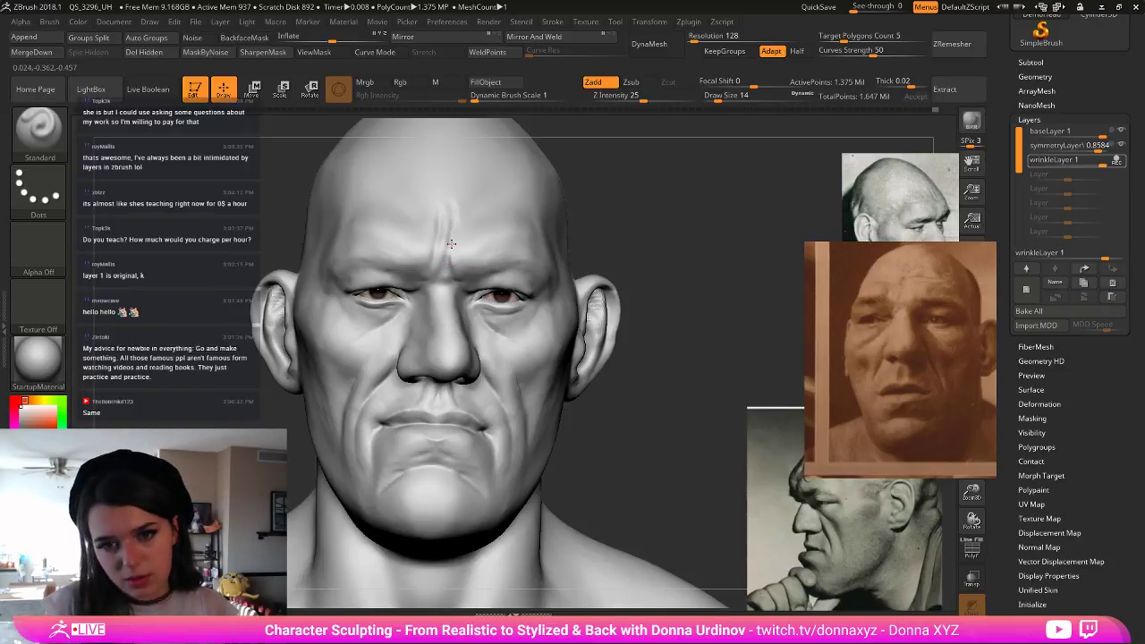
mouse_move(453, 246)
mouse_down()
mouse_move(453, 209)
mouse_move(456, 243)
mouse_up()
mouse_move(423, 192)
mouse_down()
mouse_move(452, 235)
mouse_move(459, 214)
mouse_move(456, 229)
mouse_up()
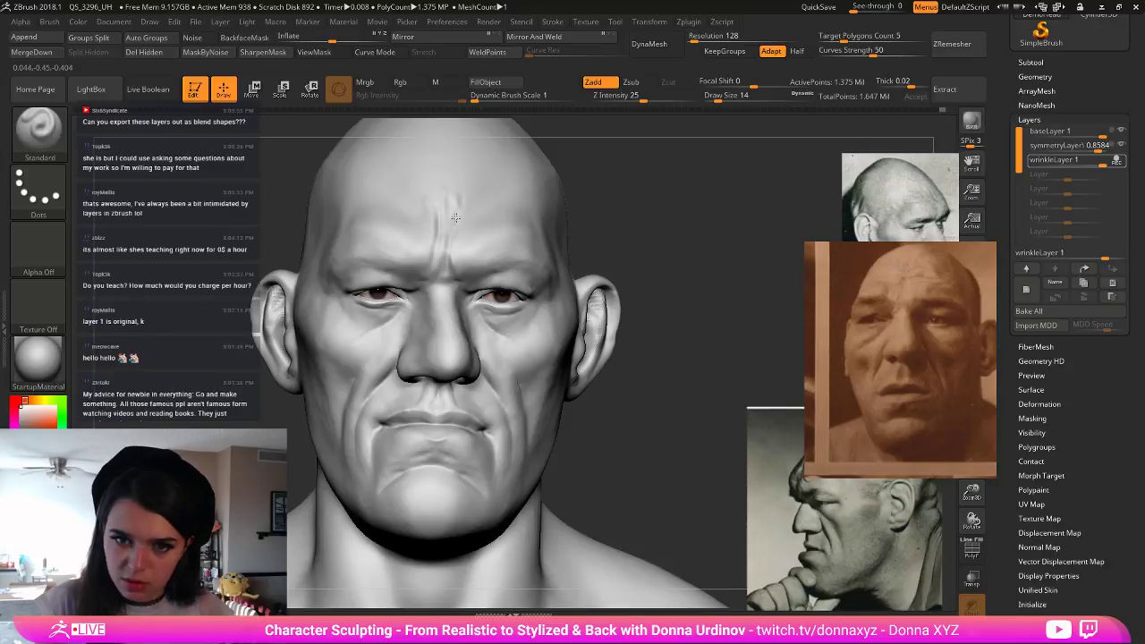
mouse_move(460, 190)
mouse_down()
mouse_move(451, 229)
mouse_move(465, 241)
mouse_up()
shift+drag(461, 202, 461, 223)
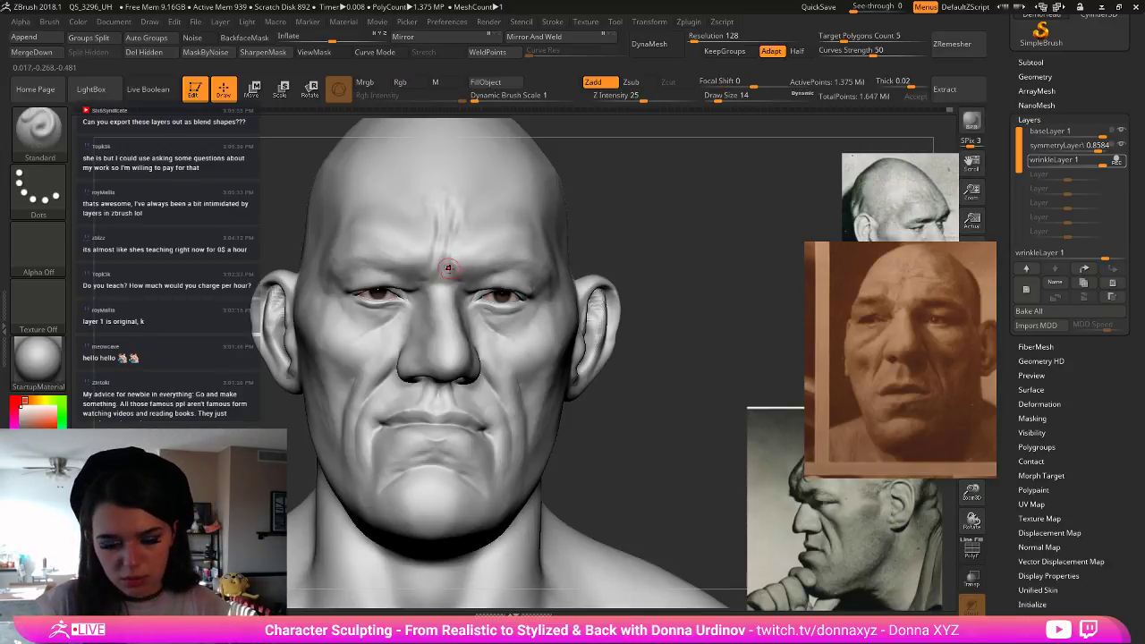
- Undo the last stroke between the eyebrows and reselect the Standard brush at draw size 18
key(])
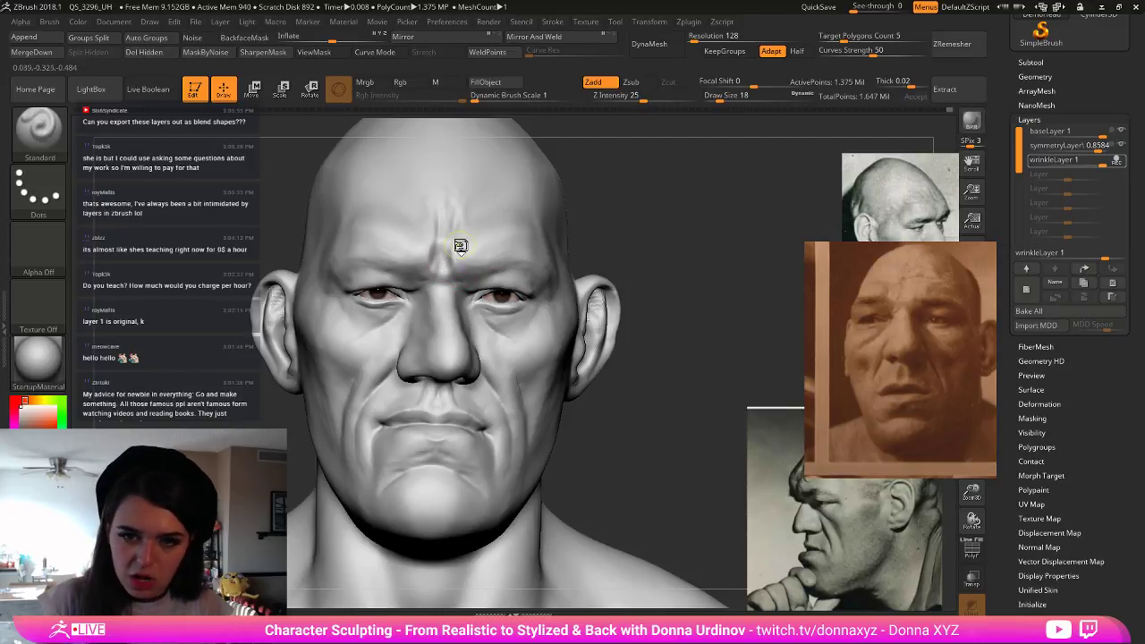
key(ctrl)
key(ctrl+z)
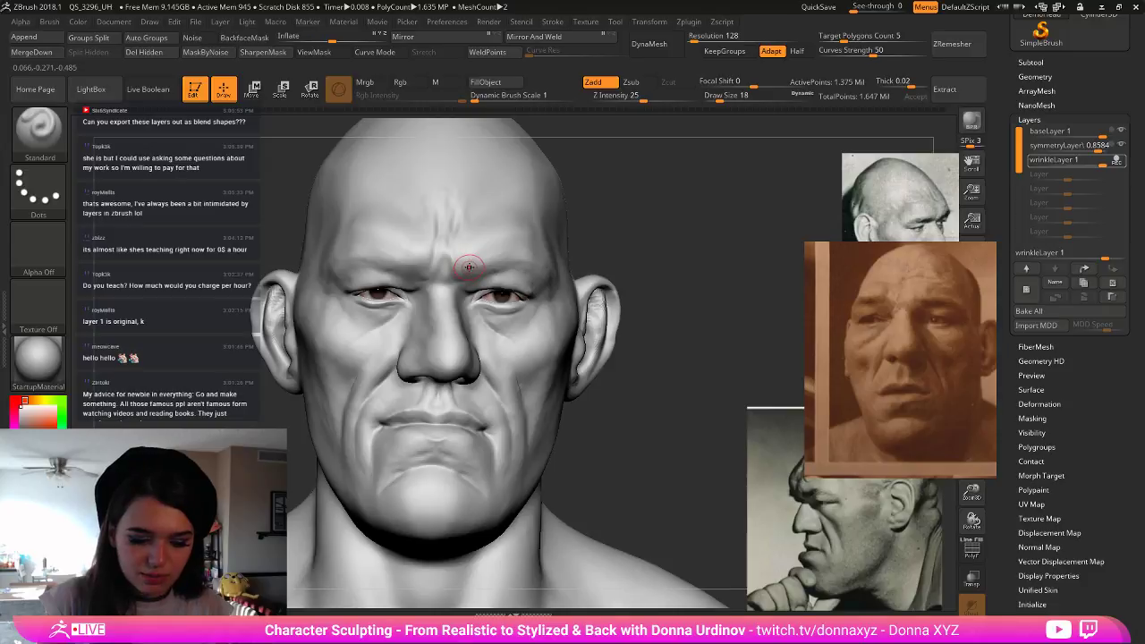
key(b)
key(s)
key(t)
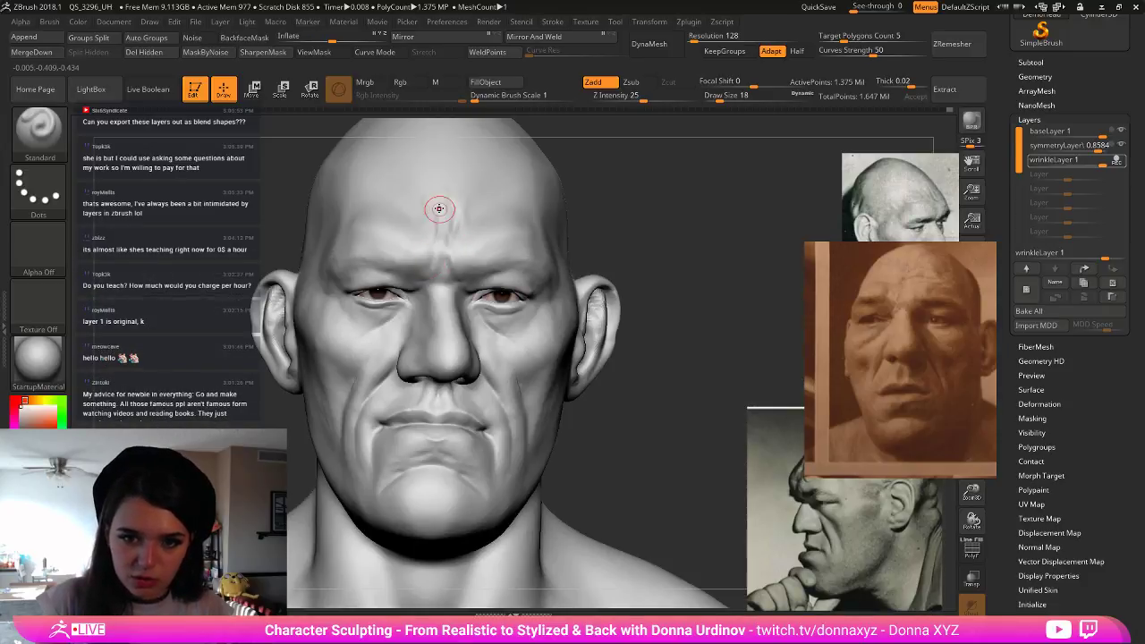
- Deepen the creases between the eyebrows with the DamStandard brush at draw size 18 and smooth their upper ends
key(b)
key(d)
key(s)
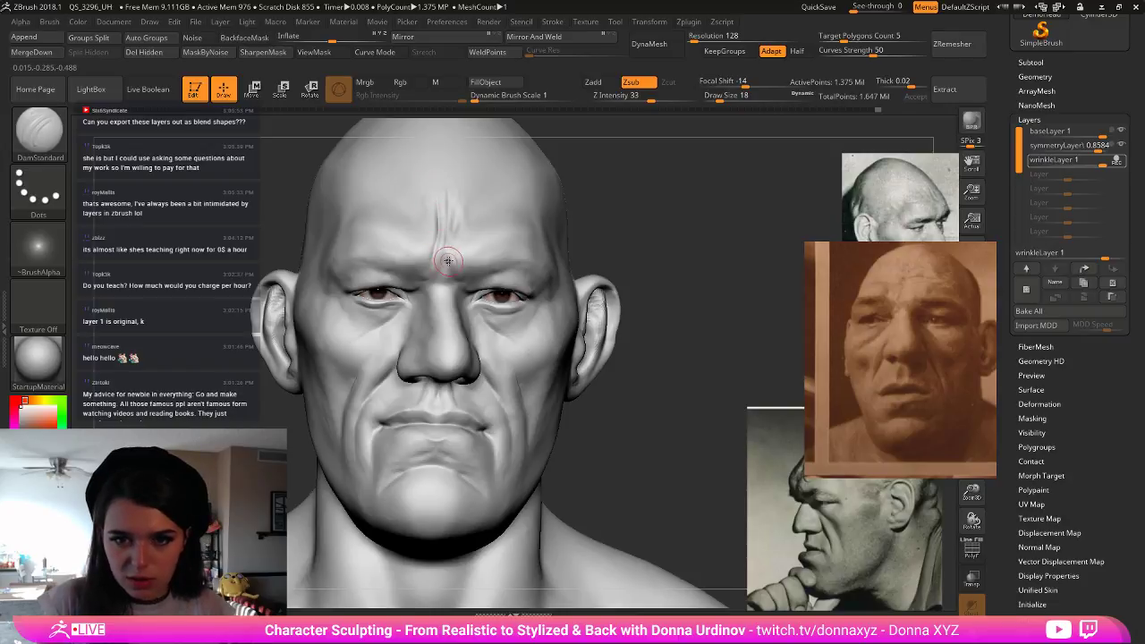
drag(448, 261, 456, 250)
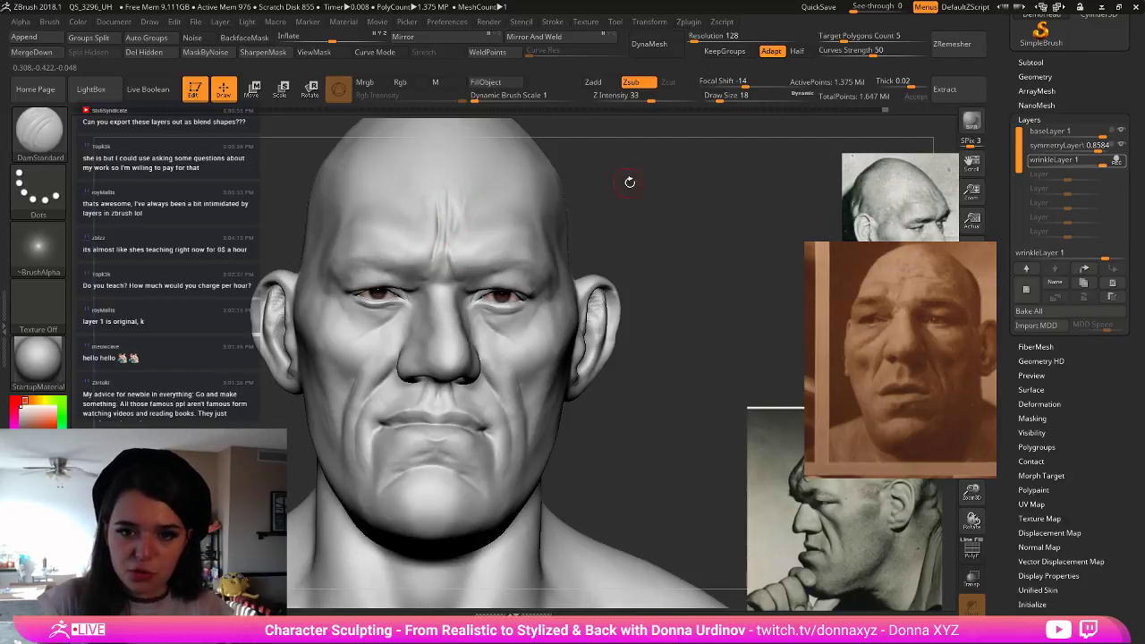
drag(629, 182, 573, 184)
key(shift)
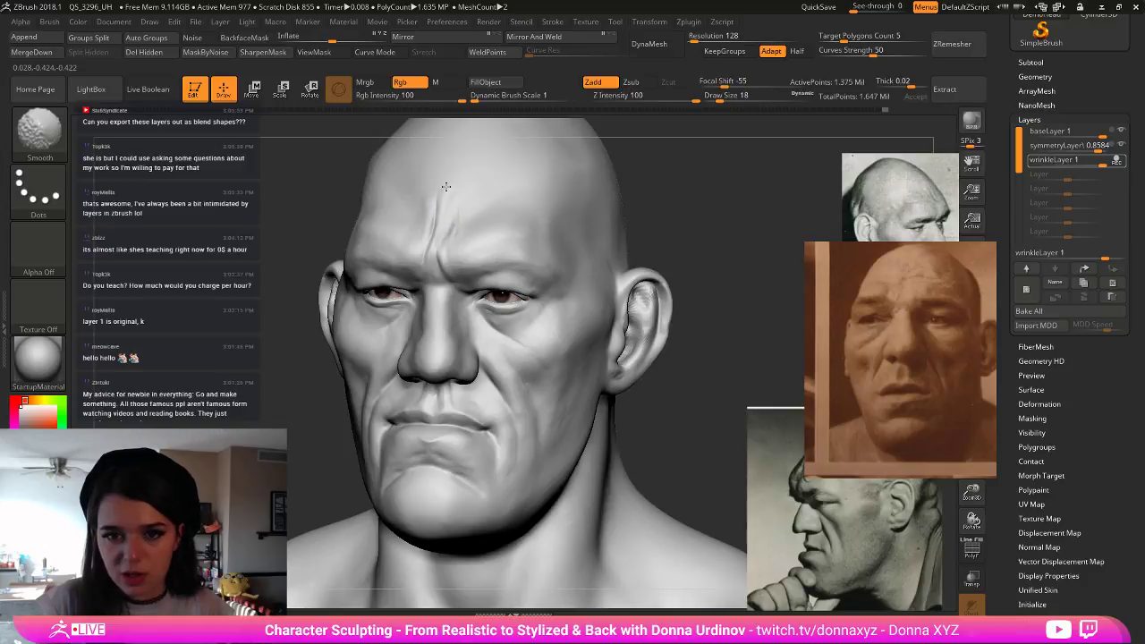
drag(620, 190, 667, 193)
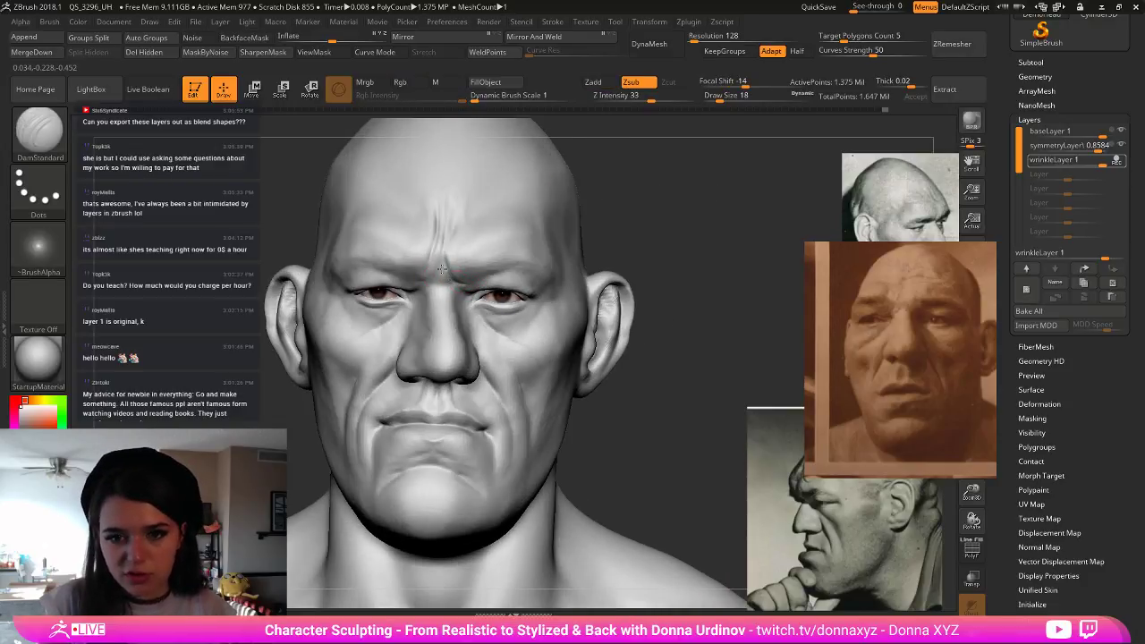
drag(442, 269, 456, 213)
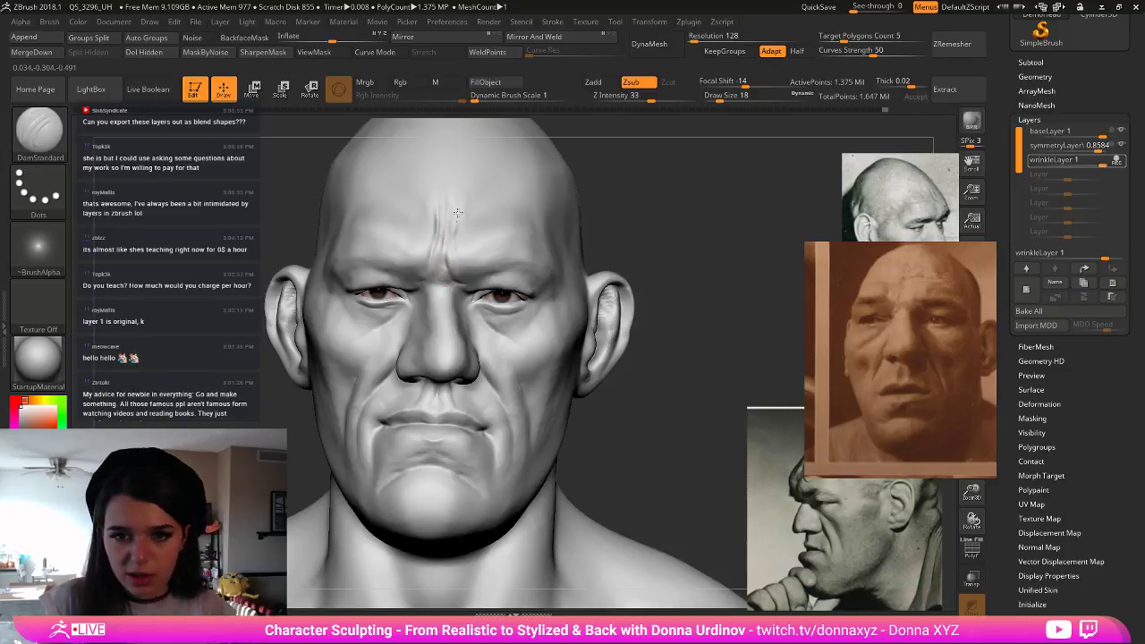
key(shift)
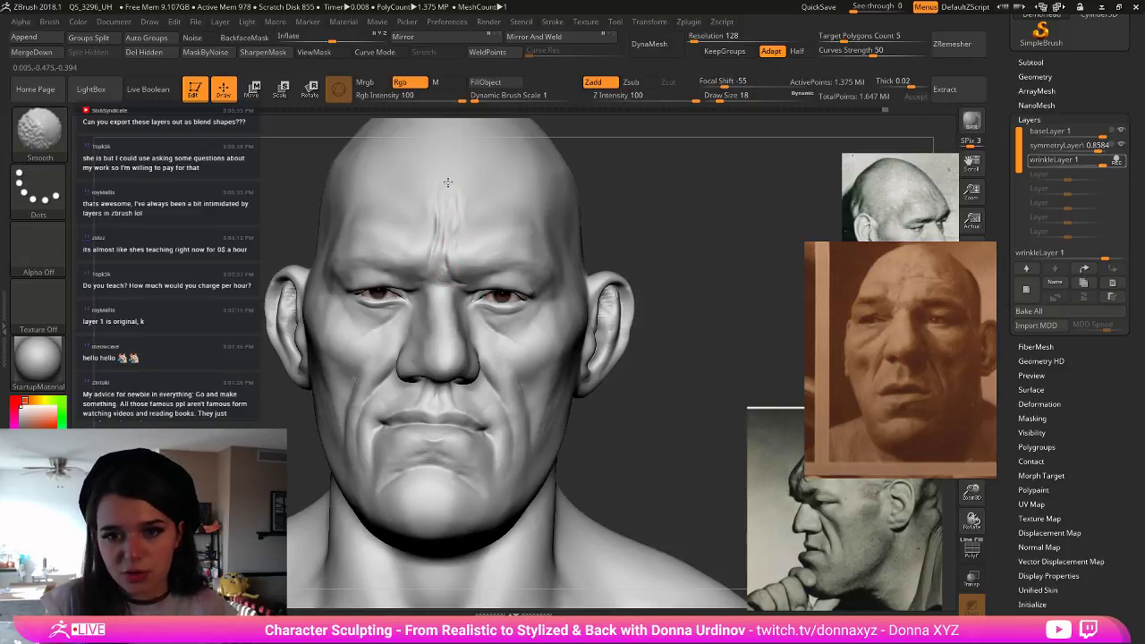
mouse_move(649, 200)
mouse_down()
mouse_move(667, 193)
mouse_move(616, 228)
mouse_up()
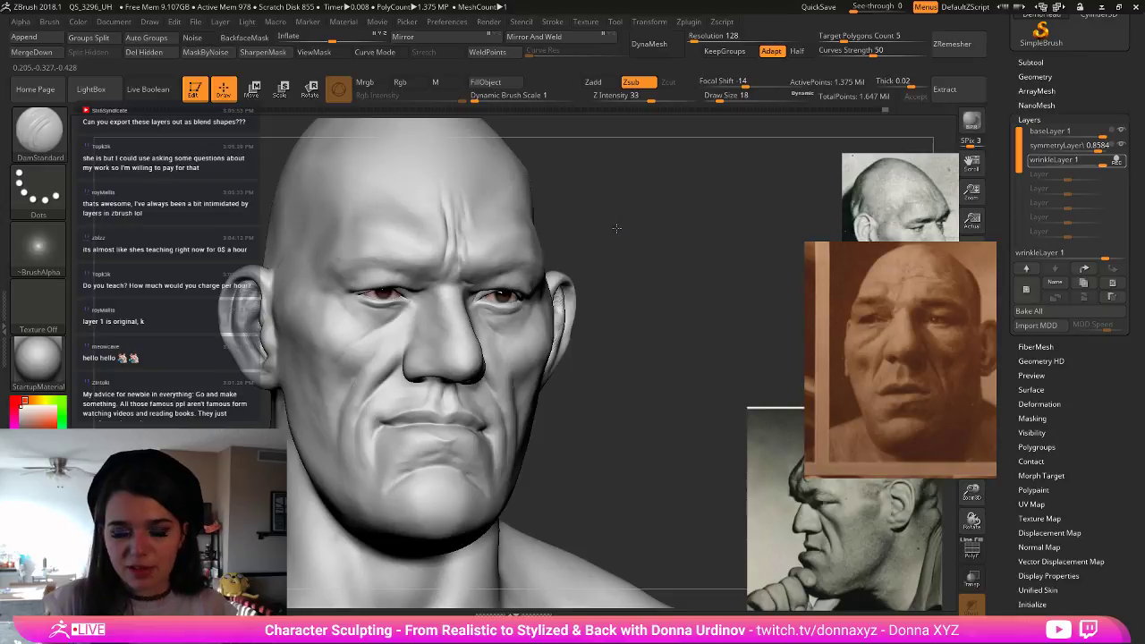
- Carve fine vertical creases into the upper lip with the DamStandard brush at draw size 8 and smooth them lightly
alt+drag(574, 188, 483, 430)
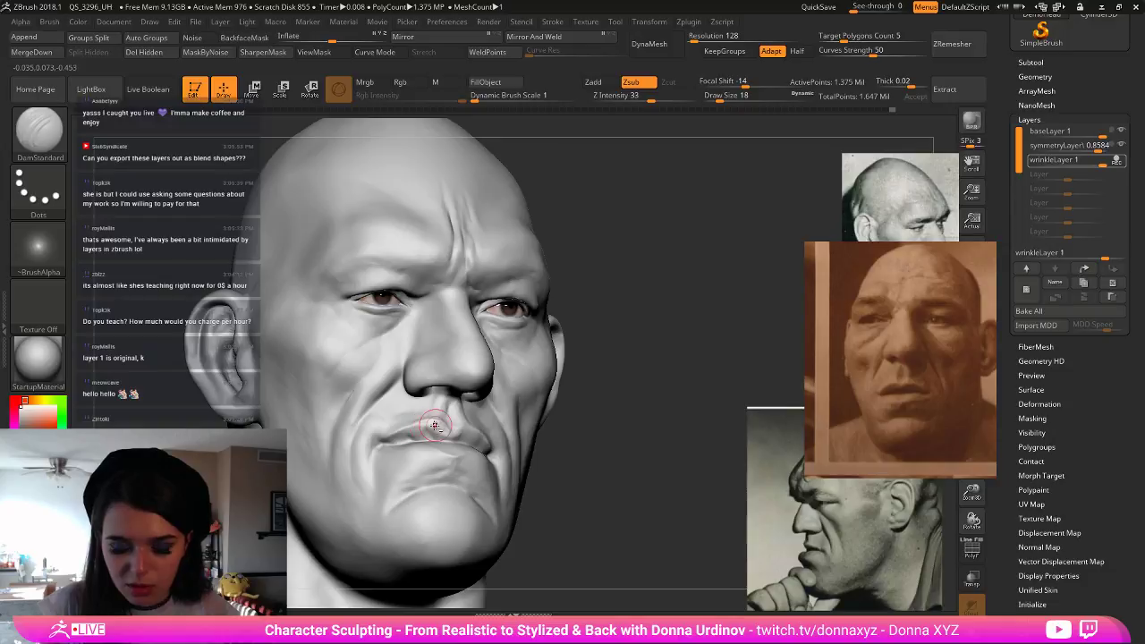
key(bracketleft)
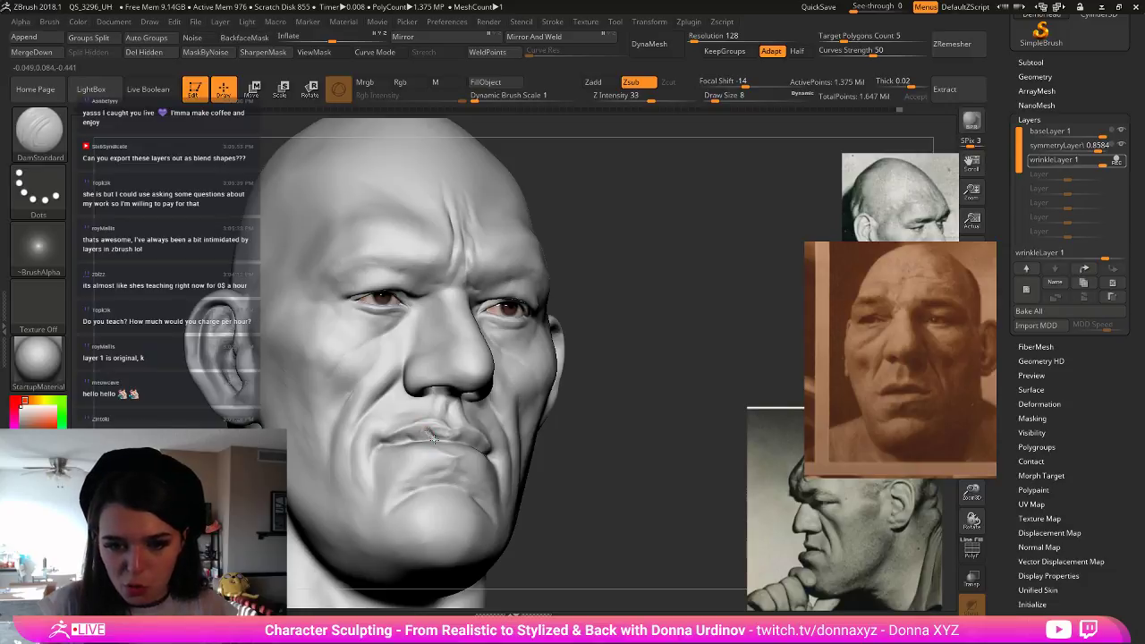
shift+drag(431, 434, 472, 433)
drag(671, 429, 586, 434)
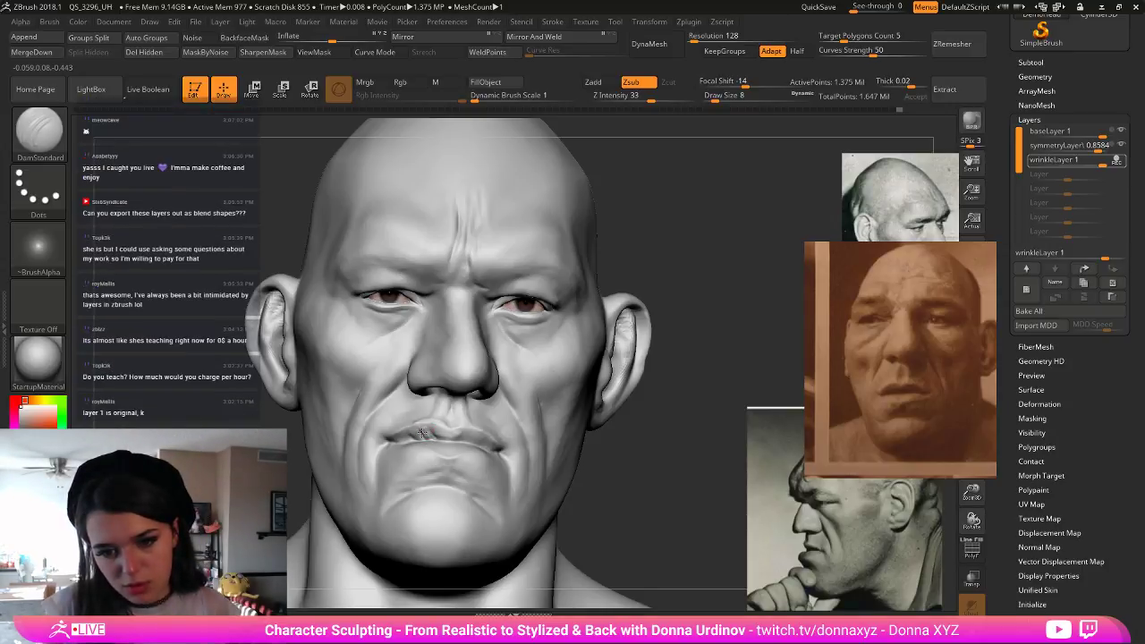
key(shift)
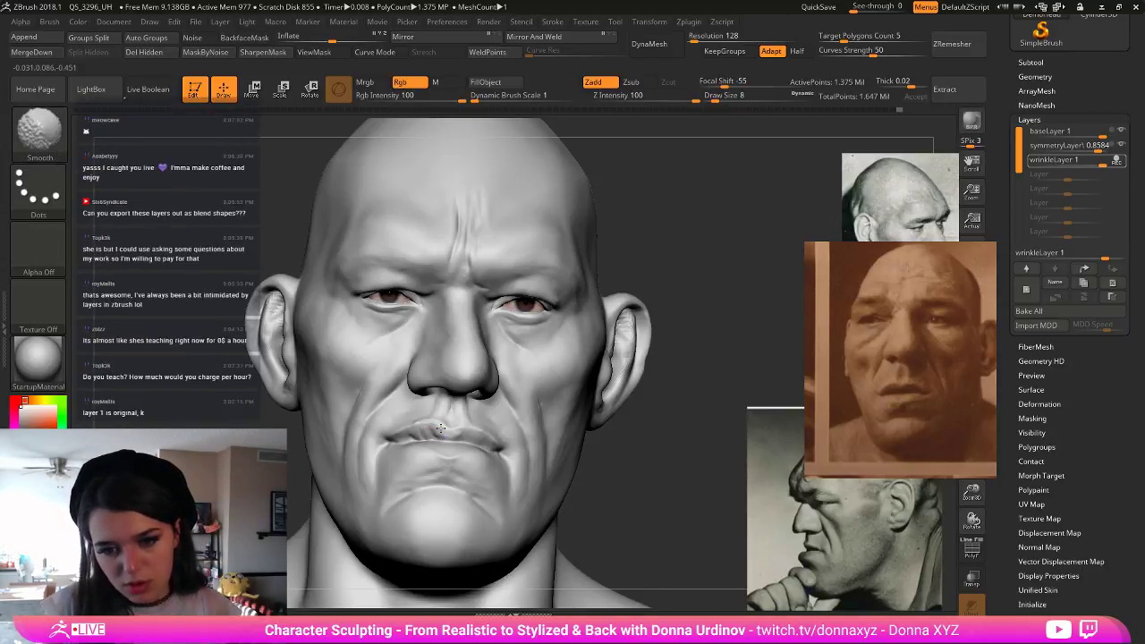
- Extend the fine lip creases toward both mouth corners with the DamStandard brush at draw size 8, smoothing where needed
mouse_move(672, 324)
alt+mouse_down()
mouse_move(626, 276)
mouse_move(621, 355)
alt+mouse_up()
mouse_move(604, 399)
alt+mouse_down()
mouse_move(621, 439)
mouse_move(640, 438)
mouse_move(611, 464)
mouse_move(624, 514)
alt+mouse_up()
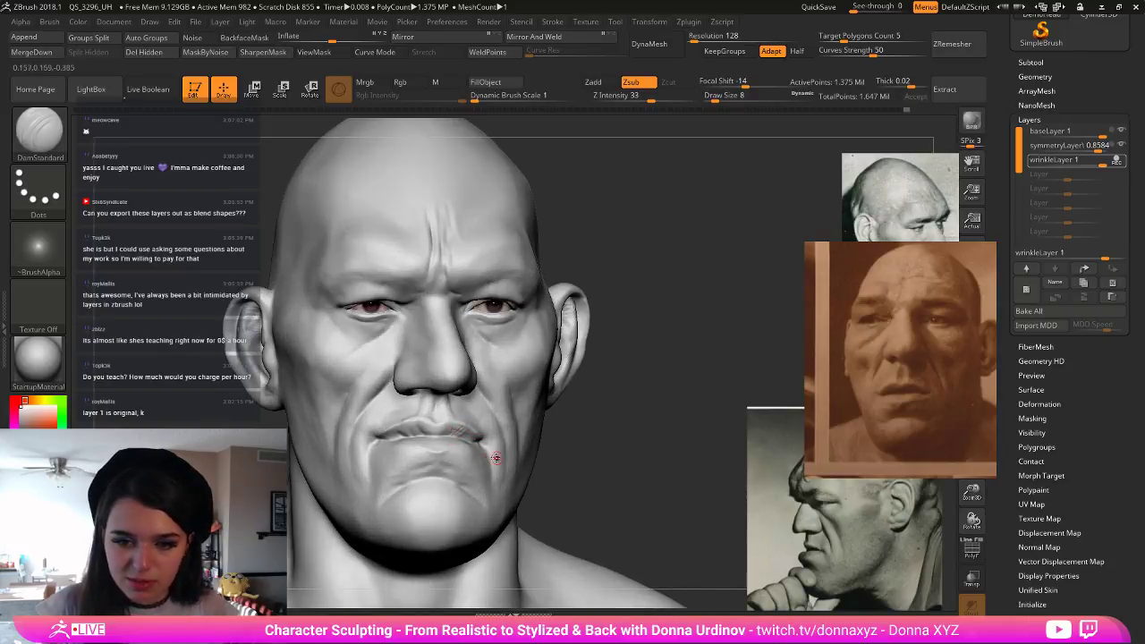
shift+drag(501, 459, 506, 457)
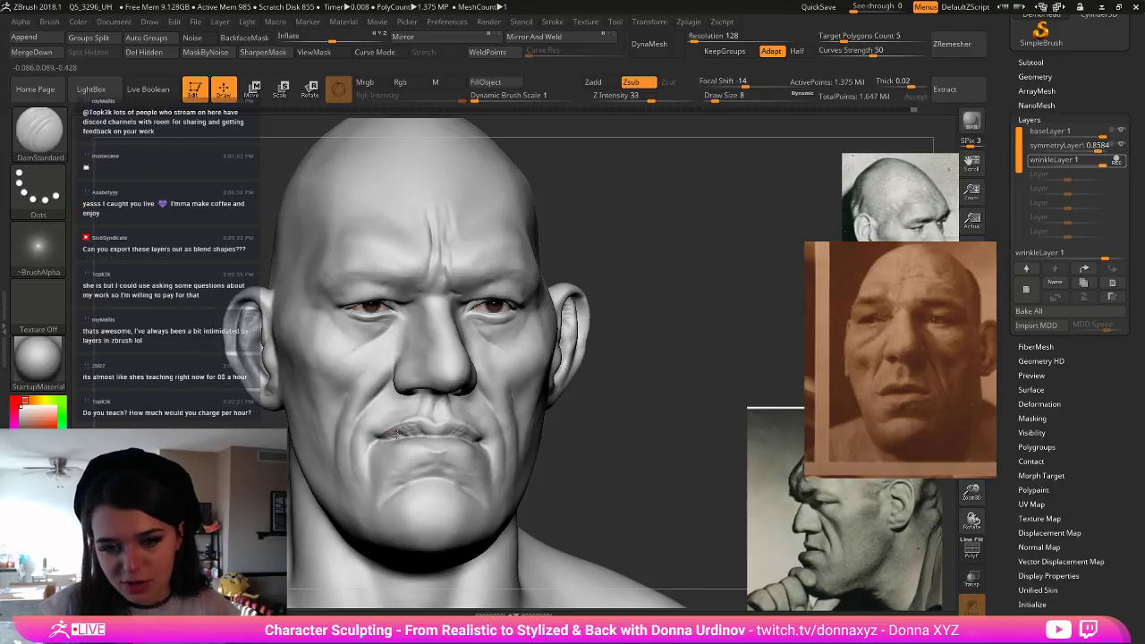
key(shift)
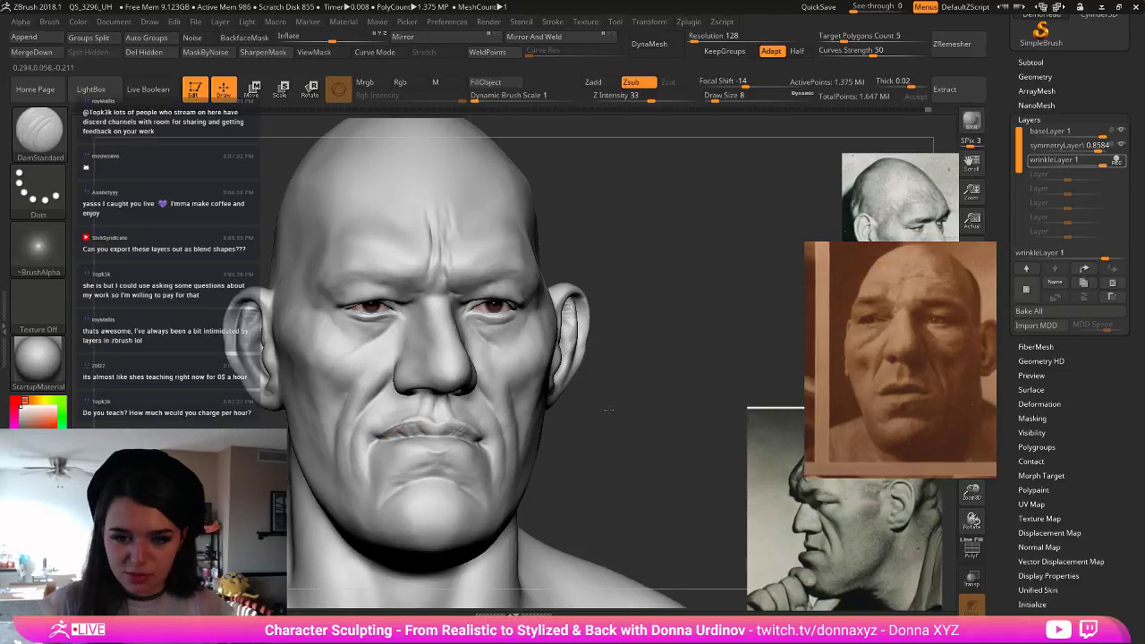
alt+drag(608, 409, 615, 443)
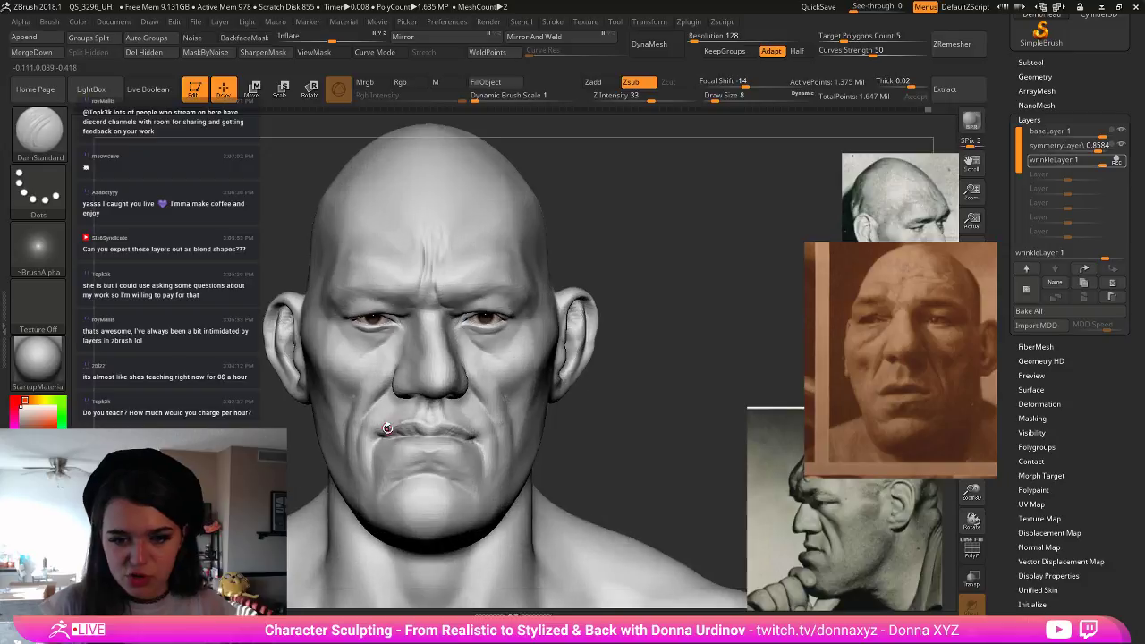
drag(682, 406, 666, 397)
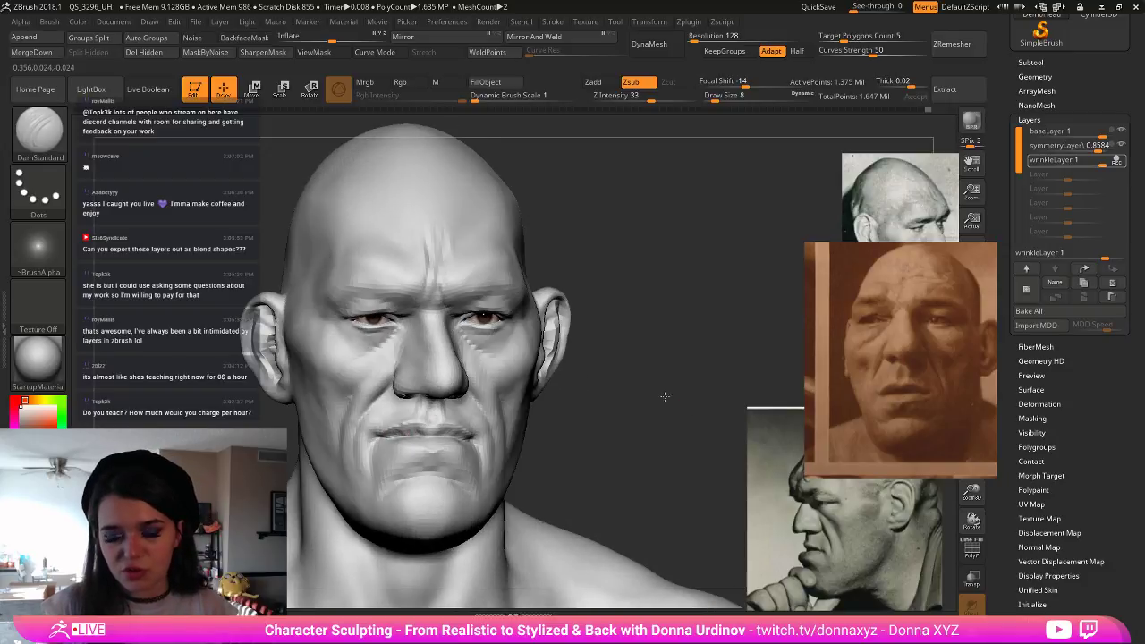
- Stop recording on the wrinkle layer and lower its intensity to 0.62831
click(1026, 289)
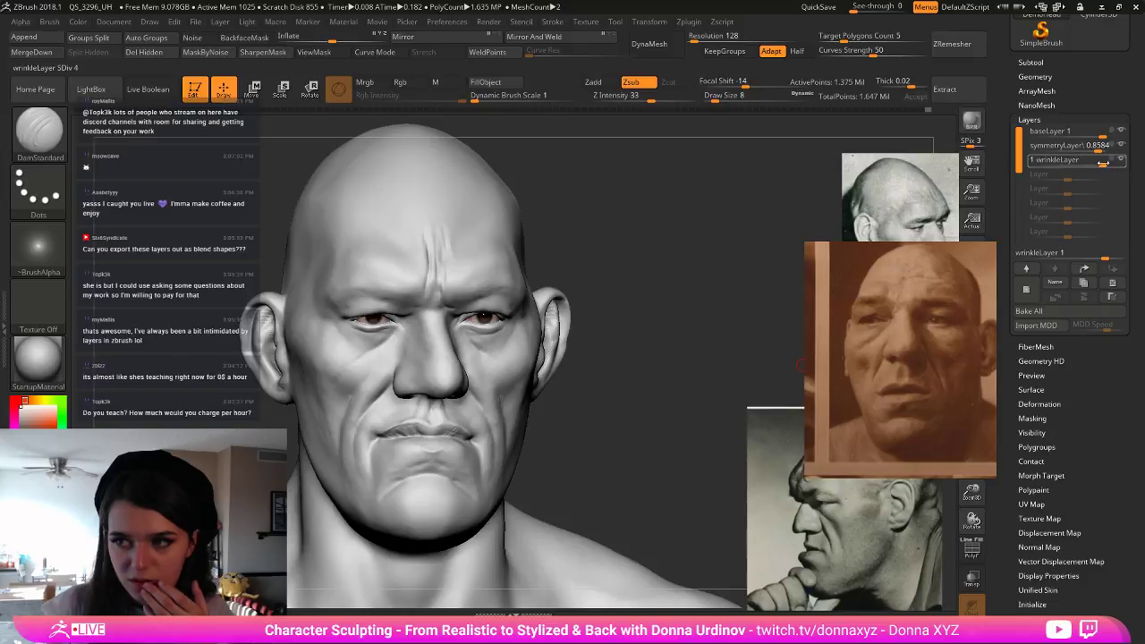
drag(1102, 163, 1084, 159)
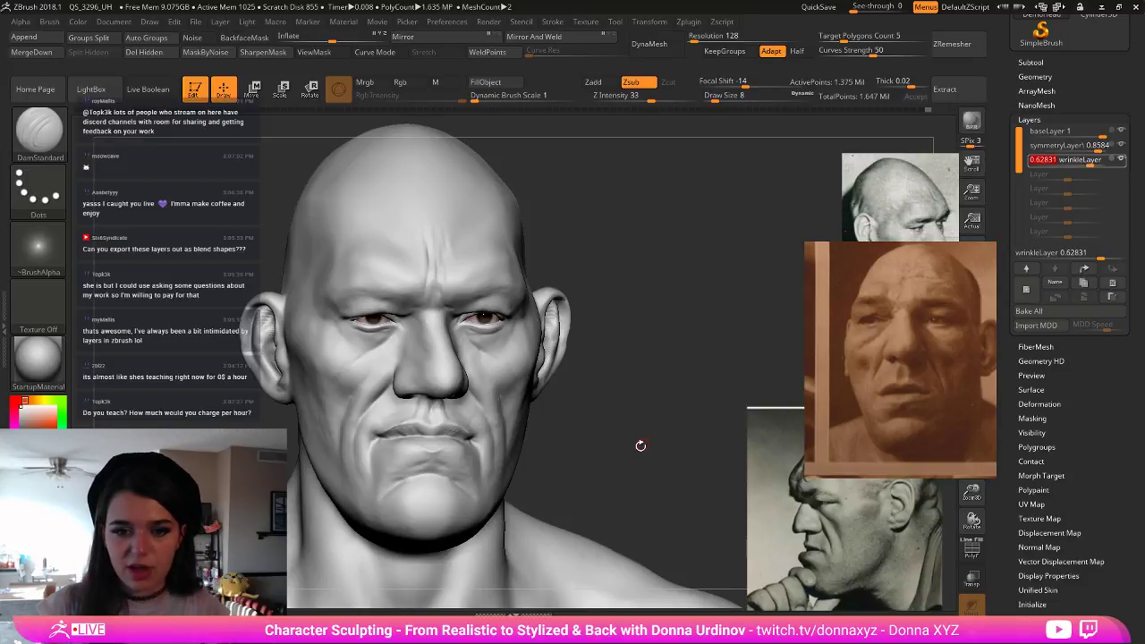
mouse_move(640, 445)
mouse_down()
mouse_move(644, 433)
mouse_move(616, 421)
mouse_move(617, 433)
mouse_move(653, 434)
mouse_move(577, 472)
mouse_move(627, 466)
mouse_move(579, 425)
mouse_move(622, 433)
mouse_move(707, 340)
mouse_up()
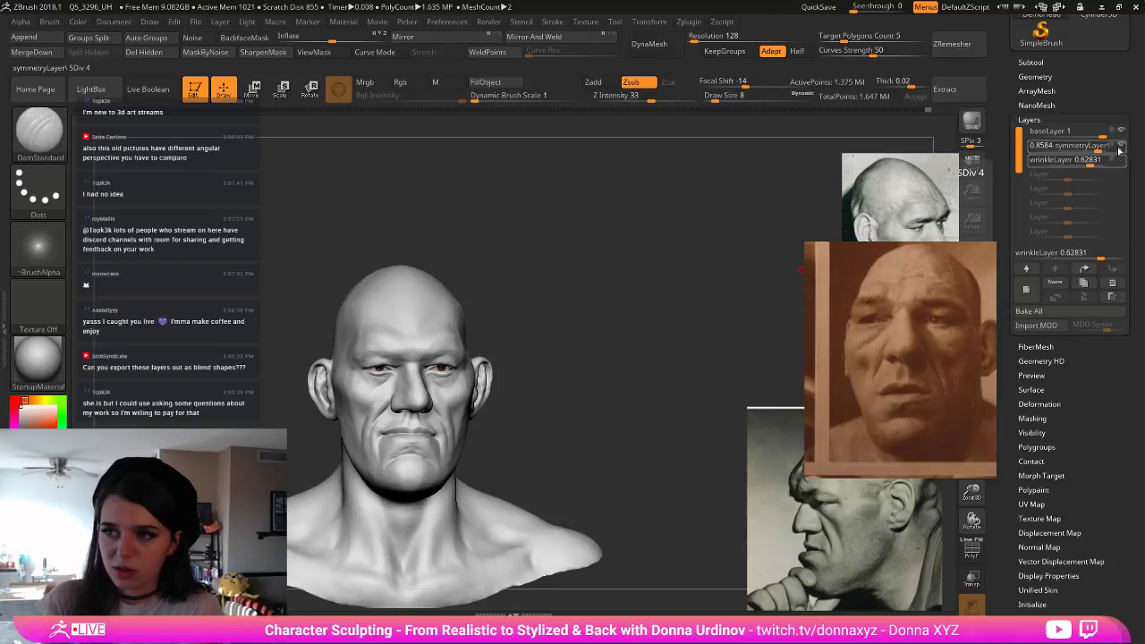
- Compare the bust with the symmetry and wrinkle layers hidden, then show both layers again
click(1117, 149)
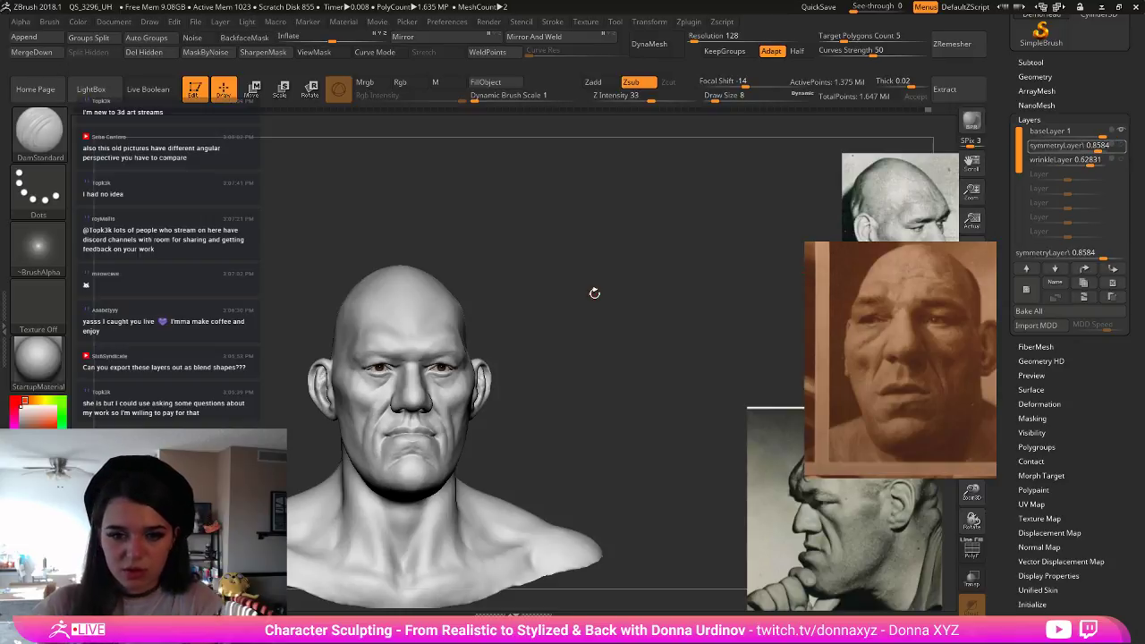
drag(594, 292, 636, 304)
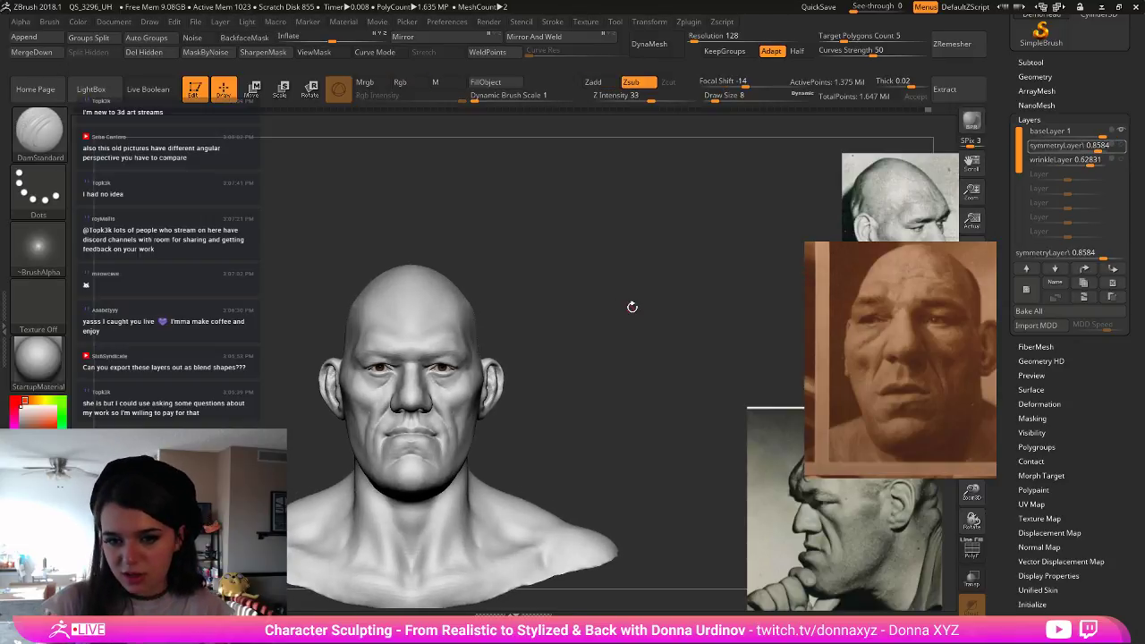
click(1121, 146)
click(1121, 161)
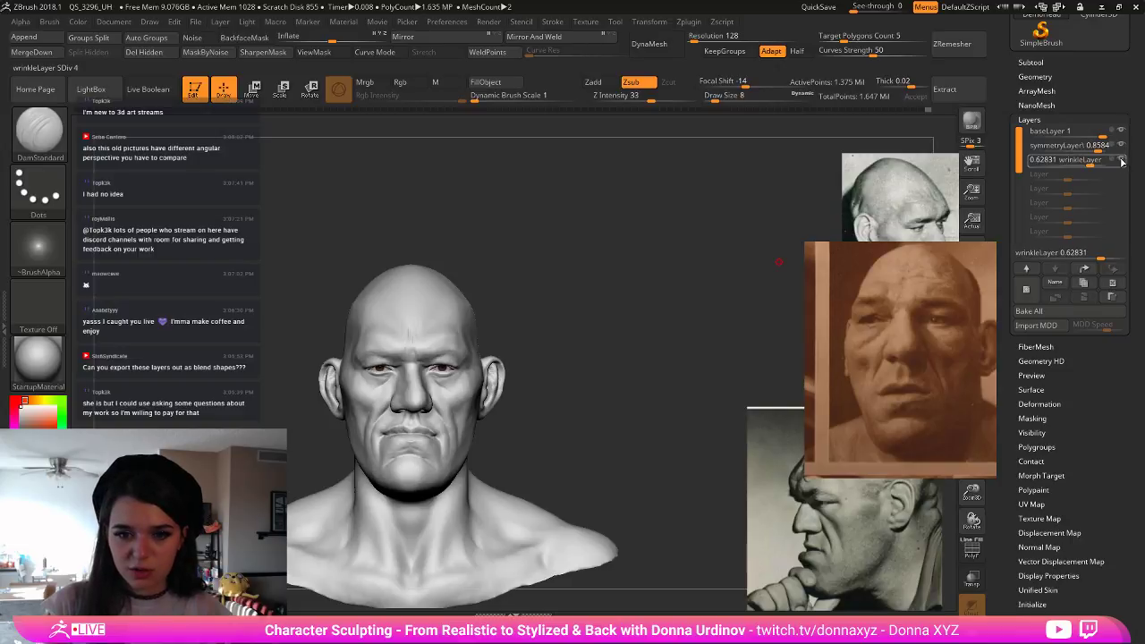
key(d)
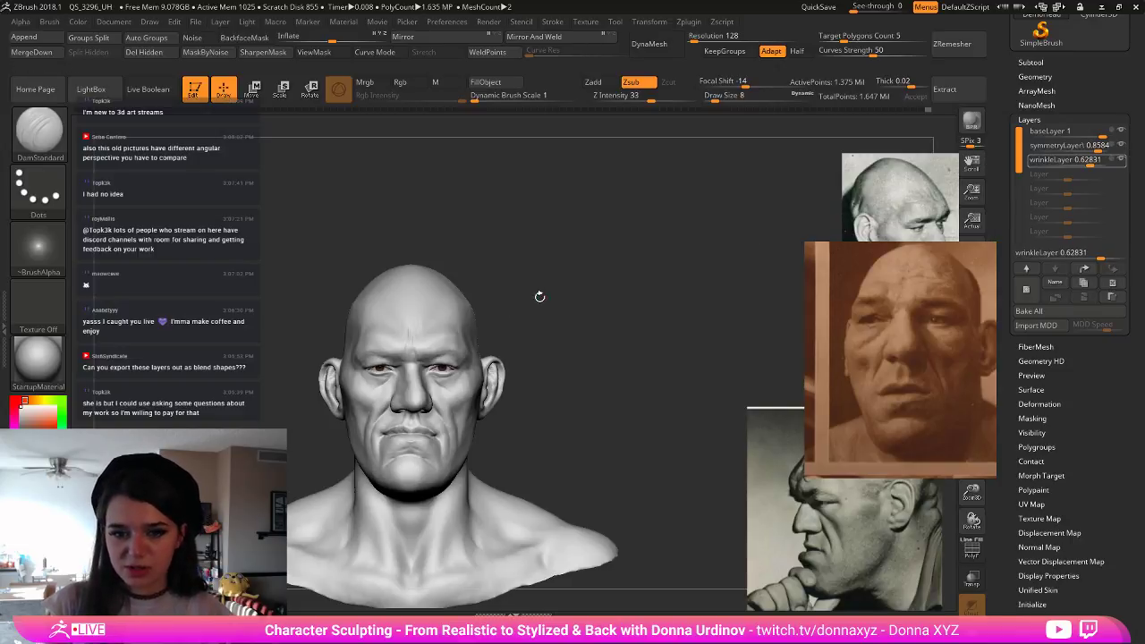
drag(539, 296, 747, 337)
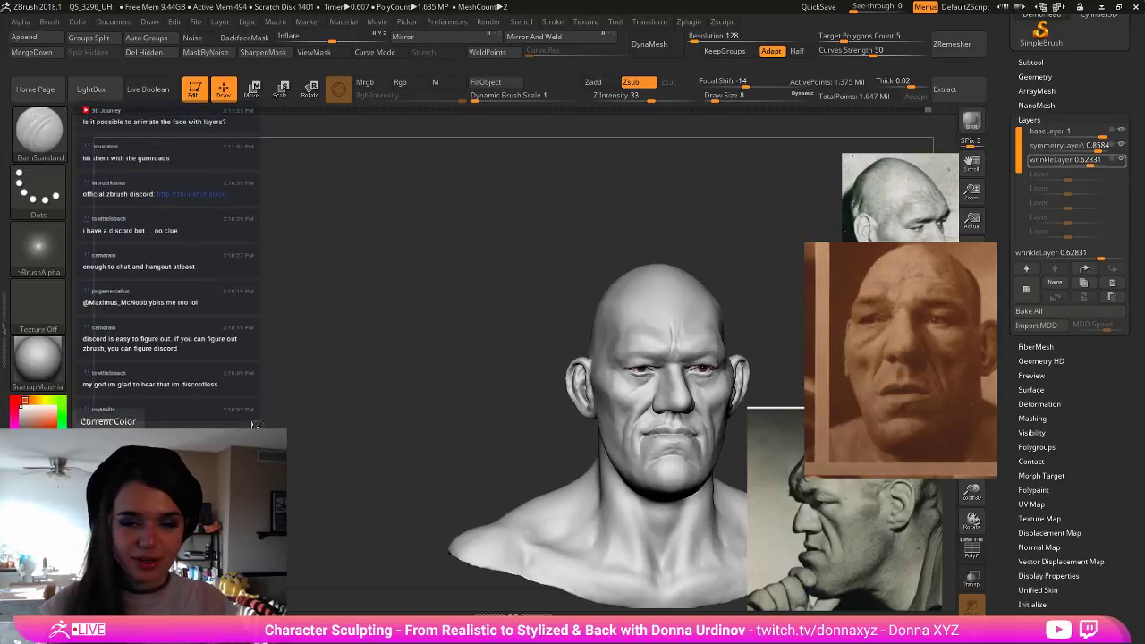
drag(257, 425, 279, 423)
alt+drag(733, 264, 678, 220)
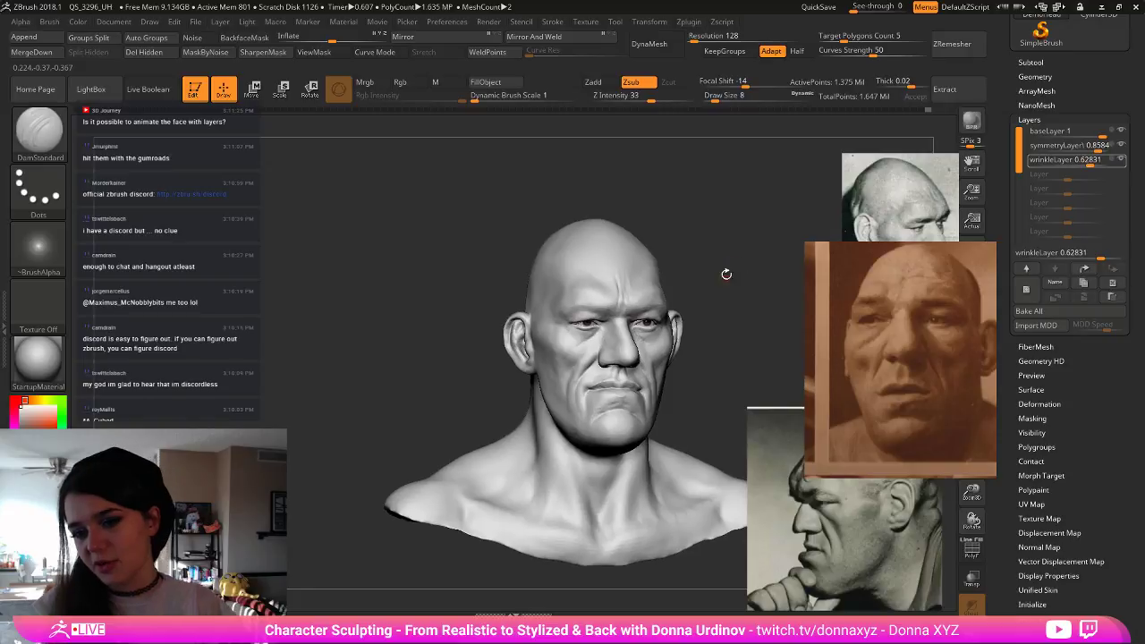
mouse_move(728, 282)
alt+mouse_down()
mouse_move(720, 255)
mouse_move(733, 291)
alt+mouse_up()
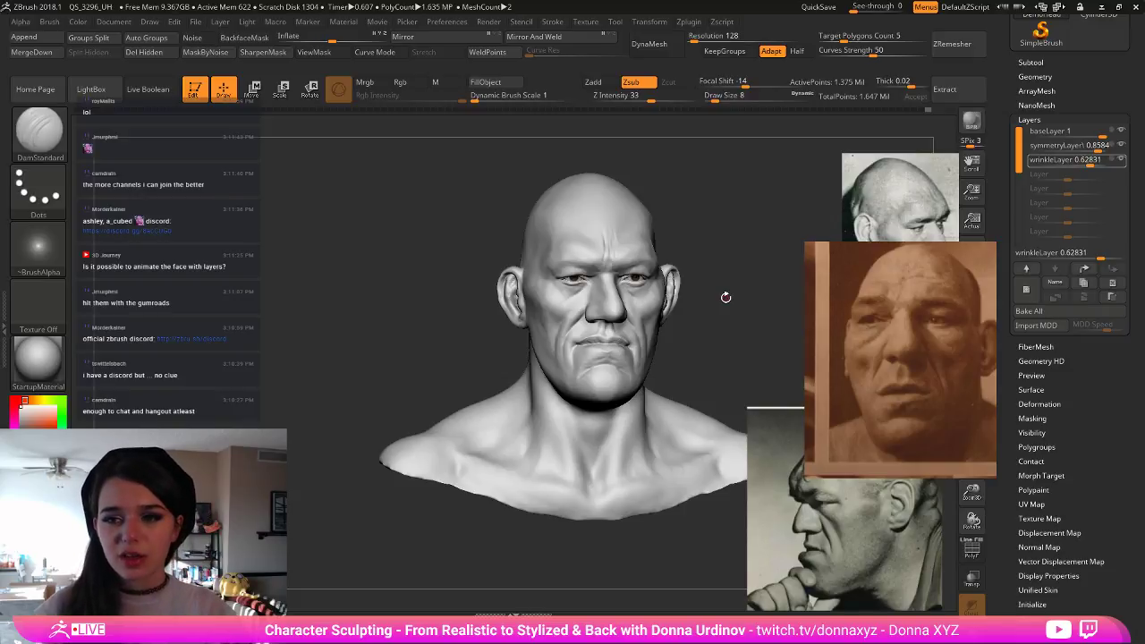
shift+drag(380, 174, 172, 25)
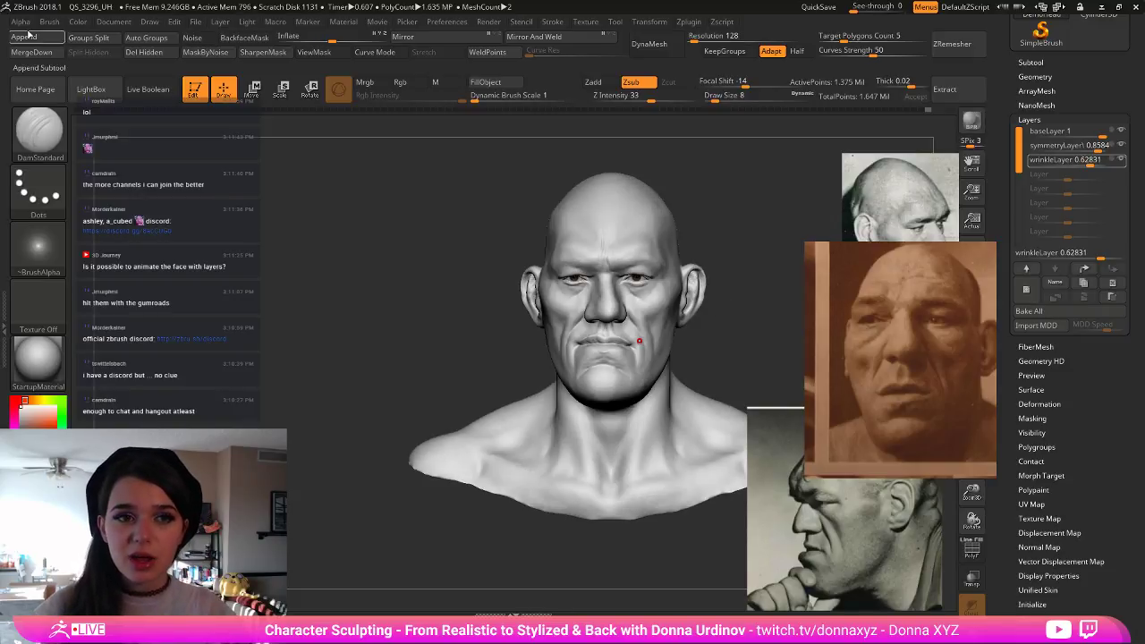
drag(754, 266, 767, 245)
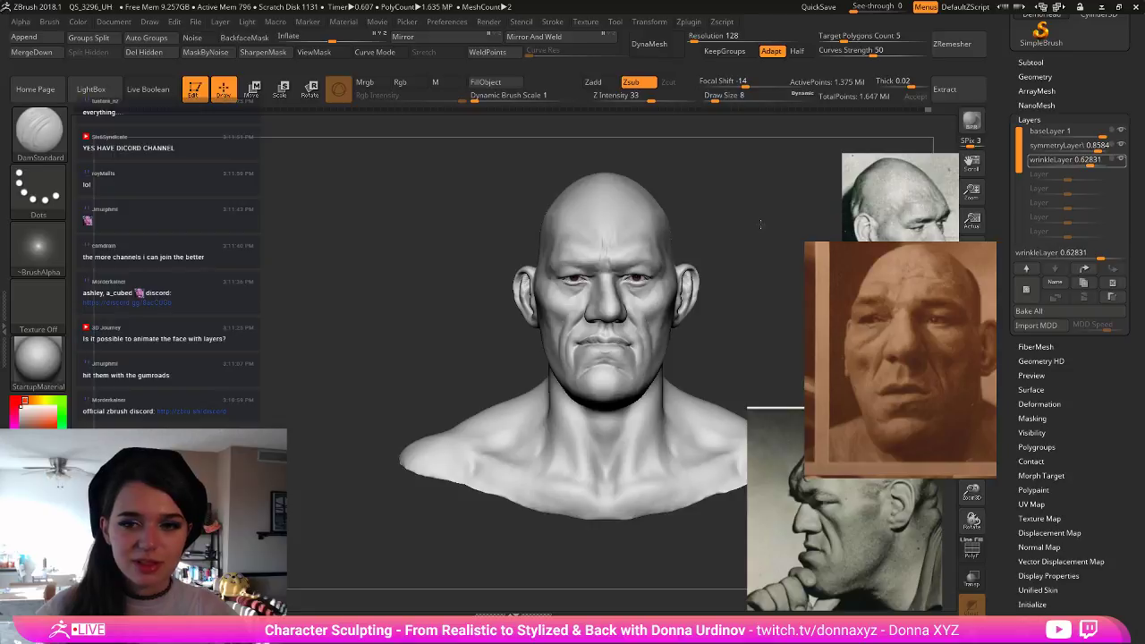
drag(760, 226, 764, 220)
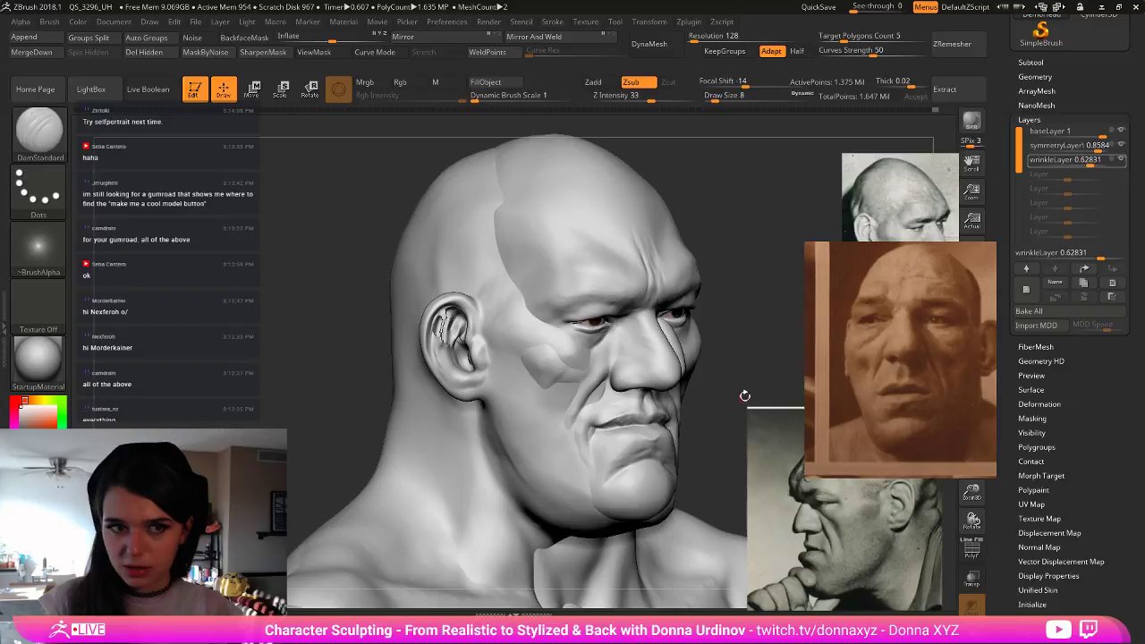
- Hide the wrinkle layer and the symmetry layer
drag(769, 377, 742, 376)
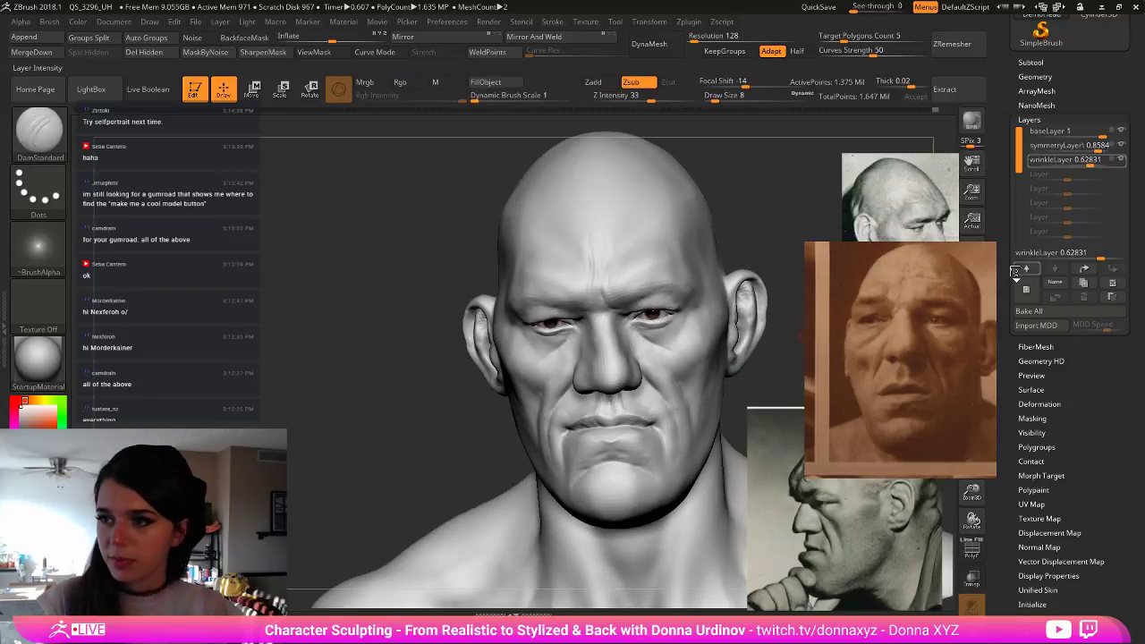
click(1122, 161)
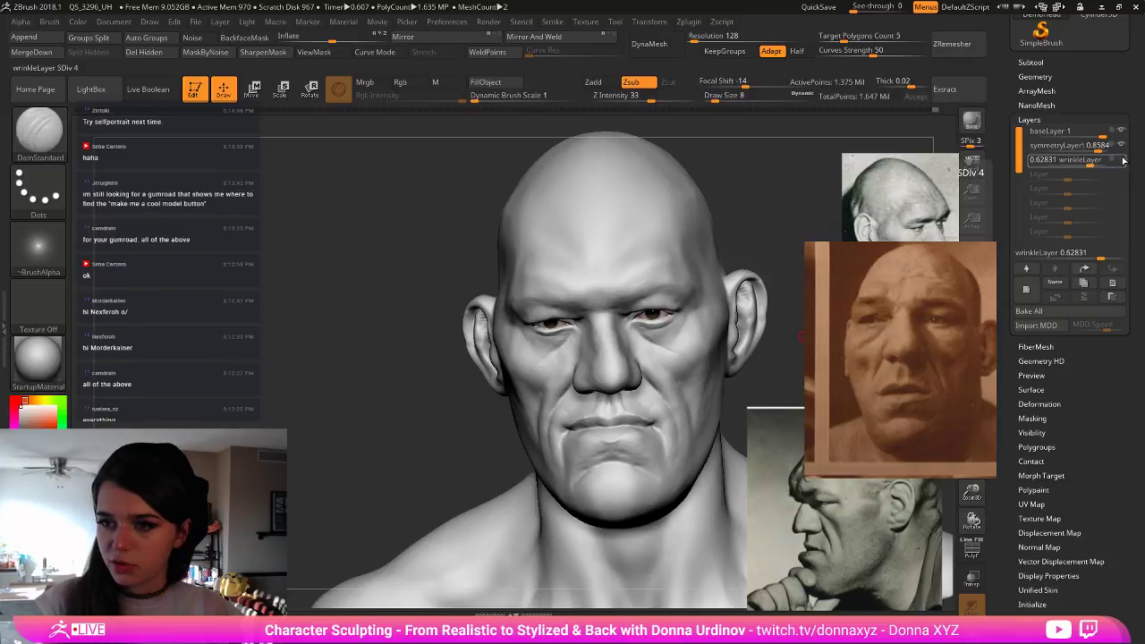
click(1123, 147)
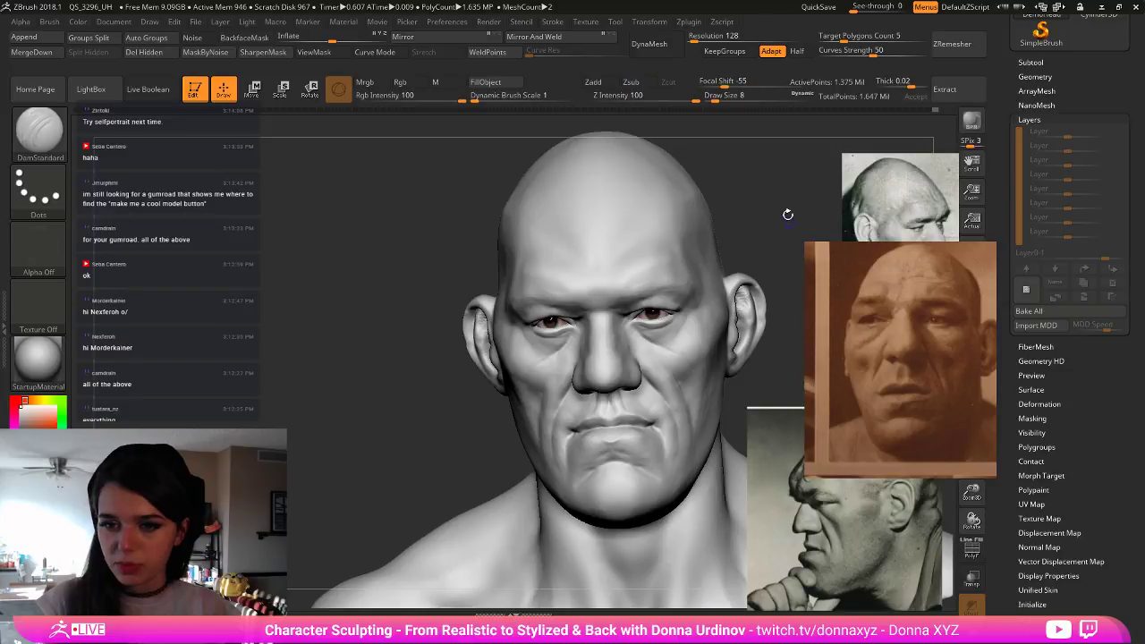
- Nudge the upper eyelids down symmetrically from the front with the Move brush at draw size 34
shift+drag(786, 214, 680, 240)
key(b)
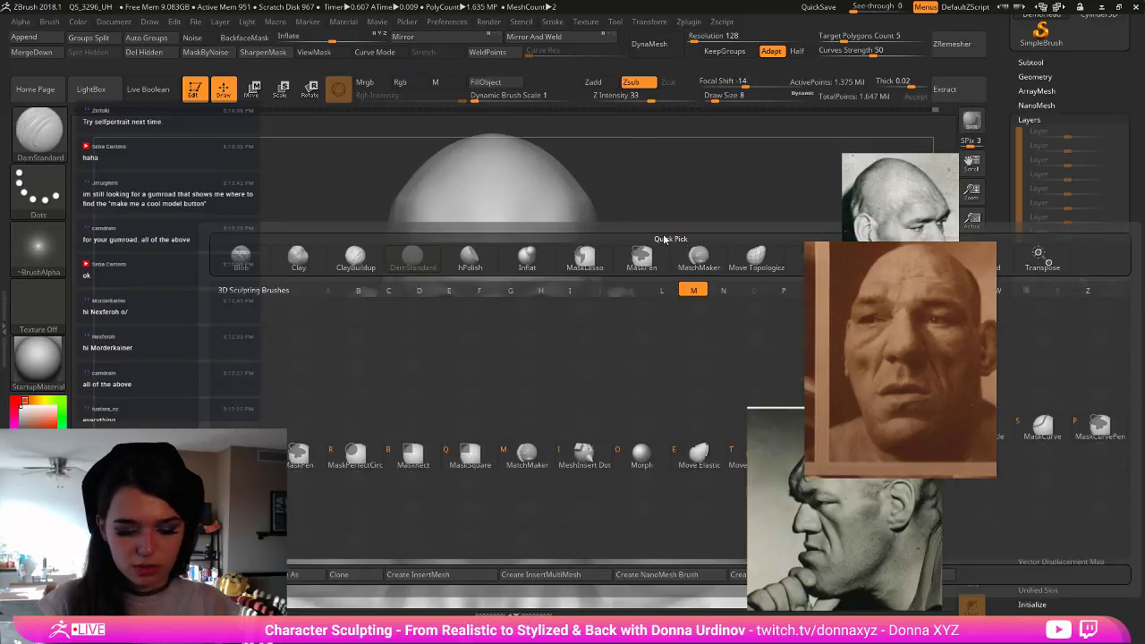
key(m)
key(v)
key(bracketright)
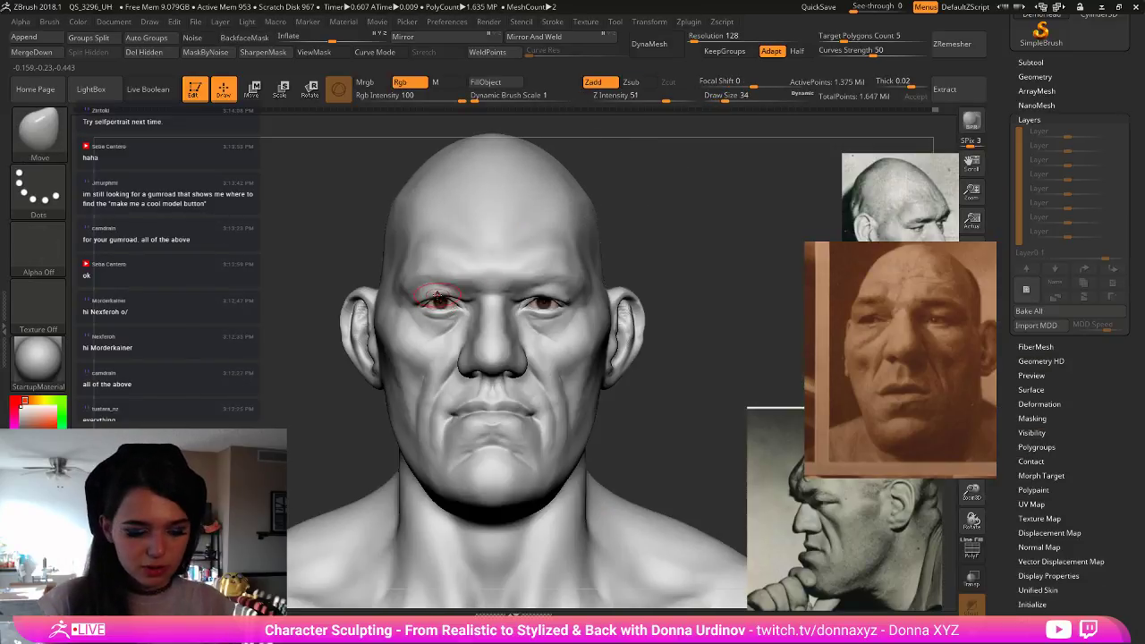
drag(438, 294, 439, 299)
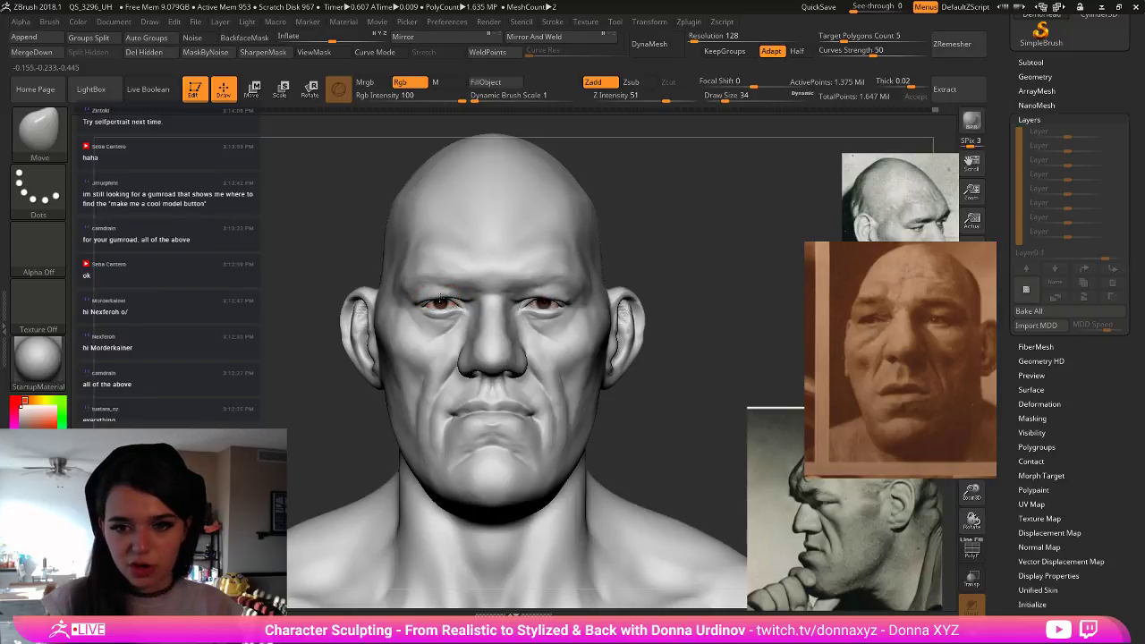
- Refine the inner brows and eyelid contours with the Move brush at draw sizes 26, 14 and 18
drag(662, 258, 693, 261)
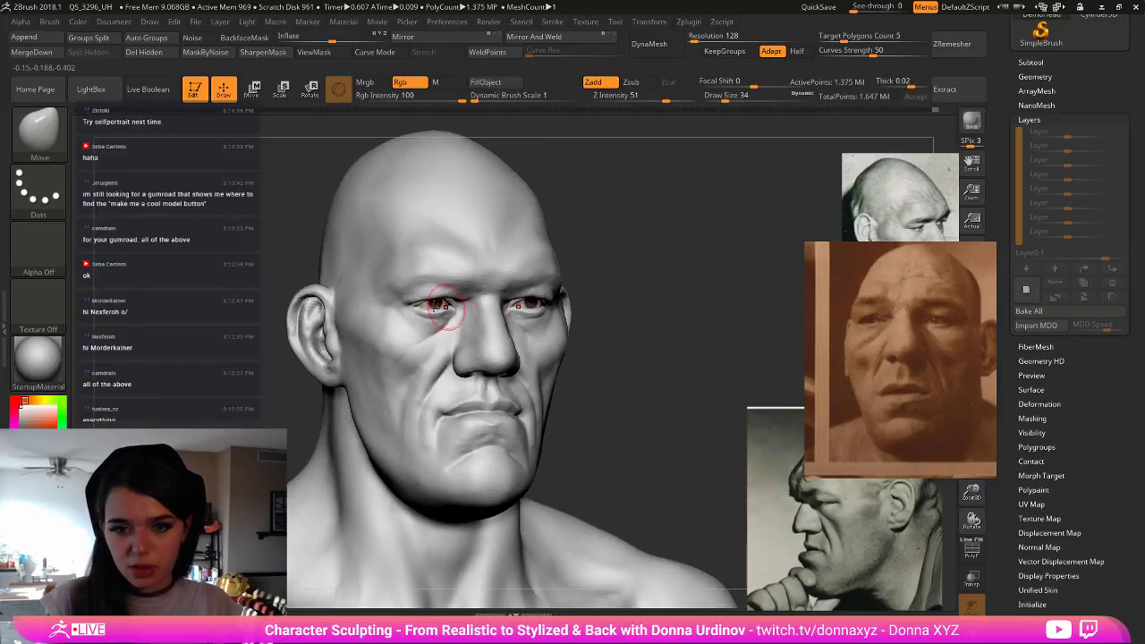
key(bracketleft)
key(bracketleft)
key(bracketright)
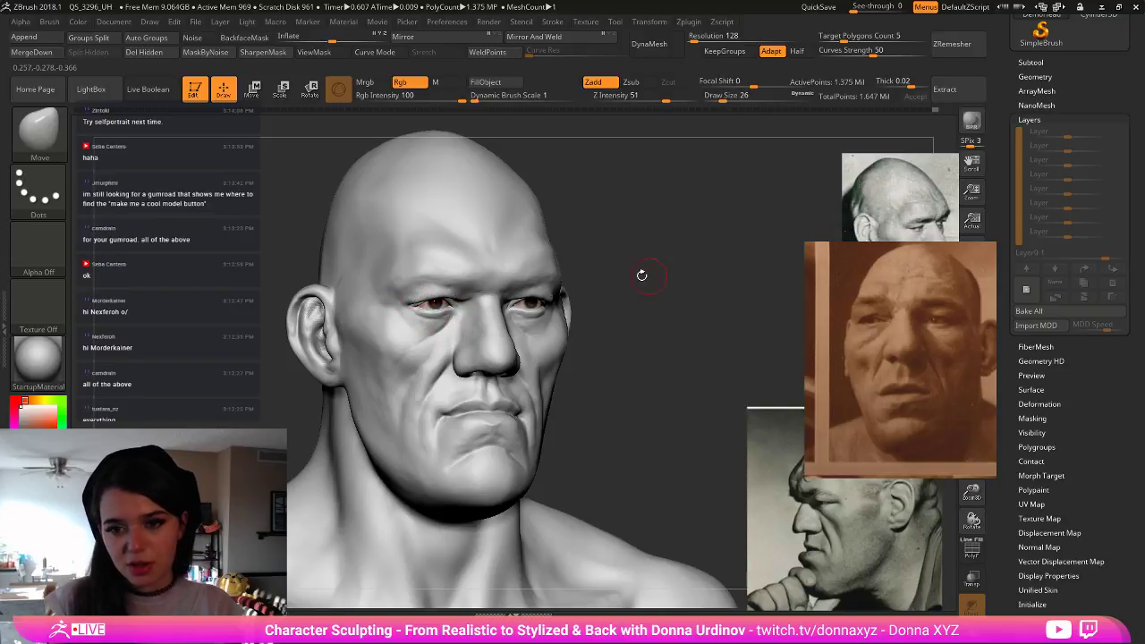
shift+drag(641, 274, 651, 269)
drag(472, 271, 469, 275)
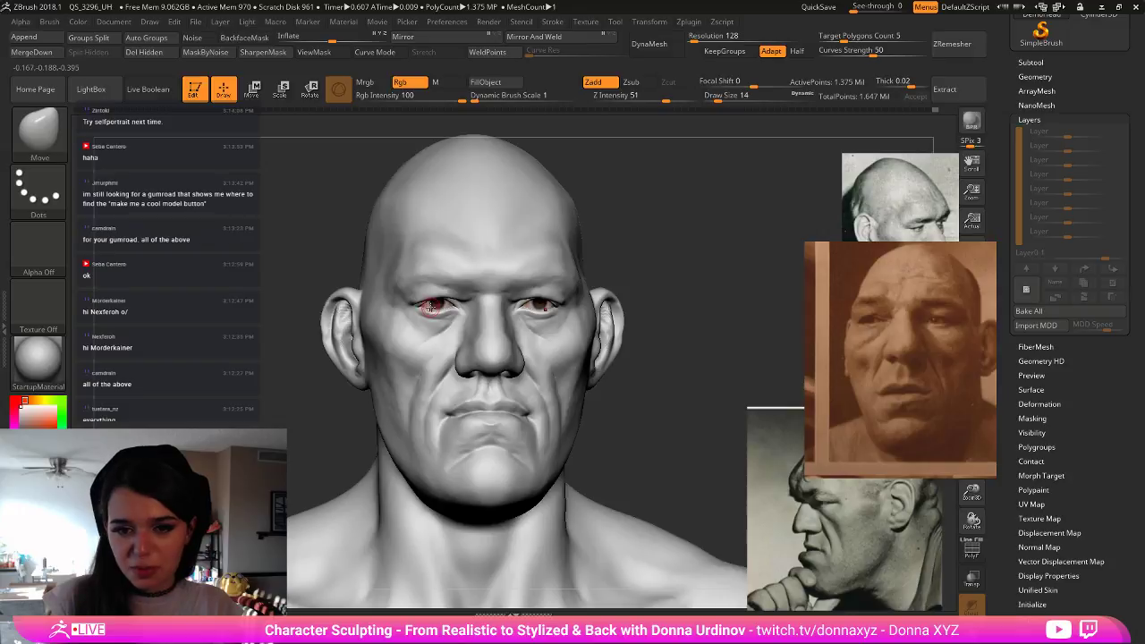
key(])
key(])
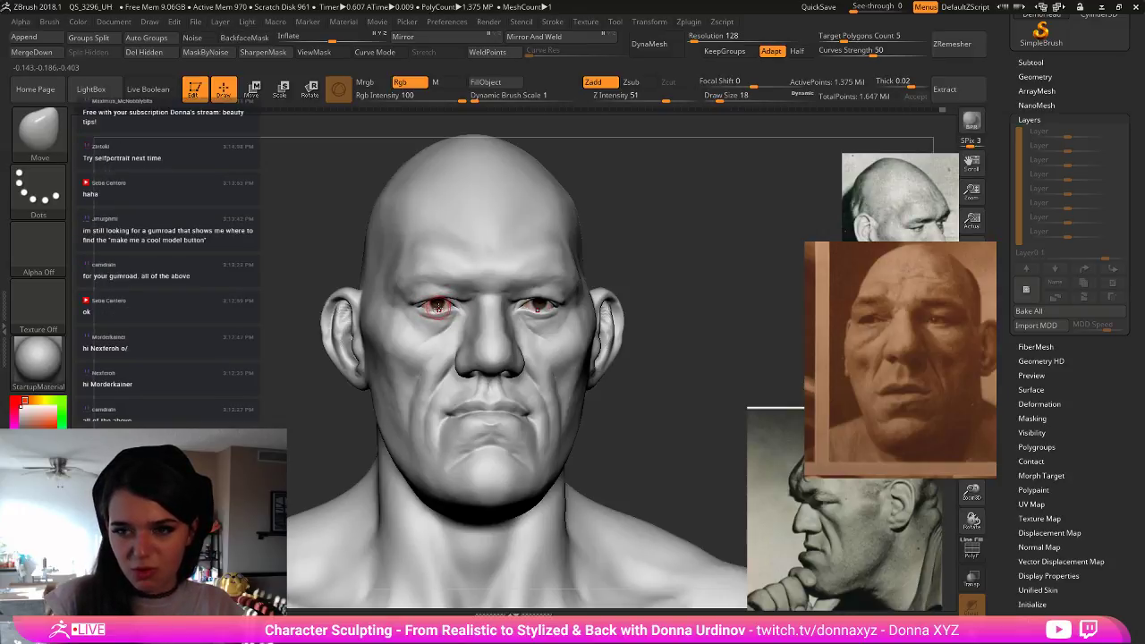
- Shift the skin just below the eyes slightly with the Move brush at draw size 34
drag(672, 230, 624, 231)
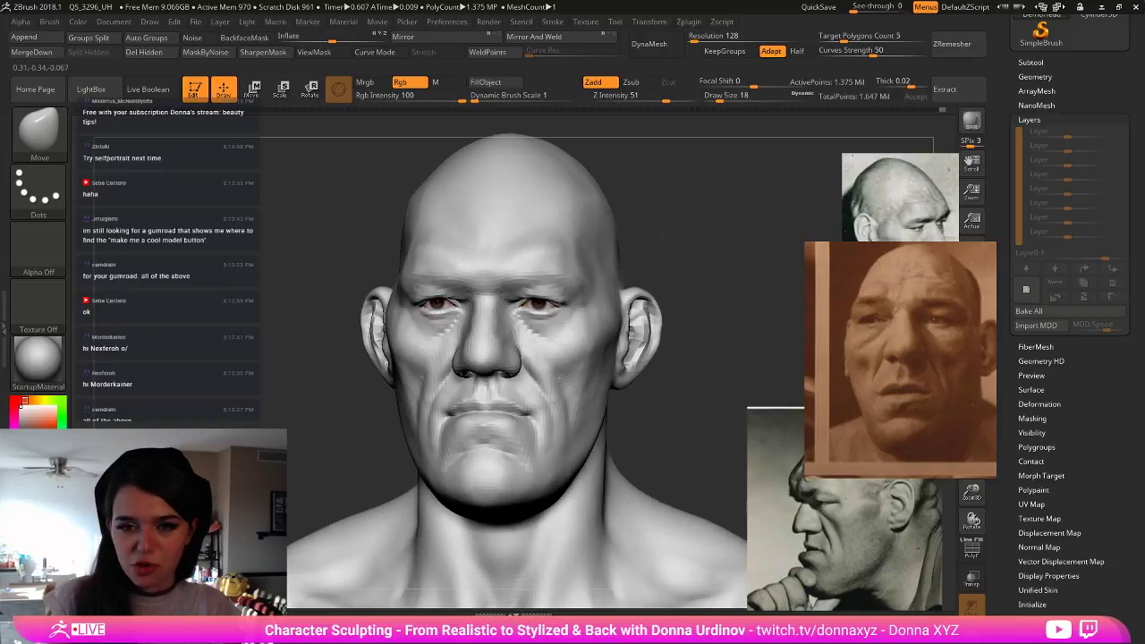
key(])
key(])
key(])
key(])
drag(545, 315, 546, 314)
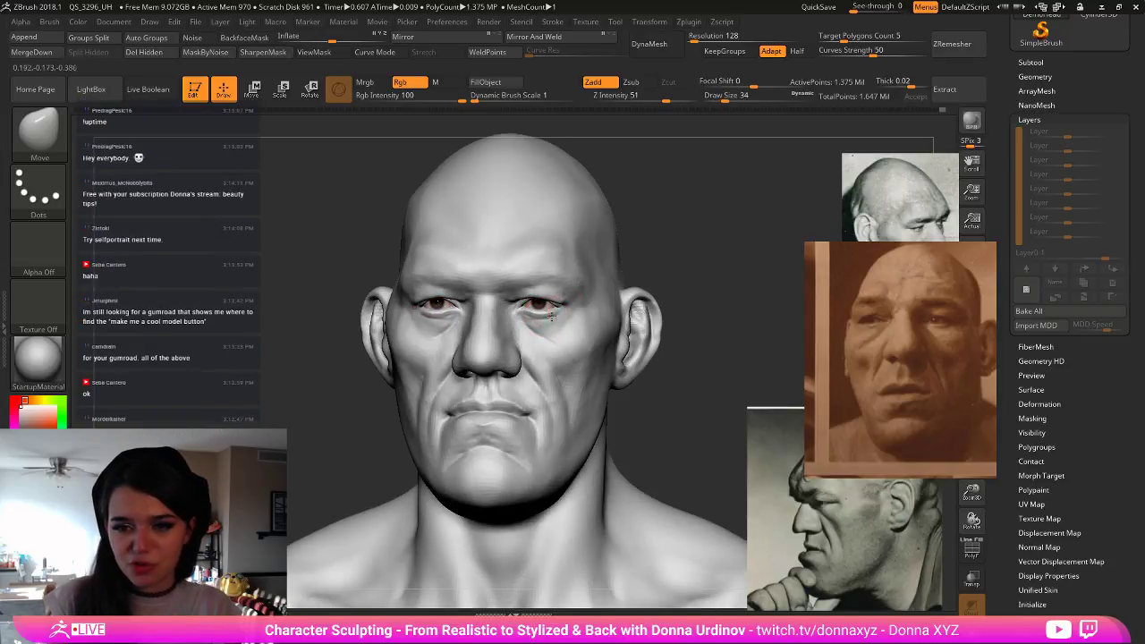
- Build up the skin beneath the eyes symmetrically with the ClayBuildup brush at draw sizes 26 and 22, and smooth it at size 14
key(b)
key(c)
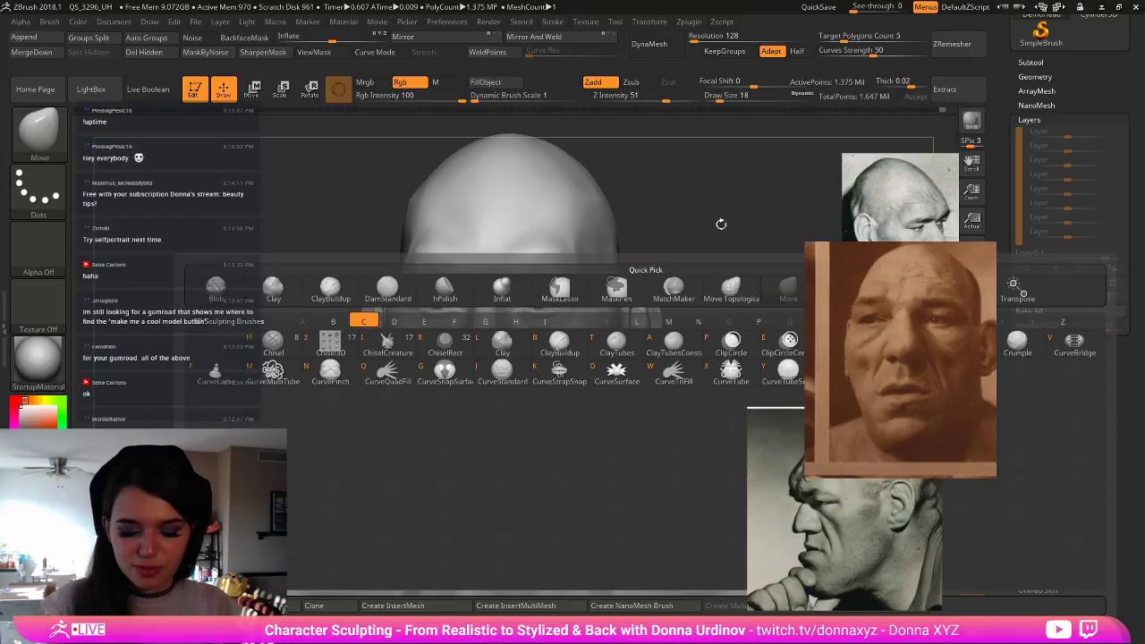
key(b)
drag(756, 232, 696, 233)
key(])
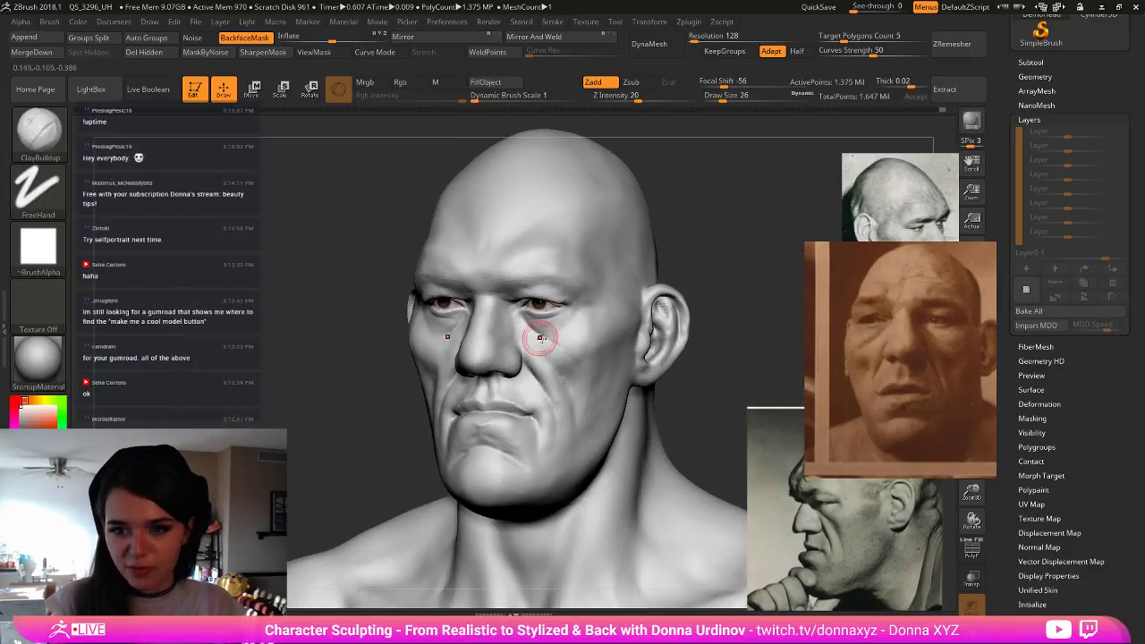
drag(539, 335, 550, 326)
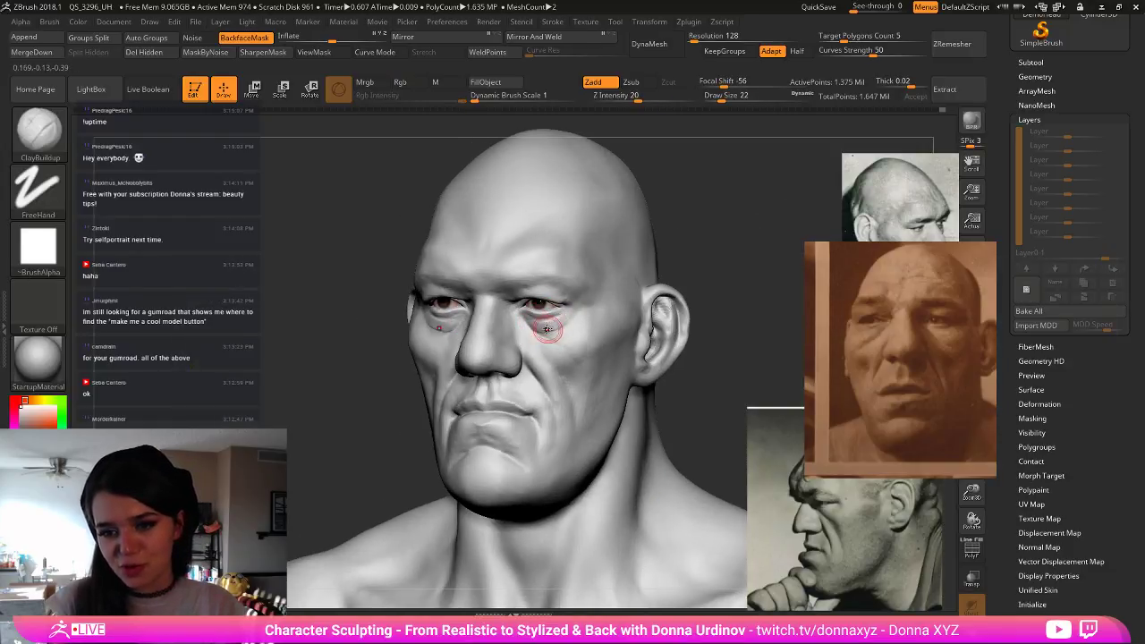
key(])
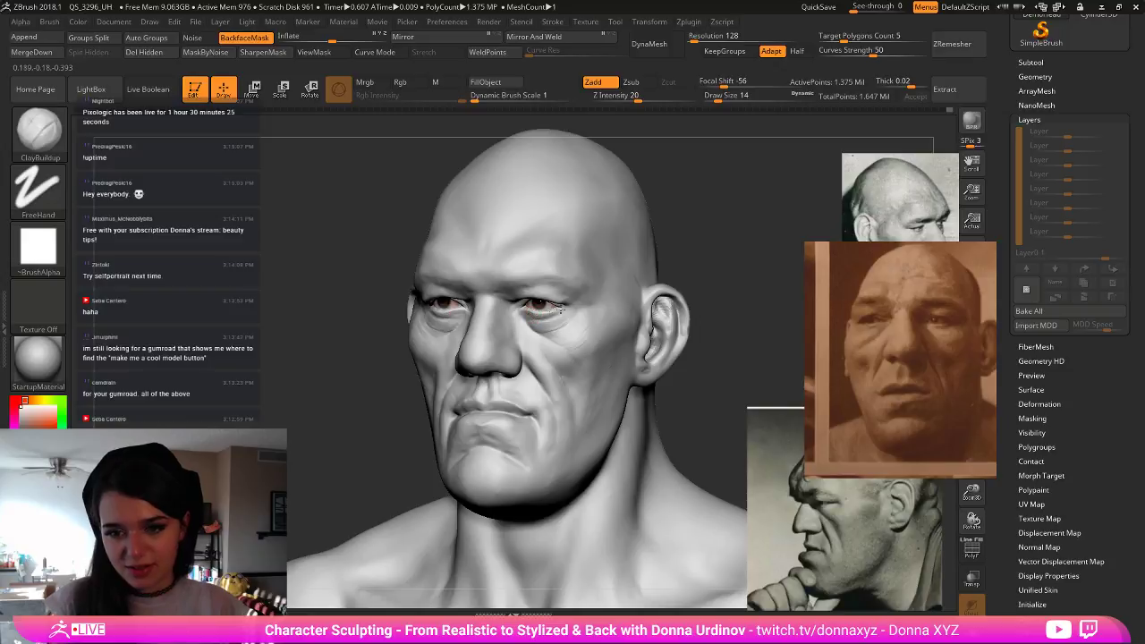
key(shift)
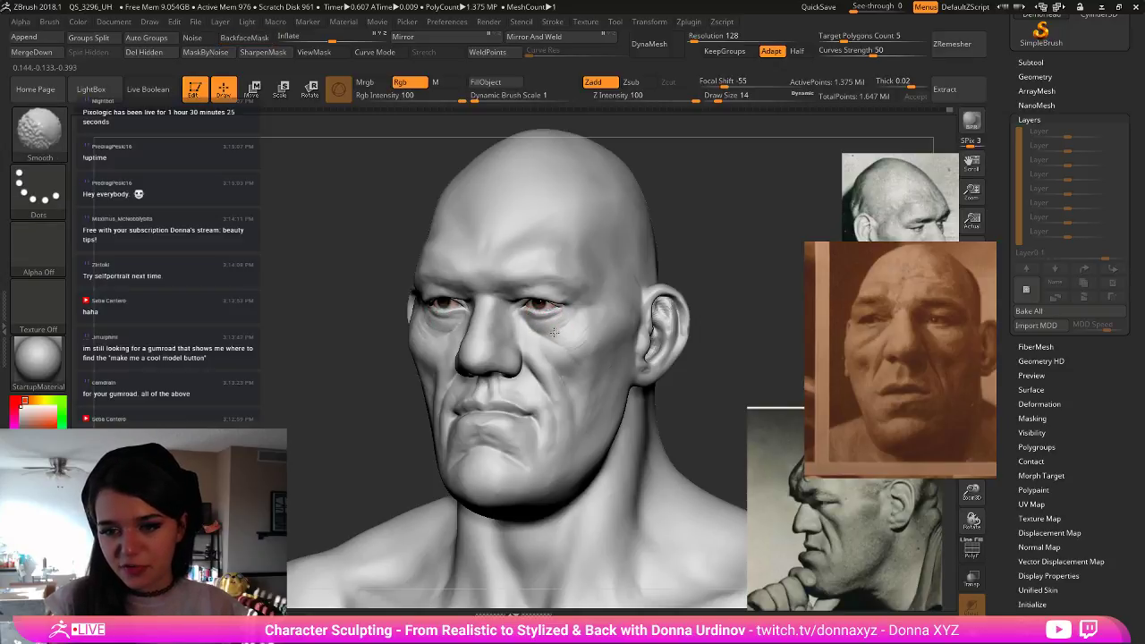
- Add volume to the outer under-eye and upper cheek area symmetrically with the ClayBuildup brush at draw sizes 30 and 22
mouse_move(739, 255)
mouse_down()
mouse_move(716, 277)
mouse_move(664, 277)
mouse_up()
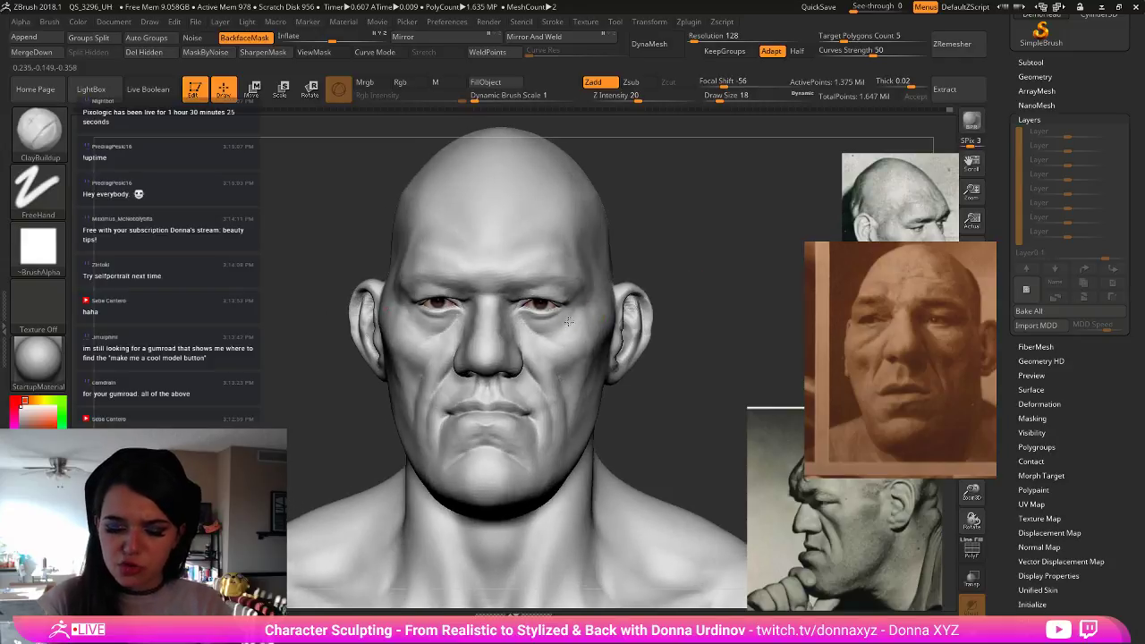
key(bracketright)
key(bracketright)
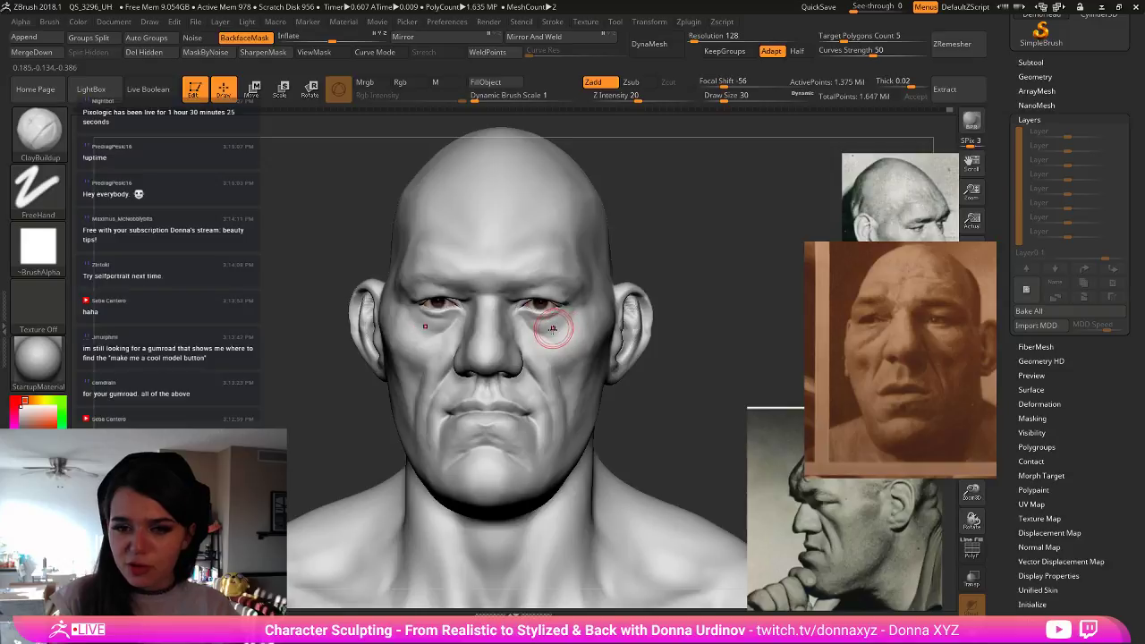
key(bracketleft)
mouse_move(571, 315)
mouse_down()
mouse_move(556, 333)
mouse_move(580, 307)
mouse_up()
drag(669, 262, 669, 264)
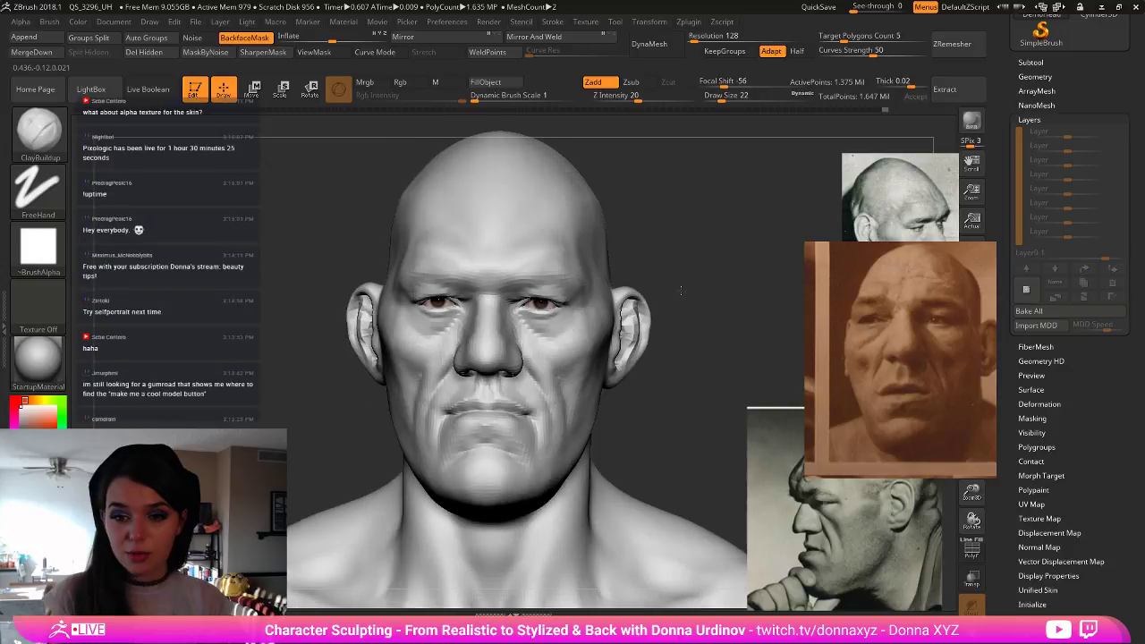
shift+drag(698, 291, 680, 245)
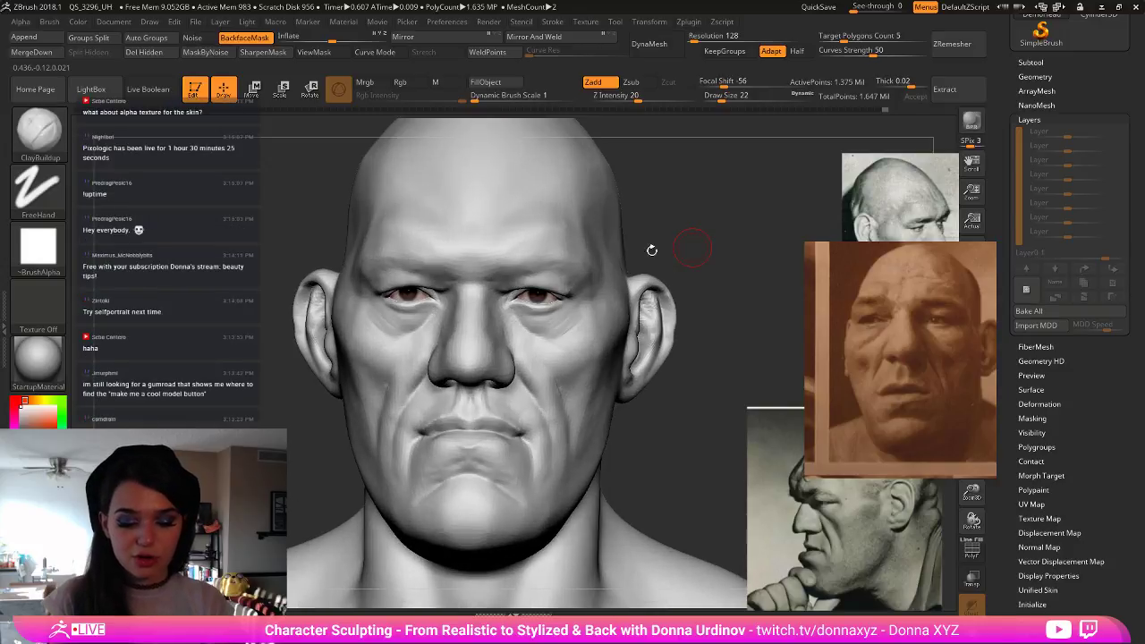
- Carve the creases just below the lower eyelids symmetrically with the DamStandard brush at draw size 14
key(b)
key(s)
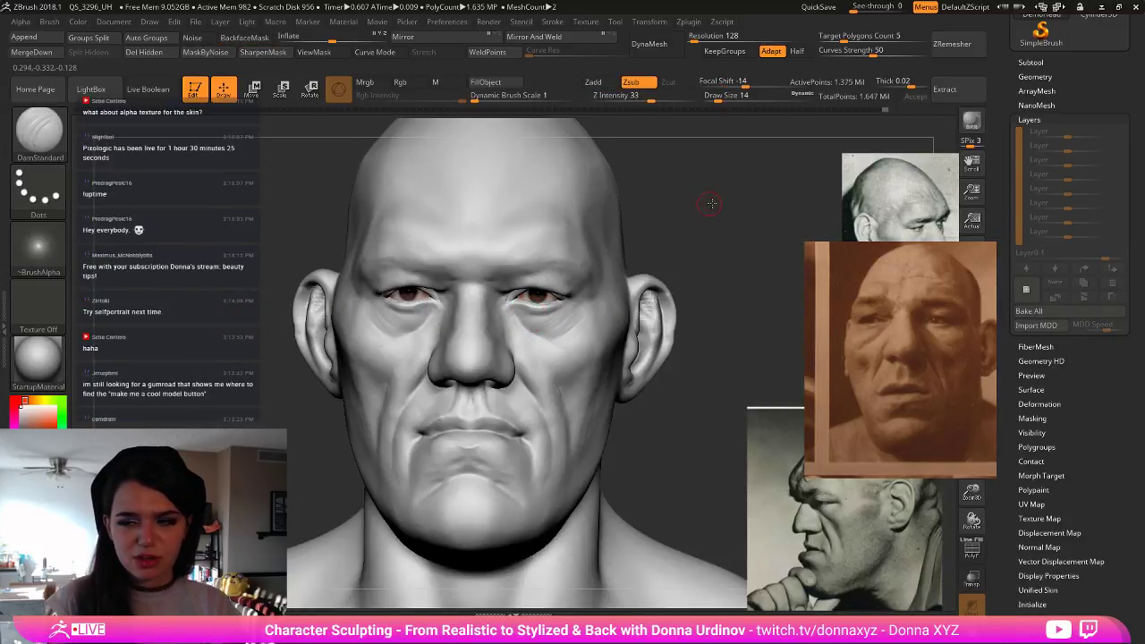
drag(711, 204, 750, 204)
drag(405, 310, 426, 310)
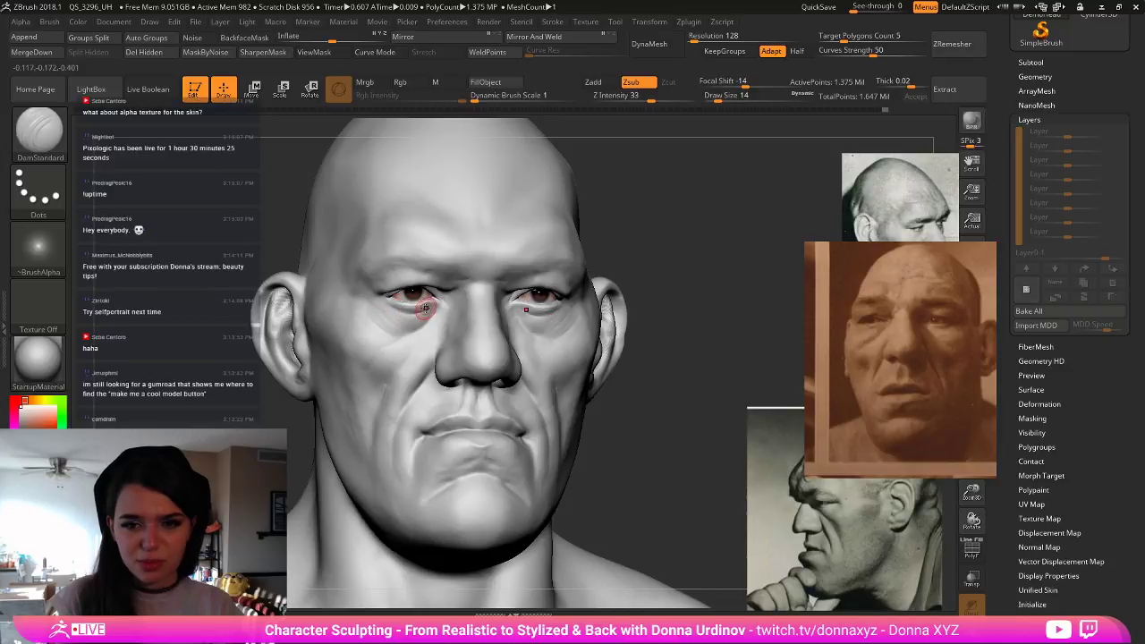
drag(664, 262, 622, 262)
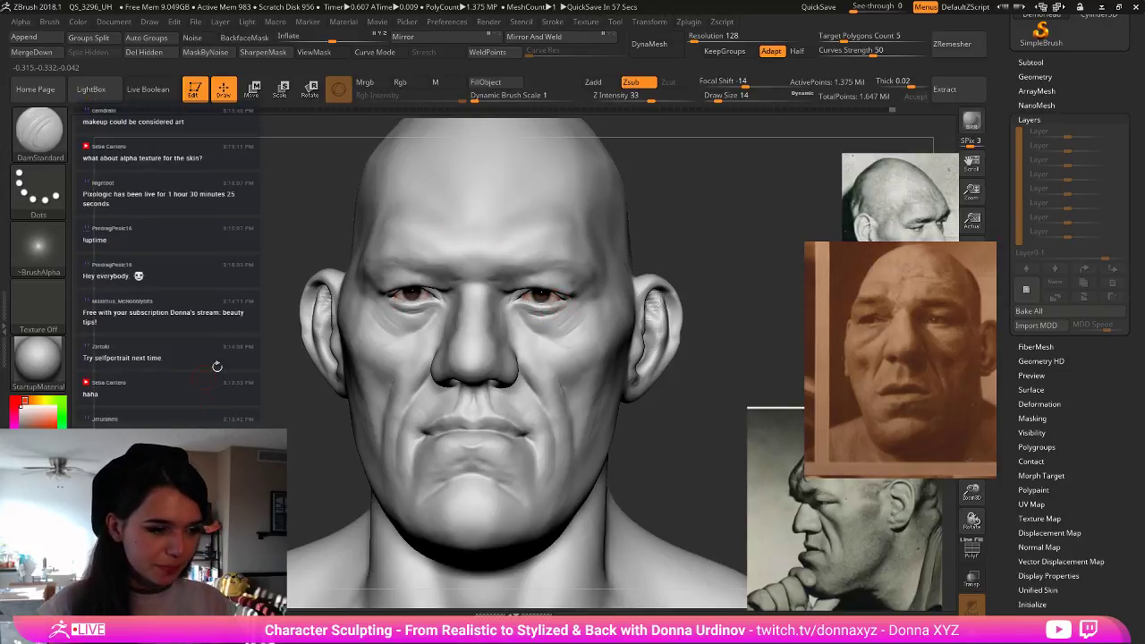
scroll(220, 365, up, 3)
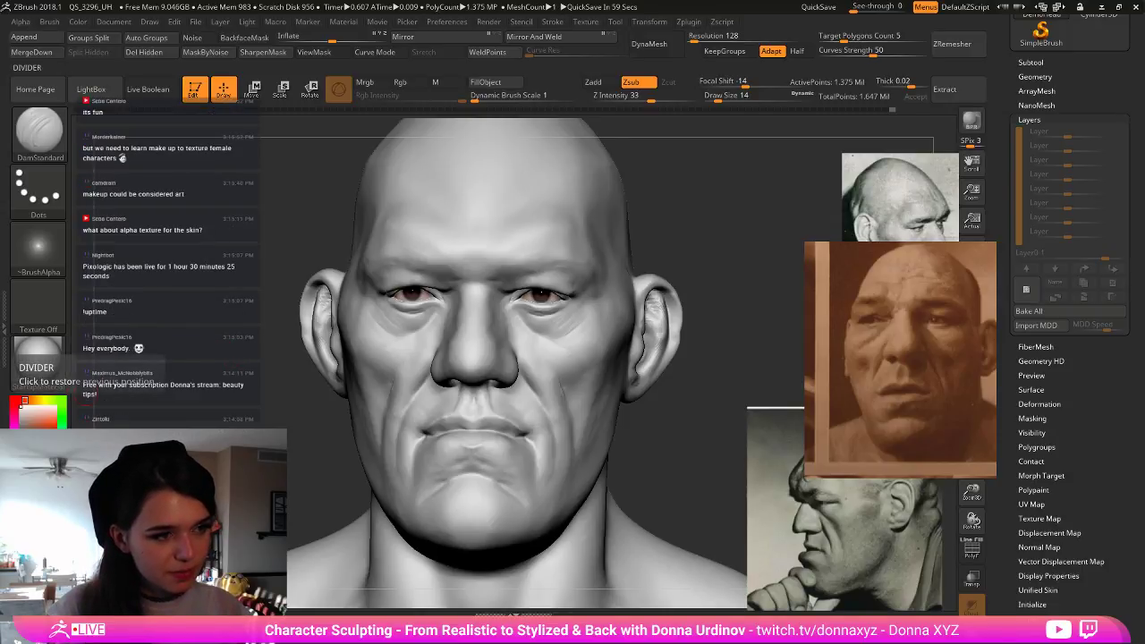
scroll(168, 259, up, 1)
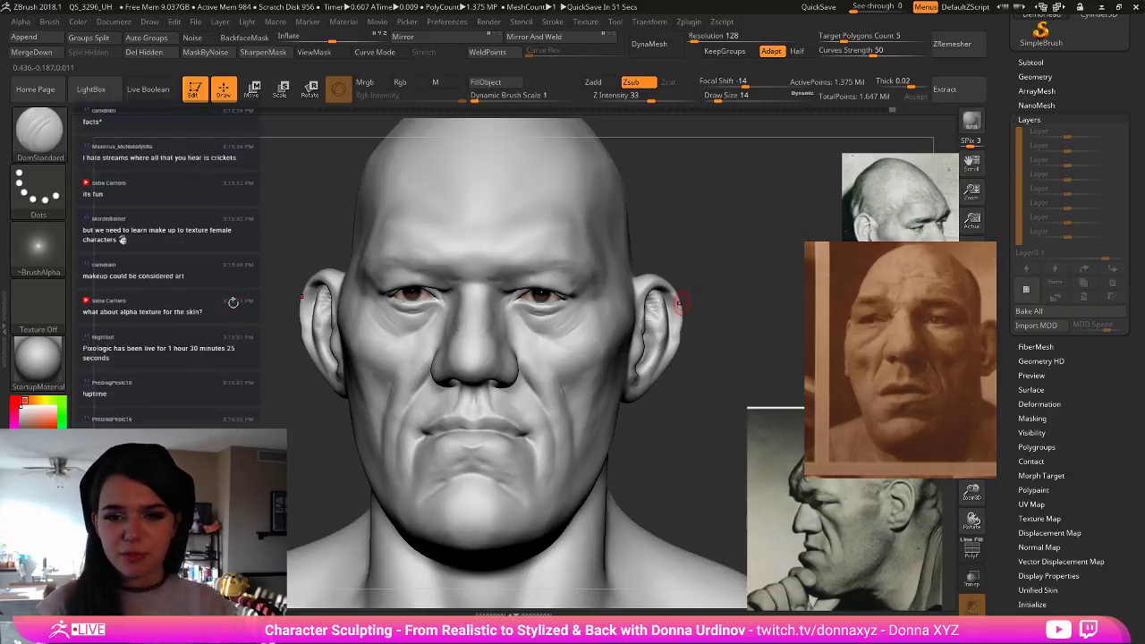
- Adjust the front inner edges of both ears symmetrically with the Move brush at draw size 34
mouse_move(738, 284)
mouse_down()
mouse_move(751, 281)
mouse_move(733, 286)
mouse_up()
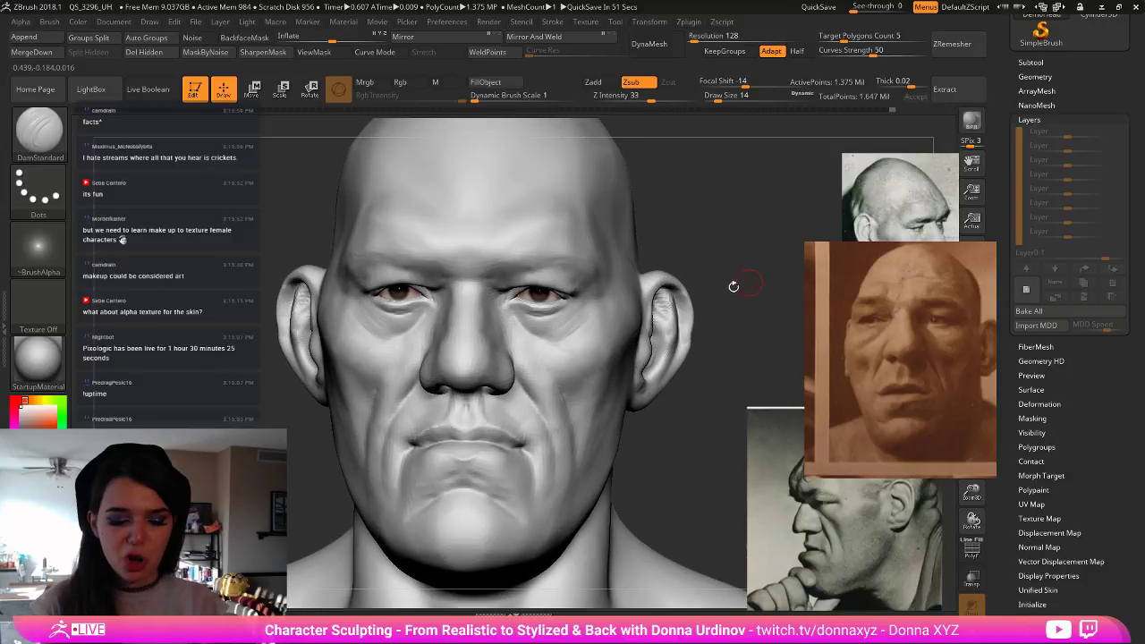
key(b)
key(b)
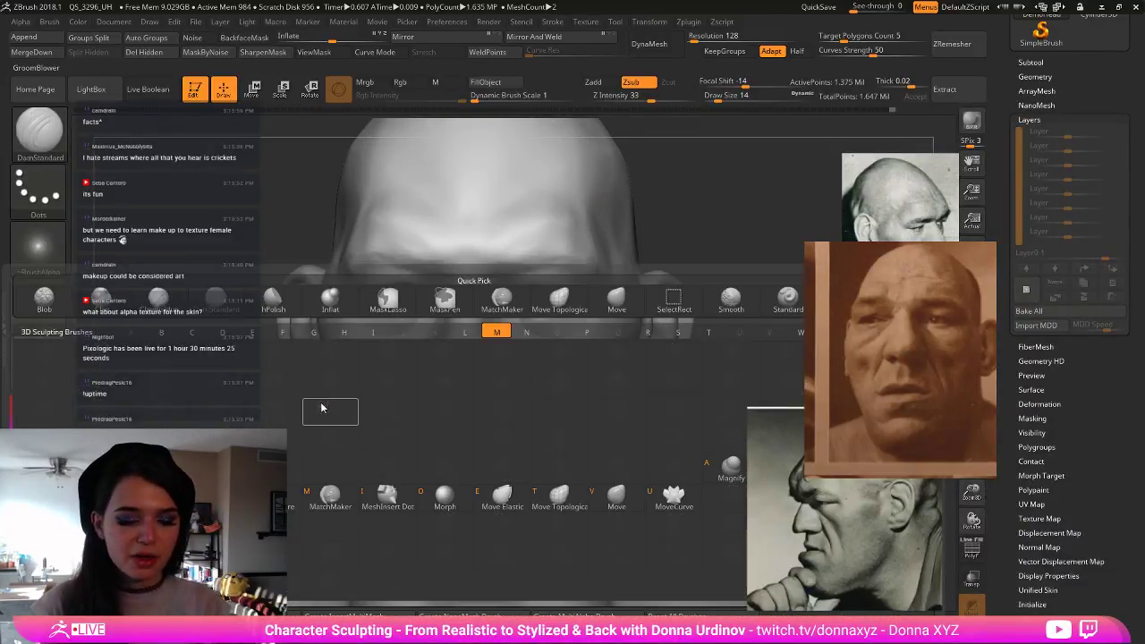
key(m)
key(v)
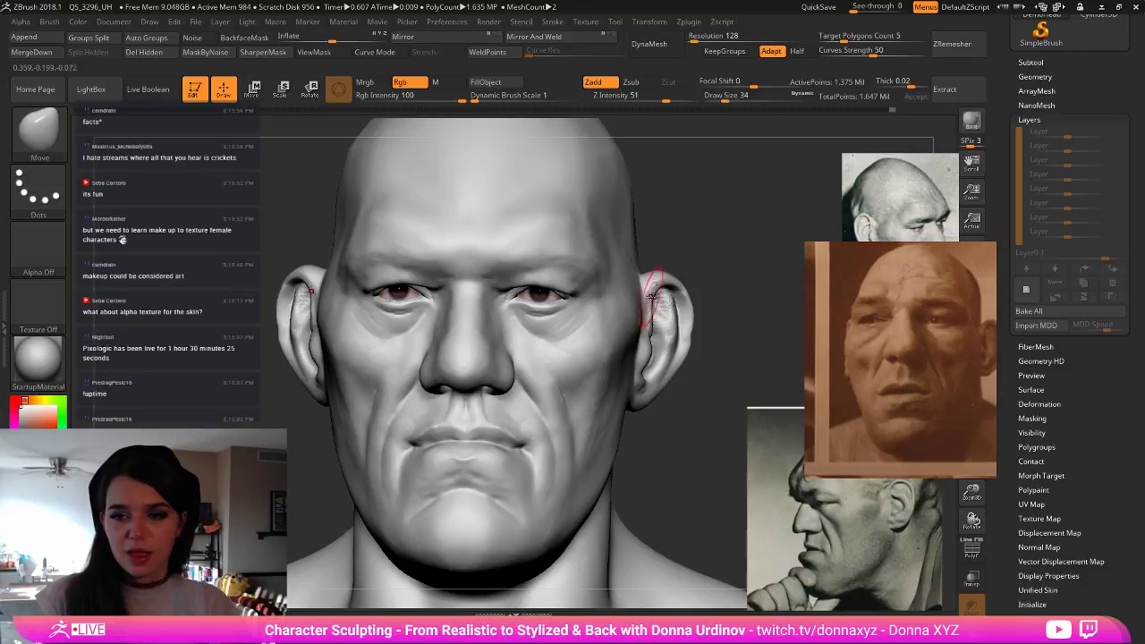
key(bracketright)
key(bracketright)
drag(657, 293, 655, 299)
key(bracketleft)
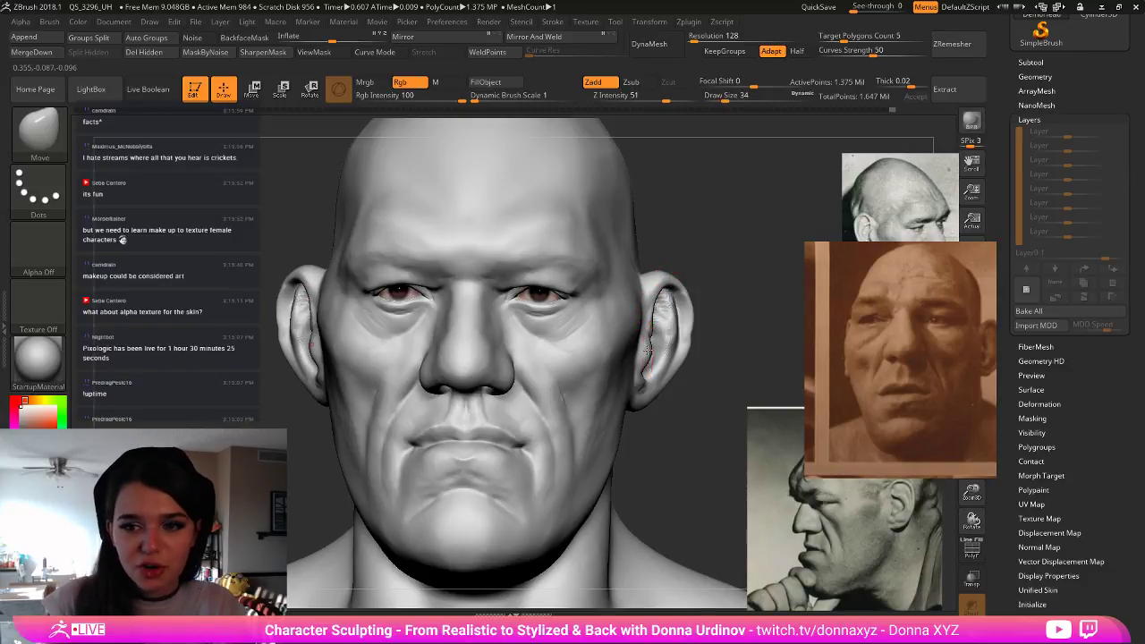
drag(650, 351, 645, 352)
- Refine the area in front of the ear openings with the Move brush at draw sizes 22, 26 and 18
key(bracketright)
key(bracketleft)
key(bracketleft)
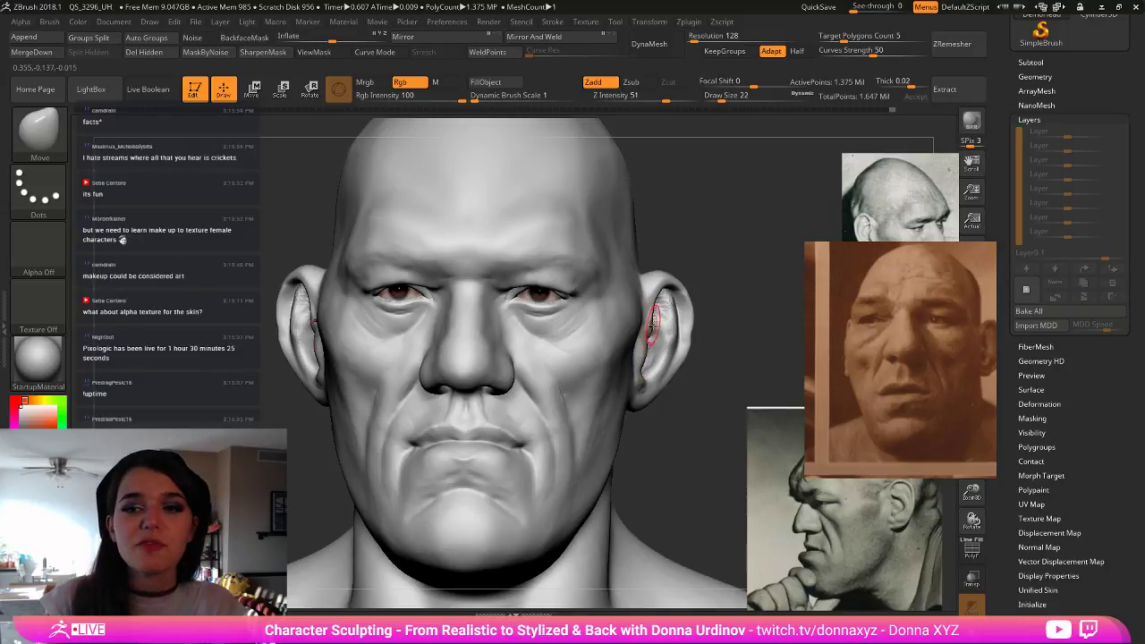
drag(757, 283, 644, 324)
key(bracketleft)
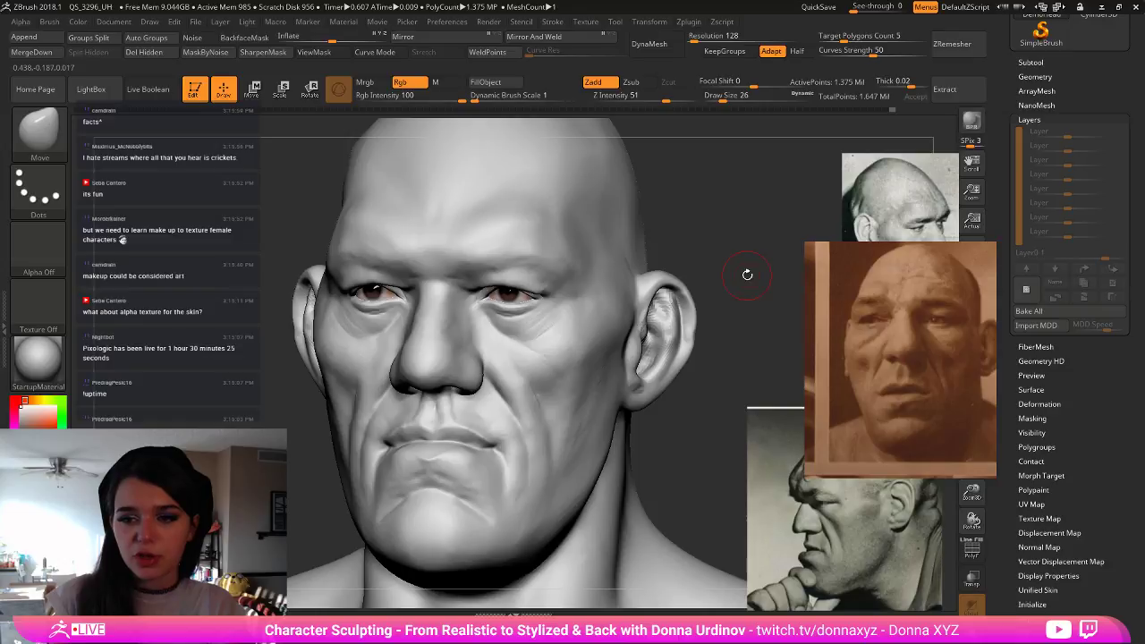
drag(746, 274, 659, 333)
key(bracketleft)
key(bracketleft)
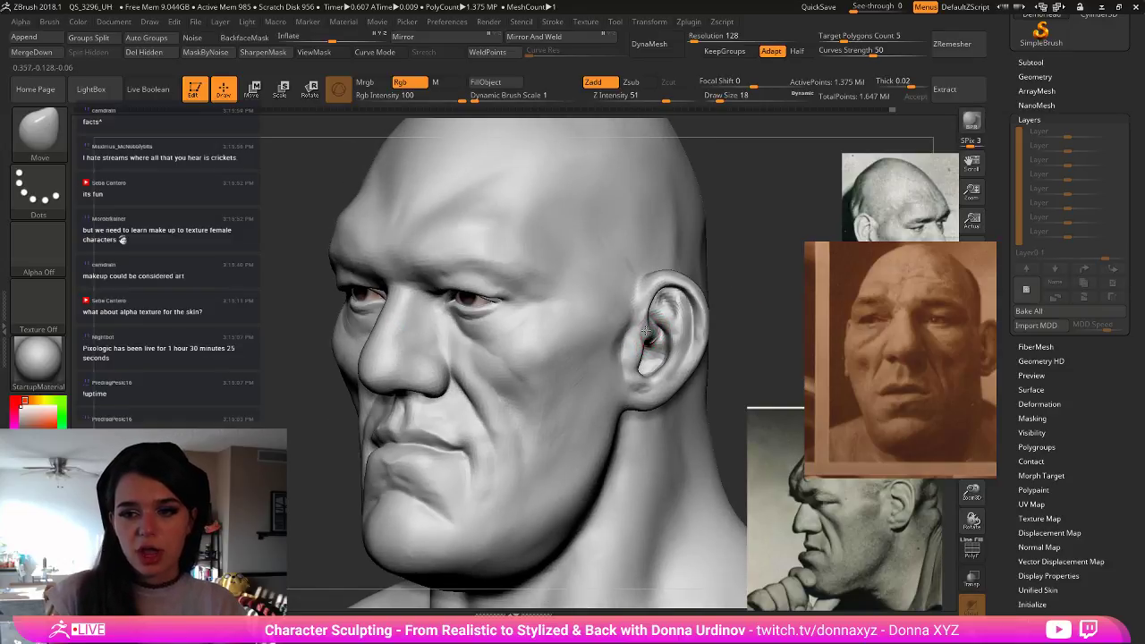
drag(754, 259, 702, 297)
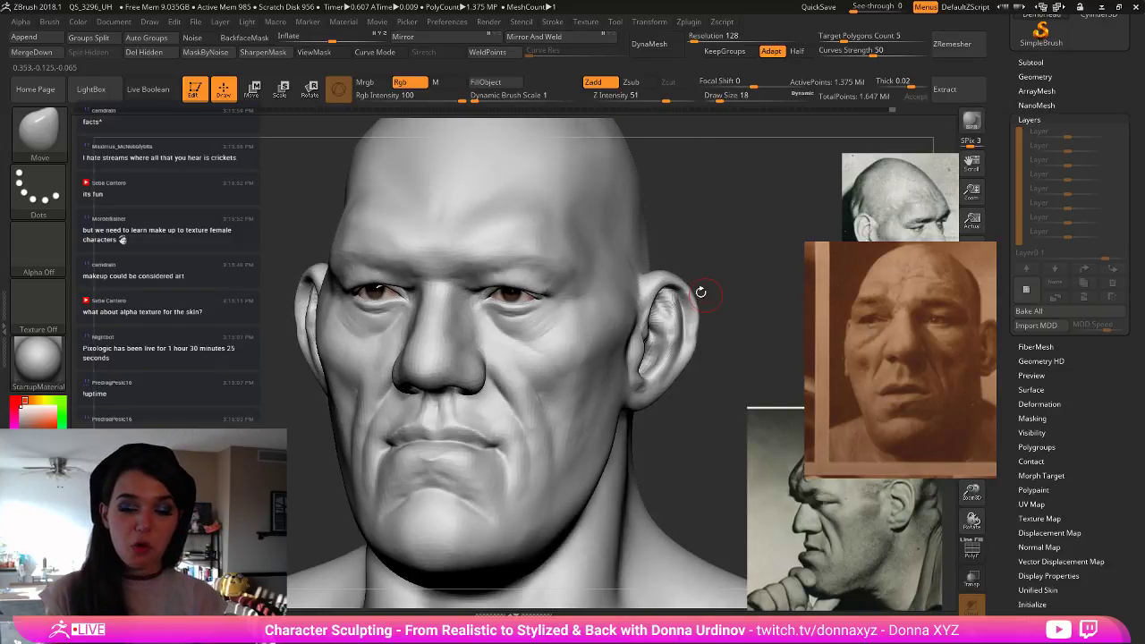
- Flatten the upper front of the ears where they meet the head with the hPolish brush at draw size 18
key(b)
key(h)
key(p)
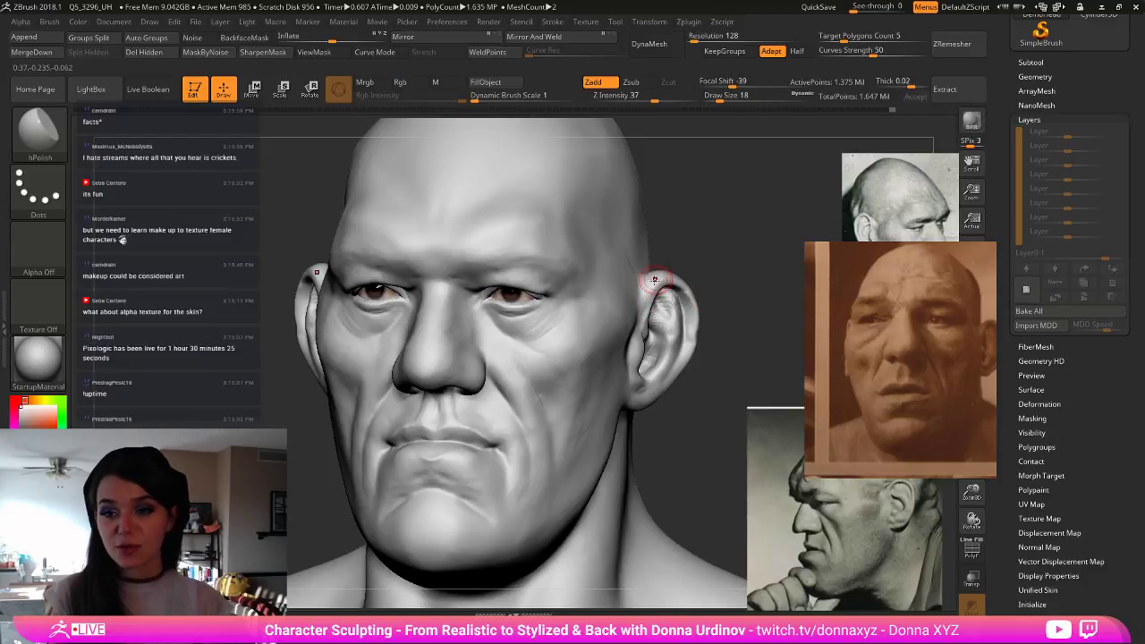
drag(706, 259, 702, 270)
key(b)
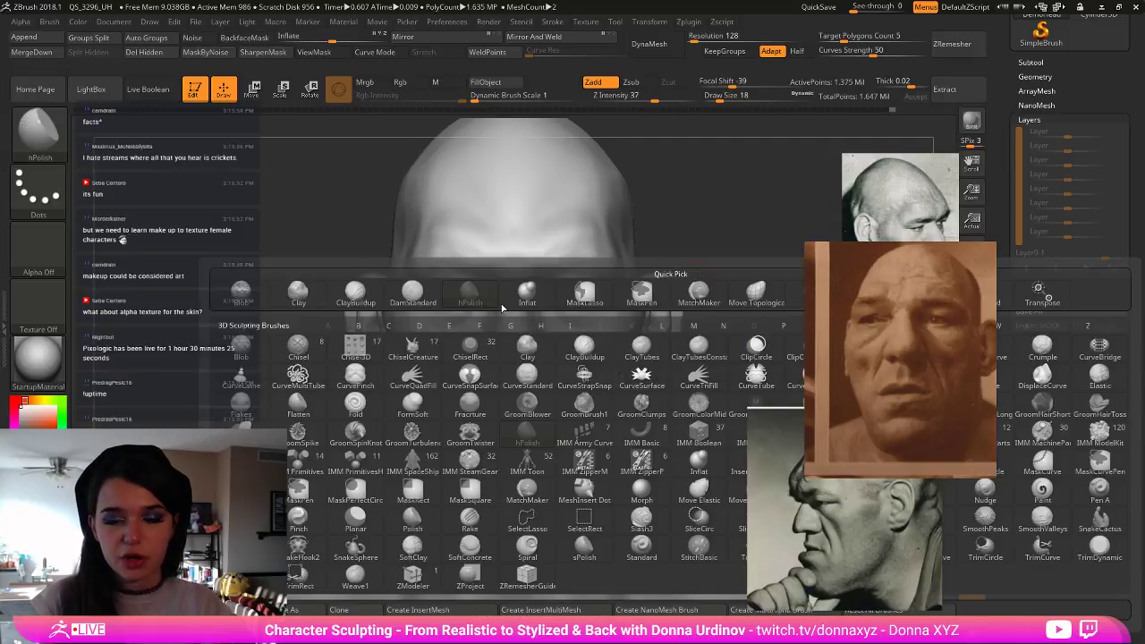
key(h)
key(p)
- Reshape the front edges of the ears from the front with the Move brush at draw sizes 38 and 30
key(b)
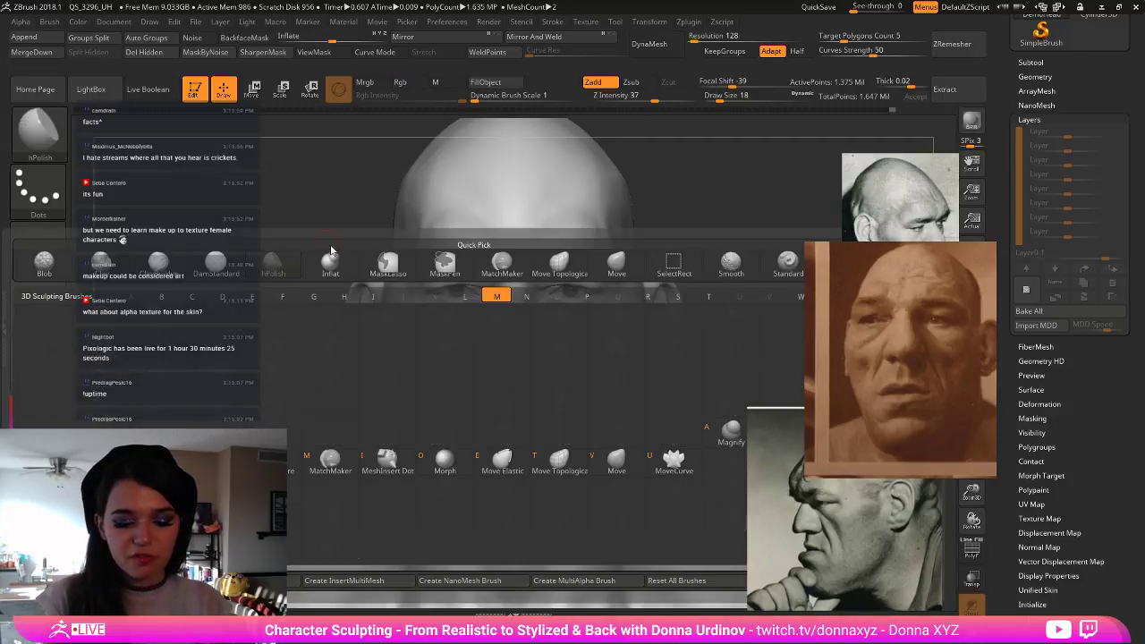
key(m)
key(v)
key([)
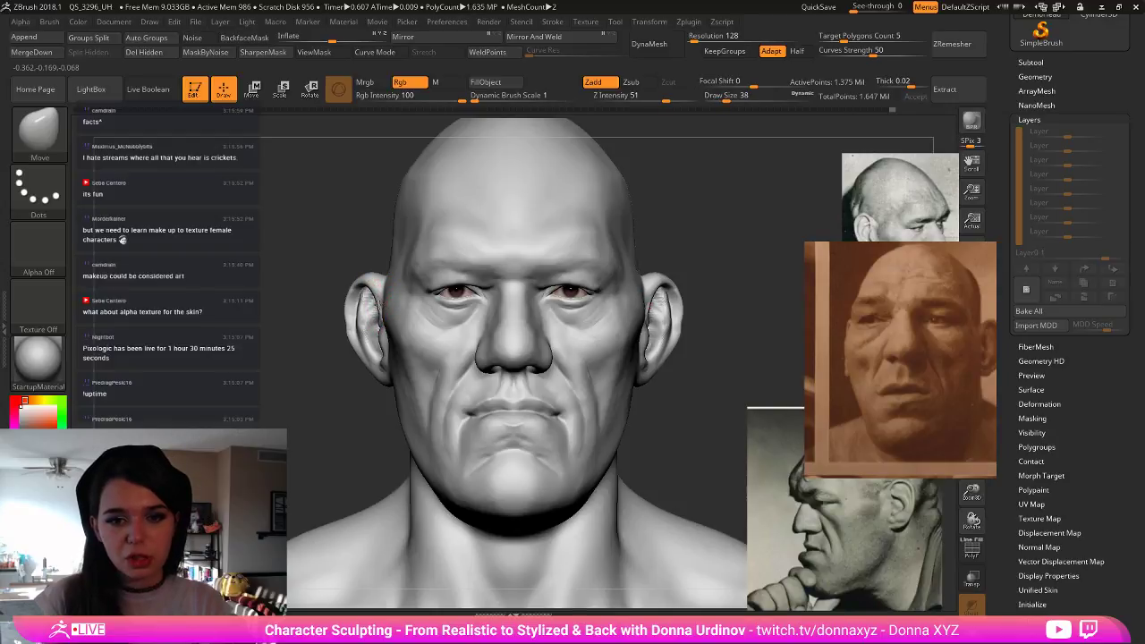
drag(377, 307, 382, 318)
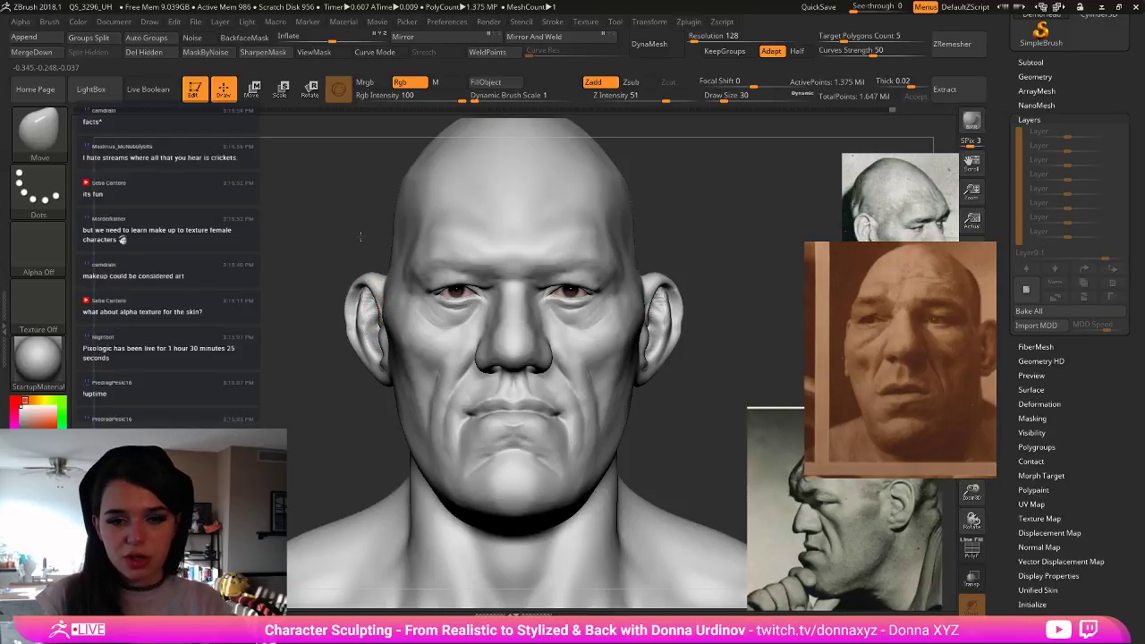
drag(360, 237, 372, 245)
- Smooth the ear at draw size 18 and adjust the earlobe with the Move brush at draw size 34
key([)
key([)
mouse_move(380, 322)
mouse_down()
mouse_move(368, 294)
mouse_move(347, 296)
mouse_up()
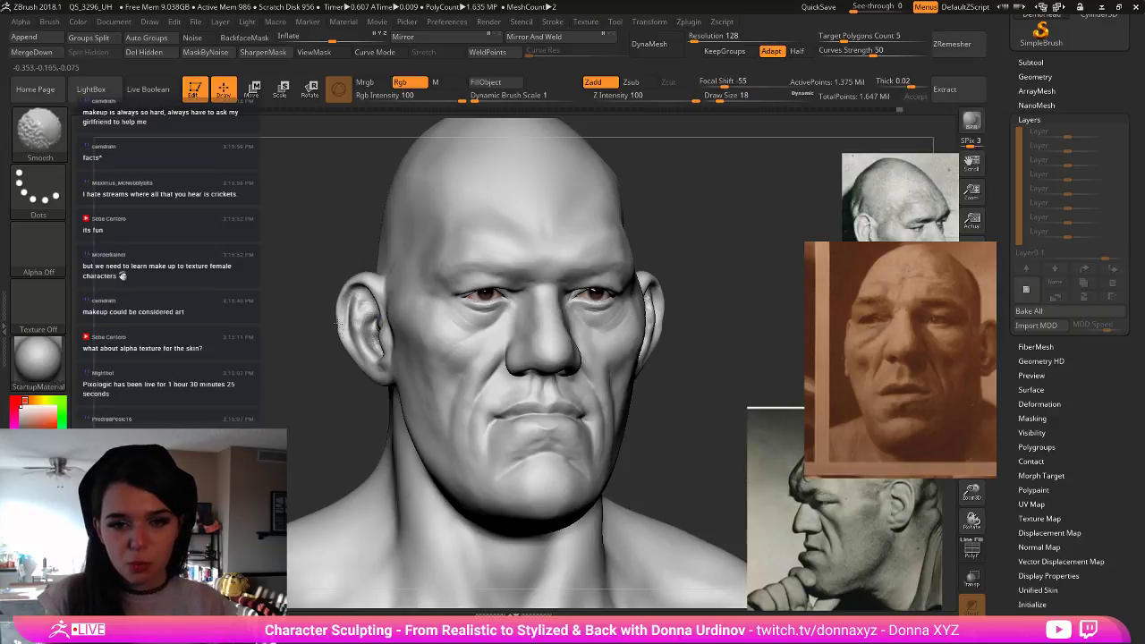
drag(296, 370, 355, 369)
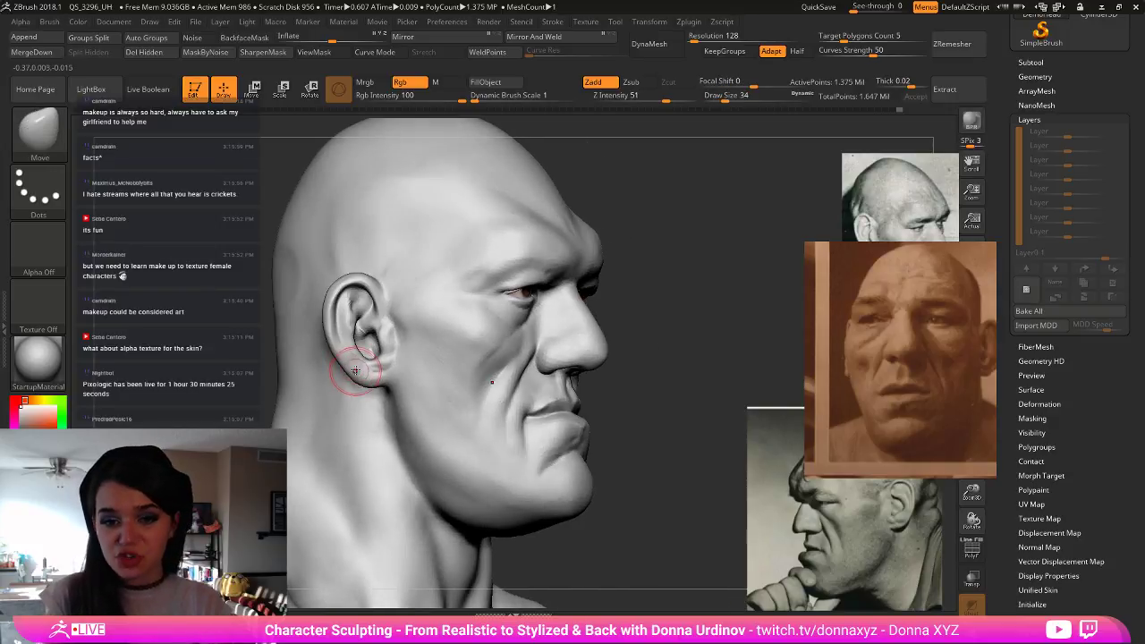
drag(698, 287, 678, 285)
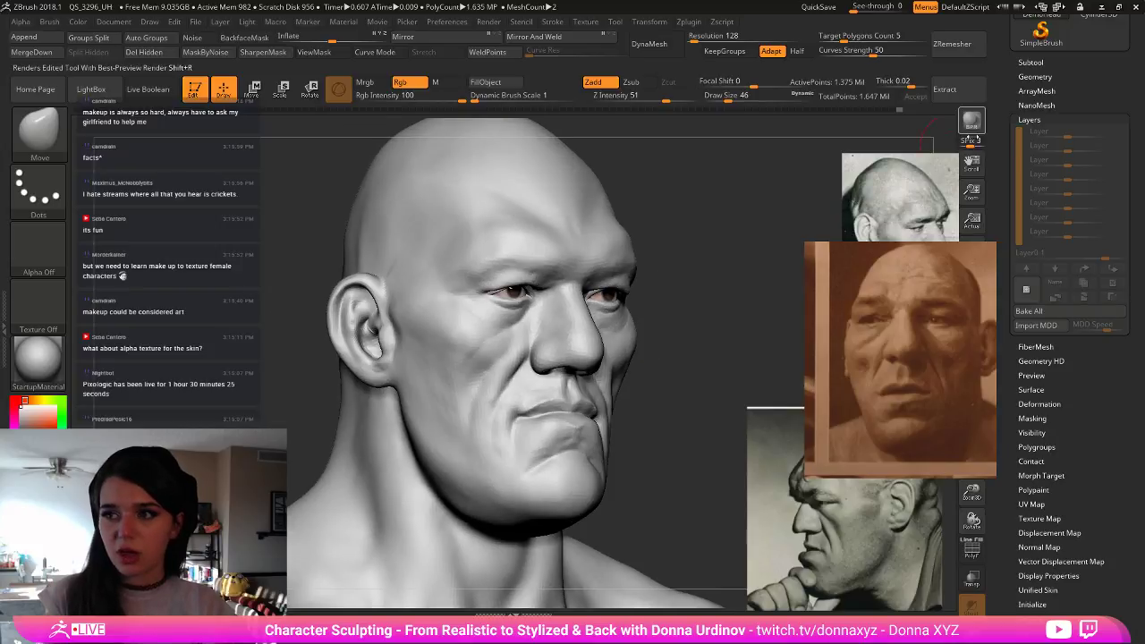
- Show the head's Geometry settings and build up the inner ear folds with the ClayBuildup brush at draw size 18
click(1035, 76)
key([)
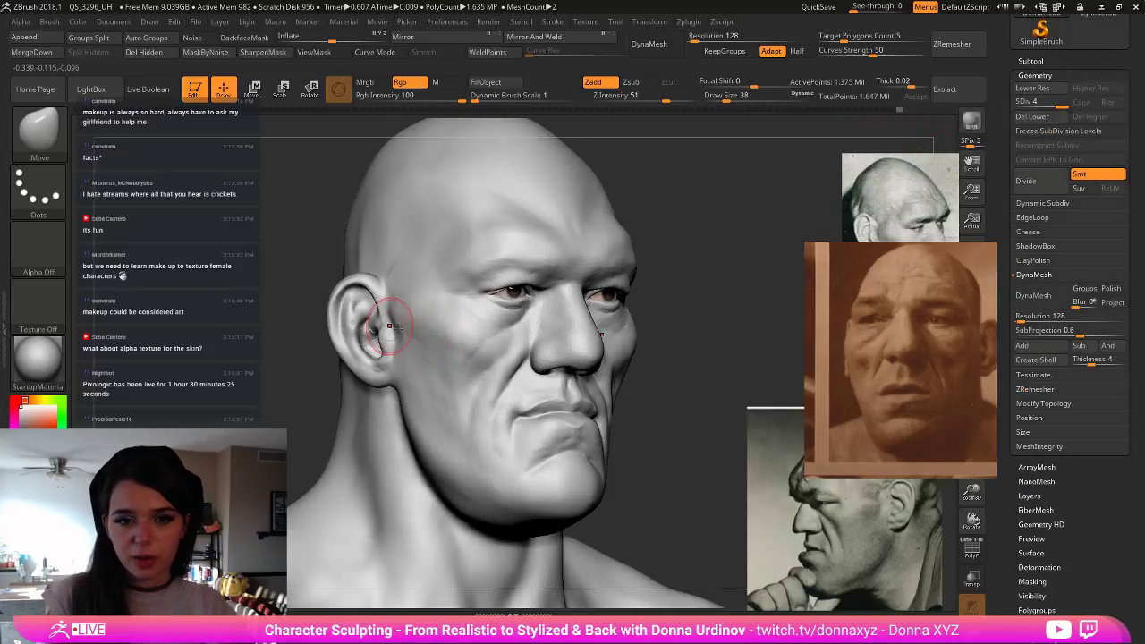
key([)
key([)
key(b)
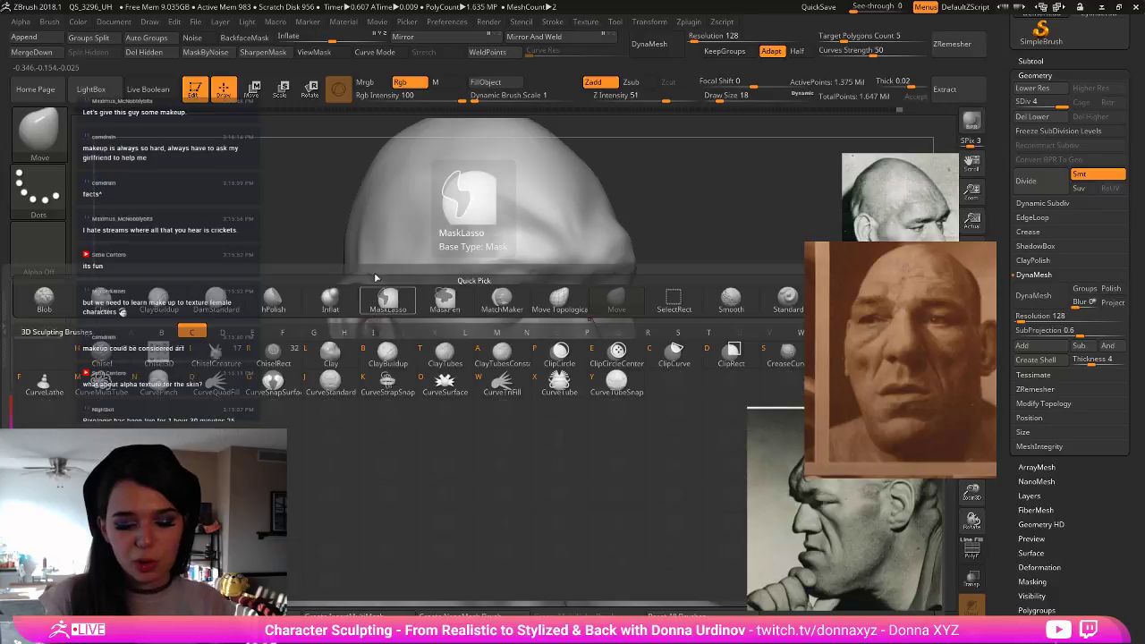
key(b)
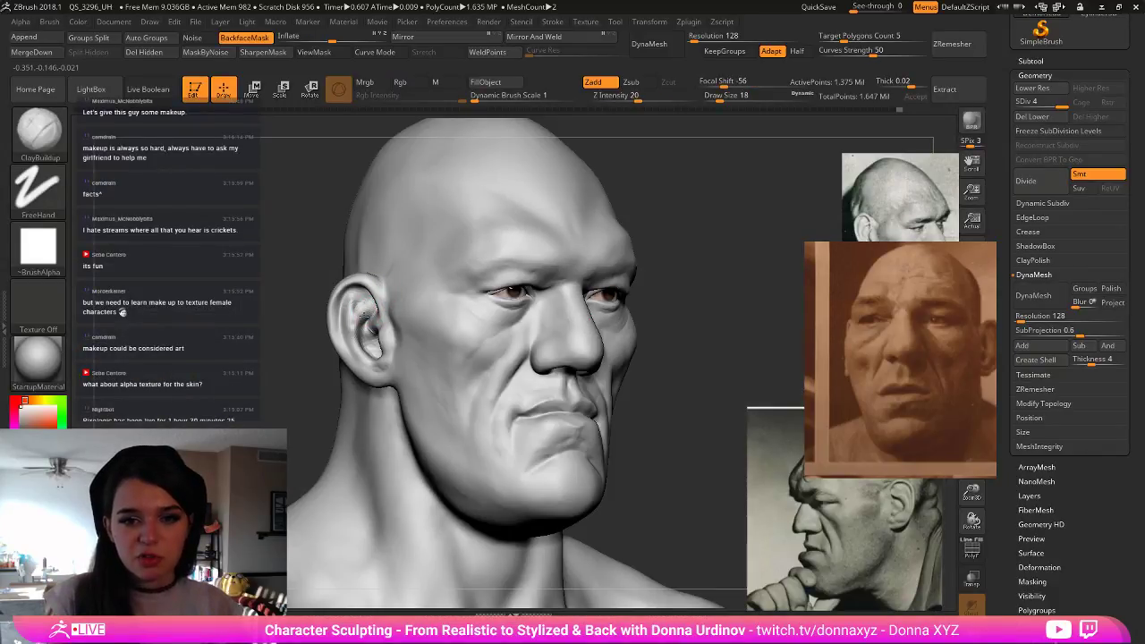
drag(364, 317, 357, 298)
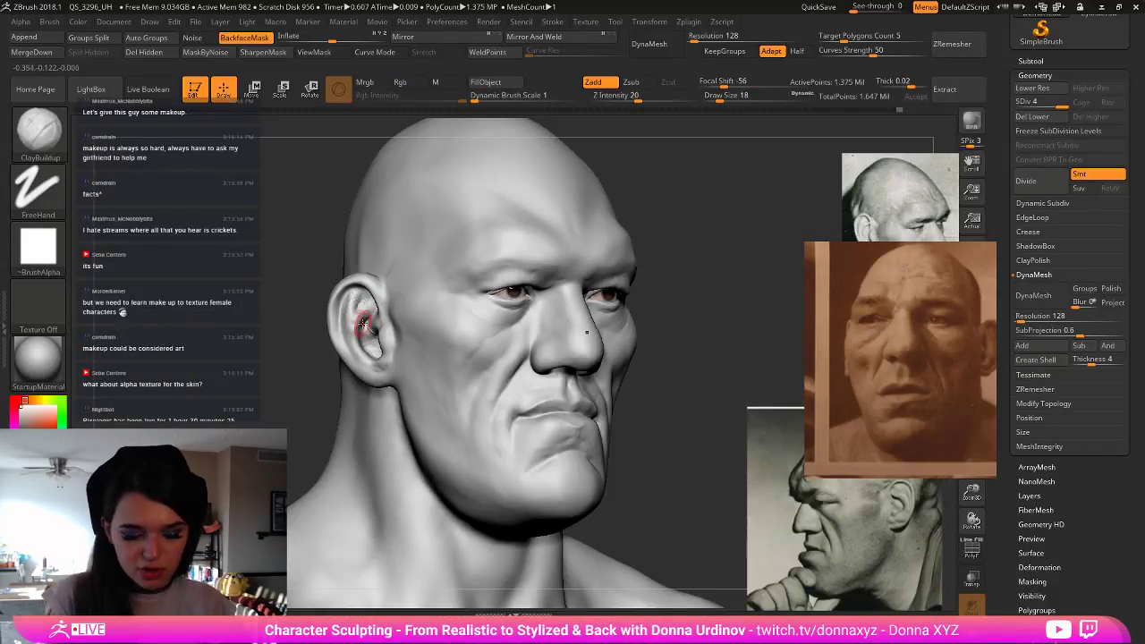
key(b)
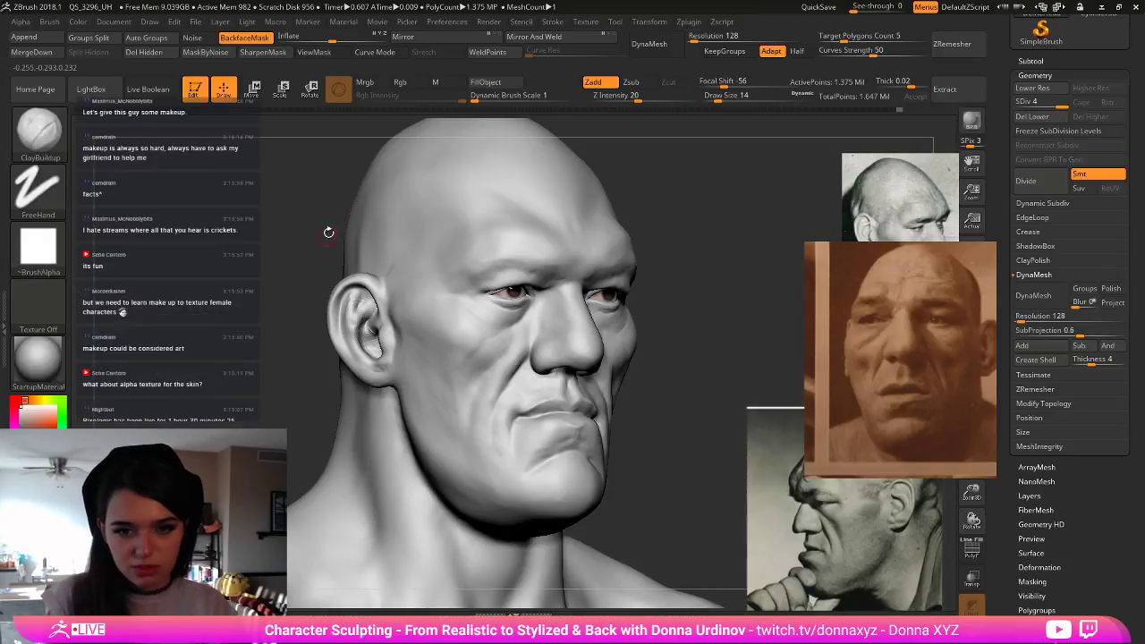
- Build up the outer rim of the ears with the ClayBuildup brush at draw size 18
key(bracketleft)
key(b)
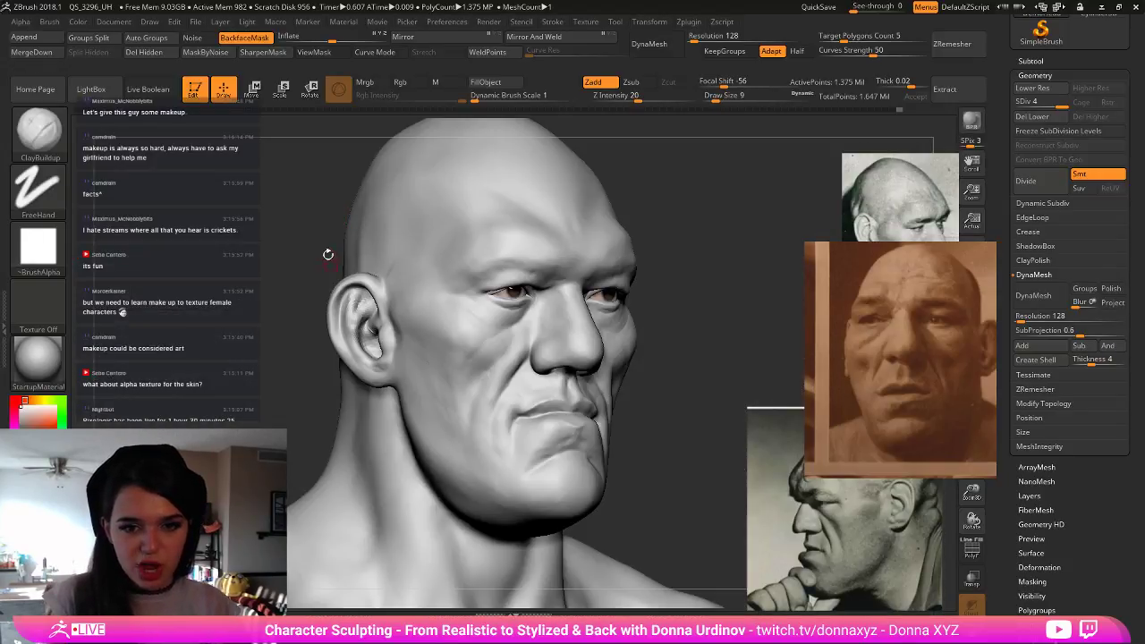
key(ctrl)
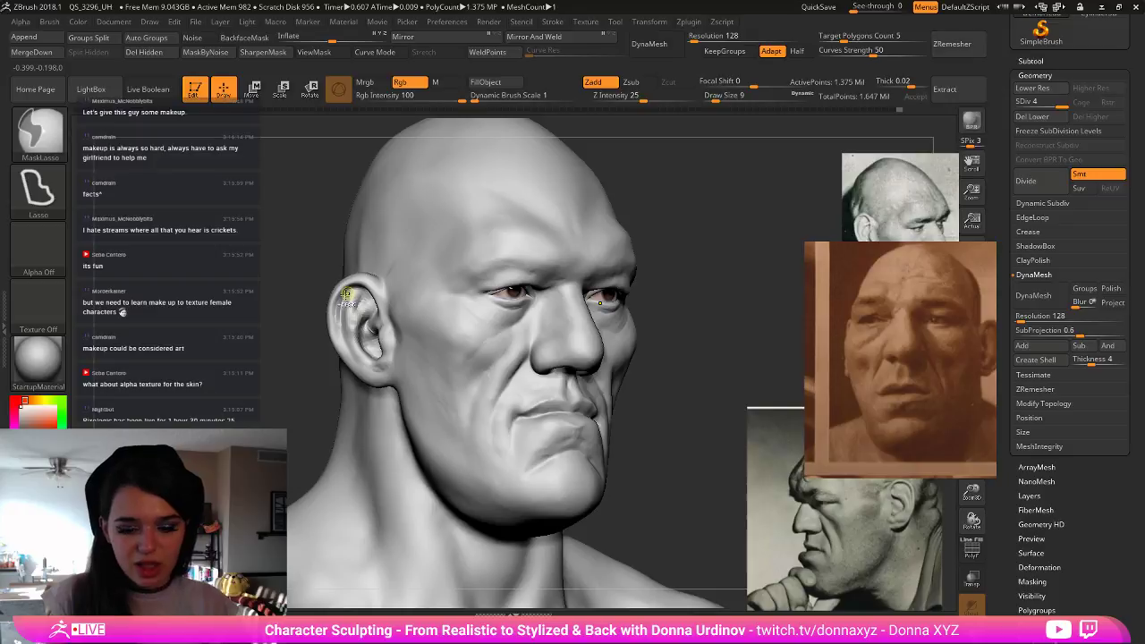
key(bracketright)
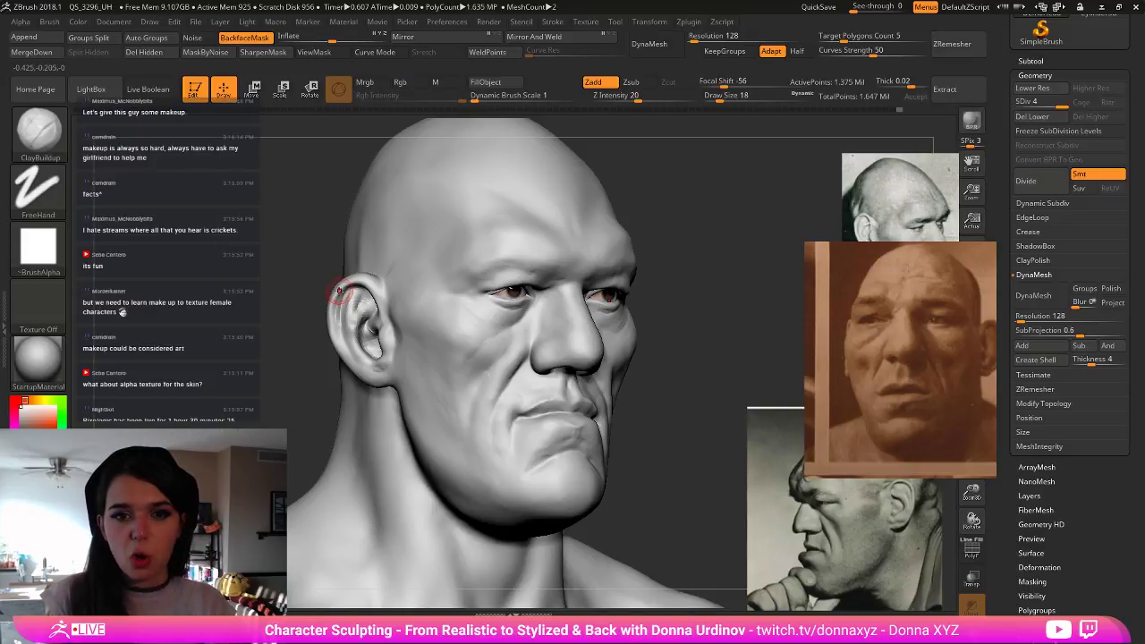
drag(338, 295, 344, 345)
key(bracketleft)
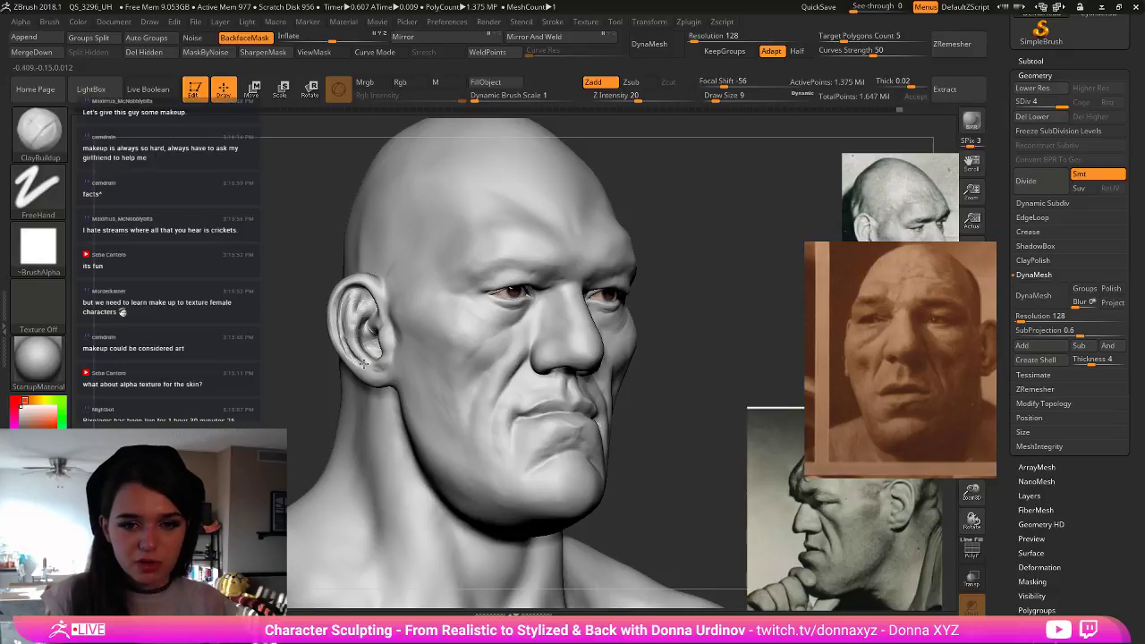
- Smooth the upper ear rim at draw size 22 and refine its back edge with the ClayBuildup brush at draw size 18
key(bracketright)
key(bracketright)
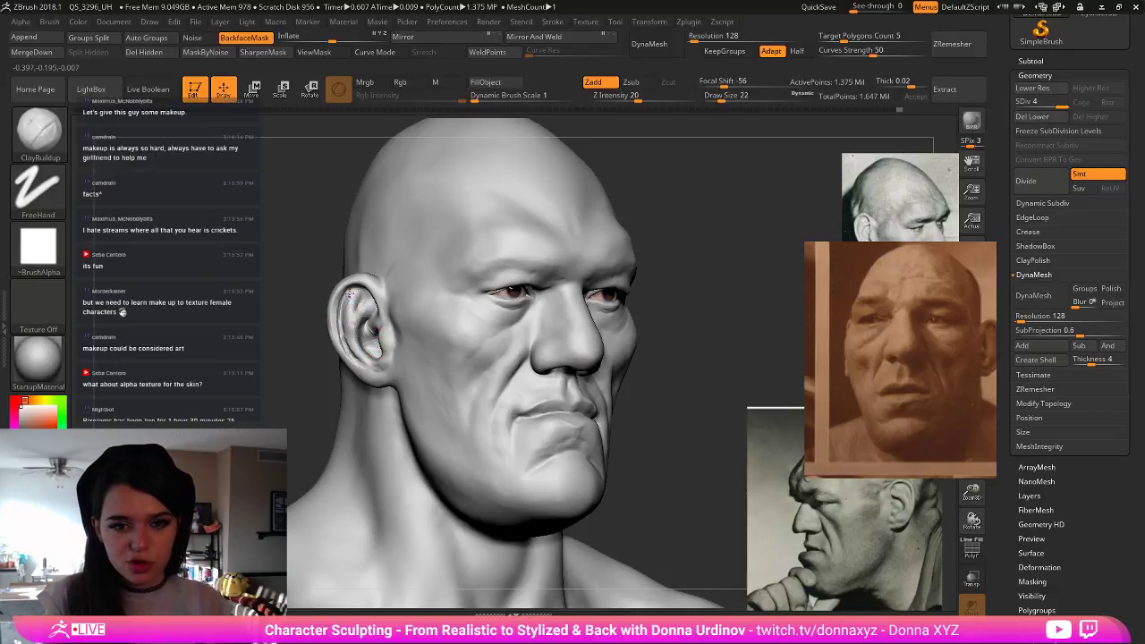
key(shift)
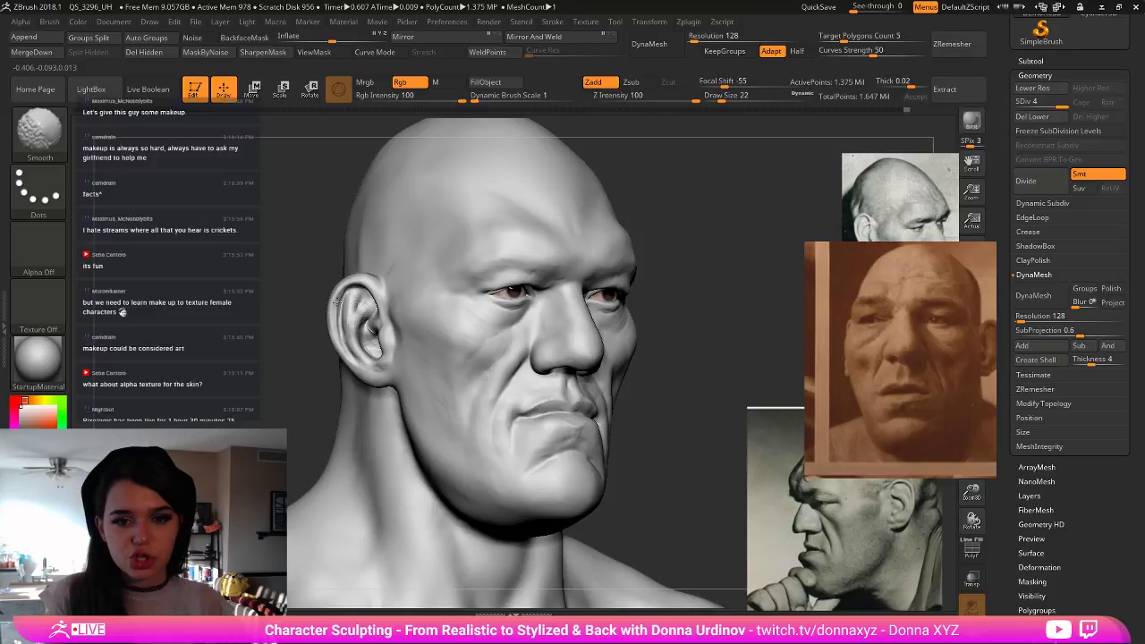
shift+drag(365, 277, 349, 298)
key(bracketleft)
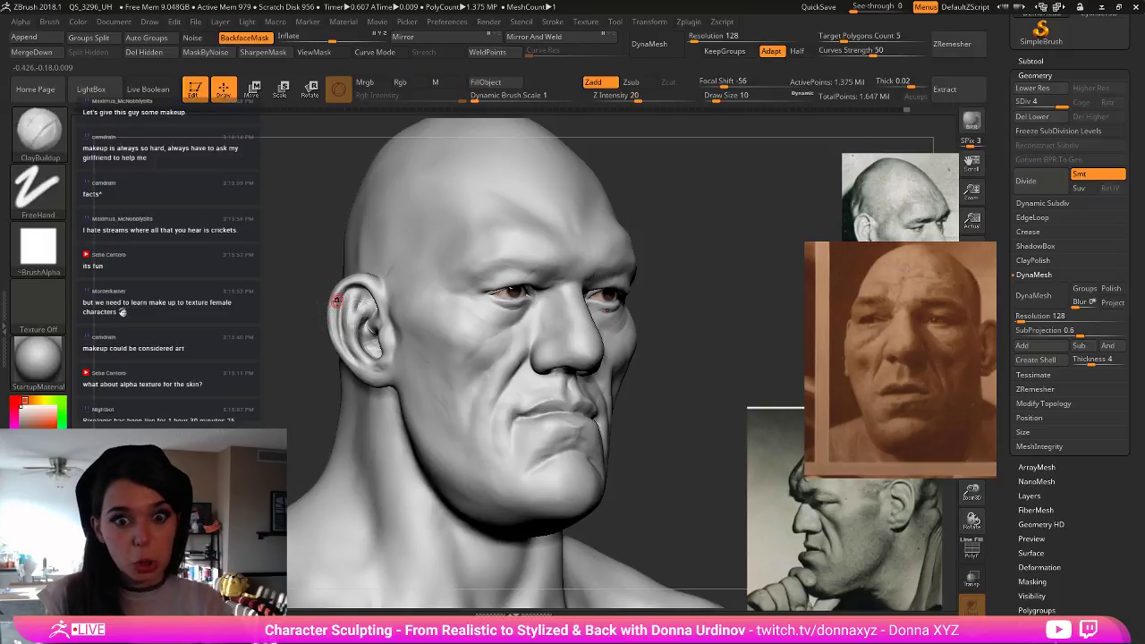
key(bracketright)
key(bracketright)
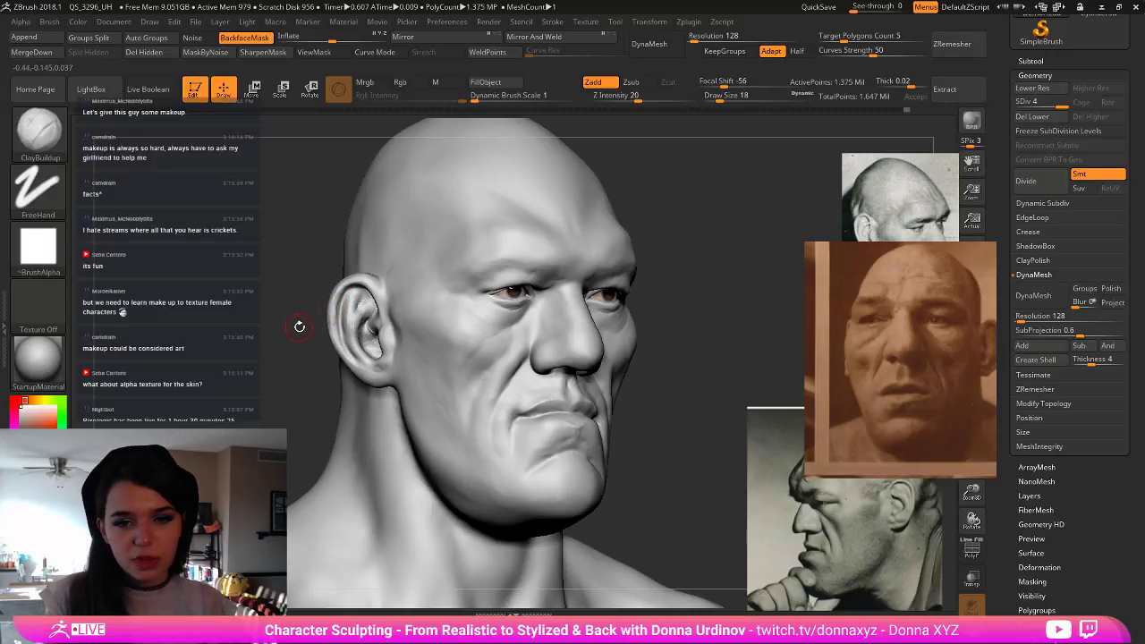
drag(300, 327, 340, 312)
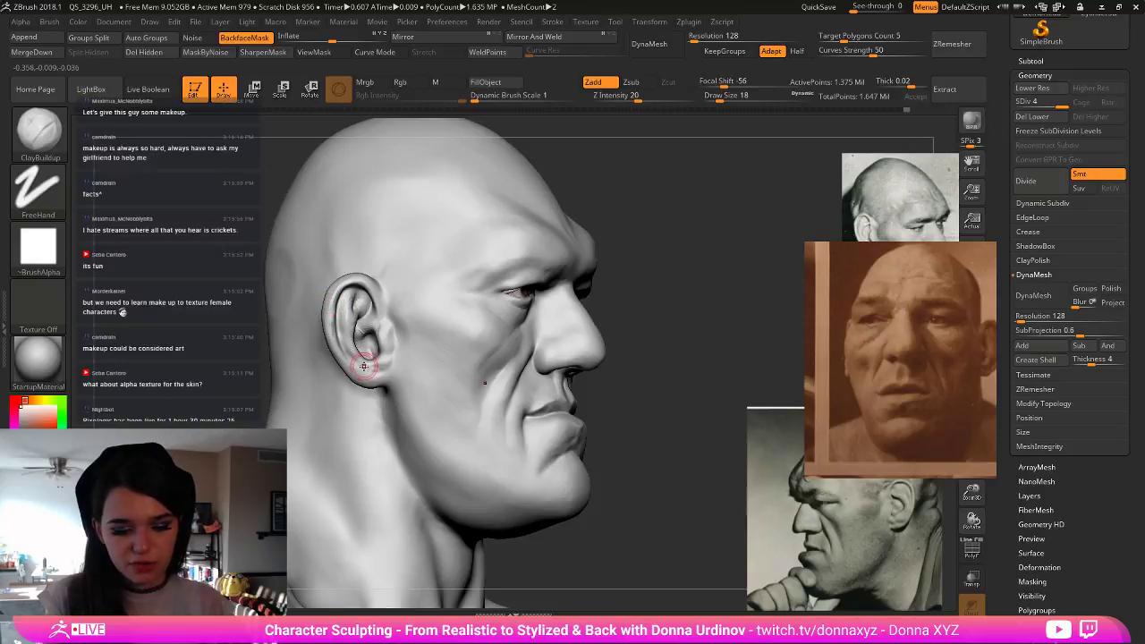
- Adjust the inner and lower ear shapes with the Move brush at draw sizes 14, 30 and 18
key(b)
key(m)
key(v)
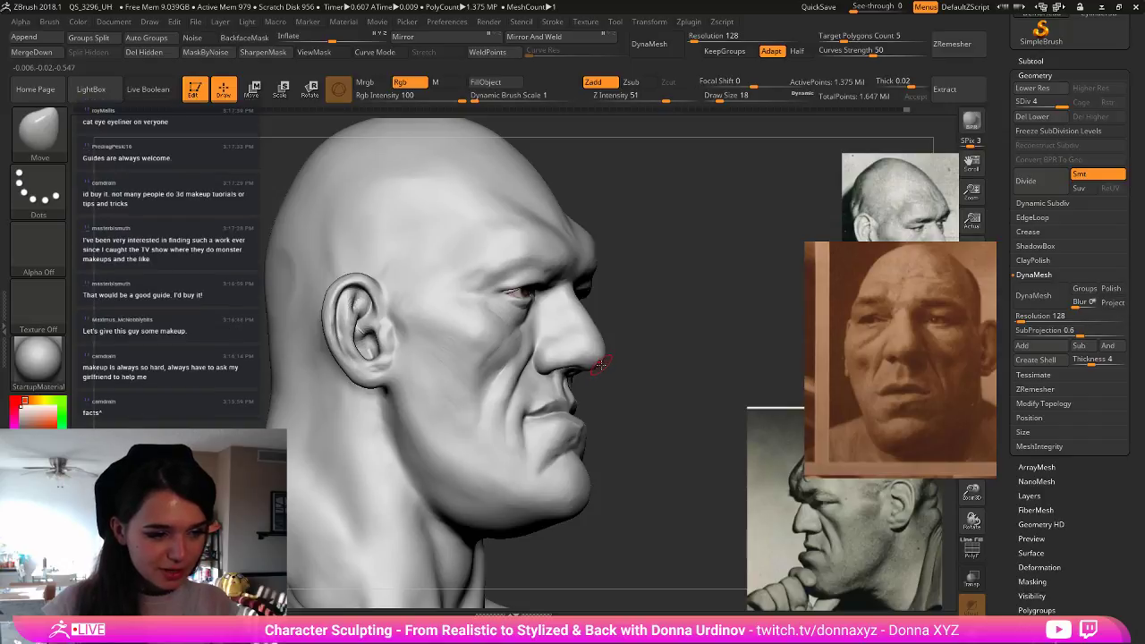
drag(652, 256, 629, 276)
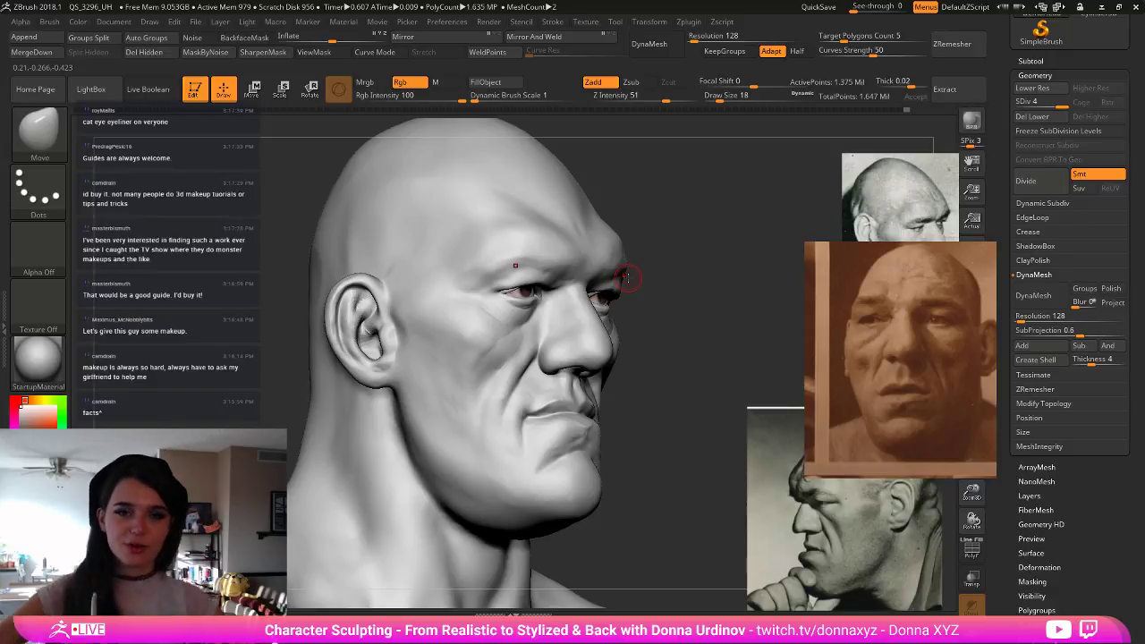
key(bracketleft)
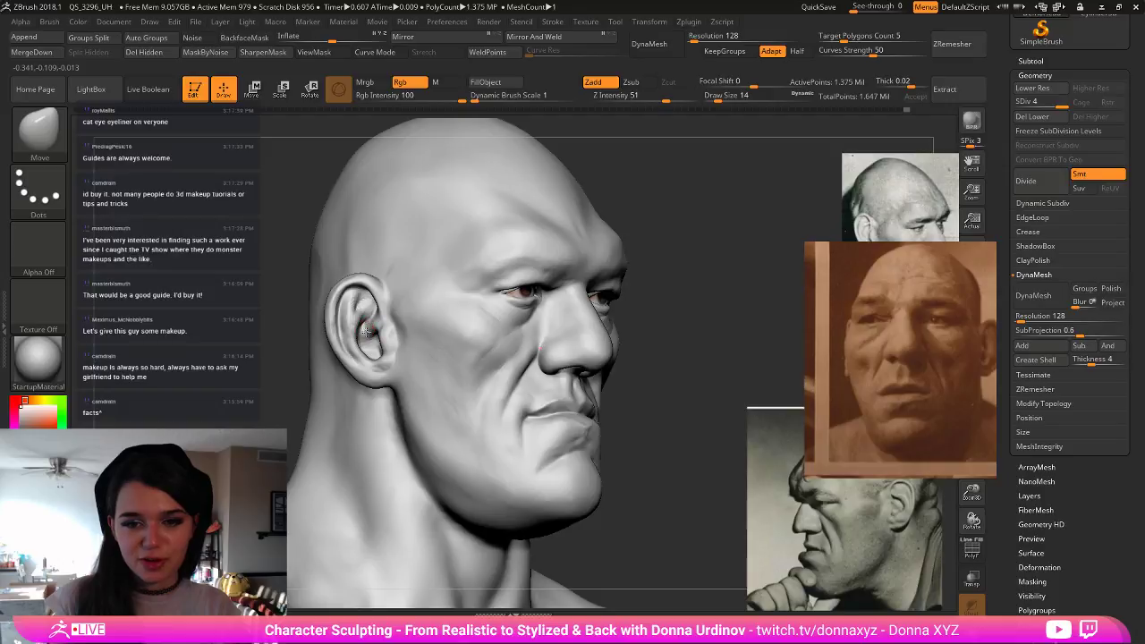
drag(695, 328, 667, 332)
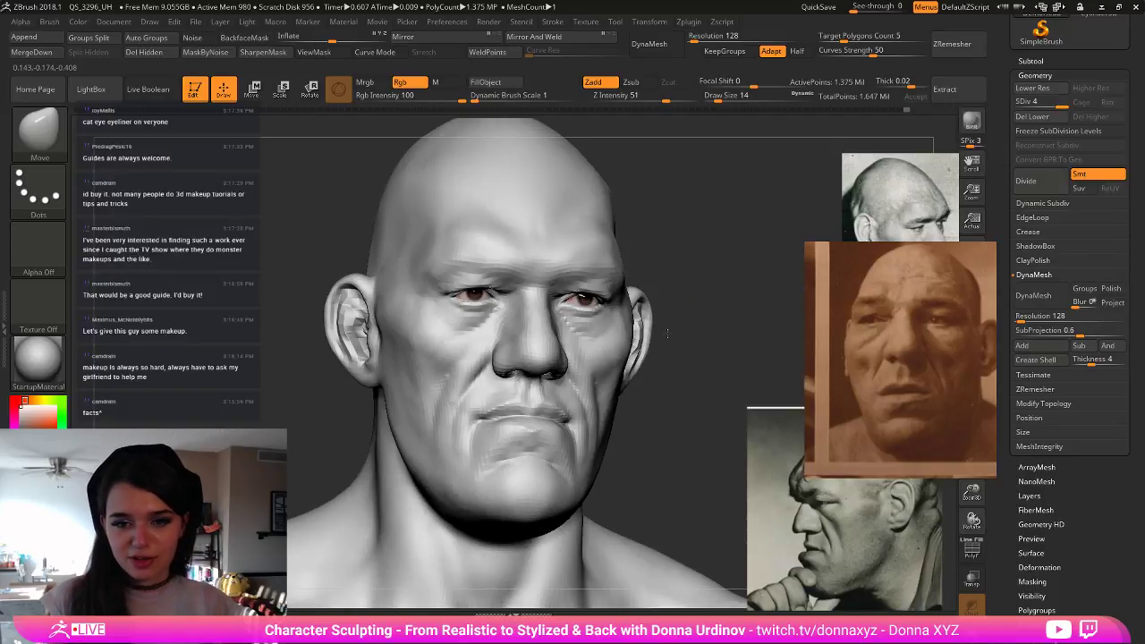
key(bracketright)
key(bracketright)
key(bracketright)
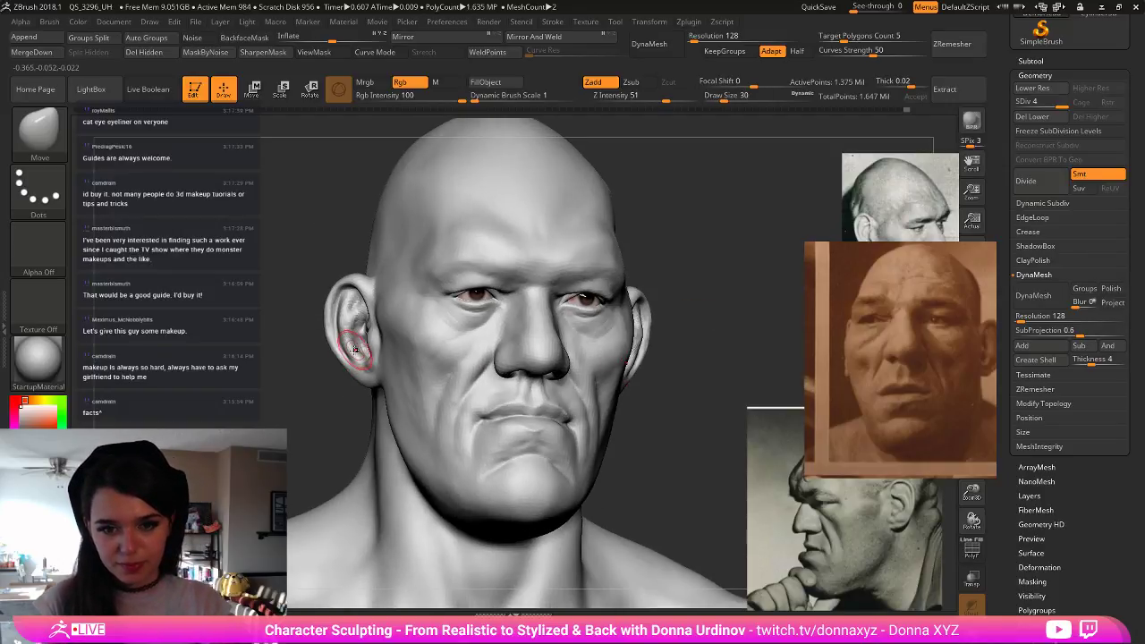
key(bracketleft)
key(bracketleft)
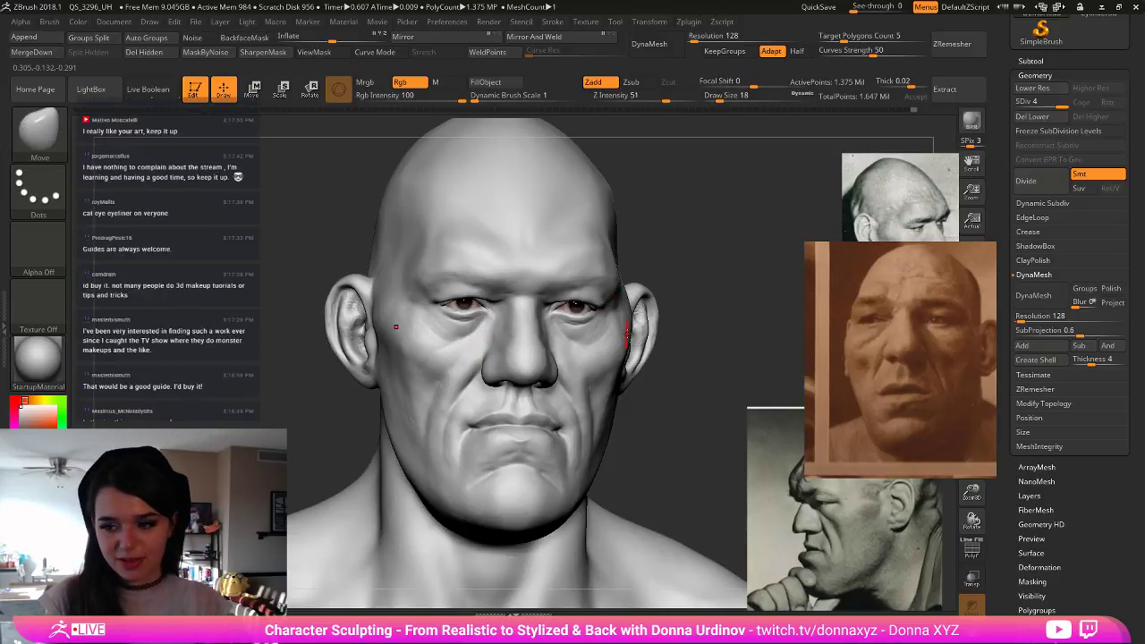
- Refine the upper eyelids and the area around the eyes with the ClayBuildup brush at draw sizes 18 and 26
key(b)
key(c)
key(b)
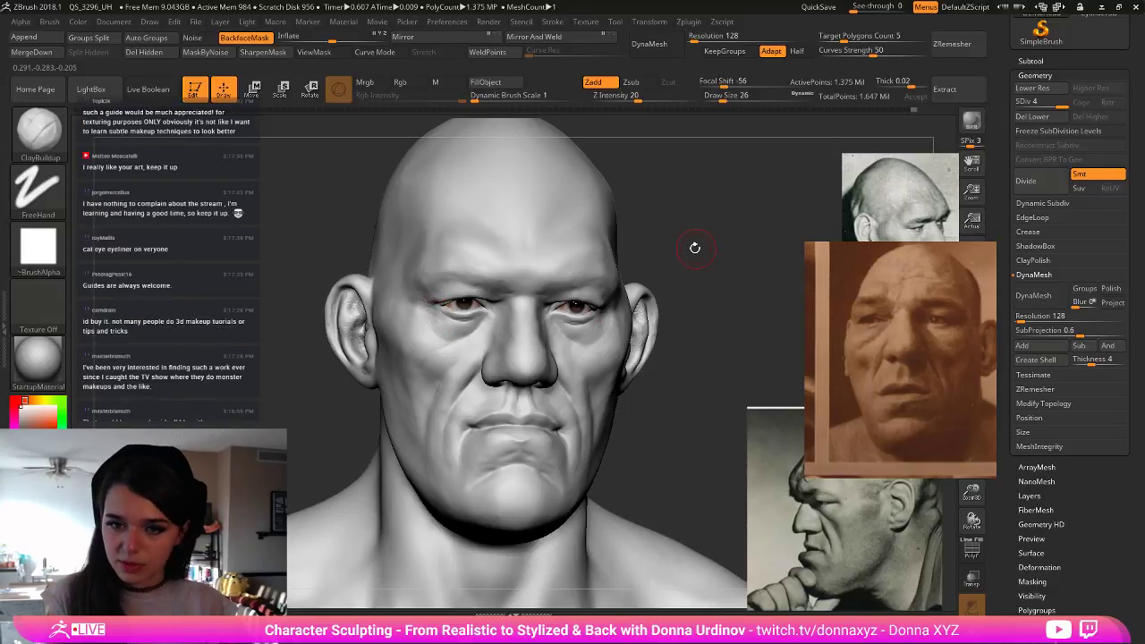
drag(696, 245, 749, 247)
key(bracketleft)
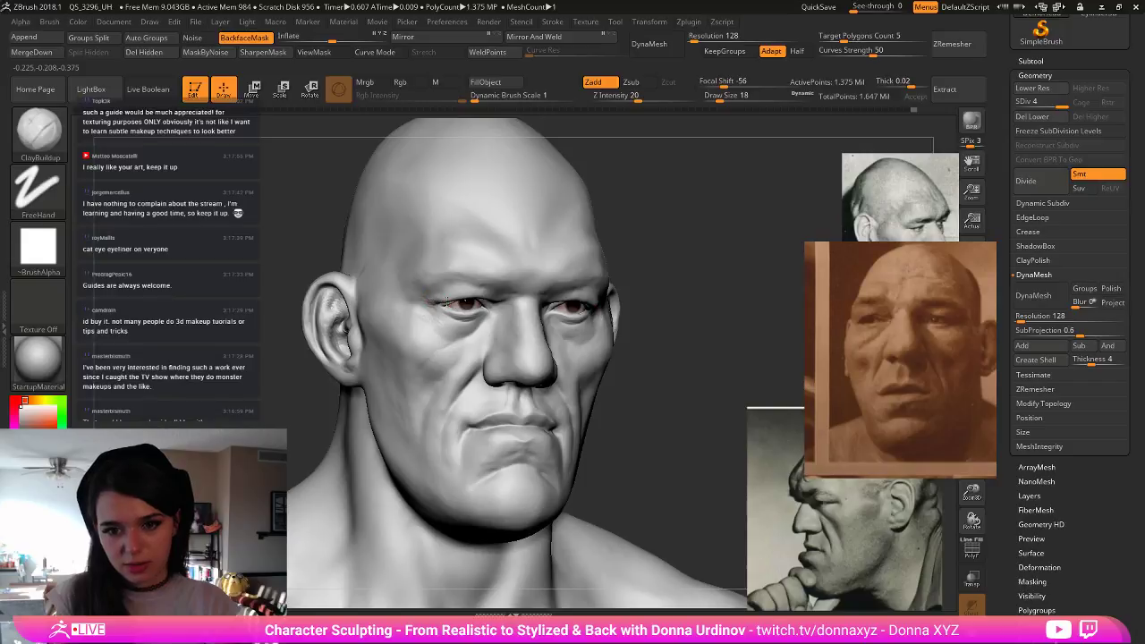
key(bracketright)
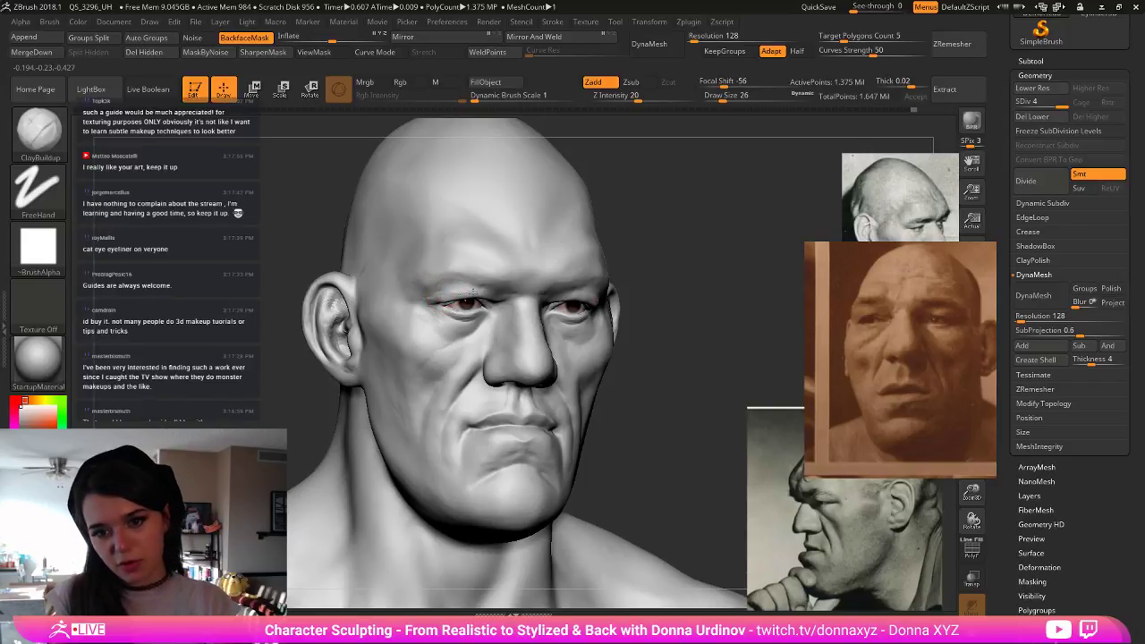
mouse_move(670, 255)
mouse_down()
mouse_move(617, 256)
mouse_move(661, 260)
mouse_move(640, 258)
mouse_up()
key(bracketleft)
key(bracketleft)
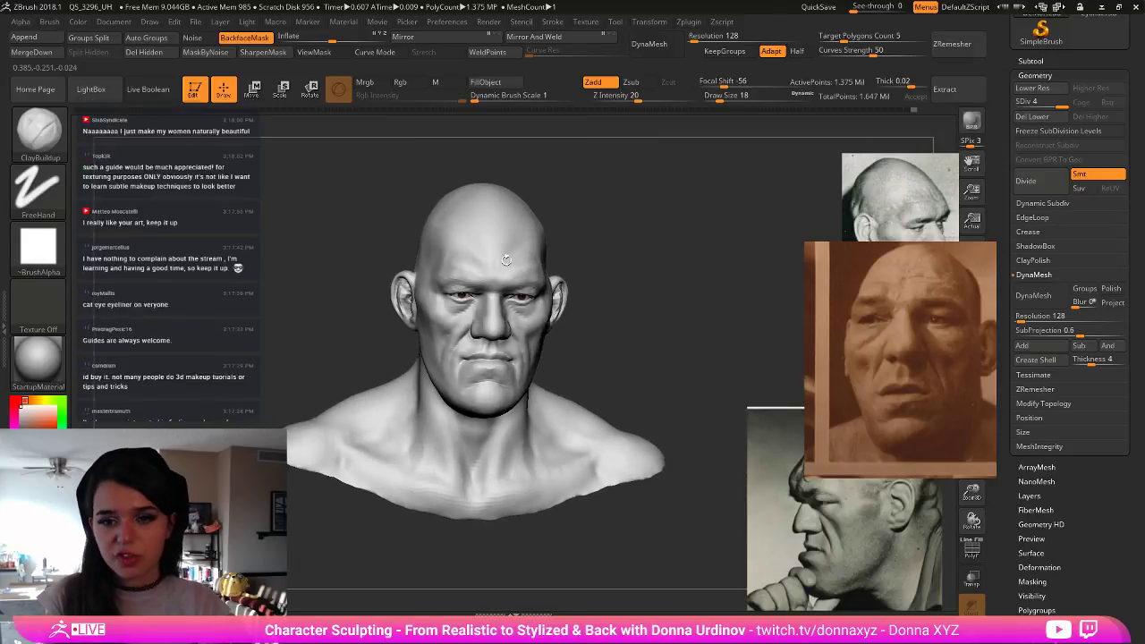
- Build up the outer brows and lower forehead with the ClayBuildup brush at draw sizes 42 and 38
key(bracketright)
key(bracketright)
key(bracketright)
mouse_move(444, 266)
mouse_down()
mouse_move(460, 255)
mouse_move(442, 265)
mouse_move(448, 257)
mouse_up()
alt+drag(663, 241, 608, 254)
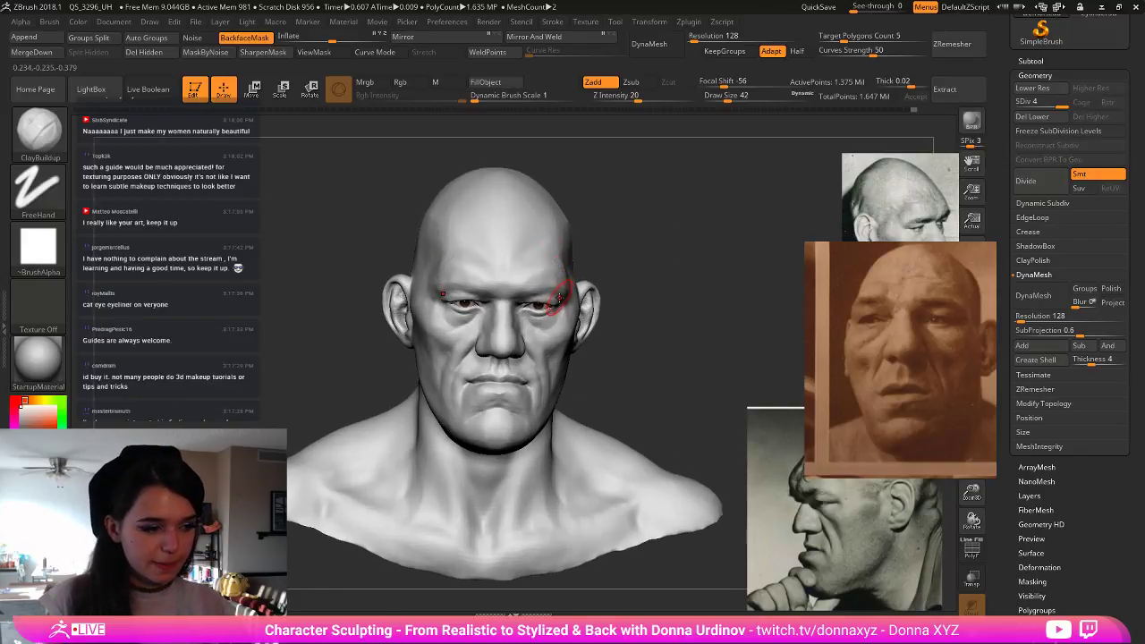
alt+drag(709, 280, 691, 293)
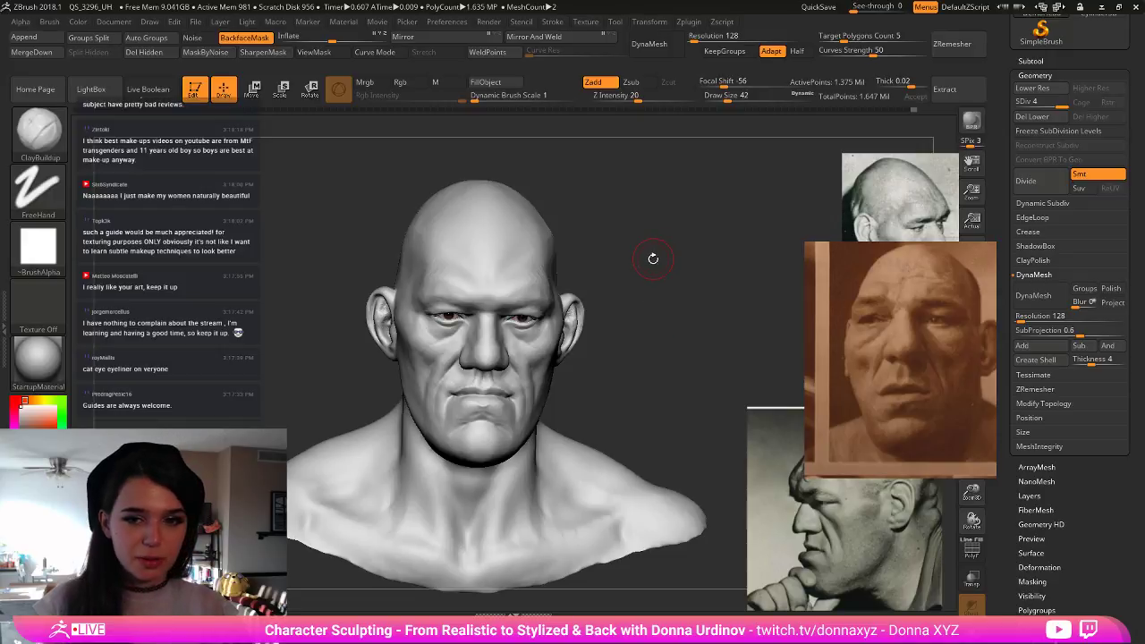
alt+drag(653, 259, 685, 237)
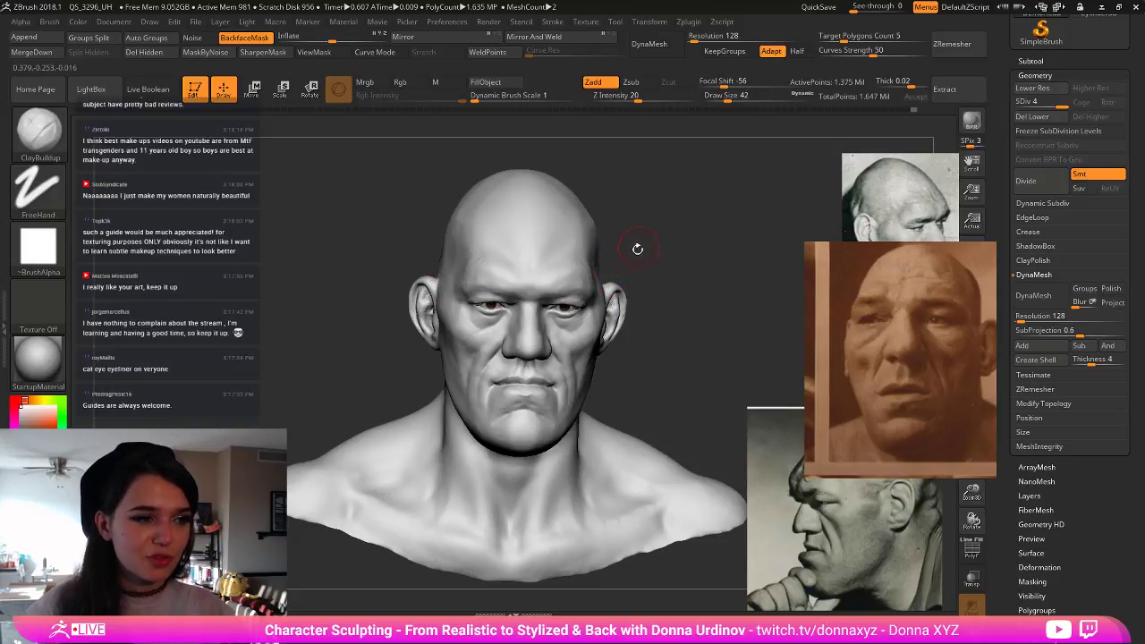
drag(644, 225, 657, 181)
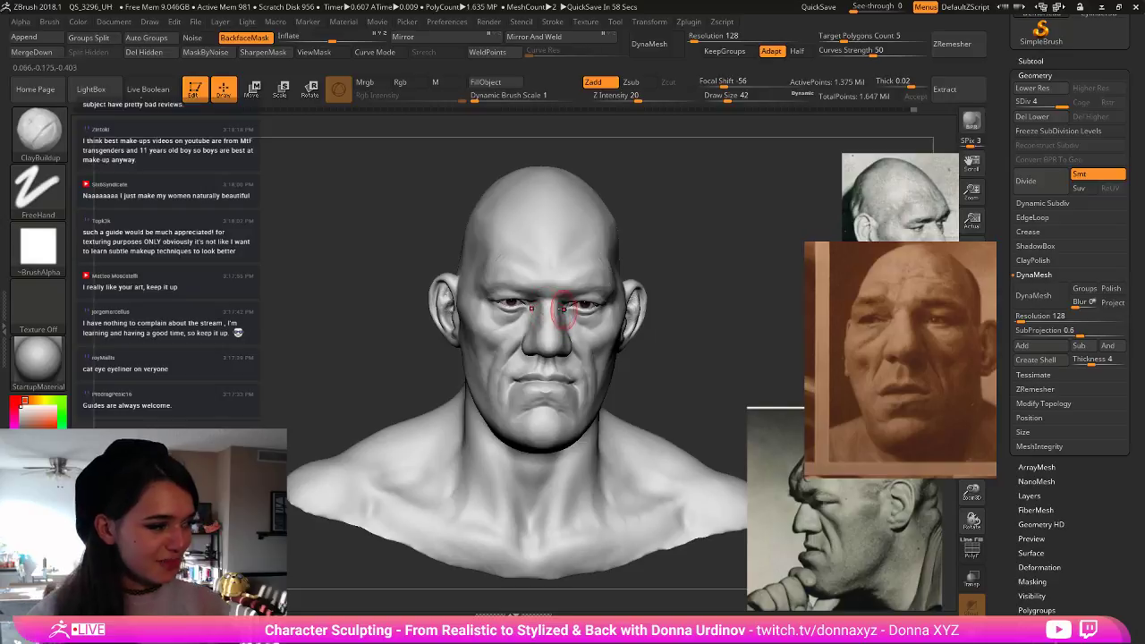
alt+drag(703, 273, 712, 241)
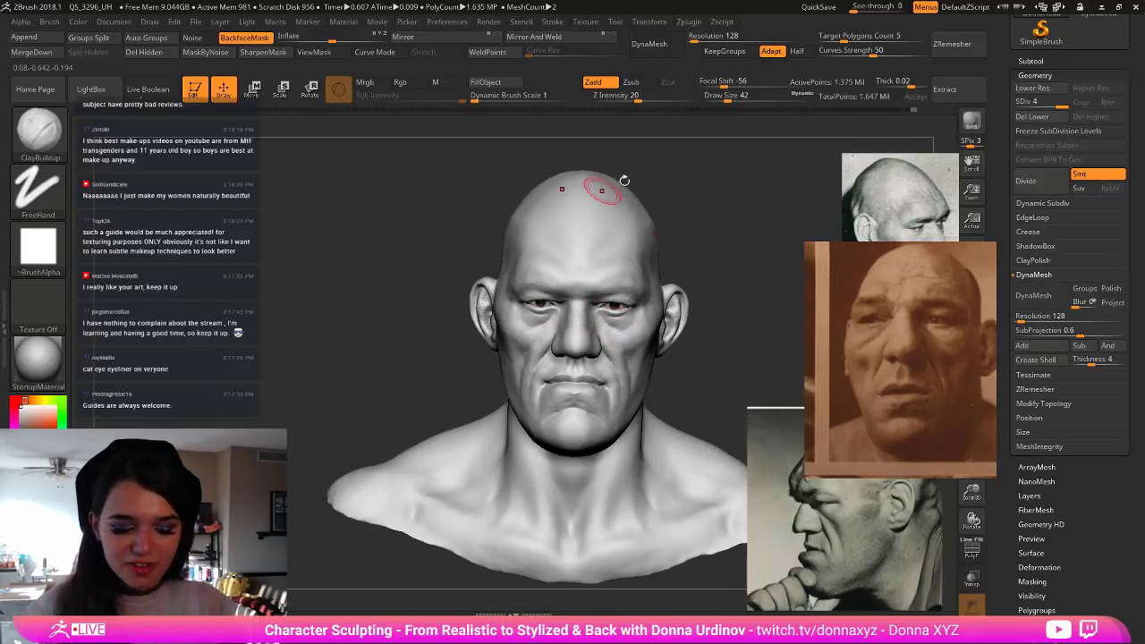
key(b)
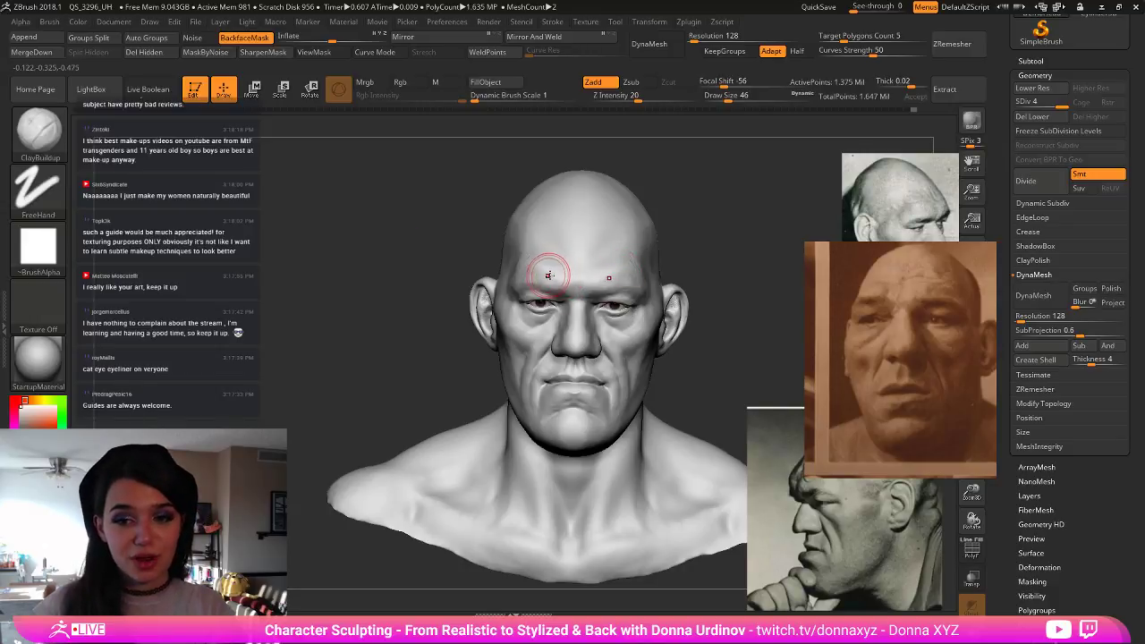
key(bracketleft)
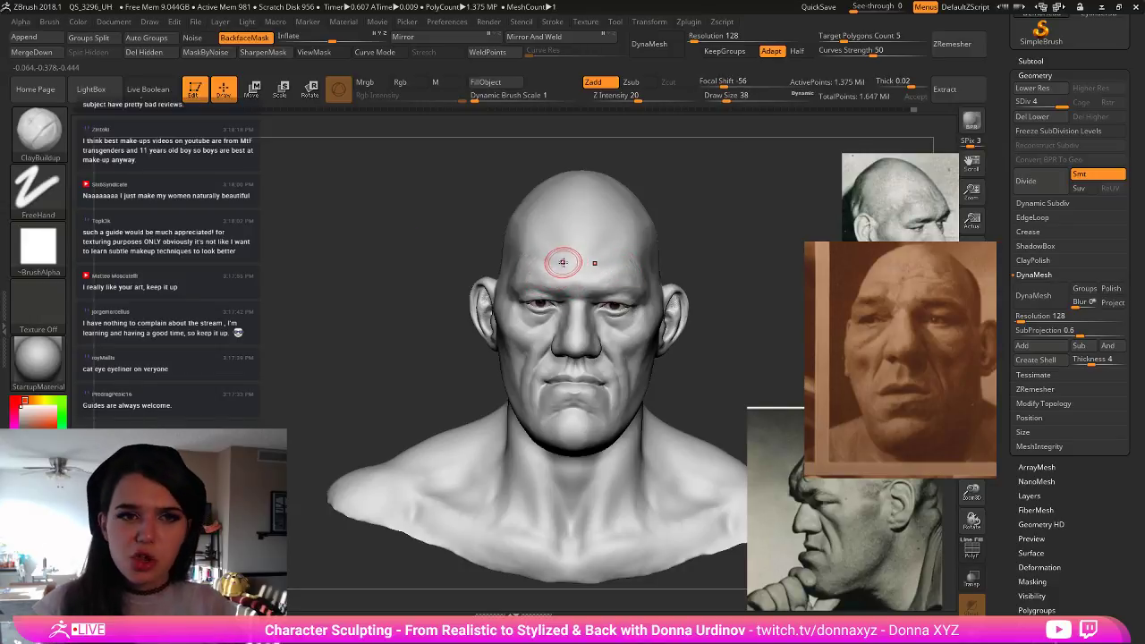
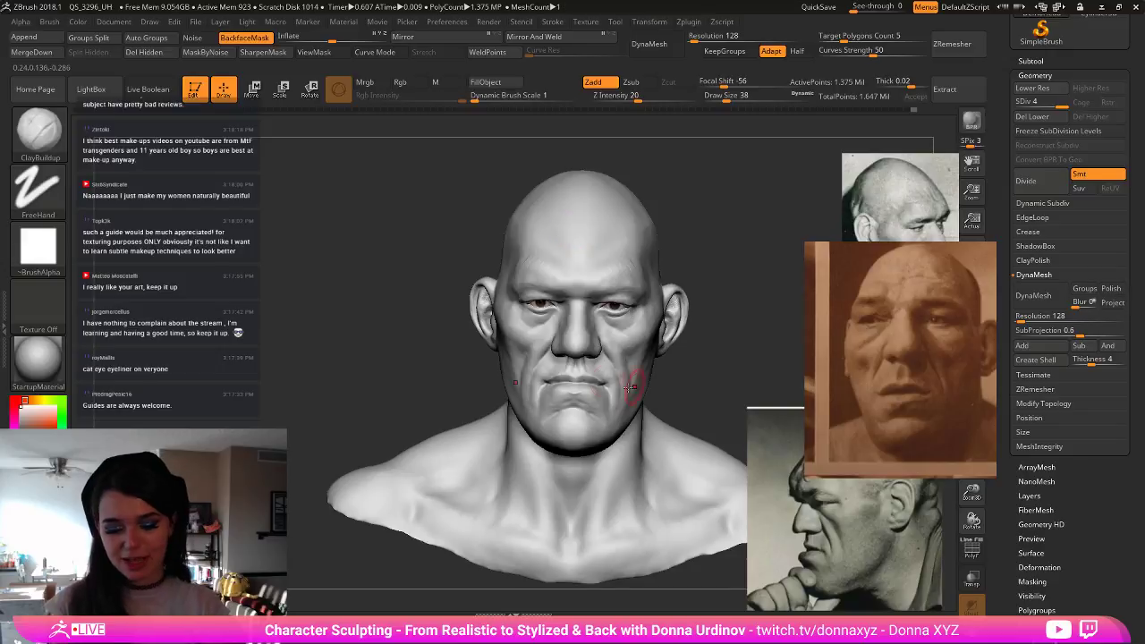
- Add volume along the inner brow ridge with the ClayBuildup brush at draw size 22 and smooth the forehead at draw size 34
drag(718, 258, 581, 286)
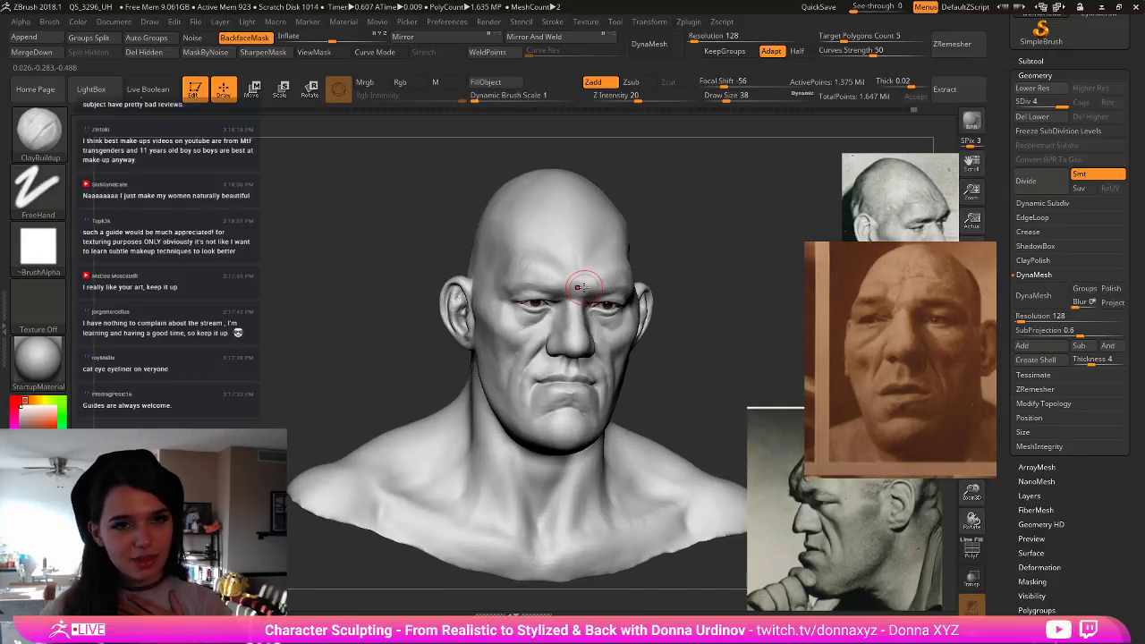
key(bracketleft)
key(bracketleft)
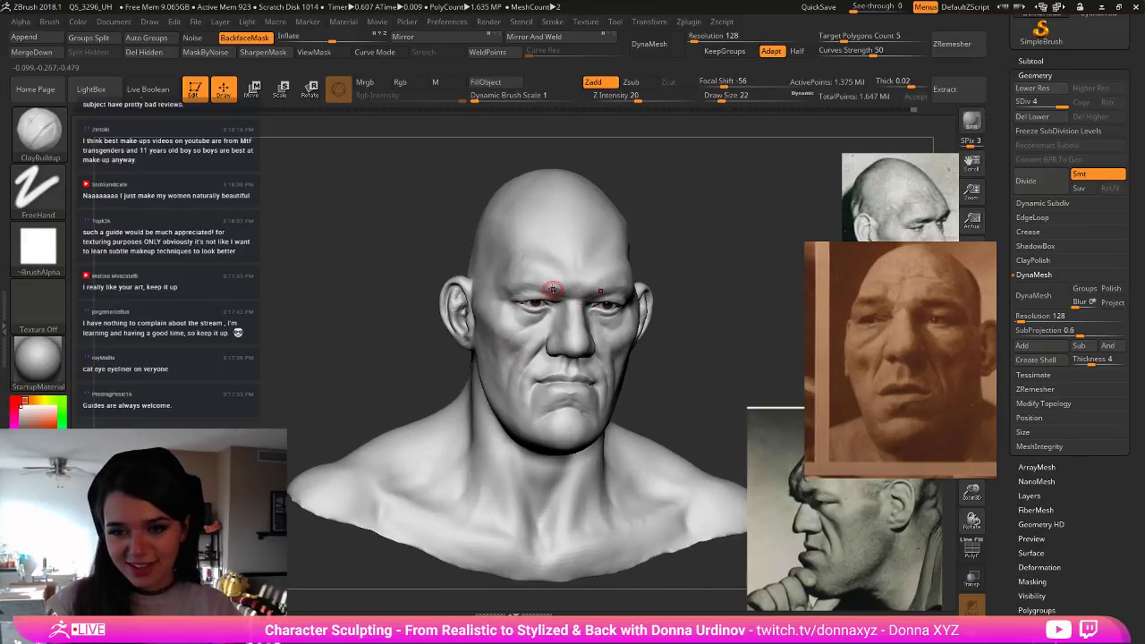
mouse_move(685, 256)
mouse_down()
mouse_move(718, 258)
mouse_move(692, 260)
mouse_move(689, 284)
mouse_up()
key(bracketright)
drag(545, 285, 541, 286)
key(shift)
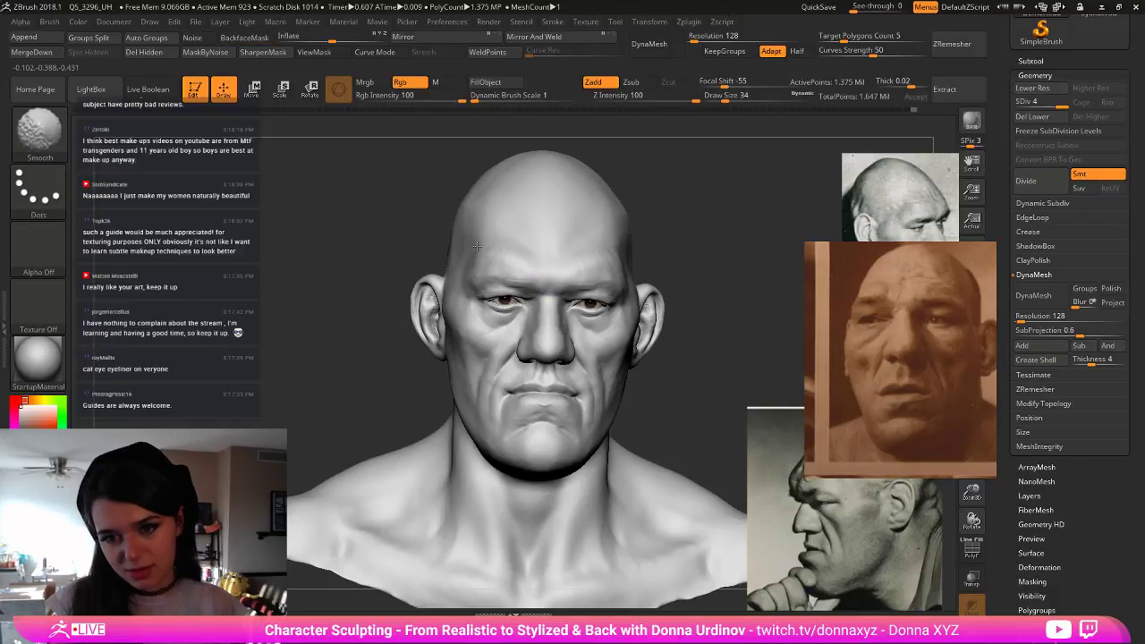
- Move the sepia front reference photo closer to the bust and build up the forehead with the ClayBuildup brush at draw size 46
drag(715, 248, 692, 257)
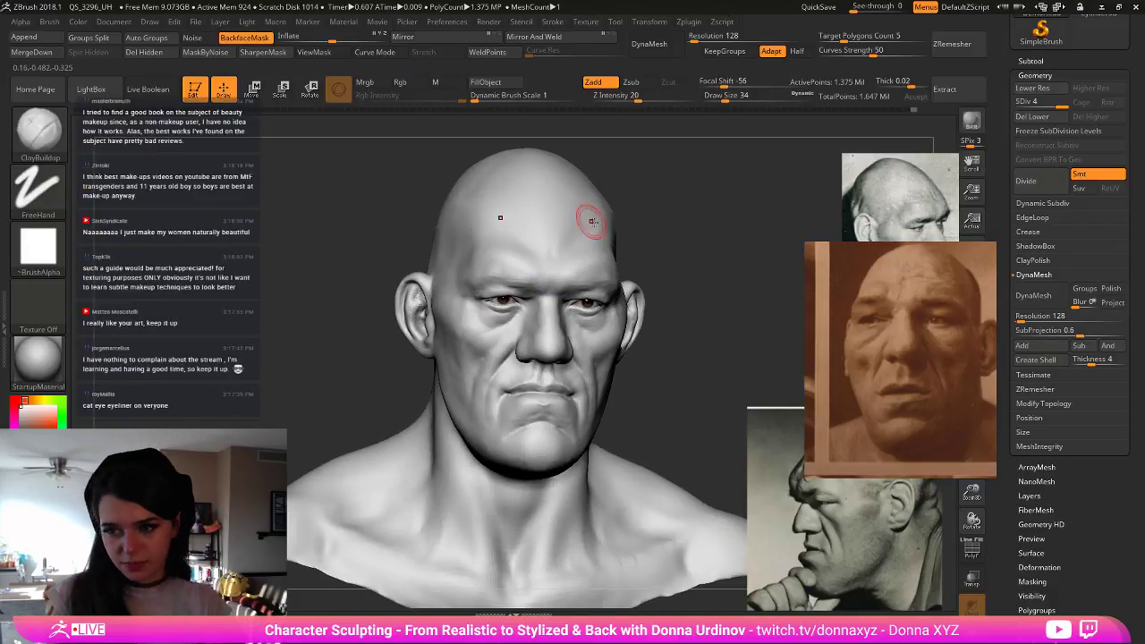
key(bracketright)
drag(933, 288, 830, 221)
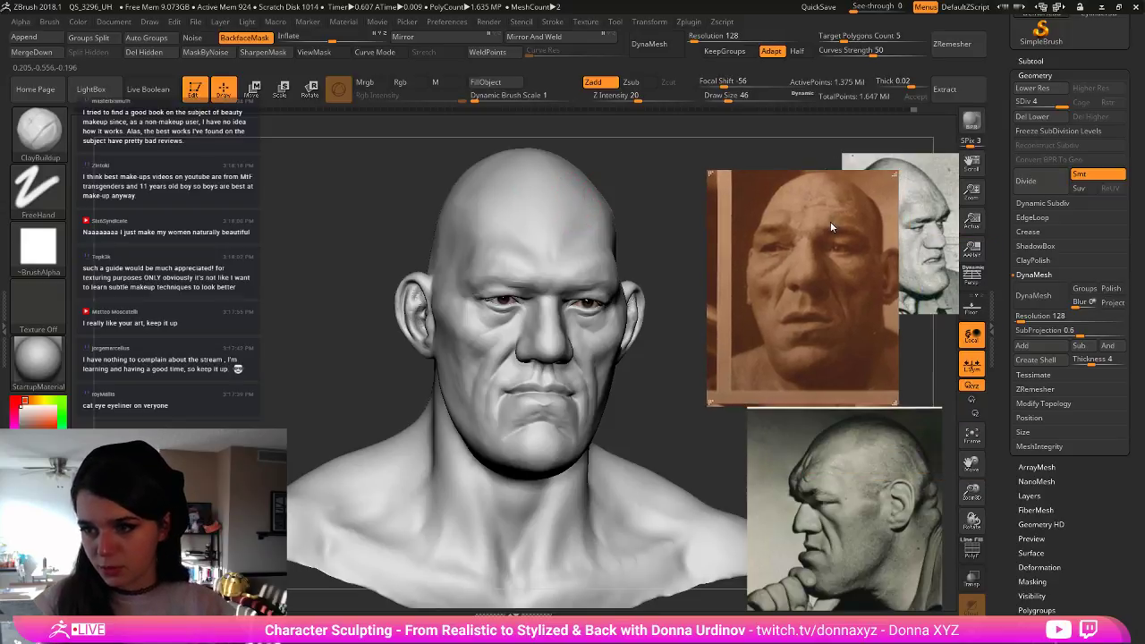
drag(683, 218, 721, 222)
drag(507, 250, 490, 238)
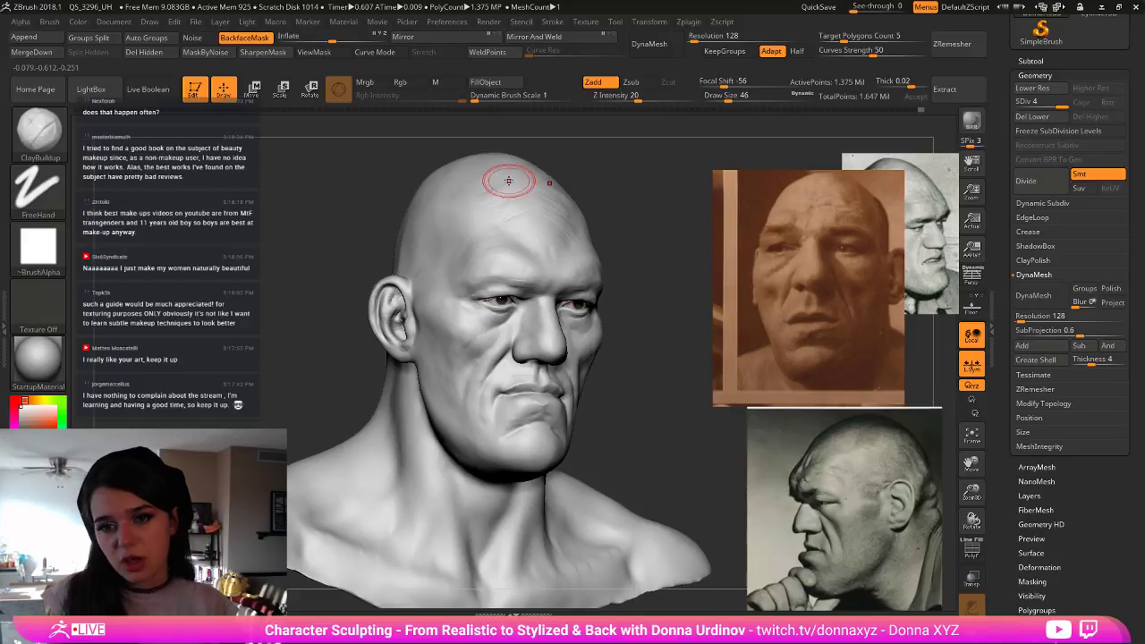
- Polish the forehead surface with the hPolish brush at draw size 46
key(shift)
key(b)
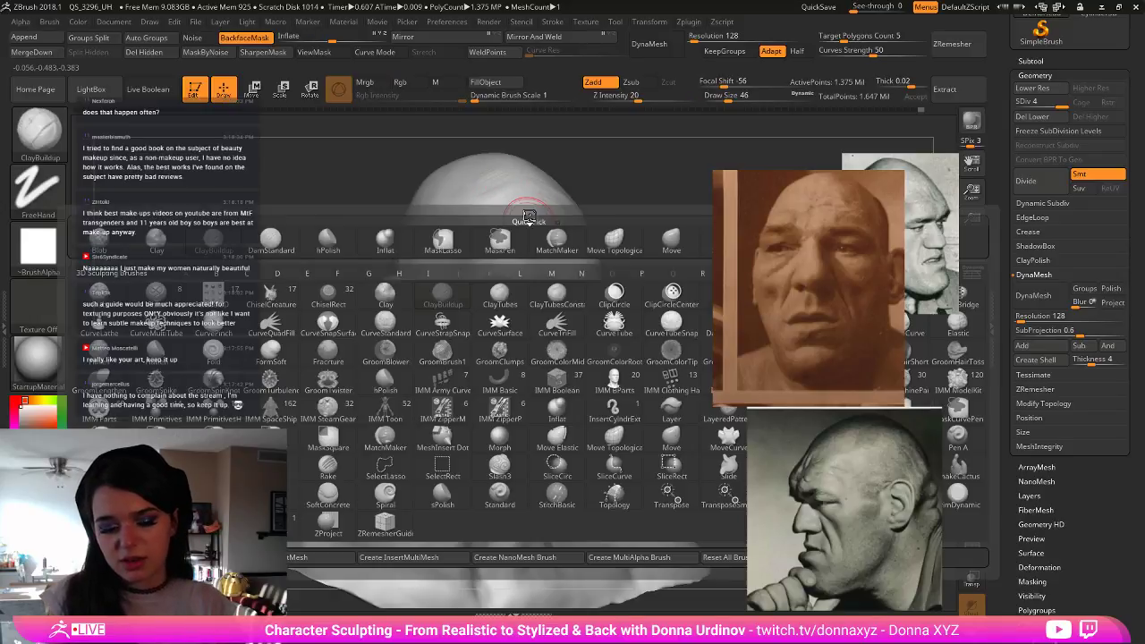
key(h)
key(p)
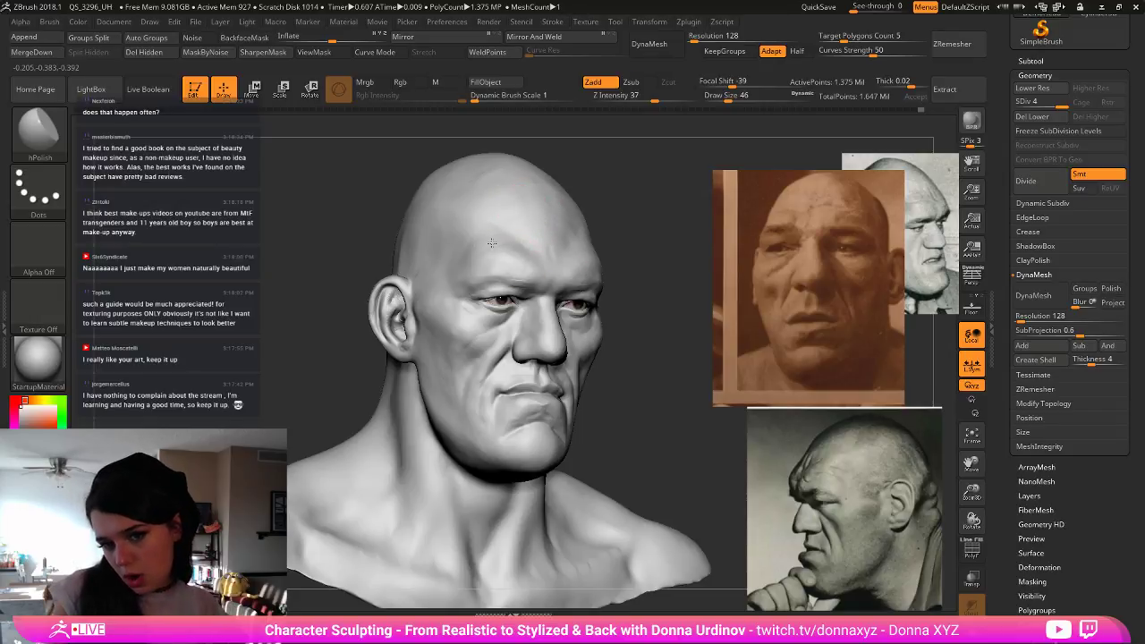
drag(648, 211, 672, 213)
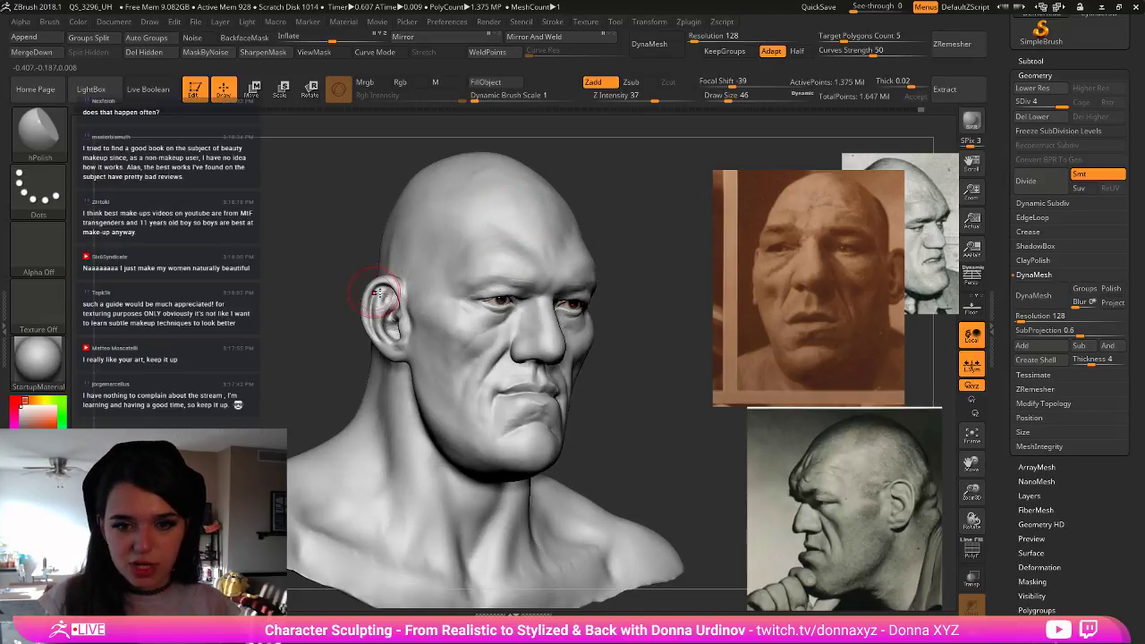
key(shift)
mouse_move(682, 296)
alt+mouse_down()
mouse_move(637, 284)
mouse_move(644, 296)
alt+mouse_up()
- Smooth the forehead above the brow at draw size 30
key(b)
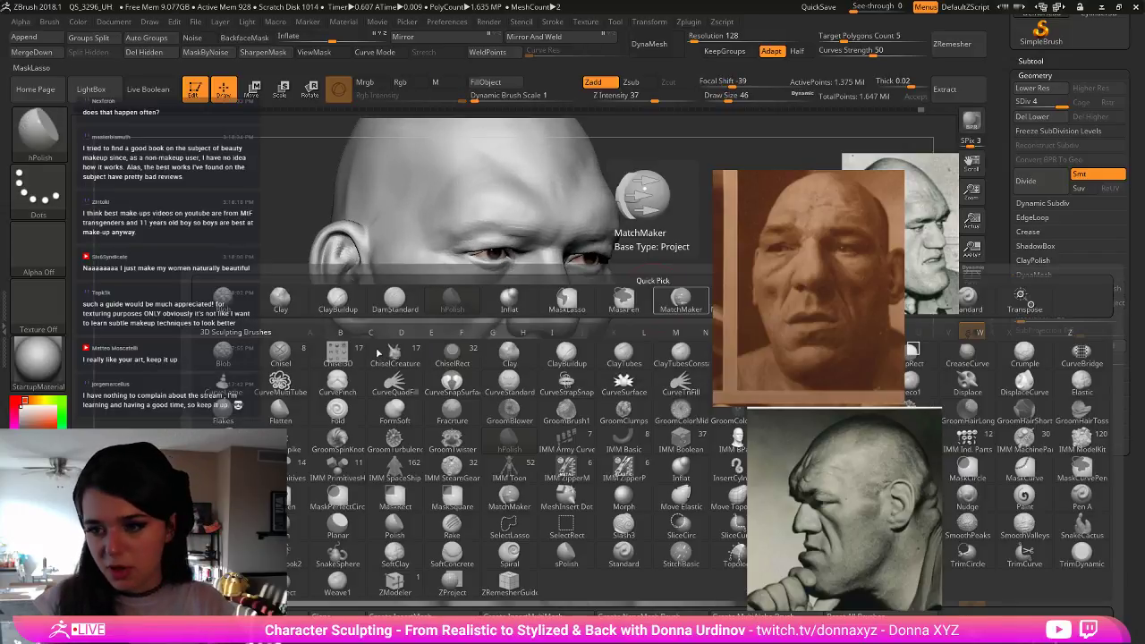
click(648, 296)
key(bracketleft)
drag(641, 374, 613, 379)
key(shift)
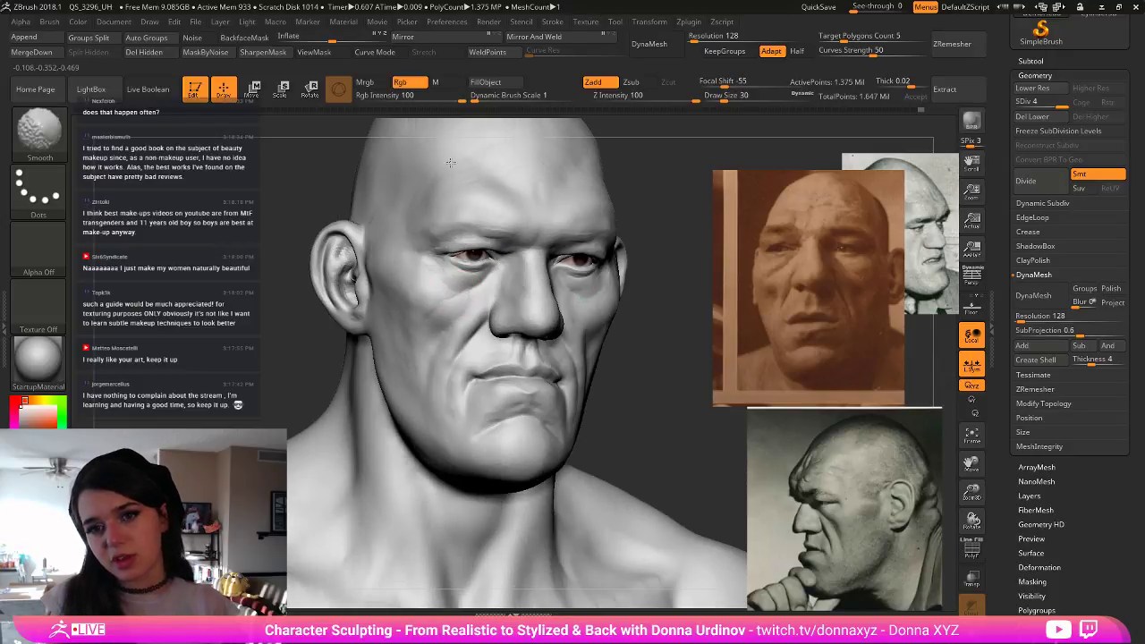
mouse_move(510, 187)
shift+mouse_down()
mouse_move(523, 193)
mouse_move(484, 229)
shift+mouse_up()
- Build up the lips with the ClayBuildup brush at draw sizes 14, 18 and 22
key(b)
key(c)
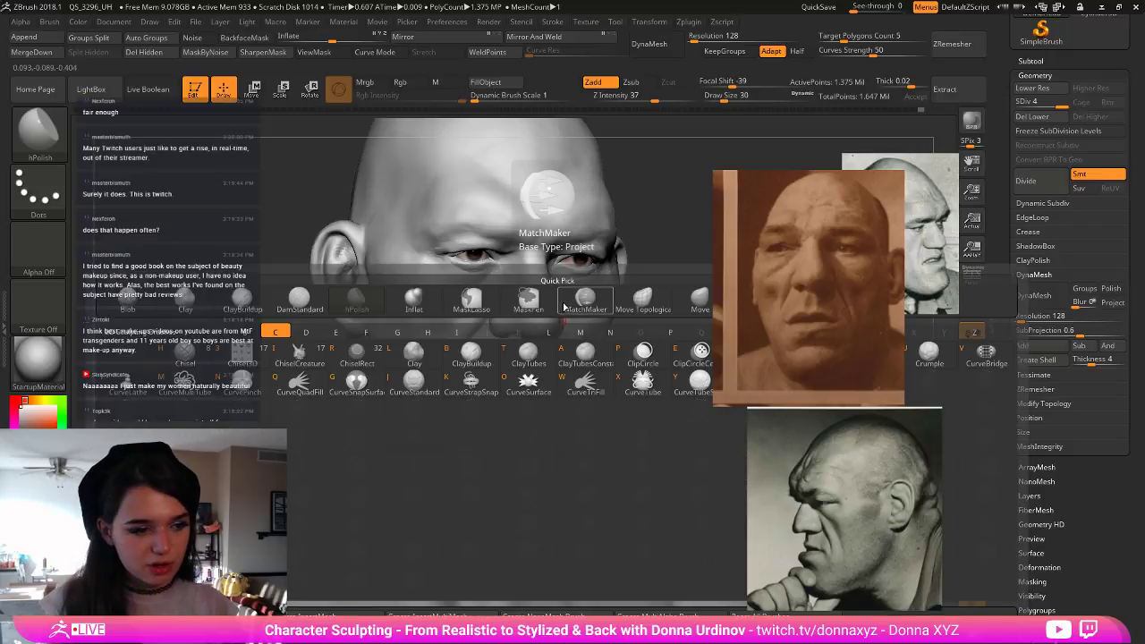
key(b)
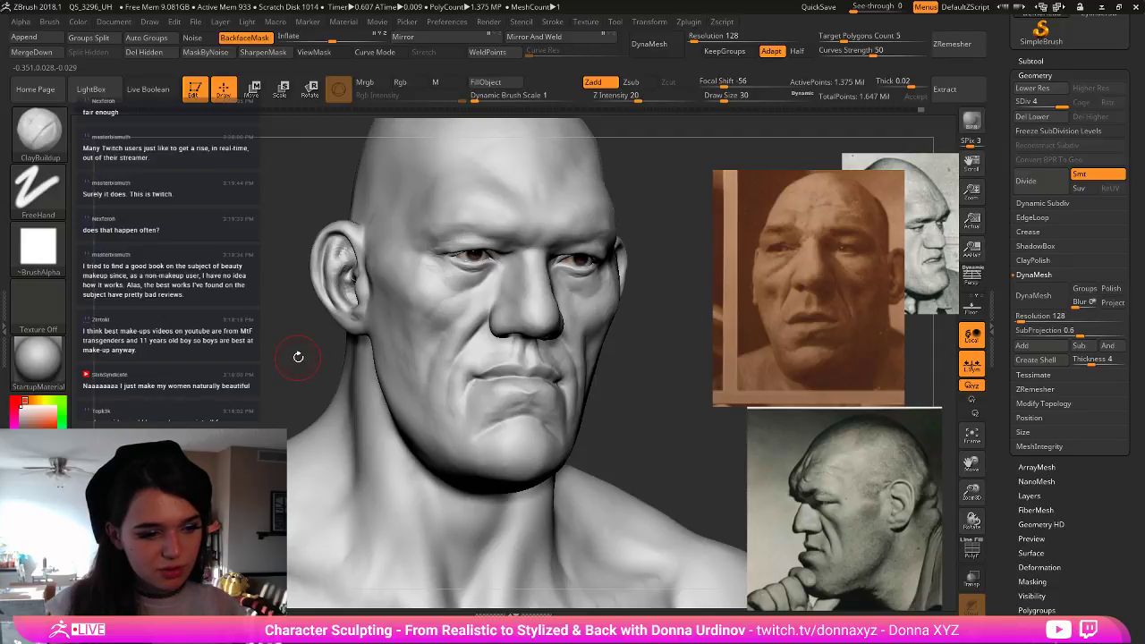
drag(279, 336, 306, 338)
key([)
key([)
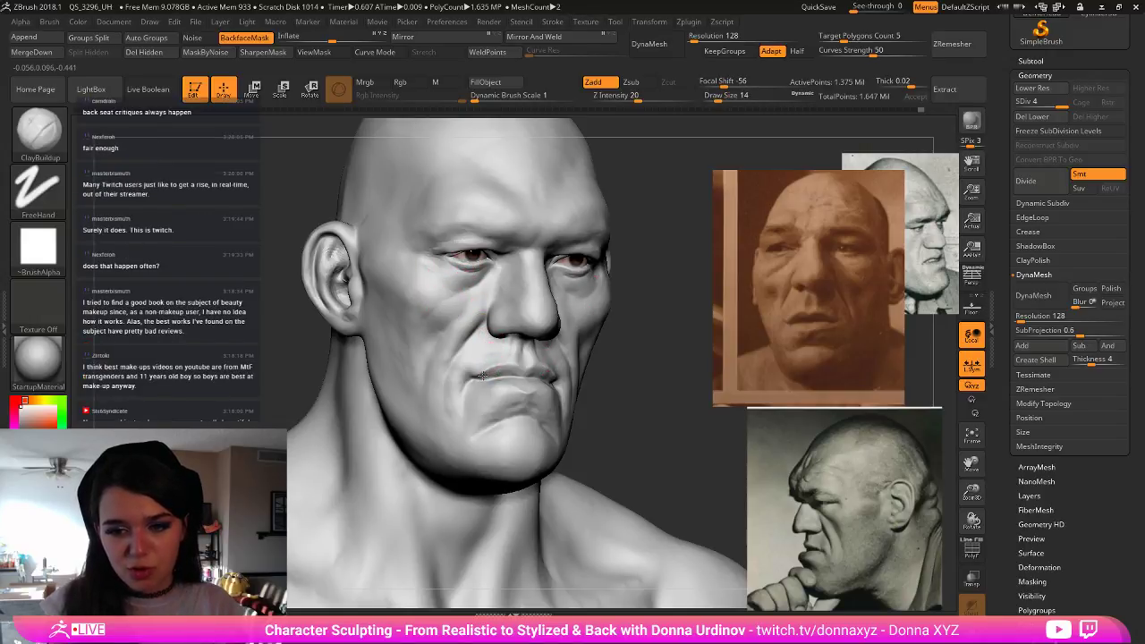
drag(637, 373, 532, 394)
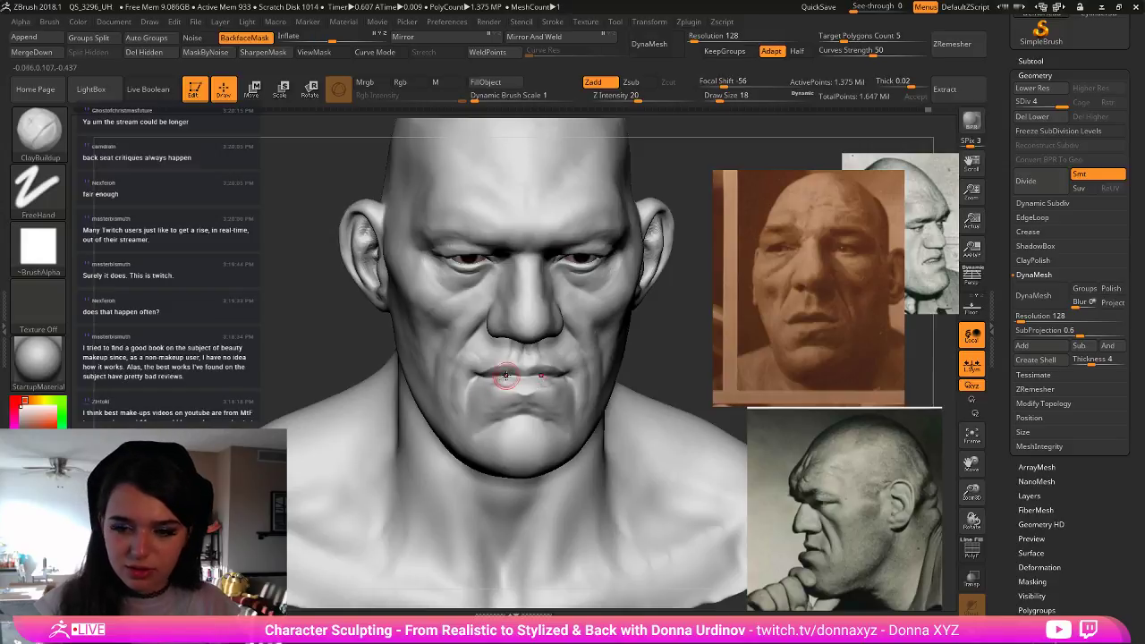
key(bracketright)
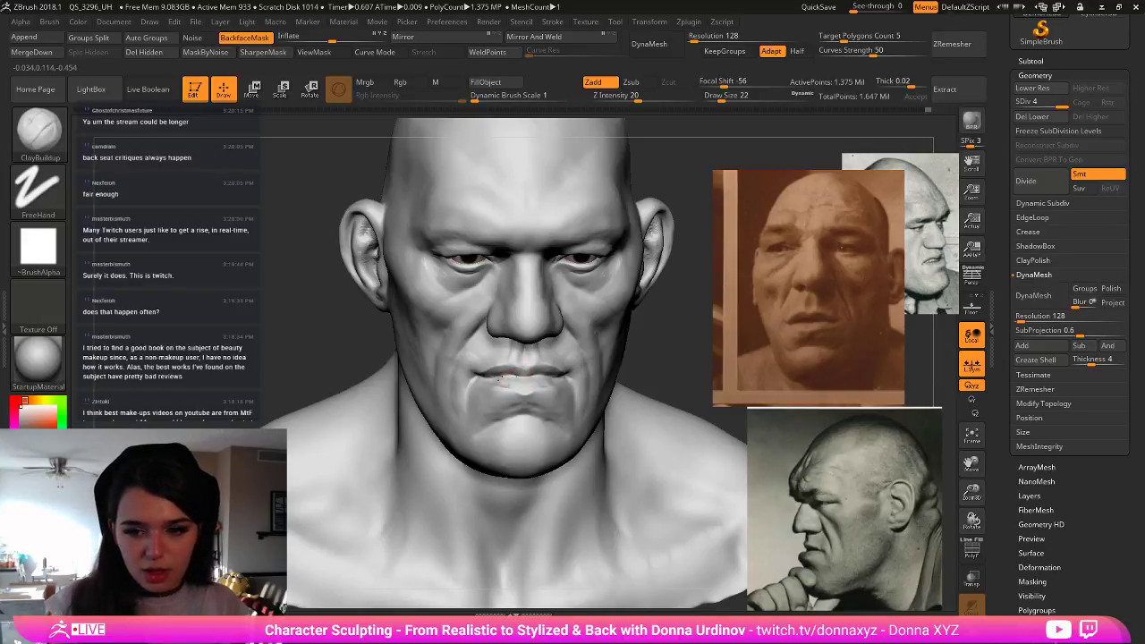
key(ctrl)
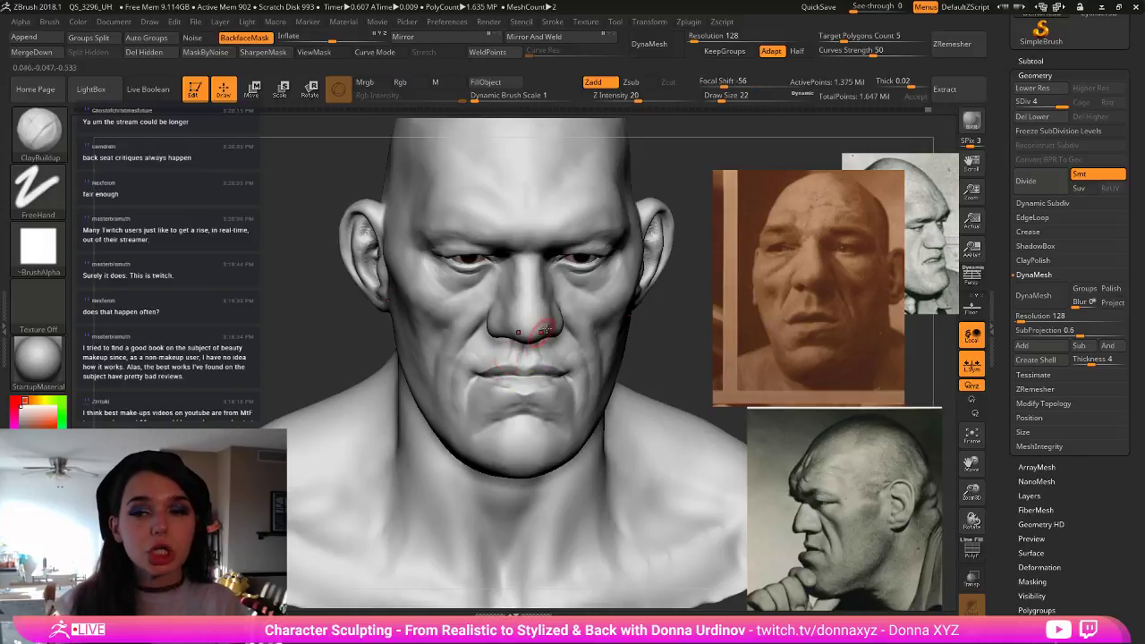
- Refine the lower lip and the area beneath it with the ClayBuildup brush at draw sizes 18 and 10
mouse_move(662, 355)
mouse_down()
mouse_move(506, 383)
mouse_move(671, 351)
mouse_up()
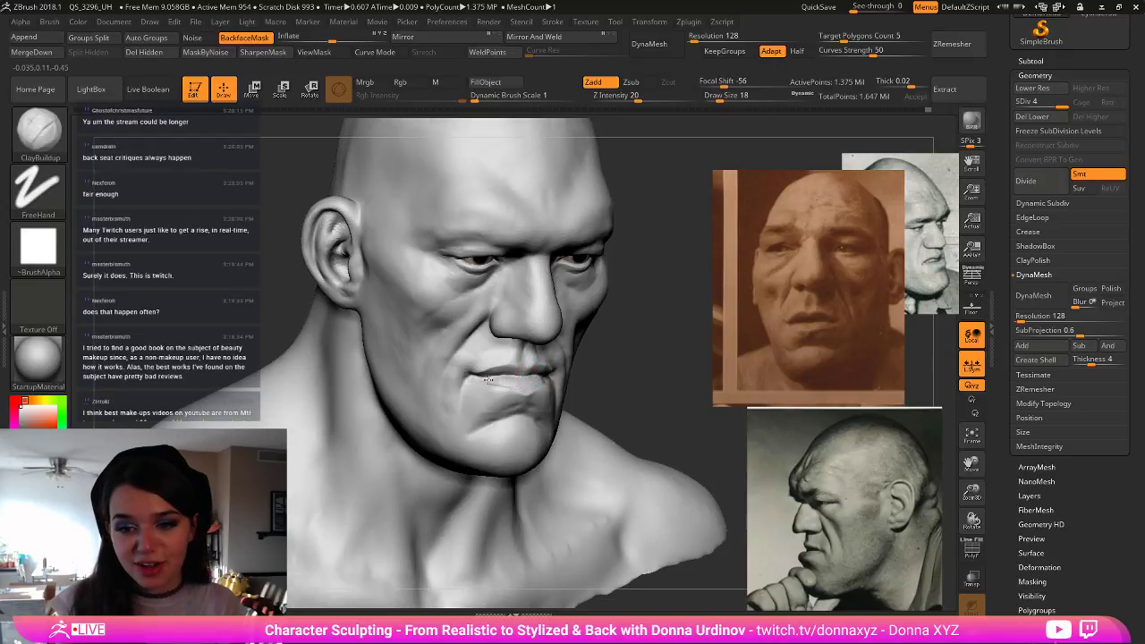
key([)
key([)
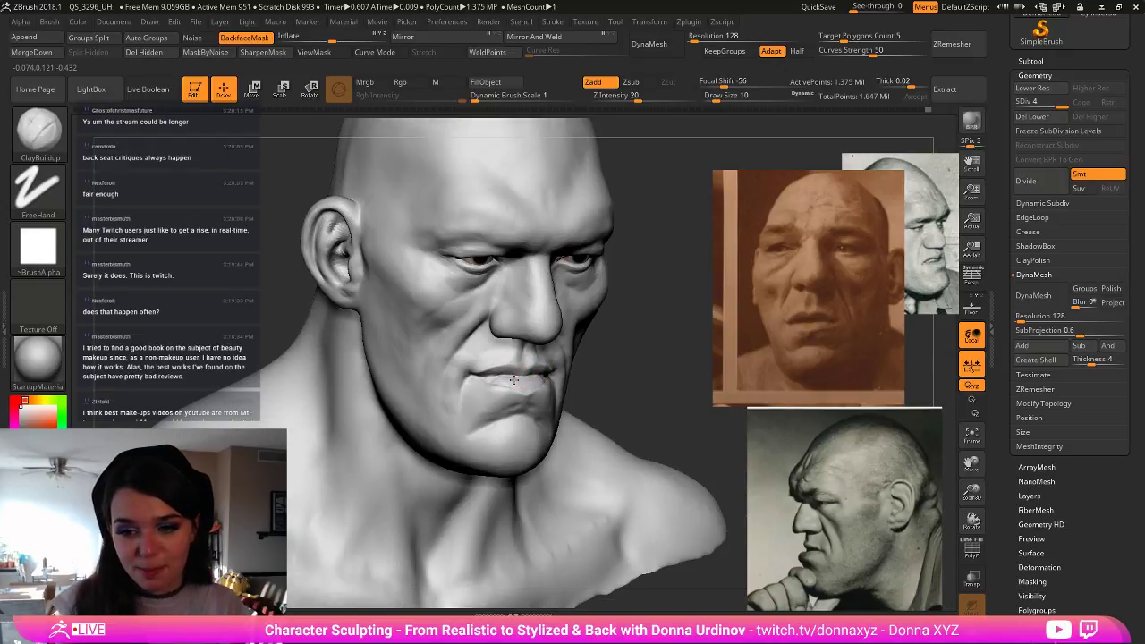
key(])
key(])
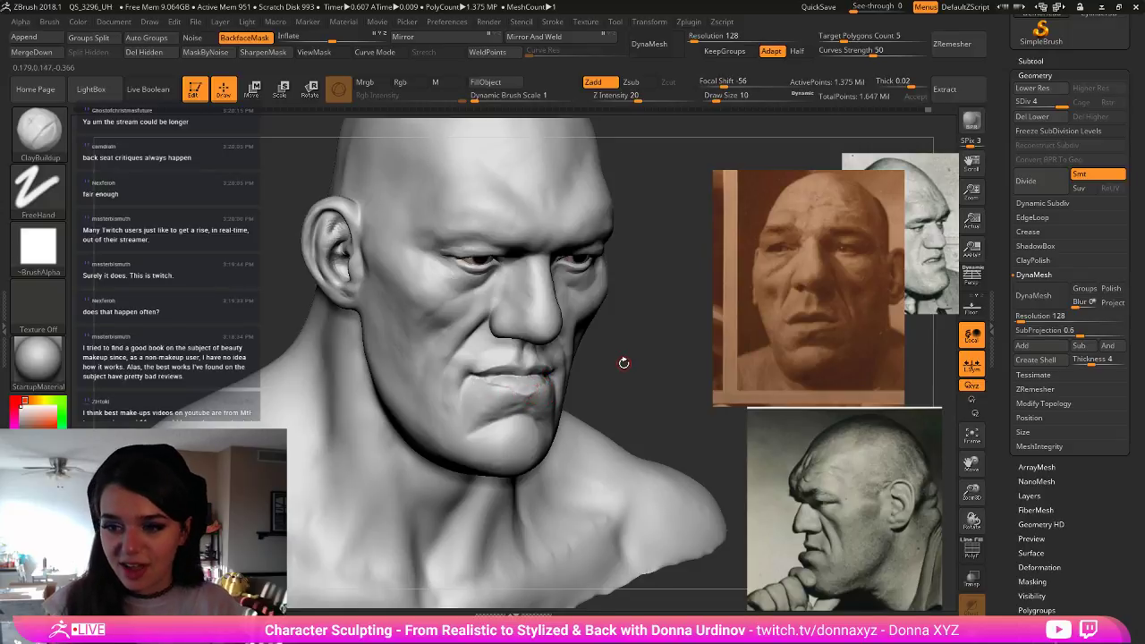
drag(623, 363, 580, 365)
key([)
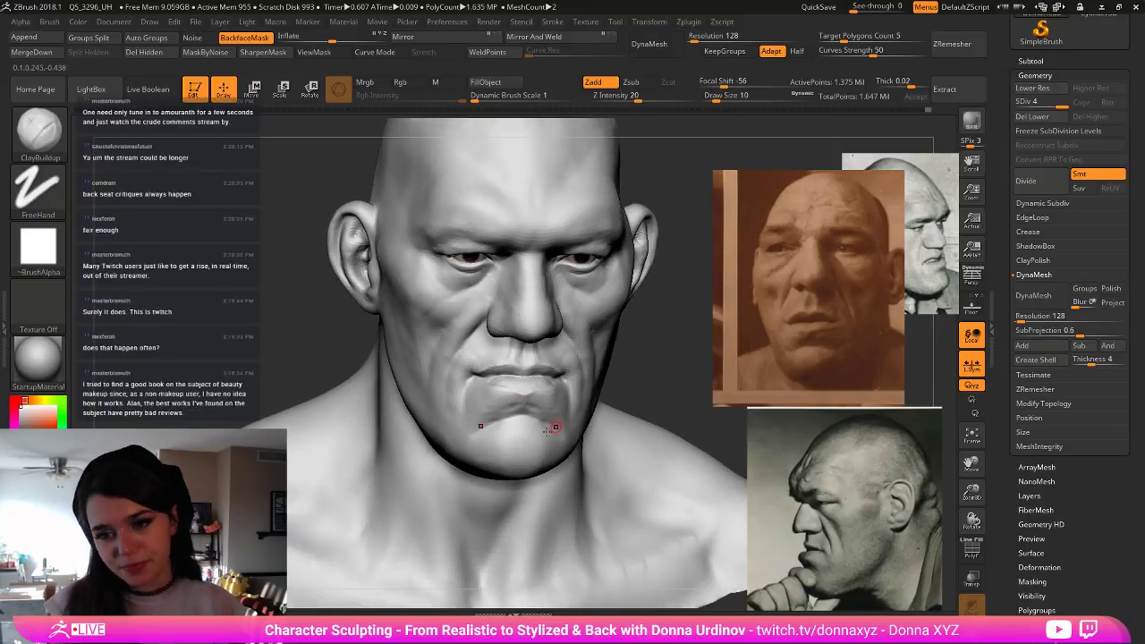
mouse_move(651, 382)
mouse_down()
mouse_move(657, 395)
mouse_move(652, 382)
mouse_up()
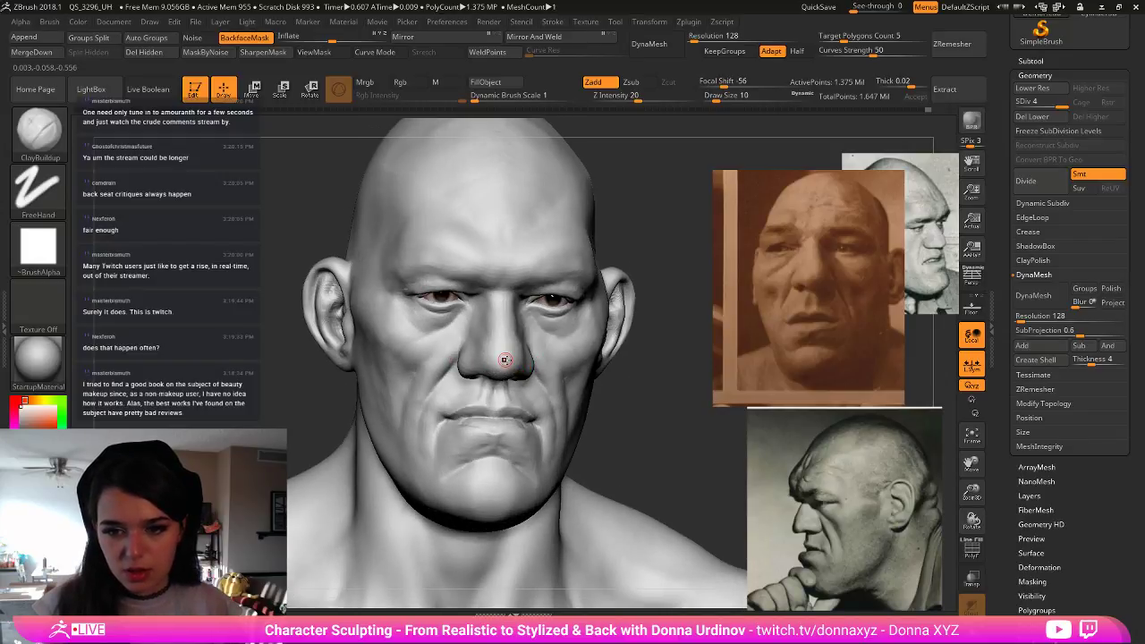
- Build up the cheekbones and sides of the face with the ClayBuildup brush at draw size 42
drag(682, 383, 728, 384)
key(bracketright)
key(bracketright)
mouse_move(380, 347)
mouse_down()
mouse_move(377, 366)
mouse_move(361, 333)
mouse_move(363, 350)
mouse_move(383, 309)
mouse_up()
key(bracketright)
drag(364, 322, 355, 326)
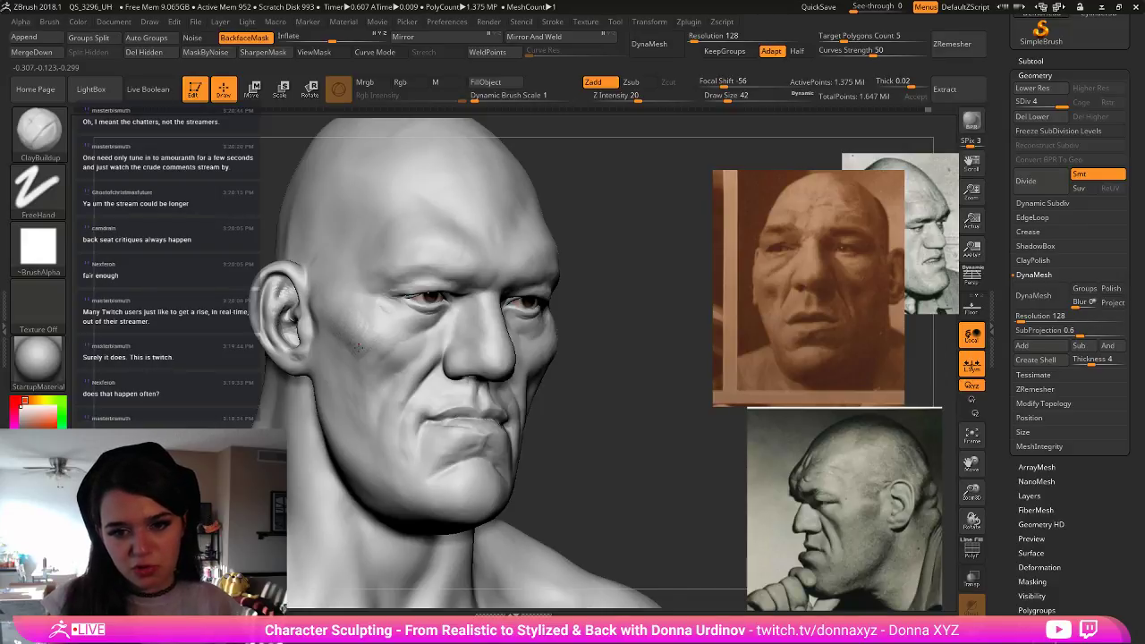
drag(340, 300, 352, 336)
alt+drag(605, 356, 728, 352)
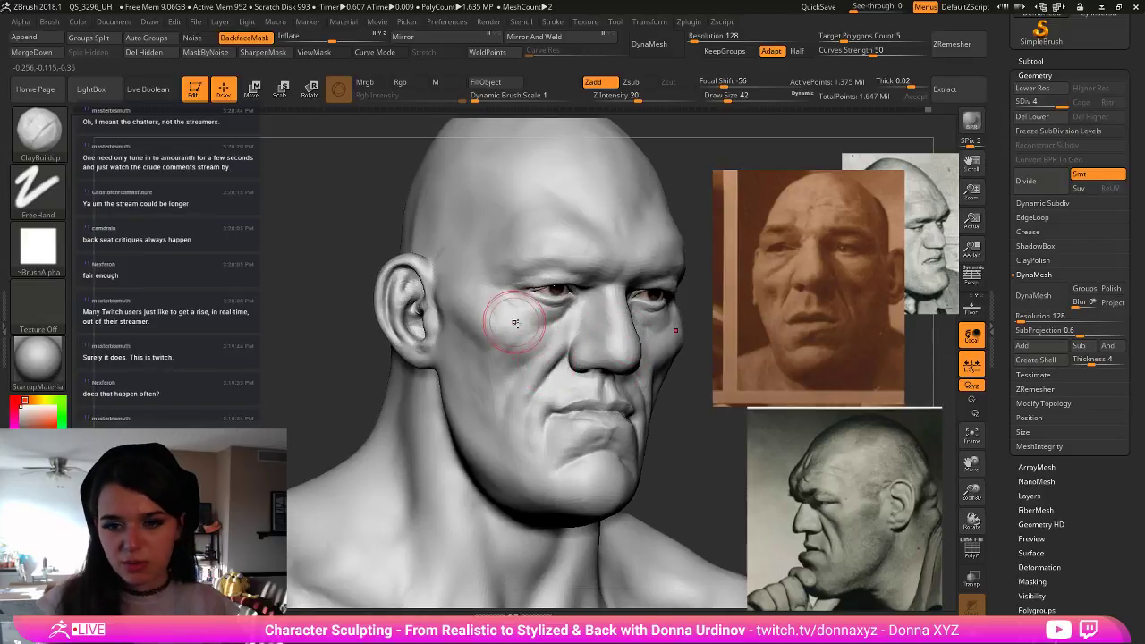
- Smooth the cheekbones and the outer eye area at draw size 42
key(shift)
shift+drag(466, 319, 463, 343)
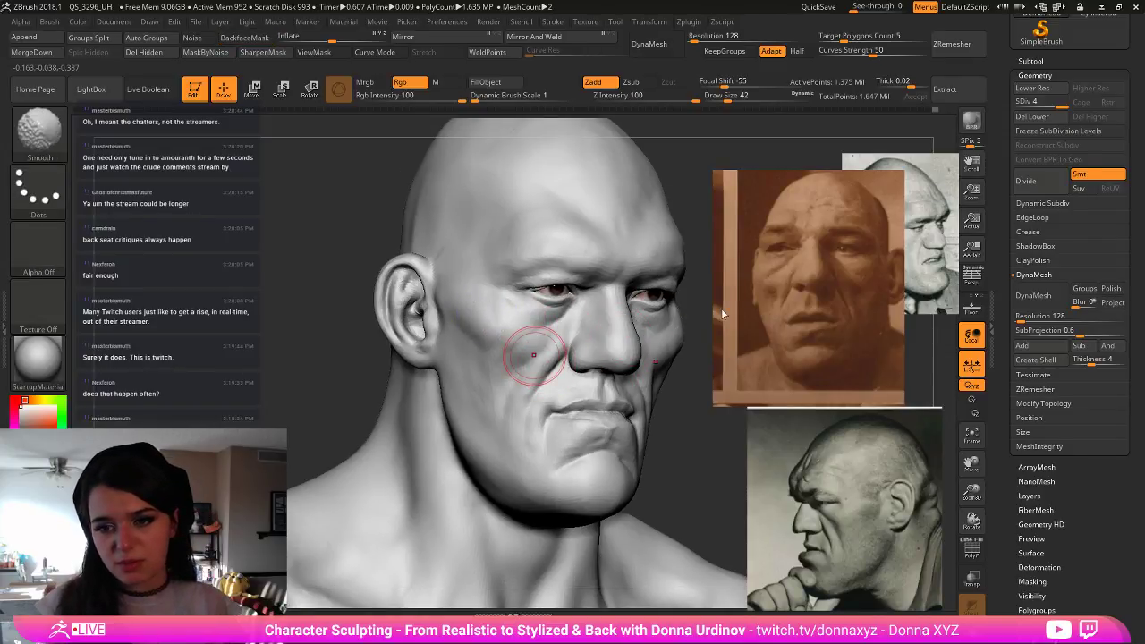
shift+drag(521, 282, 527, 288)
key(shift)
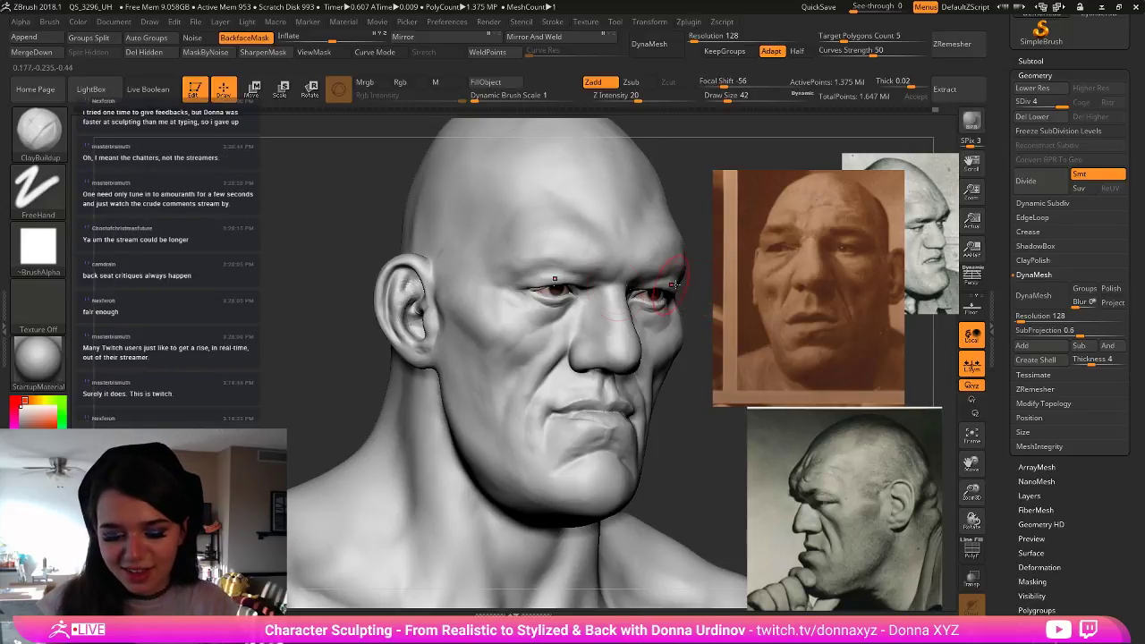
- Add volume to the folds between brow and upper eyelid with the ClayBuildup brush at draw size 22 and smooth them
key([)
key([)
drag(546, 268, 519, 277)
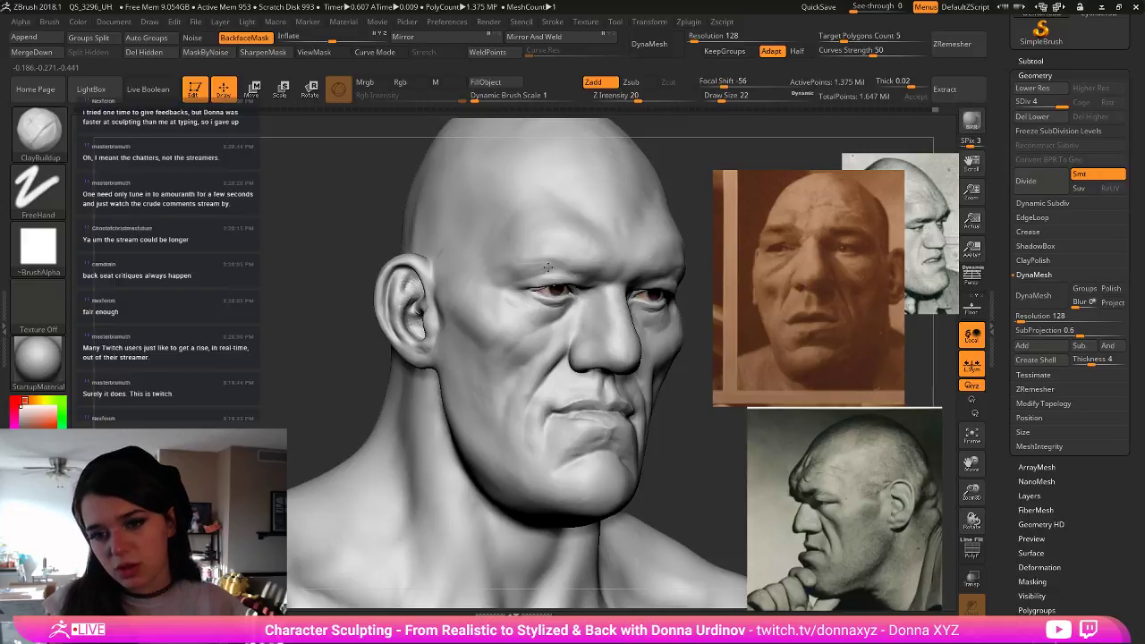
key(ctrl)
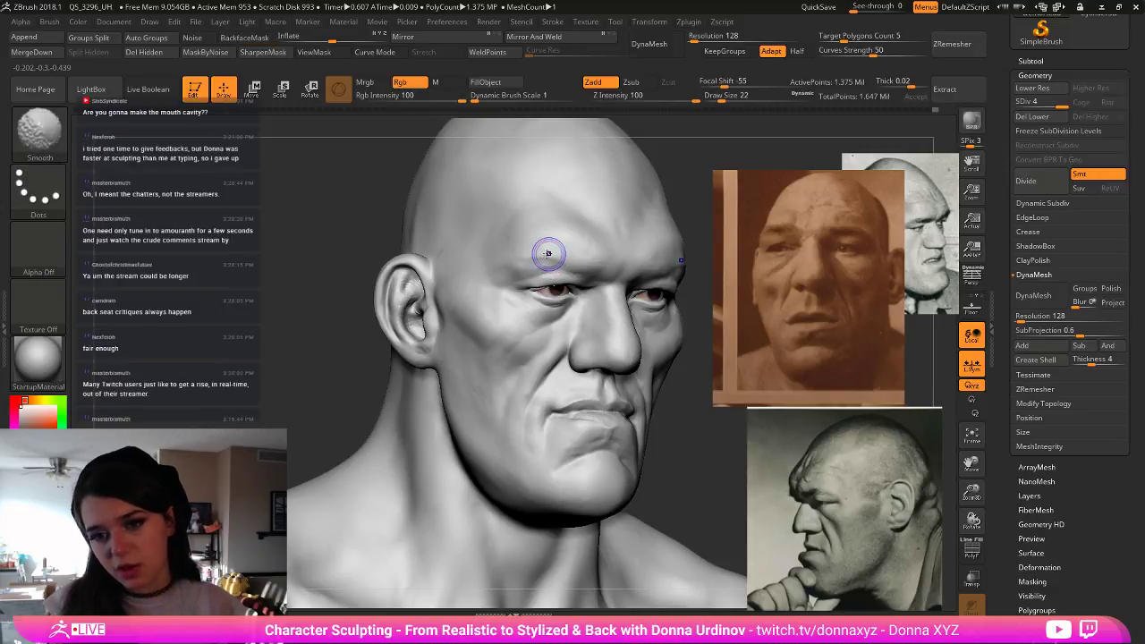
key(shift)
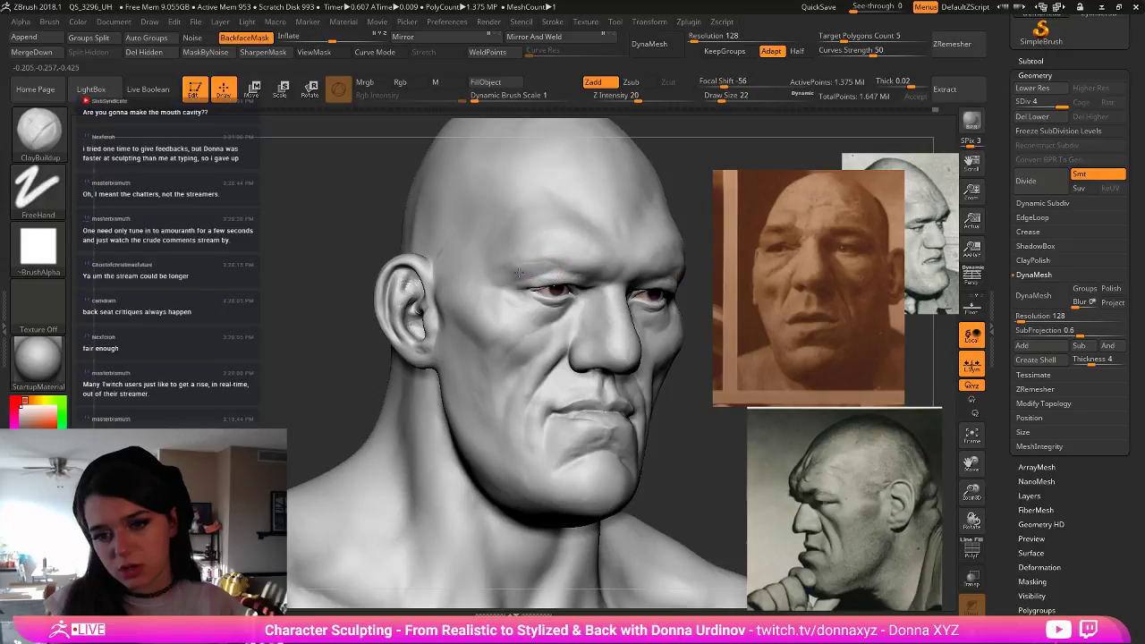
drag(710, 248, 685, 247)
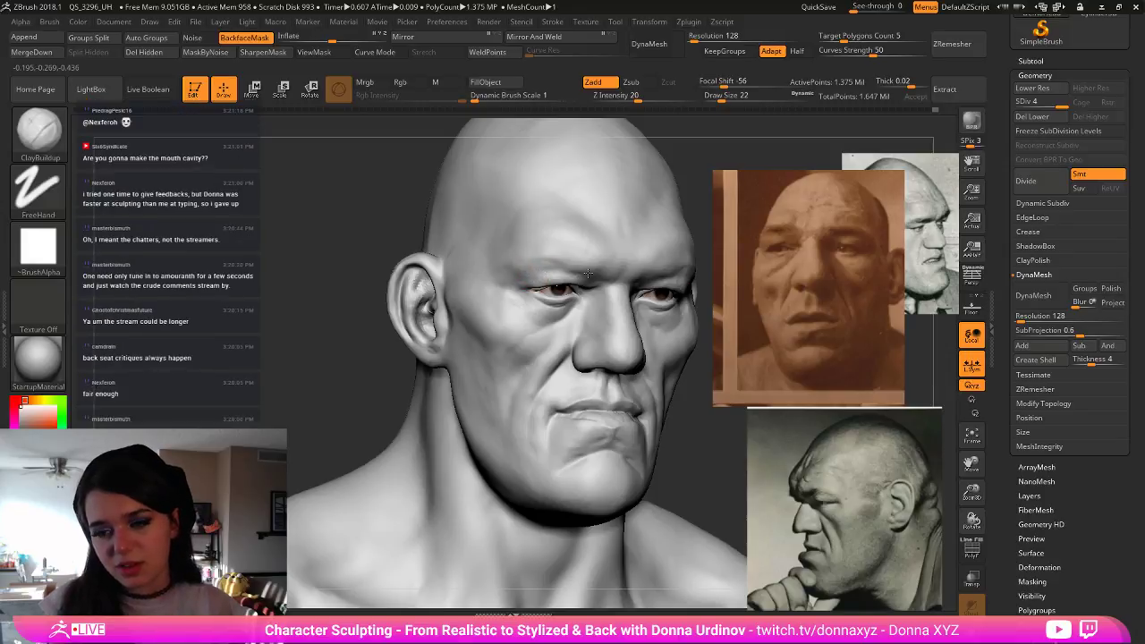
- Adjust the eye shape from the front with the Move brush at draw size 26 and shift the sepia reference photo slightly away from the bust
key(f)
mouse_move(626, 185)
shift+mouse_down()
mouse_move(686, 257)
mouse_move(660, 269)
mouse_move(653, 335)
shift+mouse_up()
drag(724, 407, 697, 401)
key(b)
key(m)
key(v)
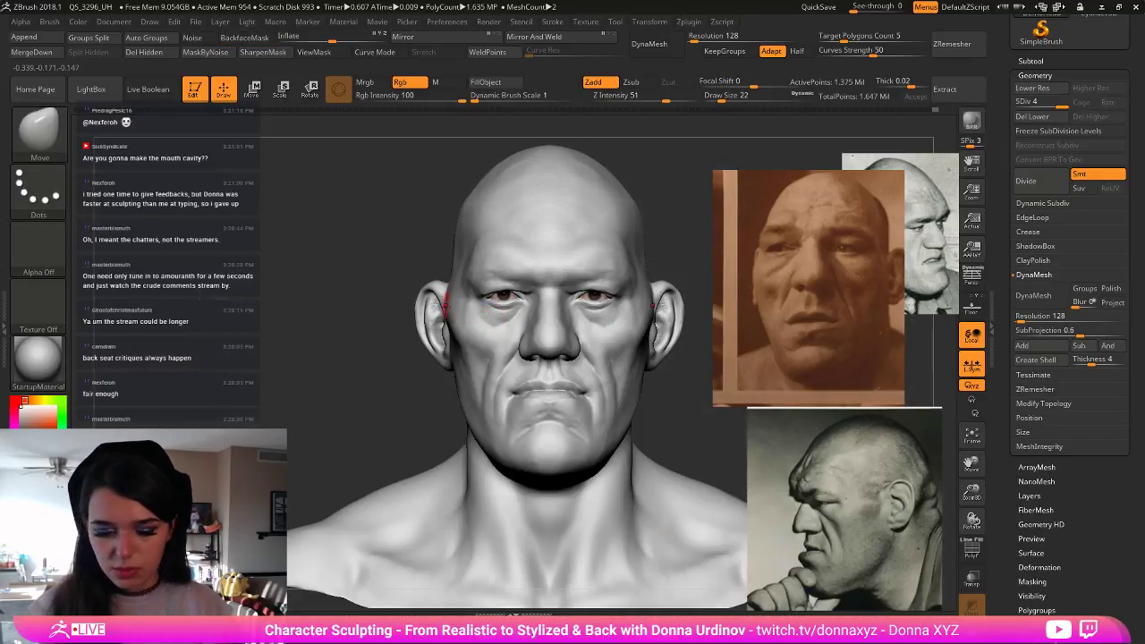
key(bracketright)
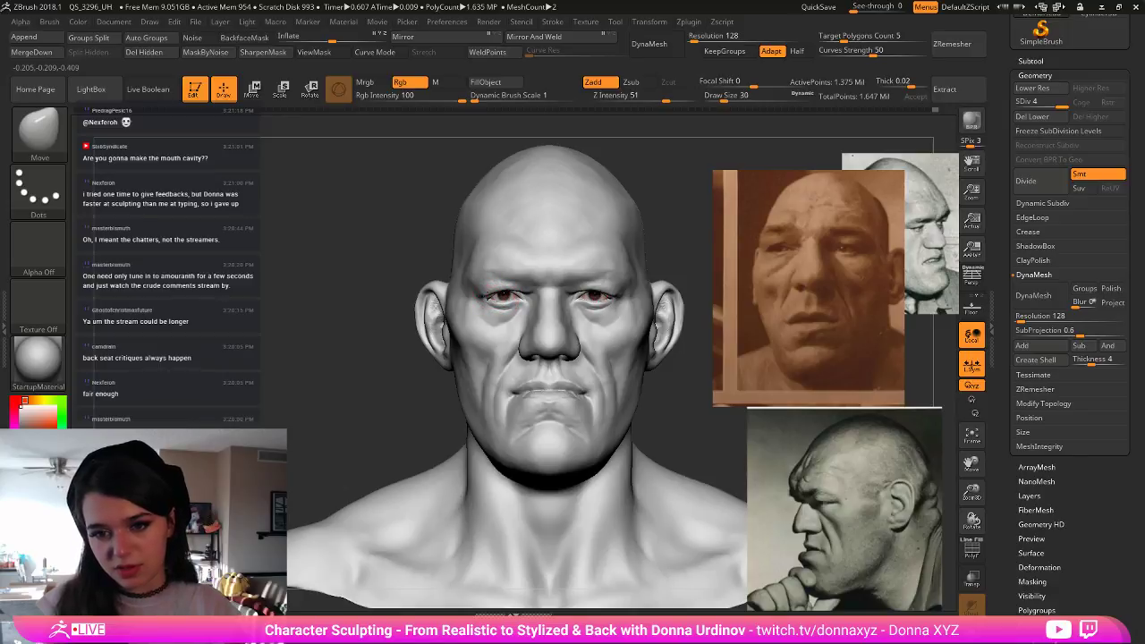
key(bracketleft)
drag(505, 295, 502, 294)
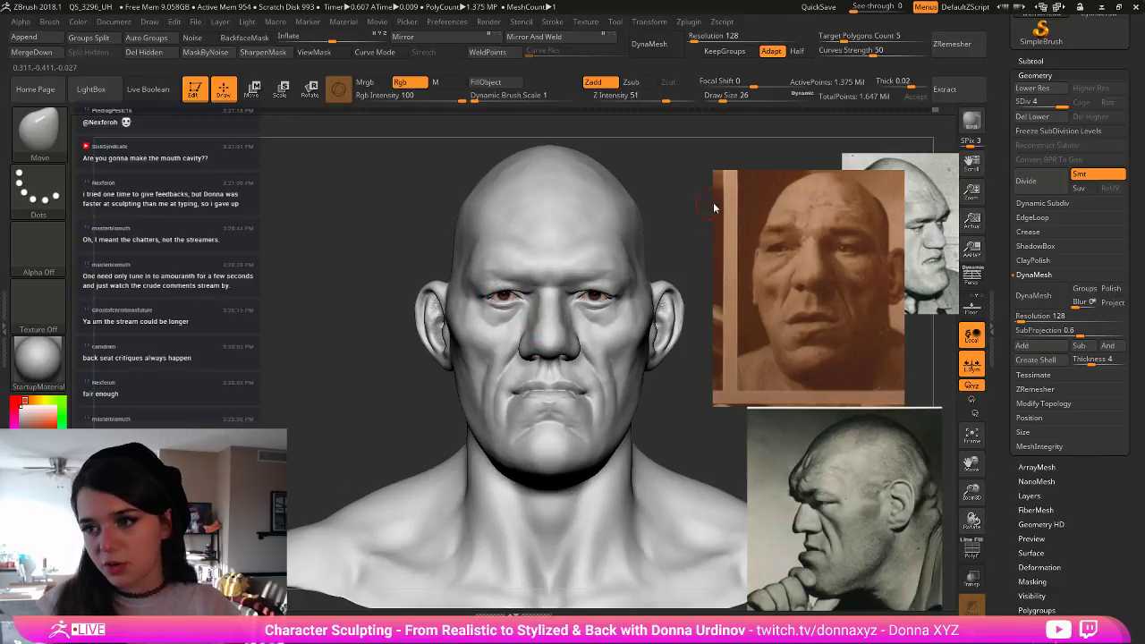
drag(713, 204, 760, 213)
- Reshape the outer eye corners with the Move Topological brush at draw size 14
key(bracketleft)
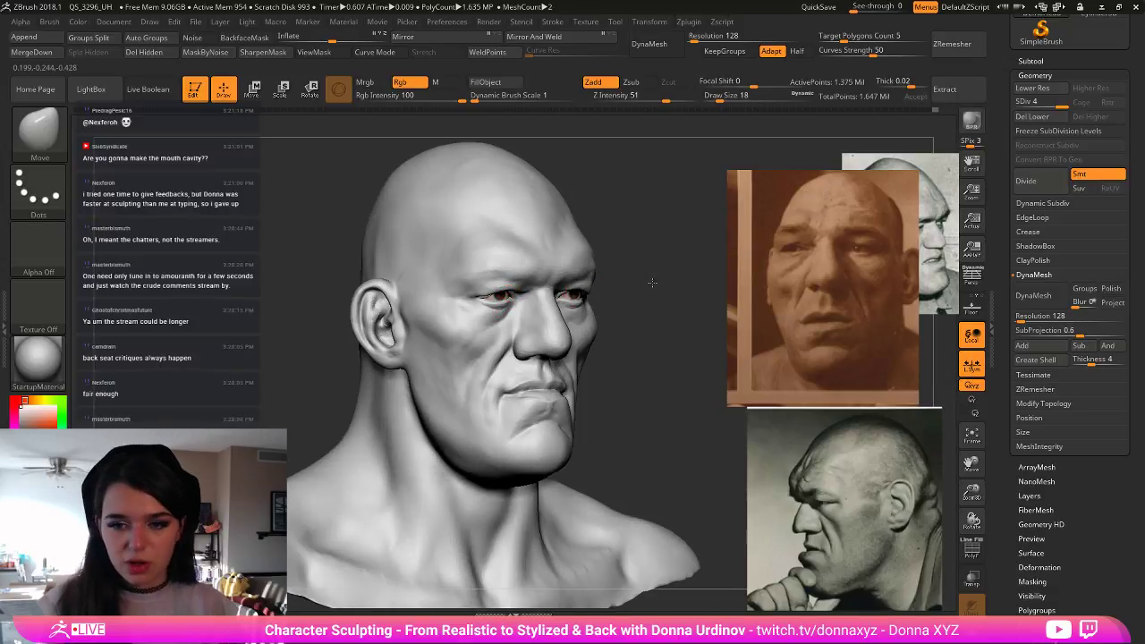
alt+drag(652, 282, 651, 320)
key(b)
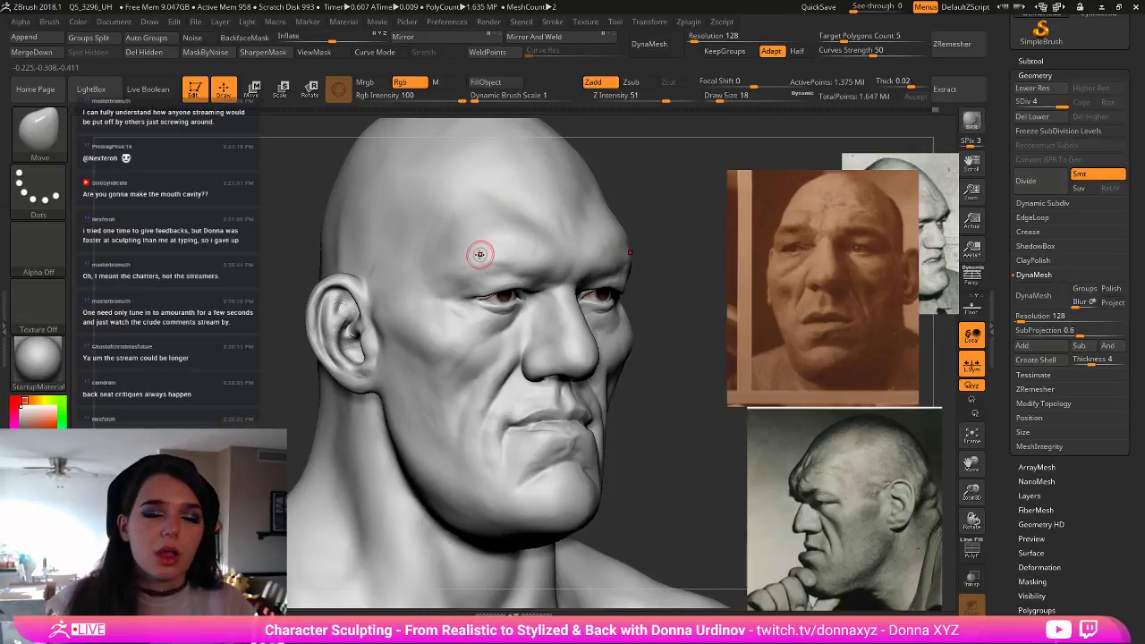
key(bracketleft)
key(bracketleft)
key(b)
key(m)
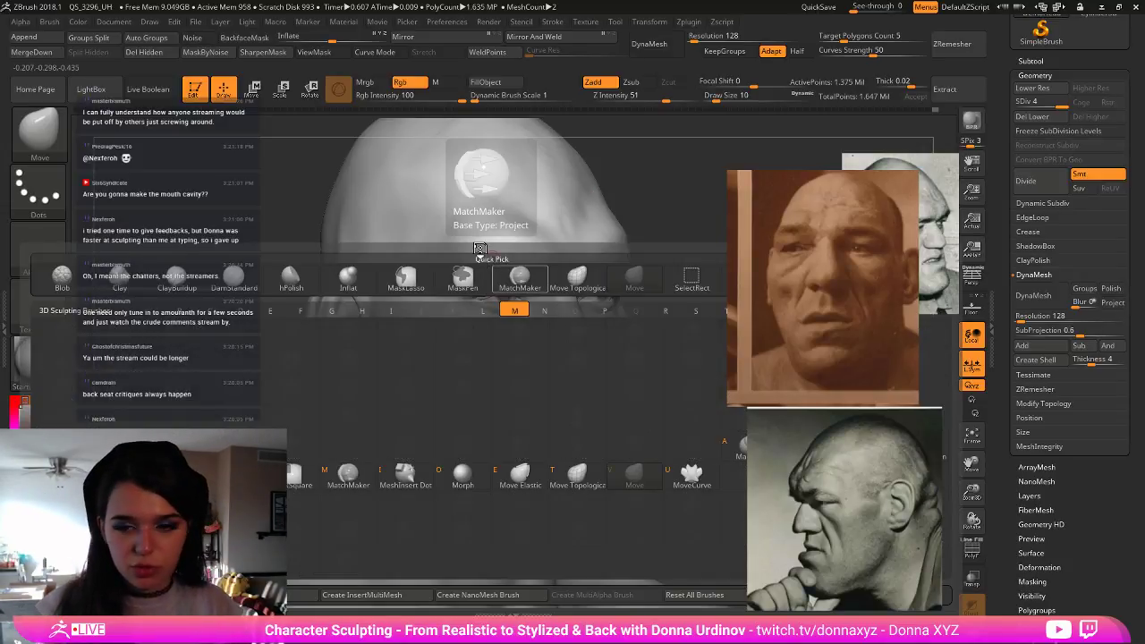
key(t)
key(bracketleft)
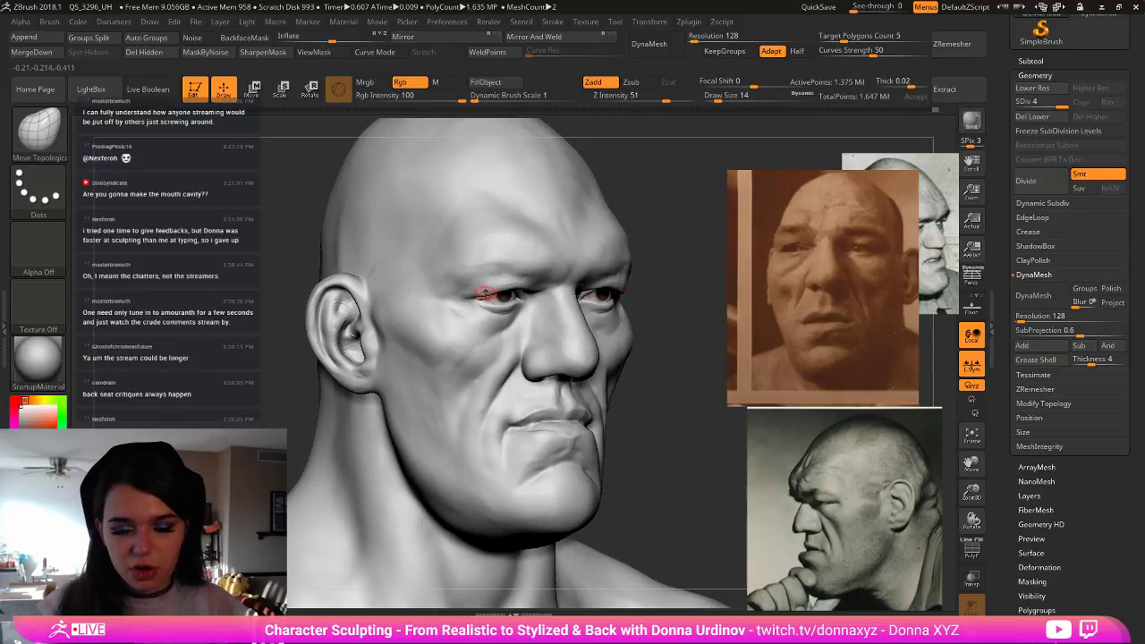
- Adjust the upper eyelids at subdivision level 3 with the Move Topological brush at draw sizes 26 and 22, undoing the last stroke
key(bracketright)
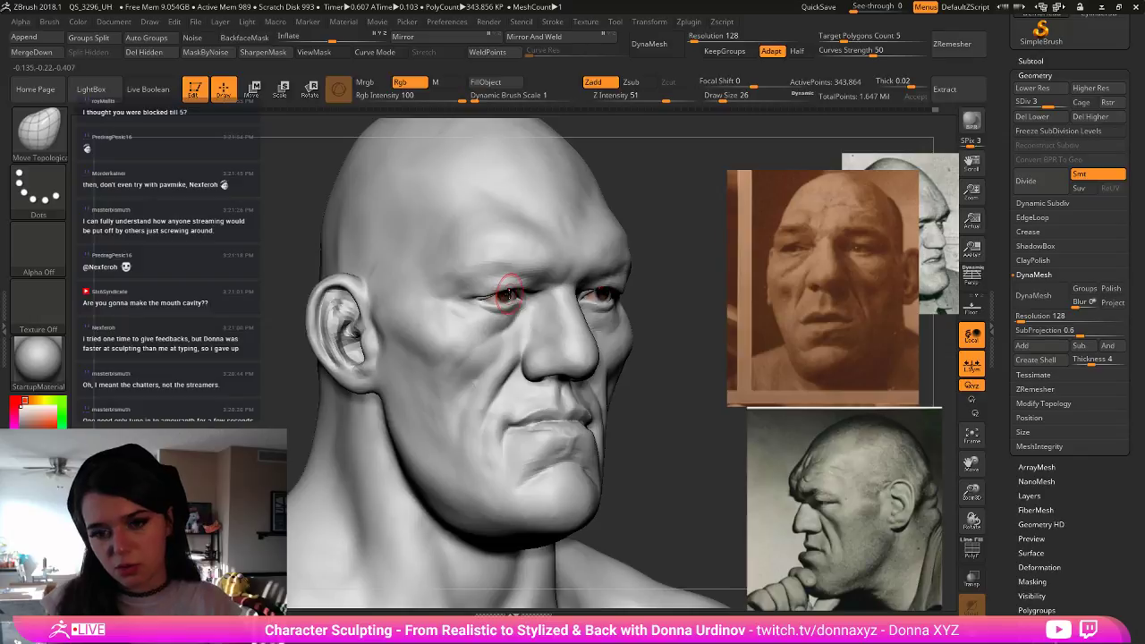
key(])
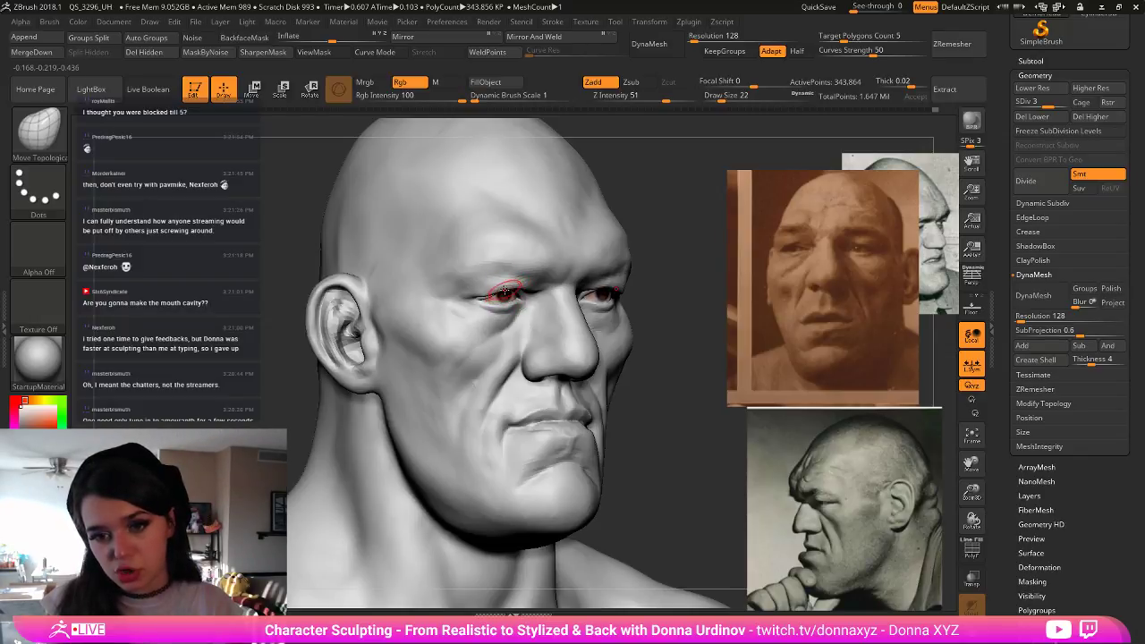
drag(505, 291, 512, 293)
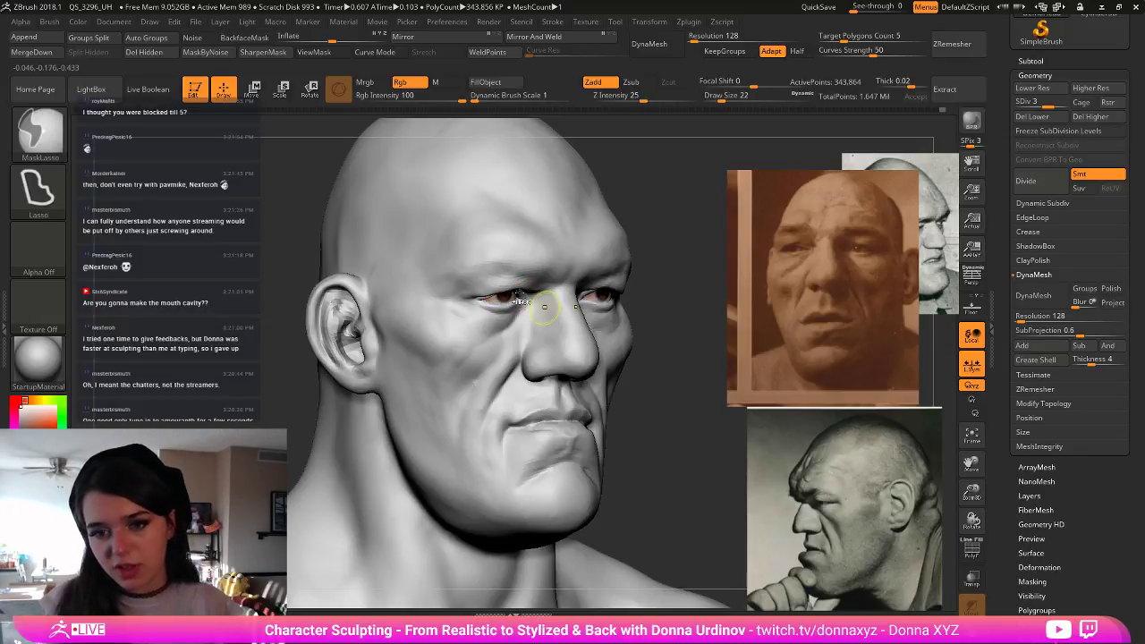
key(ctrl+z)
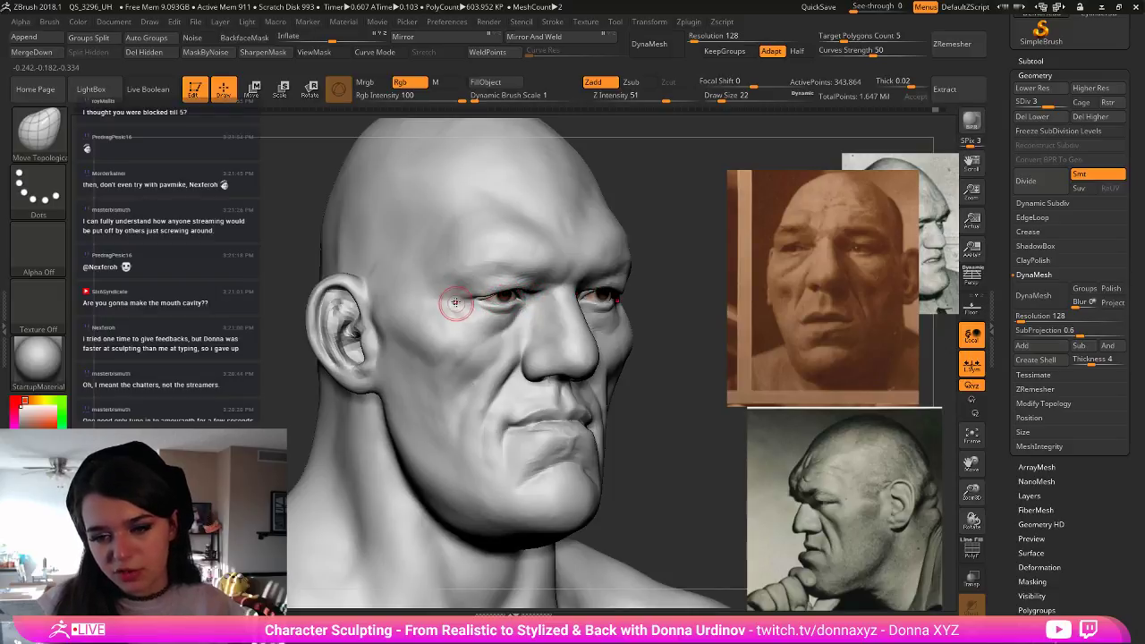
- Reshape the upper eyelids and outer eye corners with the Move Topological brush at draw sizes 26, 14 and 18
key(bracketleft)
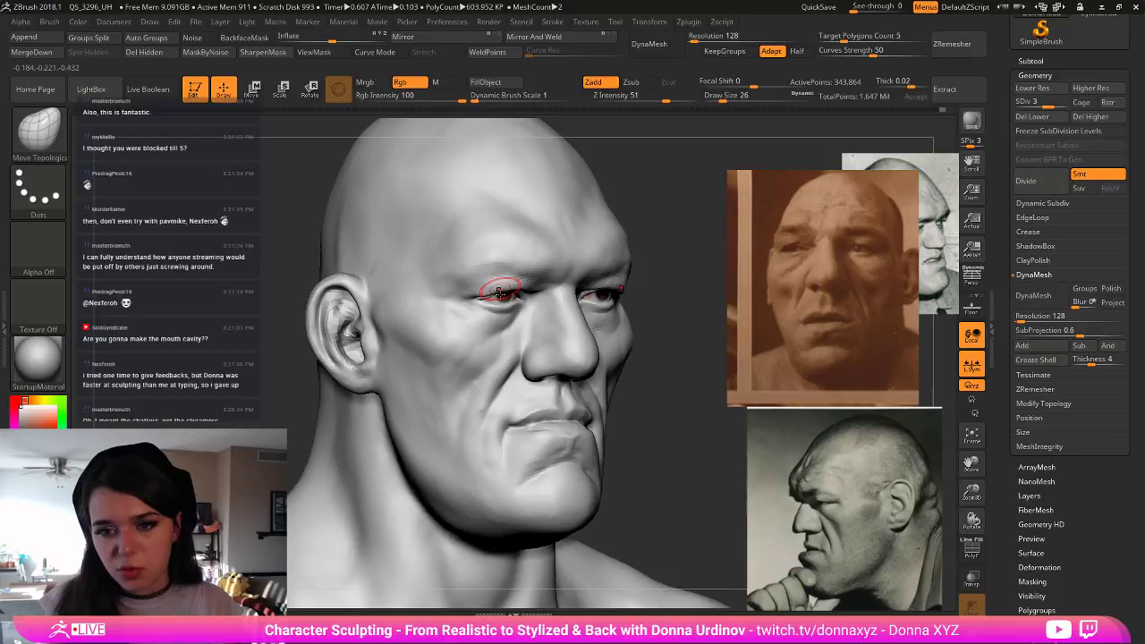
key(bracketleft)
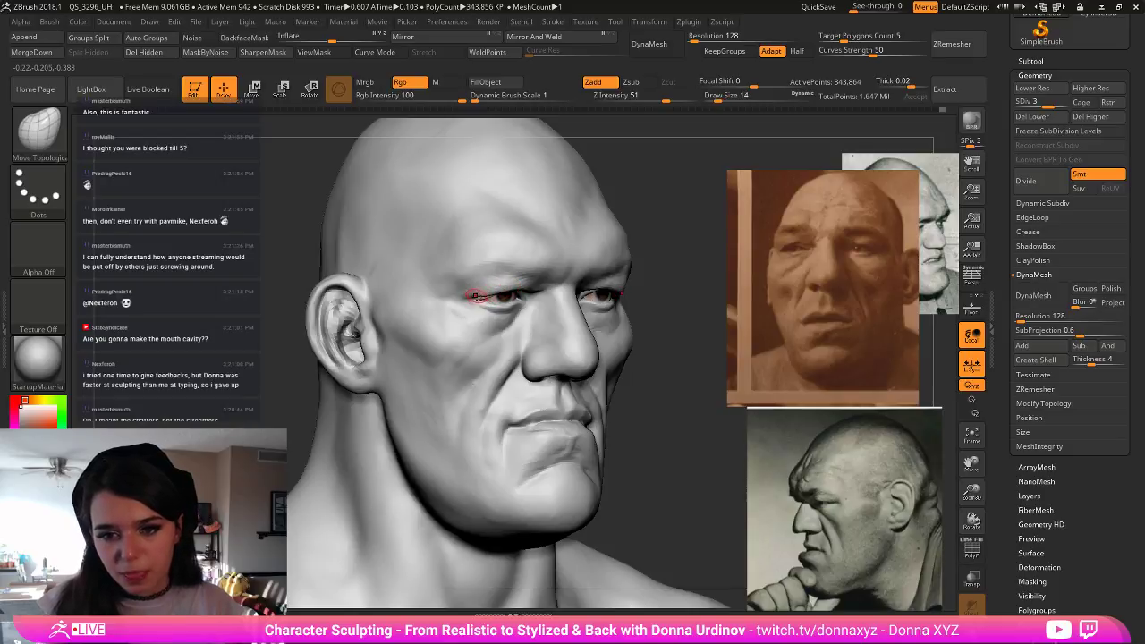
key(bracketright)
key(bracketright)
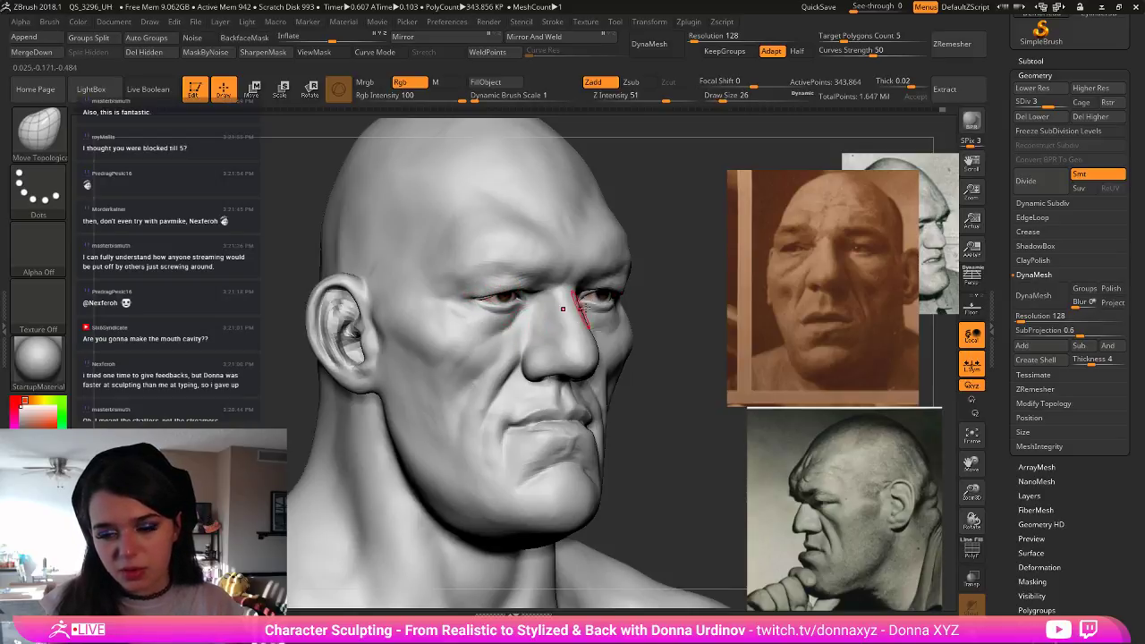
drag(684, 282, 639, 294)
key(bracketleft)
key(bracketleft)
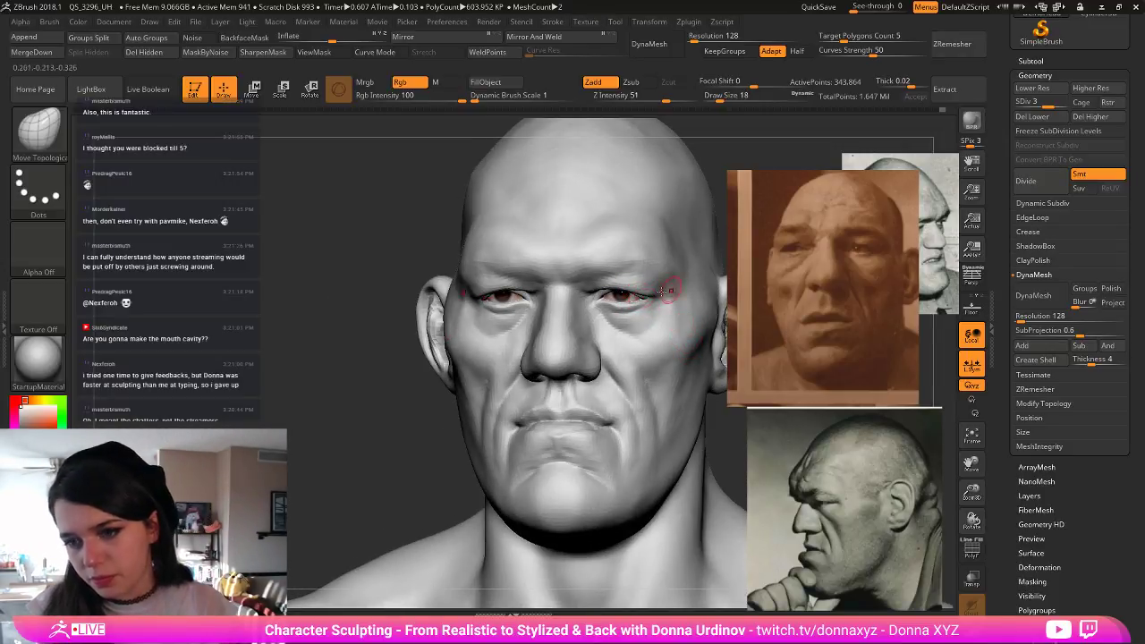
drag(723, 185, 612, 300)
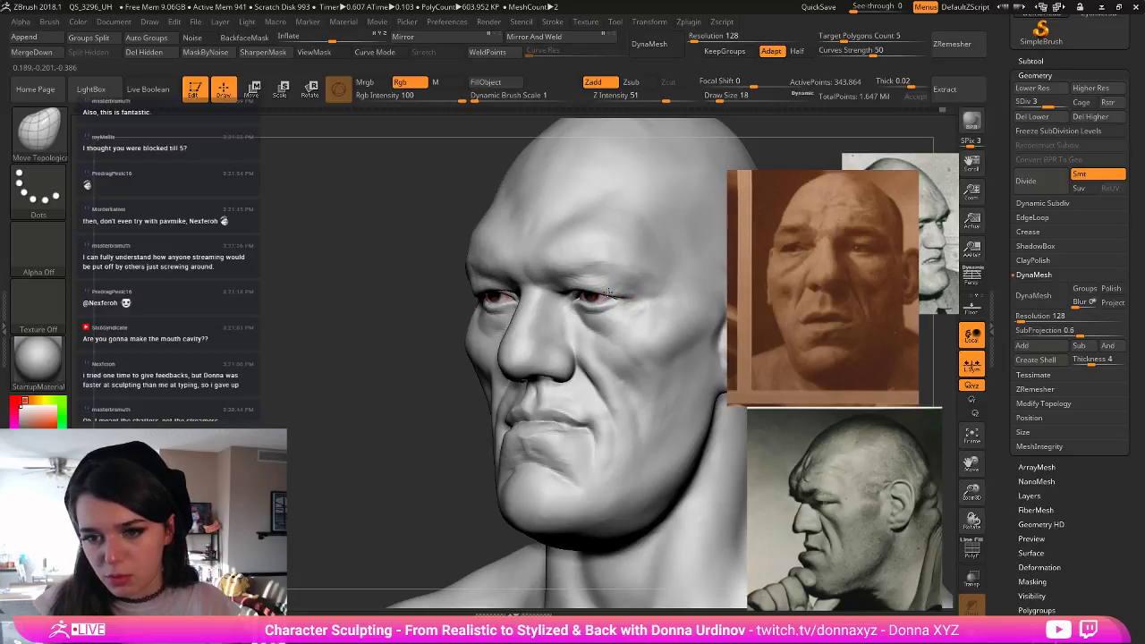
drag(387, 357, 497, 361)
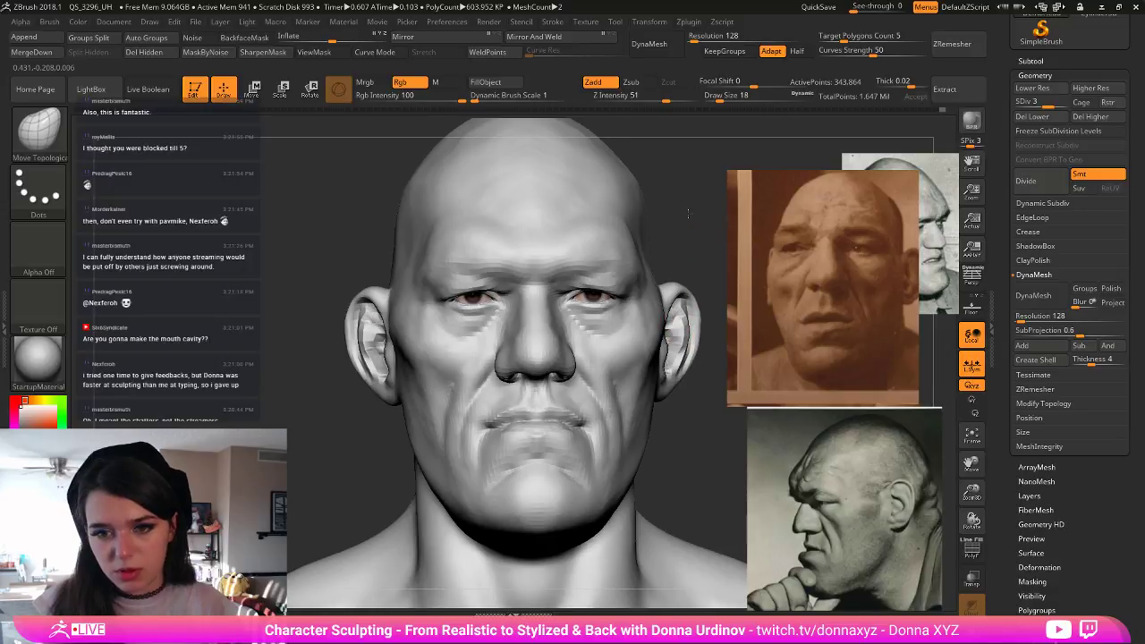
- Switch to the DamStandard brush at draw size 18 and smooth the fold between the brow and upper eyelid
mouse_move(662, 239)
mouse_down()
mouse_move(582, 263)
mouse_move(587, 280)
mouse_move(597, 265)
mouse_up()
key(b)
key(d)
key(s)
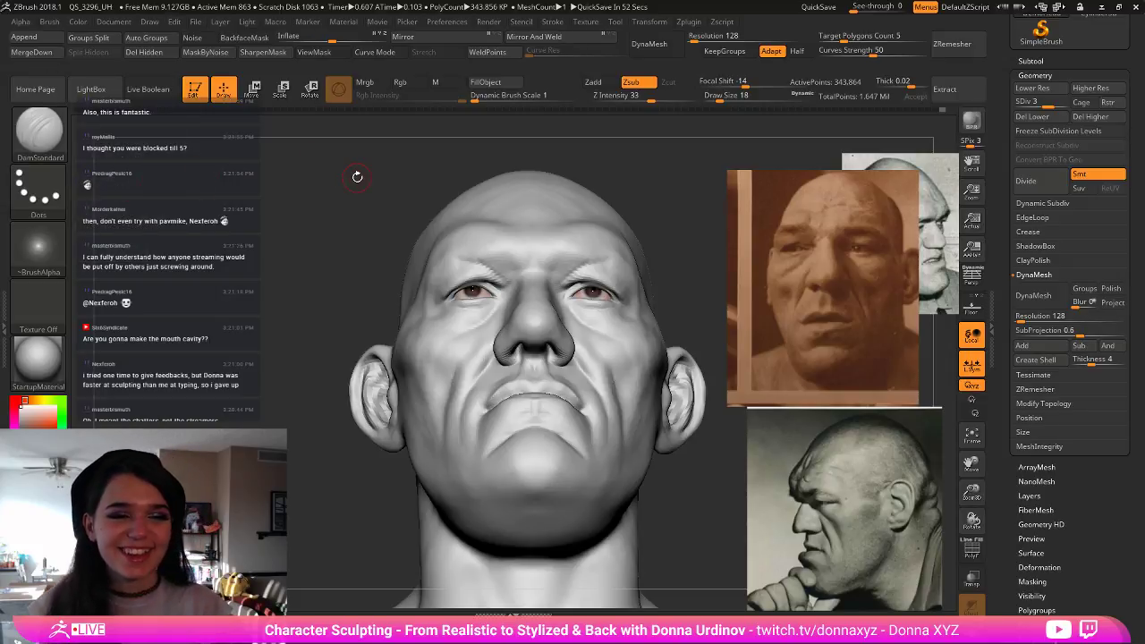
drag(360, 175, 375, 176)
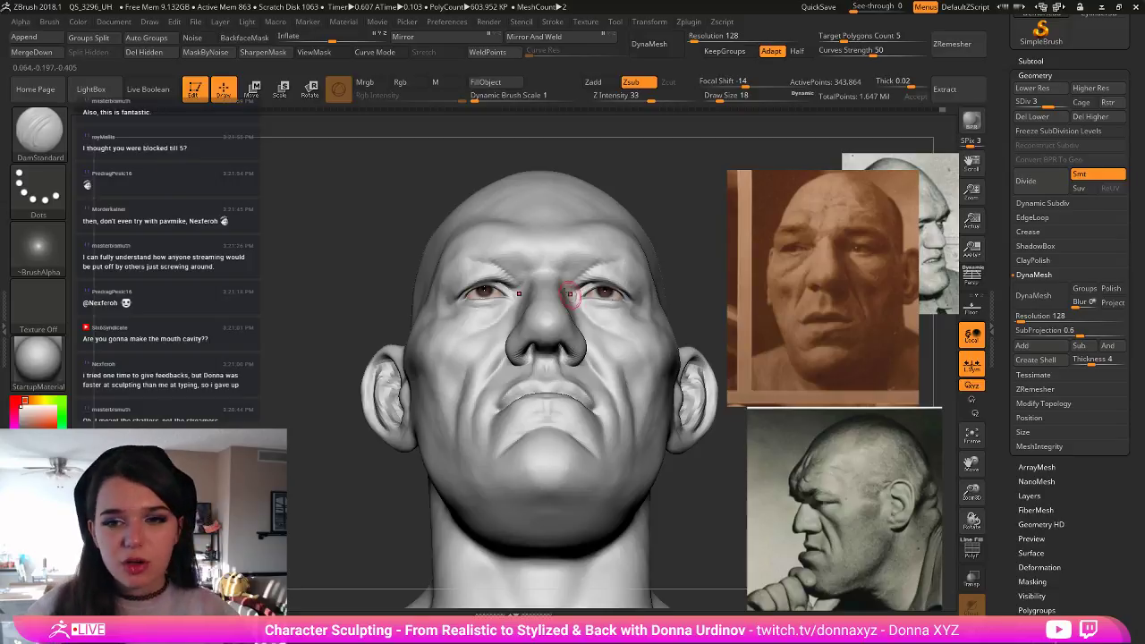
drag(690, 238, 689, 291)
mouse_move(599, 276)
shift+mouse_down()
mouse_move(588, 267)
mouse_move(621, 258)
shift+mouse_up()
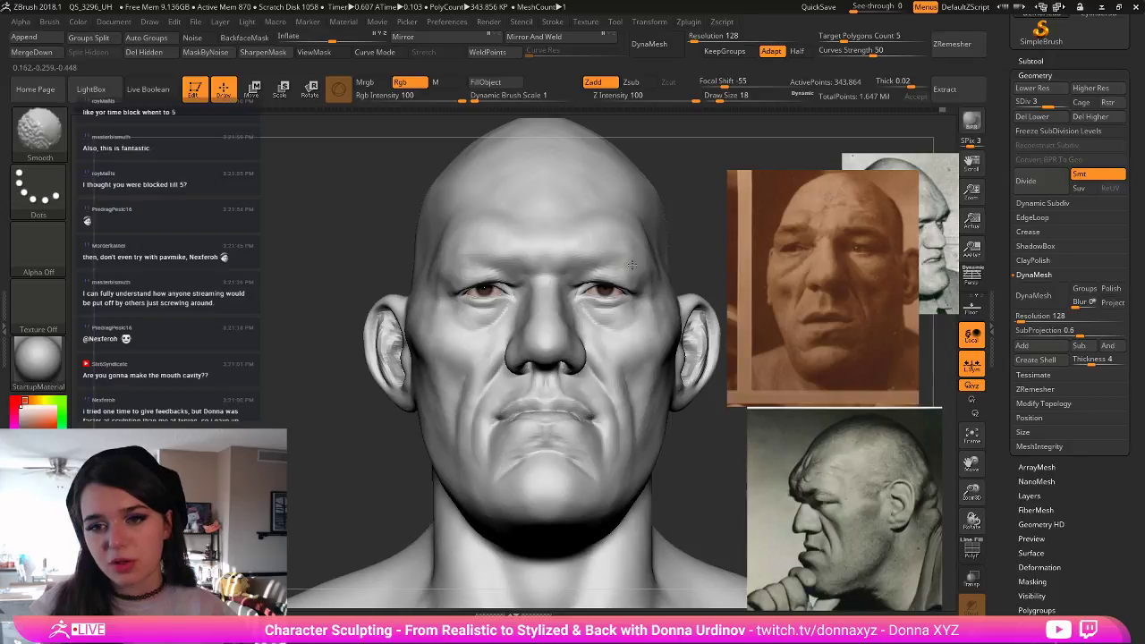
mouse_move(704, 245)
alt+mouse_down()
mouse_move(664, 220)
mouse_move(689, 266)
mouse_move(680, 256)
mouse_move(672, 290)
alt+mouse_up()
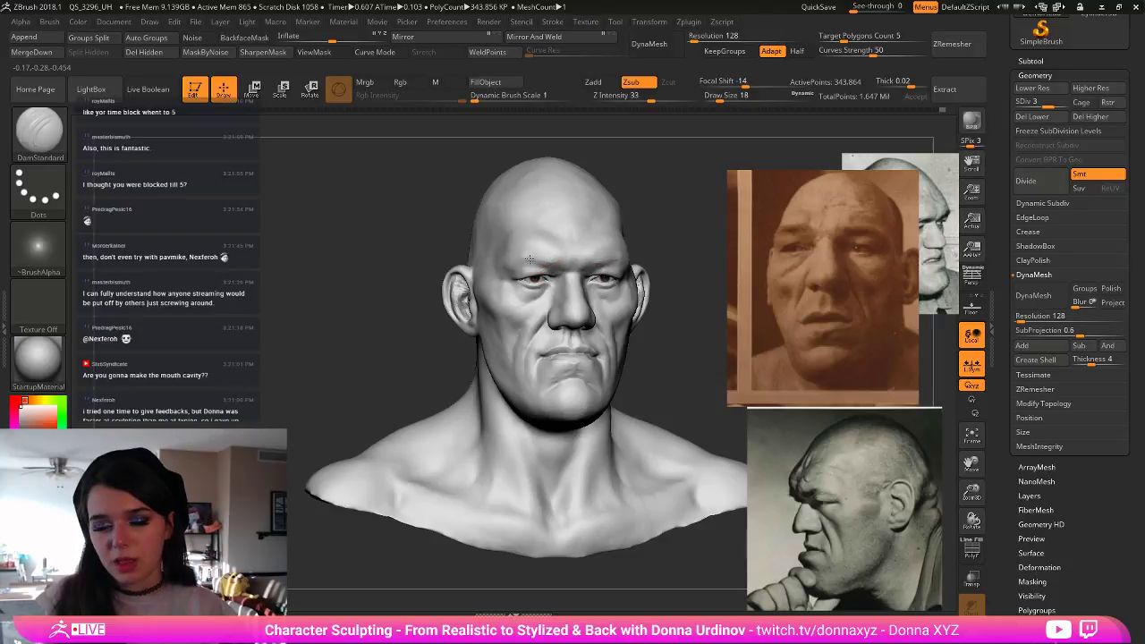
- Mask the edge of the lower lip along the mouth line with the mask display turned on, and invert the mask
drag(687, 266, 679, 358)
mouse_move(693, 429)
mouse_down()
mouse_move(682, 439)
mouse_move(693, 439)
mouse_up()
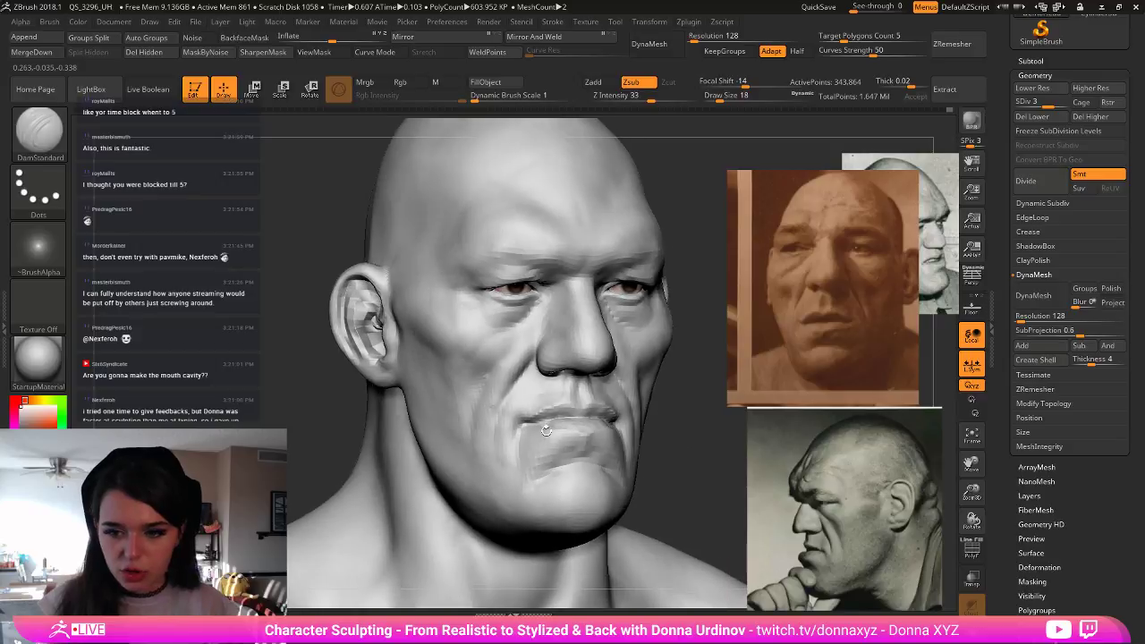
key(bracketleft)
key([)
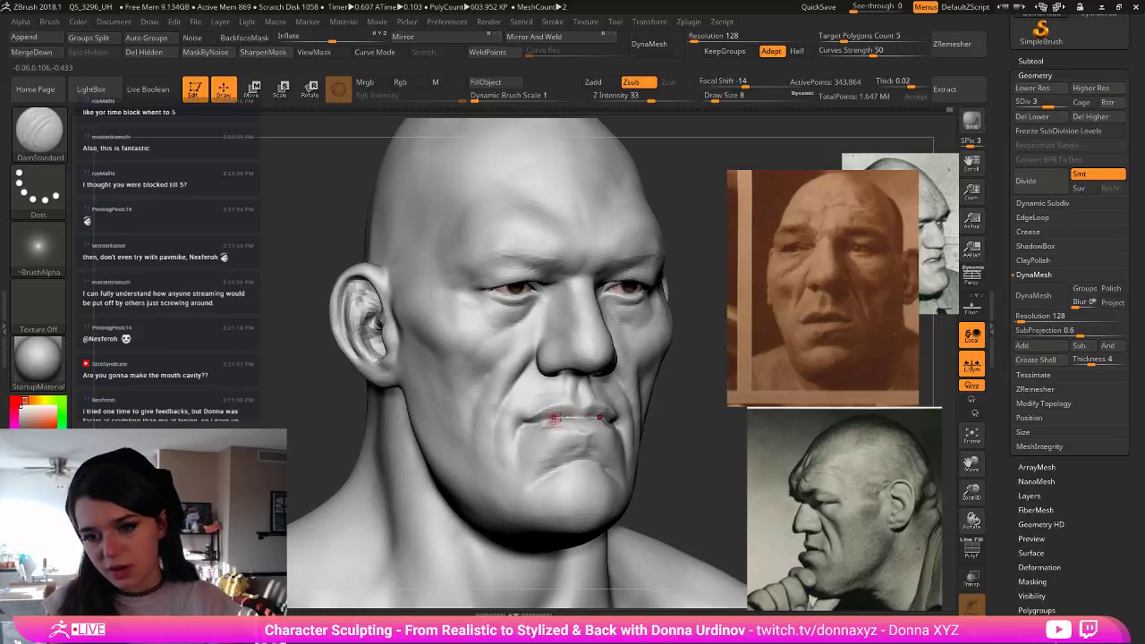
key(ctrl)
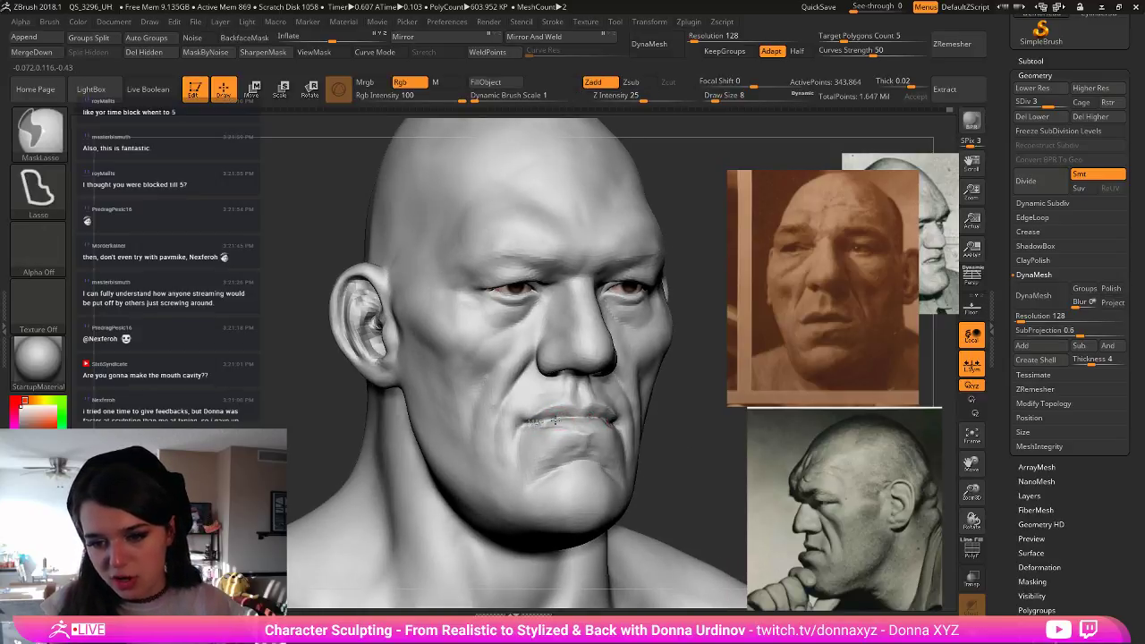
key(ctrl+h)
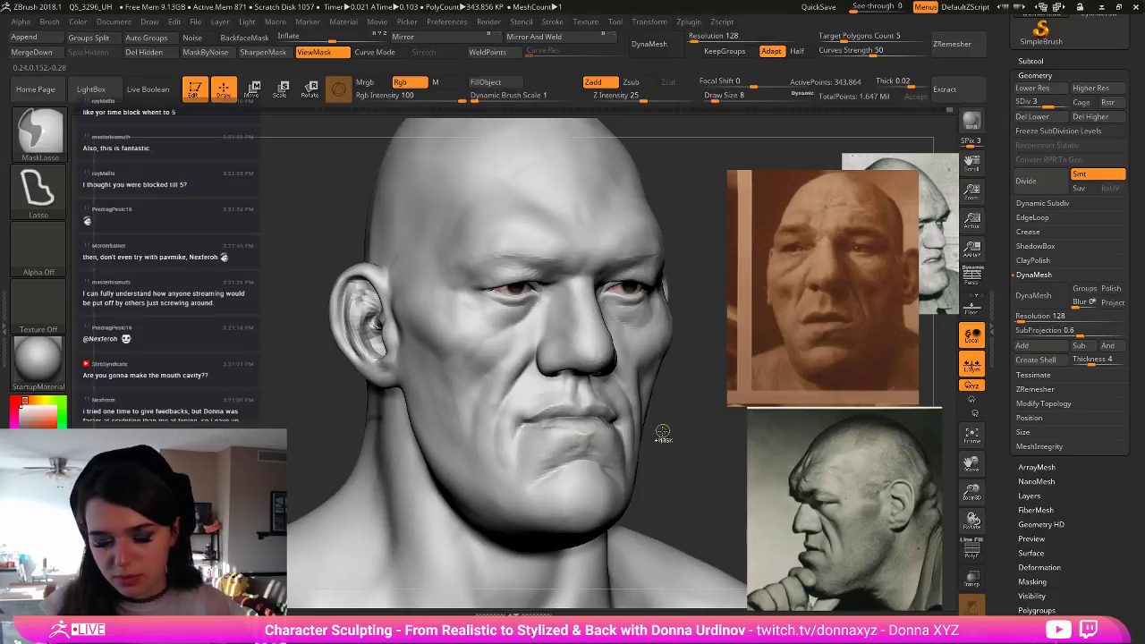
ctrl+drag(346, 395, 370, 380)
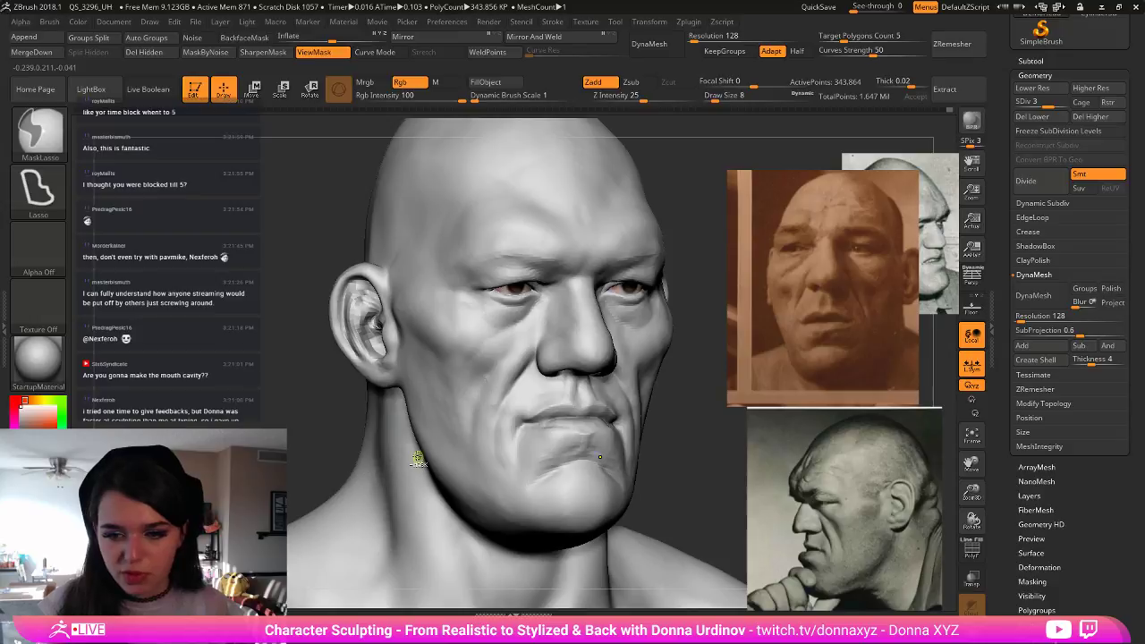
key(w)
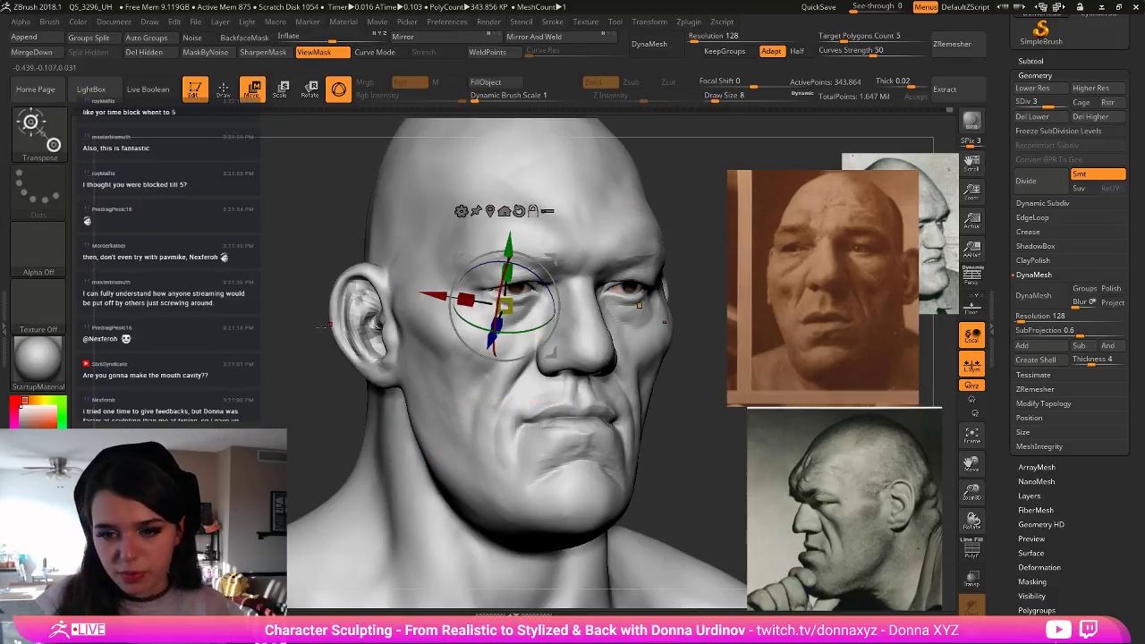
key(ctrl+i)
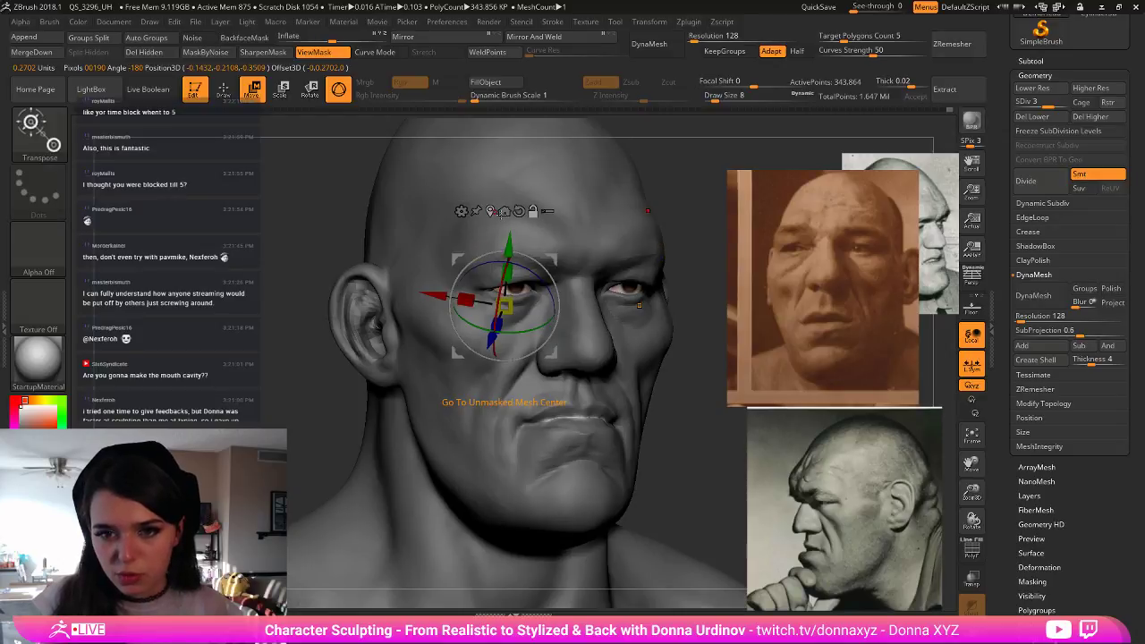
- Lower the unmasked lip edge by about 0.0042 with the gizmo centered on it and its orientation reset, and clear the mask
click(505, 212)
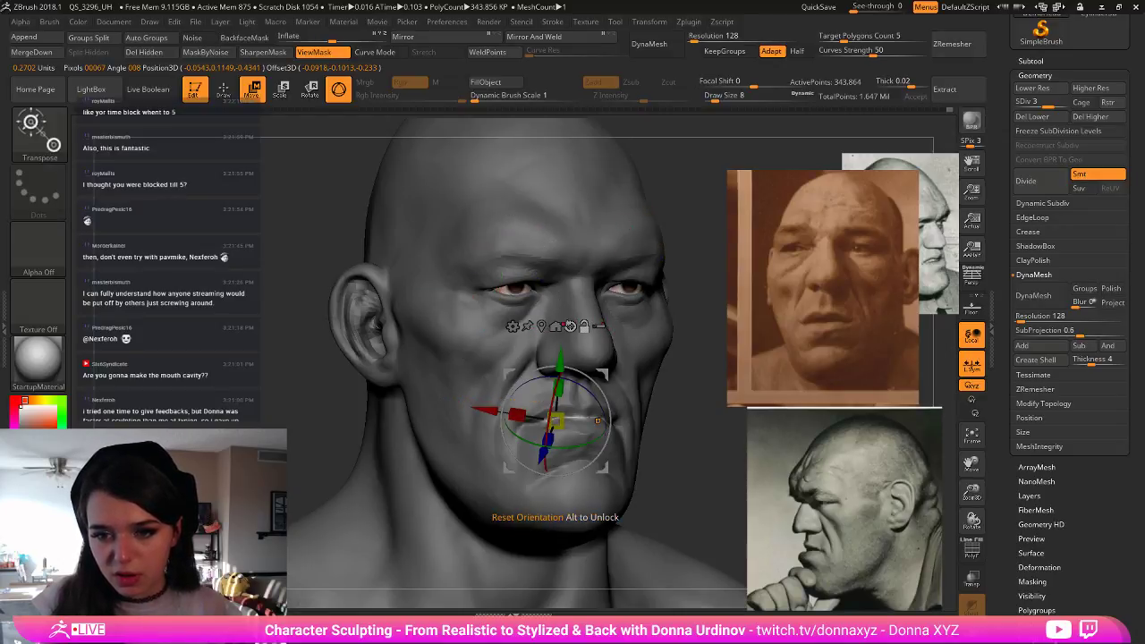
click(570, 326)
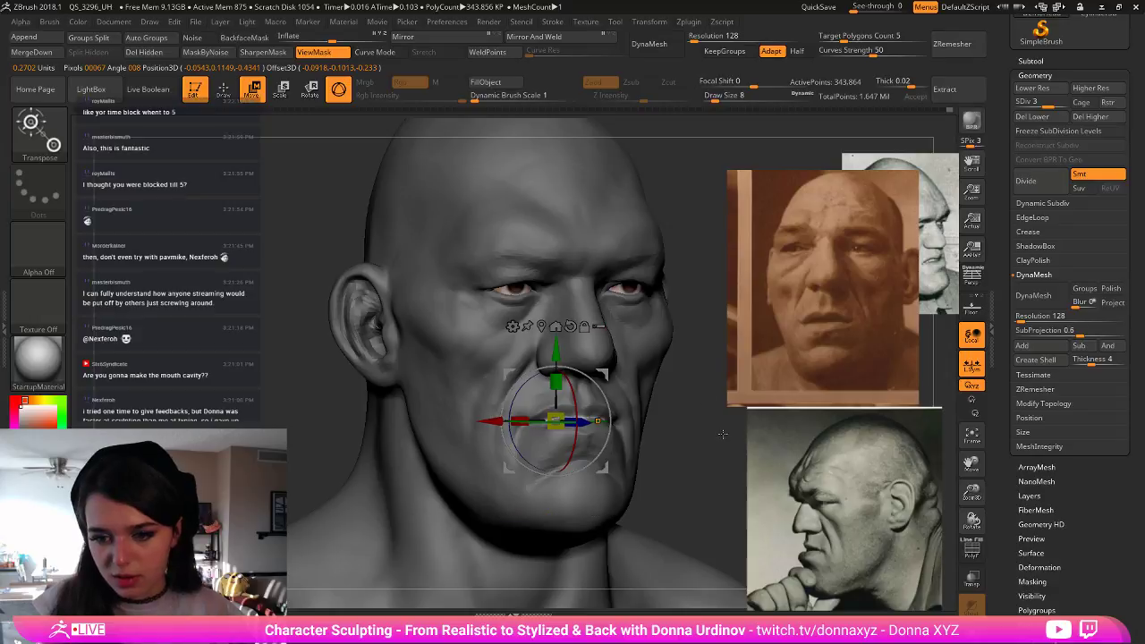
drag(709, 445, 796, 443)
mouse_move(626, 421)
mouse_down()
mouse_move(610, 420)
mouse_move(656, 418)
mouse_move(642, 419)
mouse_up()
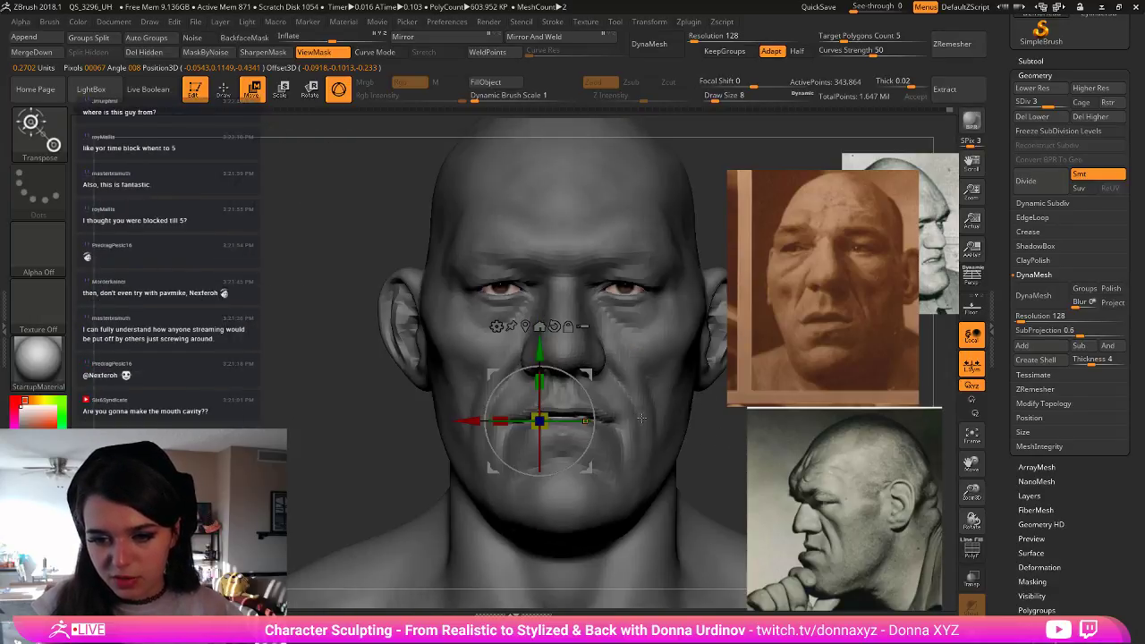
drag(539, 345, 539, 356)
drag(540, 432, 539, 422)
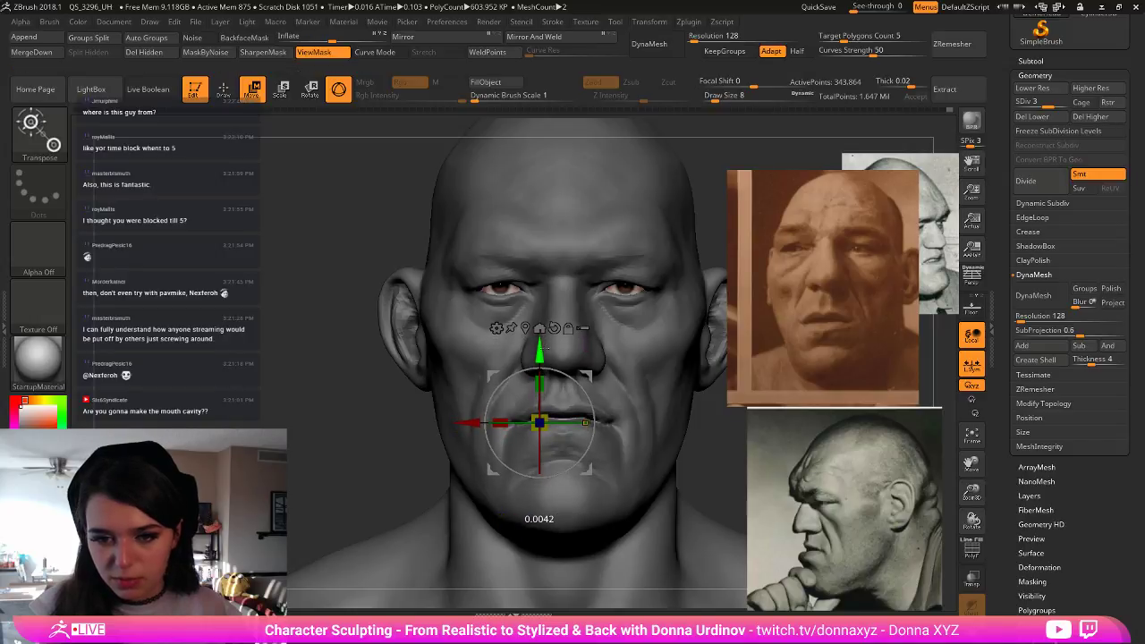
key(q)
ctrl+click(691, 446)
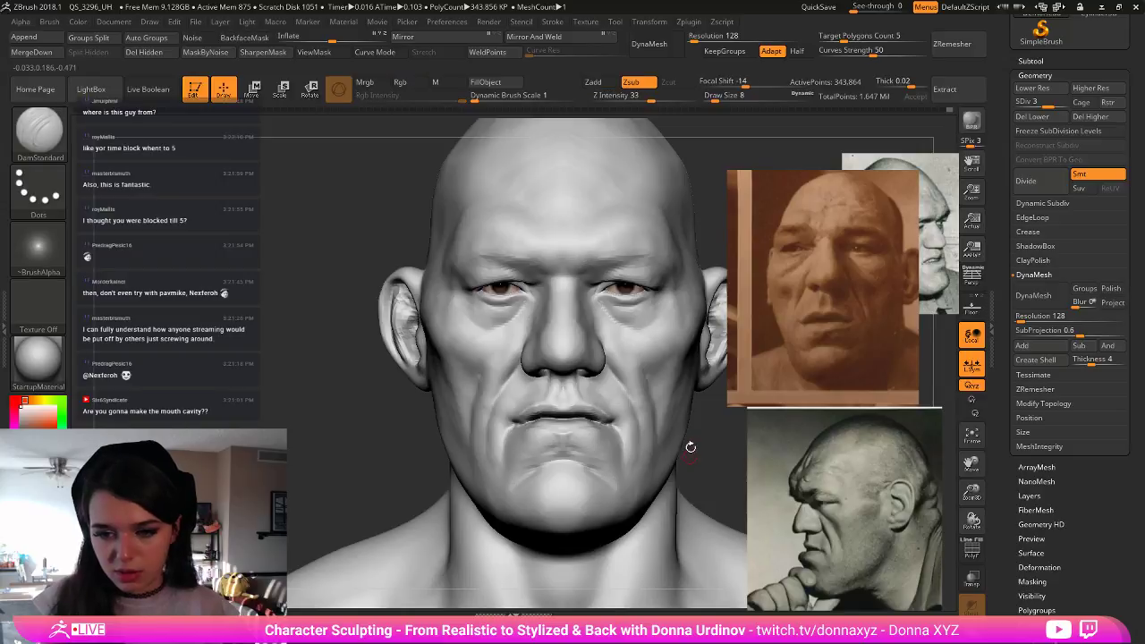
- Inflate the lips along the mouth line with the Inflat brush at draw size 18 and smooth the lower lip
key(b)
key(i)
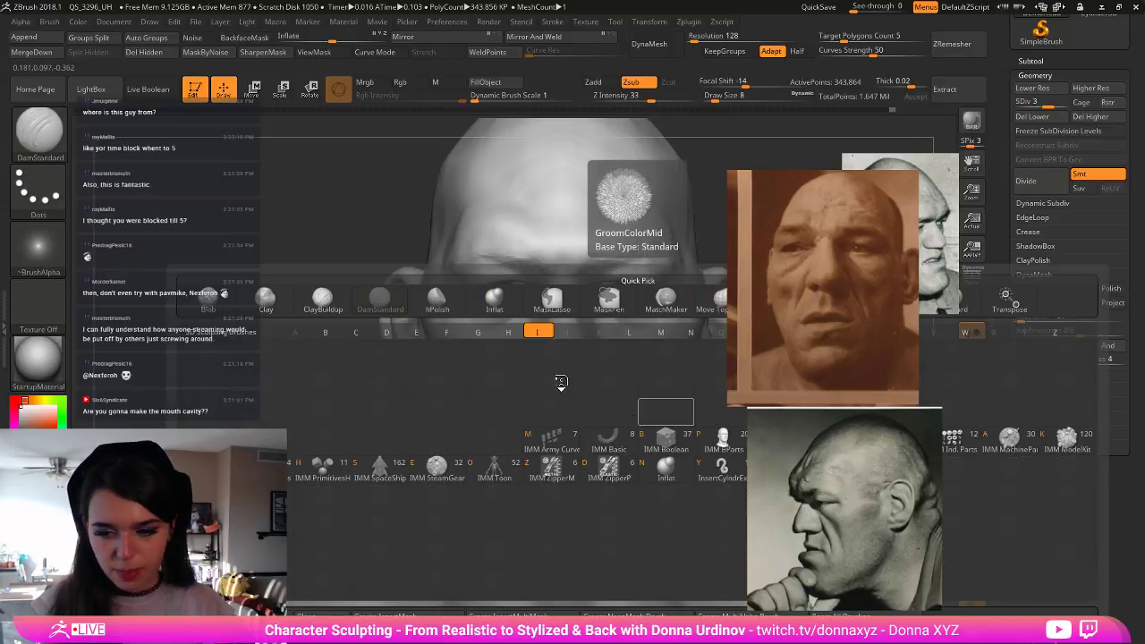
key(n)
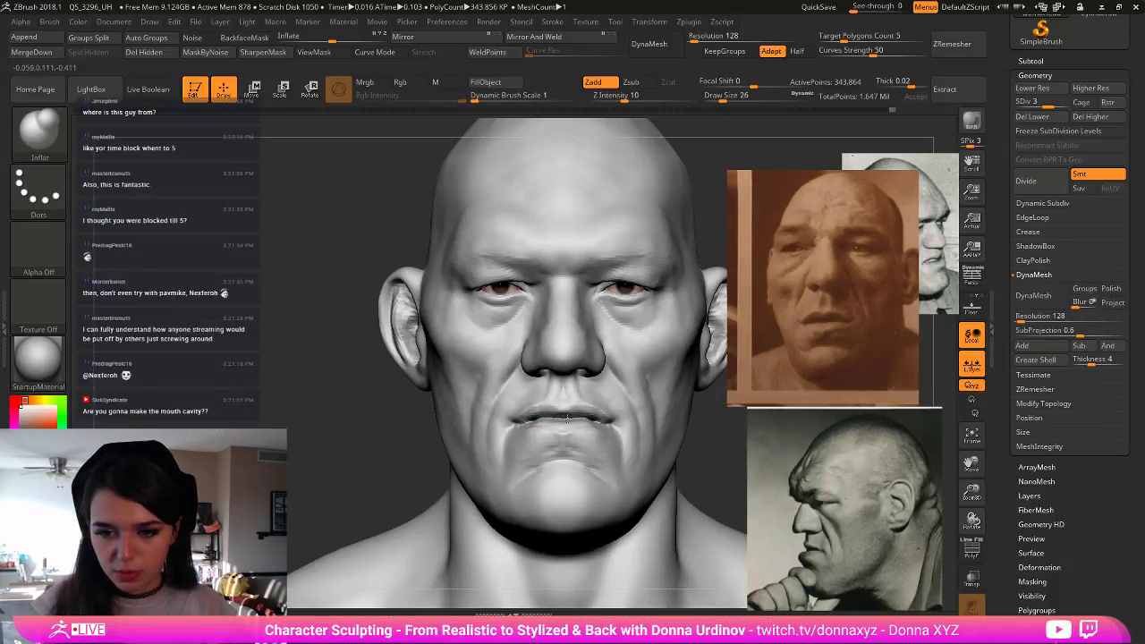
key([)
drag(568, 417, 608, 416)
drag(711, 460, 777, 456)
mouse_move(537, 424)
shift+mouse_down()
mouse_move(580, 427)
mouse_move(527, 421)
mouse_move(592, 430)
shift+mouse_up()
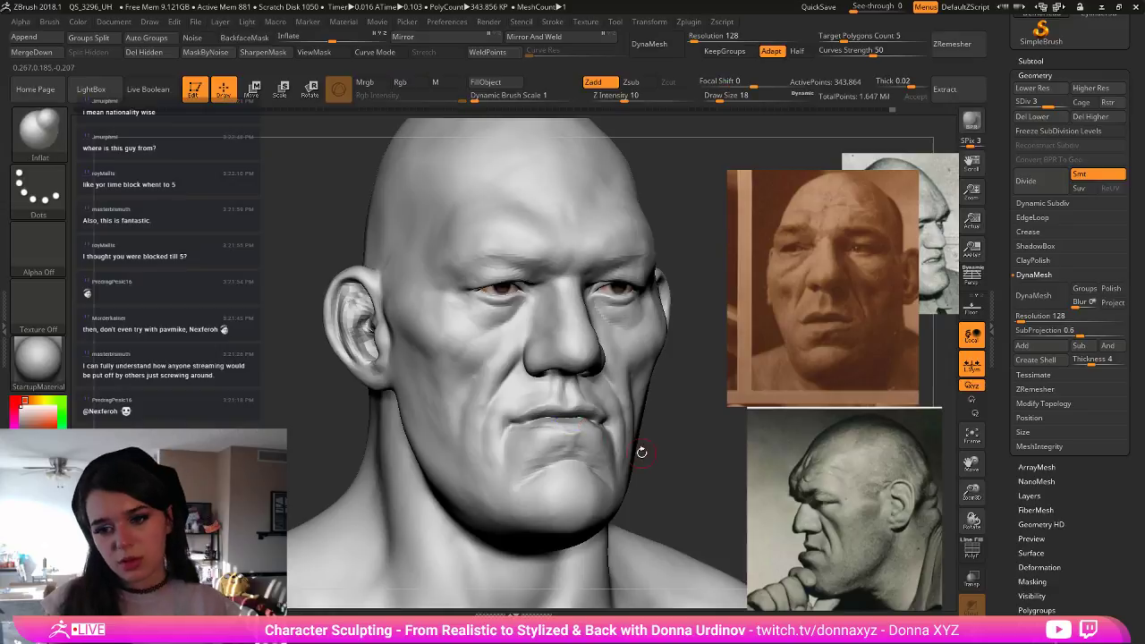
- Build up the upper lip with the ClayBuildup brush at draw sizes 10 and 14
key(b)
key(c)
key(b)
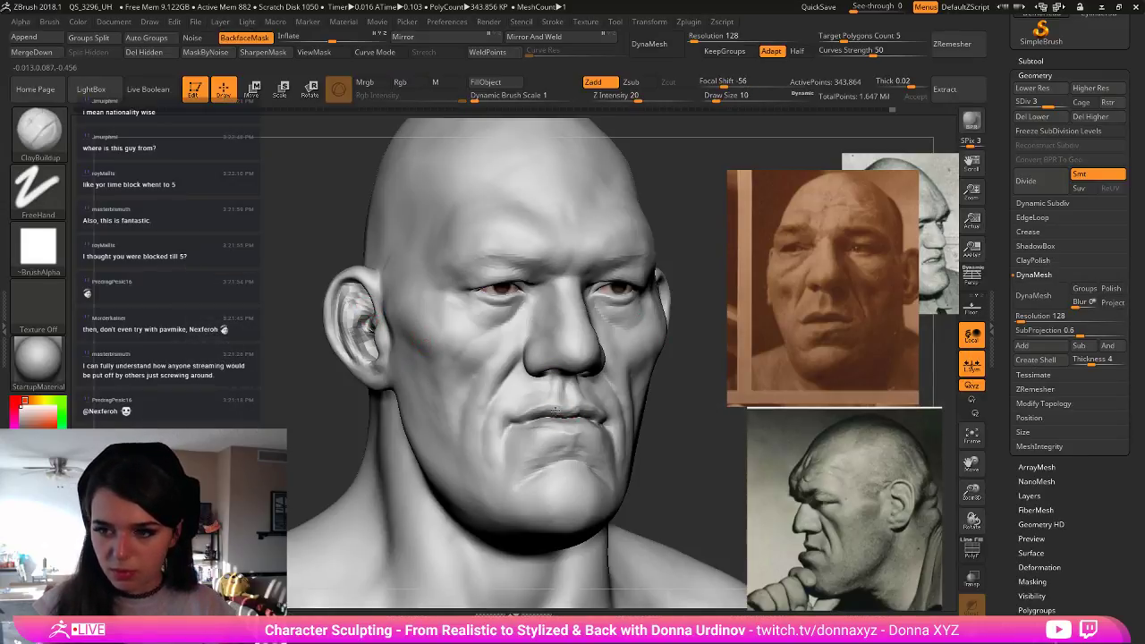
drag(572, 412, 546, 418)
key(bracketright)
drag(711, 423, 755, 425)
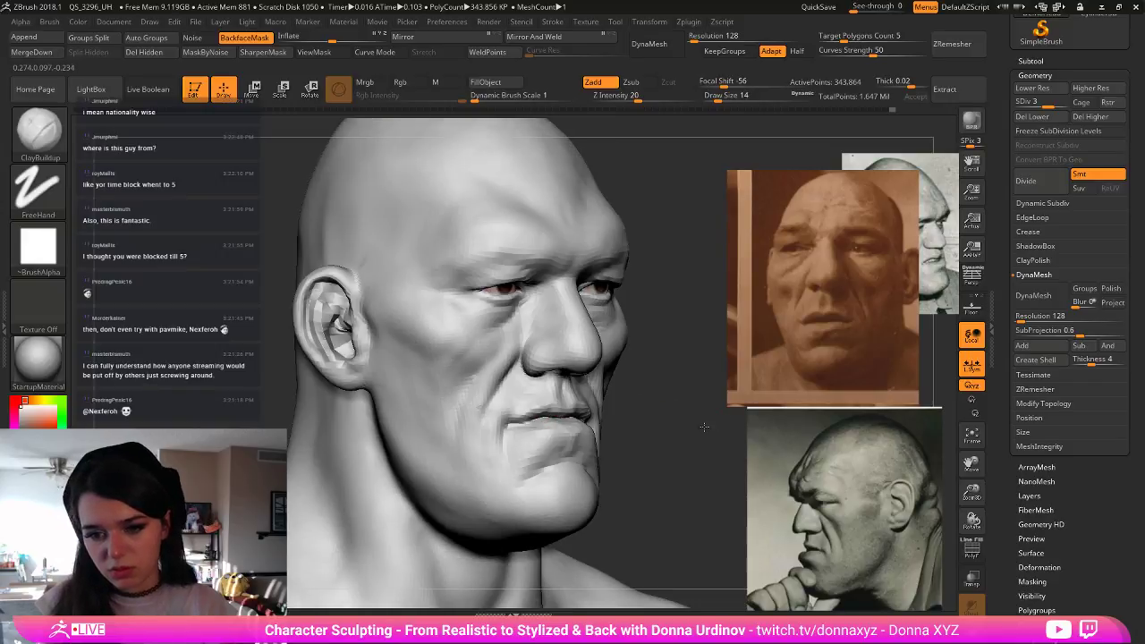
key(bracketleft)
key(b)
key(c)
key(b)
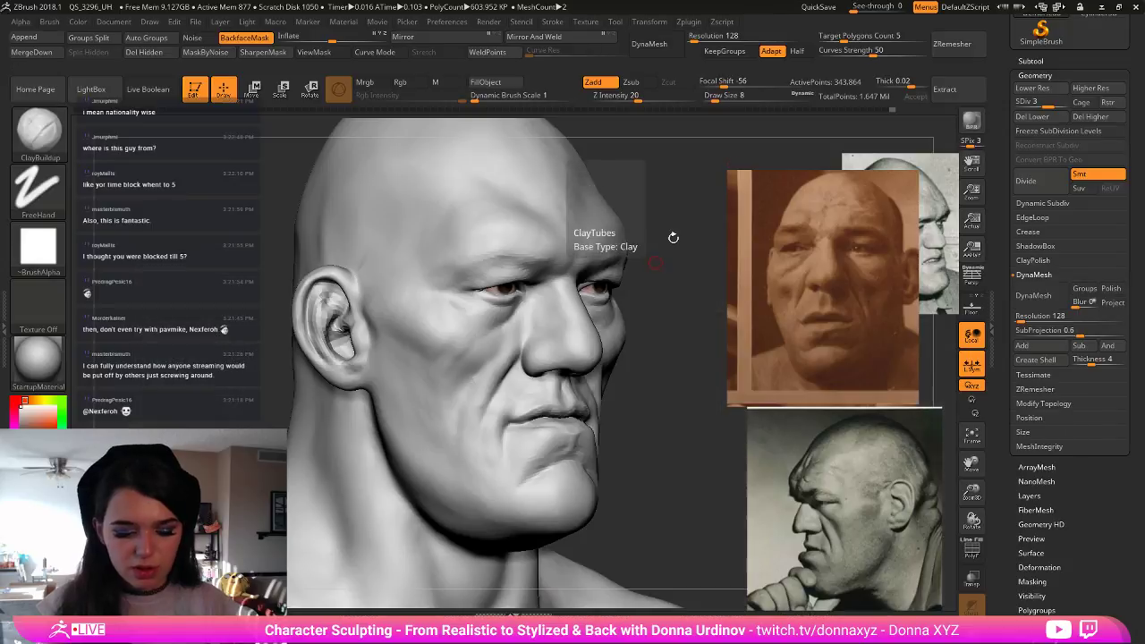
- Refine the middle of the lower lip with the DamStandard brush at draw size 14
key(b)
key(d)
key(s)
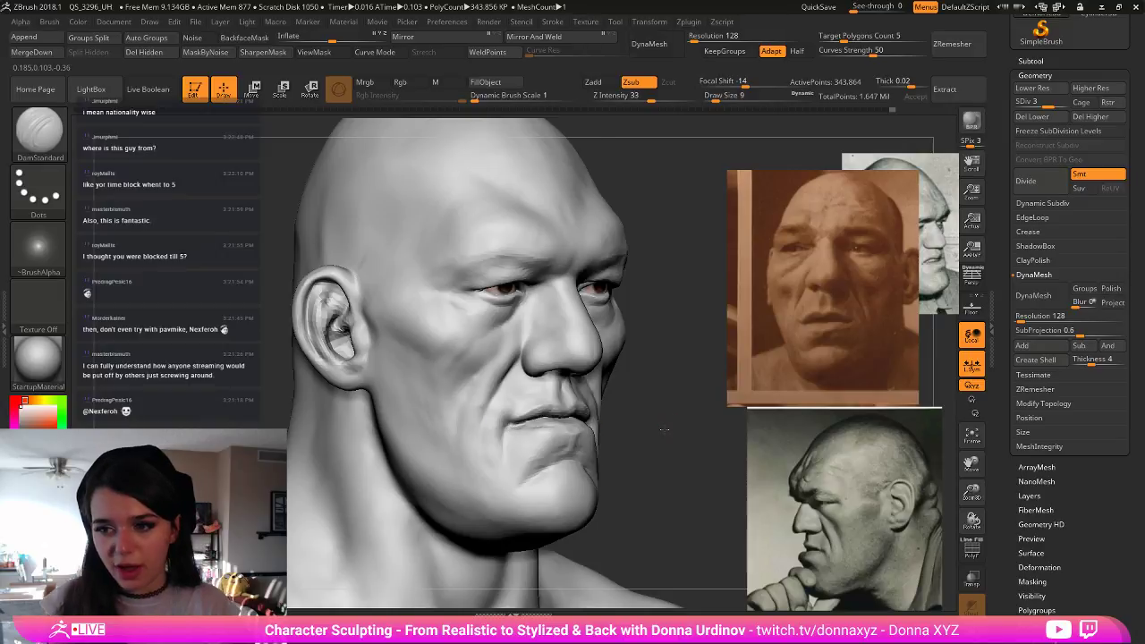
drag(663, 429, 570, 428)
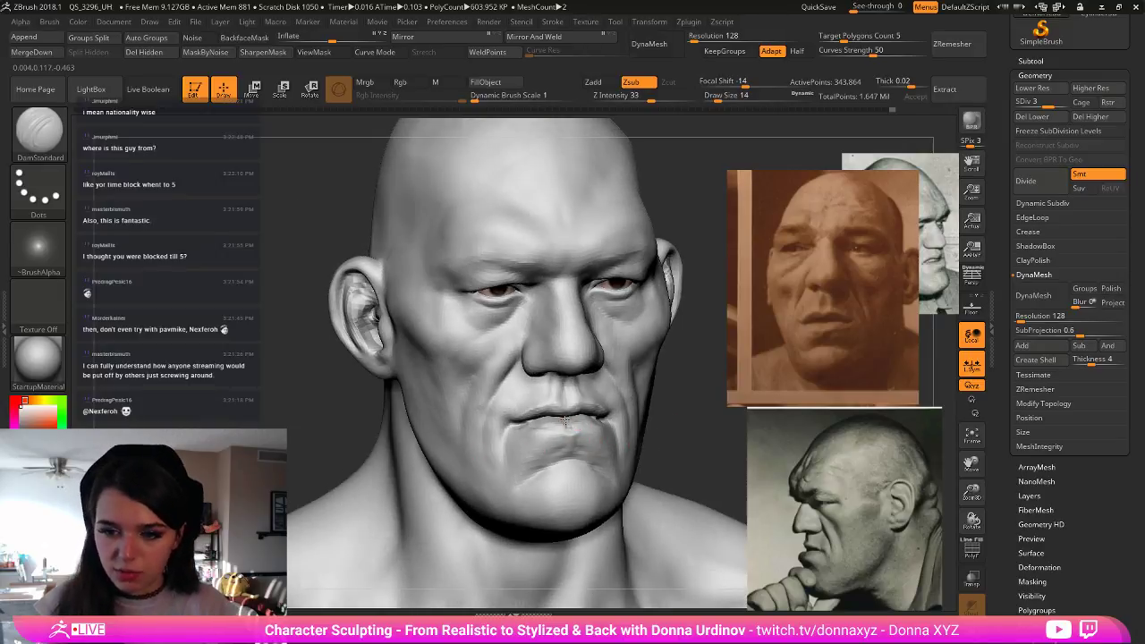
drag(693, 411, 660, 449)
drag(568, 424, 577, 424)
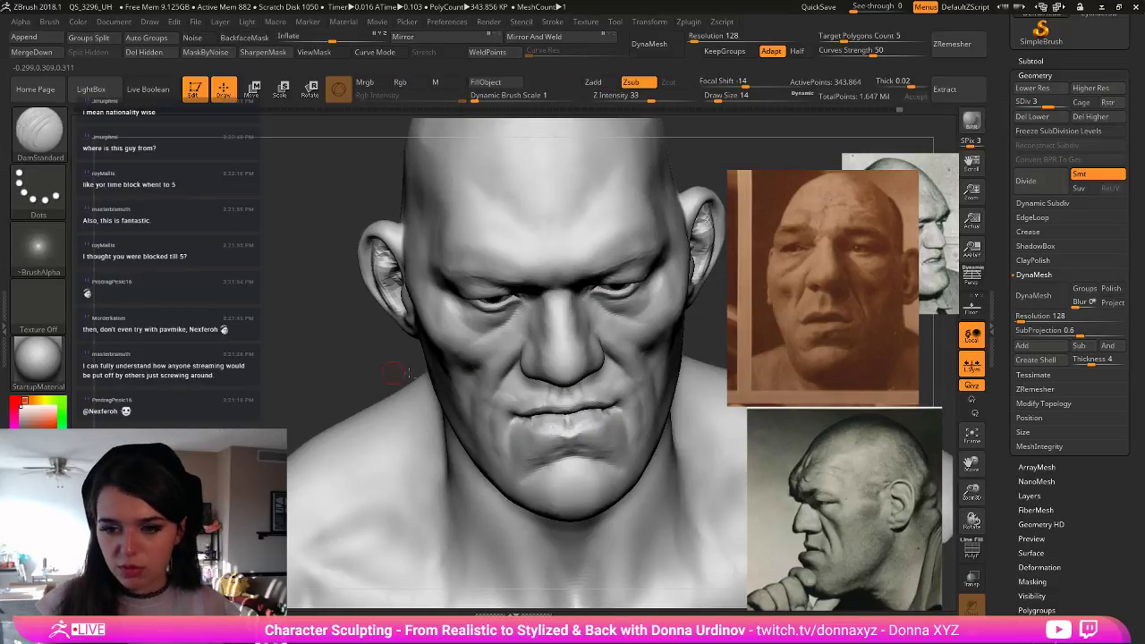
- Examine the whole bust in profile and three-quarter view, and clear any mask on it
key(f)
shift+drag(695, 255, 677, 286)
mouse_move(666, 345)
mouse_down()
mouse_move(677, 350)
mouse_move(677, 393)
mouse_move(722, 404)
mouse_up()
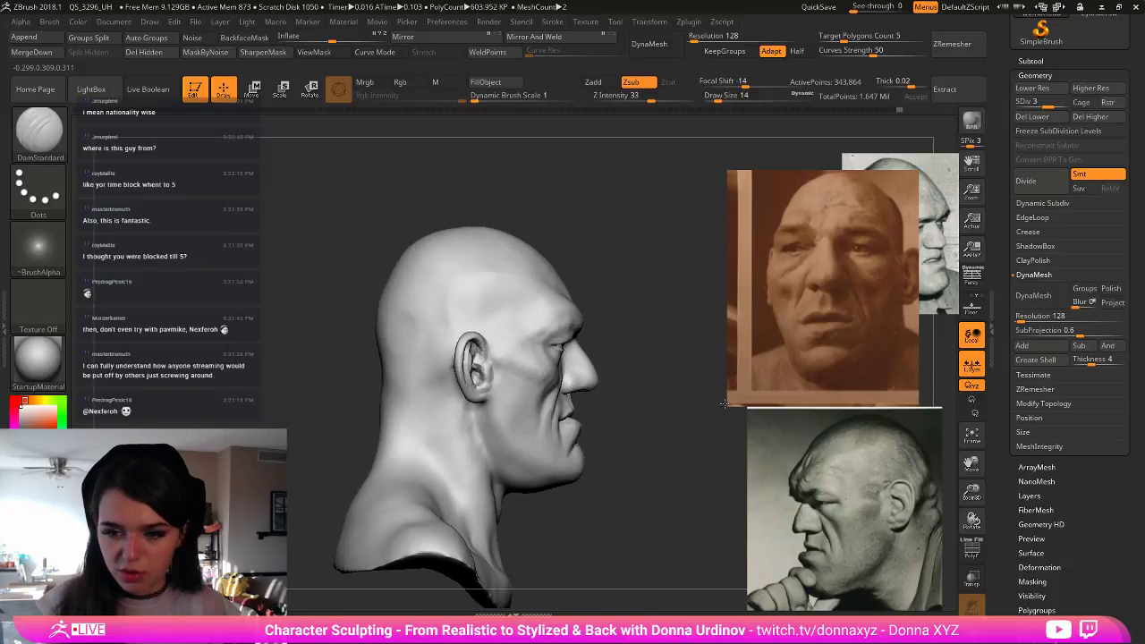
mouse_move(660, 430)
mouse_down()
mouse_move(671, 418)
mouse_move(657, 424)
mouse_up()
key(ctrl)
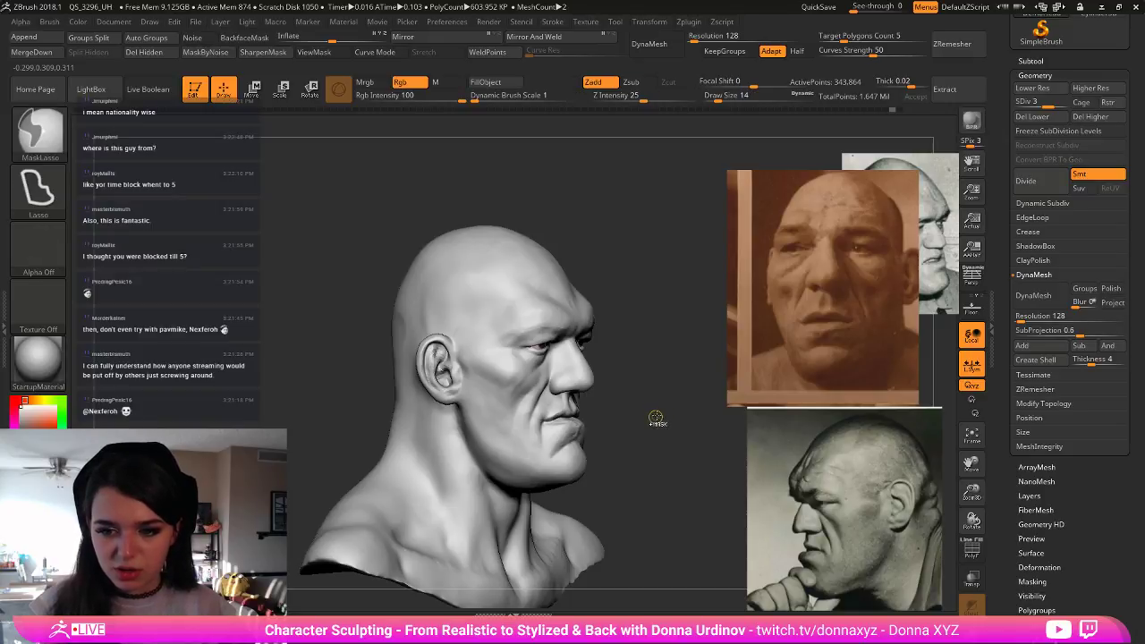
ctrl+click(655, 418)
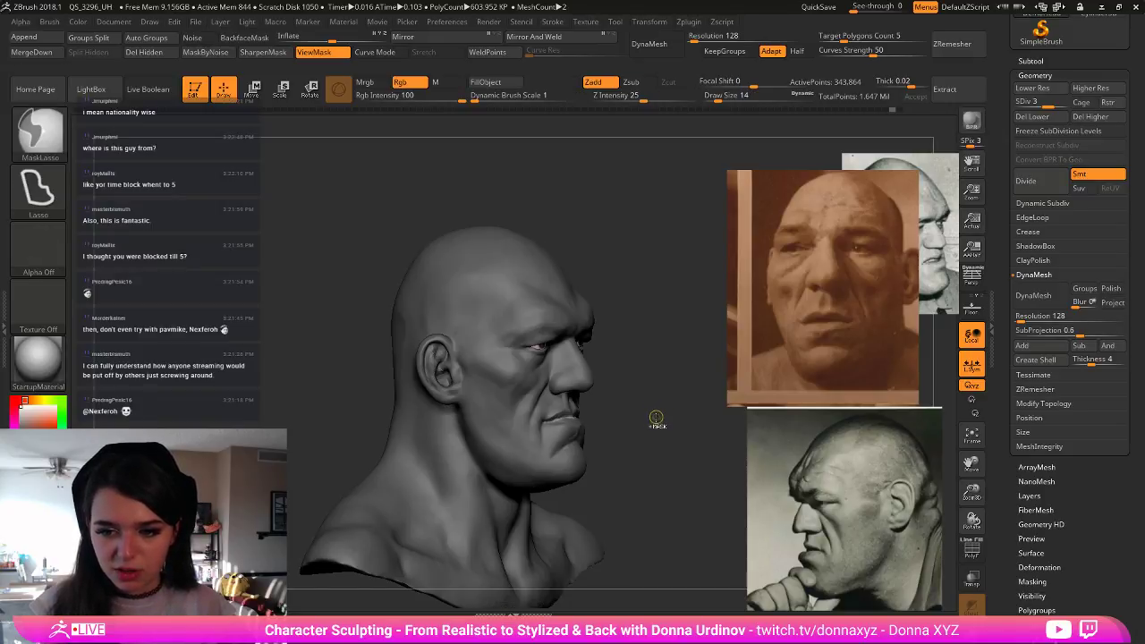
mouse_move(655, 418)
ctrl+mouse_down()
mouse_move(634, 411)
mouse_move(664, 407)
mouse_move(647, 437)
mouse_move(639, 425)
mouse_move(636, 465)
ctrl+mouse_up()
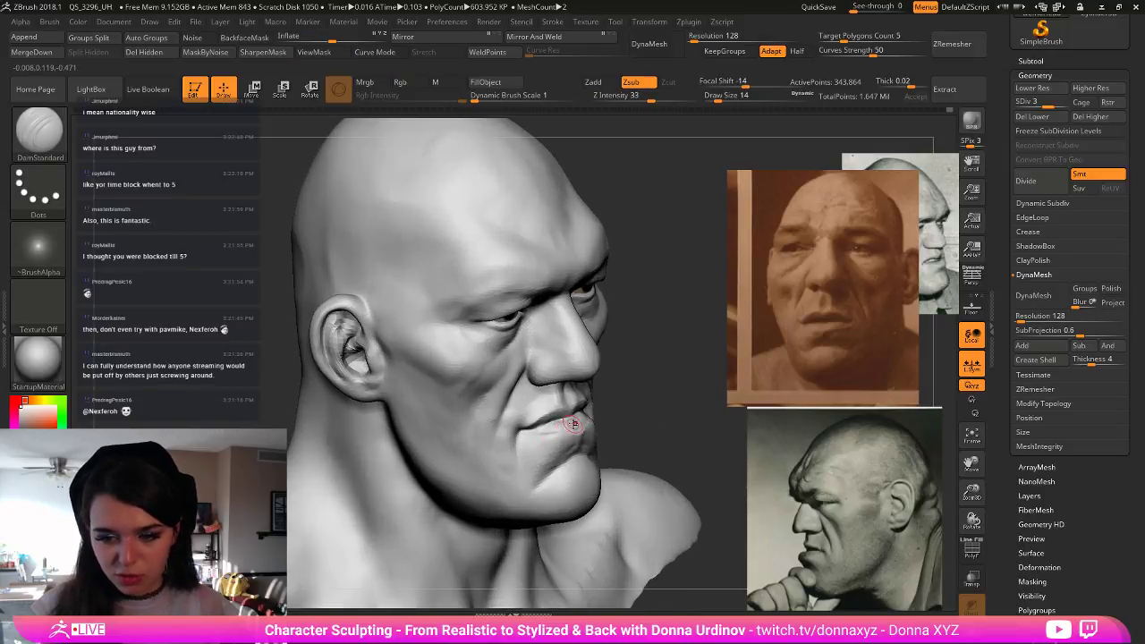
- Build up the lips and the brow area with the ClayBuildup brush at draw size 14
key(b)
key(c)
key(b)
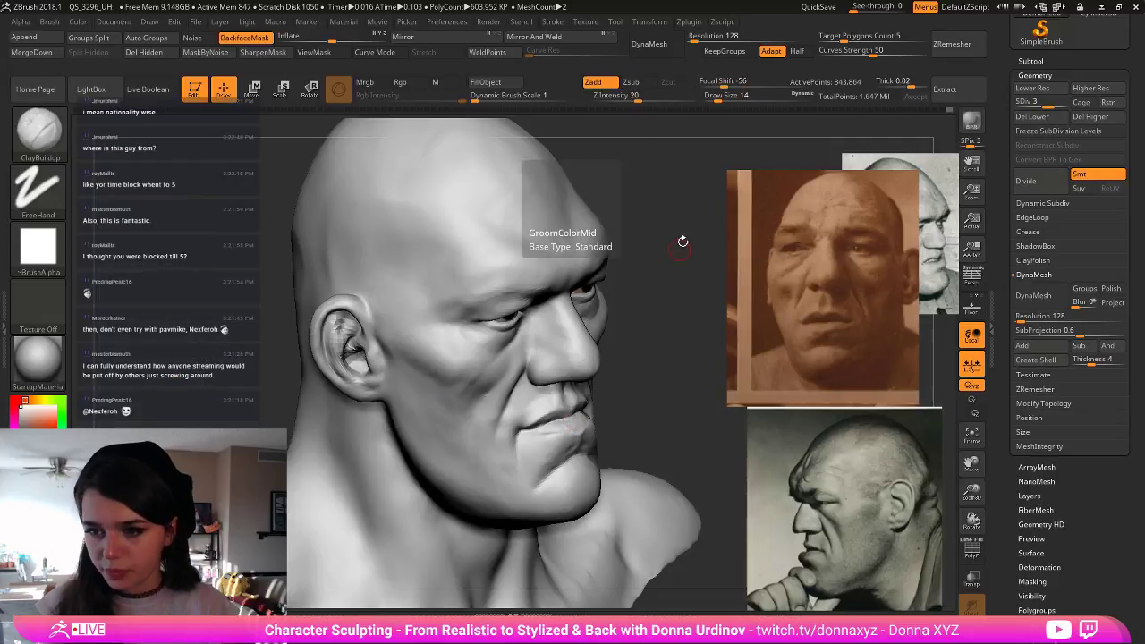
mouse_move(682, 242)
mouse_down()
mouse_move(671, 276)
mouse_move(546, 411)
mouse_up()
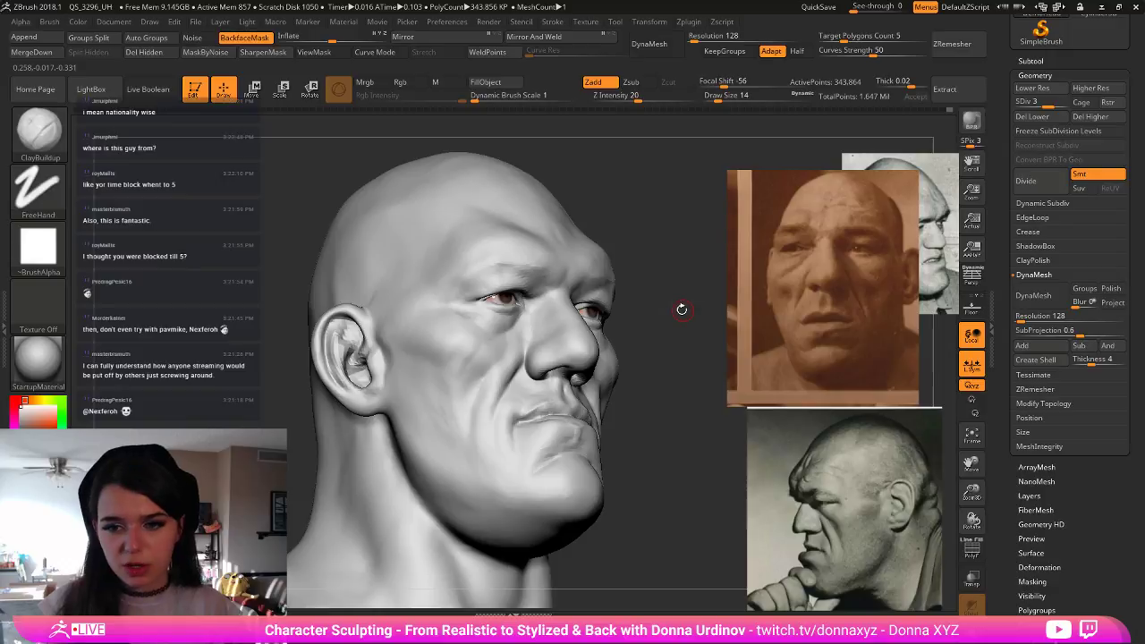
mouse_move(681, 309)
mouse_down()
mouse_move(680, 342)
mouse_move(727, 443)
mouse_move(662, 455)
mouse_move(643, 429)
mouse_move(388, 307)
mouse_up()
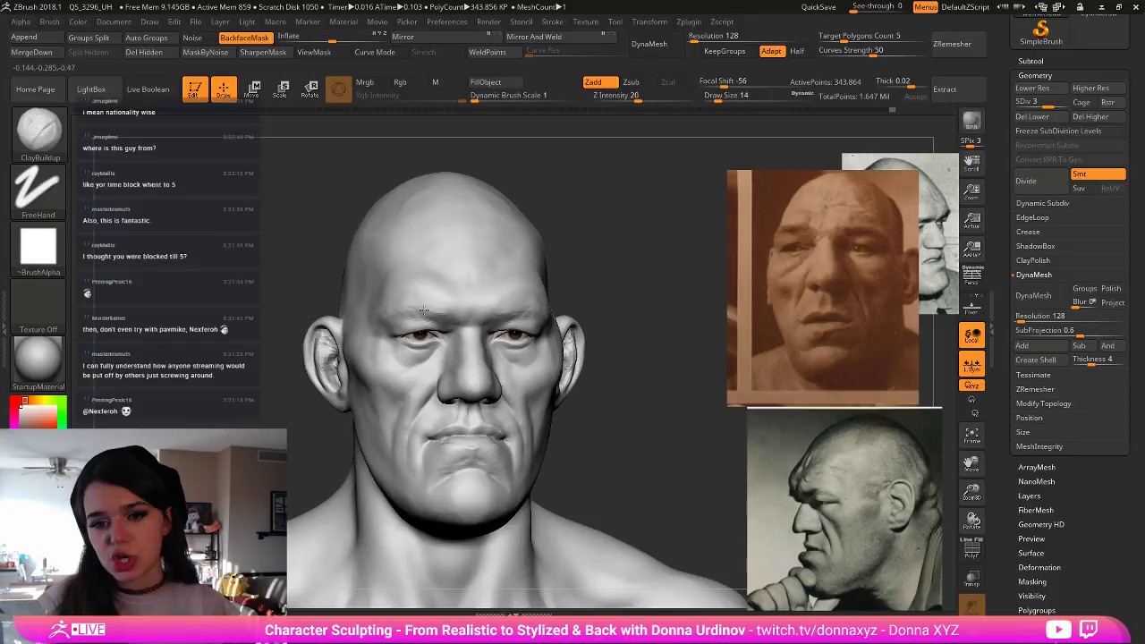
drag(696, 352, 501, 313)
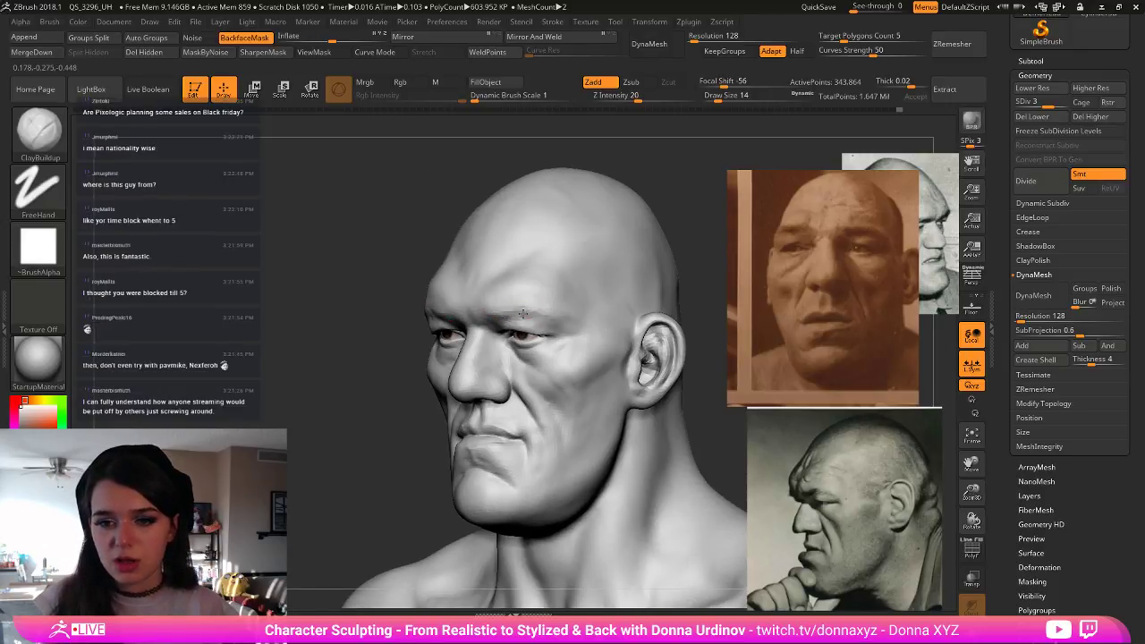
- Build up the chin with the ClayBuildup brush at draw sizes 30 and 42, and smooth it
mouse_move(319, 466)
mouse_down()
mouse_move(531, 448)
mouse_move(513, 443)
mouse_move(517, 472)
mouse_move(476, 501)
mouse_up()
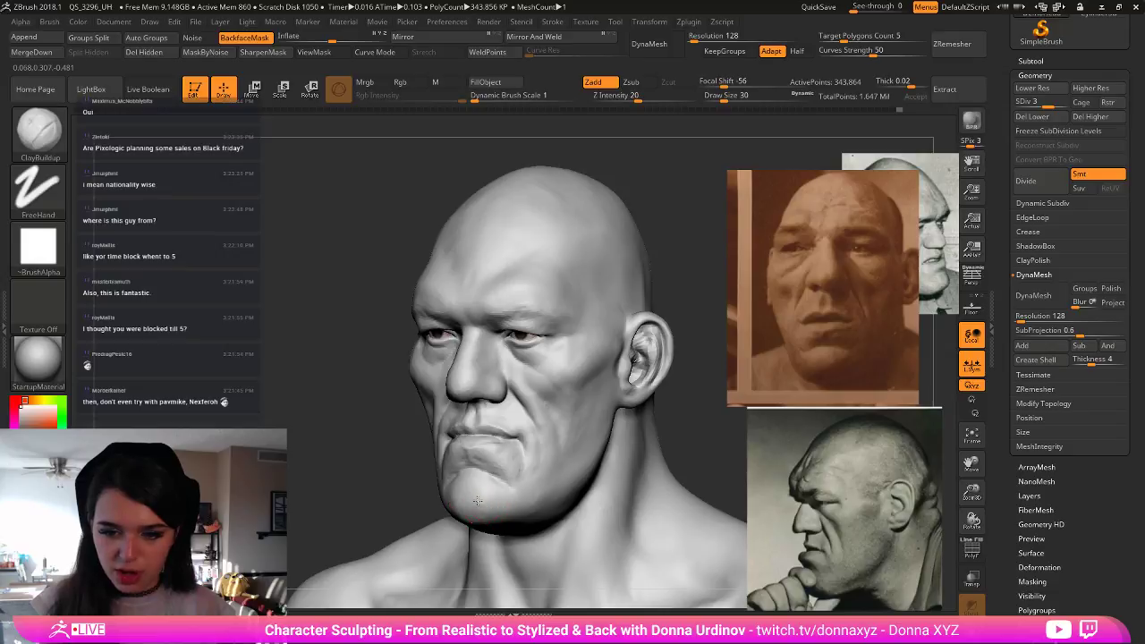
drag(342, 453, 451, 457)
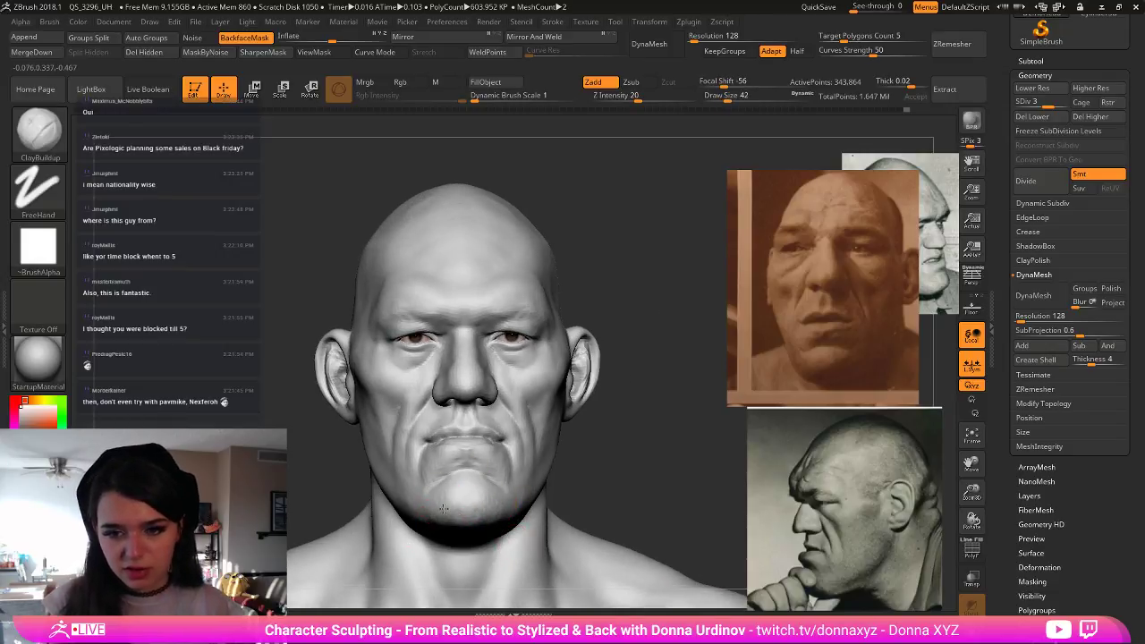
key(shift)
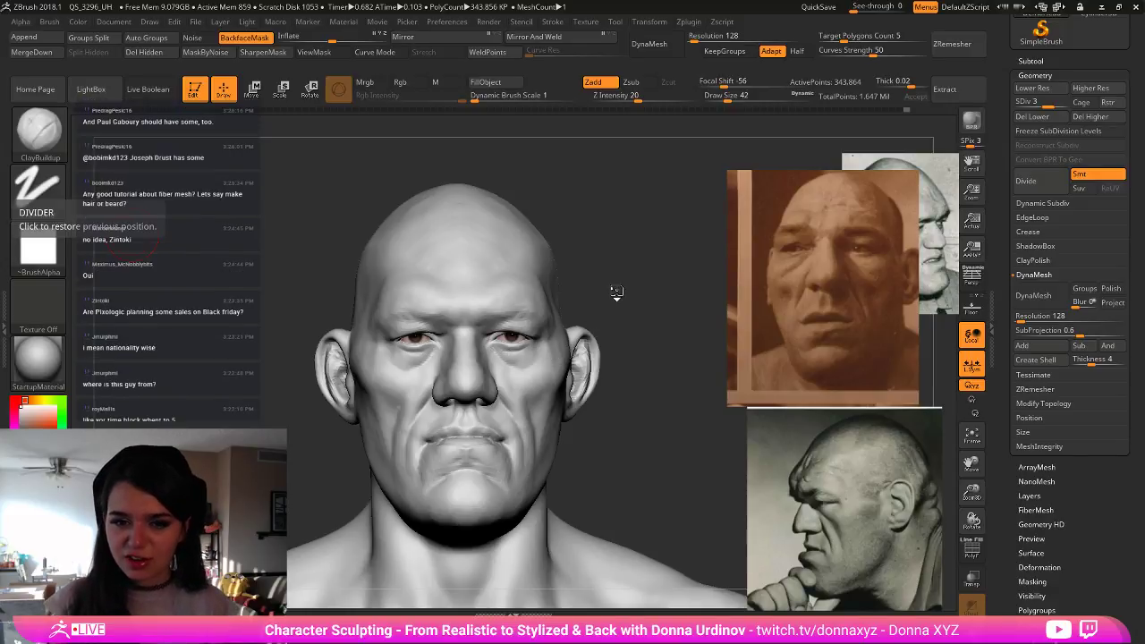
- Examine the whole bust in front and three-quarter views and compare its proportions with the reference photos
drag(615, 291, 639, 295)
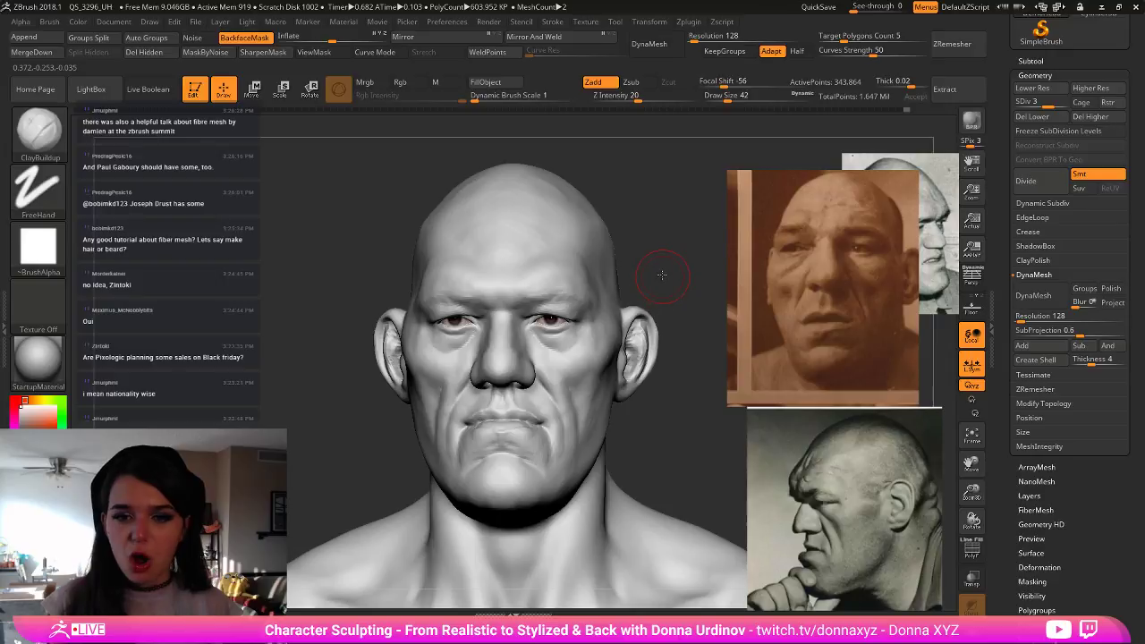
mouse_move(661, 275)
mouse_down()
mouse_move(686, 260)
mouse_move(674, 261)
mouse_up()
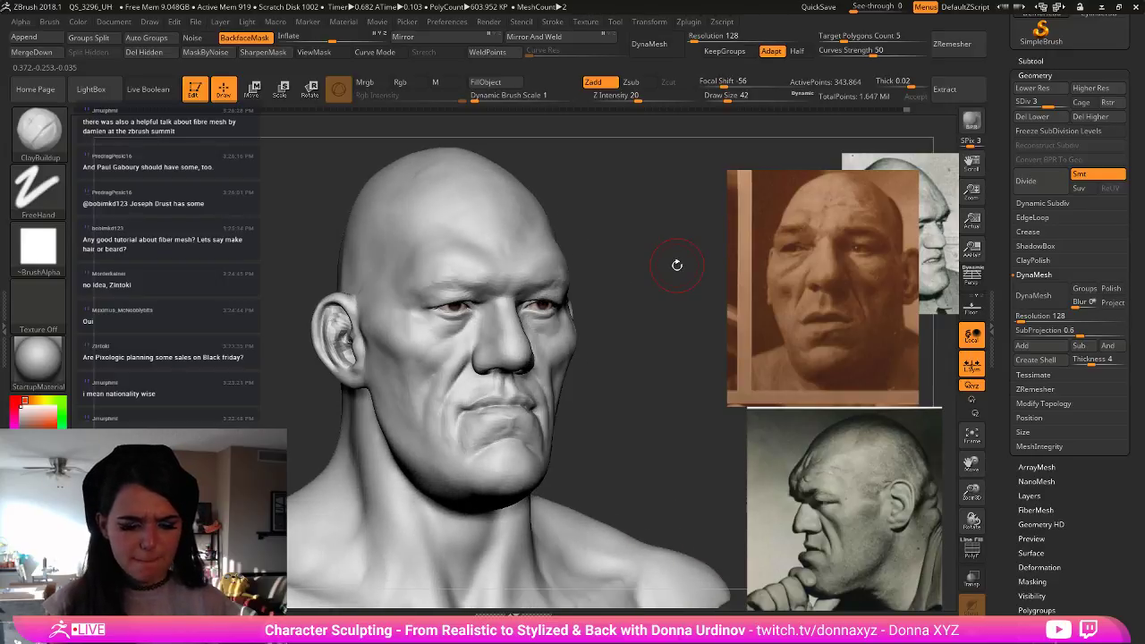
key(b)
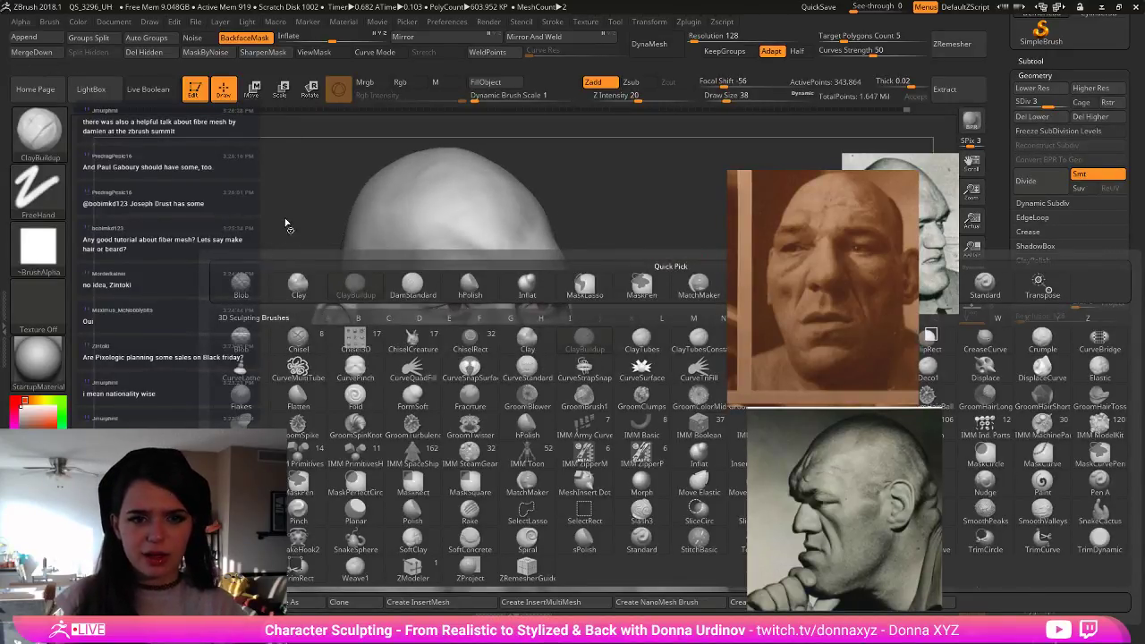
key(b)
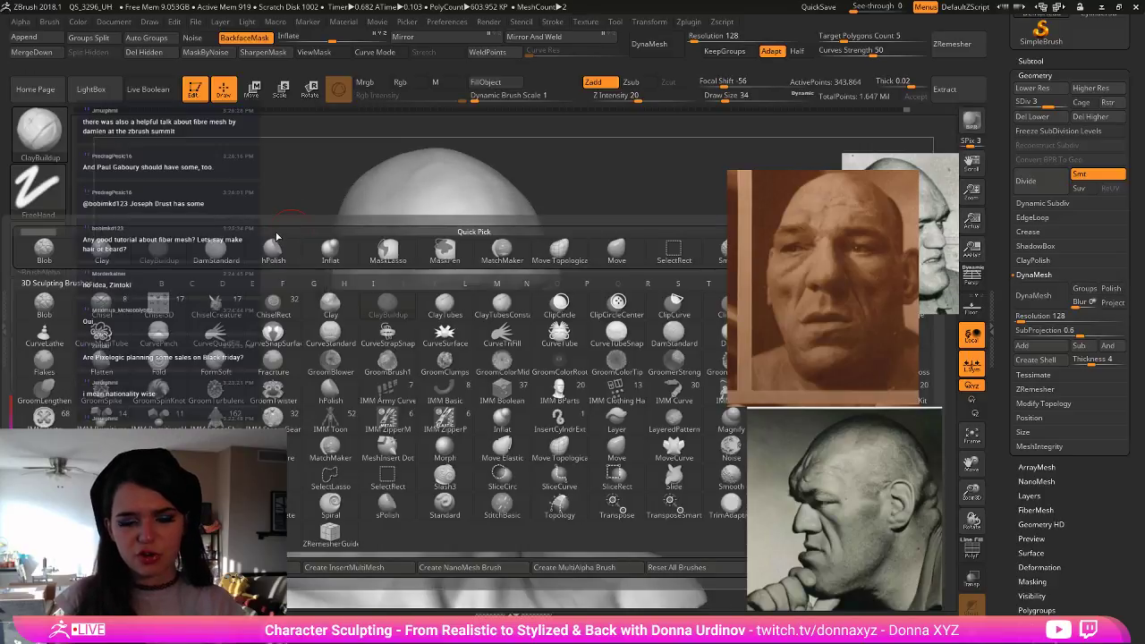
key([)
drag(251, 337, 304, 341)
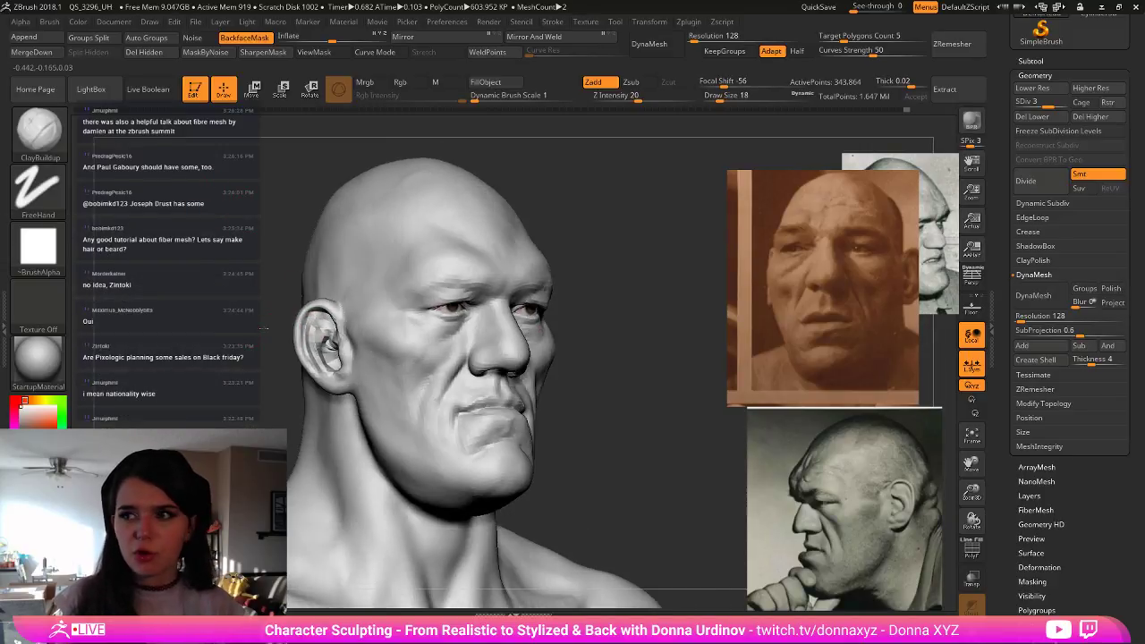
alt+drag(658, 275, 568, 290)
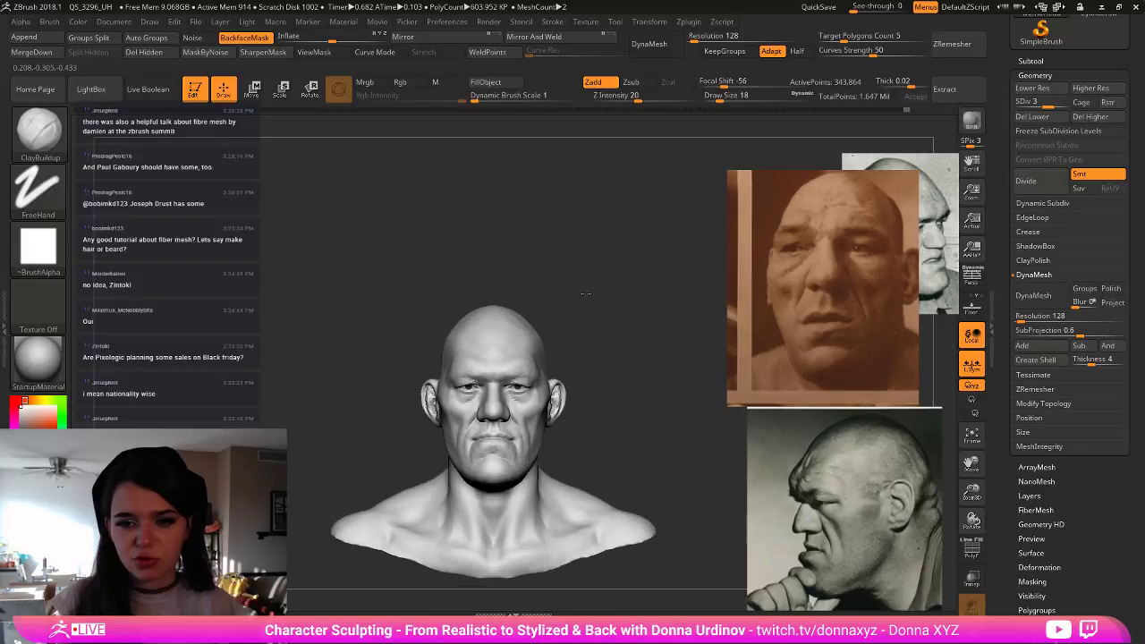
alt+drag(642, 357, 636, 335)
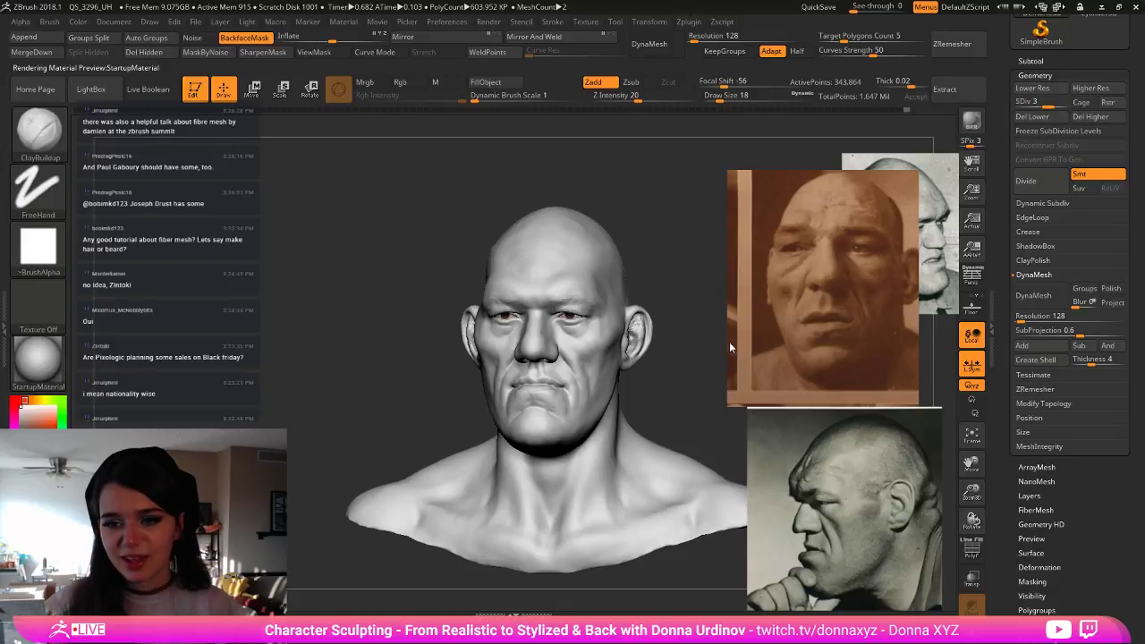
mouse_move(685, 386)
alt+mouse_down()
mouse_move(674, 410)
mouse_move(690, 411)
mouse_move(685, 390)
alt+mouse_up()
key(b)
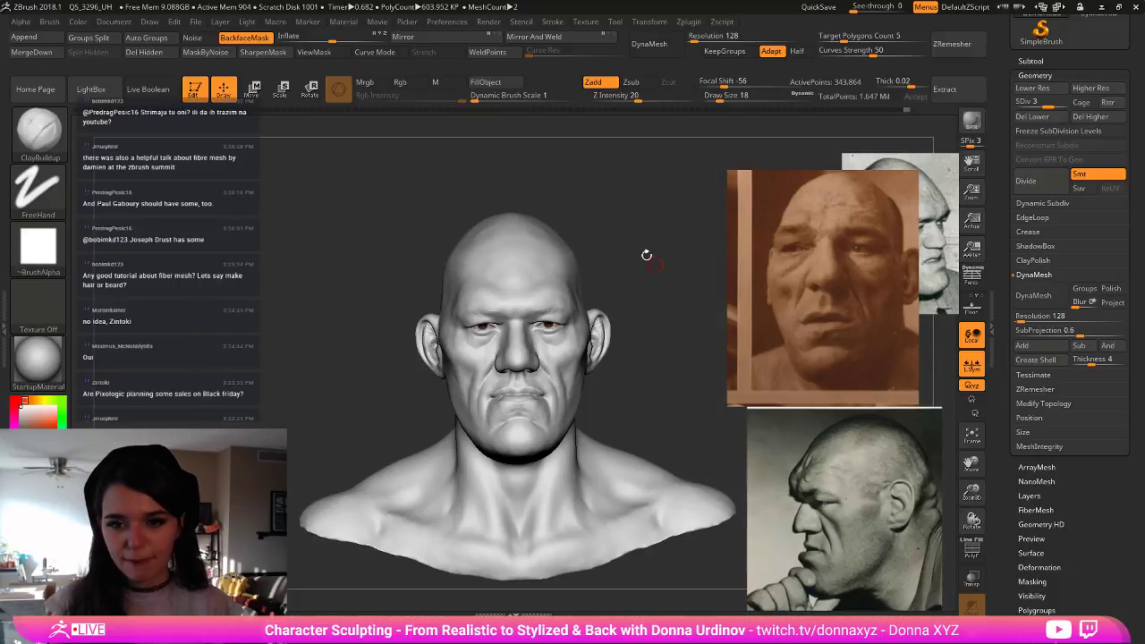
mouse_move(669, 307)
shift+mouse_down()
mouse_move(692, 396)
mouse_move(624, 397)
mouse_move(657, 414)
shift+mouse_up()
- Build up the fold running down from the mouth corner with the ClayBuildup brush at draw sizes 22 and 30
key(b)
key(bracketright)
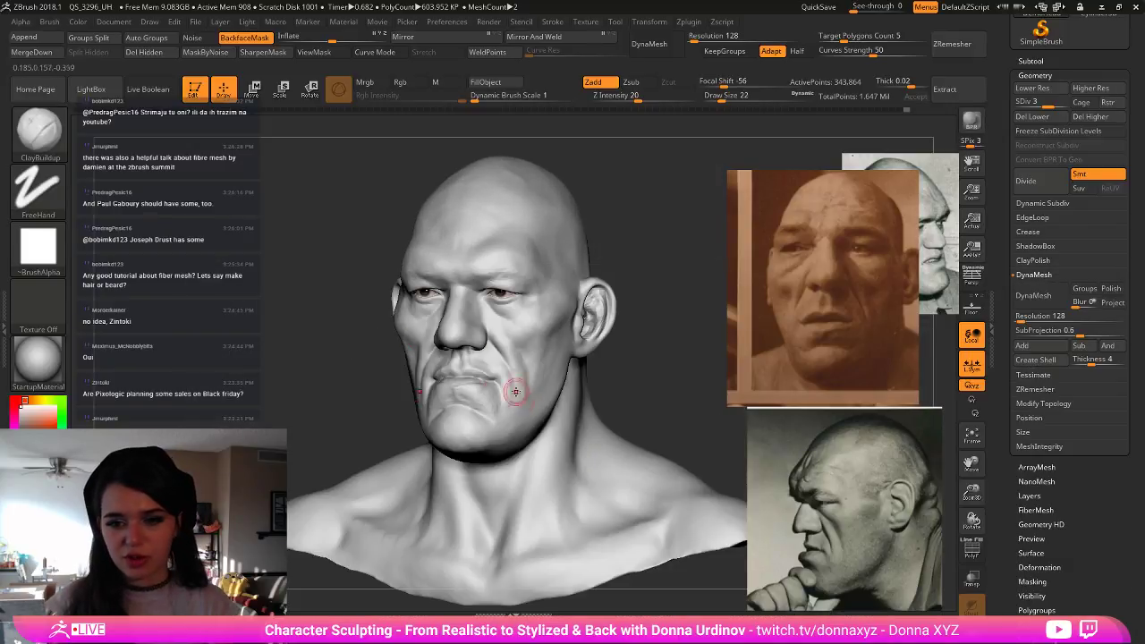
drag(499, 389, 495, 400)
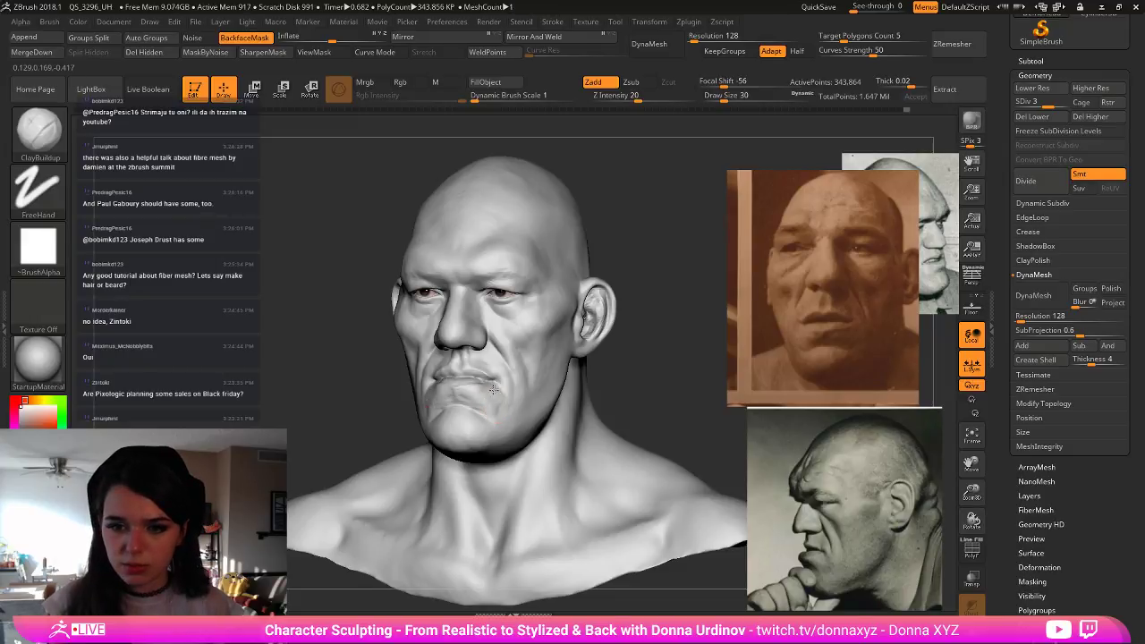
drag(501, 392, 498, 409)
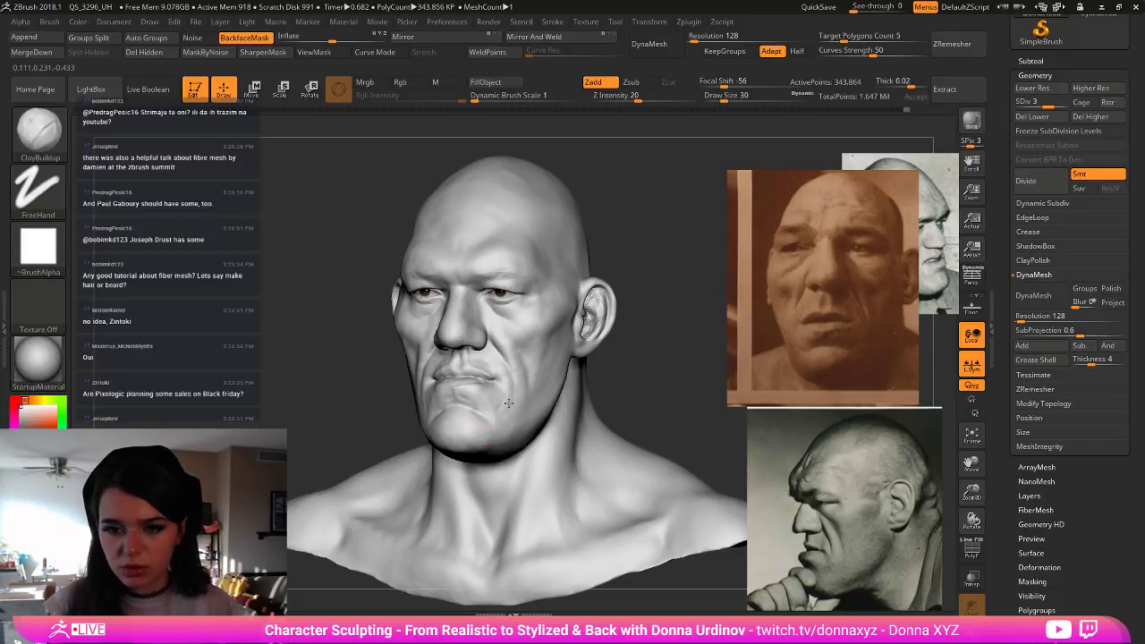
key(b)
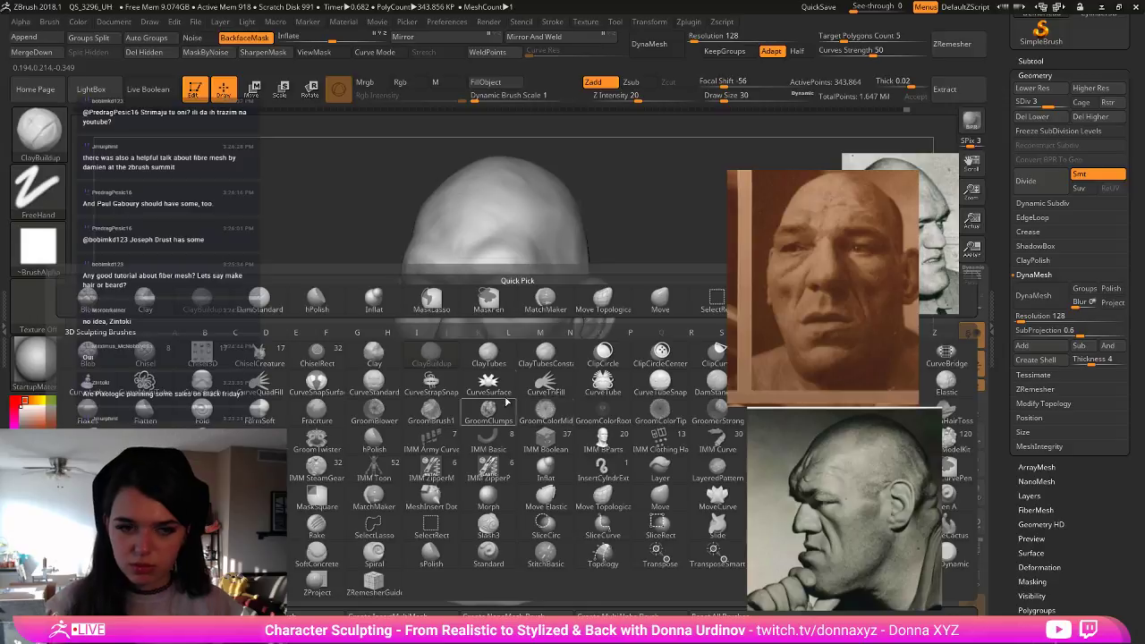
key(Escape)
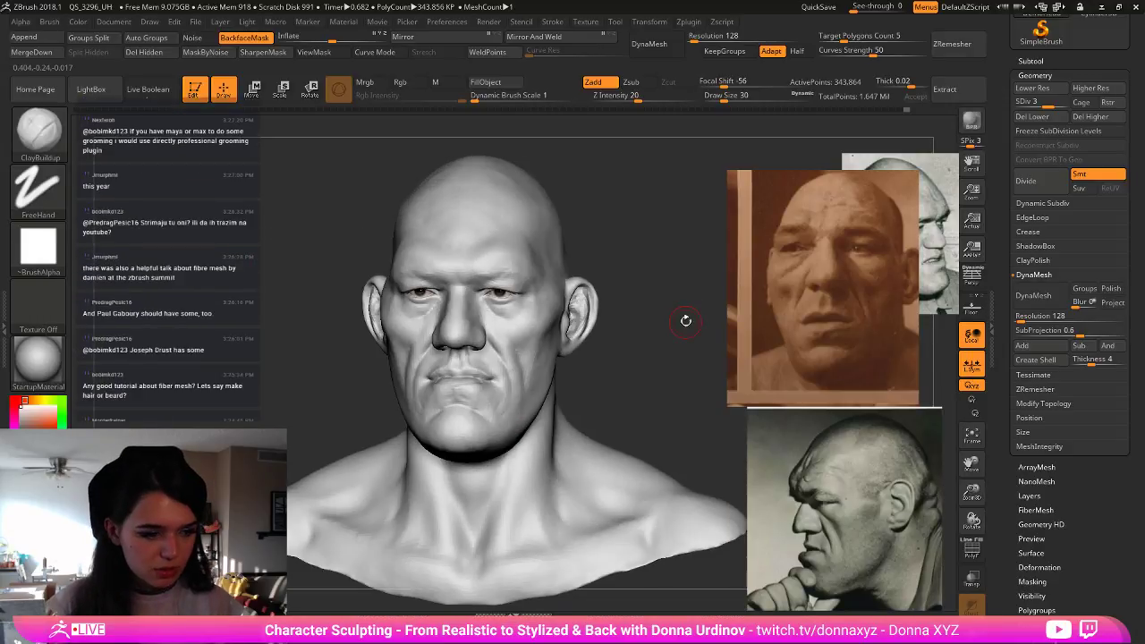
key(b)
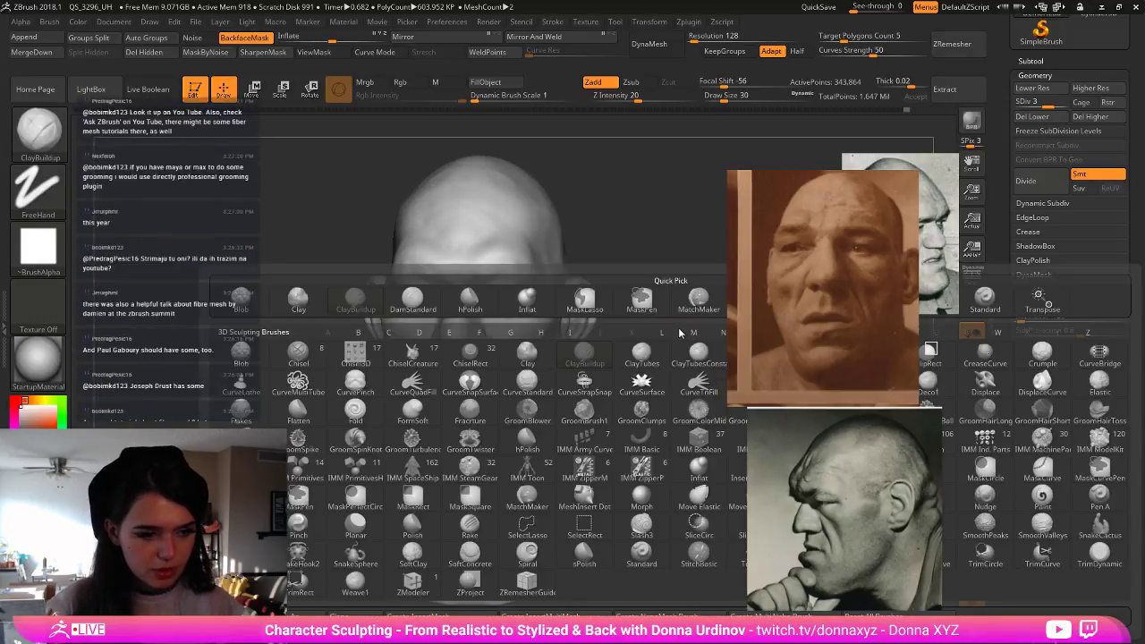
key(Escape)
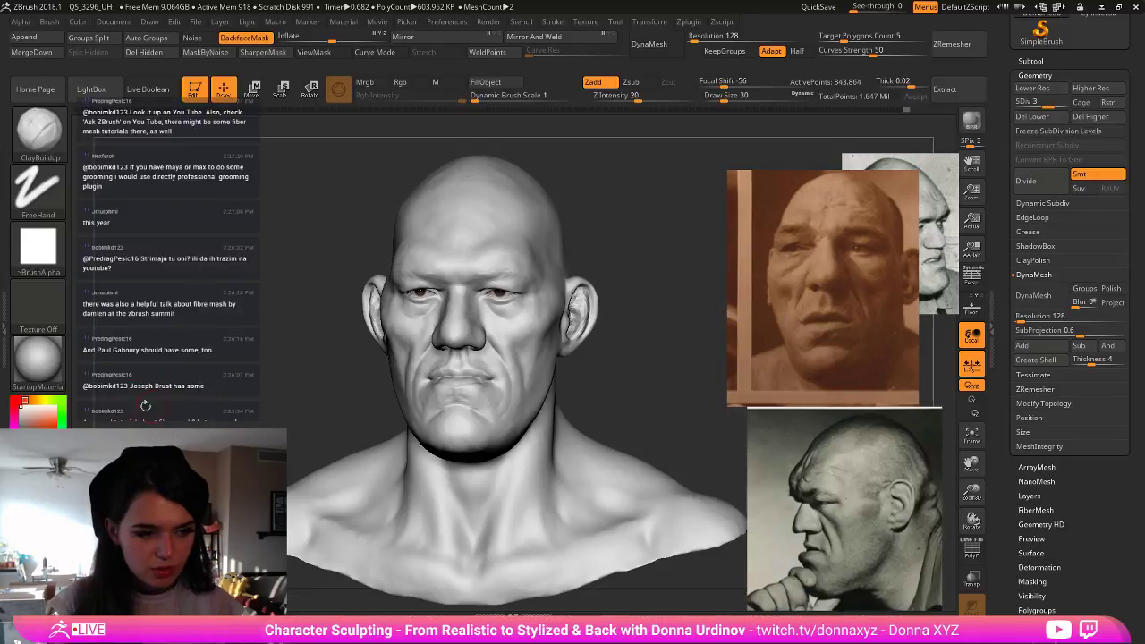
- Carve the crease beside the chin with the DamStandard brush at draw size 22, and smooth the area around it
key(b)
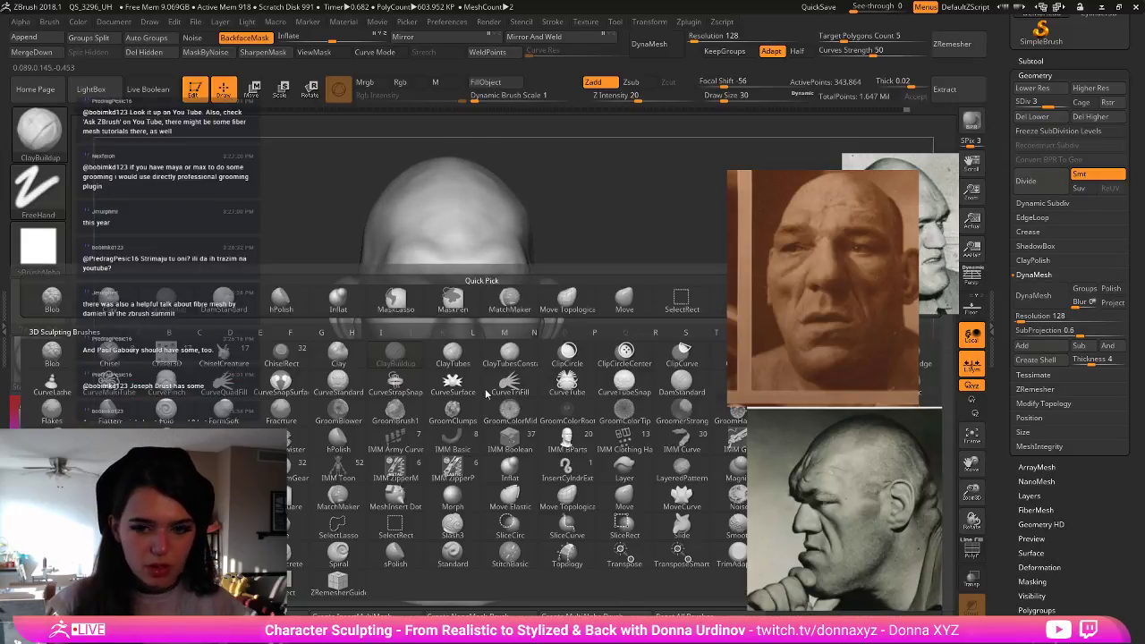
key(d)
key(s)
drag(615, 369, 358, 417)
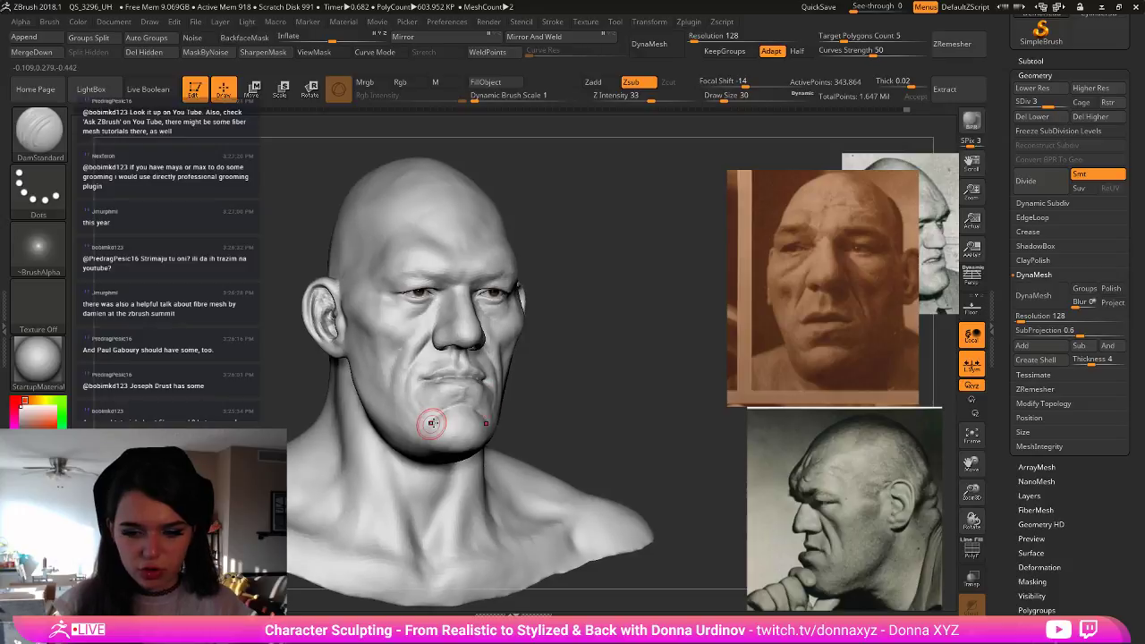
key(bracketleft)
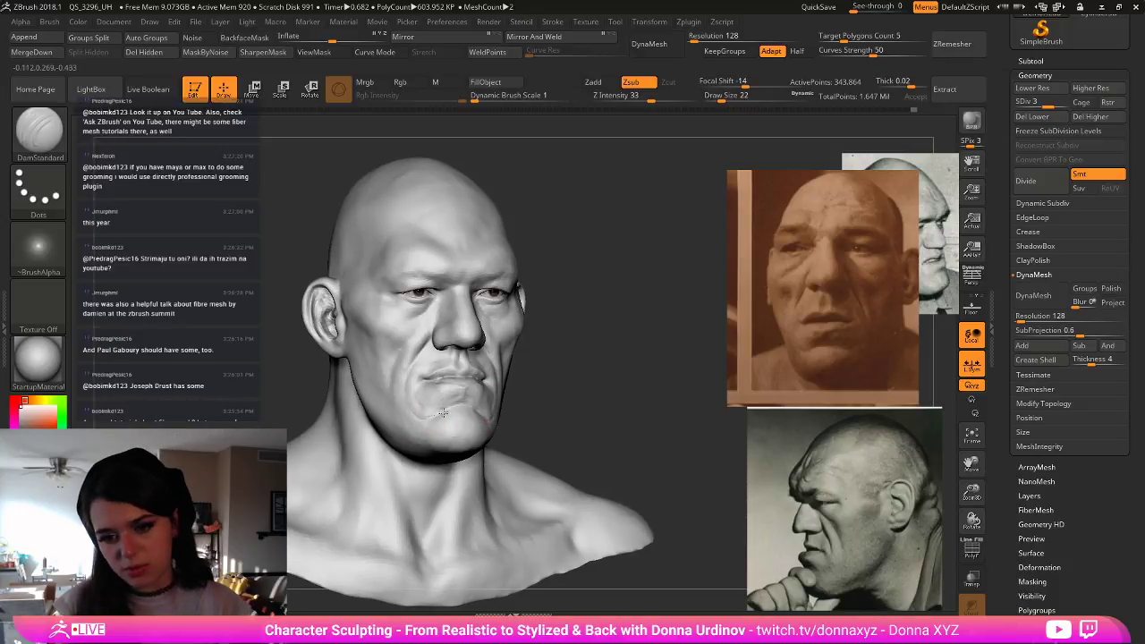
drag(438, 413, 445, 413)
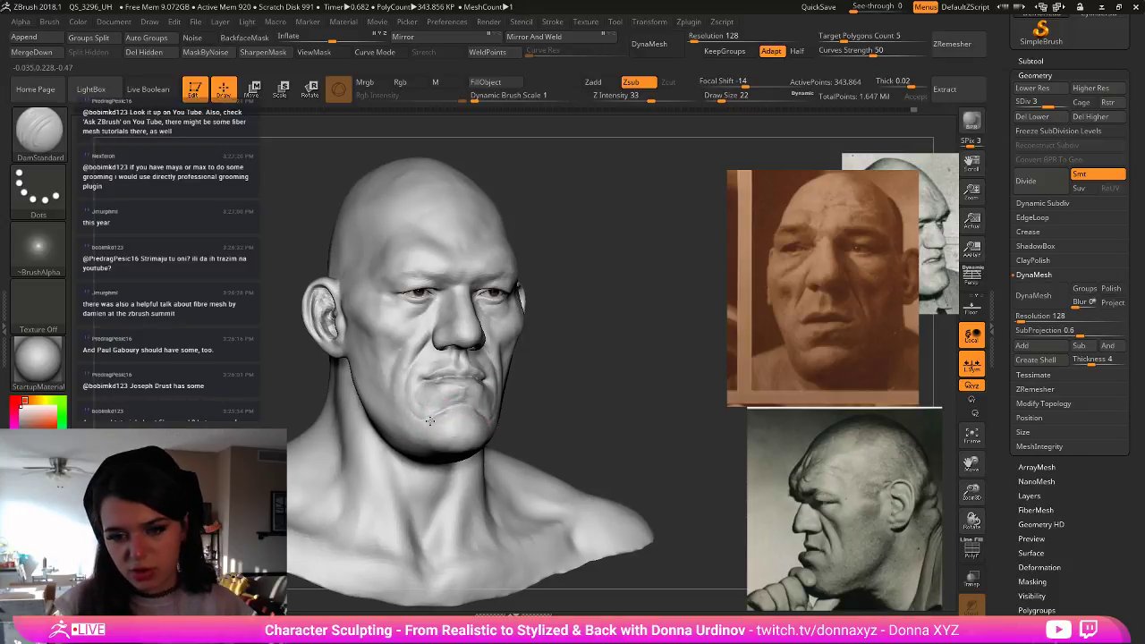
key(shift)
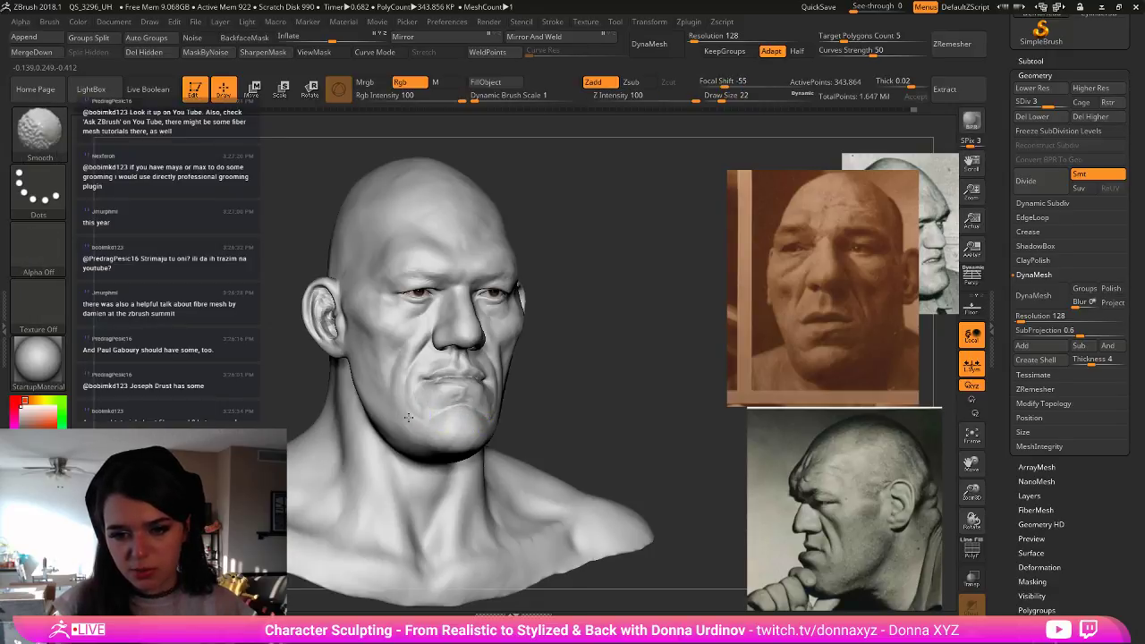
mouse_move(418, 412)
shift+mouse_down()
mouse_move(438, 415)
mouse_move(435, 397)
shift+mouse_up()
- Refine the area below the lower lip with the DamStandard brush at draw size 22, and smooth beside the mouth and above the chin
drag(555, 392, 488, 392)
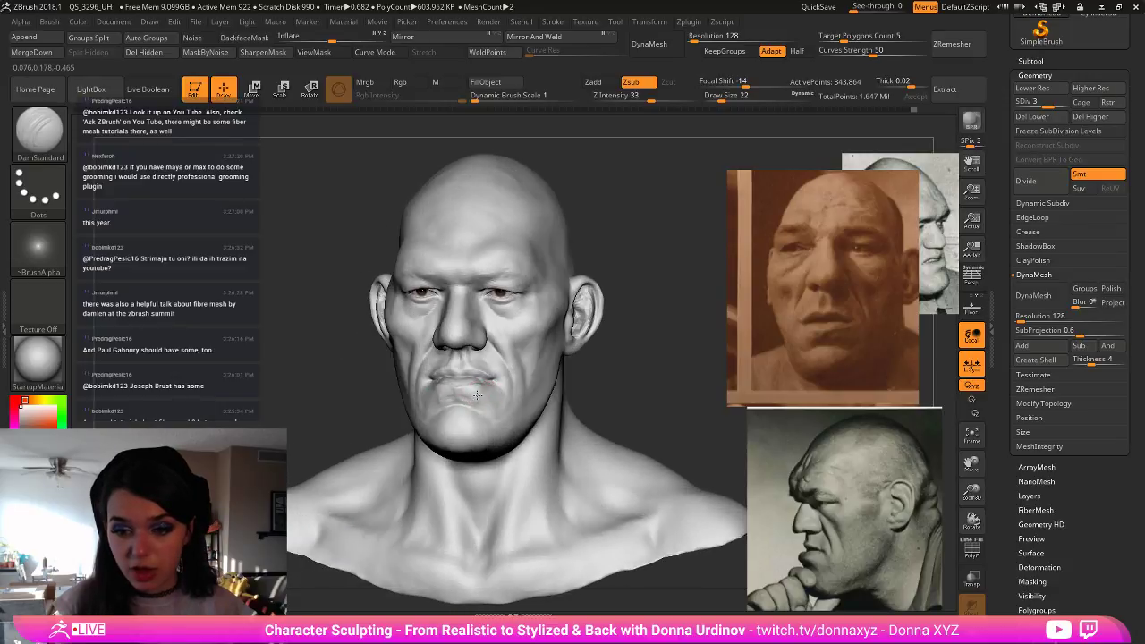
drag(640, 380, 452, 390)
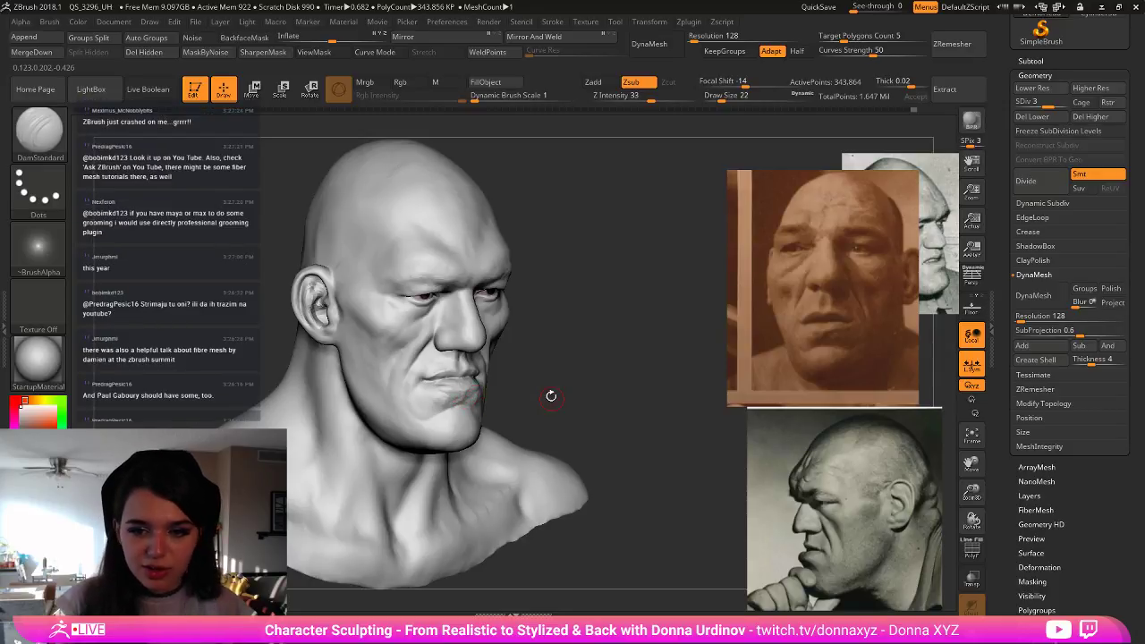
mouse_move(552, 397)
mouse_down()
mouse_move(490, 389)
mouse_move(495, 399)
mouse_up()
key(shift)
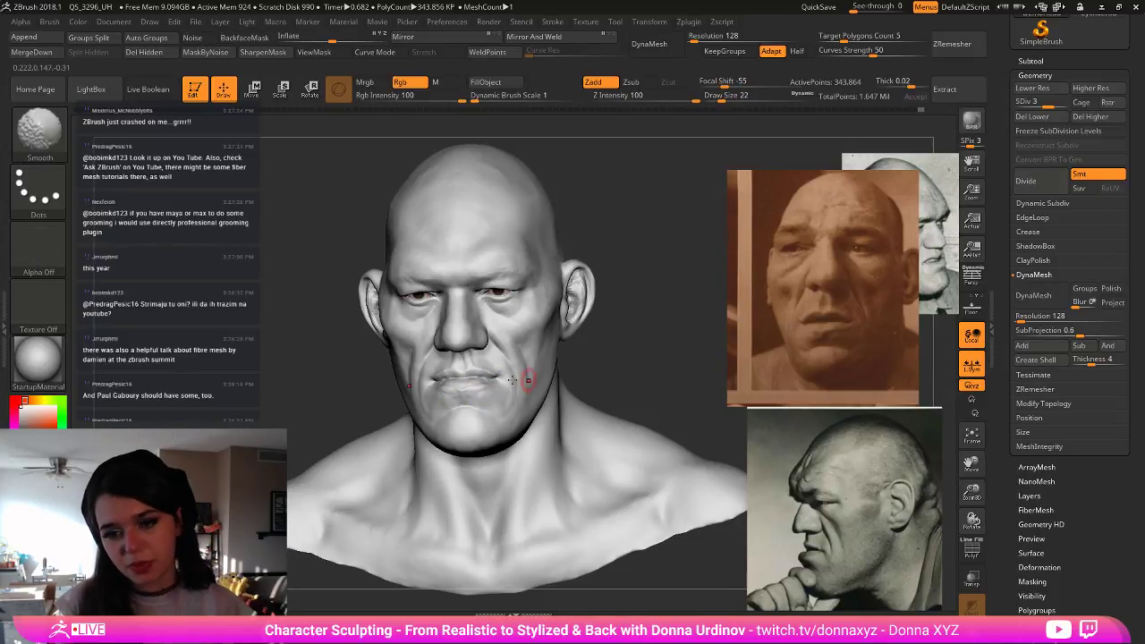
drag(674, 340, 453, 406)
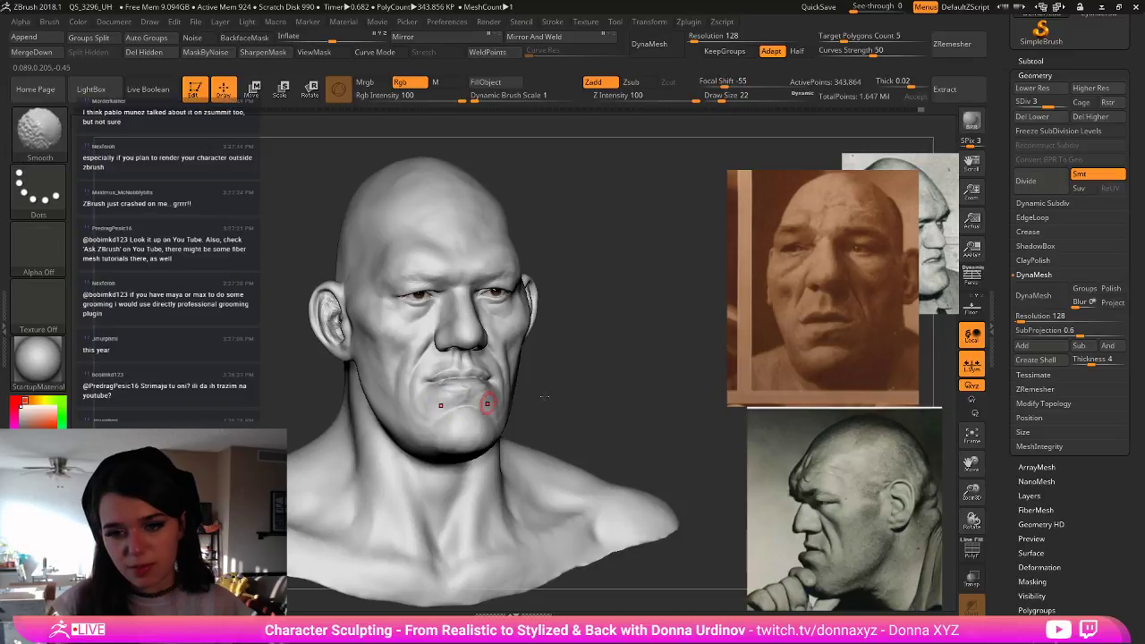
- Sharpen the corner of the mouth with the DamStandard brush at draw size 22
drag(617, 374, 702, 379)
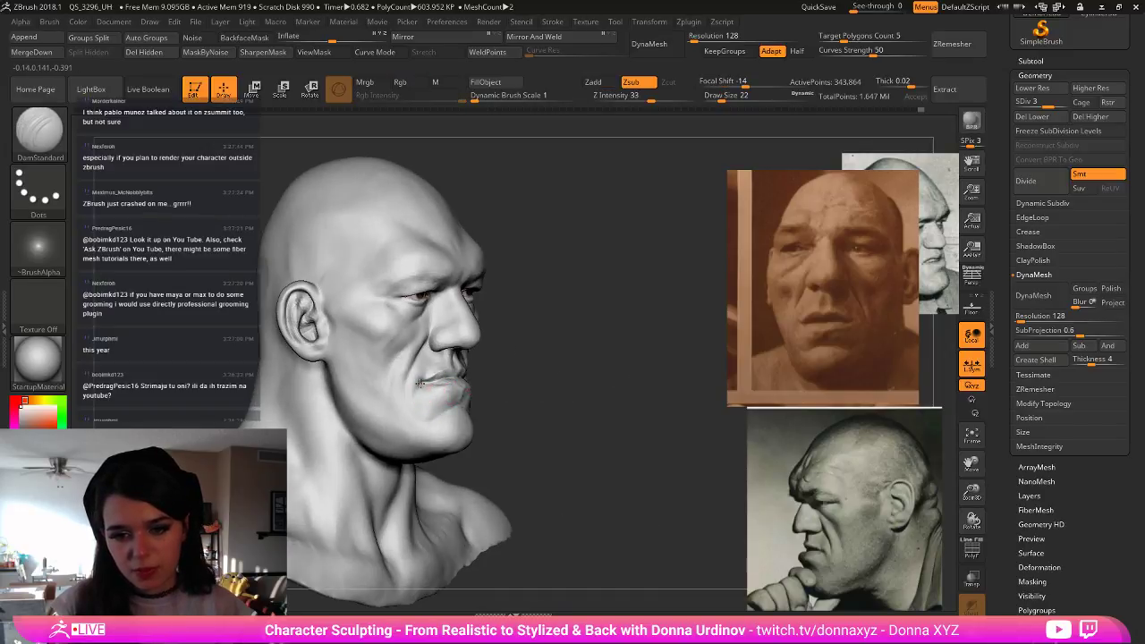
drag(554, 379, 543, 374)
drag(439, 396, 420, 381)
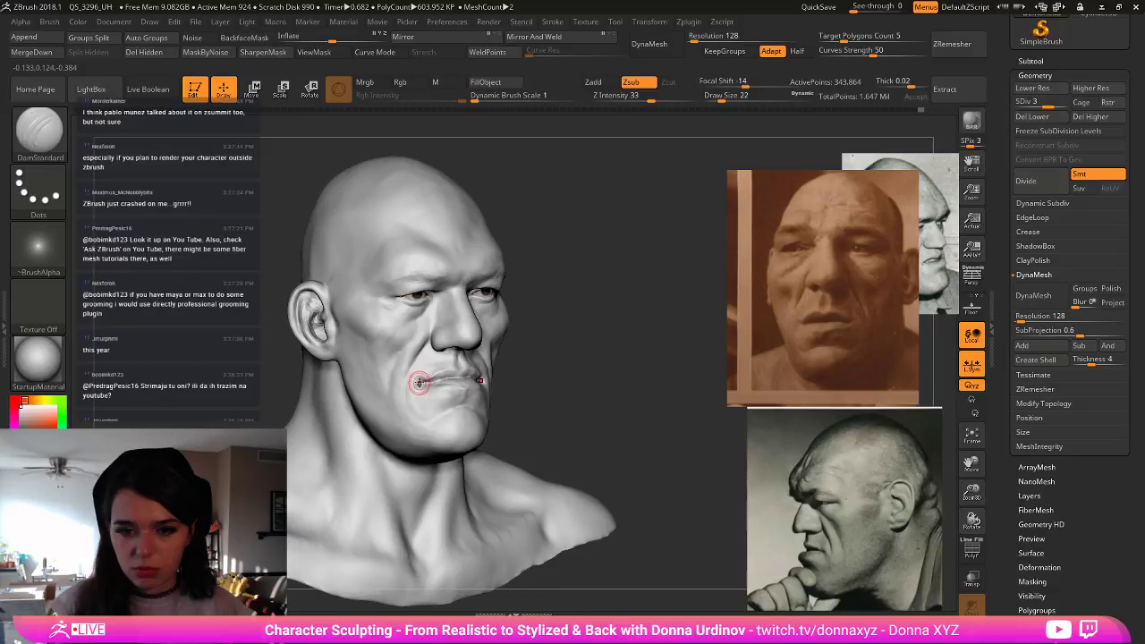
- Add volume to the lips from the front and three-quarter views with the Inflat brush at draw sizes 30 and 14
alt+drag(572, 385, 602, 425)
key(b)
key(i)
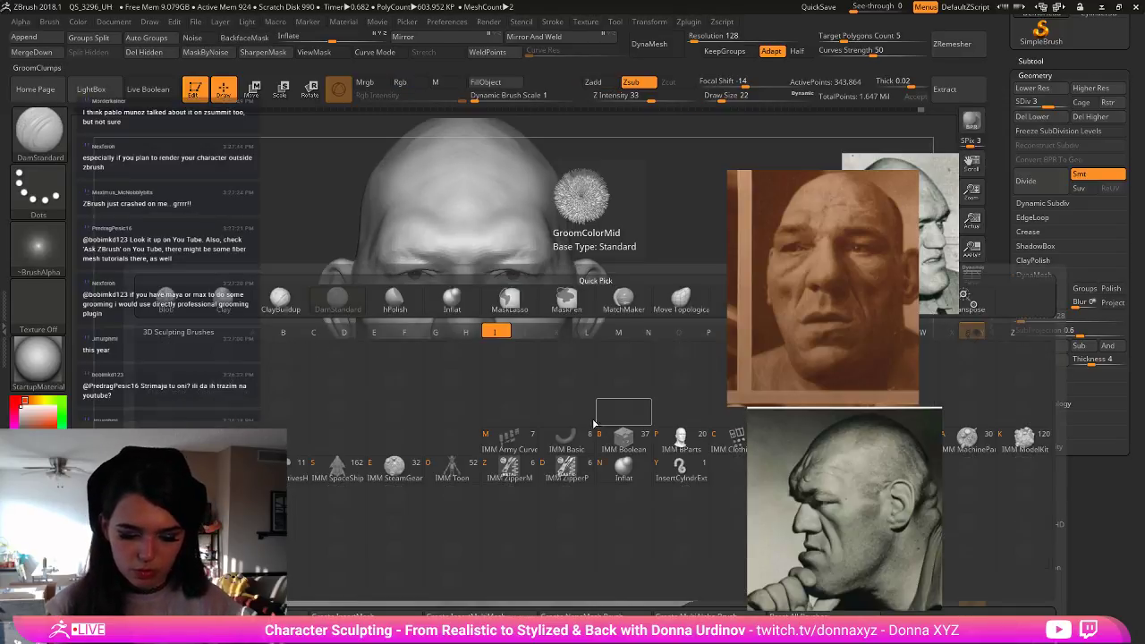
key(n)
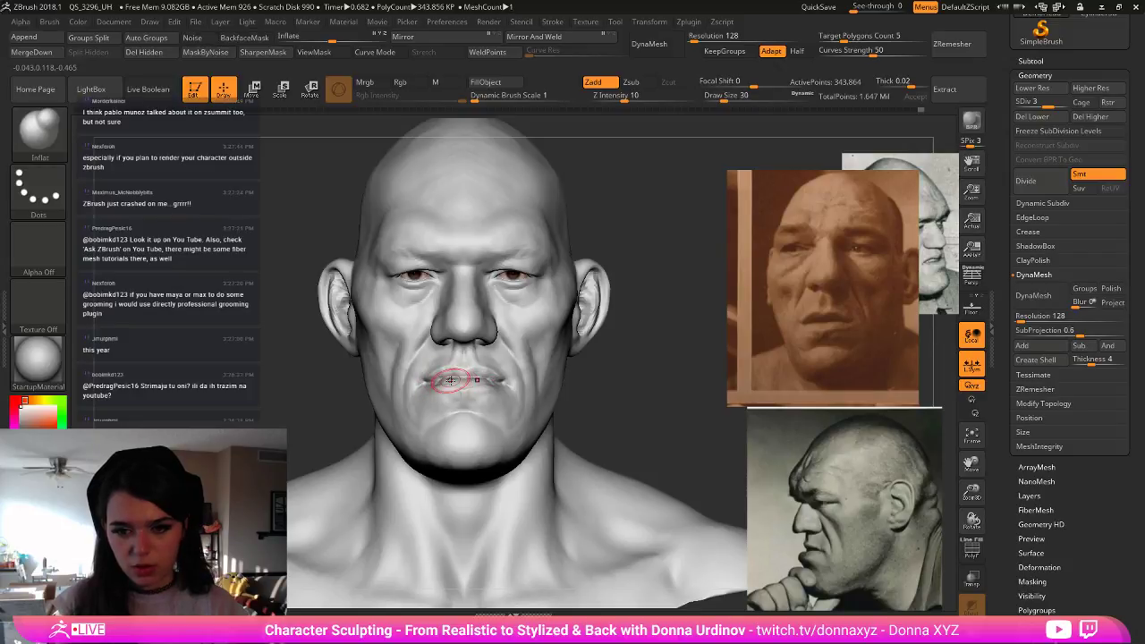
drag(622, 401, 436, 380)
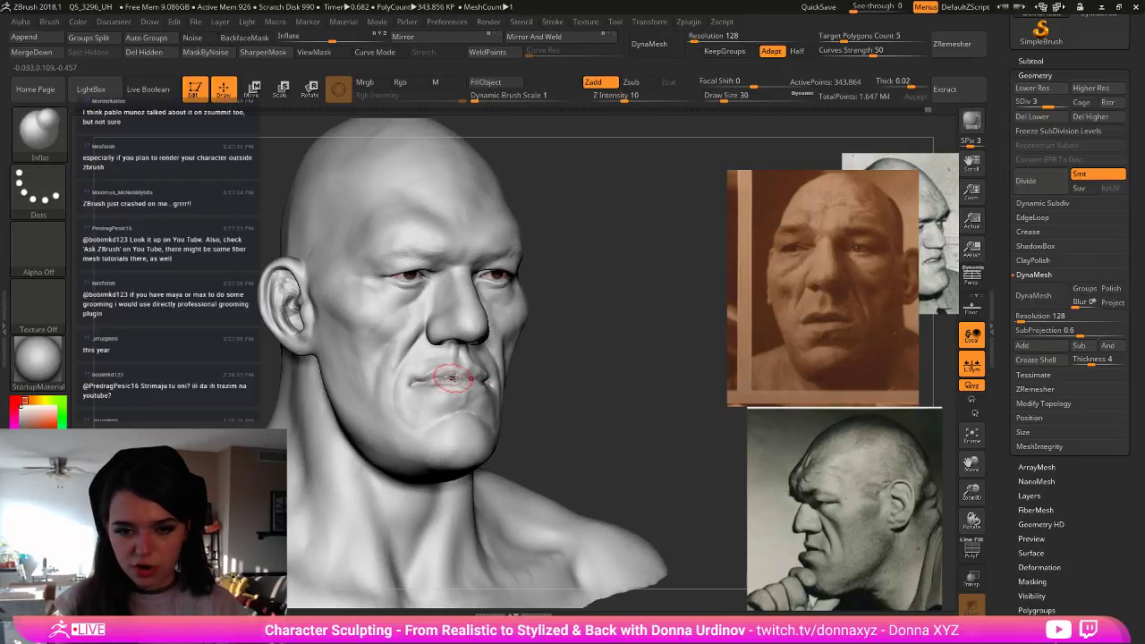
key(bracketleft)
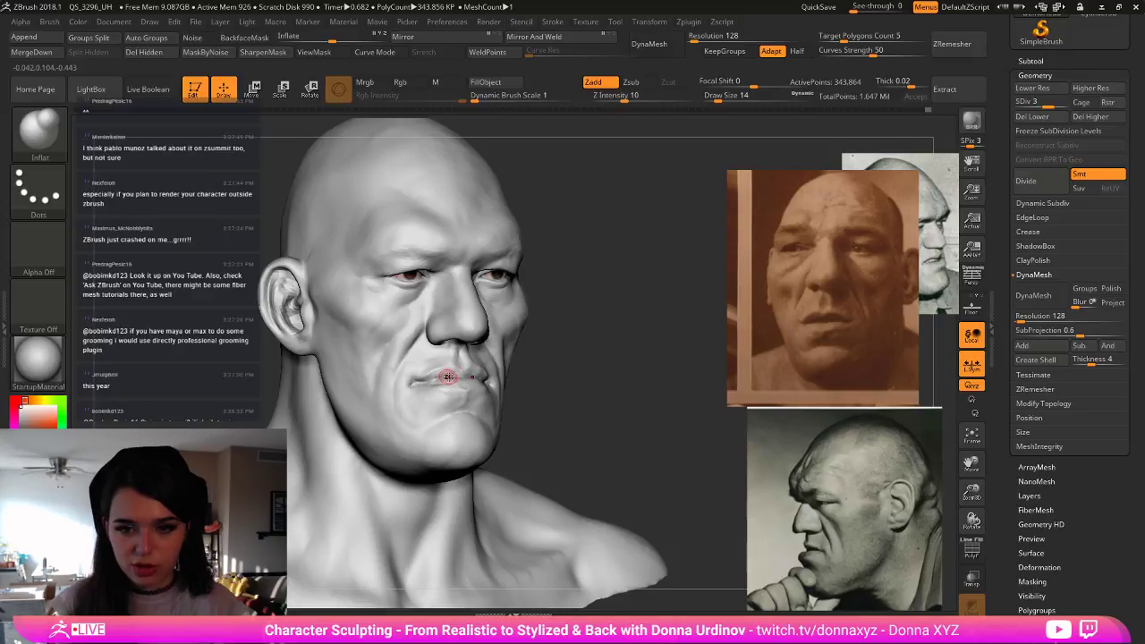
drag(556, 366, 454, 367)
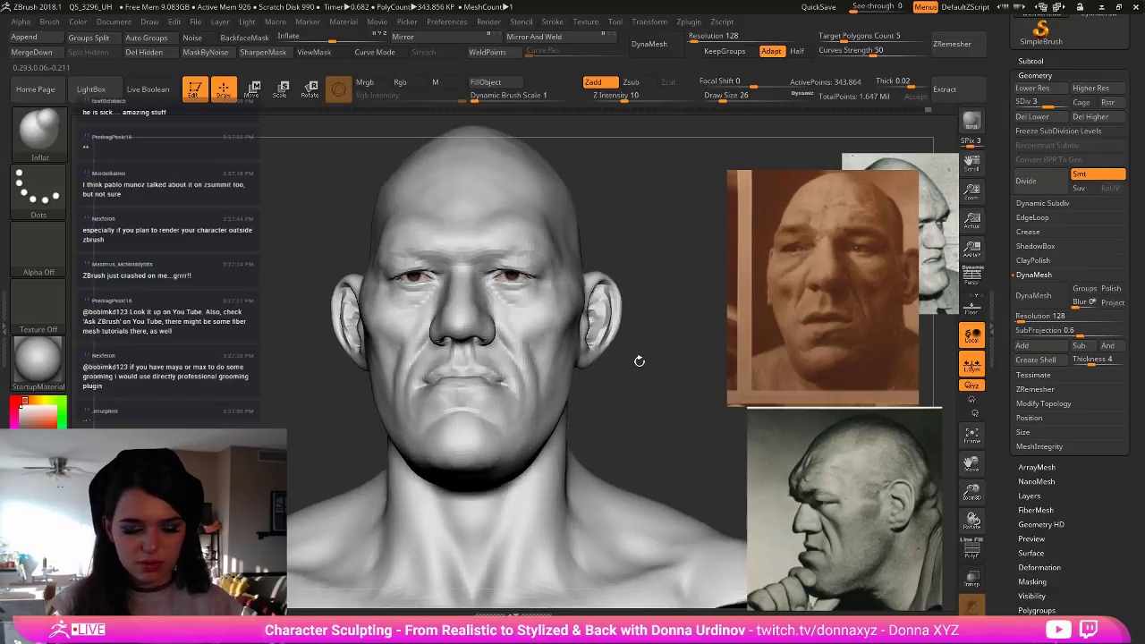
key(b)
key(m)
key(Escape)
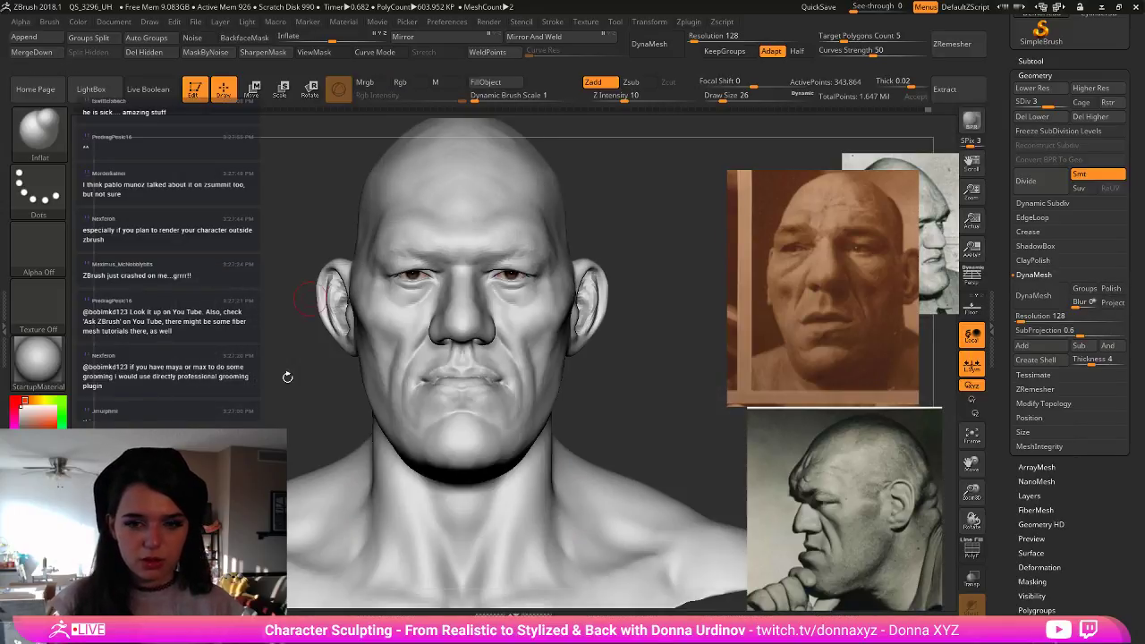
- Switch to the Move brush and shift the sepia reference photo slightly away from the bust
key(b)
key(m)
key(v)
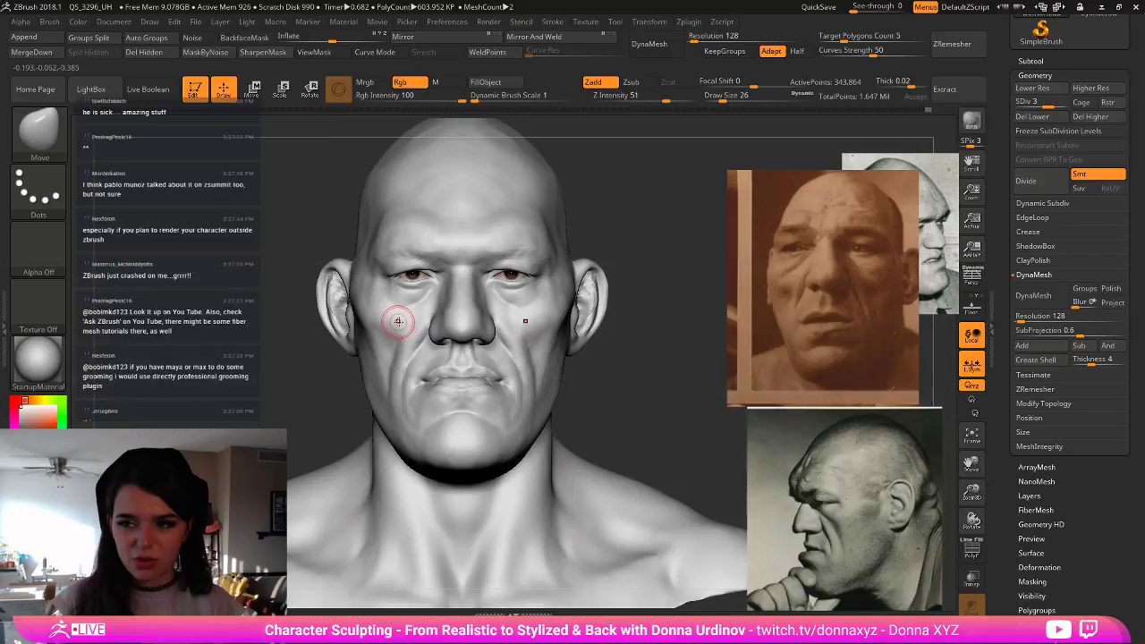
mouse_move(865, 324)
mouse_down()
mouse_move(847, 323)
mouse_move(888, 317)
mouse_up()
drag(655, 400, 633, 398)
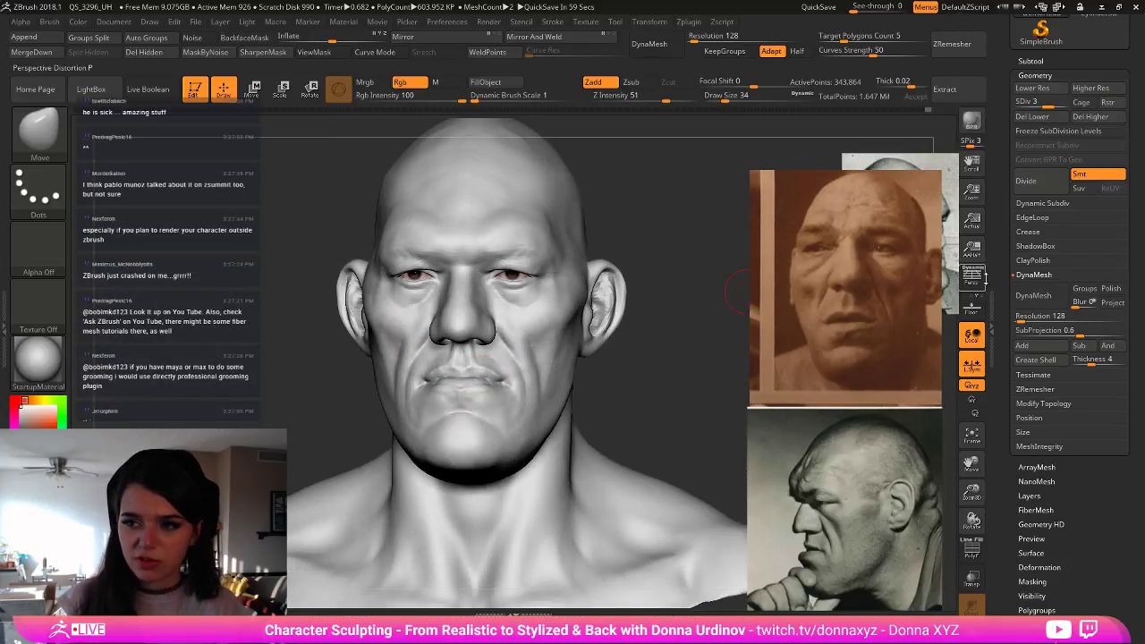
- Turn on perspective distortion and nudge the shape of the upper lip with the Move brush at draw size 34
key(p)
drag(457, 368, 479, 380)
key(bracketleft)
drag(627, 391, 710, 363)
drag(710, 363, 661, 359)
- Reshape the front of the ear with the Move brush at draw size 34, and reduce the draw size to 30
mouse_move(689, 266)
mouse_down()
mouse_move(570, 273)
mouse_move(609, 321)
mouse_move(590, 313)
mouse_up()
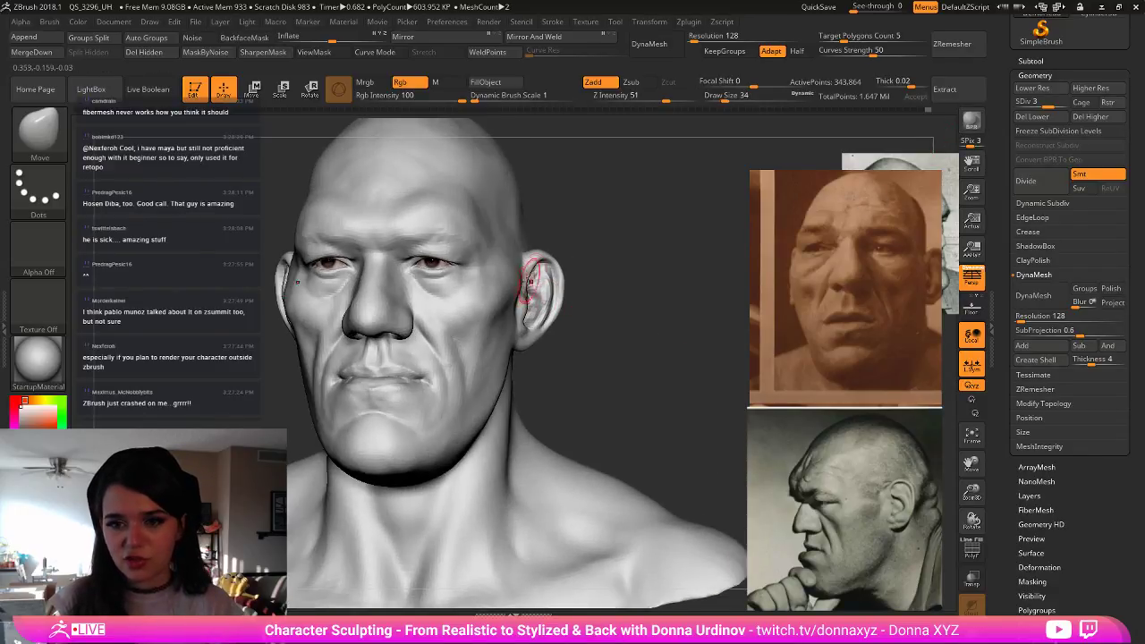
mouse_move(527, 269)
mouse_down()
mouse_move(549, 259)
mouse_move(561, 282)
mouse_up()
key(bracketleft)
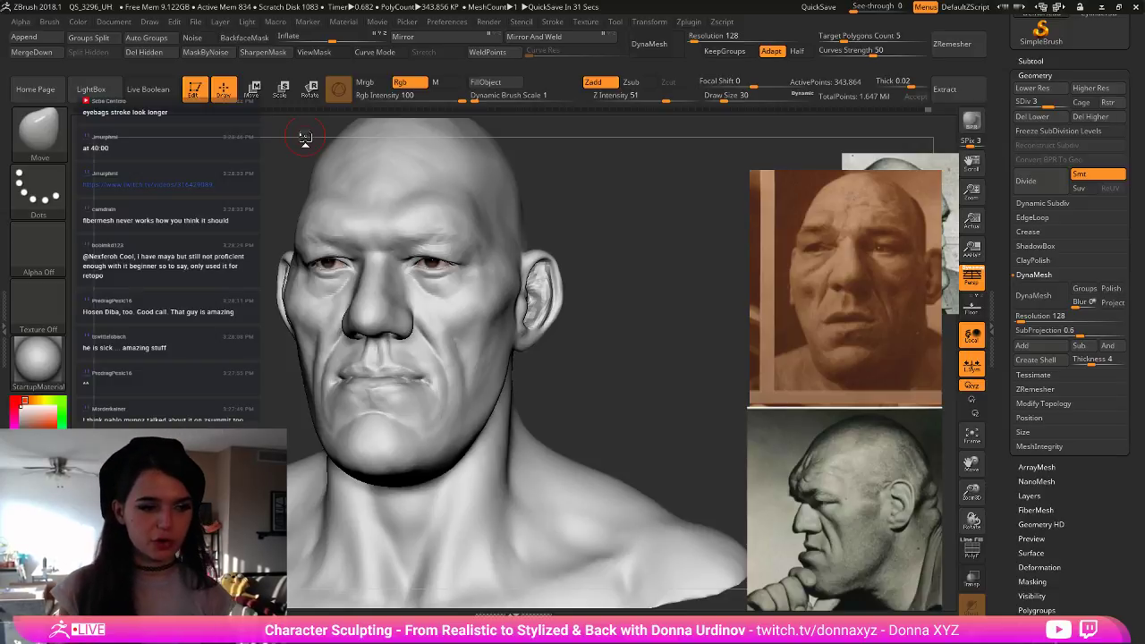
- Refine the eye-bag crease on the upper cheek with the DamStandard brush at draw size 22, smoothing around it
drag(629, 312, 585, 376)
key(b)
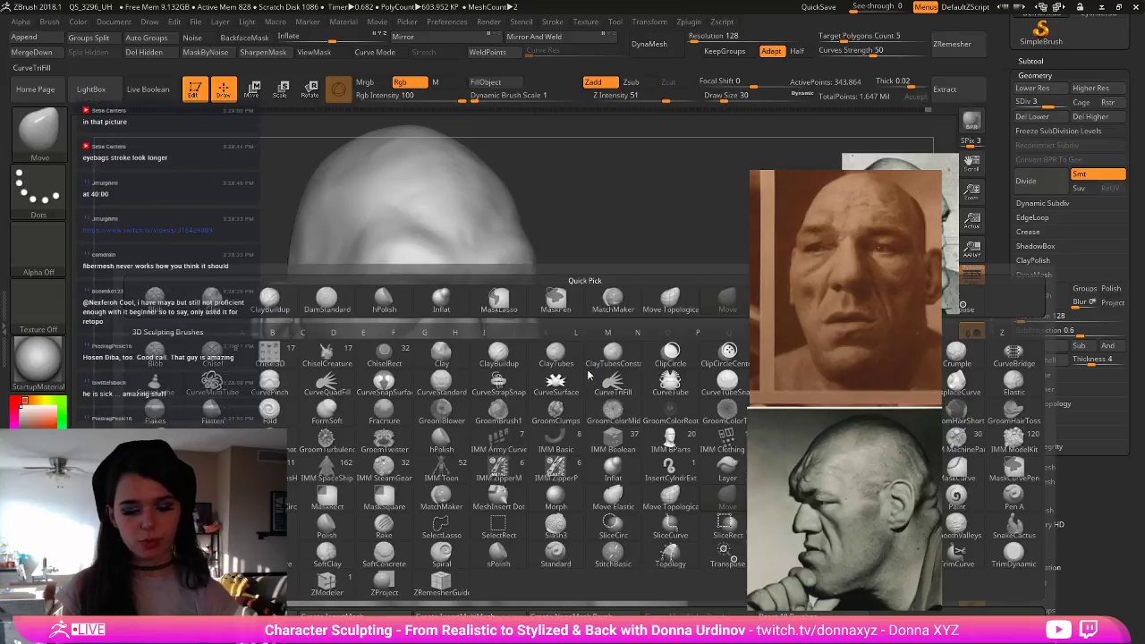
key(d)
key(s)
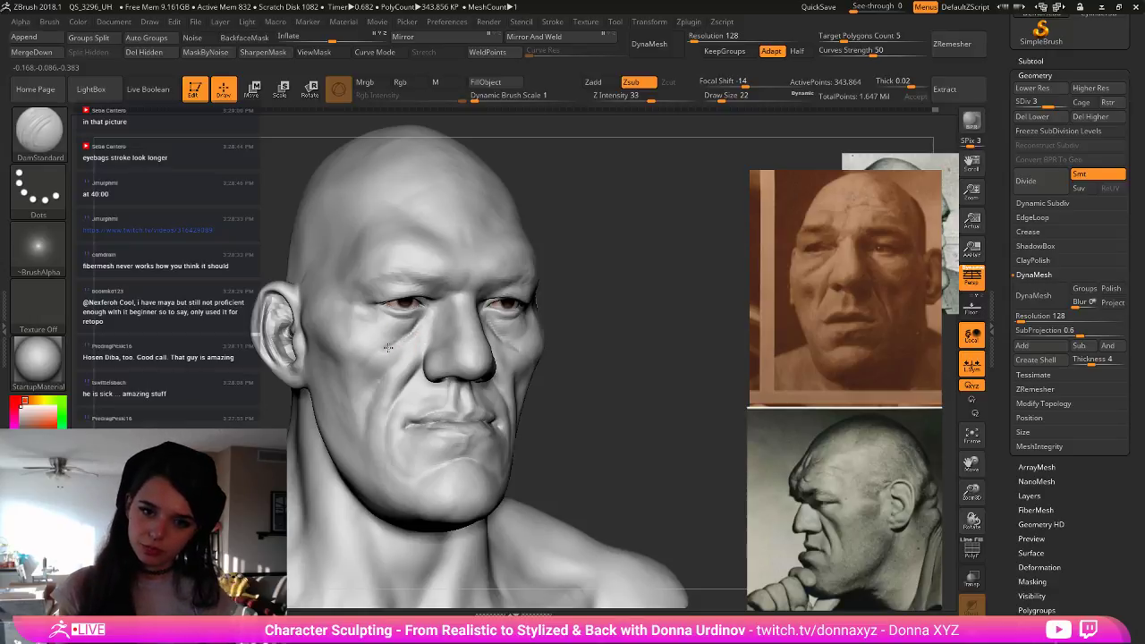
mouse_move(639, 310)
mouse_down()
mouse_move(792, 288)
mouse_move(859, 300)
mouse_move(843, 297)
mouse_up()
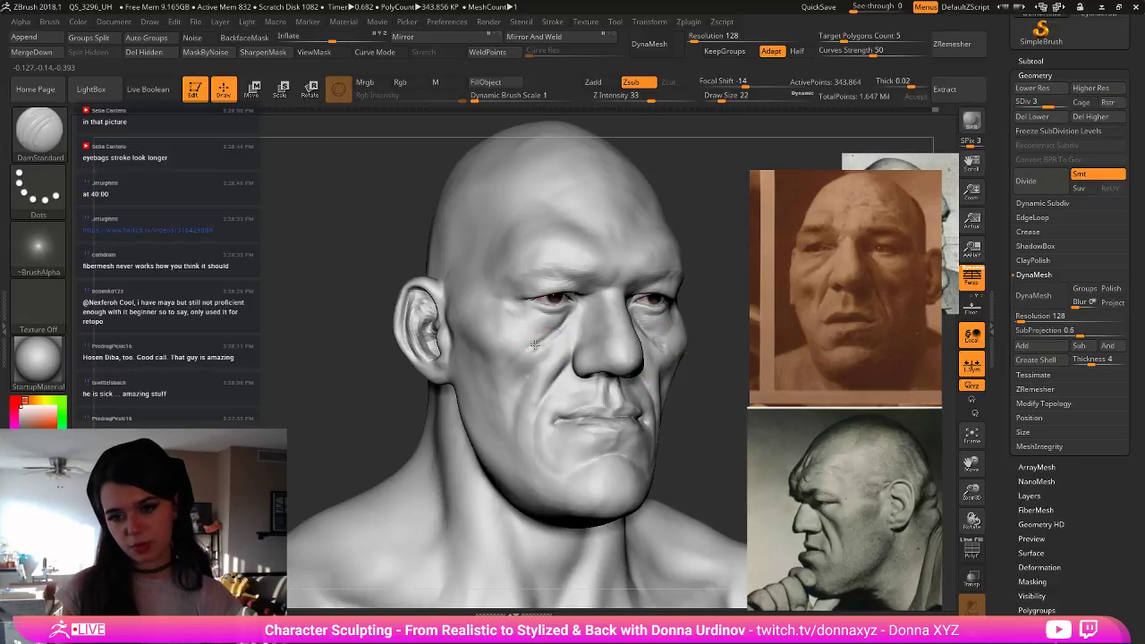
key(shift)
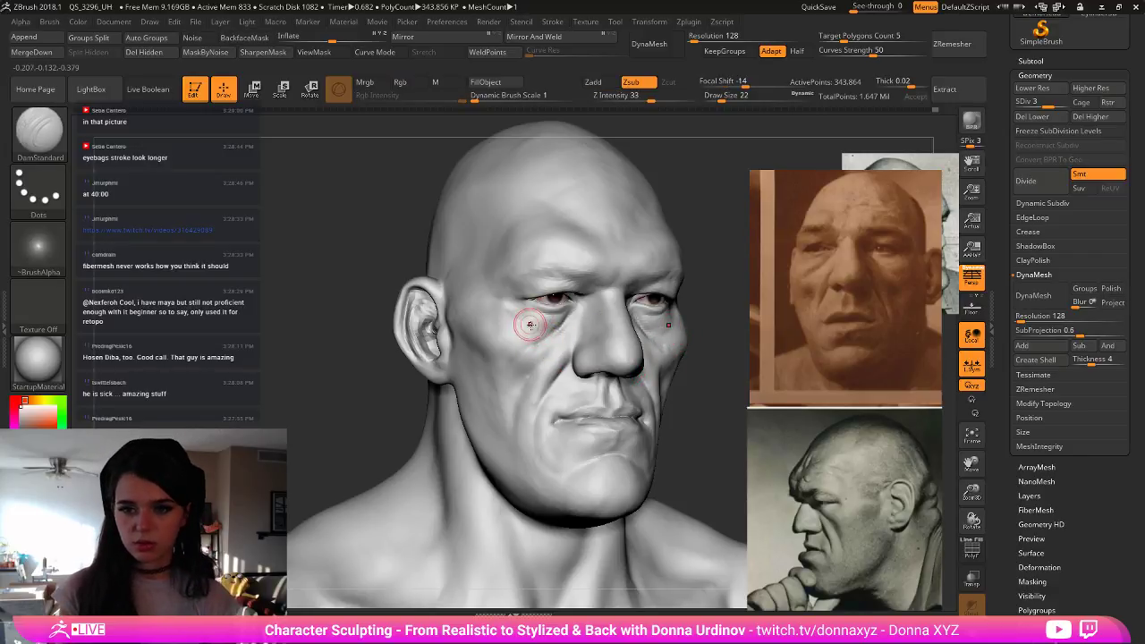
mouse_move(531, 319)
mouse_down()
mouse_move(557, 320)
mouse_move(522, 318)
mouse_up()
- Carve the crease at the bridge of the nose between the brows with the DamStandard brush at draw size 22
key(f)
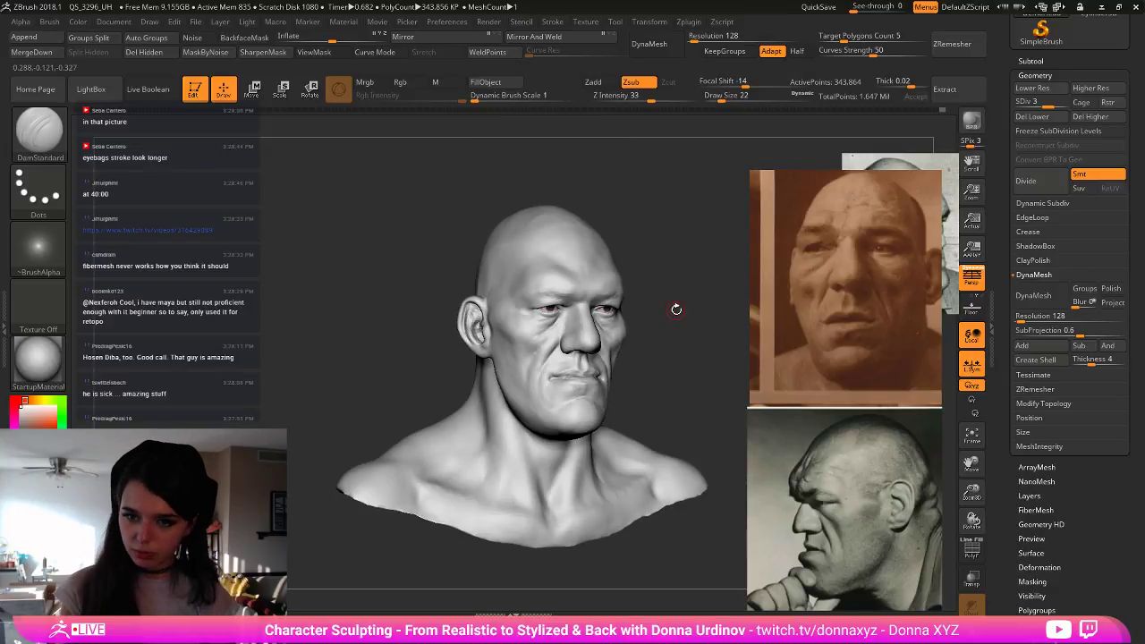
mouse_move(675, 310)
shift+mouse_down()
mouse_move(711, 300)
mouse_move(671, 310)
mouse_move(685, 296)
mouse_move(687, 326)
shift+mouse_up()
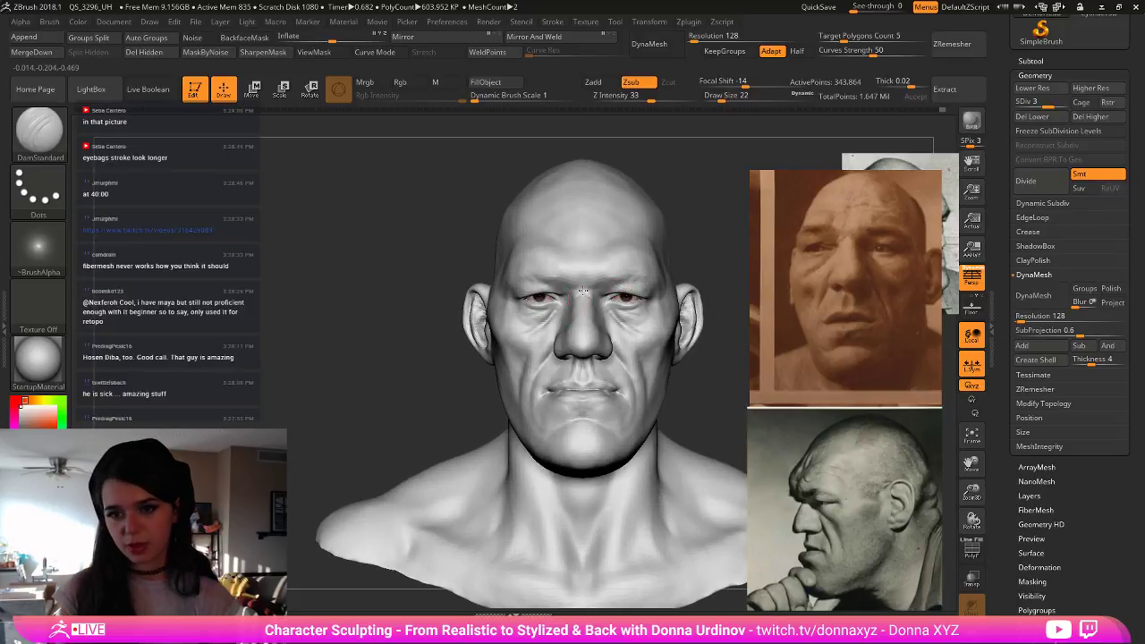
mouse_move(689, 233)
ctrl+mouse_down()
mouse_move(683, 225)
mouse_move(700, 217)
mouse_move(681, 268)
ctrl+mouse_up()
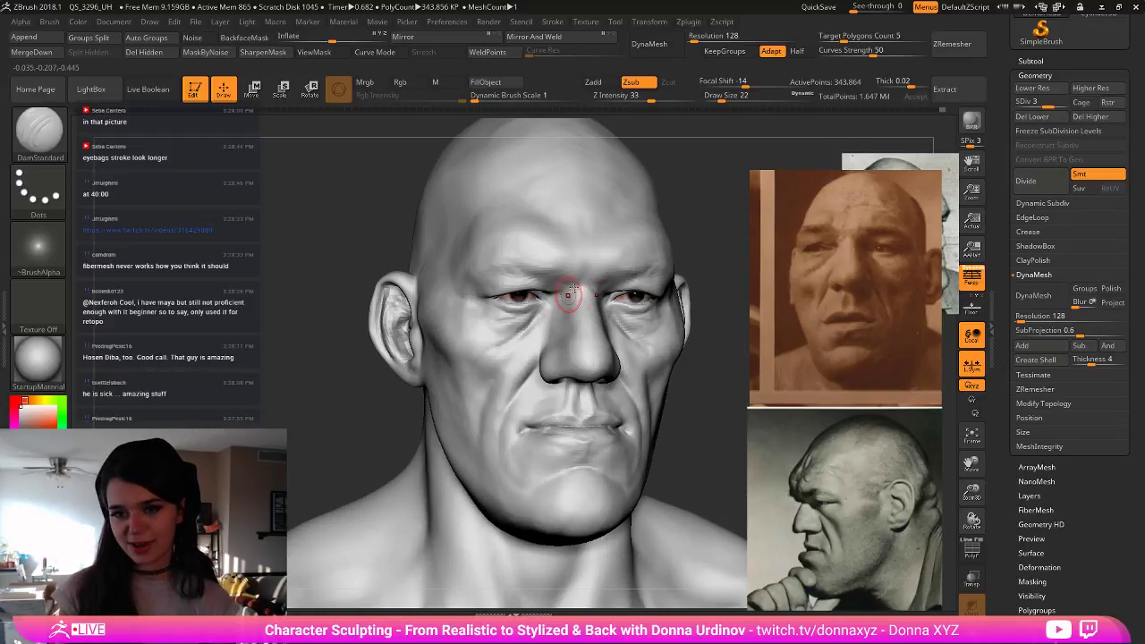
drag(588, 274, 582, 284)
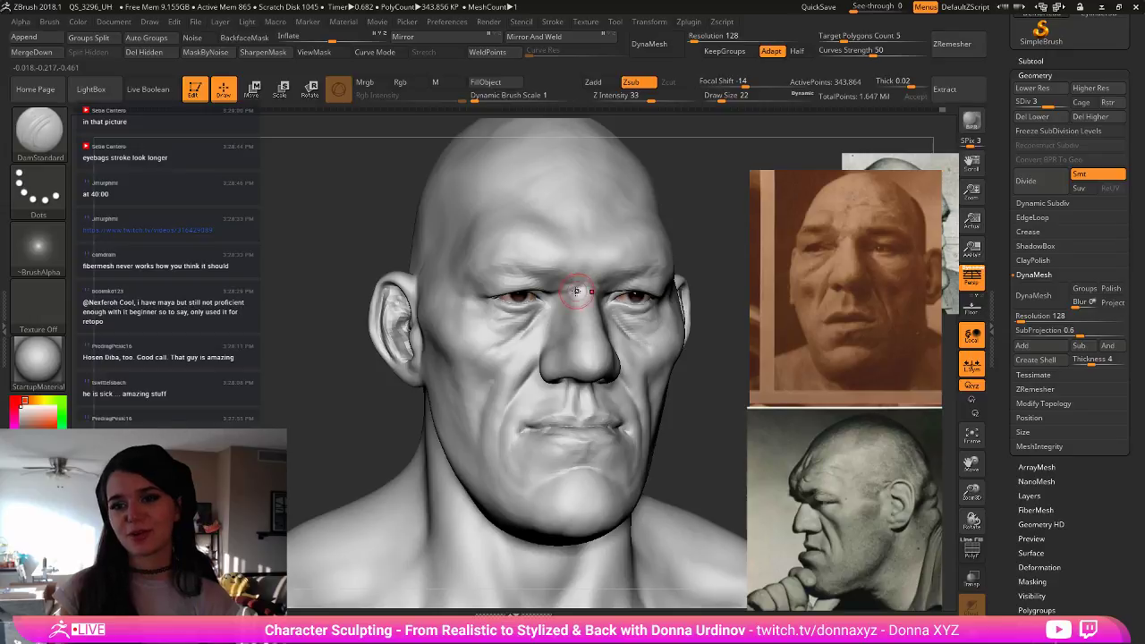
mouse_move(699, 248)
mouse_down()
mouse_move(659, 230)
mouse_move(659, 258)
mouse_move(706, 367)
mouse_up()
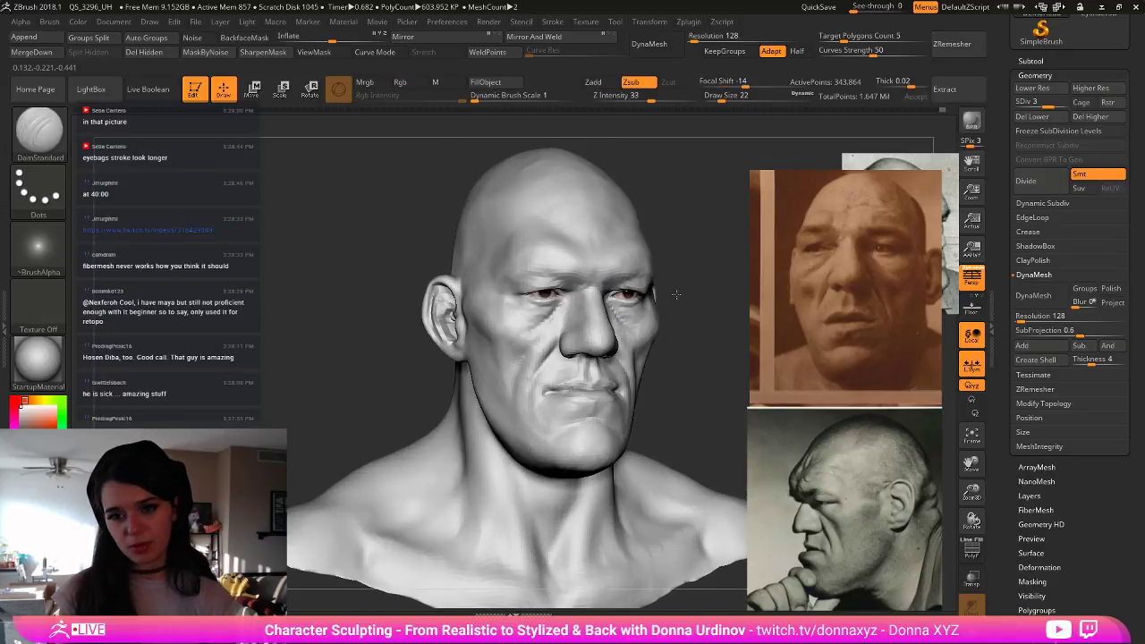
- Subdivide the bust to level 4, and refine the ear's outer rim using the Inflat brush at draw size 14 with smoothing
key(ctrl+d)
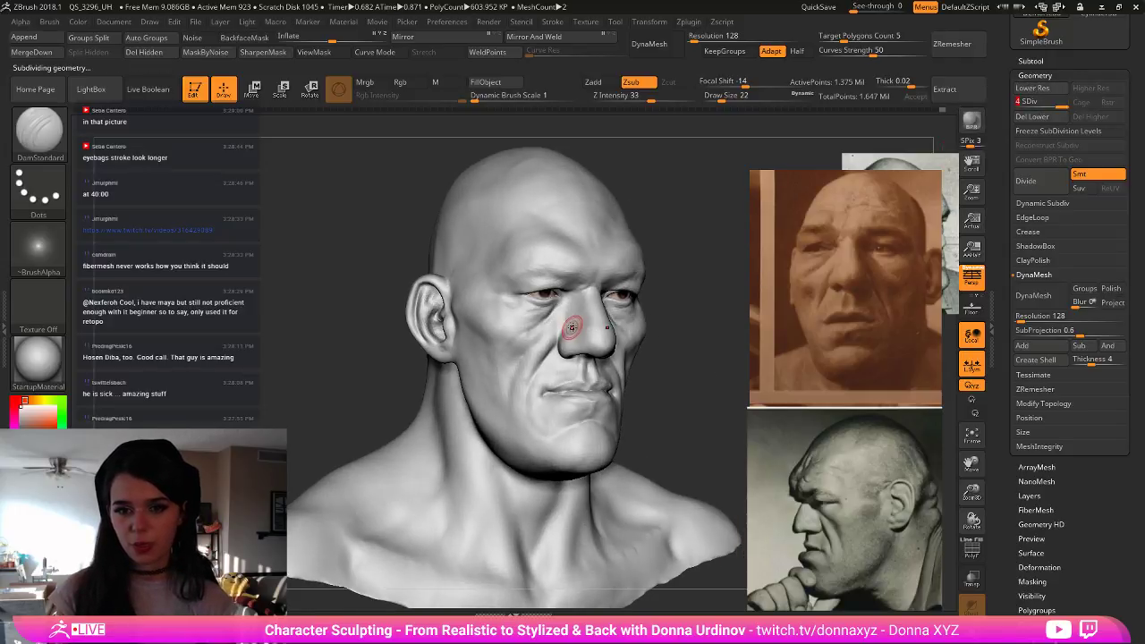
drag(695, 296, 677, 350)
key(bracketleft)
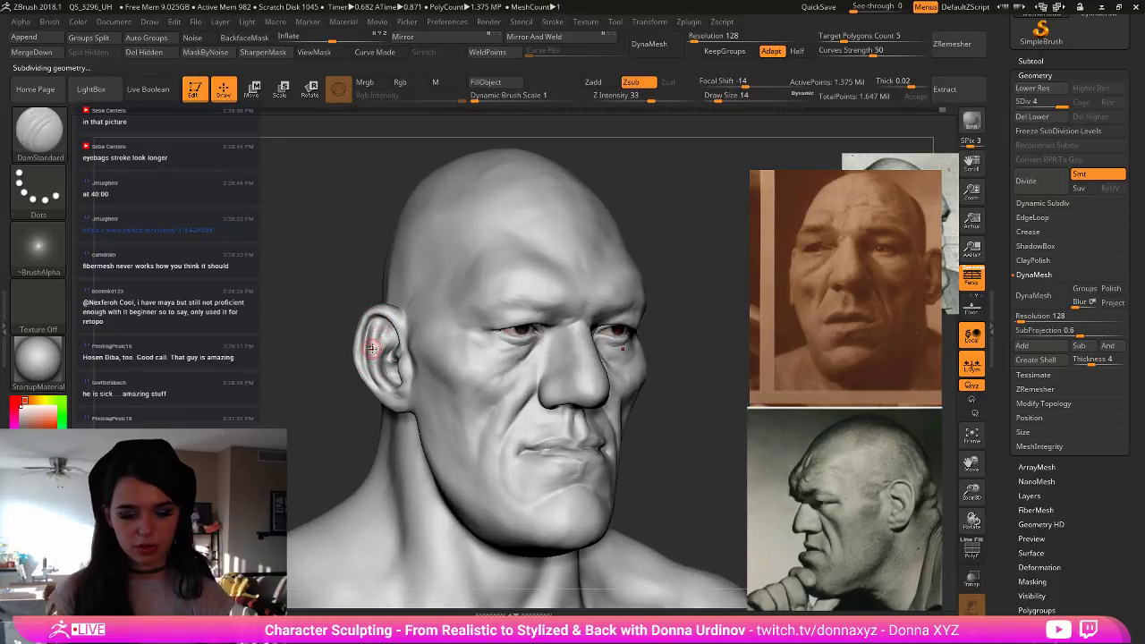
key(b)
key(i)
key(n)
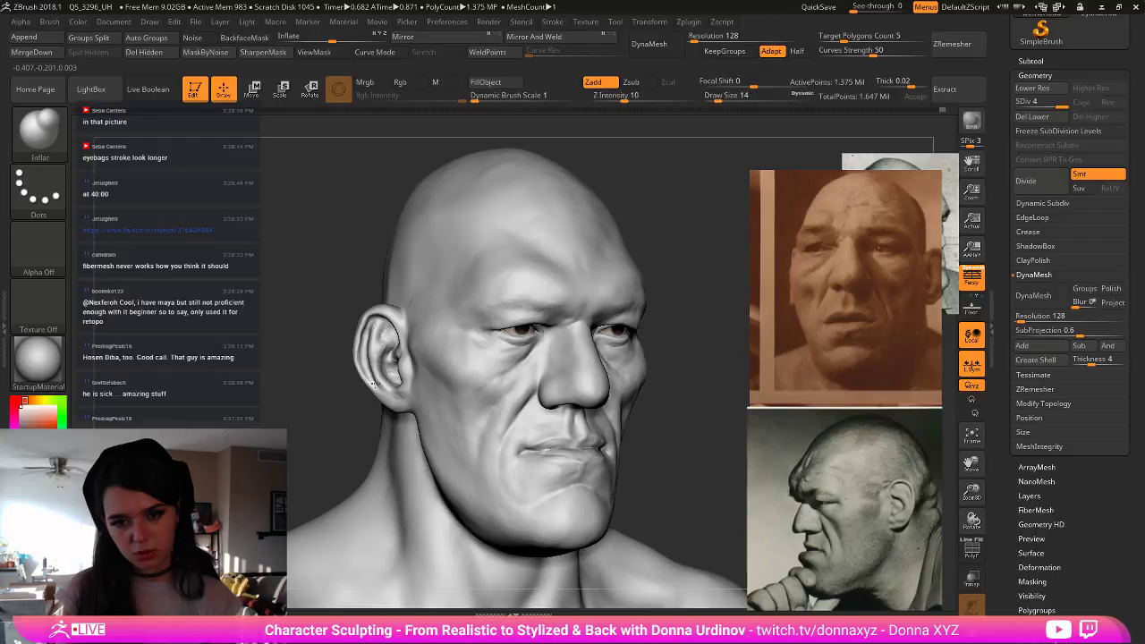
shift+drag(370, 327, 388, 383)
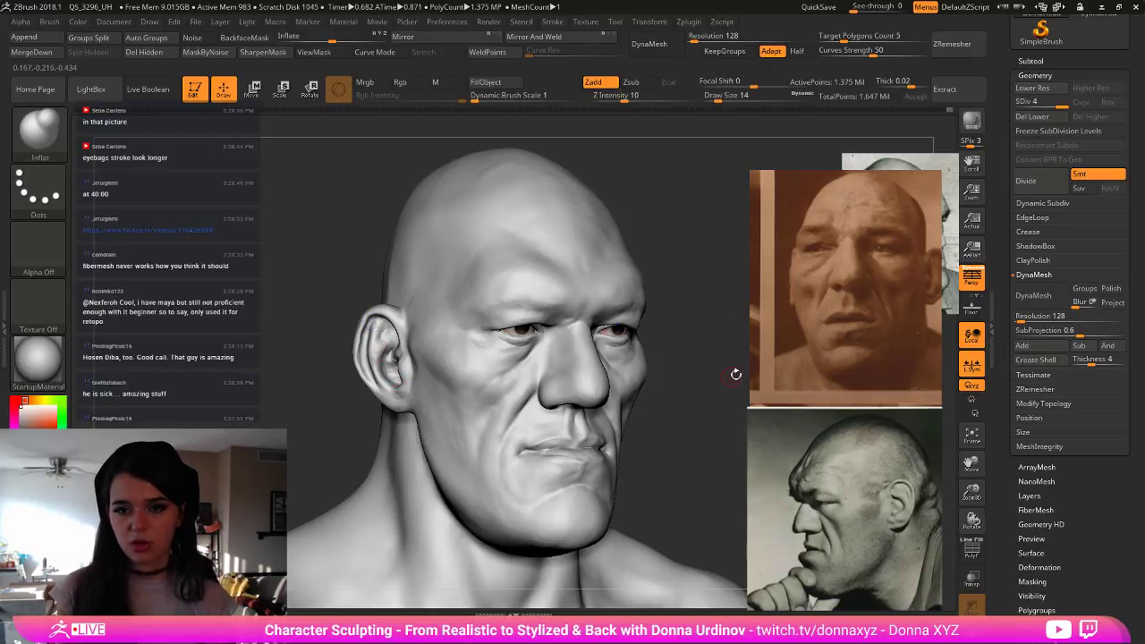
- Subdivide the bust to level 5 and smooth the back edge of the ear
drag(735, 375, 708, 346)
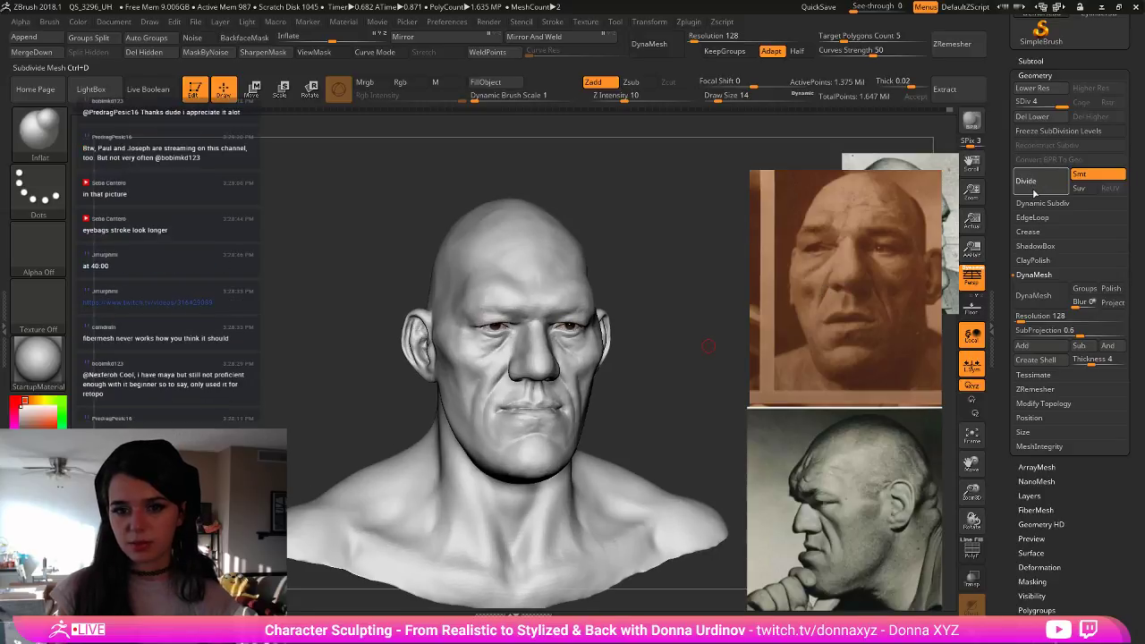
click(1035, 191)
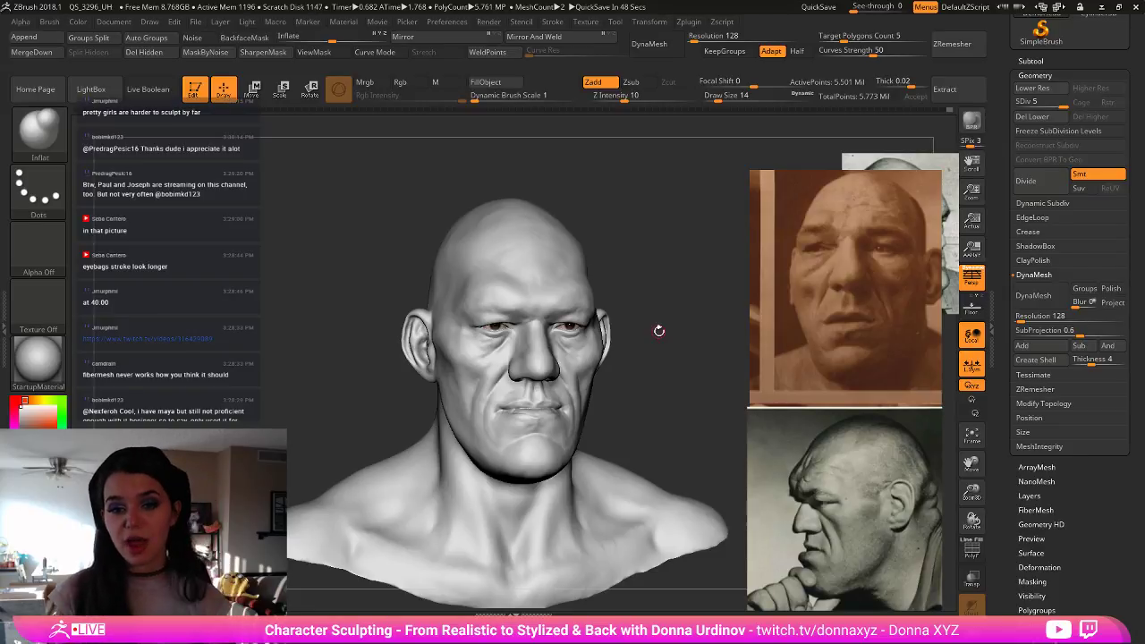
drag(677, 347, 778, 345)
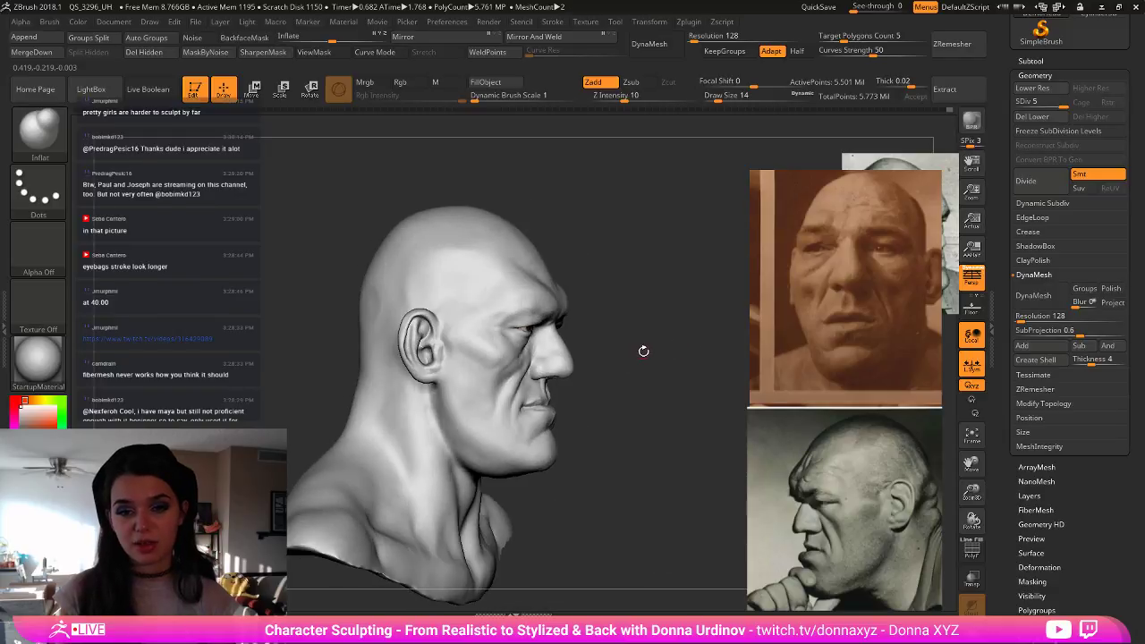
mouse_move(639, 354)
alt+mouse_down()
mouse_move(680, 374)
mouse_move(625, 374)
alt+mouse_up()
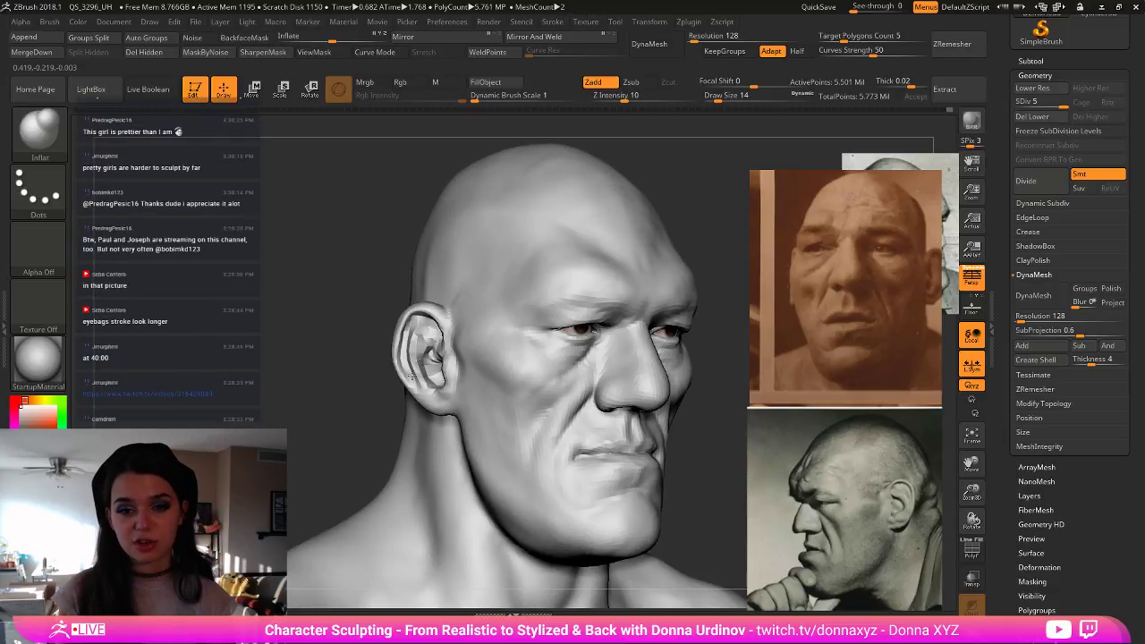
shift+drag(399, 359, 398, 365)
- Define the lower back edge of the ear with the DamStandard brush, and set its draw size to 26
key(b)
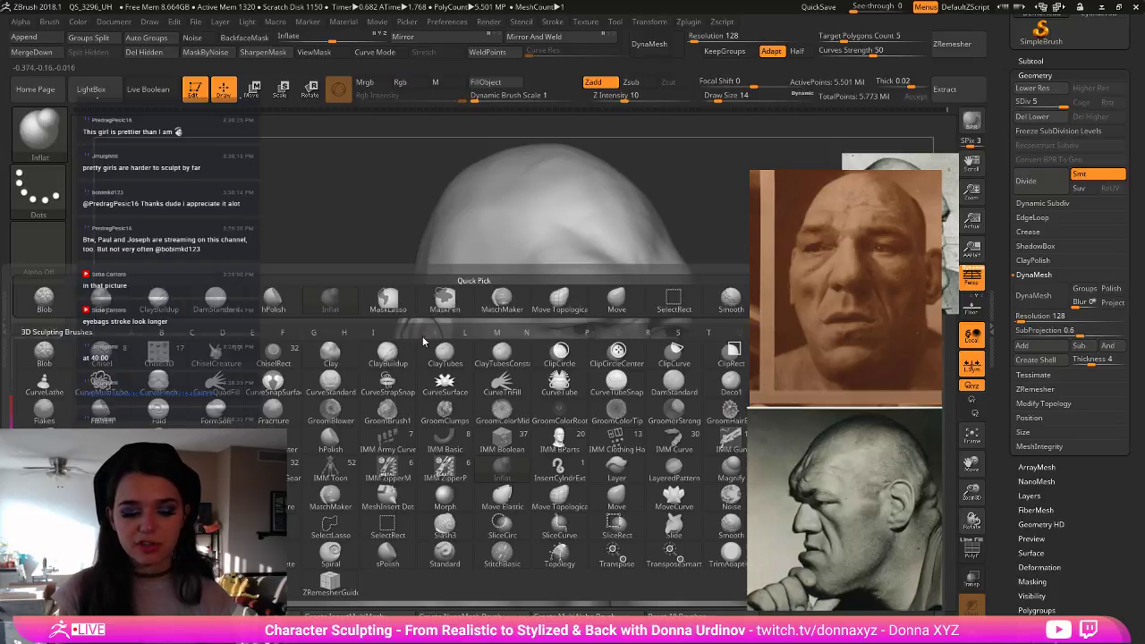
key(d)
key(s)
drag(387, 396, 380, 398)
drag(305, 407, 336, 403)
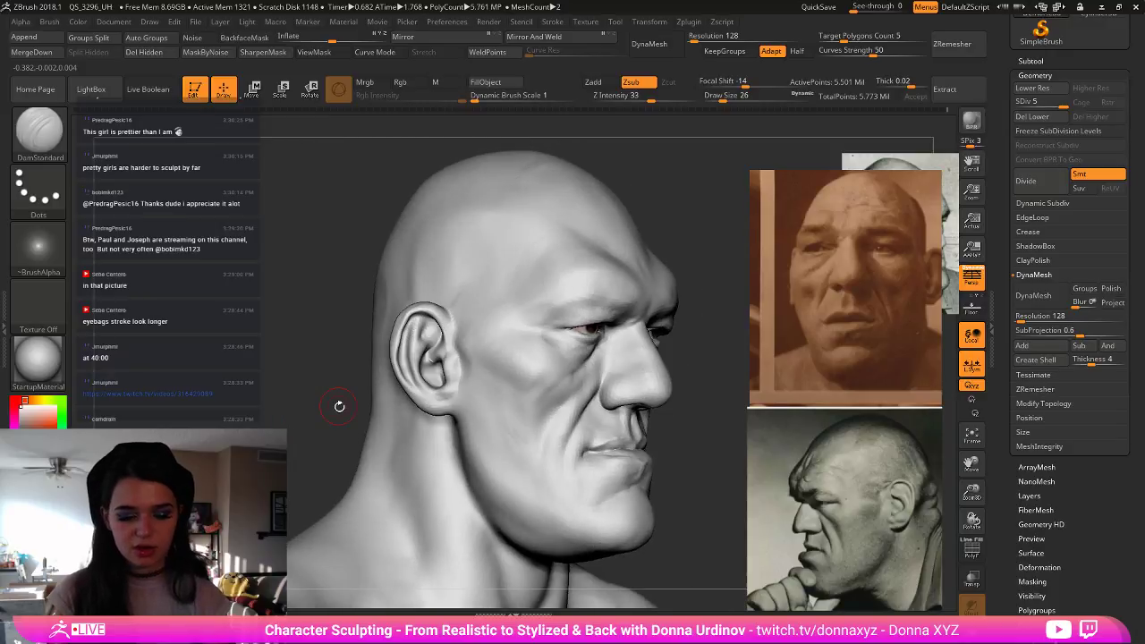
key(b)
key(Escape)
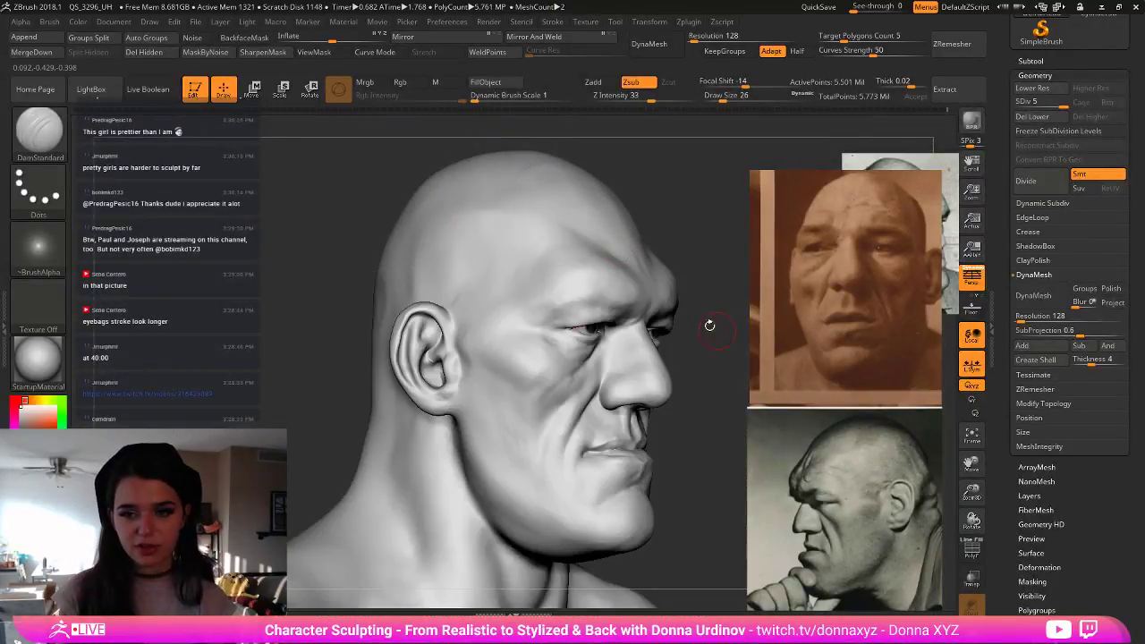
- Reshape the inner ear fold above the lobe with the Move brush, adjusting the draw size between 14 and 30
alt+drag(718, 417, 734, 409)
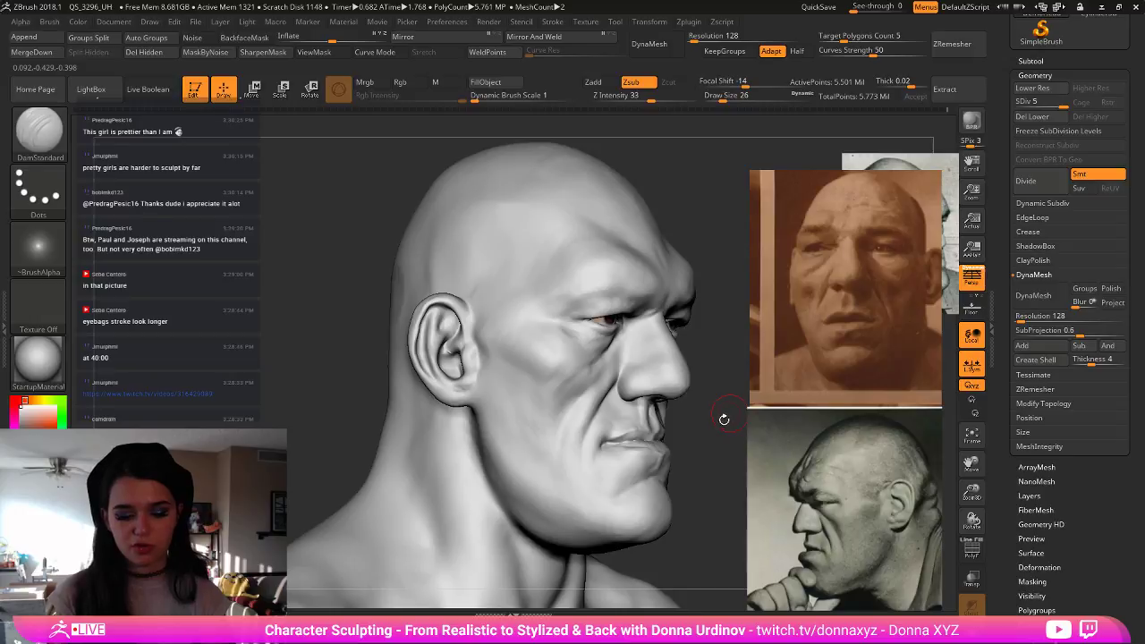
key(b)
key(Escape)
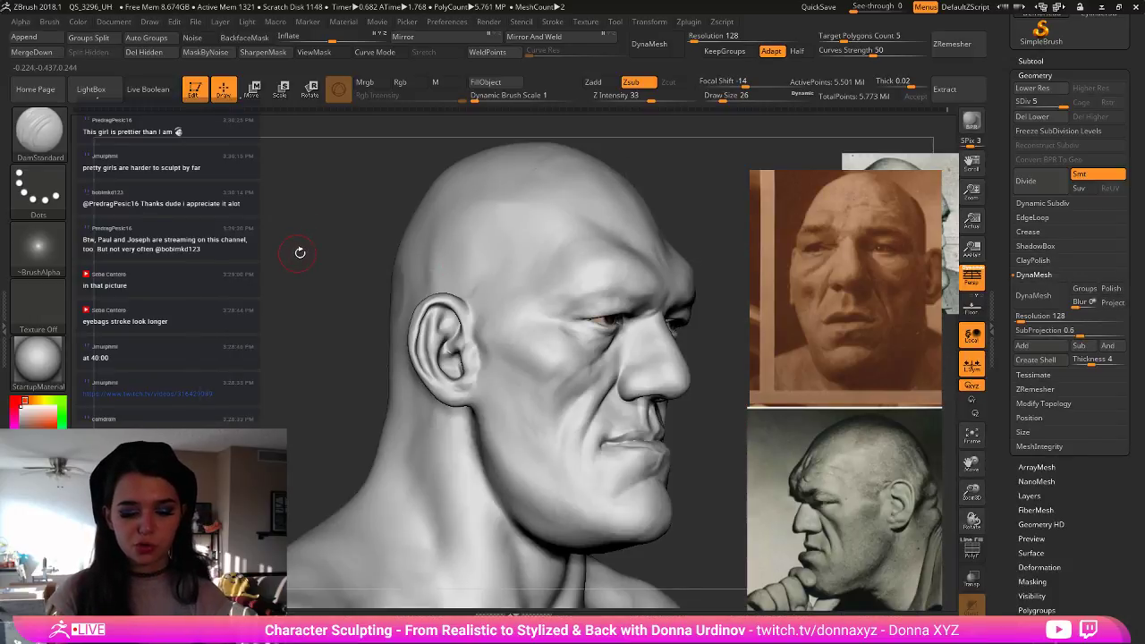
key(b)
key(m)
key(v)
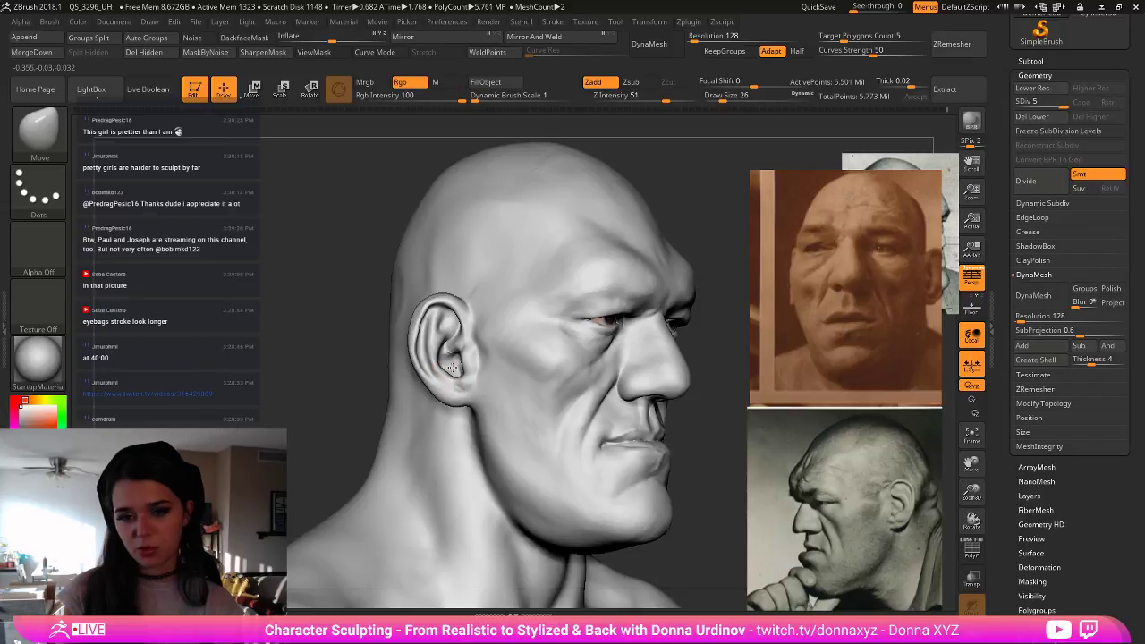
drag(452, 368, 456, 374)
key(bracketleft)
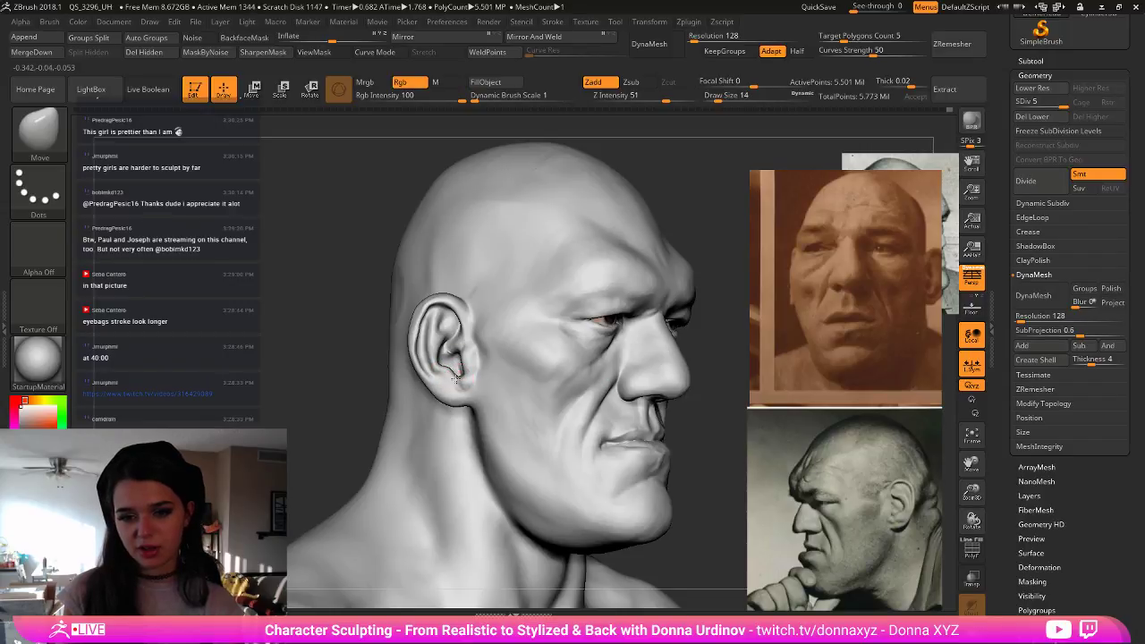
key(bracketright)
key(bracketright)
key(bracketright)
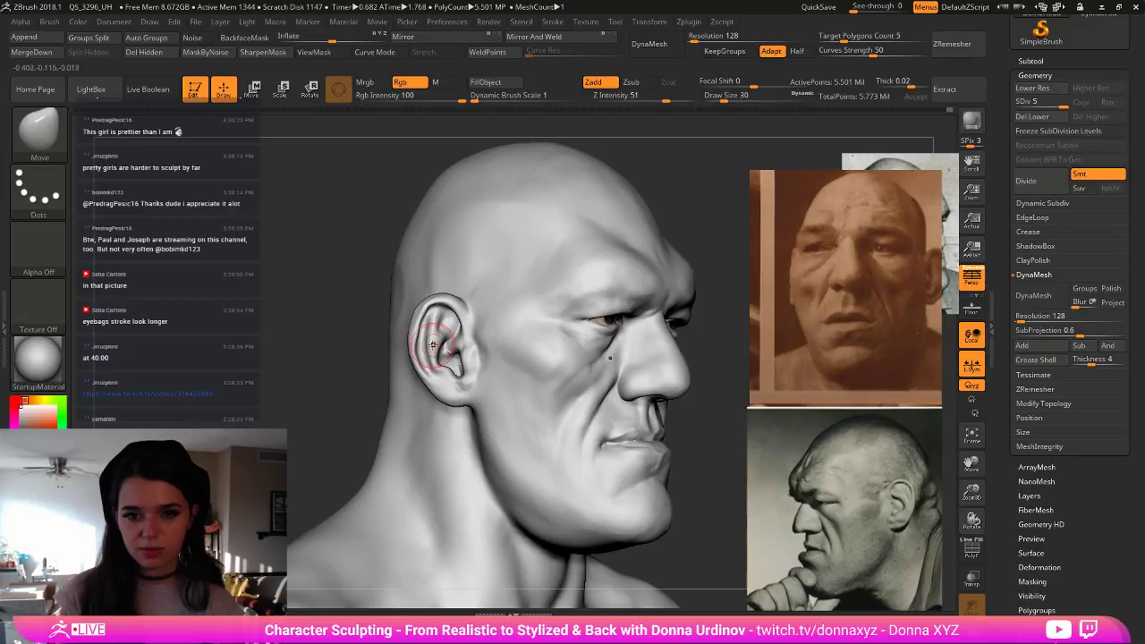
key(bracketleft)
key(bracketleft)
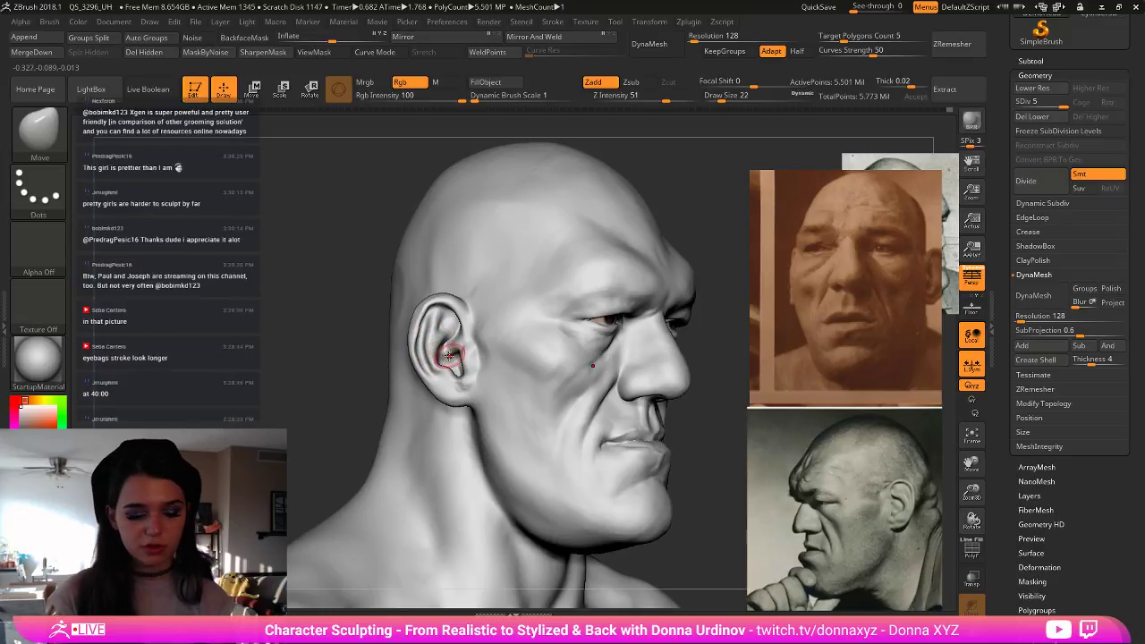
- Flatten the fold inside the ear with the hPolish brush at draw size 10
key(b)
key(h)
key(p)
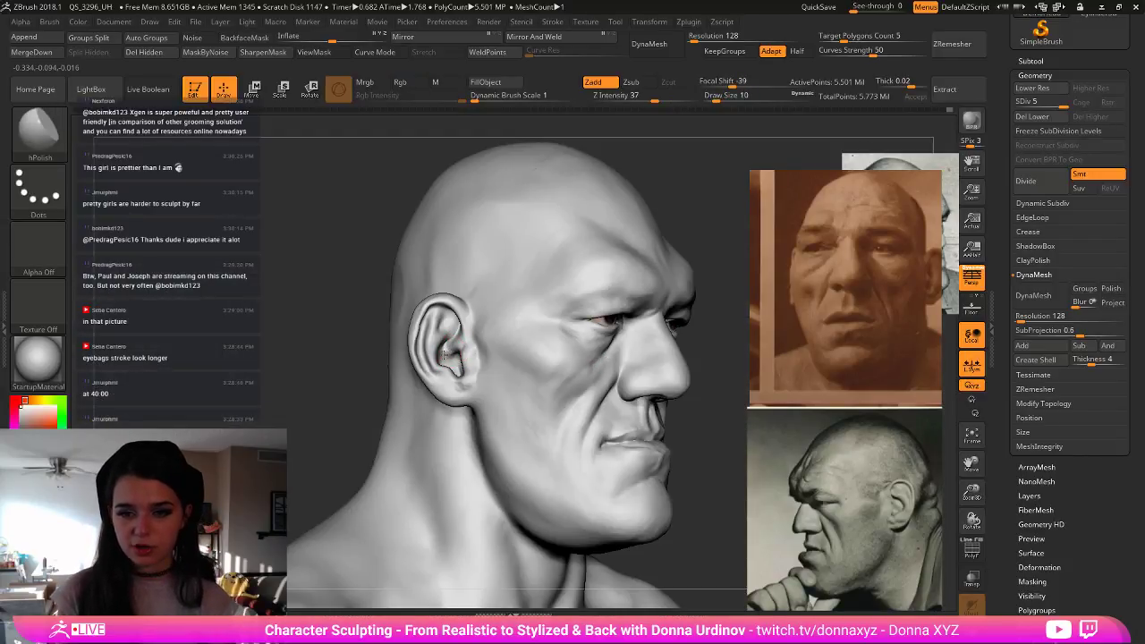
mouse_move(700, 417)
mouse_down()
mouse_move(691, 424)
mouse_move(723, 441)
mouse_move(699, 444)
mouse_move(706, 427)
mouse_up()
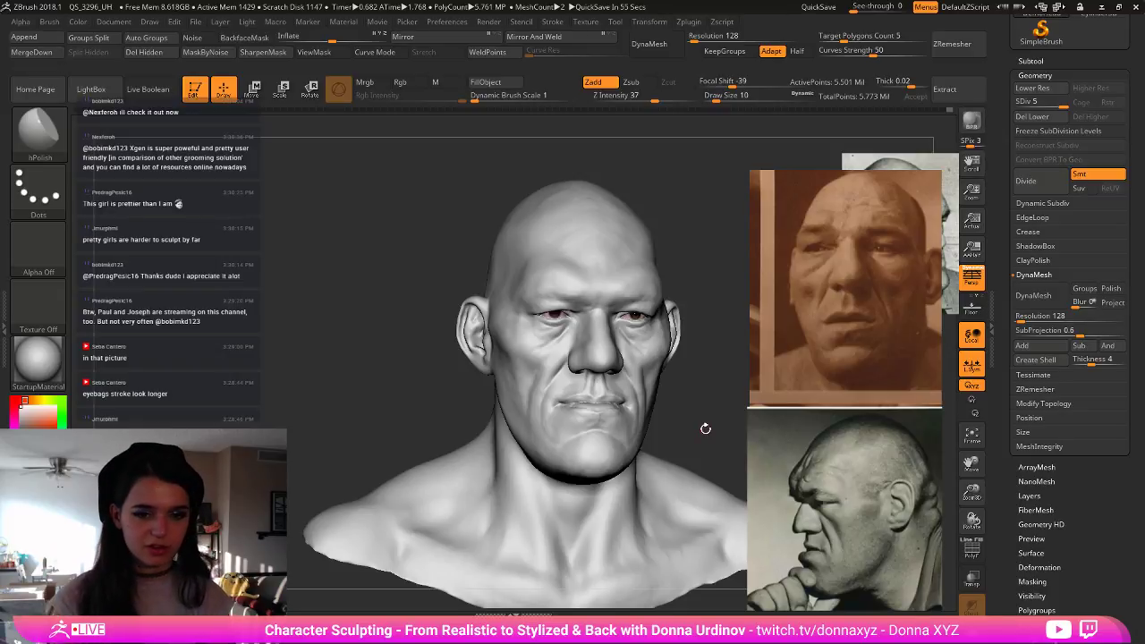
- Refine the cheek folds beside the nose with the hPolish and DamStandard brushes at draw size 22
mouse_move(709, 389)
mouse_down()
mouse_move(694, 407)
mouse_move(702, 398)
mouse_move(616, 403)
mouse_move(665, 408)
mouse_up()
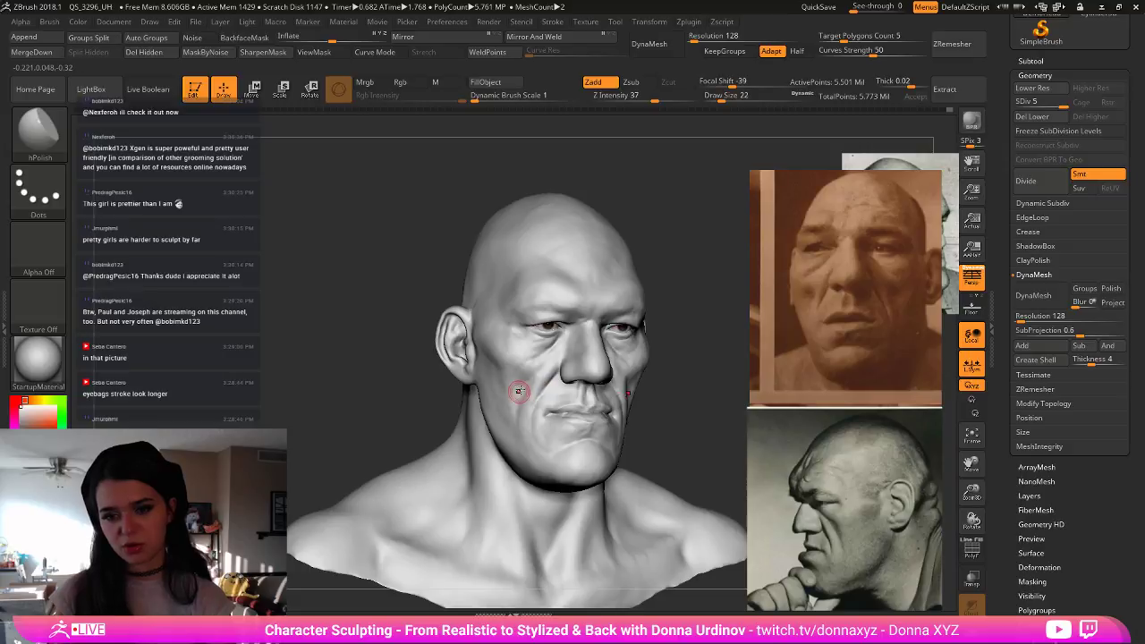
key(bracketright)
key(b)
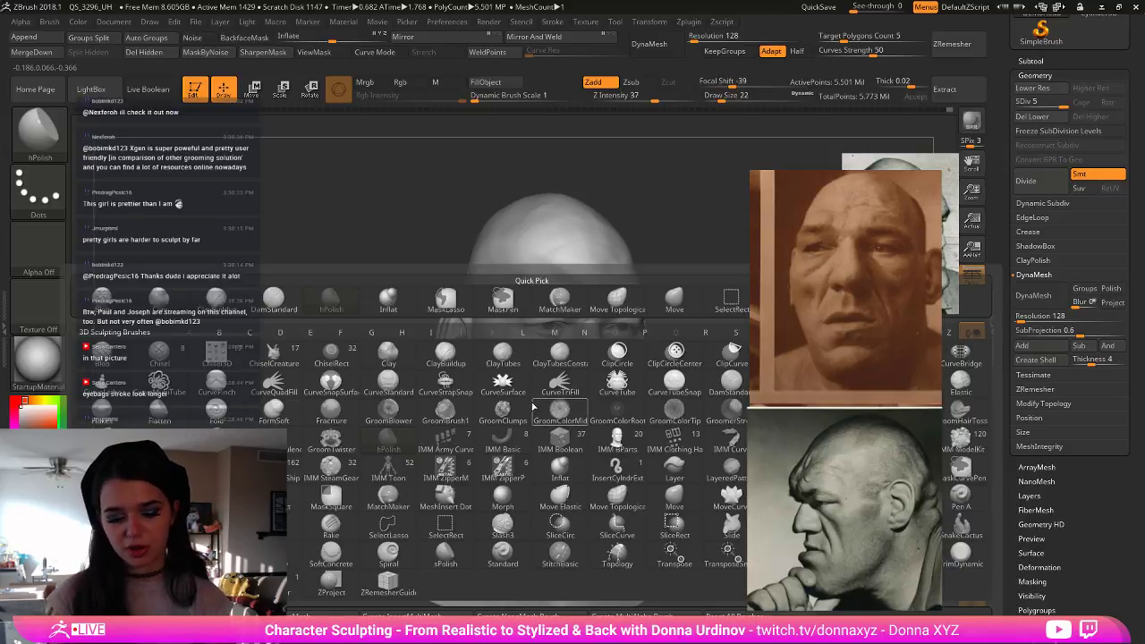
key(b)
key(d)
key(s)
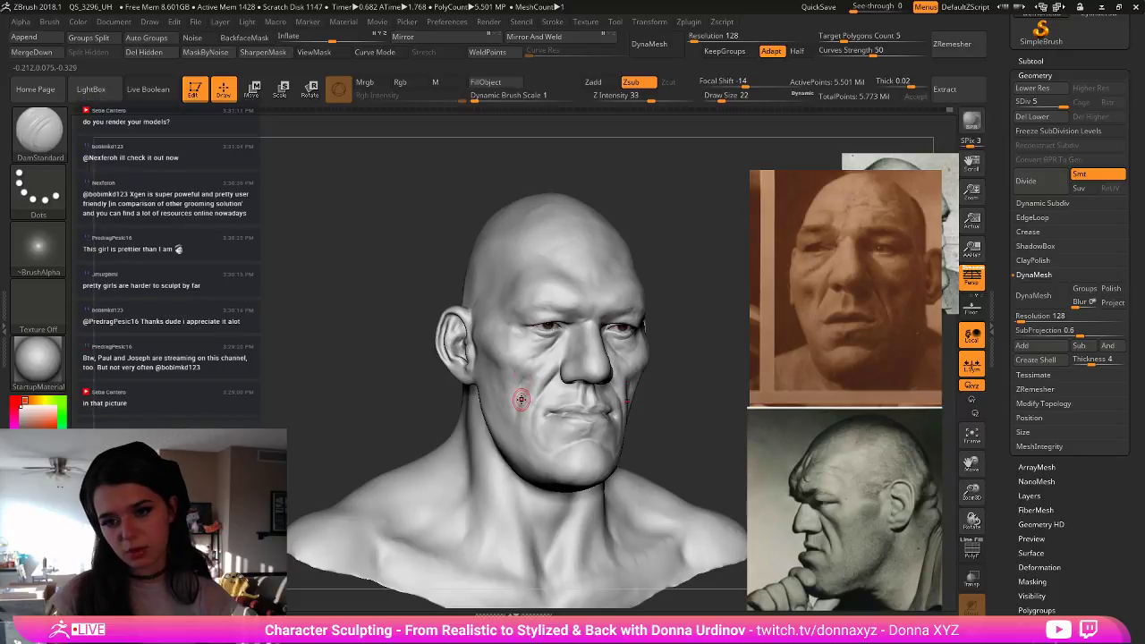
shift+drag(694, 403, 665, 414)
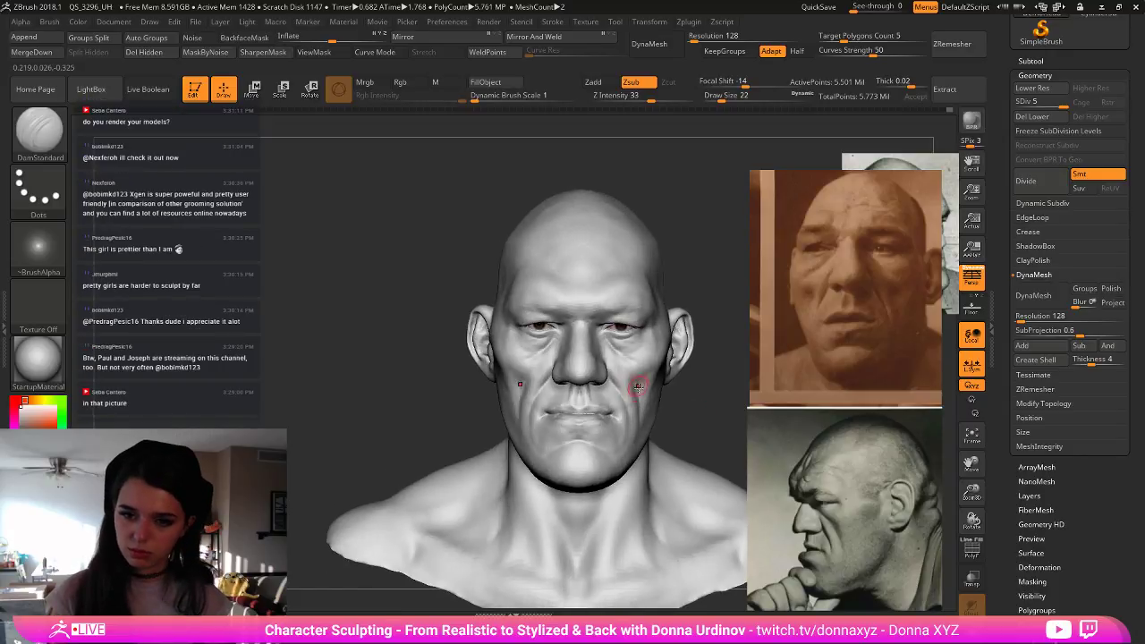
drag(715, 370, 728, 398)
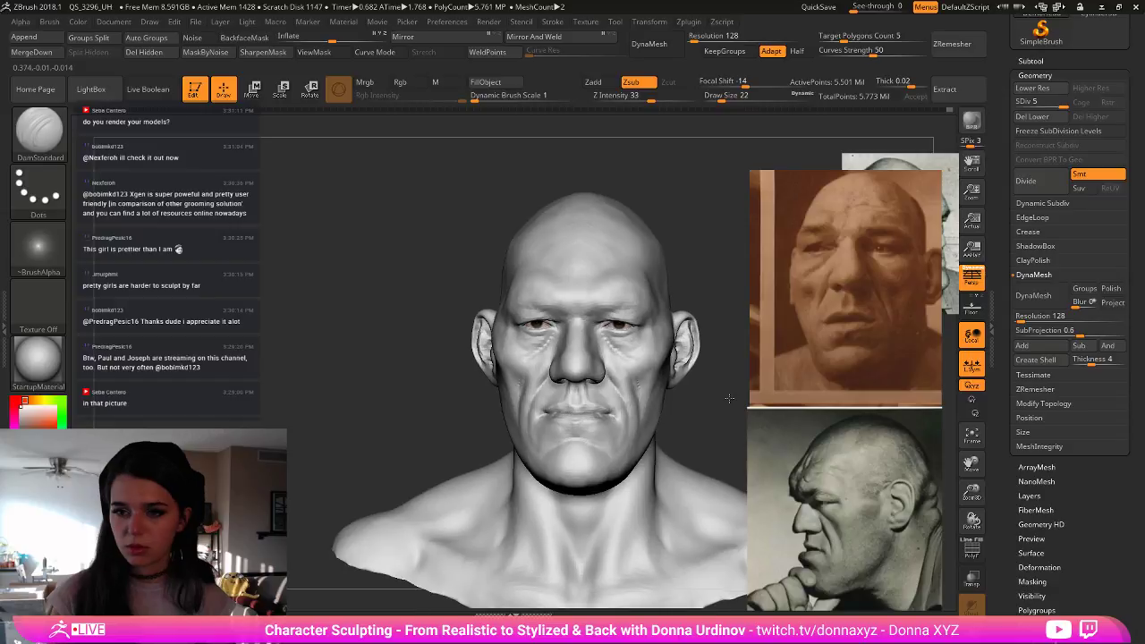
- Define the inner corners and lower lids of the eyes with the DamStandard brush at draw size 14, smoothing as needed
alt+drag(647, 380, 608, 356)
mouse_move(713, 246)
alt+mouse_down()
mouse_move(698, 258)
mouse_move(708, 261)
alt+mouse_up()
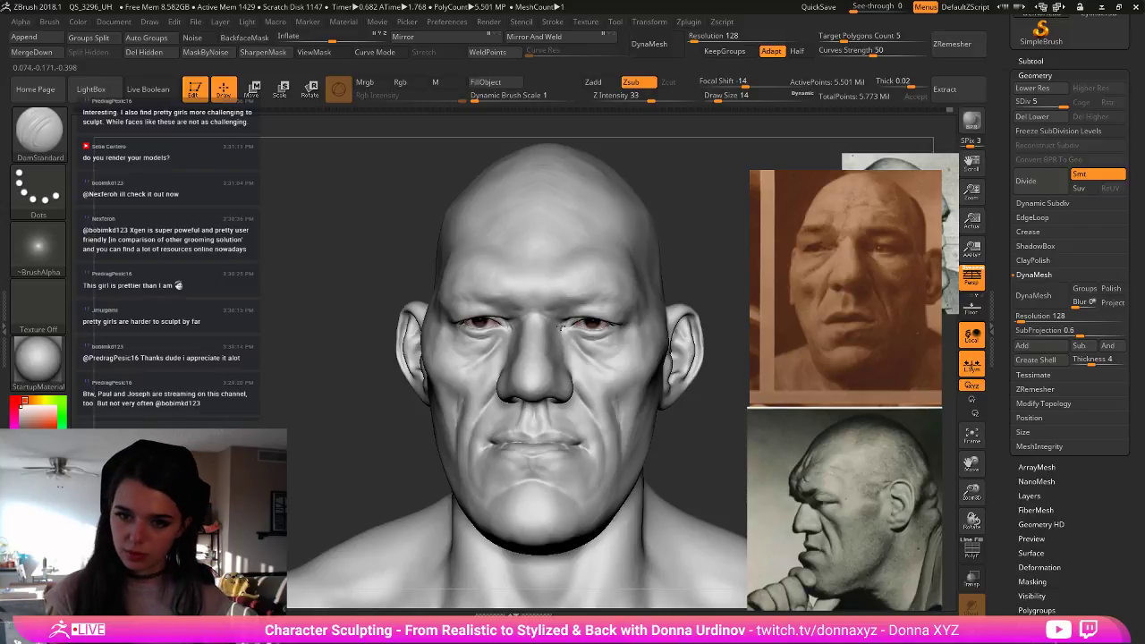
shift+drag(568, 332, 566, 331)
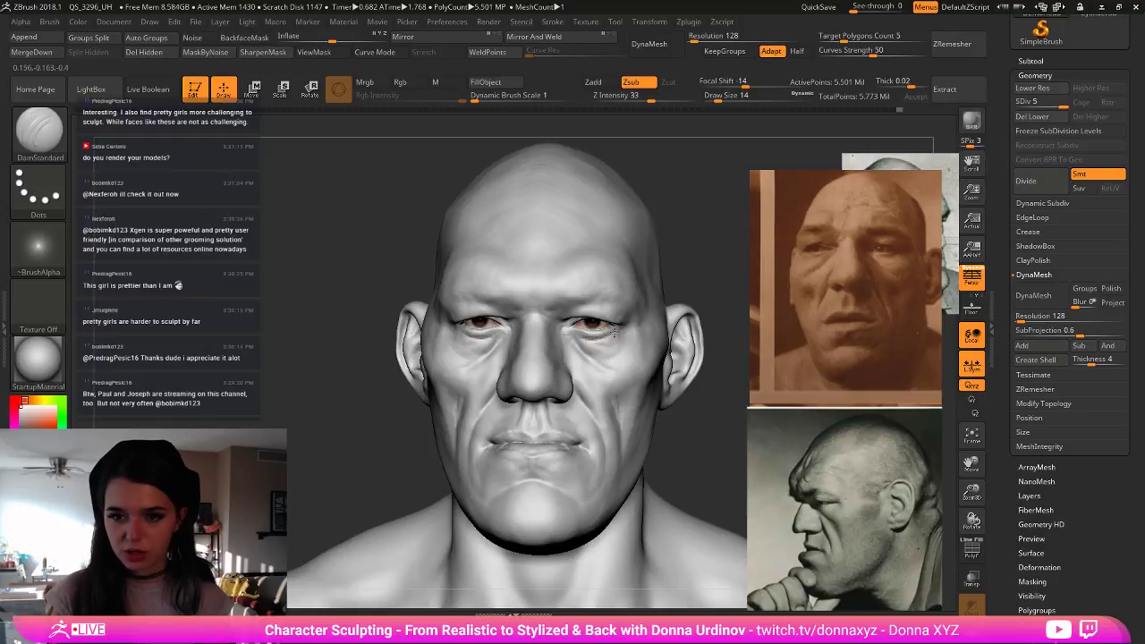
drag(697, 278, 706, 290)
ctrl+right_drag(454, 329, 443, 371)
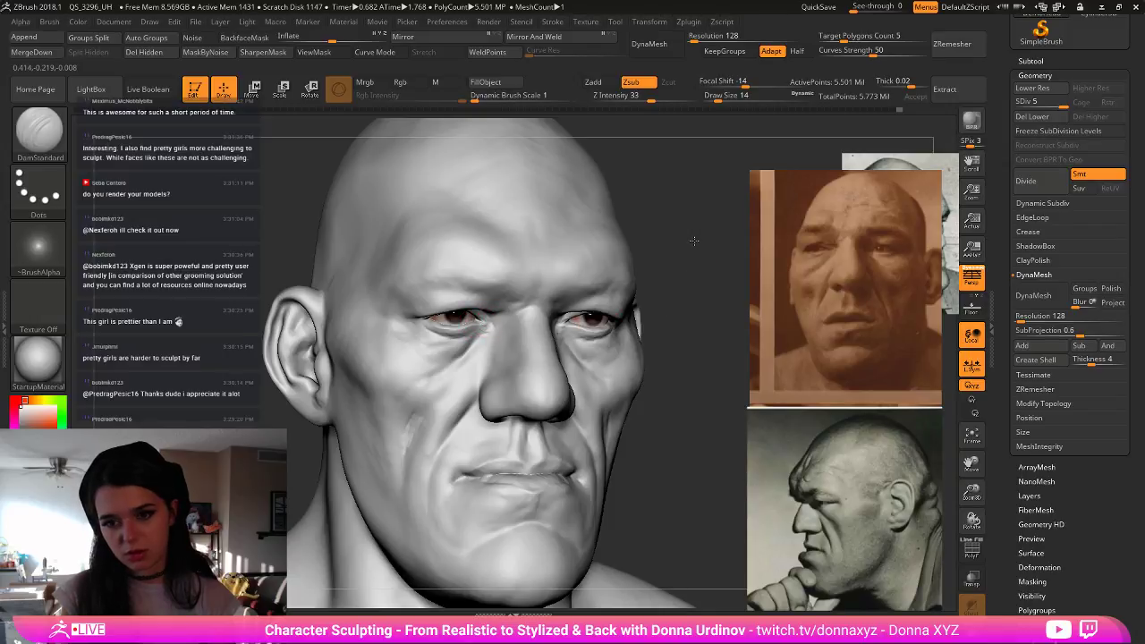
drag(694, 241, 592, 323)
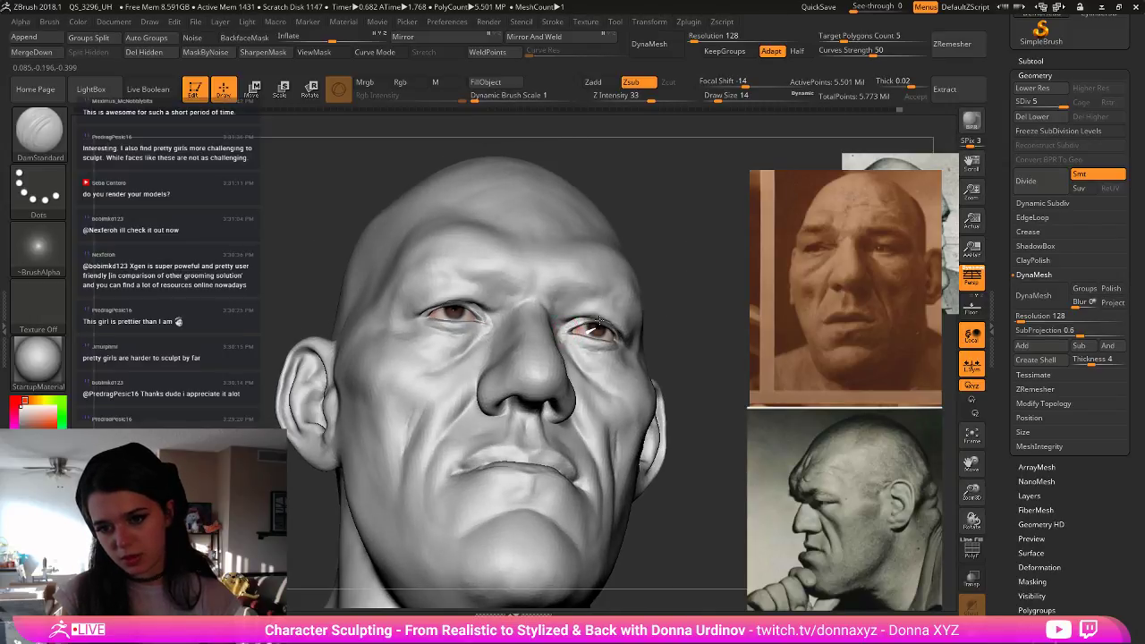
key(n)
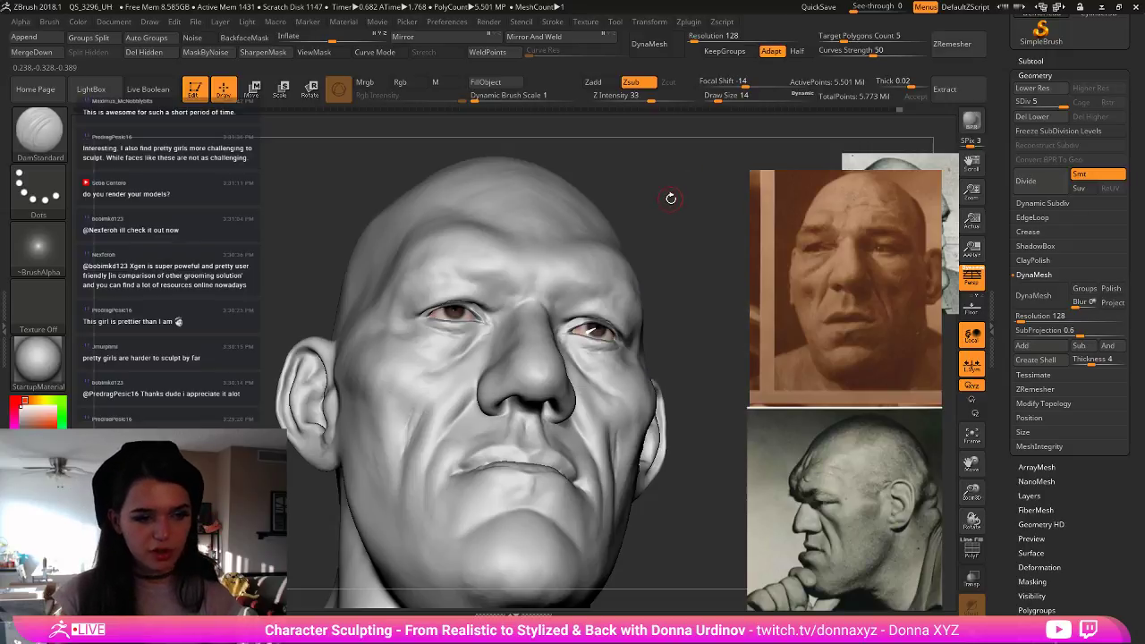
- Refine the upper eyelids using the Inflat brush at draw size 26 with smoothing
drag(671, 198, 644, 219)
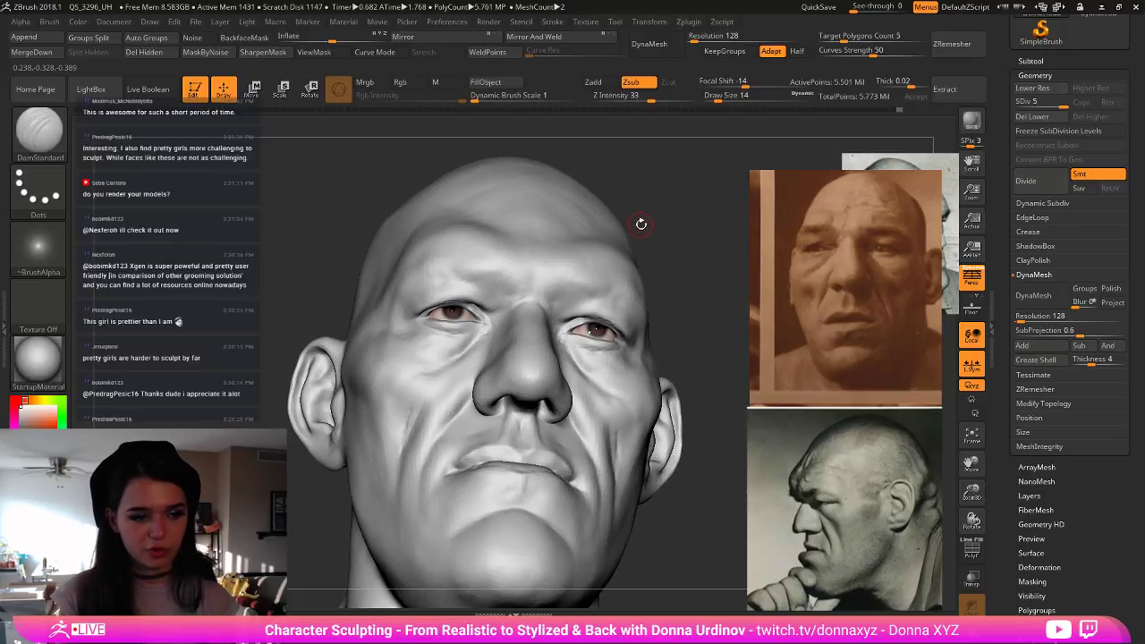
key(b)
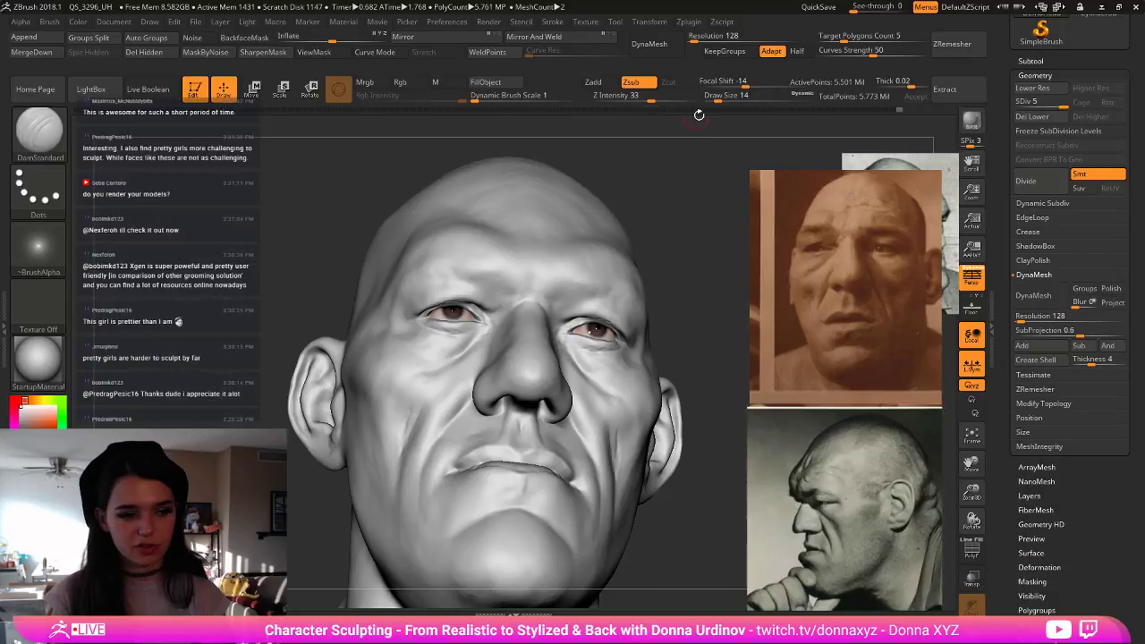
key(b)
key(i)
key(n)
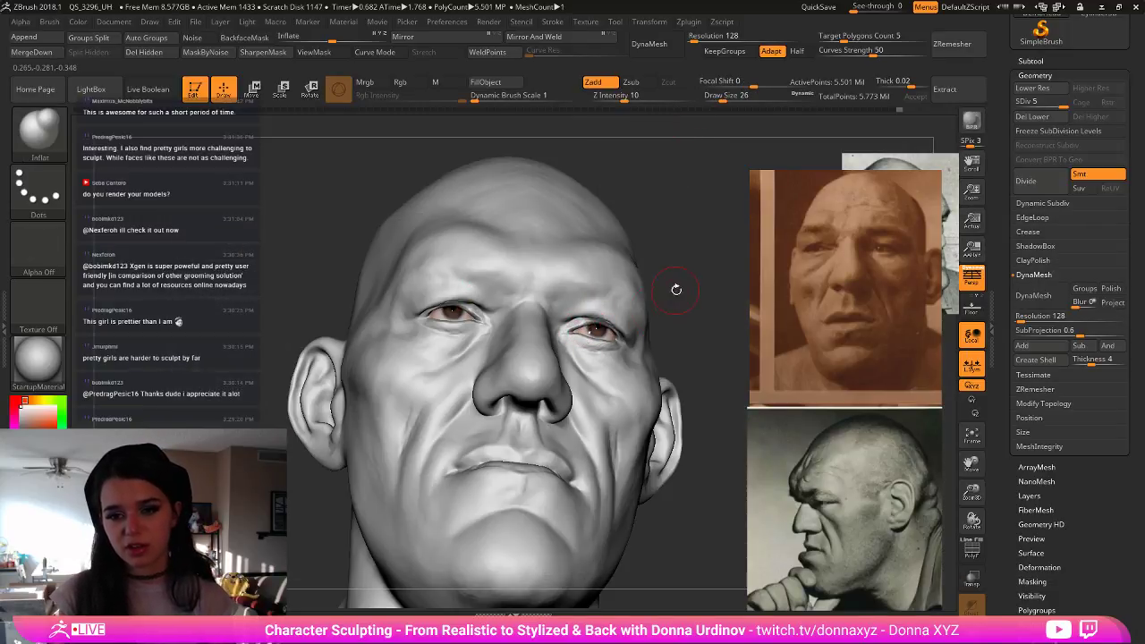
ctrl+drag(676, 289, 677, 305)
key(shift)
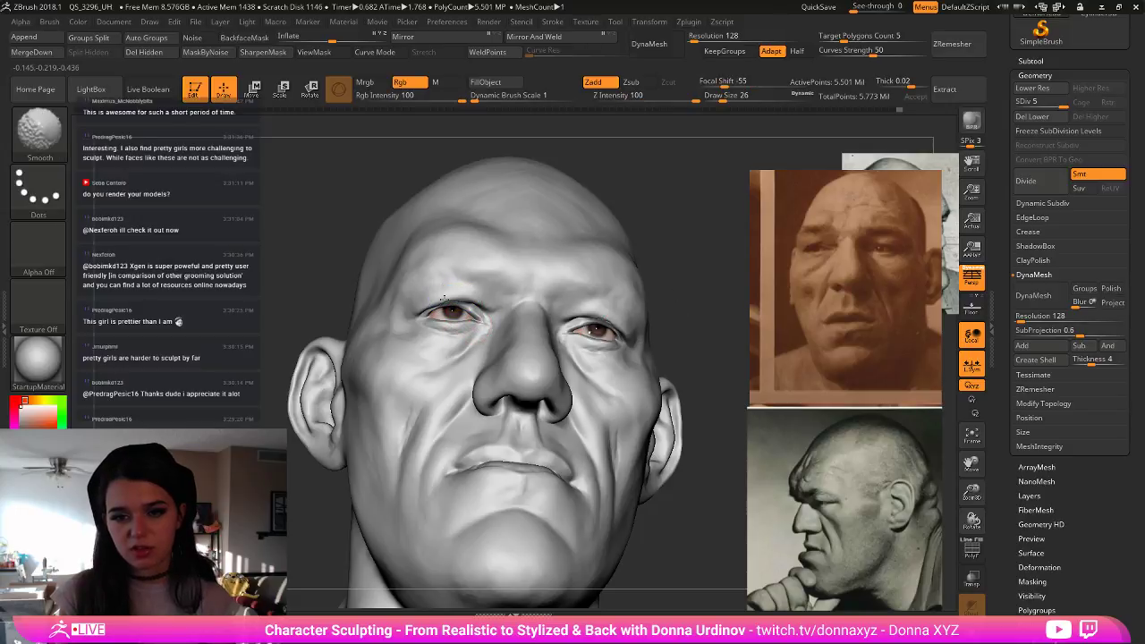
mouse_move(450, 299)
shift+mouse_down()
mouse_move(439, 302)
mouse_move(451, 310)
shift+mouse_up()
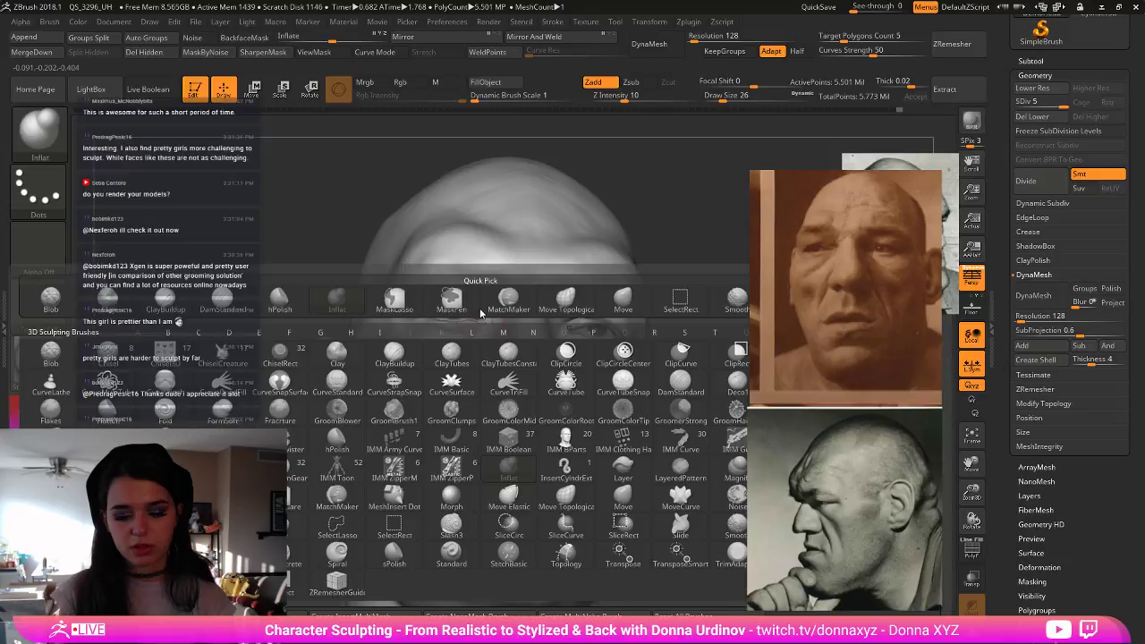
- Sharpen the upper eyelid edge and inner eye corner with the DamStandard brush at draw size 14
key(b)
click(478, 297)
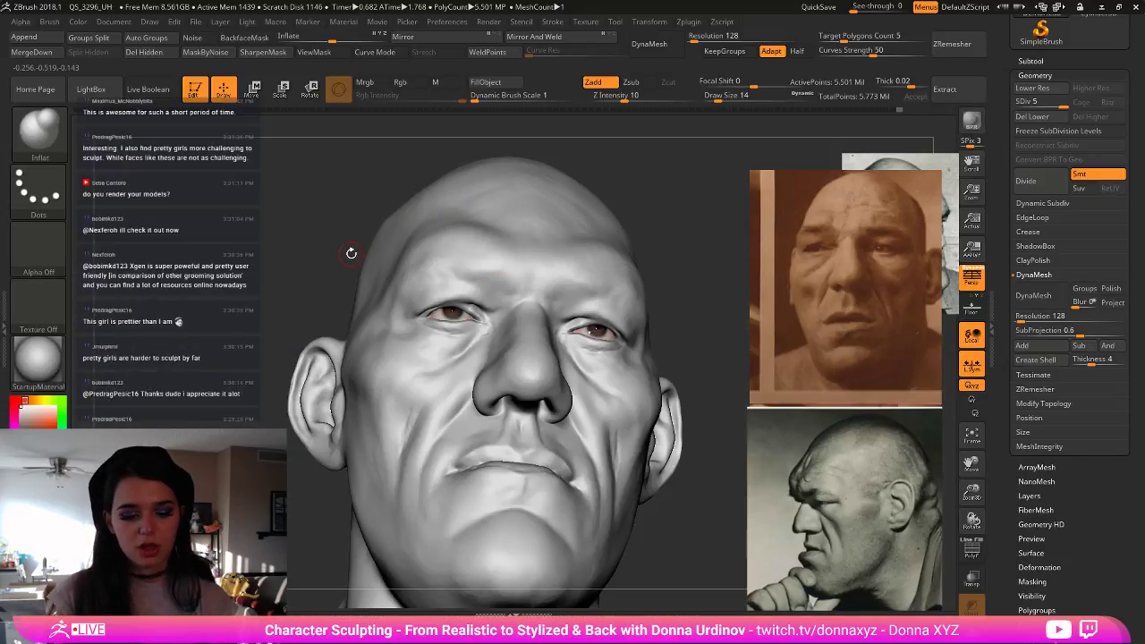
key(b)
key(d)
key(s)
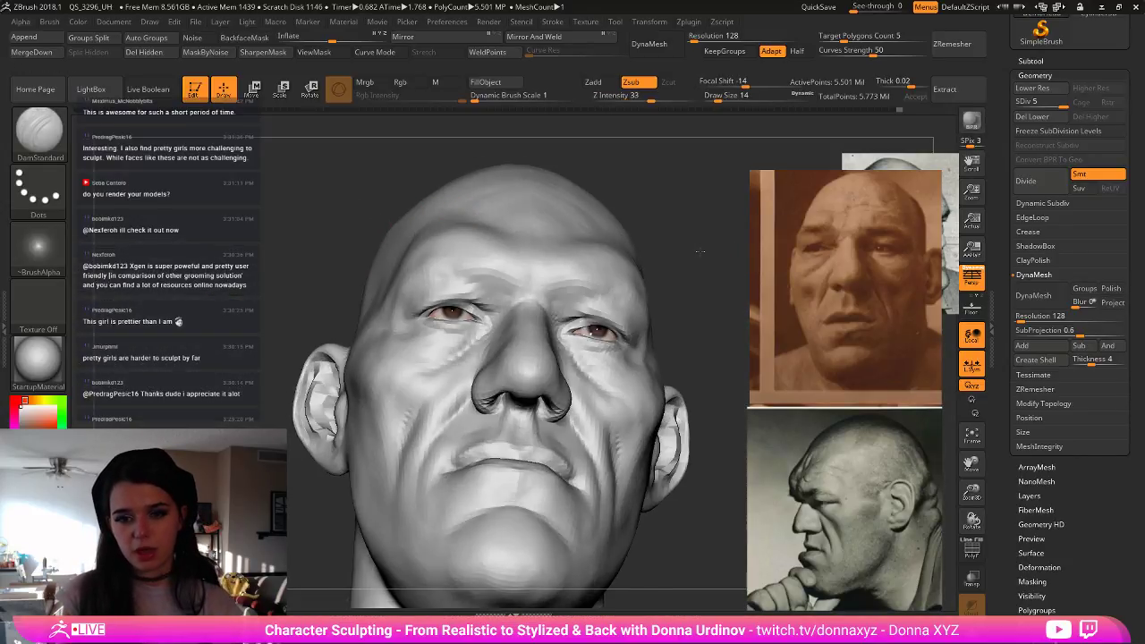
drag(700, 251, 703, 247)
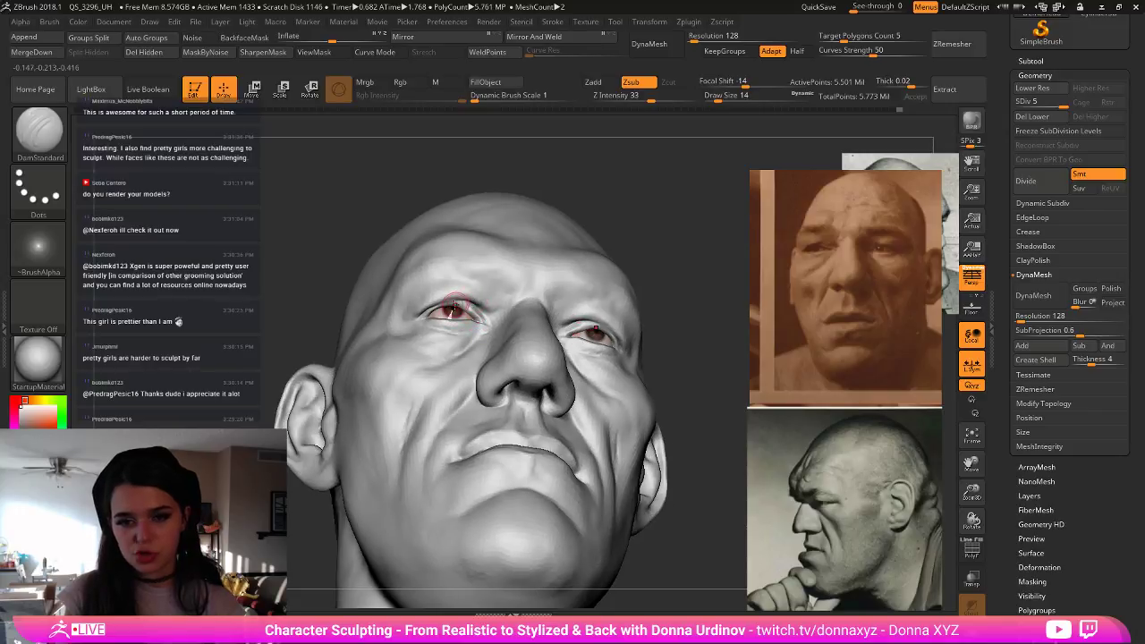
key(ctrl)
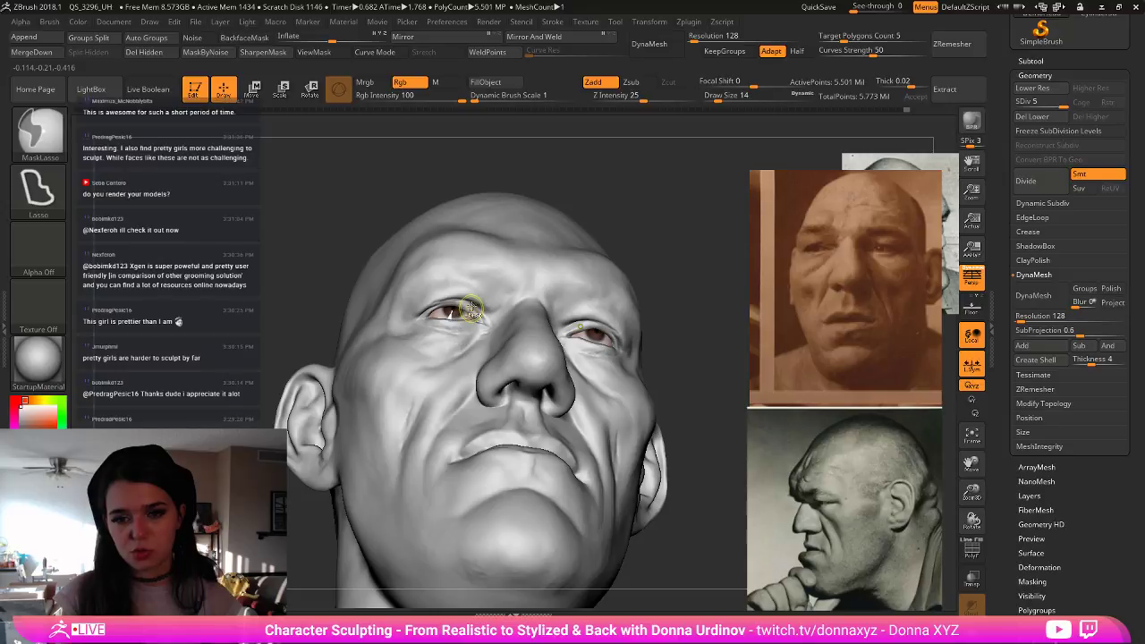
mouse_move(705, 317)
mouse_down()
mouse_move(731, 309)
mouse_move(509, 295)
mouse_up()
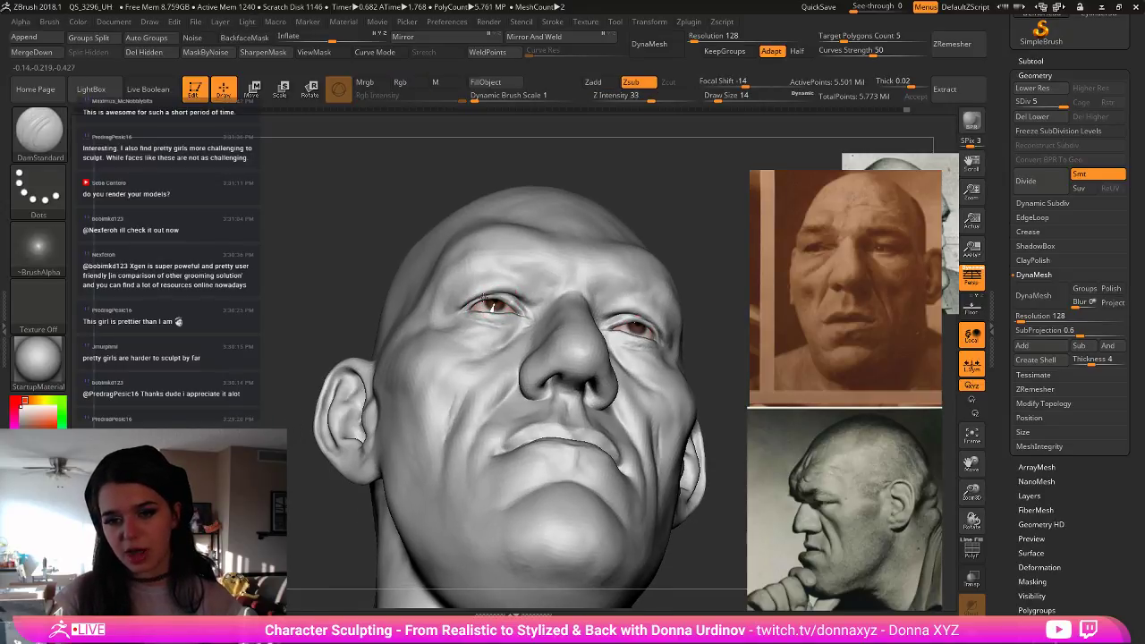
drag(525, 313, 501, 298)
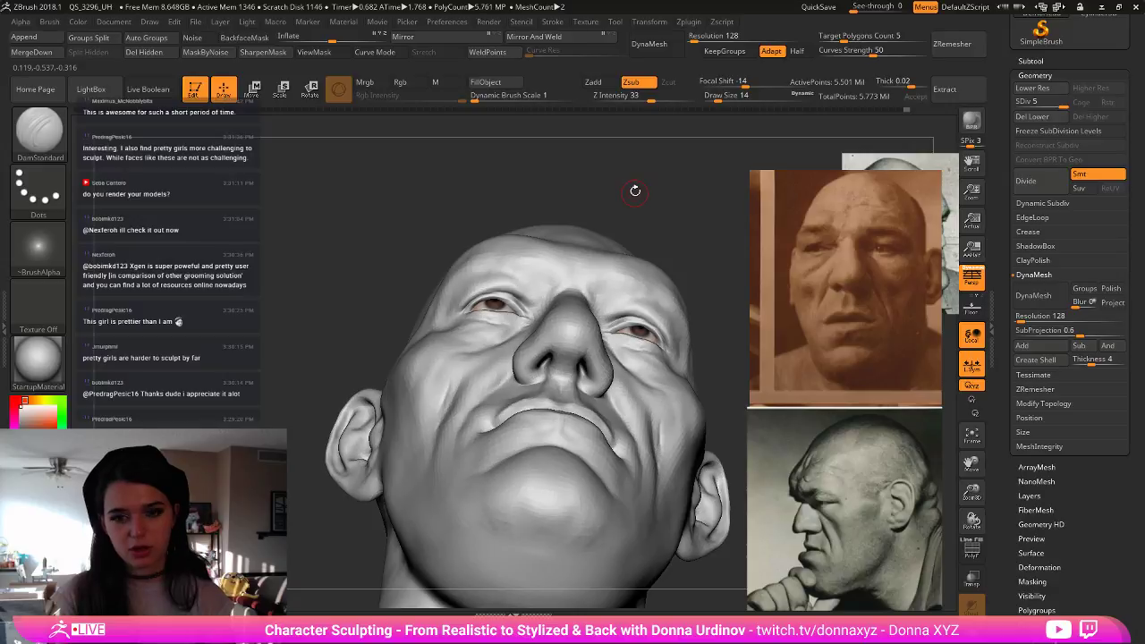
- Adjust the upper eyelid's curve from below with the Move brush, using draw sizes 26 and 18
key(b)
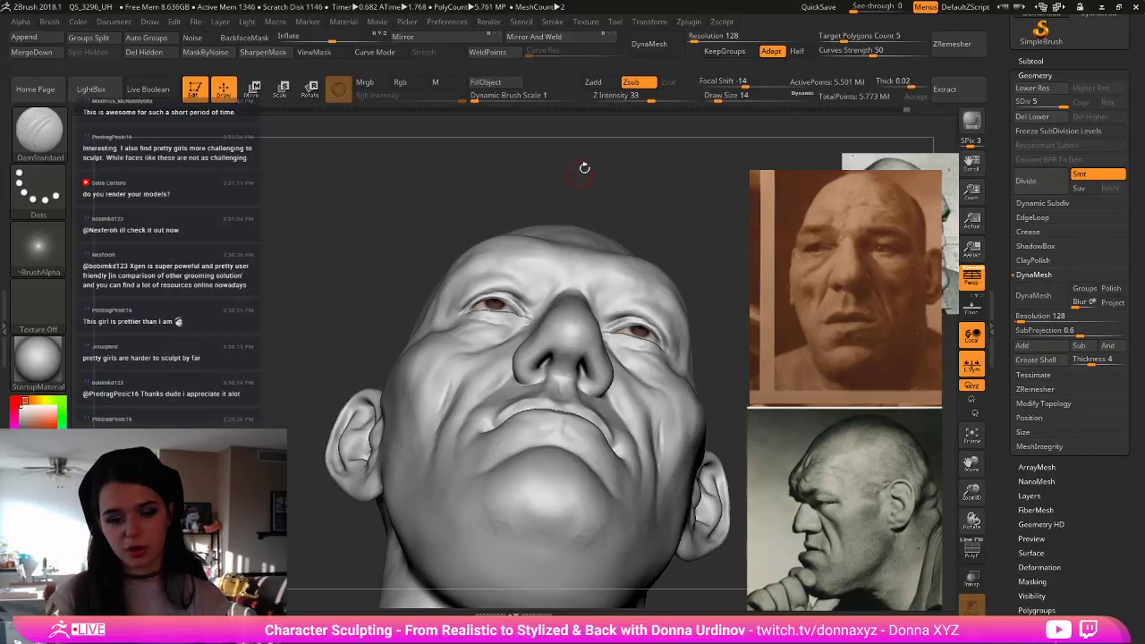
key(Escape)
key(b)
key(m)
key(v)
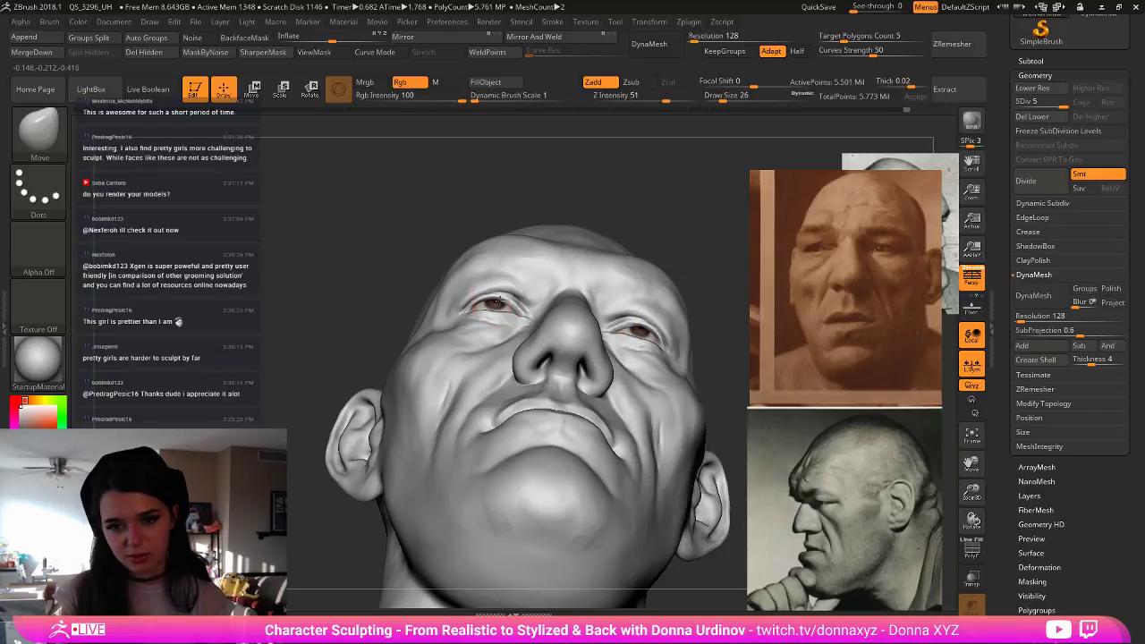
drag(614, 189, 581, 219)
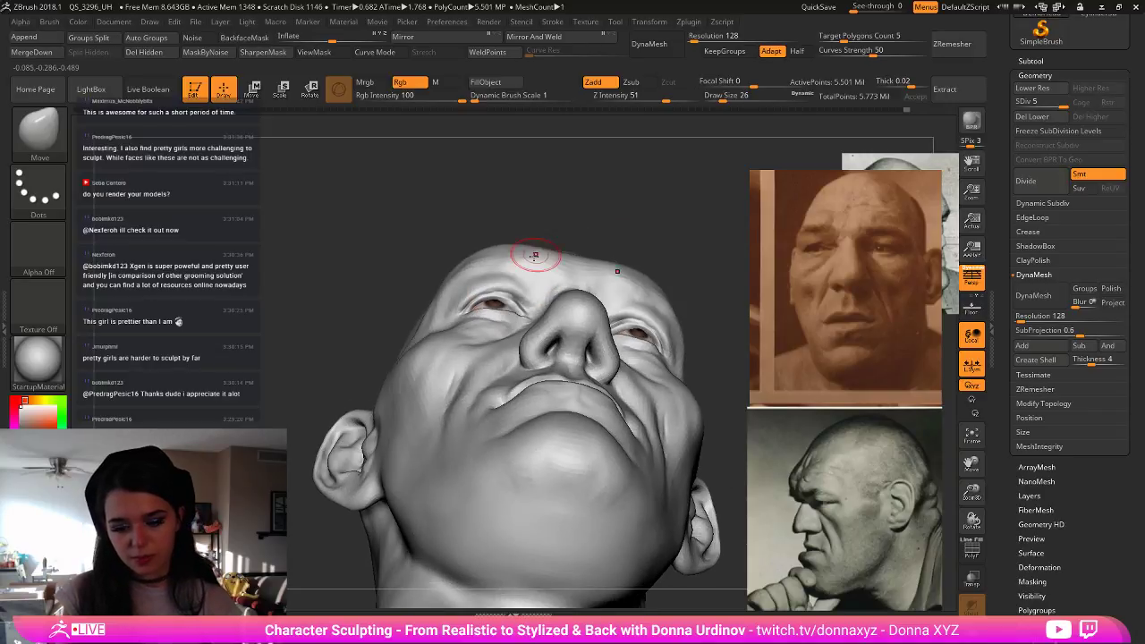
drag(498, 298, 495, 293)
key(])
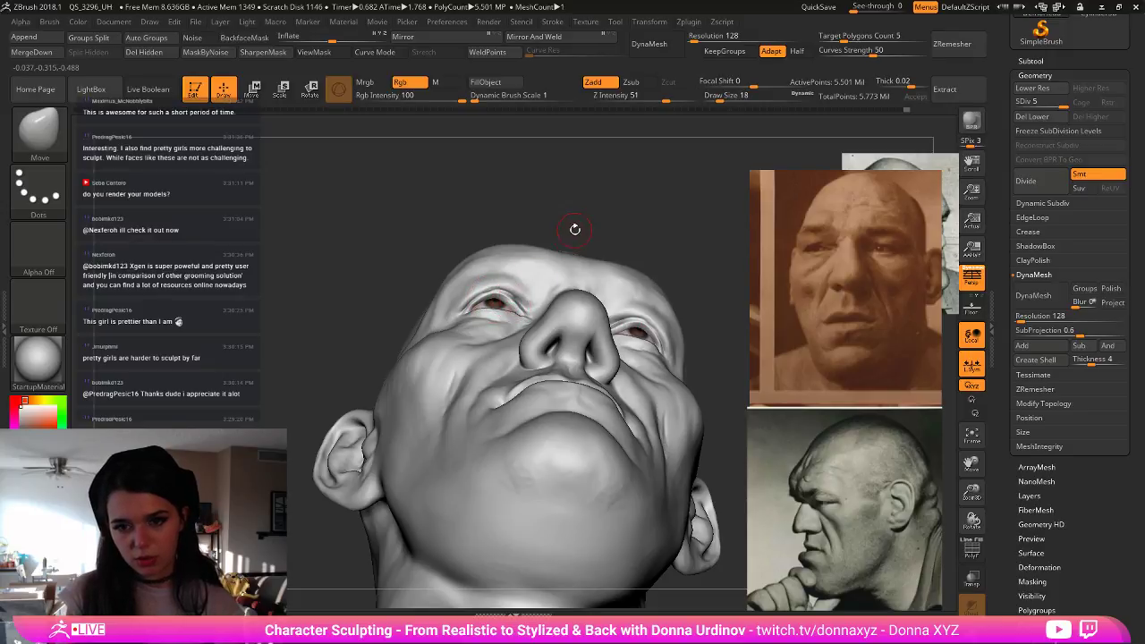
mouse_move(574, 230)
mouse_down()
mouse_move(574, 317)
mouse_move(557, 320)
mouse_up()
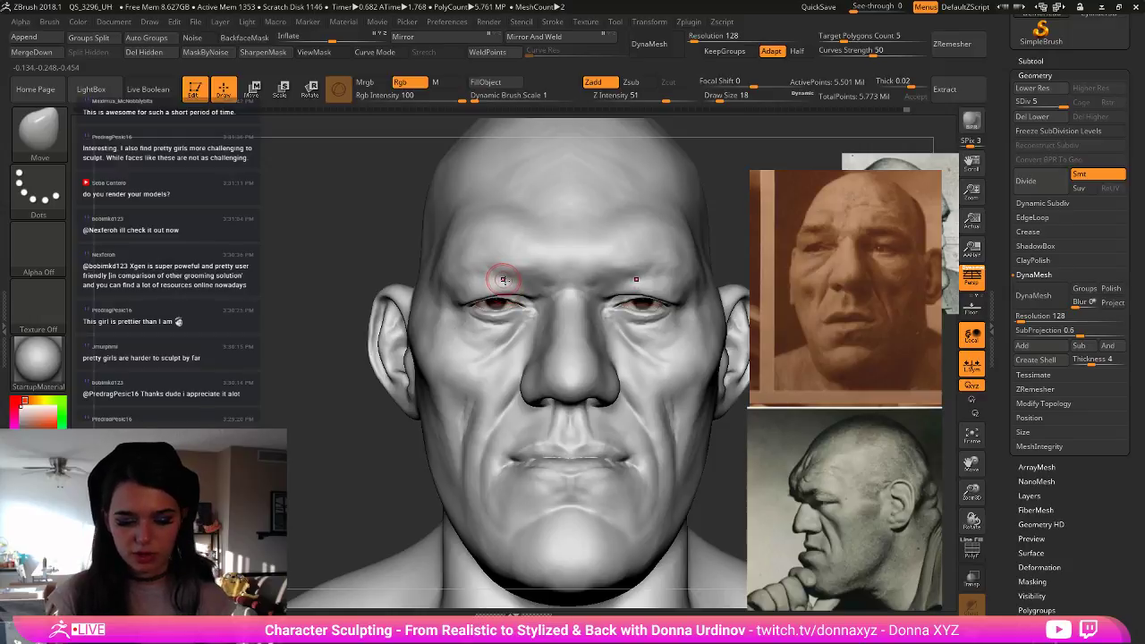
- Reshape the upper eyelids on subdivision level 3 using the Move Topological brush at draw size 26
key(b)
key(m)
key(t)
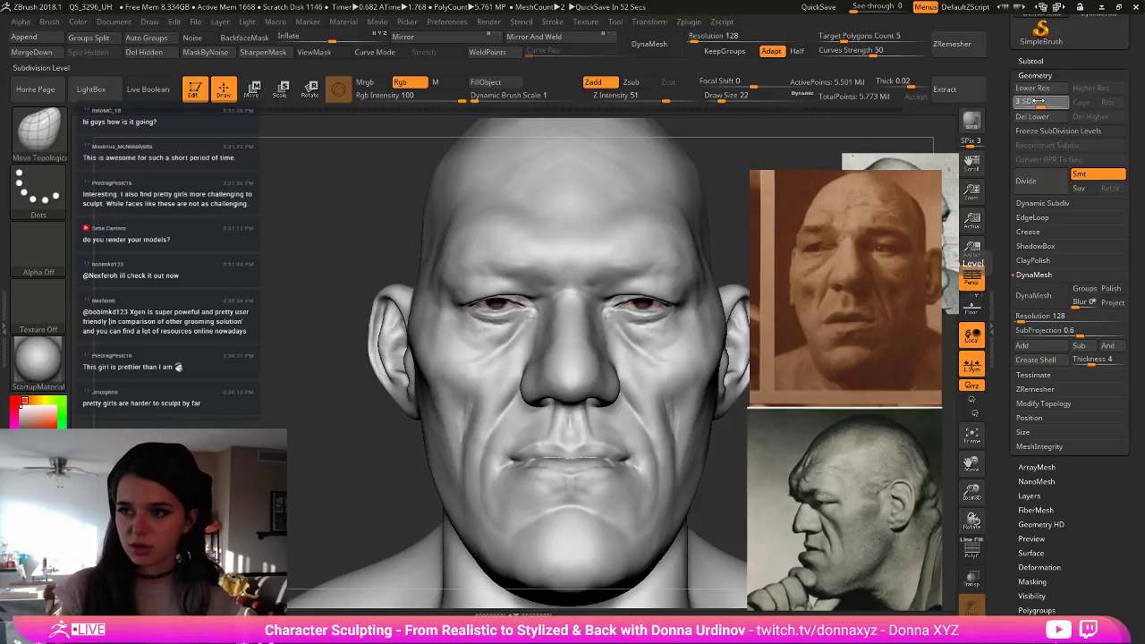
key(shift+d)
key(shift+d)
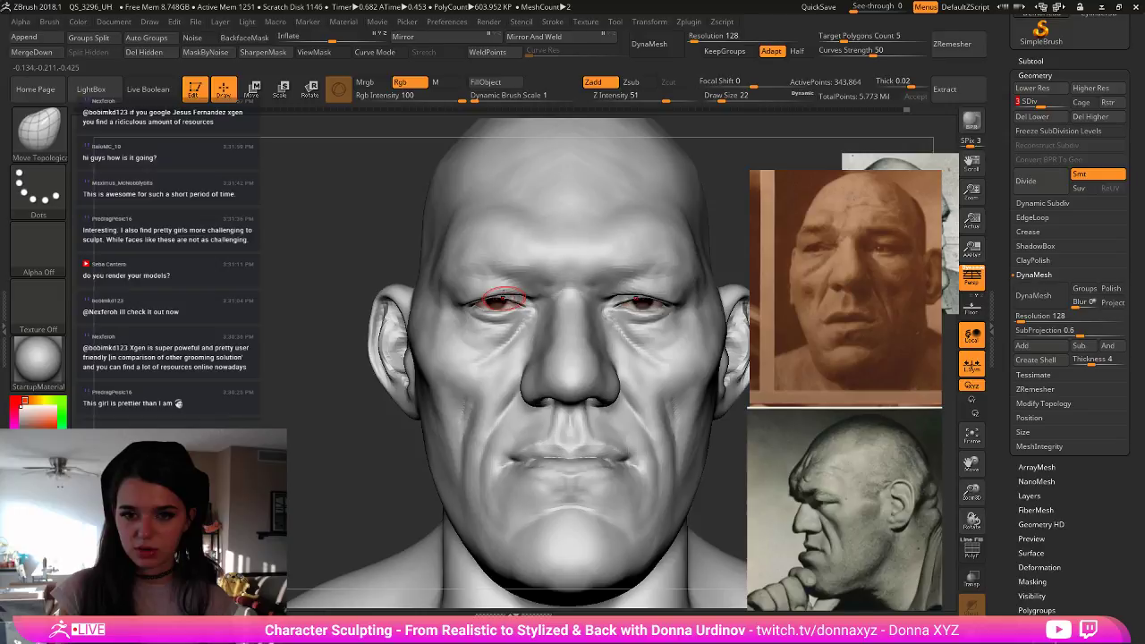
key(bracketleft)
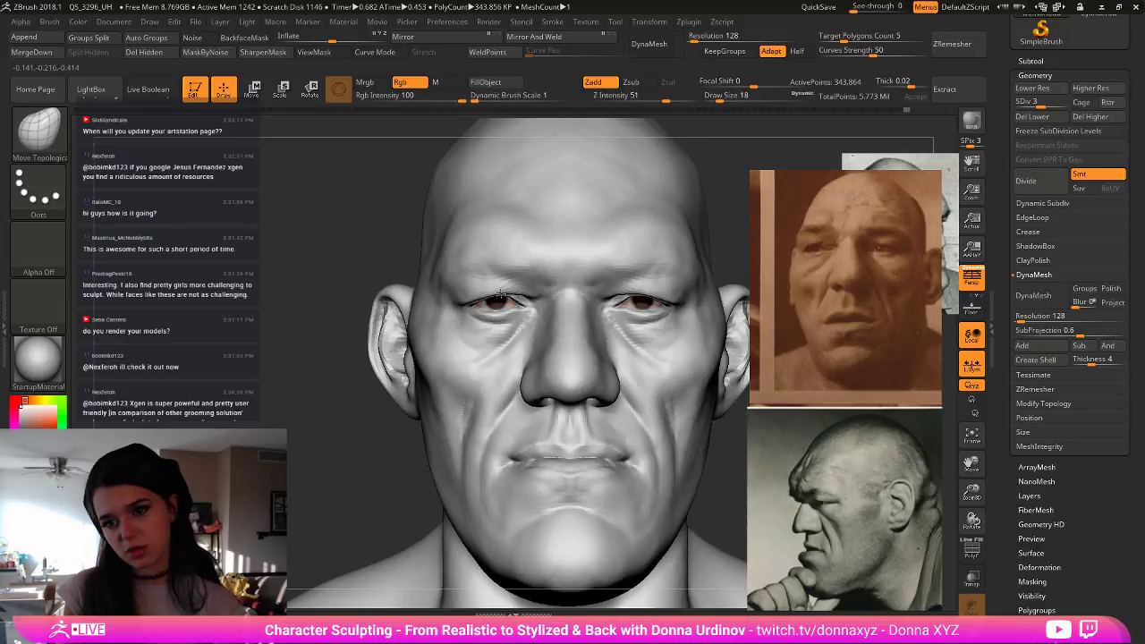
key(bracketright)
key(bracketright)
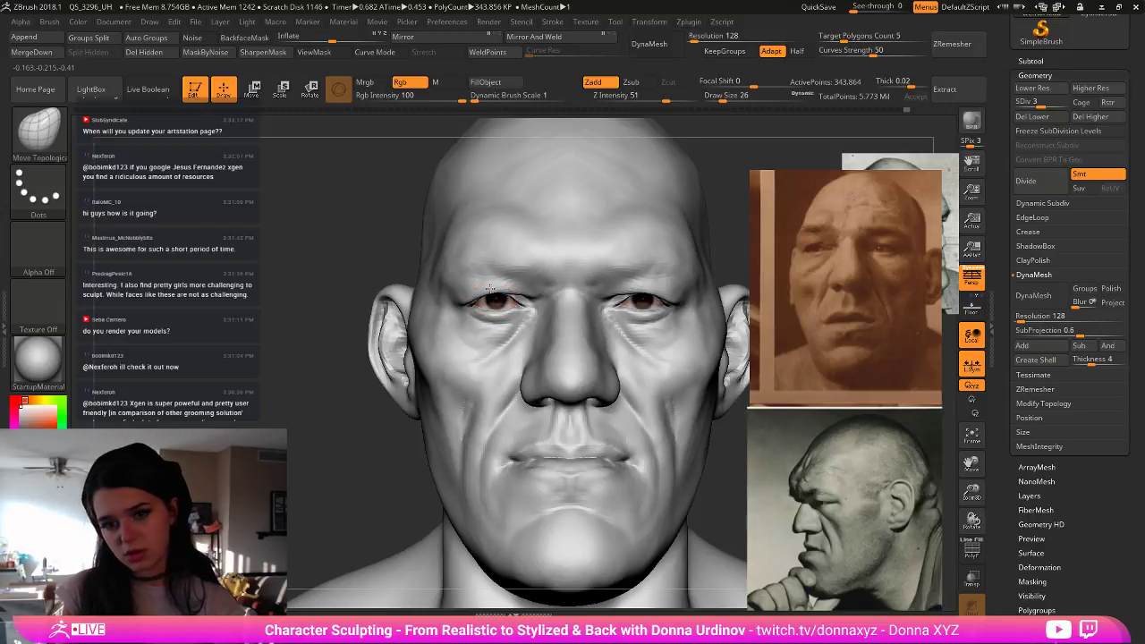
mouse_move(489, 288)
mouse_down()
mouse_move(529, 308)
mouse_move(512, 310)
mouse_up()
key(shift)
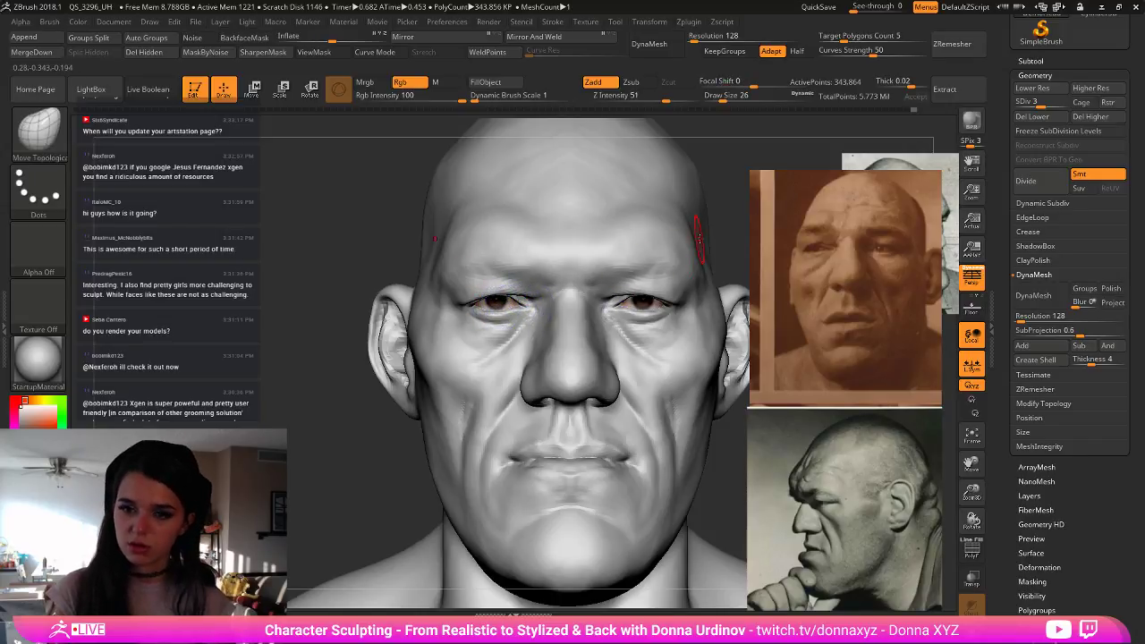
key(f)
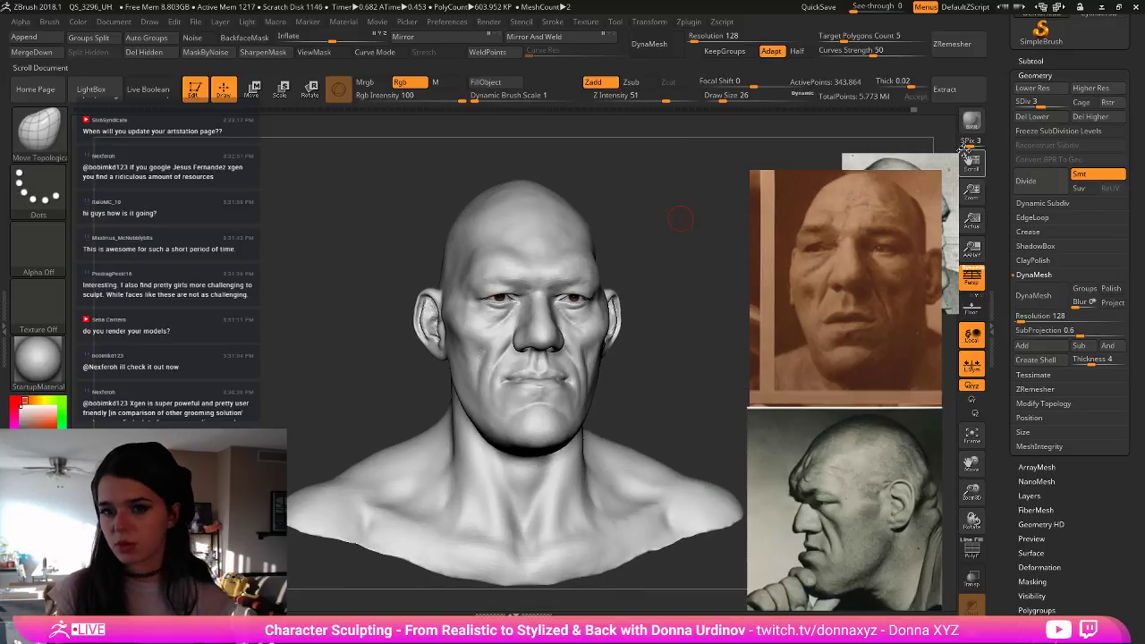
- Return to subdivision level 5 and adjust the upper eyelids with the Move Topological brush at draw size 14
key(ctrl+d)
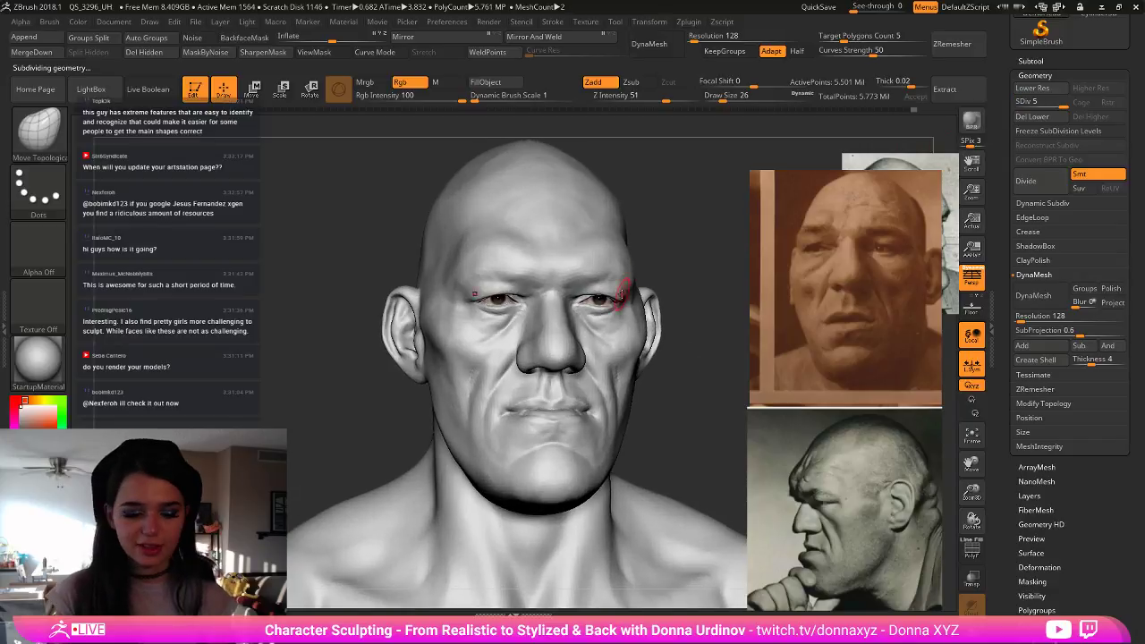
key(b)
click(628, 302)
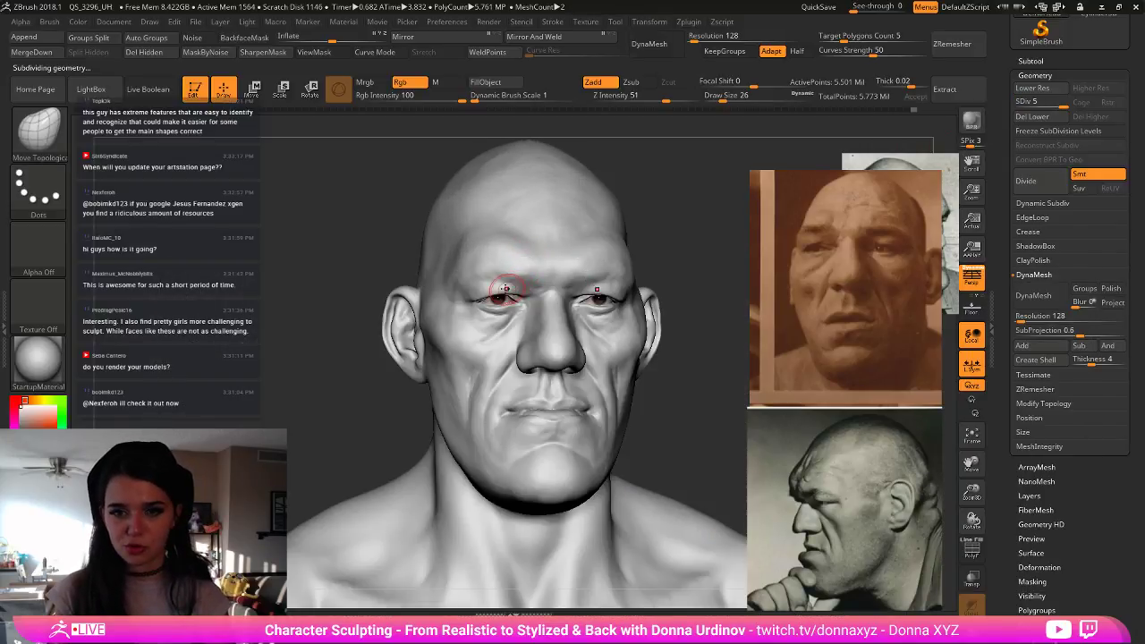
mouse_move(736, 231)
mouse_down()
mouse_move(671, 258)
mouse_move(702, 239)
mouse_up()
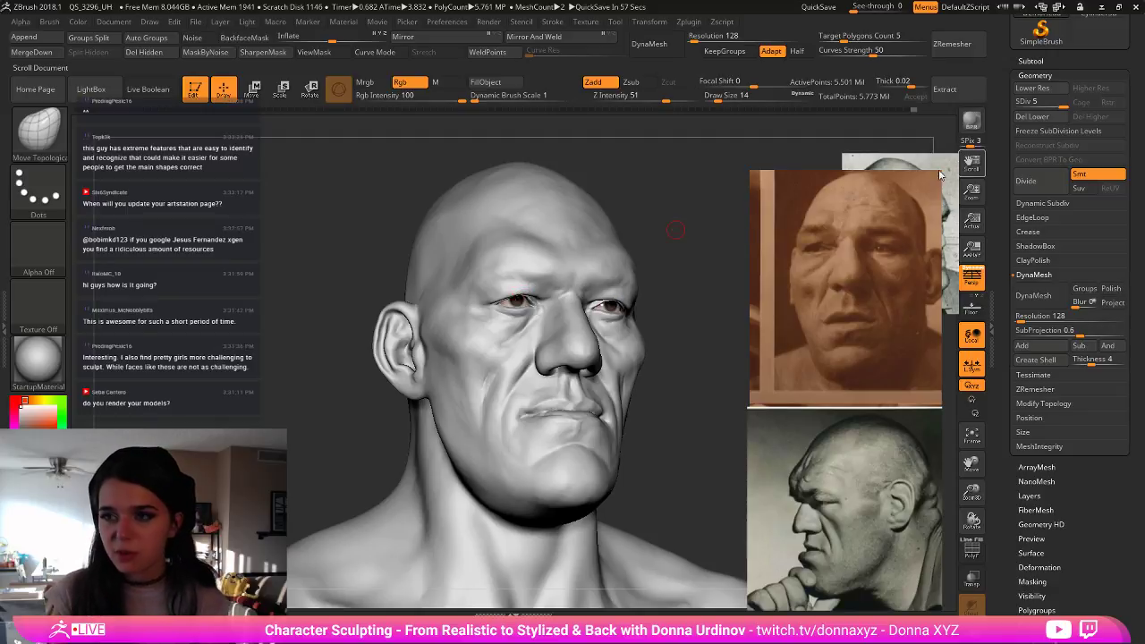
- Switch to subdivision level 4 and refine the upper eyelid contour with the Move Topological brush at draw size 10
drag(1063, 101, 1055, 101)
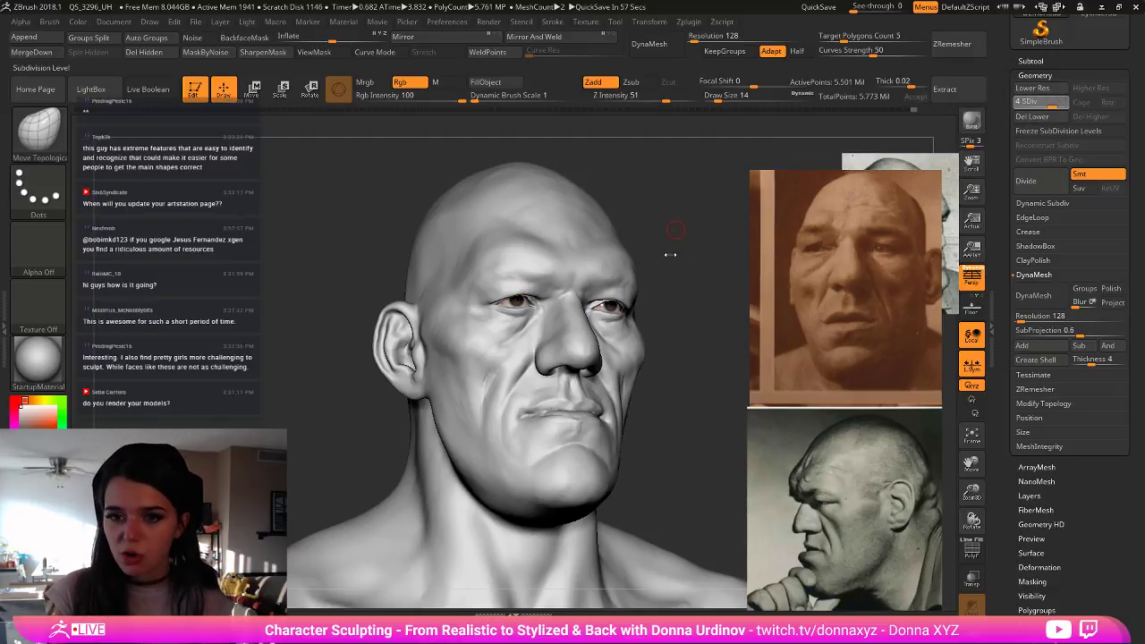
alt+drag(705, 253, 715, 273)
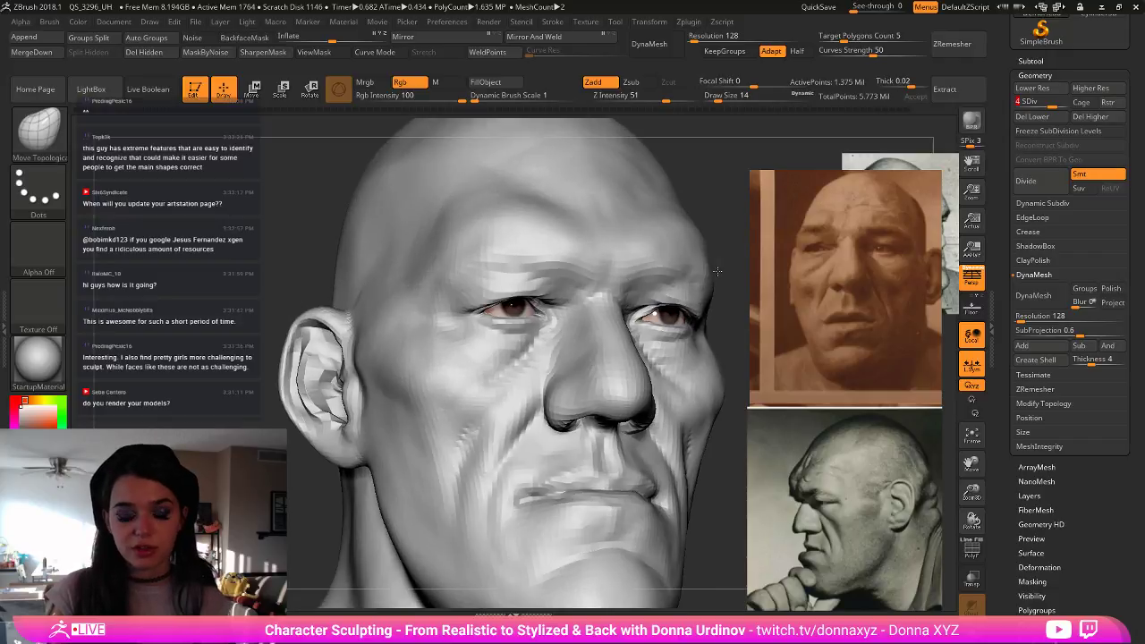
key(bracketright)
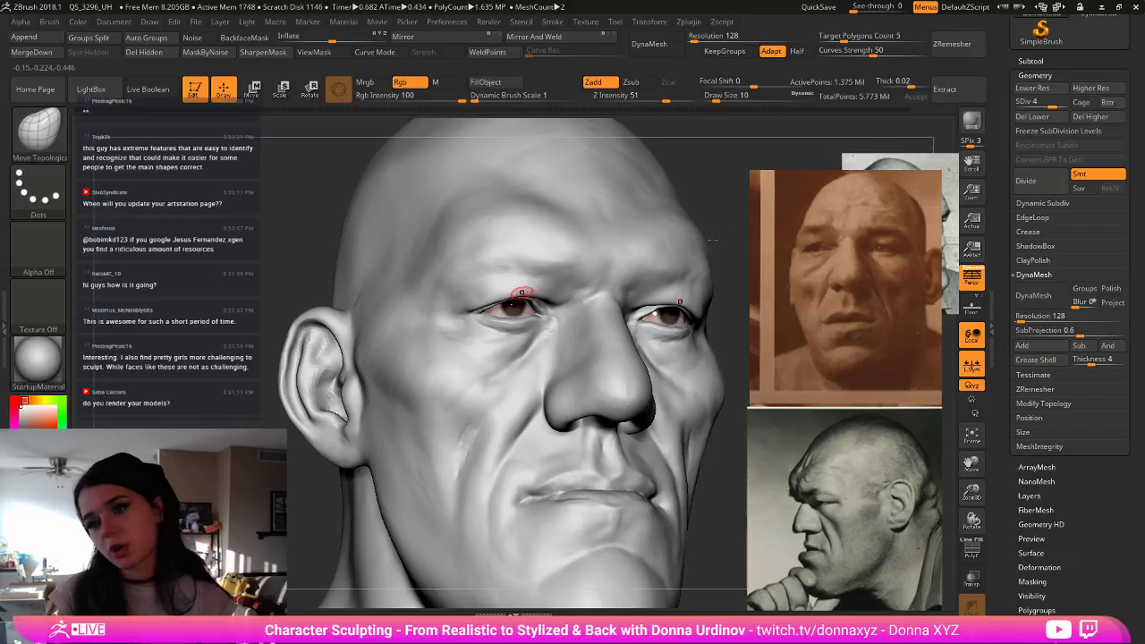
mouse_move(709, 216)
mouse_down()
mouse_move(689, 173)
mouse_move(617, 234)
mouse_move(519, 286)
mouse_up()
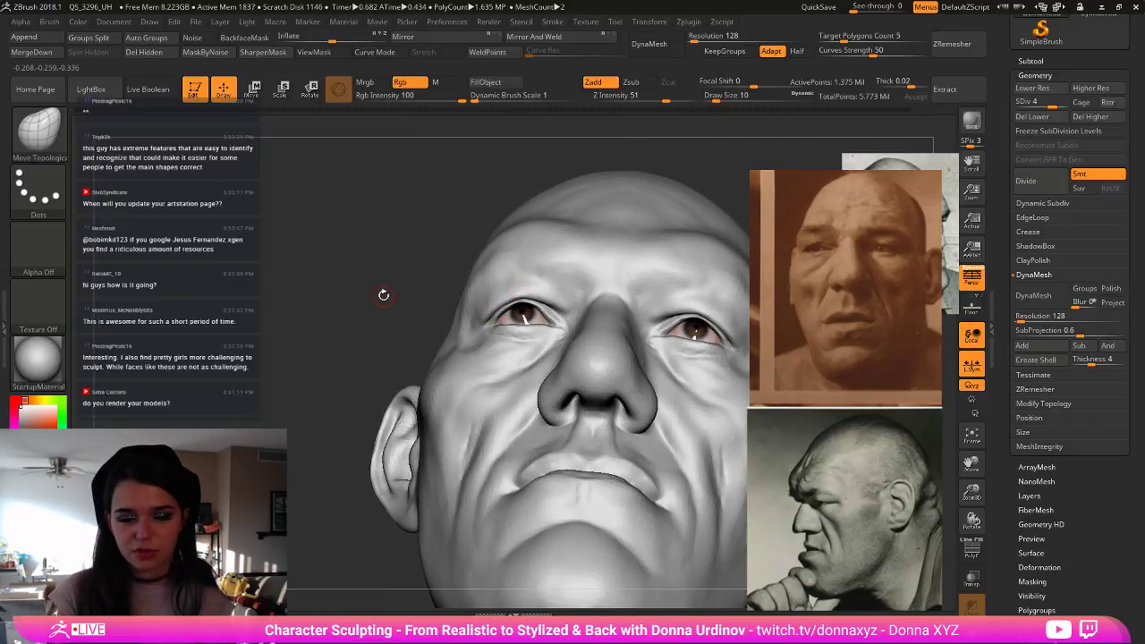
- Flatten the upper eyelid edges from below with the hPolish brush, using draw sizes 10 and 9
mouse_move(383, 295)
mouse_down()
mouse_move(409, 295)
mouse_move(394, 291)
mouse_move(452, 267)
mouse_move(529, 276)
mouse_up()
key(b)
key(h)
key(p)
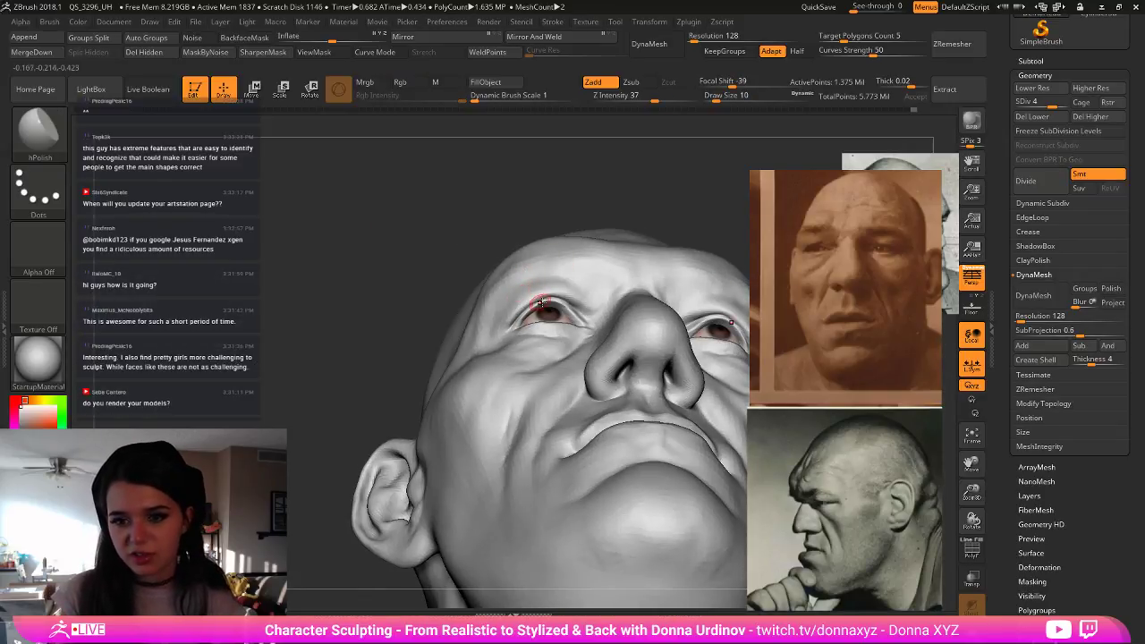
key([)
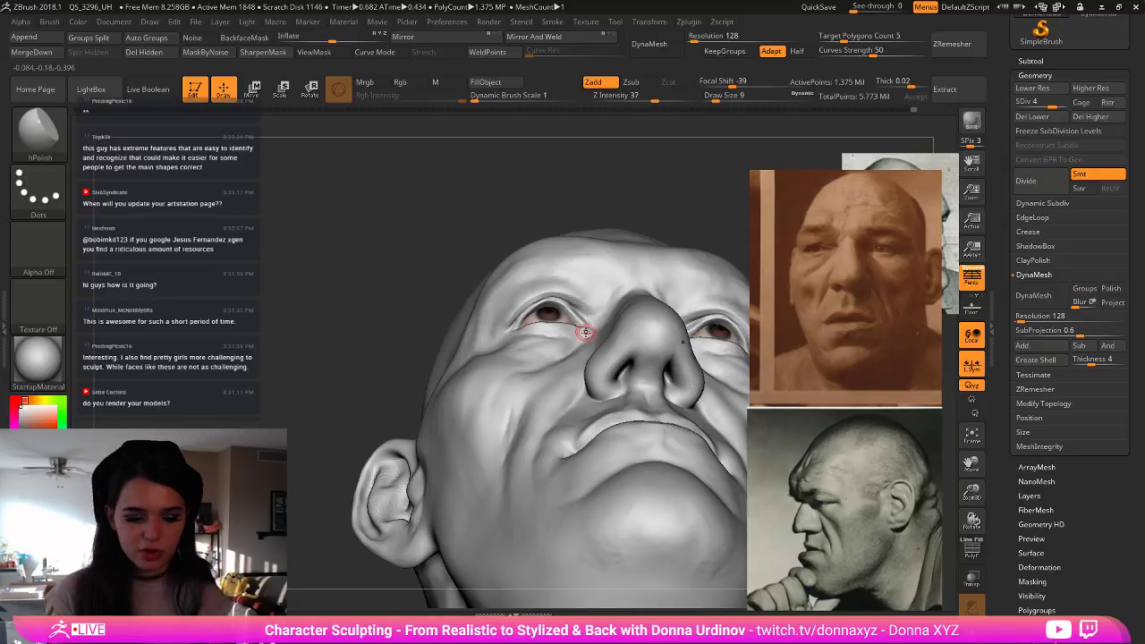
- Build up the skin above the upper eyelids with the ClayBuildup brush at draw size 10, then smooth it
key(b)
key(c)
key(b)
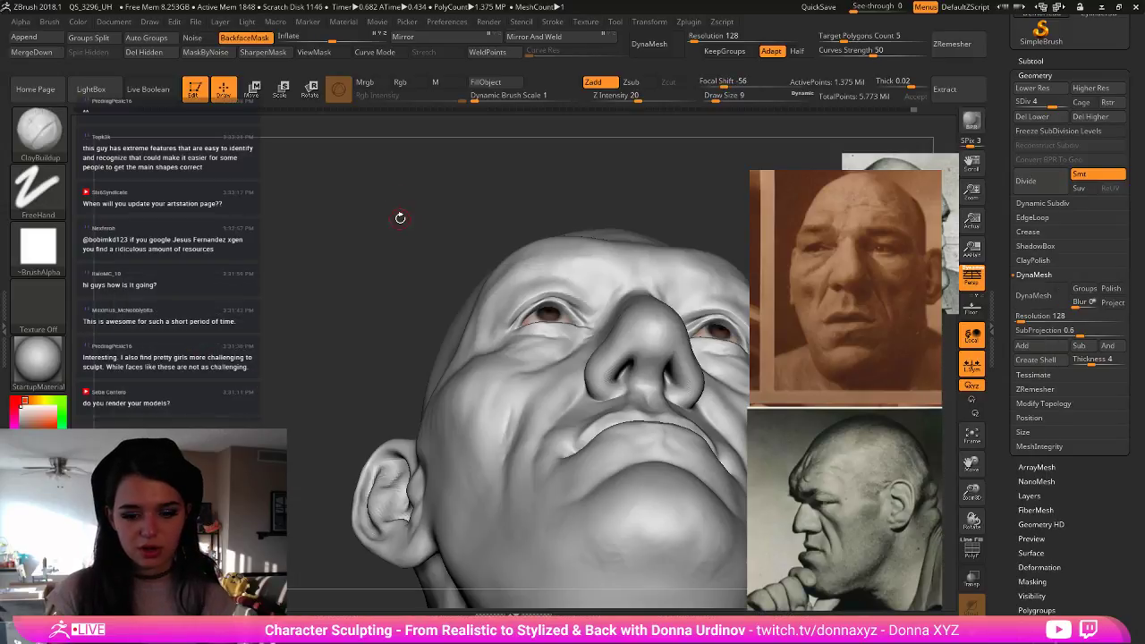
drag(397, 218, 523, 295)
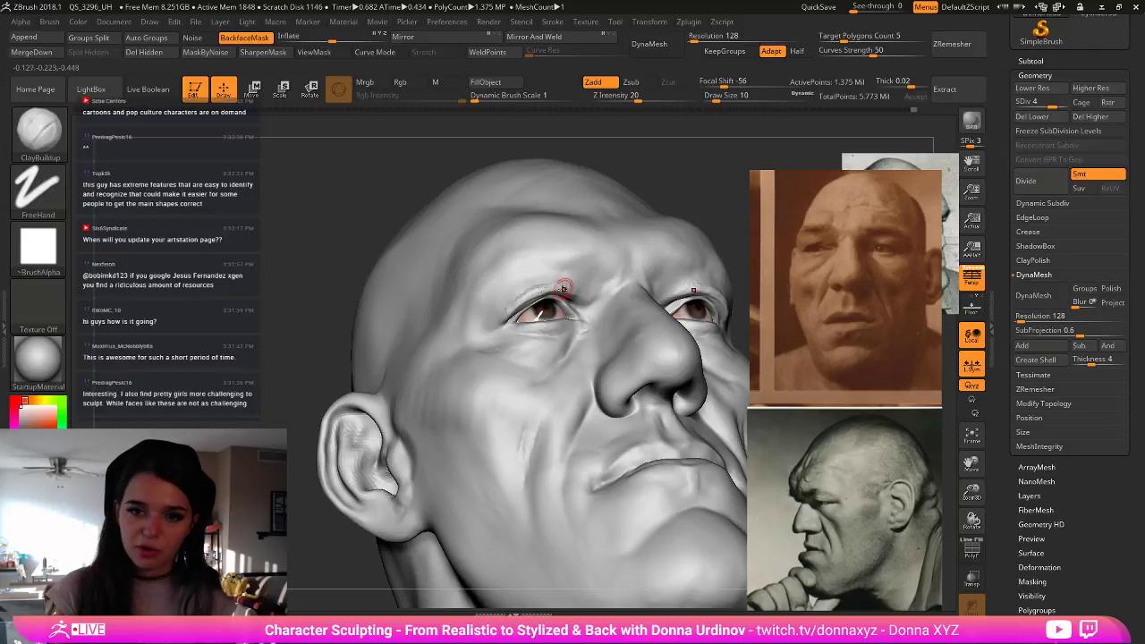
key(shift)
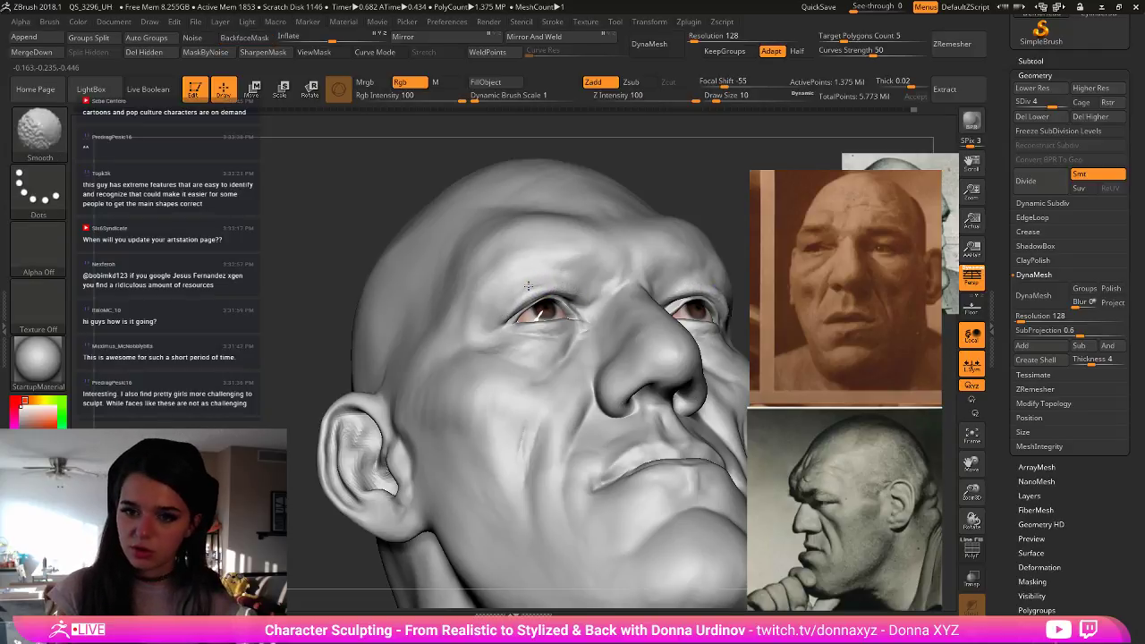
- Define the outer corners of the eyes with ClayBuildup and DamStandard strokes at draw size 18, smoothing as needed
mouse_move(690, 194)
alt+mouse_down()
mouse_move(674, 235)
mouse_move(706, 244)
alt+mouse_up()
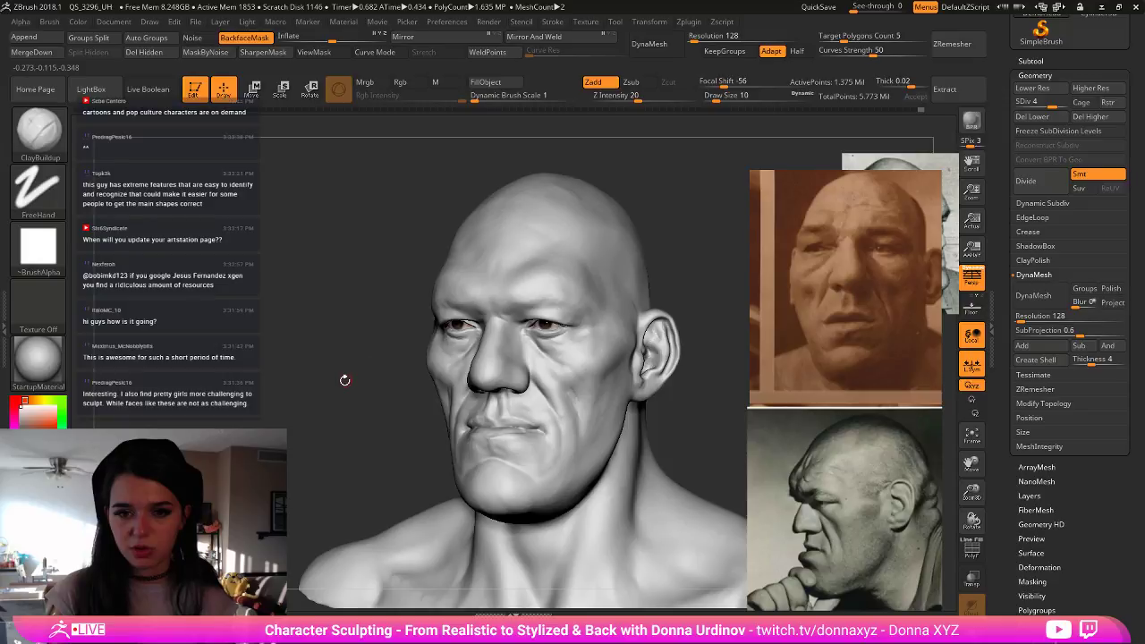
alt+drag(344, 380, 351, 420)
drag(570, 323, 632, 320)
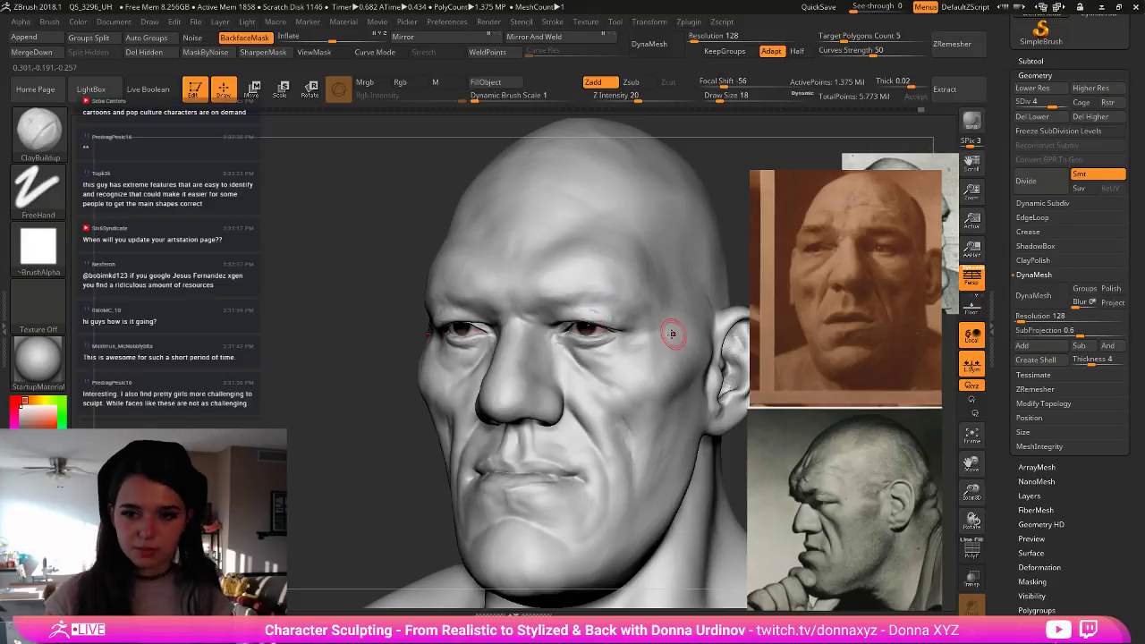
key(b)
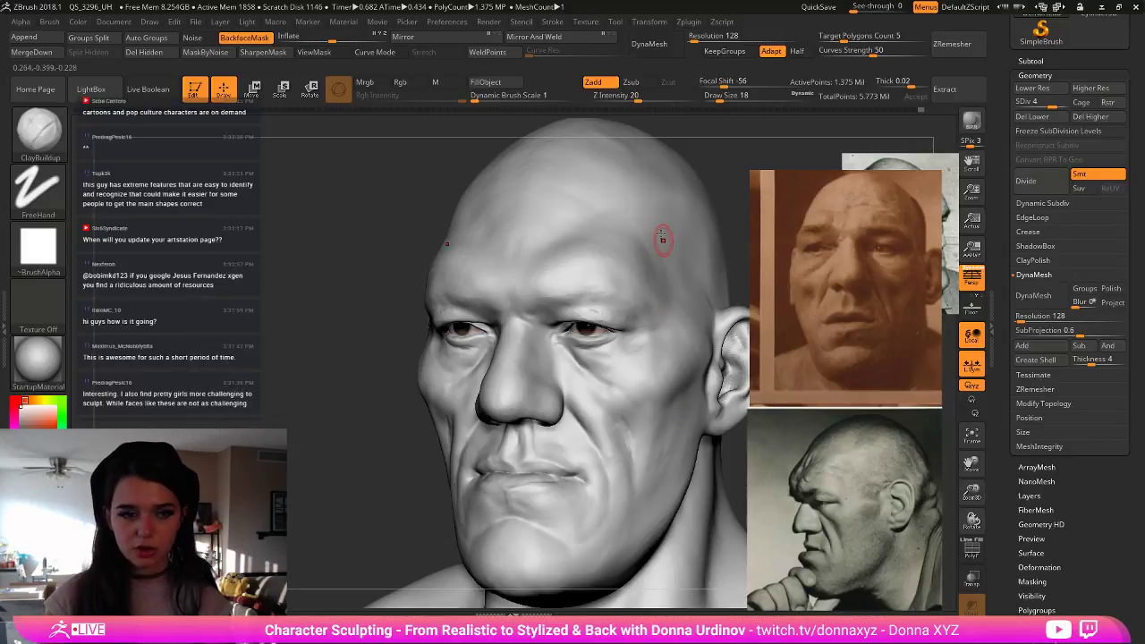
key(b)
key(d)
key(s)
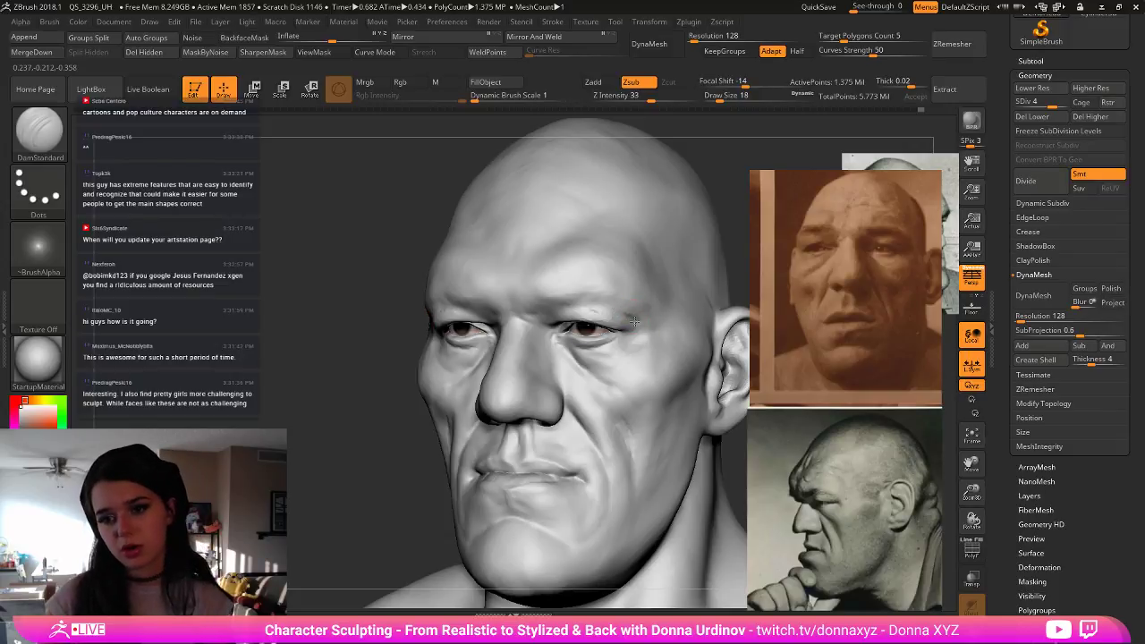
drag(634, 322, 635, 329)
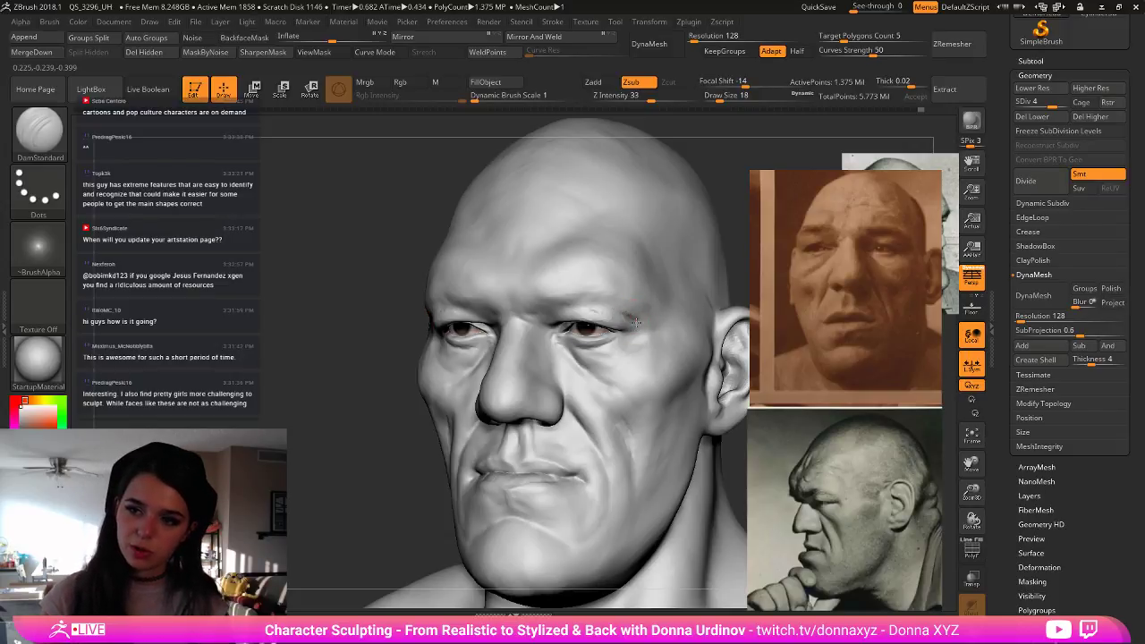
shift+drag(635, 318, 641, 327)
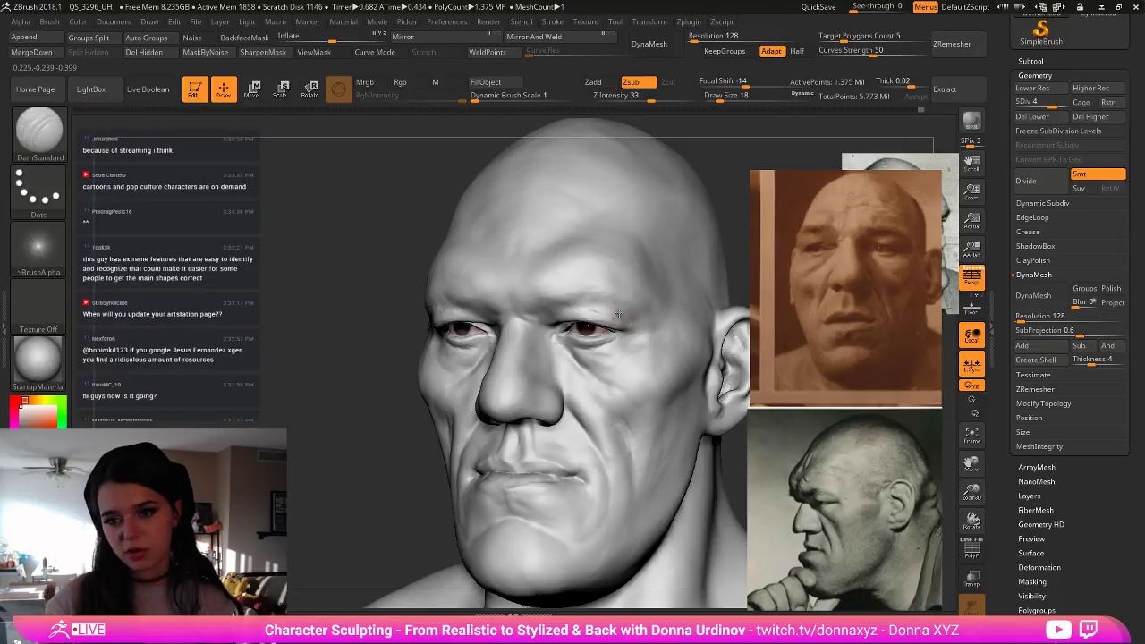
key(shift)
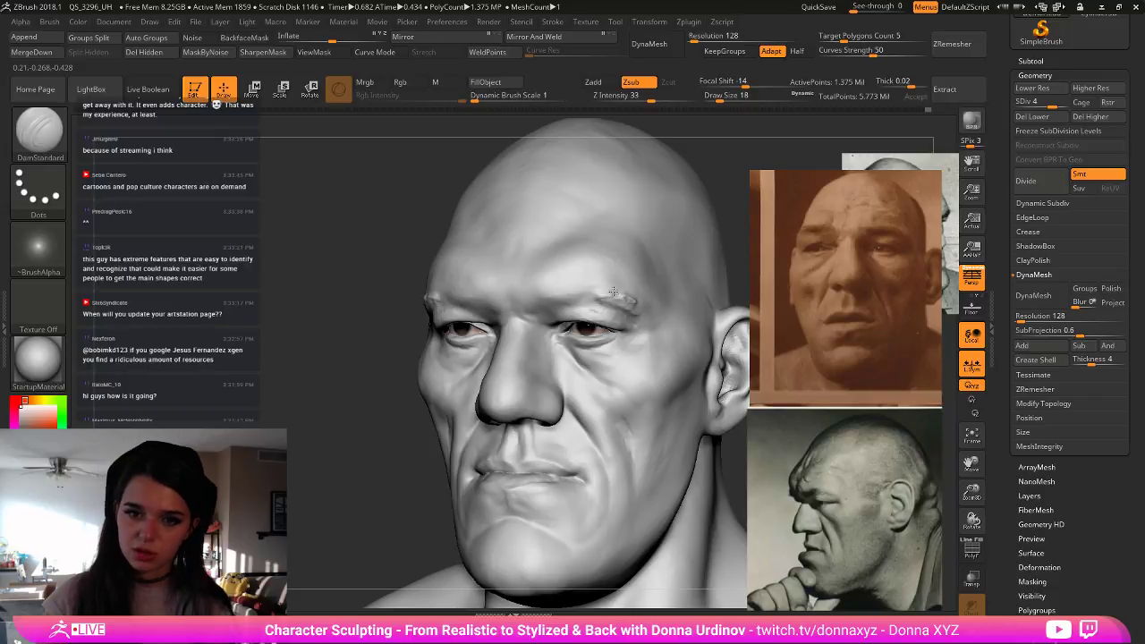
- Raise a ridge along the outer brows with DamStandard, and flatten it with hPolish at draw size 22 plus smoothing
drag(607, 292, 638, 297)
key(b)
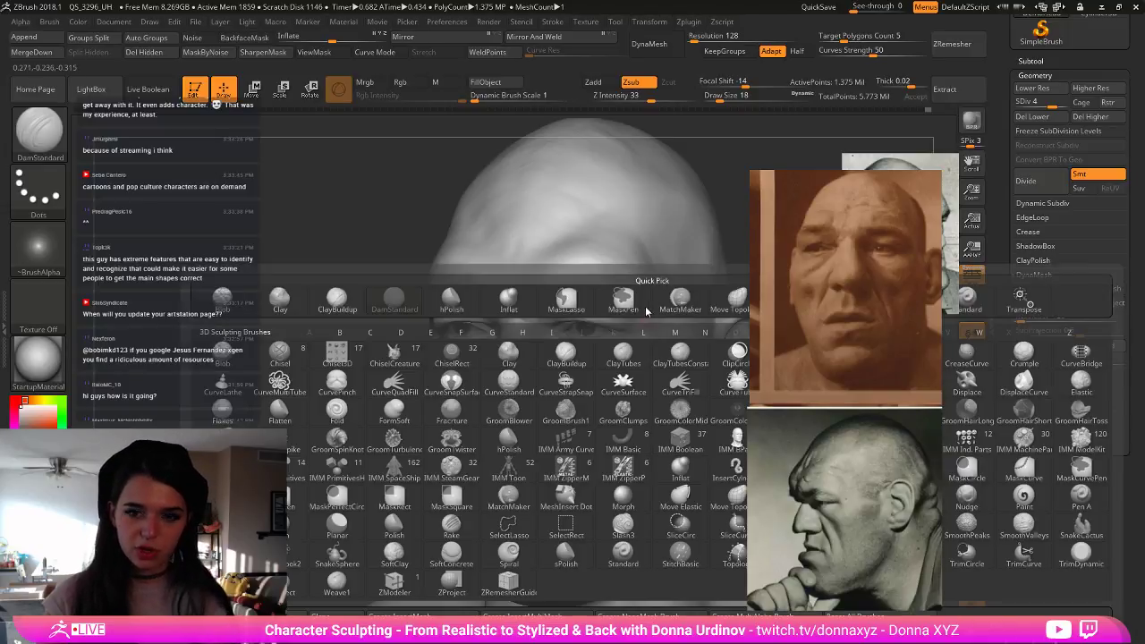
key(h)
key(p)
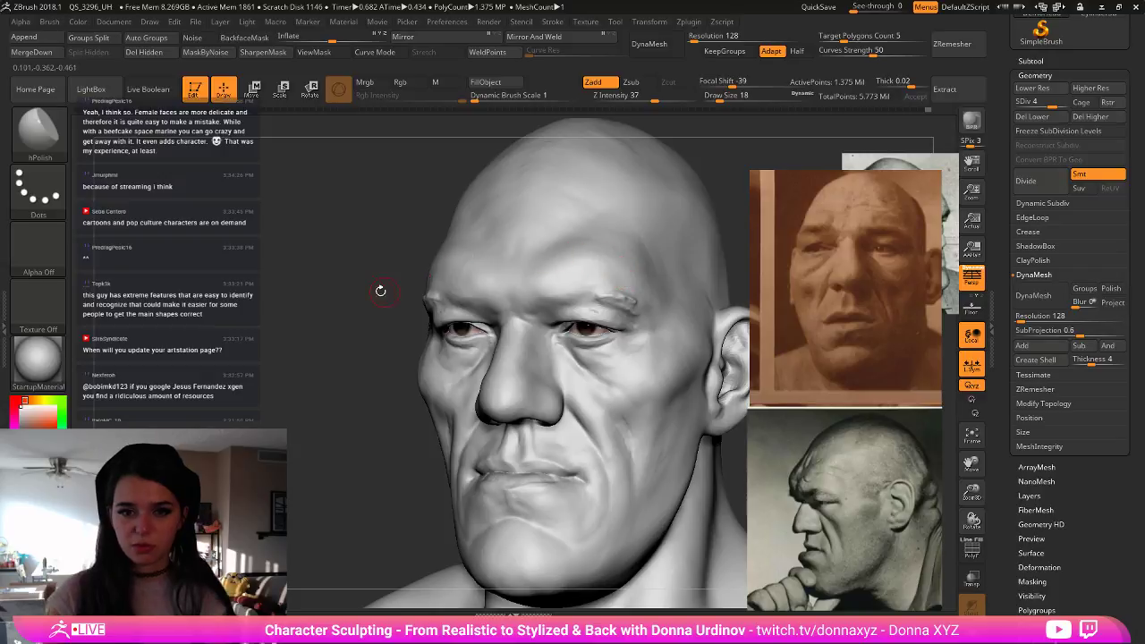
key(])
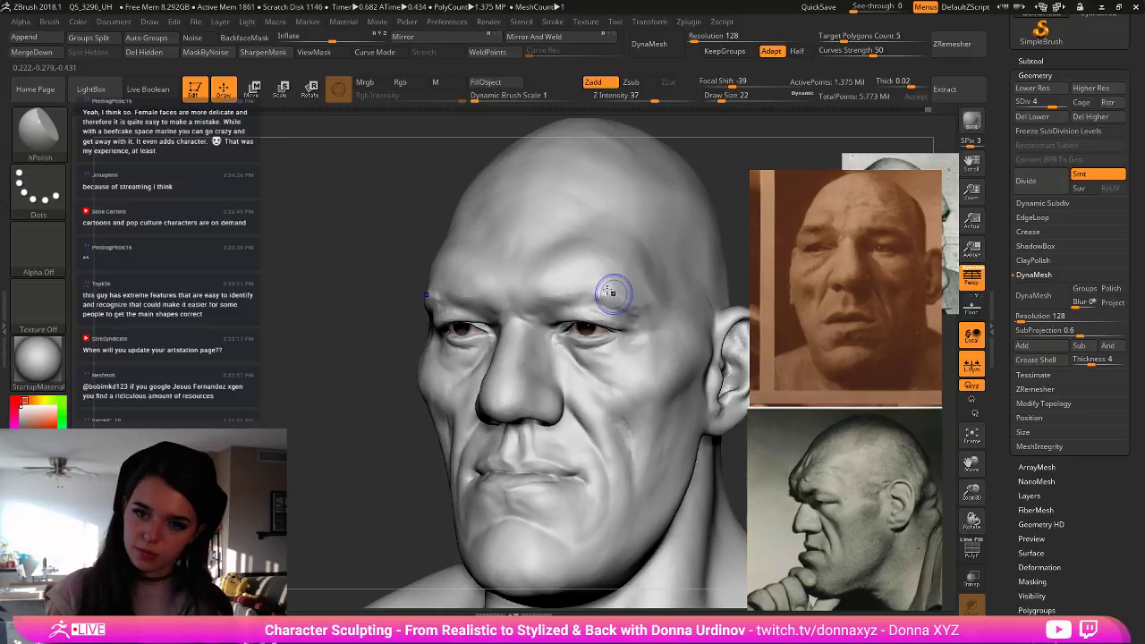
key(shift)
shift+drag(616, 294, 681, 306)
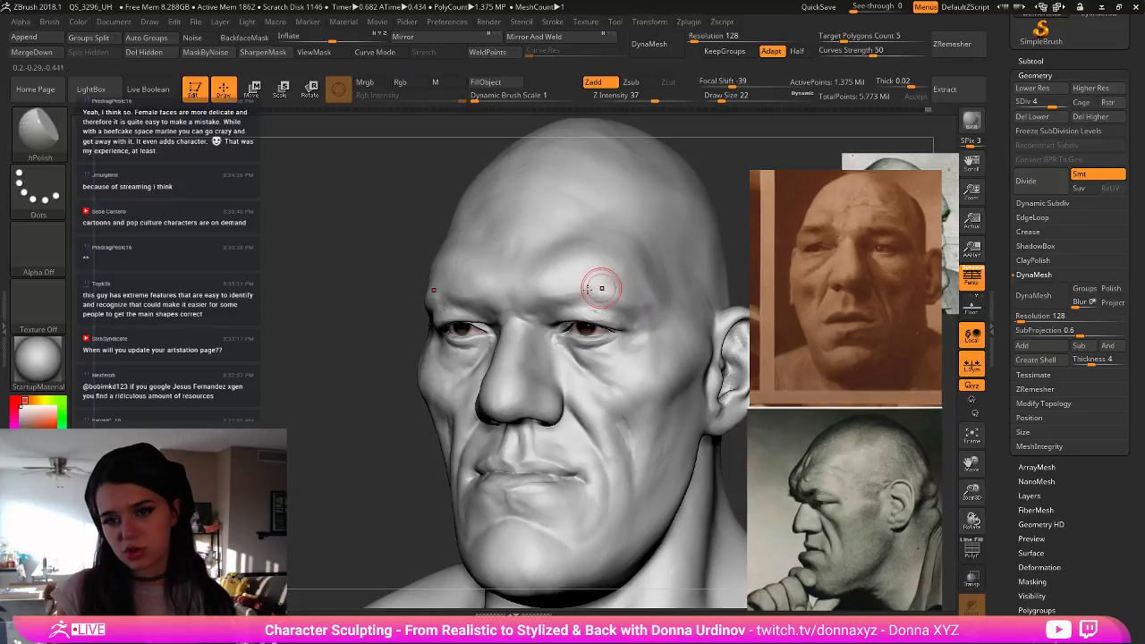
drag(600, 291, 615, 293)
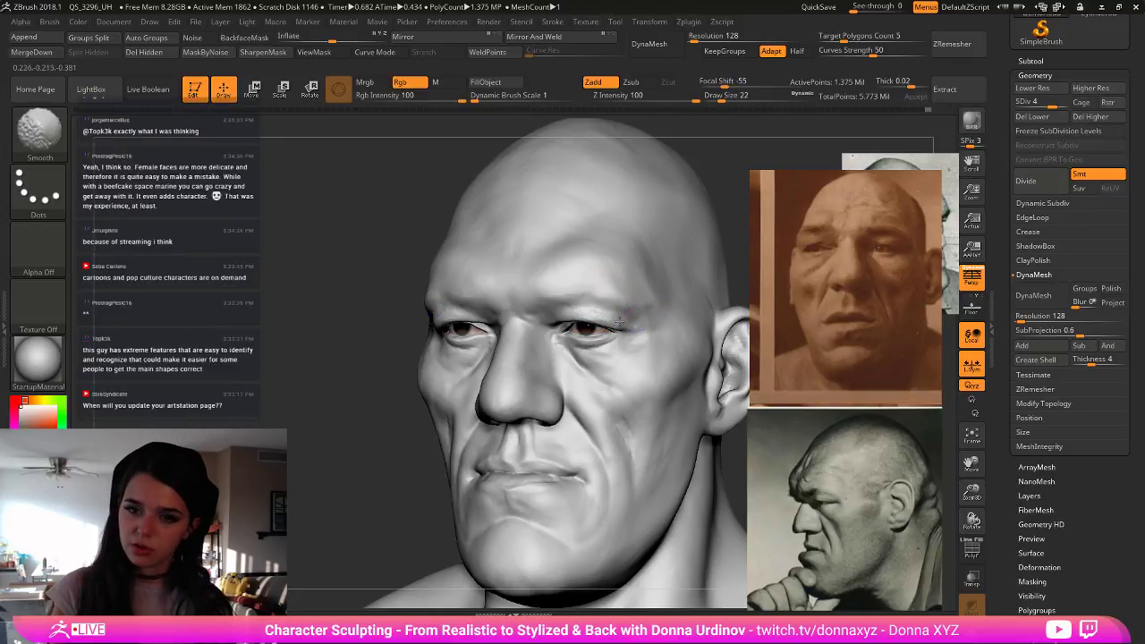
- Touch up the eye area in three-quarter view with the hPolish brush at draw size 10
shift+drag(744, 225, 754, 229)
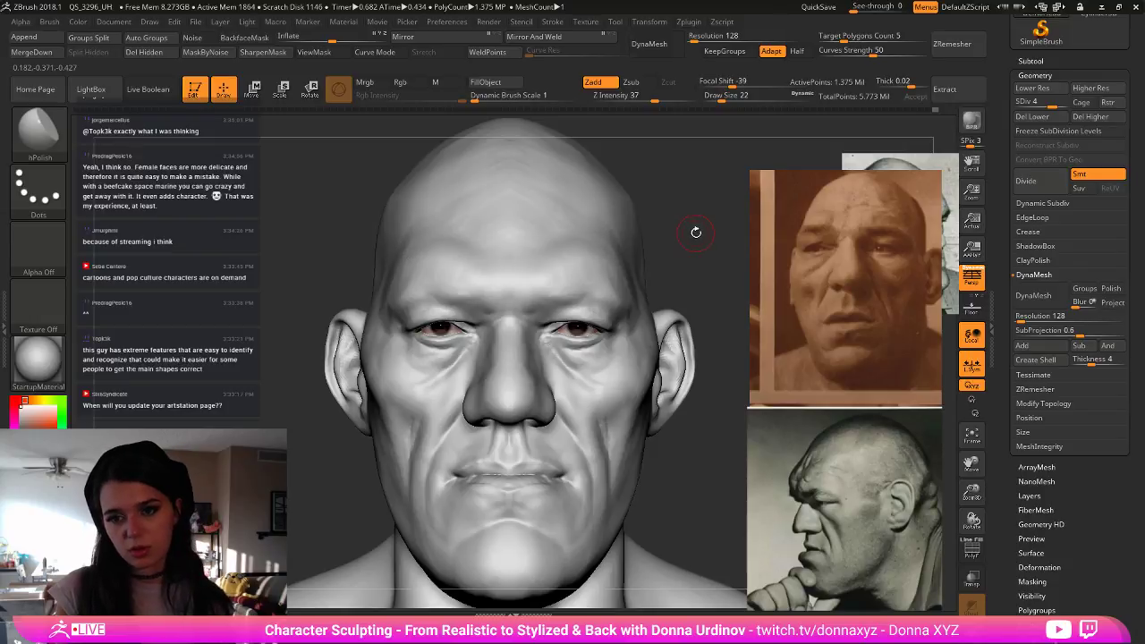
drag(695, 232, 747, 235)
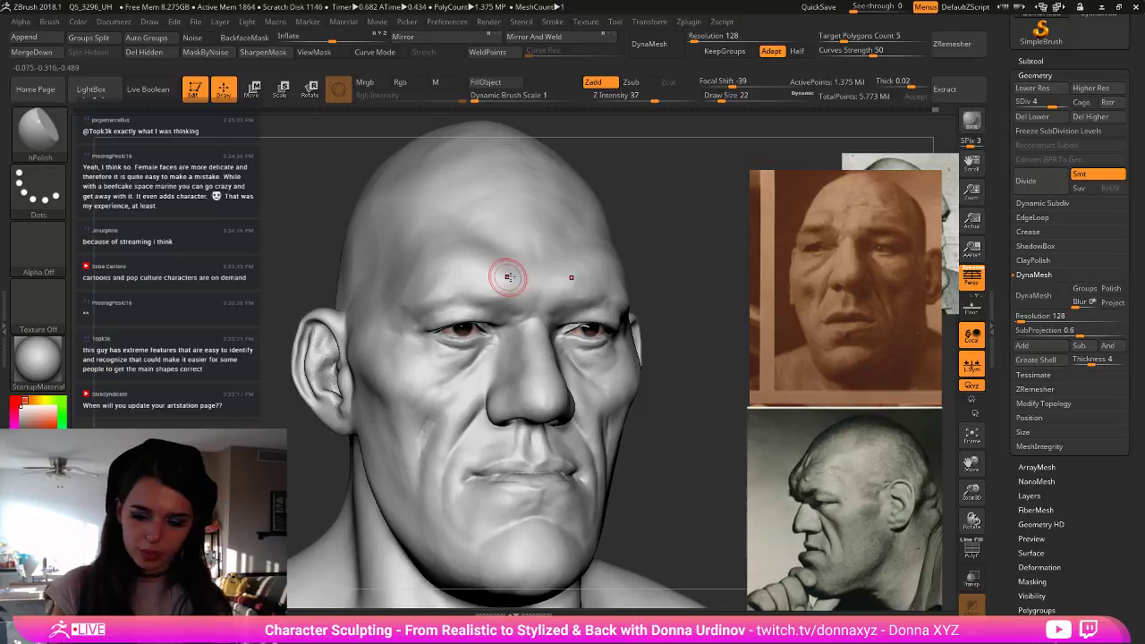
key(bracketleft)
key(bracketleft)
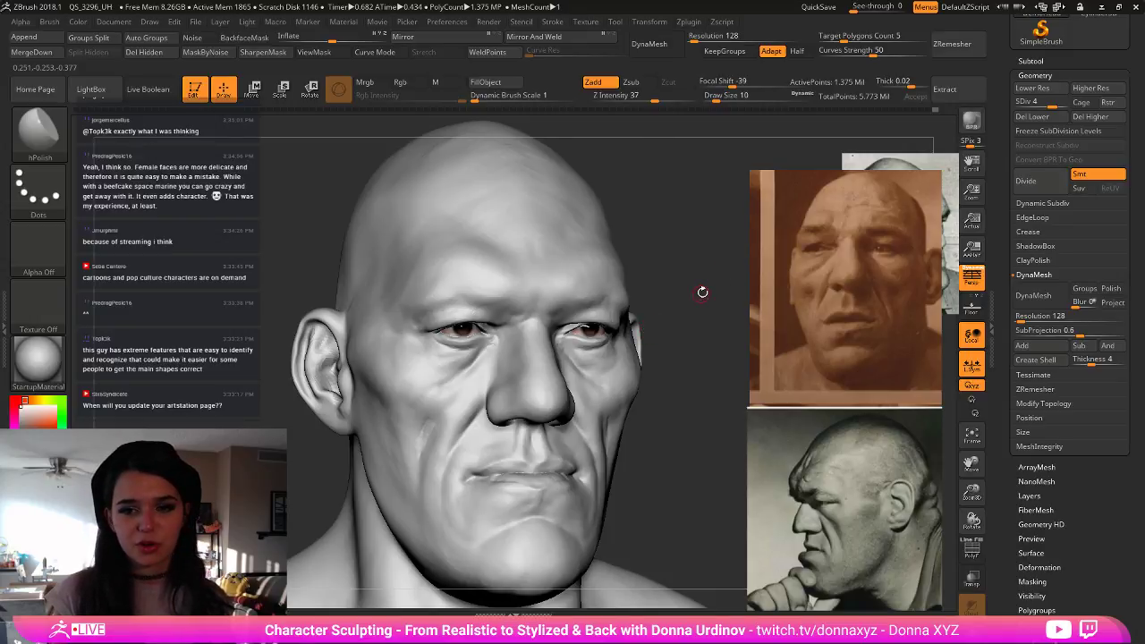
- Build up the forehead with the ClayBuildup brush at draw size 50 and smooth the strokes
alt+drag(691, 306, 645, 317)
key(b)
key(c)
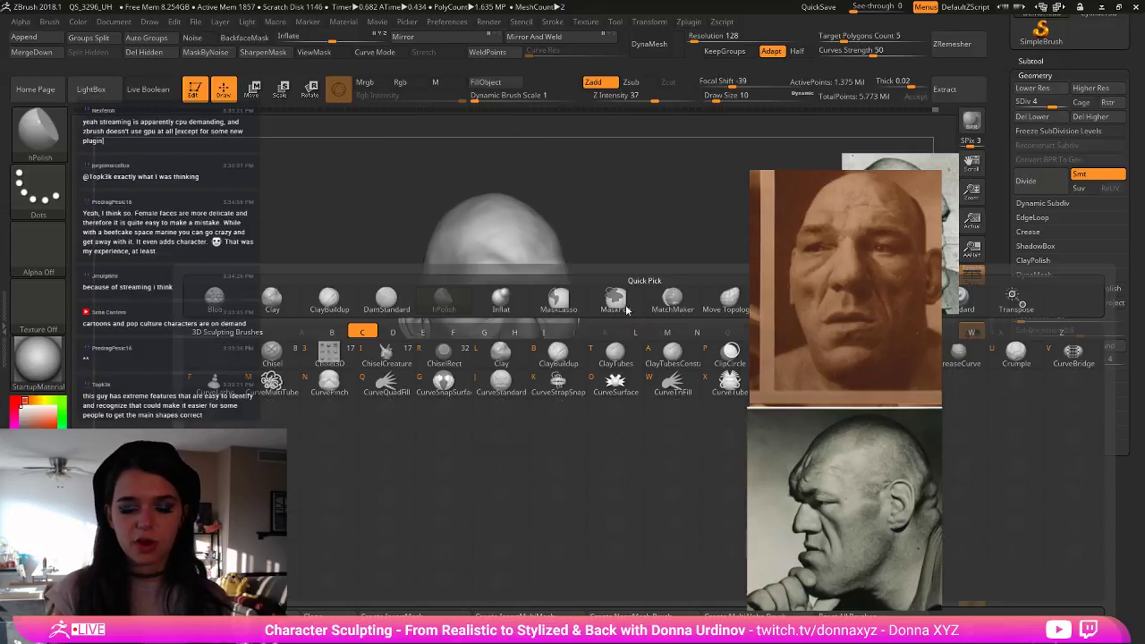
key(b)
key(])
mouse_move(491, 220)
mouse_down()
mouse_move(479, 218)
mouse_move(489, 213)
mouse_move(490, 234)
mouse_up()
key(])
key(])
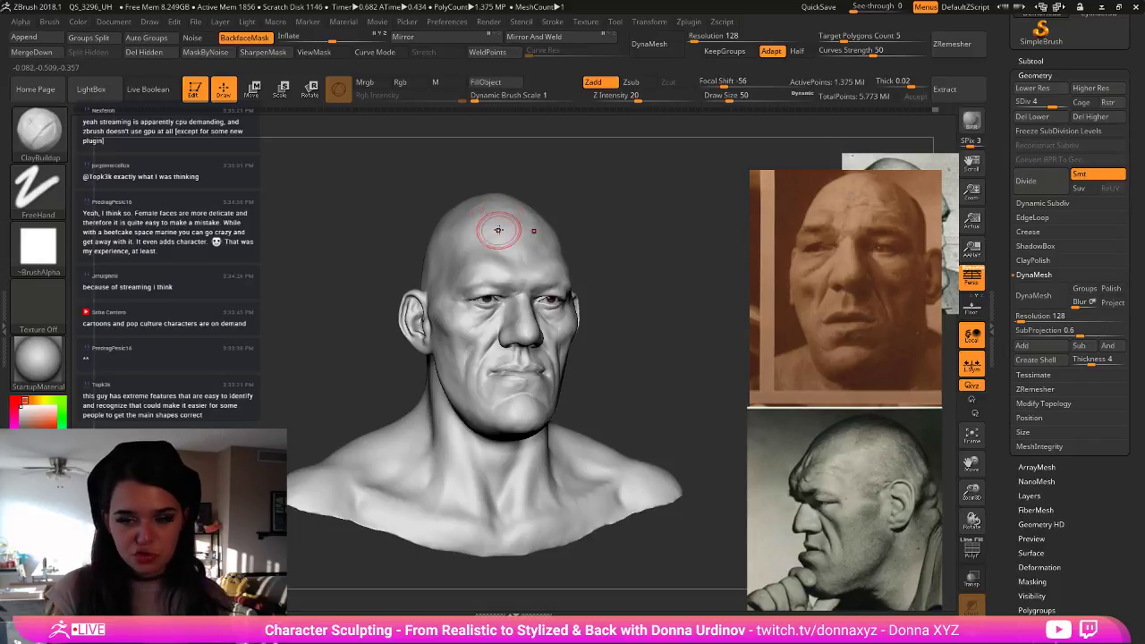
key(shift)
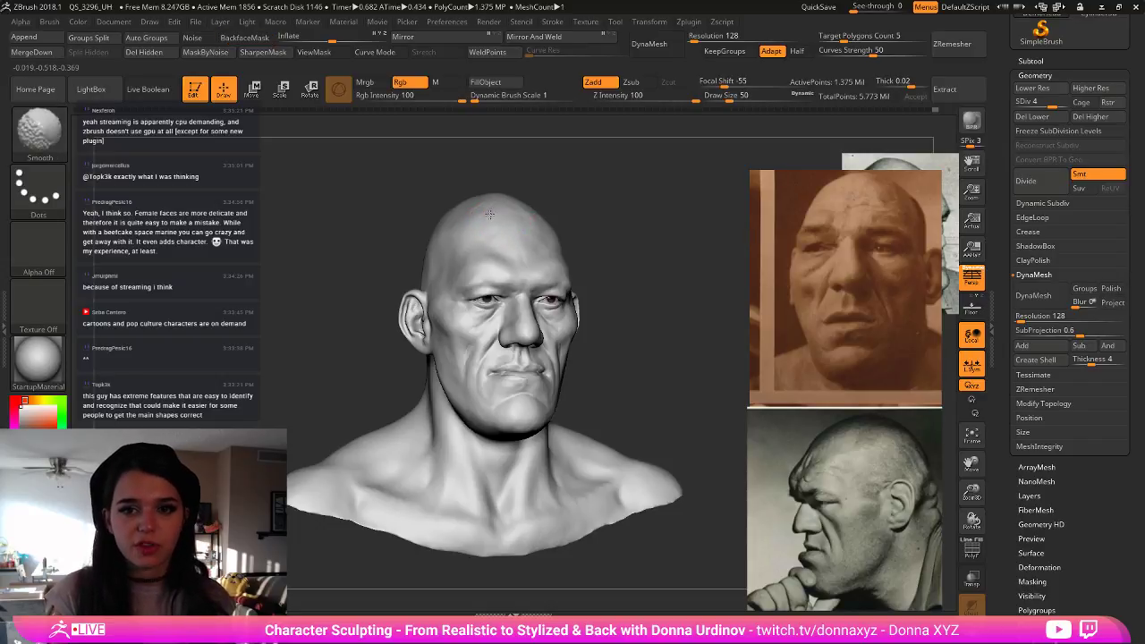
- Polish the forehead planes with the hPolish brush at draw size 50
key(b)
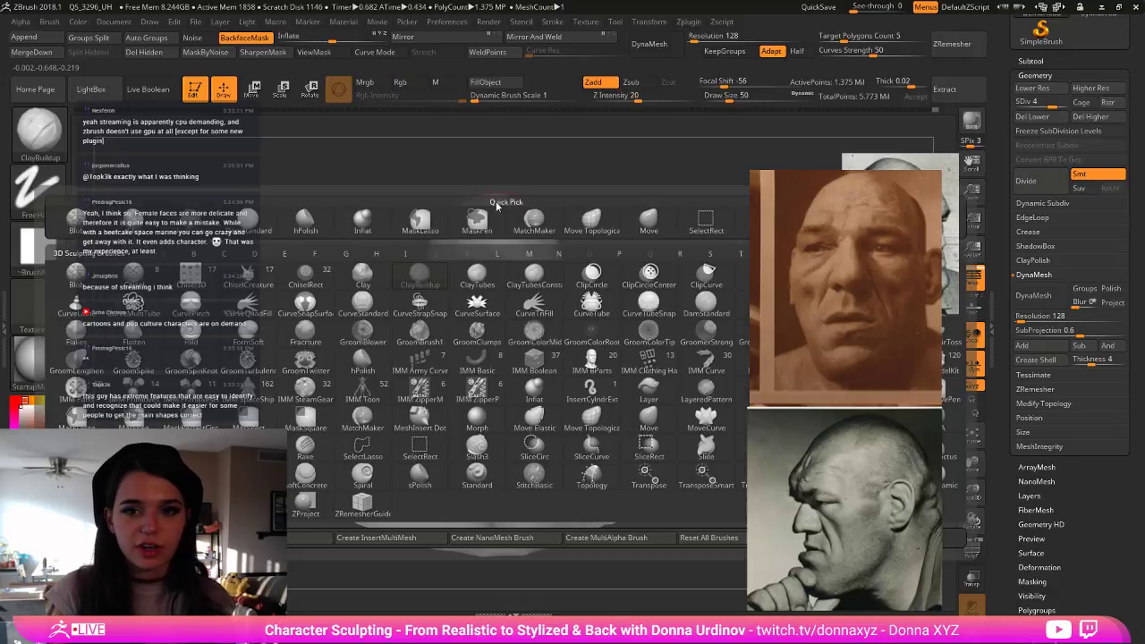
key(h)
key(p)
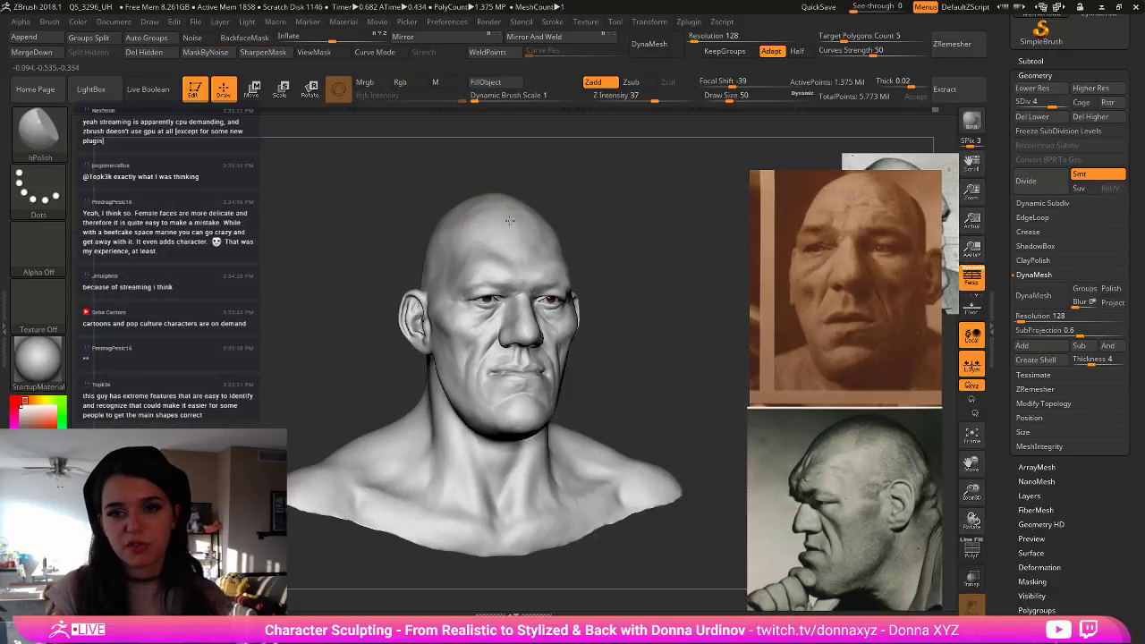
- Refine the brow and upper eyelid creases with the DamStandard brush at draw size 10
shift+drag(582, 196, 555, 209)
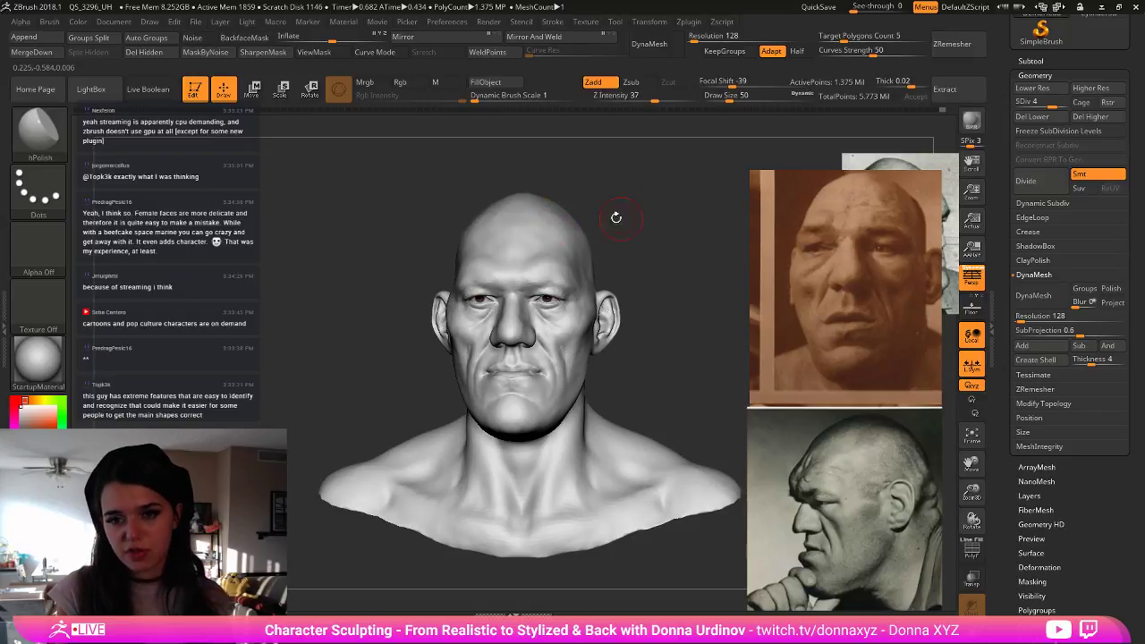
mouse_move(633, 214)
mouse_down()
mouse_move(648, 237)
mouse_move(639, 238)
mouse_up()
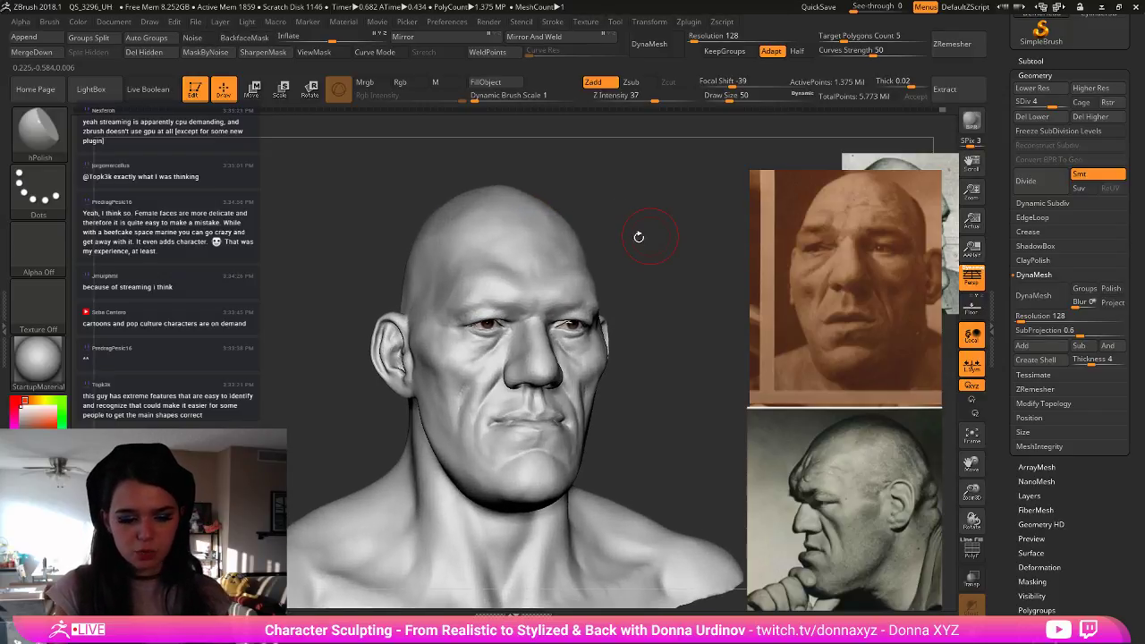
key(b)
key(d)
key(s)
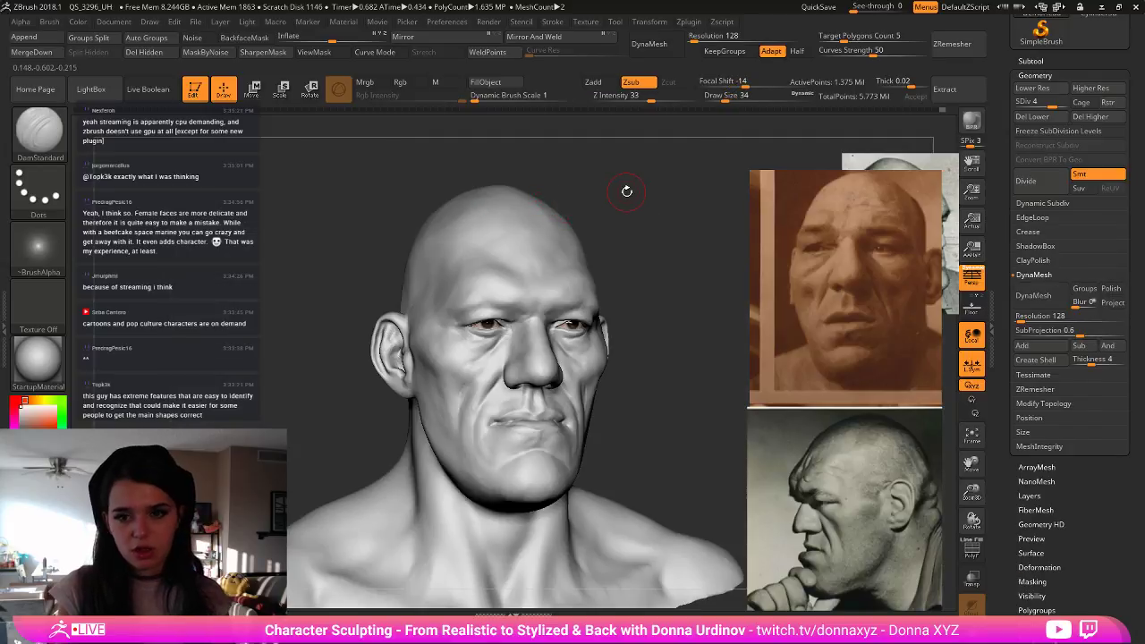
drag(626, 190, 623, 194)
key(bracketleft)
key(bracketleft)
mouse_move(645, 282)
mouse_down()
mouse_move(649, 271)
mouse_move(642, 304)
mouse_up()
key(bracketleft)
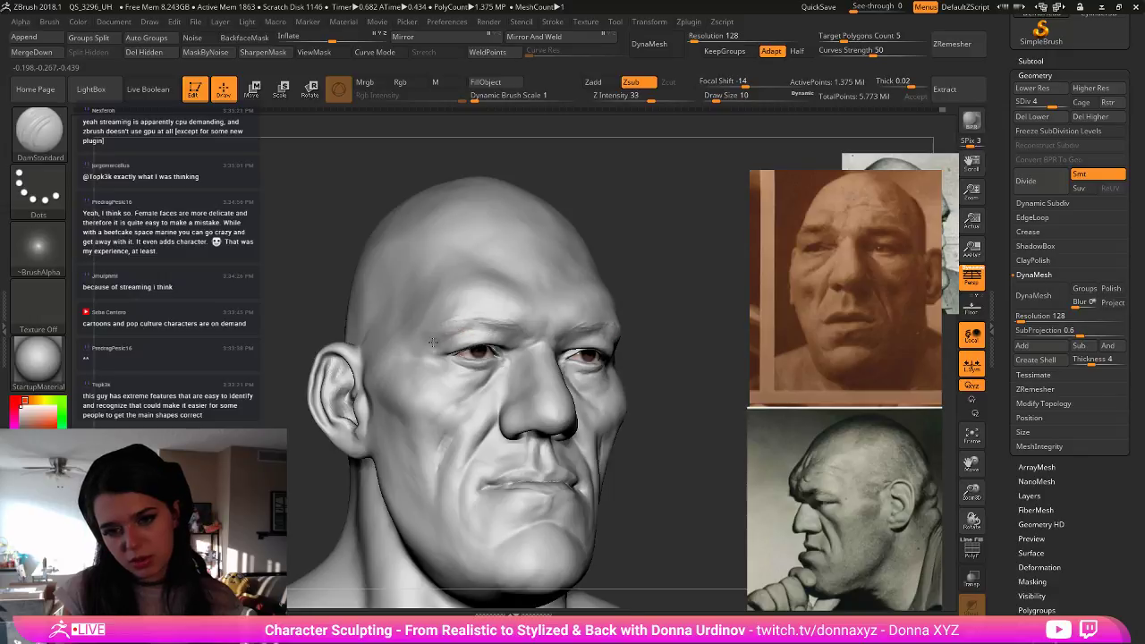
key(shift)
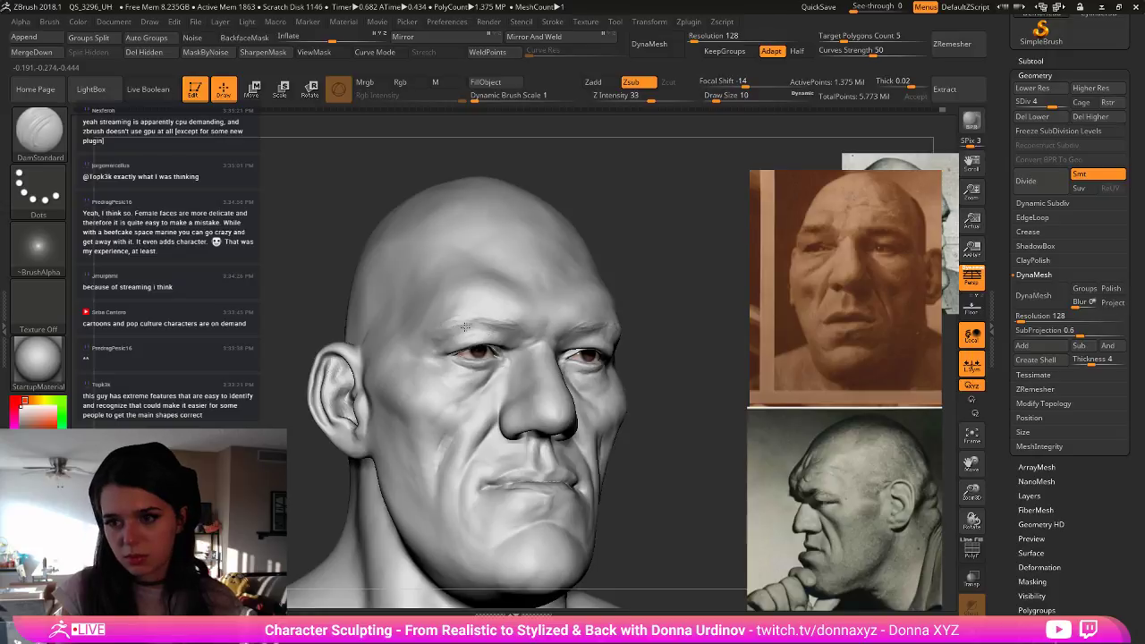
drag(664, 255, 473, 324)
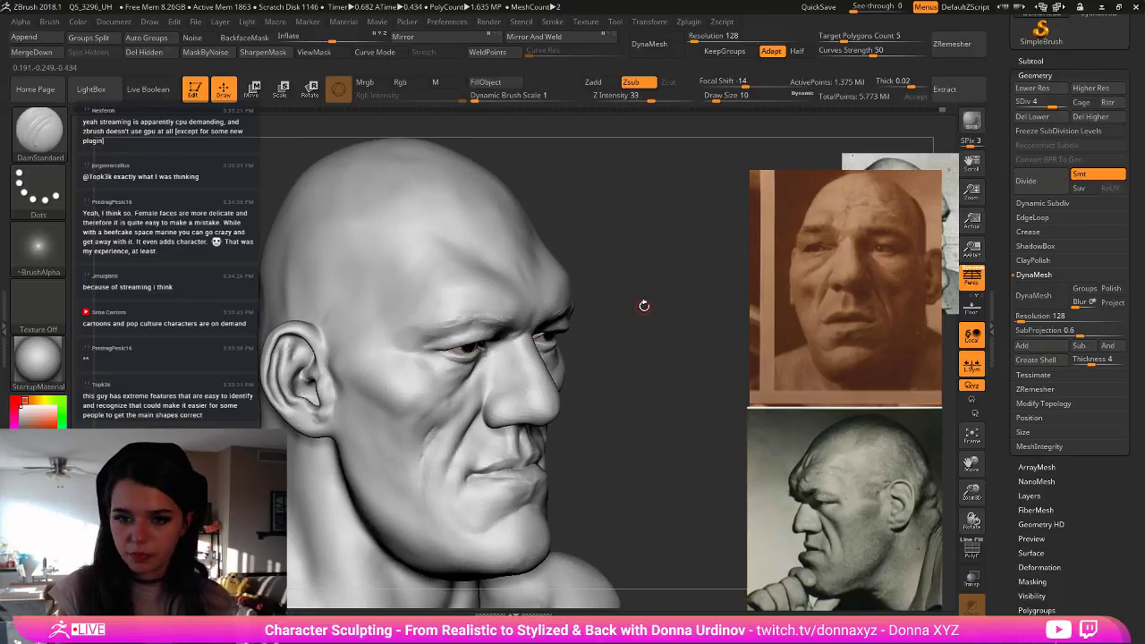
mouse_move(643, 306)
alt+mouse_down()
mouse_move(606, 285)
mouse_move(545, 304)
alt+mouse_up()
key(shift)
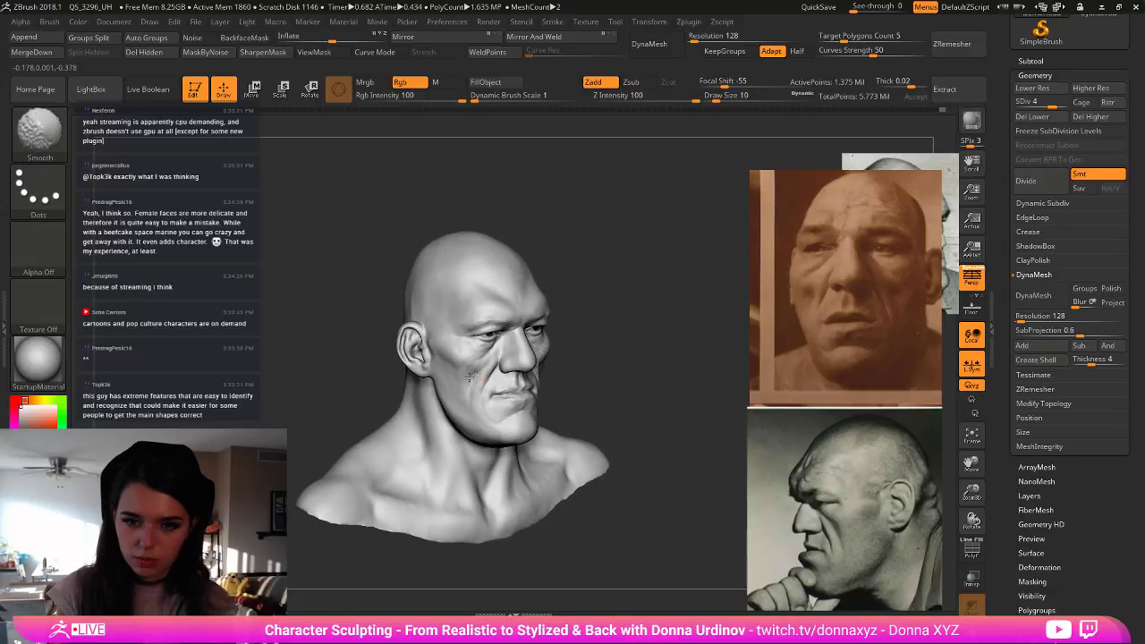
- Enlarge the DamStandard brush to draw size 46 and work the folds beneath the eyes
shift+drag(641, 298, 638, 302)
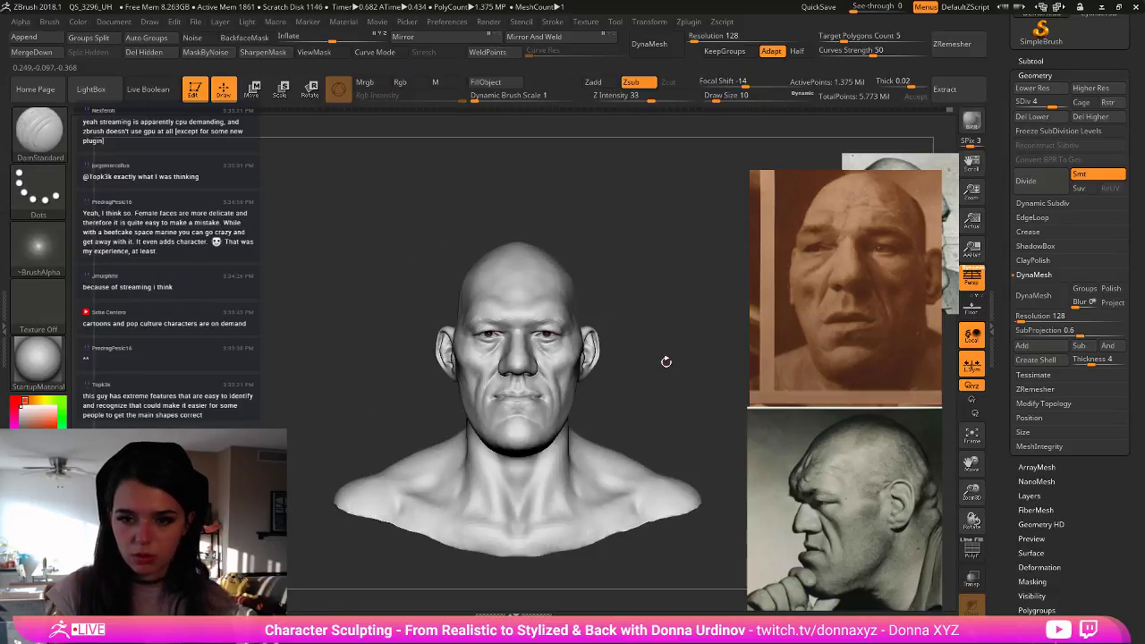
drag(664, 361, 599, 369)
alt+drag(679, 318, 701, 346)
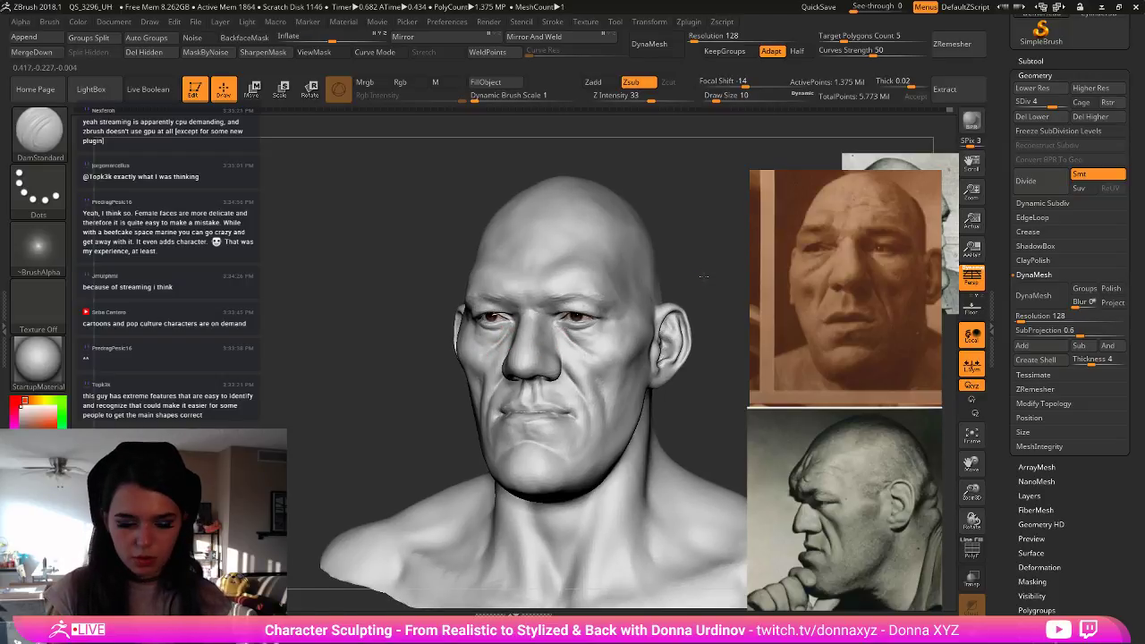
drag(708, 279, 693, 308)
key(b)
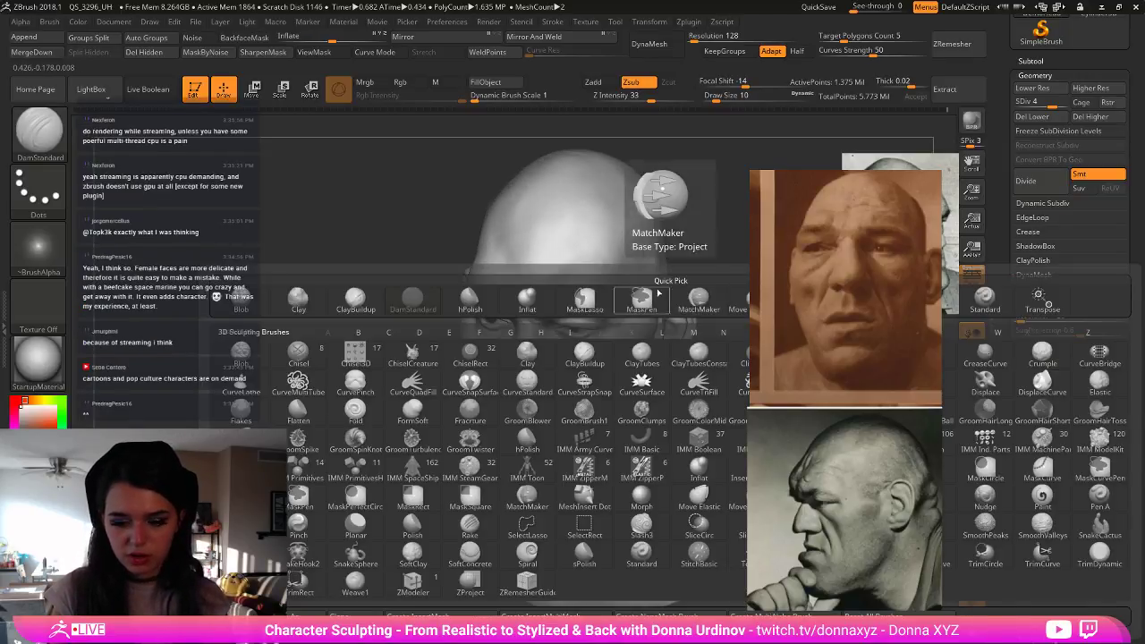
key(d)
key(s)
key(])
key(])
key(])
key(bracketright)
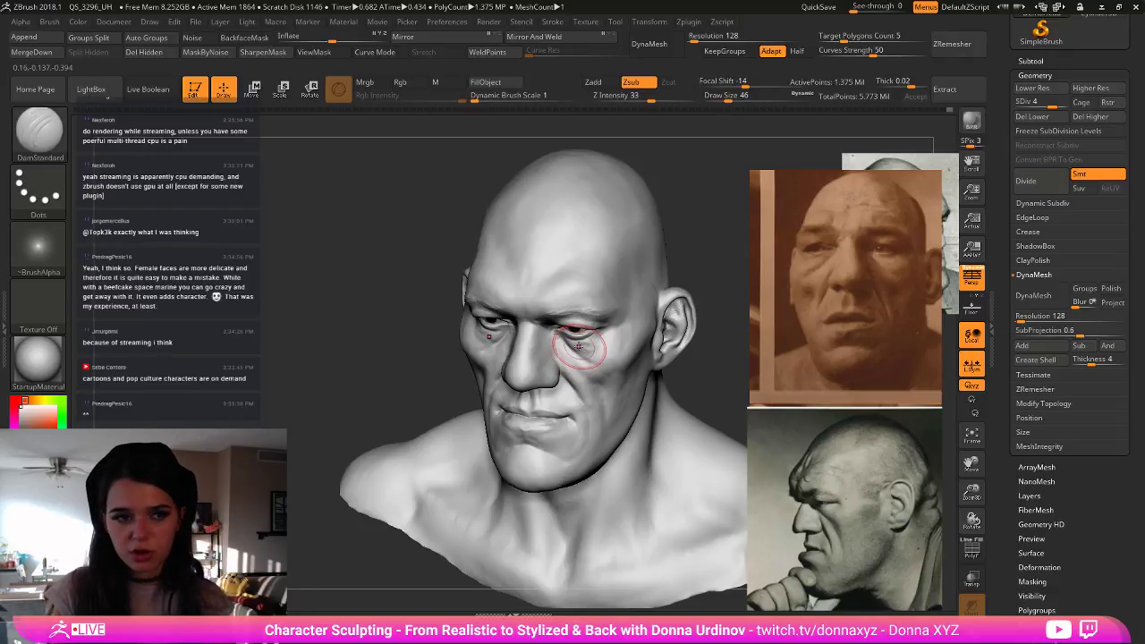
key(ctrl+shift)
key(alt)
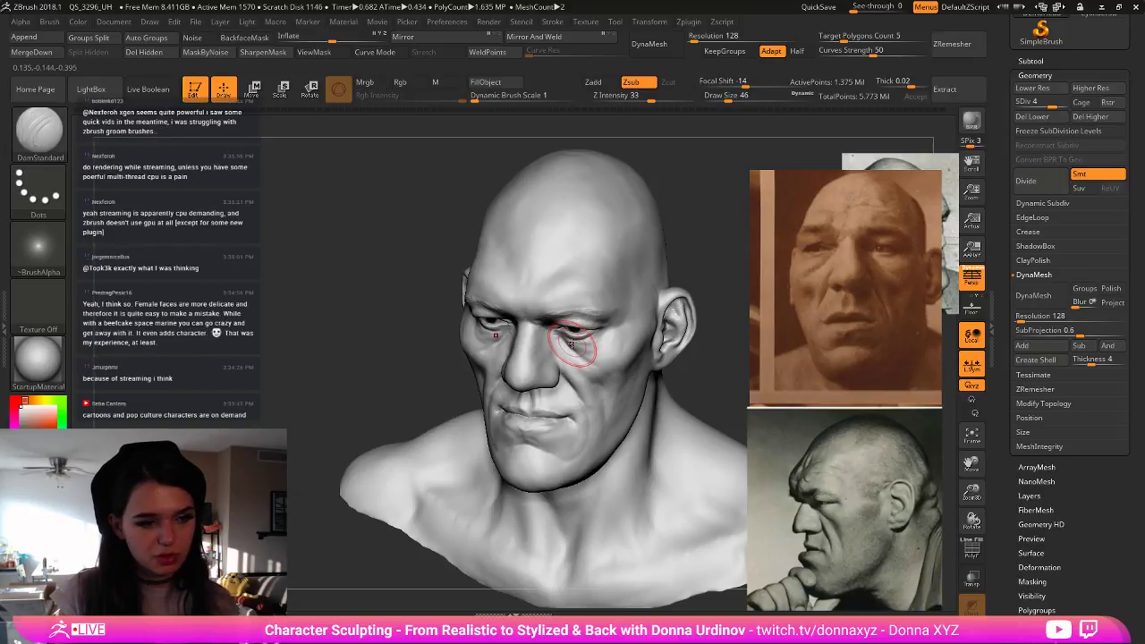
- Adjust the shape of the under-eye bags and lower lids with the Move brush, reducing its draw size to 38
key(b)
key(m)
key(v)
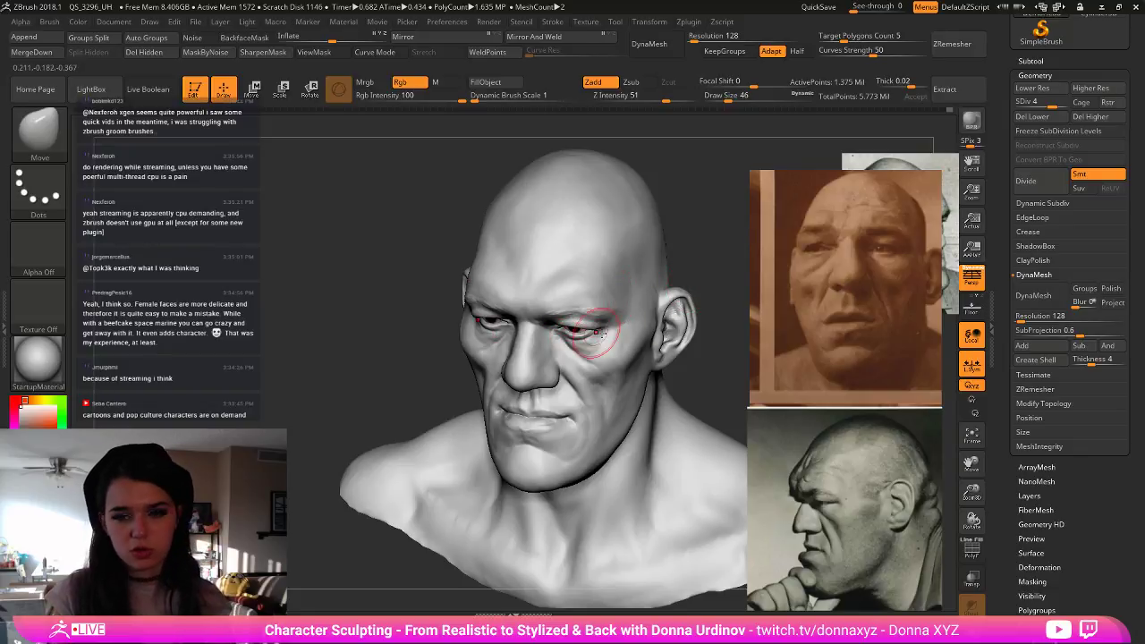
drag(577, 351, 588, 346)
mouse_move(747, 289)
mouse_down()
mouse_move(677, 294)
mouse_move(697, 298)
mouse_up()
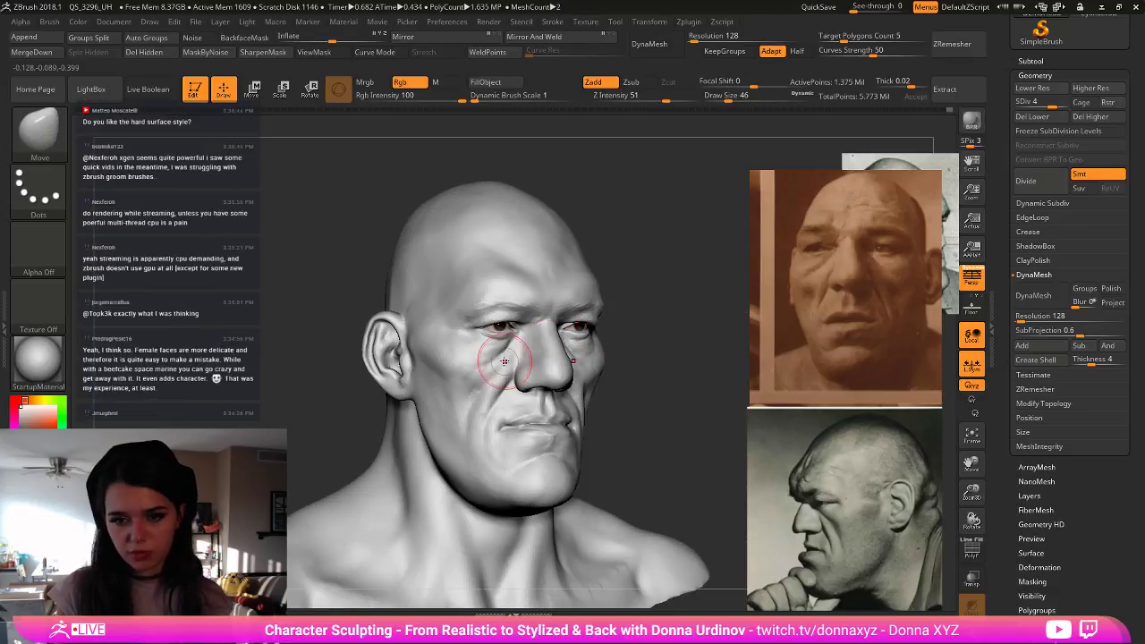
key(bracketleft)
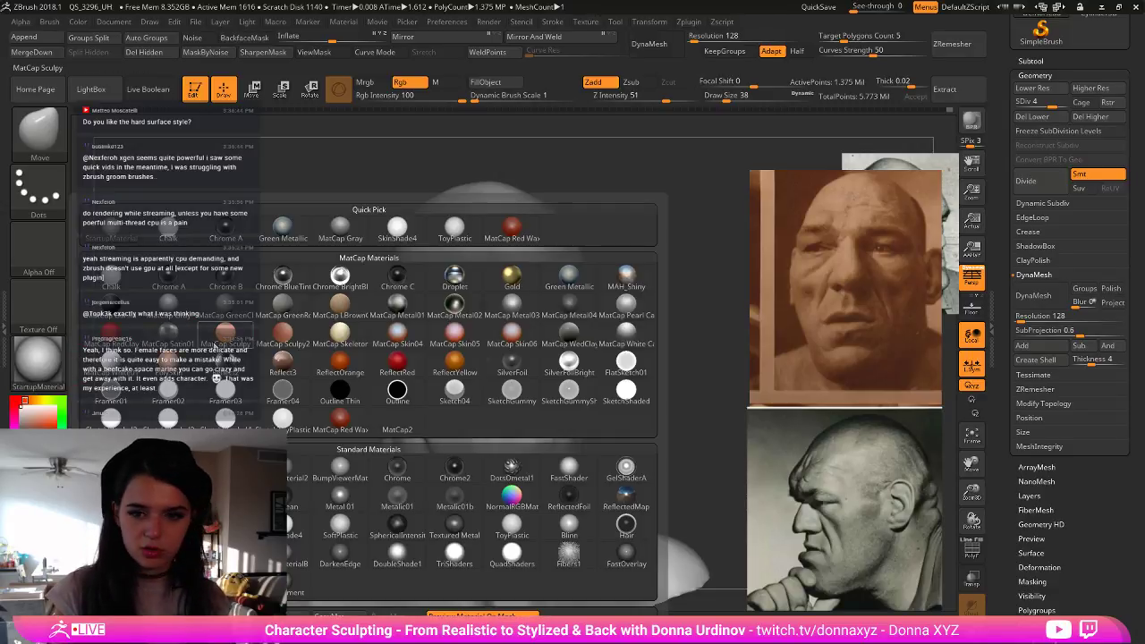
- Apply the Green Metallic material to the bust and check the facial forms from the side with it
click(577, 276)
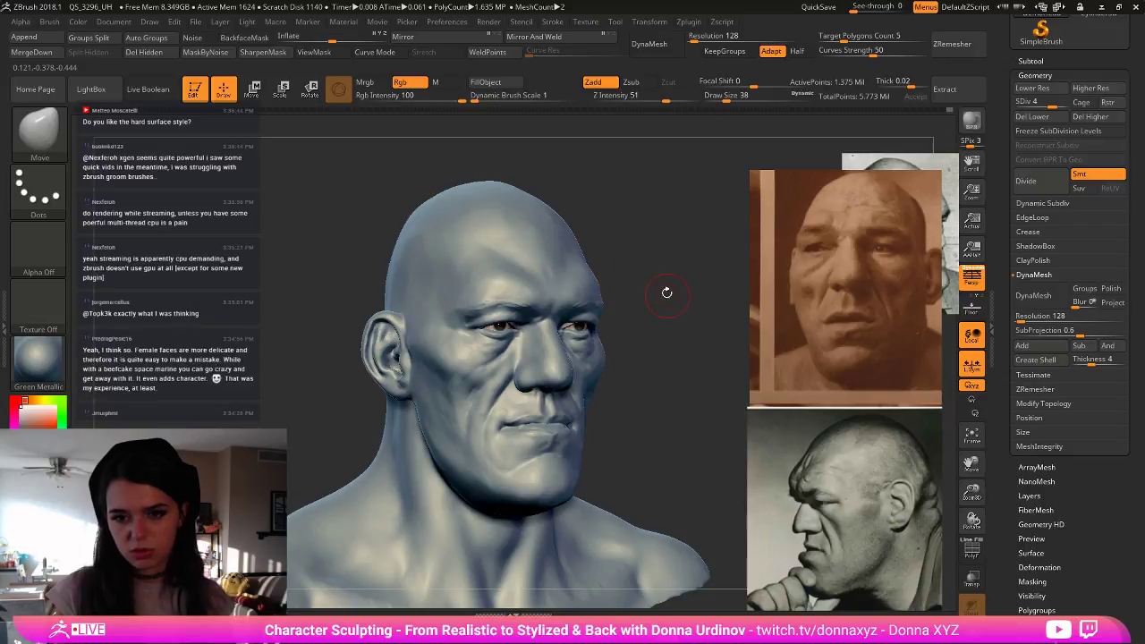
drag(669, 297, 725, 302)
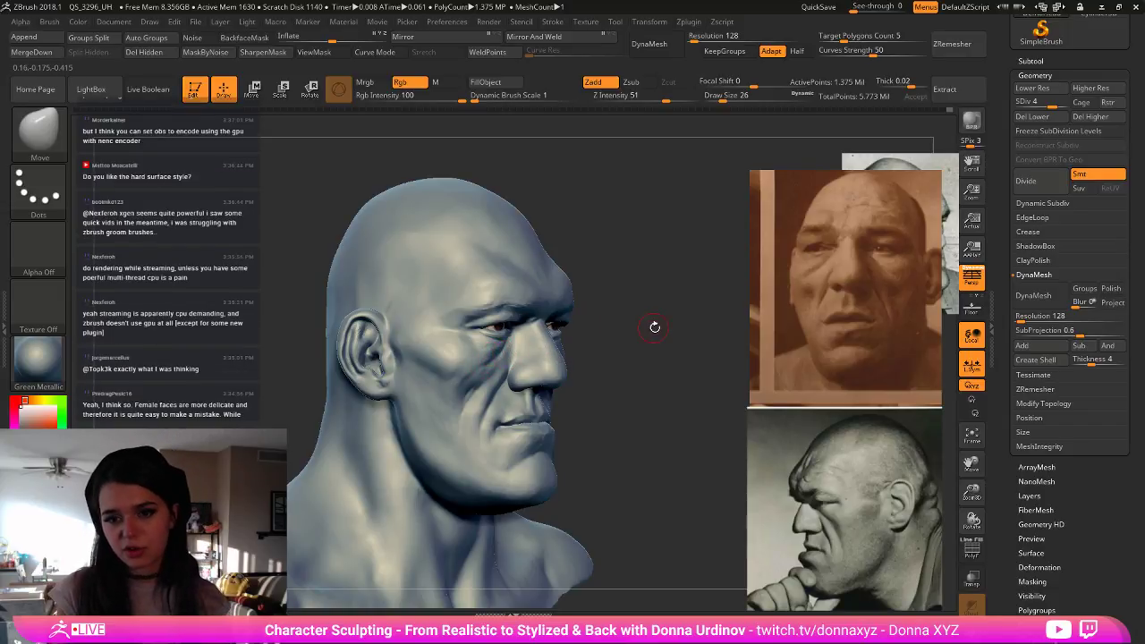
drag(655, 327, 684, 329)
drag(617, 348, 580, 350)
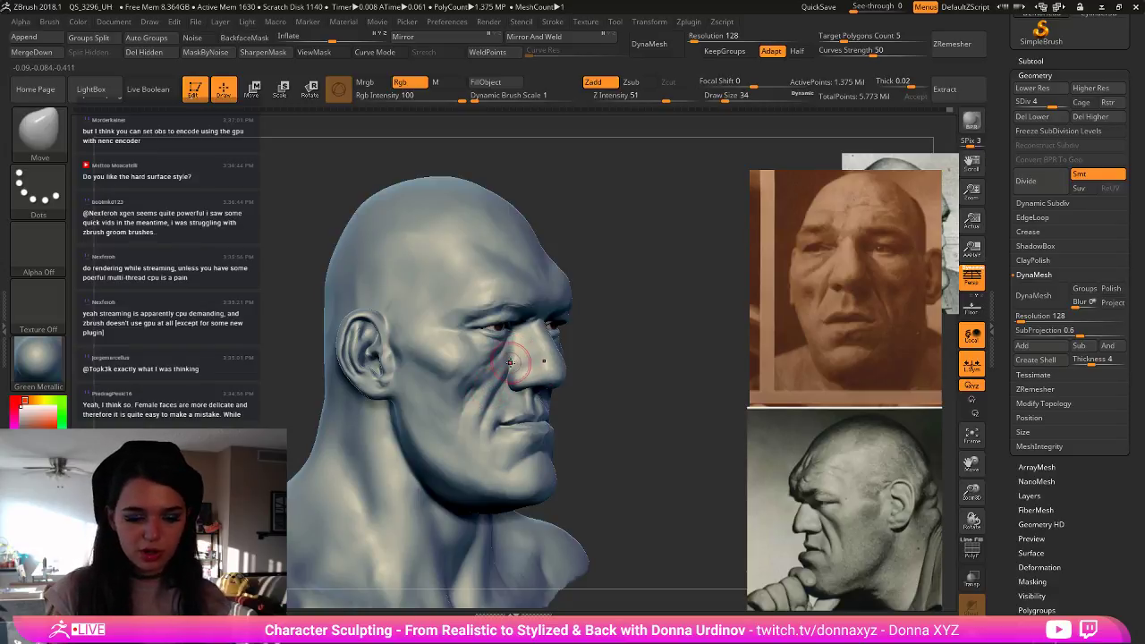
- Switch to the Standard brush and softly build up the cheek and jaw forms at Z Intensity 5
key(b)
key(s)
key(t)
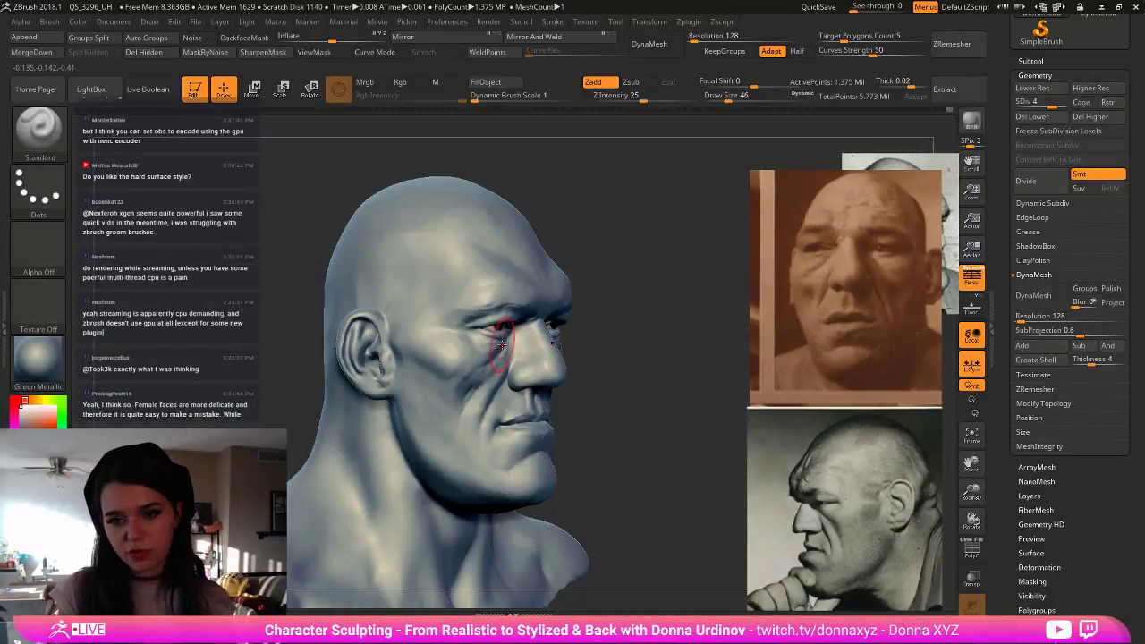
drag(648, 302, 572, 309)
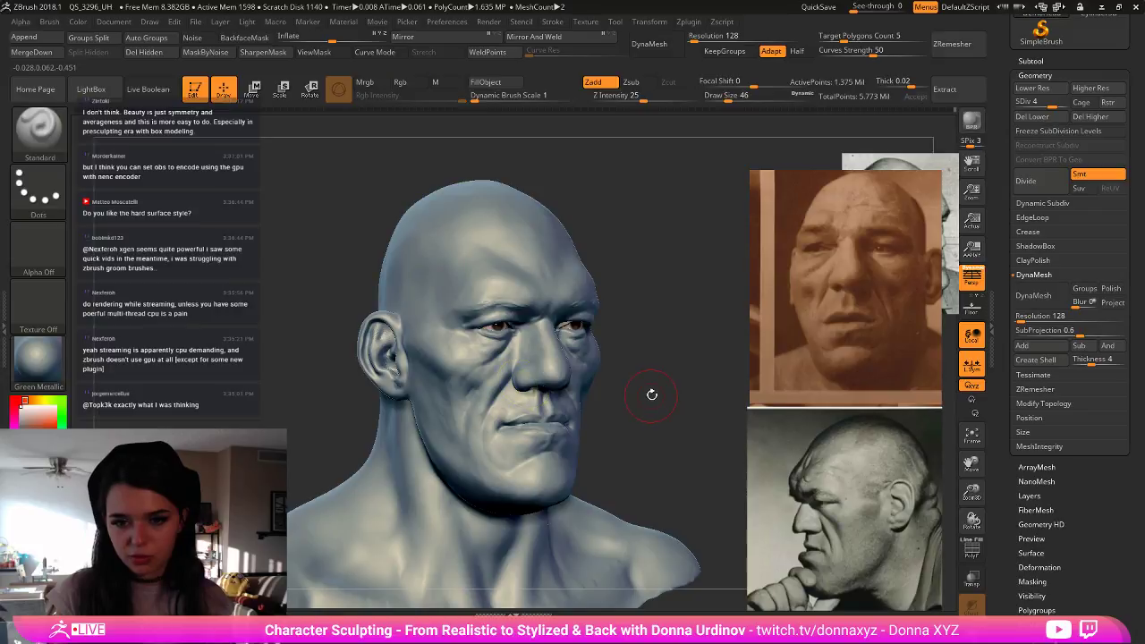
drag(651, 393, 706, 386)
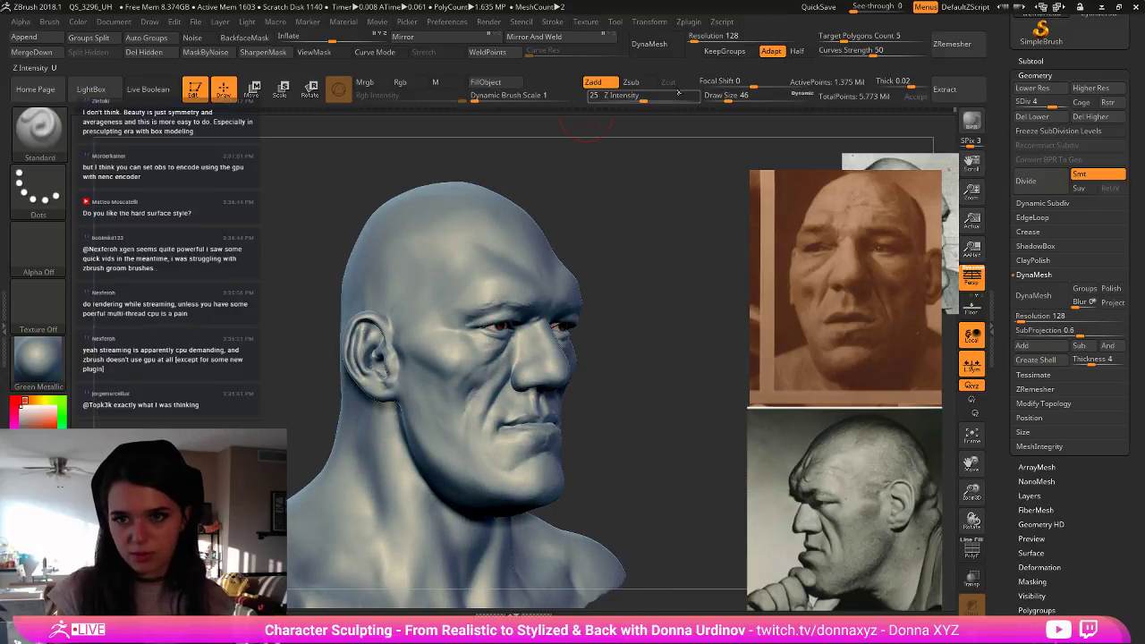
text(5)
key(Return)
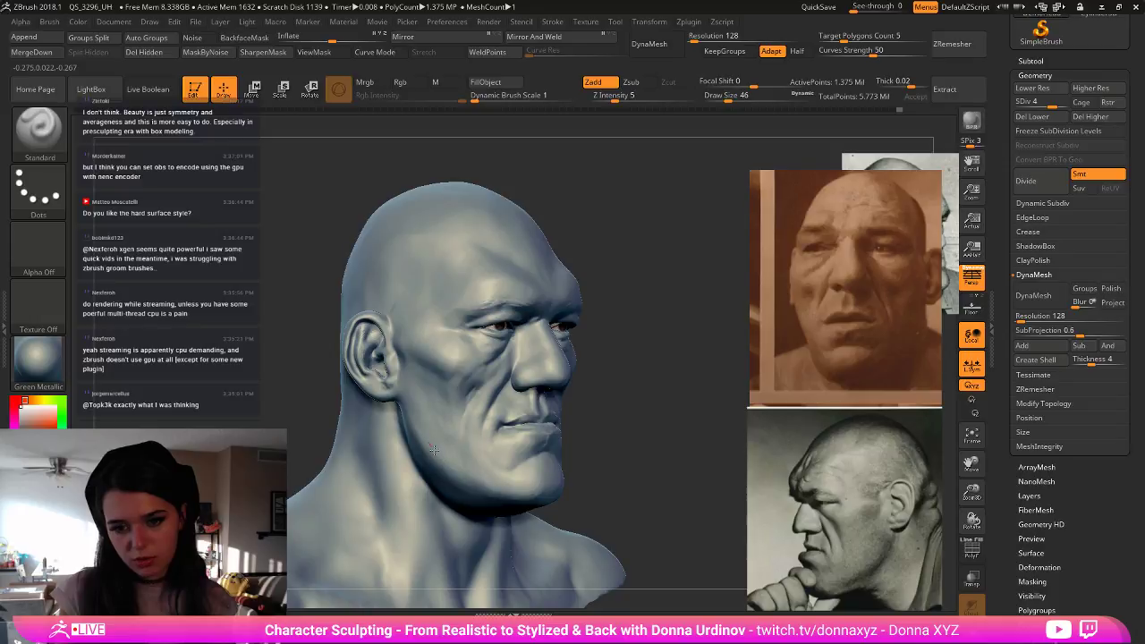
drag(682, 393, 702, 394)
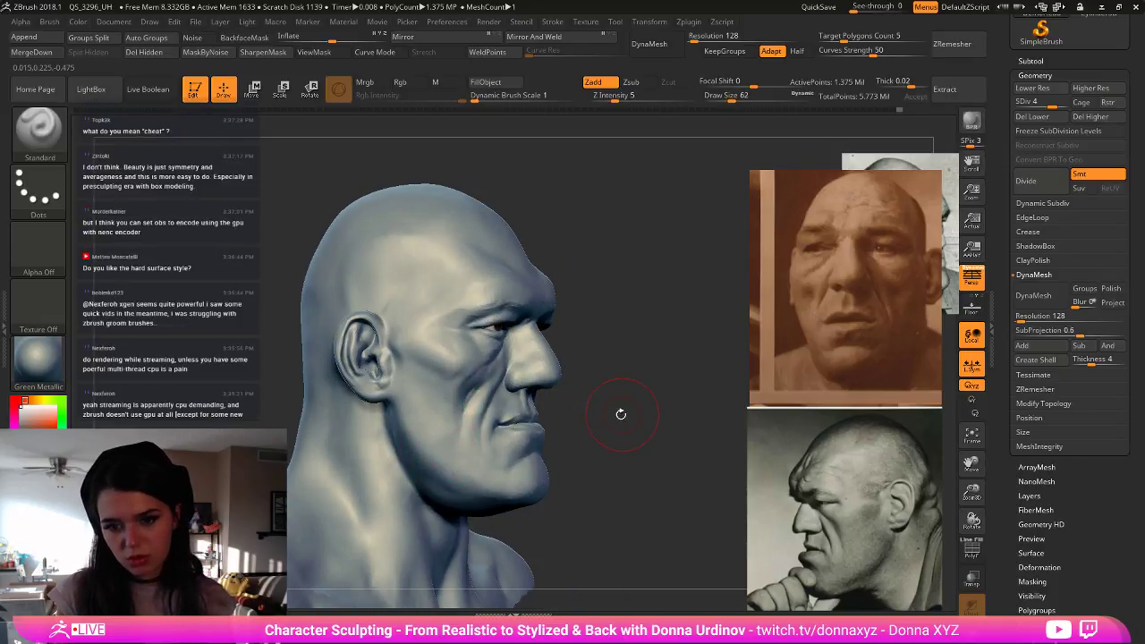
drag(620, 416, 536, 472)
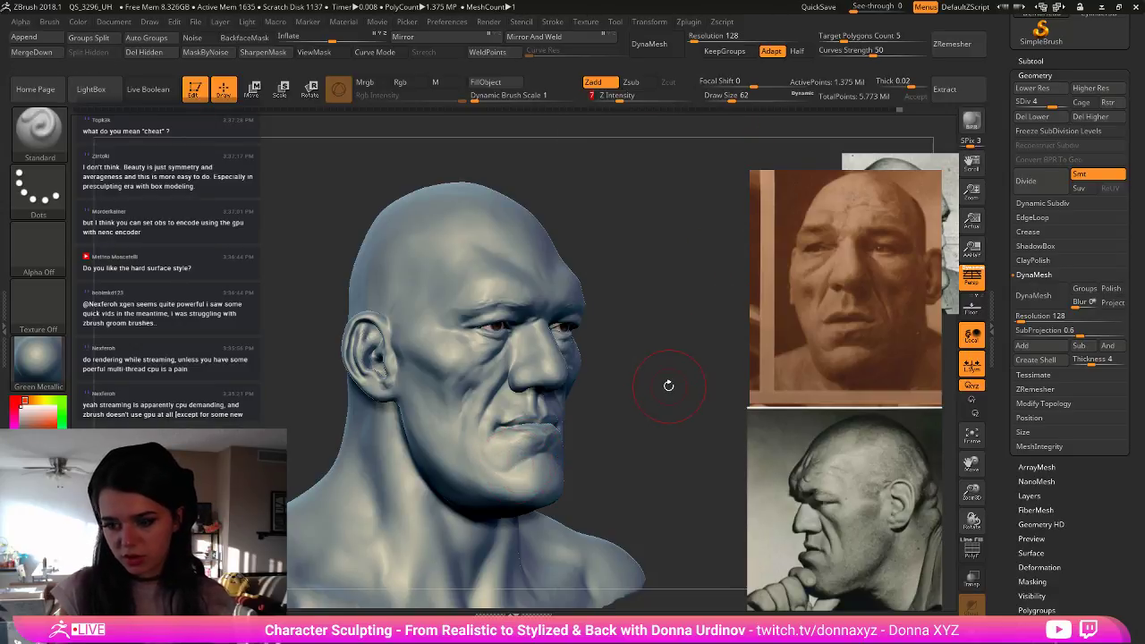
- Build up the area below the mouth corners with the Standard brush at Z Intensity 7 and draw size 38
key([)
key([)
drag(516, 451, 505, 442)
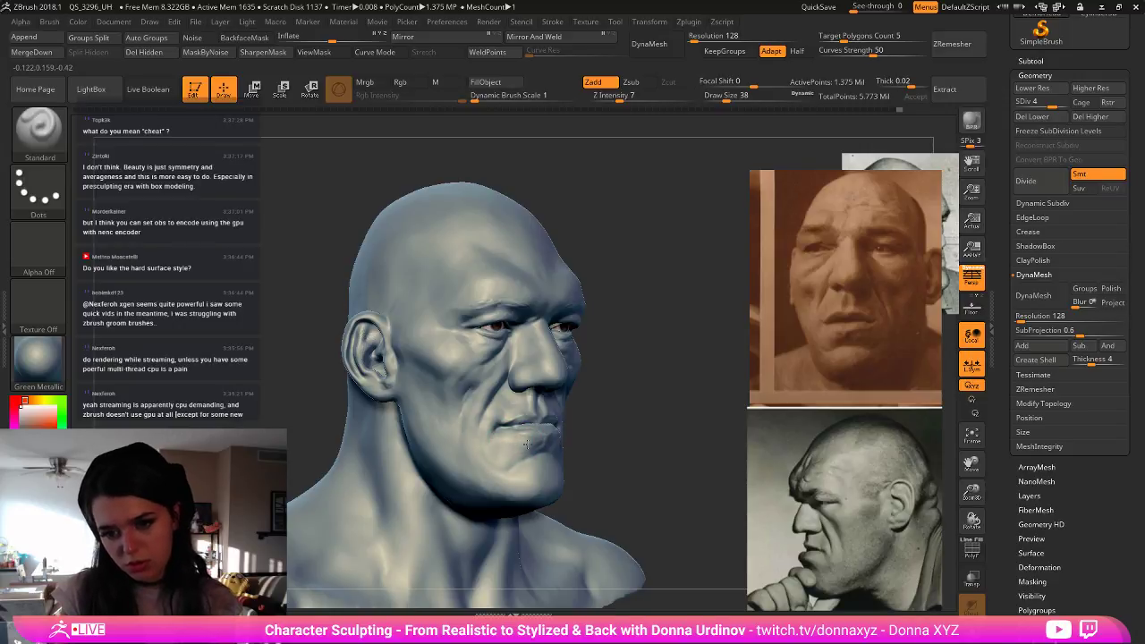
drag(634, 430, 500, 447)
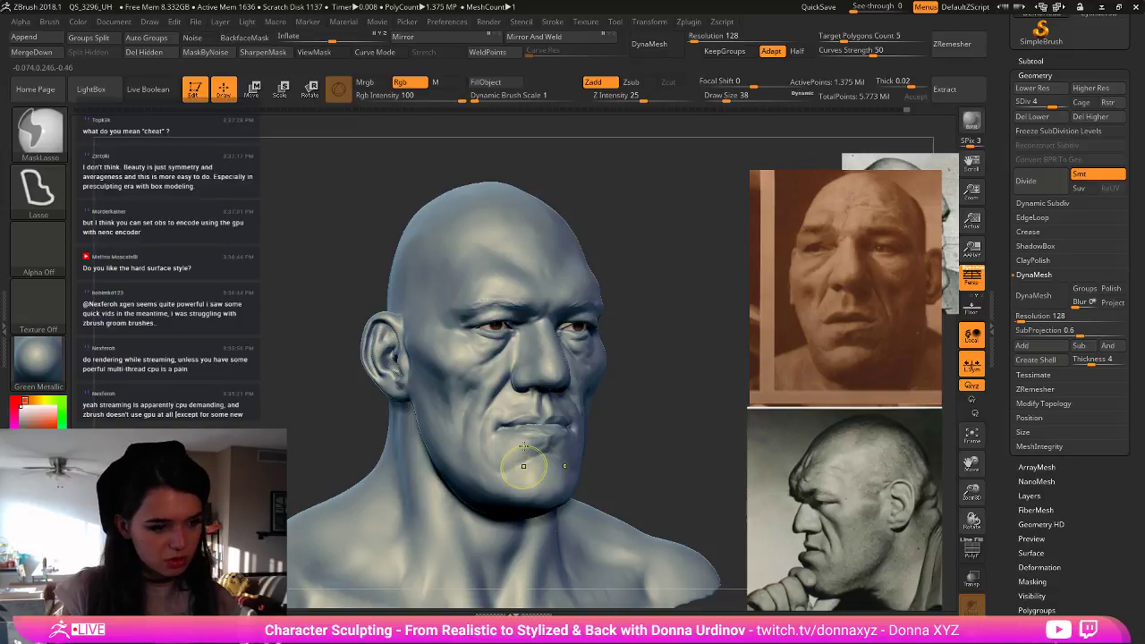
- Flatten the planes beside the chin with the hPolish brush at draw size 22
key(b)
key(h)
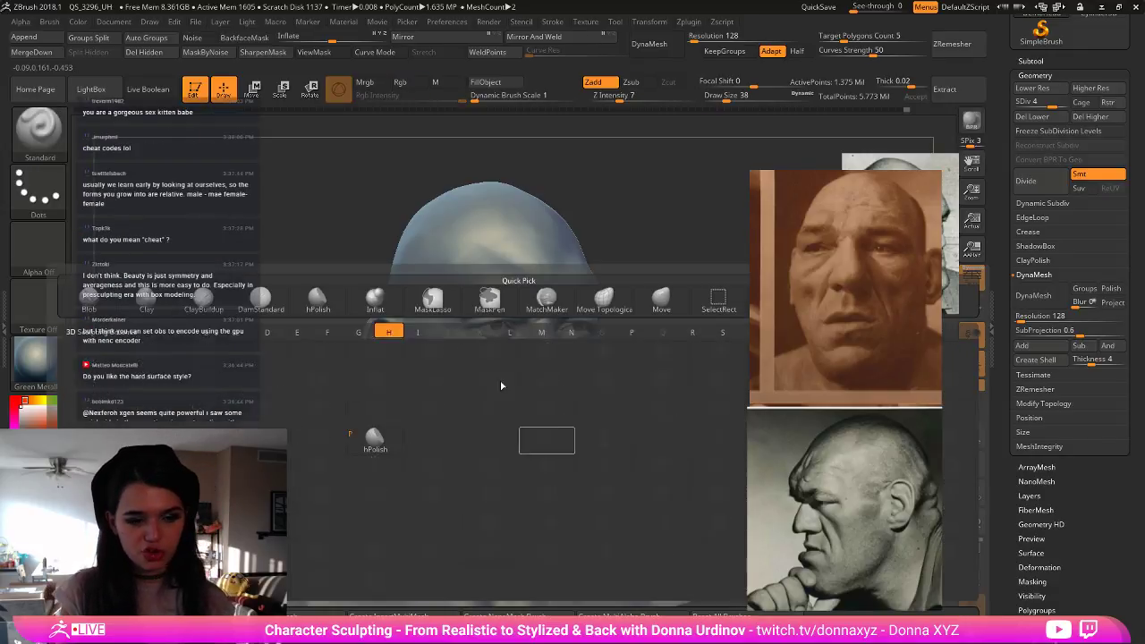
key(p)
key(bracketleft)
key(bracketleft)
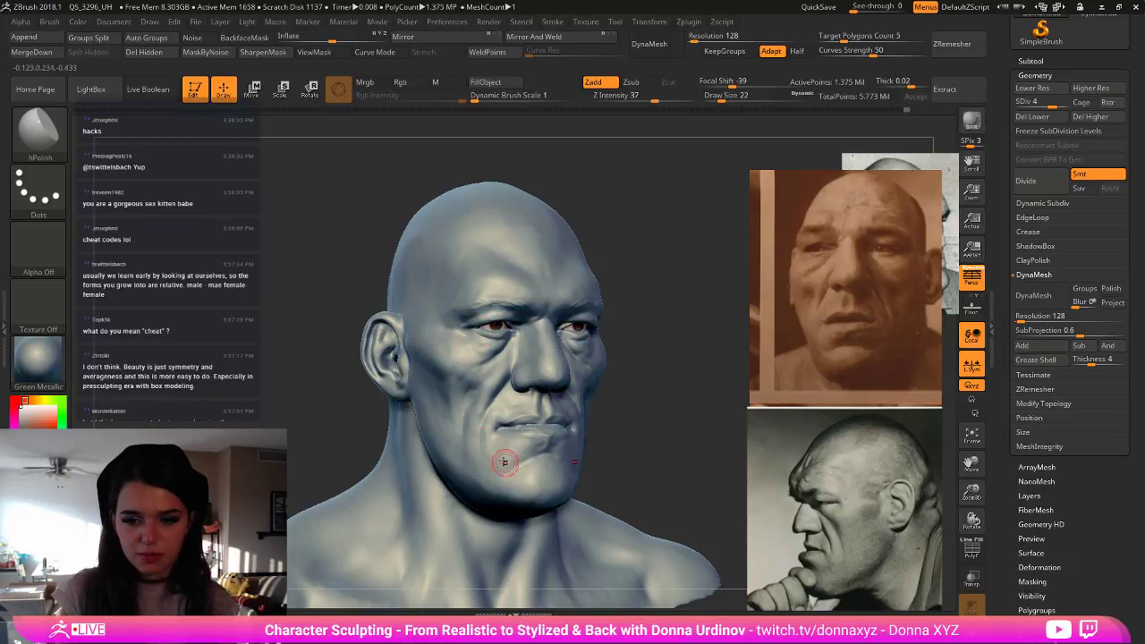
mouse_move(508, 459)
right_down()
mouse_move(582, 401)
mouse_move(563, 396)
right_up()
- Carve the creases between the mouth corners and chin with DamStandard at draw size 26, and smooth the transitions
key(b)
key(d)
key(s)
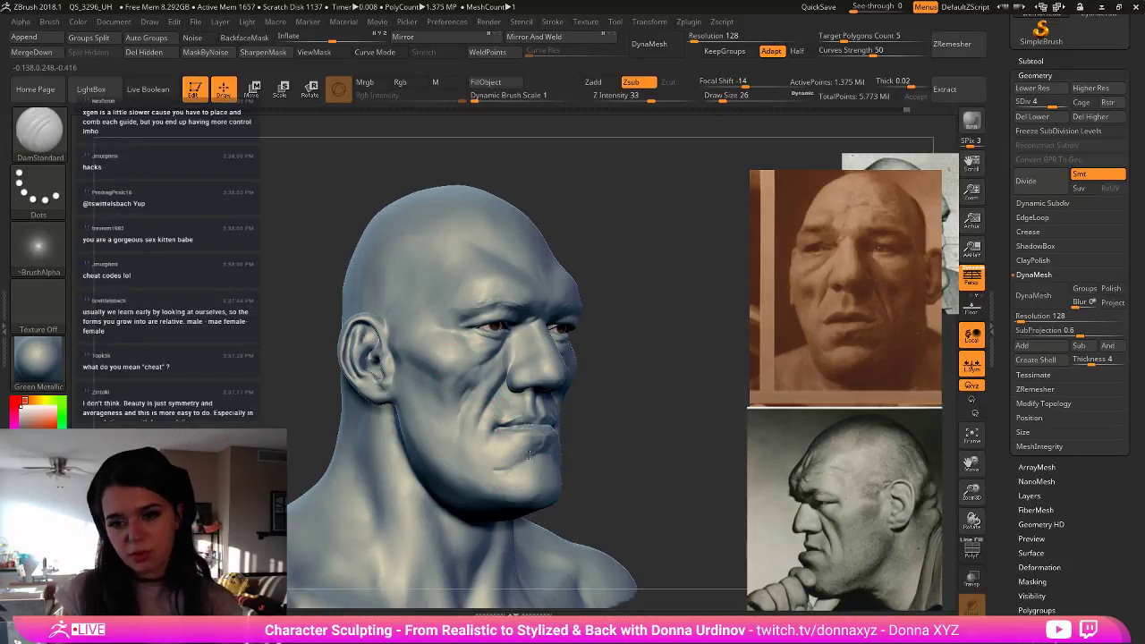
drag(621, 448, 599, 449)
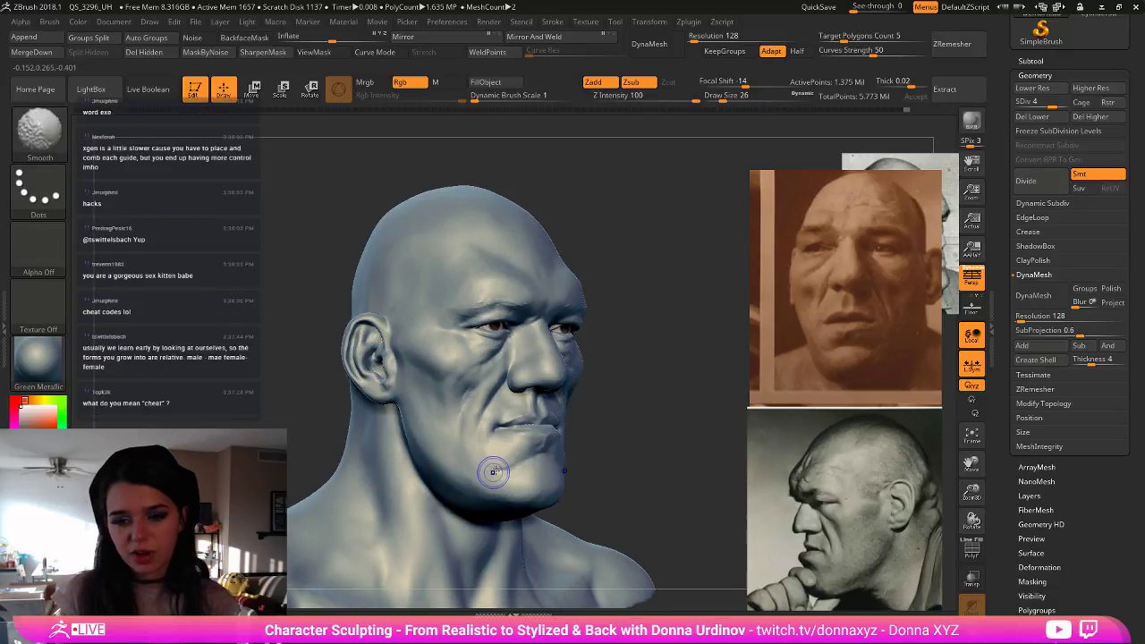
shift+drag(496, 470, 489, 472)
right_drag(598, 450, 513, 471)
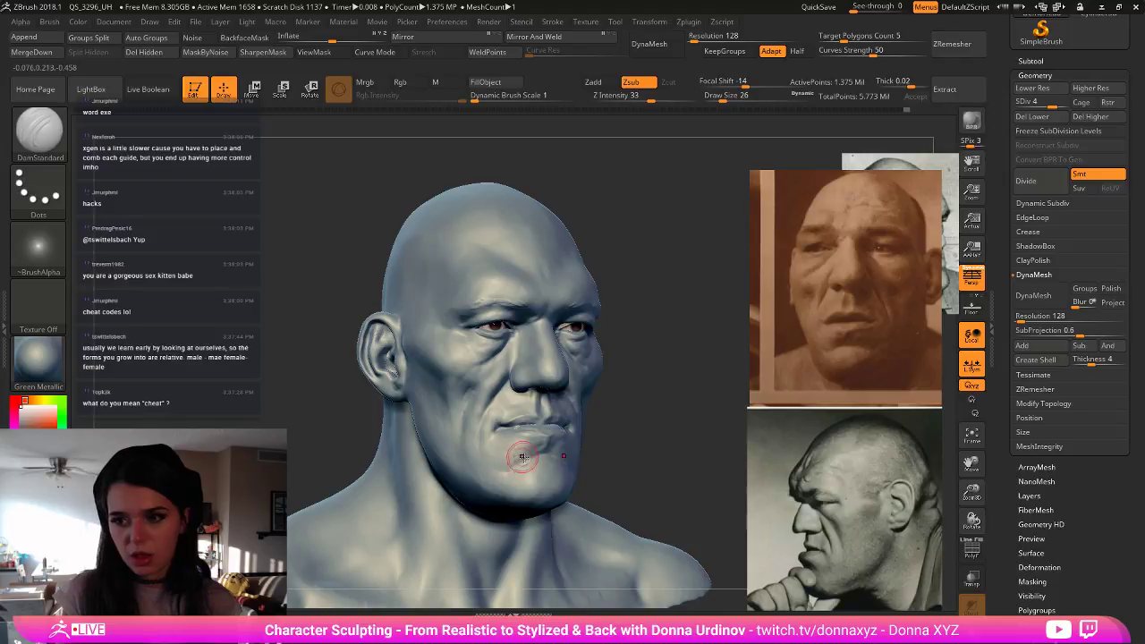
right_drag(624, 433, 605, 441)
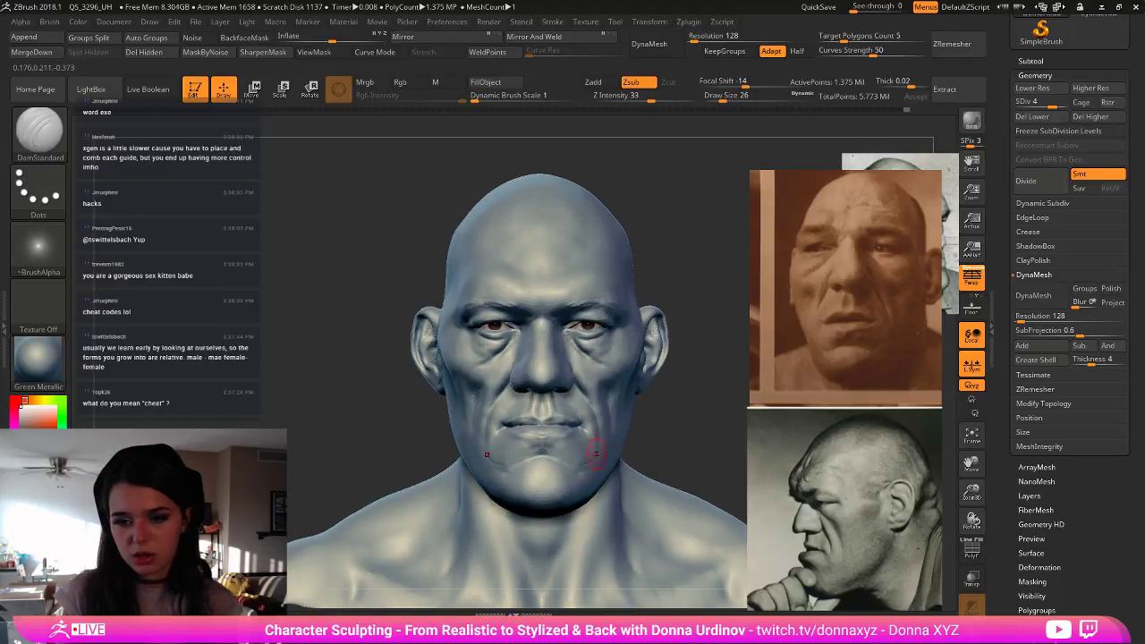
shift+drag(595, 459, 577, 466)
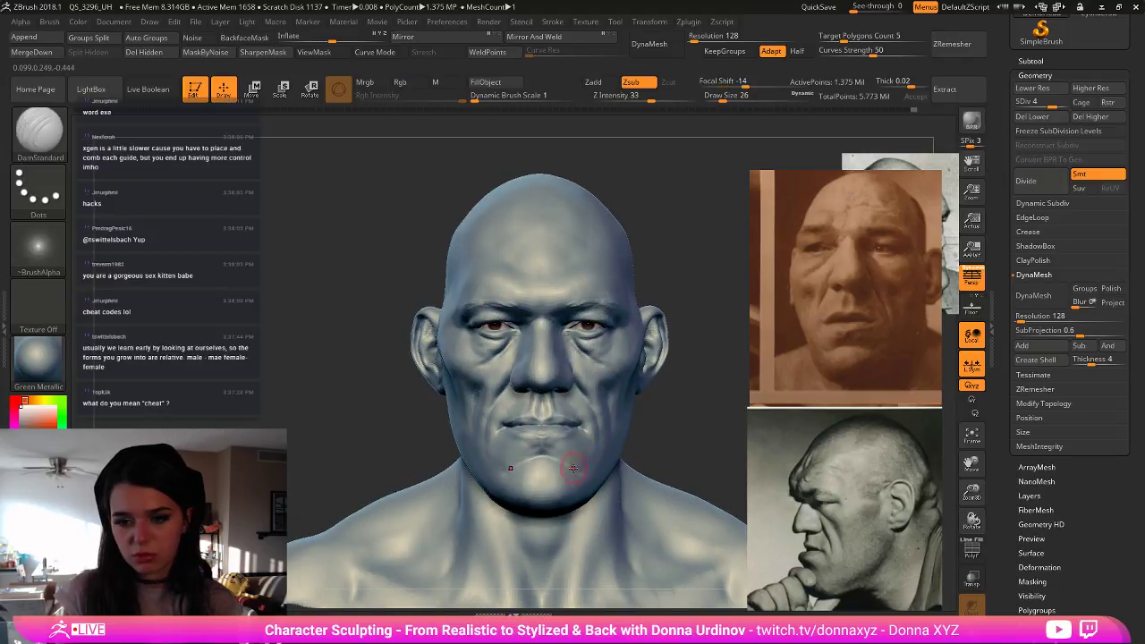
- Flatten the planes of the chin with the hPolish brush at draw size 26, working from a three-quarter view
key(b)
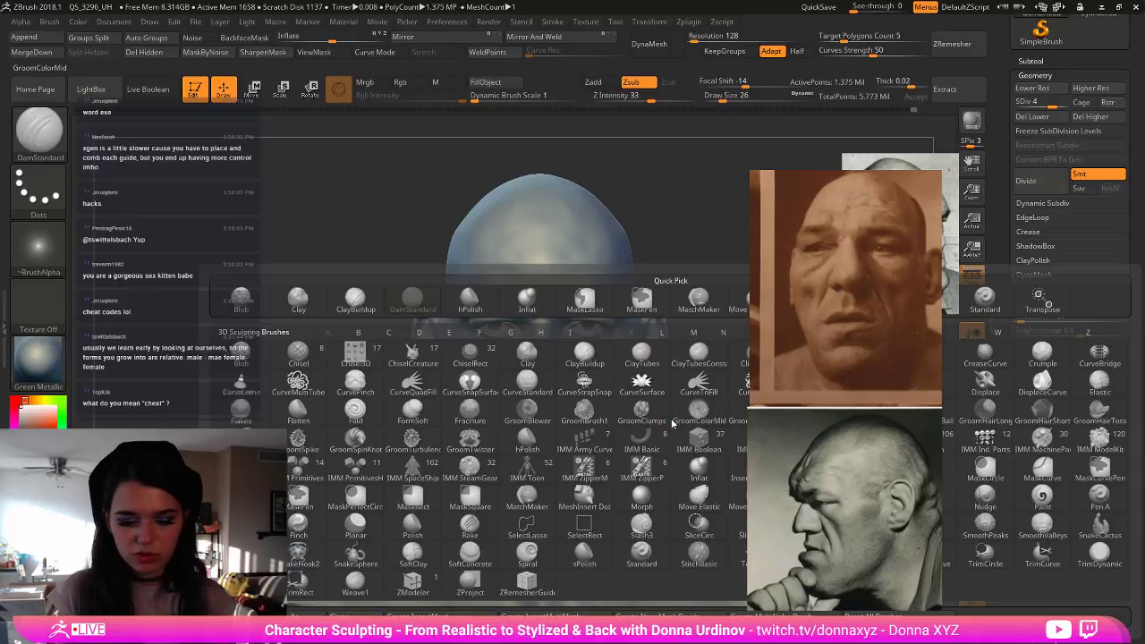
key(m)
key(v)
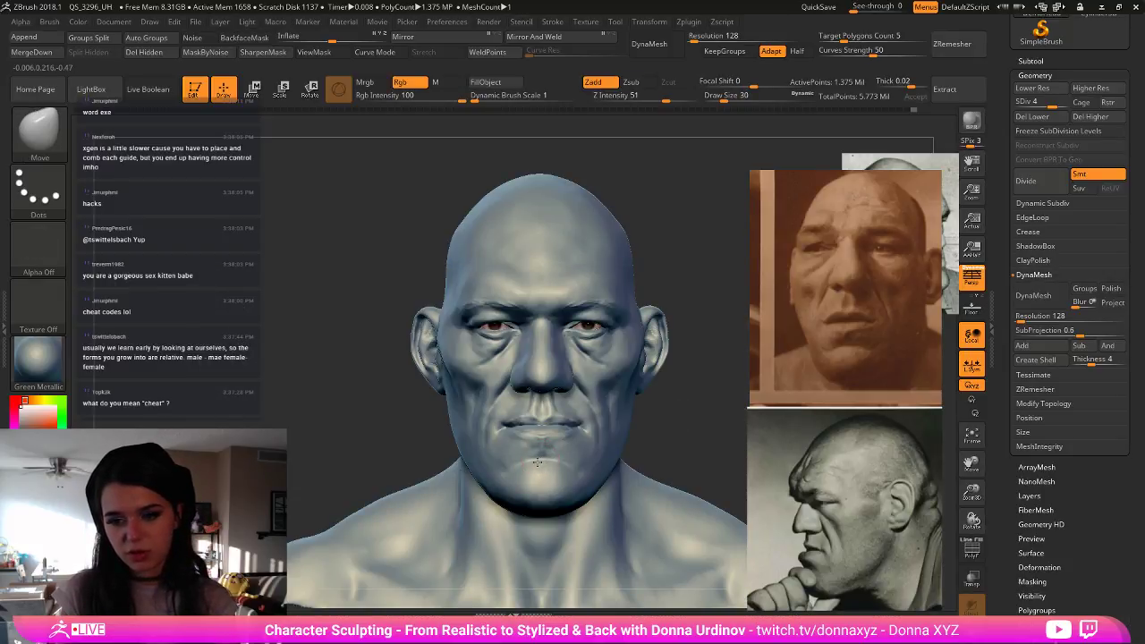
key(b)
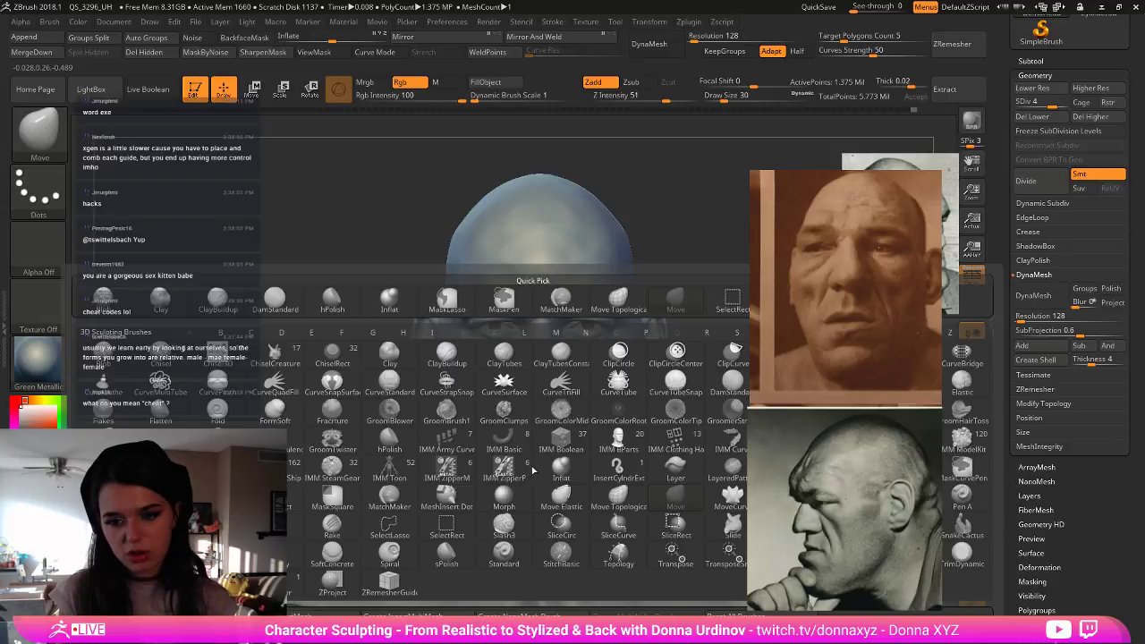
key(h)
key(p)
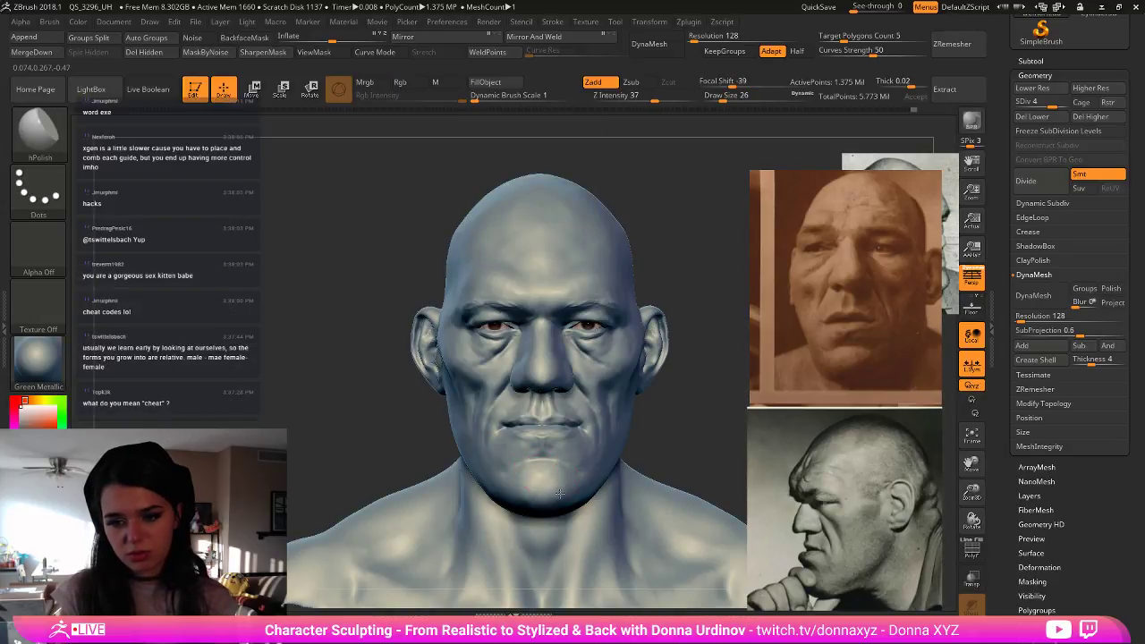
right_drag(608, 484, 543, 492)
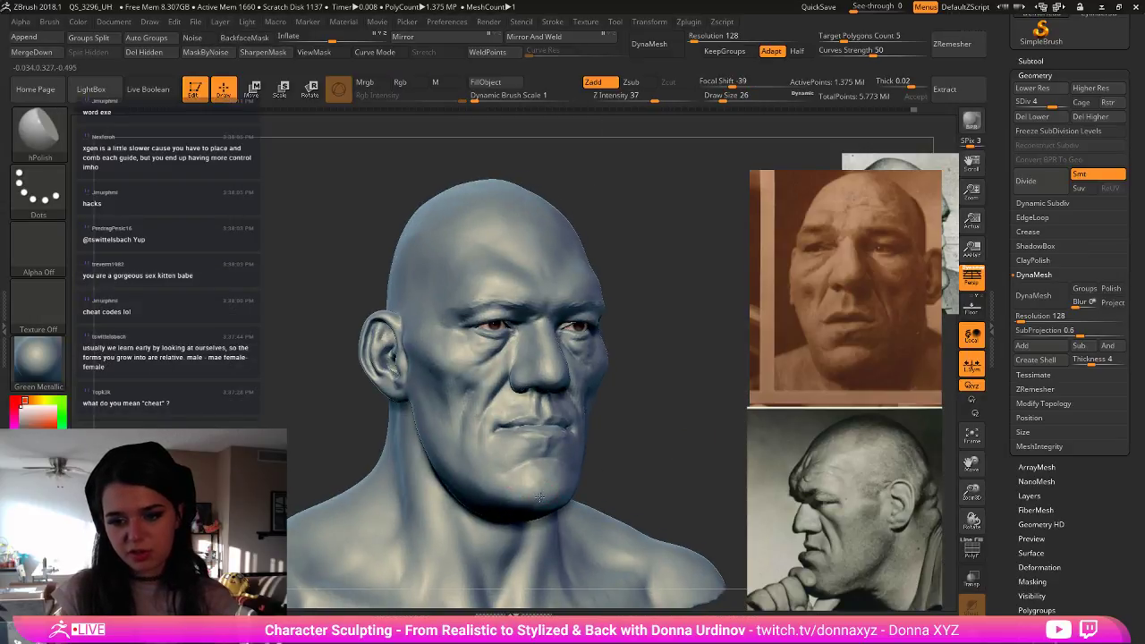
drag(539, 497, 544, 468)
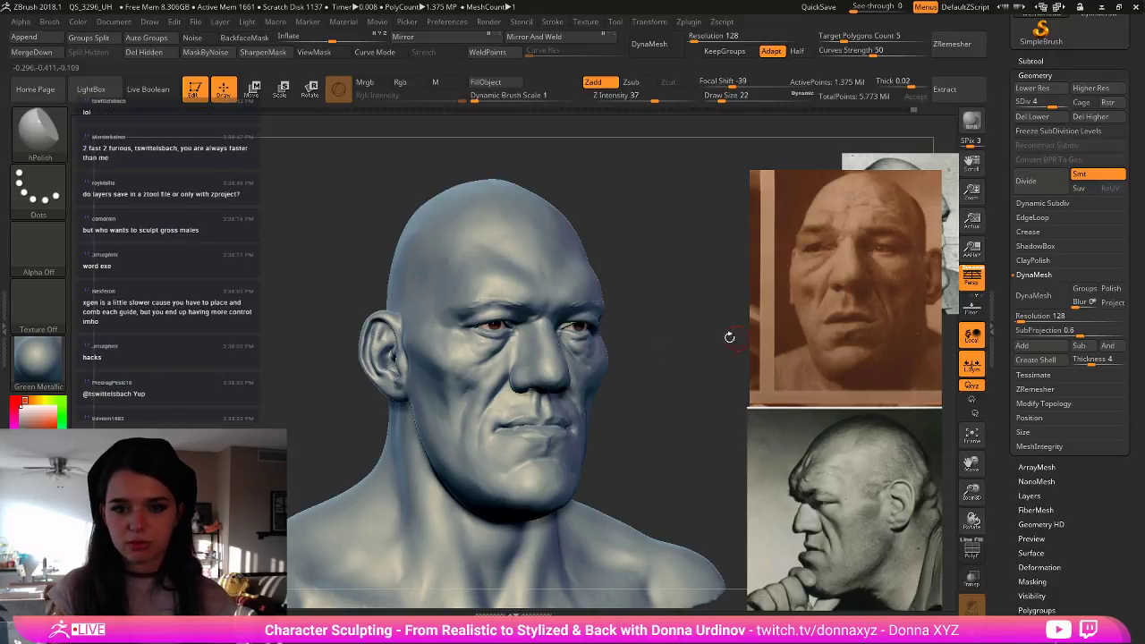
- Polish the forehead plane above the outer brow with the hPolish brush at draw size 42
drag(729, 337, 662, 326)
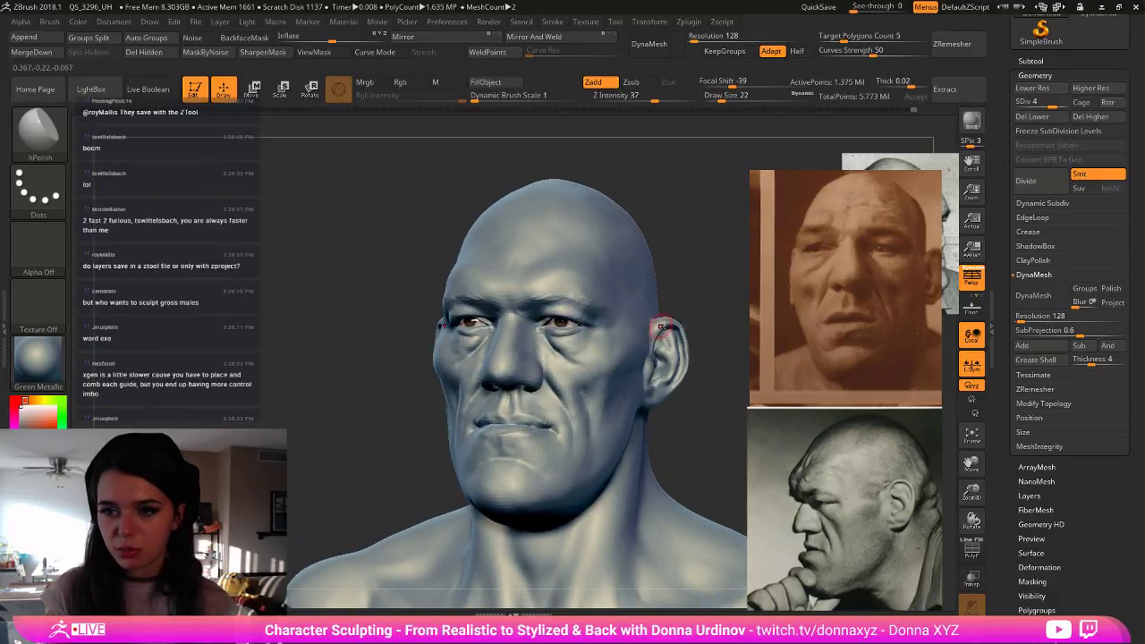
key(b)
click(568, 259)
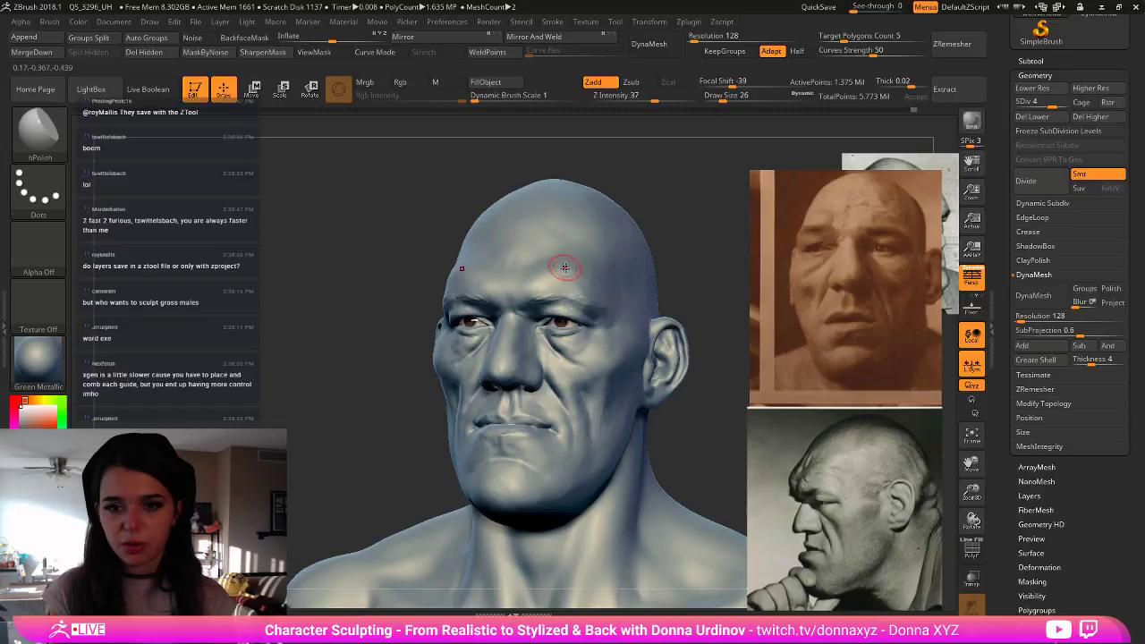
key(bracketright)
key(bracketright)
key(bracketright)
drag(575, 277, 570, 278)
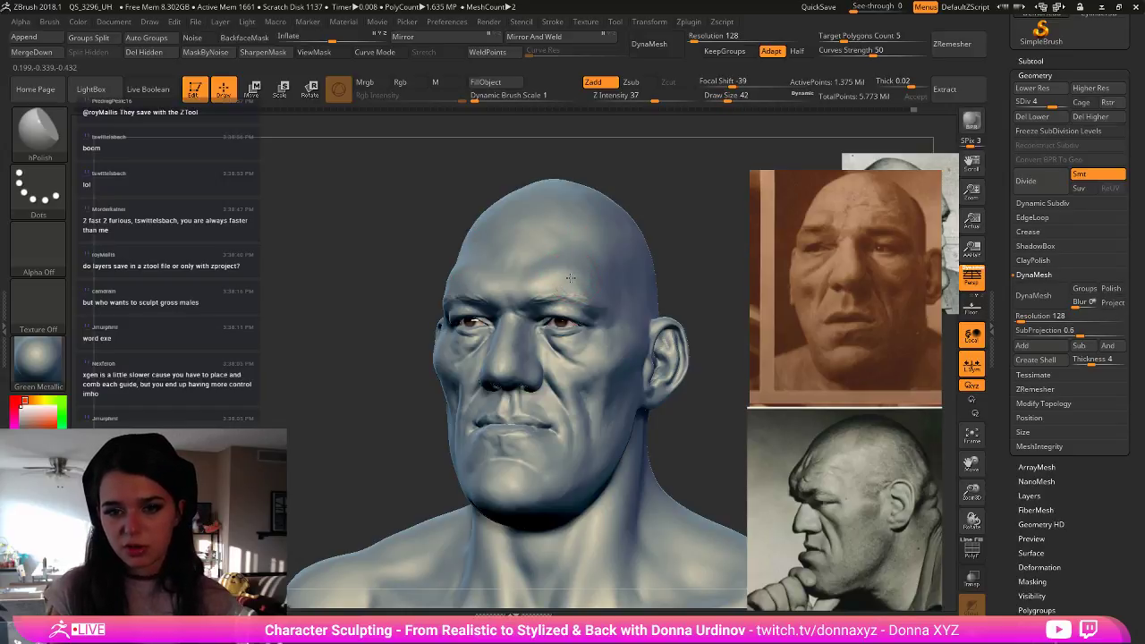
key(ctrl)
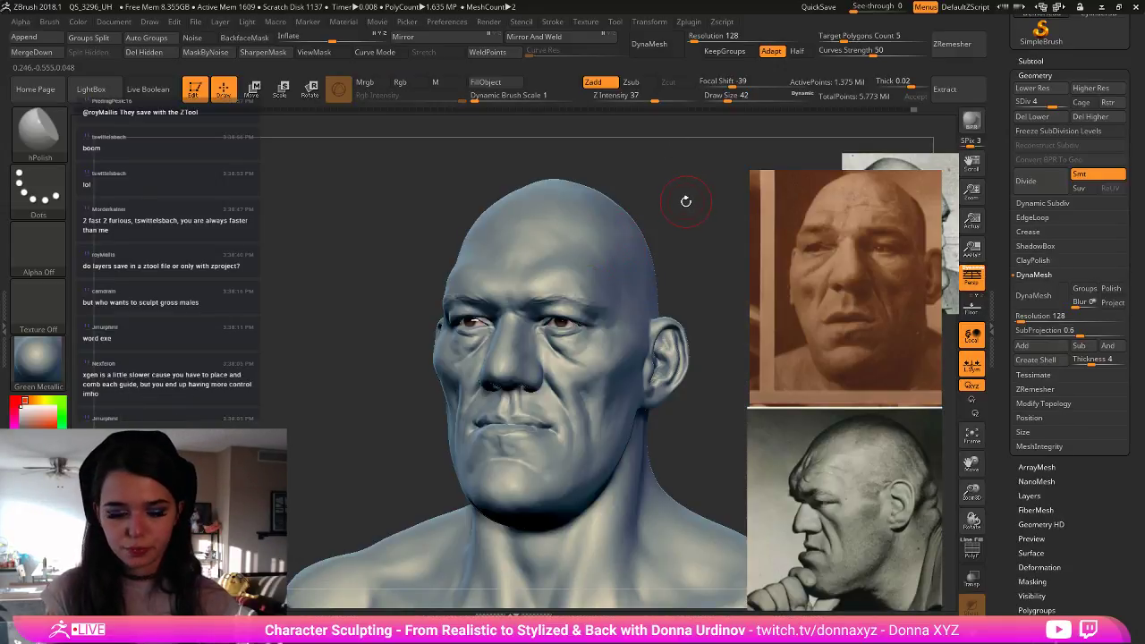
- Reshape the outer brow and upper eyelid fold with the Move brush at draw size 22
key(b)
key(m)
key(v)
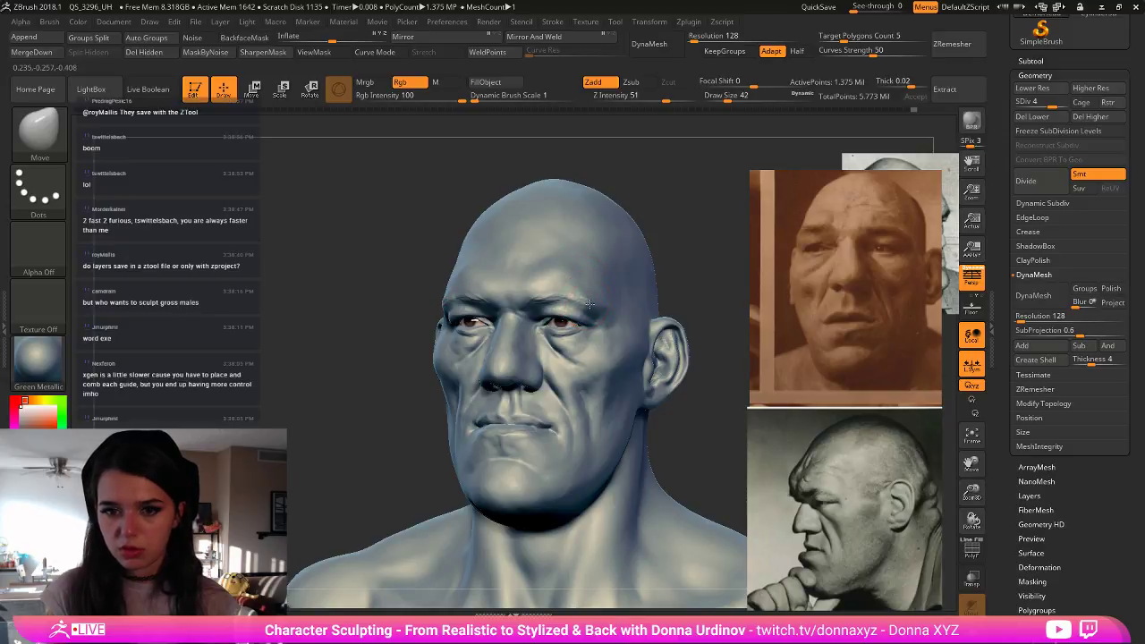
key(bracketleft)
key(bracketleft)
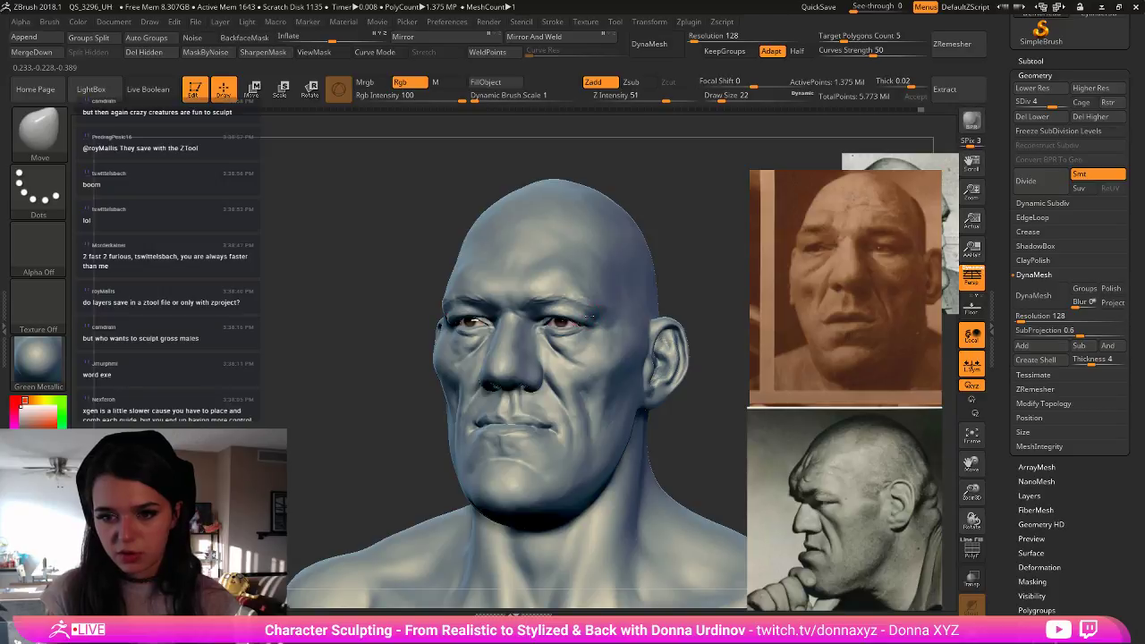
drag(568, 310, 575, 304)
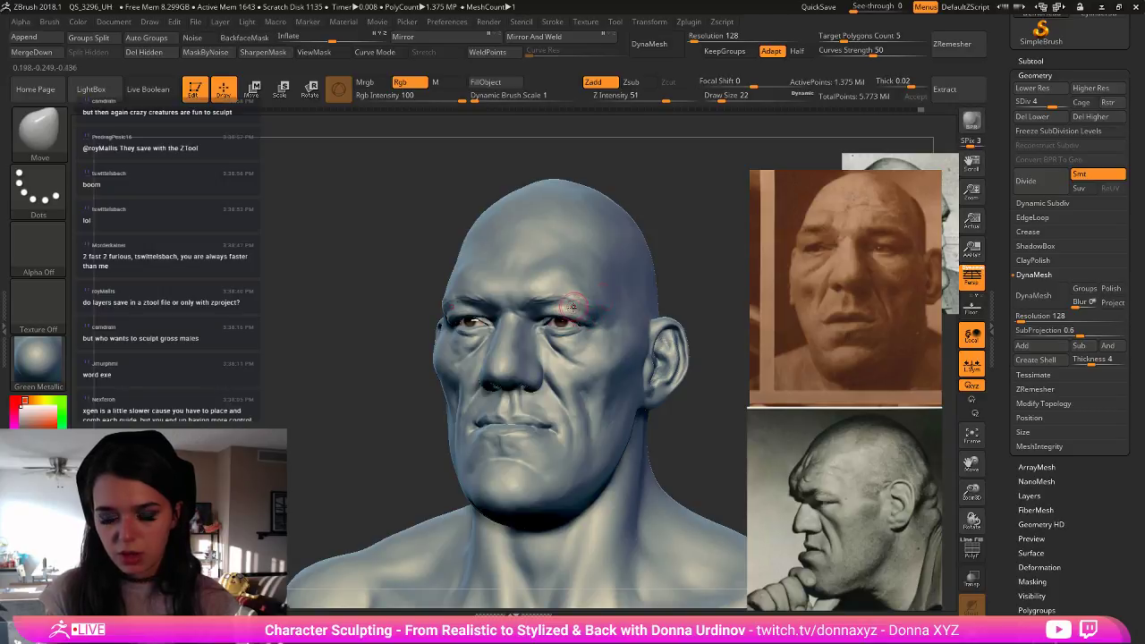
drag(671, 243, 780, 239)
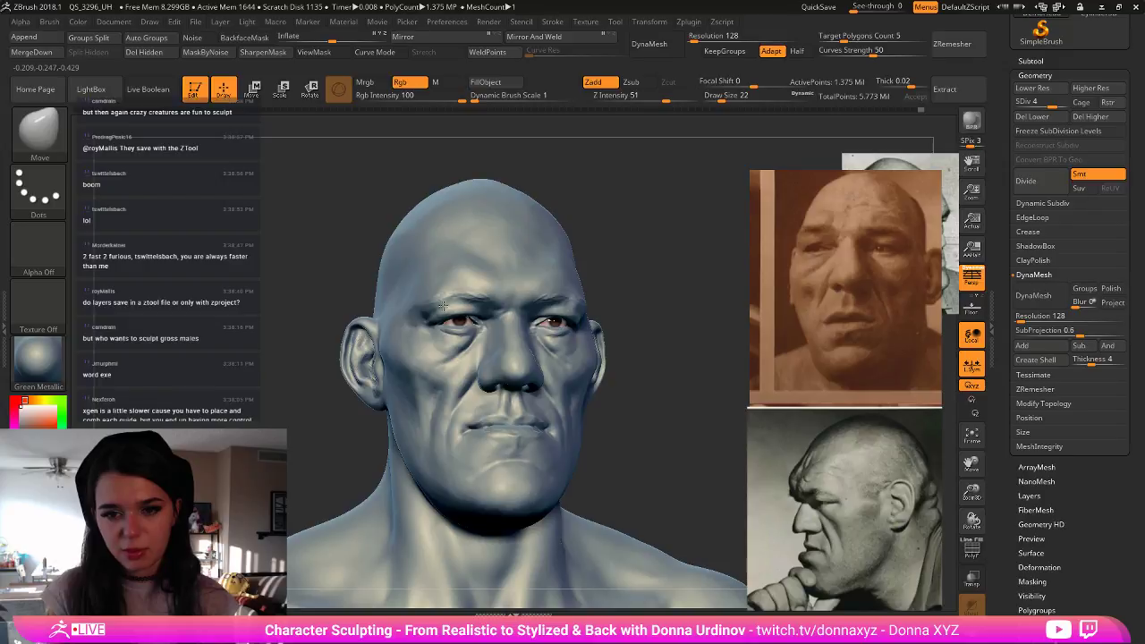
- Polish the brow fold above the eyes with the hPolish brush at draw size 14, and smooth the transition
key(b)
key(h)
key(p)
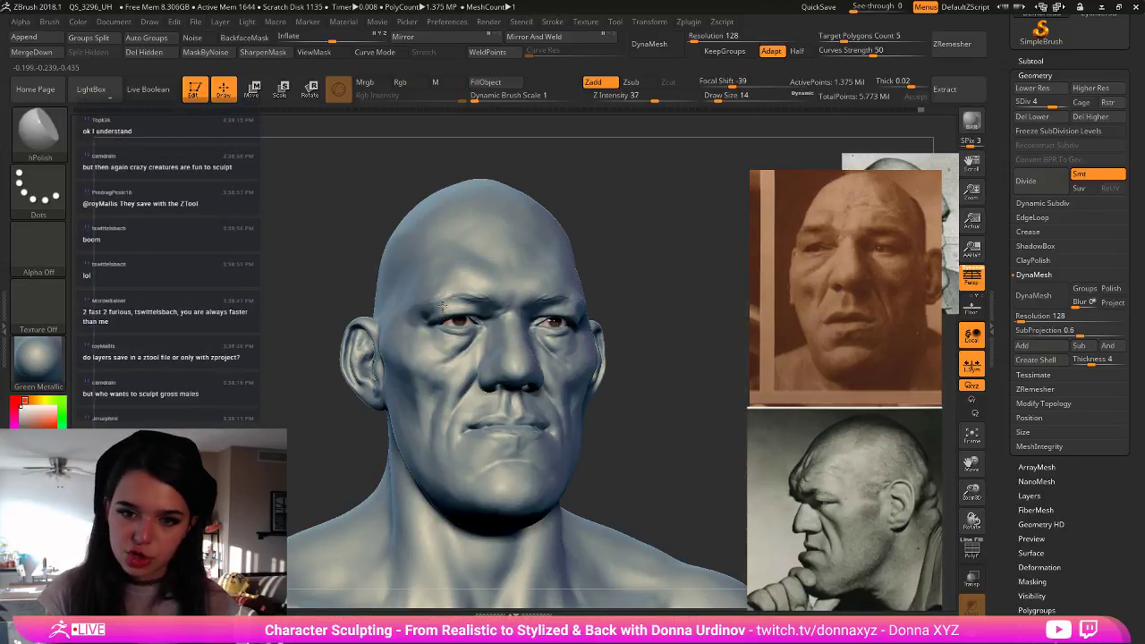
mouse_move(459, 303)
mouse_down()
mouse_move(472, 317)
mouse_move(465, 305)
mouse_up()
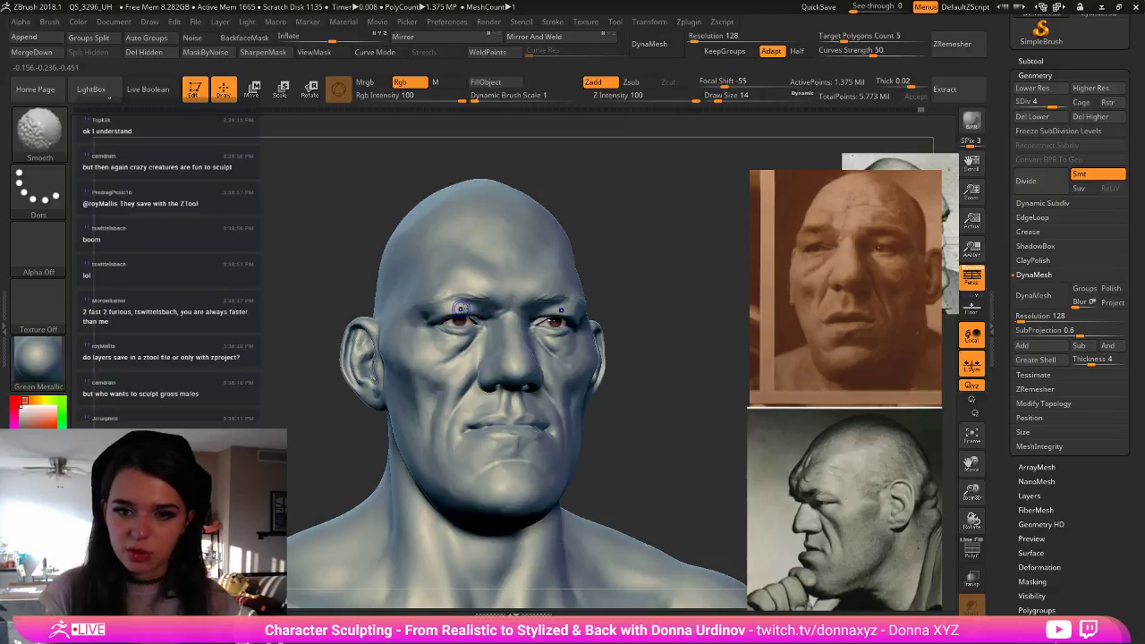
key(f)
drag(652, 296, 611, 279)
ctrl+right_drag(612, 279, 493, 333)
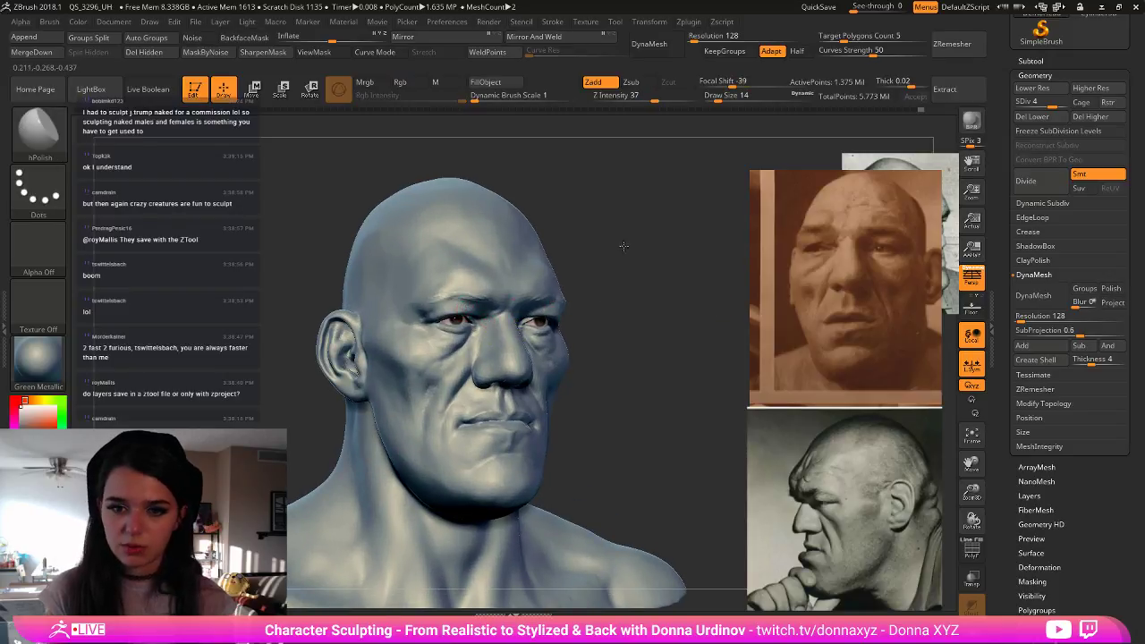
- Adjust the outer eye corners from a low angle with the Move brush at draw sizes 18 to 22
key(f)
mouse_move(617, 268)
mouse_down()
mouse_move(598, 274)
mouse_move(646, 348)
mouse_move(660, 292)
mouse_move(628, 304)
mouse_move(635, 318)
mouse_up()
key(b)
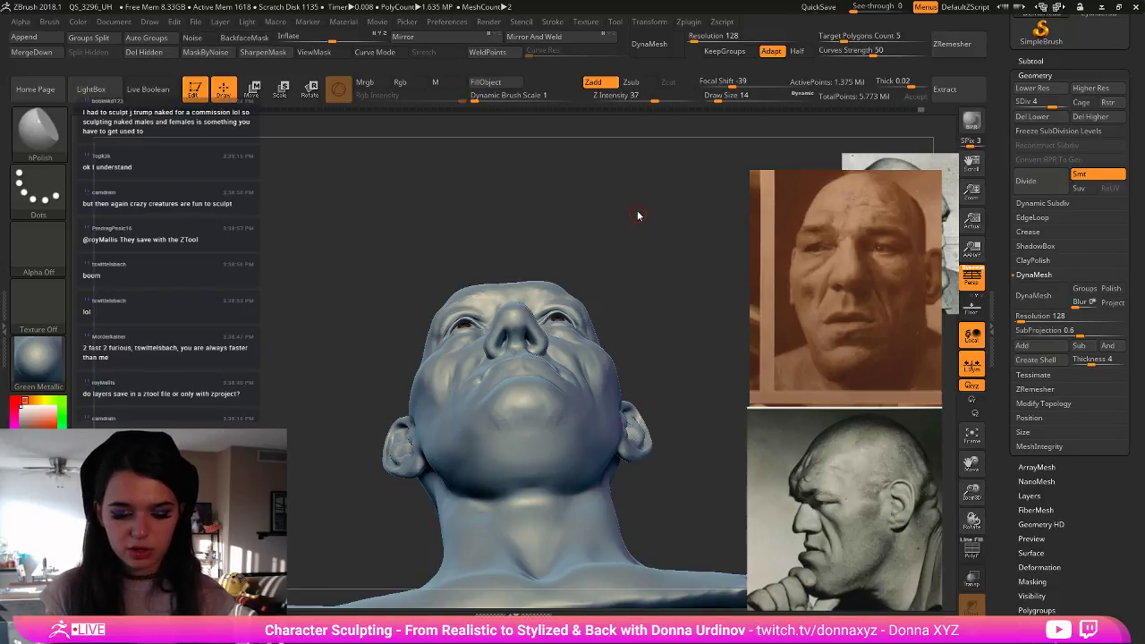
key(b)
key(m)
key(v)
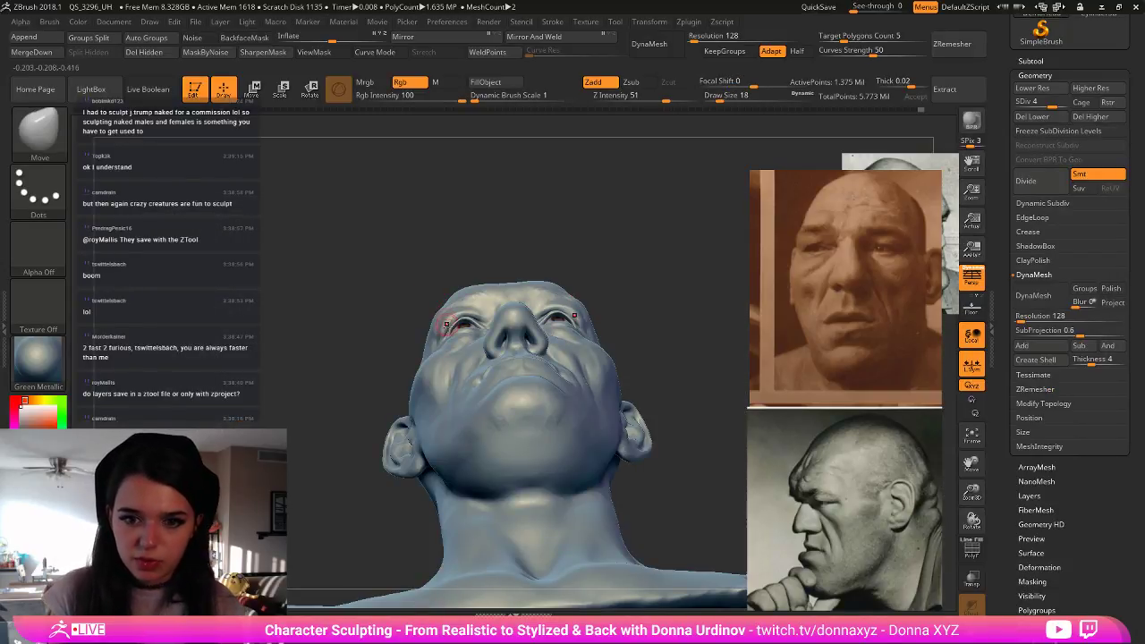
key(bracketright)
key(bracketleft)
key(bracketleft)
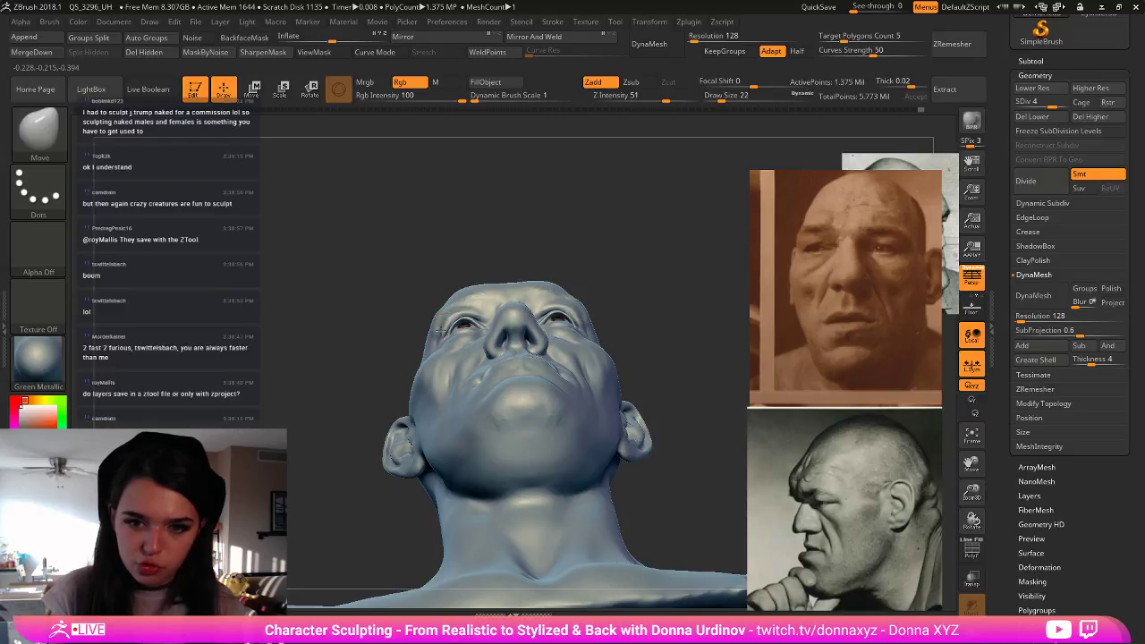
key(bracketleft)
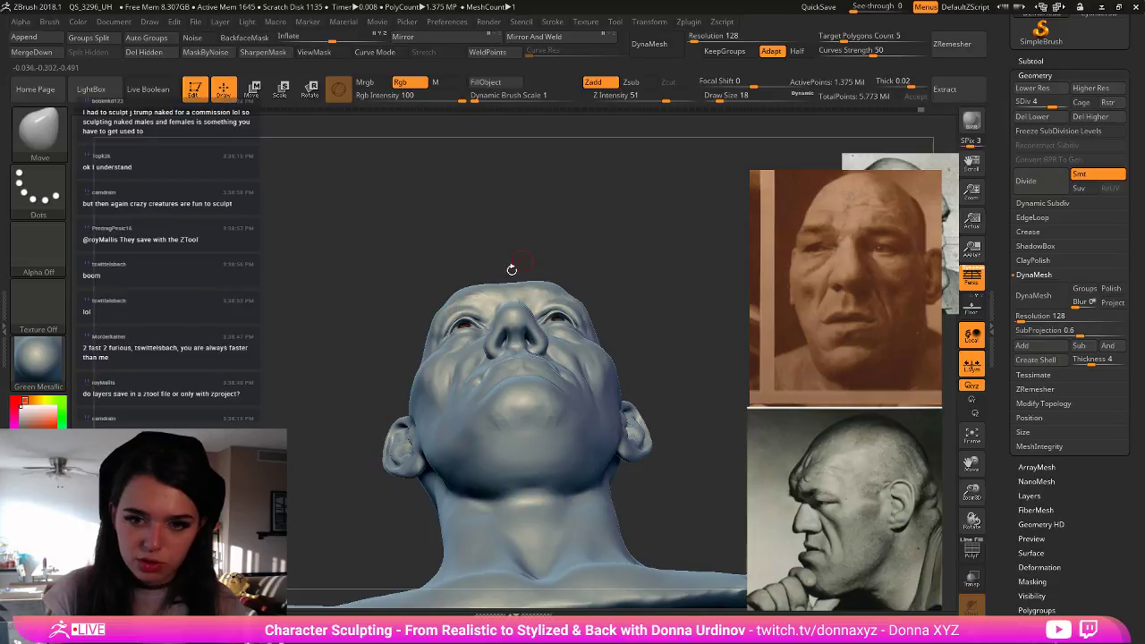
- Adjust the forehead above the brow from below with the Move brush at draw size 30, and check it from the front
drag(539, 246, 543, 266)
key(bracketright)
key(bracketright)
key(bracketright)
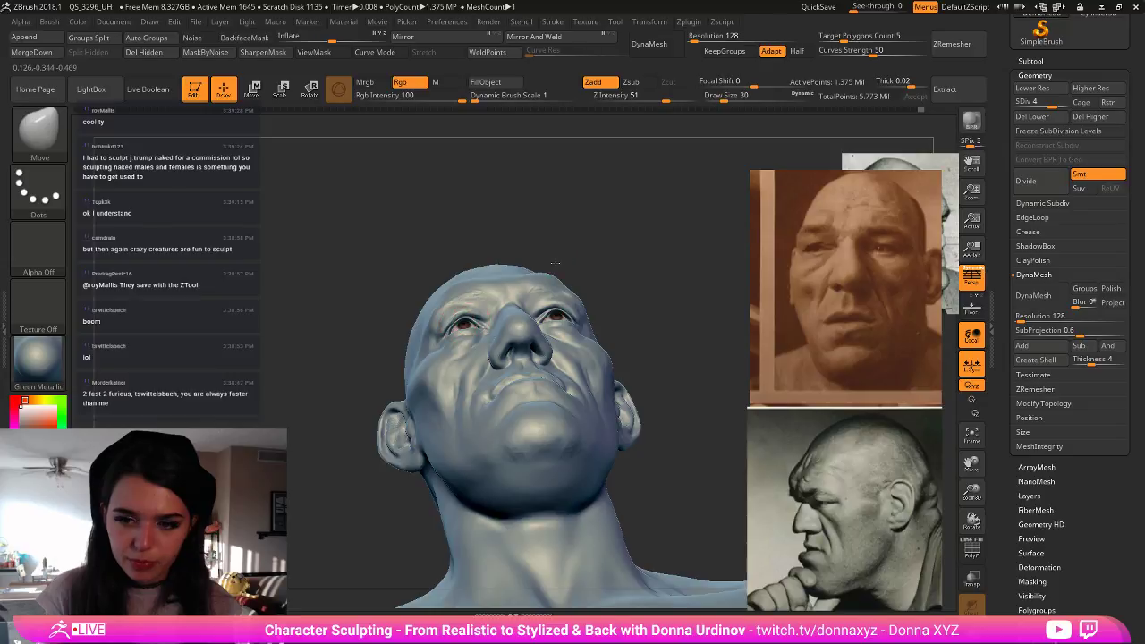
shift+drag(543, 231, 550, 293)
drag(684, 310, 675, 319)
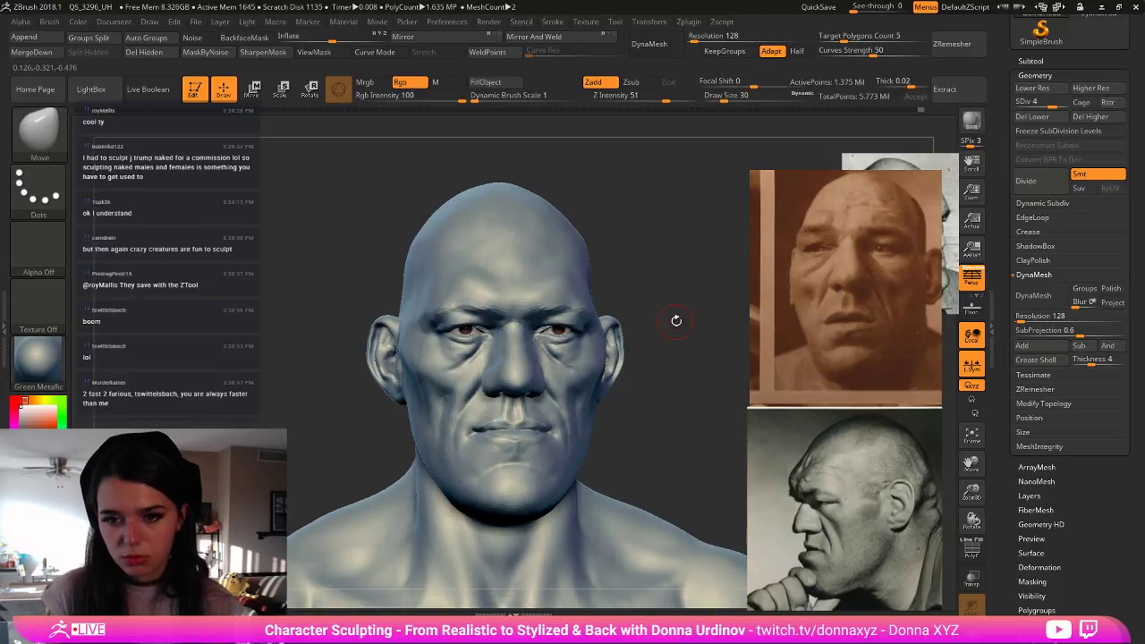
- Change the bust's material to StartupMaterial and inspect the face from the front and three-quarter views
click(43, 366)
click(111, 228)
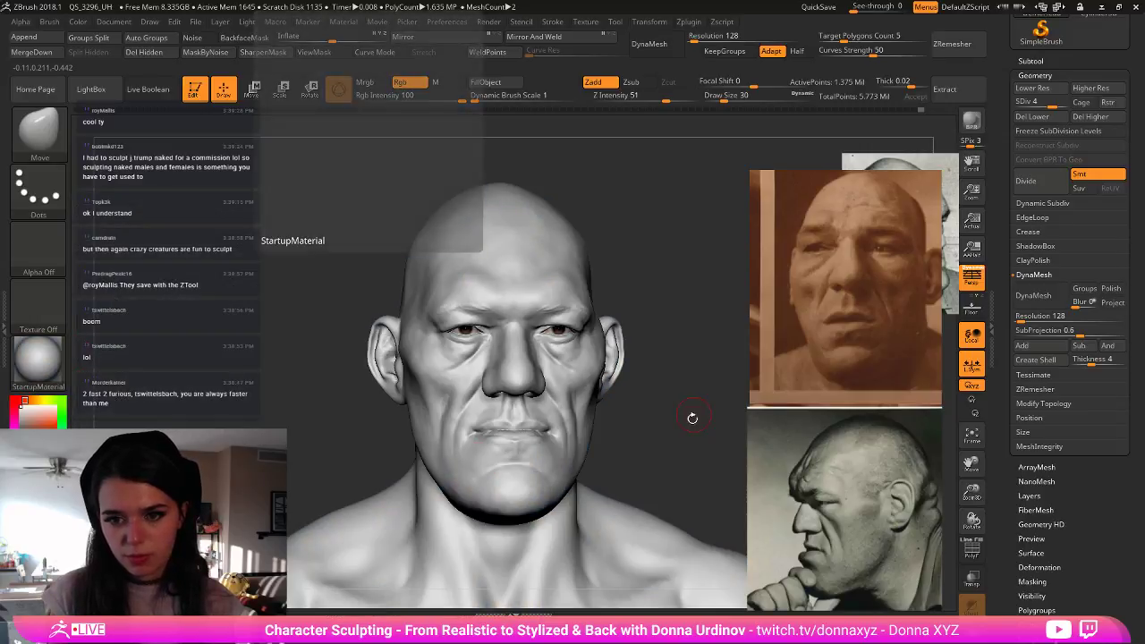
drag(690, 417, 688, 429)
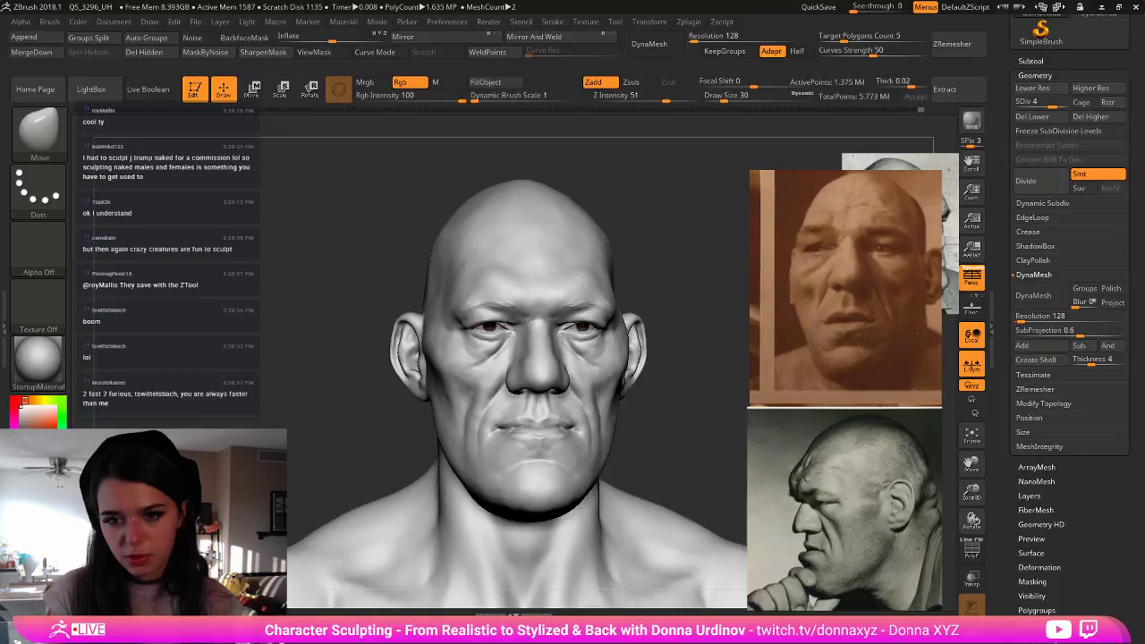
drag(682, 470, 603, 397)
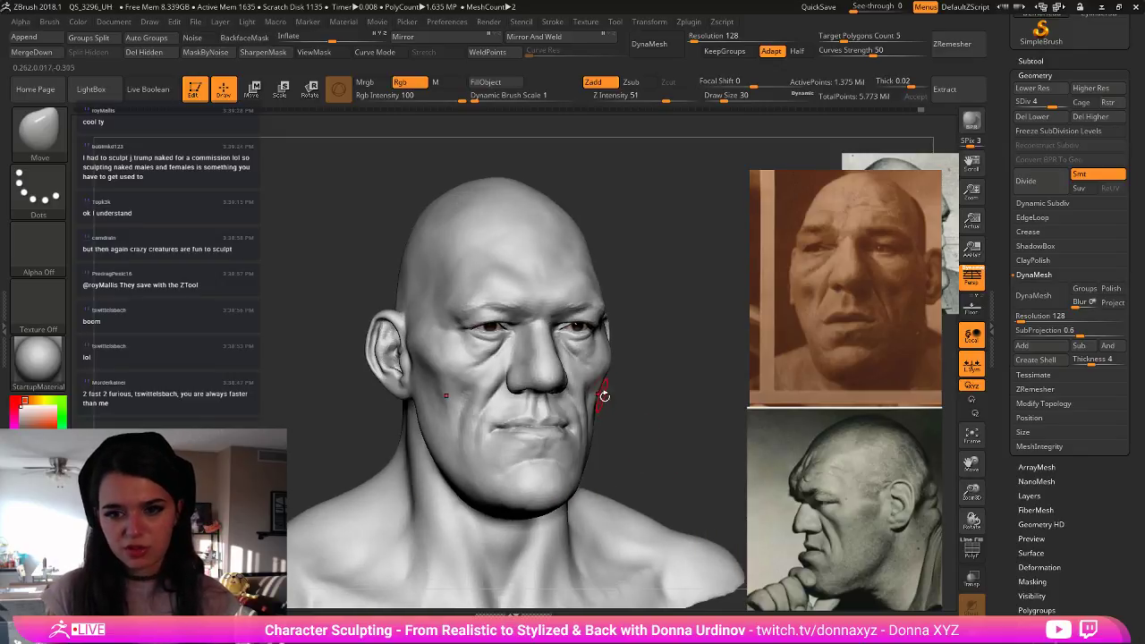
- Polish the forms under the eyes and on the cheeks with the hPolish brush at draw sizes 10 to 14
key(b)
key(h)
key(p)
key([)
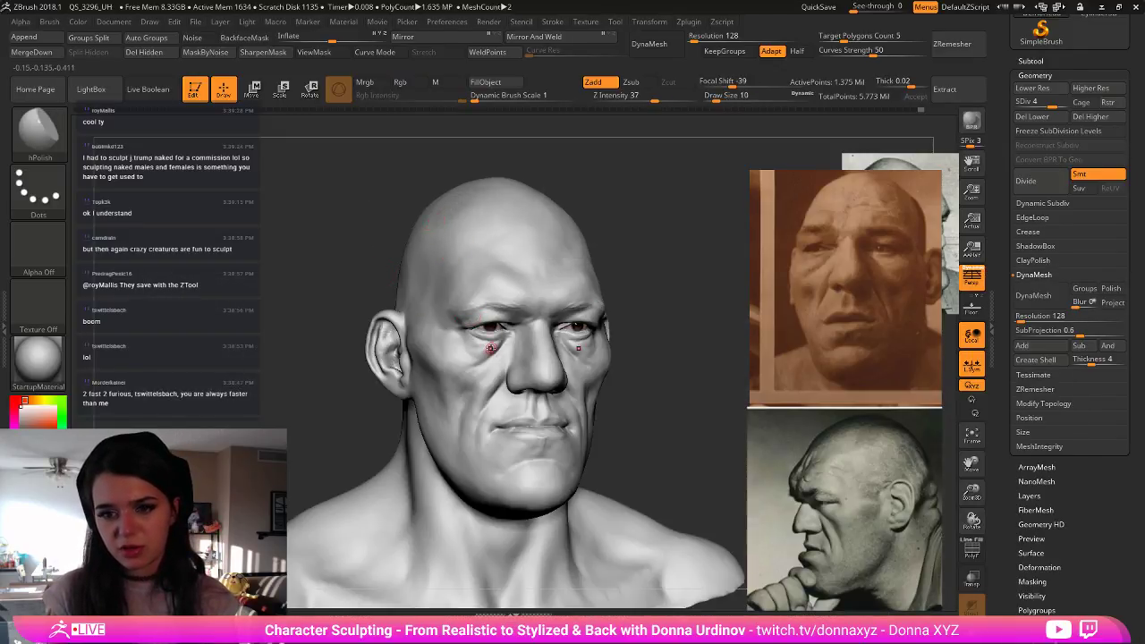
drag(667, 312, 619, 317)
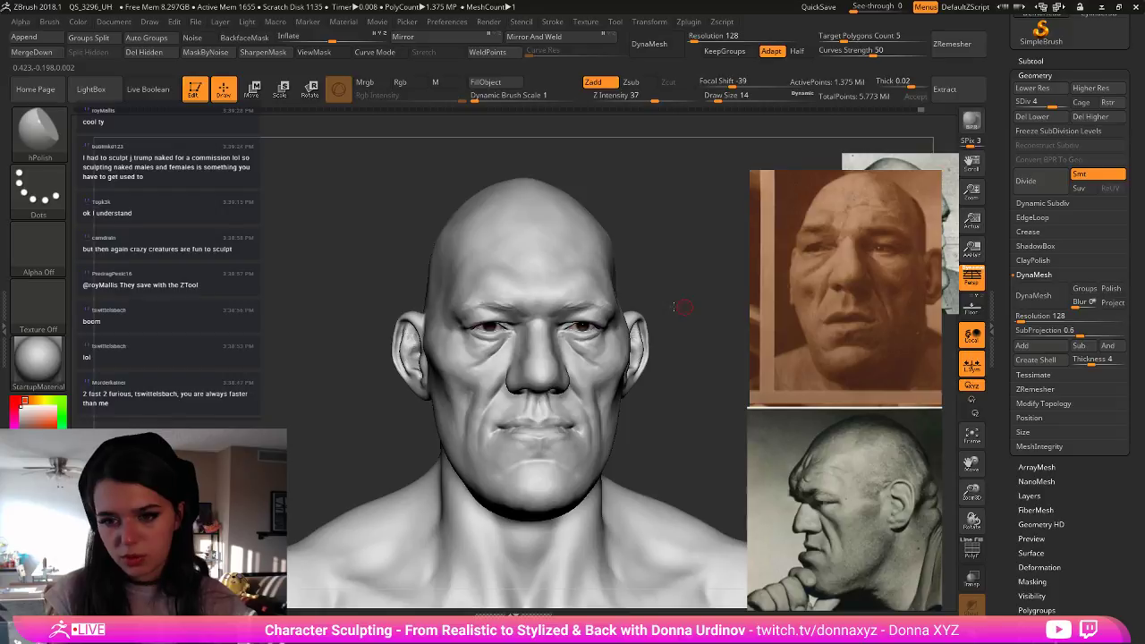
drag(688, 311, 583, 347)
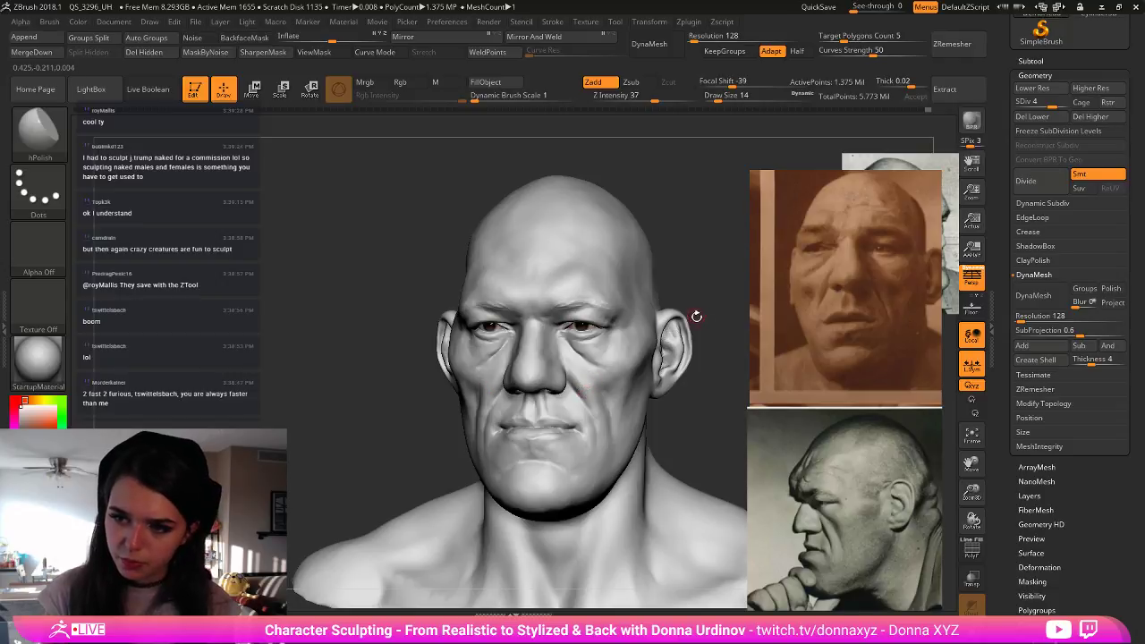
shift+drag(696, 317, 706, 313)
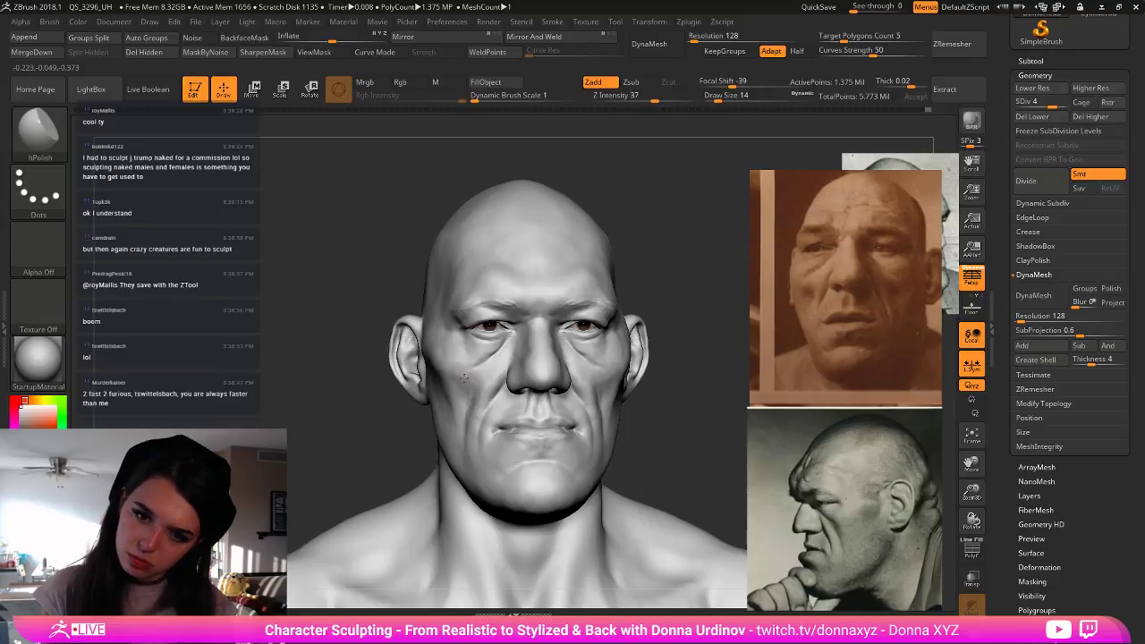
drag(686, 325, 675, 326)
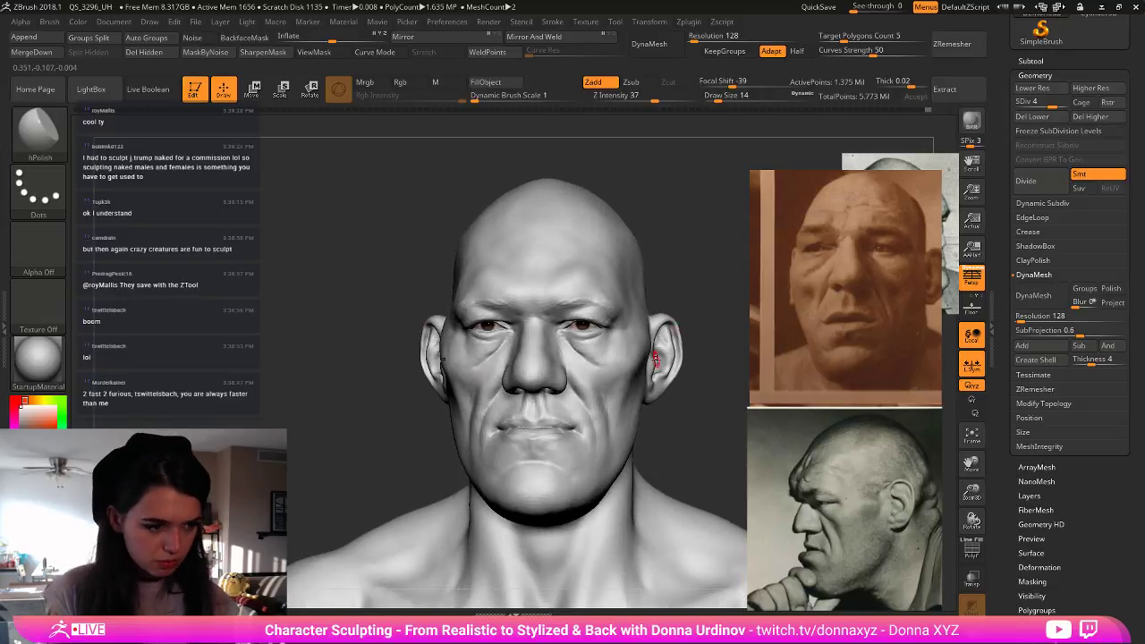
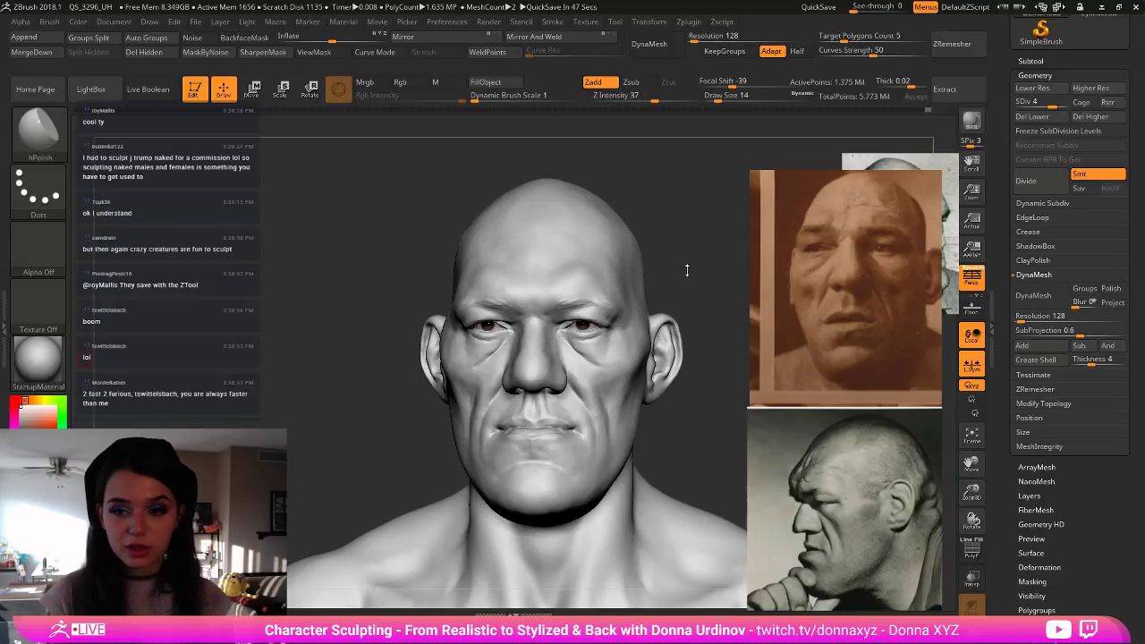
- Refine the outer brow plane with the hPolish brush at draw size 9
drag(687, 270, 721, 281)
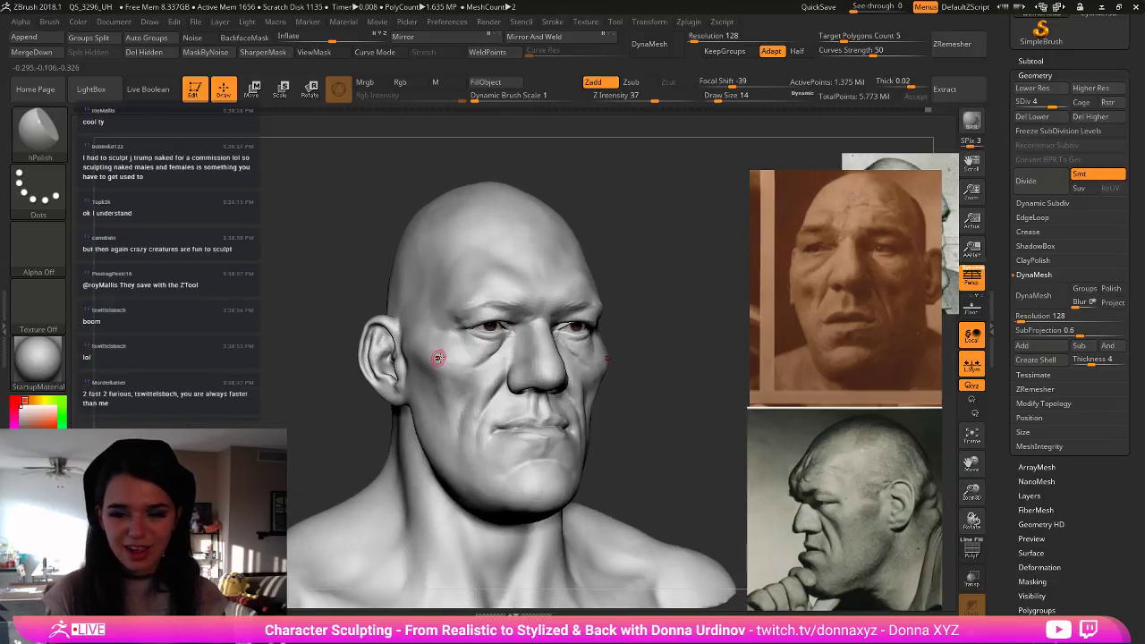
key(bracketleft)
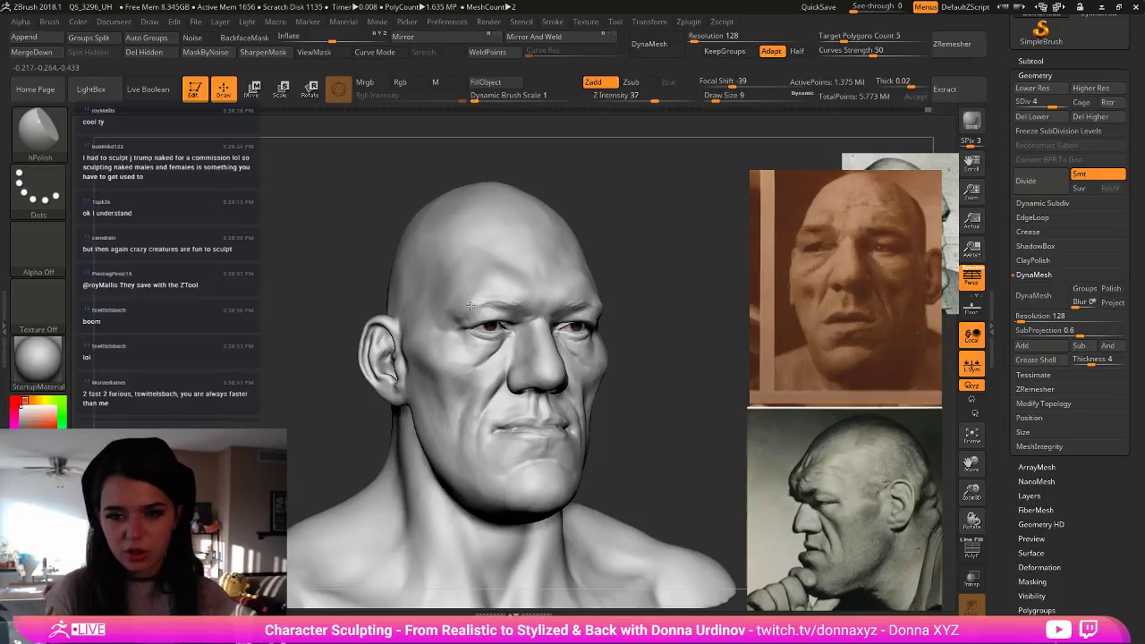
drag(670, 282, 621, 291)
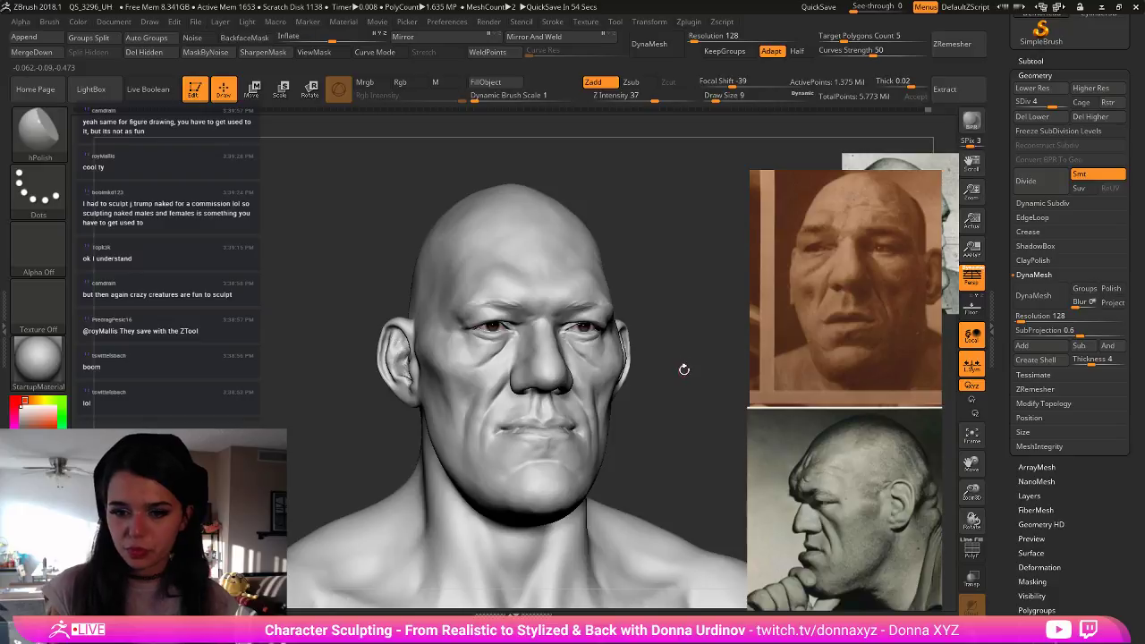
- Inspect the head from both three-quarter sides and in profile against the reference photos
mouse_move(685, 369)
mouse_down()
mouse_move(666, 373)
mouse_move(676, 377)
mouse_move(664, 396)
mouse_up()
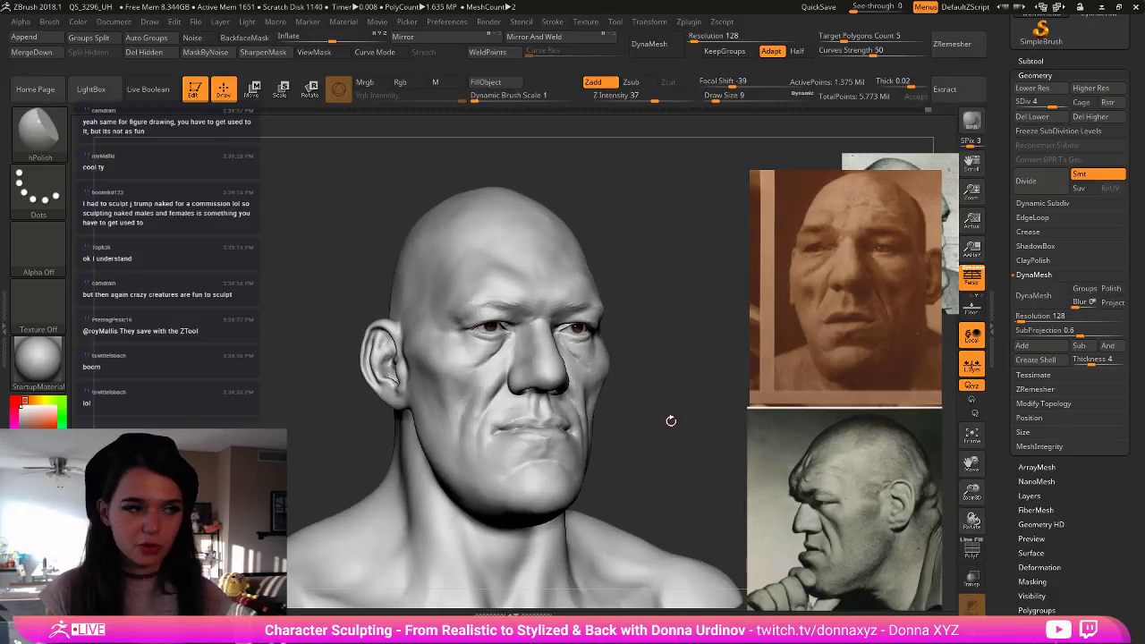
mouse_move(38, 358)
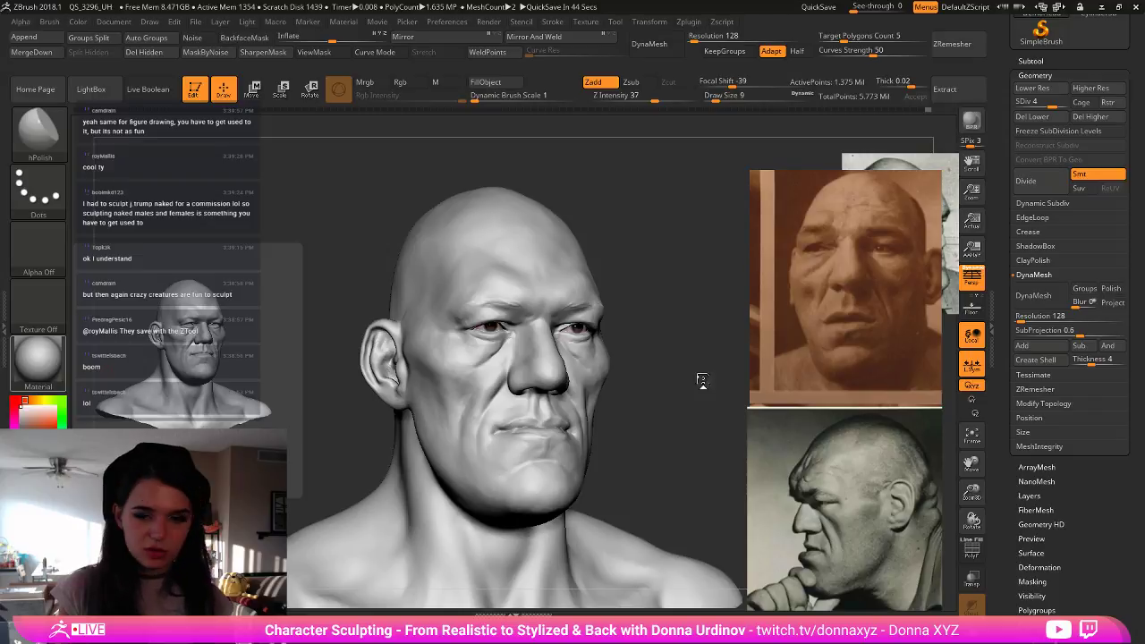
drag(638, 420, 657, 408)
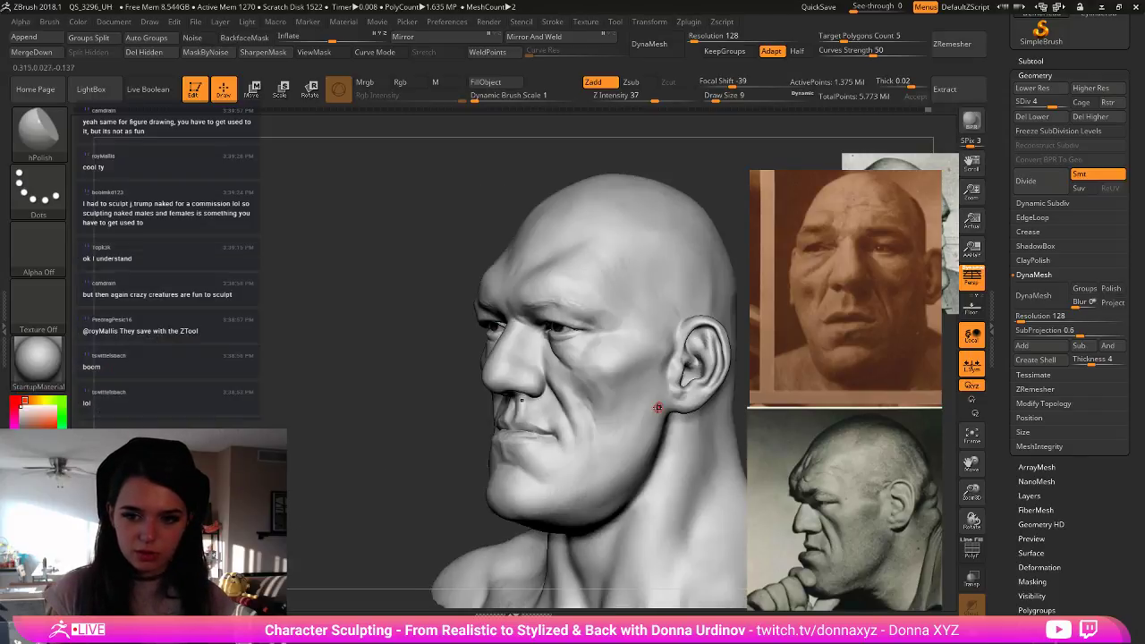
drag(378, 450, 359, 450)
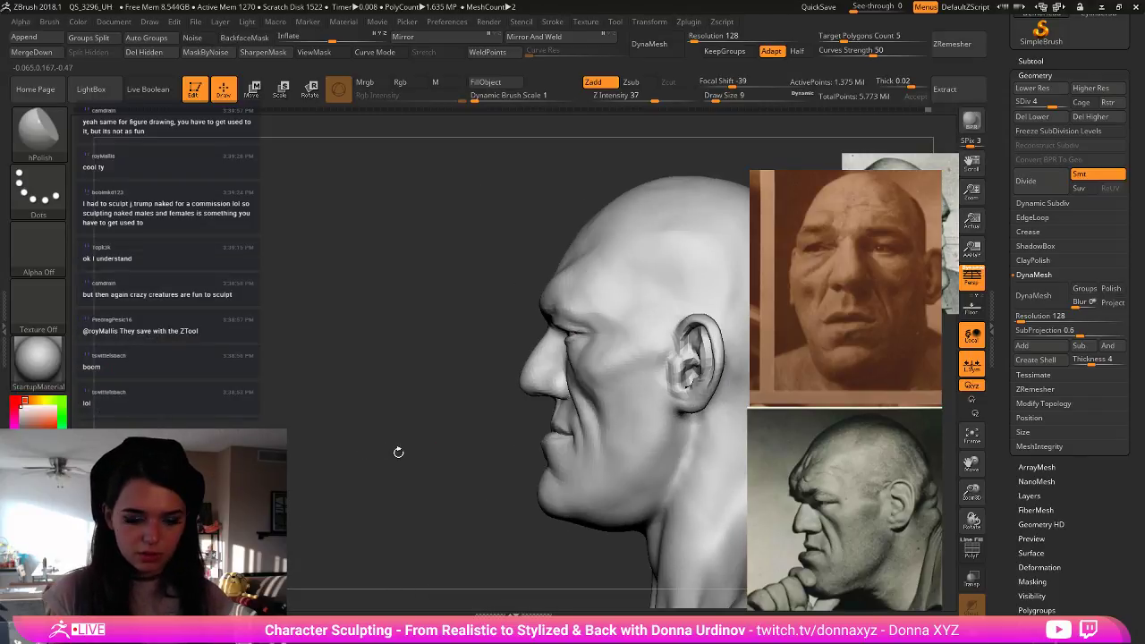
- Pull the underside of the chin slightly downward in profile with the Move brush at draw size 98
key(b)
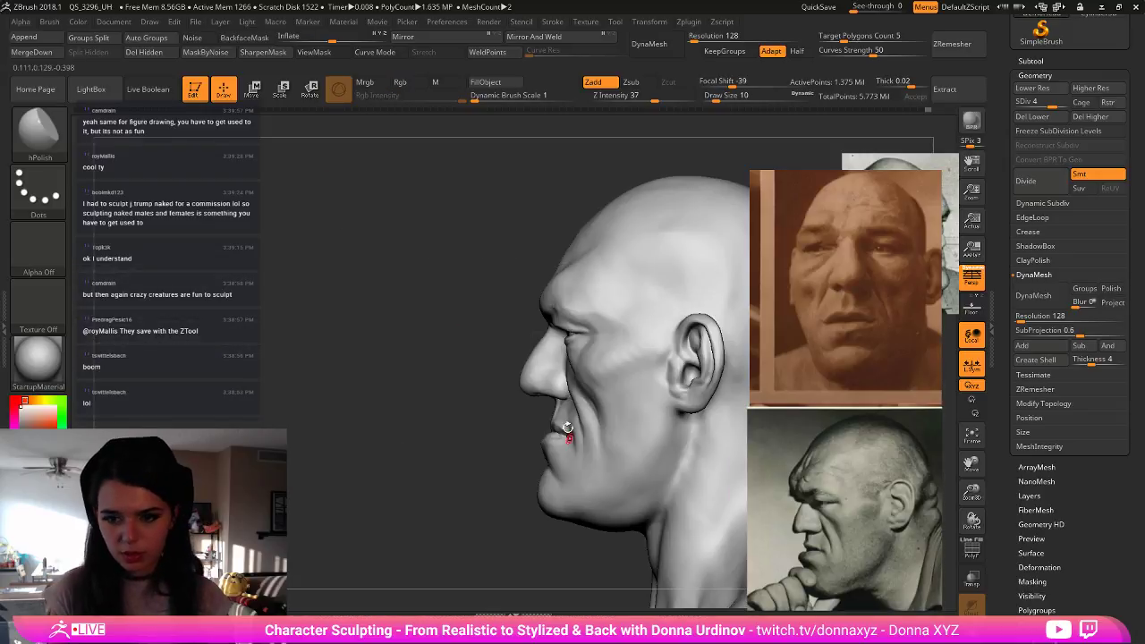
key(bracketright)
key(bracketright)
key(bracketright)
key(bracketright)
key(bracketright)
key(bracketright)
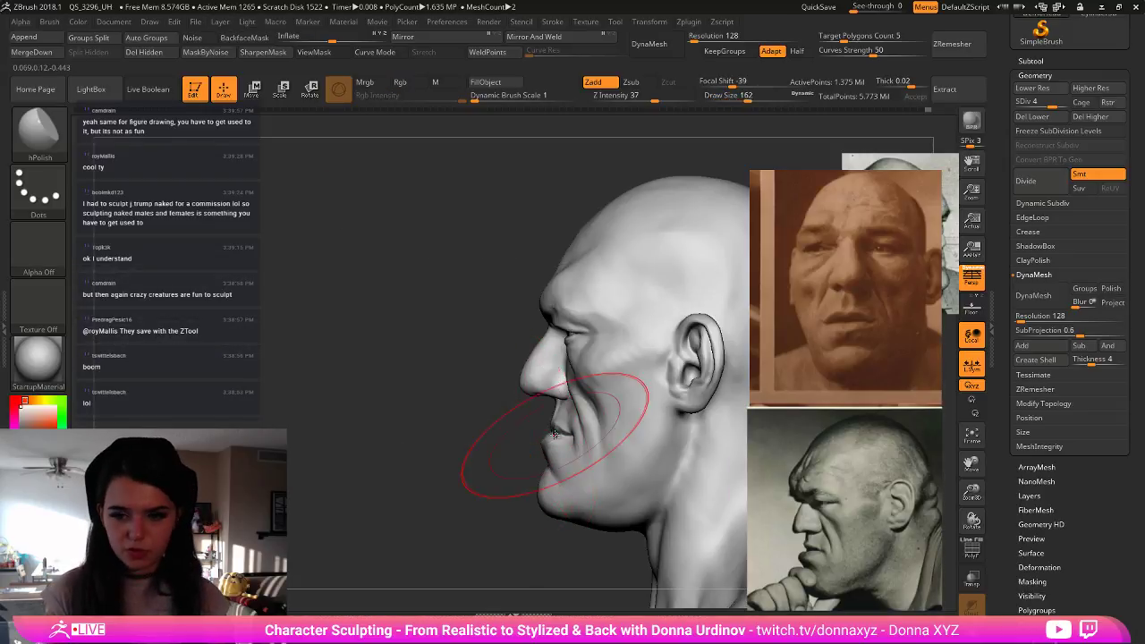
key(bracketleft)
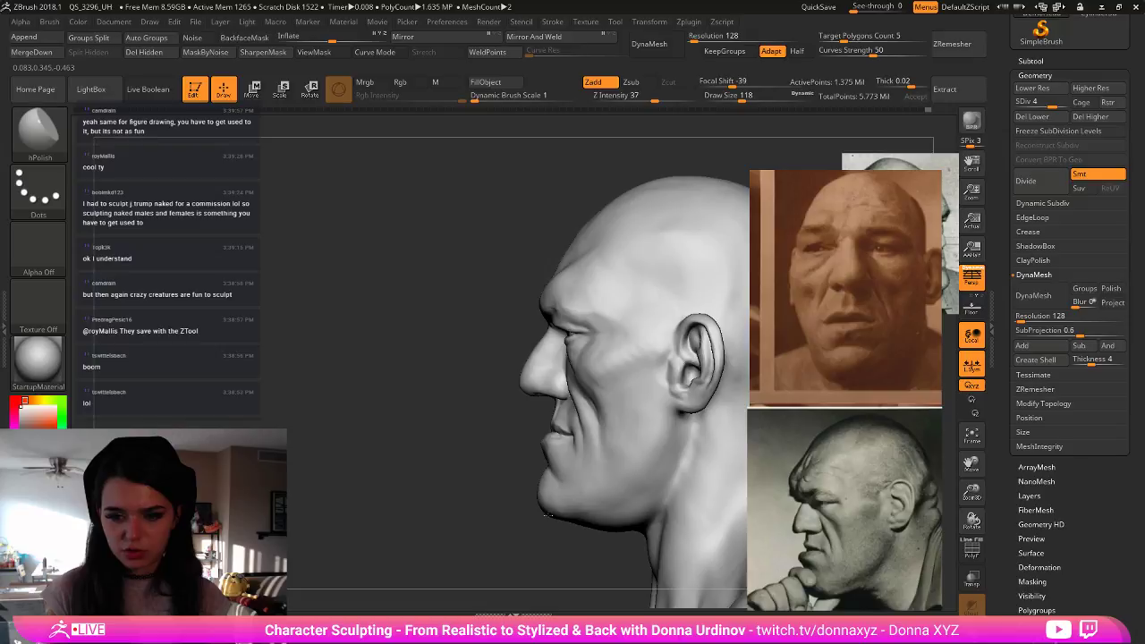
key(b)
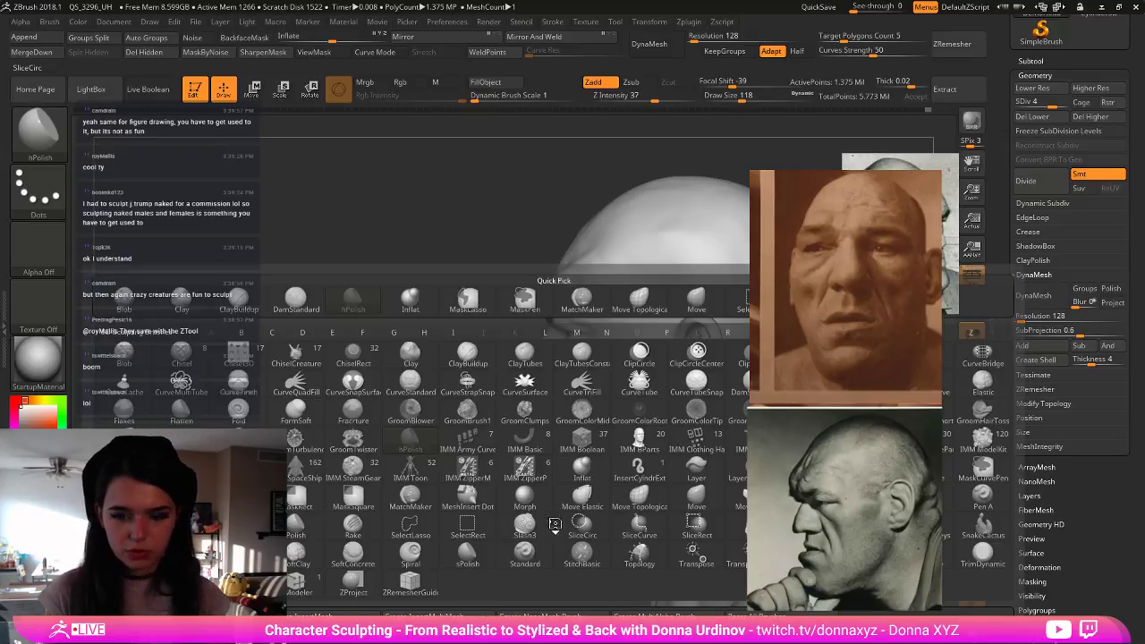
key(m)
key(v)
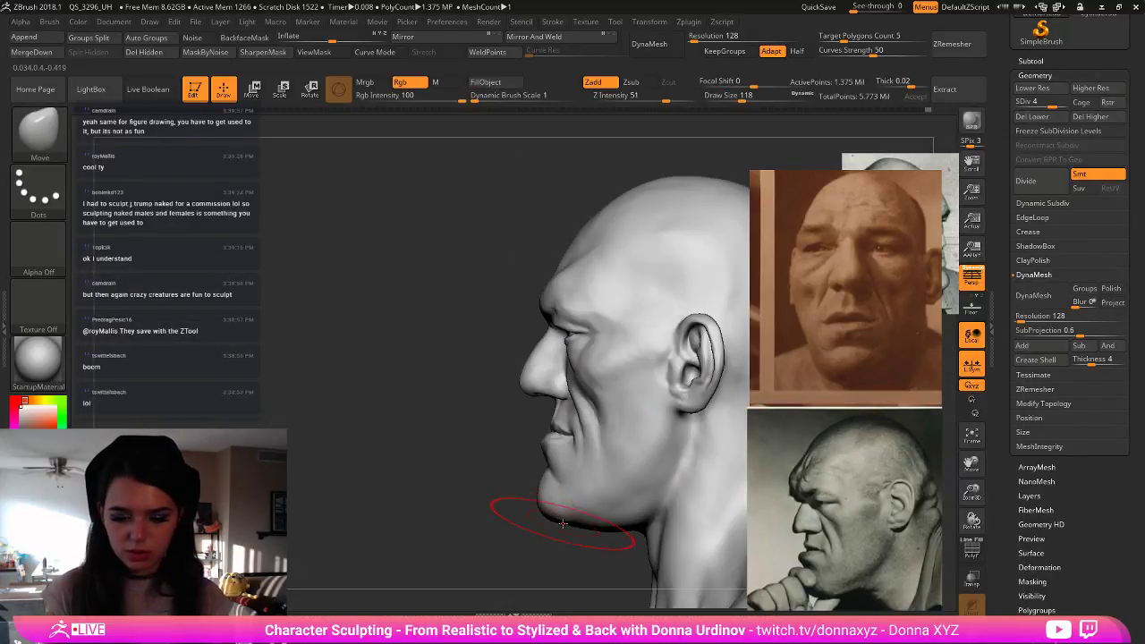
key(bracketleft)
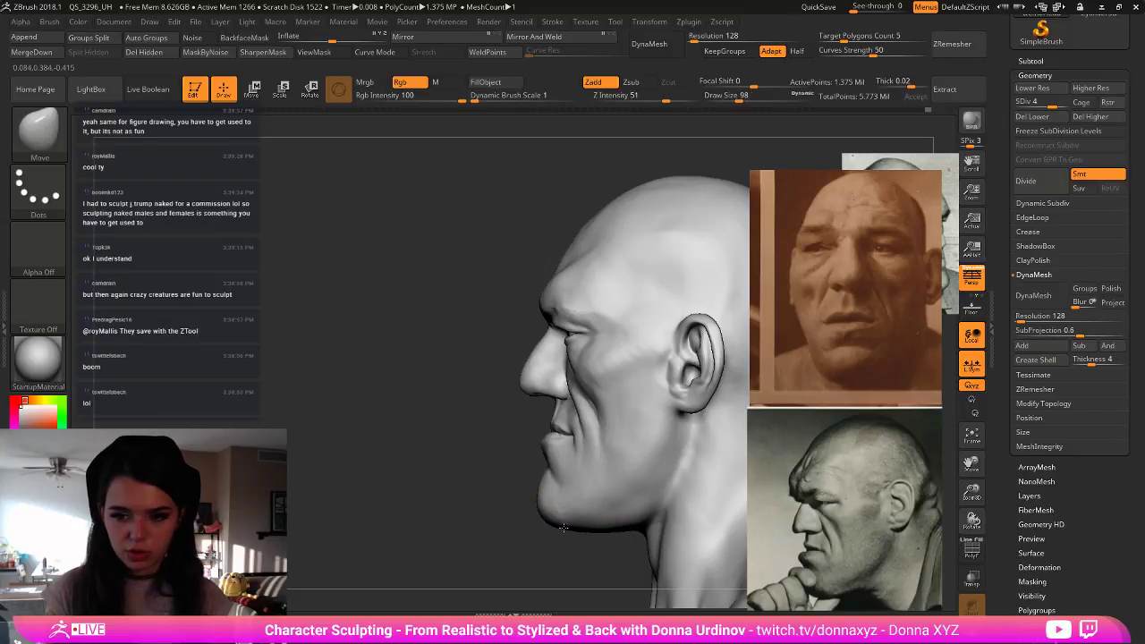
drag(571, 528, 569, 533)
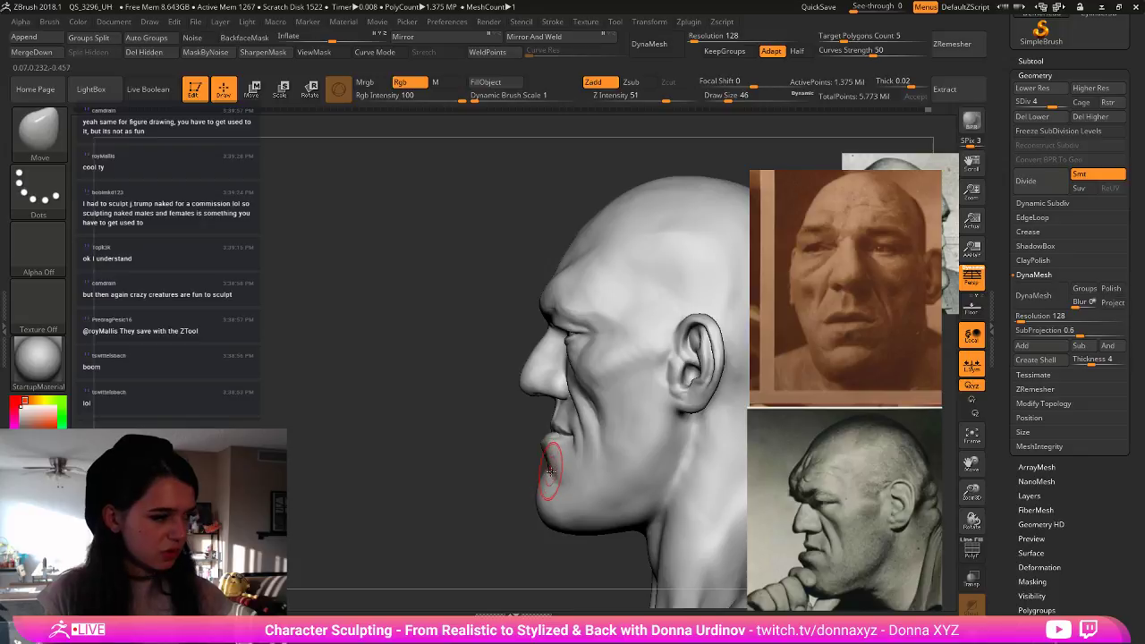
- Refine the contour between lower lip and chin with the Move brush at draw size 50, and check the bust from the front
key(bracketright)
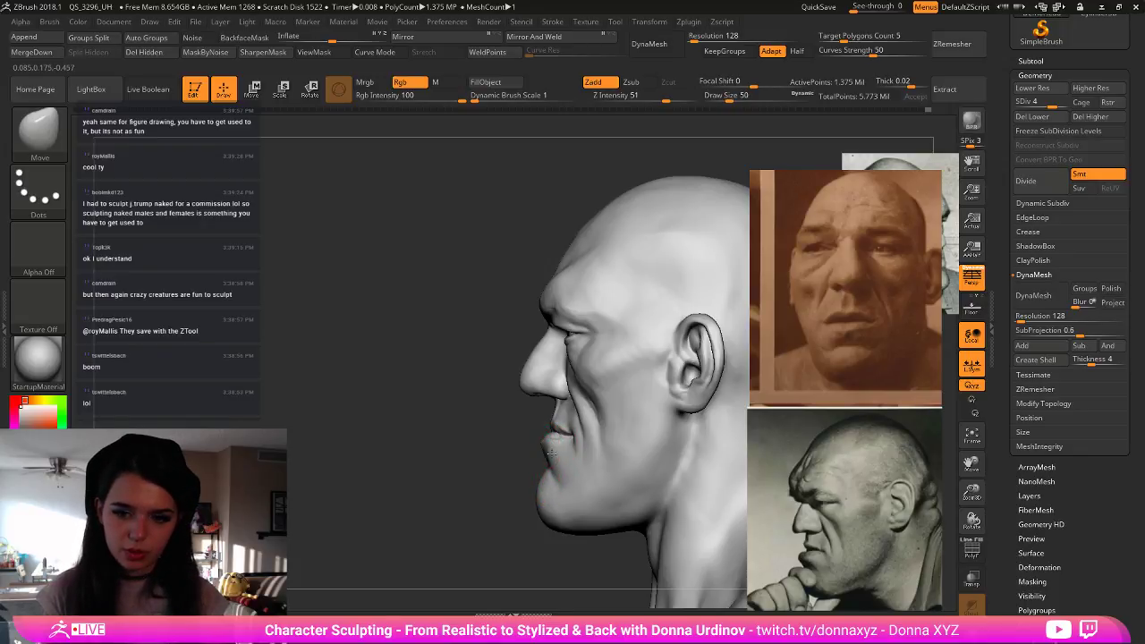
drag(493, 469, 556, 472)
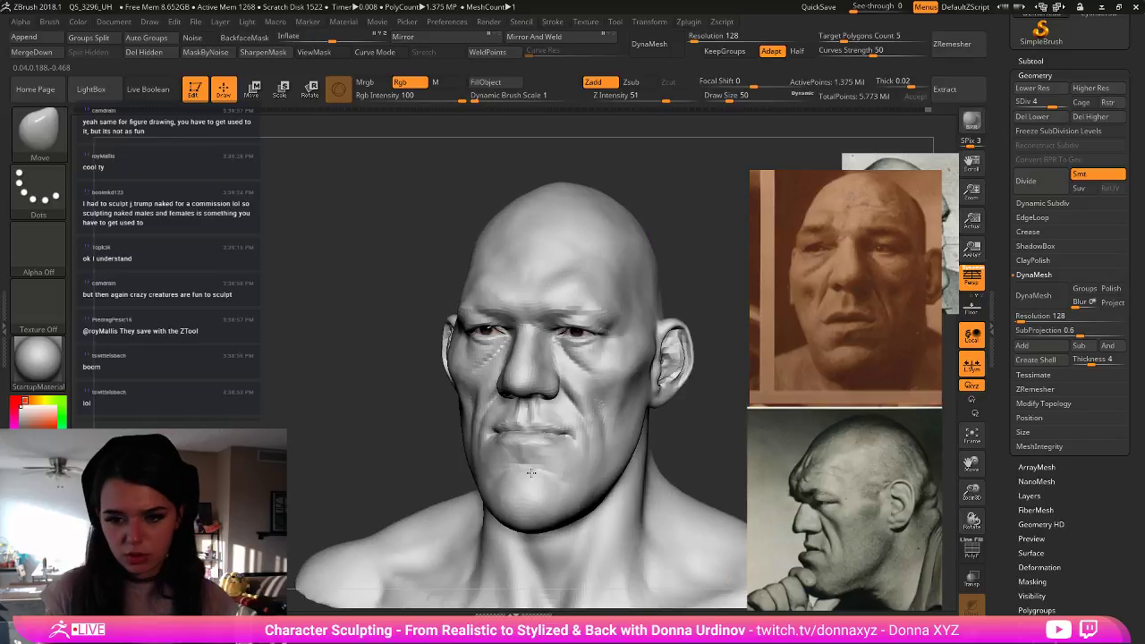
mouse_move(531, 473)
shift+right_down()
mouse_move(676, 447)
mouse_move(701, 403)
mouse_move(655, 399)
shift+right_up()
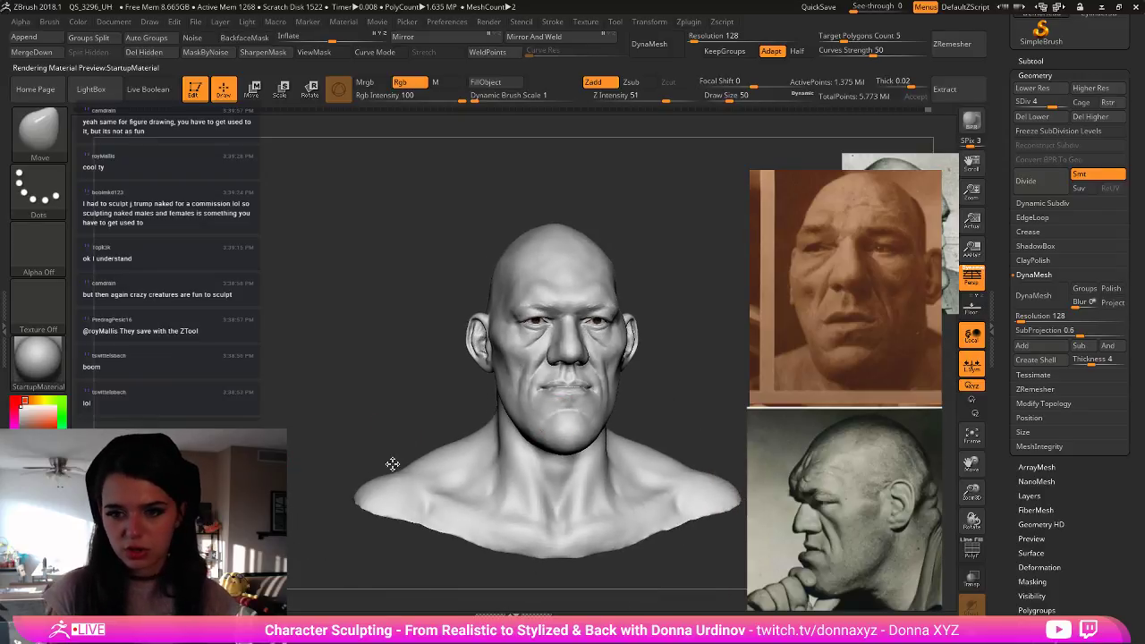
drag(690, 409, 689, 401)
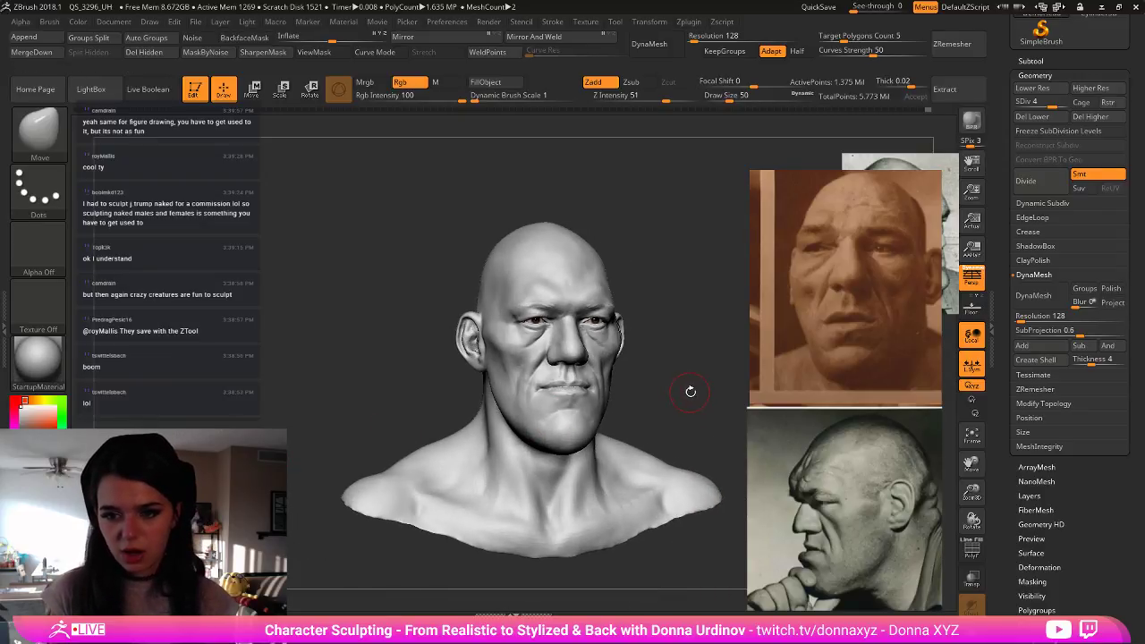
right_drag(686, 395, 684, 399)
shift+drag(681, 402, 664, 413)
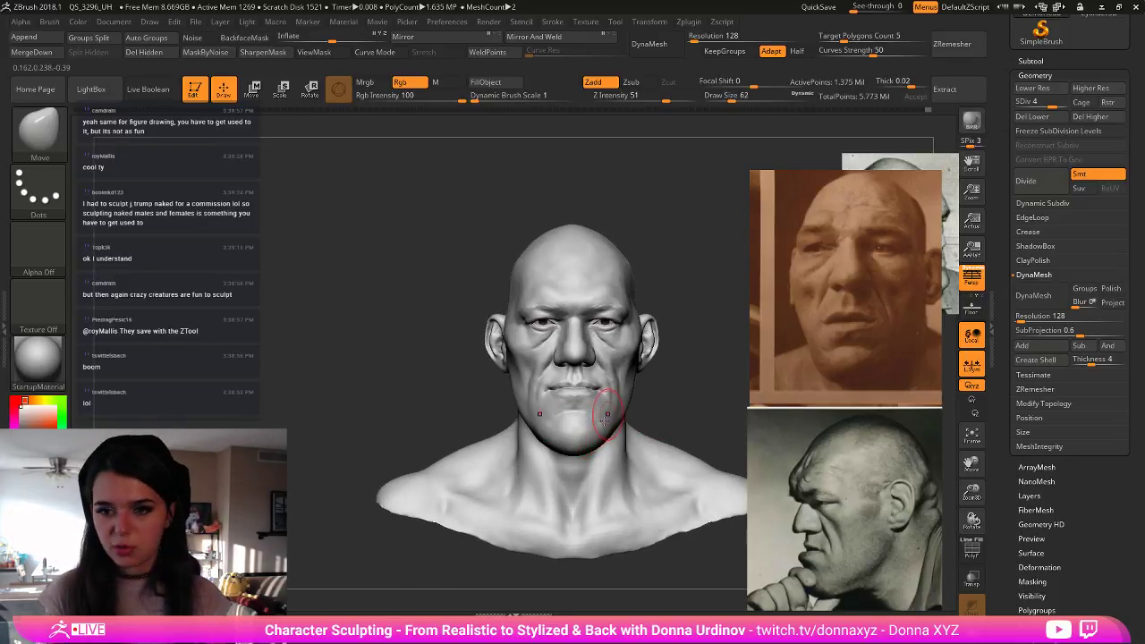
- Compare the bust from the front with earlier states in the undo history
click(905, 110)
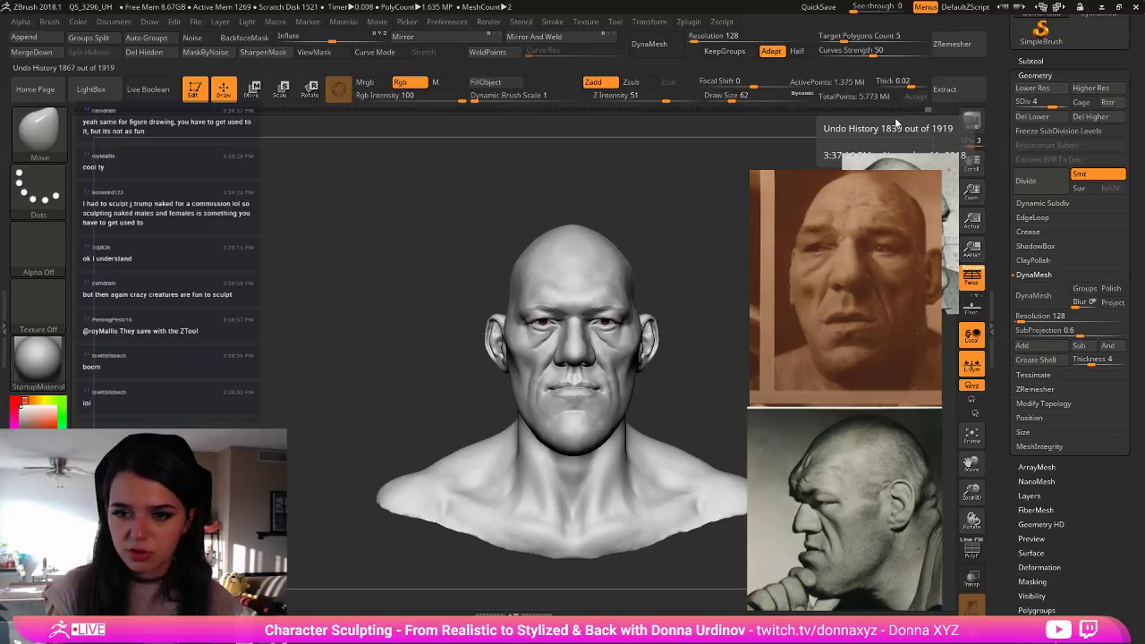
click(896, 119)
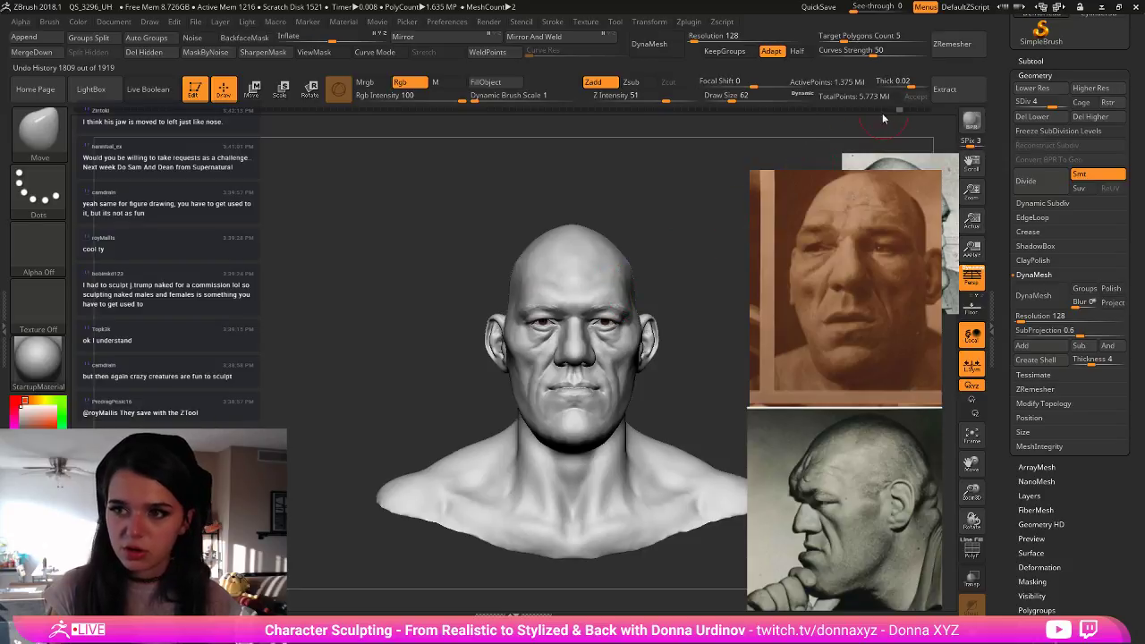
mouse_move(886, 110)
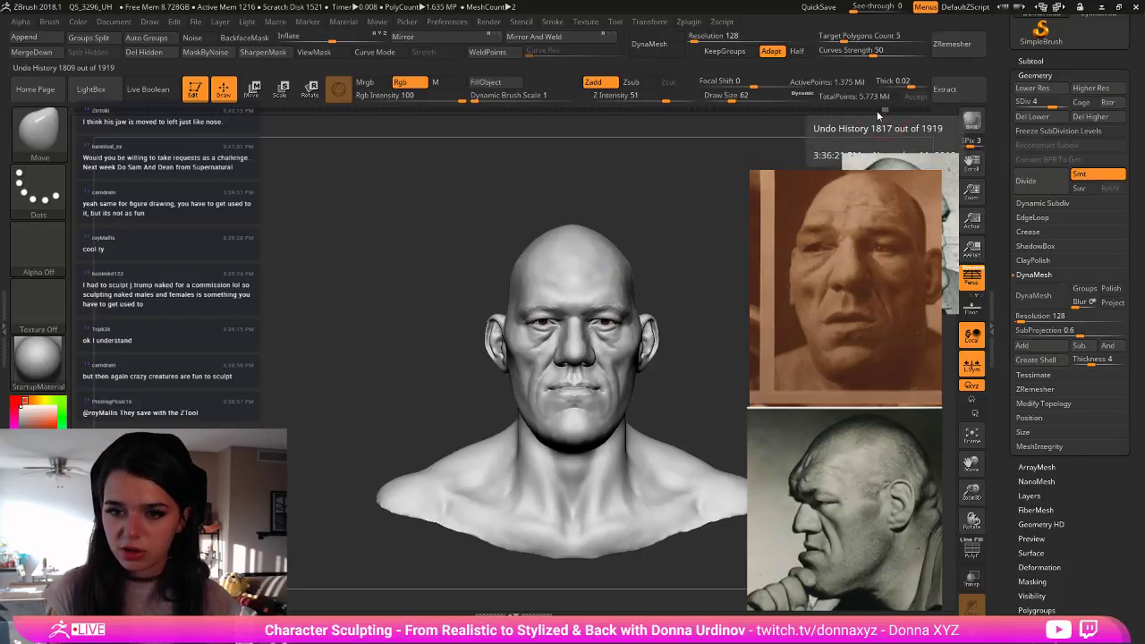
click(872, 111)
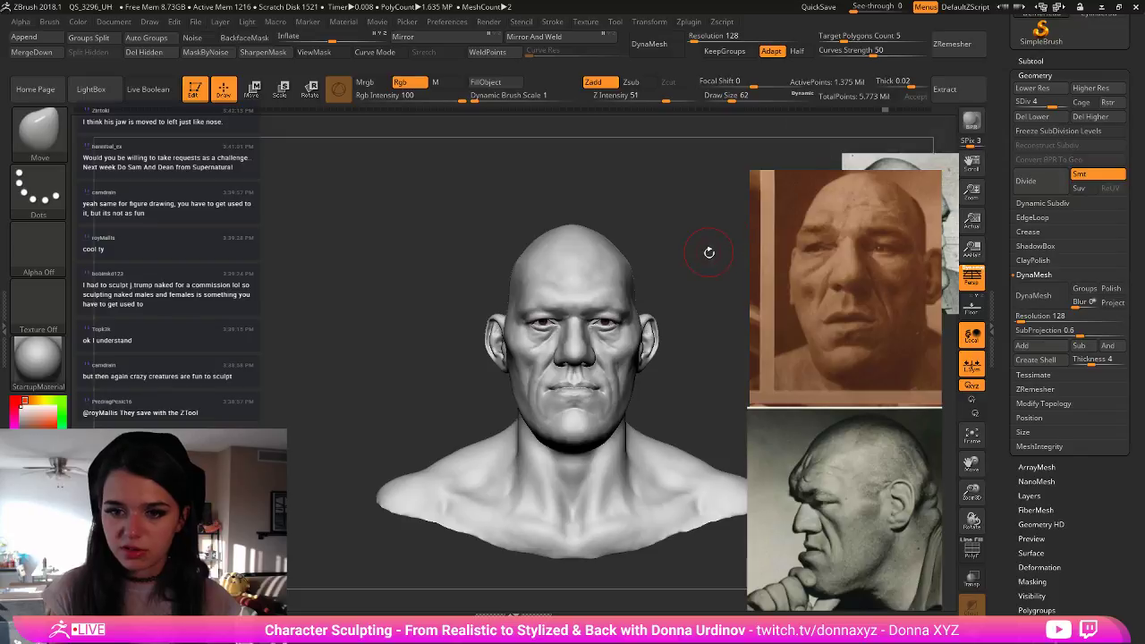
mouse_move(940, 116)
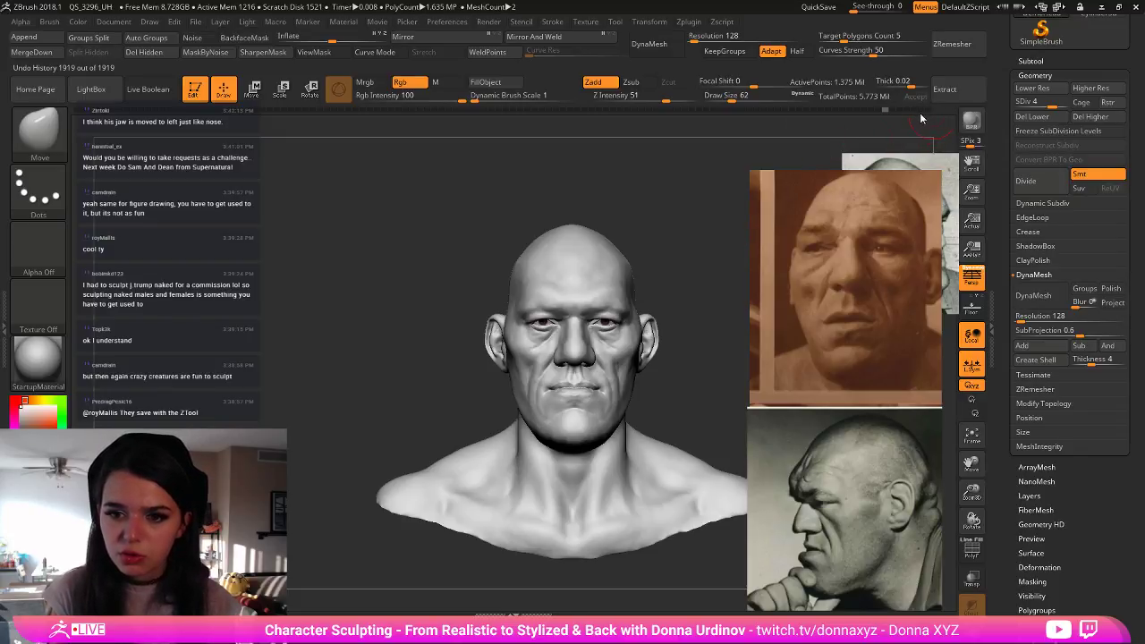
click(927, 111)
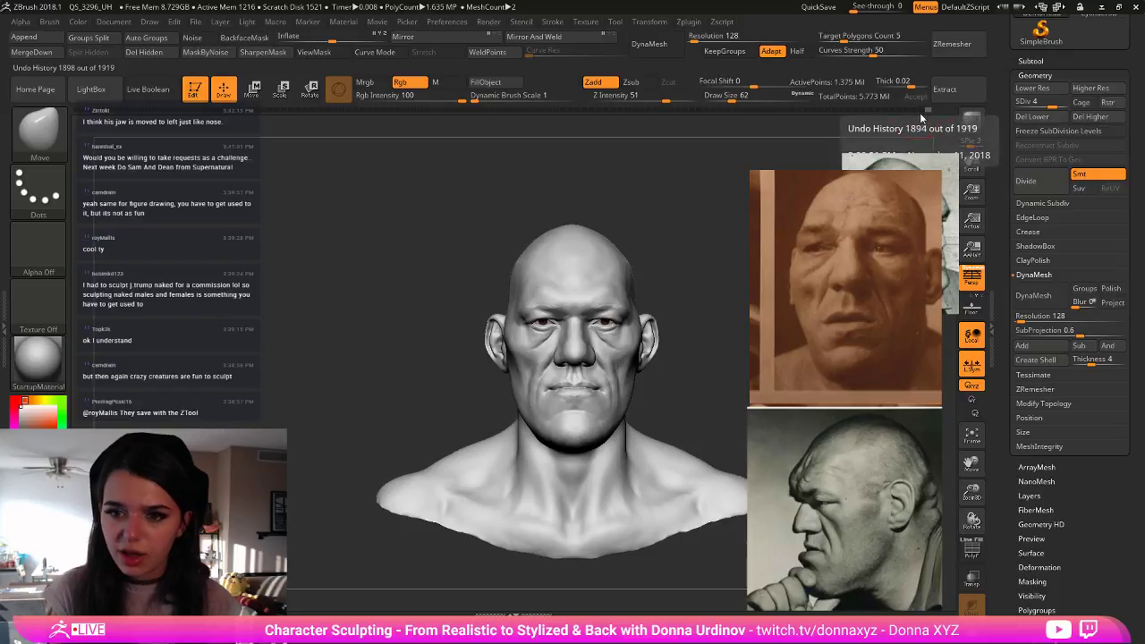
click(854, 130)
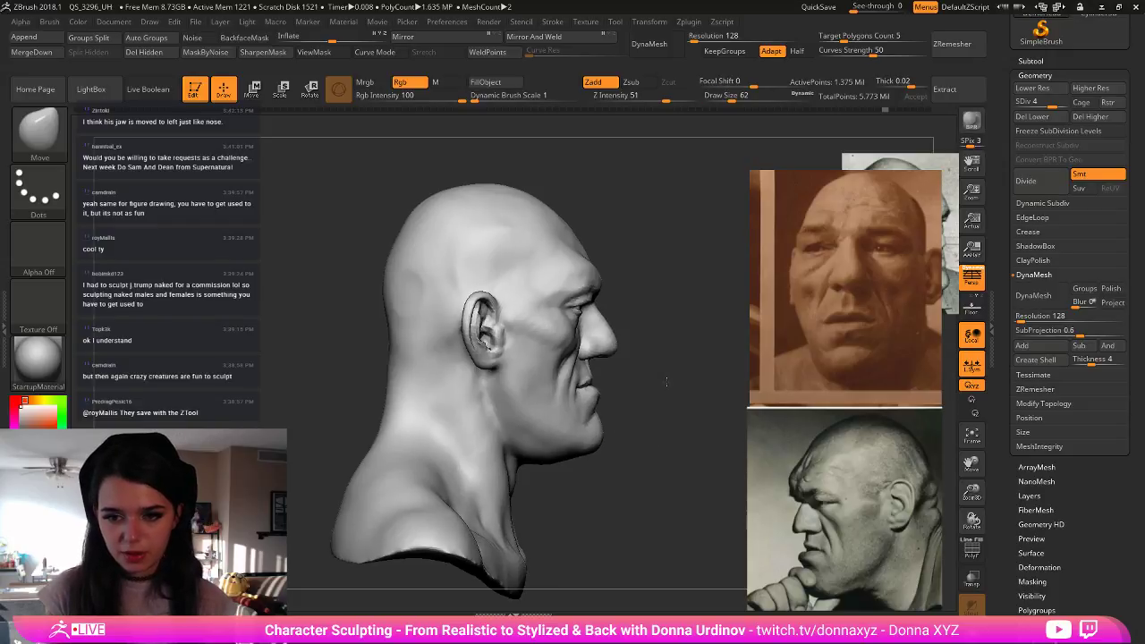
- Adjust the chin from the side with the Move brush at draw sizes 66 and 46, and undo the last stroke
click(573, 459)
click(569, 506)
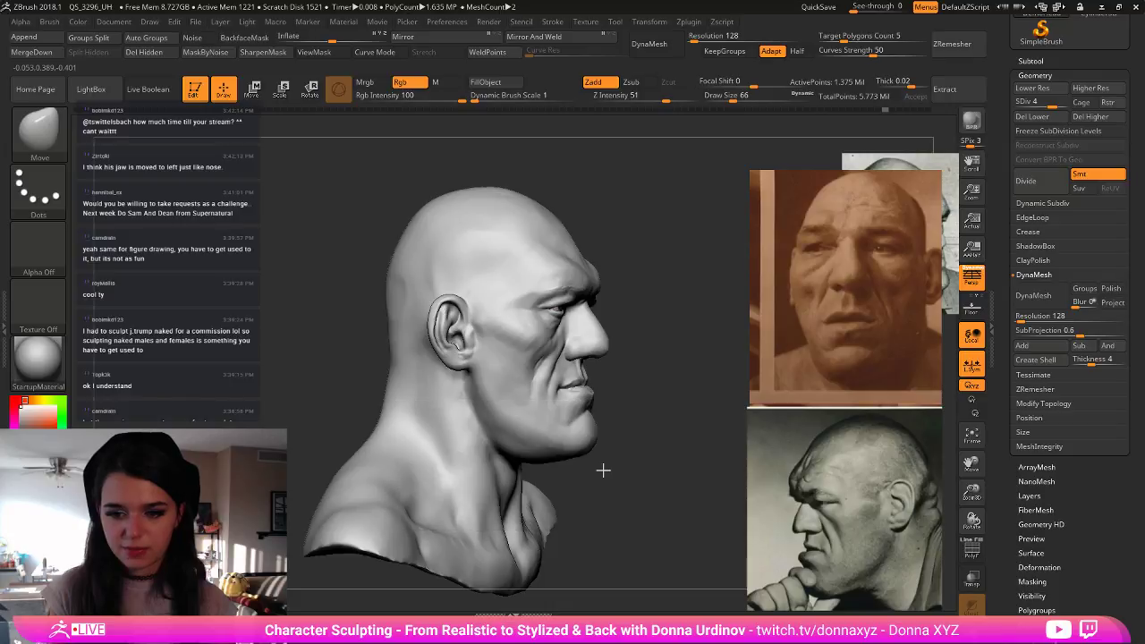
mouse_move(603, 469)
mouse_down()
mouse_move(577, 462)
mouse_move(608, 450)
mouse_move(594, 432)
mouse_move(549, 426)
mouse_move(579, 430)
mouse_up()
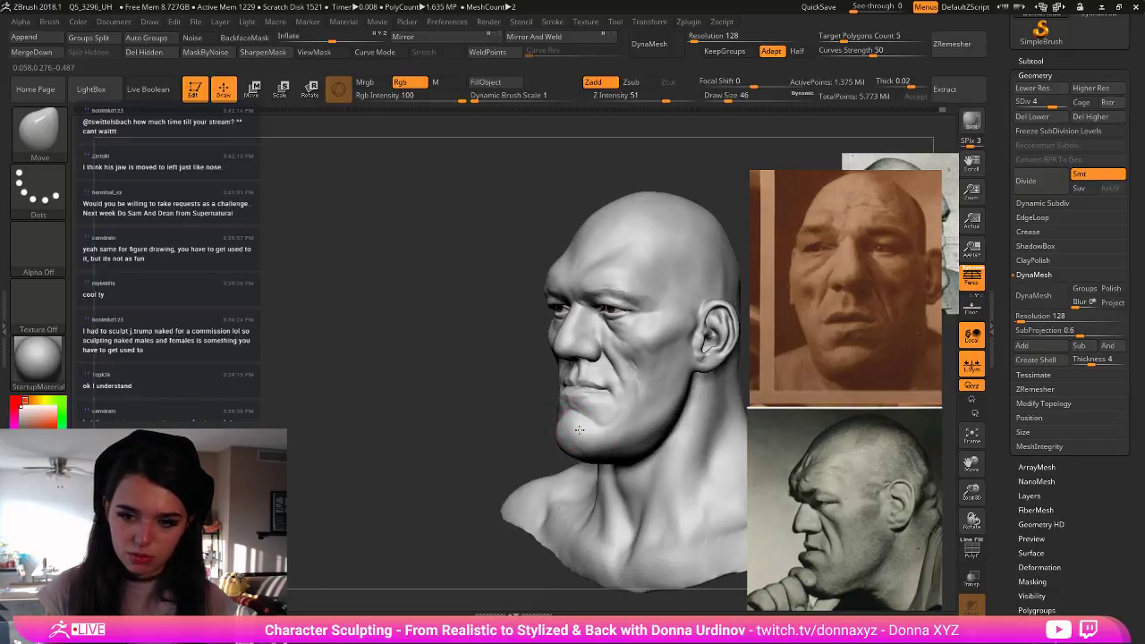
key(ctrl+z)
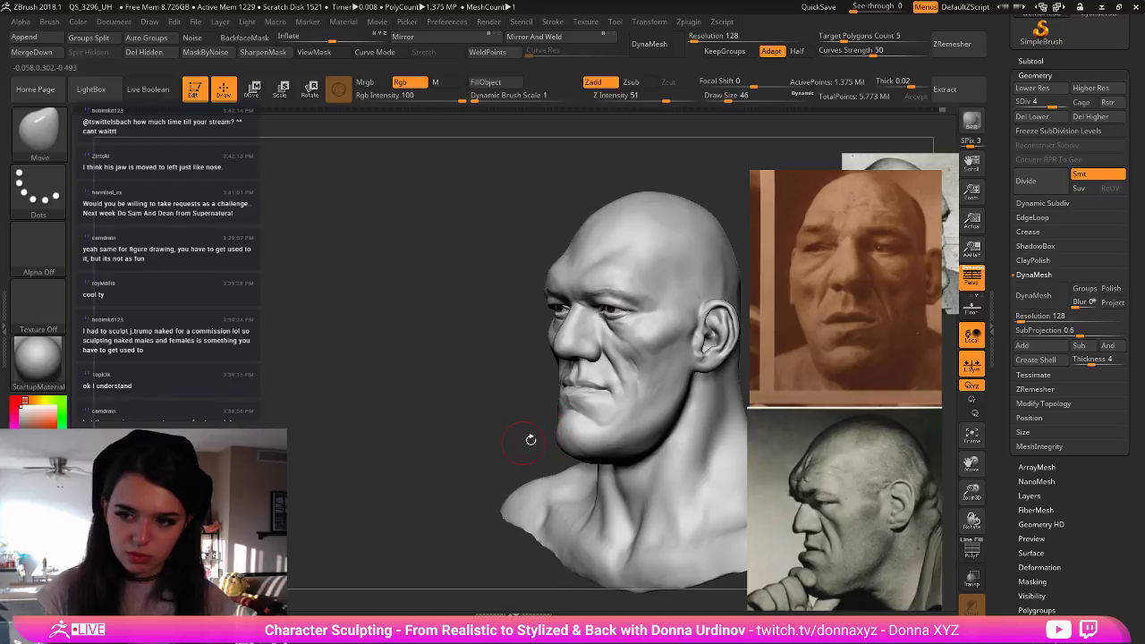
- Check the face from several angles and polish the chin and lower jaw with the hPolish brush at draw size 46
mouse_move(501, 442)
mouse_down()
mouse_move(536, 447)
mouse_move(645, 412)
mouse_up()
key(b)
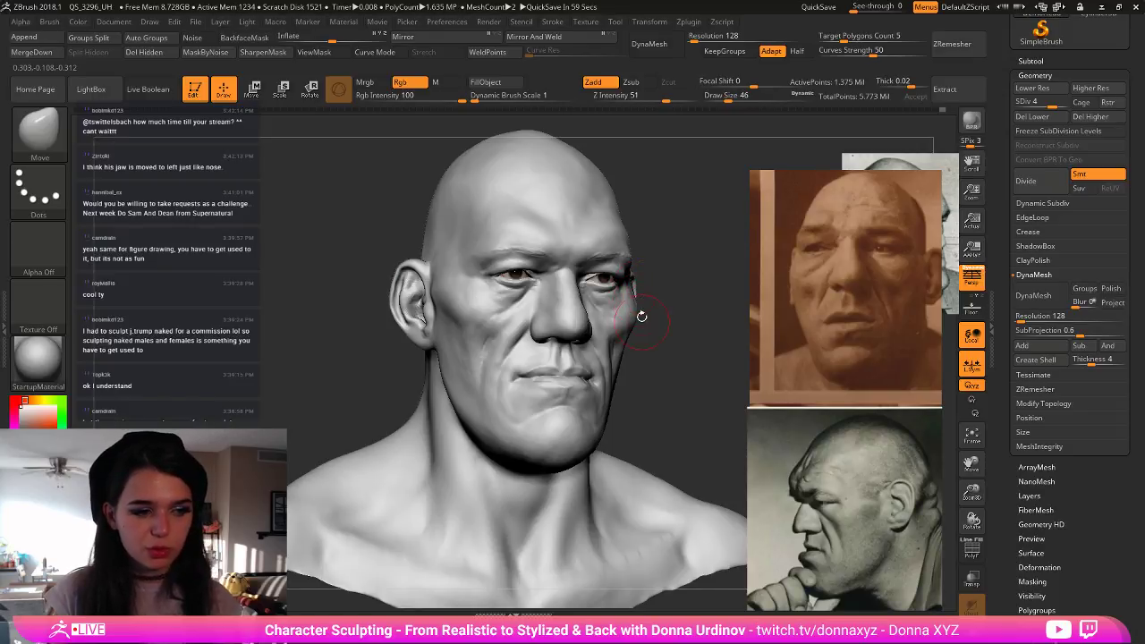
alt+drag(687, 386, 658, 362)
shift+drag(658, 361, 675, 399)
key(b)
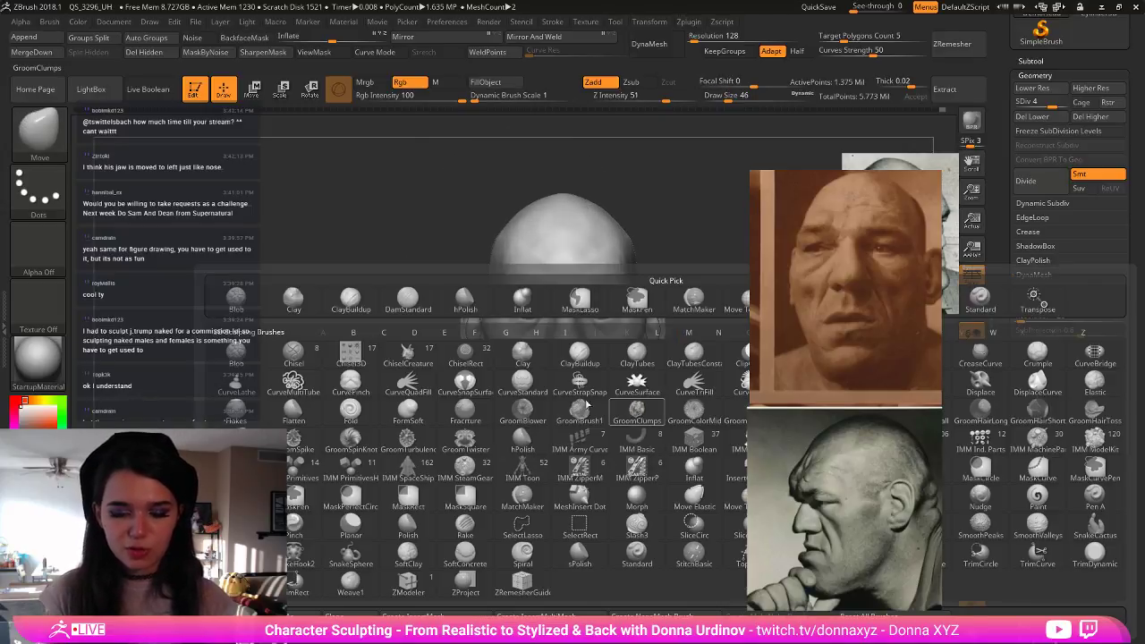
key(h)
key(p)
mouse_move(363, 396)
mouse_down()
mouse_move(549, 452)
mouse_move(556, 439)
mouse_move(548, 444)
mouse_up()
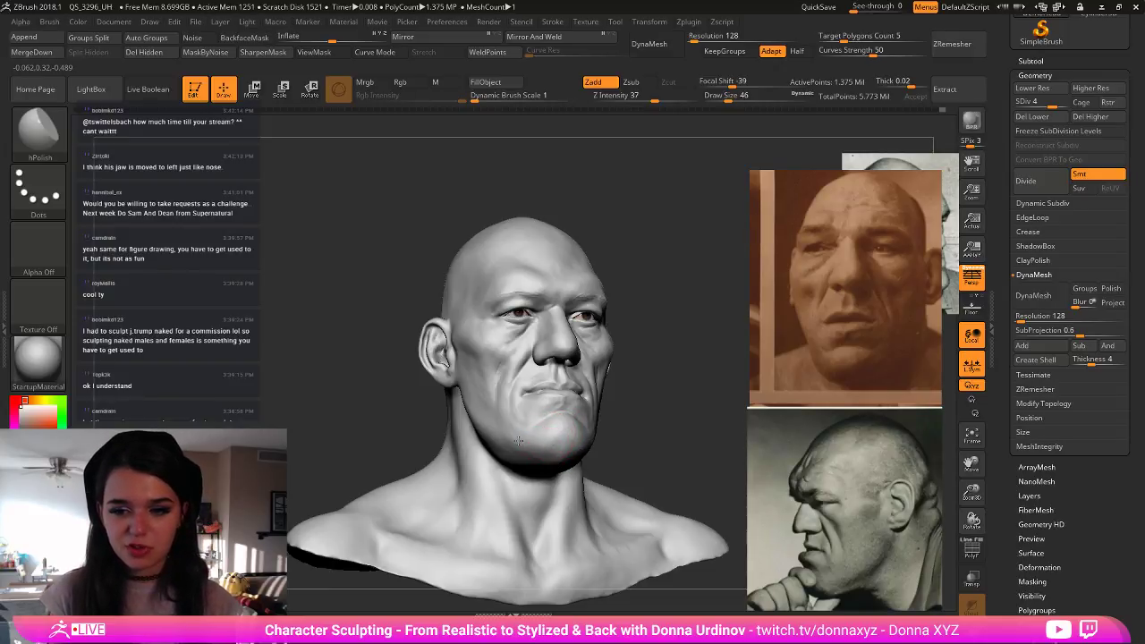
- Build up the chin and the area below the mouth corners with the ClayBuildup brush at draw sizes 38 and 26
drag(656, 432, 647, 429)
key(b)
key(c)
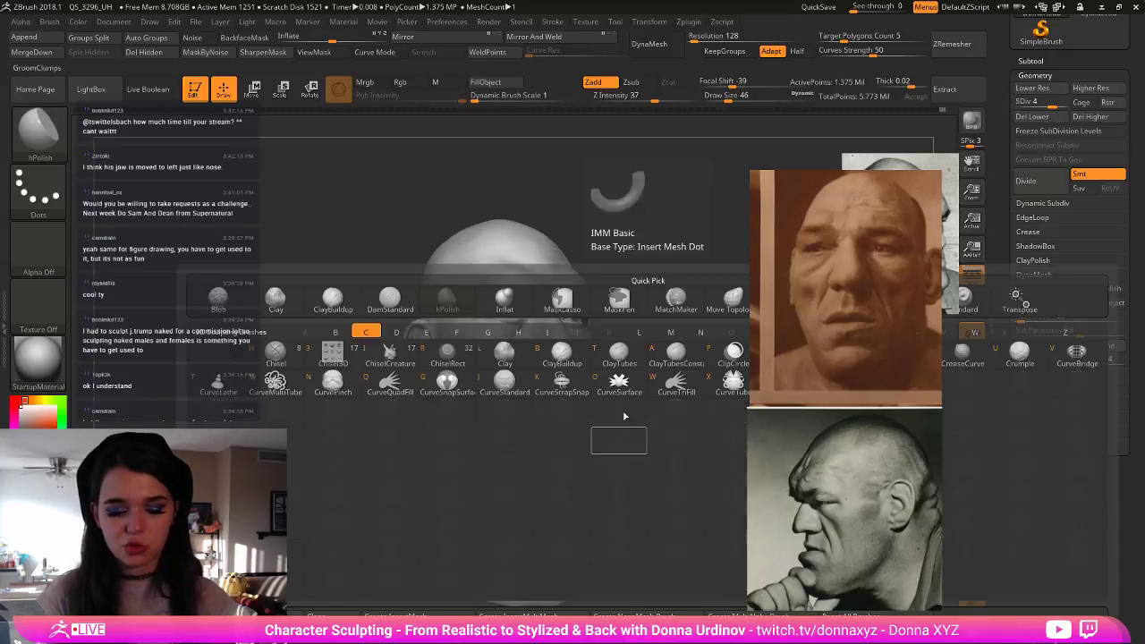
key(b)
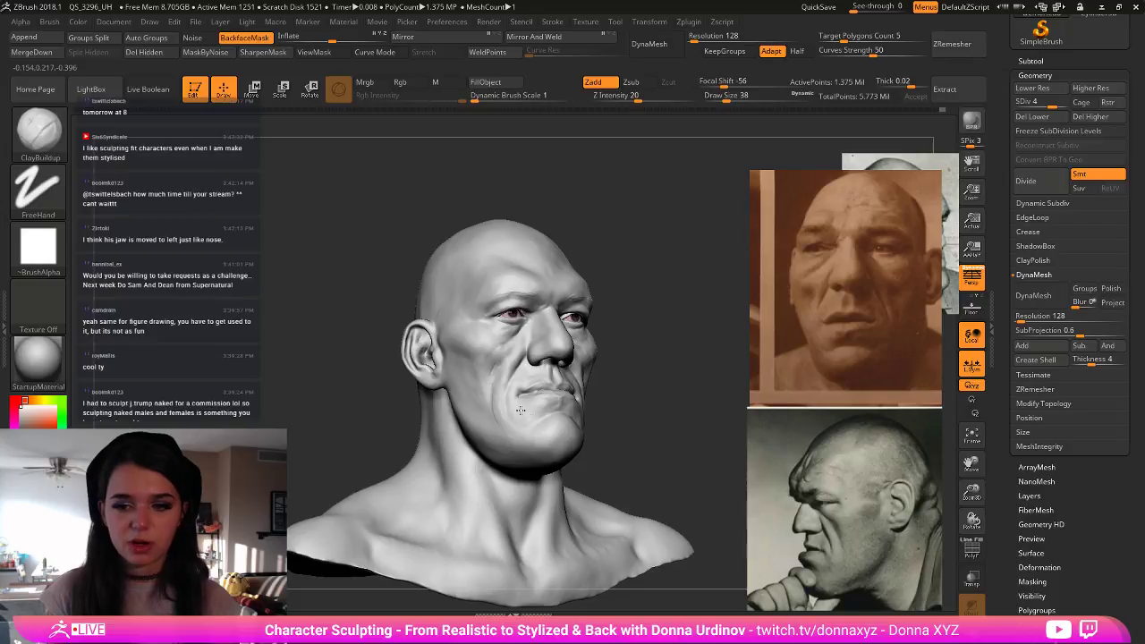
mouse_move(656, 391)
mouse_down()
mouse_move(614, 388)
mouse_move(670, 408)
mouse_move(585, 422)
mouse_up()
key(bracketleft)
key(bracketleft)
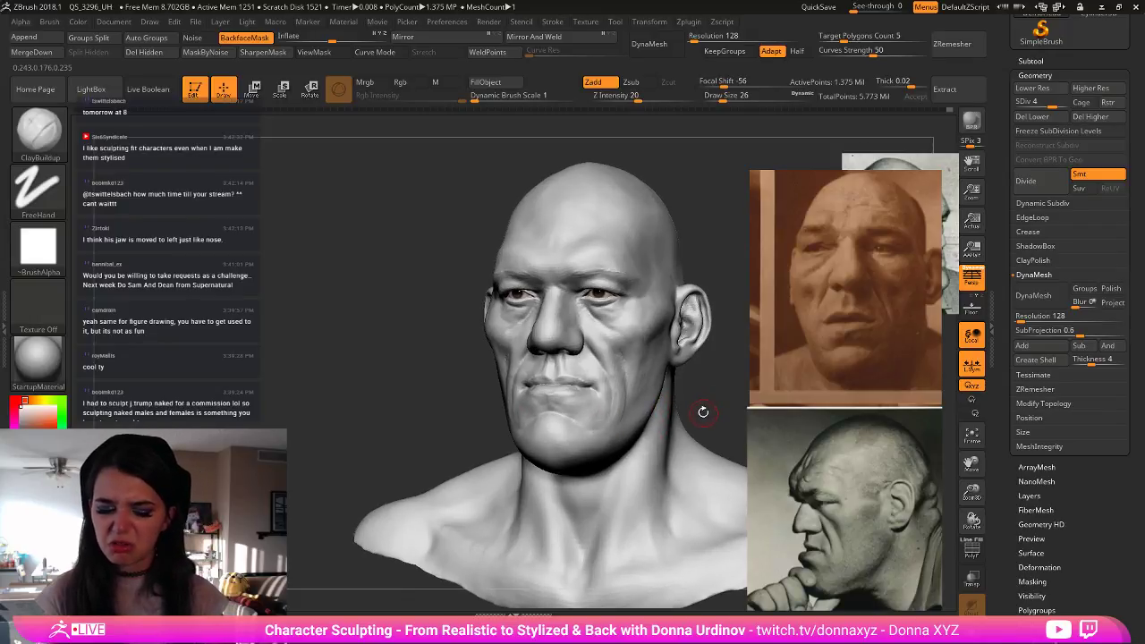
- Reshape the front of the chin below the lower lip with the Move brush at draw sizes 34 and 30
key(b)
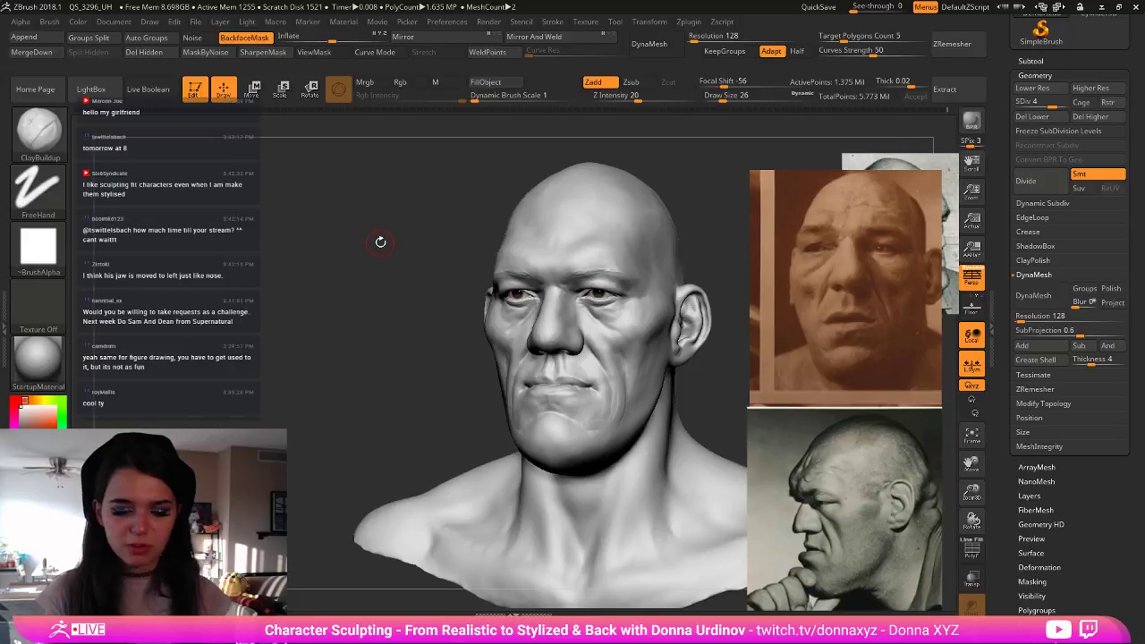
key(b)
key(m)
key(v)
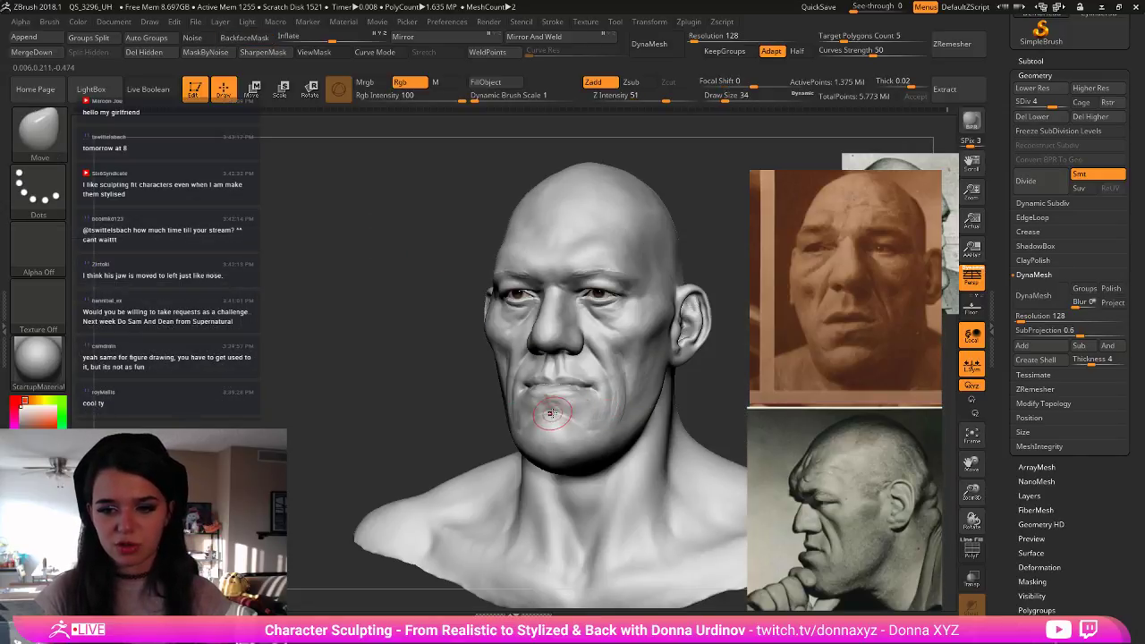
drag(550, 412, 574, 435)
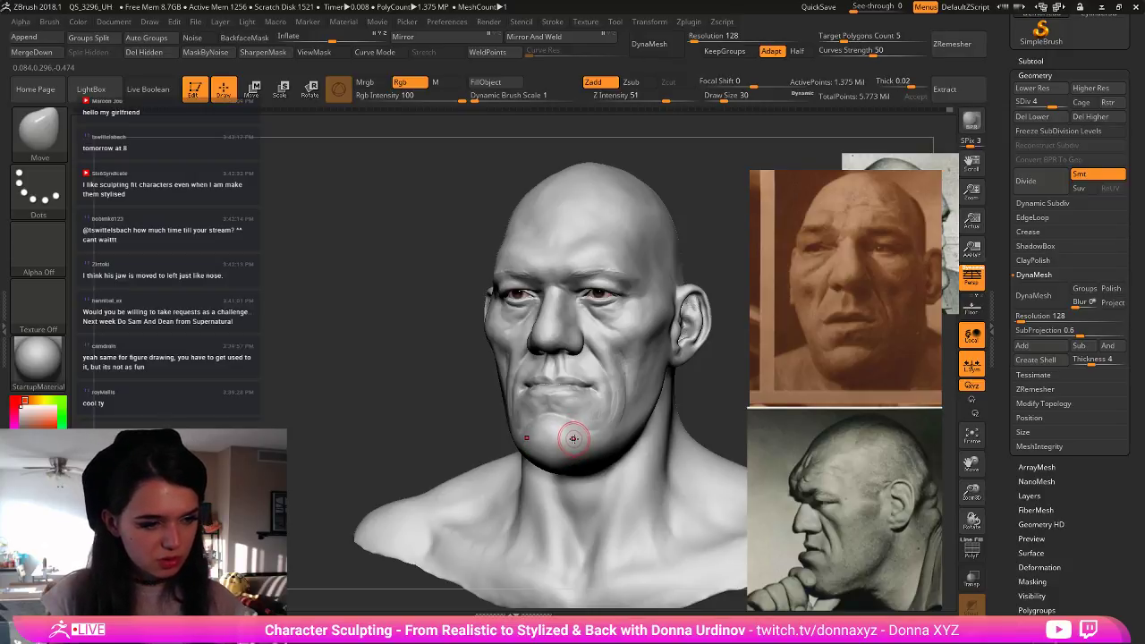
- Adjust the lower edge of the chin from the front with the Move brush at draw size 82
drag(378, 405, 391, 414)
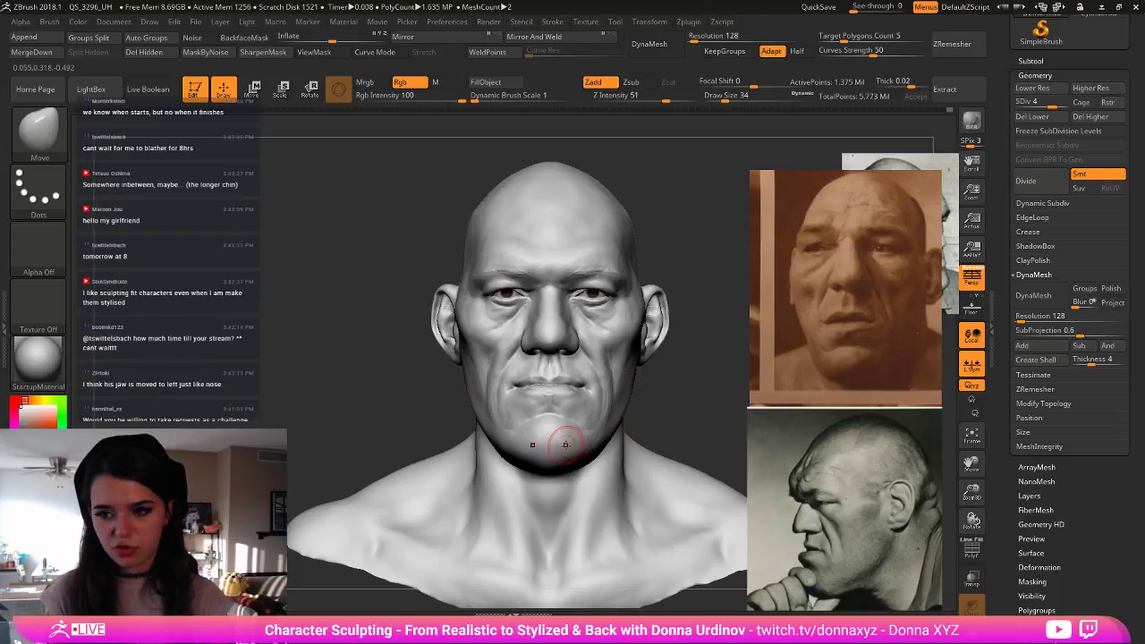
key(bracketright)
key(bracketright)
key(bracketright)
key(bracketright)
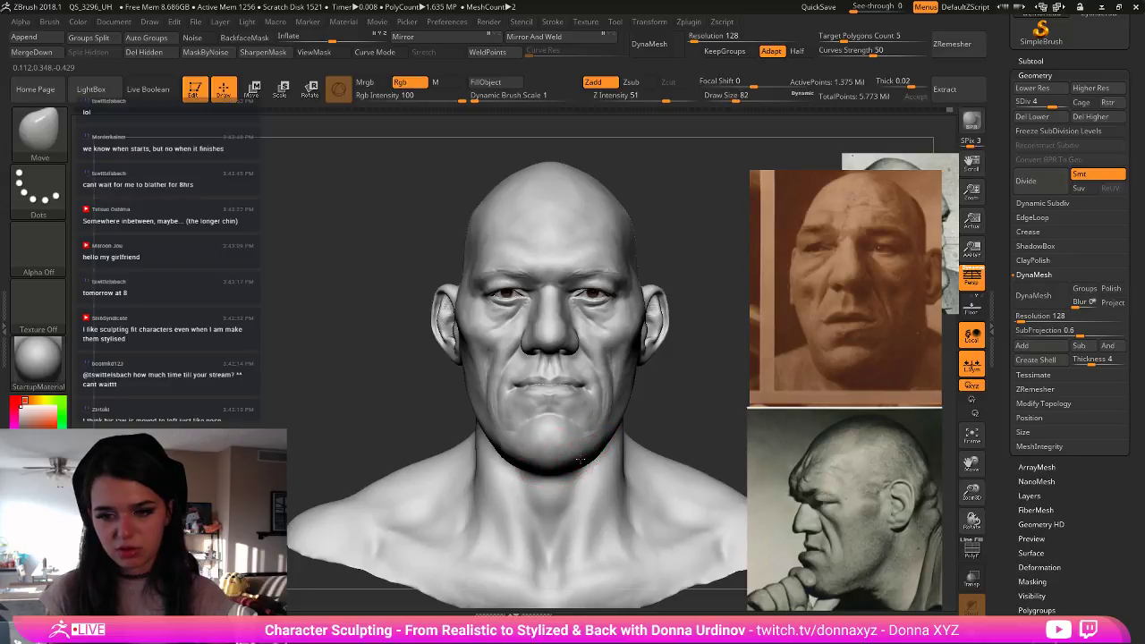
- Reshape the underside of the chin and jaw from the side with the Move brush at draw size 78
drag(660, 412, 554, 456)
key(bracketleft)
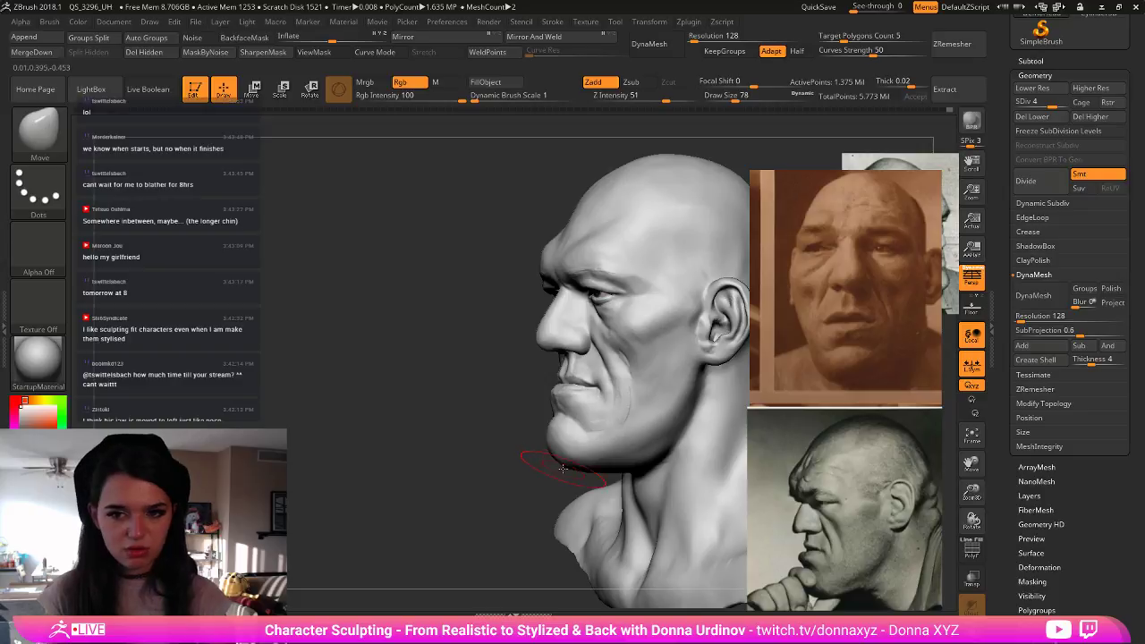
key(bracketright)
drag(562, 466, 615, 462)
key(bracketright)
key(bracketleft)
key(bracketleft)
key(bracketleft)
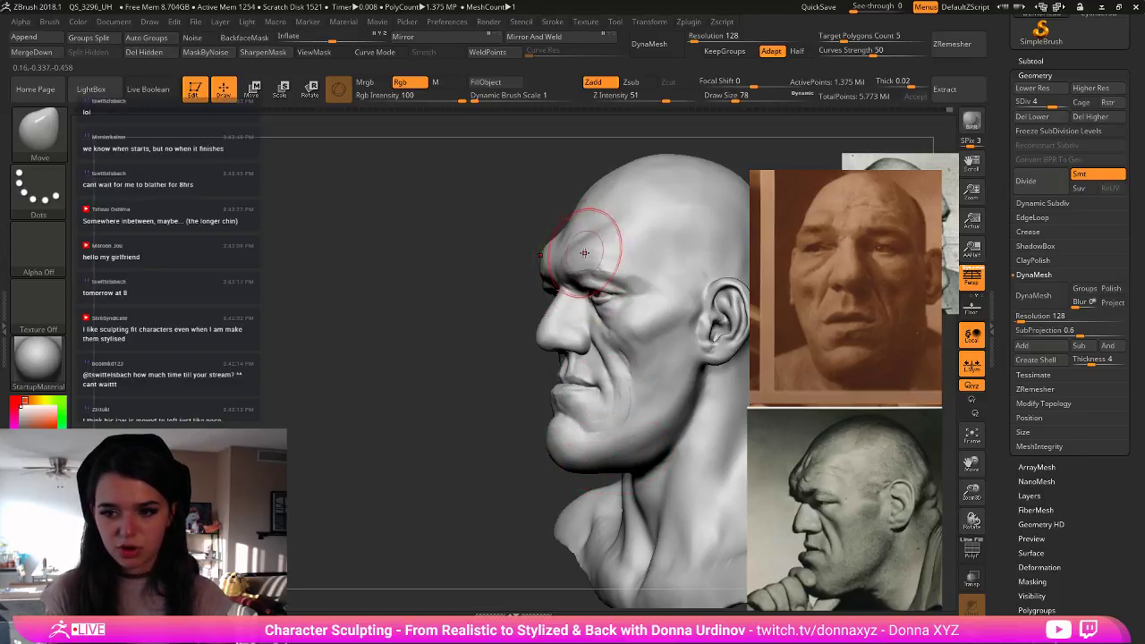
- Adjust the brow, forehead and upper skull from the side with the Move brush at draw sizes 78 and 110
mouse_move(608, 230)
mouse_down()
mouse_move(614, 210)
mouse_move(578, 212)
mouse_move(623, 178)
mouse_up()
key(bracketright)
key(bracketright)
key(bracketright)
key(bracketright)
key(bracketright)
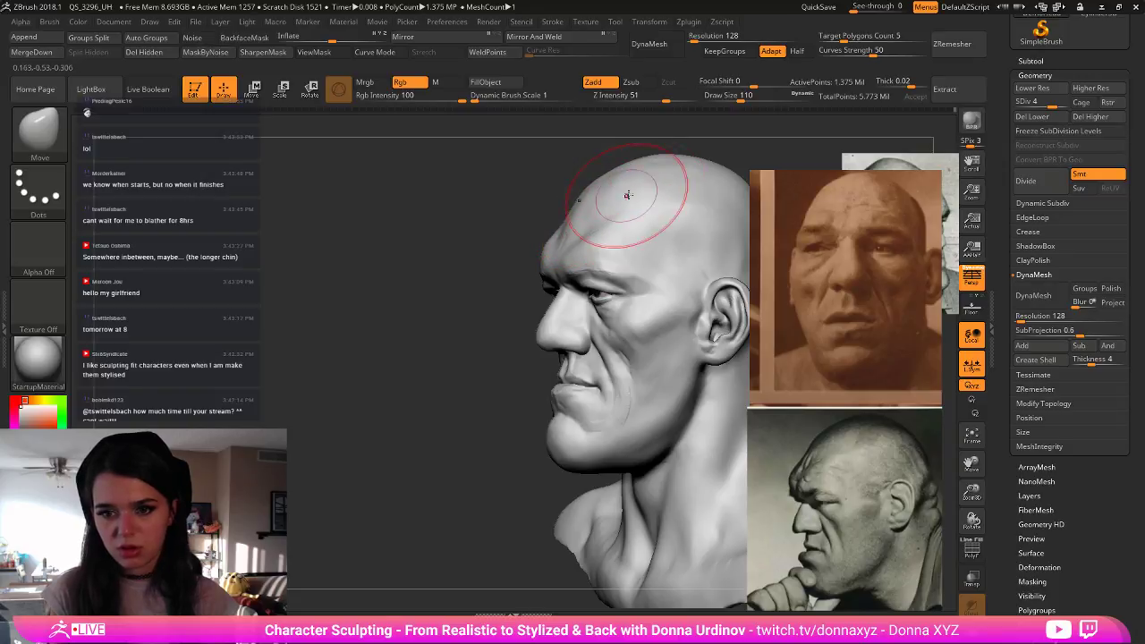
mouse_move(424, 360)
mouse_down()
mouse_move(706, 390)
mouse_move(693, 329)
mouse_move(646, 402)
mouse_move(656, 422)
mouse_move(664, 408)
mouse_move(670, 418)
mouse_up()
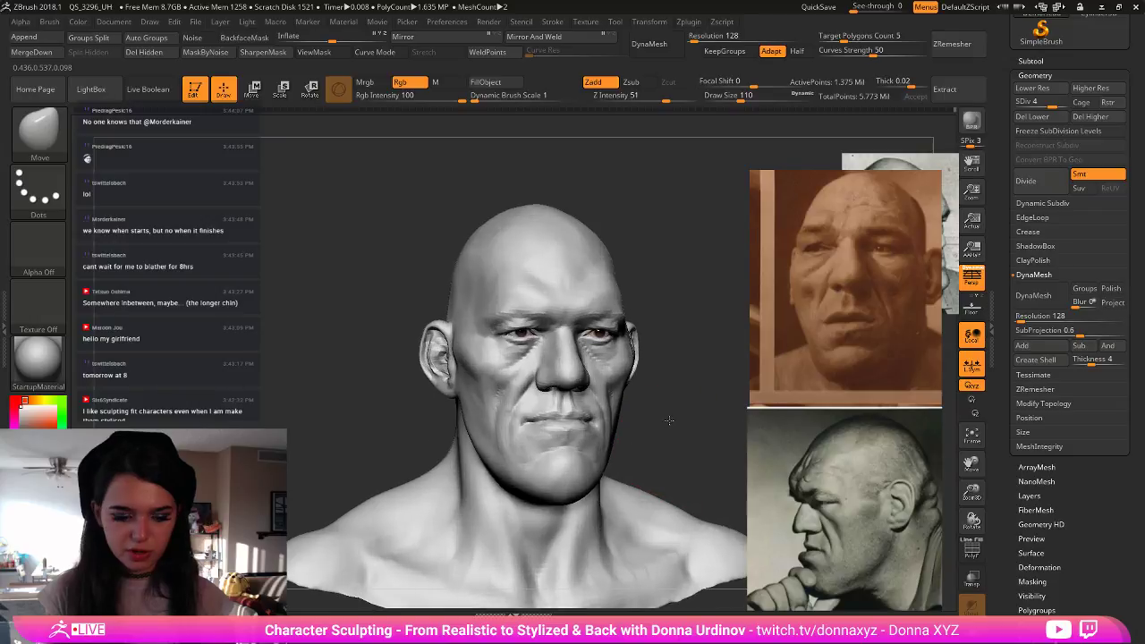
key([)
key(bracketleft)
key(bracketleft)
key(bracketleft)
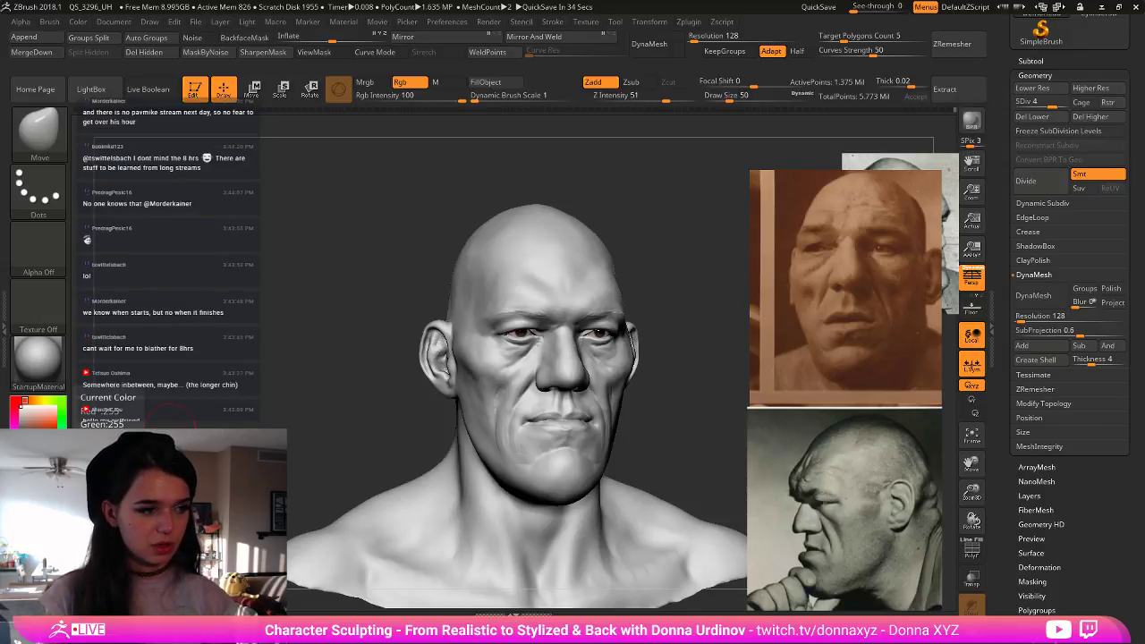
mouse_move(691, 256)
shift+mouse_down()
mouse_move(667, 285)
mouse_move(689, 286)
shift+mouse_up()
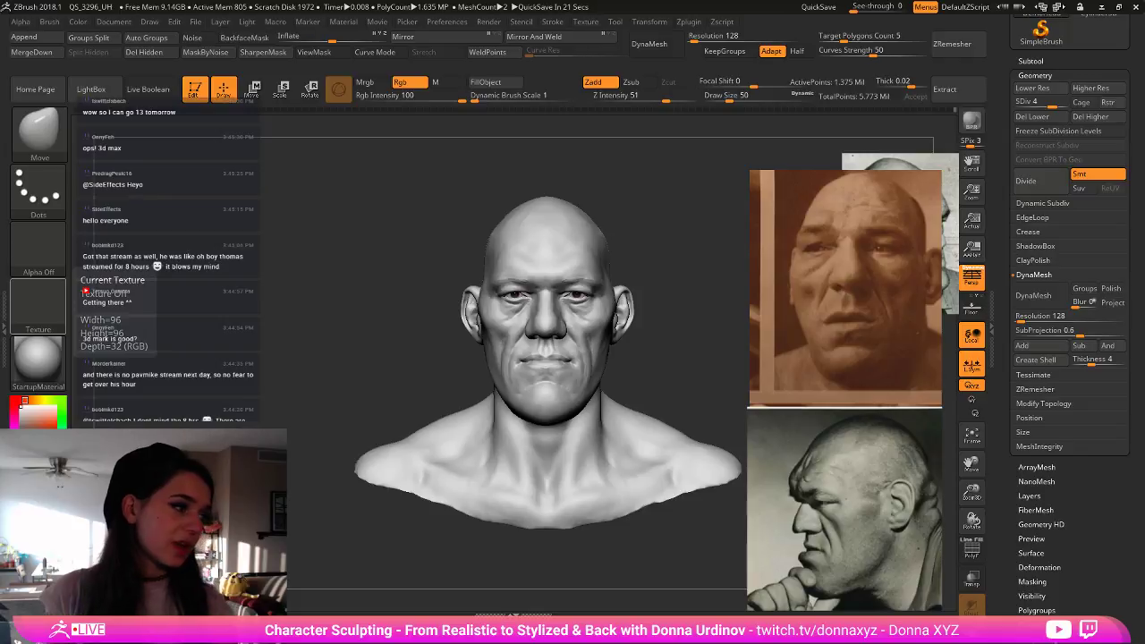
mouse_move(572, 626)
mouse_down()
mouse_move(631, 263)
mouse_move(797, 166)
mouse_move(757, 121)
mouse_move(767, 114)
mouse_move(572, 643)
mouse_up()
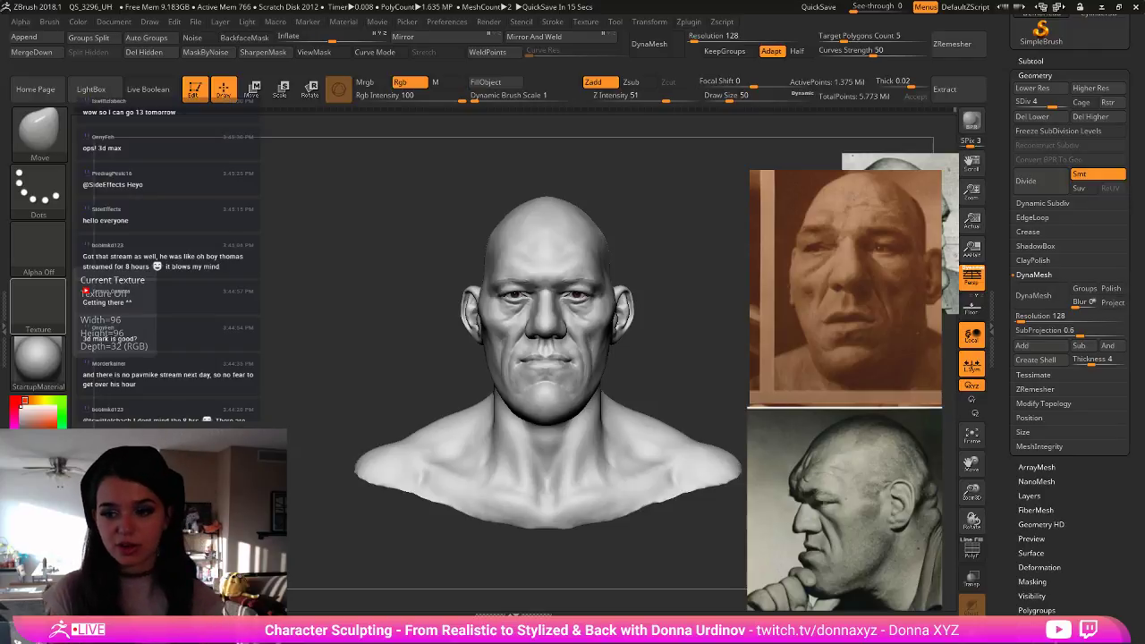
mouse_move(685, 340)
mouse_down()
mouse_move(657, 338)
mouse_move(676, 337)
mouse_up()
- Switch to the browser's profile photo, position its window behind the sculpt, and set ZBrush's See-through to 83
key(alt+Tab)
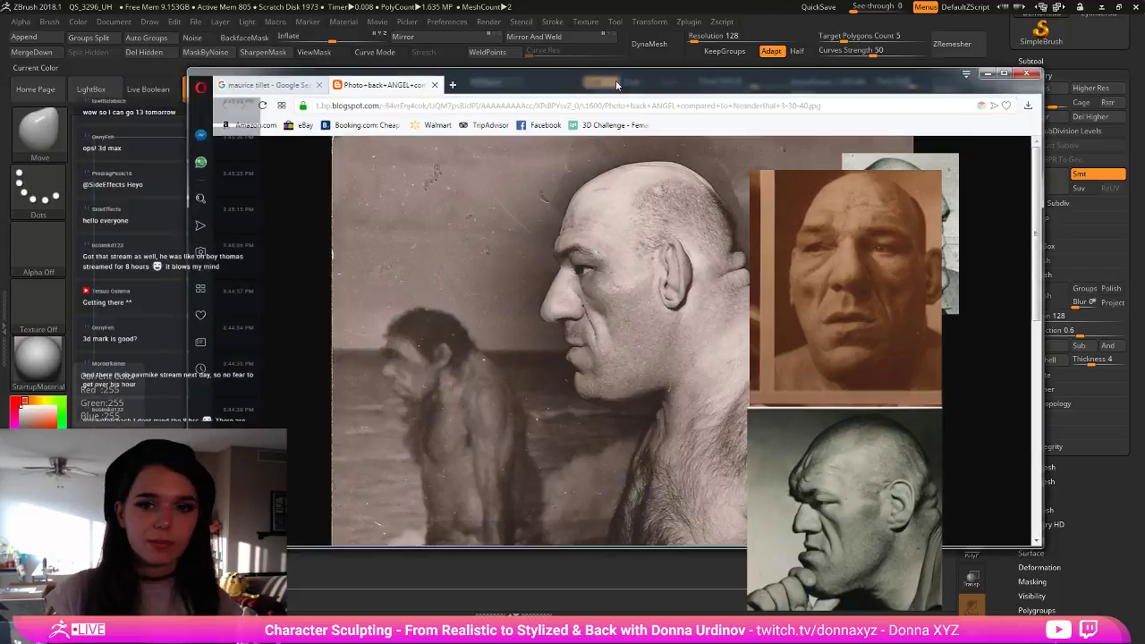
mouse_move(553, 101)
mouse_down()
mouse_move(551, 112)
mouse_move(566, 112)
mouse_up()
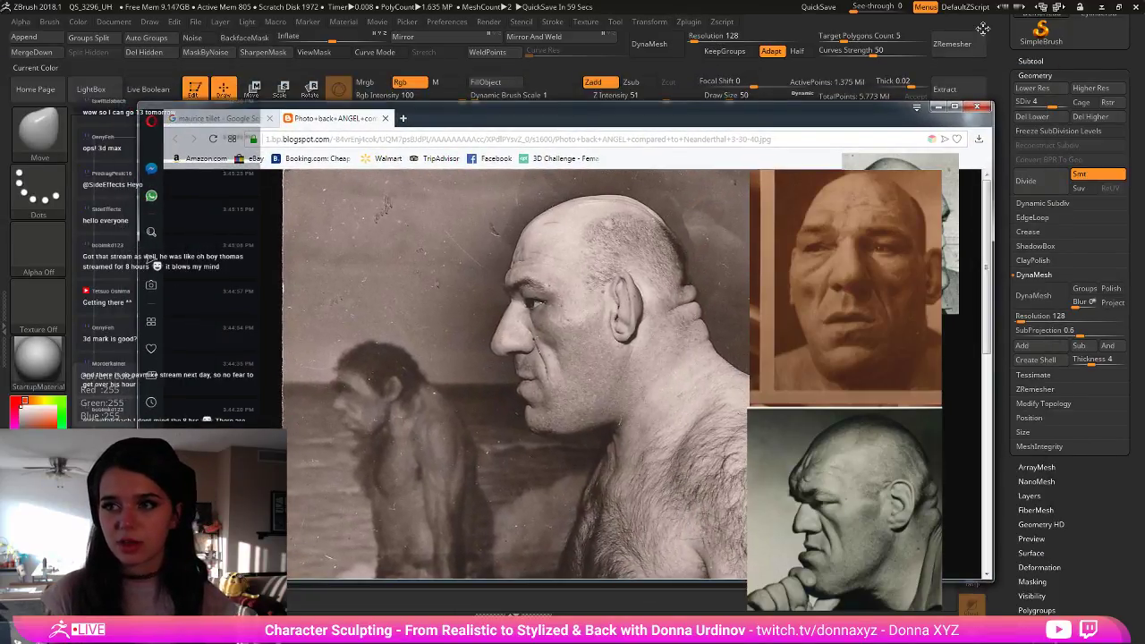
click(769, 8)
drag(850, 8, 896, 8)
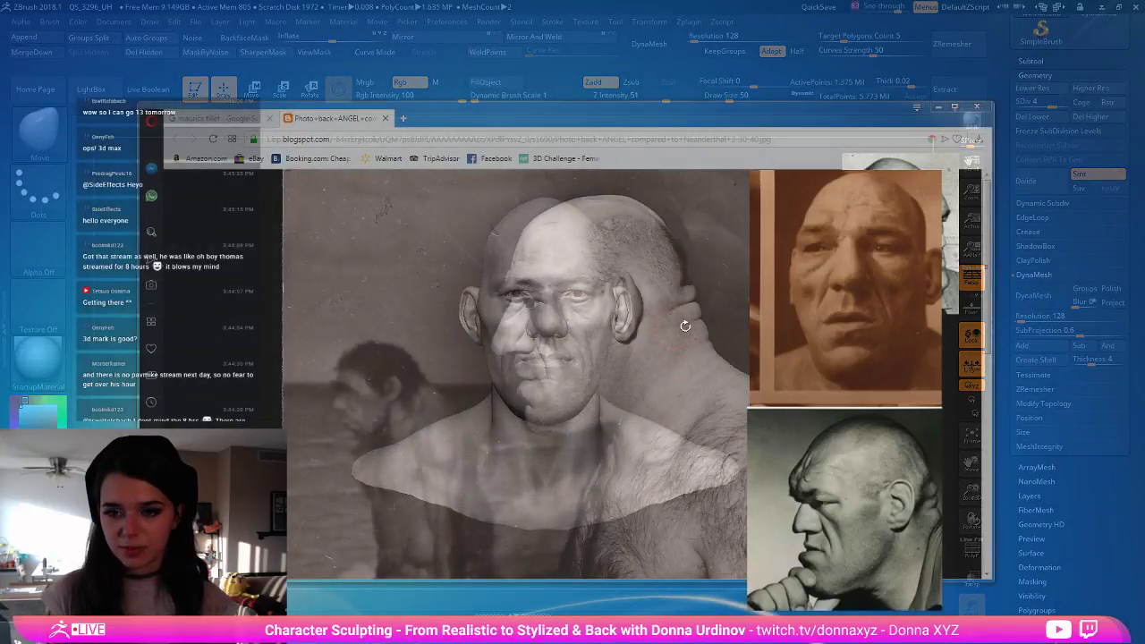
- Turn the bust to a left profile, switch off perspective, and align the head with the photo showing through
alt+drag(682, 322, 749, 322)
shift+drag(718, 365, 677, 356)
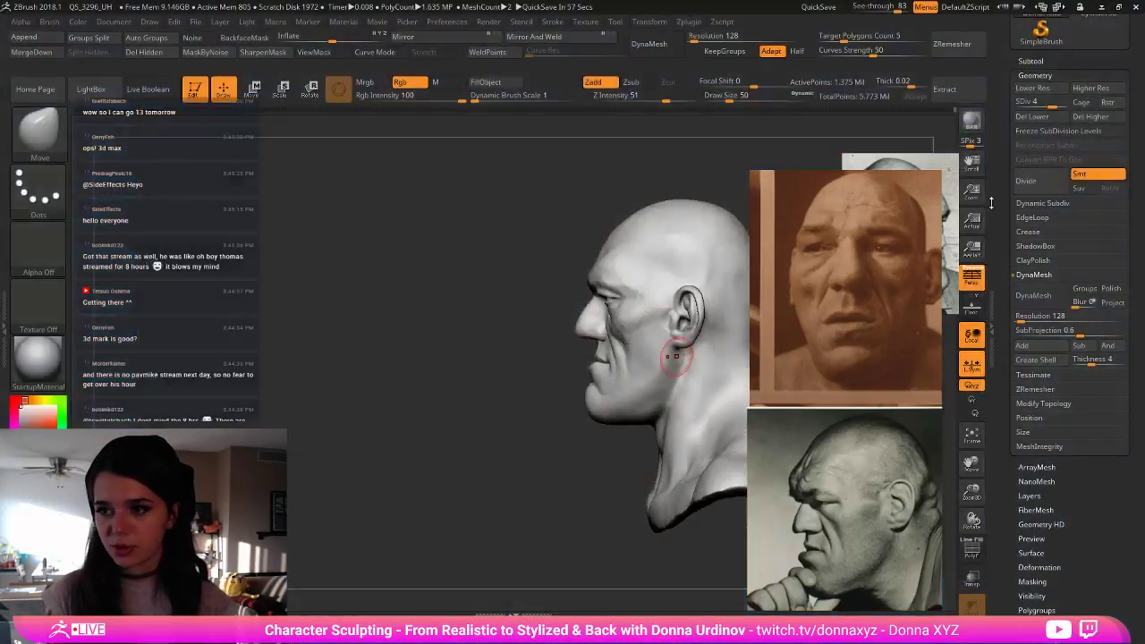
click(981, 281)
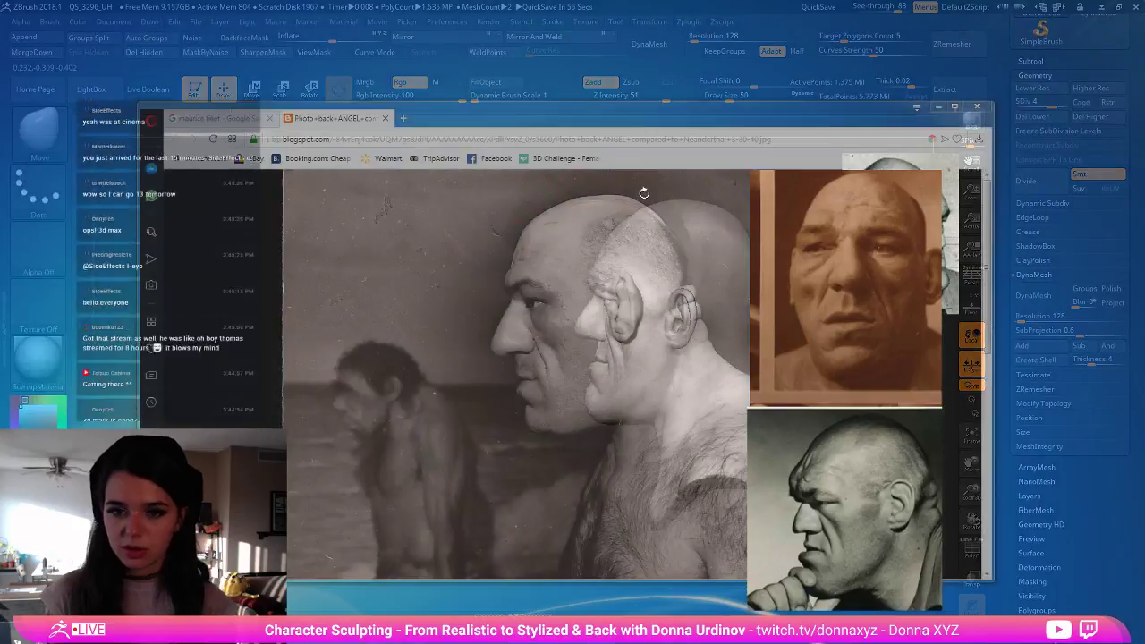
alt+drag(624, 194, 556, 202)
mouse_move(654, 181)
alt+mouse_down()
mouse_move(669, 197)
mouse_move(702, 176)
mouse_move(717, 188)
mouse_move(712, 222)
mouse_move(701, 192)
mouse_move(705, 213)
mouse_move(683, 209)
mouse_move(712, 219)
alt+mouse_up()
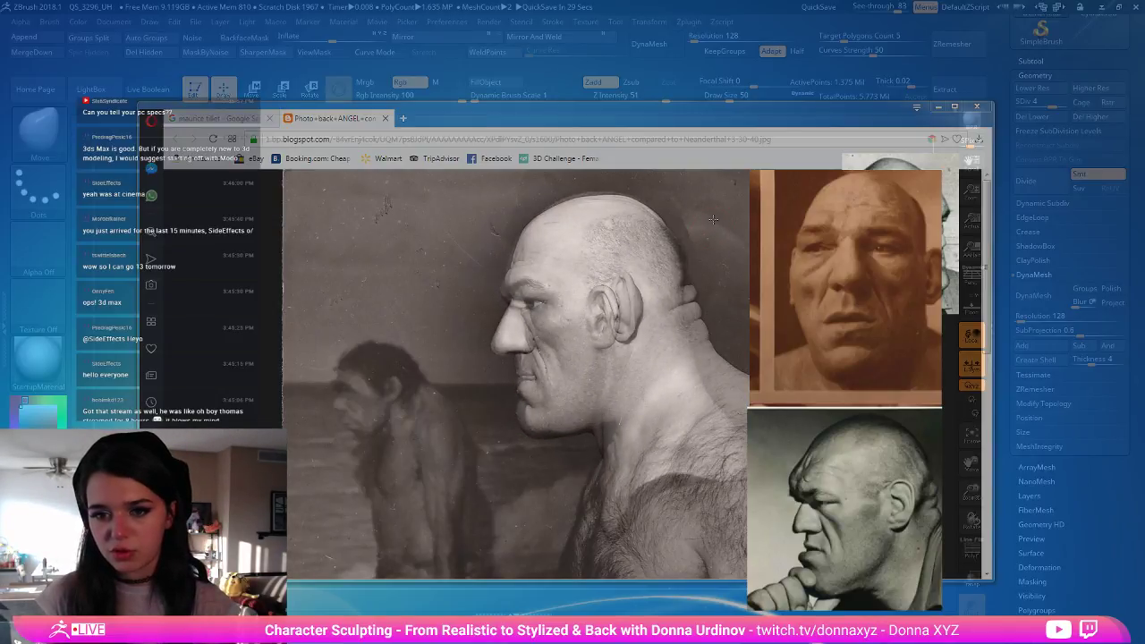
- Set See-through to 62 and fine-tune the bust's profile alignment with the reference photo
mouse_move(890, 6)
mouse_down()
mouse_move(849, 7)
mouse_move(881, 7)
mouse_up()
click(891, 6)
mouse_move(719, 246)
mouse_down()
mouse_move(725, 229)
mouse_move(701, 245)
mouse_up()
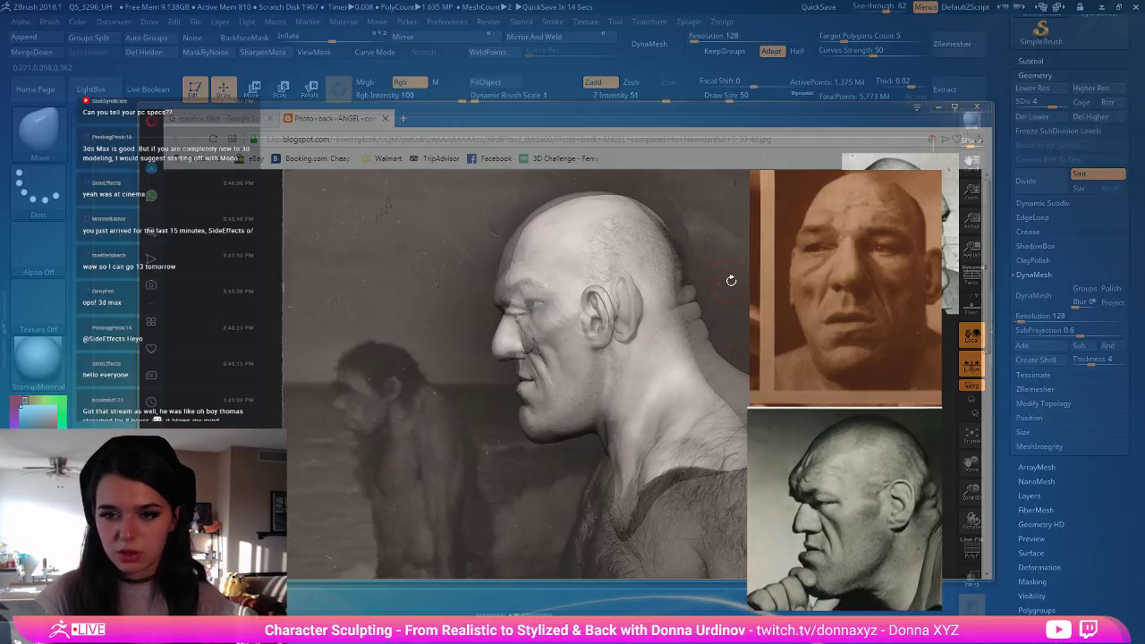
shift+drag(729, 267, 730, 257)
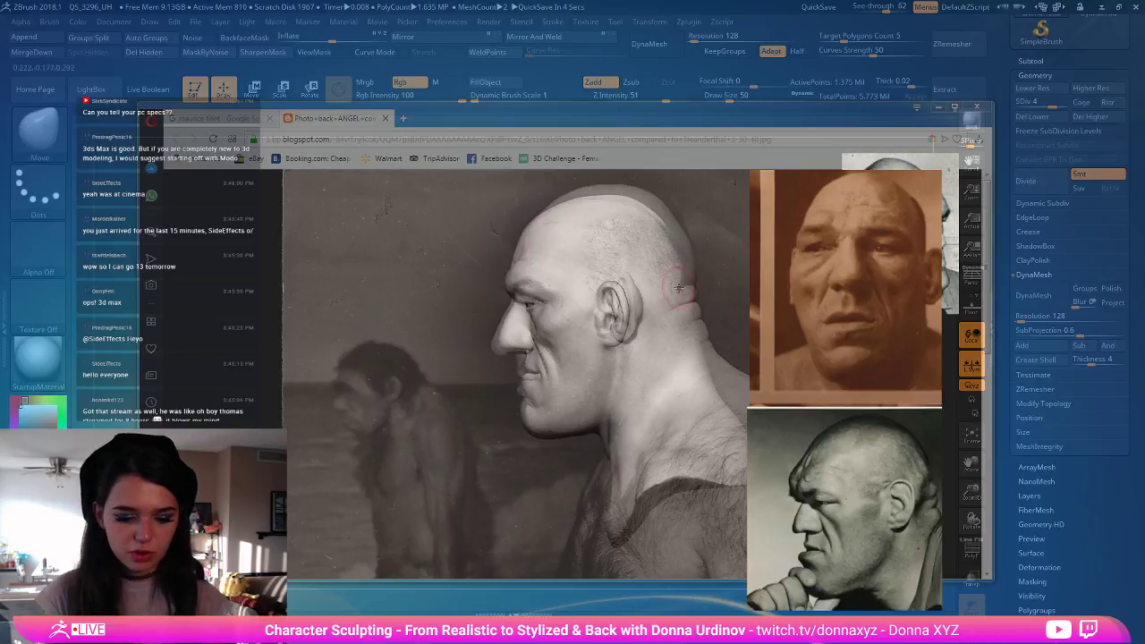
- Match the nose, lips and jaw to the profile photo with the Move brush at draw sizes between 78 and 110
key(b)
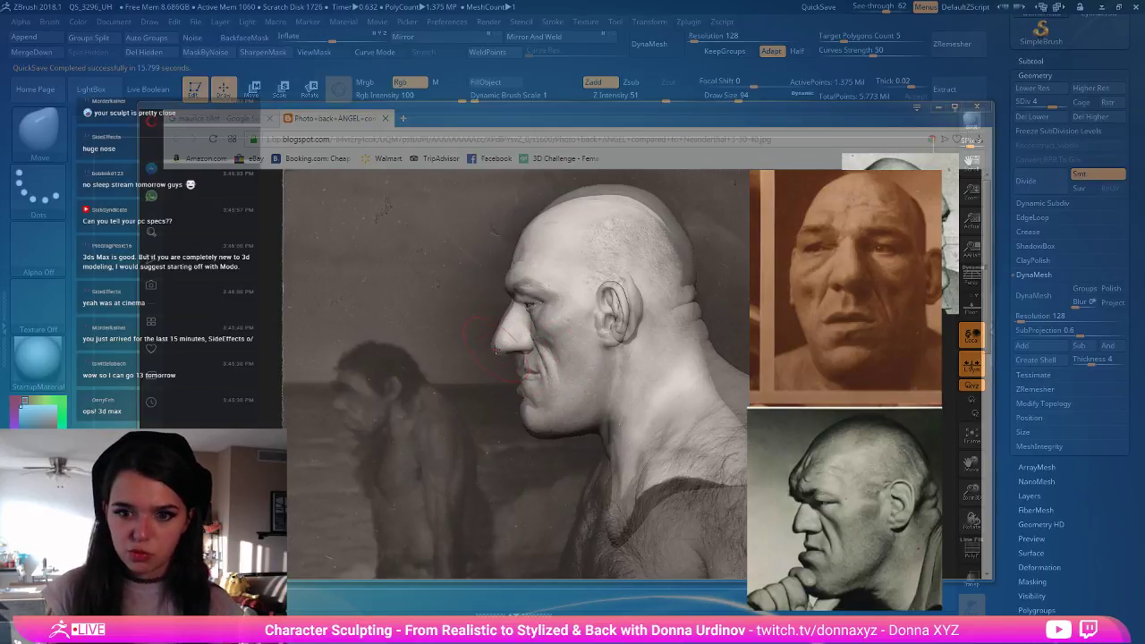
drag(496, 350, 492, 351)
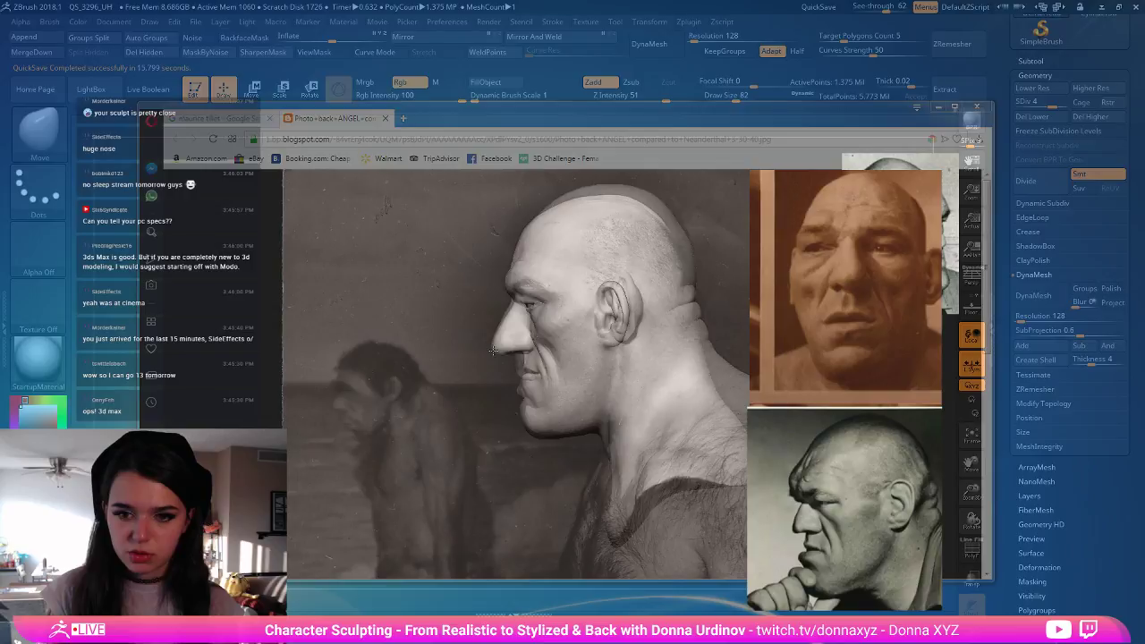
key(bracketleft)
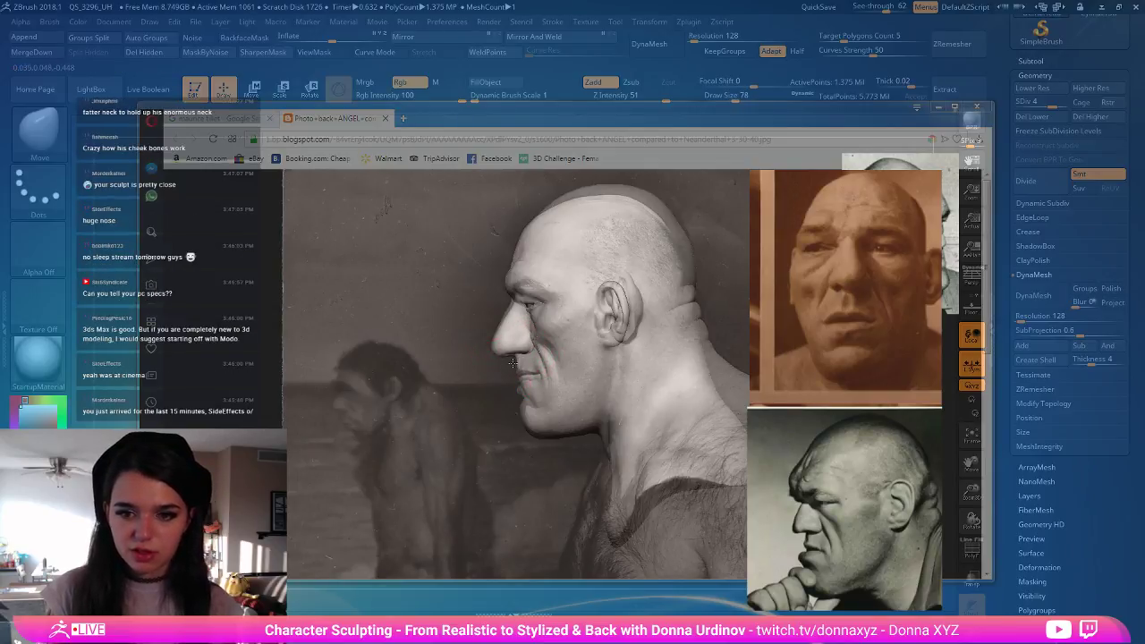
key(bracketright)
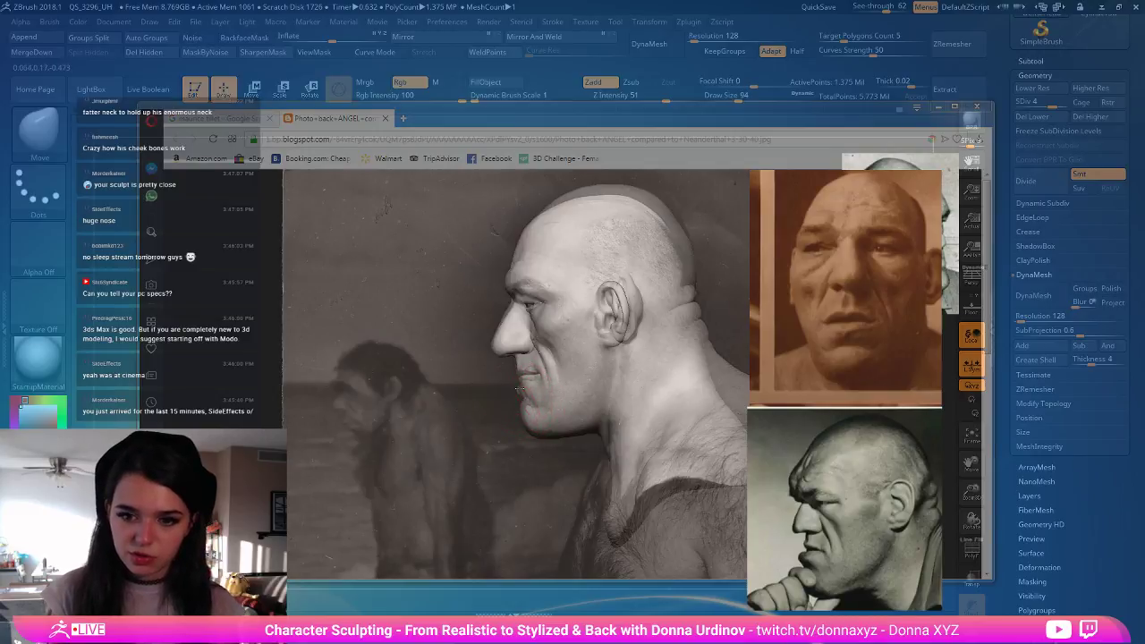
key(bracketleft)
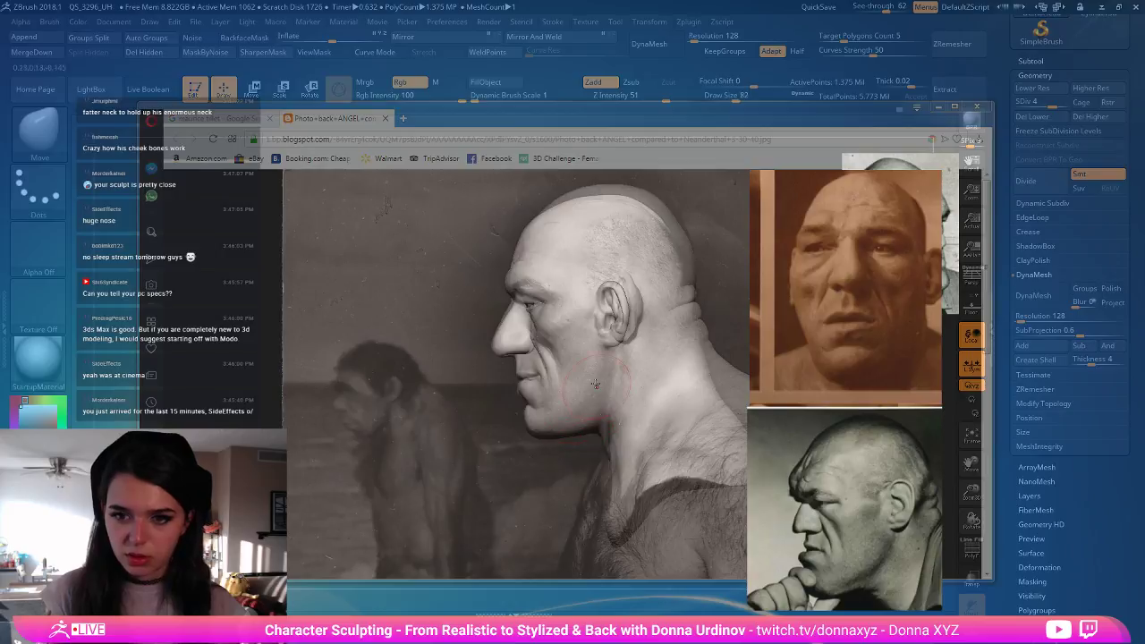
key(bracketright)
key(bracketright)
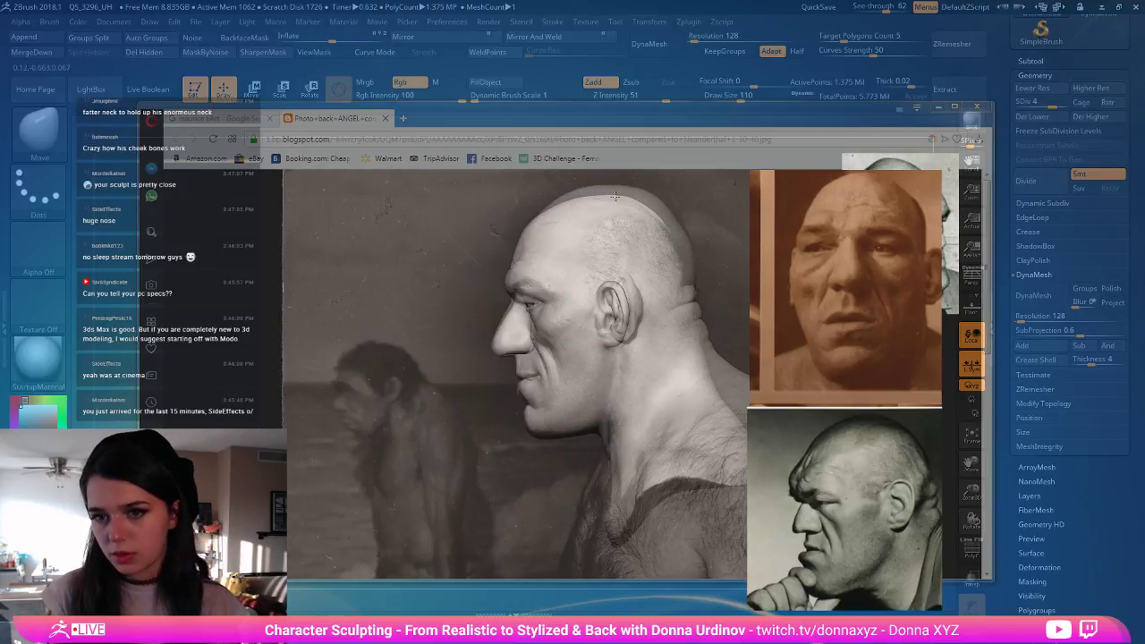
- Lower the mesh to subdivision level 2 and refine the nose and mouth profile with the Move brush at draw sizes 42 to 82
key(bracketright)
drag(1061, 102, 1030, 102)
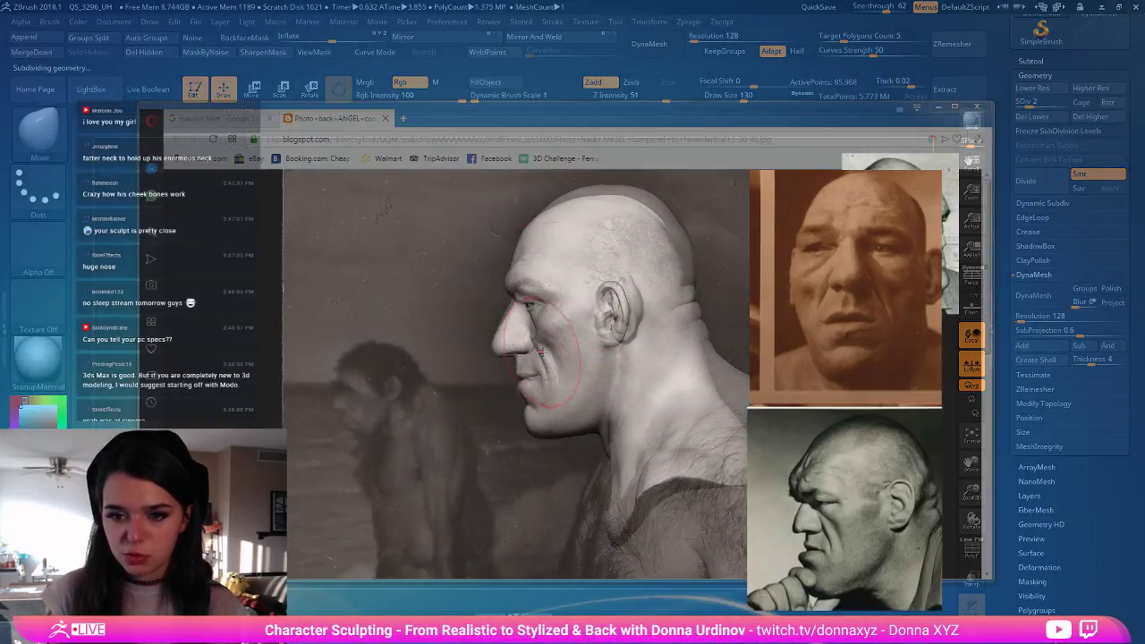
drag(541, 351, 553, 345)
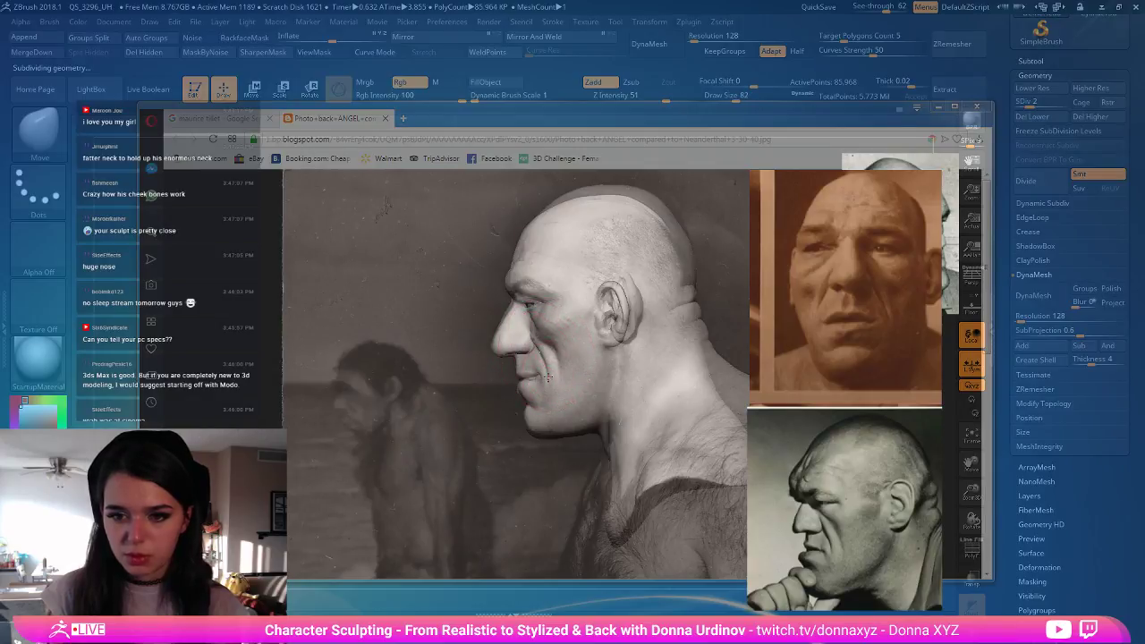
key(bracketleft)
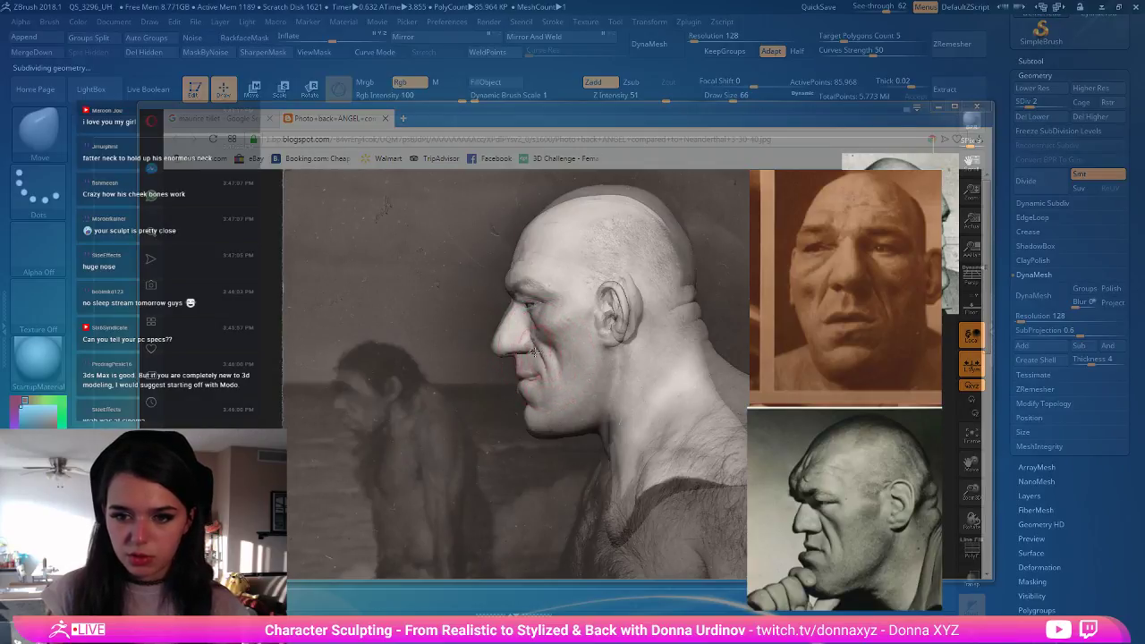
key(bracketleft)
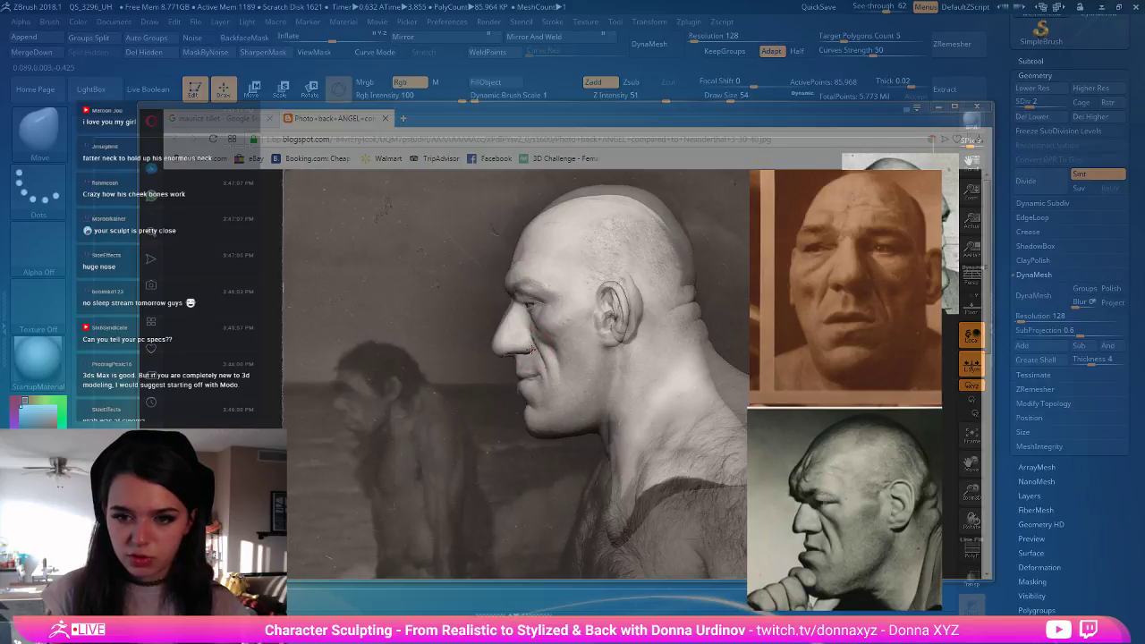
key(bracketleft)
key(bracketleft)
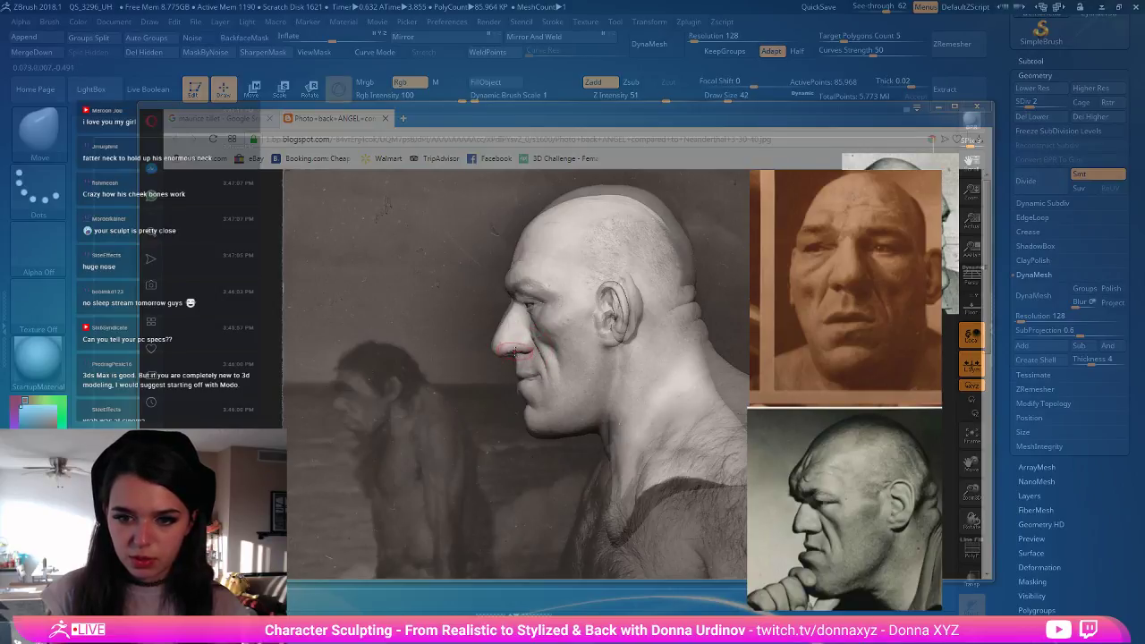
key(bracketright)
key(bracketright)
key(bracketright)
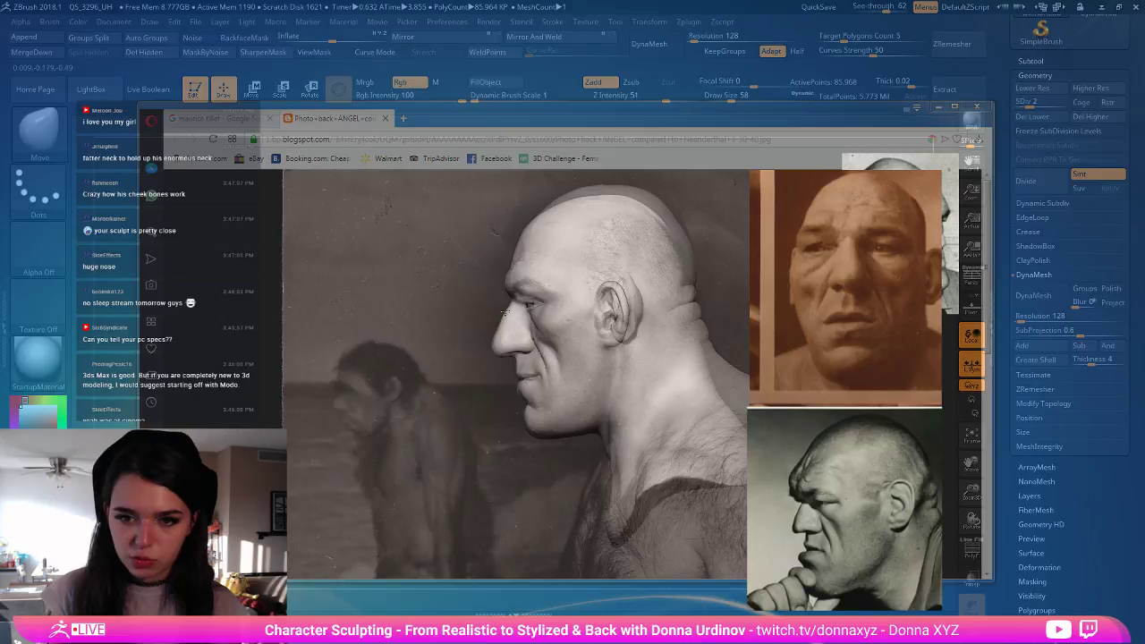
key(bracketleft)
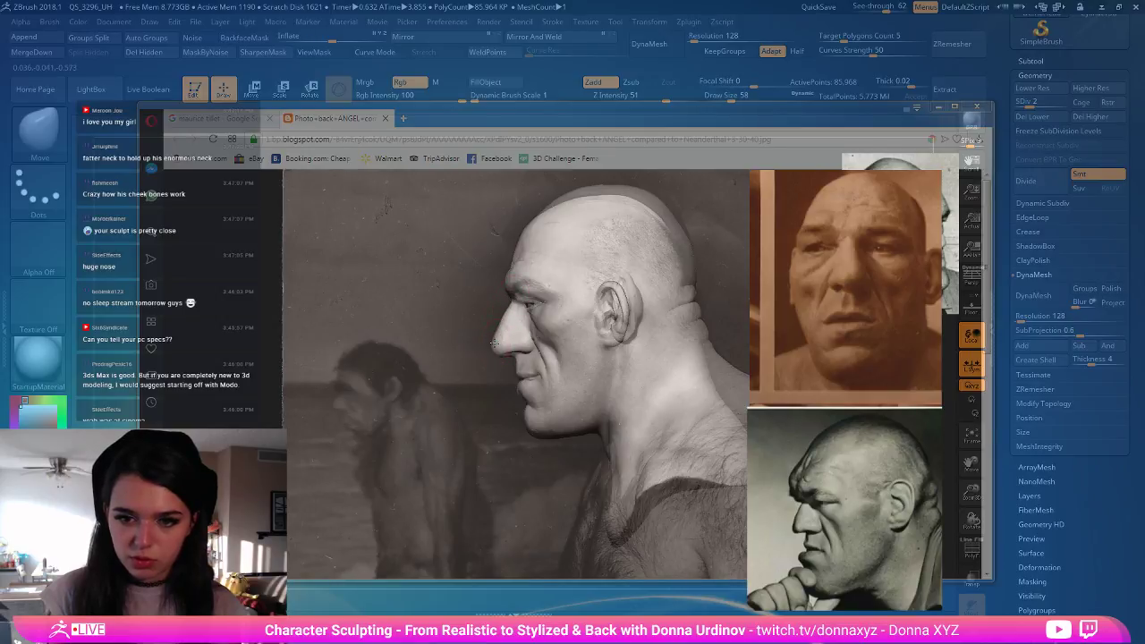
- Pull the top and back of the skull to the photo's outline with the Move brush at draw size 158
key(bracketright)
key(bracketright)
key(bracketright)
key(bracketright)
key(bracketright)
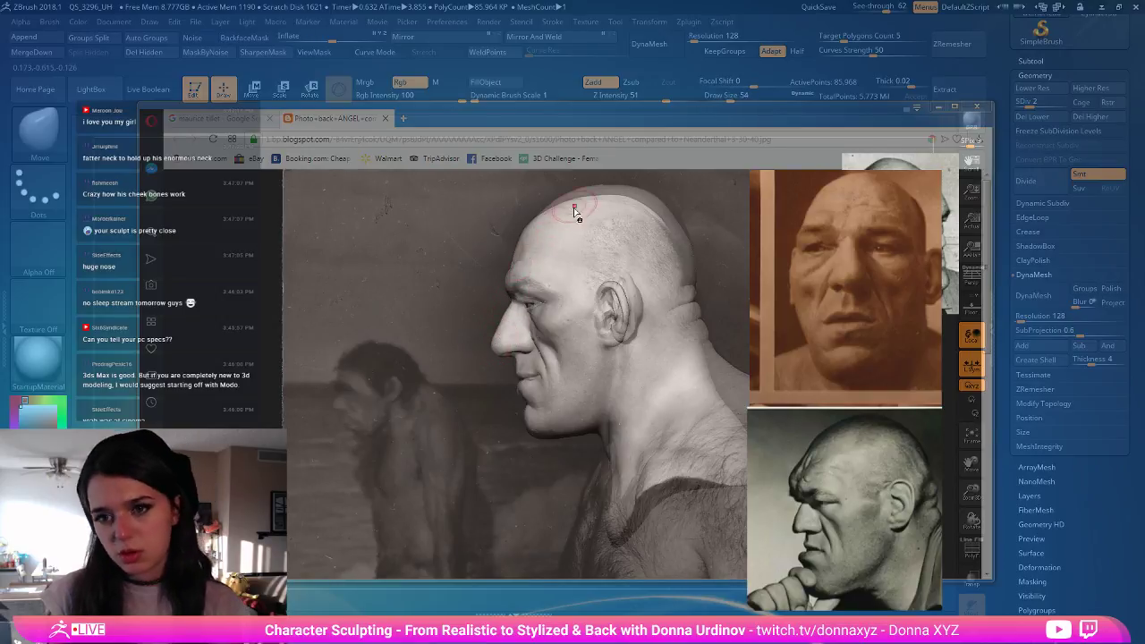
key(bracketright)
key(bracketright)
key(bracketright)
key(bracketright)
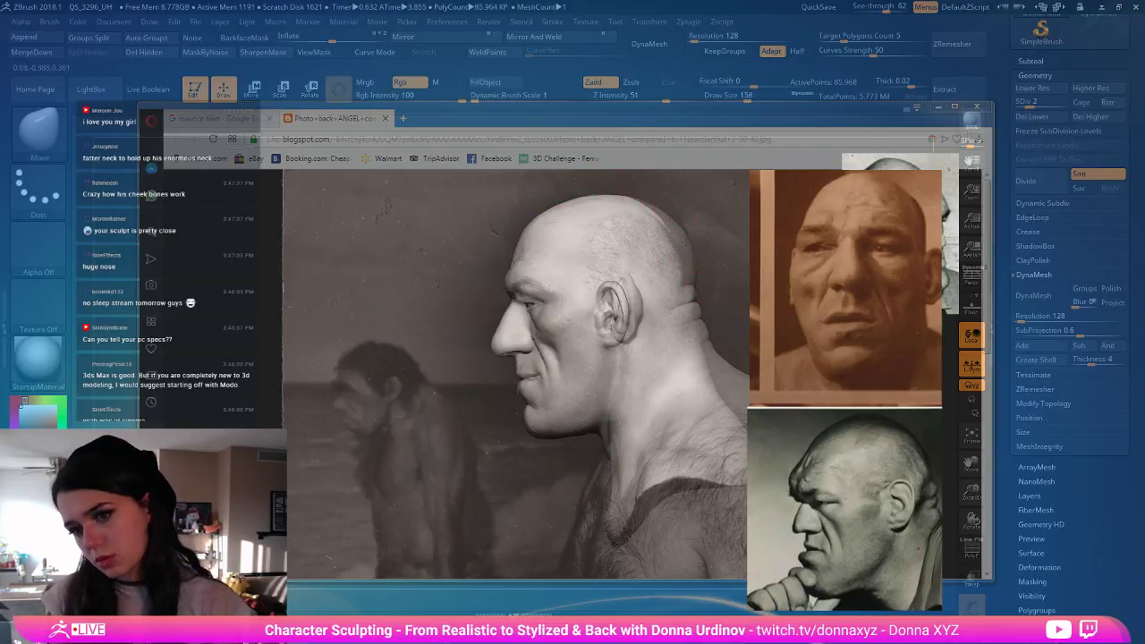
- Adjust the back of the neck and shift the ear onto the photo's ear with the Move brush at draw sizes 170 and 190
key(bracketright)
key(bracketright)
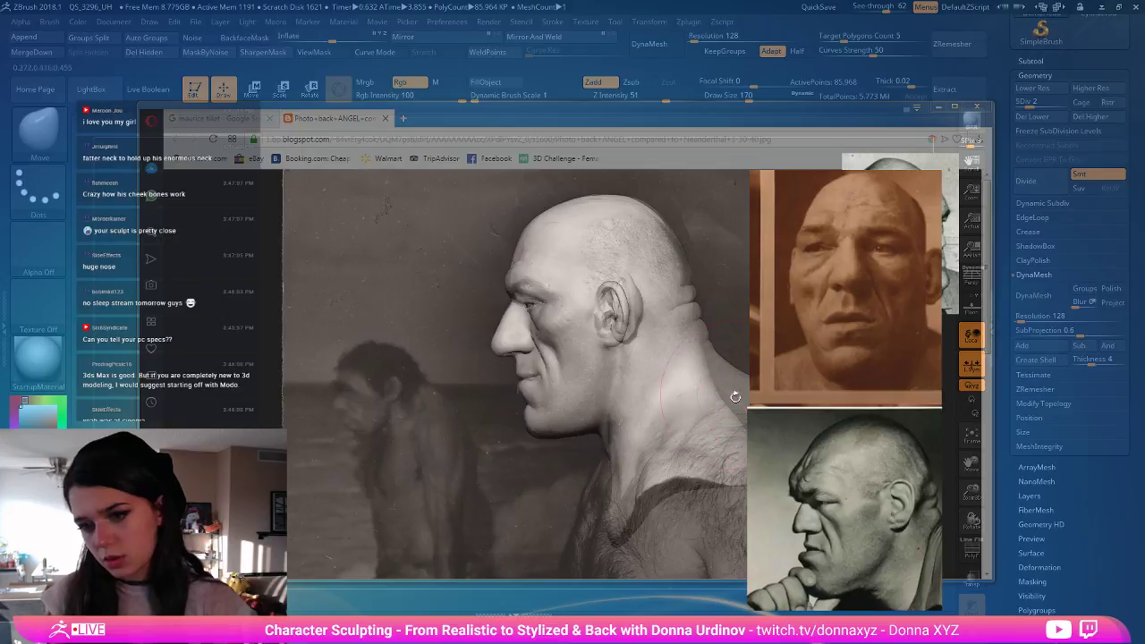
key(])
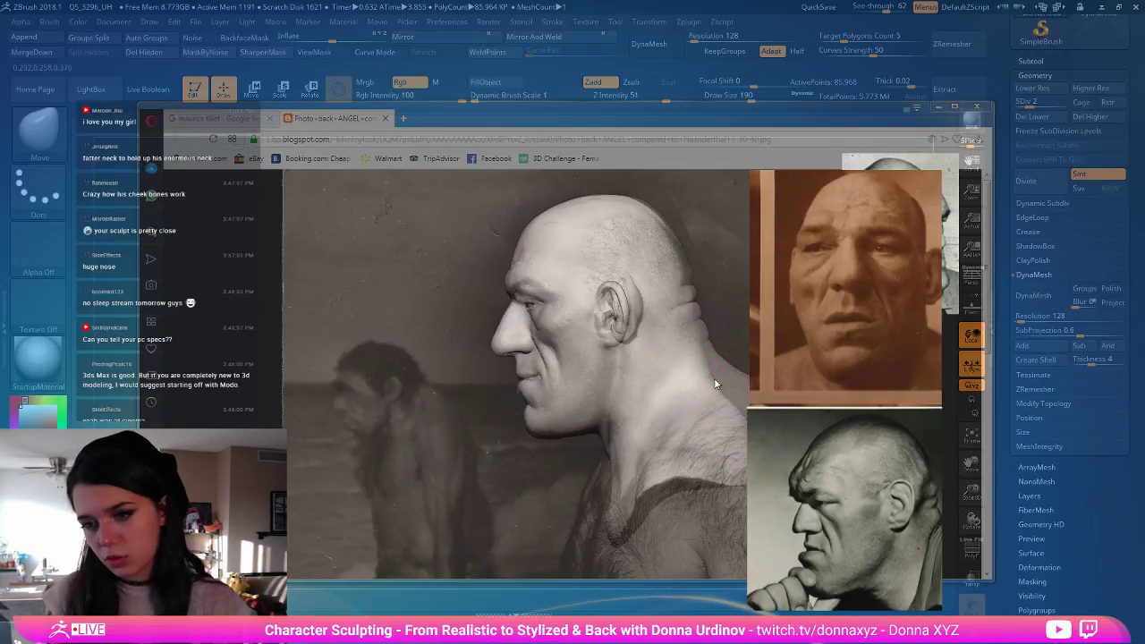
key(bracketleft)
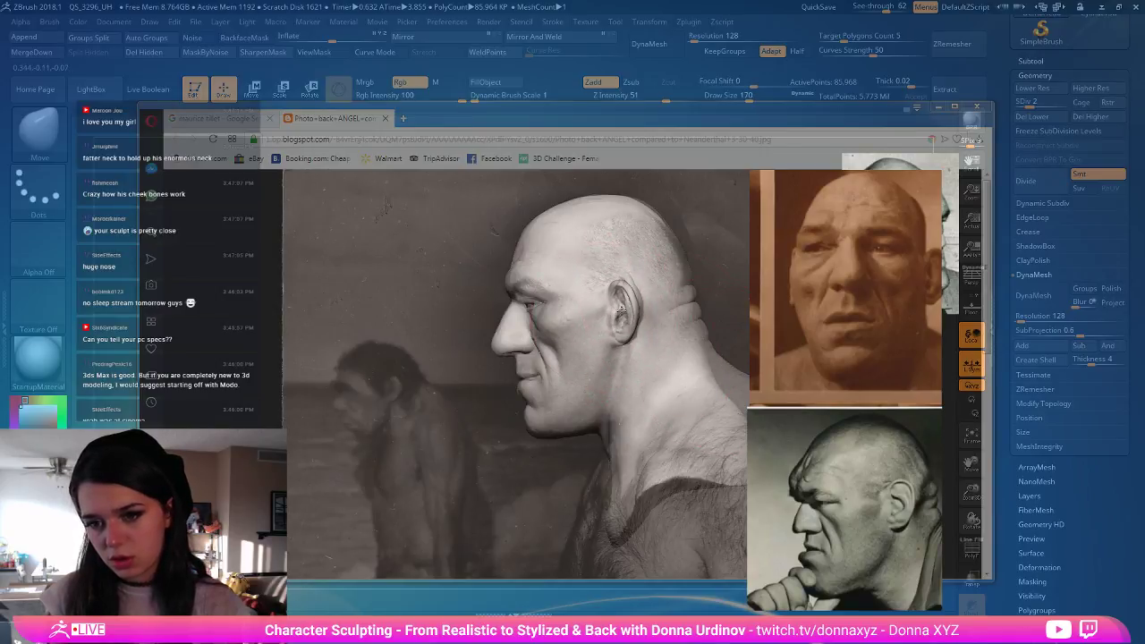
- Nudge the upper part of the ear onto the photo's ear with the Move brush at draw sizes 142 and 110
key(bracketleft)
key(bracketleft)
drag(612, 339, 614, 333)
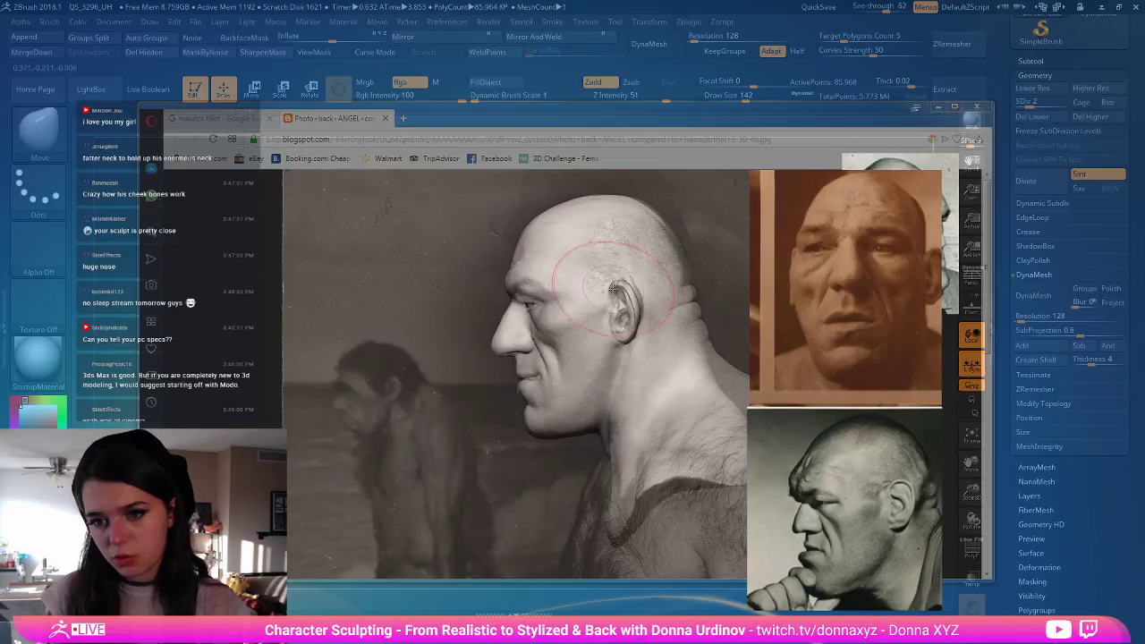
drag(612, 292, 618, 284)
key(bracketleft)
key(bracketleft)
key(bracketleft)
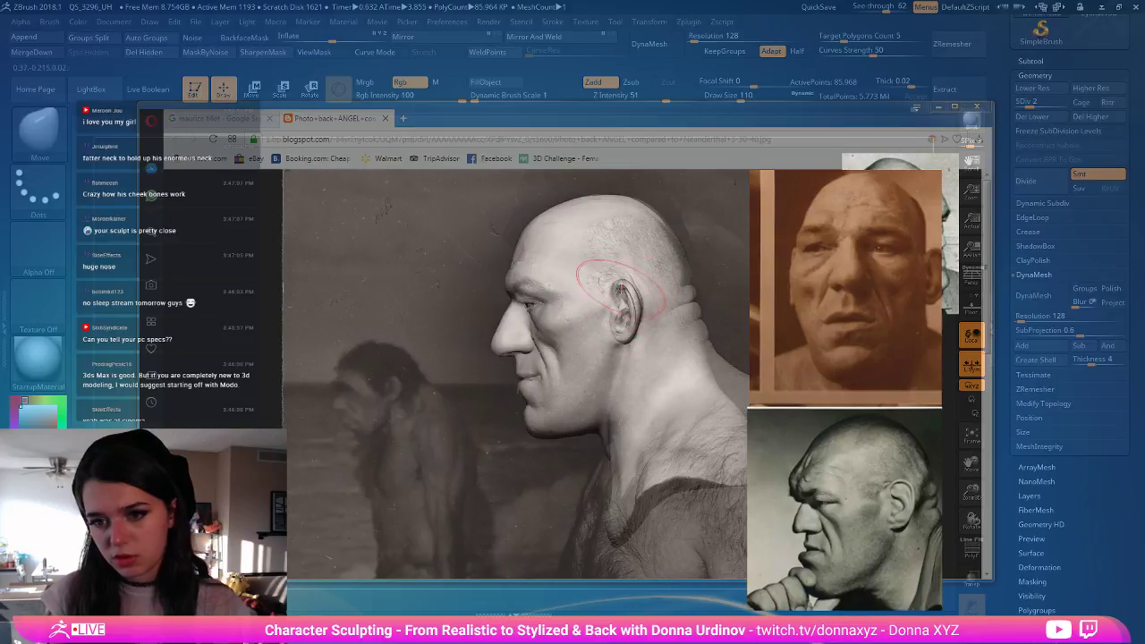
- Refine the ear's outer rim and lobe against the photo with the Move brush, reducing the draw size through 74 and 66 to 26
key(bracketleft)
key(bracketleft)
key(bracketleft)
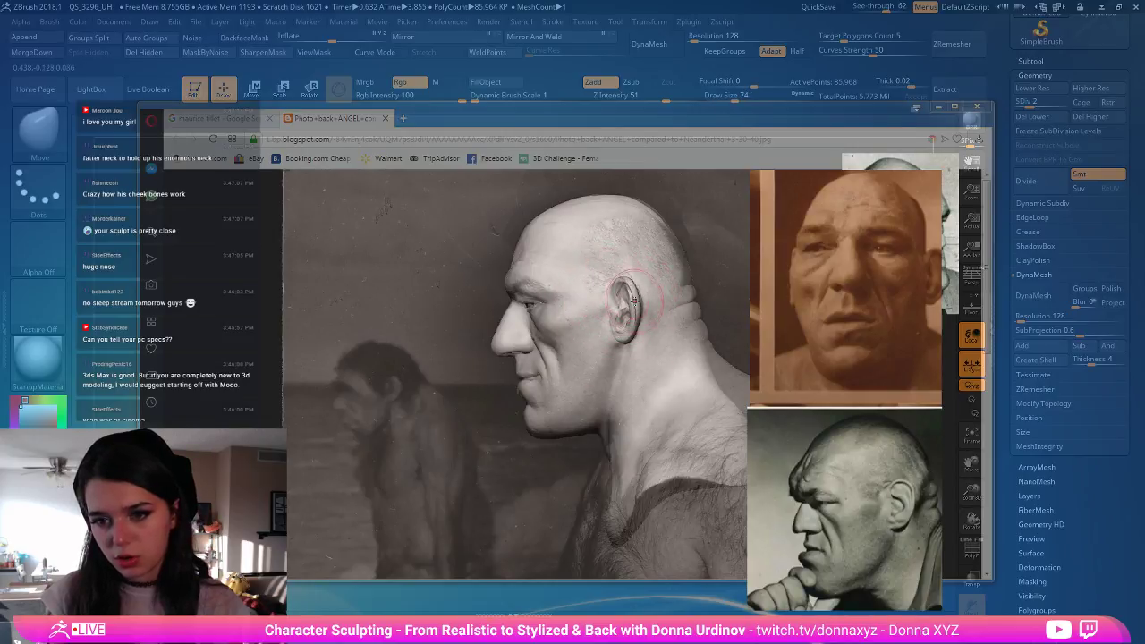
key(bracketleft)
drag(622, 327, 621, 334)
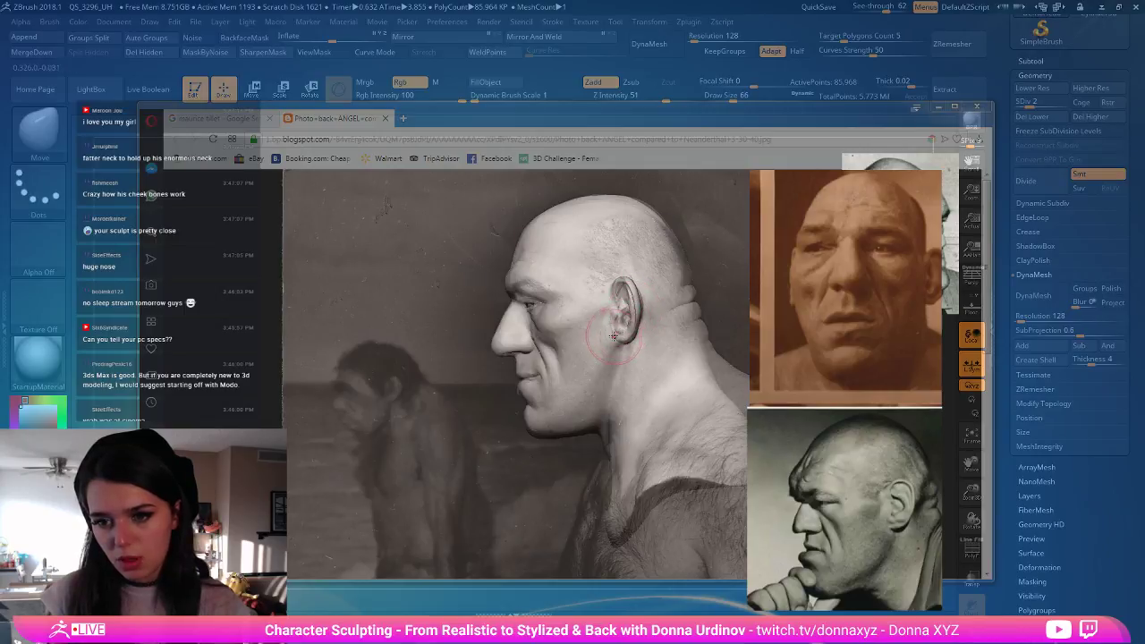
key(bracketleft)
key(bracketleft)
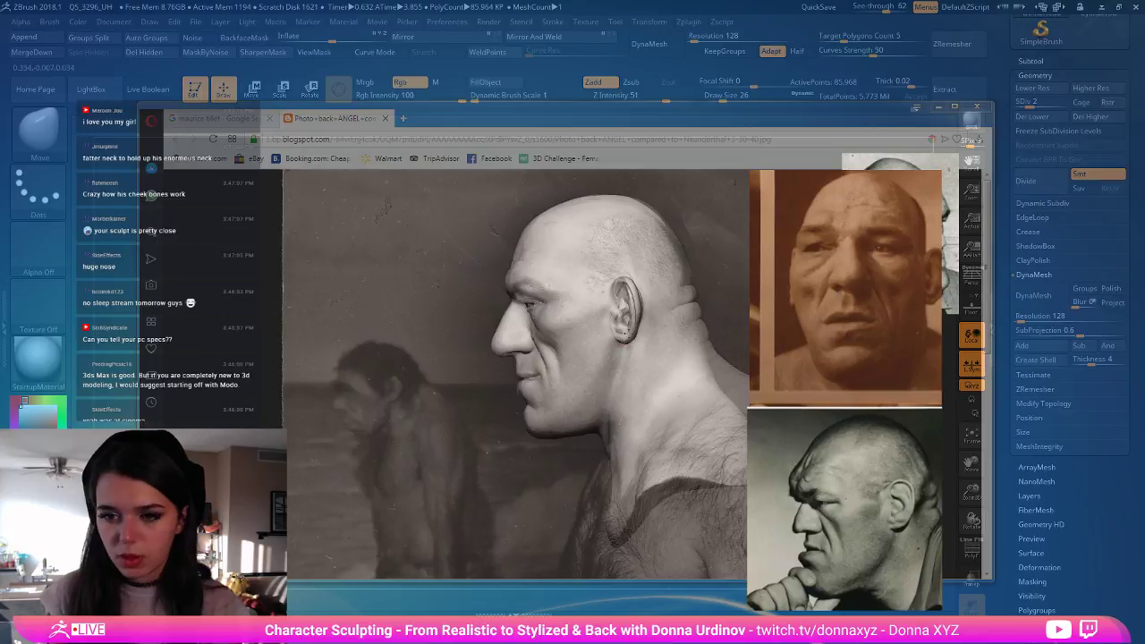
- Fine-tune the brow and the area in front of the ear with the Move brush at draw sizes 66 and 50
key(bracketright)
key(bracketright)
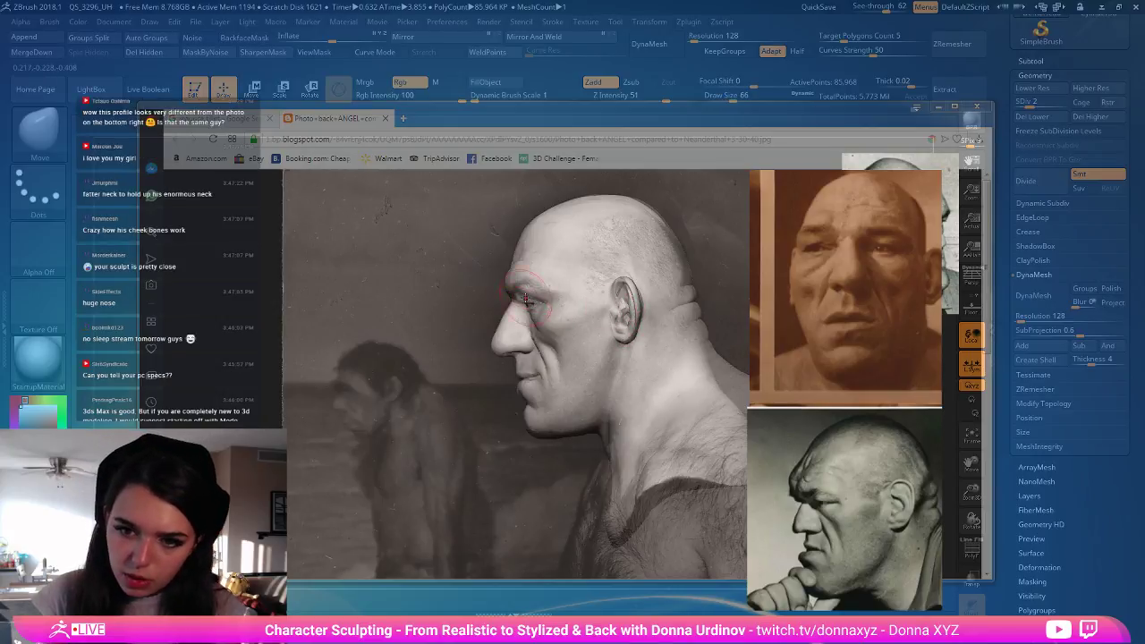
key(bracketright)
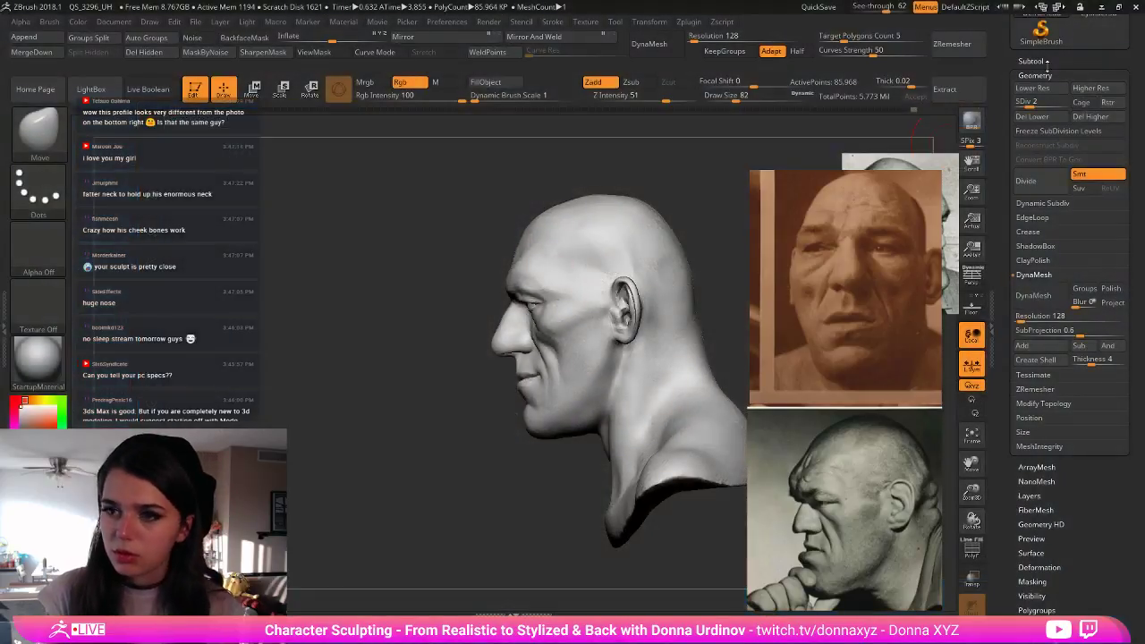
key(bracketleft)
key(bracketleft)
key(bracketleft)
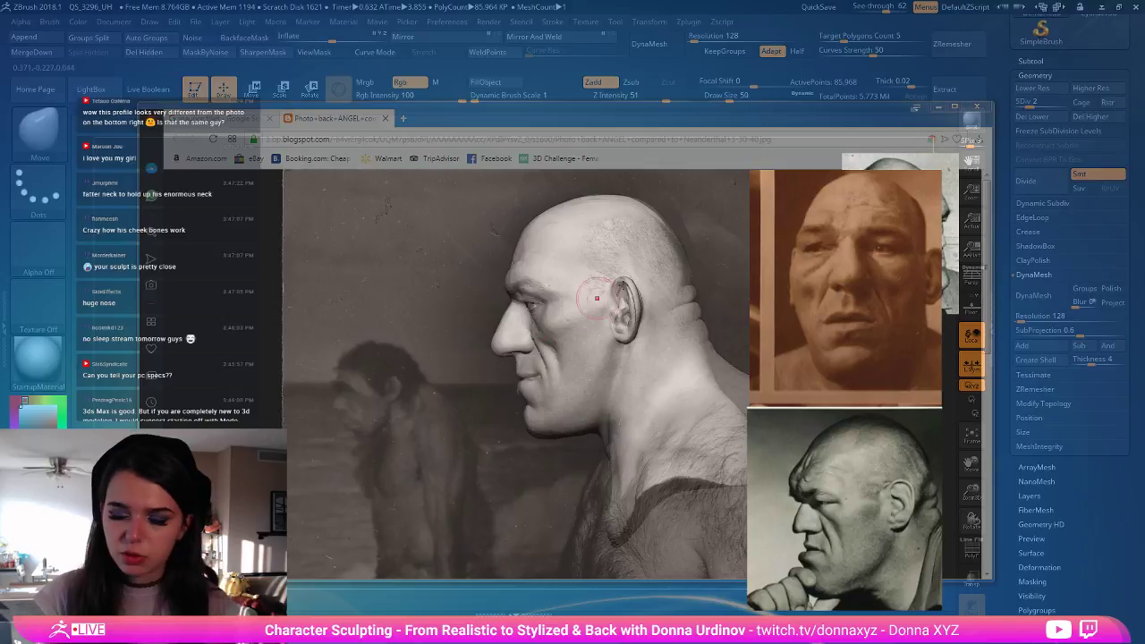
- Set the window see-through to 73 and match the lip profile to the photo with the Move brush at draw sizes 34 and 46
click(852, 11)
drag(852, 14, 894, 14)
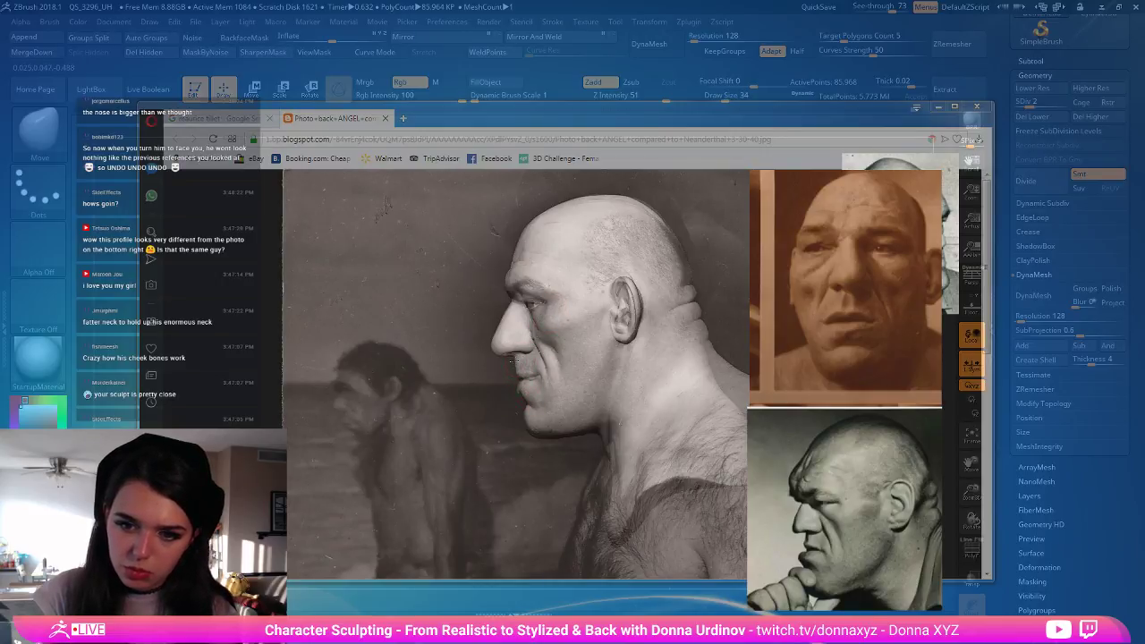
key(])
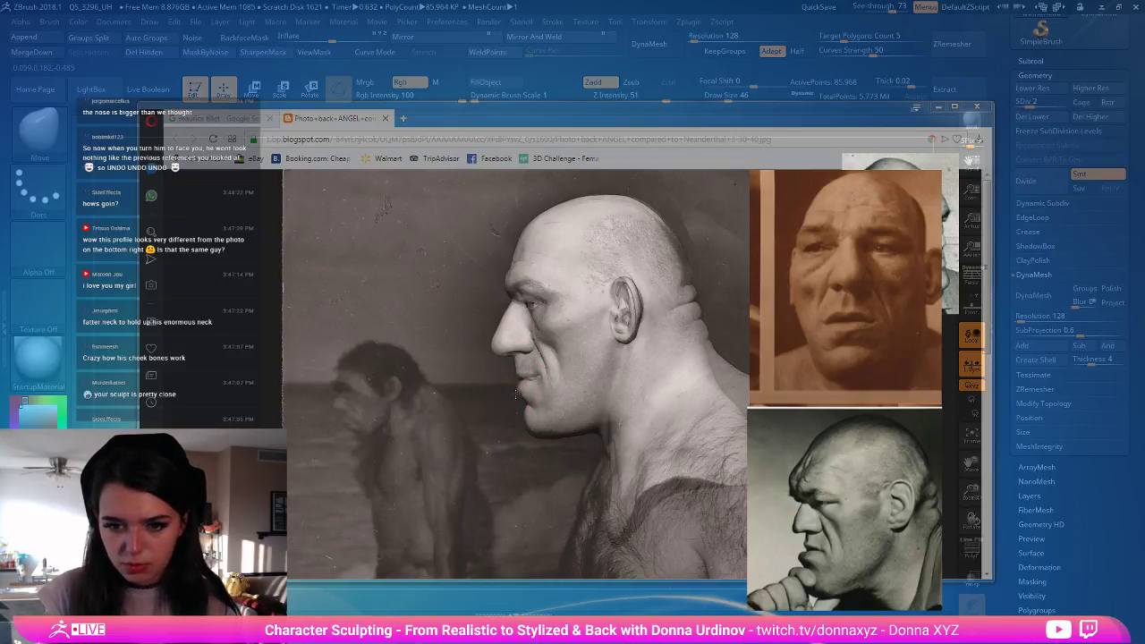
- Set the window see-through to 0 and turn the bust from profile toward the front
drag(885, 8, 851, 7)
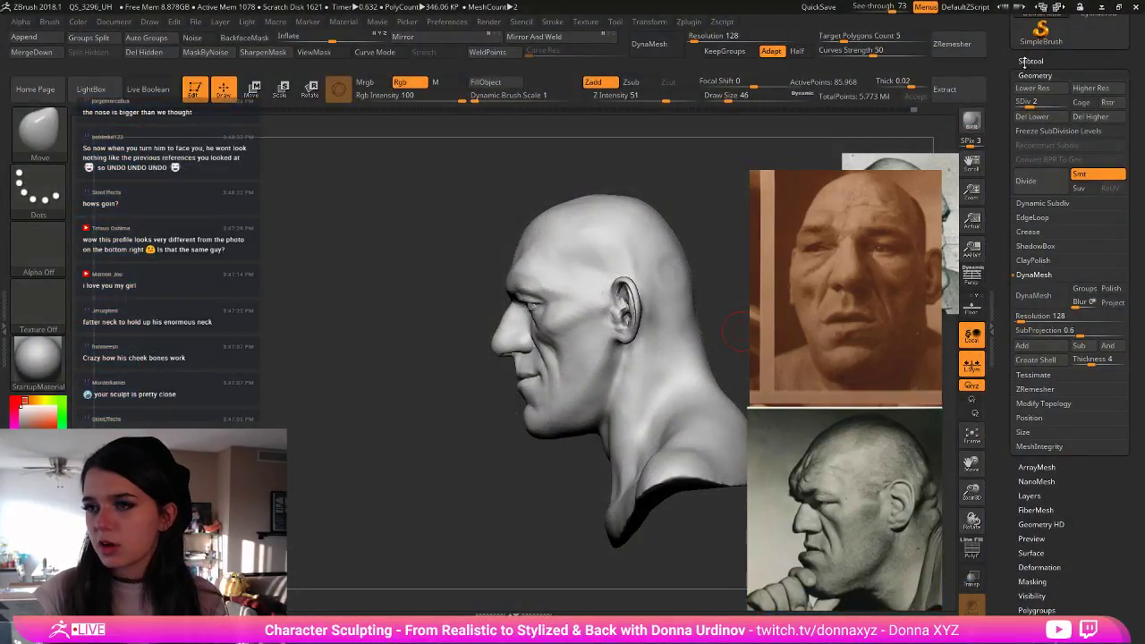
drag(881, 7, 848, 8)
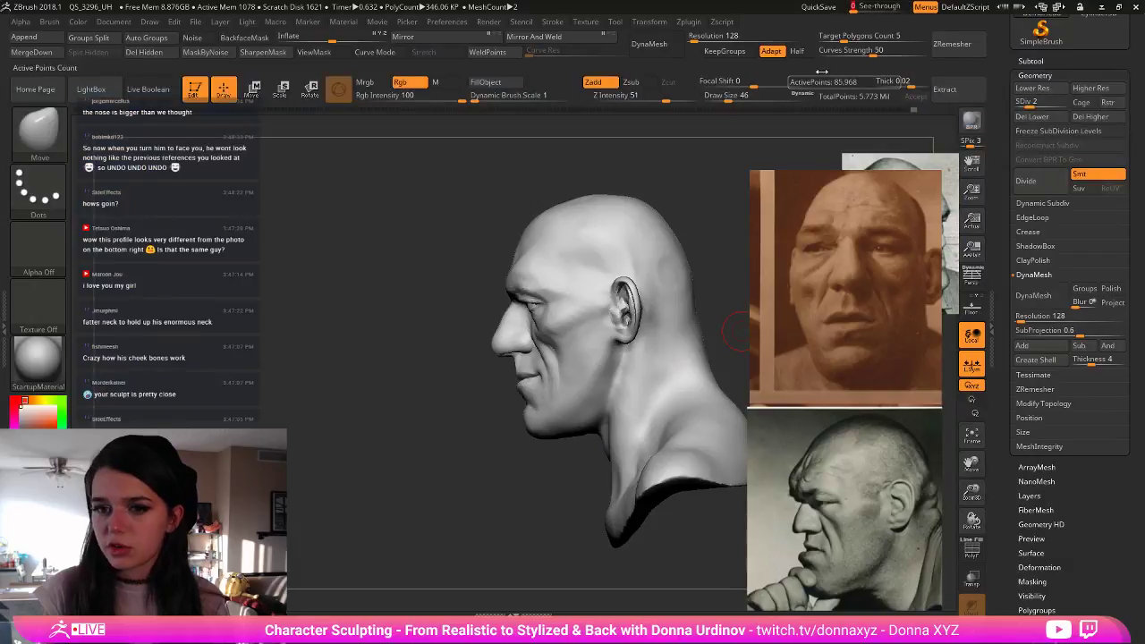
mouse_move(358, 411)
shift+mouse_down()
mouse_move(685, 356)
mouse_move(658, 350)
shift+mouse_up()
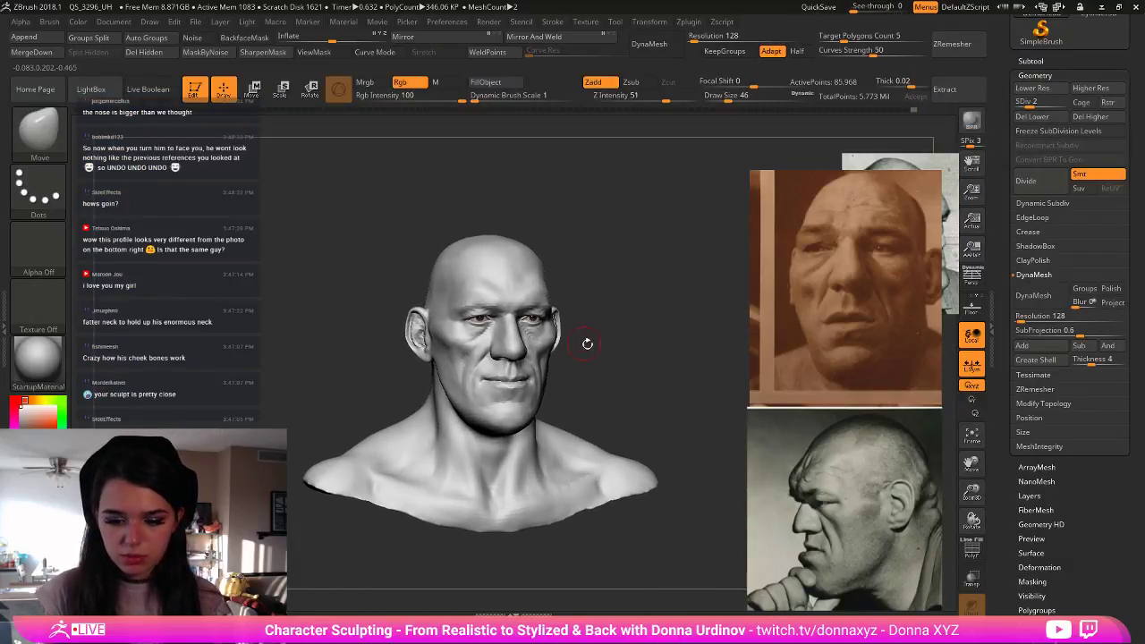
- Switch to the hPolish brush at draw size 110 and raise the head mesh to subdivision level 3
key(bracketright)
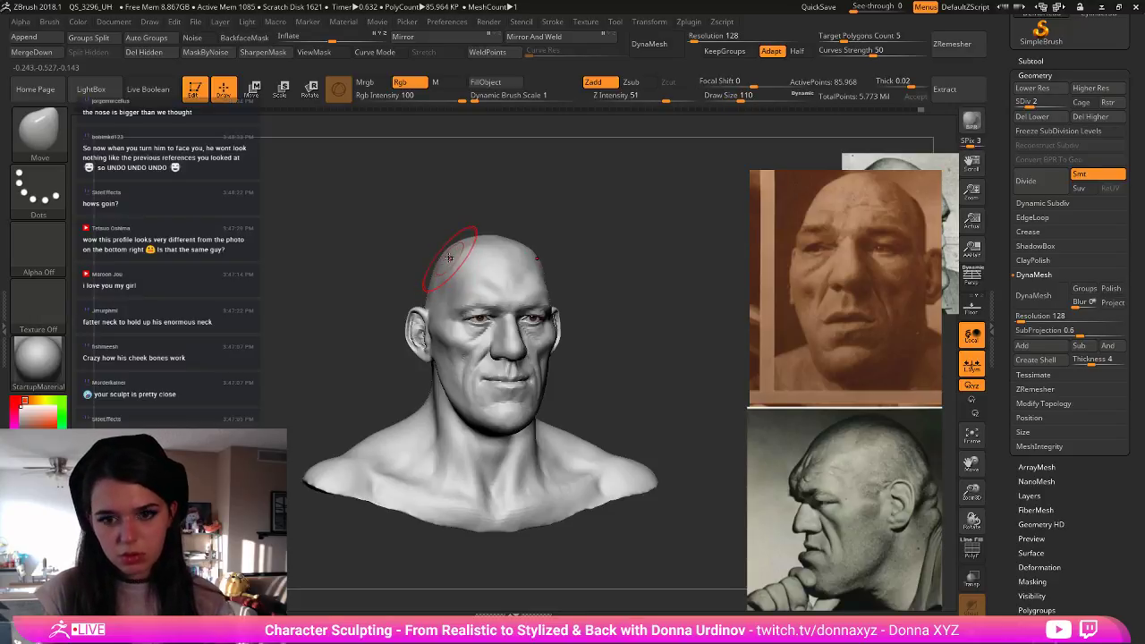
key(b)
key(h)
key(p)
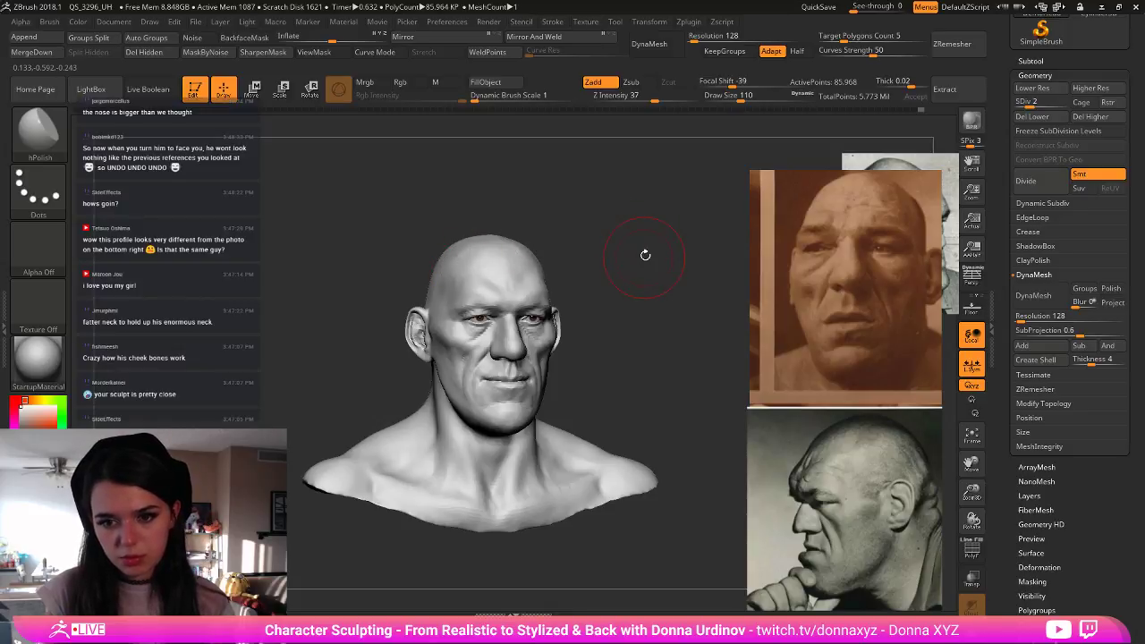
mouse_move(644, 252)
mouse_down()
mouse_move(665, 258)
mouse_move(724, 228)
mouse_up()
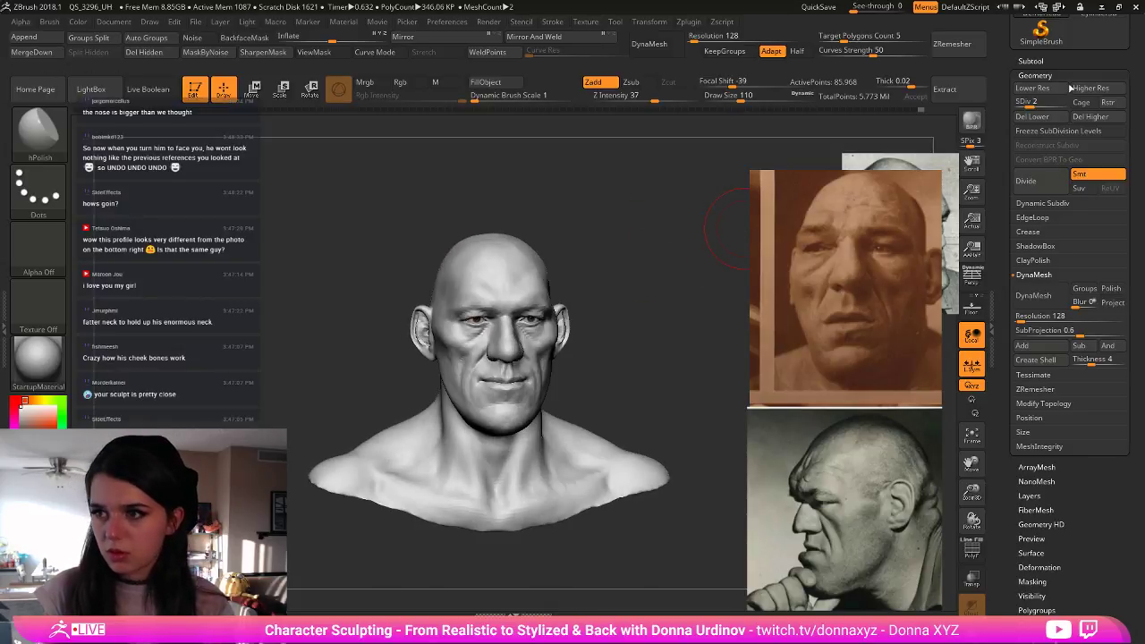
click(1042, 103)
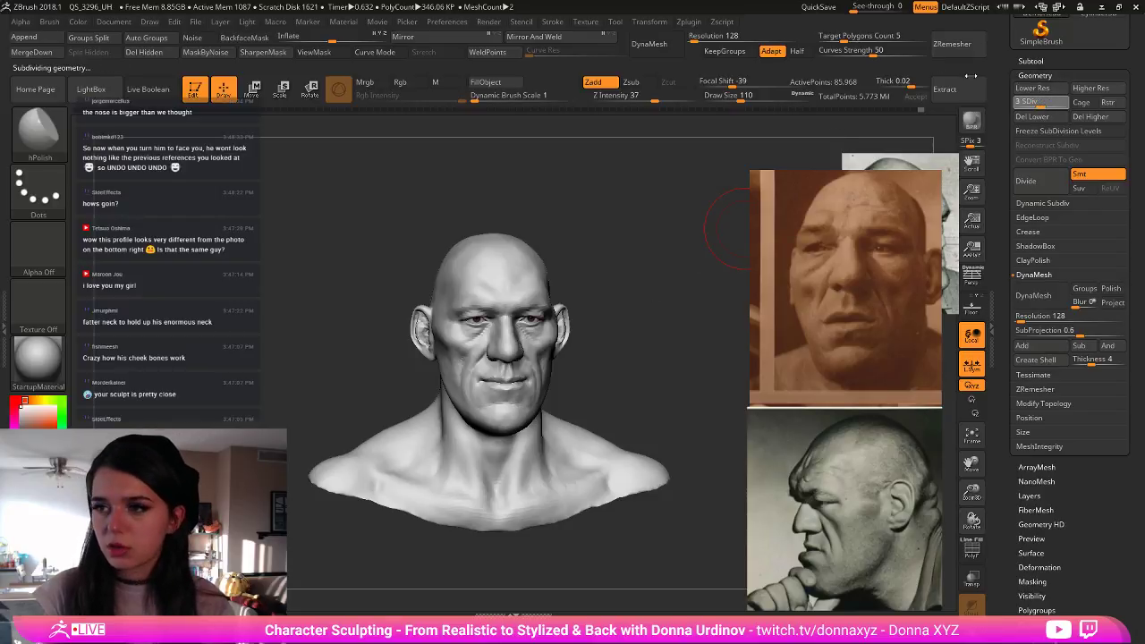
- Select the PM3D_Sphere3D1 eye subtool, adjust the eyes' placement from the front in Move mode, and reselect DemoHead
click(1030, 61)
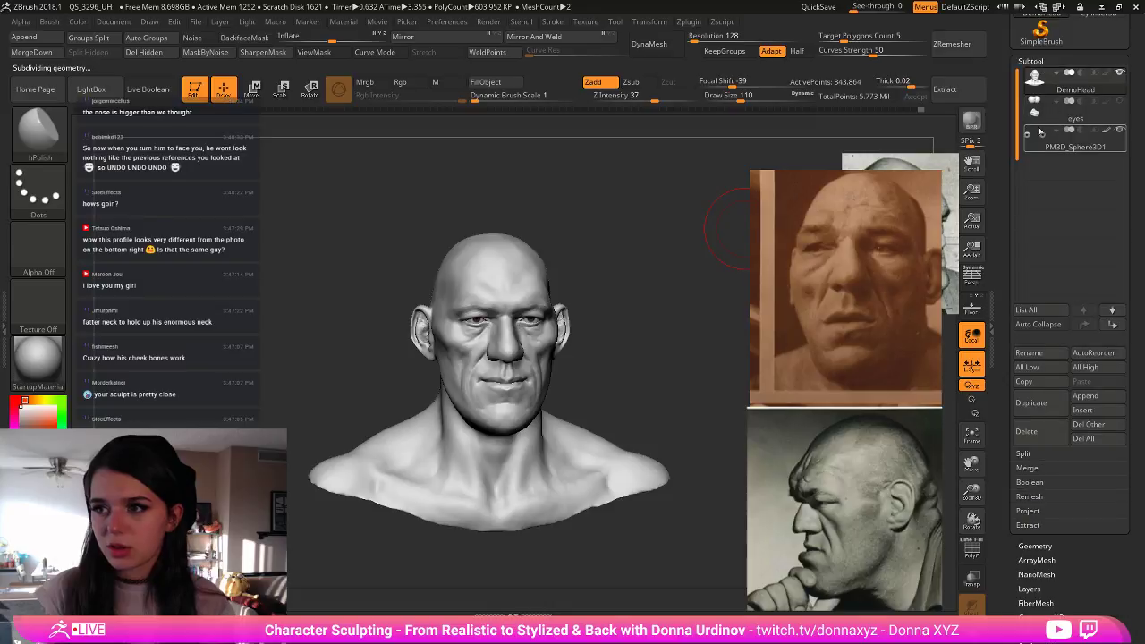
click(1073, 141)
click(253, 90)
drag(612, 275, 638, 394)
drag(557, 317, 596, 287)
click(224, 89)
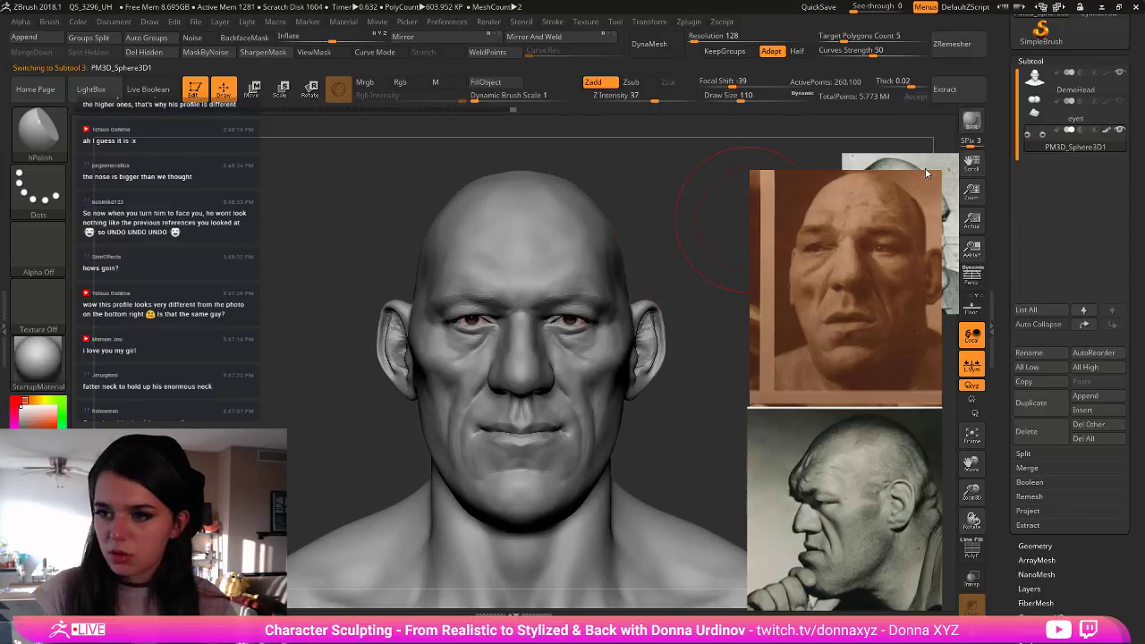
click(1033, 93)
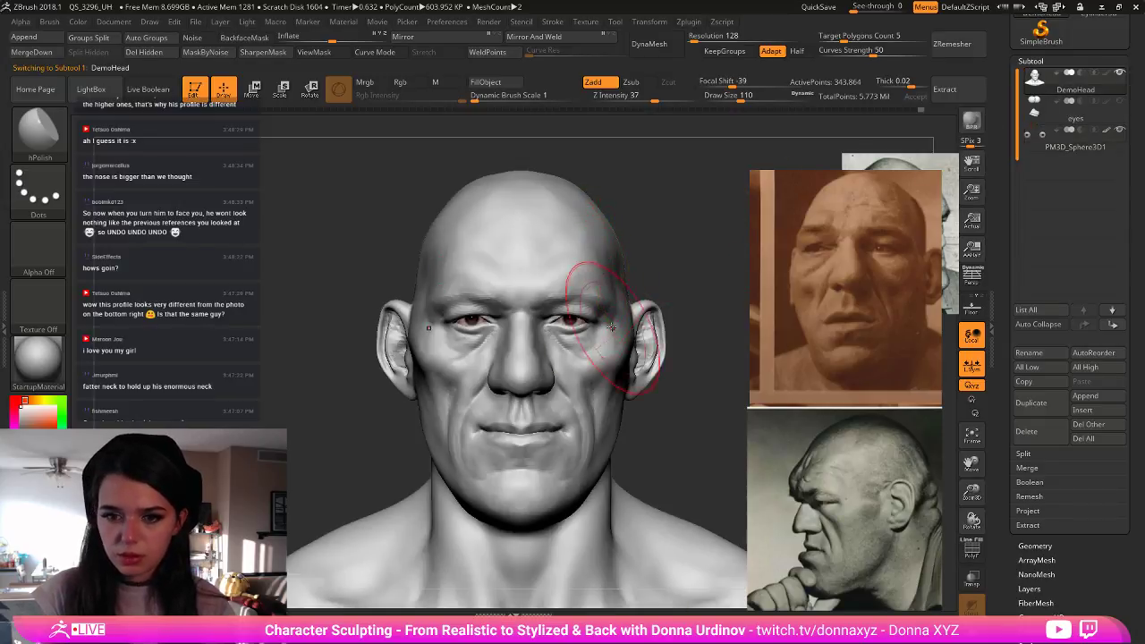
key(b)
key(i)
key(n)
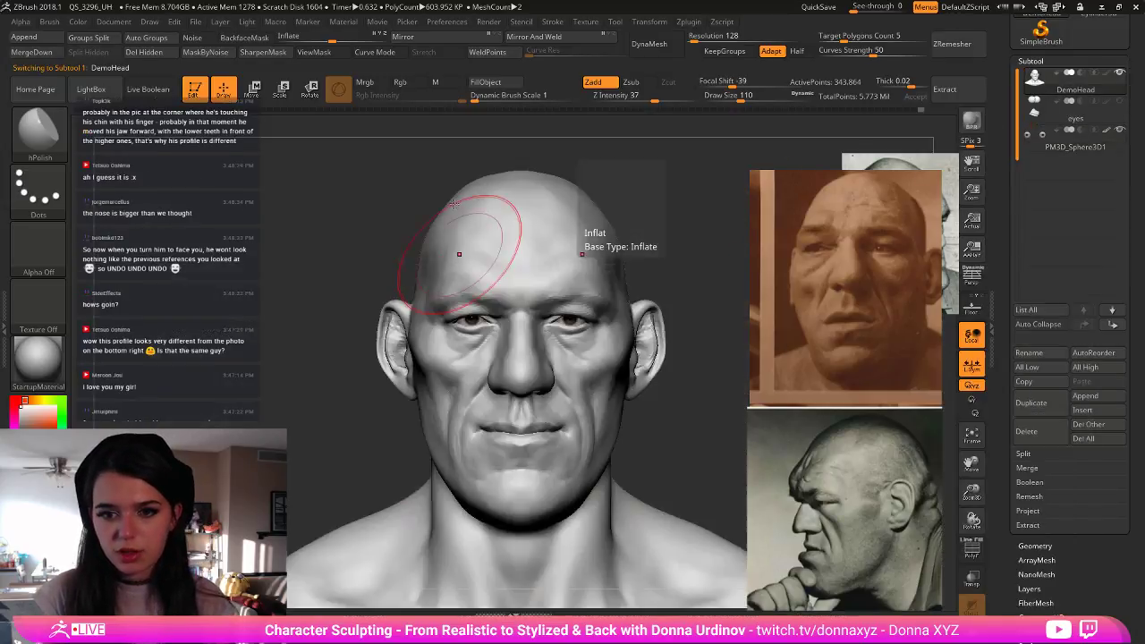
- Adjust the upper eyelids with the Move brush at draw sizes 30 and 18
key(bracketleft)
key(bracketleft)
key(bracketleft)
key(bracketleft)
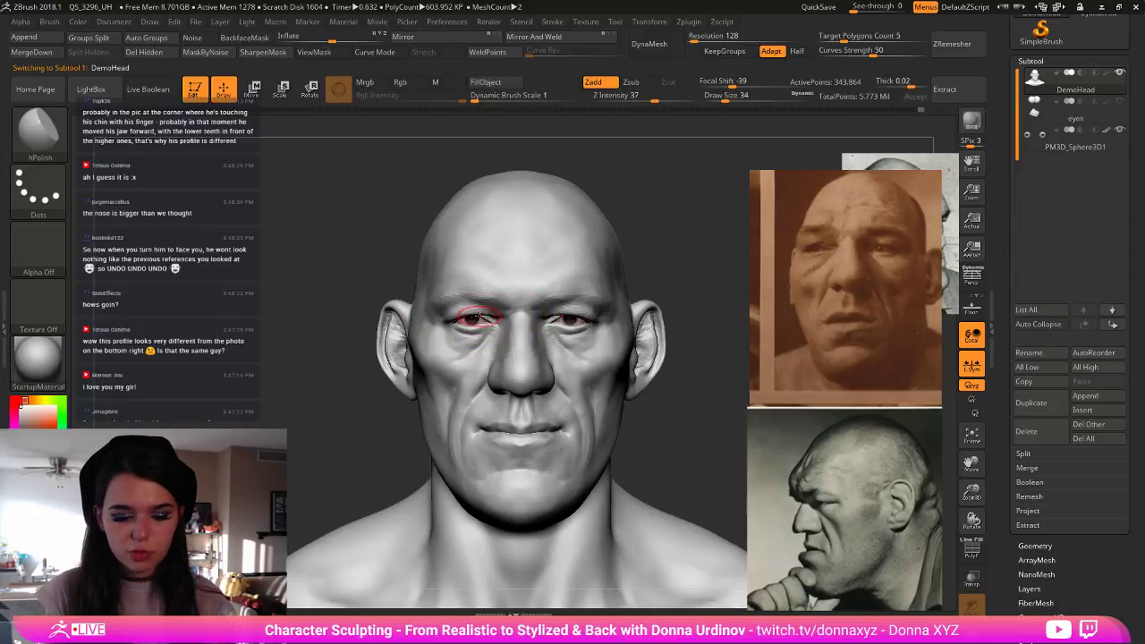
key(b)
key(m)
key(v)
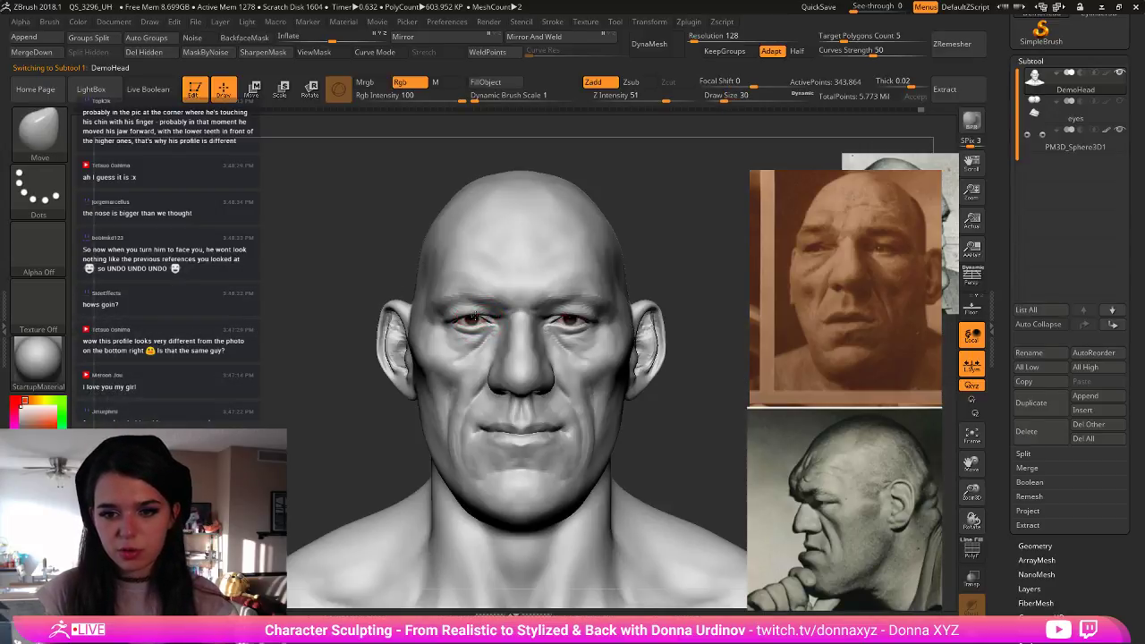
drag(475, 315, 477, 313)
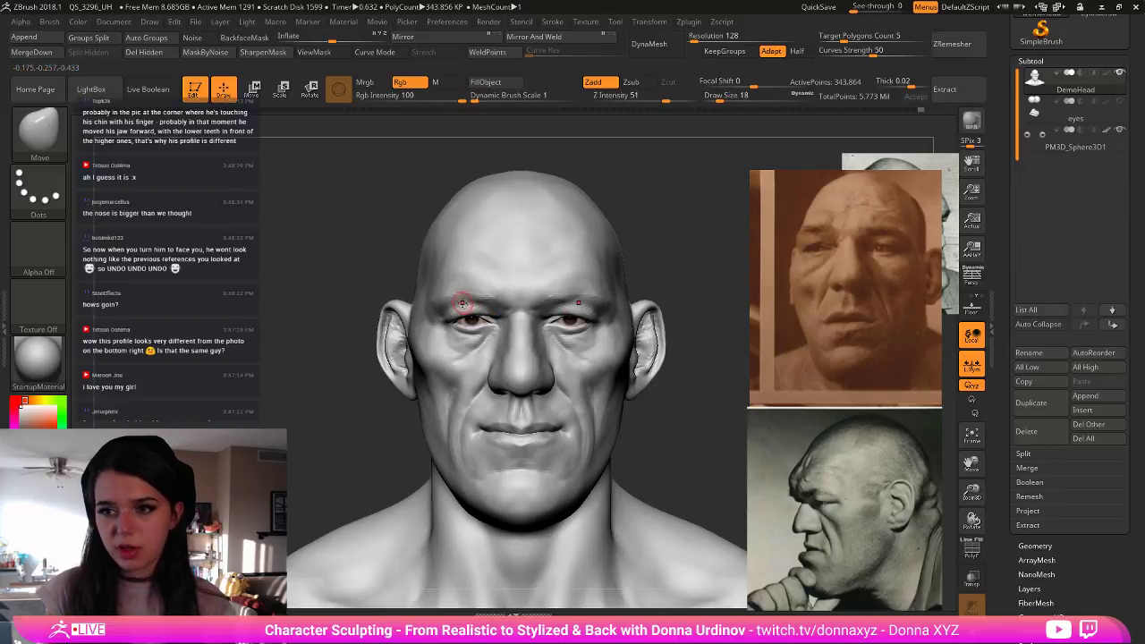
- Switch to the ClayBuildup brush and add volume between the brow and upper eyelid at draw sizes 26 and 18
key(b)
key(Escape)
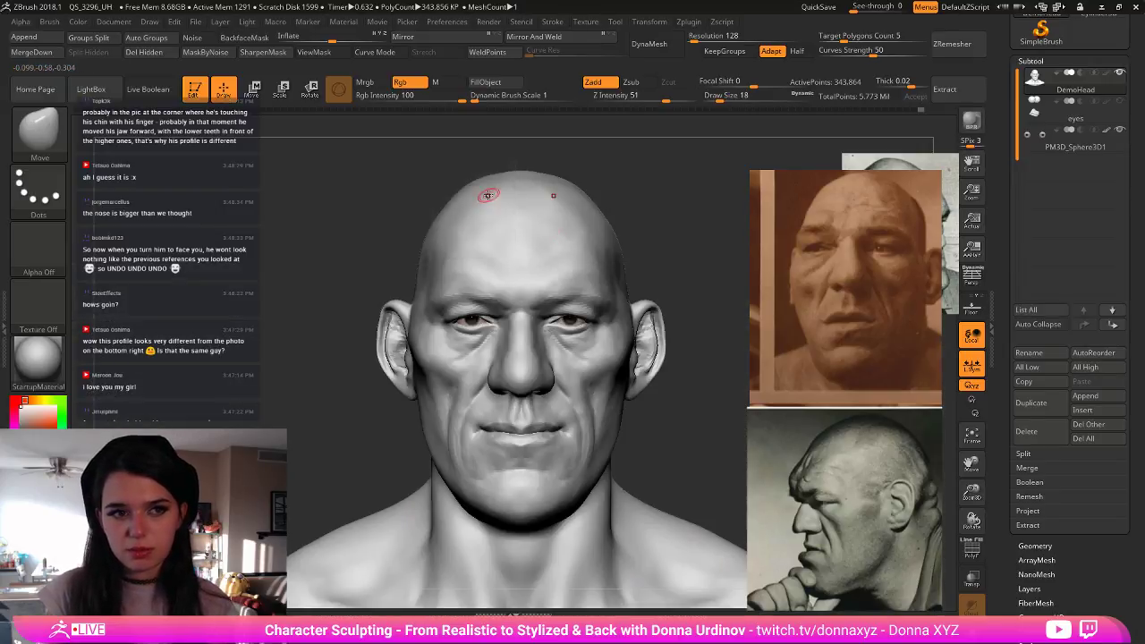
key(b)
key(c)
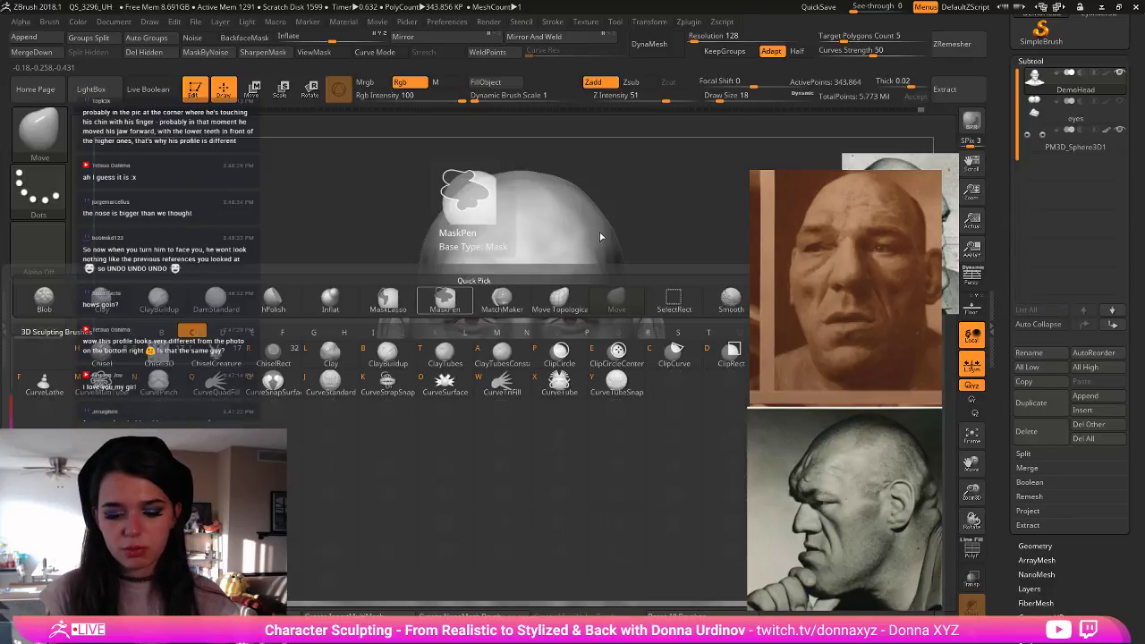
key(b)
drag(680, 206, 733, 204)
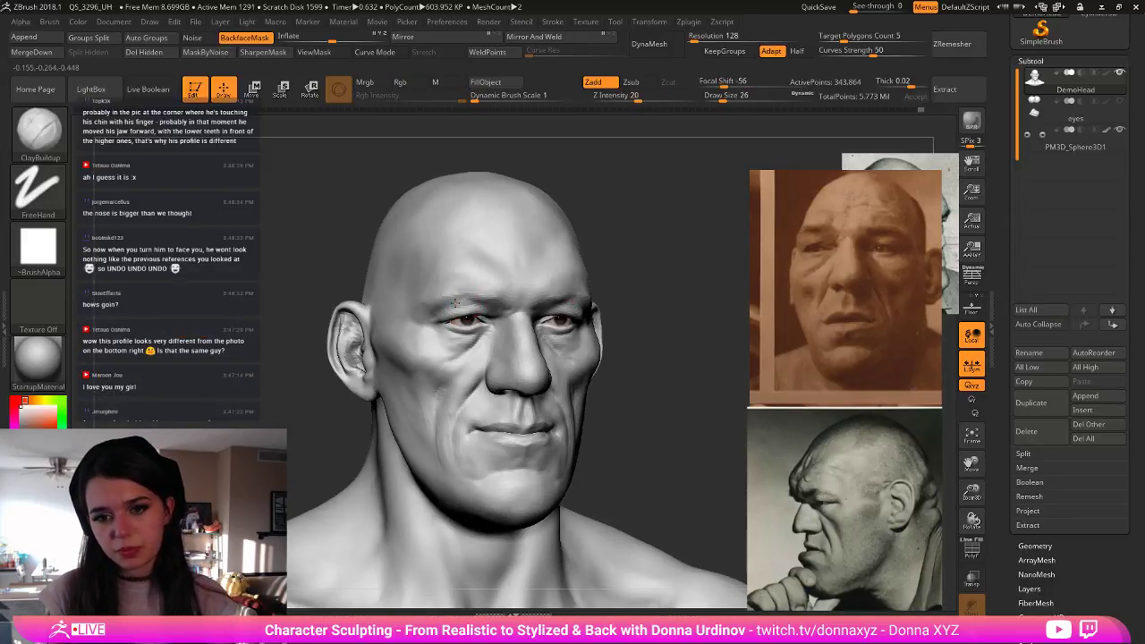
key([)
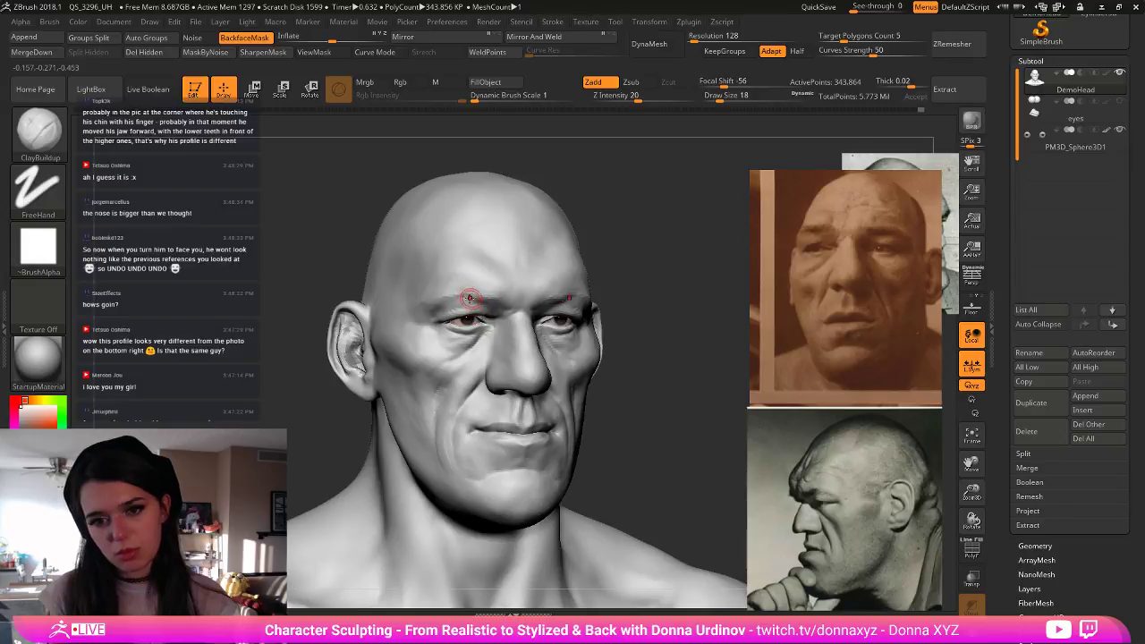
- Move the sepia reference photo down to uncover the three-quarter portrait behind it, with the bust turned to match
drag(656, 265, 687, 265)
drag(855, 235, 833, 372)
drag(662, 291, 687, 288)
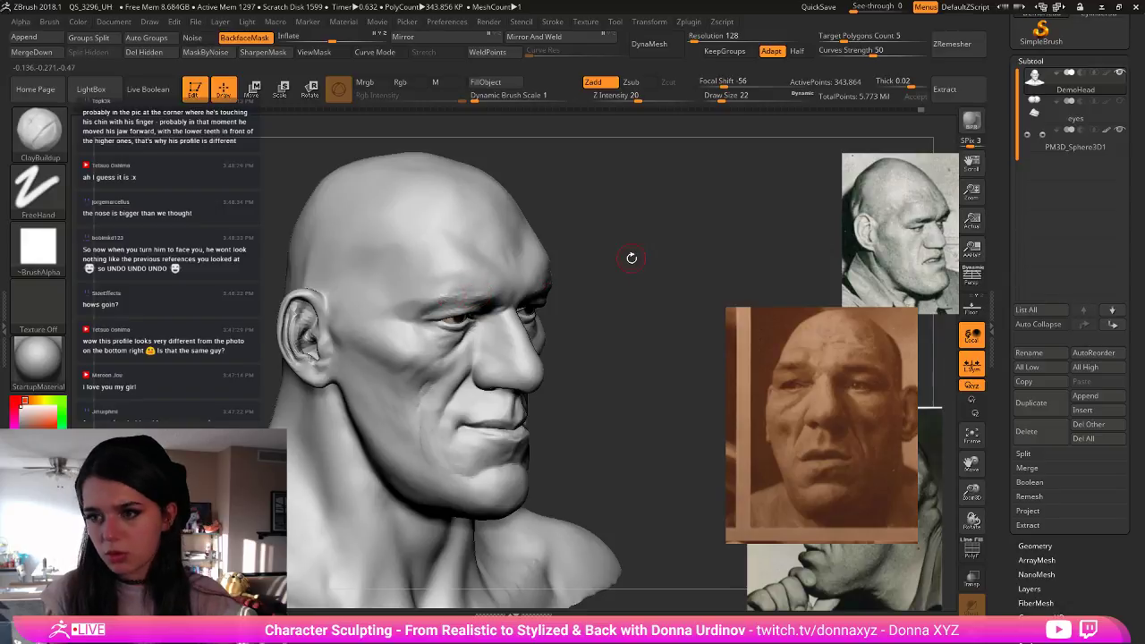
- Build up the brow and upper-lid fold with ClayBuildup at draw sizes 18 and 22, smoothing the lid
drag(631, 258, 466, 292)
key(bracketleft)
key(bracketleft)
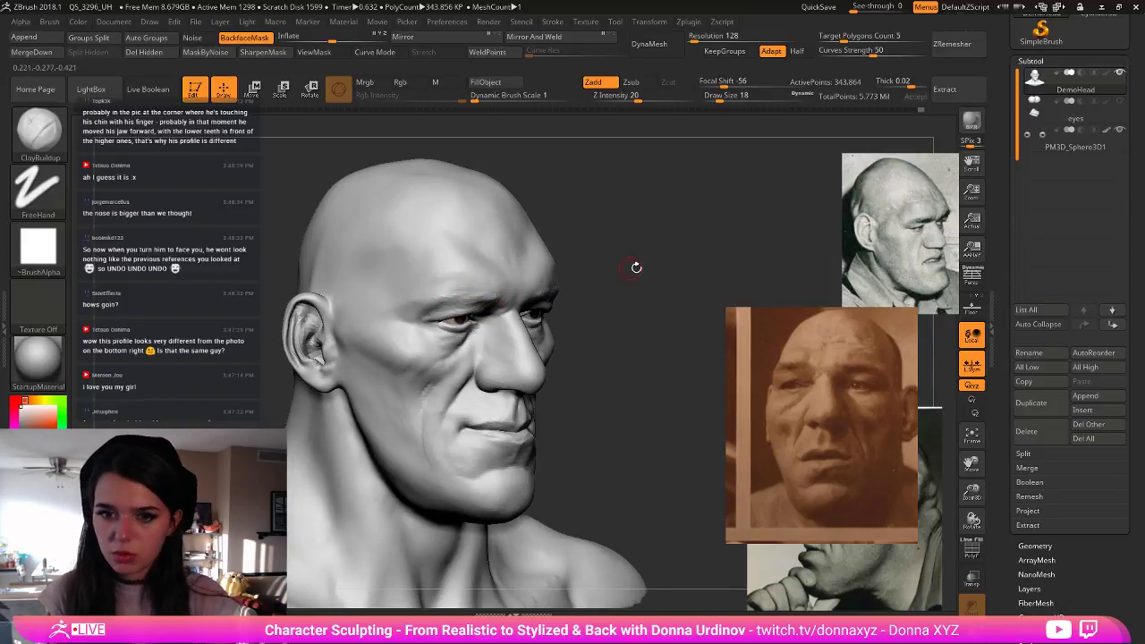
drag(636, 268, 502, 285)
key(bracketright)
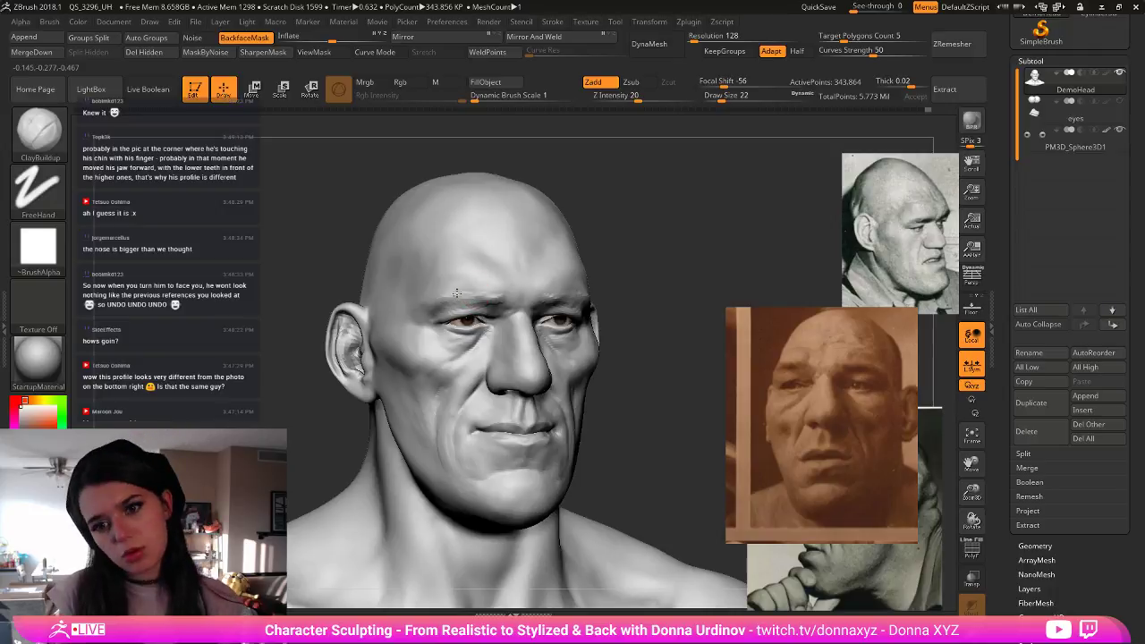
key(shift)
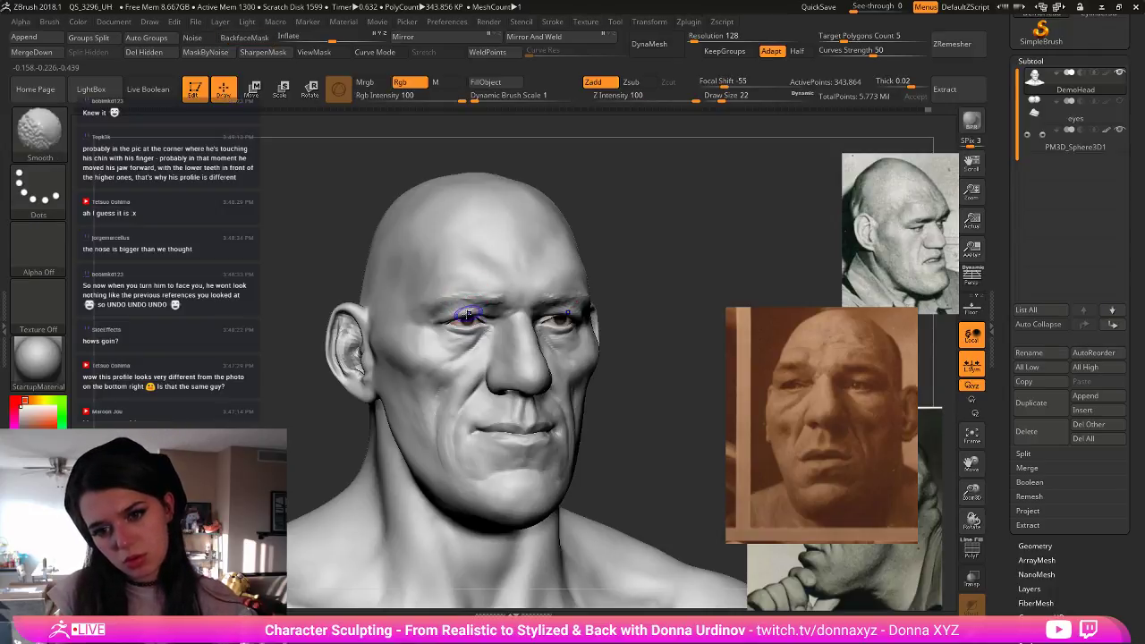
- Smooth the outer end of the brow above the eye, checking the face from the front and three-quarter views
mouse_move(700, 317)
alt+mouse_down()
mouse_move(628, 260)
mouse_move(597, 294)
mouse_move(558, 296)
mouse_move(621, 310)
mouse_move(640, 338)
alt+mouse_up()
key(shift)
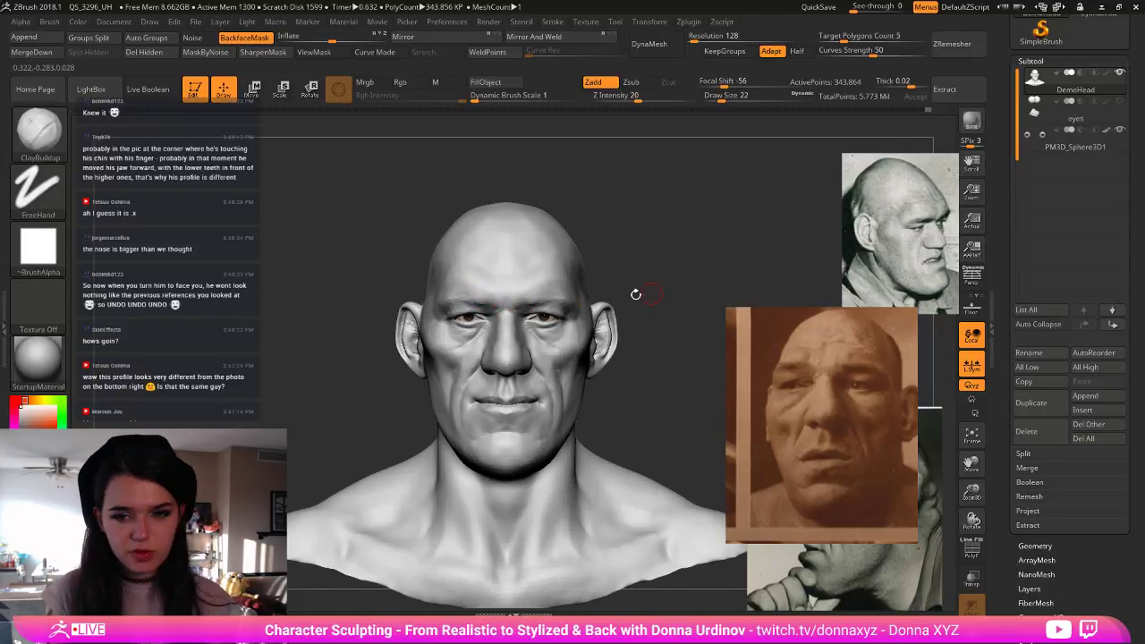
drag(690, 289, 705, 292)
shift+drag(422, 309, 453, 305)
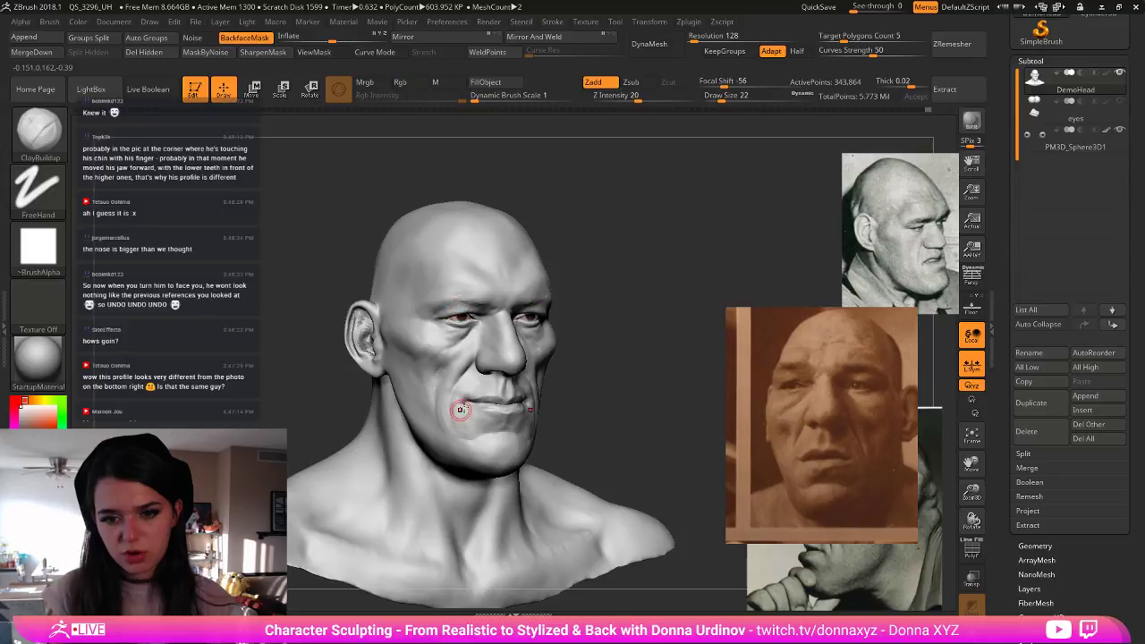
- Smooth the cheek beside the mouth corner and adjust the mouth shape with the Move brush at draw sizes 30 and 26
shift+drag(453, 409, 445, 431)
mouse_move(616, 403)
mouse_down()
mouse_move(631, 409)
mouse_move(600, 411)
mouse_move(660, 391)
mouse_move(650, 384)
mouse_up()
key(b)
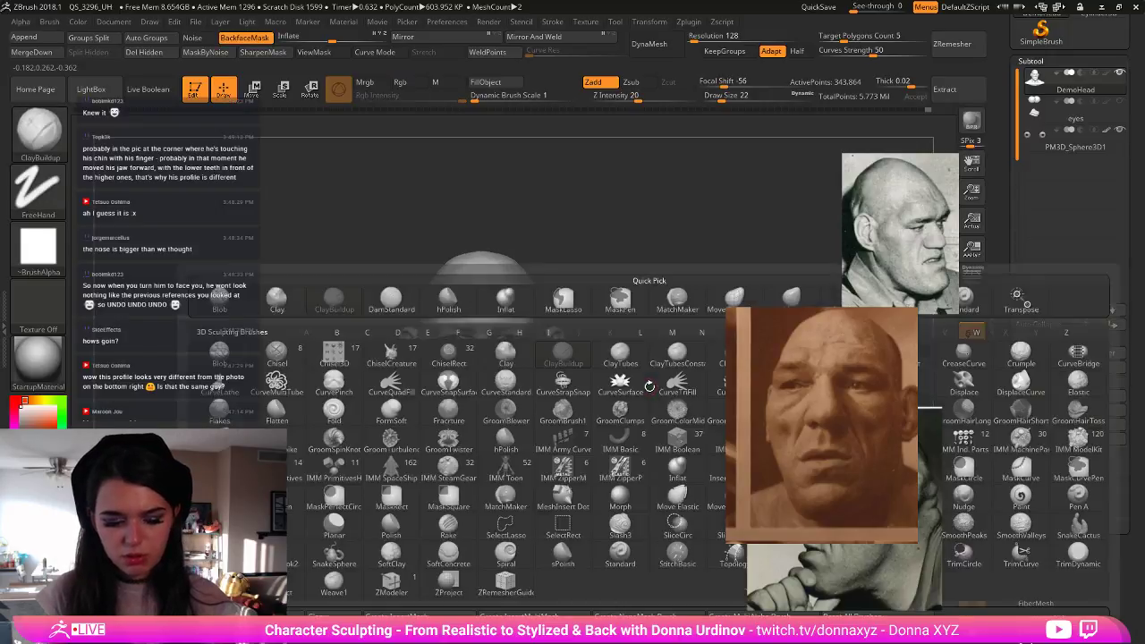
key(m)
key(v)
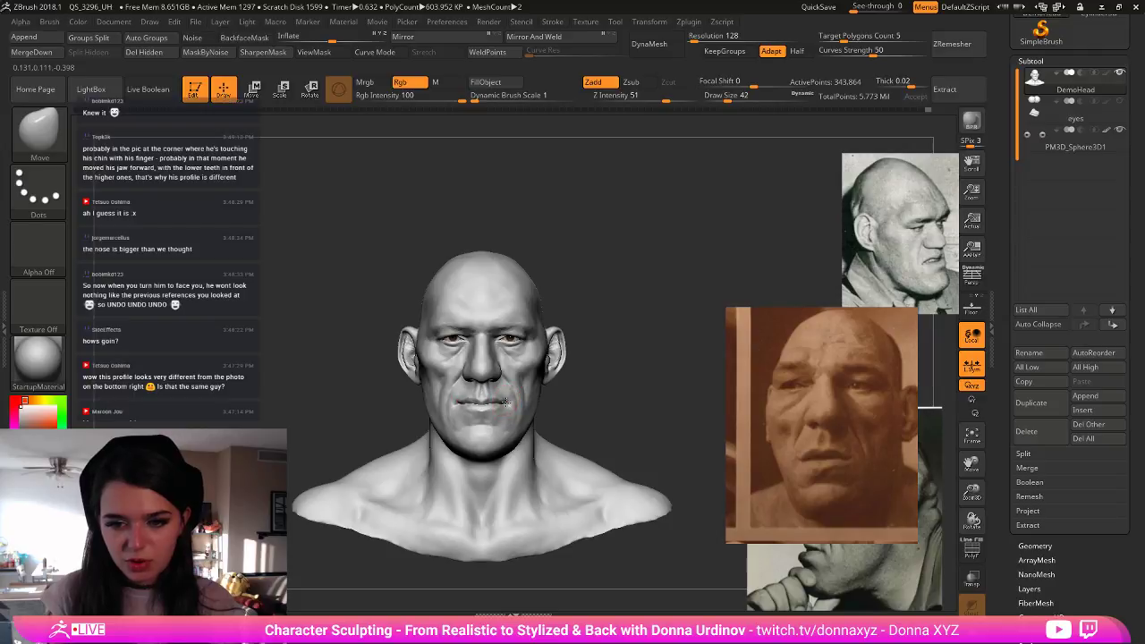
key(bracketleft)
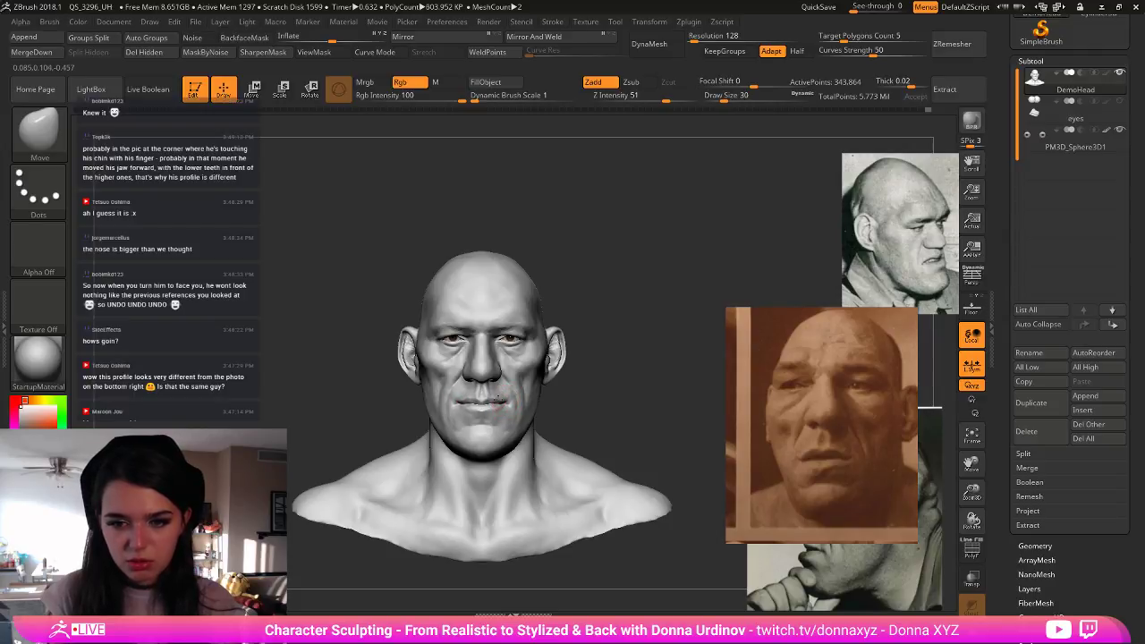
key(bracketleft)
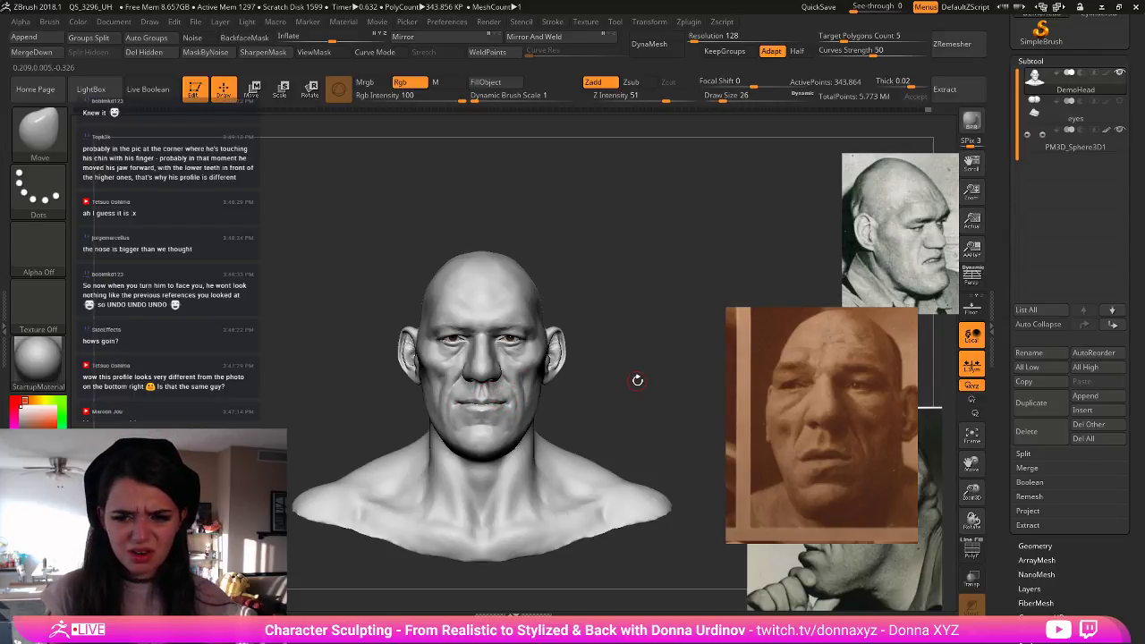
- Switch to the hPolish brush and flatten the philtrum between the nose and upper lip at draw size 18
drag(637, 380, 608, 394)
key(b)
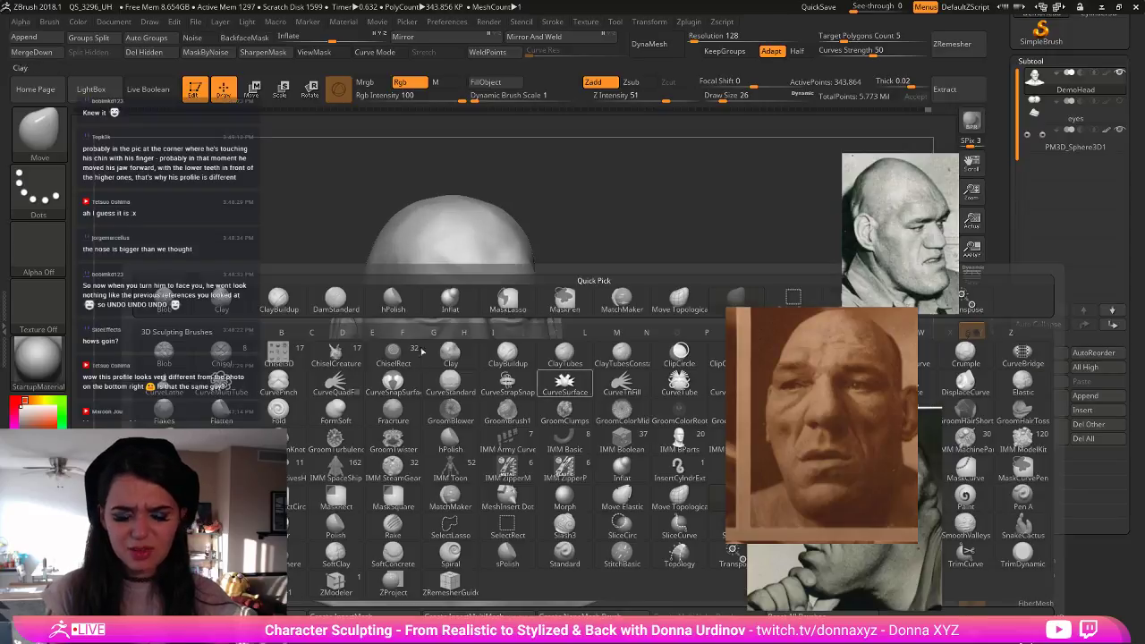
key(h)
key(p)
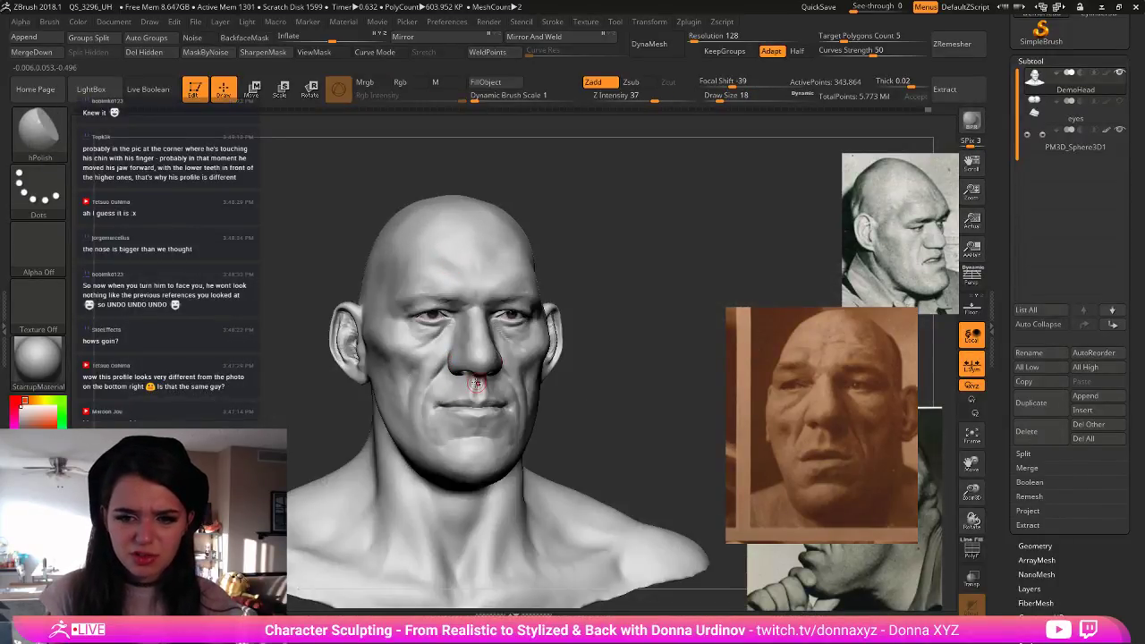
drag(473, 380, 475, 396)
shift+drag(610, 376, 590, 378)
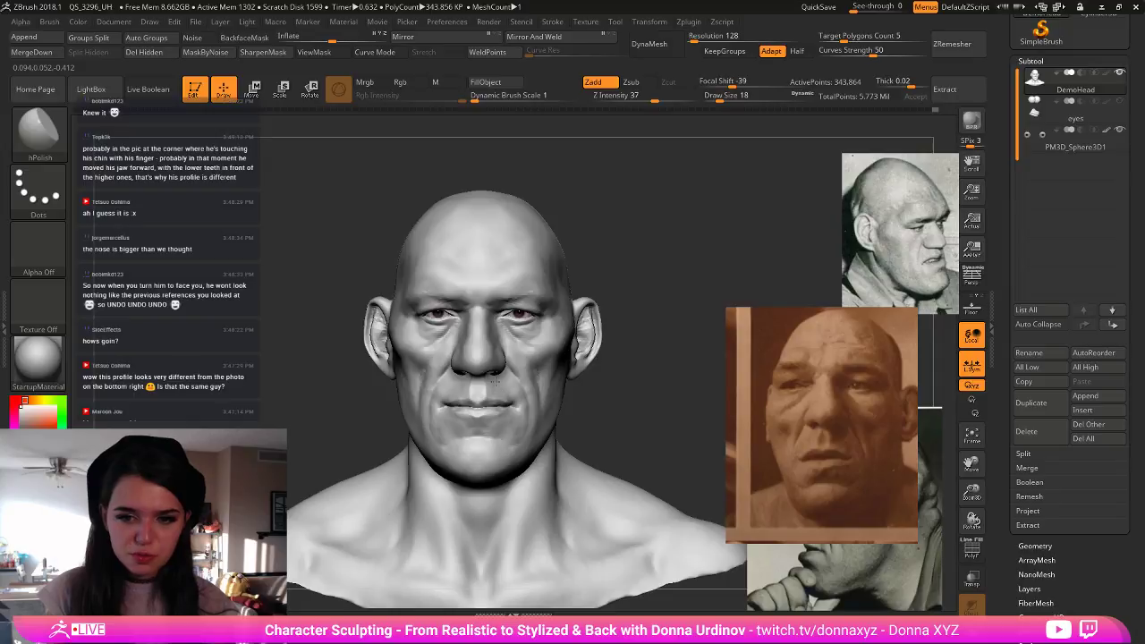
- Build up the area above the upper lip with ClayBuildup at draw size 18, checking the face from several angles
drag(644, 360, 570, 366)
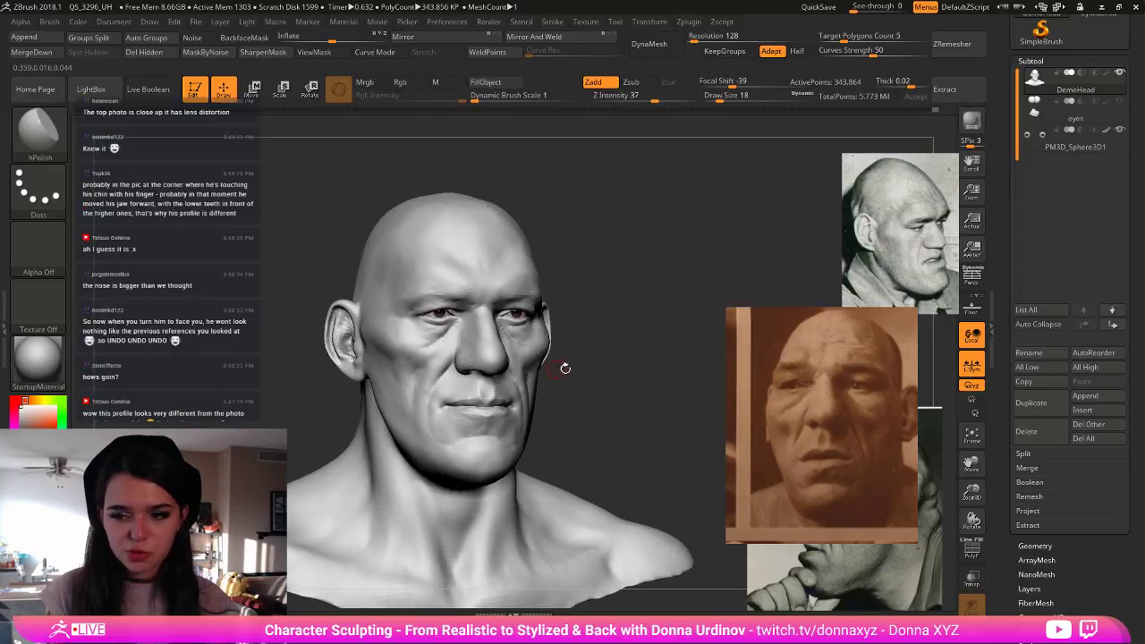
key(b)
key(c)
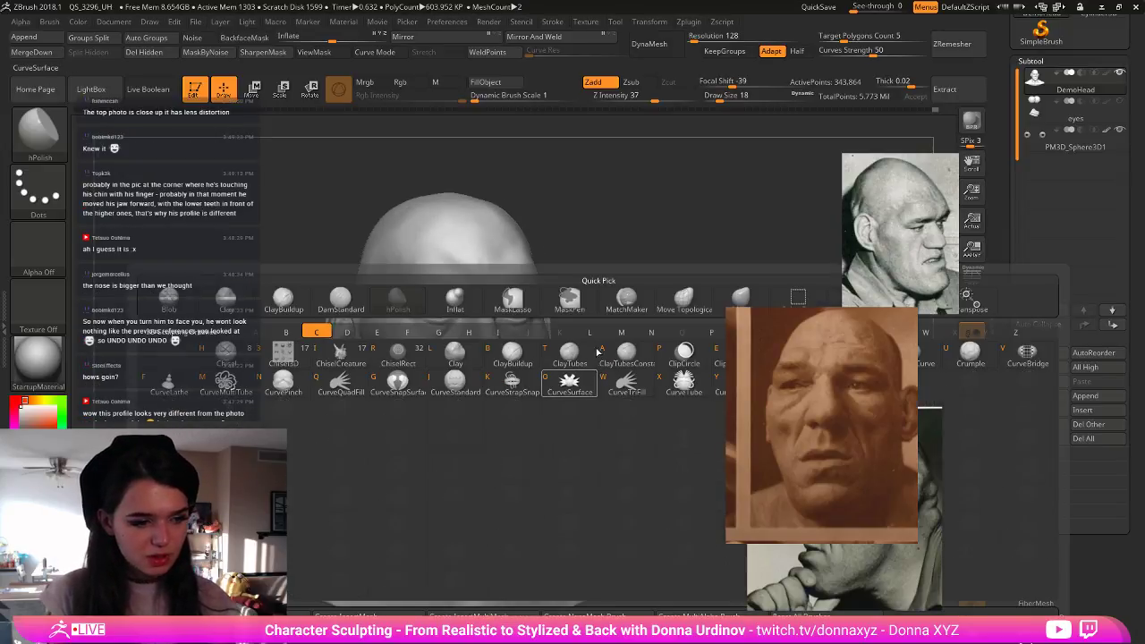
key(b)
drag(605, 332, 625, 340)
drag(475, 388, 469, 391)
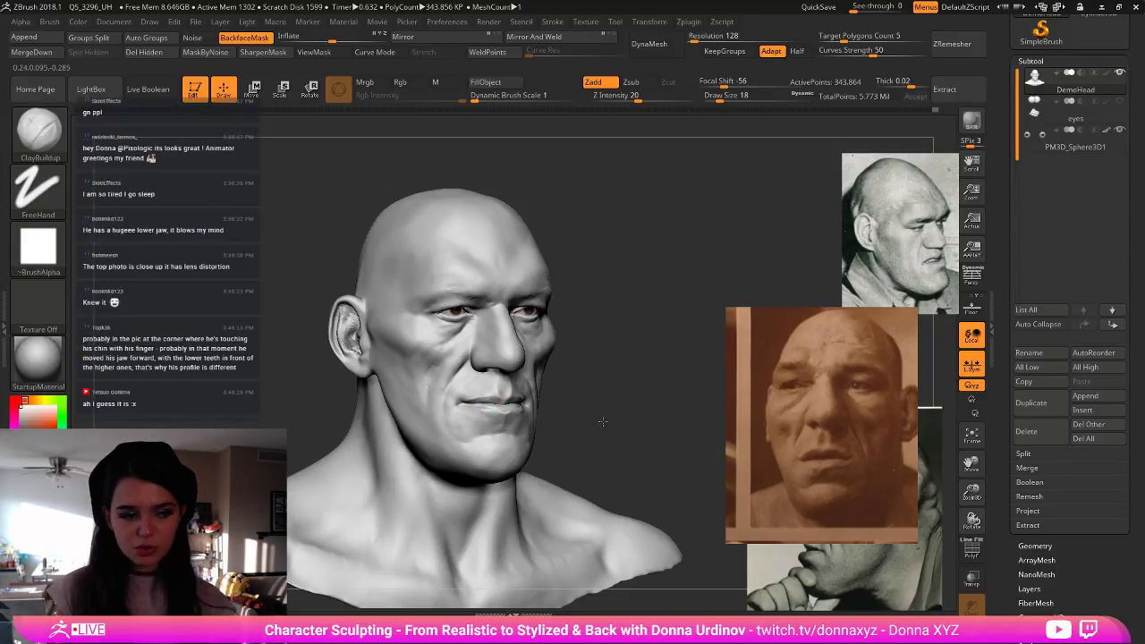
drag(605, 421, 606, 362)
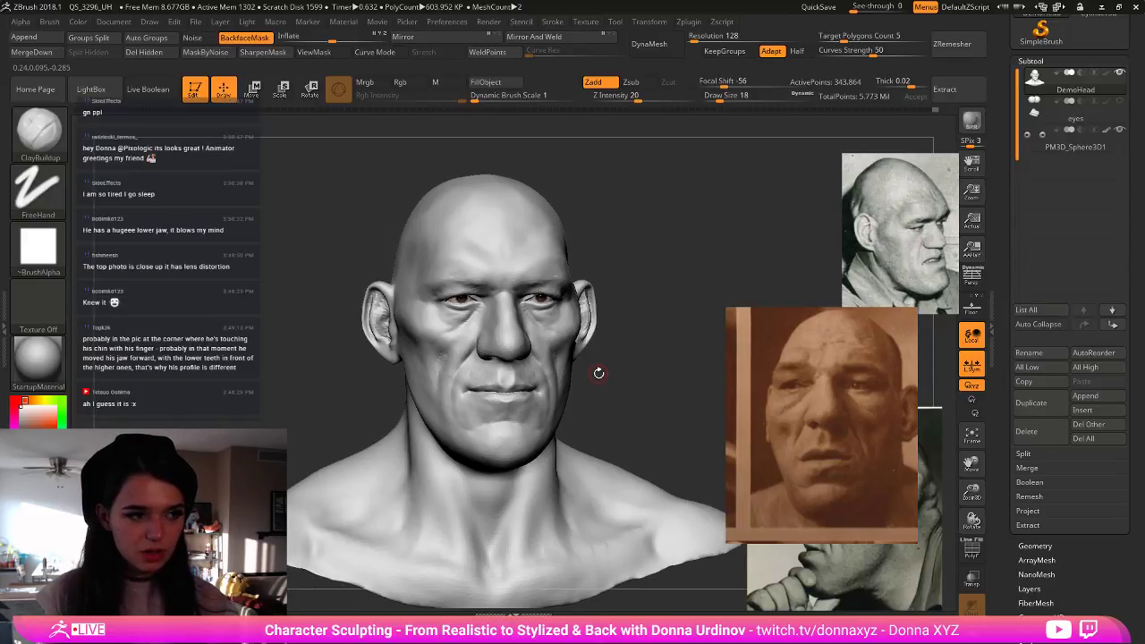
drag(637, 350, 612, 397)
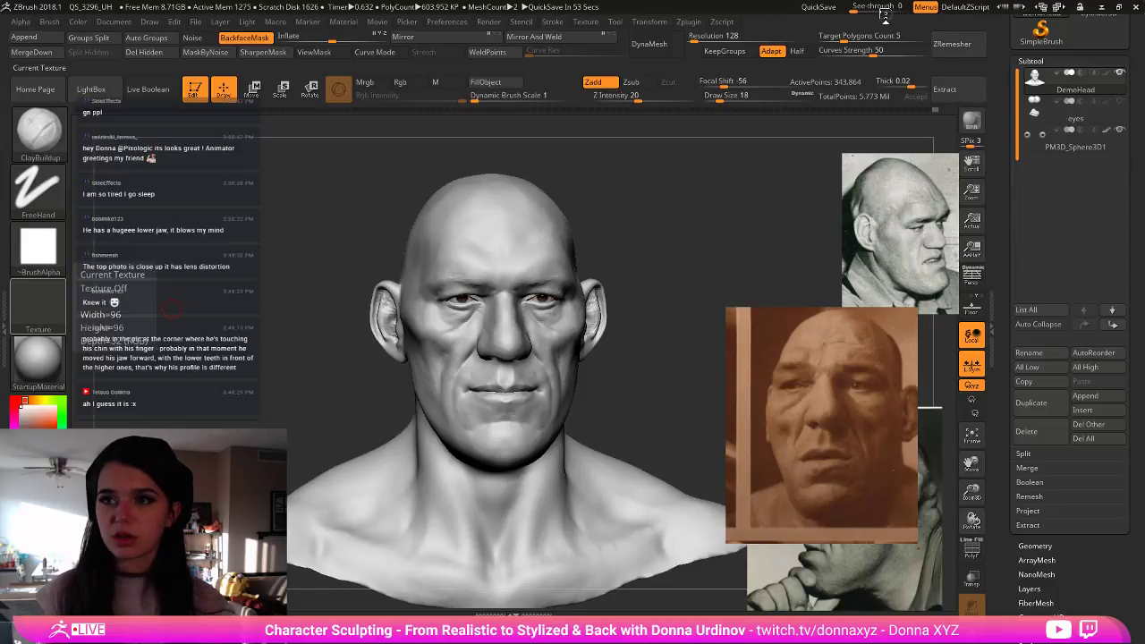
- Switch to the browser to compare the bust with the side-profile photo, and move the browser window off the canvas
drag(857, 9, 819, 36)
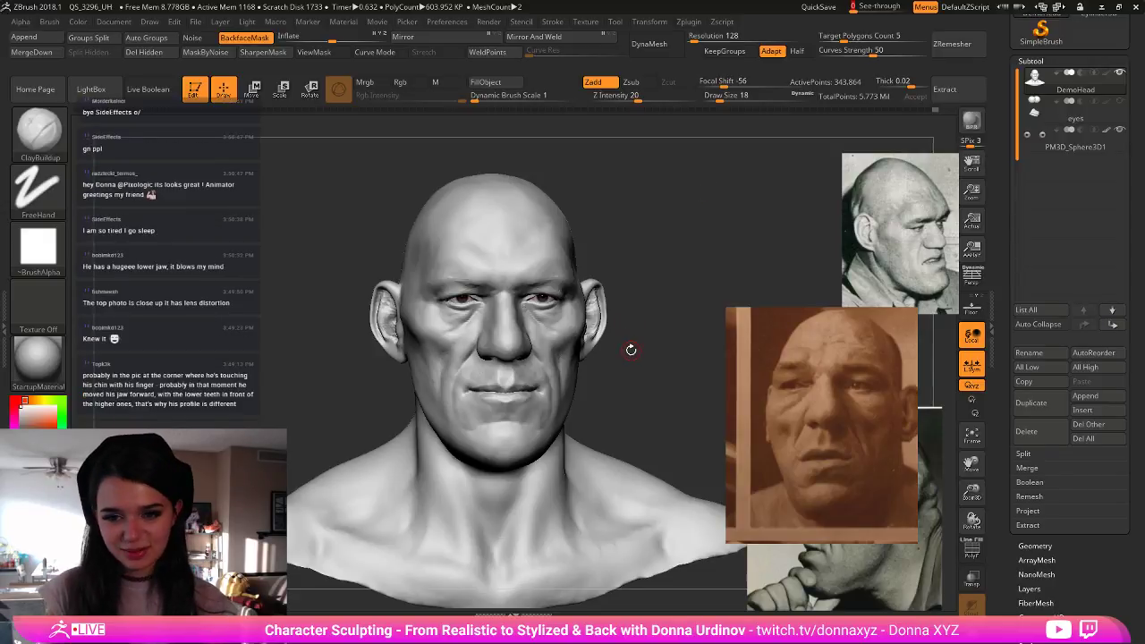
drag(626, 349, 652, 371)
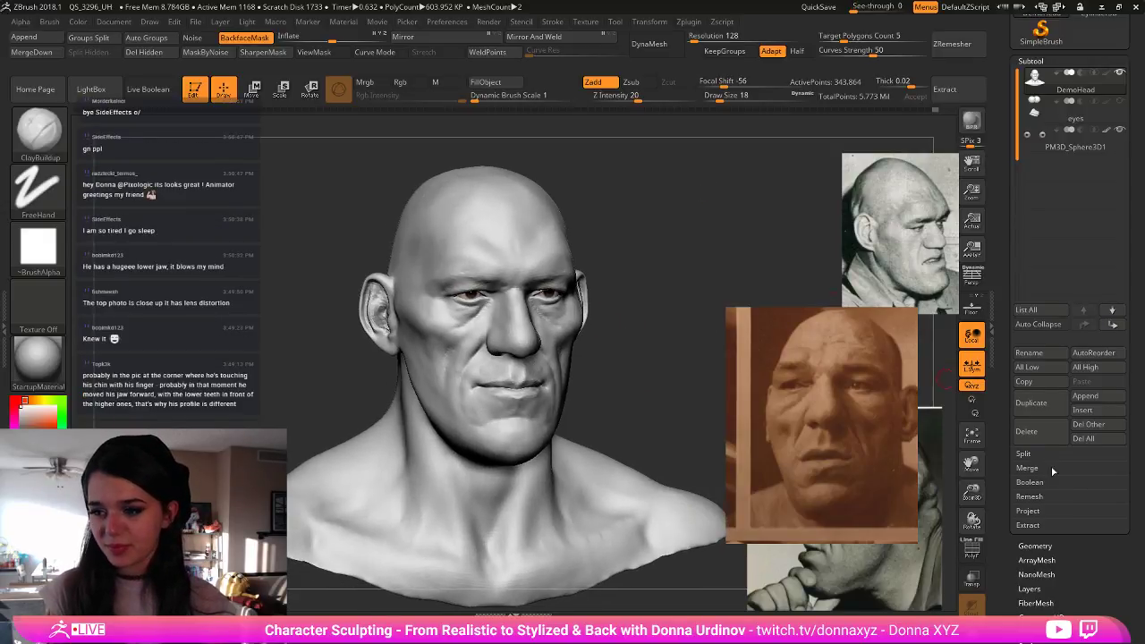
drag(656, 334, 656, 373)
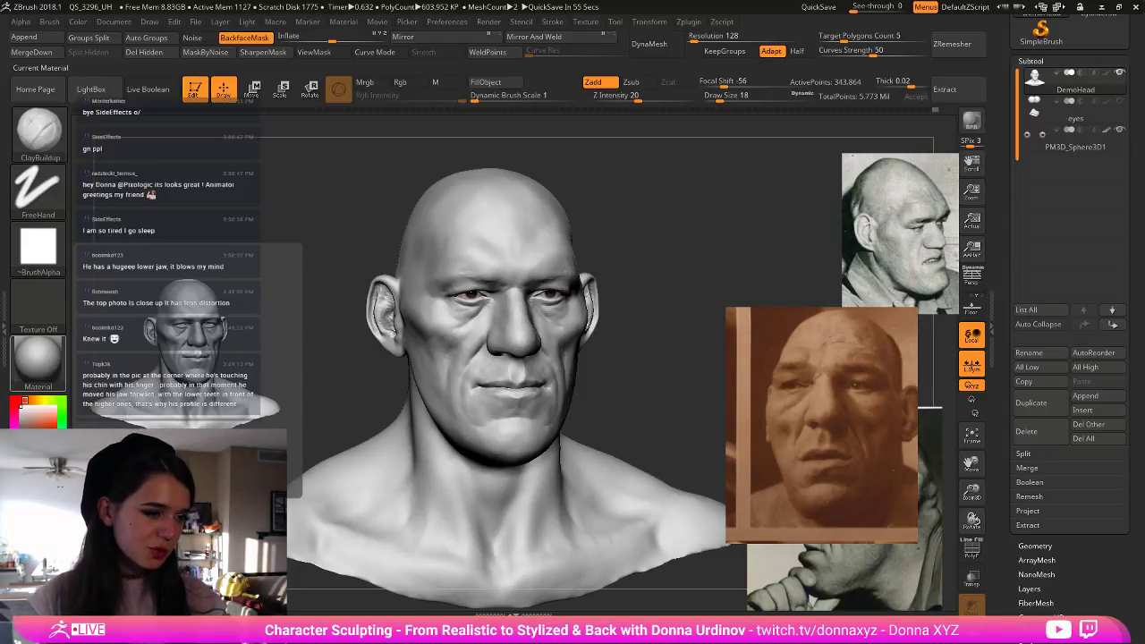
key(alt+Tab)
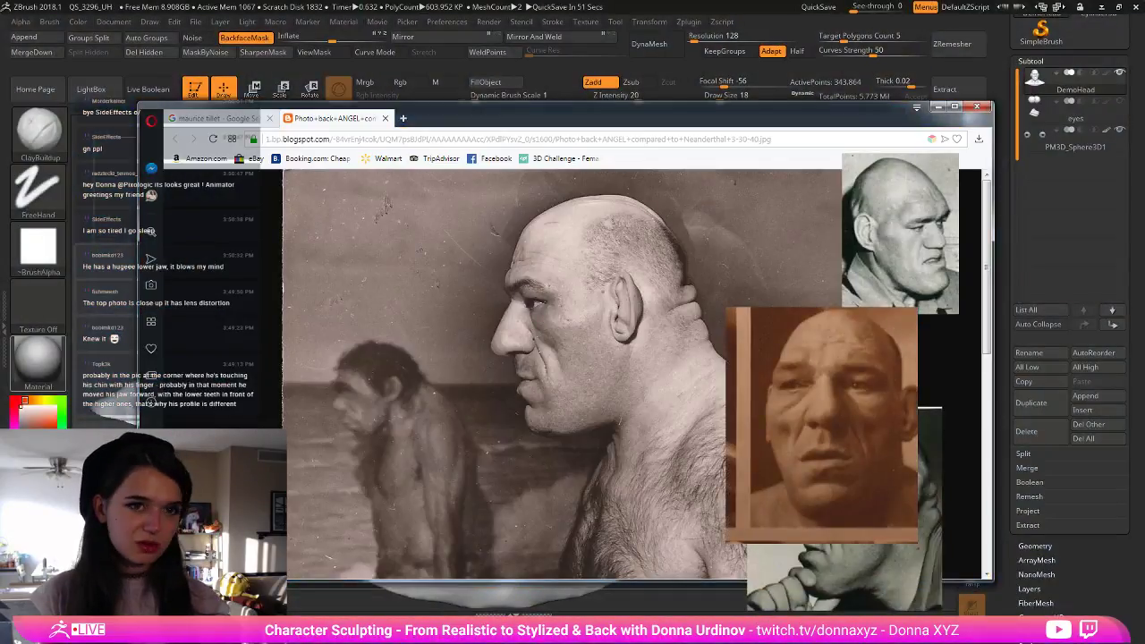
drag(439, 113, 0, 123)
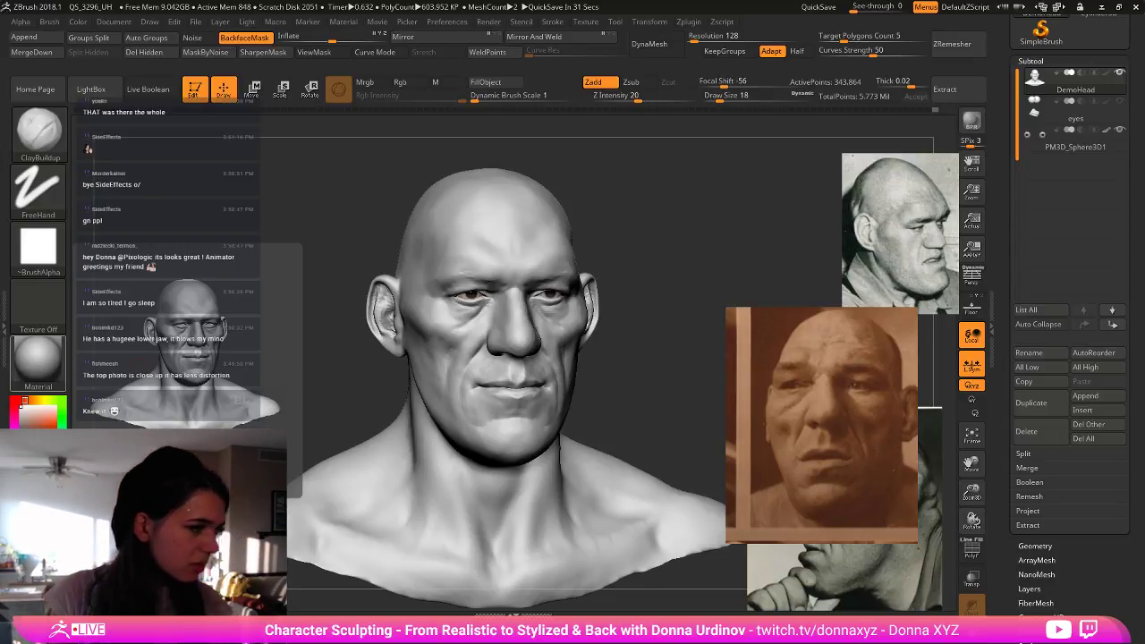
- Carve a crease along the temple at the side of the forehead with the DamStandard brush at draw size 38
drag(670, 351, 644, 351)
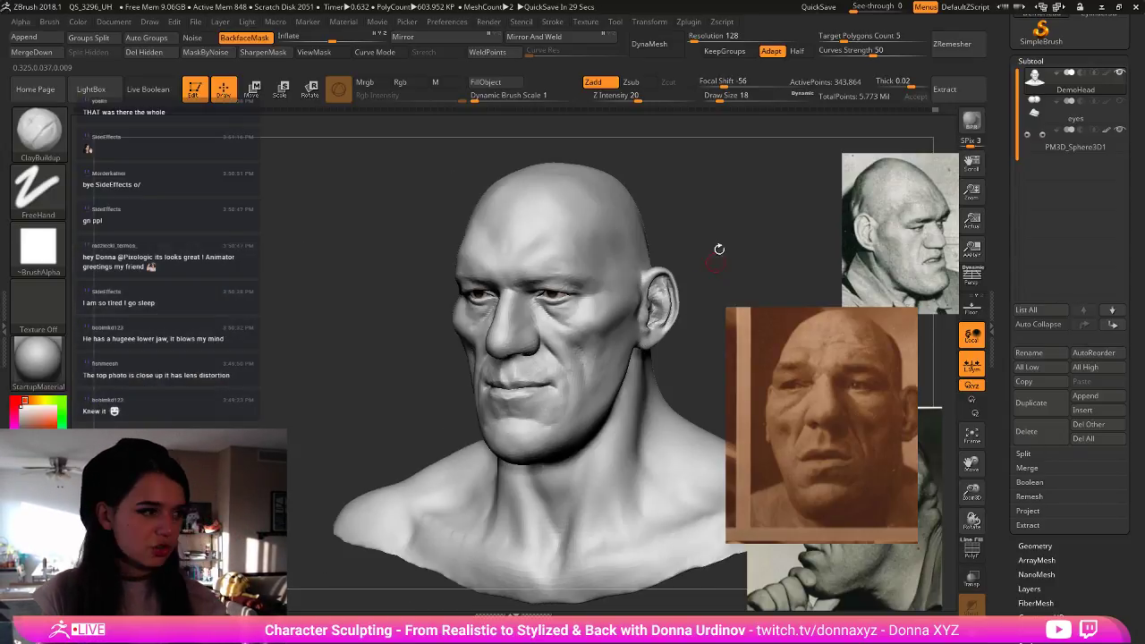
drag(706, 255, 682, 268)
key(b)
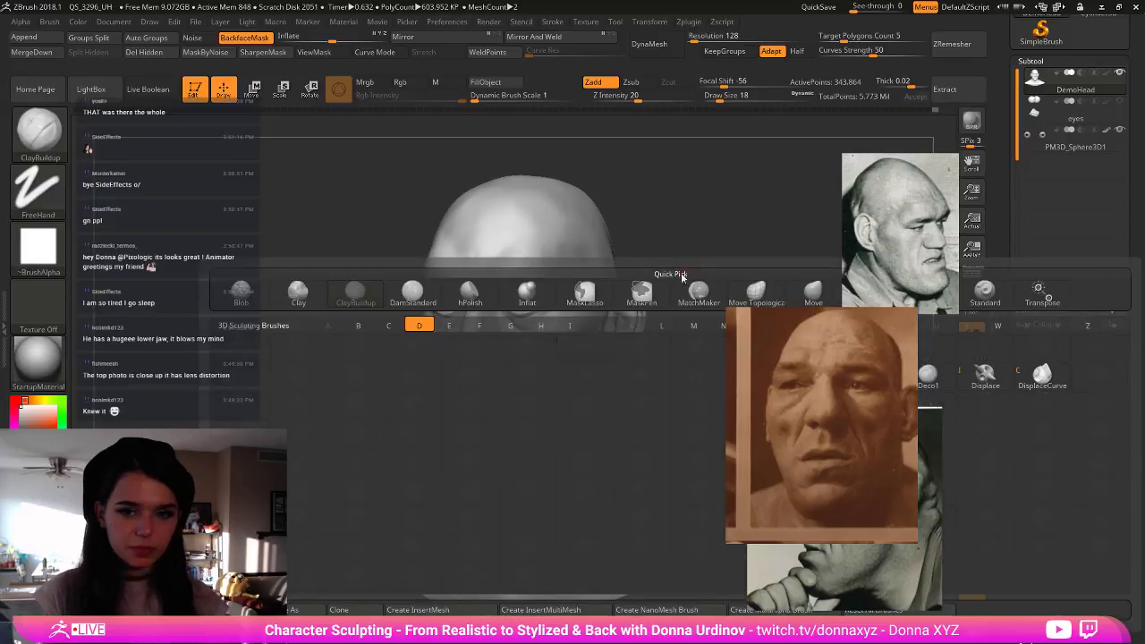
key(s)
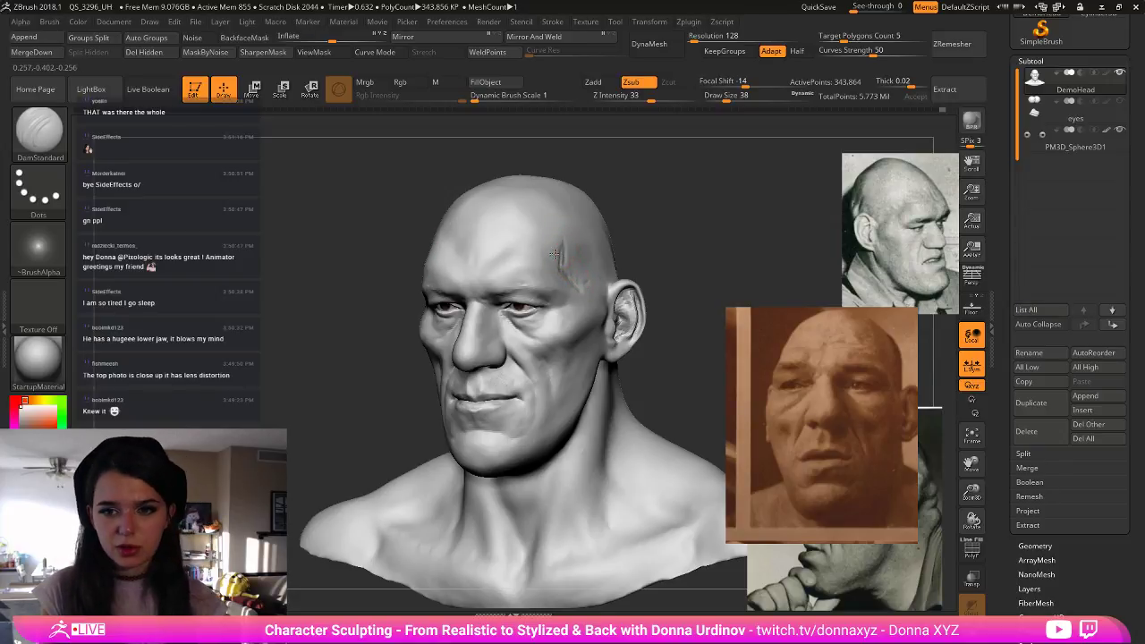
- Switch to ClayBuildup and add volume to the forehead above the brows at draw size 38
drag(648, 222, 683, 222)
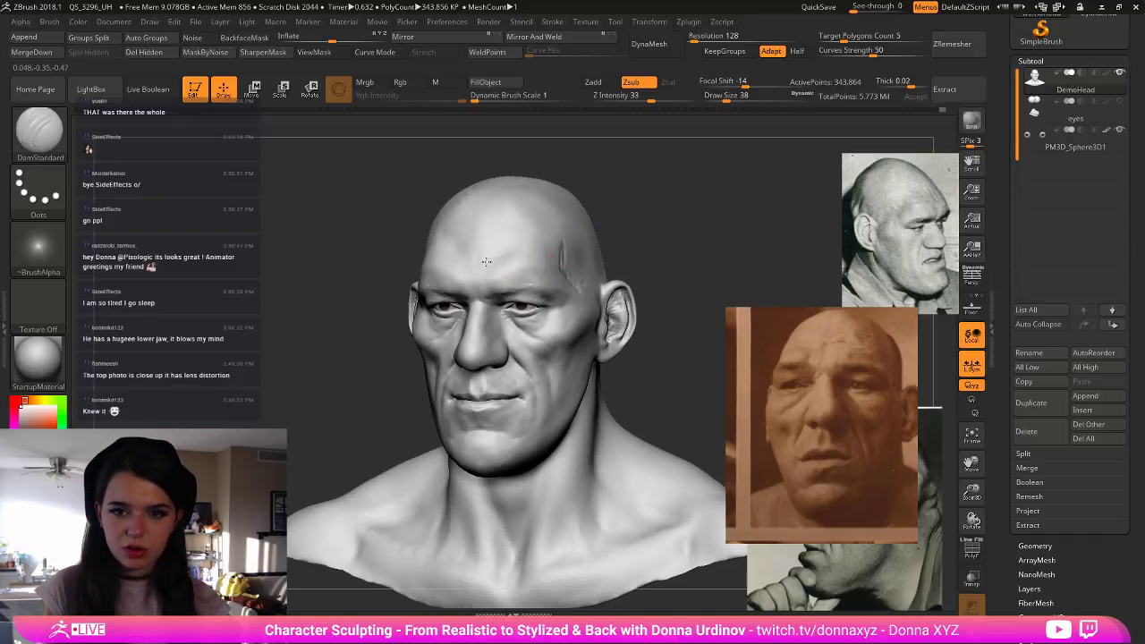
key(b)
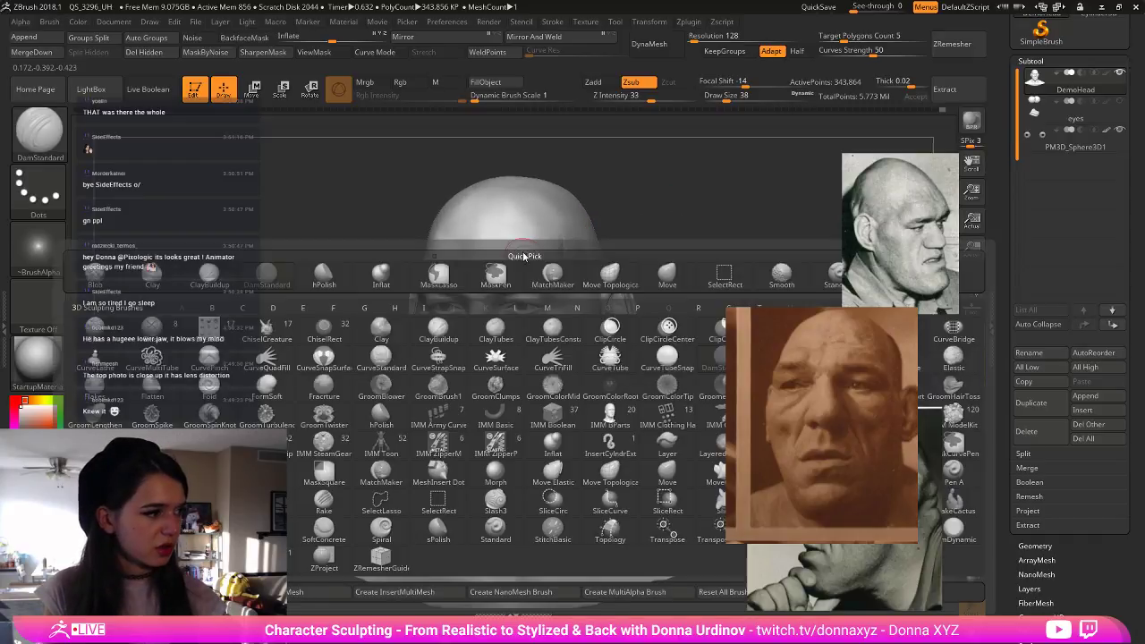
key(c)
key(b)
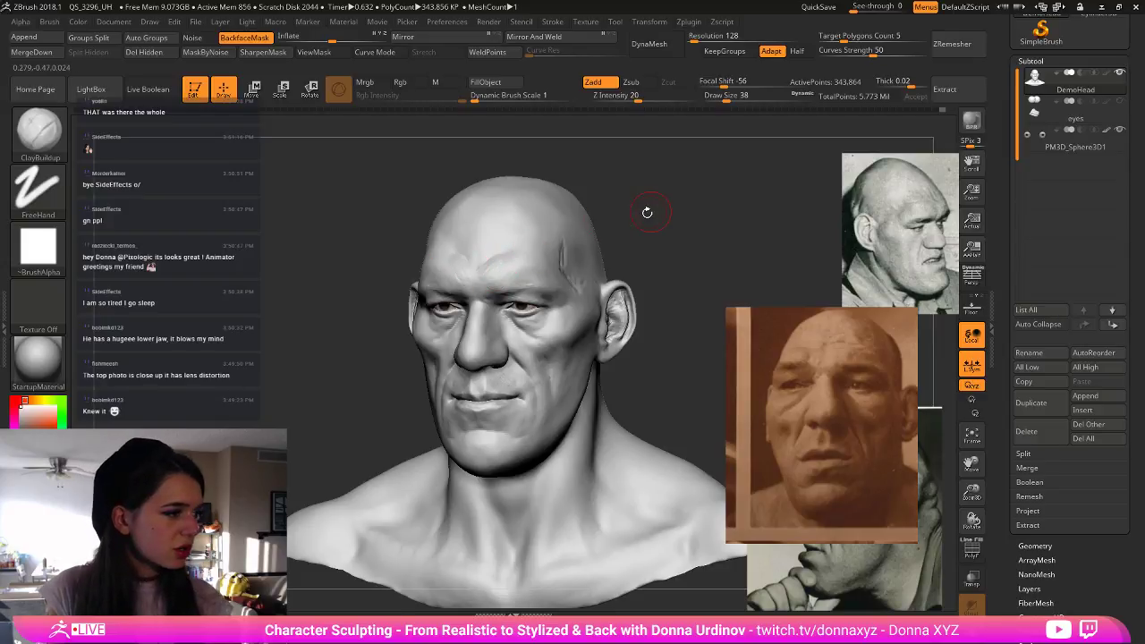
drag(646, 214, 503, 255)
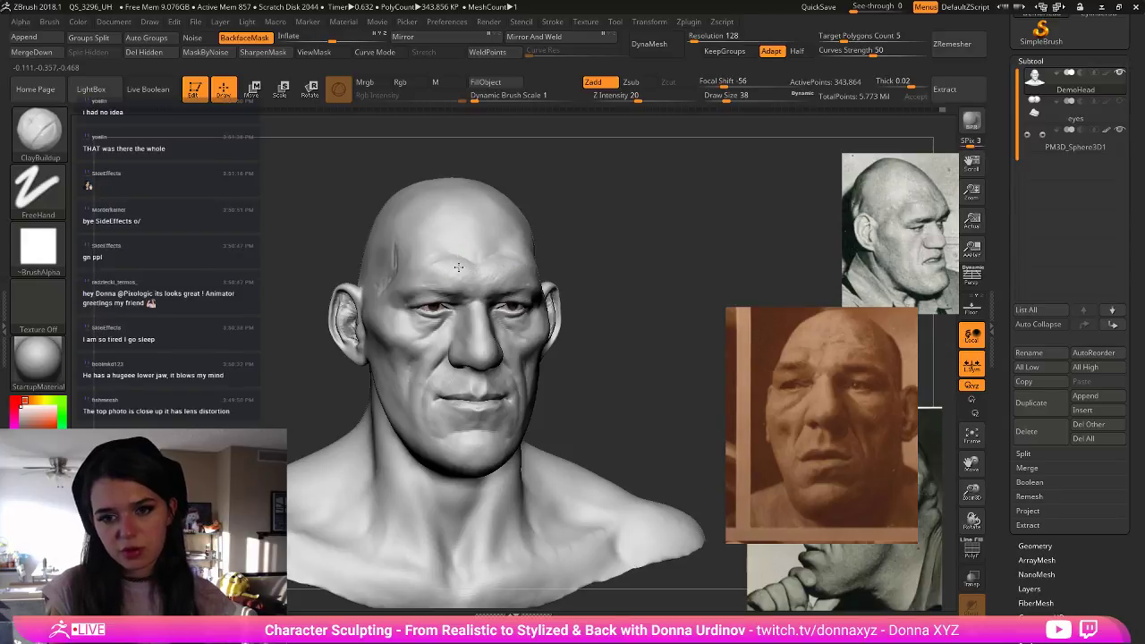
key(shift)
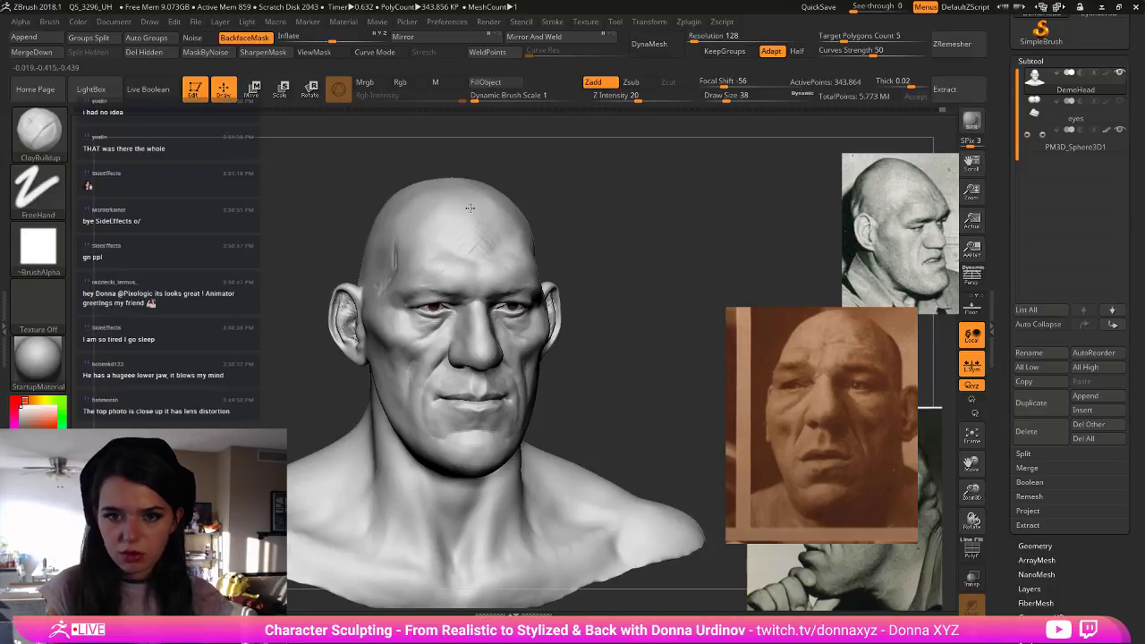
- Build up the edge of the forehead along the temple on both sides and smooth the strokes into the skull
drag(554, 189, 439, 224)
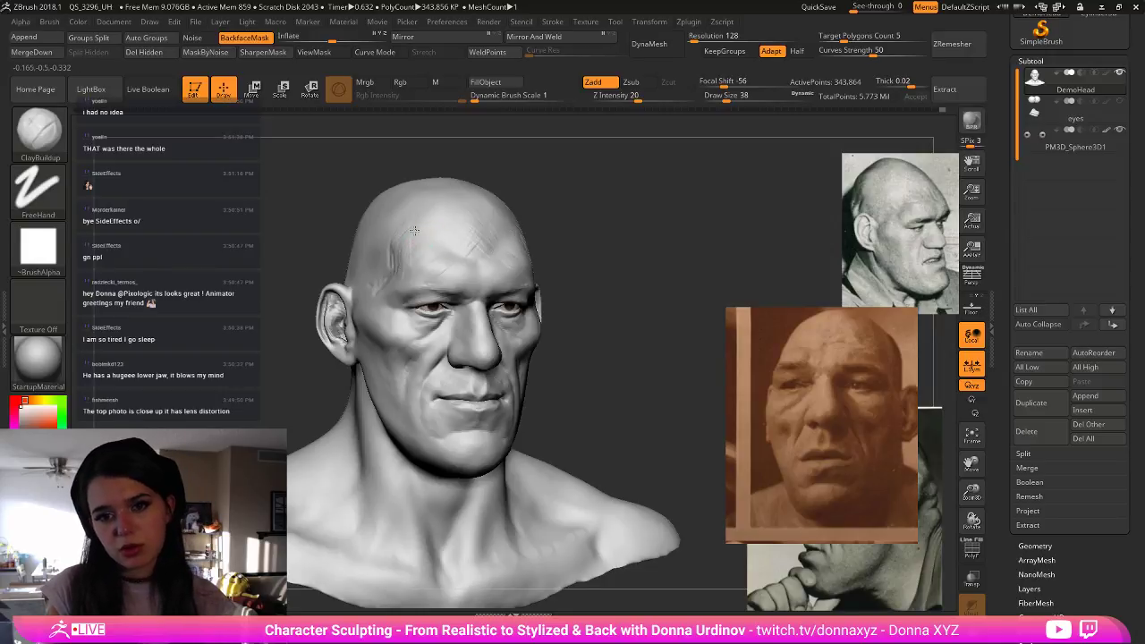
mouse_move(551, 211)
mouse_down()
mouse_move(621, 224)
mouse_move(524, 269)
mouse_up()
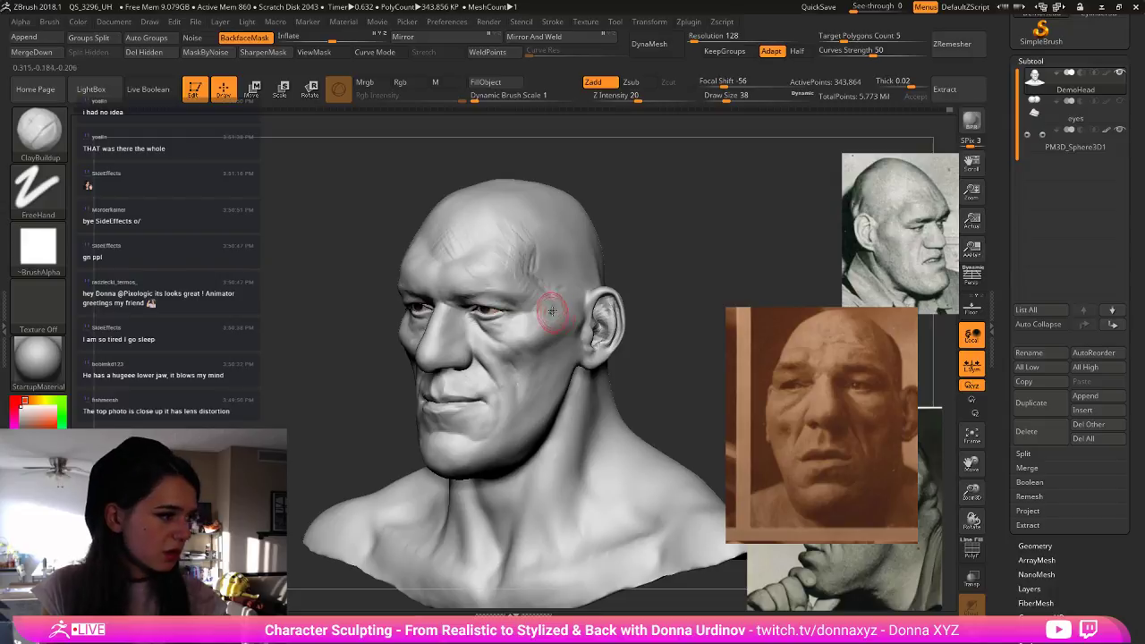
mouse_move(556, 302)
mouse_down()
mouse_move(533, 302)
mouse_move(546, 324)
mouse_move(554, 314)
mouse_up()
shift+drag(553, 314, 545, 308)
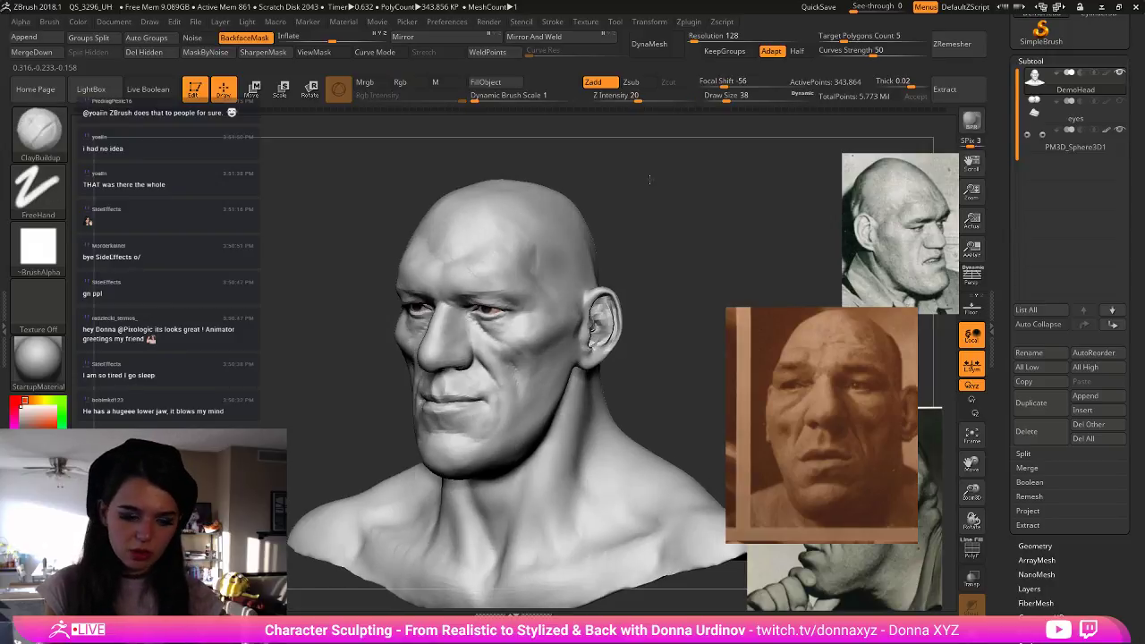
- Polish the forehead and temple planes with the hPolish brush at draw size 38
key(b)
key(h)
key(p)
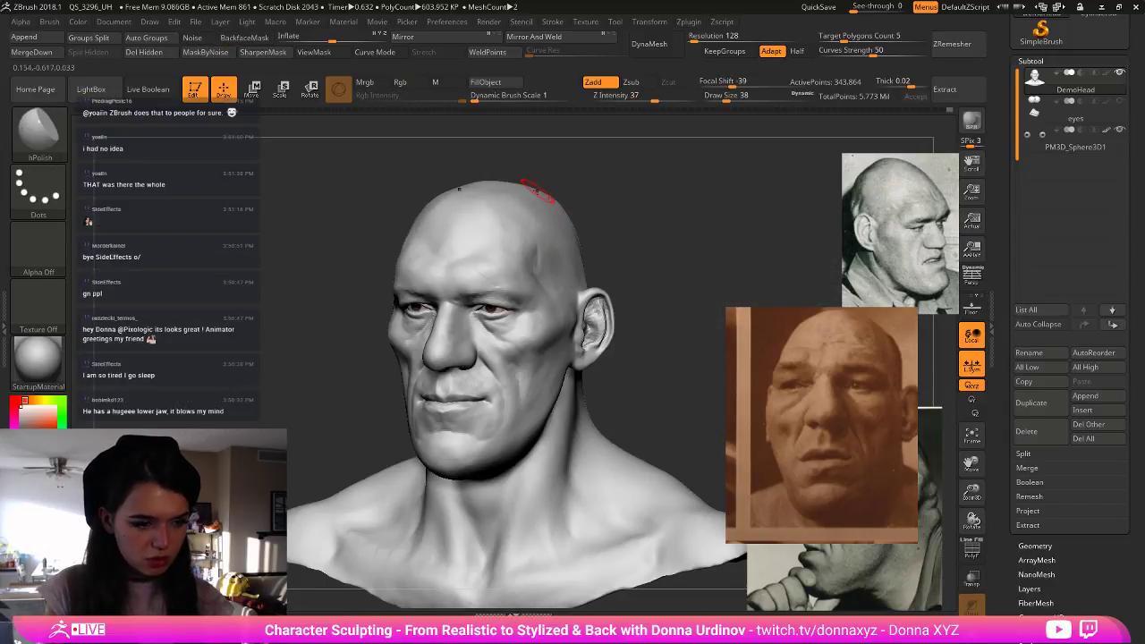
drag(623, 209, 708, 218)
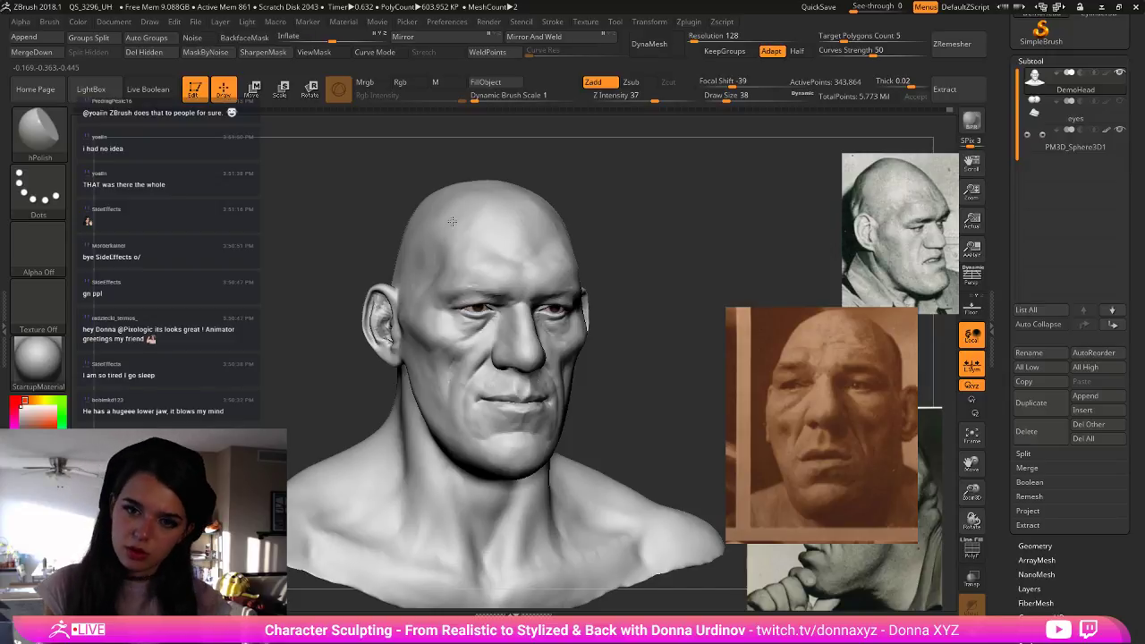
drag(620, 192, 575, 245)
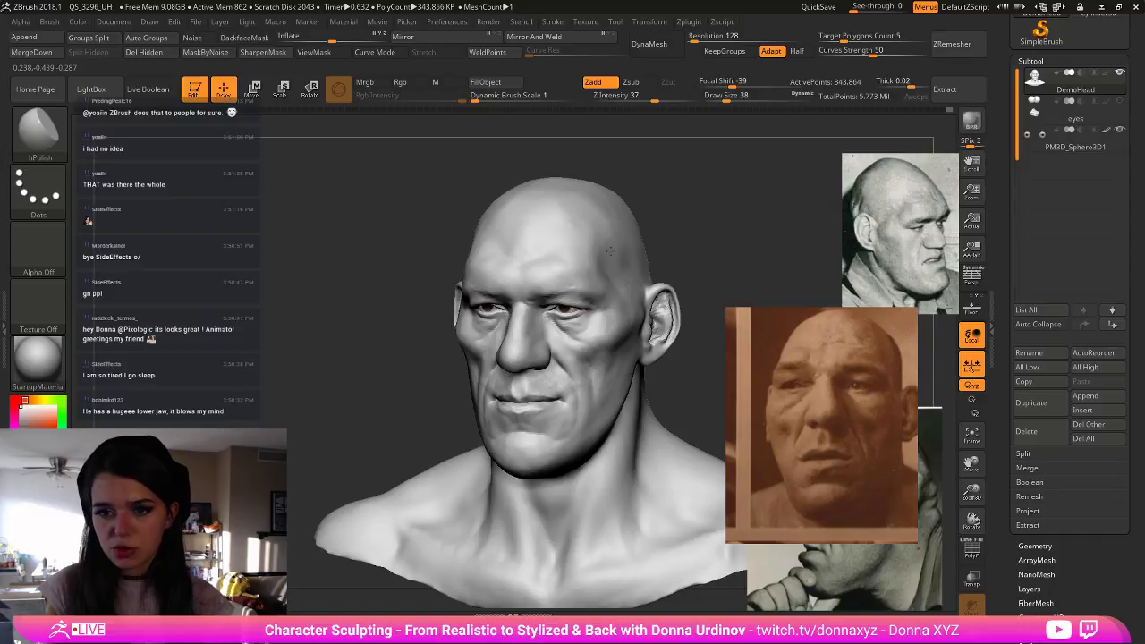
- Polish the area beneath the eyes and the brow ridge above the eyelids with hPolish, raising the draw size from 9 to 22
shift+drag(688, 246, 700, 239)
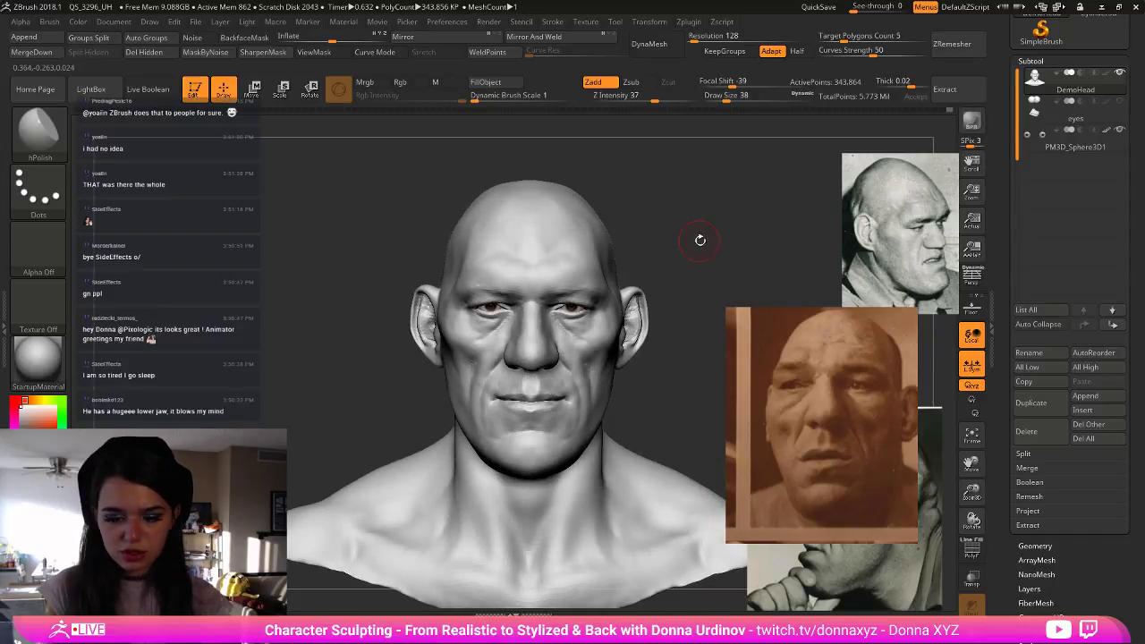
drag(495, 323, 498, 327)
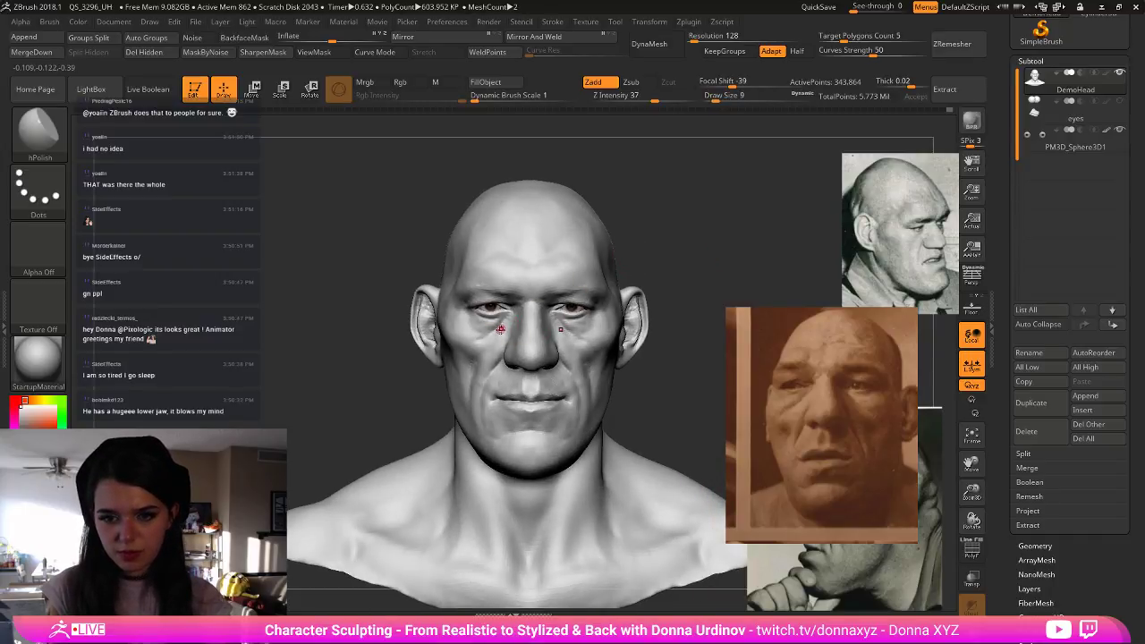
key(bracketright)
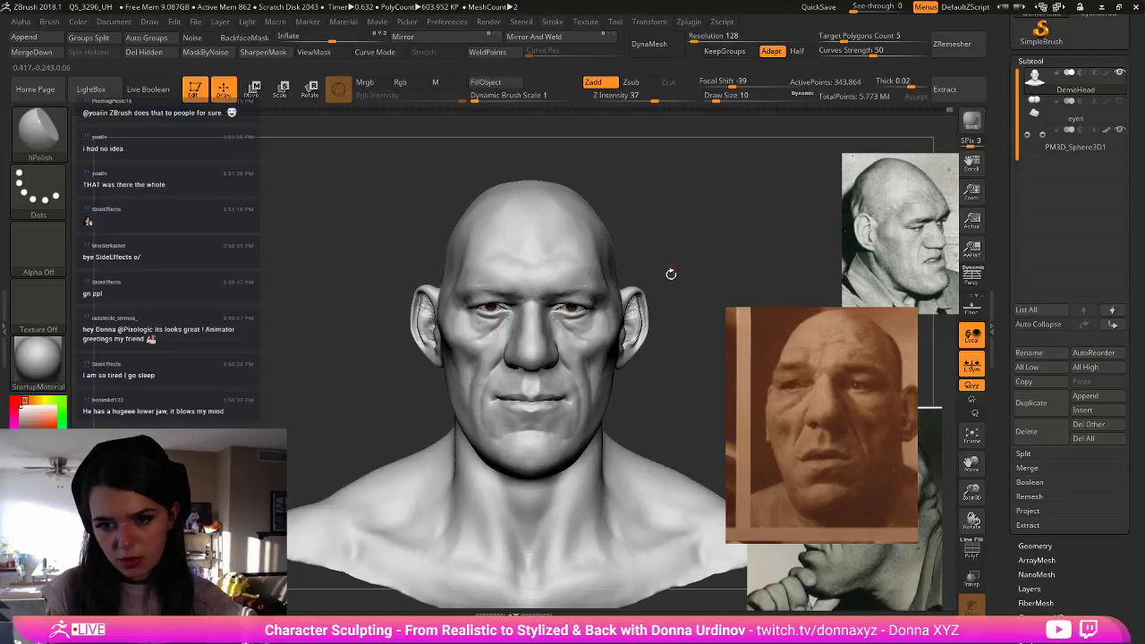
mouse_move(670, 273)
mouse_down()
mouse_move(649, 279)
mouse_move(662, 289)
mouse_up()
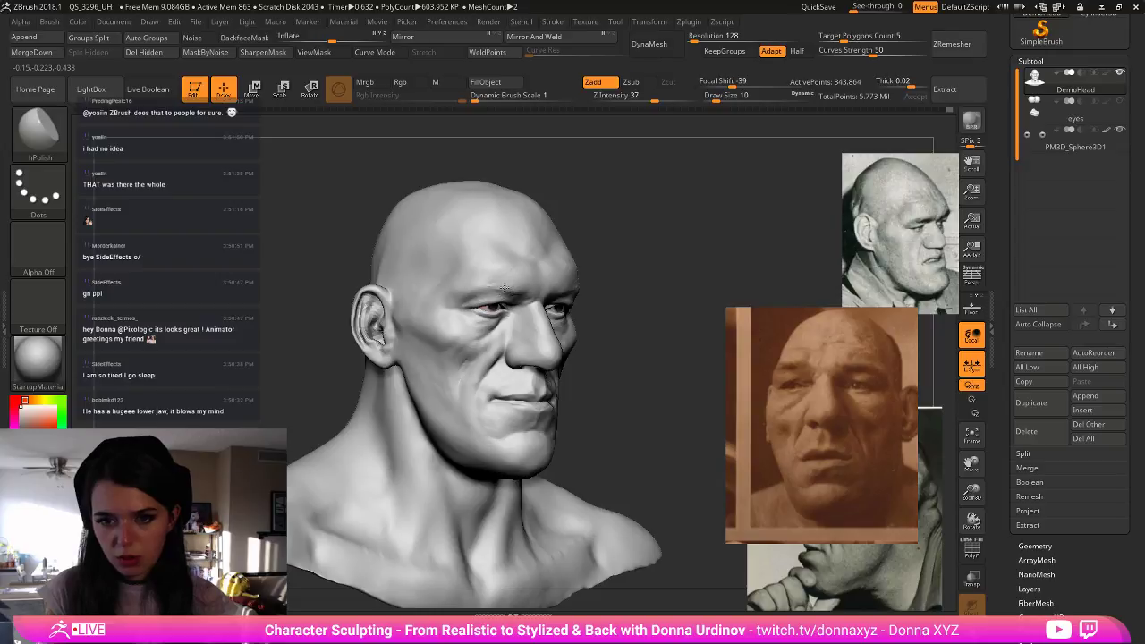
mouse_move(512, 295)
mouse_down()
mouse_move(526, 294)
mouse_move(477, 290)
mouse_up()
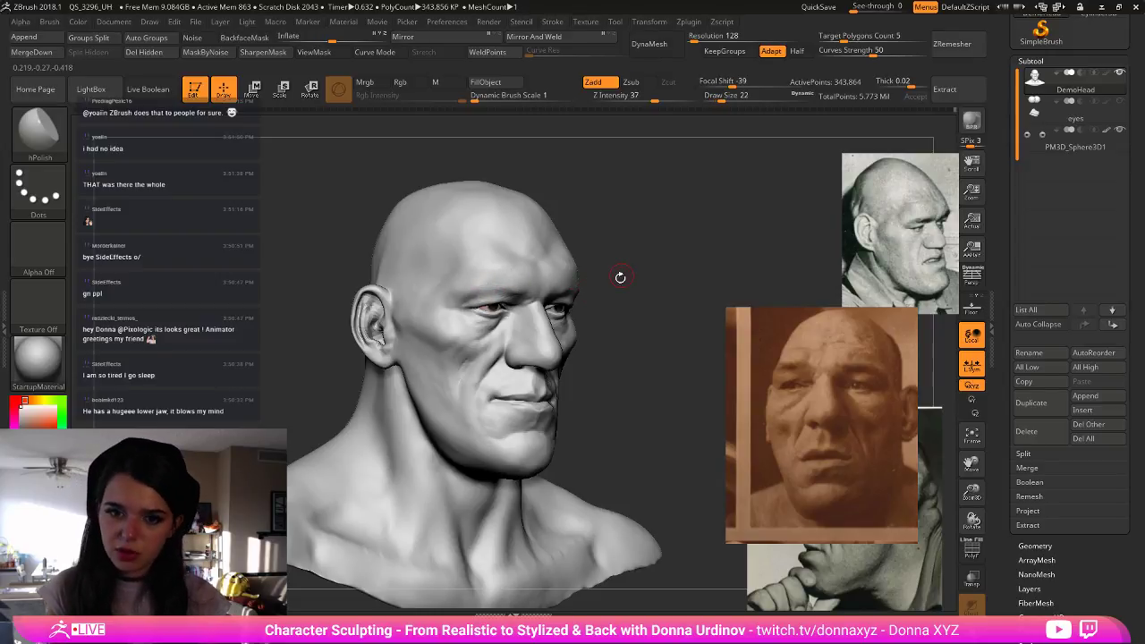
shift+drag(617, 273, 580, 292)
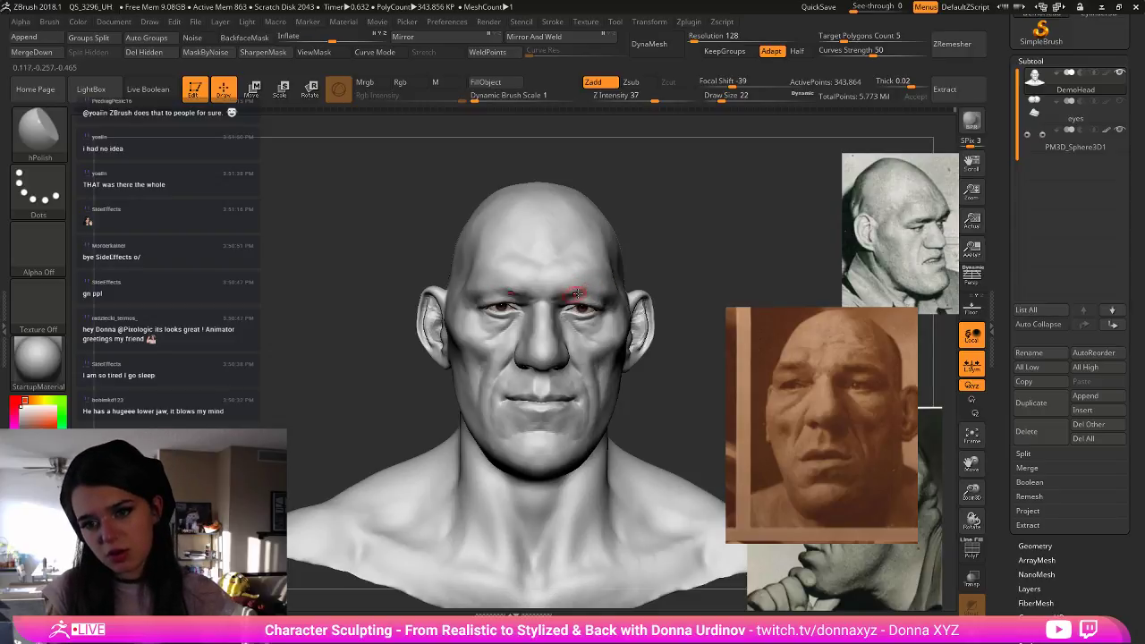
drag(682, 261, 691, 225)
- Switch to the Move brush and adjust the inner under-eye bags at draw size 42
key(b)
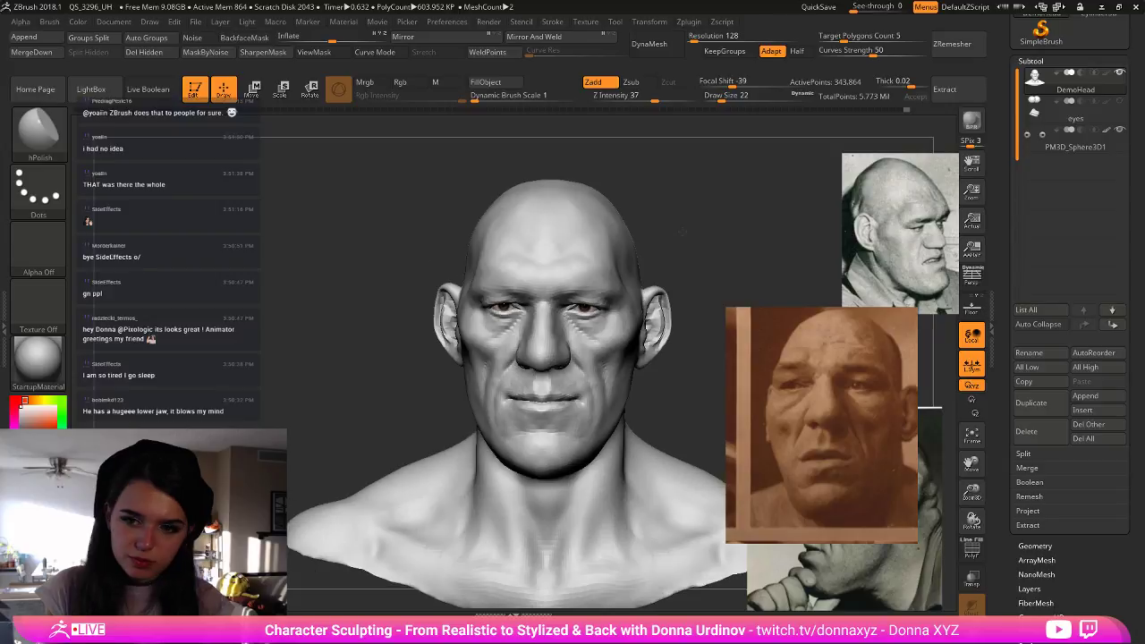
key(b)
key(v)
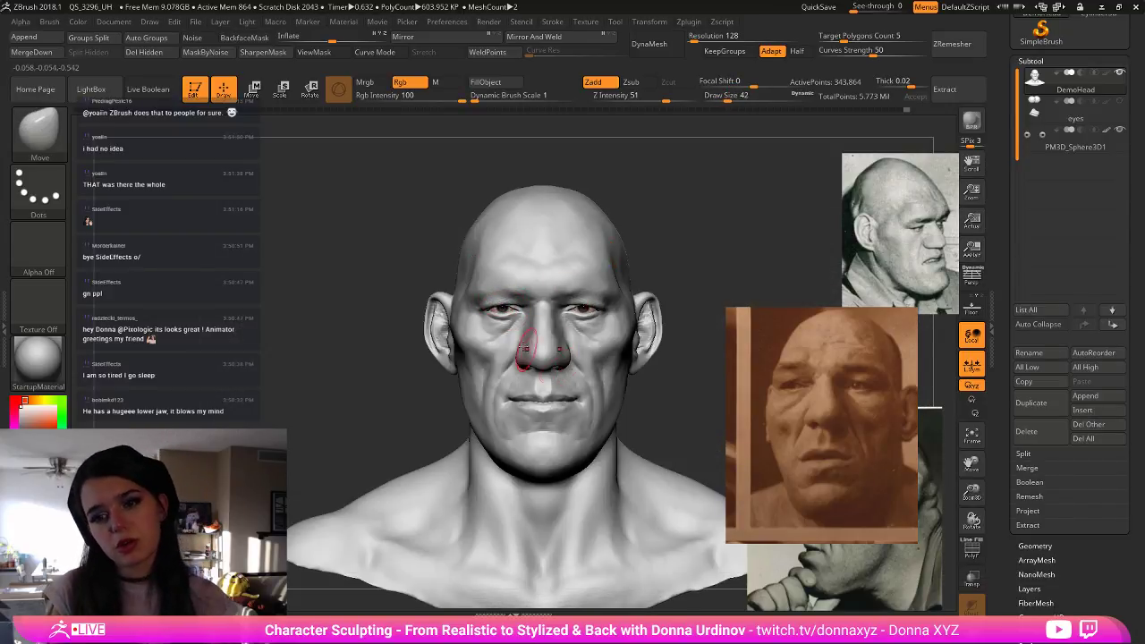
drag(500, 323, 502, 327)
key(ctrl+shift+s)
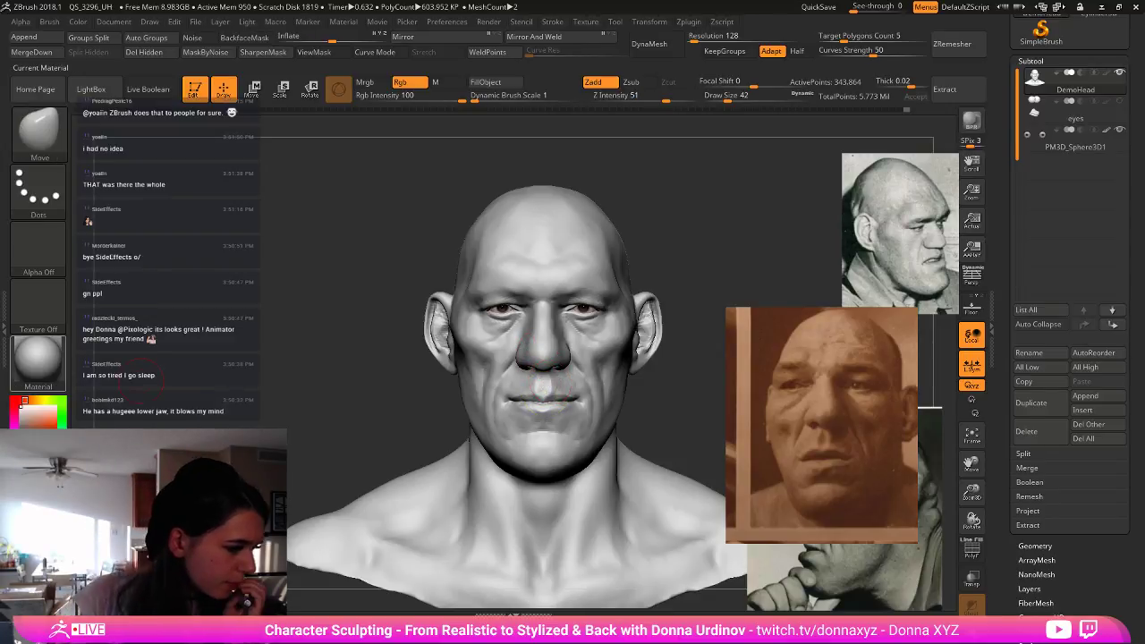
mouse_move(37, 358)
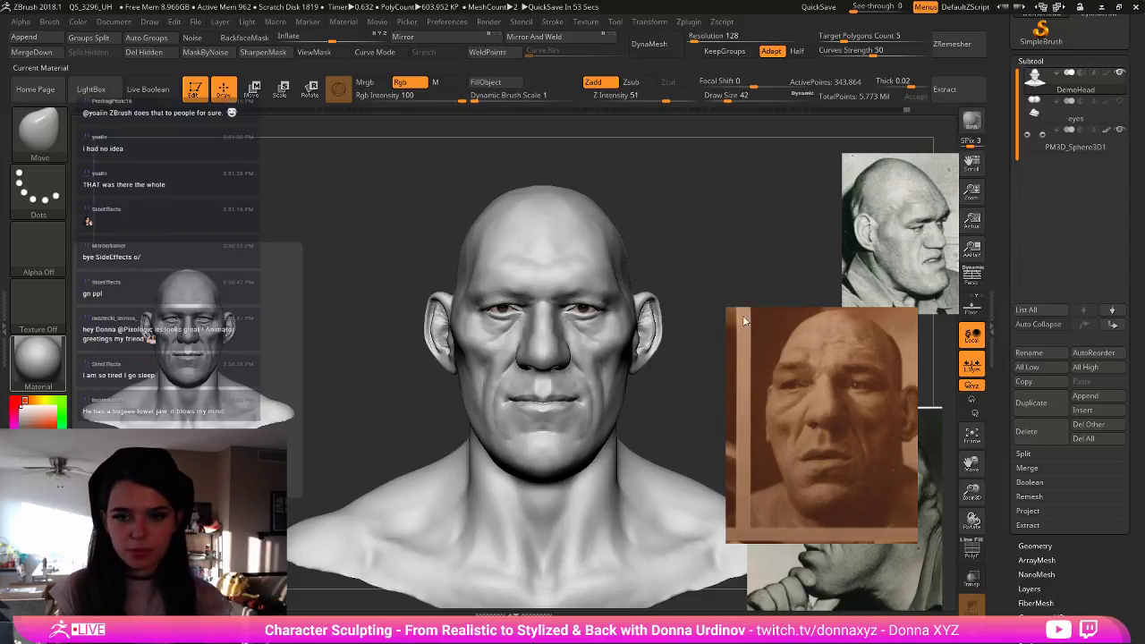
- Nudge the lower eyelids and eye bags with the Move brush at draw size 26, then enlarge it to 42
drag(689, 245, 685, 238)
ctrl+right_drag(694, 248, 609, 281)
key([)
key([)
drag(498, 318, 500, 313)
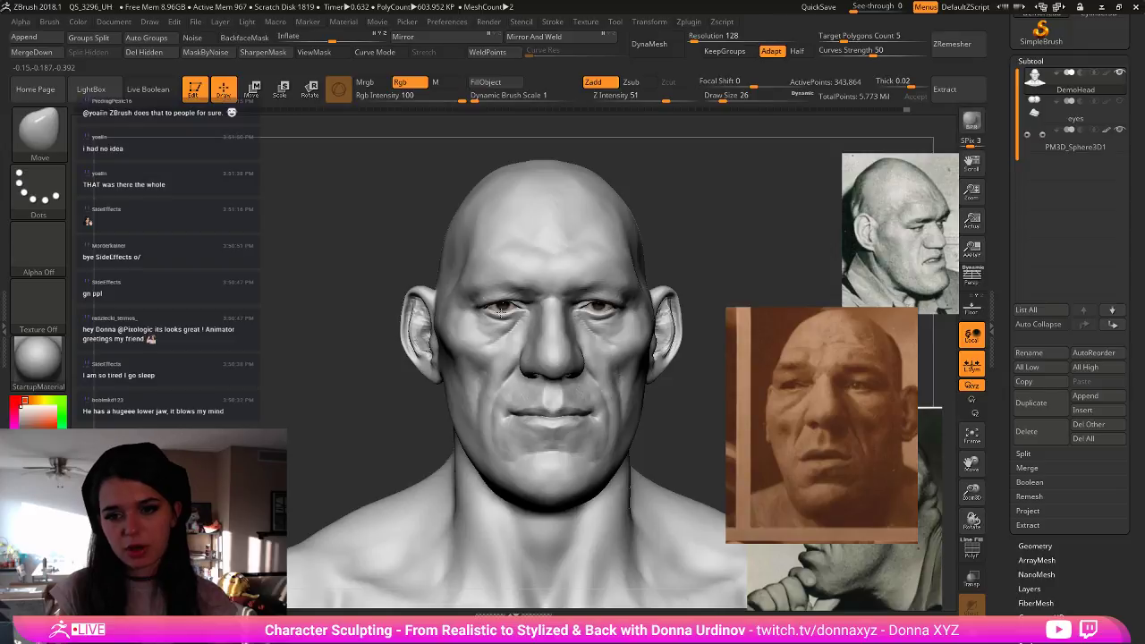
key([)
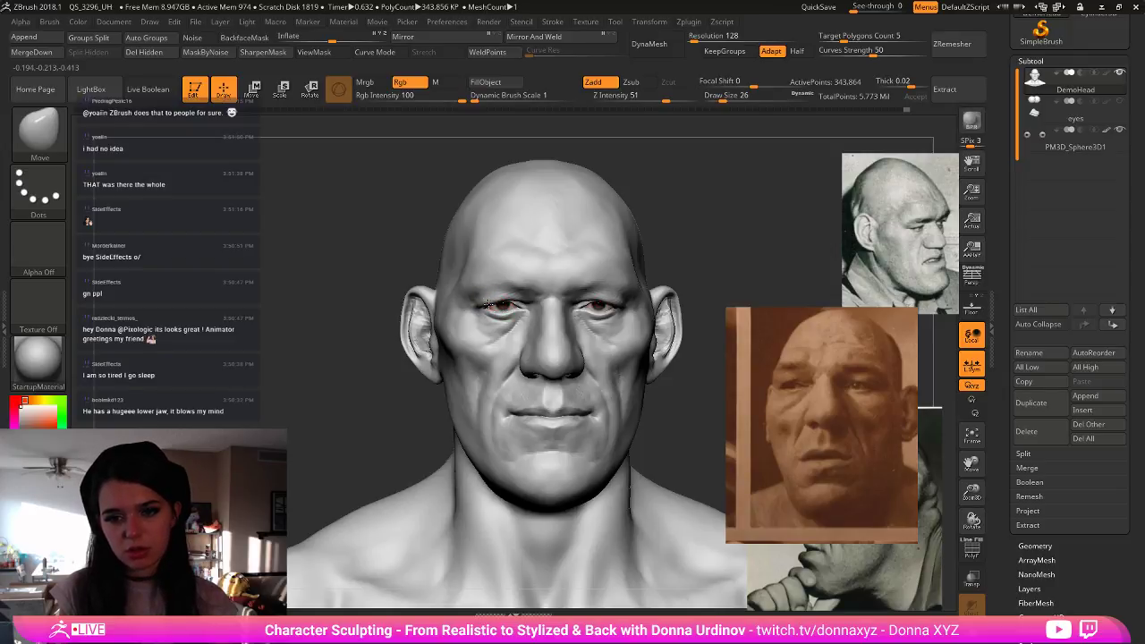
key(bracketright)
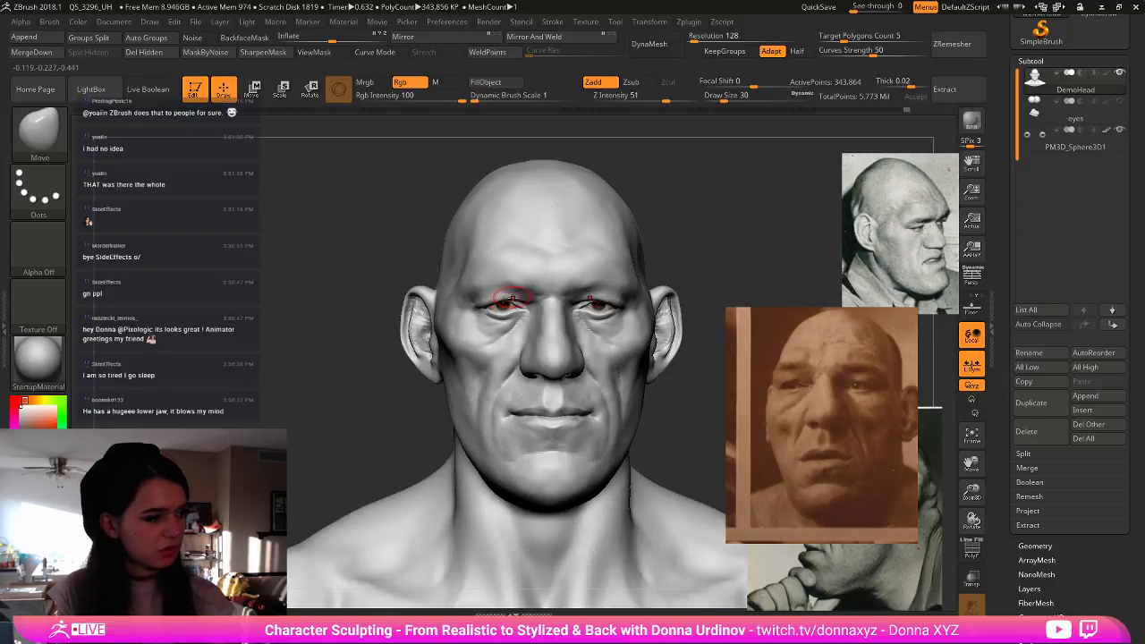
key(bracketright)
key(bracketright)
key(bracketright)
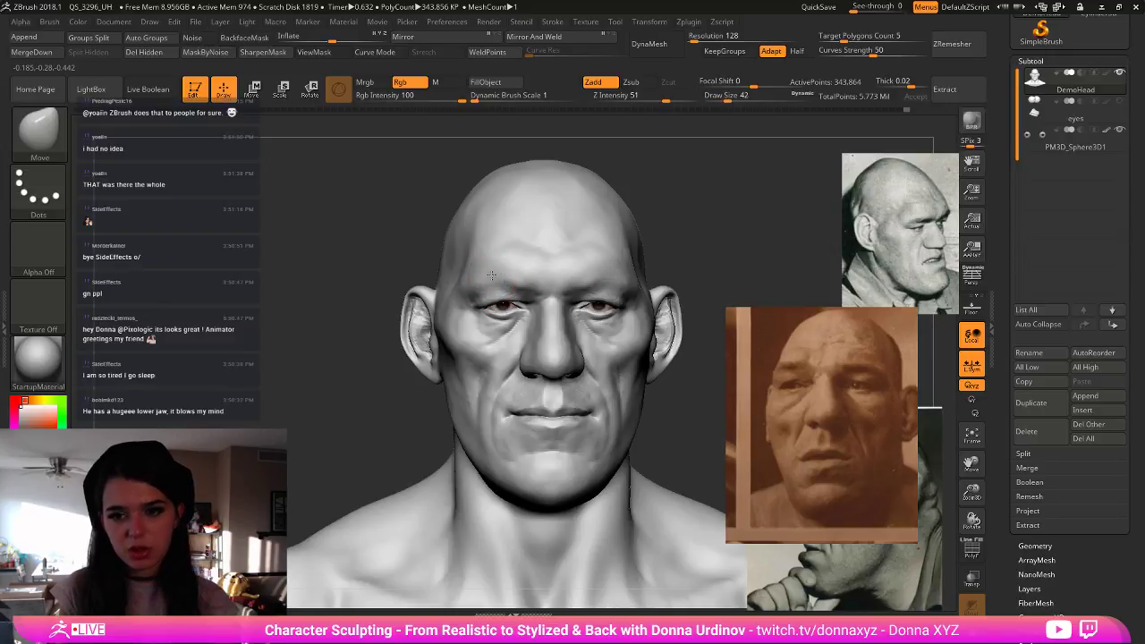
- Reshape the outer brow ridge above the eyes with the Move brush at draw size 34
drag(666, 236, 714, 237)
key(bracketleft)
key(bracketleft)
drag(475, 278, 470, 282)
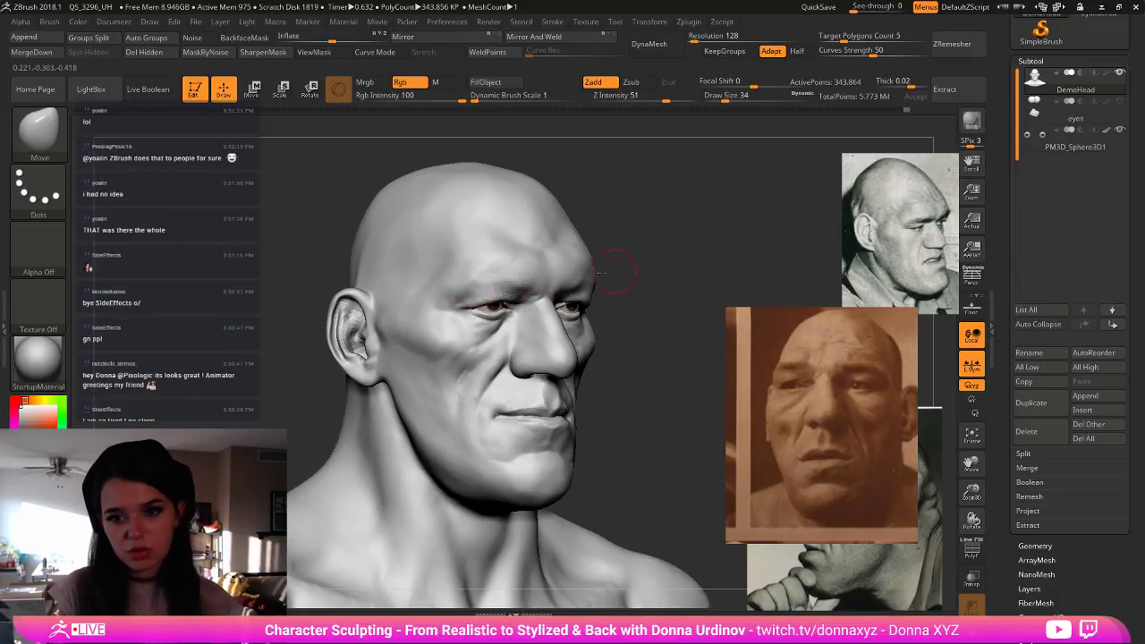
drag(616, 273, 729, 248)
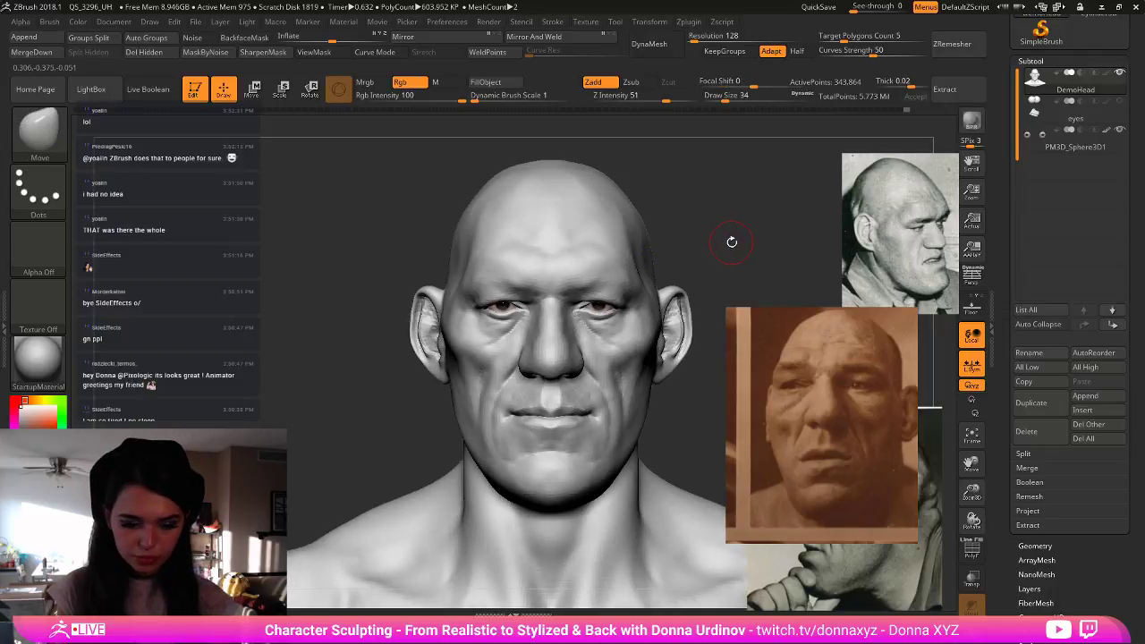
- Carve a crease along the inner brow above the eye with the DamStandard brush at draw size 34
key(b)
key(d)
key(s)
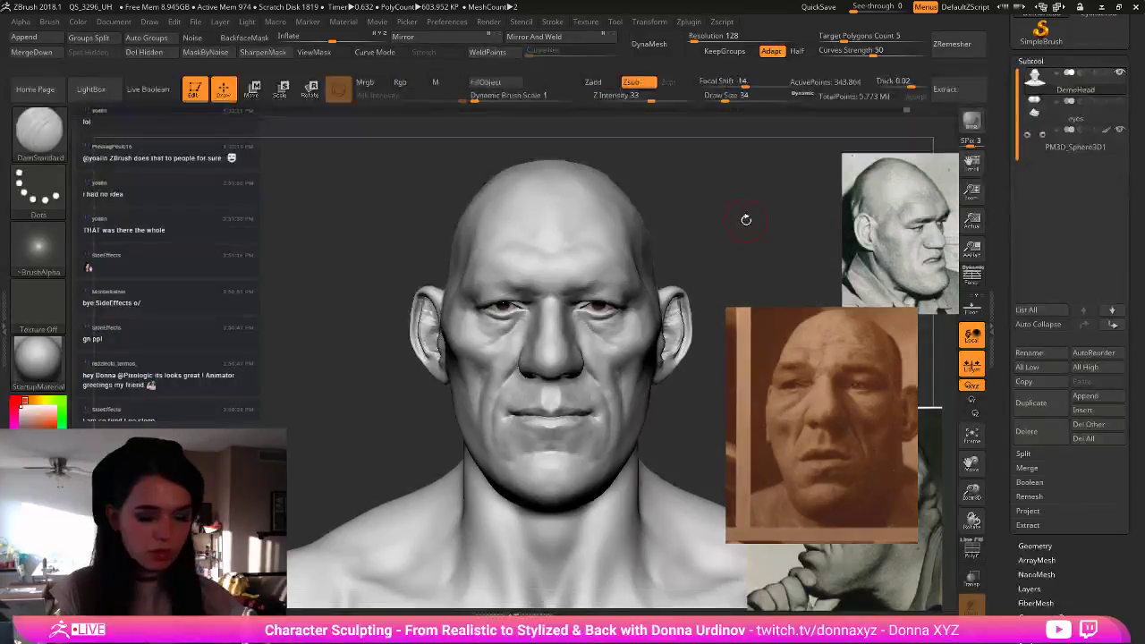
drag(746, 220, 789, 226)
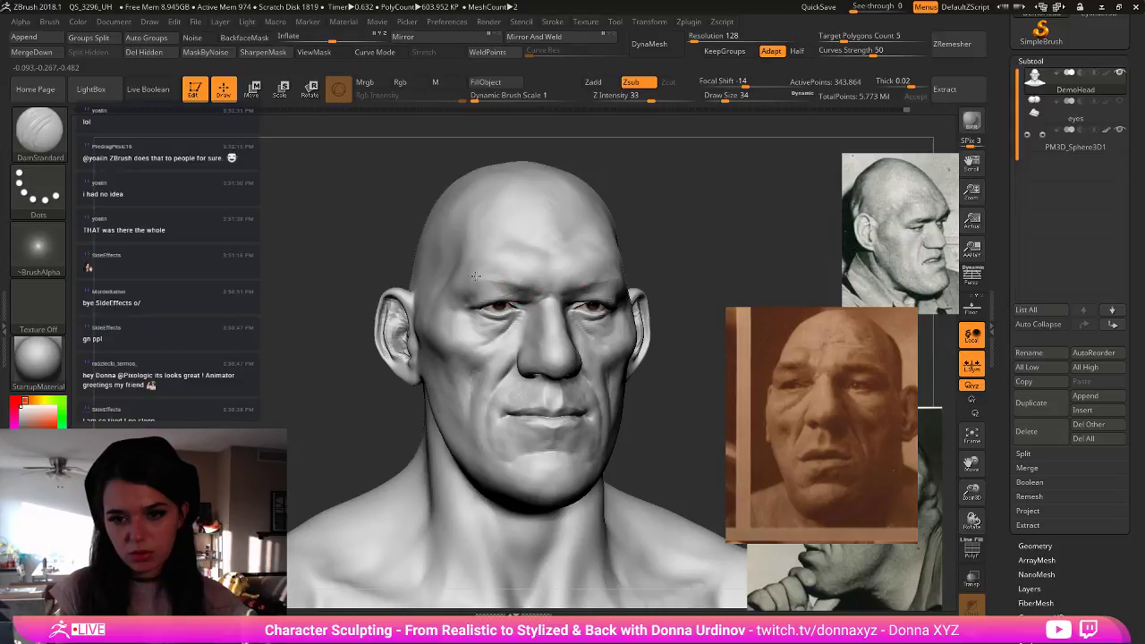
drag(513, 280, 524, 286)
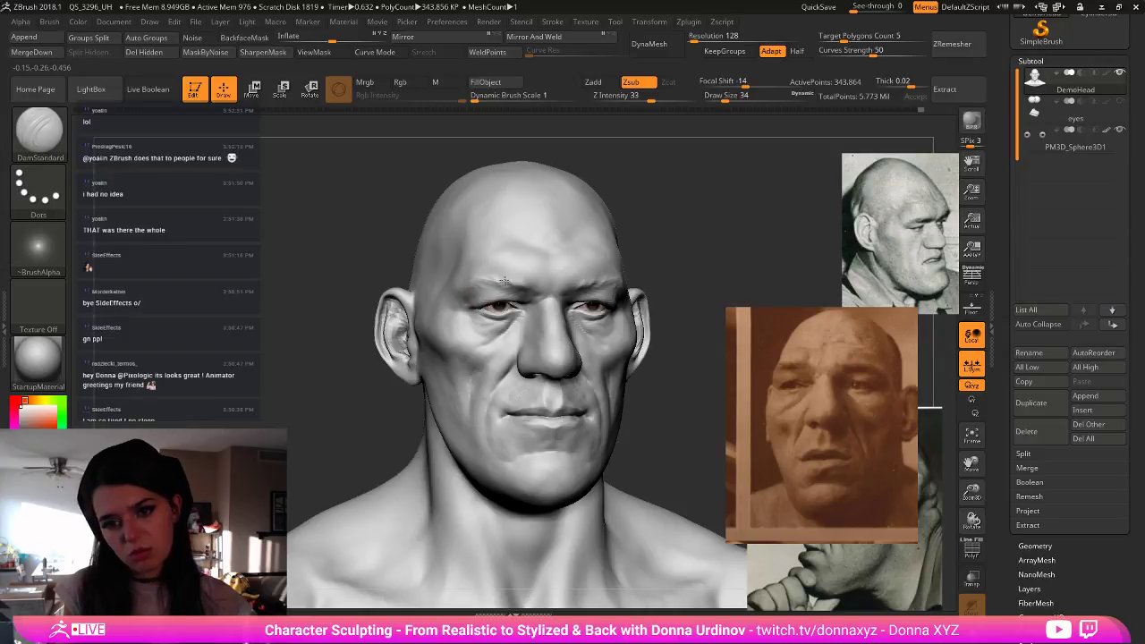
- Switch the head to subdivision level 5 and reduce the DamStandard draw size to 22
click(1033, 545)
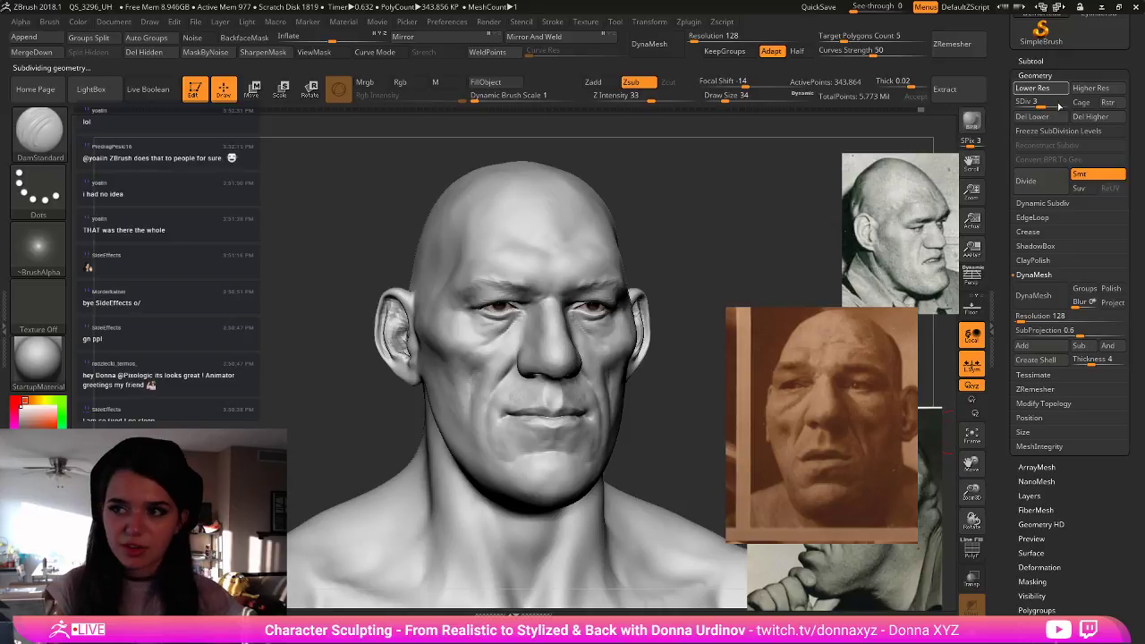
key(shift+d)
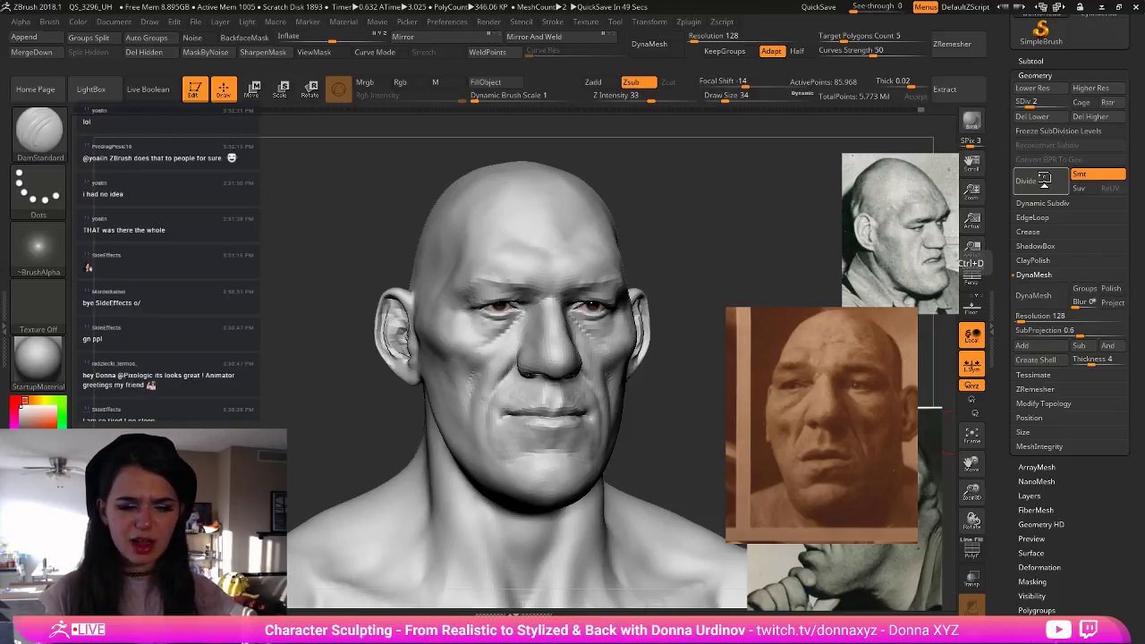
mouse_move(715, 247)
mouse_down()
mouse_move(694, 249)
mouse_move(731, 215)
mouse_up()
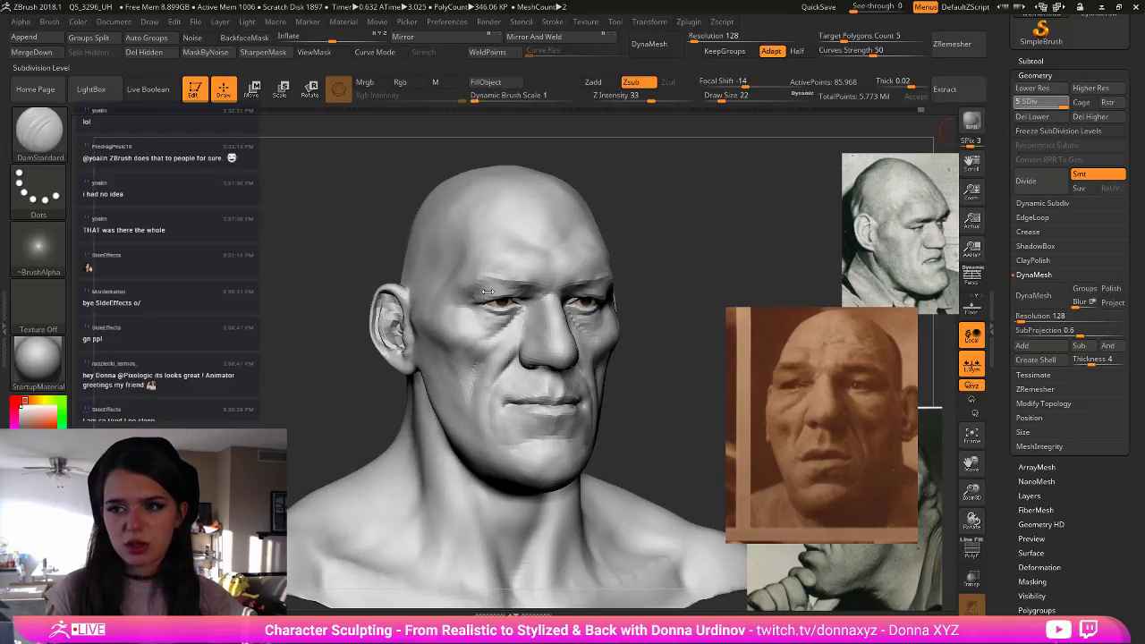
key(d)
key(d)
key(d)
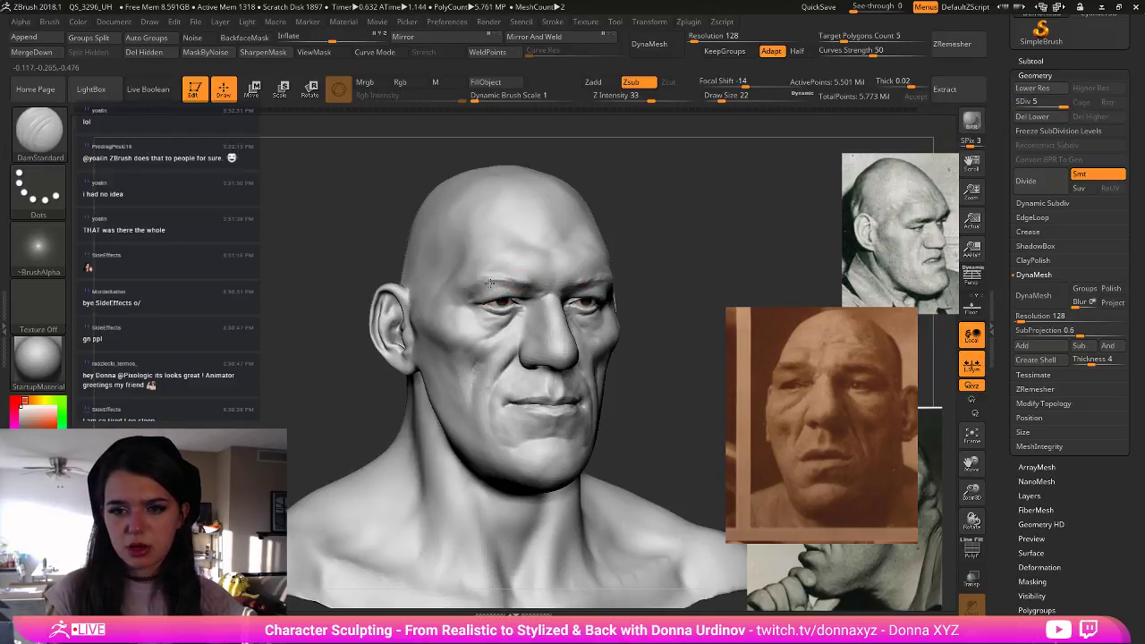
- Smooth and polish the brow crease with hPolish at draw size 22, and return to the DamStandard brush
key(shift)
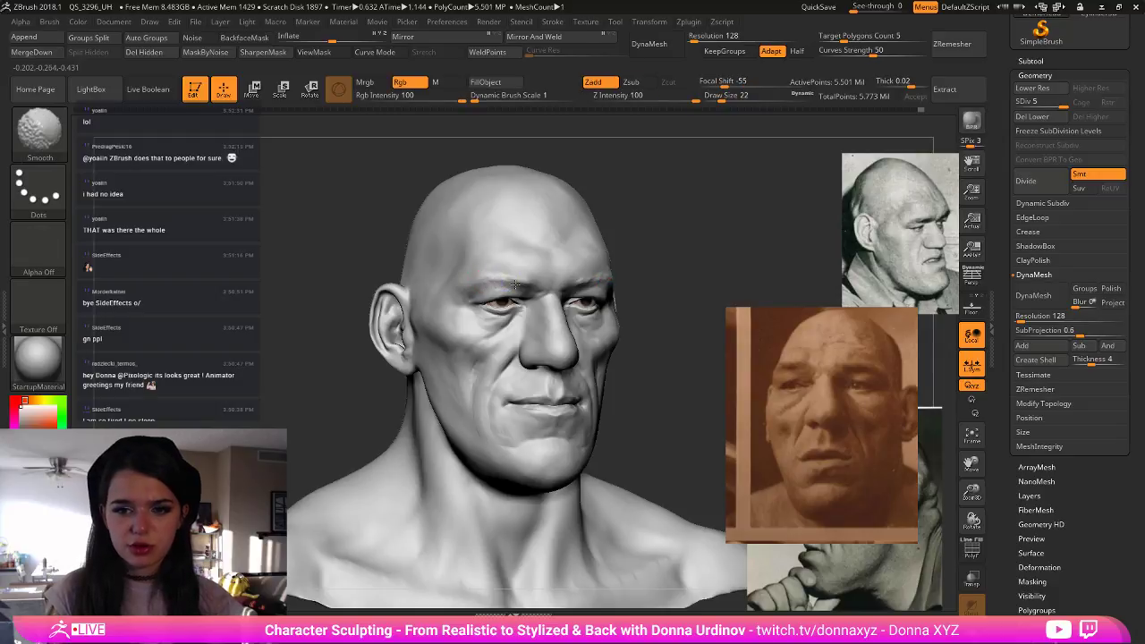
key(b)
key(h)
key(p)
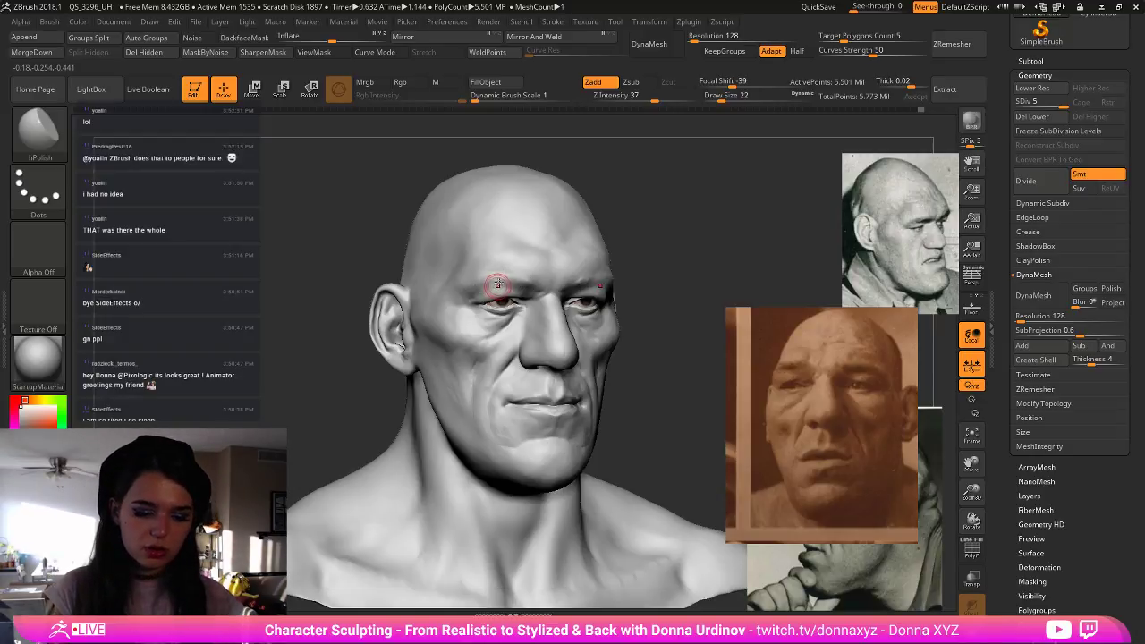
key(b)
key(d)
key(s)
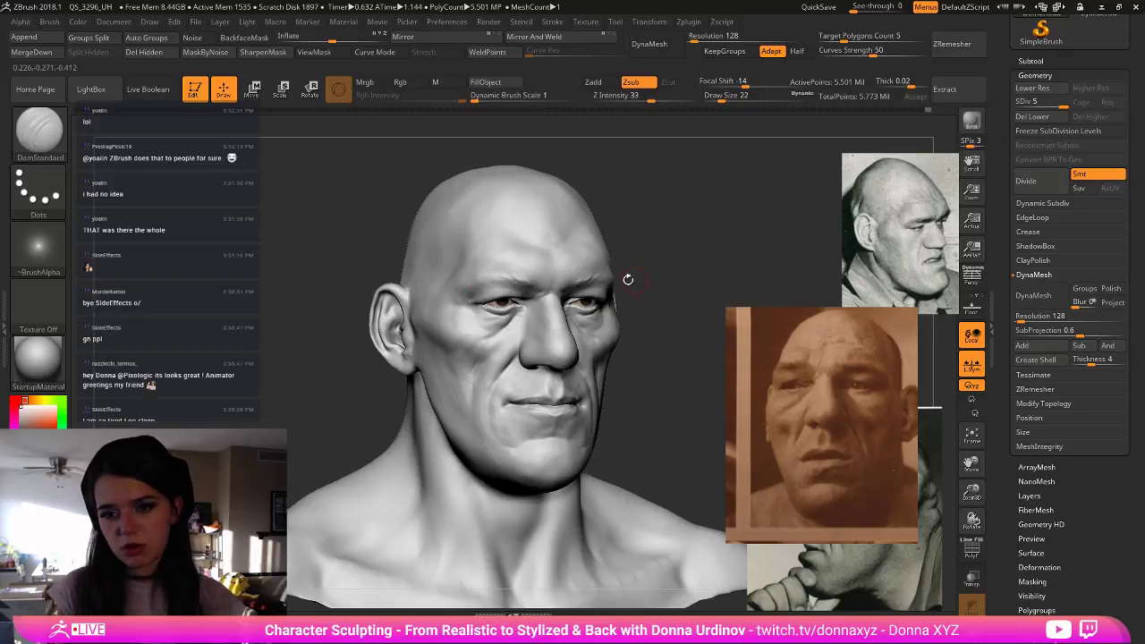
- Add a new sculpting layer to the head
drag(627, 280, 632, 231)
drag(642, 251, 636, 290)
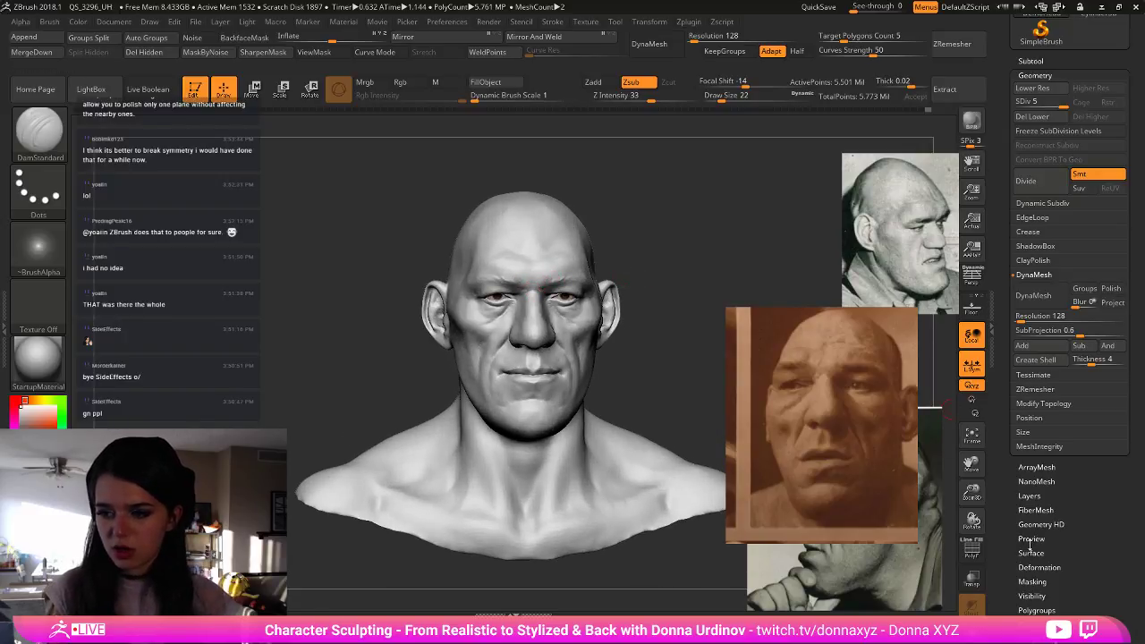
click(1030, 496)
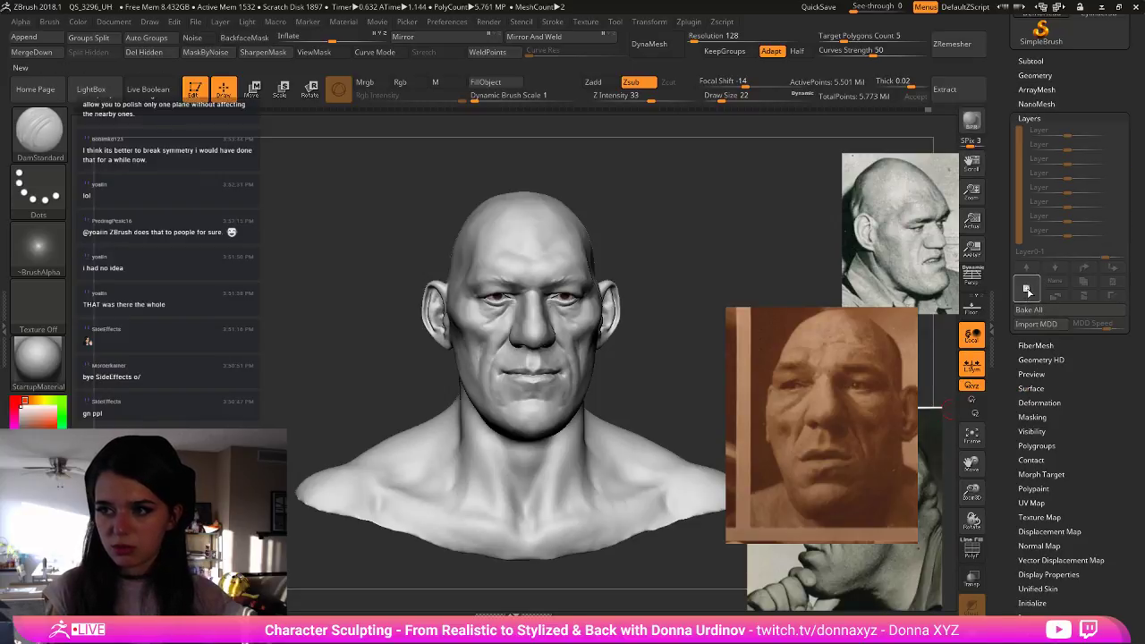
click(1025, 291)
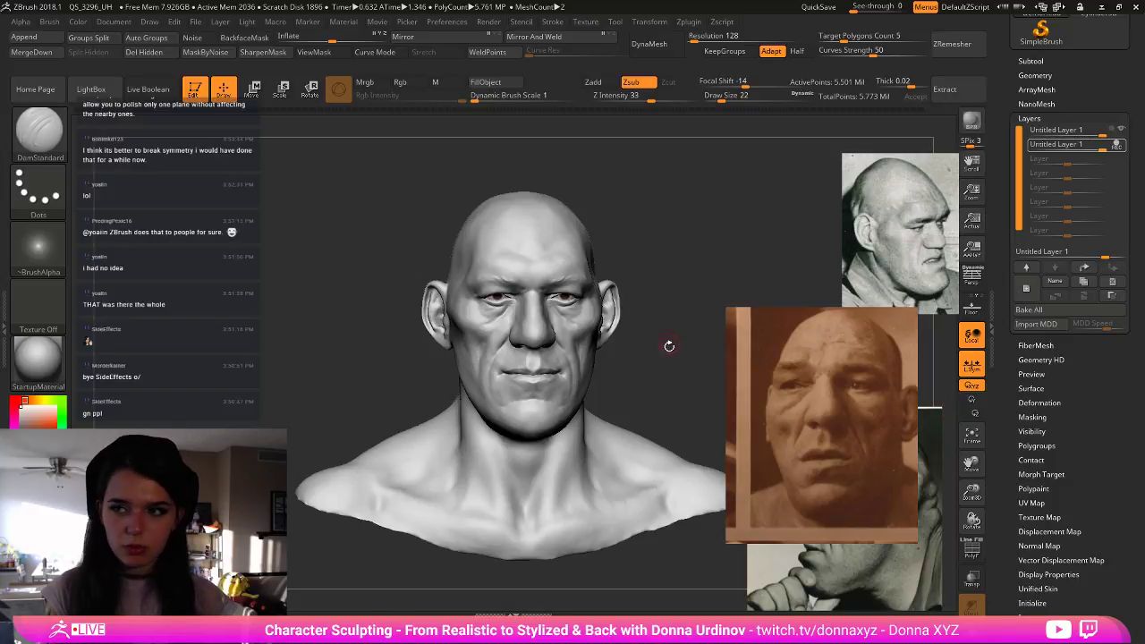
drag(665, 342, 669, 347)
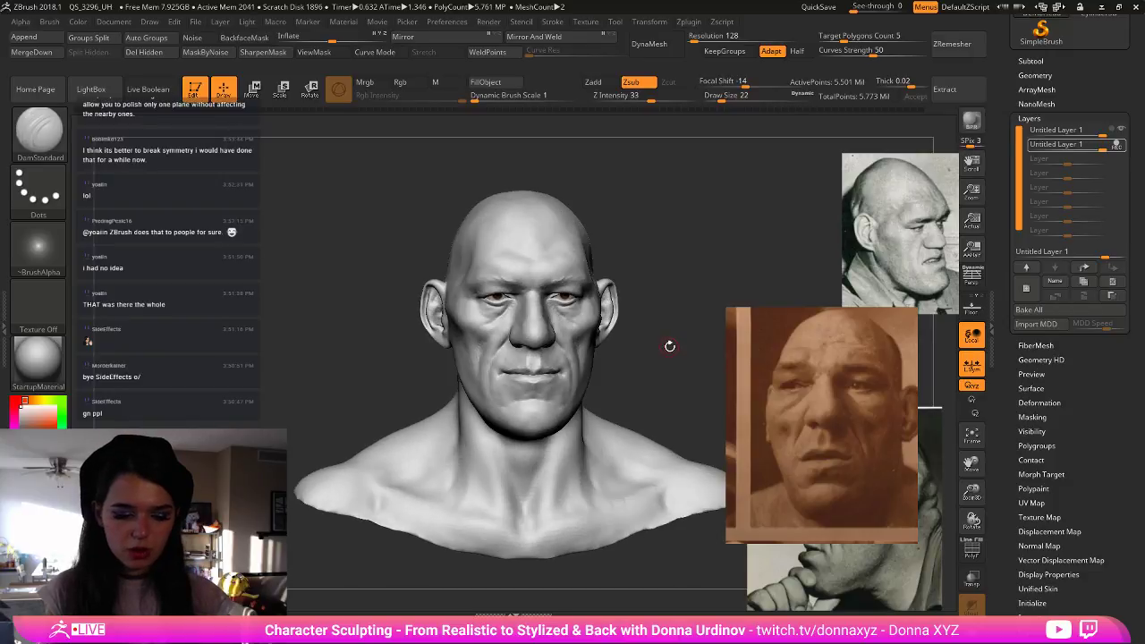
- Switch to the Move brush and shift the ear on one side of the head at draw size 74
key(b)
key(m)
key(v)
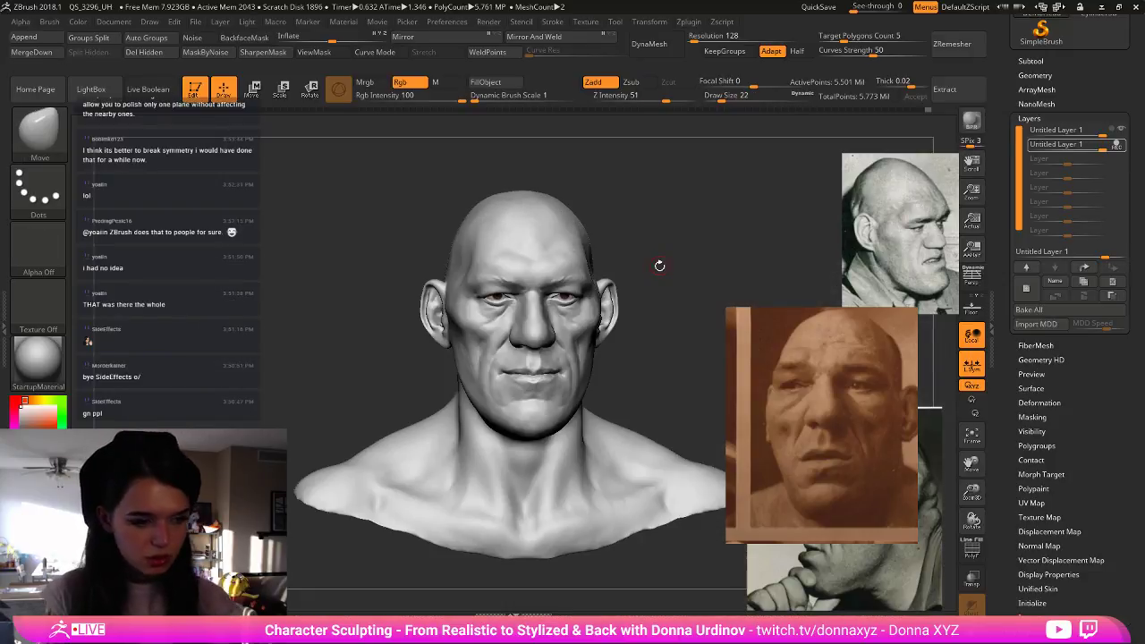
drag(667, 256, 660, 263)
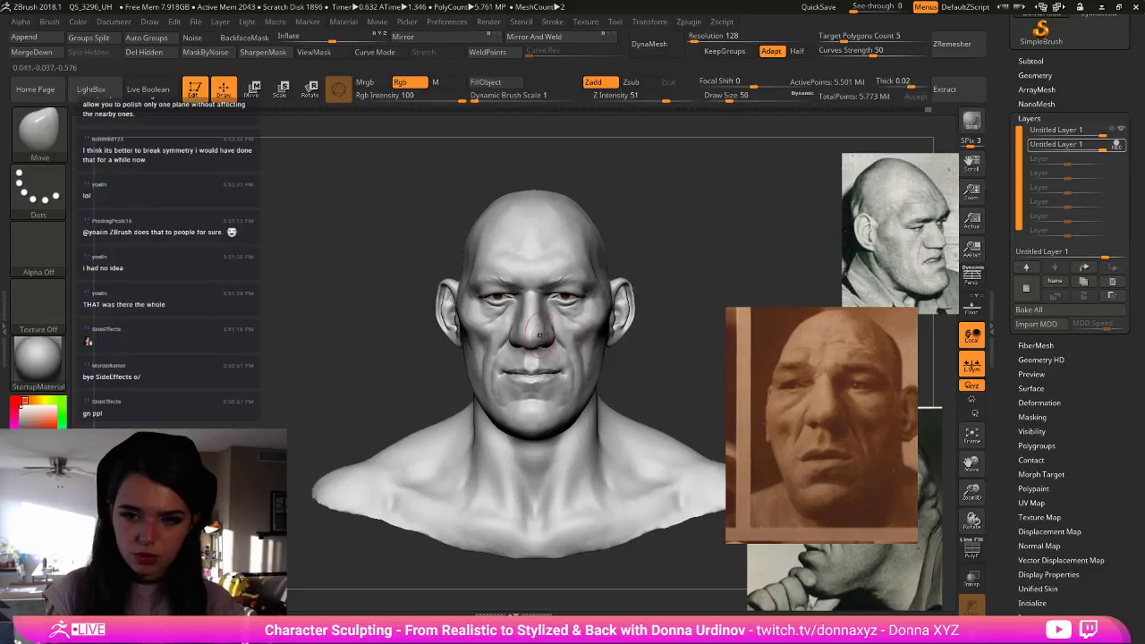
key(bracketright)
key(bracketright)
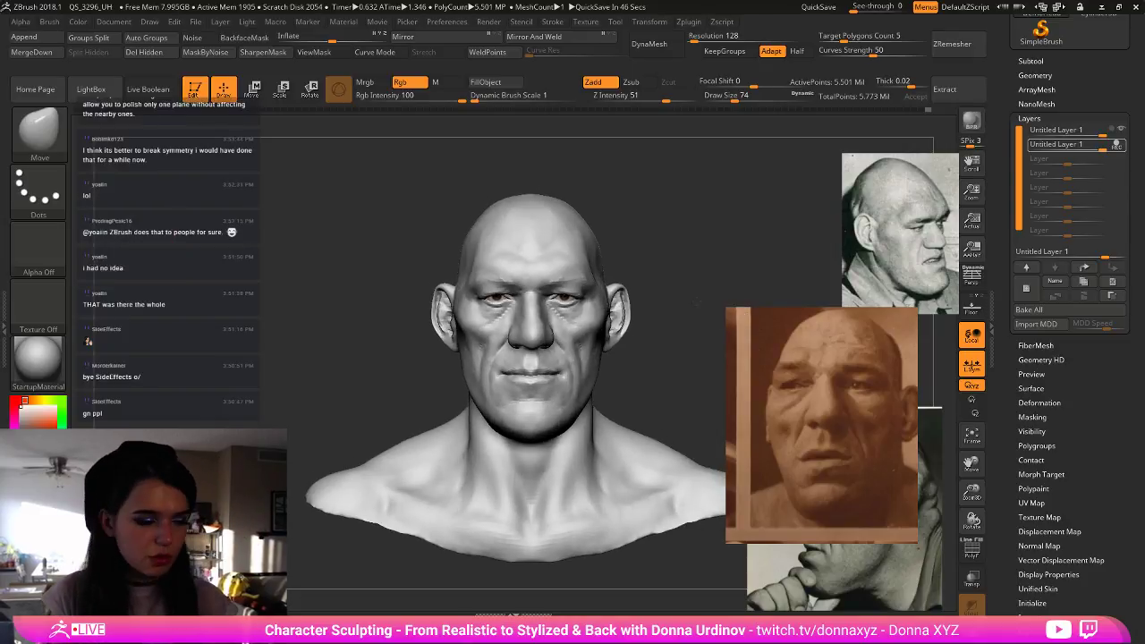
drag(620, 315, 628, 313)
- Shift the nose tip and nostril area with the Move brush, varying the draw size between 26 and 58
mouse_move(693, 270)
ctrl+right_down()
mouse_move(705, 277)
mouse_move(581, 326)
ctrl+right_up()
key([)
key([)
key([)
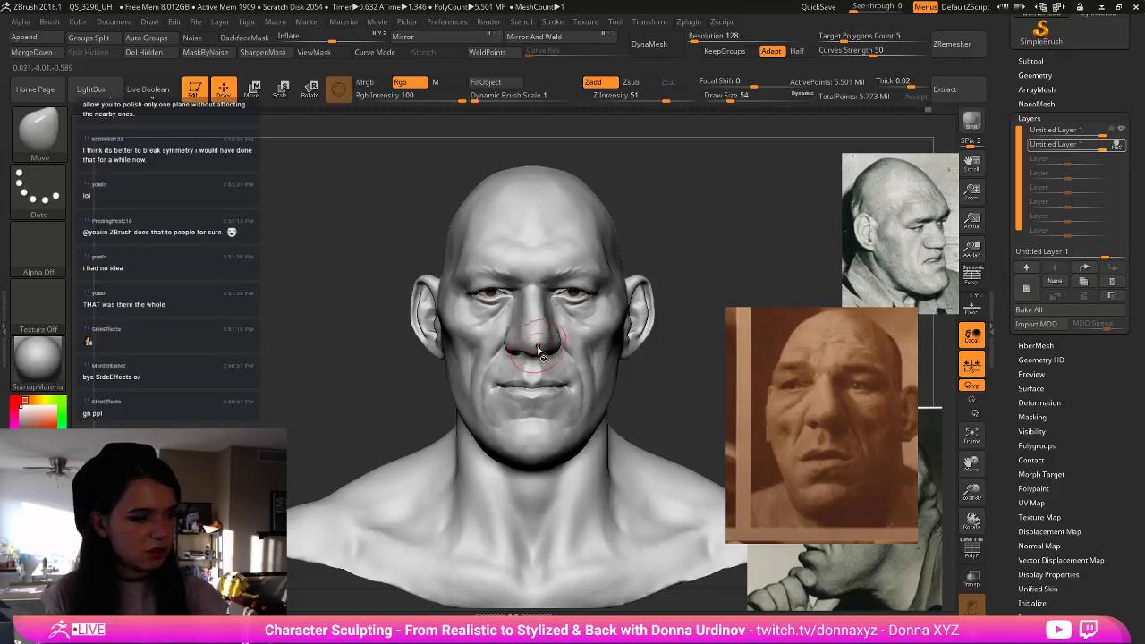
key(])
key(])
key(bracketleft)
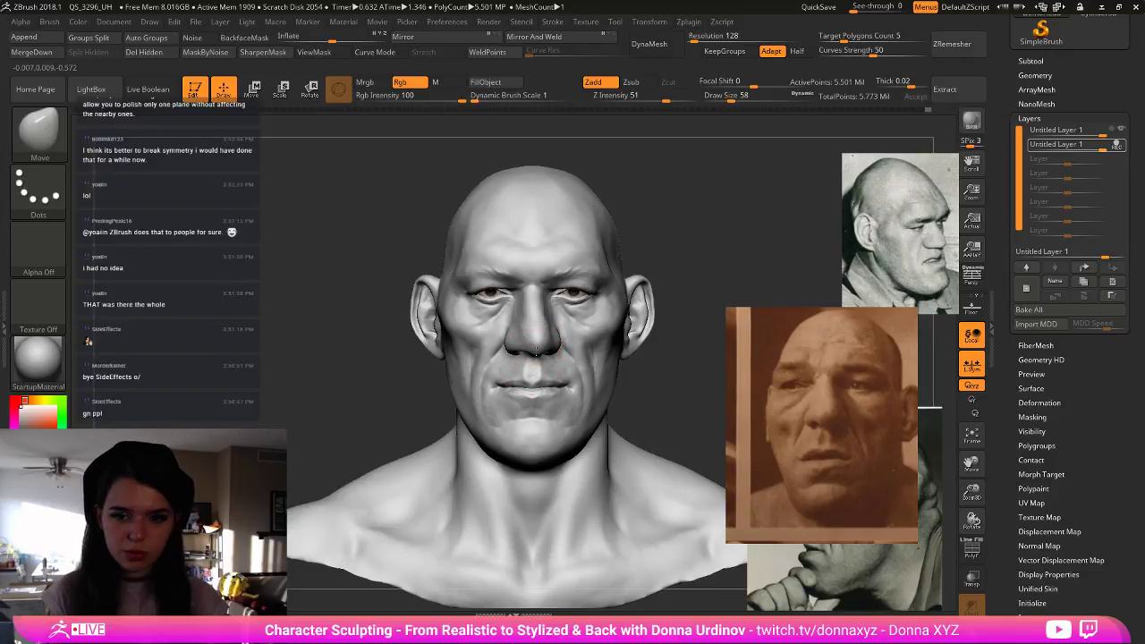
key(bracketleft)
key(bracketleft)
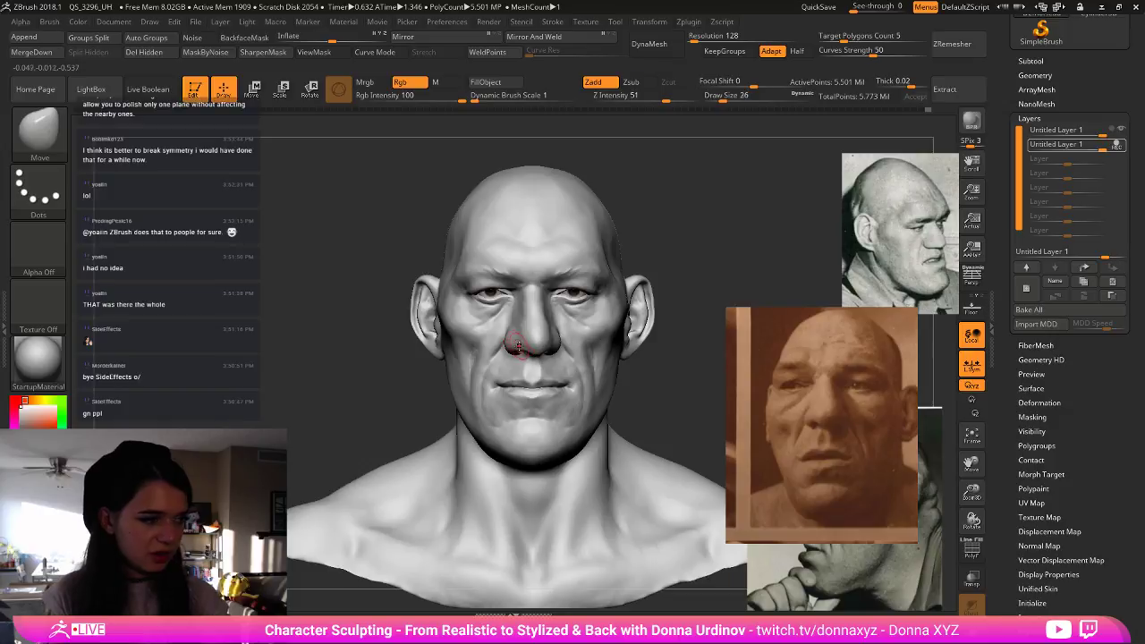
key(bracketright)
key(bracketright)
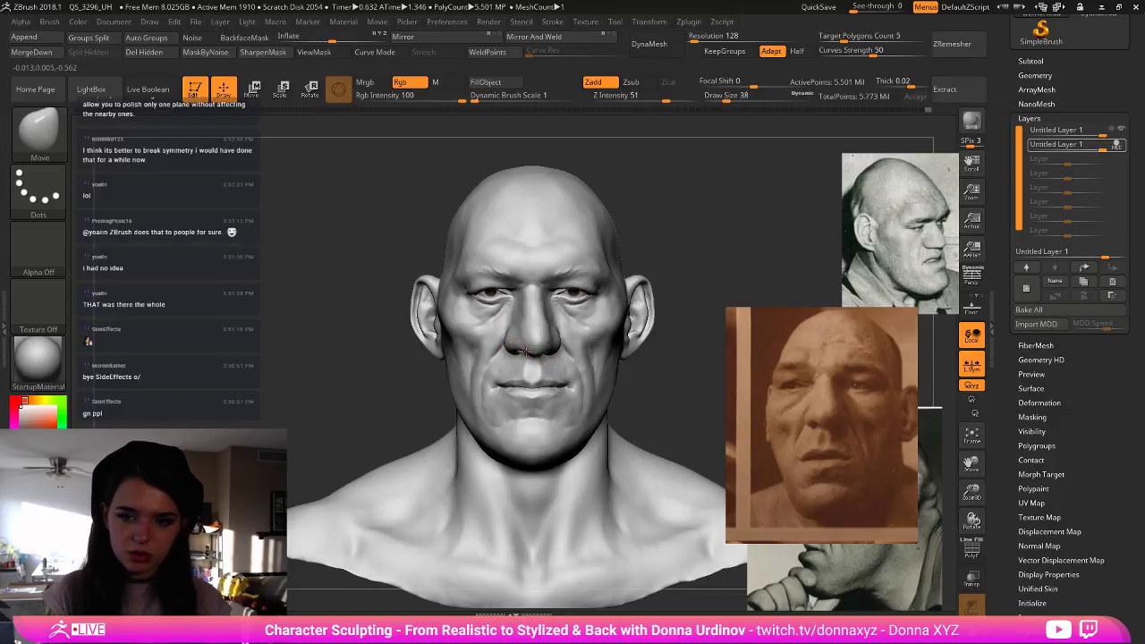
- Adjust the brow and upper cheek on one side with the Move brush at draw sizes 30 to 54
drag(677, 282, 636, 284)
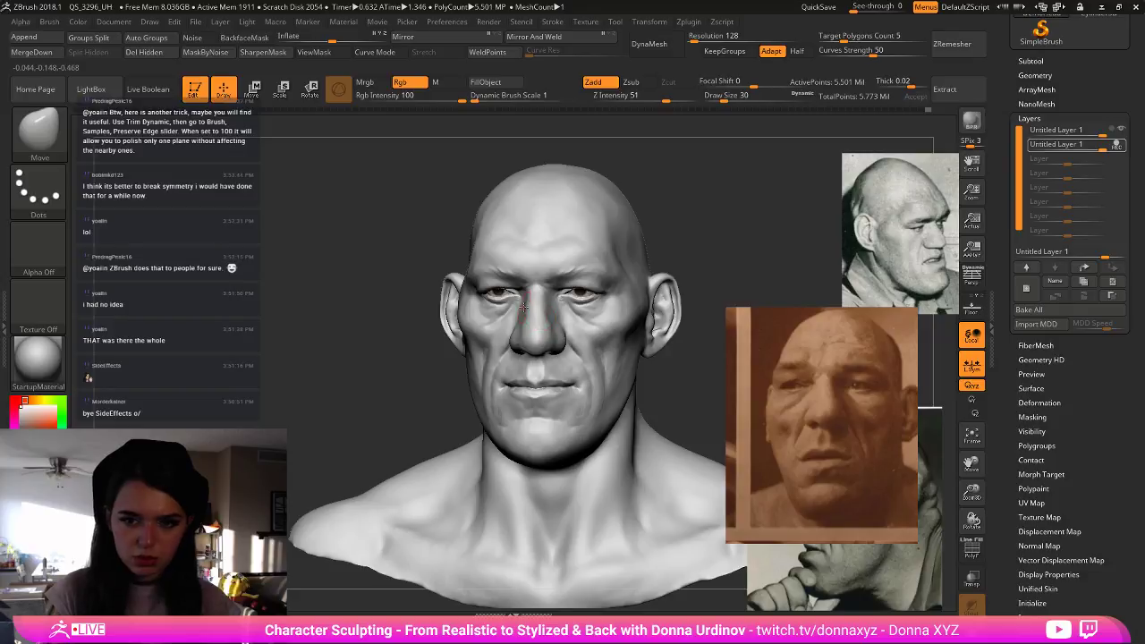
drag(707, 216, 680, 228)
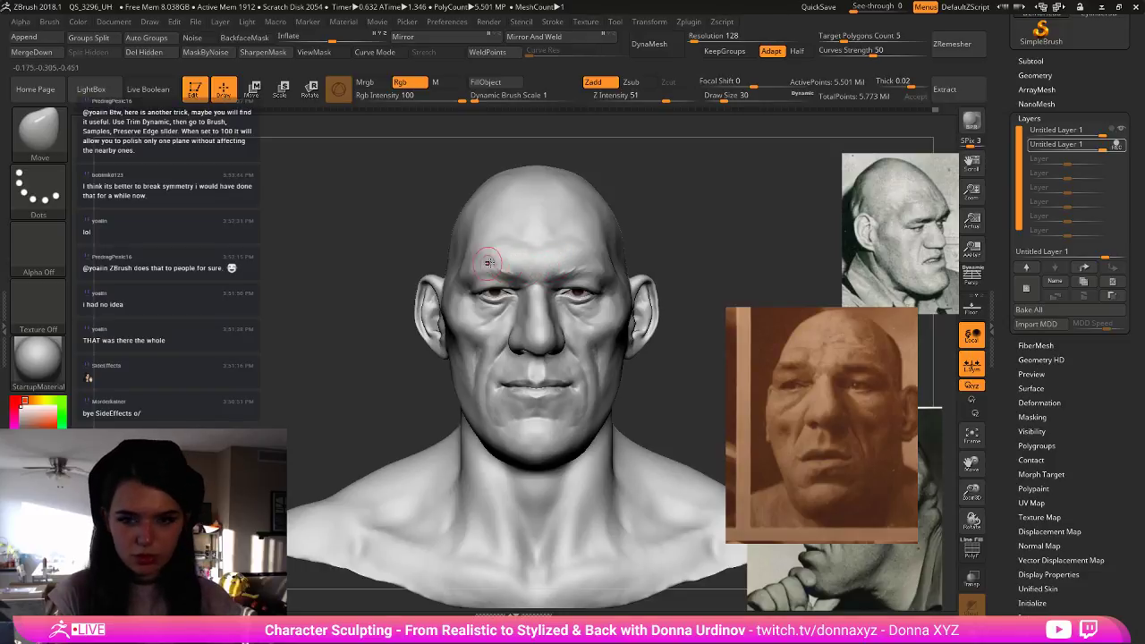
key(bracketright)
key(bracketright)
key(bracketright)
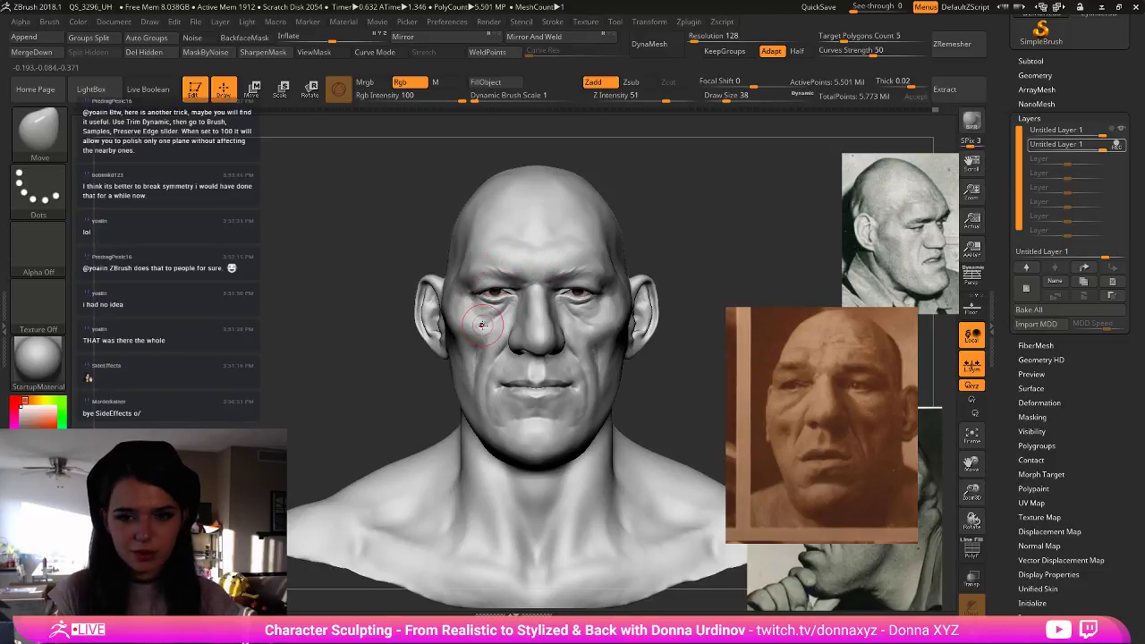
- Switch to the Inflat brush at draw size 94 and puff up the cheek below the eye
key(b)
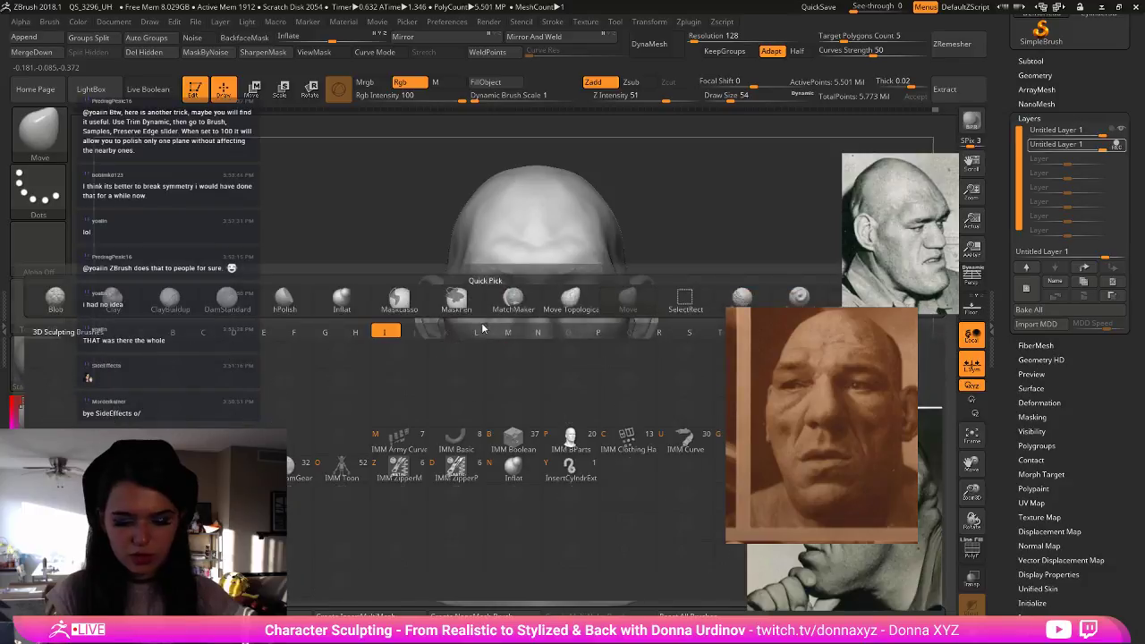
key(i)
key(n)
key(bracketright)
key(bracketright)
key(bracketright)
key(bracketright)
key(bracketright)
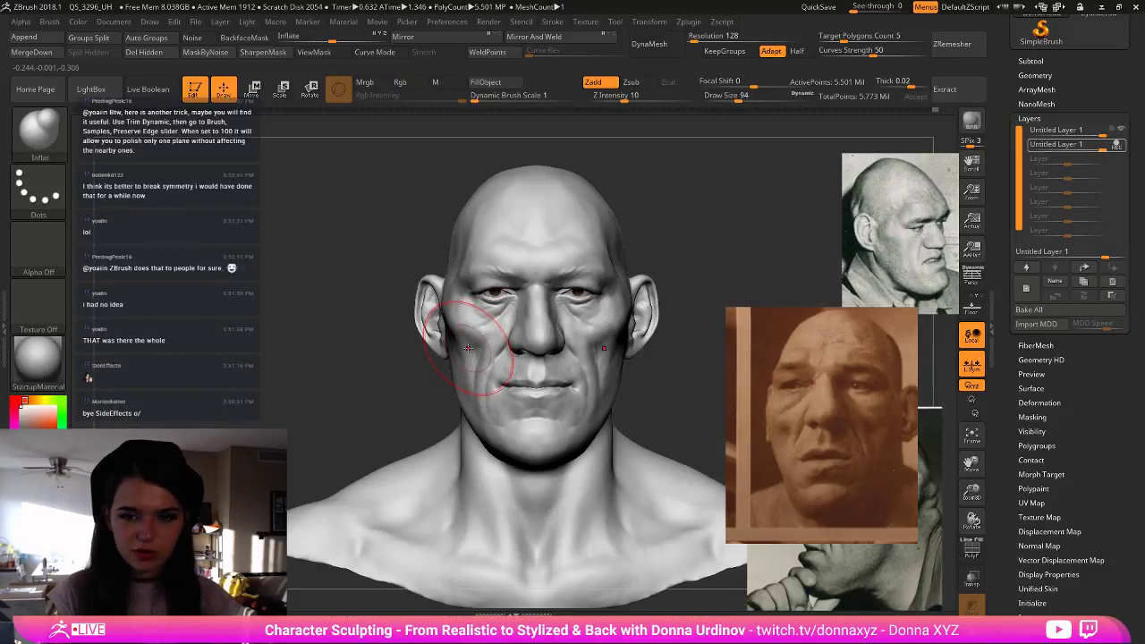
drag(468, 348, 471, 400)
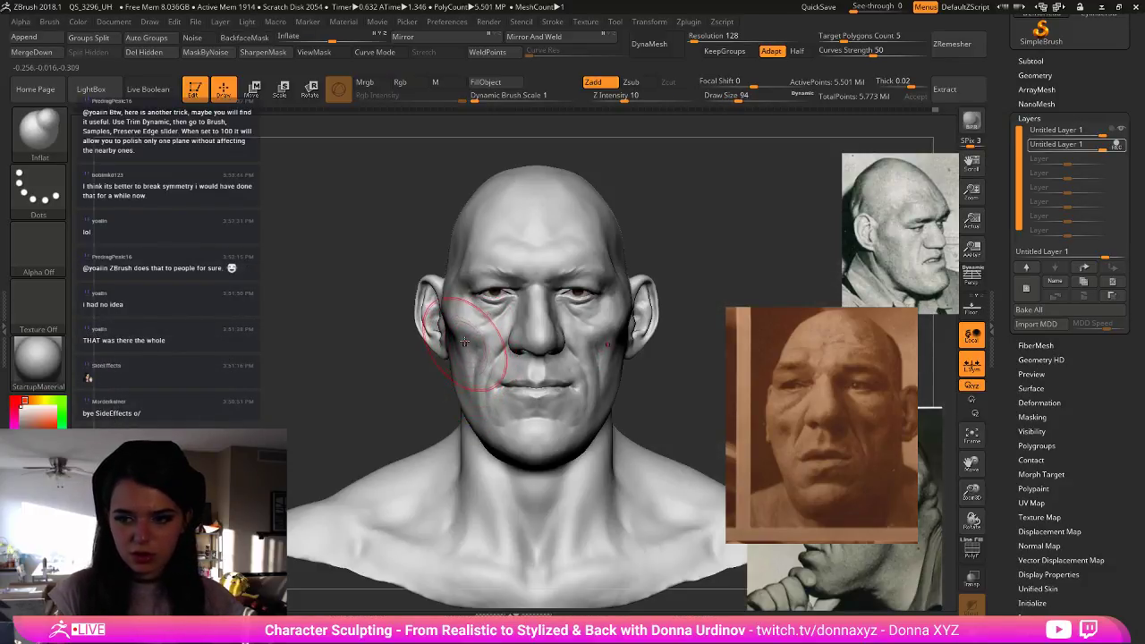
- Inflate the side of the cheek and jaw from a three-quarter angle at draw size 94
drag(742, 255, 696, 265)
drag(446, 333, 460, 376)
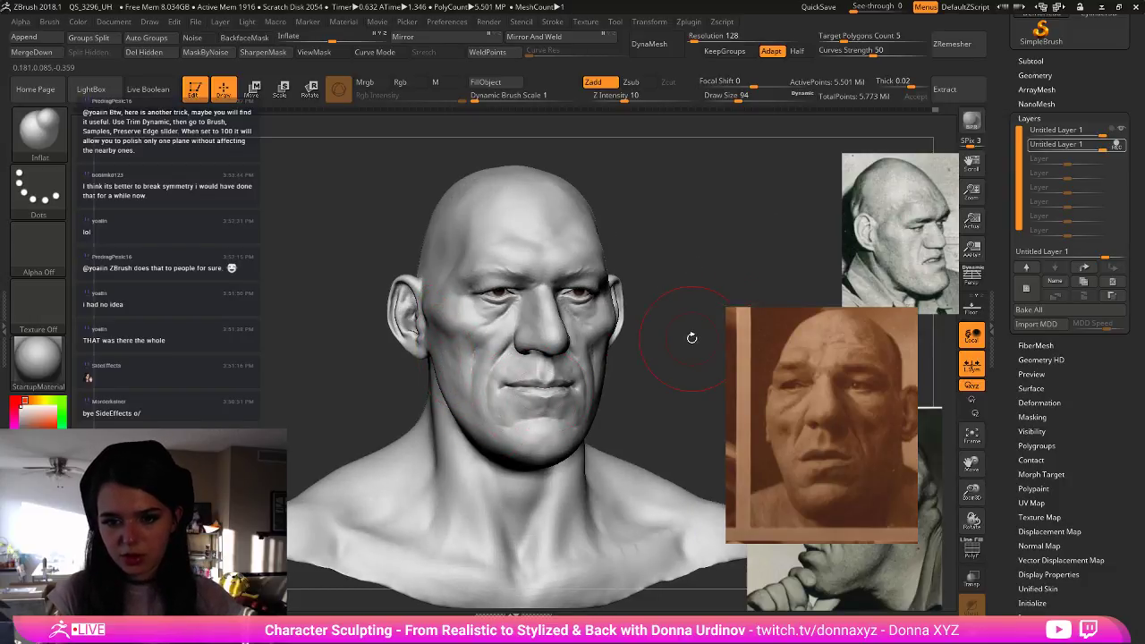
drag(692, 337, 726, 334)
mouse_move(450, 380)
mouse_down()
mouse_move(454, 395)
mouse_move(446, 381)
mouse_up()
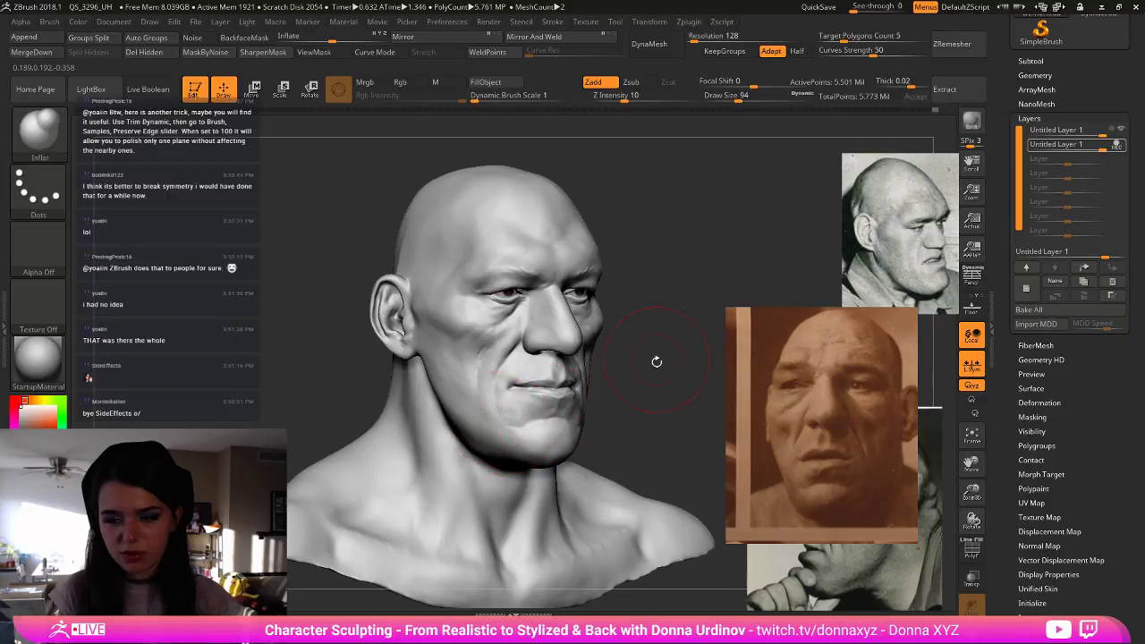
shift+drag(653, 358, 605, 389)
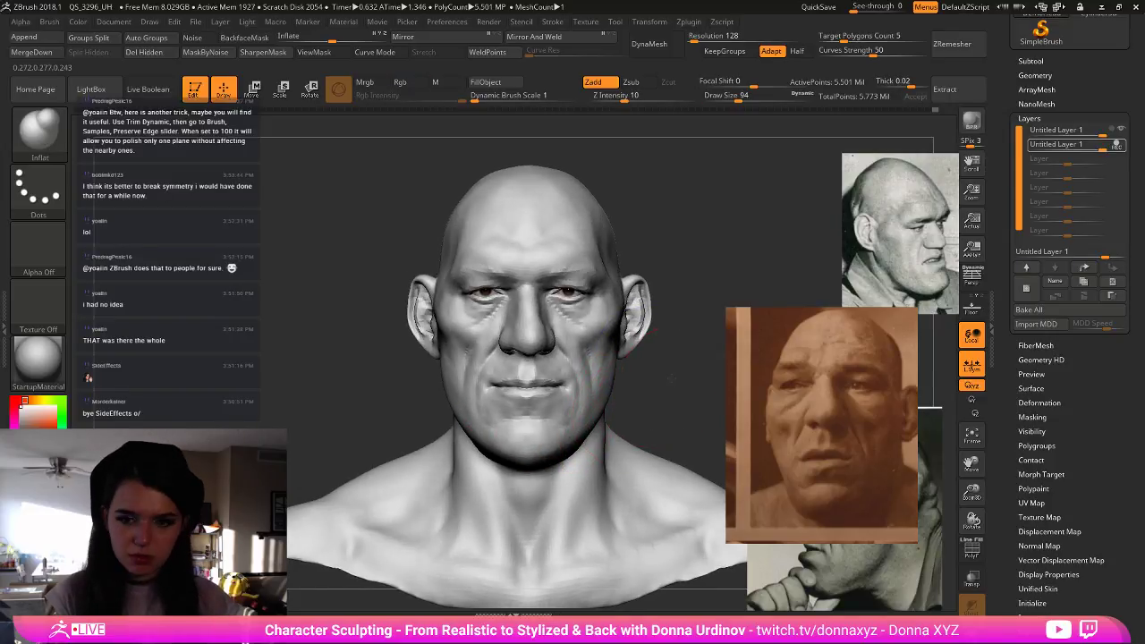
- Switch to the Move brush and reshape the outer contour of the cheek at draw size 110
key(b)
key(m)
key(v)
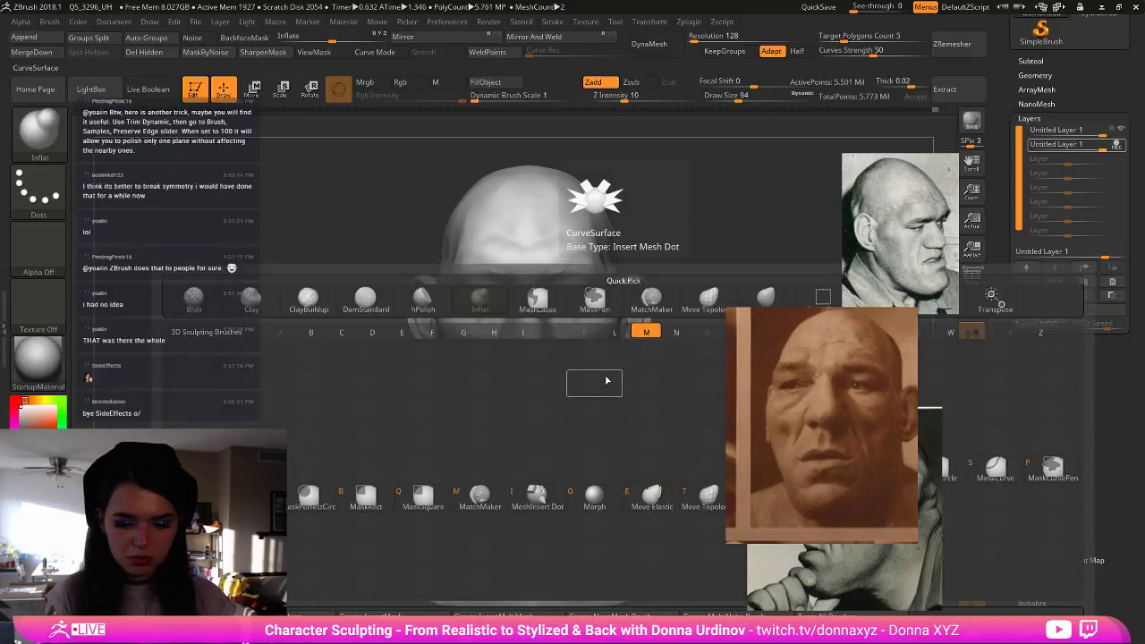
key(f)
drag(617, 338, 619, 338)
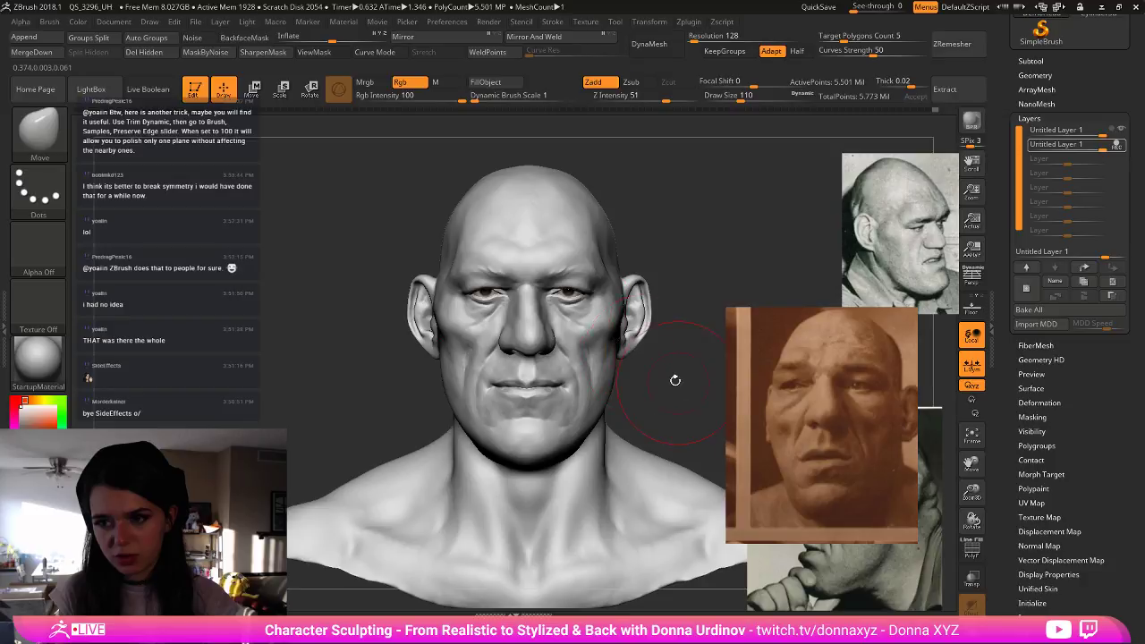
drag(672, 378, 694, 385)
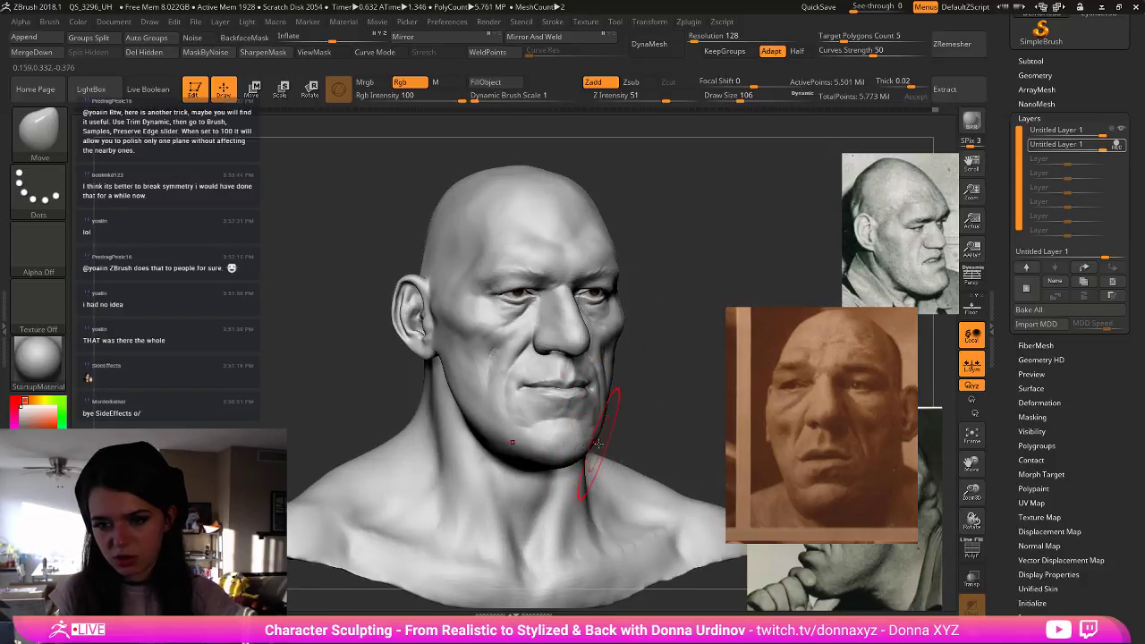
- Reduce the Move brush draw size to 74 and reshape the underside of the chin and jaw
key(bracketleft)
key(bracketleft)
key(bracketleft)
drag(521, 452, 527, 450)
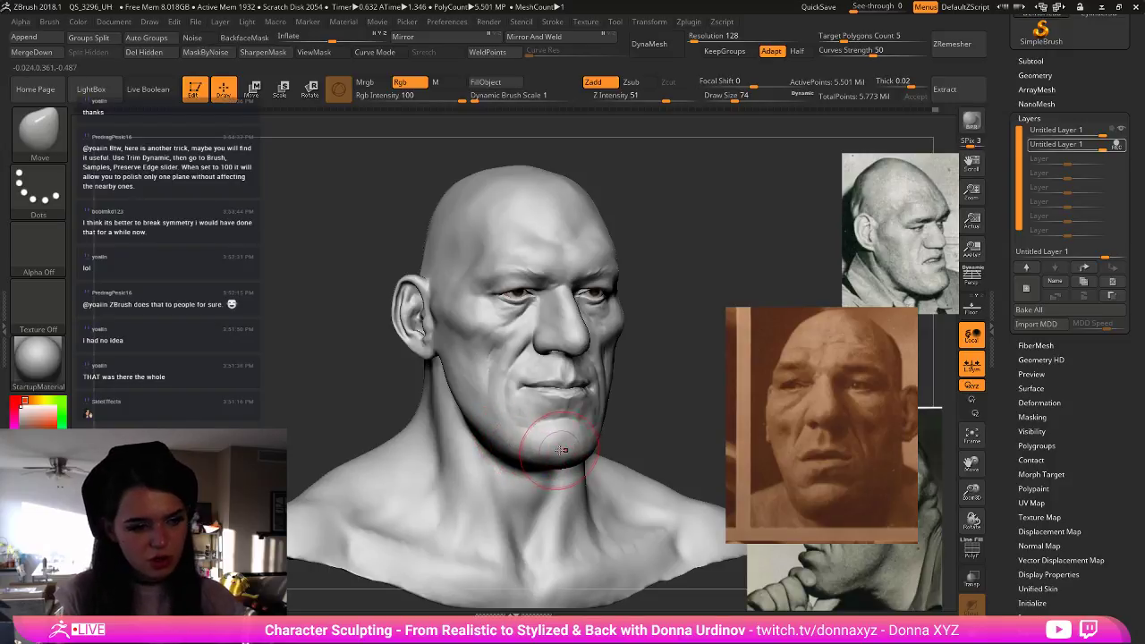
drag(671, 369, 663, 371)
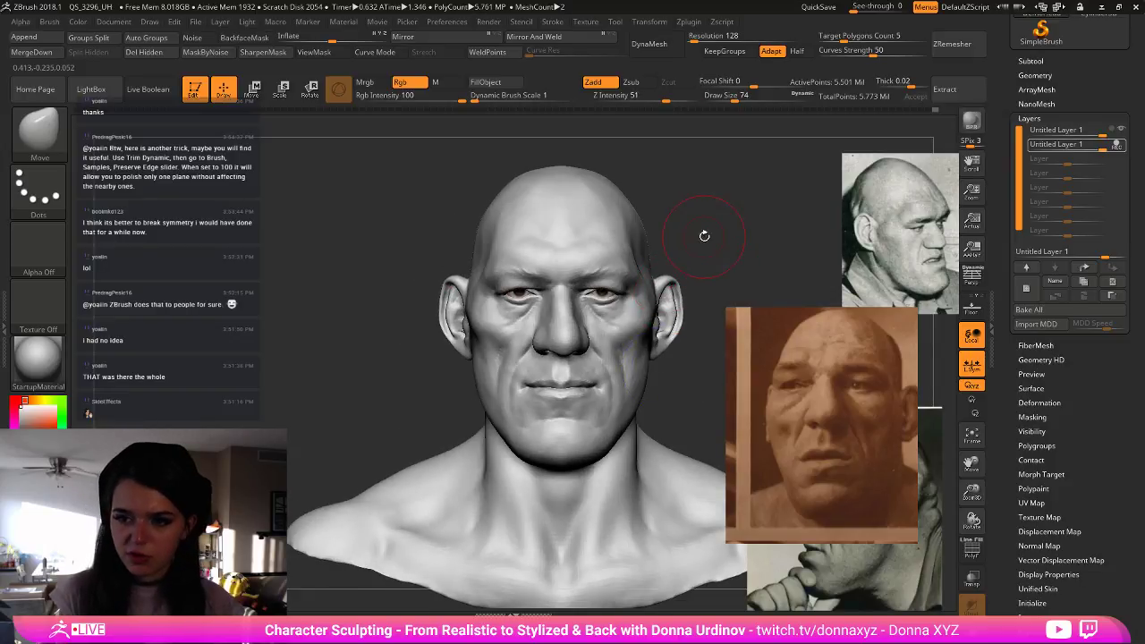
- Refine the nose and the area under the eye with the Move brush, reducing the draw size from 50 to 30
alt+drag(703, 228, 722, 240)
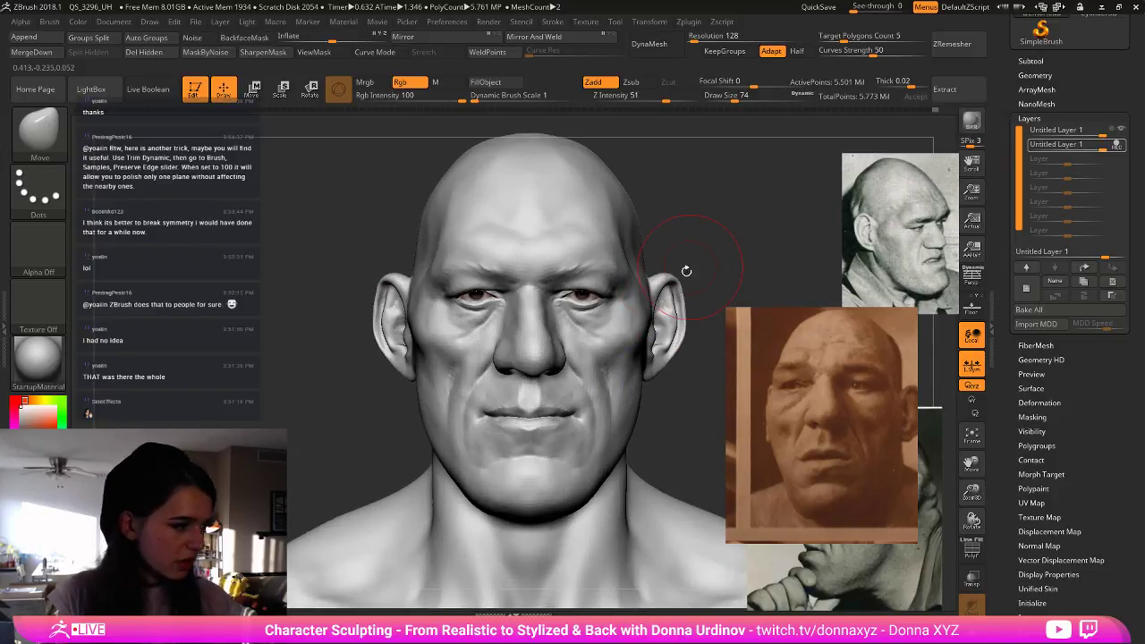
key(b)
key(m)
key(v)
key(bracketleft)
key(bracketleft)
key(bracketleft)
key(bracketleft)
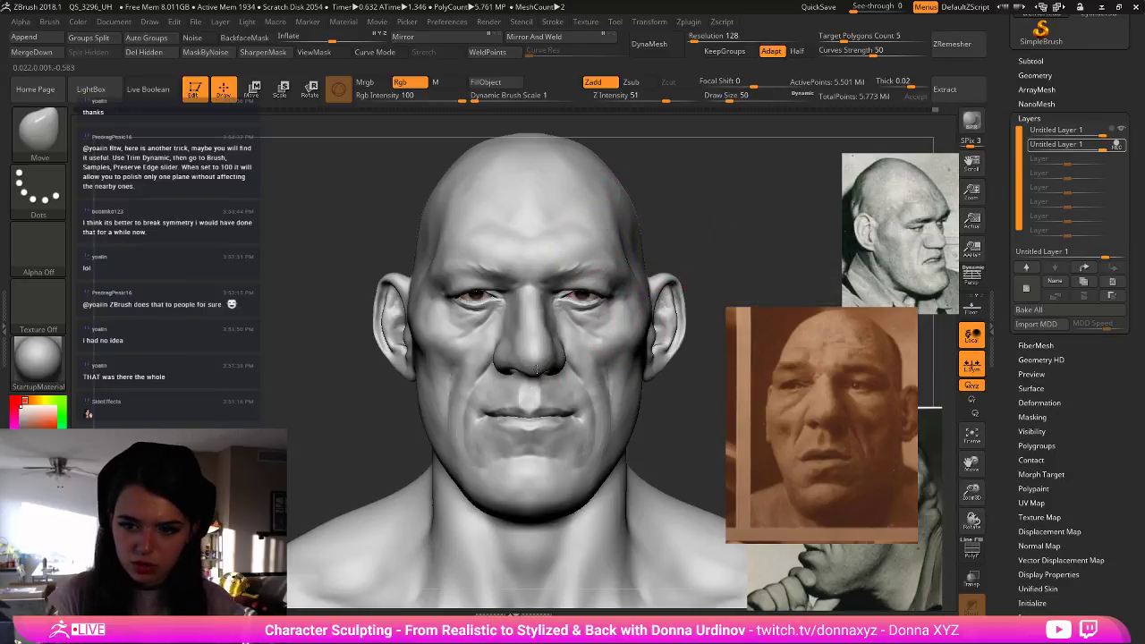
drag(737, 275, 541, 301)
key(ctrl)
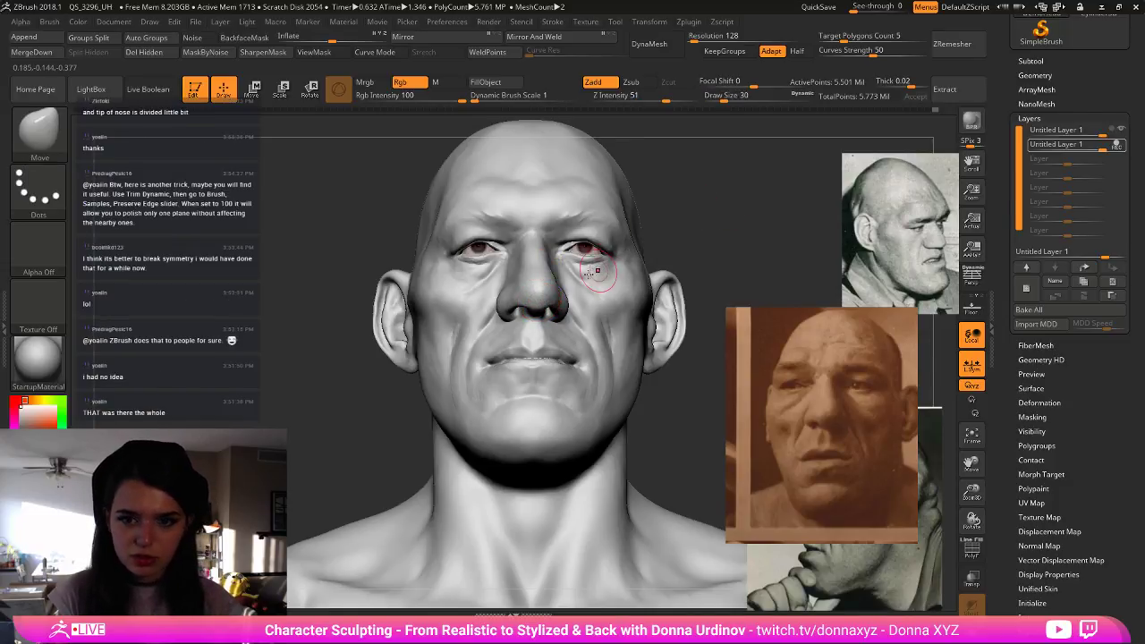
- Build up and smooth one side of the nose tip with the ClayBuildup brush at draw size 30
key(b)
key(c)
key(b)
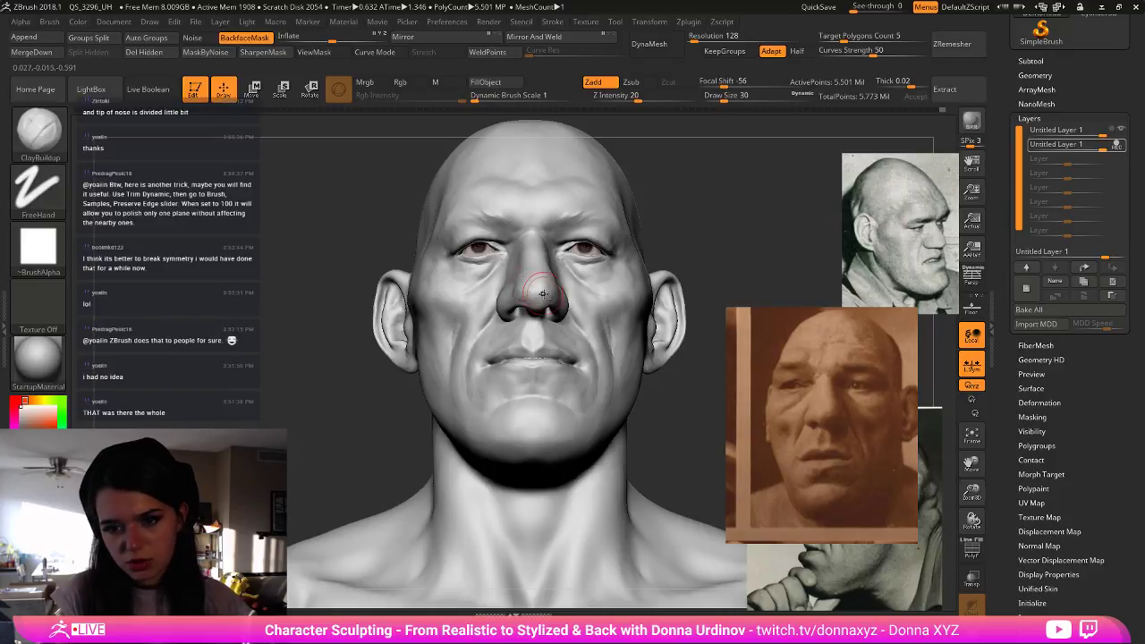
key(ctrl)
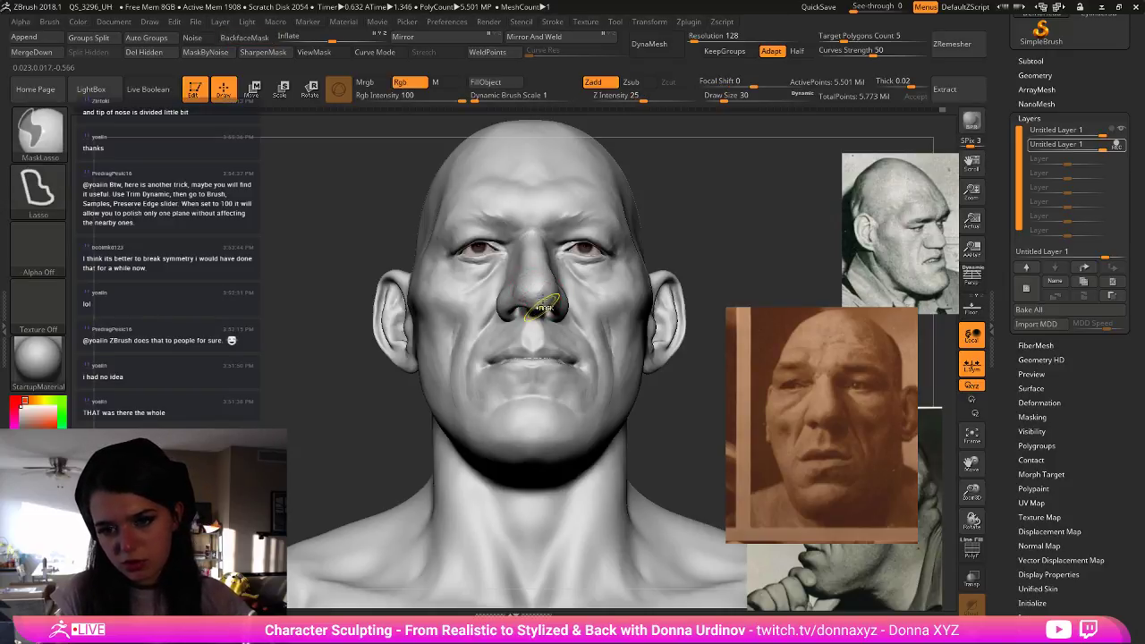
drag(572, 297, 541, 304)
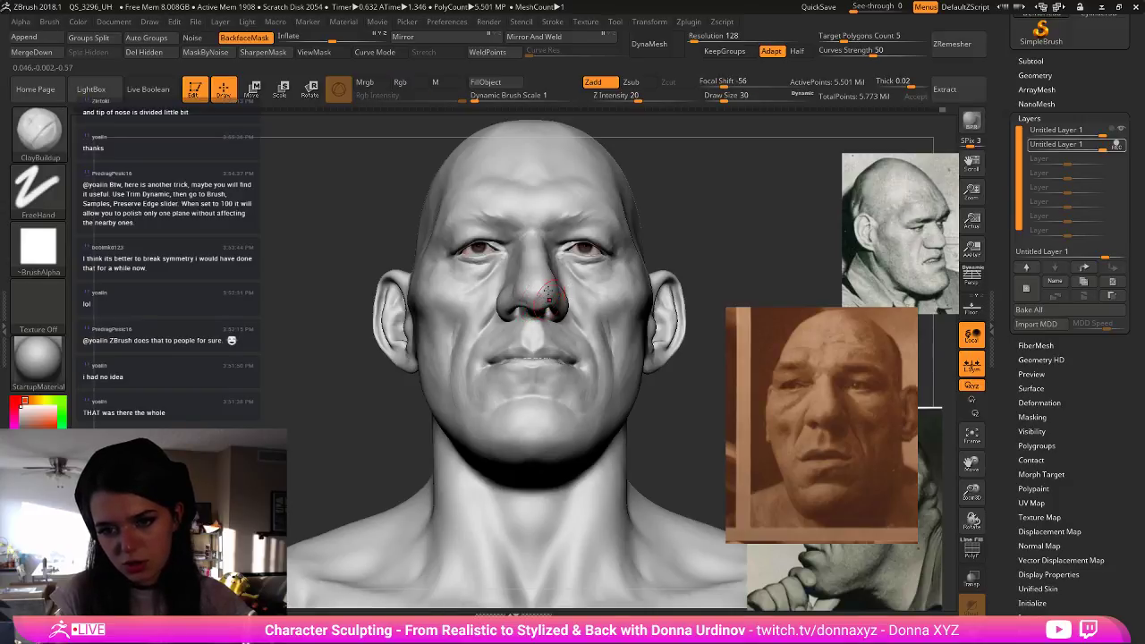
key(shift)
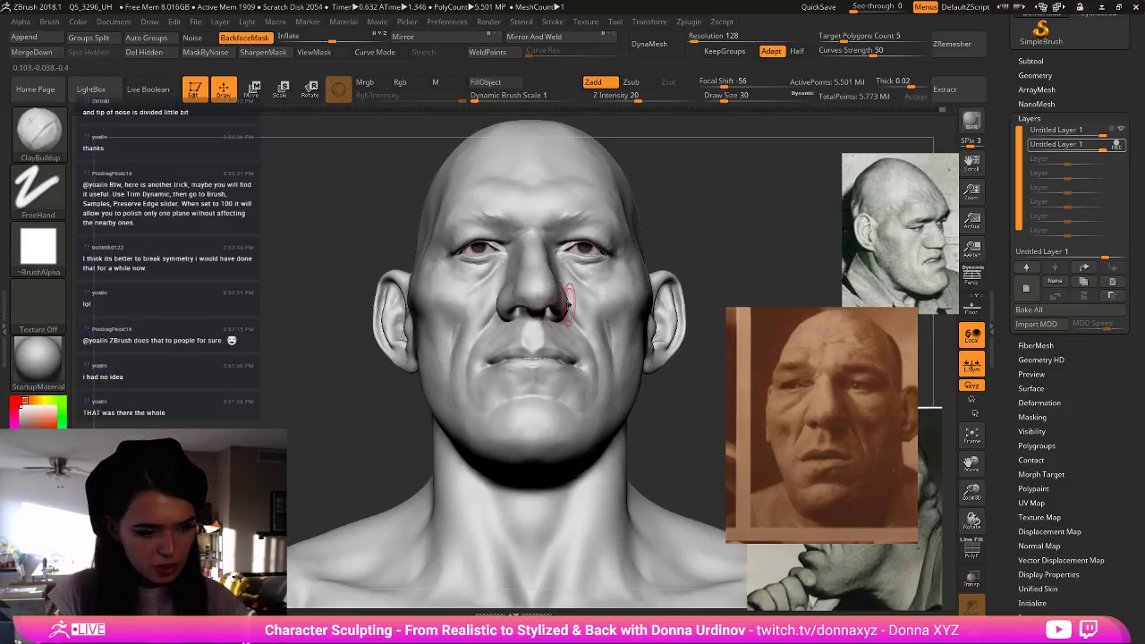
- Switch to the DamStandard brush at draw size 30 and refine the crease at the inner brow
drag(697, 237, 695, 233)
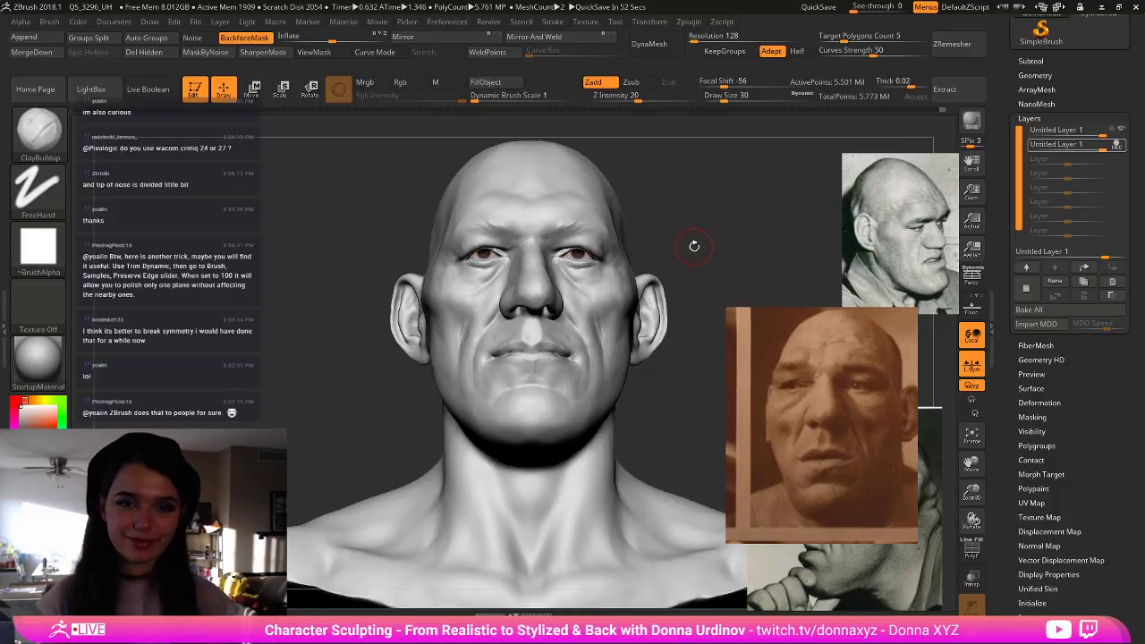
drag(749, 258, 680, 288)
key(f)
mouse_move(680, 341)
mouse_down()
mouse_move(690, 352)
mouse_move(682, 376)
mouse_up()
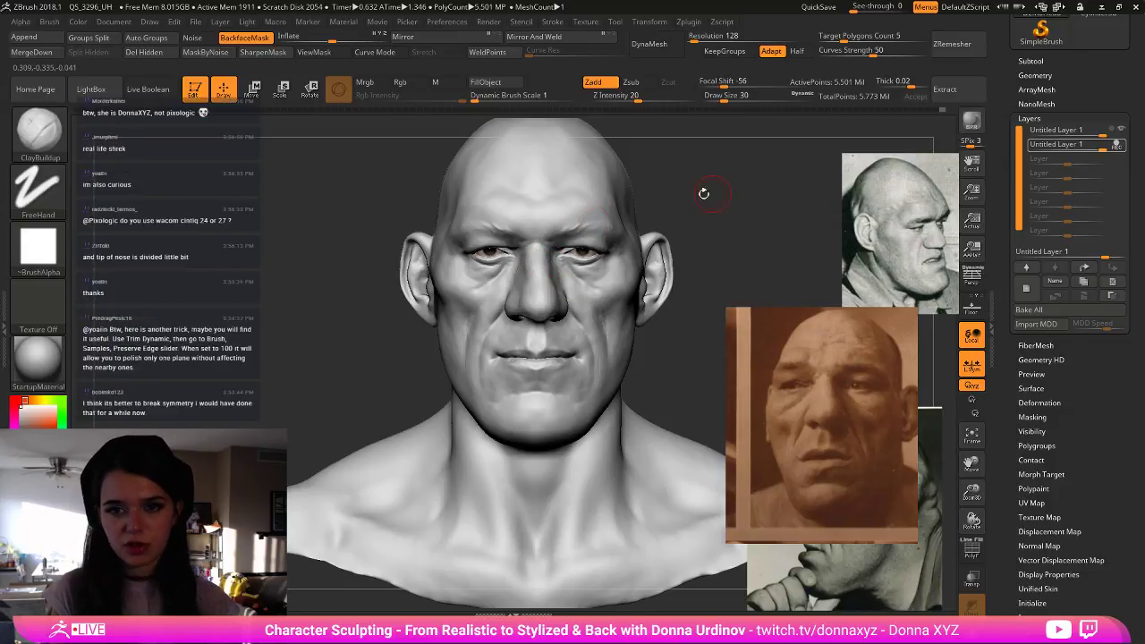
alt+drag(719, 196, 712, 235)
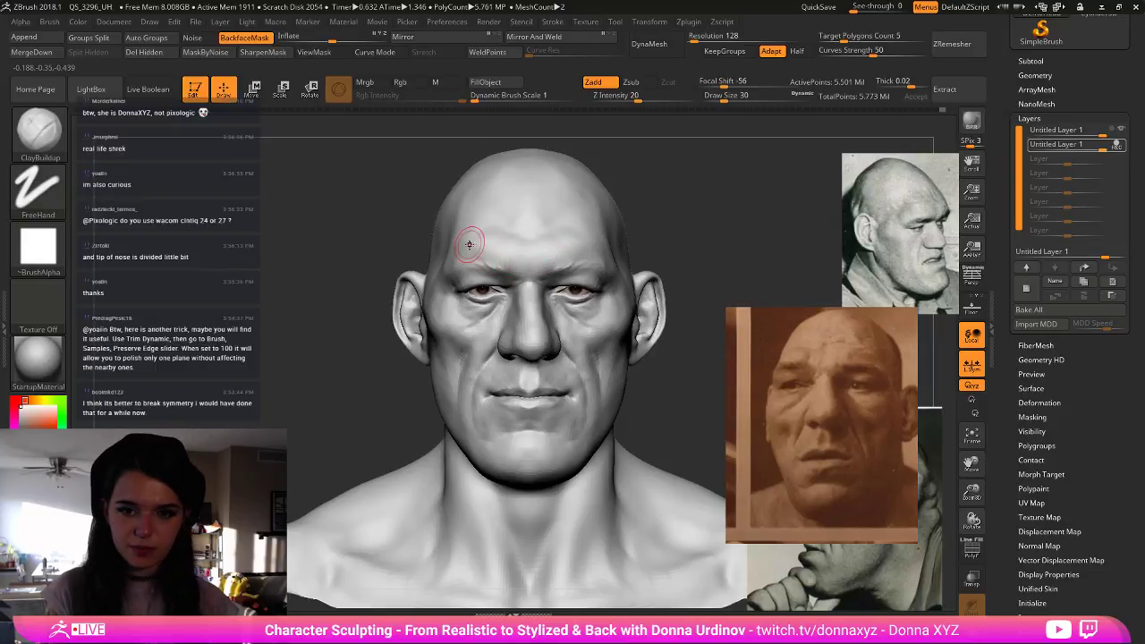
key(b)
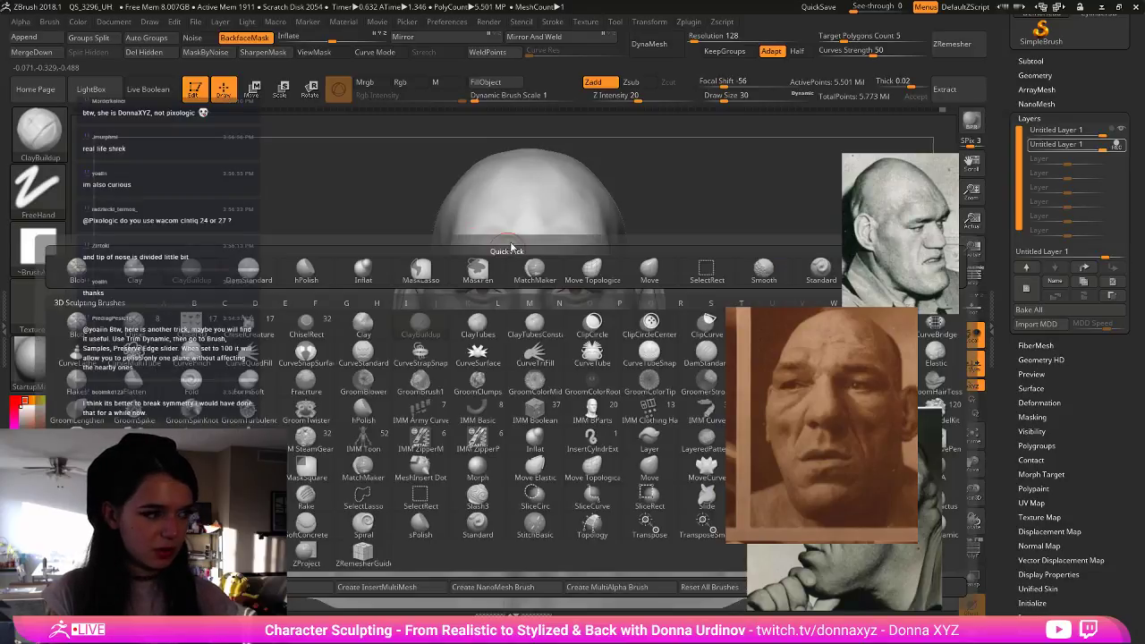
key(d)
key(s)
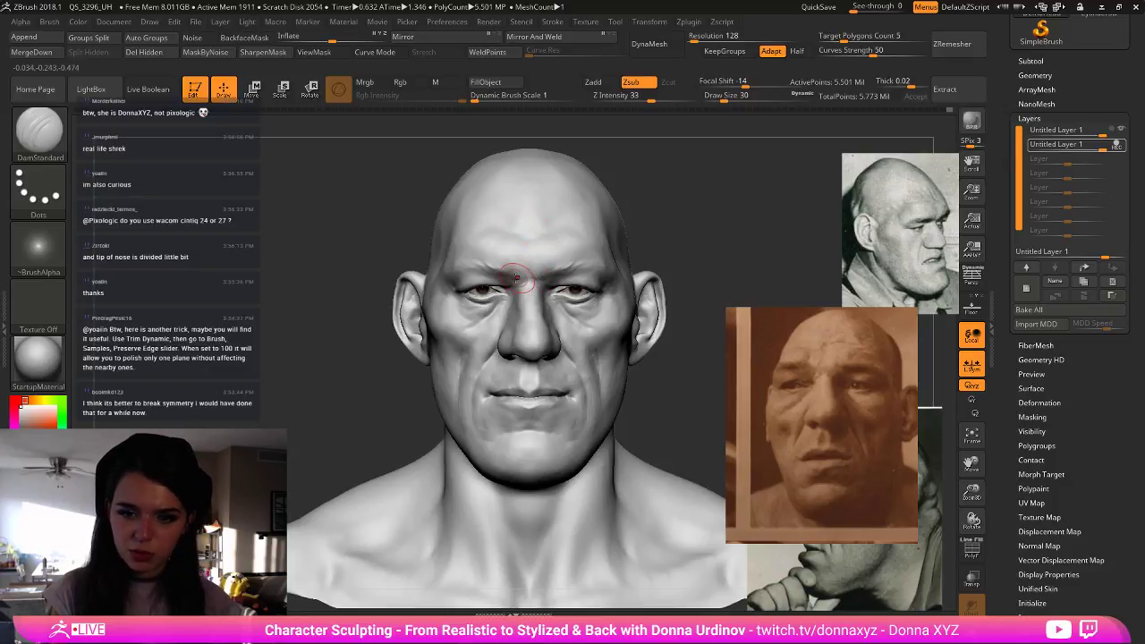
- Return to the ClayBuildup brush at draw size 30 and examine the face from below and from the front
key(b)
key(c)
key(b)
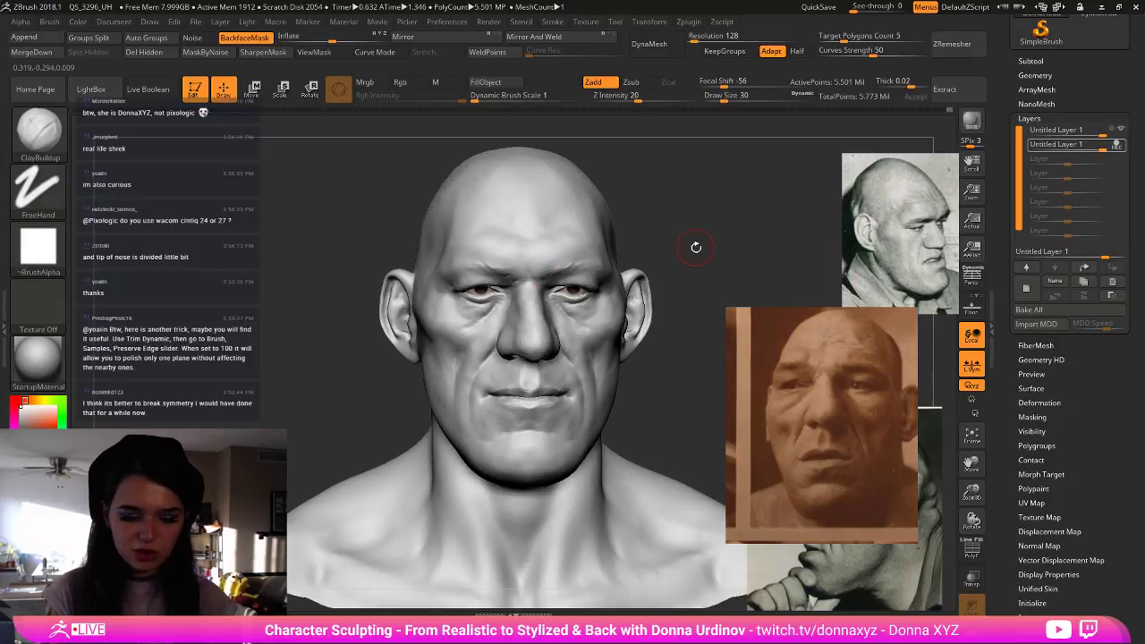
key(b)
key(c)
key(b)
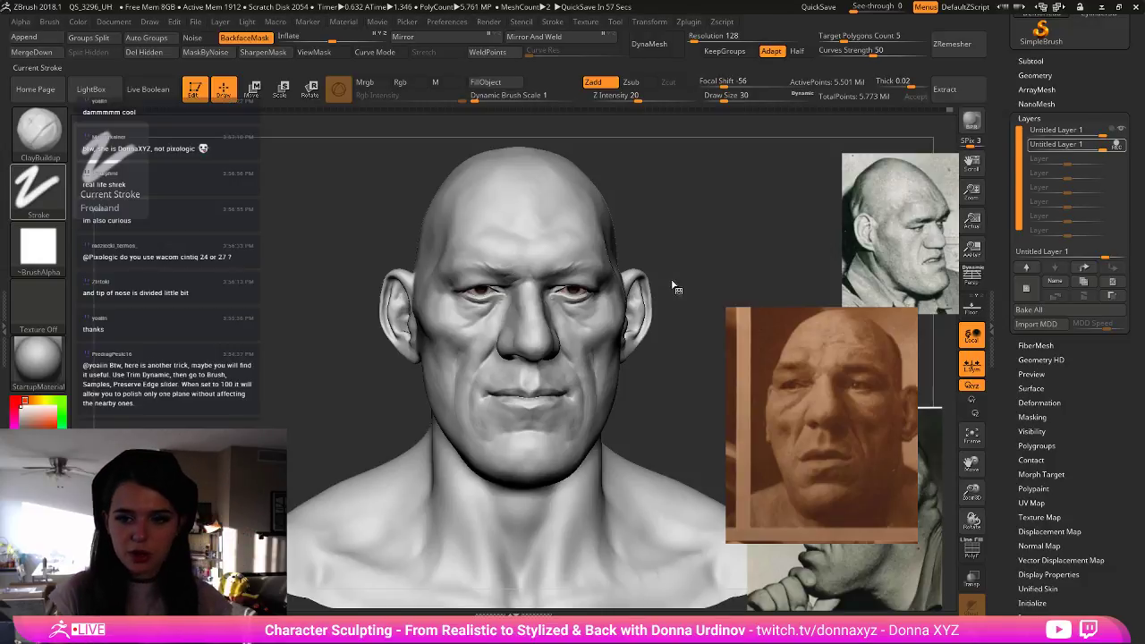
drag(738, 263, 733, 228)
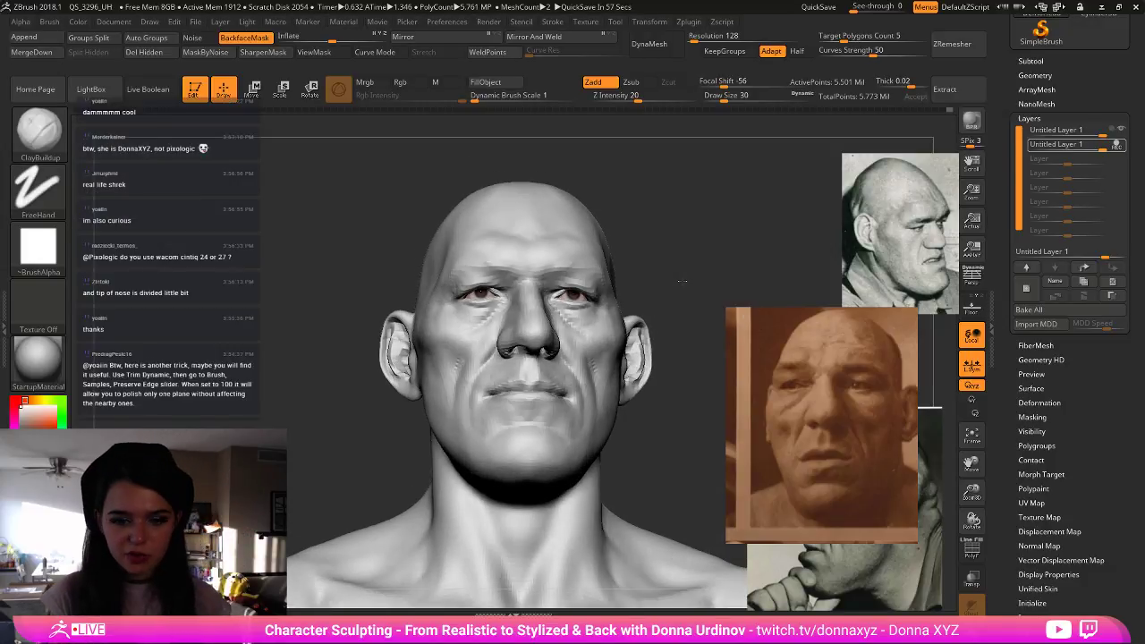
key(b)
key(c)
key(b)
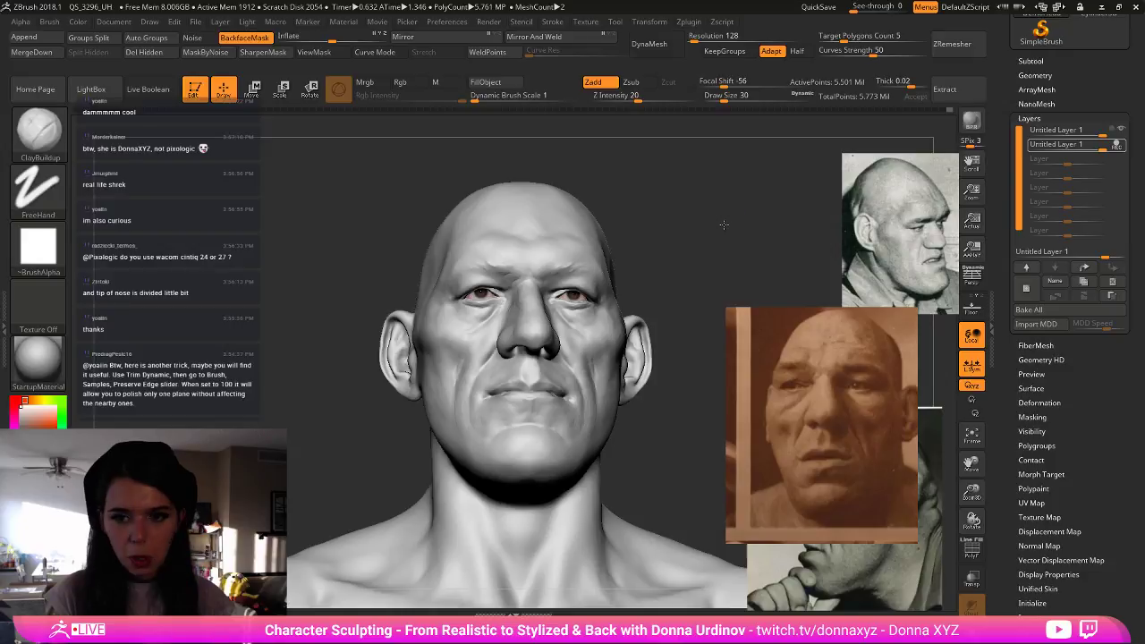
drag(723, 225, 724, 240)
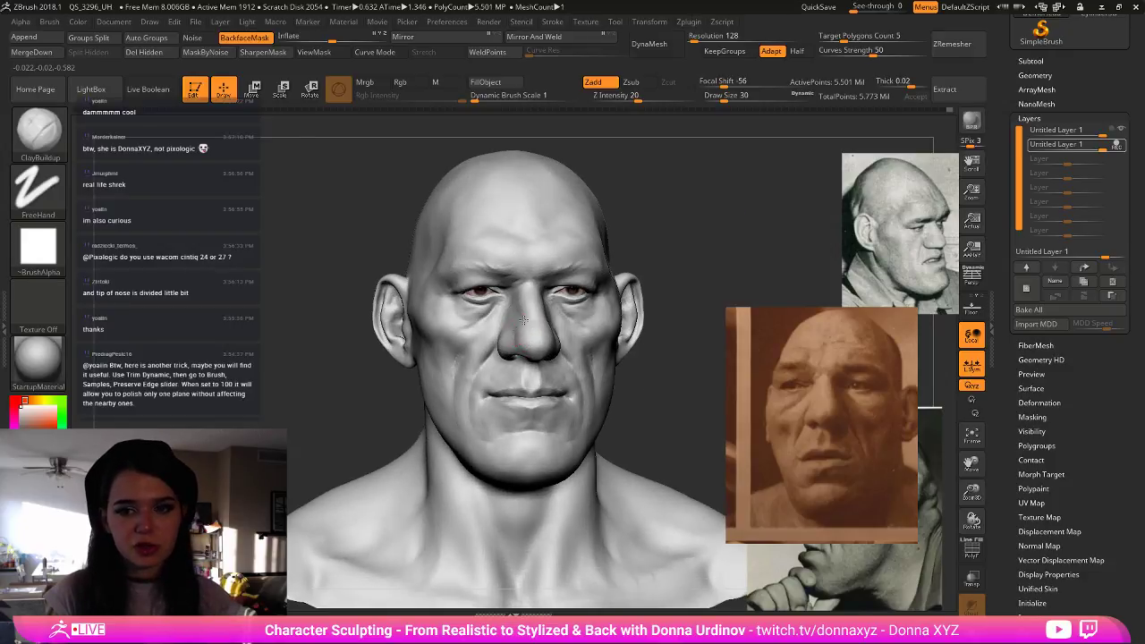
- Smooth the side and tip of the nose and the area between the brows at draw size 30
drag(712, 258, 564, 318)
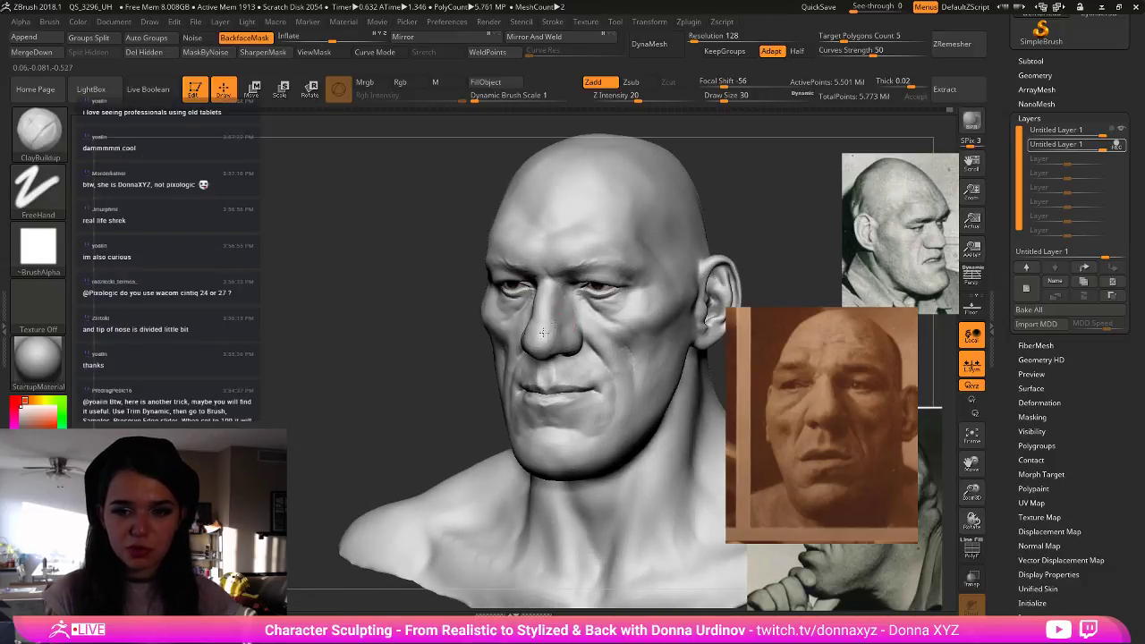
mouse_move(548, 332)
shift+mouse_down()
mouse_move(527, 331)
mouse_move(555, 345)
shift+mouse_up()
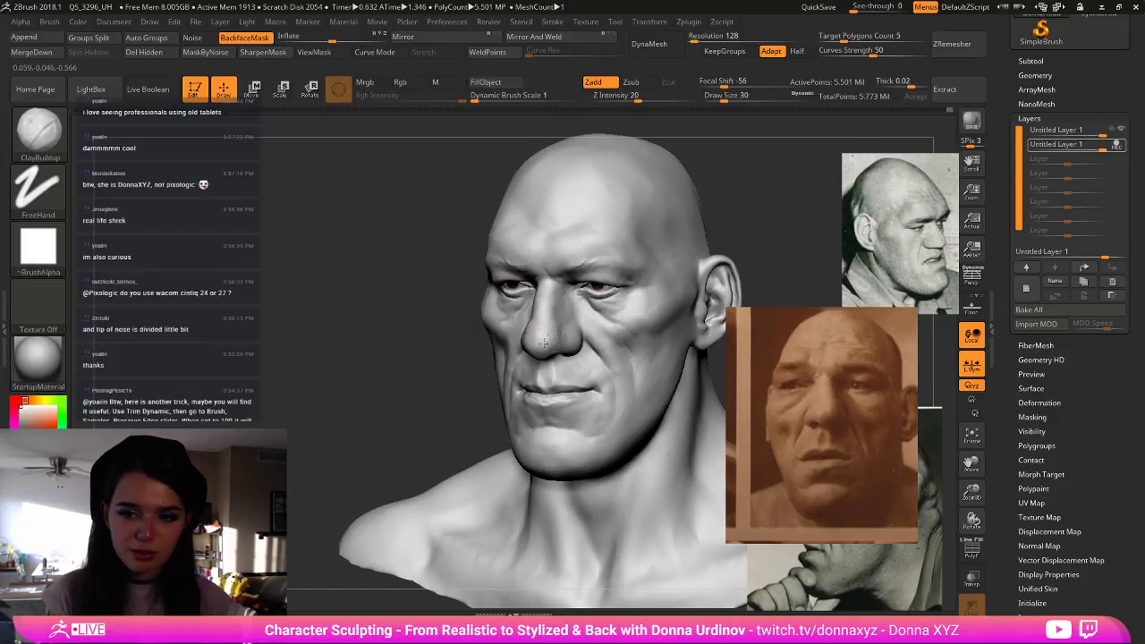
drag(415, 362, 493, 358)
shift+drag(534, 325, 525, 341)
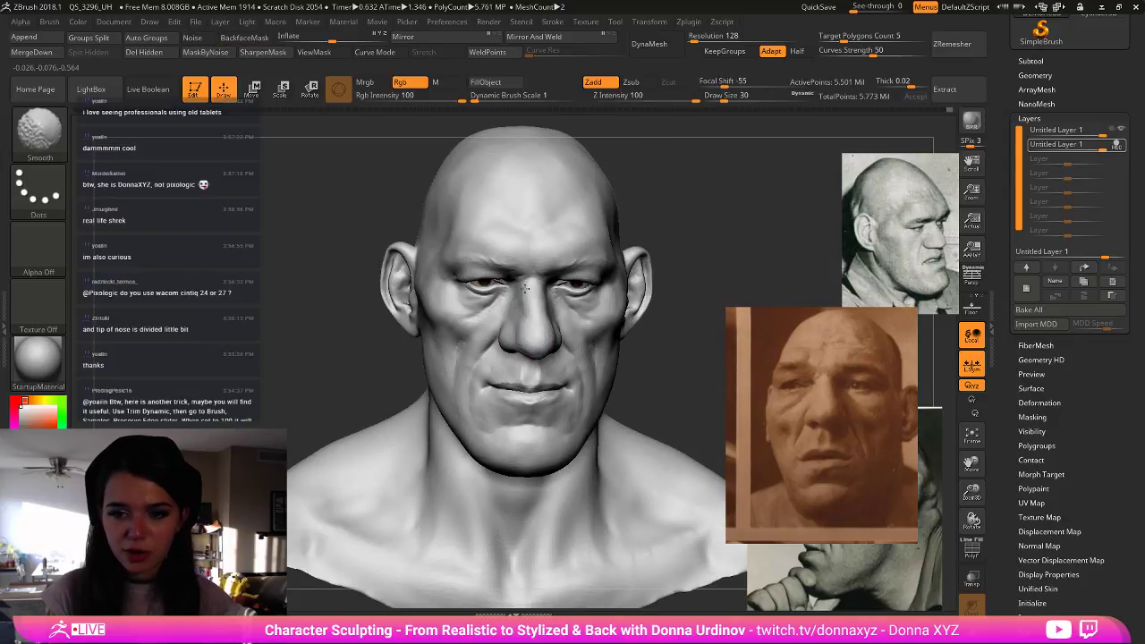
shift+drag(506, 257, 533, 261)
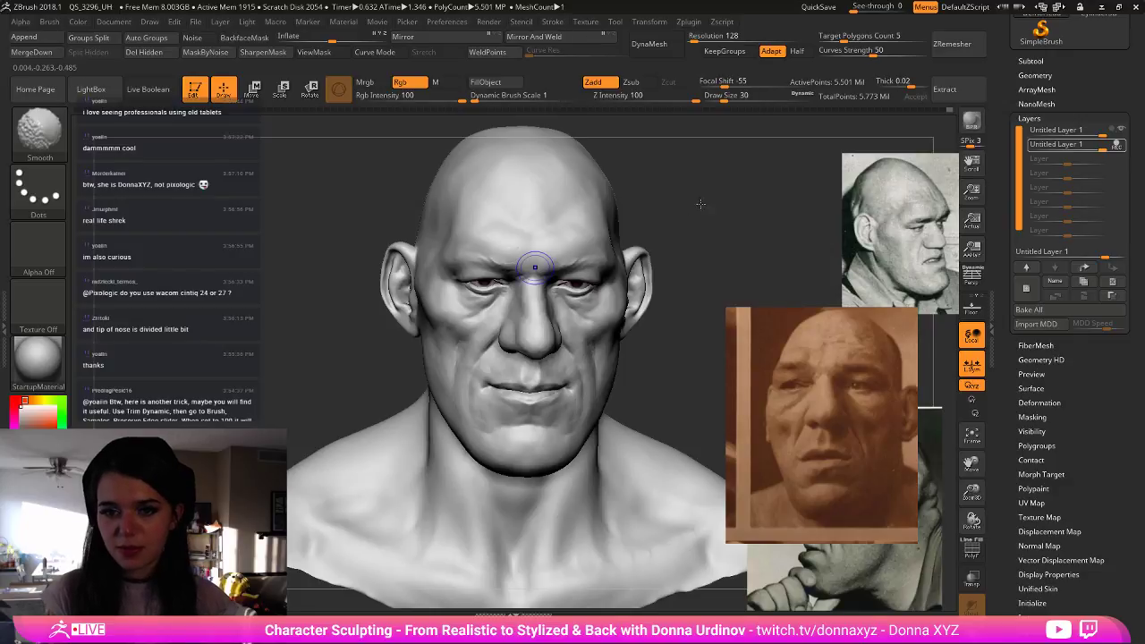
- Enlarge the ClayBuildup draw size to 66 and lower the bust to subdivision level 2
mouse_move(696, 188)
shift+mouse_down()
mouse_move(697, 237)
mouse_move(718, 273)
mouse_move(703, 281)
mouse_move(698, 260)
shift+mouse_up()
key(])
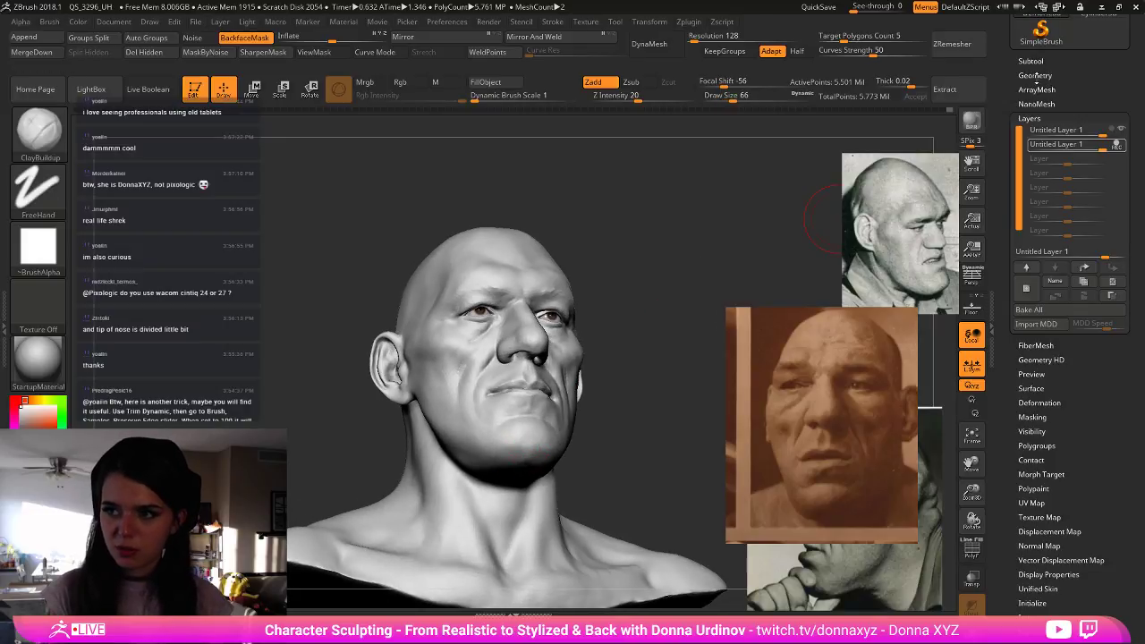
click(1034, 76)
click(1034, 78)
click(1035, 76)
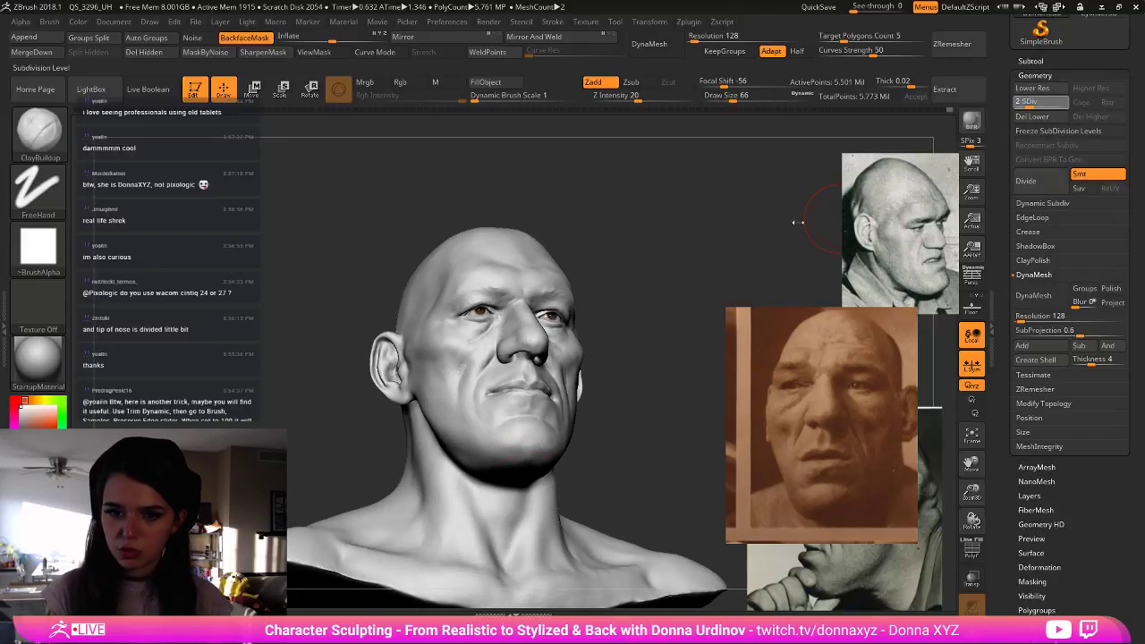
- Build up the underside of the jaw and the jawline with the ClayBuildup brush at draw size 70, smoothing the result
drag(684, 277, 682, 237)
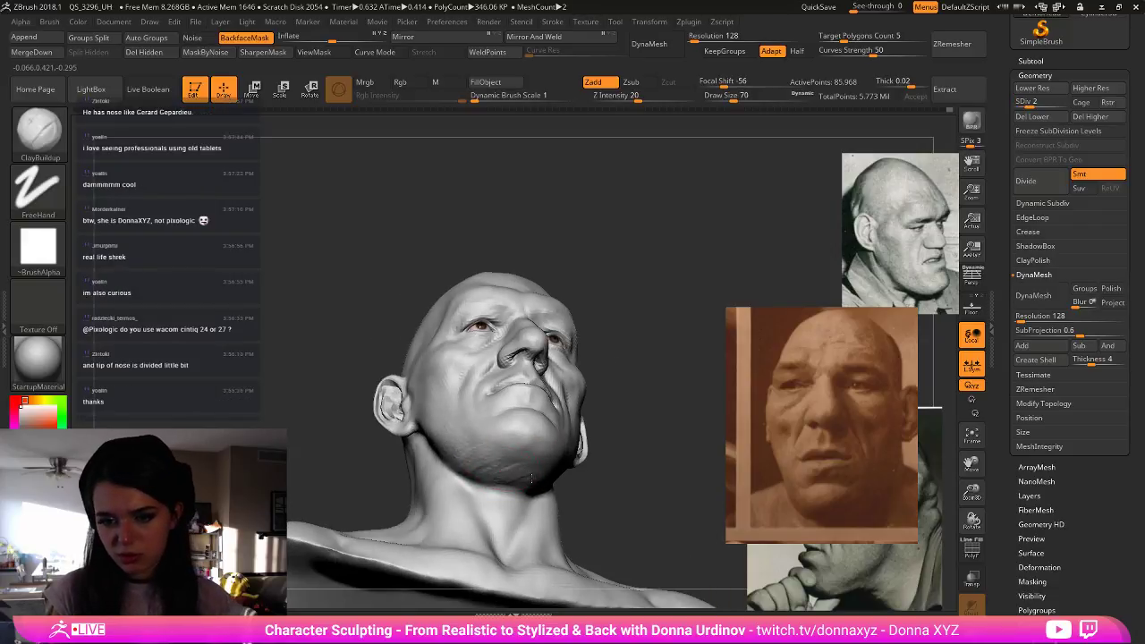
right_drag(510, 478, 536, 463)
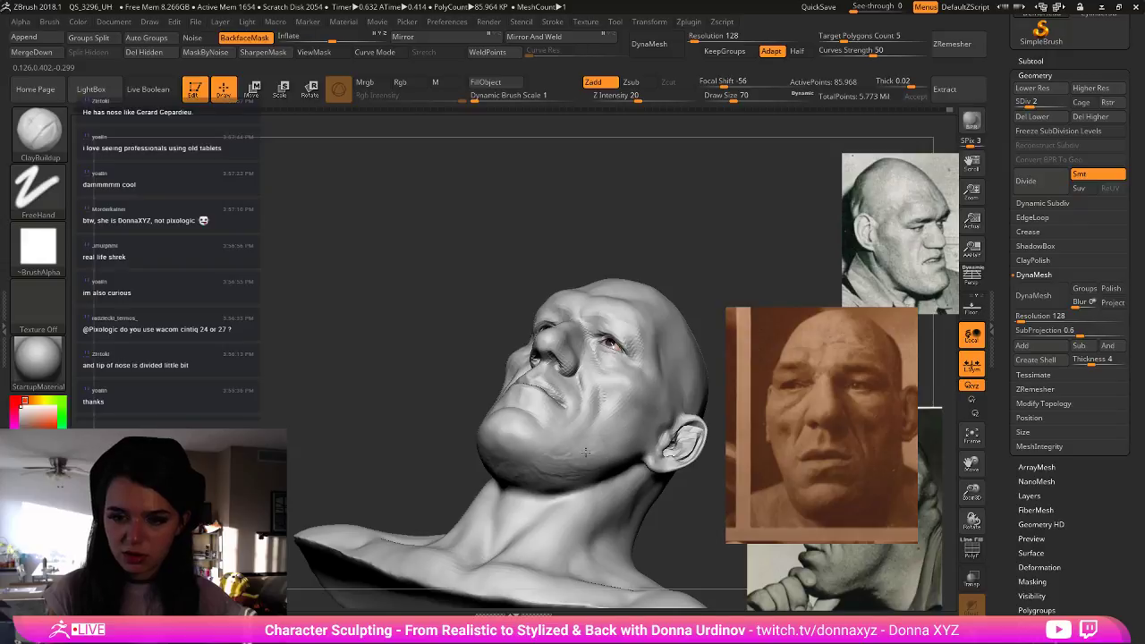
right_drag(416, 395, 486, 441)
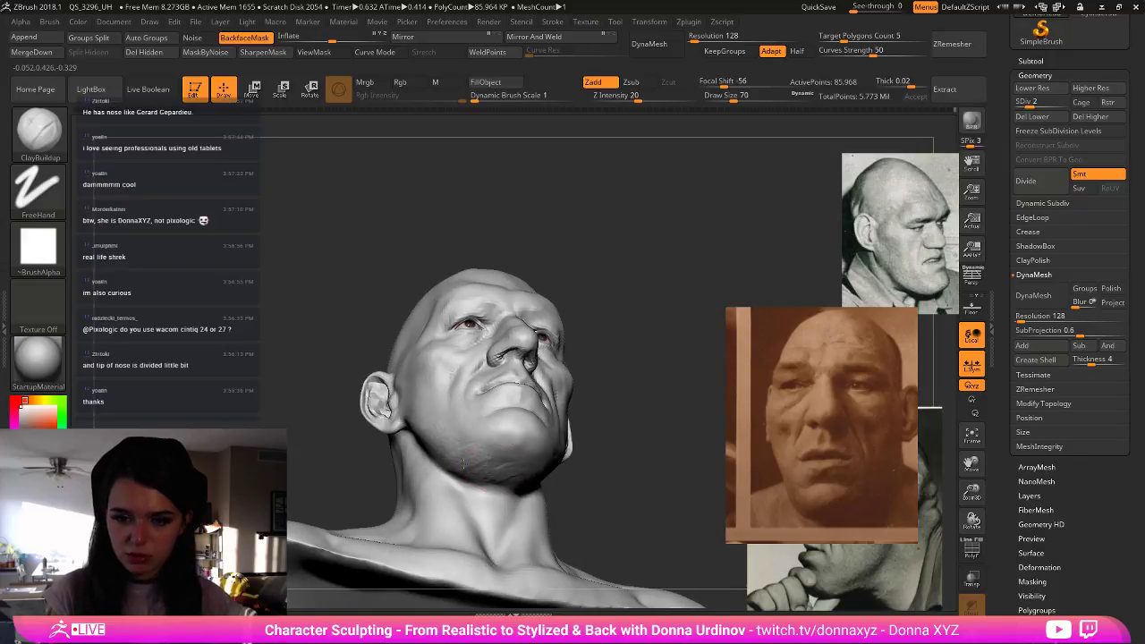
right_drag(613, 501, 553, 414)
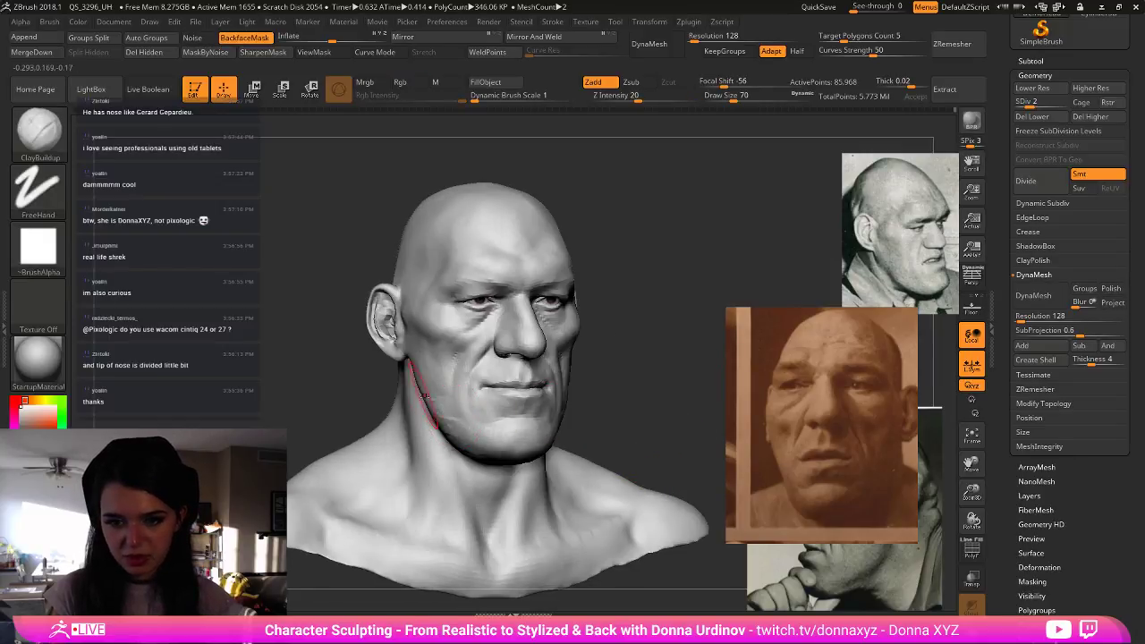
drag(430, 402, 456, 436)
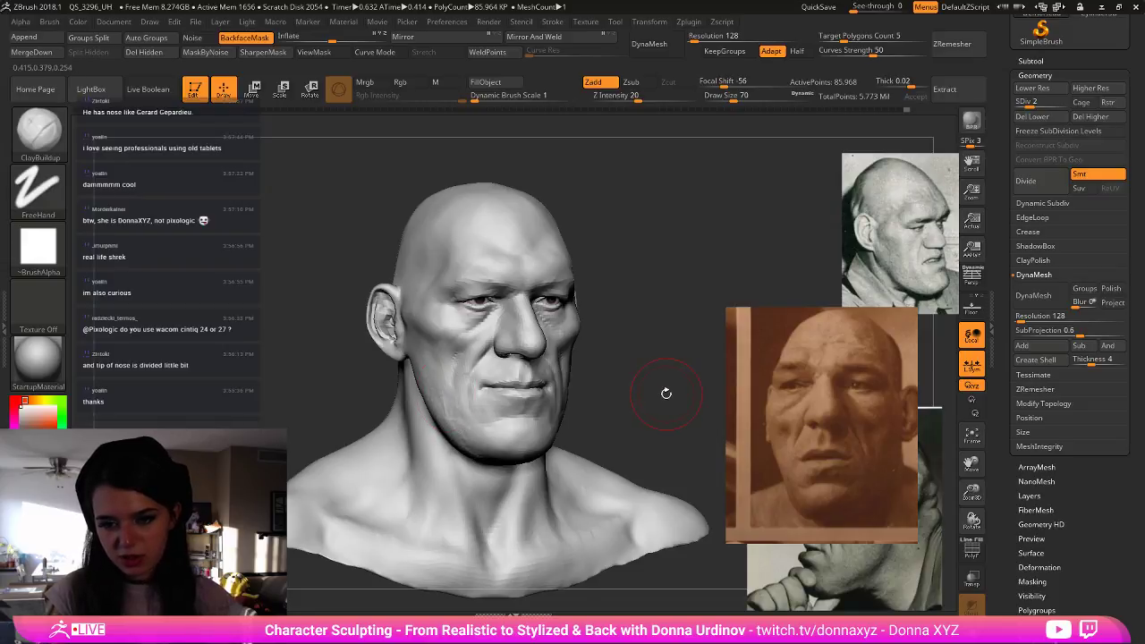
right_drag(664, 391, 582, 422)
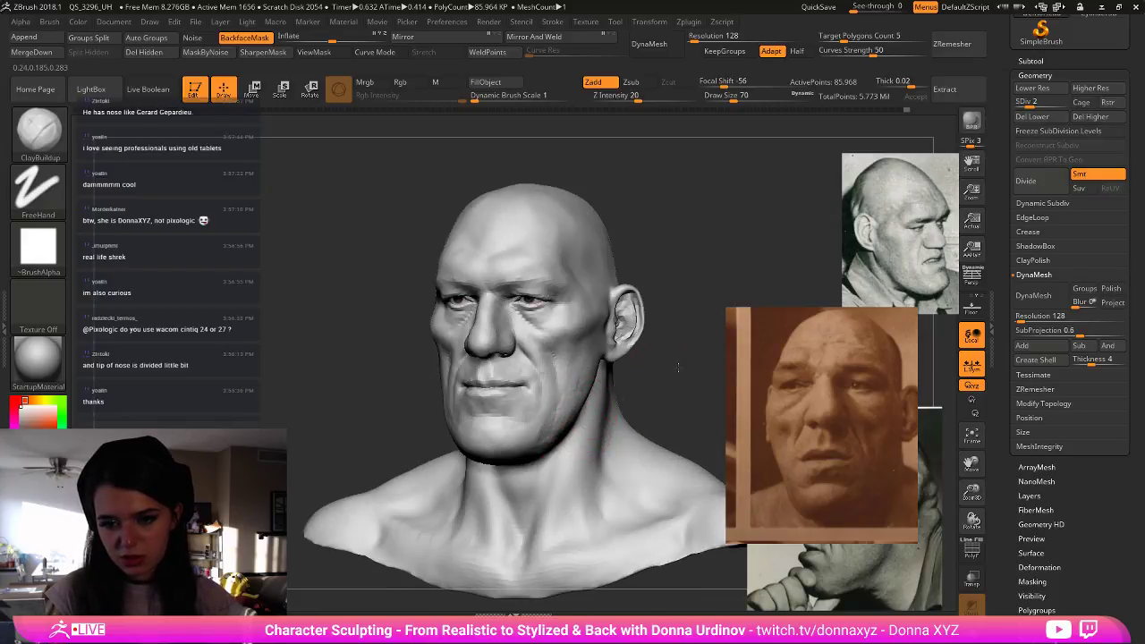
right_drag(549, 456, 451, 415)
shift+drag(451, 412, 467, 464)
shift+right_drag(577, 422, 623, 384)
- Move the sepia reference photo beside the upper portrait and adjust the jaw and mouth with the Move brush, reducing the draw size to 54
drag(780, 392, 775, 242)
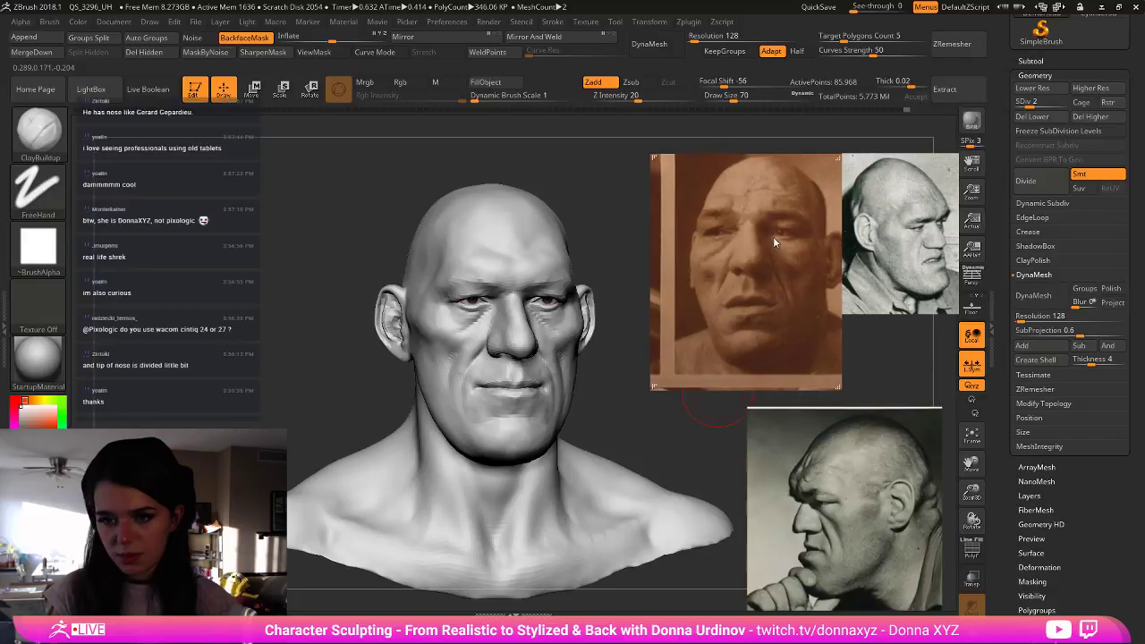
right_drag(633, 403, 643, 405)
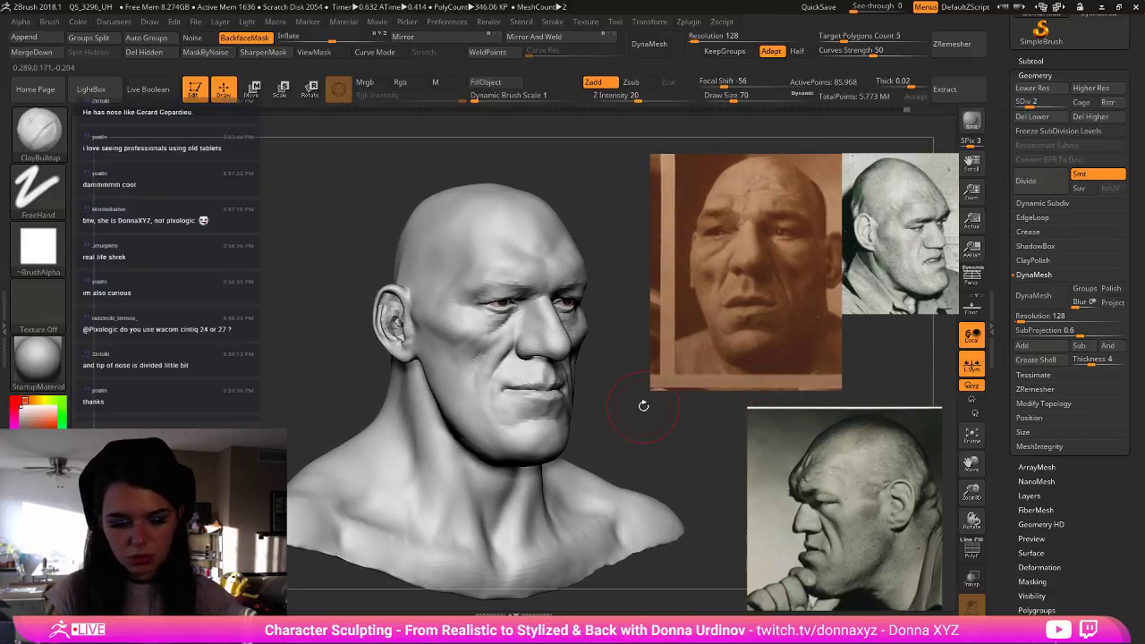
key(b)
key(m)
key(v)
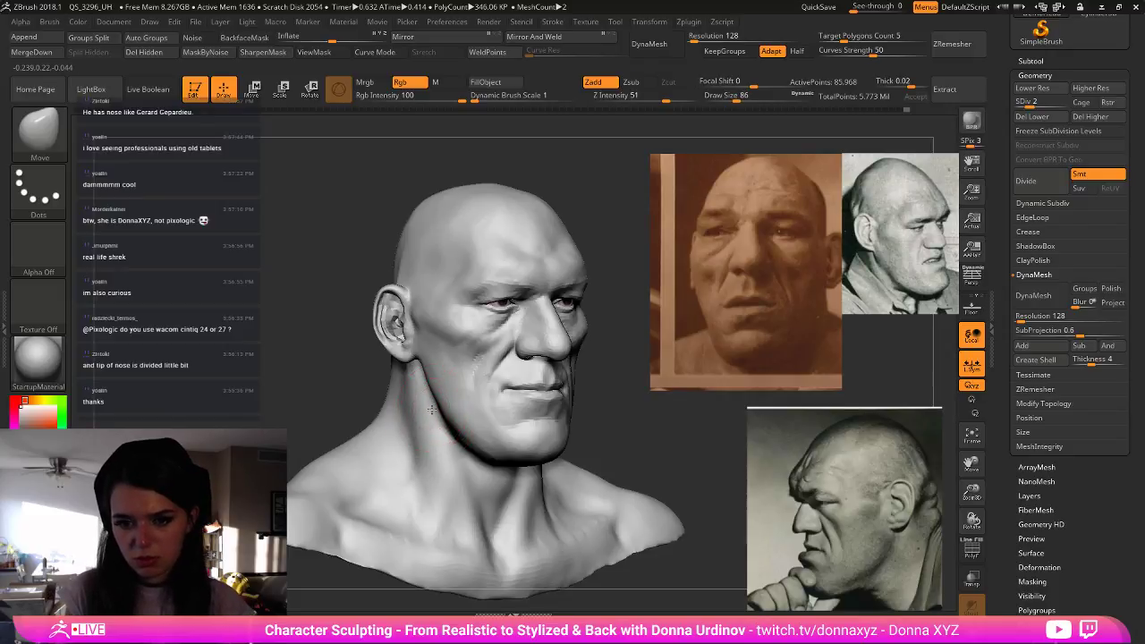
key(])
key(bracketleft)
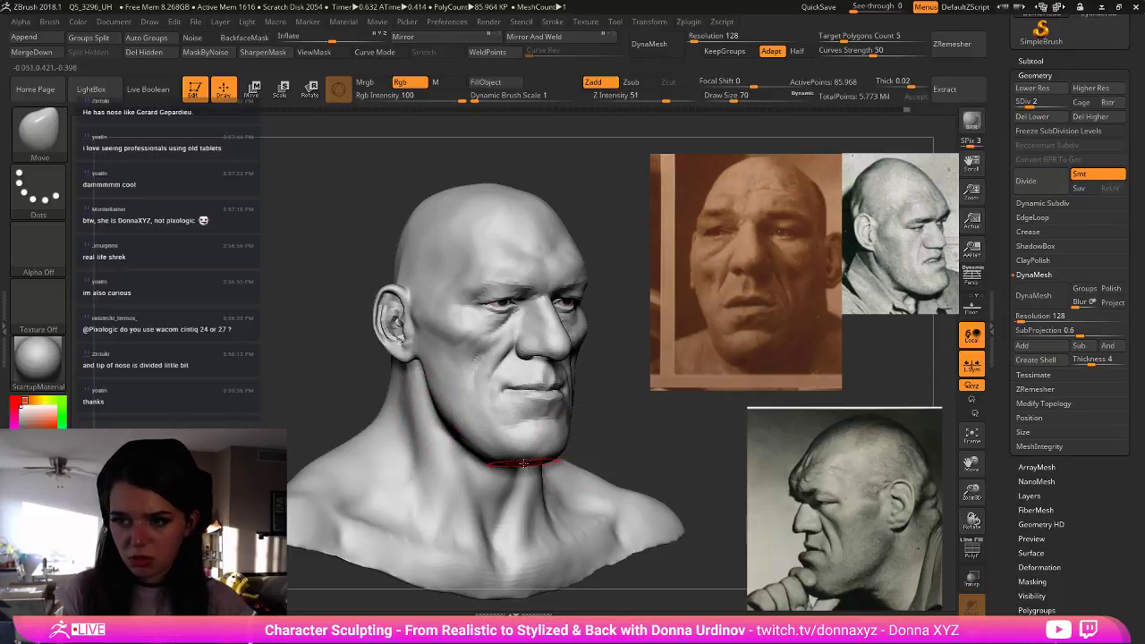
key(bracketleft)
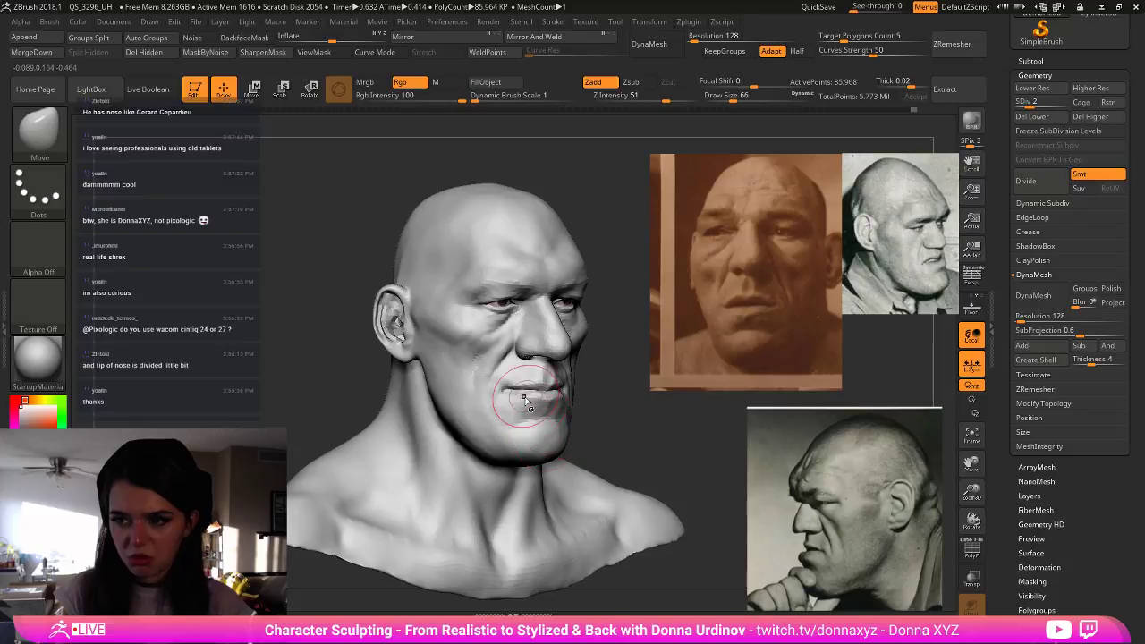
key(bracketleft)
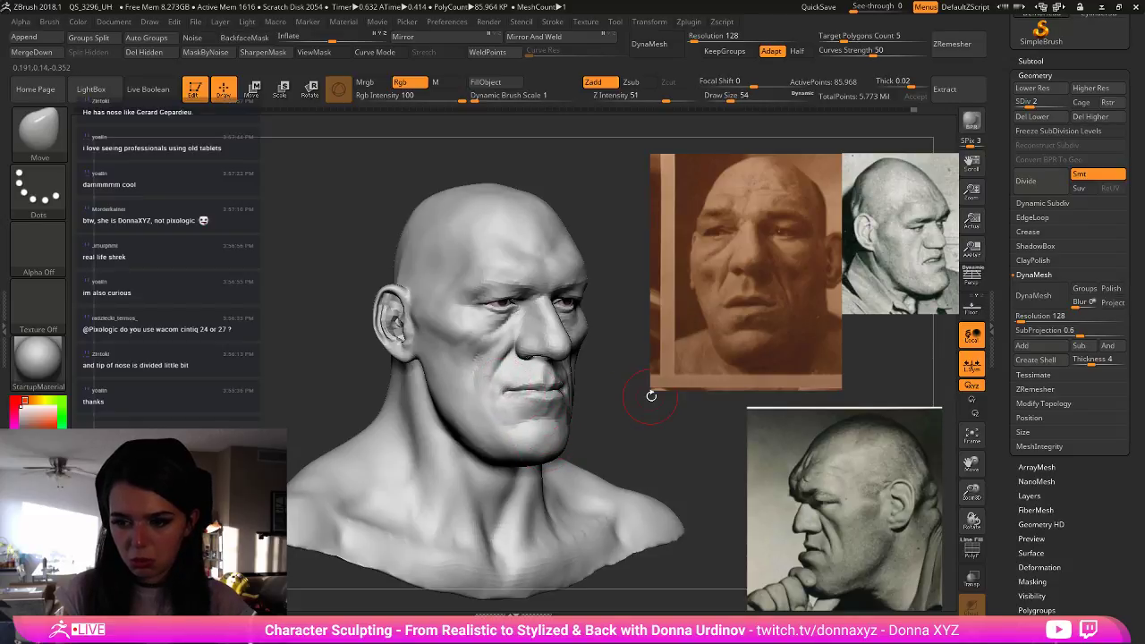
- Reshape the lips and mouth corners with the Move brush at draw size 54, working from below and from the front
drag(651, 394, 503, 392)
key(bracketright)
drag(612, 406, 601, 277)
key(bracketleft)
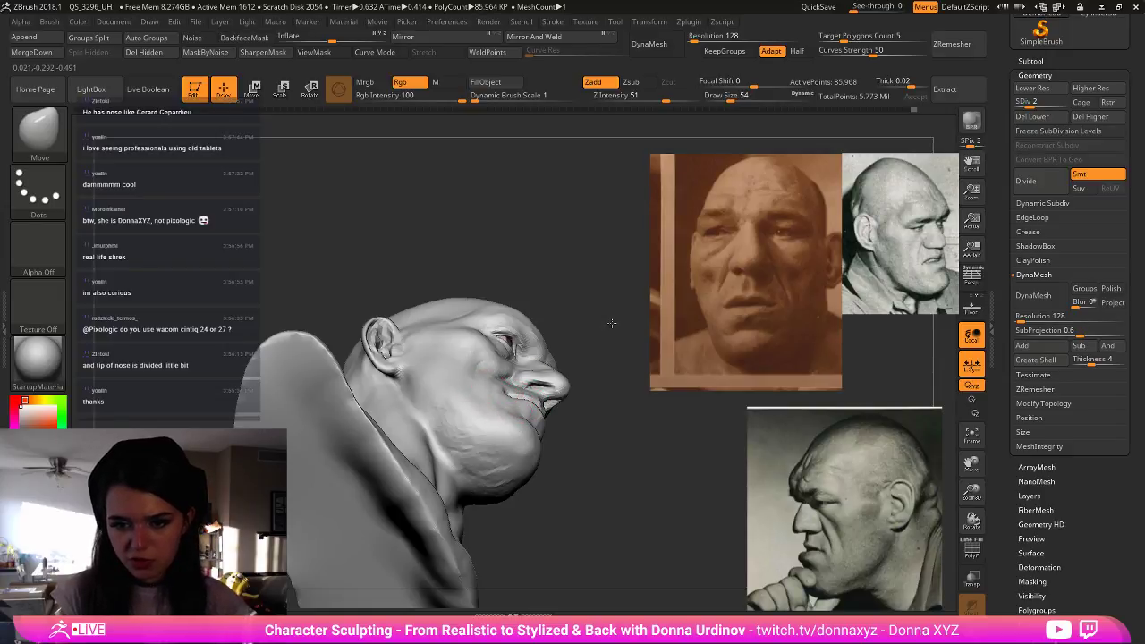
drag(611, 322, 510, 382)
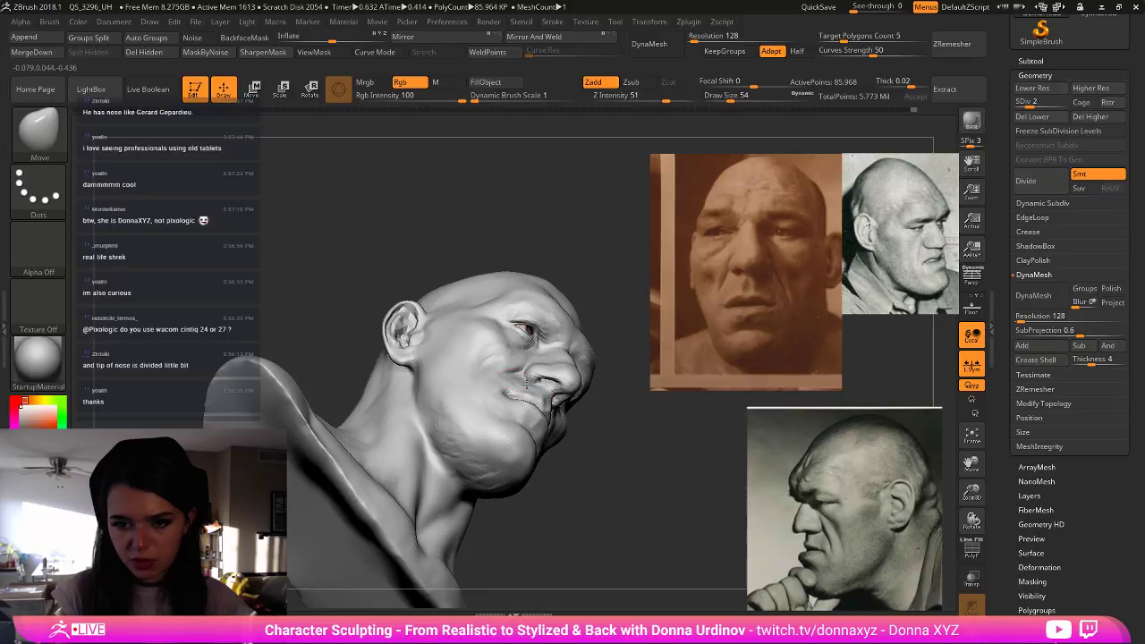
mouse_move(634, 293)
mouse_down()
mouse_move(627, 431)
mouse_move(583, 396)
mouse_up()
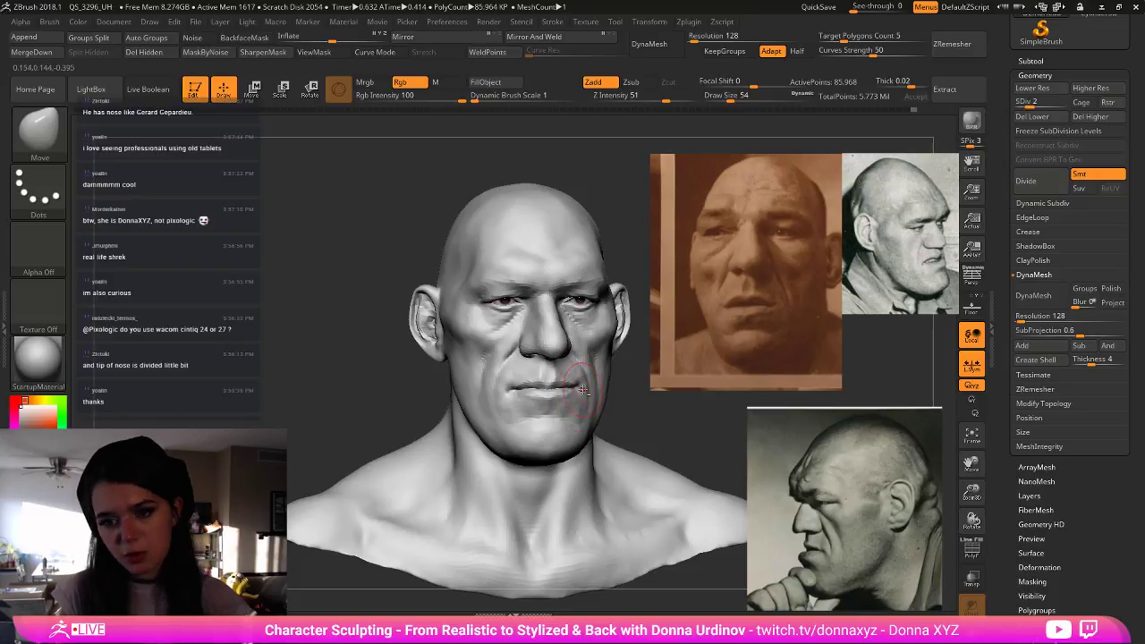
drag(655, 406, 555, 407)
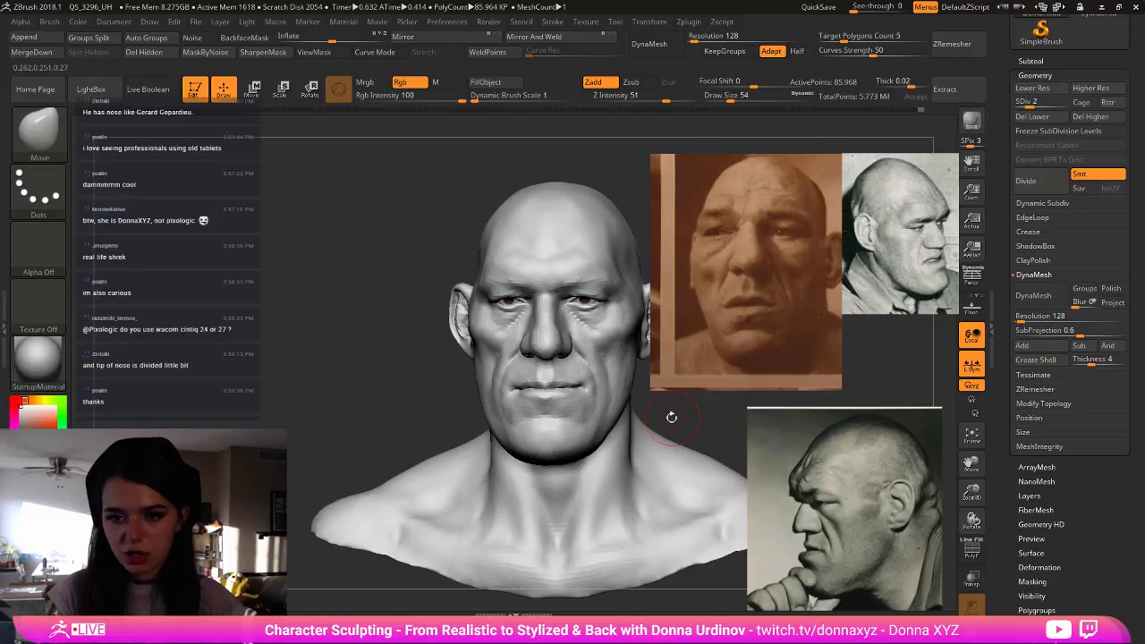
- Adjust the lower cheek and jawline with the Move brush, enlarging the draw size to 86
drag(670, 411, 583, 408)
key(bracketright)
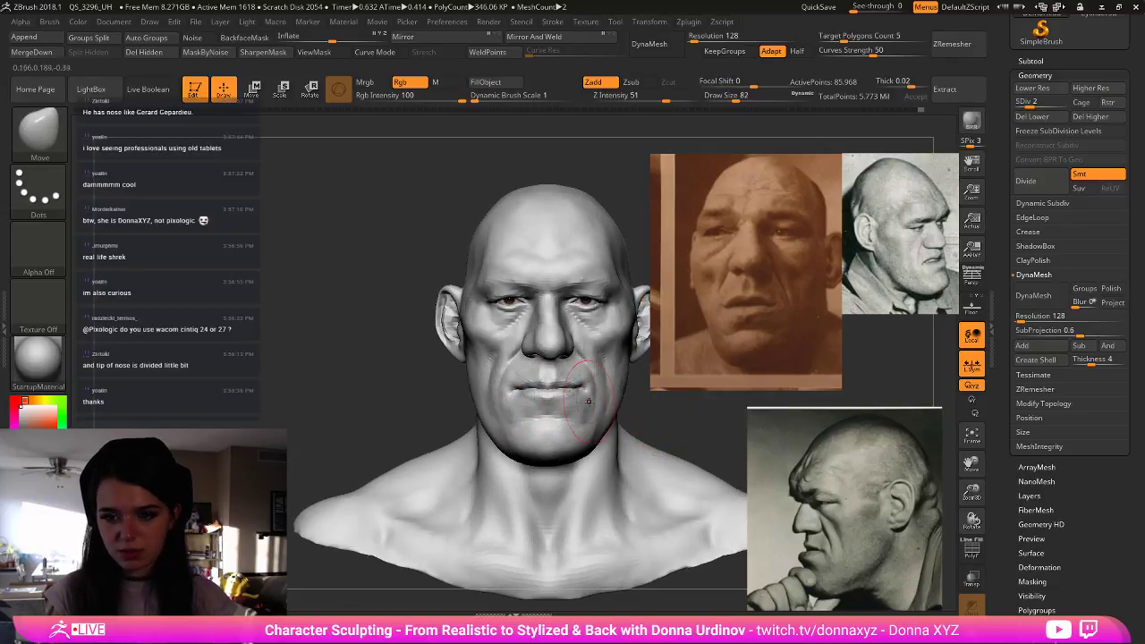
drag(658, 420, 616, 423)
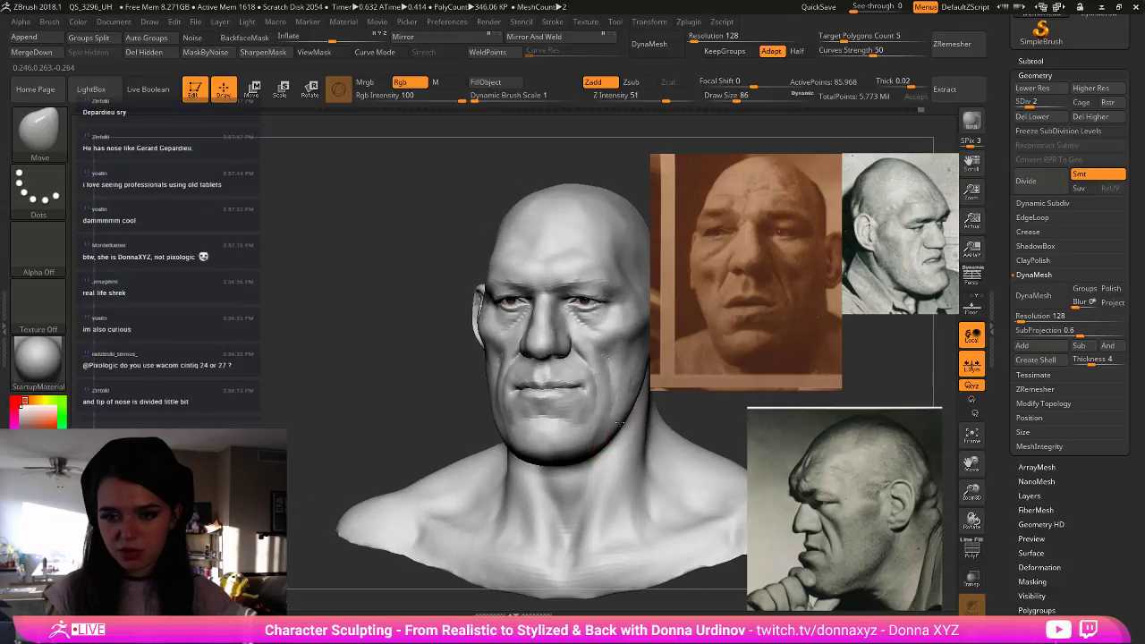
mouse_move(697, 423)
shift+mouse_down()
mouse_move(712, 426)
mouse_move(501, 452)
mouse_move(460, 441)
shift+mouse_up()
mouse_move(646, 365)
mouse_down()
mouse_move(629, 364)
mouse_move(624, 379)
mouse_move(651, 396)
mouse_up()
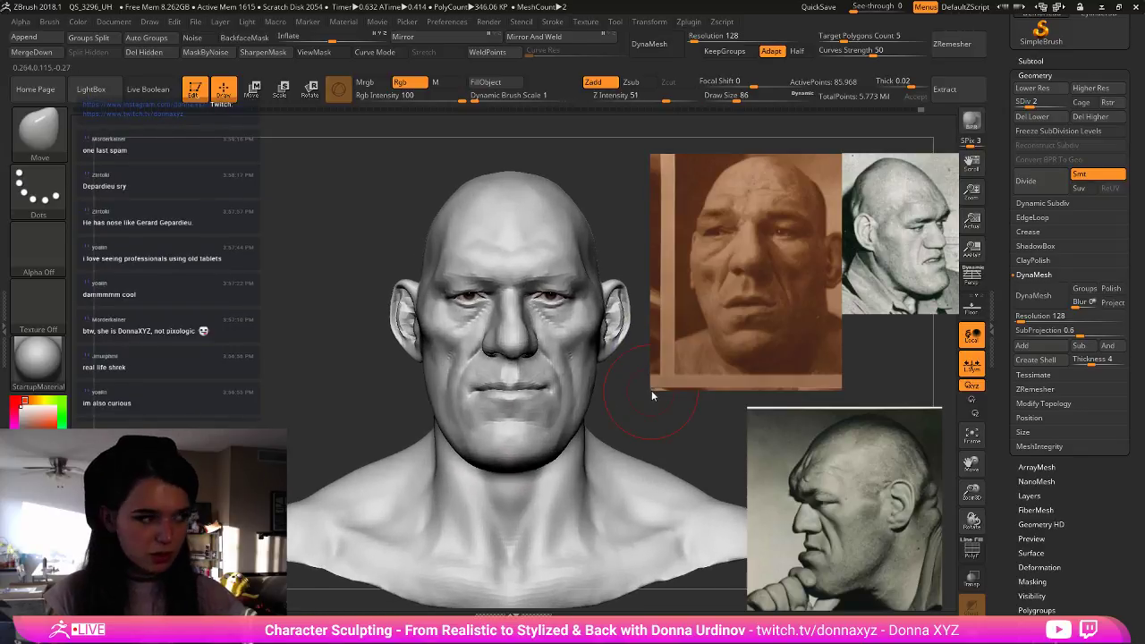
- Mark a vertical crease in the middle of the forehead with DamStandard at draw size 38 and raise the bust to subdivision level 5
key(b)
key(d)
key(s)
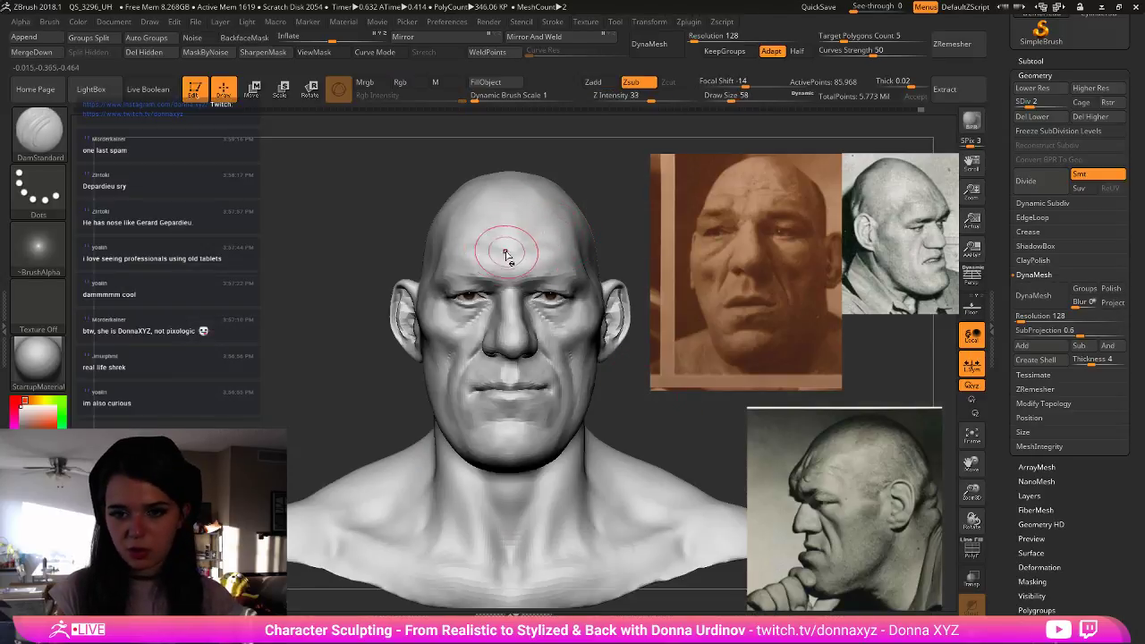
key(shift+d)
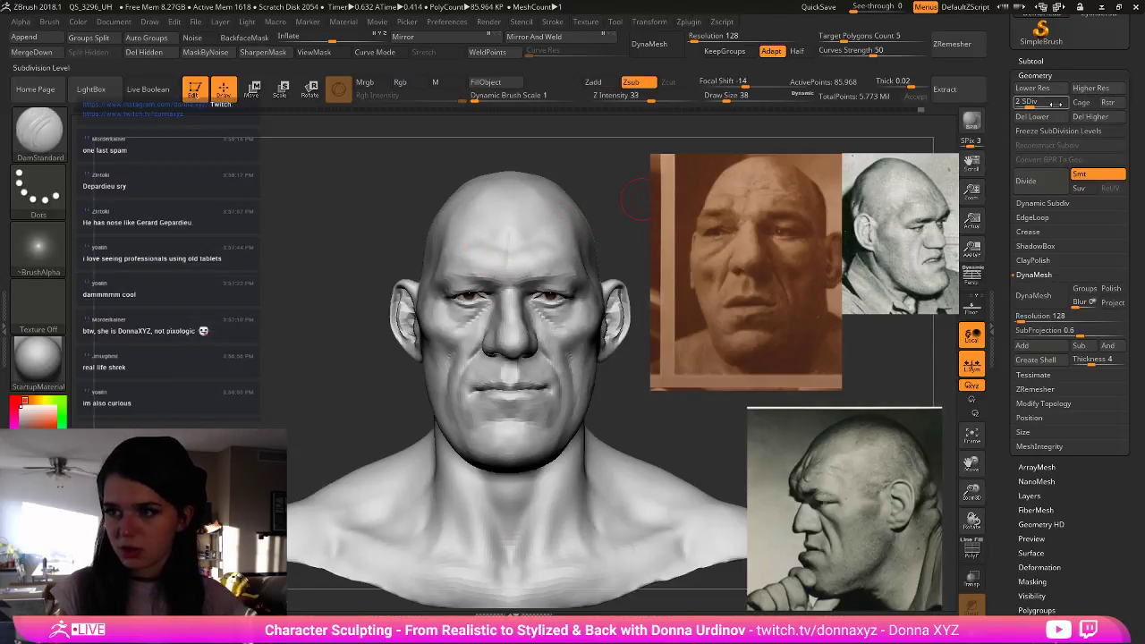
drag(1057, 104, 1068, 104)
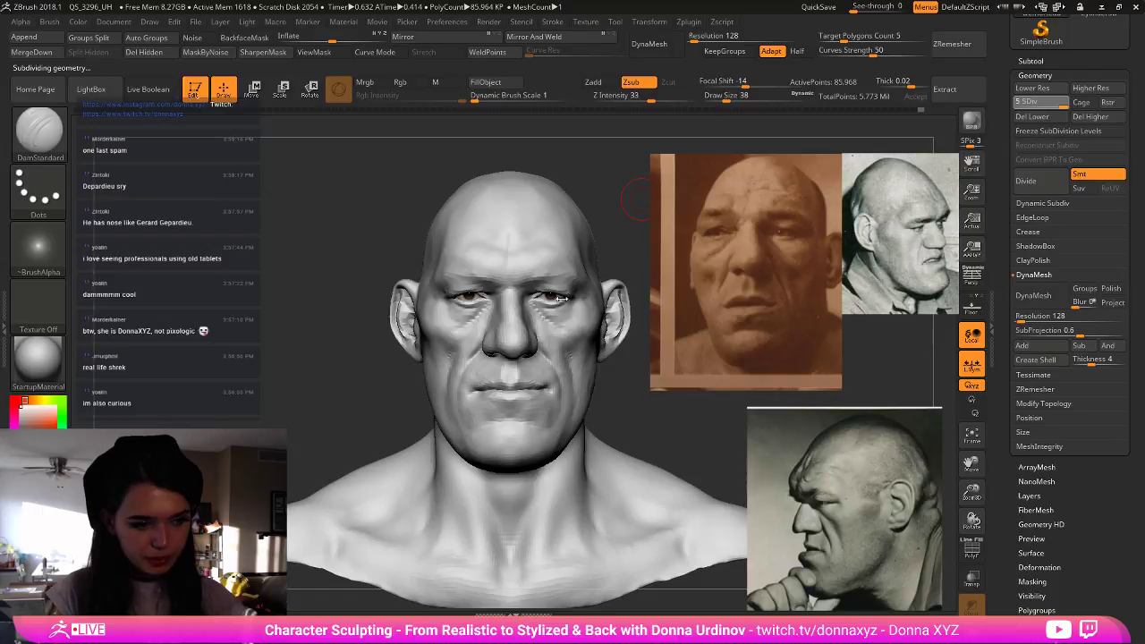
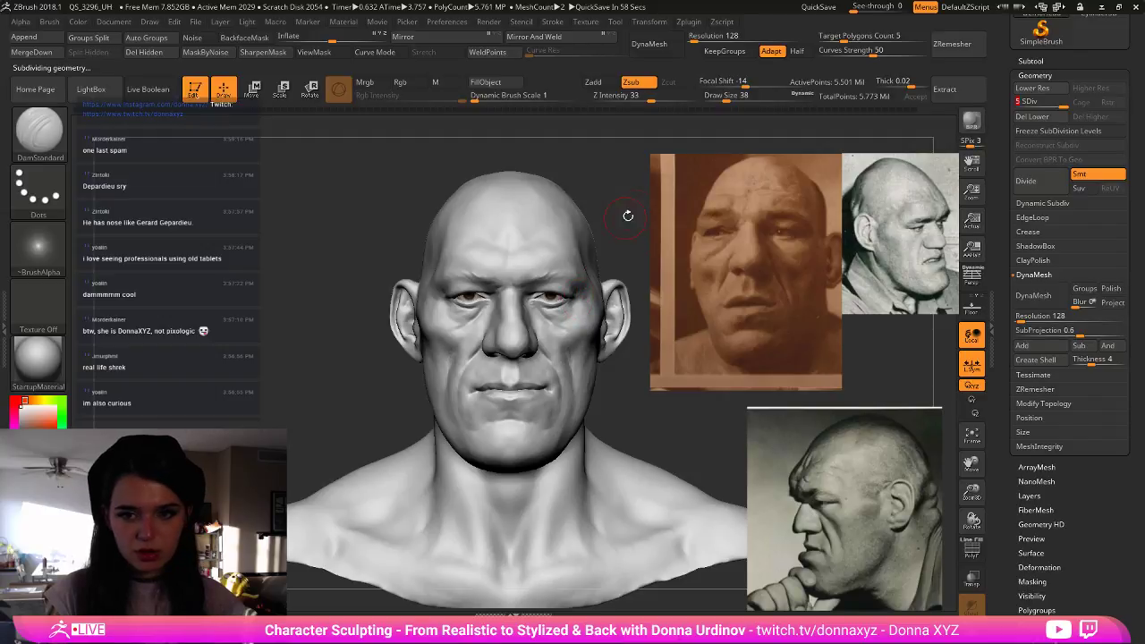
- Refine the vertical forehead crease above the nose with DamStandard at draw size 18 and soften it by smoothing
drag(628, 216, 606, 221)
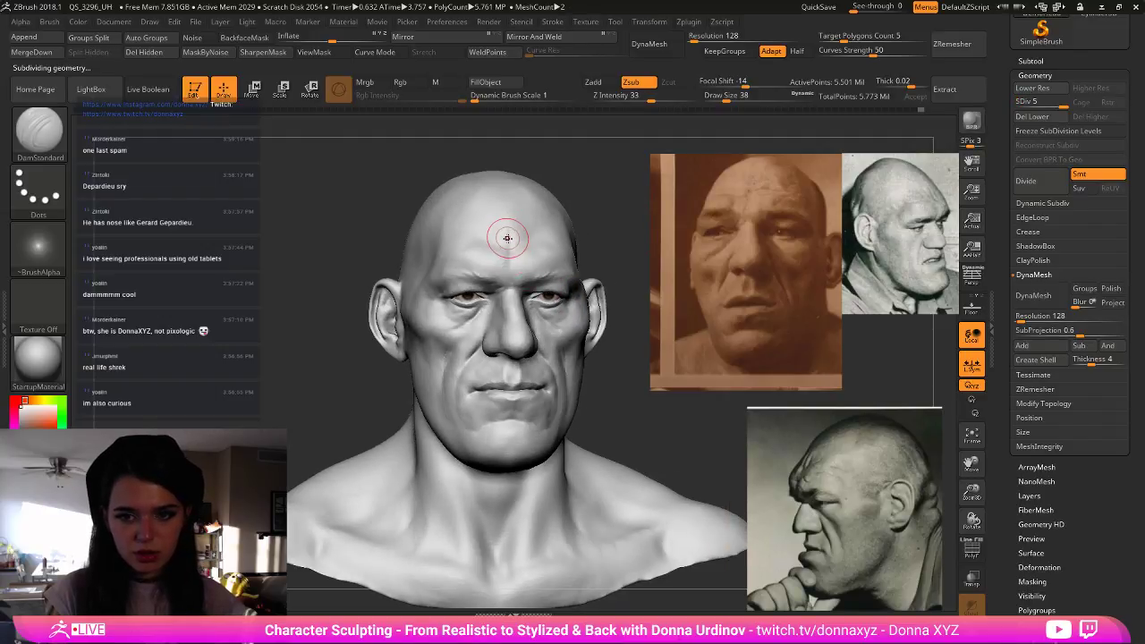
key(bracketleft)
key(bracketleft)
drag(510, 236, 503, 285)
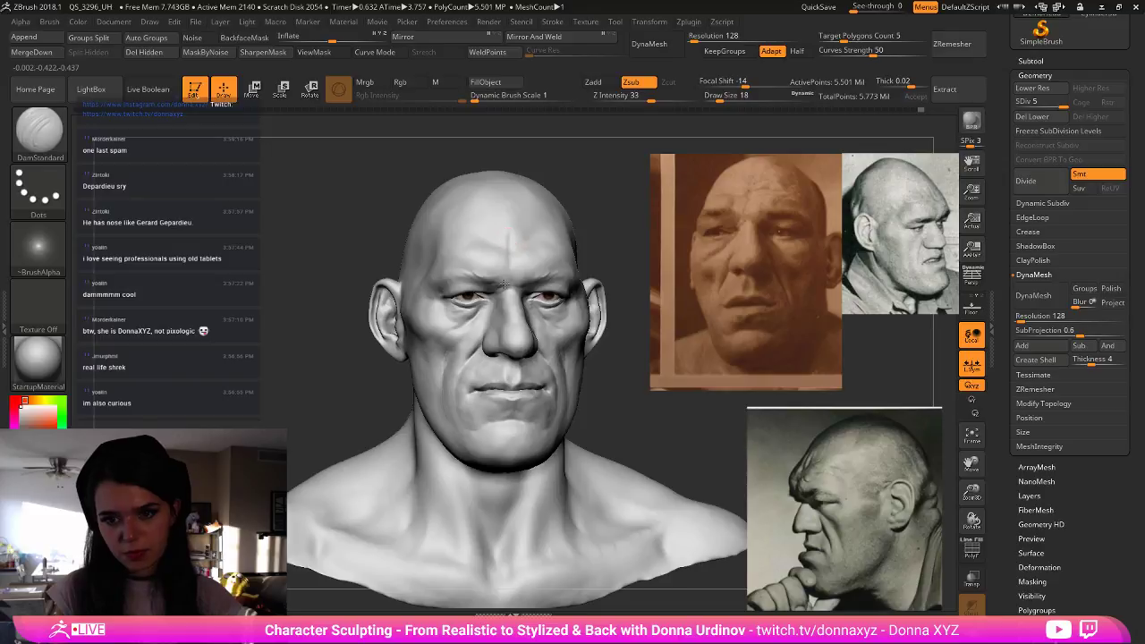
key(shift)
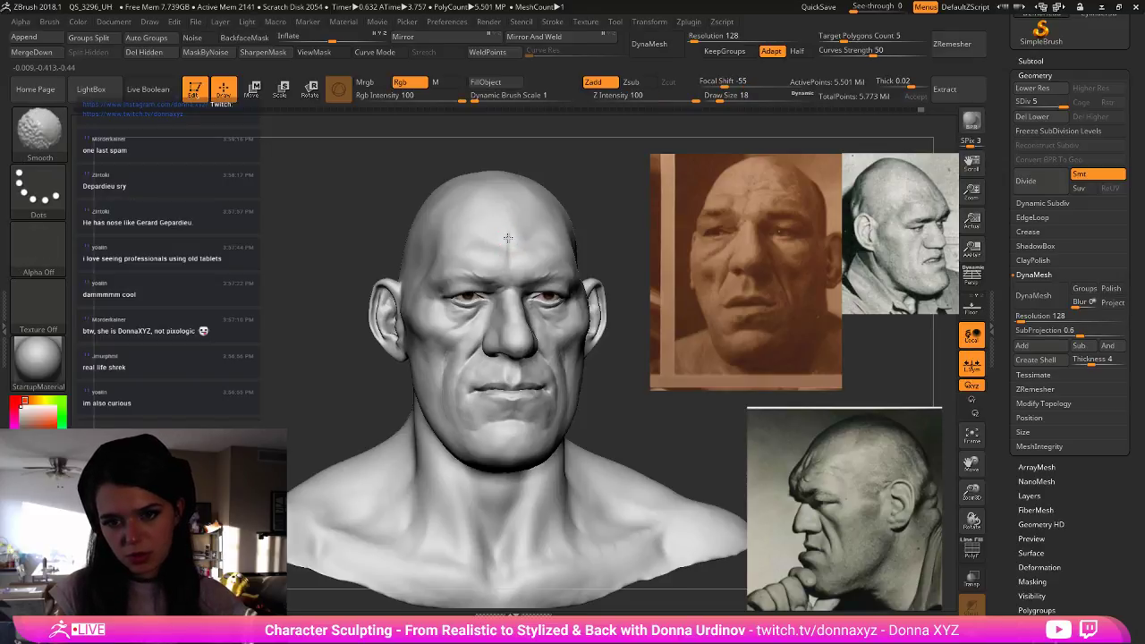
shift+drag(508, 238, 507, 258)
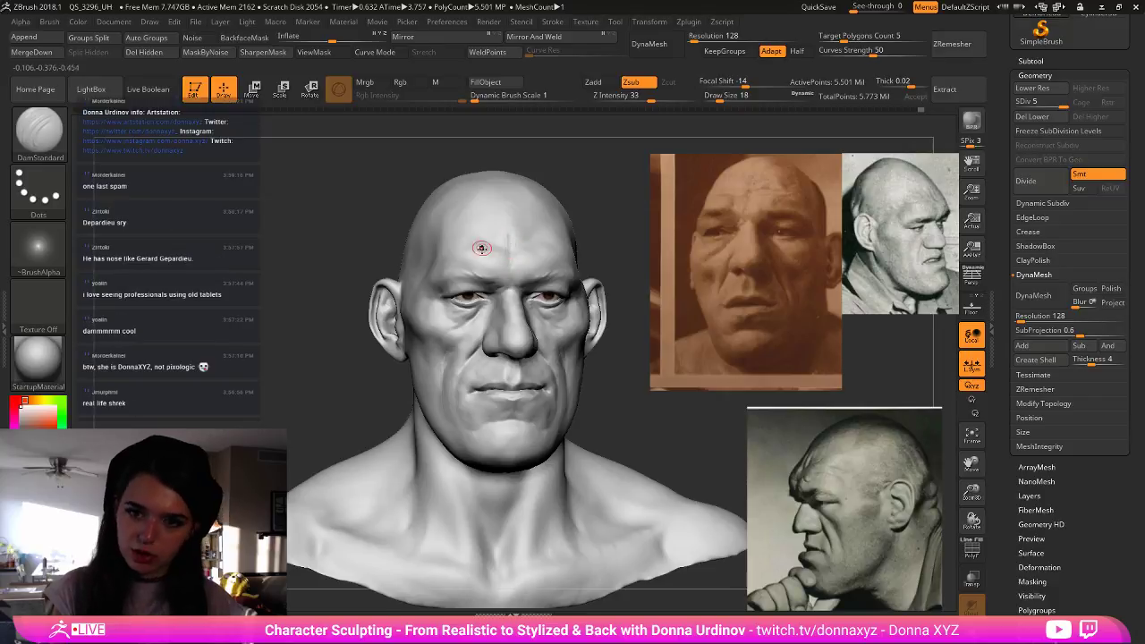
key(shift)
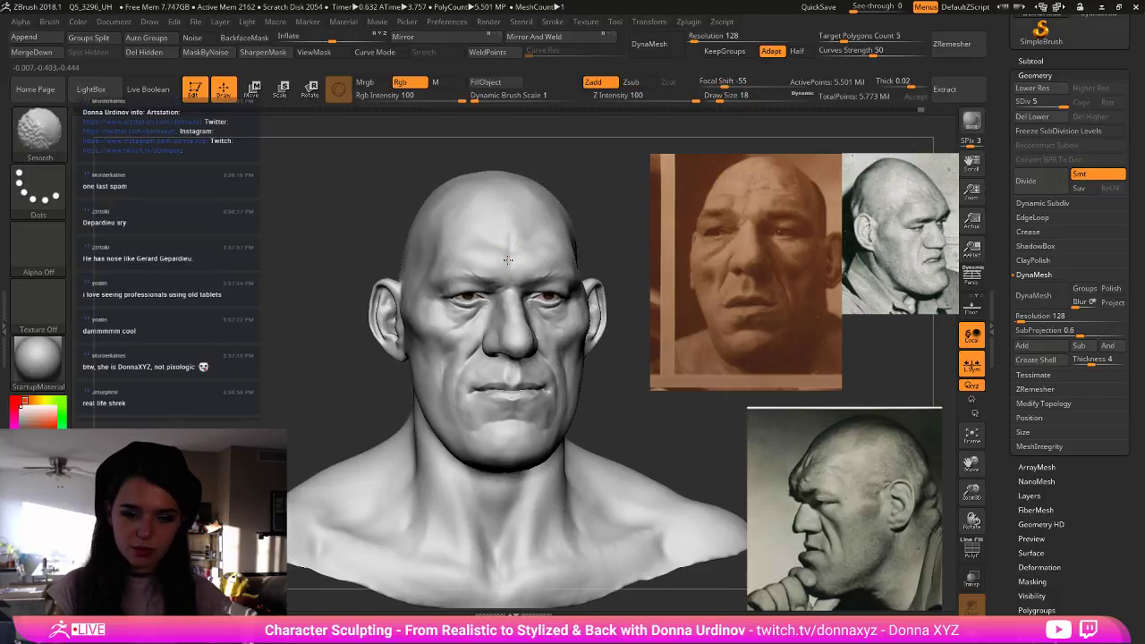
- Flatten the forehead around the vertical crease with the hPolish brush at draw size 18
key(b)
key(h)
key(p)
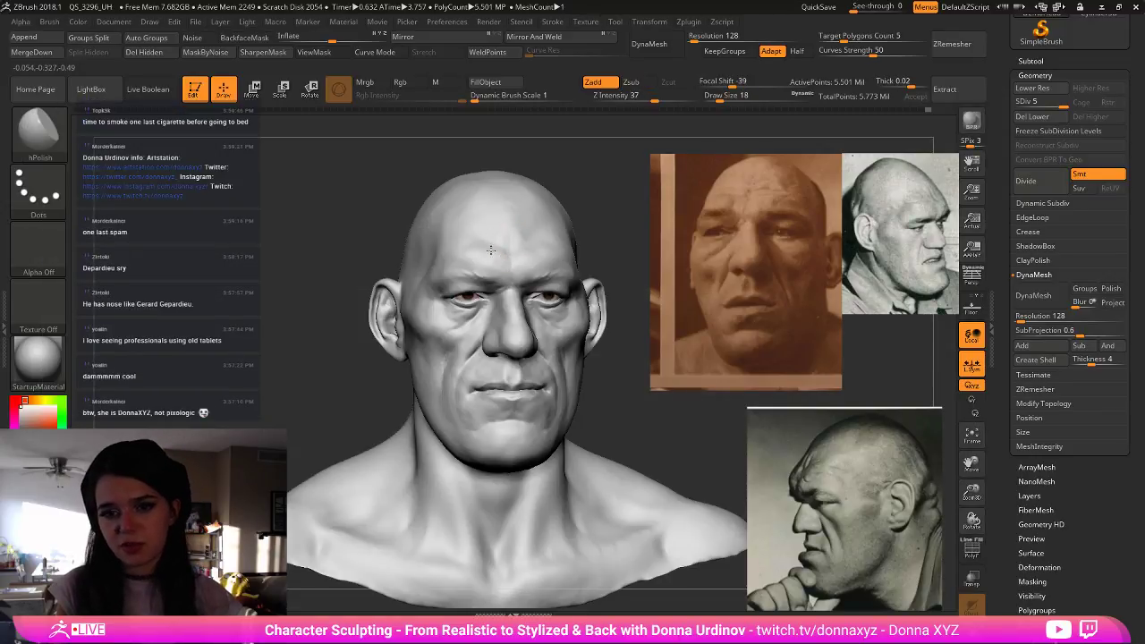
shift+drag(616, 199, 610, 204)
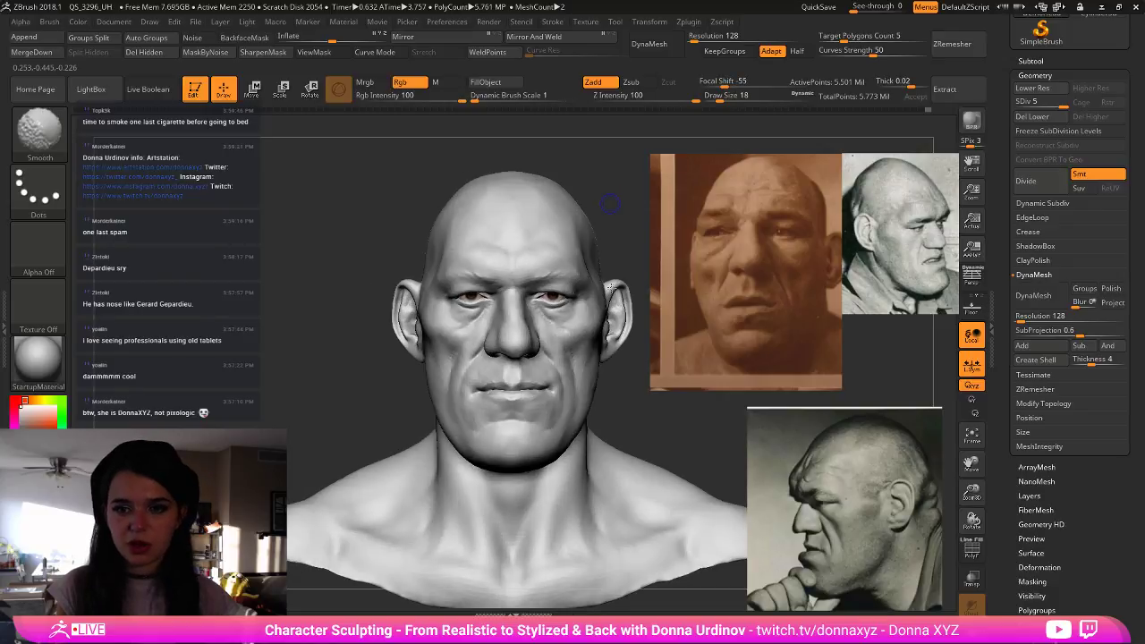
- Rework the vertical crease between the brows with DamStandard at draw size 26 and soften it by smoothing
key(b)
key(d)
key(s)
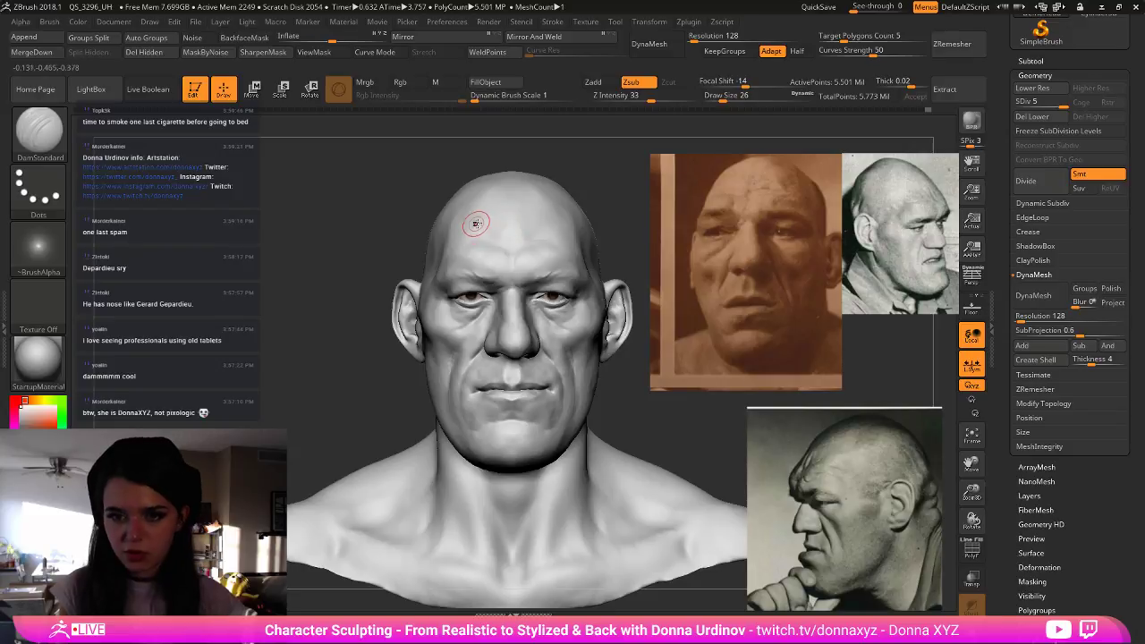
drag(613, 197, 664, 199)
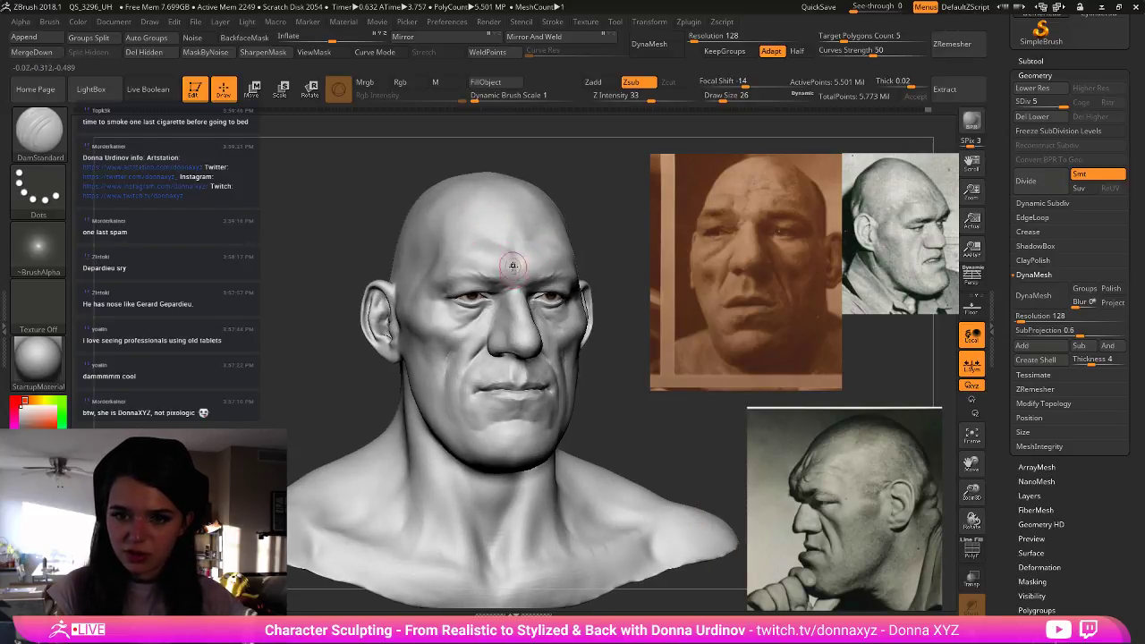
key(shift)
shift+drag(510, 271, 494, 268)
key(shift)
key(shift)
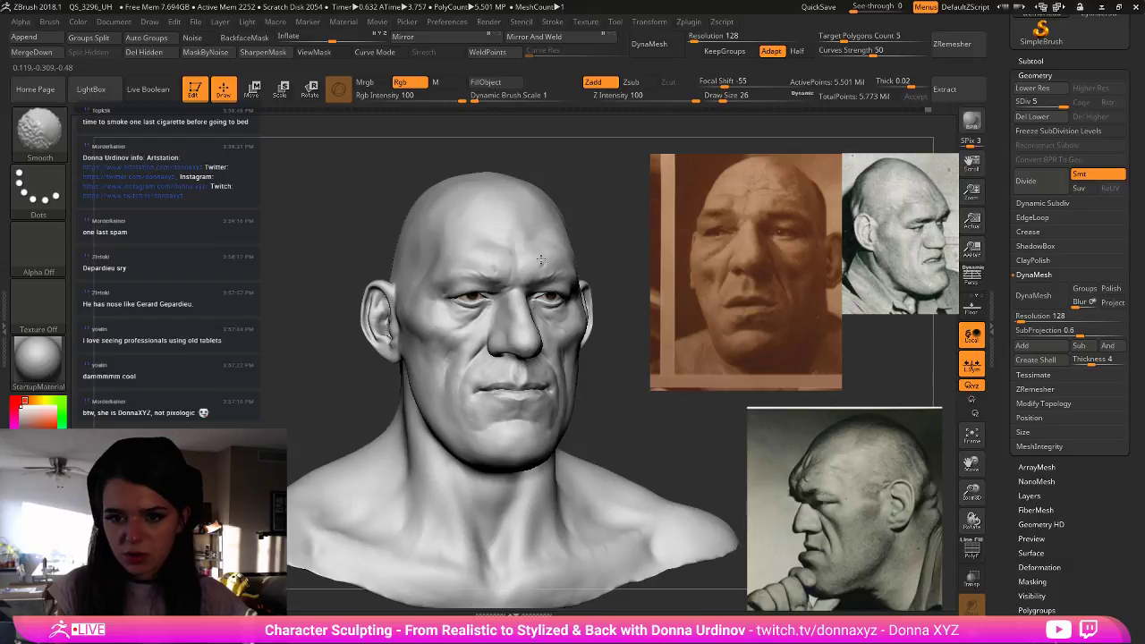
- Polish the planes of the forehead above the brows with hPolish, enlarging the draw size from 14 to 30
key(b)
key(h)
key(p)
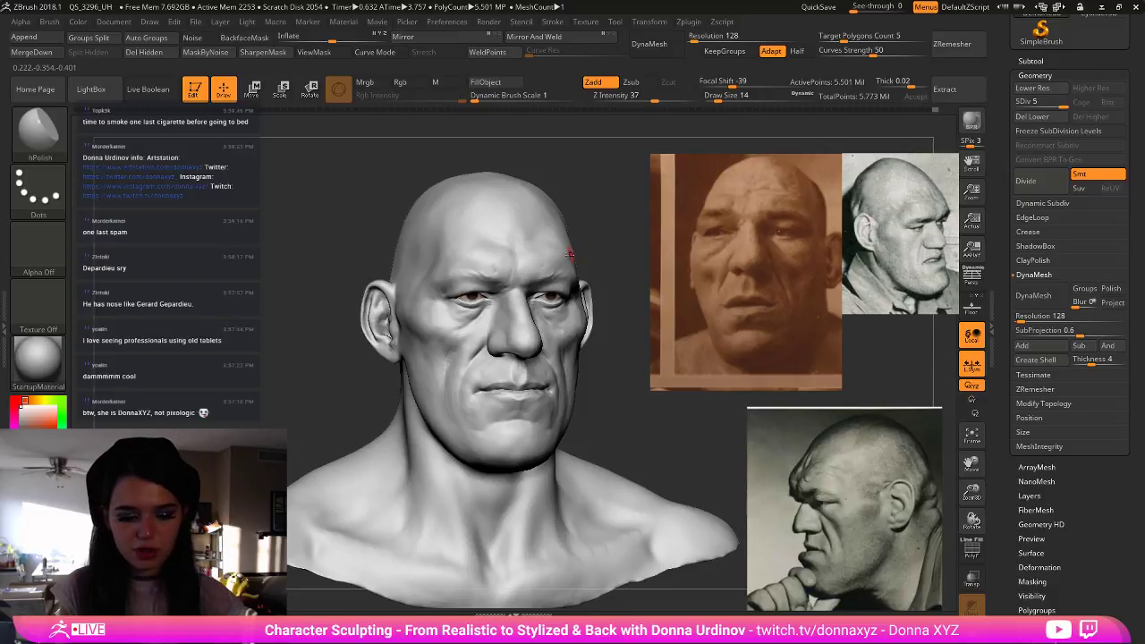
drag(582, 168, 473, 242)
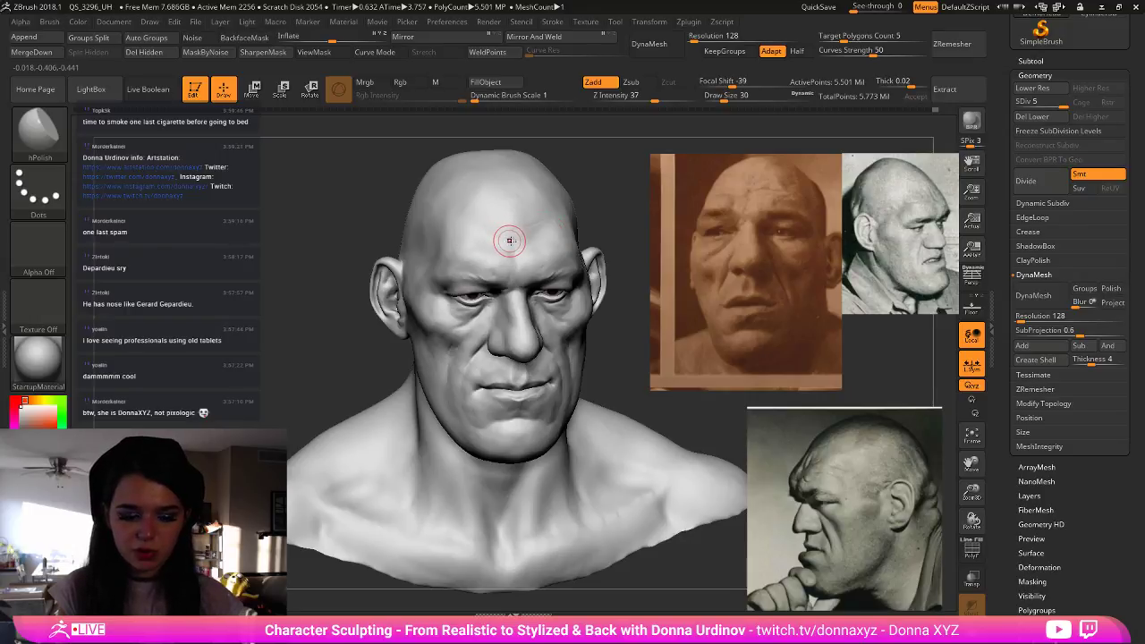
- Carve fine horizontal wrinkles across the middle of the forehead with DamStandard at draw size 22
key(b)
key(d)
key(s)
key(bracketleft)
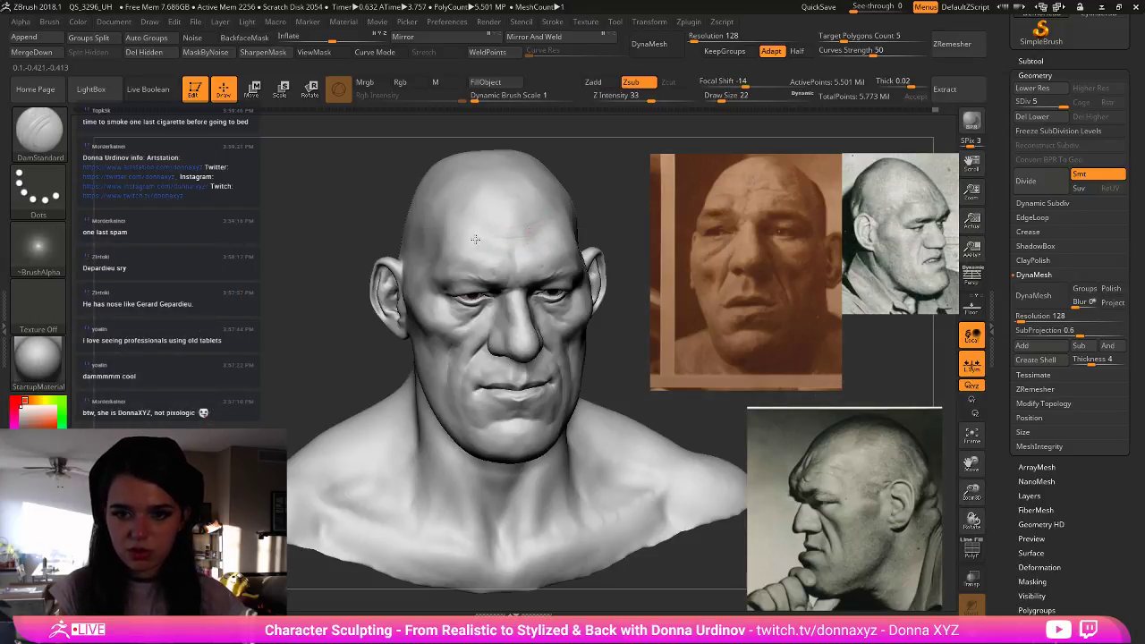
drag(590, 215, 521, 238)
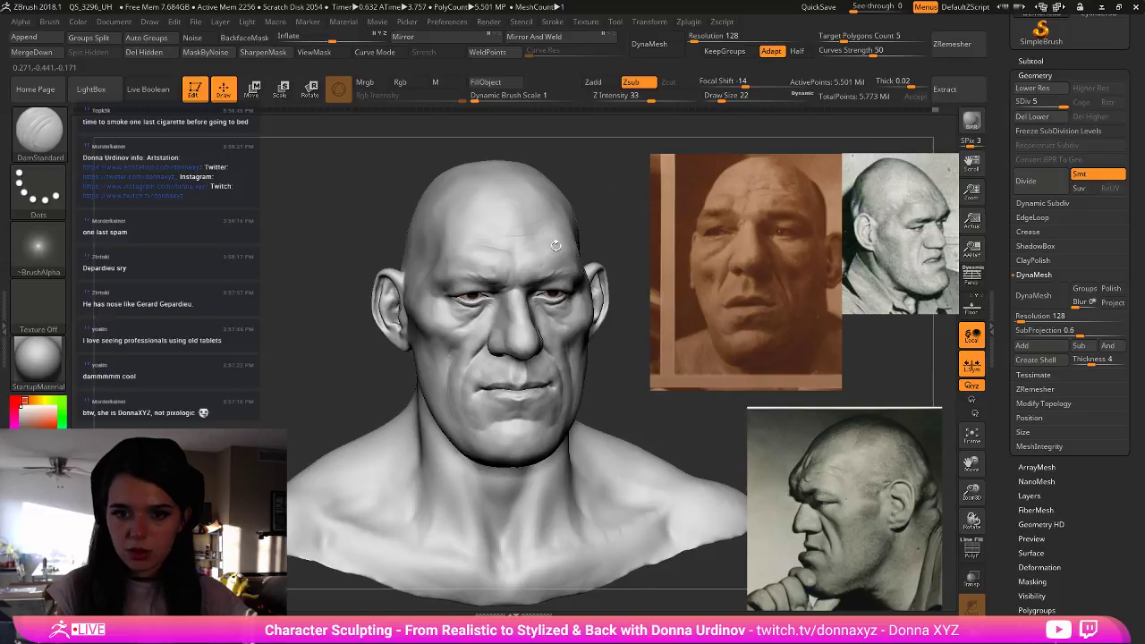
shift+right_drag(555, 246, 541, 251)
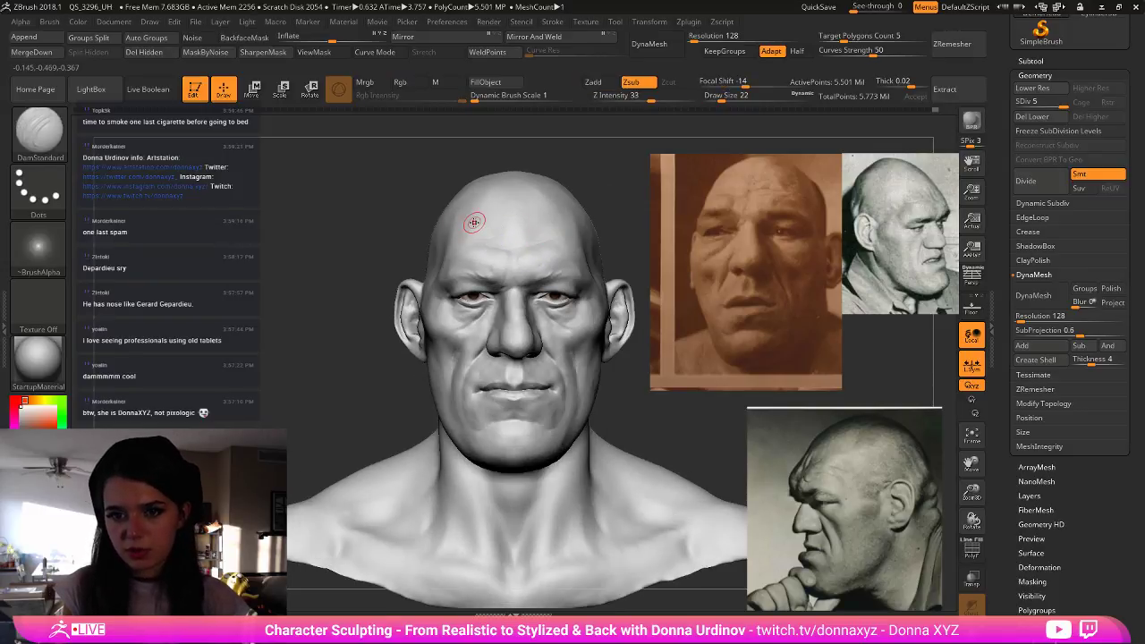
- Define the creases between the lower lip and the chin with DamStandard at draw size 22 and smooth them
mouse_move(624, 221)
mouse_down()
mouse_move(634, 218)
mouse_move(588, 204)
mouse_move(601, 393)
mouse_up()
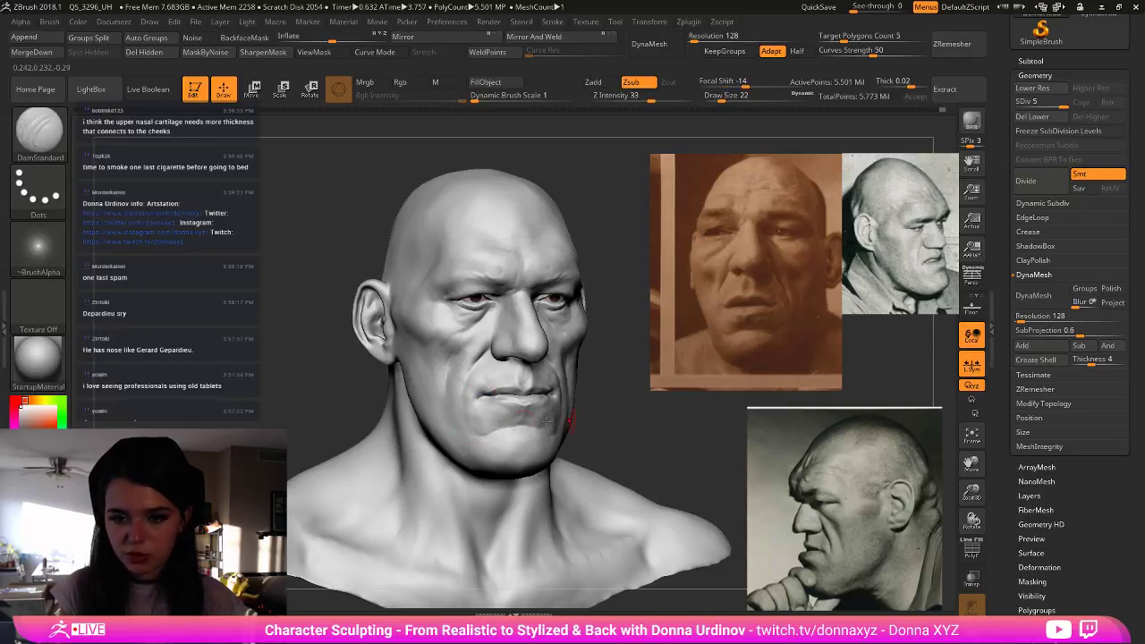
shift+drag(650, 412, 536, 431)
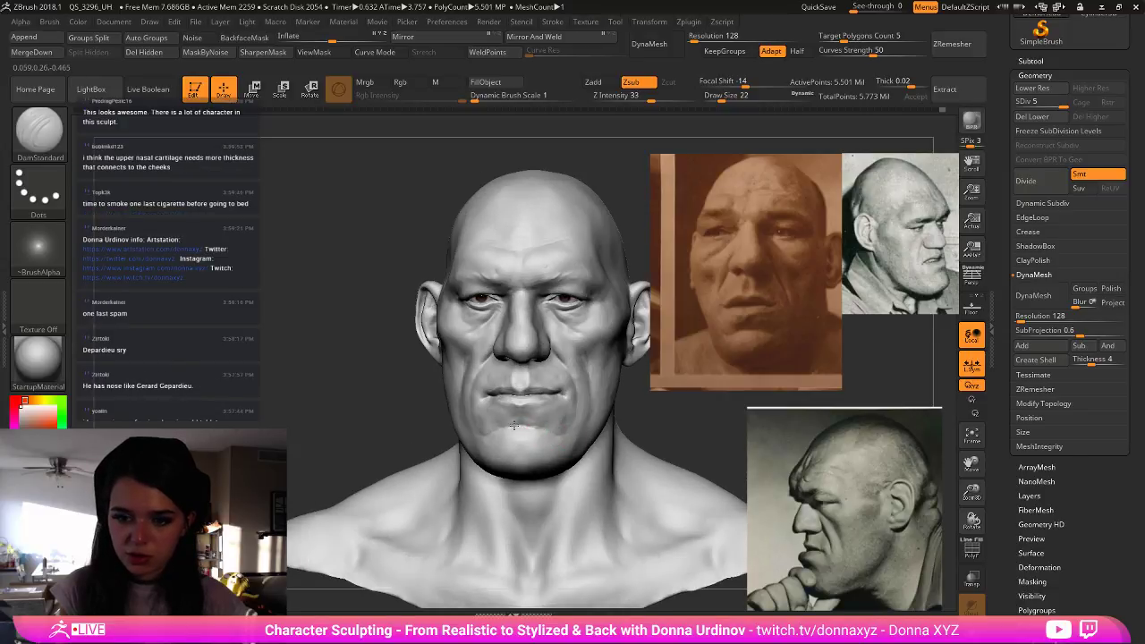
key(ctrl)
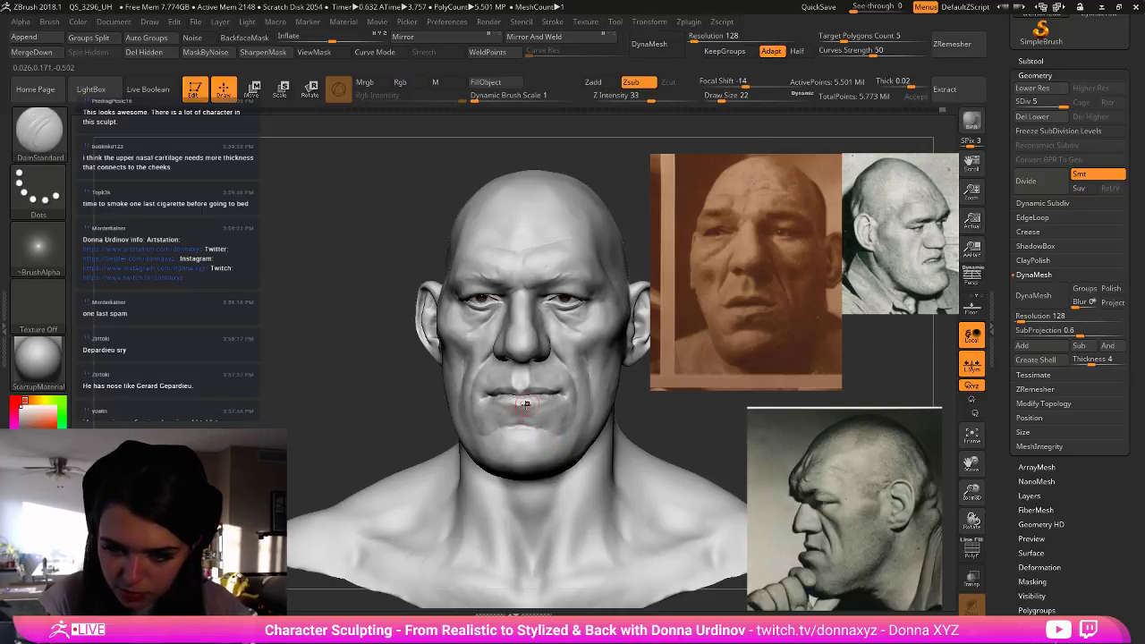
right_drag(522, 419, 536, 420)
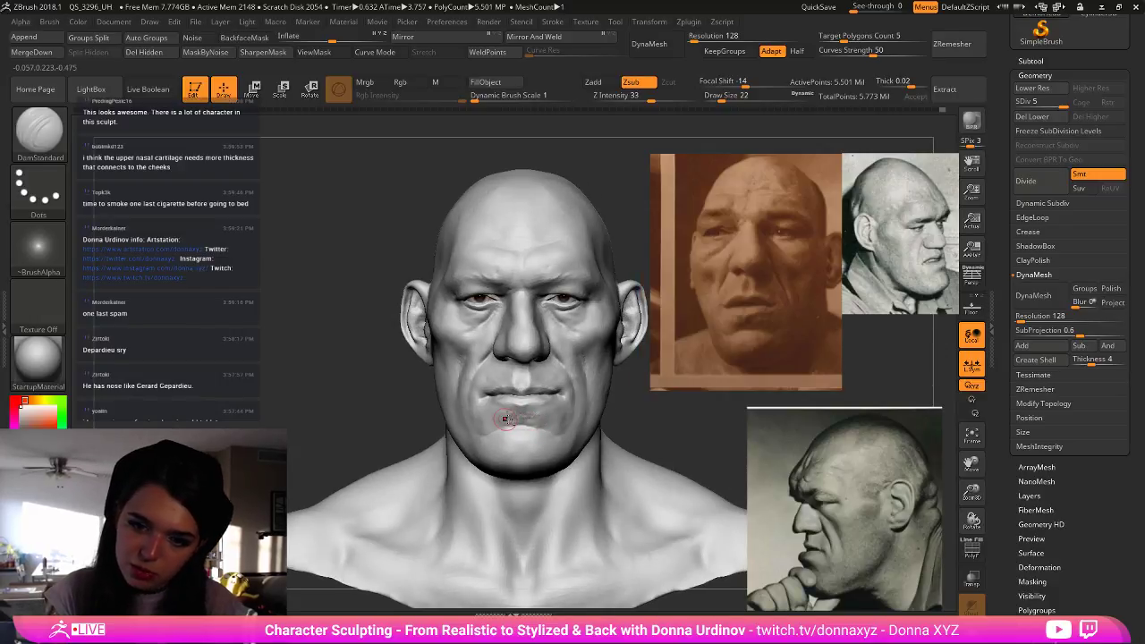
key(shift)
shift+drag(530, 413, 531, 415)
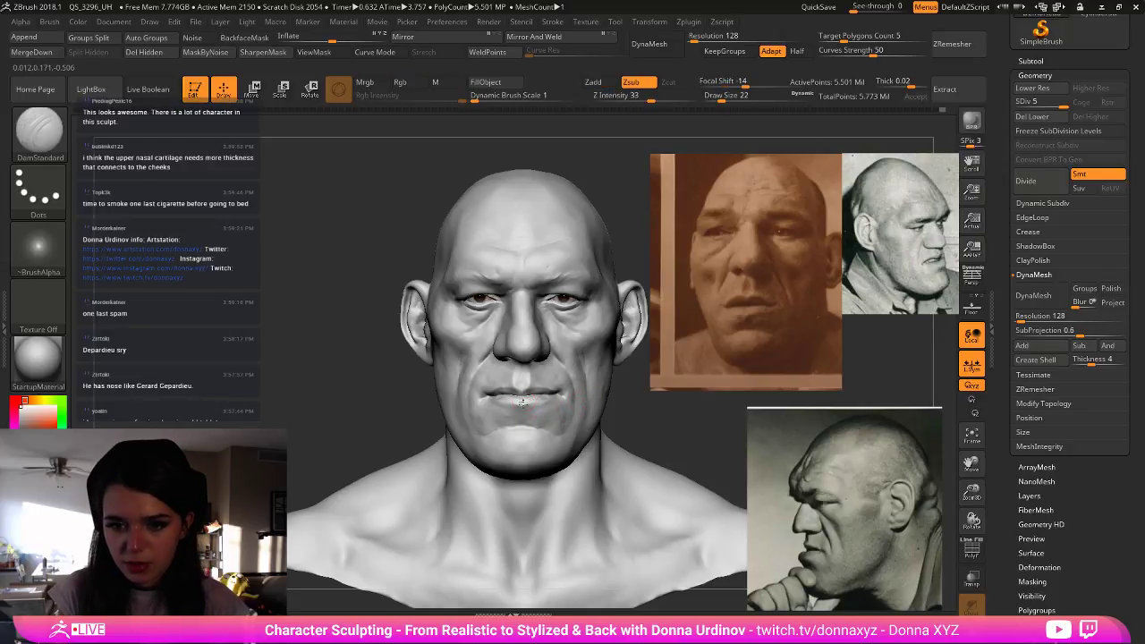
- Adjust the line of the lips and the mouth corner with the Move brush at draw sizes 14 to 26
key(b)
key(m)
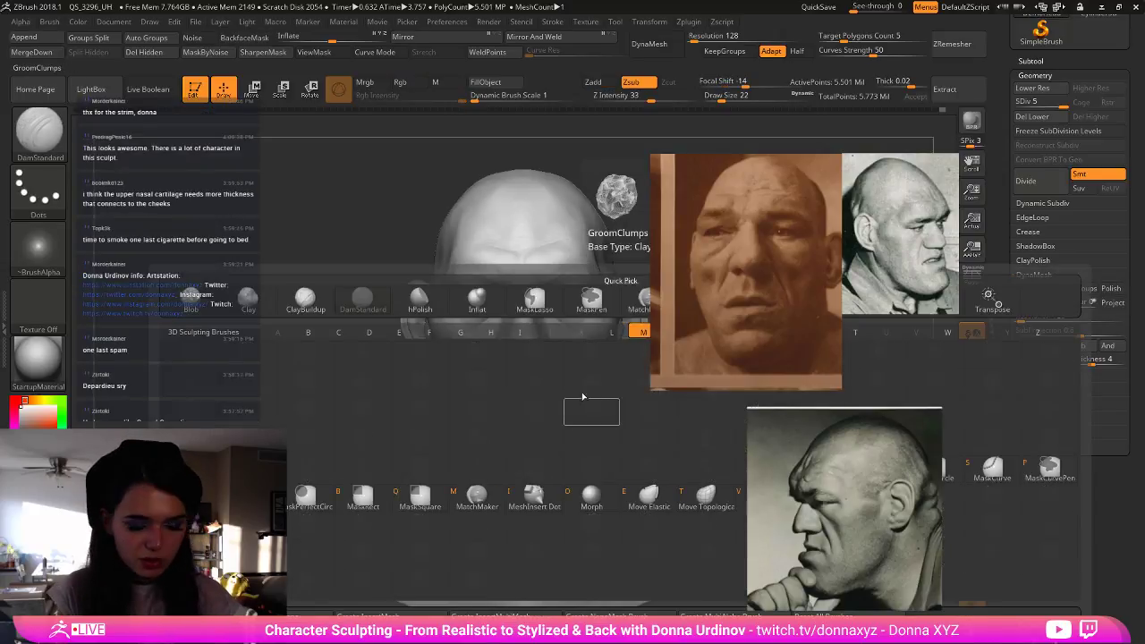
key(v)
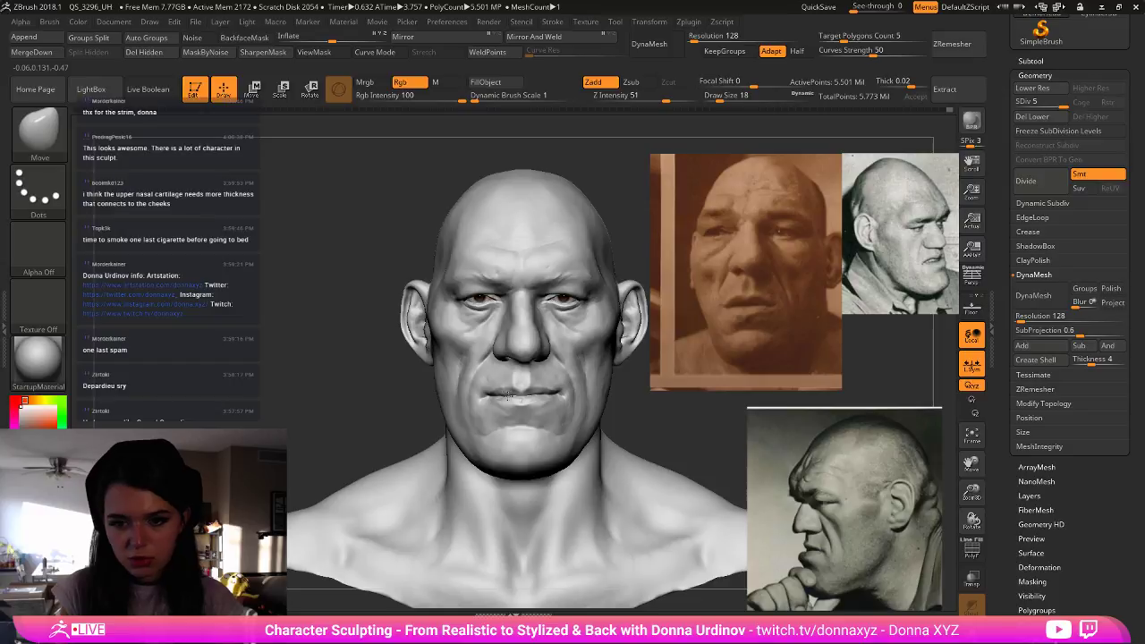
key(bracketright)
key(bracketleft)
key(bracketleft)
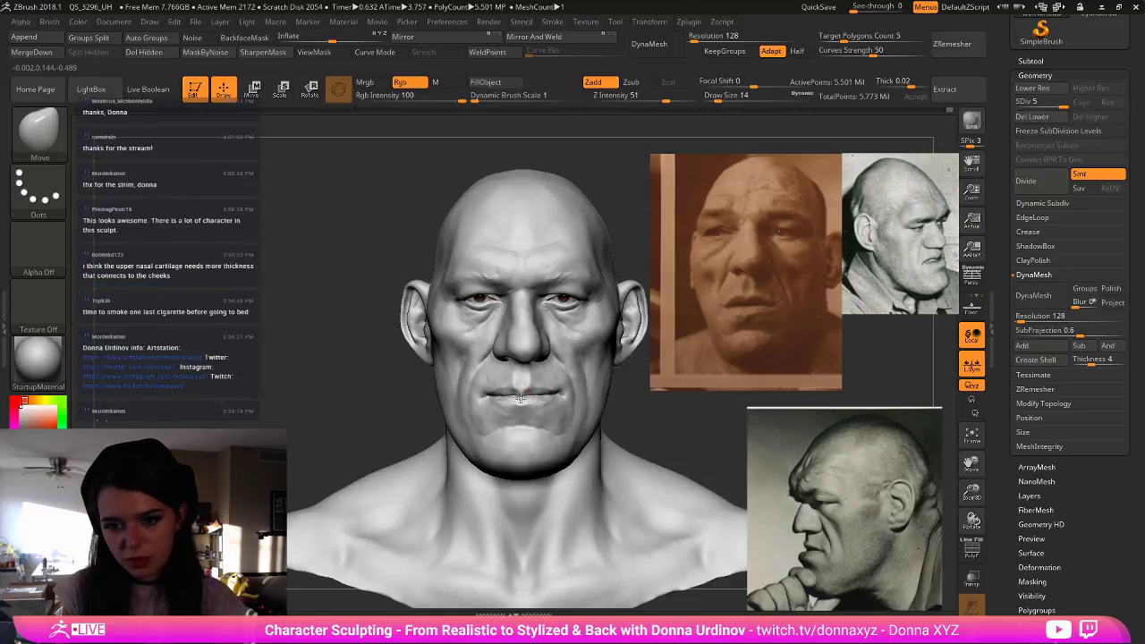
key(bracketright)
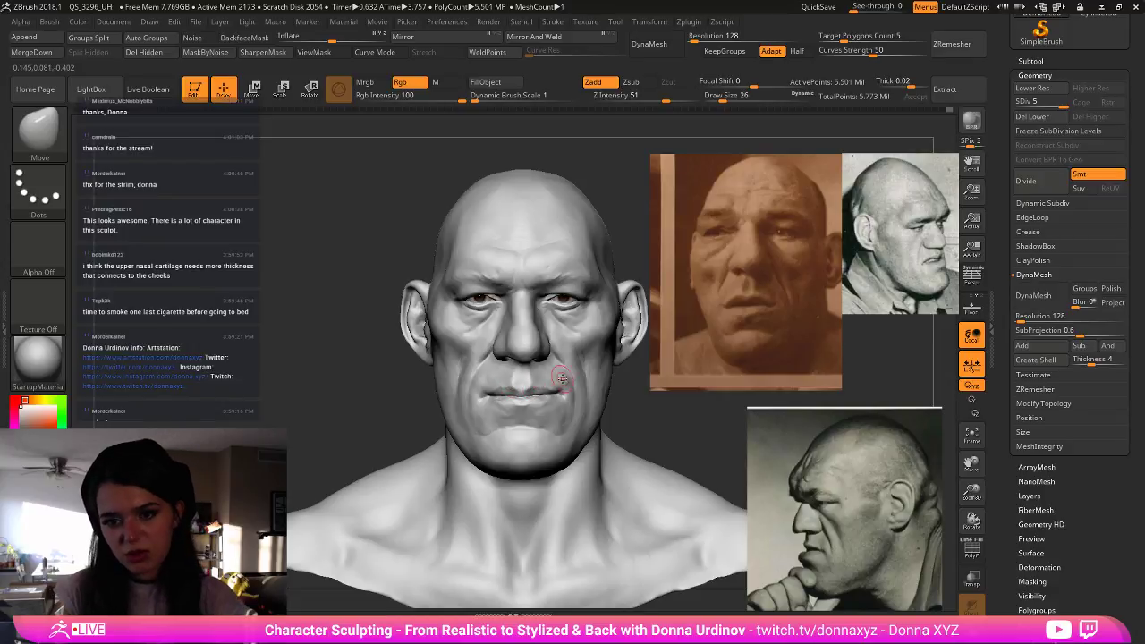
- Adjust the overall shape of the jaw and chin with the Move brush enlarged to draw size 150
key(bracketright)
key(bracketright)
key(bracketright)
key(bracketright)
key(bracketright)
key(bracketright)
key(bracketright)
key(bracketright)
key(bracketright)
key(bracketright)
key(bracketright)
key(bracketright)
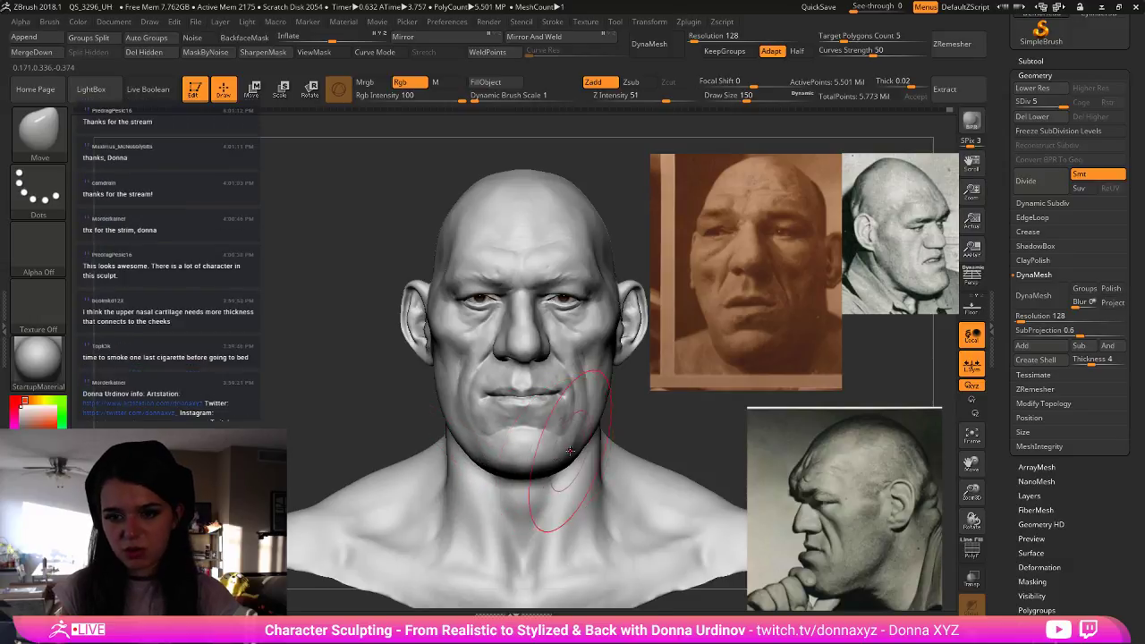
drag(674, 419, 650, 406)
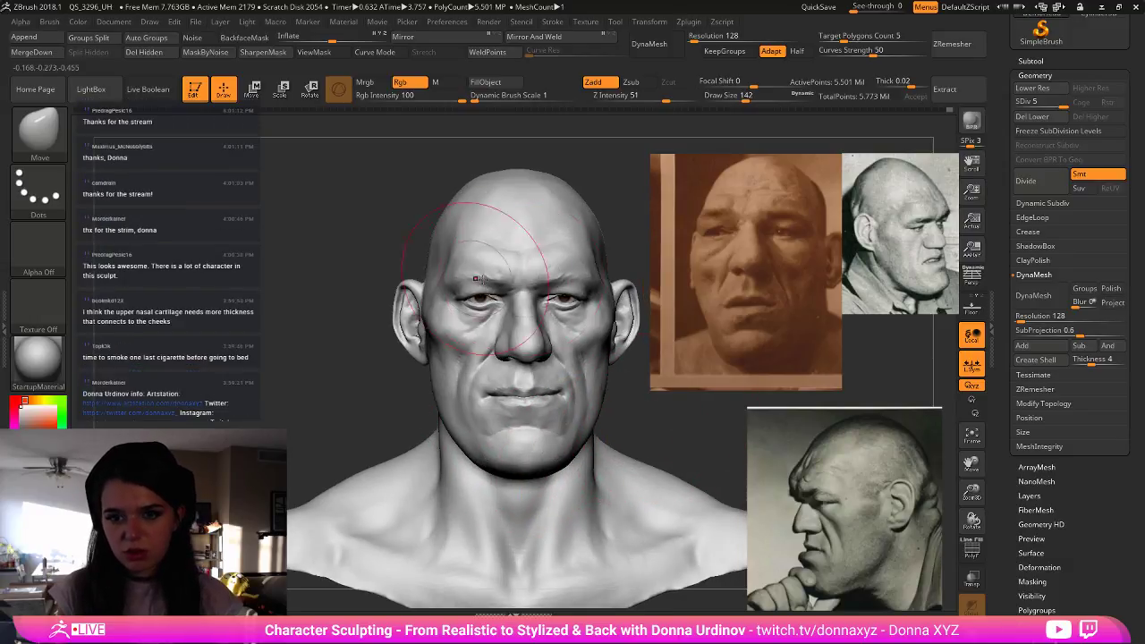
- Shift the brows and the area around the eyes asymmetrically with the Move brush at draw sizes 34 and 50
key([)
key([)
key([)
key([)
key([)
key([)
key([)
key([)
key([)
key([)
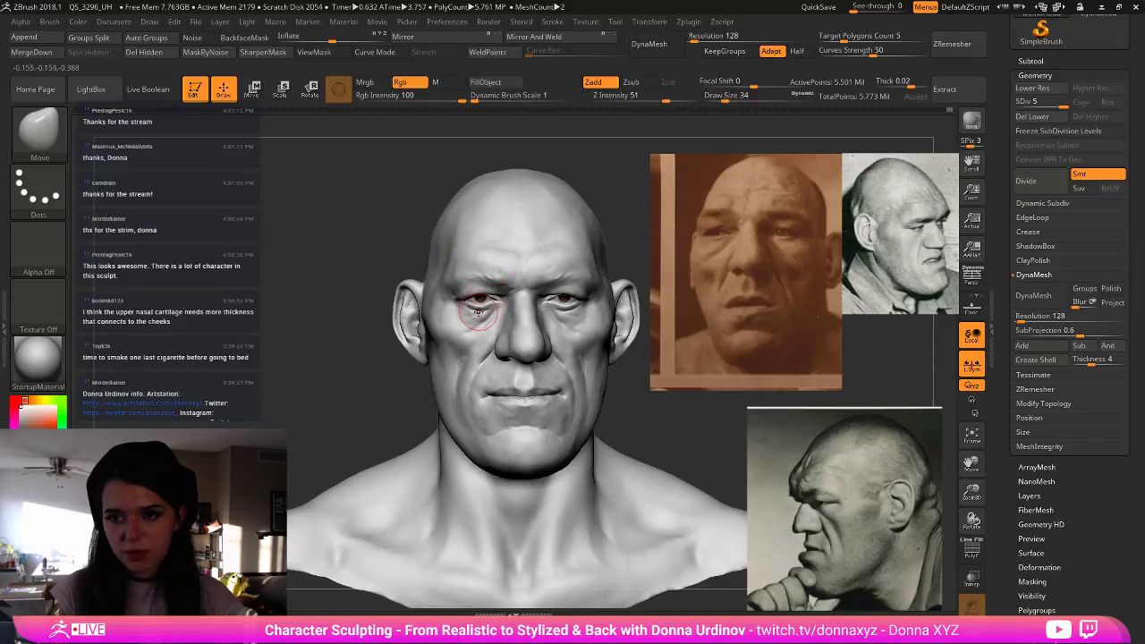
drag(478, 312, 472, 270)
key(])
key(])
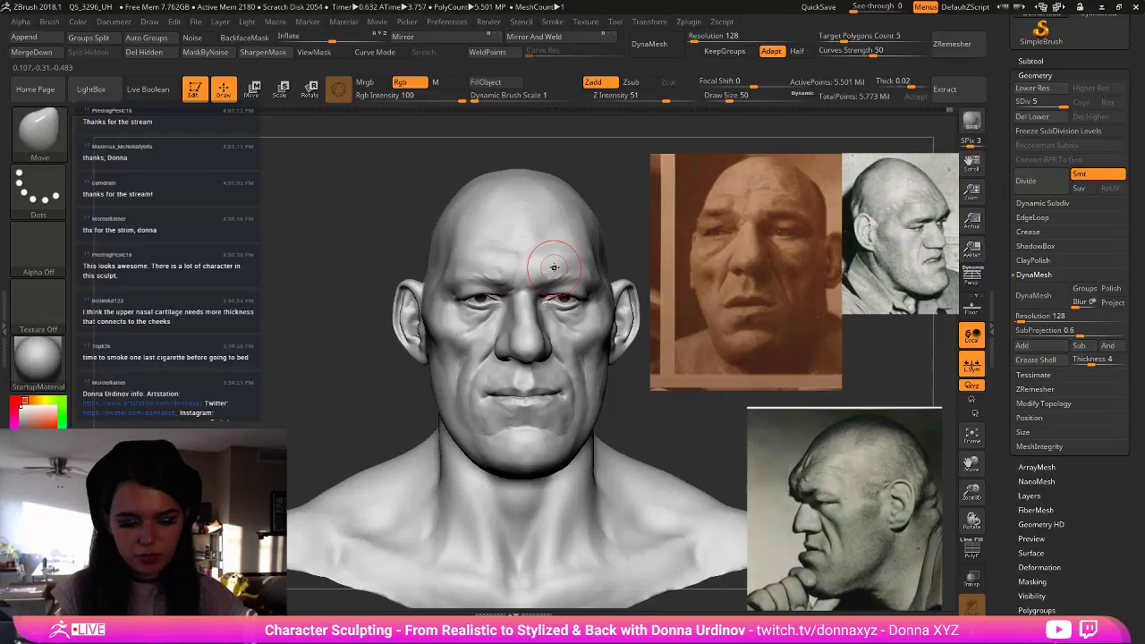
key(b)
key([)
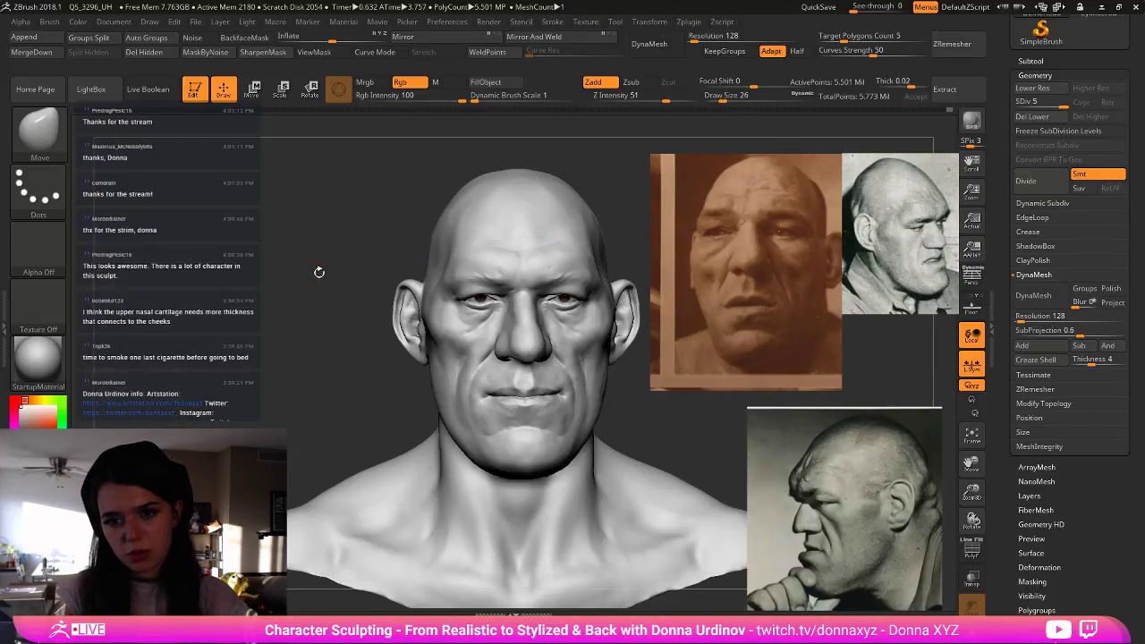
- Sharpen the folds between the brows and upper eyelids with DamStandard at draw size 26
drag(319, 271, 384, 274)
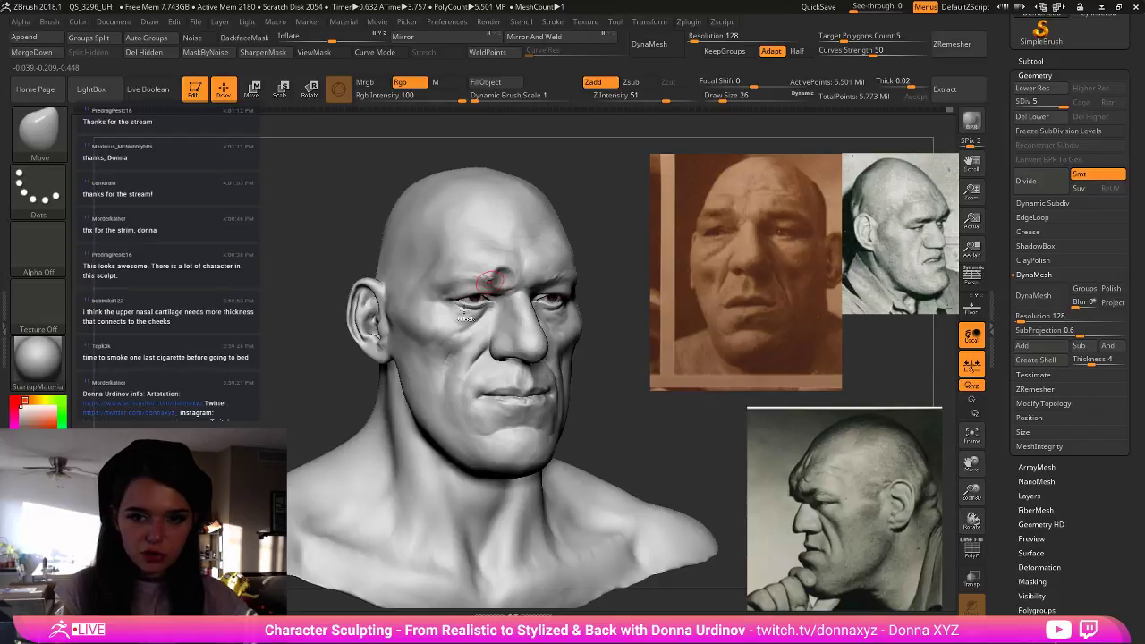
key(b)
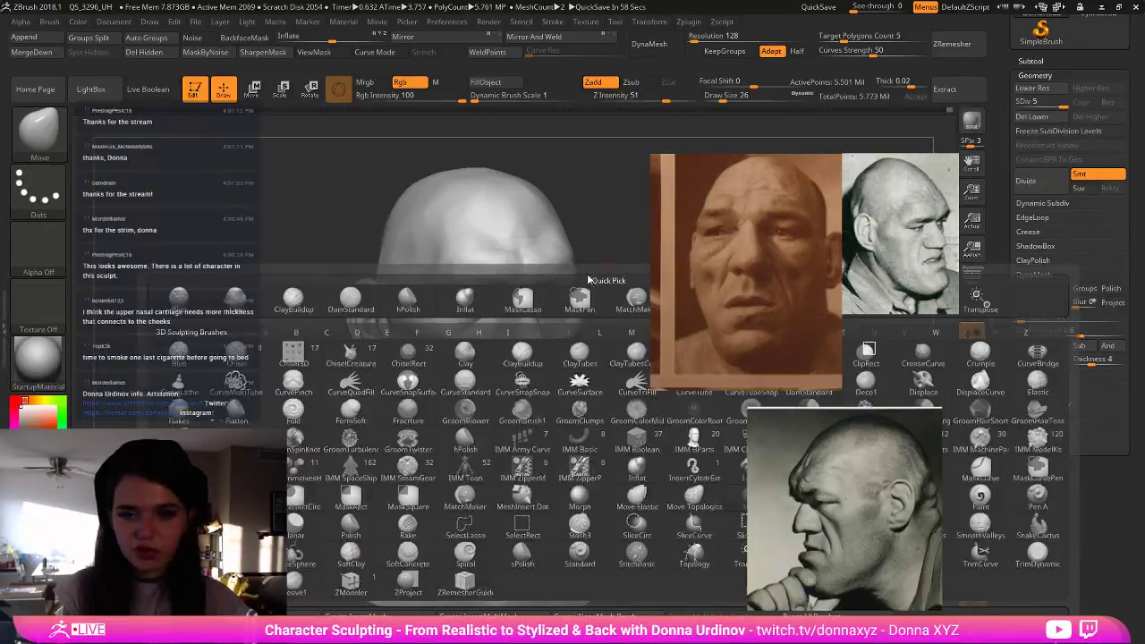
key(d)
key(s)
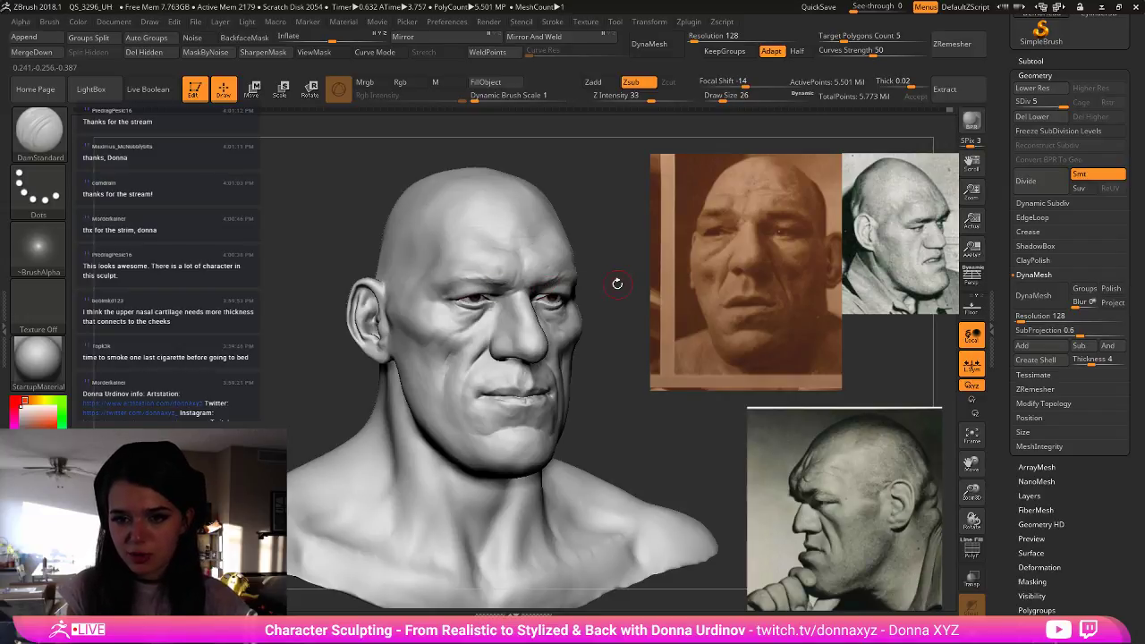
shift+drag(614, 283, 554, 283)
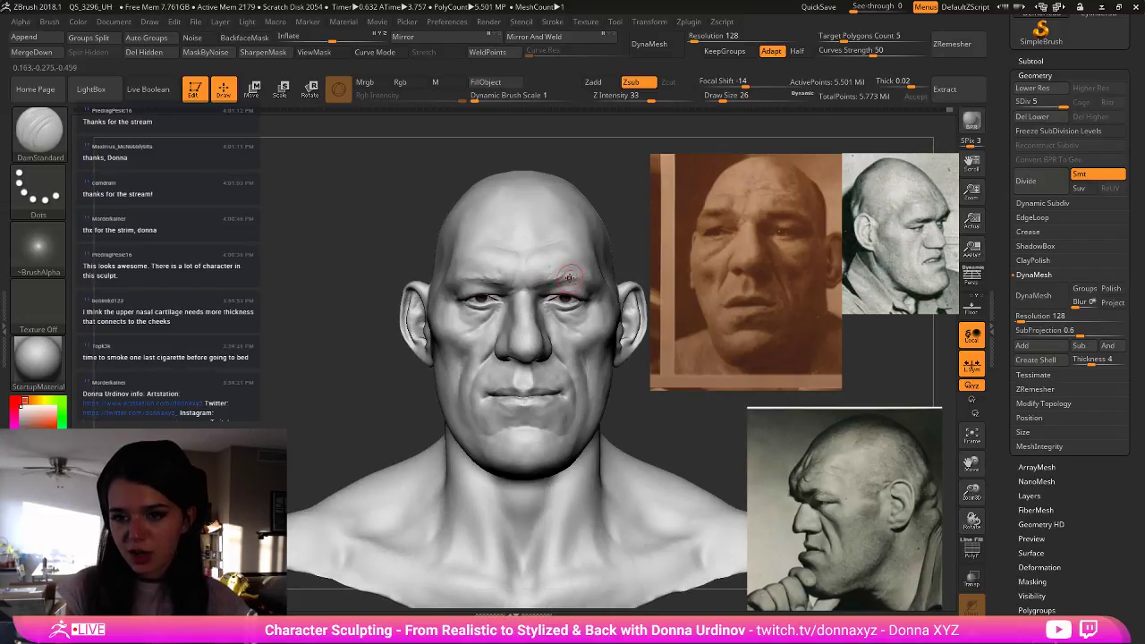
drag(648, 246, 682, 255)
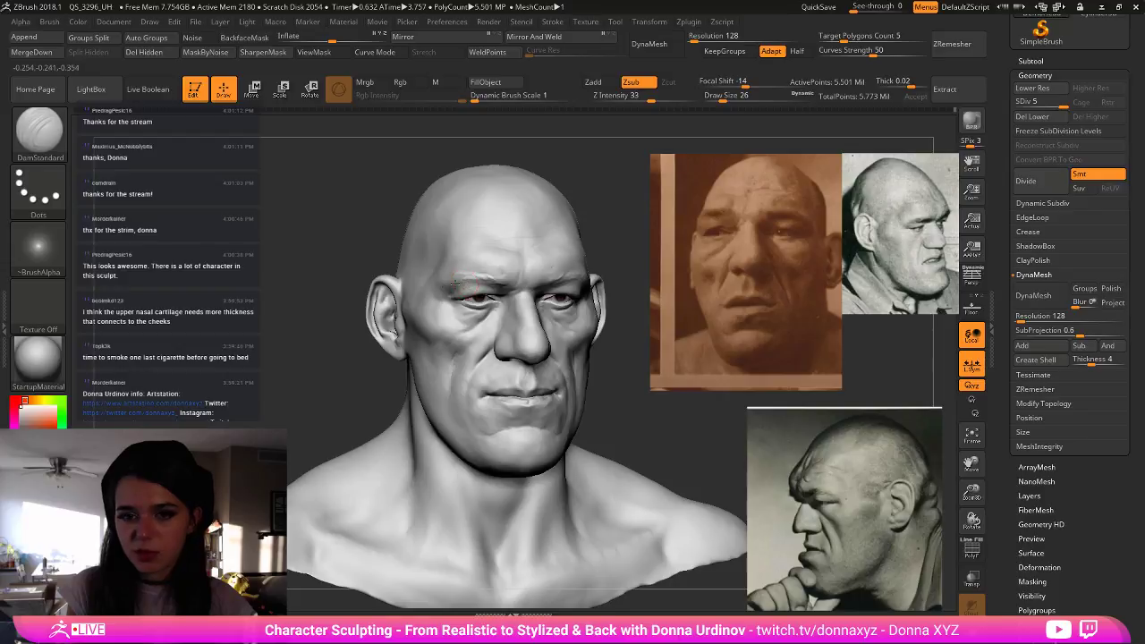
drag(646, 238, 538, 264)
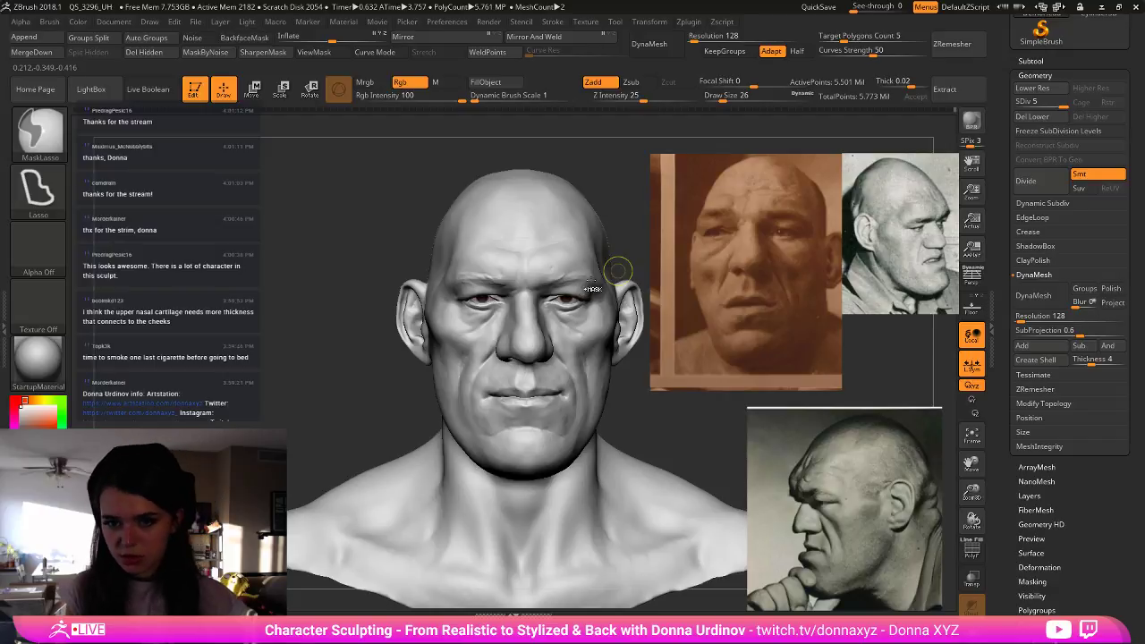
- Smooth the cheek surface beside the nose and mouth fold
mouse_move(637, 249)
mouse_down()
mouse_move(590, 213)
mouse_move(608, 280)
mouse_up()
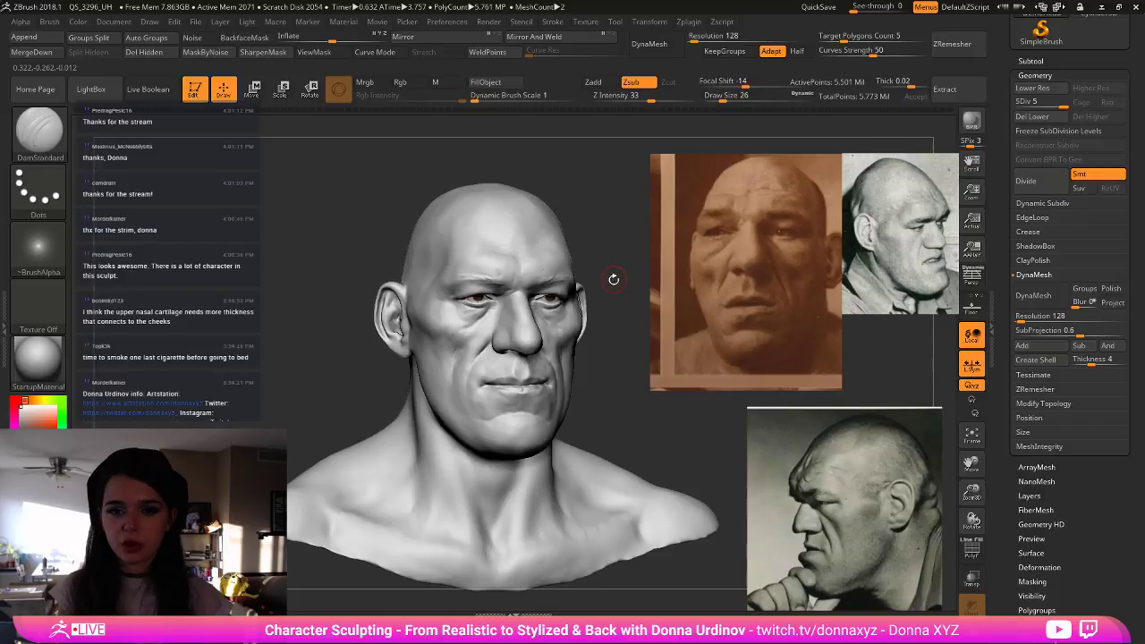
shift+drag(454, 350, 459, 381)
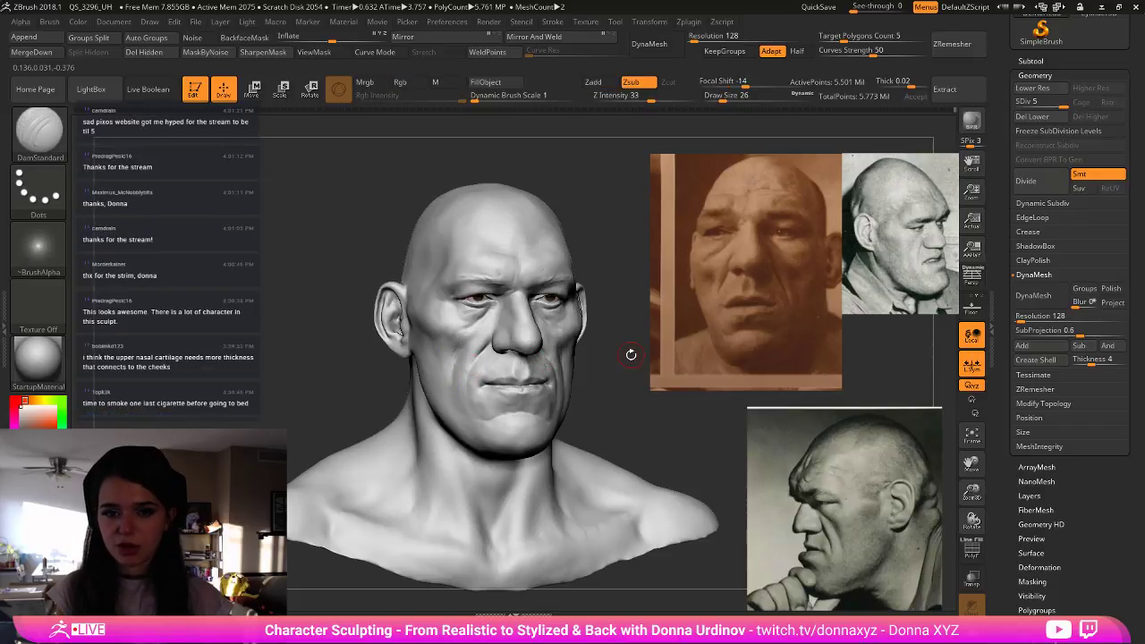
drag(630, 355, 665, 372)
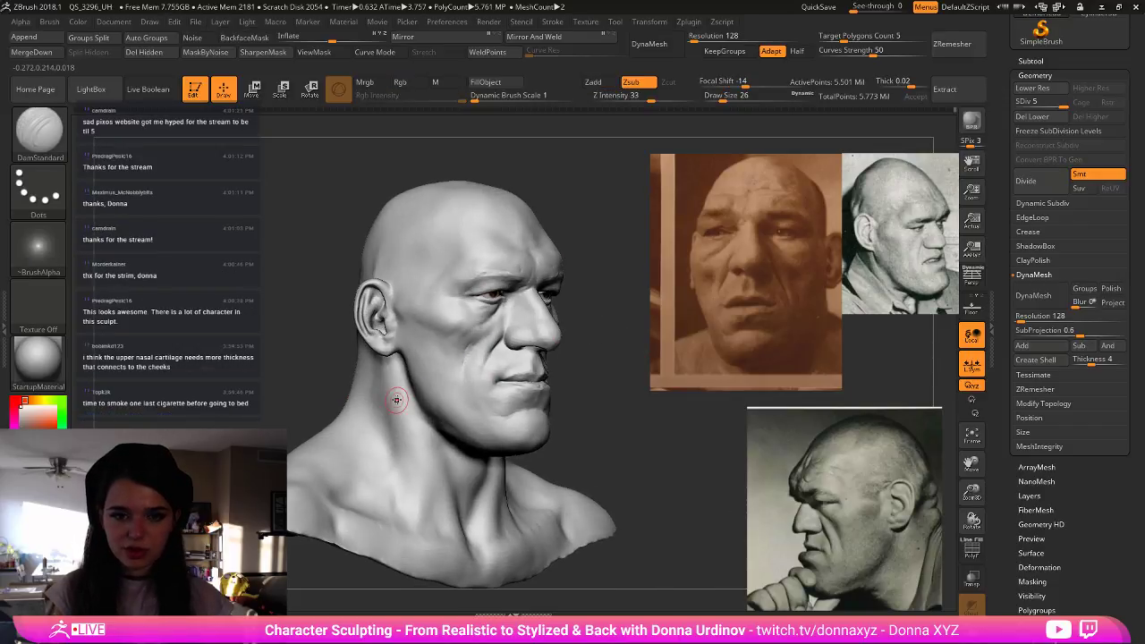
key(b)
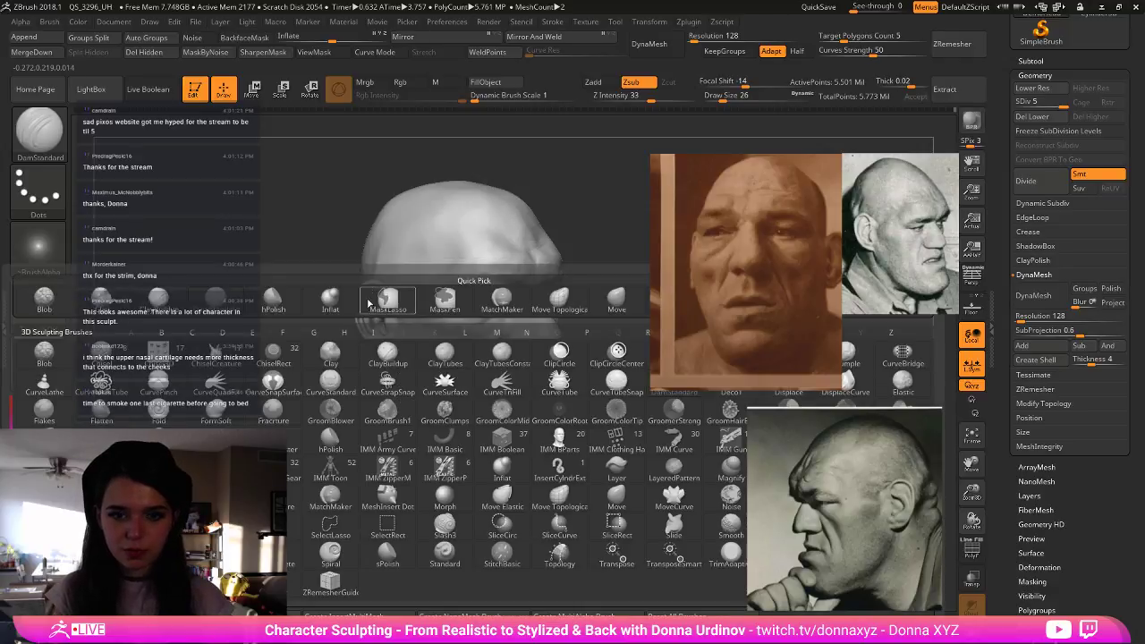
drag(635, 257, 581, 269)
key(b)
key(d)
key(s)
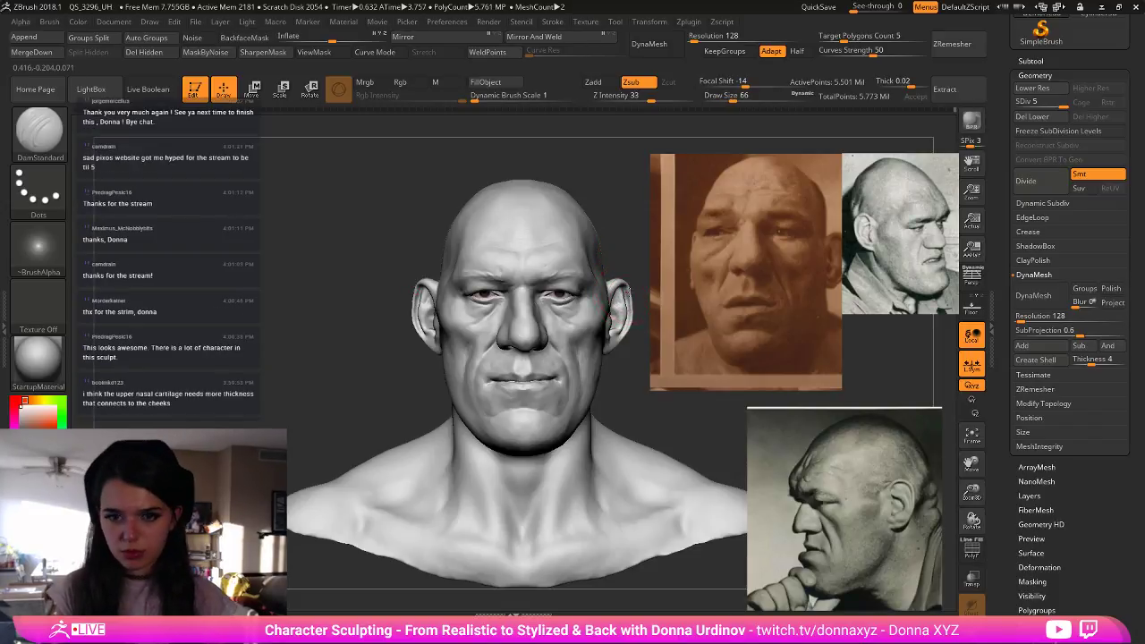
key(ctrl+shift)
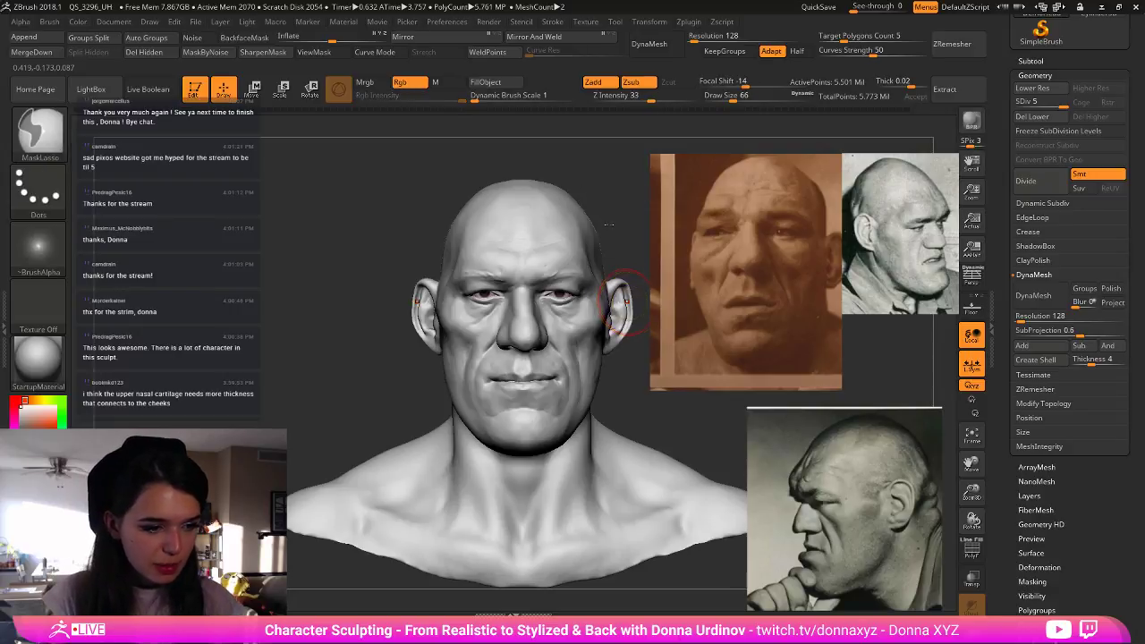
key(b)
key(d)
key(s)
key(F1)
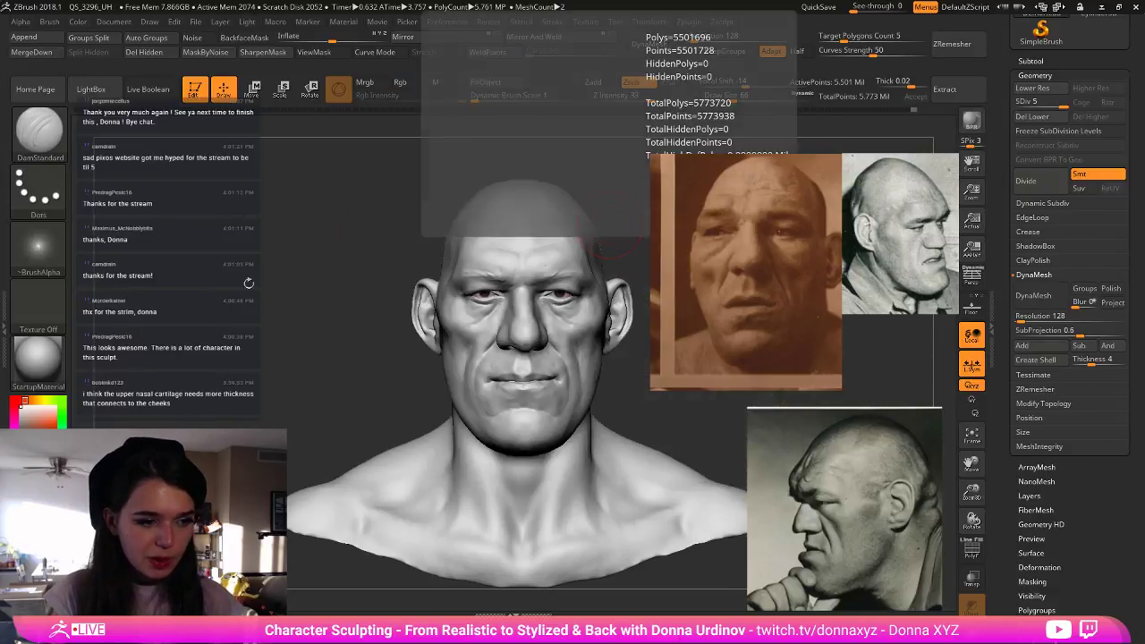
drag(317, 352, 320, 351)
key(b)
key(h)
key(p)
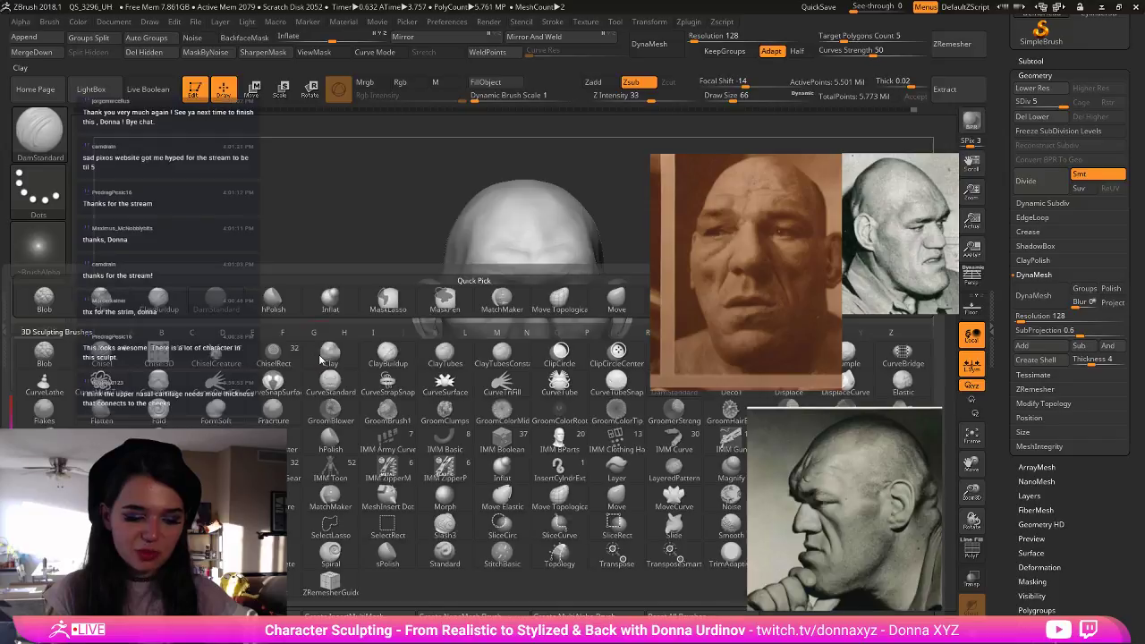
key(bracketright)
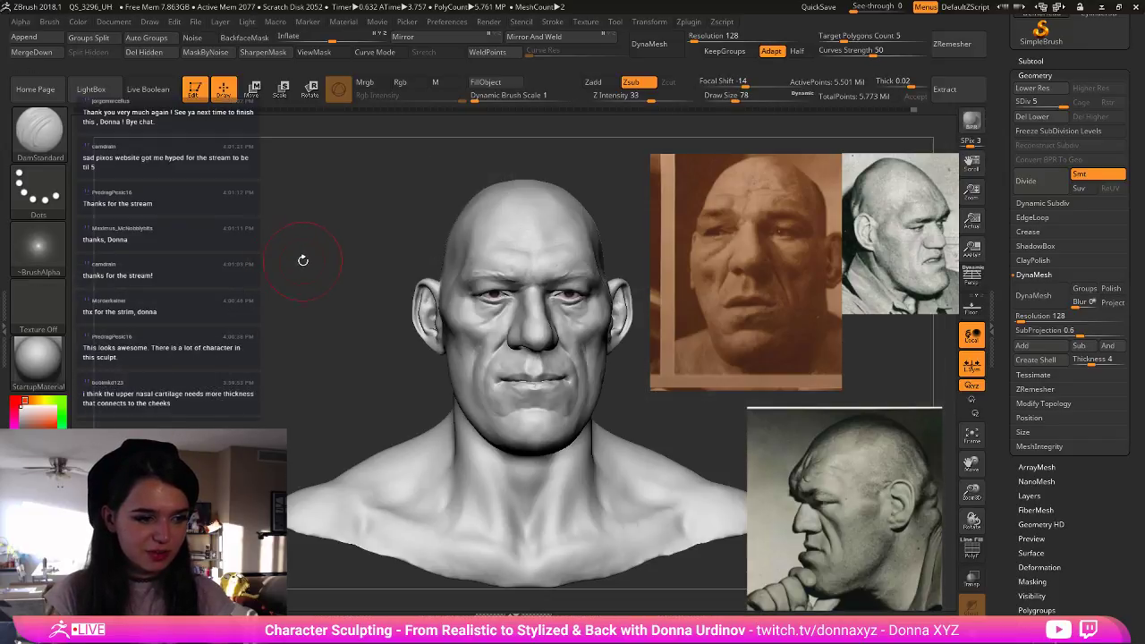
mouse_move(308, 274)
mouse_down()
mouse_move(319, 276)
mouse_move(265, 269)
mouse_up()
- Reshape the ears and earlobes from the front with the Move brush, reducing the draw size from 70 to 22
key(b)
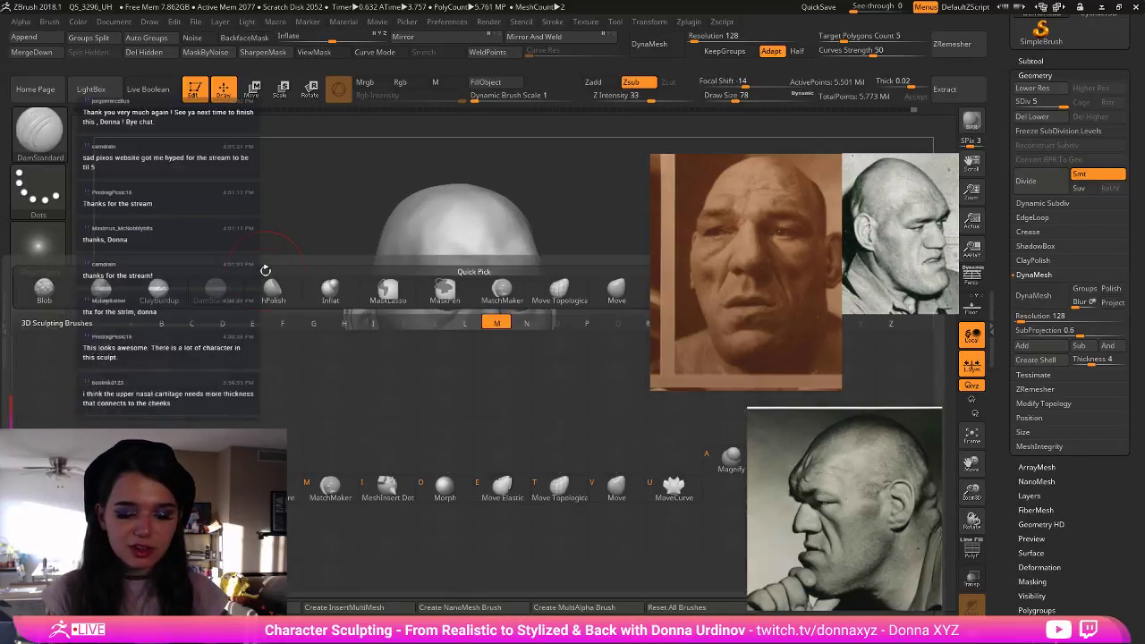
key(m)
key(v)
mouse_move(587, 235)
mouse_down()
mouse_move(556, 304)
mouse_move(583, 291)
mouse_move(573, 314)
mouse_up()
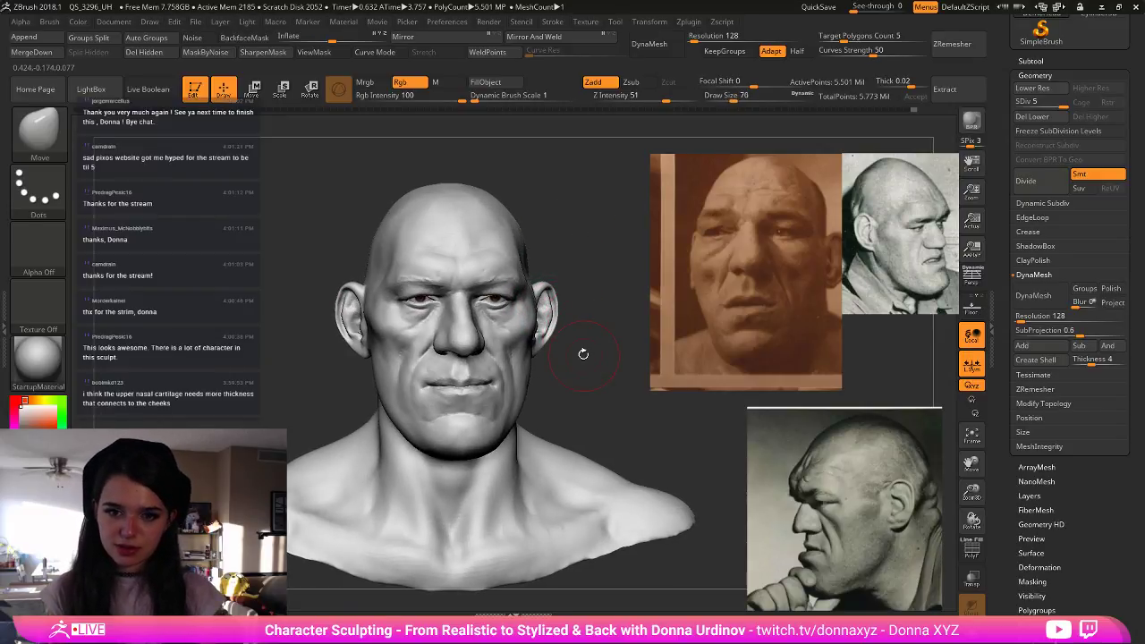
mouse_move(582, 357)
shift+mouse_down()
mouse_move(588, 344)
mouse_move(571, 379)
shift+mouse_up()
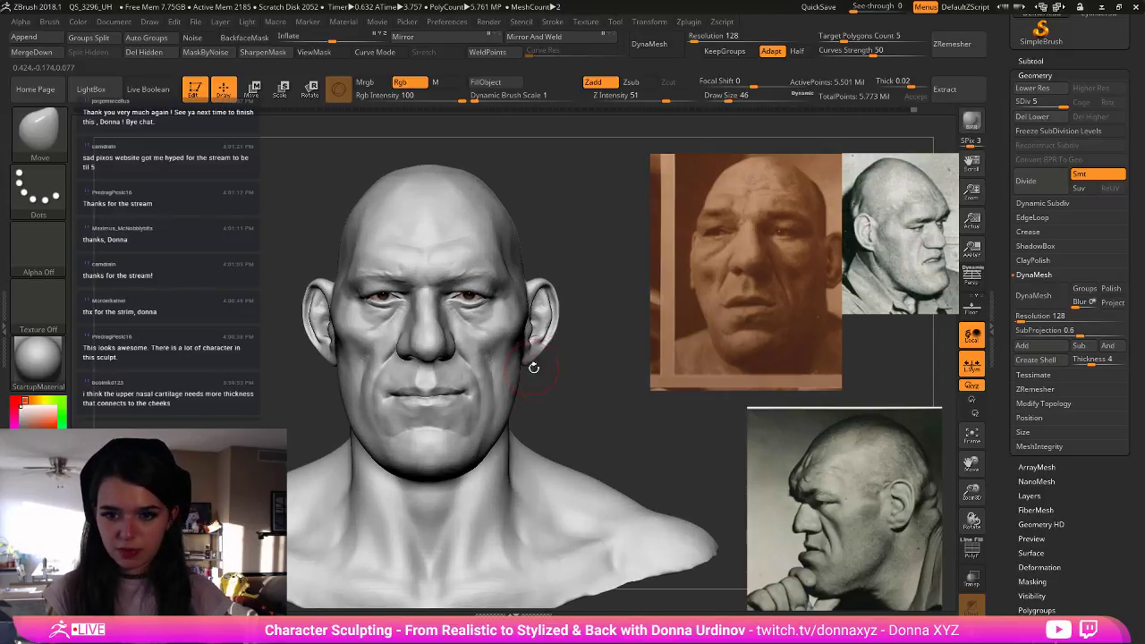
key(bracketleft)
key(bracketright)
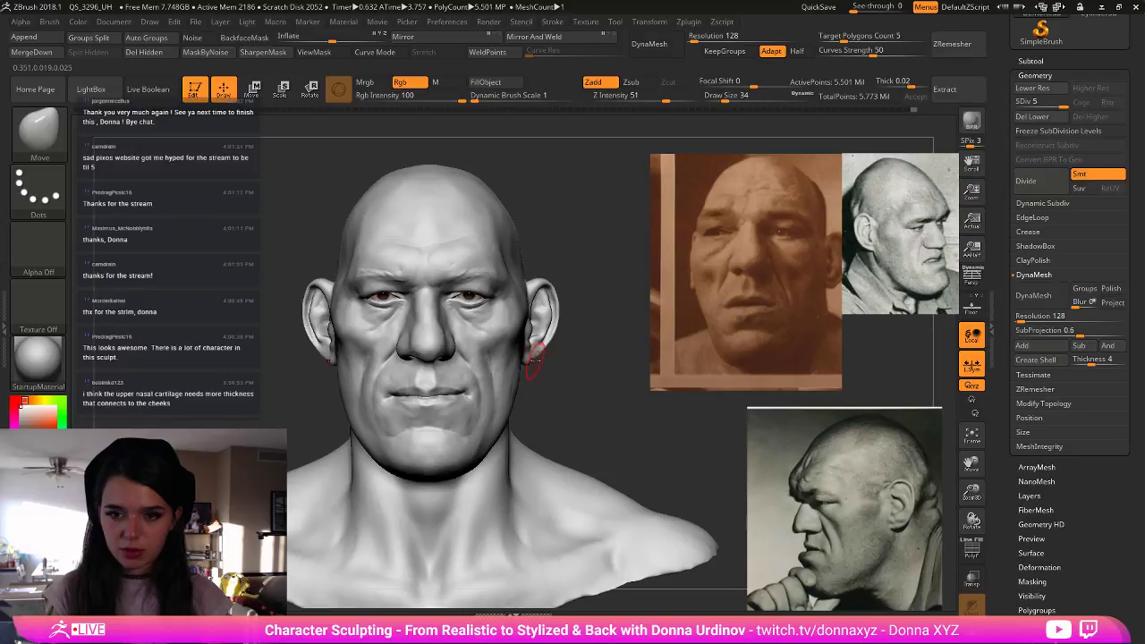
key(bracketleft)
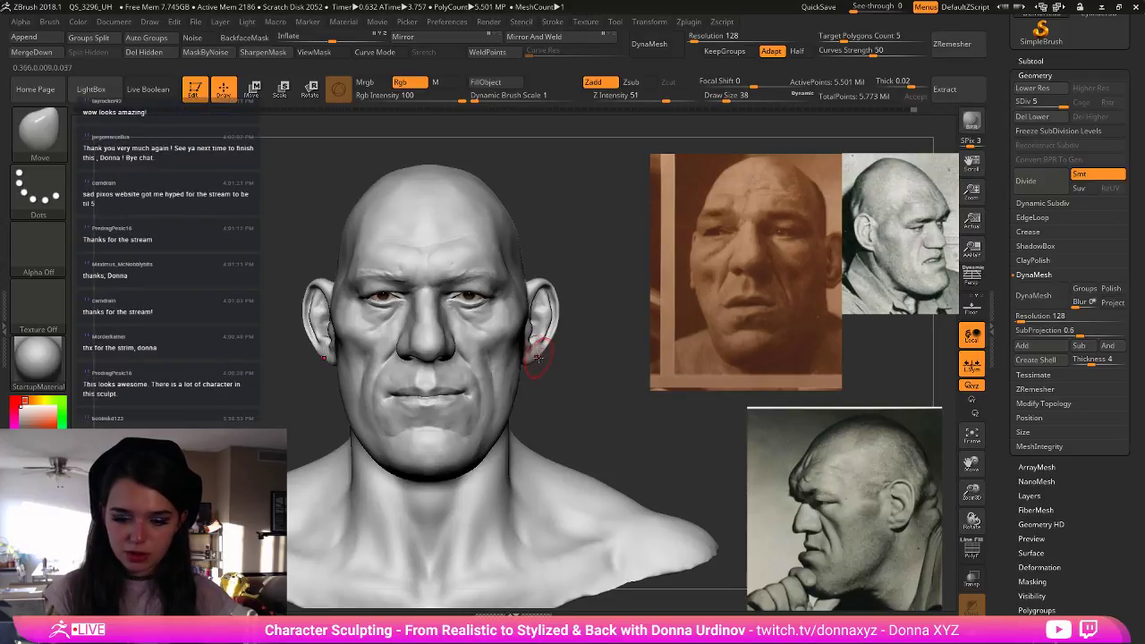
key(bracketleft)
key(bracketleft)
key(bracketleft)
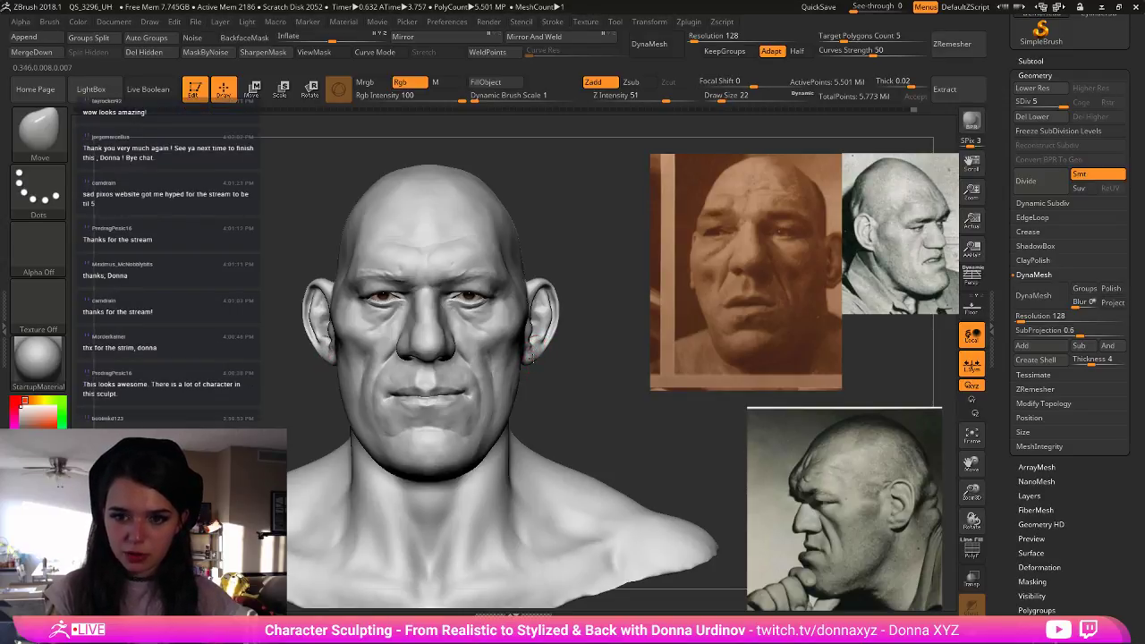
mouse_move(560, 352)
mouse_down()
mouse_move(572, 369)
mouse_move(547, 350)
mouse_up()
- Adjust the lower ear contour in three-quarter view with the Move brush at draw sizes 14 and 34
key(b)
key(c)
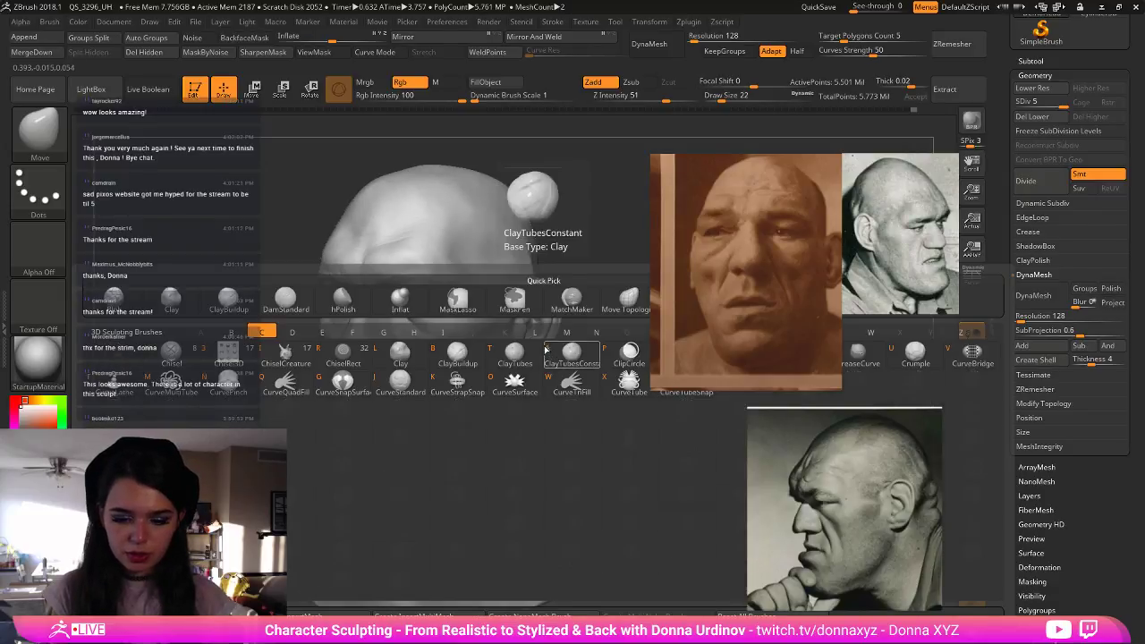
key(b)
drag(580, 339, 579, 373)
key(b)
key(m)
key(v)
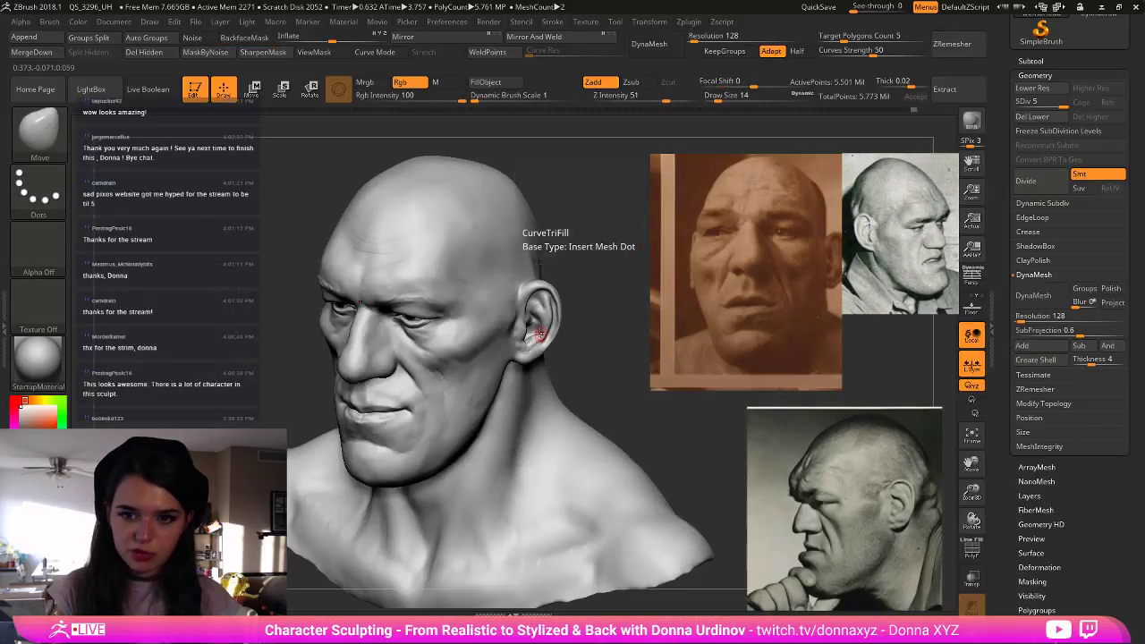
mouse_move(572, 338)
mouse_down()
mouse_move(600, 312)
mouse_move(573, 339)
mouse_up()
key(bracketright)
key(bracketright)
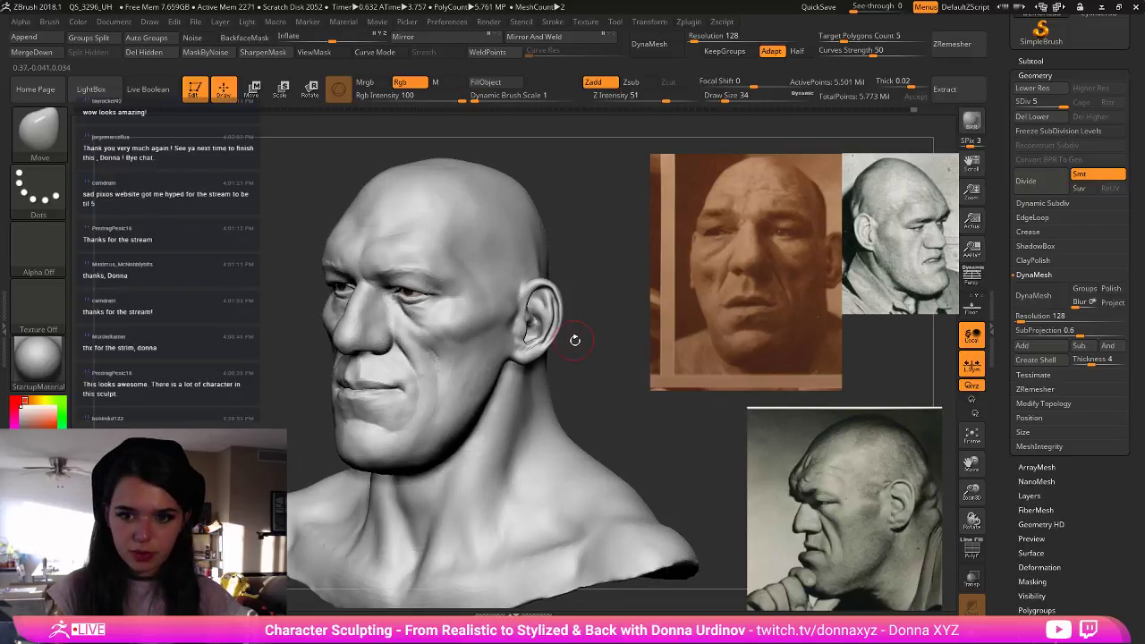
- Add volume to the upper rim and inner folds of the ear with ClayBuildup at draw size 22
key(b)
key(c)
key(b)
key(bracketleft)
key(bracketleft)
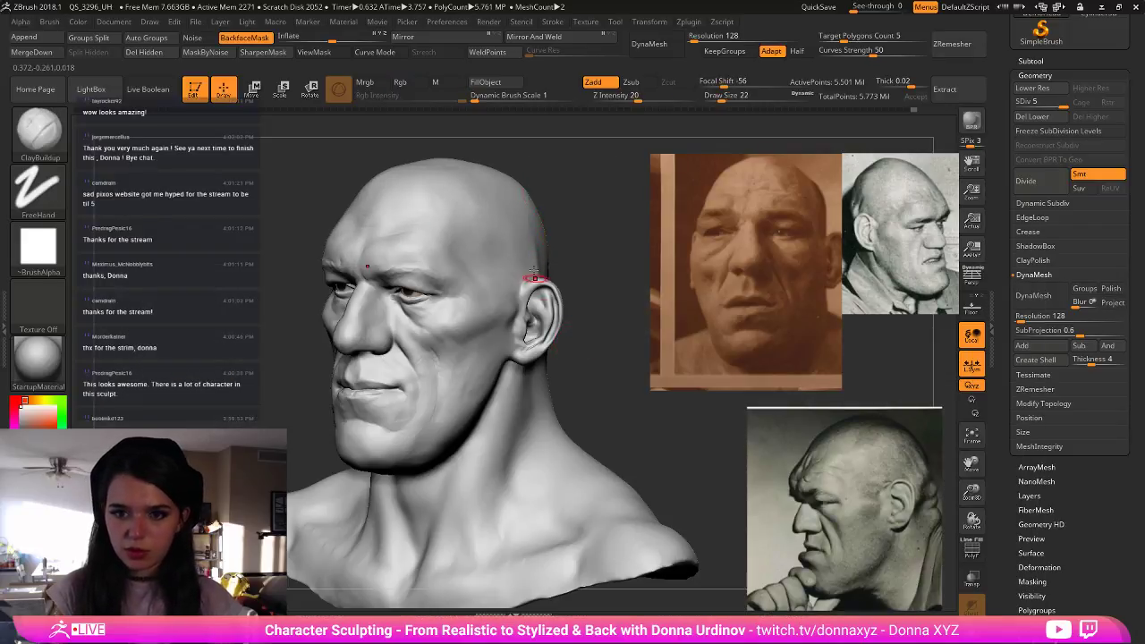
drag(537, 311, 530, 309)
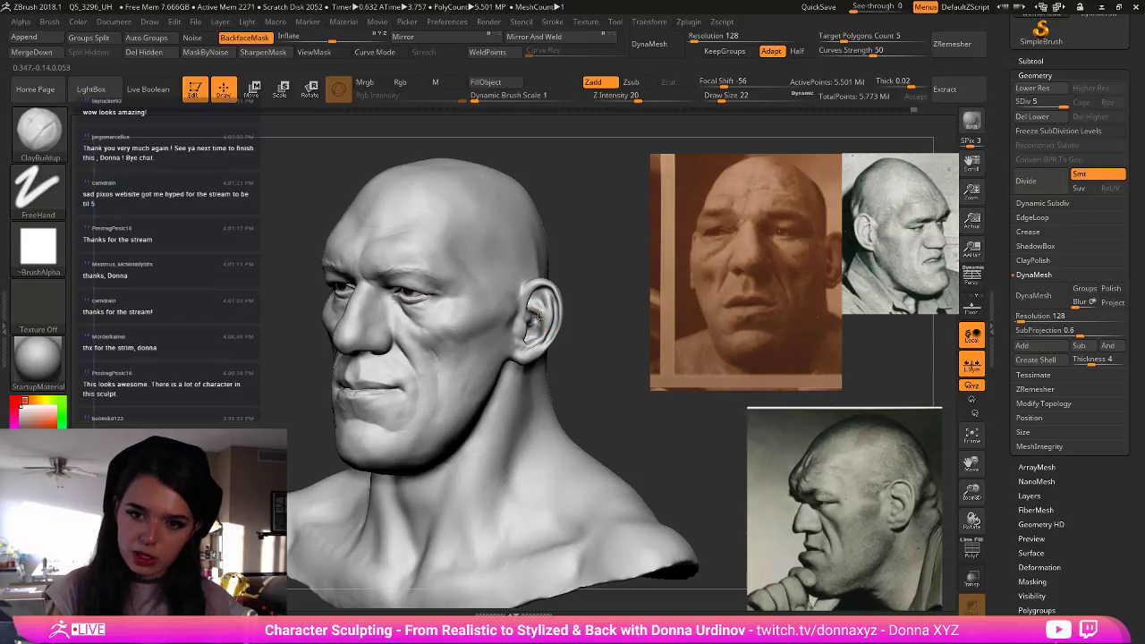
- Build up the earlobe and lower ear with ClayBuildup at draw sizes 10 to 22, smoothing the transitions
key(bracketleft)
key(bracketleft)
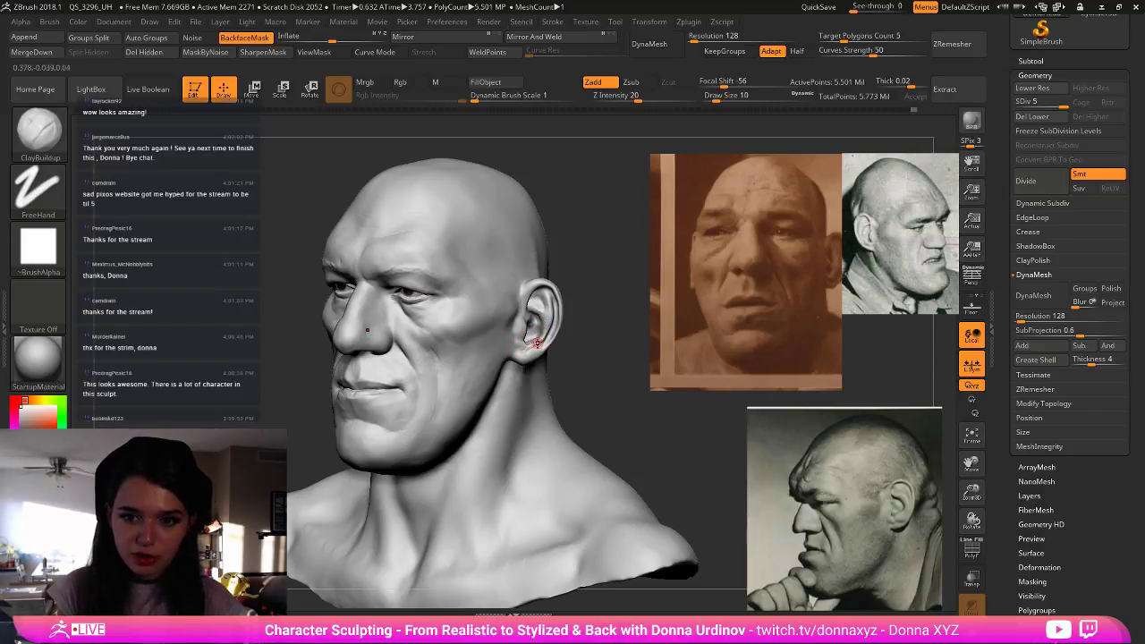
key(bracketright)
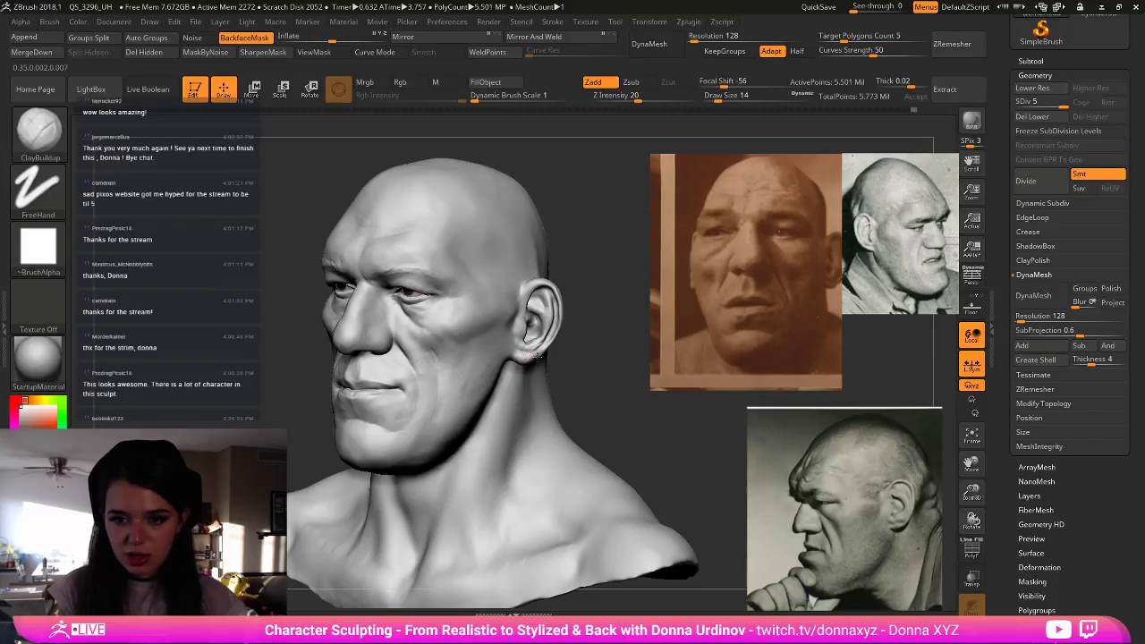
drag(590, 341, 559, 341)
key(bracketright)
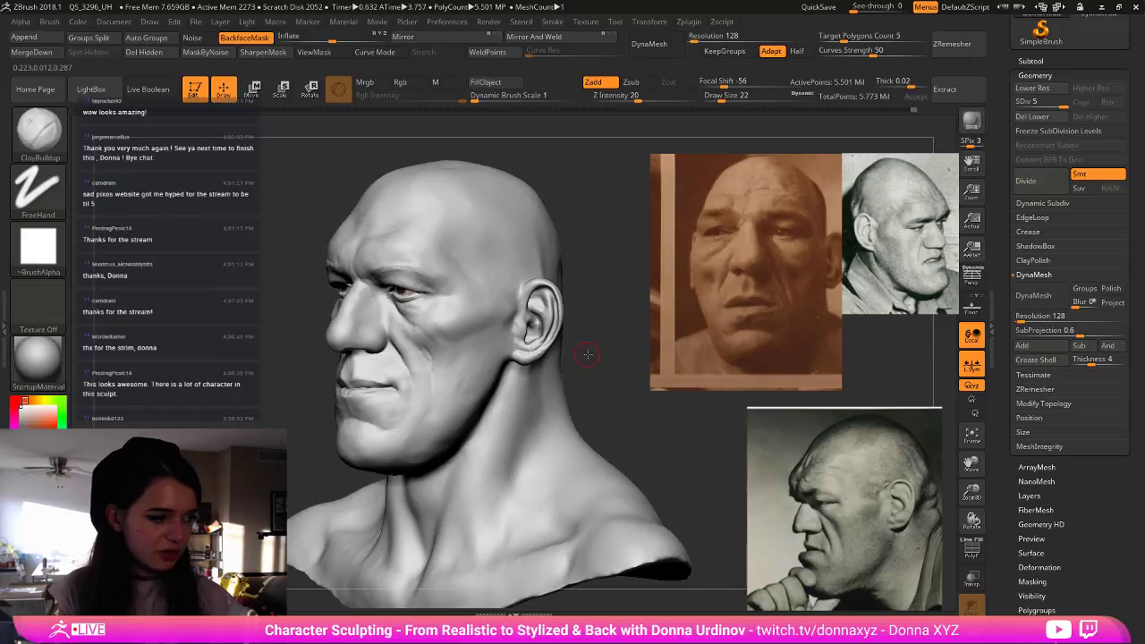
drag(587, 353, 516, 355)
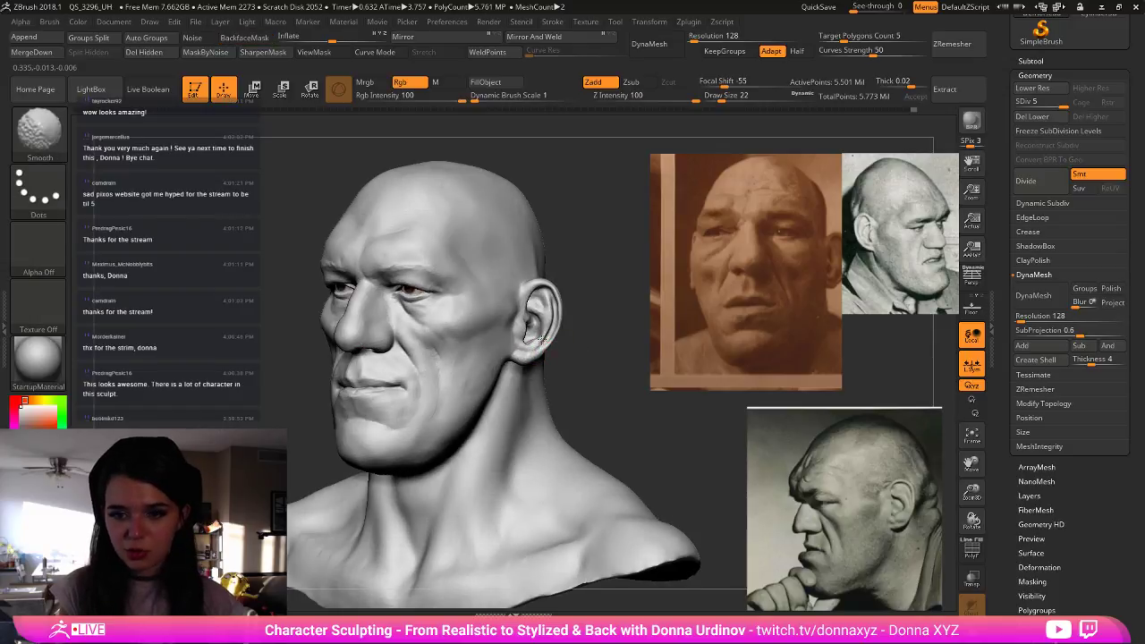
mouse_move(588, 352)
mouse_down()
mouse_move(601, 355)
mouse_move(351, 339)
mouse_up()
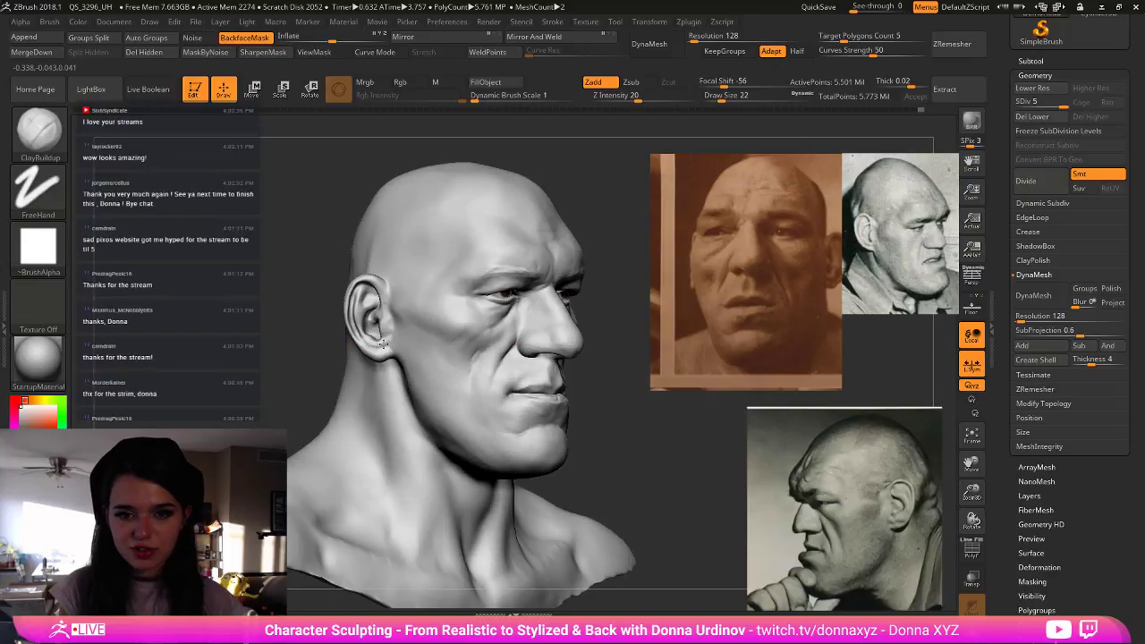
- Reshape the lower rim and lobe of the opposite ear with the Move brush at draw size 26
key(b)
key(m)
key(v)
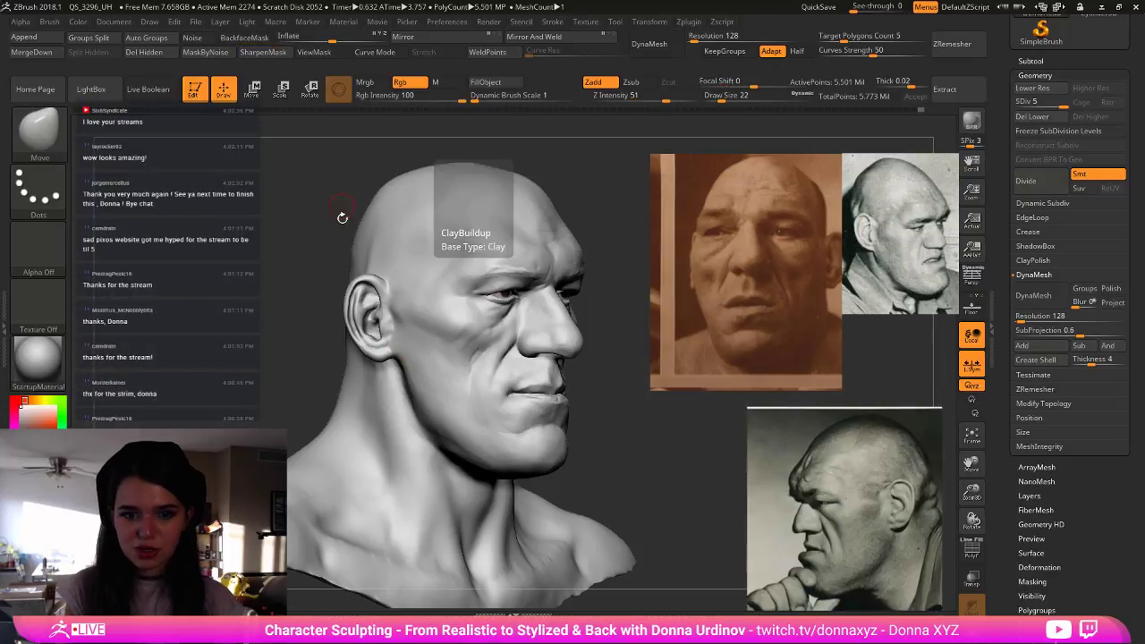
key(bracketright)
key([)
key([)
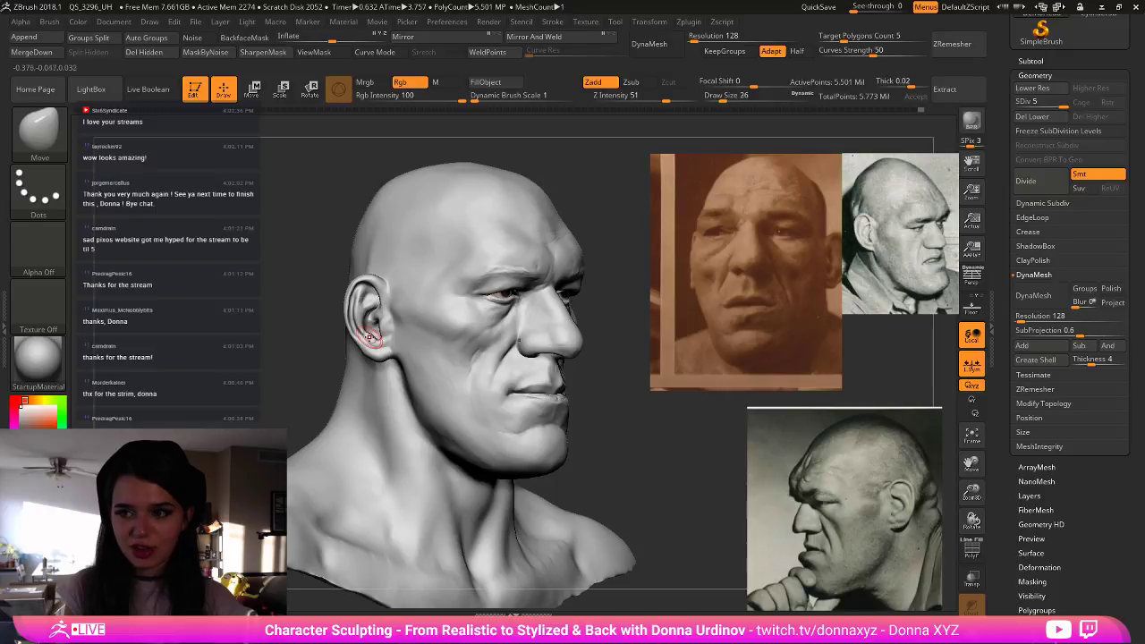
key(])
key(])
key(])
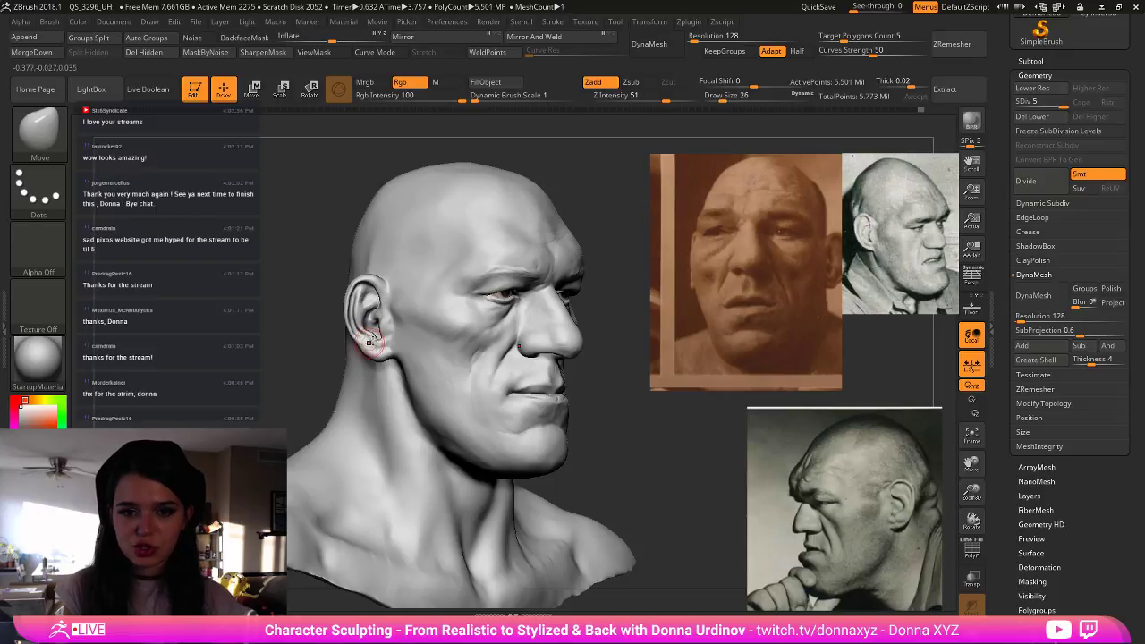
key(bracketleft)
key(bracketleft)
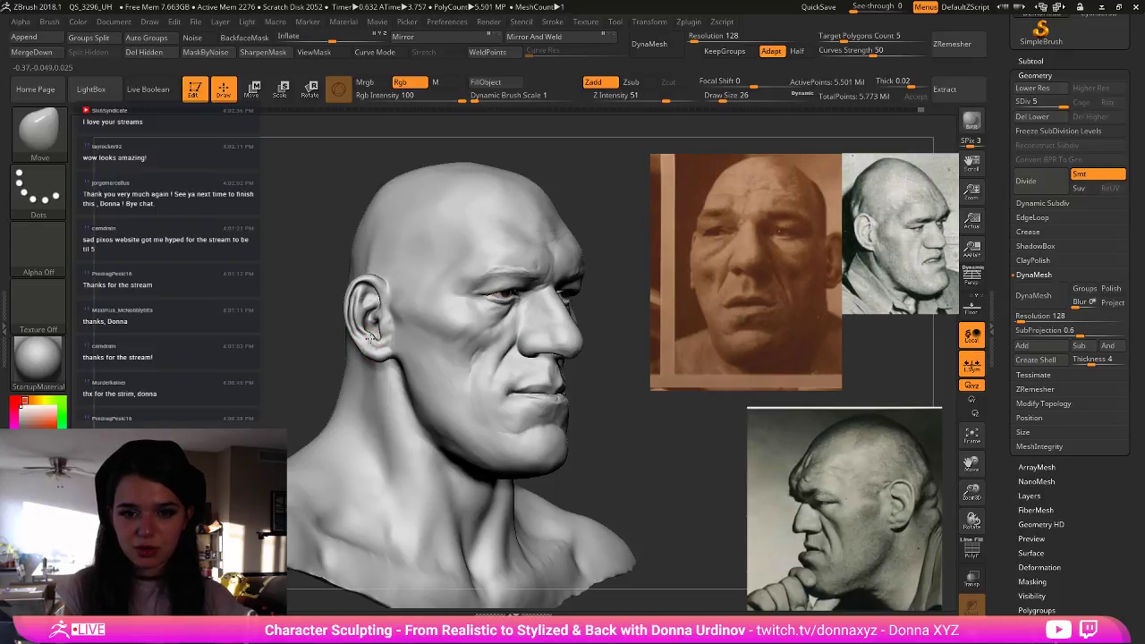
- Adjust the earlobe's attachment to the jaw with the Move brush at draw sizes 34 and 30
drag(597, 243, 606, 241)
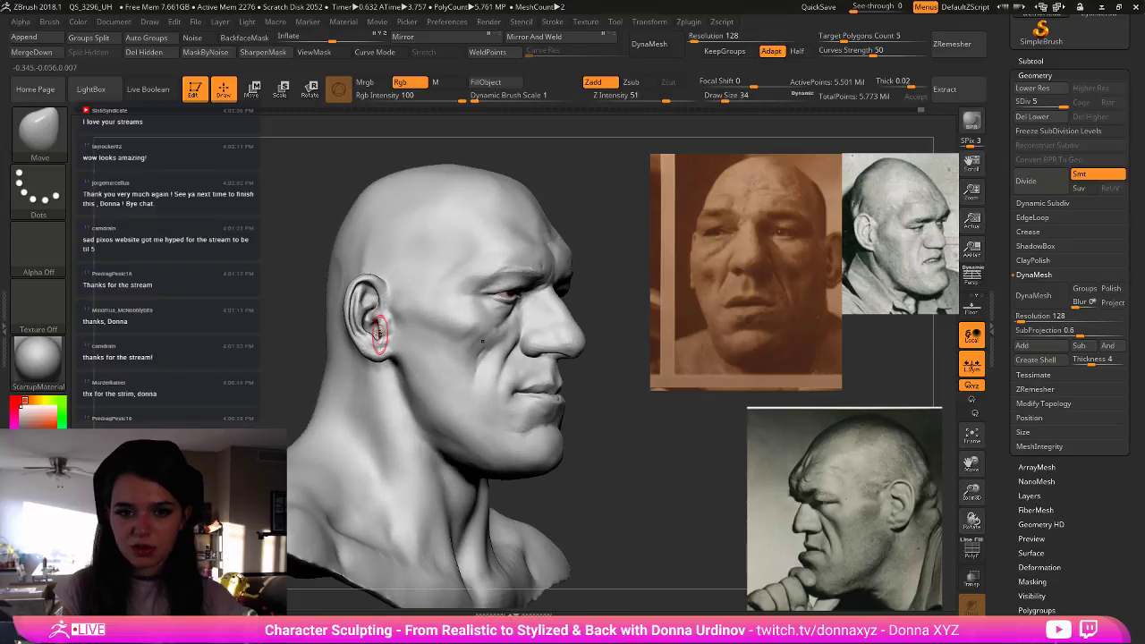
key(])
key(])
key(bracketleft)
key(bracketleft)
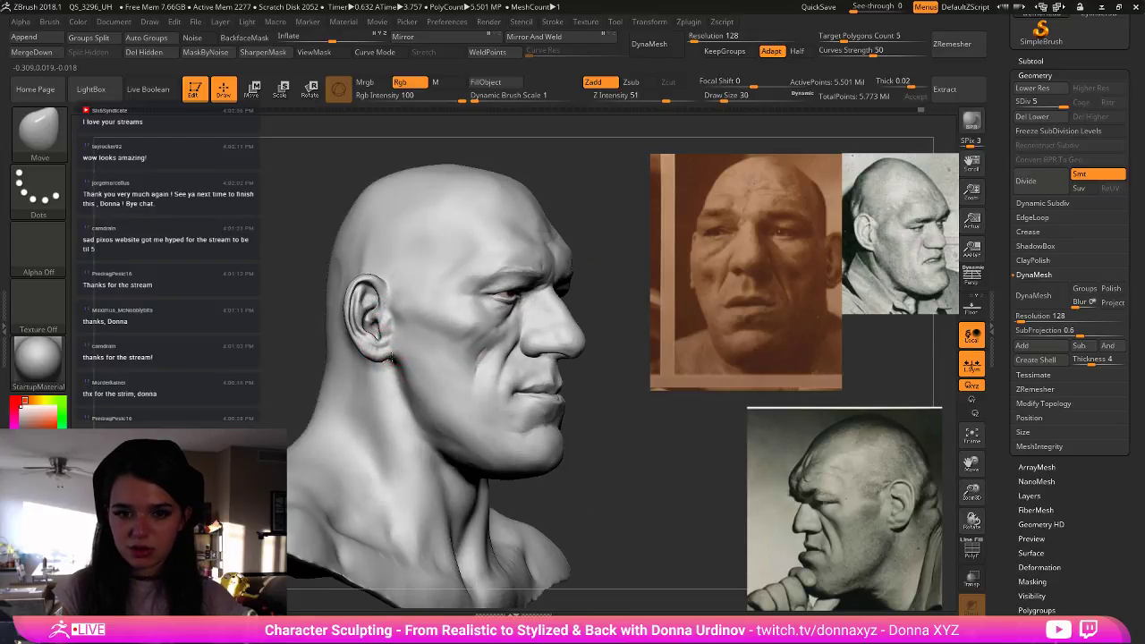
- Reshape the back of the jaw and the neck below the ear with the Move brush at draw sizes 50 and 70
key(bracketright)
key(bracketright)
key(bracketright)
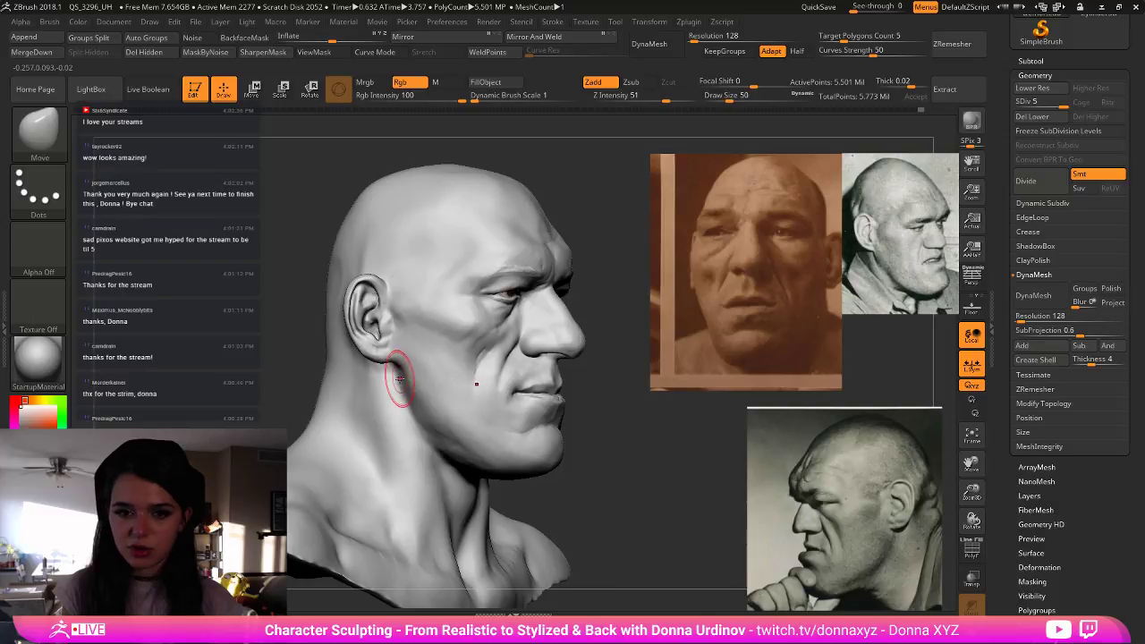
key(bracketright)
key(bracketright)
key(bracketright)
key(bracketright)
key(bracketright)
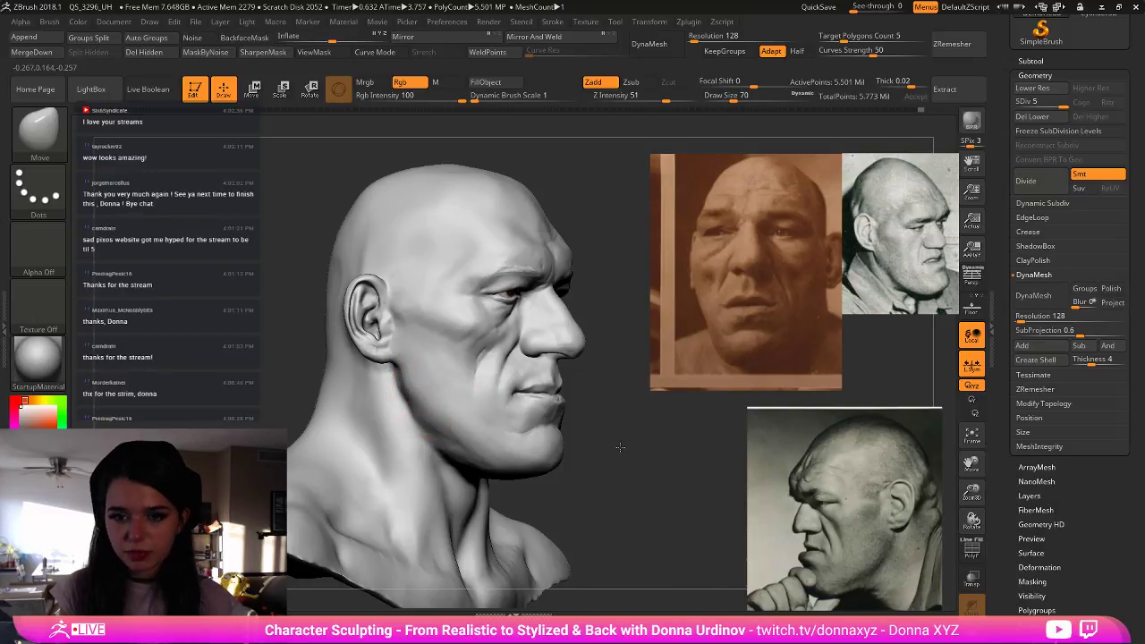
- Move the sepia front-view photo and the large profile reference photo farther away from the bust
alt+drag(622, 447, 638, 390)
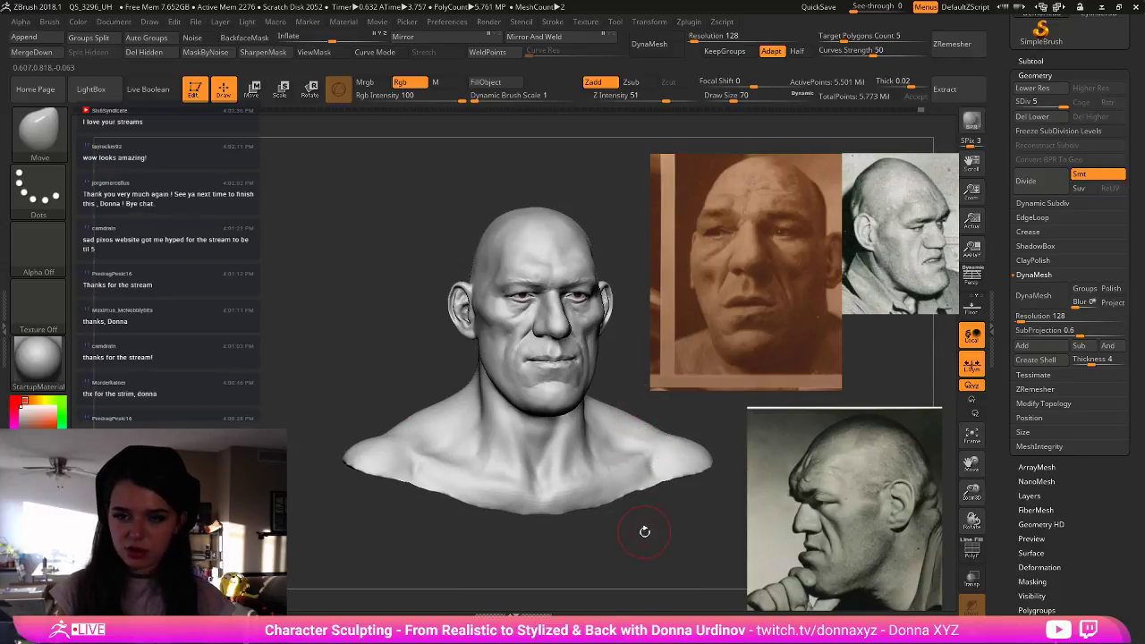
mouse_move(643, 531)
mouse_down()
mouse_move(653, 522)
mouse_move(657, 540)
mouse_move(642, 542)
mouse_up()
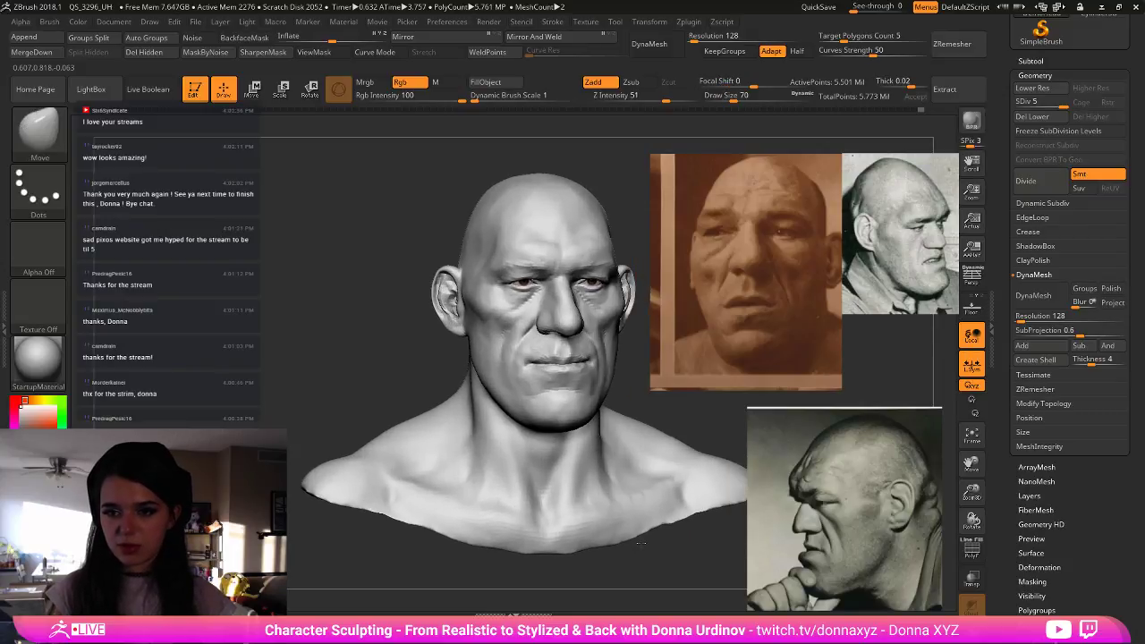
drag(719, 313, 912, 266)
drag(774, 495, 904, 450)
drag(848, 234, 897, 234)
drag(737, 344, 749, 373)
- Refine the volume around the mouth corners and the folds beside them with ClayBuildup at draw size 26
key(b)
key(c)
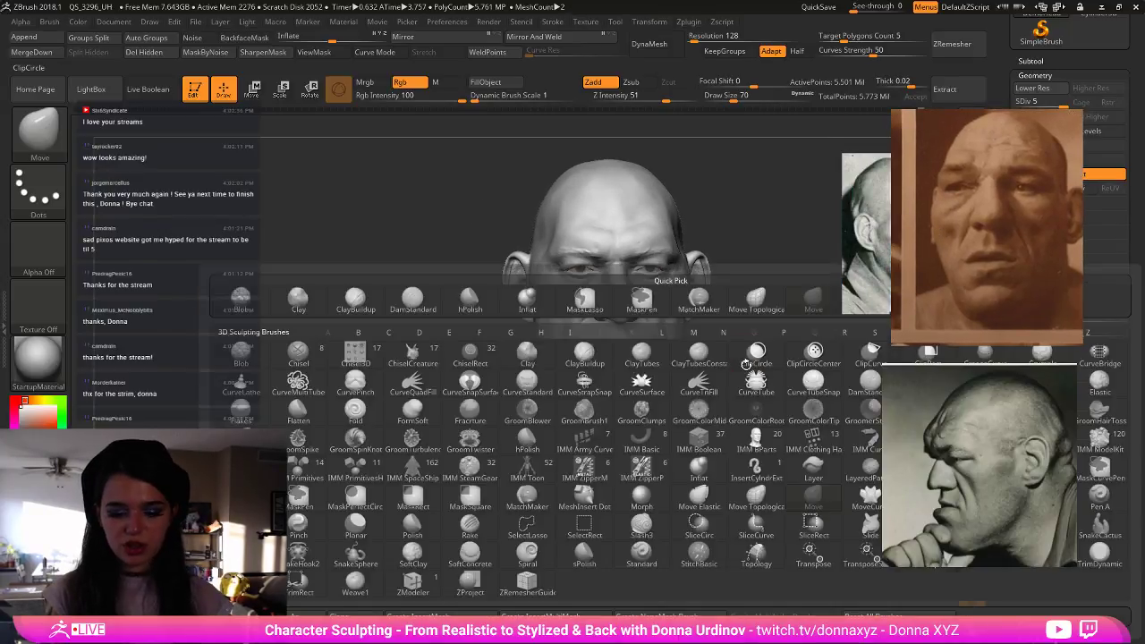
key(b)
drag(582, 336, 576, 351)
key(ctrl)
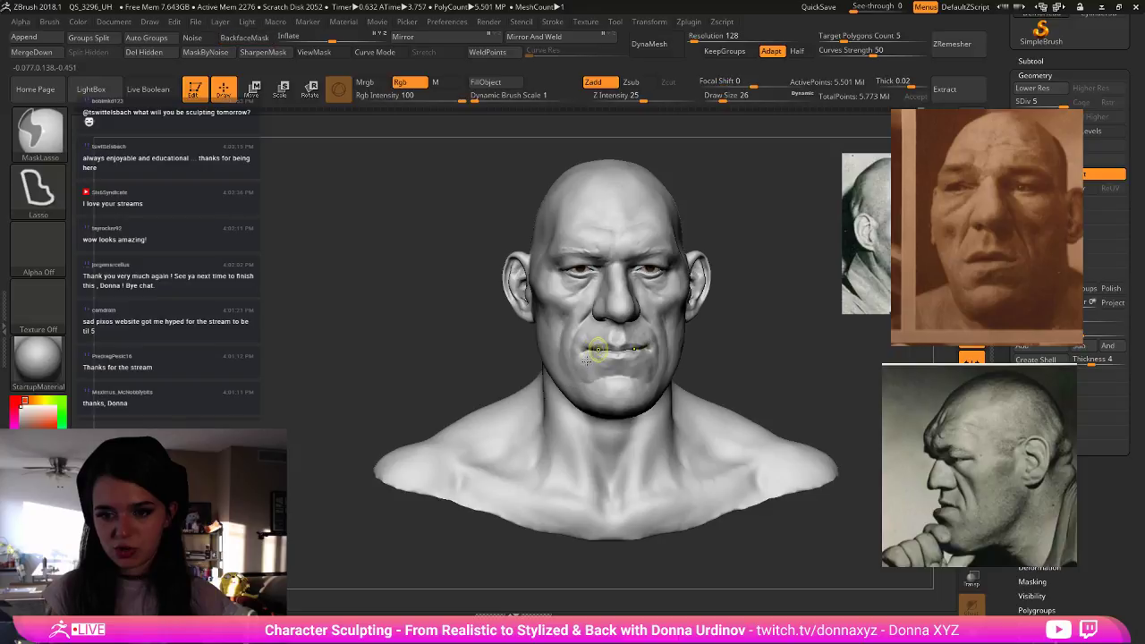
drag(584, 345, 580, 343)
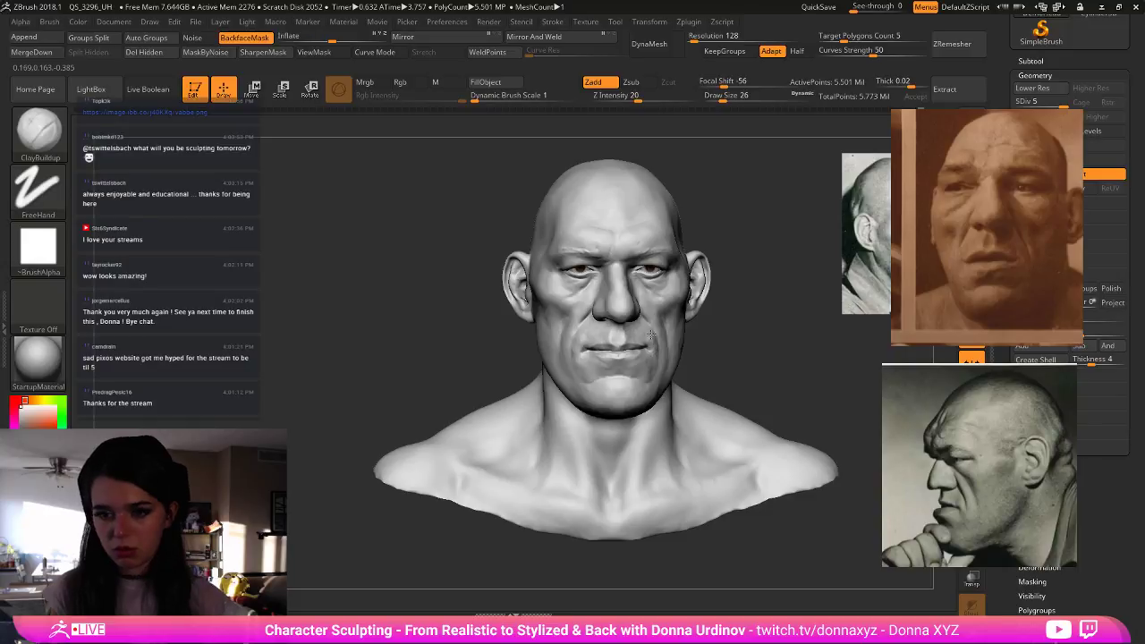
mouse_move(775, 342)
alt+mouse_down()
mouse_move(764, 330)
mouse_move(788, 366)
alt+mouse_up()
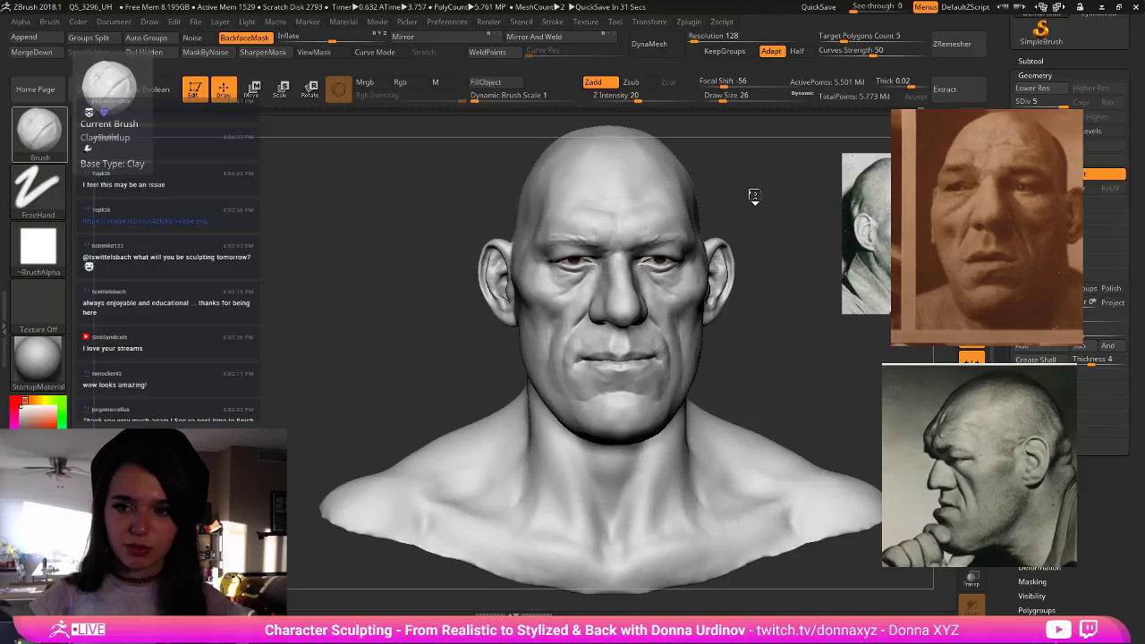
drag(754, 197, 774, 262)
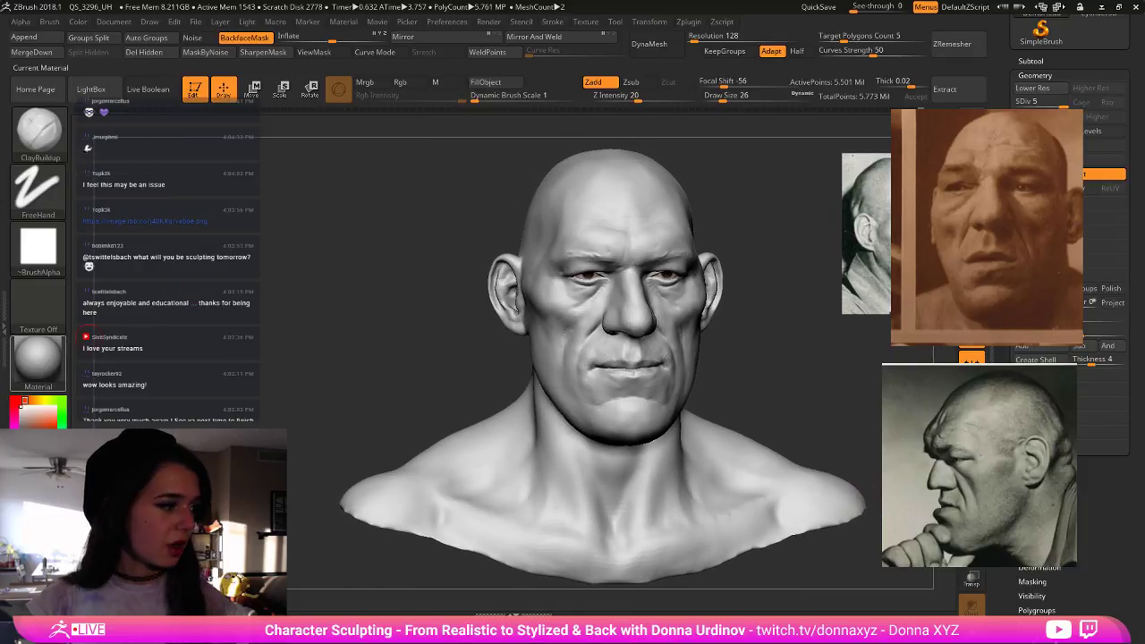
mouse_move(37, 362)
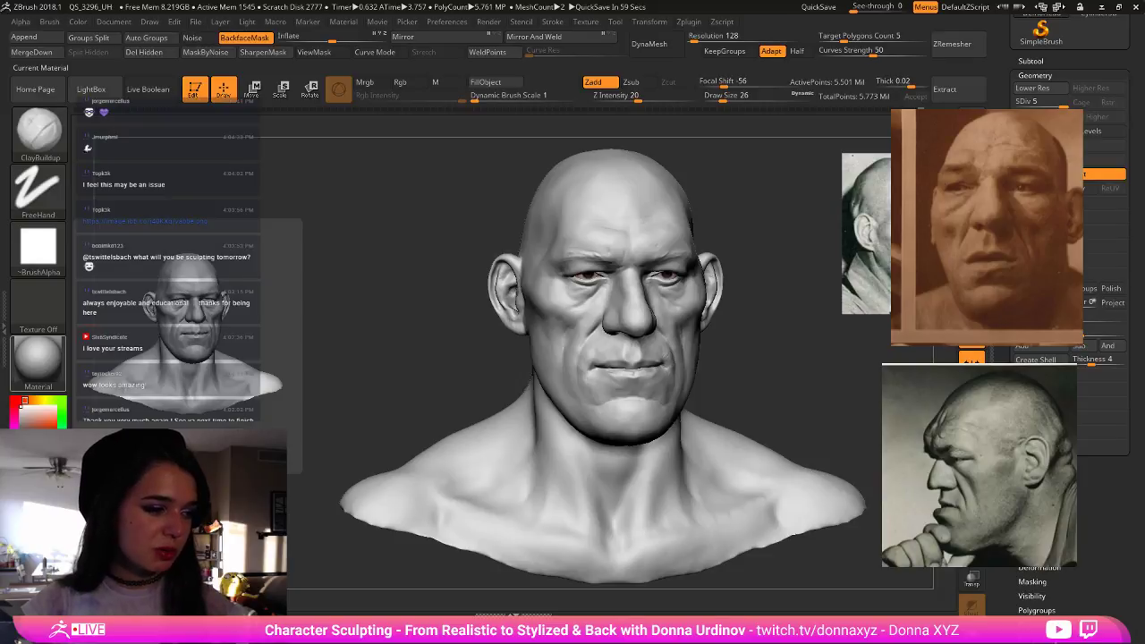